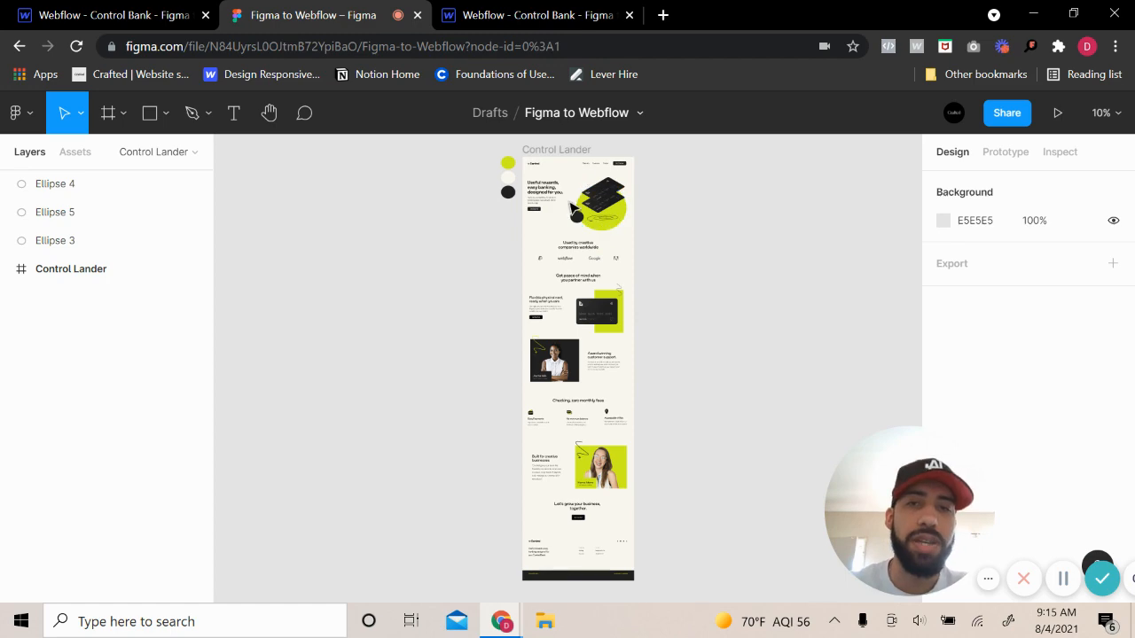
- Examine the Control Lander design from the hero to the closing call to action, selecting the card graphics and the customer service photo
scroll(572, 210, "up", 6, "ctrl")
scroll(603, 275, "up", 3)
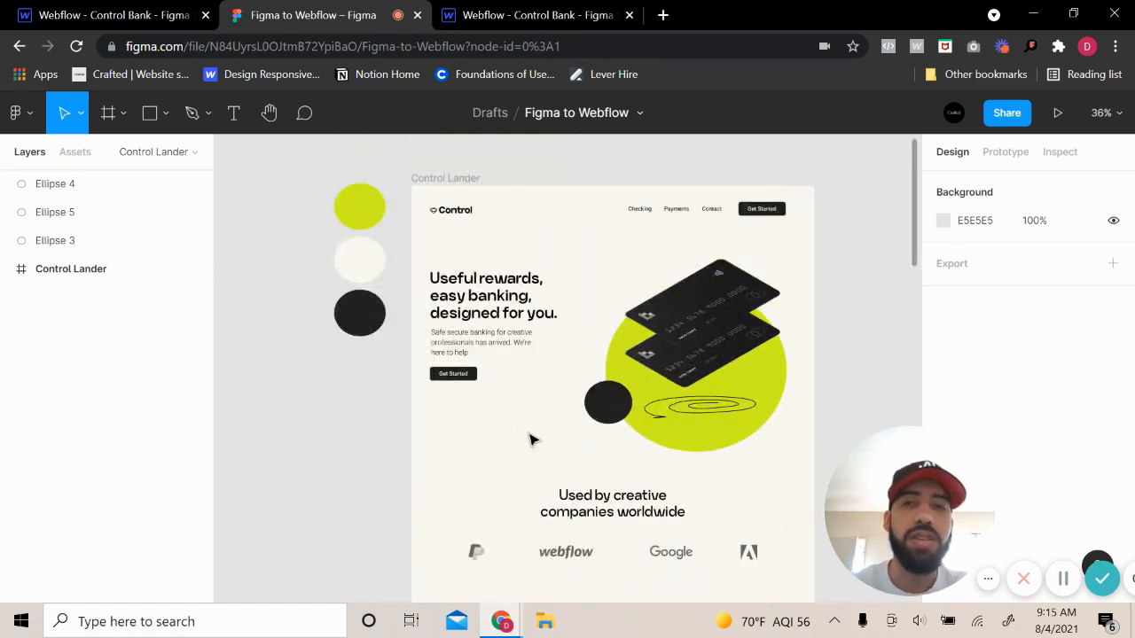
scroll(548, 391, "up", 1, "ctrl")
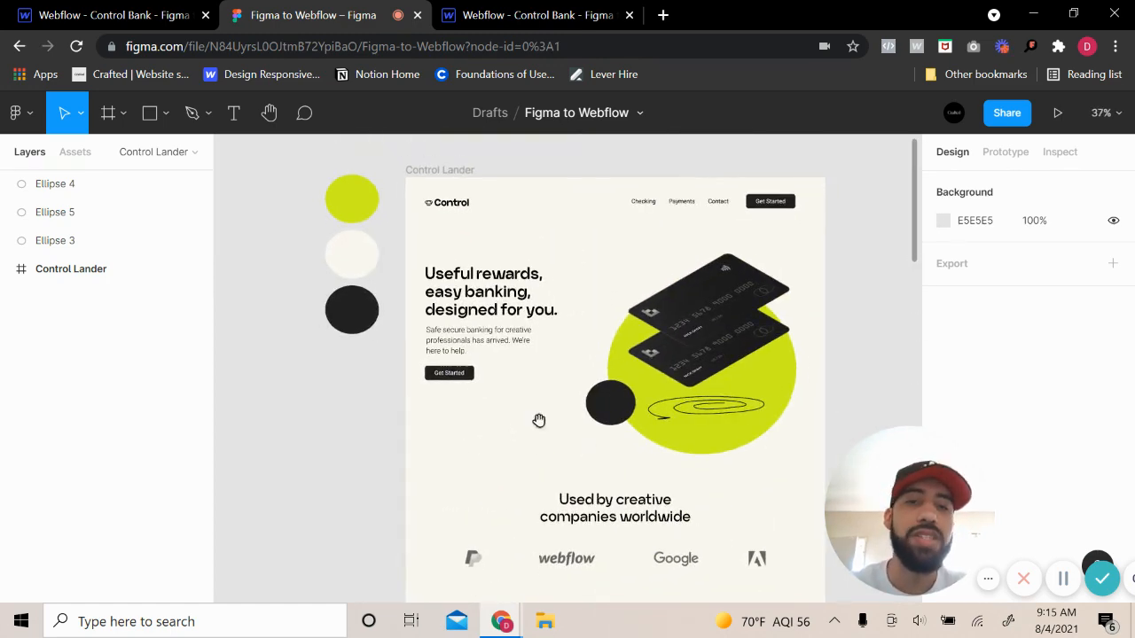
left_click_drag(539, 420, 520, 414)
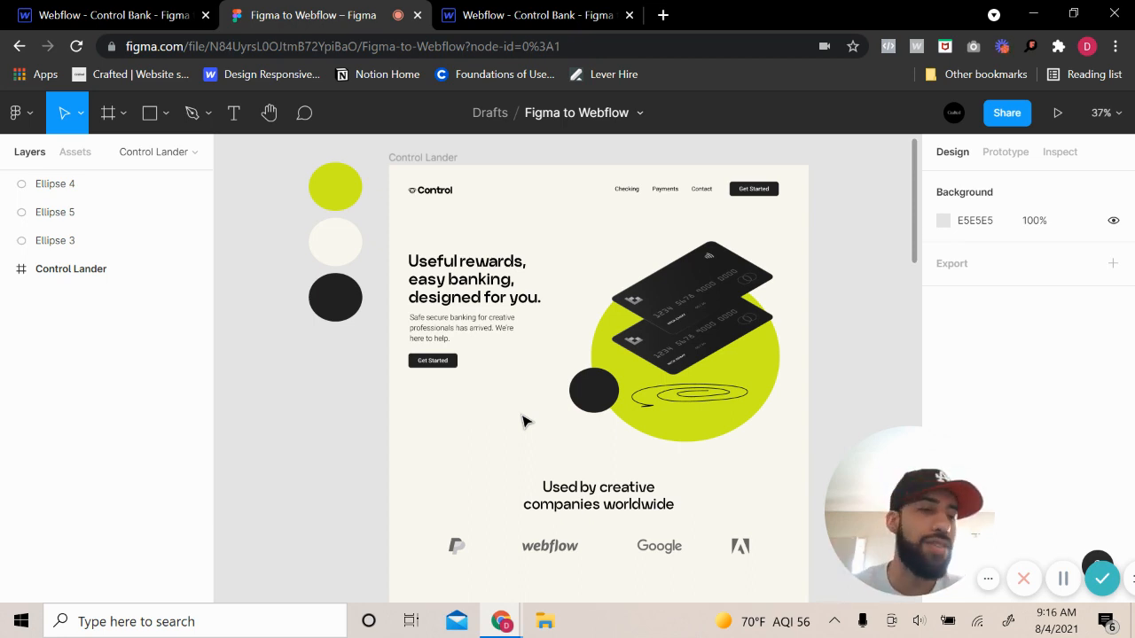
scroll(524, 426, "down", 5)
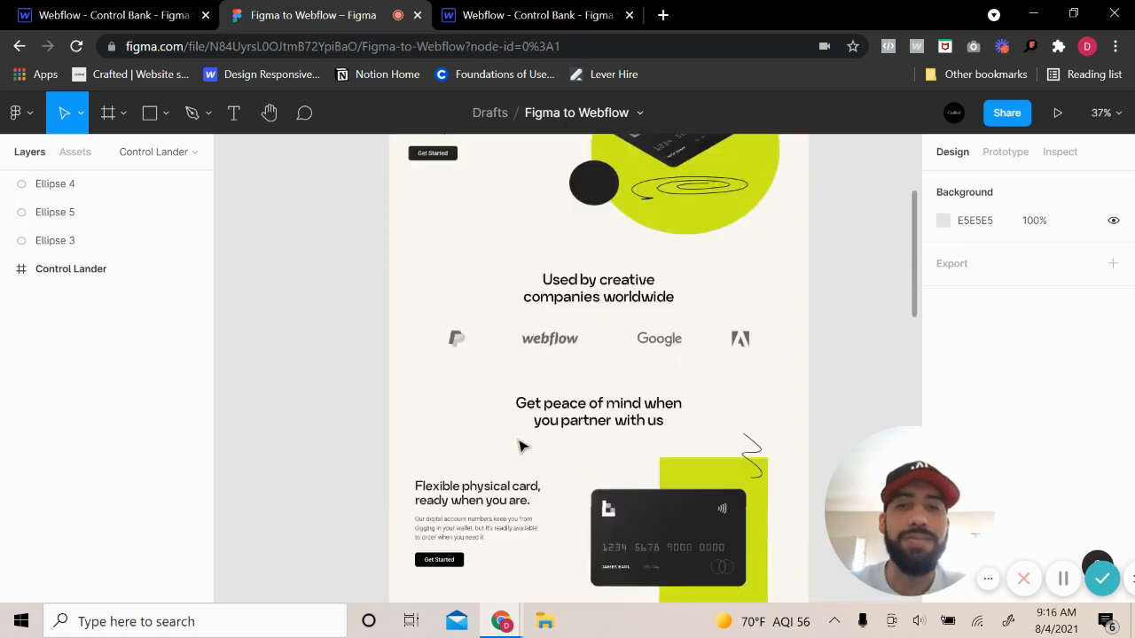
scroll(522, 451, "up", 2)
scroll(523, 453, "up", 4)
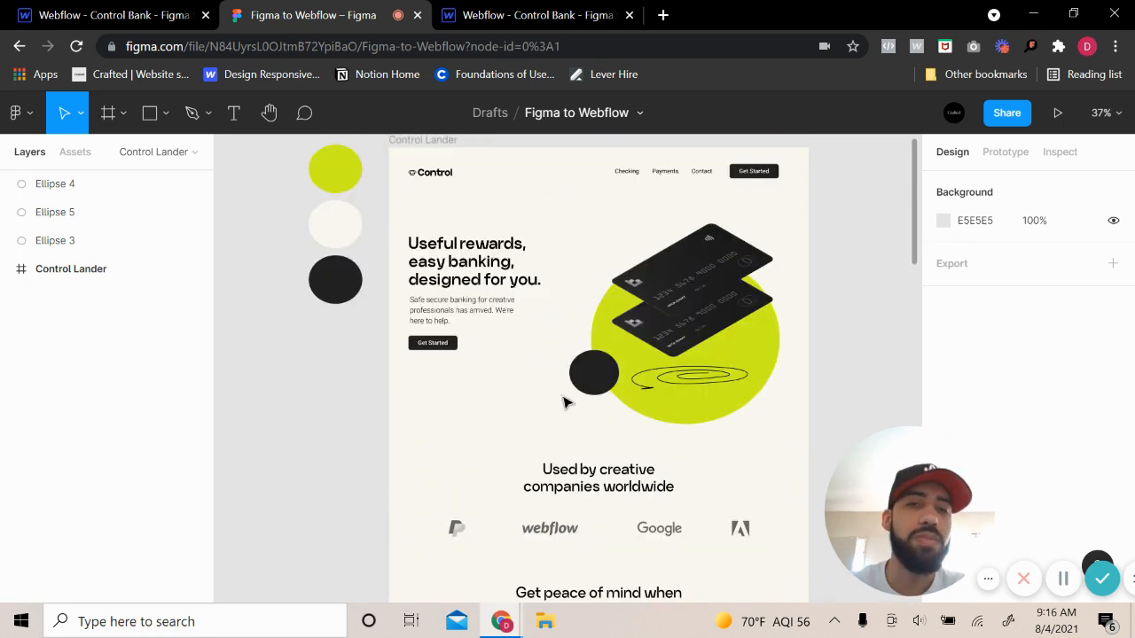
left_click(612, 334)
scroll(644, 391, "down", 4)
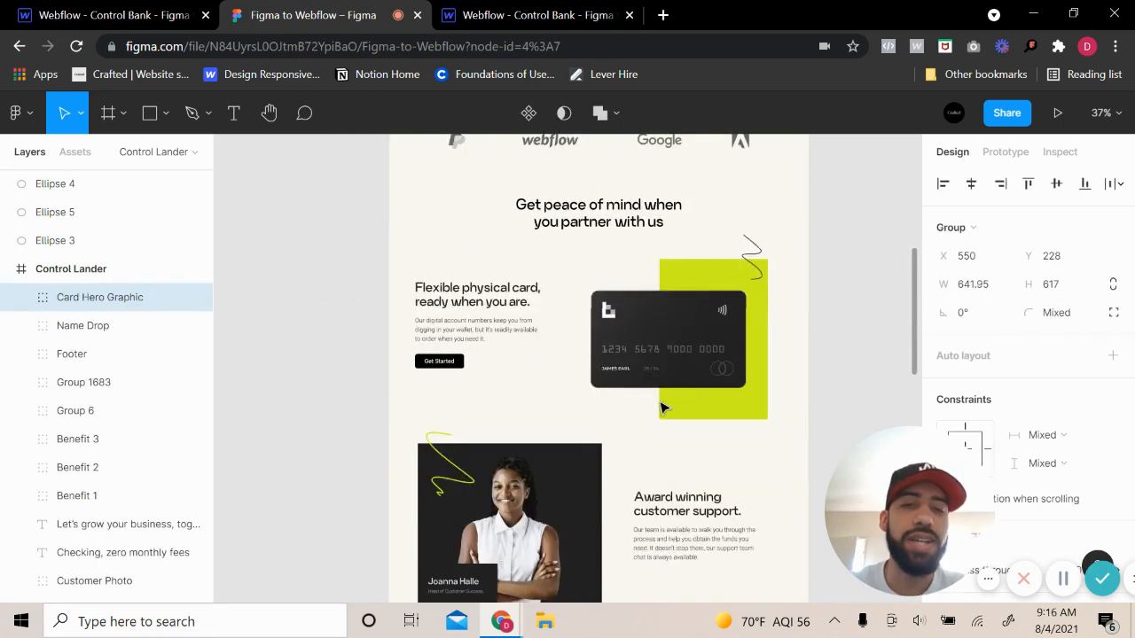
left_click(663, 346)
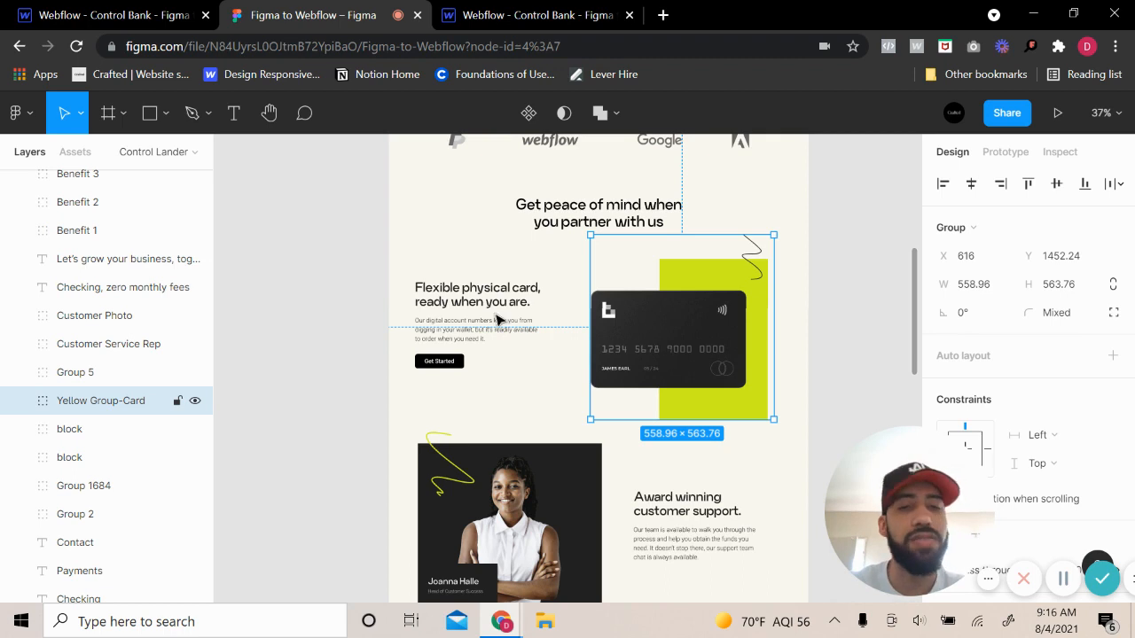
scroll(586, 399, "down", 3)
double_click(564, 364)
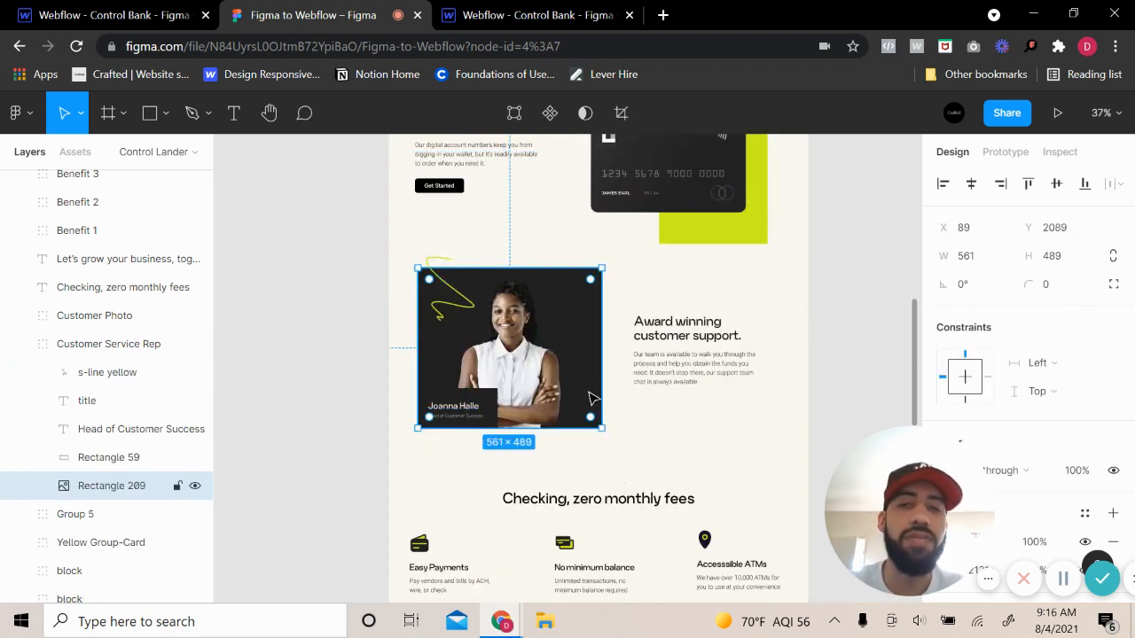
scroll(603, 390, "down", 5)
scroll(619, 381, "down", 3)
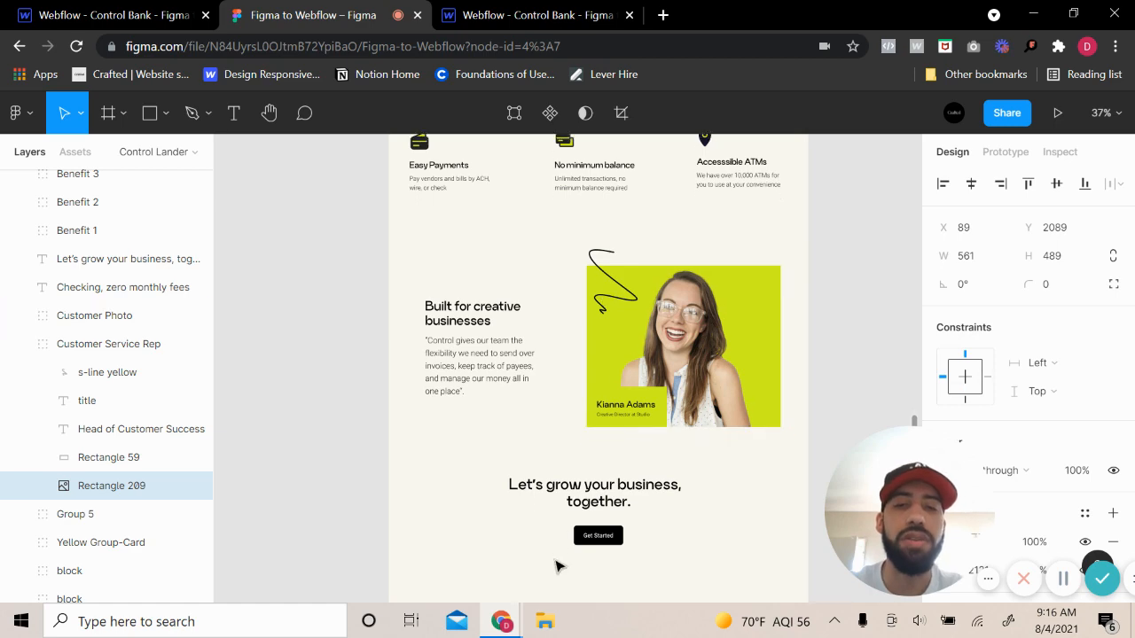
scroll(610, 470, "up", 12)
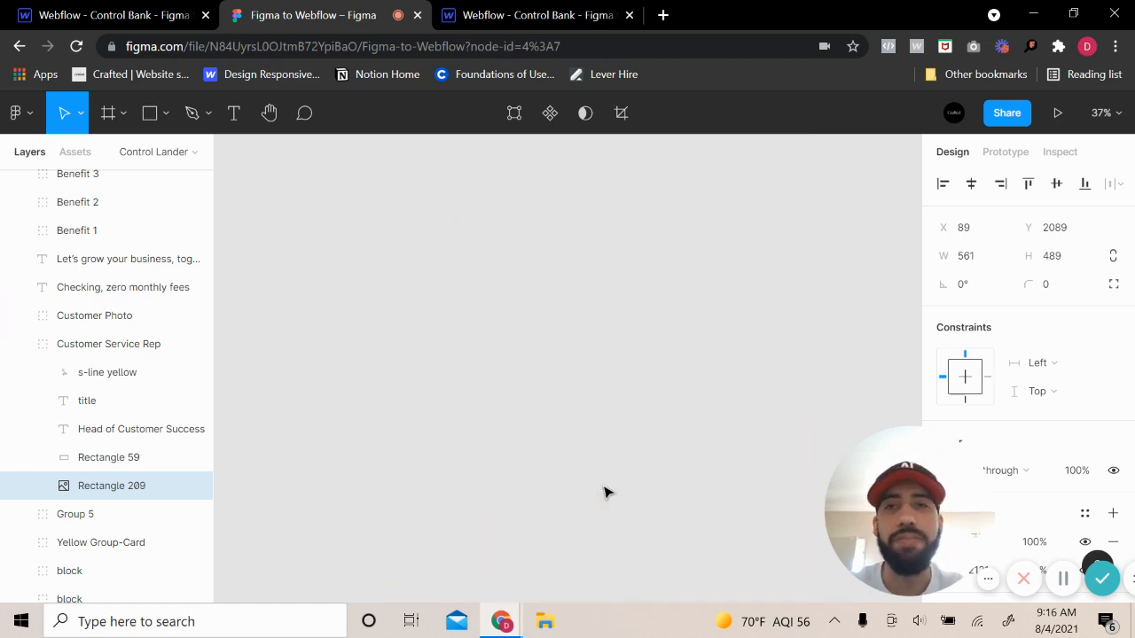
scroll(607, 481, "up", 3)
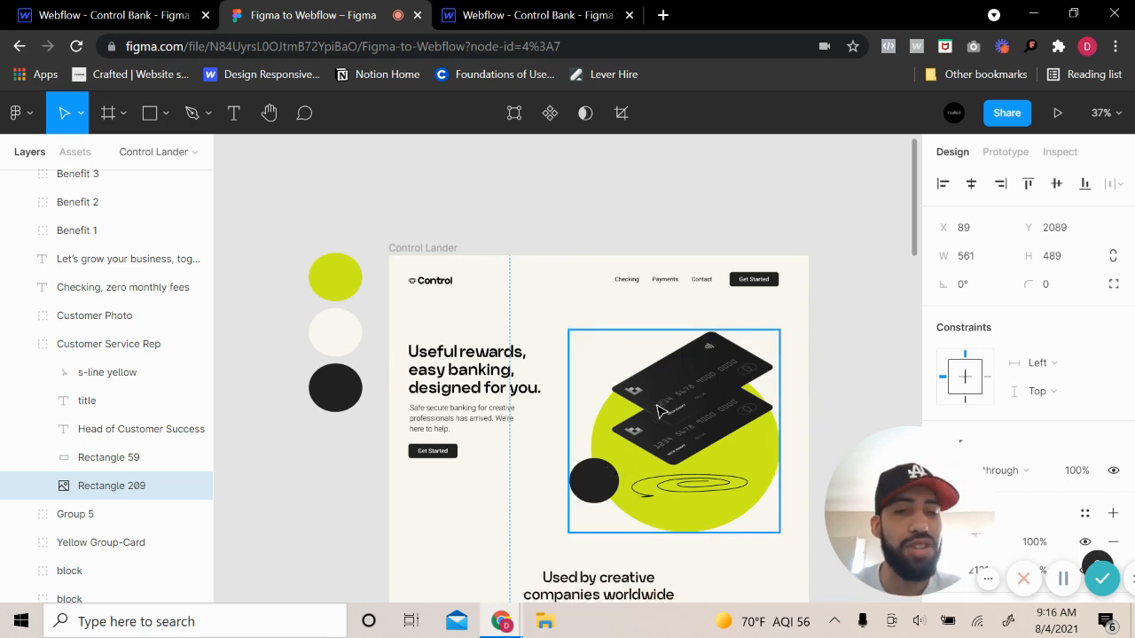
scroll(658, 405, "down", 1)
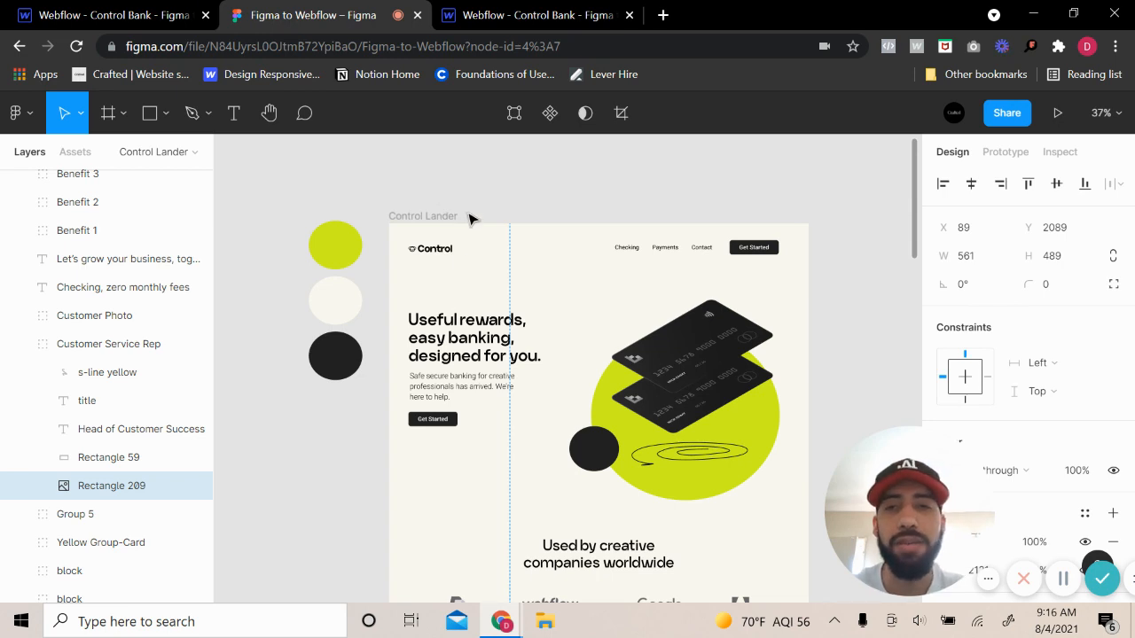
left_click(847, 450)
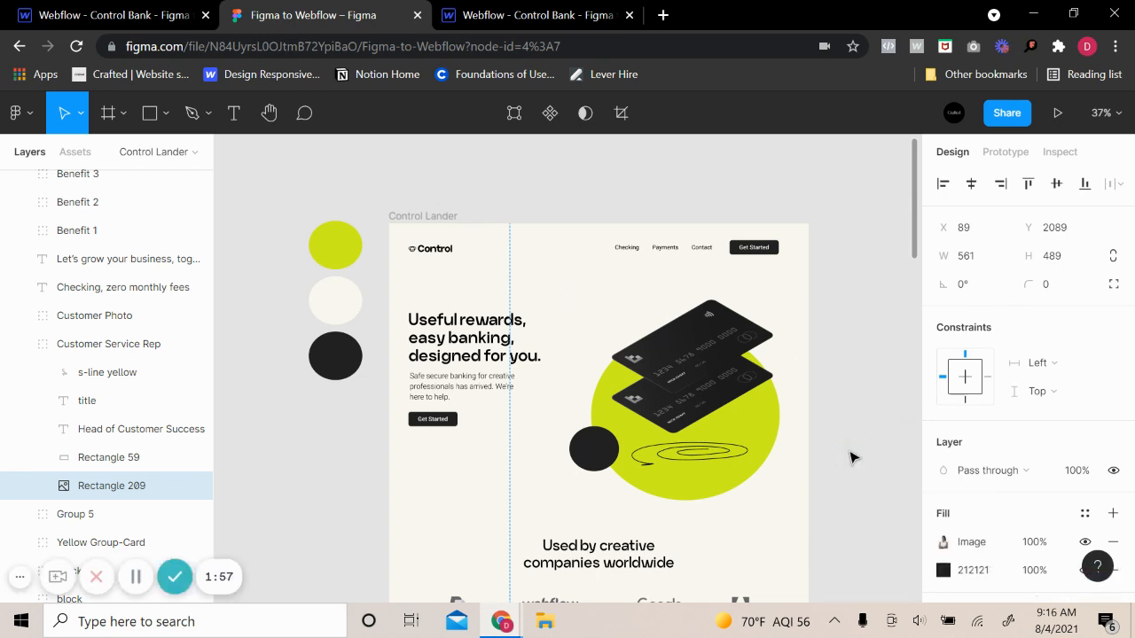
key("ctrl+Tab")
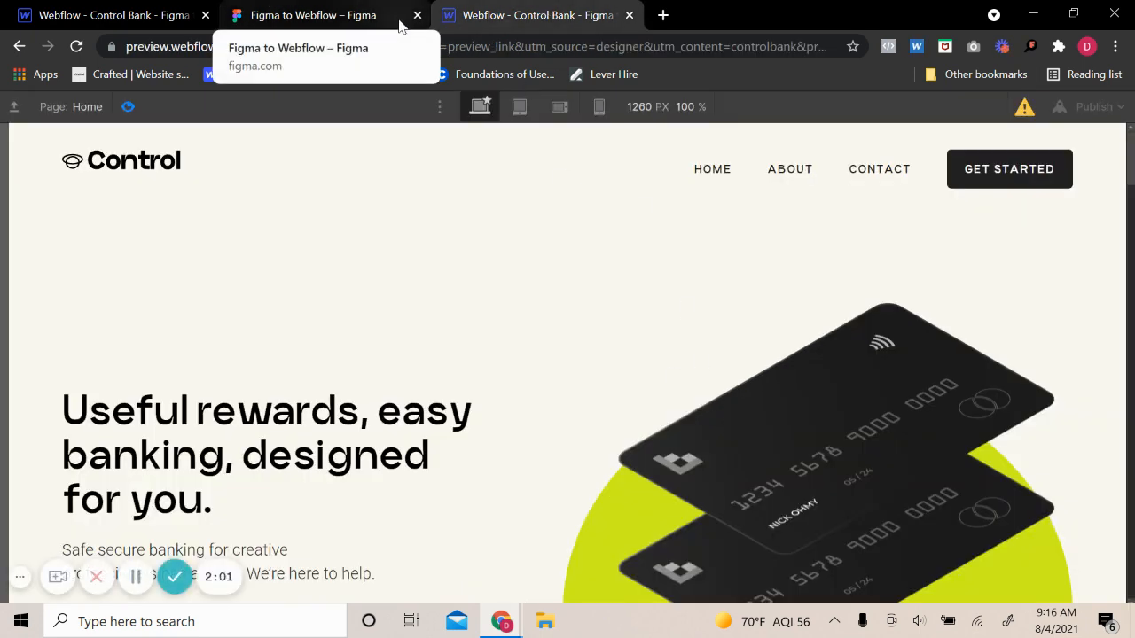
left_click(21, 576)
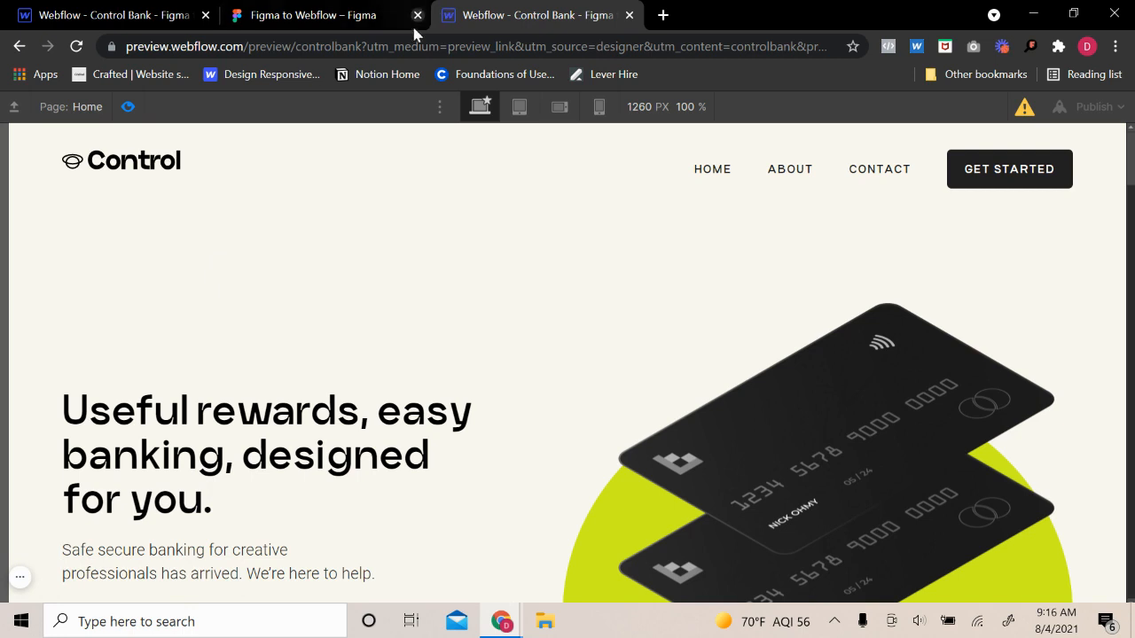
- Switch to the Control Bank project in the Webflow Designer and delete every element inside the Home page's Body
left_click(138, 11)
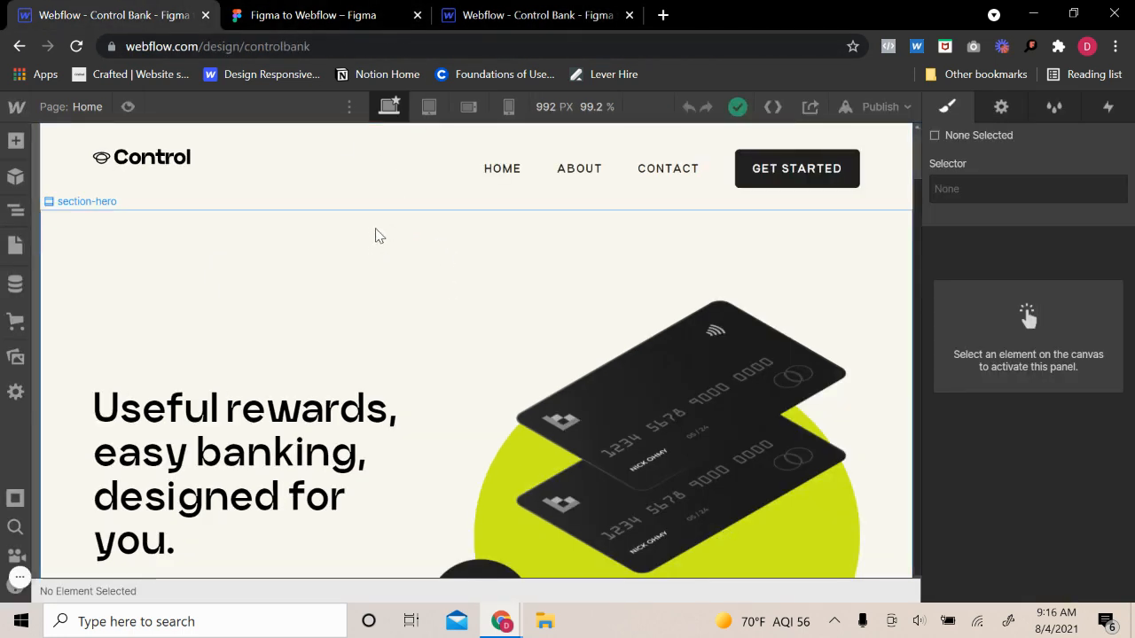
left_click(15, 211)
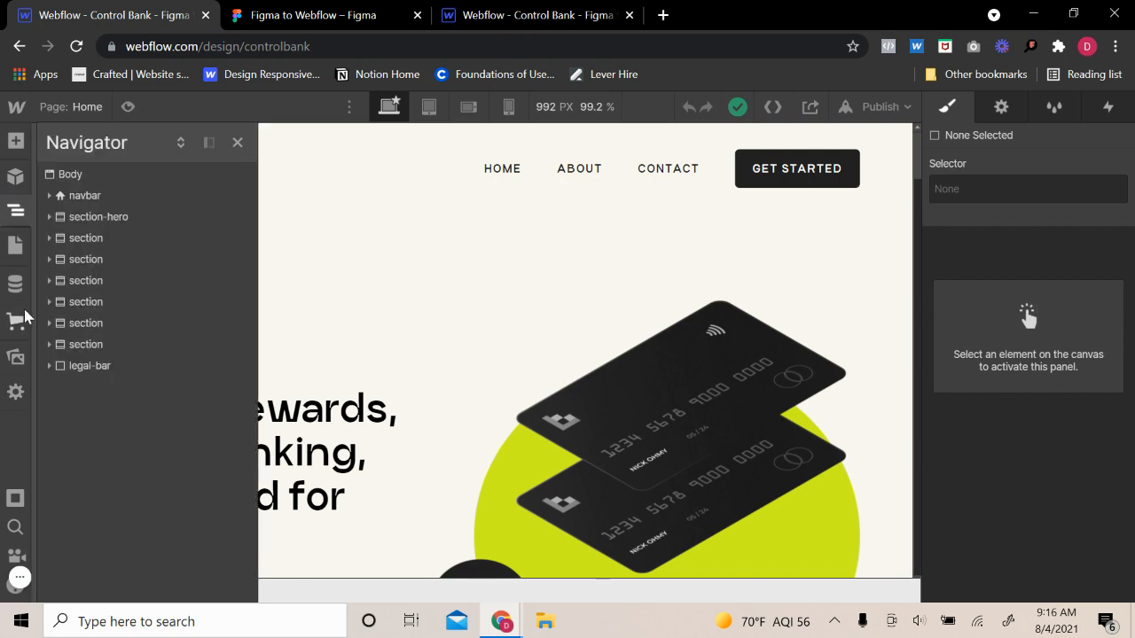
left_click(78, 367)
key("Delete")
key("Delete")
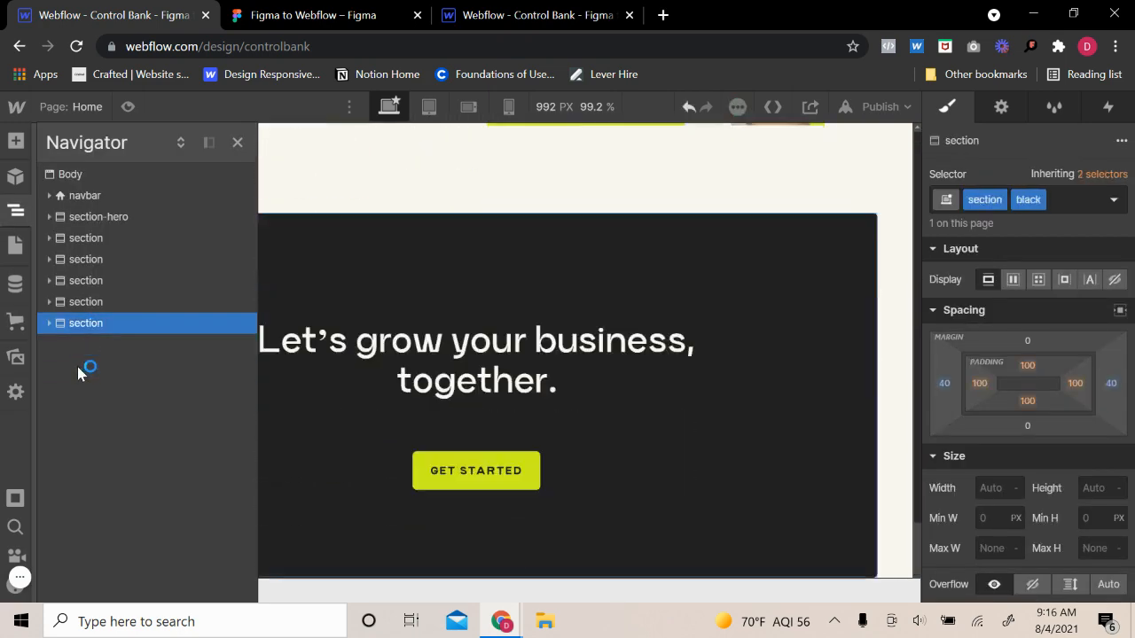
key("Delete")
key("Delete")
key("Delete")
key("Delete")
key("Delete")
key("Delete")
key("Delete")
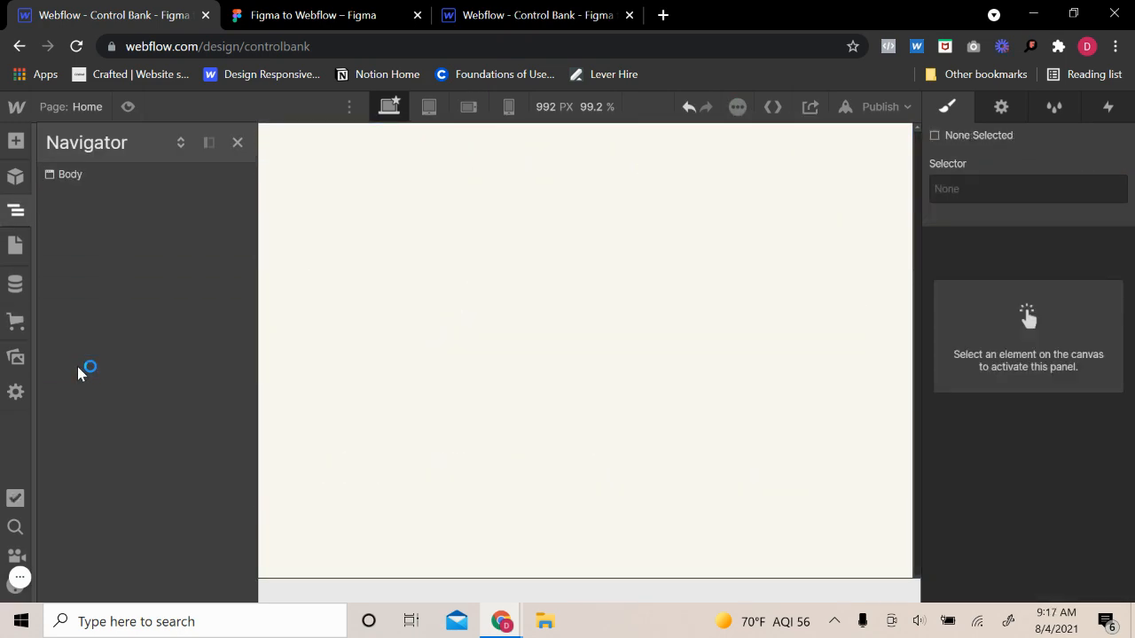
- Clean up all unused styles in the project and return to the element styling view with the Navigator closed
left_click(1055, 106)
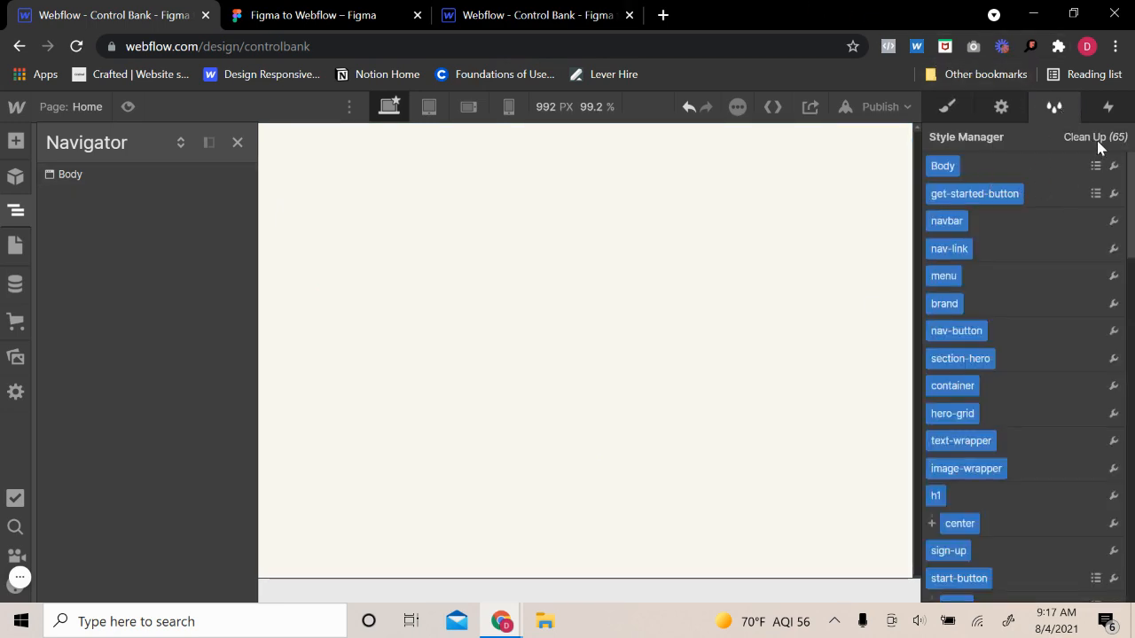
left_click(1098, 147)
scroll(998, 461, "down", 3)
left_click(956, 580)
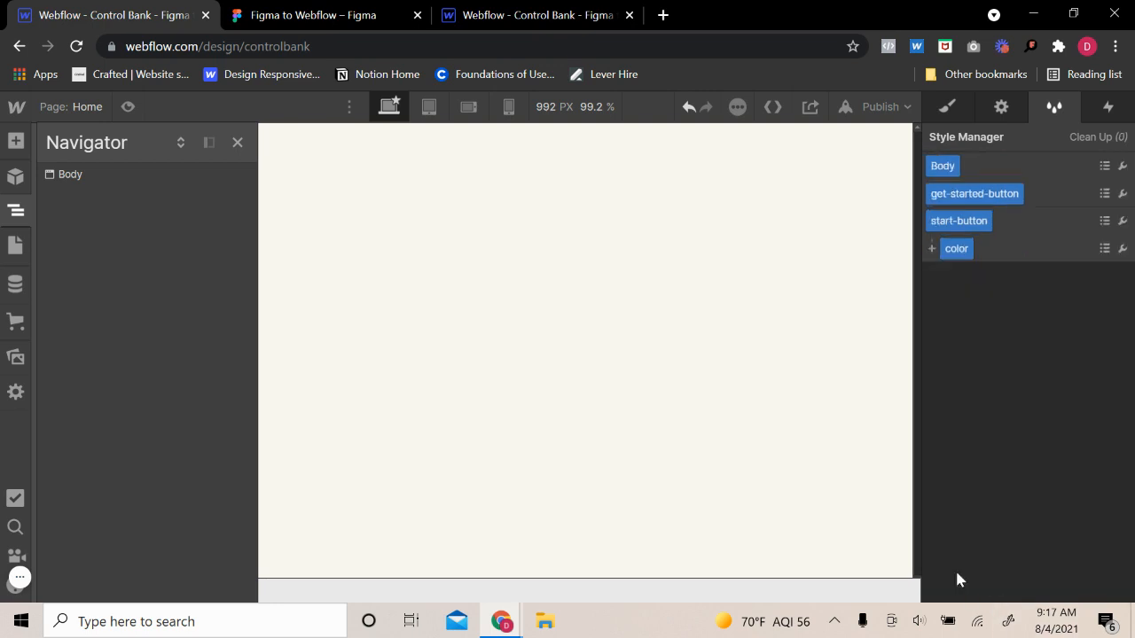
left_click(237, 143)
left_click(948, 107)
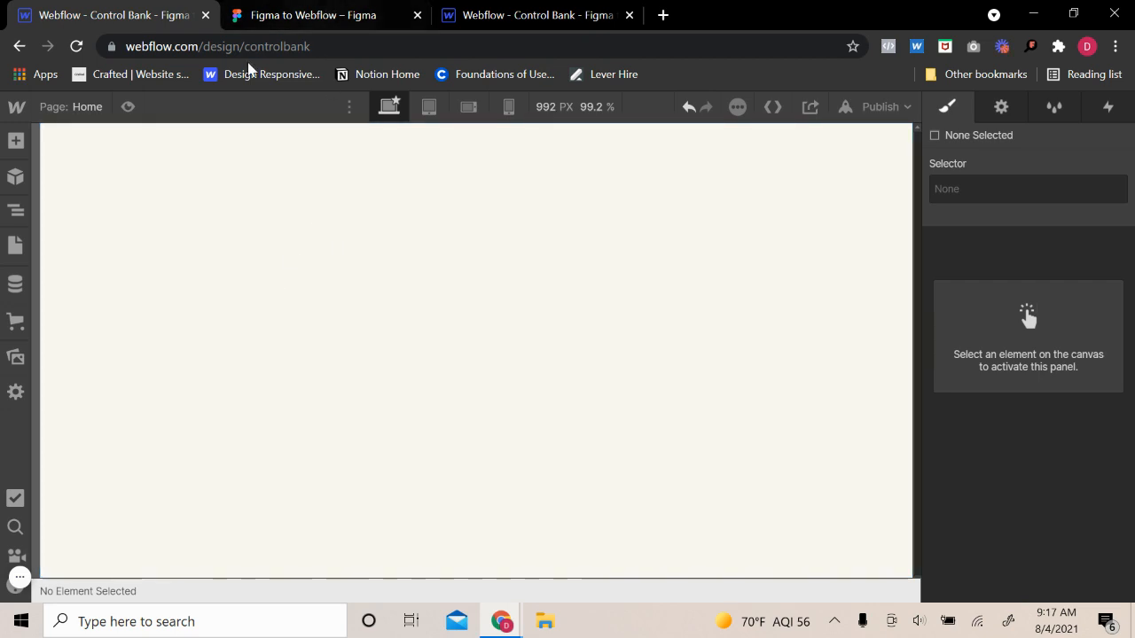
- Look through the project's uploaded image and SVG assets
left_click(15, 357)
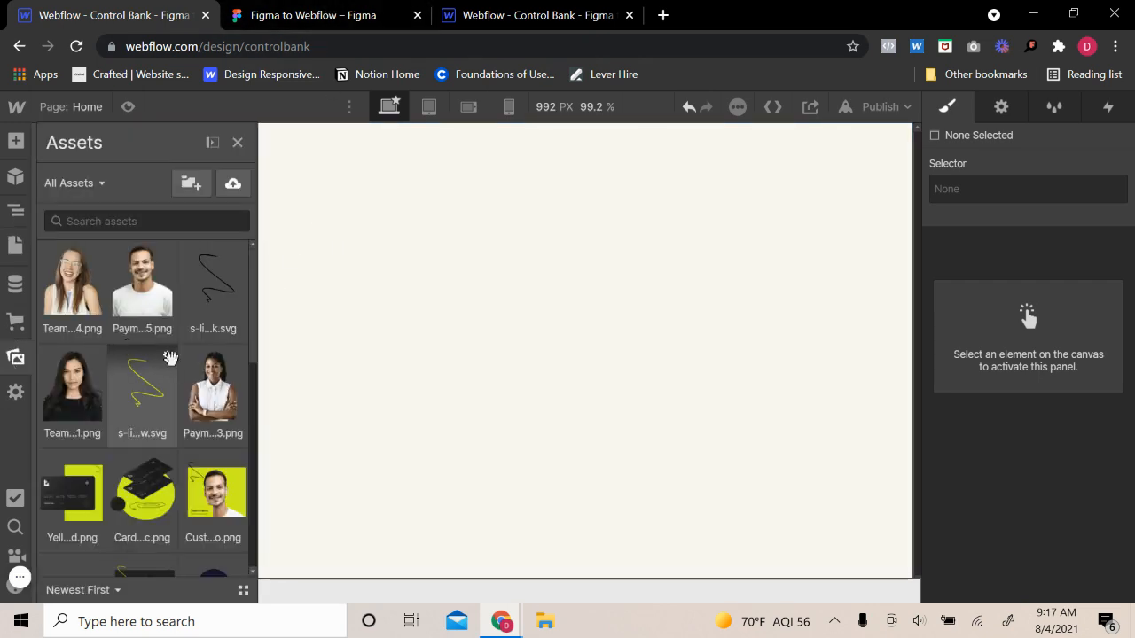
scroll(168, 461, "down", 10)
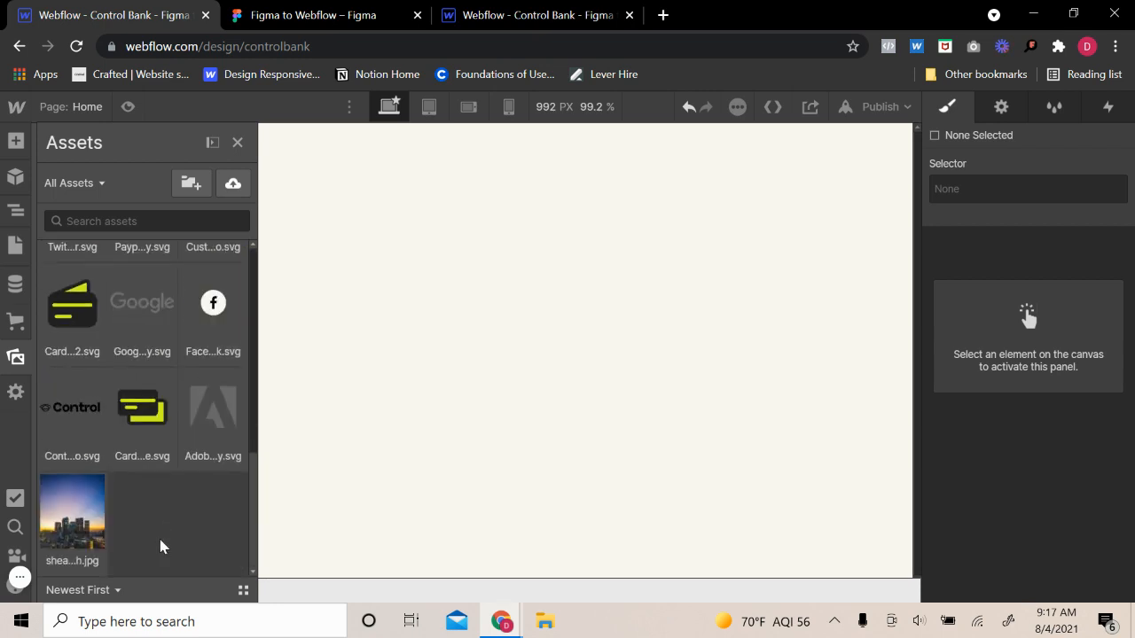
scroll(160, 532, "up", 5)
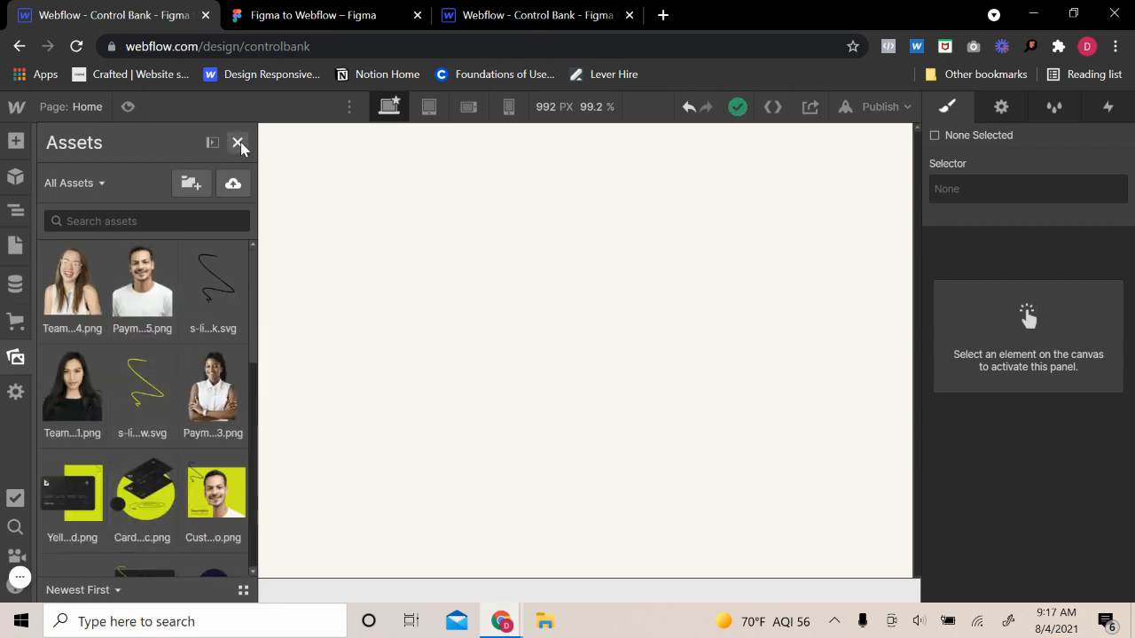
left_click(238, 142)
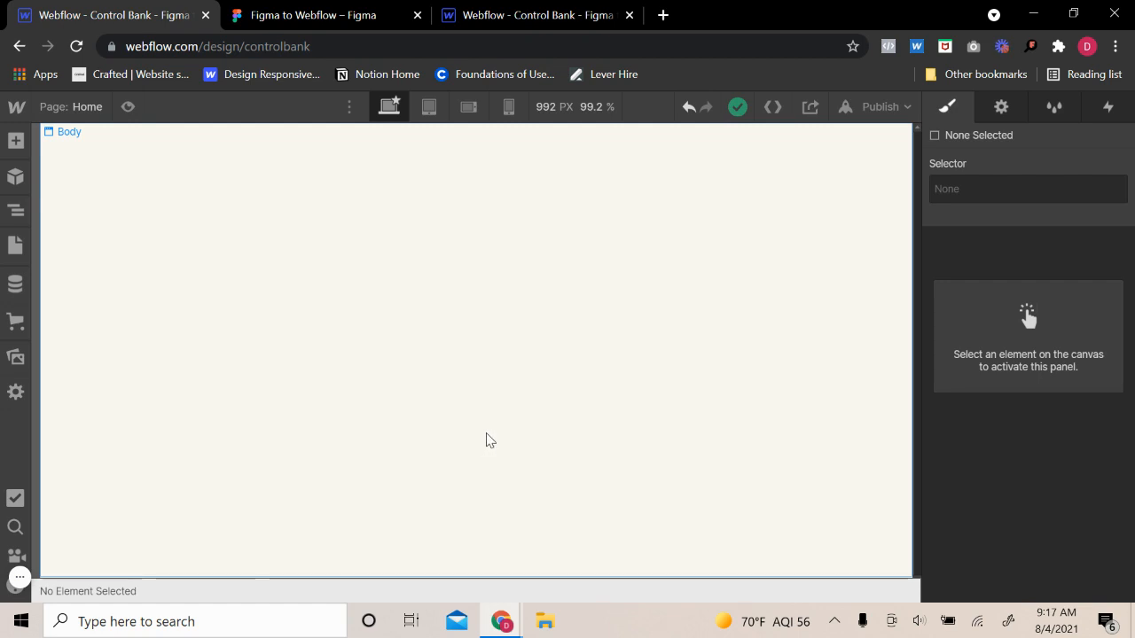
- Switch to the Figma design and inspect the text properties of the hero heading and the paragraph below it
left_click(337, 11)
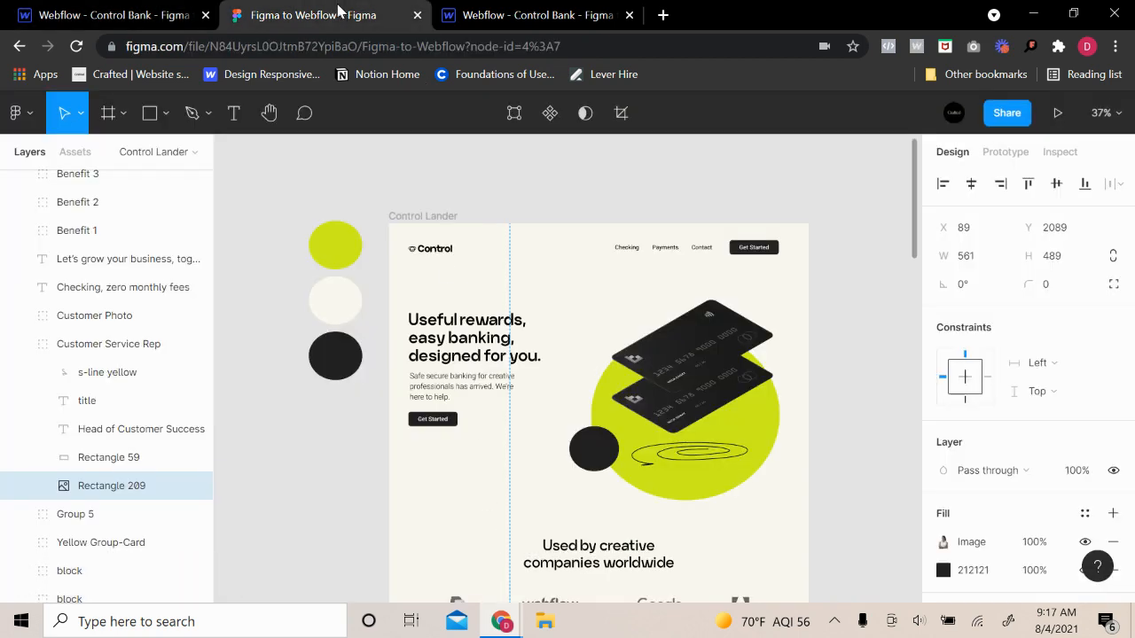
scroll(459, 353, "up", 5)
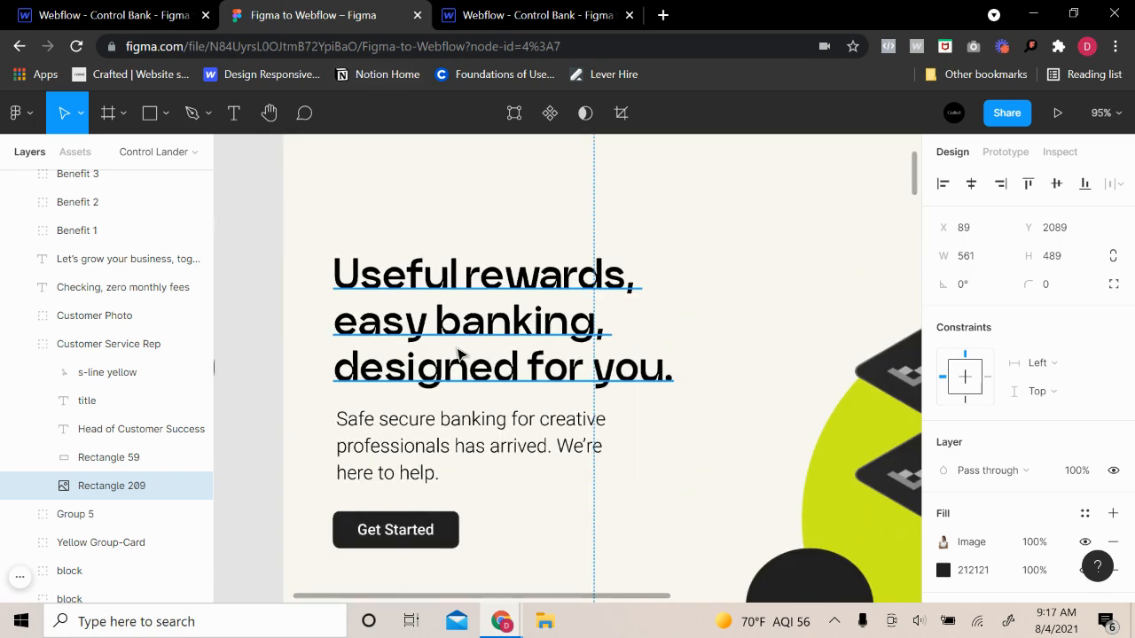
left_click(459, 353)
left_click(447, 455)
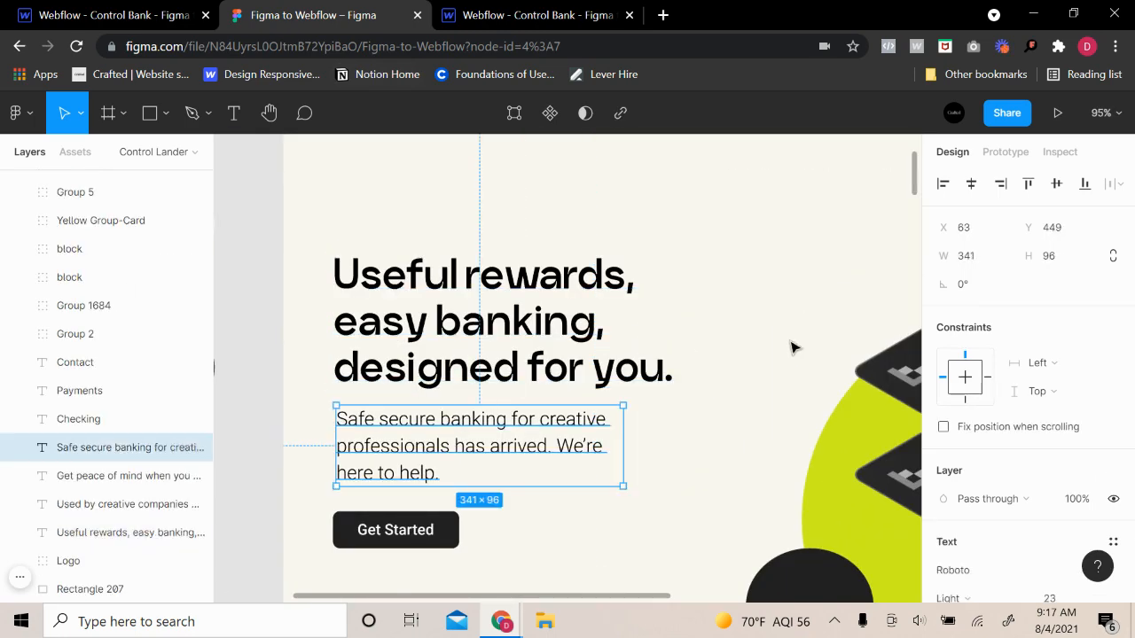
scroll(978, 431, "down", 5)
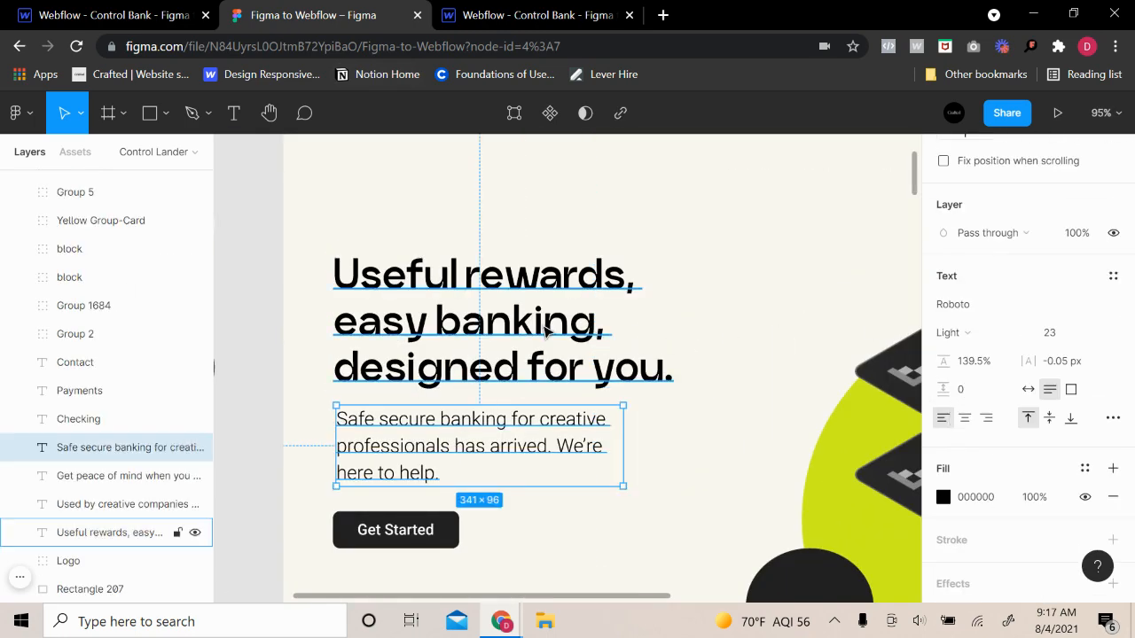
left_click(547, 329)
left_click(747, 329)
scroll(735, 365, "down", 2)
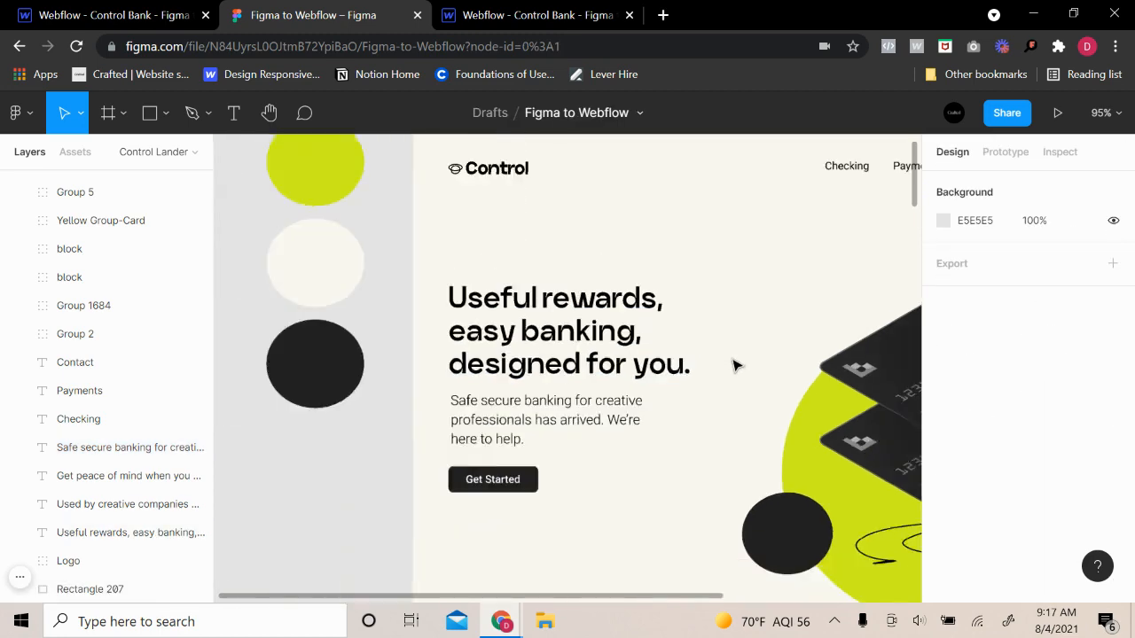
- Review the three colour swatches beside the Control Lander frame and return to the Control Bank project in Webflow
scroll(725, 393, "down", 3)
scroll(634, 451, "down", 1)
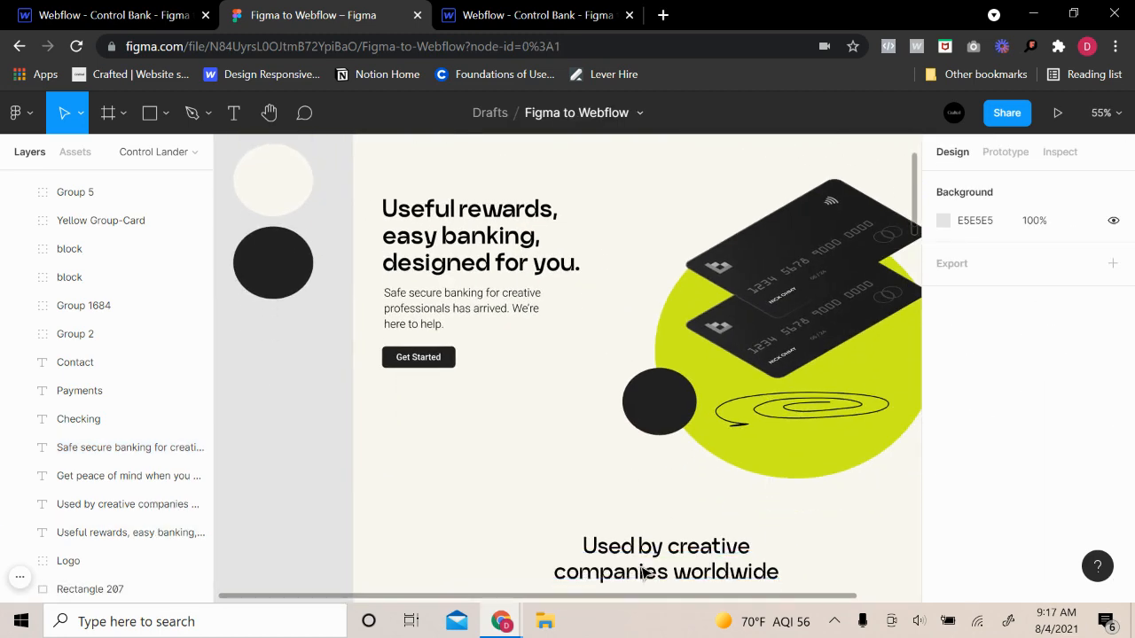
scroll(643, 535, "down", 3)
left_click_drag(636, 525, 550, 464)
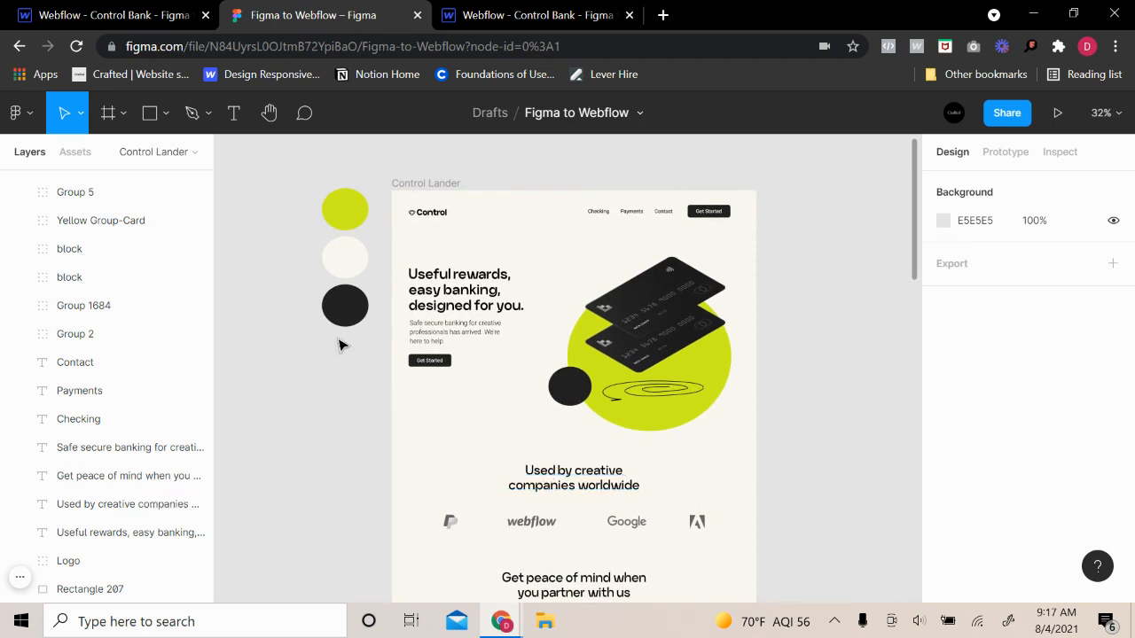
left_click_drag(292, 165, 349, 405)
left_click(348, 406)
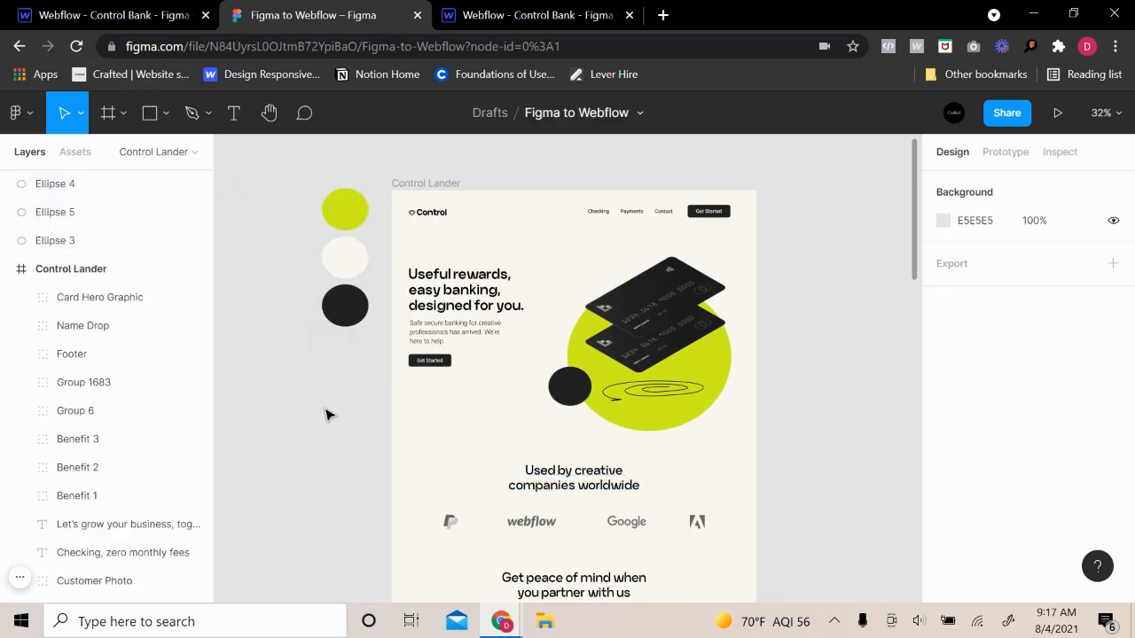
left_click_drag(325, 151, 364, 345)
left_click(210, 9)
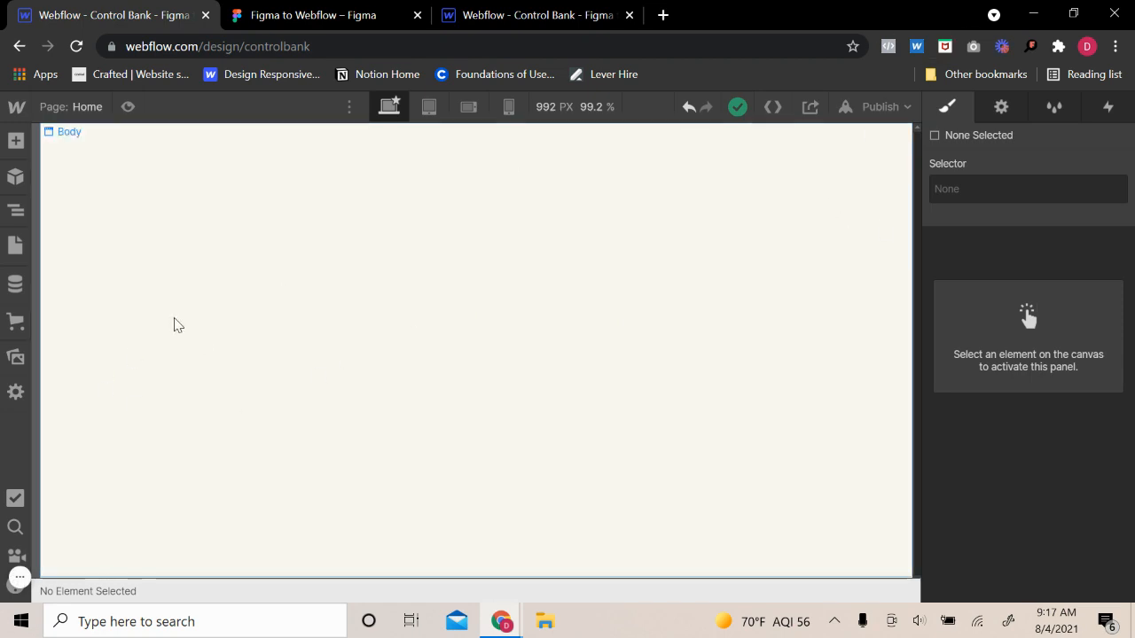
- Inspect the Body's background color and saved swatches, then compare them with the Figma landing page and return to Webflow
left_click(248, 302)
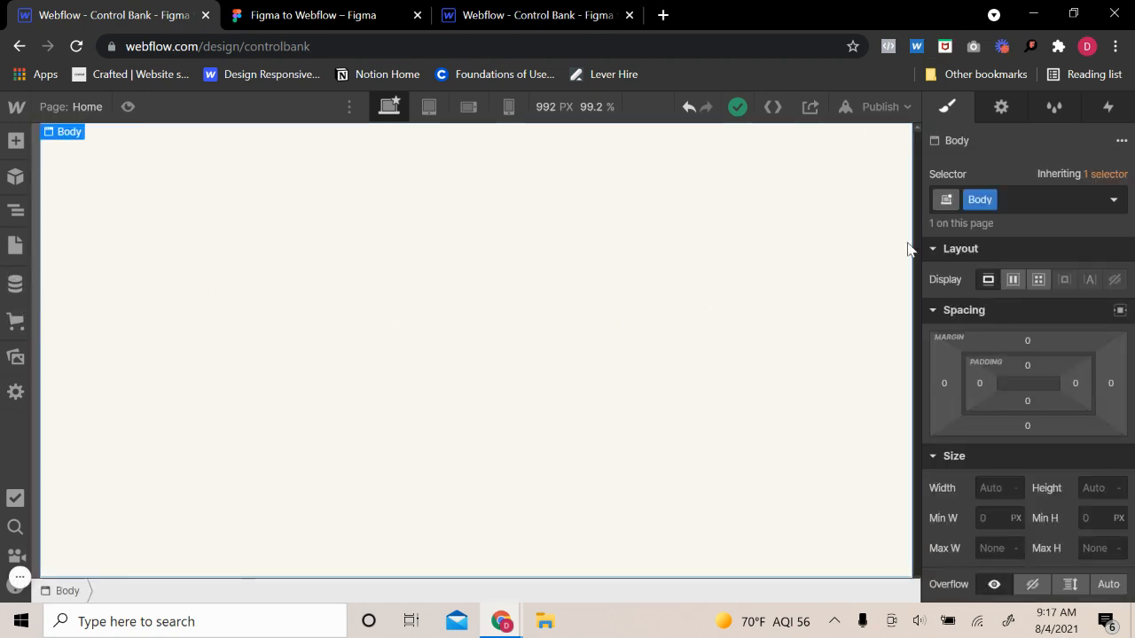
scroll(994, 432, "down", 8)
left_click(986, 397)
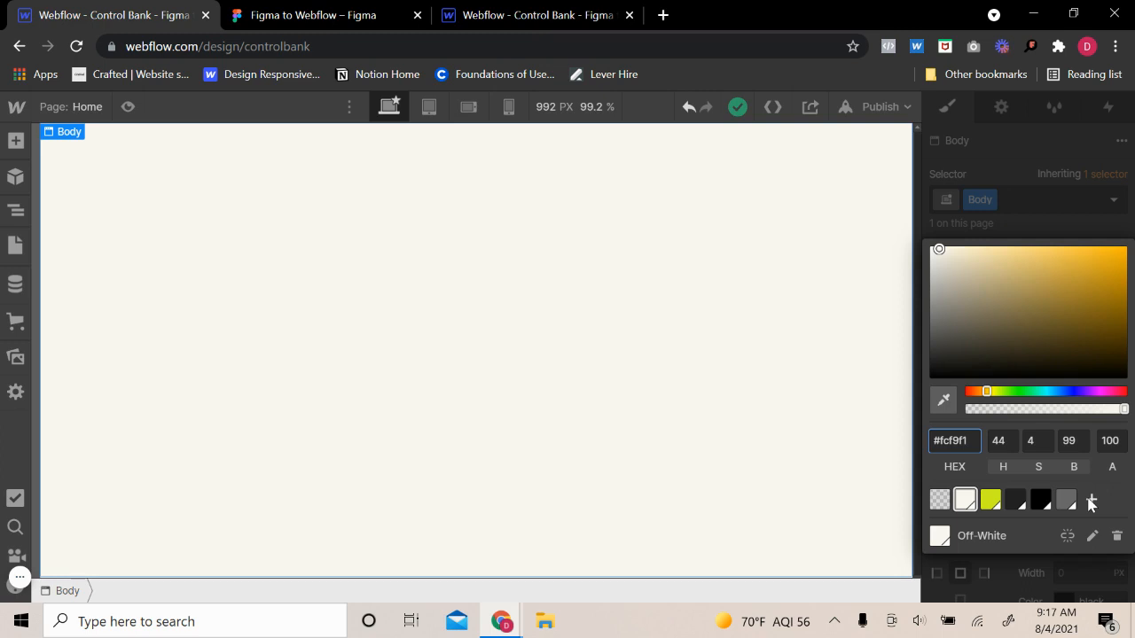
left_click(1071, 225)
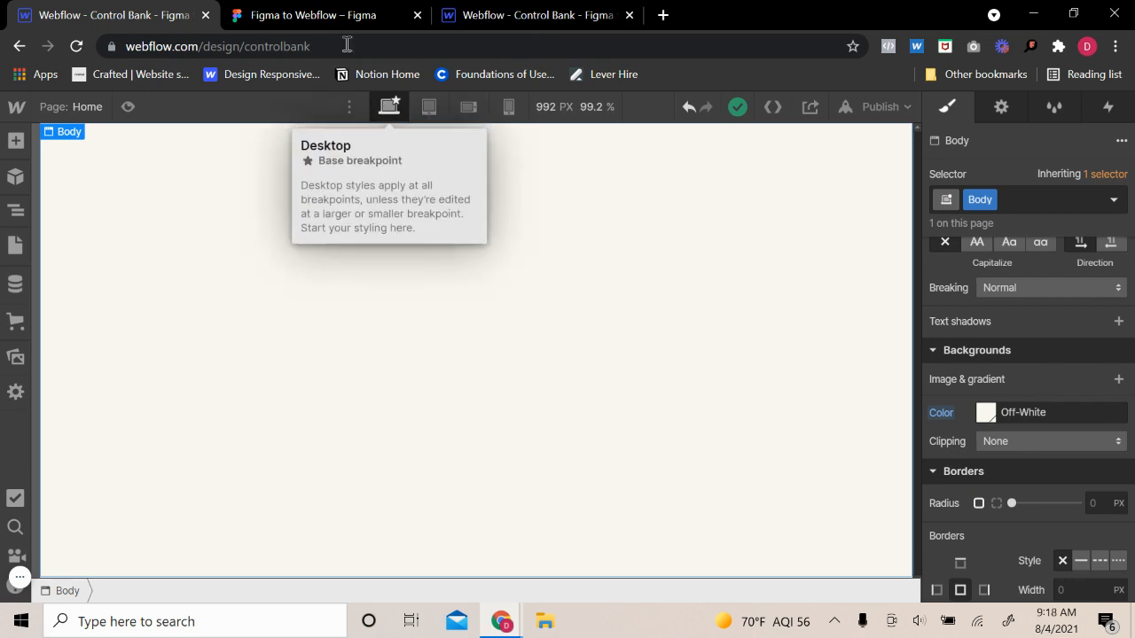
key("ctrl+Tab")
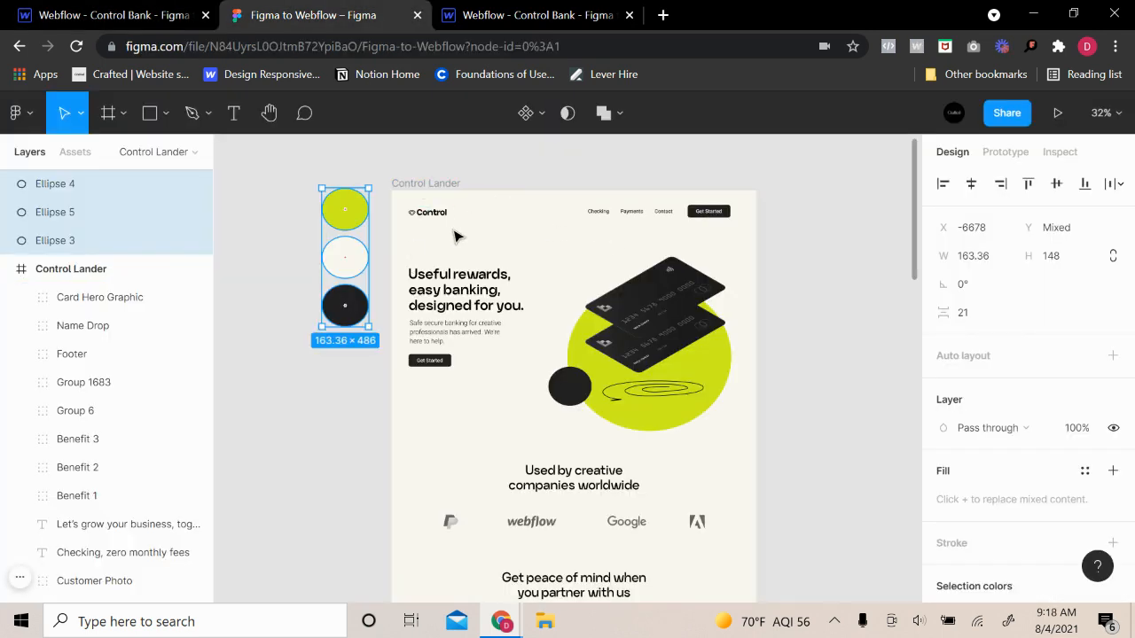
key("ctrl+shift+Tab")
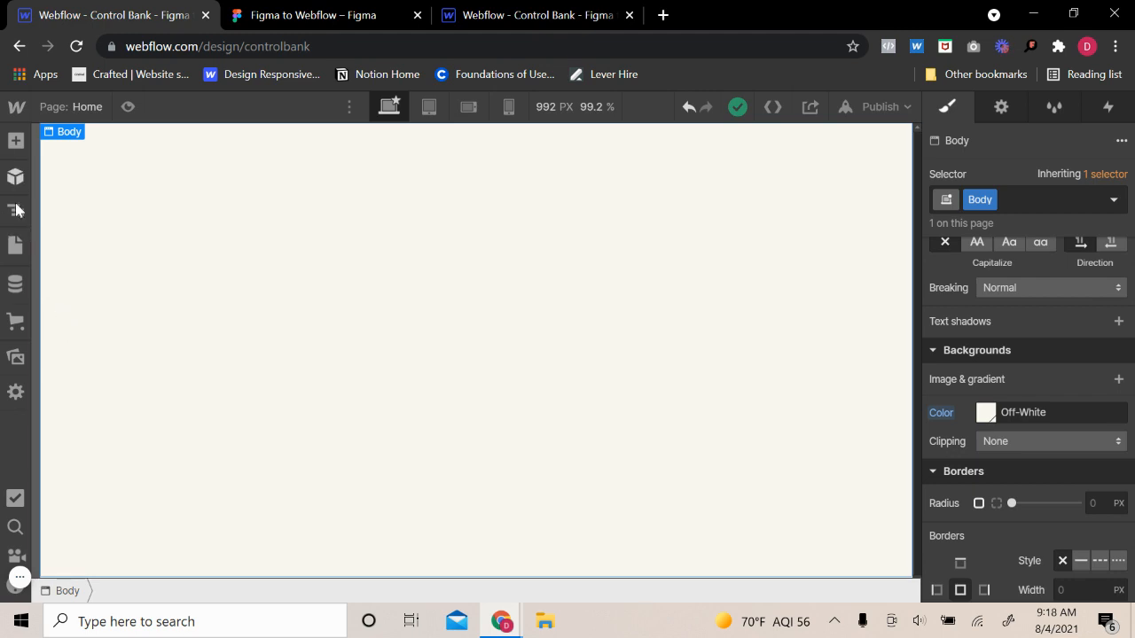
- Add a Navbar element at the top of the empty page body
left_click(15, 140)
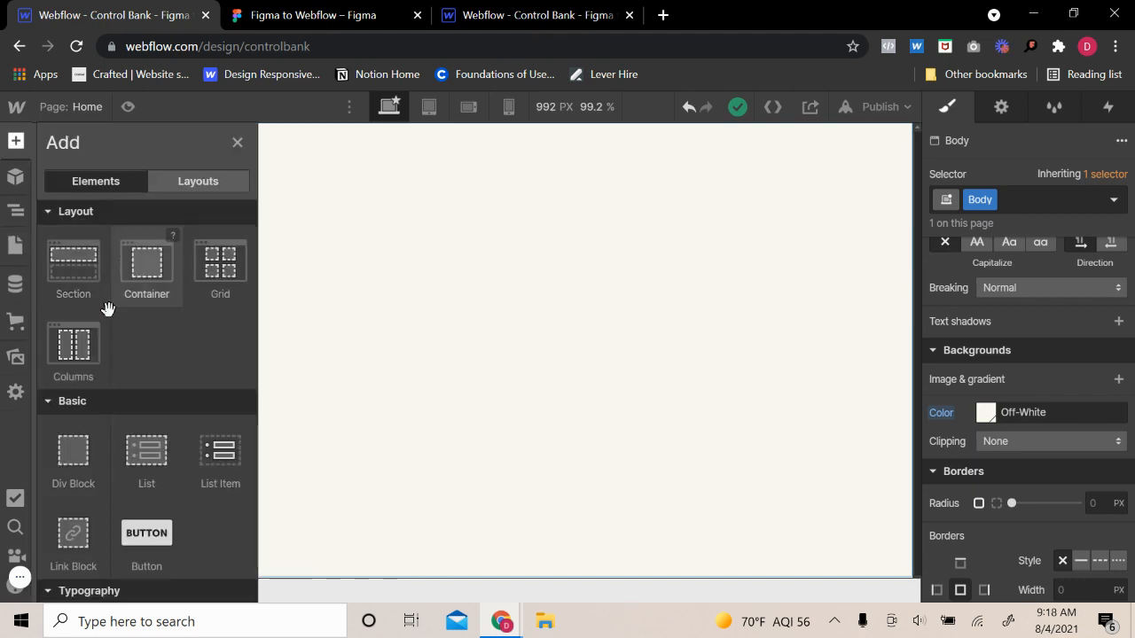
scroll(89, 483, "down", 10)
left_click_drag(146, 503, 363, 213)
- Give the Navbar element the class navbar and make its background color transparent
left_click(1018, 198)
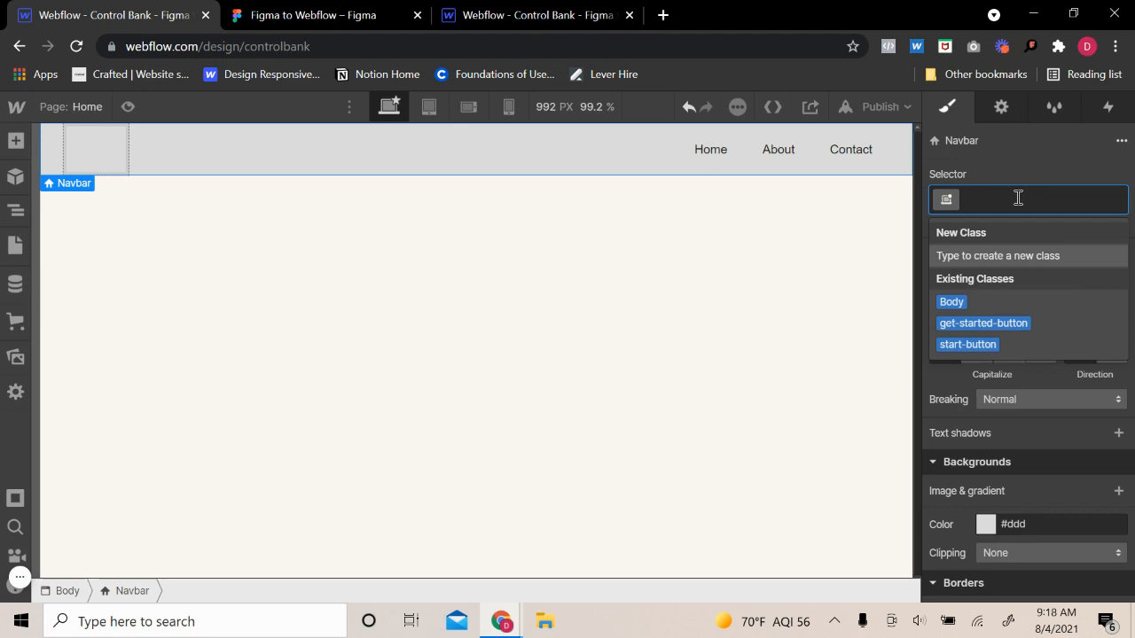
type("nav")
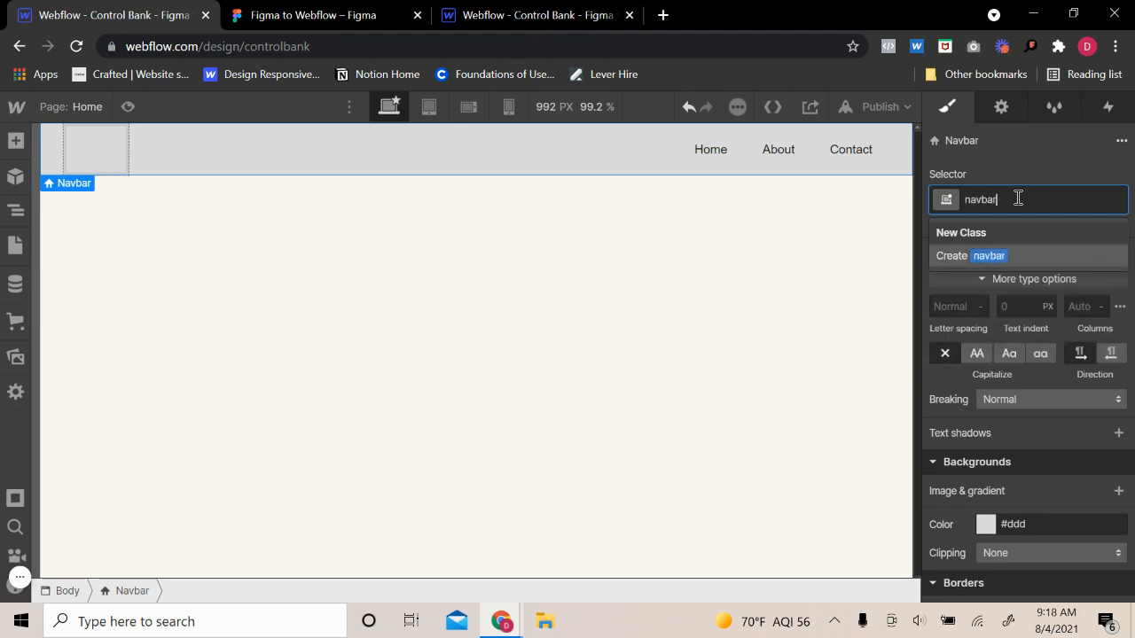
type("bar")
key("Return")
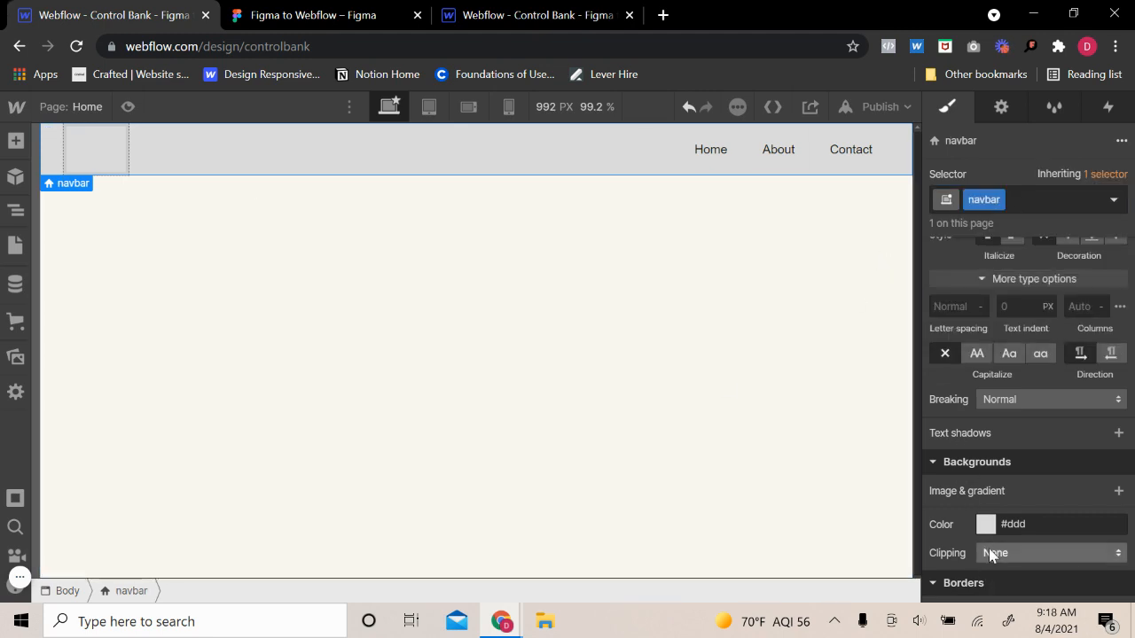
left_click(986, 526)
left_click(945, 494)
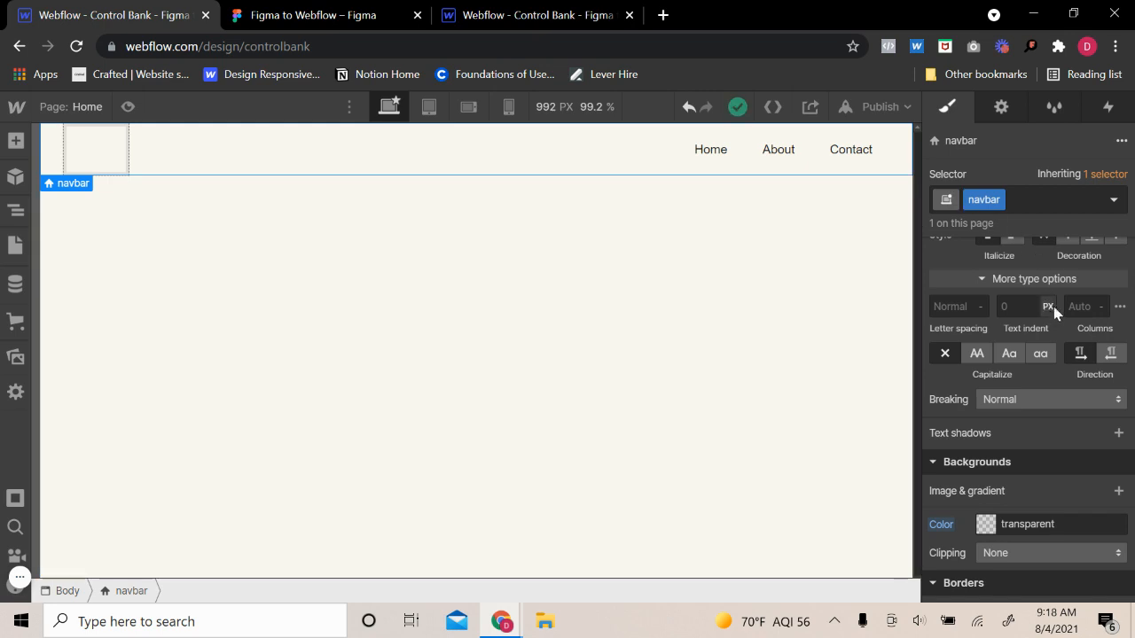
- Set the navbar's top padding to 25 px on desktop and its bottom padding to 20 px at the tablet breakpoint
scroll(1054, 337, "up", 10)
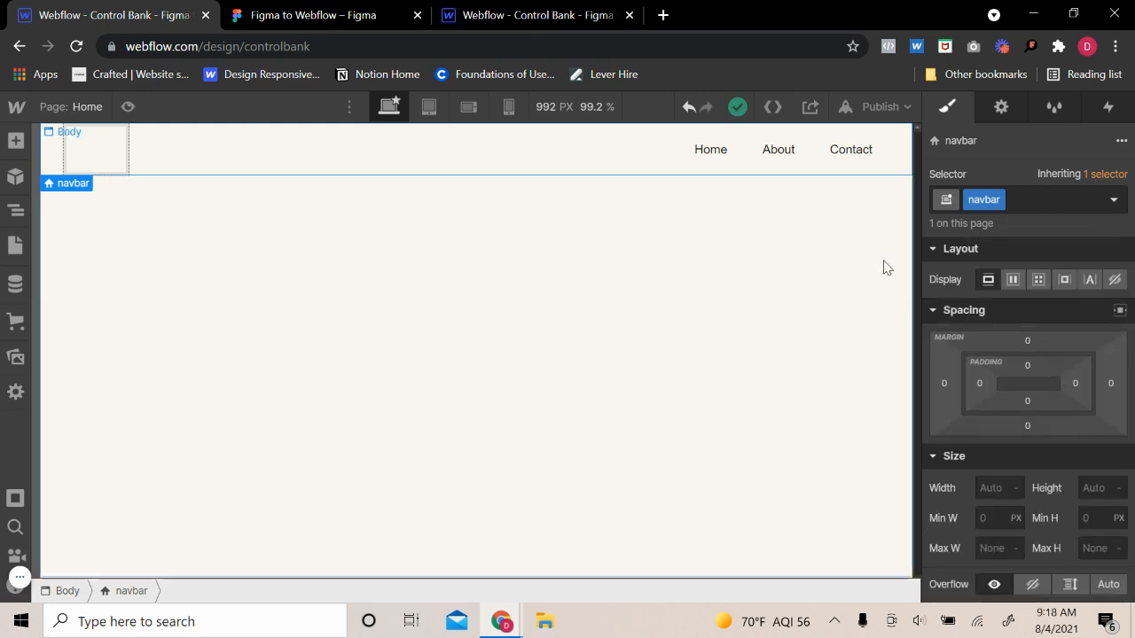
left_click(1027, 366)
type("25")
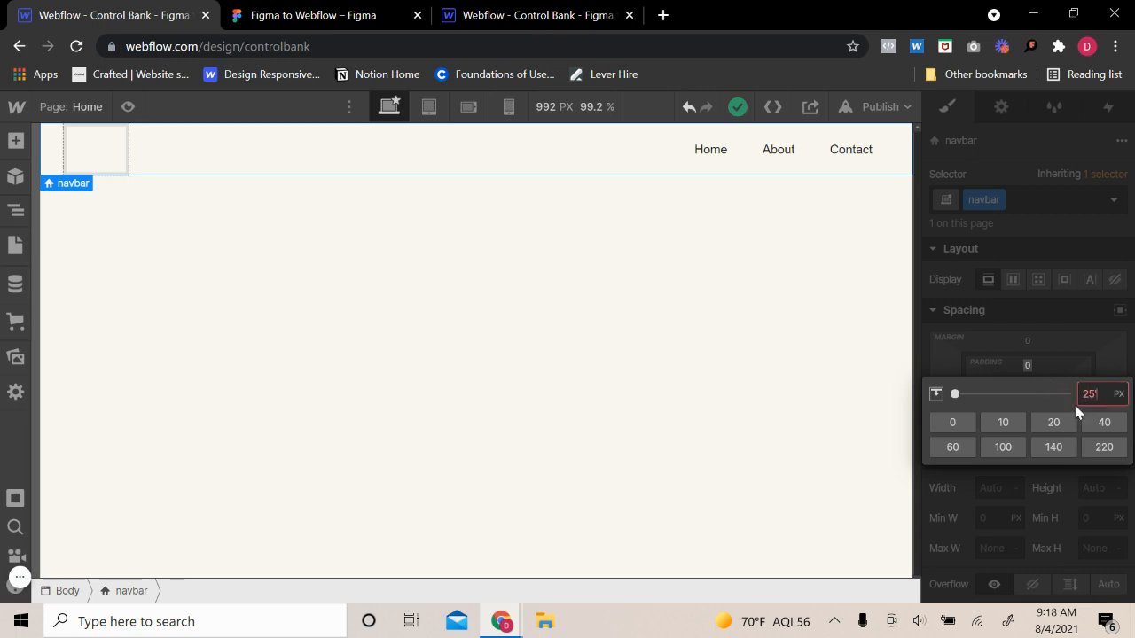
key("Return")
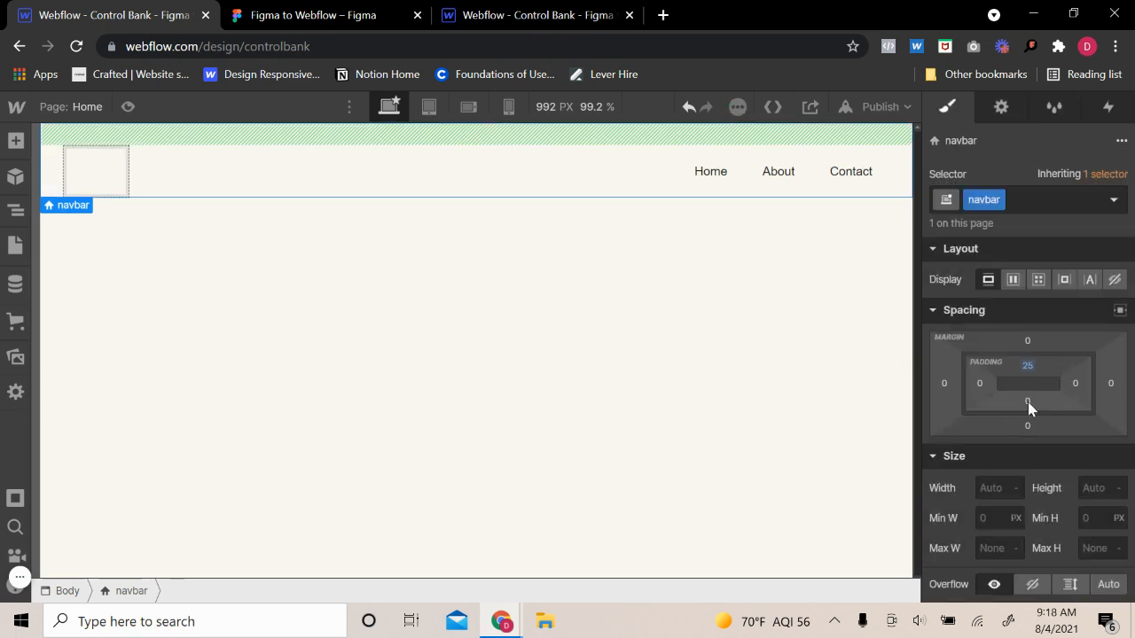
key("2")
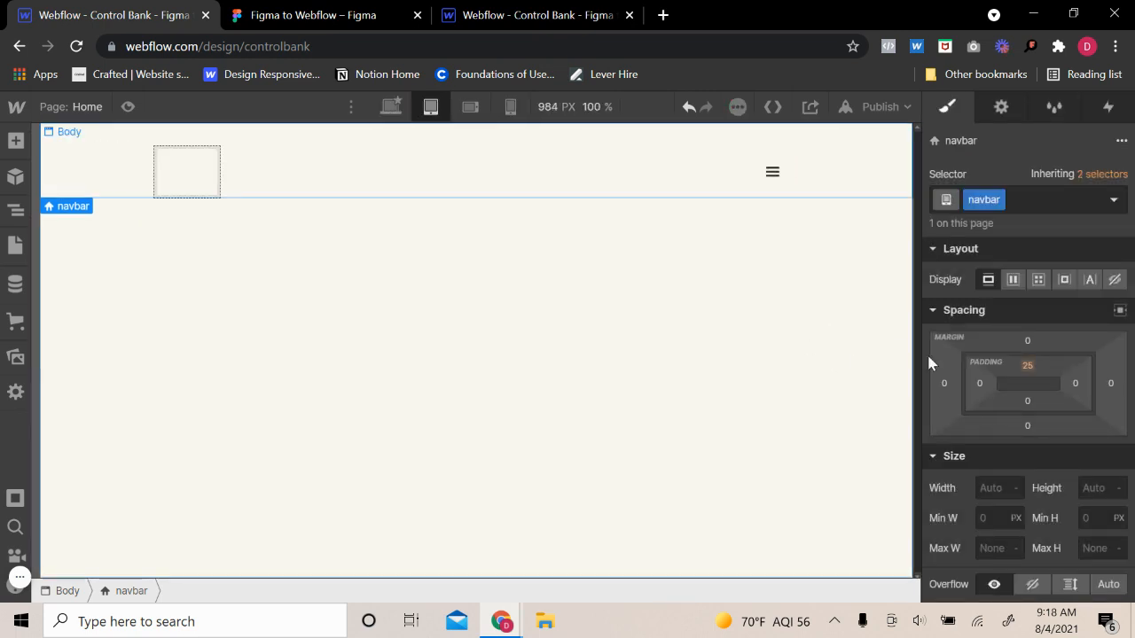
left_click(1025, 400)
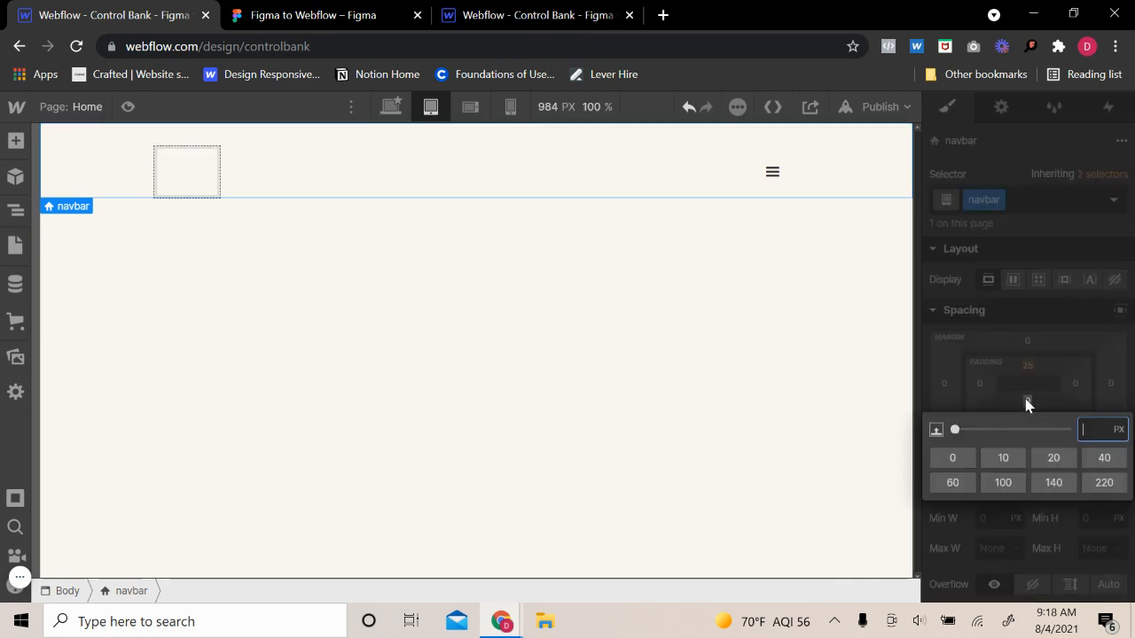
type("20")
key("Return")
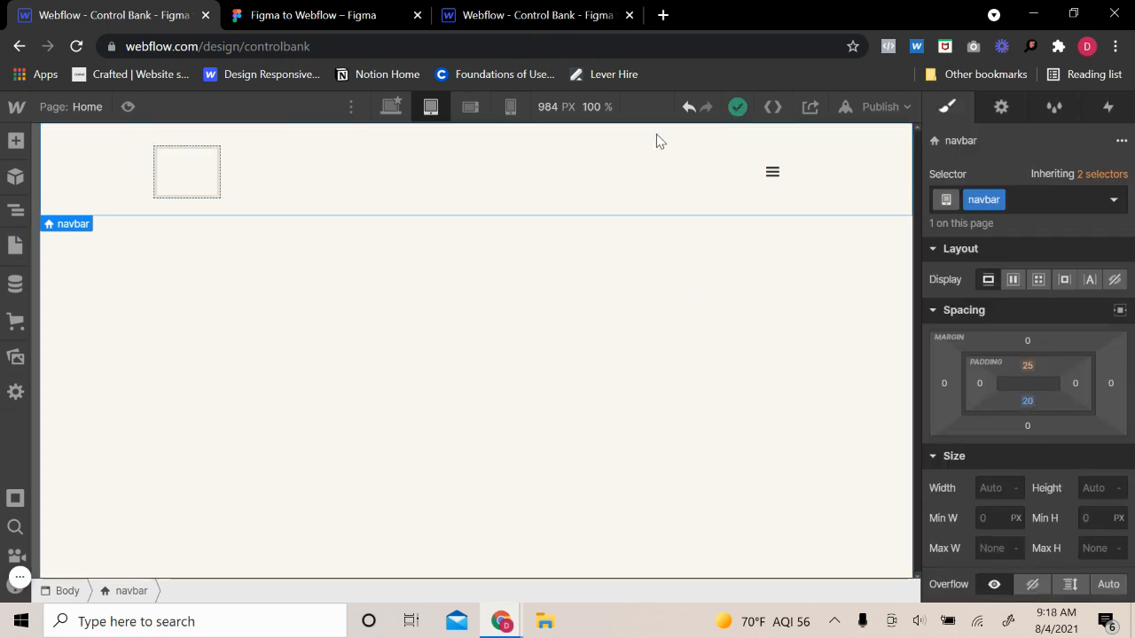
- Undo both navbar padding changes and compare the navbar at the desktop and tablet breakpoints
left_click(16, 211)
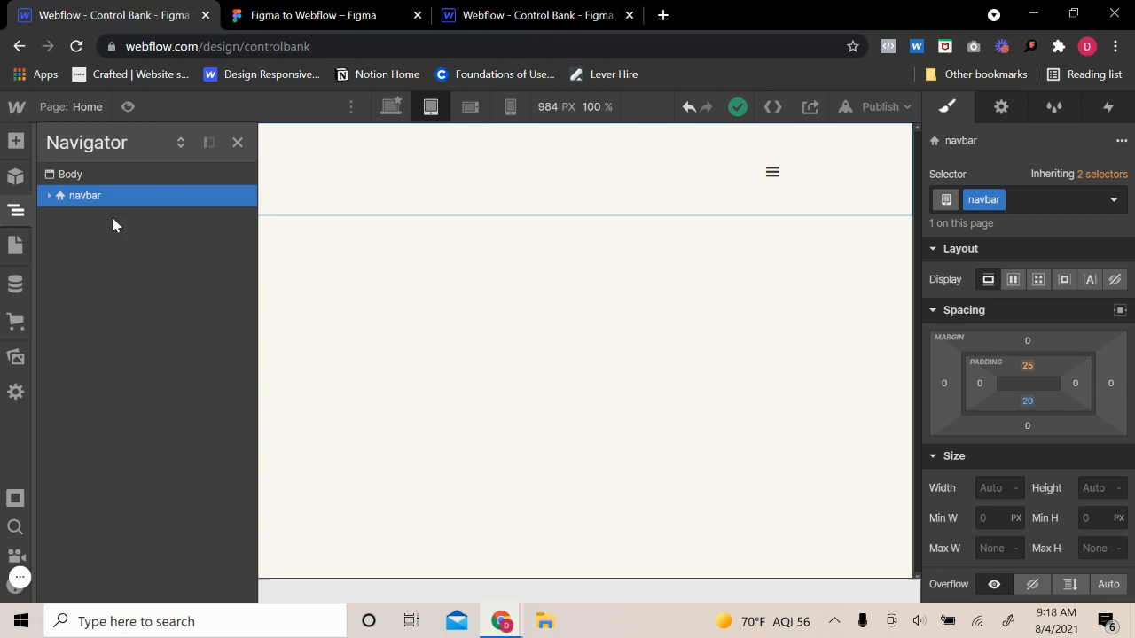
left_click(50, 196)
key("ctrl+z")
key("ctrl+z")
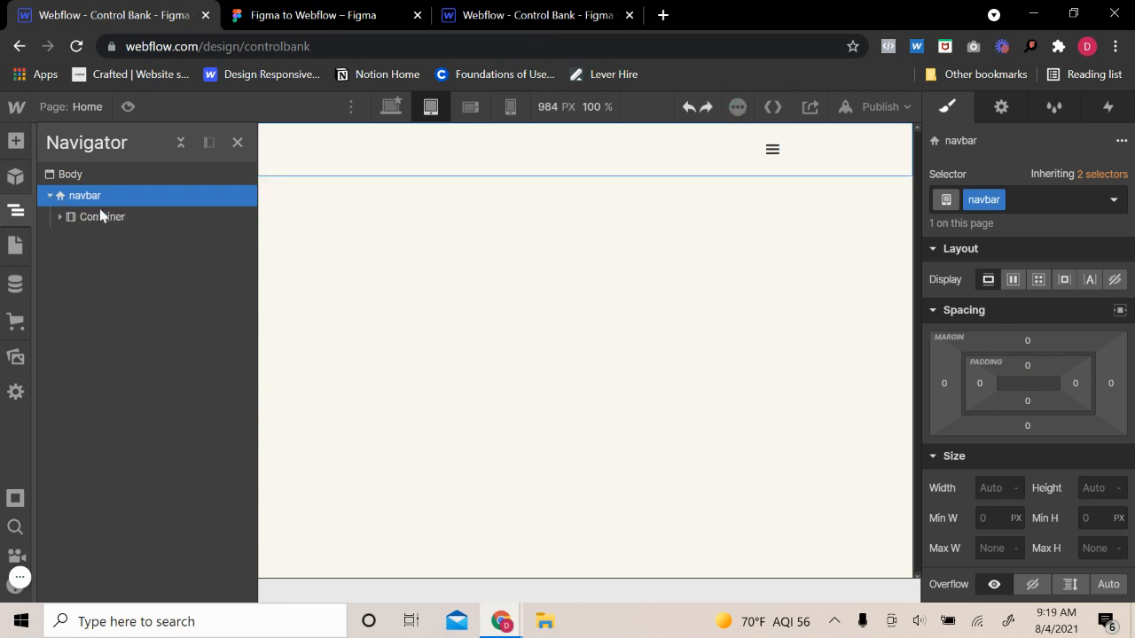
left_click(394, 109)
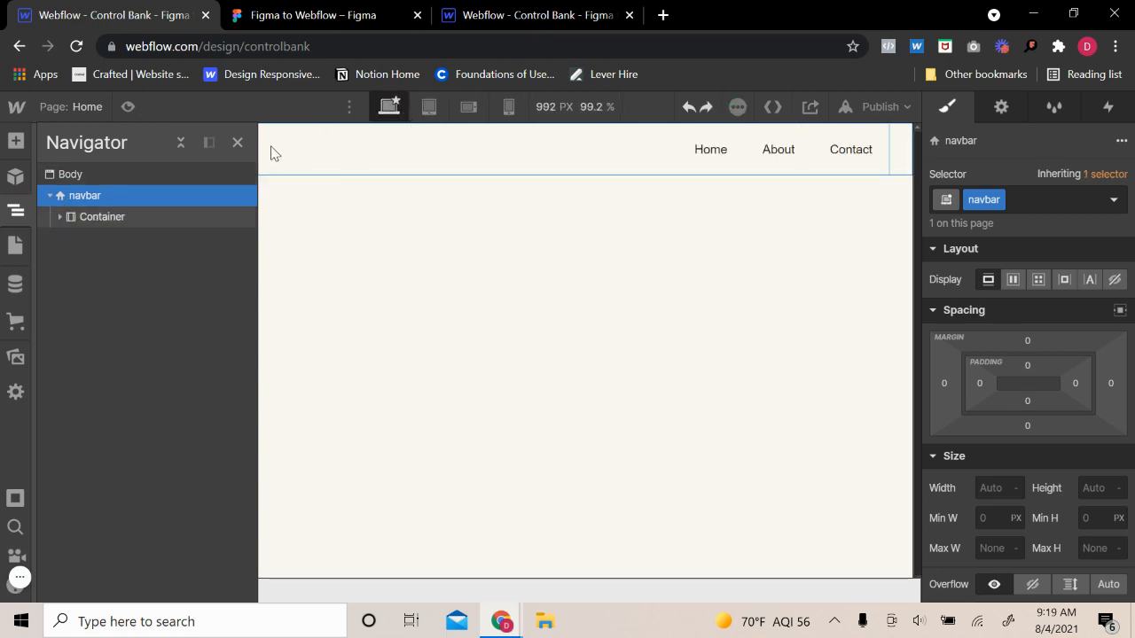
left_click(429, 106)
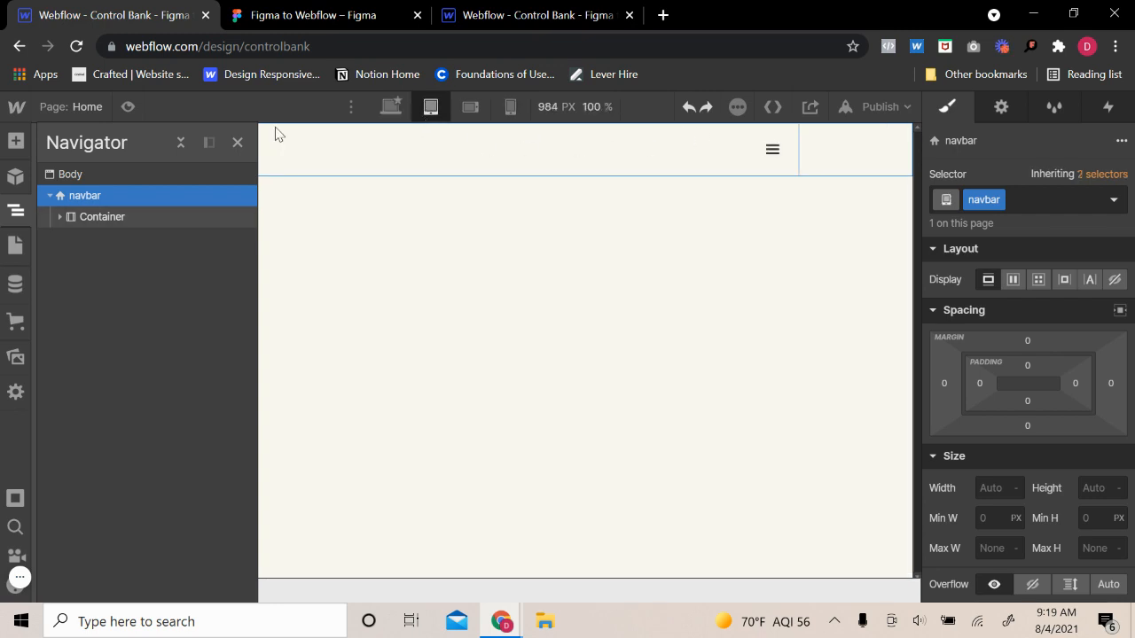
- Undo the navbar's class and background color changes and return to the desktop breakpoint with the Navigator closed
left_click(687, 107)
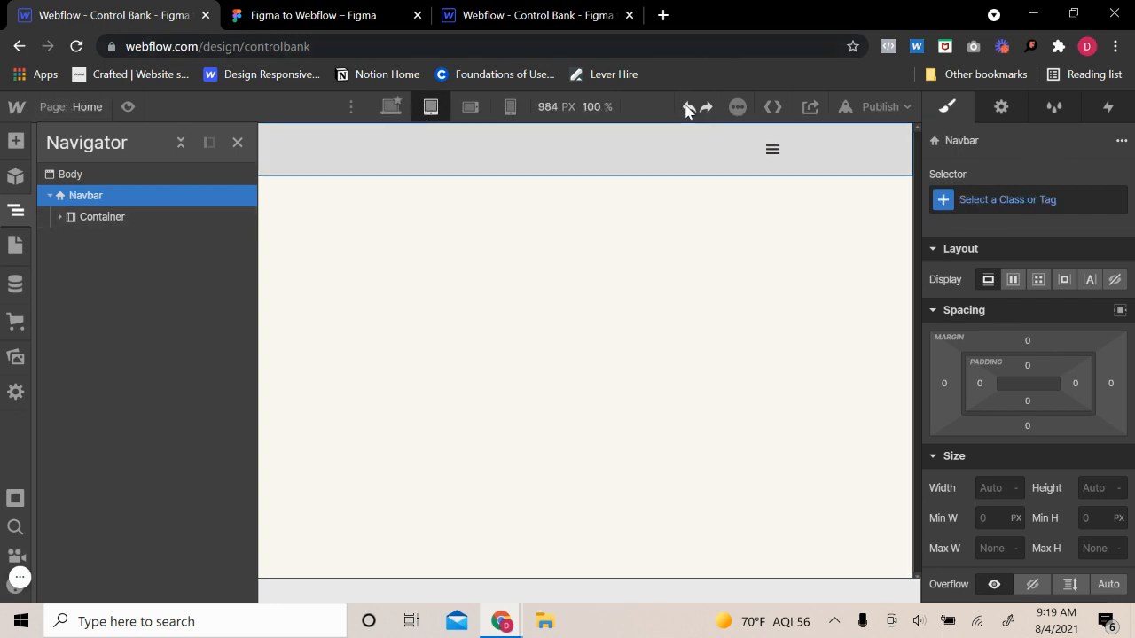
left_click(707, 108)
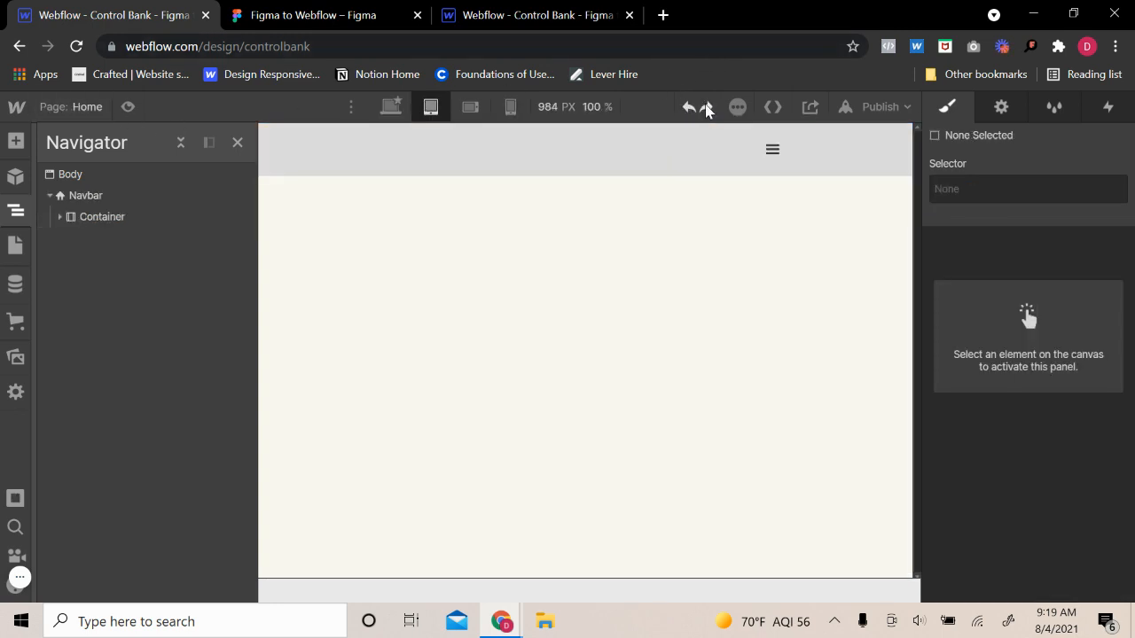
left_click(390, 106)
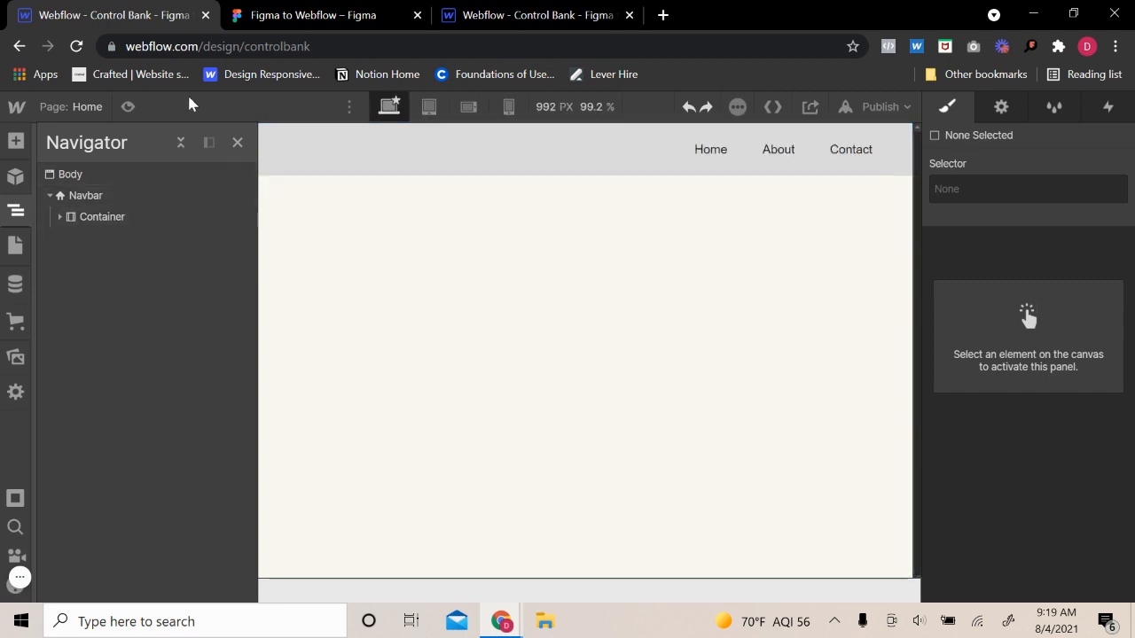
left_click(237, 142)
- Select the whole Navbar rather than its Container and set its background color to transparent
left_click(471, 159)
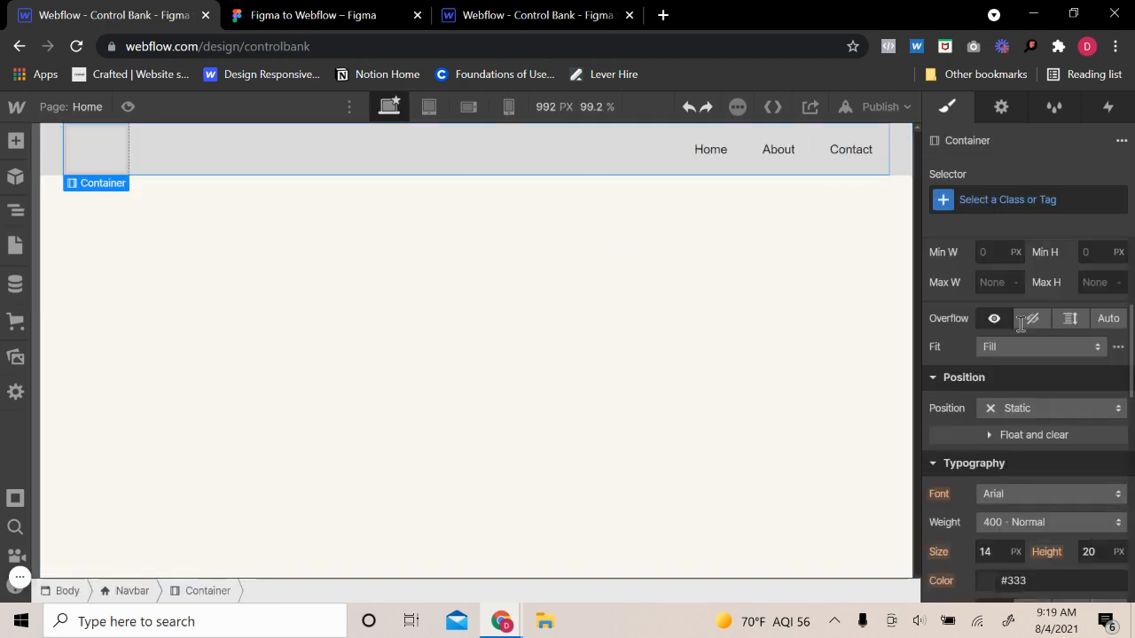
left_click(15, 210)
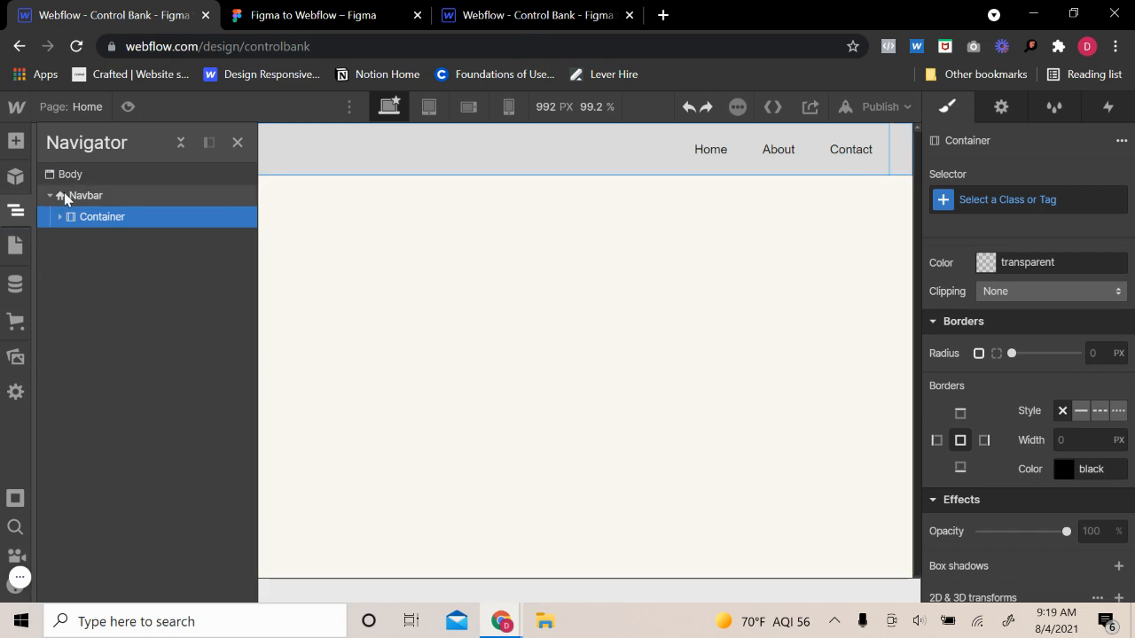
left_click(64, 195)
left_click(982, 374)
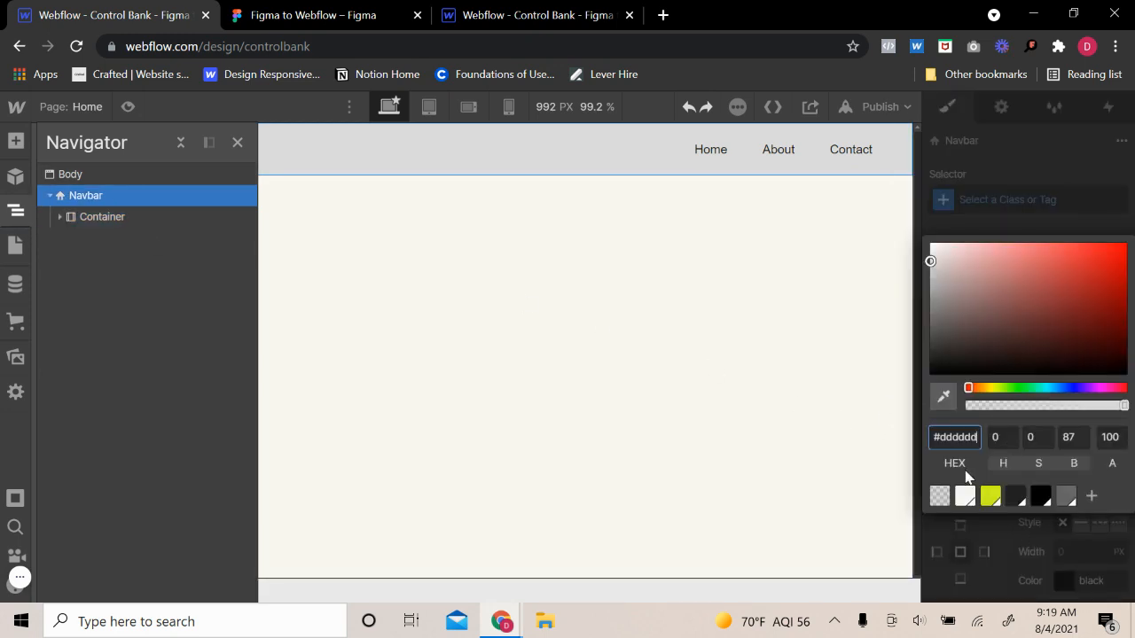
left_click(946, 495)
left_click(969, 532)
- Set the Navbar's top padding to 25 px and bottom padding to 20 px at the desktop breakpoint, then close the Navigator
scroll(999, 355, "up", 5)
scroll(1015, 337, "up", 3)
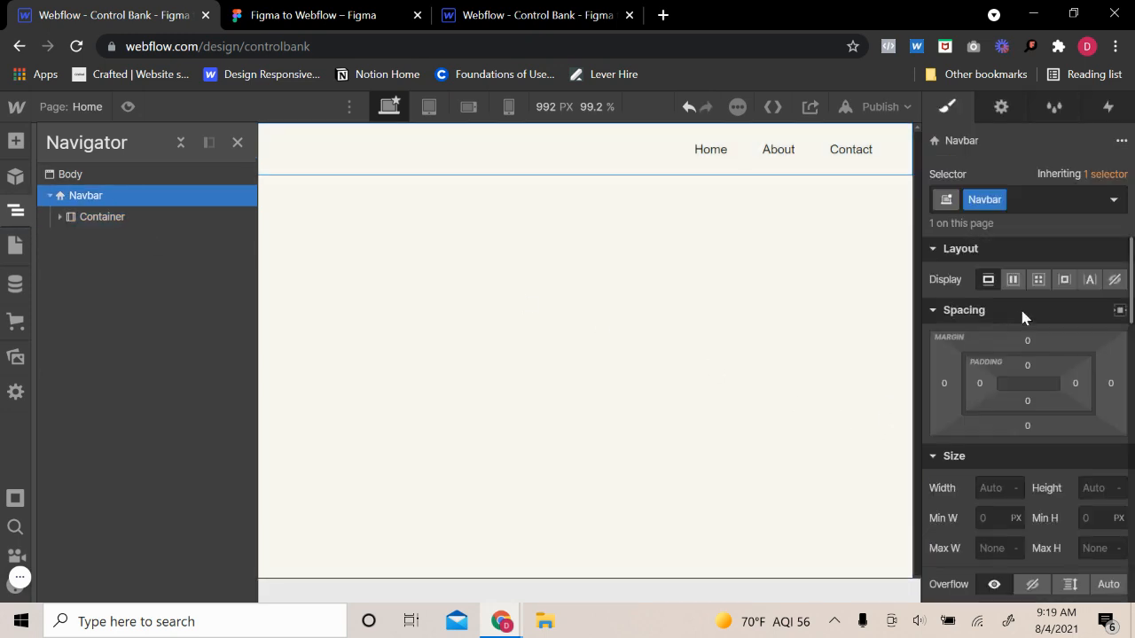
left_click(1029, 366)
type("2")
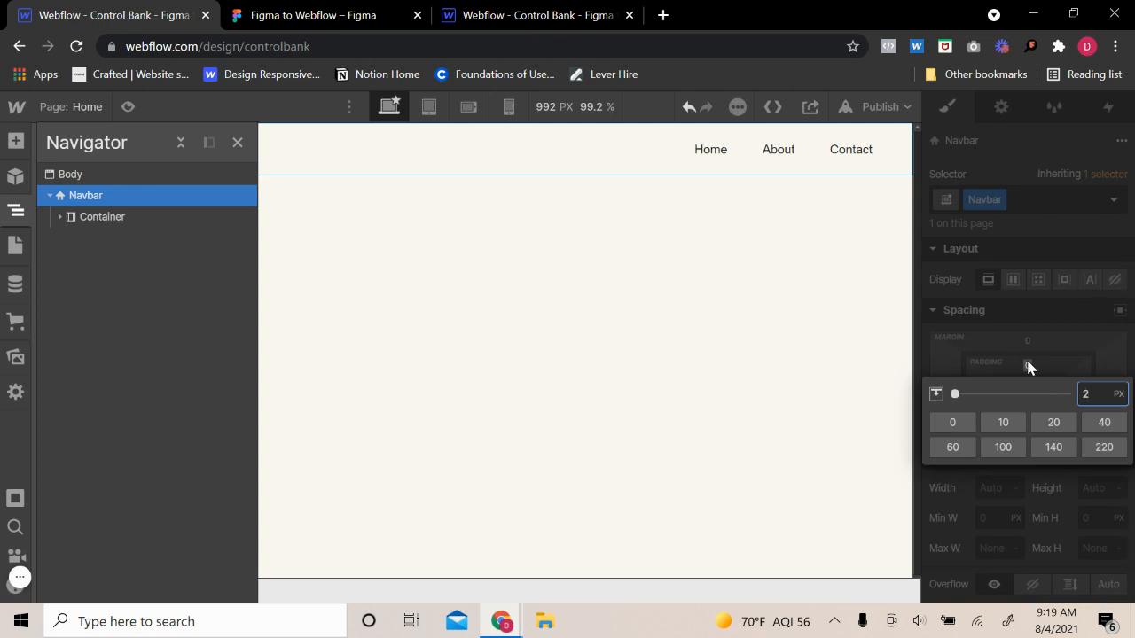
type("5")
key("Return")
left_click(1027, 400)
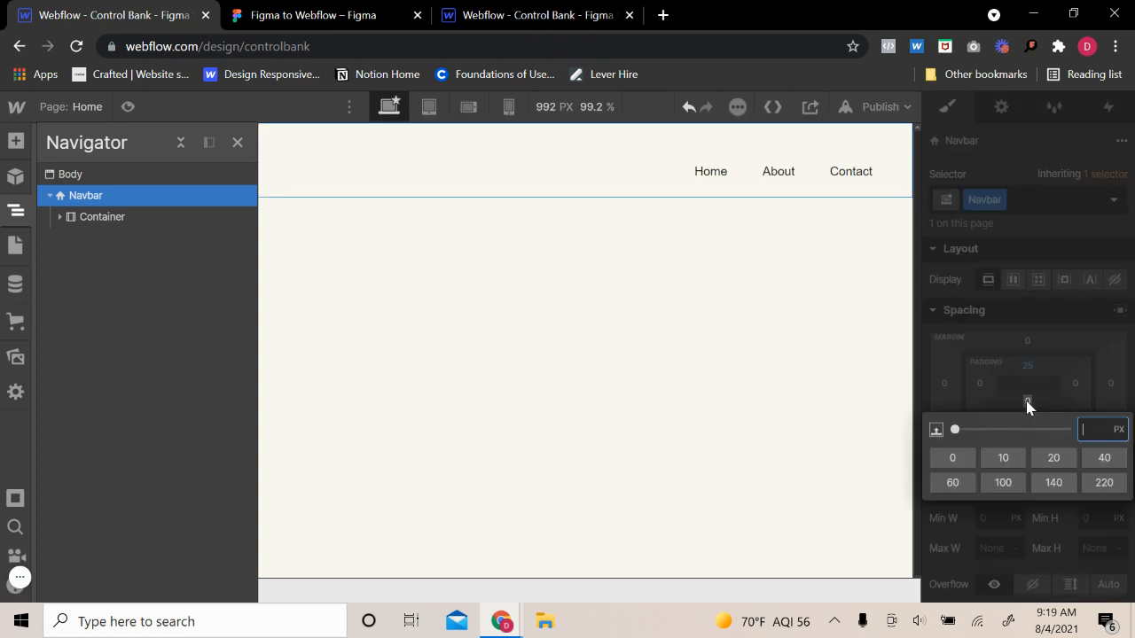
key("Return")
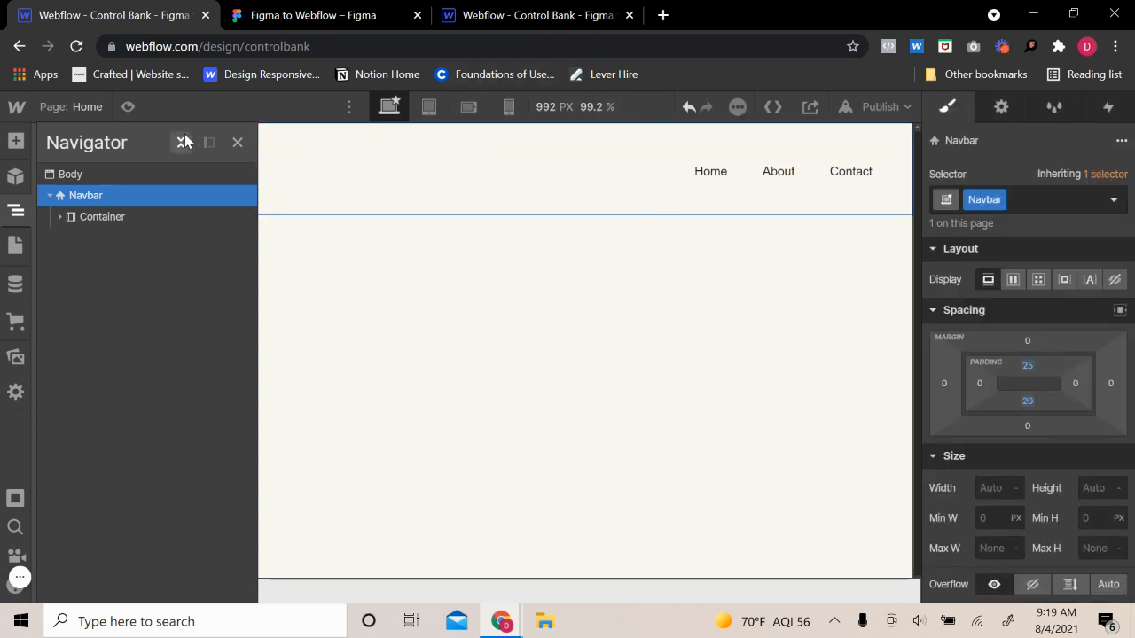
left_click(237, 143)
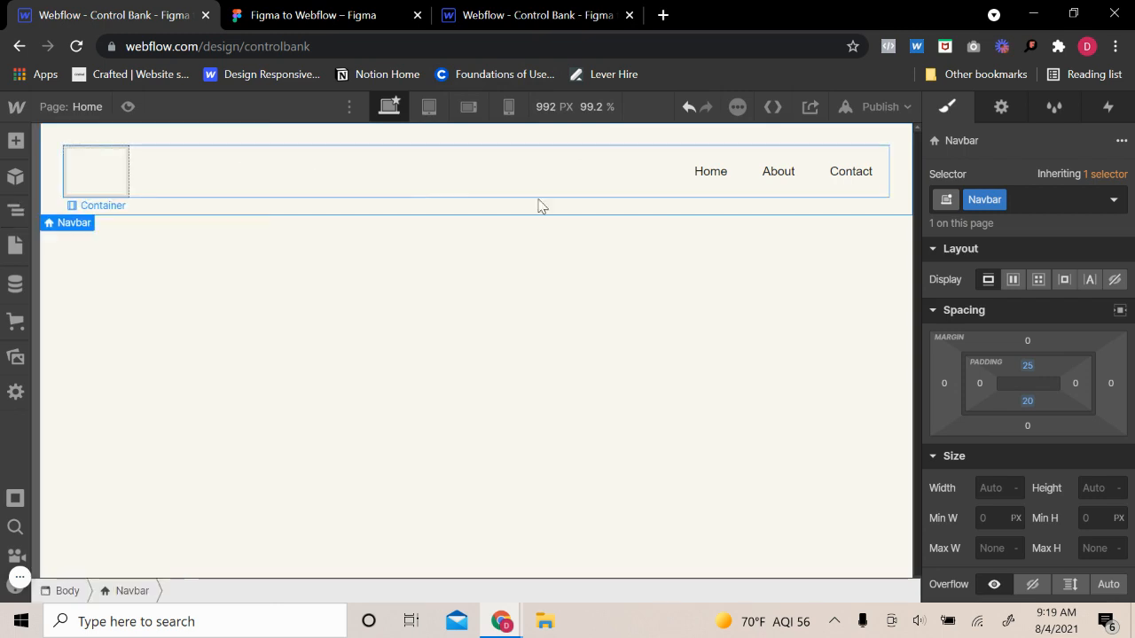
- Create the class navlink on the Home link in the navbar
left_click(700, 182)
left_click(1023, 204)
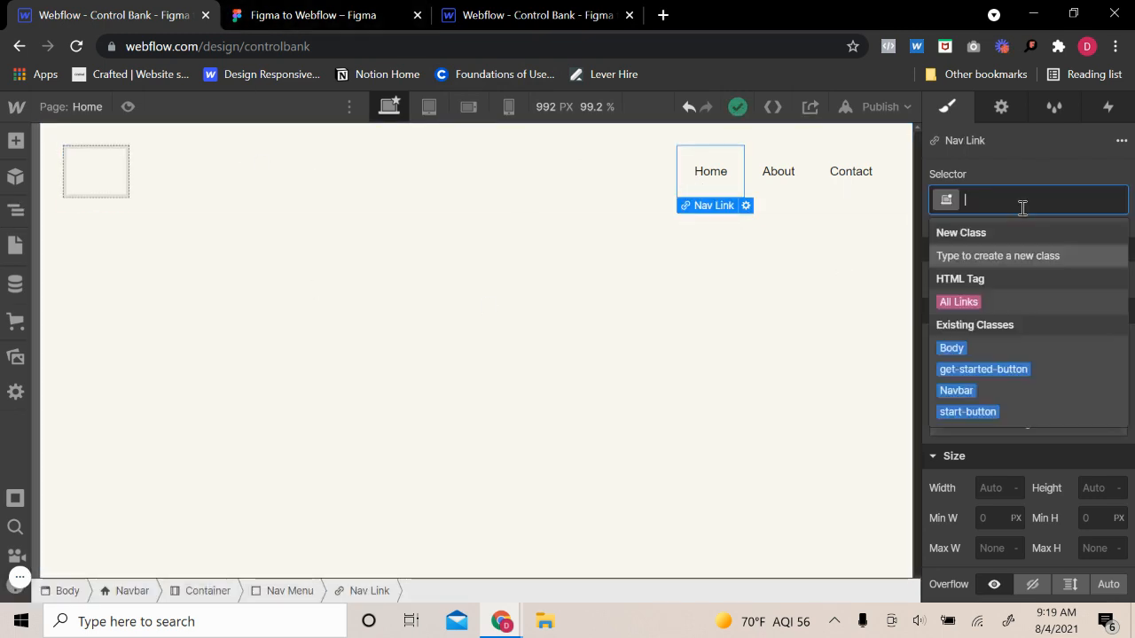
type("navlink")
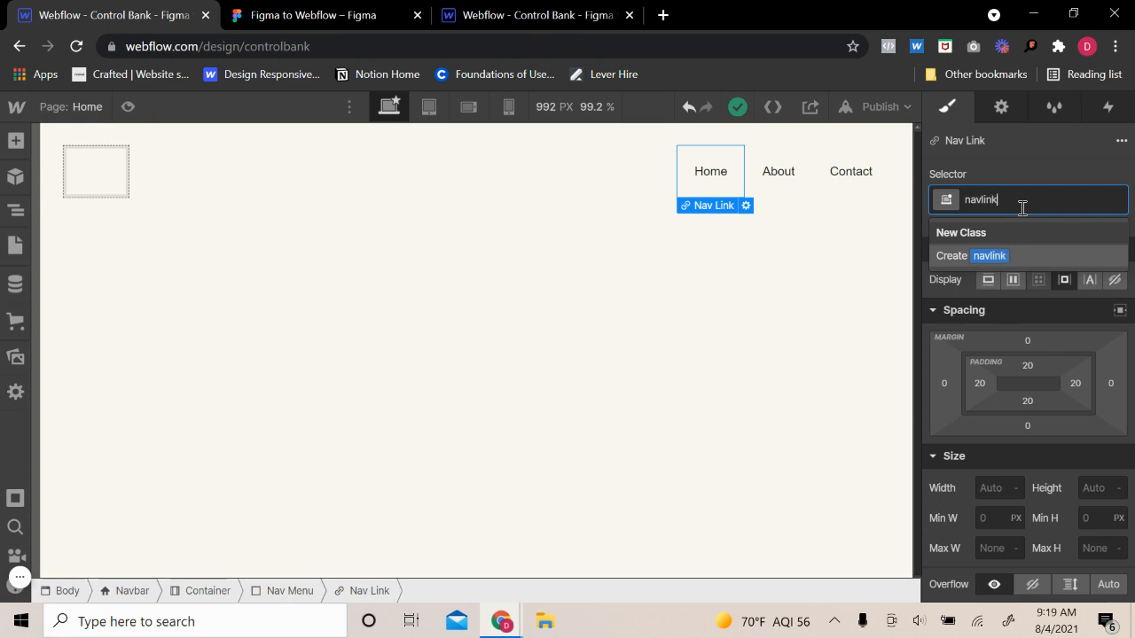
key("Return")
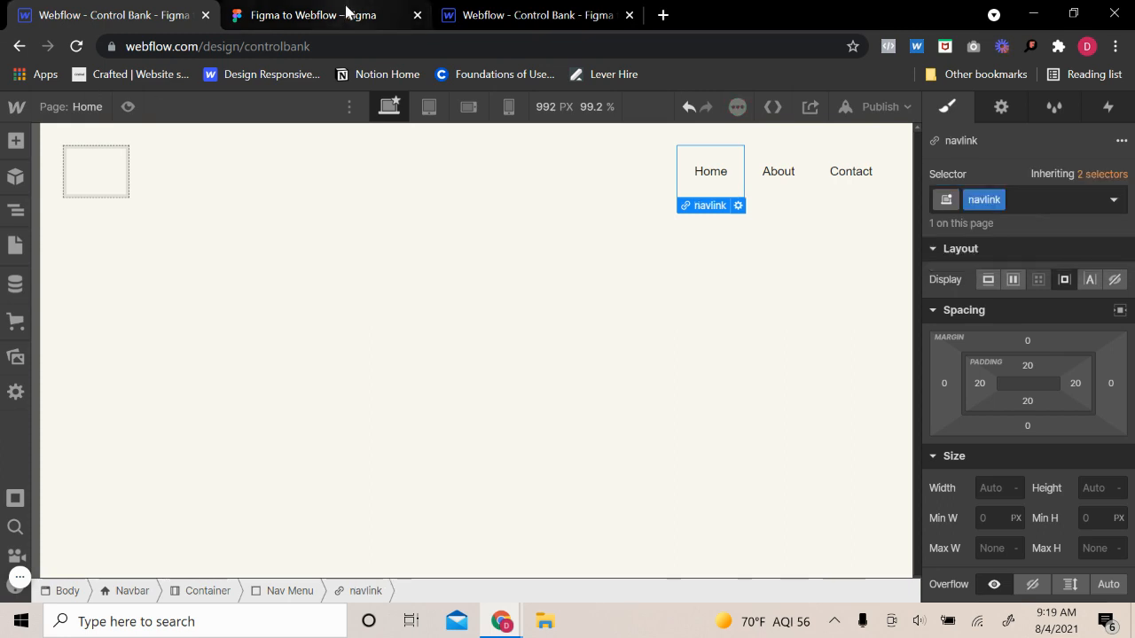
- Select the About link, switch to the Figma design to examine the Checking link's text properties, and return to Webflow
left_click(750, 194)
left_click(275, 16)
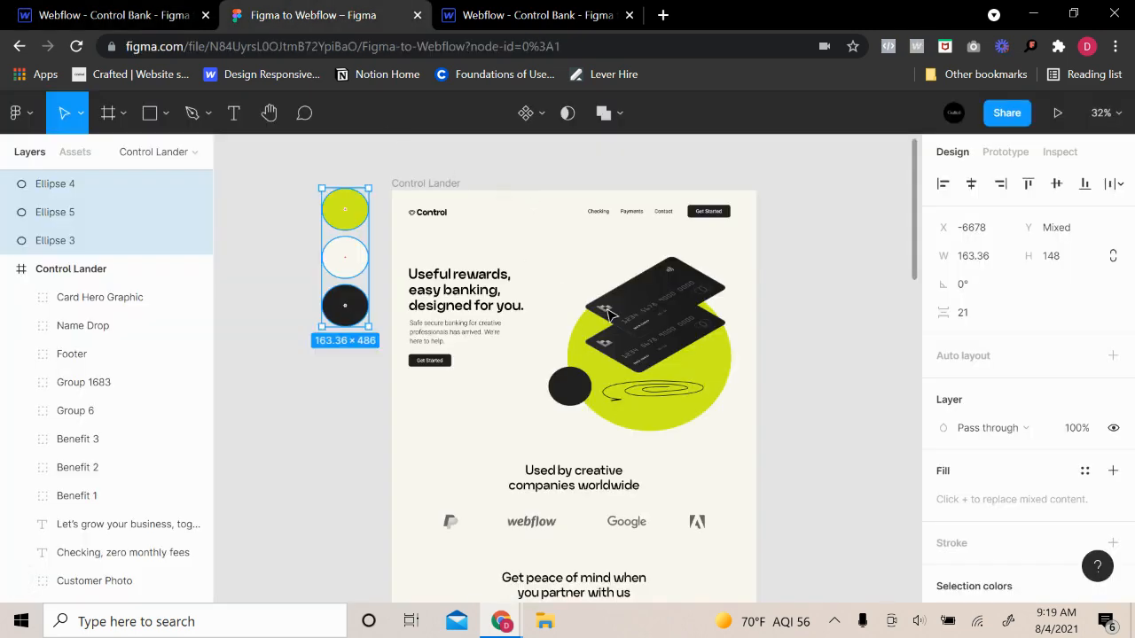
scroll(634, 217, "up", 5)
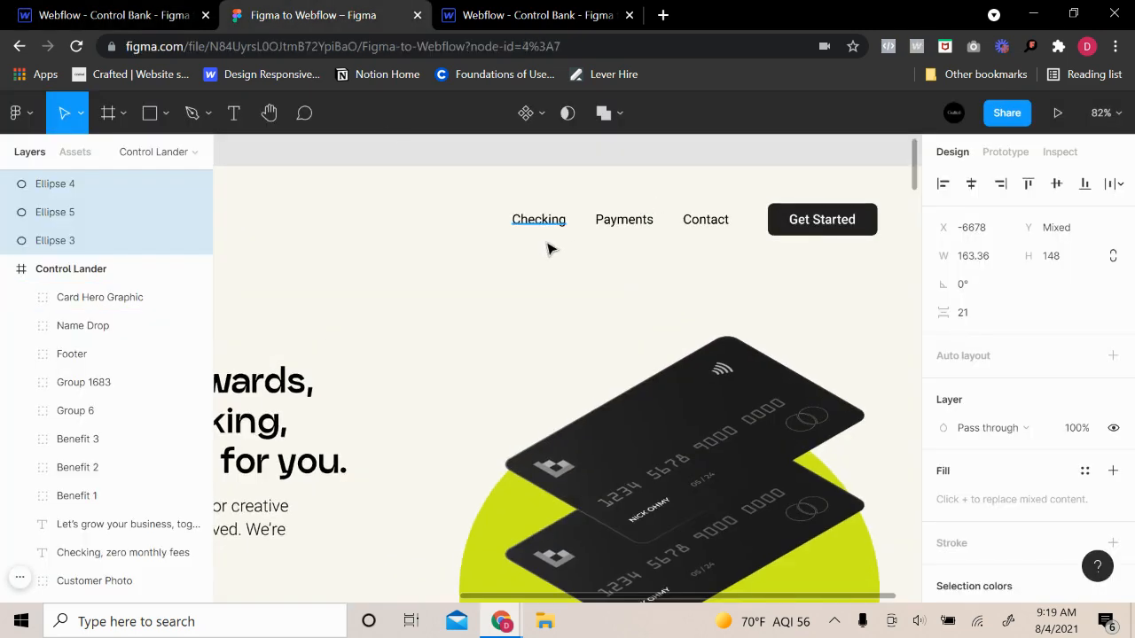
left_click(539, 219)
scroll(1050, 505, "down", 1)
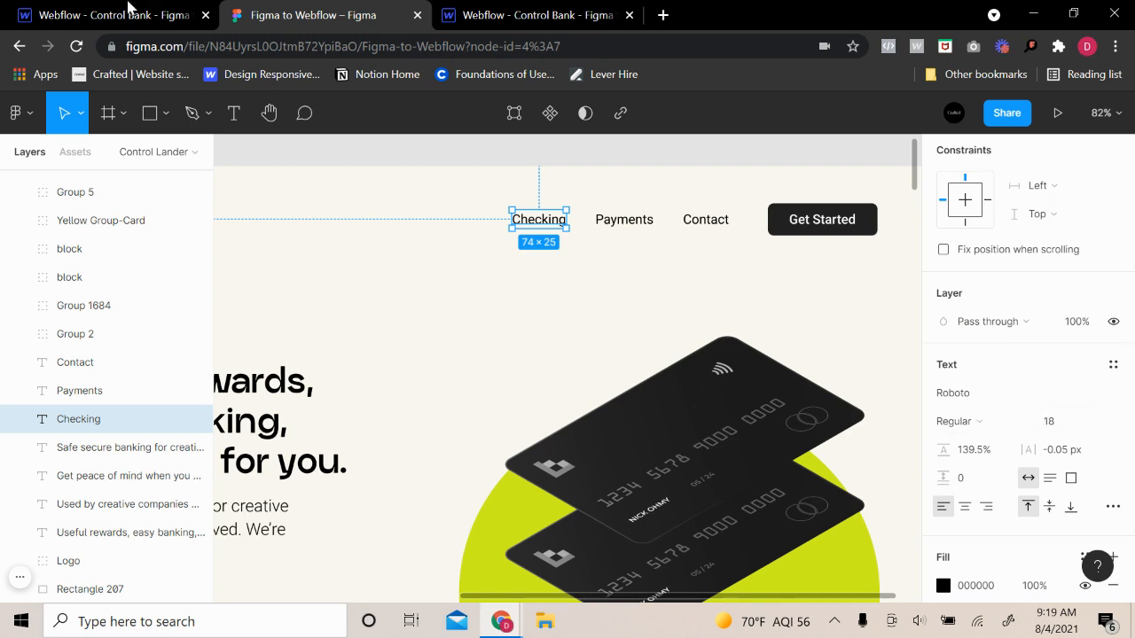
left_click(41, 18)
- Try to set the About link's font to Craftworkgrotesk
scroll(1041, 479, "down", 3)
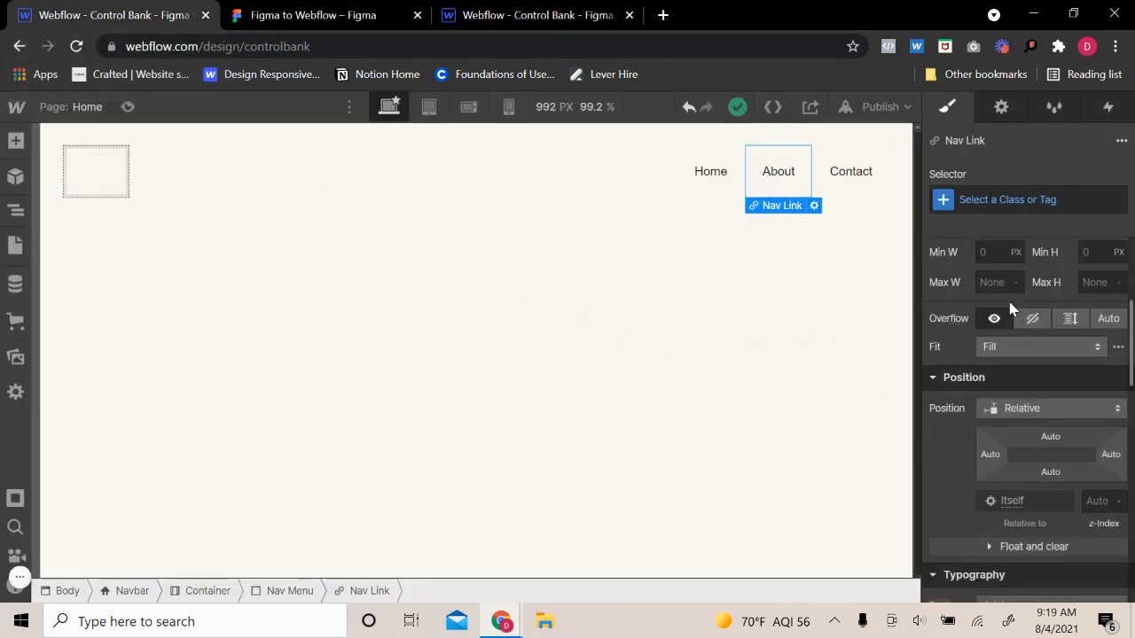
scroll(1002, 337, "up", 2)
scroll(1000, 408, "down", 2)
scroll(999, 488, "down", 2)
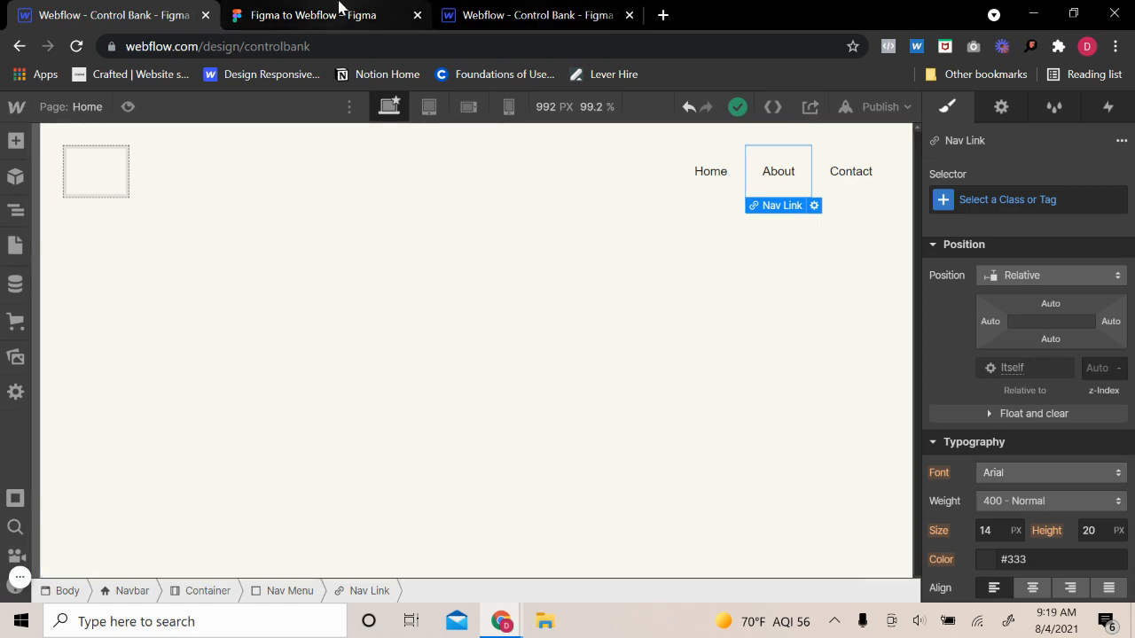
left_click(337, 15)
left_click(56, 4)
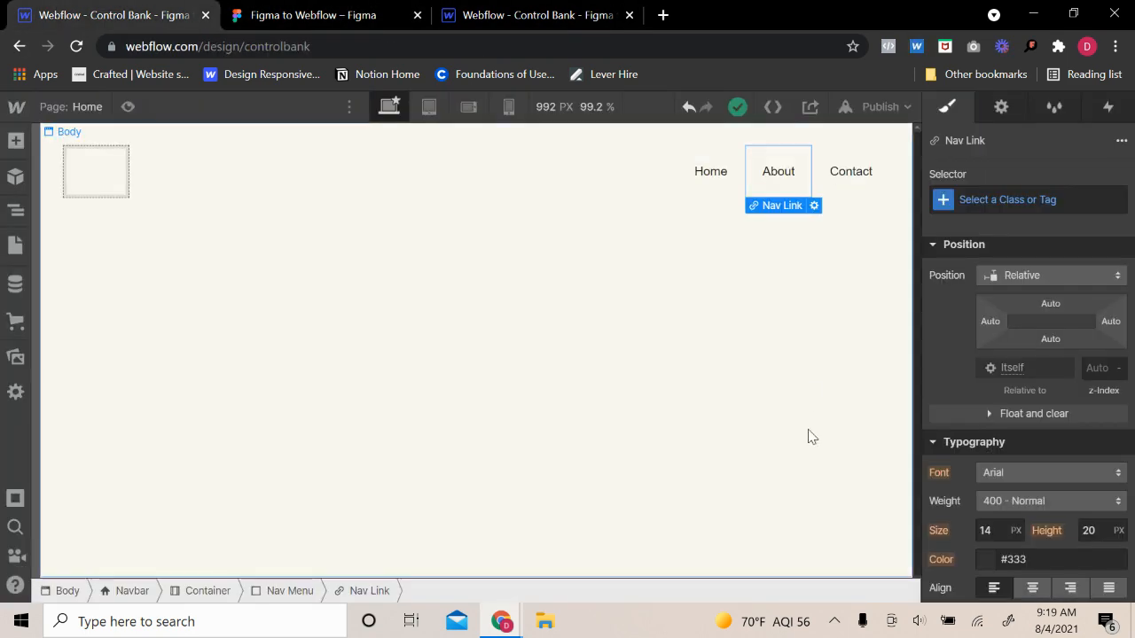
left_click(1039, 476)
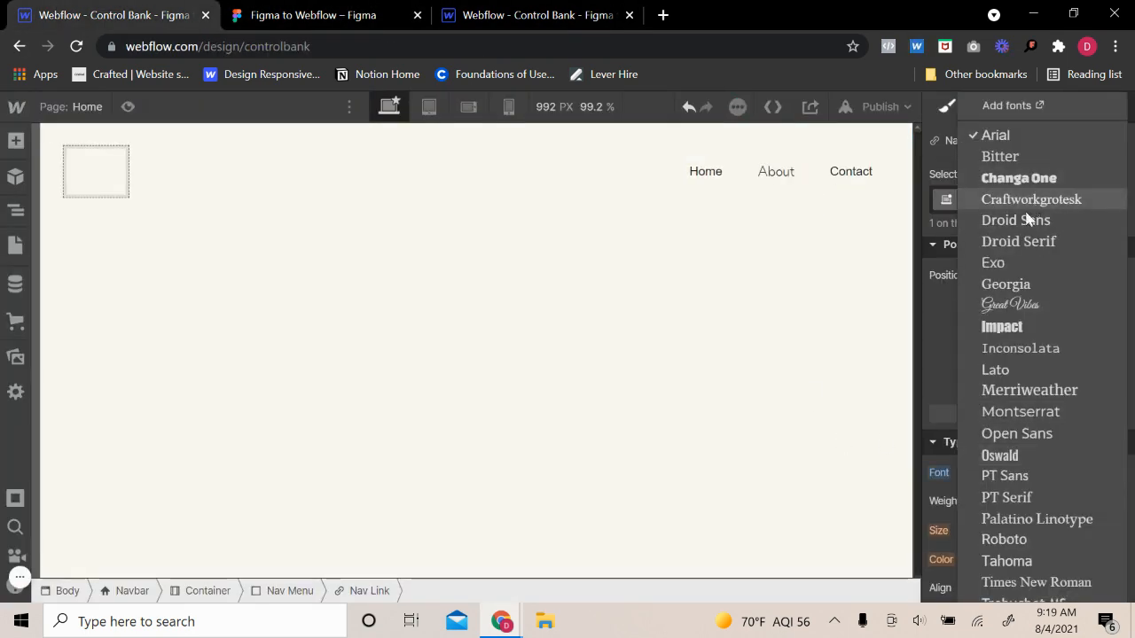
left_click(1029, 204)
scroll(1001, 470, "down", 3)
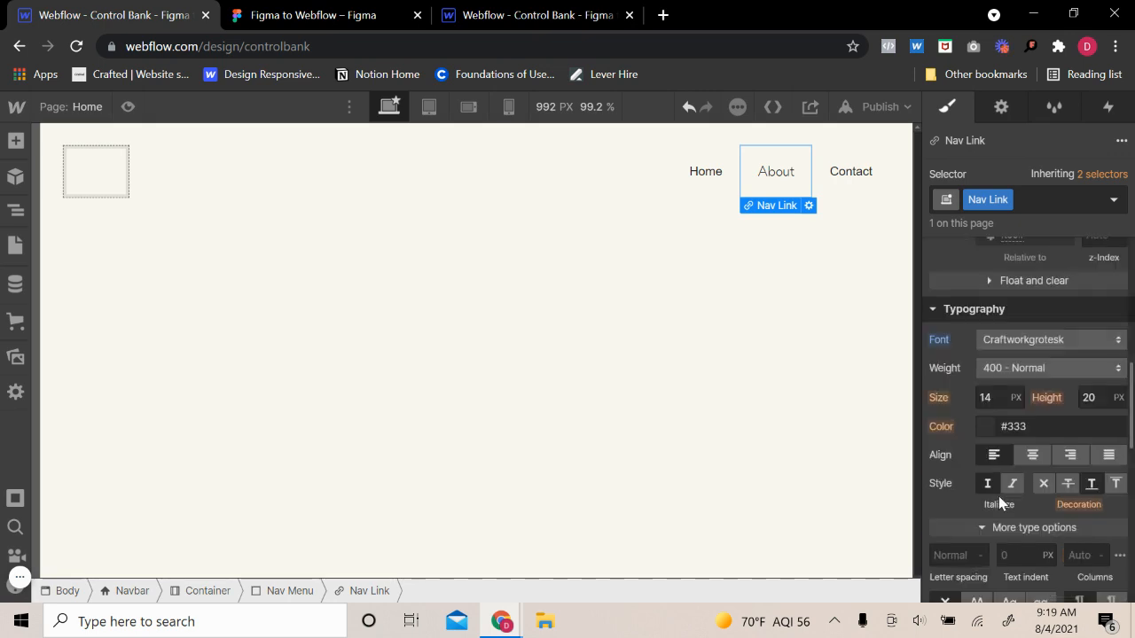
- Set the Home link's navlink class to the Craftworkgrotesk font and all-caps text
left_click(735, 177)
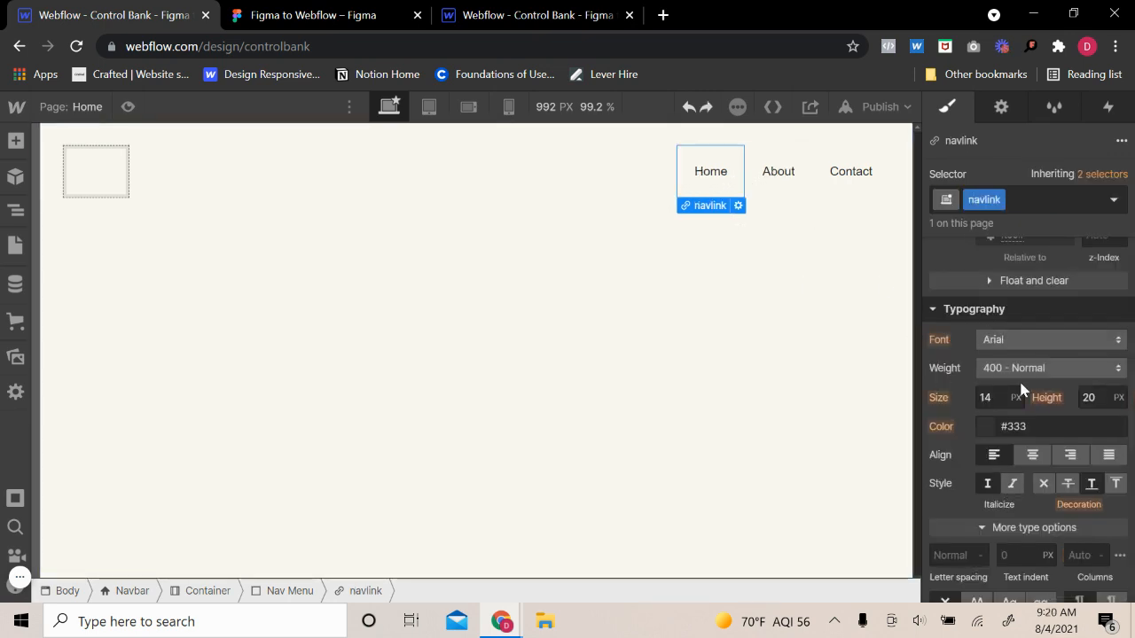
left_click(1034, 341)
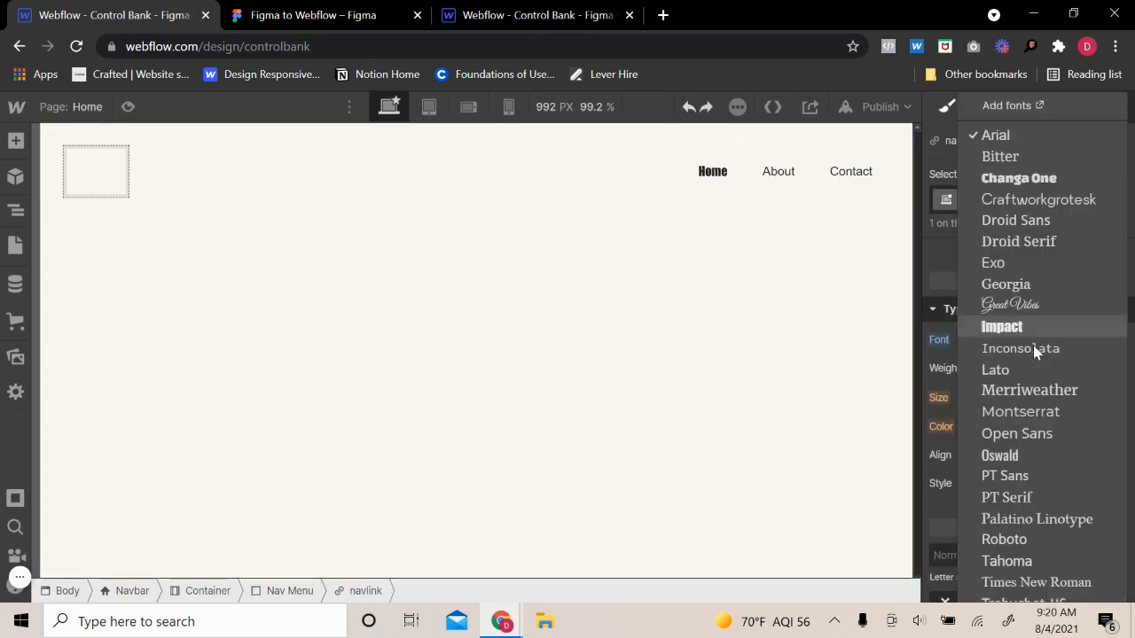
left_click(1079, 202)
scroll(1064, 479, "down", 2)
left_click(981, 467)
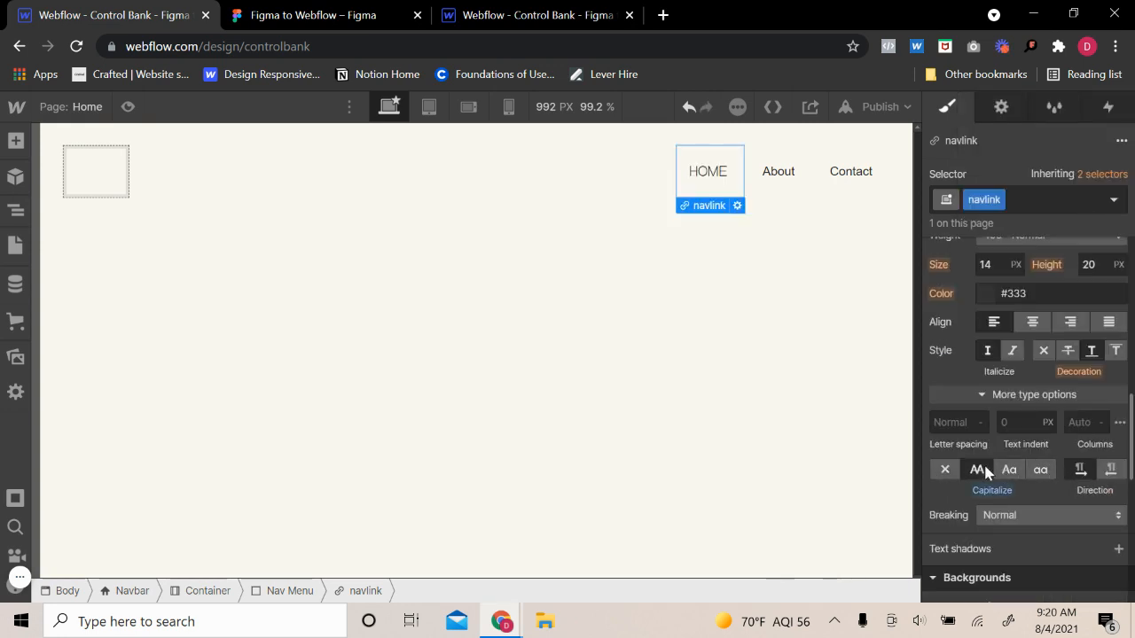
- Set the letter spacing of the navlink class to 1.5 px
scroll(1020, 484, "up", 2)
scroll(1023, 491, "down", 2)
left_click(961, 423)
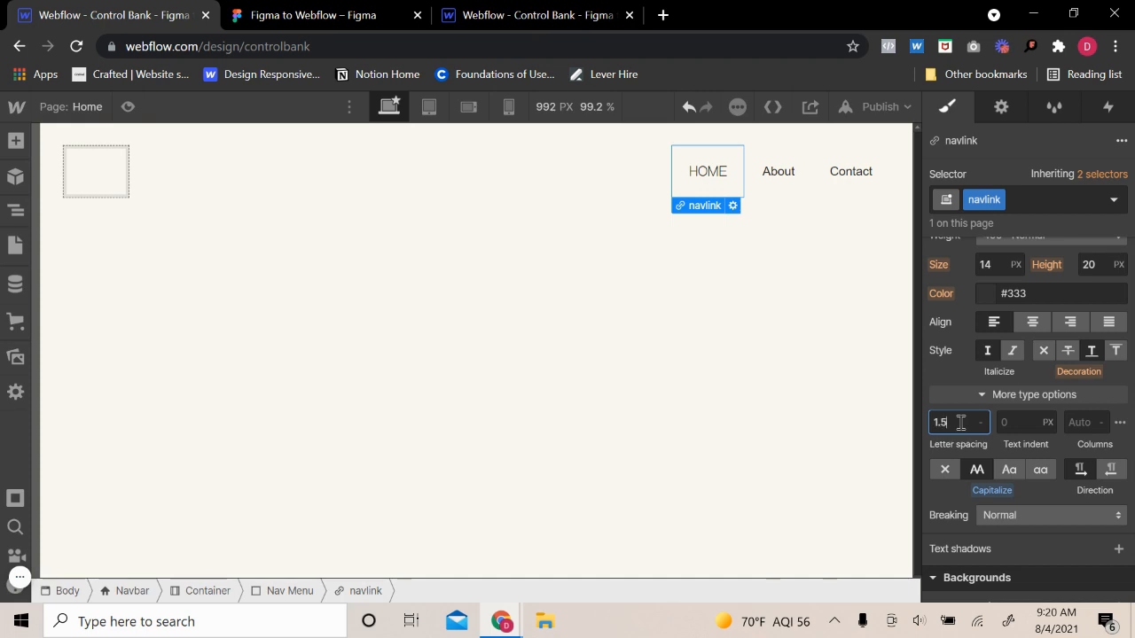
type("1.5")
key("Return")
scroll(1044, 370, "up", 4)
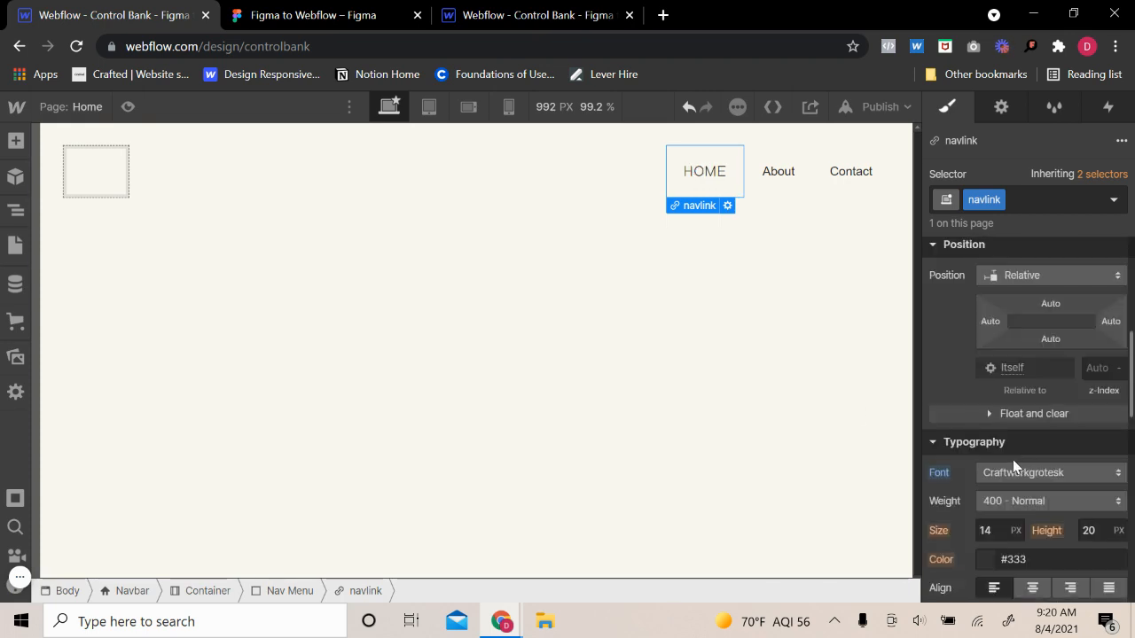
- Set the navlink class's font weight to 700 - Bold and its font size to 1 em
left_click(1017, 502)
left_click(1011, 542)
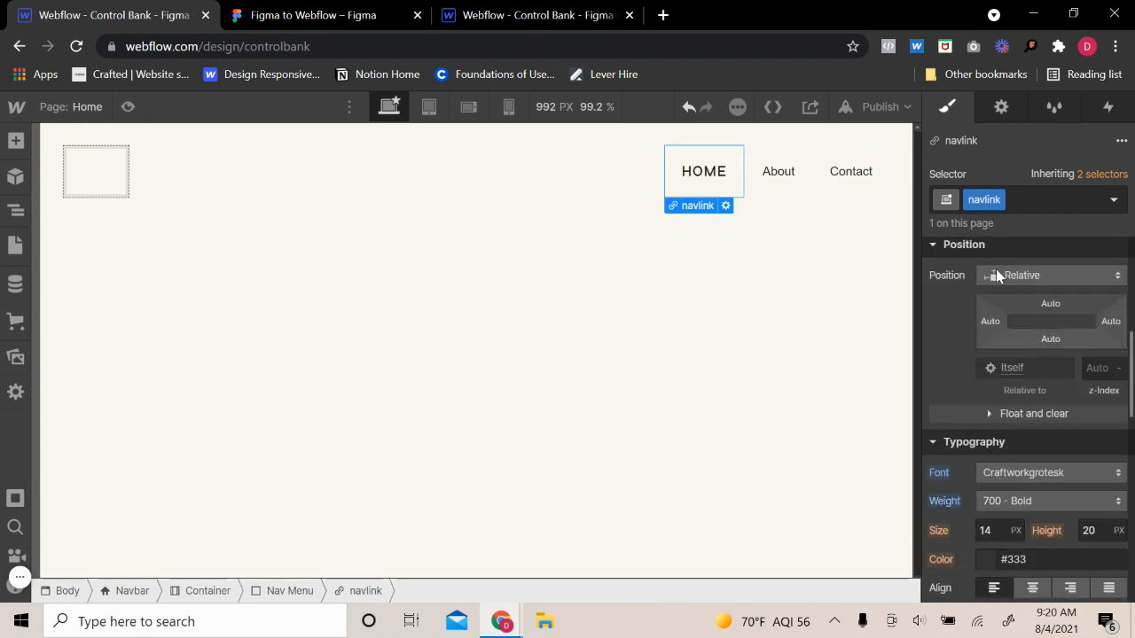
scroll(945, 314, "up", 2)
scroll(1070, 412, "down", 2)
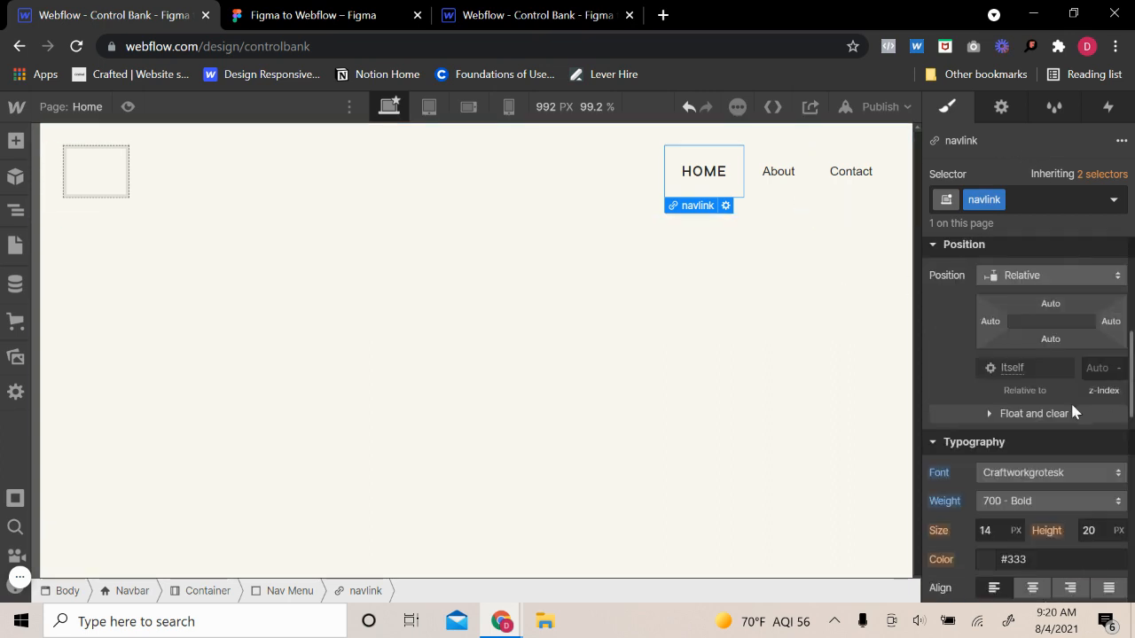
scroll(1071, 401, "down", 2)
left_click(999, 397)
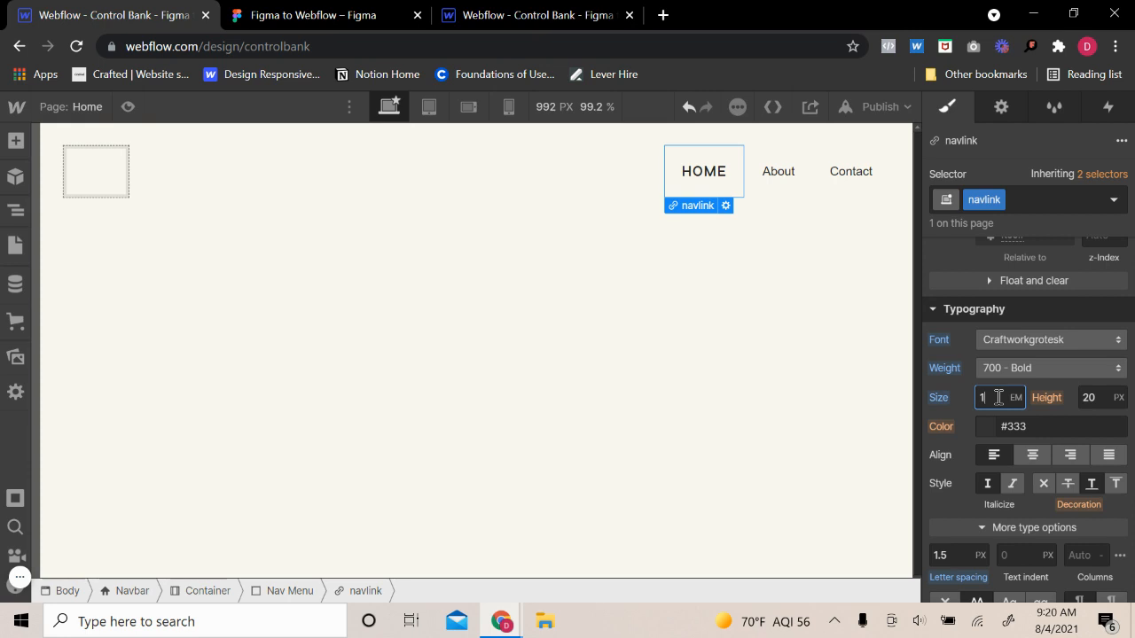
- Apply the existing navlink class to the About and Contact links in the navbar
left_click(764, 182)
left_click(1012, 202)
type("na")
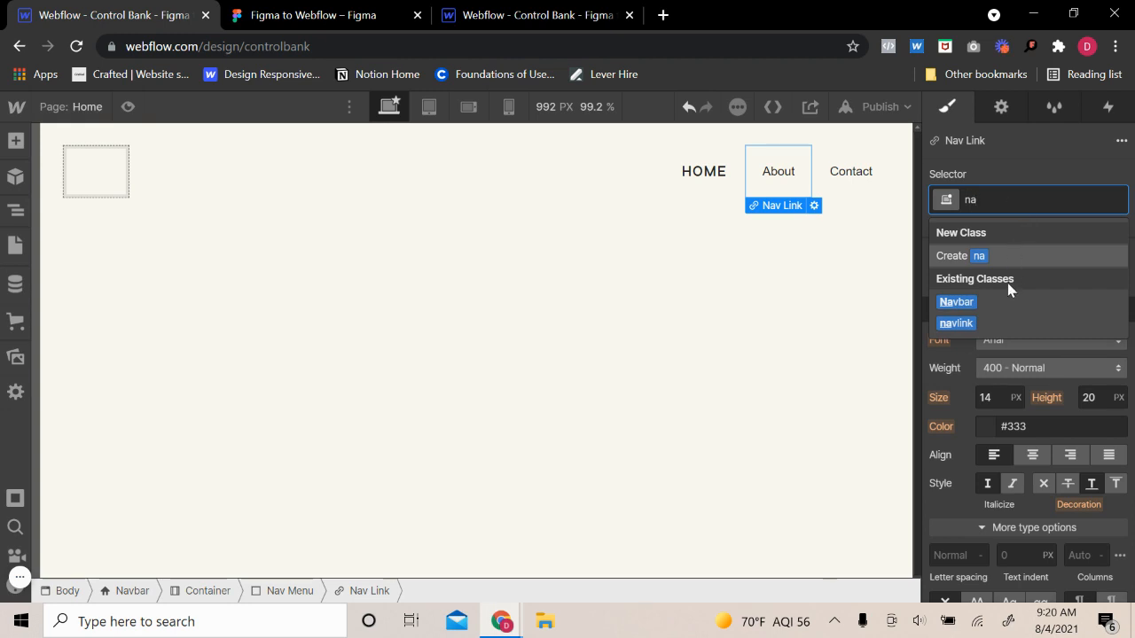
left_click(977, 324)
left_click(855, 177)
left_click(996, 208)
type("na")
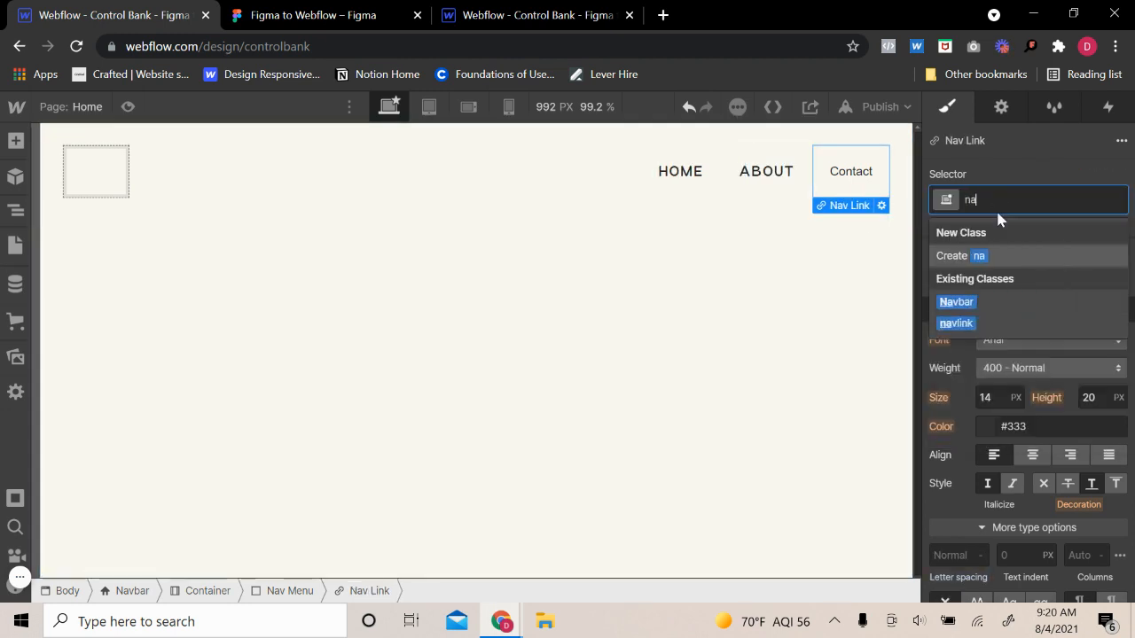
type("b")
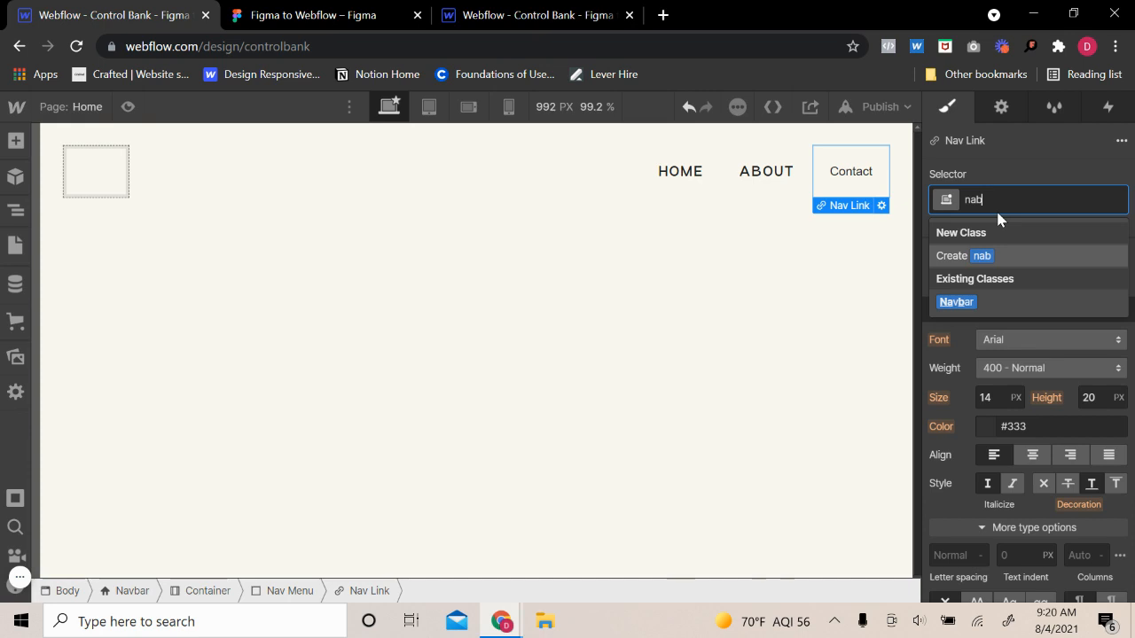
key("BackSpace")
left_click(966, 326)
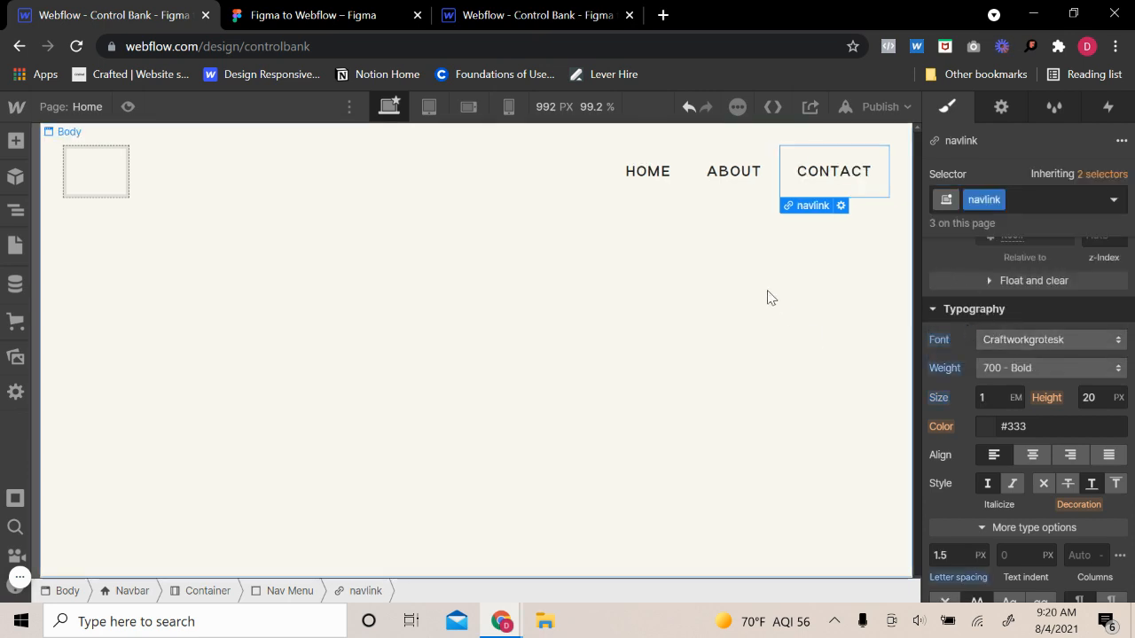
- Set the navlink class's font size to 0.8 em and deselect the Contact link
left_click(985, 399)
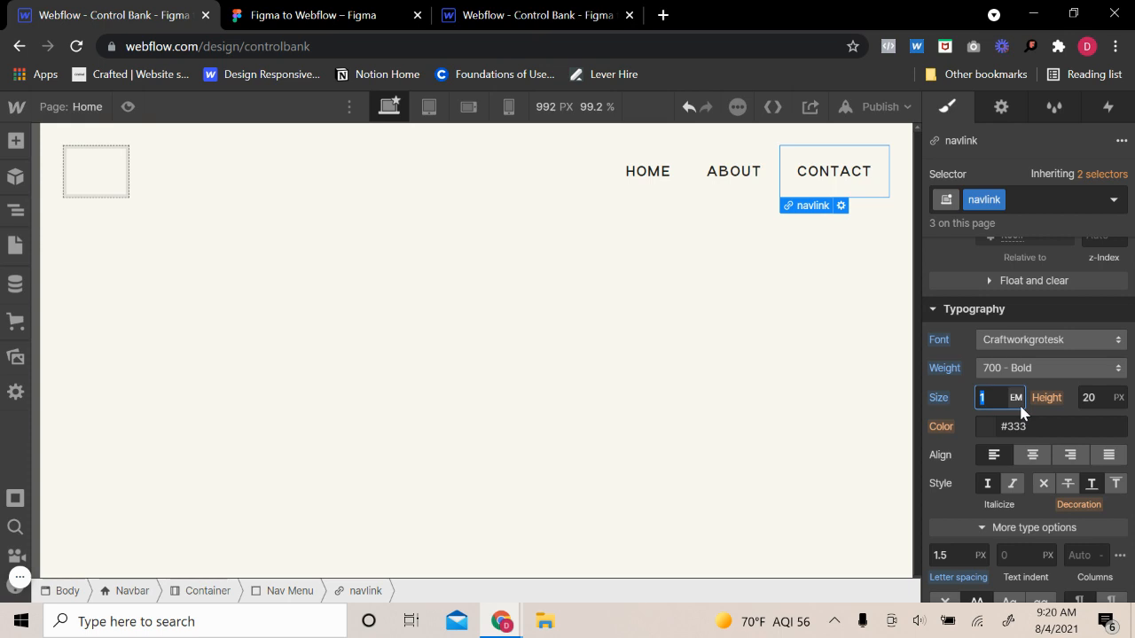
type("0.8")
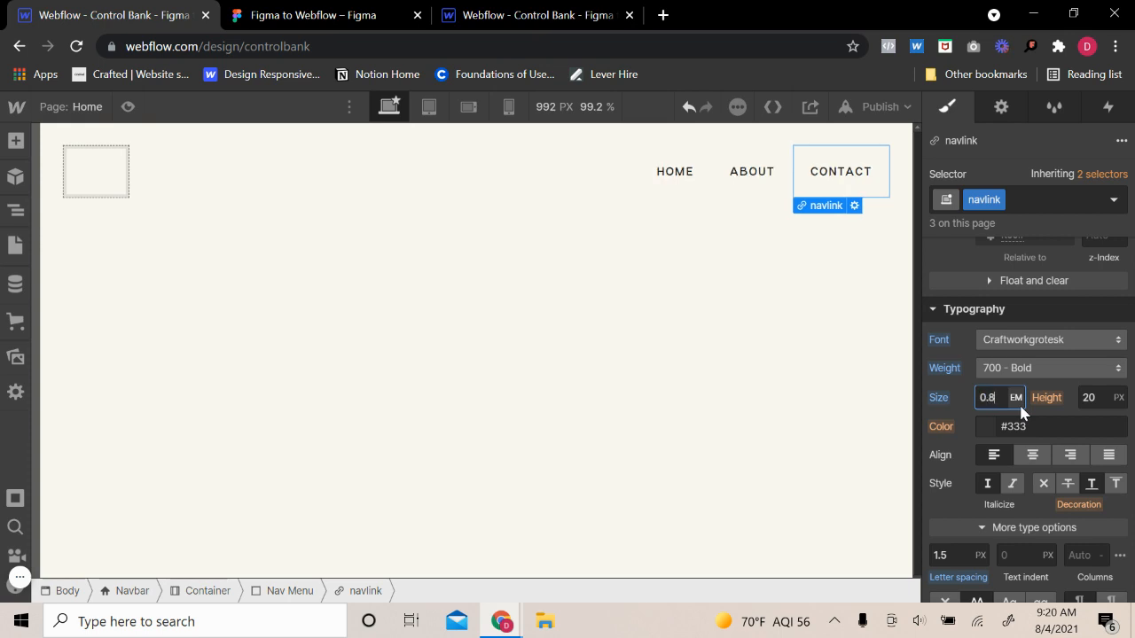
left_click(184, 146)
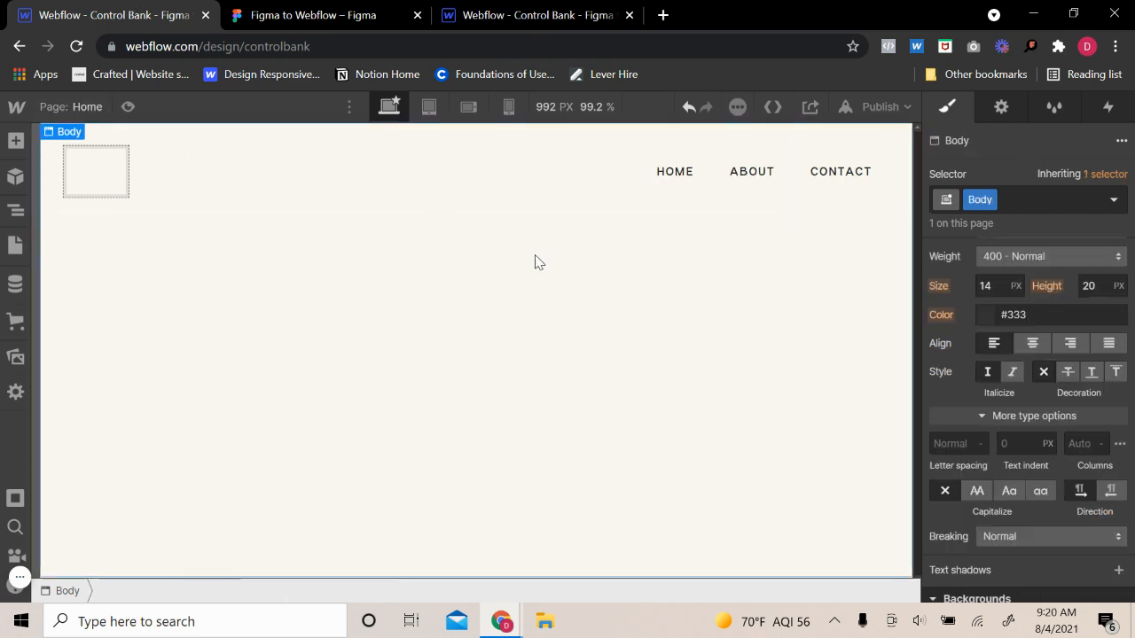
- Move the Brand, Nav Menu and Menu Button out of the Container directly into the Navbar, and delete the empty Container
left_click(15, 209)
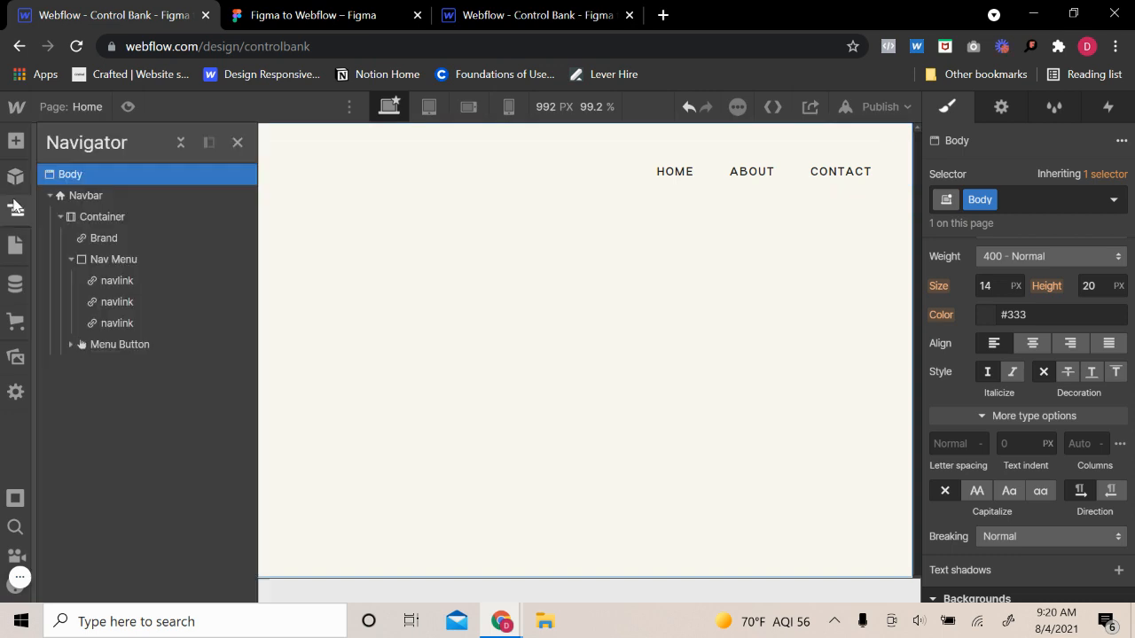
left_click(61, 219)
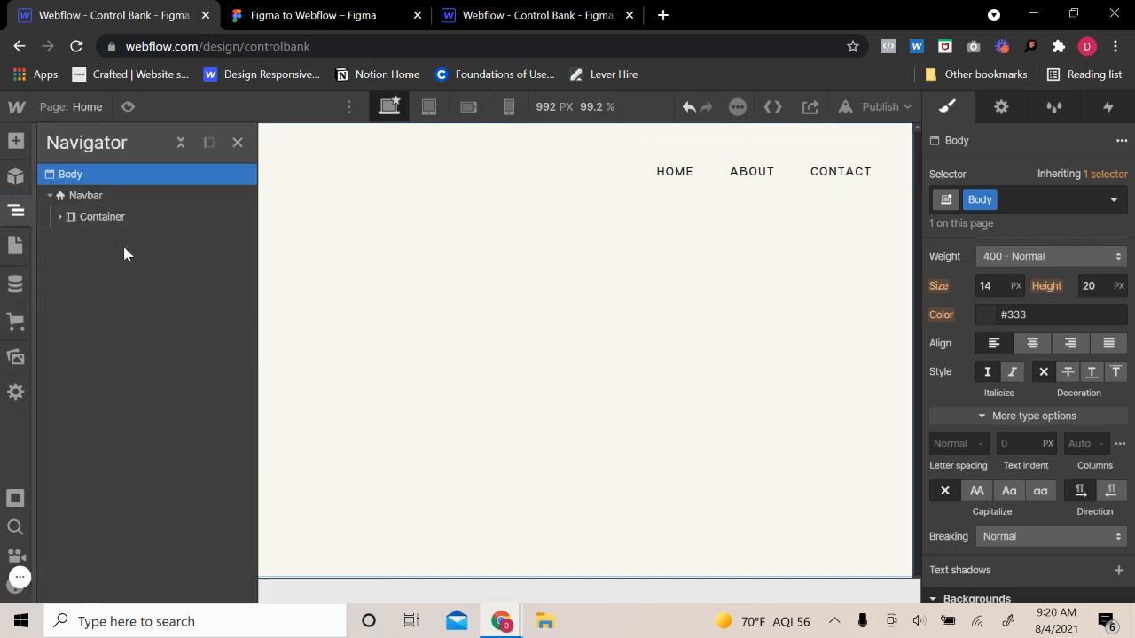
left_click(60, 218)
left_click(71, 260)
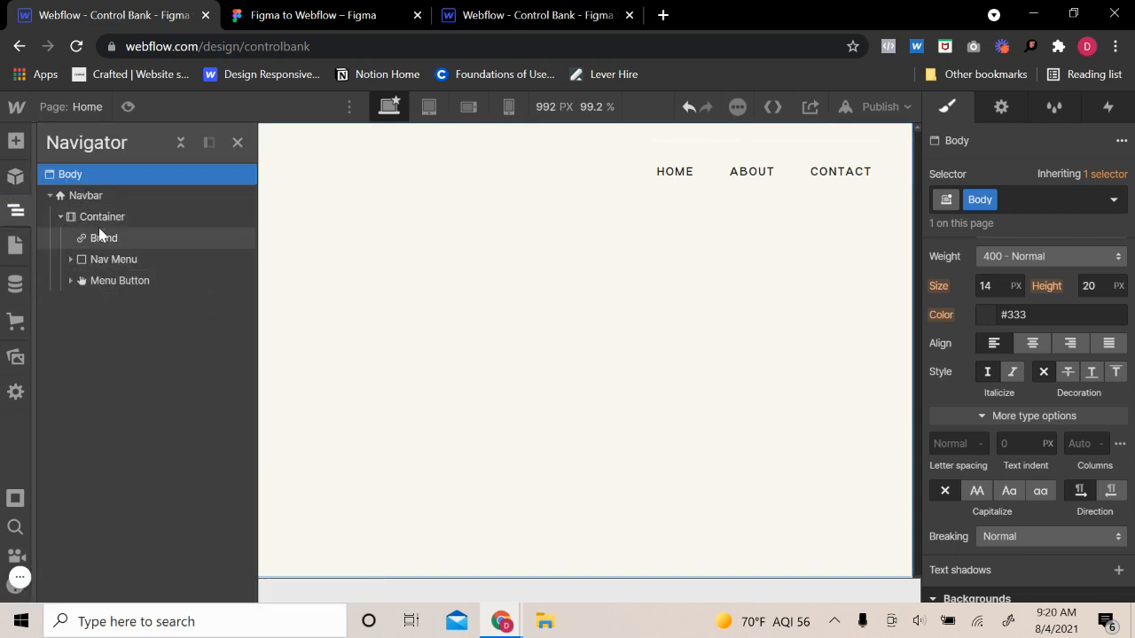
left_click_drag(100, 238, 113, 239)
left_click_drag(114, 281, 111, 256)
left_click(103, 279)
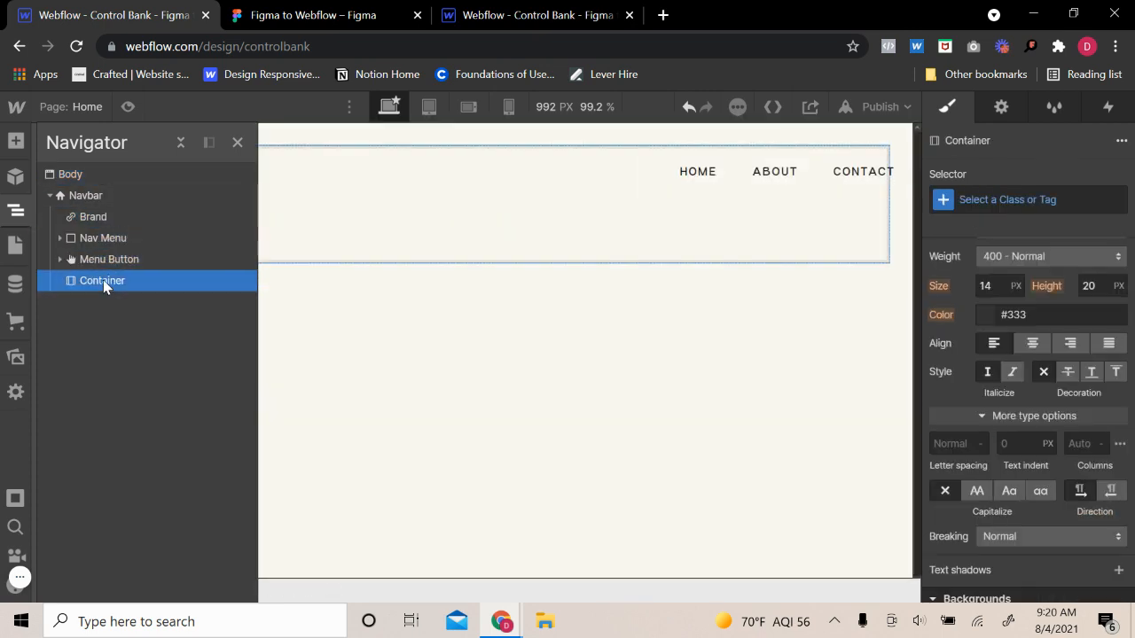
key("Delete")
- Select the Navbar, add a Div Block, and create the class menu on the new block
left_click(14, 144)
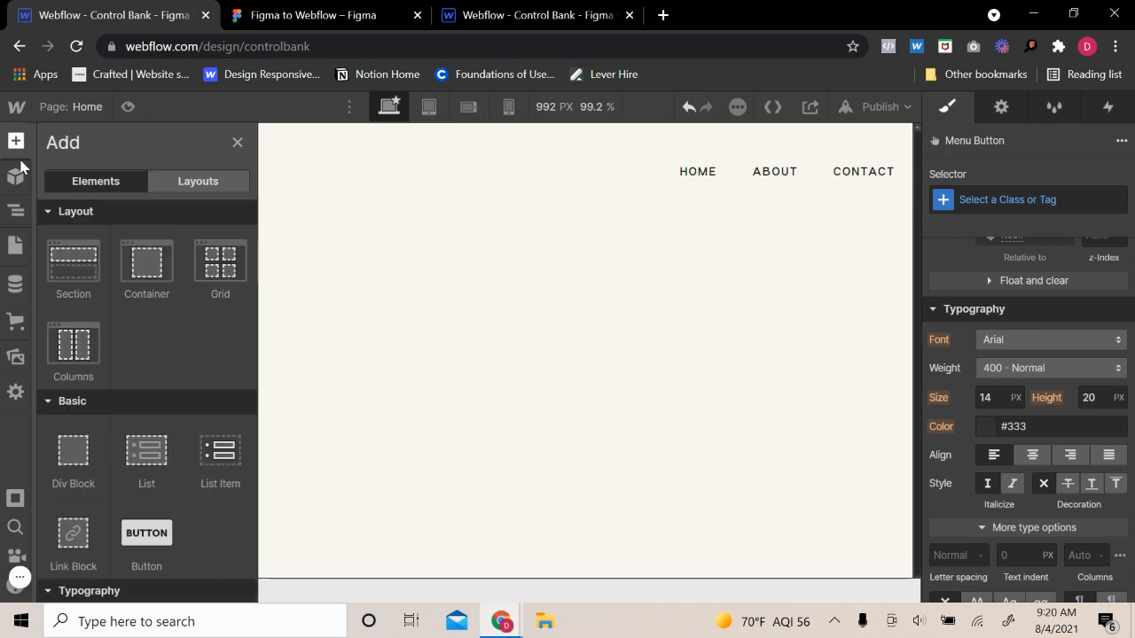
left_click(11, 152)
left_click(16, 210)
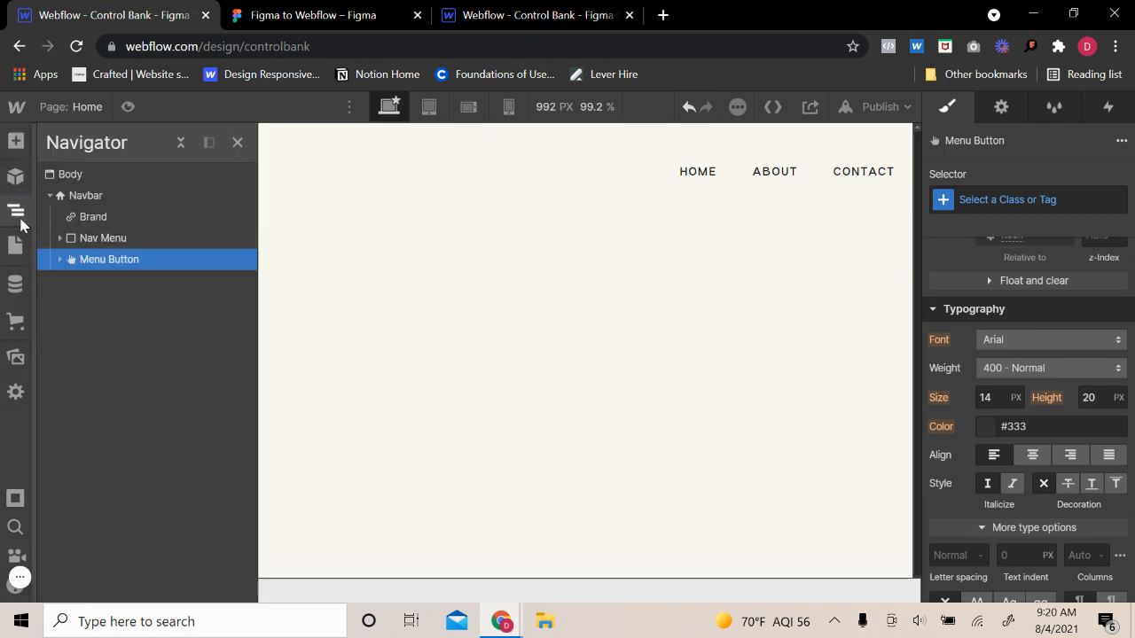
left_click(94, 198)
left_click(15, 142)
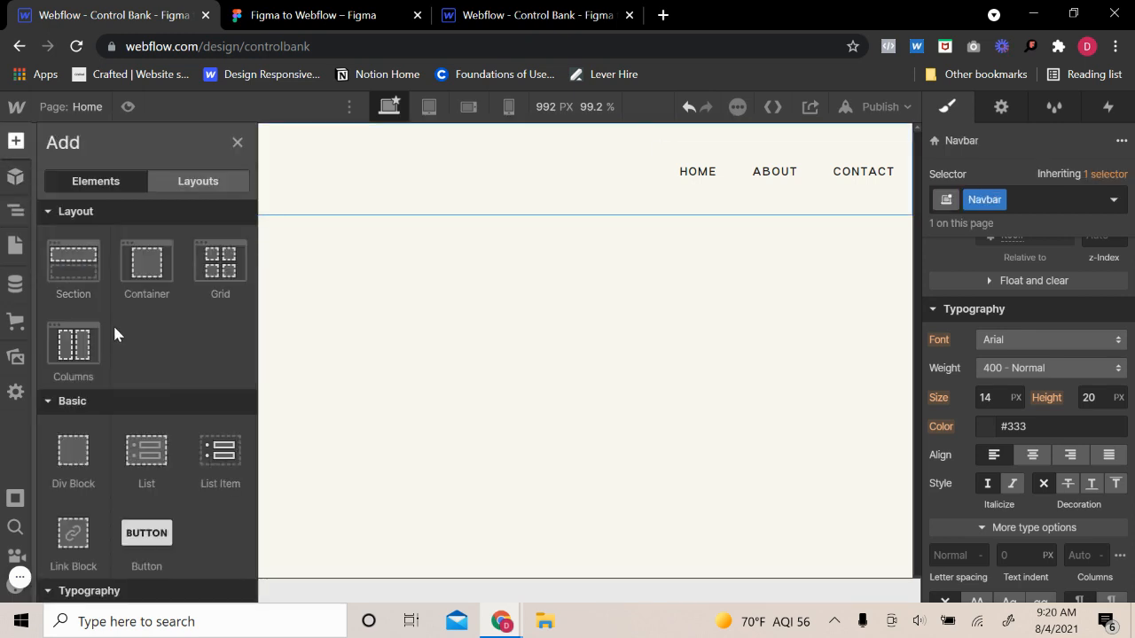
left_click(76, 429)
left_click(1037, 197)
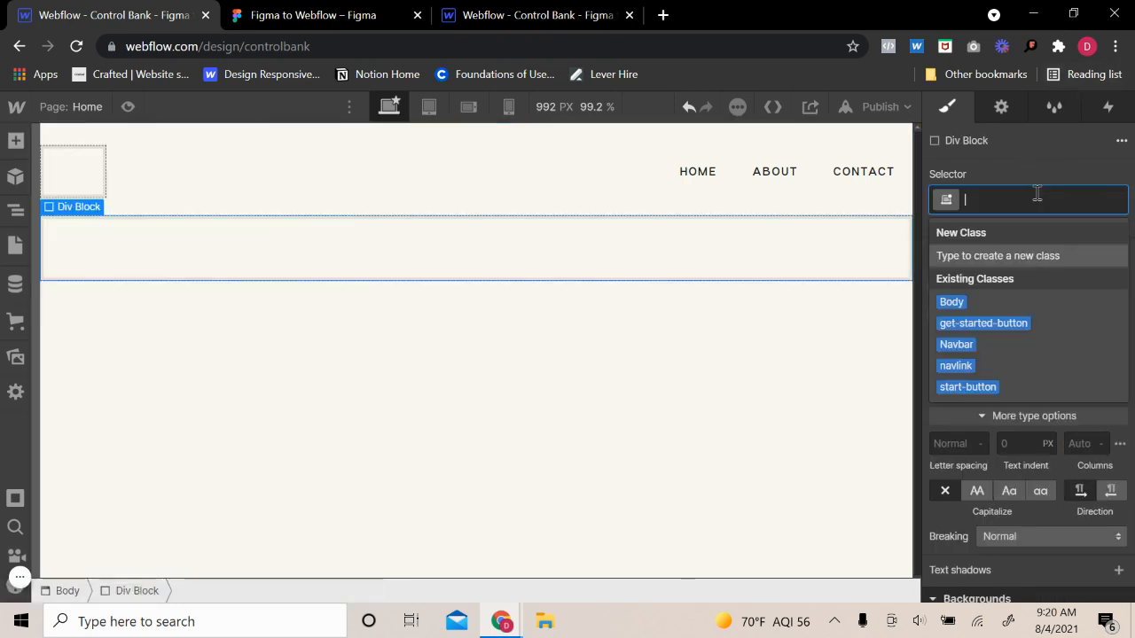
type("menu")
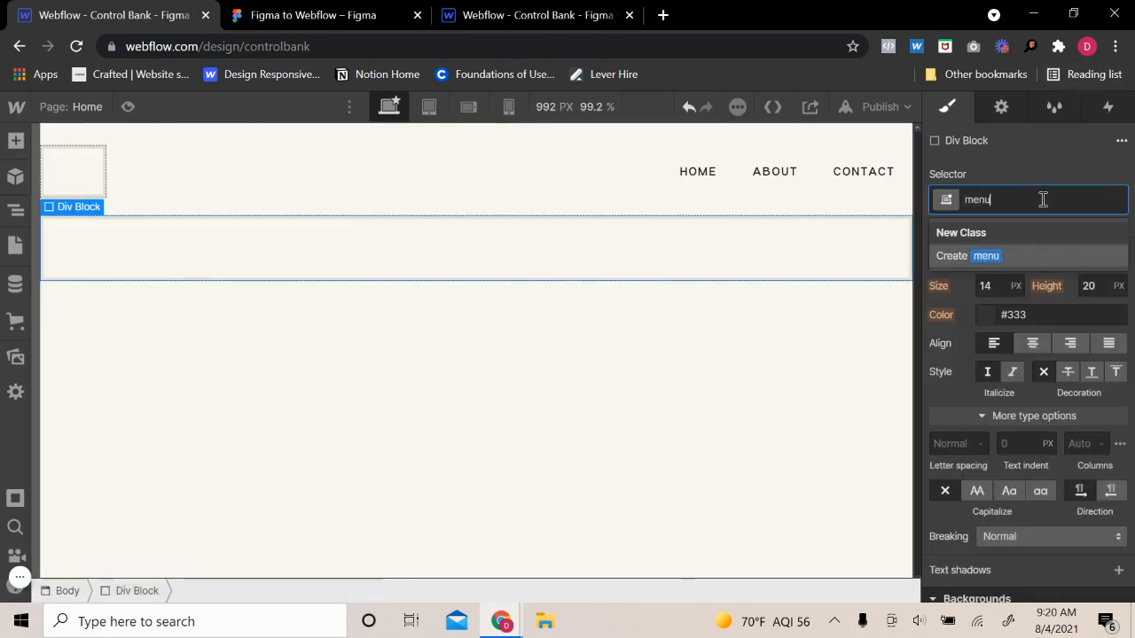
key("Return")
- Set the menu class's left and right padding to 60 px
scroll(1002, 406, "up", 5)
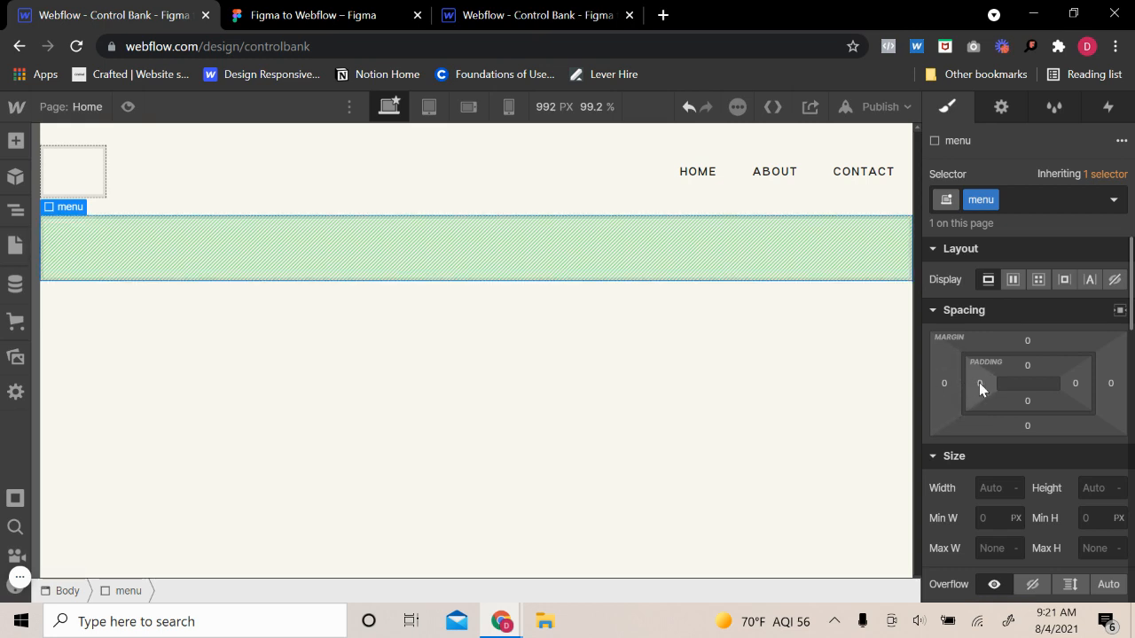
left_click(979, 383)
type("6")
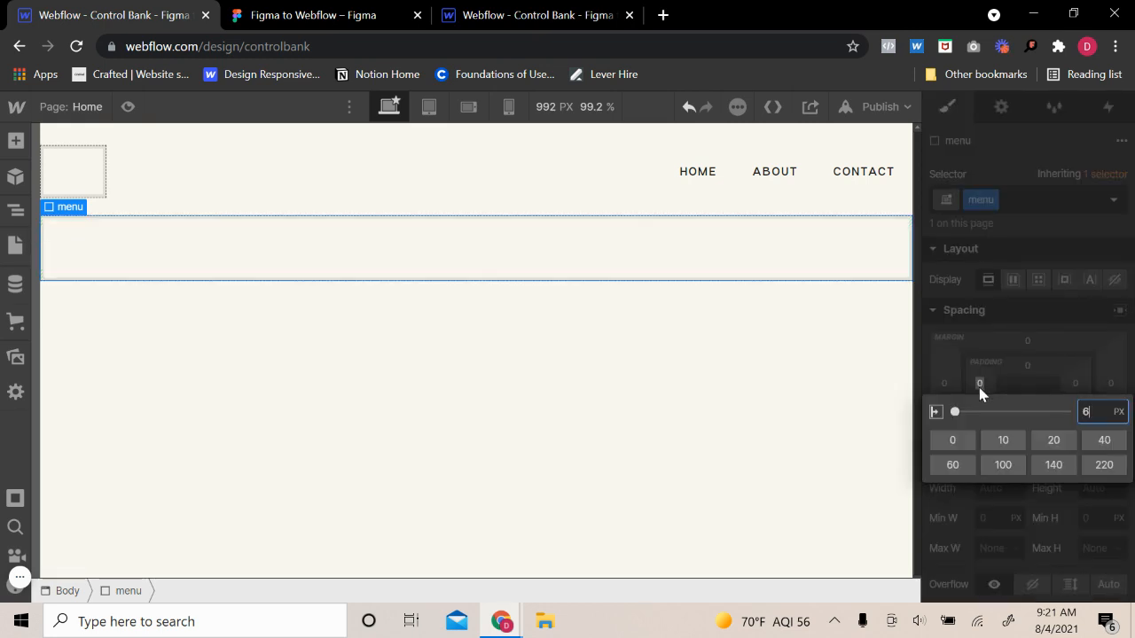
type("0")
key("Return")
left_click(1073, 384)
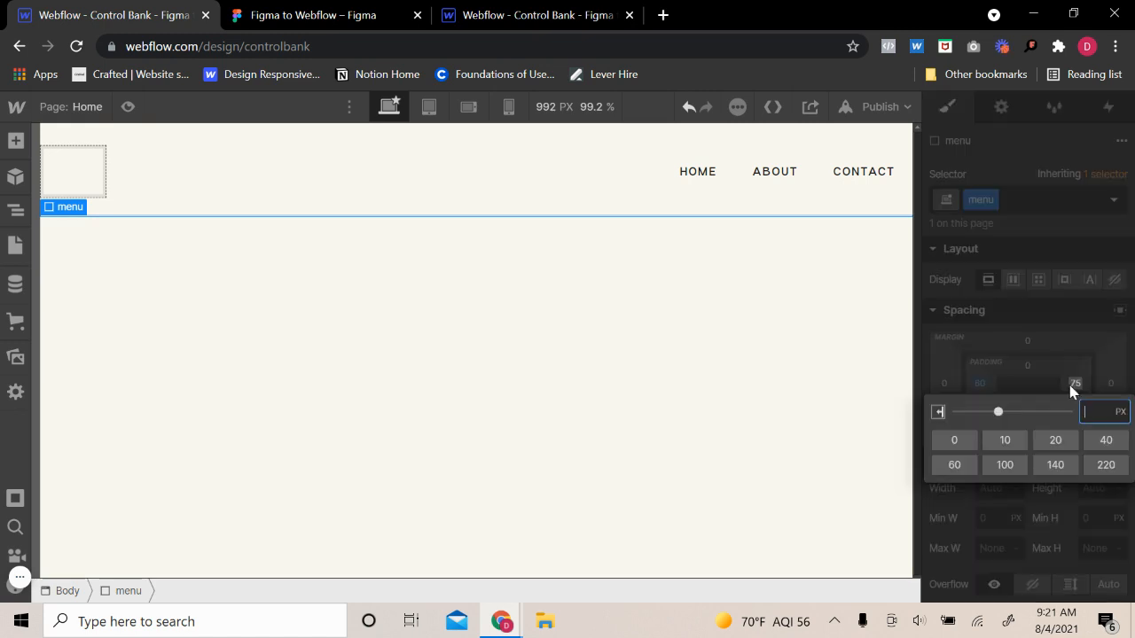
type("60")
key("Return")
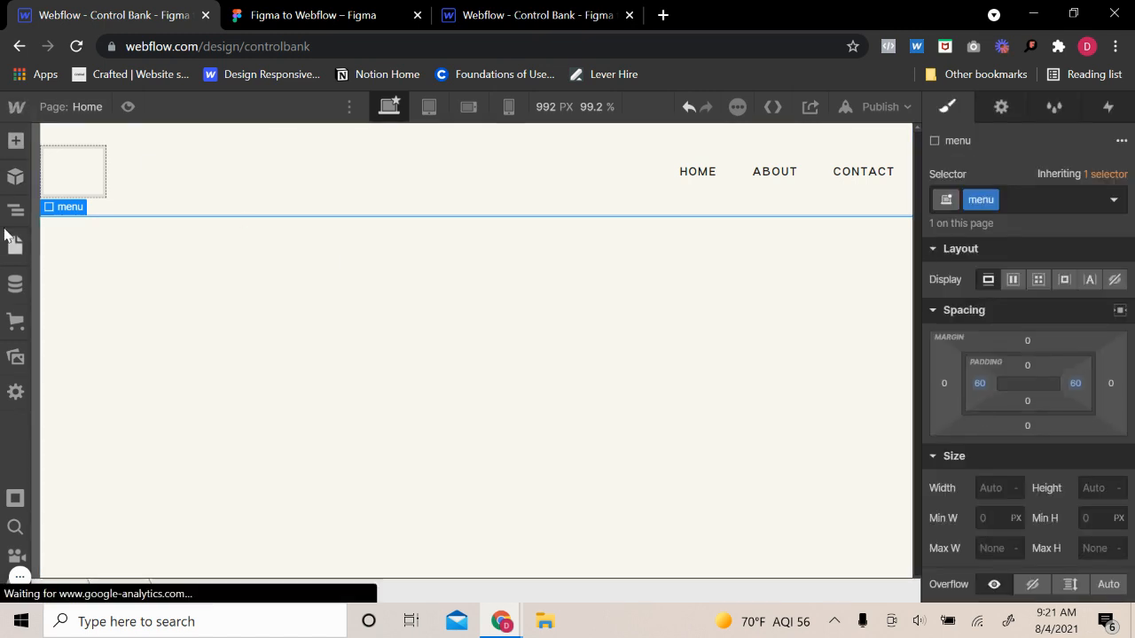
- Move the Brand, Nav Menu and Menu Button inside the menu div within the Navbar, and select the Navbar
left_click(15, 210)
left_click_drag(81, 274, 140, 260)
left_click(100, 238)
left_click(142, 278)
left_click(237, 141)
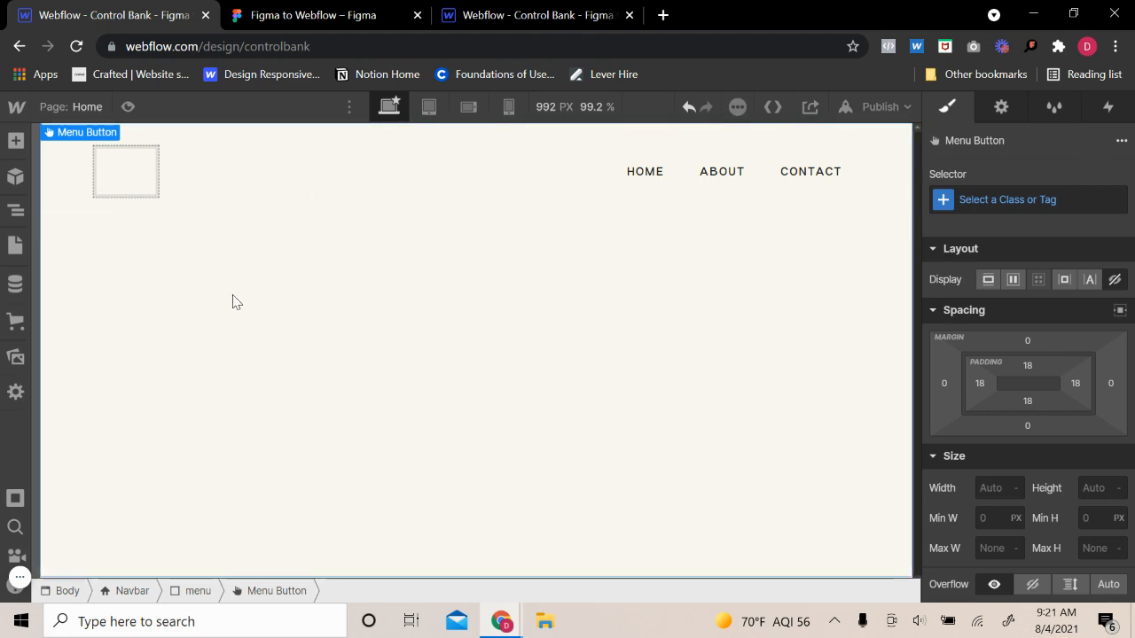
left_click(297, 179)
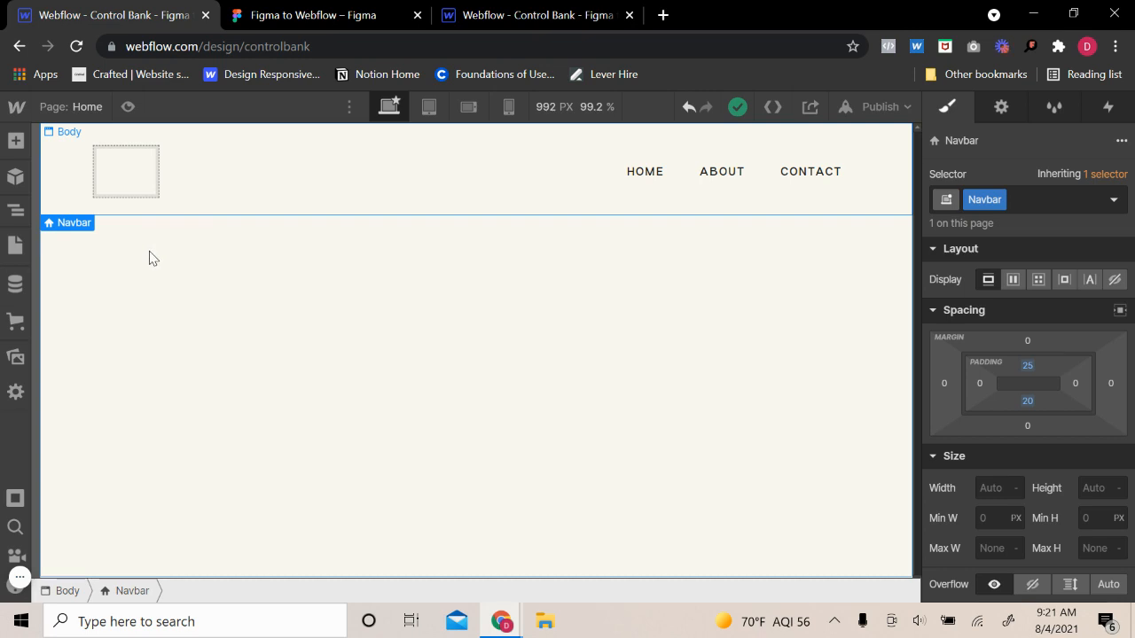
- Switch to the Figma design and inspect the Control logo in the landing page header
left_click(286, 12)
left_click(111, 15)
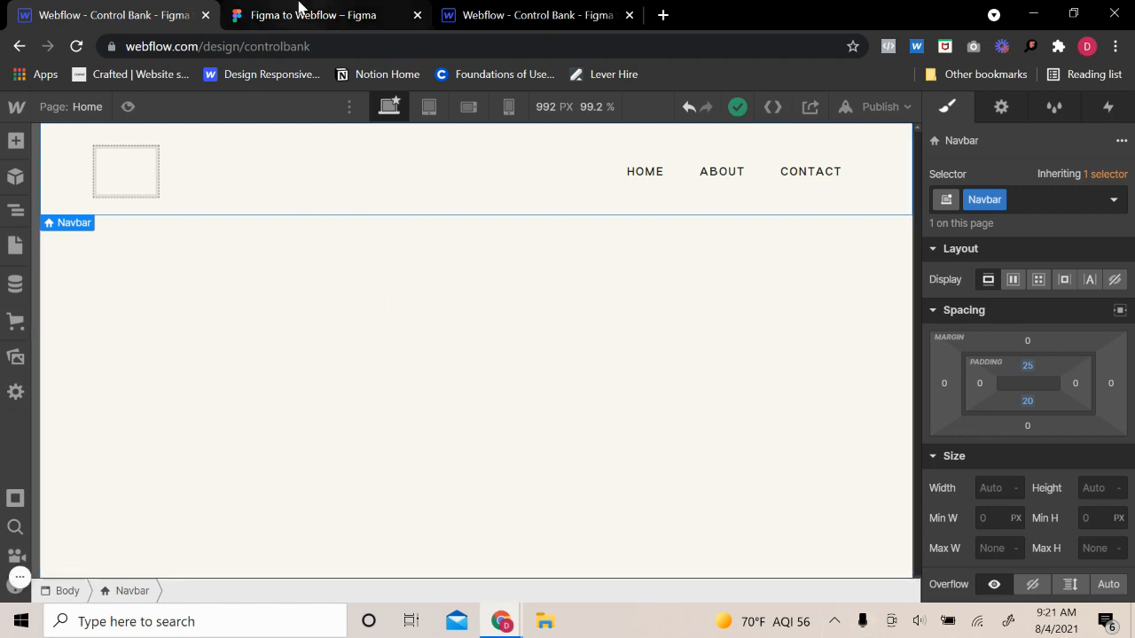
left_click(299, 13)
left_click_drag(391, 299, 624, 292)
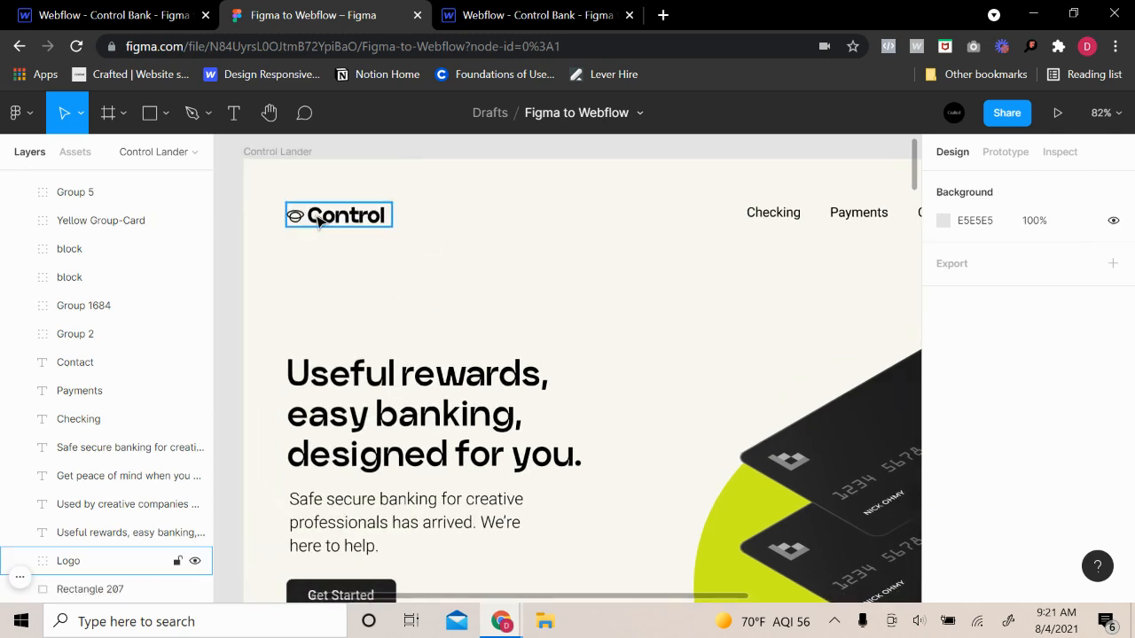
left_click(322, 220)
- Return to the Control Bank project in Webflow and add an Image element inside the Brand link
left_click(117, 16)
left_click(146, 186)
left_click(17, 176)
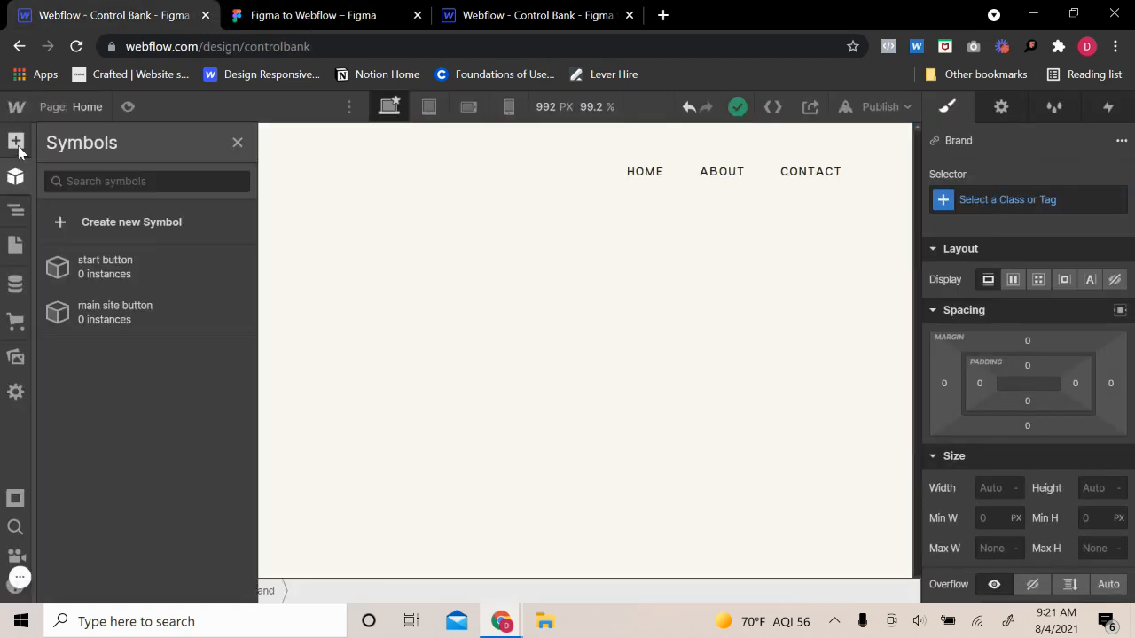
left_click(15, 140)
scroll(98, 443, "down", 6)
left_click(71, 413)
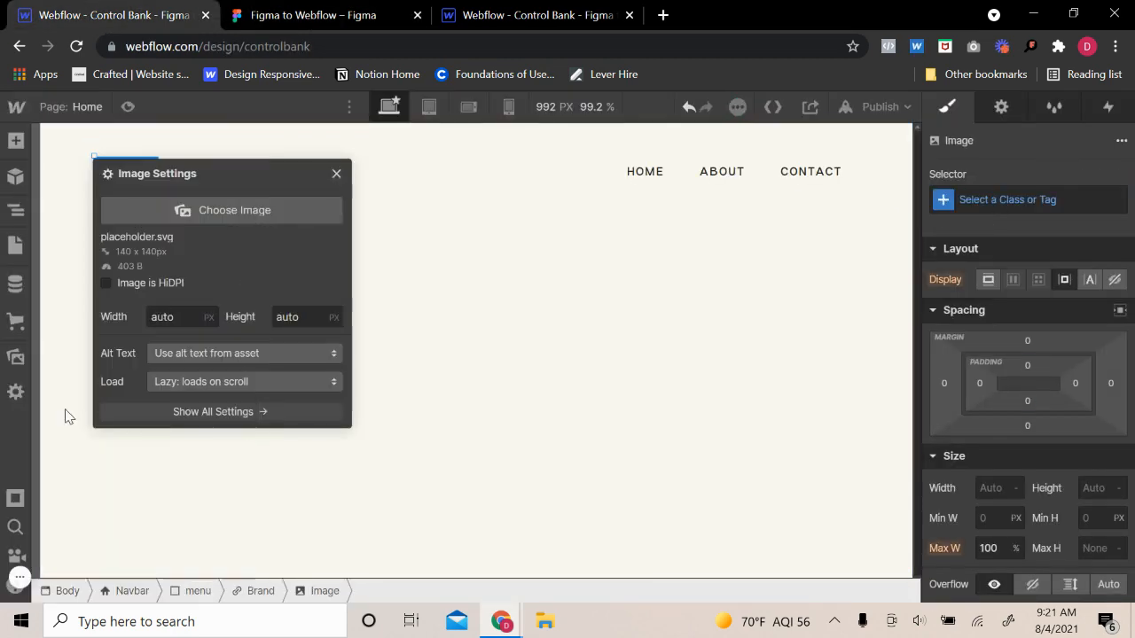
- Choose the Control logo SVG from the assets as the new image's source and close the image settings
left_click(263, 327)
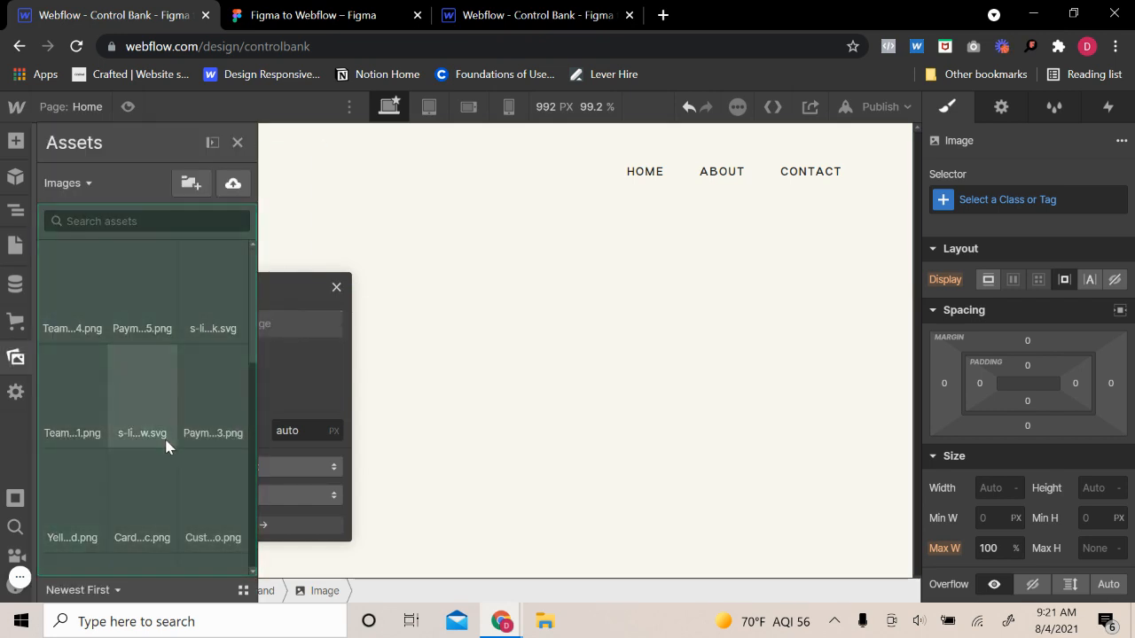
scroll(149, 417, "down", 6)
scroll(114, 453, "down", 1)
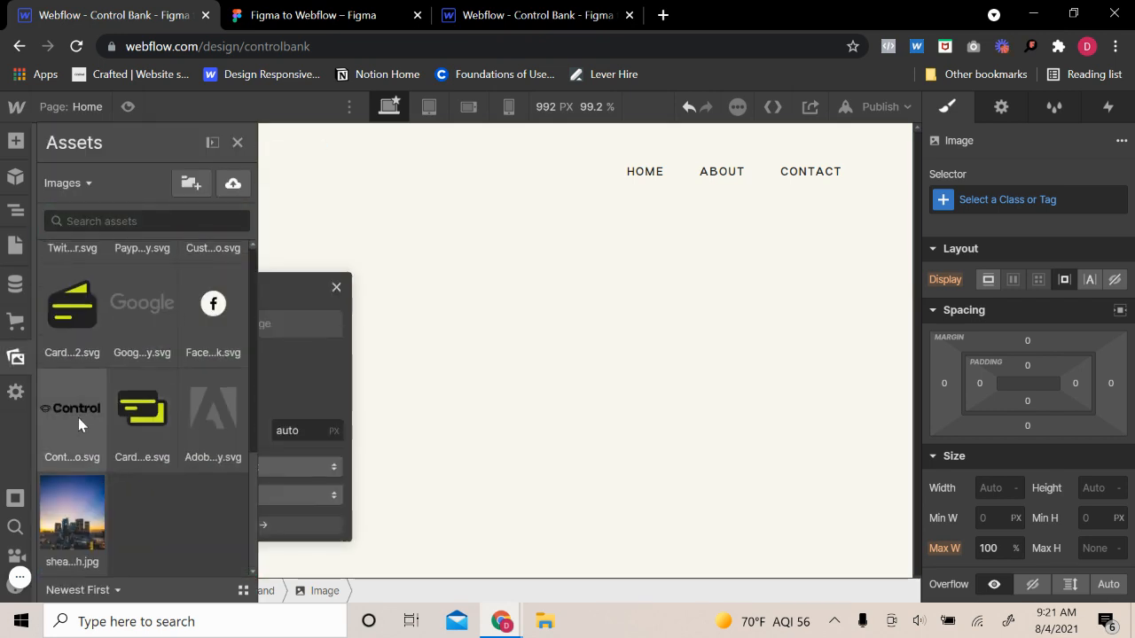
left_click(78, 417)
left_click(338, 190)
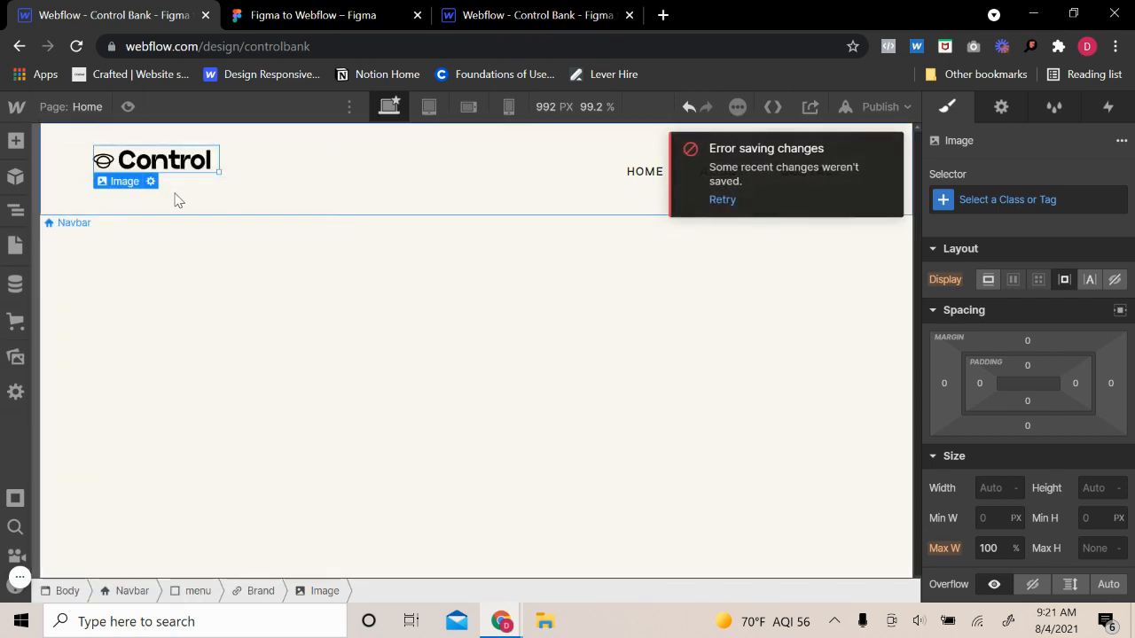
- Set the Brand link's width to 12 VW and retry saving the changes
left_click(122, 197)
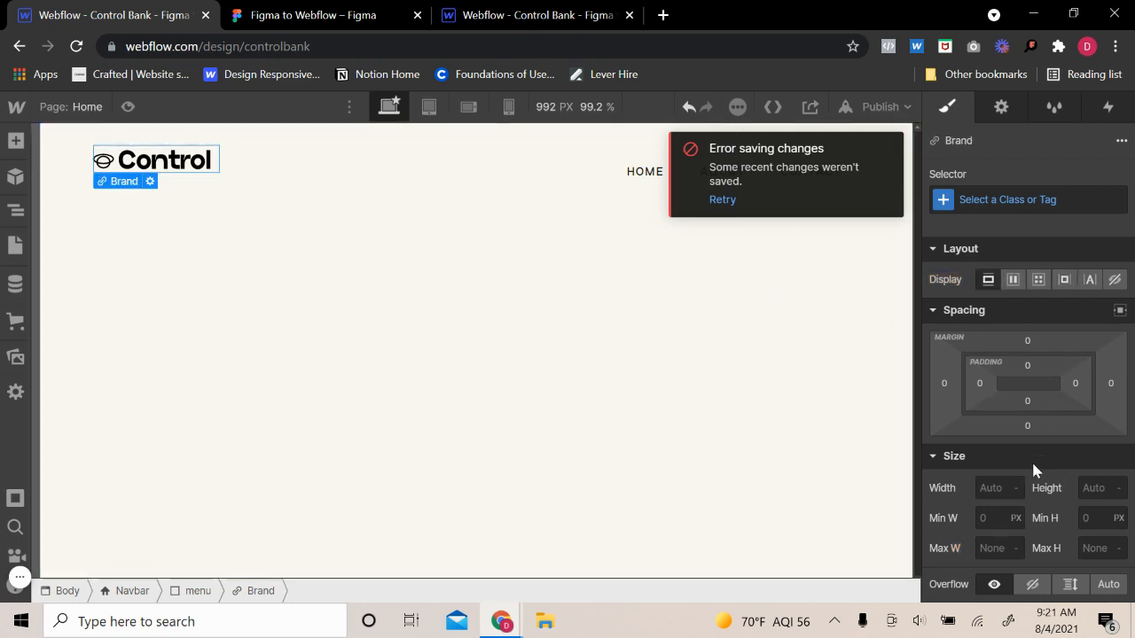
left_click(998, 486)
key("Return")
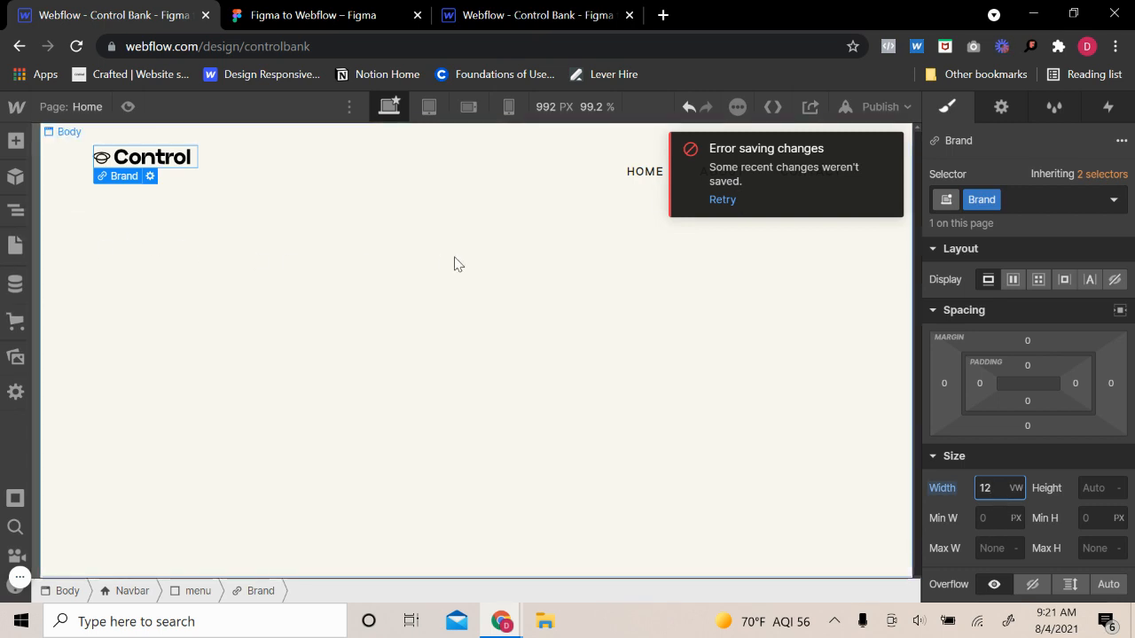
left_click(723, 200)
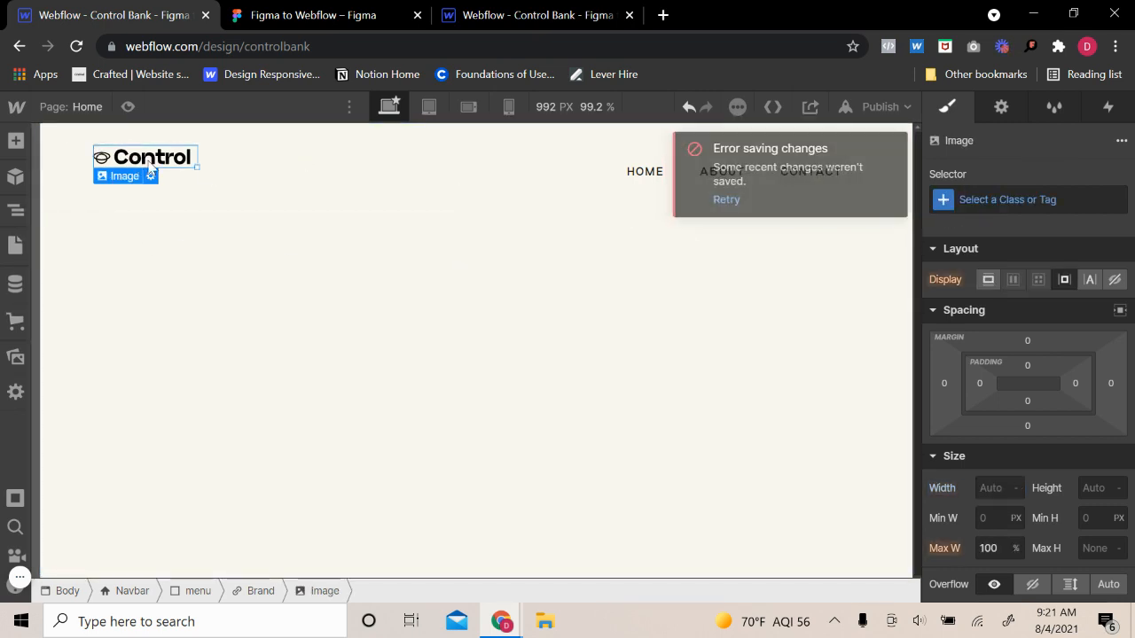
- Create the class logo on the Control logo image and retry saving the changes
left_click(1043, 199)
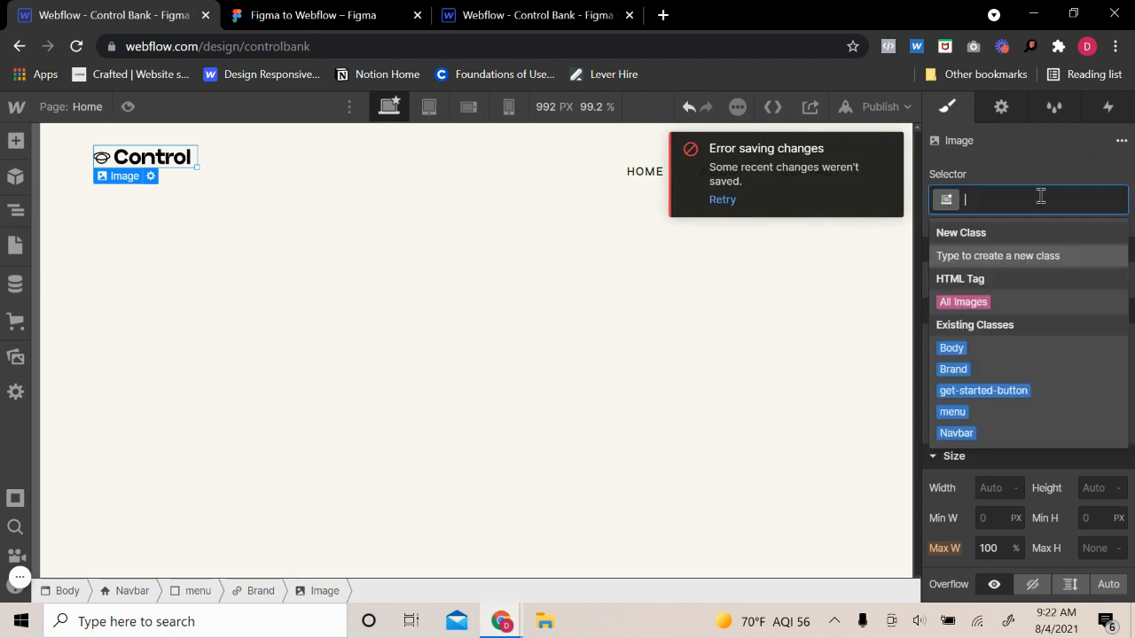
type("logo")
key("Return")
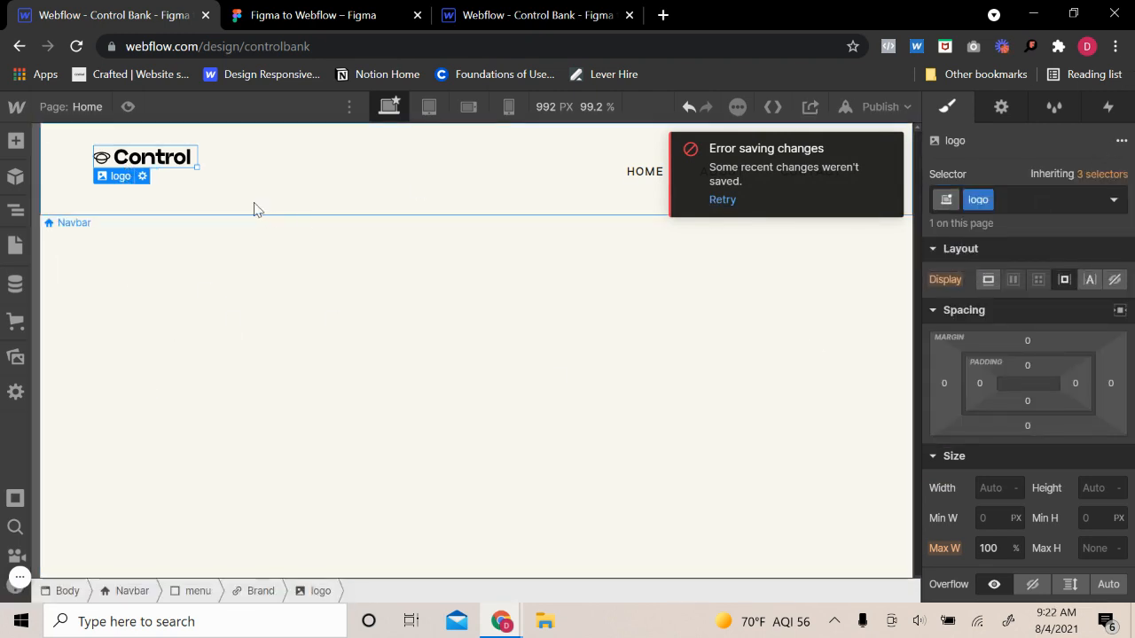
left_click(116, 194)
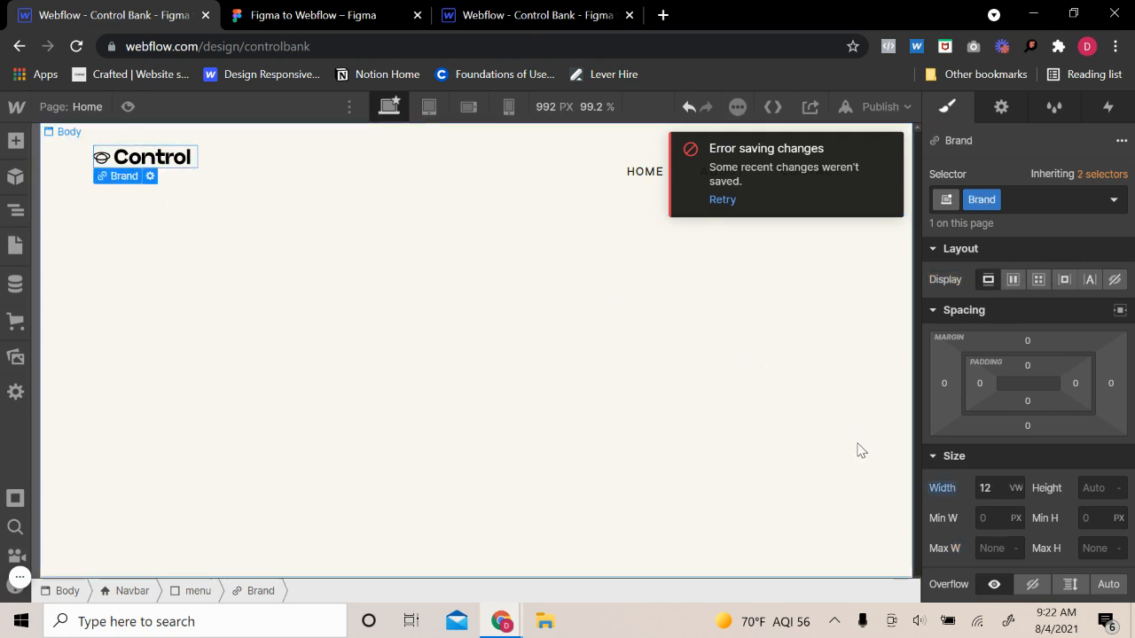
left_click(720, 202)
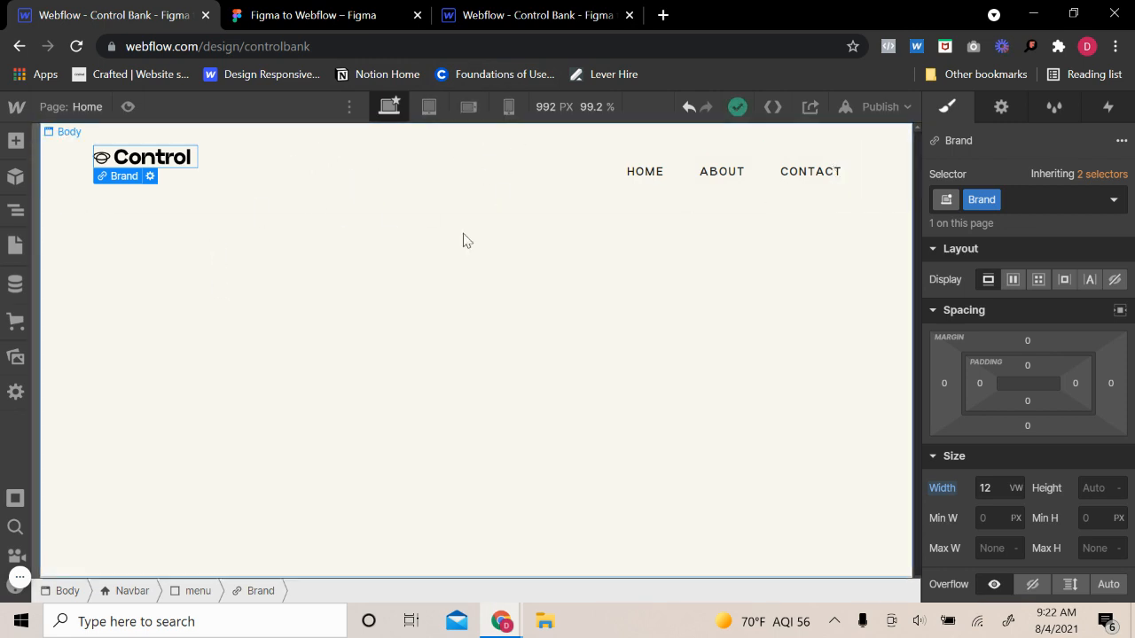
left_click(342, 204)
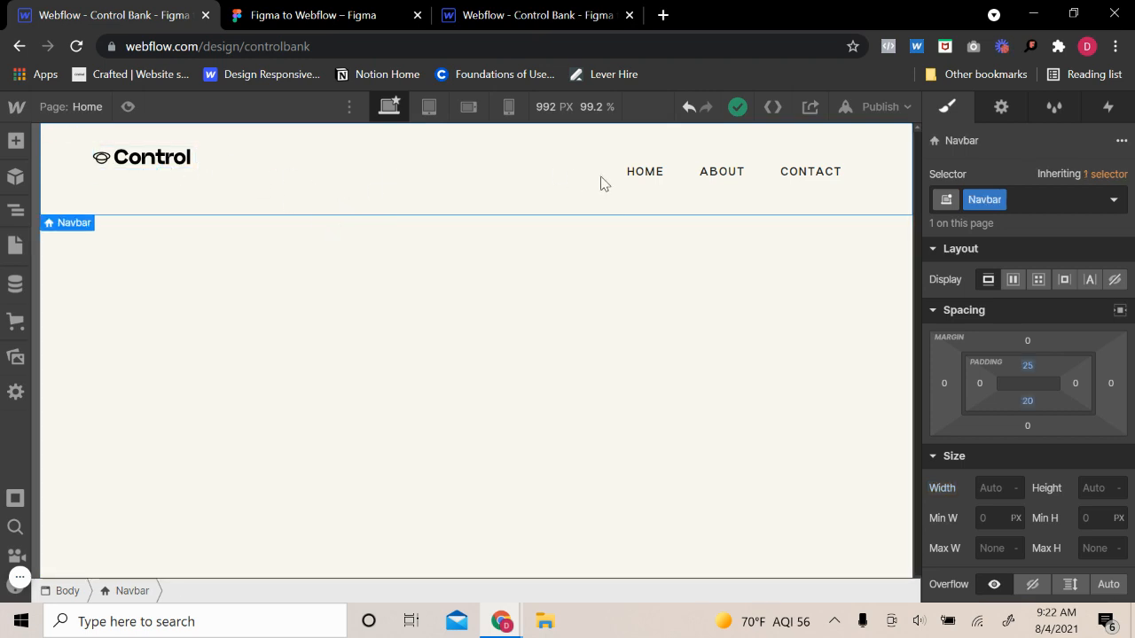
- Set the Brand link's top margin to 10 px and deselect it by selecting the Body
left_click(152, 163)
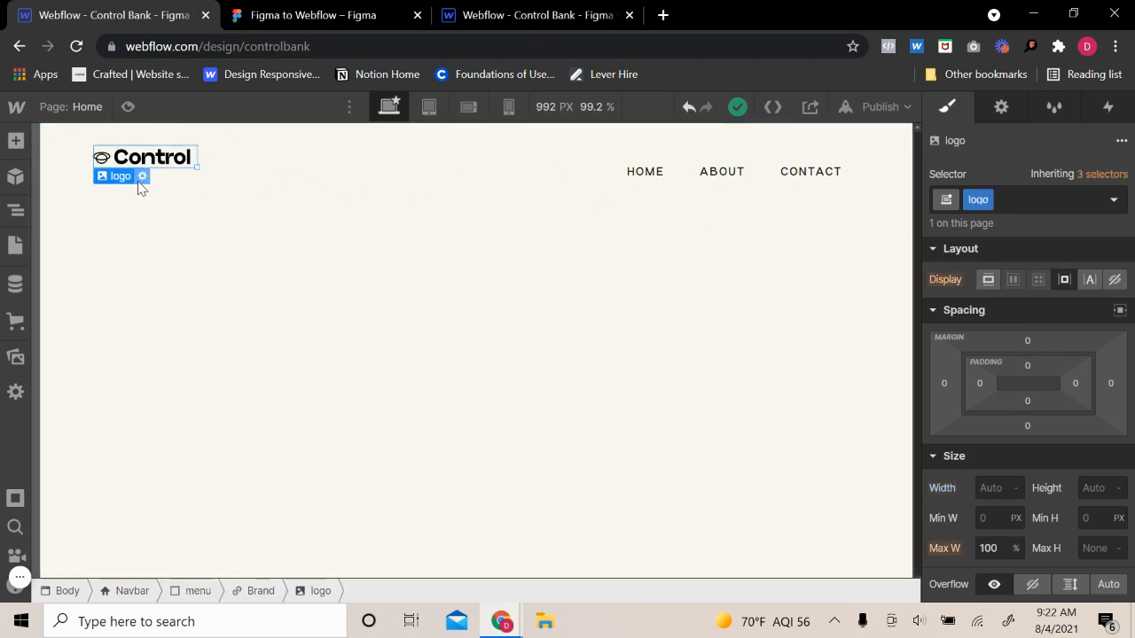
left_click(129, 177)
left_click(124, 193)
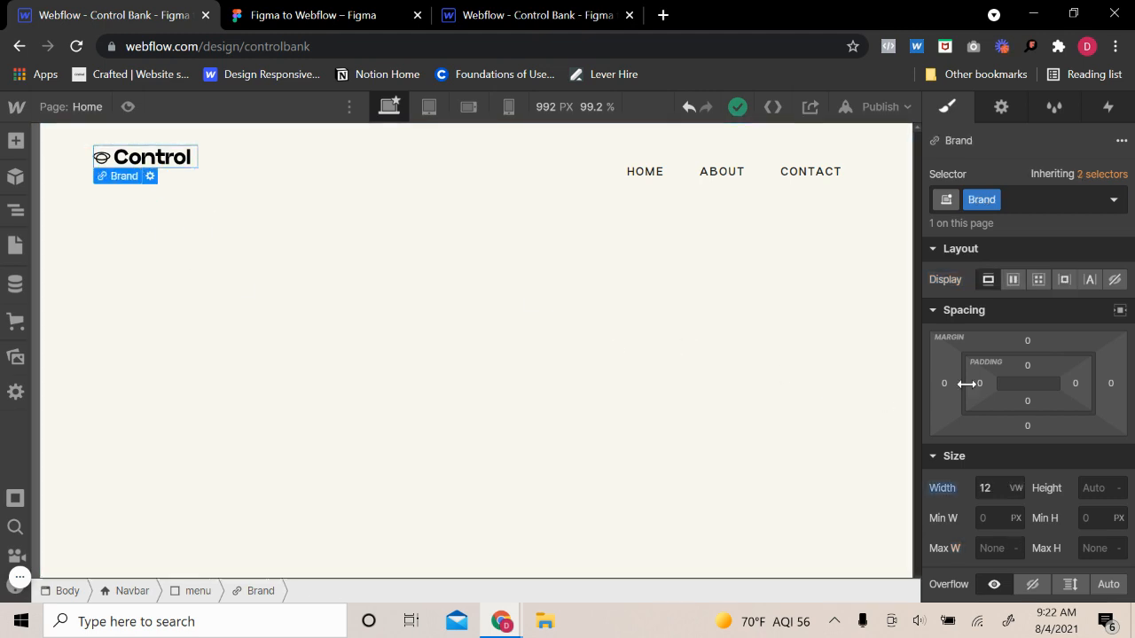
left_click(1025, 344)
type("10")
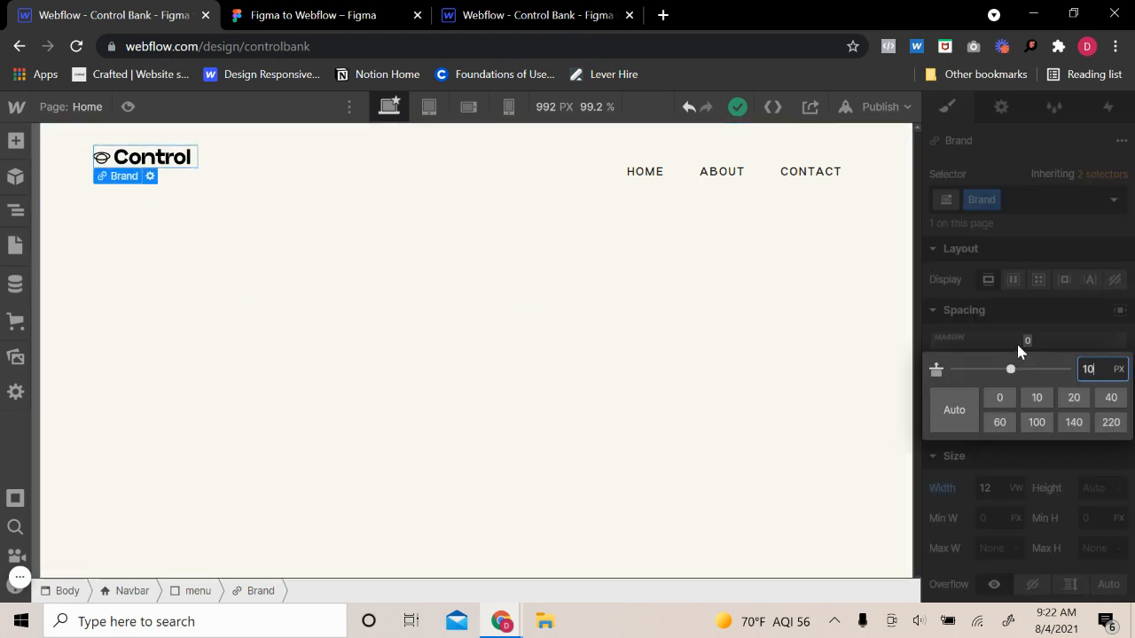
key("Return")
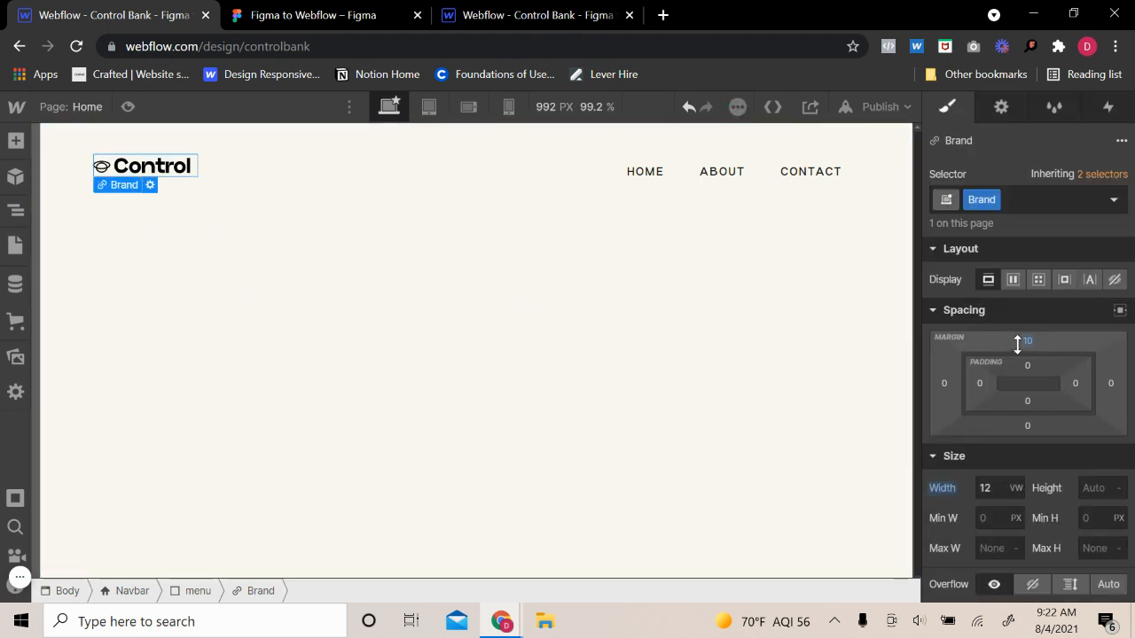
left_click(251, 276)
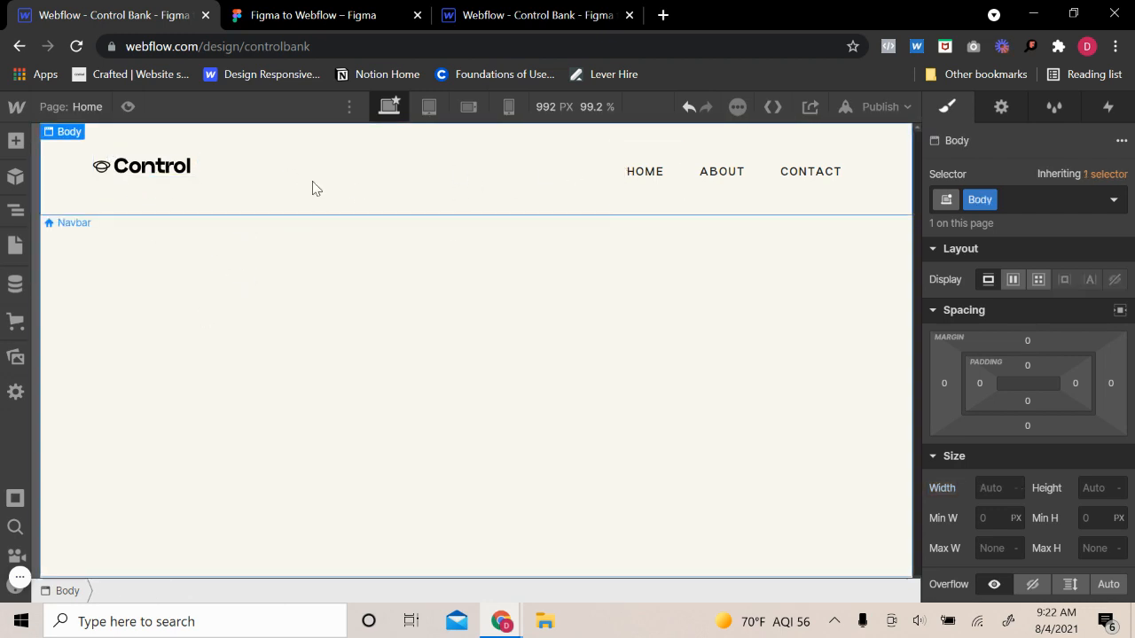
- Switch to the Figma design and inspect the Get Started button in the header
left_click(306, 15)
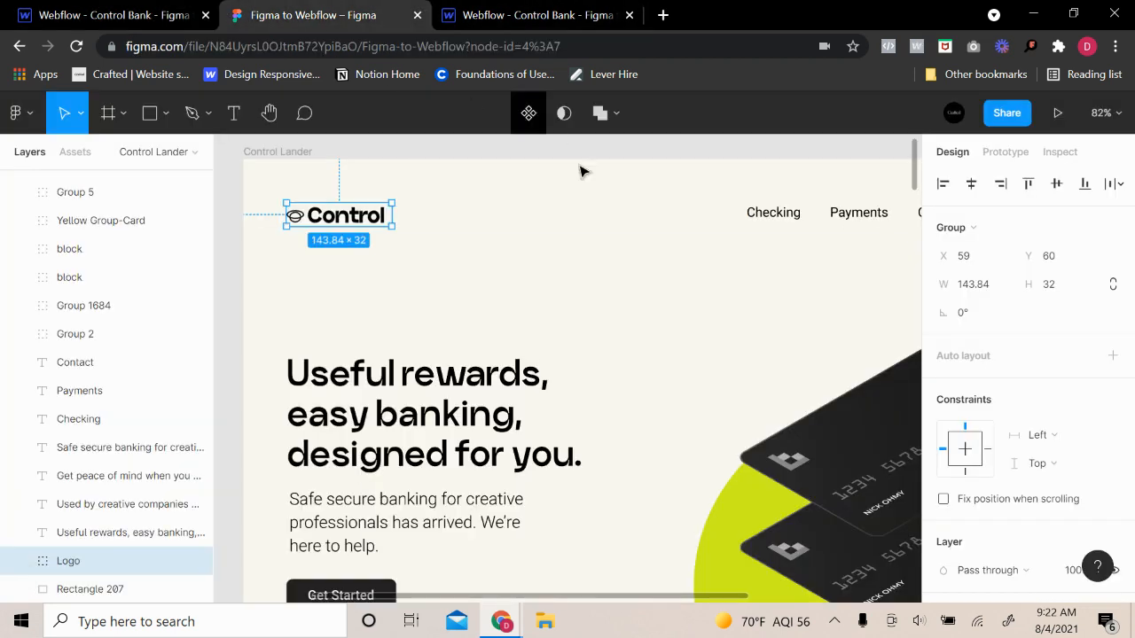
left_click(798, 282)
scroll(783, 268, "right", 5)
left_click(664, 245)
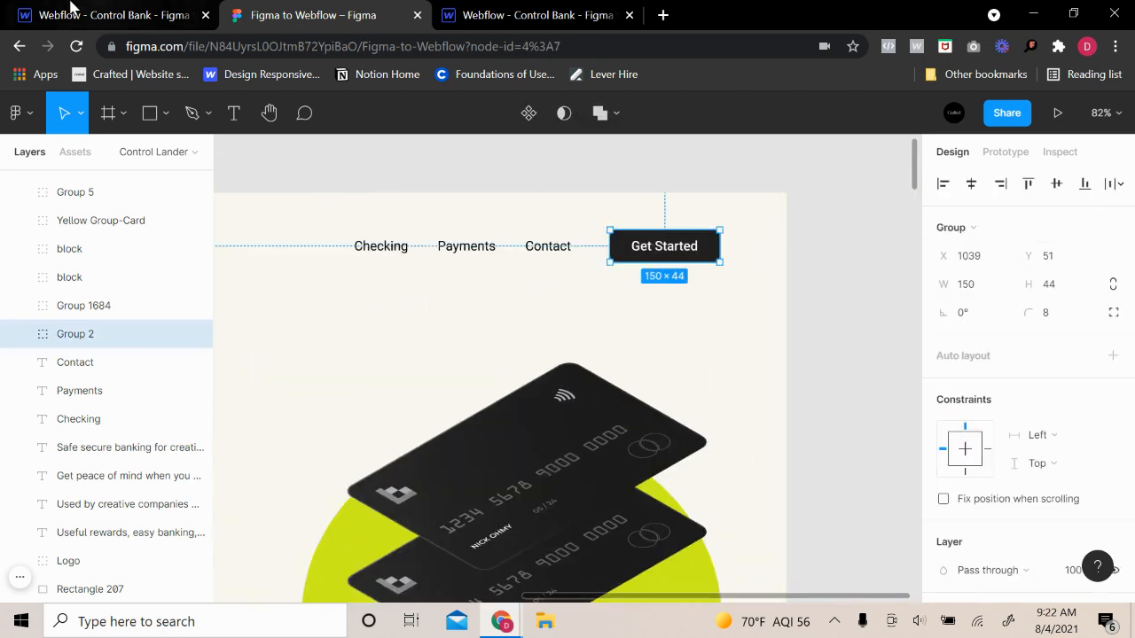
- Return to Webflow, add a Button element inside the Nav Menu, and close its link settings
left_click(98, 15)
left_click(16, 211)
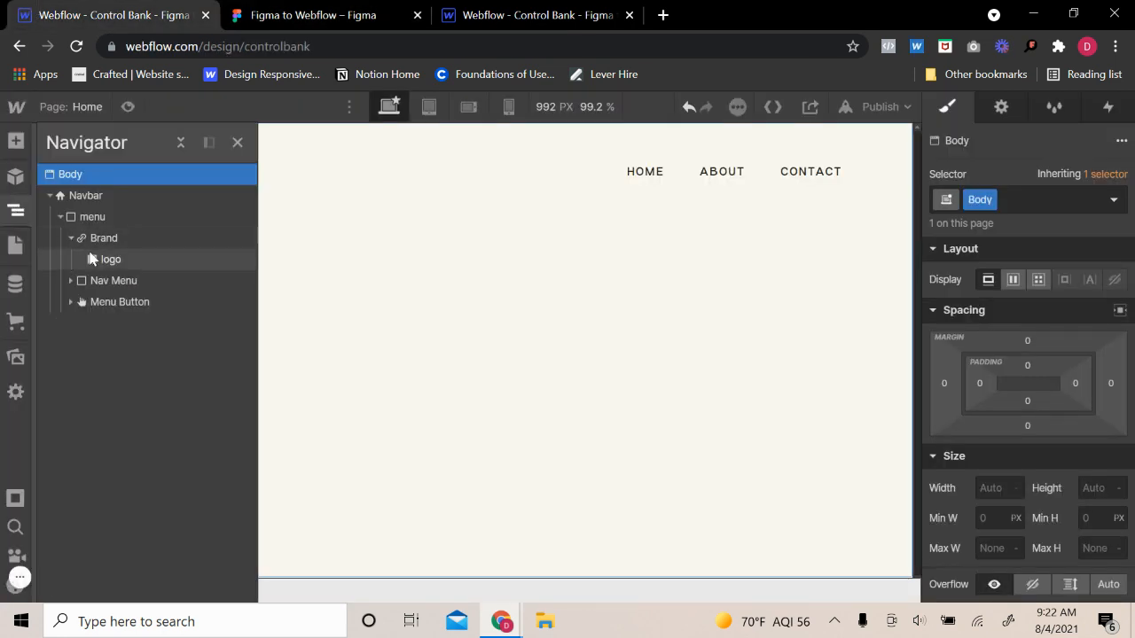
left_click(71, 238)
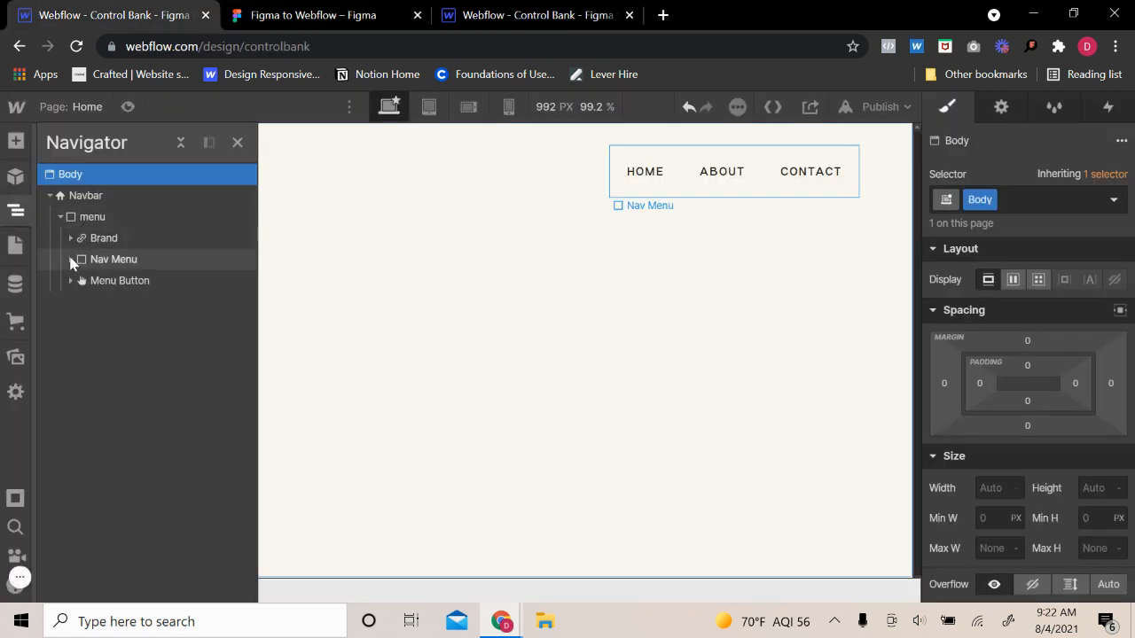
left_click(71, 259)
left_click(95, 264)
left_click(15, 141)
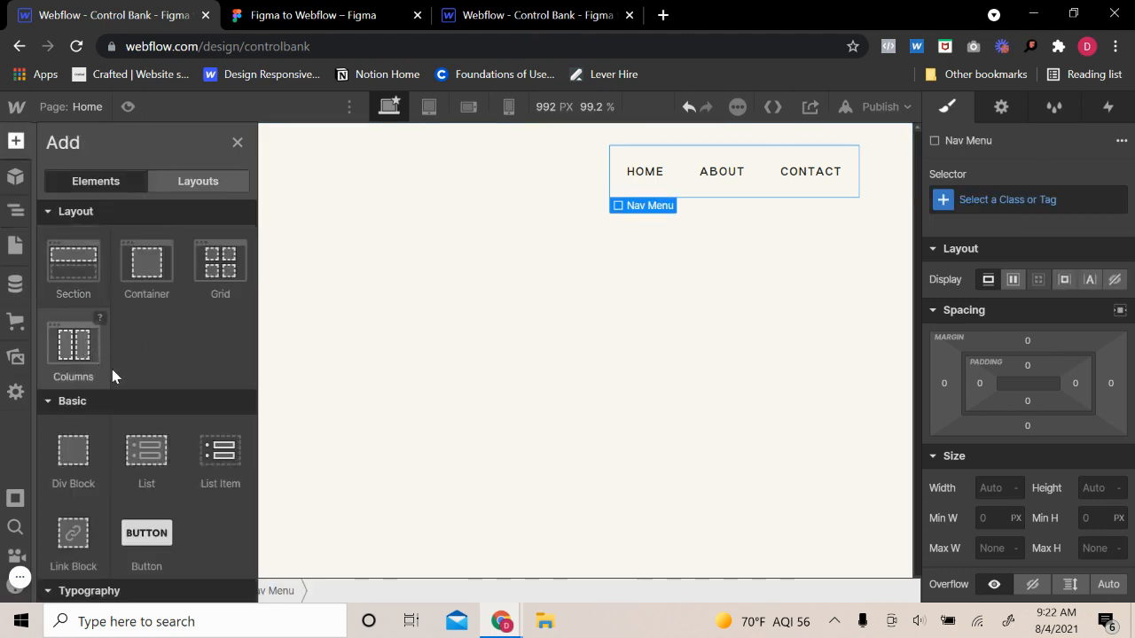
scroll(129, 390, "down", 2)
left_click(139, 400)
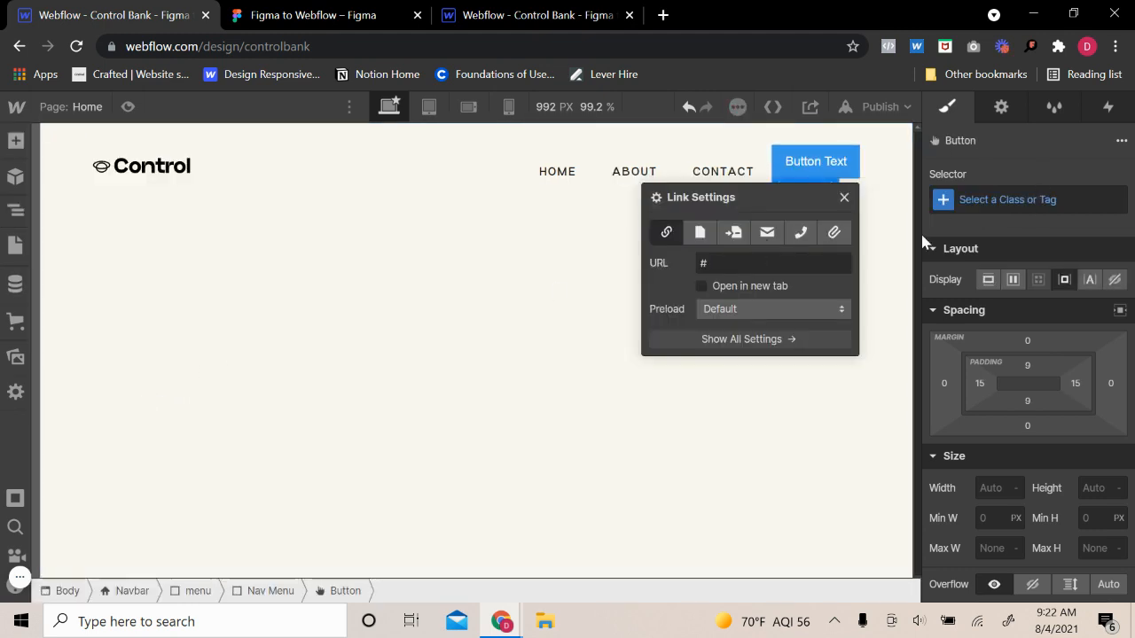
left_click(844, 195)
- Create the class nav-button on the new navbar button
left_click(954, 204)
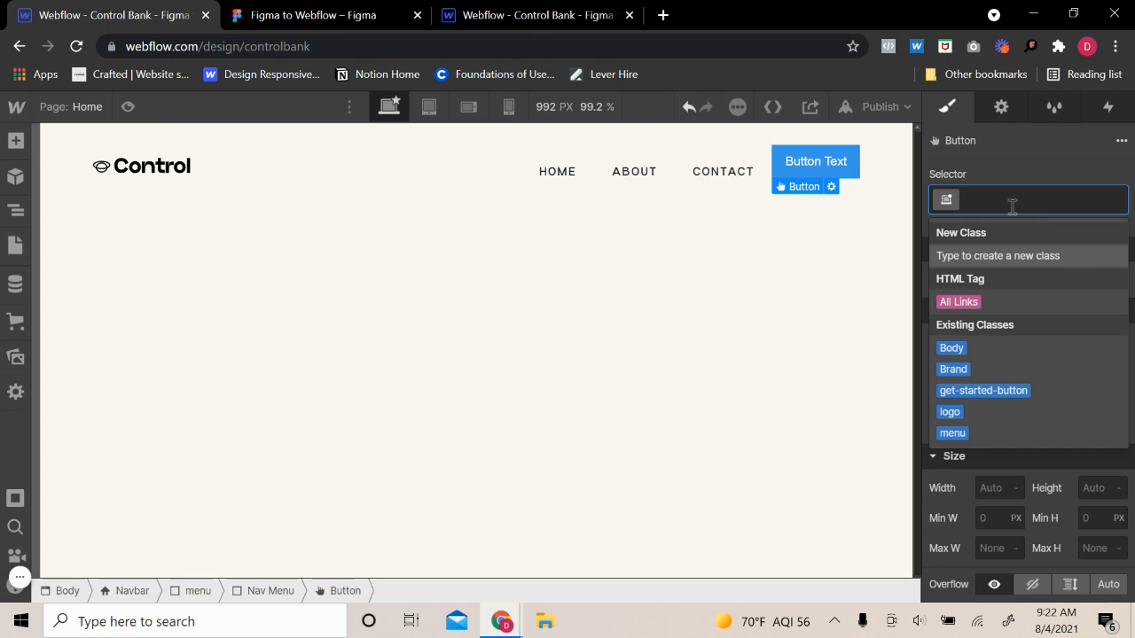
type("nav-")
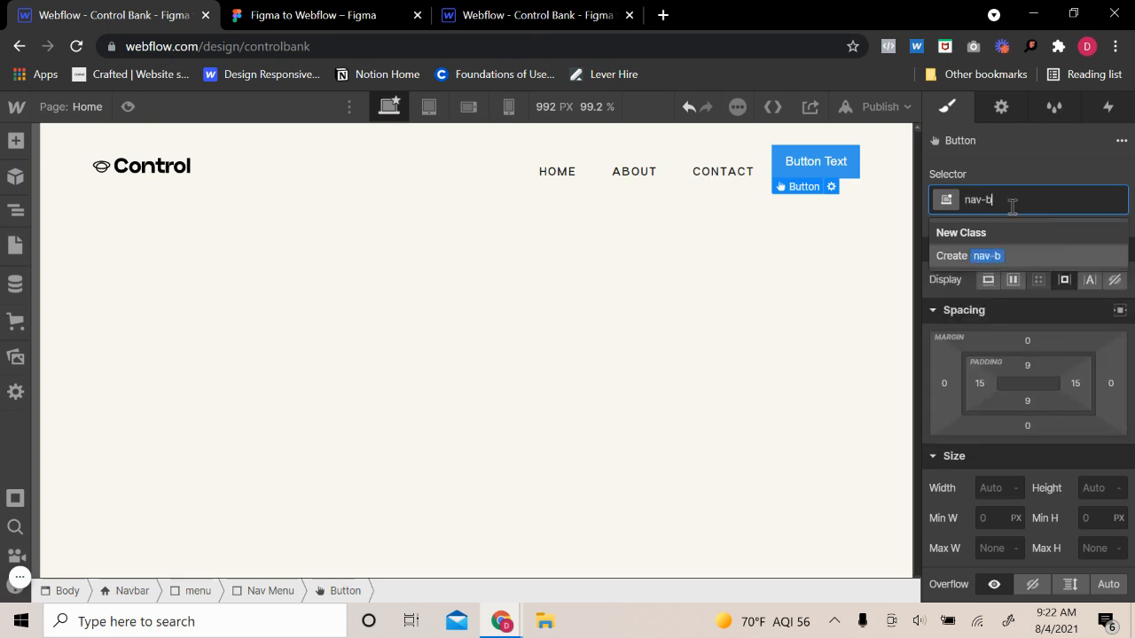
type("button")
key("Return")
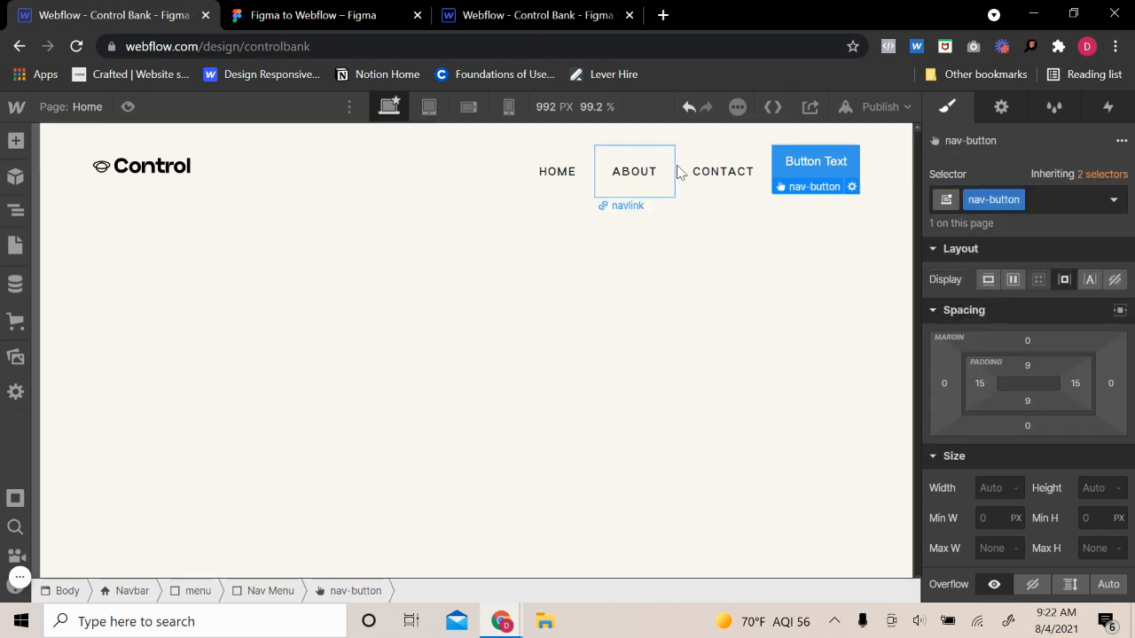
- Set the nav-button's top margin to 5 px and deselect it
left_click(1028, 342)
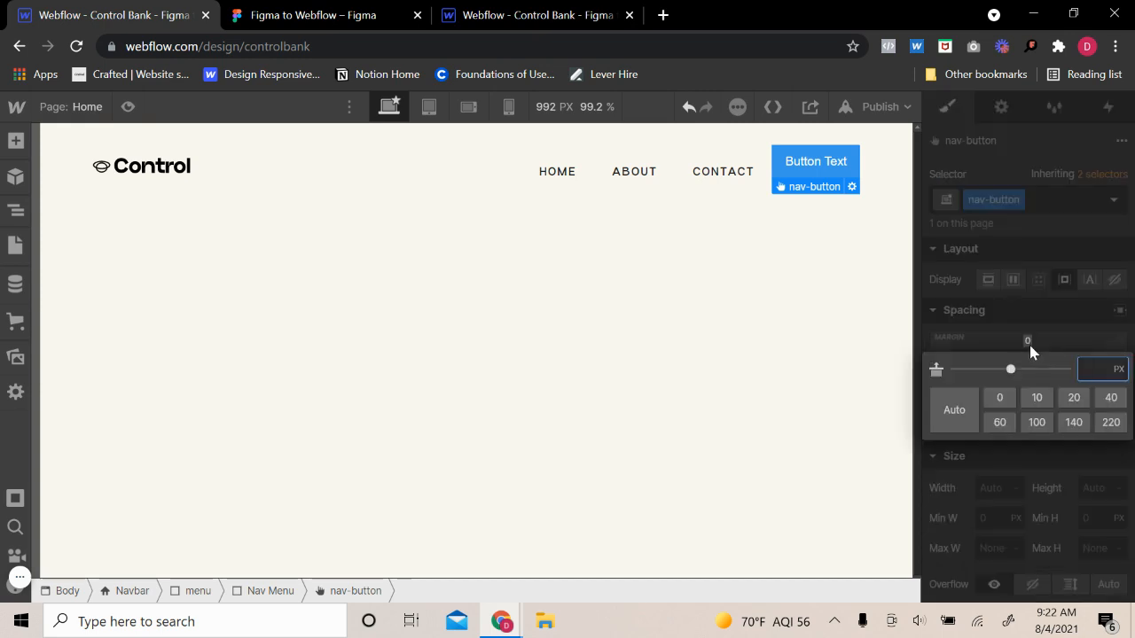
type("5")
key("Return")
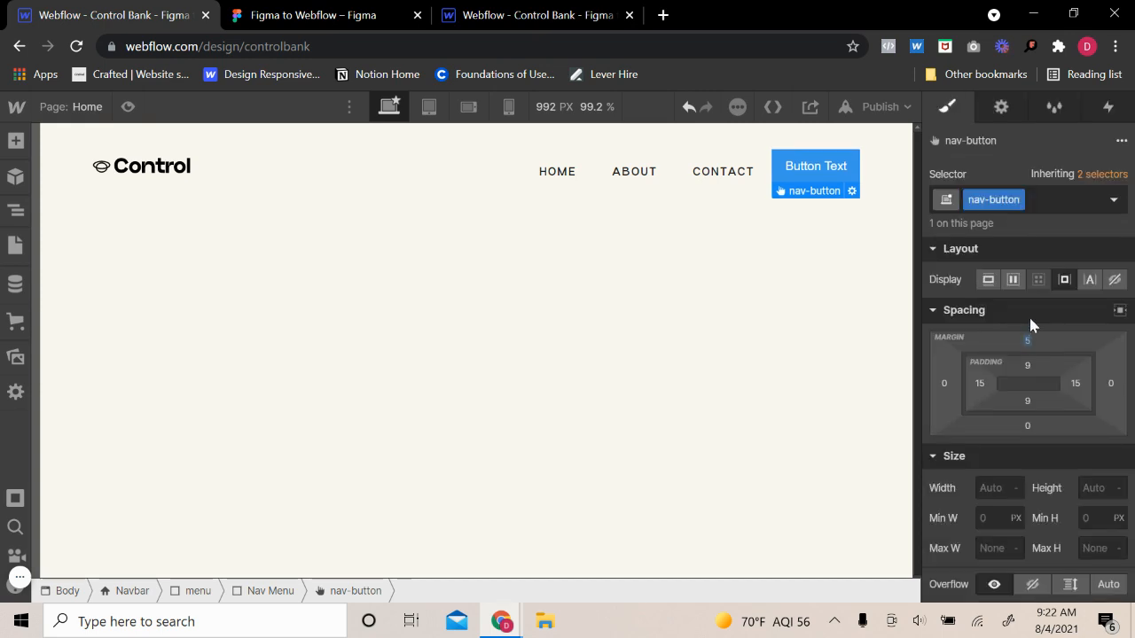
left_click(781, 314)
- Increase the nav-button's top margin to 8 px and deselect it to compare its alignment with the links
left_click(783, 180)
left_click(1028, 342)
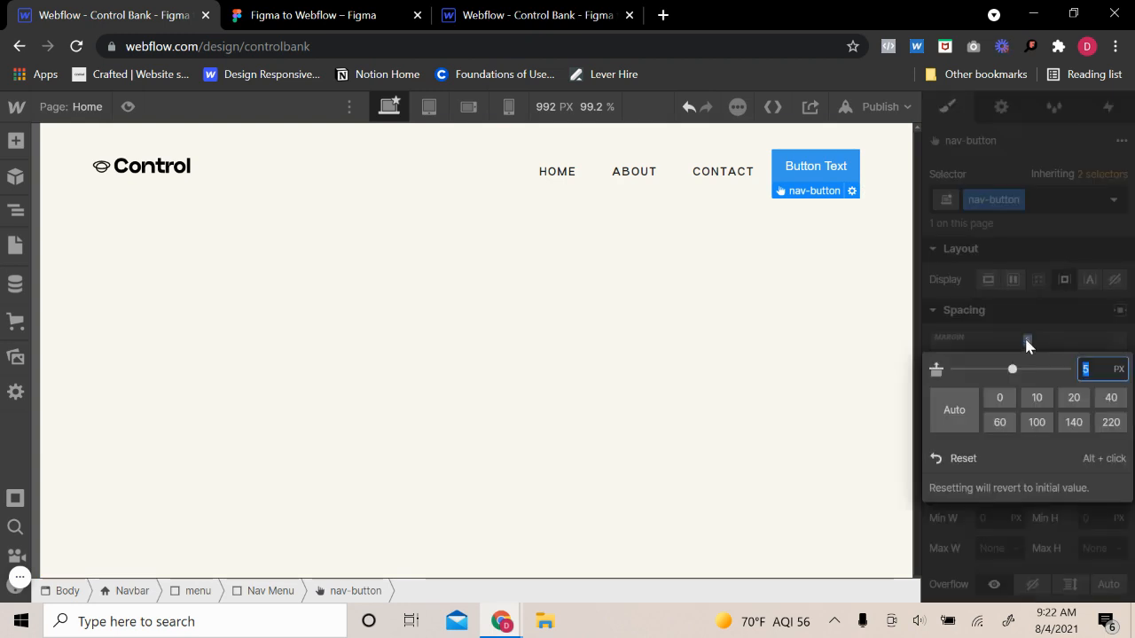
type("8")
key("Return")
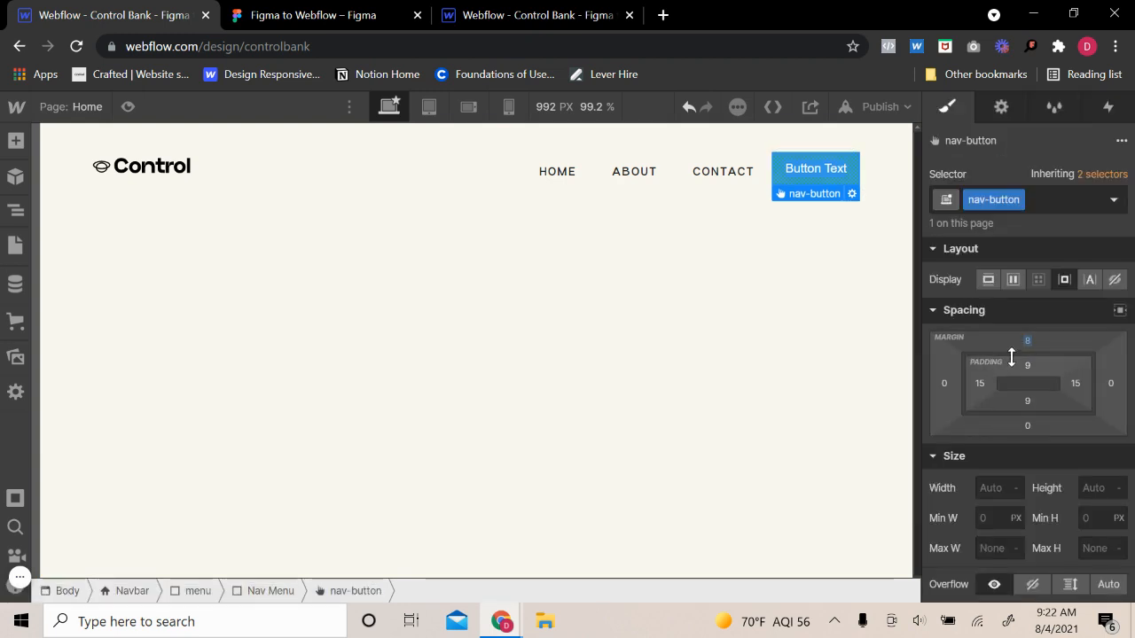
left_click(802, 381)
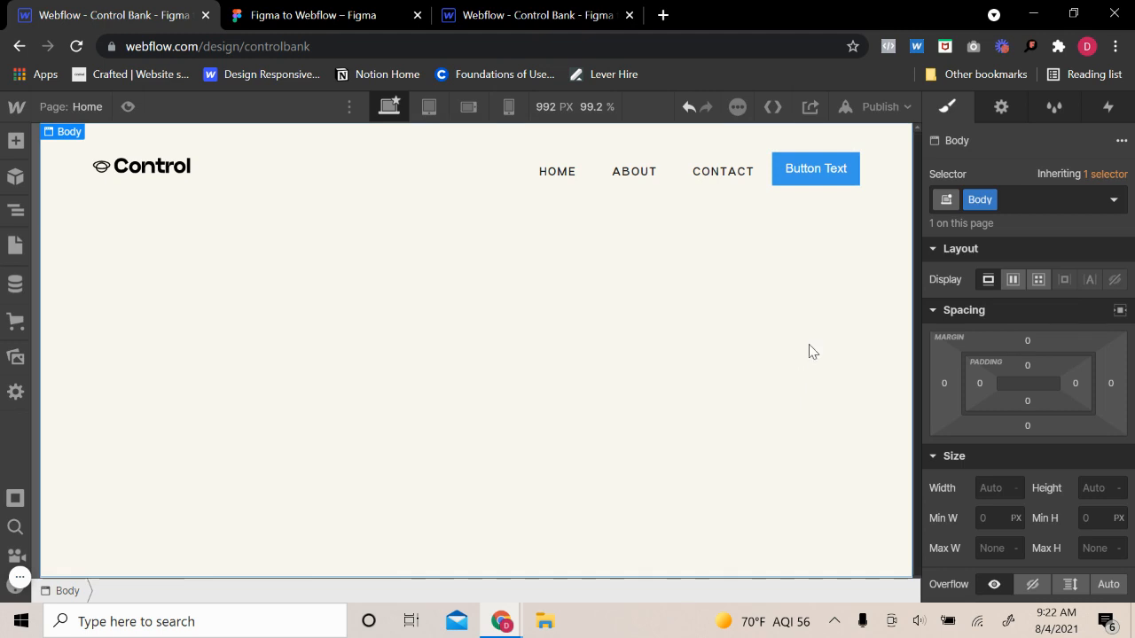
- Reselect the nav-button, set its top margin to 10 px, and deselect it by selecting the Body
left_click(830, 191)
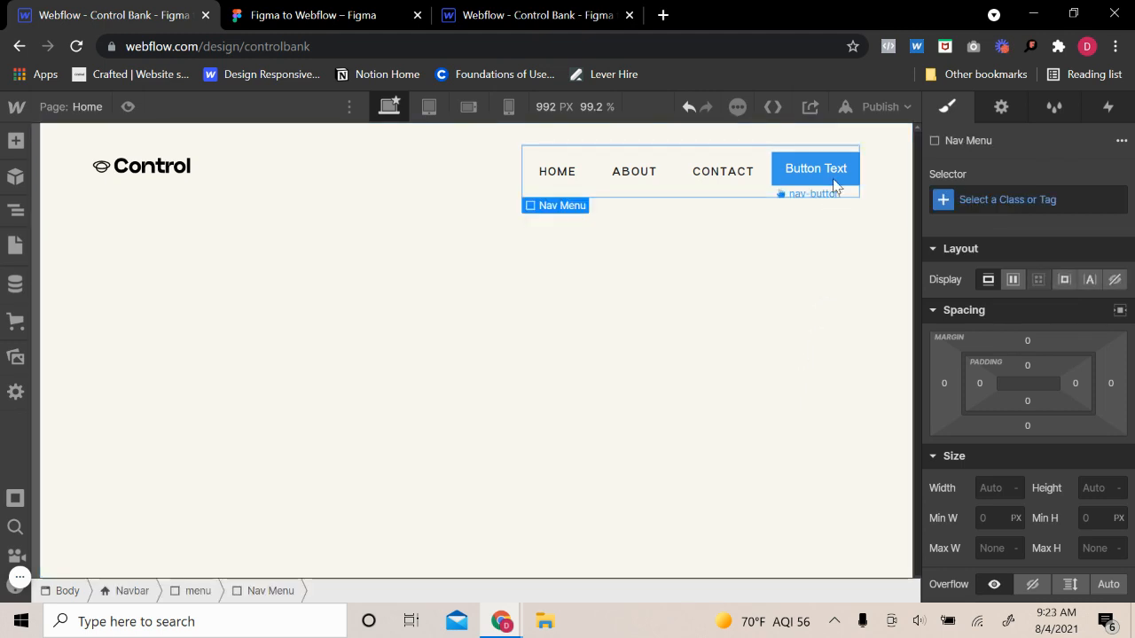
left_click(834, 186)
left_click(1028, 340)
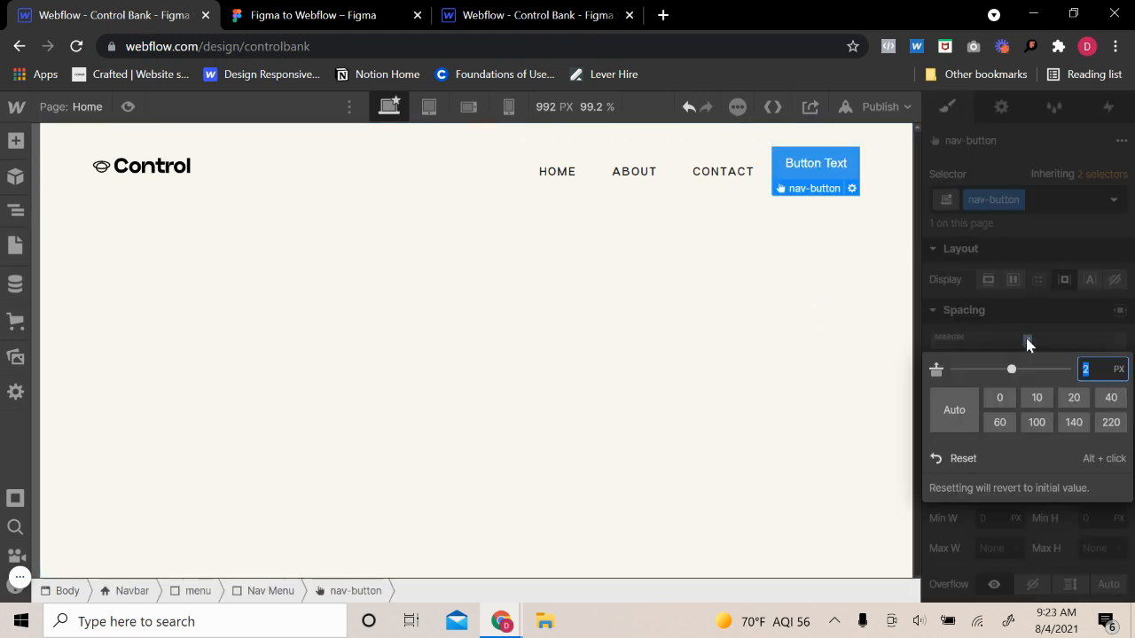
type("10")
key("Return")
left_click(826, 363)
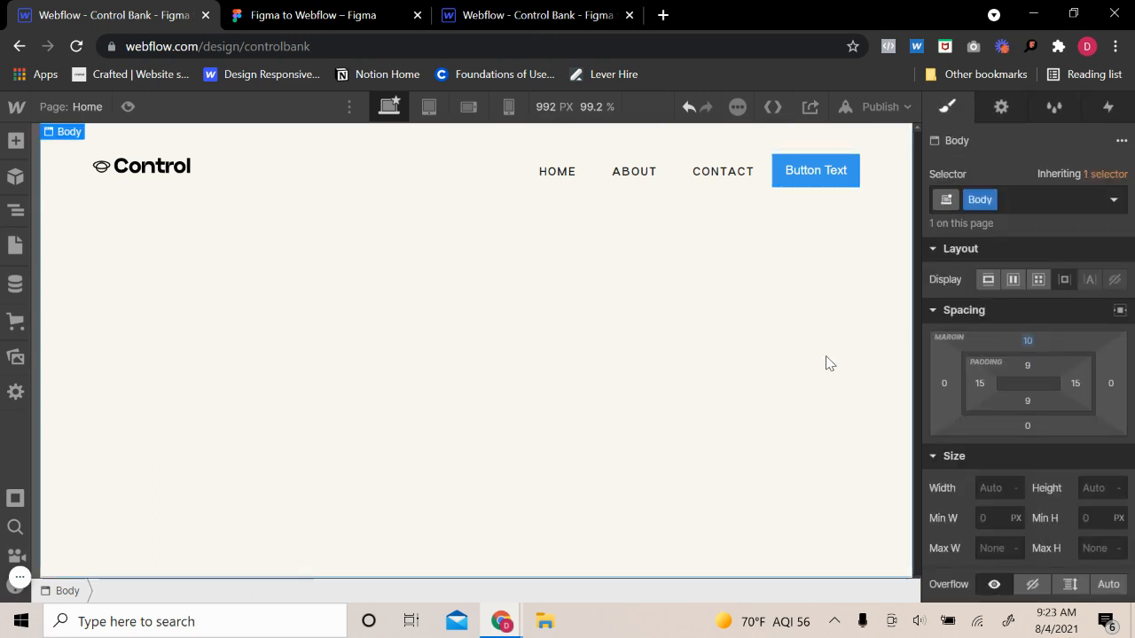
- Set the nav-button's left and right padding to 20 px each
left_click(839, 188)
scroll(1041, 458, "down", 2)
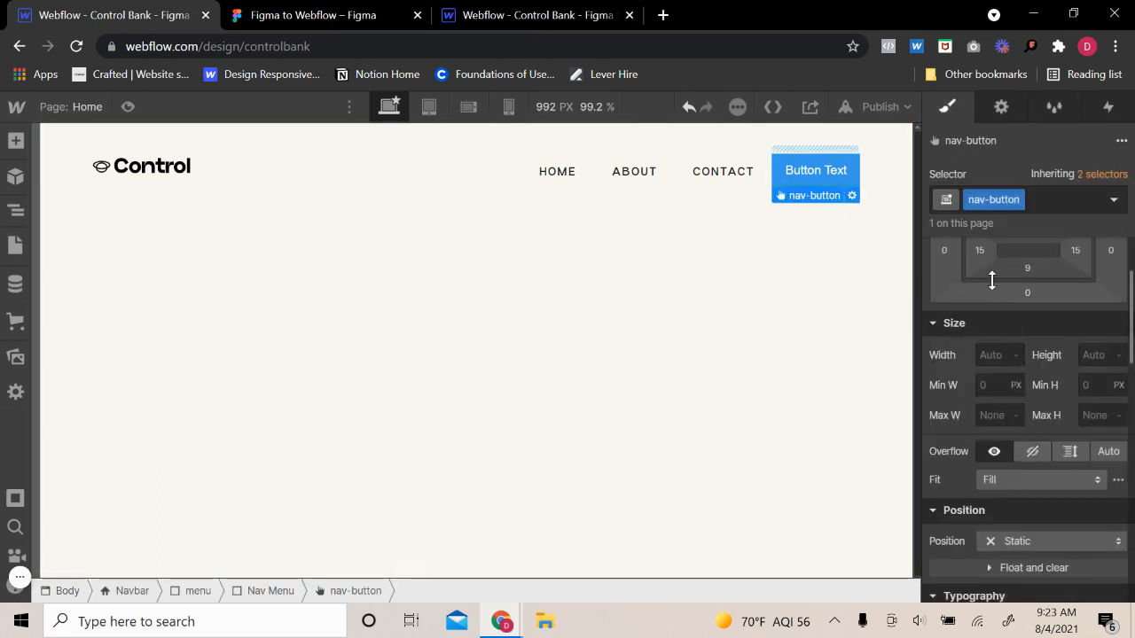
left_click(980, 250)
left_click(1040, 311)
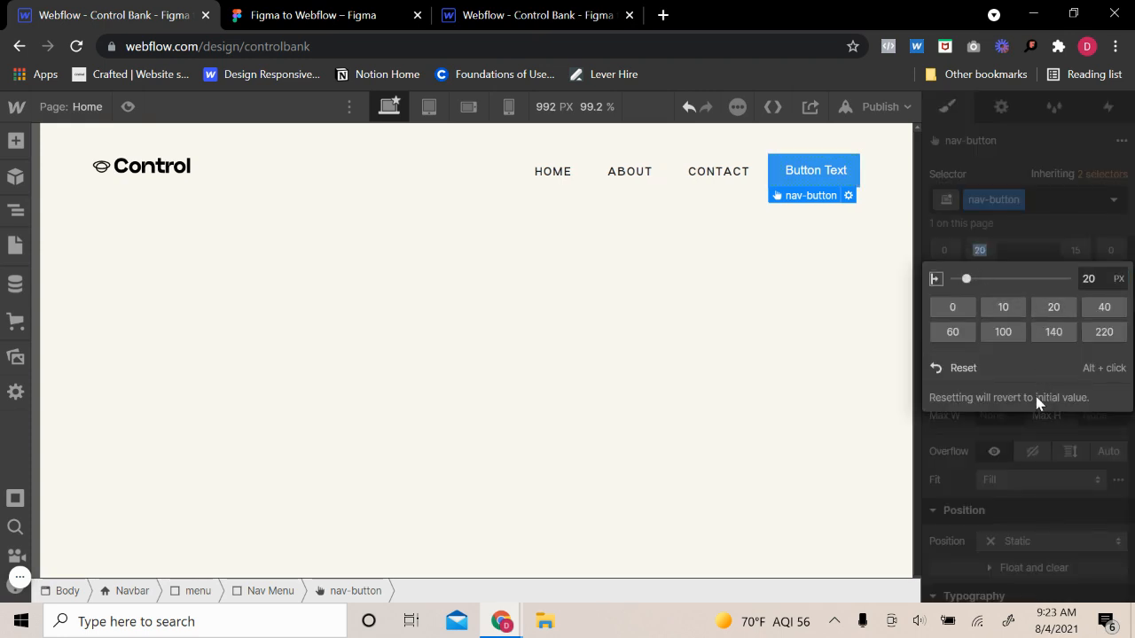
left_click(1074, 249)
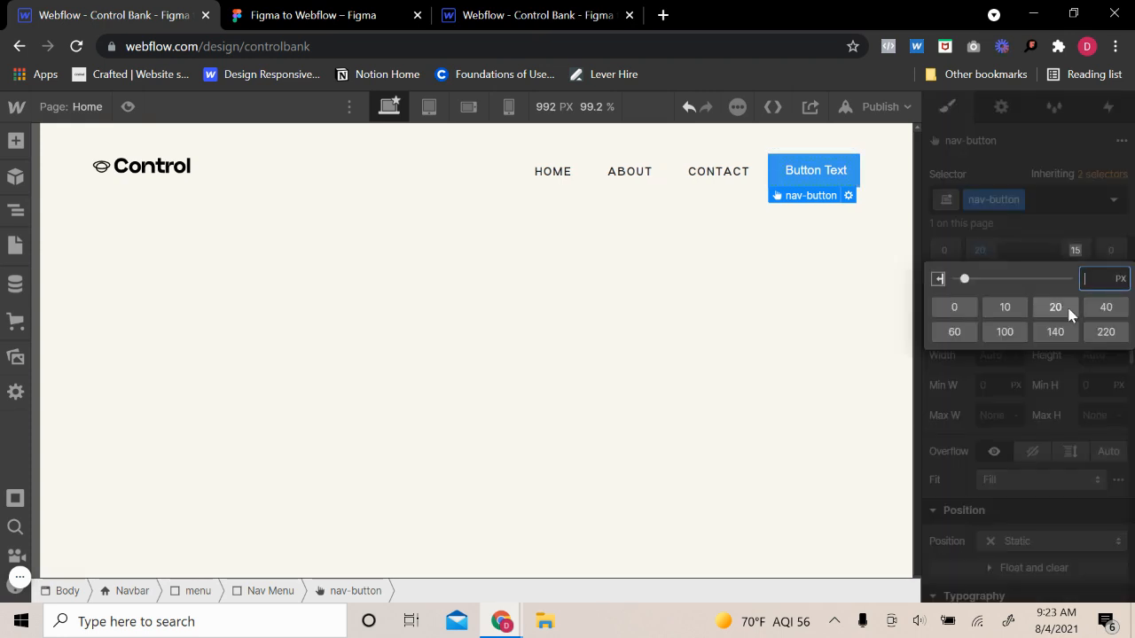
scroll(1044, 353, "up", 3)
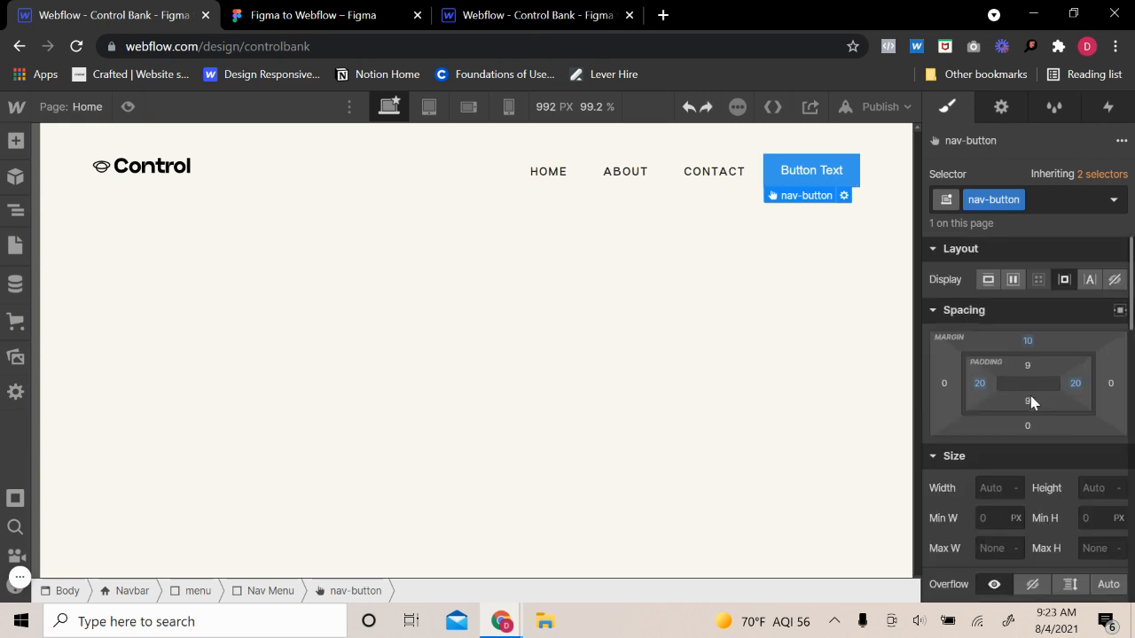
- Set the nav-button's top and bottom padding to 12 px each
left_click(1027, 365)
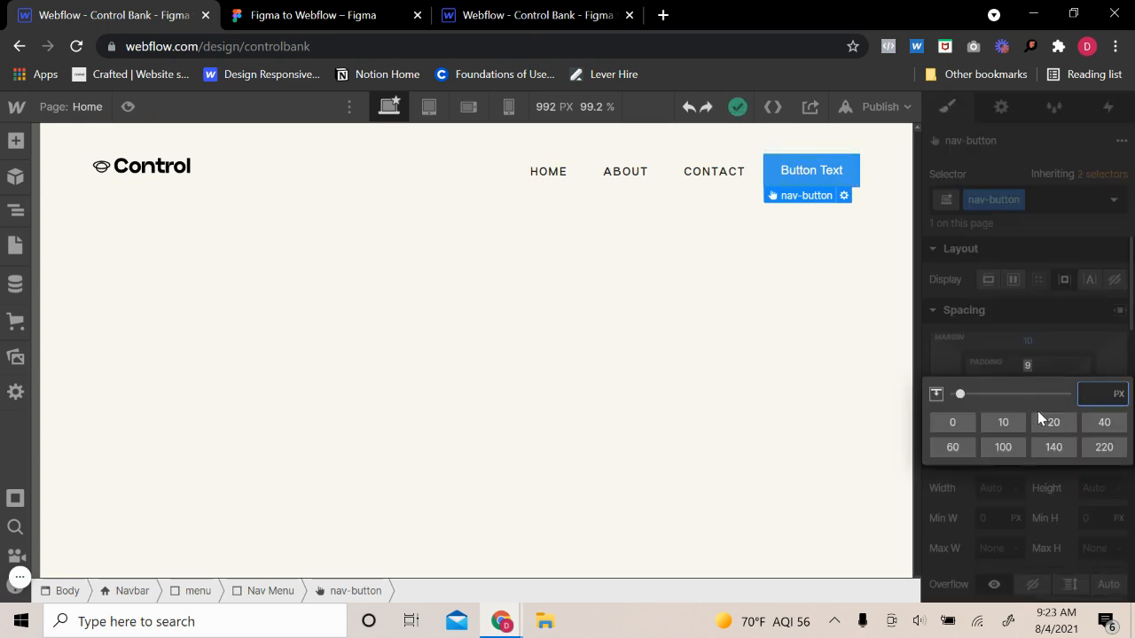
type("12")
key("Return")
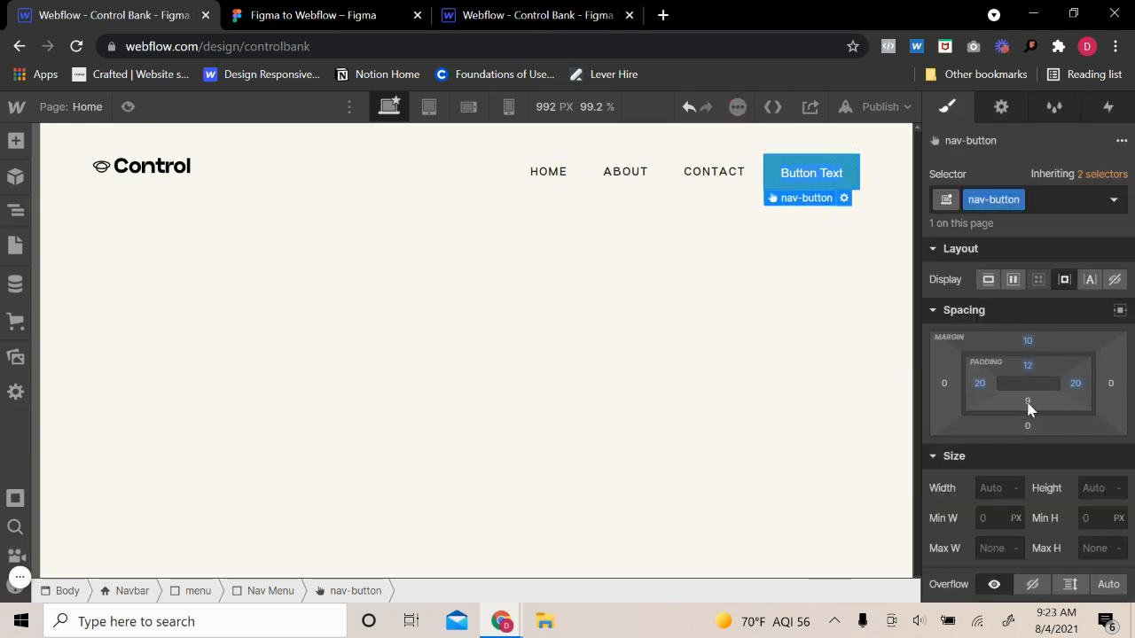
left_click(1028, 403)
type("12")
key("Return")
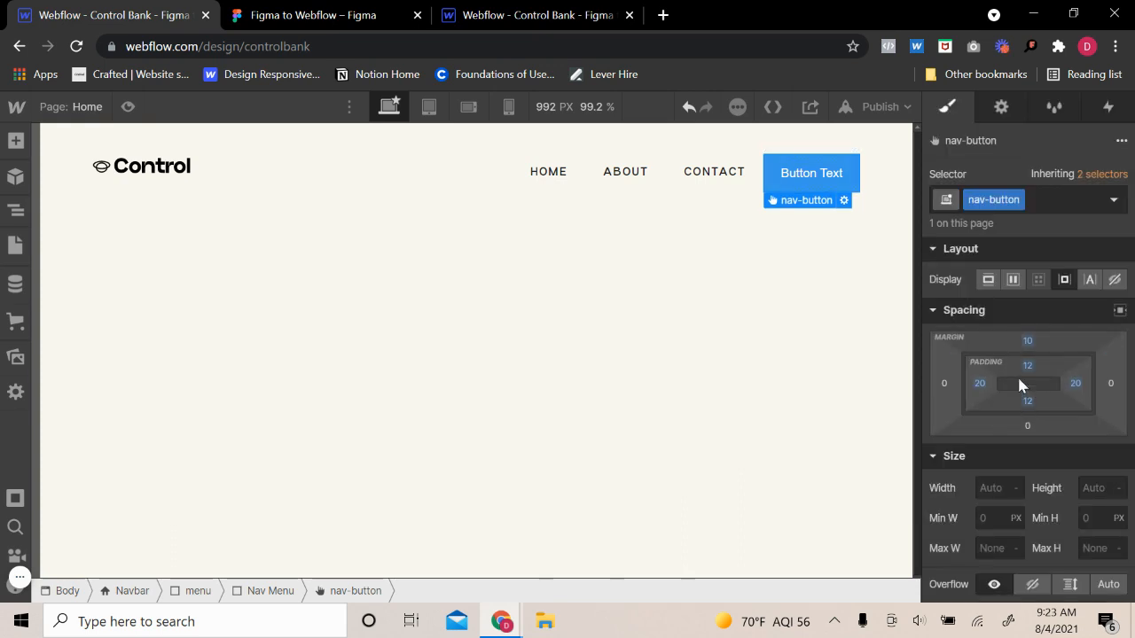
- Set the nav-button's font to Craftworkgrotesk and match the CONTACT link's weight by choosing 700 - Bold
scroll(1007, 434, "down", 5)
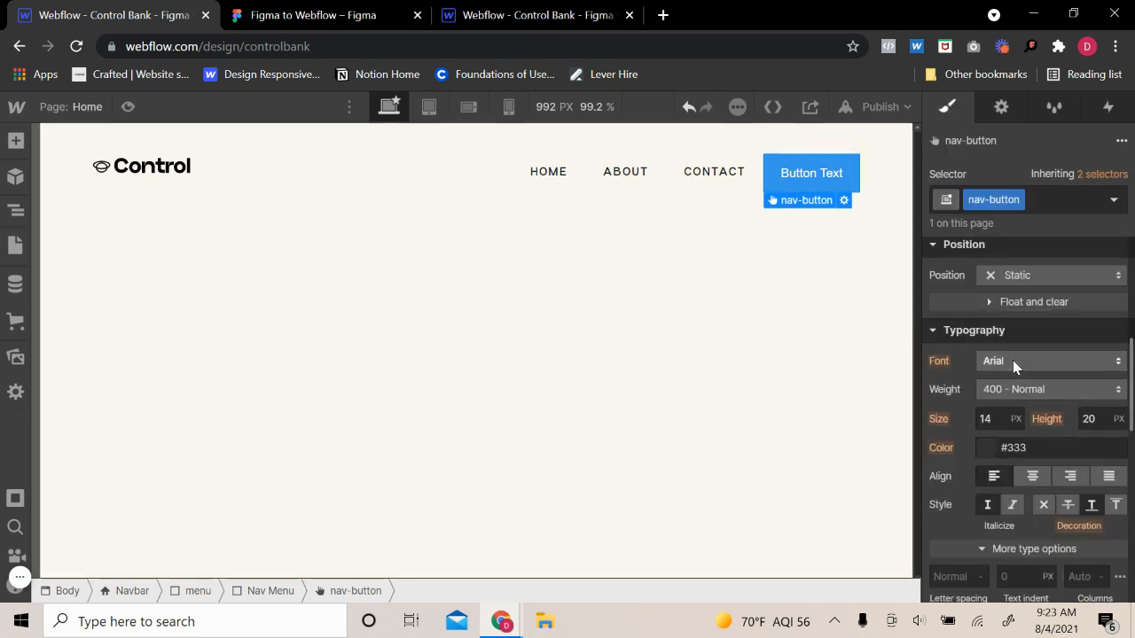
left_click(1013, 360)
left_click(1020, 198)
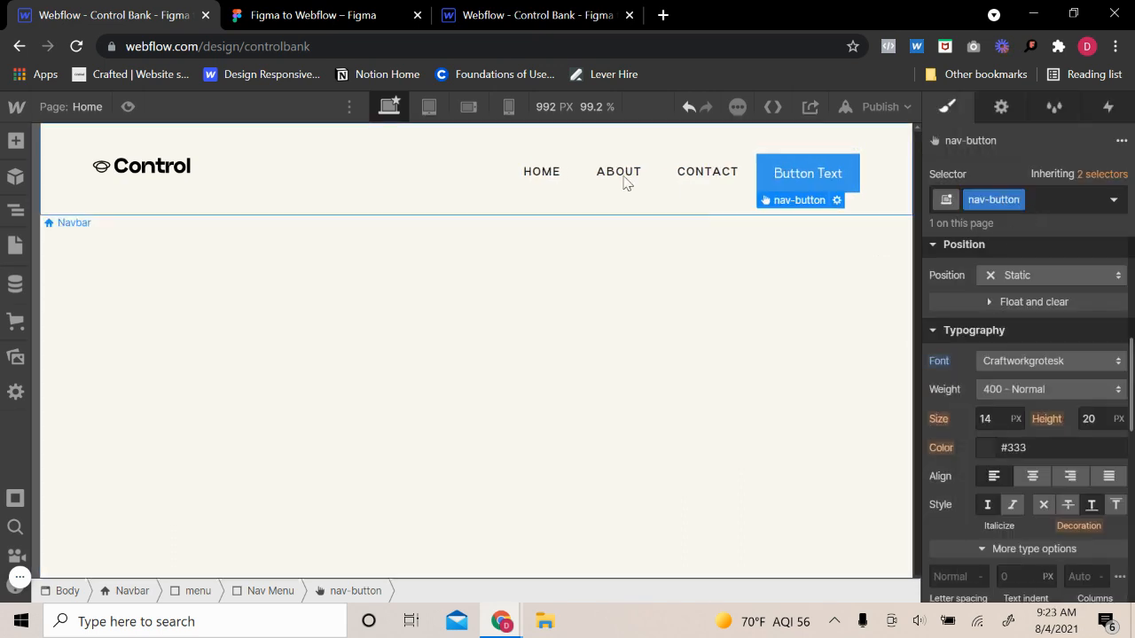
left_click(707, 173)
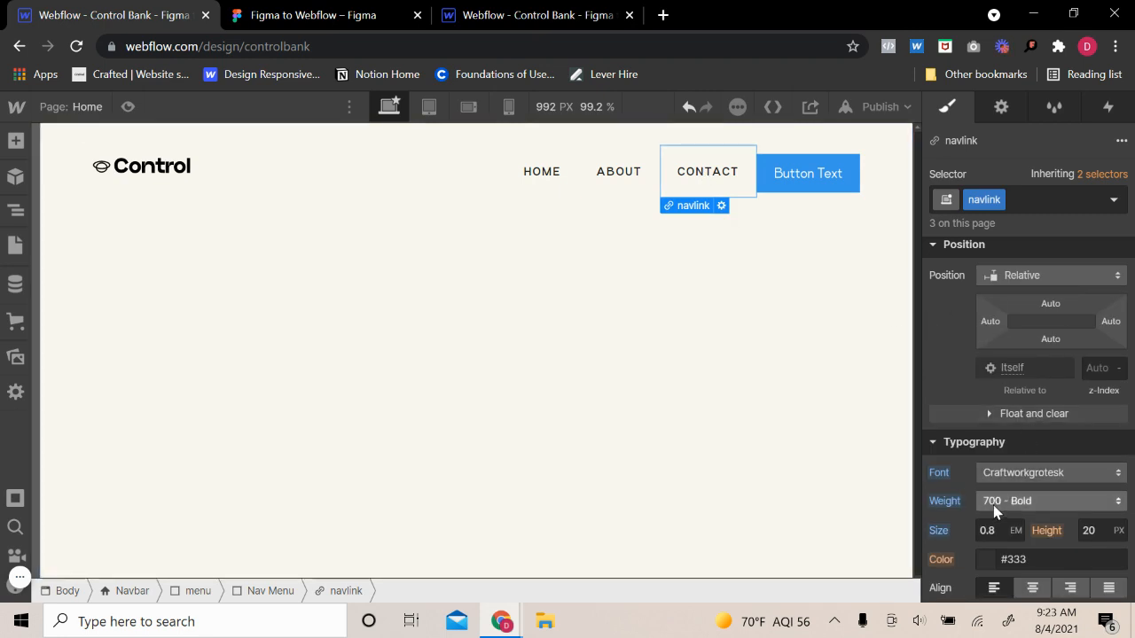
left_click(827, 175)
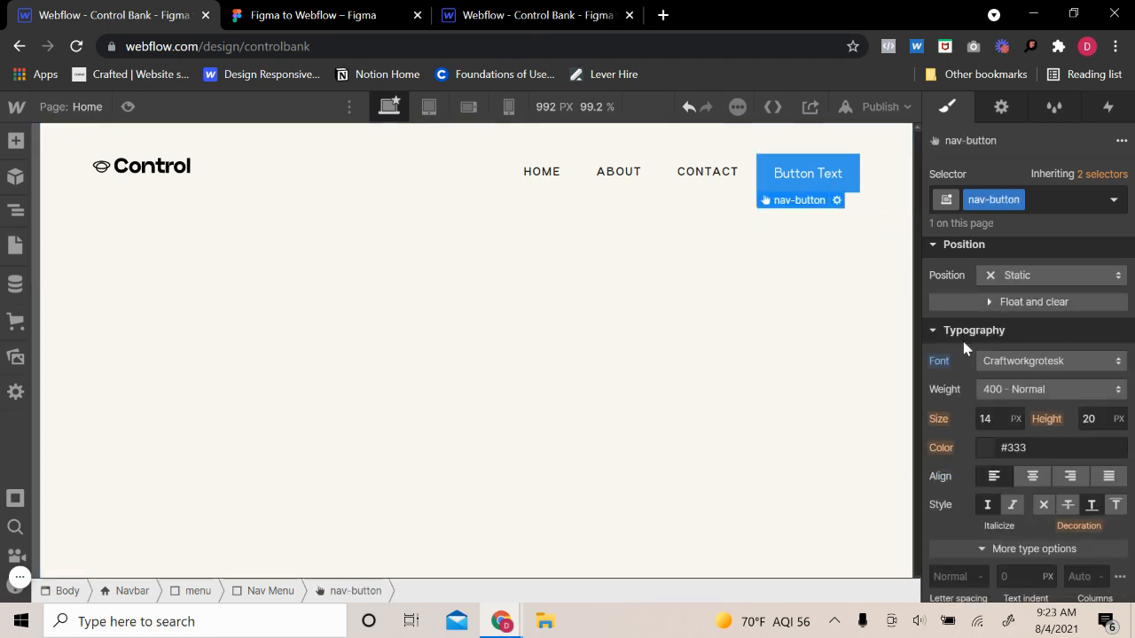
left_click(1024, 388)
left_click(1019, 452)
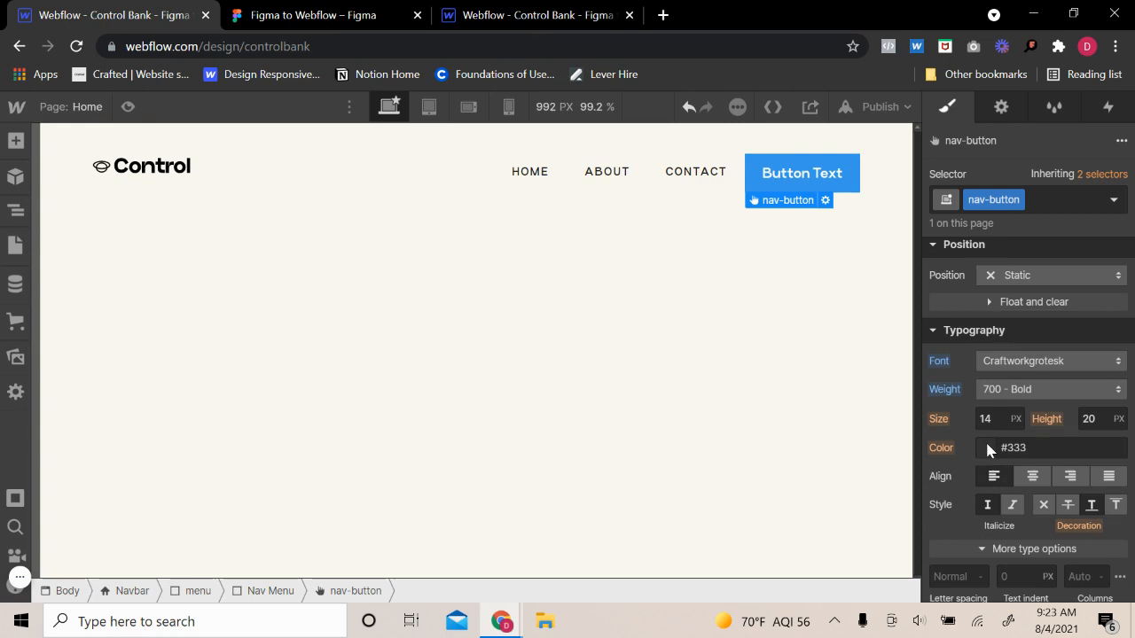
- Set the nav-button's letter spacing to 1.5 px and its text to all caps
left_click(958, 578)
type("1.5")
key("Return")
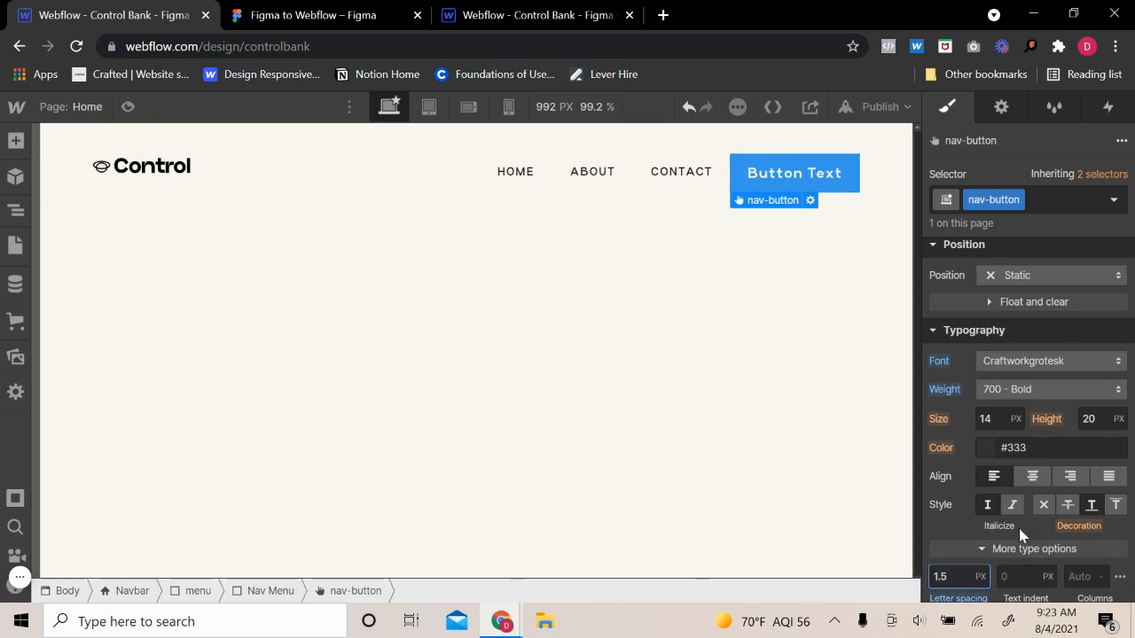
scroll(1019, 529, "down", 2)
left_click(986, 490)
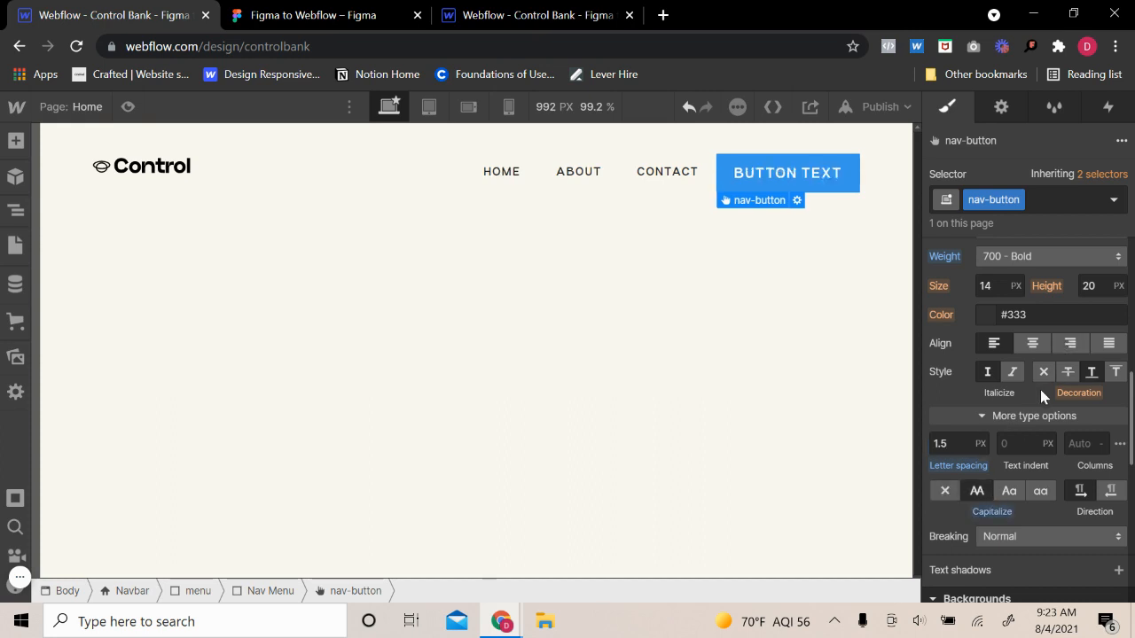
- Check the CONTACT link's font size, set the nav-button's size to 0.8 em, and preview the page briefly
left_click(705, 172)
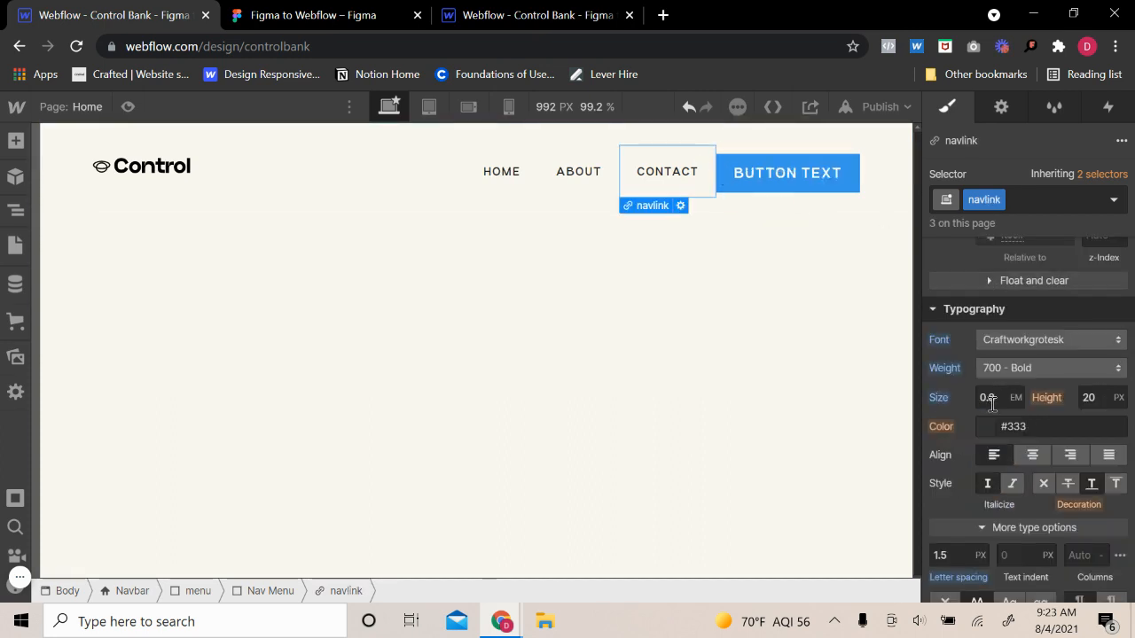
left_click(812, 172)
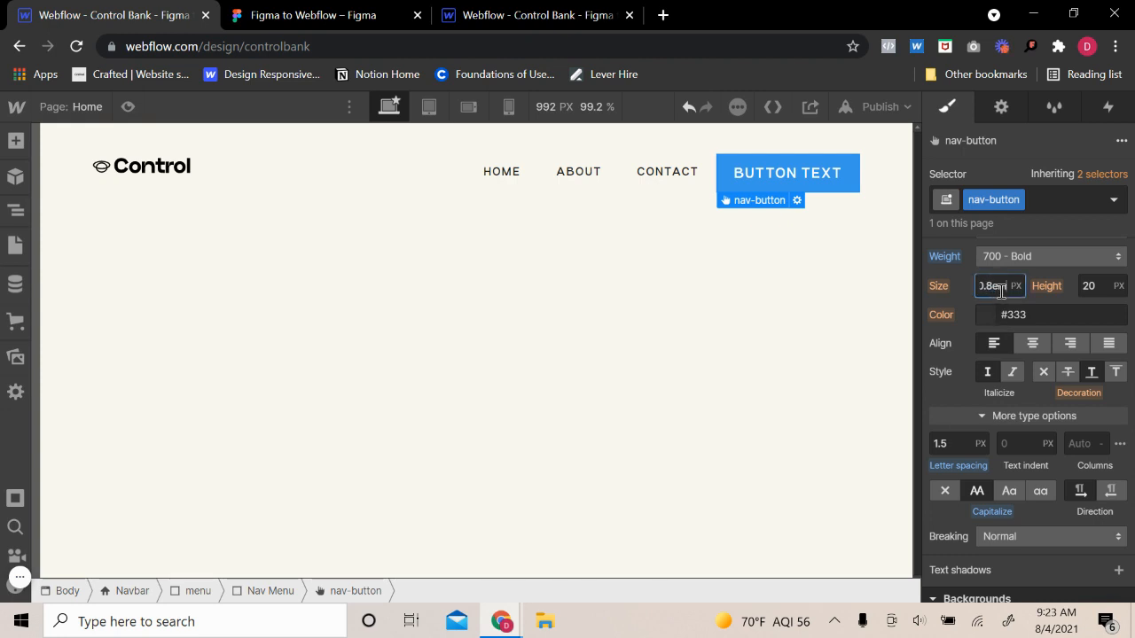
key("Return")
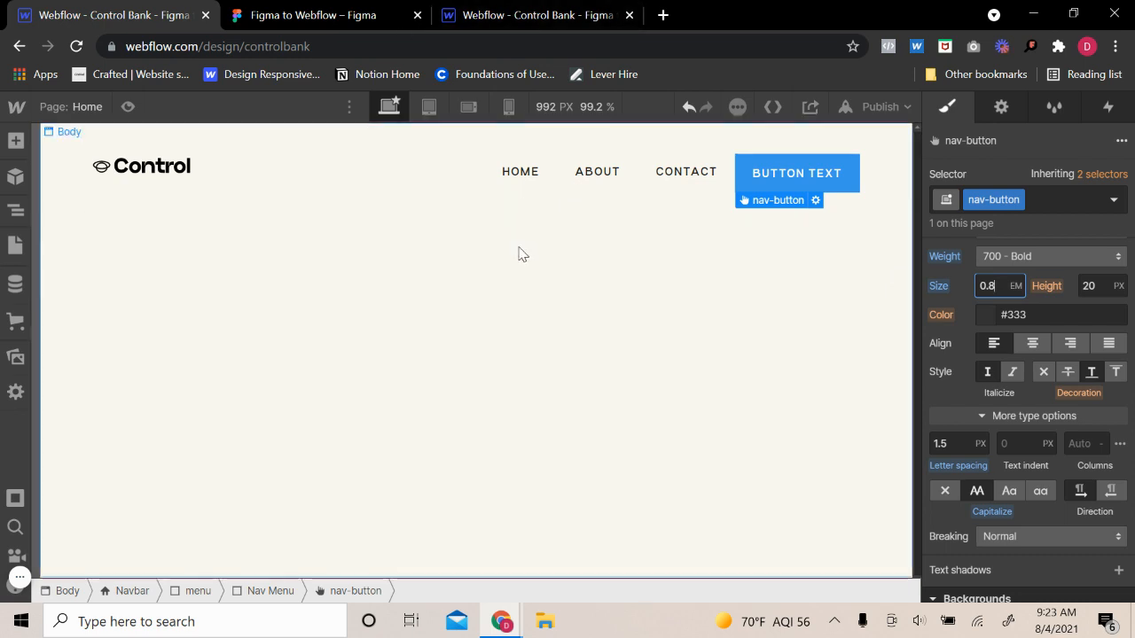
left_click(126, 107)
left_click(124, 108)
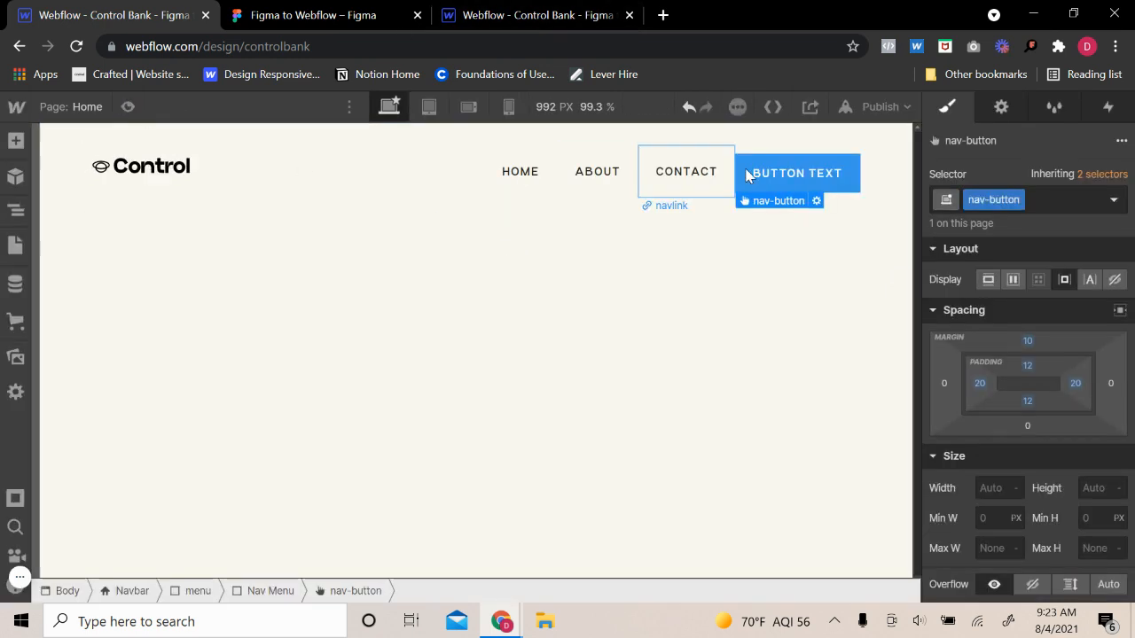
- Set the nav-button's top margin to 5 px and check the navbar in a brief page preview
mouse_move(816, 213)
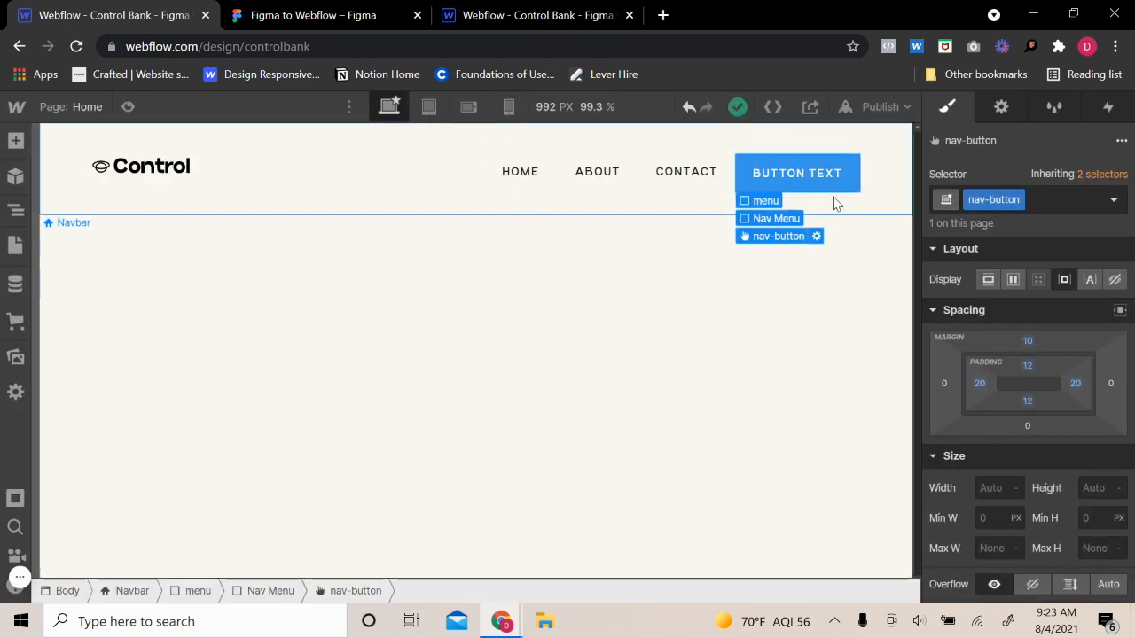
left_click(1027, 342)
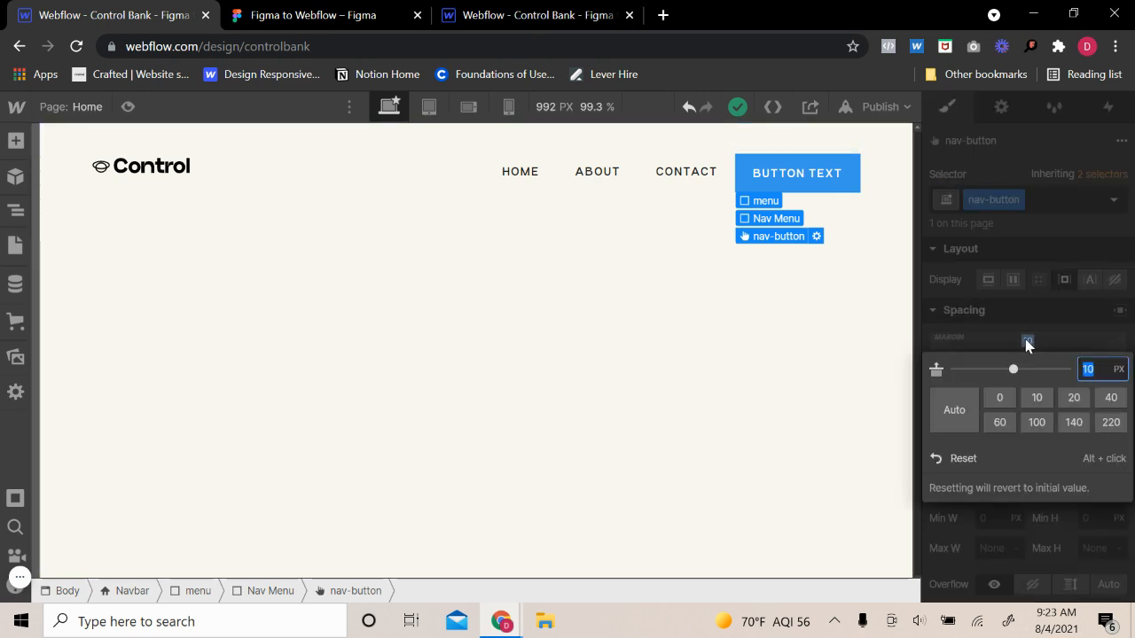
type("5")
key("Return")
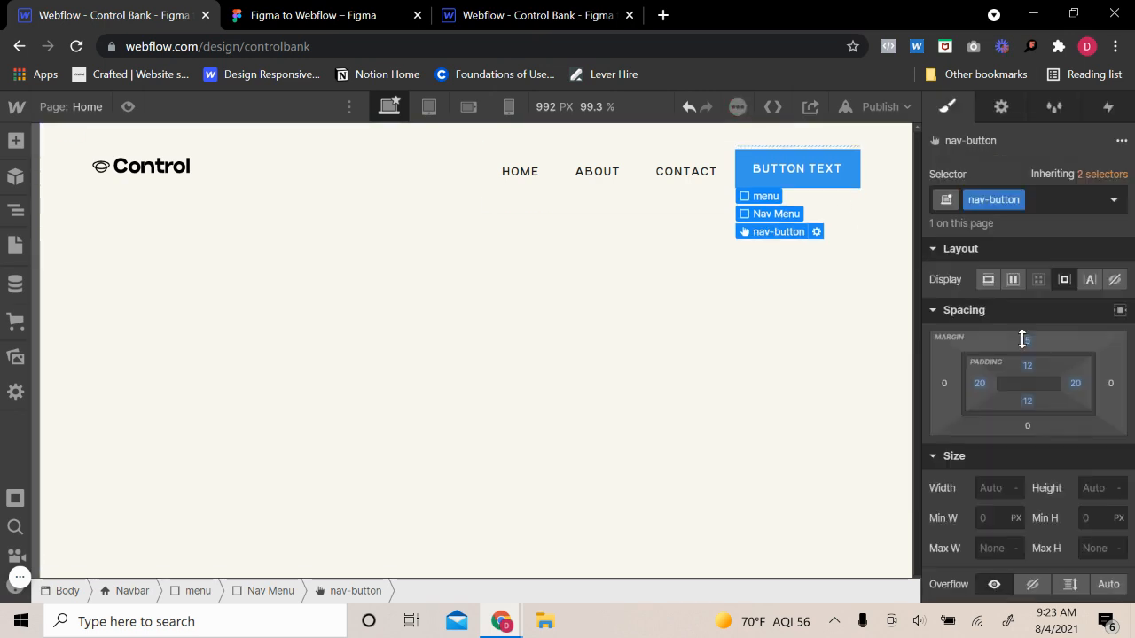
left_click(133, 111)
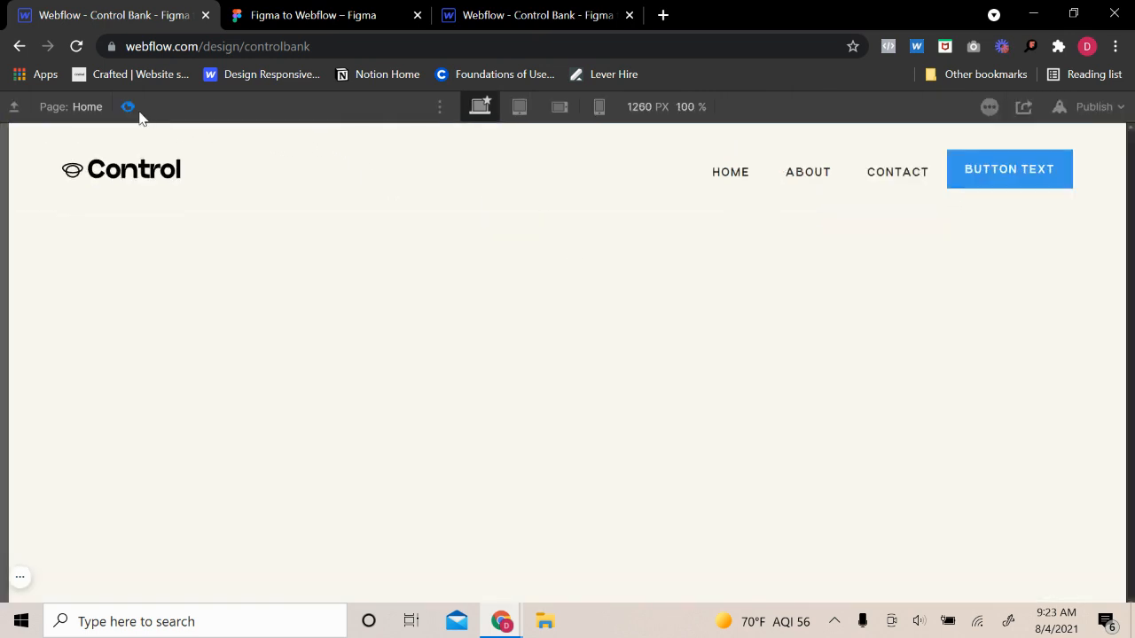
left_click(130, 107)
- Set the nav-button's background color to the Charcoal swatch
scroll(1050, 388, "down", 6)
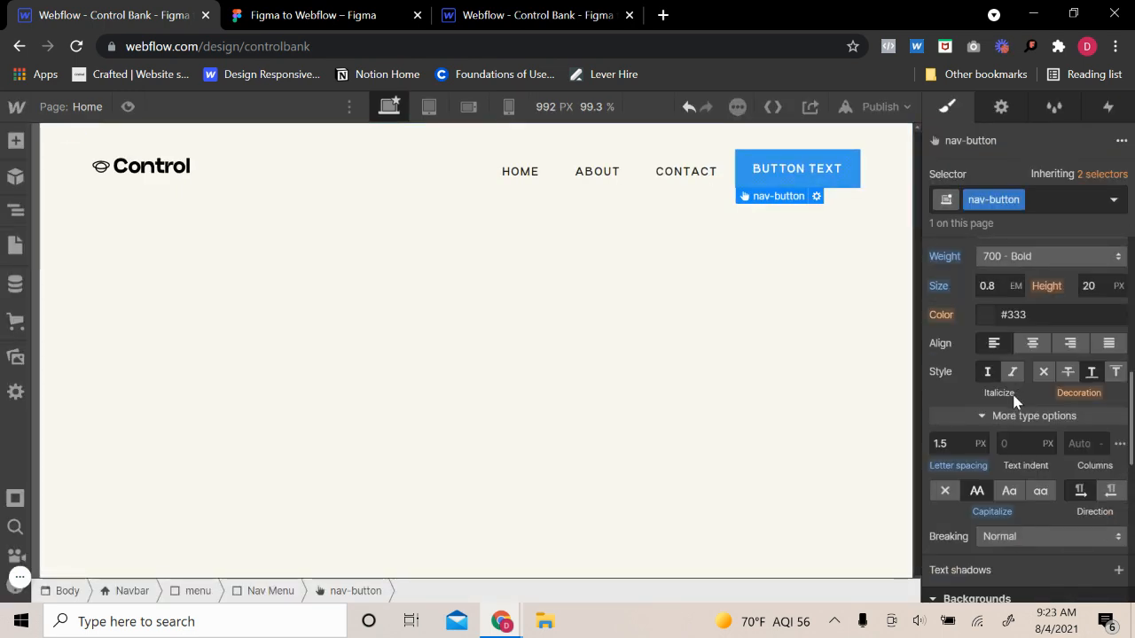
scroll(975, 496, "down", 2)
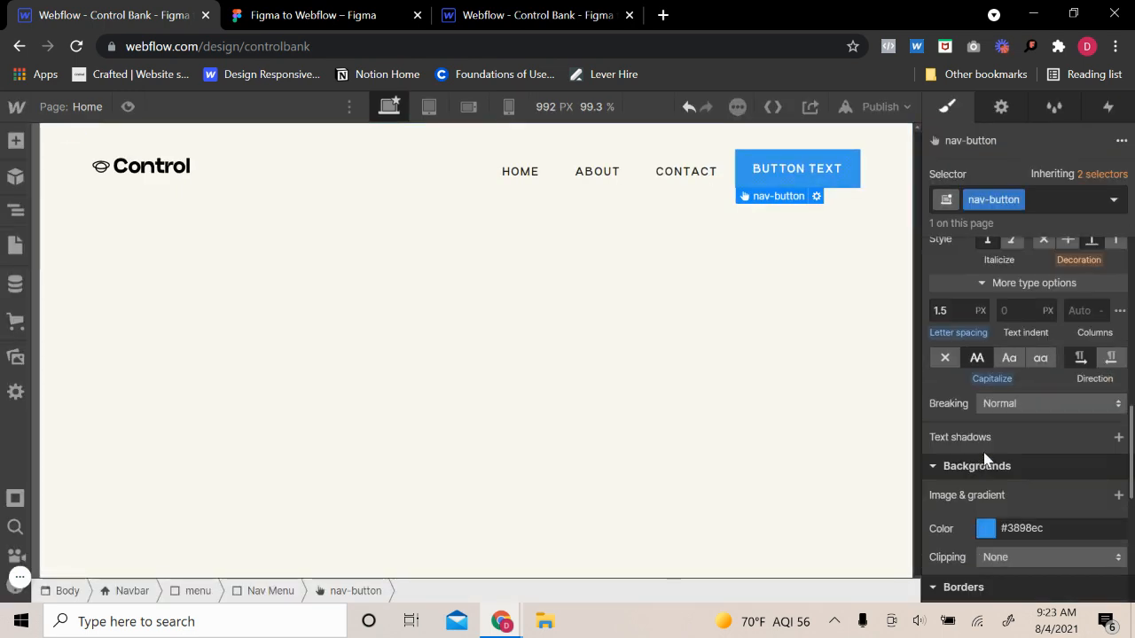
left_click(985, 528)
left_click(1016, 498)
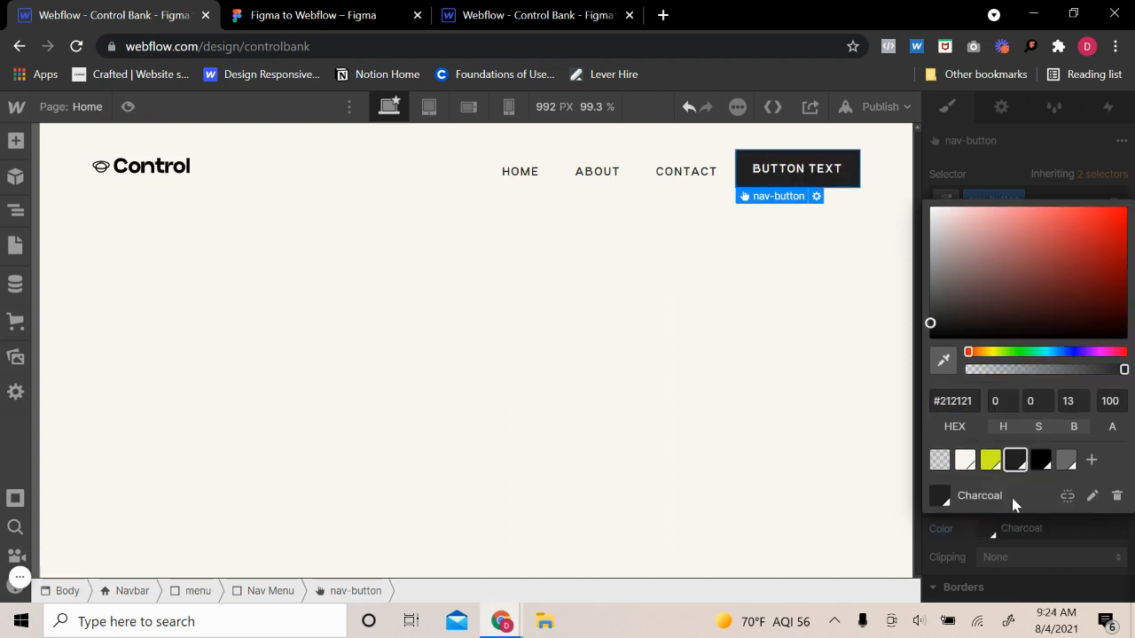
left_click(1029, 551)
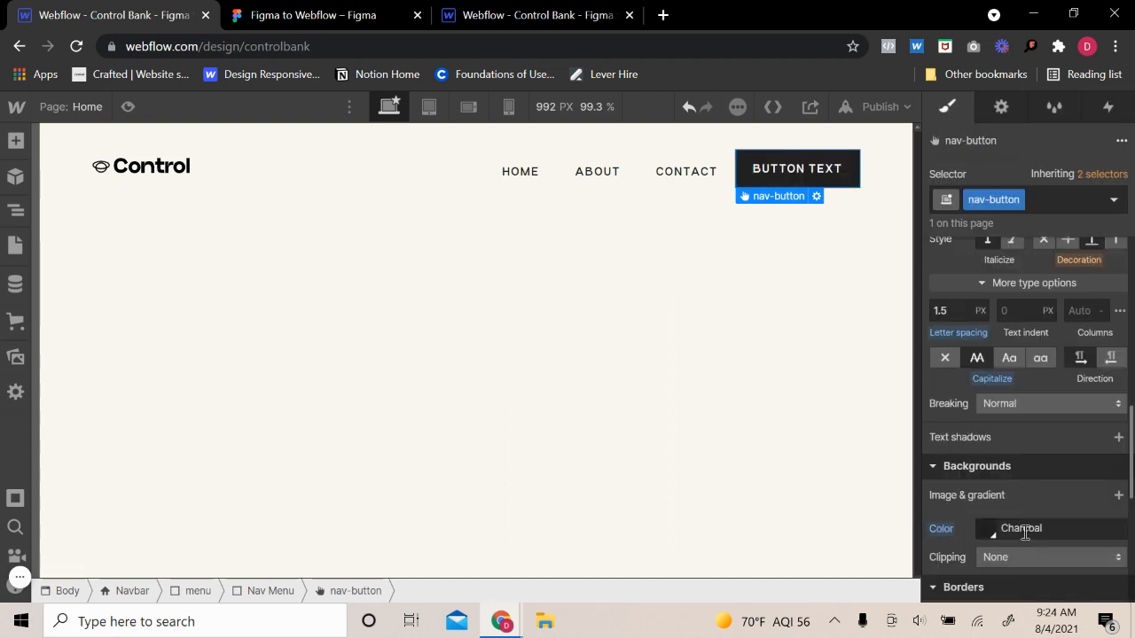
- Change the nav-button's label to GET STARTED and check the navbar in a brief page preview
double_click(824, 169)
type("GET ")
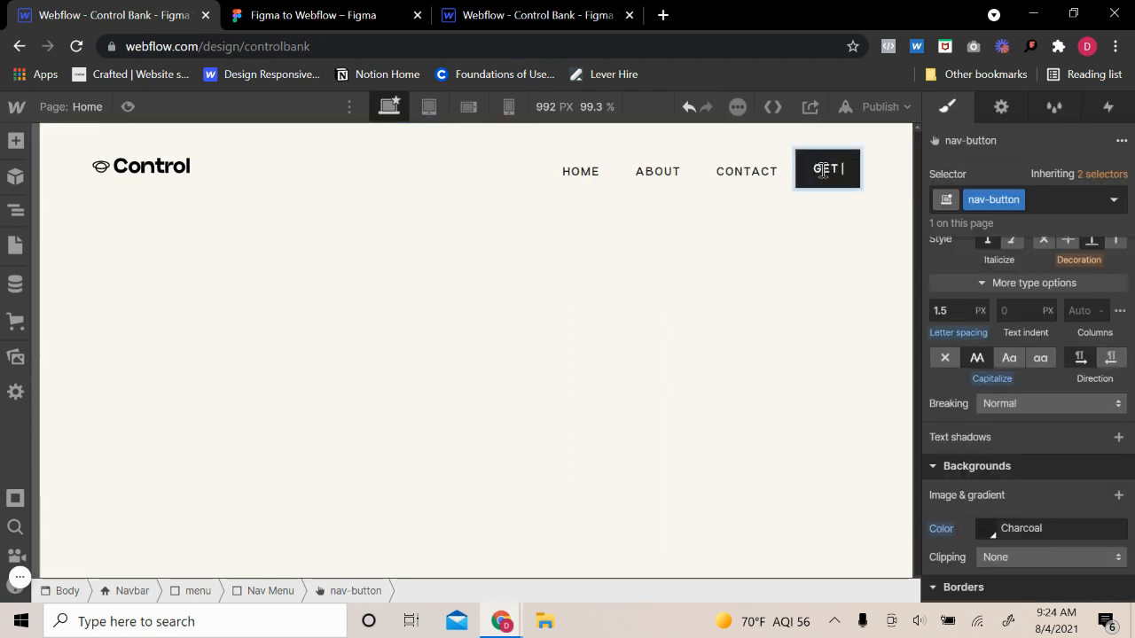
type("STARTED")
key("Escape")
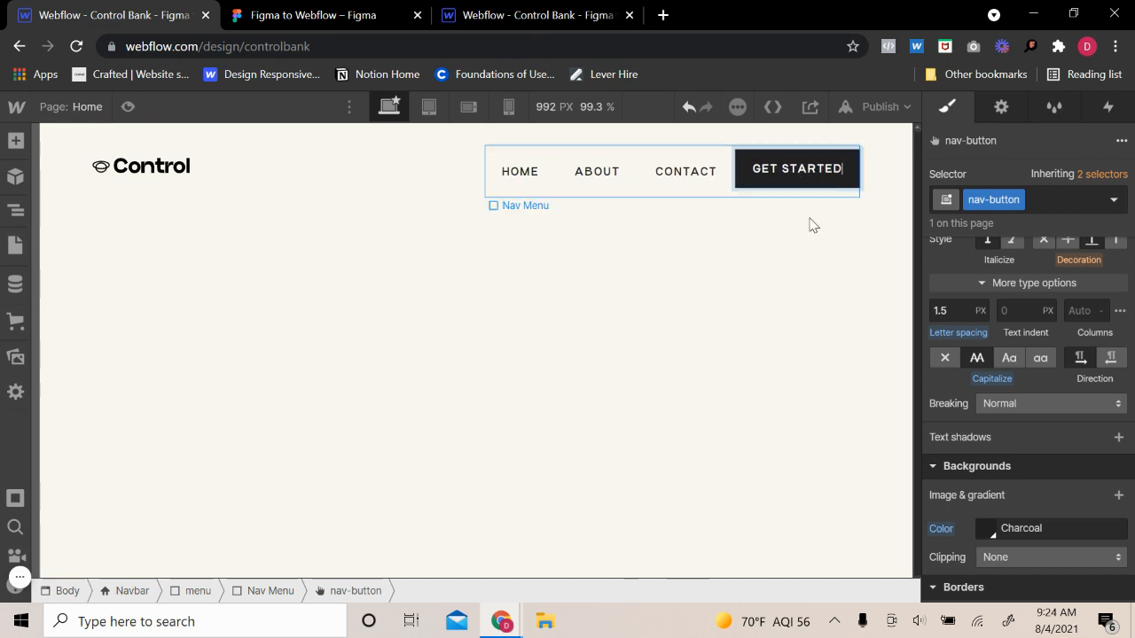
left_click(359, 189)
left_click(128, 106)
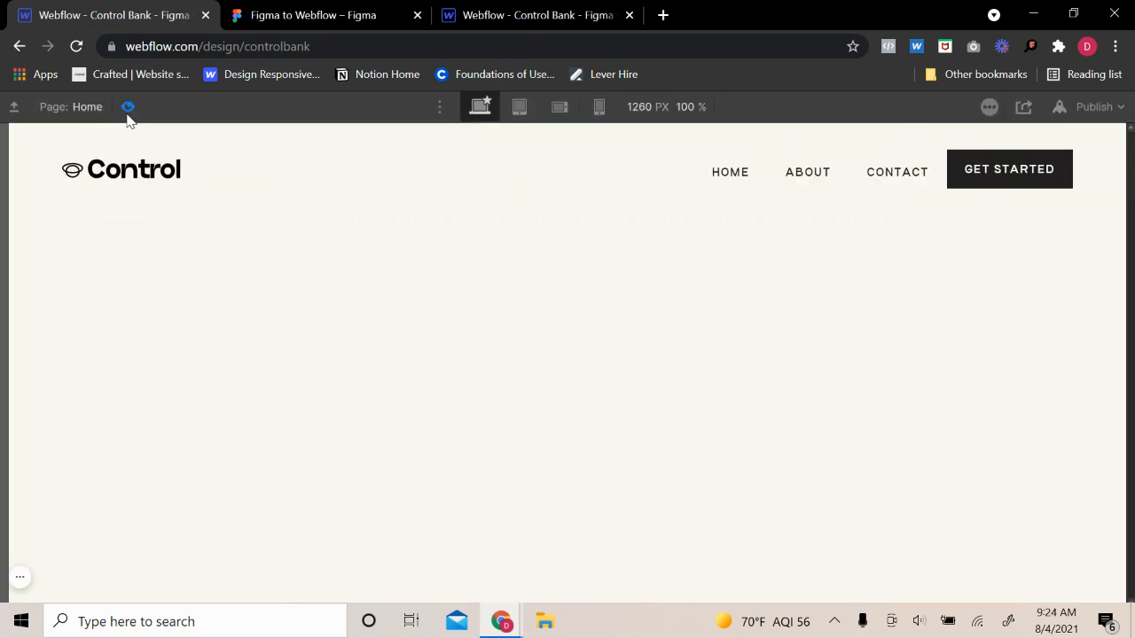
left_click(128, 107)
- Set the nav-button's border radius to 5 px and preview the page to check its rounded corners
left_click(774, 187)
scroll(1069, 375, "down", 10)
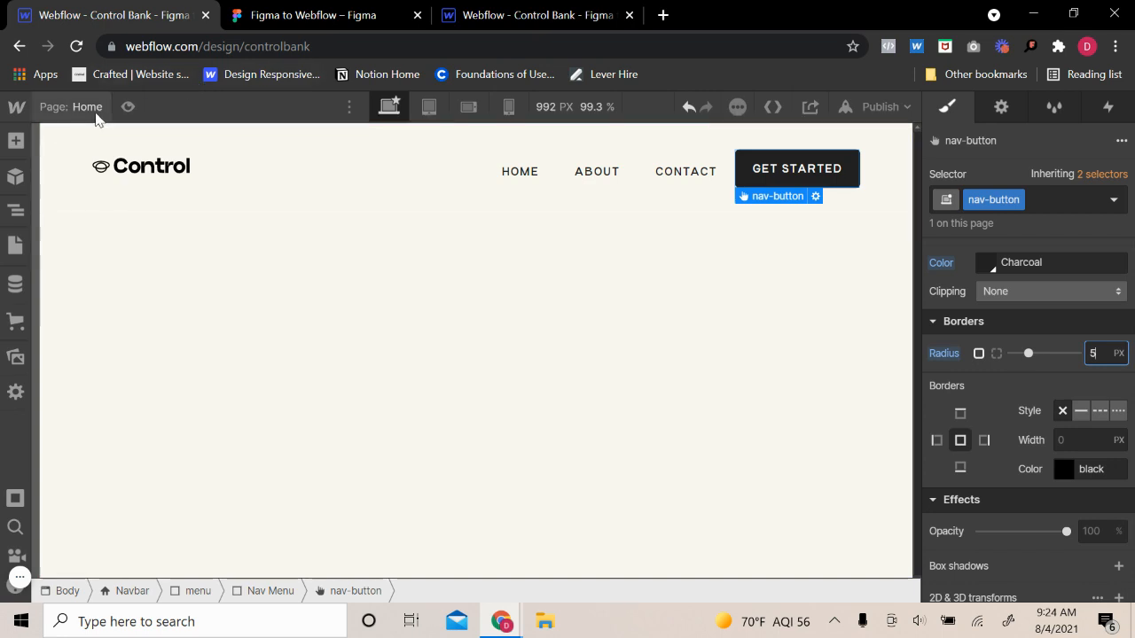
left_click(127, 106)
left_click(127, 107)
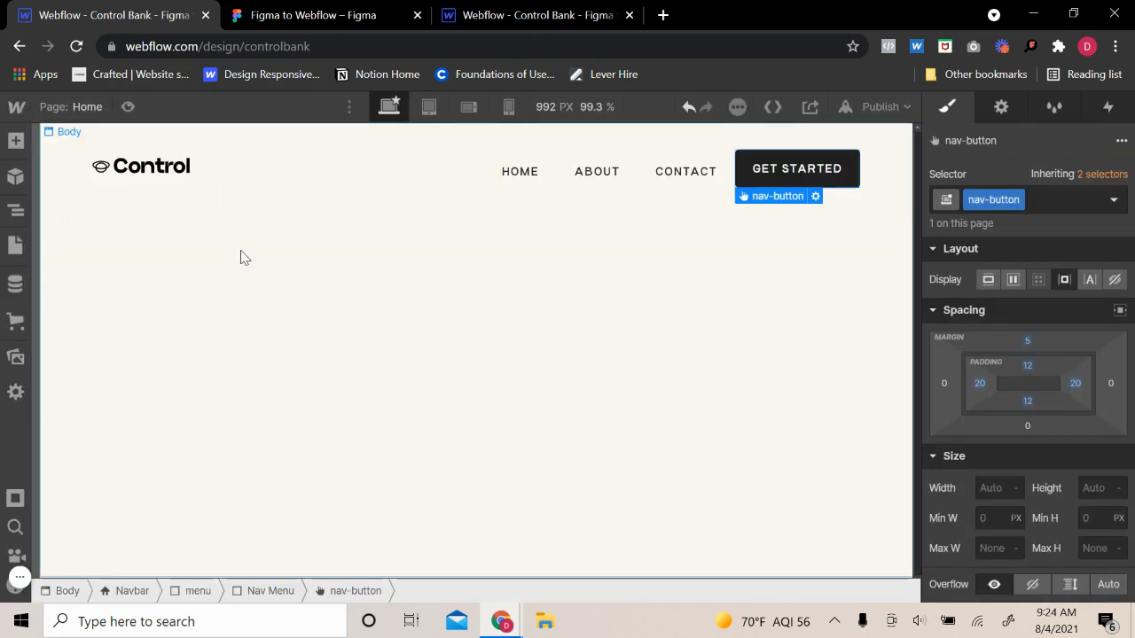
left_click(126, 106)
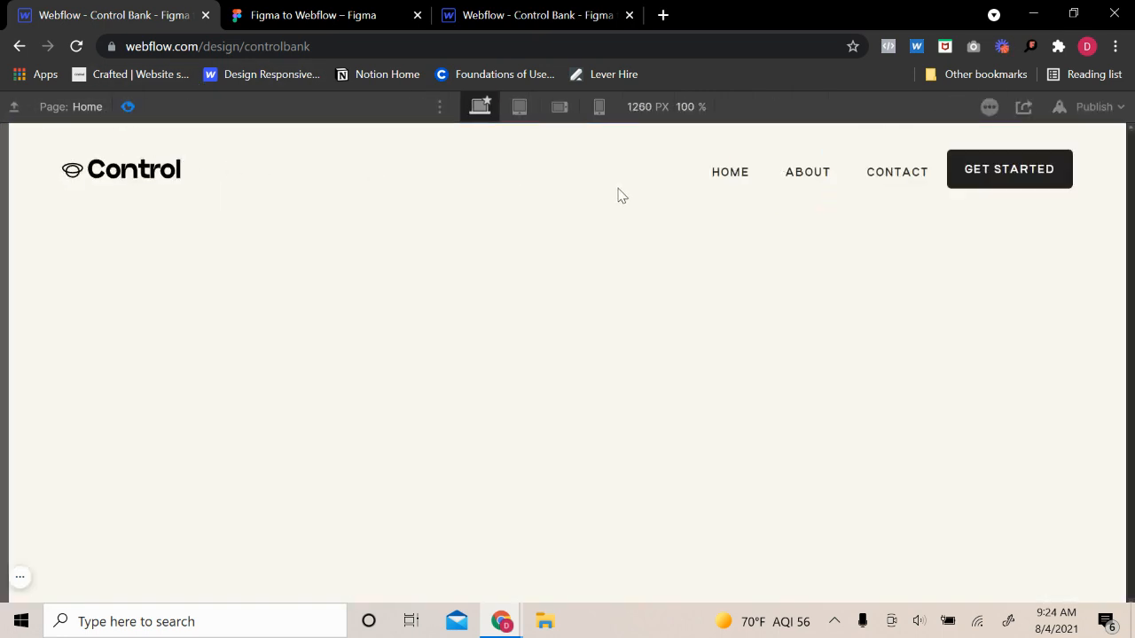
left_click(127, 107)
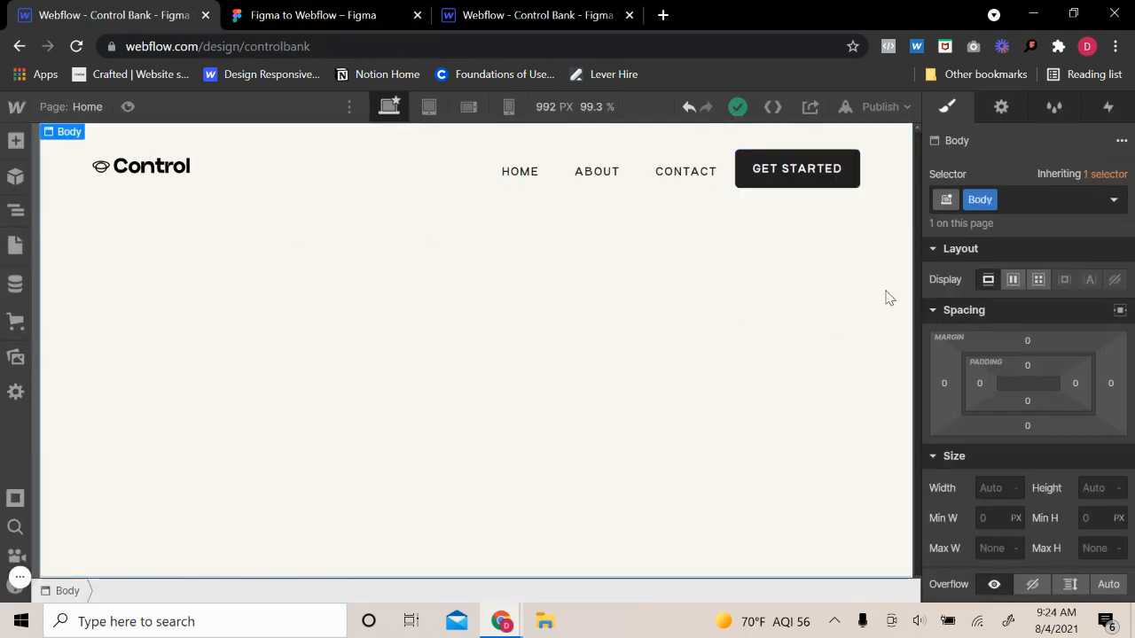
- Add a Section below the navbar and give it the new class hero-section
left_click(16, 210)
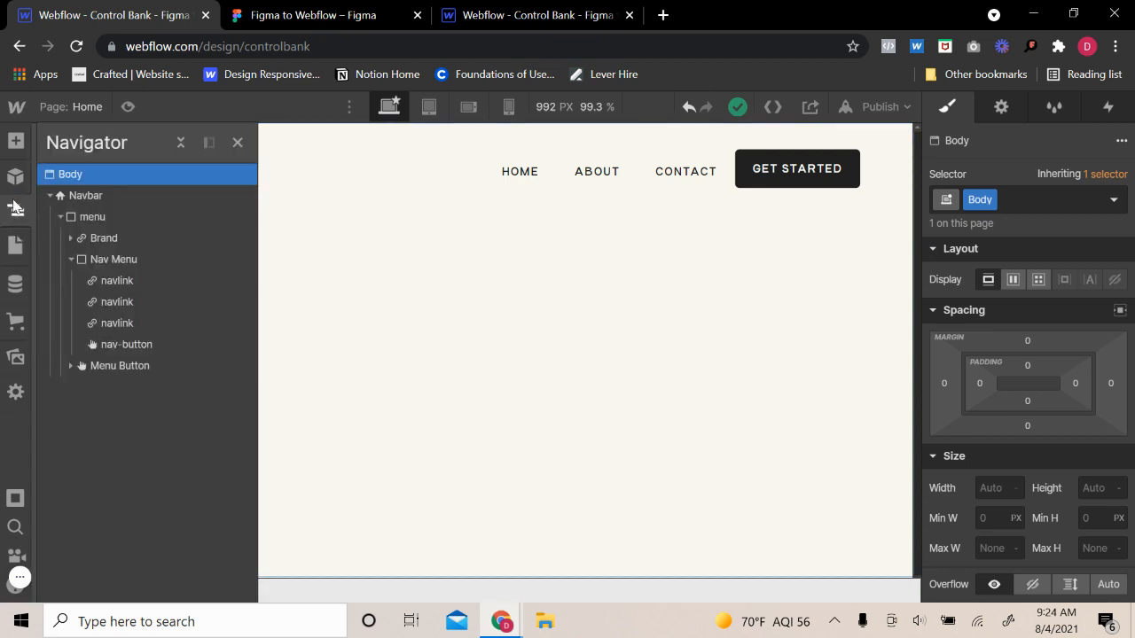
left_click(15, 210)
left_click(15, 142)
left_click(71, 281)
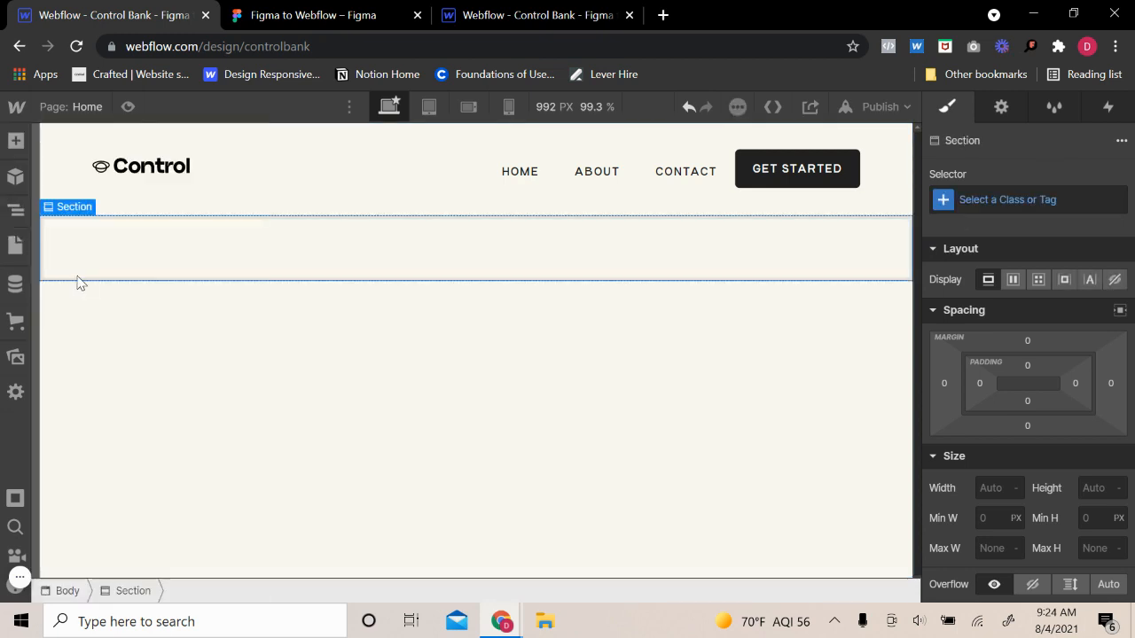
left_click(1015, 201)
type("h")
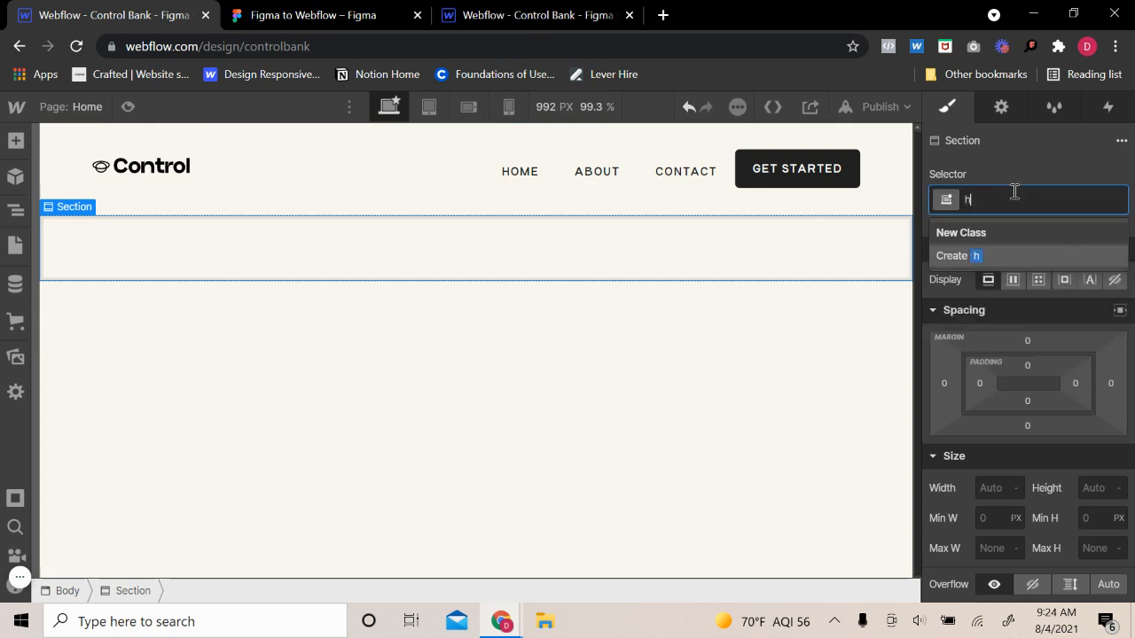
type("ero-section")
key("Return")
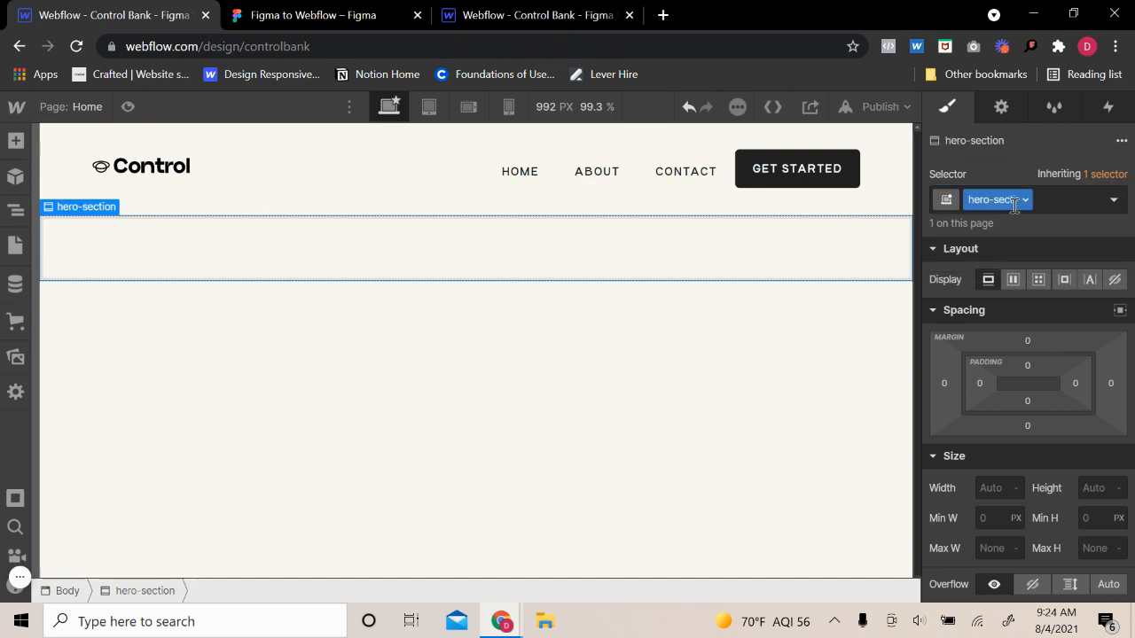
- Set the hero-section's padding to 100 px at the top and bottom and 60 px at the left and right
left_click(1031, 362)
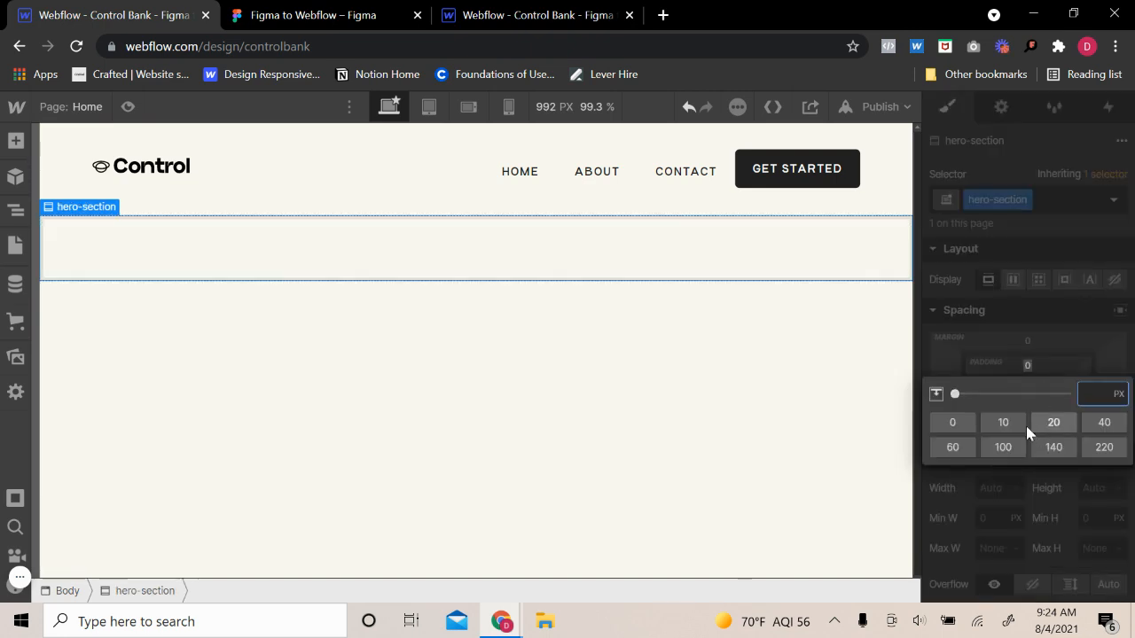
left_click(1002, 447)
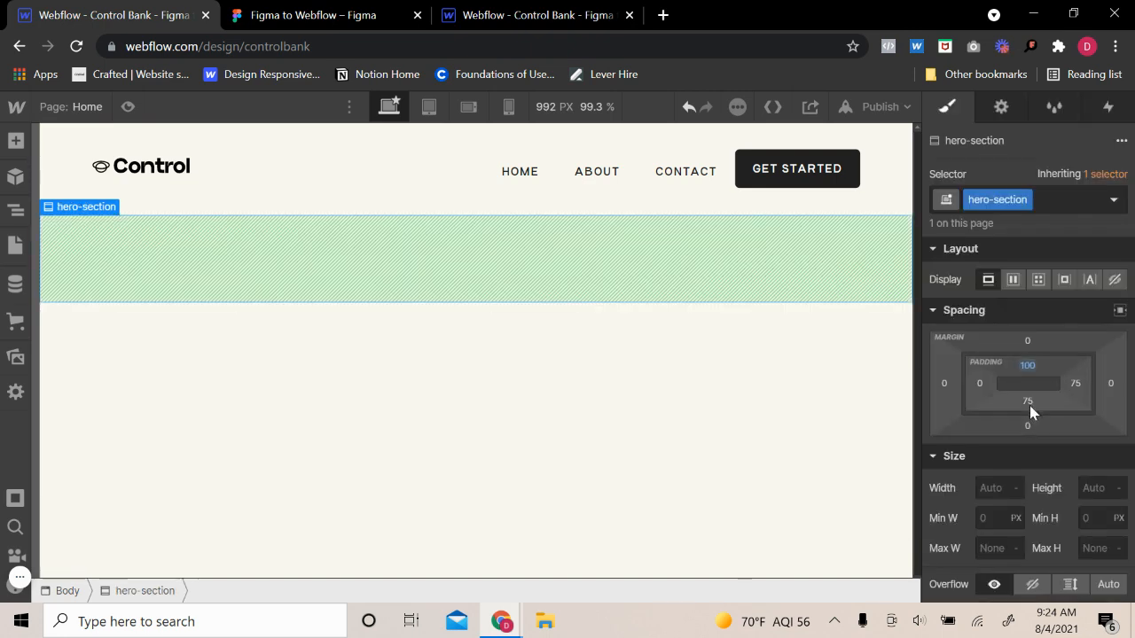
left_click(1030, 405)
left_click(1003, 481)
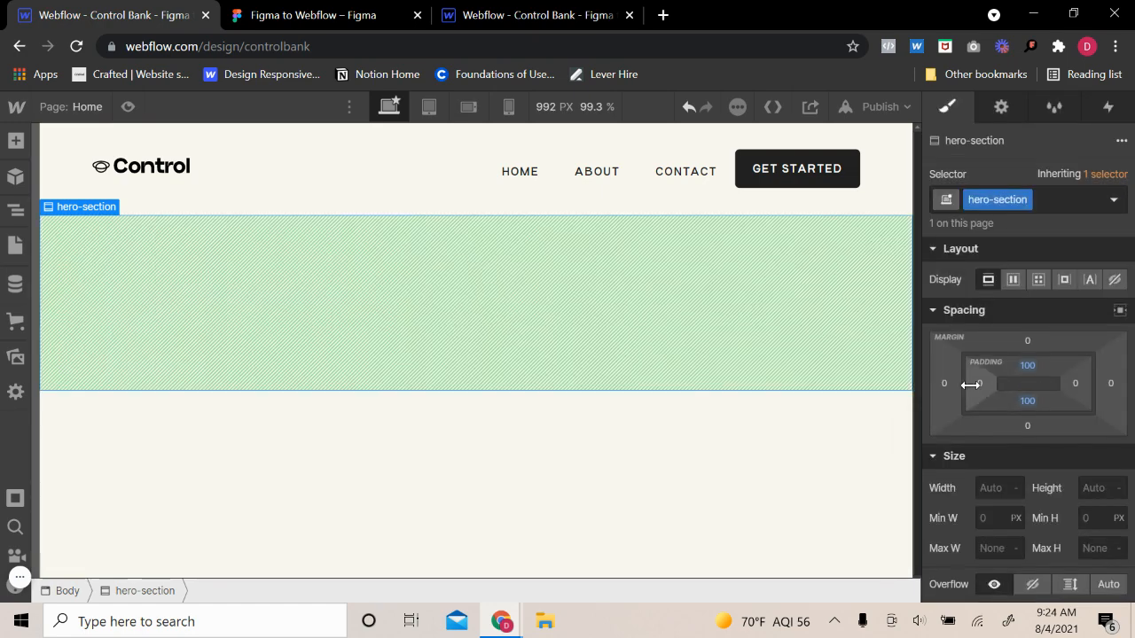
left_click(978, 384)
left_click(953, 465)
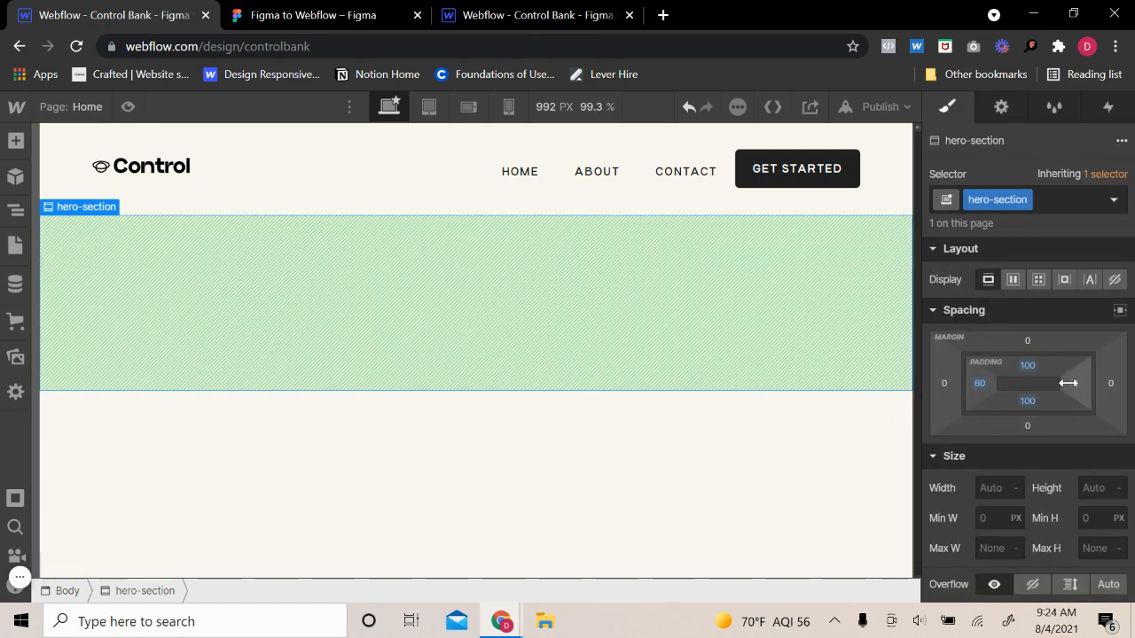
left_click(1076, 384)
left_click(952, 465)
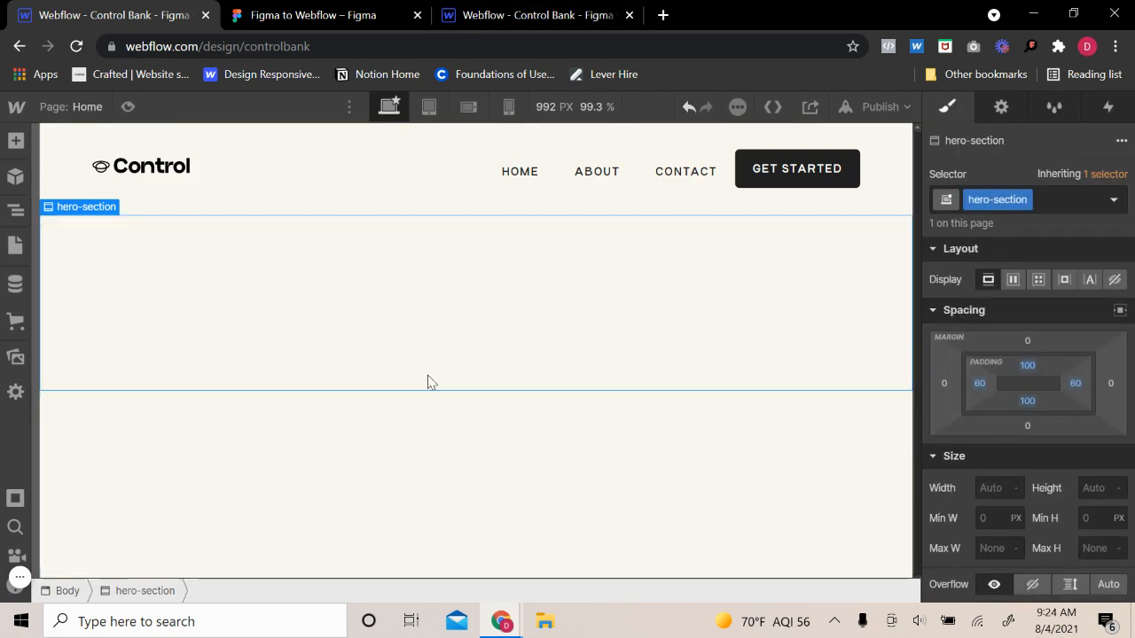
- Insert a Div Block inside the hero-section and give it the new class container
left_click(15, 140)
left_click_drag(72, 453, 368, 425)
left_click(1013, 204)
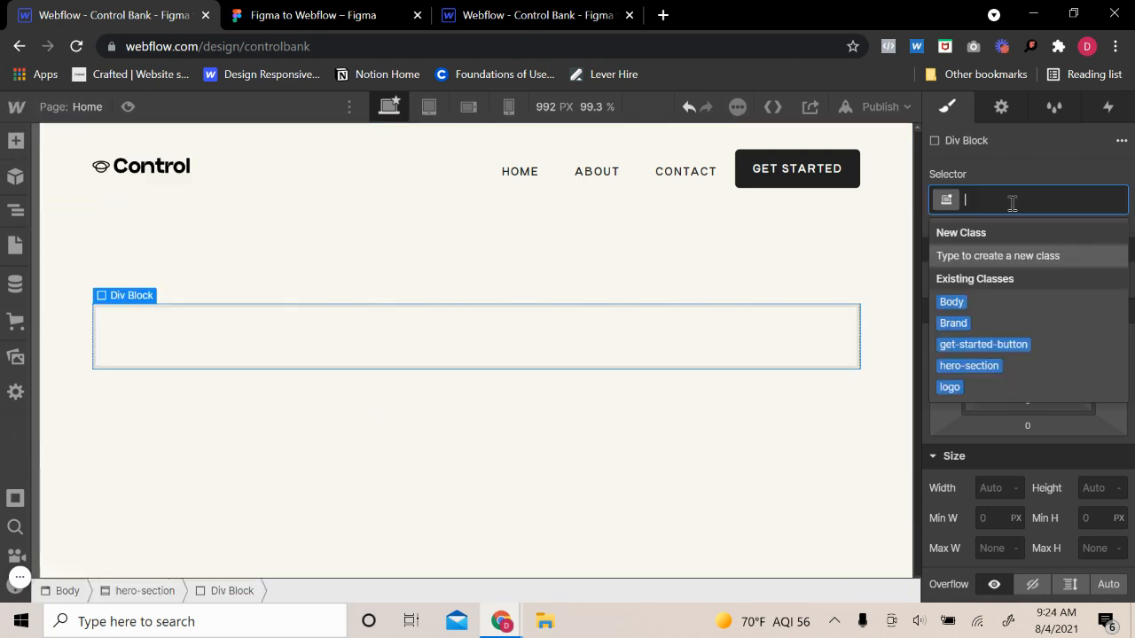
type("contaier")
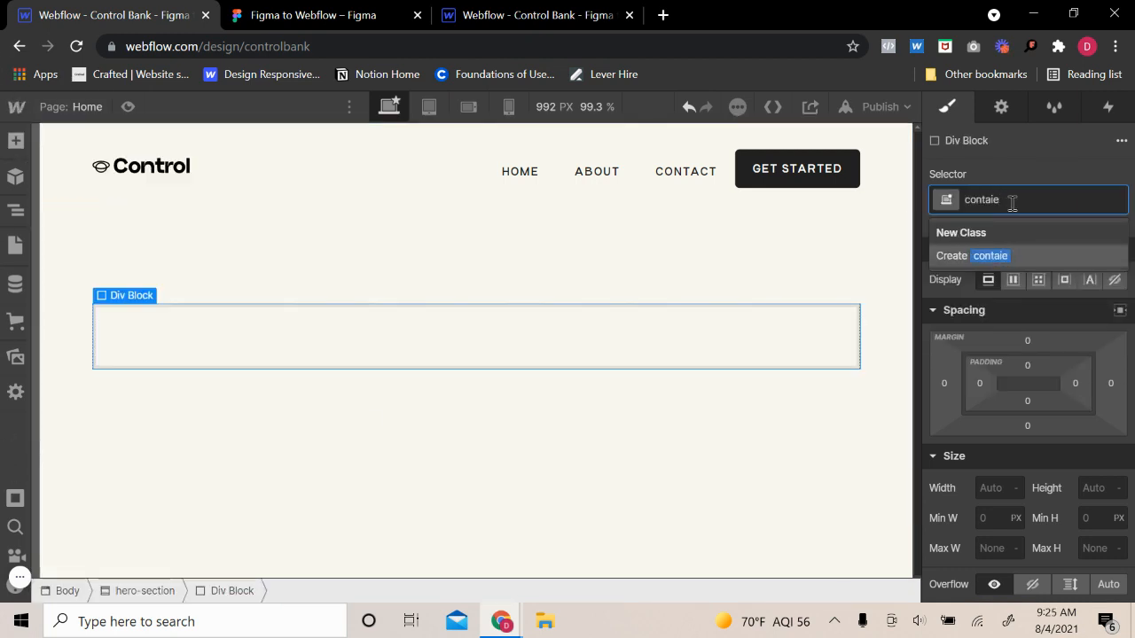
type("ner")
key("Return")
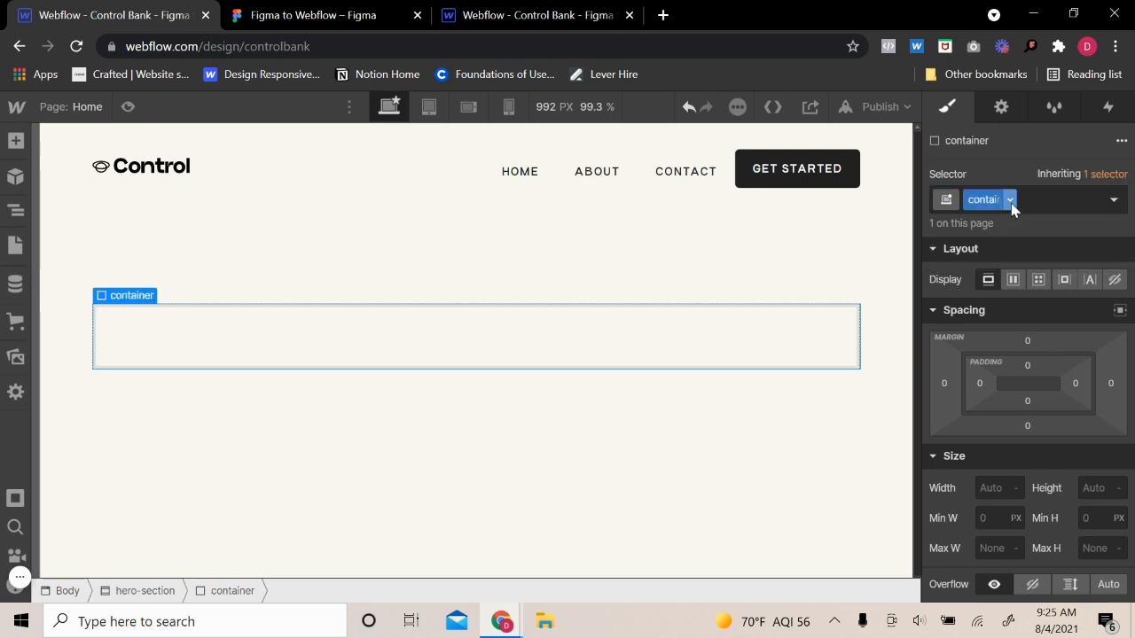
- Set the container's maximum width to 1200 px
right_click(1115, 433)
left_click(995, 492)
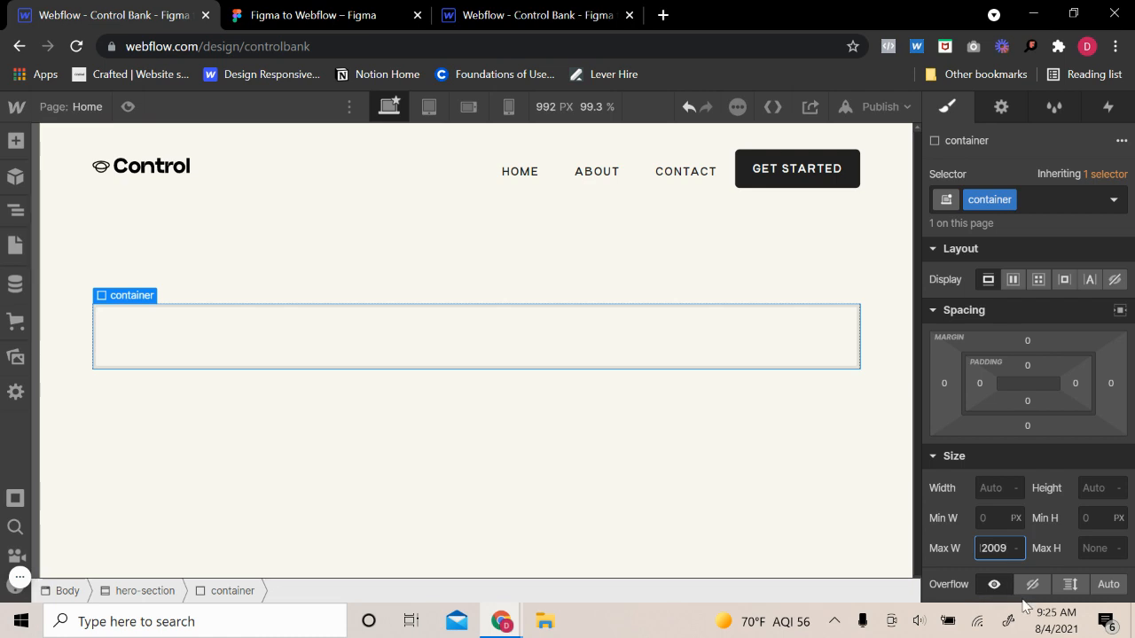
type("120")
key("Return")
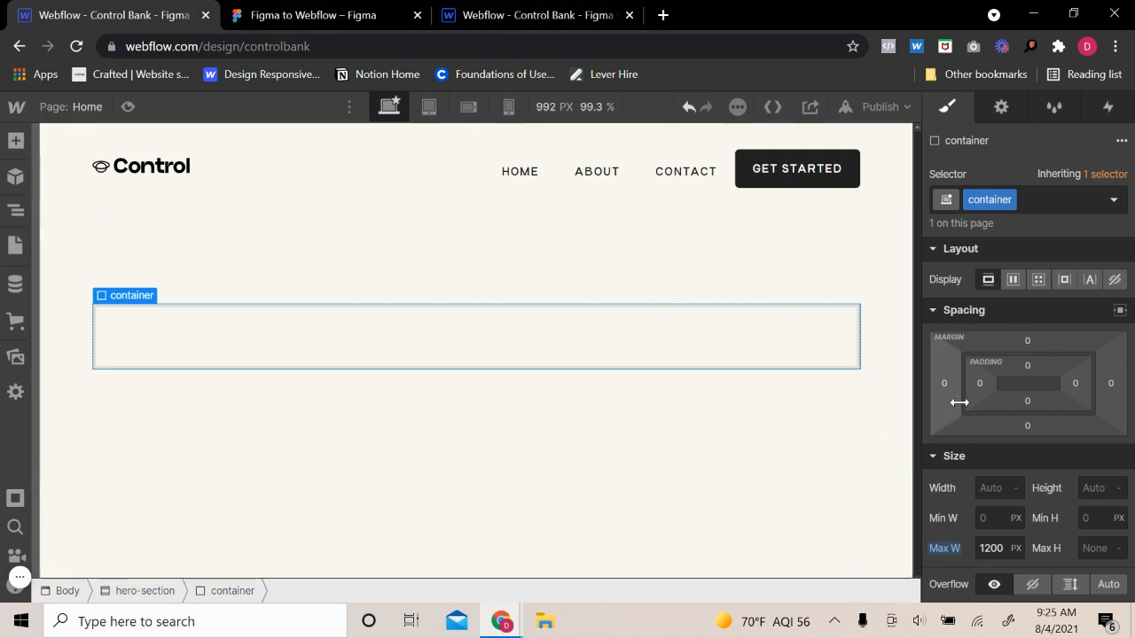
- Duplicate the hero-section together with its container and collapse the Navbar in the element tree
left_click(247, 385)
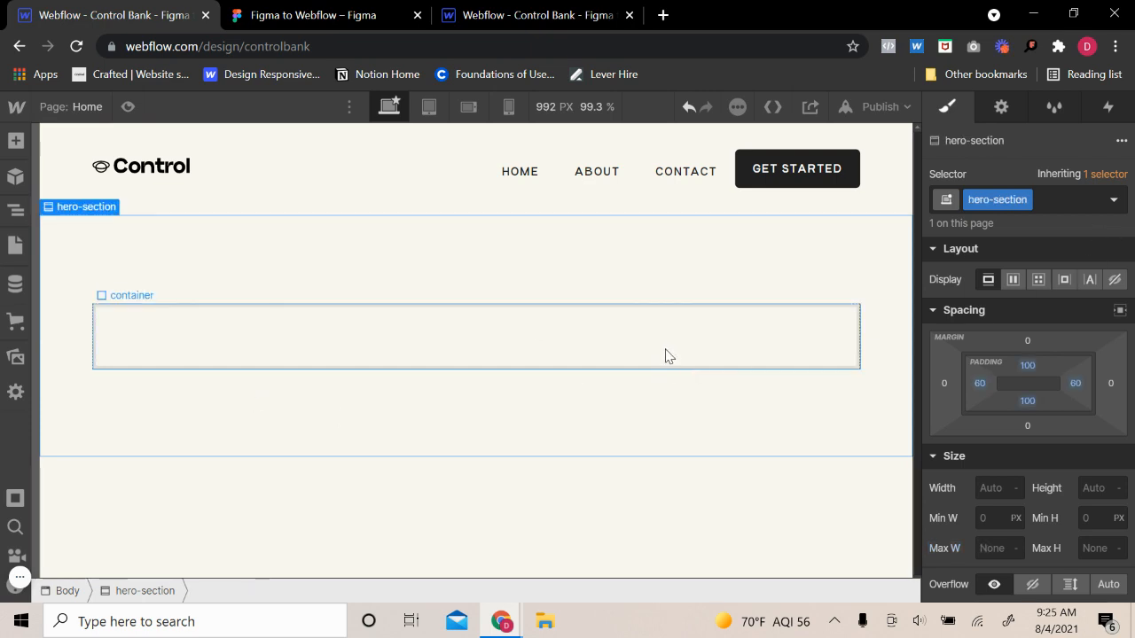
key("ctrl+d")
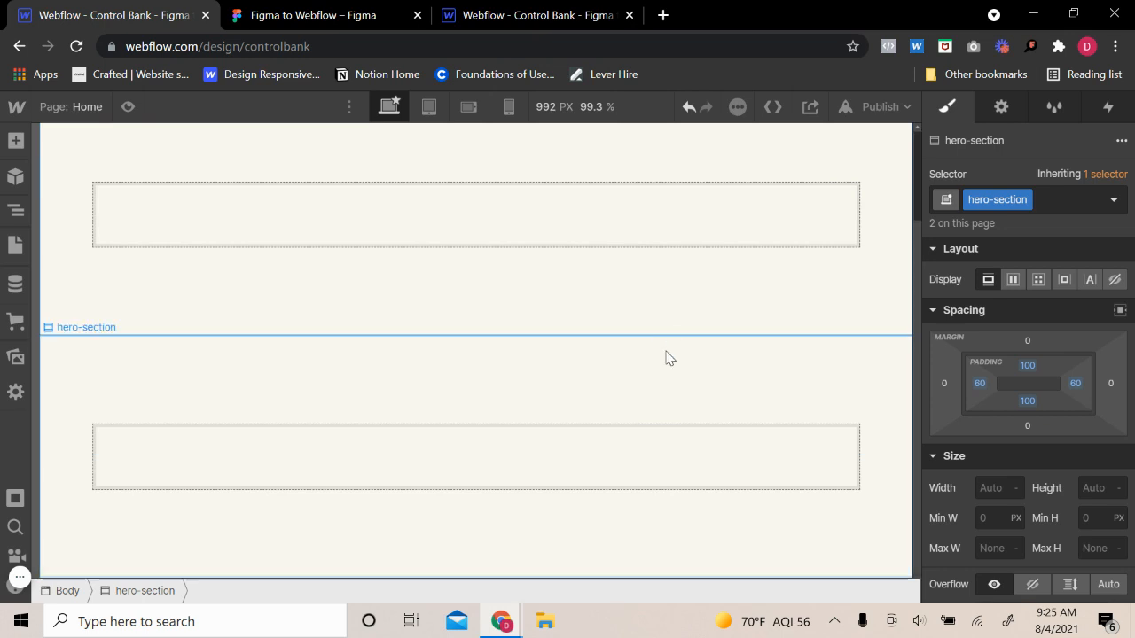
left_click(16, 211)
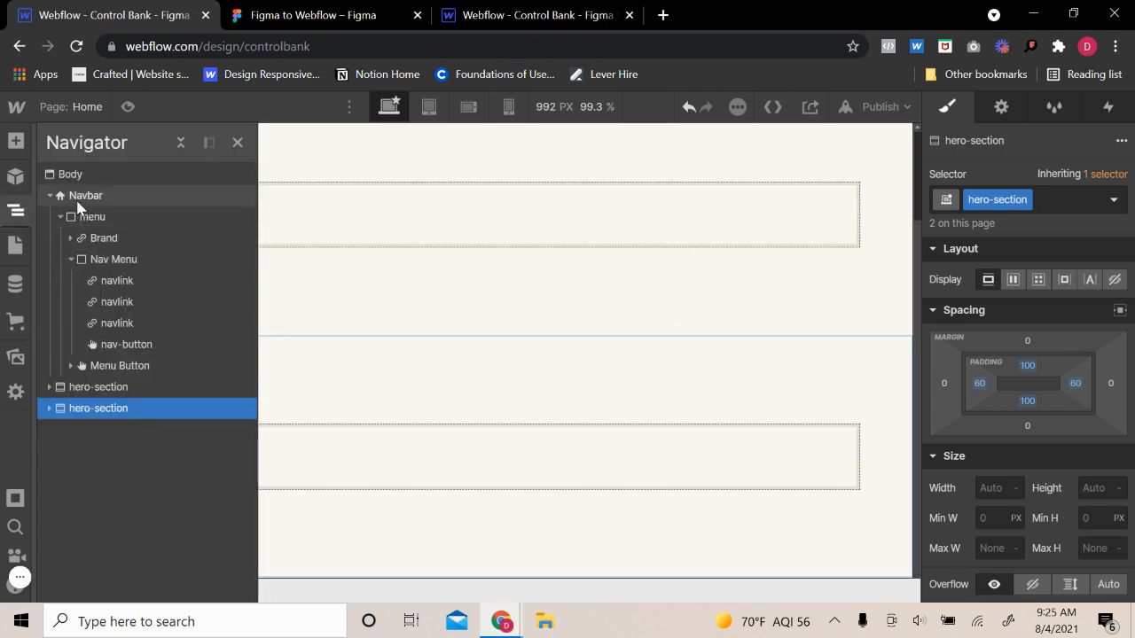
left_click(49, 196)
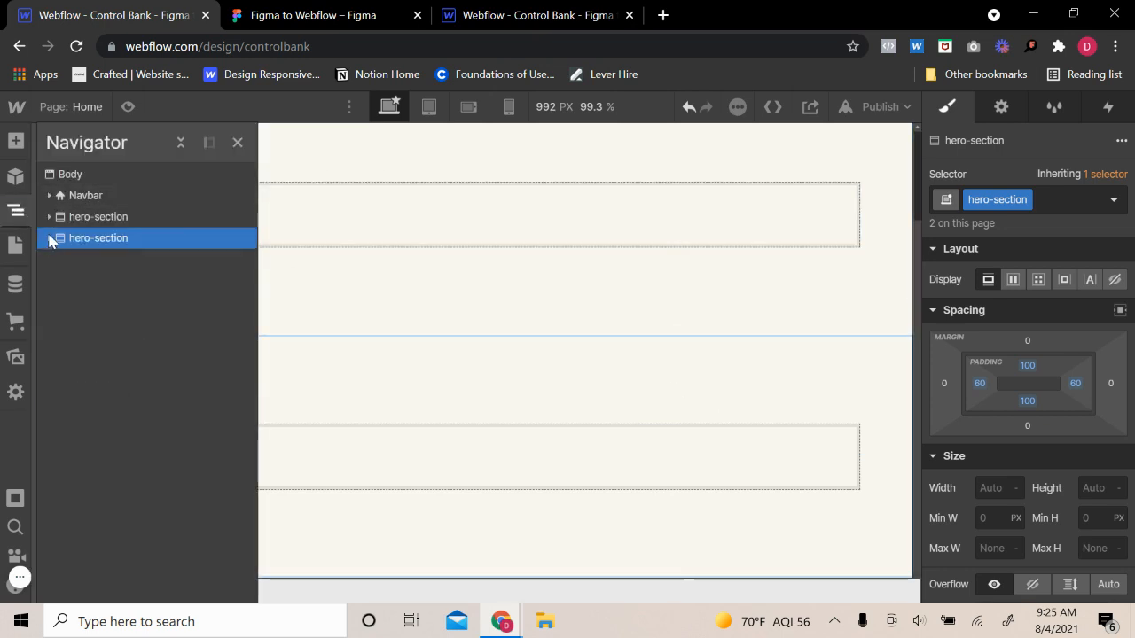
left_click(50, 239)
left_click(49, 238)
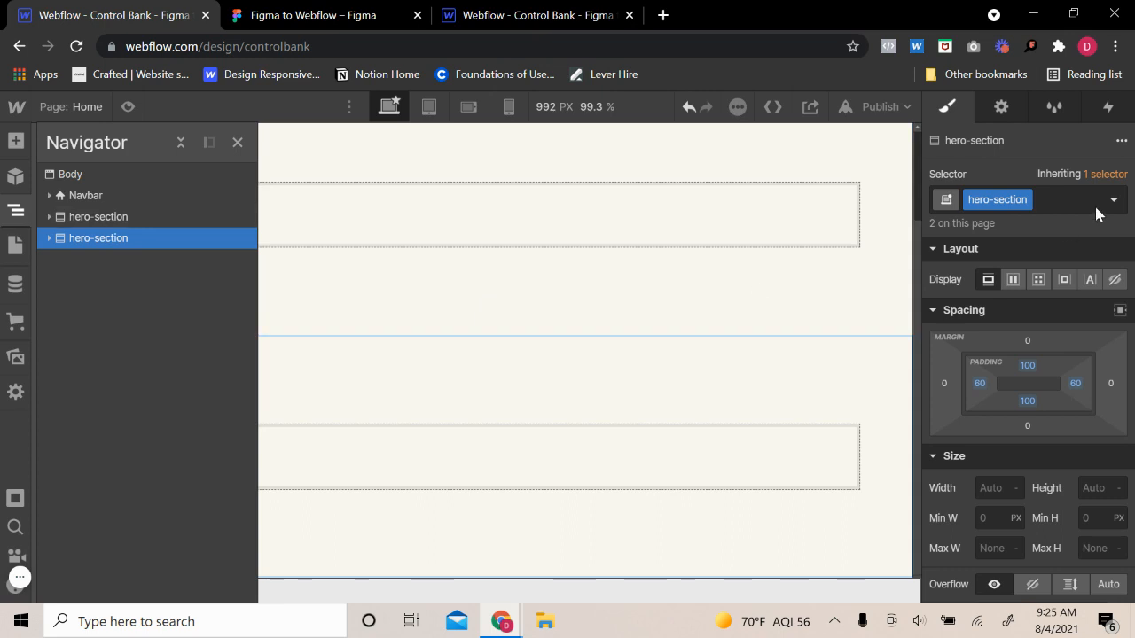
- Duplicate the class on the second hero-section and name the new class section
left_click(1026, 202)
left_click(1009, 243)
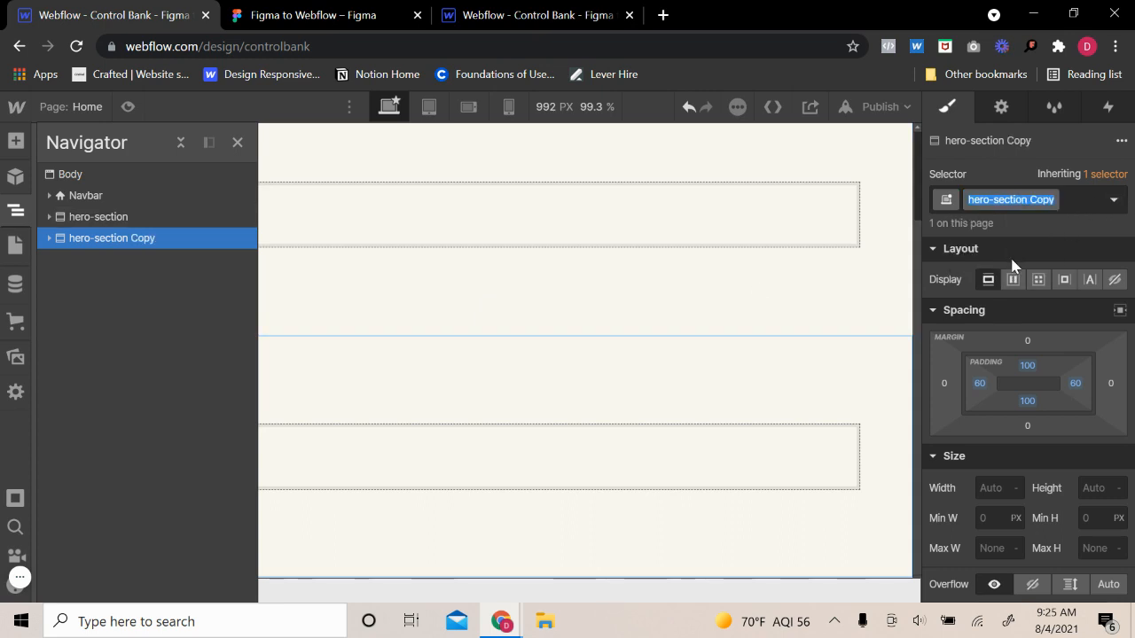
type("section")
key("Return")
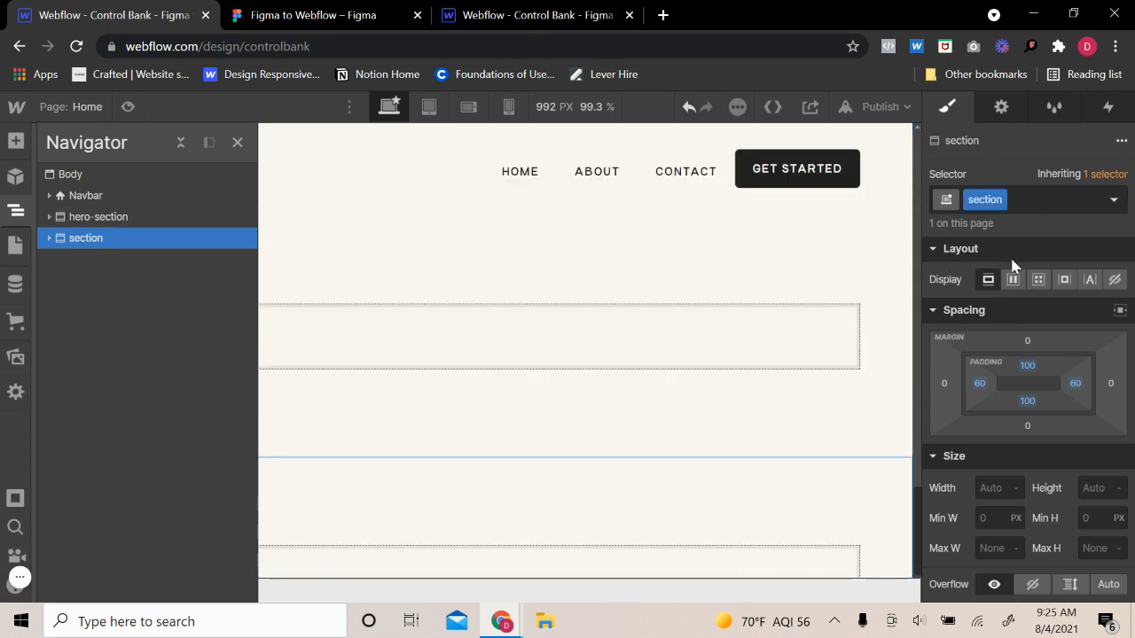
- Set the left and right padding of the section class to 100 px and close the element tree
left_click(979, 386)
left_click(1004, 464)
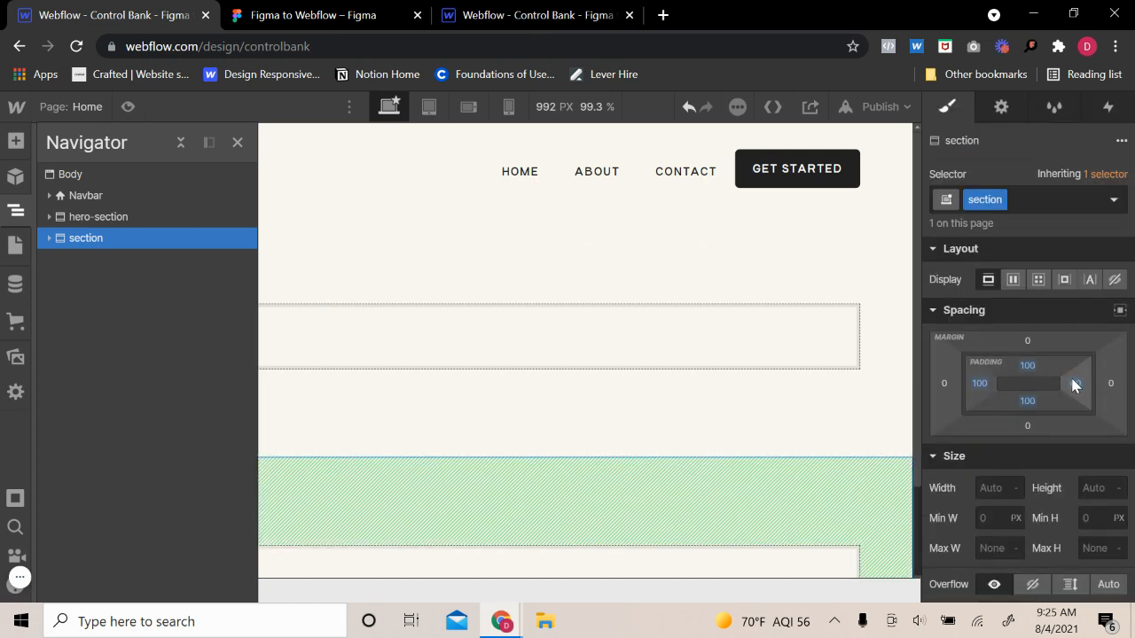
left_click(1073, 384)
left_click(1004, 464)
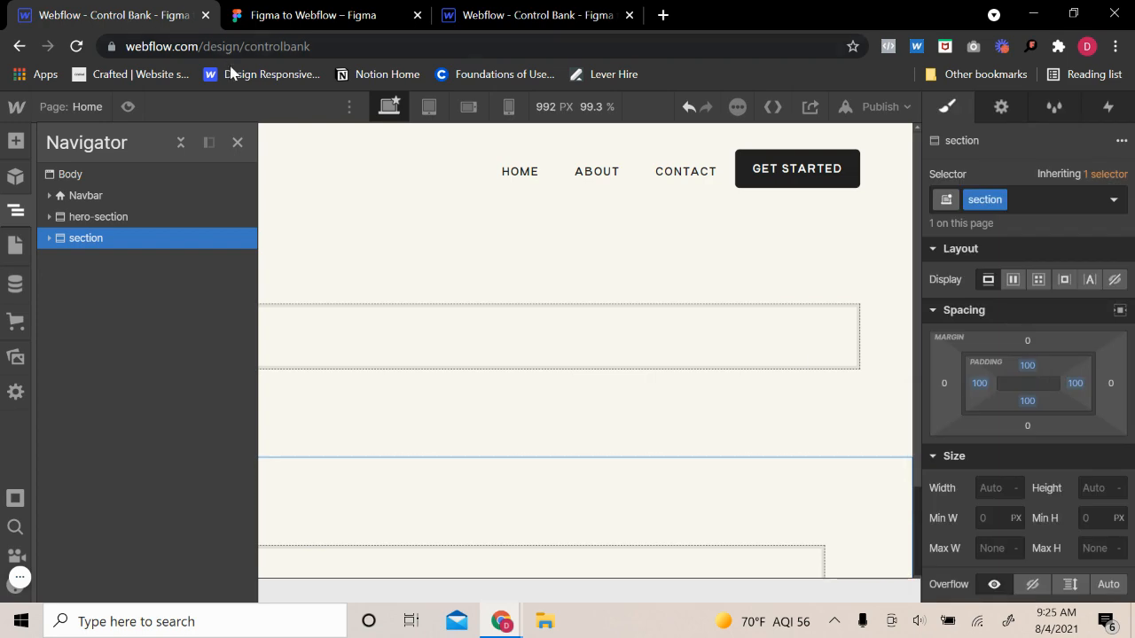
left_click(237, 142)
- Switch to the Figma design and examine the hero's heading, supporting text and card graphic
left_click(283, 15)
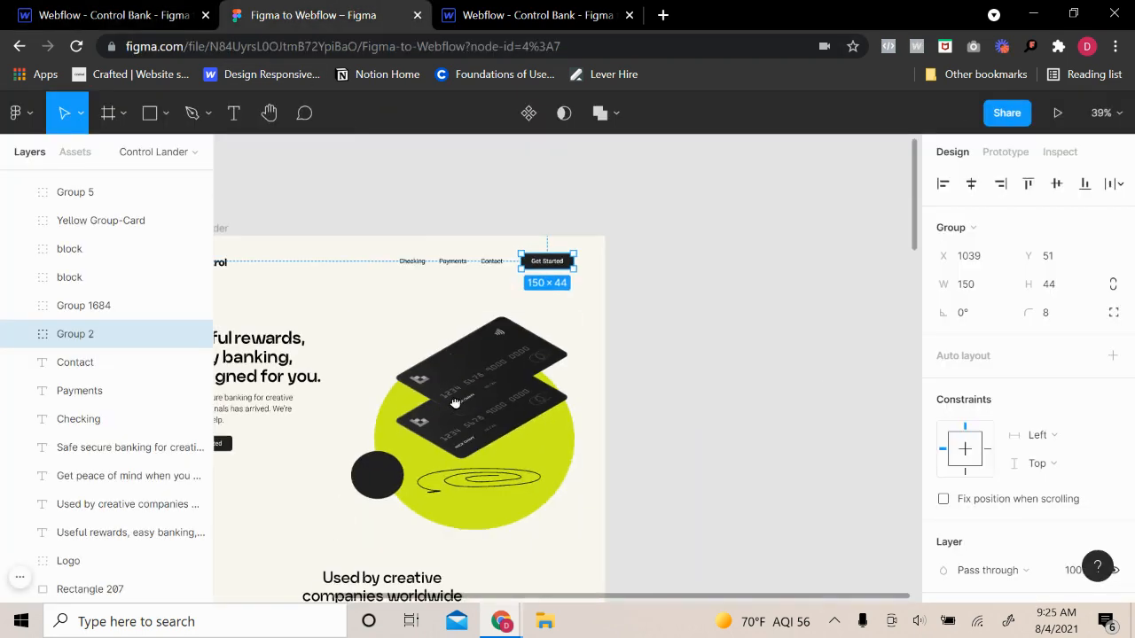
left_click_drag(455, 404, 615, 294)
scroll(669, 396, "down", 1)
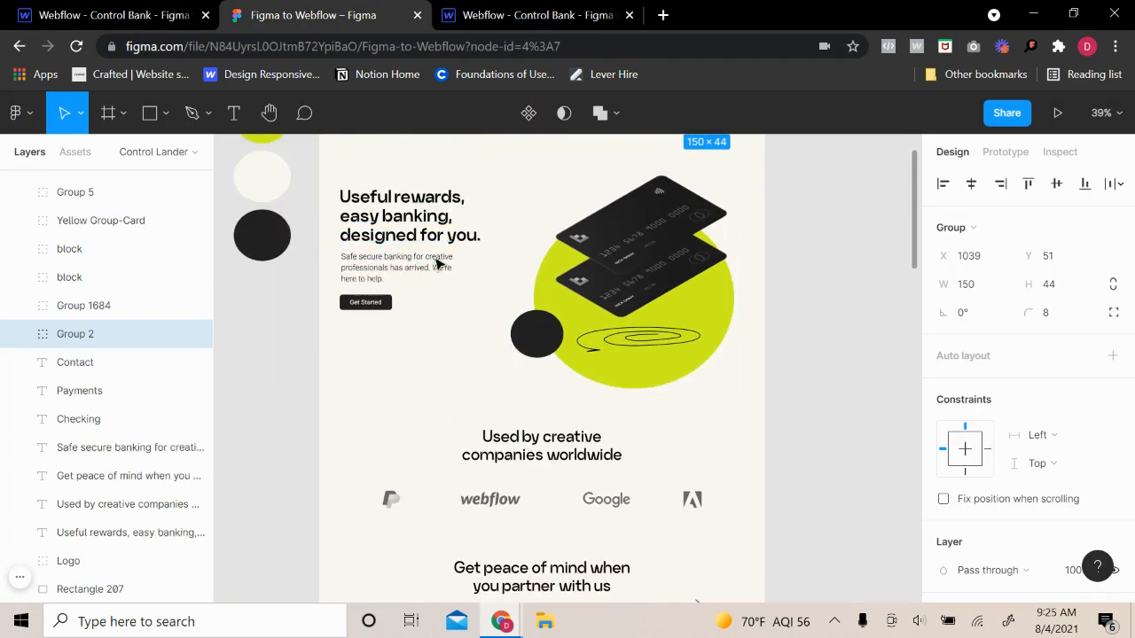
scroll(426, 248, "up", 2)
left_click(407, 286)
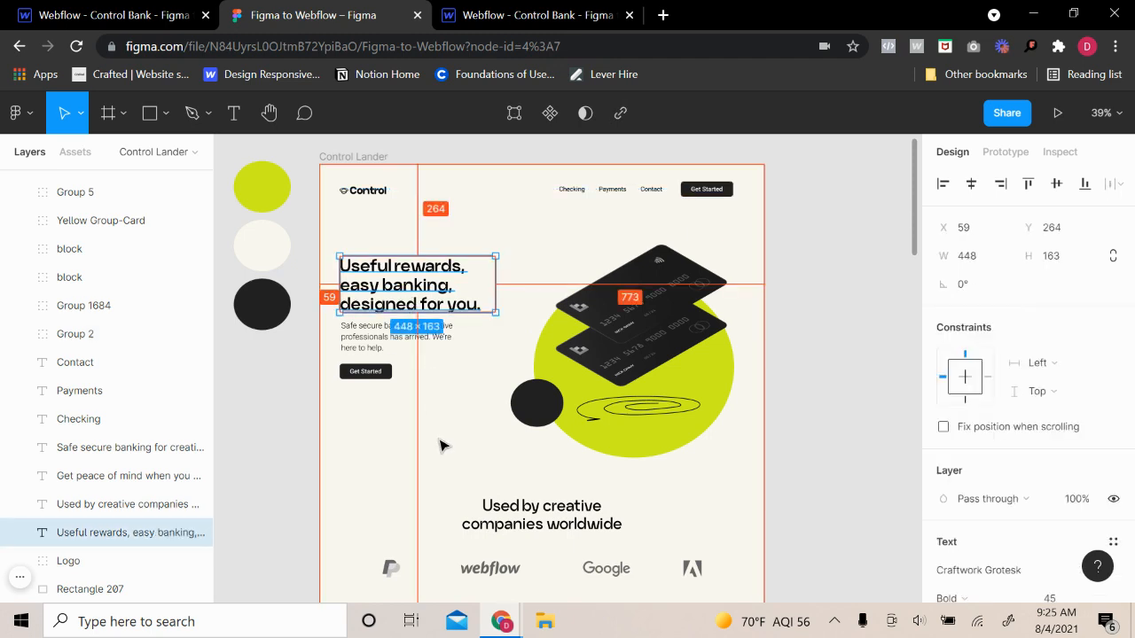
left_click(681, 316)
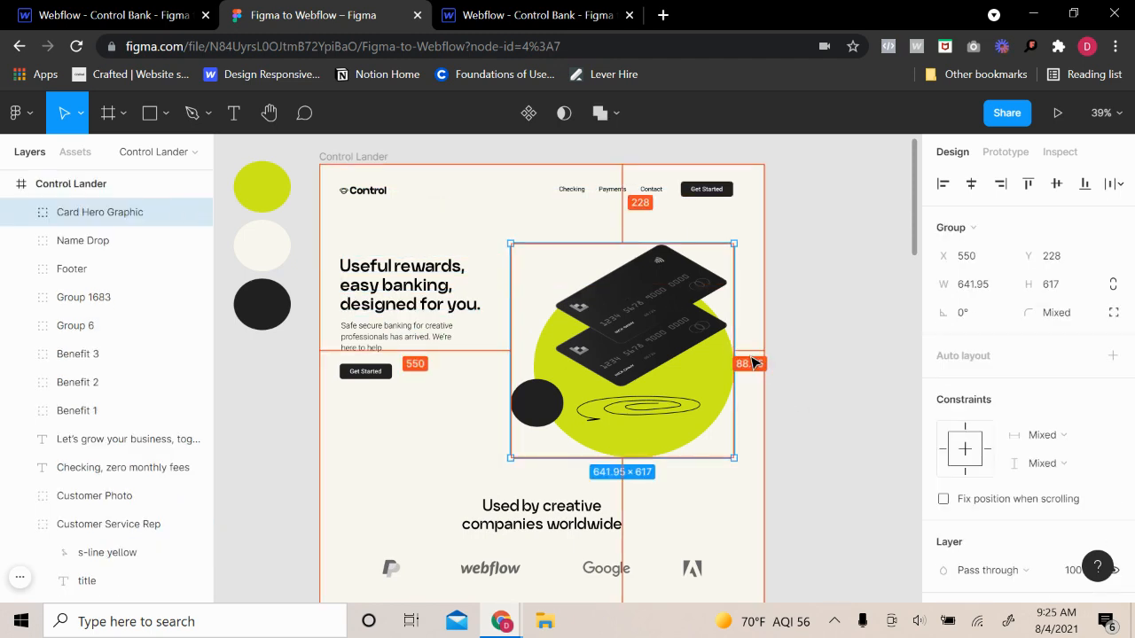
left_click(432, 304)
left_click(418, 341)
left_click(426, 389)
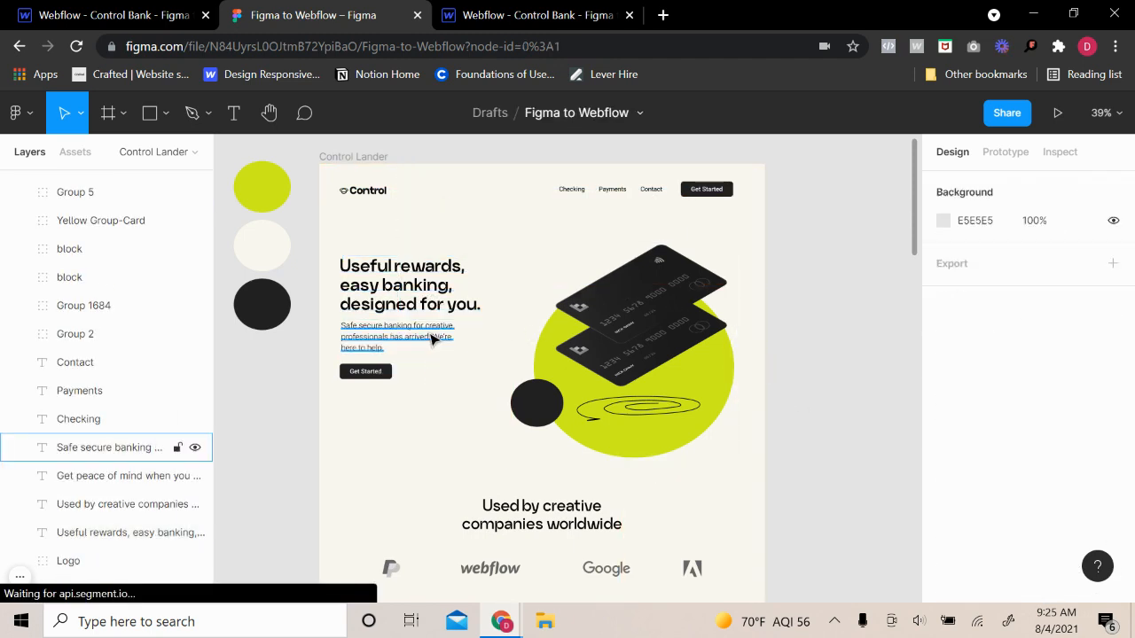
- Examine the Figma design's hero heading, company logos row, "Used by creative companies worldwide" heading and the content blocks below
left_click(433, 305)
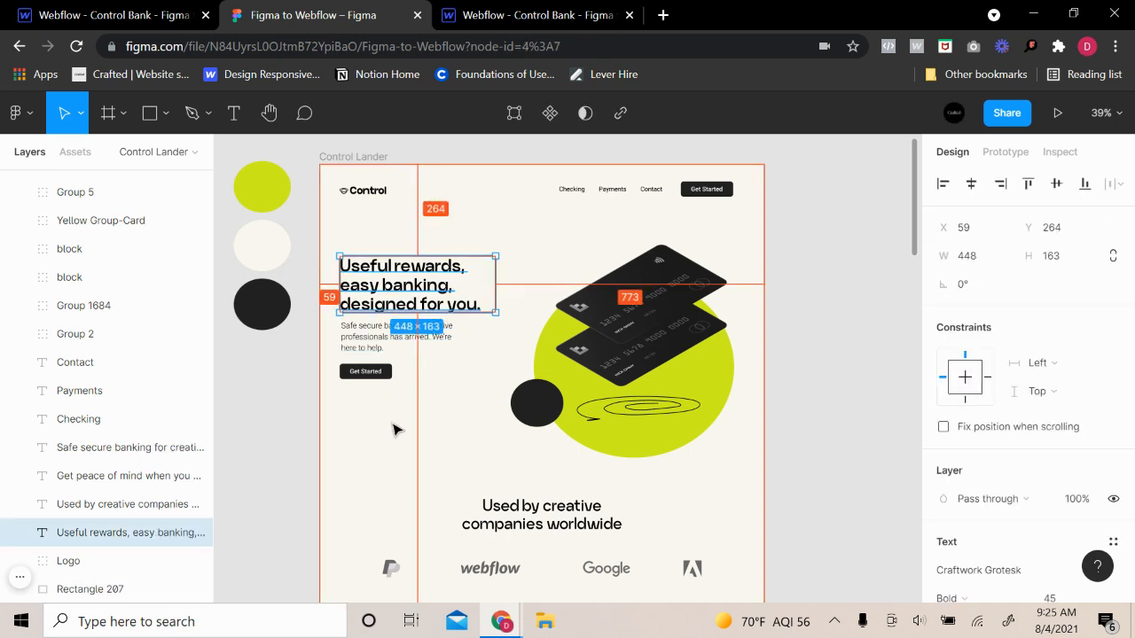
left_click(411, 498)
scroll(412, 499, "down", 1)
left_click(391, 500)
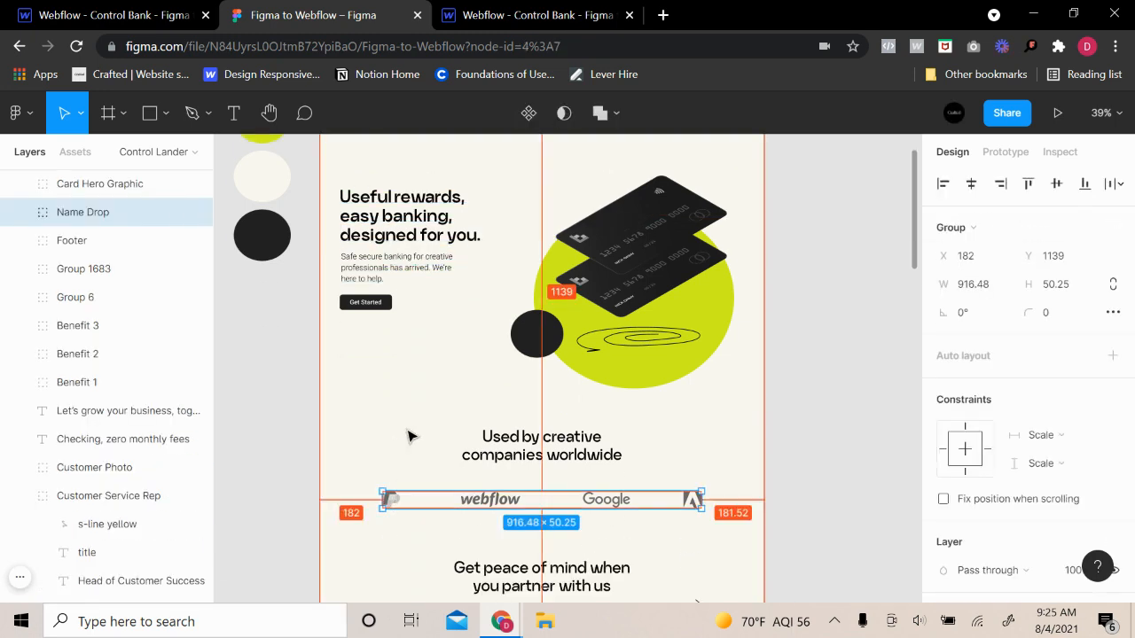
left_click(408, 433)
left_click(553, 451)
key("alt")
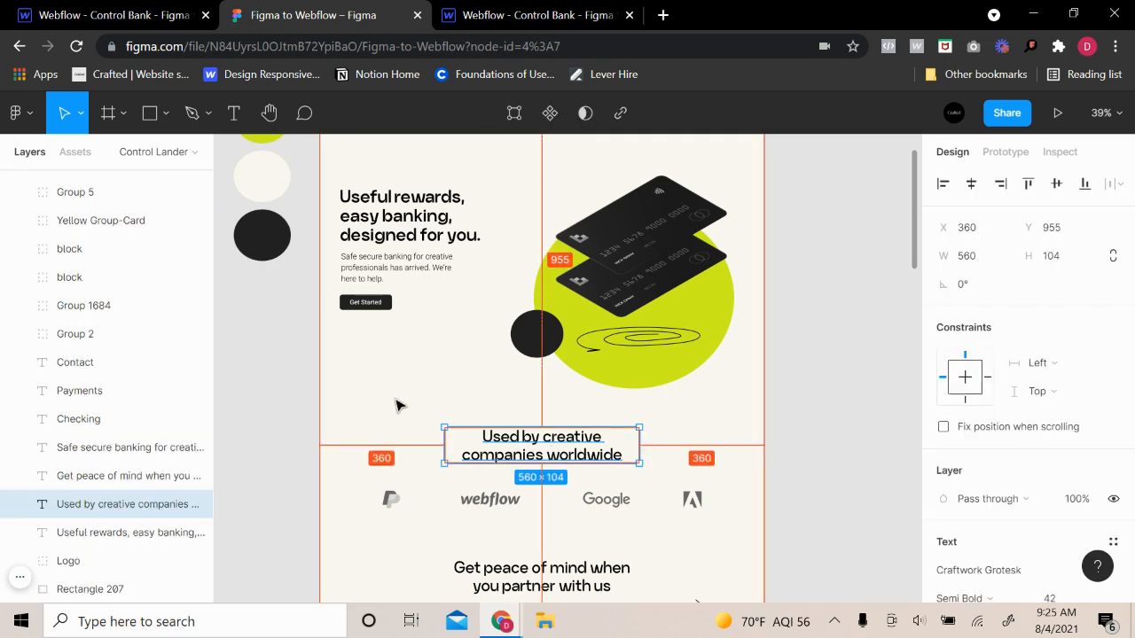
left_click(428, 536)
scroll(420, 545, "down", 2)
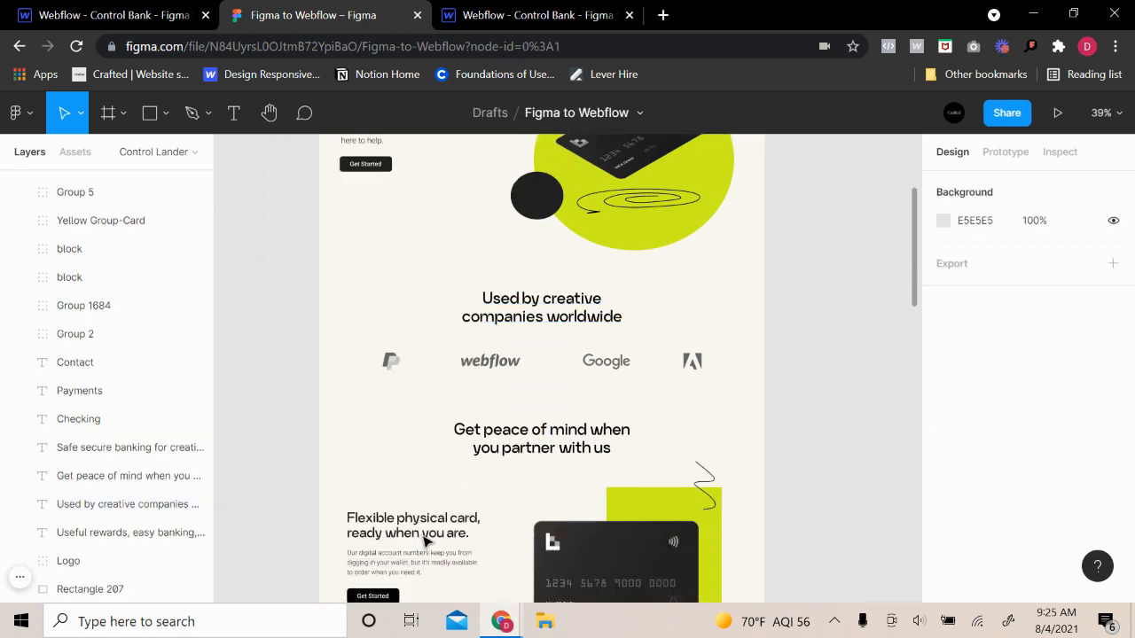
scroll(434, 452, "down", 1)
scroll(468, 409, "up", 2)
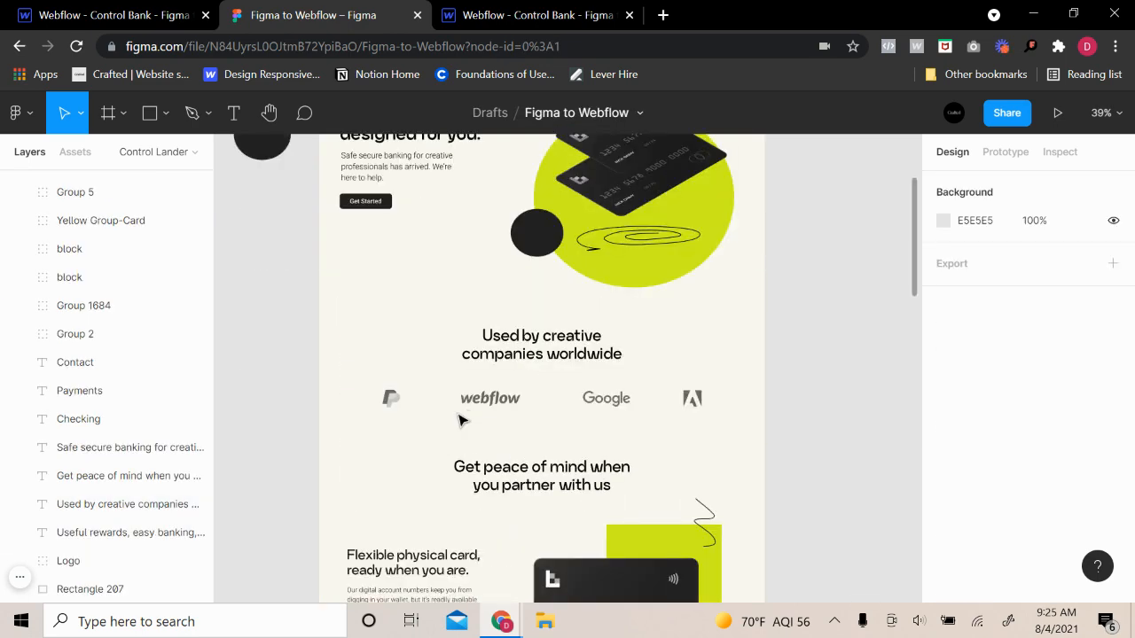
scroll(573, 464, "down", 4)
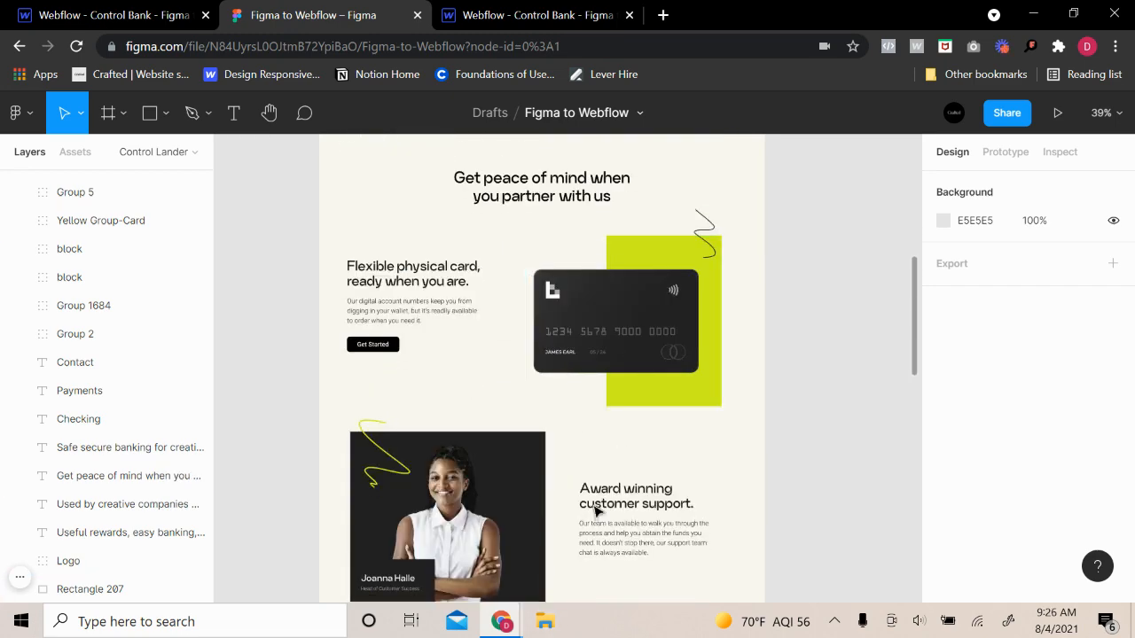
scroll(596, 512, "up", 5)
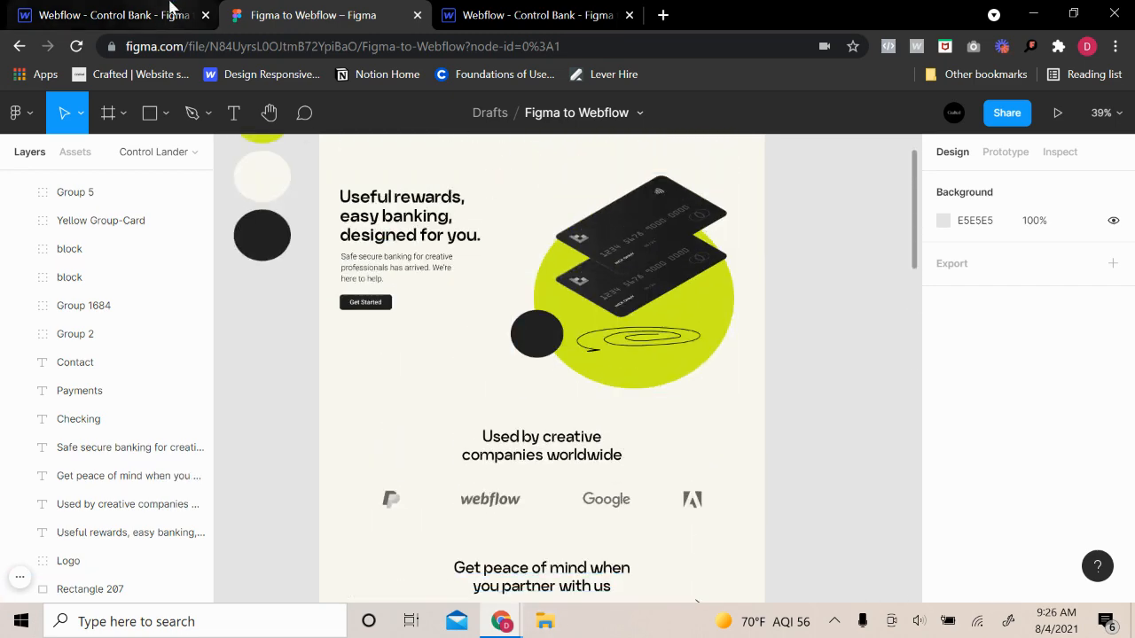
- Switch to Webflow and open the element tree to review the page's sections
left_click(171, 8)
scroll(496, 305, "down", 2)
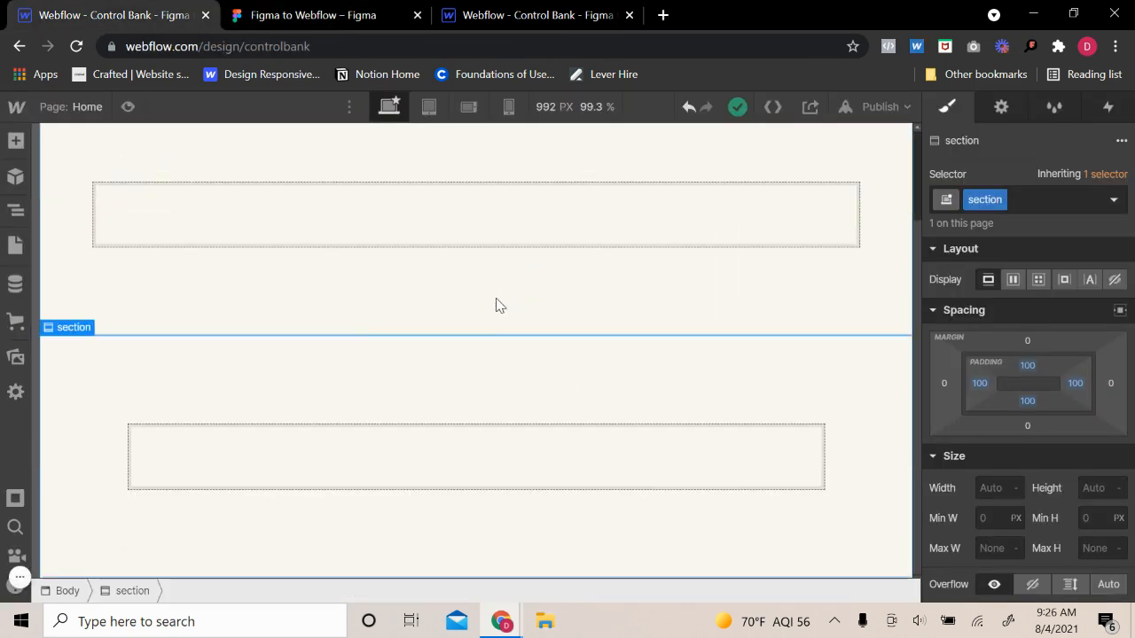
left_click(15, 210)
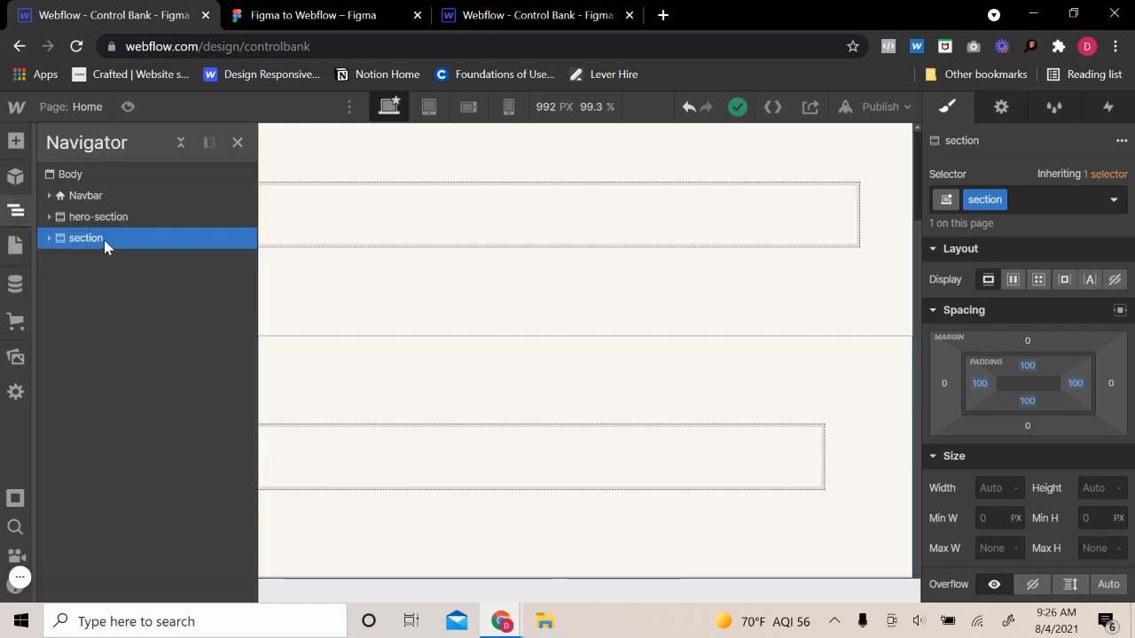
- Switch to the Figma design and go through the whole landing page down to the footer to identify its sections
left_click(270, 13)
scroll(438, 363, "up", 2)
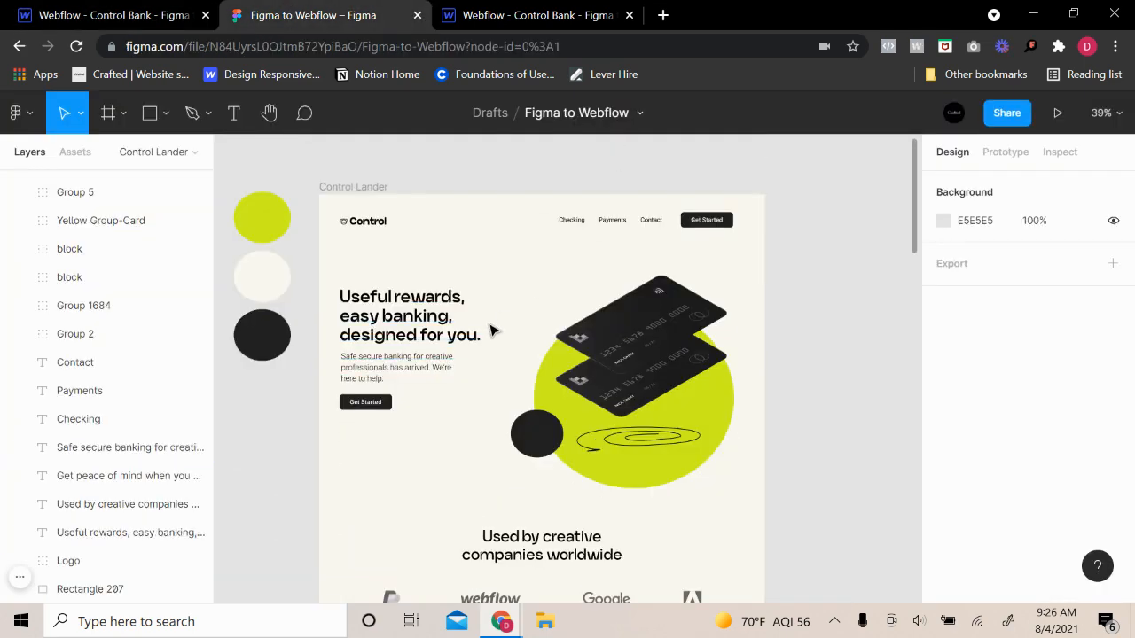
scroll(492, 346, "down", 2)
scroll(406, 468, "down", 12)
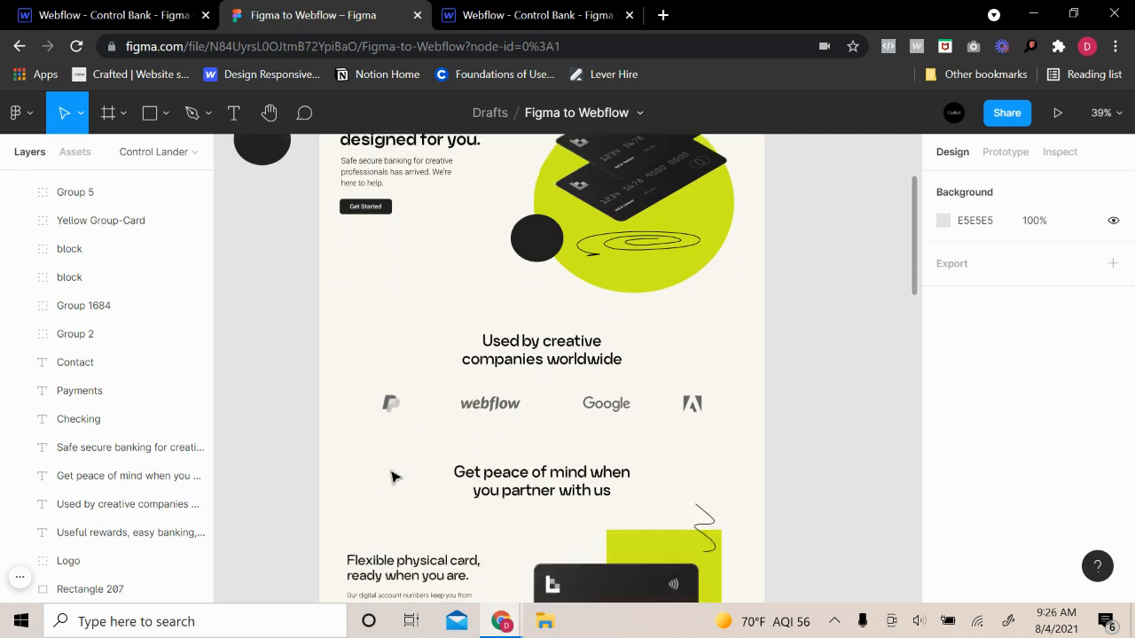
scroll(367, 347, "up", 1)
scroll(421, 393, "down", 1)
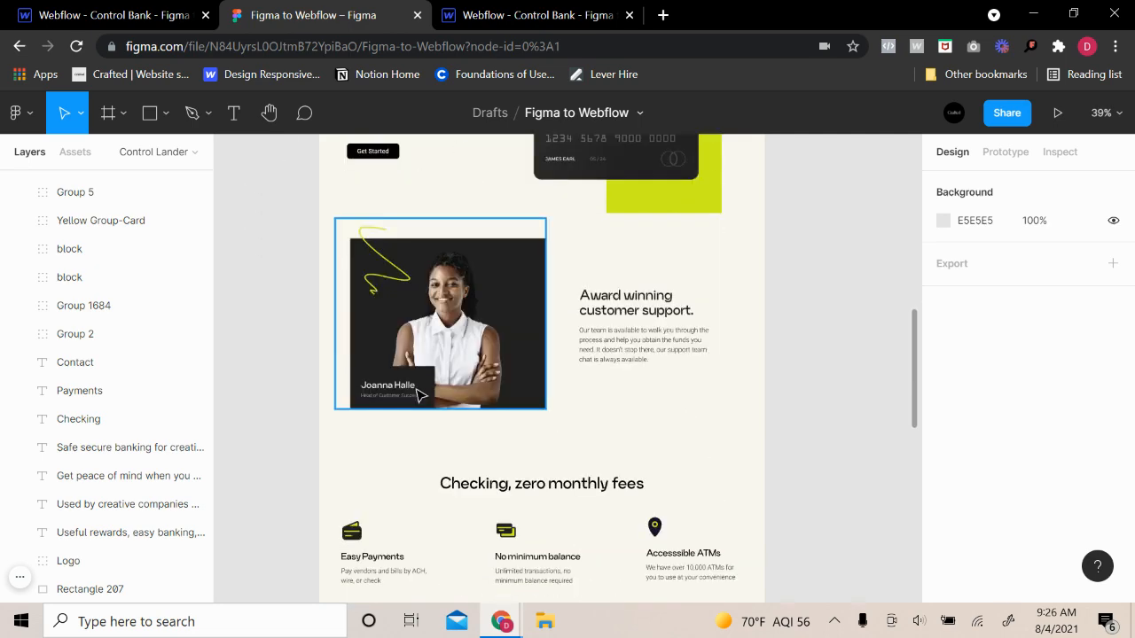
scroll(428, 379, "up", 10)
scroll(428, 445, "down", 3)
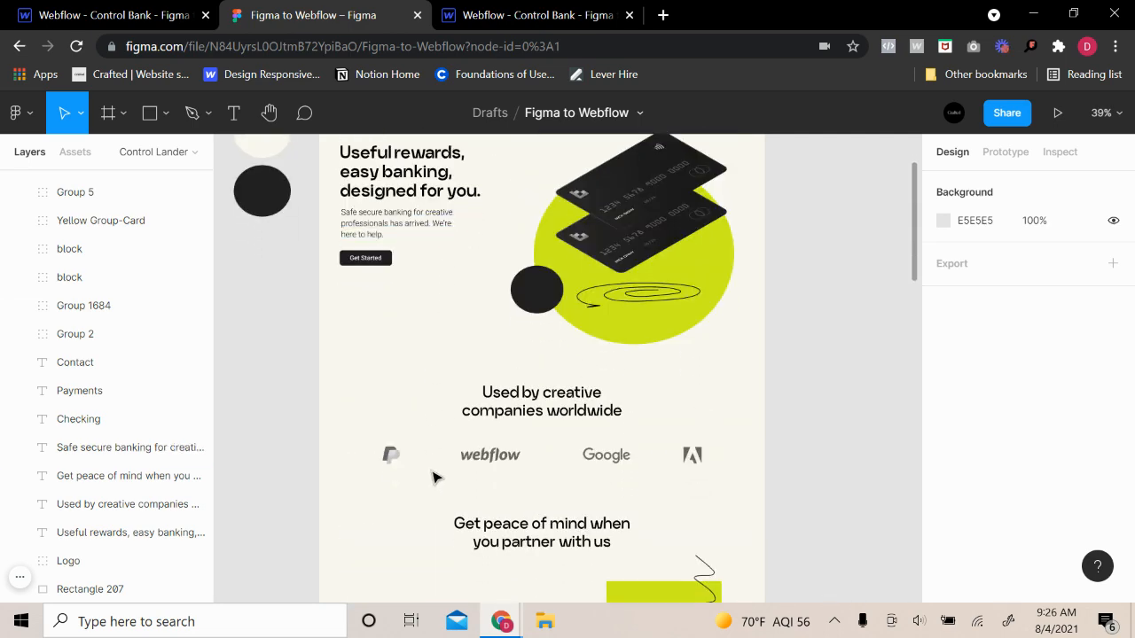
scroll(424, 387, "down", 3)
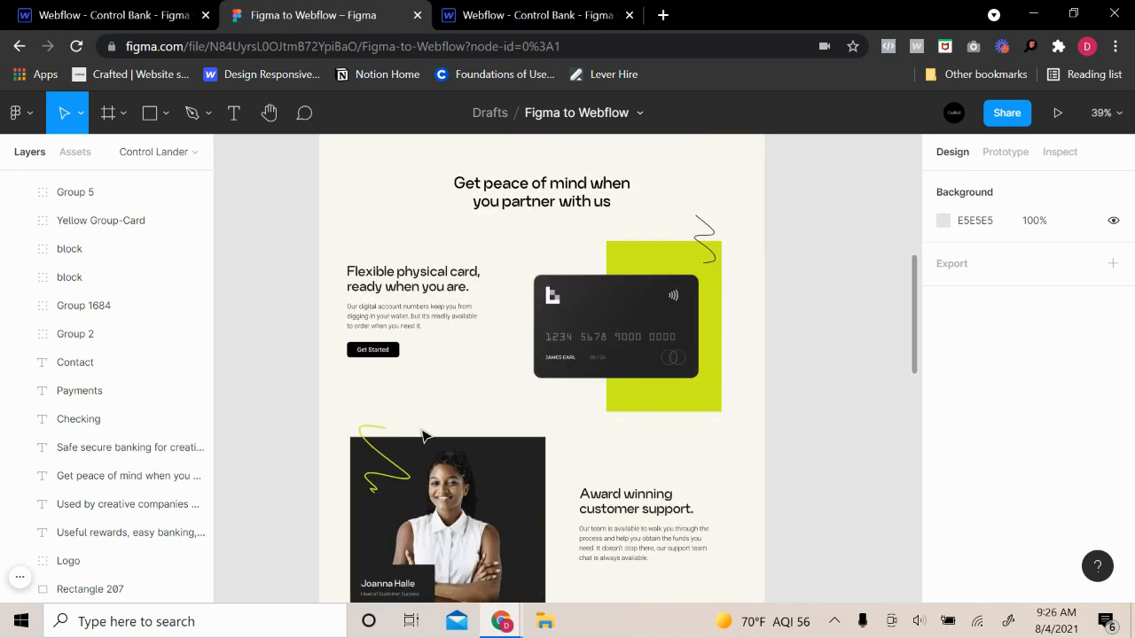
scroll(424, 436, "down", 4)
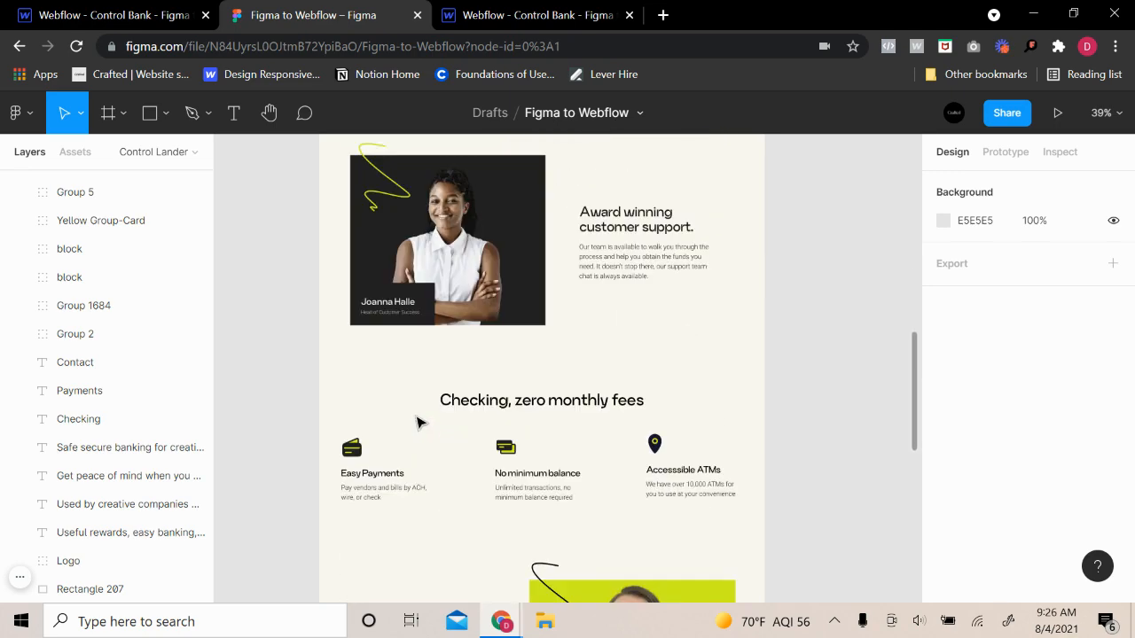
scroll(421, 423, "down", 6)
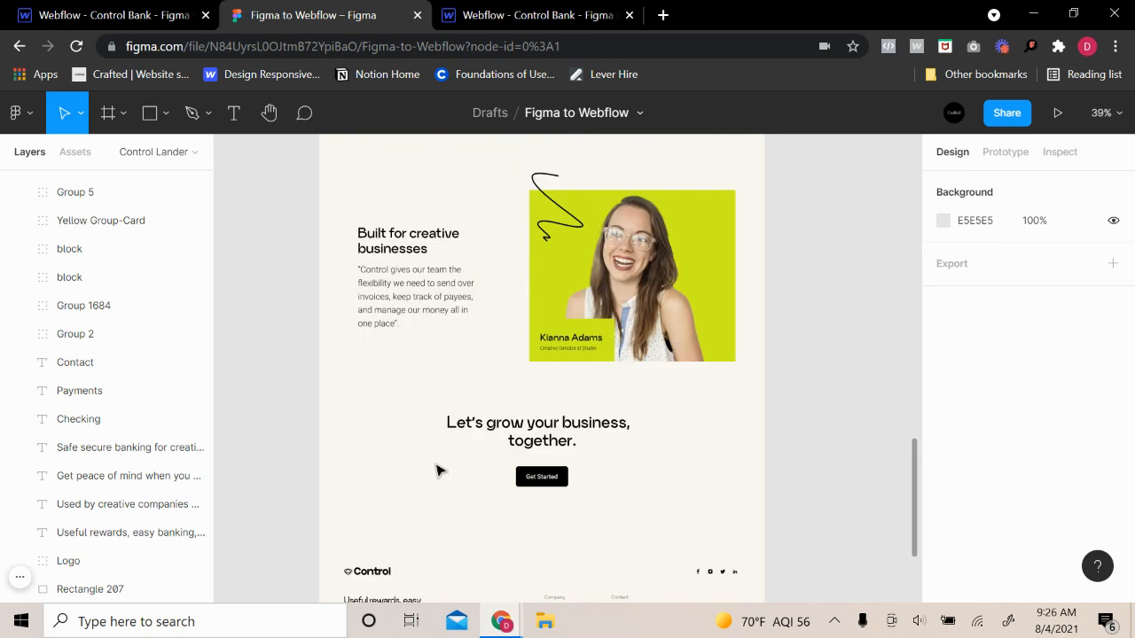
scroll(437, 471, "down", 3)
- Switch to Webflow, paste four more copies of the section below the hero-section and close the element tree
left_click(157, 13)
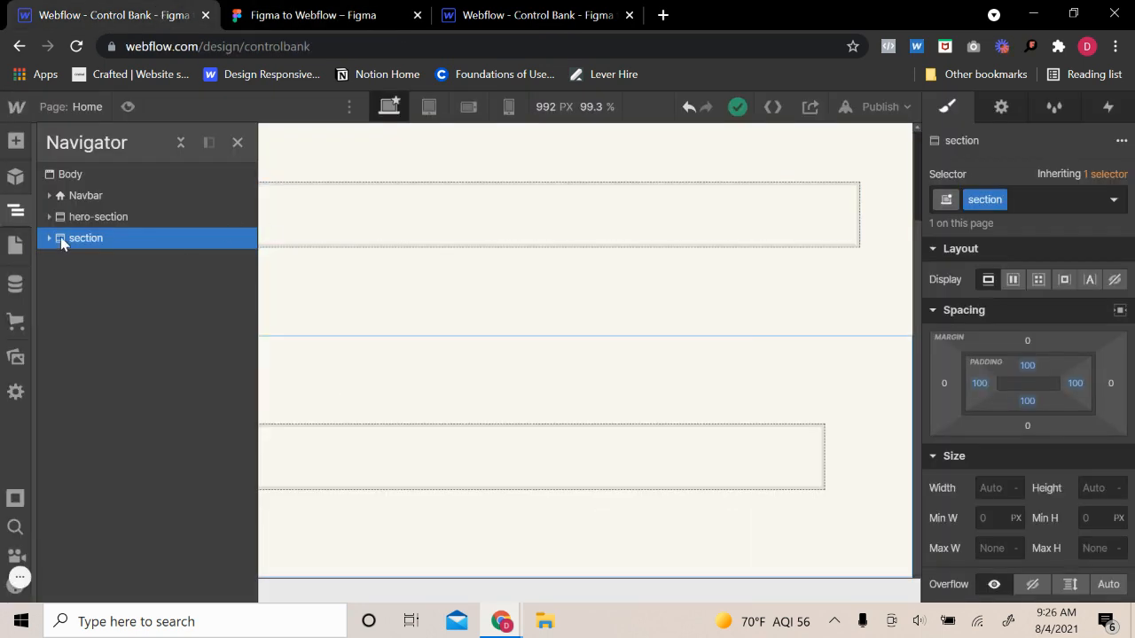
key("ctrl+v")
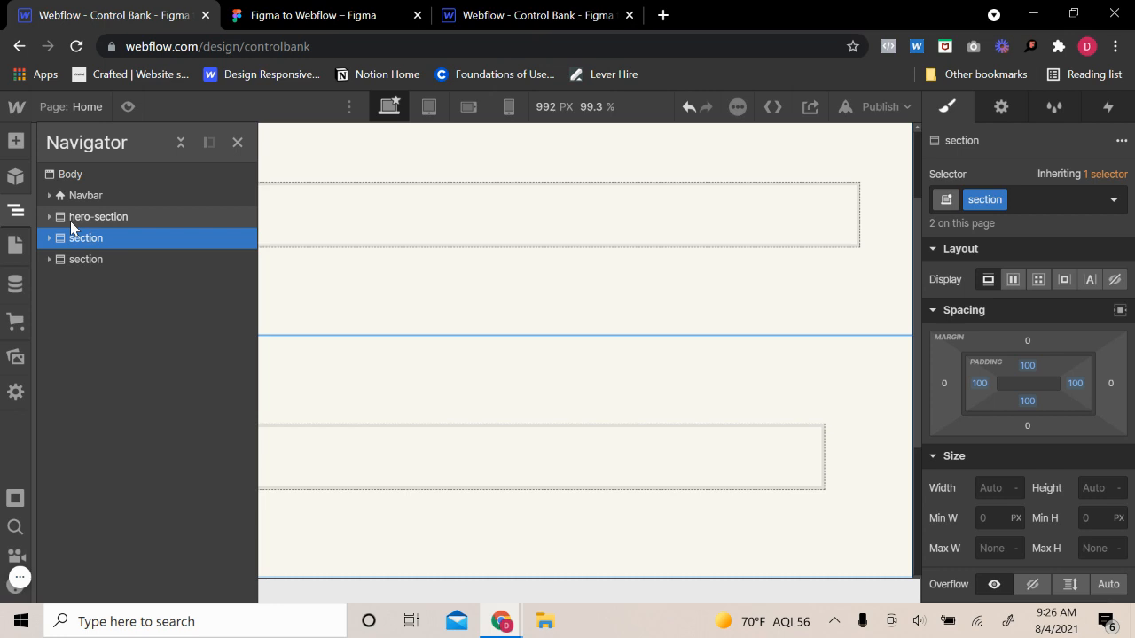
key("ctrl+v")
key("ctrl+v")
key("ctrl+v")
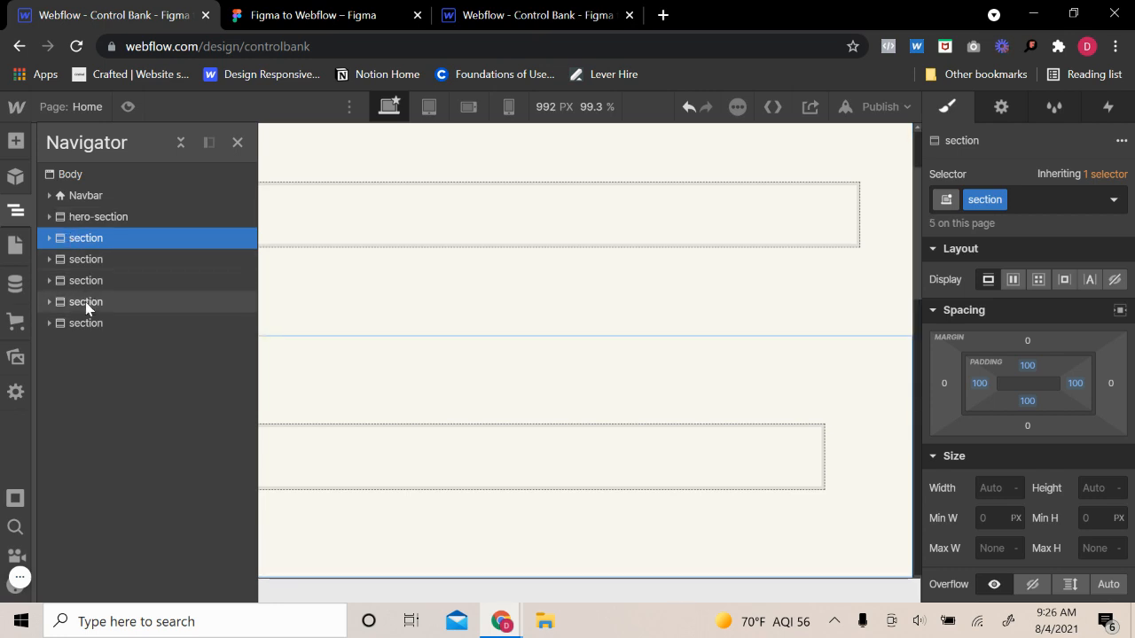
left_click(237, 143)
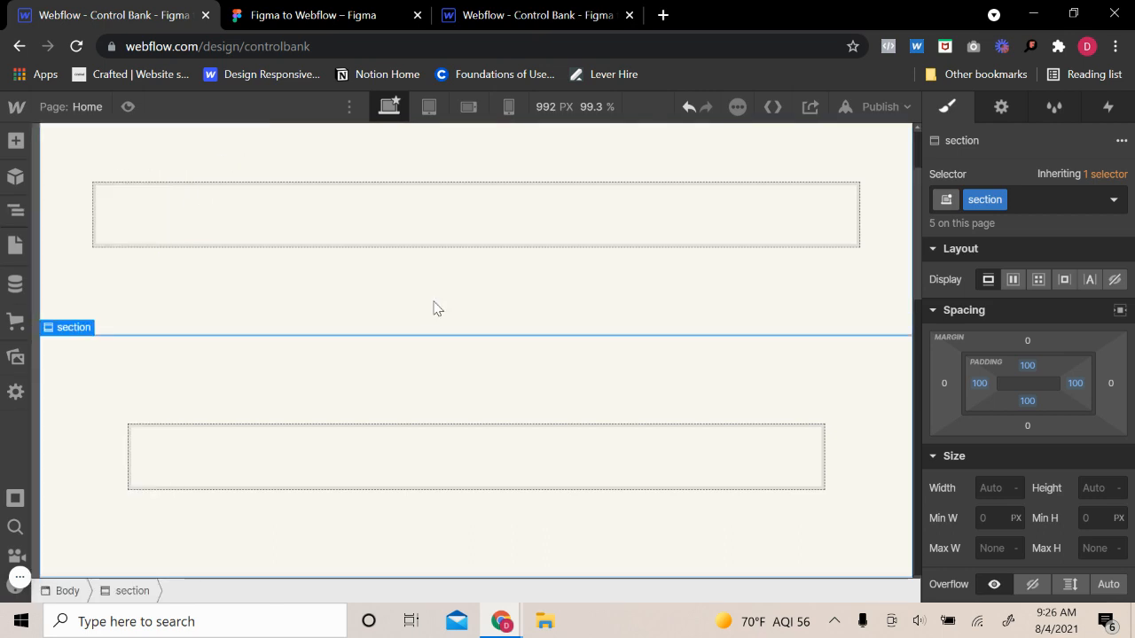
- Select the container inside the hero-section
scroll(674, 316, "up", 2)
scroll(709, 381, "down", 2)
scroll(710, 404, "up", 1)
scroll(709, 404, "up", 3)
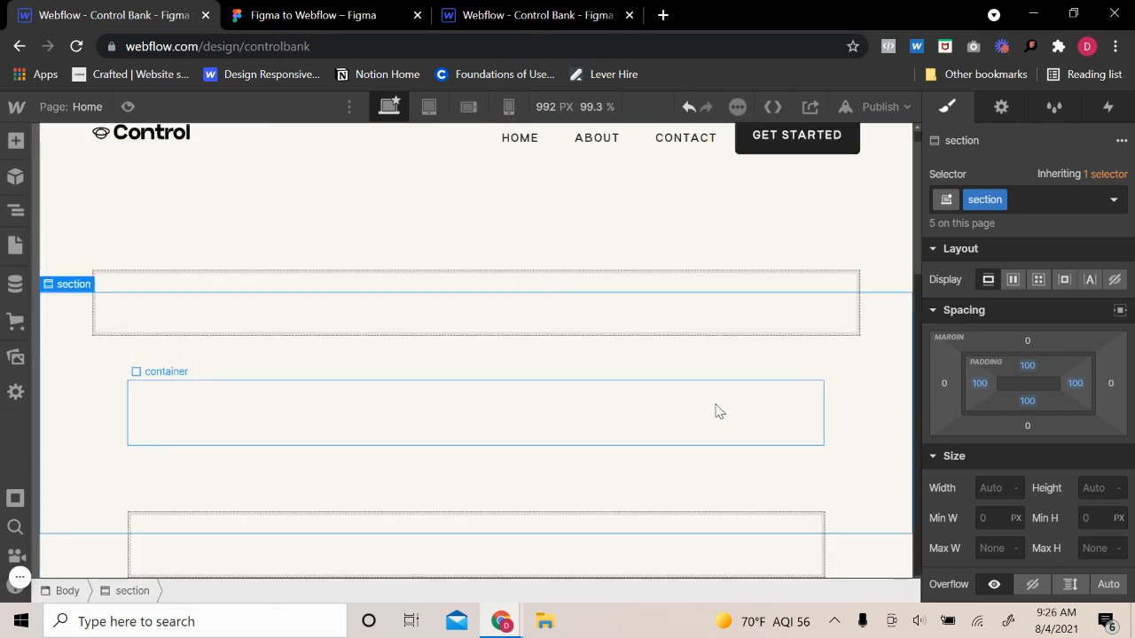
left_click(557, 320)
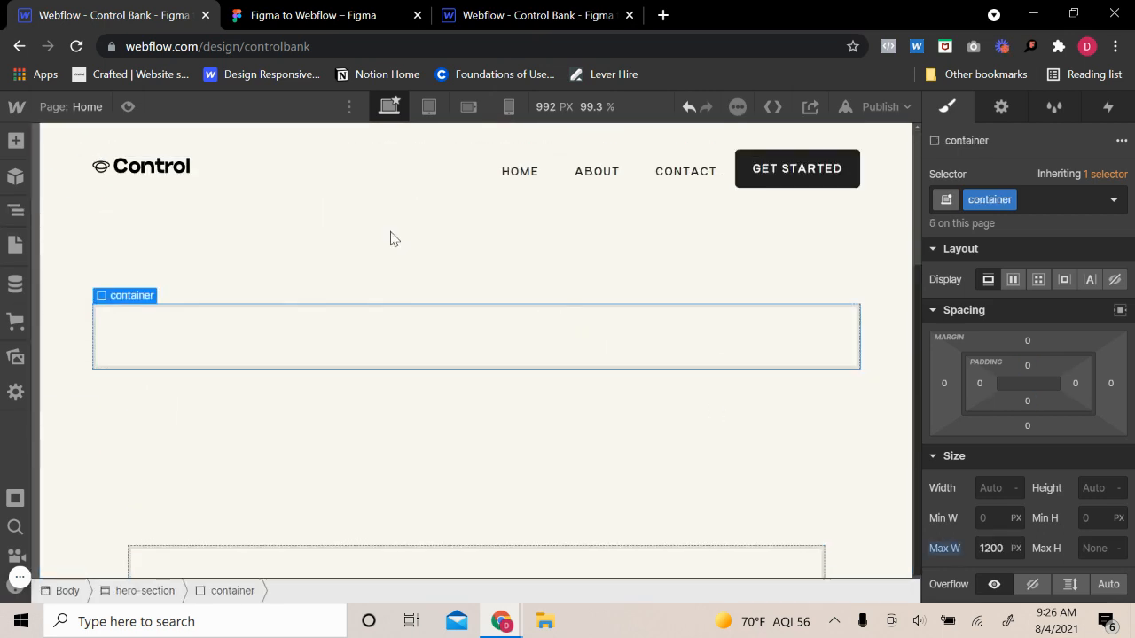
- Compare the Webflow hero with the Figma design and select the card graphic to check its width against the text
left_click(323, 13)
scroll(532, 319, "up", 3)
scroll(621, 380, "up", 10)
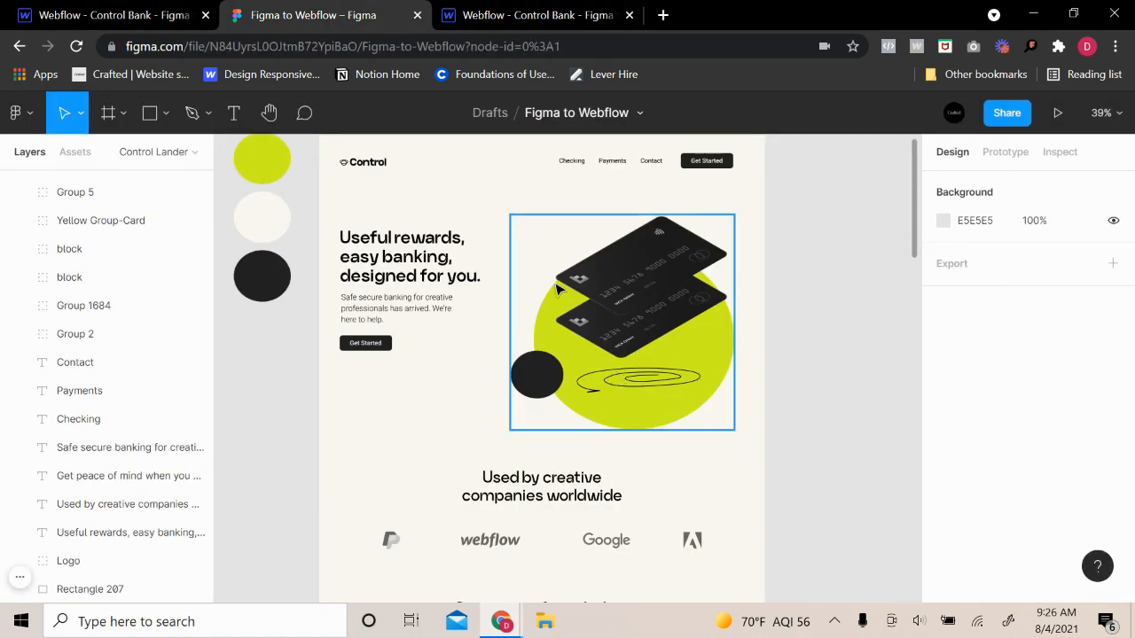
left_click(148, 9)
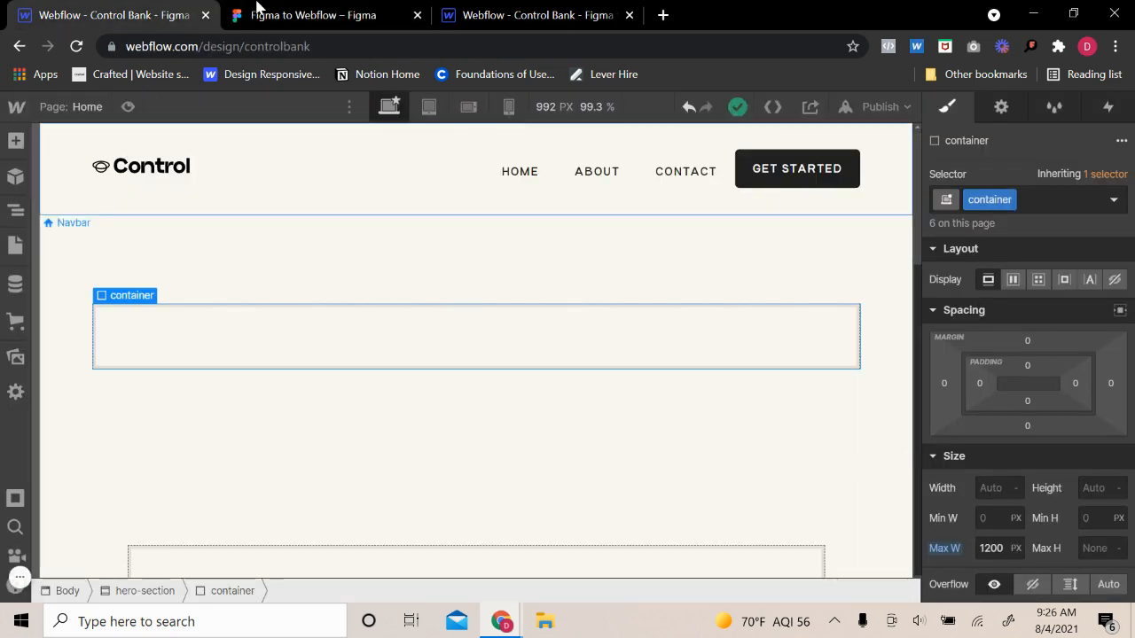
left_click(257, 15)
left_click(657, 271)
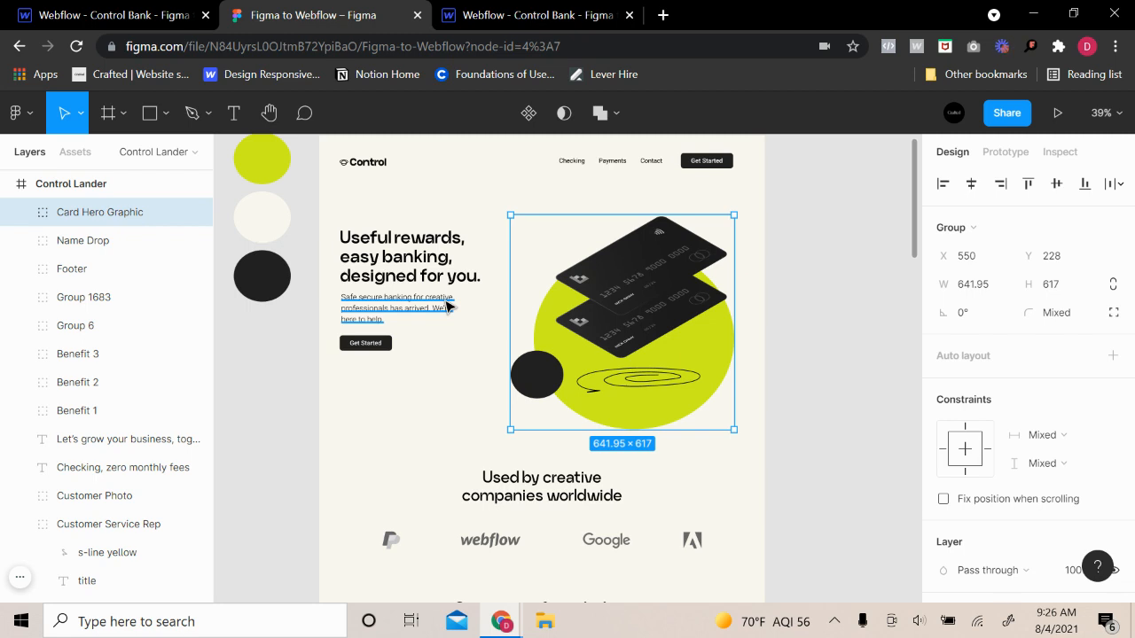
- Switch to Webflow, add a grid to the hero-section's container and reduce it to two columns and one row
left_click(178, 13)
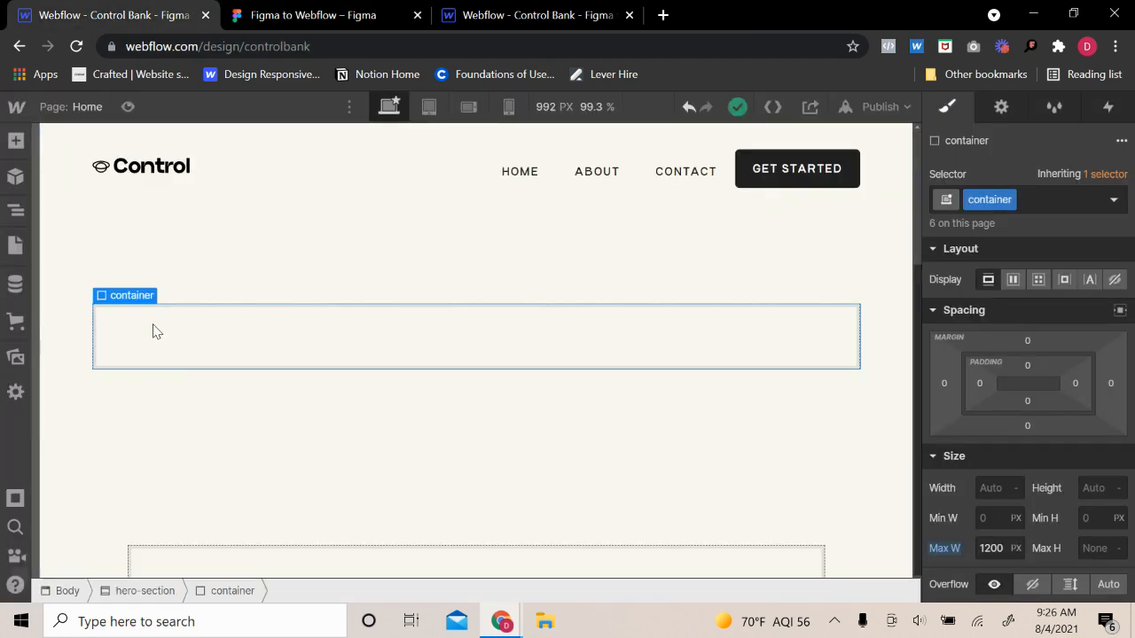
left_click(15, 141)
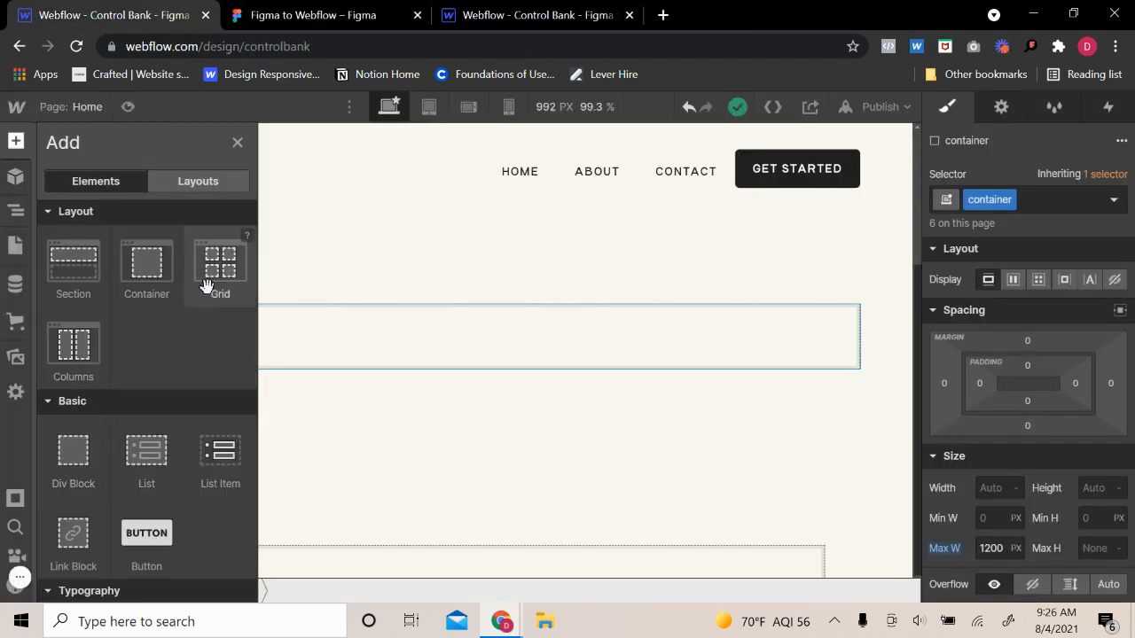
left_click_drag(208, 282, 548, 391)
left_click(1116, 397)
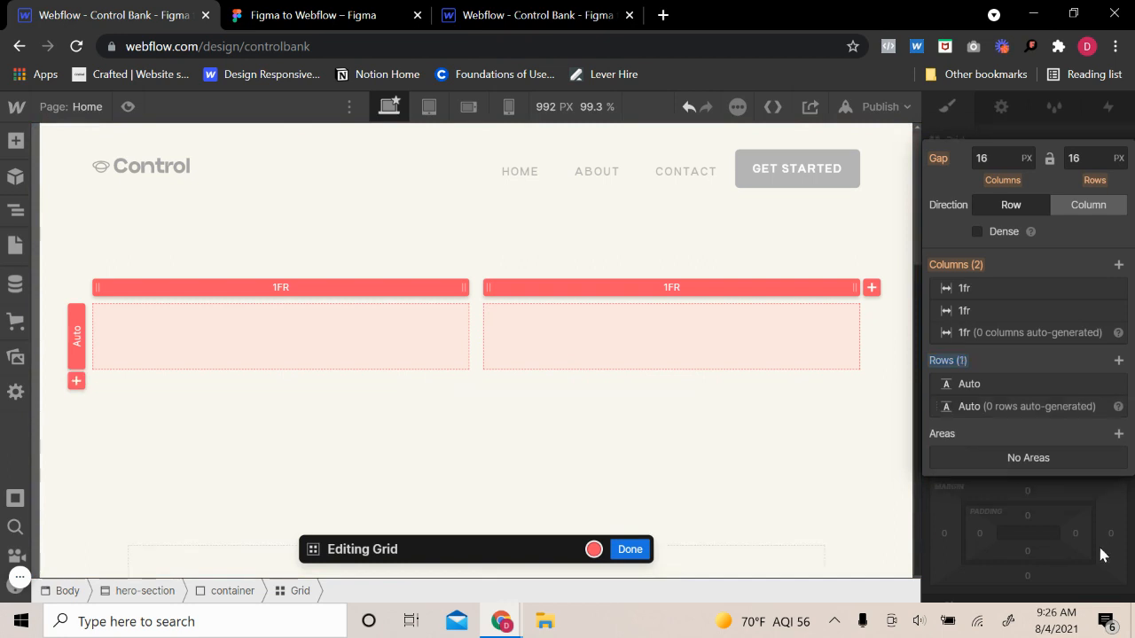
key("Escape")
- Rename the grid's class as hero-grid
double_click(981, 198)
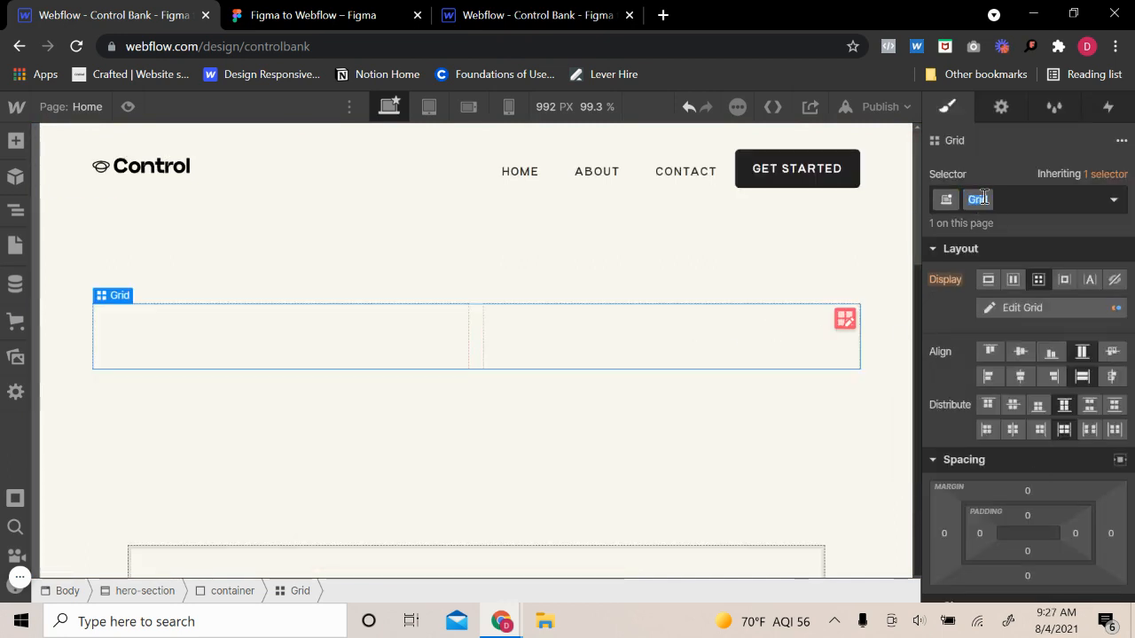
type("H")
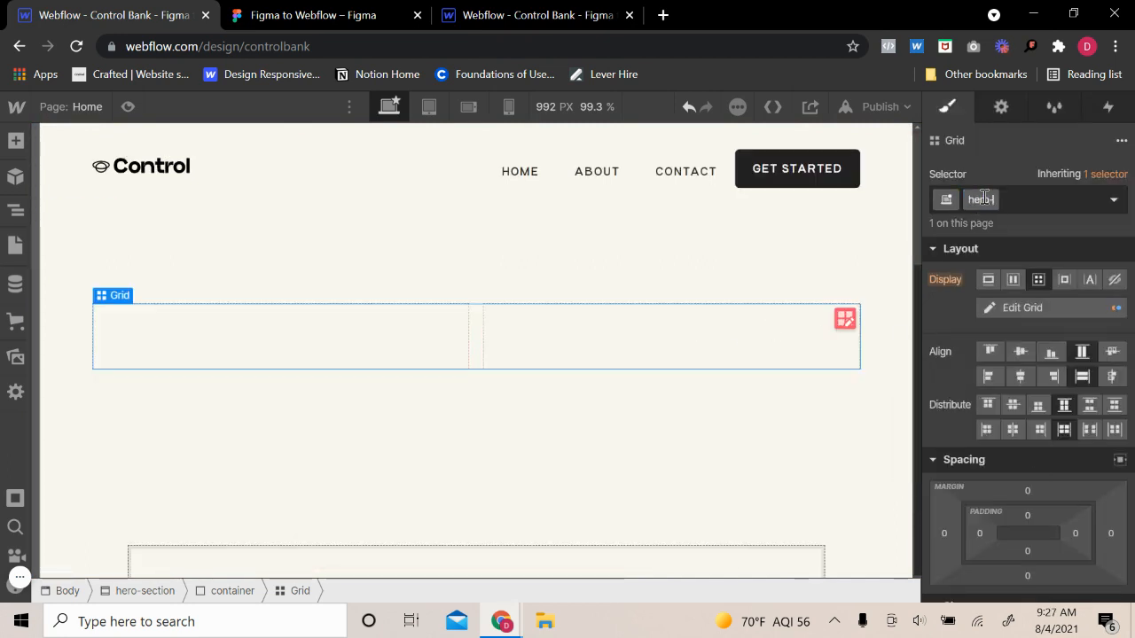
type("ero-grid")
key("Return")
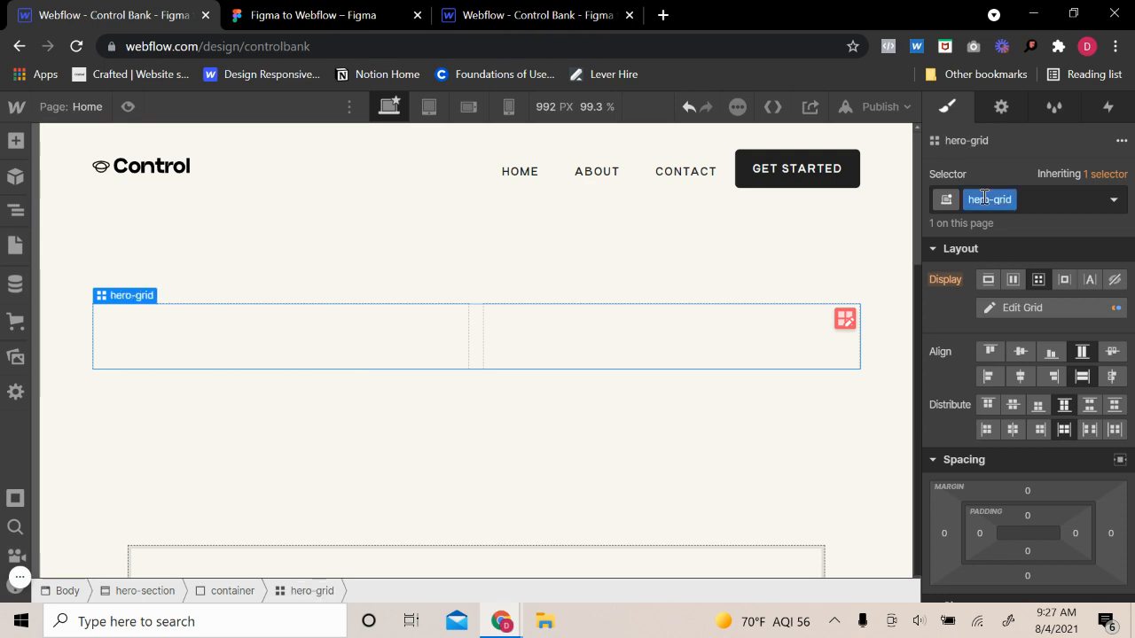
- Try to resize the hero grid's columns to 1fr and 1.5fr, and undo the change
left_click(846, 319)
left_click_drag(490, 289, 463, 291)
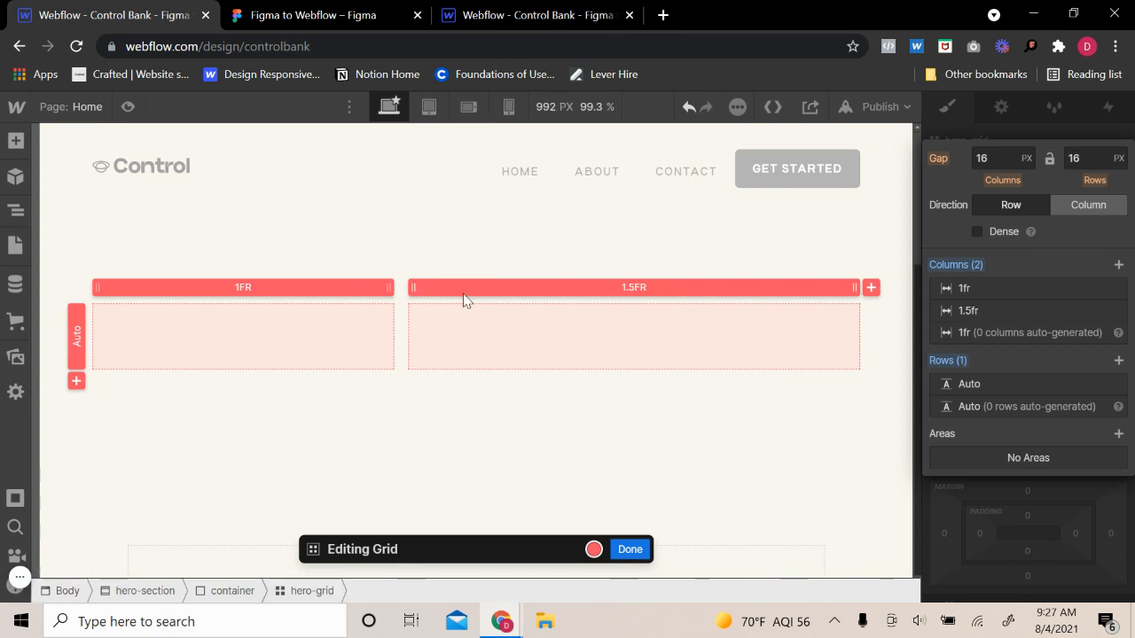
key("ctrl+z")
- Set the width of the hero grid's first column to 0.75 FR
left_click(296, 289)
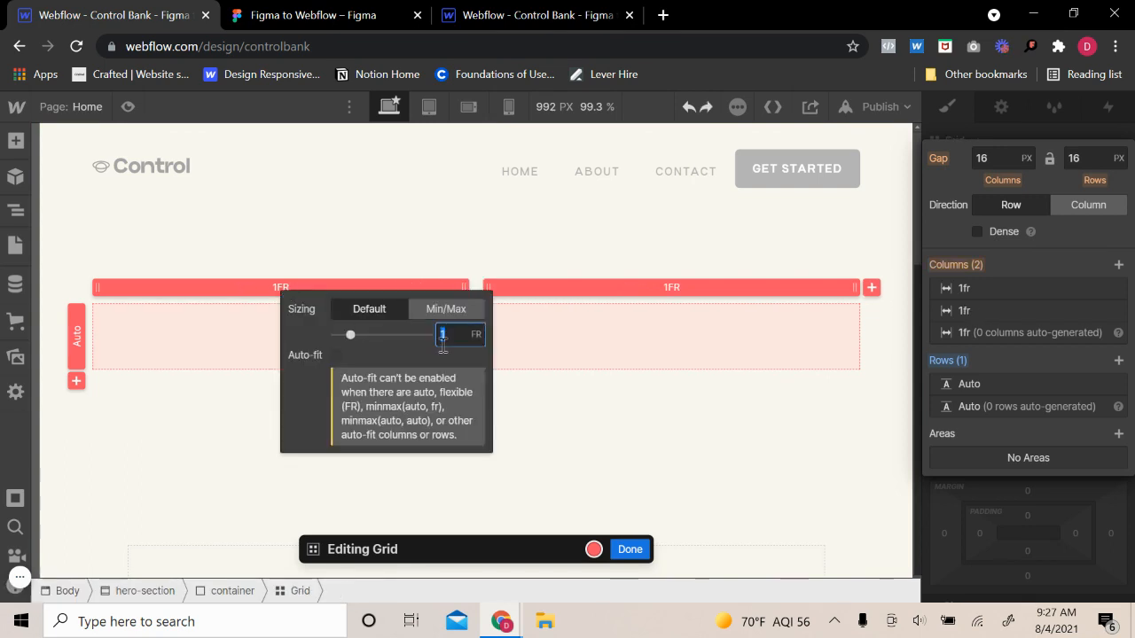
type("0.")
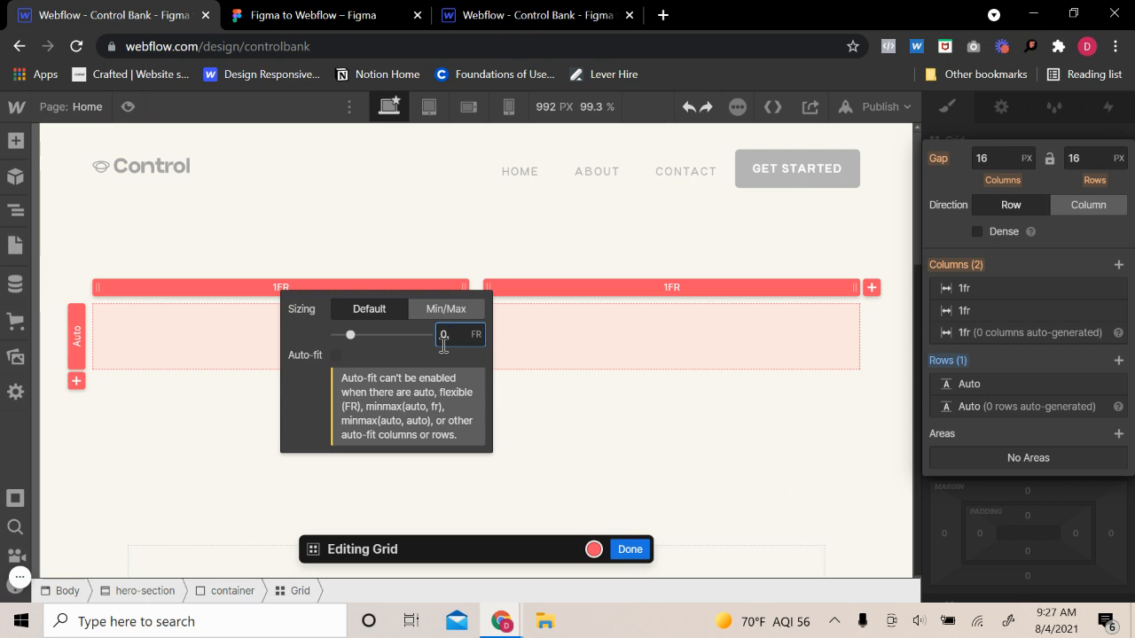
type("75")
key("Return")
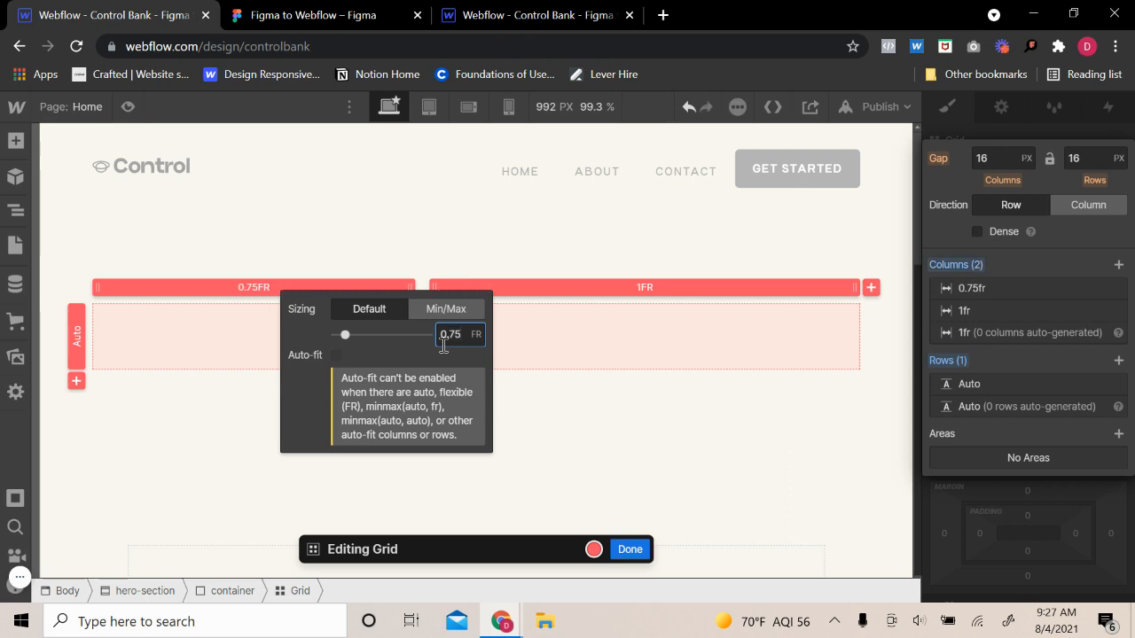
- Finish editing the grid's columns and rename the grid's class as hero-grid
left_click(521, 345)
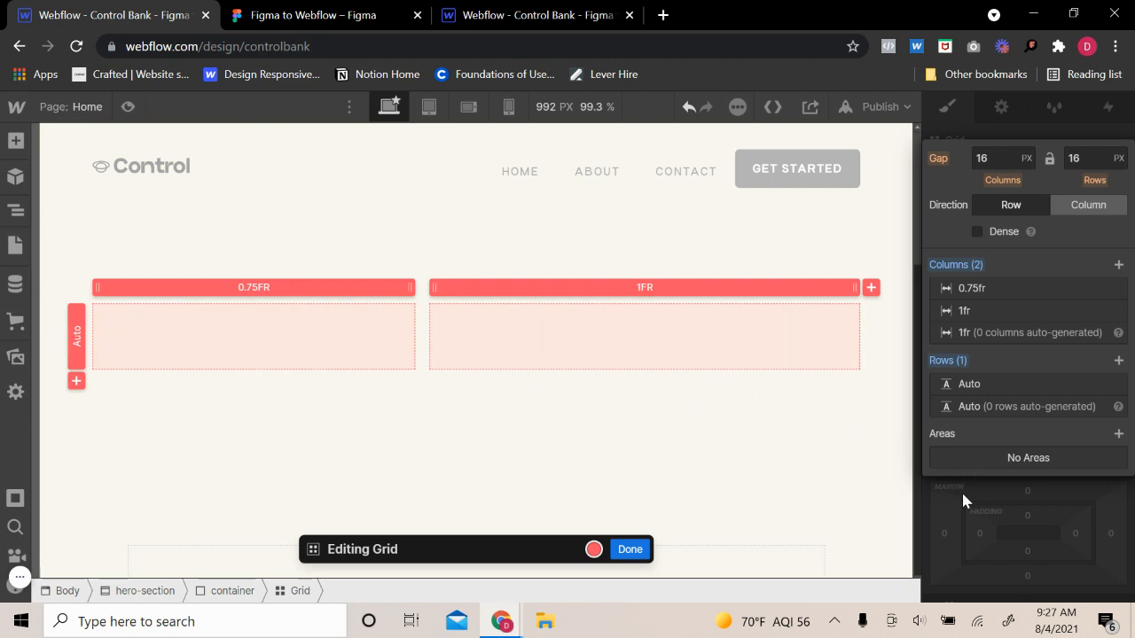
key("Escape")
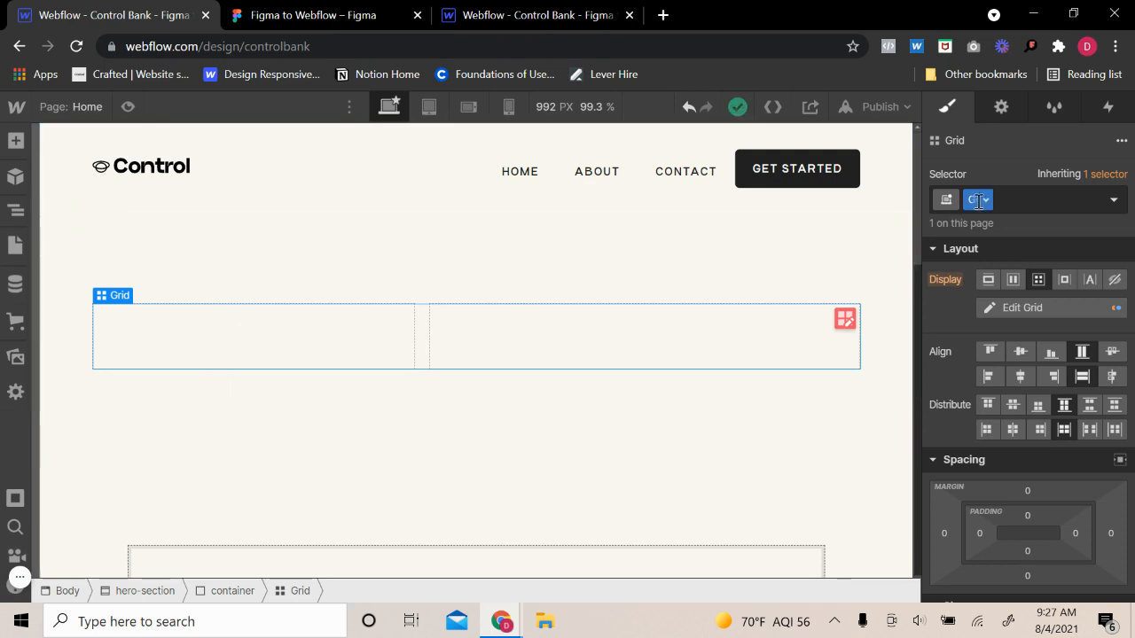
type("hero")
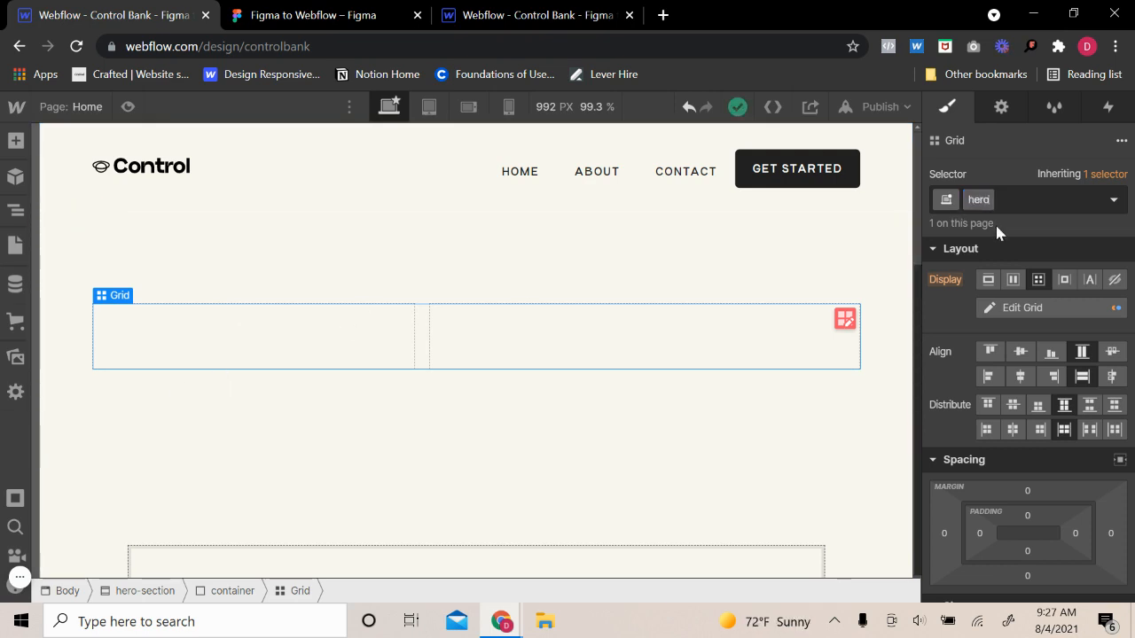
type("-grid")
key("Return")
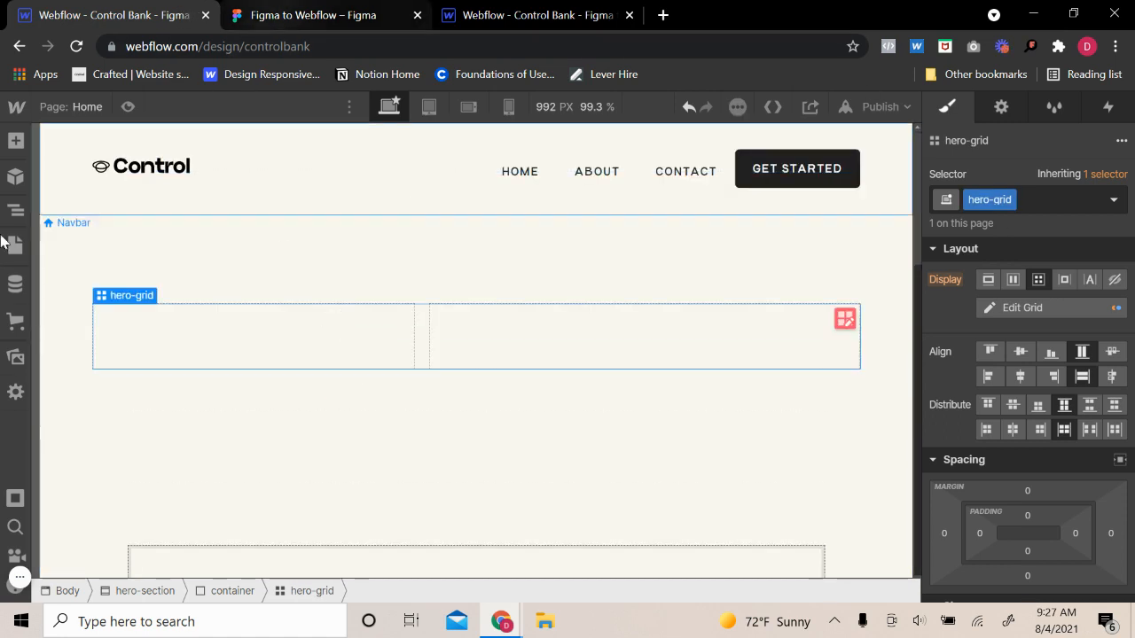
- Add a div block to the first column of the hero-grid and give it the class text-wrapper
left_click(257, 15)
left_click(115, 12)
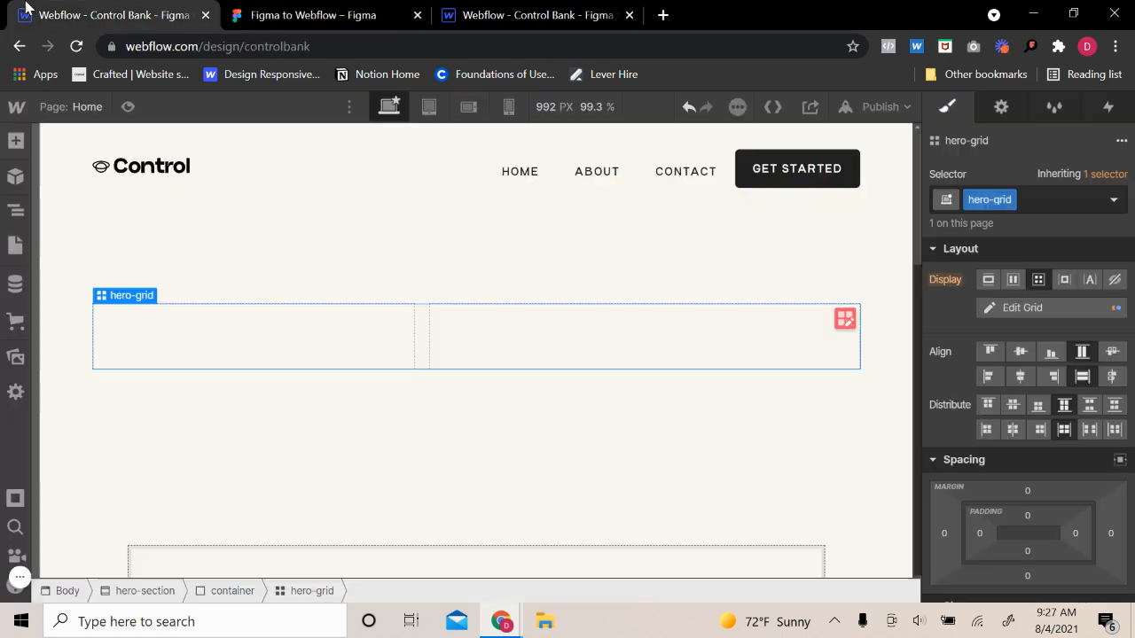
left_click(16, 142)
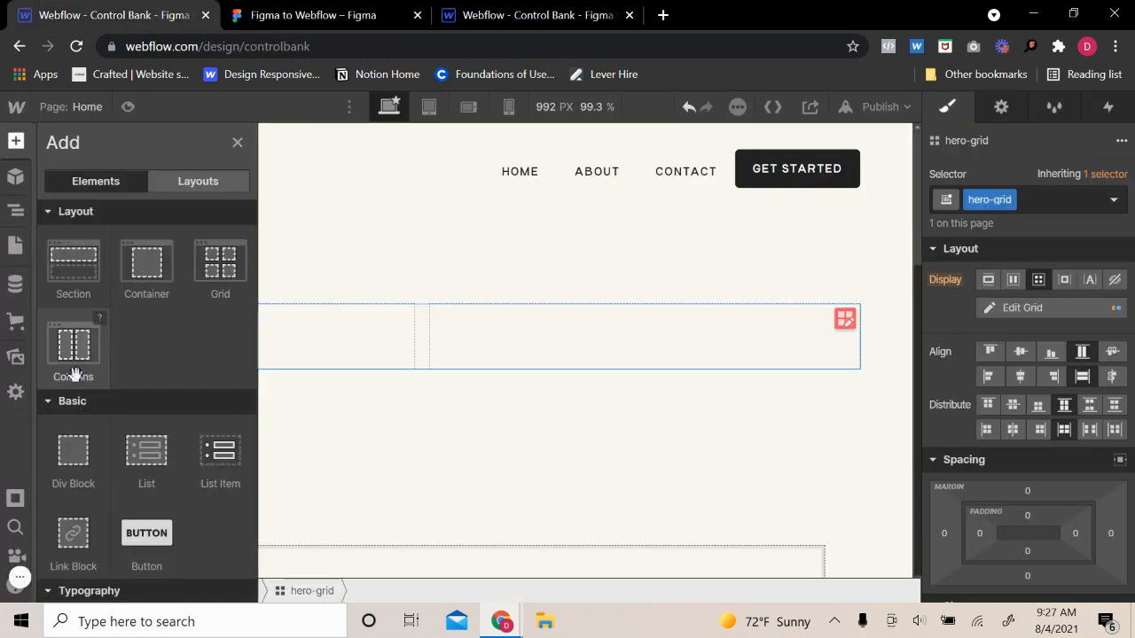
left_click(72, 451)
left_click(1043, 196)
type("text-w")
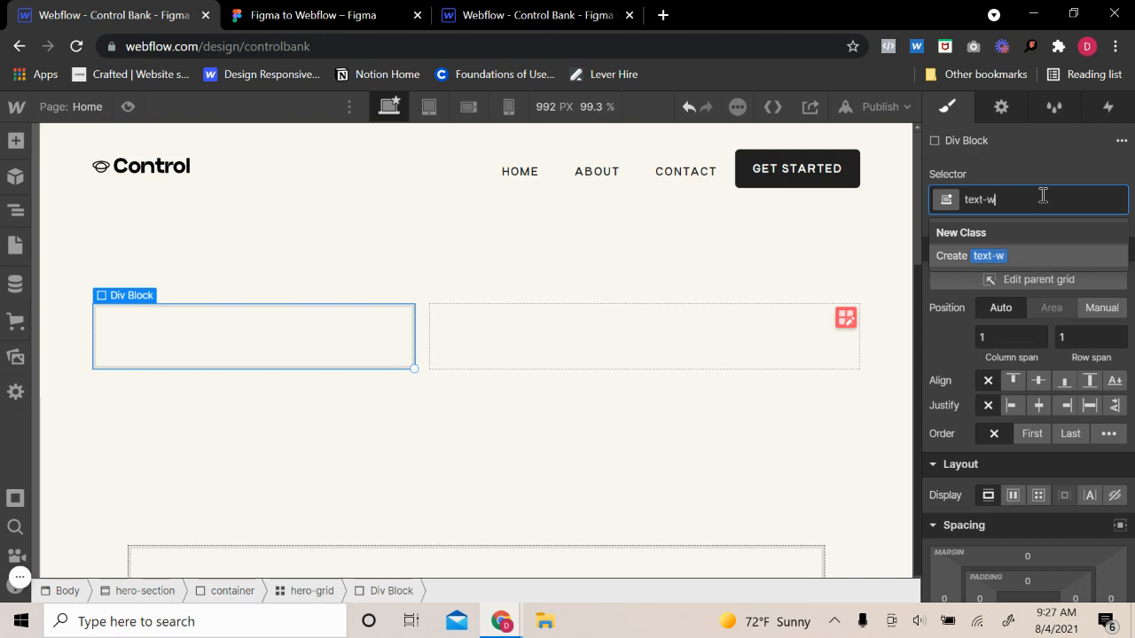
type("rapper")
key("Return")
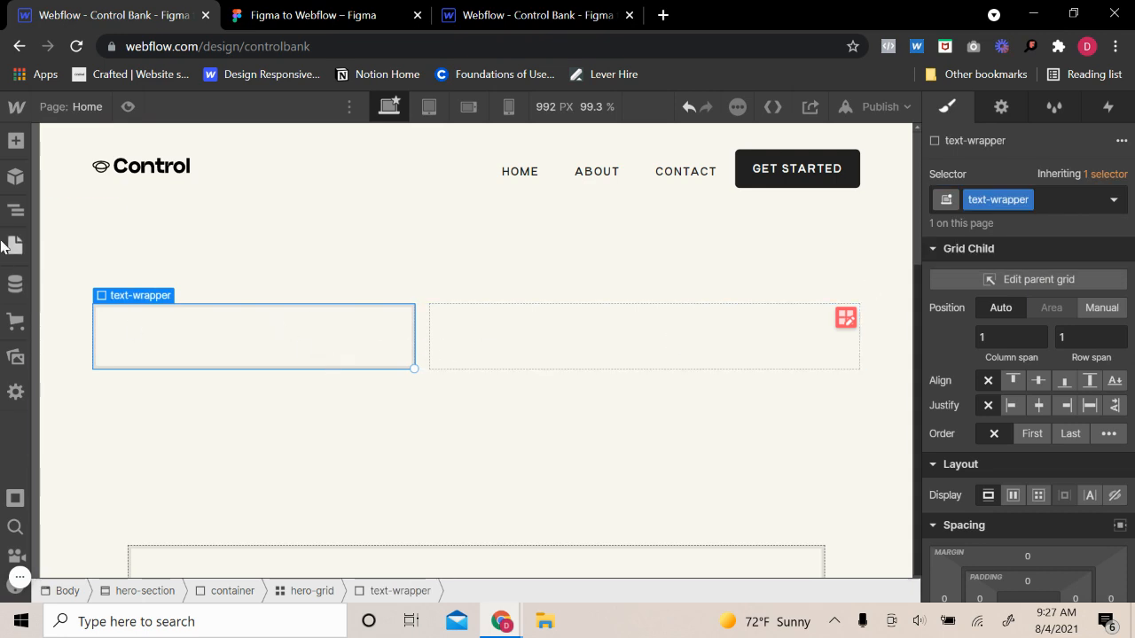
- Copy the text-wrapper div into the grid's second column, duplicate its class and name the new class image-wrapper
left_click(558, 335)
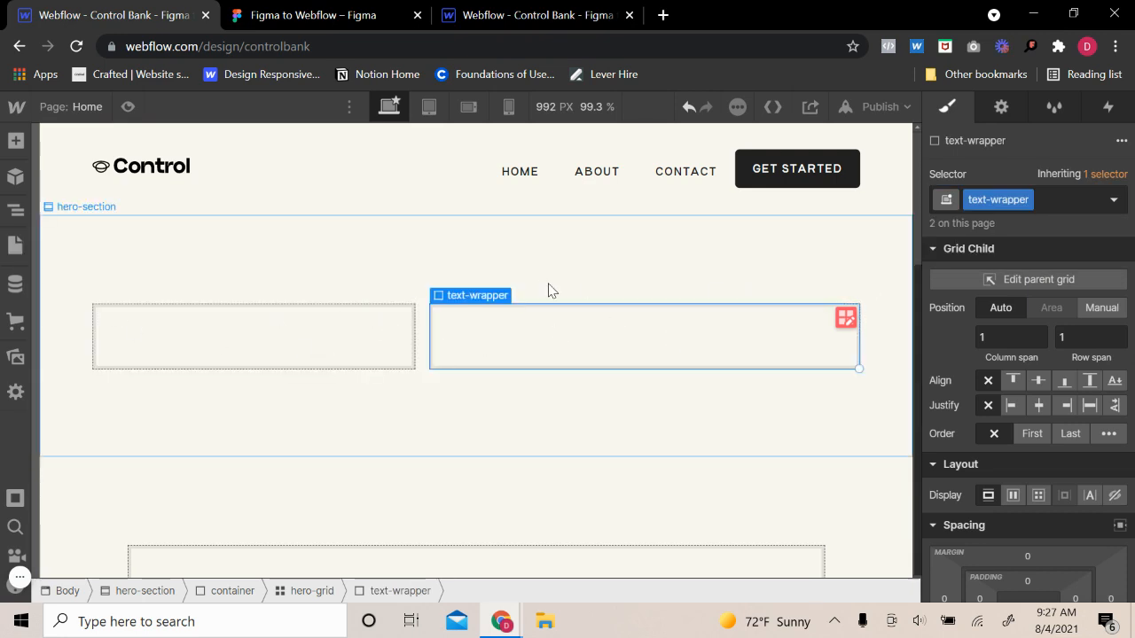
left_click(1026, 200)
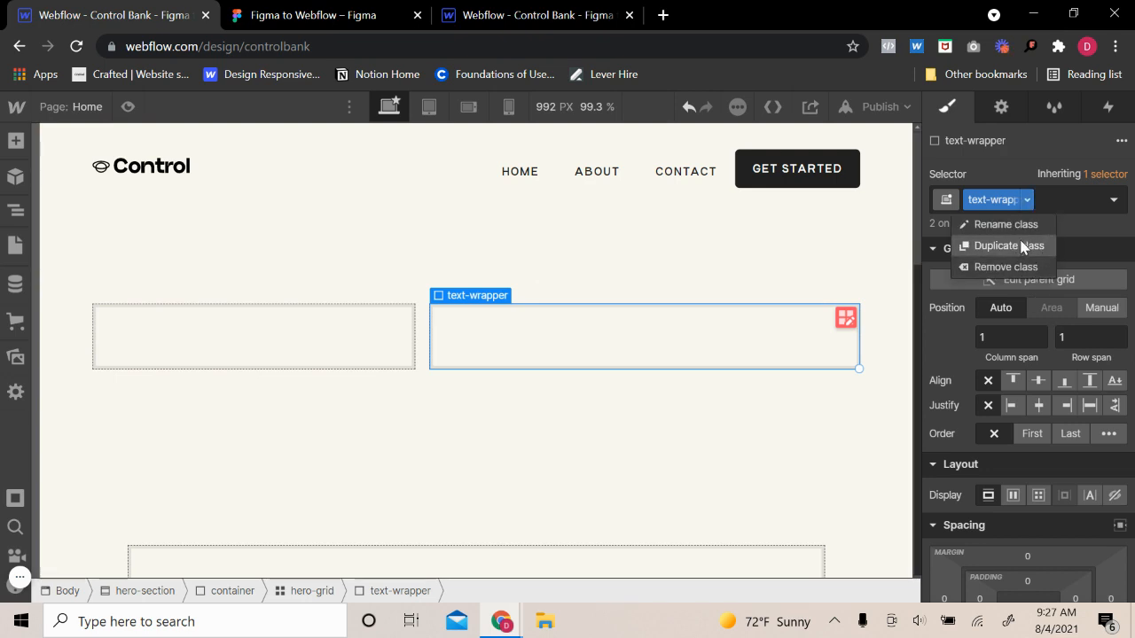
left_click(1019, 244)
type("image")
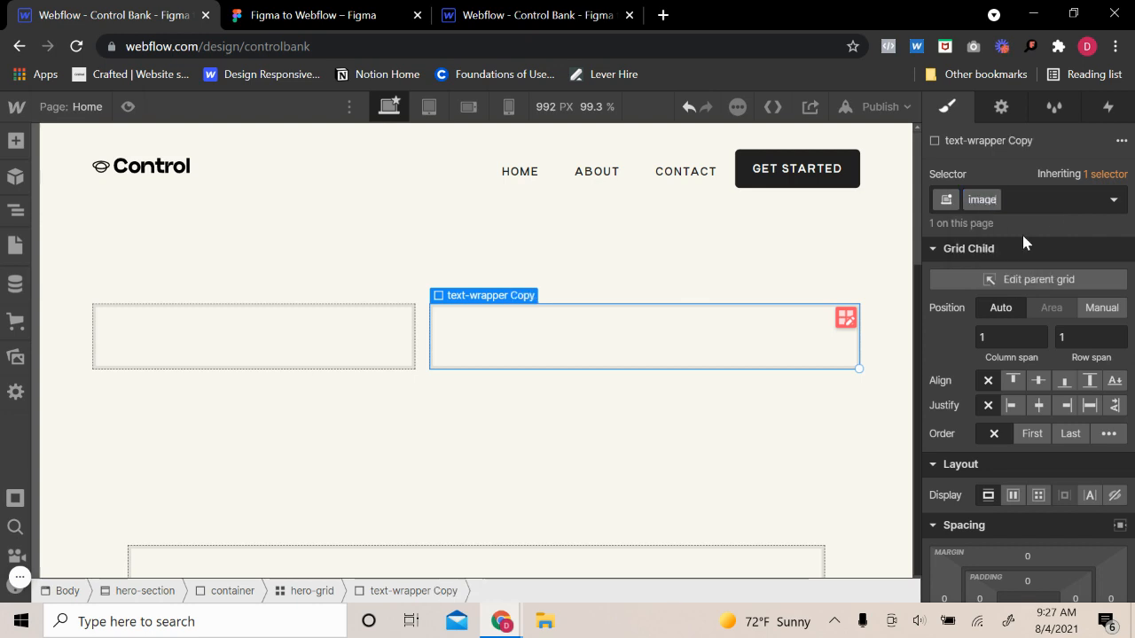
type("-wrapper")
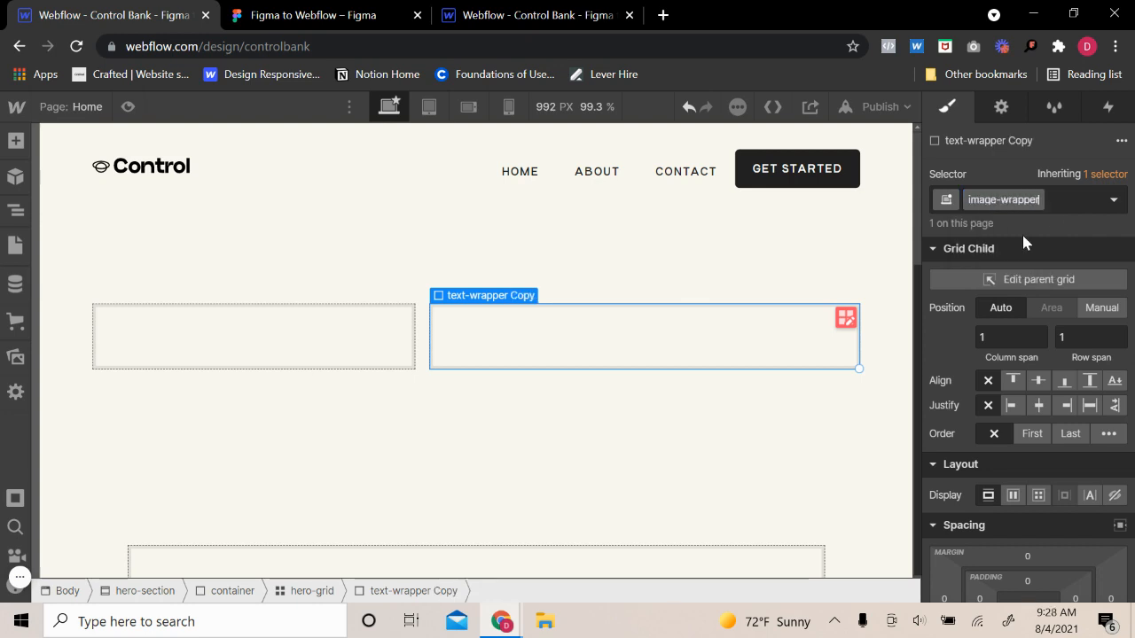
key("Return")
- Set the image-wrapper's height to 500 px
scroll(1053, 426, "down", 3)
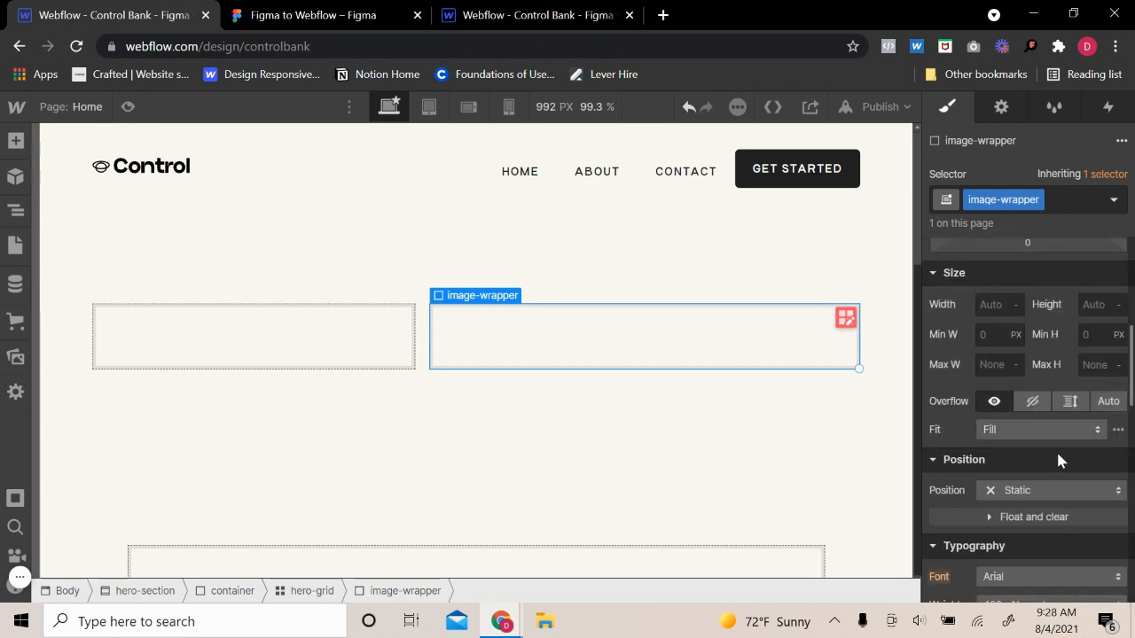
left_click(1101, 310)
type("500")
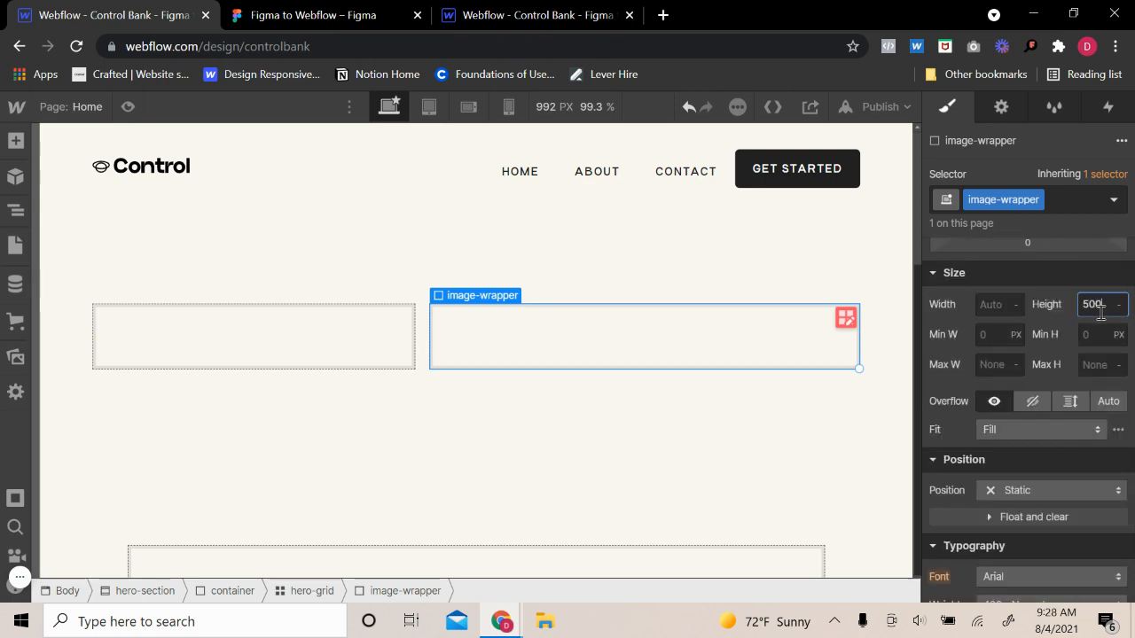
key("Return")
- Switch to the Figma design to check the card hero graphic's height, and return to Webflow
key("ctrl+Tab")
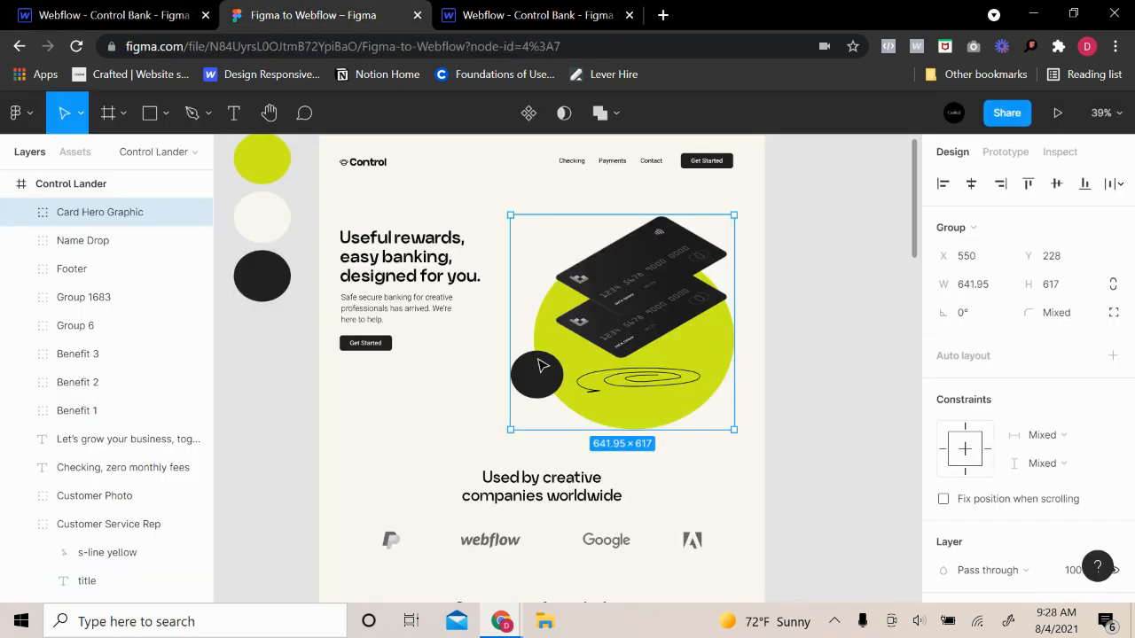
left_click(1052, 284)
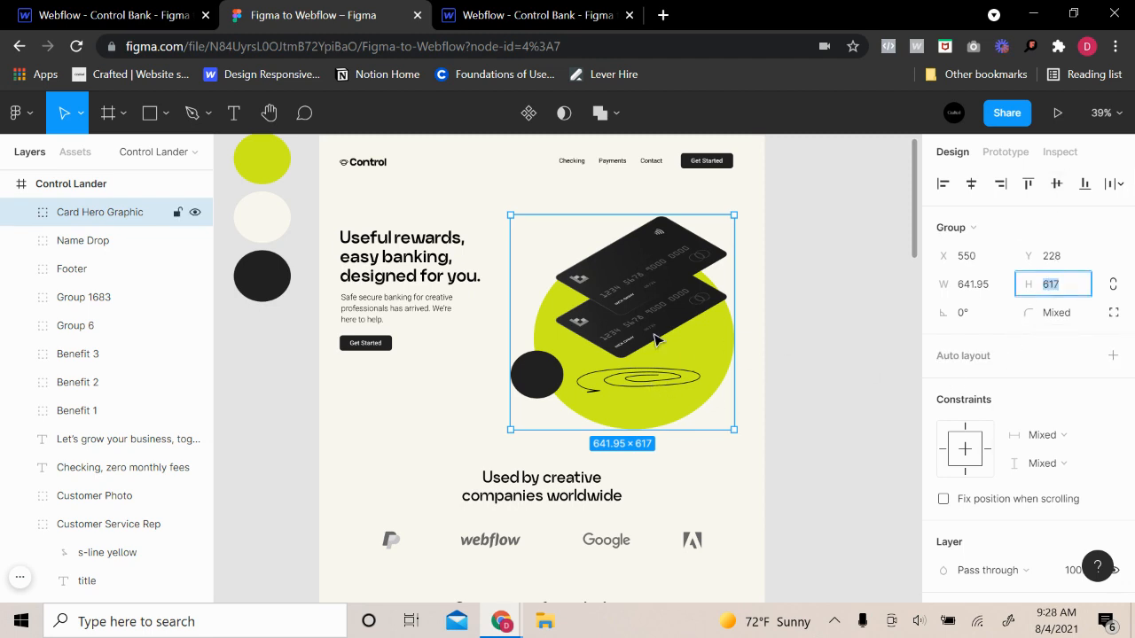
left_click(777, 271)
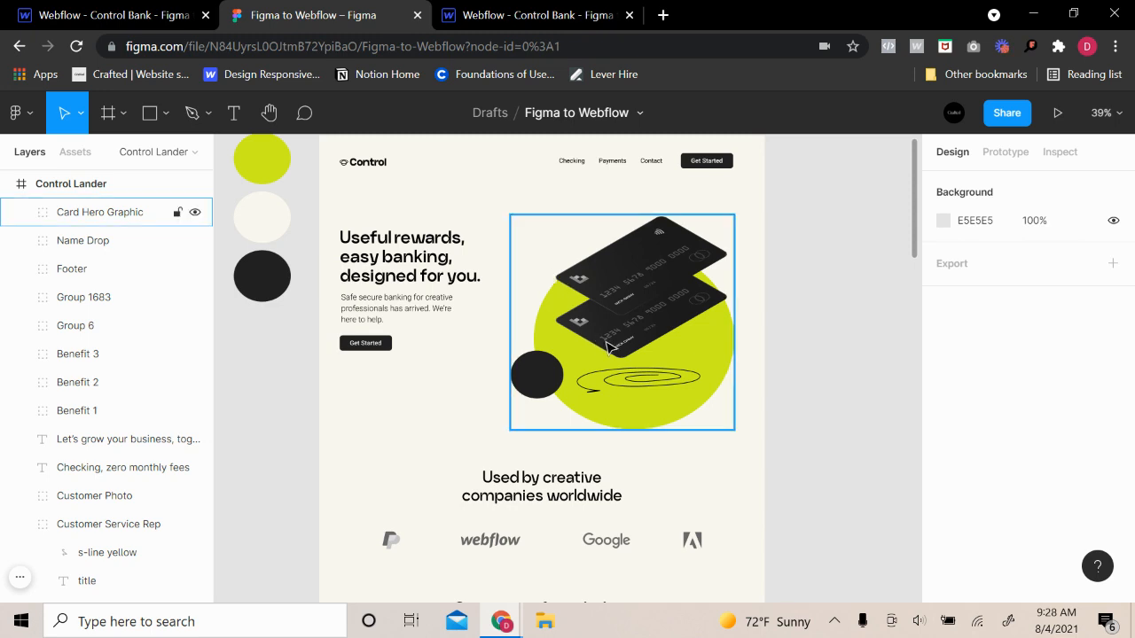
left_click(159, 14)
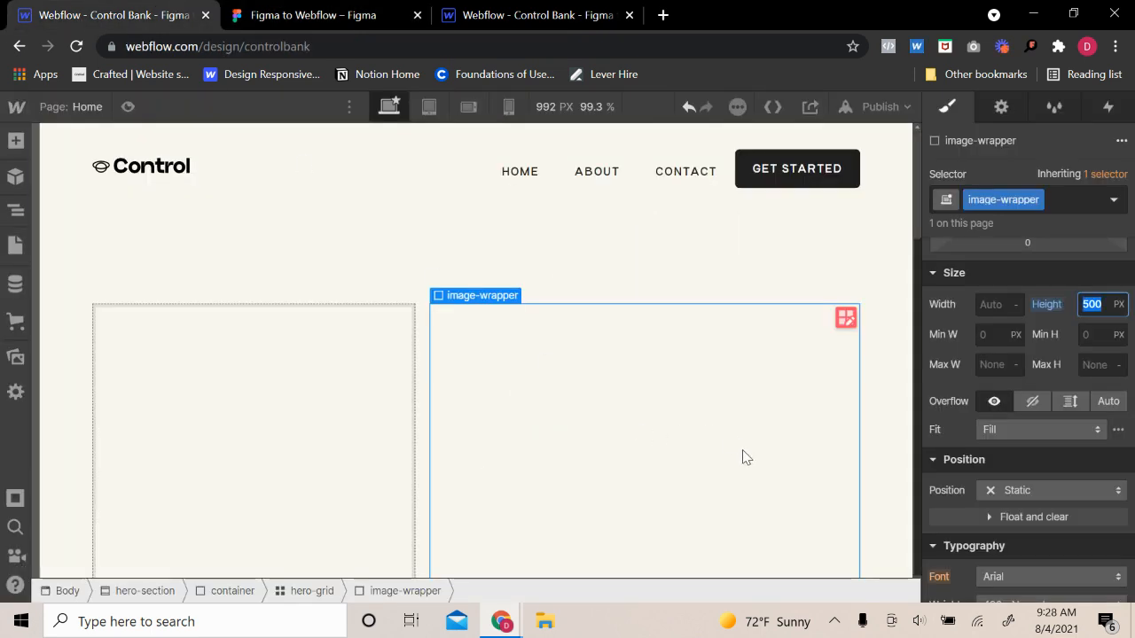
- Set the text-wrapper's top margin to 80 px
scroll(255, 324, "down", 3)
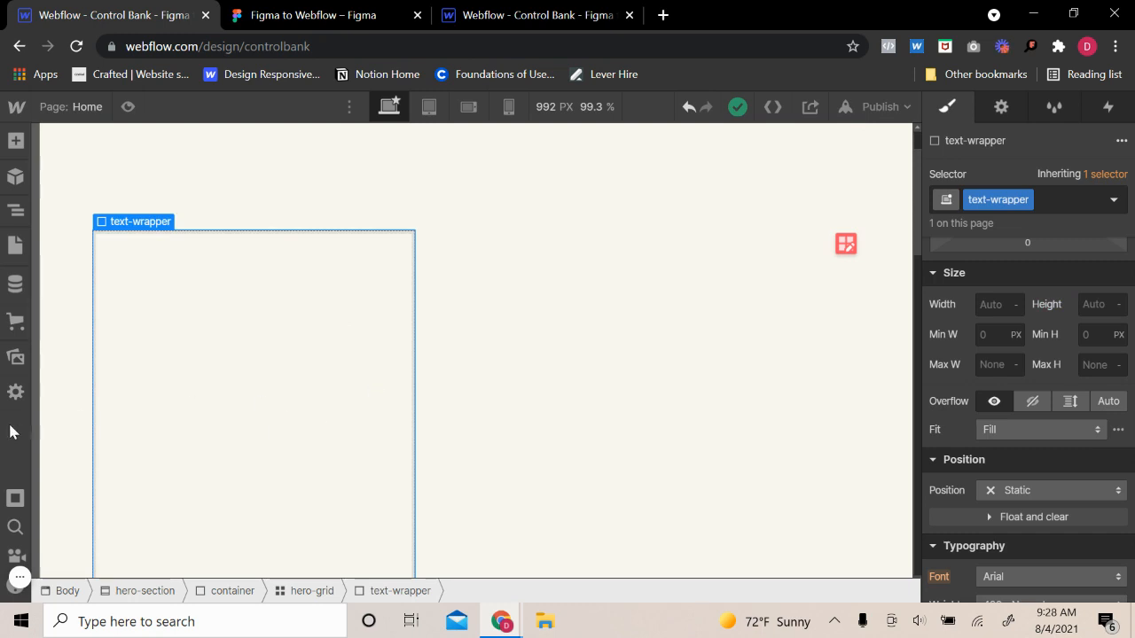
scroll(1017, 411, "up", 3)
left_click(1019, 415)
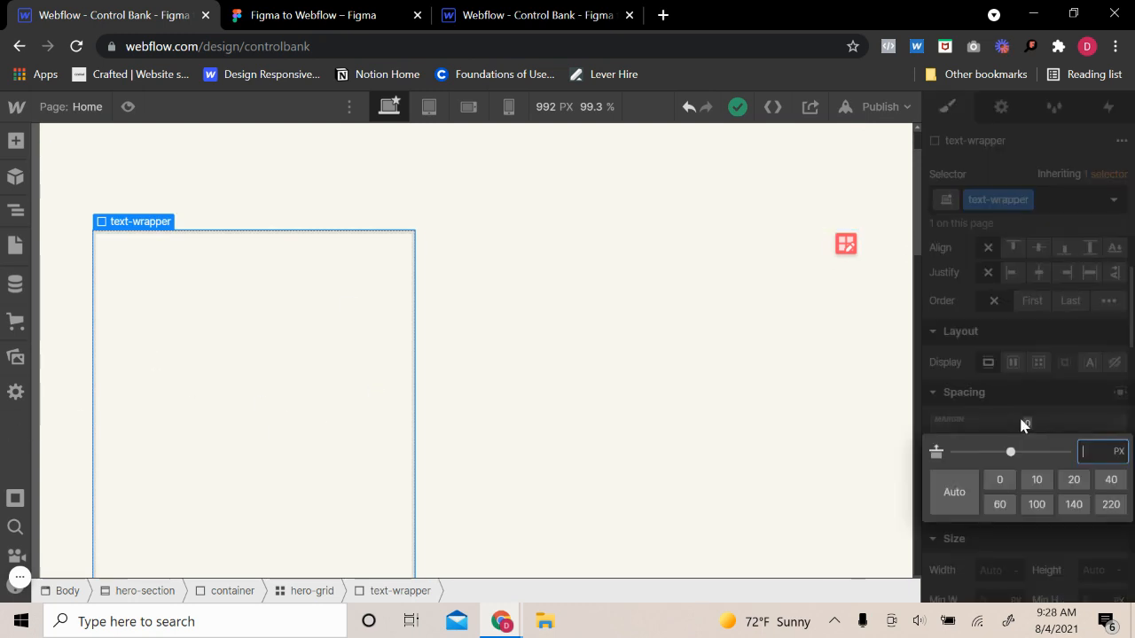
key("Return")
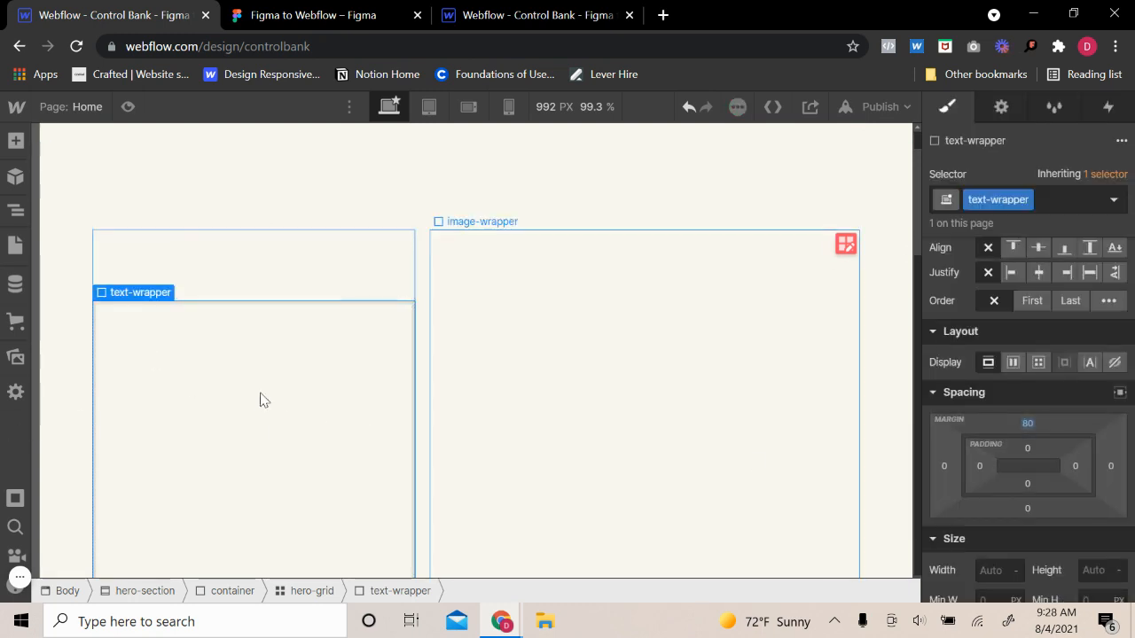
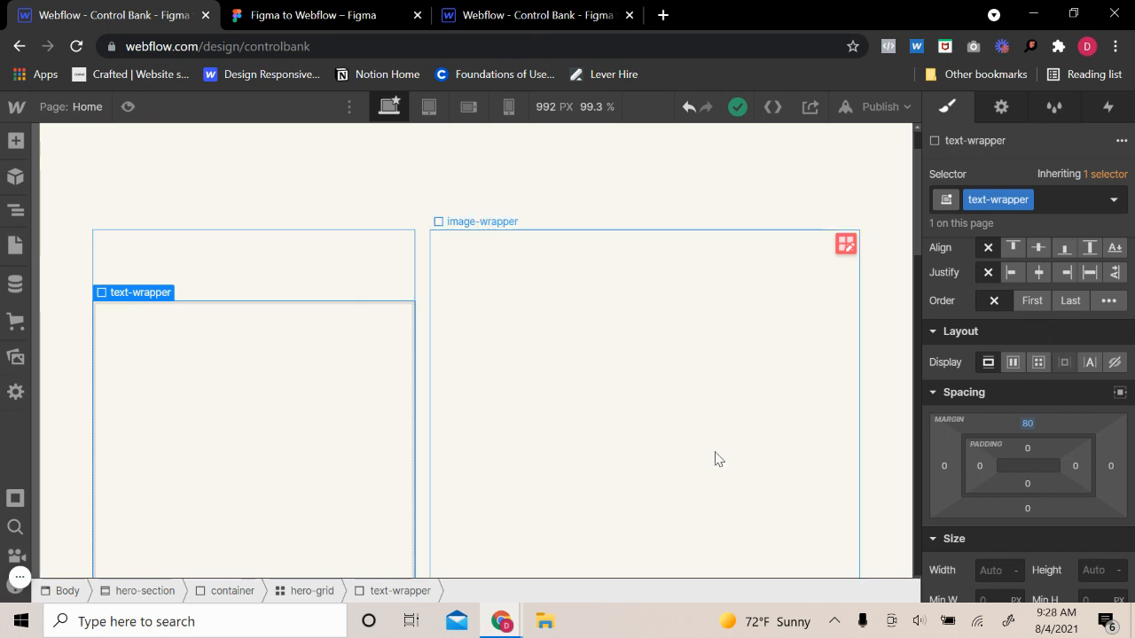
- Add a heading with a text block below it inside the text-wrapper
scroll(307, 358, "up", 1)
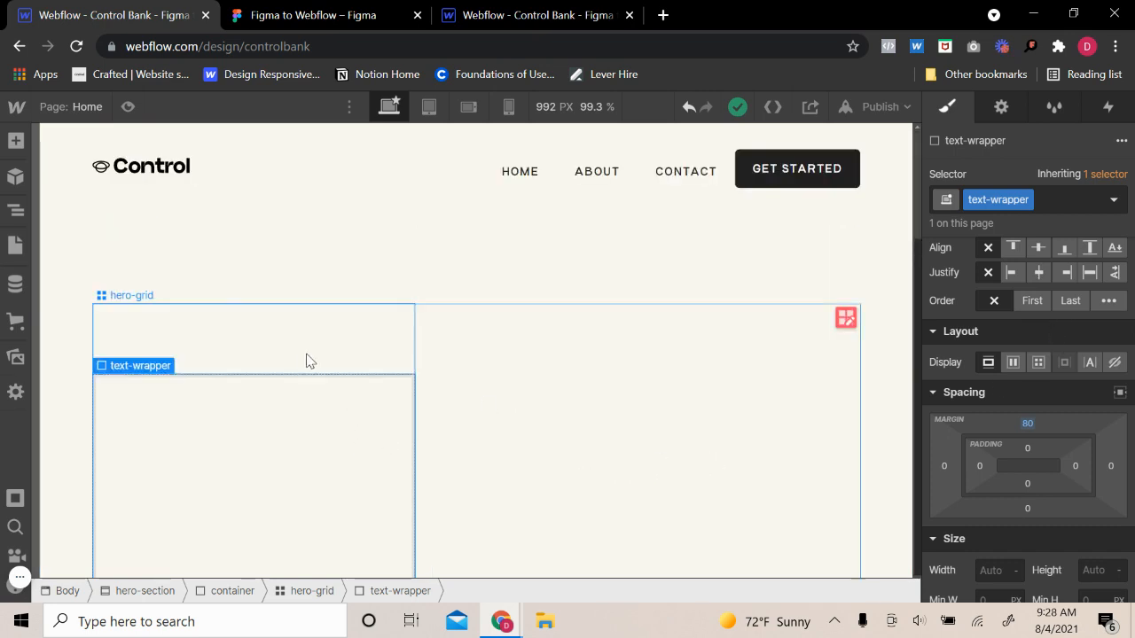
scroll(301, 355, "down", 3)
scroll(286, 264, "up", 2)
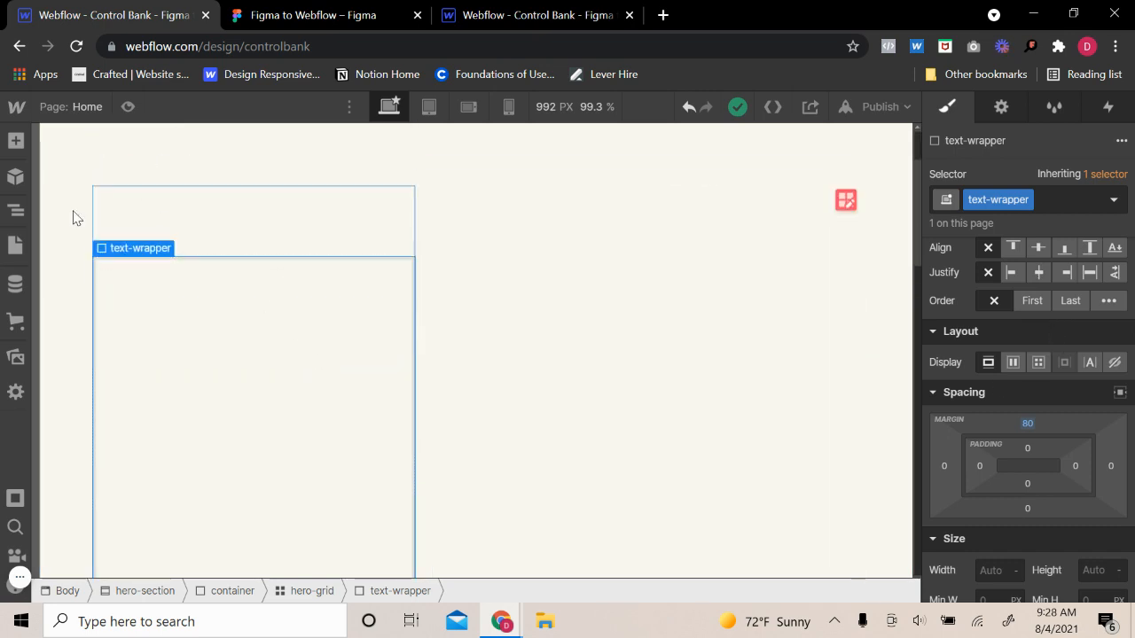
left_click(15, 140)
scroll(74, 470, "down", 3)
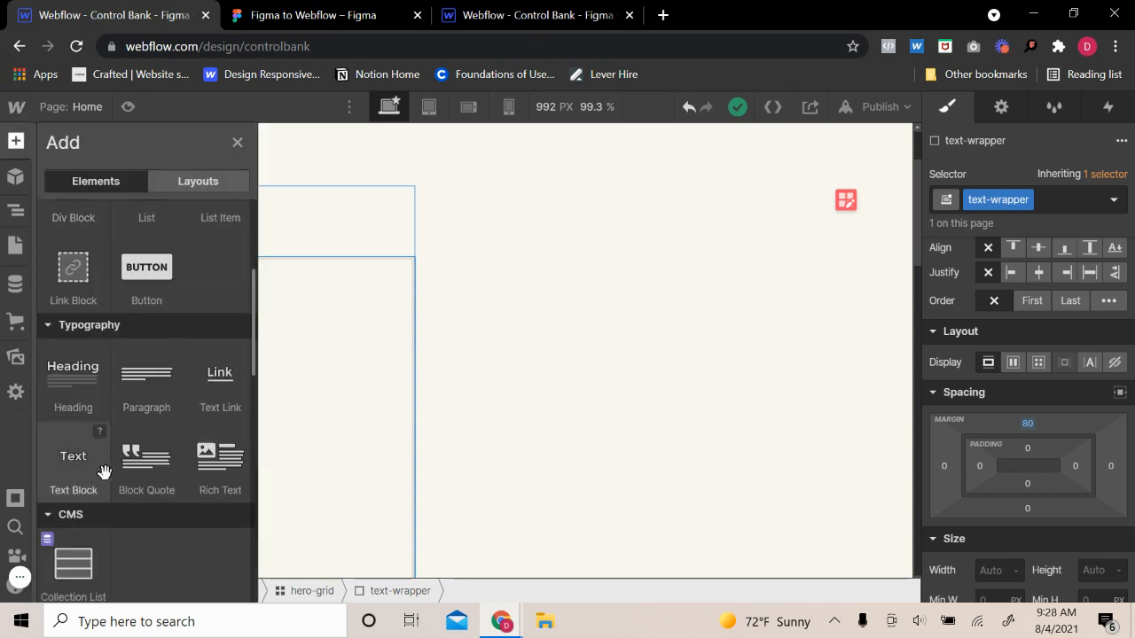
scroll(71, 467, "down", 2)
scroll(74, 479, "up", 5)
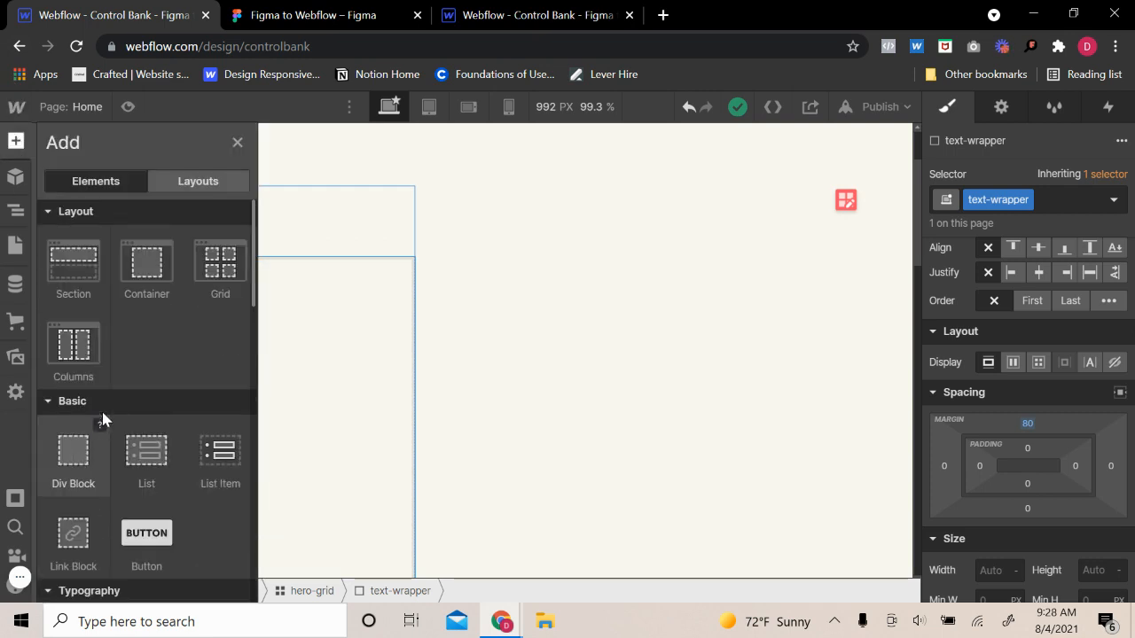
scroll(94, 464, "down", 2)
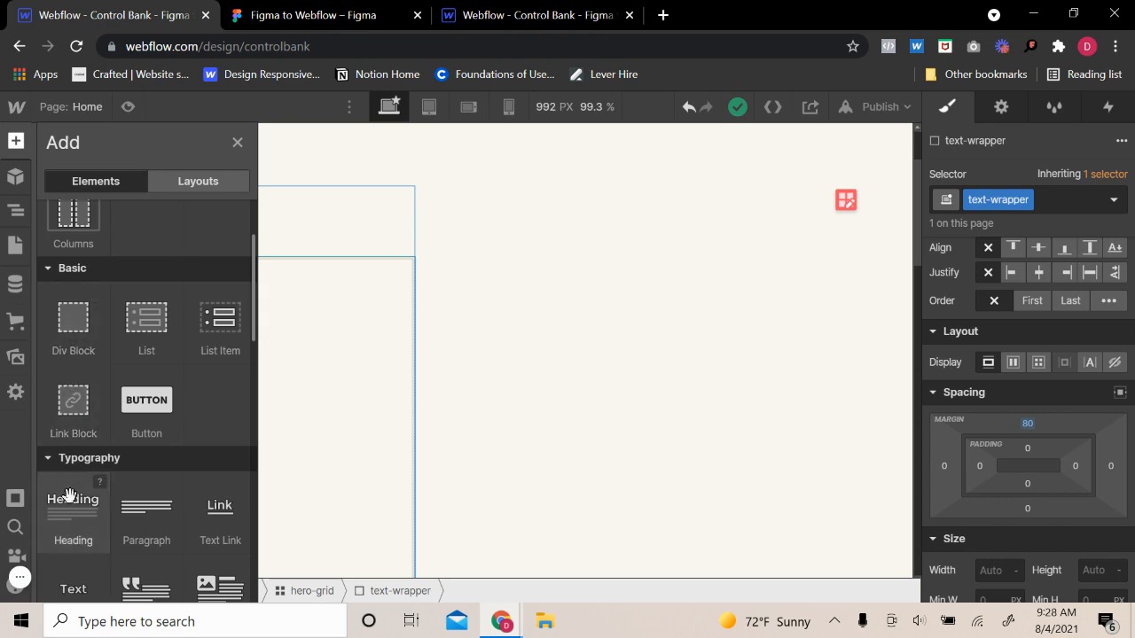
left_click(70, 494)
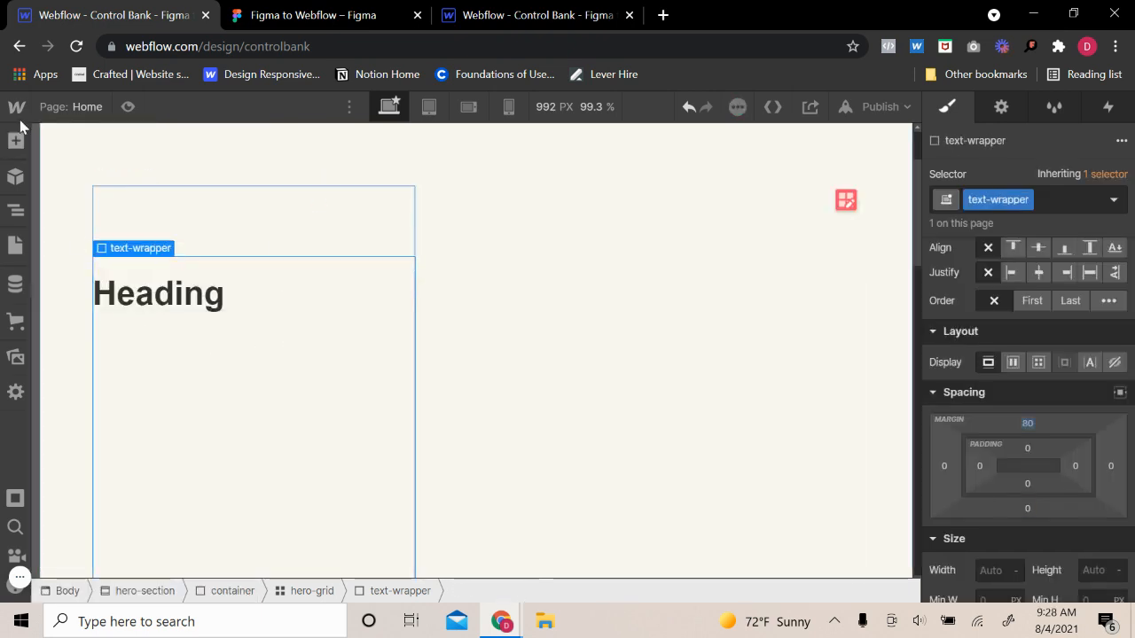
left_click(16, 139)
scroll(71, 496, "down", 2)
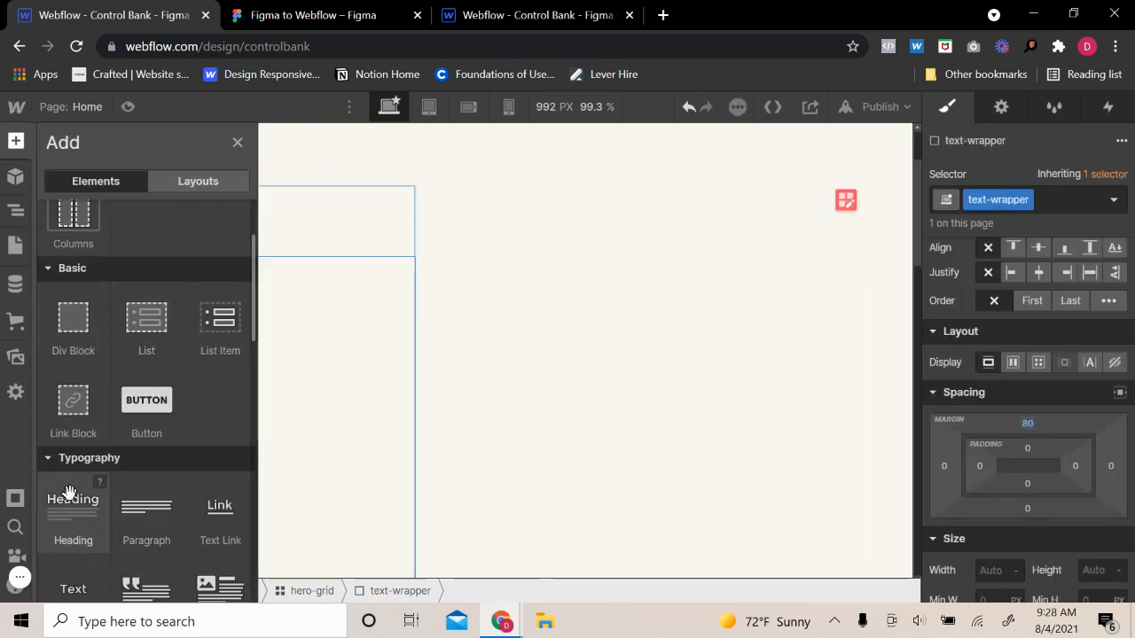
left_click(70, 572)
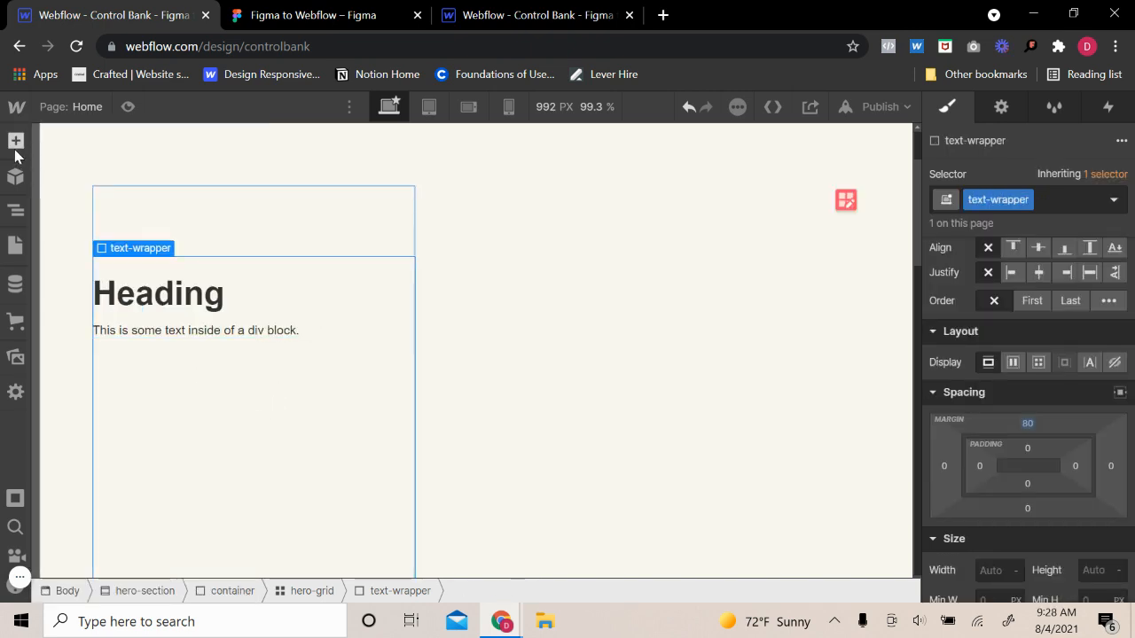
- Add a button below the text block, keep its default link settings and apply the existing nav-button class
left_click(15, 140)
scroll(192, 400, "down", 2)
left_click(147, 396)
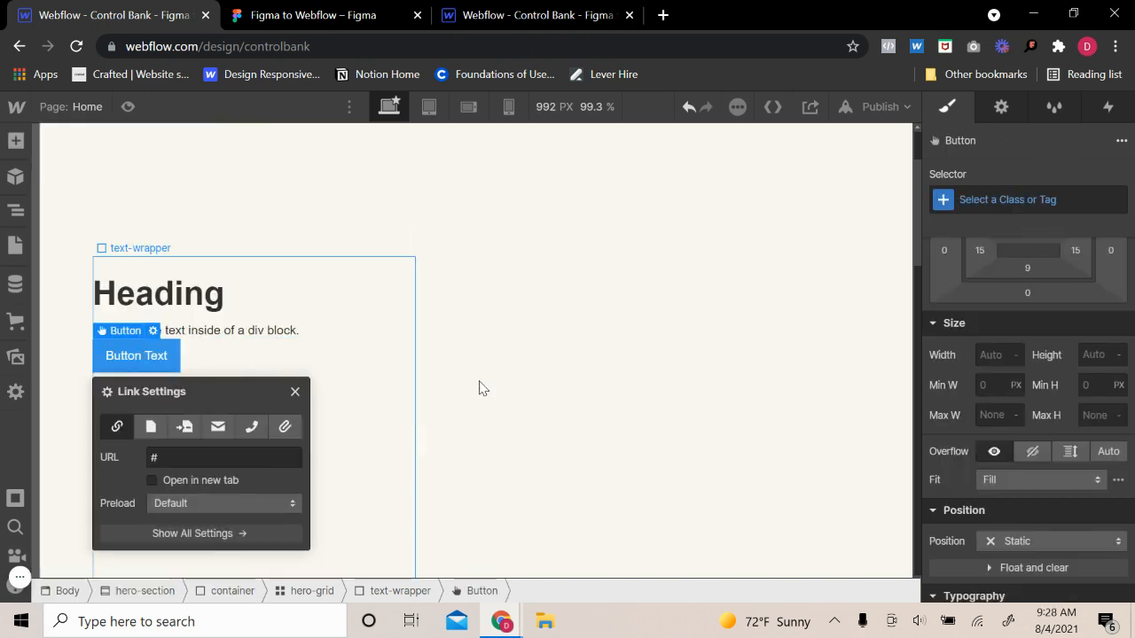
left_click(295, 391)
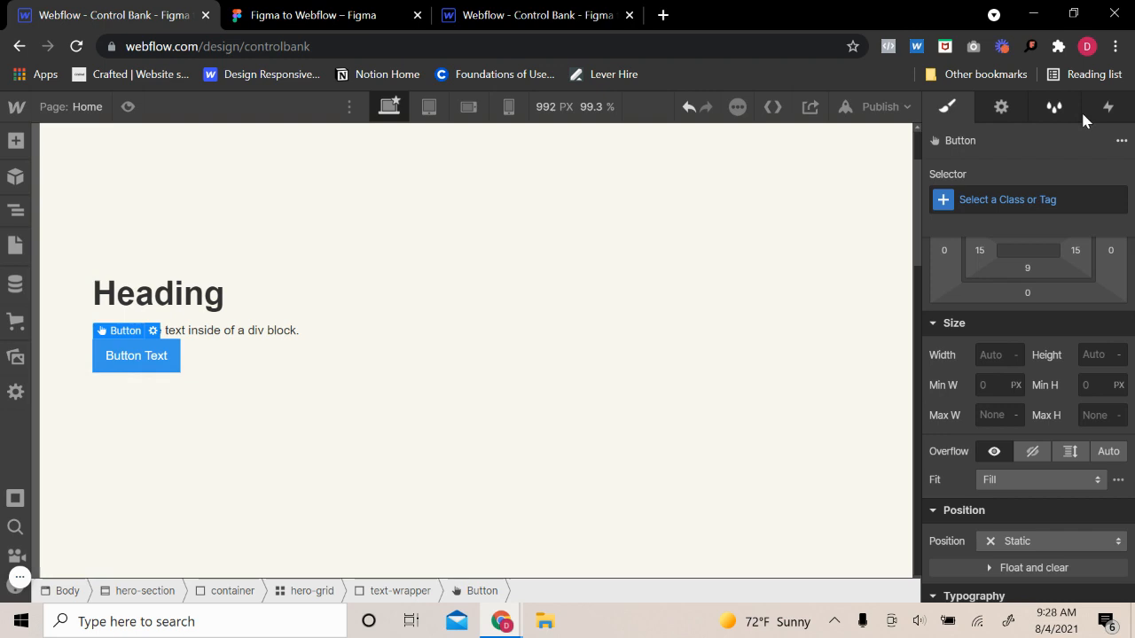
left_click(1060, 195)
type("nav")
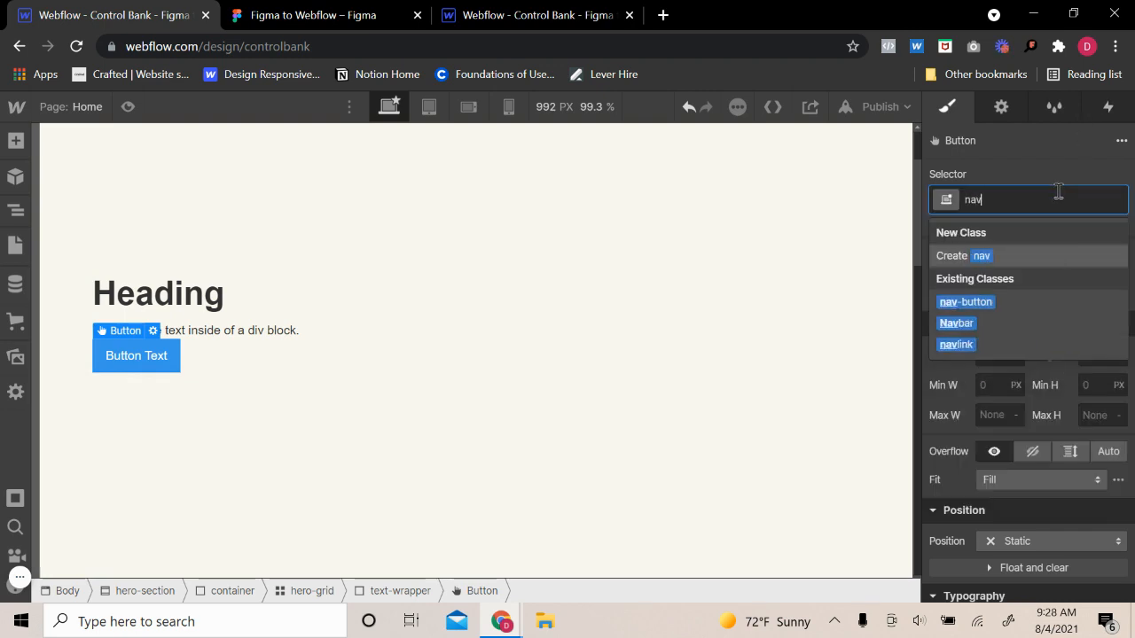
key("Return")
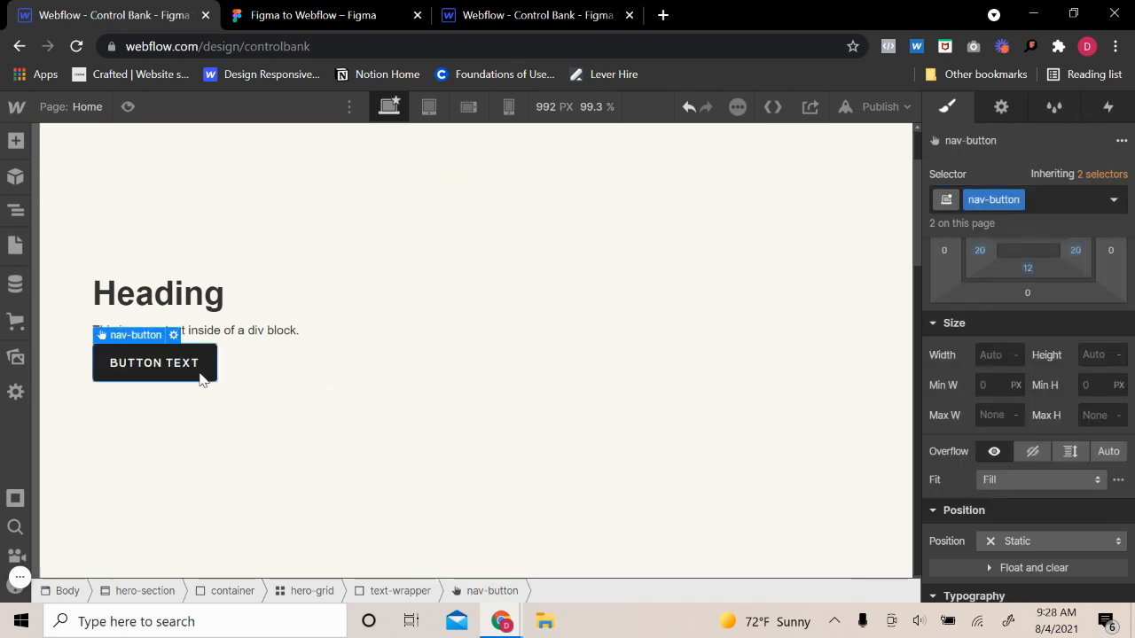
scroll(983, 261, "up", 3)
scroll(907, 282, "up", 2)
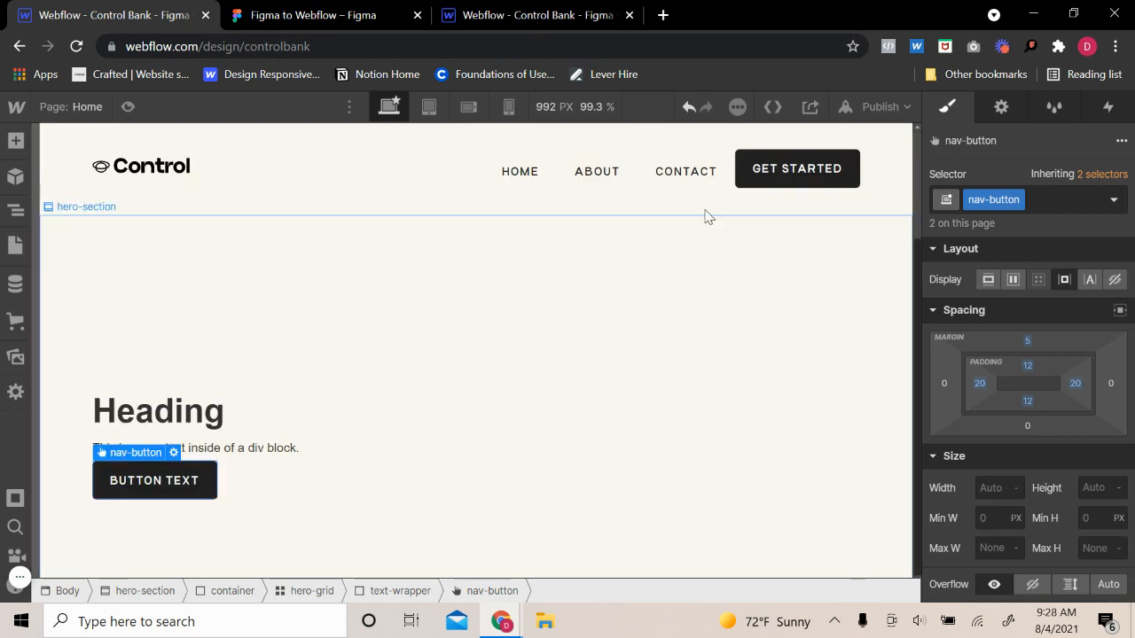
- Set the navbar button's left margin to 20 px and check the page in preview
left_click(785, 170)
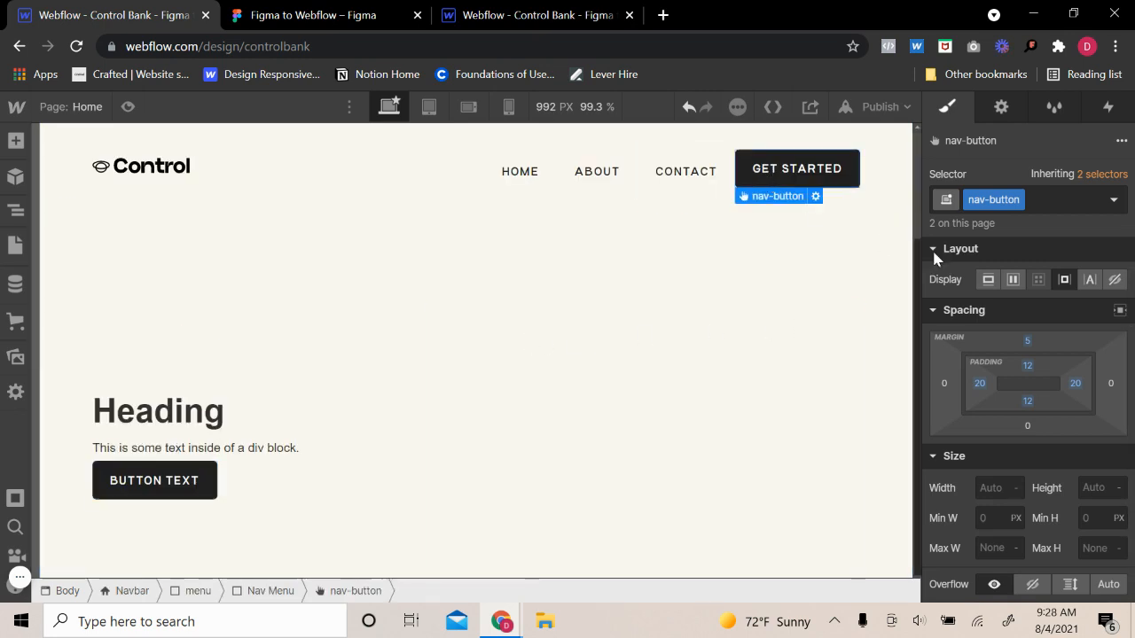
left_click(944, 384)
type("20")
key("Return")
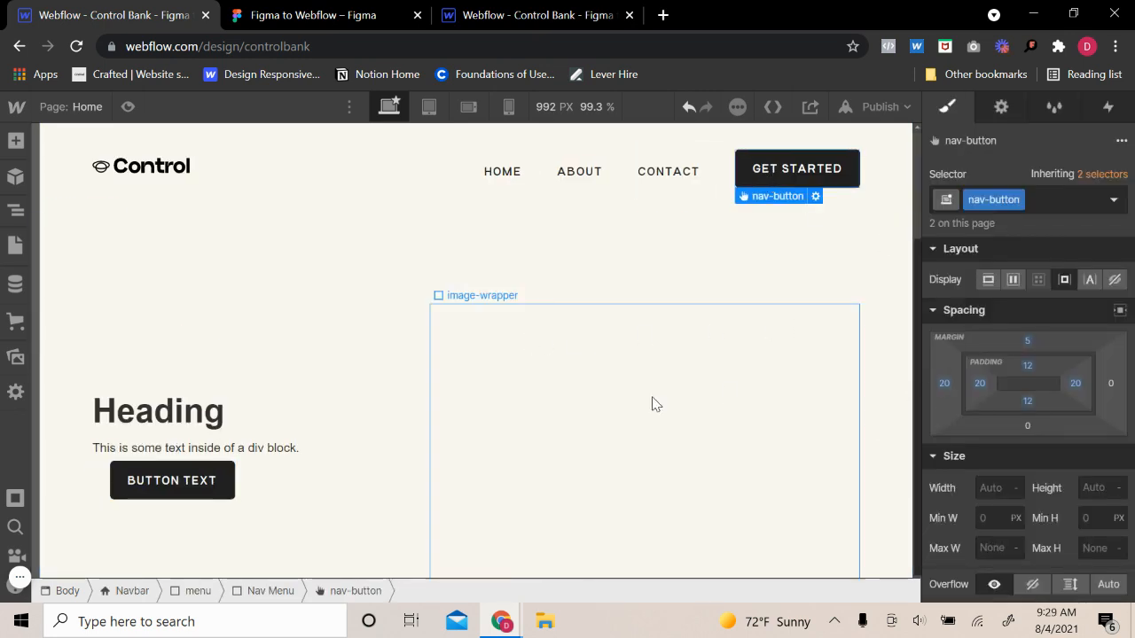
left_click(128, 107)
left_click(128, 106)
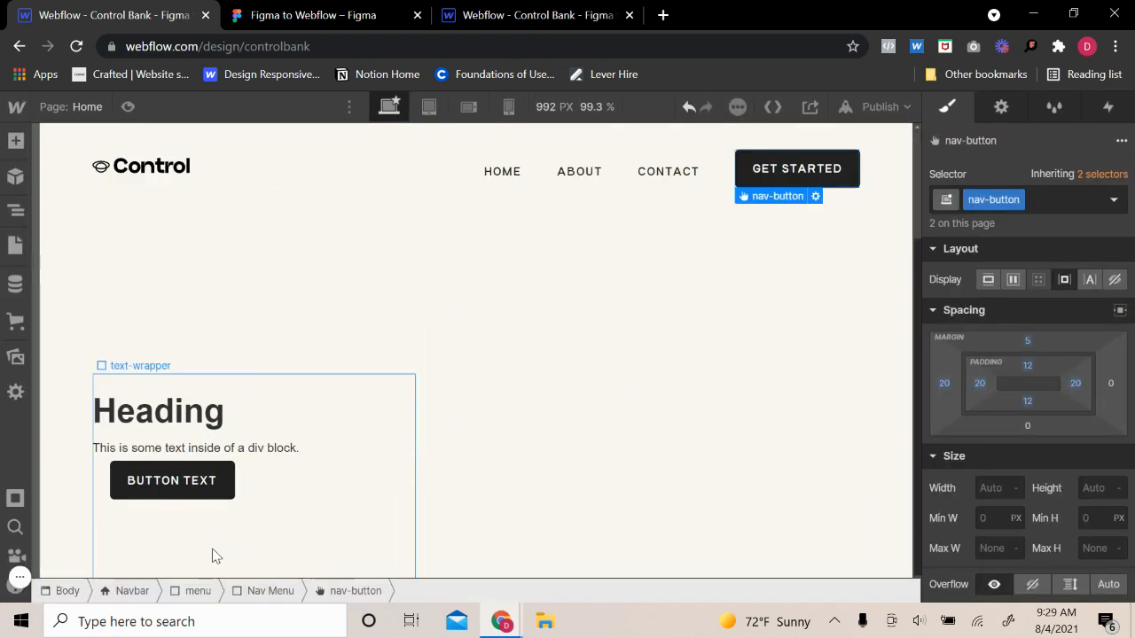
- Duplicate the nav-button class on the hero button and name the copy CTA-button
left_click(175, 498)
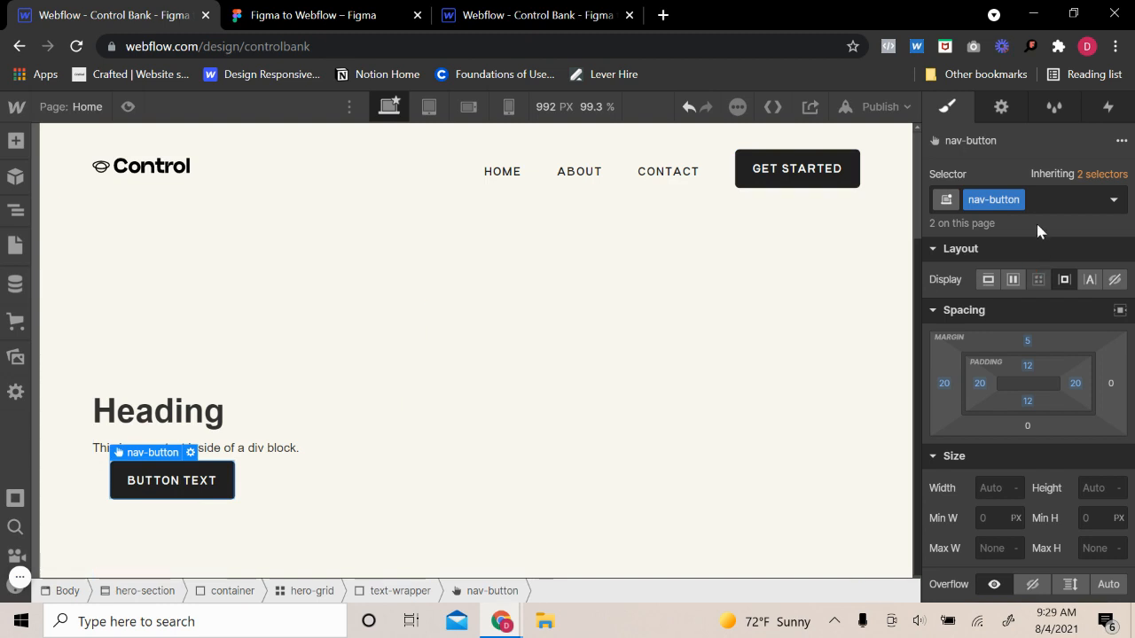
left_click(1017, 200)
left_click(1001, 244)
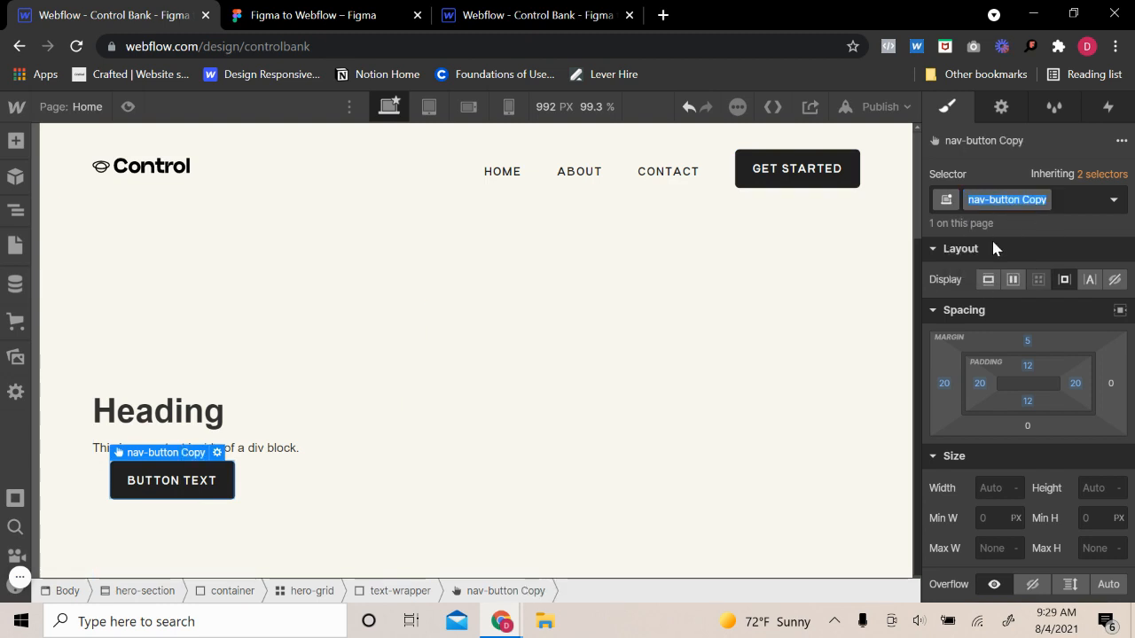
type("s")
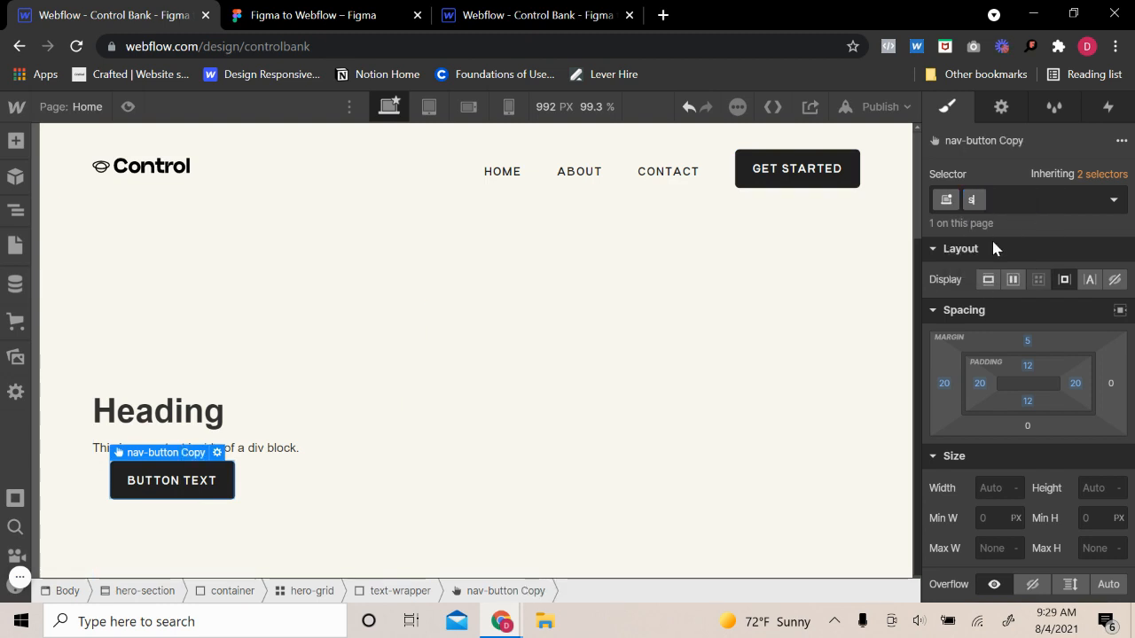
key("BackSpace")
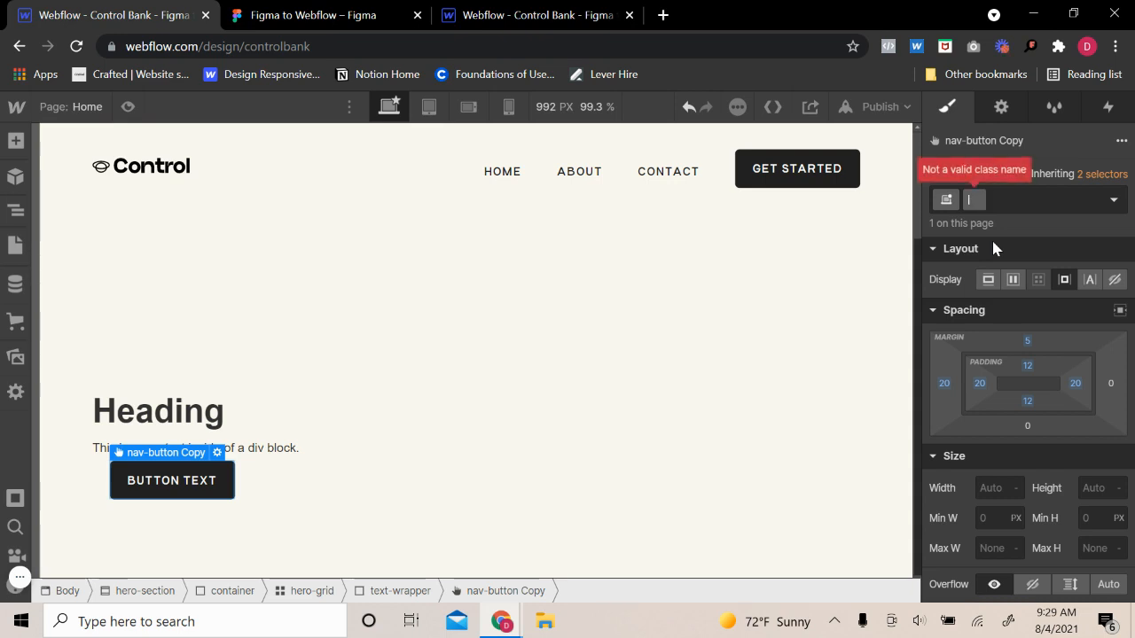
type("CTA-button")
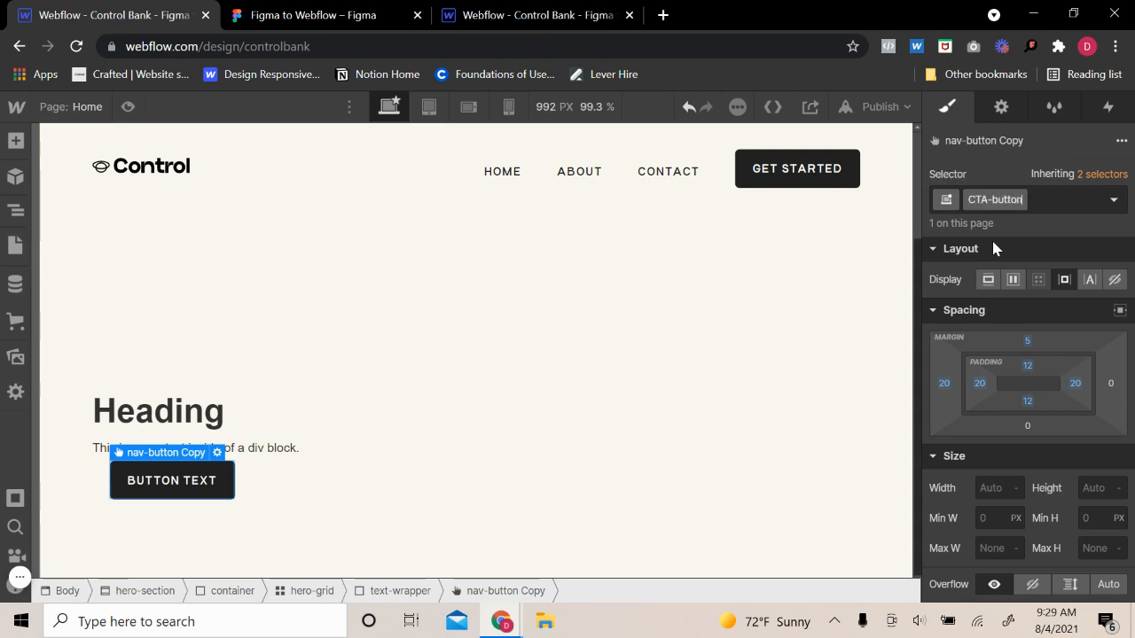
key("Return")
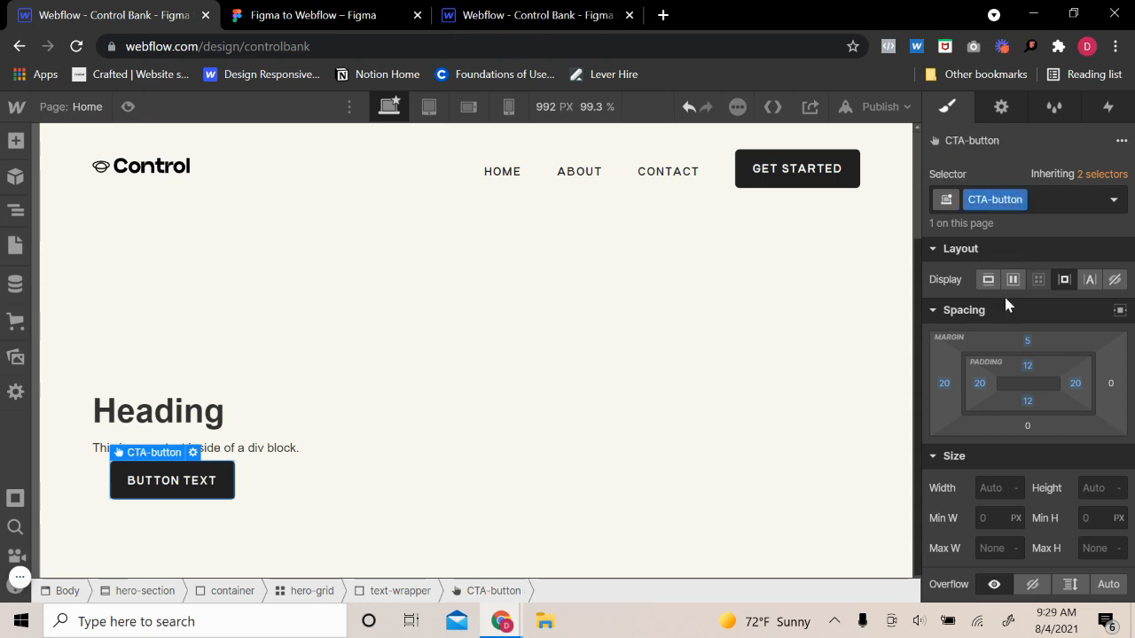
- Set the CTA-button class's left margin to 0
left_click(944, 383)
type("0")
key("Return")
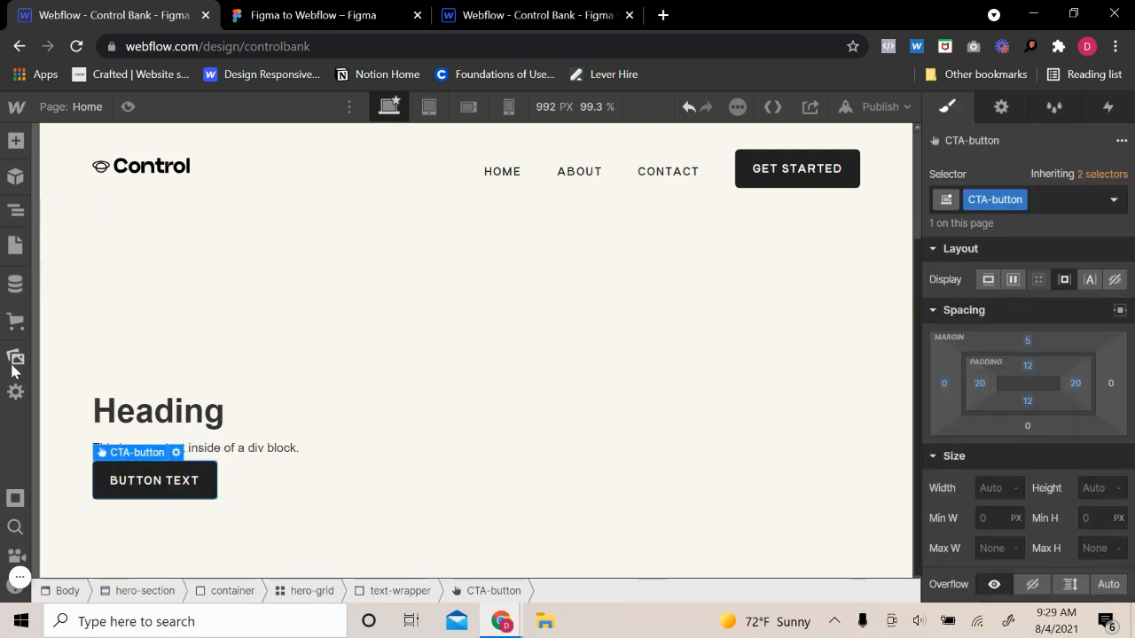
- Change the hero button's text to GET STARTED
double_click(139, 480)
triple_click(139, 480)
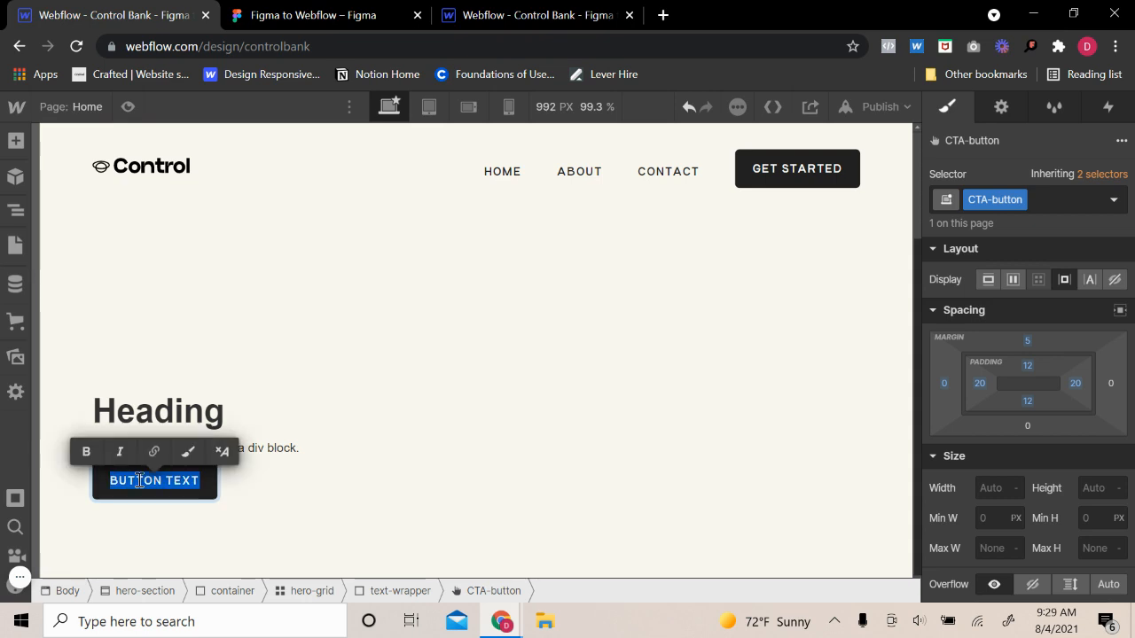
type("GET STARTED")
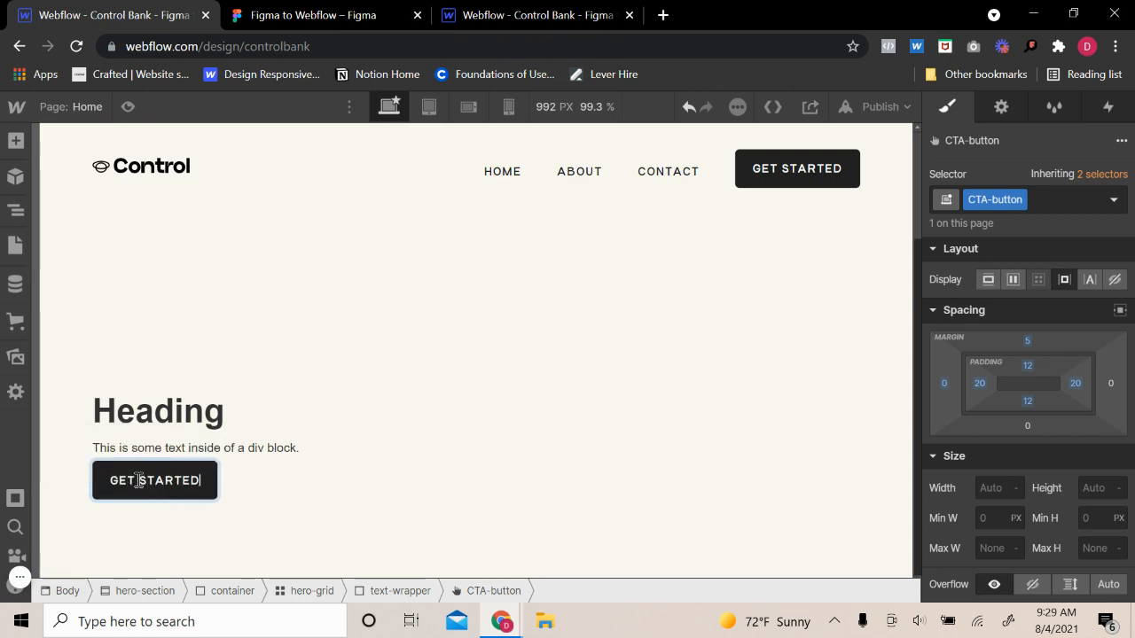
left_click(365, 430)
- Create a symbol named CTA button from the hero button and return to editing the page
left_click(153, 496)
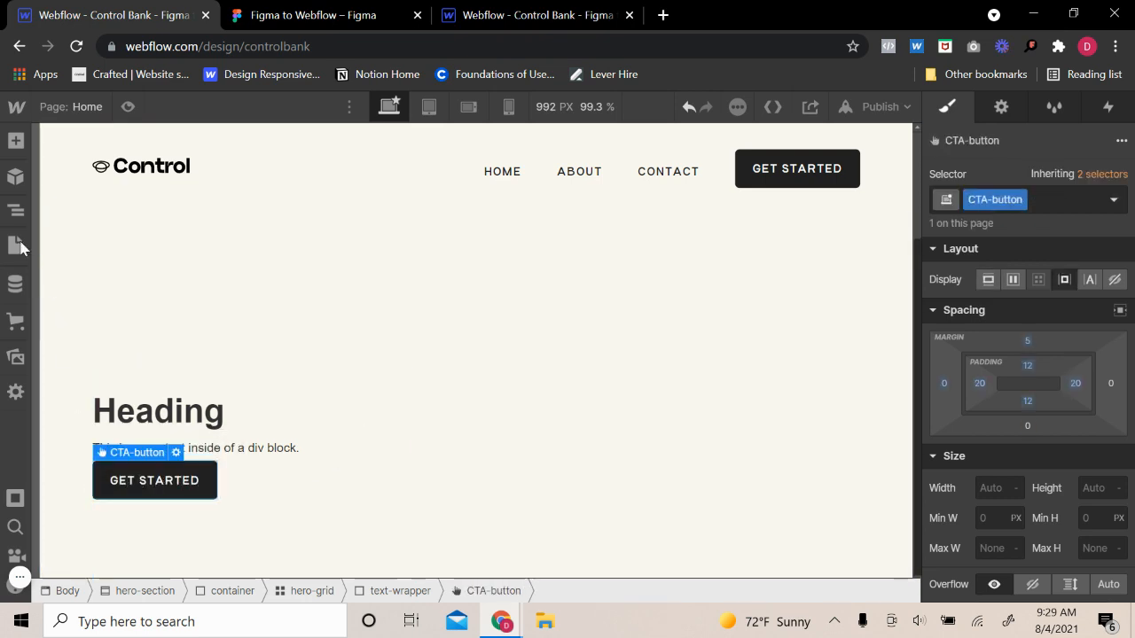
left_click(14, 177)
left_click(144, 224)
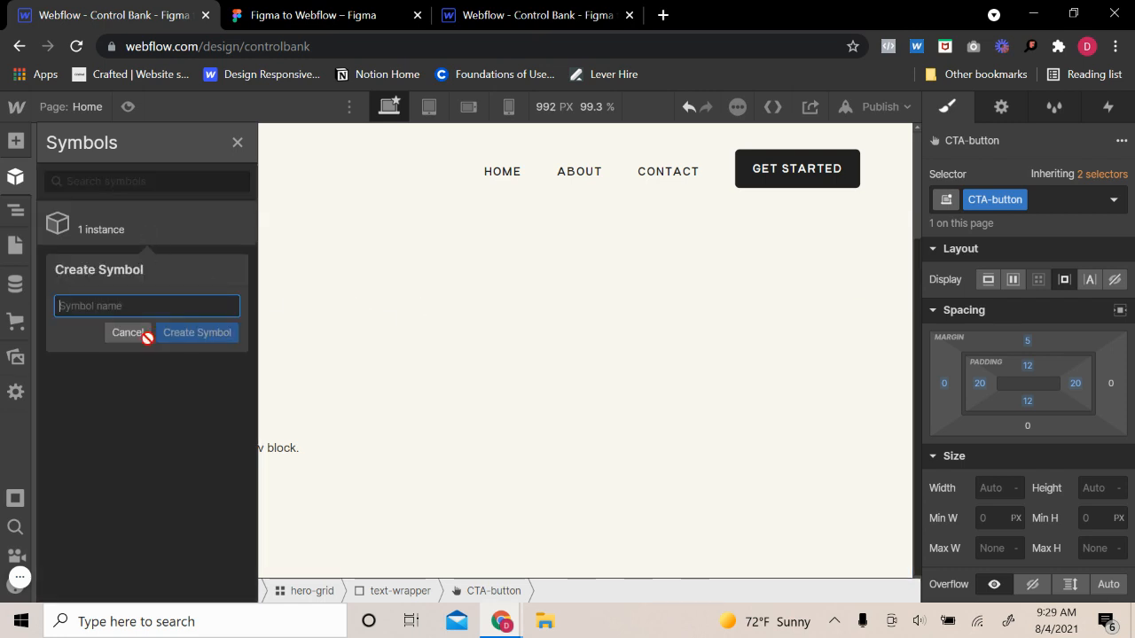
type("CTA b")
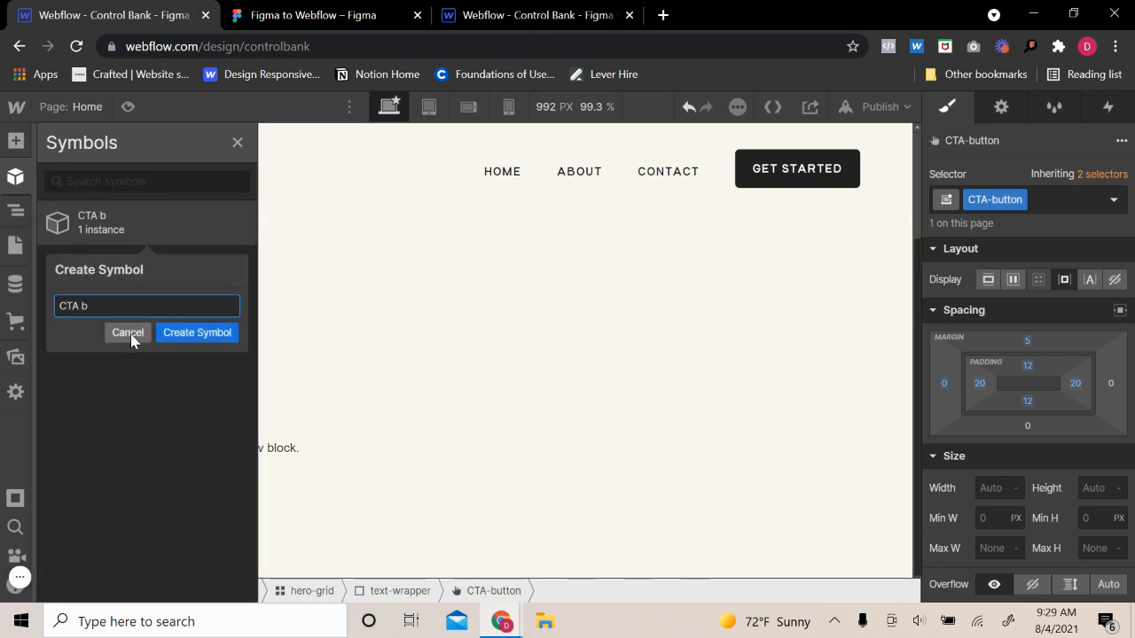
type("utton")
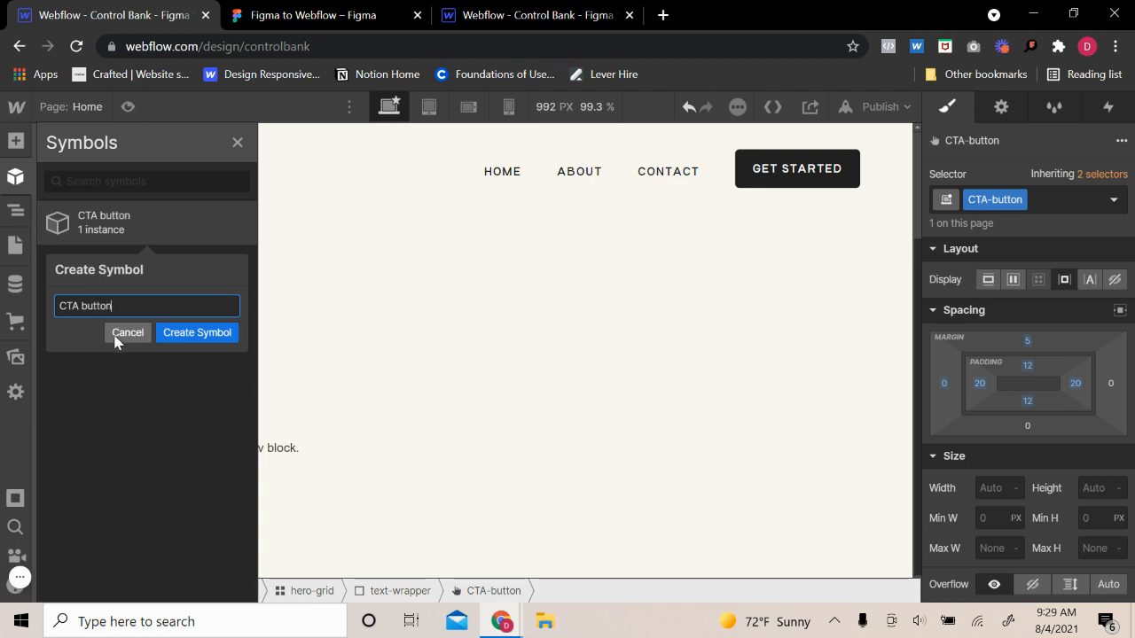
left_click(215, 333)
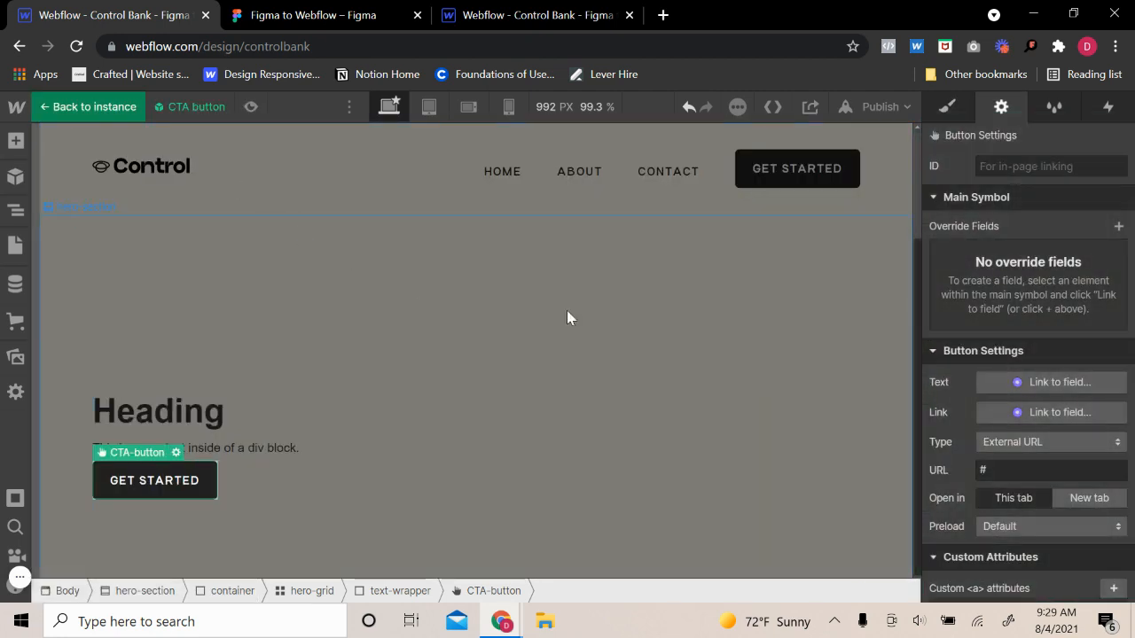
left_click(295, 486)
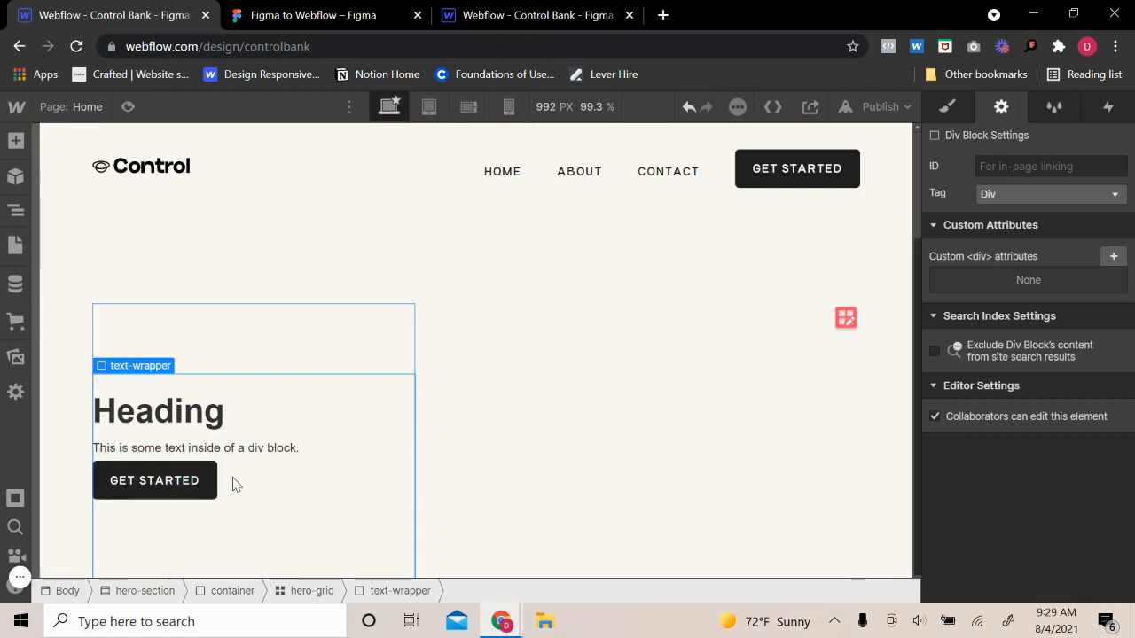
- Add a div block below the CTA button inside the text-wrapper
left_click(15, 140)
left_click_drag(71, 448, 301, 525)
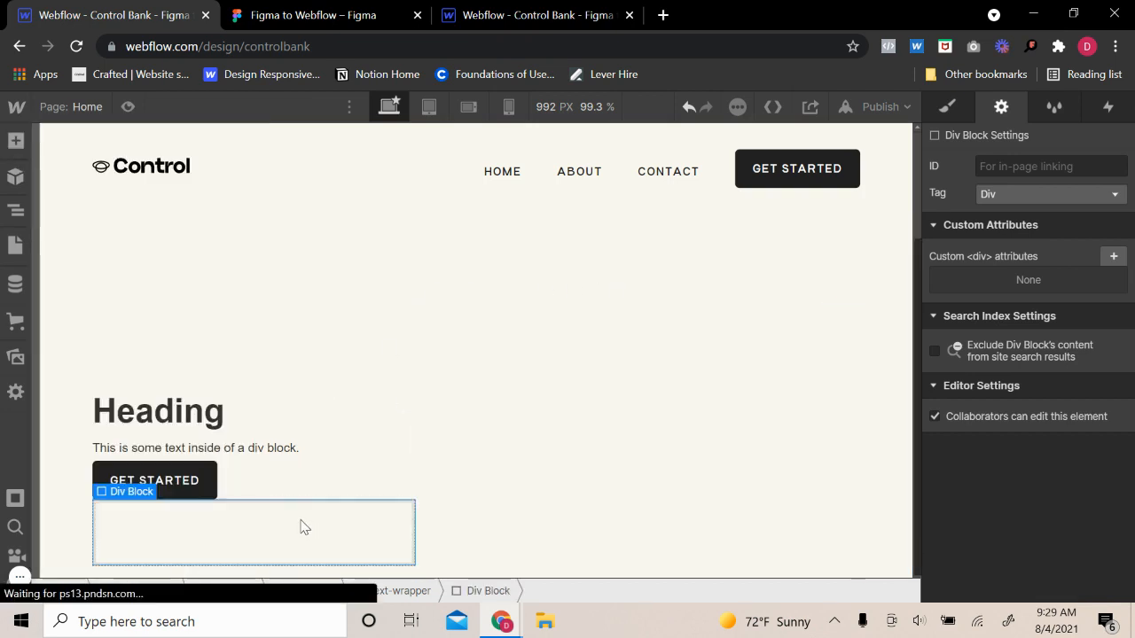
left_click(947, 106)
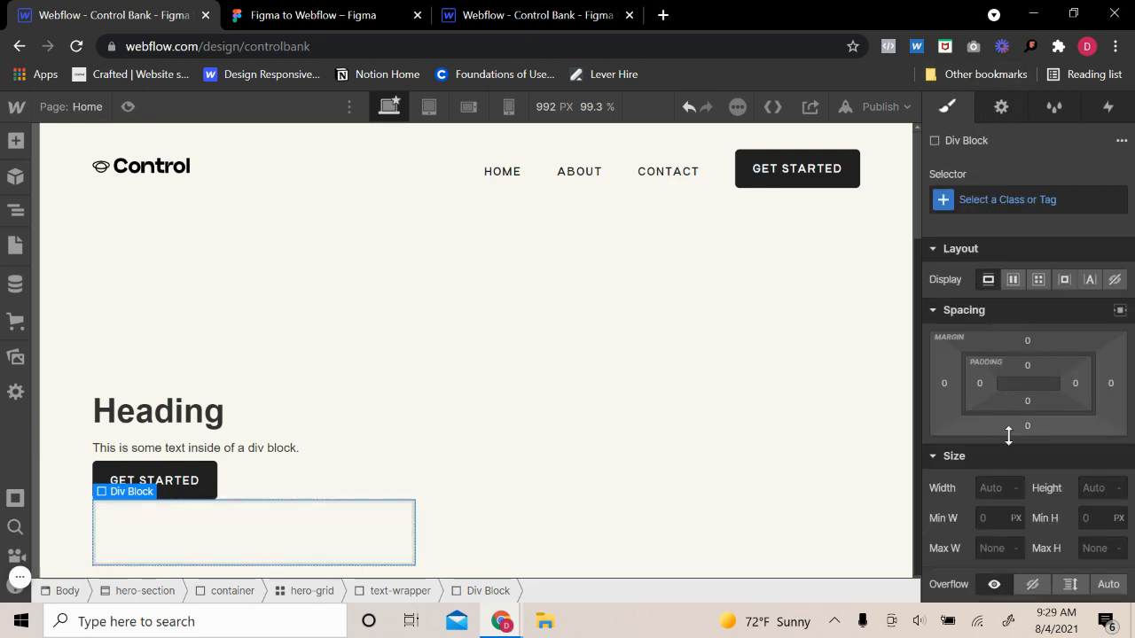
scroll(1008, 435, "down", 3)
left_click(193, 482)
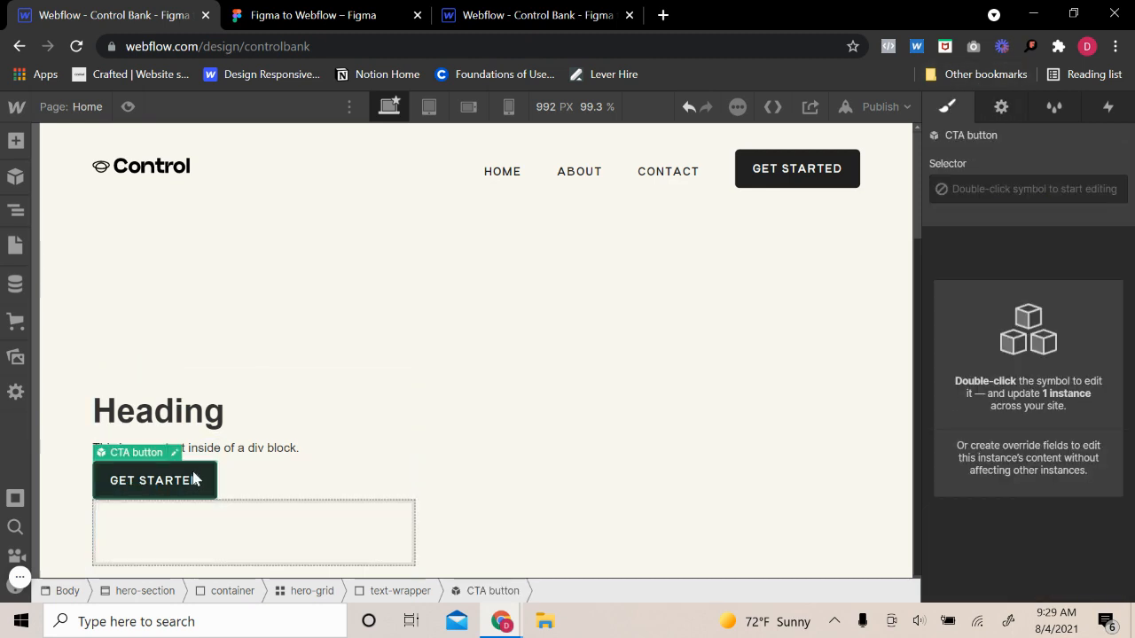
scroll(250, 477, "down", 2)
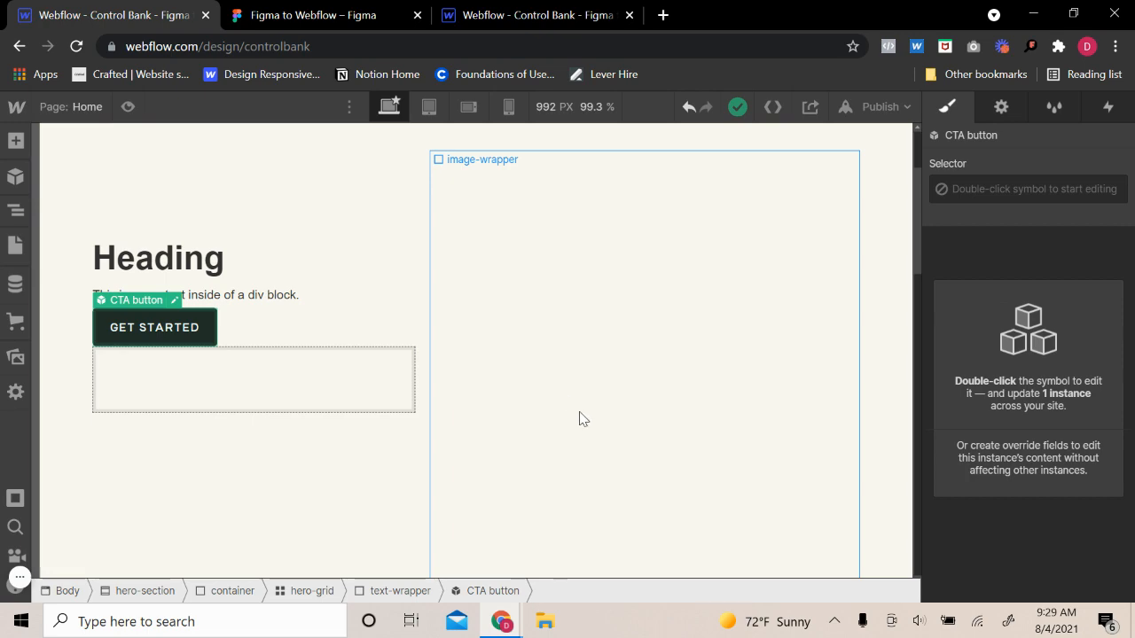
- Switch to the Figma design to check the spacing around its Get Started buttons, and return to Webflow
left_click(310, 15)
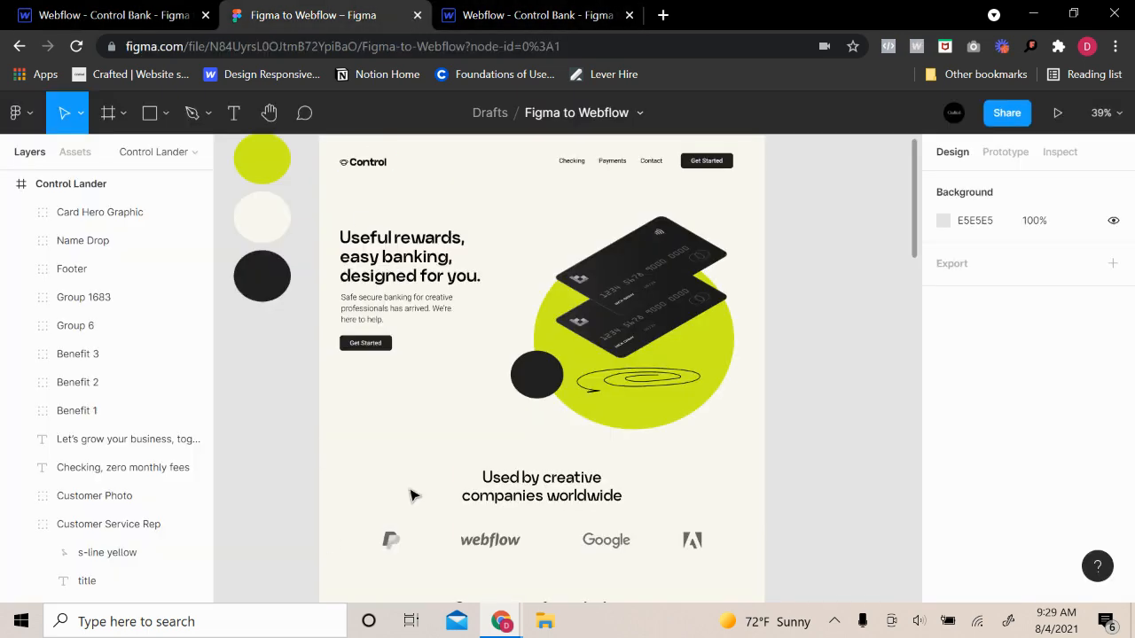
scroll(474, 488, "down", 10)
scroll(477, 499, "down", 3)
left_click(522, 408)
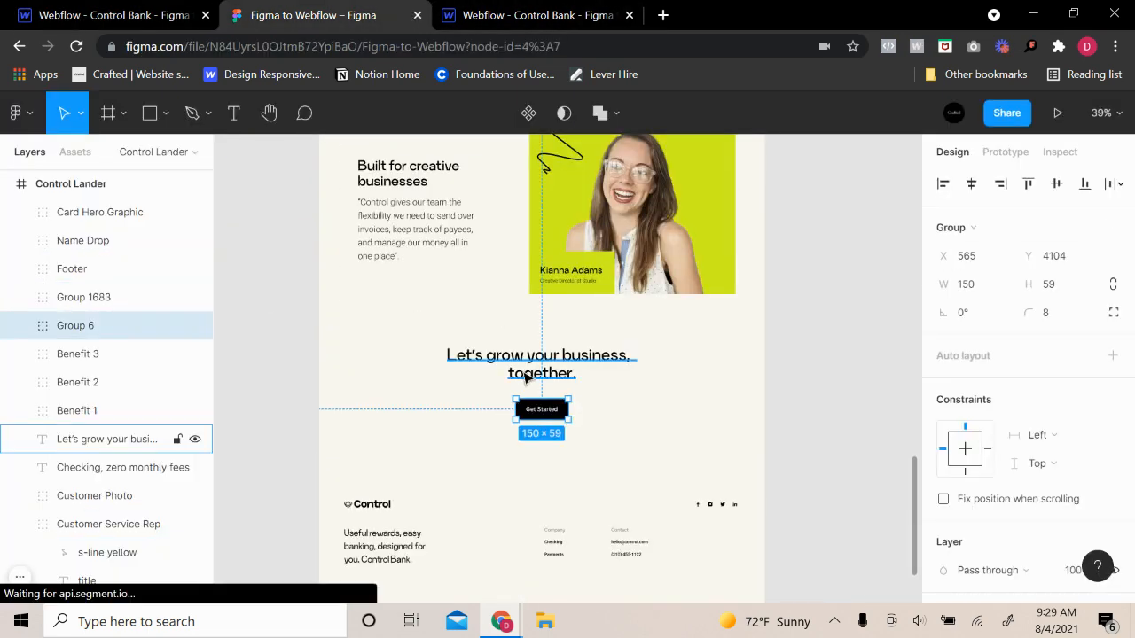
scroll(524, 377, "up", 10)
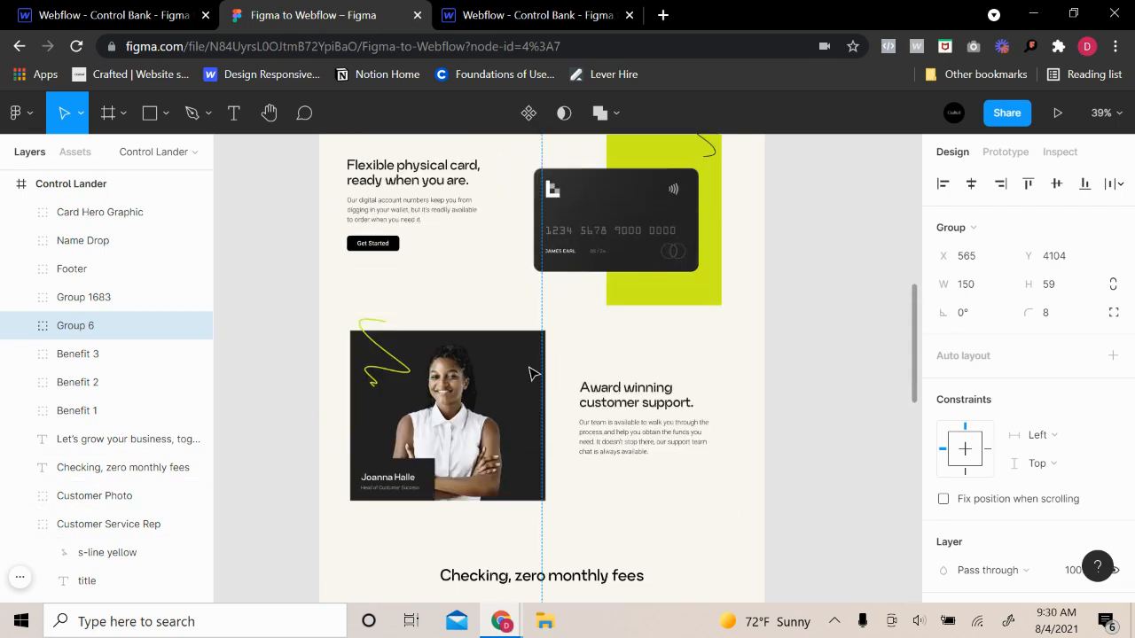
left_click(380, 248)
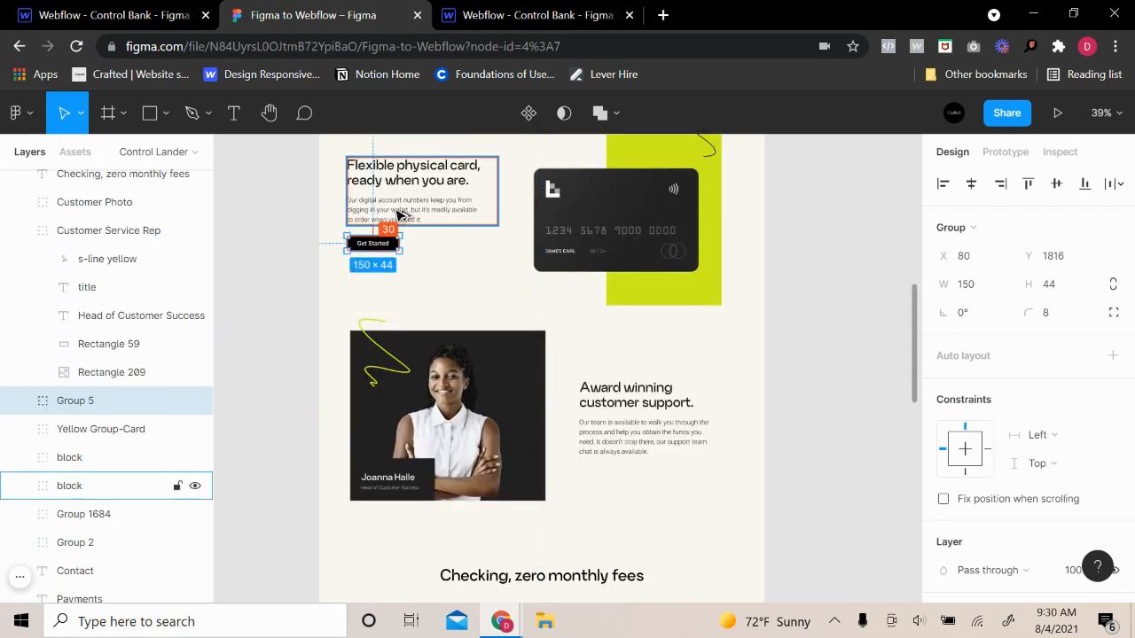
scroll(557, 449, "down", 5)
scroll(573, 451, "up", 15)
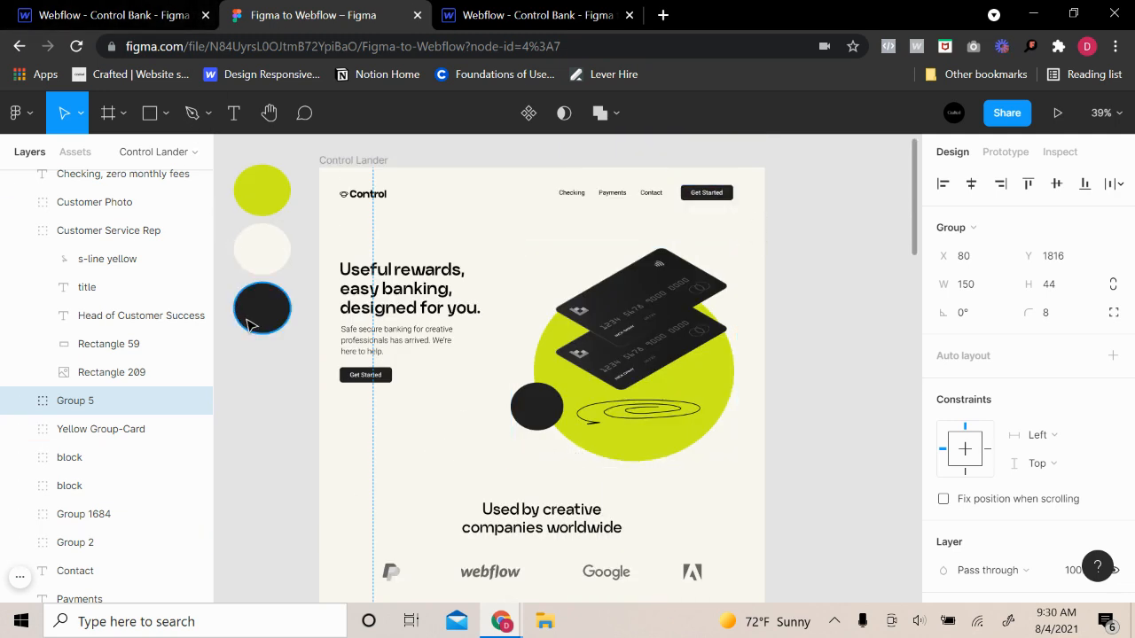
left_click(146, 14)
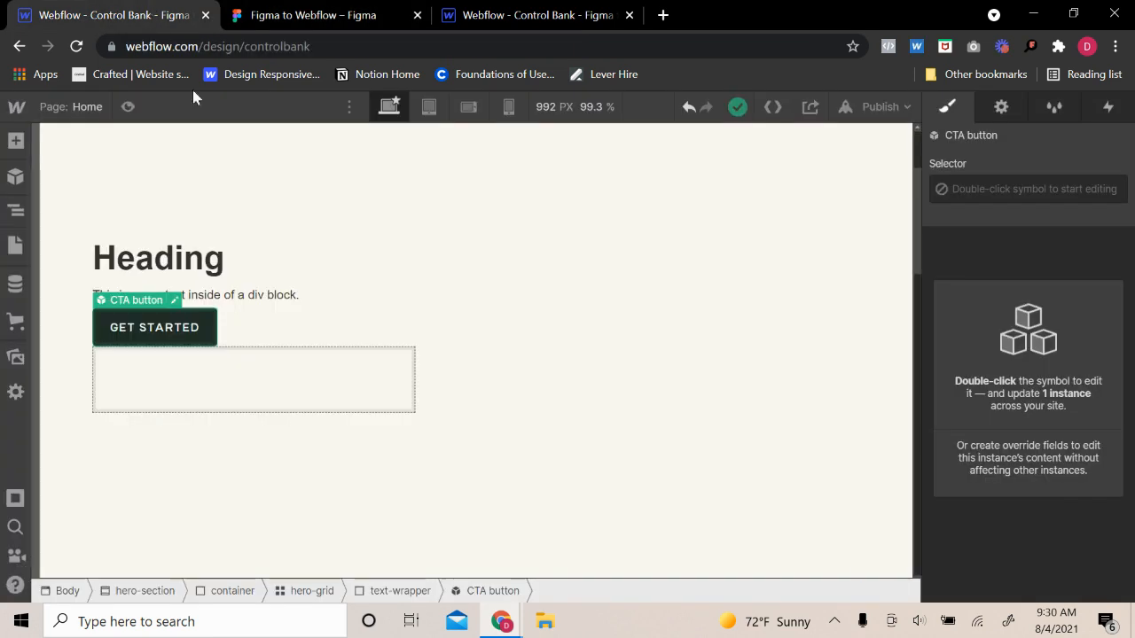
- Give the new div block the class CTA-wrapper and a top margin of 30 px
left_click(213, 392)
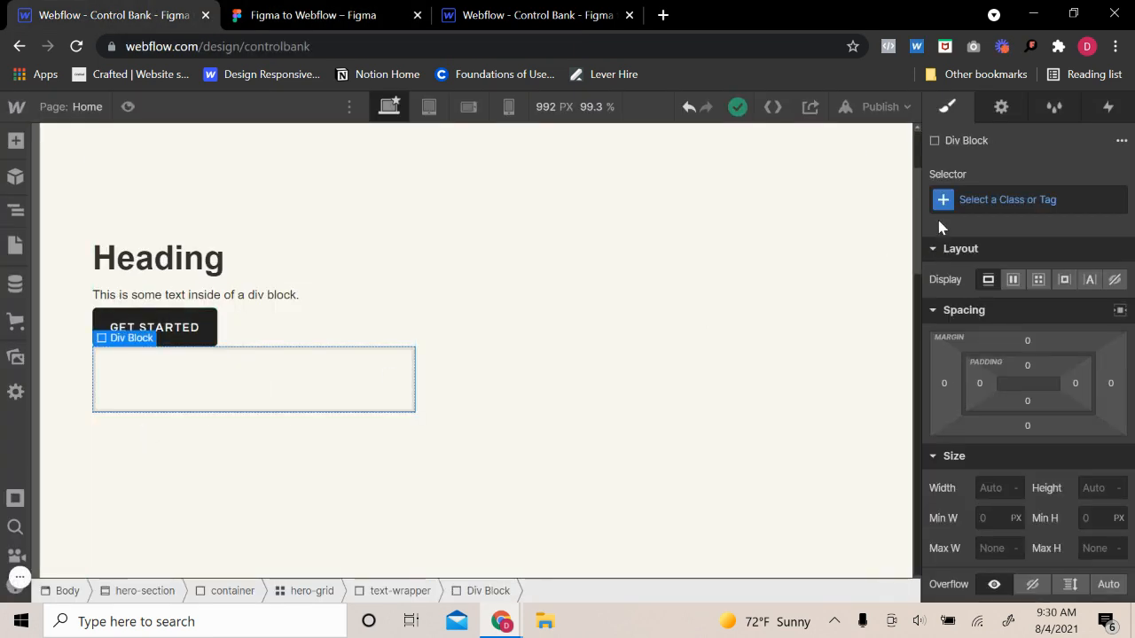
left_click(987, 197)
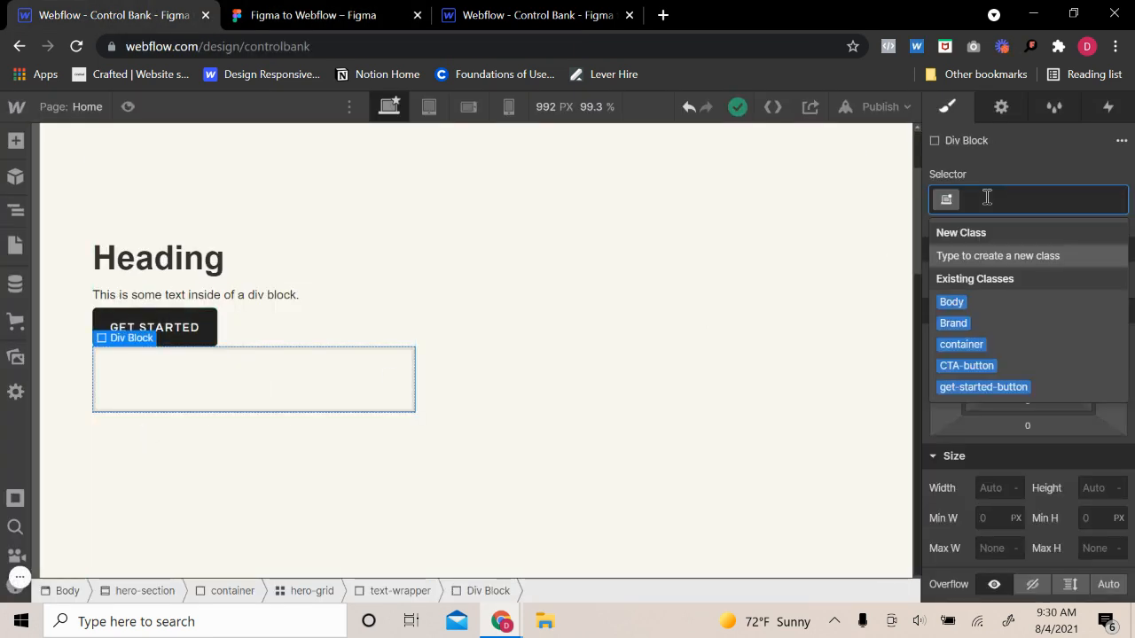
type("CTA-wrapper")
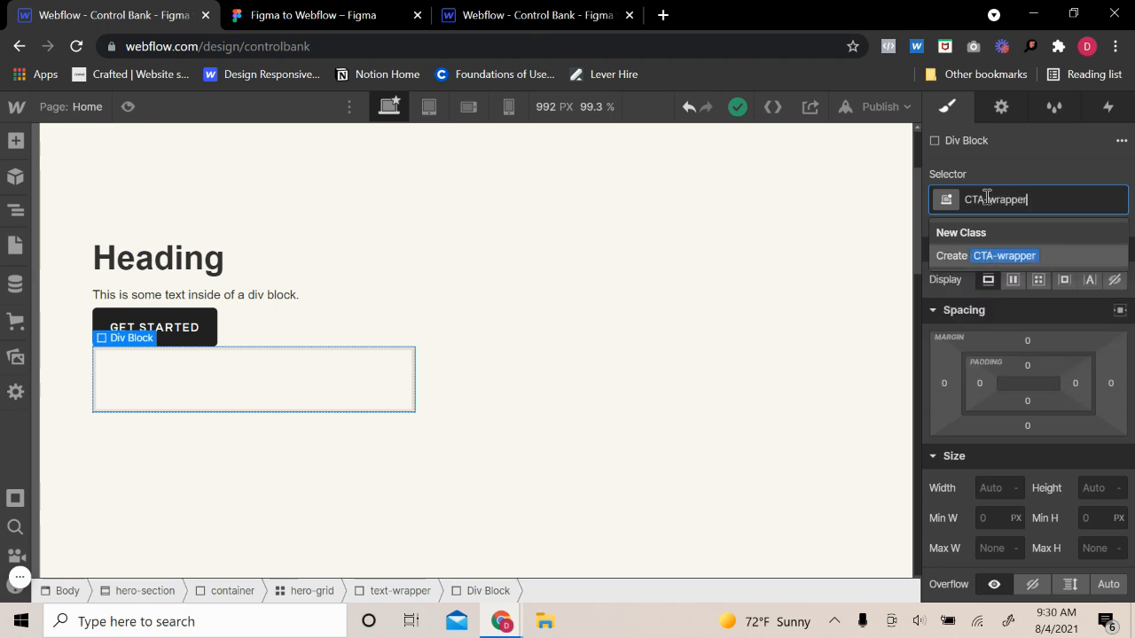
key("Return")
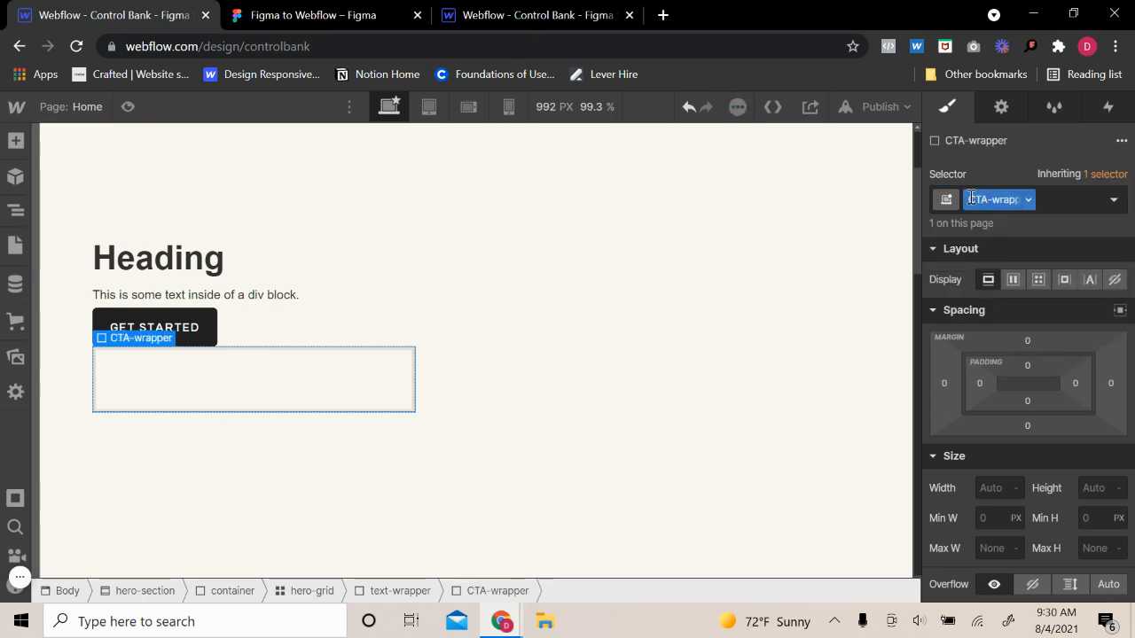
left_click(1024, 344)
type("30")
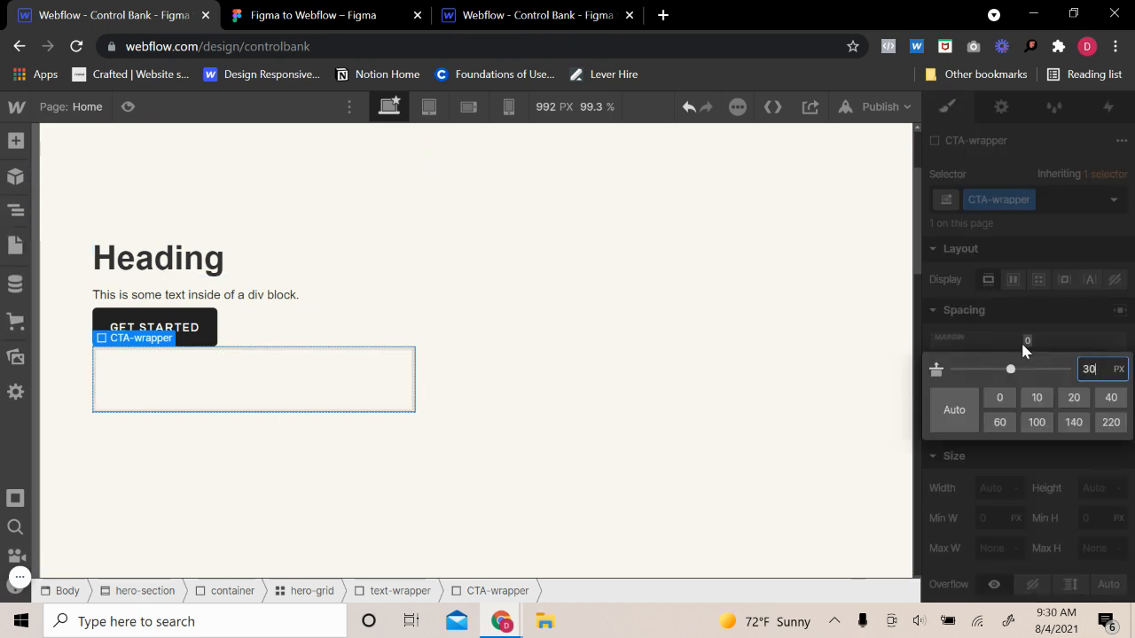
key("Return")
- Nest the CTA button symbol inside the CTA-wrapper in the page structure
left_click(15, 210)
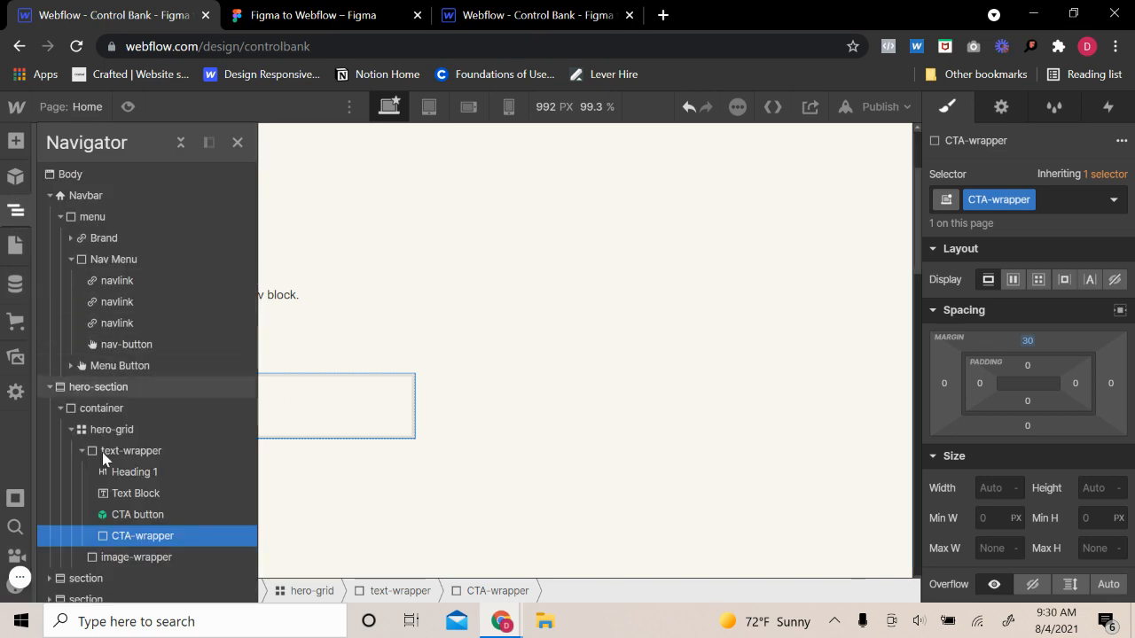
left_click_drag(134, 515, 140, 538)
left_click(92, 515)
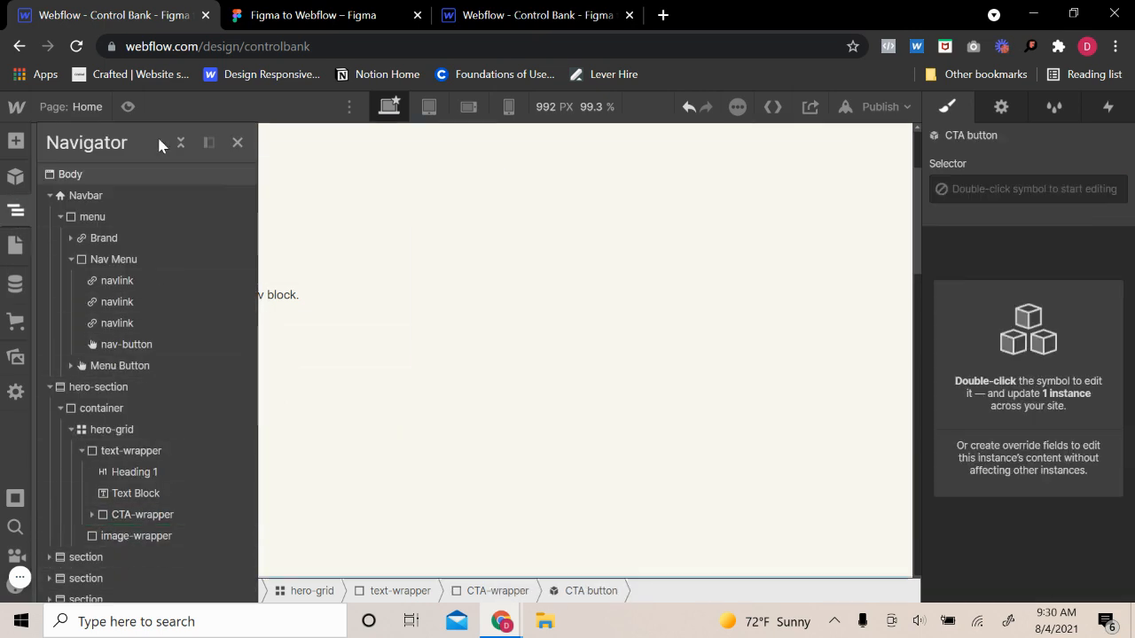
- Close the Navigator, select the CTA-wrapper and preview the spacing of the hero's text column
left_click(237, 142)
left_click(260, 340)
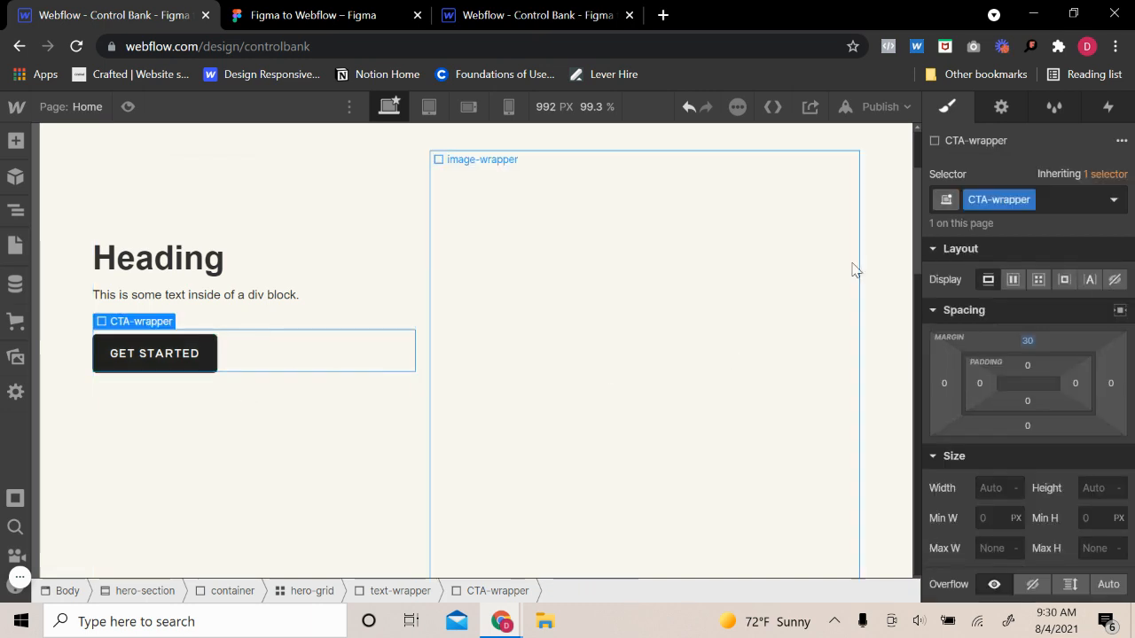
left_click(127, 108)
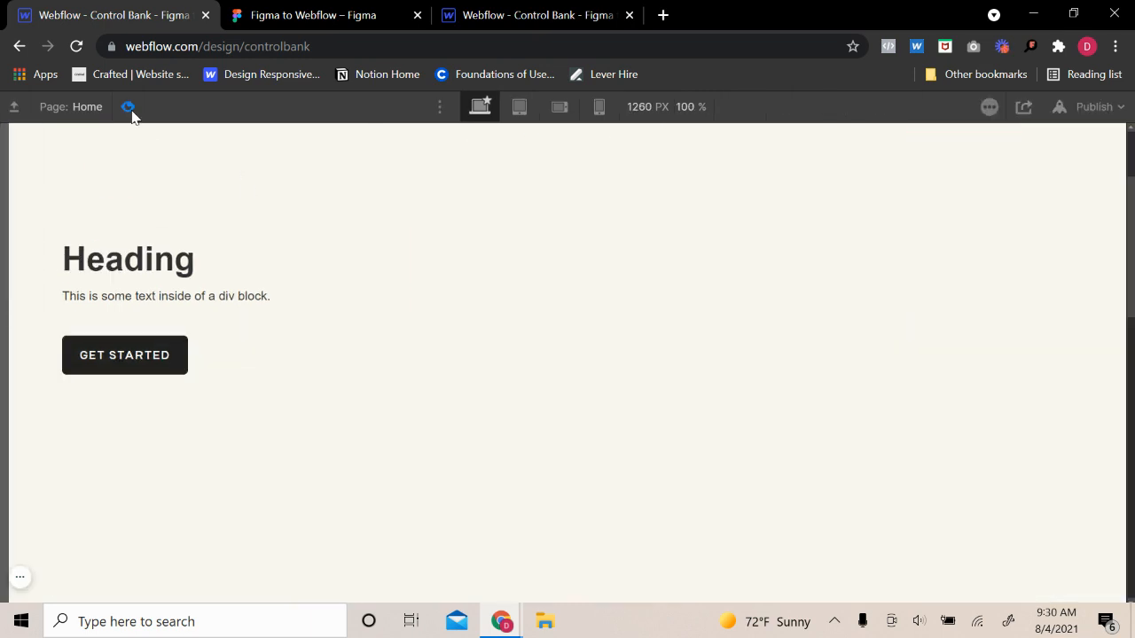
left_click(127, 108)
- Give the text block under the hero heading the class hero-subtext and a top margin of 20 px
left_click(293, 296)
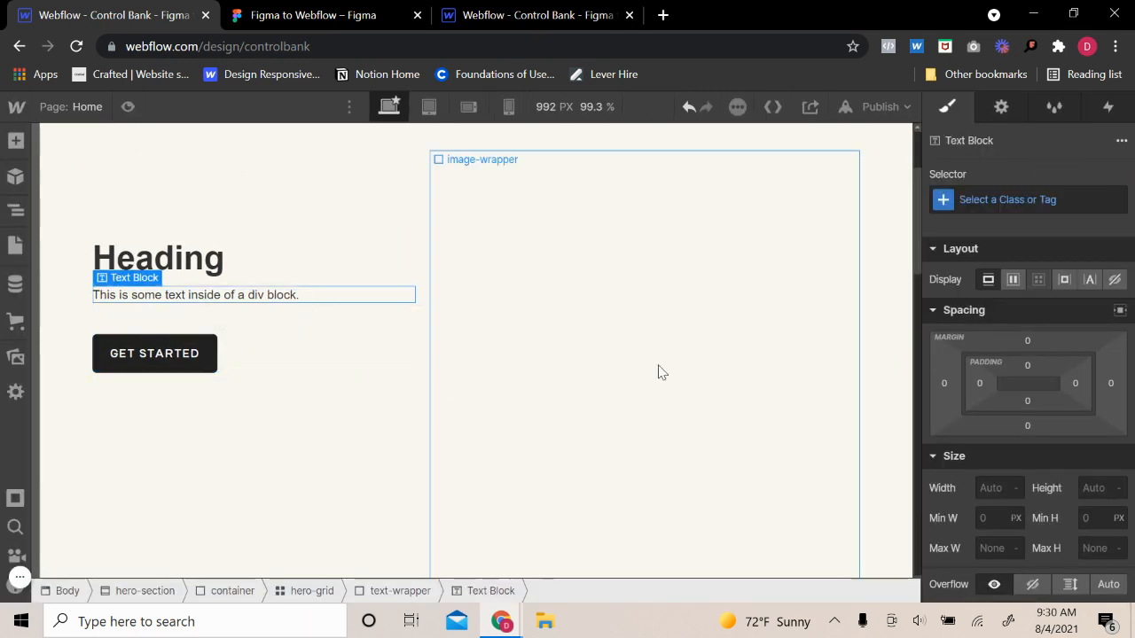
left_click(994, 201)
type("her")
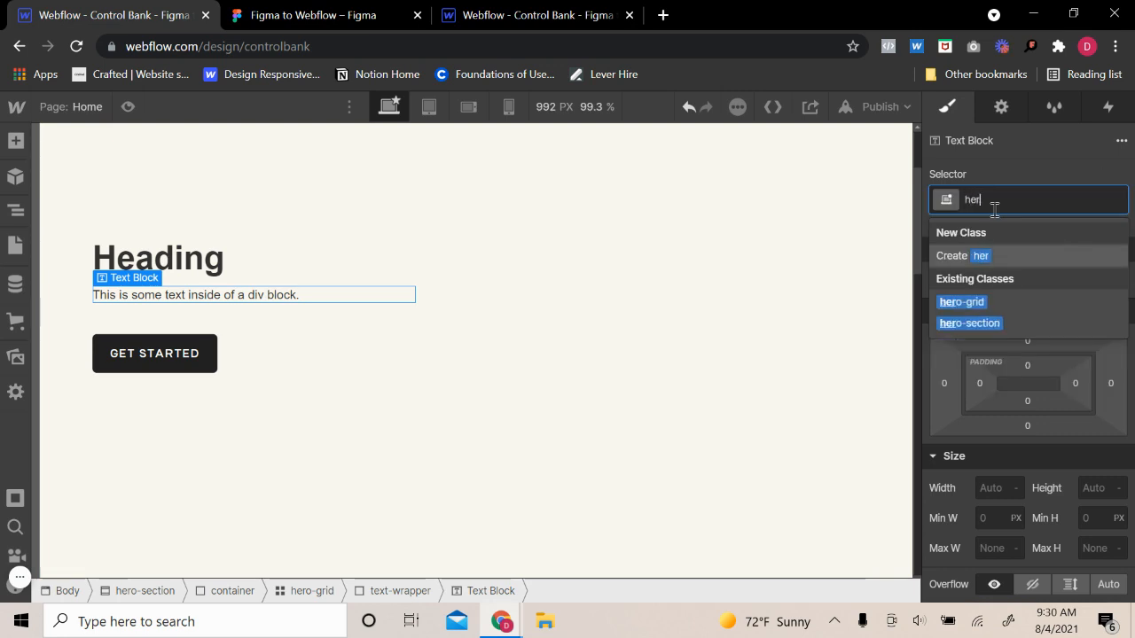
type("o-subtext")
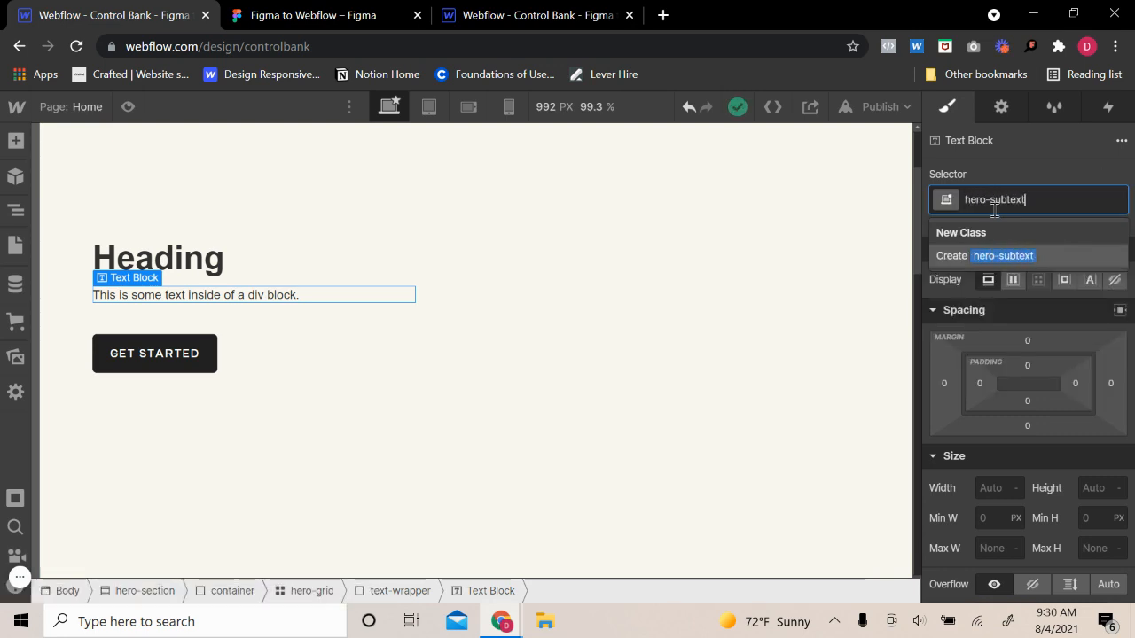
key("Return")
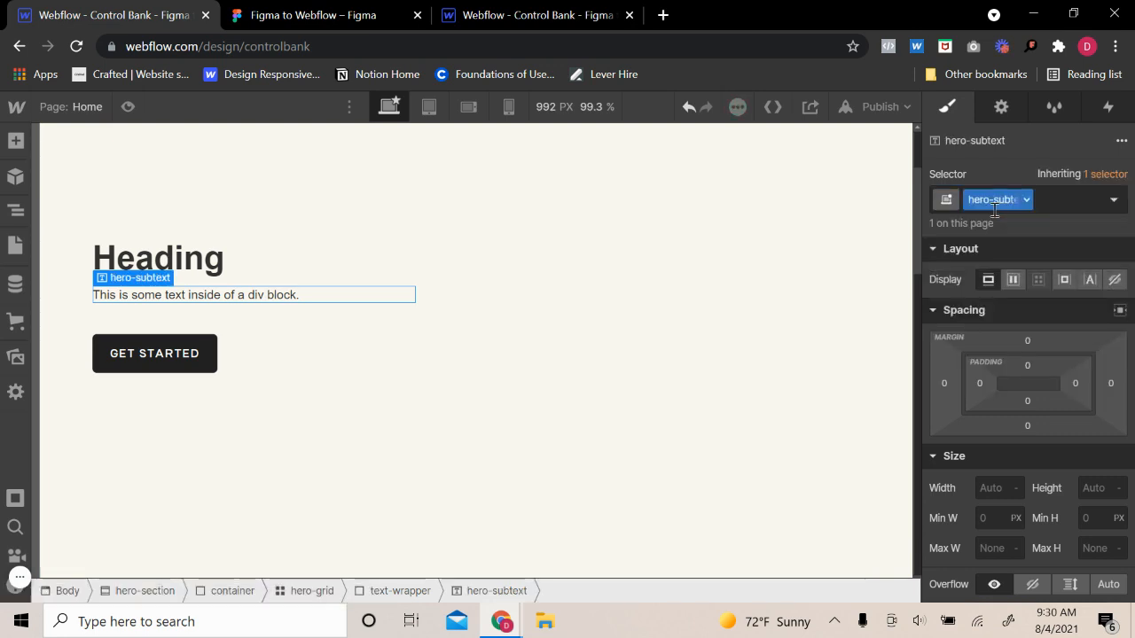
left_click(1028, 342)
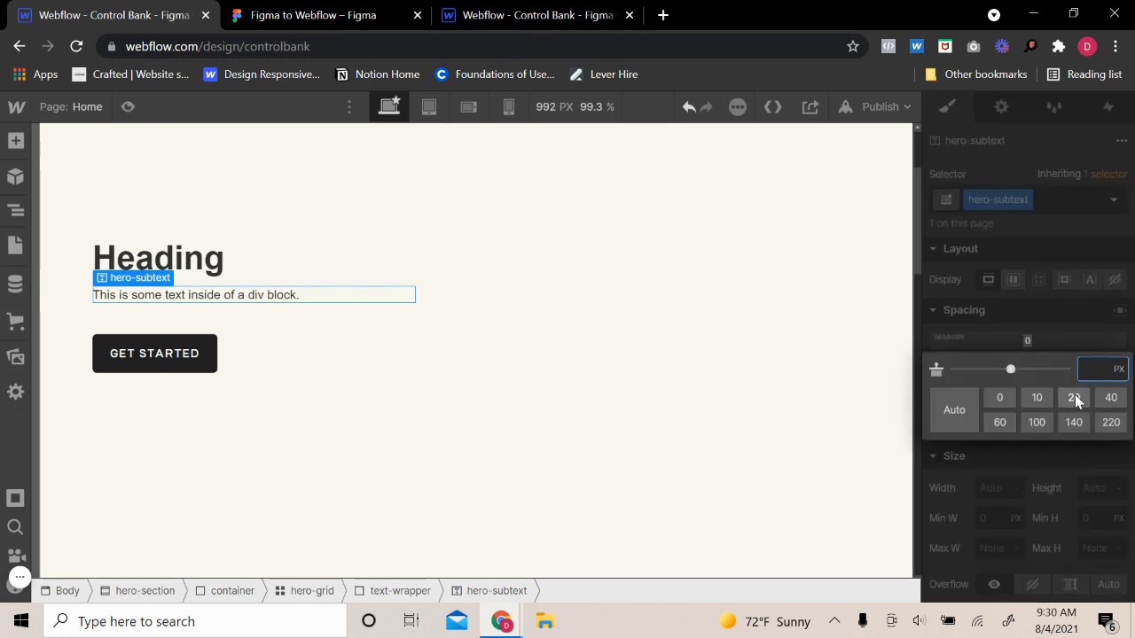
left_click(1074, 397)
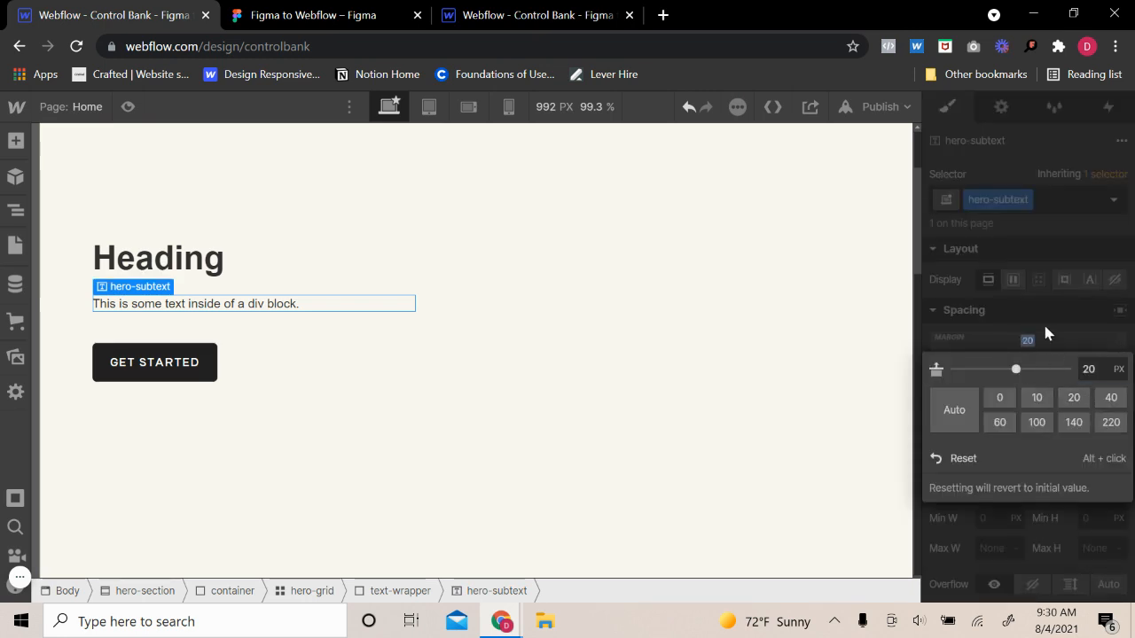
- Set the font of the hero's H1 heading to Craftworkgrotesk
left_click(233, 266)
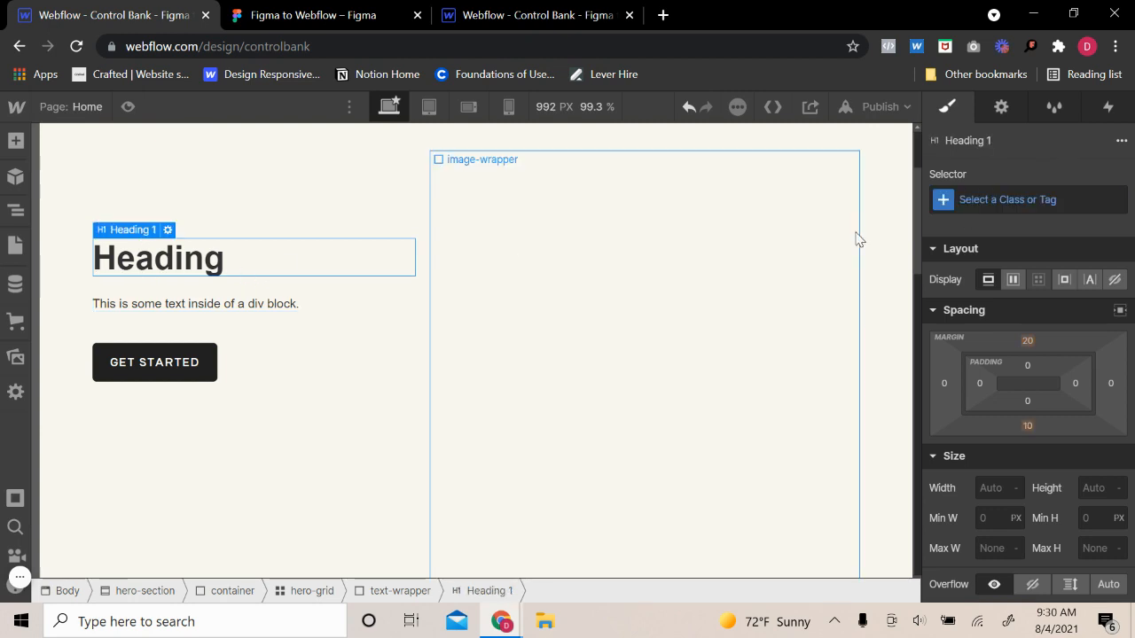
scroll(940, 444, "down", 4)
scroll(947, 477, "down", 2)
scroll(947, 477, "up", 2)
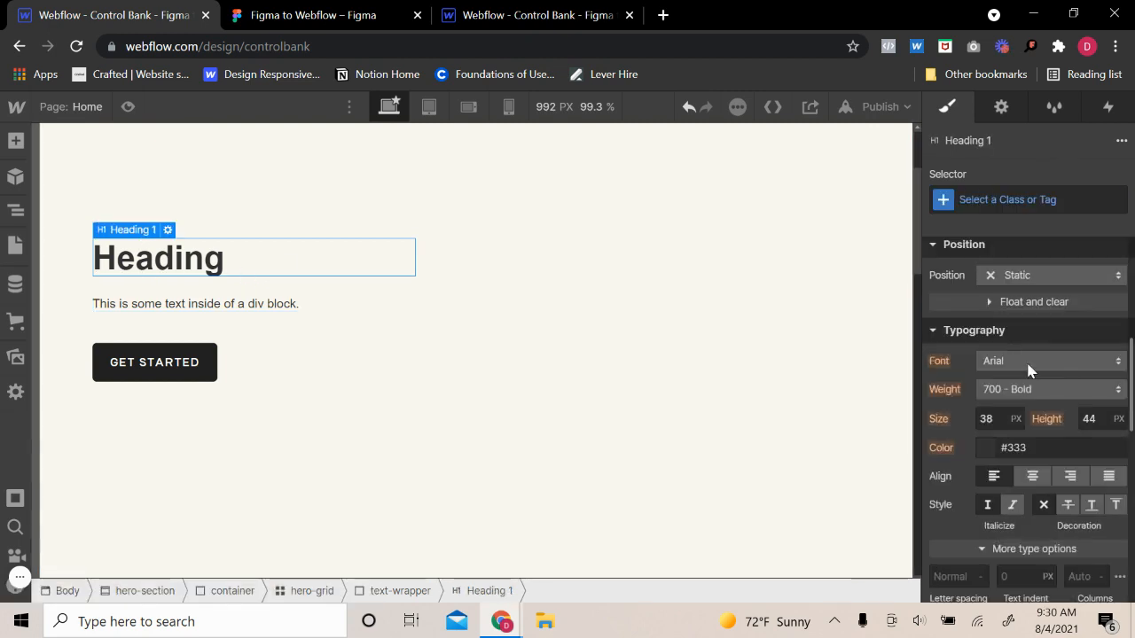
left_click(1064, 361)
scroll(1029, 397, "down", 3)
scroll(1037, 284, "up", 3)
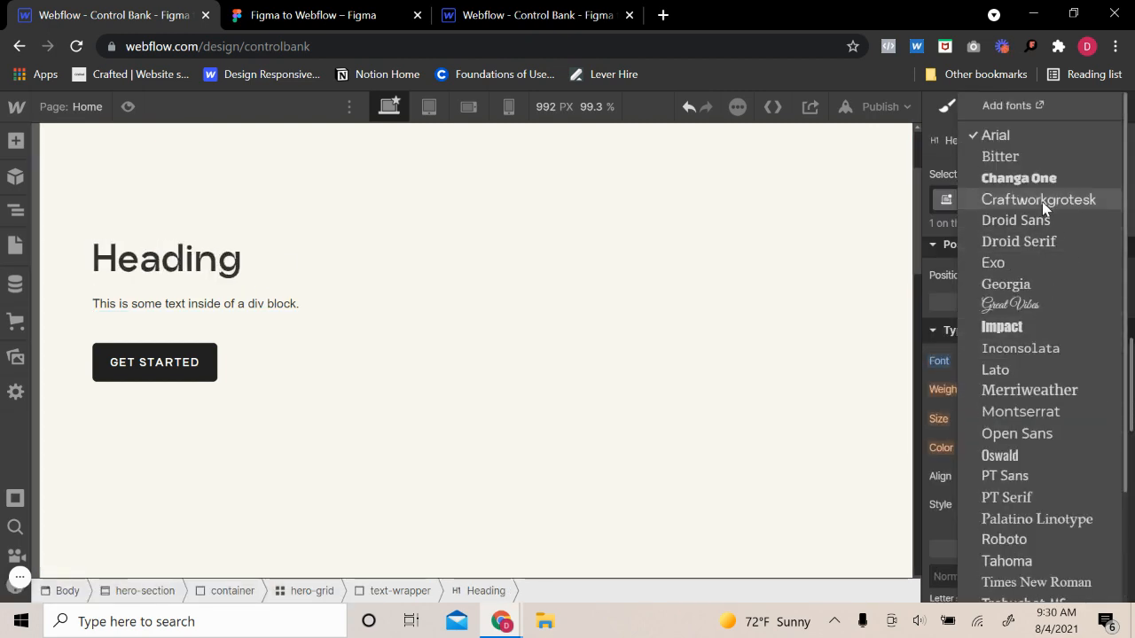
left_click(1042, 200)
- Switch to the Figma design to check the hero headline's text settings, and return to Webflow
left_click(275, 14)
left_click(412, 306)
scroll(1018, 451, "down", 3)
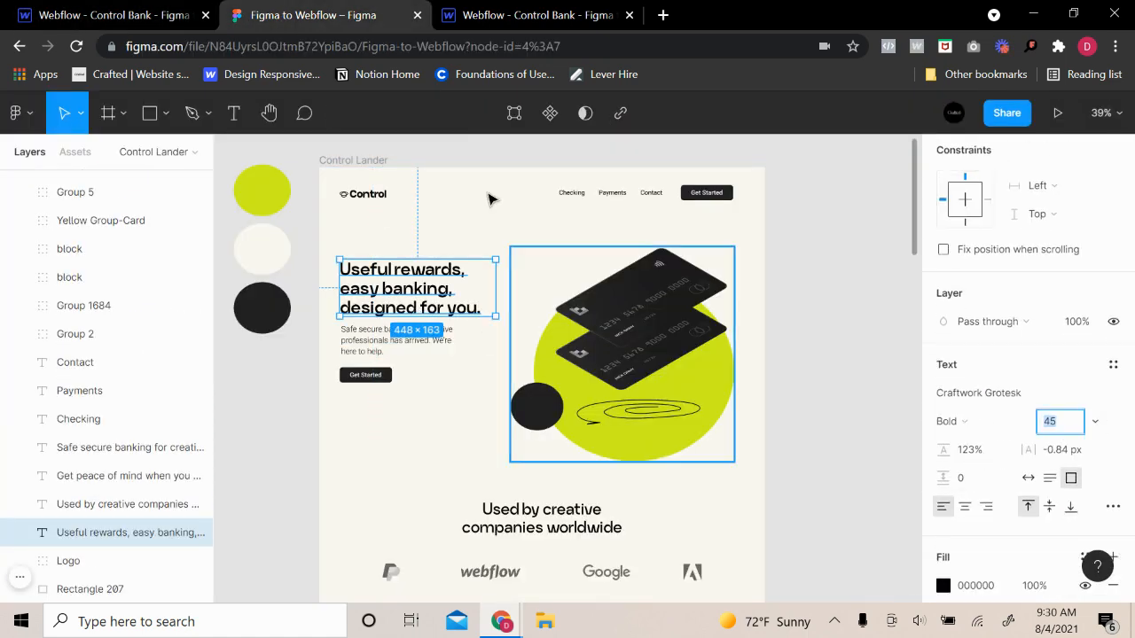
left_click(106, 15)
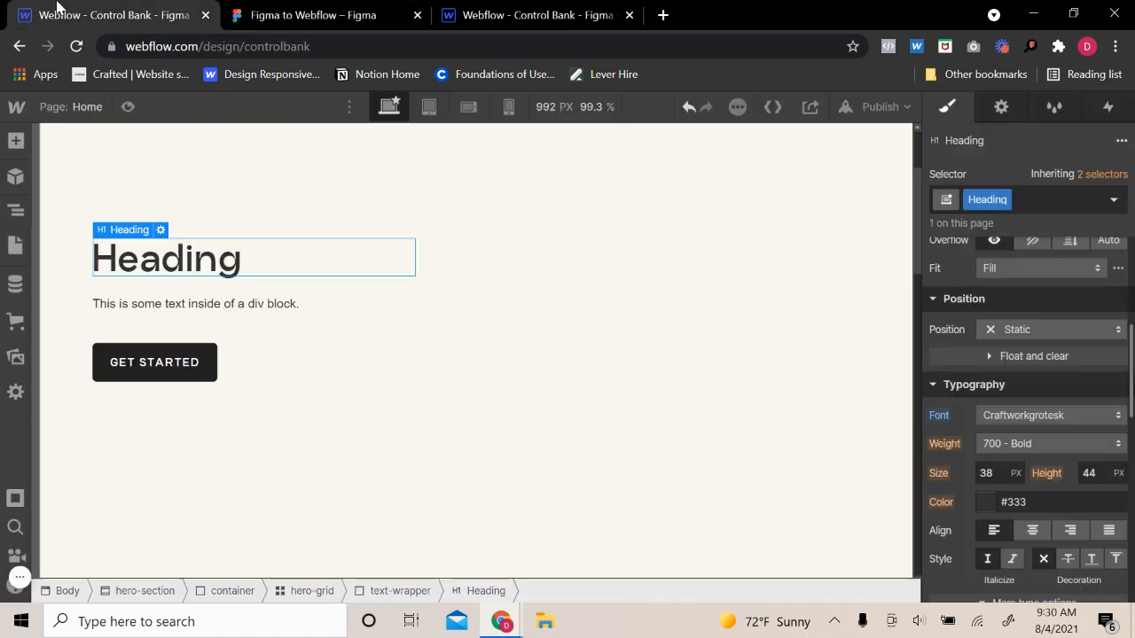
- Set the hero heading's font size to 3.1 em and its color to the black swatch
left_click(986, 472)
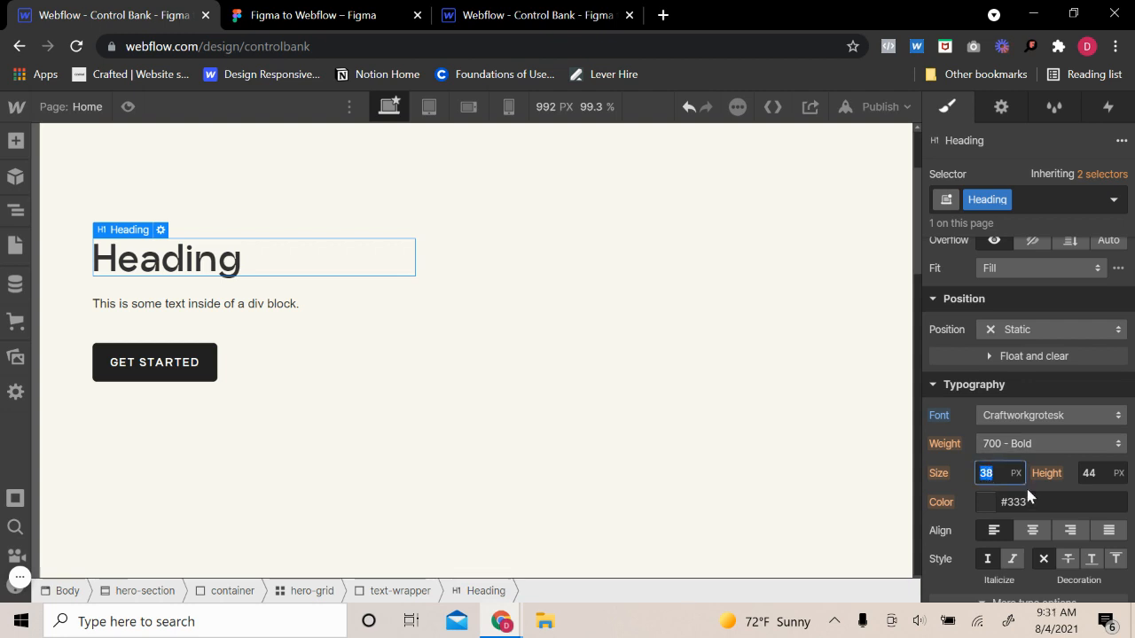
type("45")
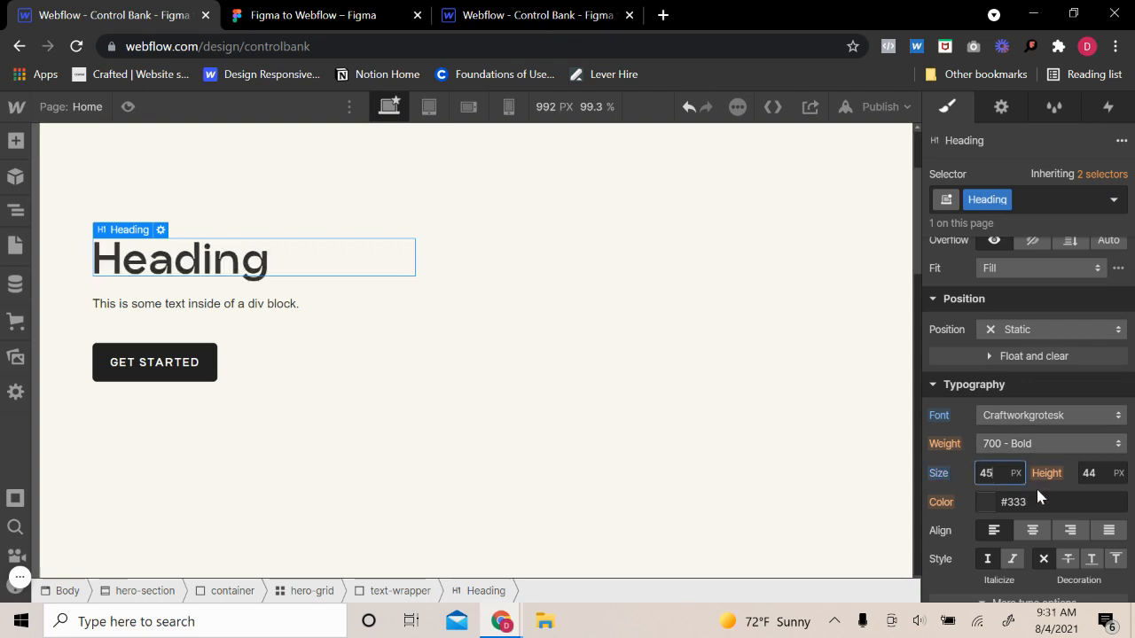
left_click(1000, 479)
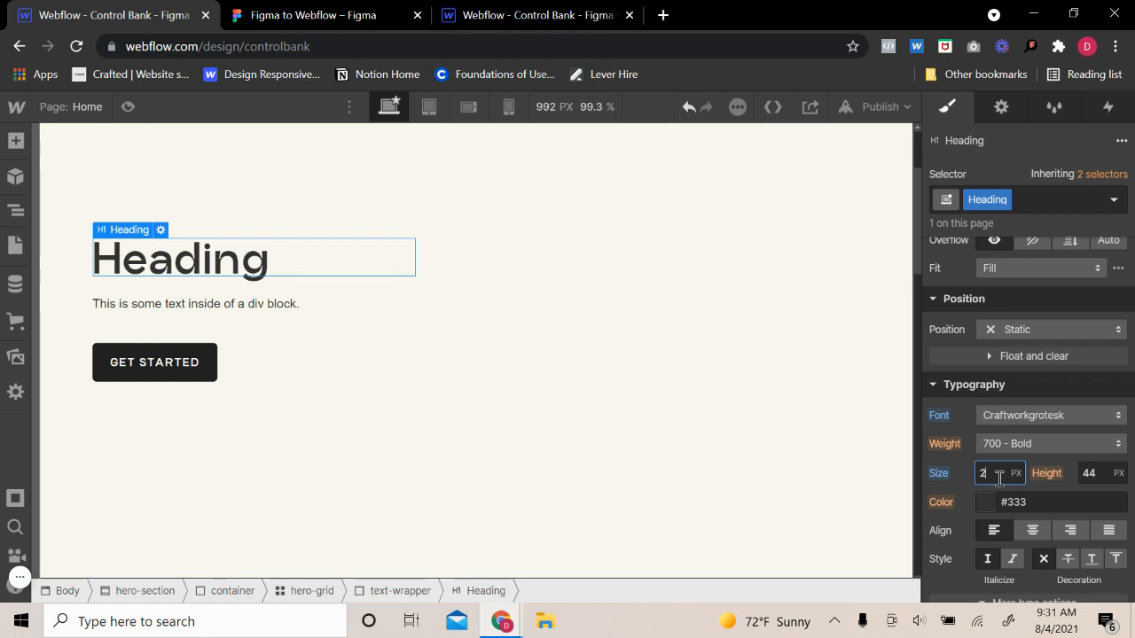
key("Return")
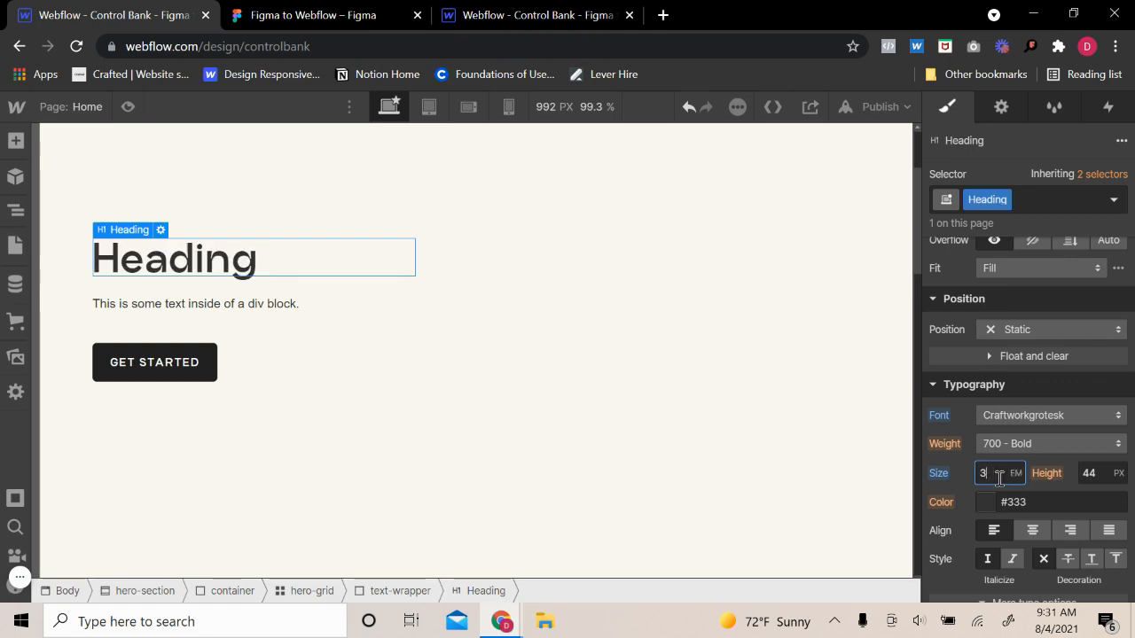
type("1")
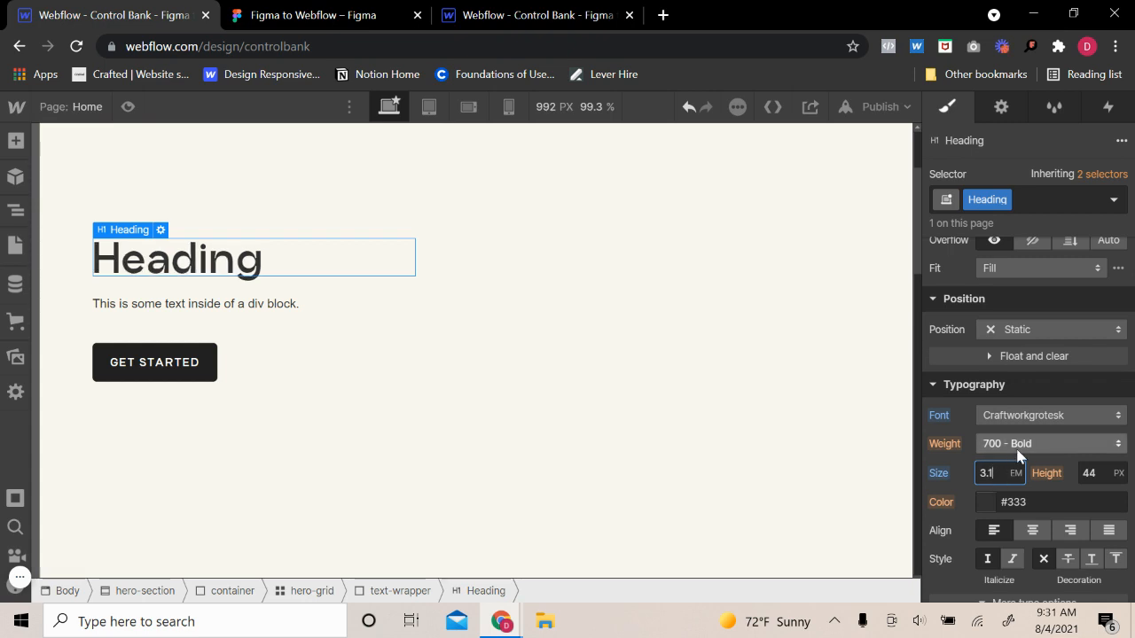
left_click(987, 502)
left_click(1041, 471)
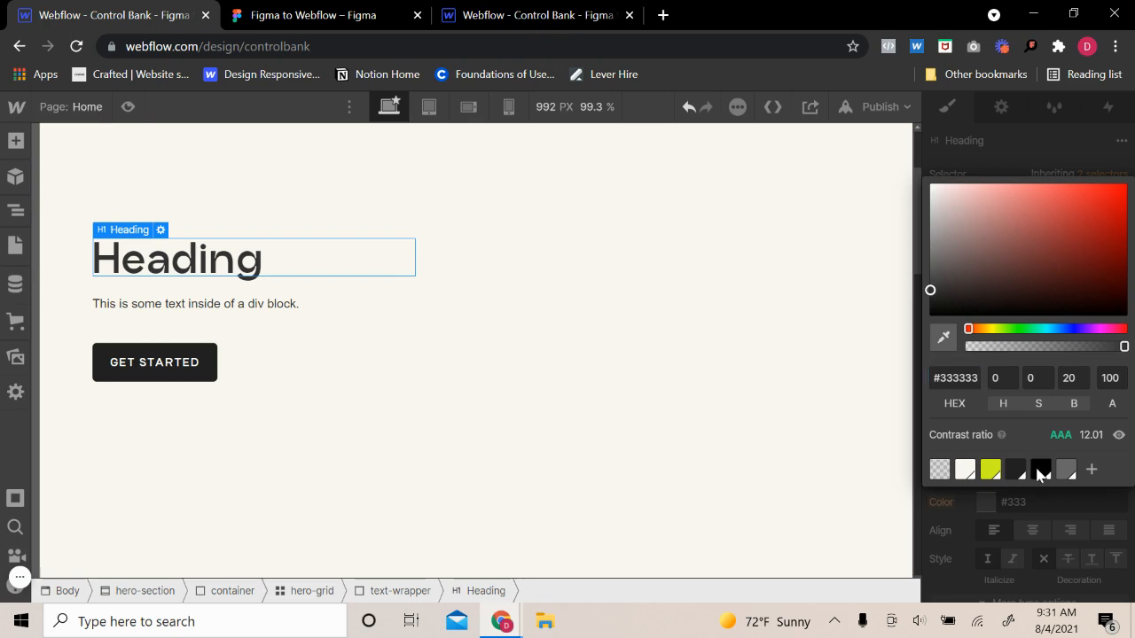
- Copy the headline "Useful rewards, easy banking, designed for you." from Figma and paste it over the placeholder heading text in Webflow
left_click(284, 12)
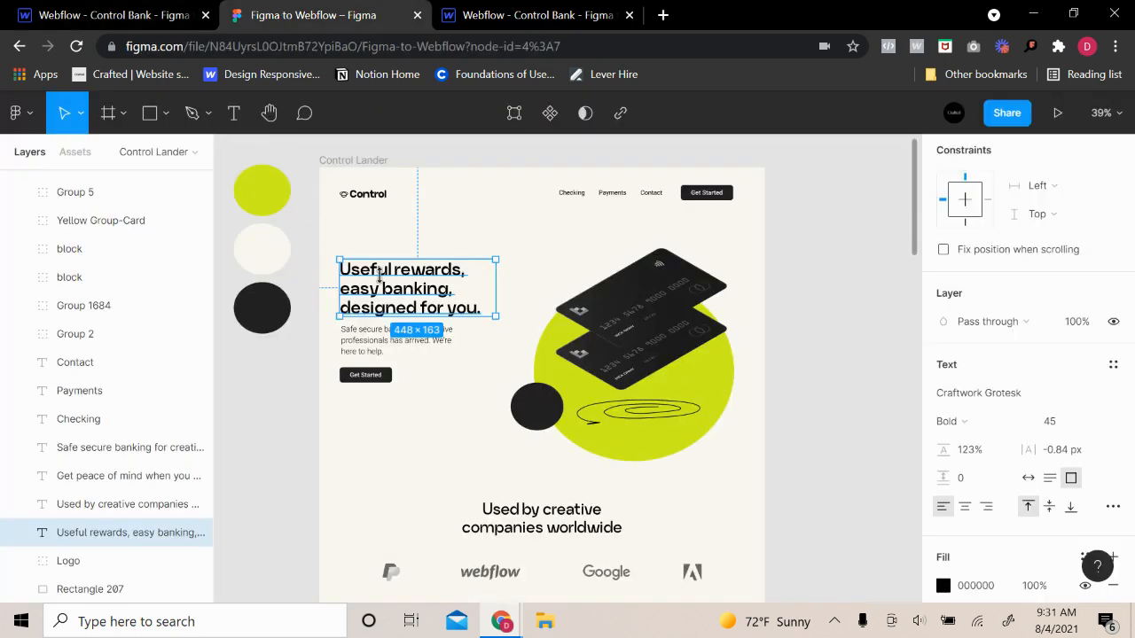
double_click(383, 277)
key("ctrl+c")
left_click(115, 15)
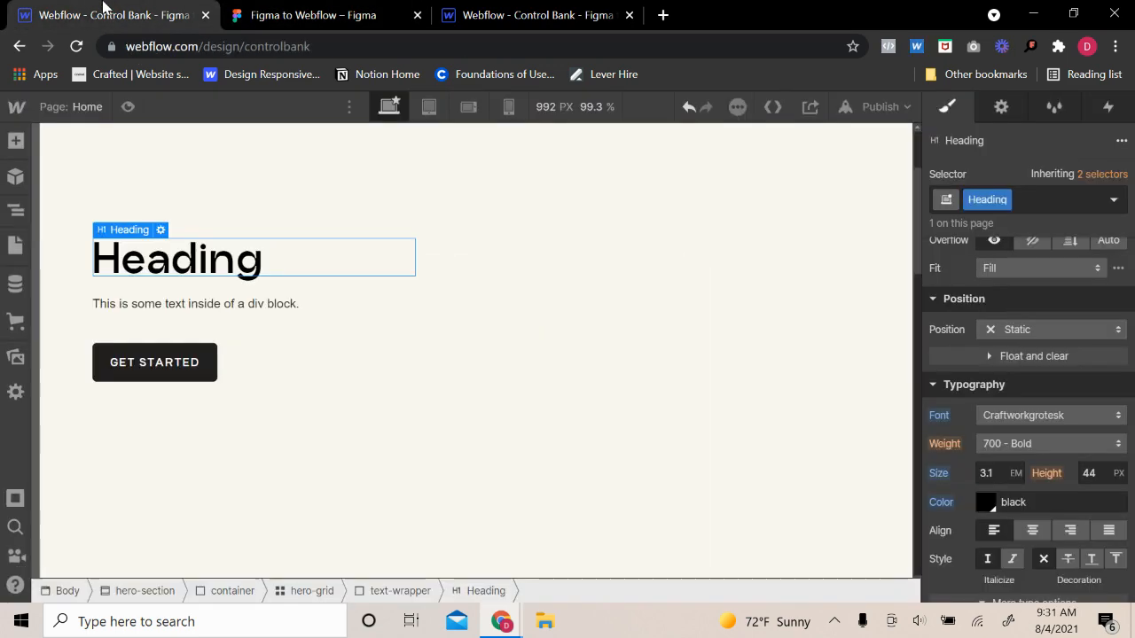
double_click(159, 258)
key("ctrl+v")
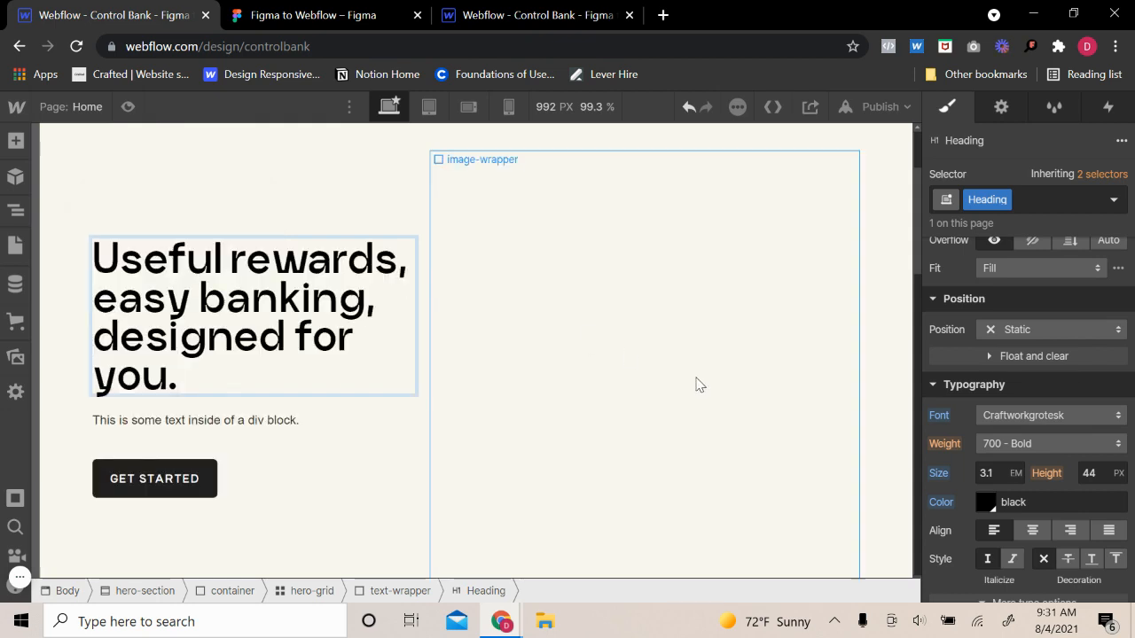
- Set the hero heading's line height to 1.2 em
left_click(1101, 467)
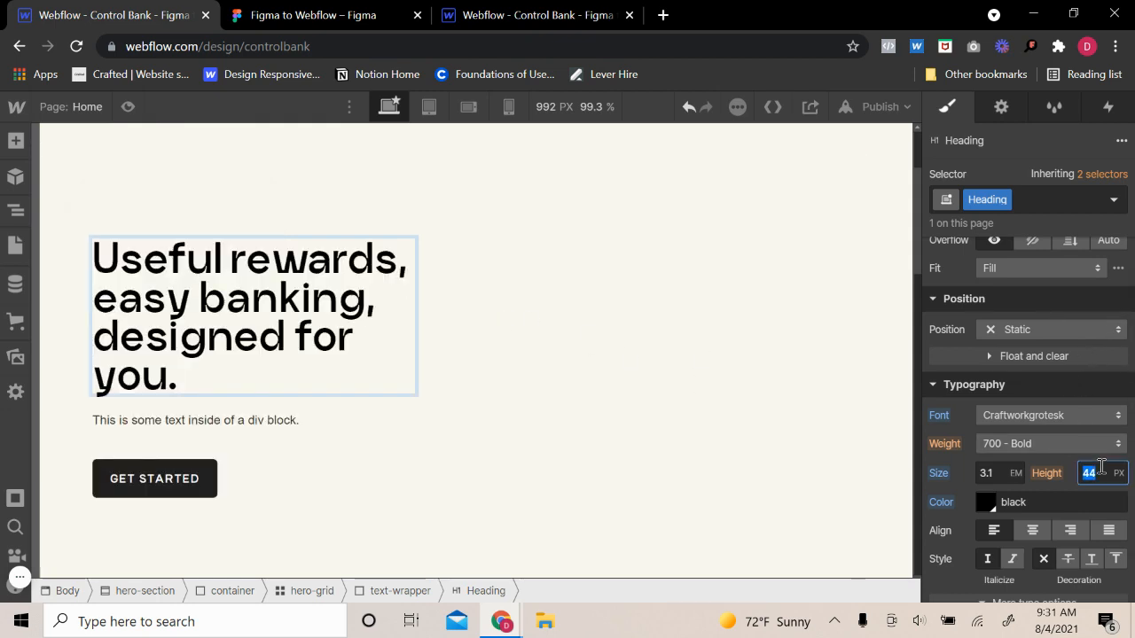
type("1.2em")
key("Return")
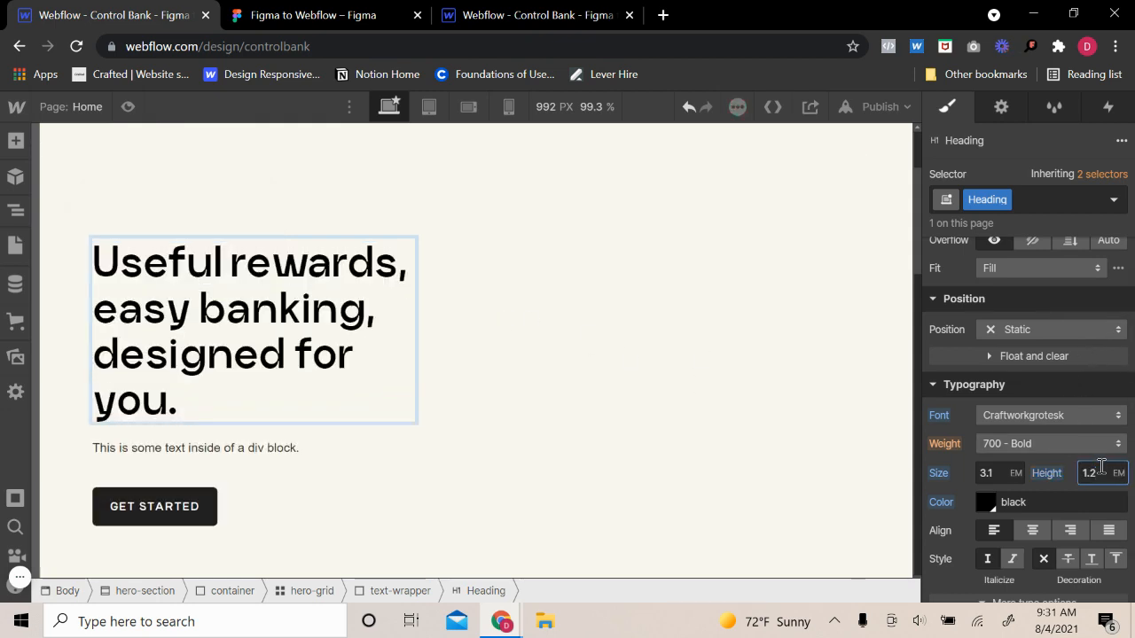
- Preview the page to check how the hero headline wraps at full width, and return to editing
left_click(127, 107)
key("ctrl+shift+p")
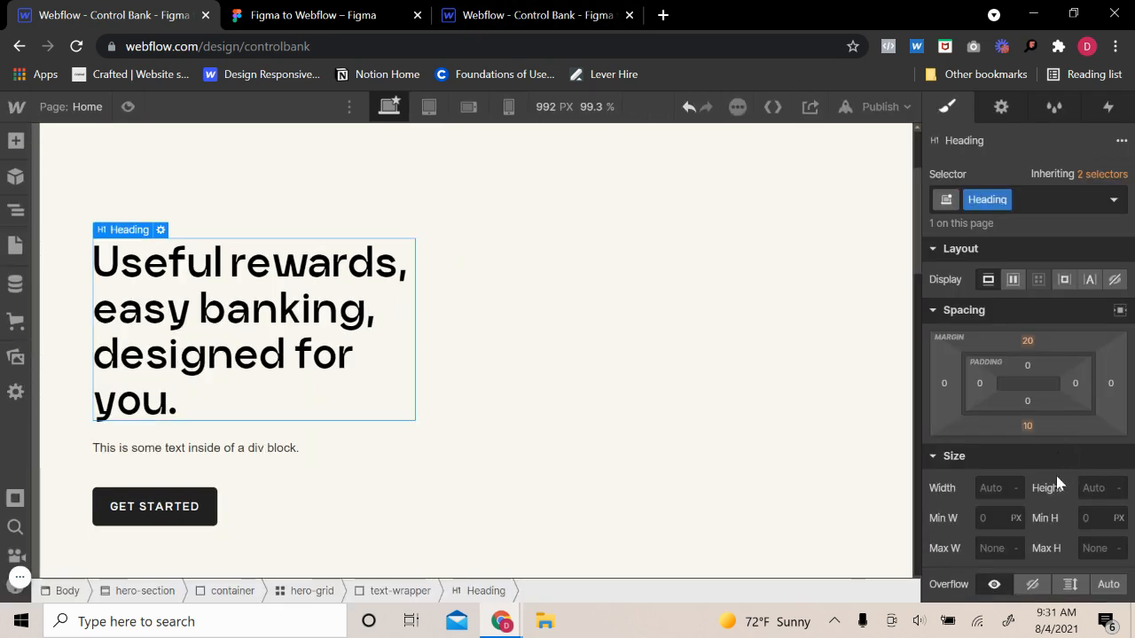
scroll(1056, 480, "down", 3)
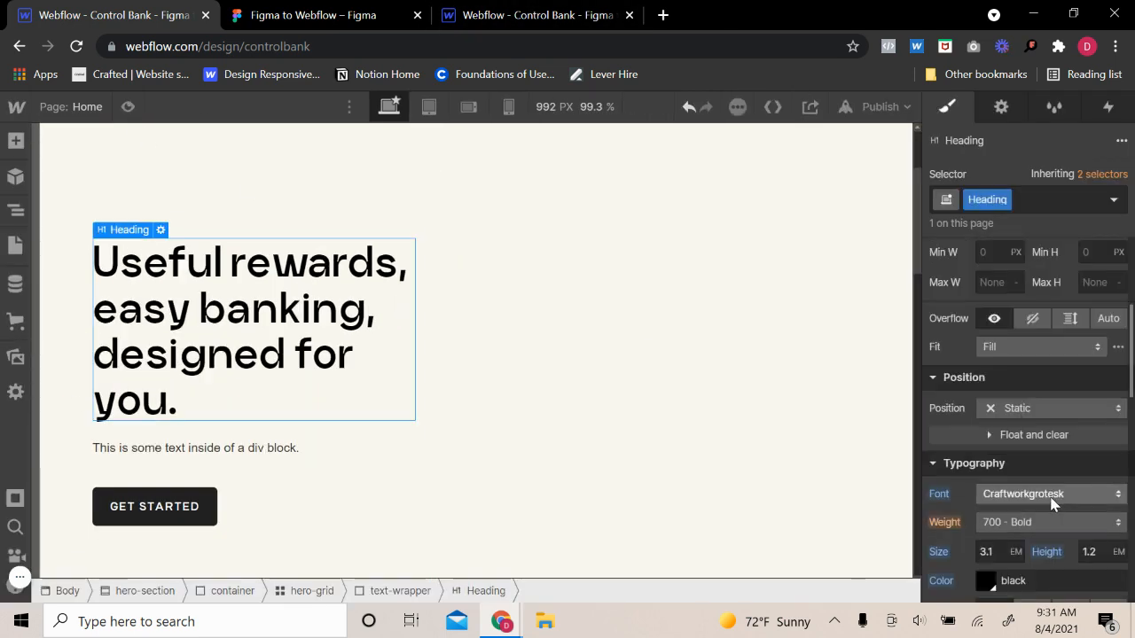
left_click(128, 108)
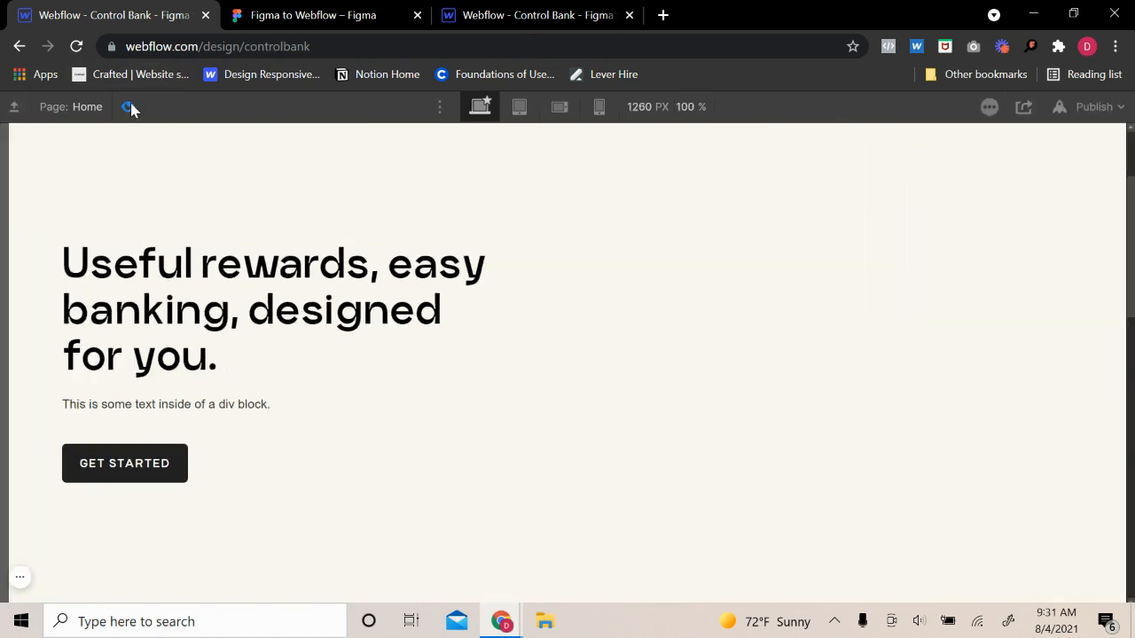
left_click(130, 107)
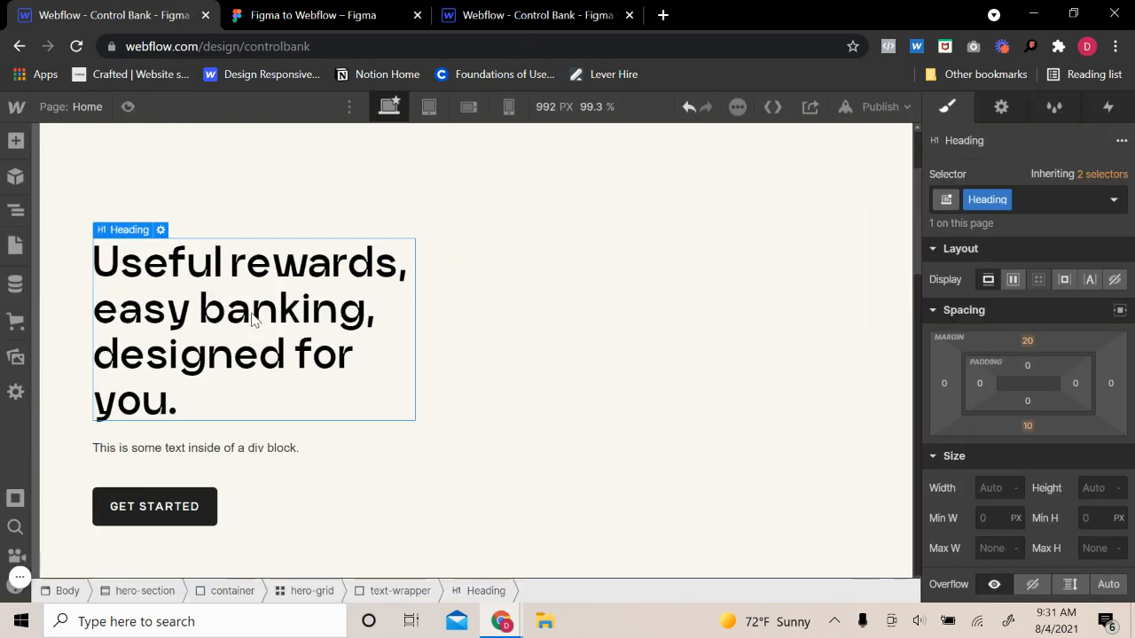
- Rename the hero heading's class to h1
scroll(1024, 488, "down", 2)
scroll(767, 486, "down", 2)
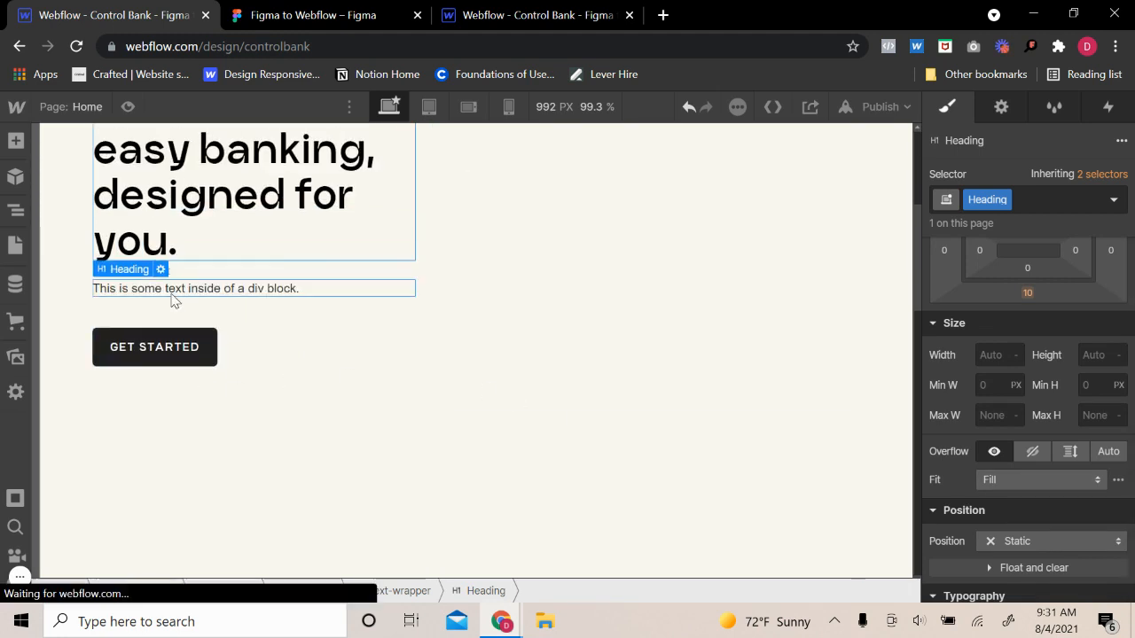
scroll(329, 327, "up", 2)
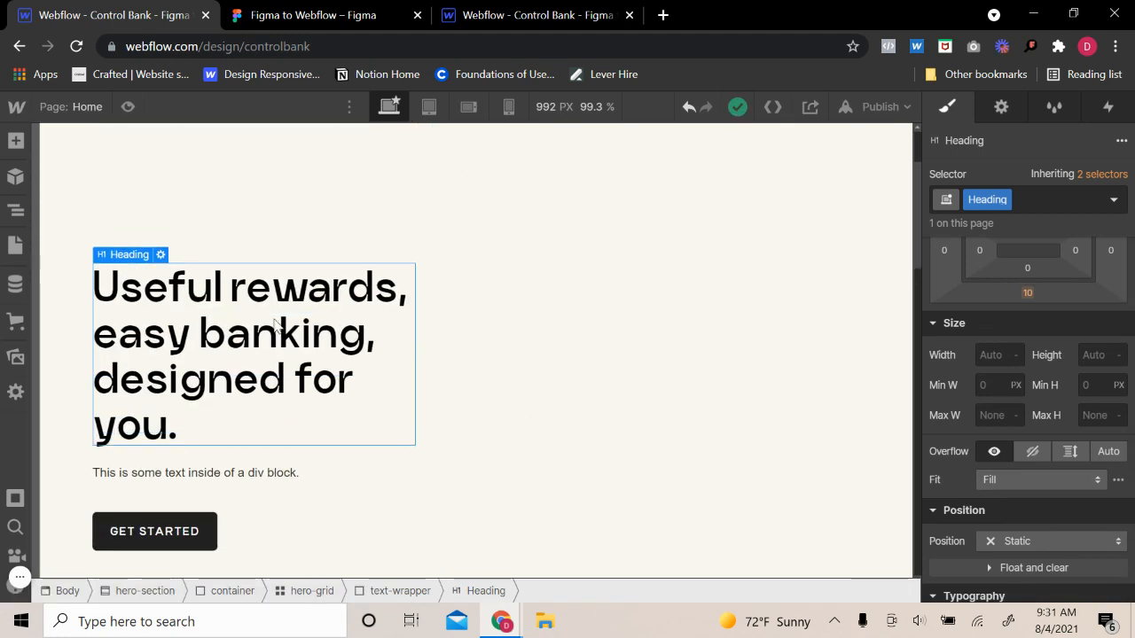
double_click(982, 201)
type("h")
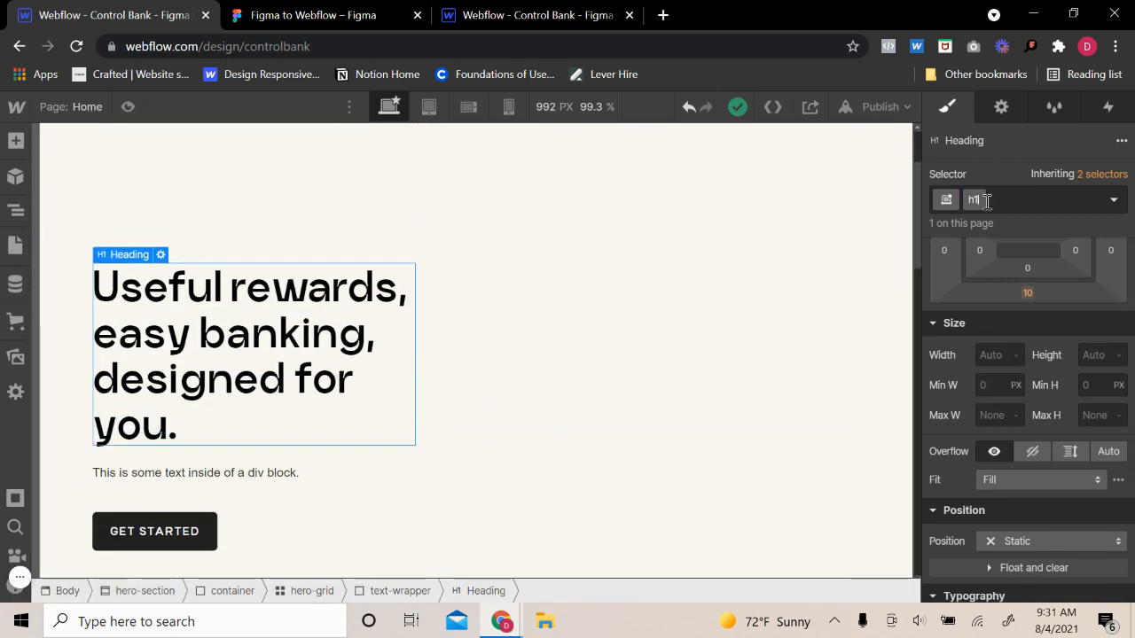
type("1")
key("Return")
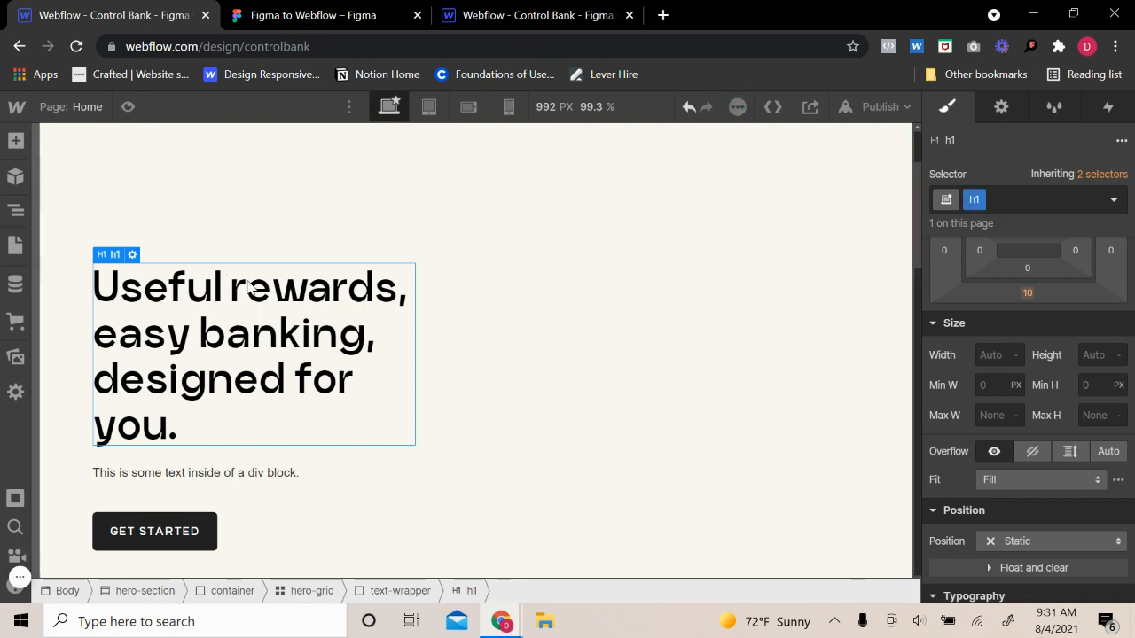
- Set the hero subtext's font to Roboto with weight 300 - Light
scroll(405, 357, "down", 1)
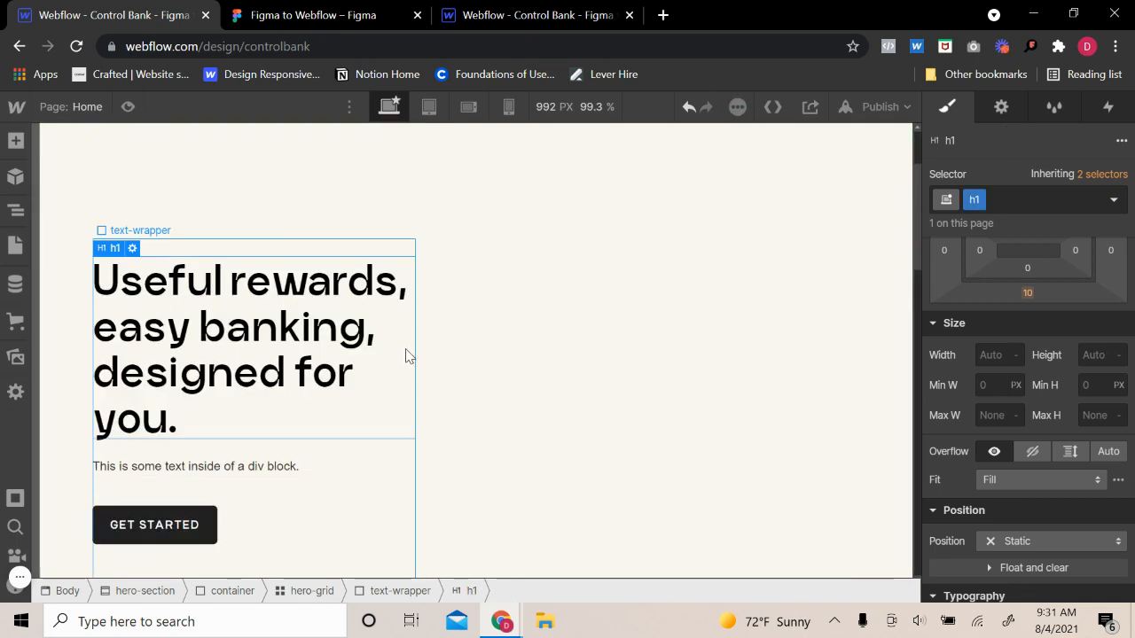
left_click(157, 479)
scroll(1017, 359, "down", 3)
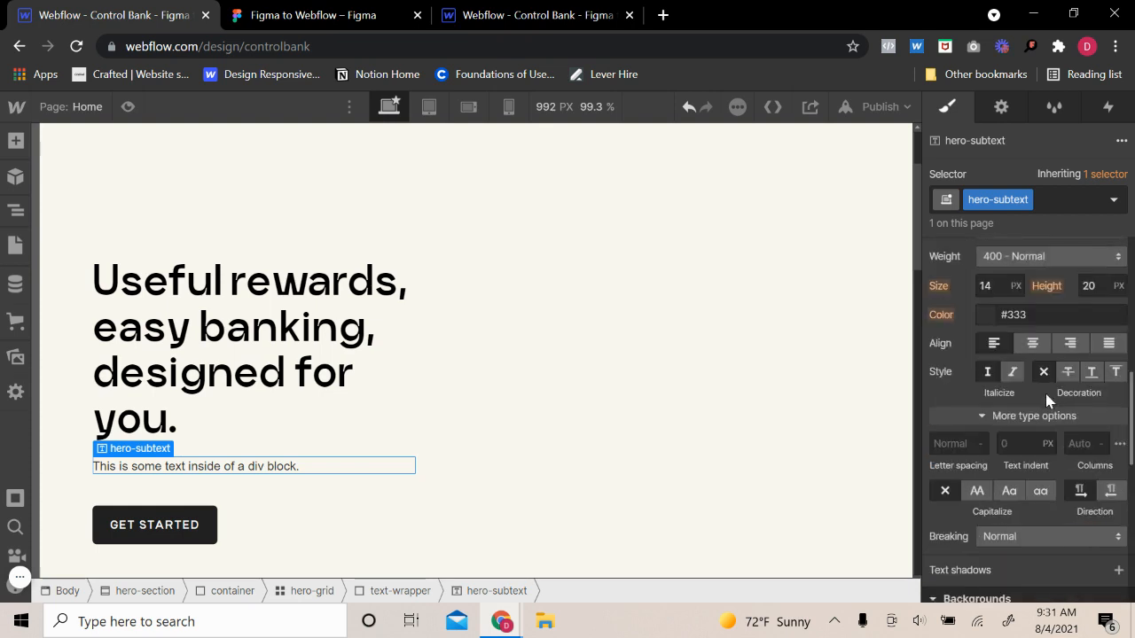
left_click(1017, 359)
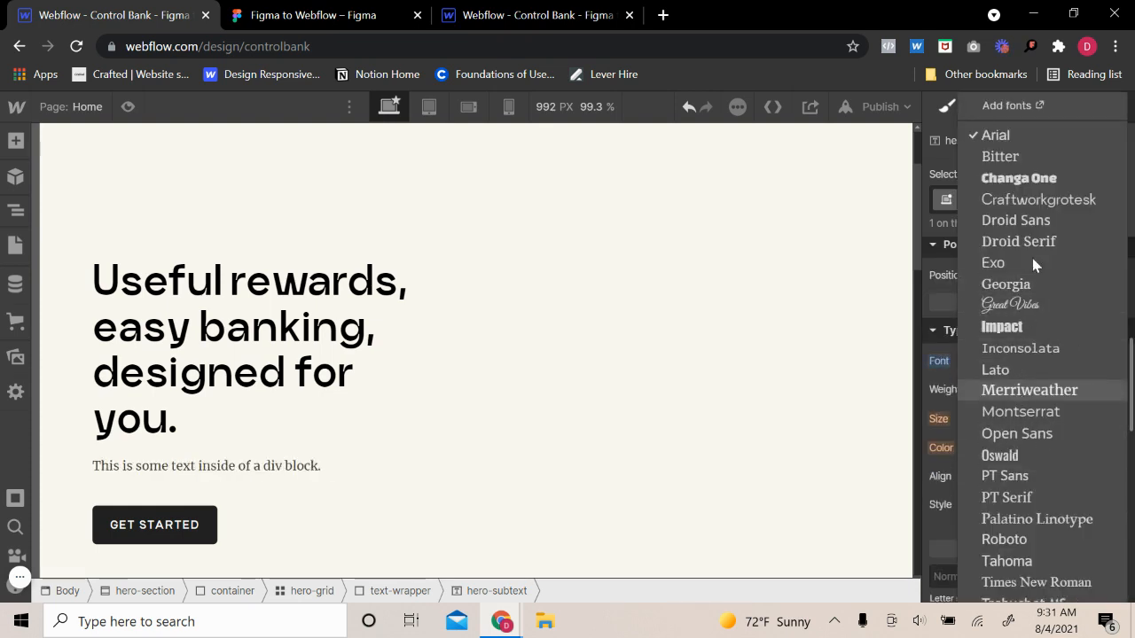
scroll(1025, 483, "down", 2)
left_click(1020, 407)
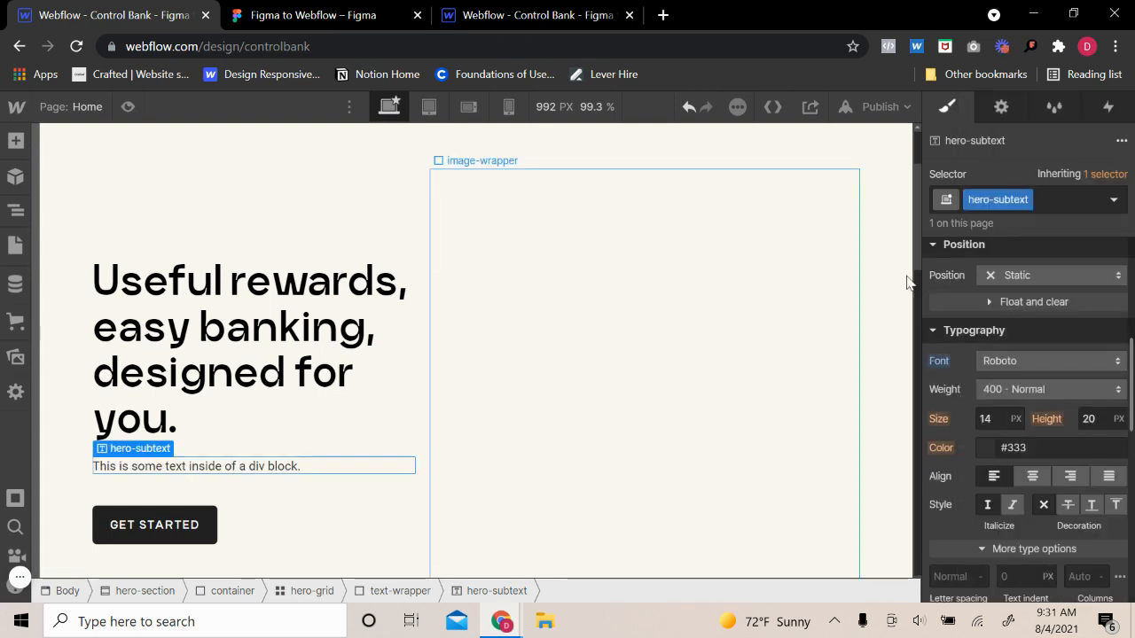
left_click(1009, 391)
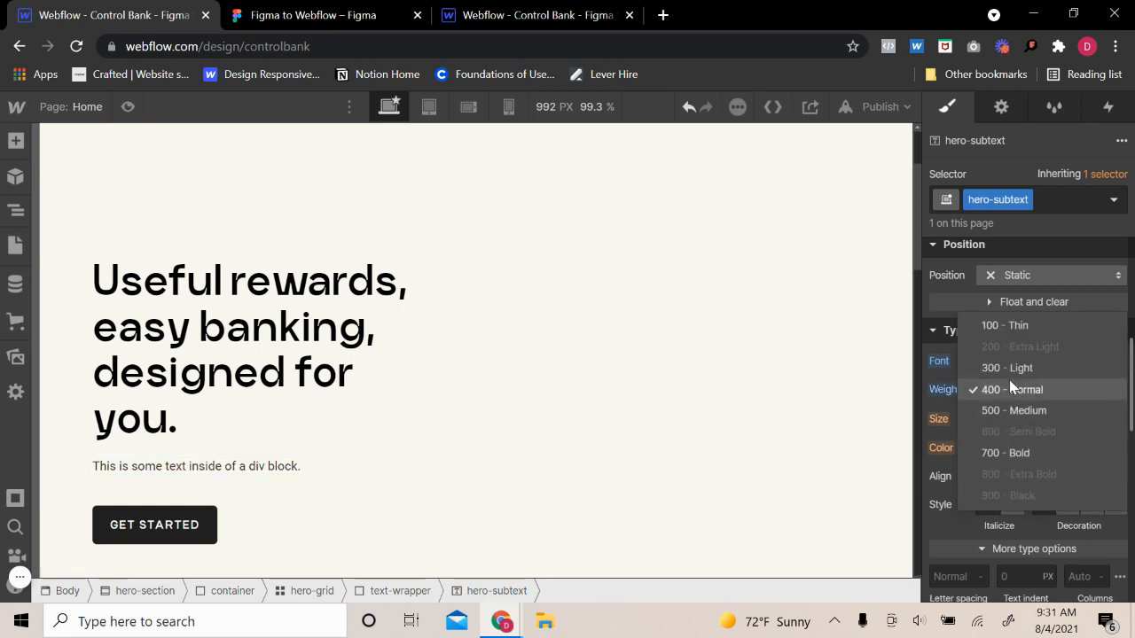
left_click(1011, 367)
- Check the subtext's font size in Figma and try sizes of 23, 28 and 18 px on the Webflow hero subtext
left_click(997, 418)
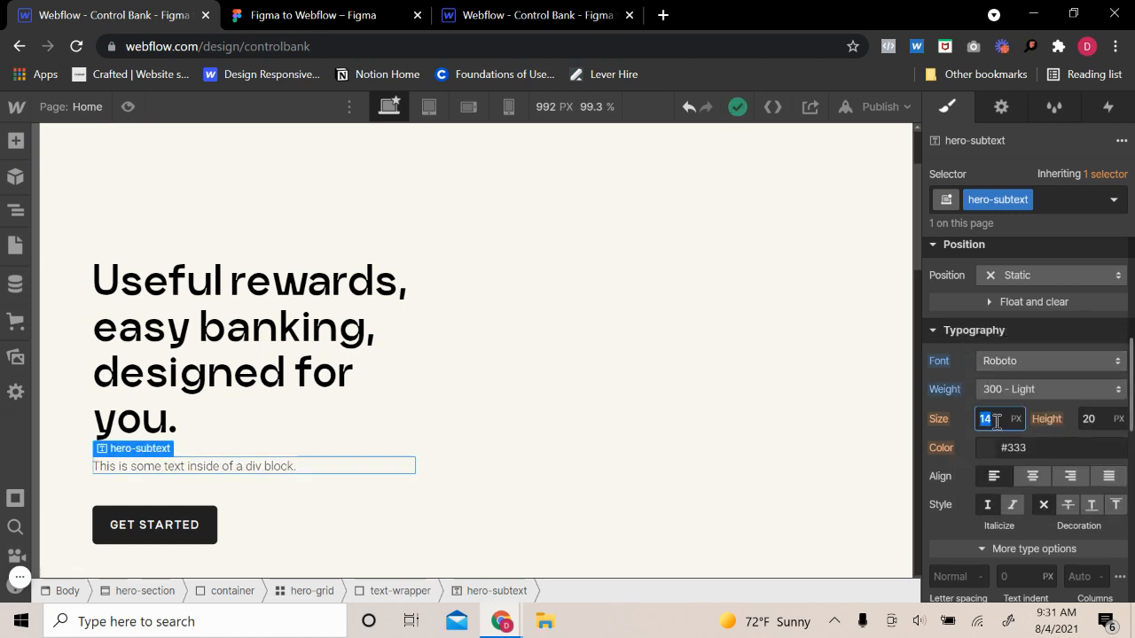
left_click(388, 9)
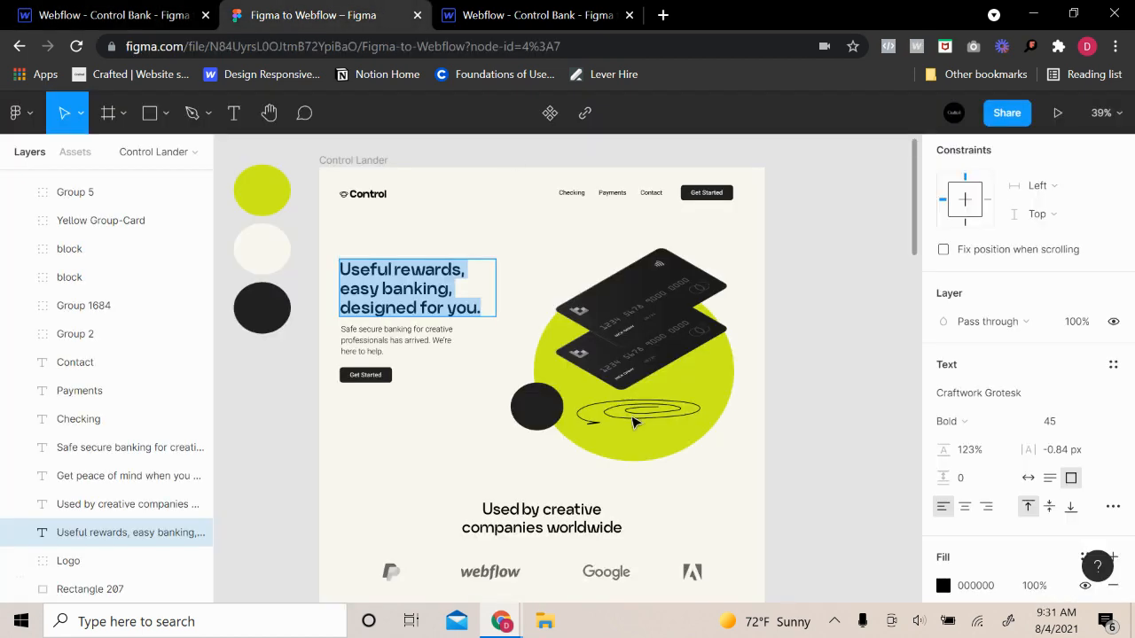
left_click(416, 343)
left_click(133, 15)
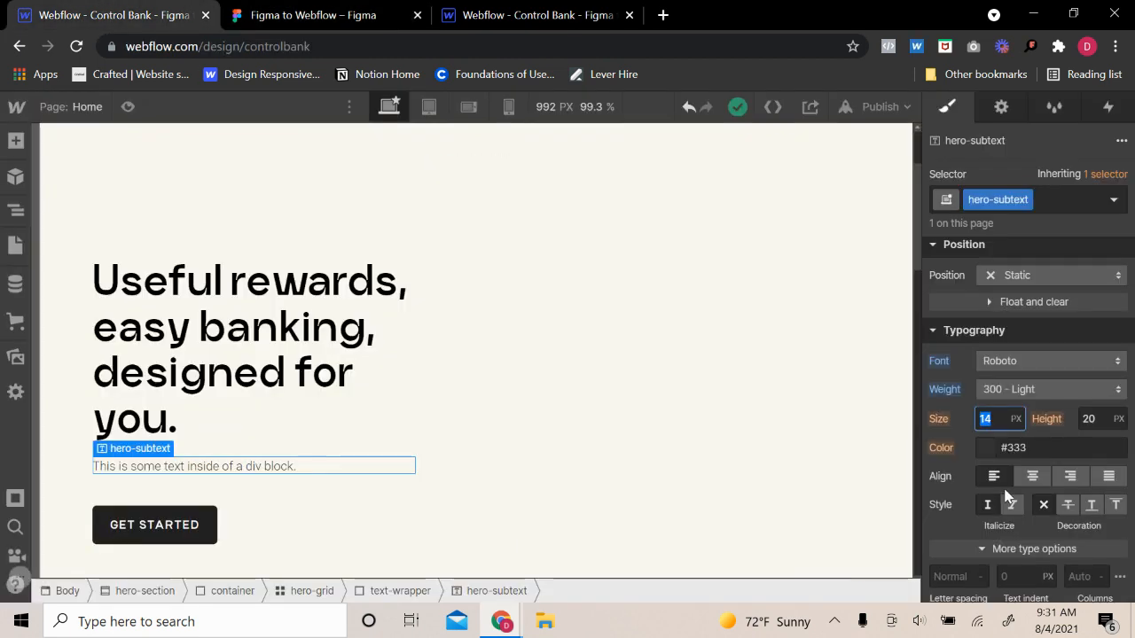
type("23")
key("Return")
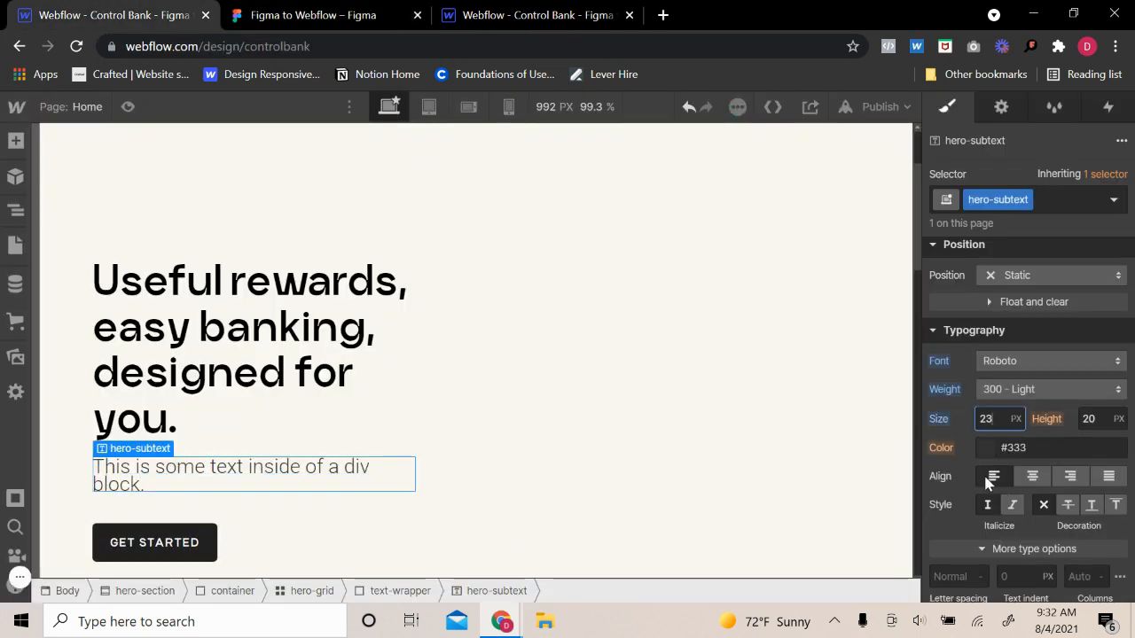
key("BackSpace")
type("8")
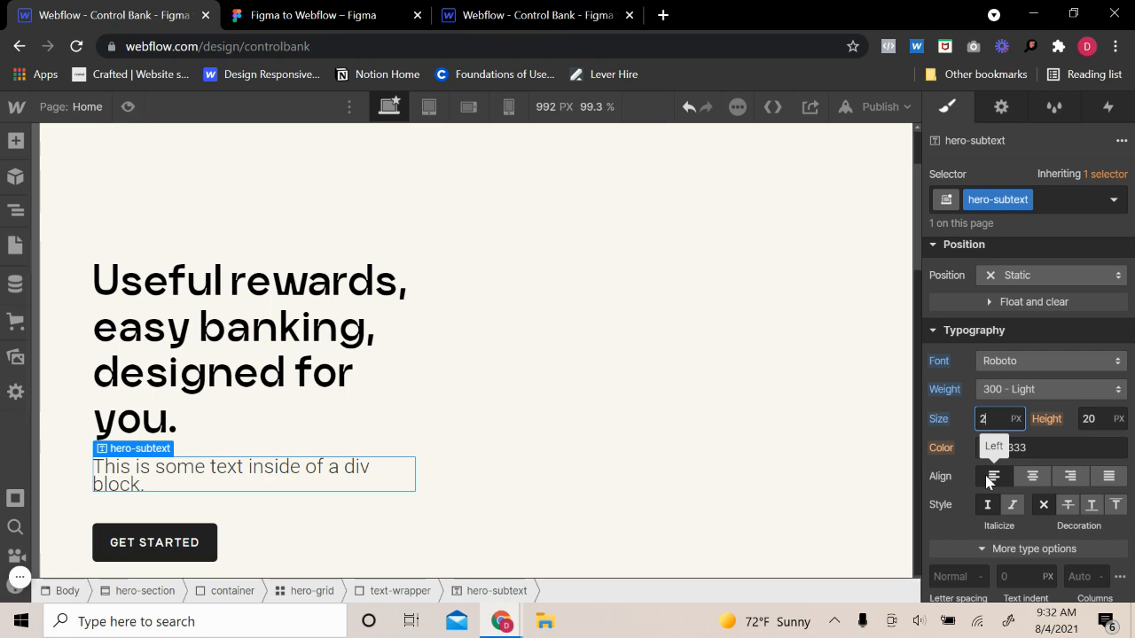
key("Return")
type("1")
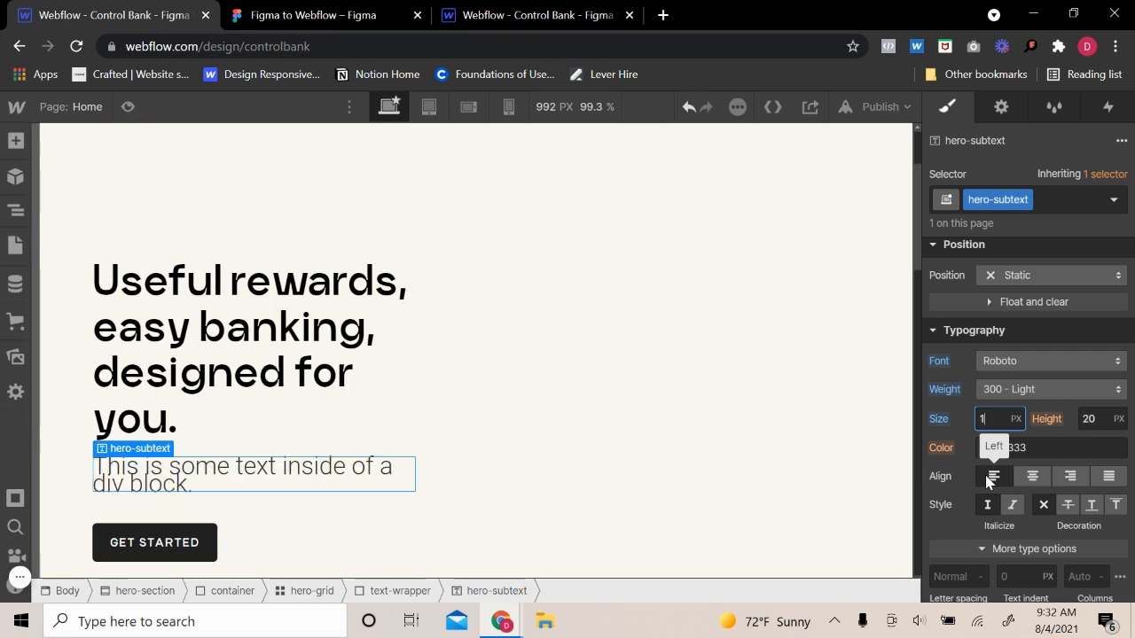
type("8")
key("Return")
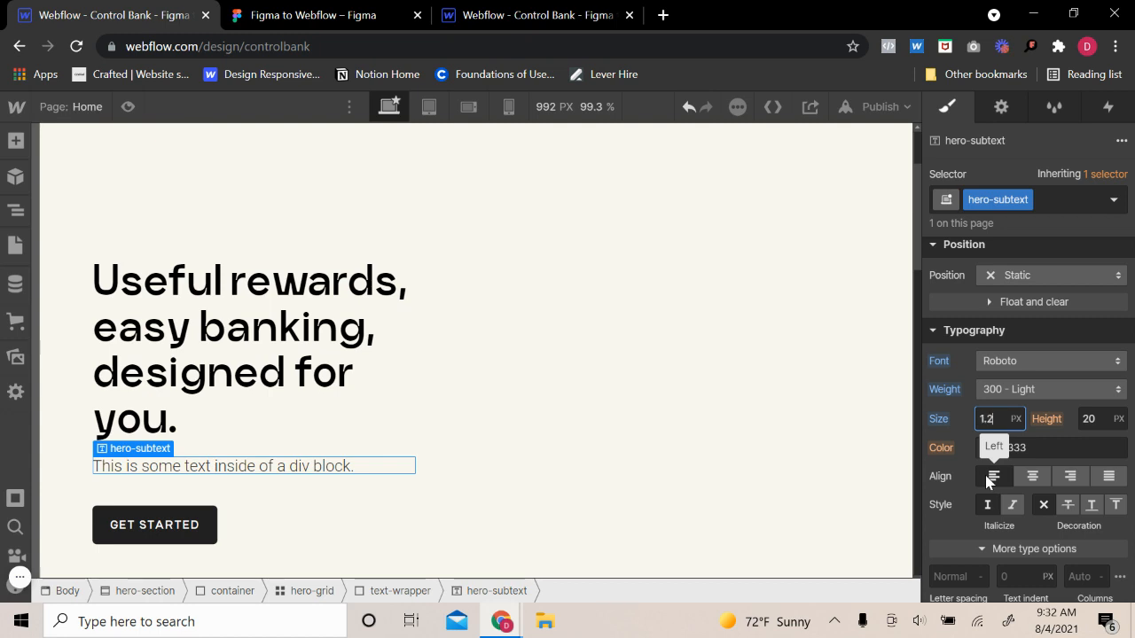
- Size the hero subtext in em units, trying 1.2 and 1.4 em and settling on 1.3 em
type("1.2em")
key("Return")
key("Up")
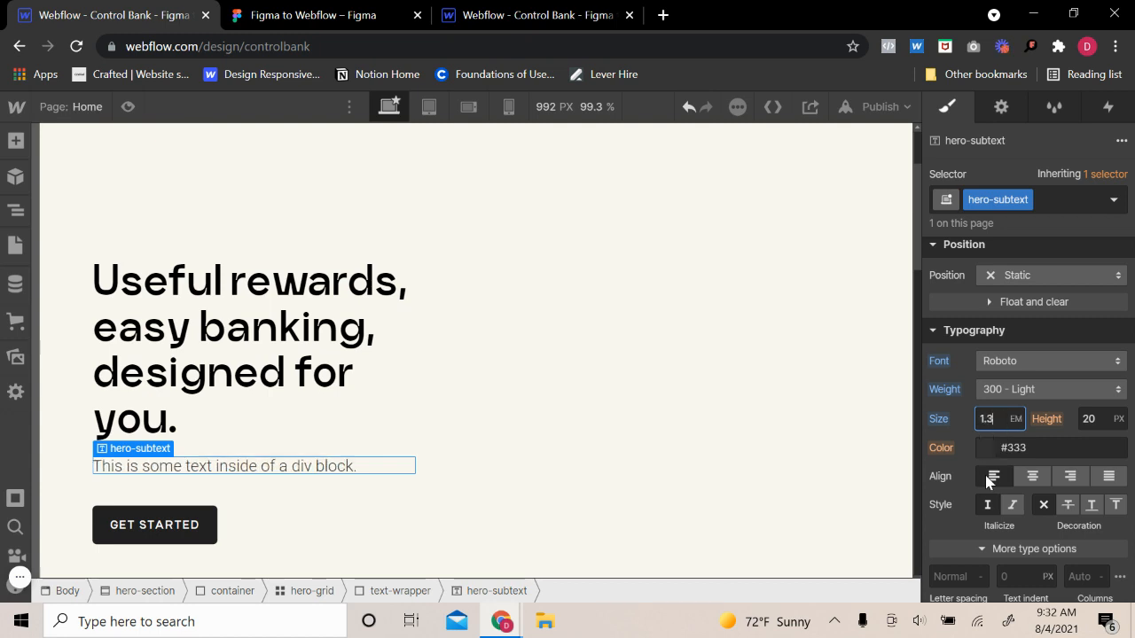
key("Up")
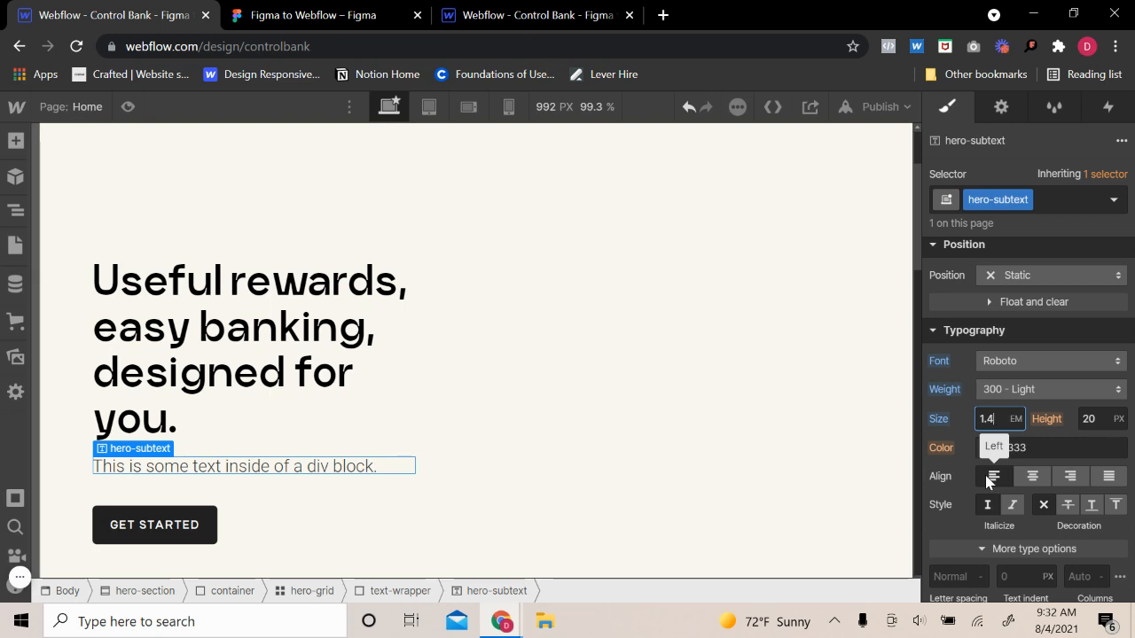
left_click(19, 578)
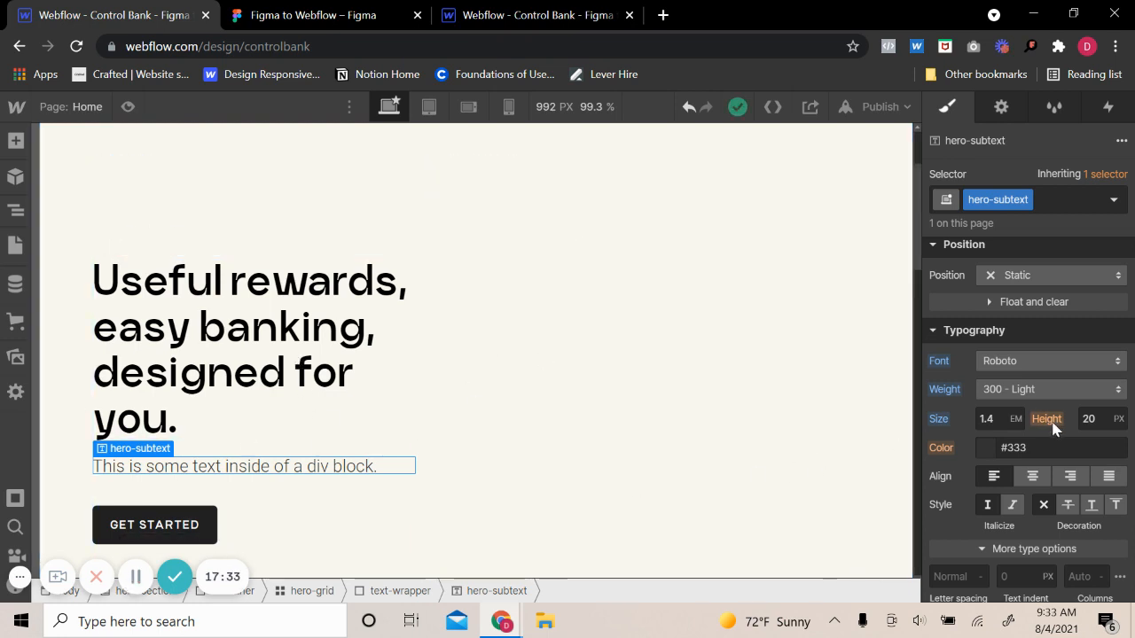
left_click(1000, 417)
type("1.3")
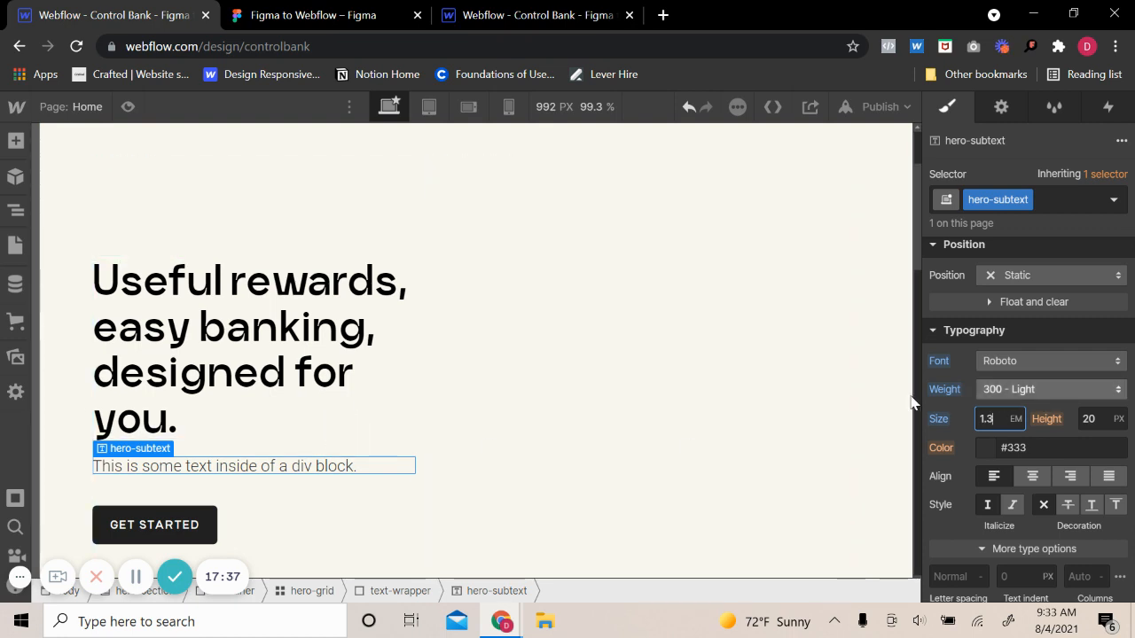
- Copy the "Safe secure banking for creative professionals has arrived. We're here to help." text from Figma and paste it over Webflow's hero subtext placeholder
left_click(263, 16)
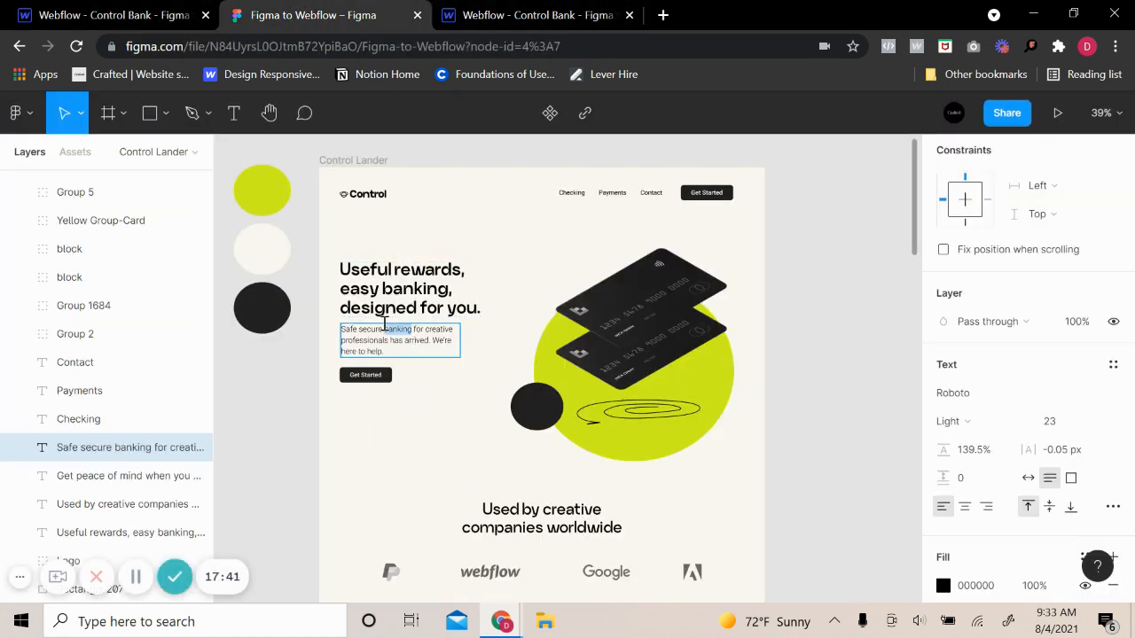
triple_click(384, 335)
key("ctrl+c")
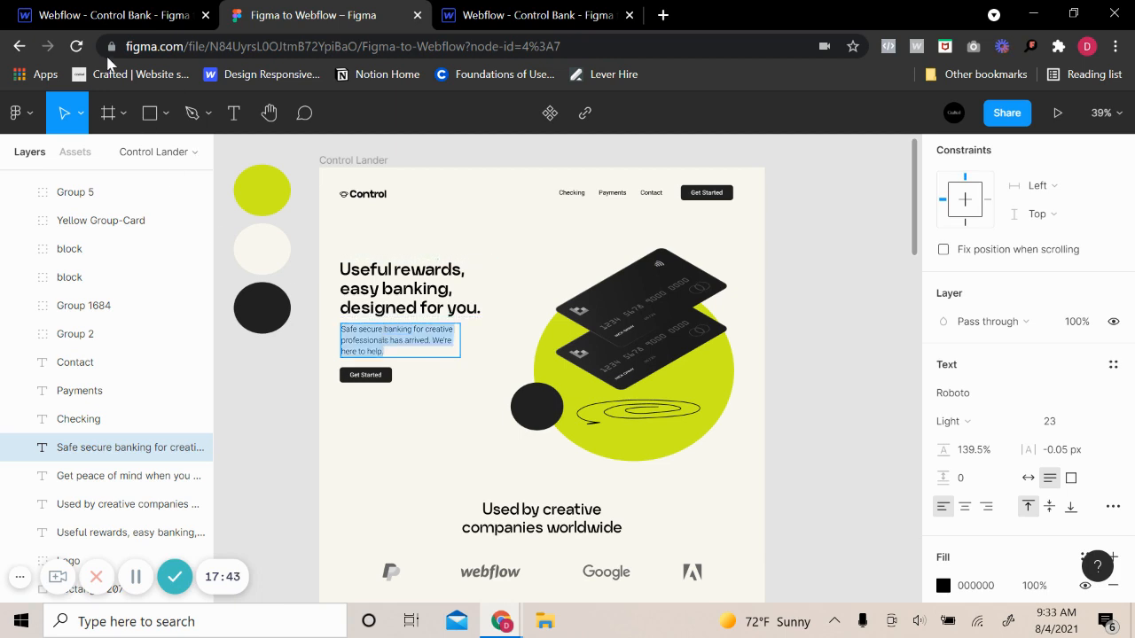
left_click(115, 15)
double_click(195, 467)
key("ctrl+v")
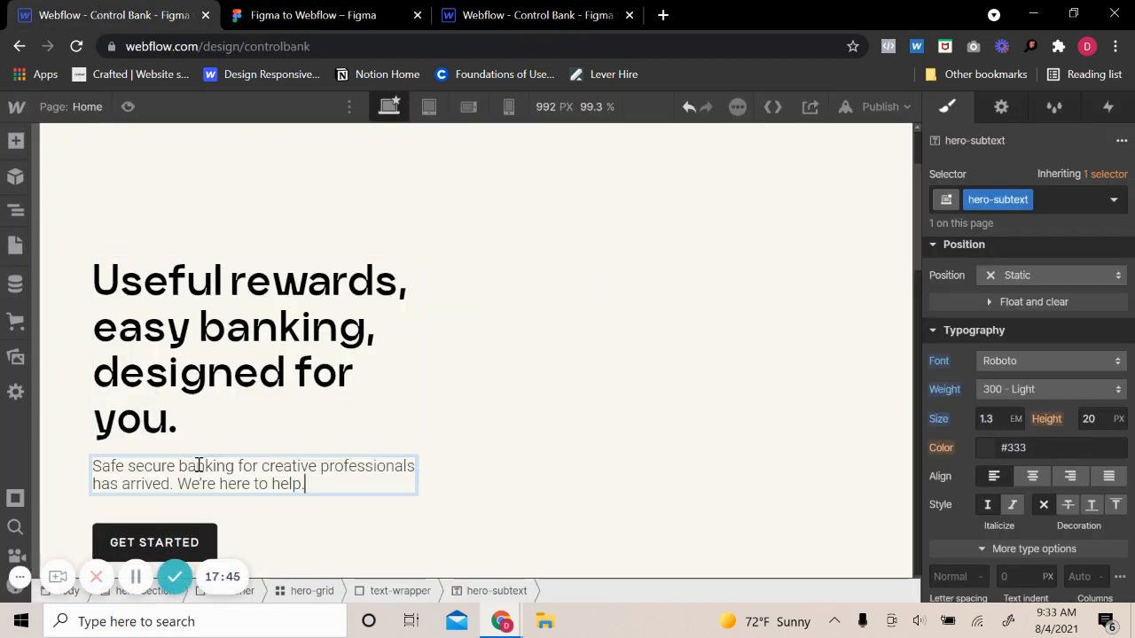
- Set the hero subtext's line height to 1.5 em, trying 1.3 and 1.4 em first
left_click(1087, 410)
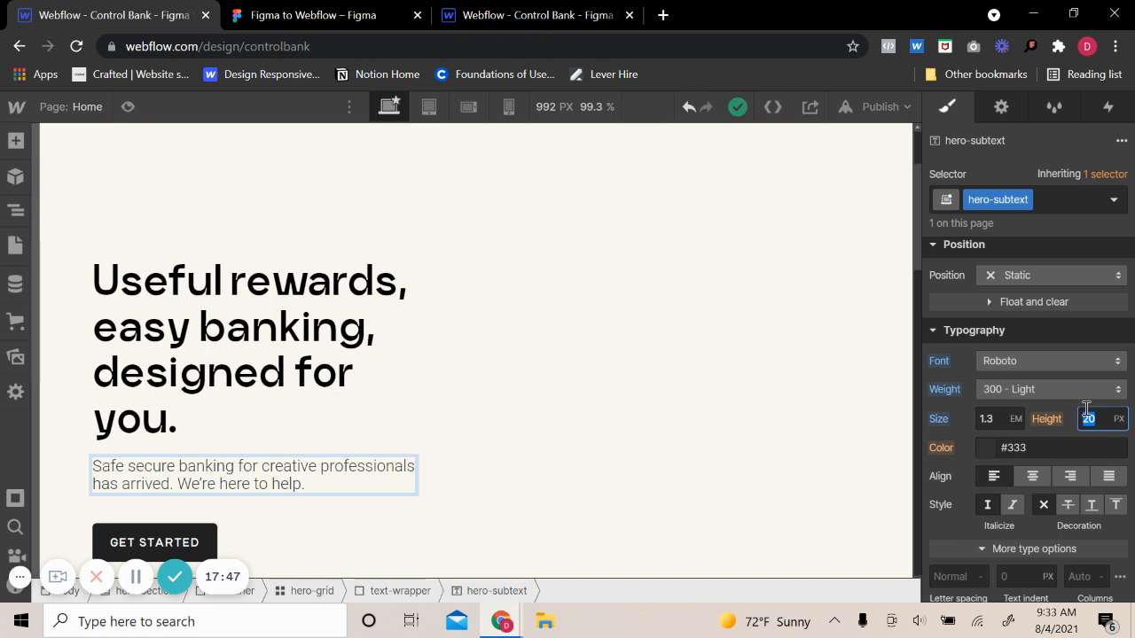
type("1.3")
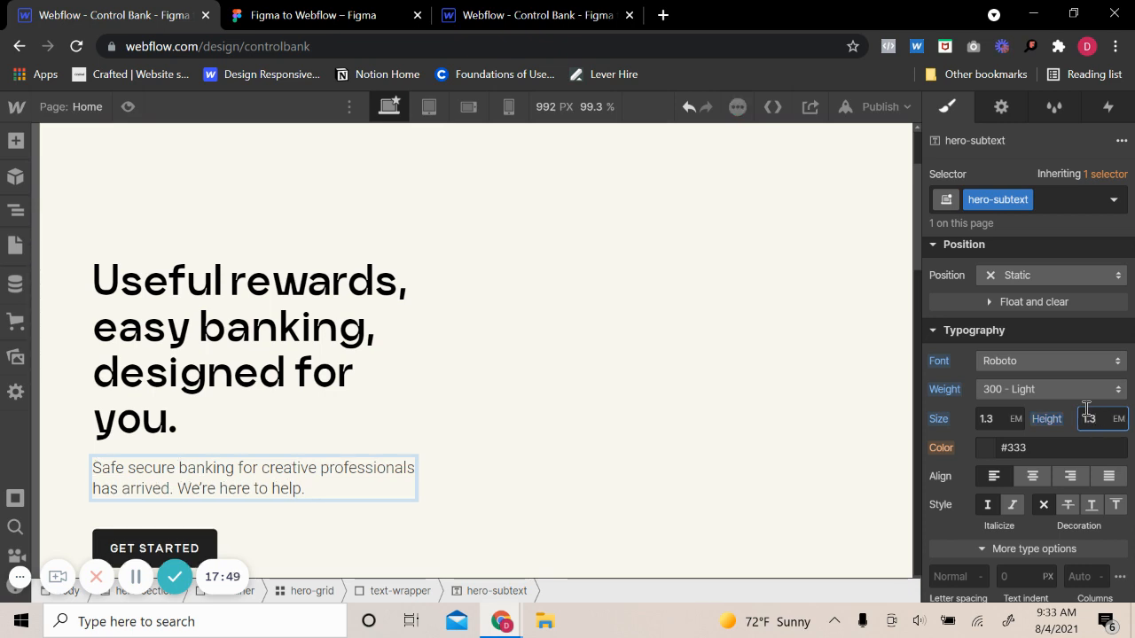
key("BackSpace")
type("4")
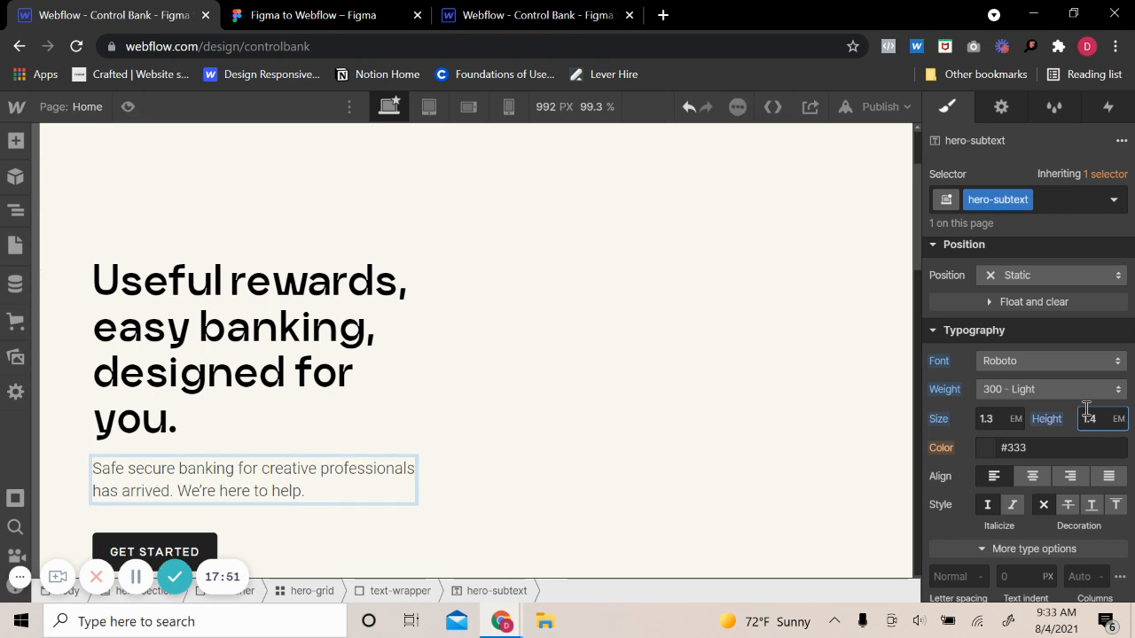
key("BackSpace")
type("5")
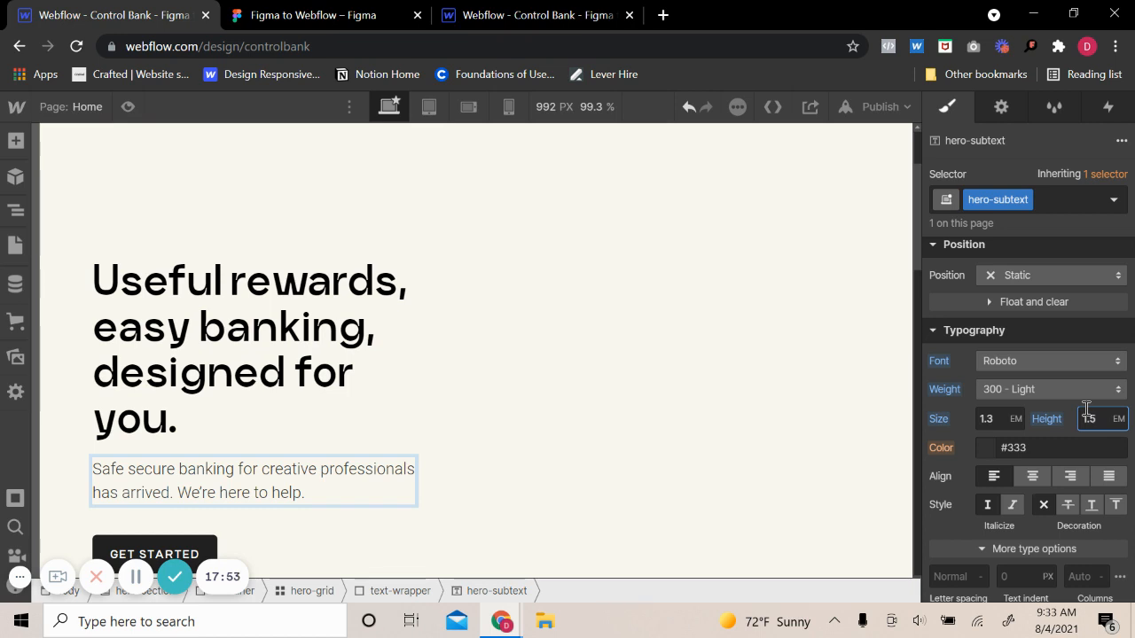
- Preview the subtext's wrapping, then insert a line break after "creative" in the hero subtext
left_click(128, 106)
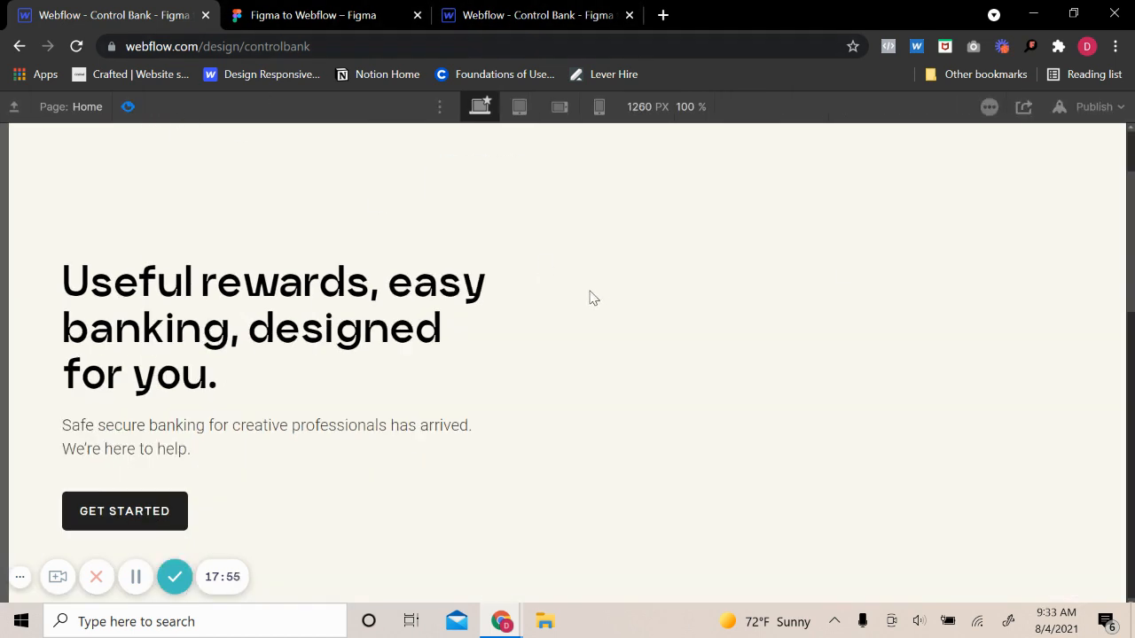
left_click(127, 107)
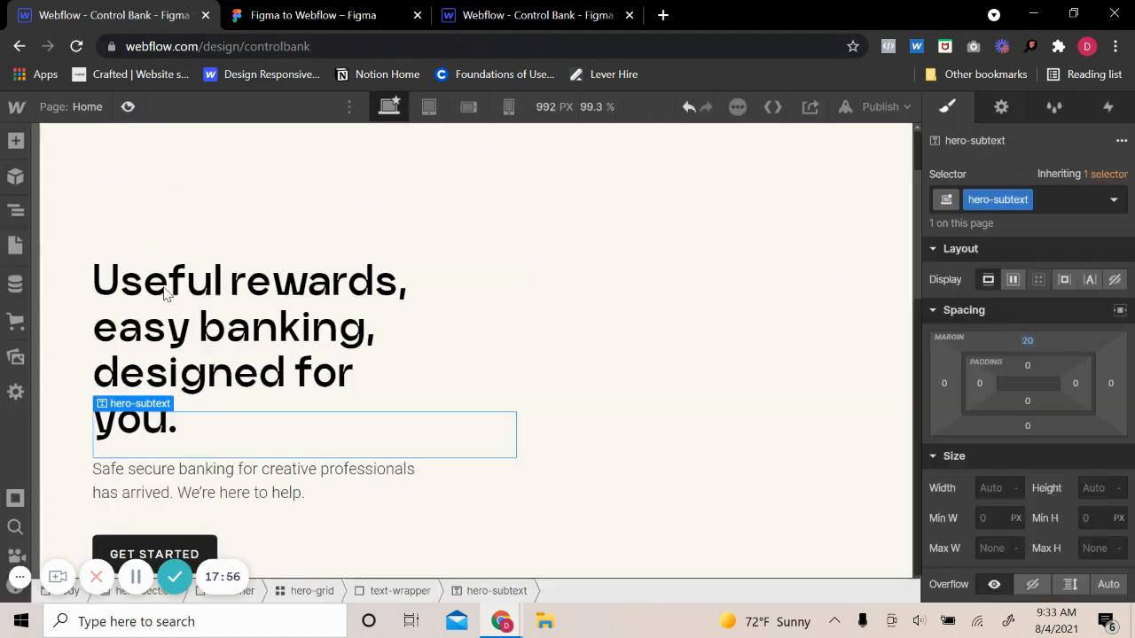
double_click(273, 474)
key("shift+Return")
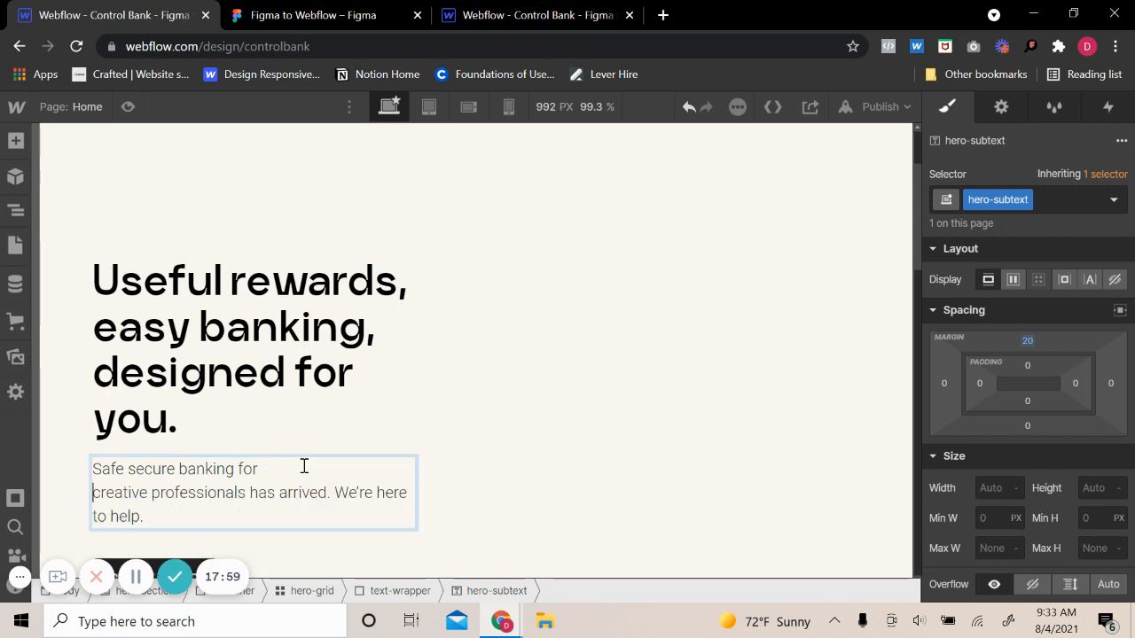
key("BackSpace")
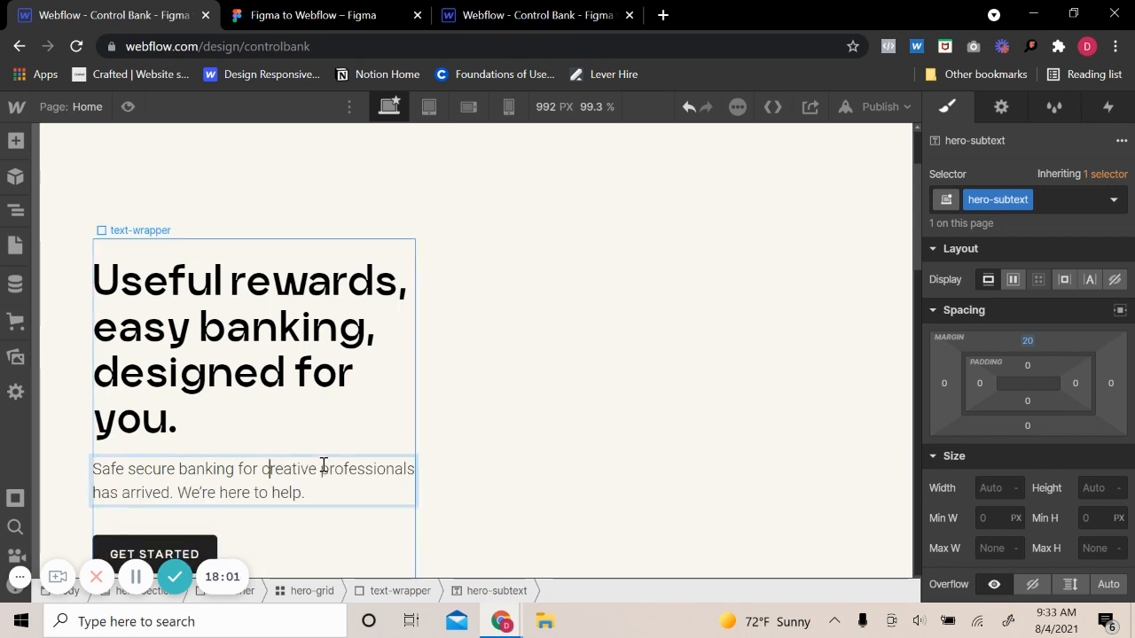
- Preview the page to compare how the hero headline and subtext wrap at full width, and return to editing
left_click(122, 110)
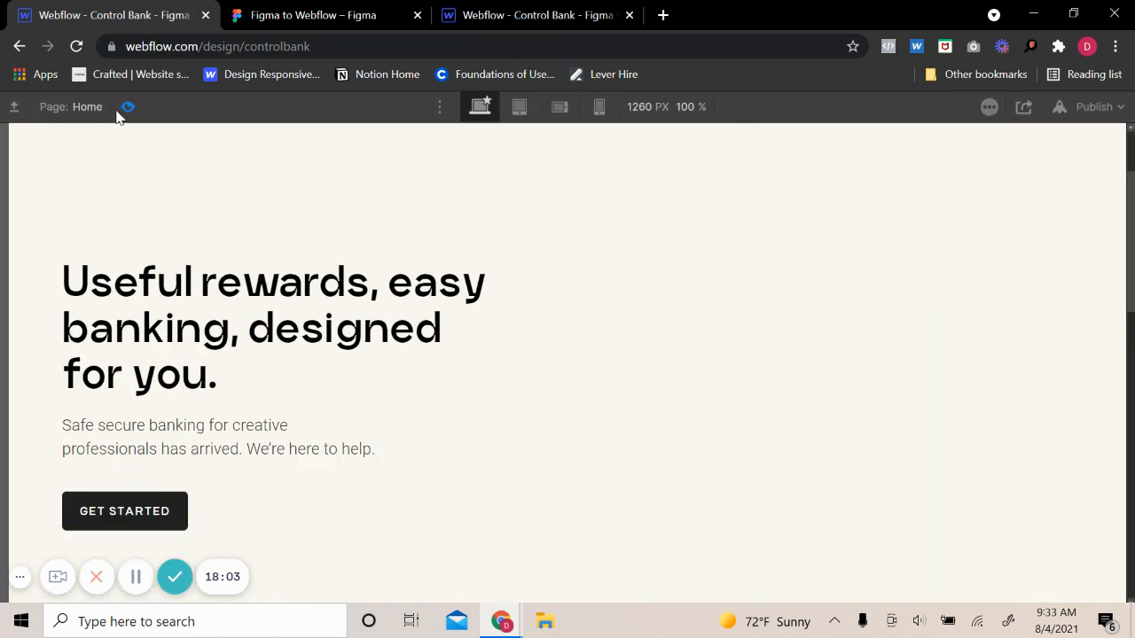
left_click(120, 109)
left_click(267, 282)
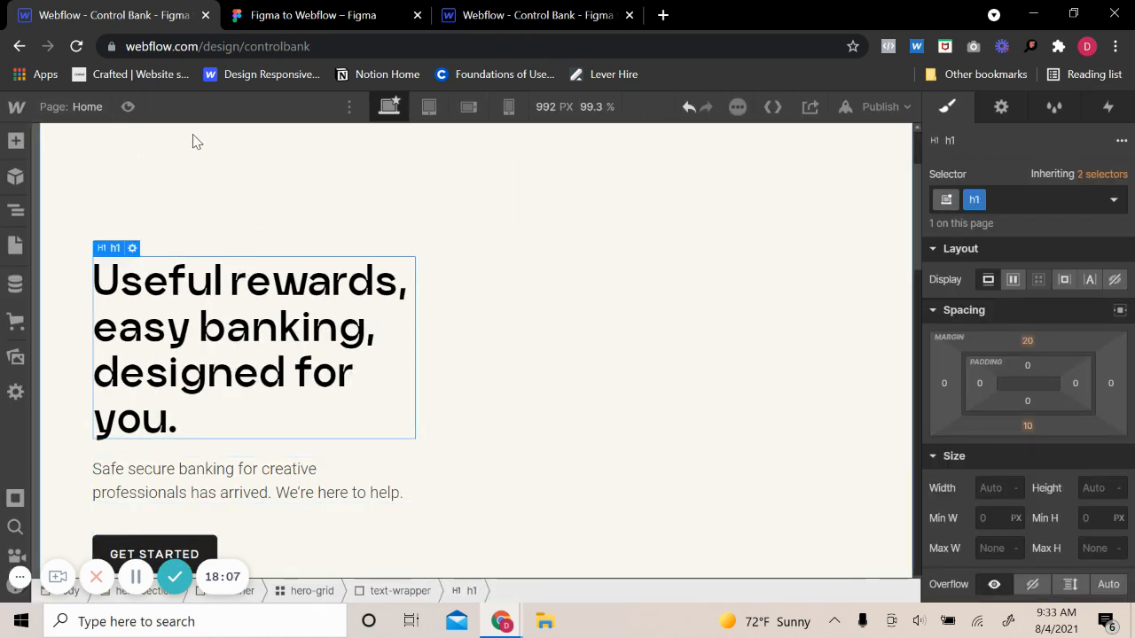
left_click(138, 109)
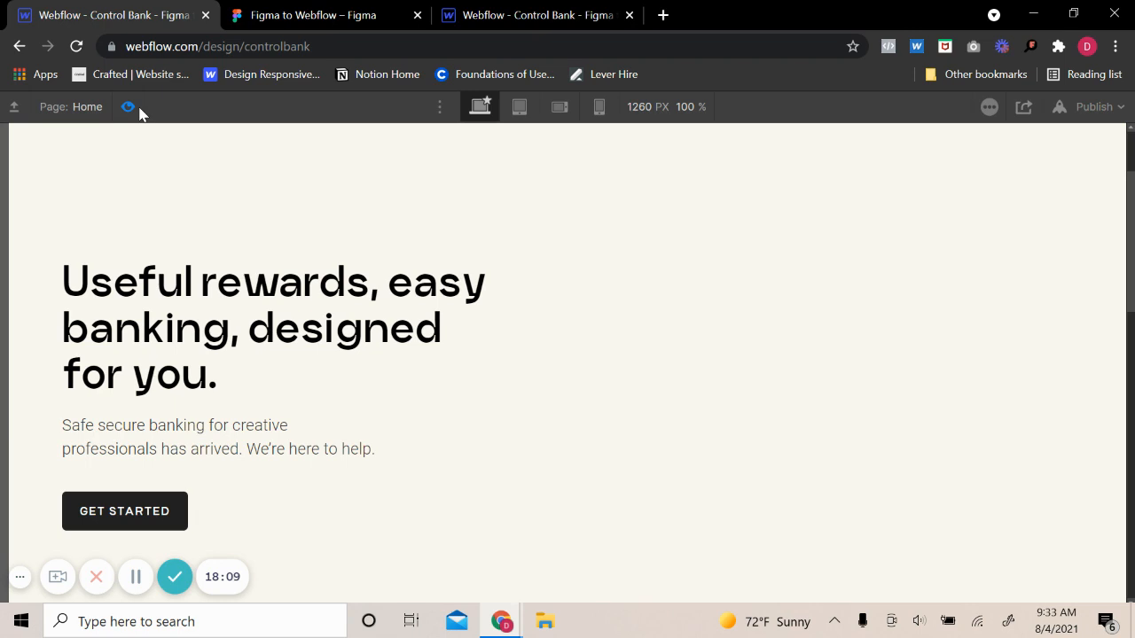
left_click(139, 110)
- Add an image element inside the hero's image-wrapper and assign it the Card Hero Graphic.png asset
left_click(769, 433)
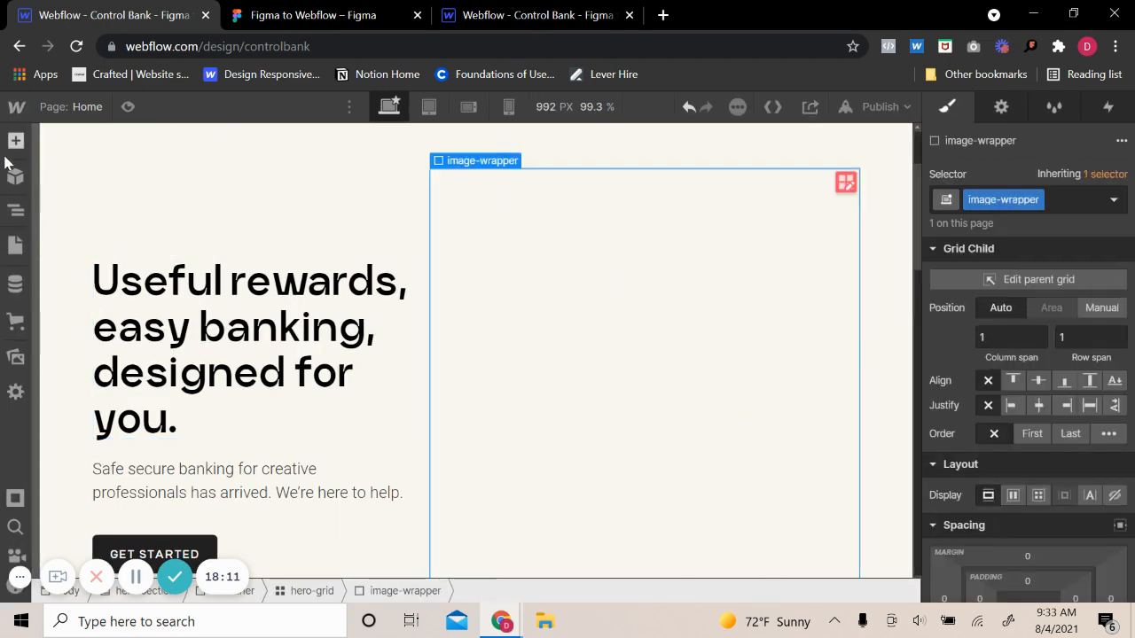
left_click(15, 140)
scroll(85, 474, "down", 4)
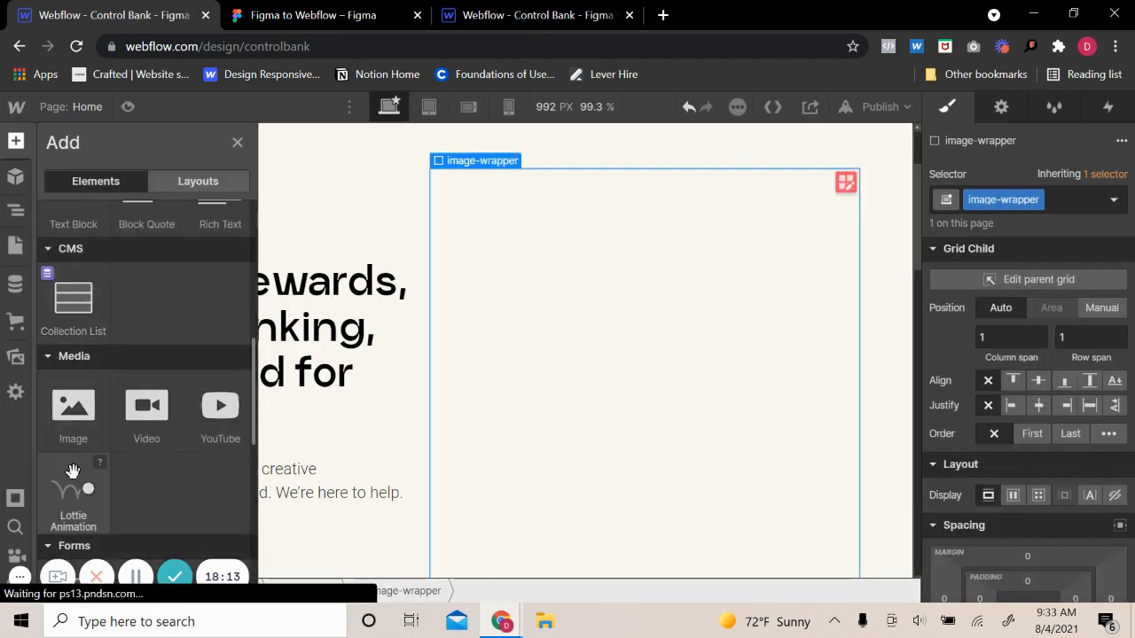
left_click_drag(73, 406, 579, 302)
left_click(595, 255)
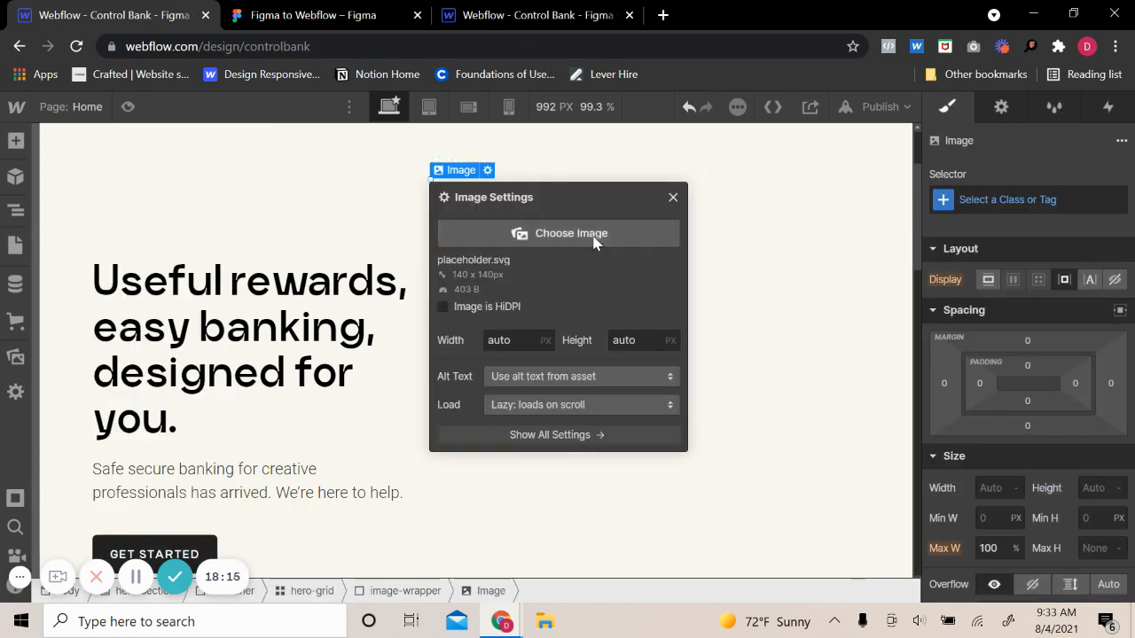
scroll(144, 381, "down", 3)
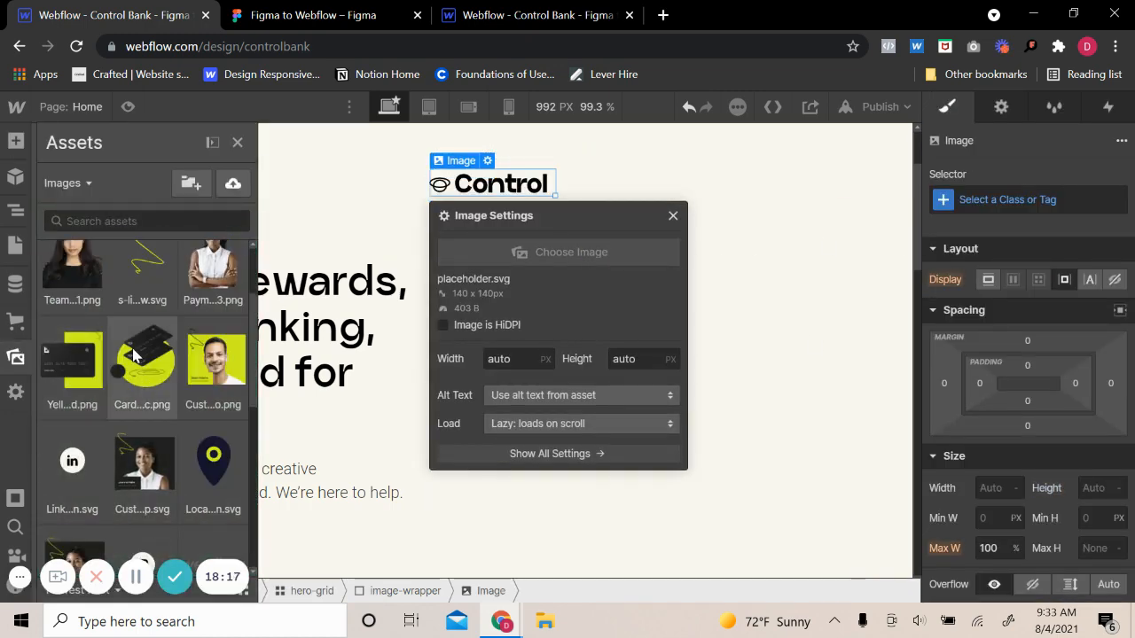
left_click(135, 355)
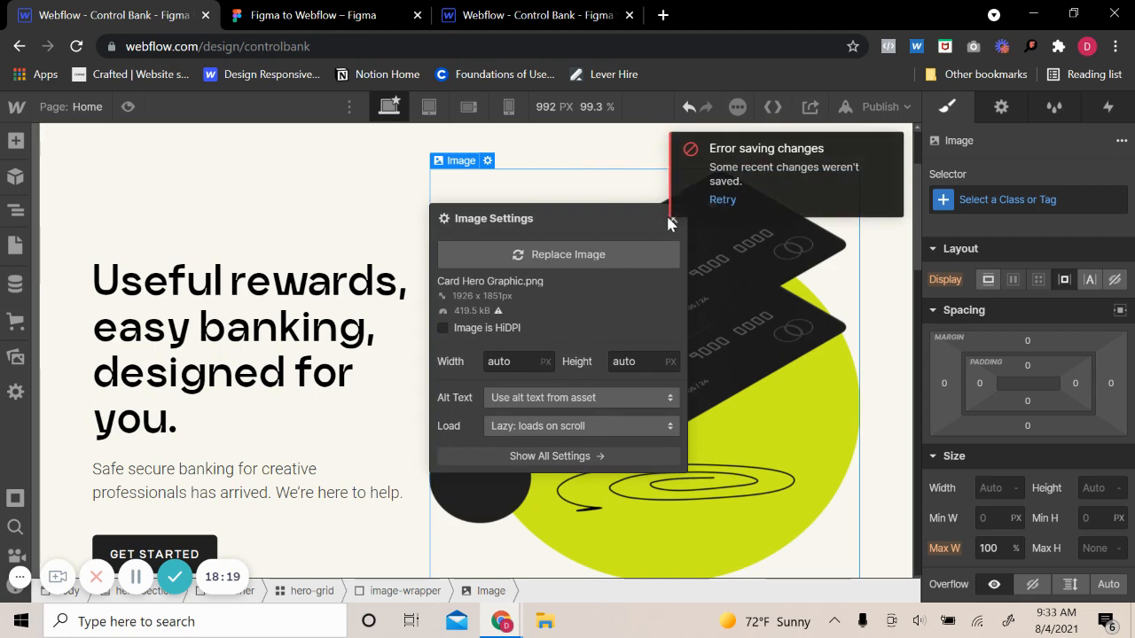
- Close the image settings and preview the hero section at full width to check the card graphic beside the headline, and return to editing
left_click(671, 218)
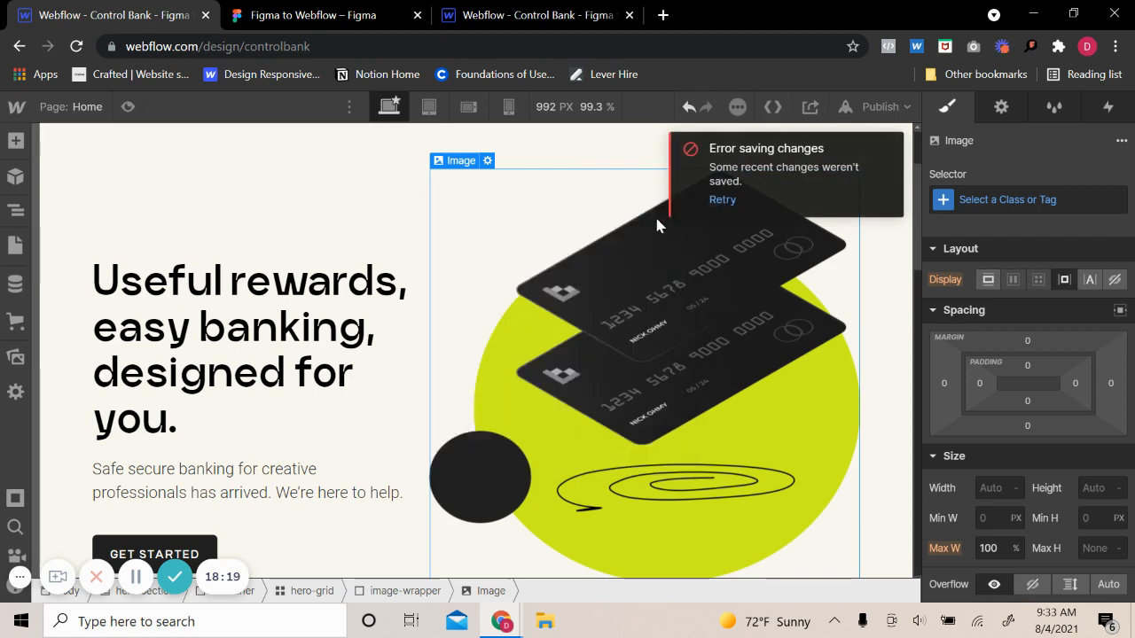
left_click(128, 107)
scroll(754, 362, "up", 2)
scroll(754, 362, "down", 3)
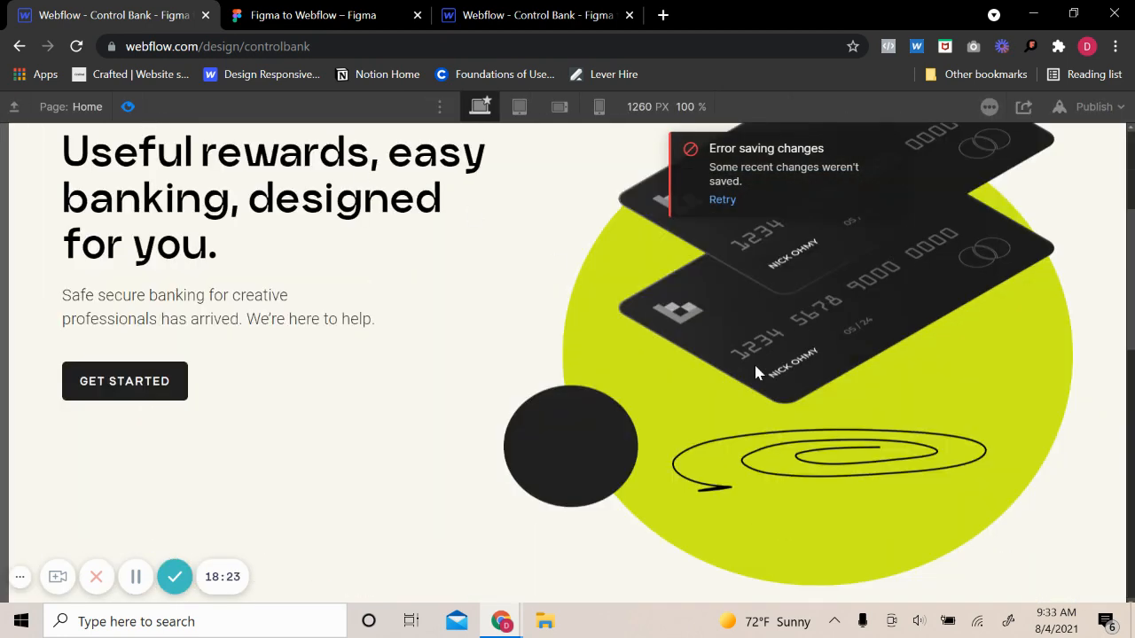
scroll(754, 362, "up", 2)
scroll(752, 358, "up", 2)
scroll(752, 358, "down", 2)
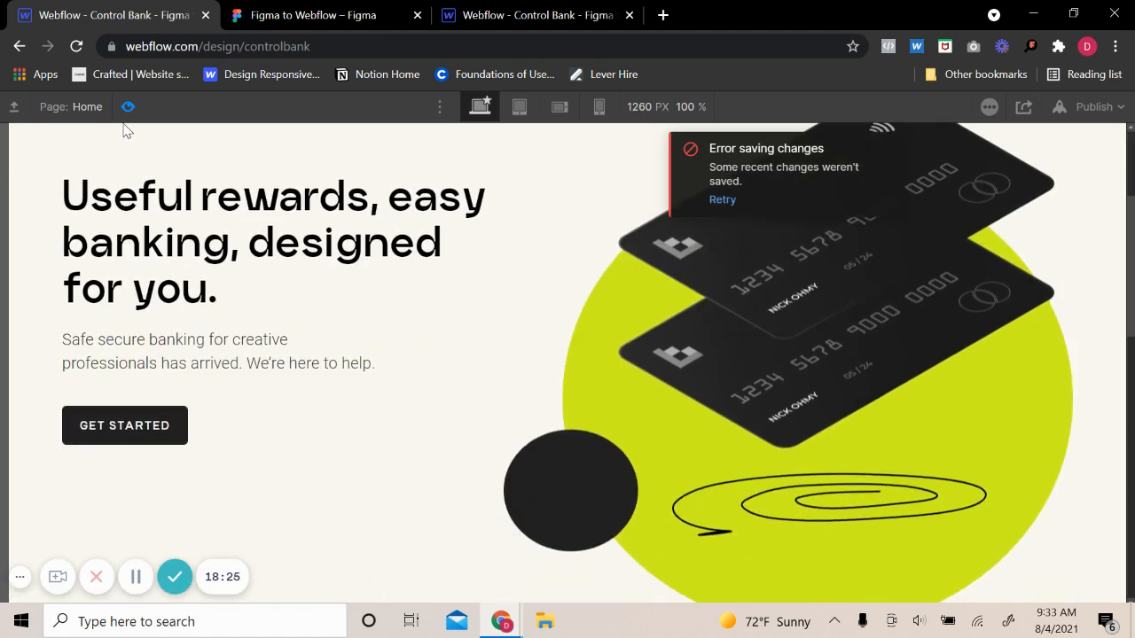
left_click(127, 106)
- Set the hero H1 headline's font size to 3.3 em and preview how it wraps at full width
left_click(293, 333)
scroll(1091, 417, "down", 5)
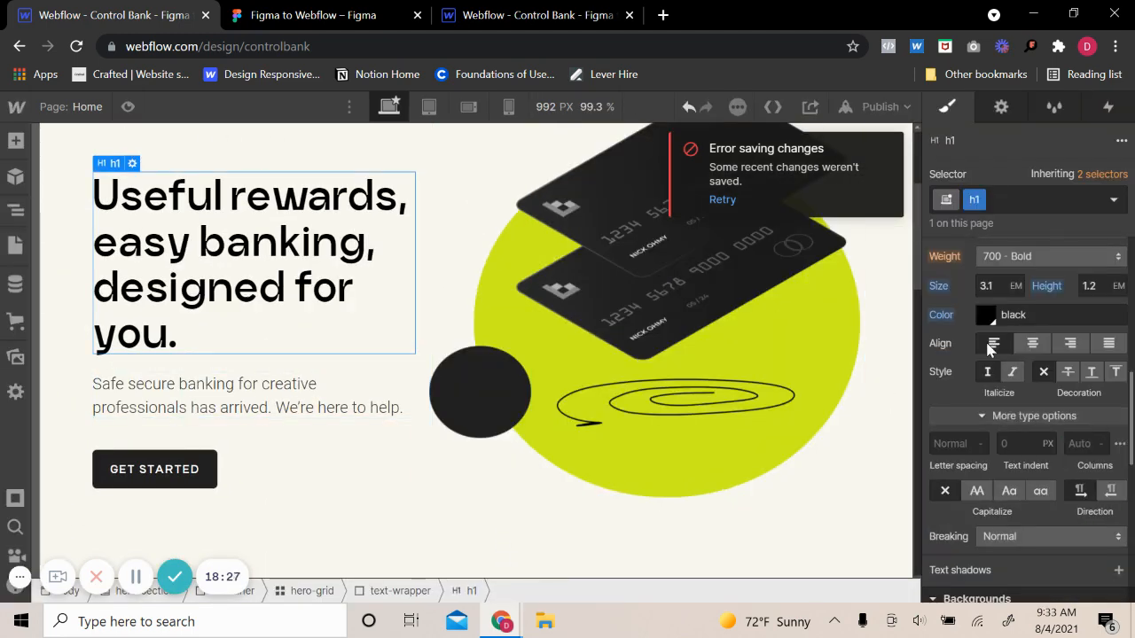
left_click(1000, 284)
key("Up")
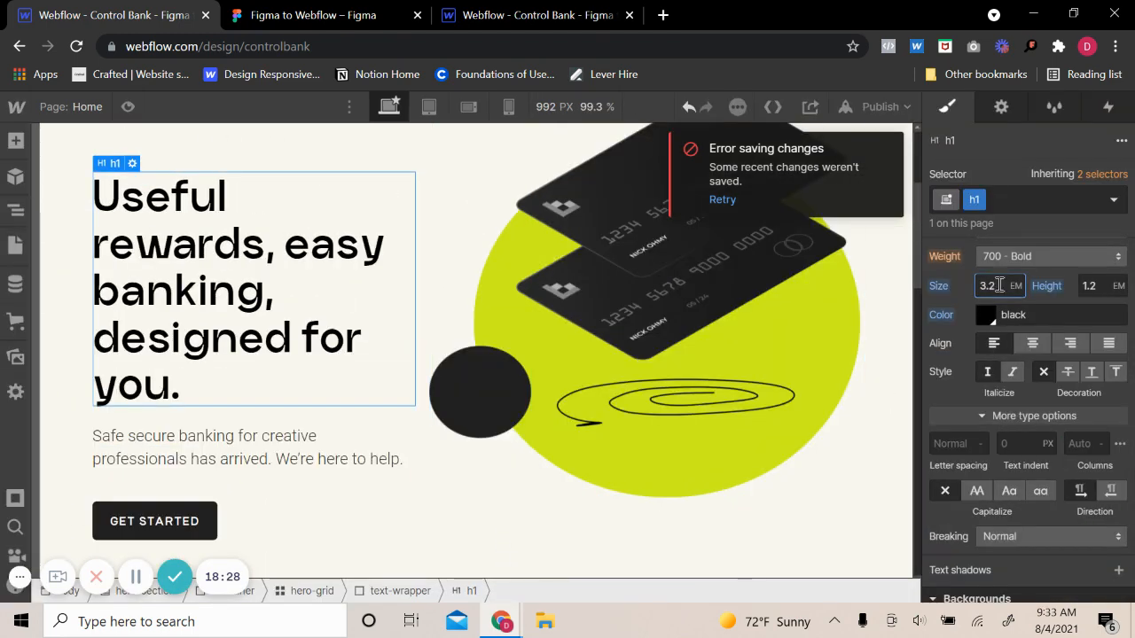
key("Up")
left_click(127, 107)
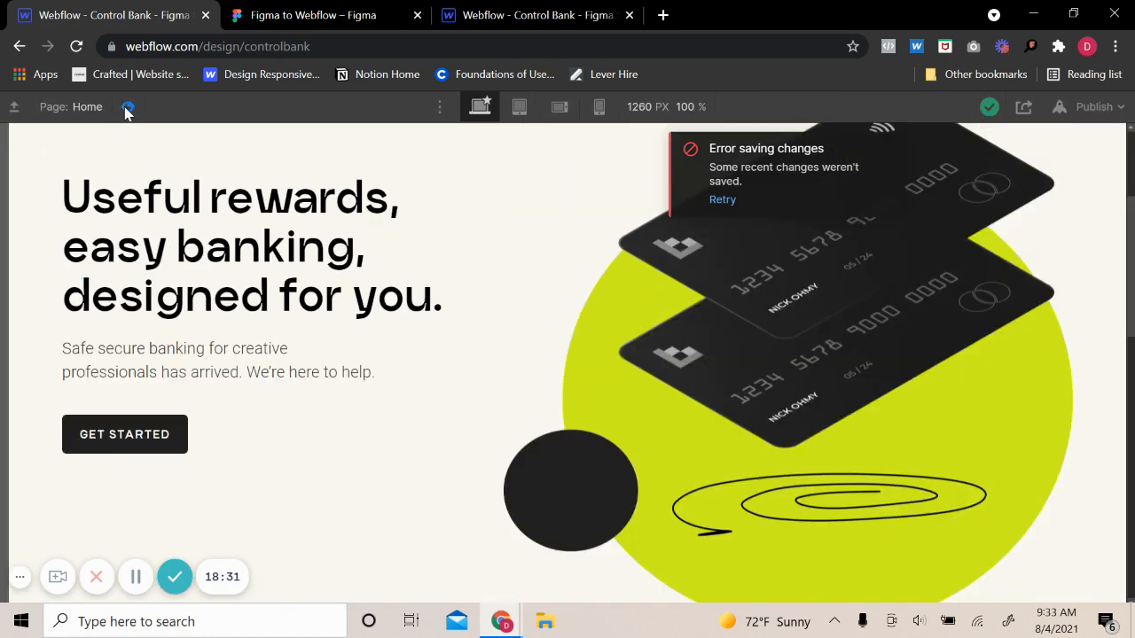
- Set the hero heading's font size to 3.2 em
scroll(643, 424, "up", 2)
scroll(643, 424, "down", 3)
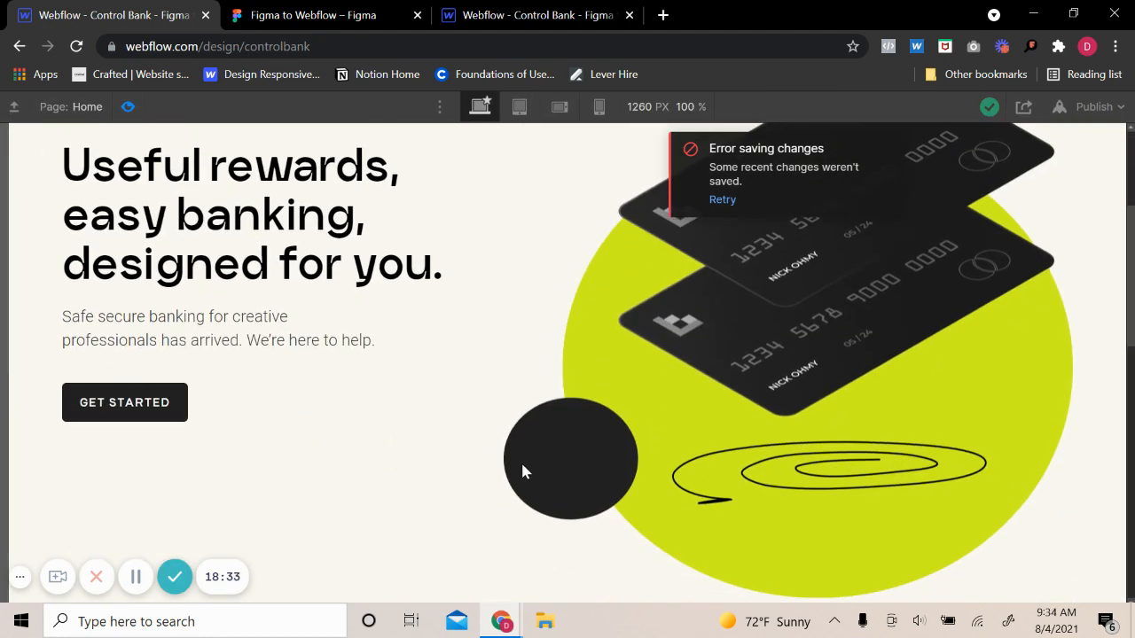
scroll(521, 461, "up", 1)
scroll(532, 479, "up", 1)
scroll(541, 487, "down", 1)
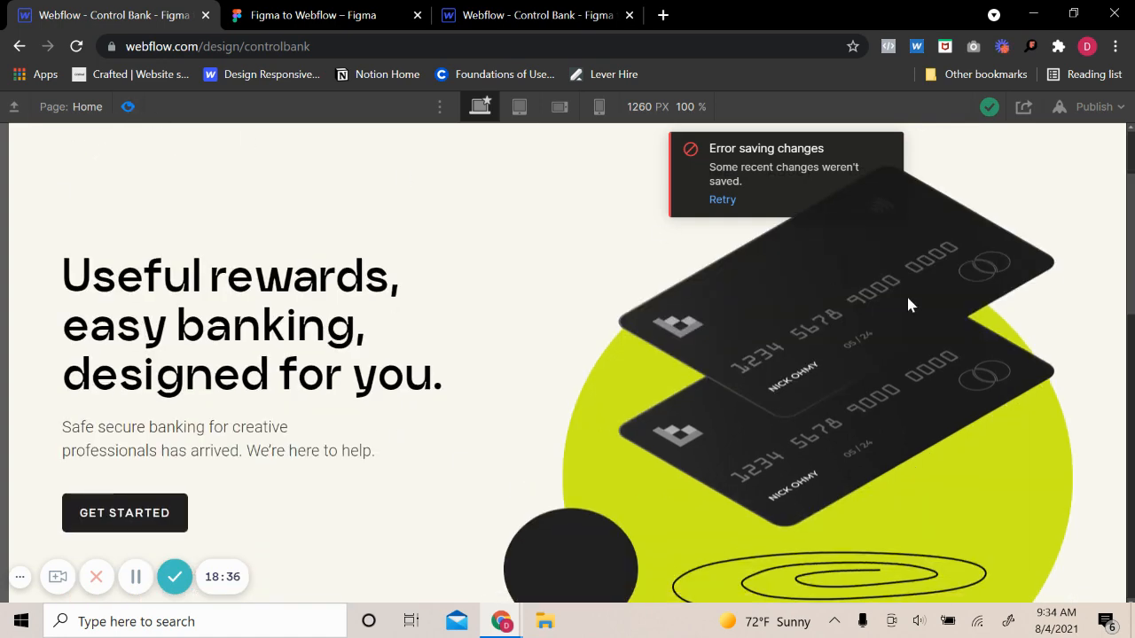
key("ctrl+shift+p")
scroll(1021, 411, "down", 5)
left_click(1007, 419)
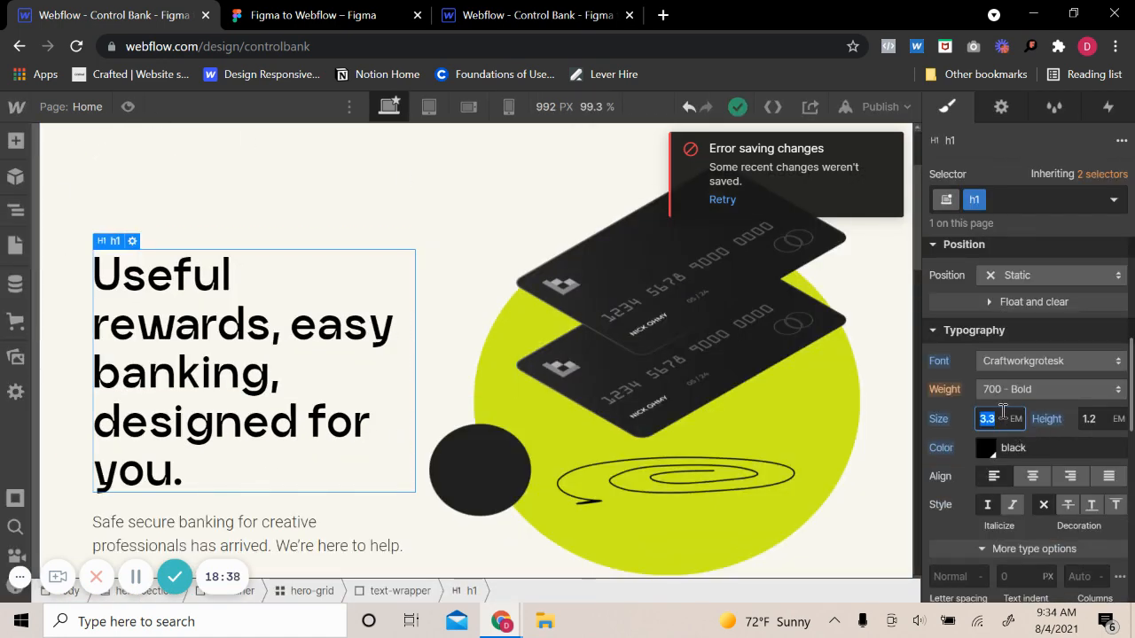
- Preview the hero section with the resized heading and retry saving the unsaved changes
left_click(127, 108)
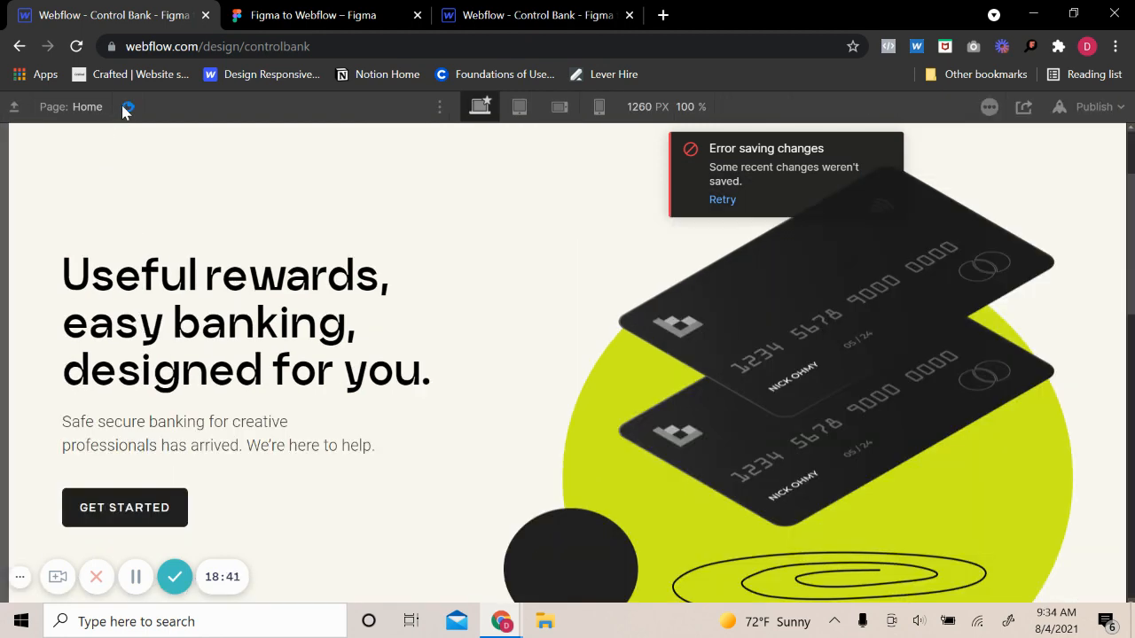
scroll(475, 344, "up", 1)
scroll(479, 345, "down", 1)
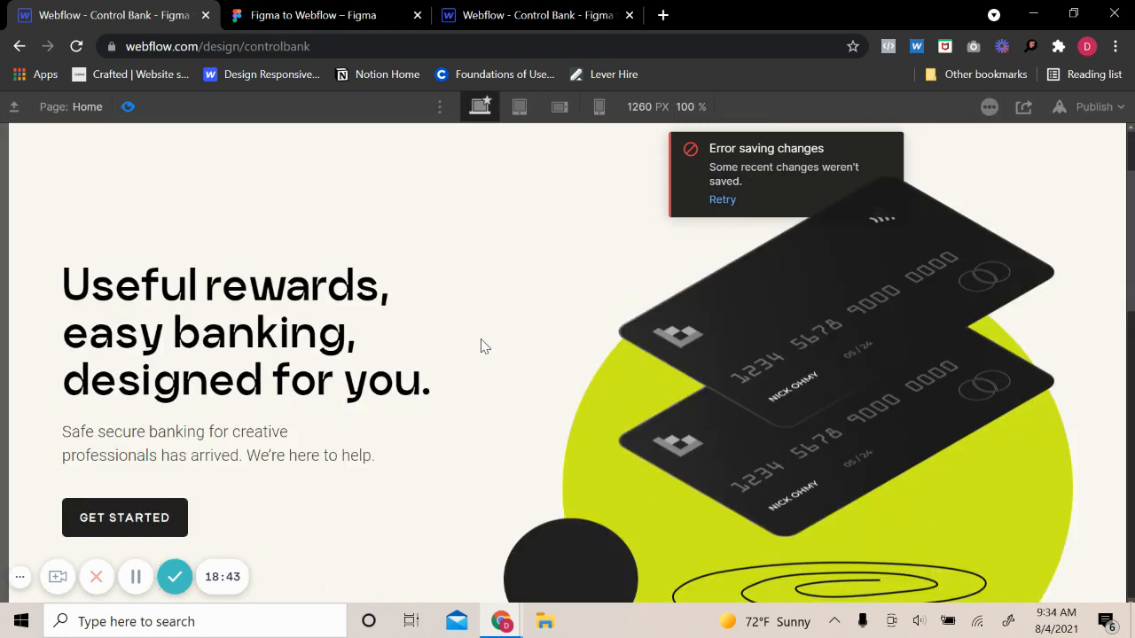
left_click(740, 197)
scroll(600, 259, "down", 1)
scroll(603, 259, "up", 2)
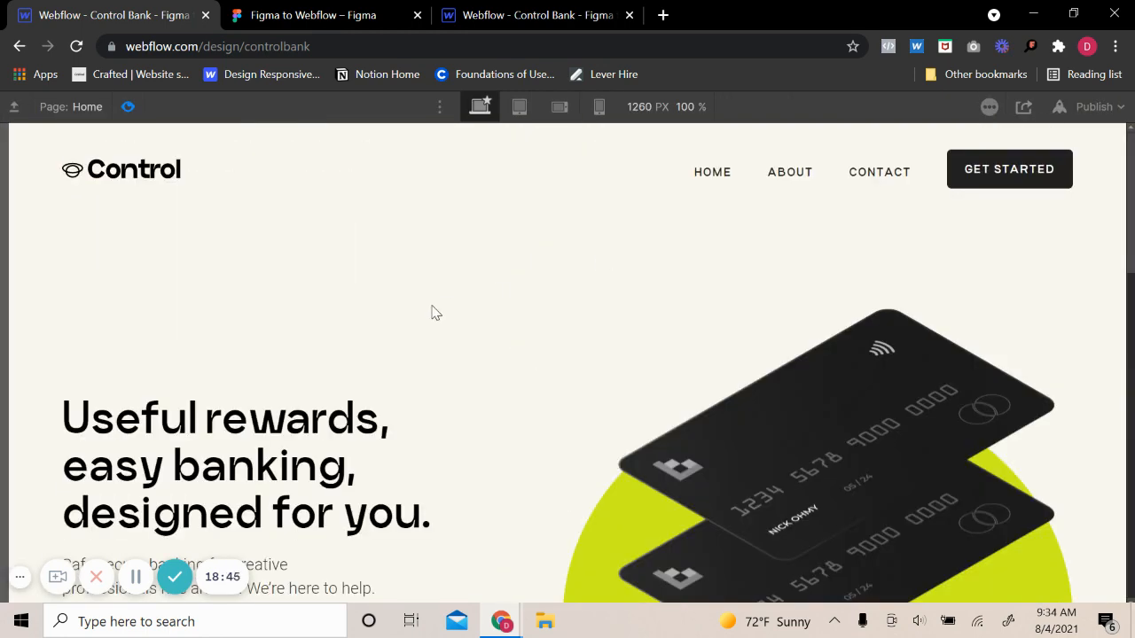
scroll(435, 312, "down", 1)
scroll(433, 311, "up", 1)
scroll(434, 310, "down", 2)
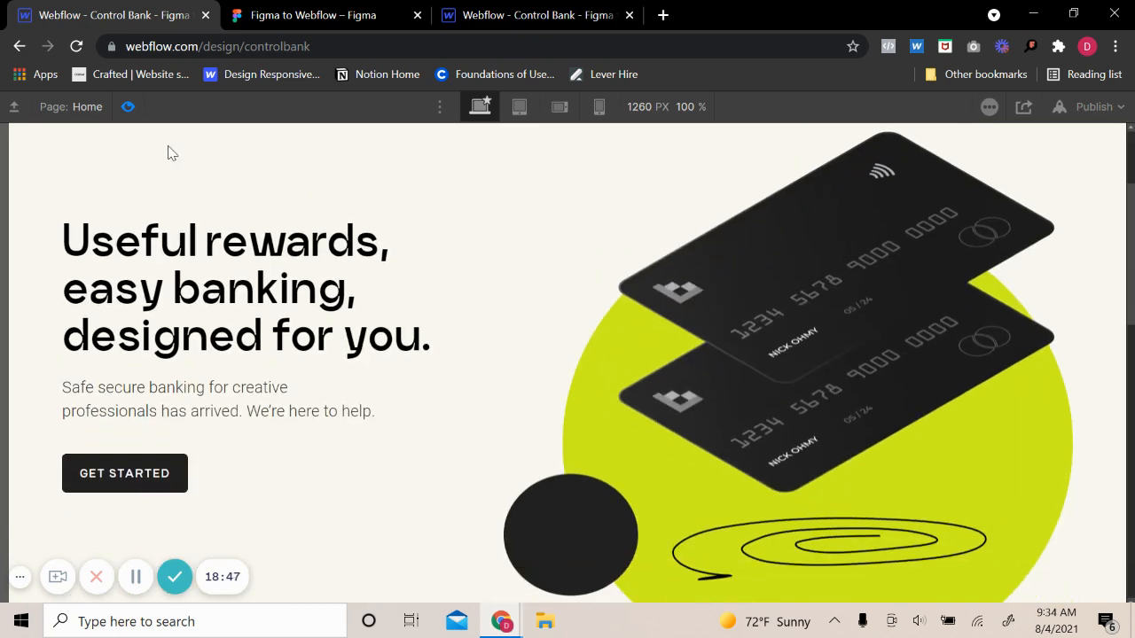
- Set the top margin of the hero section's text-wrapper to 0
left_click(129, 106)
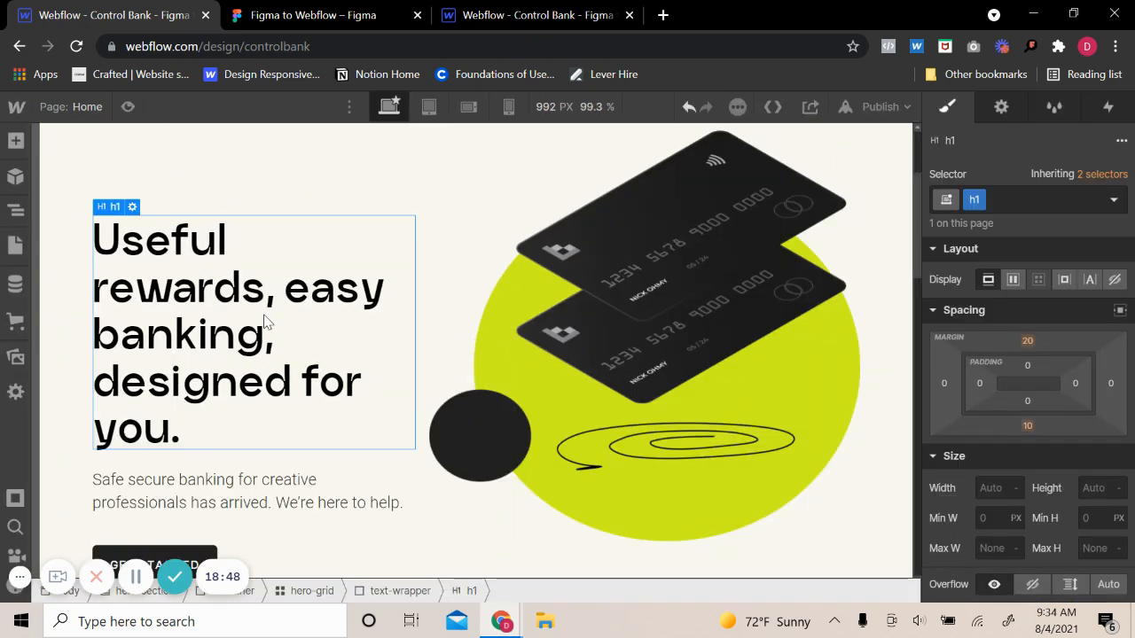
left_click(299, 200)
scroll(1013, 474, "down", 2)
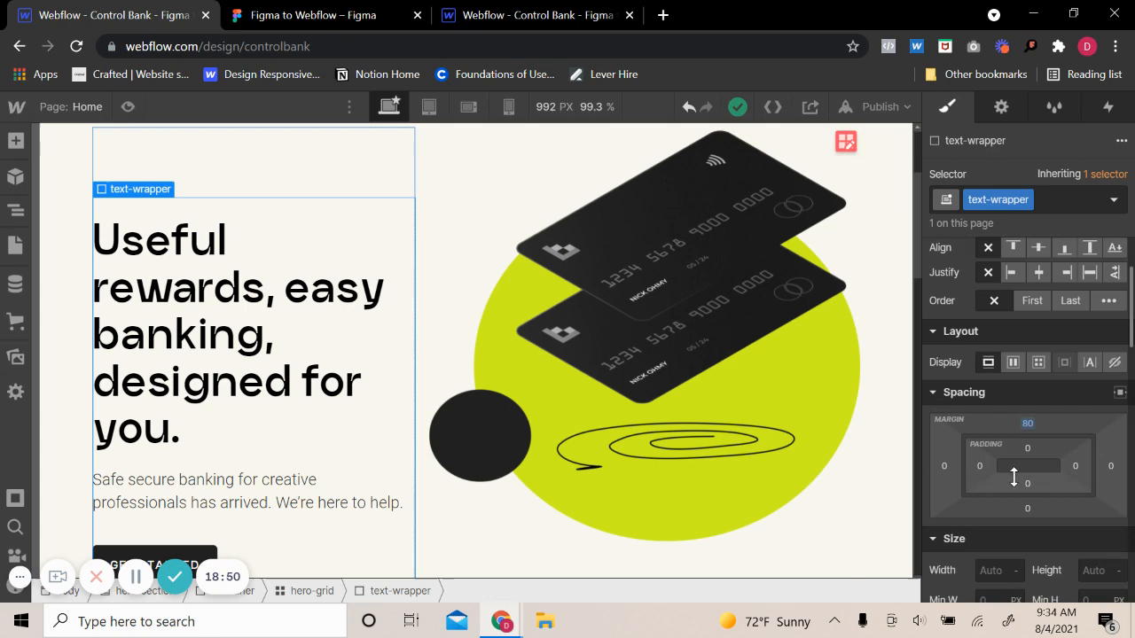
left_click(1032, 424)
key("Escape")
scroll(568, 311, "up", 3)
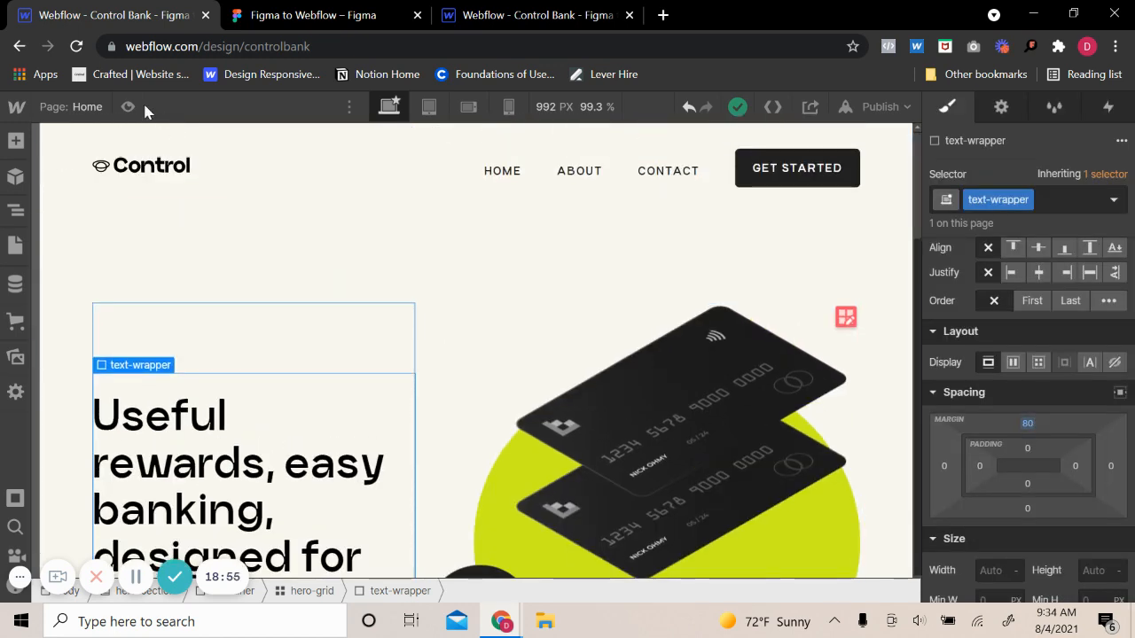
left_click(129, 107)
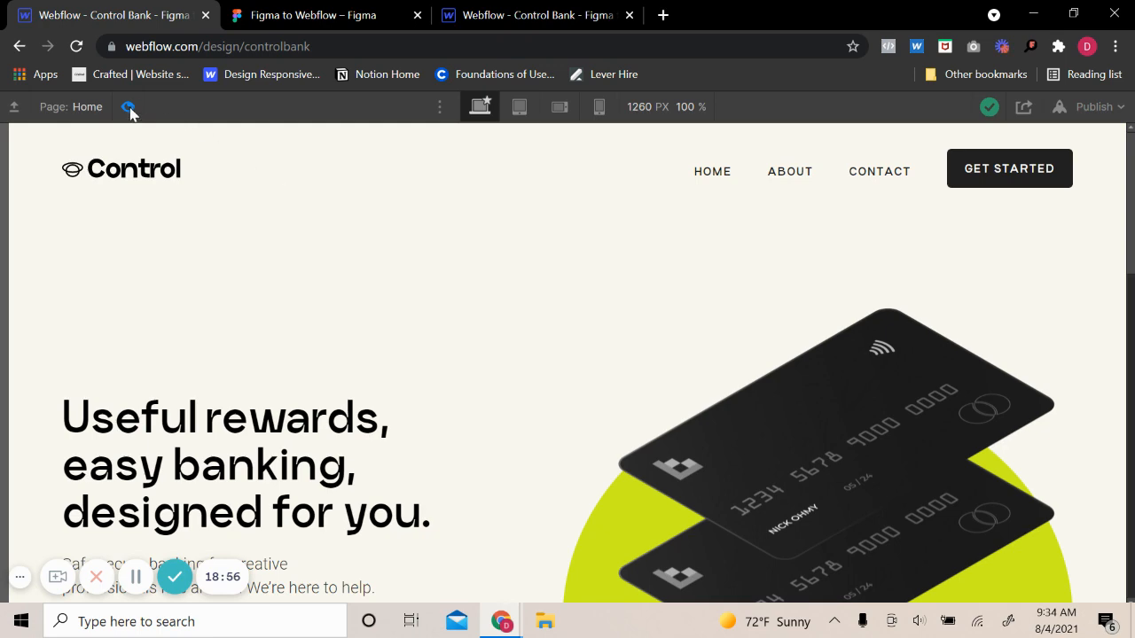
left_click(129, 107)
left_click(130, 106)
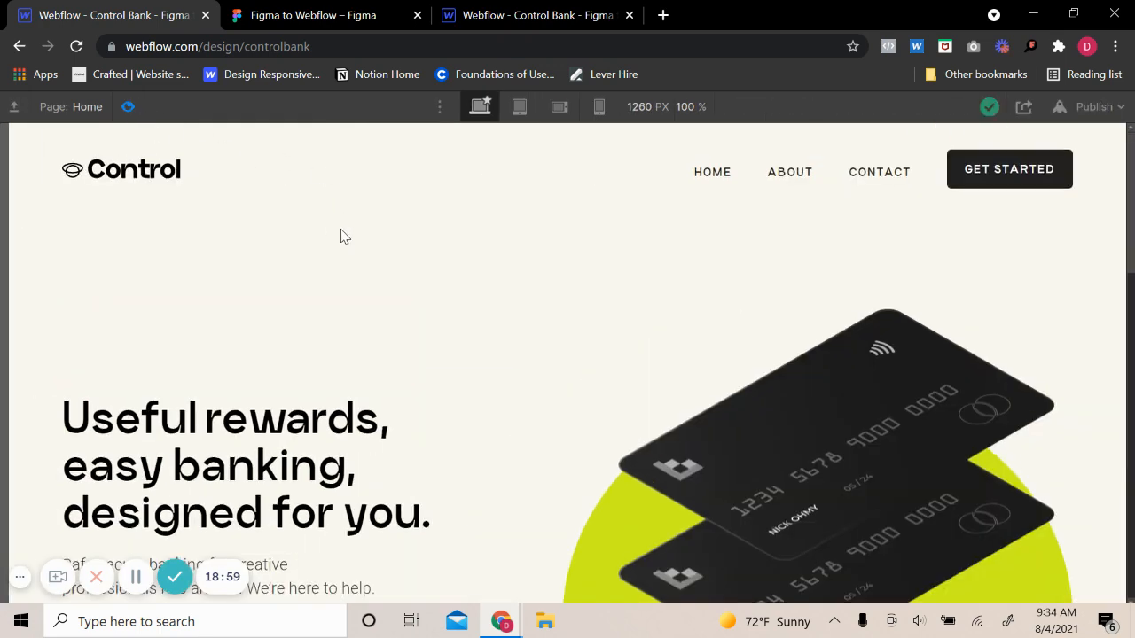
left_click(128, 107)
scroll(1044, 430, "down", 3)
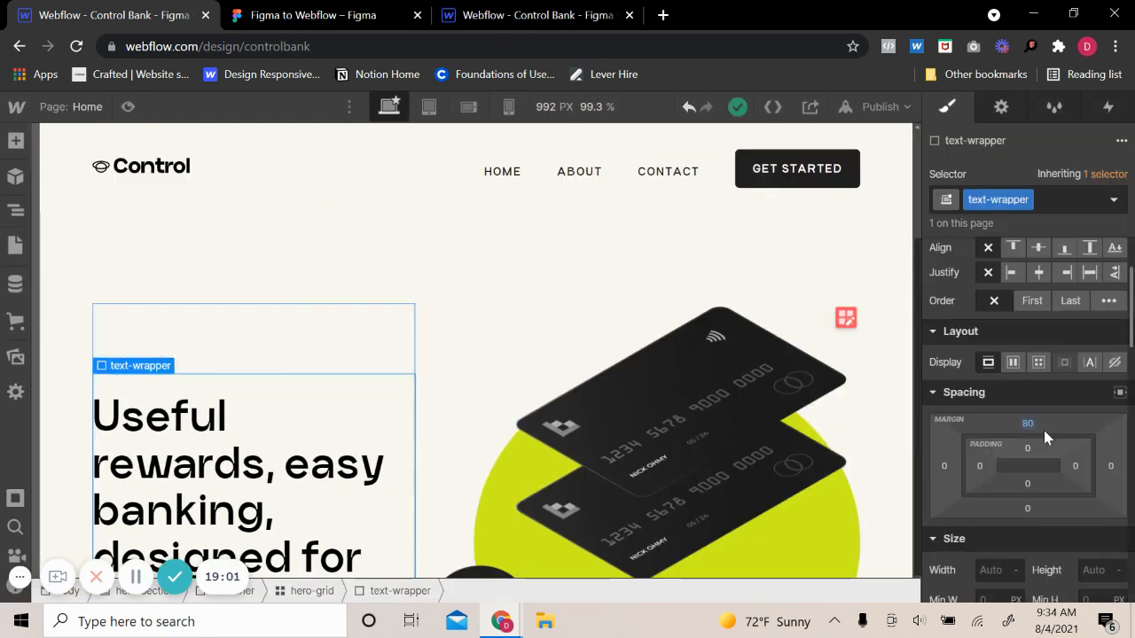
left_click(1027, 422)
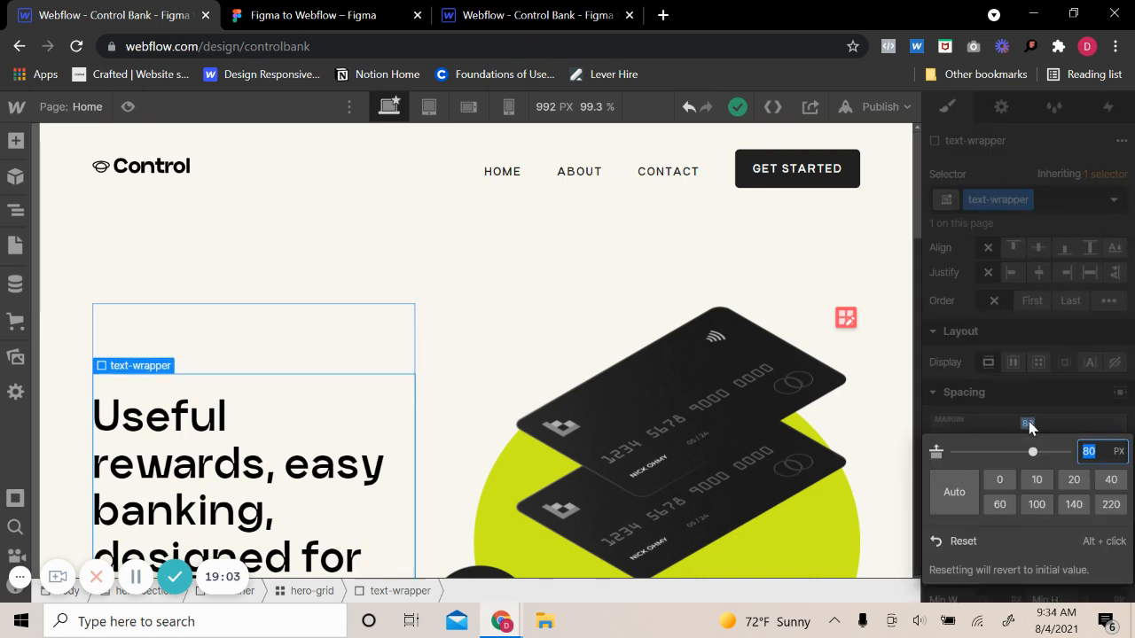
key("Escape")
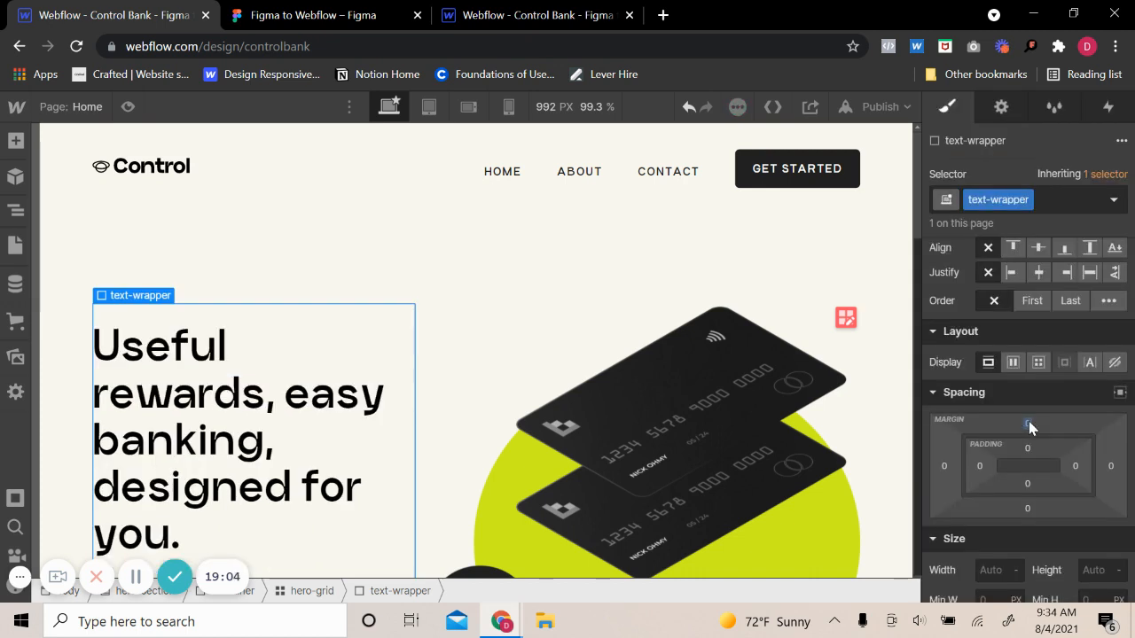
- Preview the hero section and review the text block's placement beside the card graphic in preview and on the canvas
left_click(129, 106)
scroll(485, 308, "down", 2)
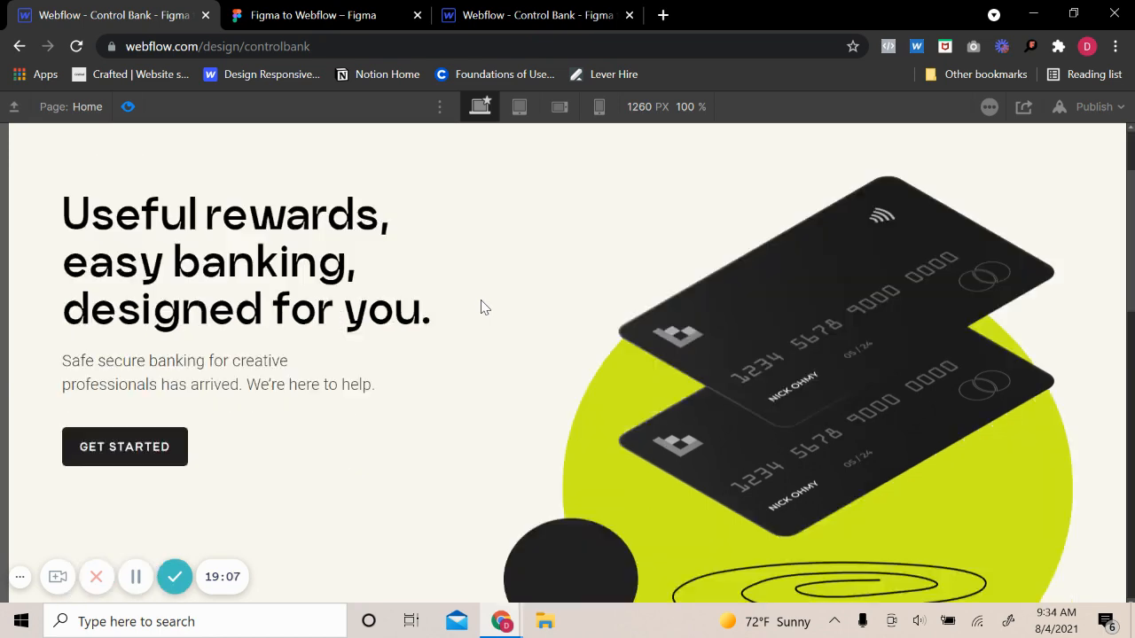
scroll(485, 307, "up", 2)
scroll(486, 308, "down", 2)
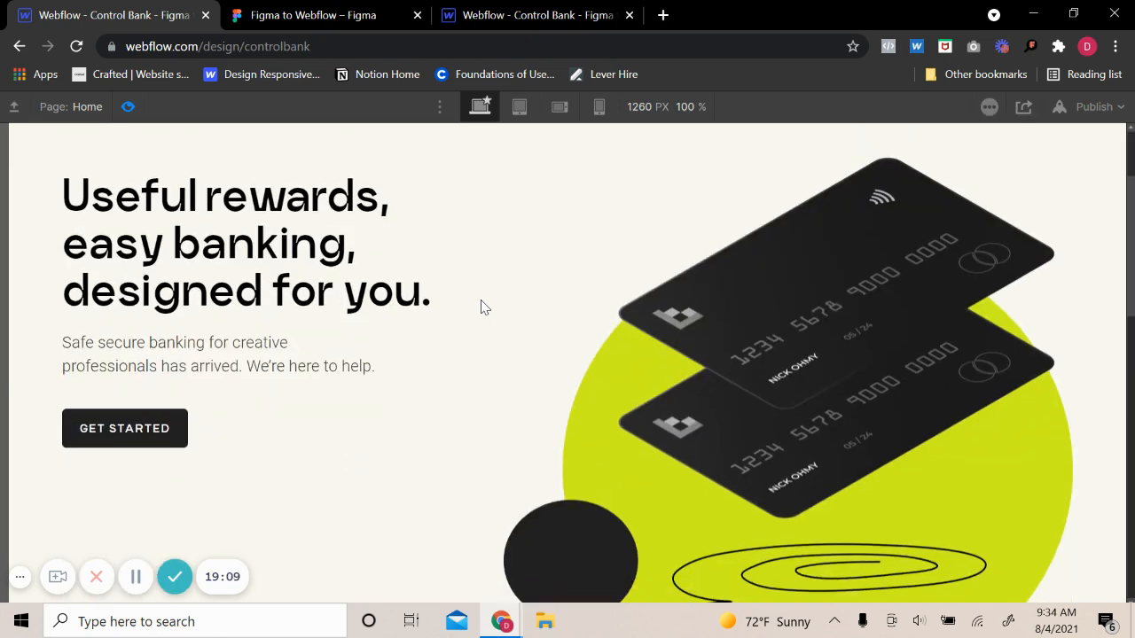
scroll(485, 310, "up", 2)
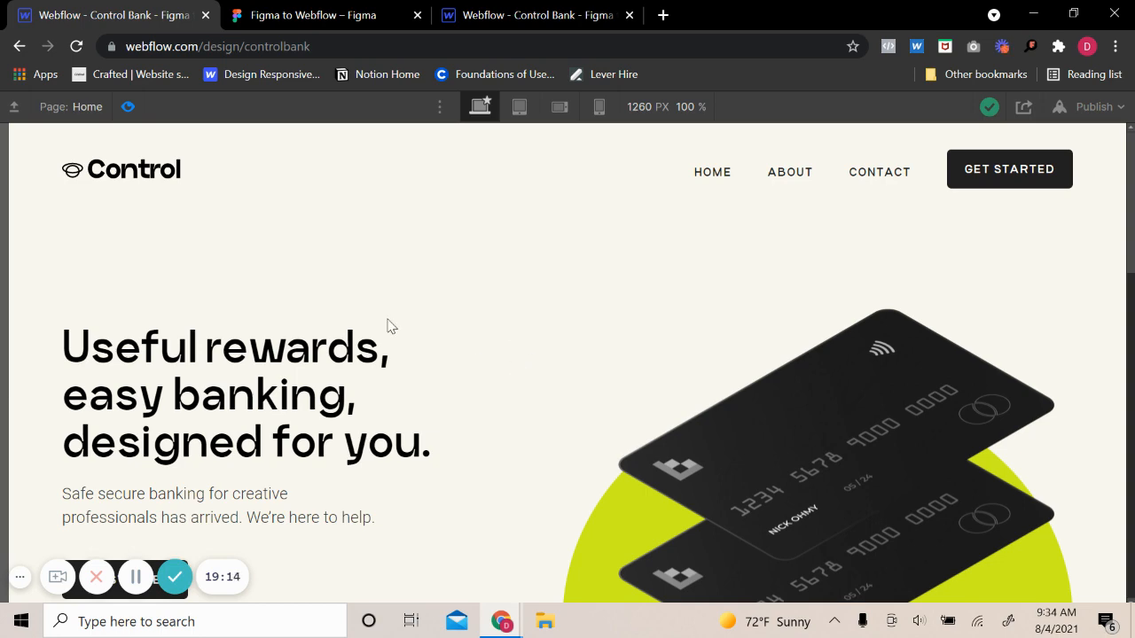
left_click(128, 106)
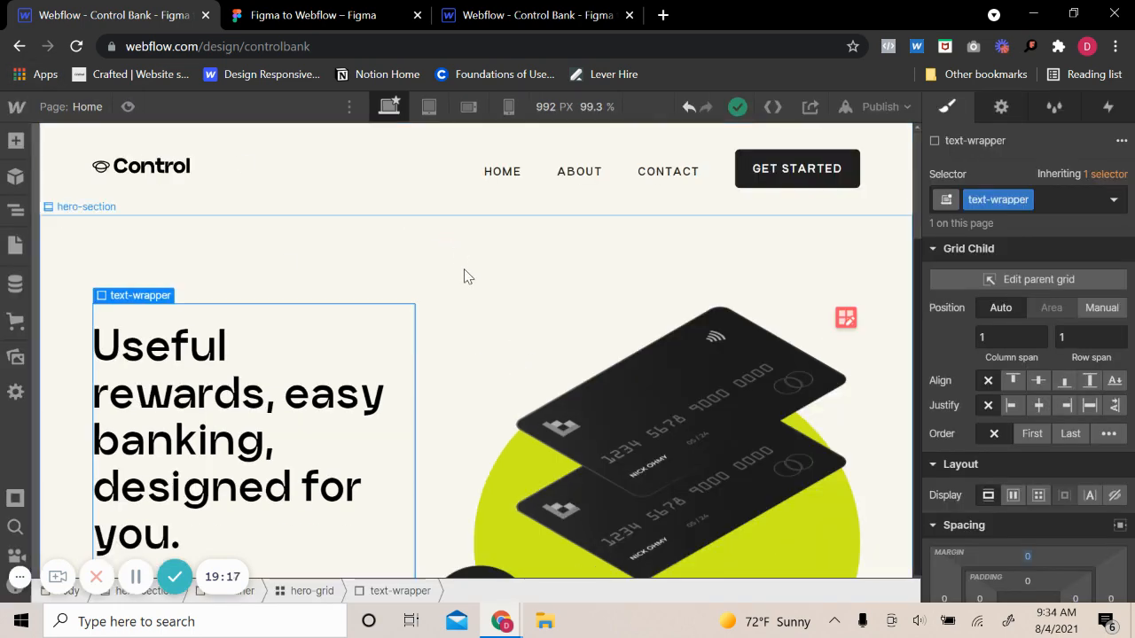
scroll(468, 276, "down", 3)
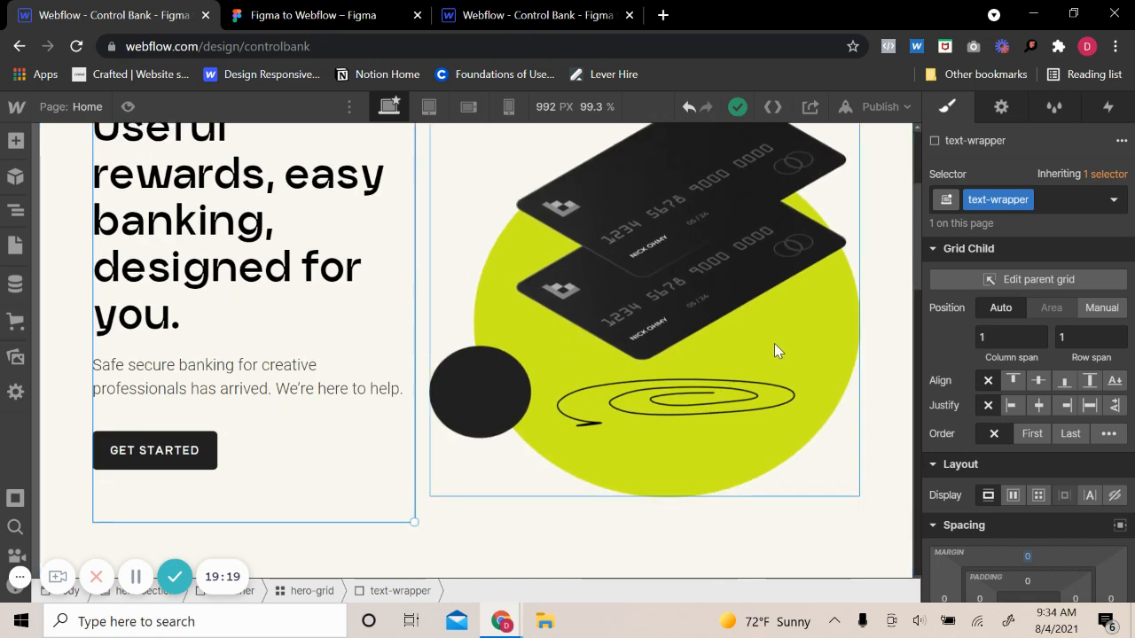
scroll(976, 355, "down", 3)
scroll(482, 380, "up", 3)
scroll(373, 384, "down", 2)
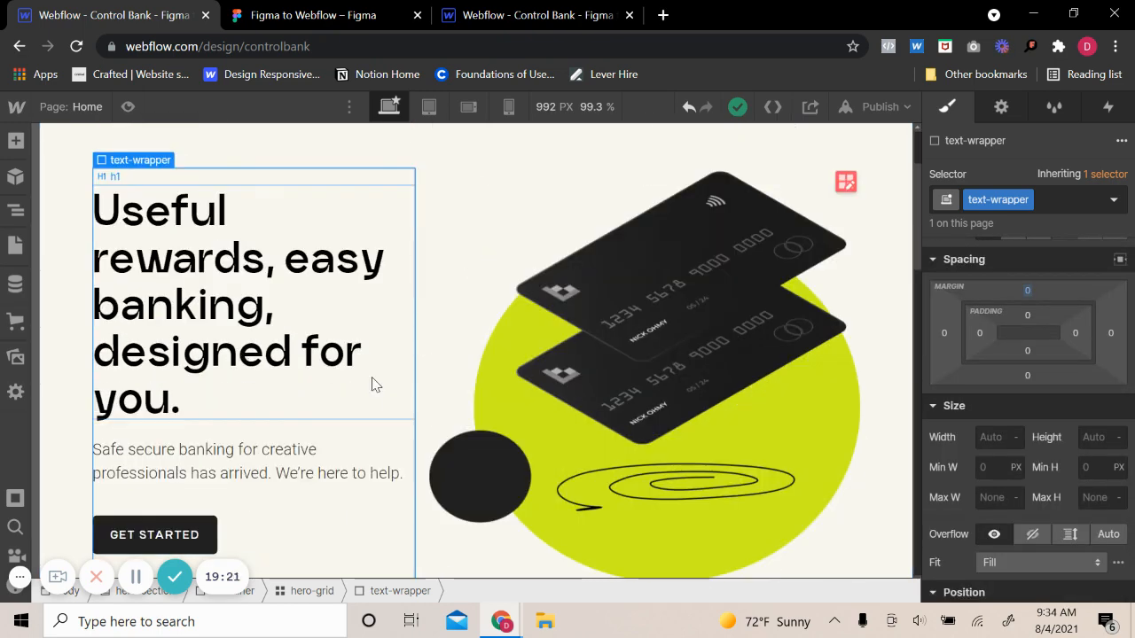
scroll(372, 384, "down", 2)
left_click(486, 499)
scroll(489, 491, "up", 4)
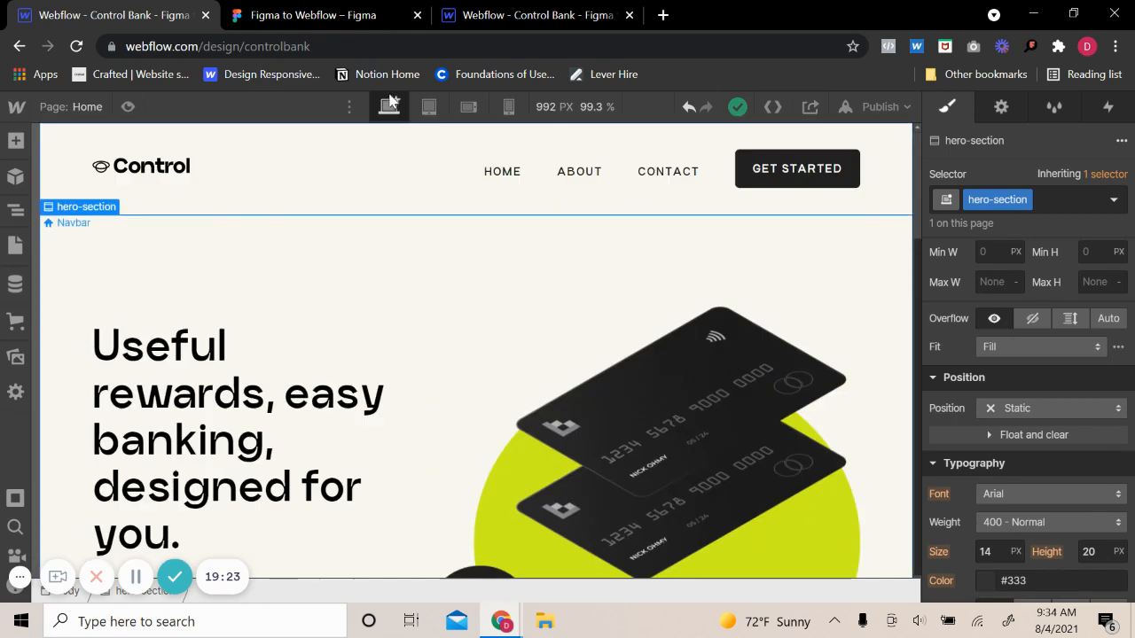
- Switch to the Figma design and examine the company logo group under "Used by creative companies worldwide"
key("ctrl+Tab")
scroll(532, 443, "down", 3)
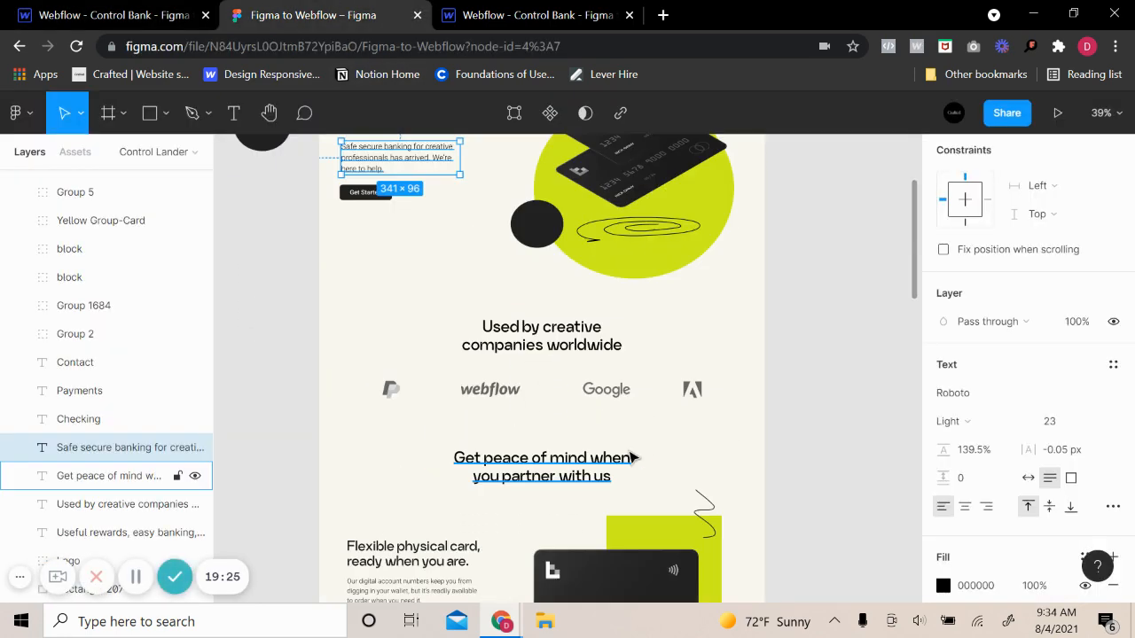
left_click(778, 313)
left_click(460, 396)
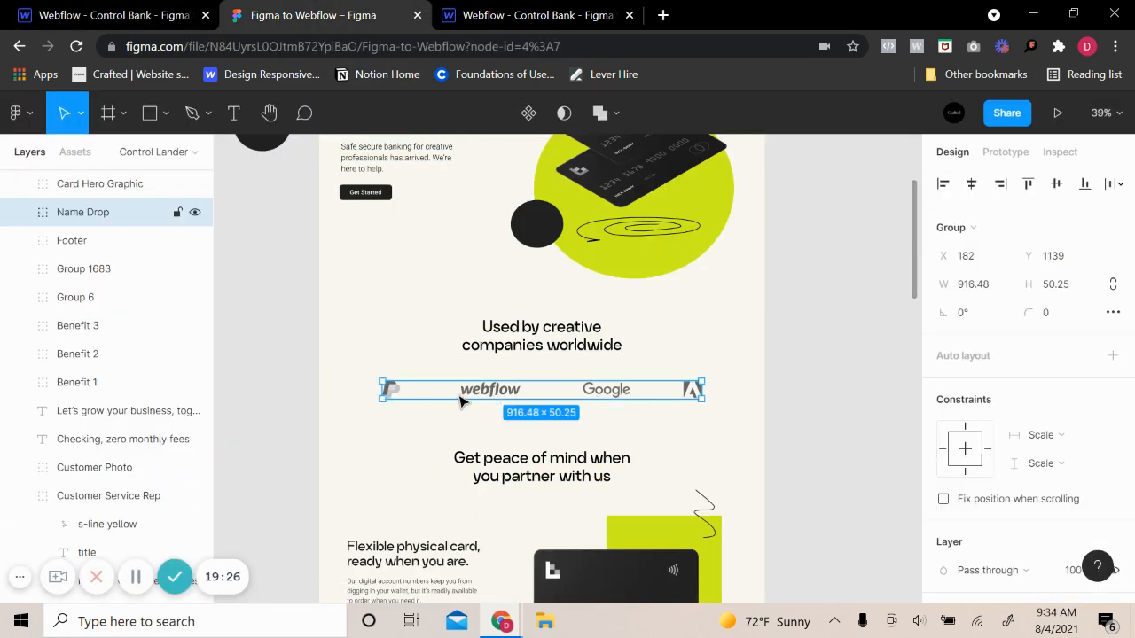
- Return to the Webflow Designer and select the first section below hero-section in the page structure
left_click(132, 16)
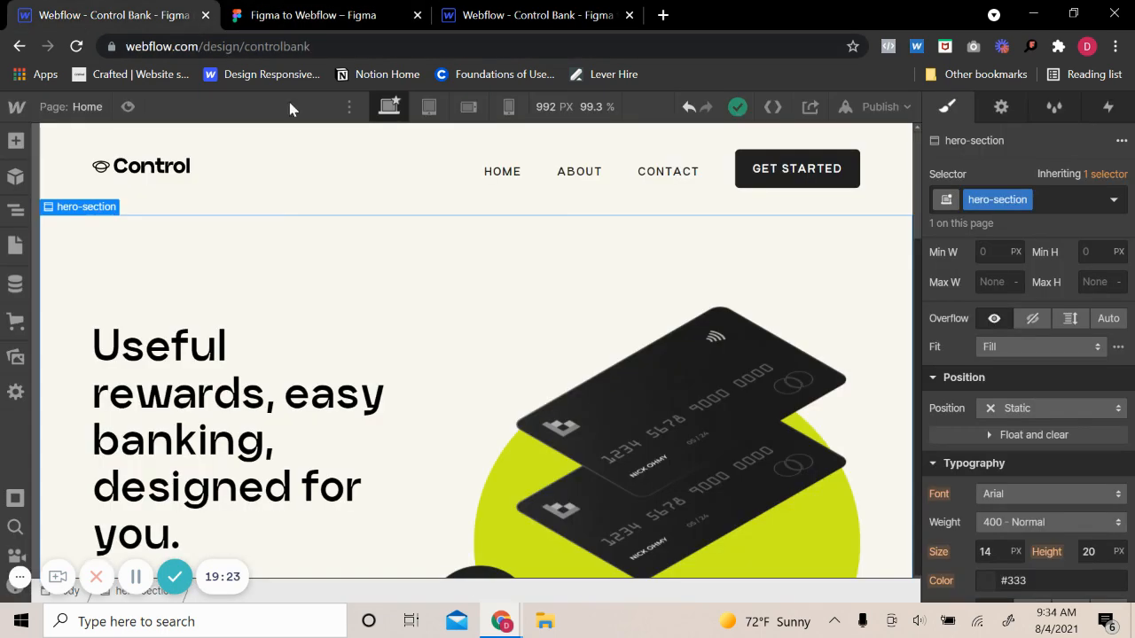
left_click(9, 207)
left_click(180, 142)
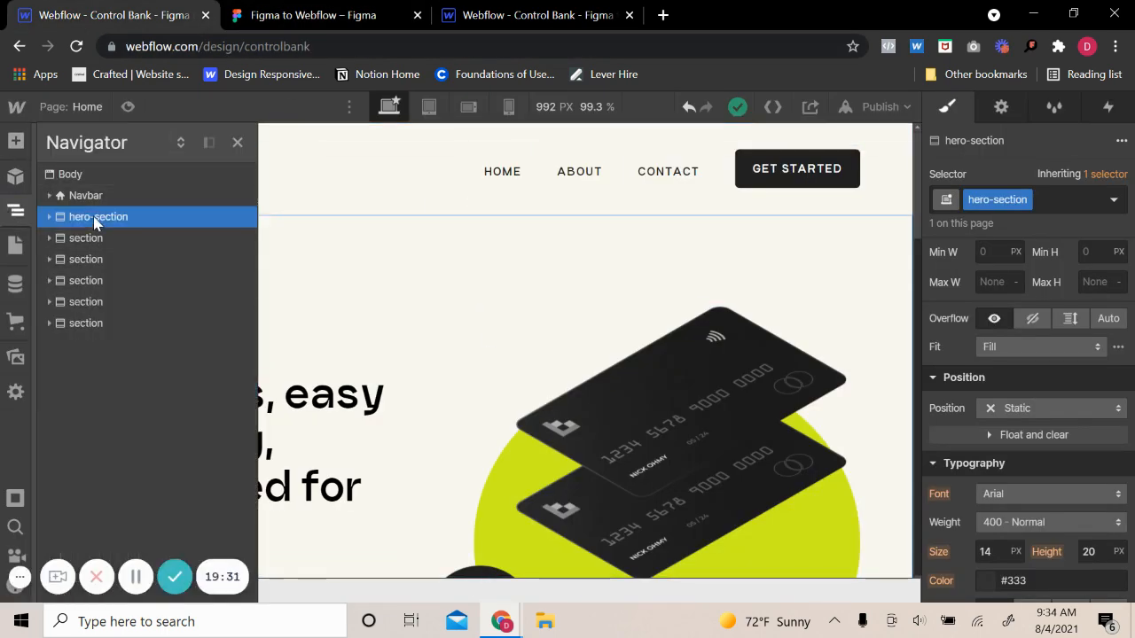
left_click(86, 237)
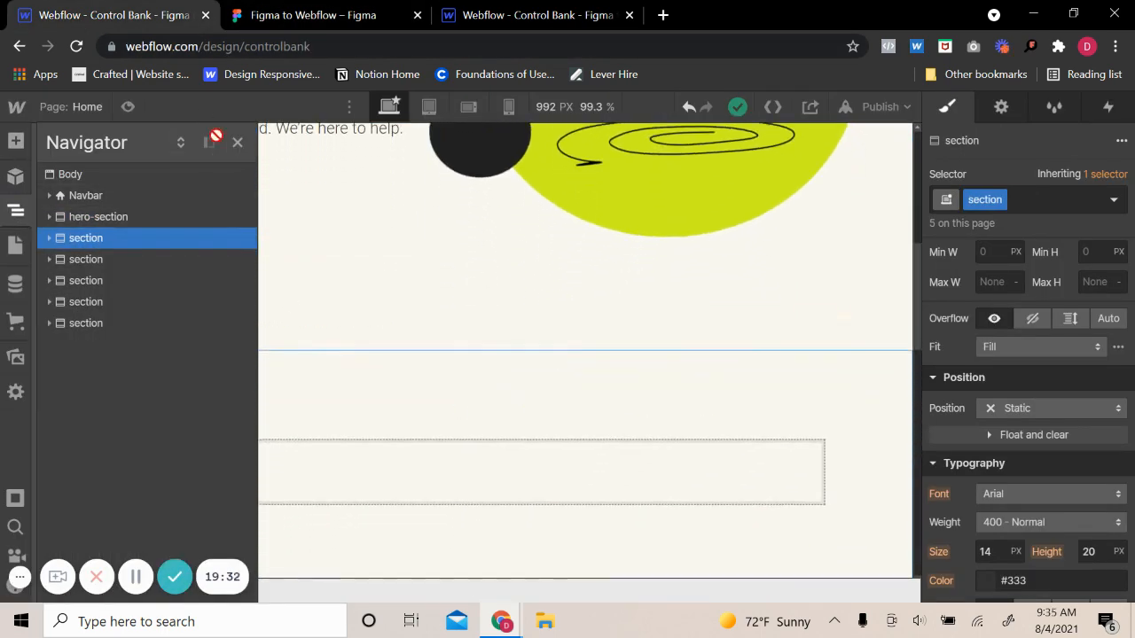
- Check the logo section's heading in the Figma design and add a Heading element to the container of the matching Webflow section
left_click(372, 15)
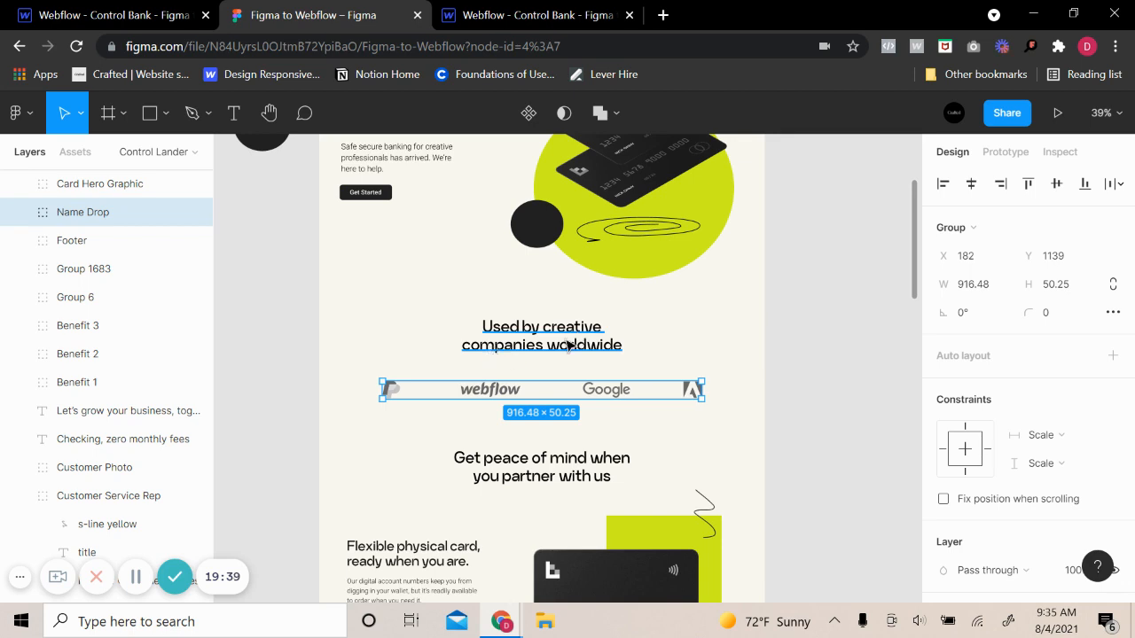
left_click(115, 15)
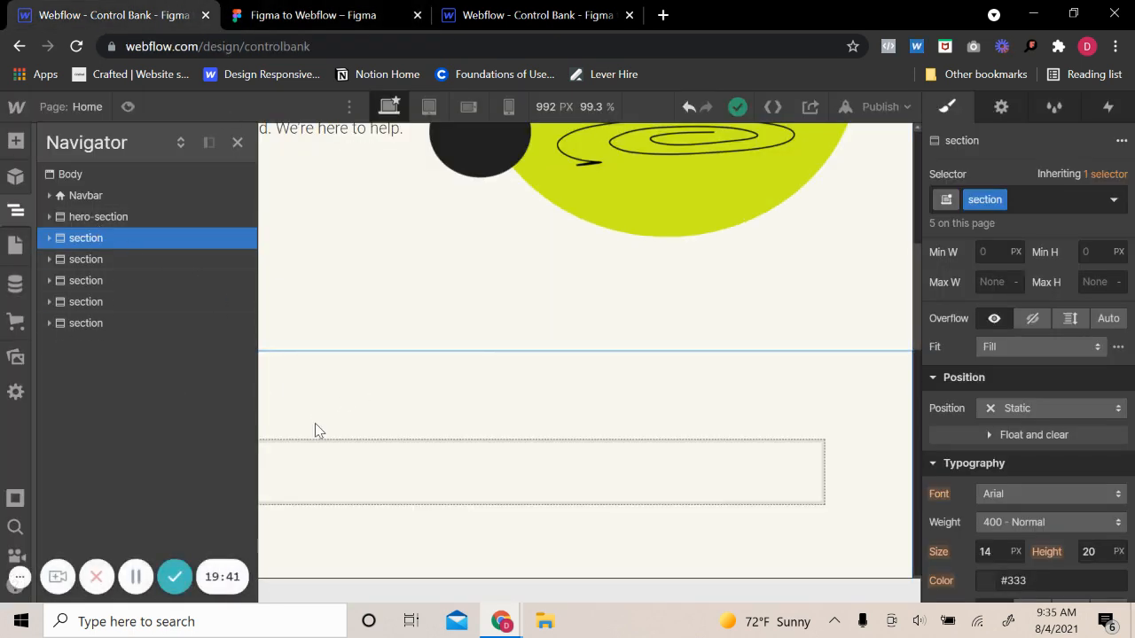
left_click(336, 486)
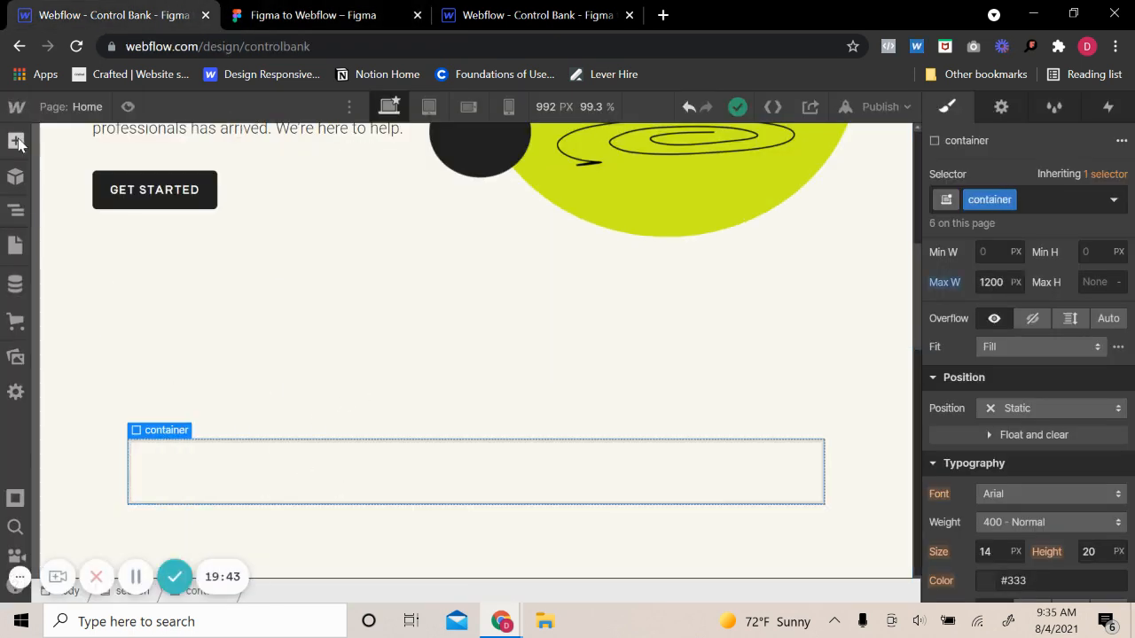
left_click(15, 140)
scroll(177, 480, "down", 2)
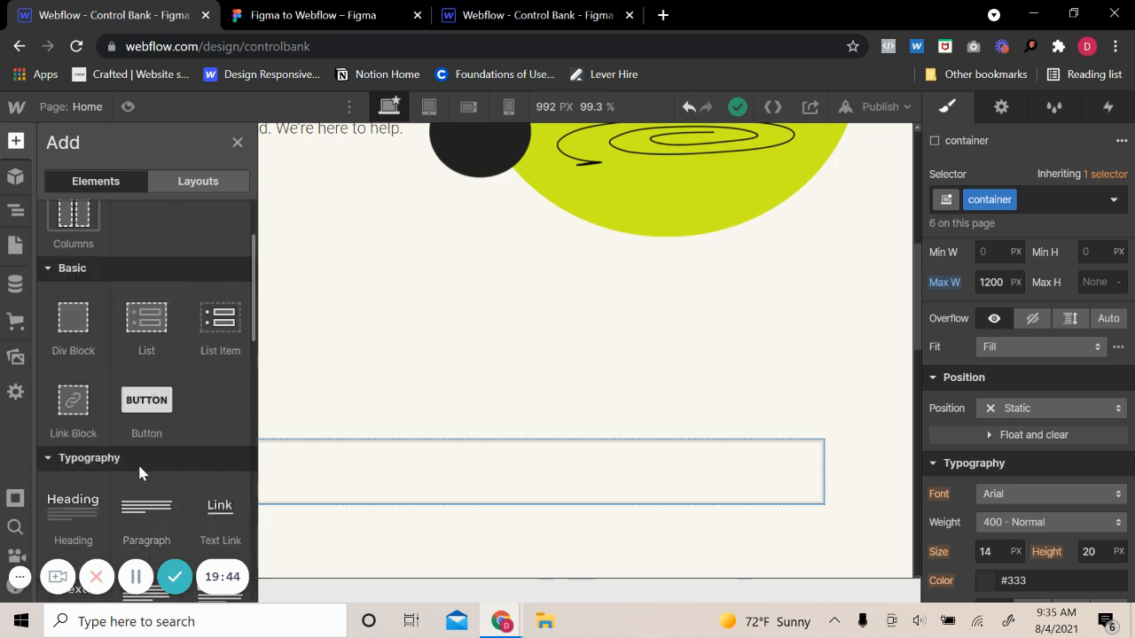
left_click(71, 506)
- Apply the existing h1 class to the new heading and add a combo class named center
left_click(1039, 201)
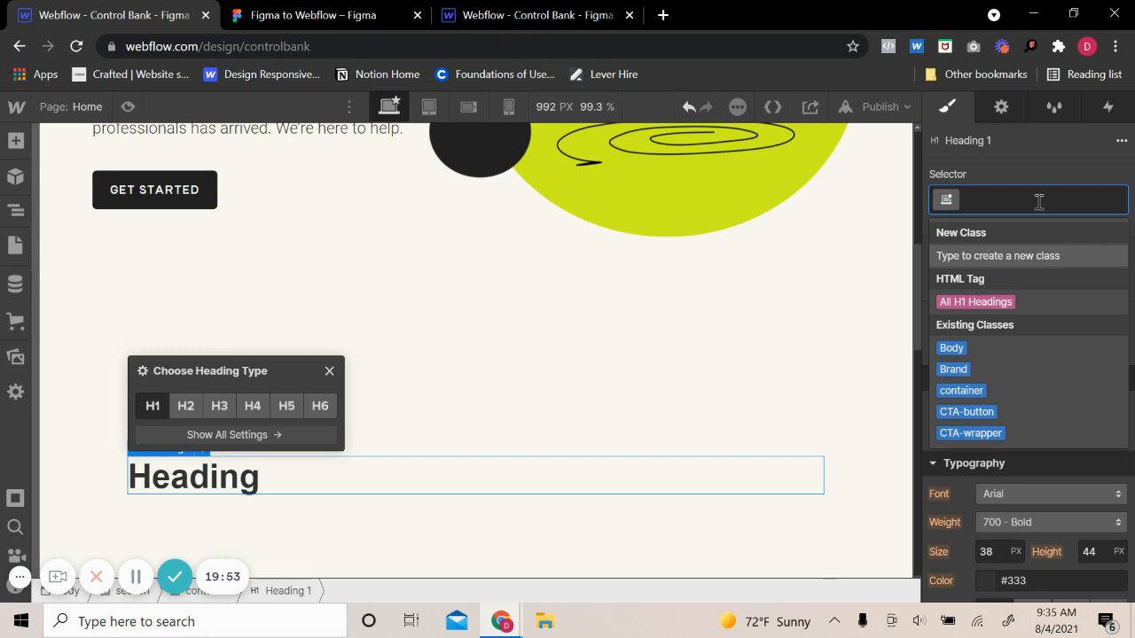
type("h1")
key("Return")
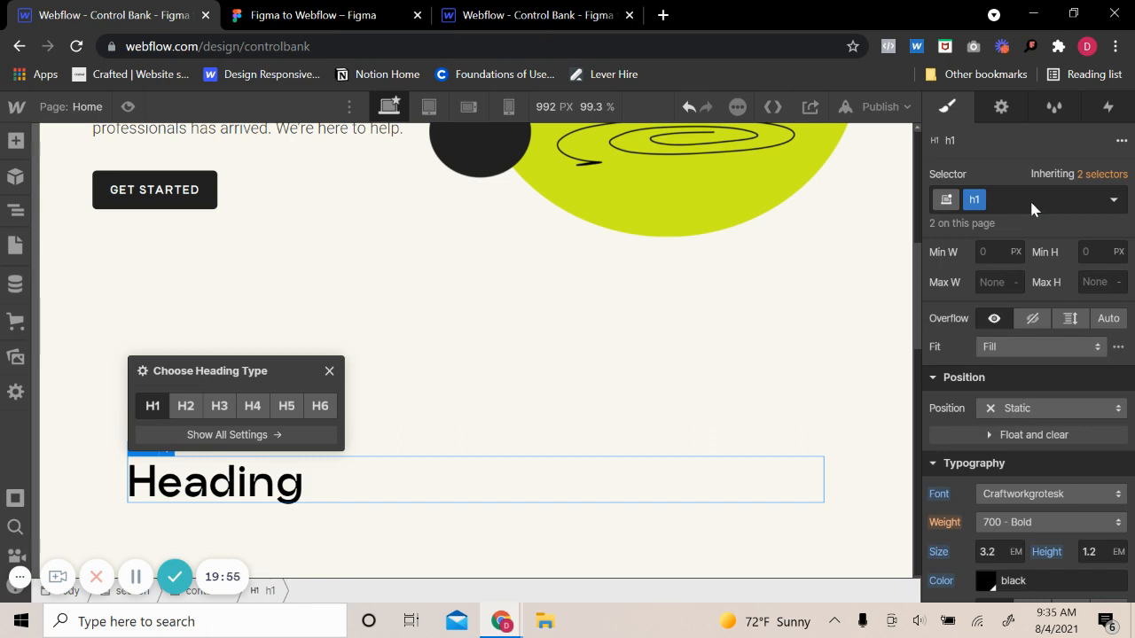
left_click(1032, 202)
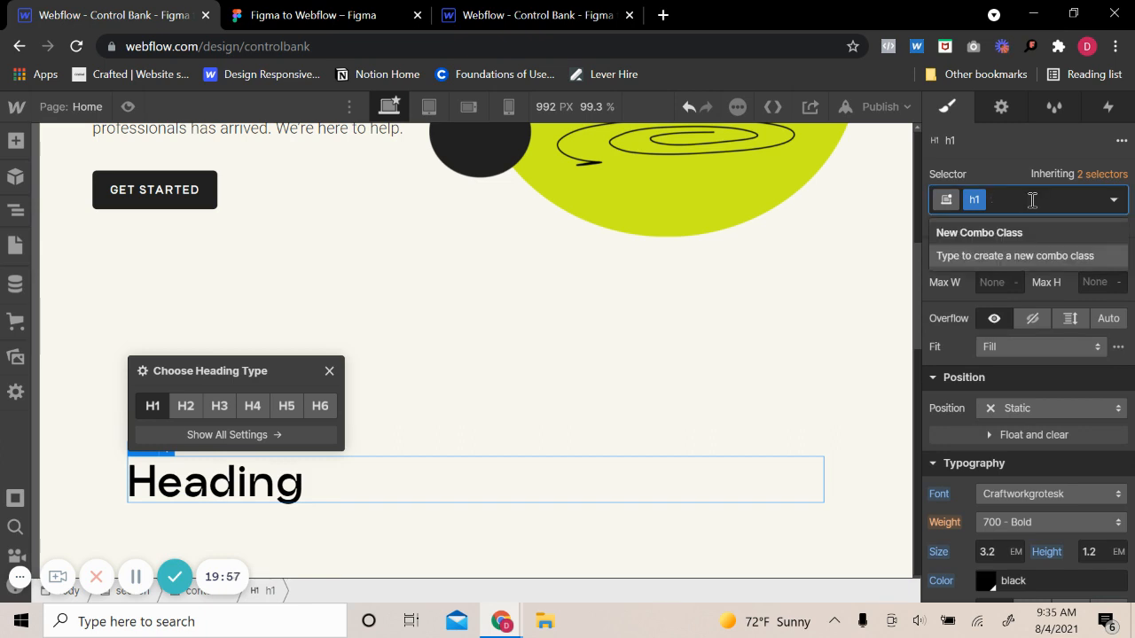
type("center")
key("Return")
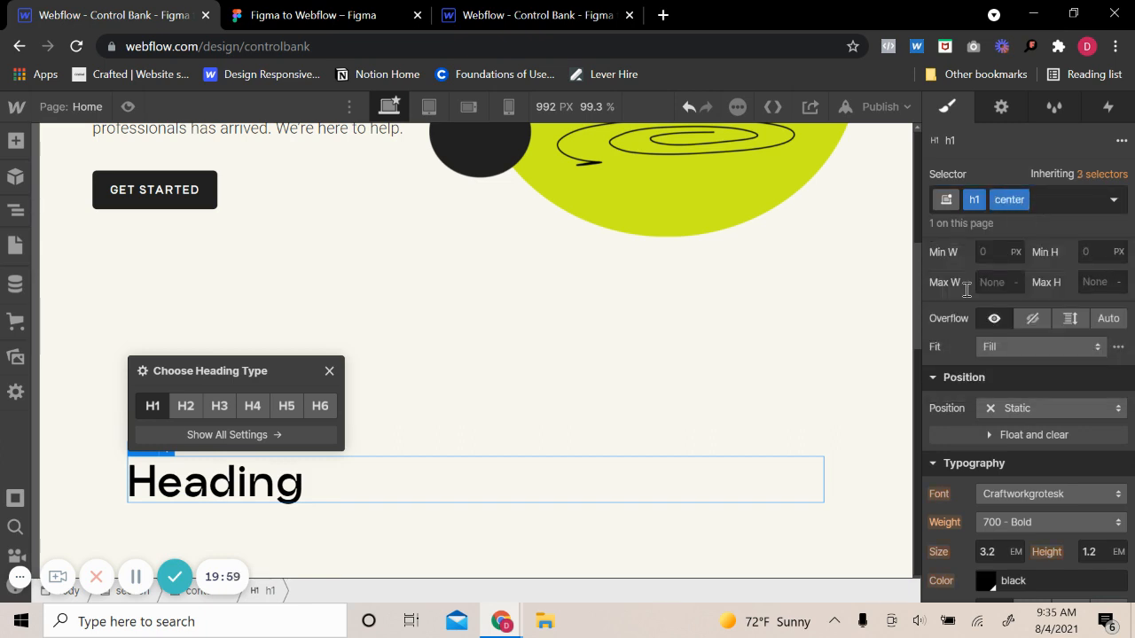
- Compare the typography of the "Used by creative companies worldwide" heading with the hero heading in the Figma design
scroll(1014, 404, "up", 3)
scroll(1029, 479, "down", 2)
scroll(1032, 493, "down", 3)
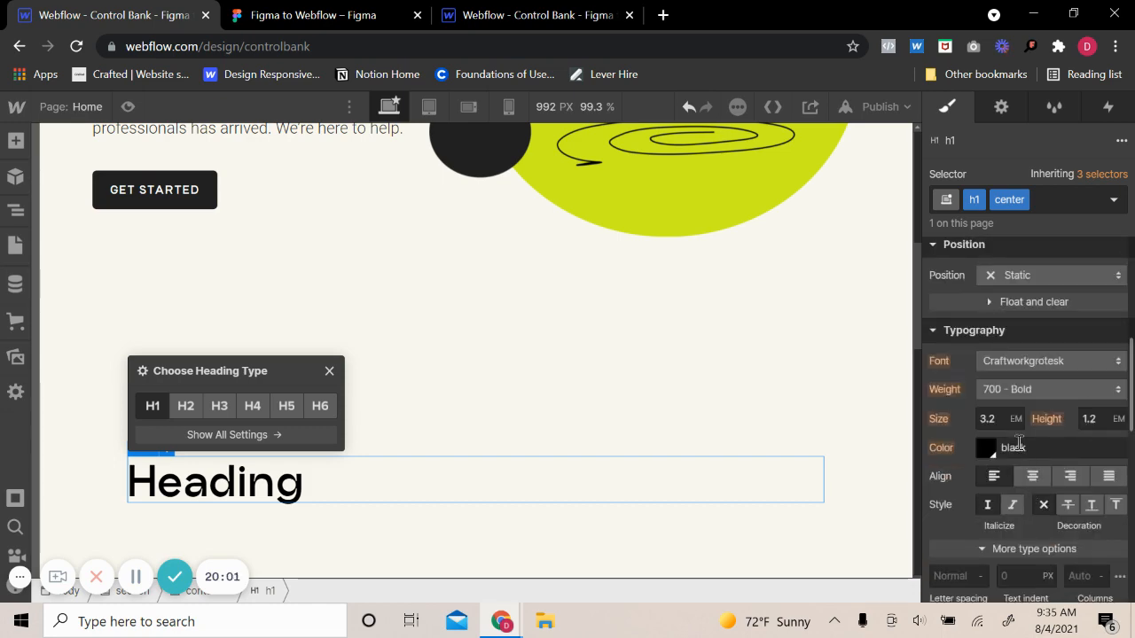
left_click(282, 14)
left_click(525, 328)
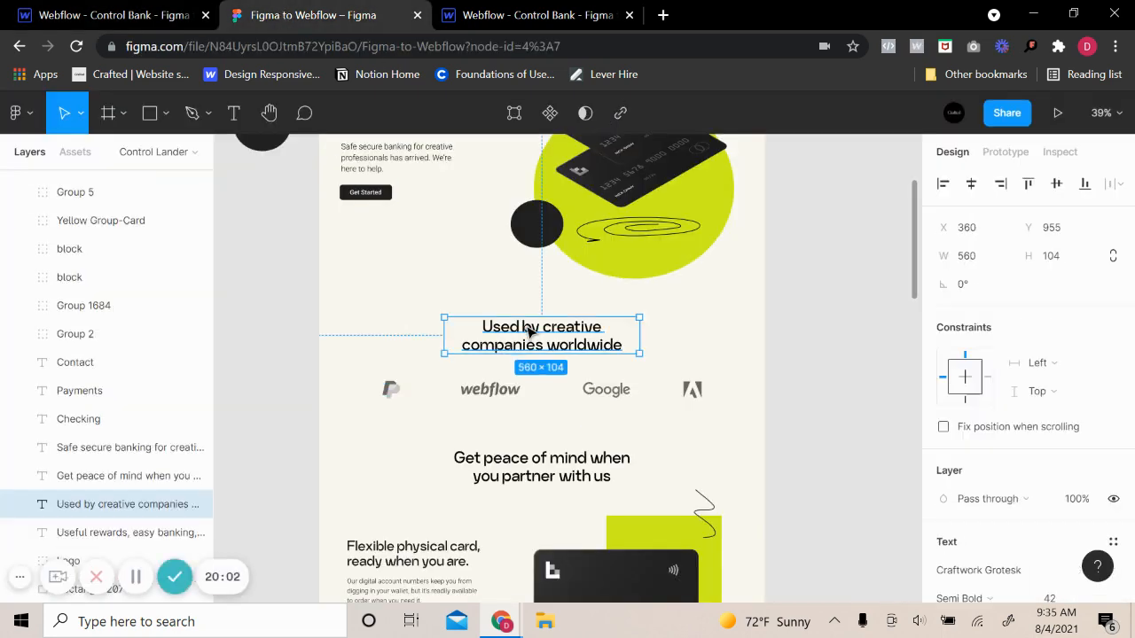
scroll(525, 328, "up", 2)
left_click(386, 171)
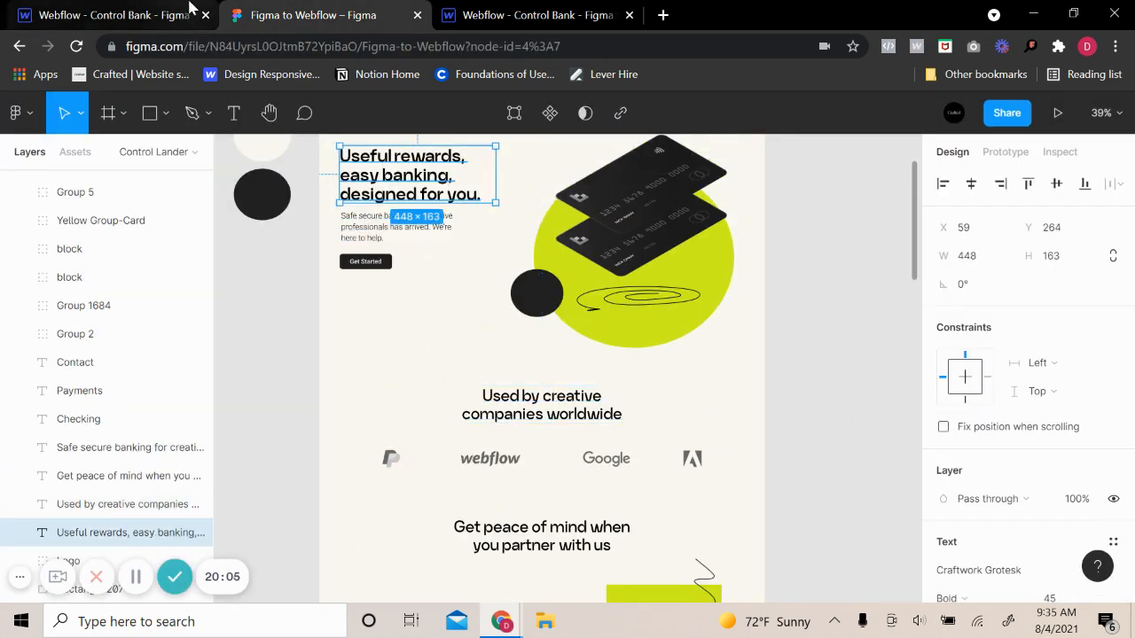
left_click(576, 419)
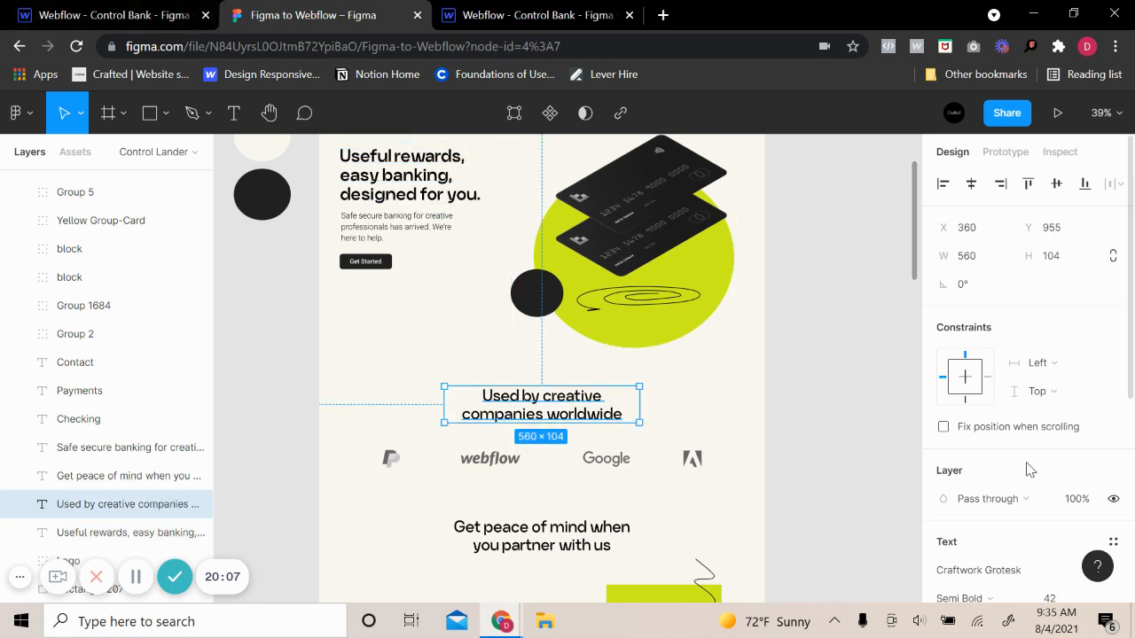
left_click(364, 172)
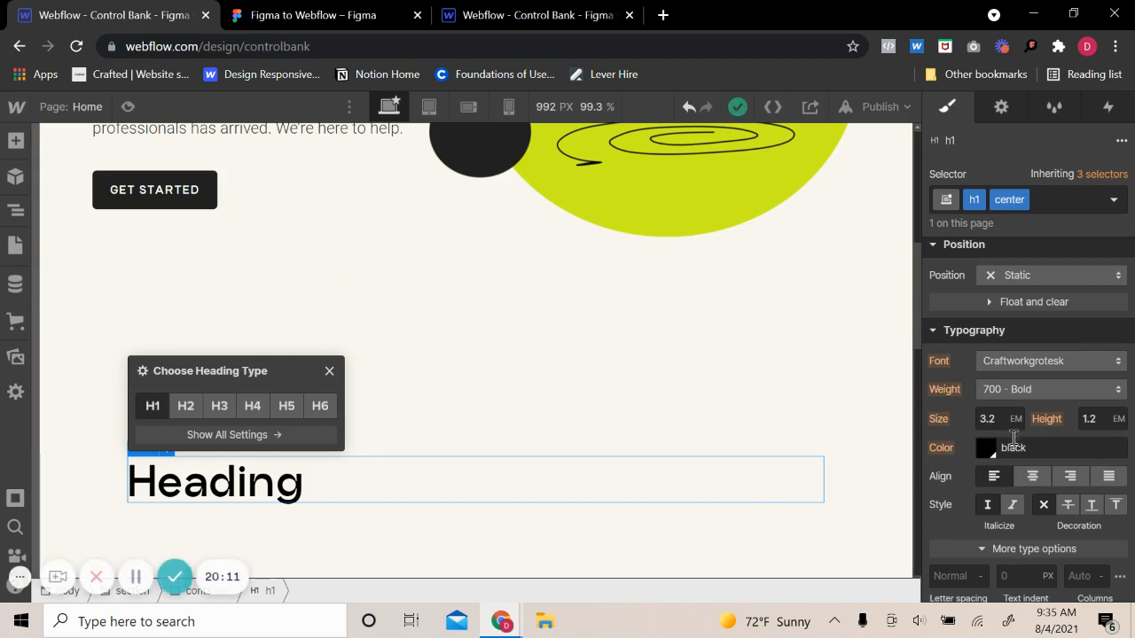
- Set the new Webflow heading's font size to 2.8 EM, its weight to 600 - Semi Bold and its alignment to center
left_click(1003, 426)
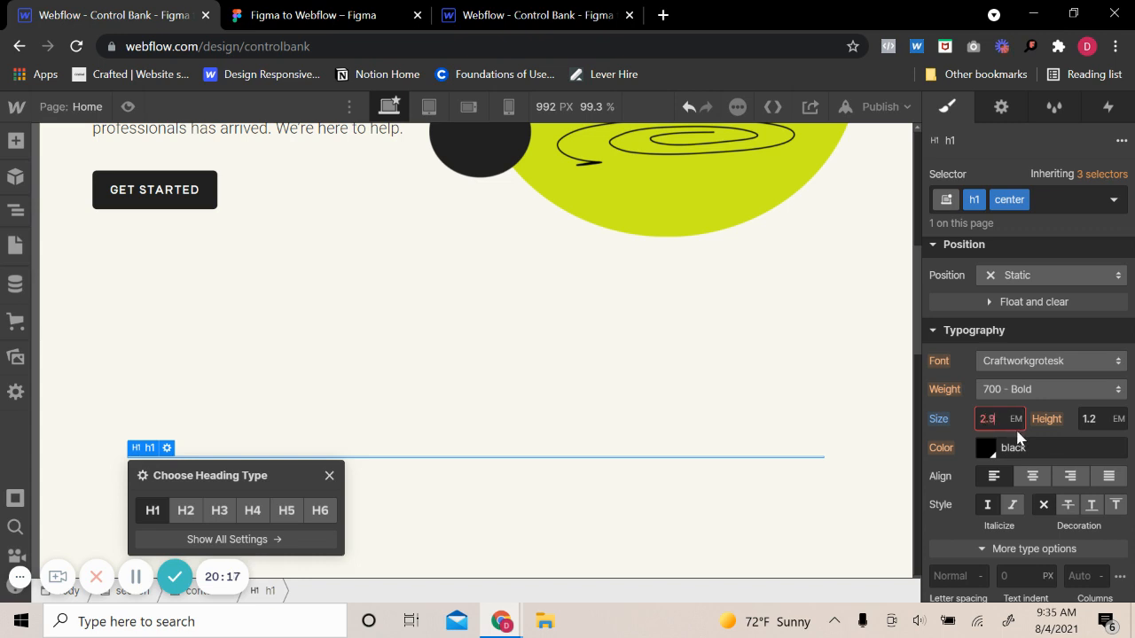
key("Return")
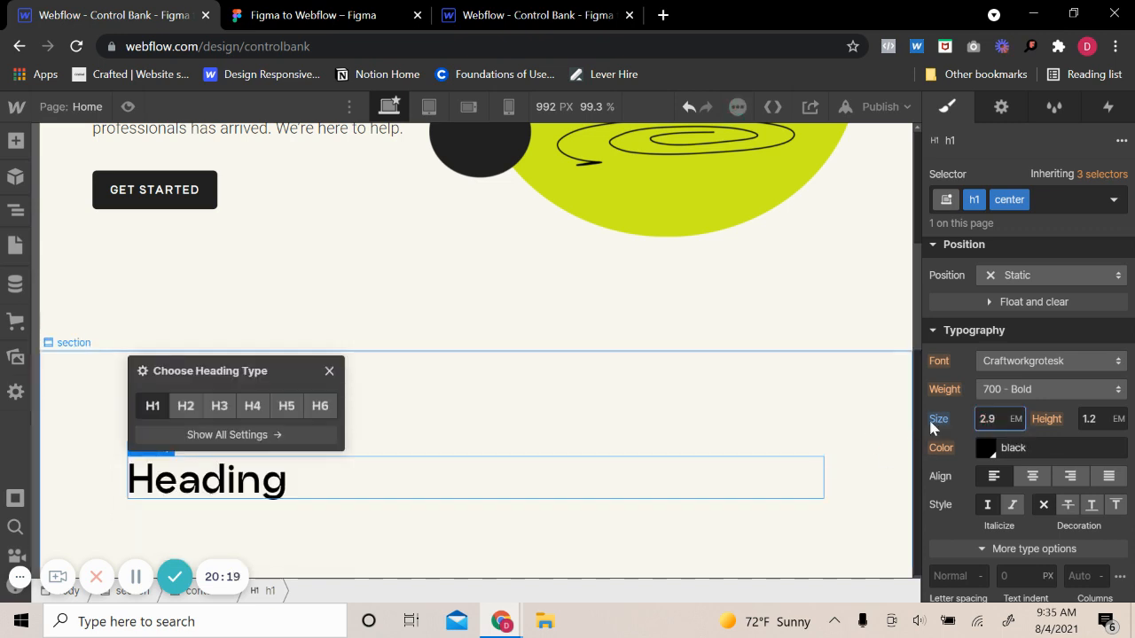
key("alt+Down")
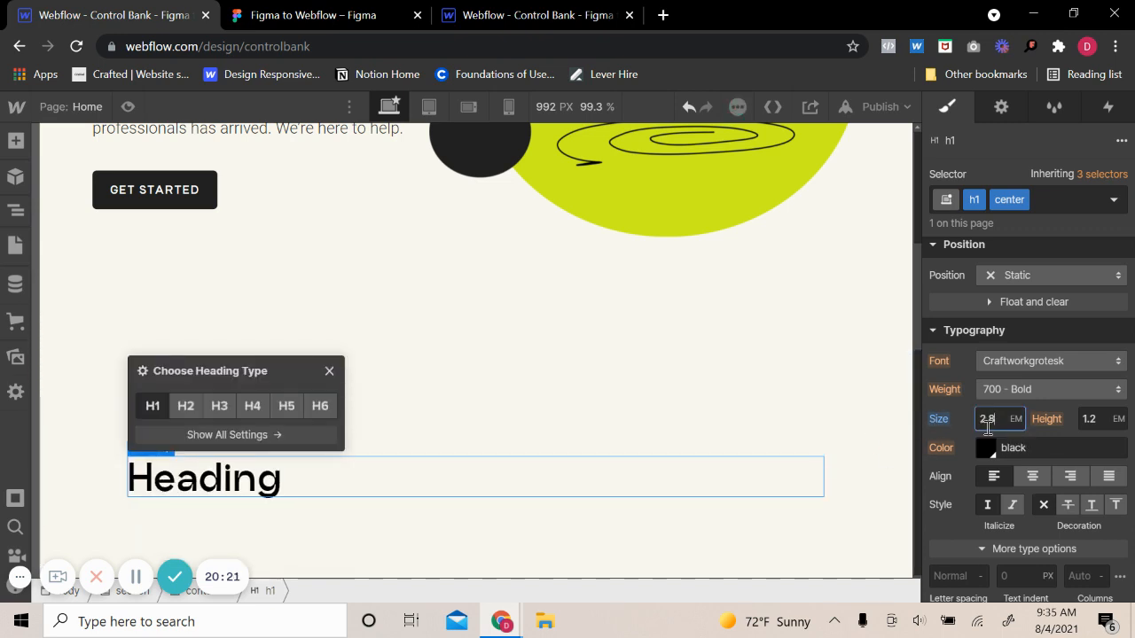
left_click(1009, 391)
left_click(1011, 372)
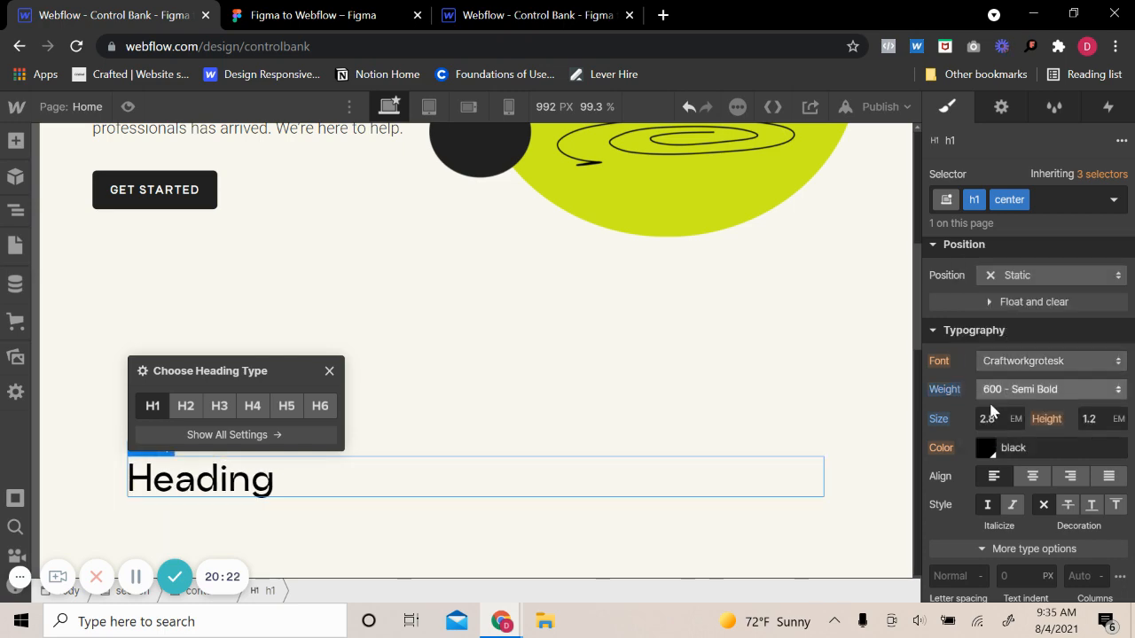
left_click(1033, 477)
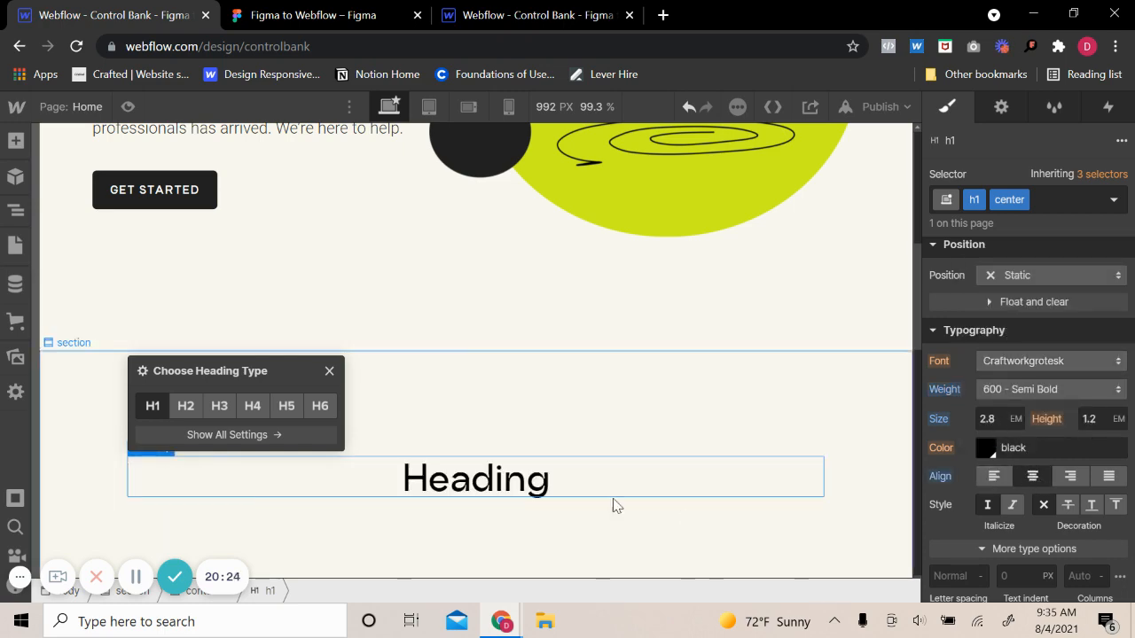
- Close the heading type settings and preview the page to check the hero and the sections around it
left_click(343, 368)
scroll(342, 390, "up", 5)
scroll(431, 398, "down", 3)
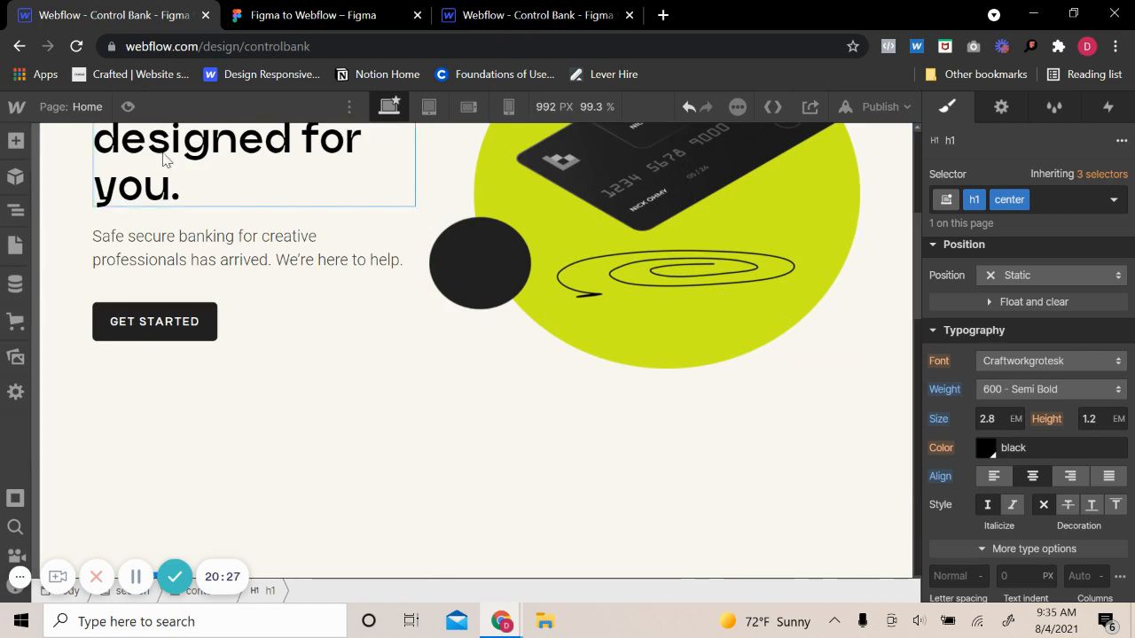
left_click(128, 108)
scroll(494, 331, "down", 3)
scroll(497, 332, "up", 6)
scroll(498, 334, "down", 5)
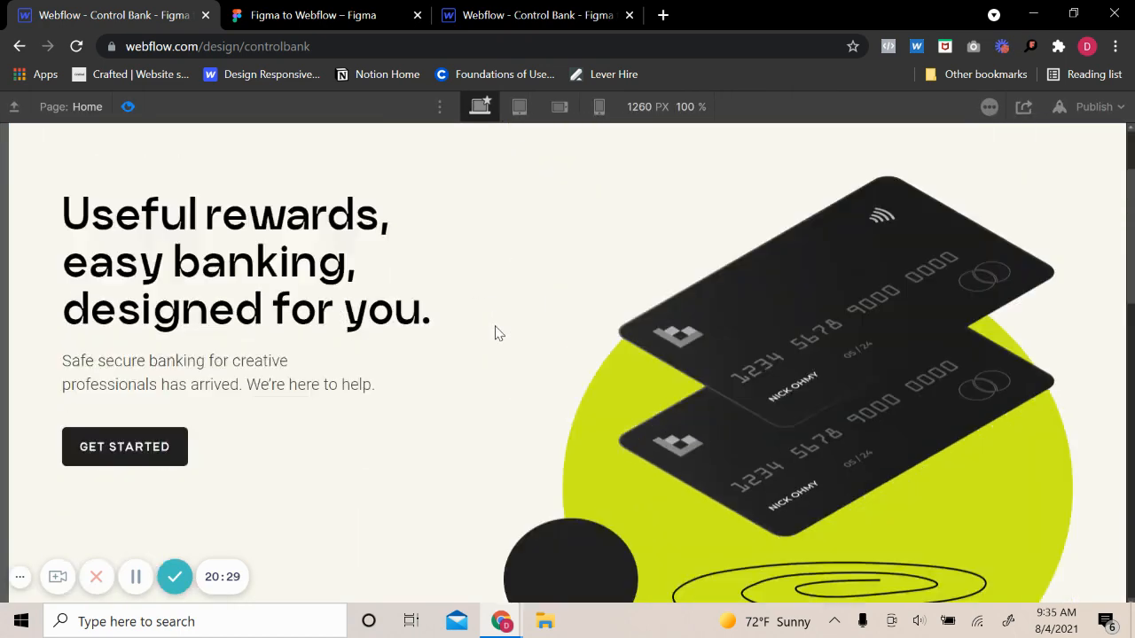
left_click(133, 110)
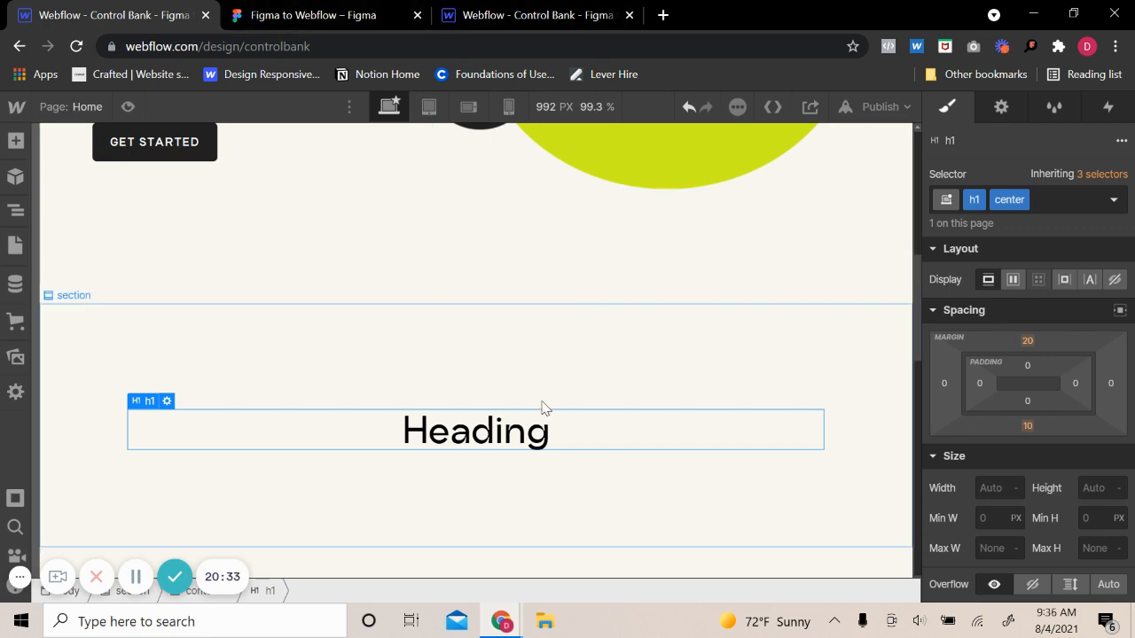
- Review the headings and sections throughout the finished Control Bank reference preview in the other Webflow tab
left_click(481, 19)
scroll(549, 328, "down", 5)
scroll(523, 306, "down", 20)
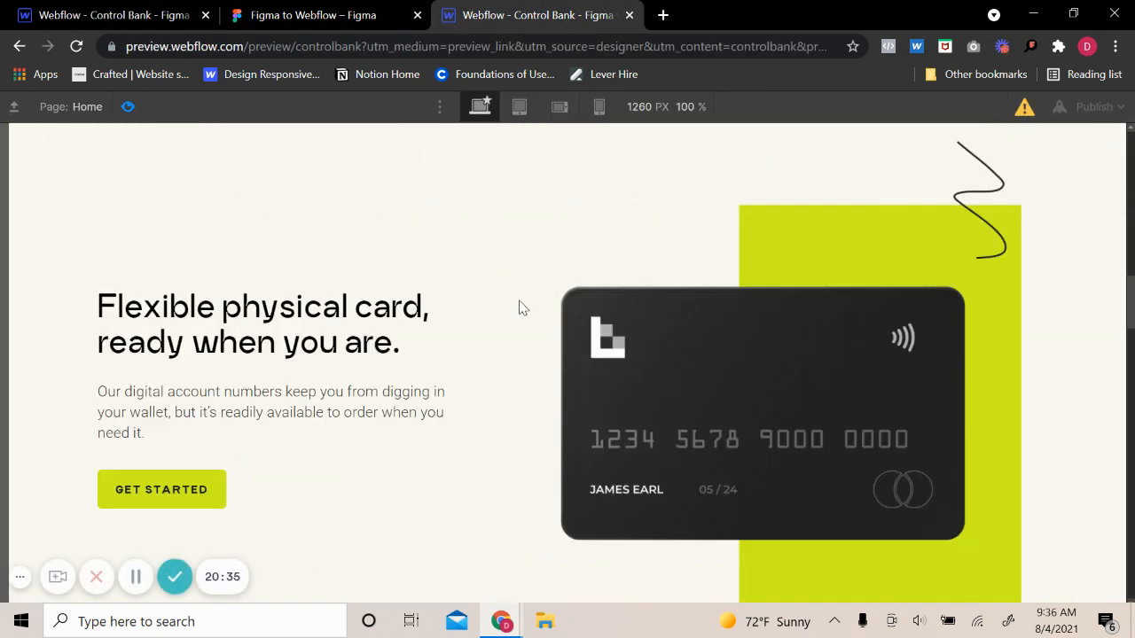
scroll(524, 300, "down", 10)
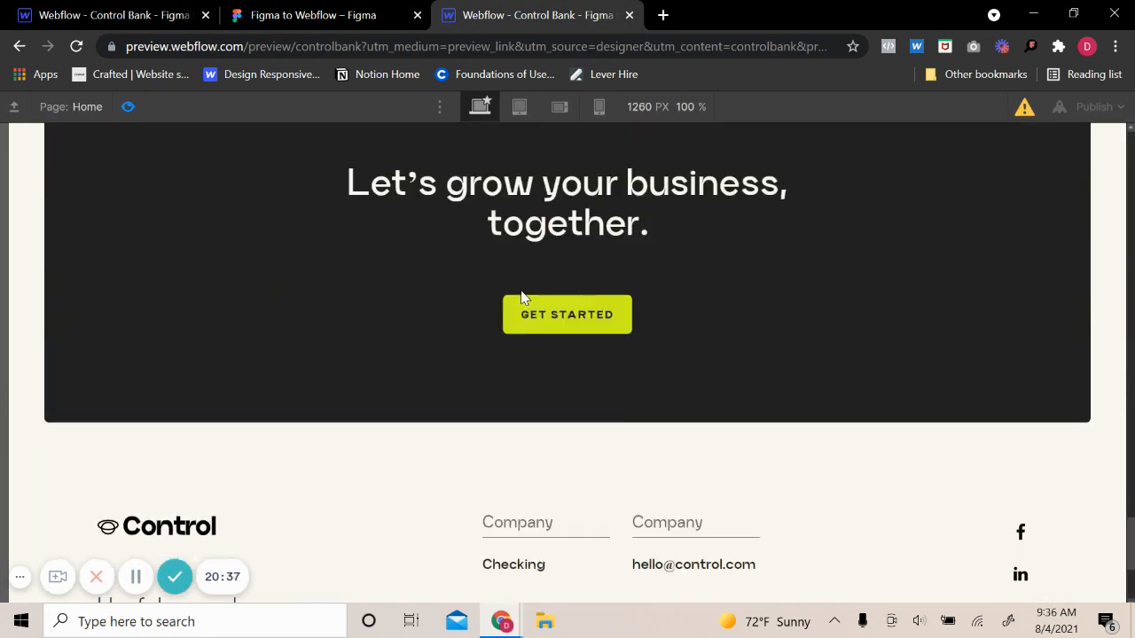
scroll(524, 296, "up", 15)
scroll(527, 272, "up", 10)
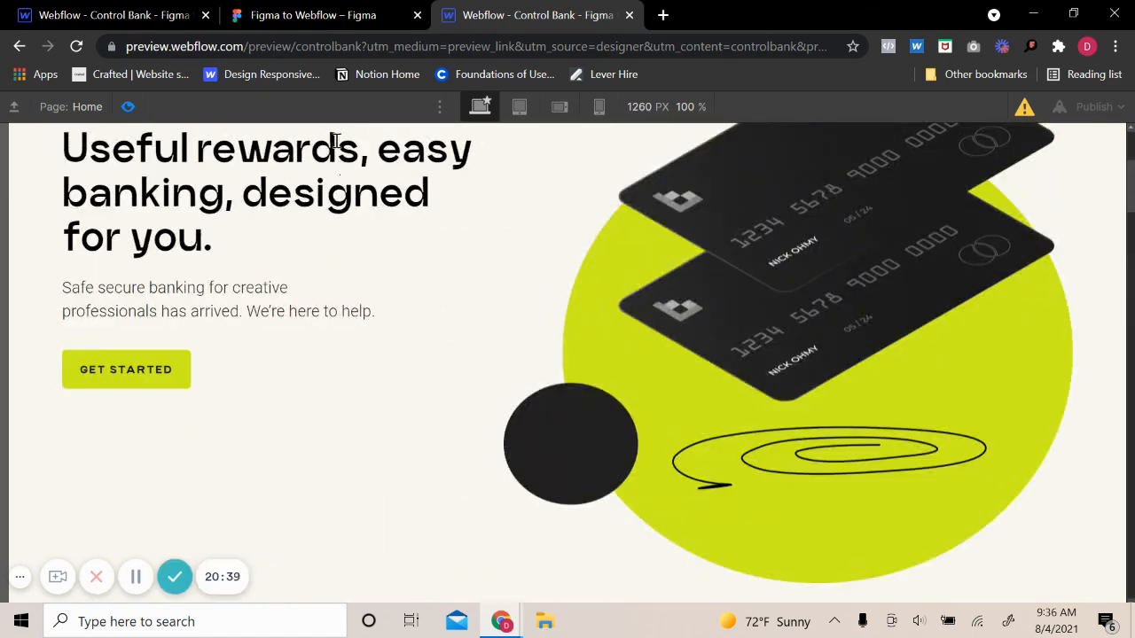
left_click(152, 15)
- Replace the Webflow heading's text with Figma's "Used by creative companies worldwide", break the line after "creative", and preview it
left_click(359, 15)
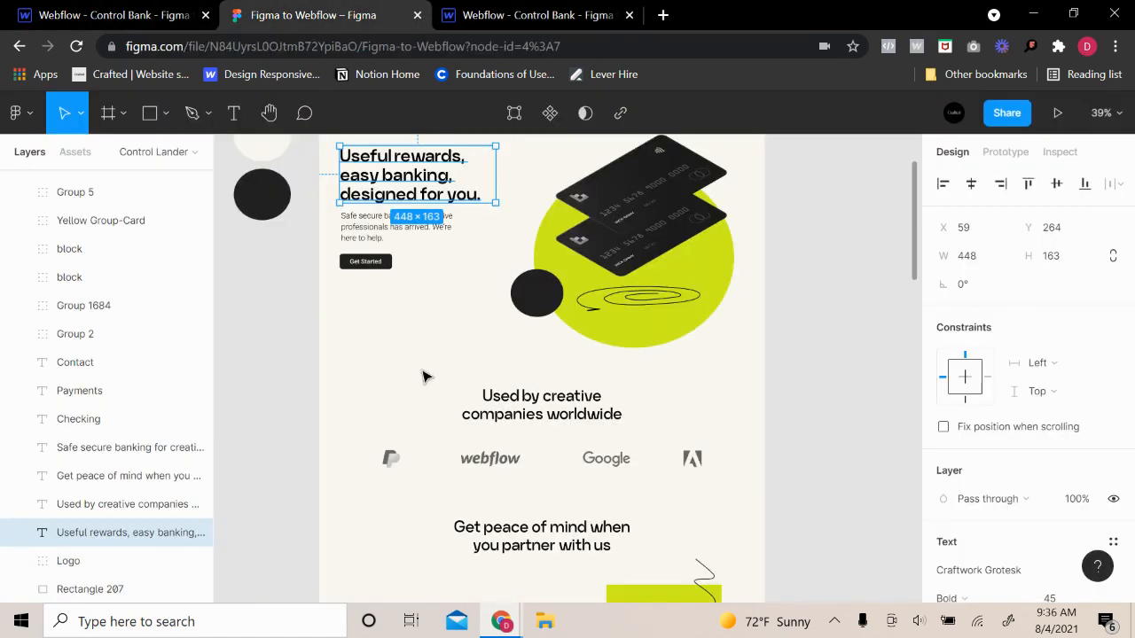
double_click(543, 424)
key("ctrl+c")
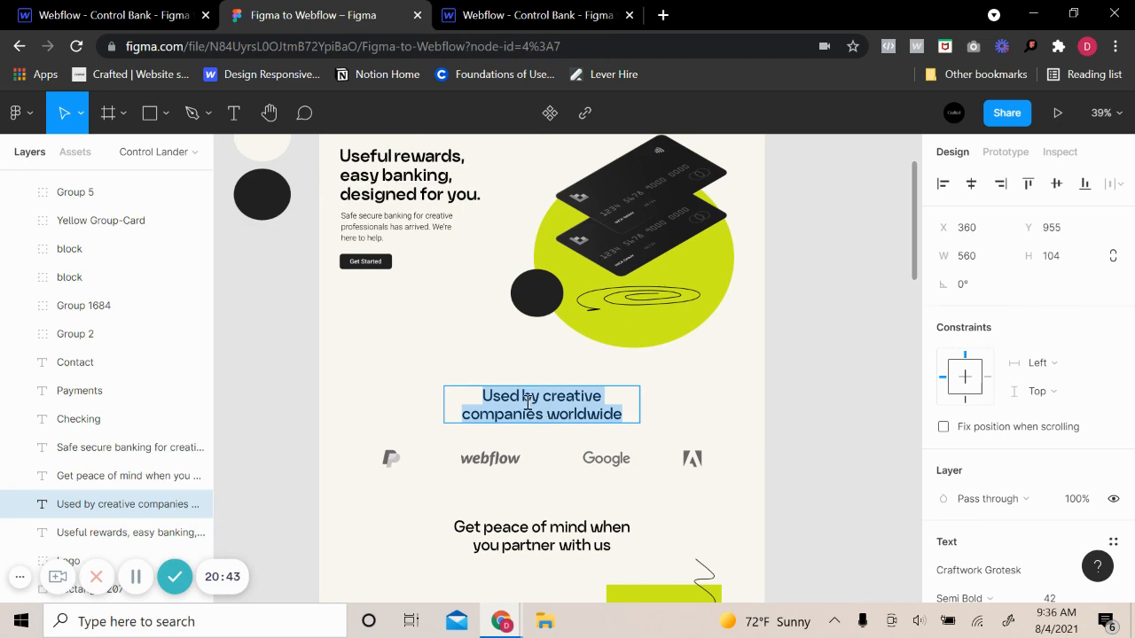
left_click(499, 18)
left_click(97, 17)
scroll(431, 411, "down", 3)
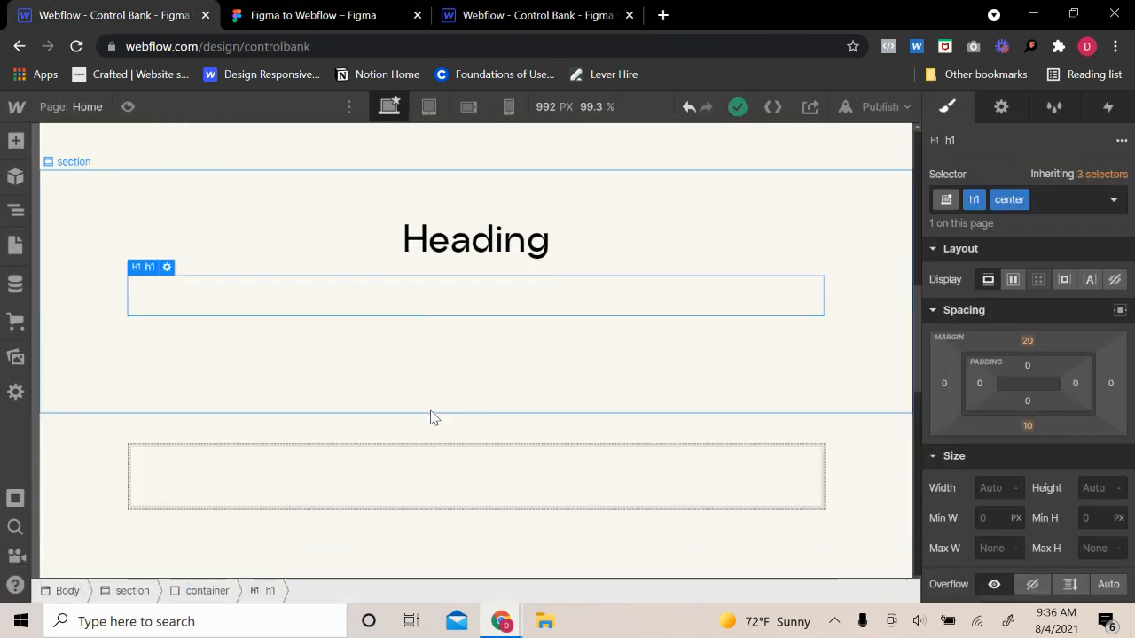
double_click(462, 212)
key("ctrl+v")
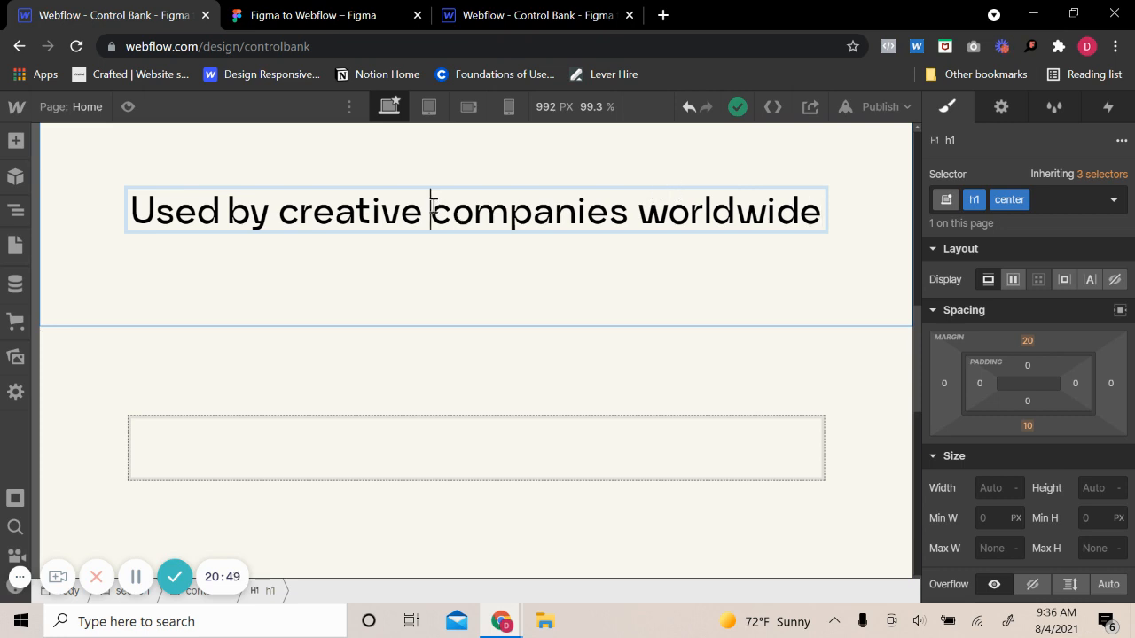
key("shift+Return")
left_click(128, 106)
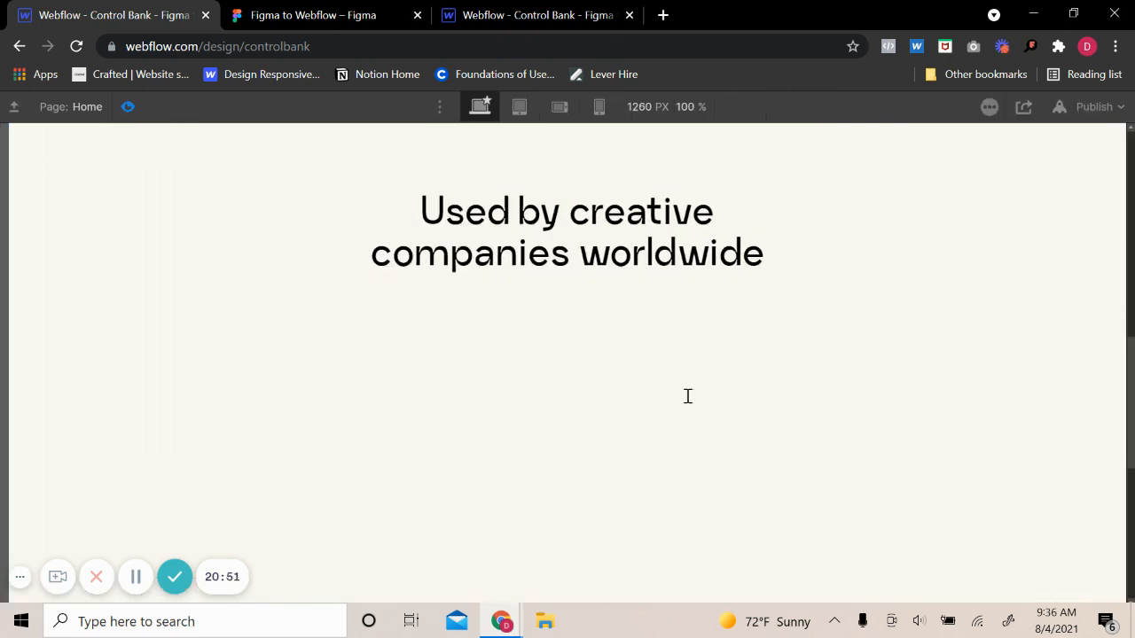
scroll(684, 395, "up", 3)
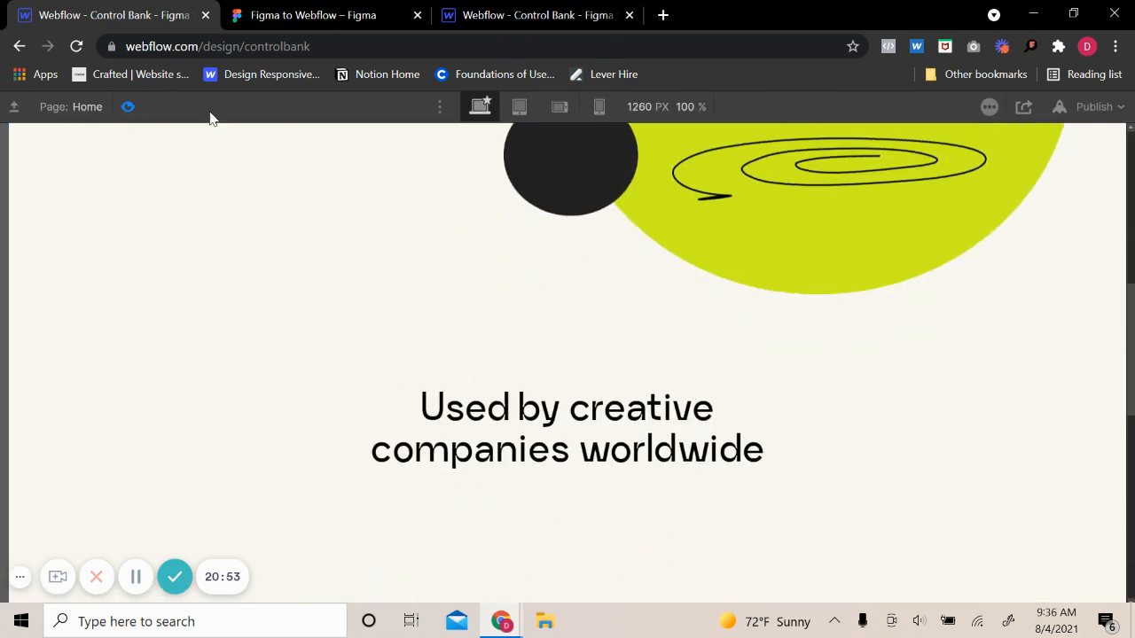
left_click(127, 107)
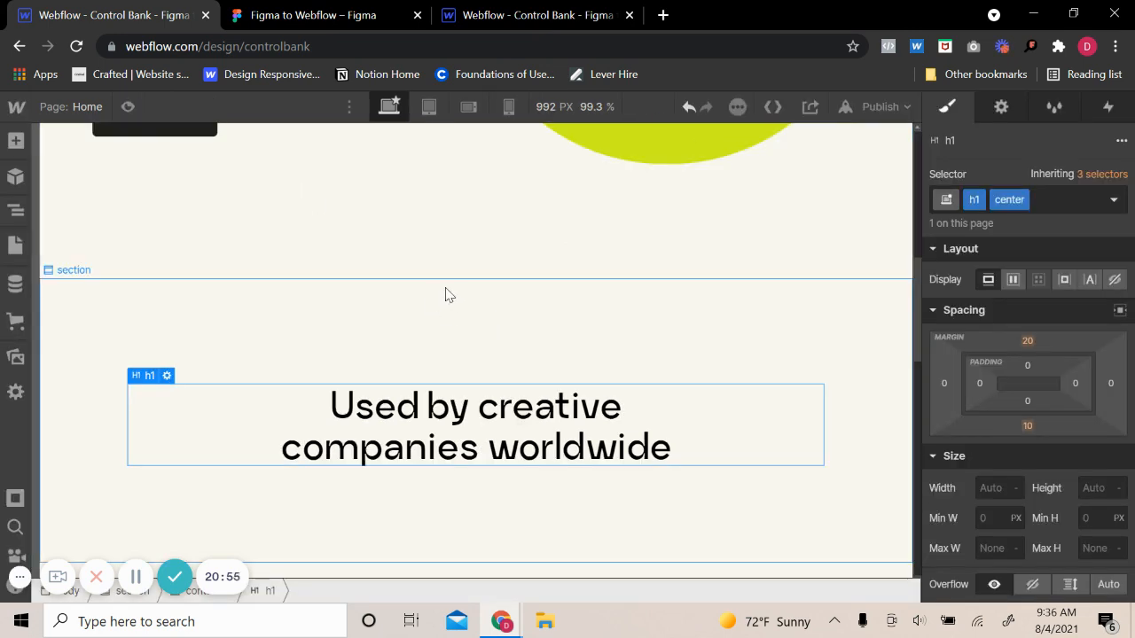
- Add a Div Block below the heading in the logo section's container and give it a new class named spacer
left_click(159, 358)
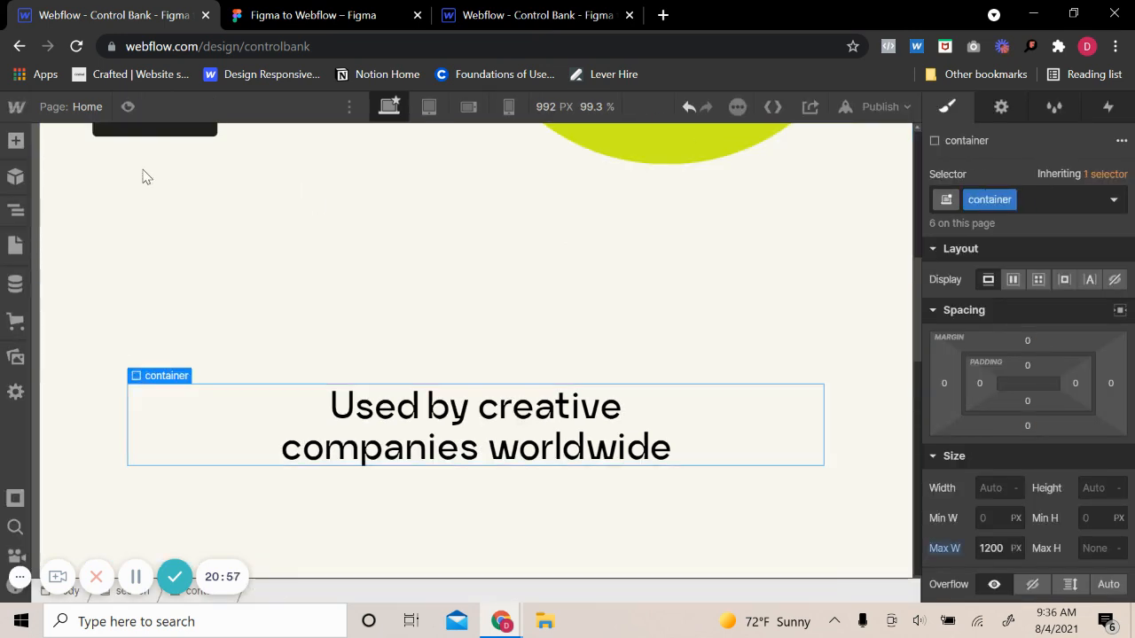
left_click(301, 15)
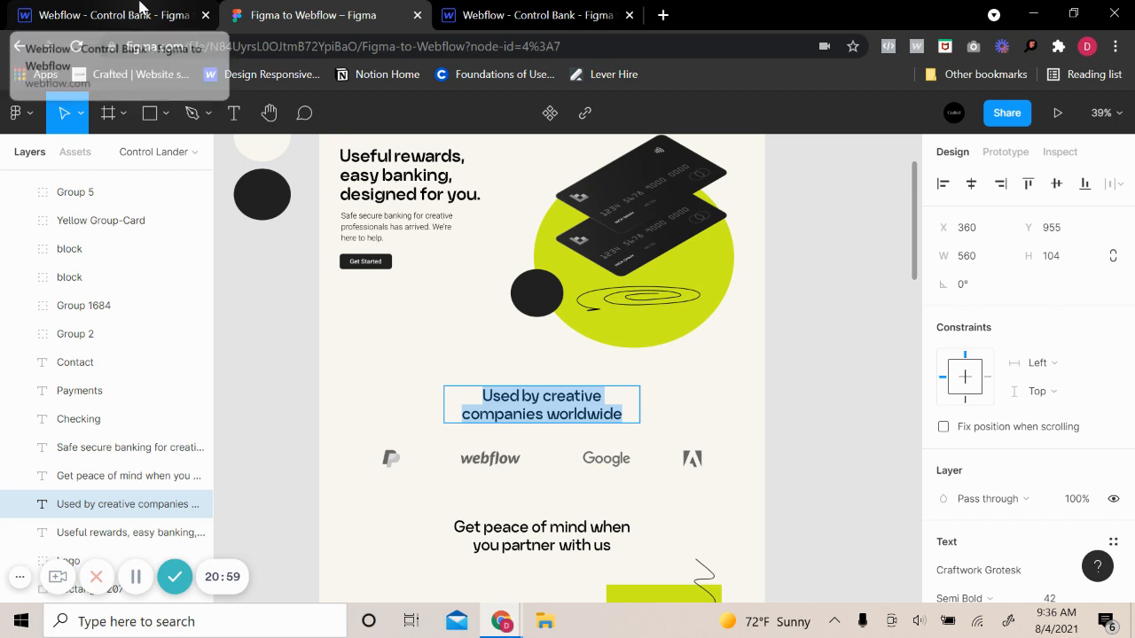
left_click(121, 16)
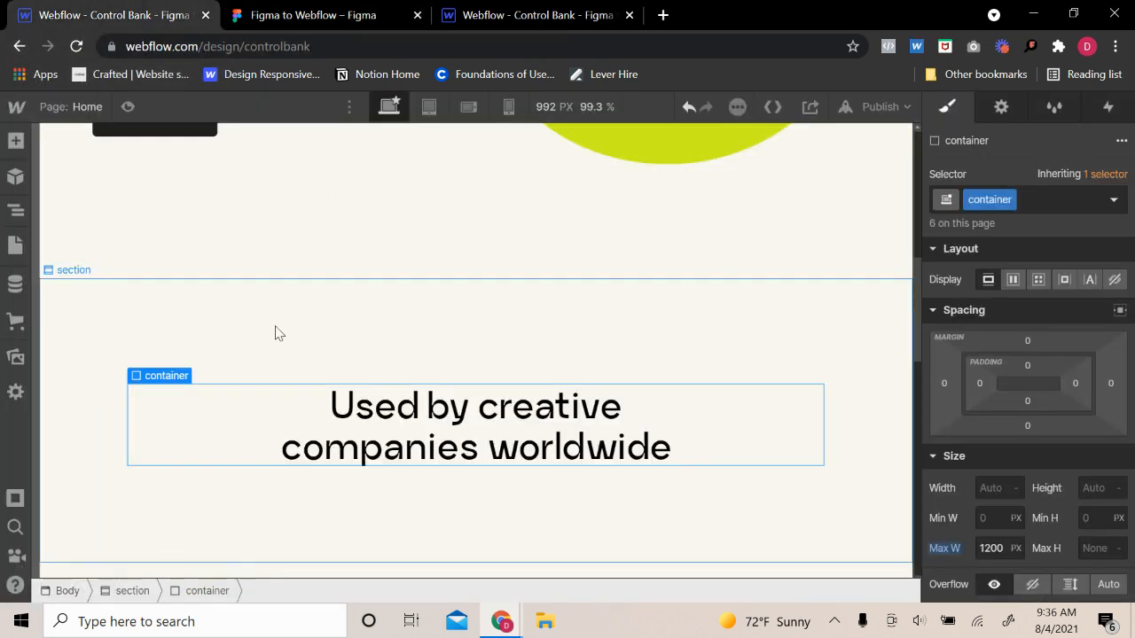
left_click(16, 142)
left_click(73, 452)
left_click(1055, 201)
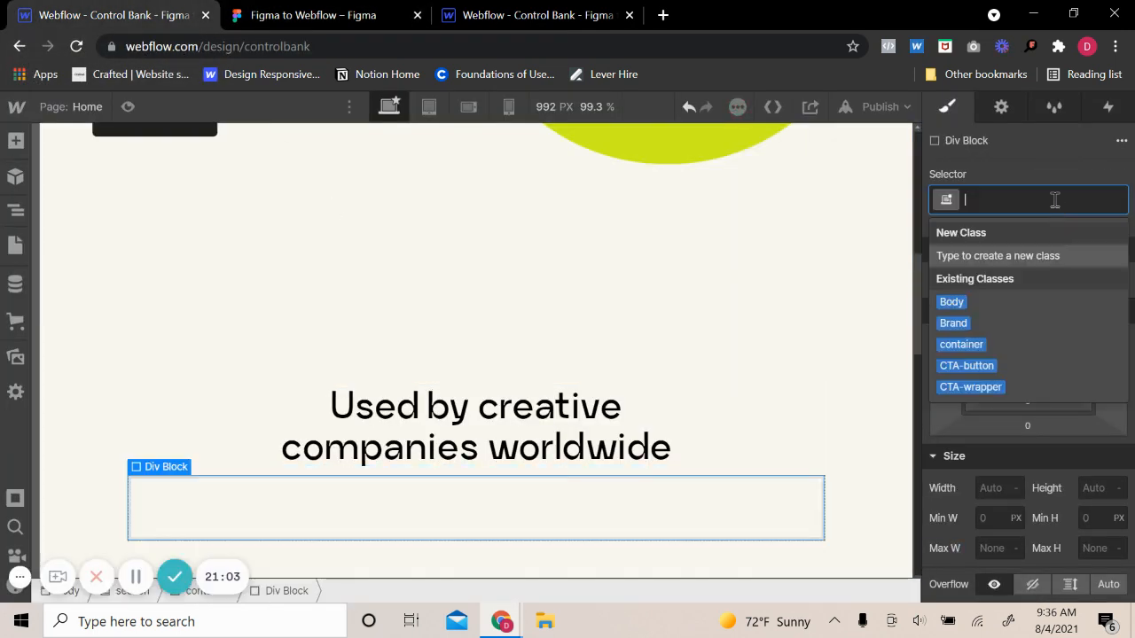
type("soa")
key("BackSpace")
key("BackSpace")
type("pacer")
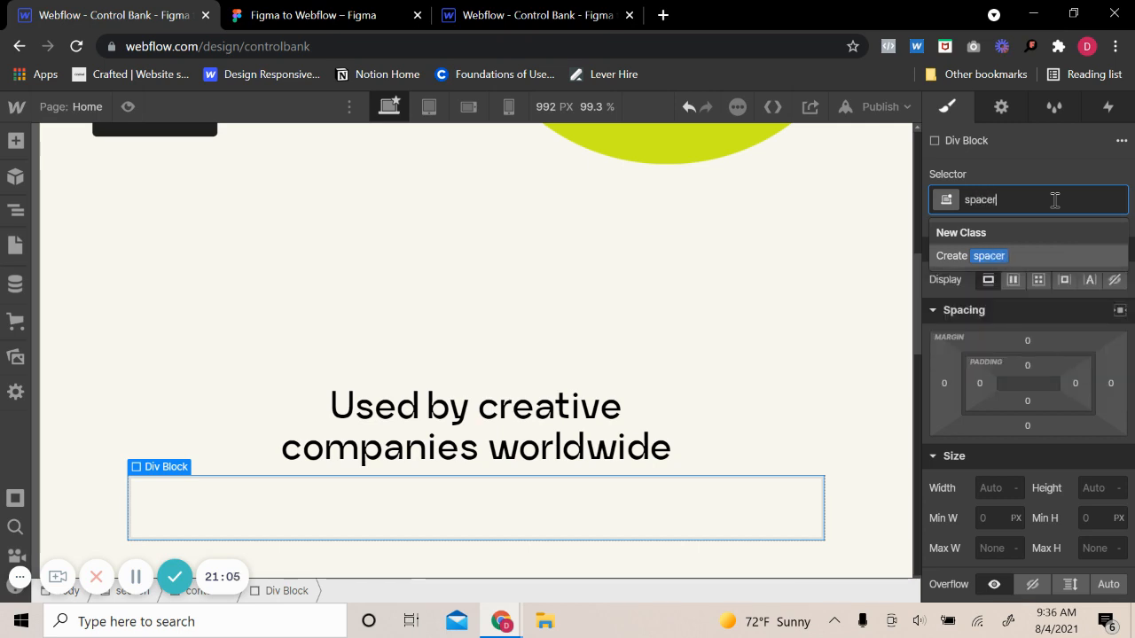
key("Return")
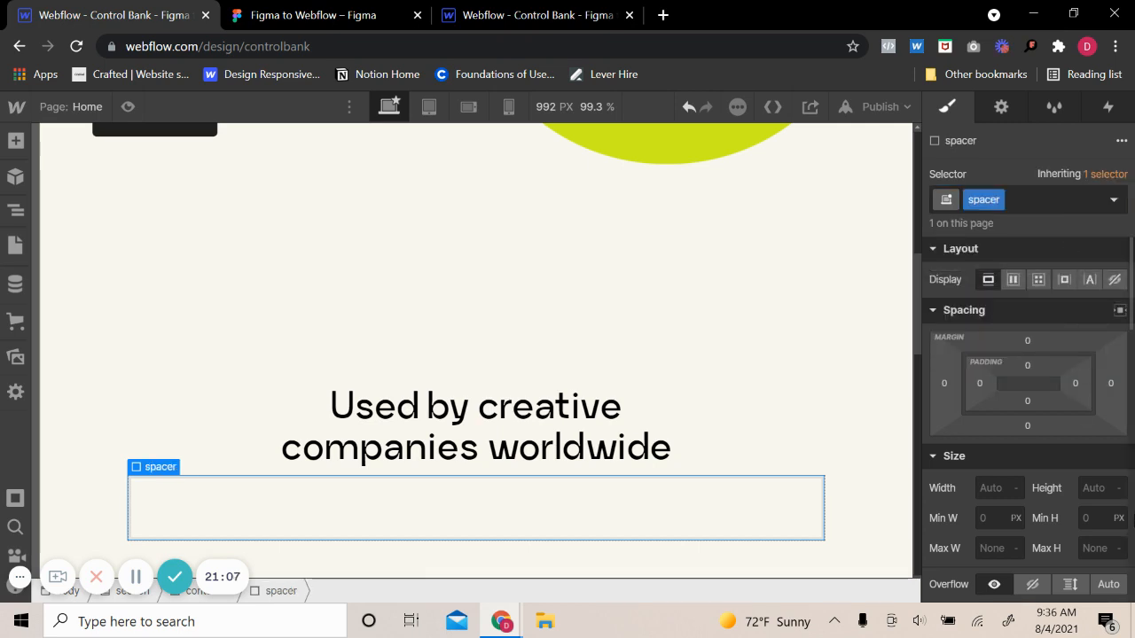
- Set the spacer's width to 100% and its height to 90 px
left_click(1002, 487)
type("100%")
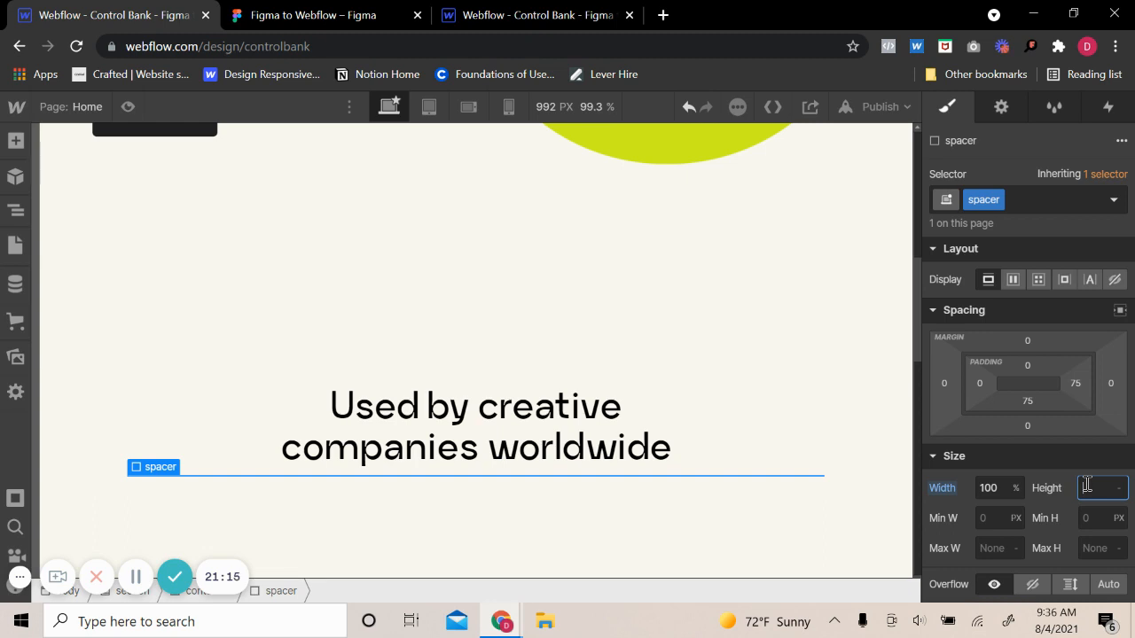
key("Return")
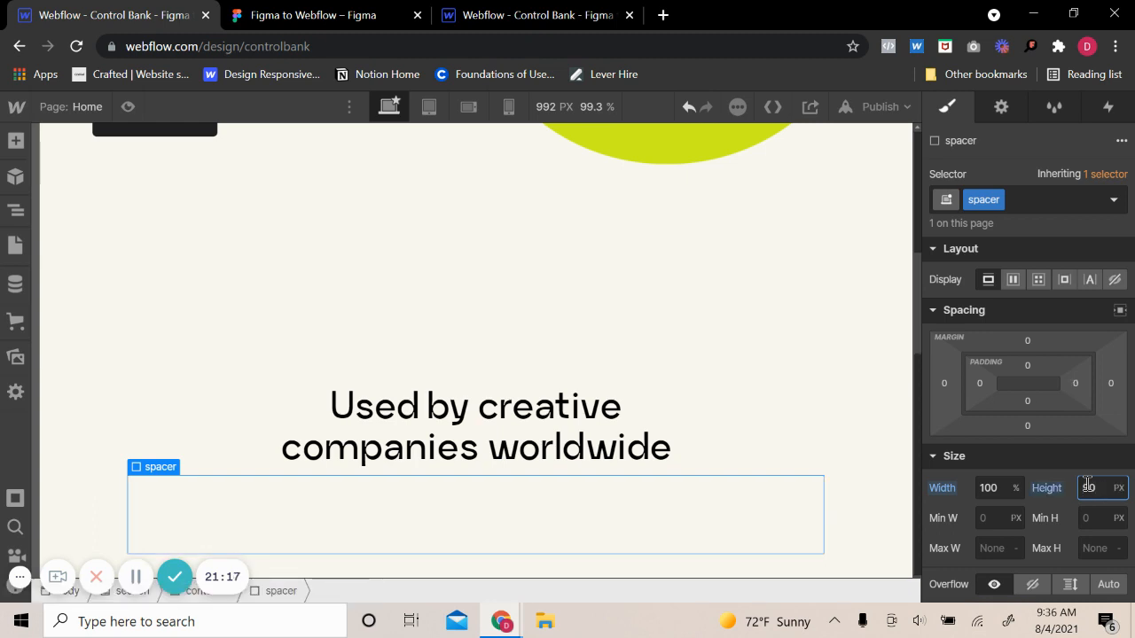
scroll(671, 322, "down", 3)
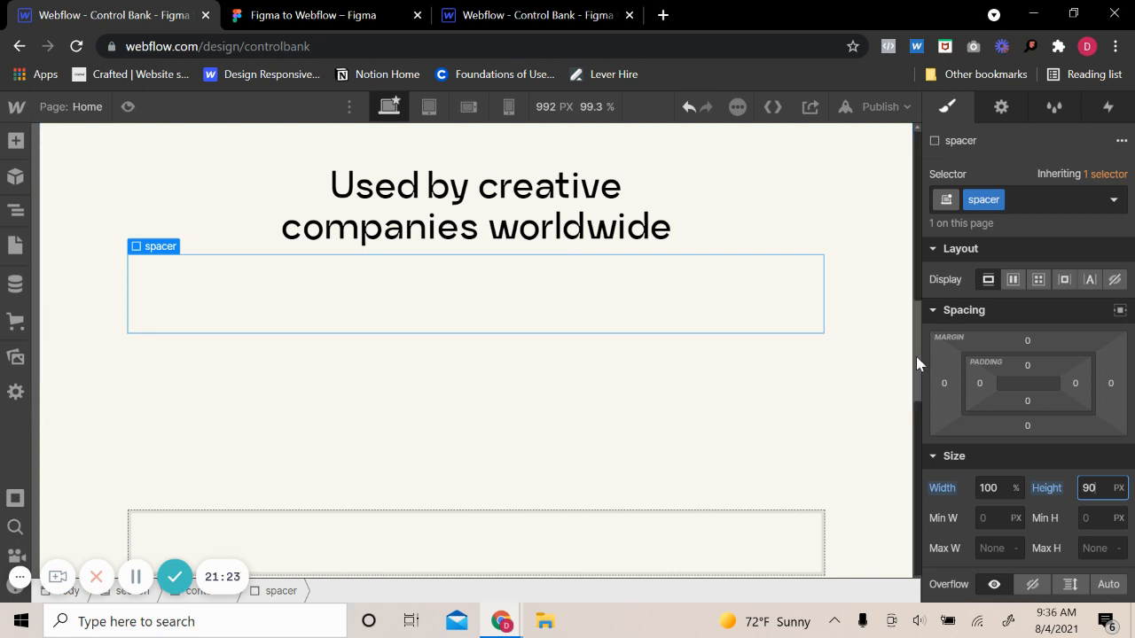
- Set the top and bottom margins of the "Used by creative companies worldwide" heading to 0
left_click(701, 241)
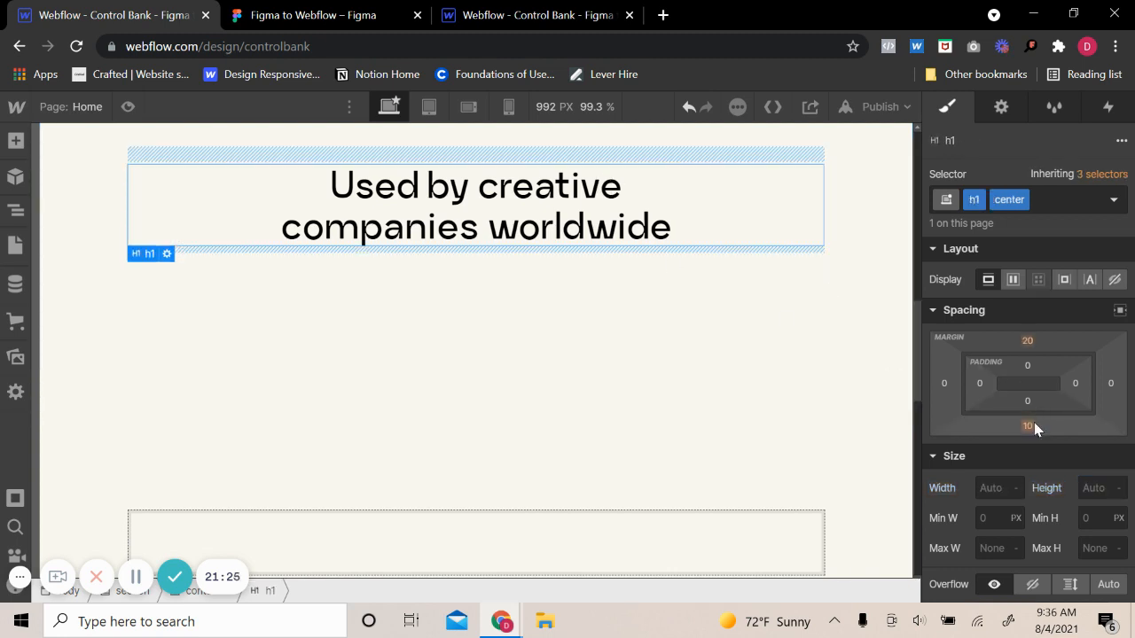
left_click(1026, 343)
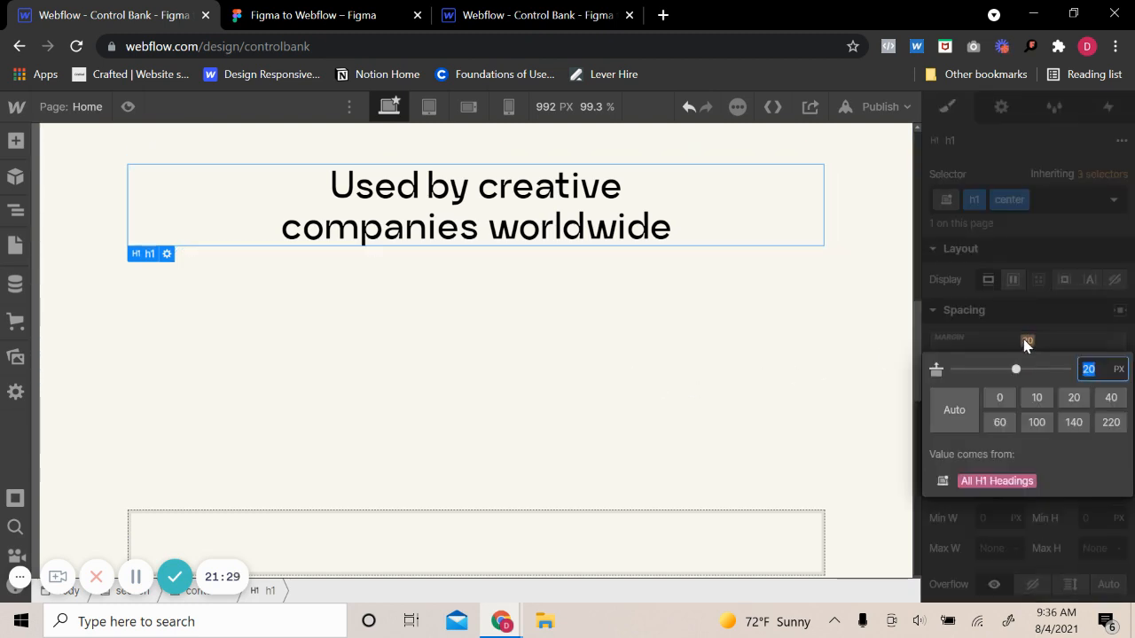
left_click(992, 399)
left_click(1025, 425)
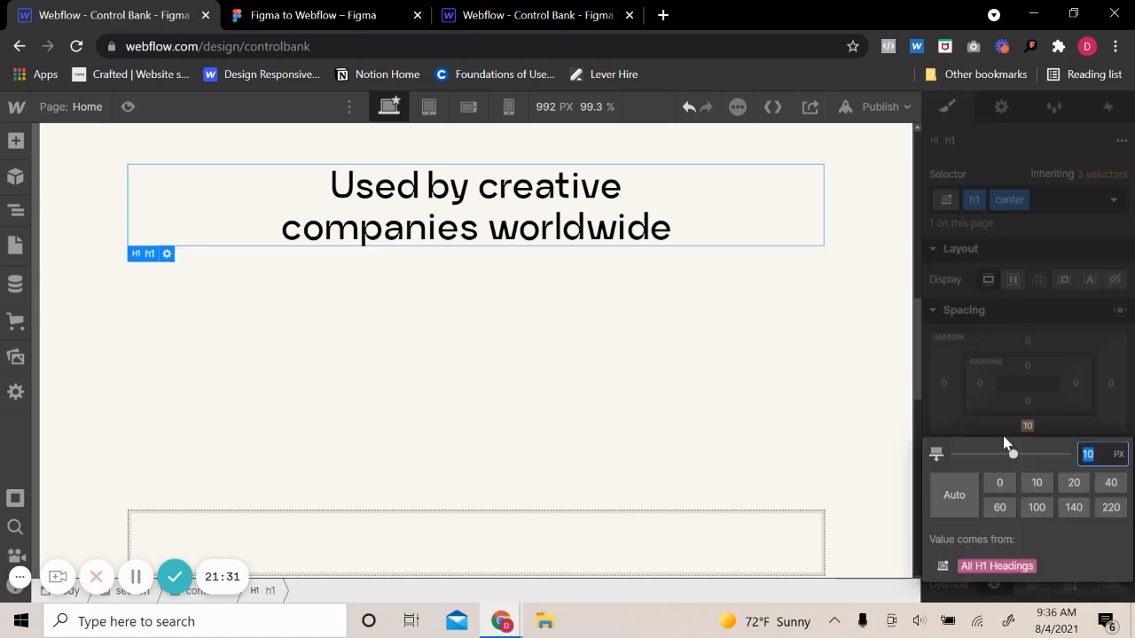
left_click(998, 482)
- Review the spacing from the hero section down to the centered heading and the spacer below it
scroll(563, 364, "up", 6)
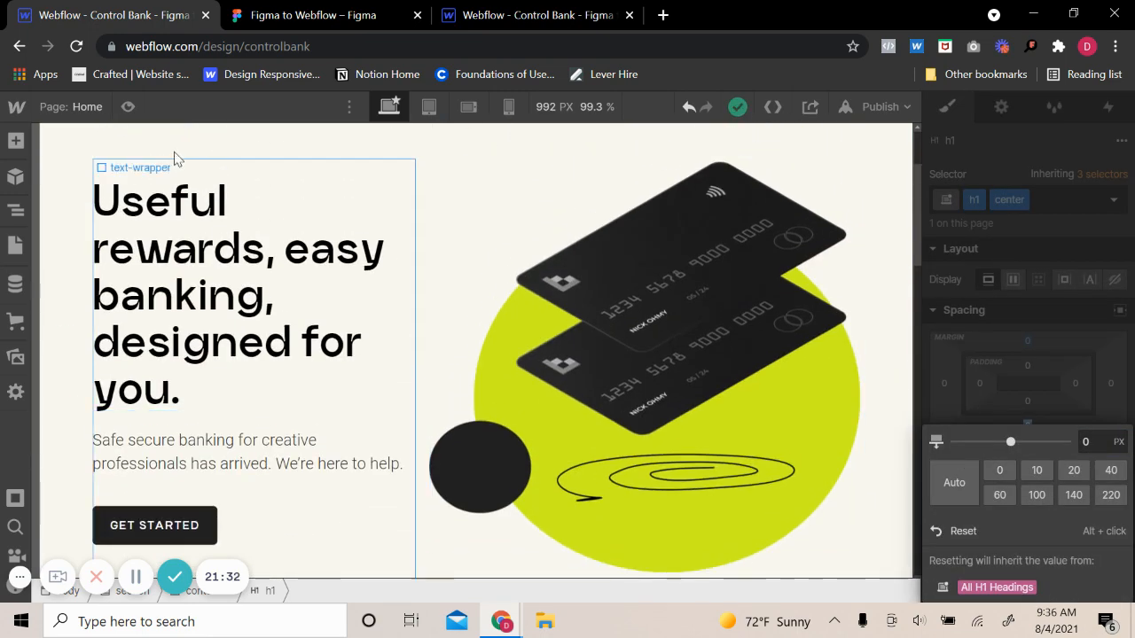
left_click(128, 108)
key("ctrl+shift+p")
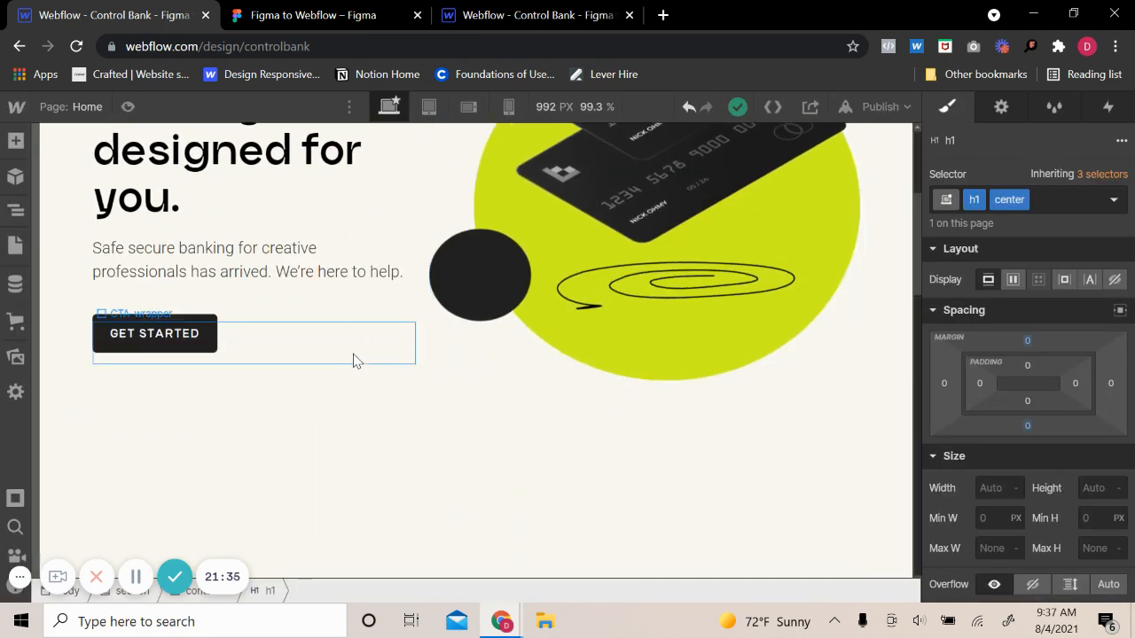
left_click(292, 277)
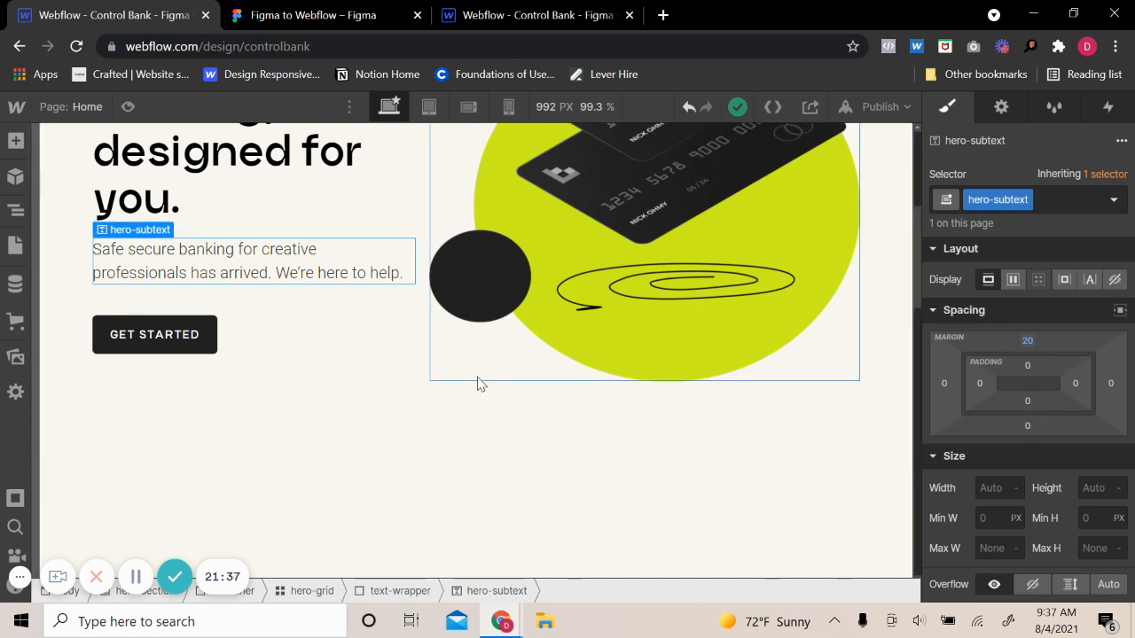
scroll(479, 383, "down", 10)
scroll(532, 372, "up", 5)
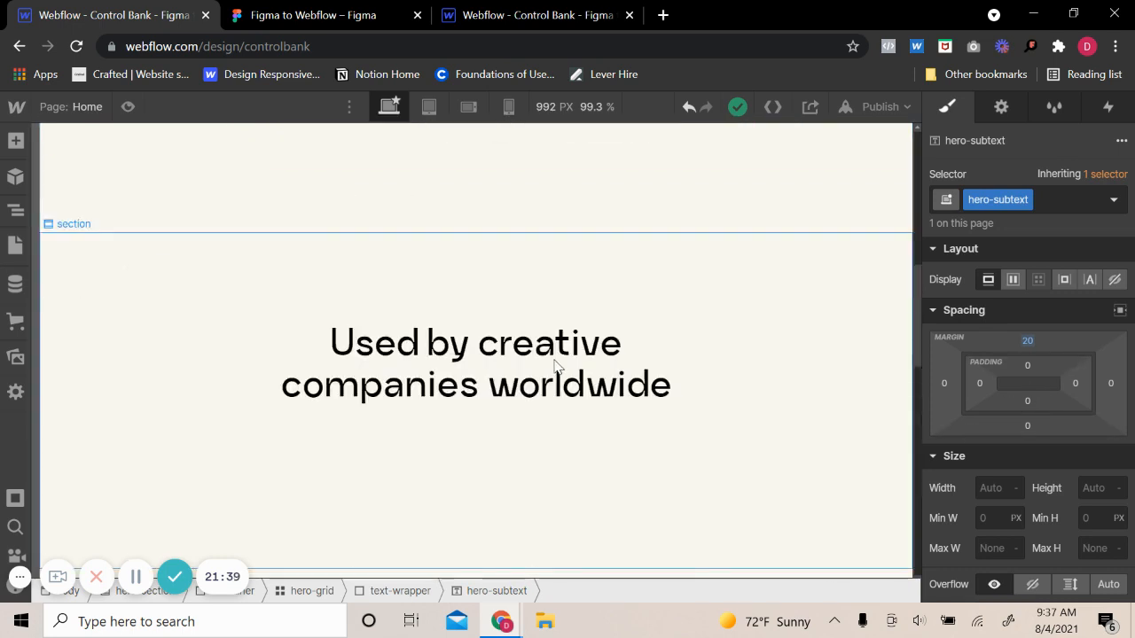
left_click(470, 376)
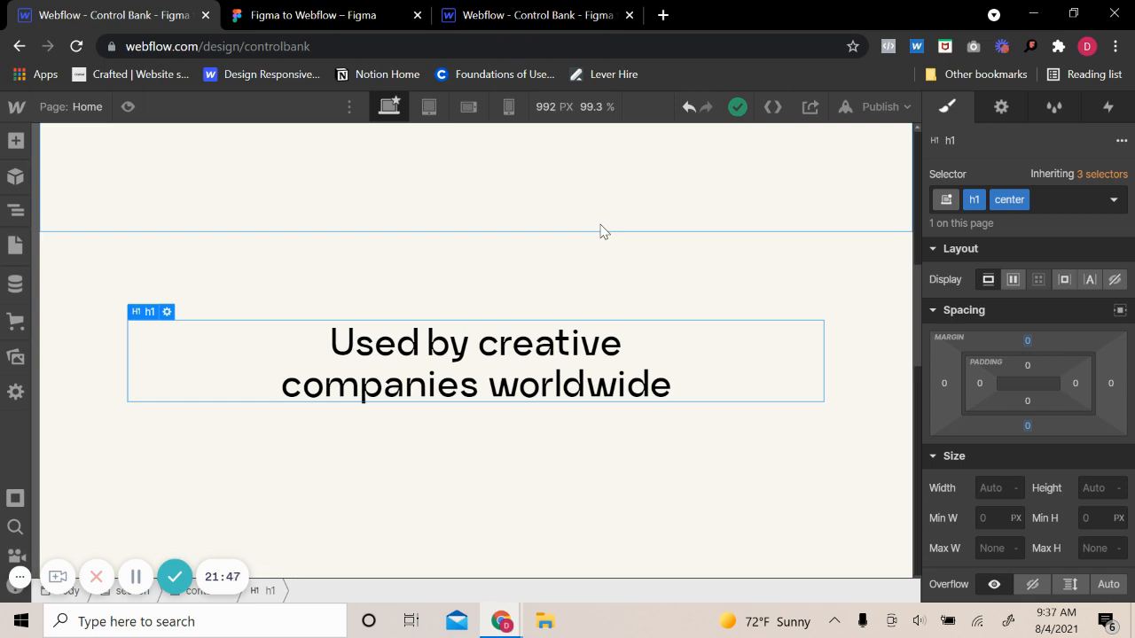
left_click(602, 442)
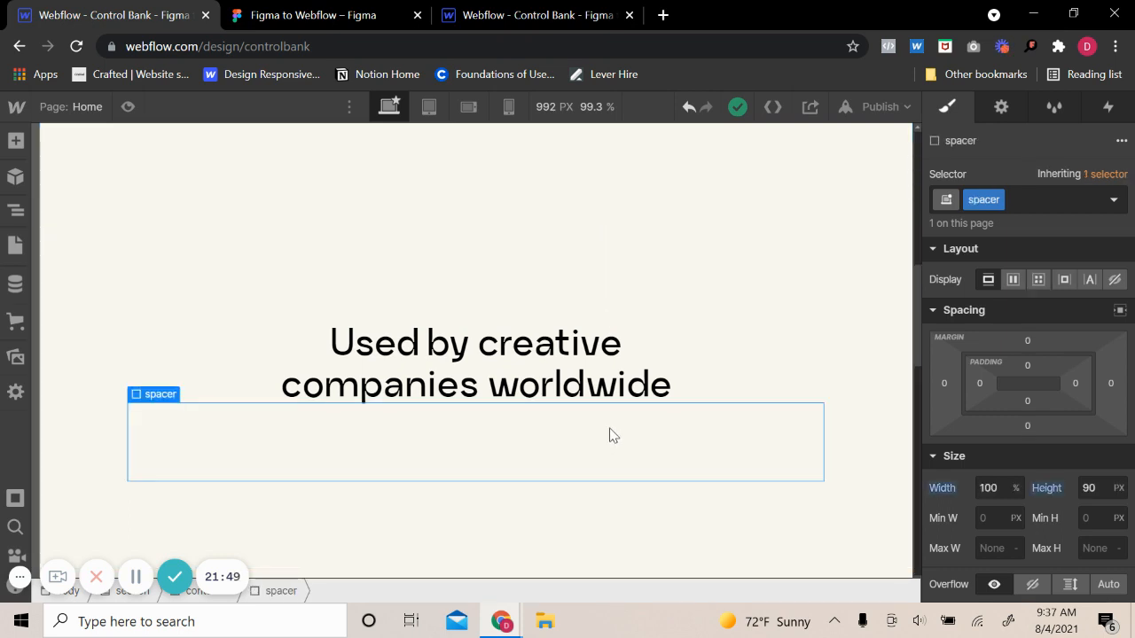
left_click(1052, 192)
left_click(1000, 143)
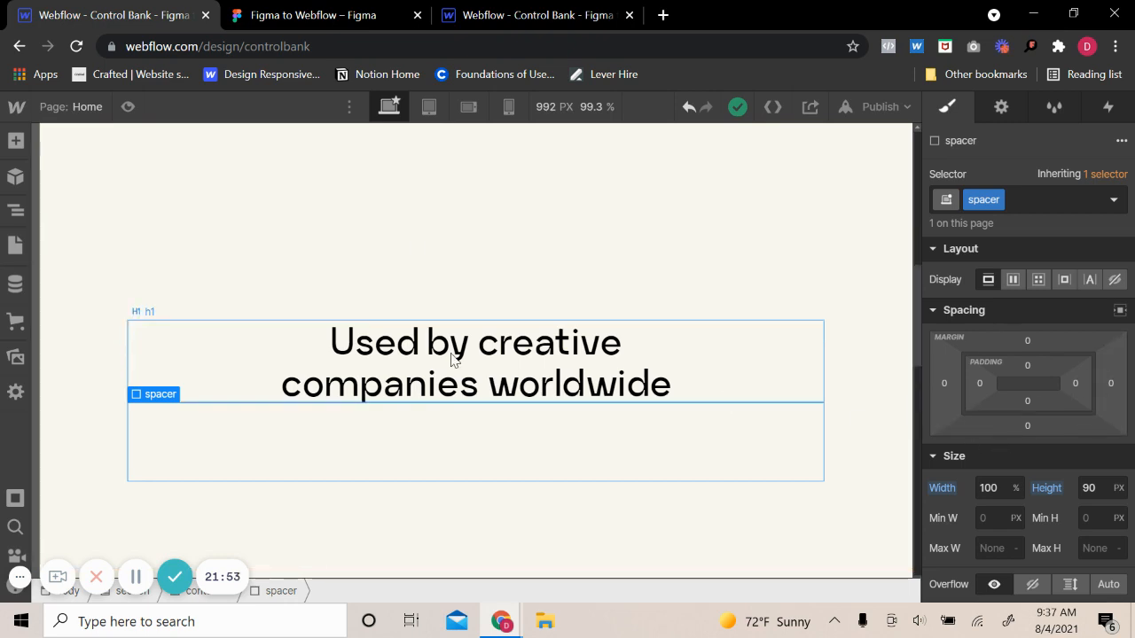
- Add a Grid below the spacer in the logo section's container, checking the logo row in the Figma design
left_click(186, 354)
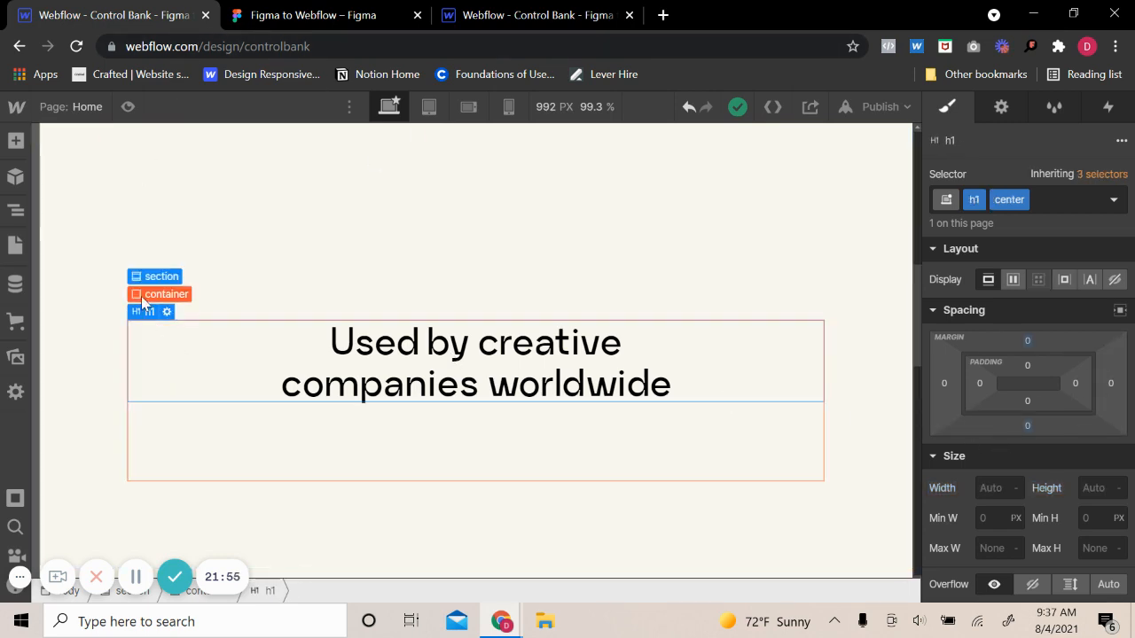
left_click(143, 298)
left_click(19, 156)
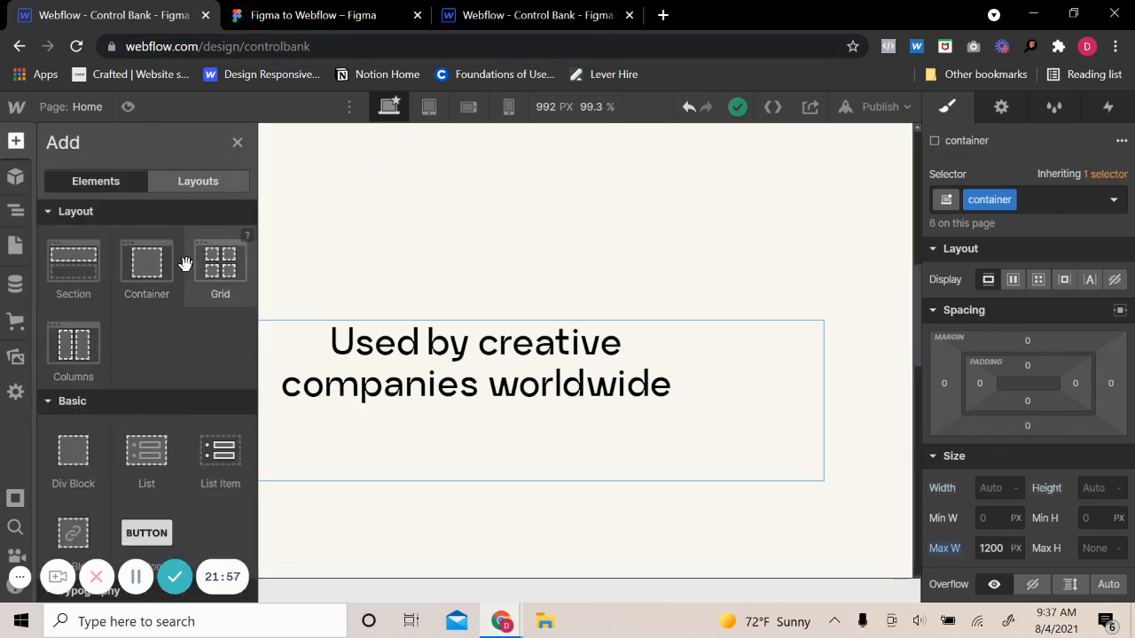
left_click(288, 13)
key("Escape")
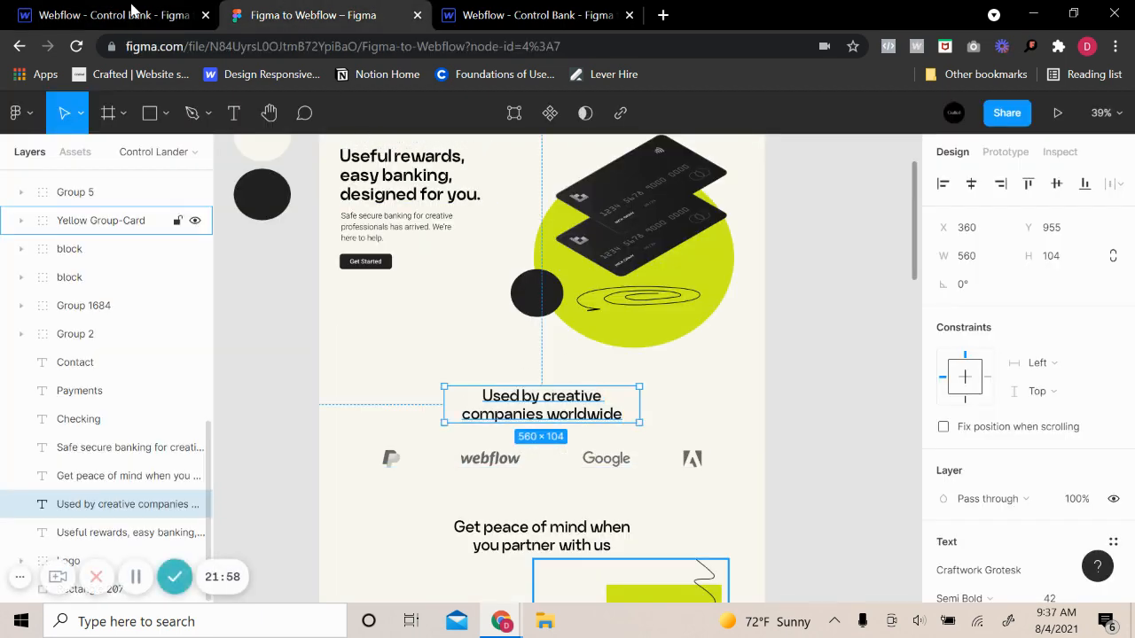
left_click(115, 15)
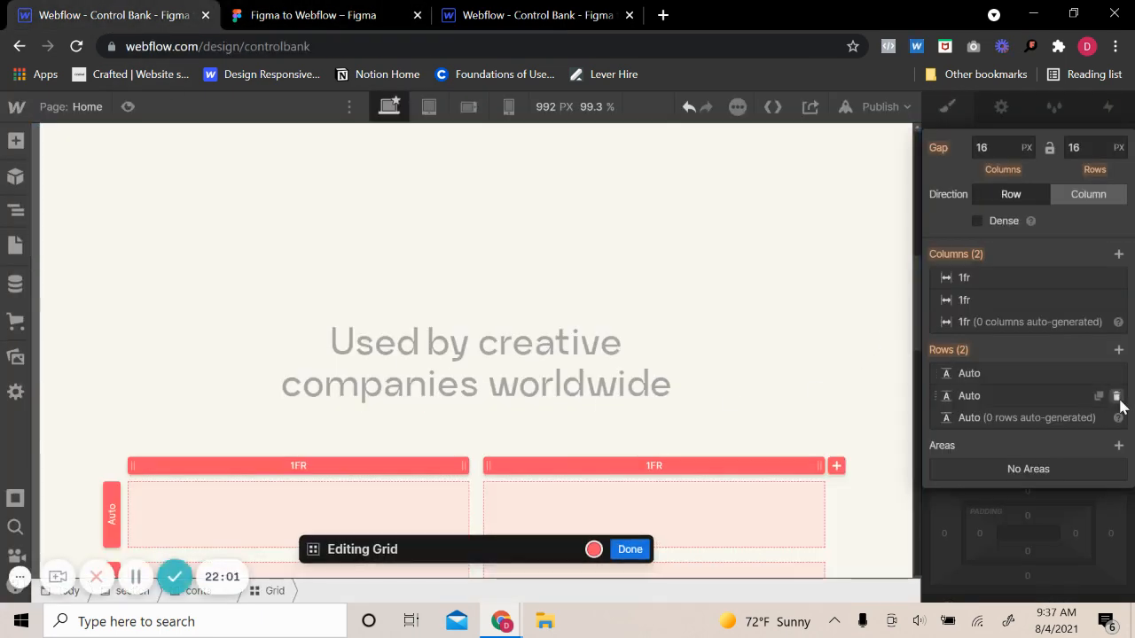
- Configure the new grid with four 1fr columns and a single Auto row, and finish editing it
left_click(1116, 395)
left_click(1119, 266)
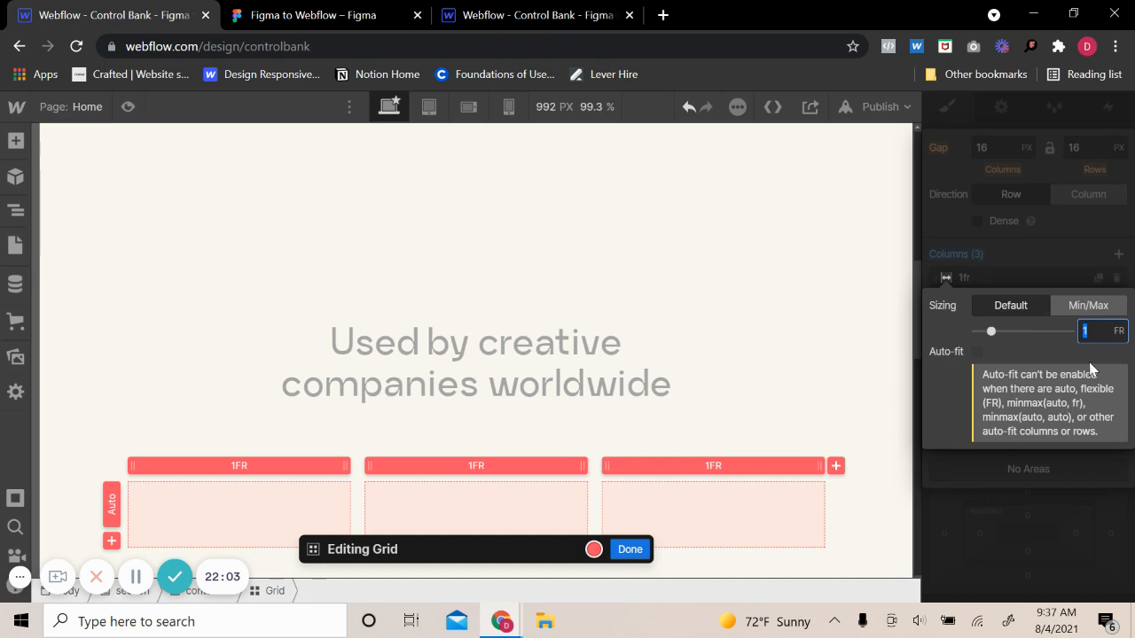
left_click(1087, 278)
left_click(1118, 256)
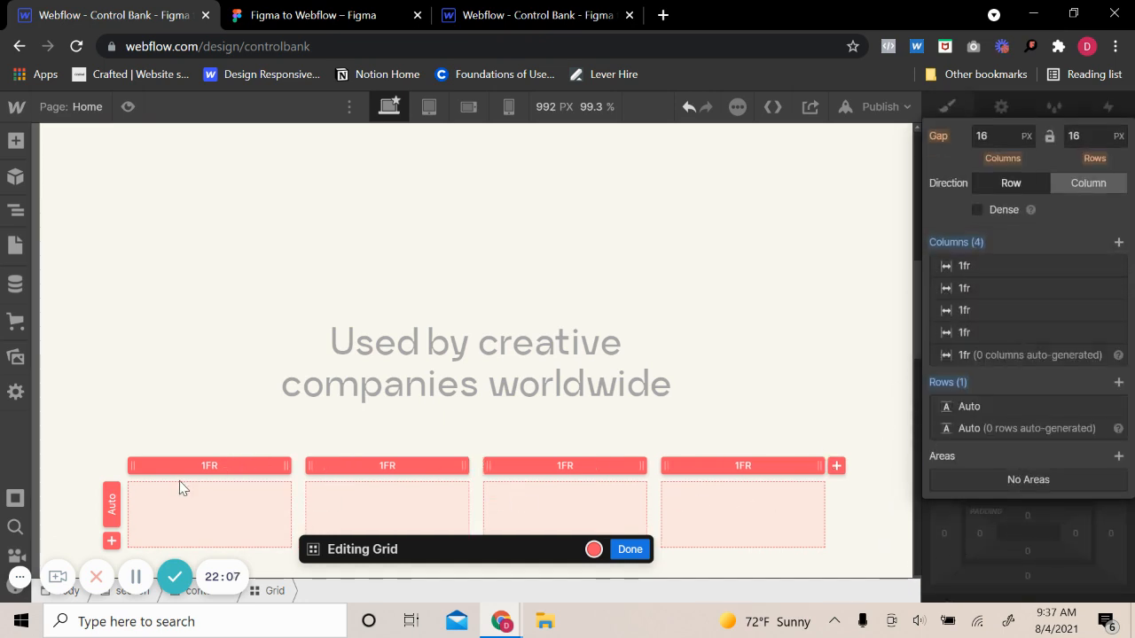
left_click(632, 549)
- Rename the grid's class as 4-col-grid
scroll(499, 431, "down", 3)
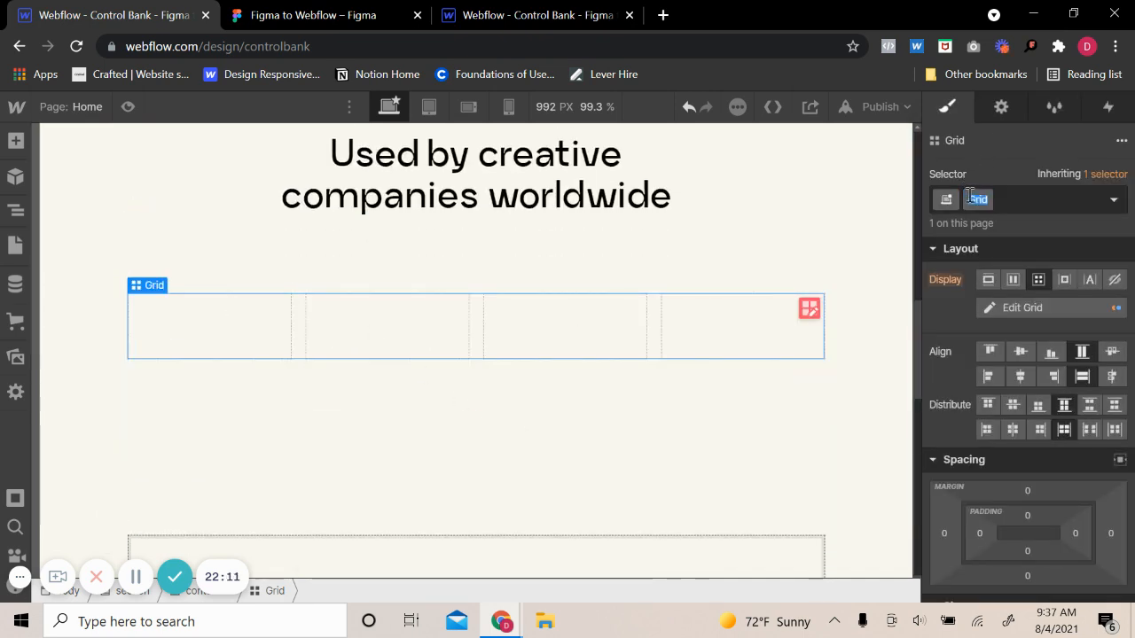
key("BackSpace")
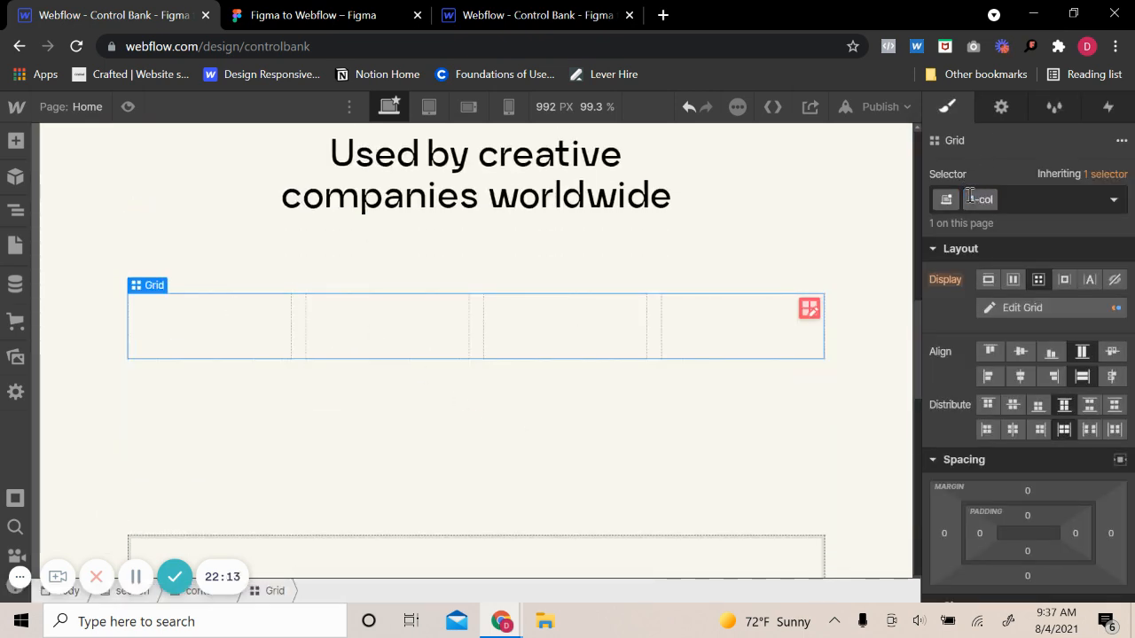
type("4-col-grid")
key("Return")
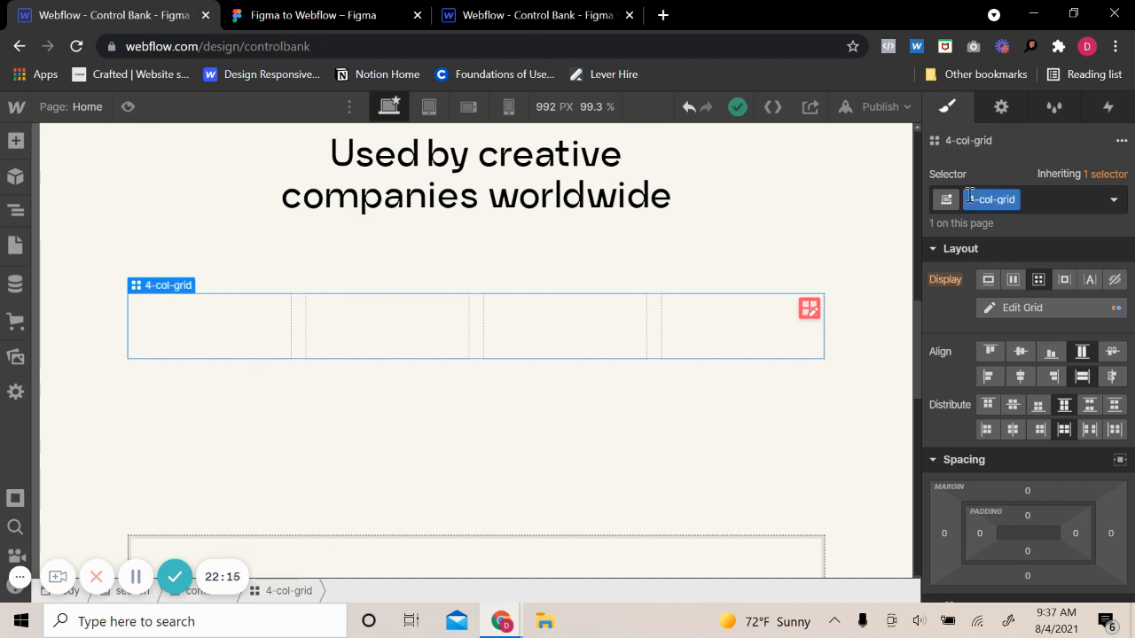
- Add a Div Block in the grid's first cell and give it a new class named logo-wrapper
left_click(16, 142)
left_click(71, 452)
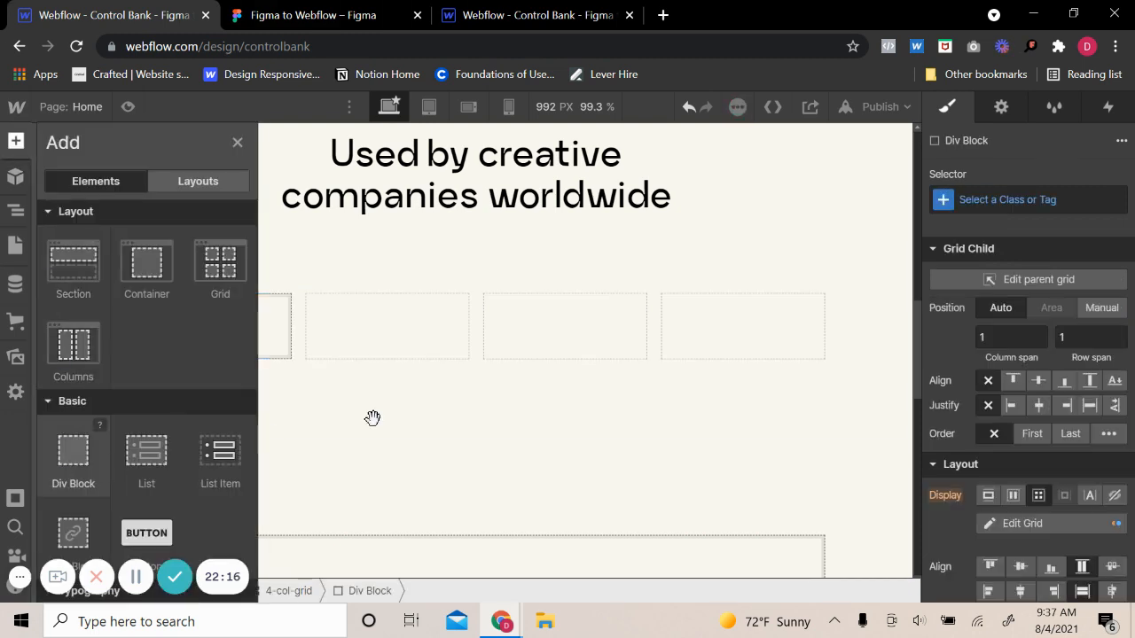
left_click(1018, 200)
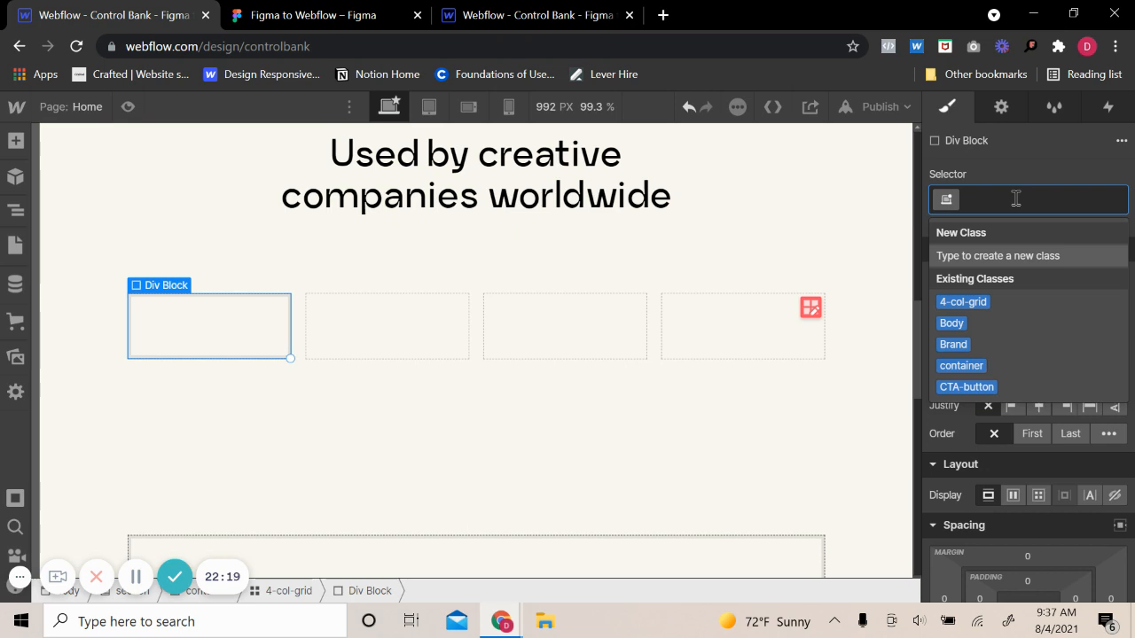
type("logo")
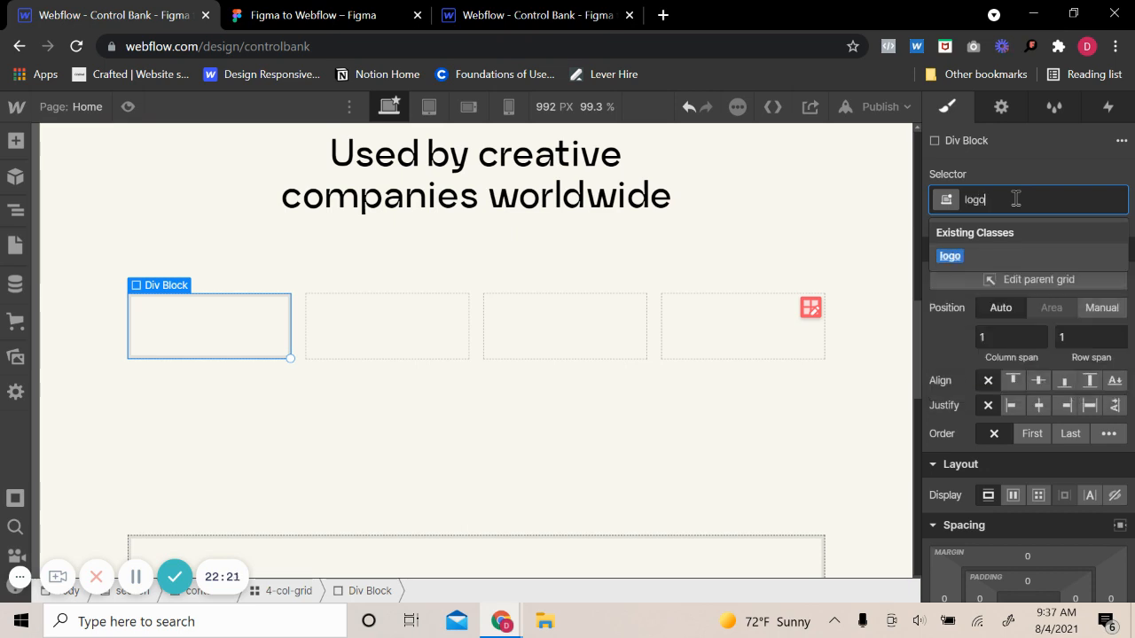
type("-wr")
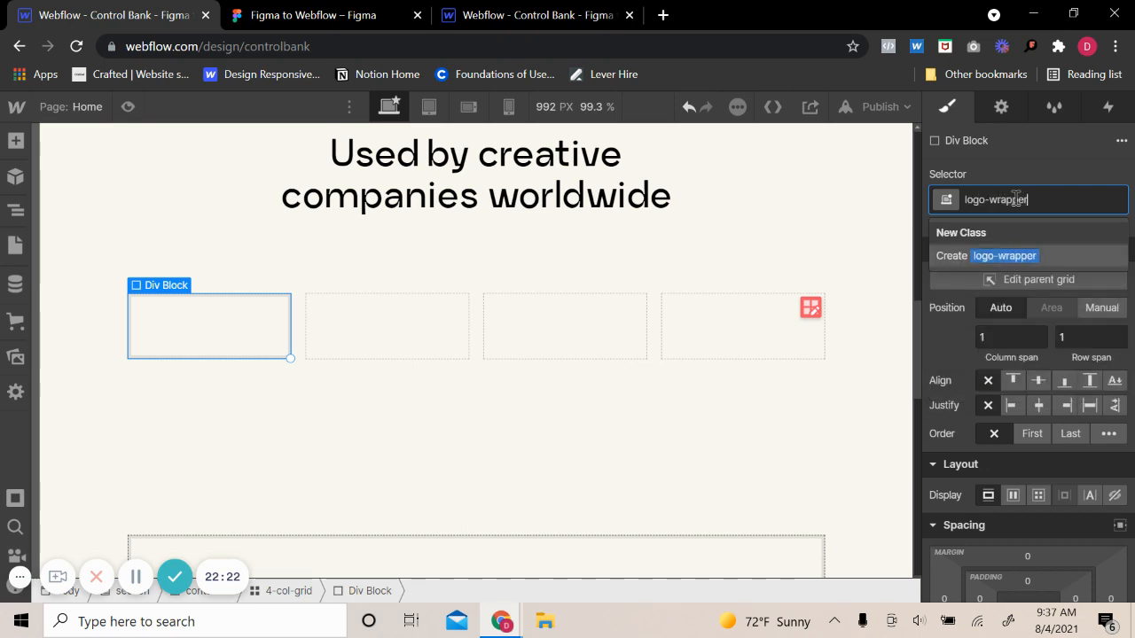
type("apper")
key("Return")
- Add an Image inside the logo-wrapper and use the Paypal-Grey.svg asset as its source
left_click(16, 140)
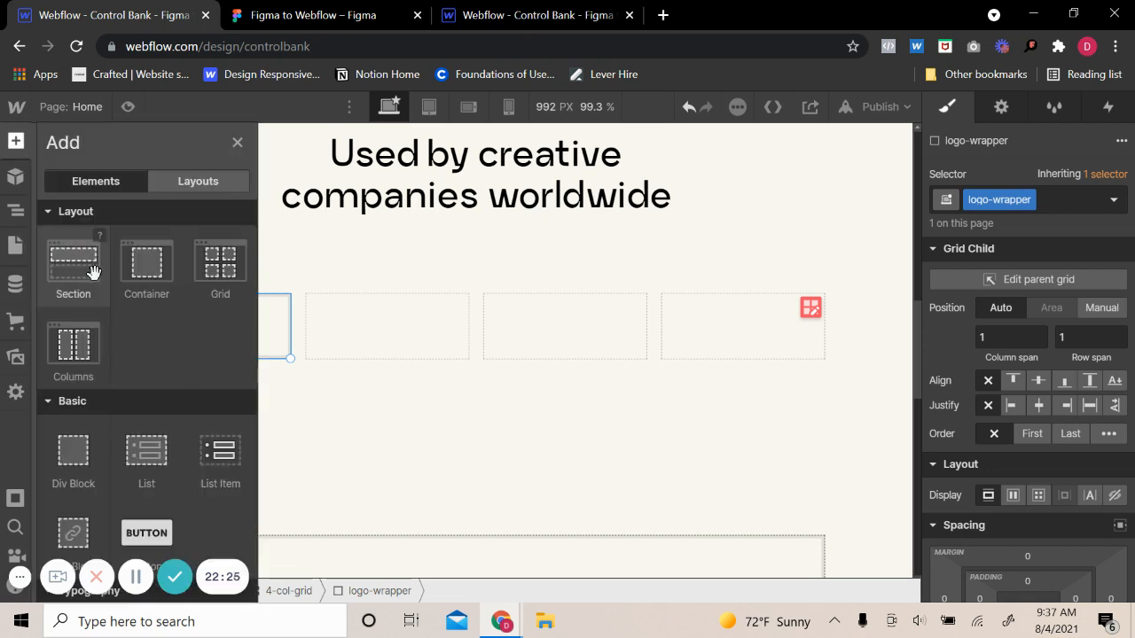
scroll(91, 402, "down", 2)
scroll(100, 462, "down", 6)
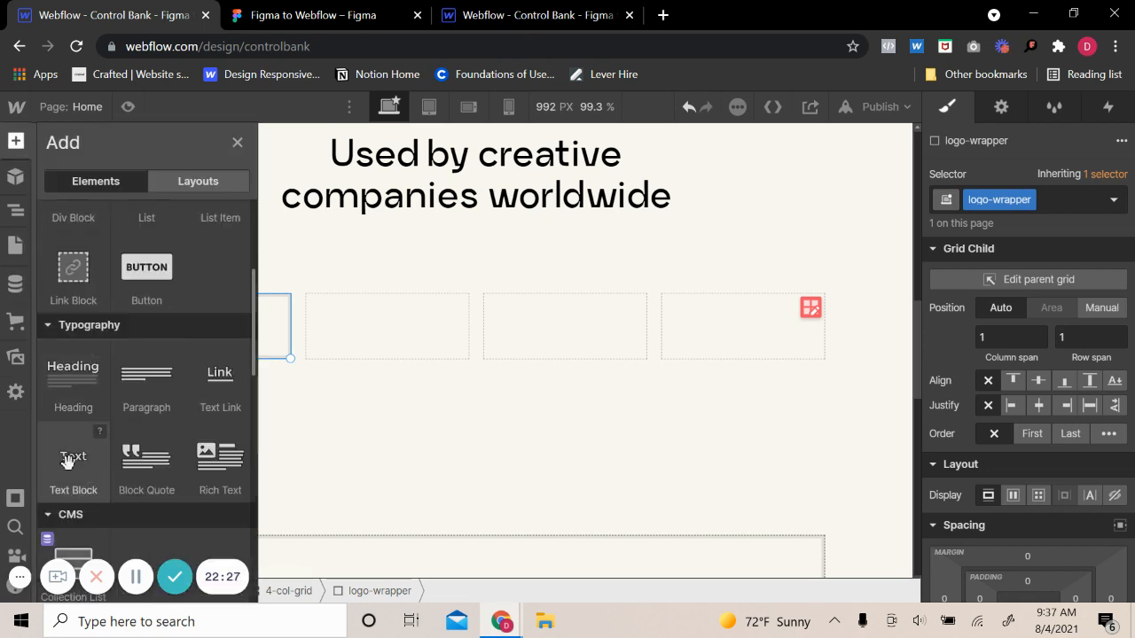
left_click(73, 417)
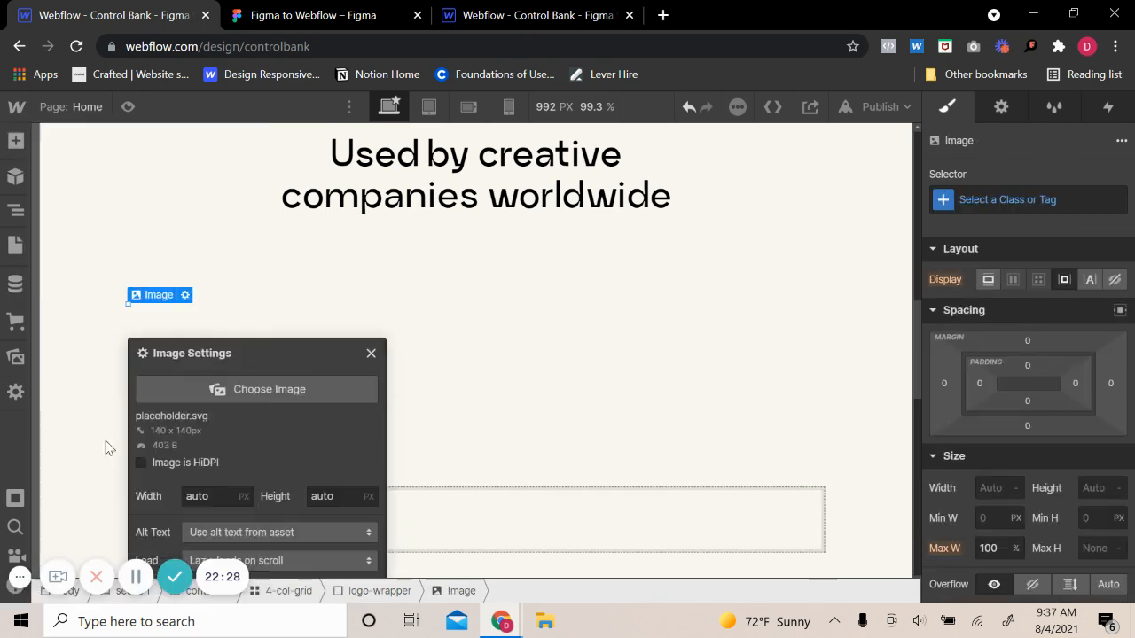
left_click(273, 380)
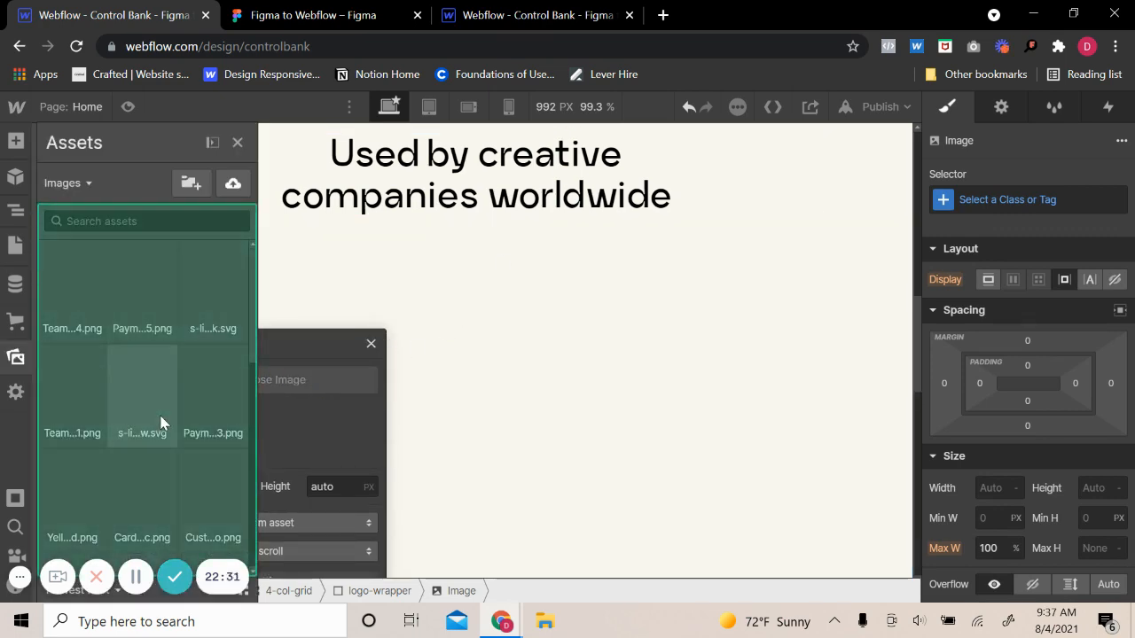
scroll(155, 416, "down", 5)
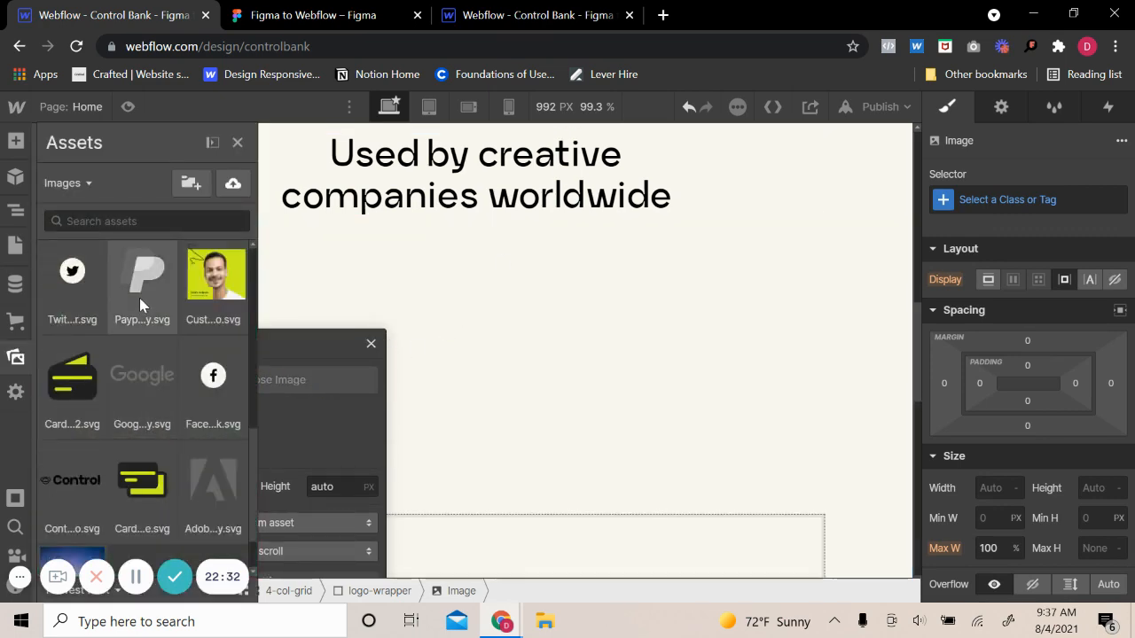
left_click(255, 22)
left_click(167, 10)
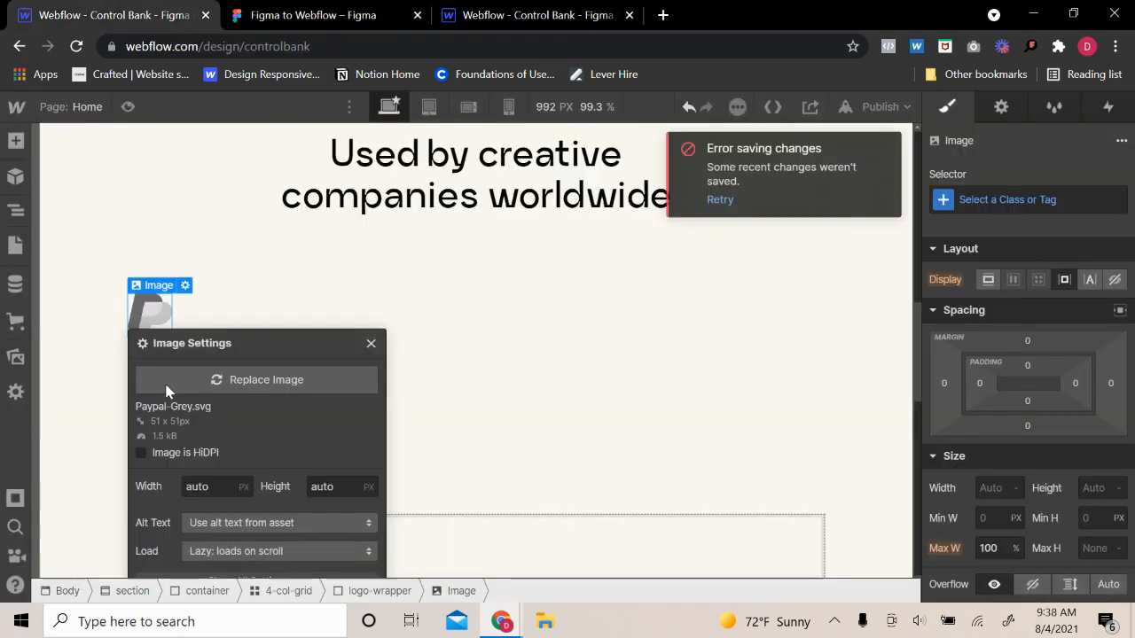
left_click(371, 340)
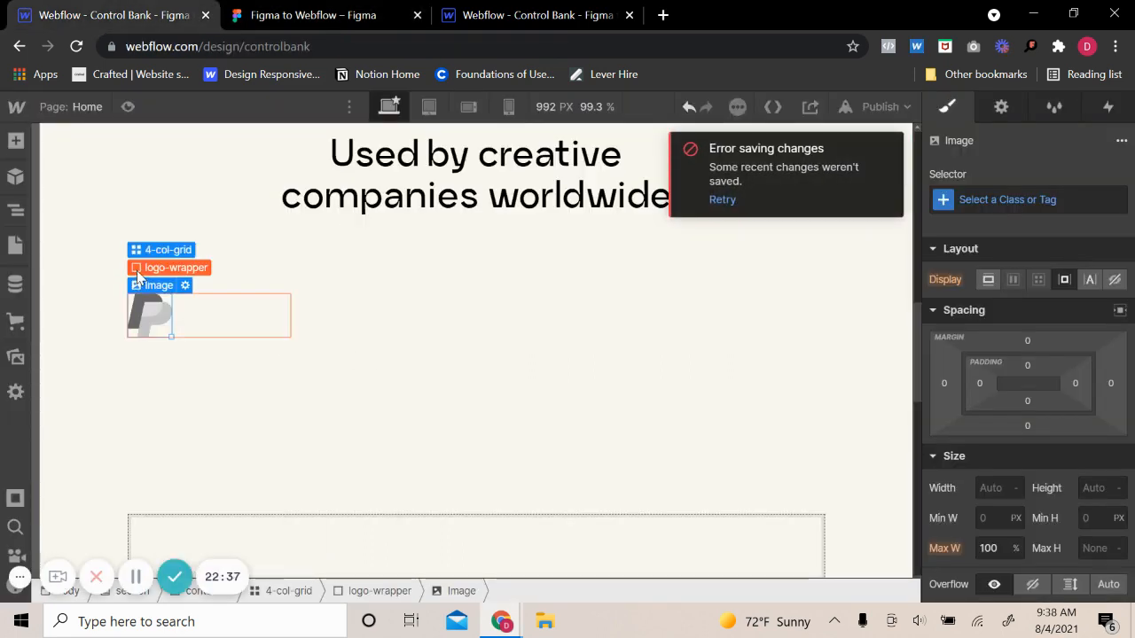
- Duplicate the logo-wrapper with its PayPal image into the grid's three remaining cells
left_click(137, 278)
key("ctrl+v")
key("ctrl+v")
key("ctrl+v")
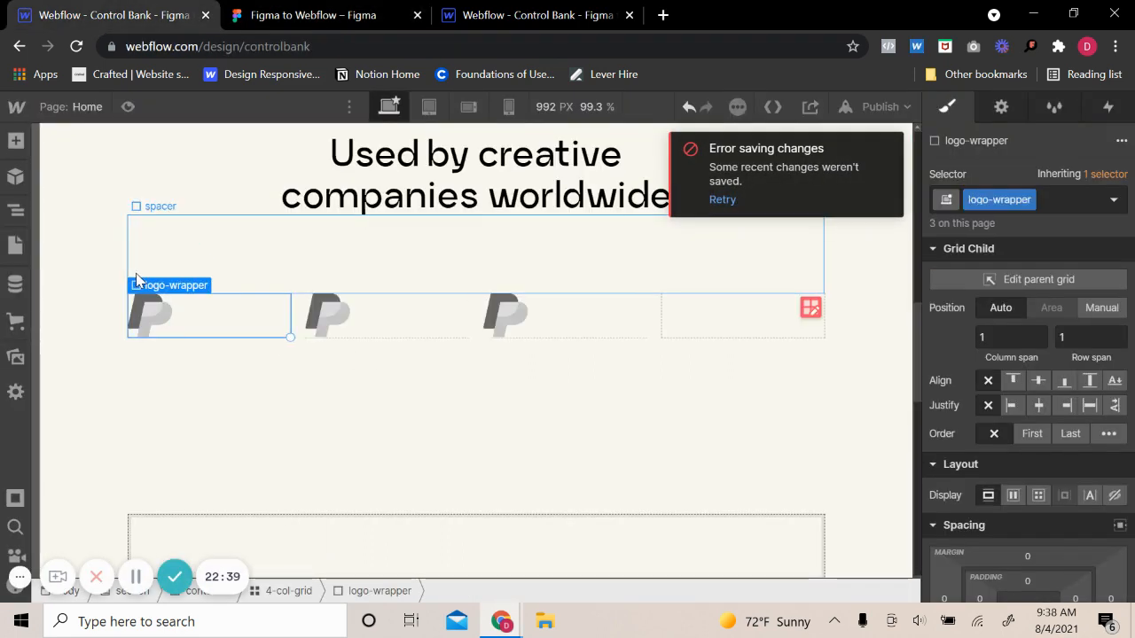
- Replace the image in the grid's second cell with the grey Webflow logo from the assets
left_click(389, 326)
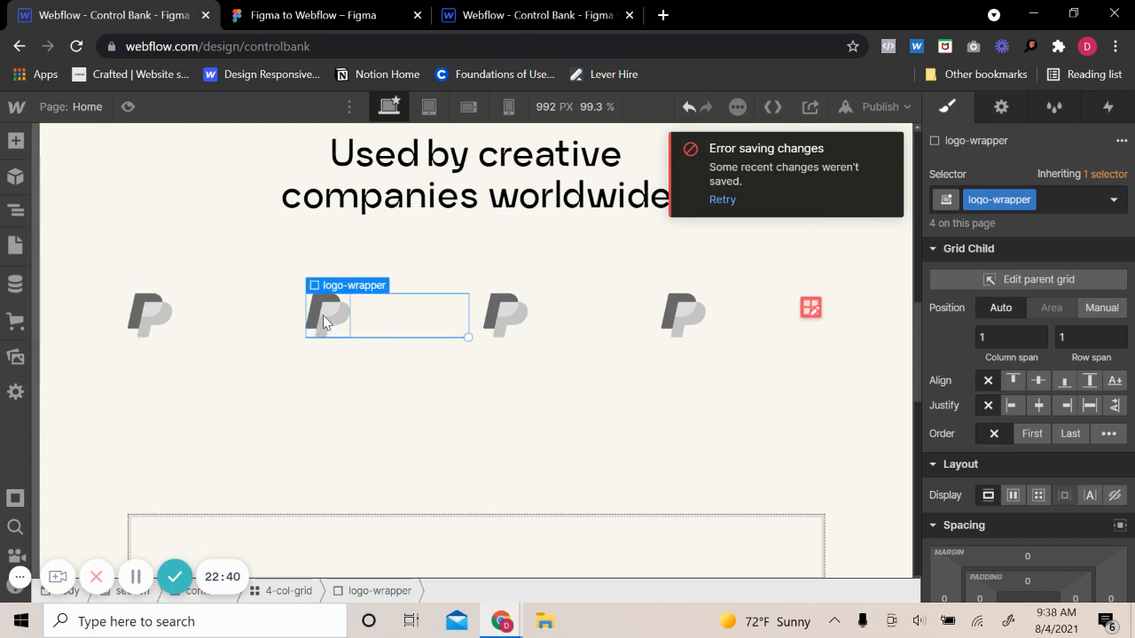
left_click(325, 322)
left_click(362, 286)
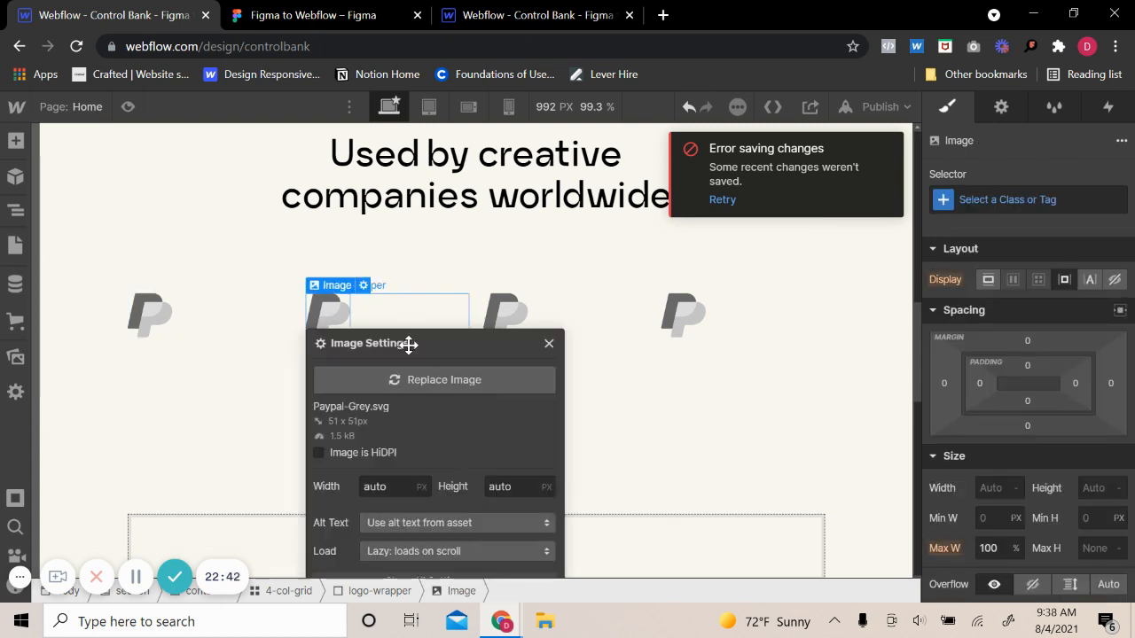
left_click(408, 379)
scroll(177, 477, "down", 5)
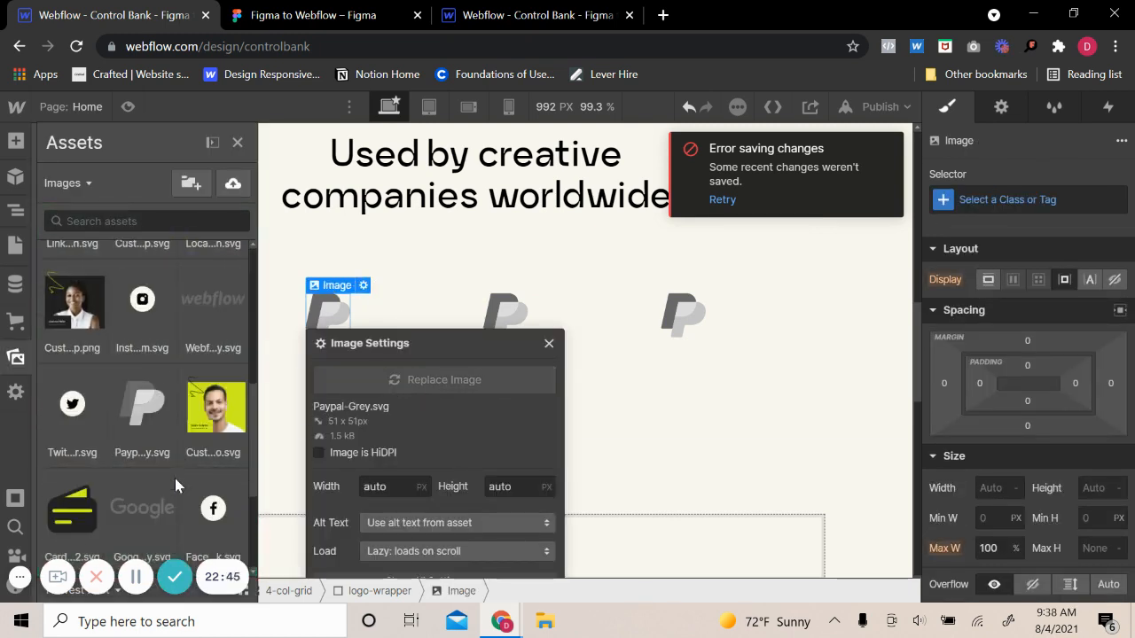
left_click(204, 319)
- Replace the PayPal image in the grid's third cell with the Google Grey.svg asset and close its image settings
left_click(508, 312)
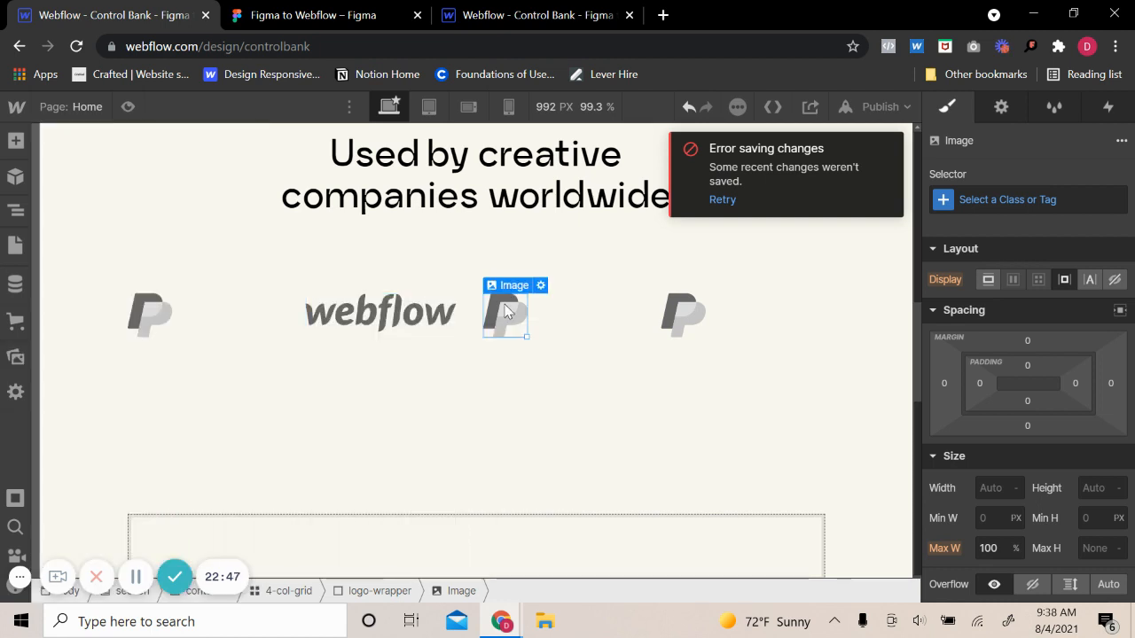
left_click(540, 285)
left_click(563, 383)
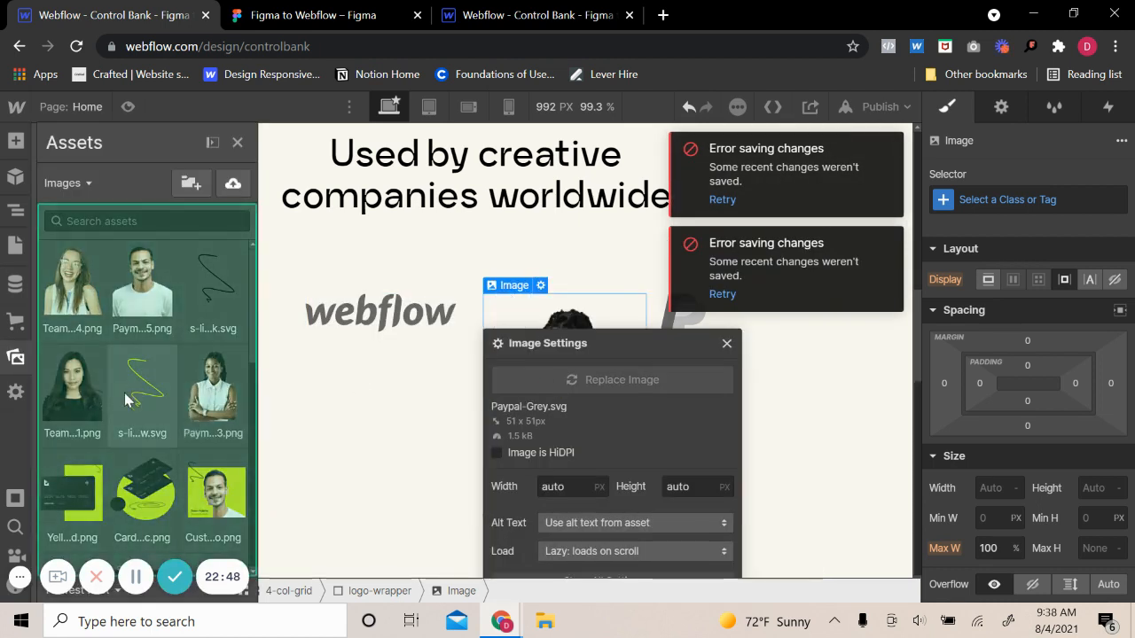
scroll(142, 399, "down", 5)
left_click(144, 373)
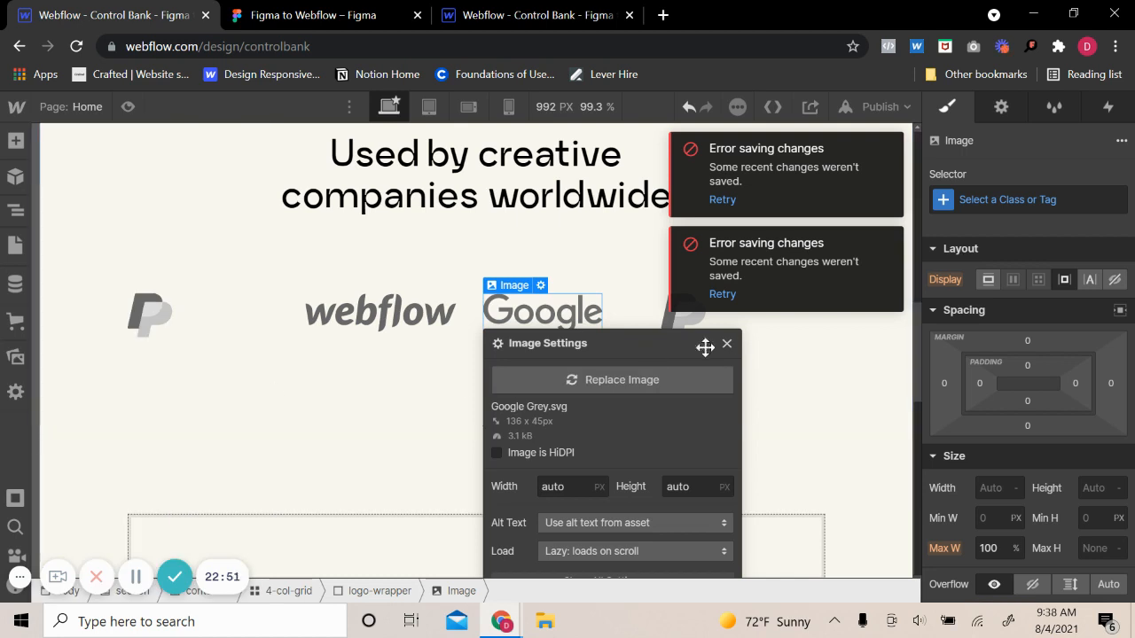
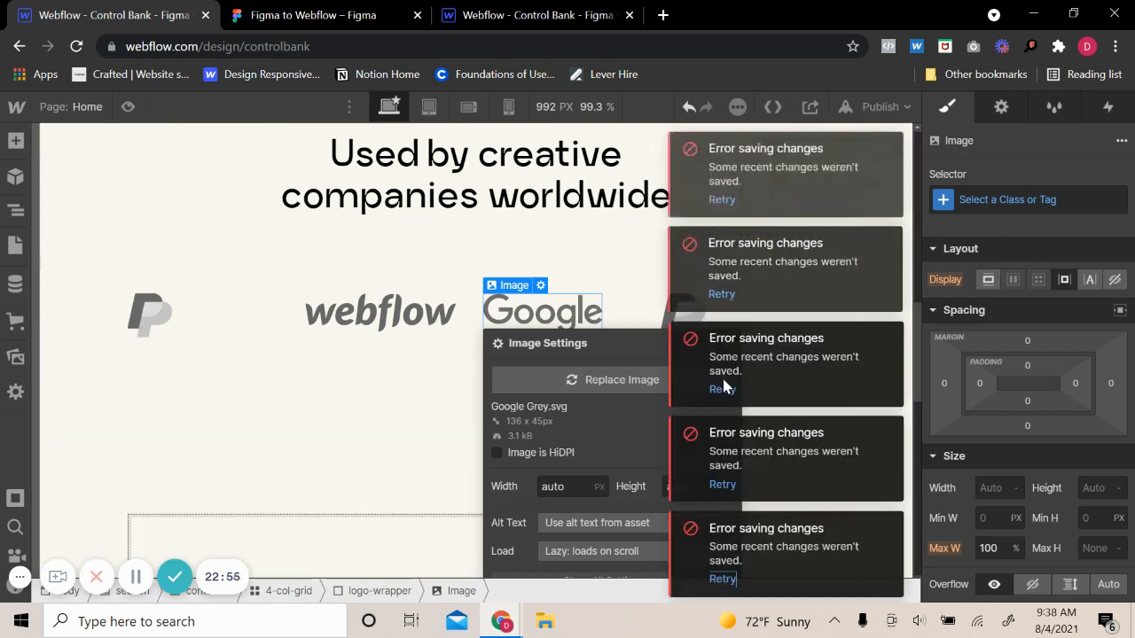
left_click_drag(537, 343, 360, 344)
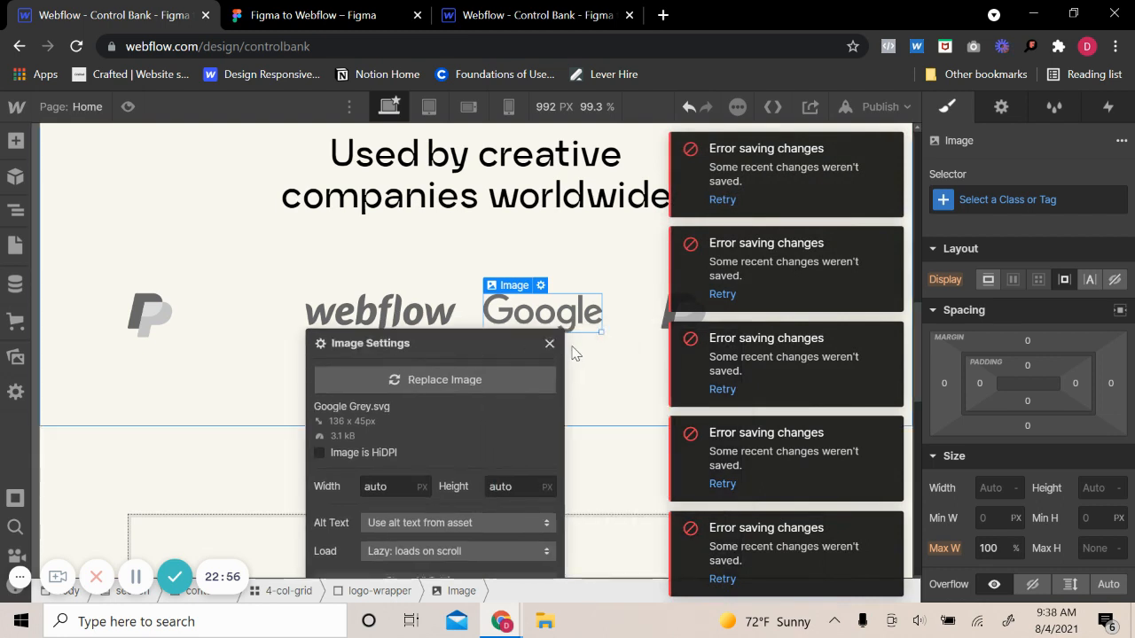
left_click(619, 337)
- Replace the PayPal image in the grid's fourth cell with the Adobe Grey.svg asset
left_click(667, 310)
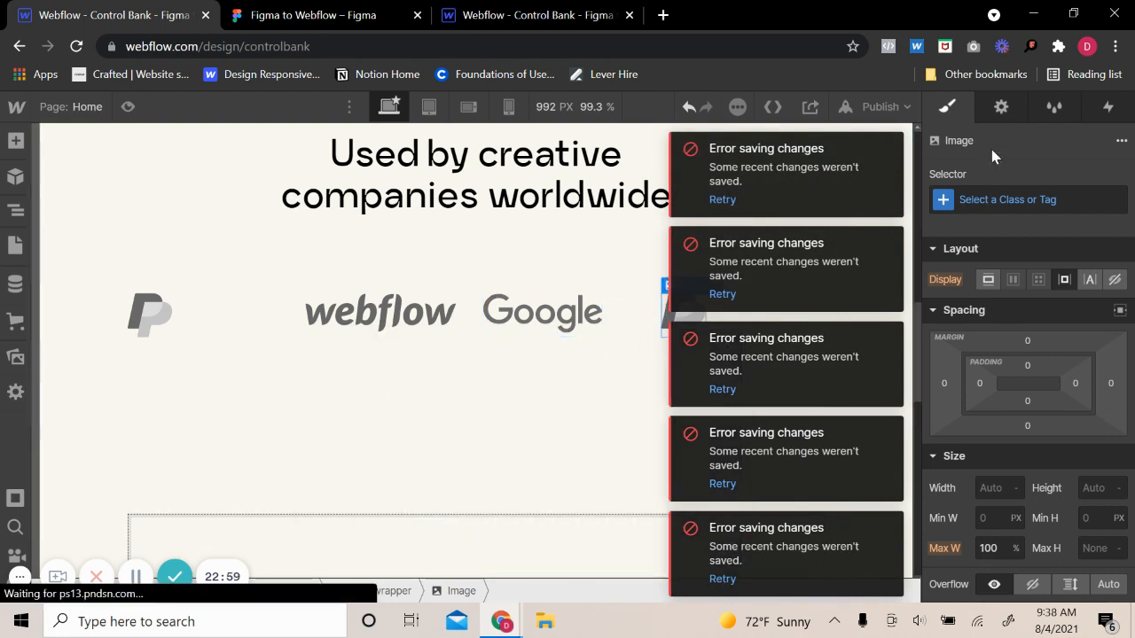
left_click(1001, 106)
left_click(1037, 231)
scroll(164, 441, "down", 6)
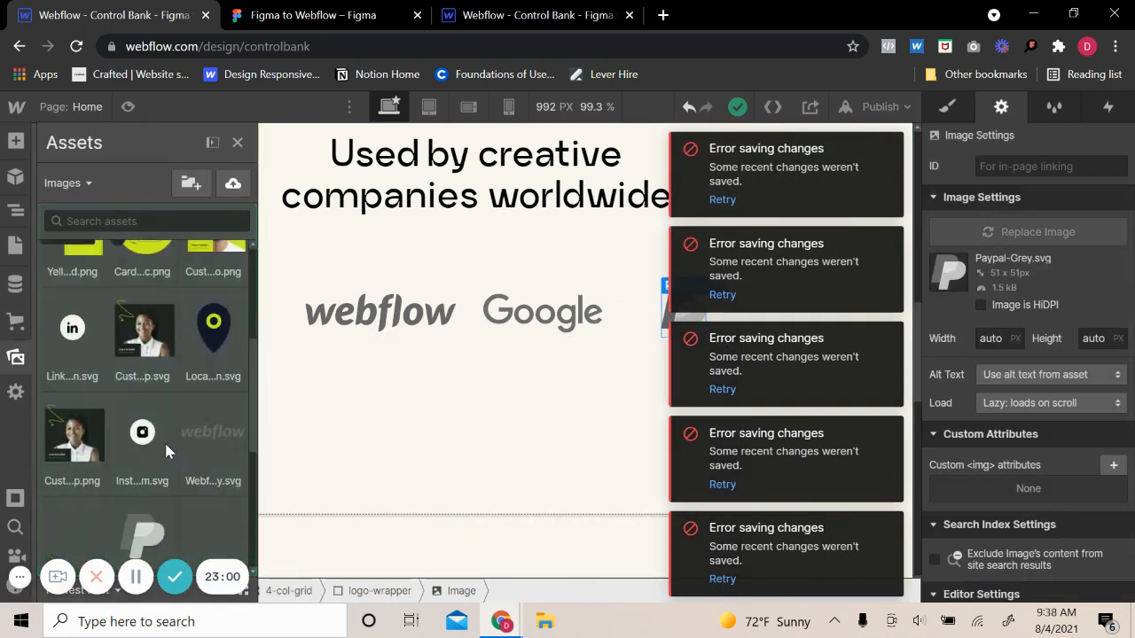
left_click(205, 474)
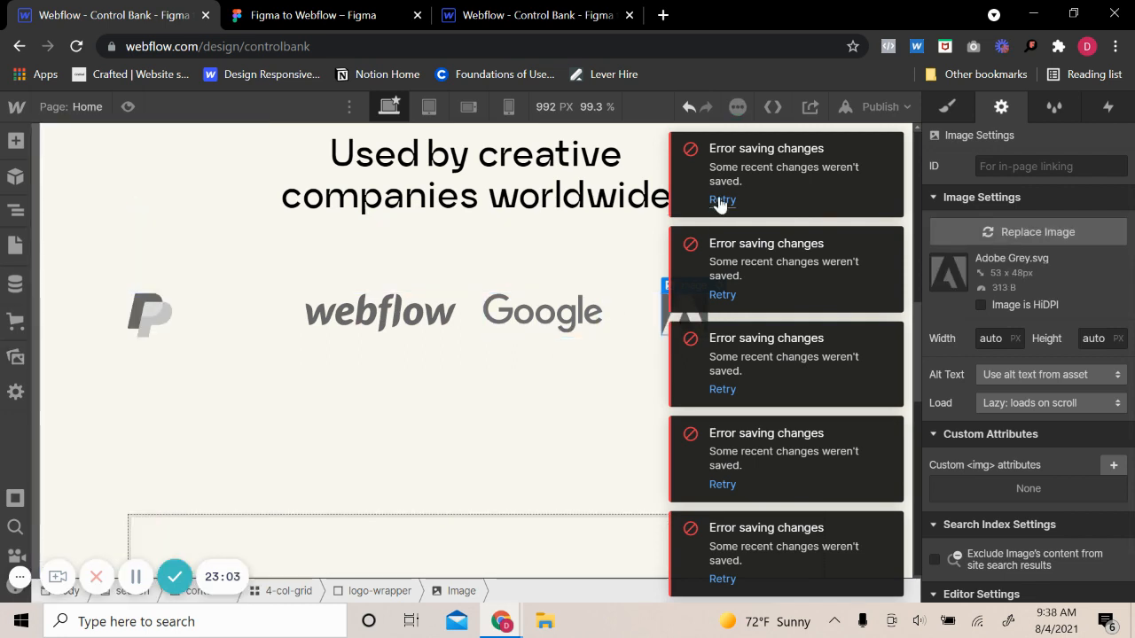
- Retry saving the unsaved changes from each of the save error notifications
left_click(722, 296)
left_click(723, 389)
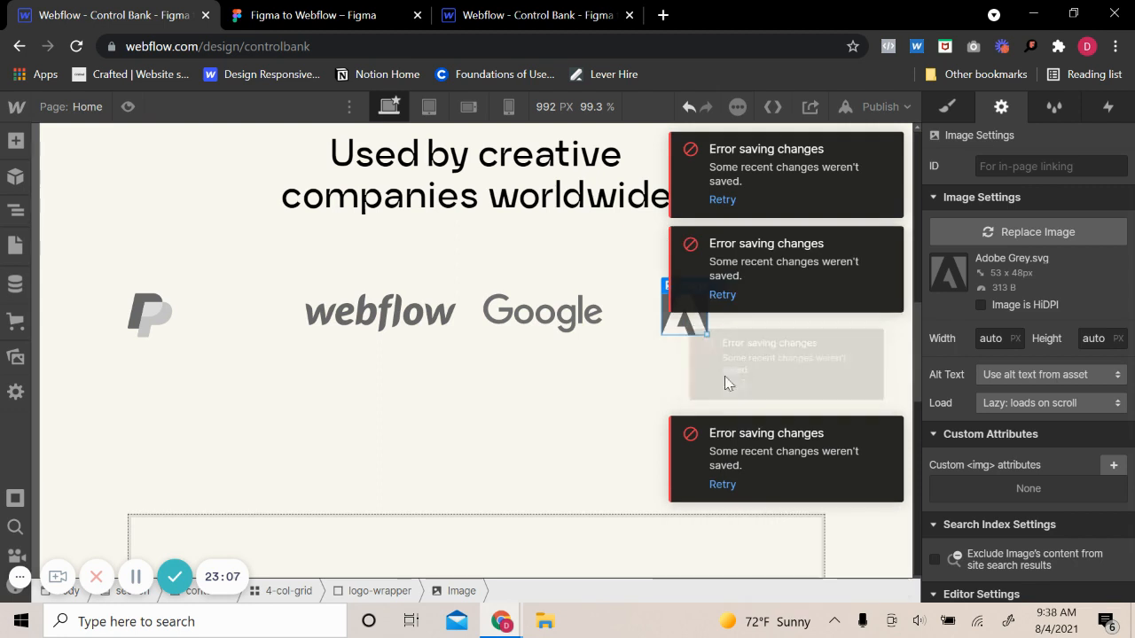
left_click(717, 296)
left_click(723, 201)
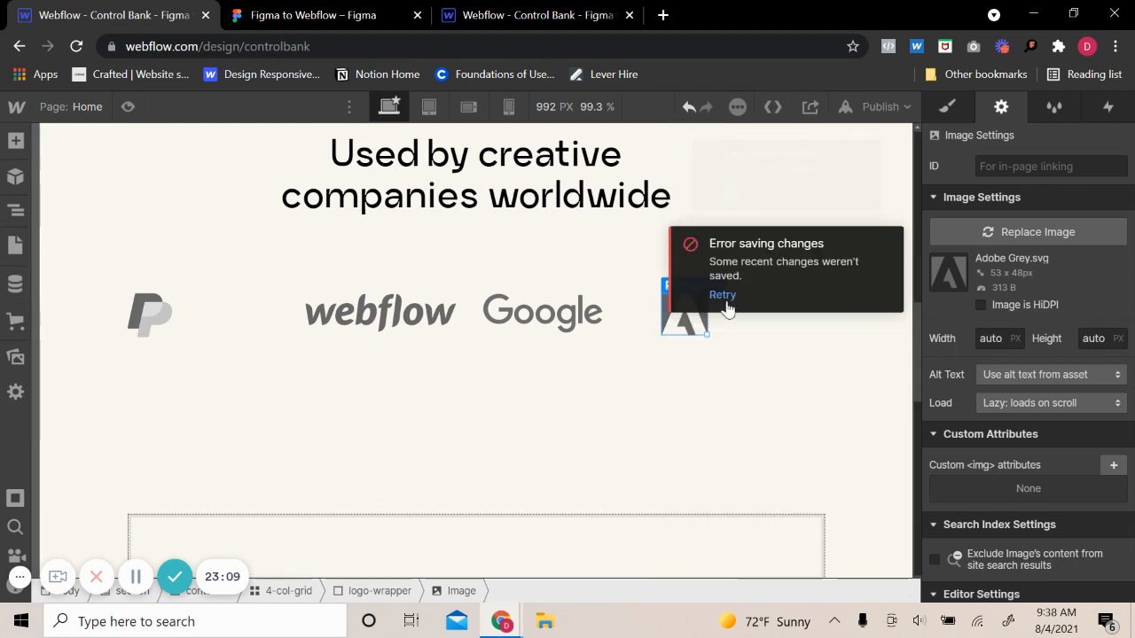
left_click(724, 297)
- Justify the logo-wrappers holding the Adobe and Google logos to the end of their grid cells
left_click(754, 316)
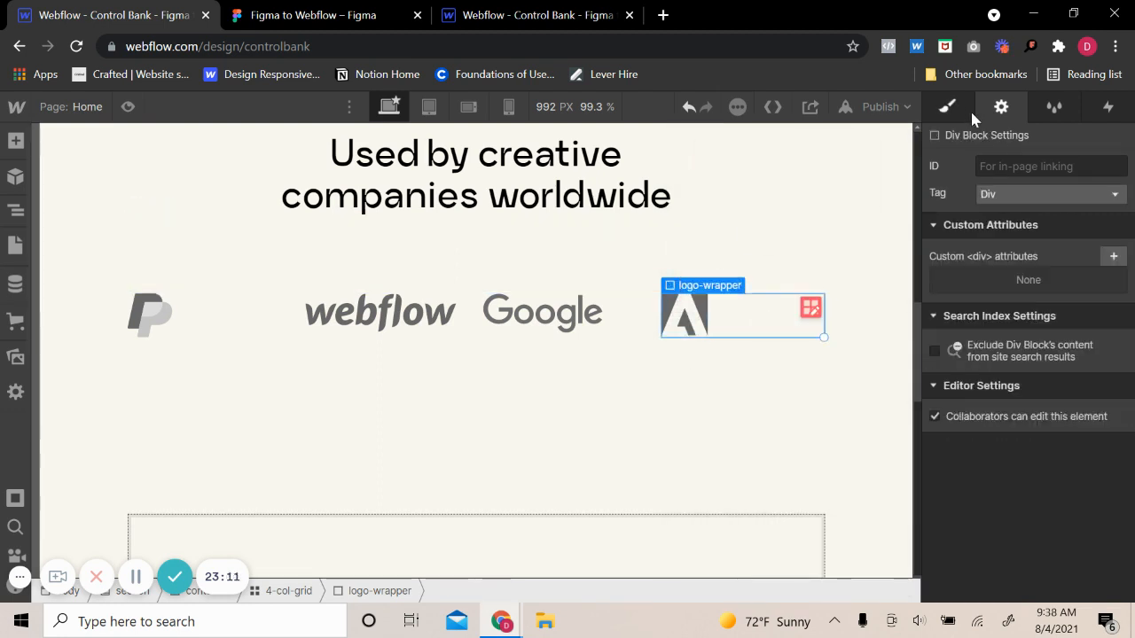
key("s")
left_click(1067, 406)
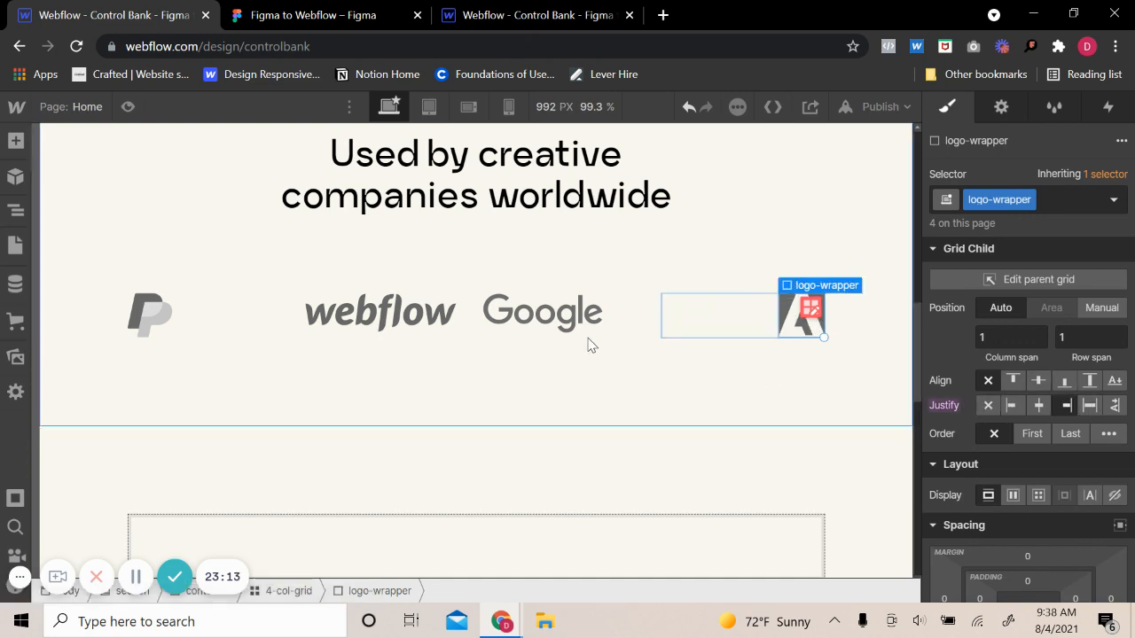
left_click(631, 326)
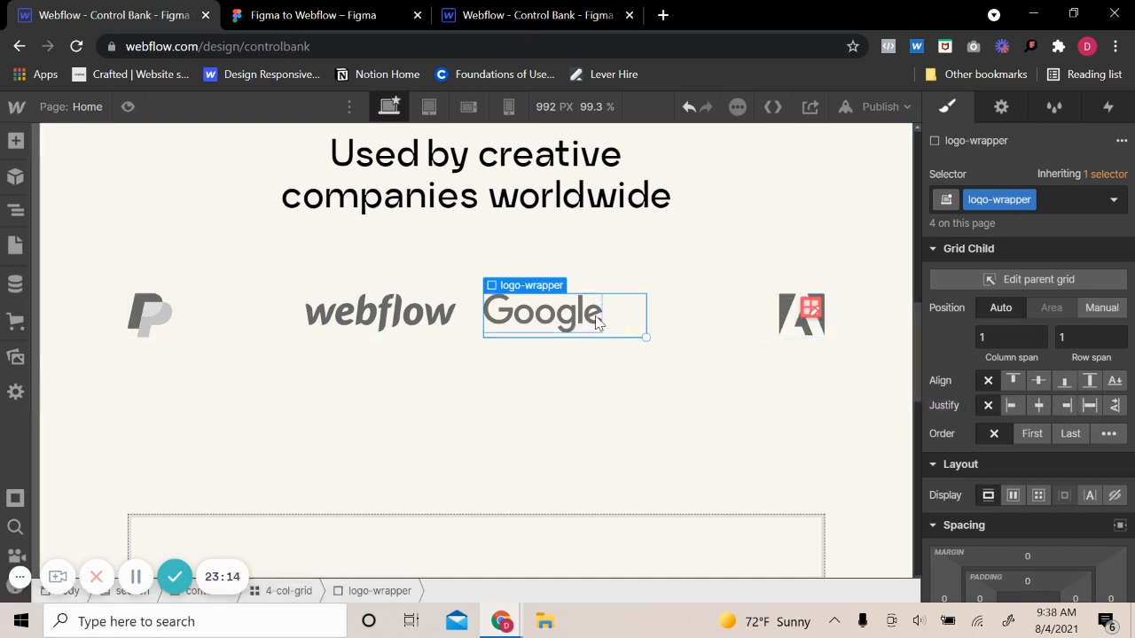
left_click(1067, 405)
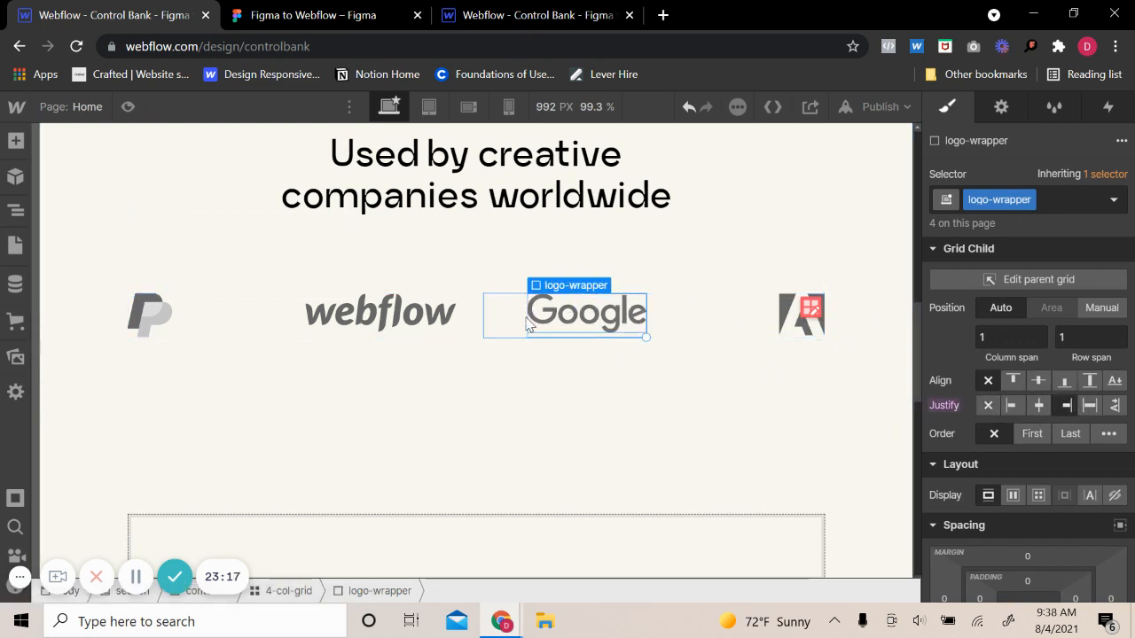
- Justify the logo-wrappers holding the Webflow and PayPal logos to the start of their grid cells
left_click(440, 336)
left_click(1012, 405)
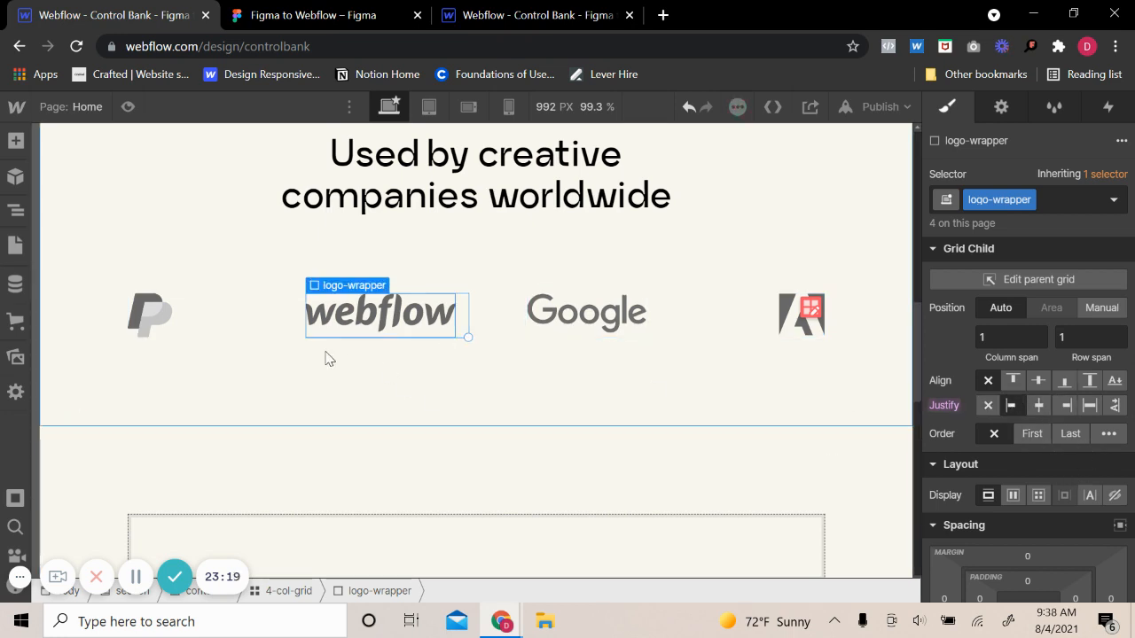
left_click(279, 329)
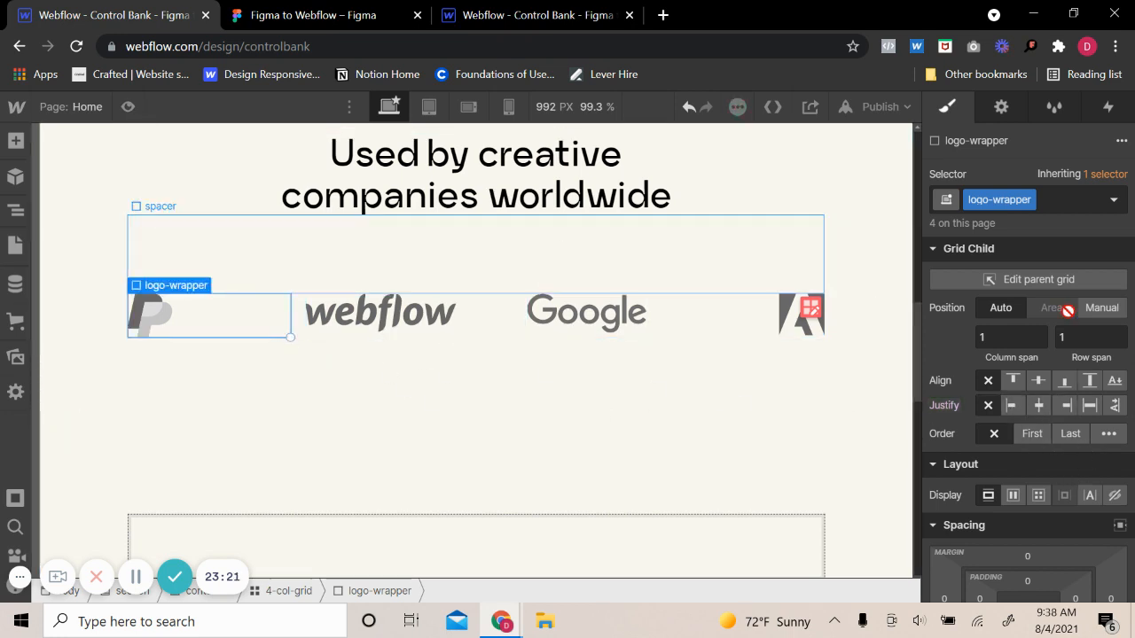
left_click(1012, 405)
- Preview the logo section without the editing interface, then compare it with the Figma design and return to Webflow
left_click(126, 107)
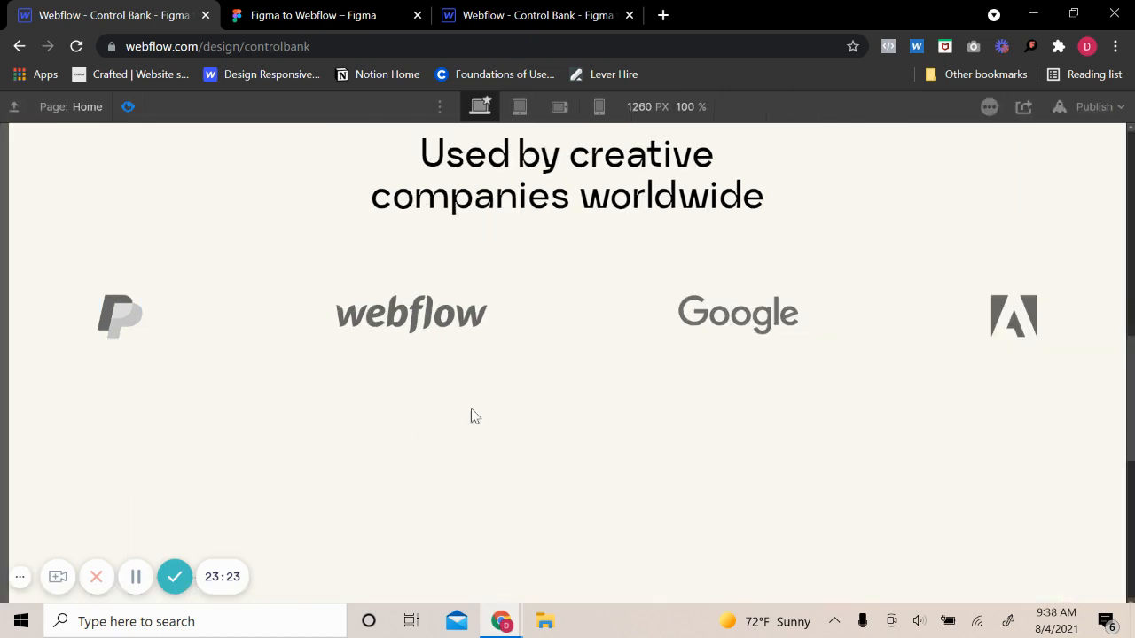
scroll(565, 307, "up", 3)
scroll(565, 312, "down", 3)
left_click(127, 106)
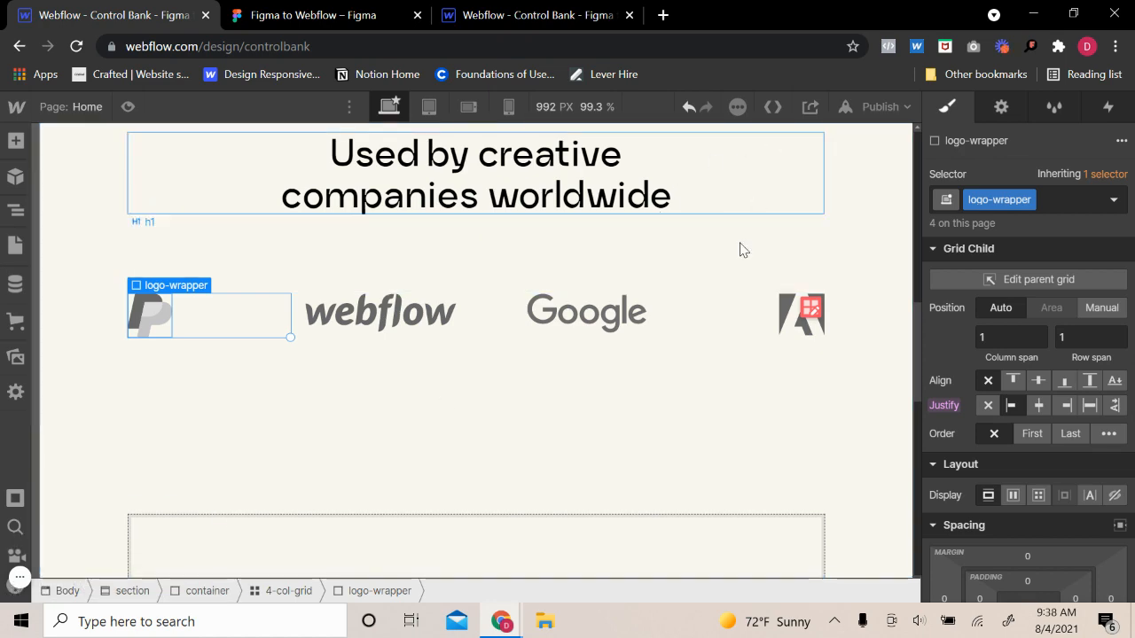
left_click(302, 11)
left_click(417, 511)
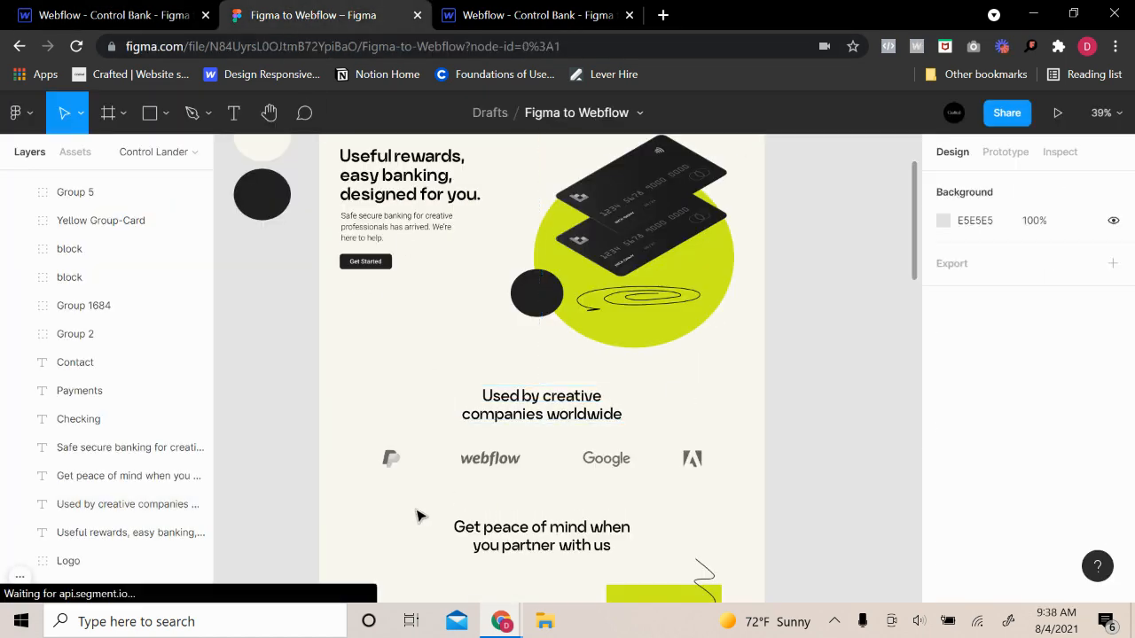
scroll(444, 454, "down", 1)
left_click(111, 15)
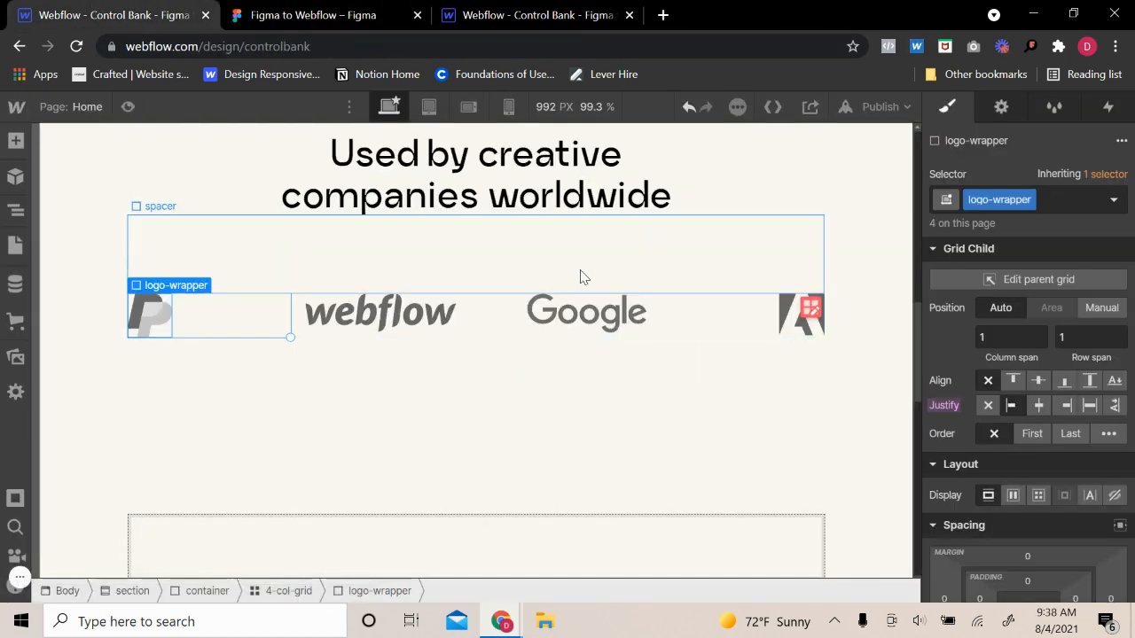
- Collapse the page's element tree, select the empty container in the section below the logos, and check that section's design in Figma
left_click(175, 256)
left_click(15, 214)
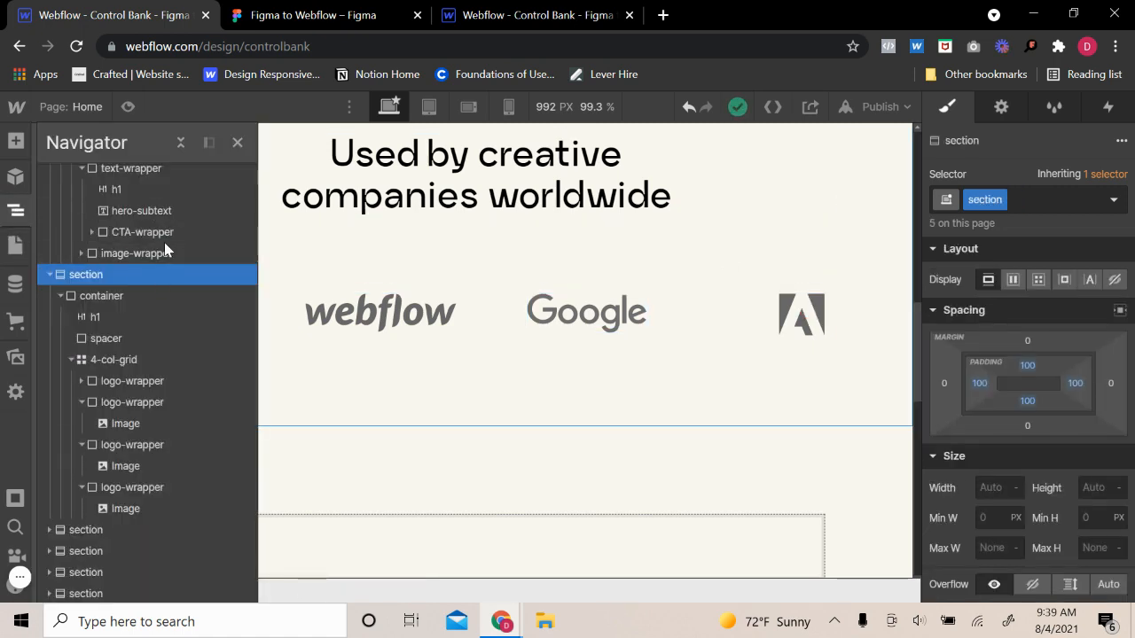
left_click(180, 142)
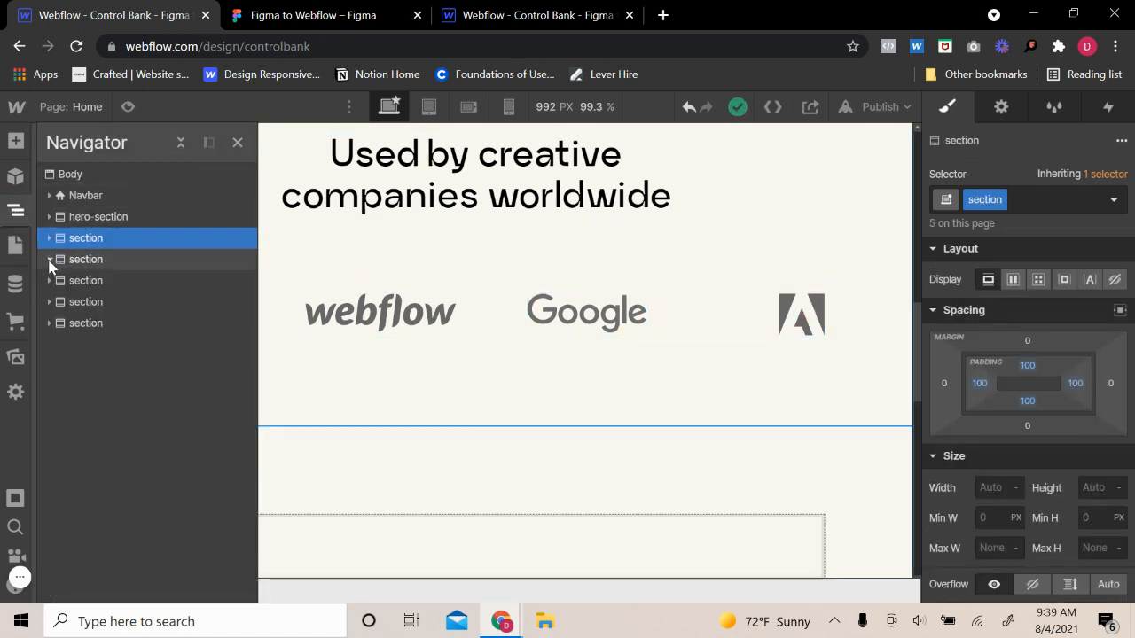
left_click(49, 260)
left_click(91, 281)
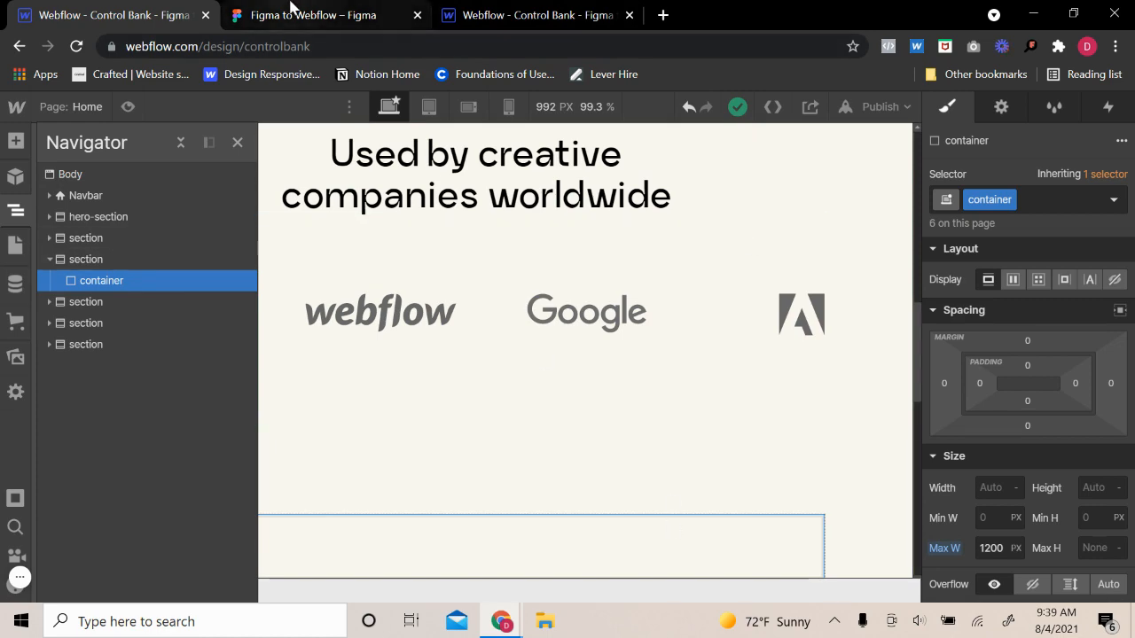
left_click(293, 8)
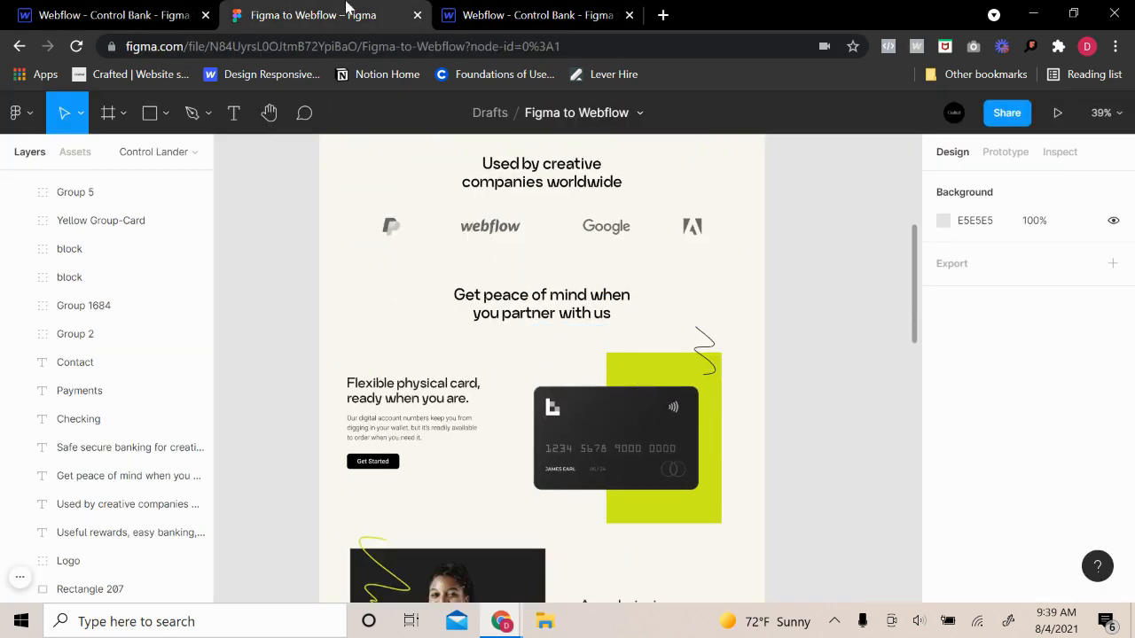
left_click(115, 15)
scroll(548, 479, "down", 2)
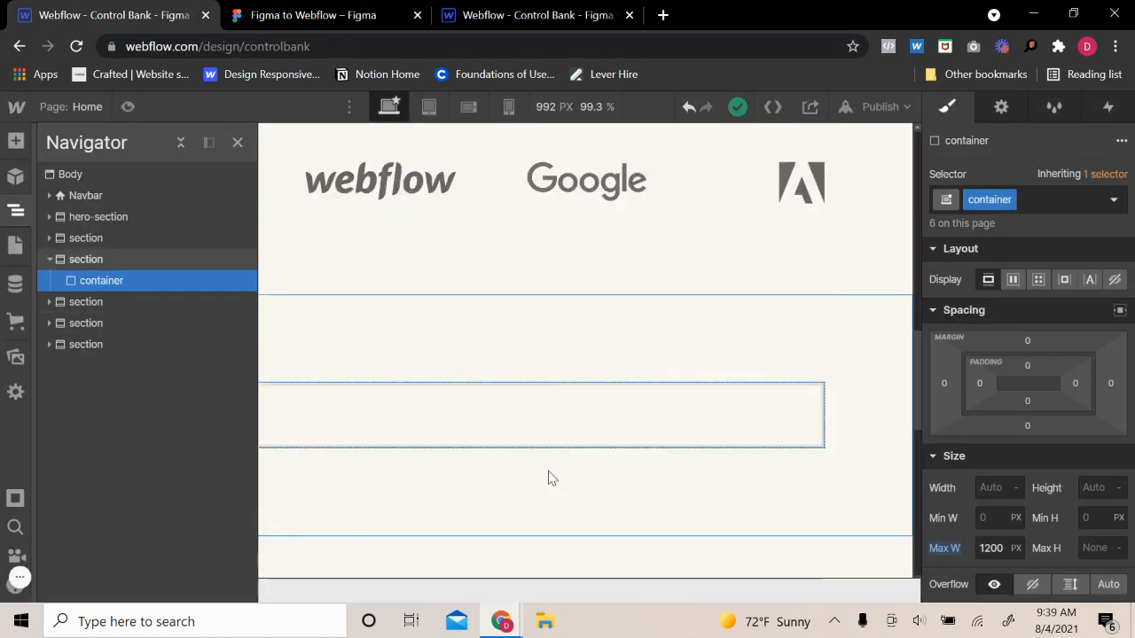
scroll(548, 479, "down", 1)
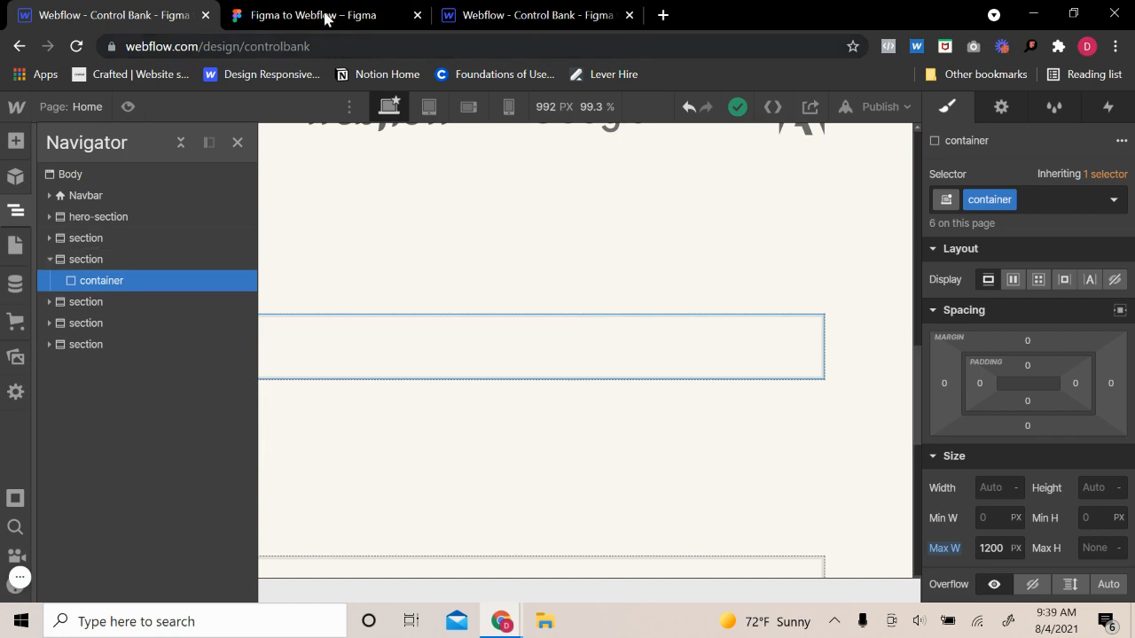
- Add an H1 heading inside the selected container and apply the existing h1 and center classes to it
key("a")
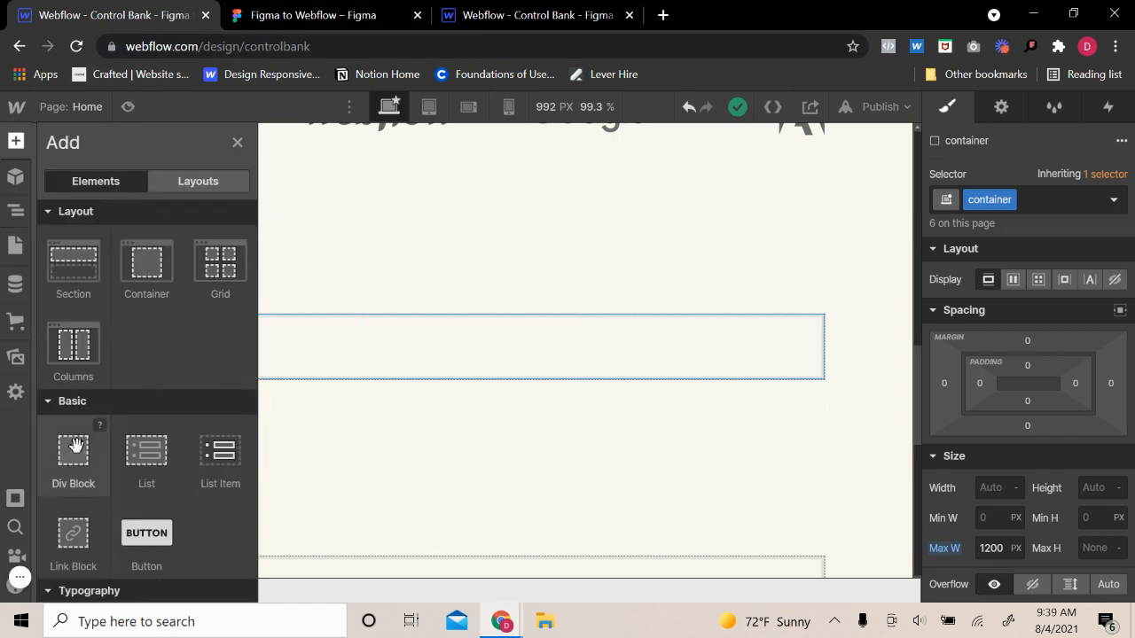
scroll(76, 443, "down", 2)
left_click_drag(341, 380, 342, 381)
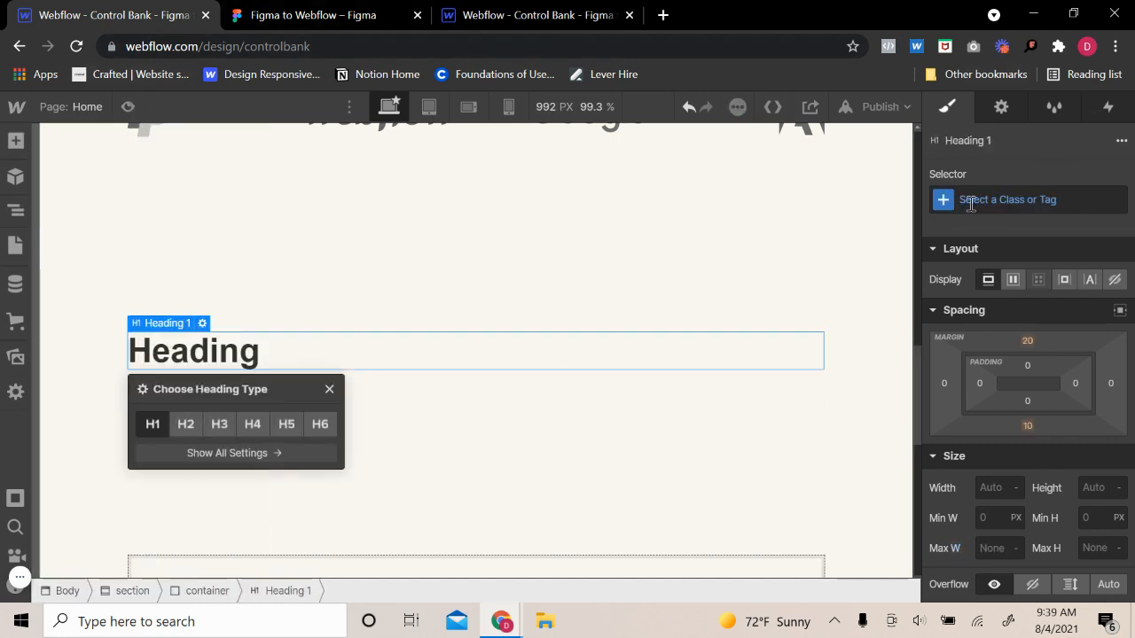
left_click(970, 202)
type("h1")
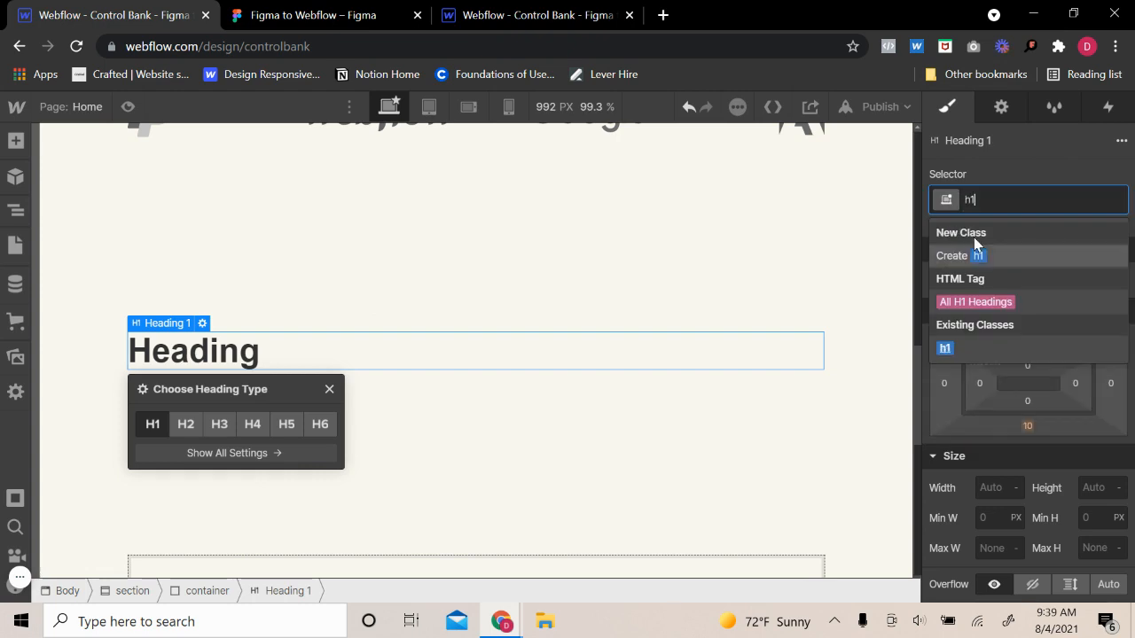
left_click(947, 347)
left_click(1039, 201)
left_click(965, 302)
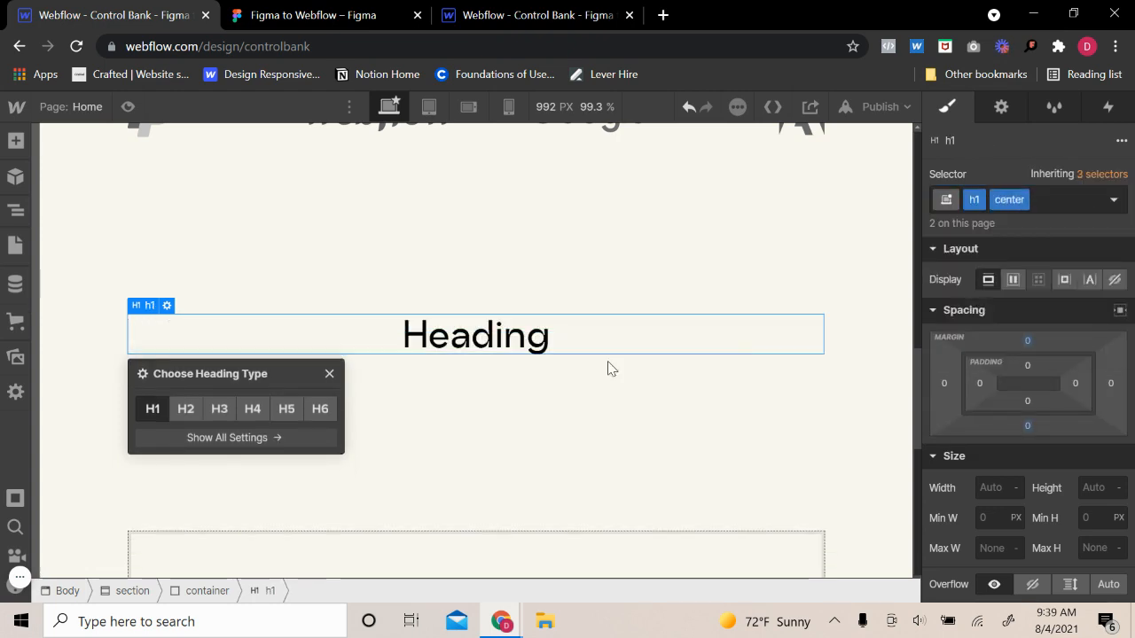
- Copy "Get peace of mind when you partner with us" from the Figma design and replace the new heading's placeholder text with it
left_click(355, 12)
double_click(528, 299)
key("ctrl+c")
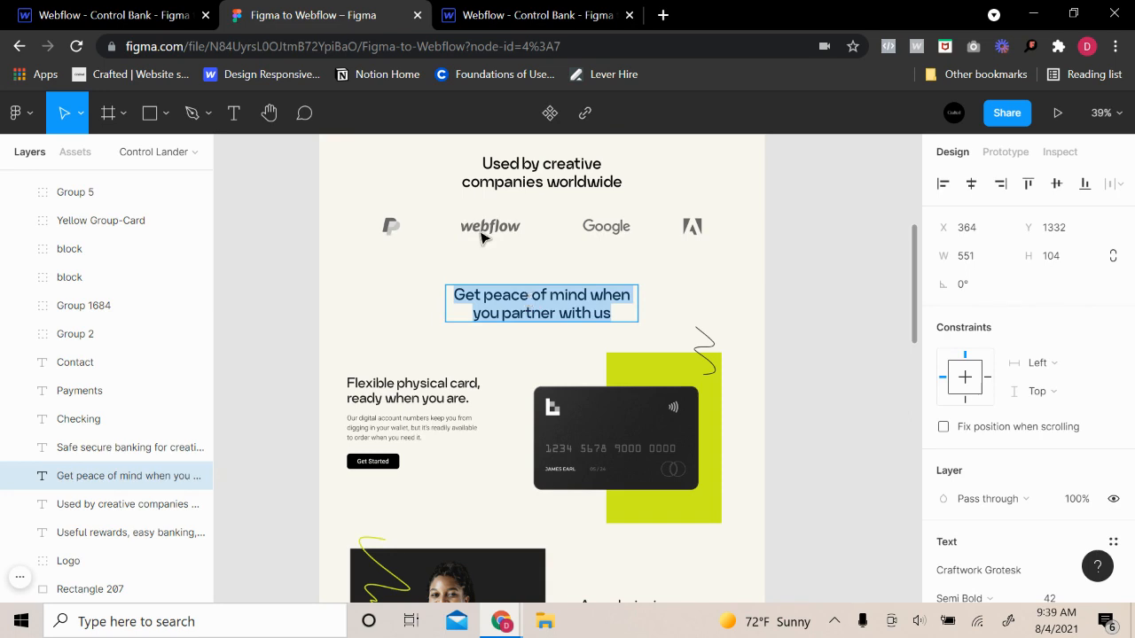
key("ctrl+1")
double_click(527, 339)
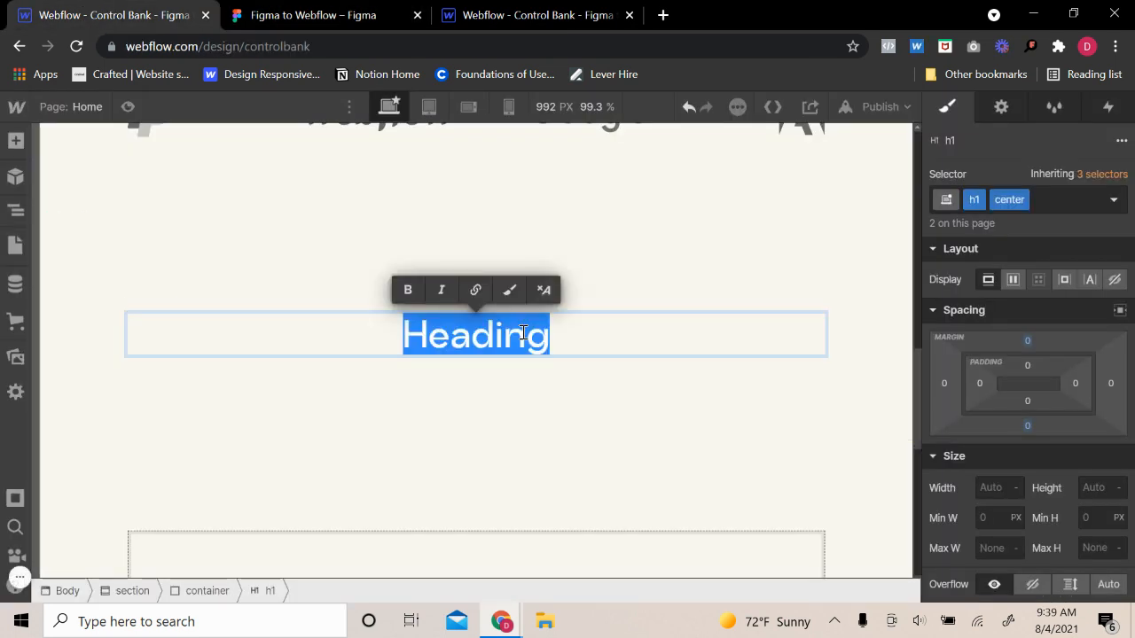
key("ctrl+v")
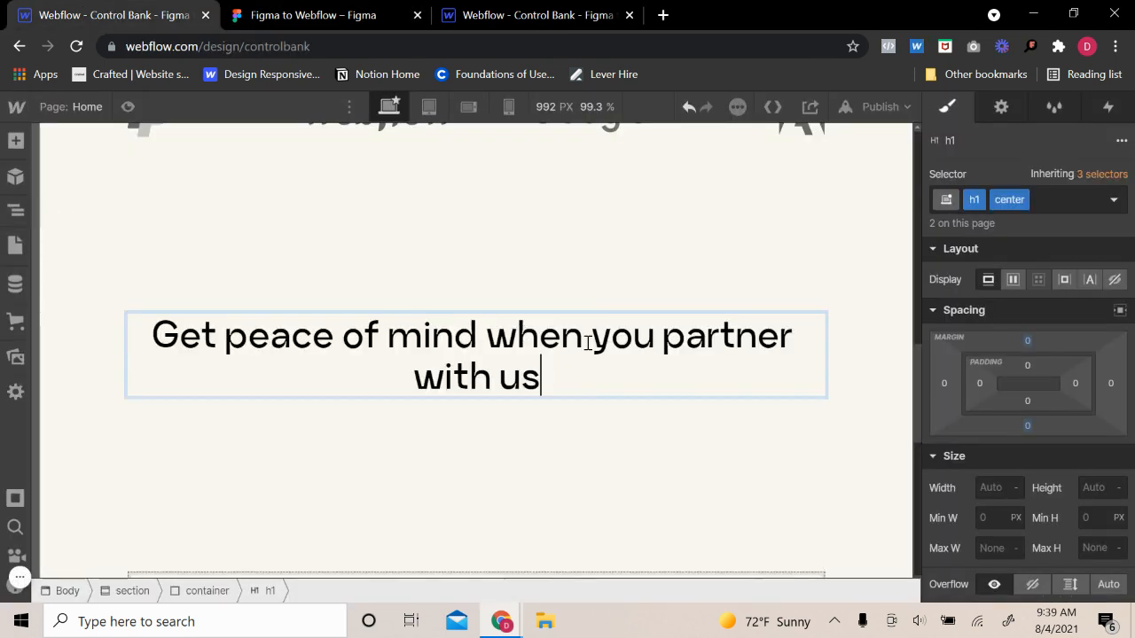
- Insert a line break before "when" in the new heading and compare the wording's layout with the Figma design
key("shift+Return")
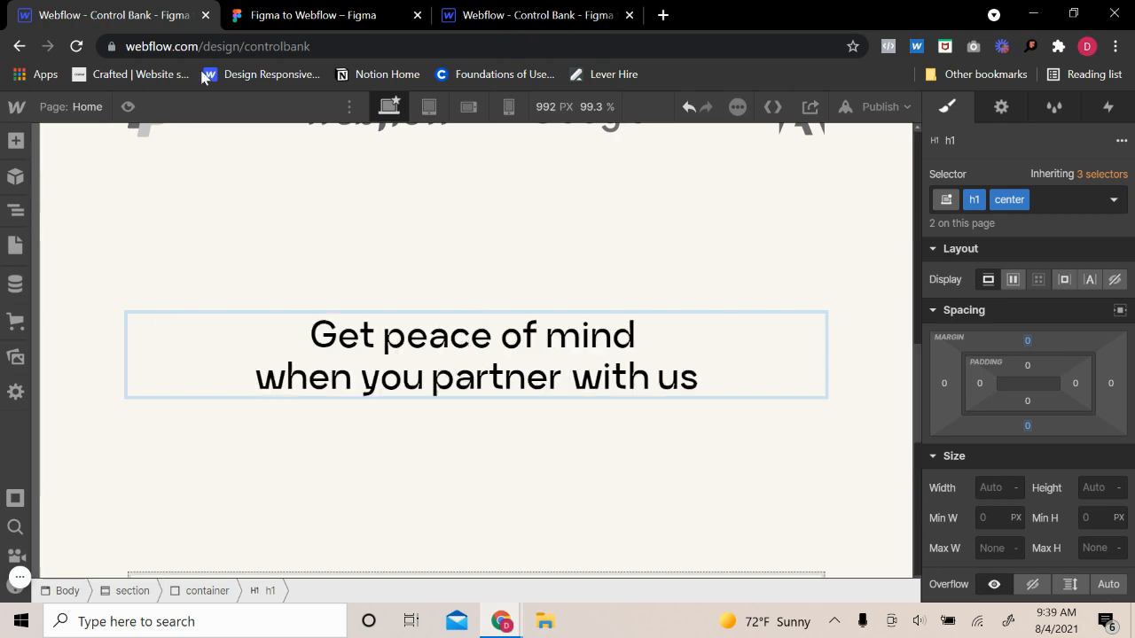
left_click(266, 15)
left_click(142, 11)
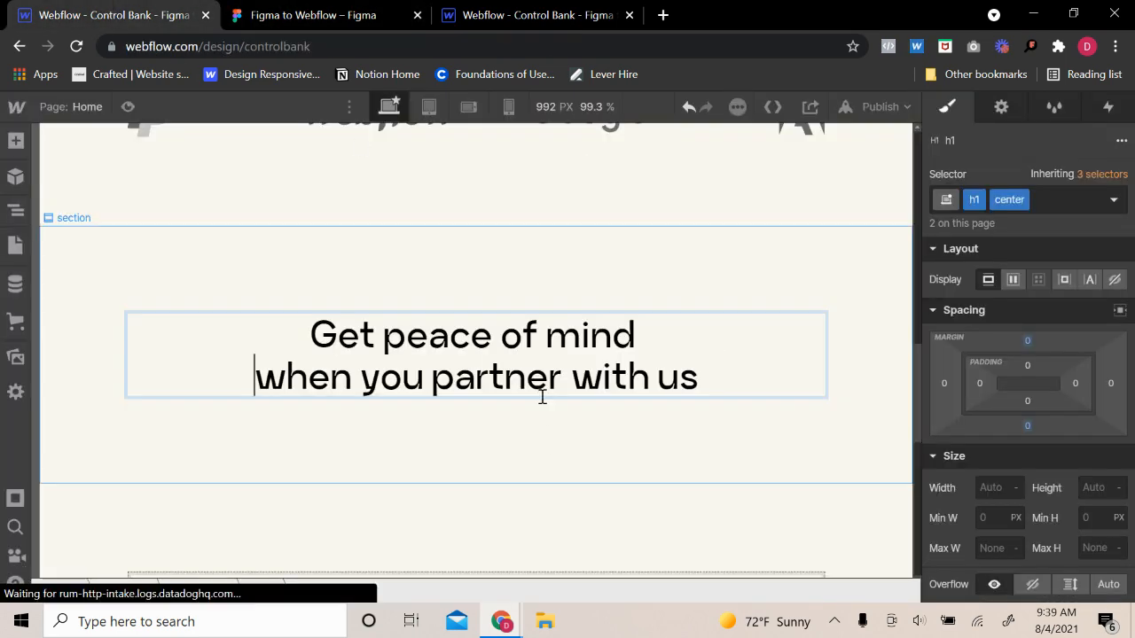
- Compare the heading with the Figma design and move its line break from before "when" to before "you"
left_click(338, 11)
left_click(181, 15)
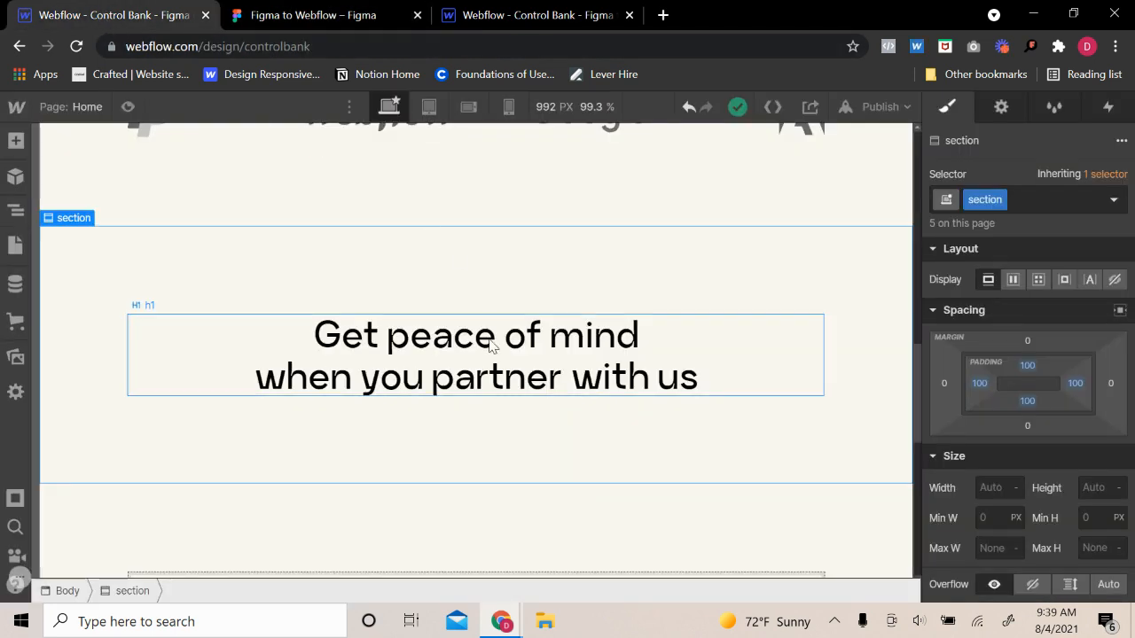
key("ctrl+z")
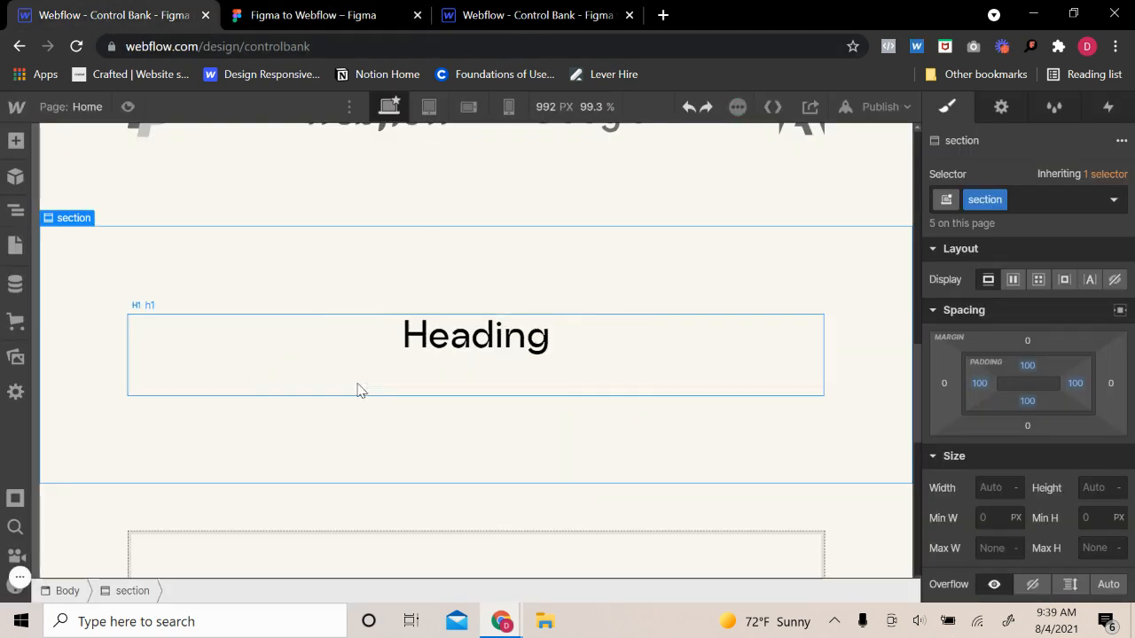
key("ctrl+shift+z")
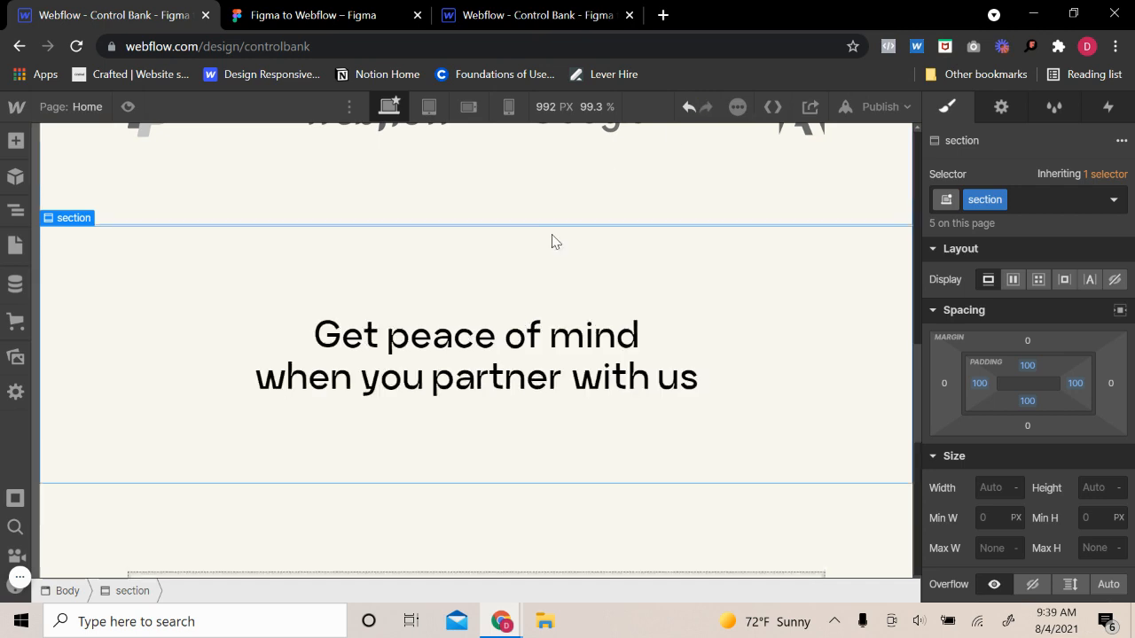
double_click(262, 376)
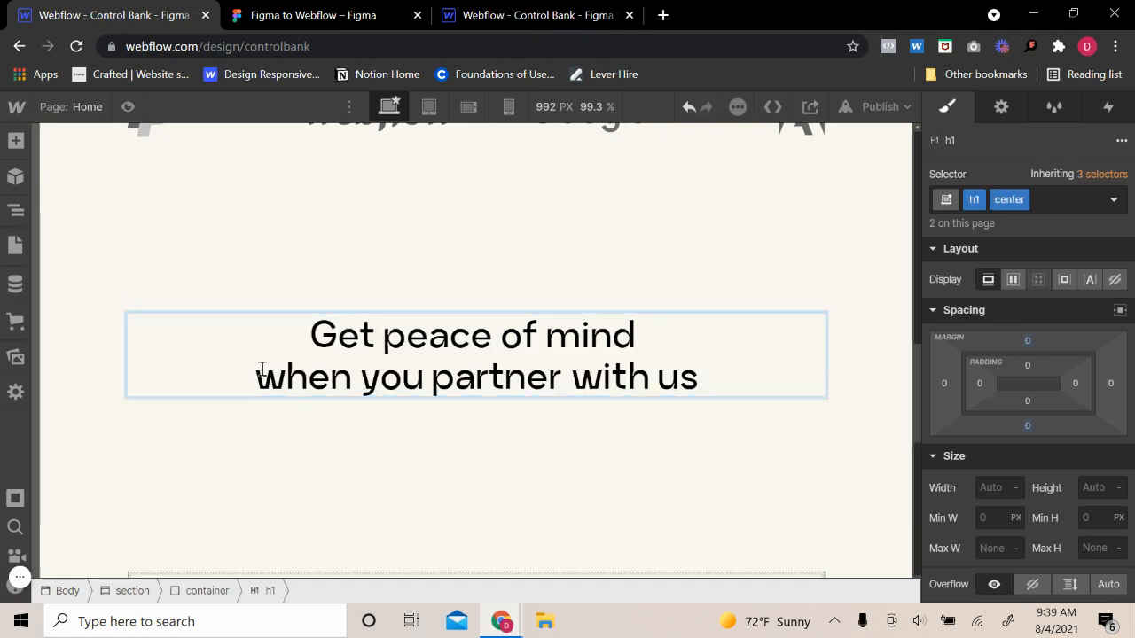
key("BackSpace")
key("shift+Return")
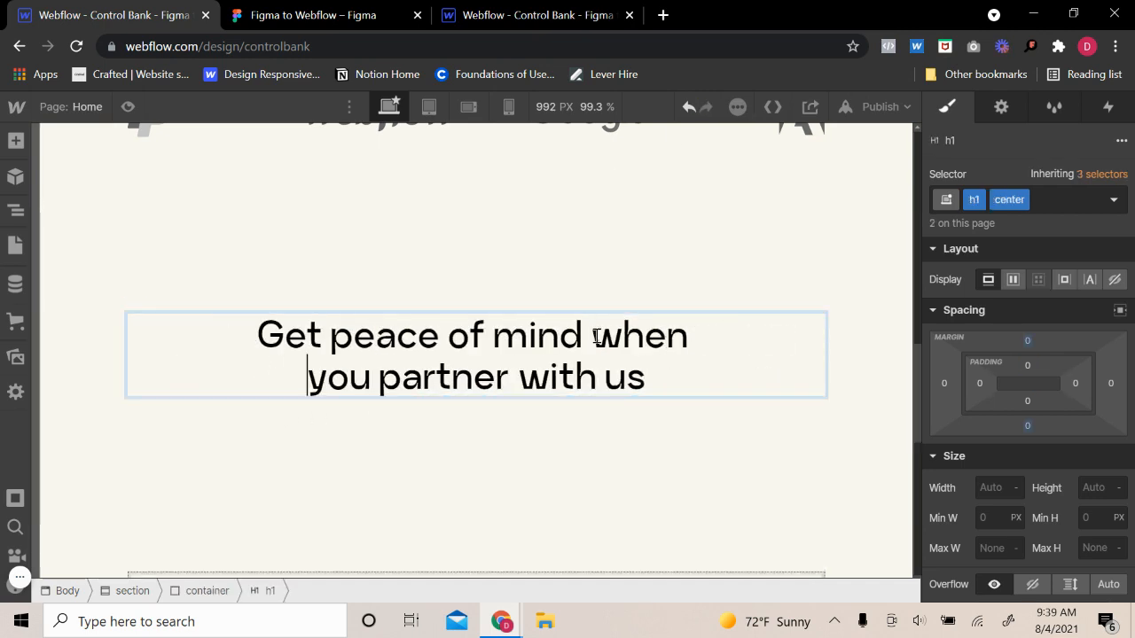
left_click(453, 302)
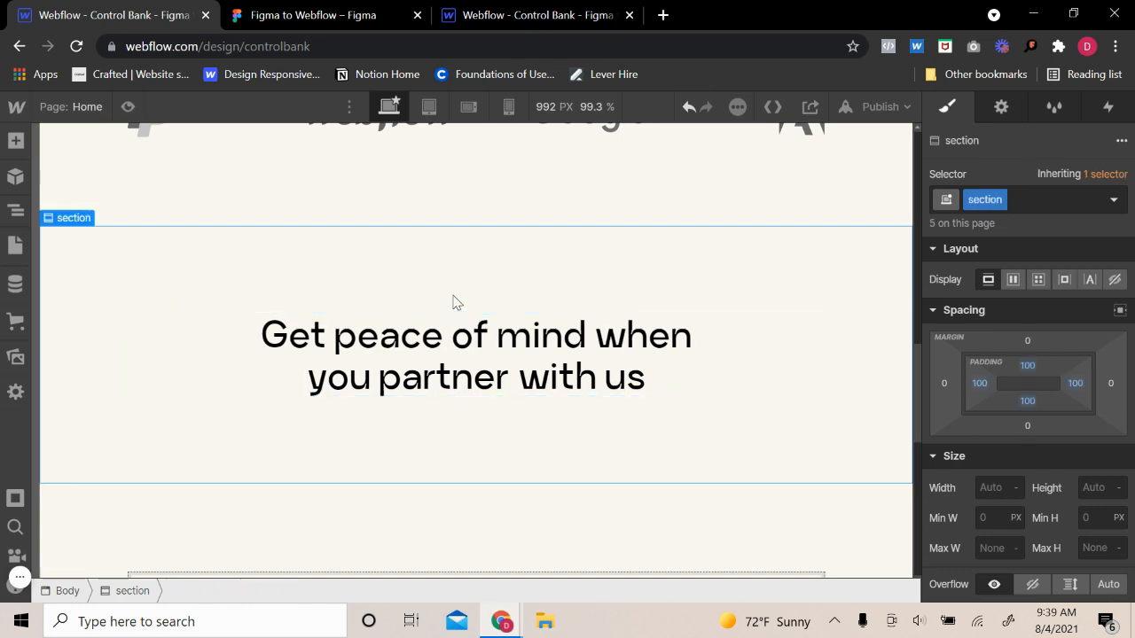
- Add a div block below the heading in the section's container and apply the existing spacer class to it
left_click(126, 107)
left_click(126, 106)
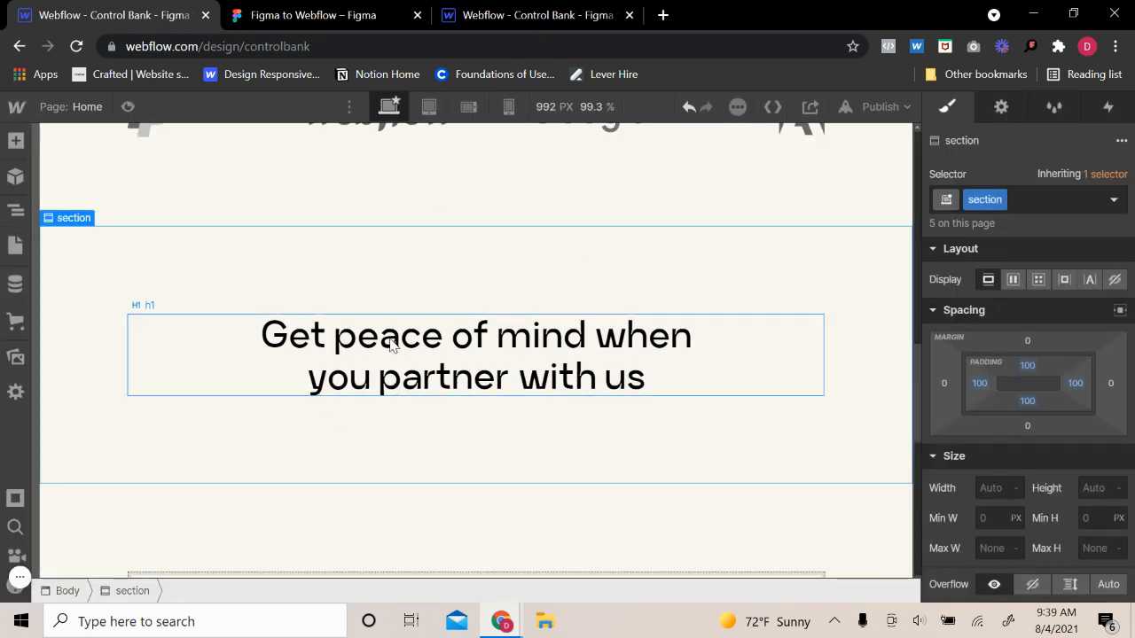
left_click(232, 368)
mouse_move(151, 305)
left_click(162, 287)
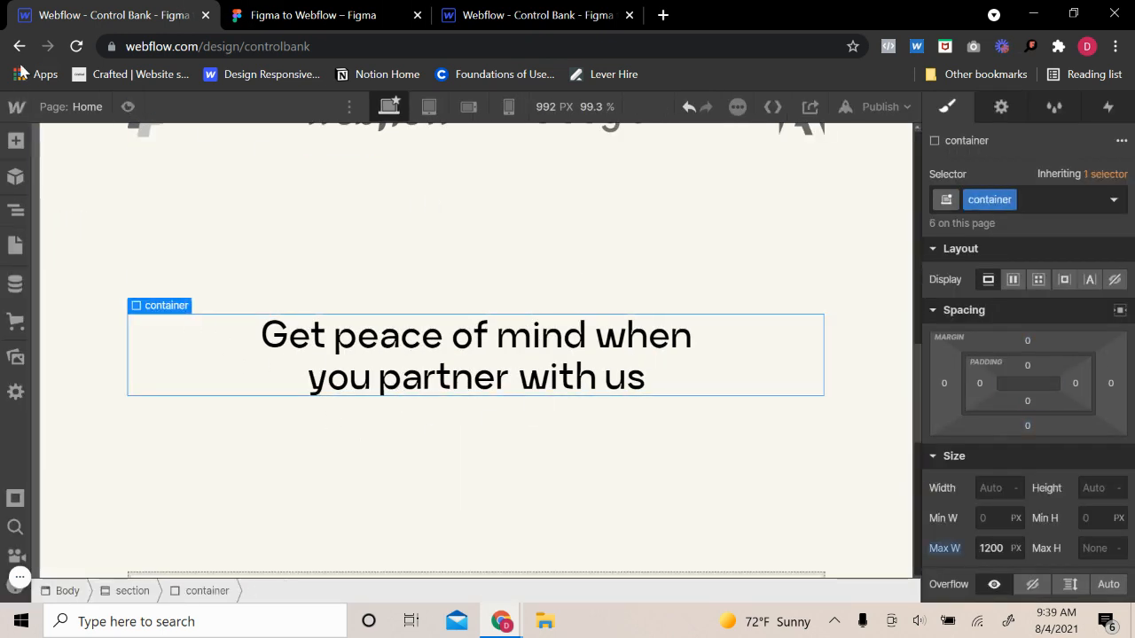
left_click(15, 142)
left_click(89, 452)
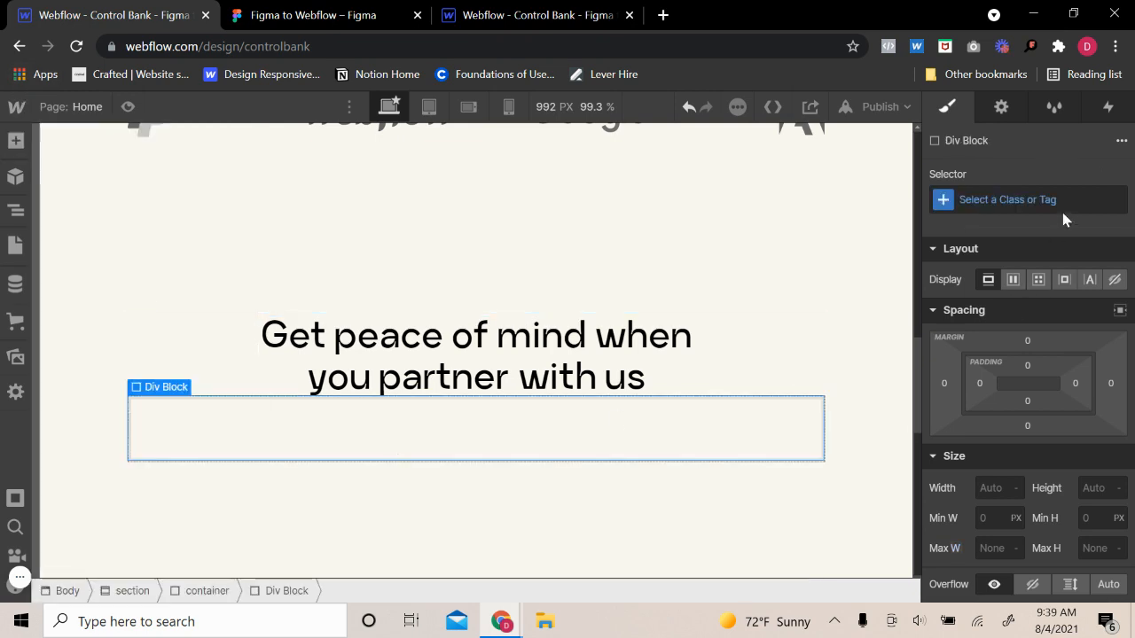
left_click(1060, 204)
type("spacer")
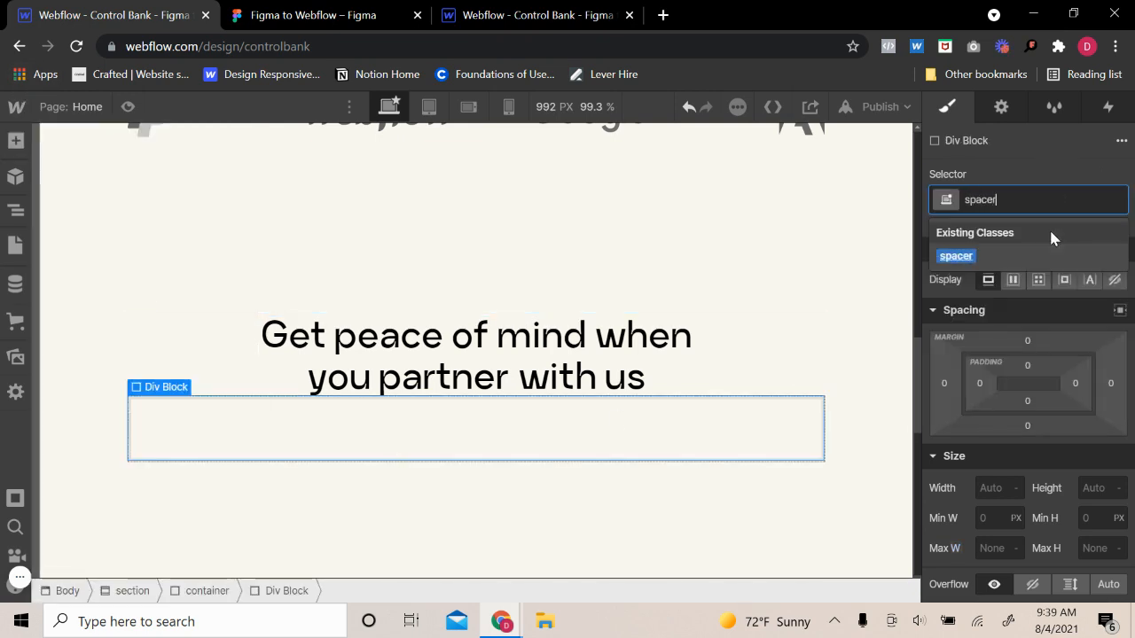
key("Return")
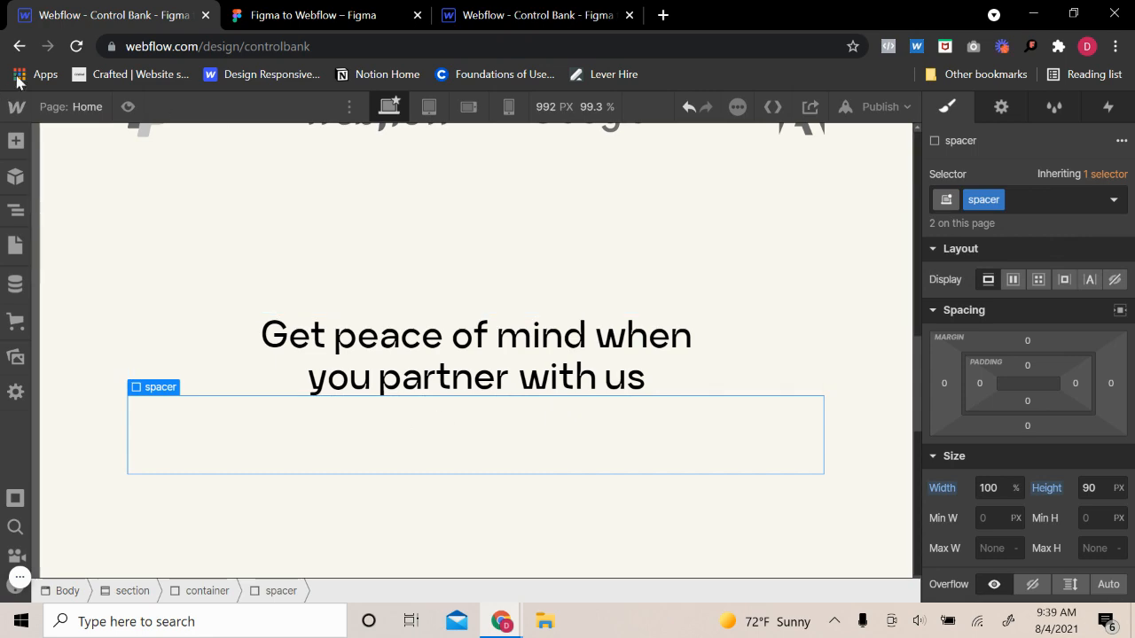
- After checking the Figma layout, add a grid below the spacer in the container and reduce it to two columns and one row
left_click(312, 15)
left_click(489, 377)
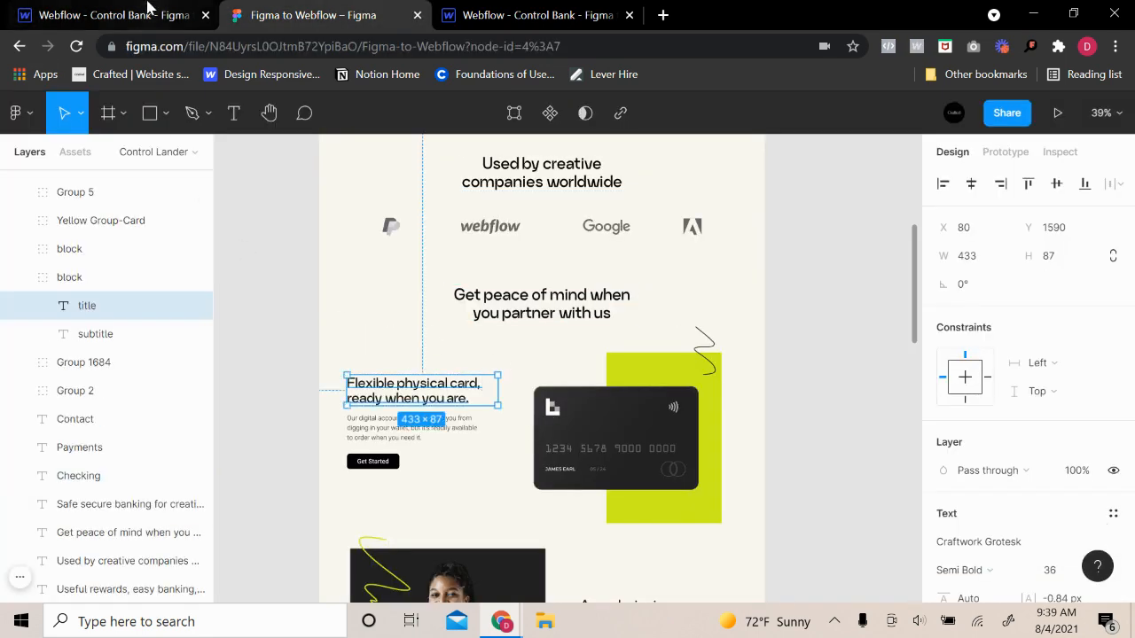
left_click(142, 13)
left_click(156, 368)
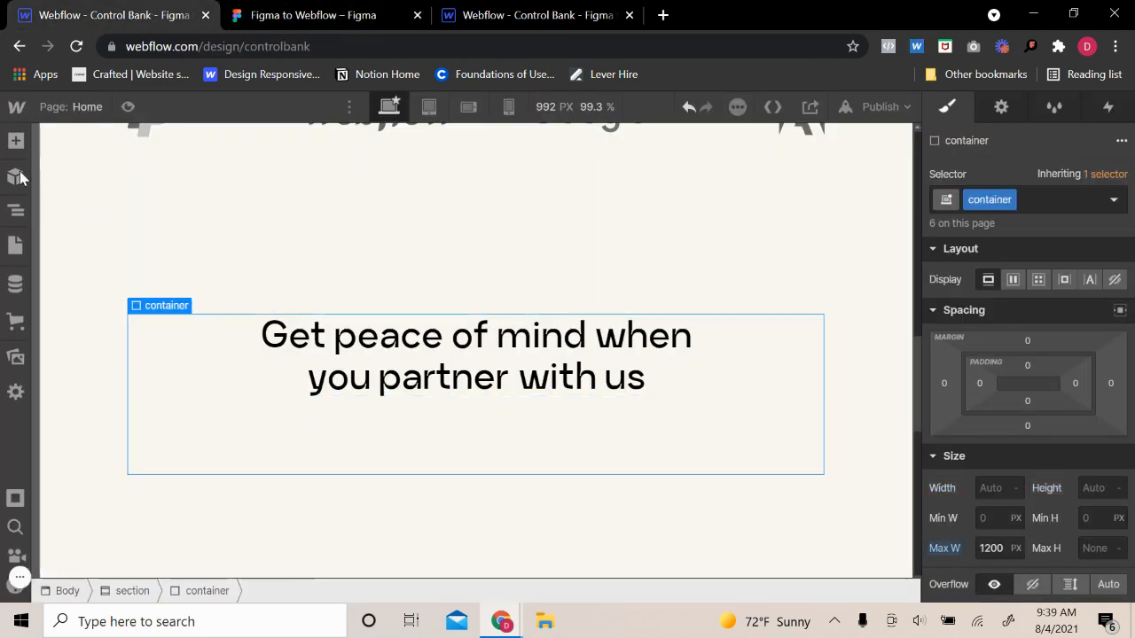
left_click(15, 140)
scroll(95, 403, "down", 2)
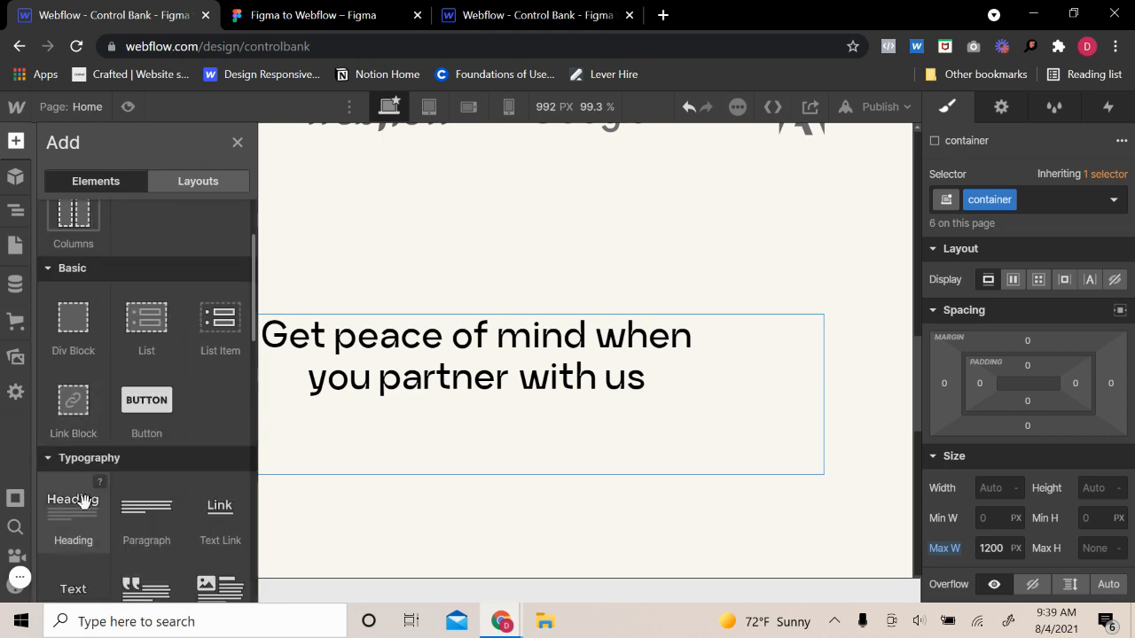
scroll(121, 342, "down", 2)
scroll(102, 427, "up", 4)
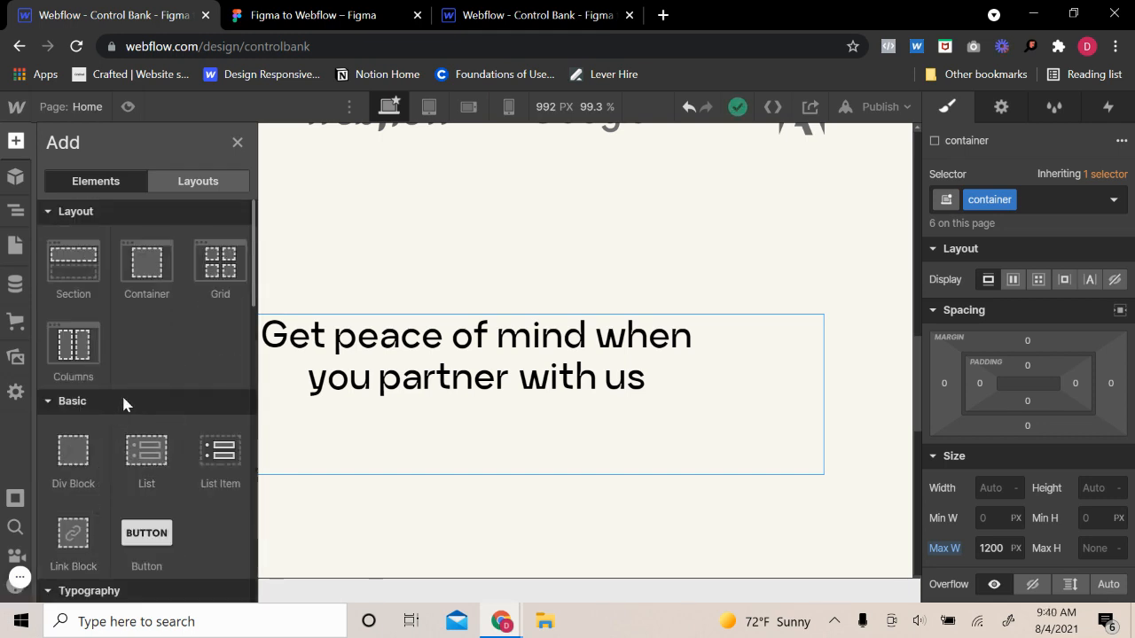
left_click(230, 273)
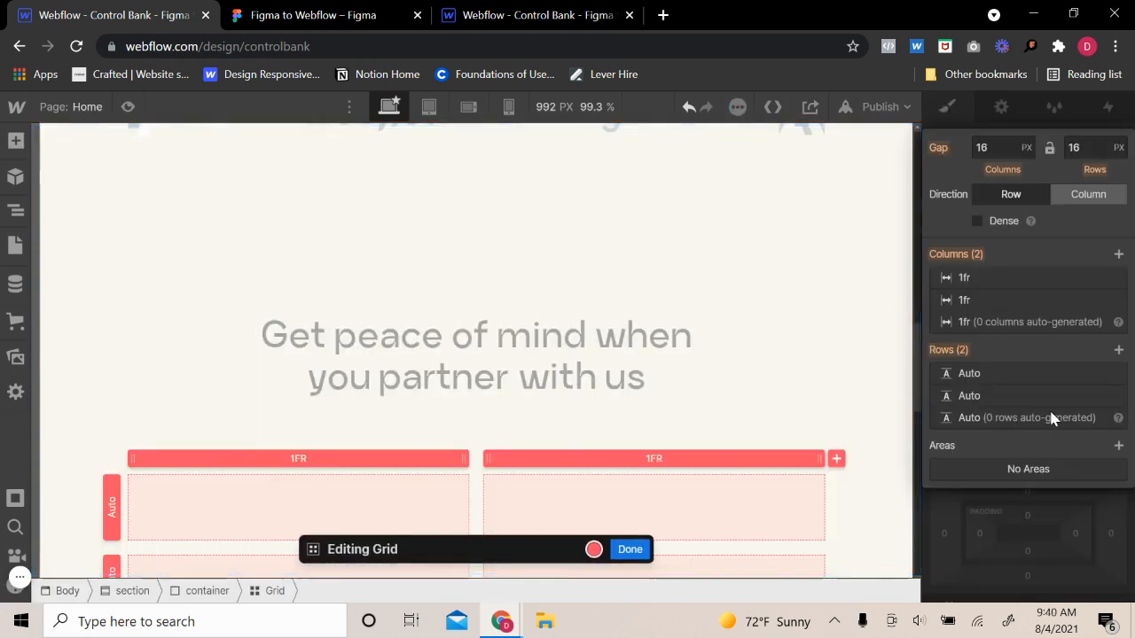
left_click(1117, 397)
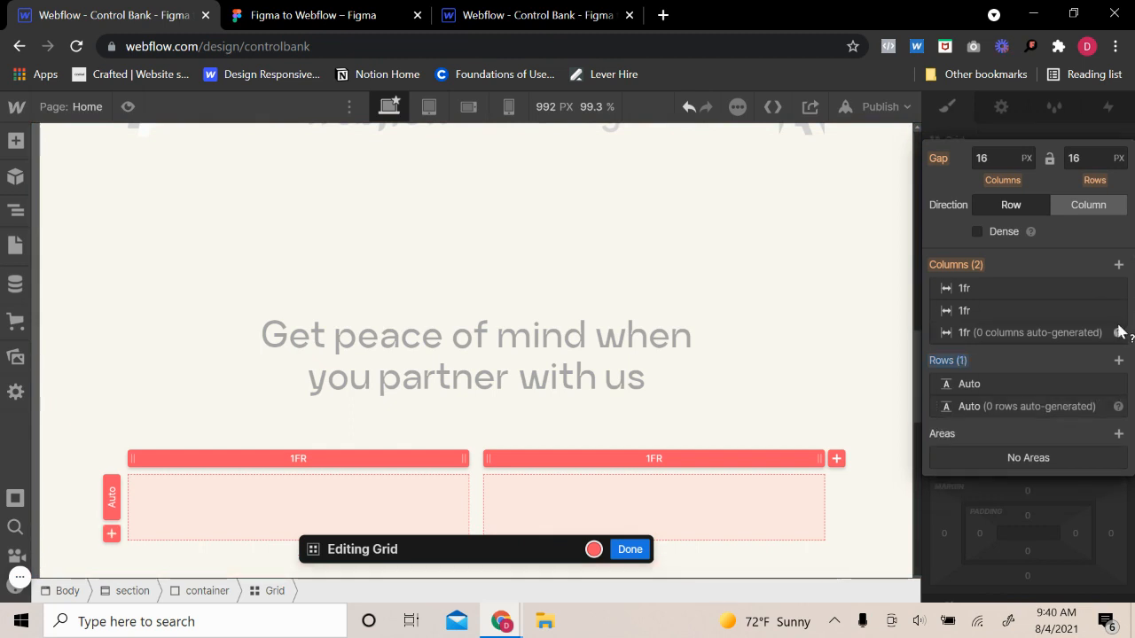
key("Escape")
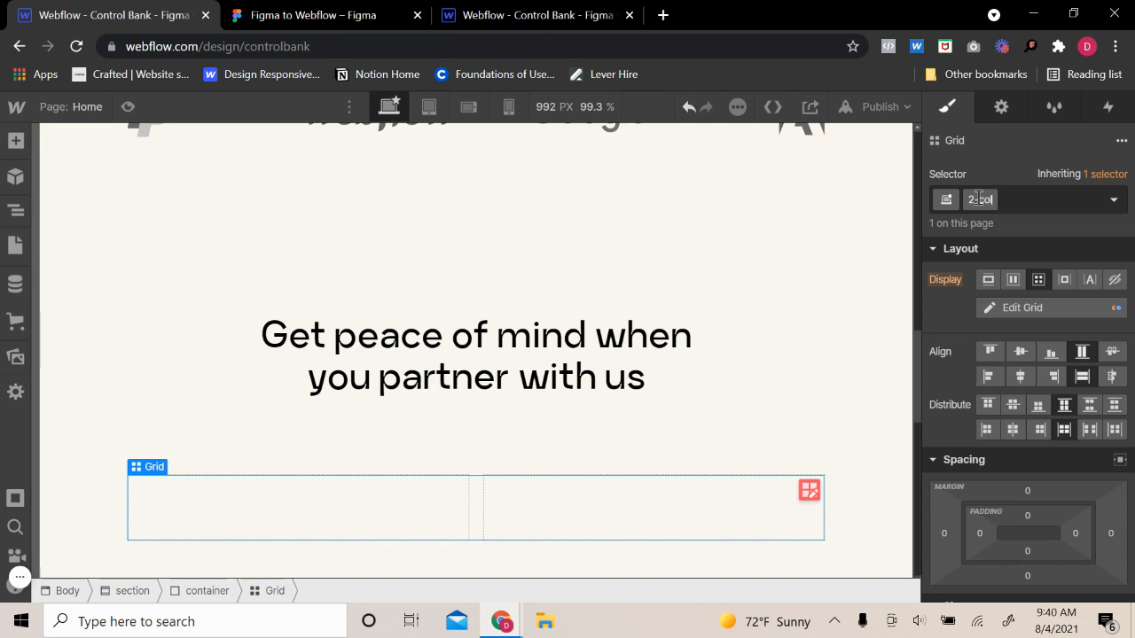
- Give the new grid the class name 2-col-grid
left_click(979, 199)
type("2-col-grid")
key("Return")
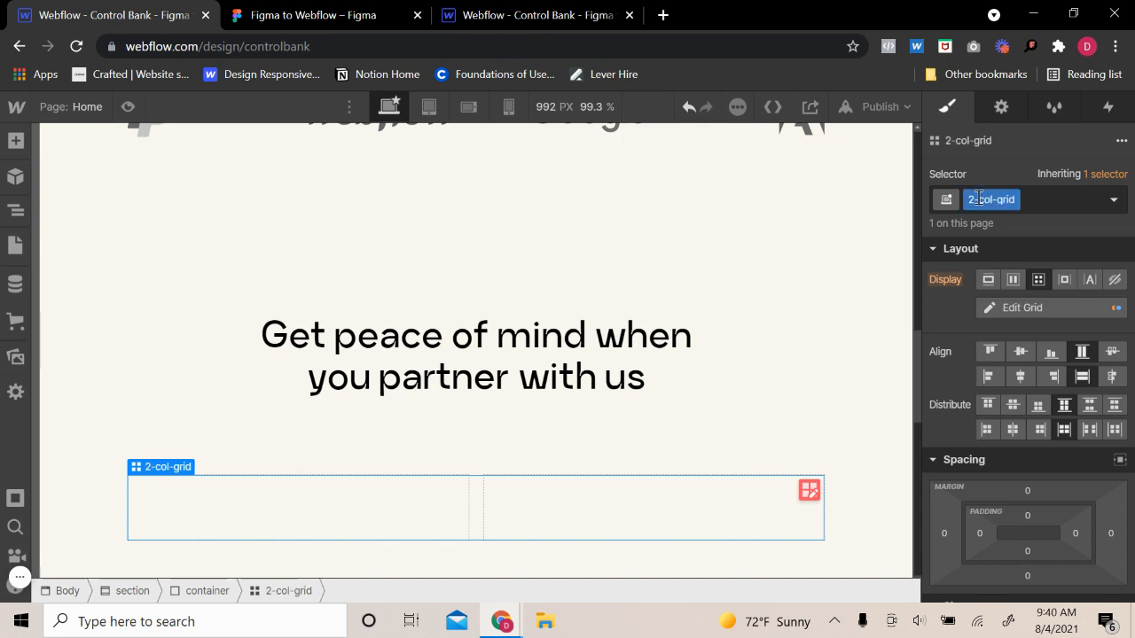
- Check the card block's column proportions in Figma and set the grid's first column to 0.75fr
left_click(315, 16)
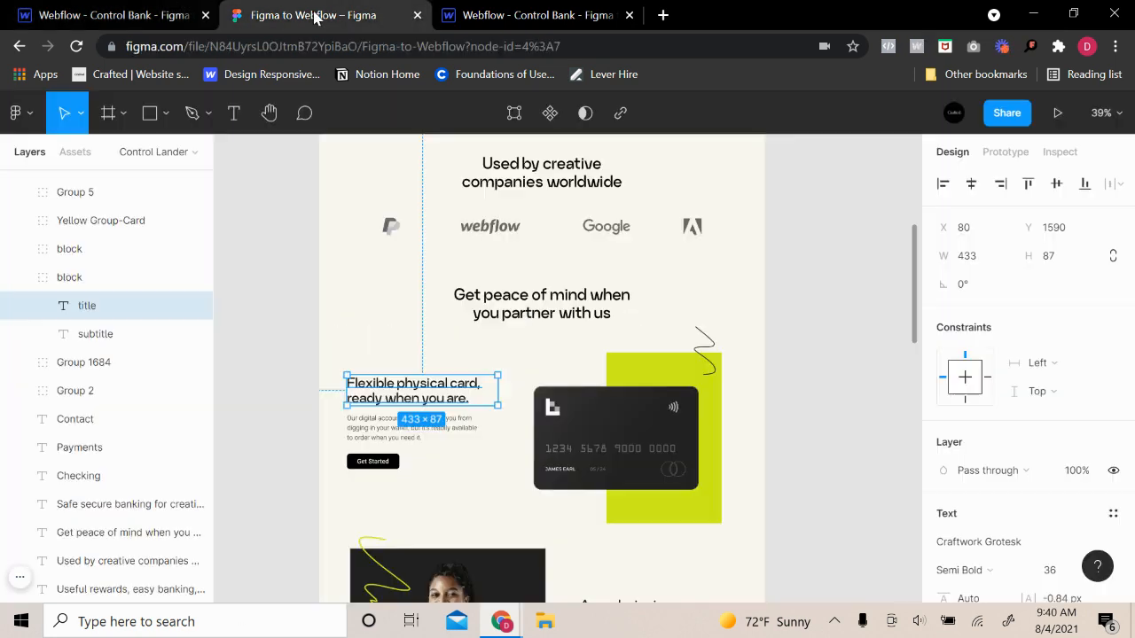
left_click(638, 552)
scroll(671, 482, "up", 5)
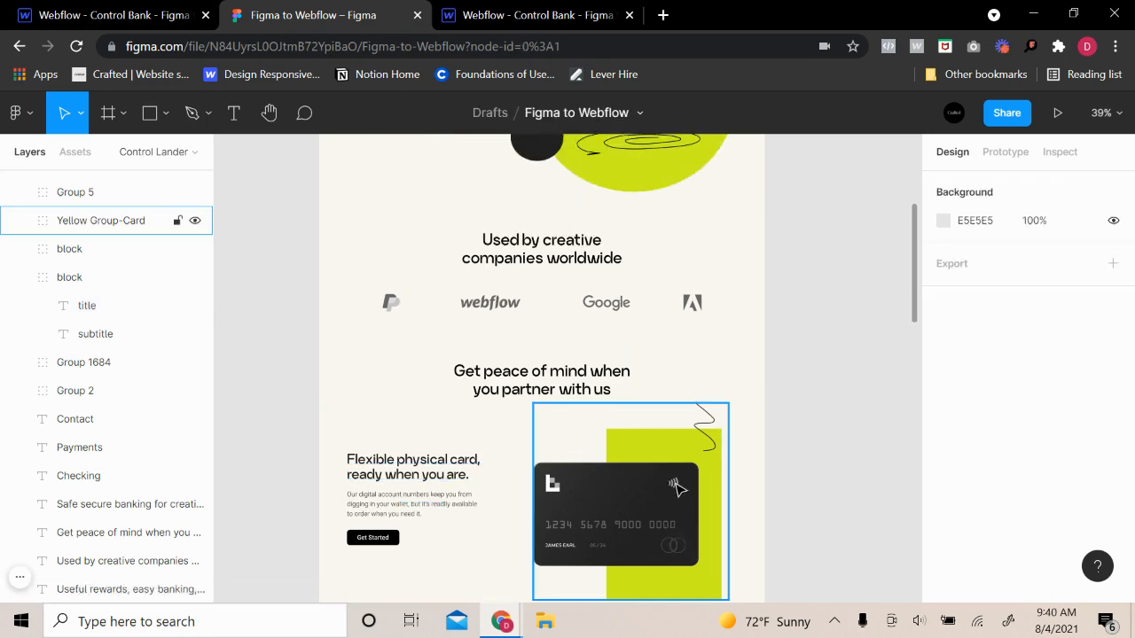
scroll(660, 481, "down", 5)
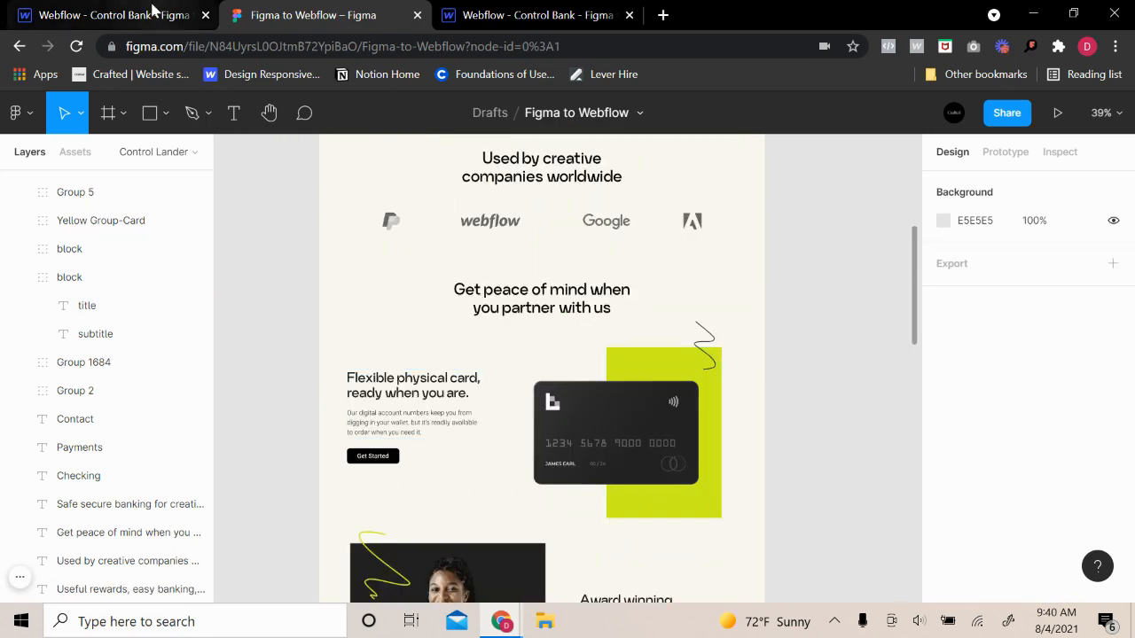
left_click(151, 10)
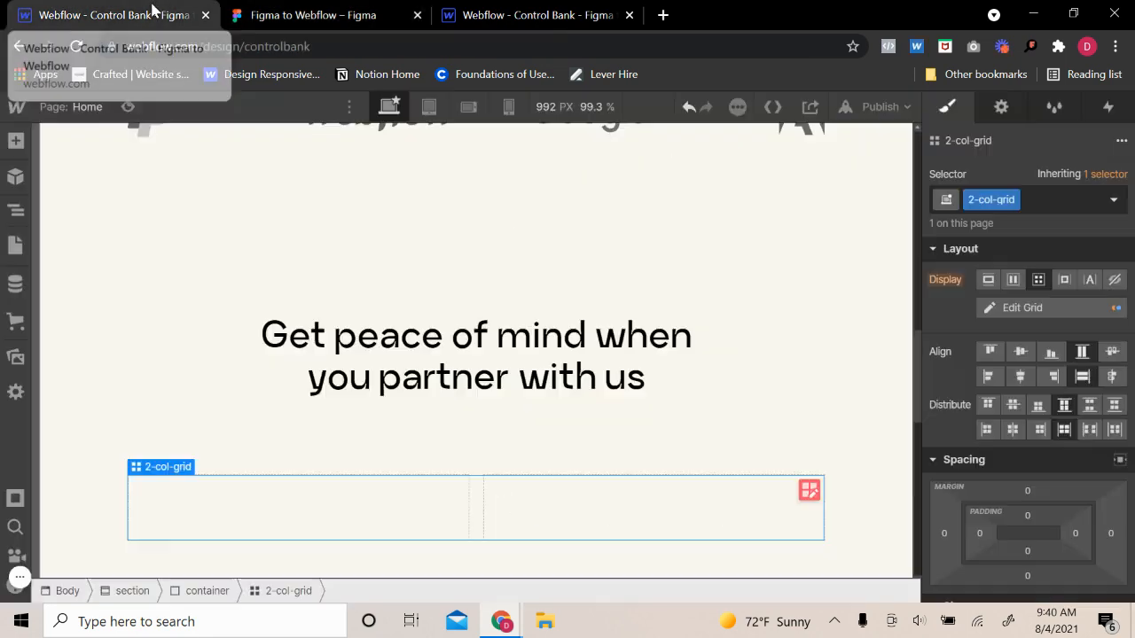
left_click(810, 490)
left_click(300, 458)
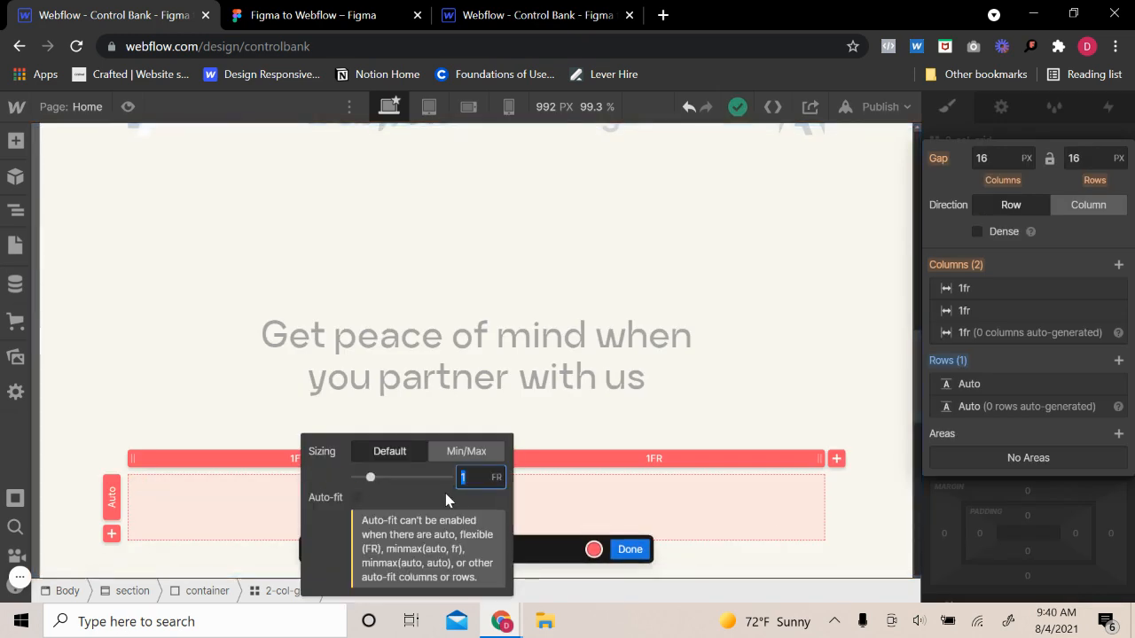
type("0.75")
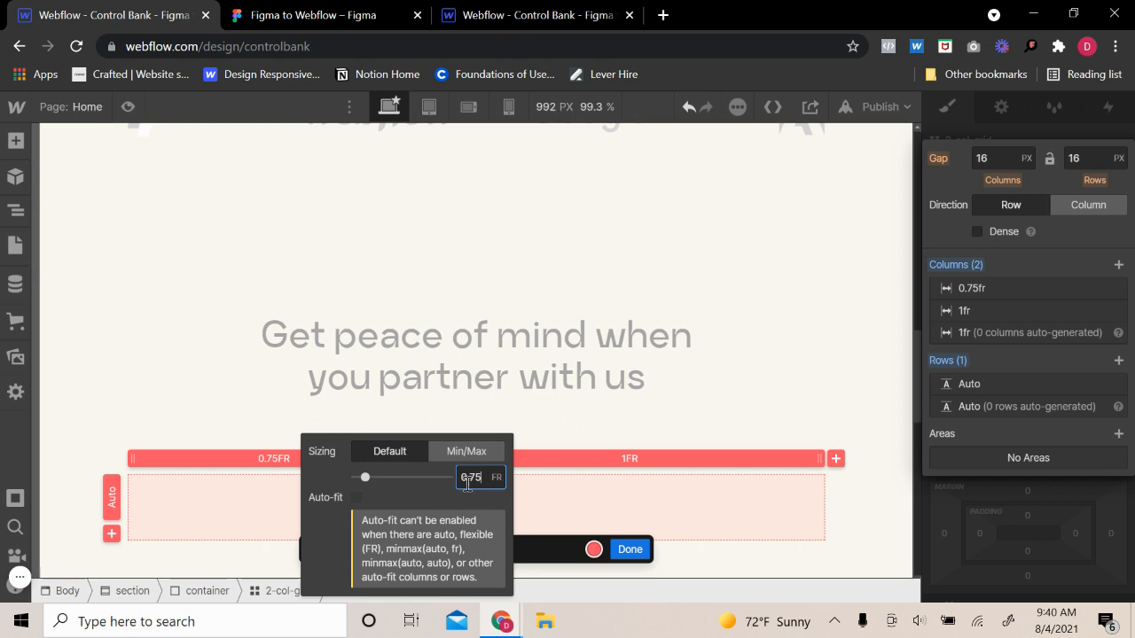
left_click(540, 435)
left_click(641, 550)
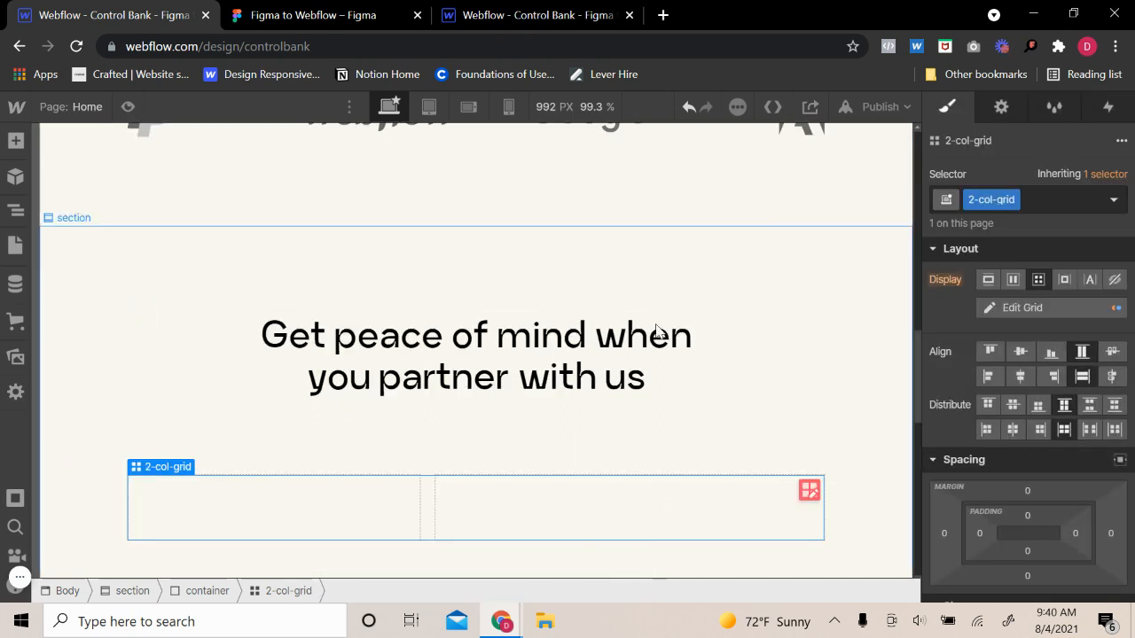
- Place a div block in the grid's first column and apply the existing text-wrapper class to it
scroll(527, 339, "down", 2)
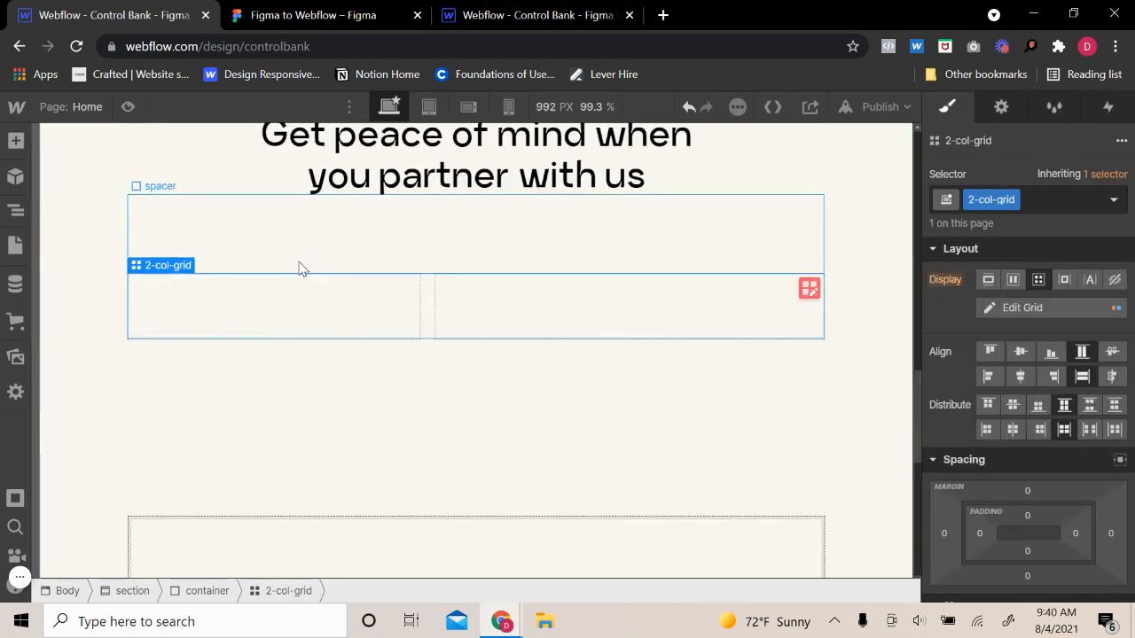
left_click(15, 141)
left_click_drag(72, 449, 393, 321)
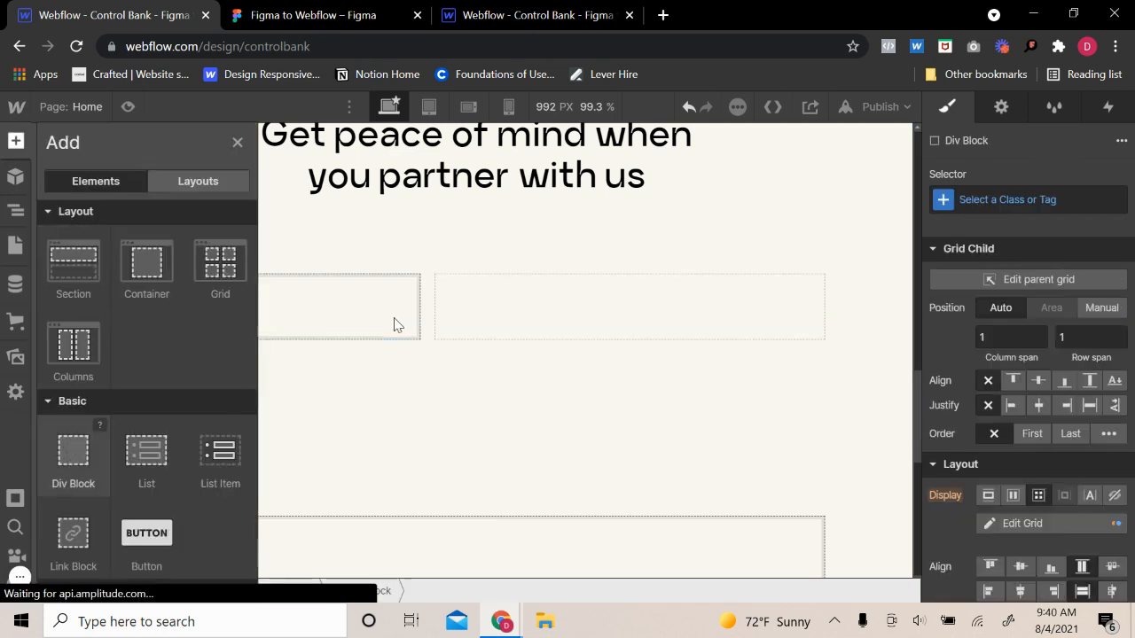
left_click(1052, 204)
type("text")
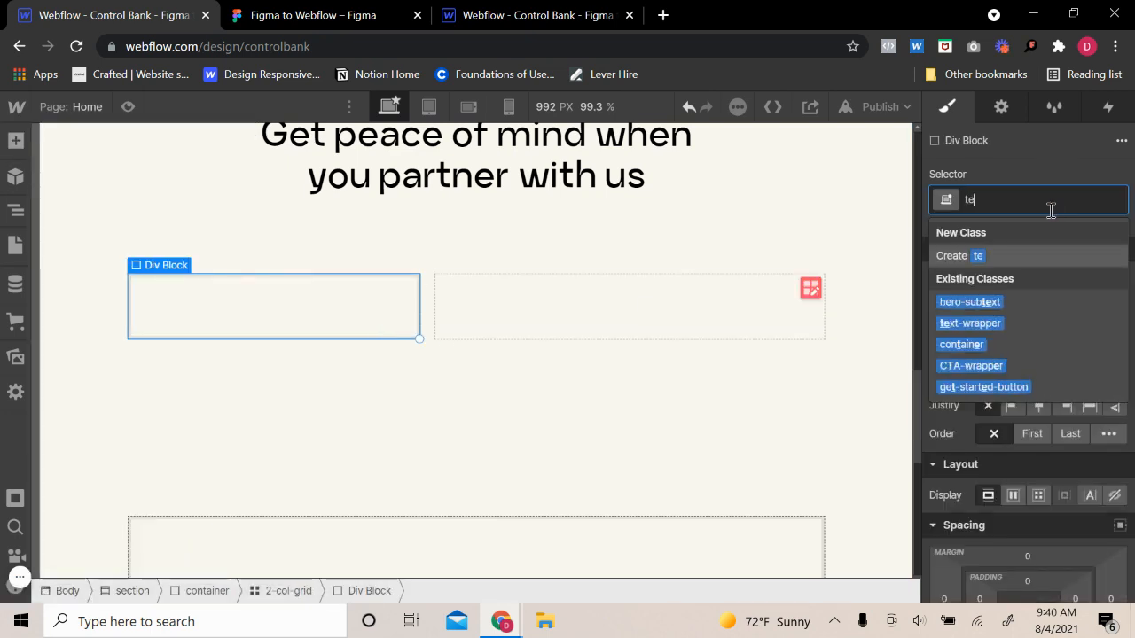
key("Down")
key("Return")
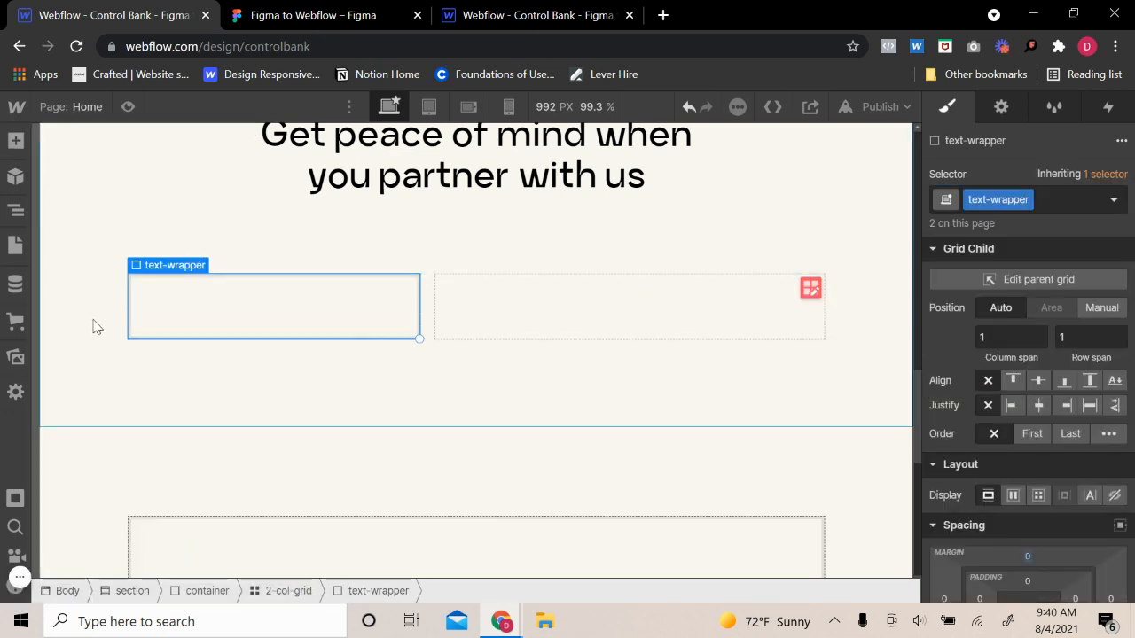
- Add a div block in the grid's second column and apply the existing image-wrapper class to it
left_click(428, 283)
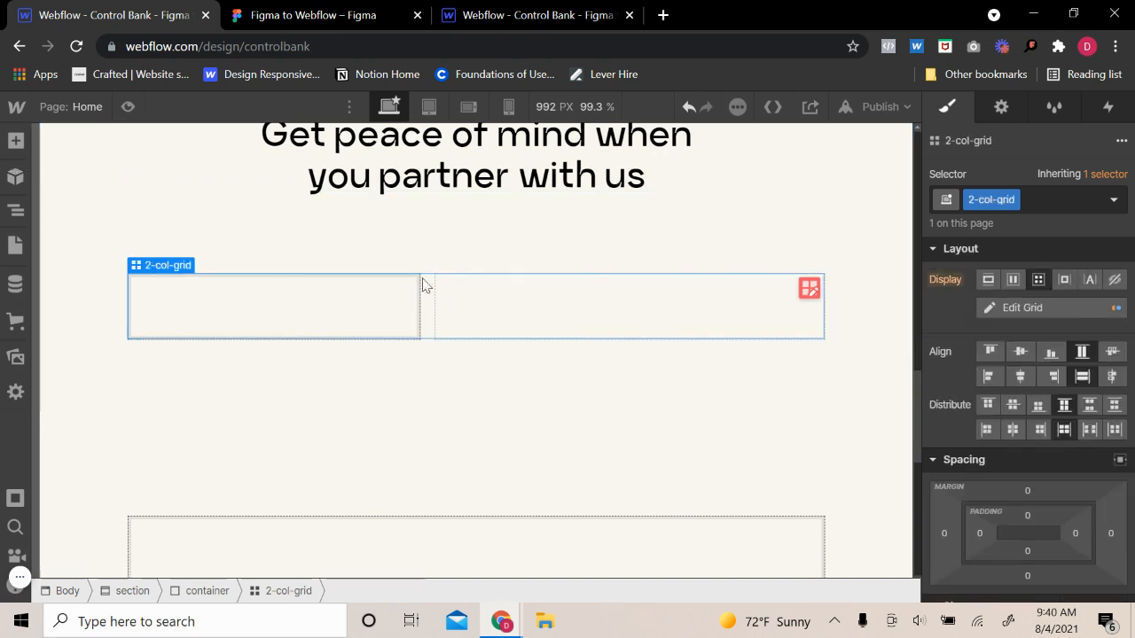
left_click(15, 140)
left_click(74, 465)
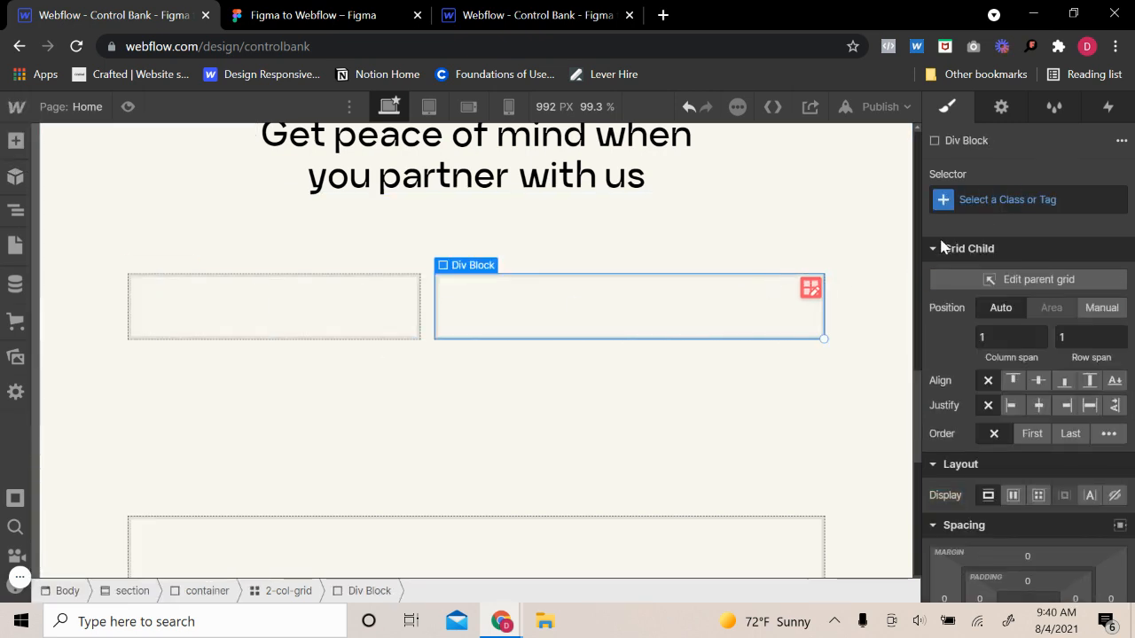
left_click(981, 202)
type("im")
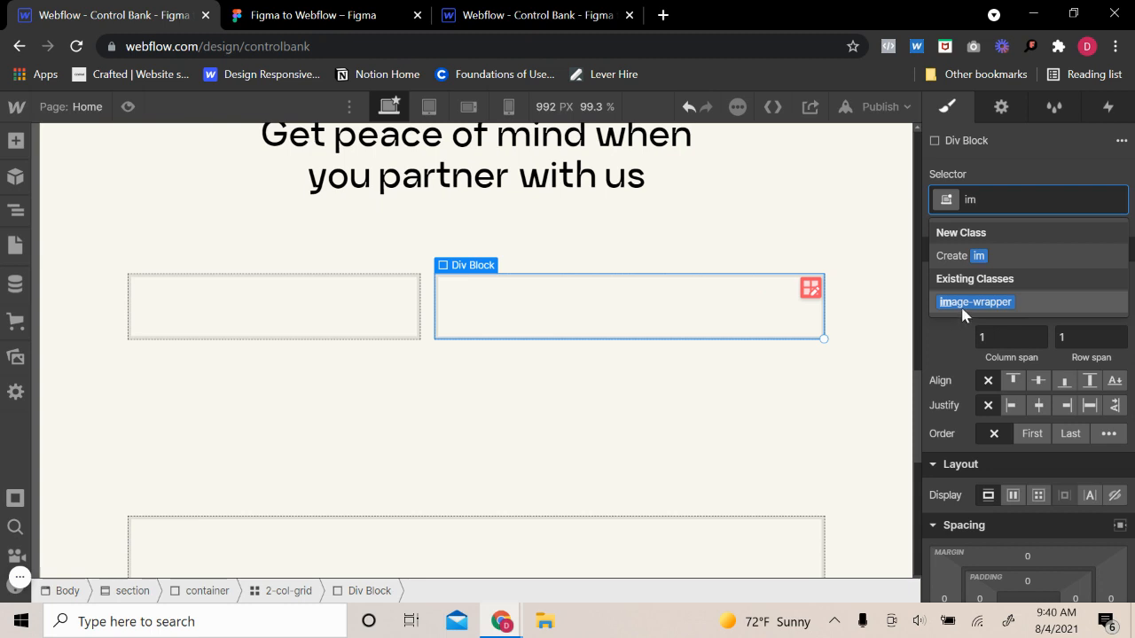
left_click(964, 306)
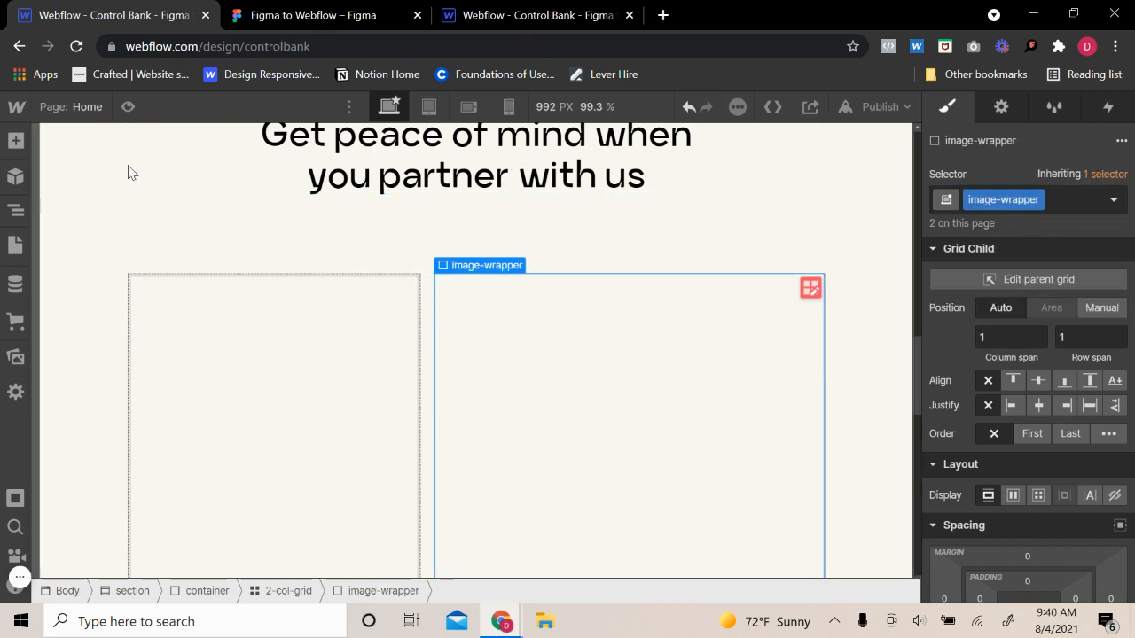
- Add an image to the image-wrapper block and use the asset Yellow Group-Card.png as its source
left_click(15, 140)
scroll(79, 479, "down", 3)
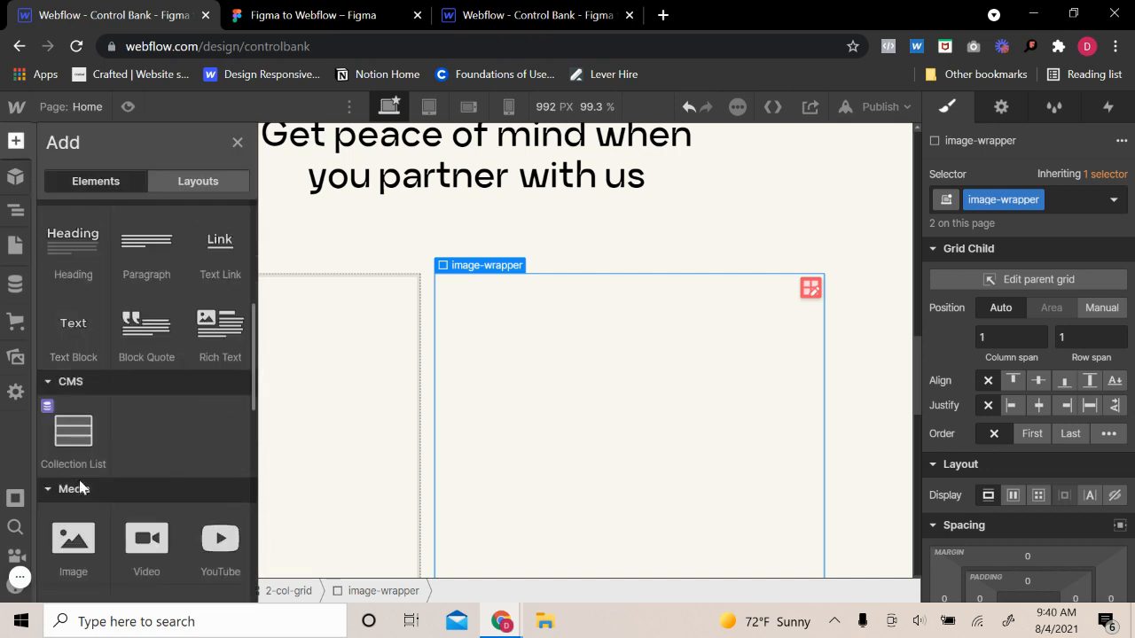
left_click_drag(73, 539, 590, 235)
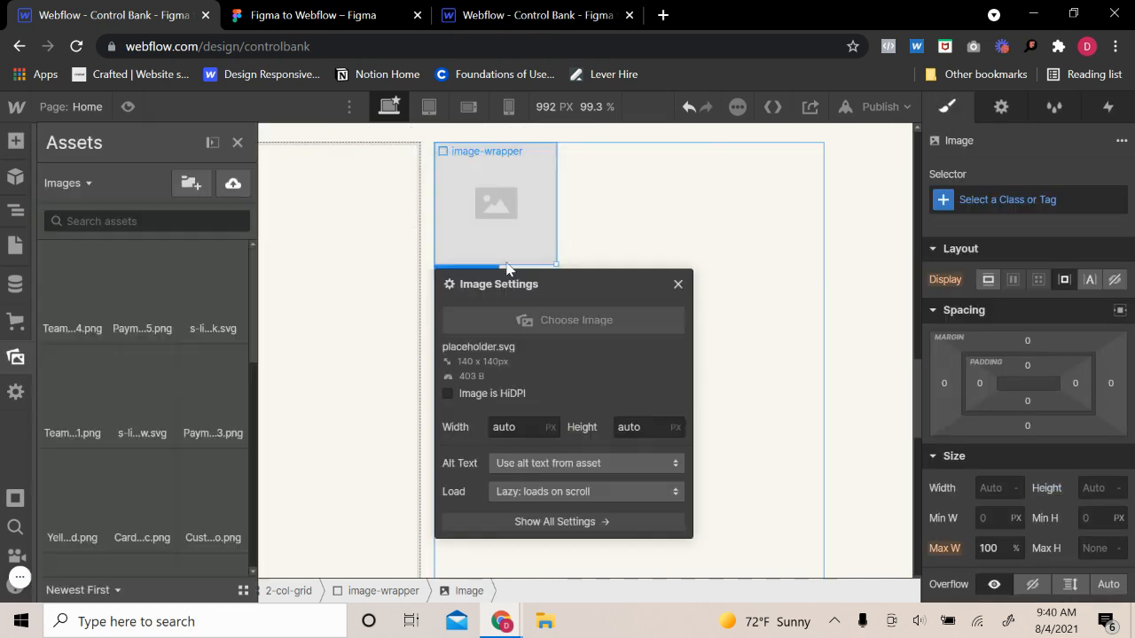
left_click(72, 514)
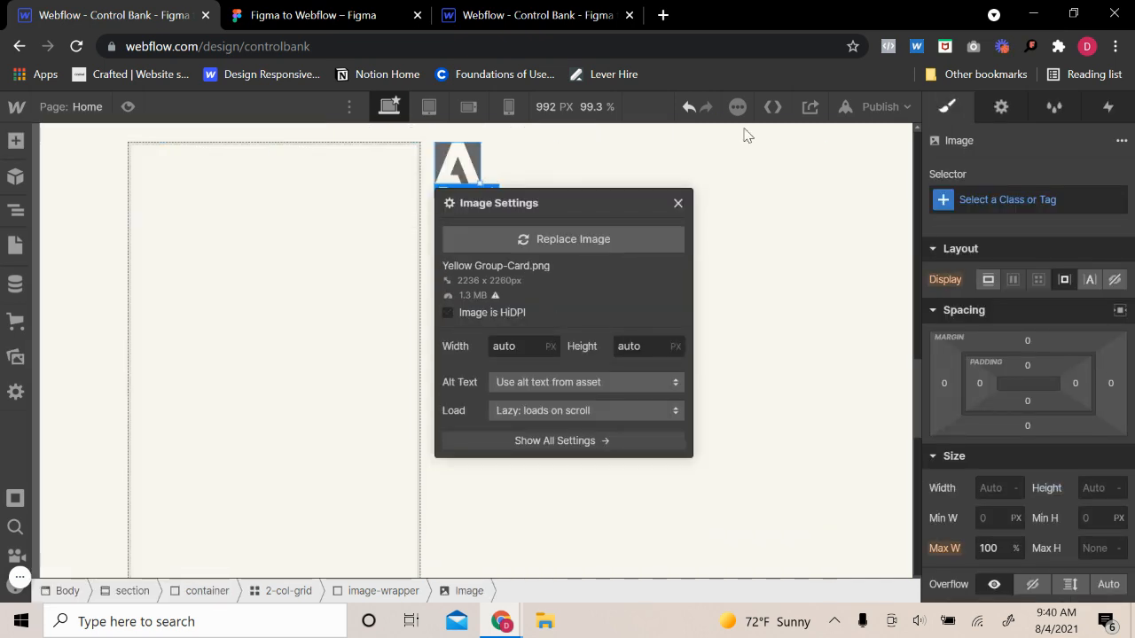
left_click(715, 201)
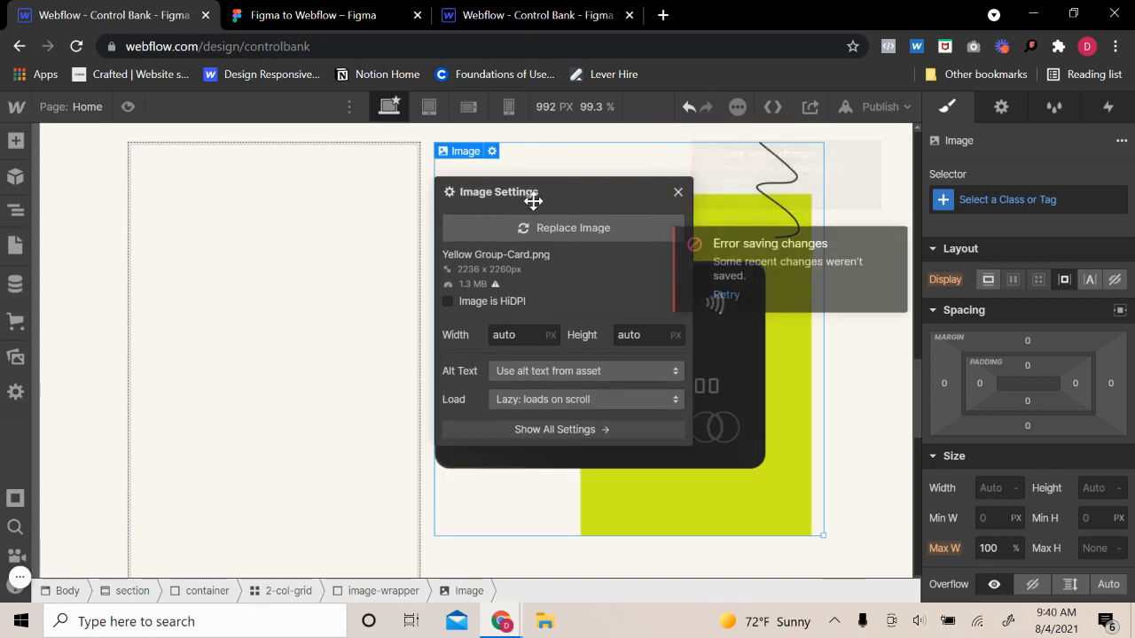
left_click(542, 224)
- Add a heading inside the text-wrapper block beside the card image and set its type to H2
left_click(187, 208)
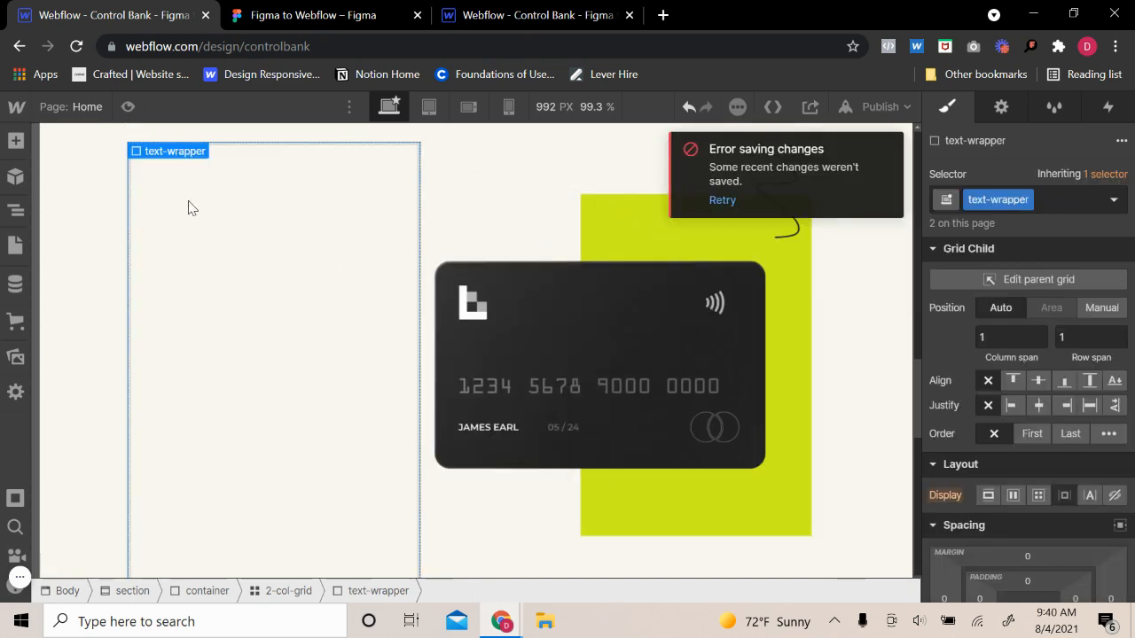
scroll(237, 293, "up", 3)
scroll(242, 346, "up", 3)
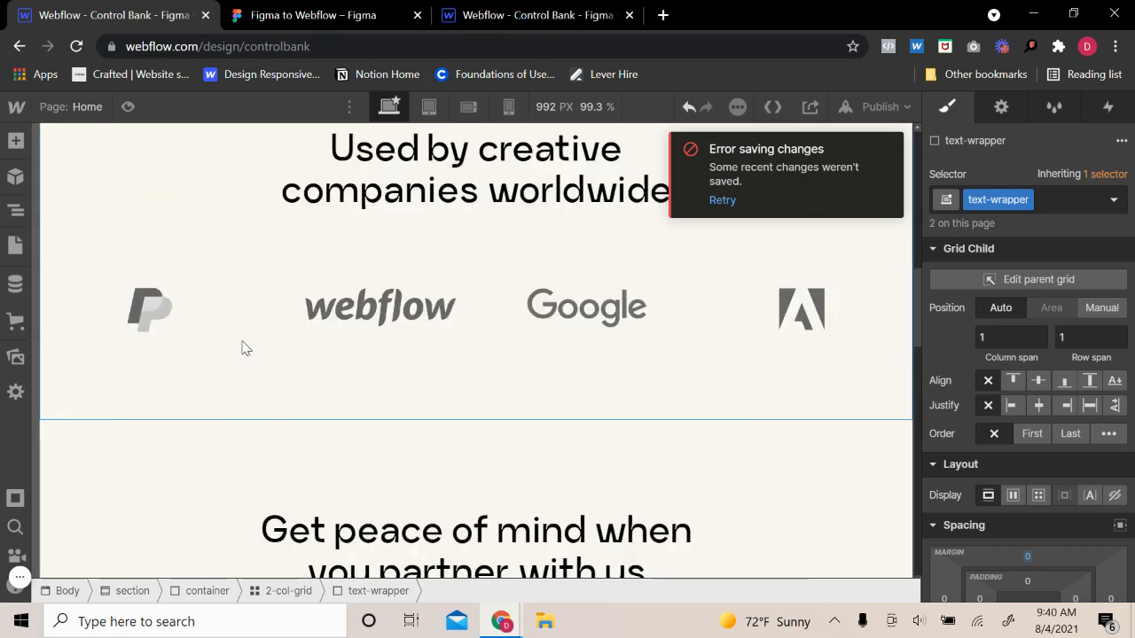
scroll(241, 347, "down", 6)
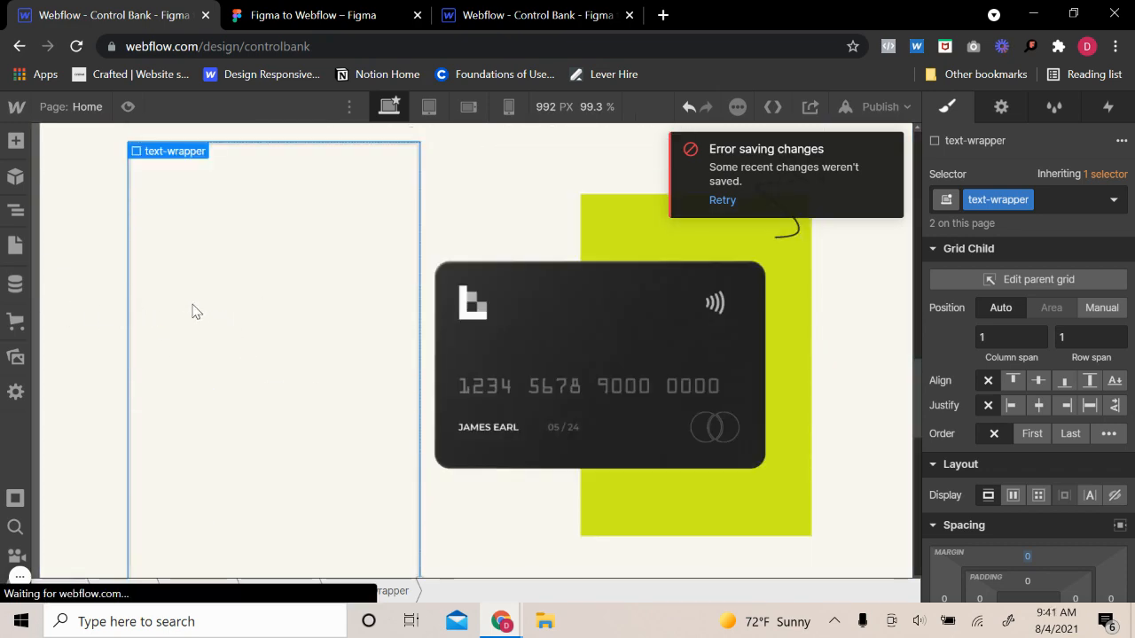
left_click(14, 144)
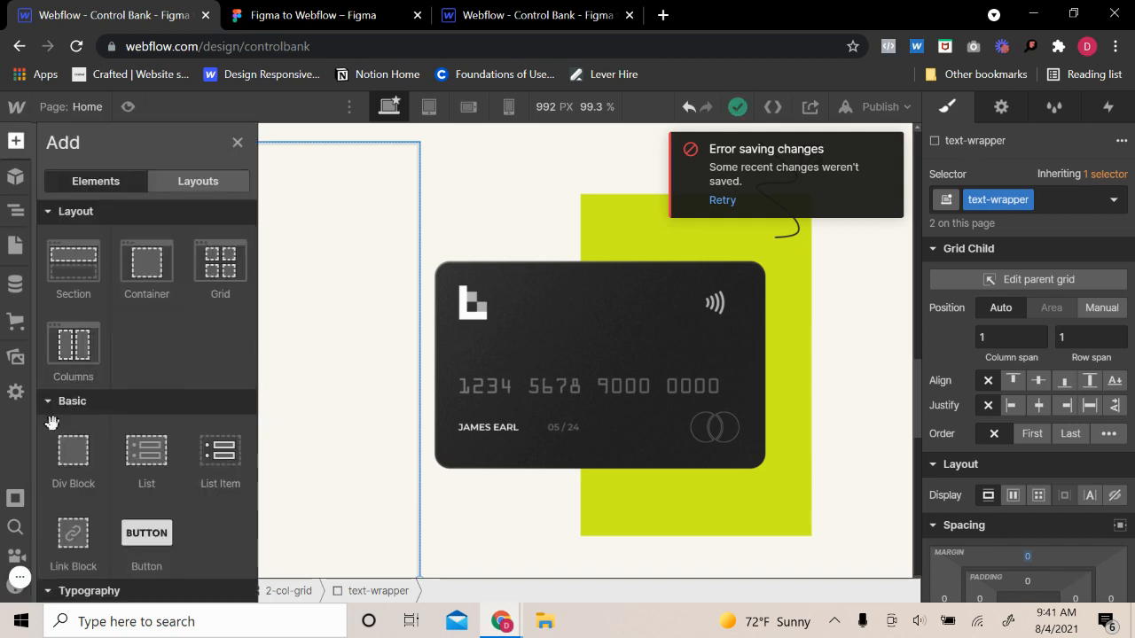
scroll(92, 510, "down", 3)
left_click(73, 507)
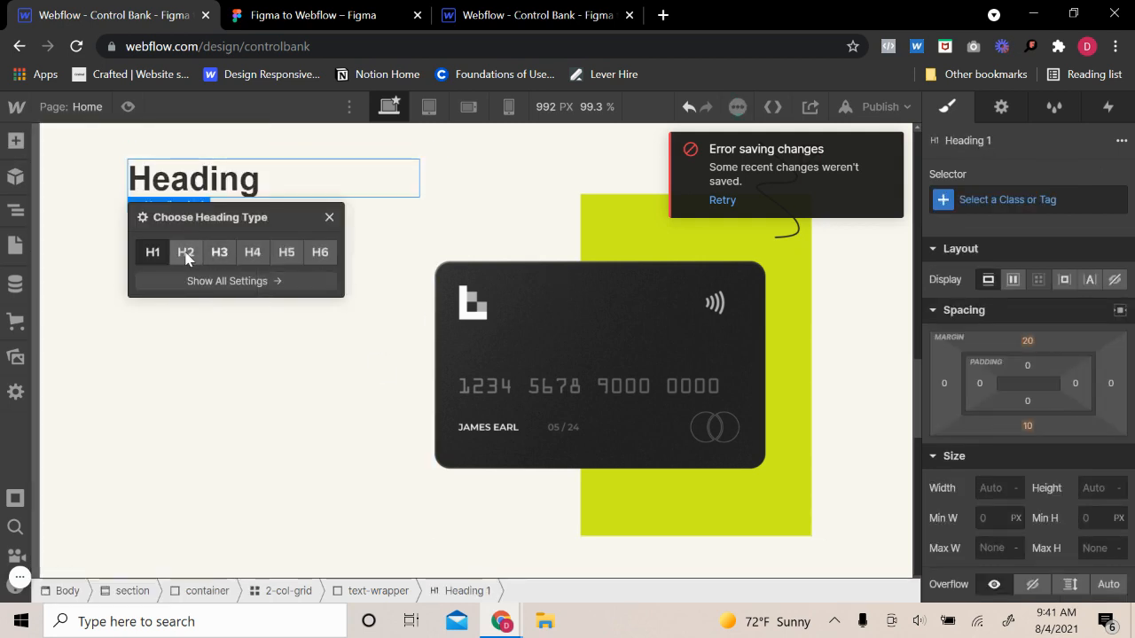
left_click(185, 254)
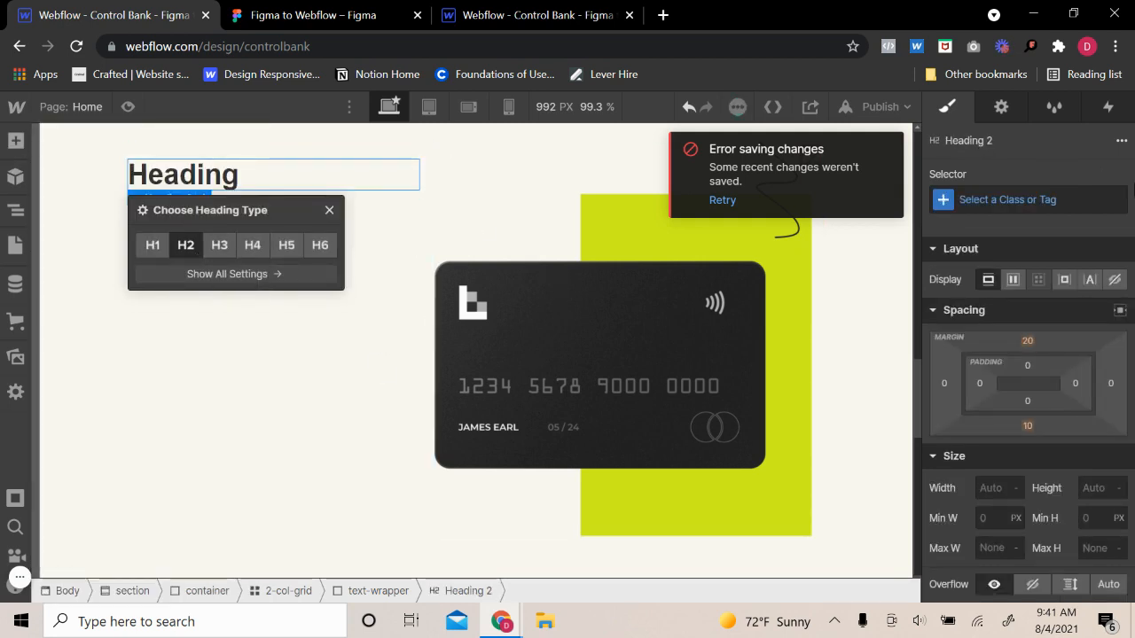
- Give the new heading the class name h2 and close its heading settings
left_click(1038, 200)
type("h2")
key("Return")
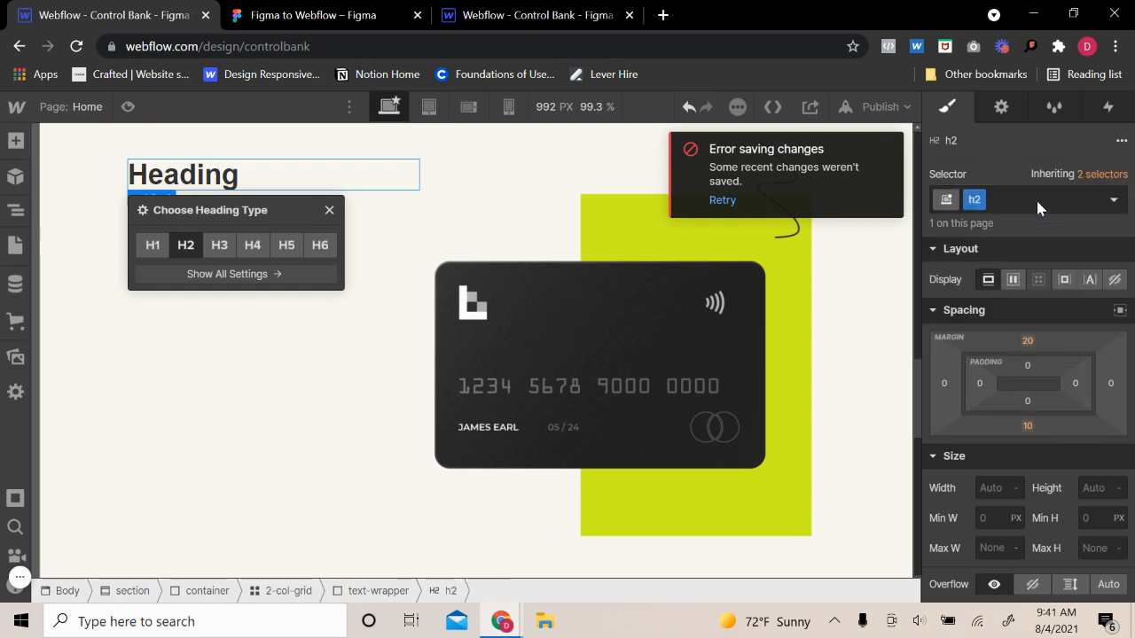
left_click(328, 211)
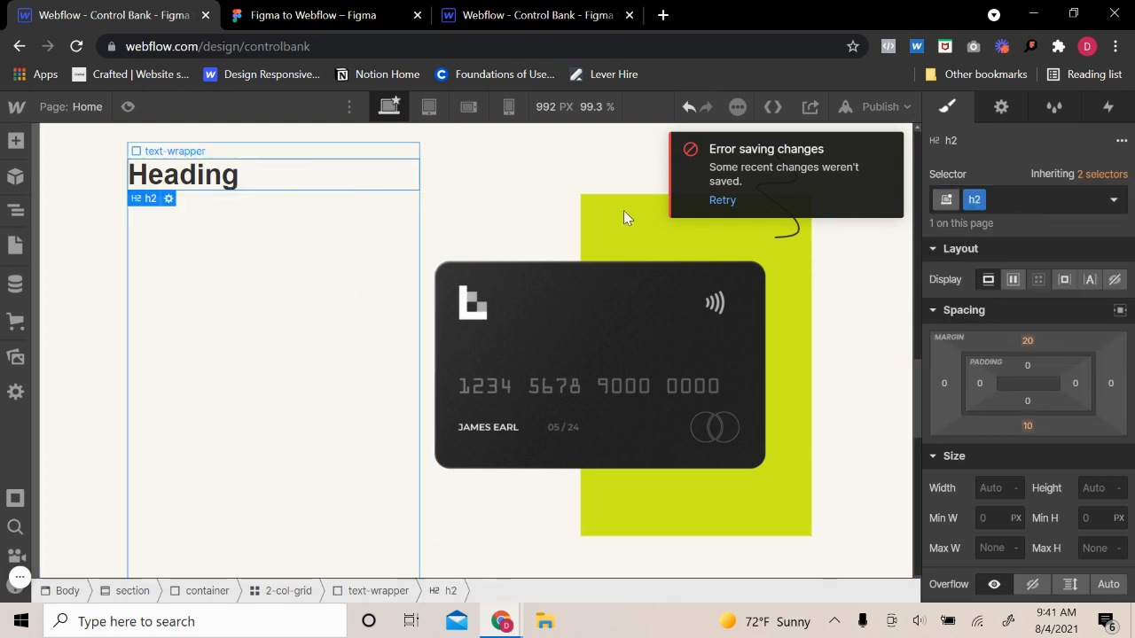
- Check the card block title's text style in Figma, and try font sizes of 36 px and 2 em on the Webflow heading
left_click(311, 15)
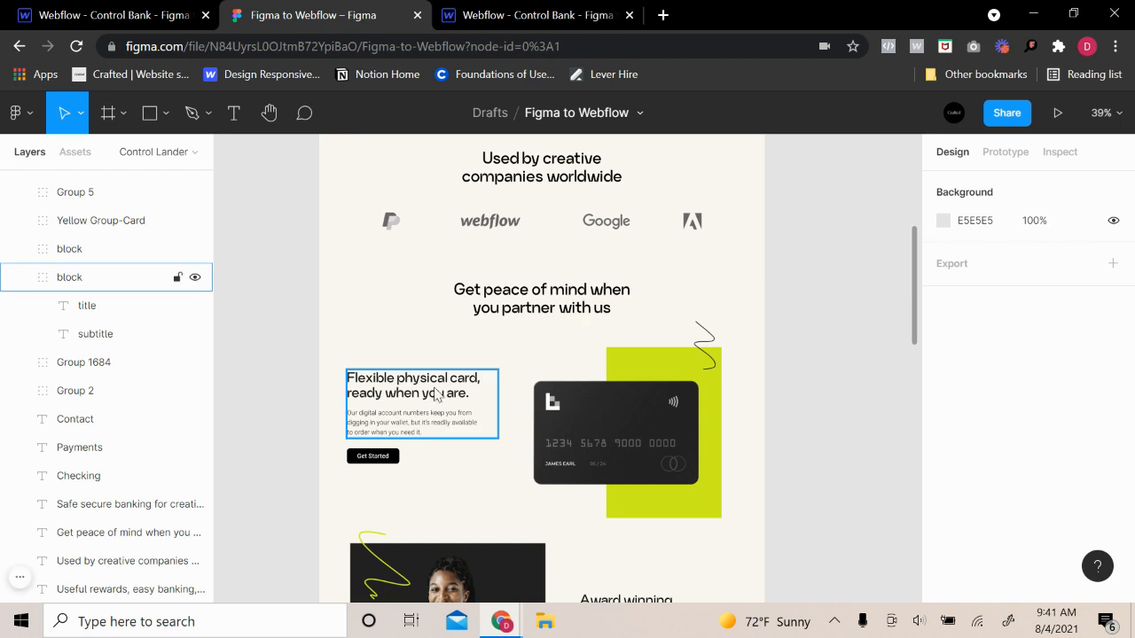
double_click(434, 397)
left_click(78, 9)
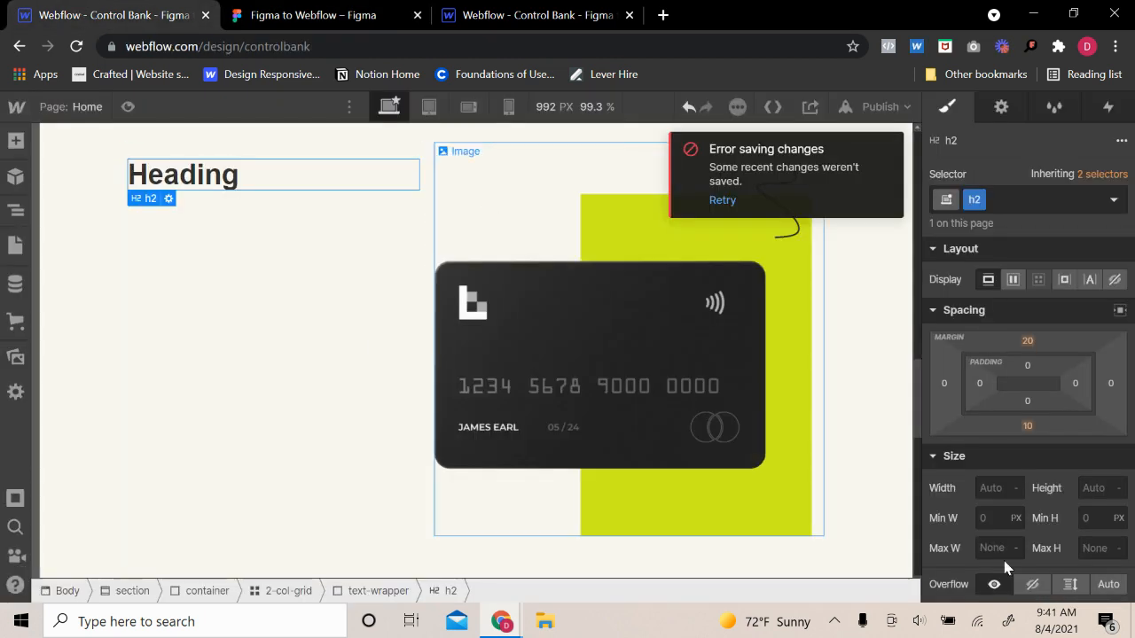
scroll(1015, 471, "down", 3)
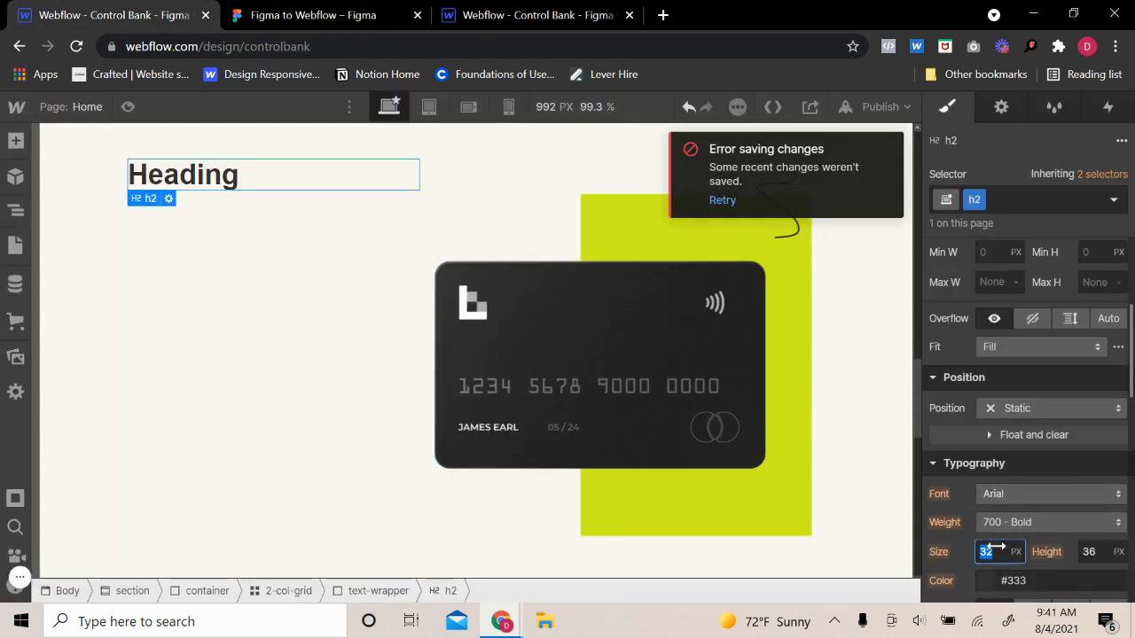
type("36")
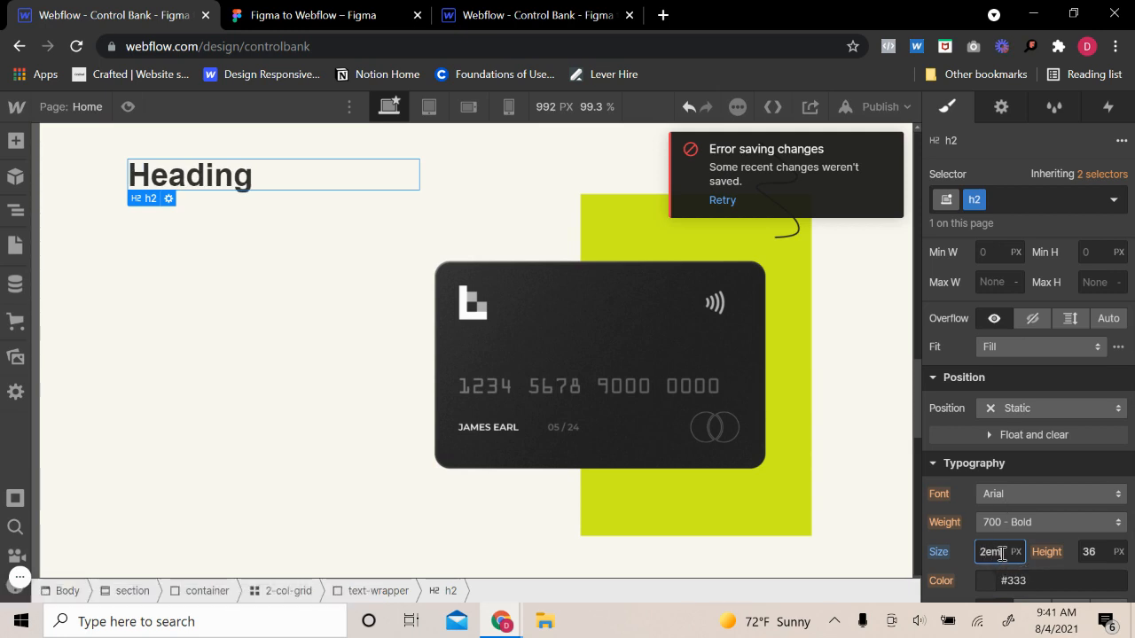
type("2em")
key("Return")
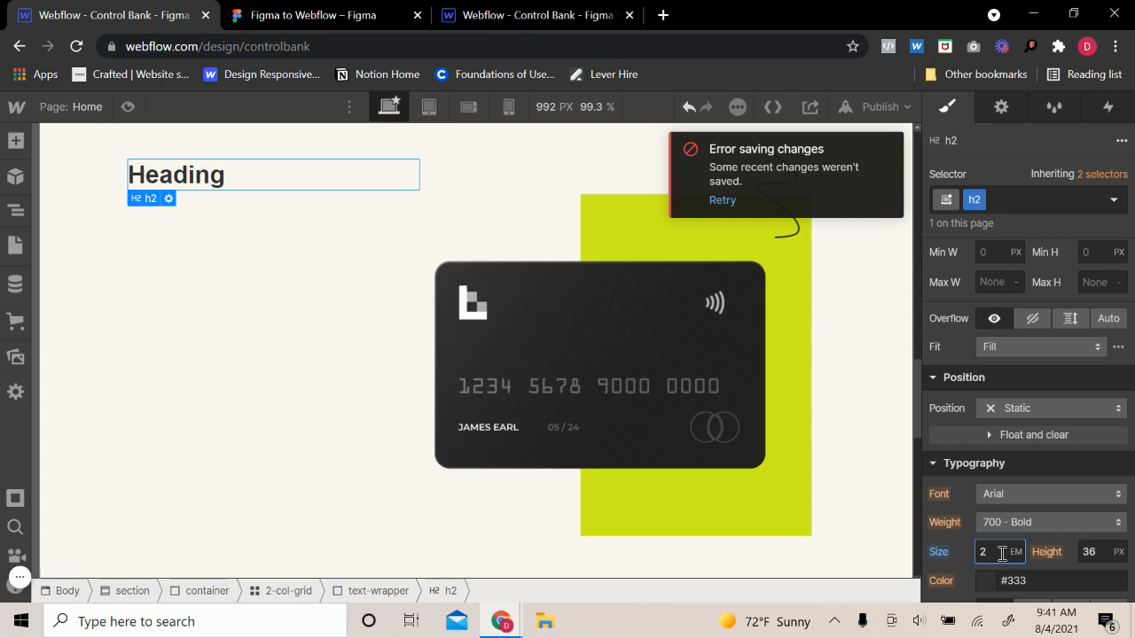
key("ctrl+z")
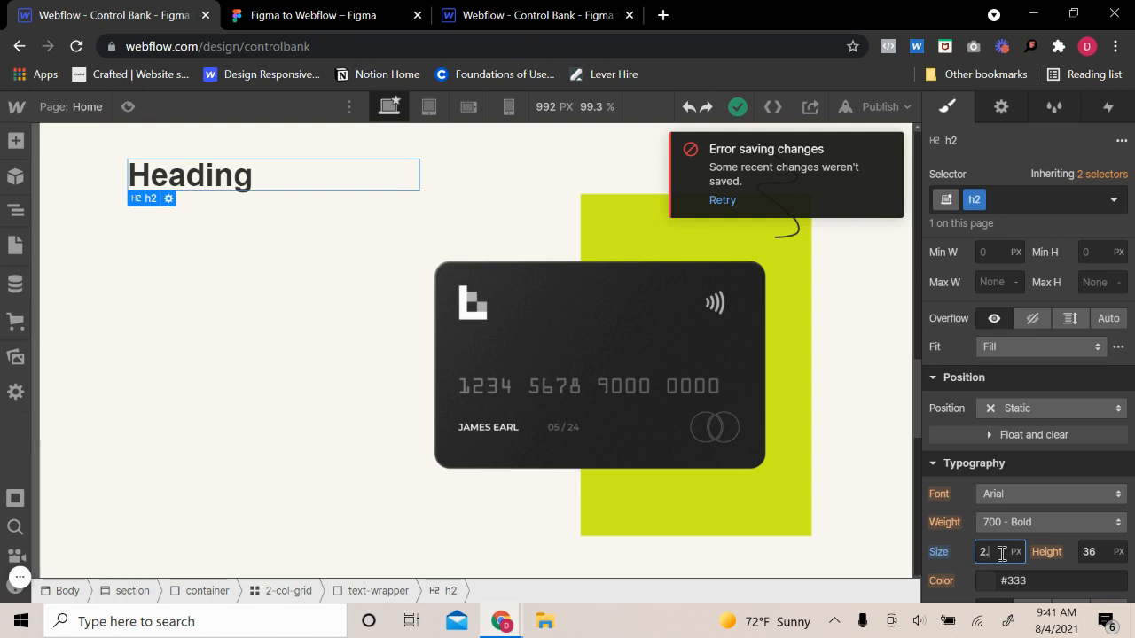
- Set the h2 font size to 2.5 em, comparing it with the "Get peace of mind" heading above
key("Return")
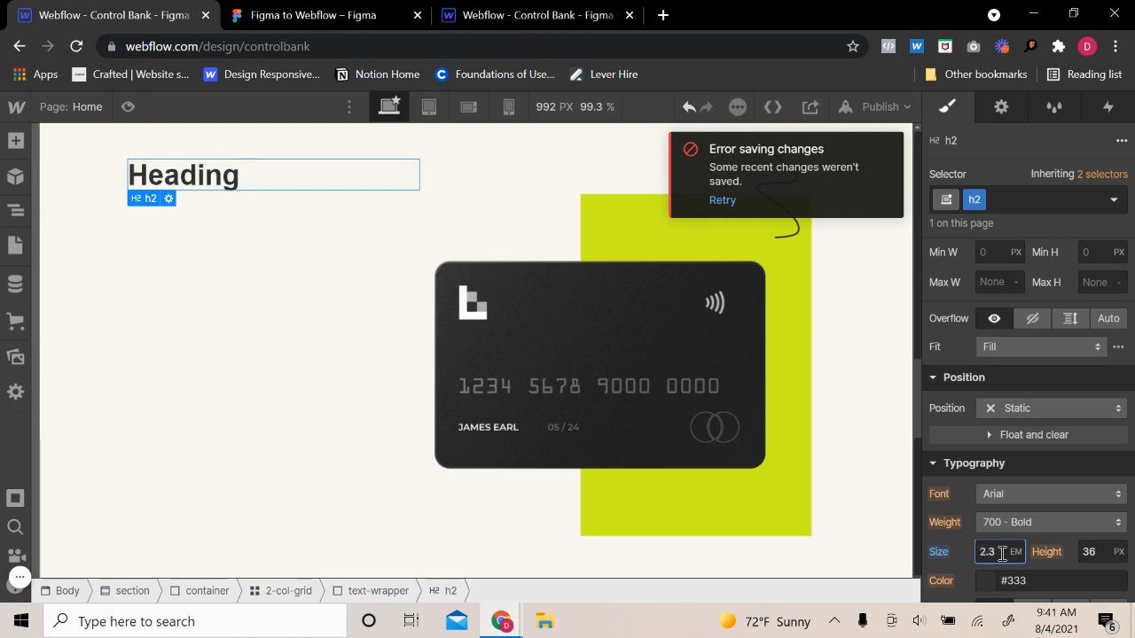
key("Up")
key("Up")
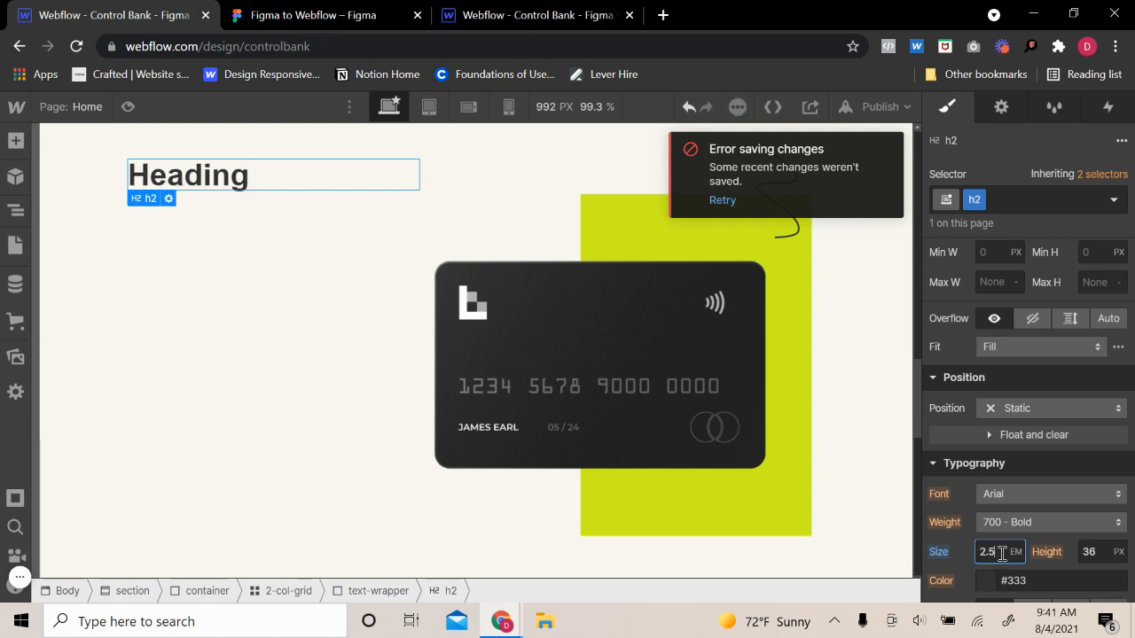
key("Up")
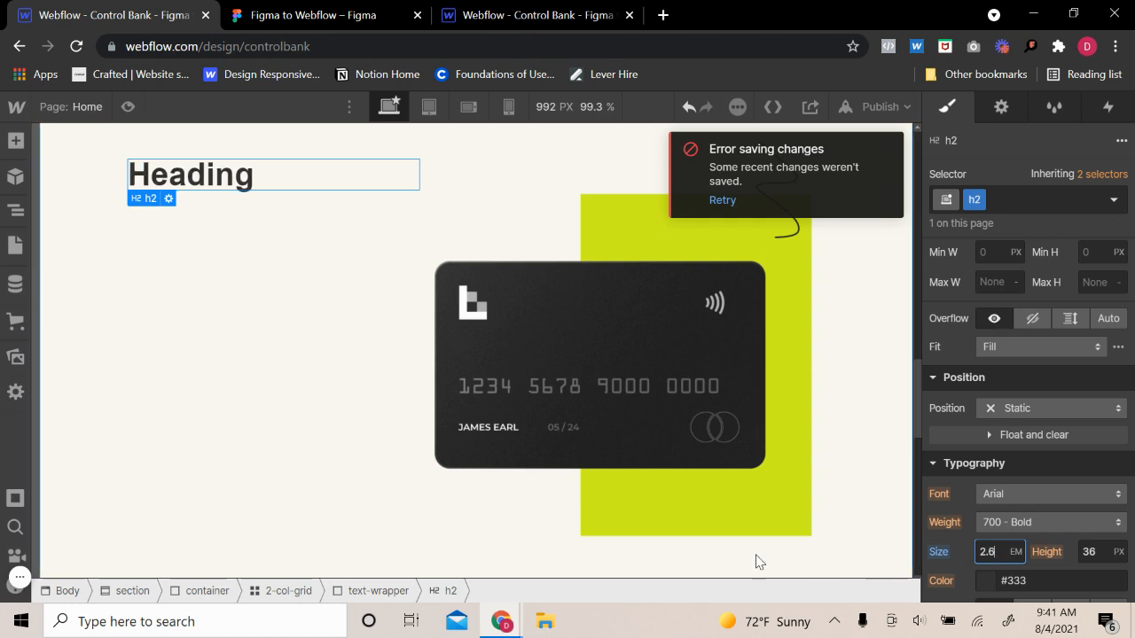
scroll(361, 461, "up", 3)
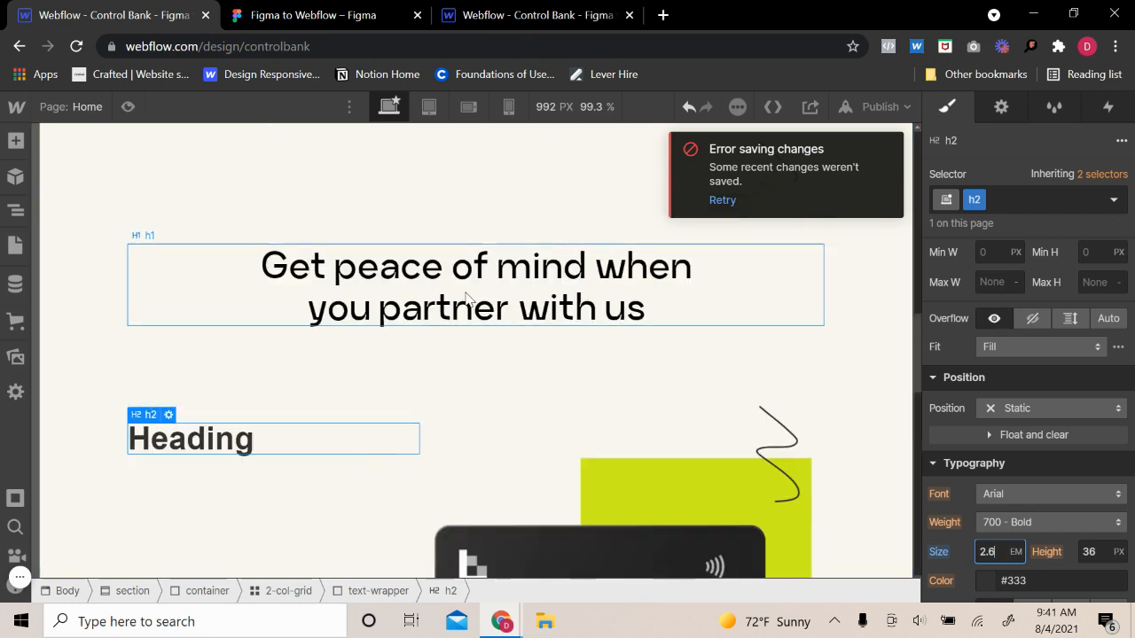
left_click(465, 297)
left_click(301, 445)
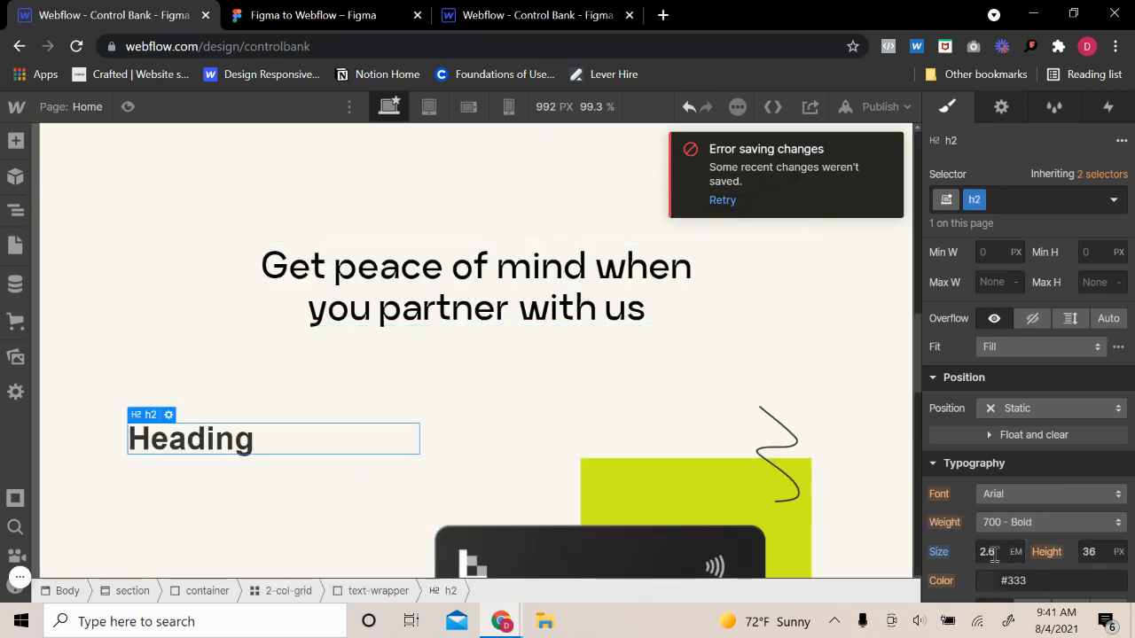
left_click(994, 556)
key("Down")
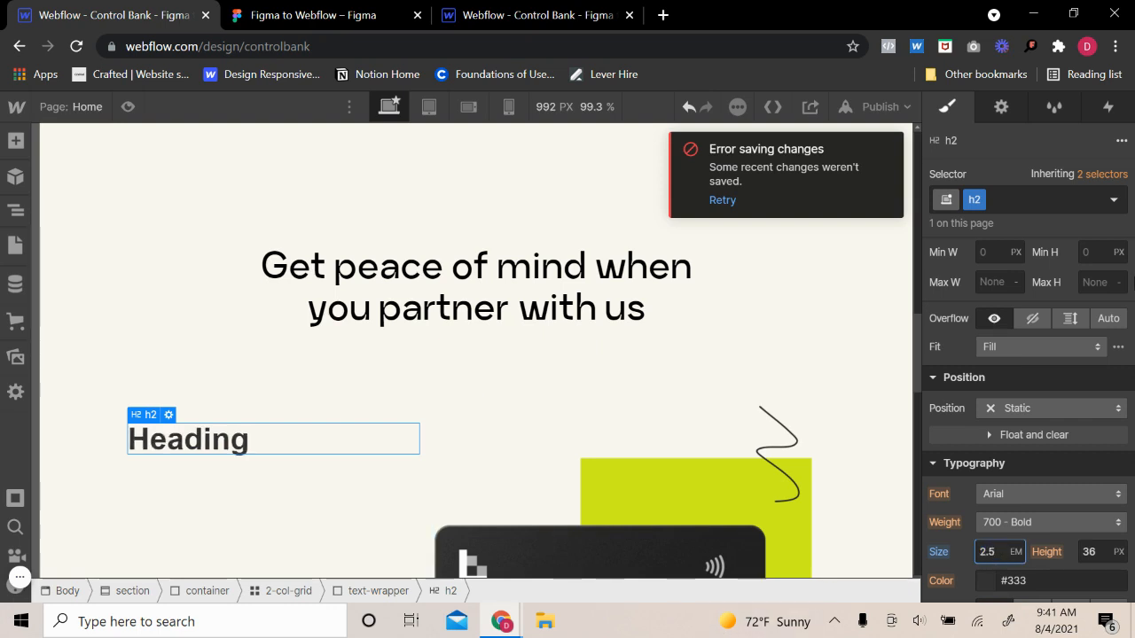
- Set the h2 class's font to Craftworkgrotesk with weight 600 - Semi Bold
left_click(1020, 494)
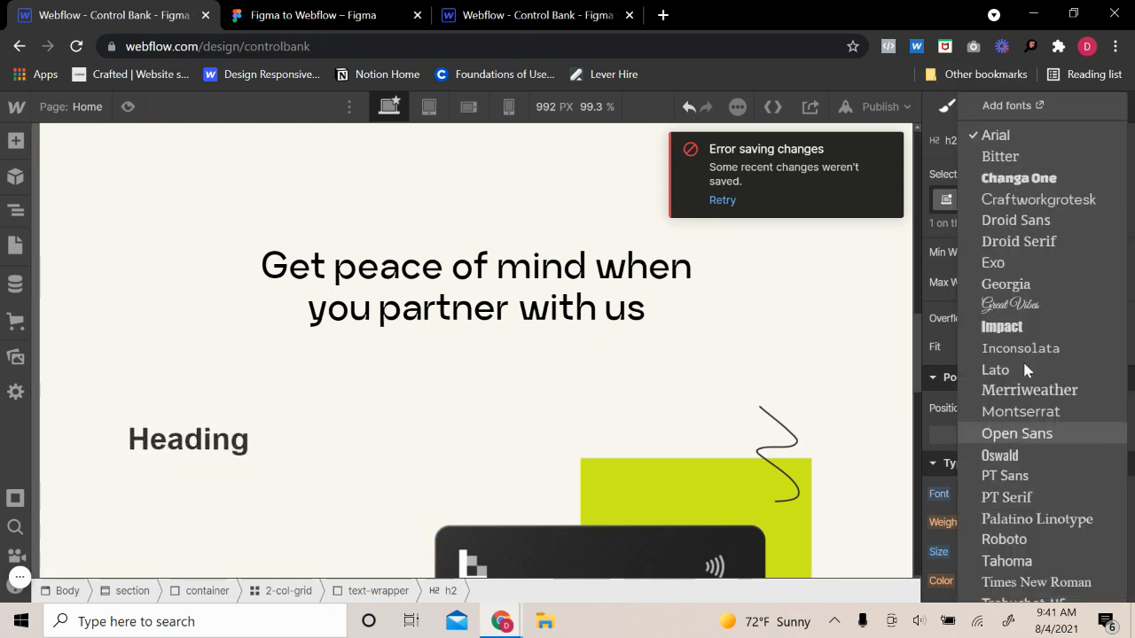
left_click(1020, 197)
left_click(1047, 522)
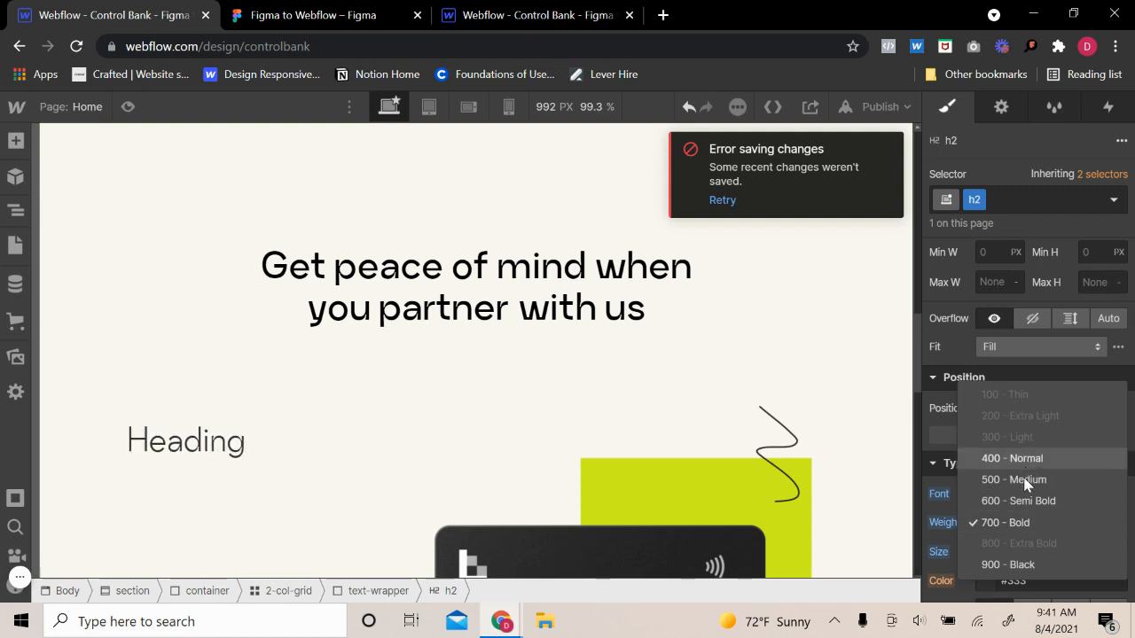
left_click(1033, 499)
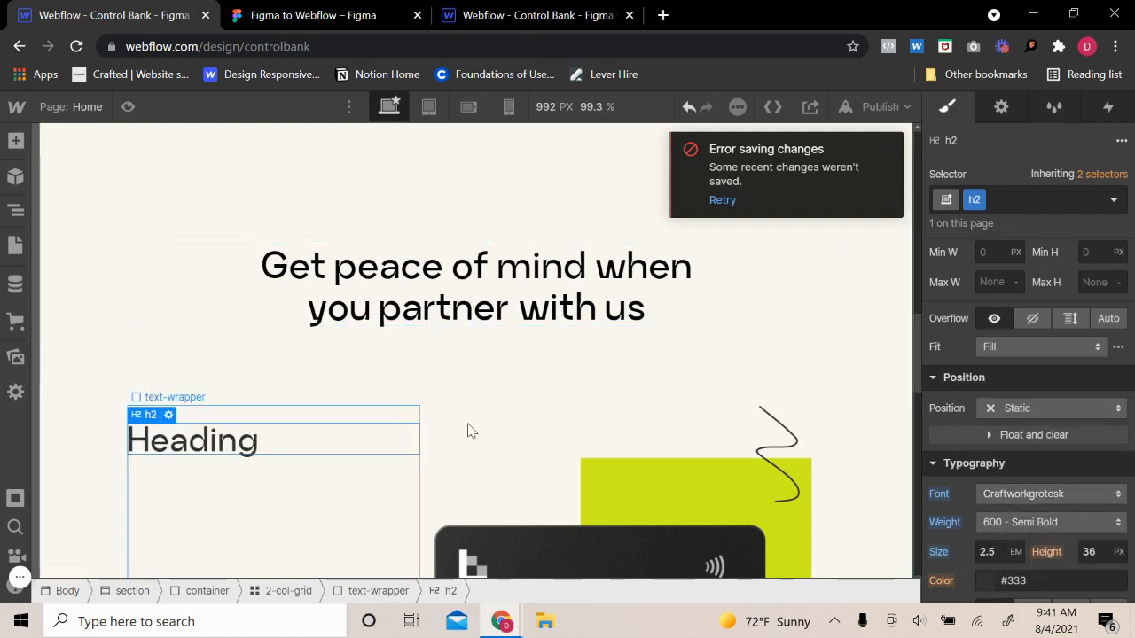
- Copy the card block's title from Figma and replace the heading placeholder in Webflow with "Flexible physical card, ready when you are."
left_click(310, 15)
double_click(404, 379)
key("ctrl+c")
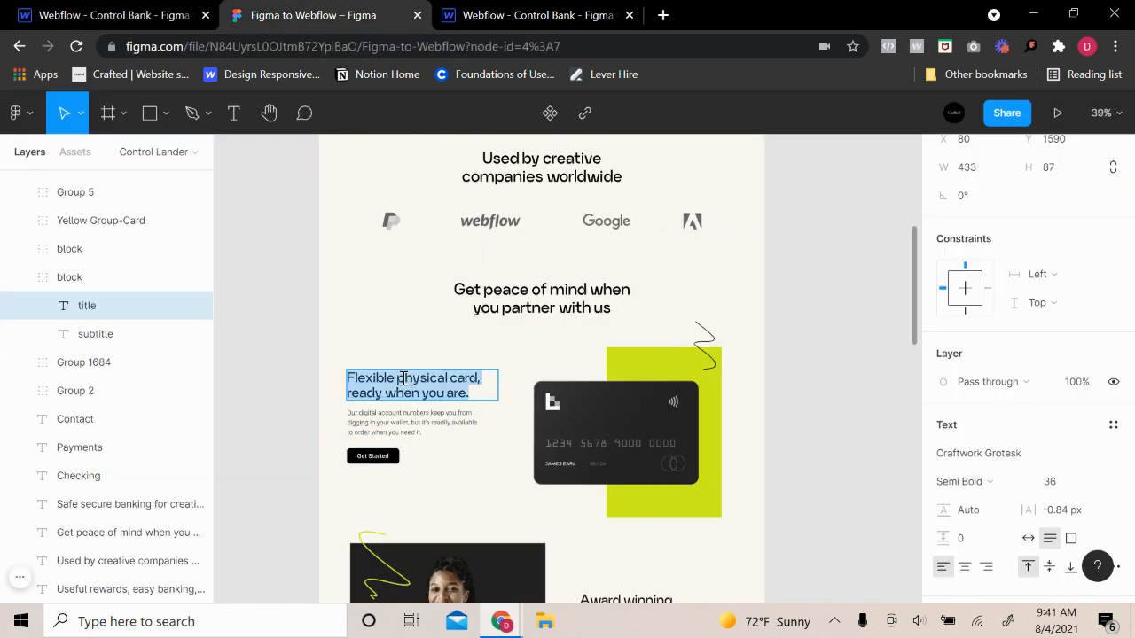
left_click(13, 12)
double_click(208, 443)
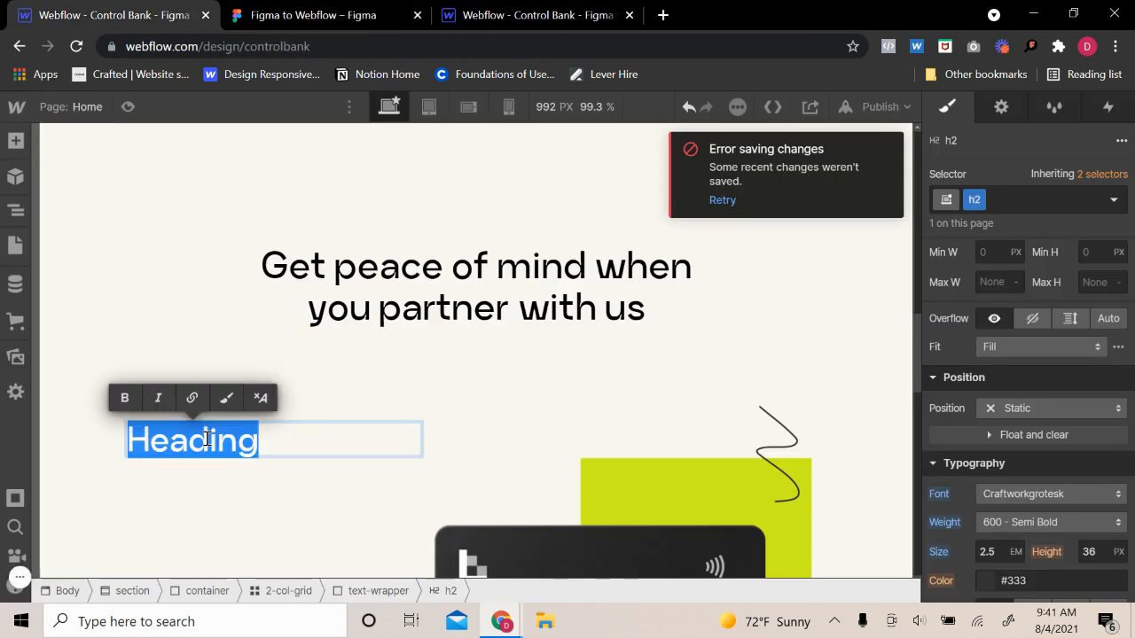
key("ctrl+v")
left_click(237, 555)
left_click(250, 504)
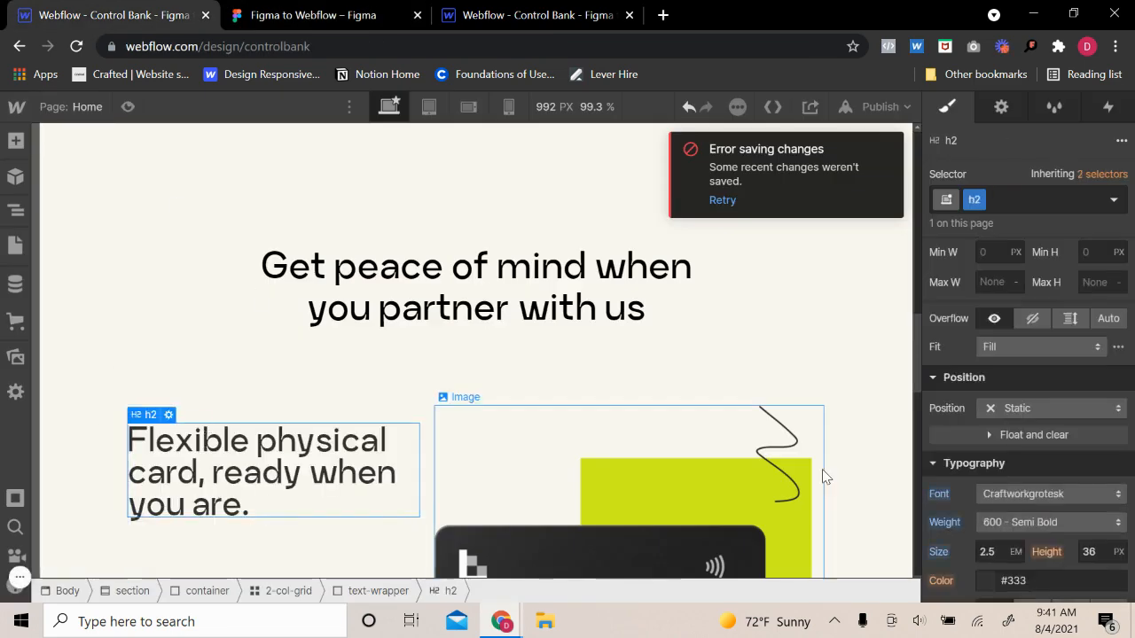
- Set the h2 class's line height to 1.2 em and check the heading in the page preview
scroll(1082, 482, "down", 2)
type("1")
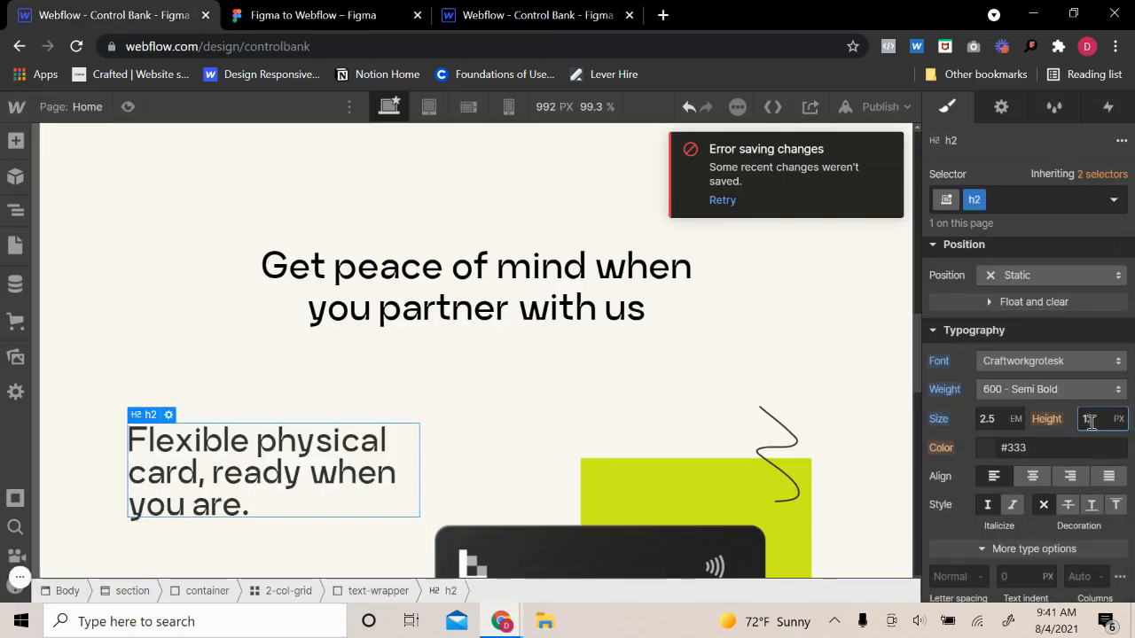
type(".2em")
key("Return")
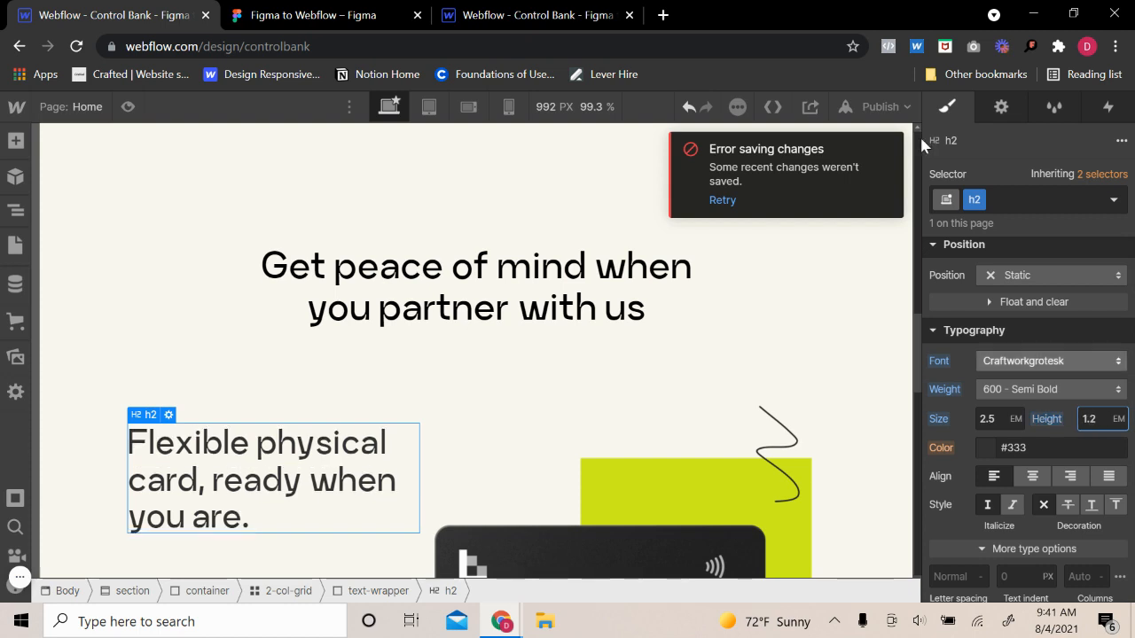
left_click(129, 108)
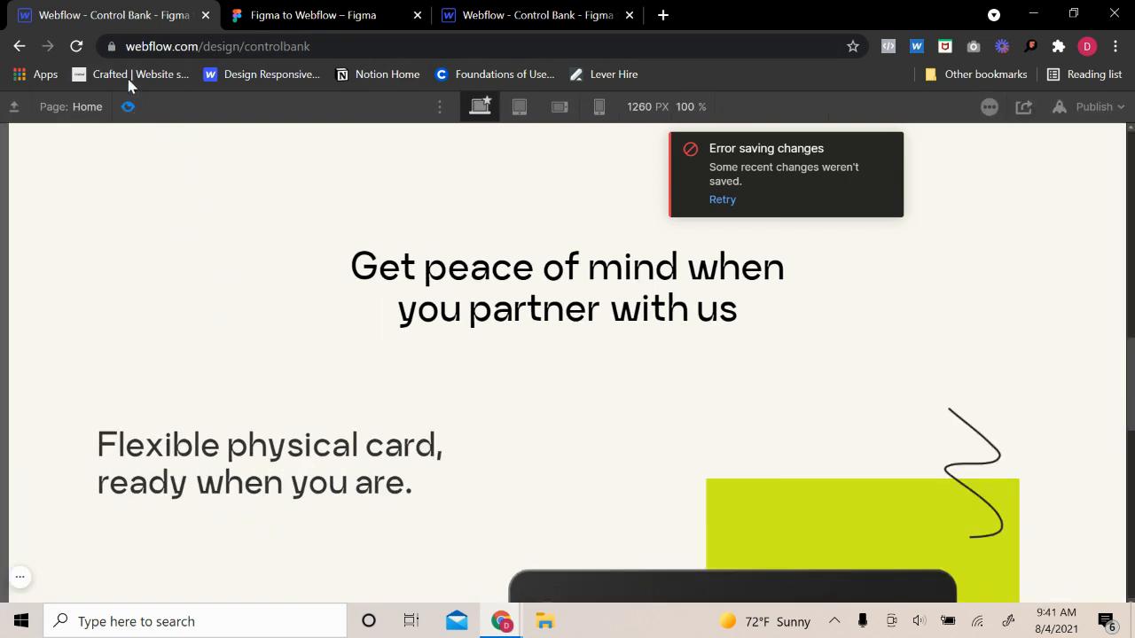
left_click(129, 109)
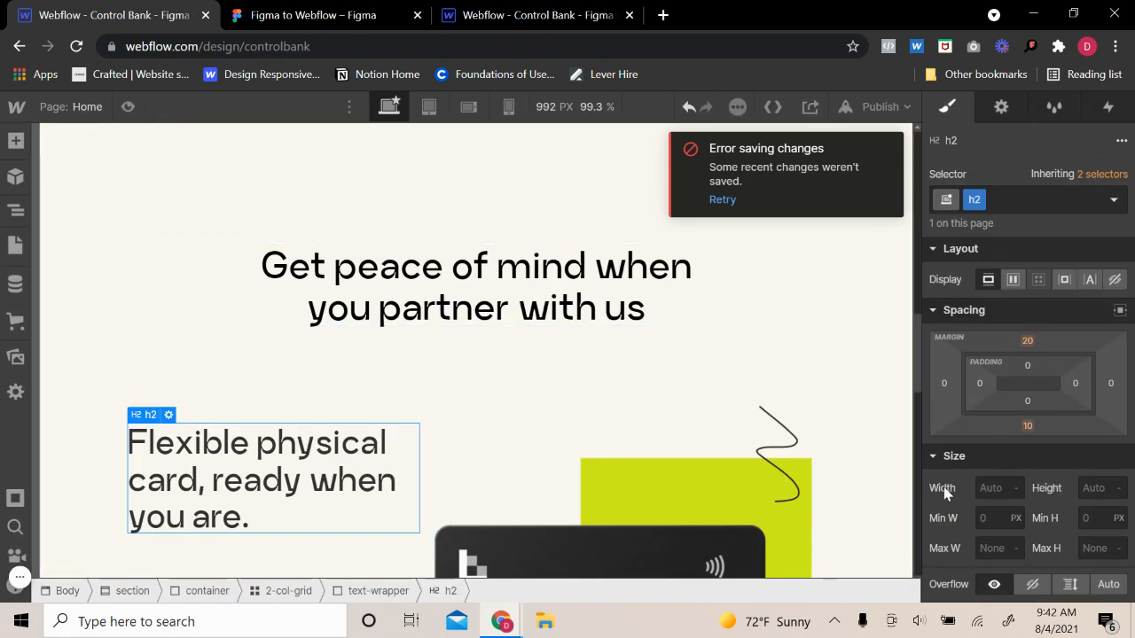
- Check the h2 heading's weight, keeping 600 - Semi Bold, and view the heading in the page preview
scroll(1029, 497, "down", 3)
left_click(1027, 528)
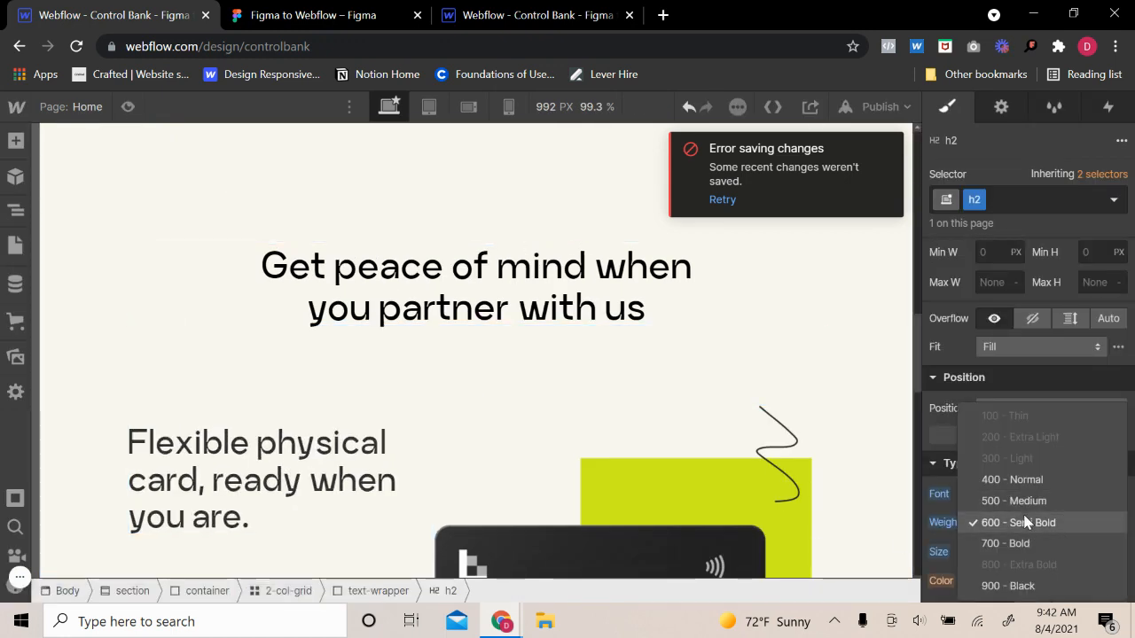
left_click(1026, 522)
left_click(132, 108)
left_click(131, 107)
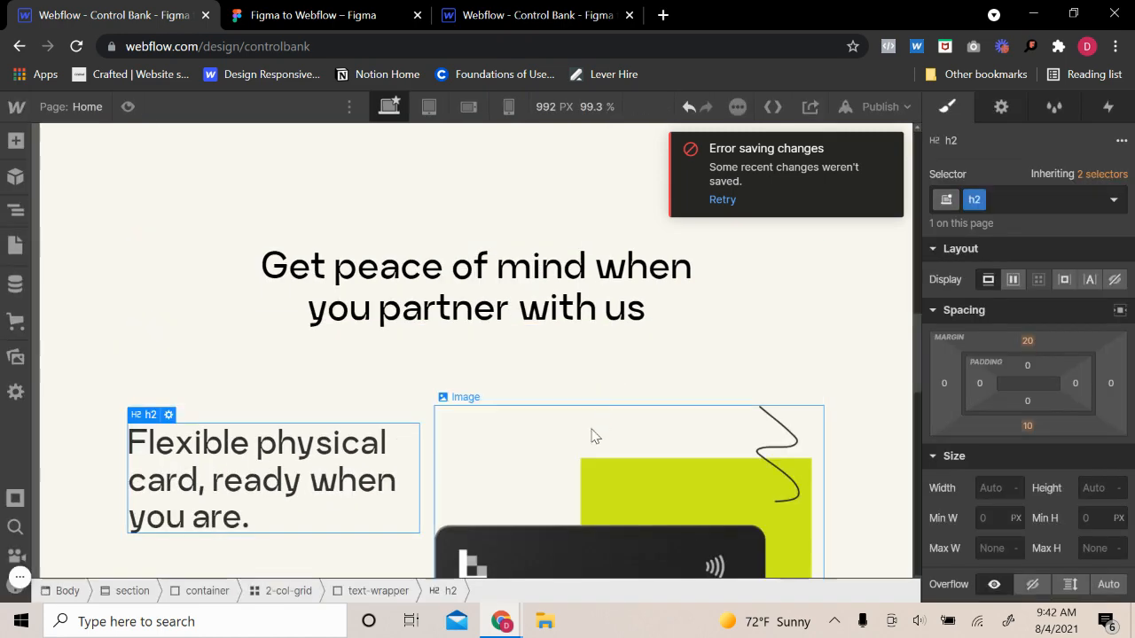
- Add a paragraph below the card heading inside the text-wrapper and give it the new class p1
scroll(595, 436, "down", 2)
left_click(319, 406)
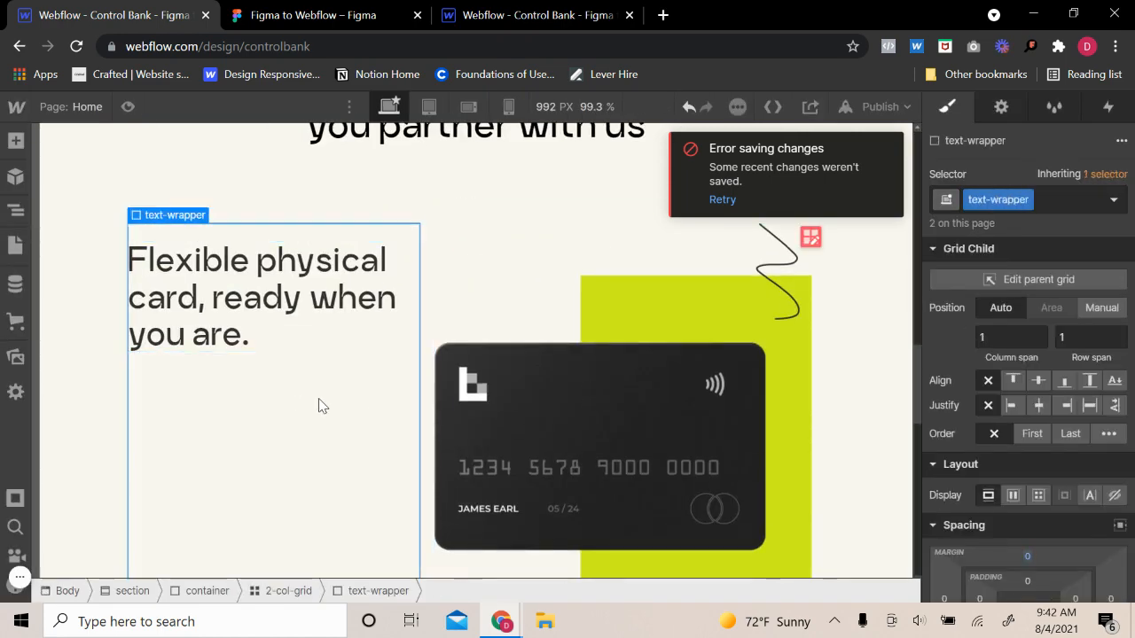
left_click(15, 141)
scroll(67, 479, "down", 3)
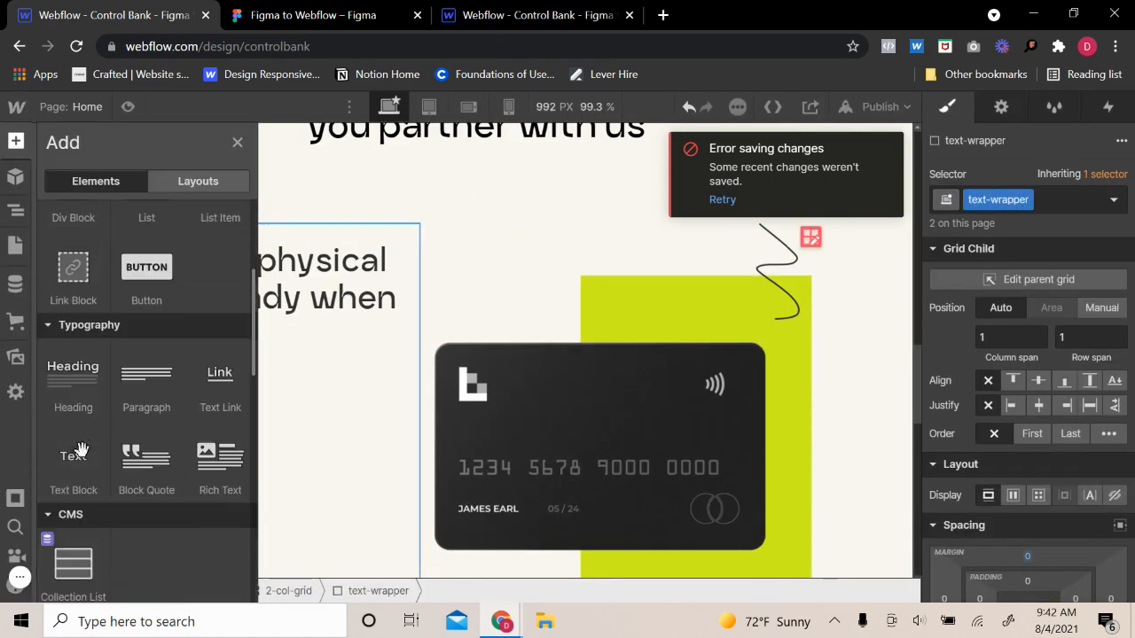
left_click(132, 377)
left_click(987, 202)
type("p")
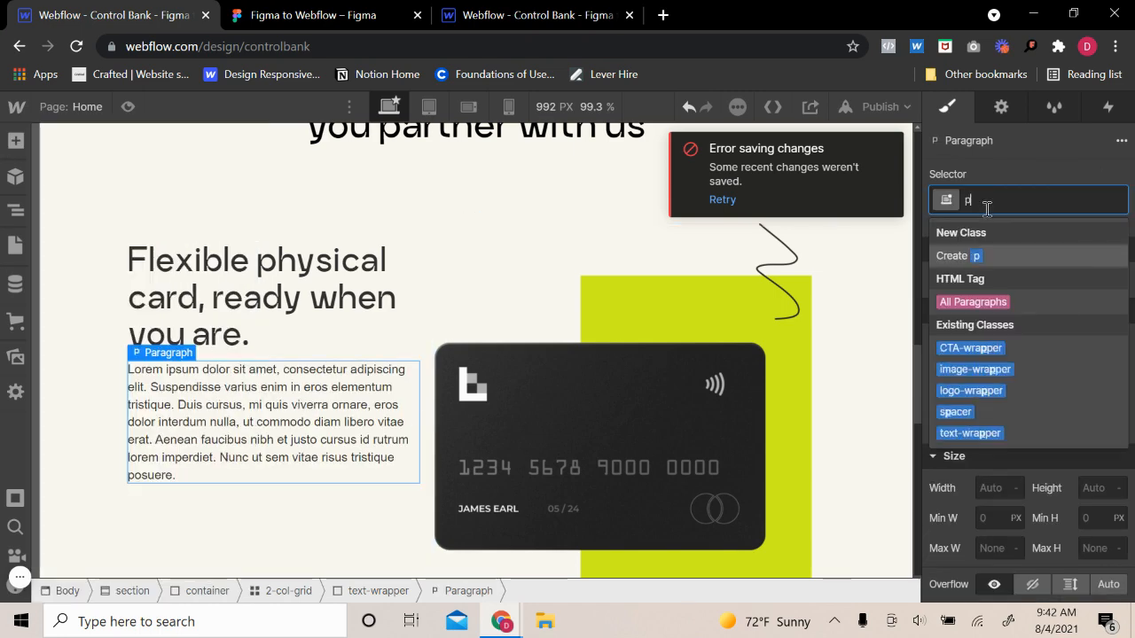
type("1")
key("Return")
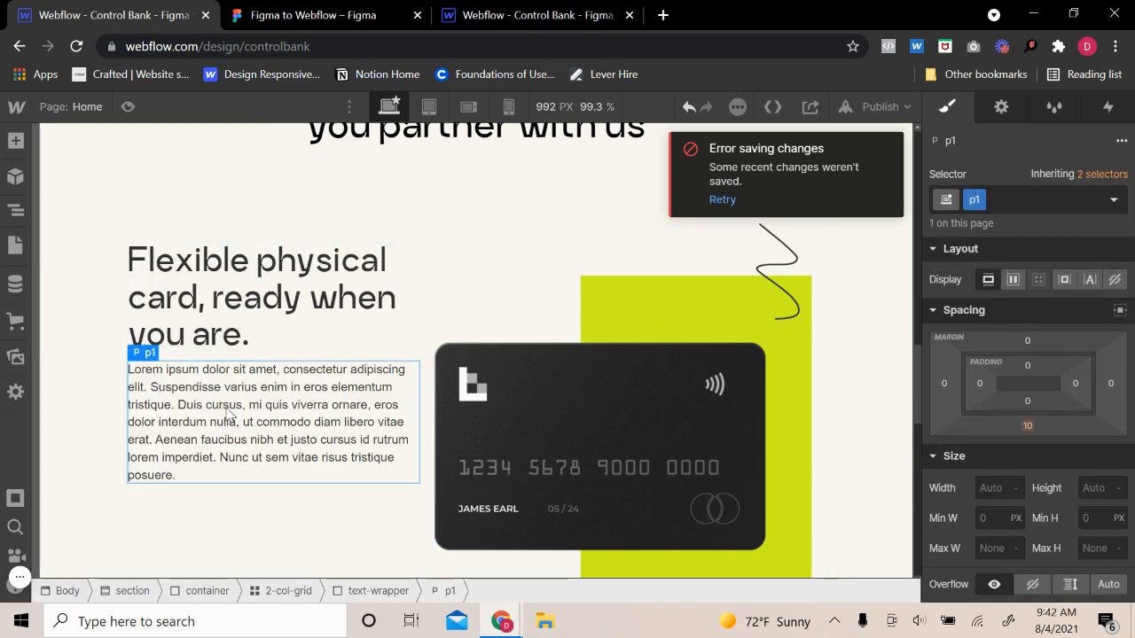
- Set the p1 class's font to Roboto with weight 300 - Light, checking it against the card block's subtitle in Figma
scroll(996, 491, "down", 3)
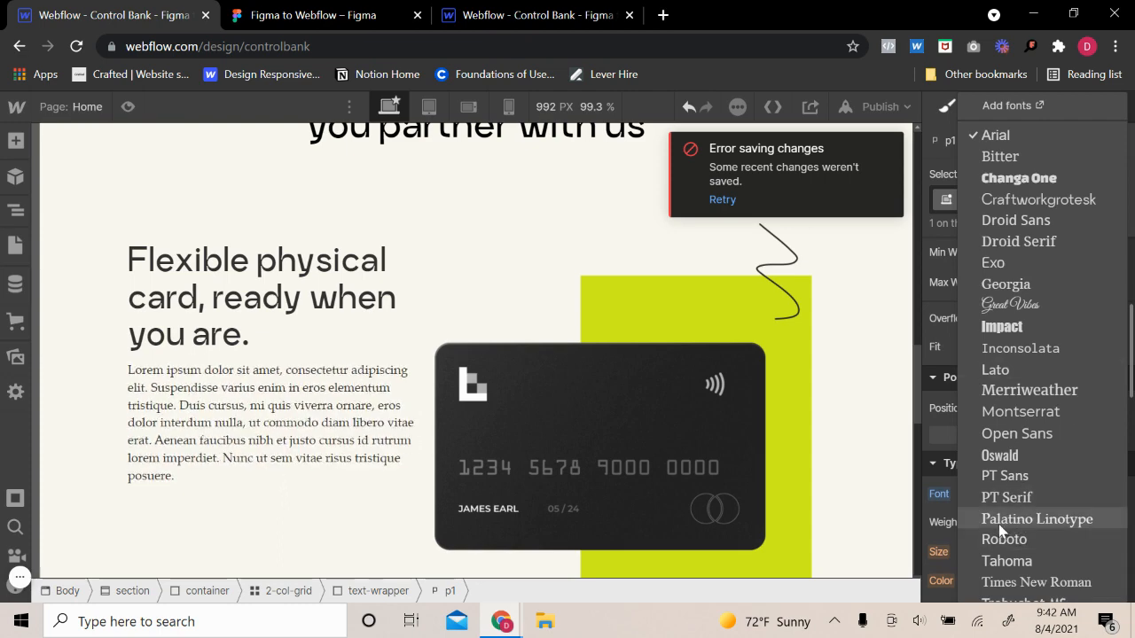
left_click(1007, 539)
left_click(1011, 523)
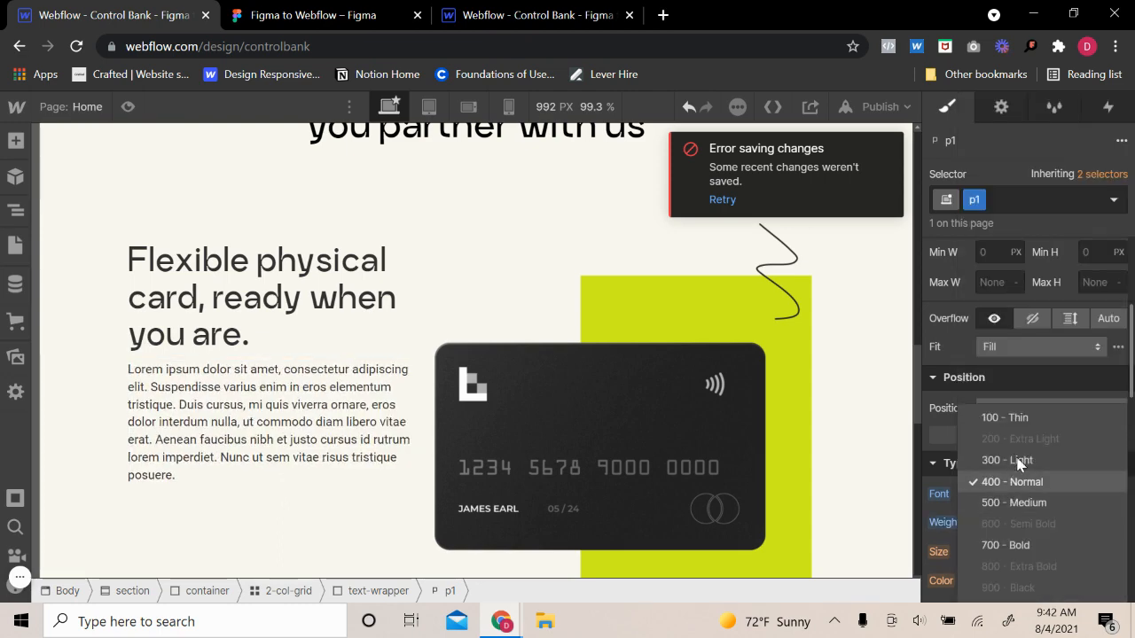
left_click(1004, 460)
left_click(325, 13)
left_click(386, 433)
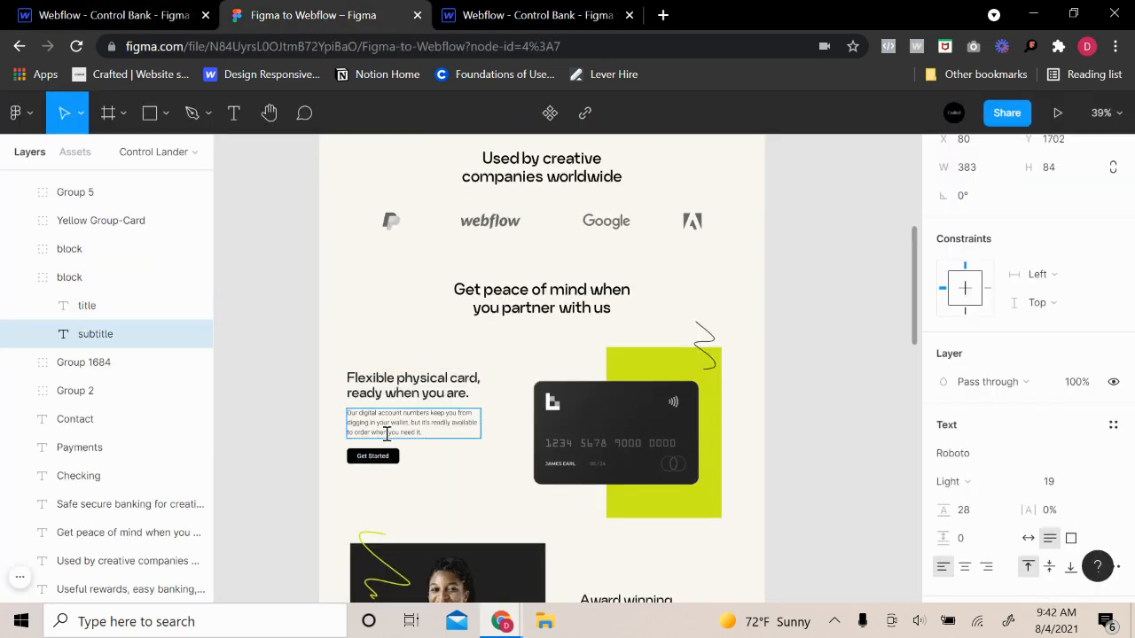
left_click(7, 5)
- Try a p1 font size of 19 px, then reduce it to 17 px
left_click(995, 551)
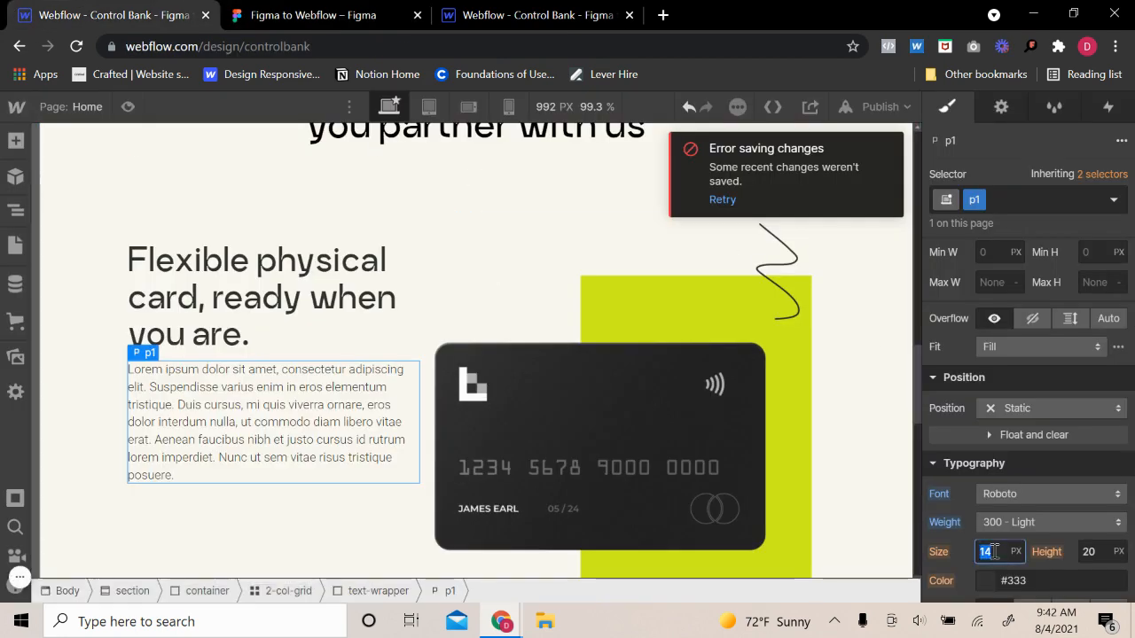
type("19")
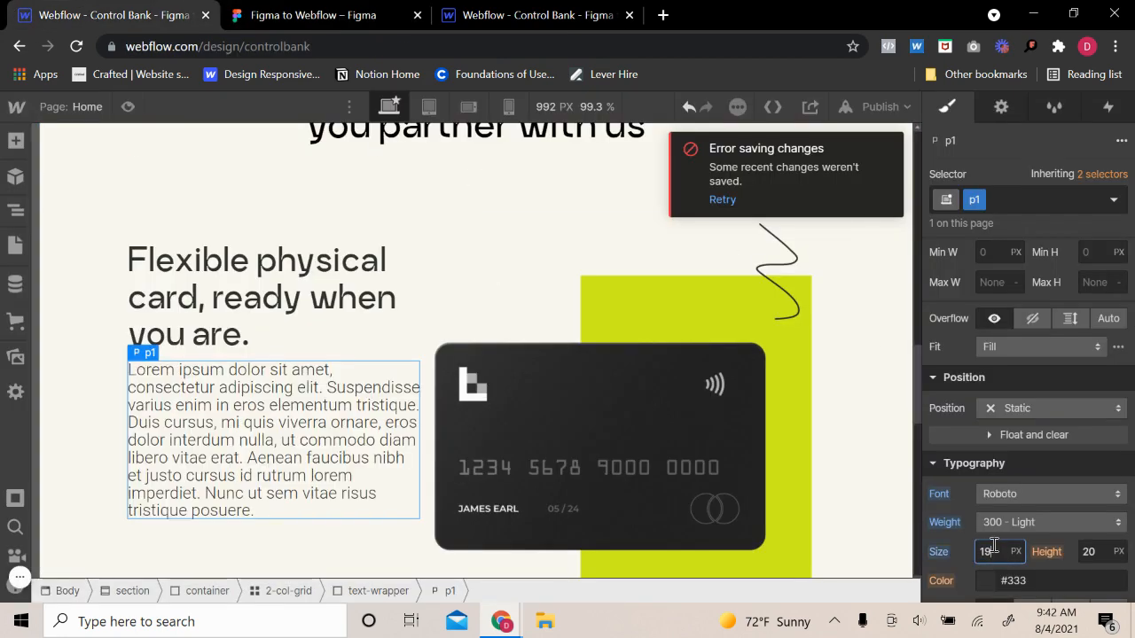
key("Down")
key("Down")
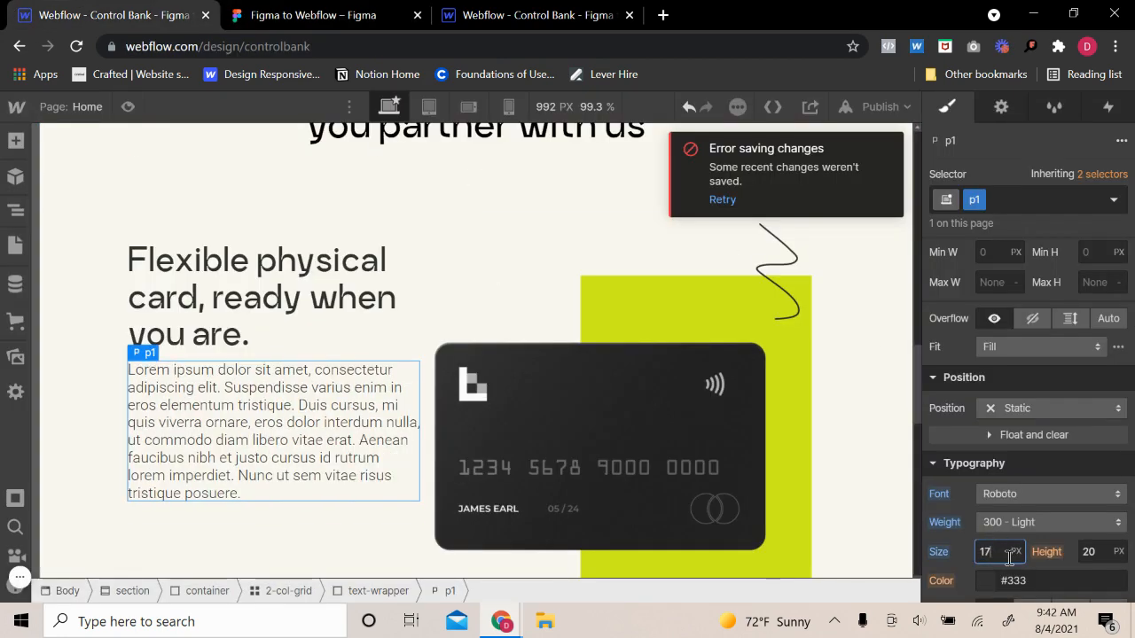
- Set the p1 class's font size to 1.2 em and its line height to 1.4 em
left_click(1011, 552)
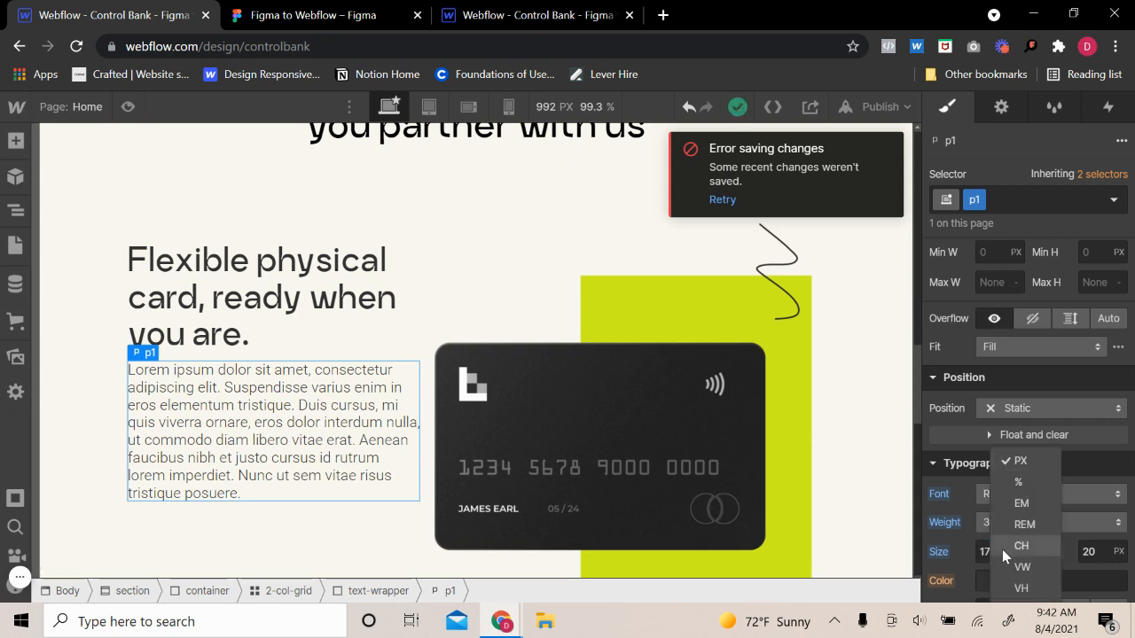
left_click(984, 552)
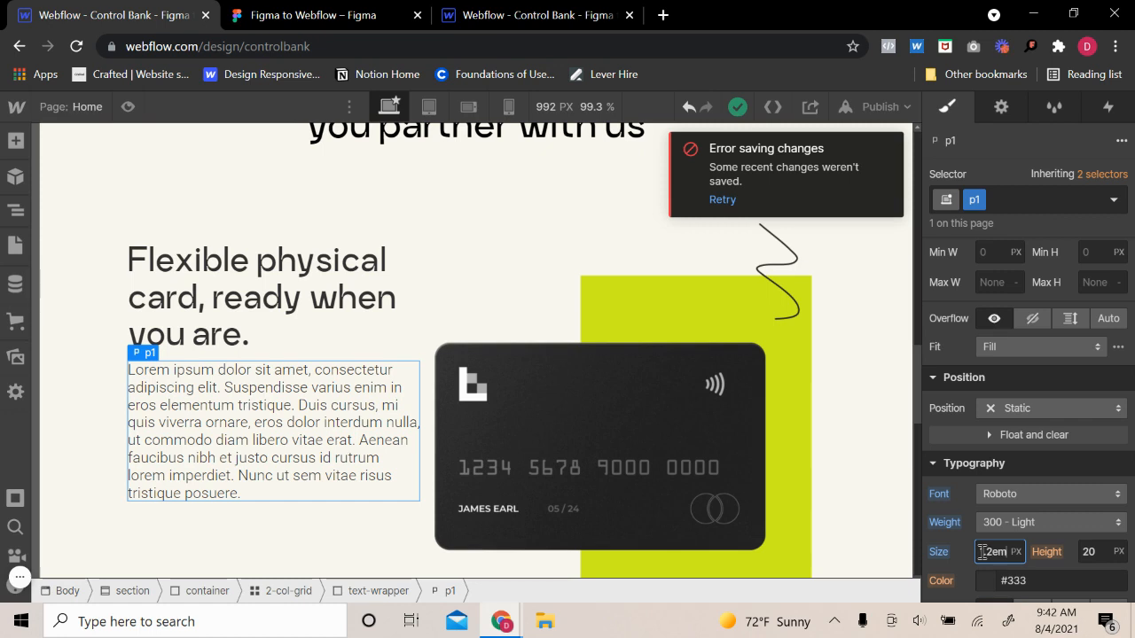
key("Return")
type("1.")
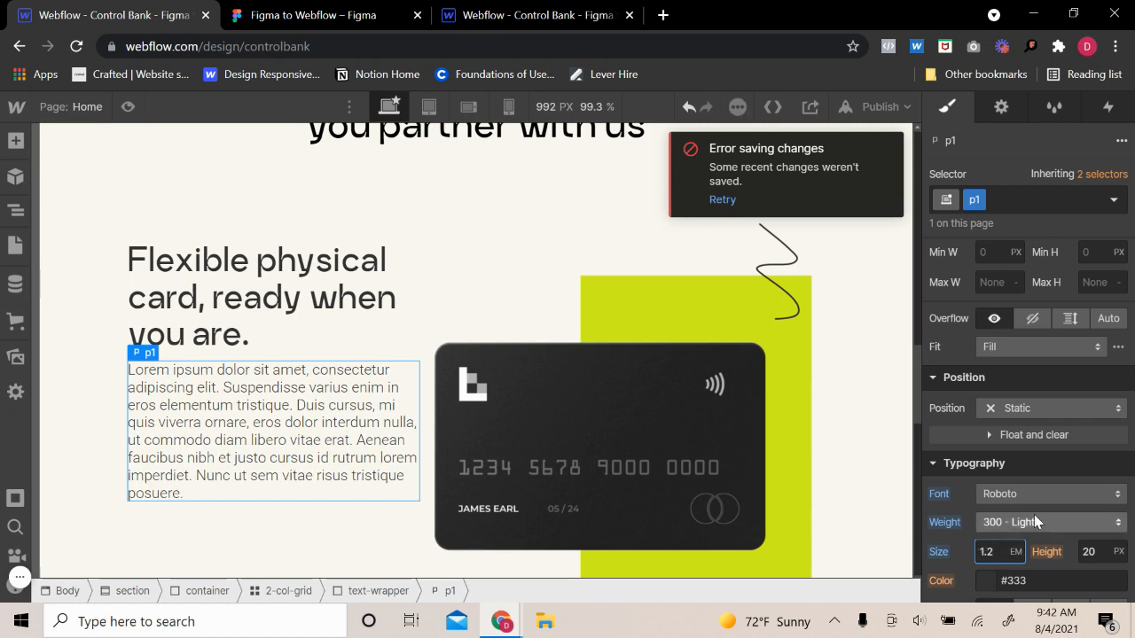
left_click(1098, 551)
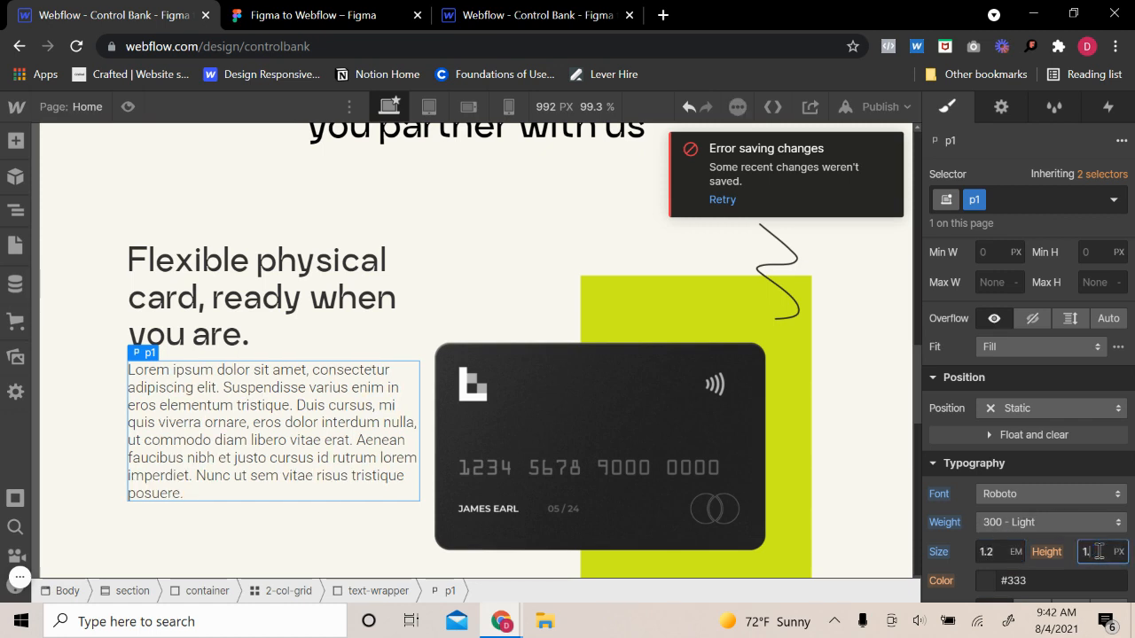
type("1.4")
key("Return")
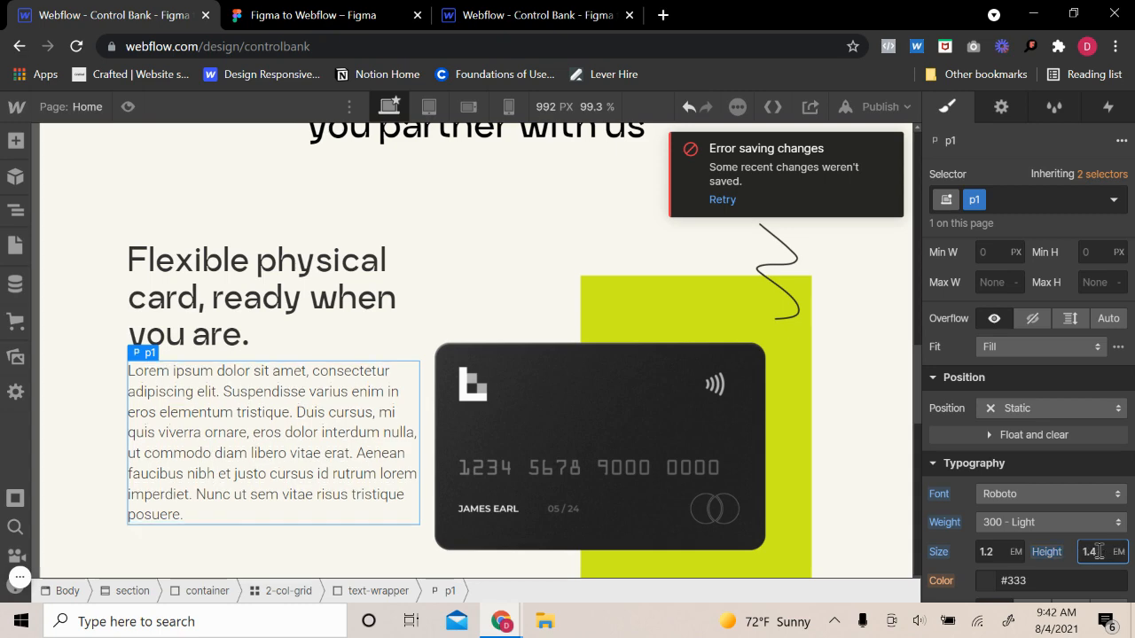
- Copy the card block's subtitle from Figma and replace the placeholder paragraph in Webflow with "Our digital account numbers keep you from digging in your wallet…"
left_click(248, 14)
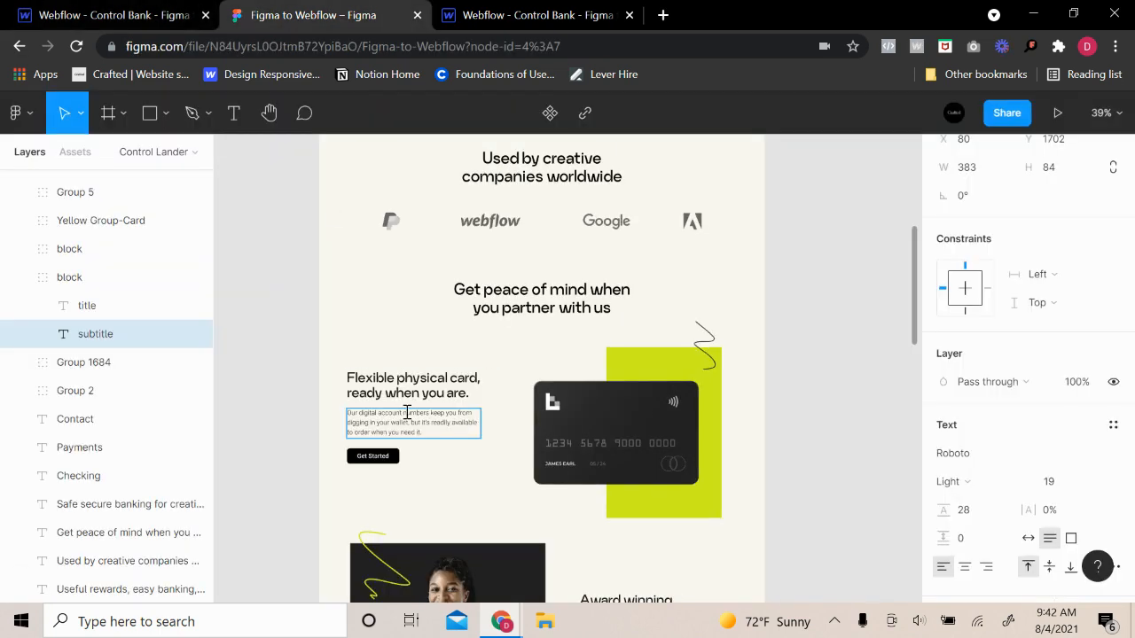
key("ctrl+a")
left_click(107, 14)
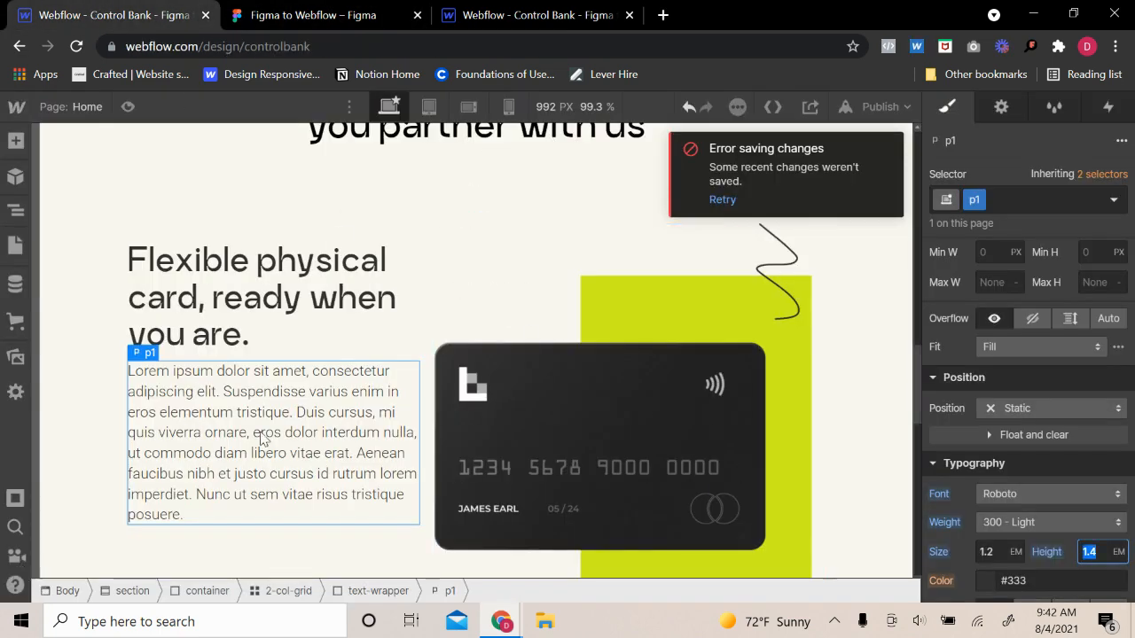
double_click(251, 411)
key("ctrl+a")
type("Our digital account numbers keep you from digging in your wallet, but it’s readily available to order when you need it.")
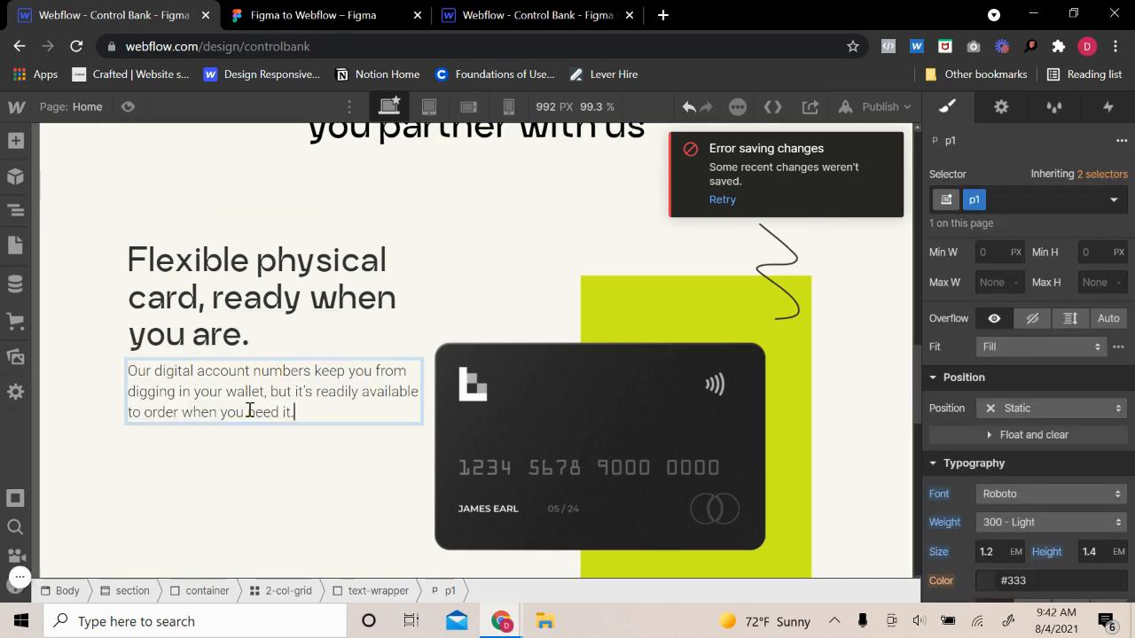
left_click(252, 453)
left_click(260, 416)
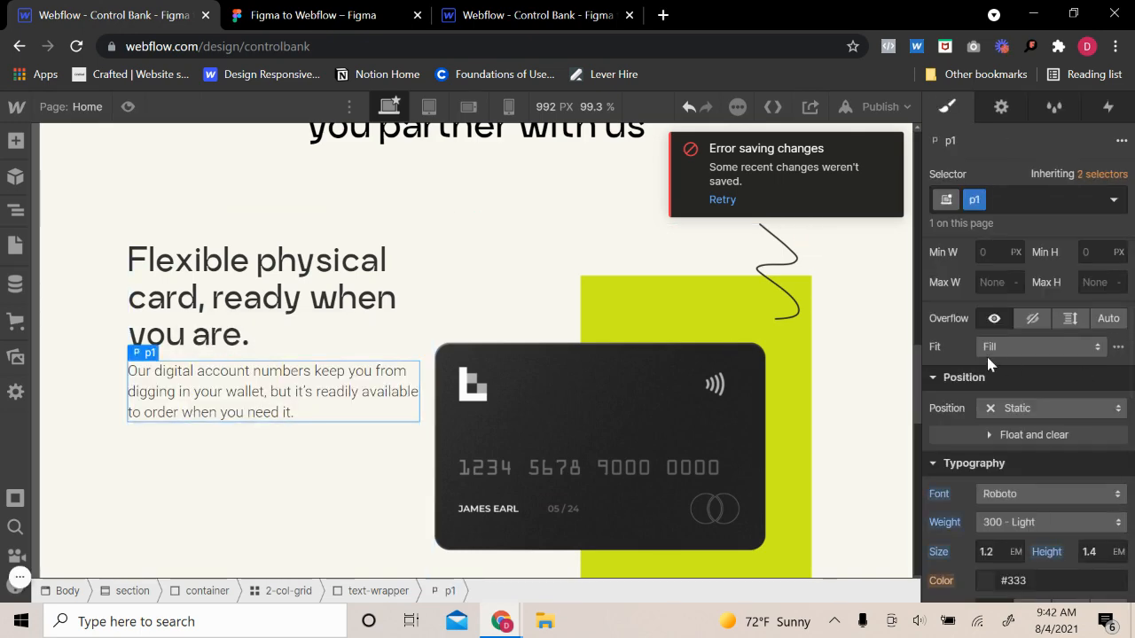
scroll(1084, 461, "up", 3)
left_click(1028, 342)
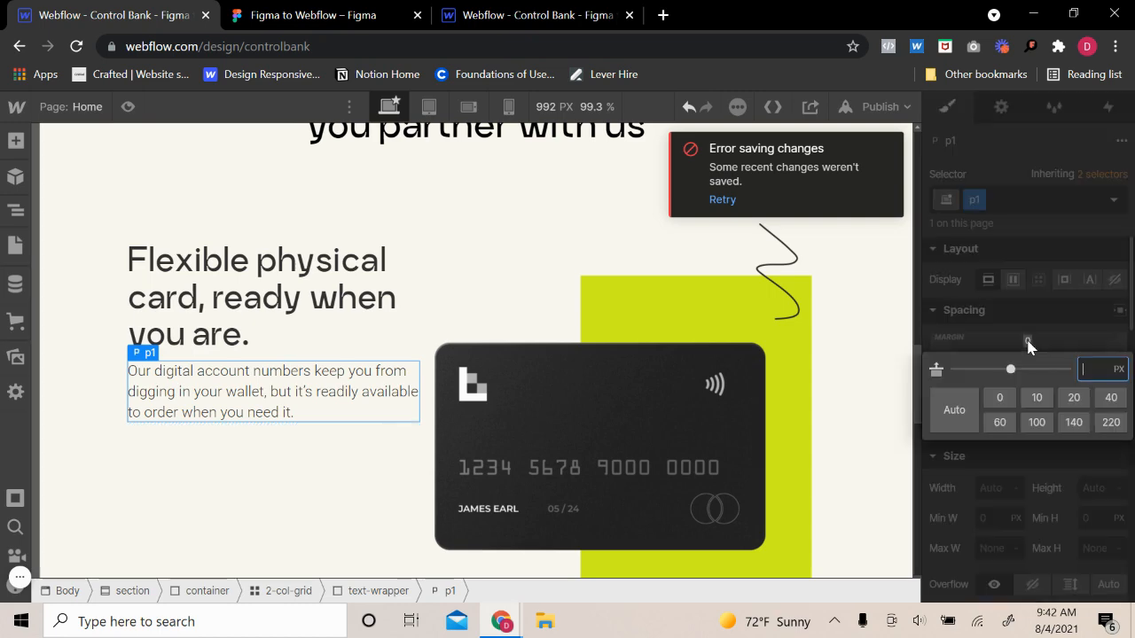
left_click(1027, 342)
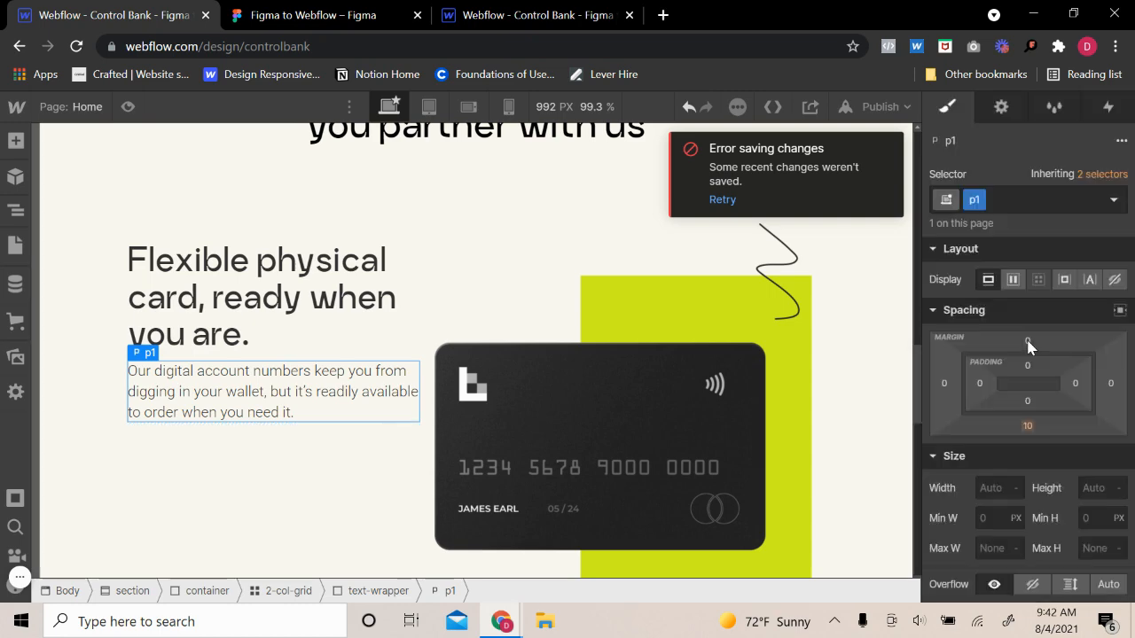
left_click(261, 448)
- Set the bottom margin of the p1 paragraph to 0 px
left_click_drag(330, 398, 948, 416)
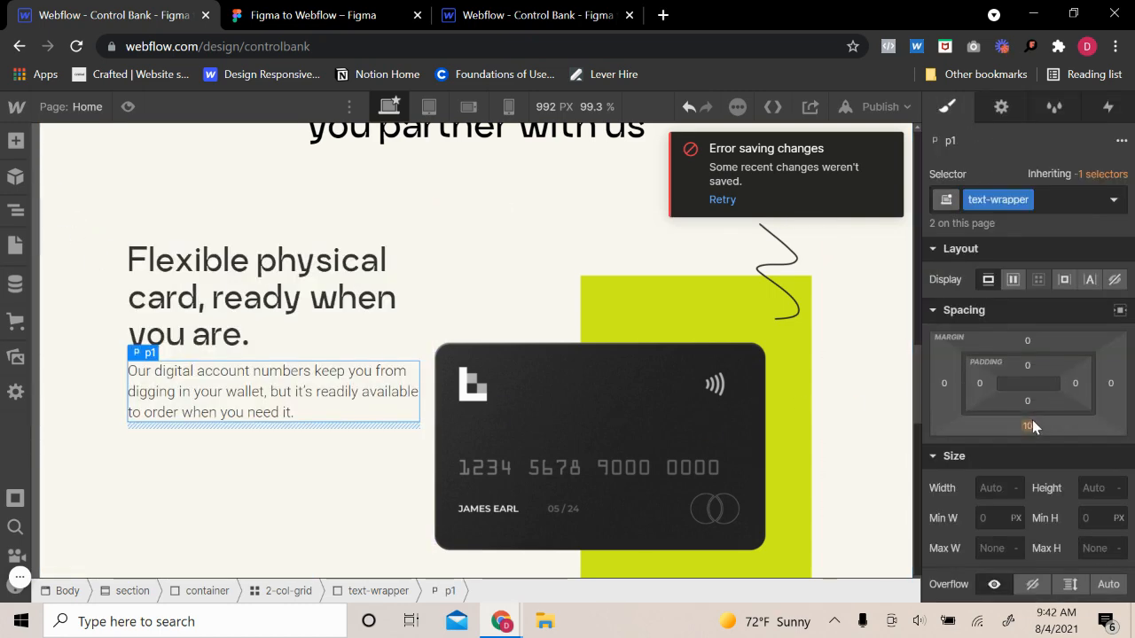
left_click(1030, 426)
left_click(1021, 425)
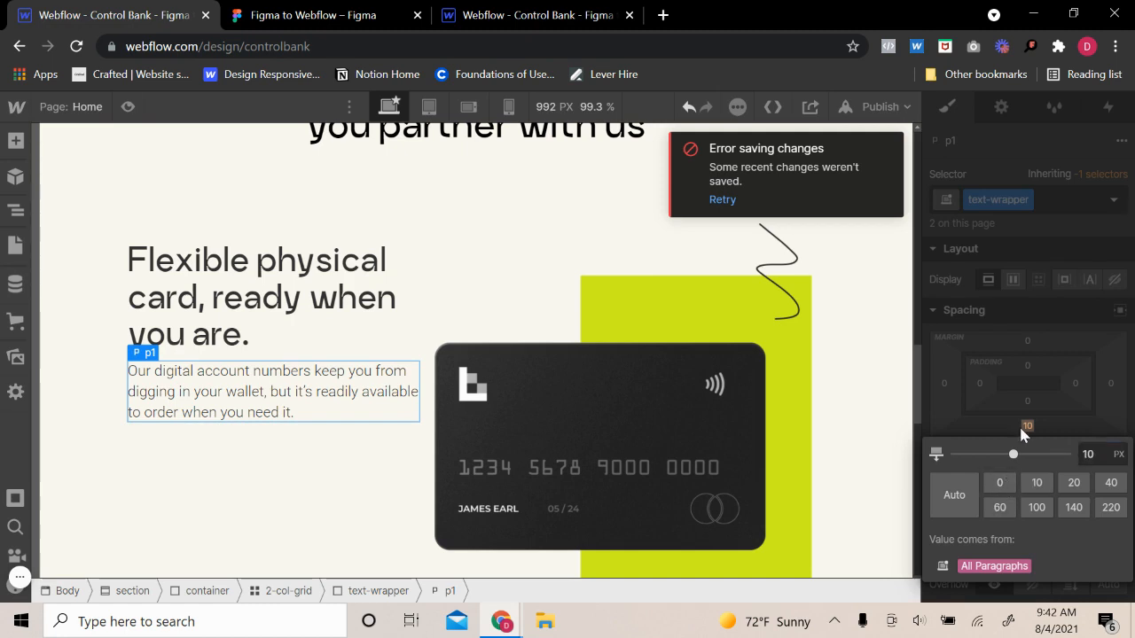
left_click(1024, 425)
left_click(1000, 482)
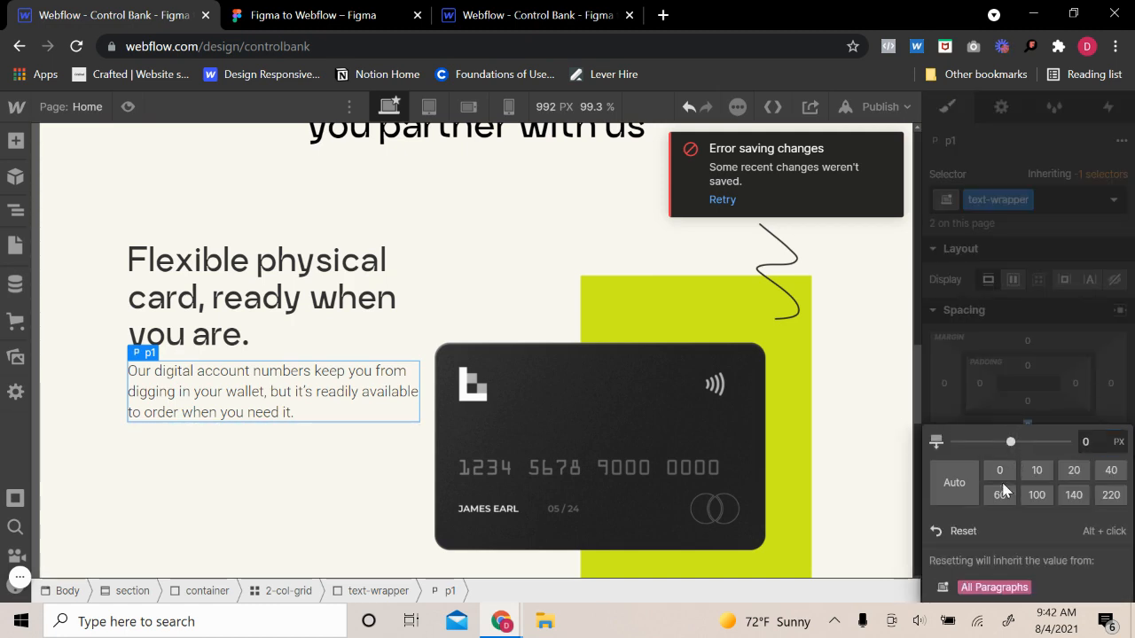
left_click(1045, 398)
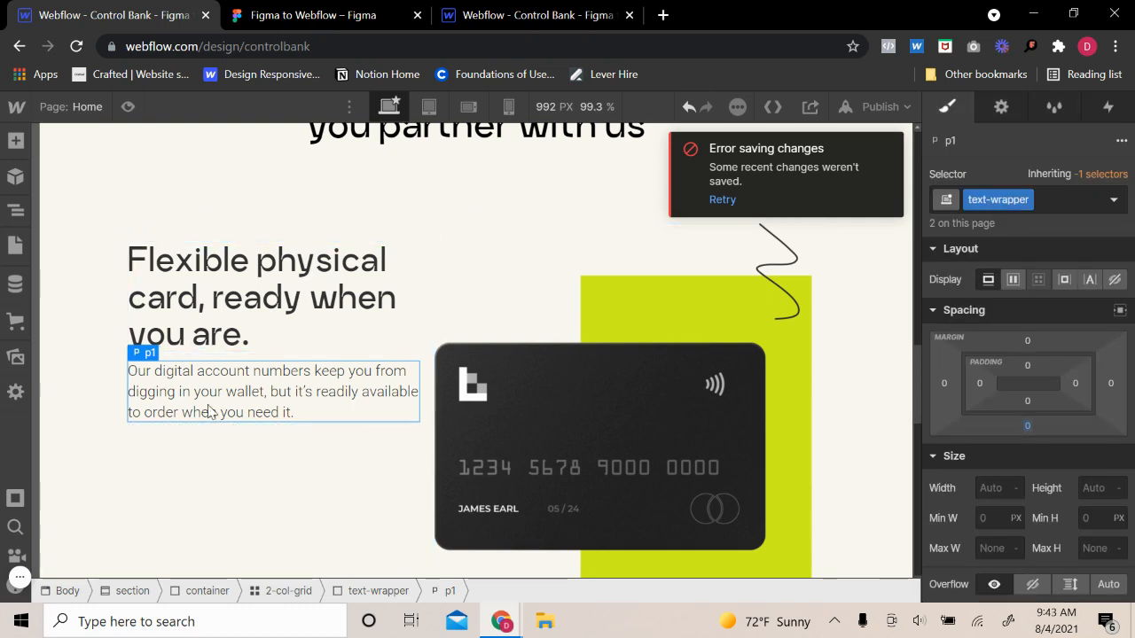
- Add a div block below the paragraph in the text-wrapper and apply the existing spacer class to it
left_click(218, 456)
left_click(15, 141)
left_click(73, 453)
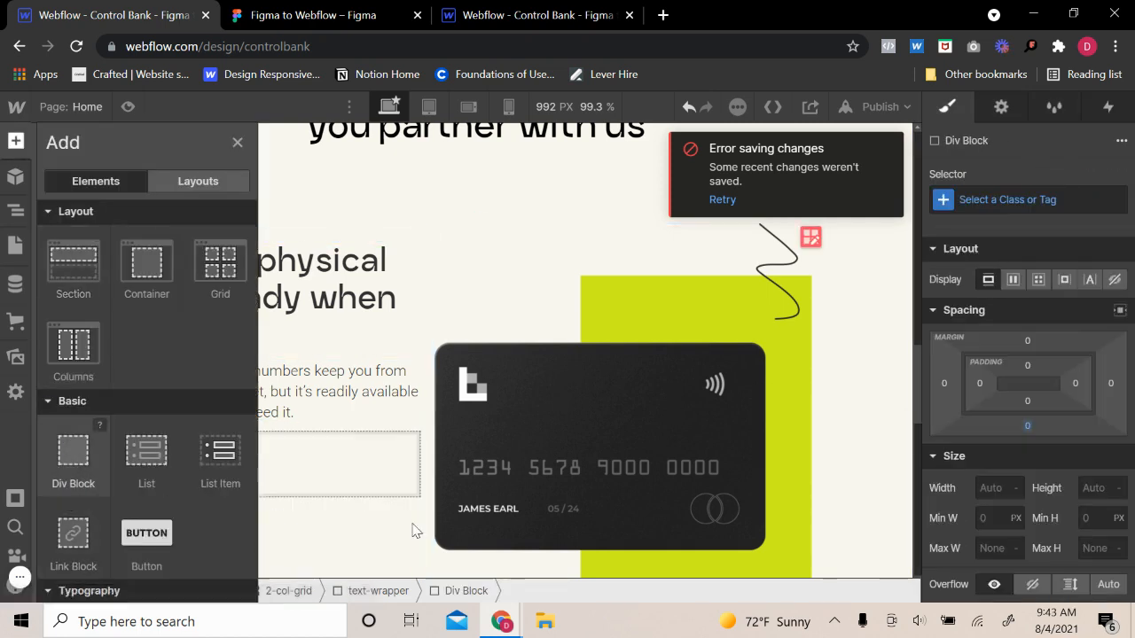
left_click(1008, 203)
type("sp")
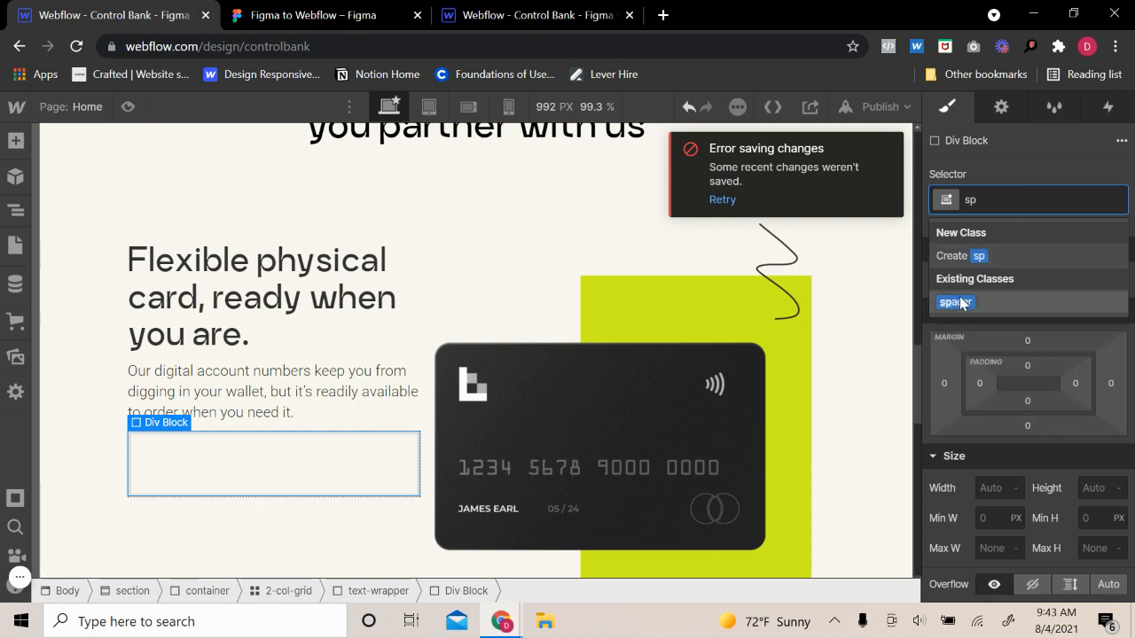
left_click(956, 302)
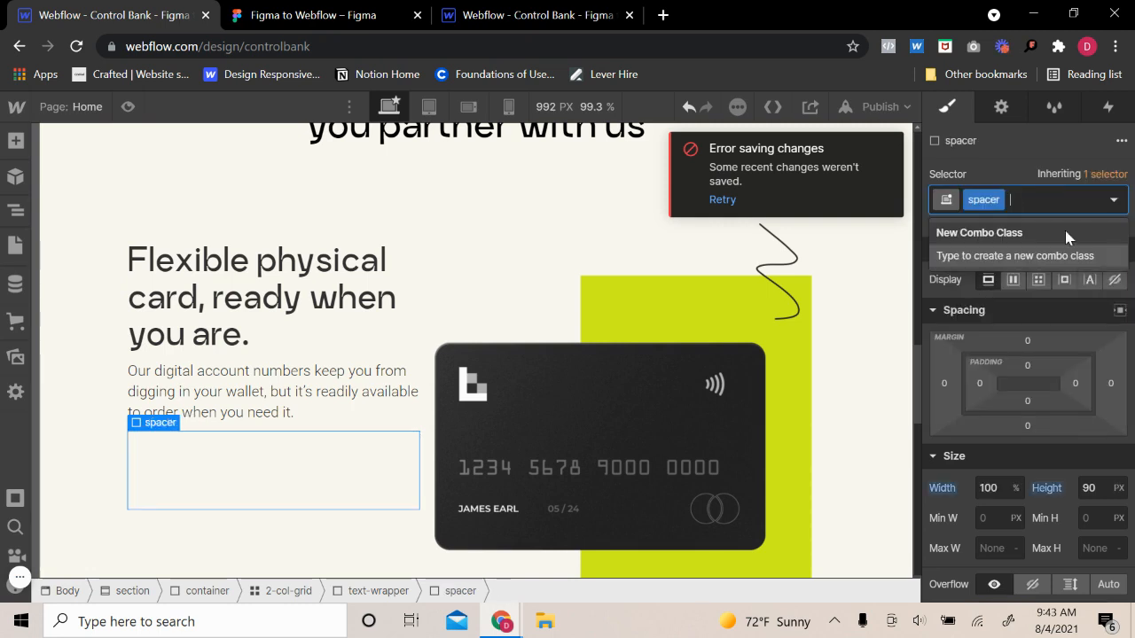
- Add the combo class 5vh to the spacer and set its height to 5 vh
type("5")
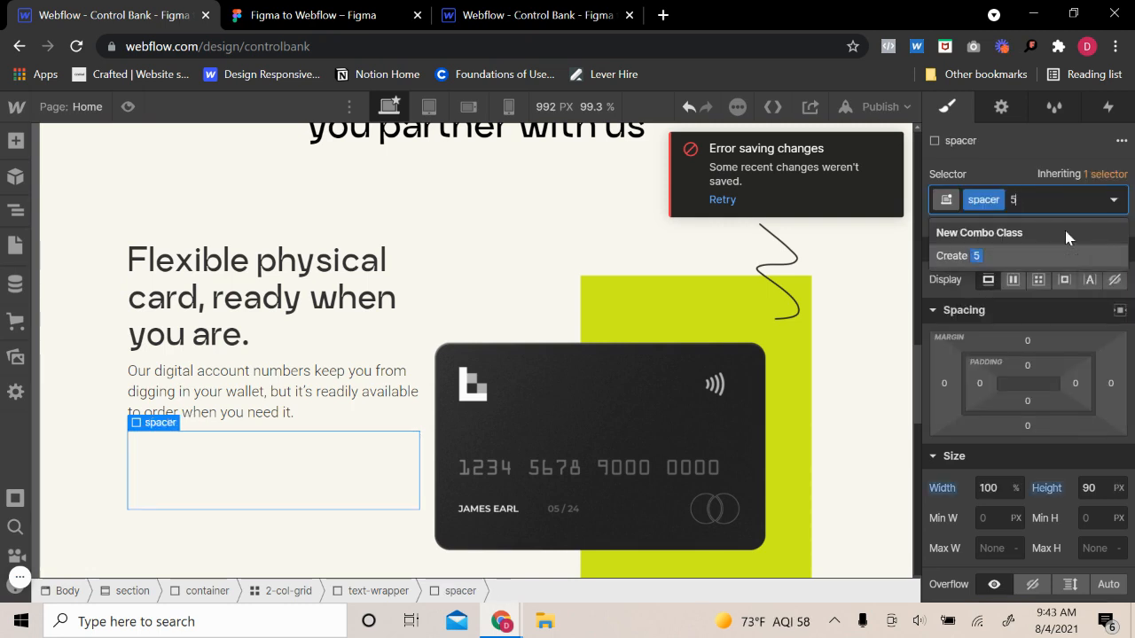
type("vh")
key("Return")
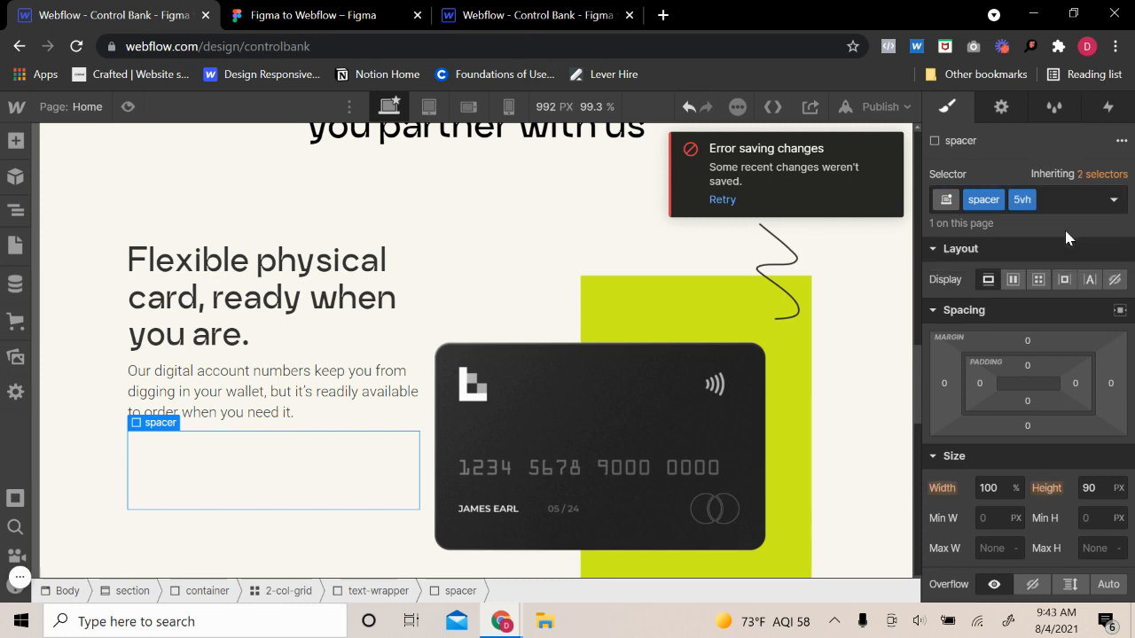
left_click(1086, 489)
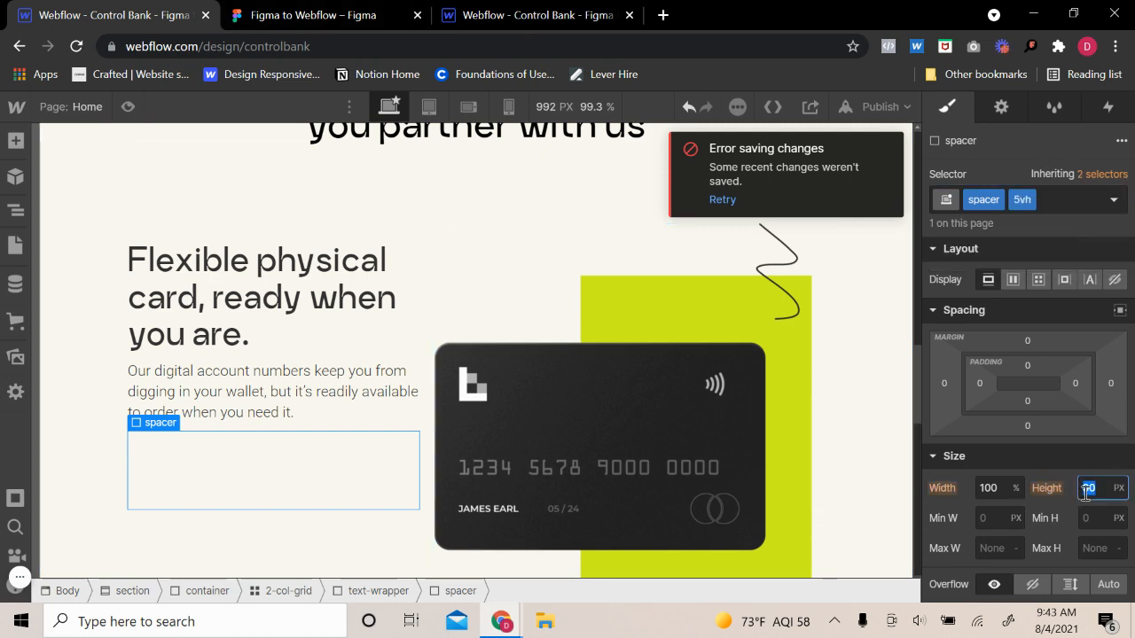
type("5vh")
key("Return")
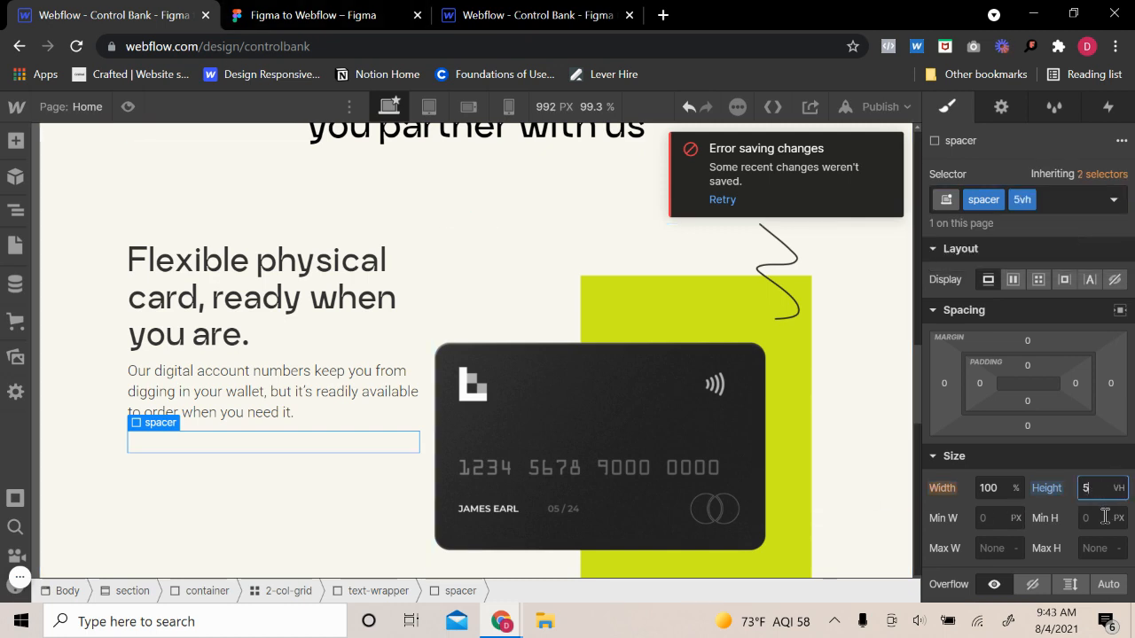
- Move the 5vh spacer between the card heading and the paragraph, and select the text-wrapper
key("z")
left_click_drag(236, 372, 240, 356)
left_click(299, 512)
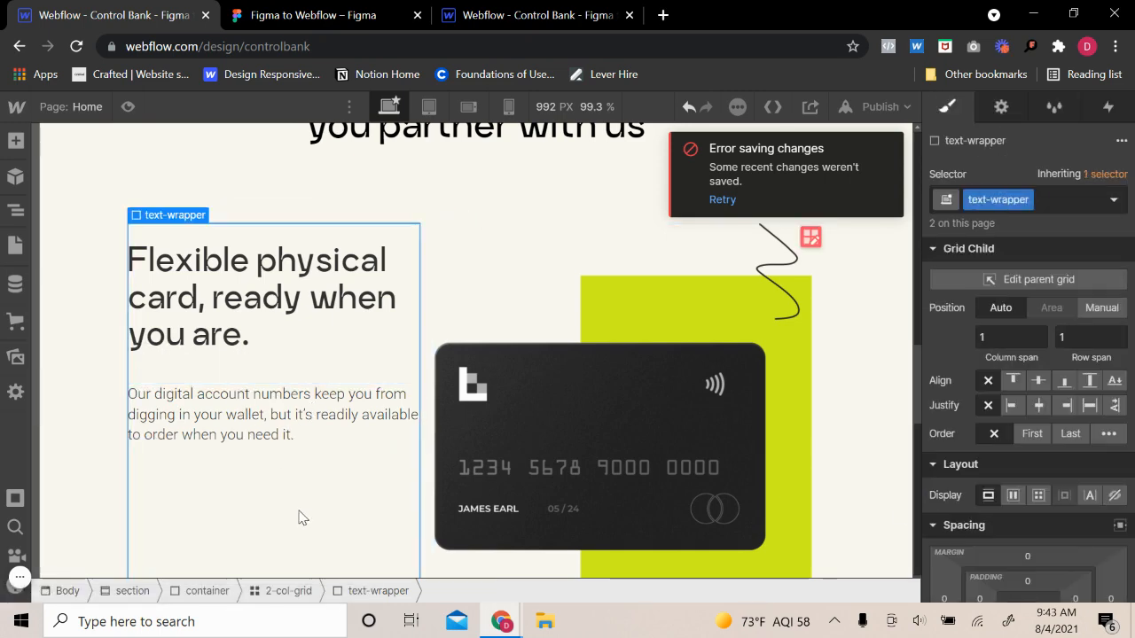
- Replace the 5vh combo class on the spacer between the card heading and paragraph with a new combo class 3vh
left_click(128, 107)
left_click(127, 107)
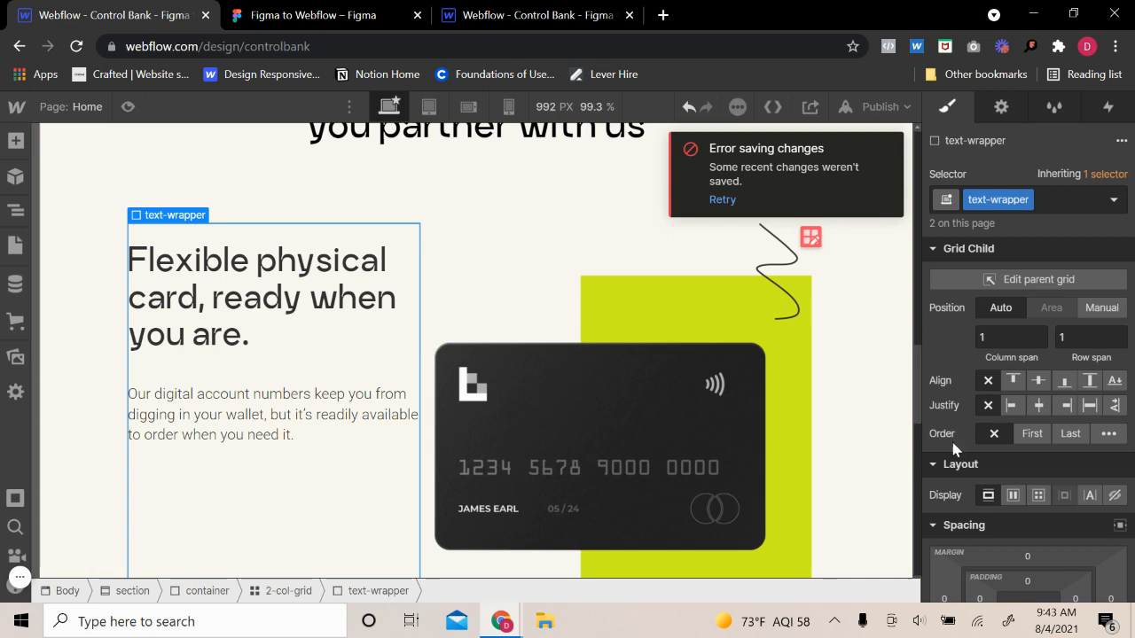
left_click(266, 373)
left_click(1055, 203)
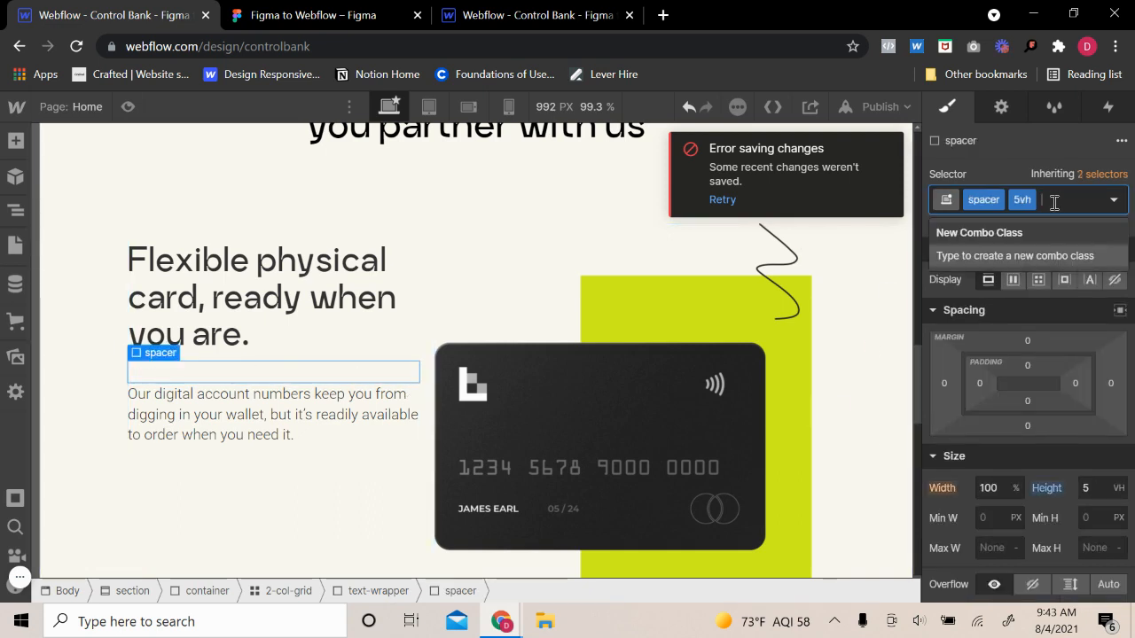
key("BackSpace")
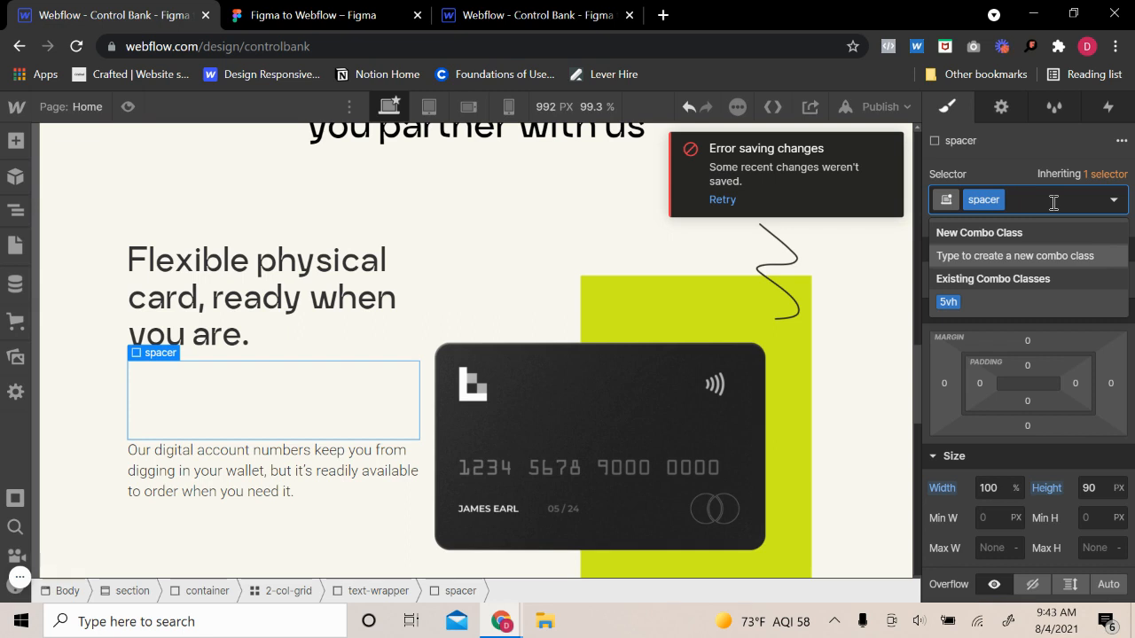
type("3vh")
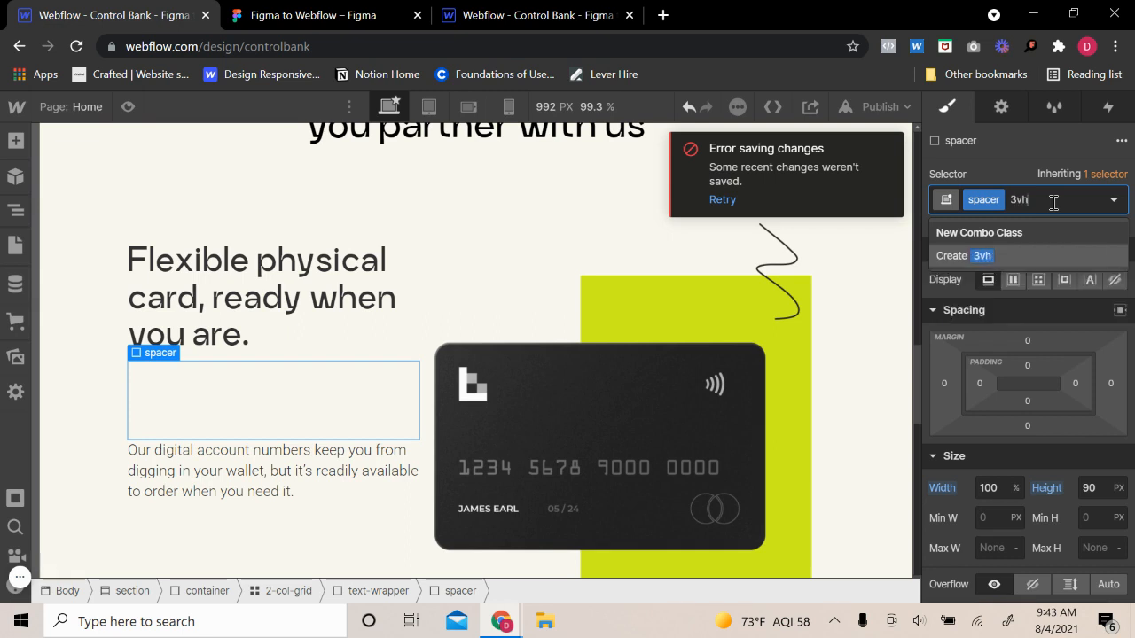
key("Return")
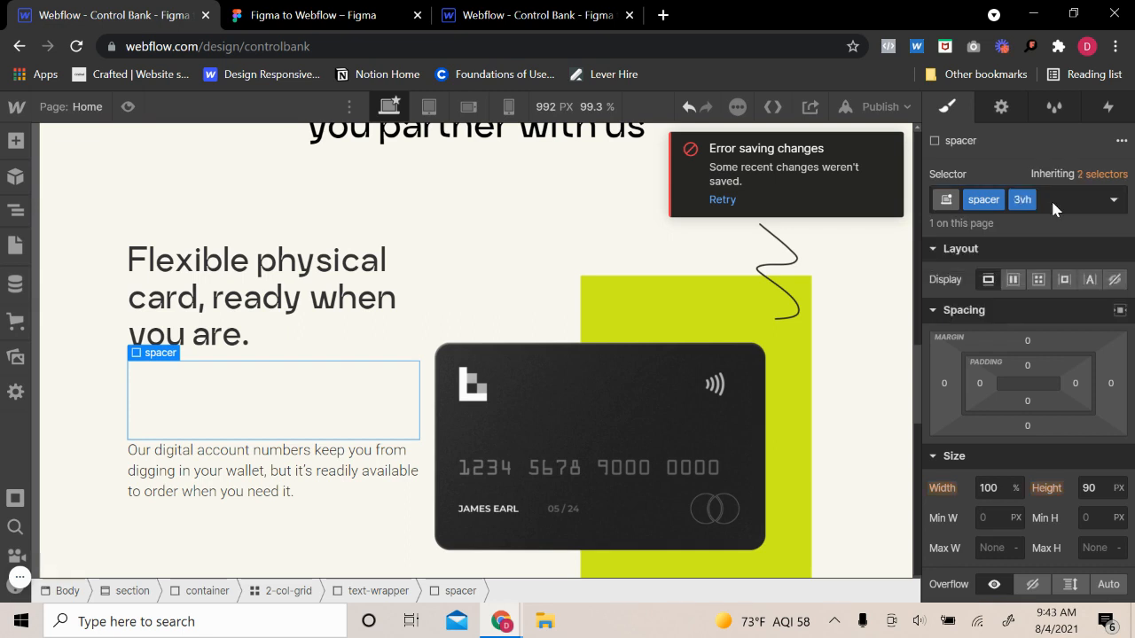
- Set the height of the 3vh spacer to 3 vh and check it in preview
left_click(1102, 487)
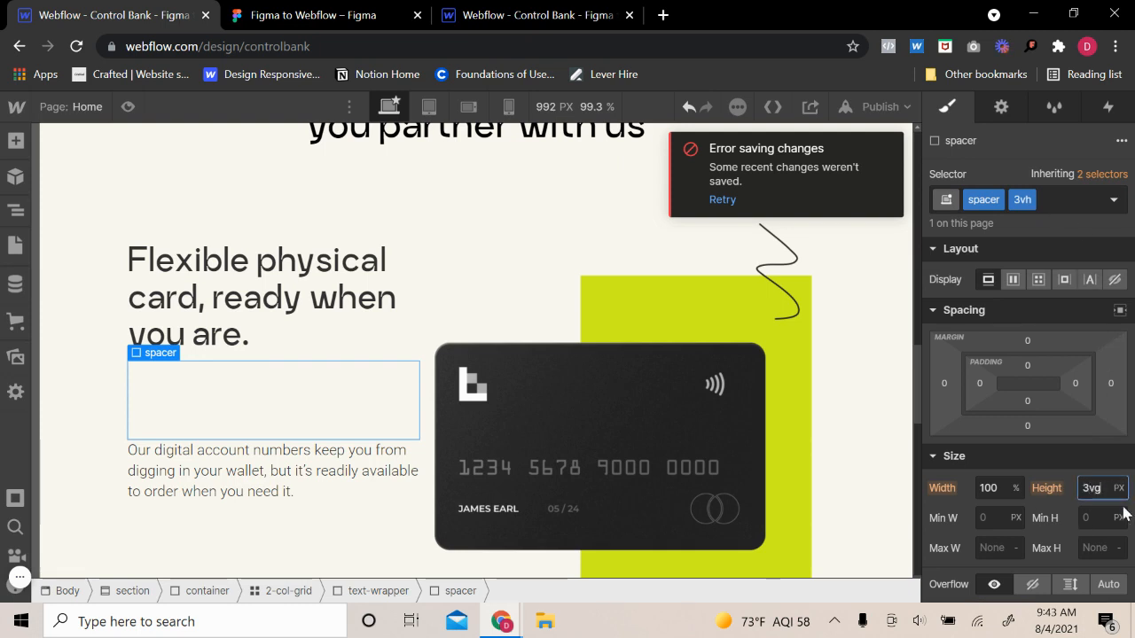
type("3vh")
key("Return")
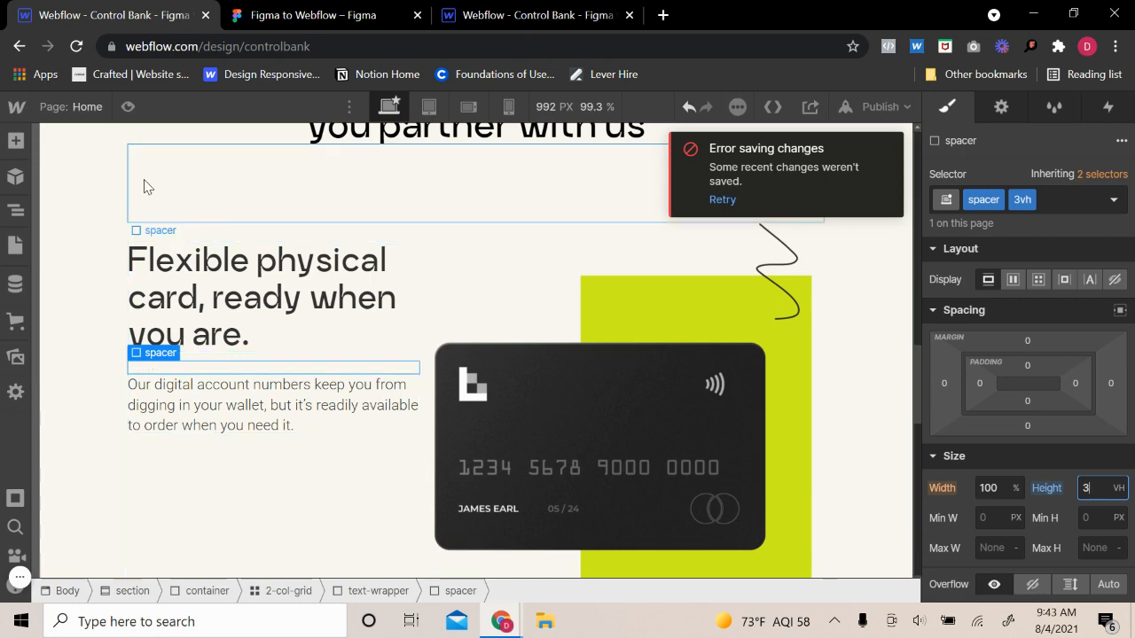
left_click(128, 108)
left_click(128, 108)
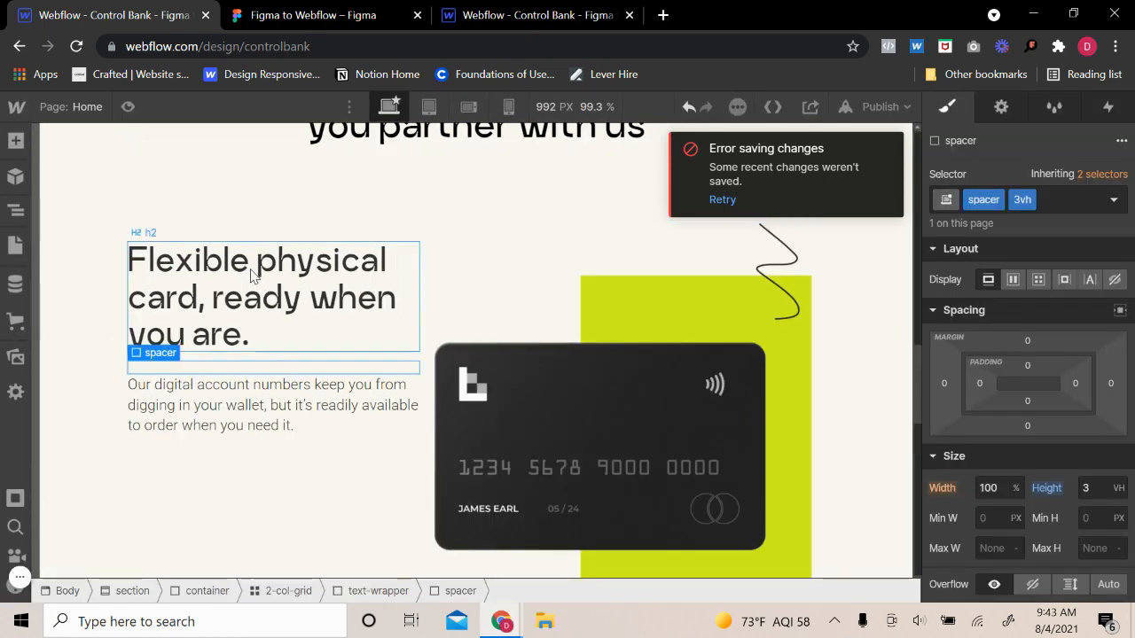
- Set the top margin of the h2 card heading to 0 px and check the result in preview
left_click(255, 275)
left_click(1027, 427)
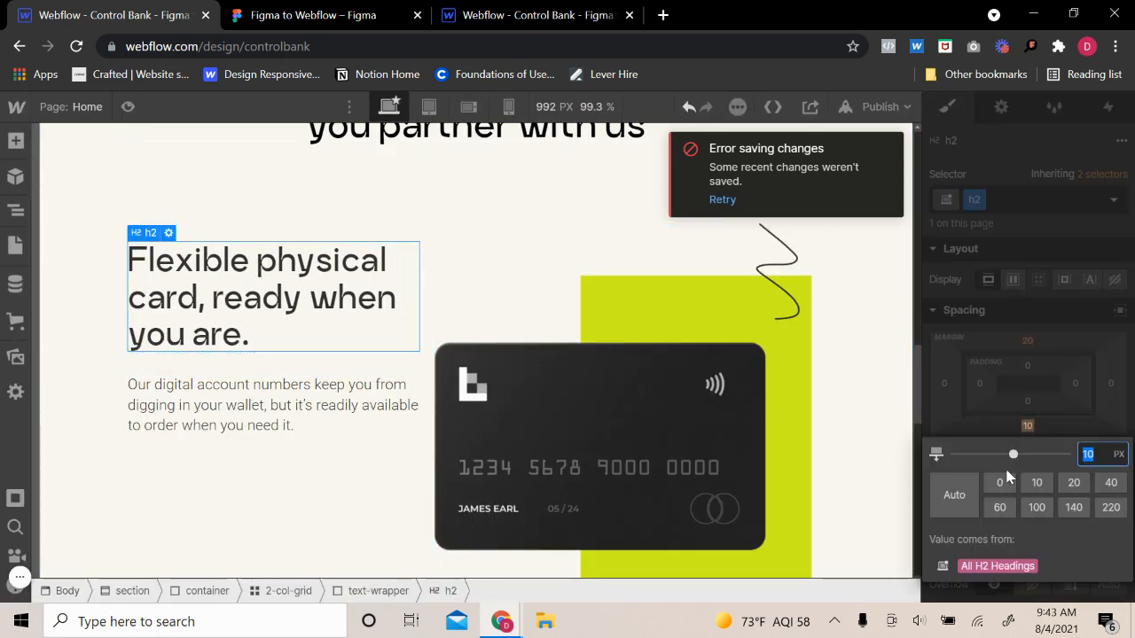
left_click(1028, 337)
left_click(1001, 399)
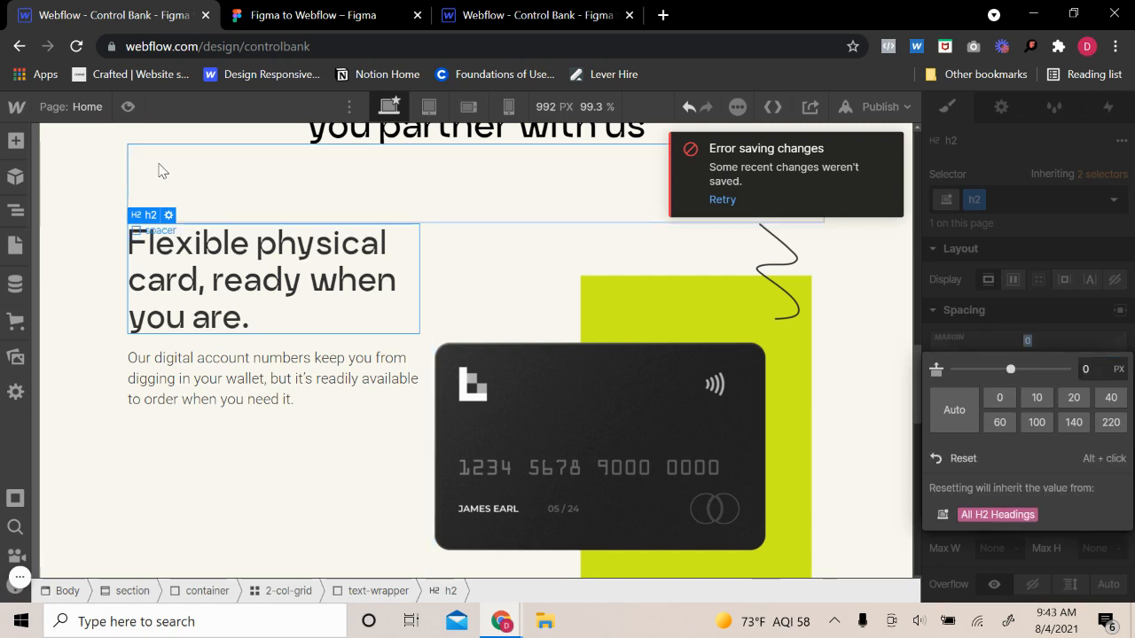
left_click(128, 106)
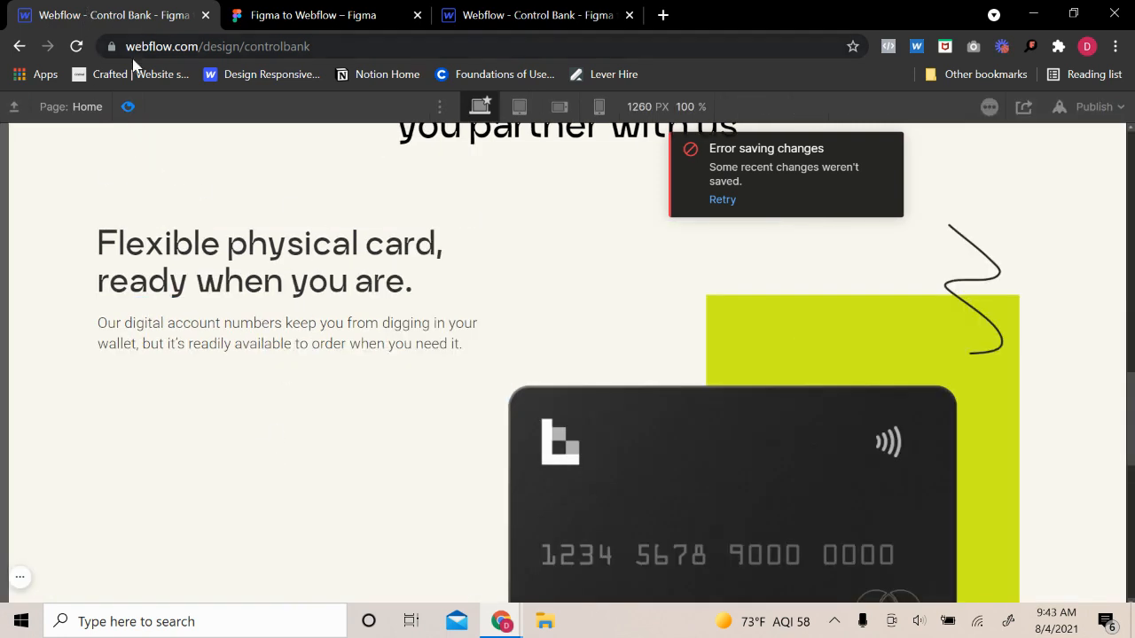
left_click(127, 107)
- Preview the card section and examine the spacing between the section title, card heading, paragraph and card image
left_click(287, 449)
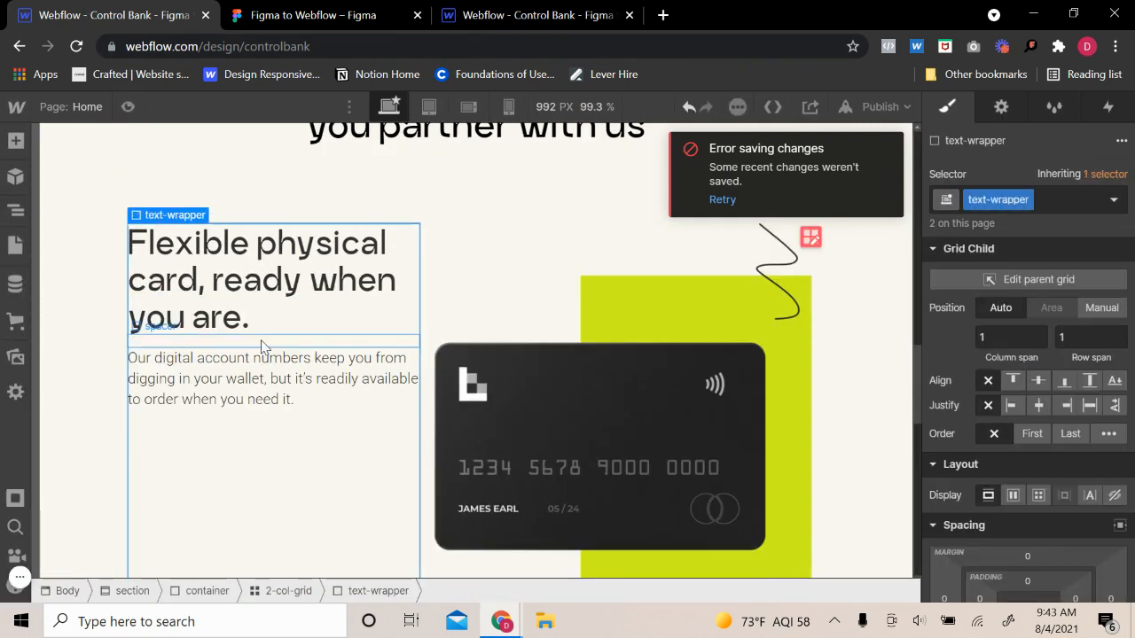
left_click(267, 341)
left_click(285, 429)
left_click(127, 108)
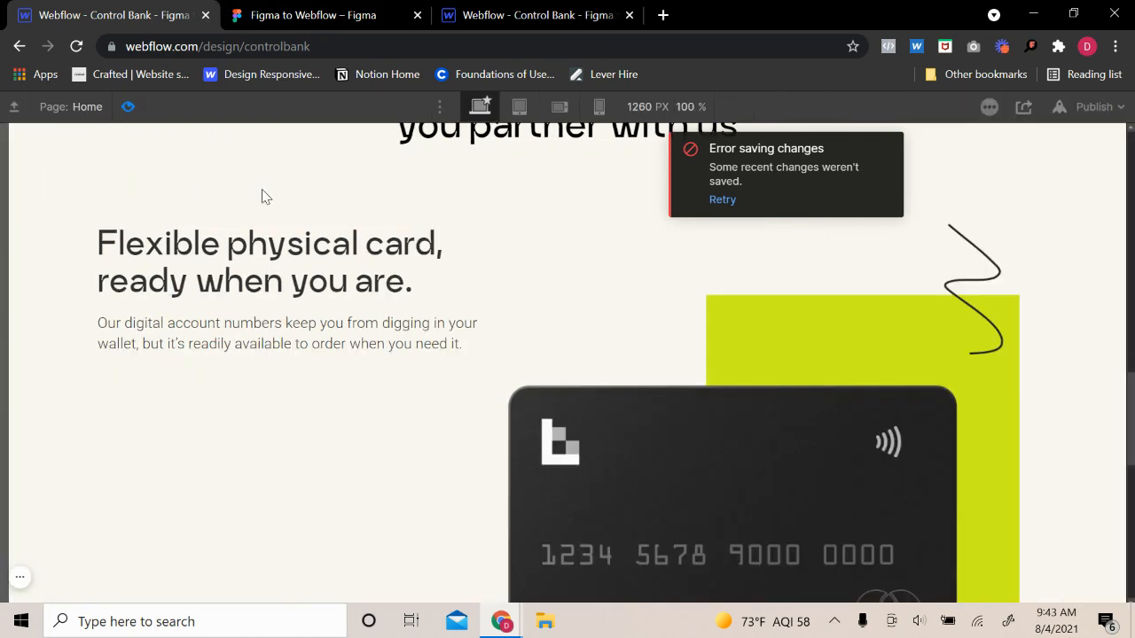
scroll(610, 358, "up", 3)
scroll(610, 358, "down", 2)
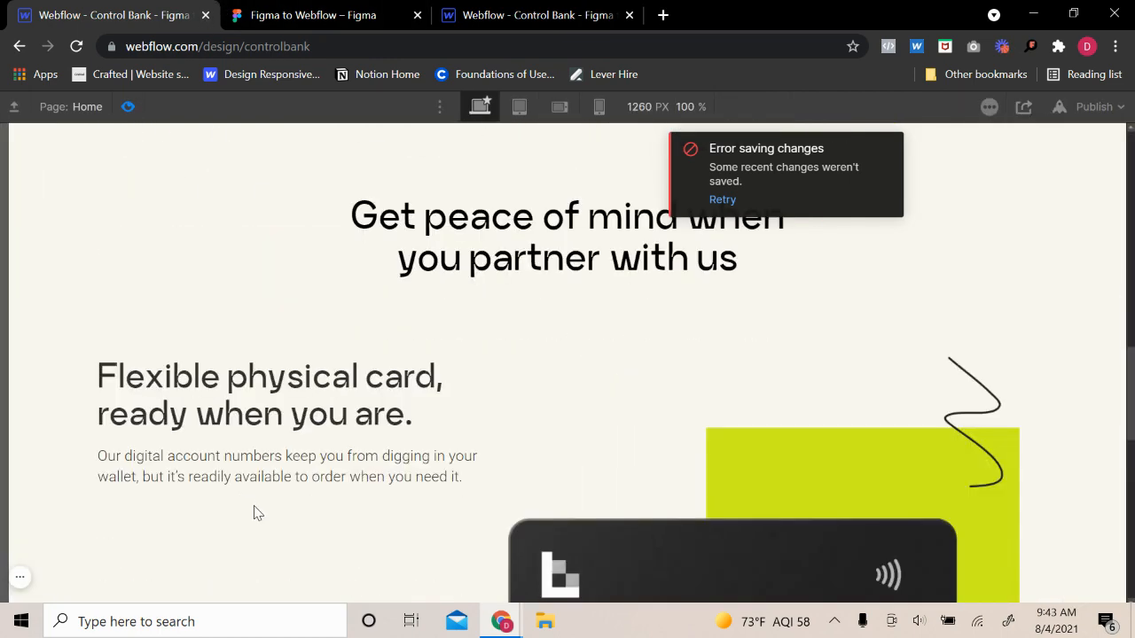
scroll(257, 513, "down", 3)
left_click(128, 108)
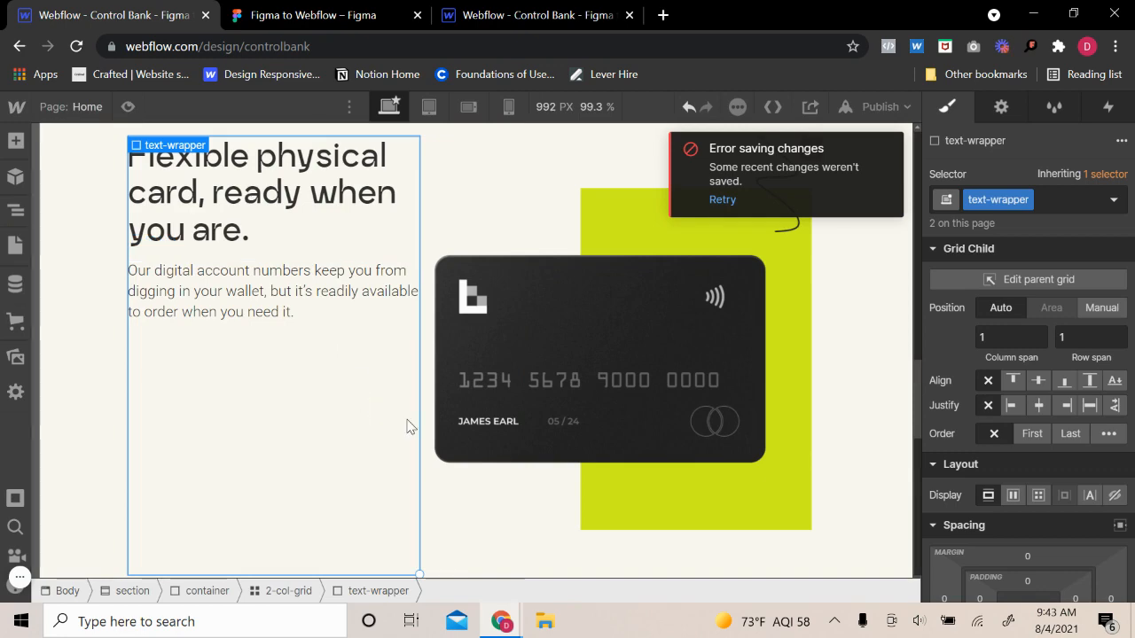
- Set the column gap of the 2-col-grid to 80 px and check it in preview
scroll(410, 426, "up", 2)
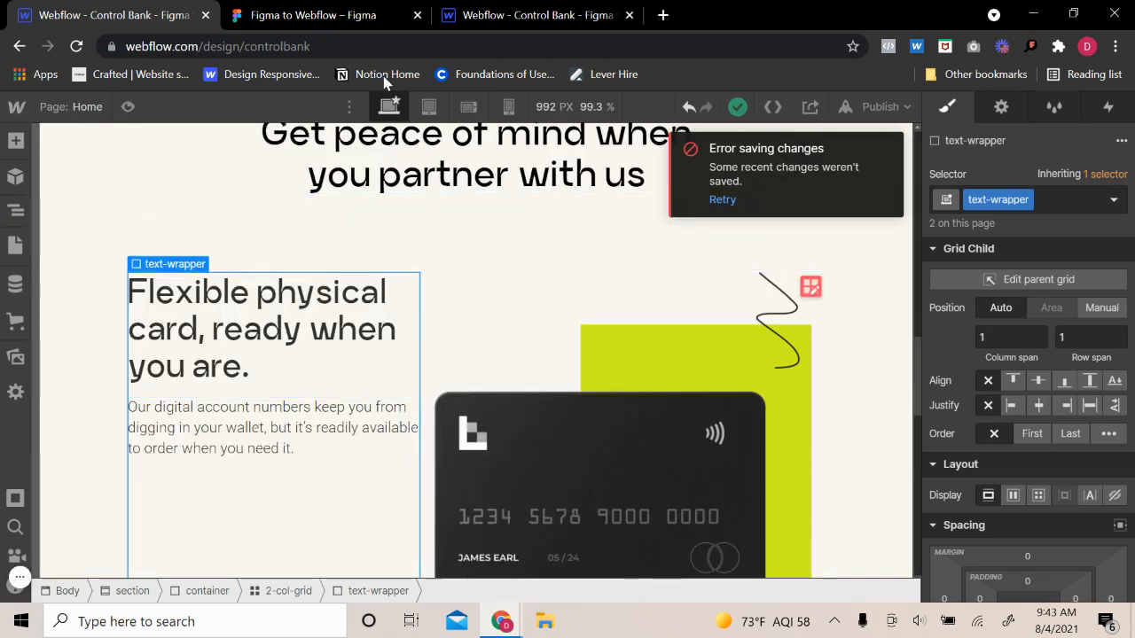
left_click(810, 286)
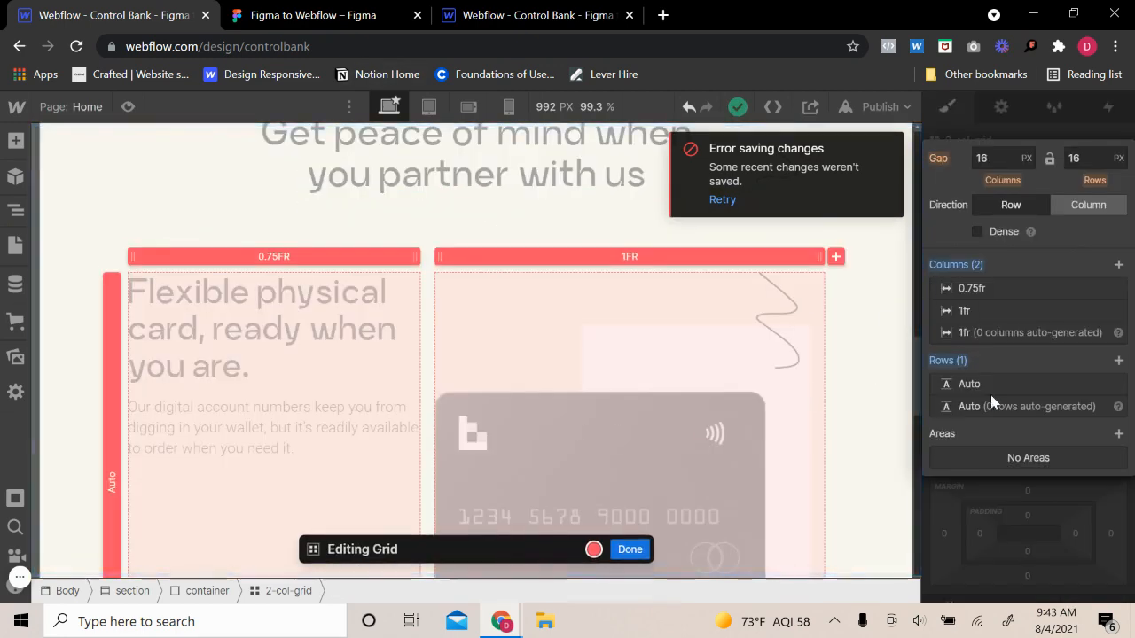
left_click(998, 156)
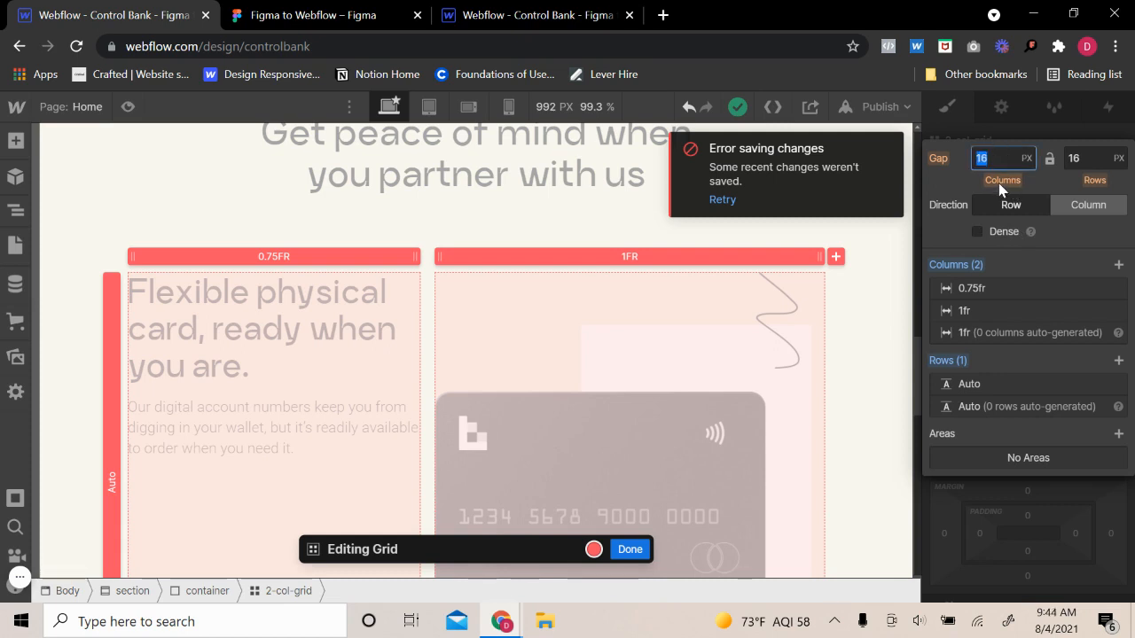
type("80")
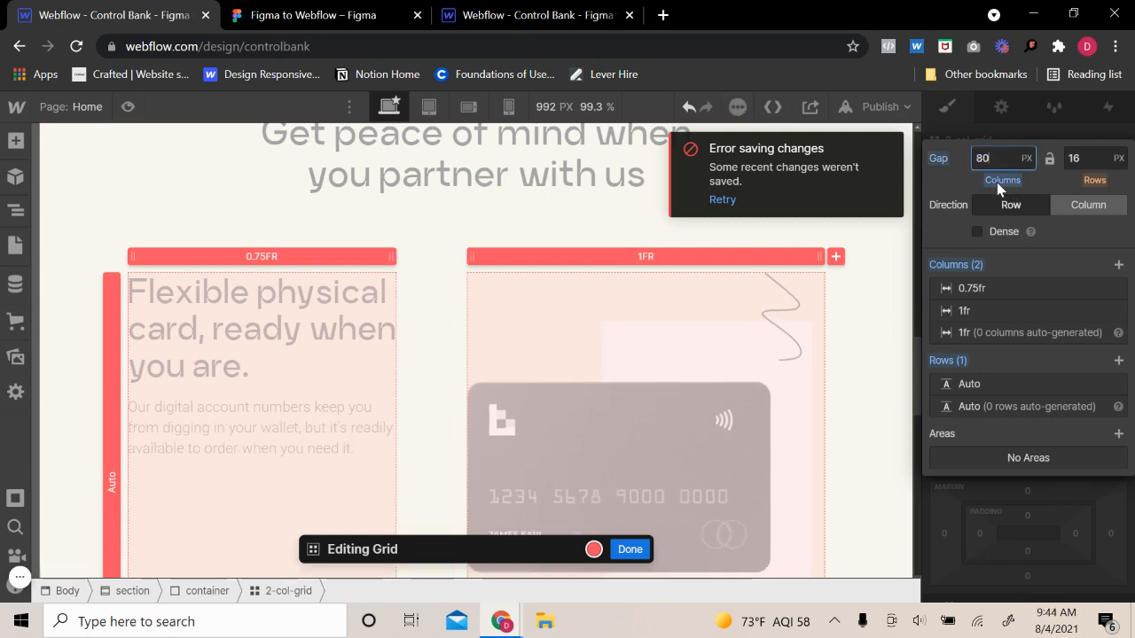
left_click(129, 107)
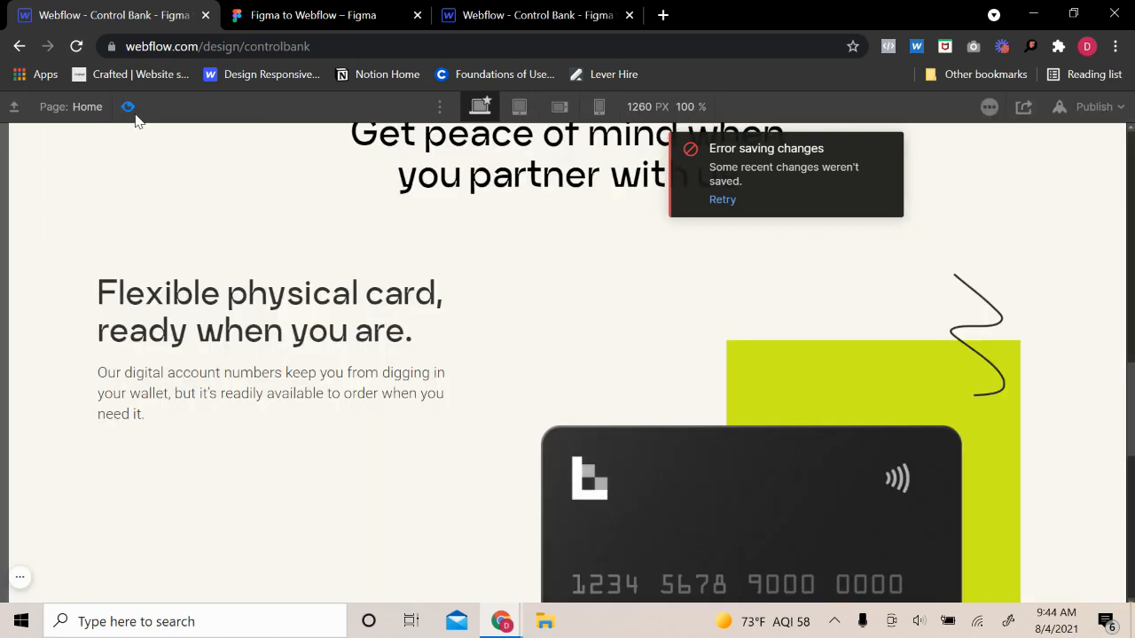
left_click(134, 105)
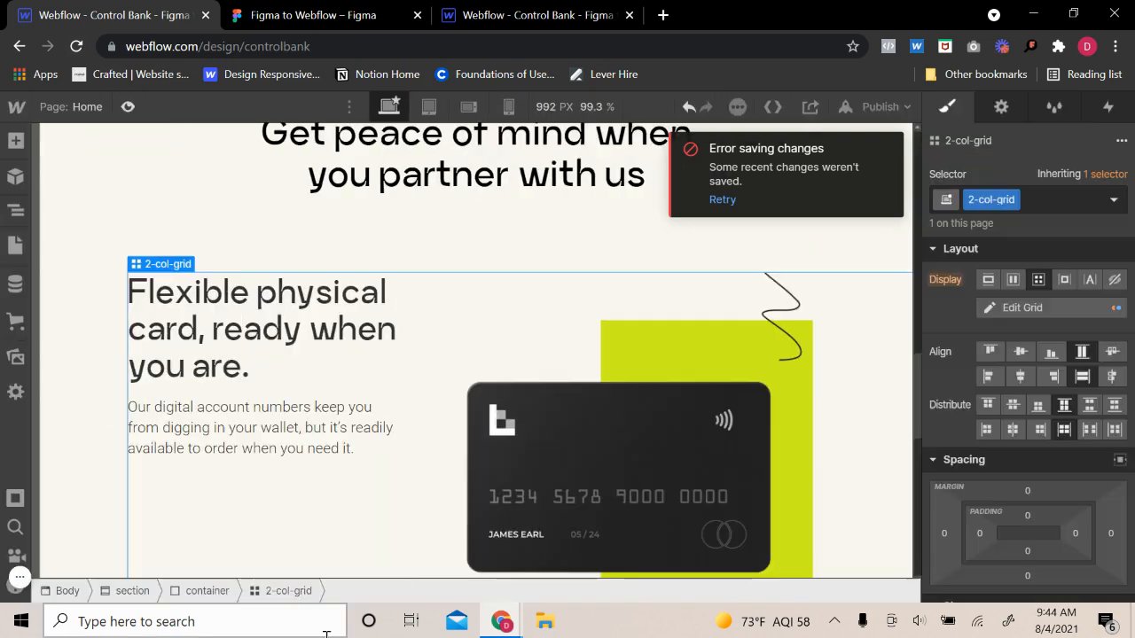
- Copy the CTA-wrapper with the GET STARTED button from the hero section into the text-wrapper, below the card paragraph
left_click(289, 543)
scroll(361, 432, "down", 2)
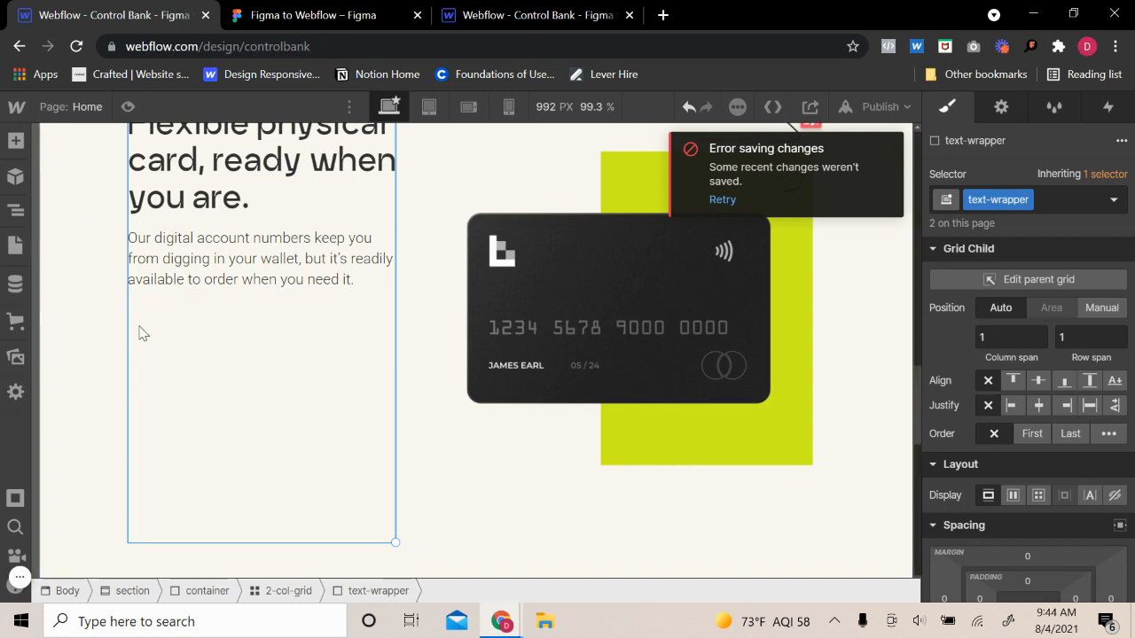
scroll(223, 373, "up", 10)
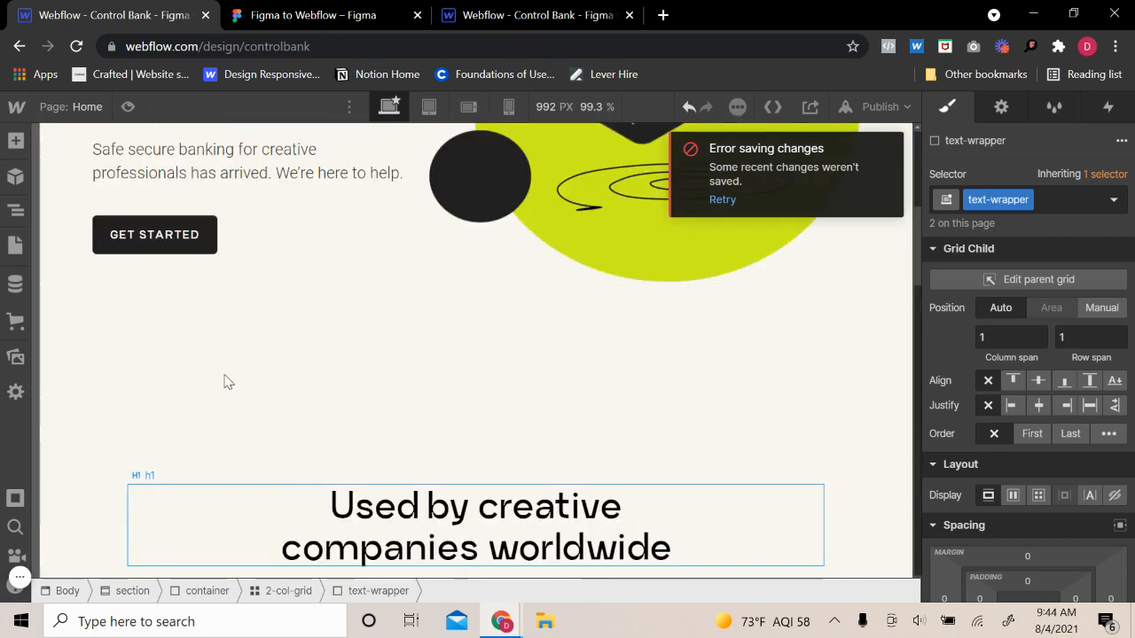
left_click(245, 487)
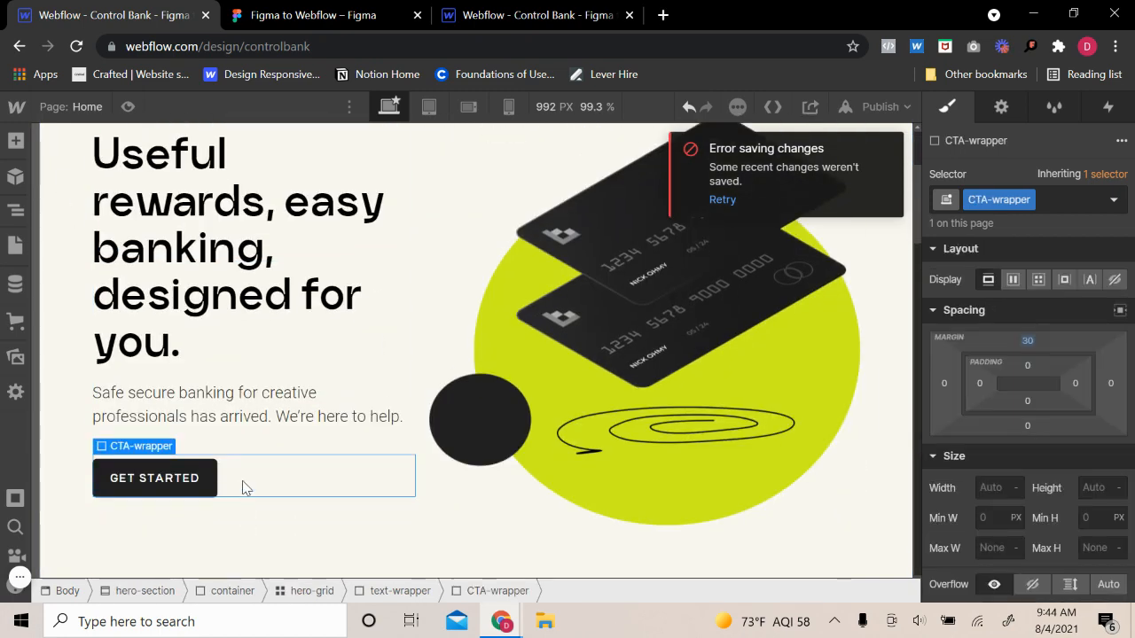
scroll(248, 483, "down", 8)
scroll(251, 479, "up", 3)
scroll(251, 479, "up", 5)
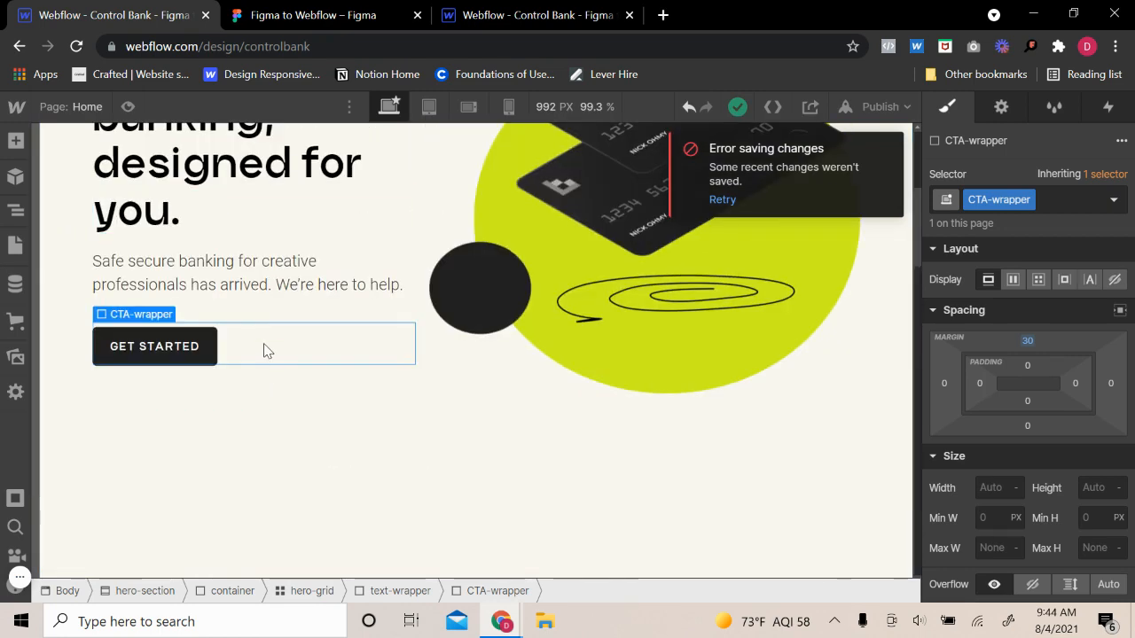
scroll(275, 376, "down", 8)
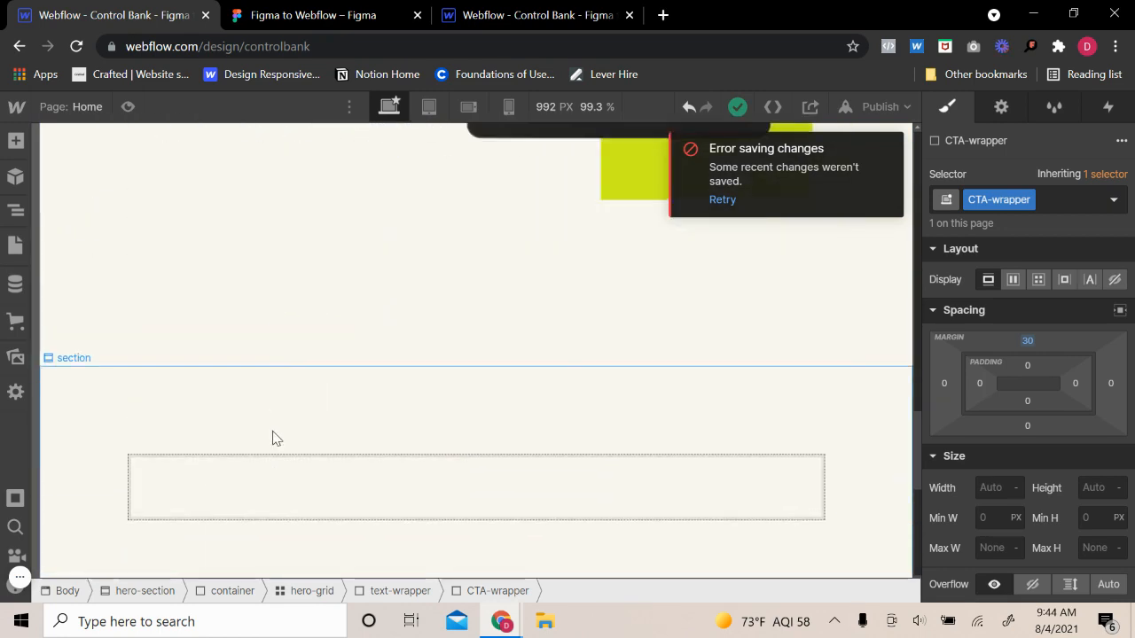
left_click(271, 432)
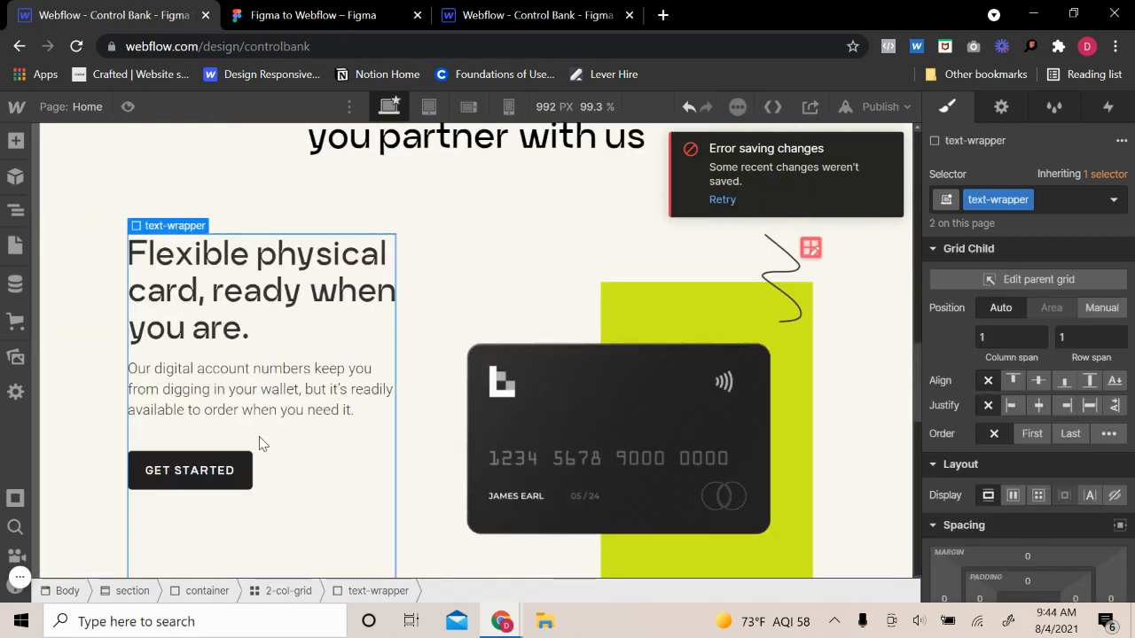
- Set the top margin of the CTA-wrapper below the card paragraph to 20 px and check it in preview
left_click(299, 473)
left_click(127, 106)
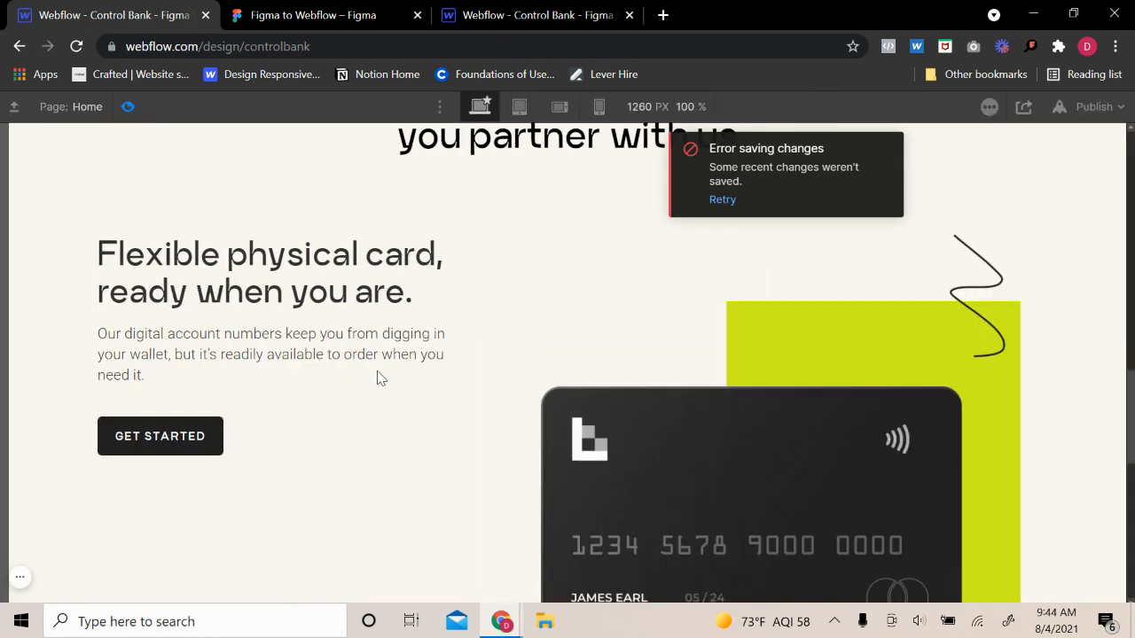
left_click(128, 106)
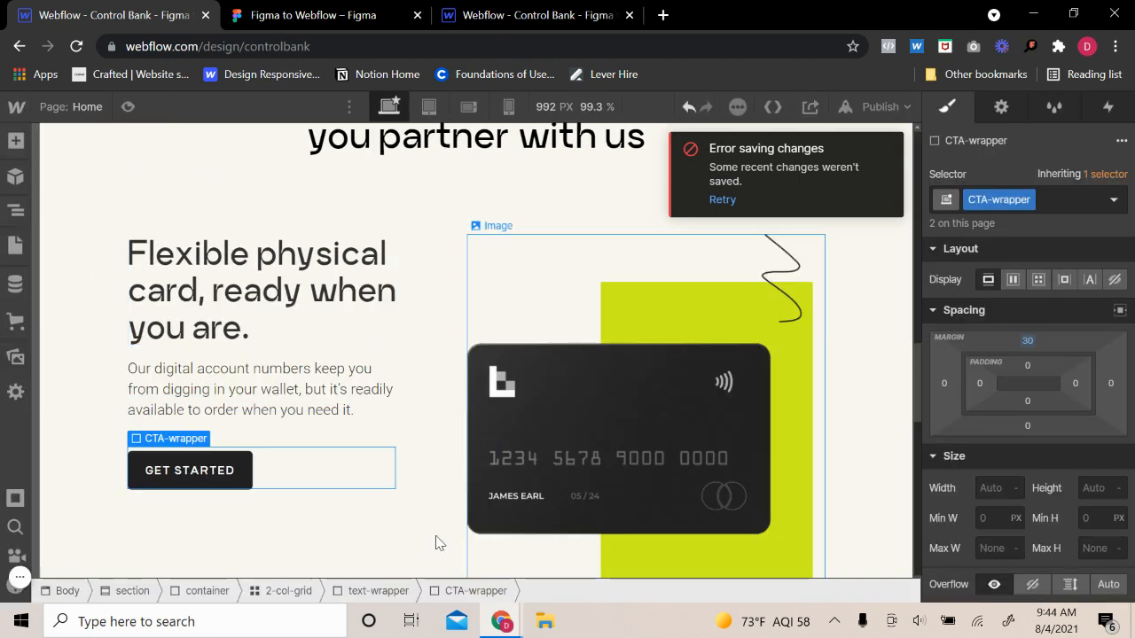
left_click(1028, 342)
type("2")
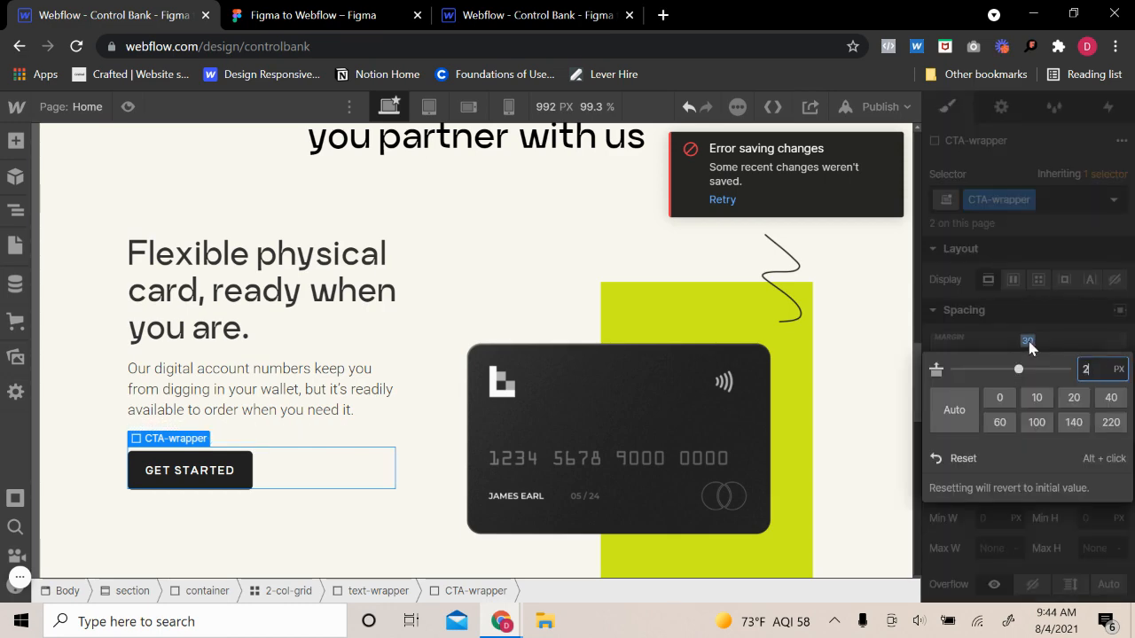
type("60")
key("Return")
key("ctrl+shift+p")
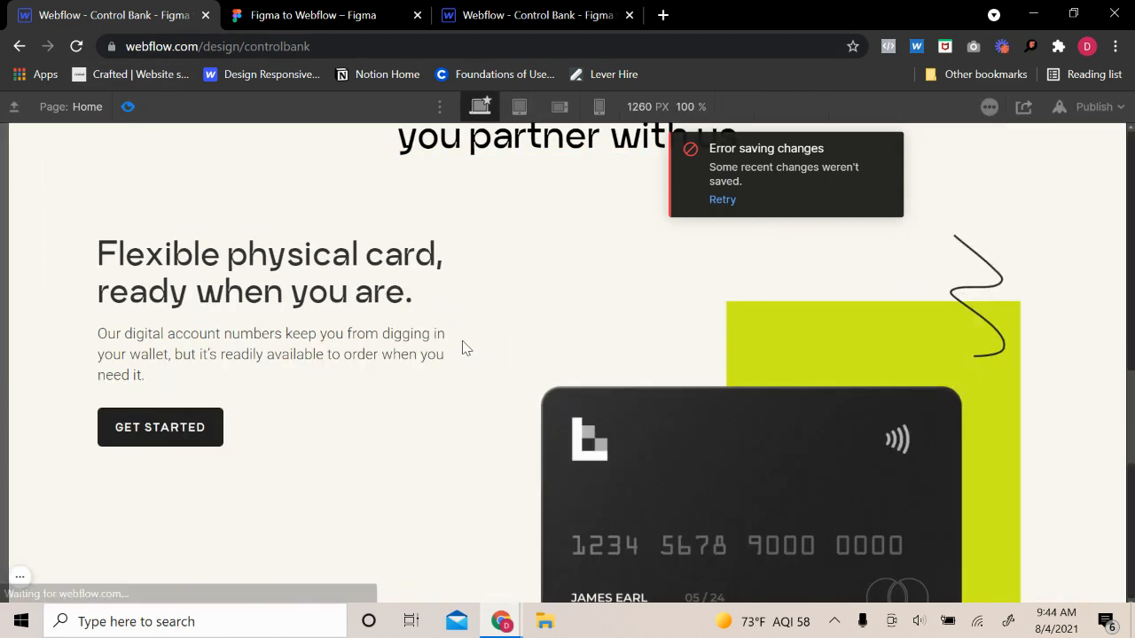
scroll(464, 346, "up", 2)
scroll(464, 347, "down", 2)
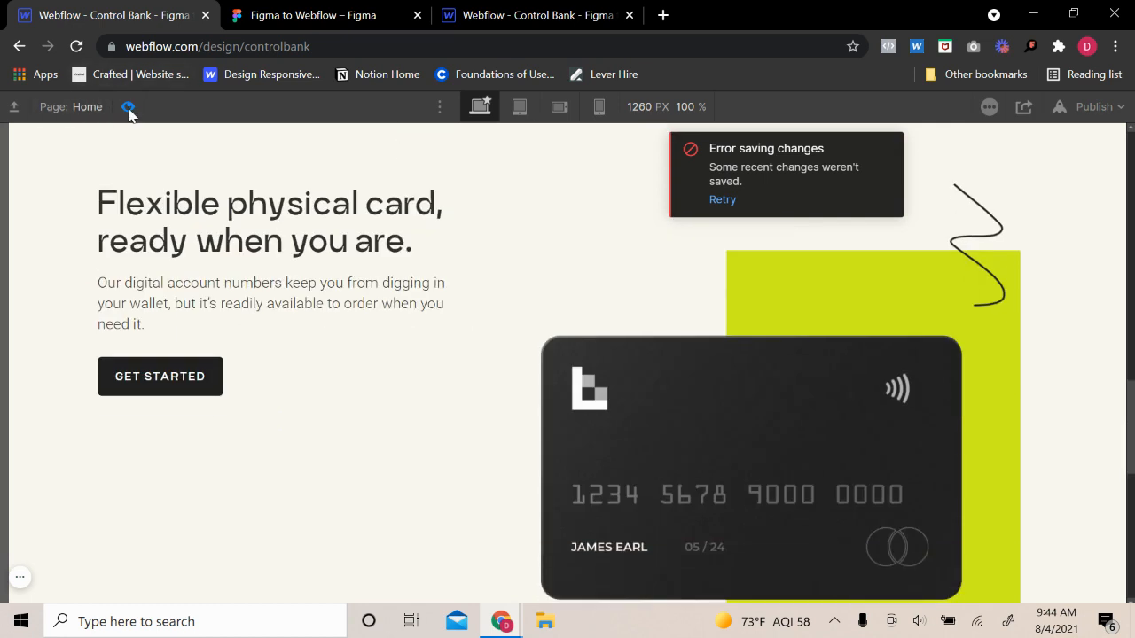
left_click(129, 107)
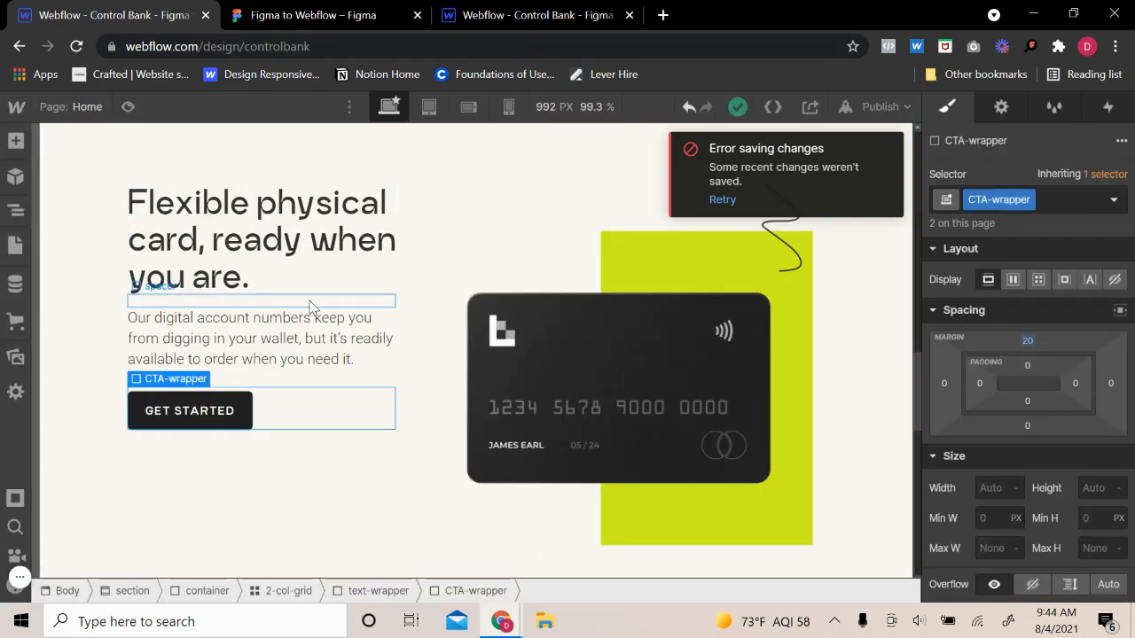
- Center the card section's text-wrapper vertically in its grid cell and check it in preview
left_click(266, 302)
mouse_move(143, 286)
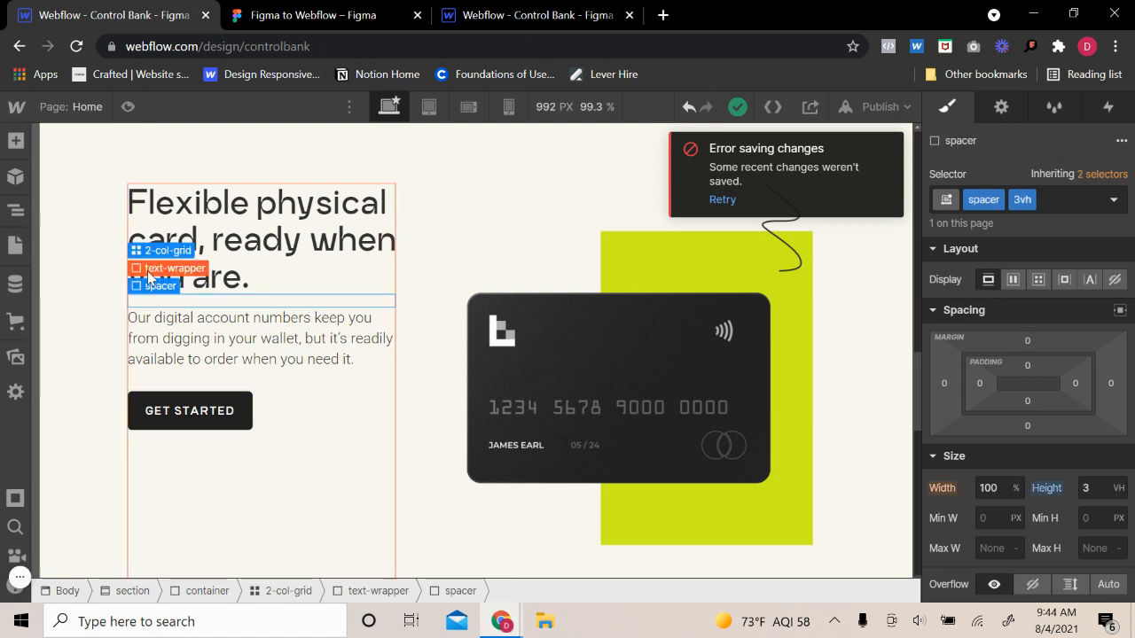
left_click(167, 263)
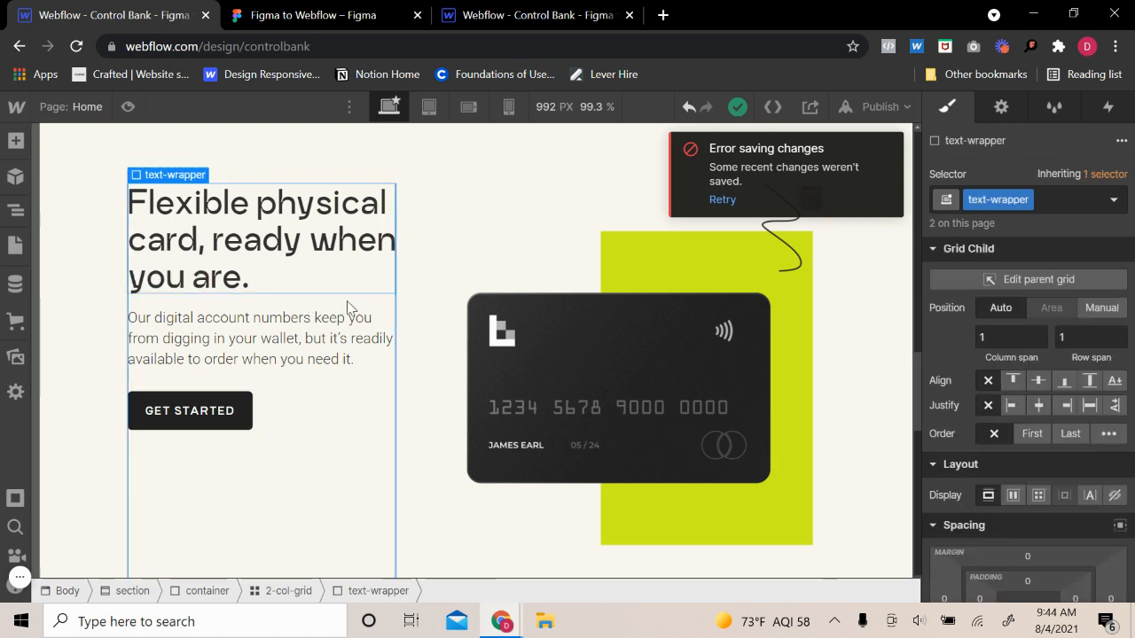
left_click(1040, 382)
left_click(128, 106)
scroll(393, 281, "up", 2)
scroll(397, 282, "down", 2)
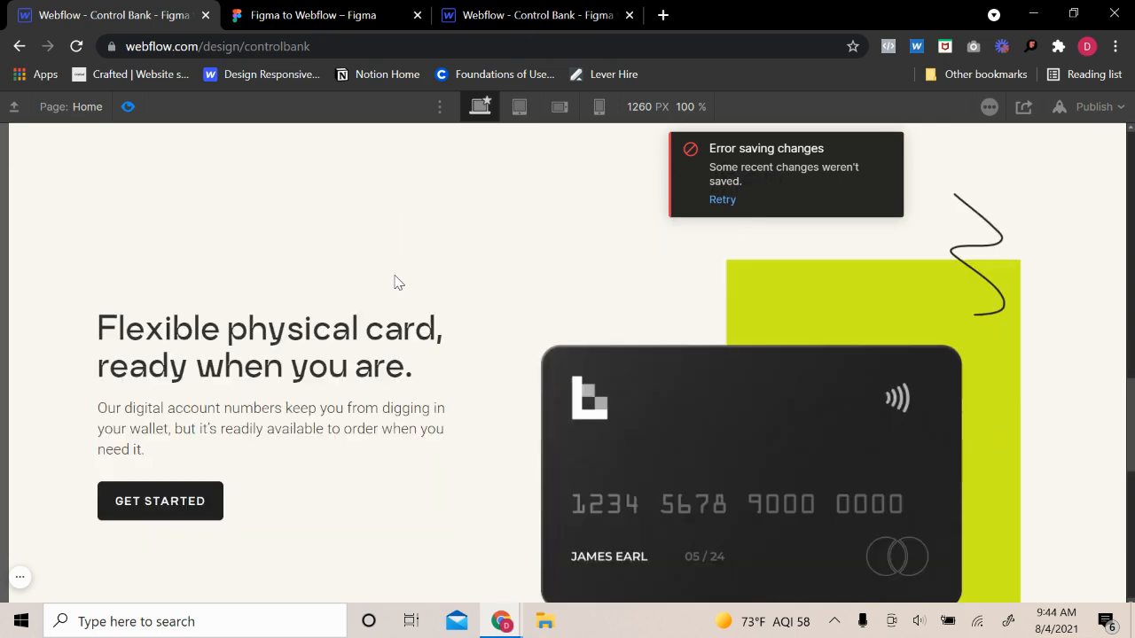
- Retry saving the unsaved changes and look over the card section in preview
left_click(720, 201)
scroll(367, 325, "down", 2)
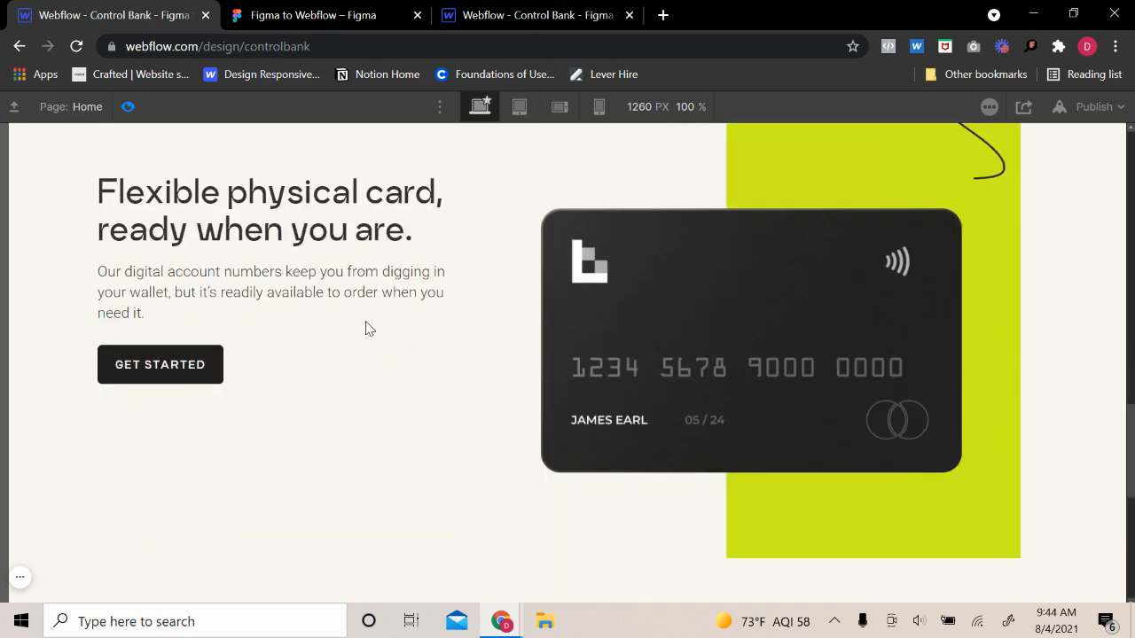
scroll(355, 304, "up", 3)
key("ctrl+shift+p")
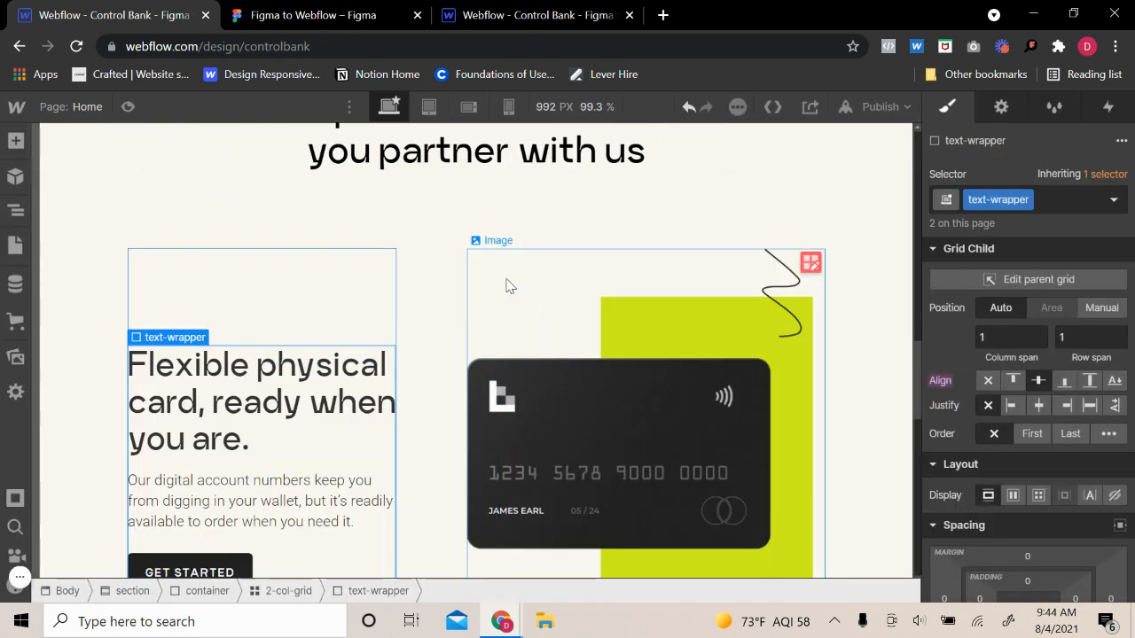
- Switch to Figma and measure the horizontal gap between the Yellow Group-Card and the card text block
left_click(463, 284)
left_click(337, 15)
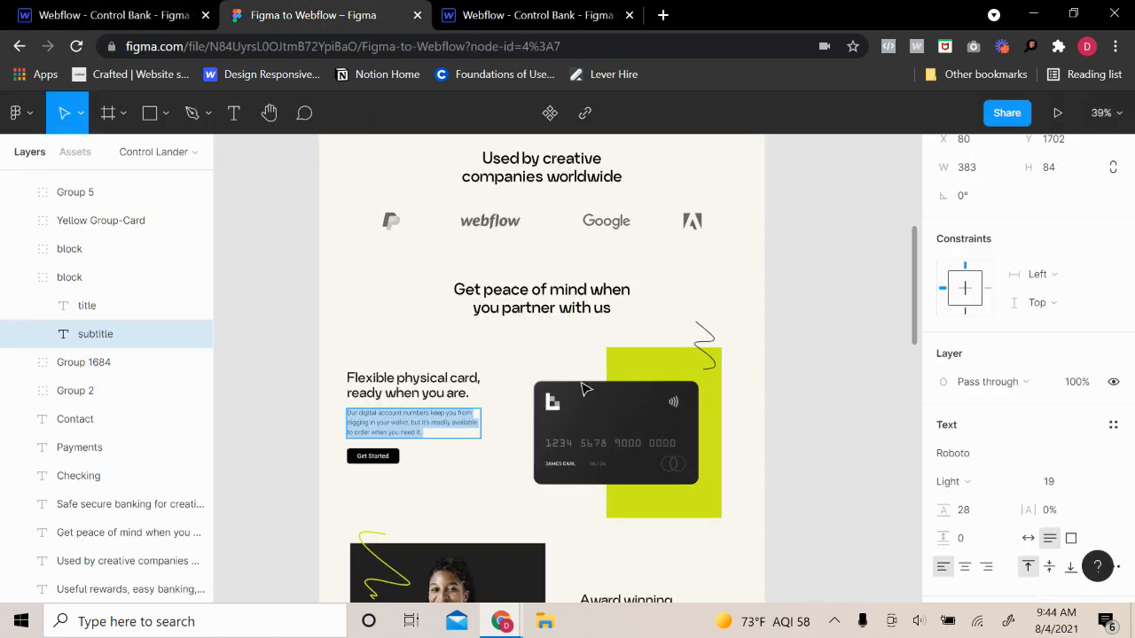
left_click(557, 364)
scroll(413, 380, "down", 4)
left_click(638, 392)
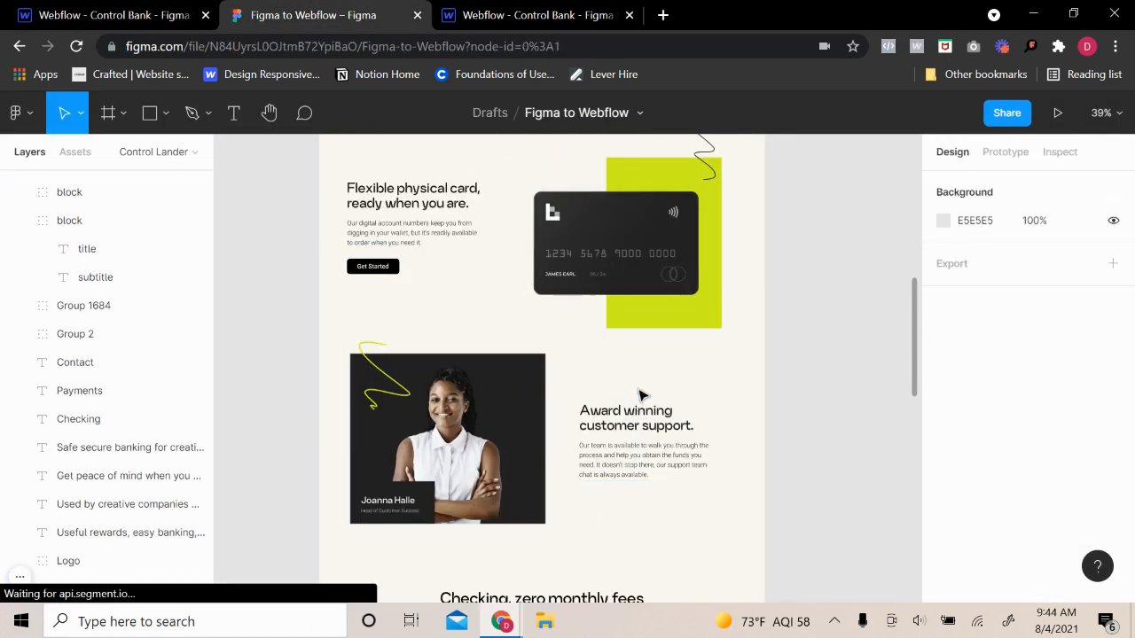
left_click(578, 271)
scroll(461, 295, "up", 1)
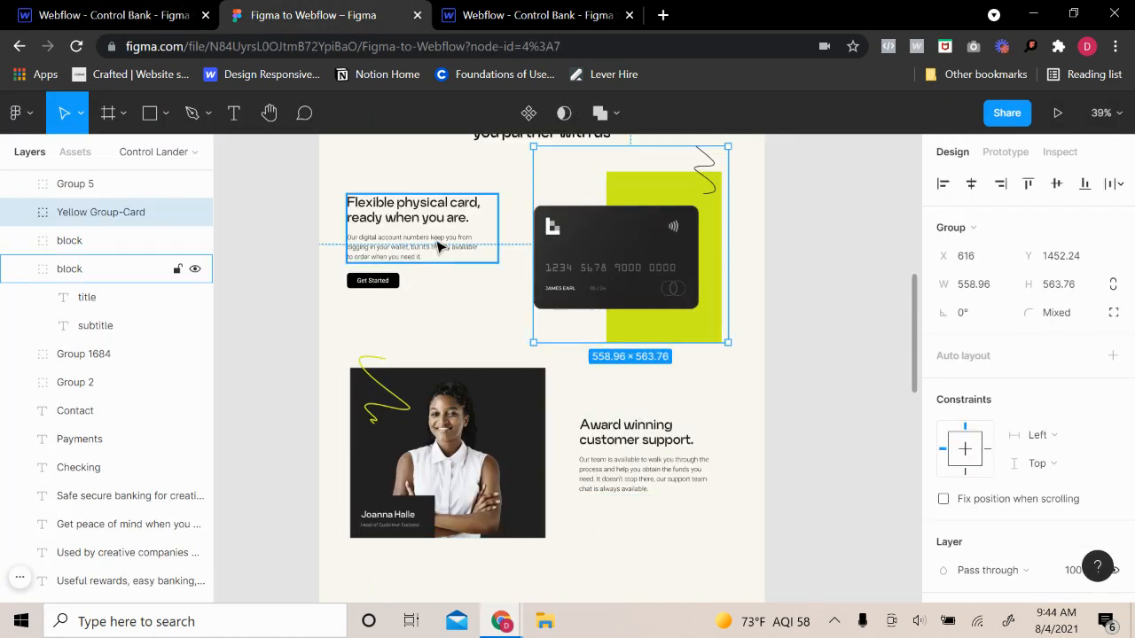
key("alt")
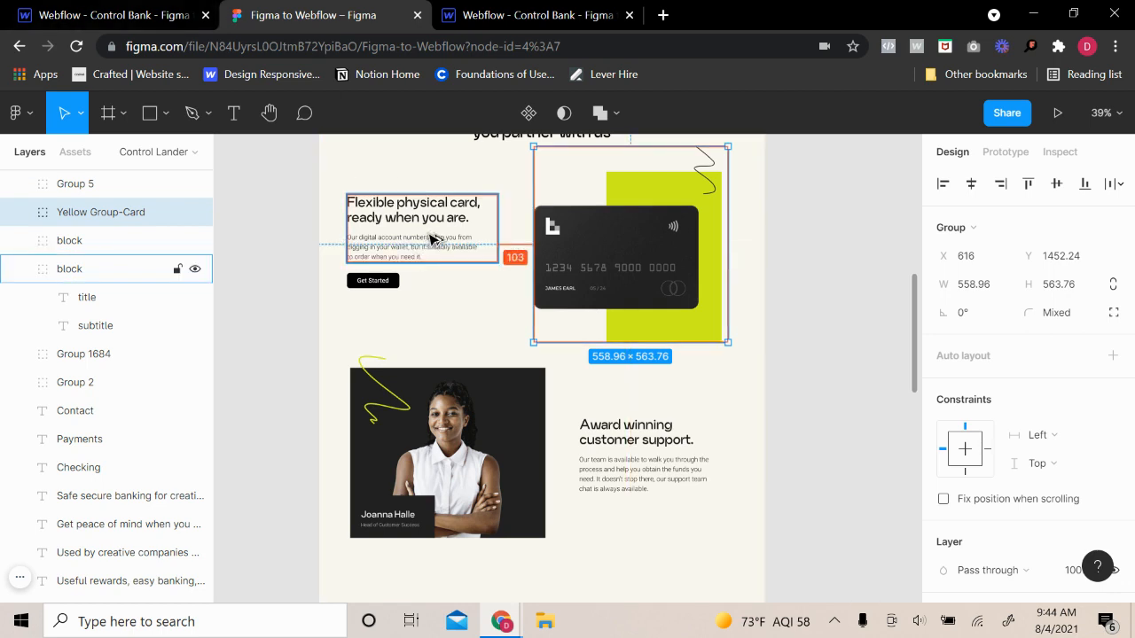
- Switch back to Webflow, set the column gap of the 2-col-grid to 100 px and check it in preview
left_click(211, 7)
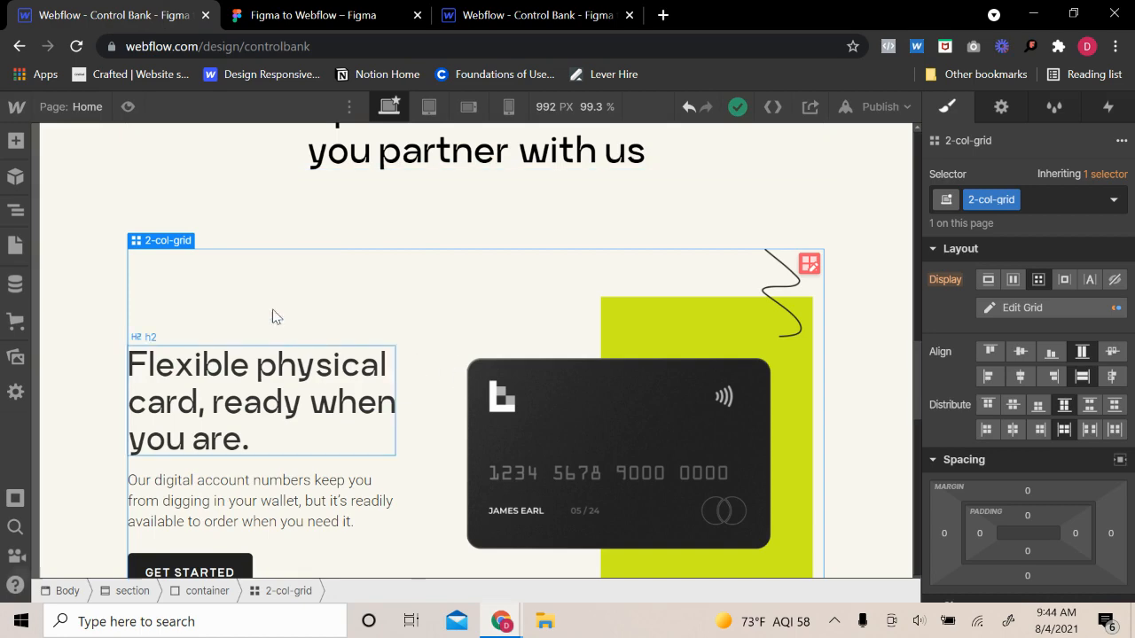
left_click(129, 106)
key("ctrl+shift+p")
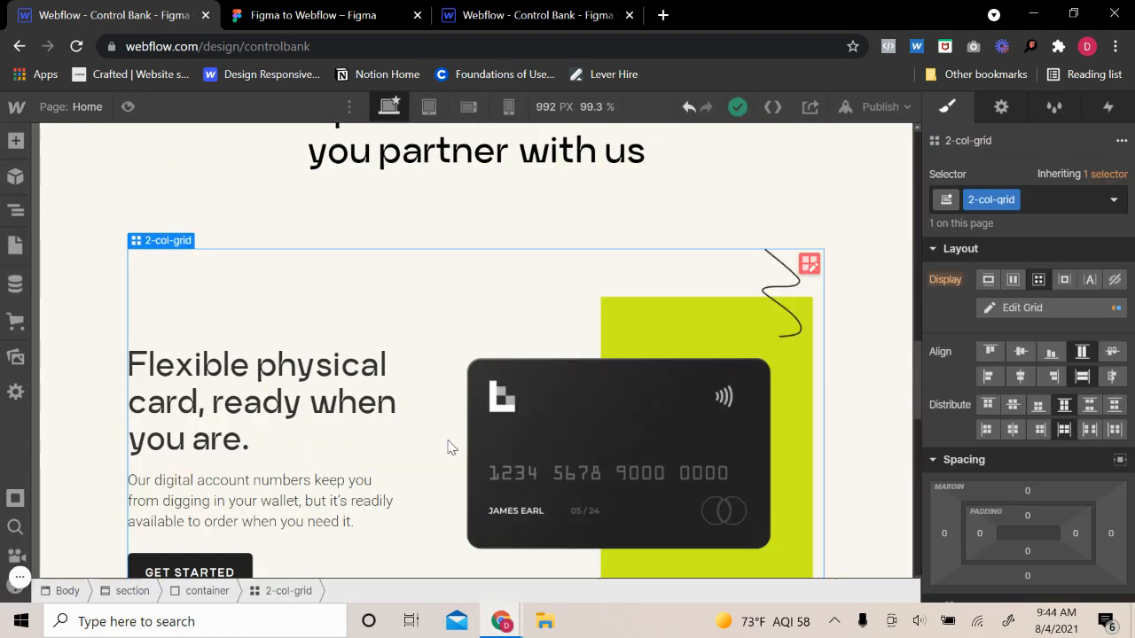
left_click(809, 261)
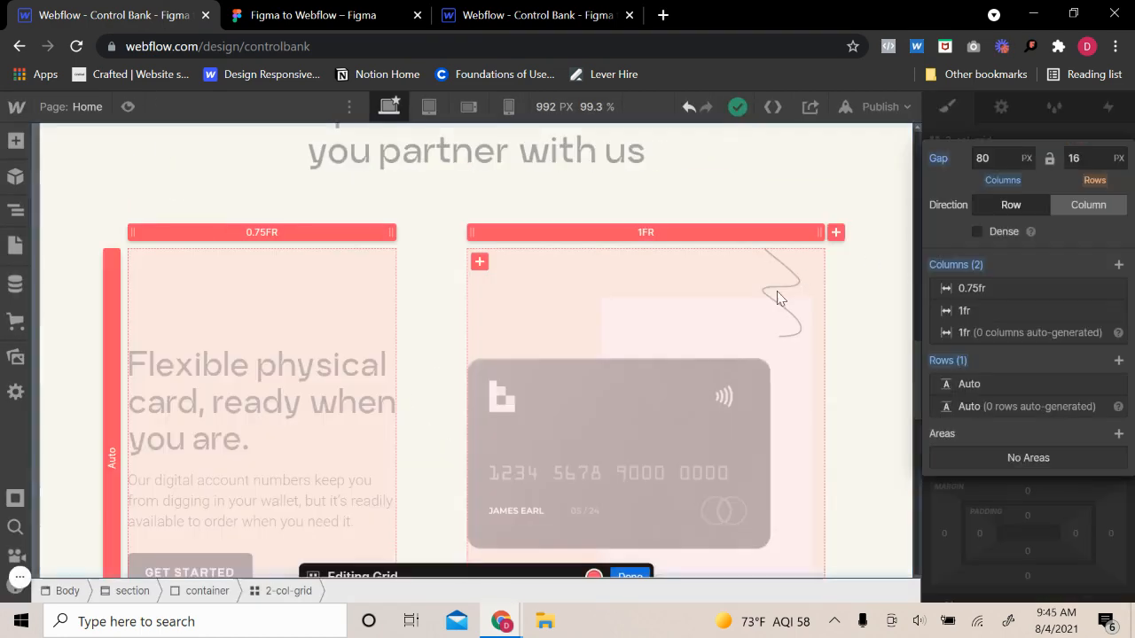
left_click(988, 159)
type("100")
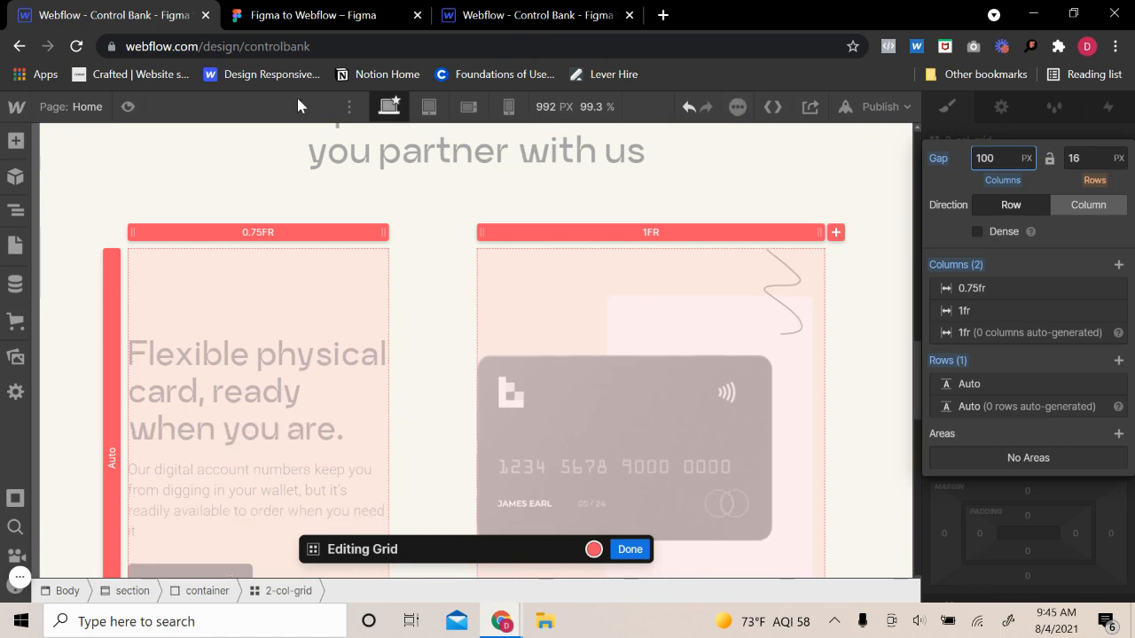
left_click(128, 107)
scroll(426, 315, "down", 2)
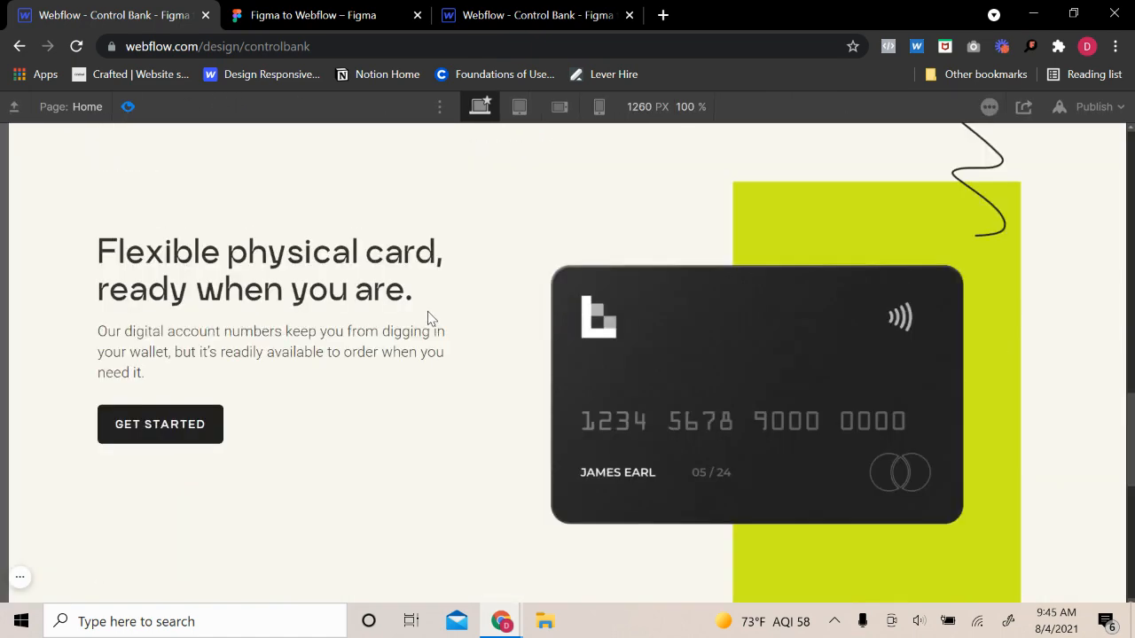
scroll(435, 318, "up", 2)
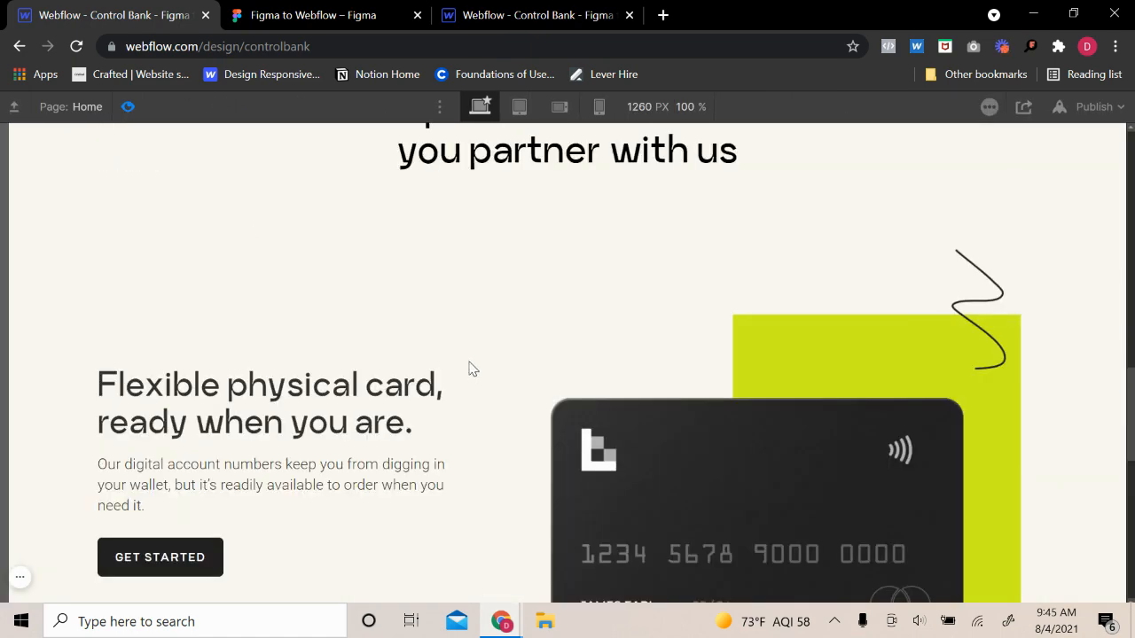
scroll(470, 371, "down", 3)
scroll(479, 392, "up", 3)
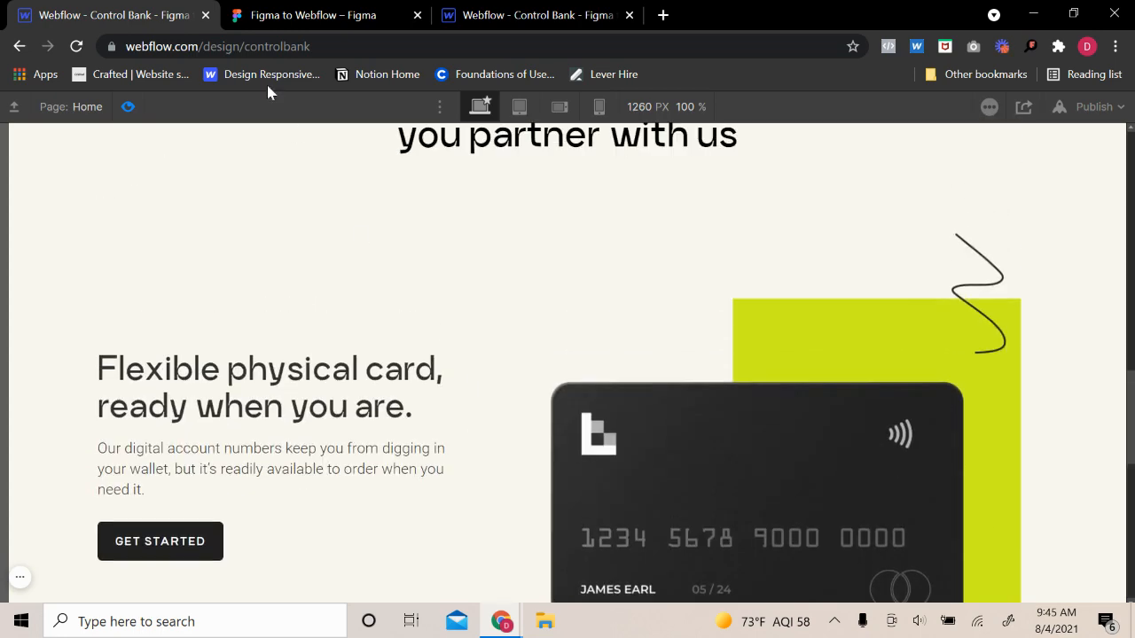
left_click(128, 107)
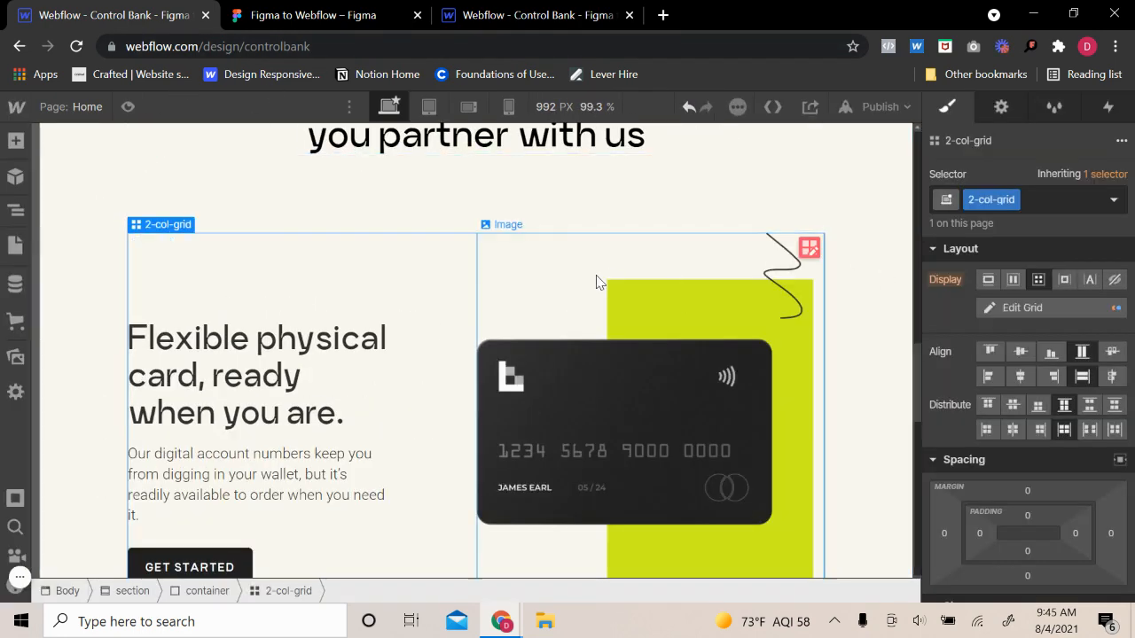
- Compare the card section with the Figma design and examine the space below its grid in Webflow
left_click(329, 12)
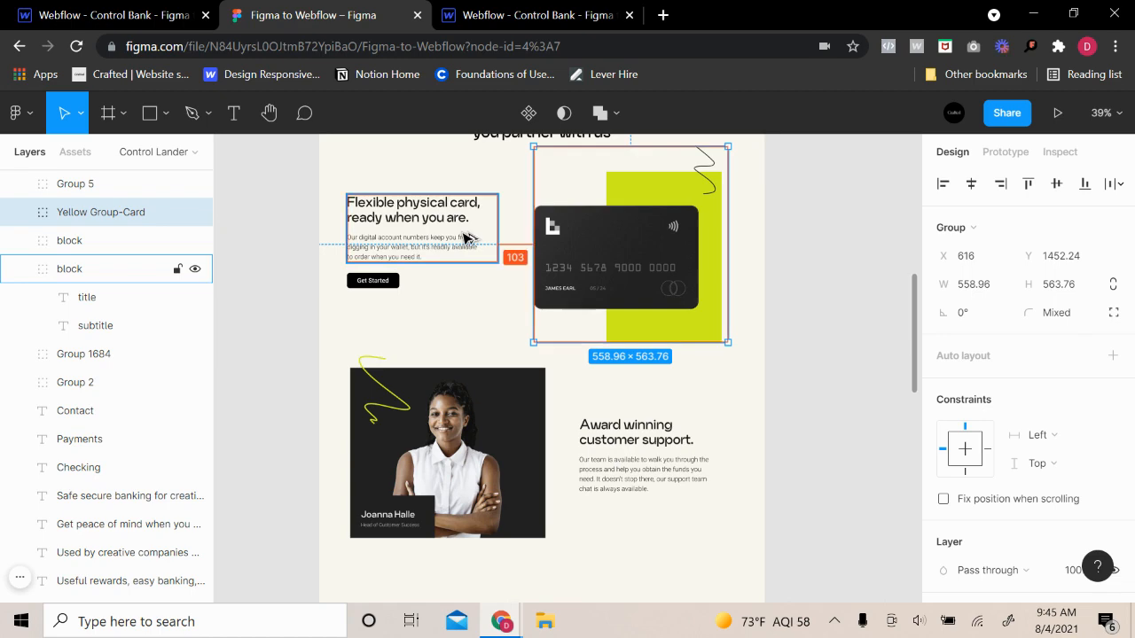
left_click(177, 14)
scroll(477, 424, "down", 6)
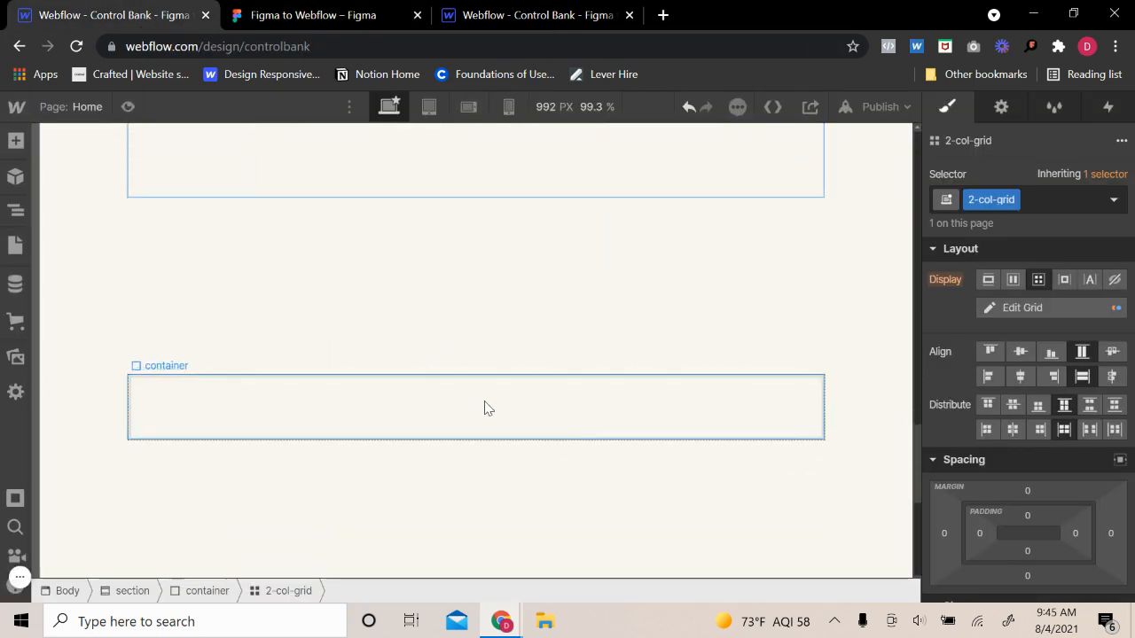
scroll(487, 405, "up", 3)
scroll(450, 447, "down", 2)
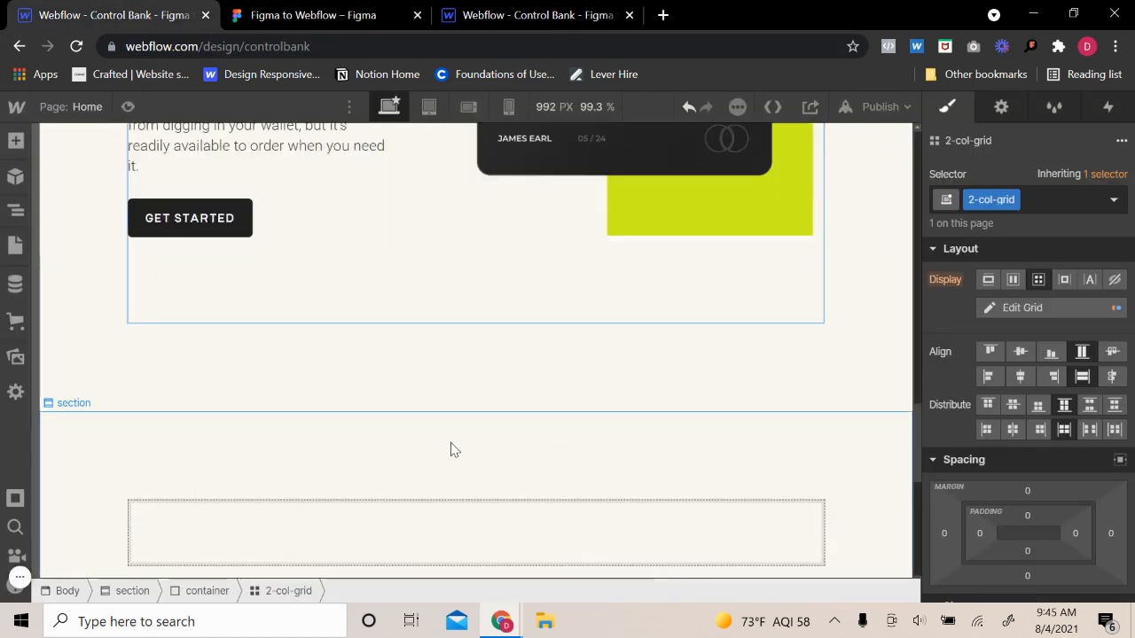
scroll(454, 447, "up", 5)
- Duplicate the spacer in the card section's container and place the copy below the 2-col-grid
left_click(16, 210)
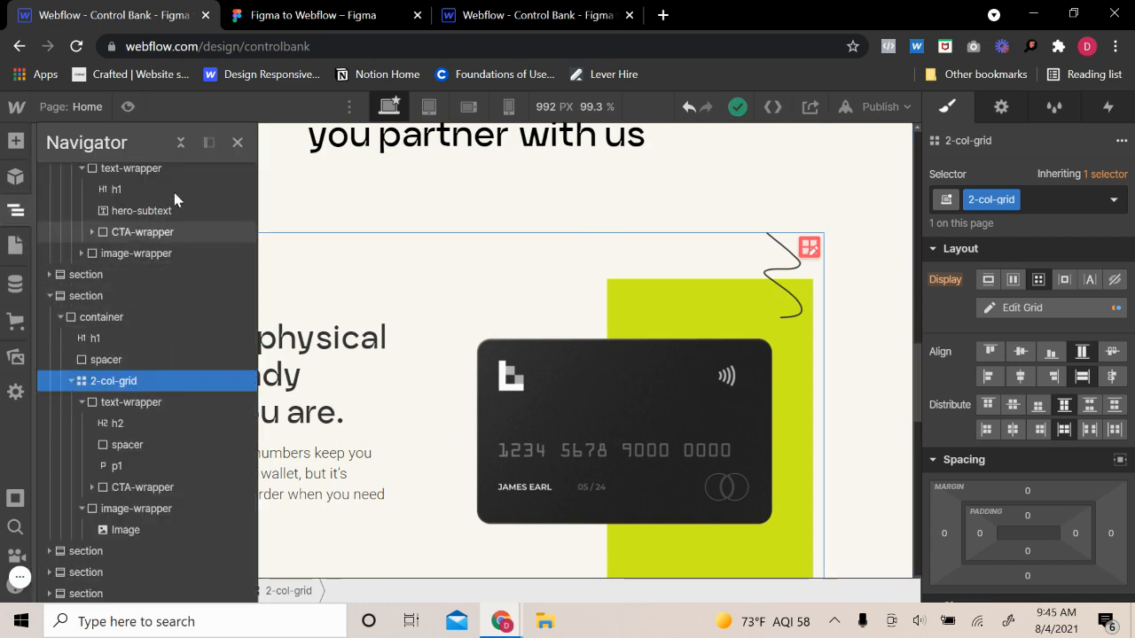
left_click(180, 142)
left_click(49, 238)
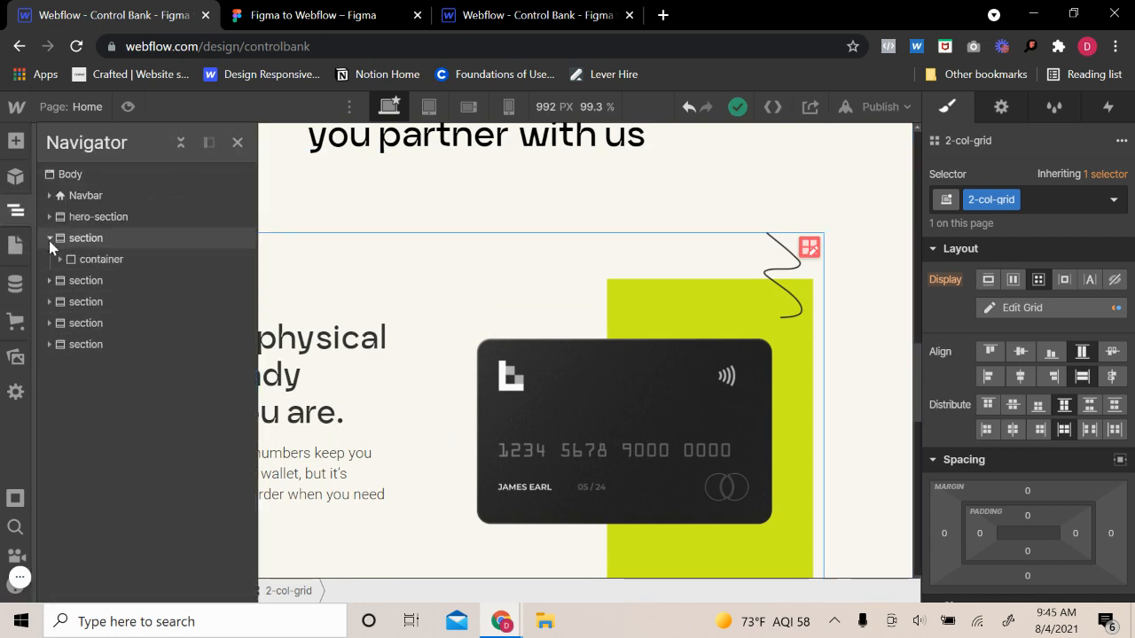
left_click(50, 237)
left_click(857, 246)
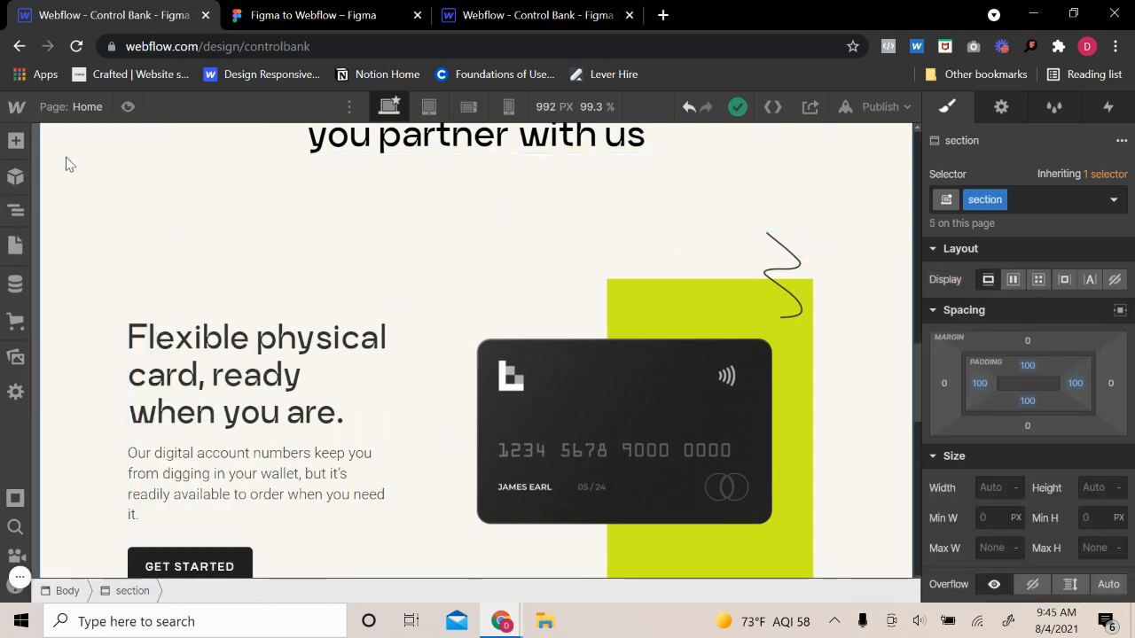
left_click(16, 210)
left_click(50, 259)
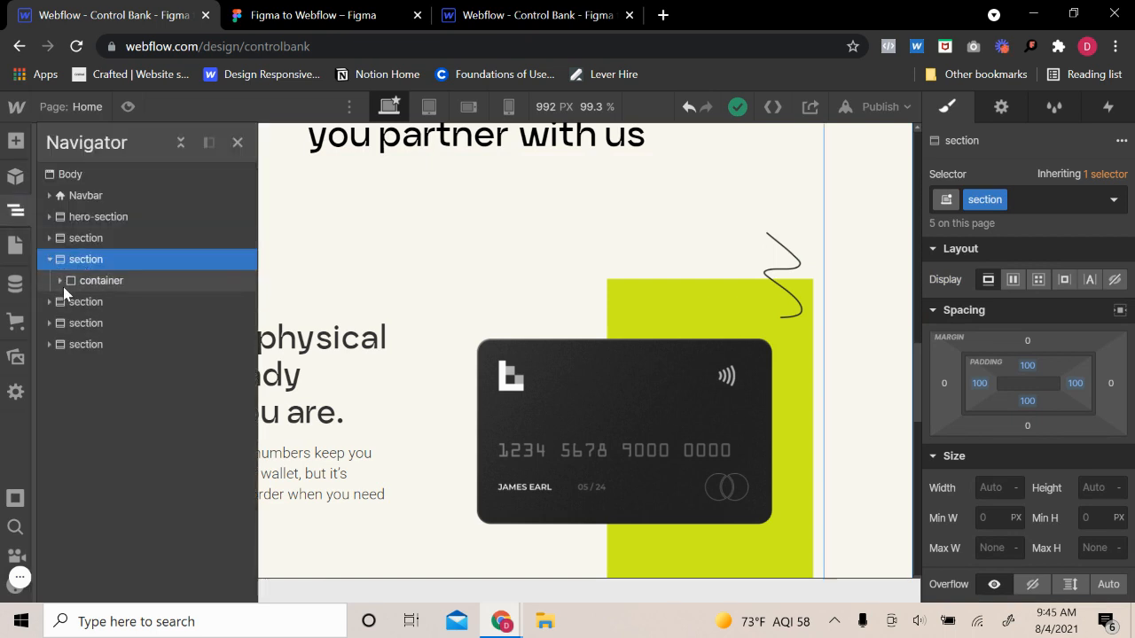
left_click(60, 280)
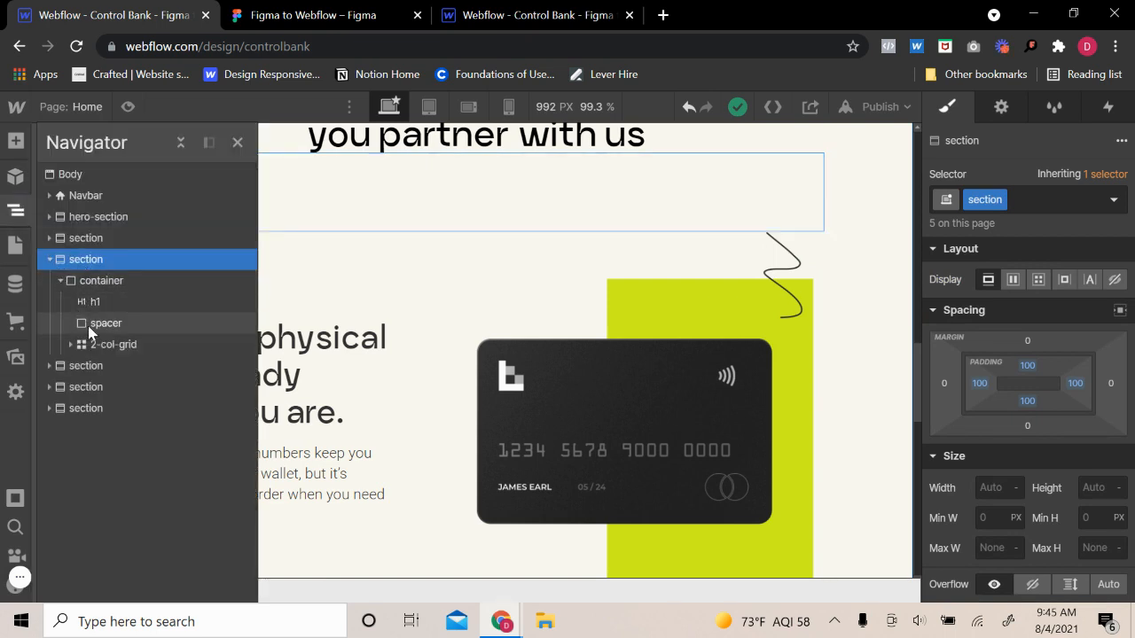
left_click(89, 324)
key("ctrl+d")
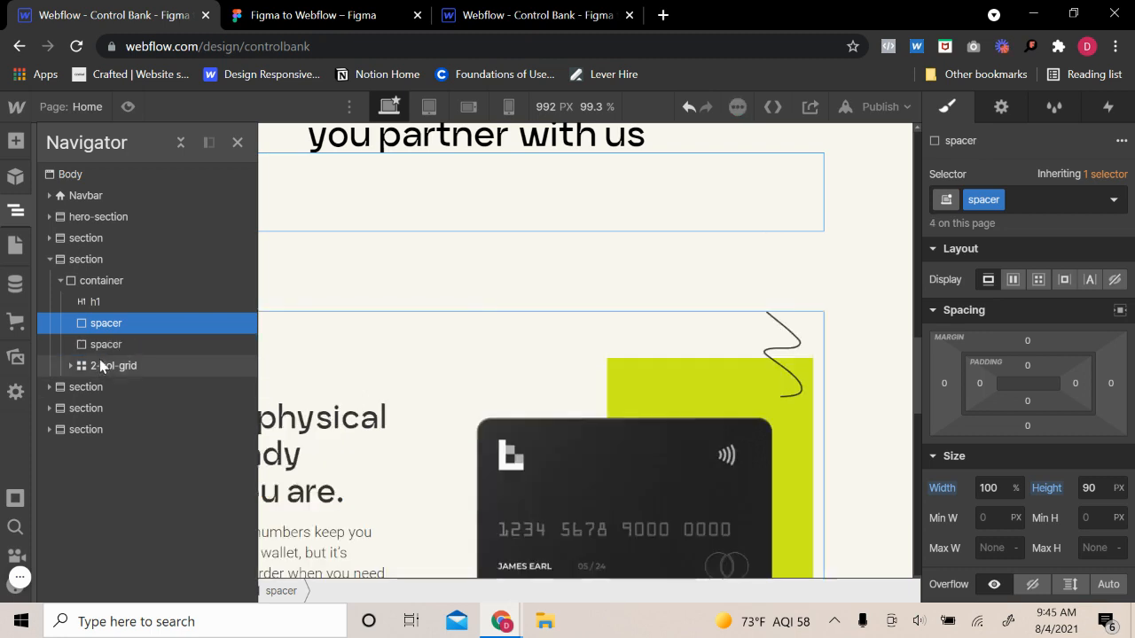
left_click_drag(111, 330, 108, 372)
- Duplicate the 2-col-grid and place the copy below the second spacer in the container
left_click(112, 344)
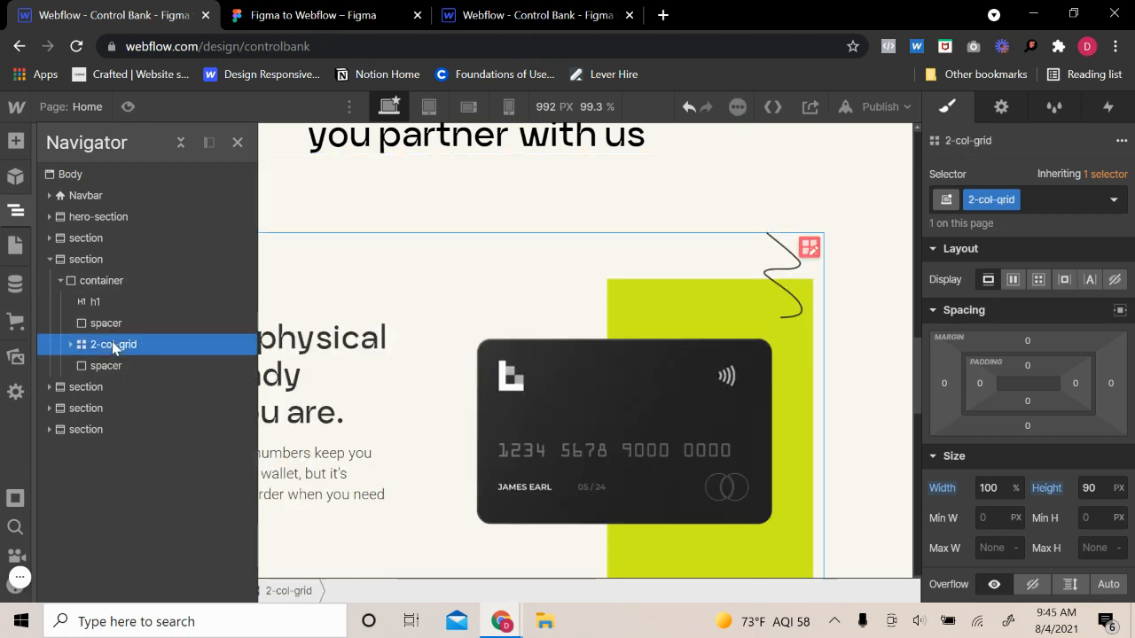
key("ctrl+d")
left_click_drag(110, 344, 99, 397)
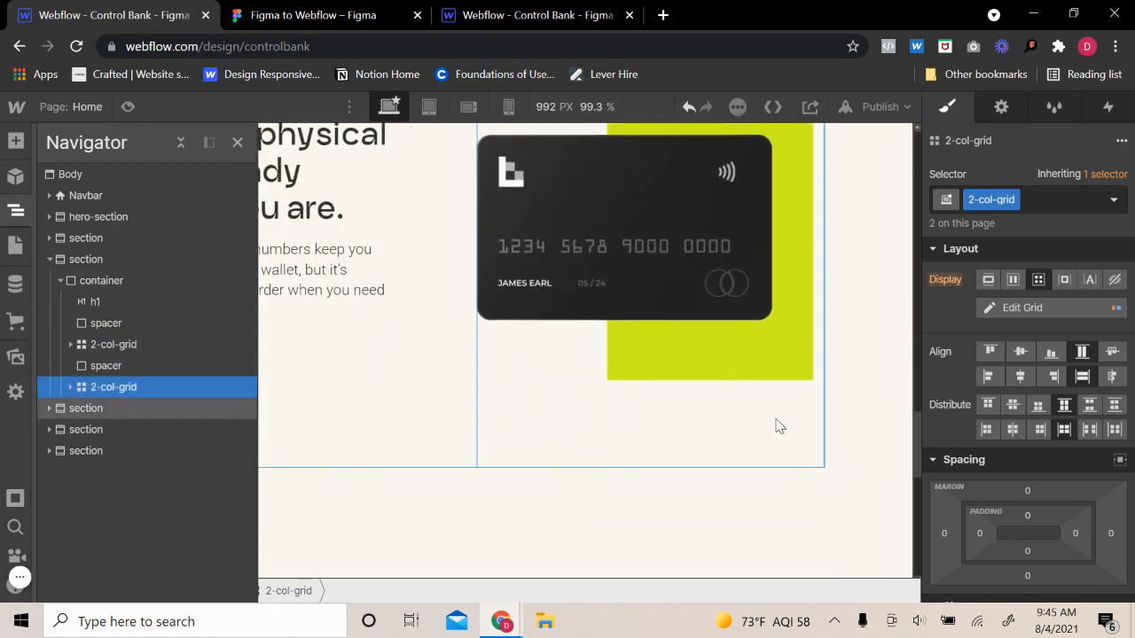
- Add the combo class "reverse" to the duplicated 2-col-grid
scroll(588, 405, "down", 3)
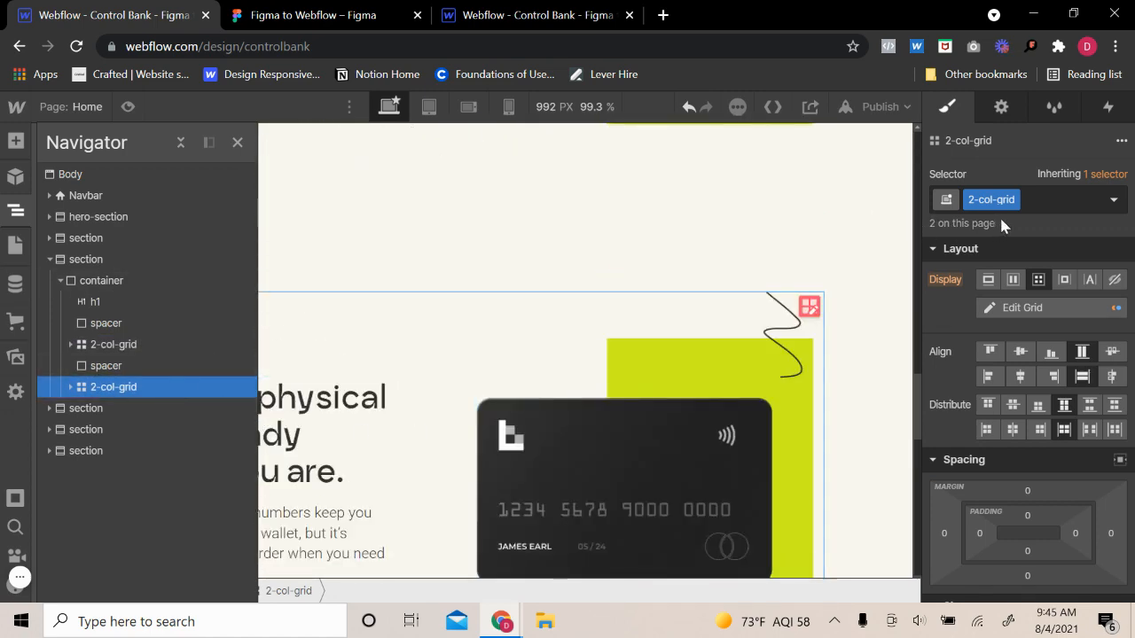
left_click(1039, 201)
type("reverse")
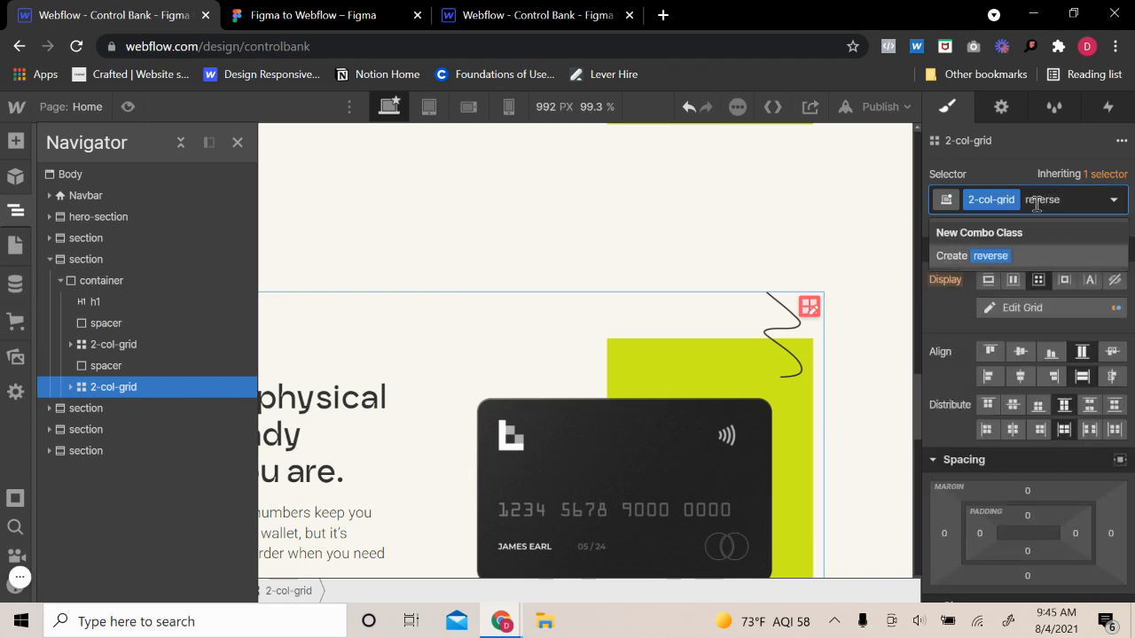
key("Return")
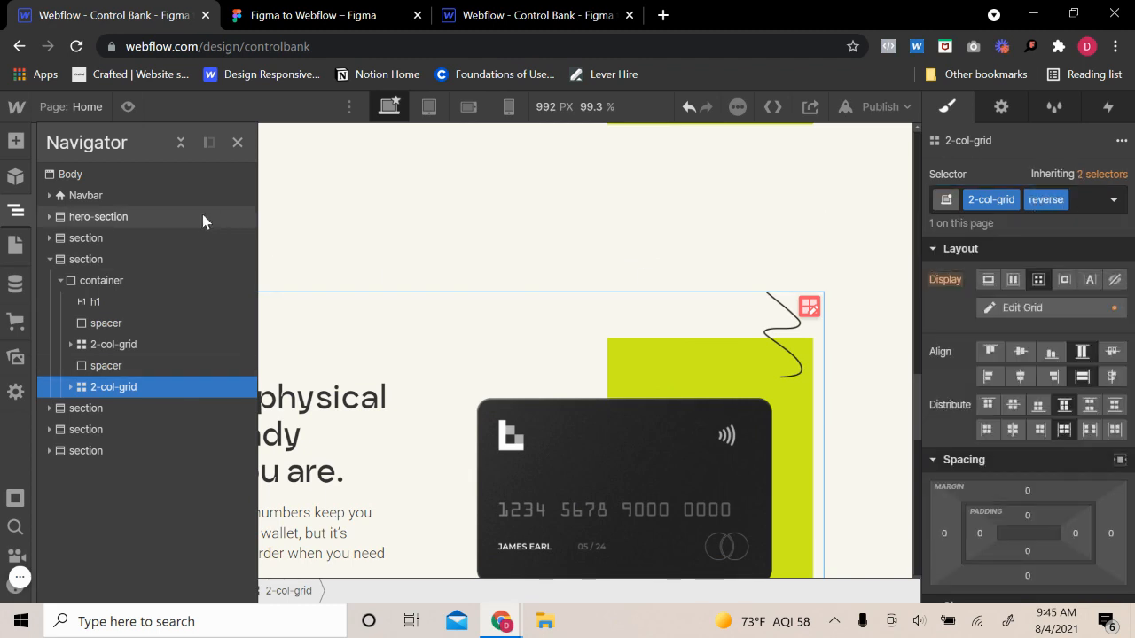
left_click(236, 142)
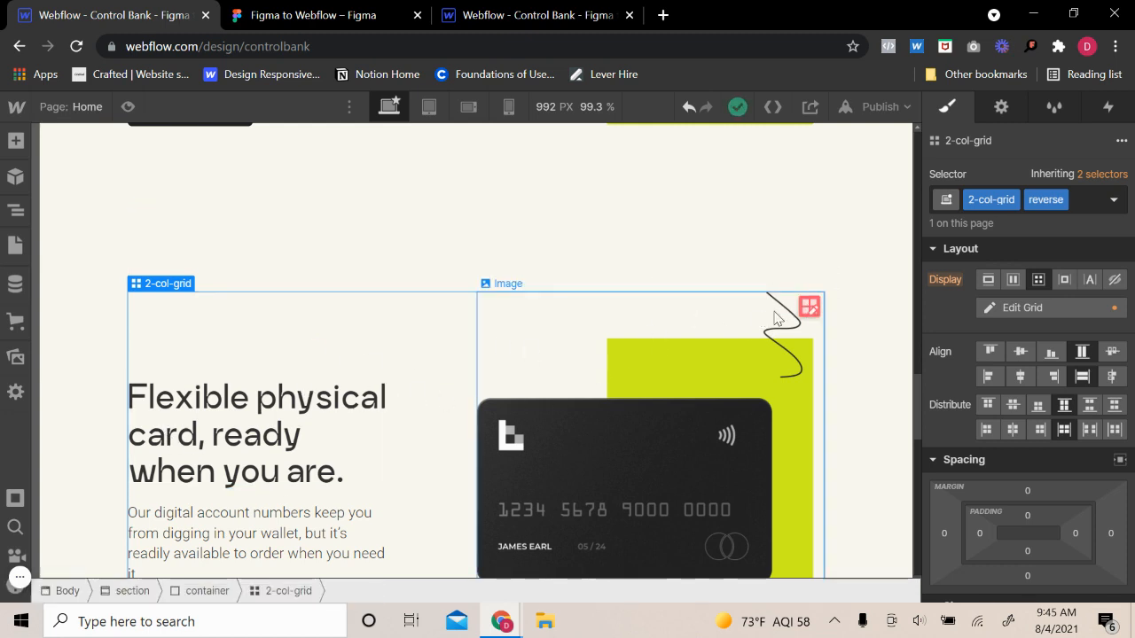
- Set the reversed 2-col-grid's first column to 1fr and its second column to 0.75fr, and finish editing the grid
left_click(809, 307)
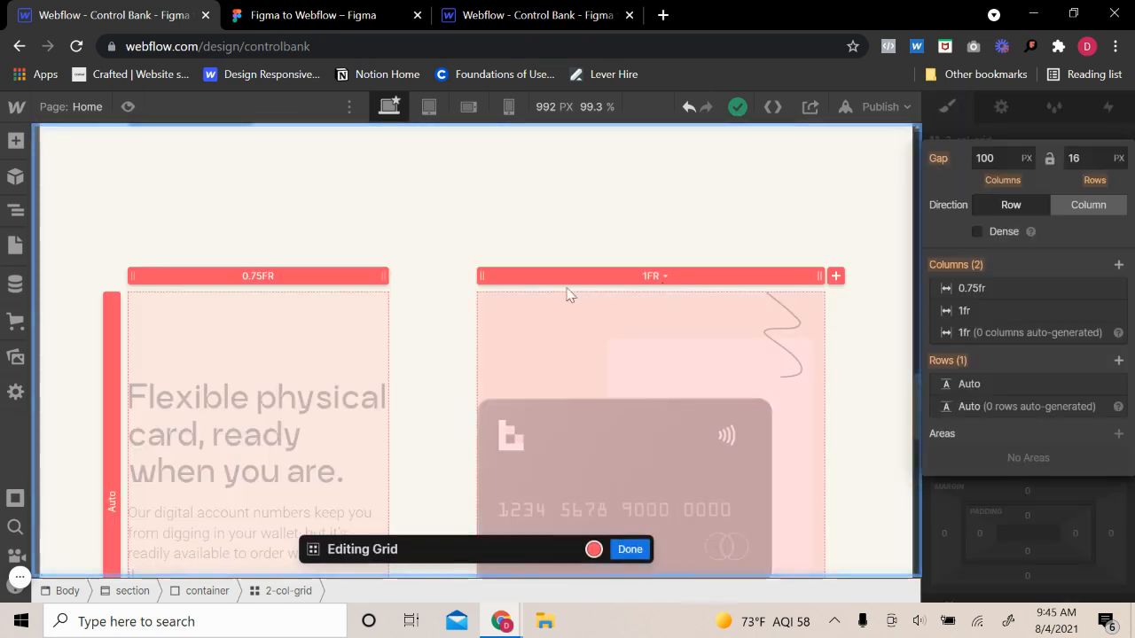
left_click(250, 279)
type("1")
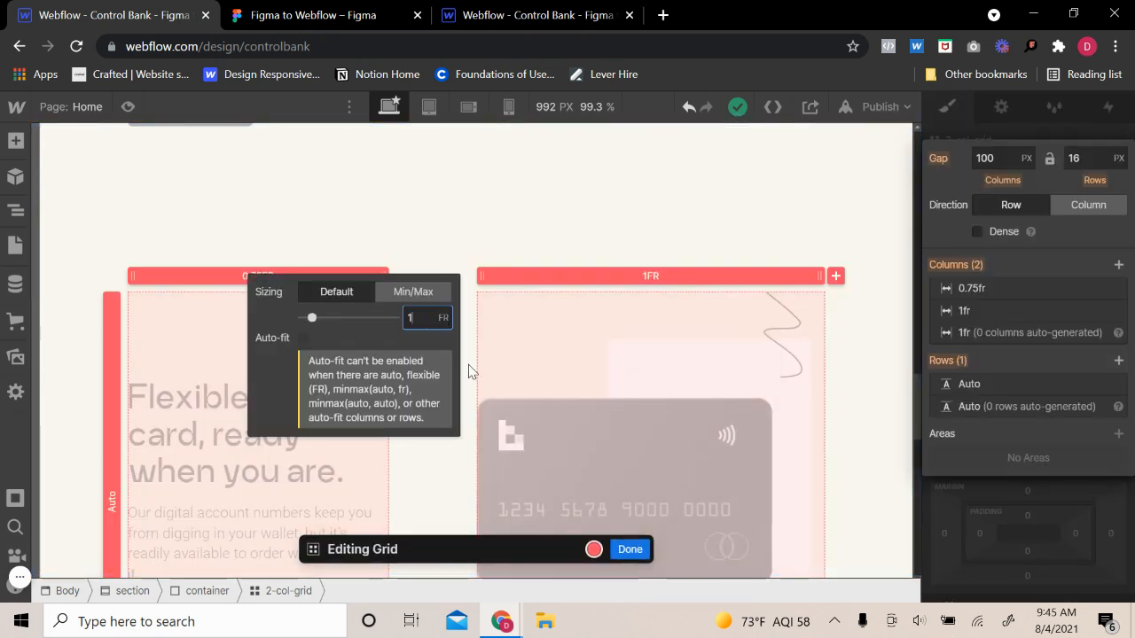
left_click(669, 280)
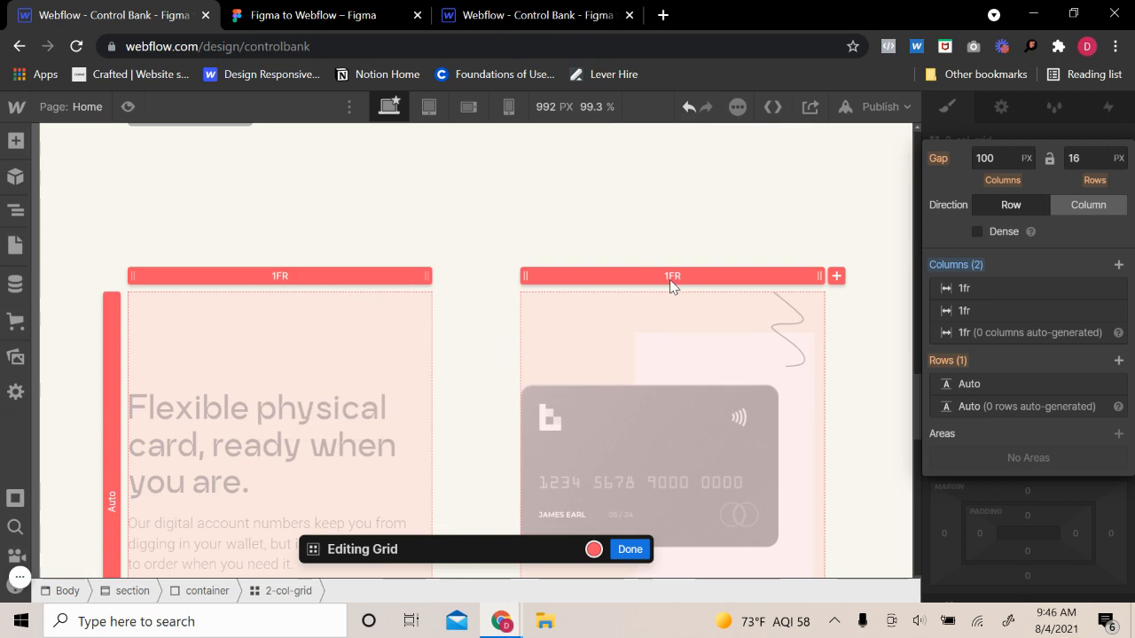
left_click(669, 279)
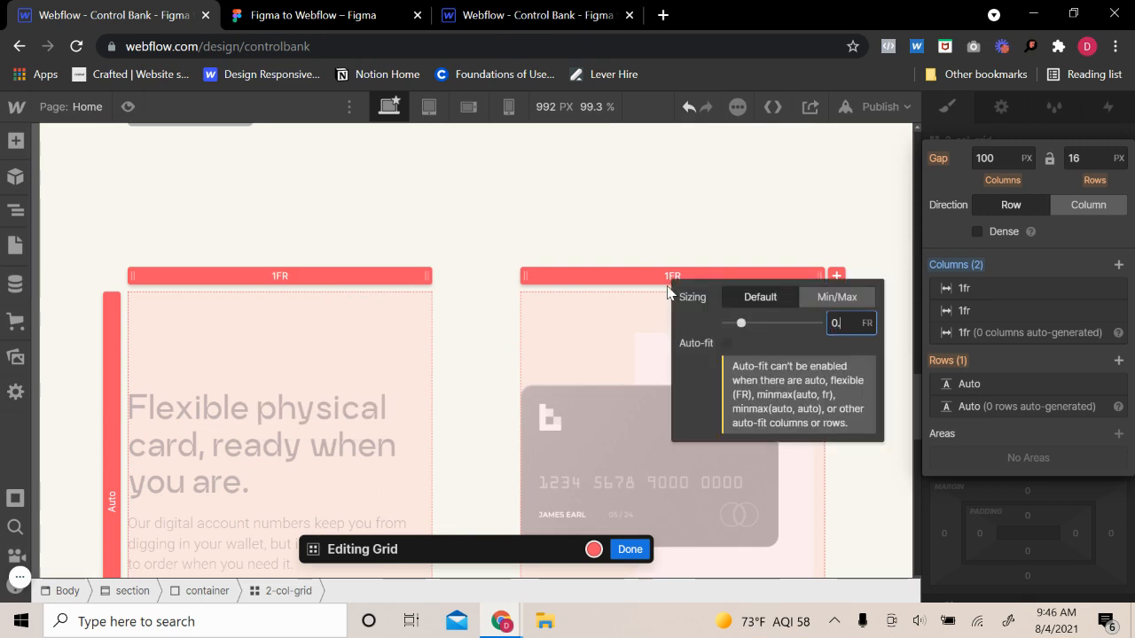
key("Return")
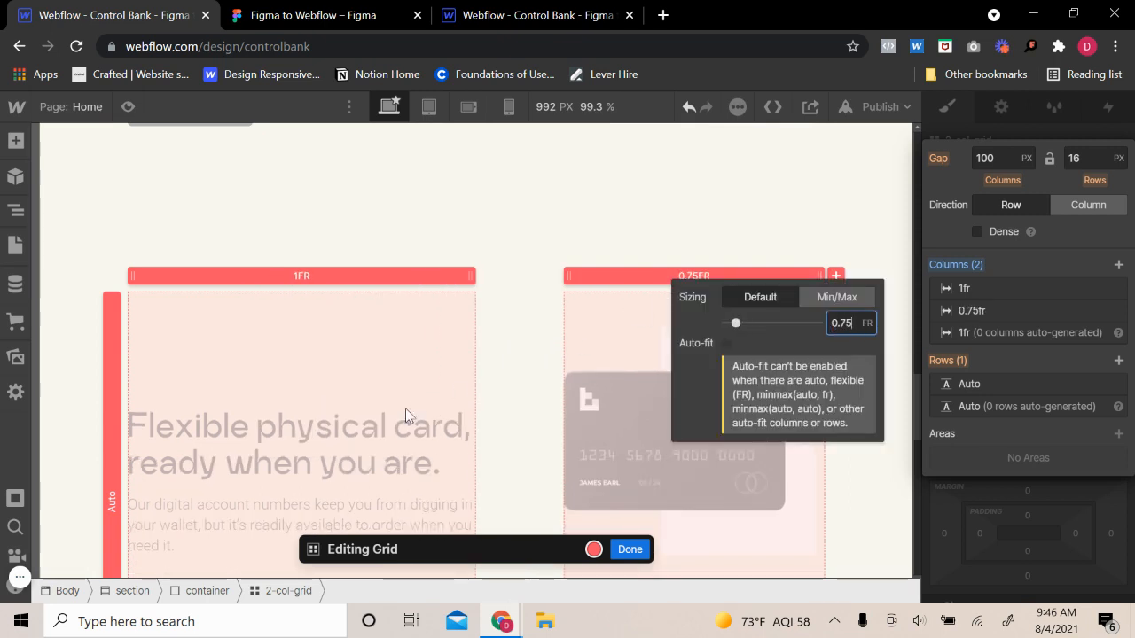
left_click(814, 192)
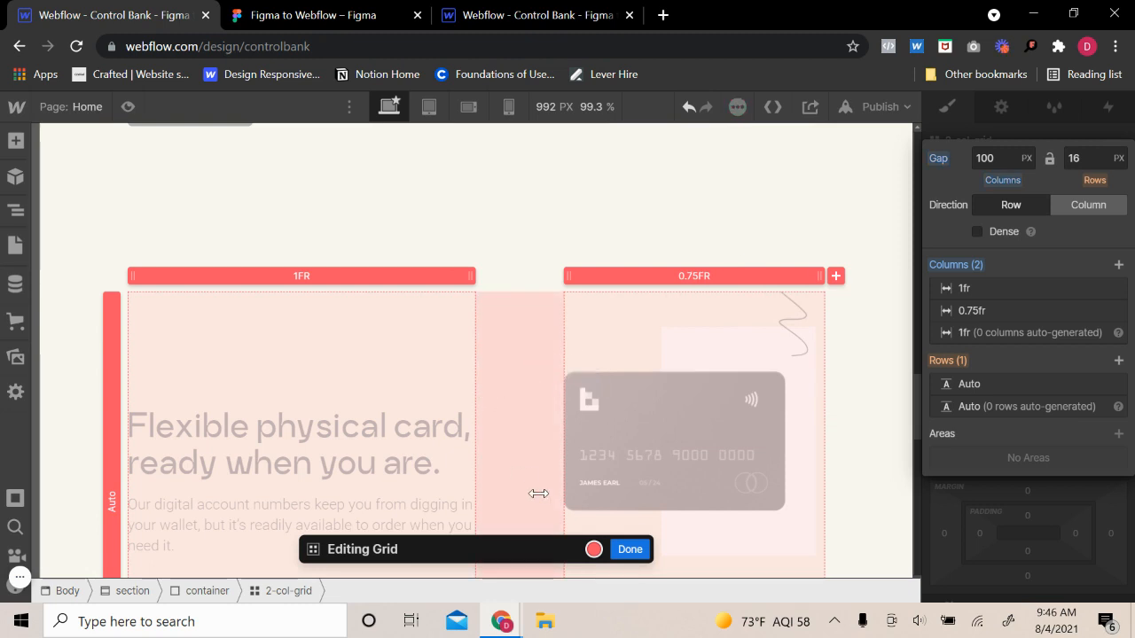
left_click(628, 550)
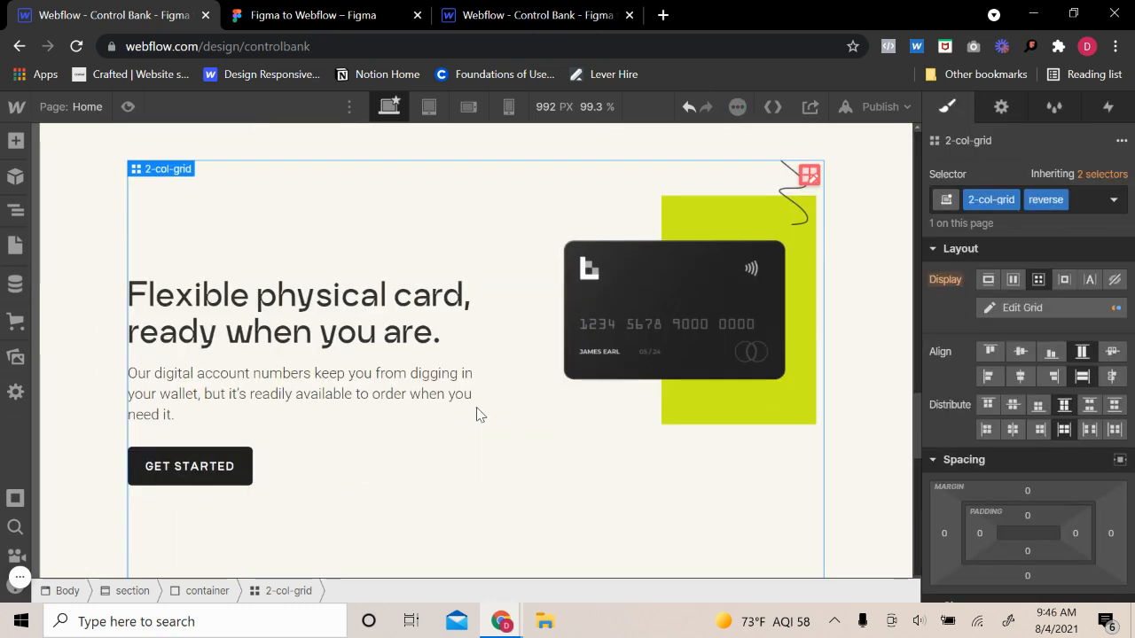
- Switch the duplicated grid's text-wrapper to manual positioning, place it in the second column, and preview the reversed layout
left_click(408, 359)
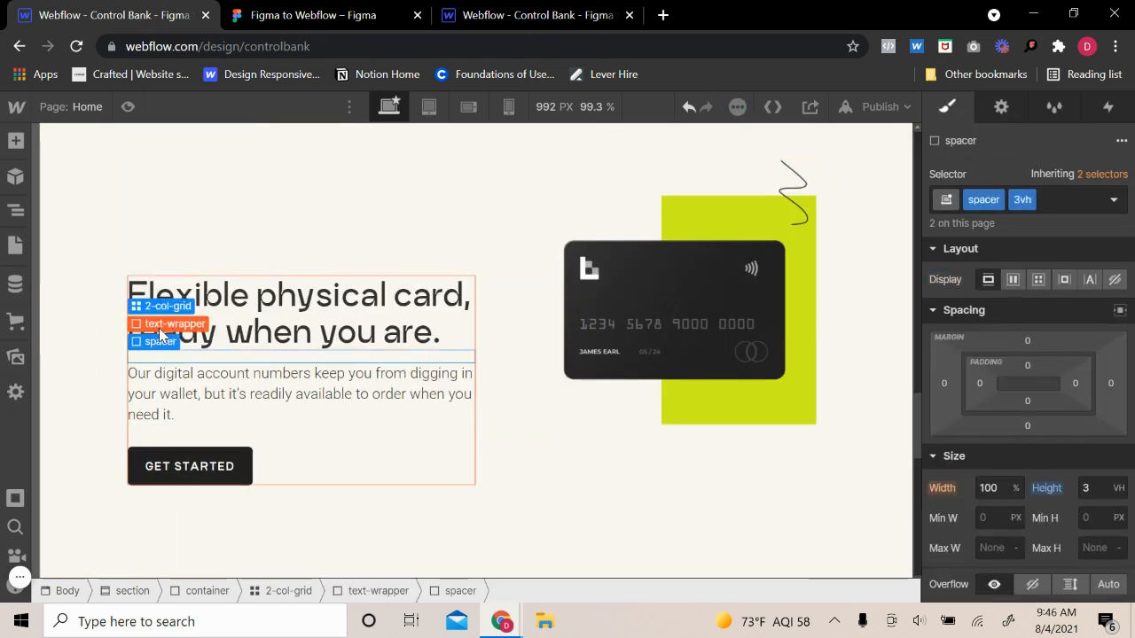
left_click(158, 328)
left_click(1101, 308)
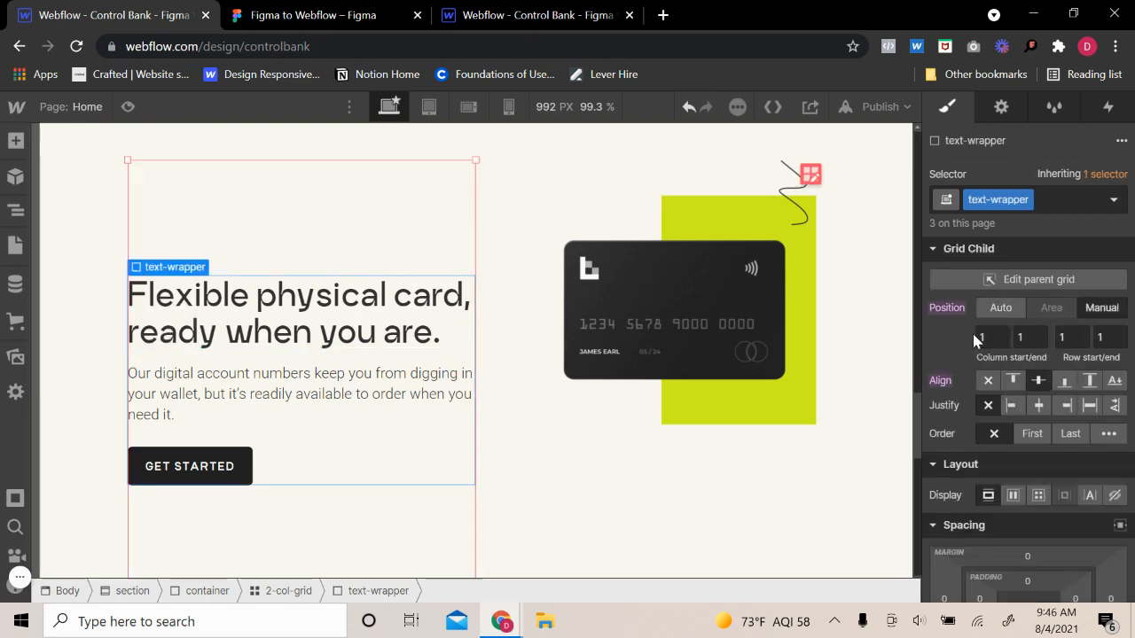
left_click_drag(475, 431, 715, 408)
left_click_drag(139, 235, 570, 222)
scroll(570, 355, "up", 2)
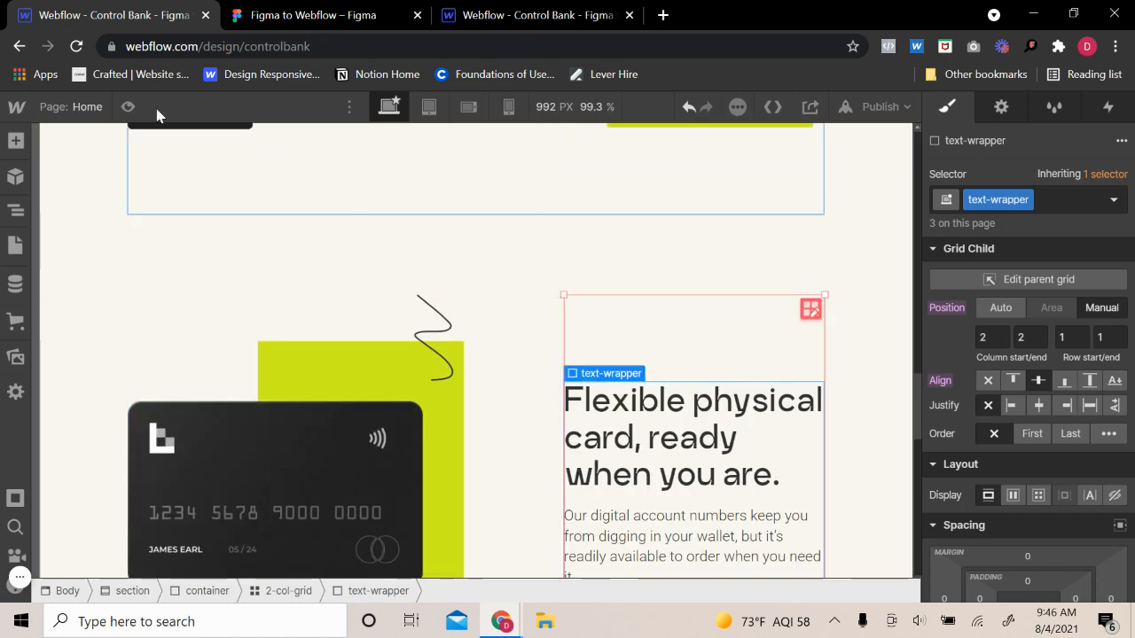
left_click(128, 107)
scroll(606, 380, "down", 2)
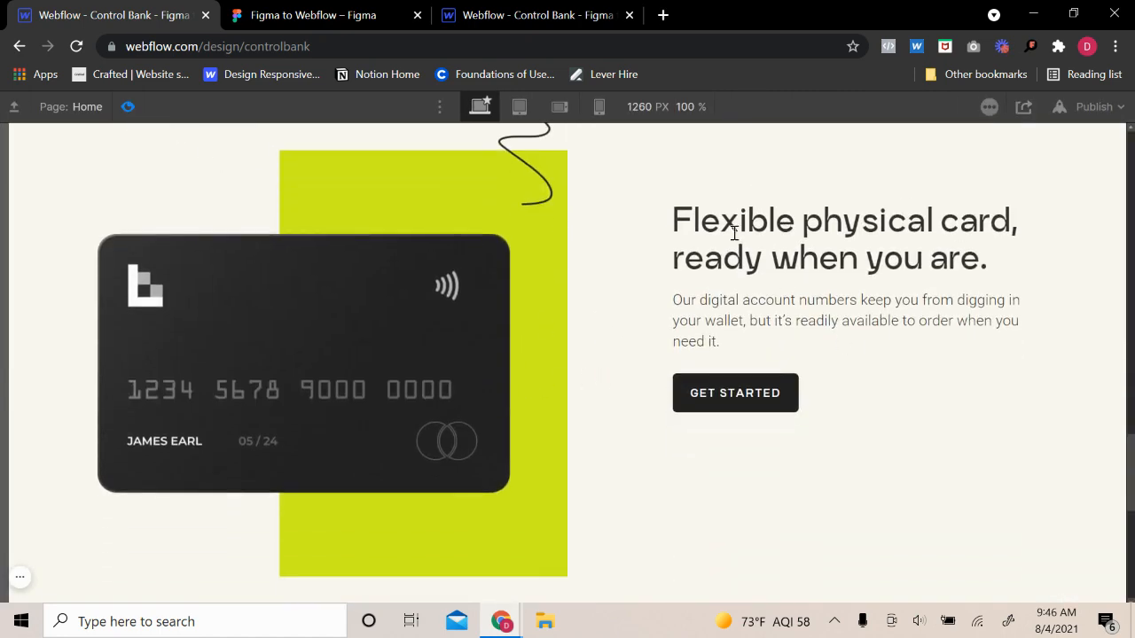
scroll(714, 274, "up", 3)
scroll(715, 278, "down", 2)
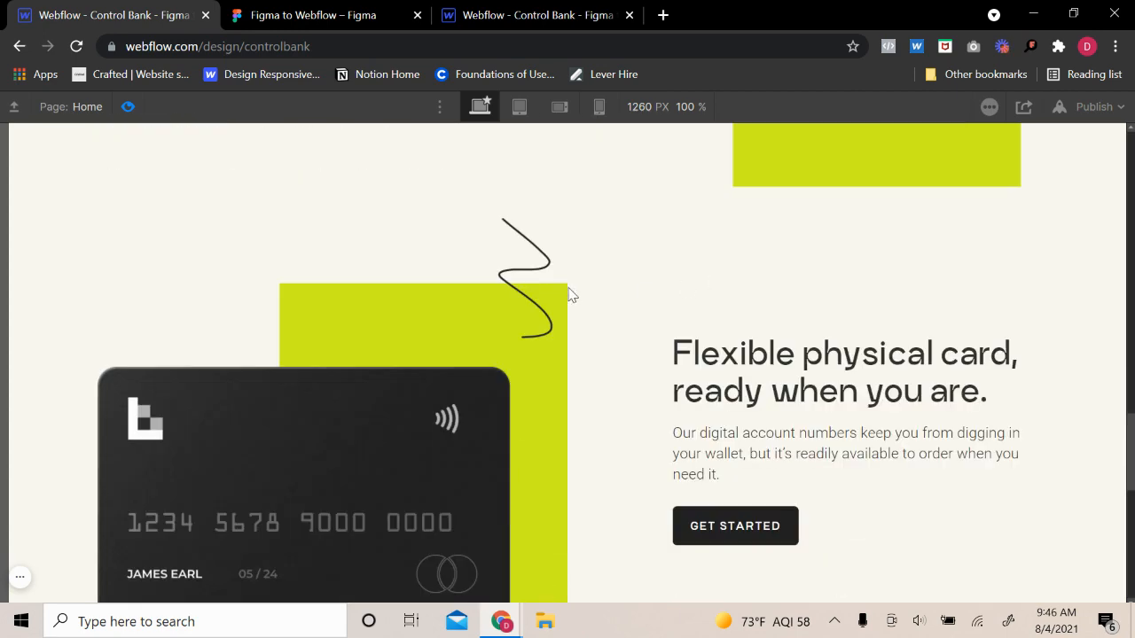
left_click(130, 106)
- Delete the card image from the reversed grid and select its empty image-wrapper
left_click(451, 375)
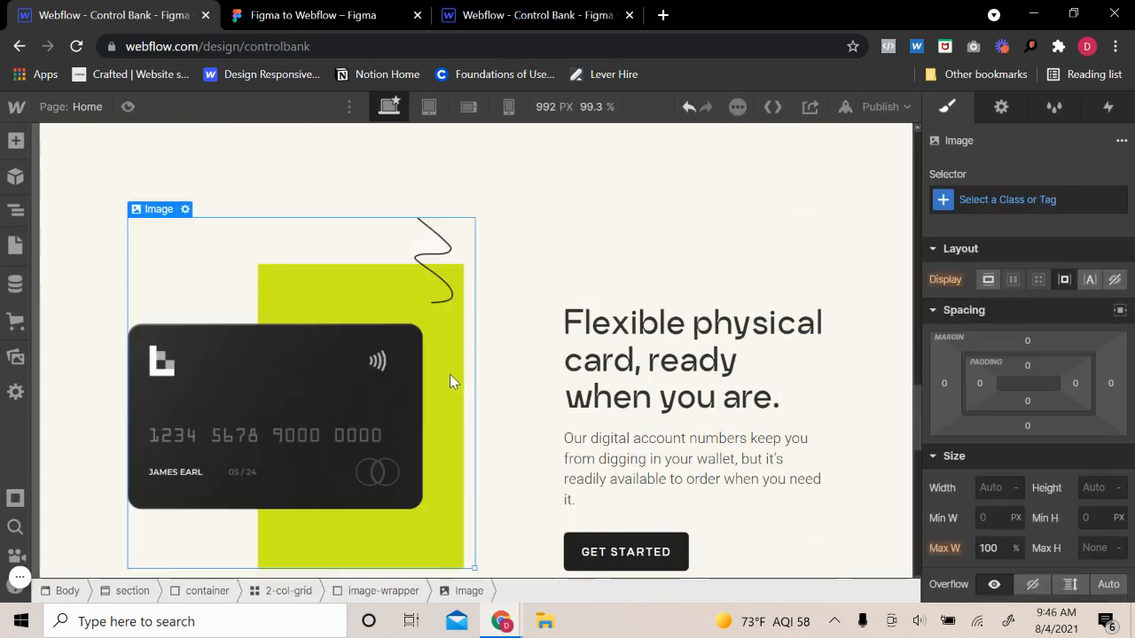
key("Delete")
left_click(353, 353)
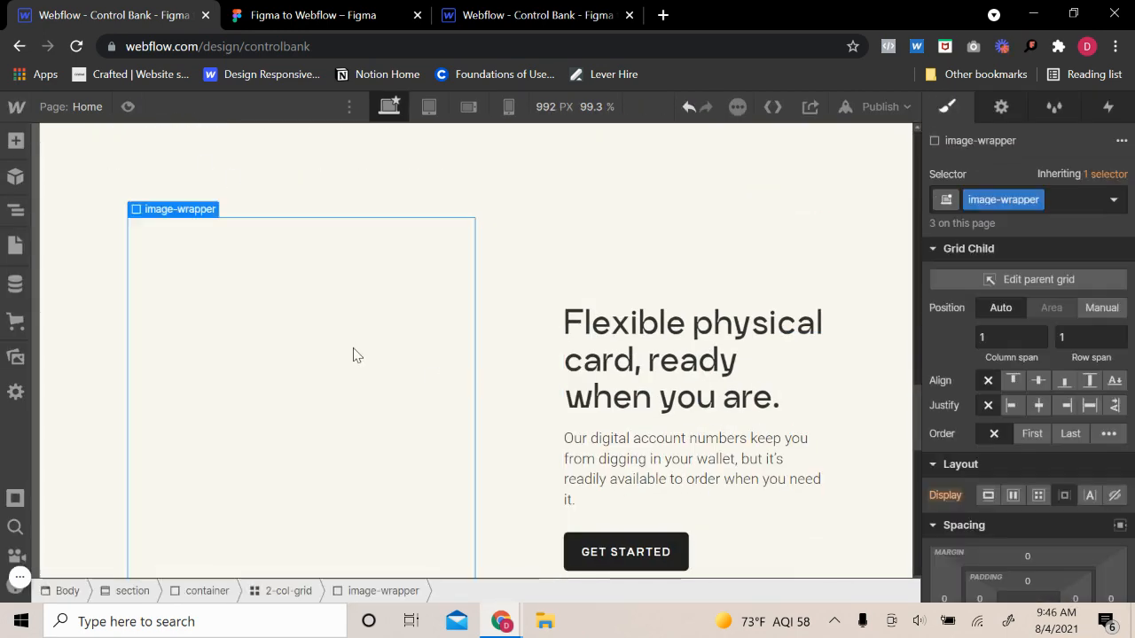
- Switch to the Figma design and compare the customer service rep image group with the customer photo and card groups
left_click(337, 15)
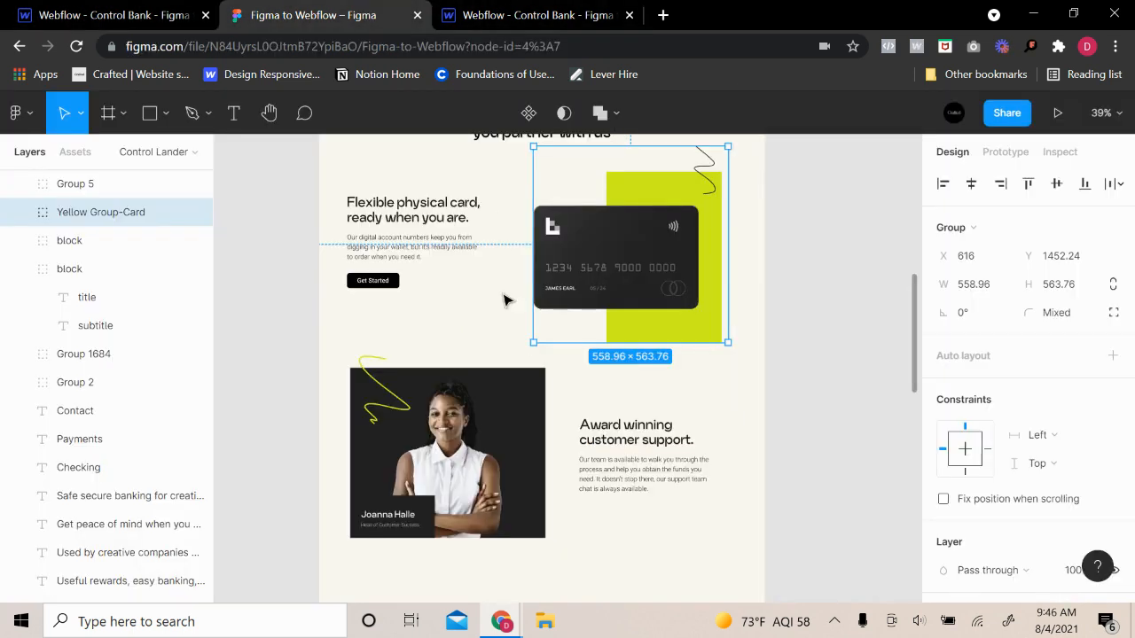
left_click(491, 396)
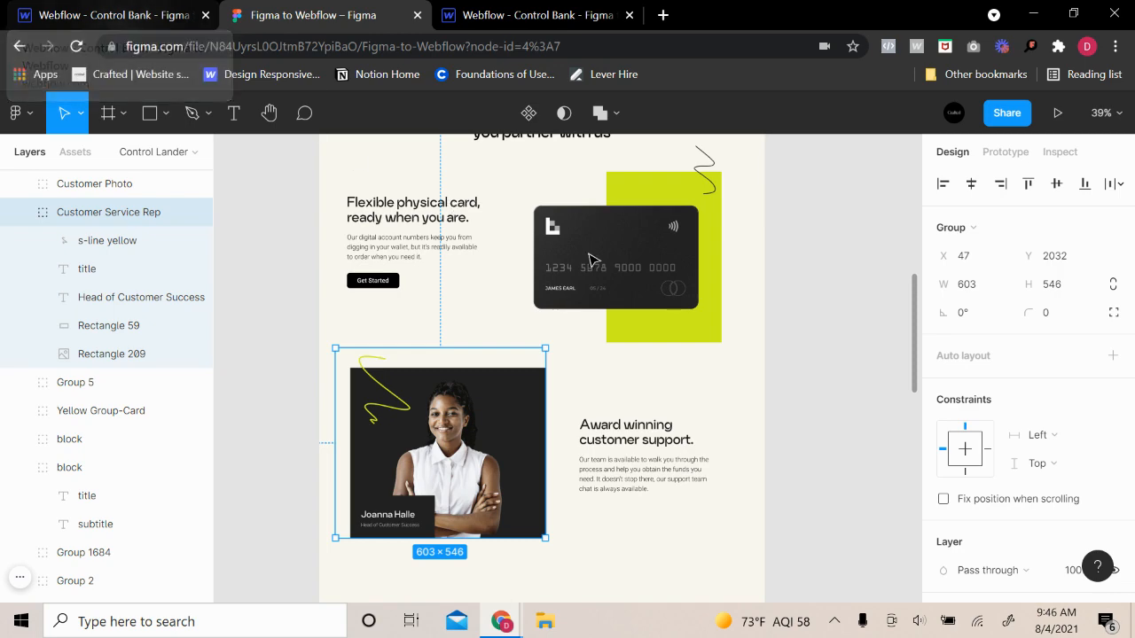
scroll(610, 446, "down", 5)
scroll(612, 457, "down", 4)
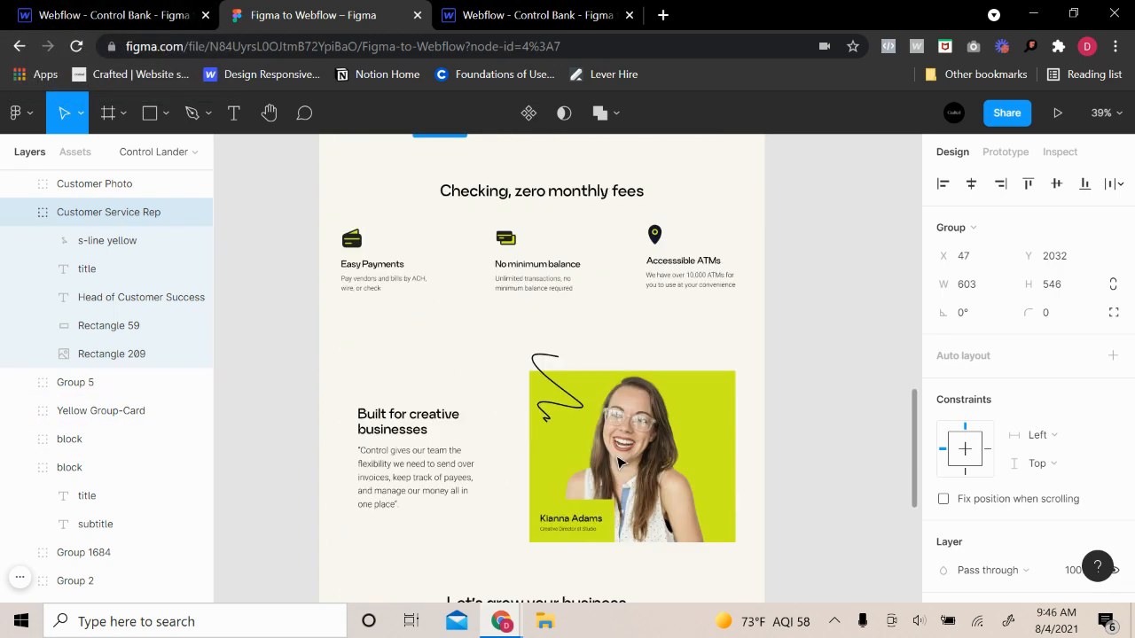
left_click(611, 461)
scroll(514, 382, "up", 7)
left_click(513, 380)
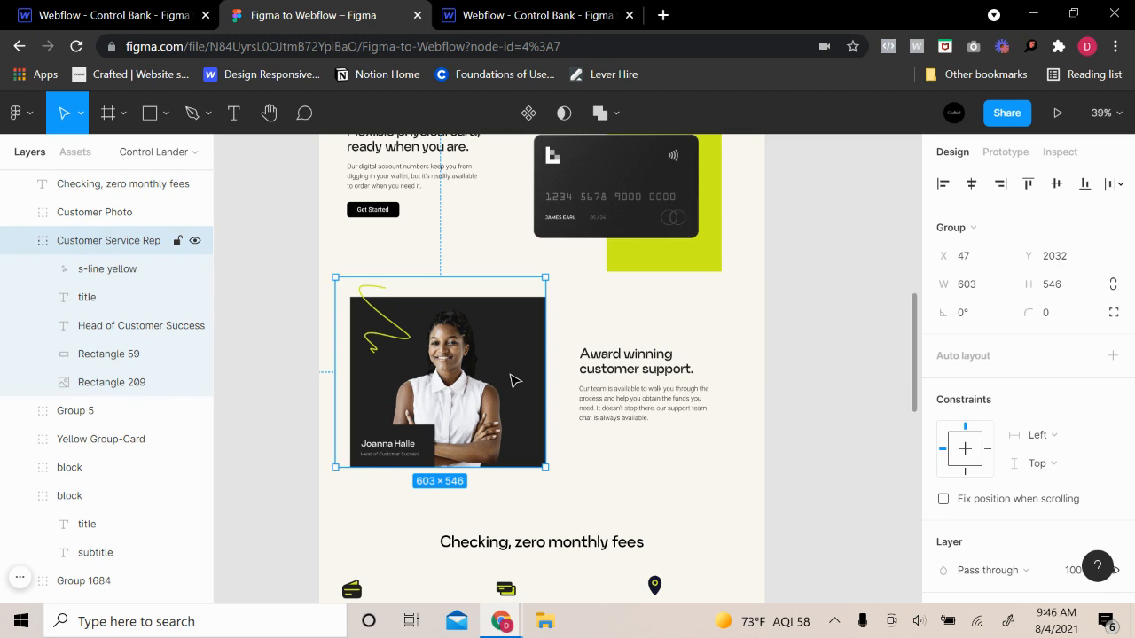
scroll(514, 381, "up", 5)
left_click(674, 326)
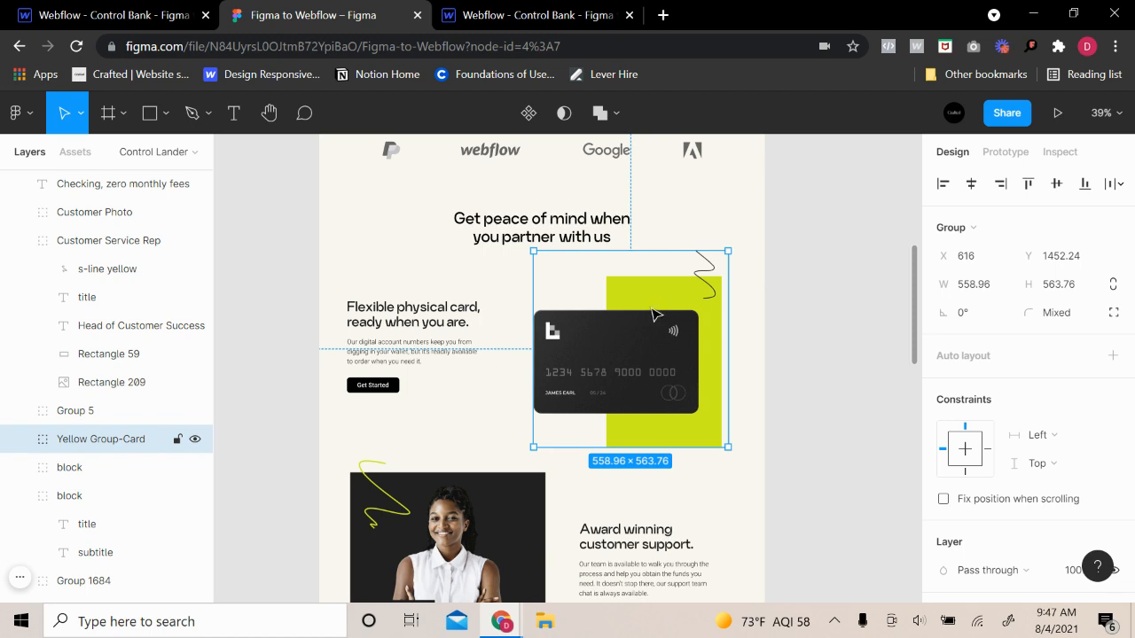
scroll(532, 390, "down", 1)
left_click(502, 450)
- Return to Webflow, duplicate the class of the empty image-wrapper, and name the copy "team-wrapper"
left_click(199, 20)
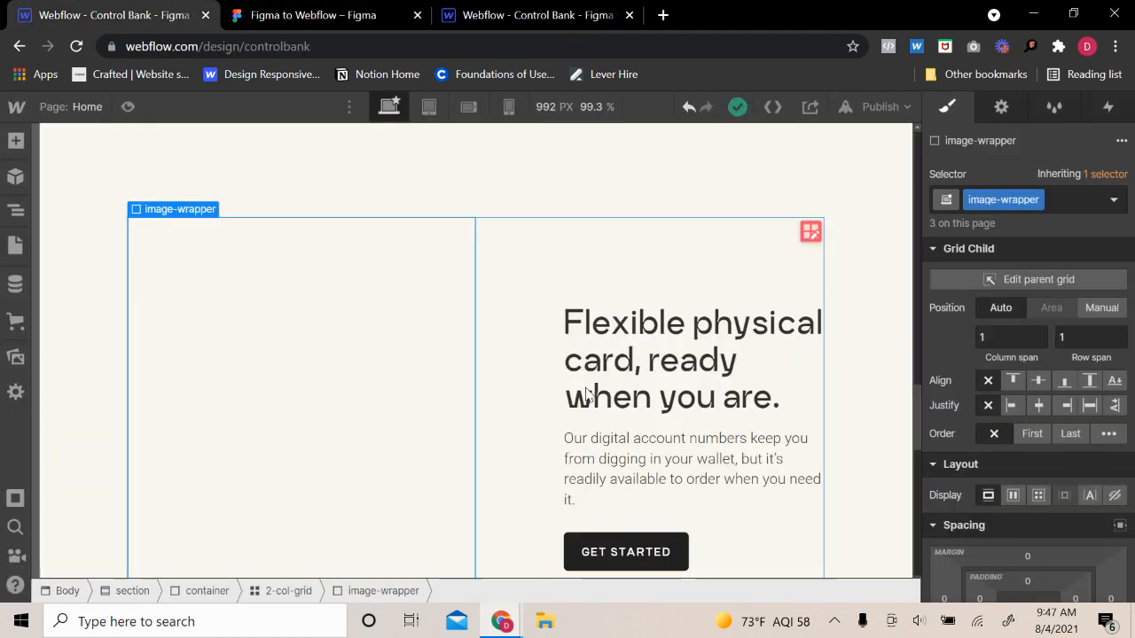
left_click(1030, 202)
left_click(1019, 243)
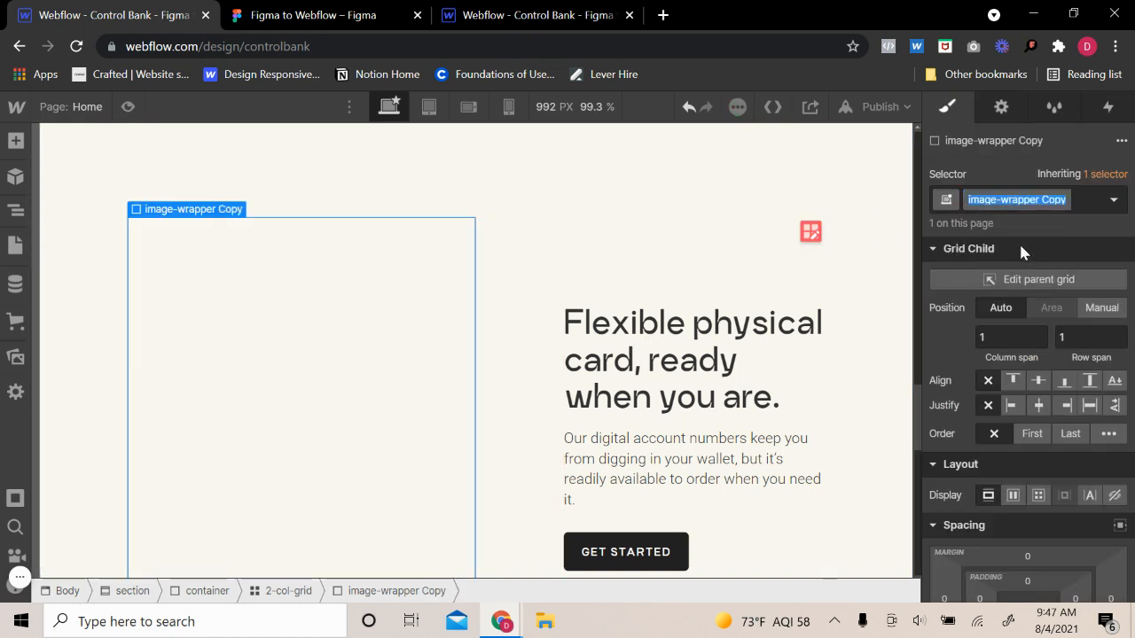
type("ted")
key("BackSpace")
key("BackSpace")
key("BackSpace")
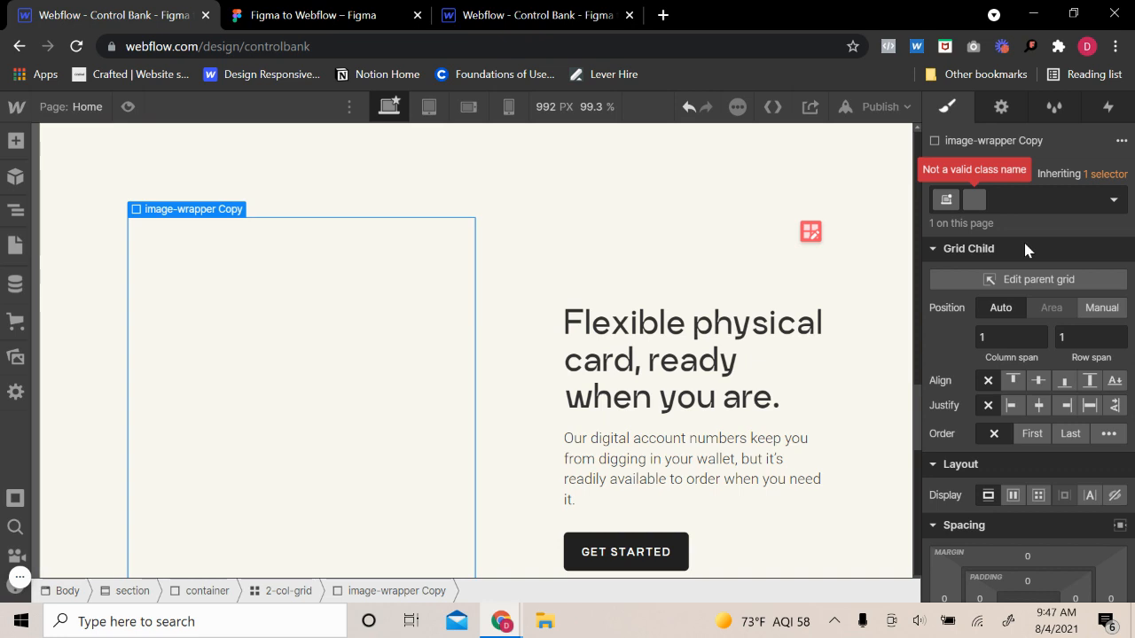
type("team")
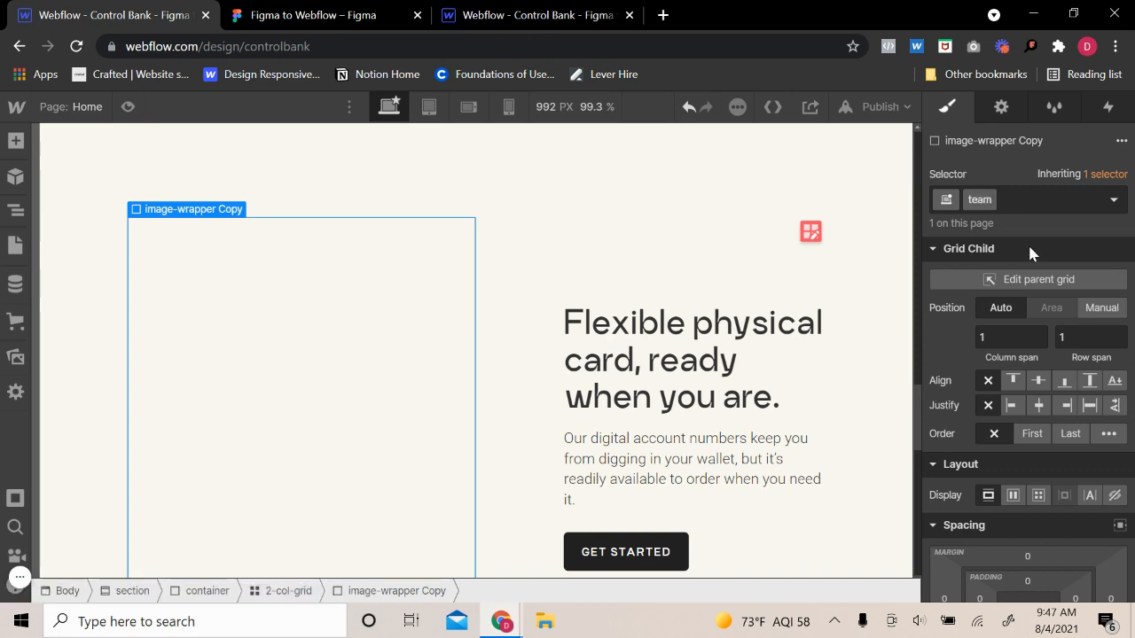
type("-wrap")
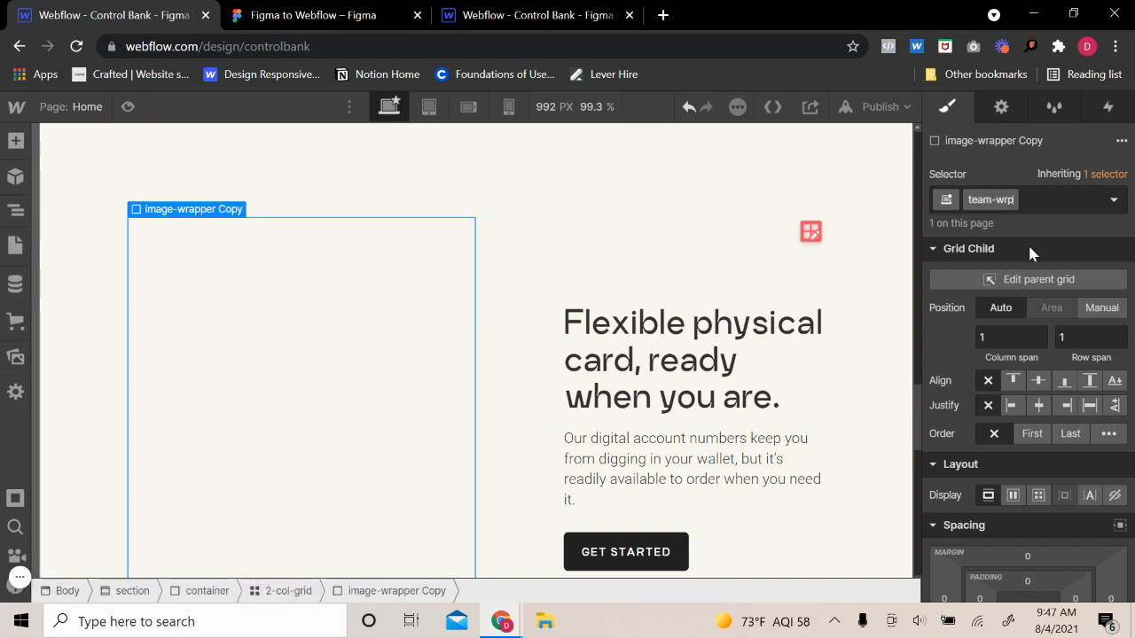
type("per")
key("Return")
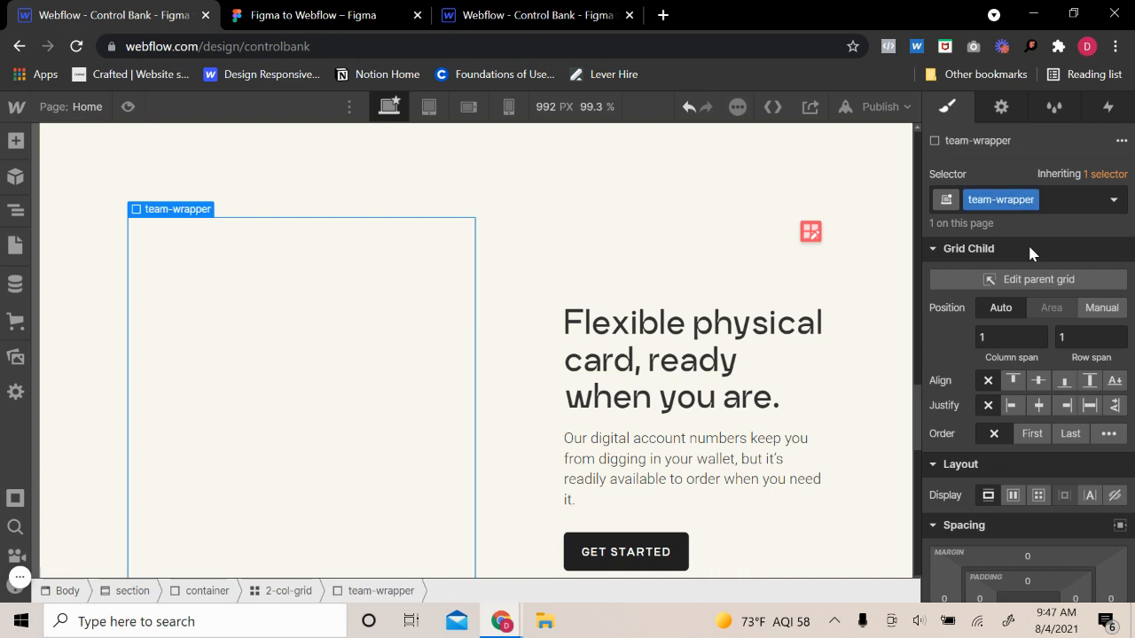
scroll(1071, 453, "down", 3)
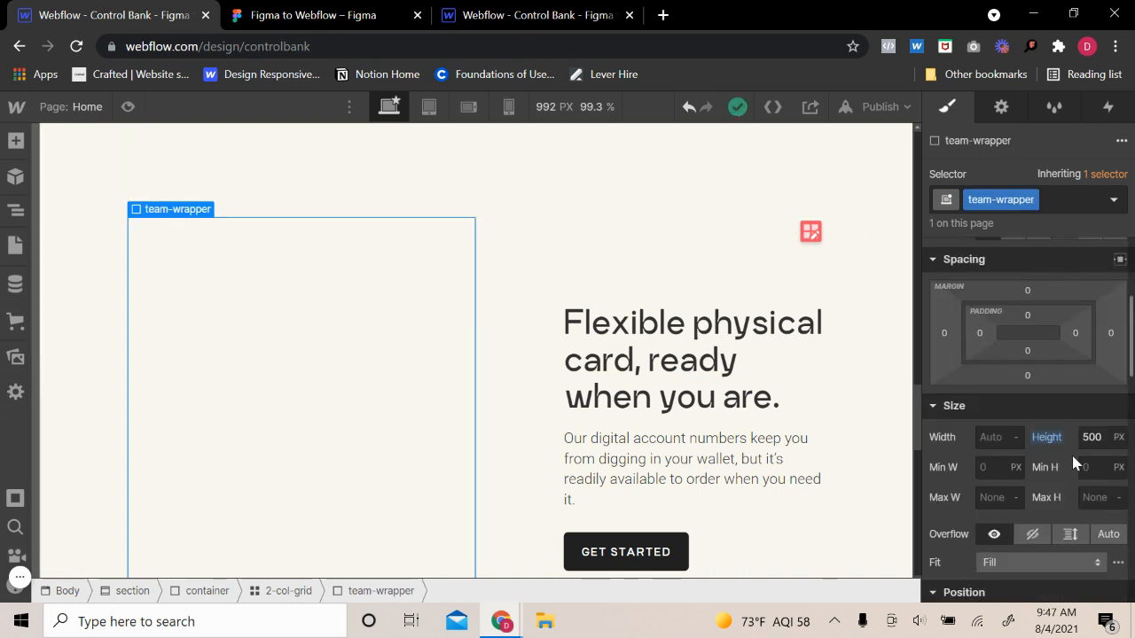
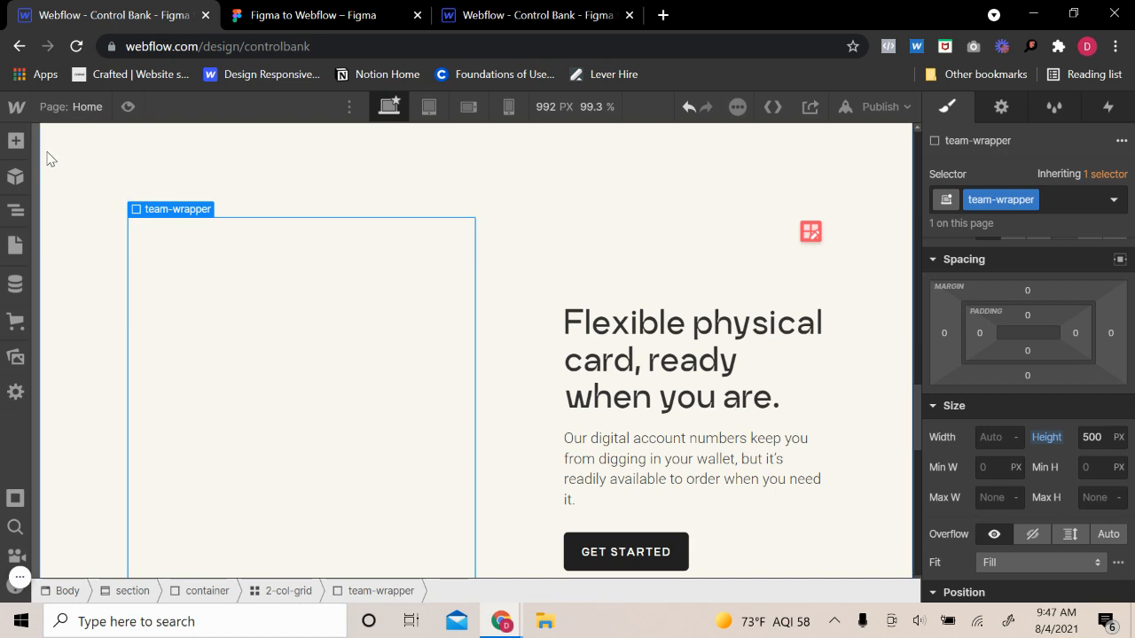
- Add a div block inside the team-wrapper and give it the class "team-block"
left_click(15, 141)
left_click(72, 452)
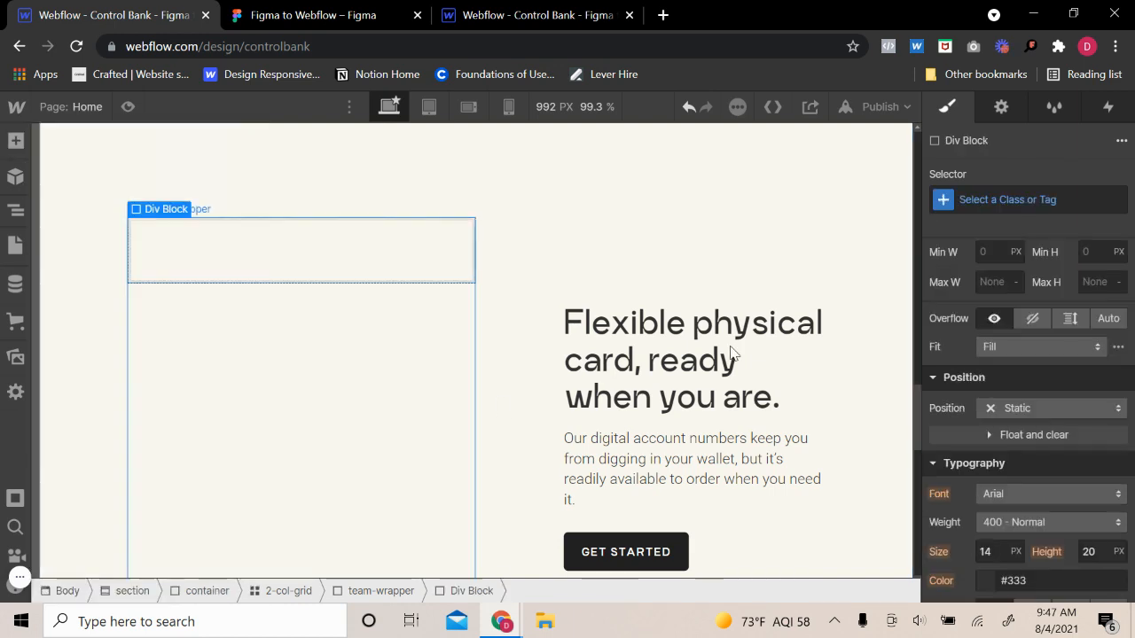
left_click(1054, 200)
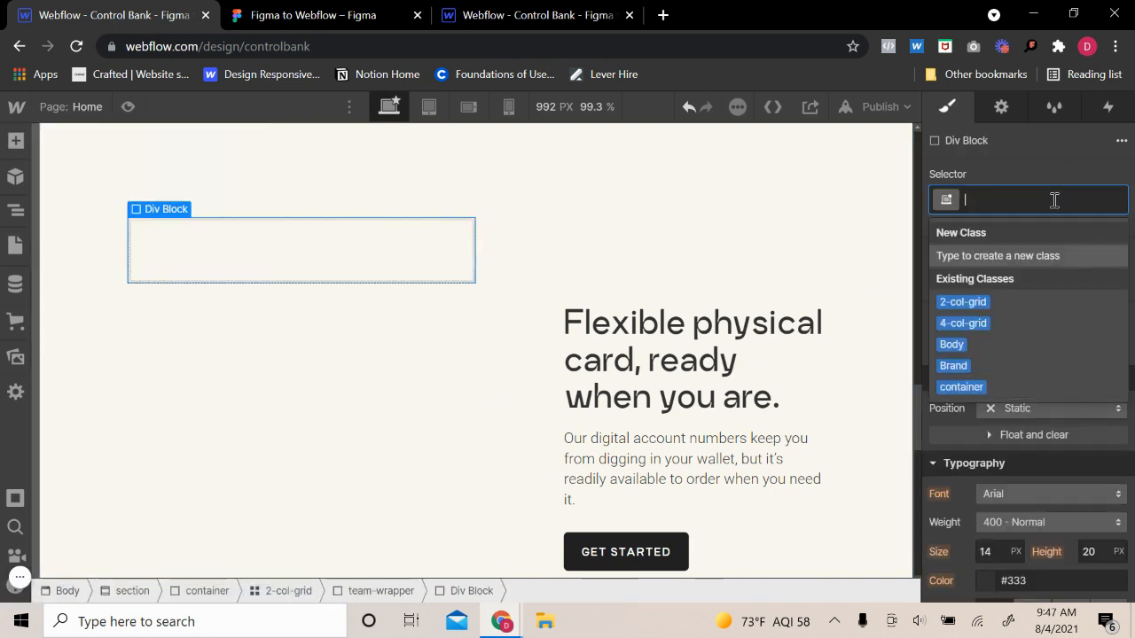
type("team")
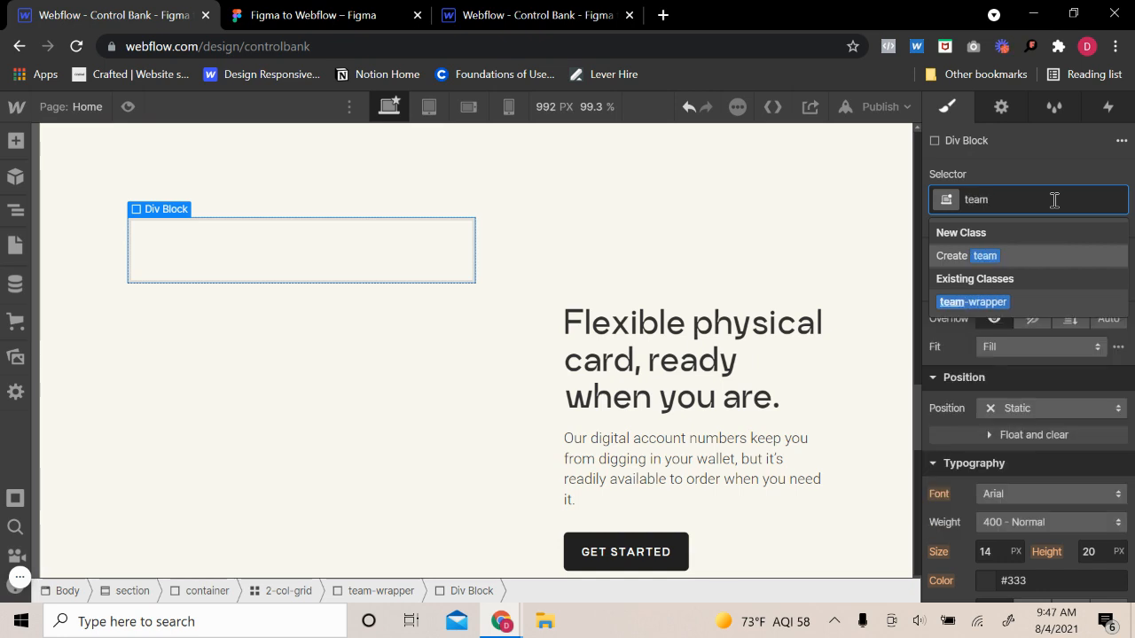
type("-block")
key("Return")
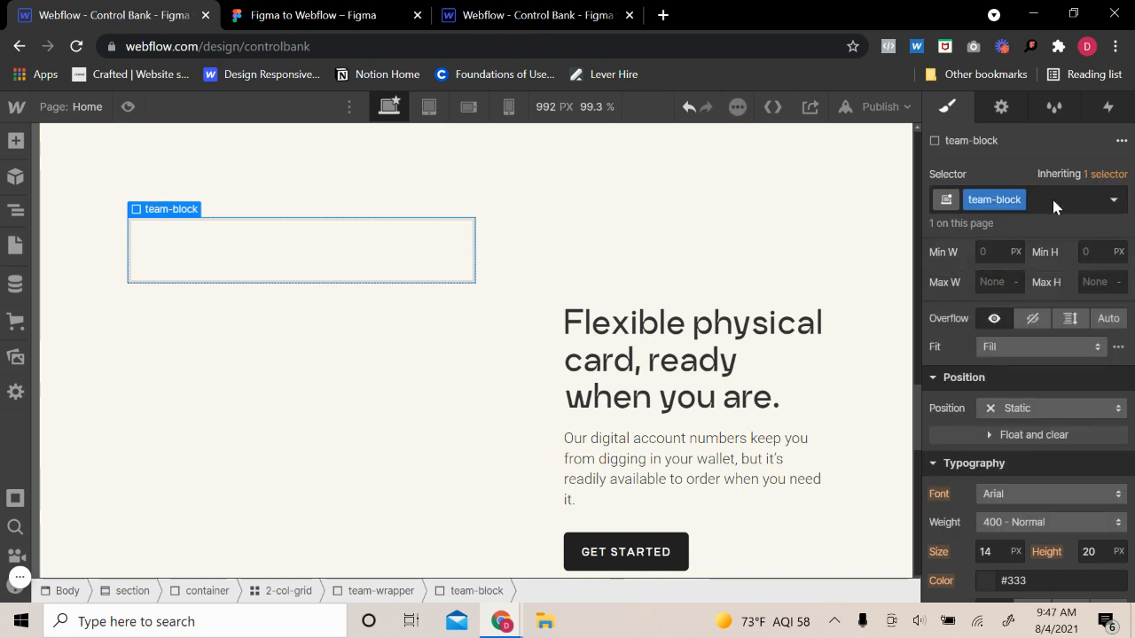
- Set the team-block's height to 100% and its position to Relative
scroll(997, 380, "up", 3)
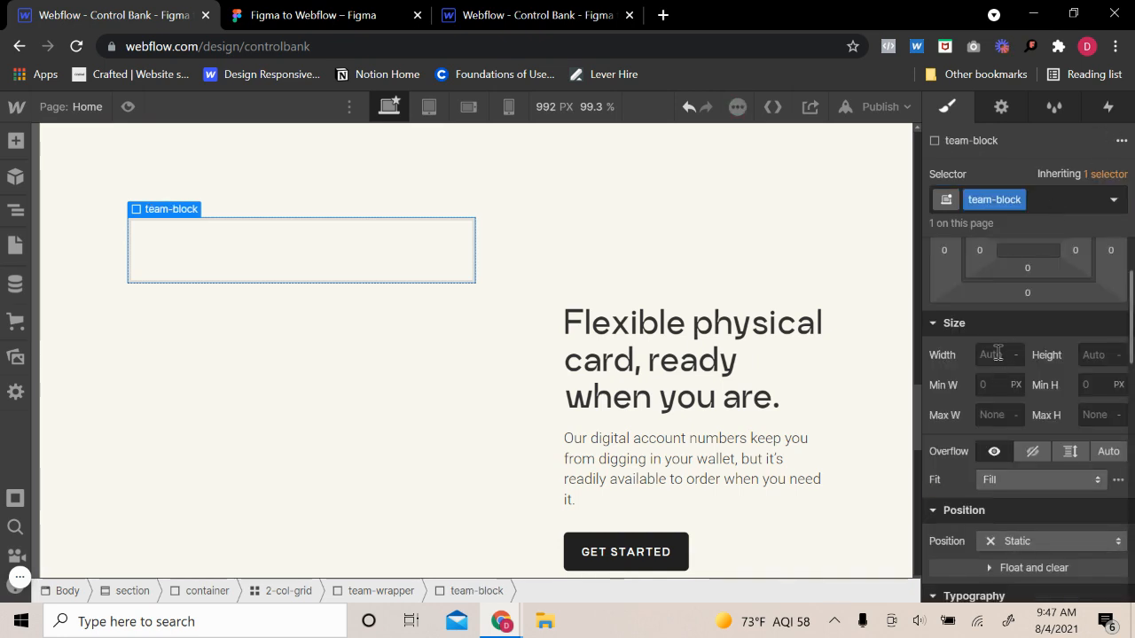
left_click(998, 354)
left_click(1089, 355)
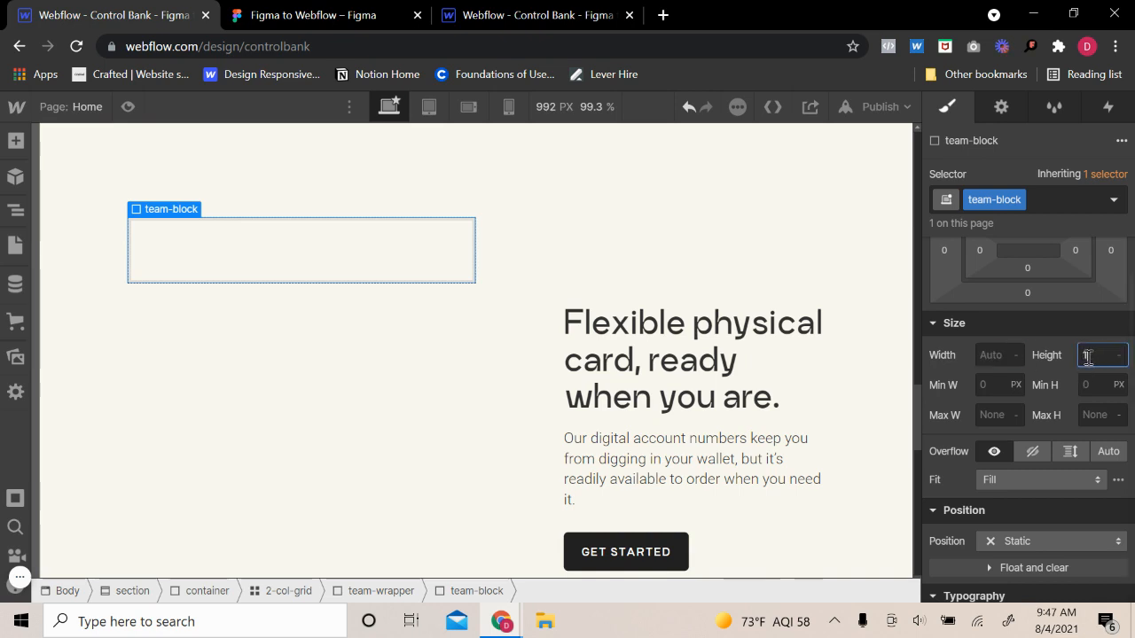
type("100%")
key("Return")
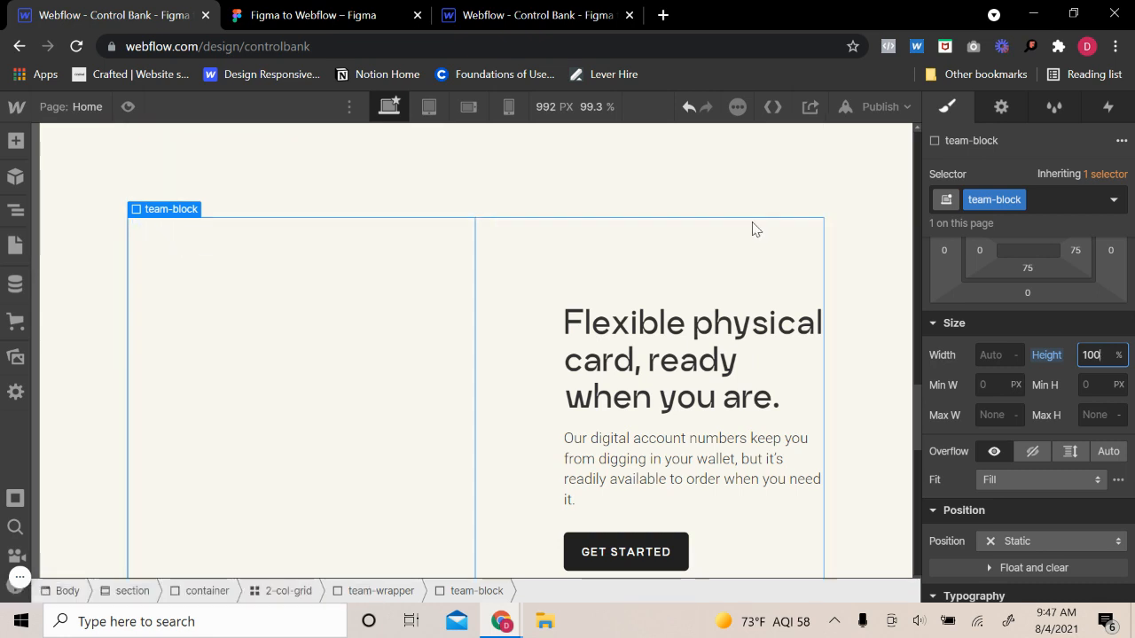
left_click(1023, 538)
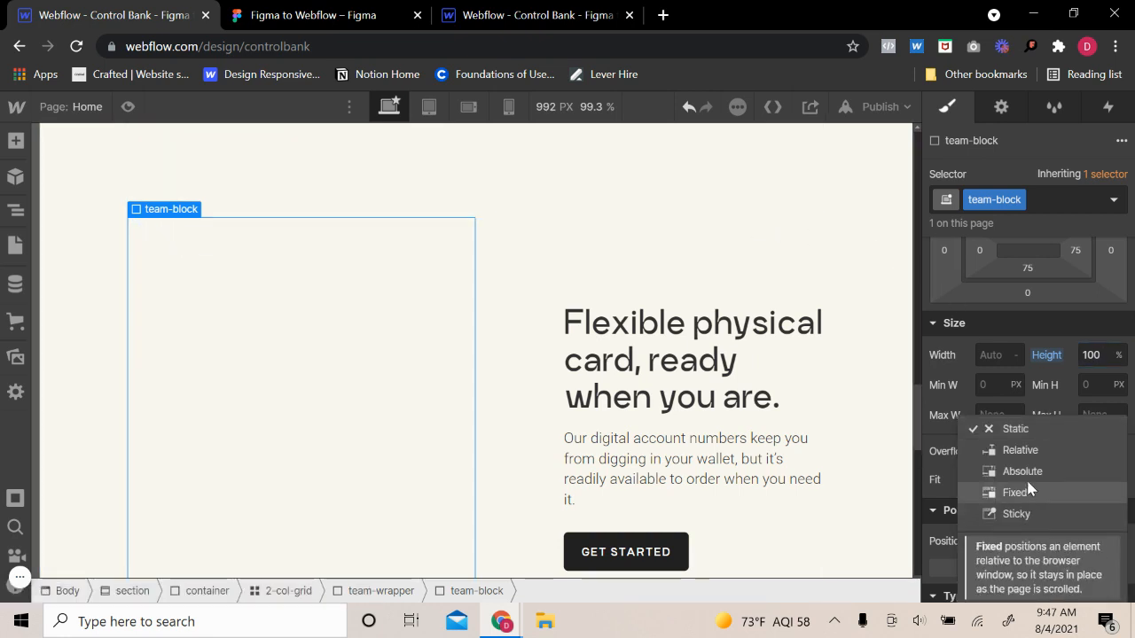
left_click(1033, 449)
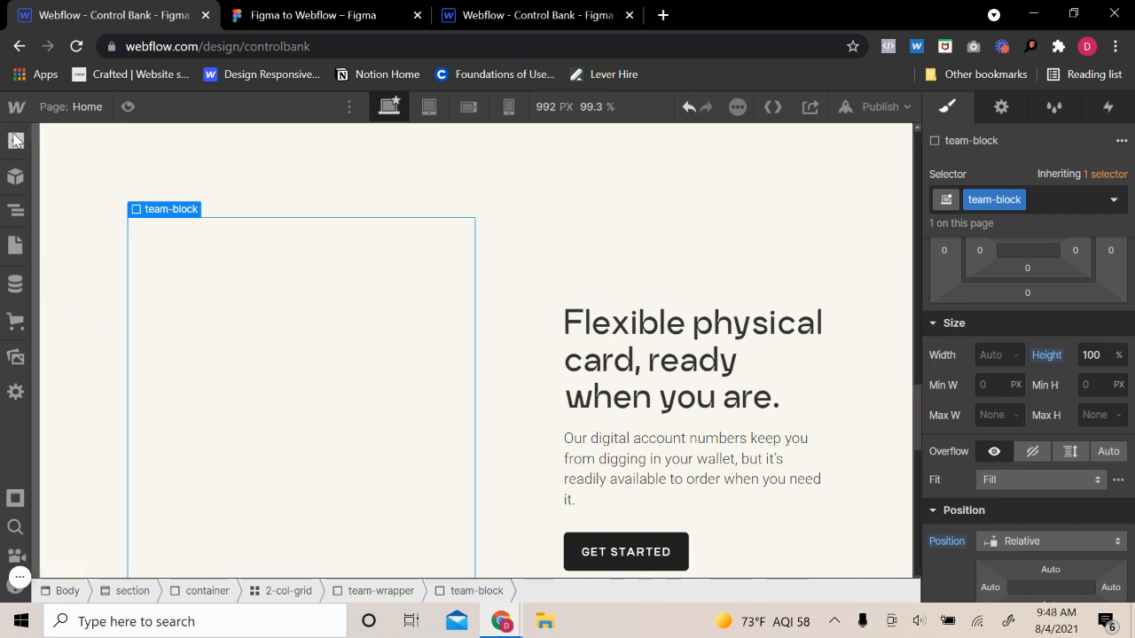
- Check the portrait rectangle's fill in the Figma design, then return to Webflow and give team-block the Charcoal background color
scroll(1022, 424, "down", 3)
scroll(1039, 494, "down", 3)
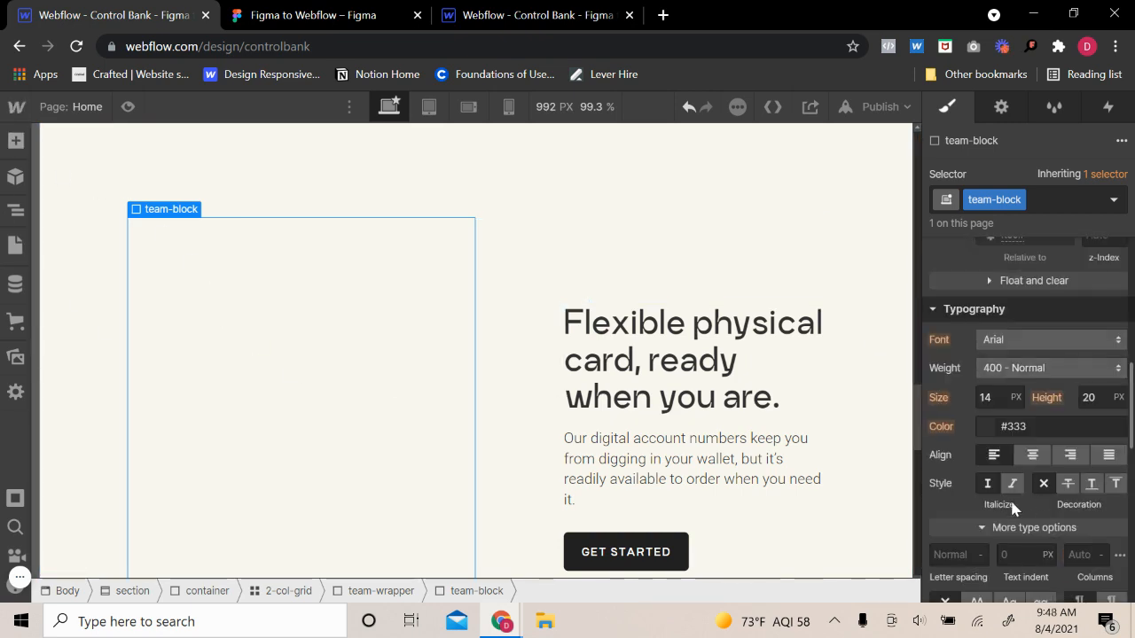
left_click(313, 15)
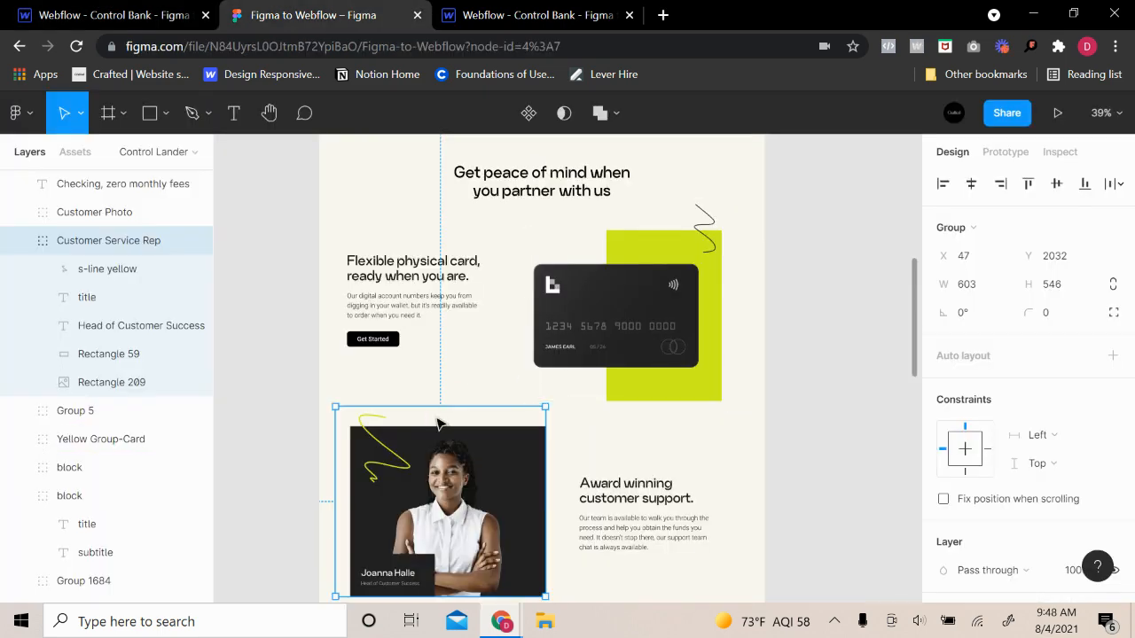
left_click(470, 450)
left_click(124, 15)
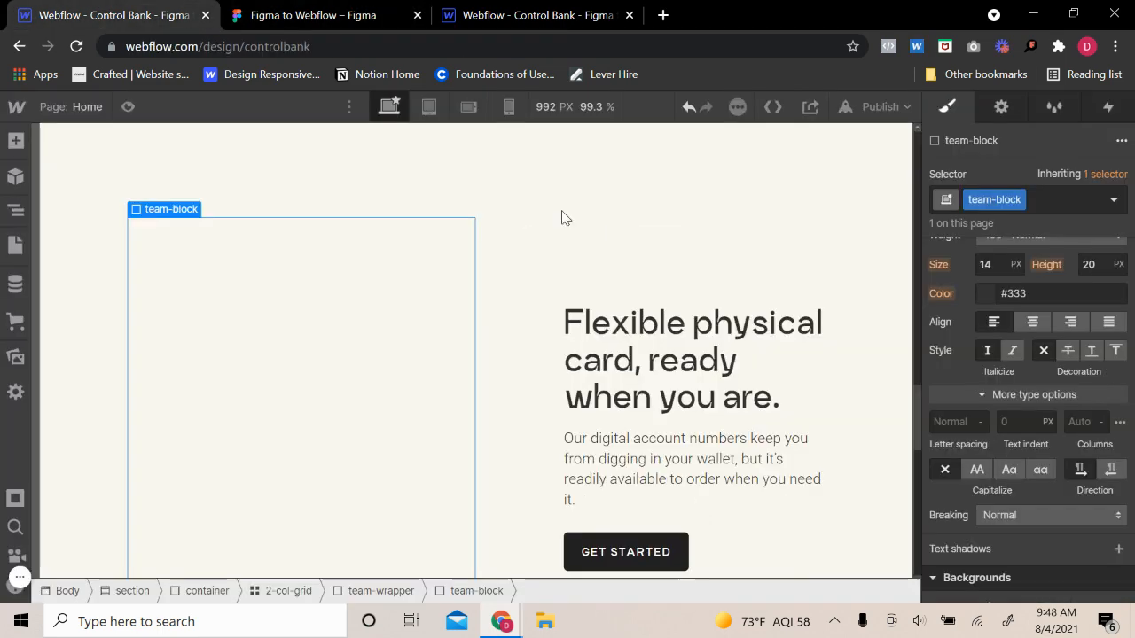
scroll(984, 381, "down", 3)
left_click(987, 374)
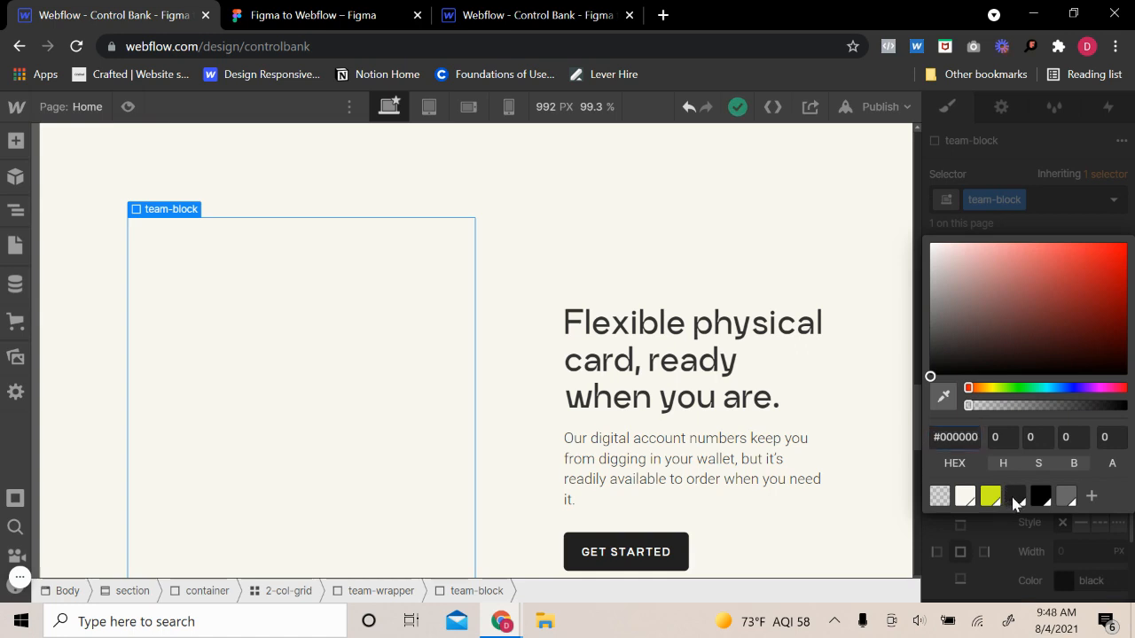
left_click(1011, 486)
left_click(1033, 599)
- Add a centered background image layer to team-block, sized to Contain with tiling turned off, checking the Figma portrait for reference
left_click(1118, 340)
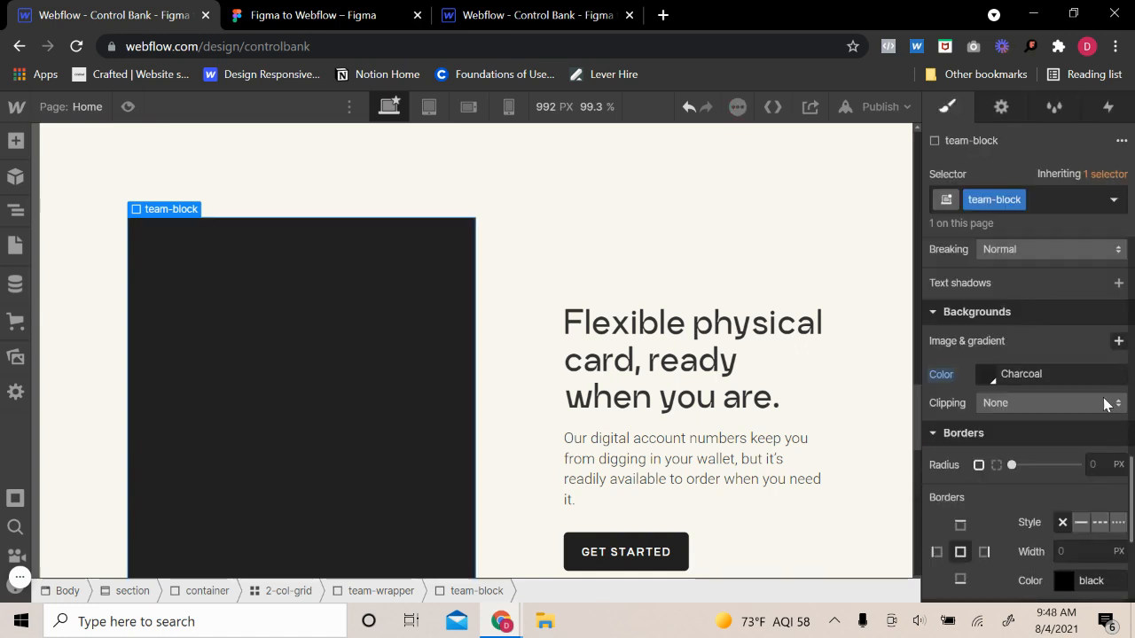
left_click(1049, 342)
left_click(1001, 440)
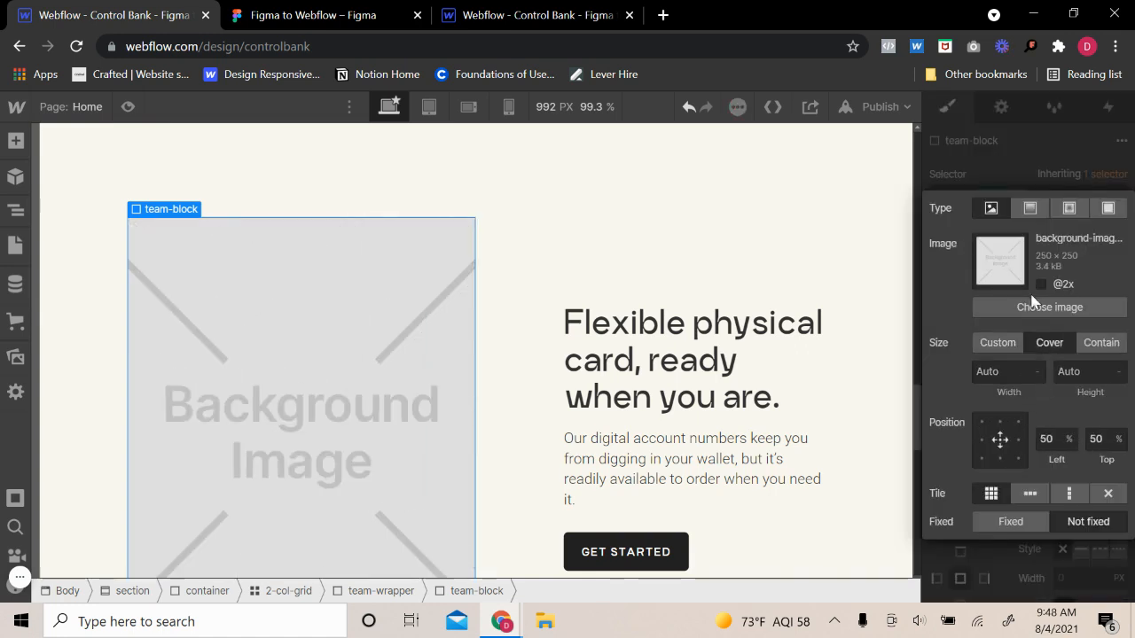
left_click(1104, 342)
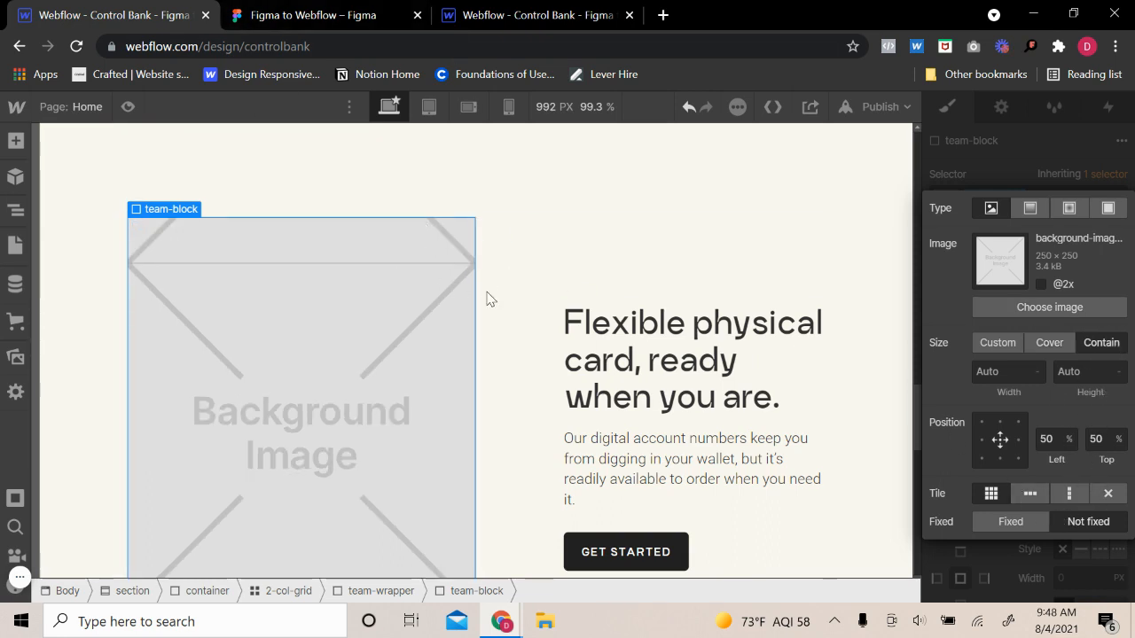
left_click(381, 15)
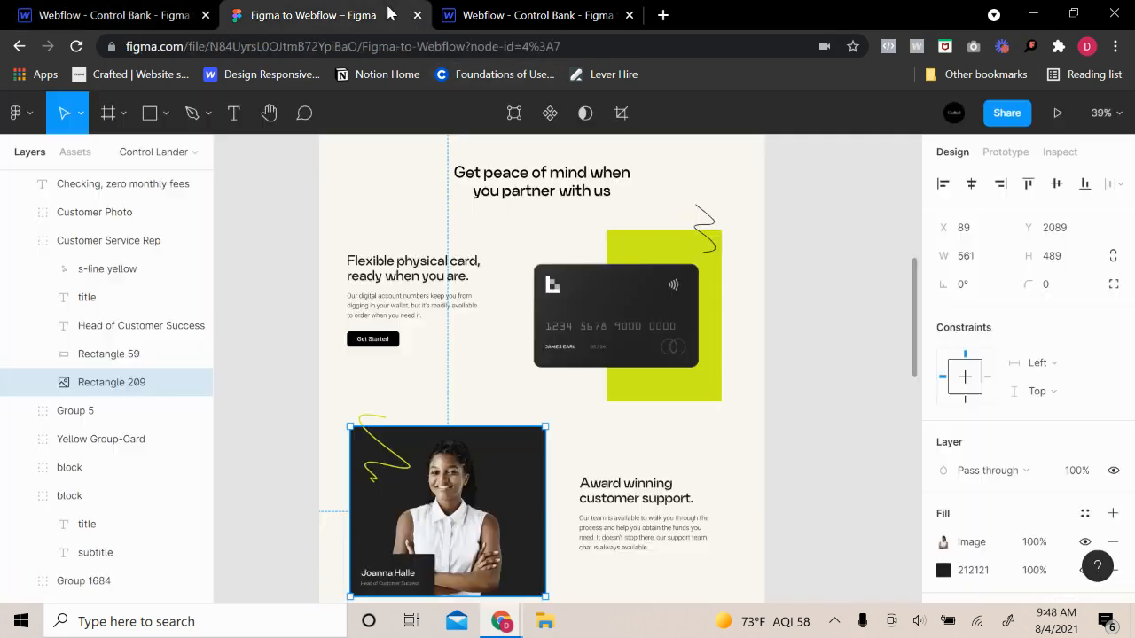
left_click(98, 11)
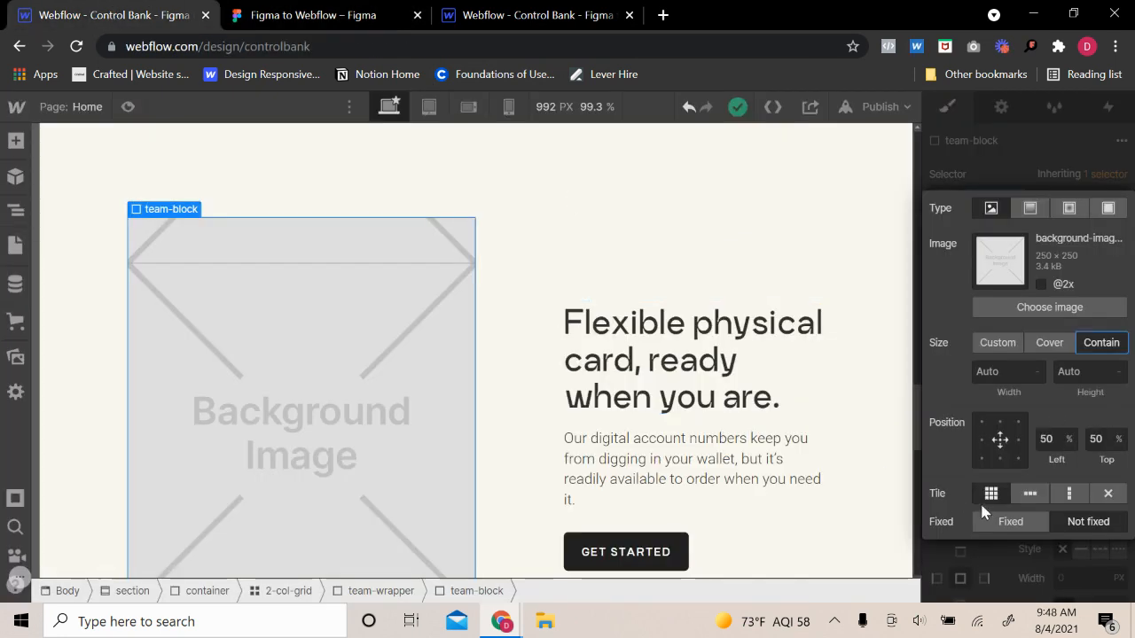
left_click(1108, 493)
- Choose Payment 3.png as the team-block's background image and toggle the page preview on and off
left_click(1031, 307)
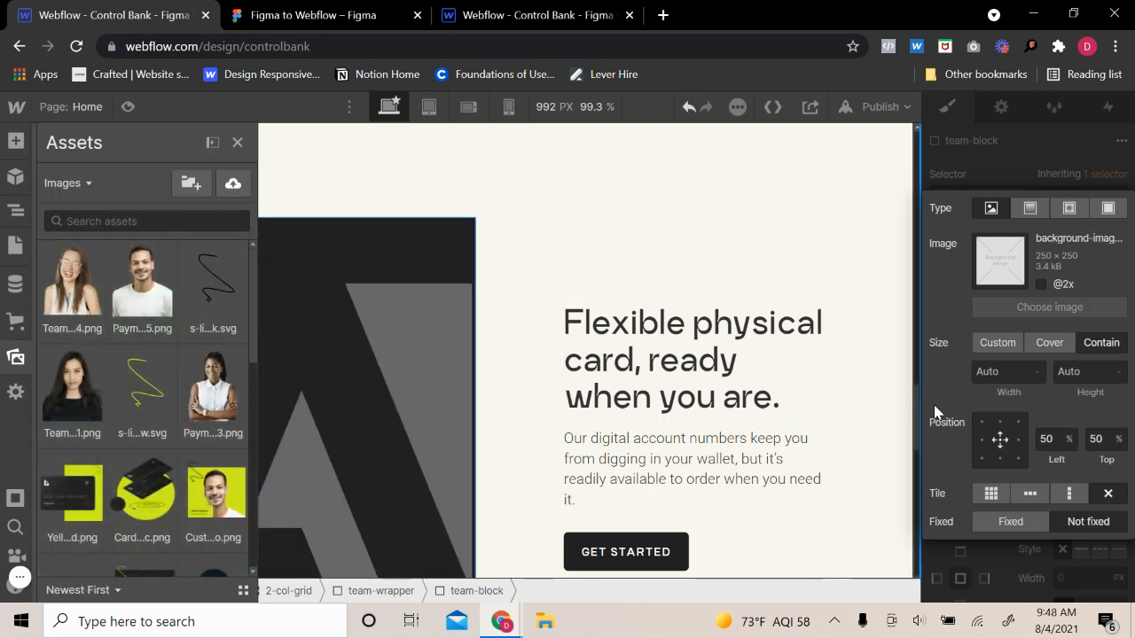
left_click(211, 395)
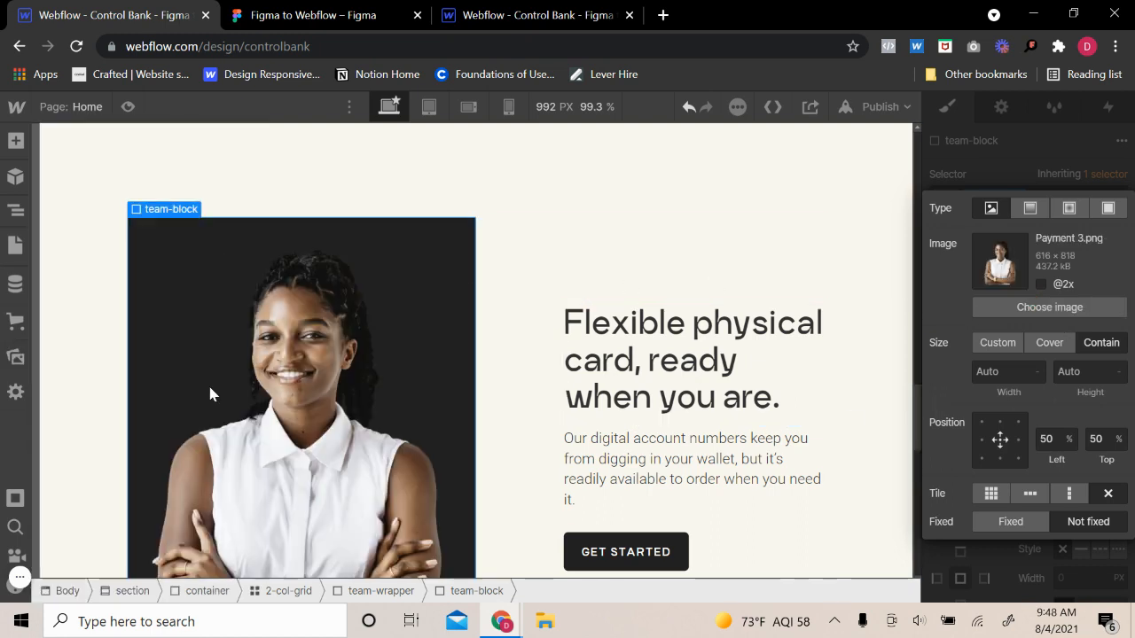
scroll(505, 381, "down", 3)
scroll(220, 181, "up", 2)
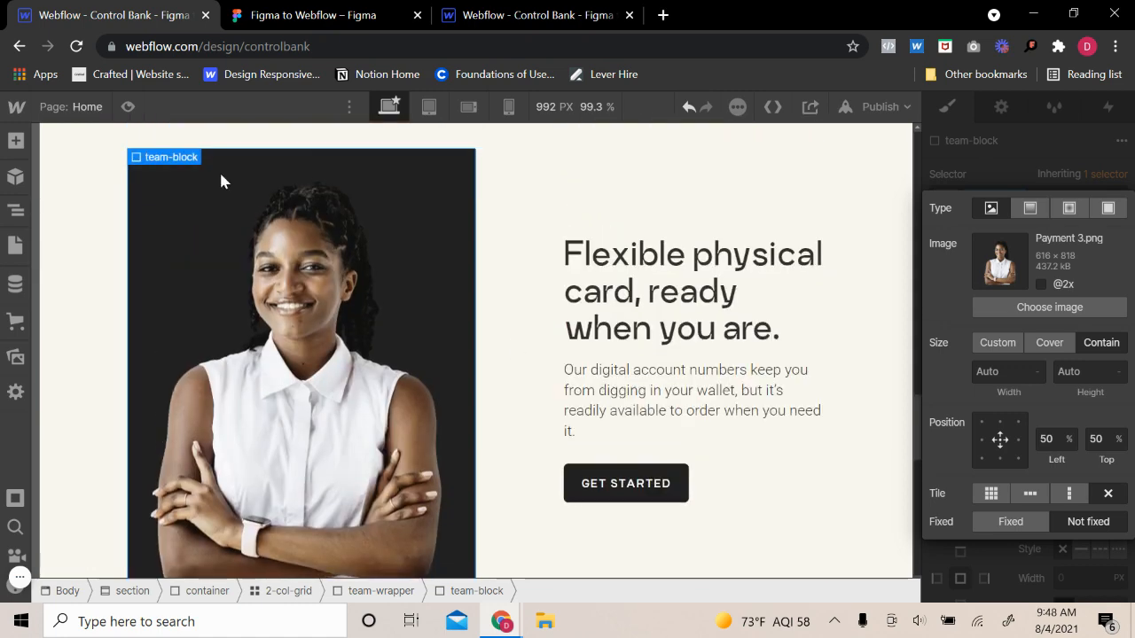
left_click(127, 106)
left_click(130, 106)
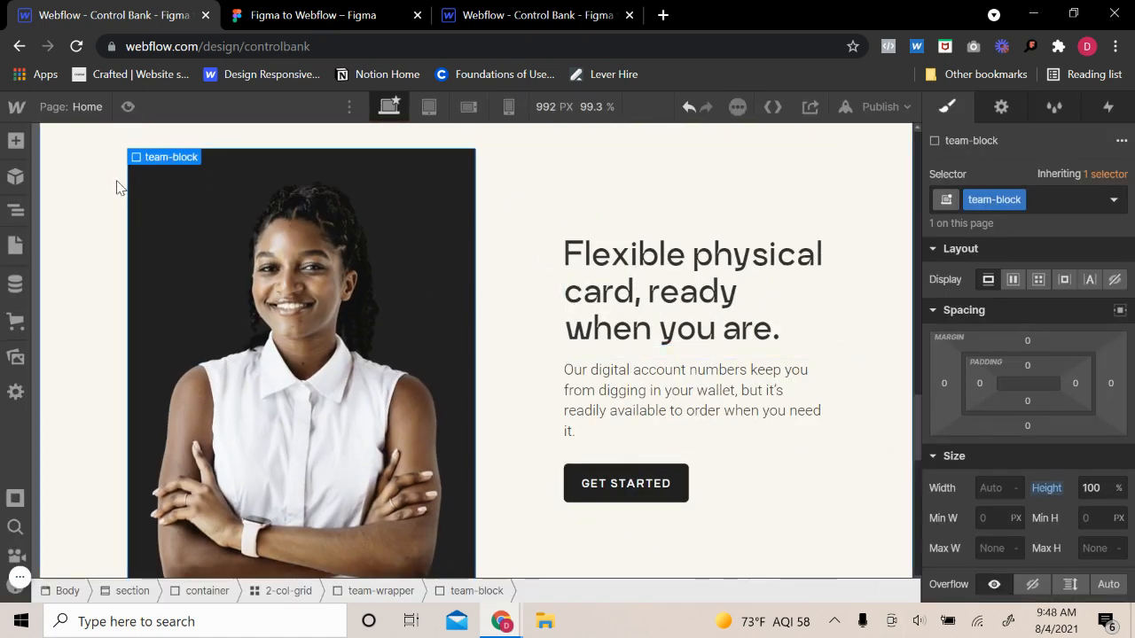
- Switch to the Figma design and inspect the name card's rectangle, its title's spacing, and the "Head of Customer Success" text
left_click(257, 14)
key("shift+2")
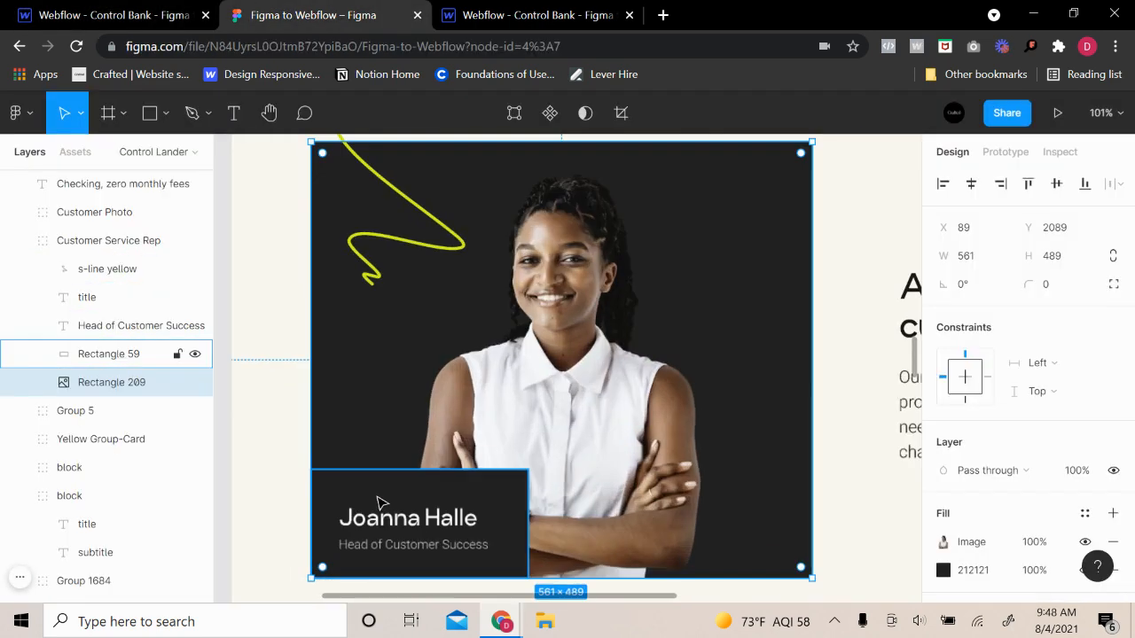
left_click(385, 479)
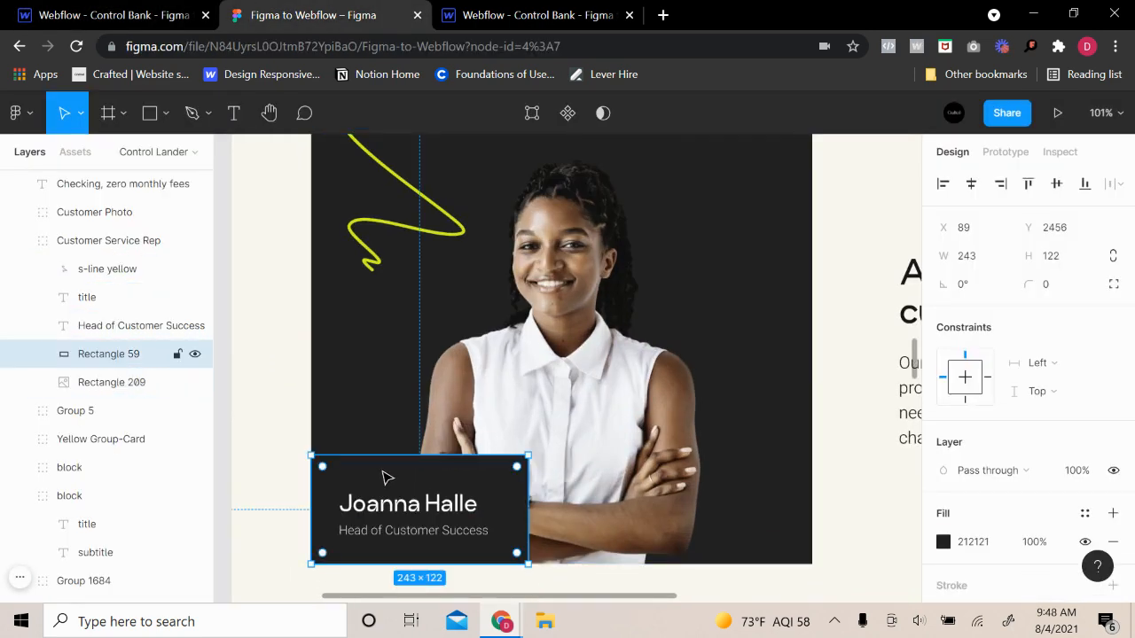
left_click(441, 511)
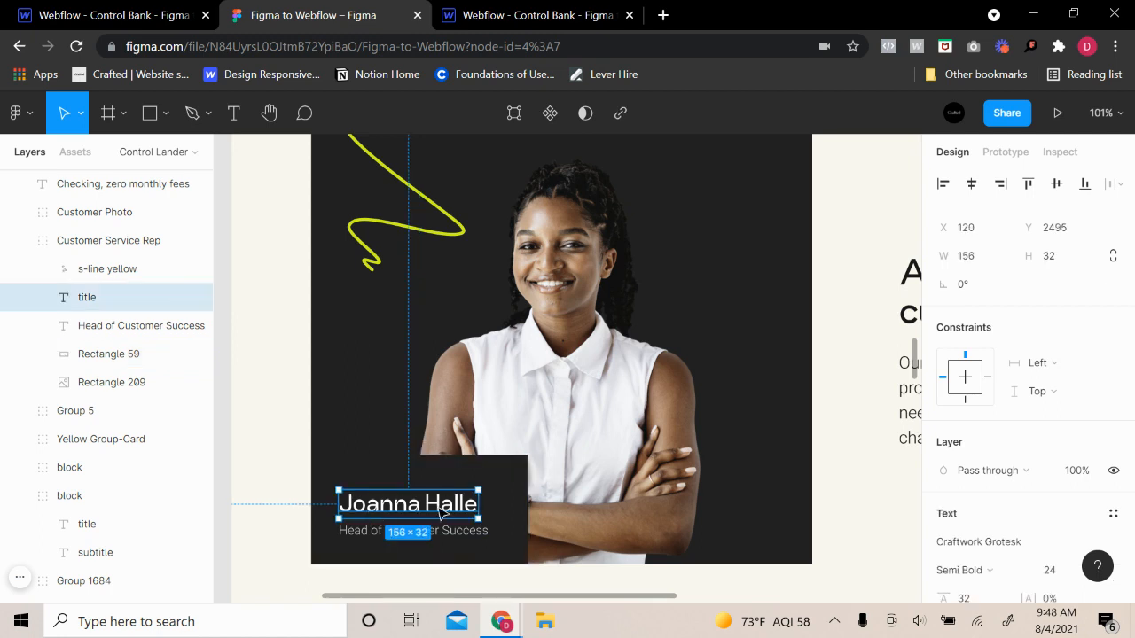
key("alt")
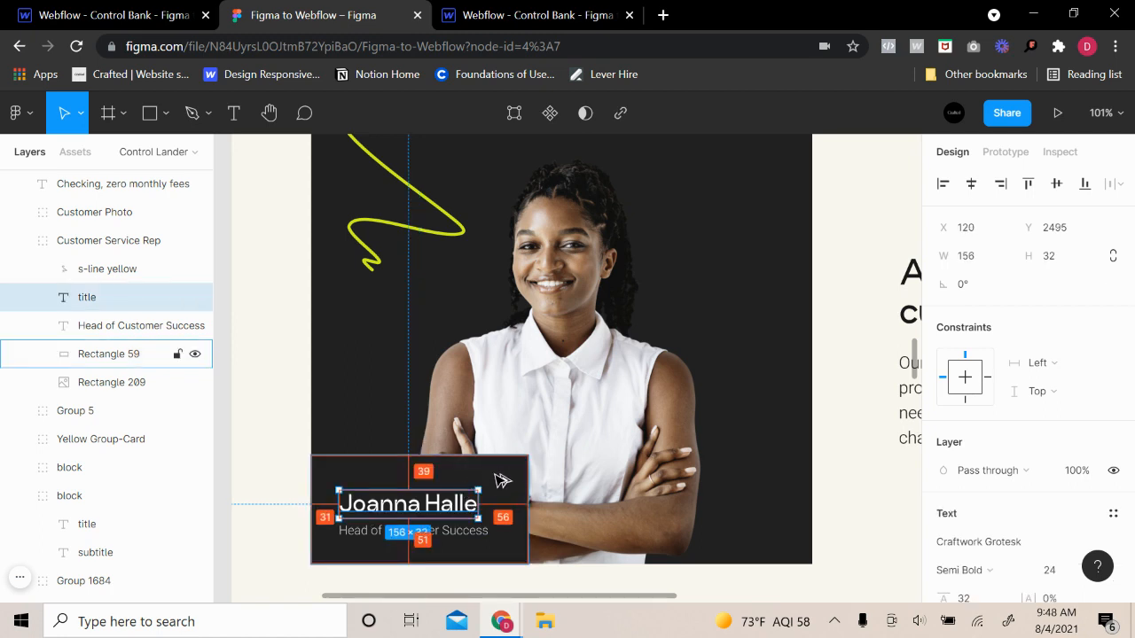
left_click(493, 536)
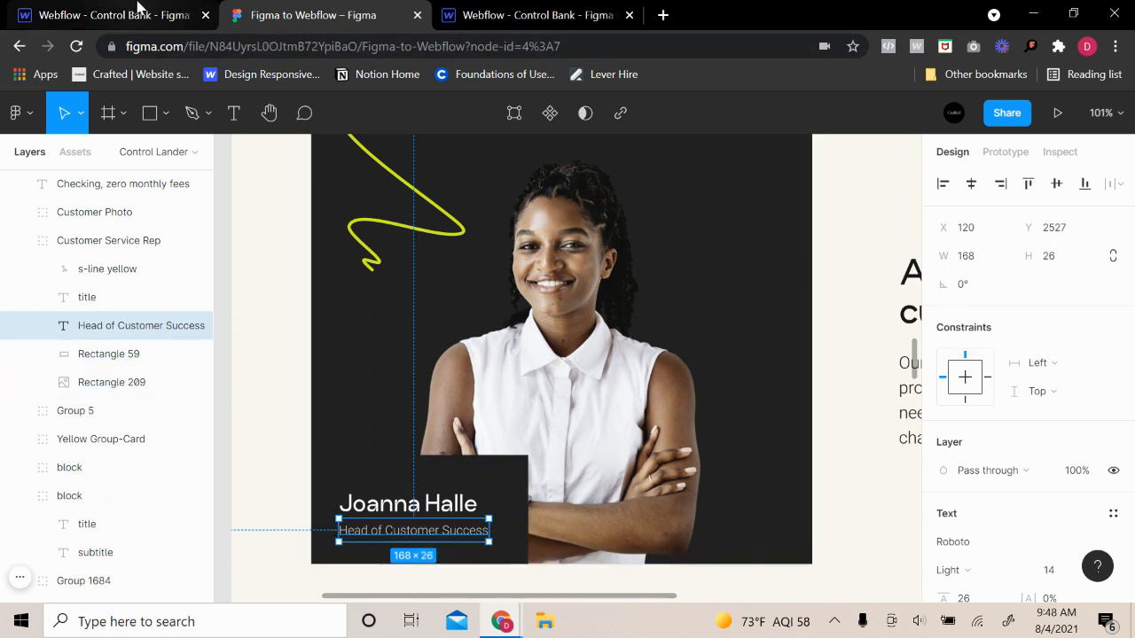
- Return to Webflow, add a div block inside team-block, and give it the class "team-text-wrapper"
left_click(177, 16)
scroll(400, 409, "down", 2)
left_click(15, 140)
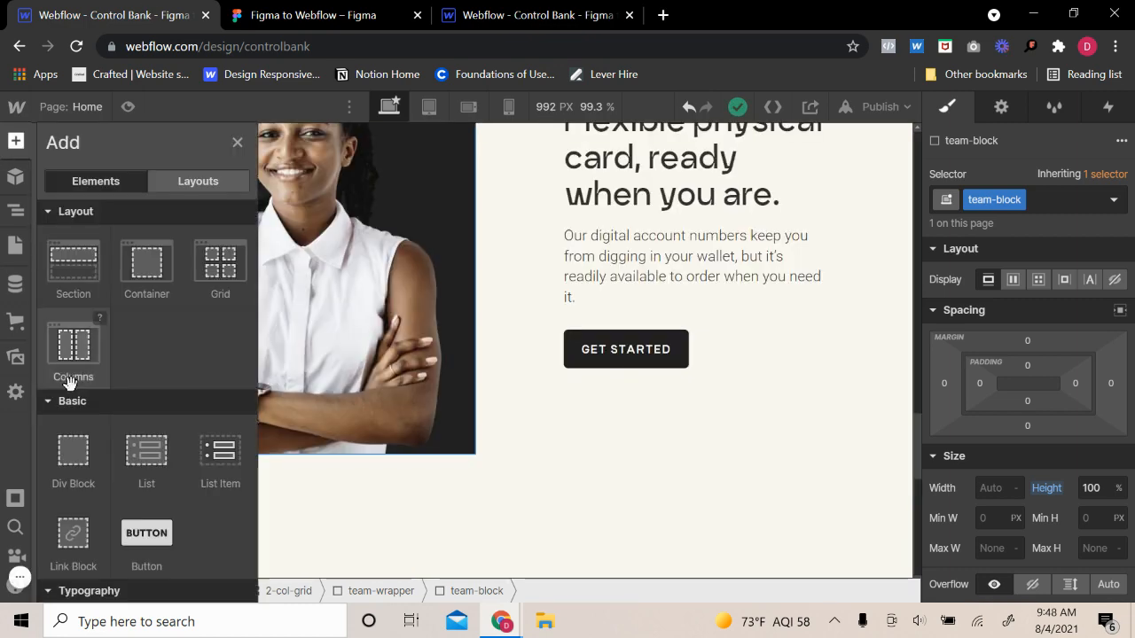
left_click(68, 462)
left_click(1037, 199)
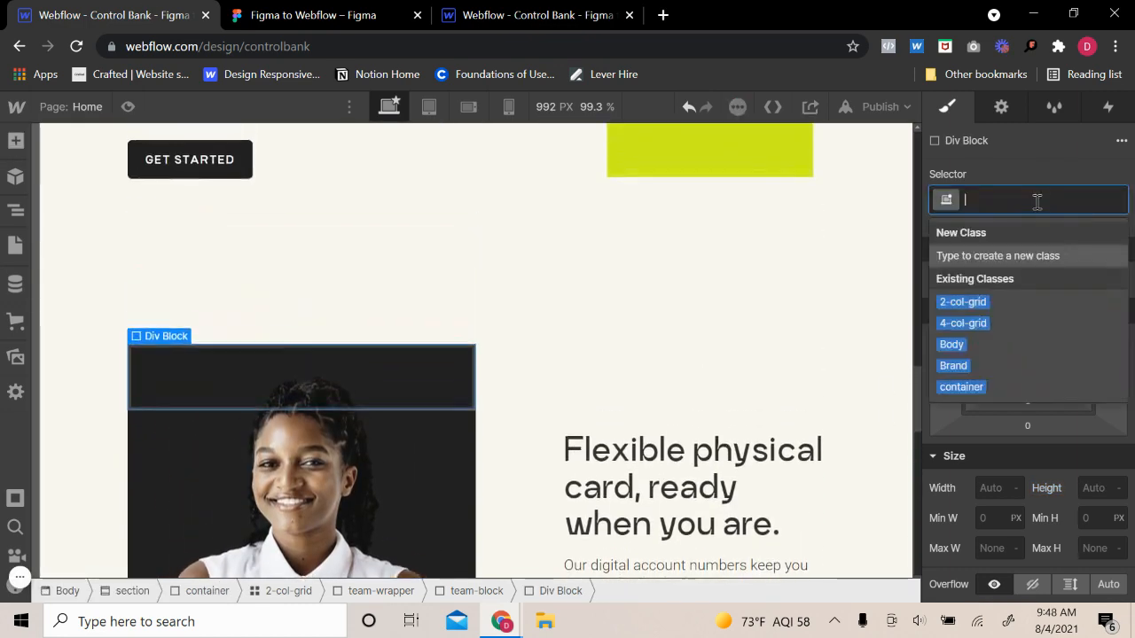
type("ea")
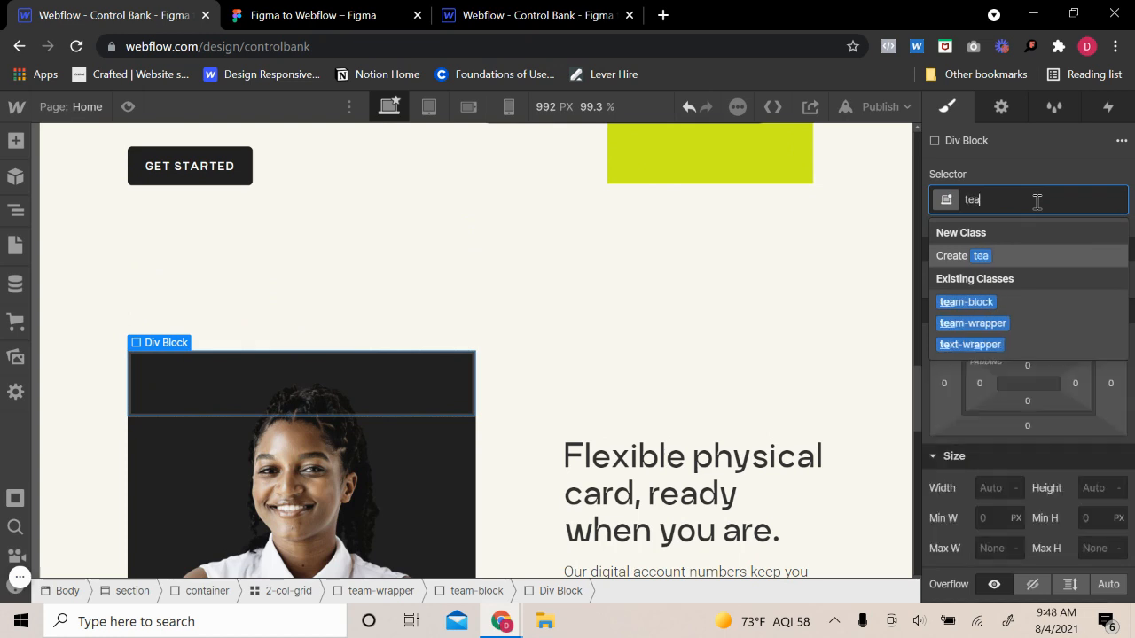
type("m-")
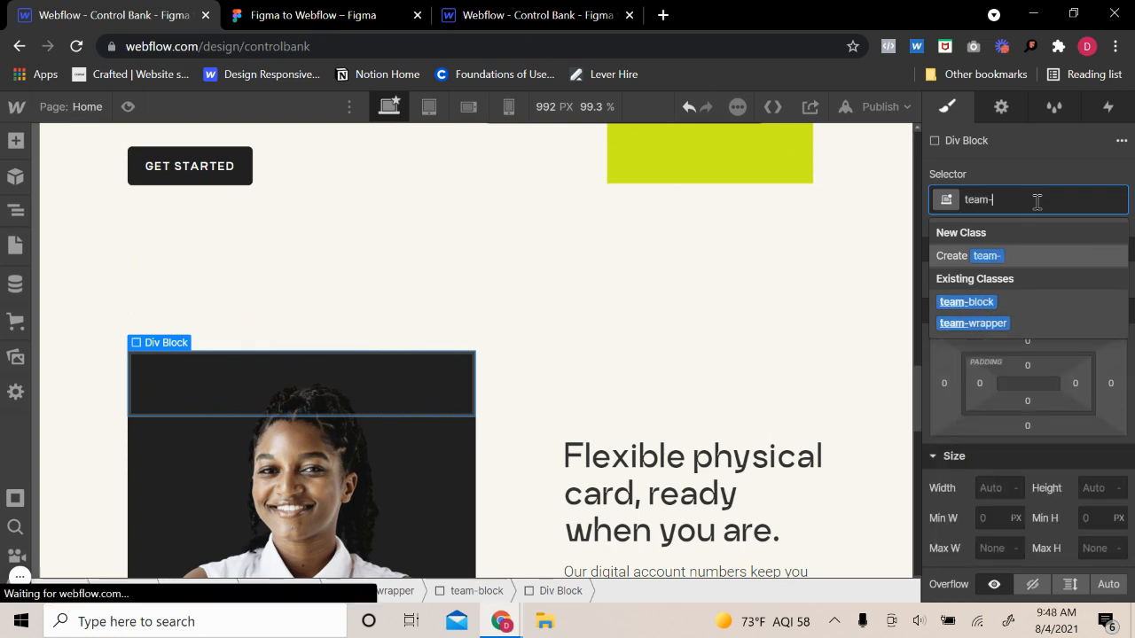
type("text-wrapper")
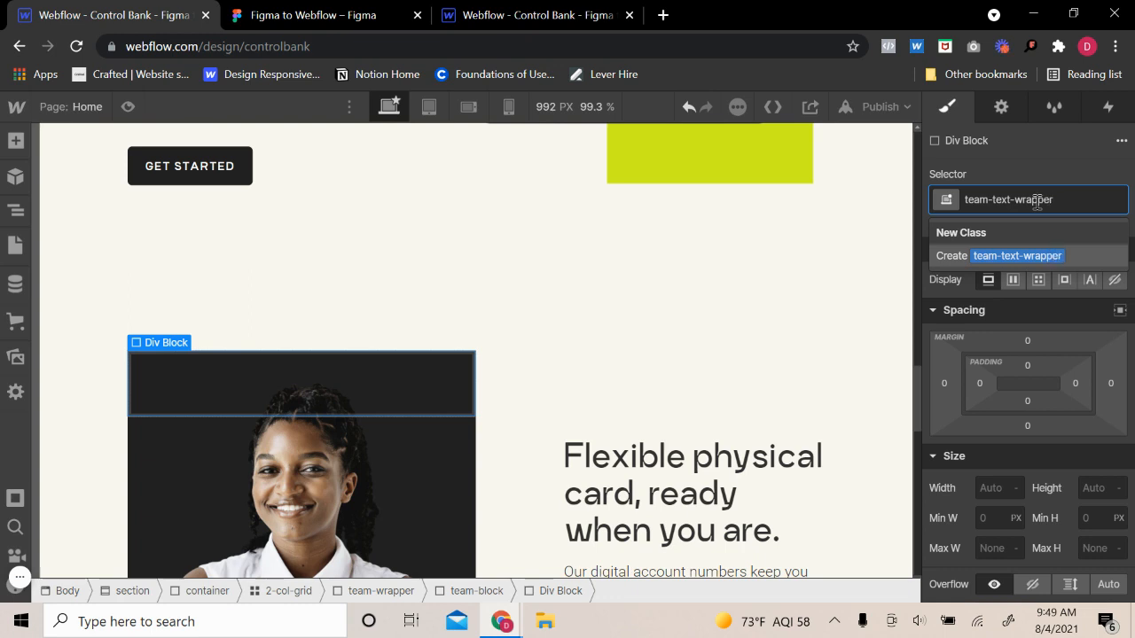
key("Return")
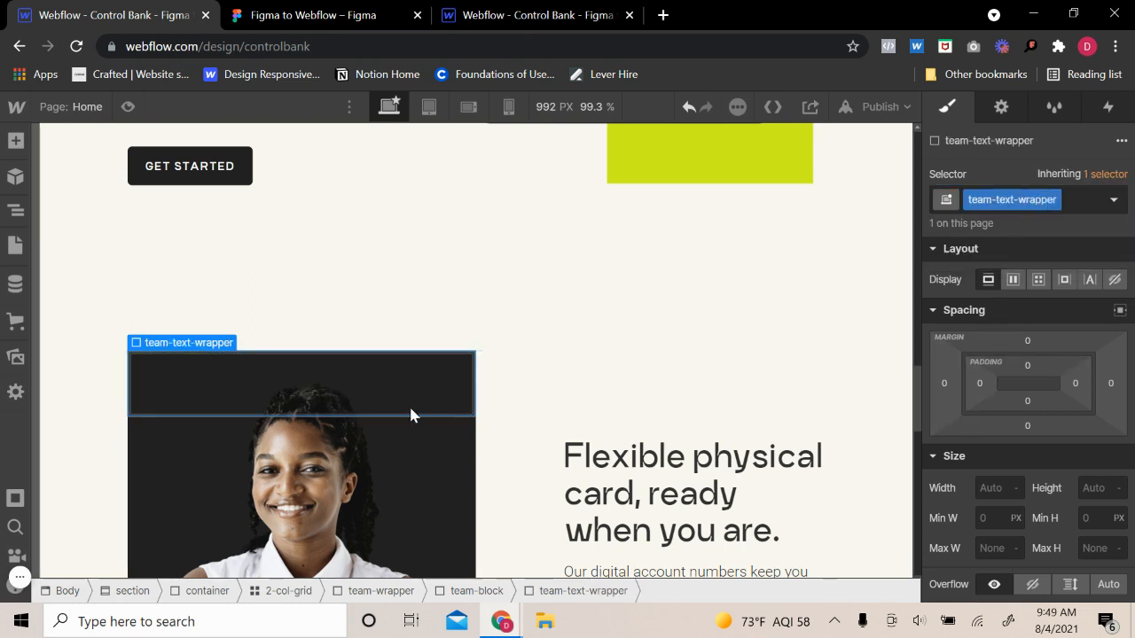
- Position the team-text-wrapper absolutely, anchored to the bottom left corner of team-block
scroll(963, 393, "down", 3)
scroll(1002, 431, "up", 3)
scroll(999, 424, "down", 3)
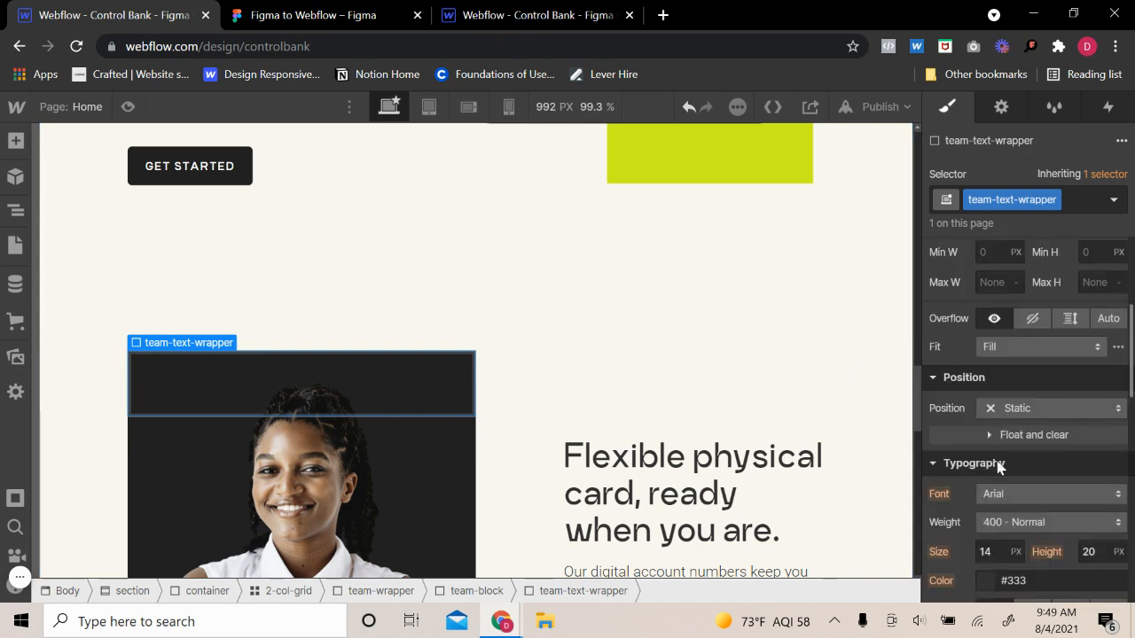
scroll(1017, 406, "down", 2)
scroll(1005, 446, "up", 2)
left_click(1015, 406)
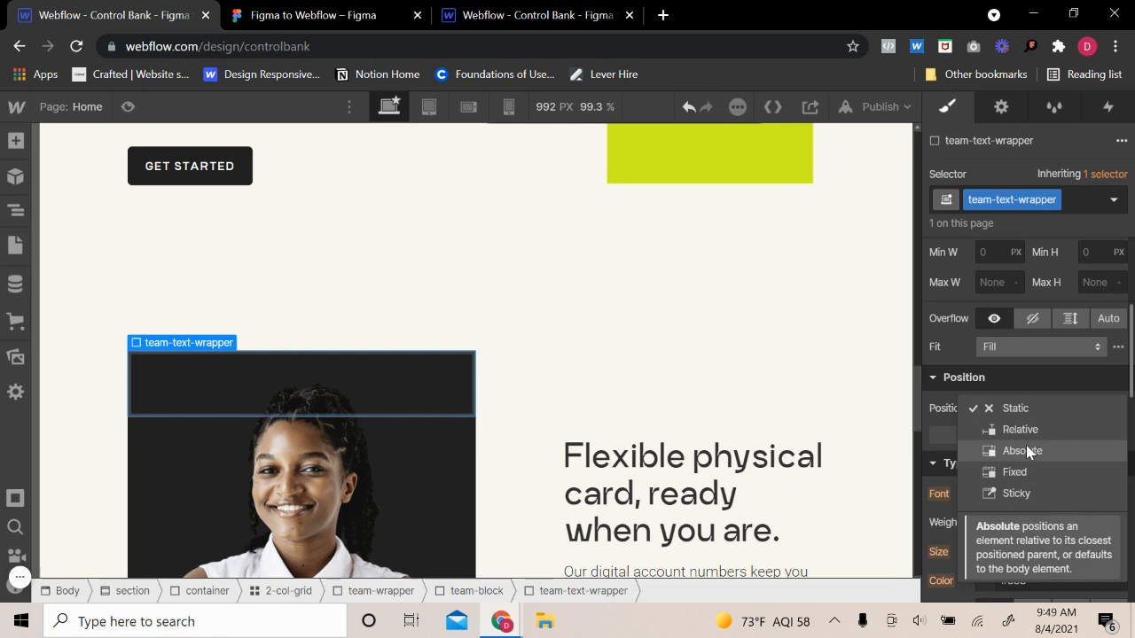
left_click(1024, 447)
scroll(1011, 399, "down", 3)
scroll(1005, 363, "up", 2)
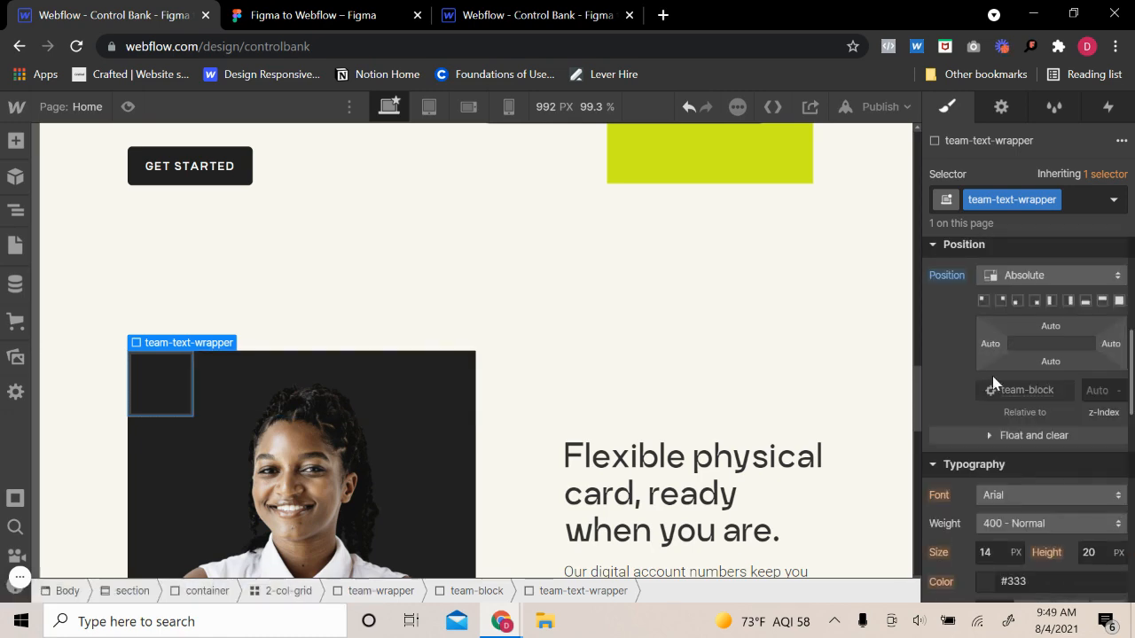
left_click(1018, 302)
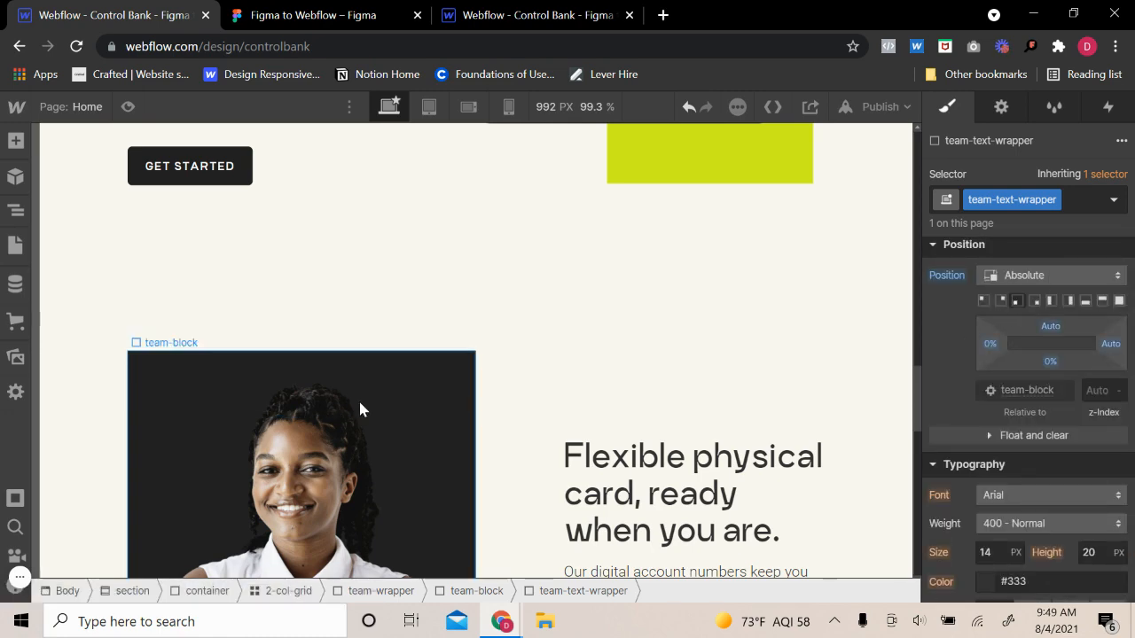
- Set the team-text-wrapper's padding to 31 px on all four sides
scroll(360, 402, "down", 2)
scroll(360, 402, "down", 2)
scroll(1003, 398, "up", 5)
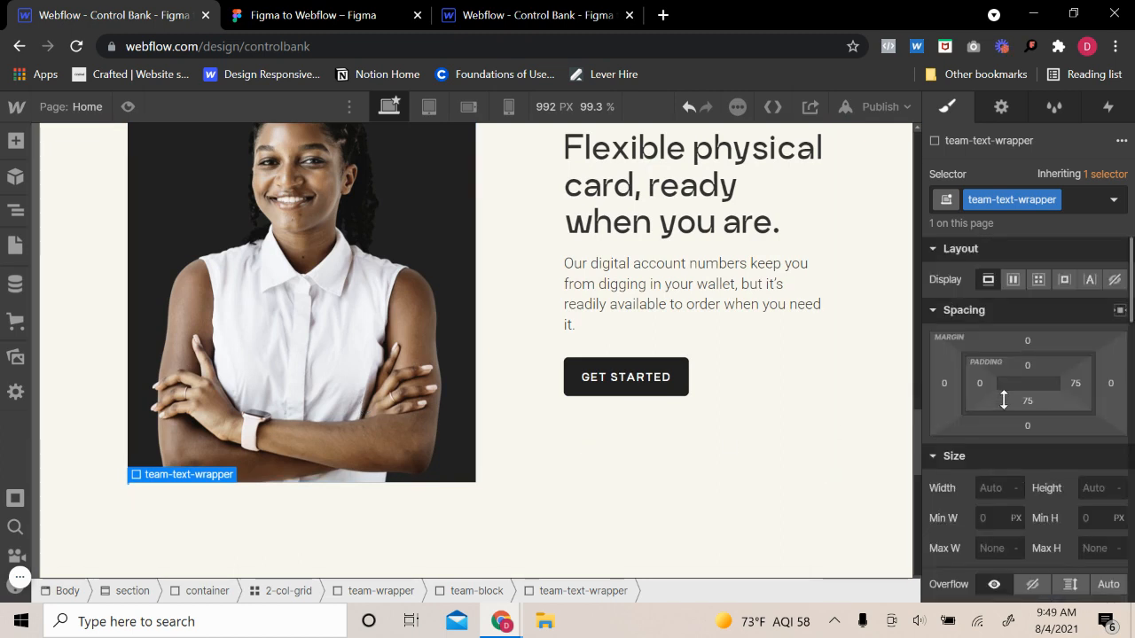
left_click_drag(1034, 367, 1033, 397)
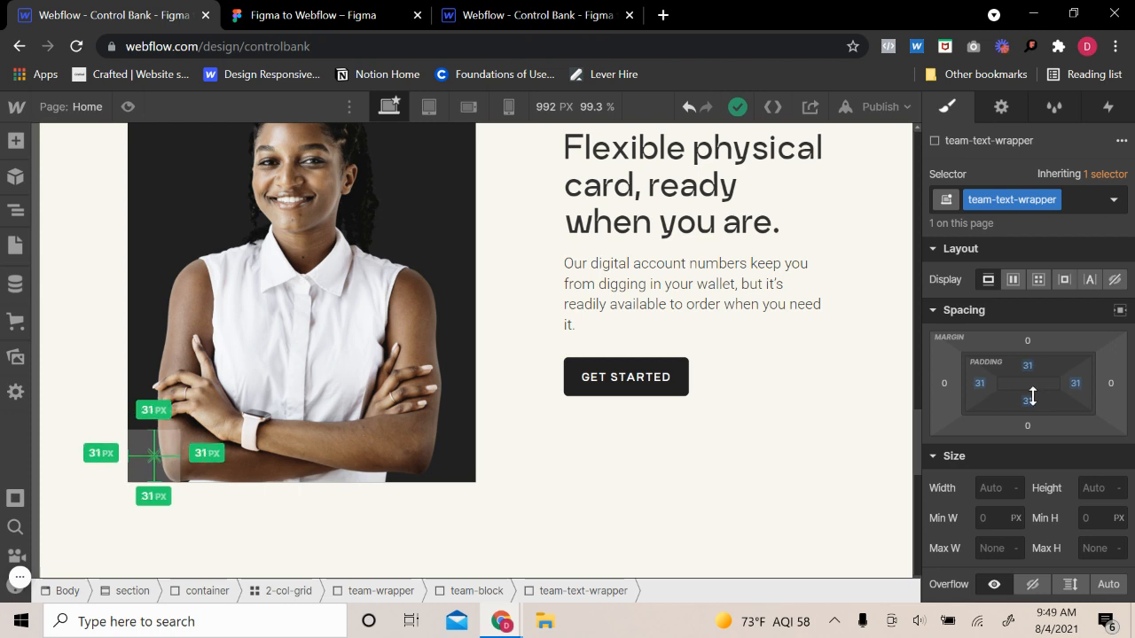
- Set the team-text-wrapper's padding to 15 px at the top and 30 px on the other three sides
left_click(1024, 368)
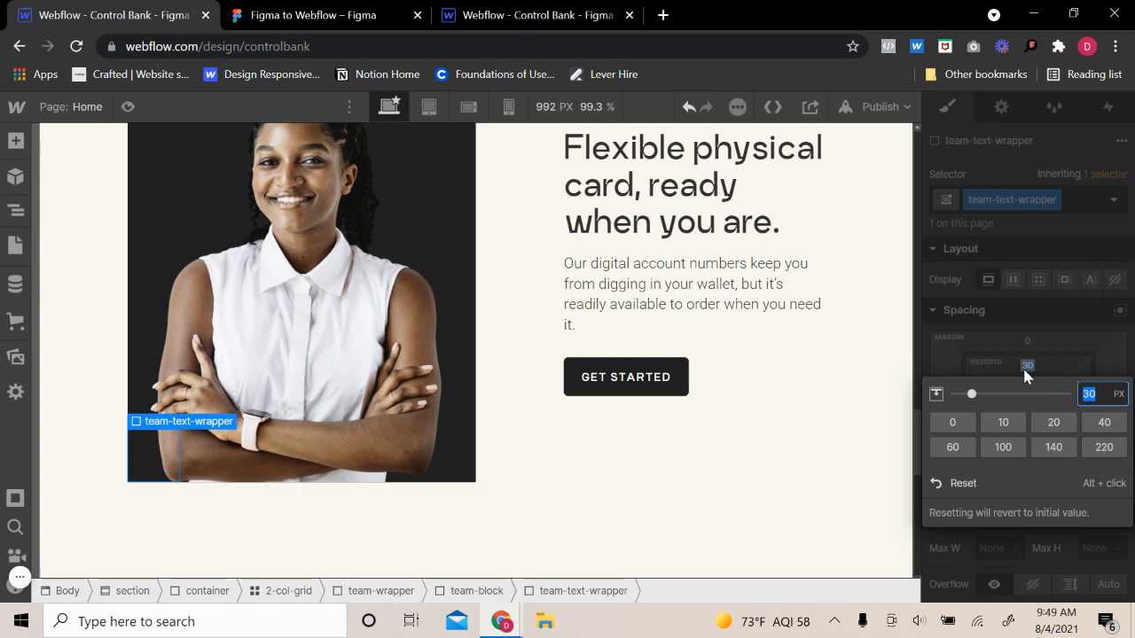
type("16")
key("BackSpace")
type("5")
key("Return")
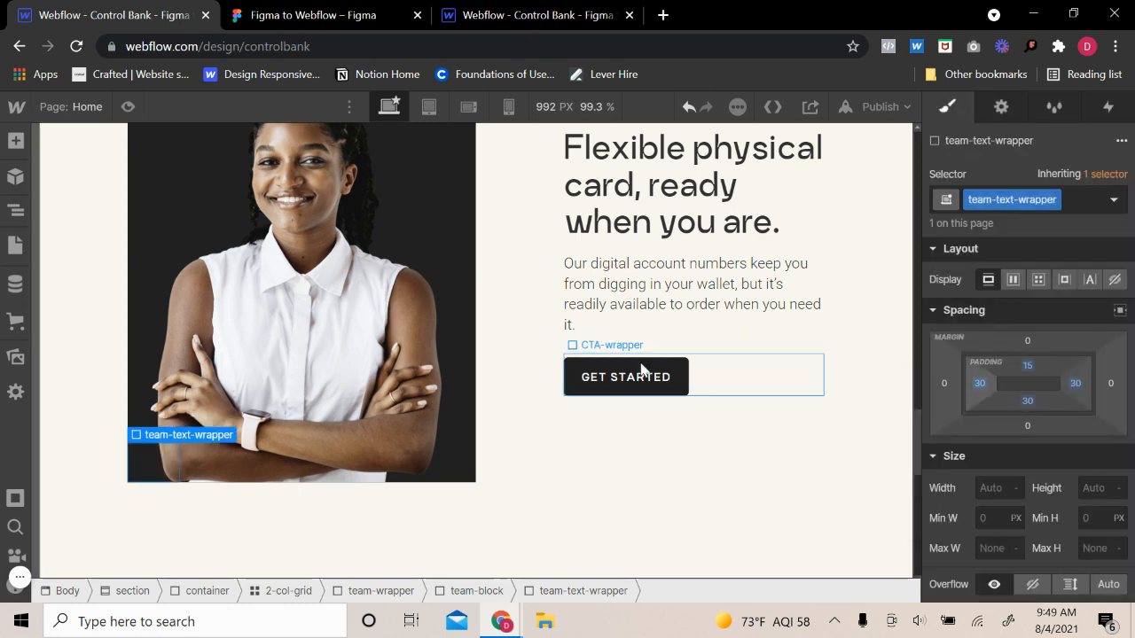
left_click(15, 140)
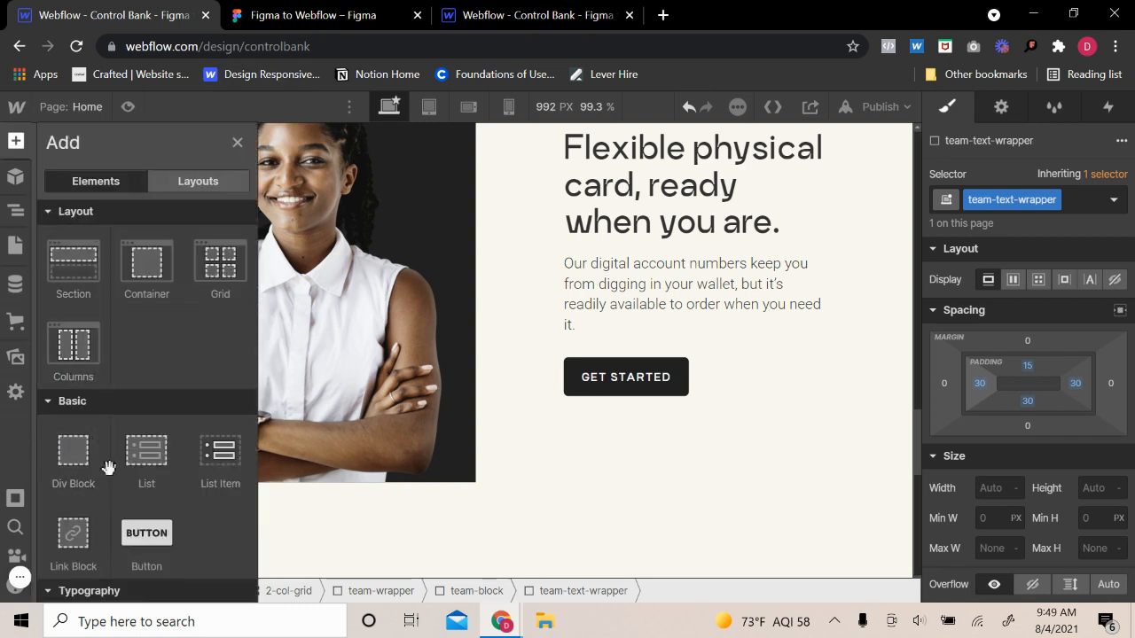
scroll(89, 479, "down", 3)
left_click_drag(66, 392, 204, 430)
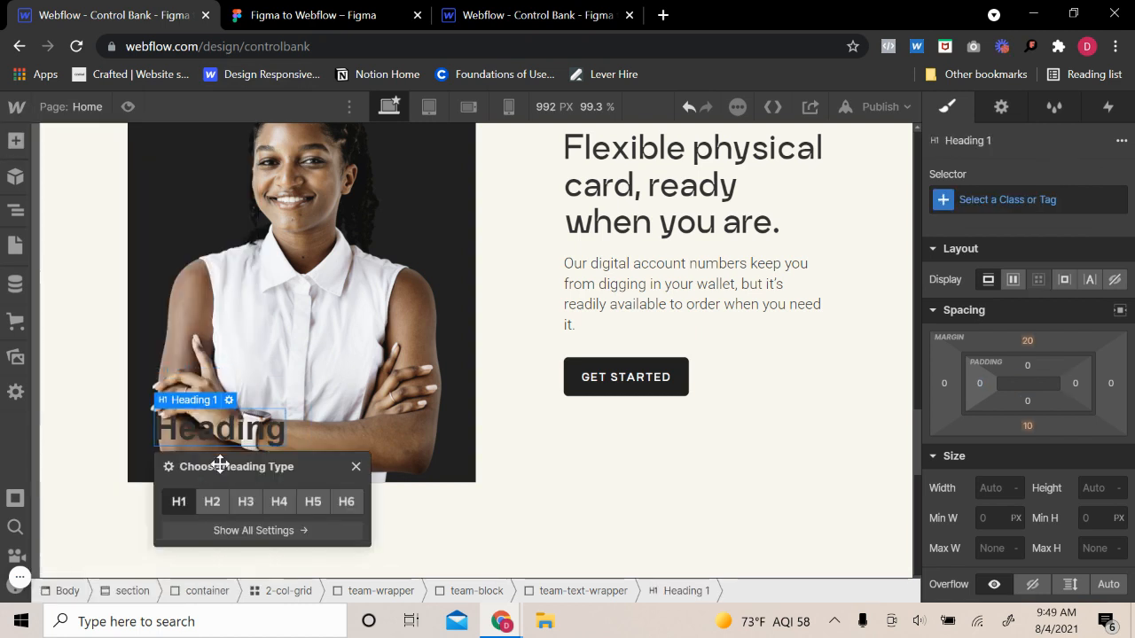
left_click(356, 468)
key("ctrl+z")
- Add a heading inside the team-text-wrapper and set its type to H3
left_click(150, 447)
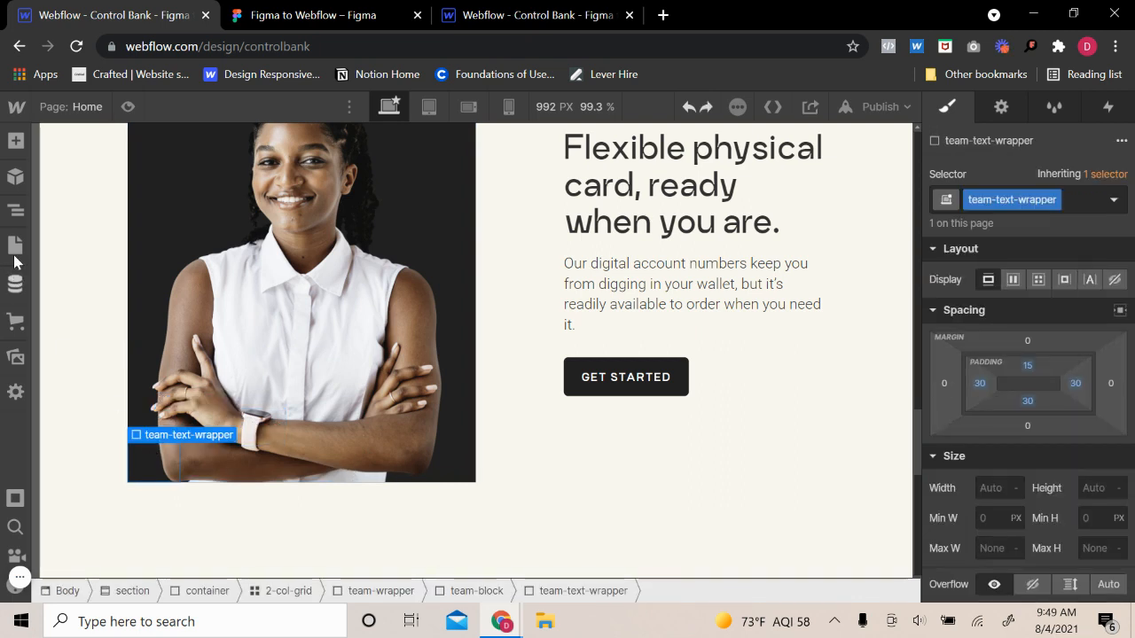
left_click(15, 140)
scroll(103, 510, "down", 3)
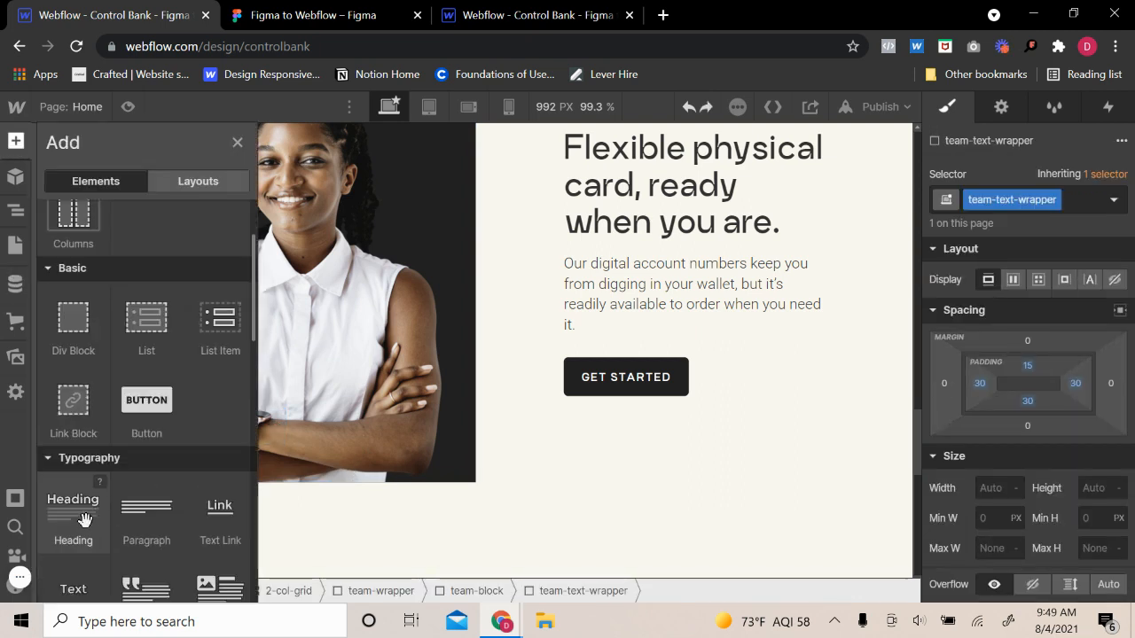
left_click_drag(103, 510, 204, 430)
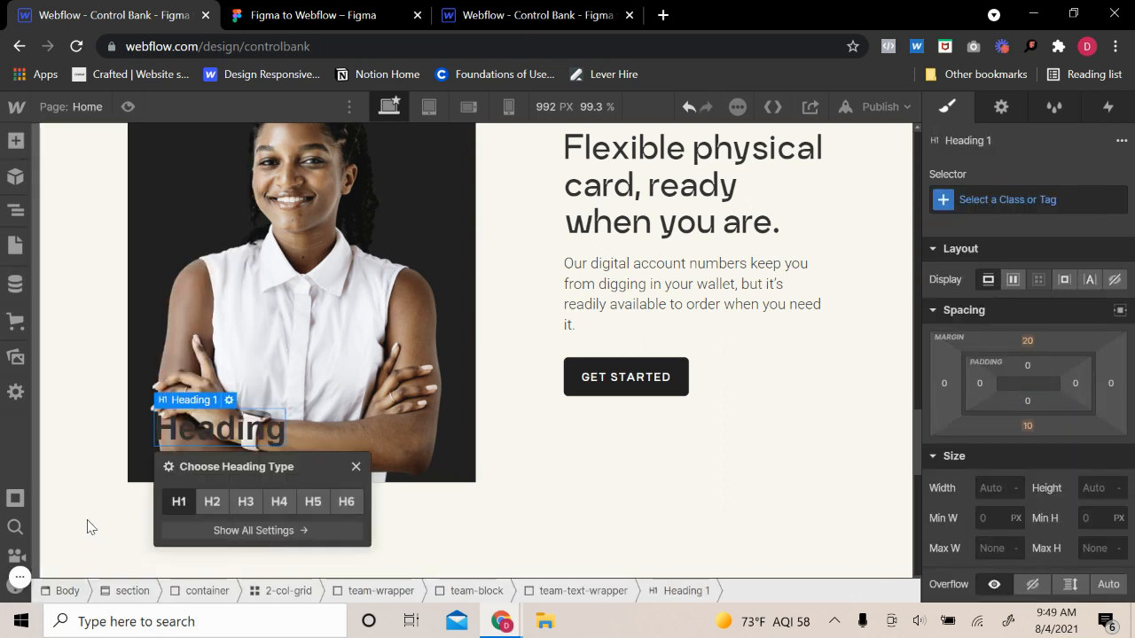
left_click(246, 501)
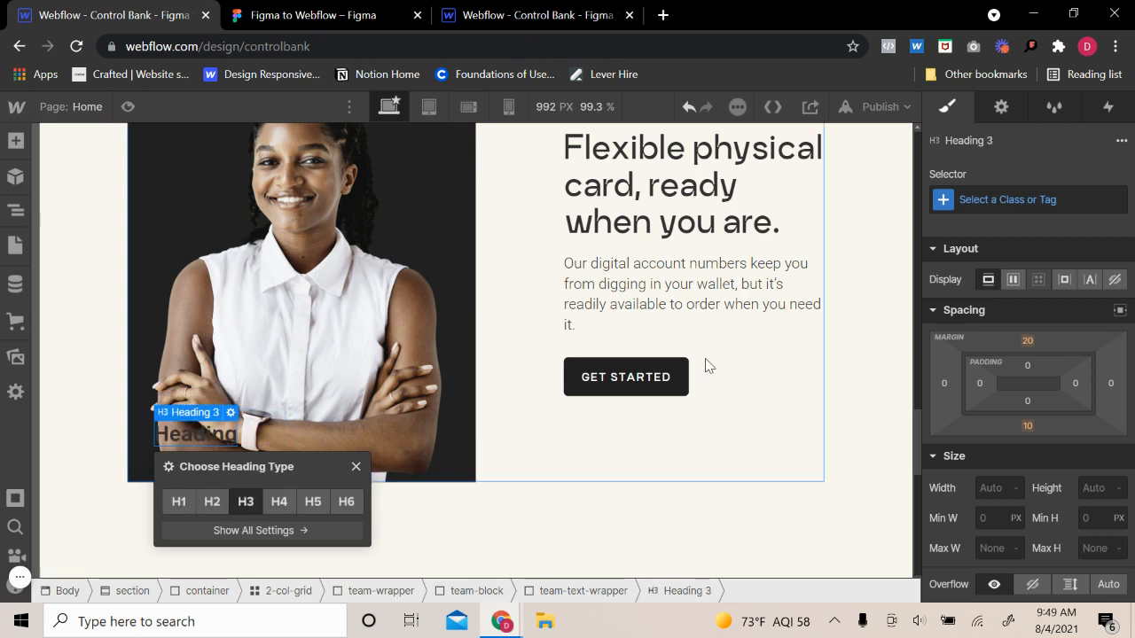
left_click(355, 467)
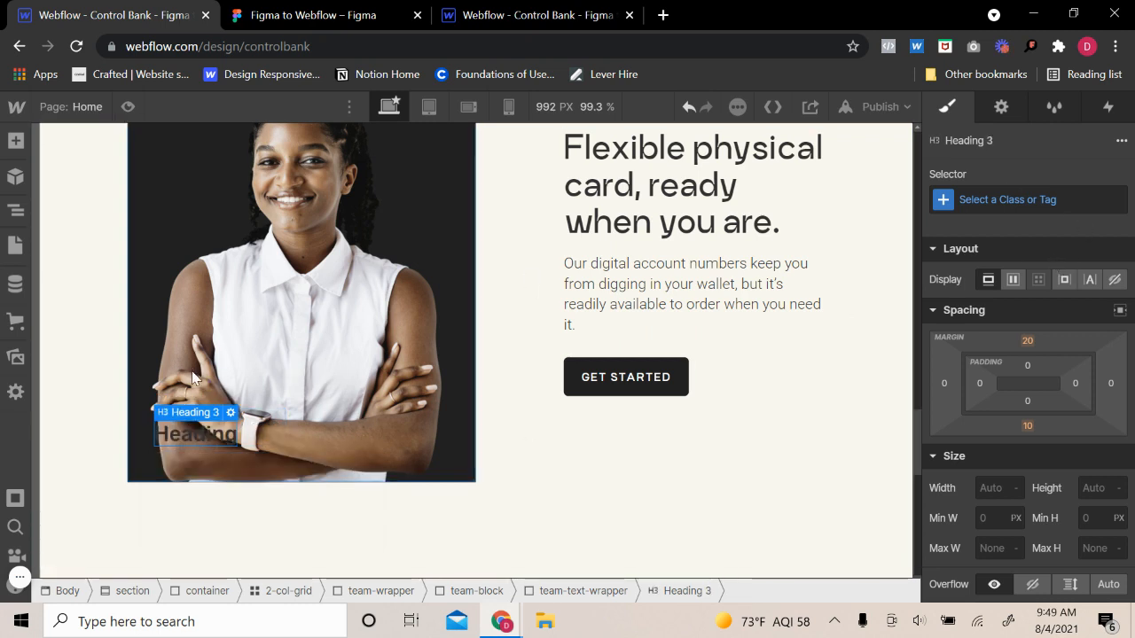
- Select the new H3 heading in the team-text-wrapper and open its class selector for editing
left_click(197, 457)
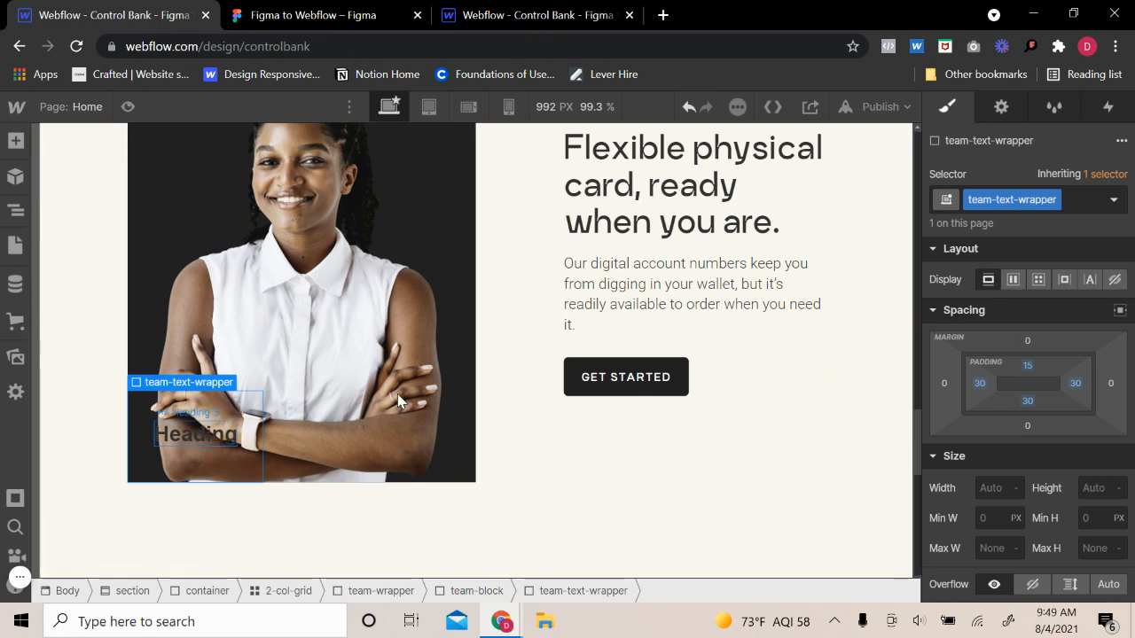
left_click(196, 434)
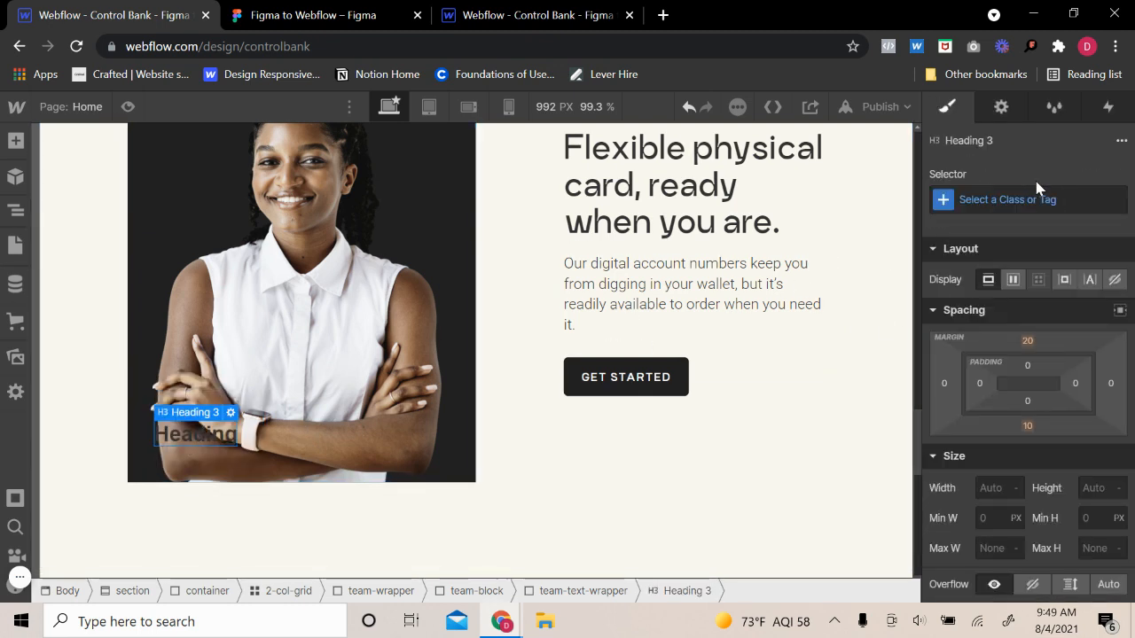
left_click(1032, 199)
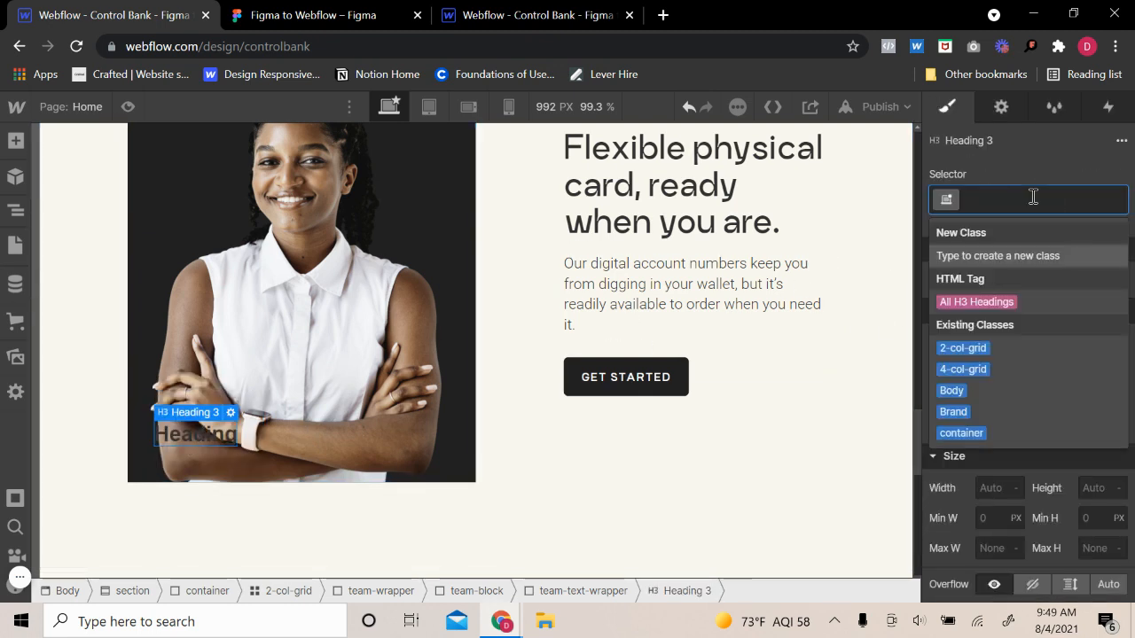
- Assign the class h3 to the heading placed over the woman's photo
type("h3")
key("Return")
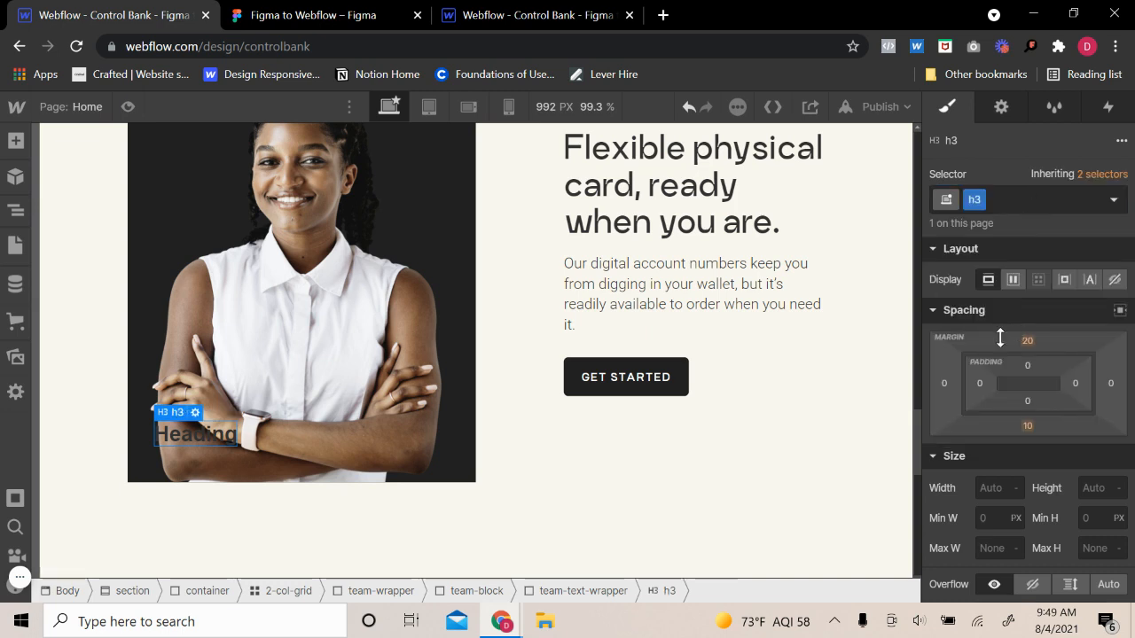
scroll(1001, 426, "down", 2)
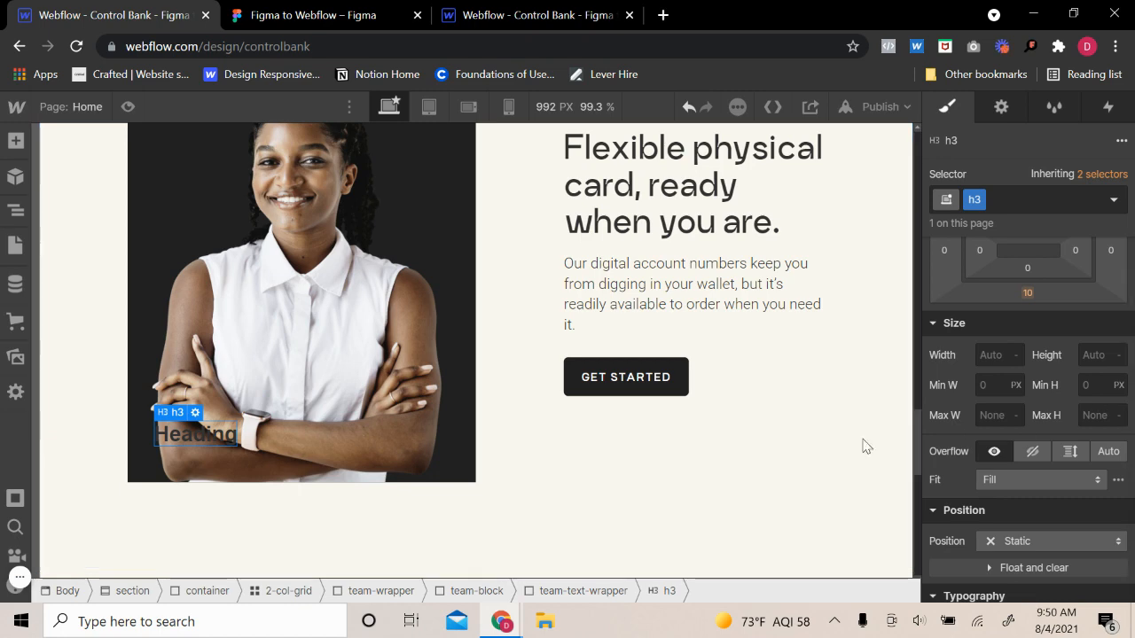
- Fill the background of the team-text-wrapper block with the Charcoal swatch
left_click(239, 470)
scroll(1002, 434, "down", 6)
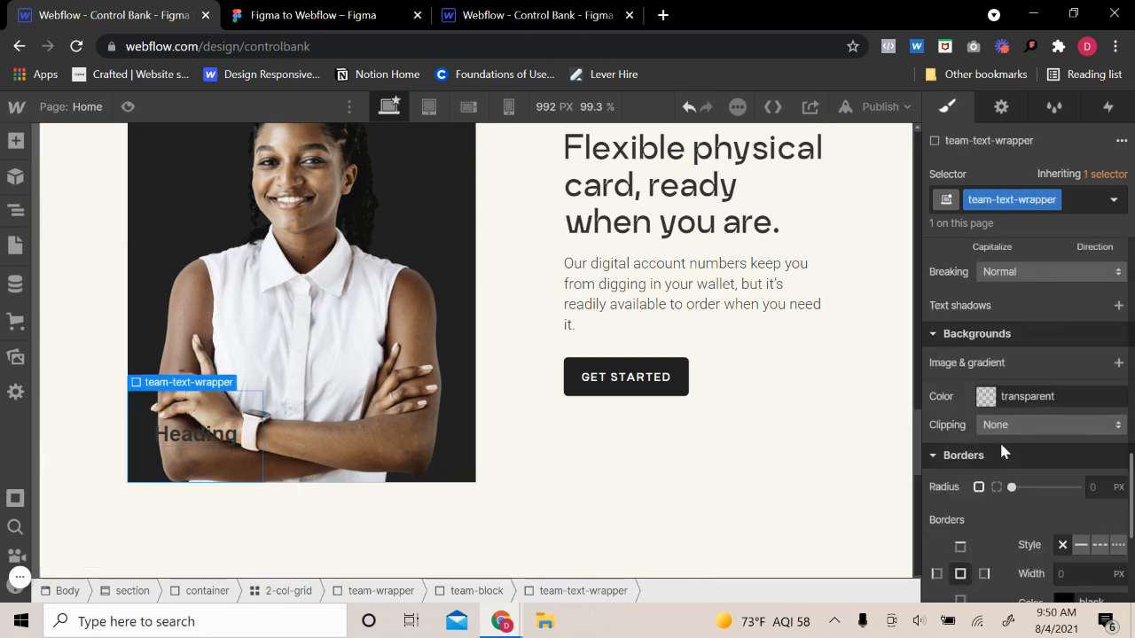
left_click(987, 396)
left_click(1015, 364)
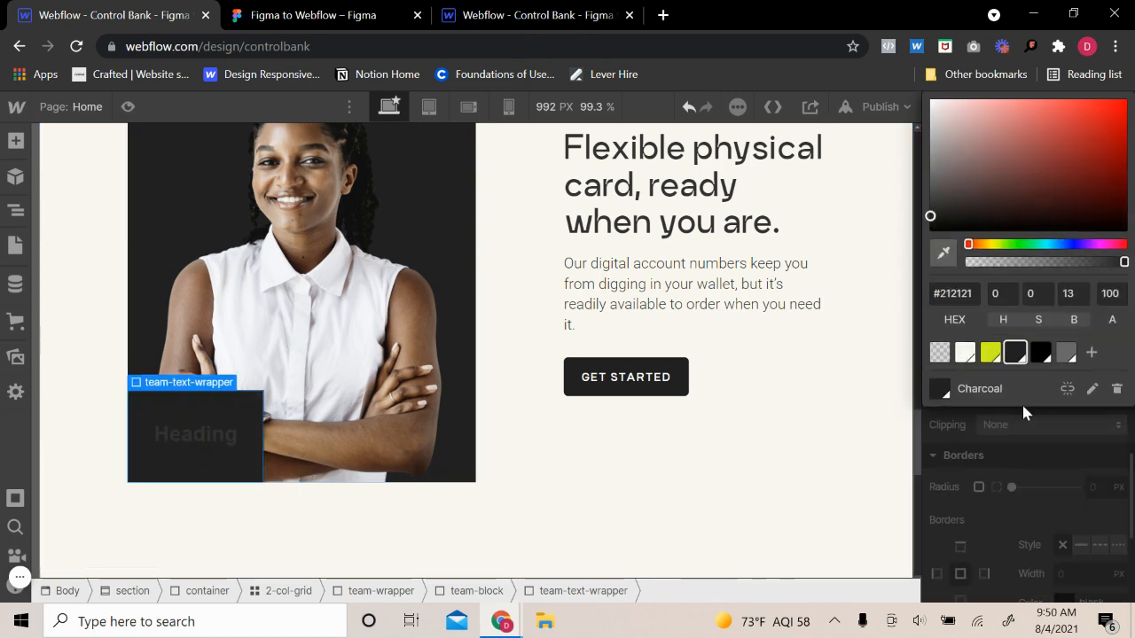
- Check the name title's text style in the Figma design and the h2 heading's typography in Webflow against the h3 heading
left_click(195, 433)
scroll(1065, 355, "up", 6)
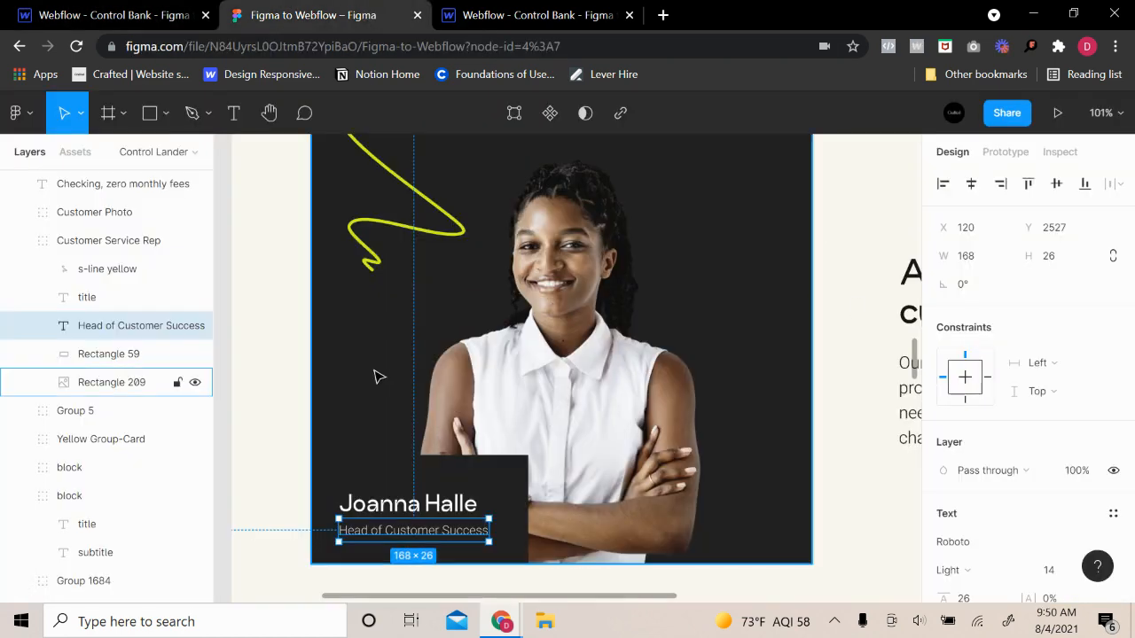
left_click(367, 13)
left_click(440, 510)
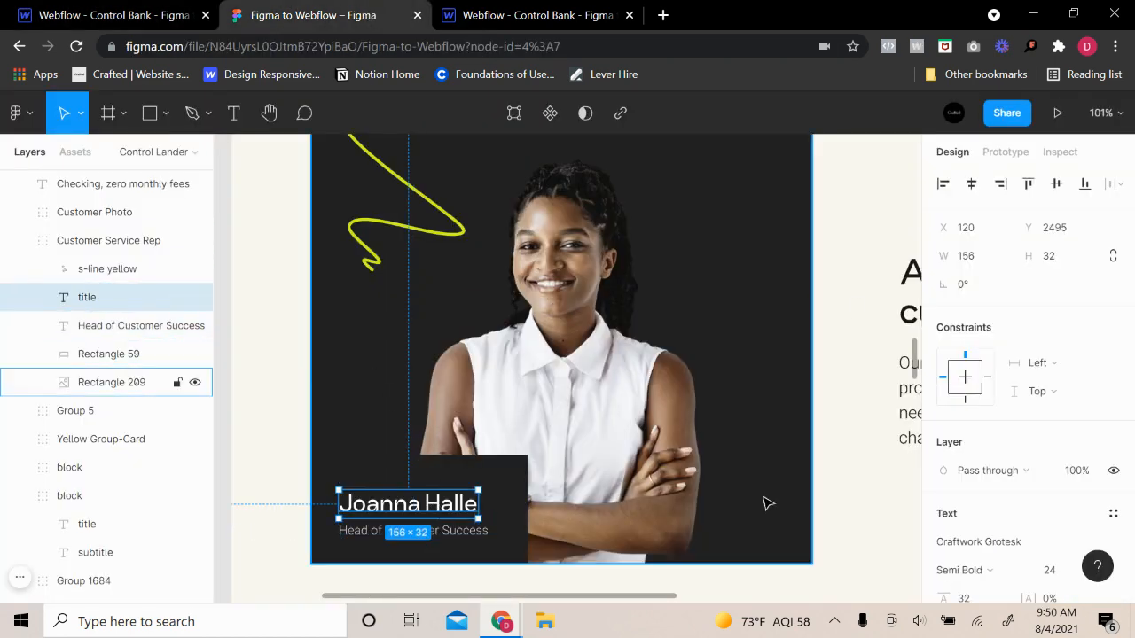
left_click(39, 9)
scroll(614, 397, "up", 3)
scroll(614, 397, "down", 2)
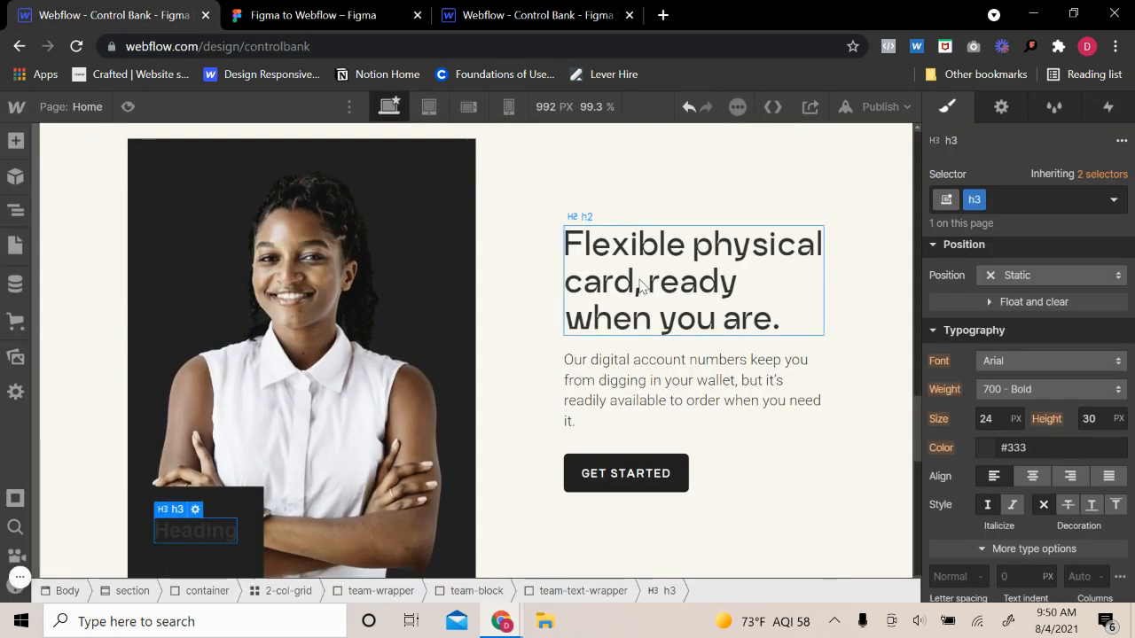
left_click(637, 284)
left_click(206, 528)
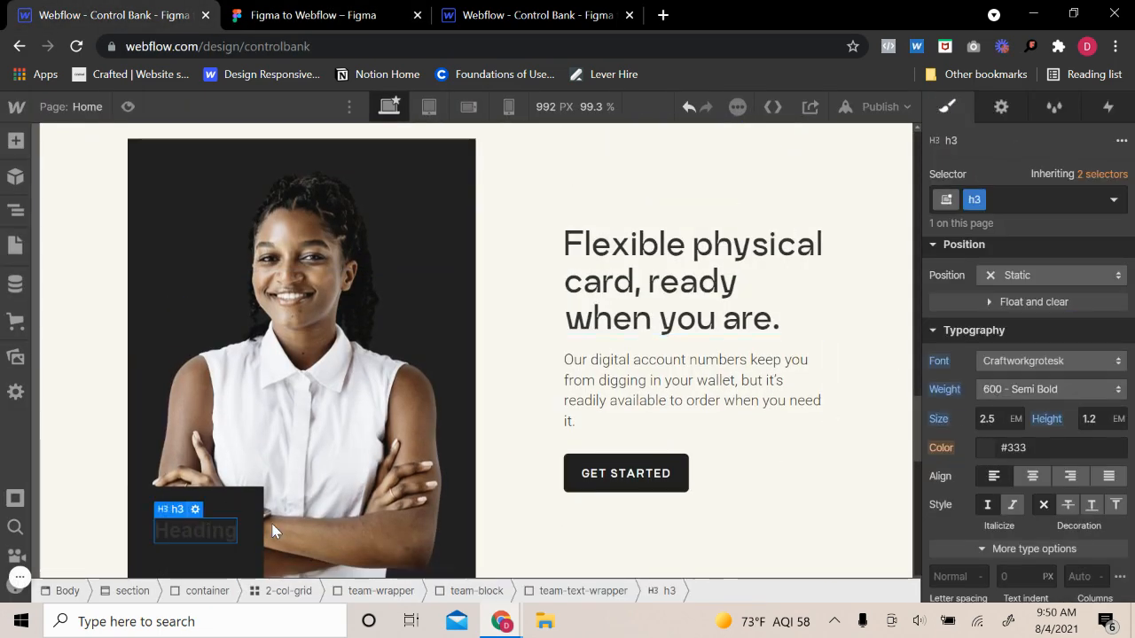
- Set the h3 heading's font size to 1.8 em
left_click(989, 420)
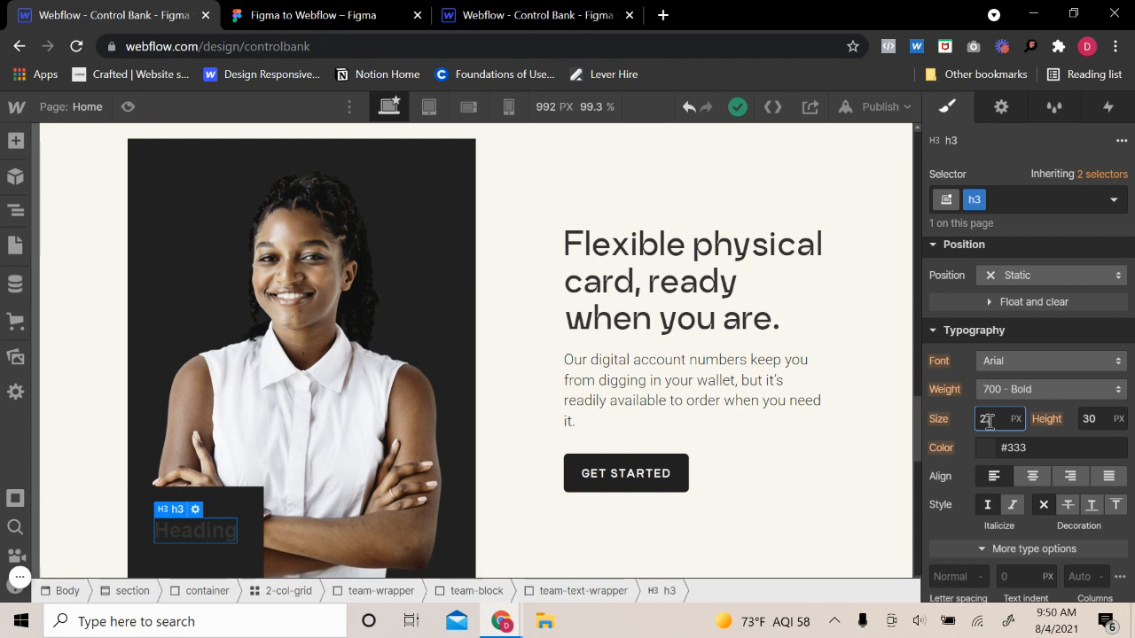
type("2em")
key("Return")
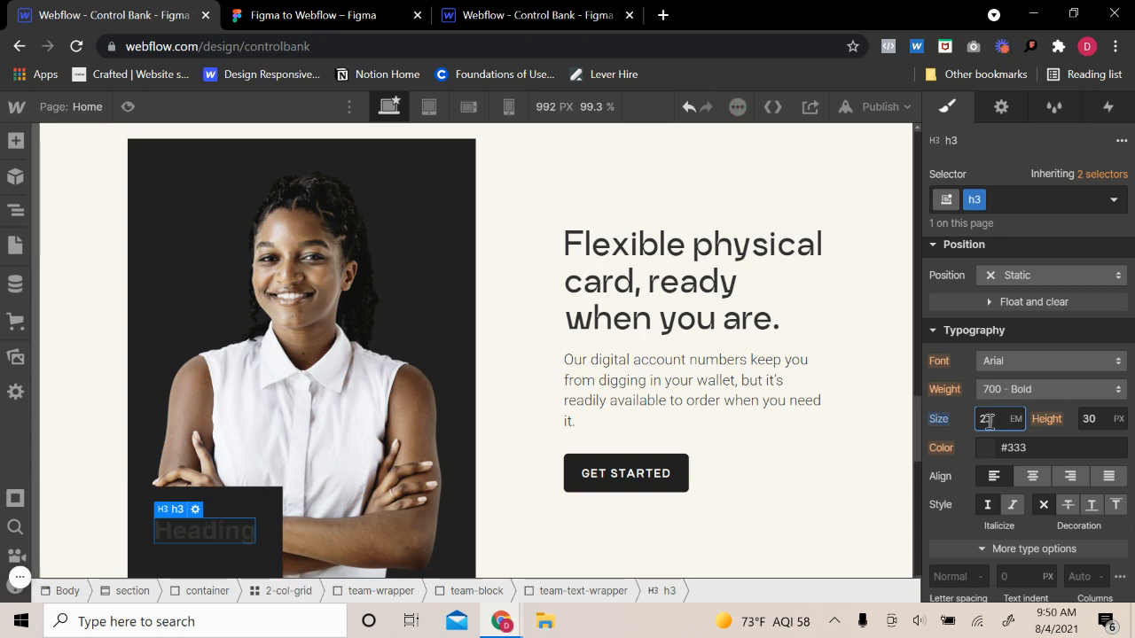
key("BackSpace")
key("BackSpace")
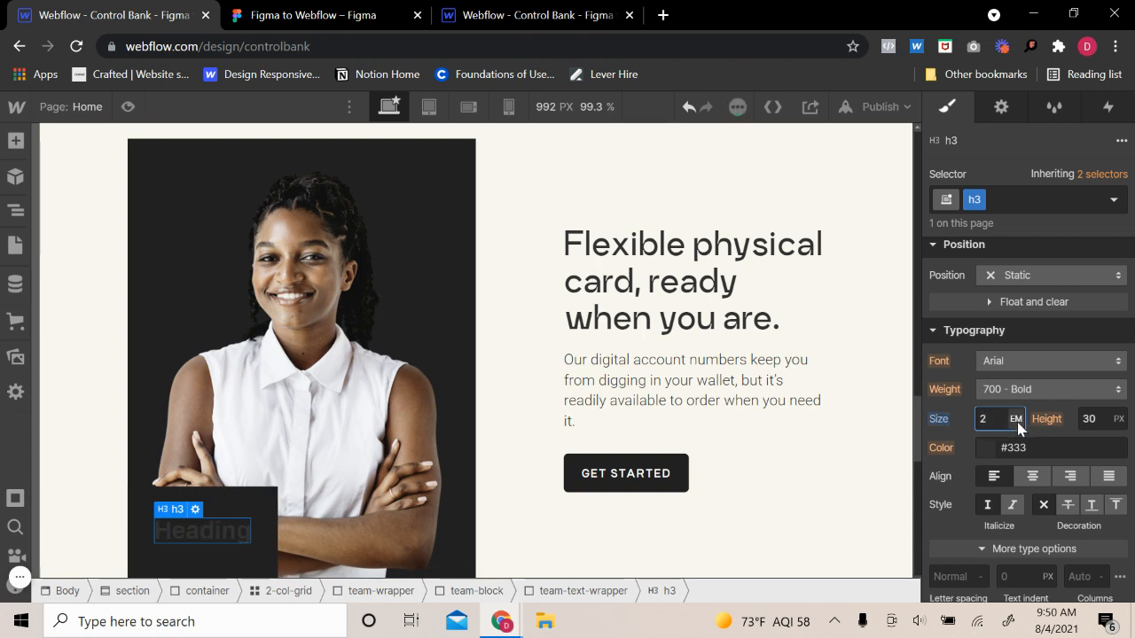
key("alt+Down")
key("alt+Down")
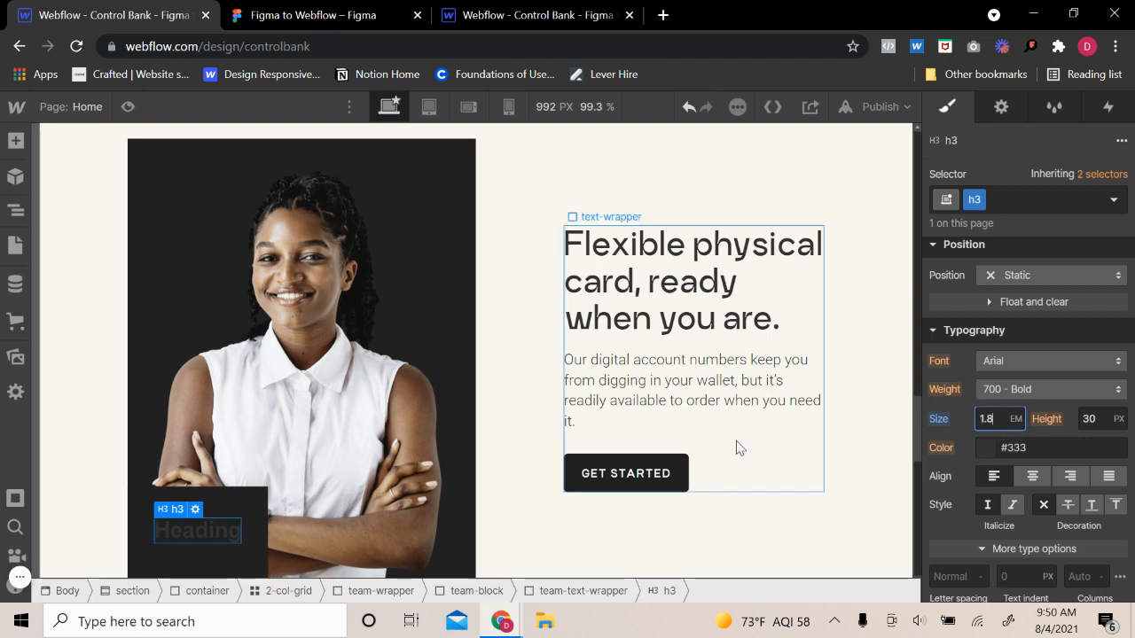
- Set the h3 heading's font to Craftworkgrotesk with weight 600 - Semi Bold
left_click(1034, 360)
left_click(1030, 199)
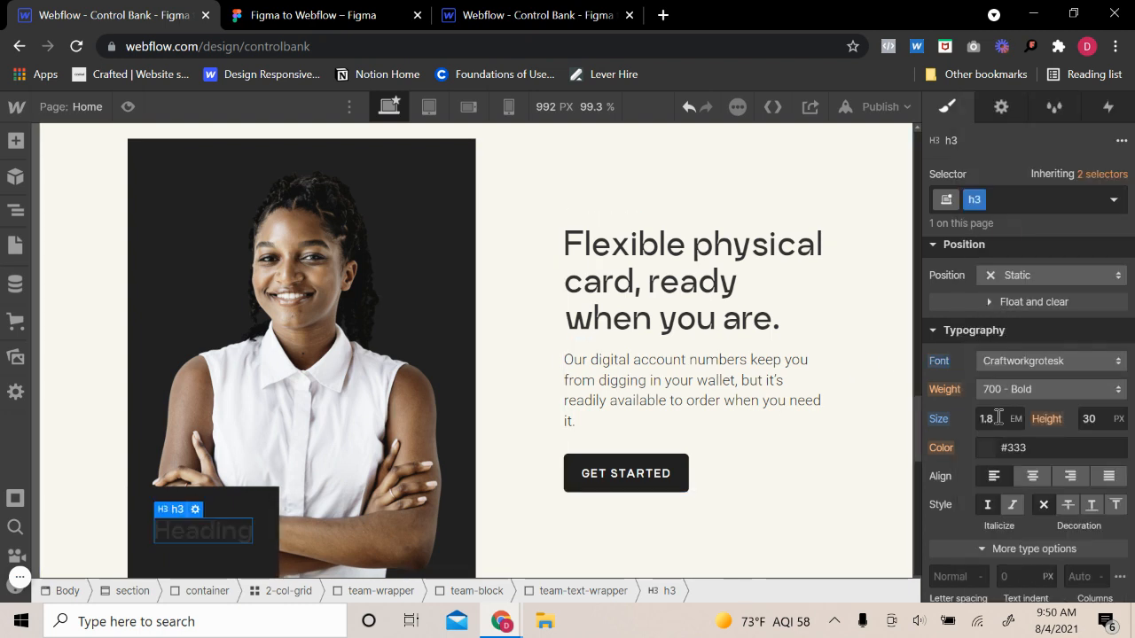
left_click(1011, 390)
left_click(1020, 368)
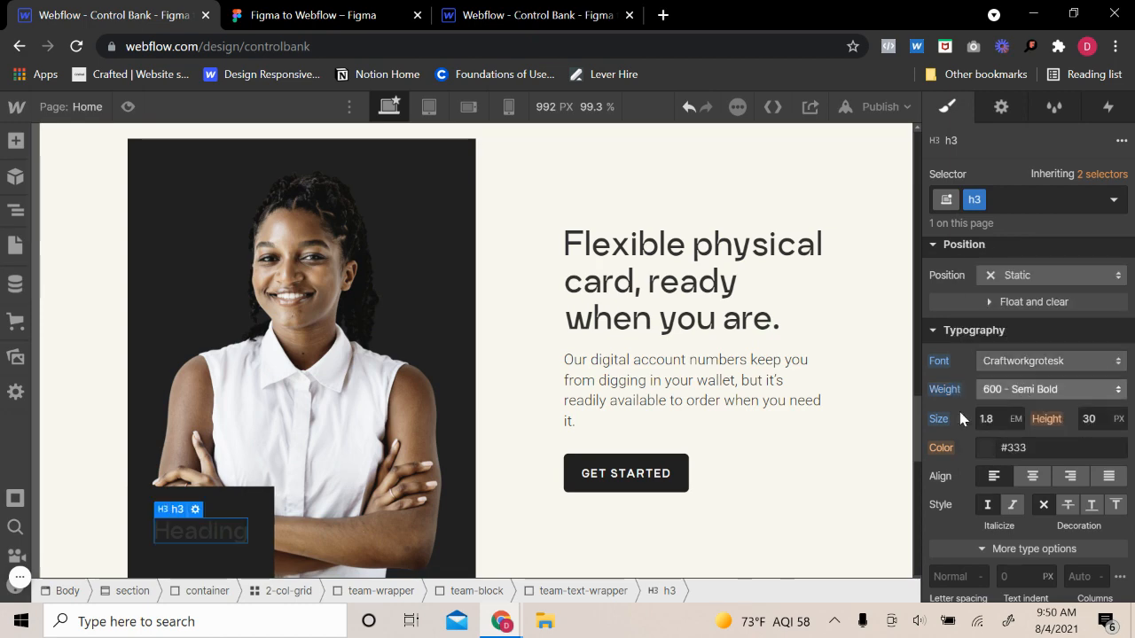
- Check the name title in the Figma design and set the h3 heading's text color to Off-White in Webflow
key("ctrl+Tab")
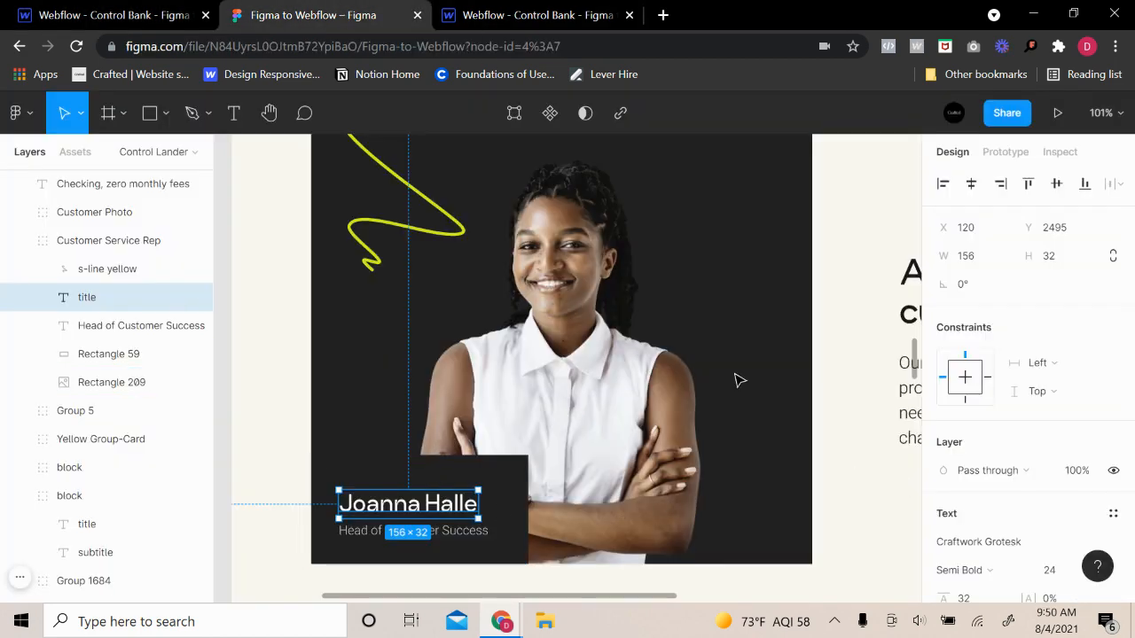
left_click(152, 11)
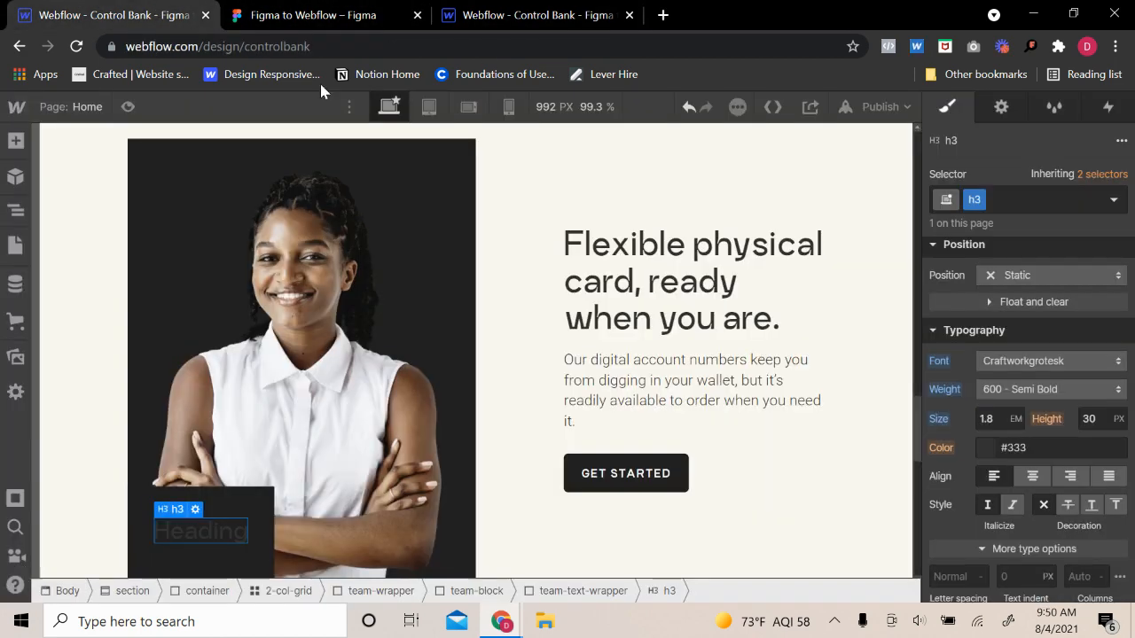
left_click(984, 449)
left_click(966, 416)
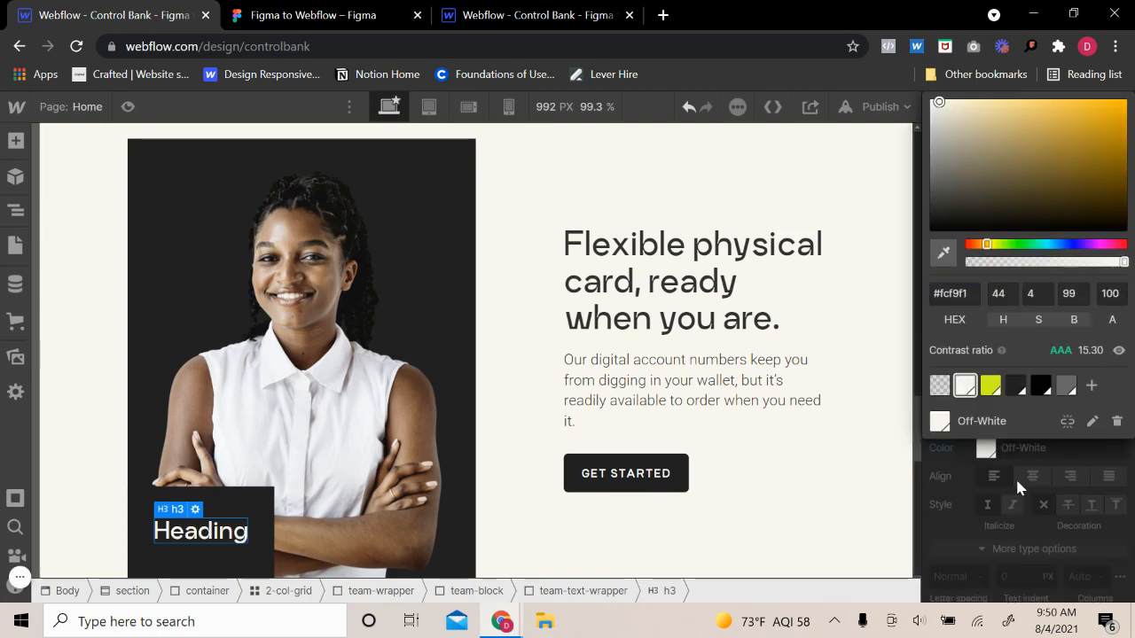
left_click(1017, 482)
- Copy the team member's name from the Figma design and replace the h3 heading's placeholder text with it in Webflow
scroll(221, 382, "down", 1)
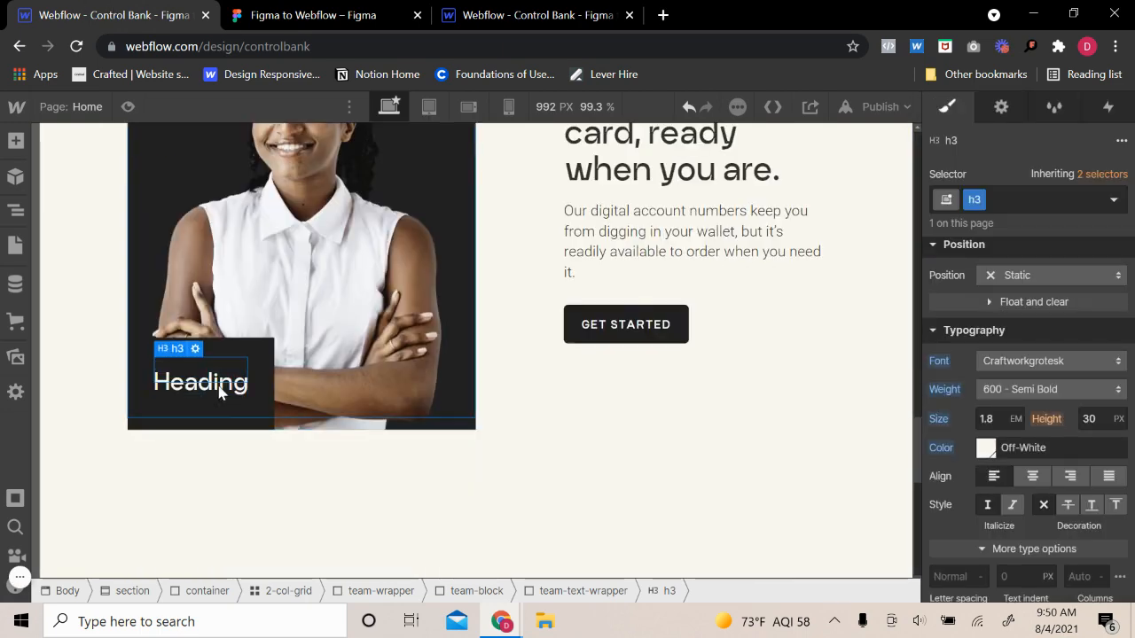
left_click(285, 18)
double_click(375, 506)
key("ctrl+c")
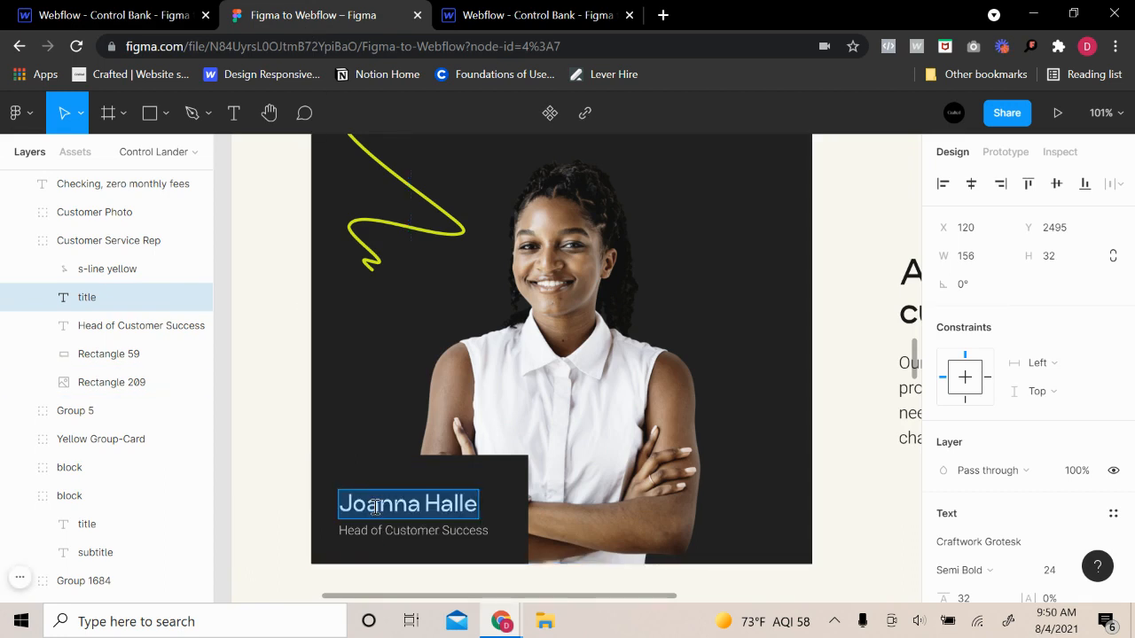
left_click(98, 15)
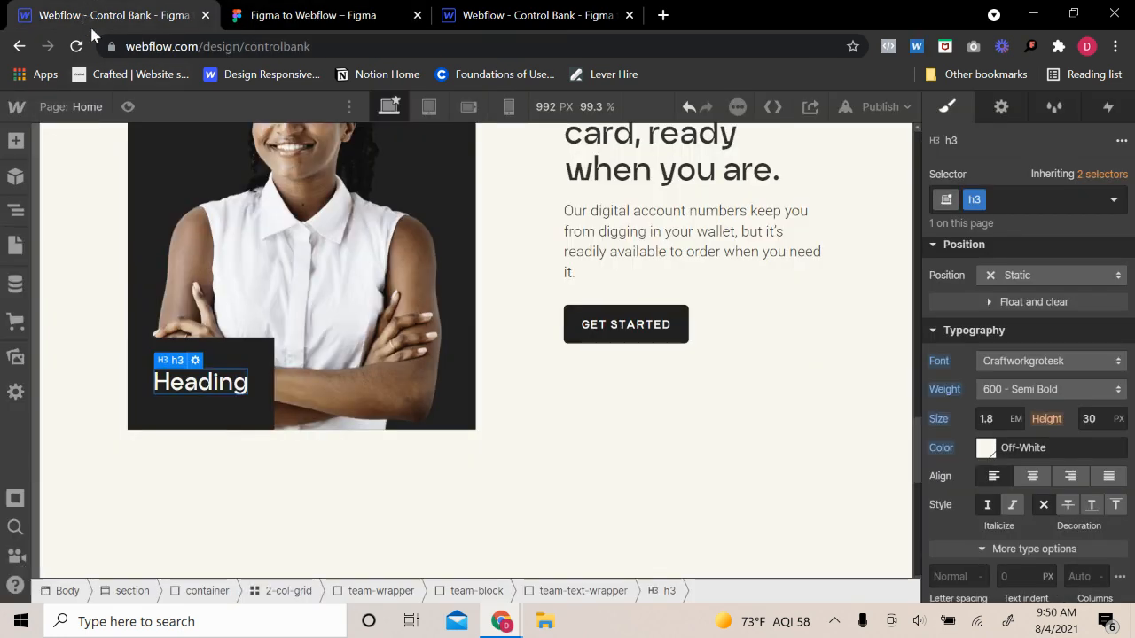
double_click(207, 380)
key("ctrl+v")
left_click(220, 398)
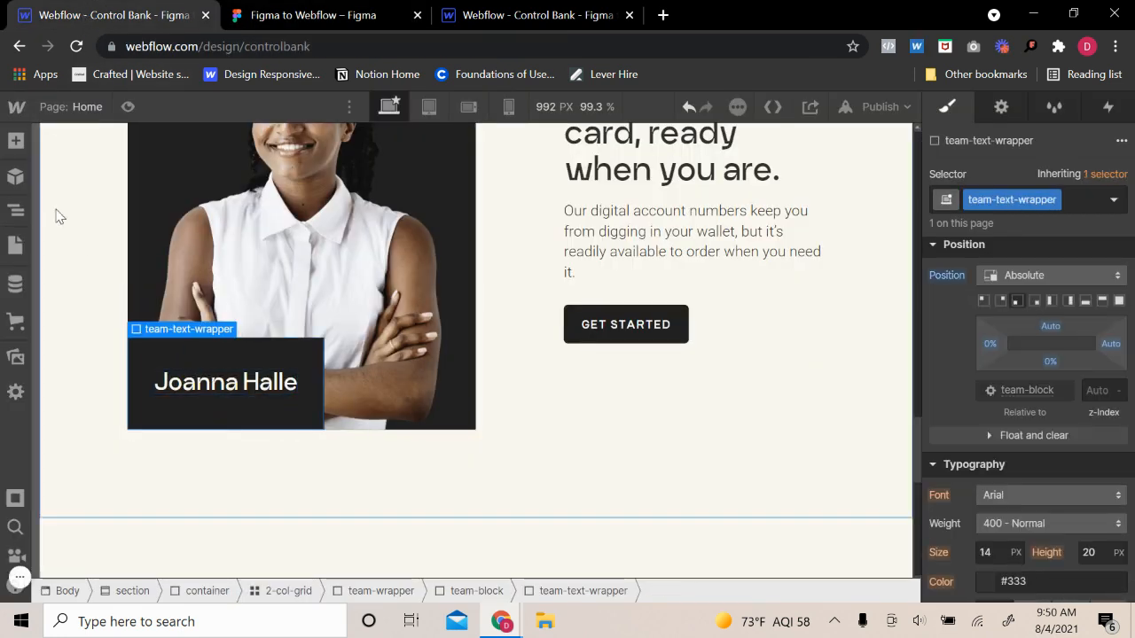
- Check the role line in the Figma design and add a text block below the name inside team-text-wrapper in Webflow
left_click(16, 149)
scroll(88, 461, "down", 3)
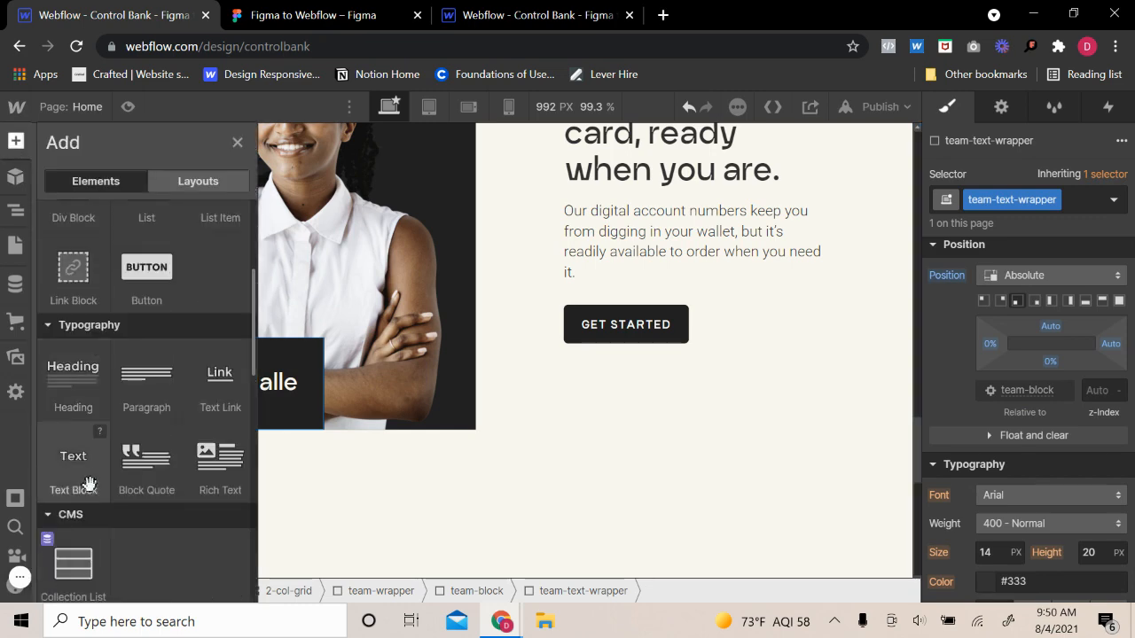
left_click(266, 15)
left_click(380, 534)
left_click(46, 10)
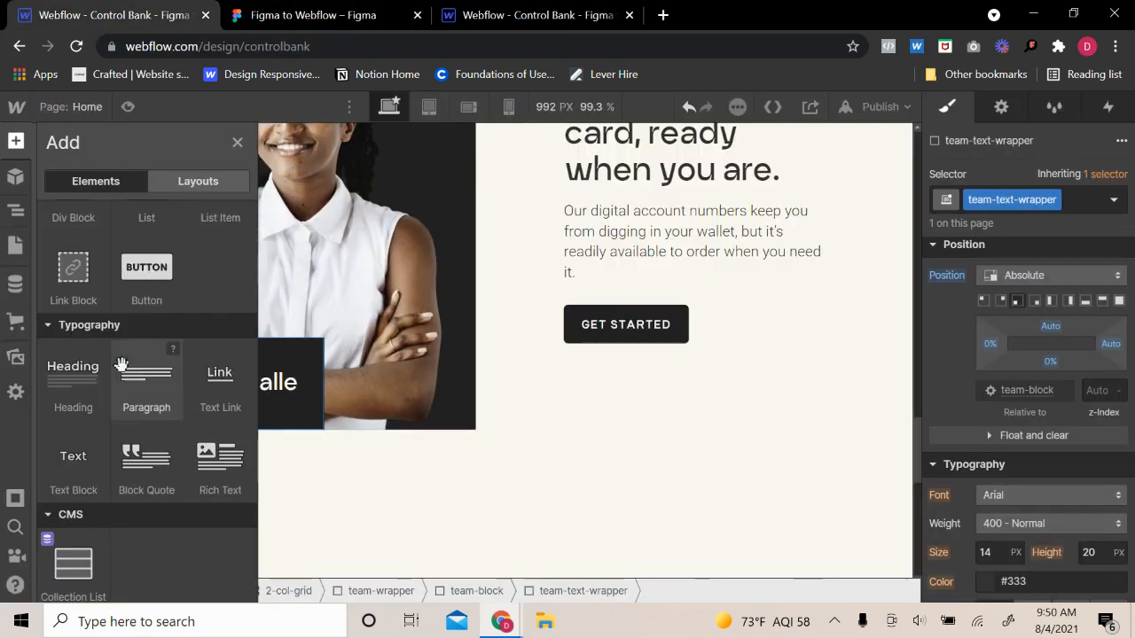
left_click_drag(119, 432, 346, 417)
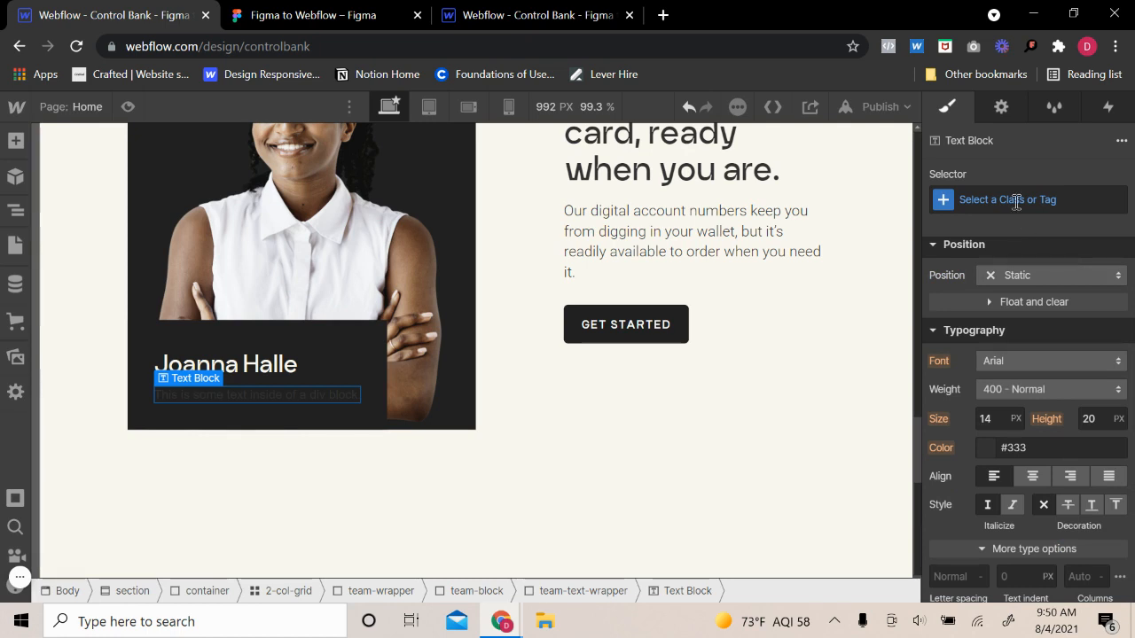
- Give the new text block the class team-role
left_click(1013, 200)
type("te")
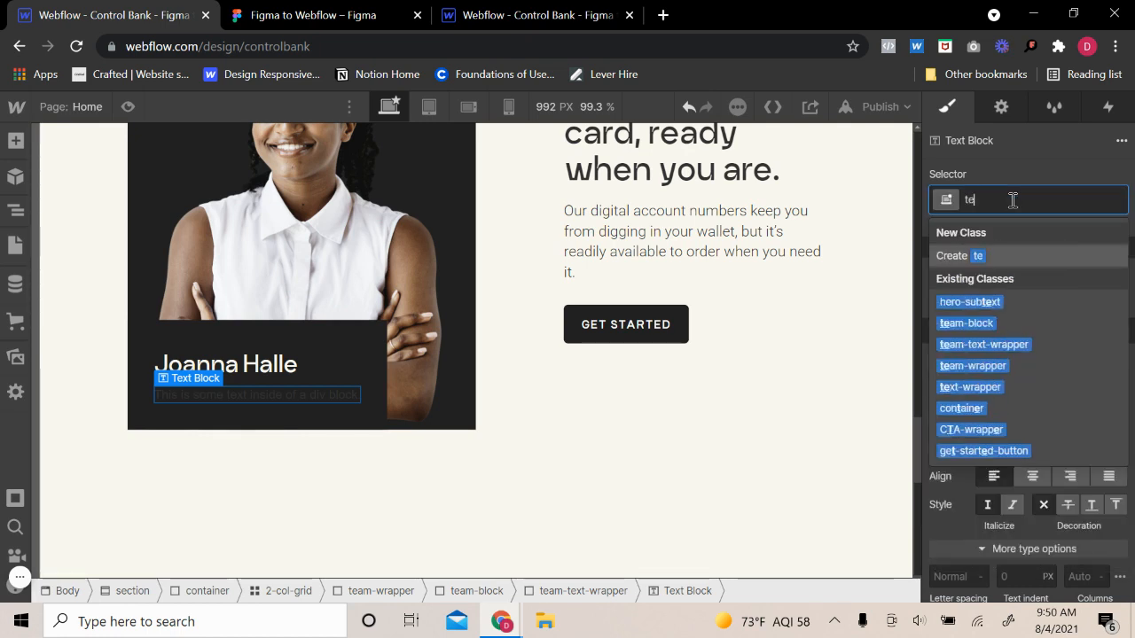
type("am-role")
key("Return")
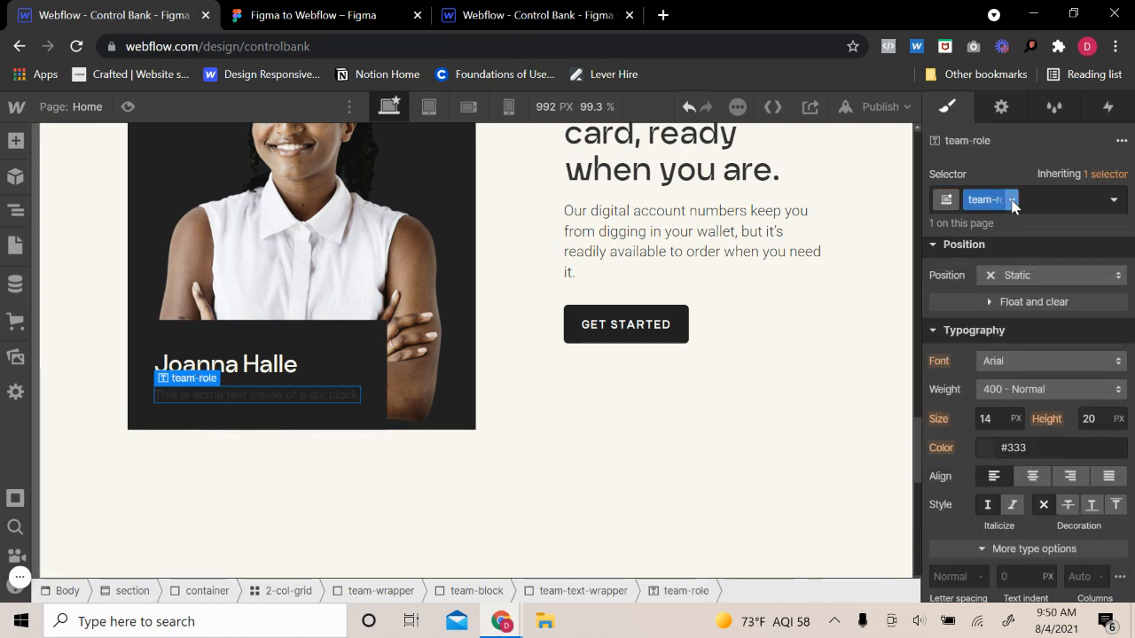
- Set the text color of the team-role block to Off-White
scroll(1056, 265, "up", 5)
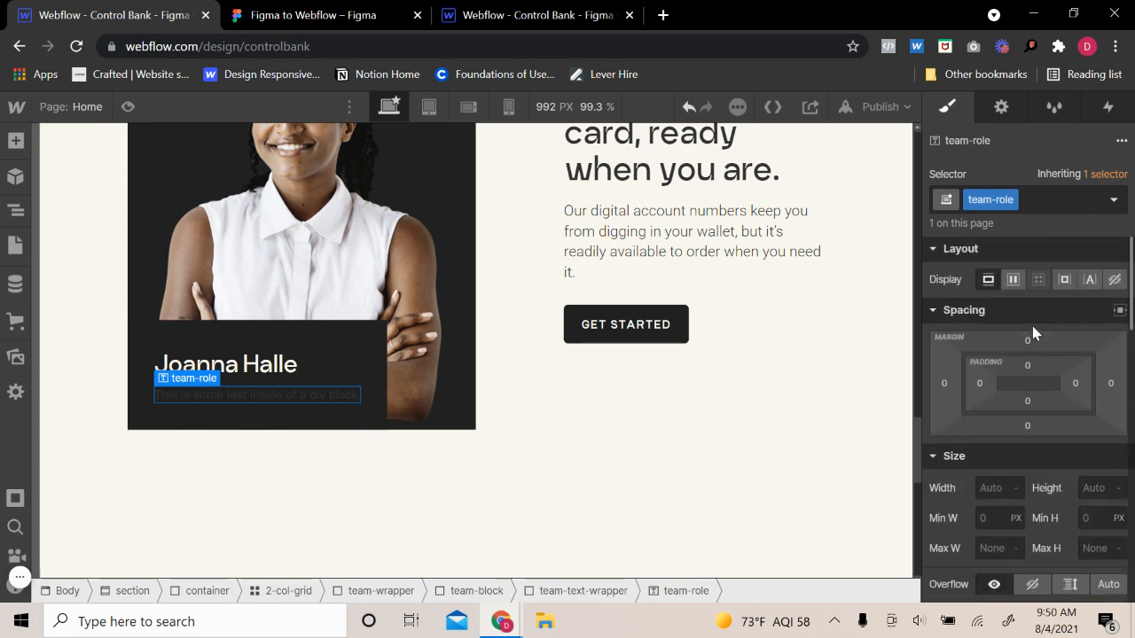
scroll(1002, 415, "down", 5)
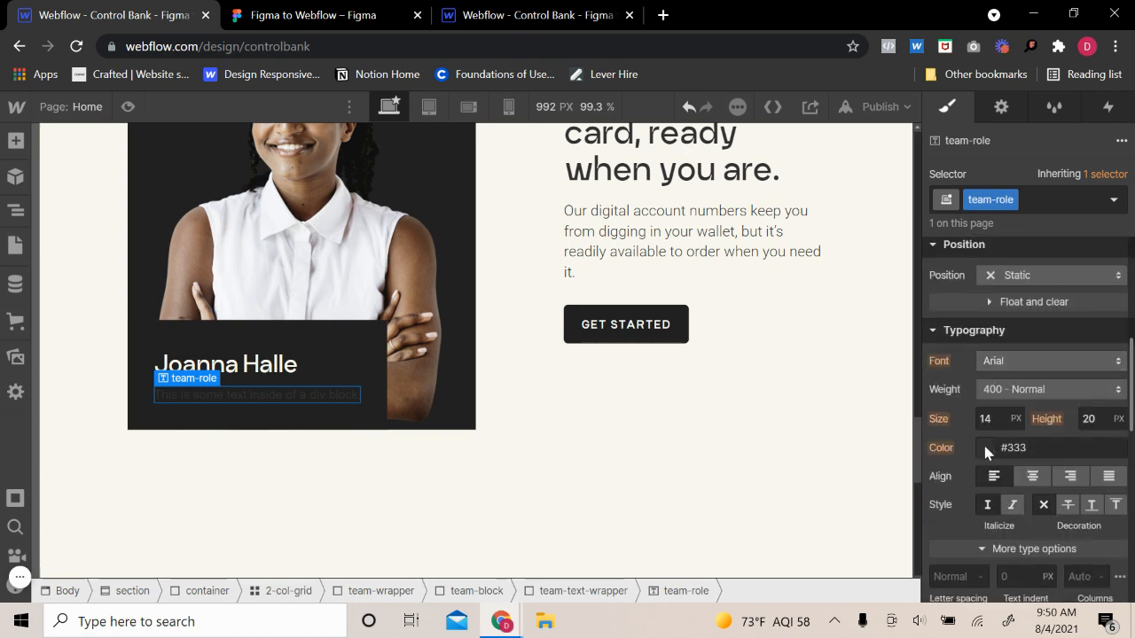
left_click(985, 448)
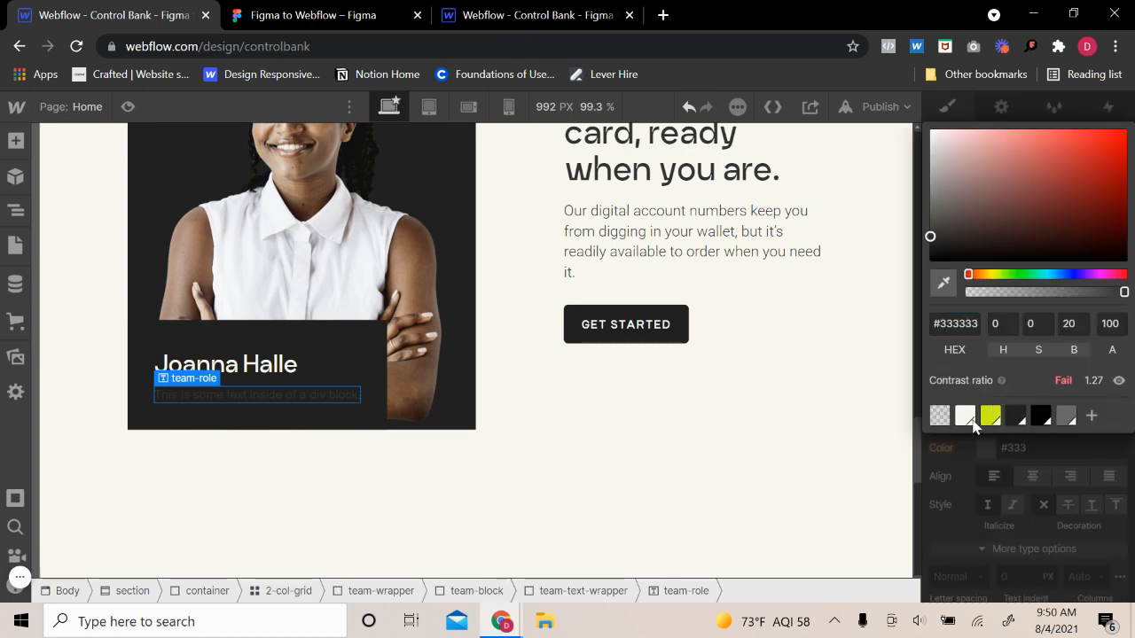
left_click(965, 415)
key("Escape")
- Copy "Head of Customer Success" from the Figma design and replace the team-role block's placeholder text with it in Webflow
left_click(285, 13)
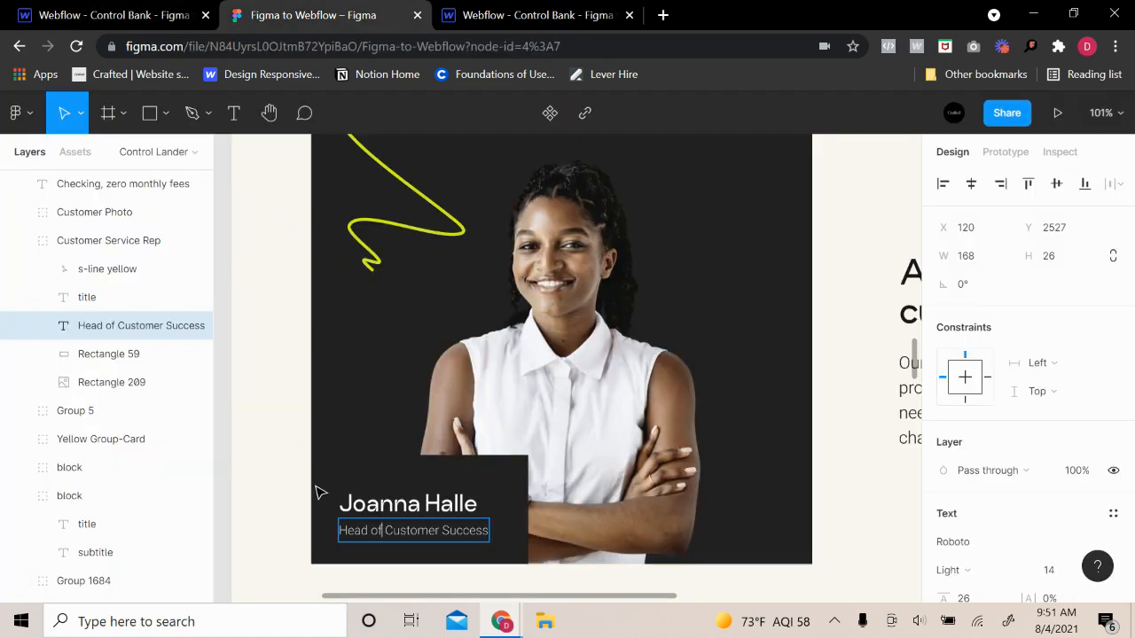
triple_click(363, 530)
key("ctrl+c")
left_click(88, 20)
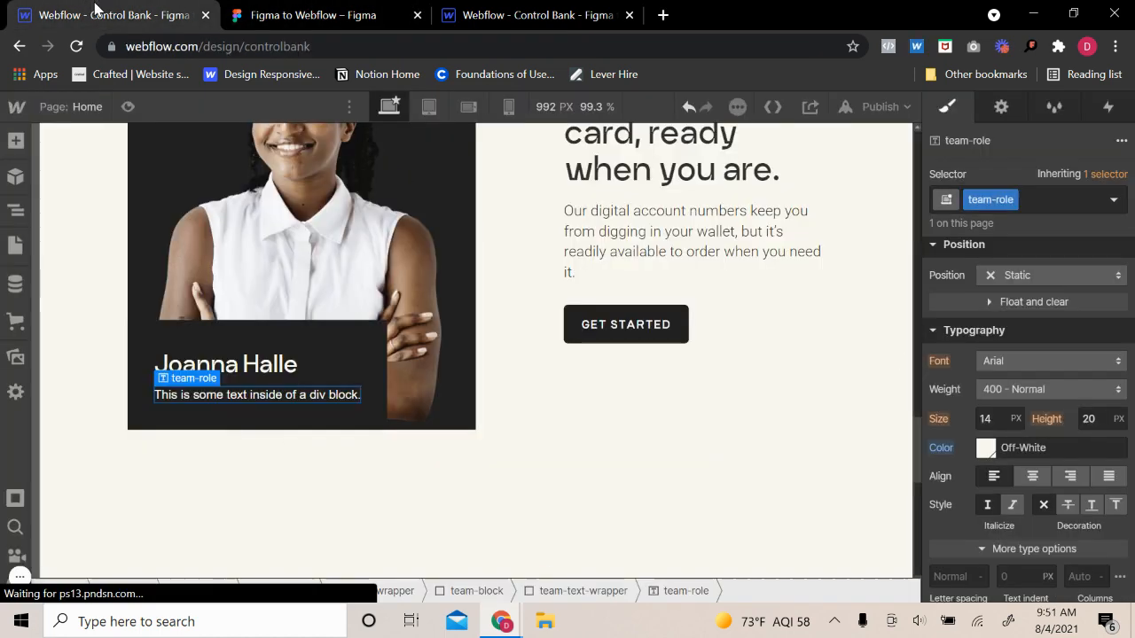
double_click(301, 395)
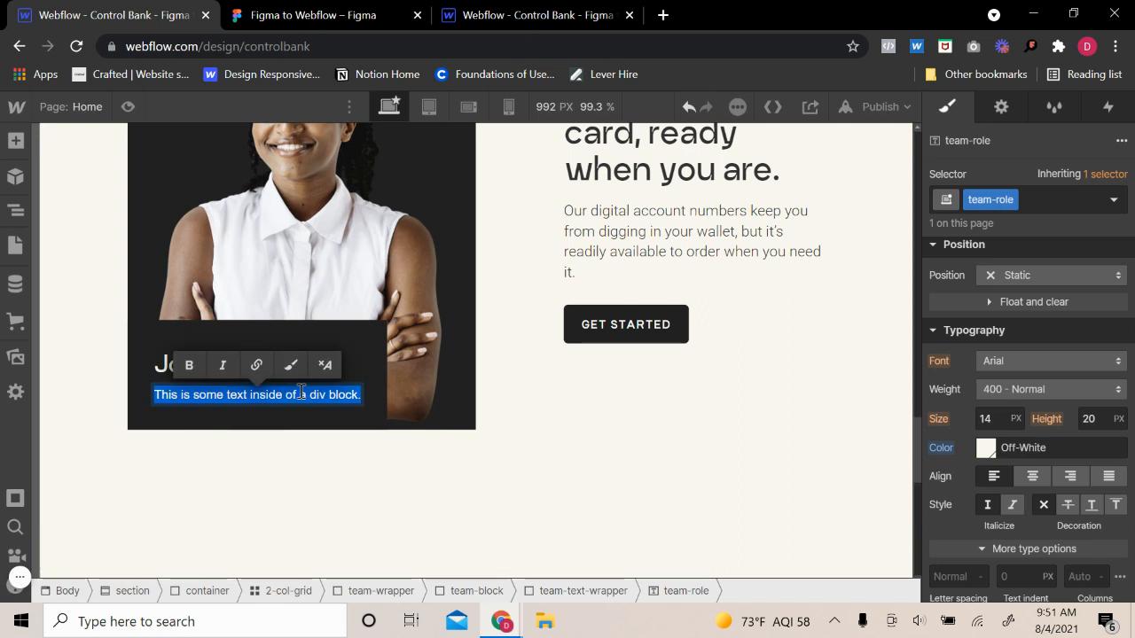
key("ctrl+v")
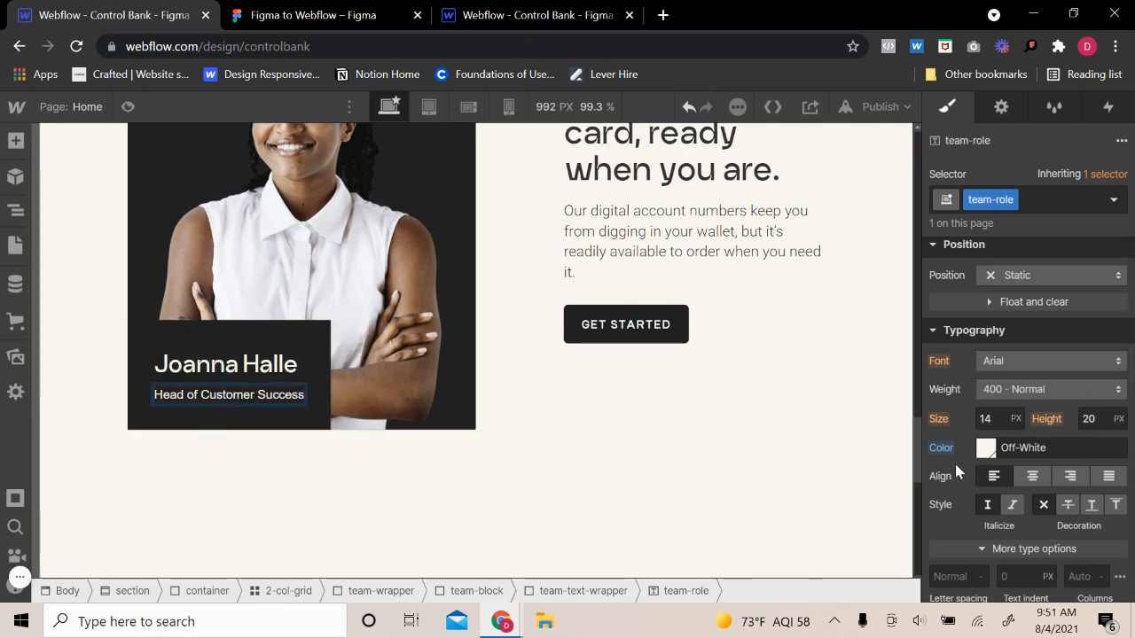
- Set the opacity of the team-role block's Off-White text color to 80
left_click(985, 448)
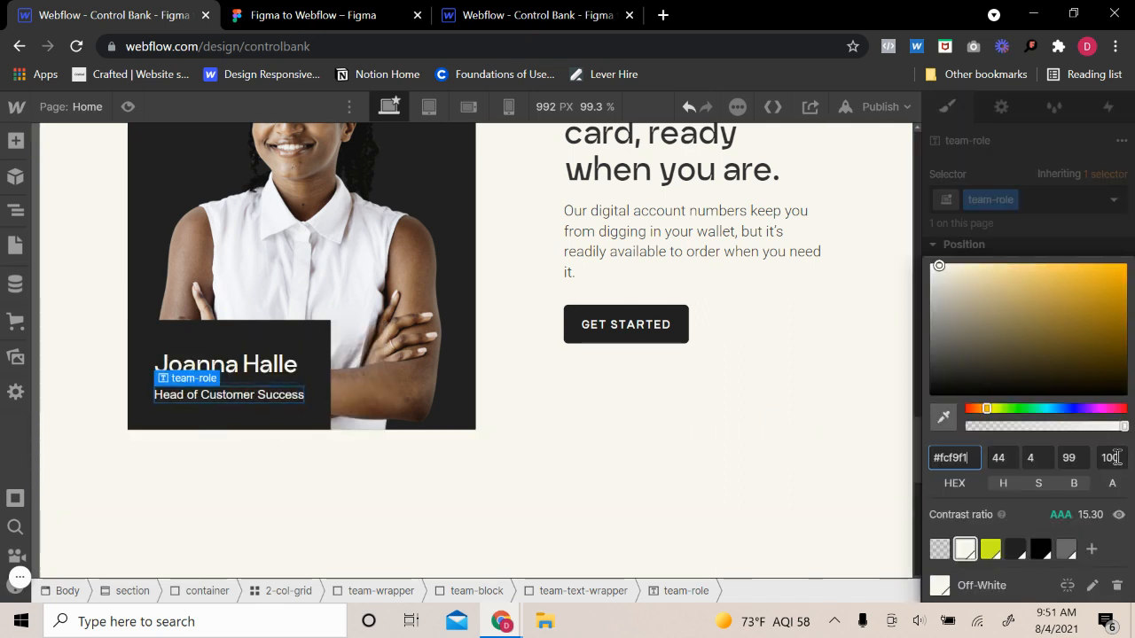
left_click(1114, 457)
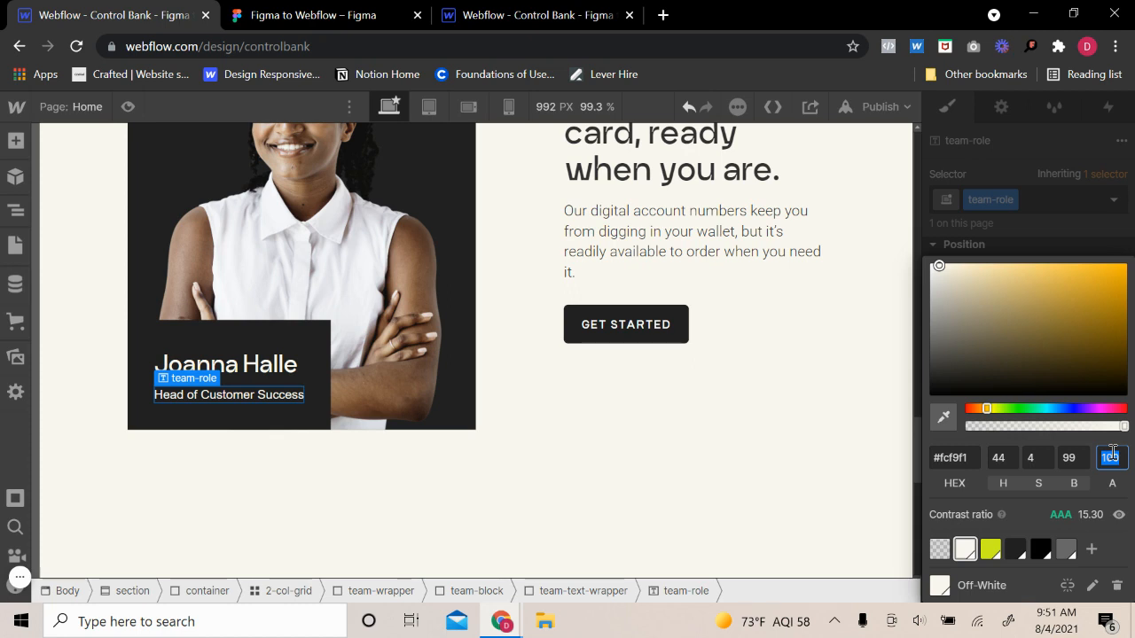
type("08")
key("BackSpace")
key("BackSpace")
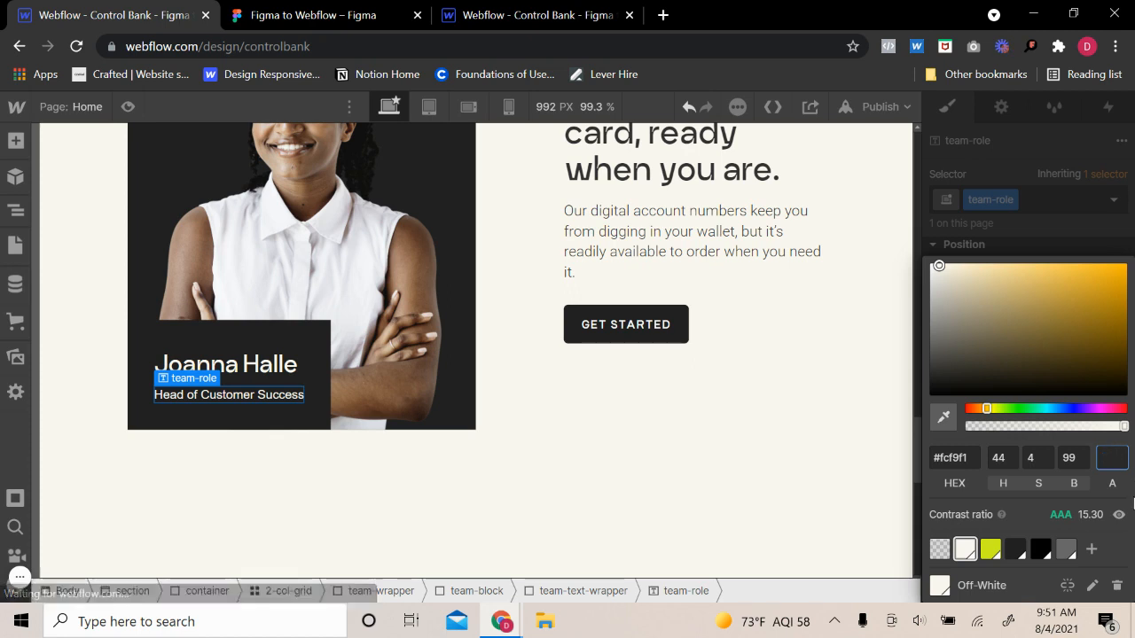
type("80")
key("Return")
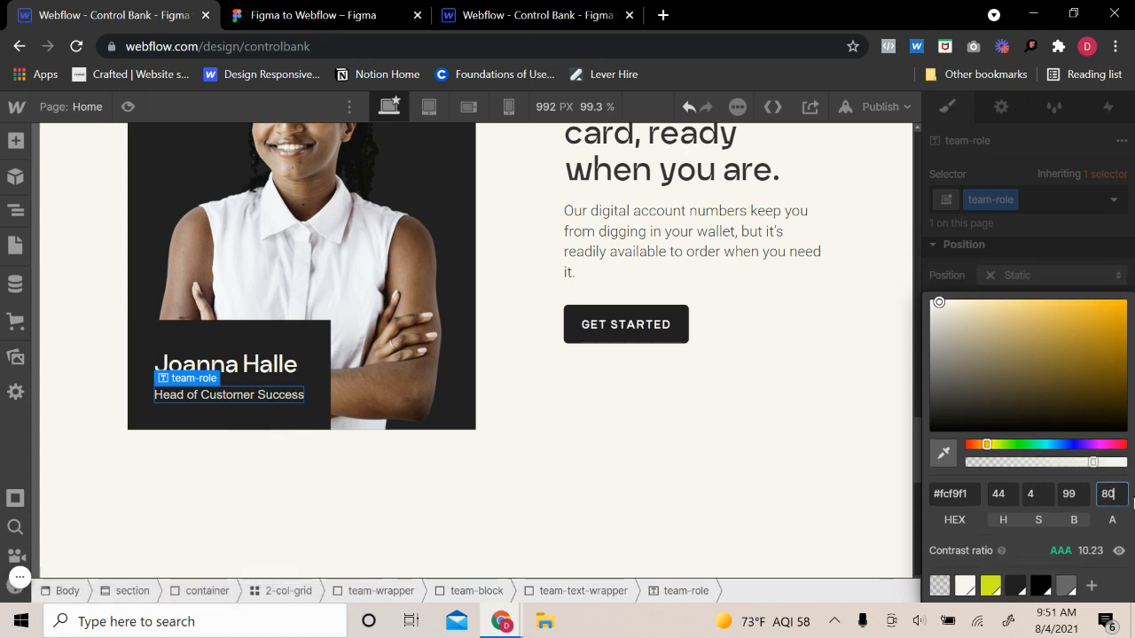
left_click(1071, 184)
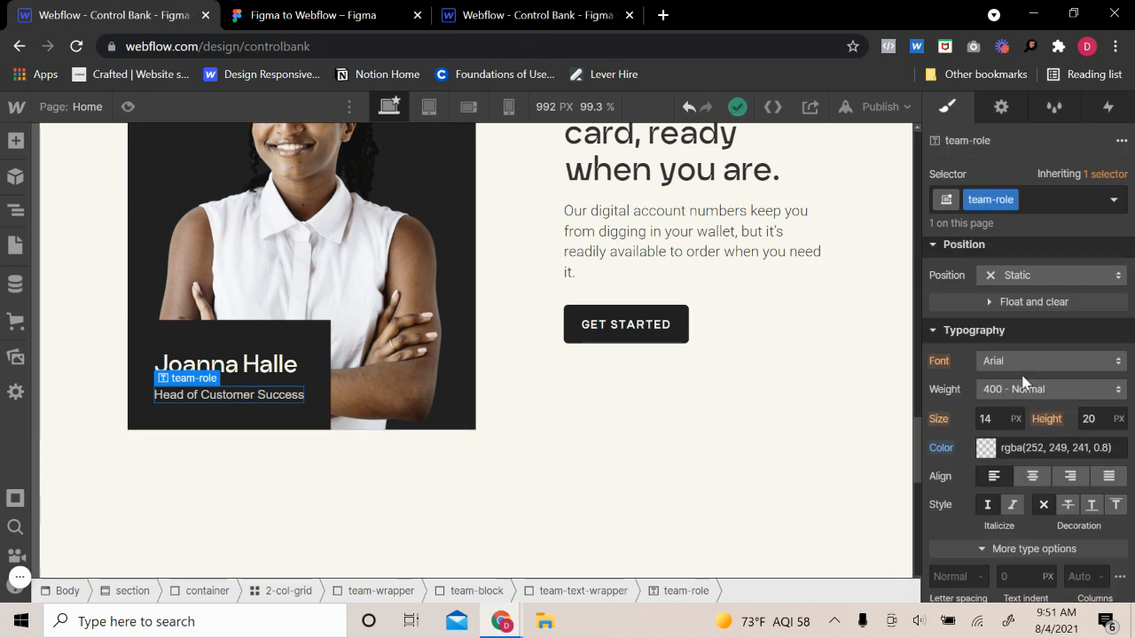
- Set the team-role text to the Roboto font with a weight of 300 - Light
left_click(1029, 368)
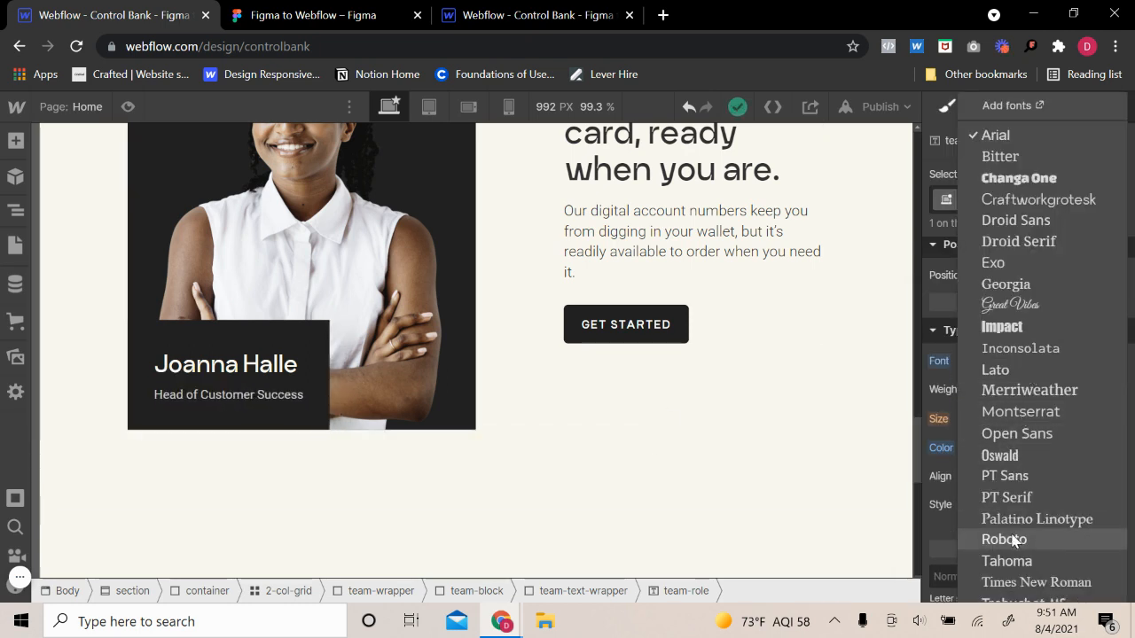
left_click(1014, 541)
left_click(1024, 391)
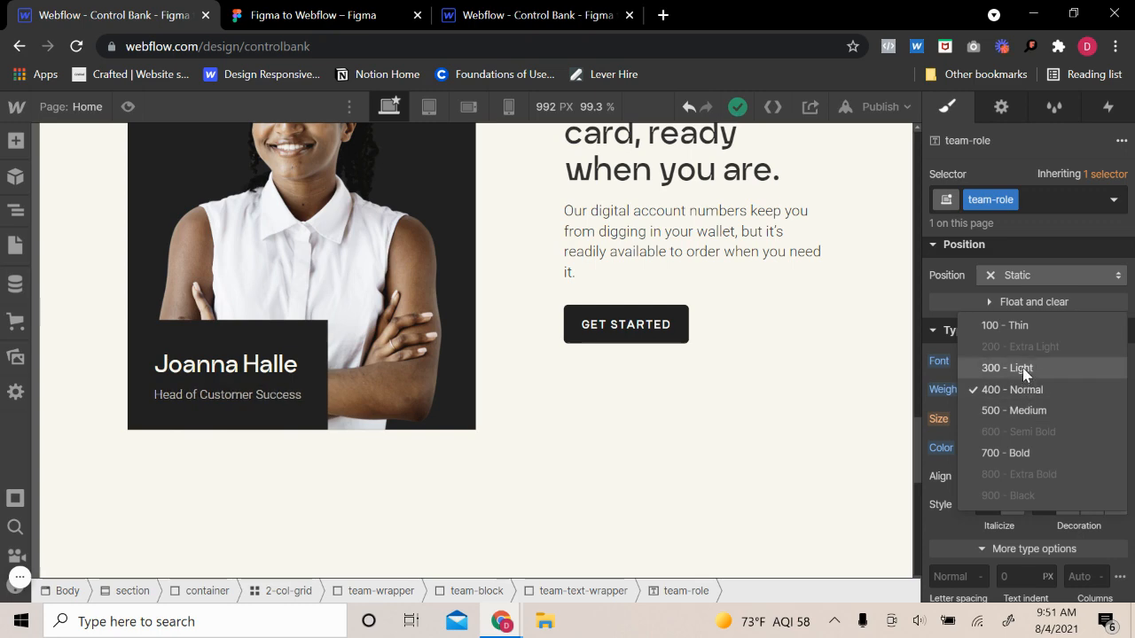
left_click(1025, 369)
- Preview the page and compare the card's name and role caption with the Figma design
left_click(127, 108)
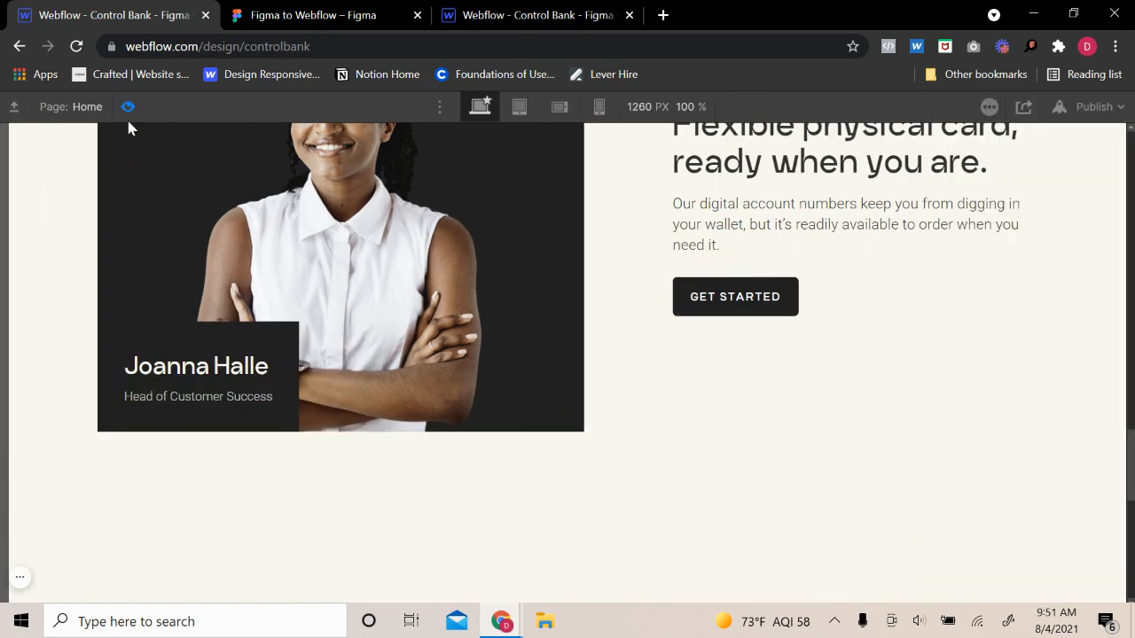
left_click(337, 15)
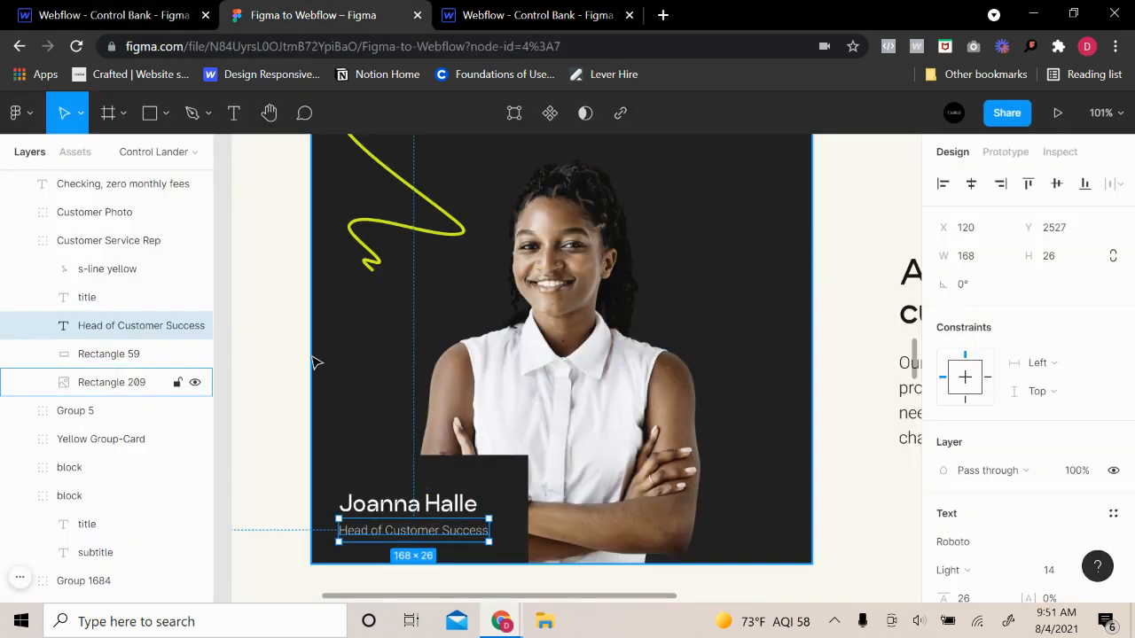
left_click(111, 9)
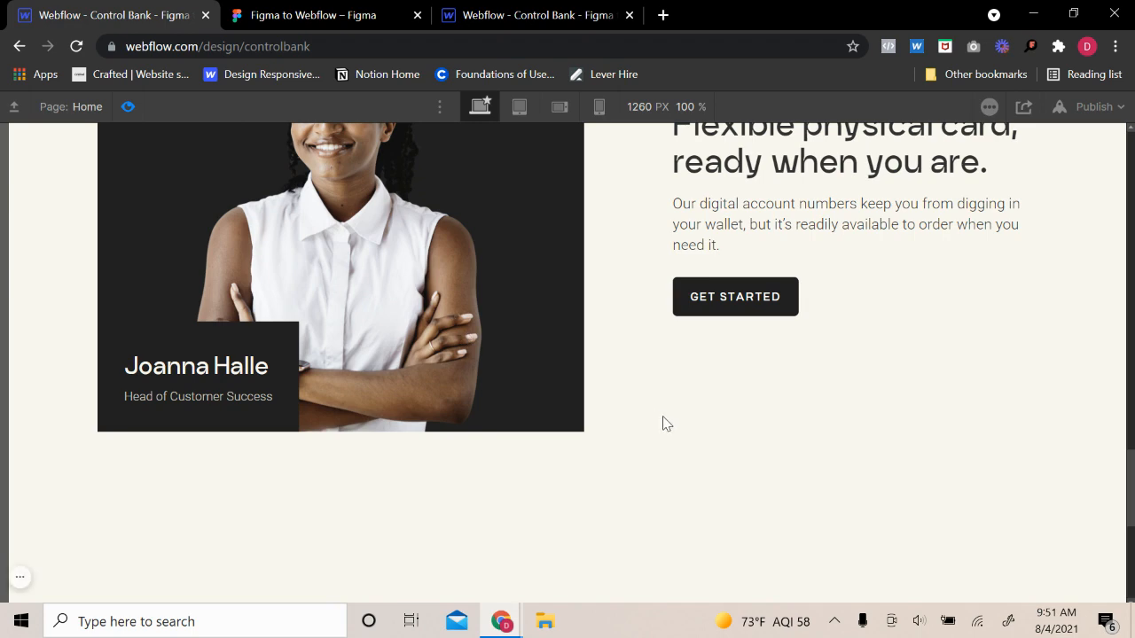
left_click(270, 16)
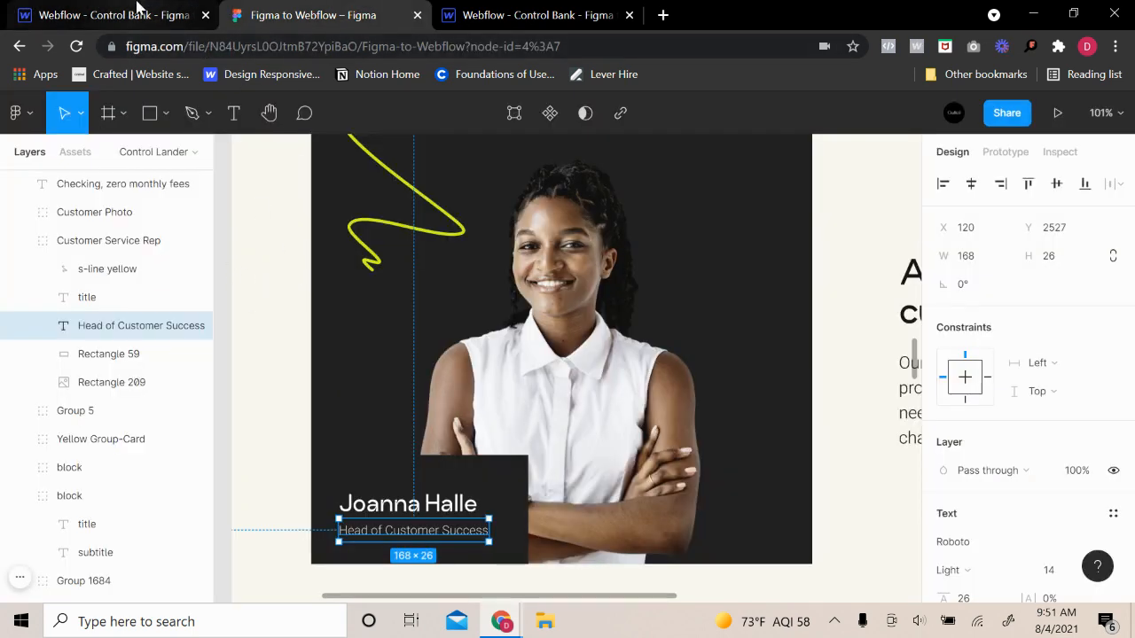
left_click(168, 13)
left_click(128, 107)
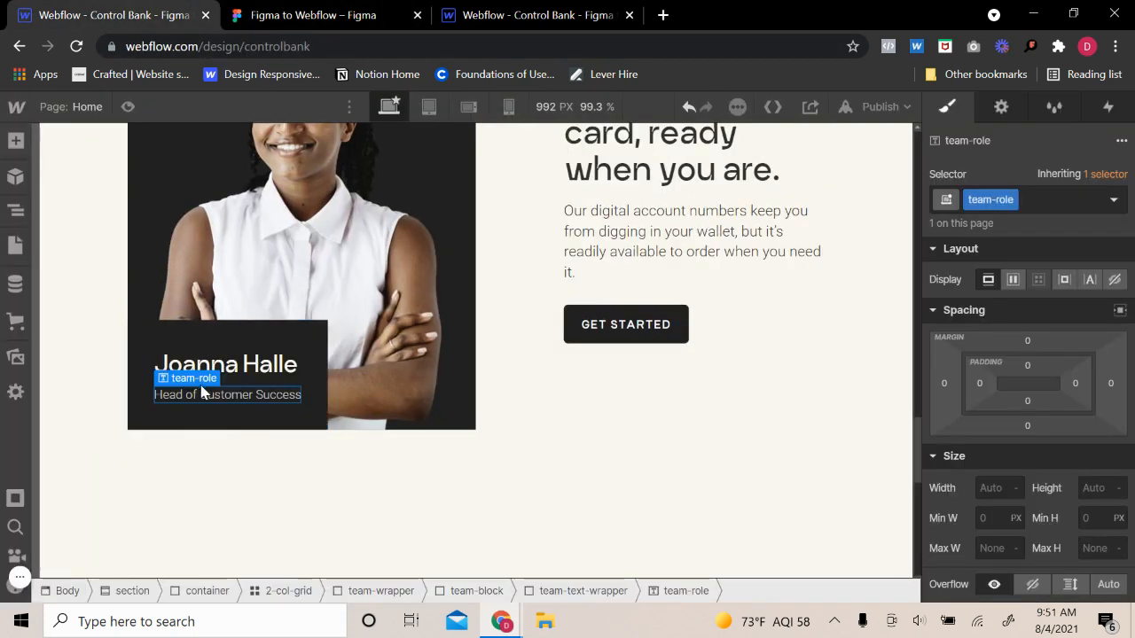
- Try a top margin of 0 on the h3 name heading in the team card
left_click(208, 366)
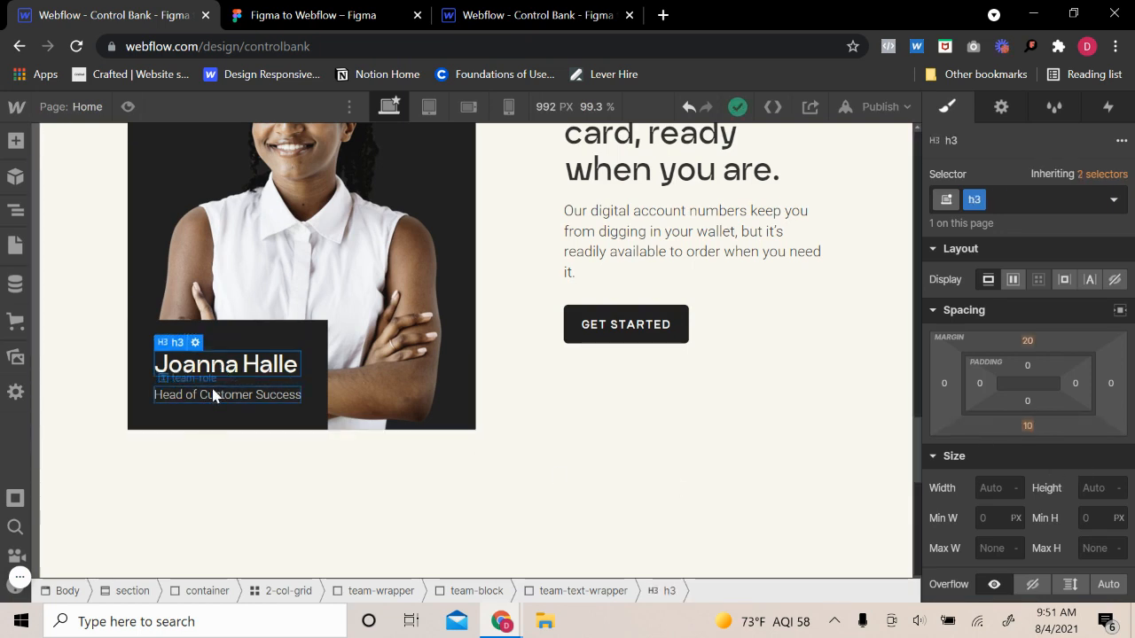
left_click(127, 107)
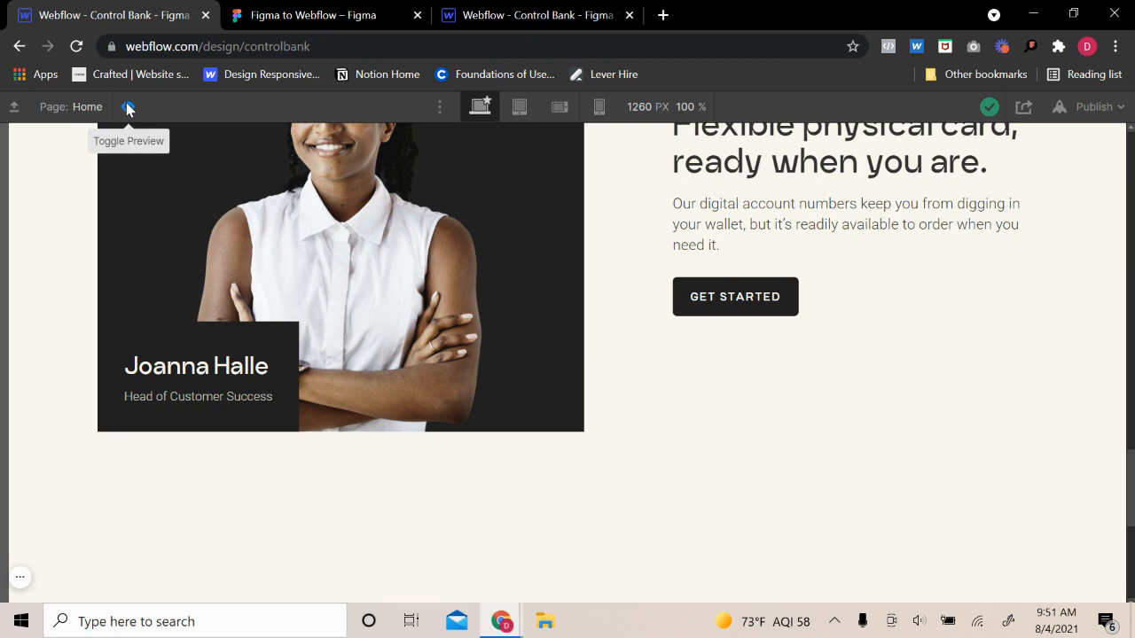
left_click(128, 106)
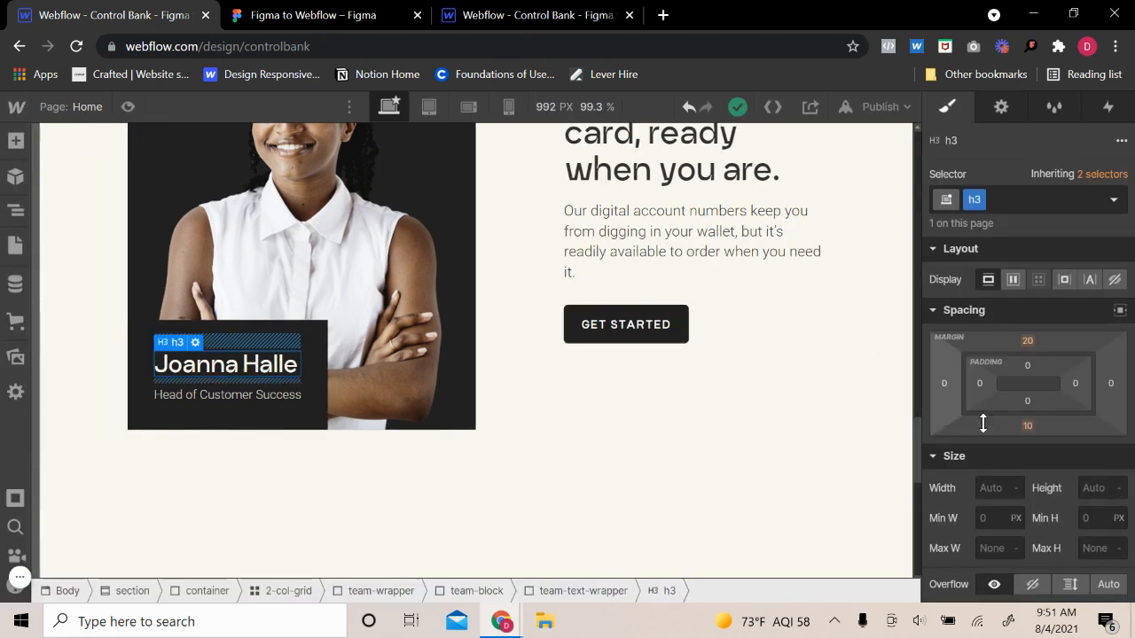
left_click(1026, 341)
left_click(1000, 399)
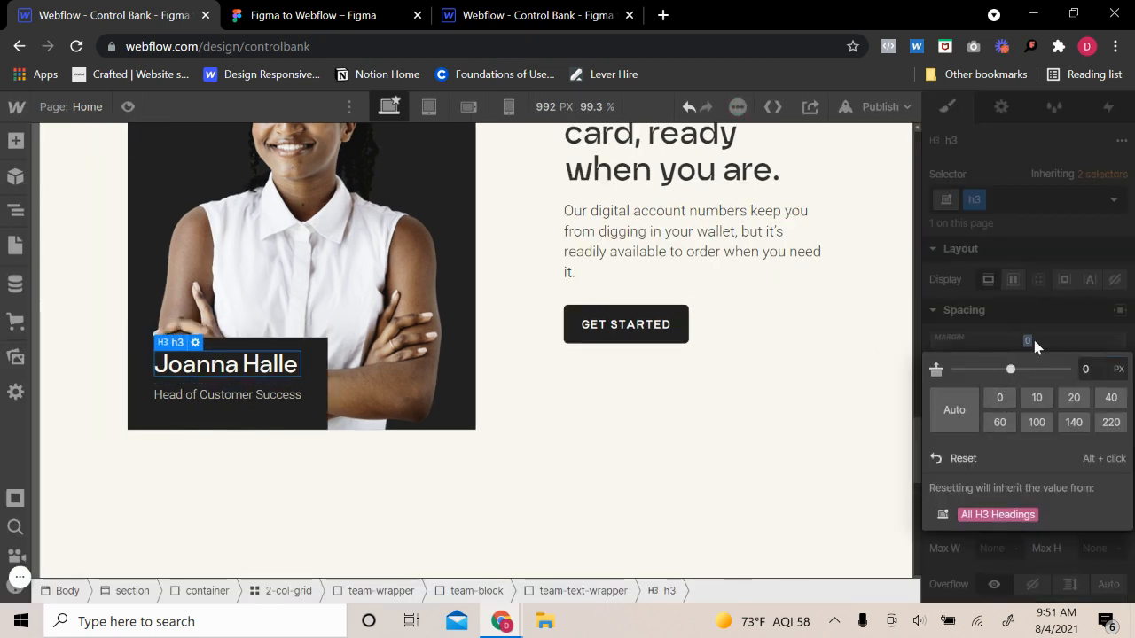
- Try a 30 px top padding on team-text-wrapper and preview the team card with it
left_click(317, 420)
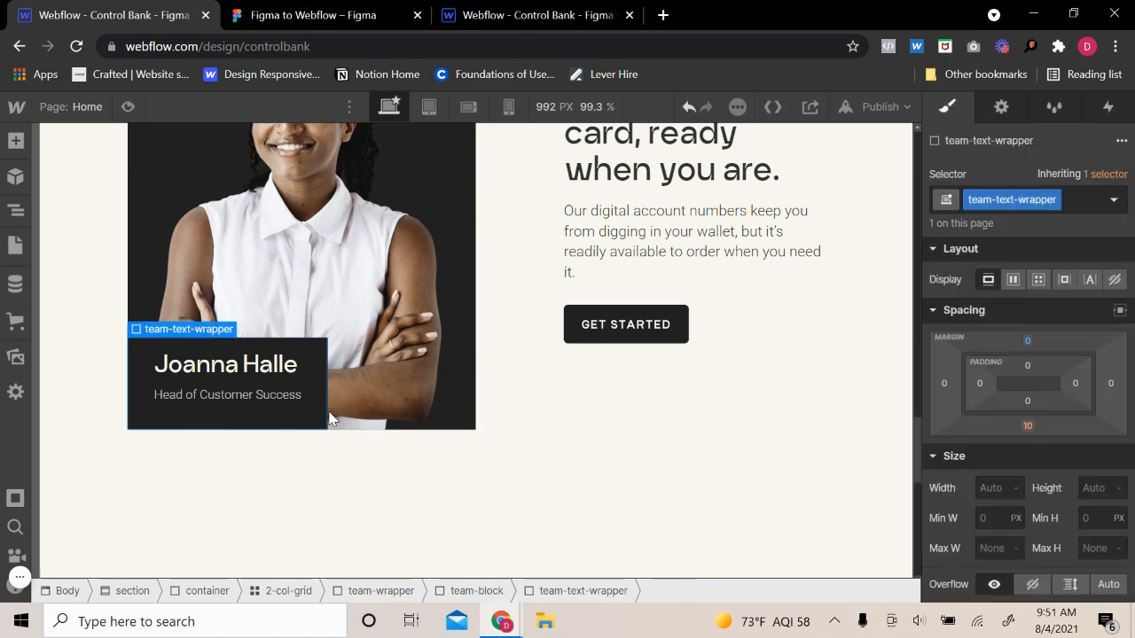
left_click(1027, 367)
type("30")
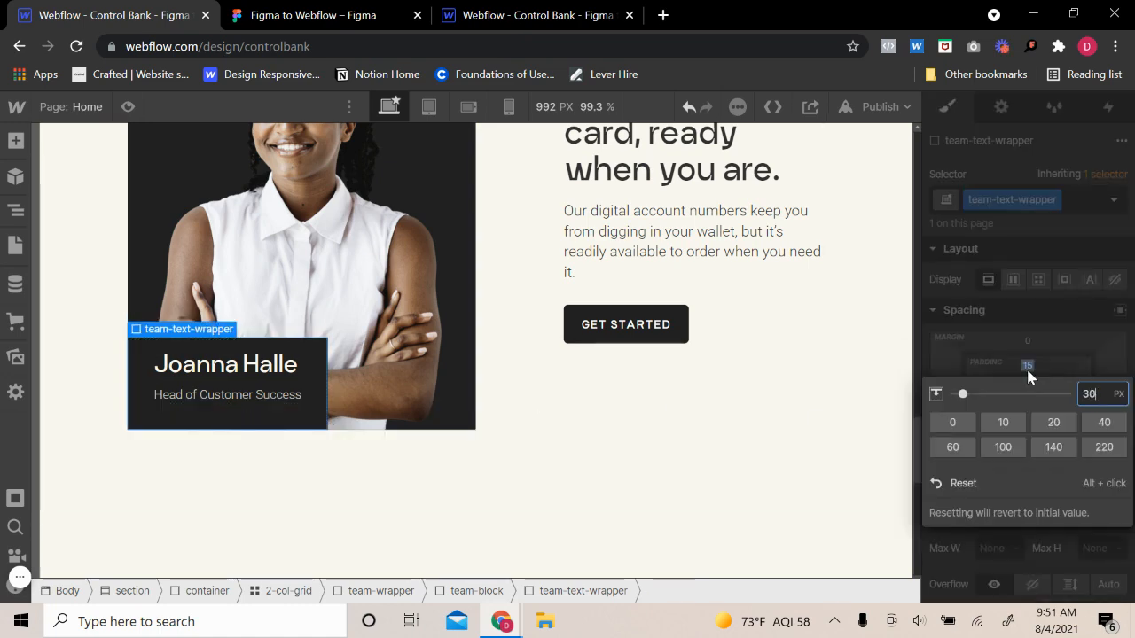
key("Return")
left_click(127, 106)
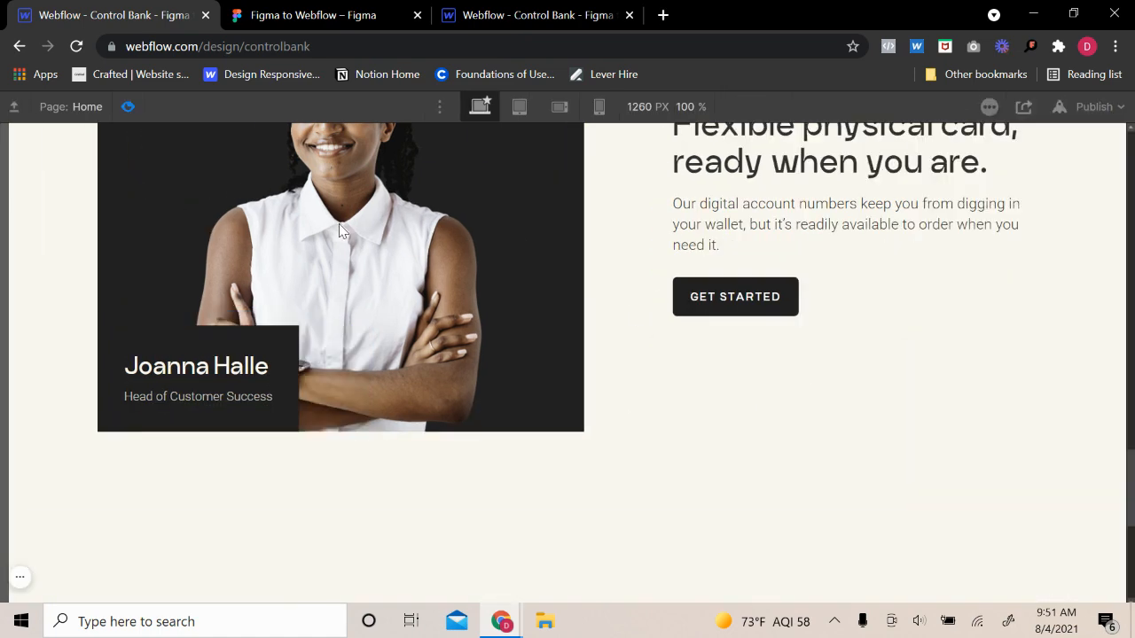
scroll(509, 341, "up", 3)
scroll(509, 342, "down", 4)
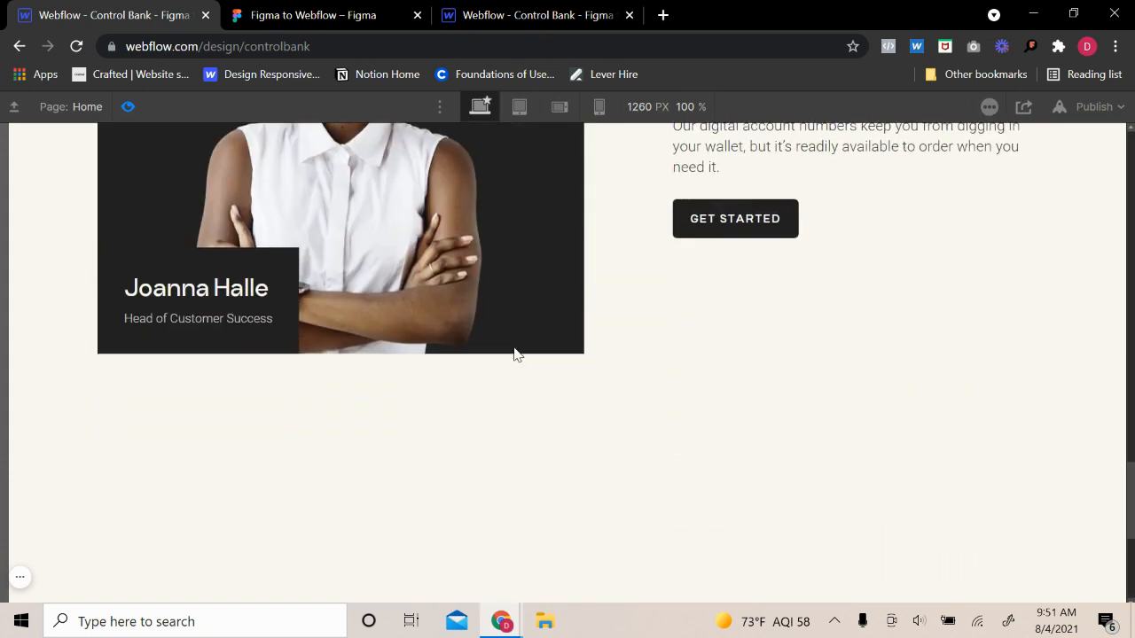
scroll(515, 350, "up", 3)
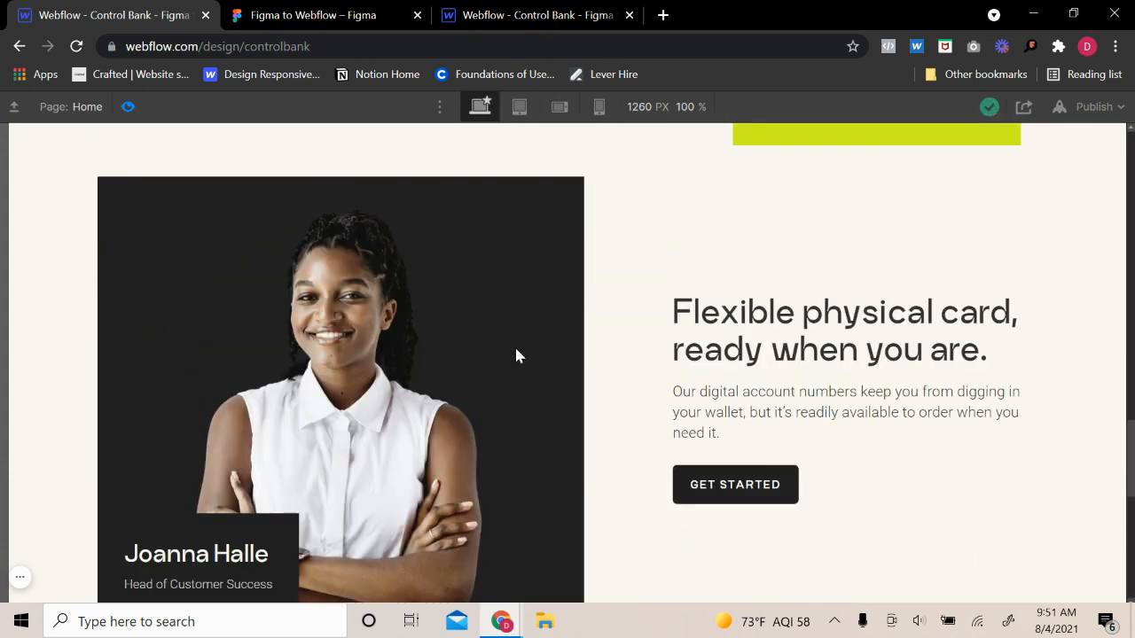
scroll(517, 358, "down", 2)
scroll(517, 357, "up", 2)
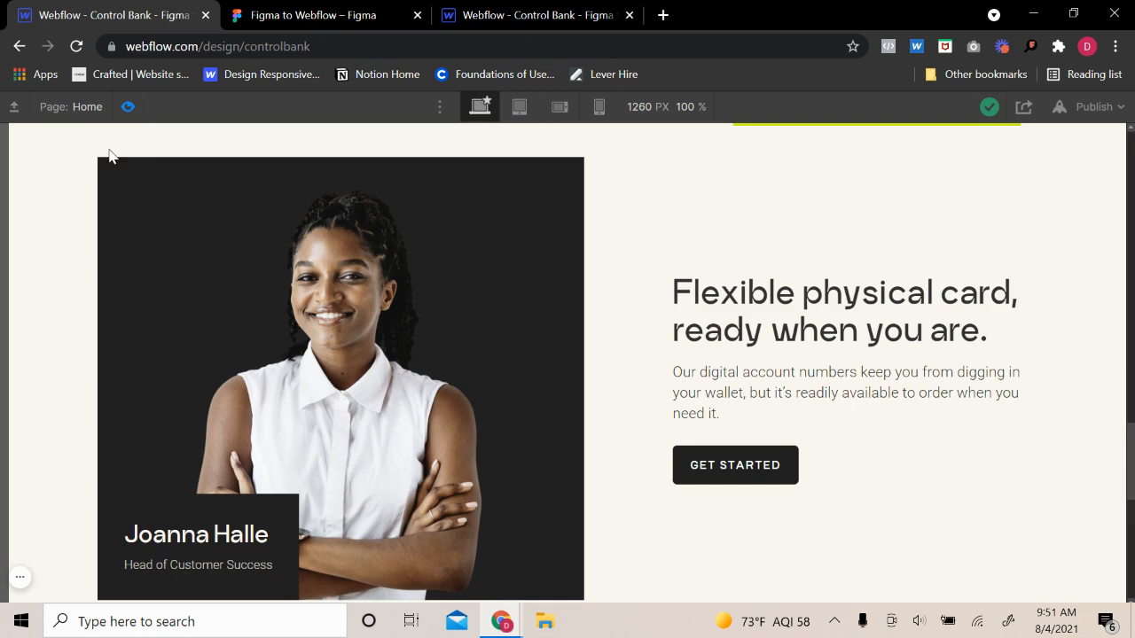
- Undo the last wrapper padding and name heading margin changes, and preview the team card again
left_click(128, 106)
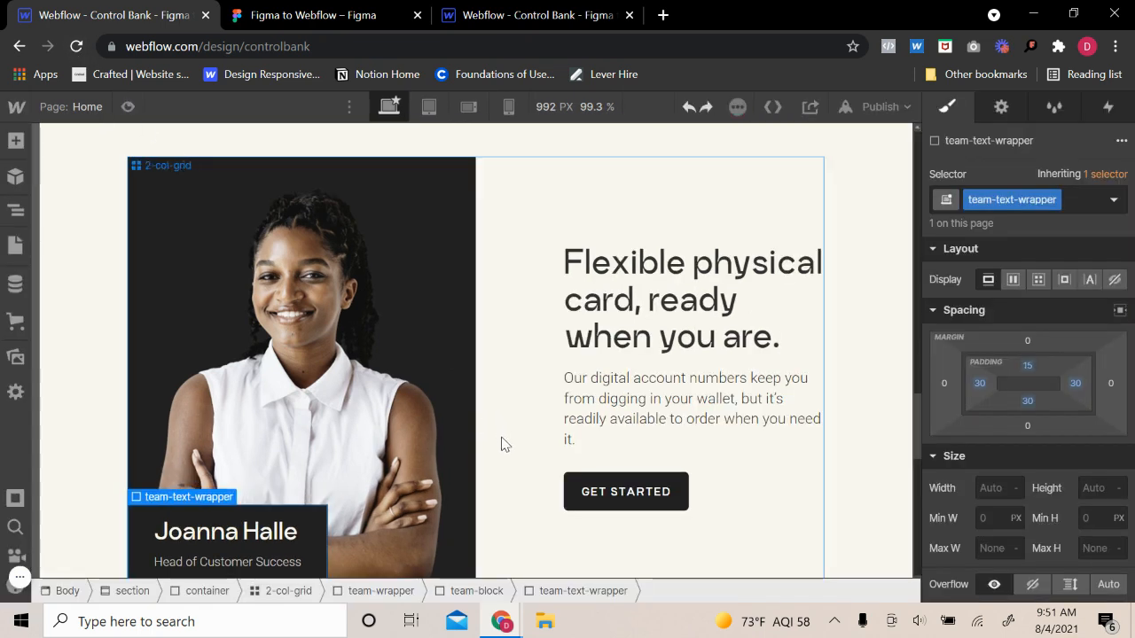
left_click(235, 531)
key("ctrl+z")
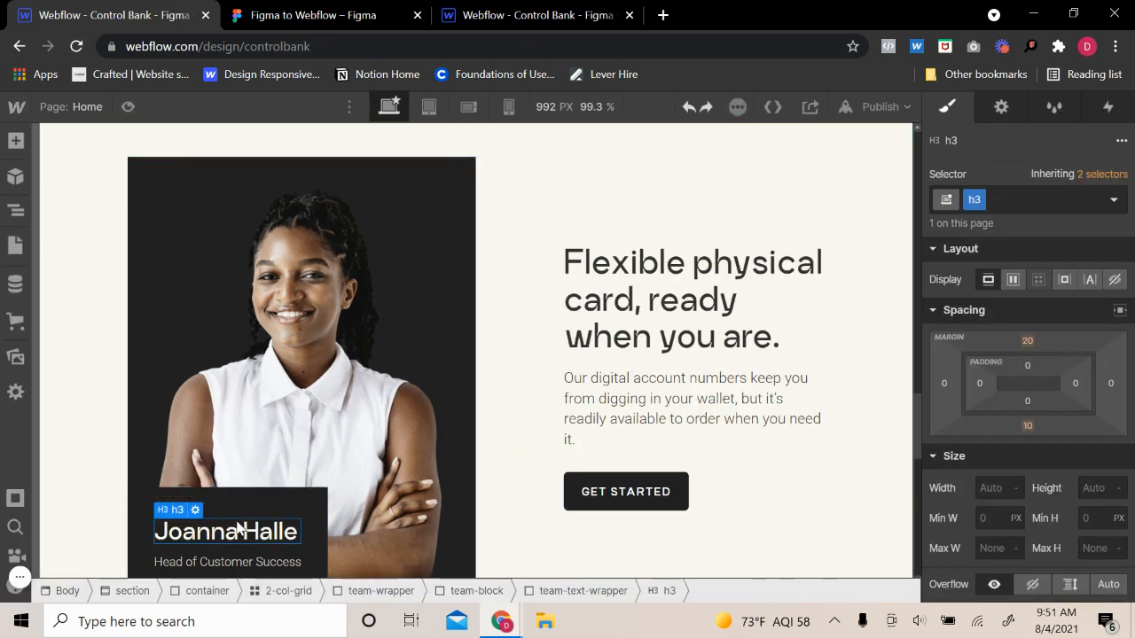
left_click(126, 105)
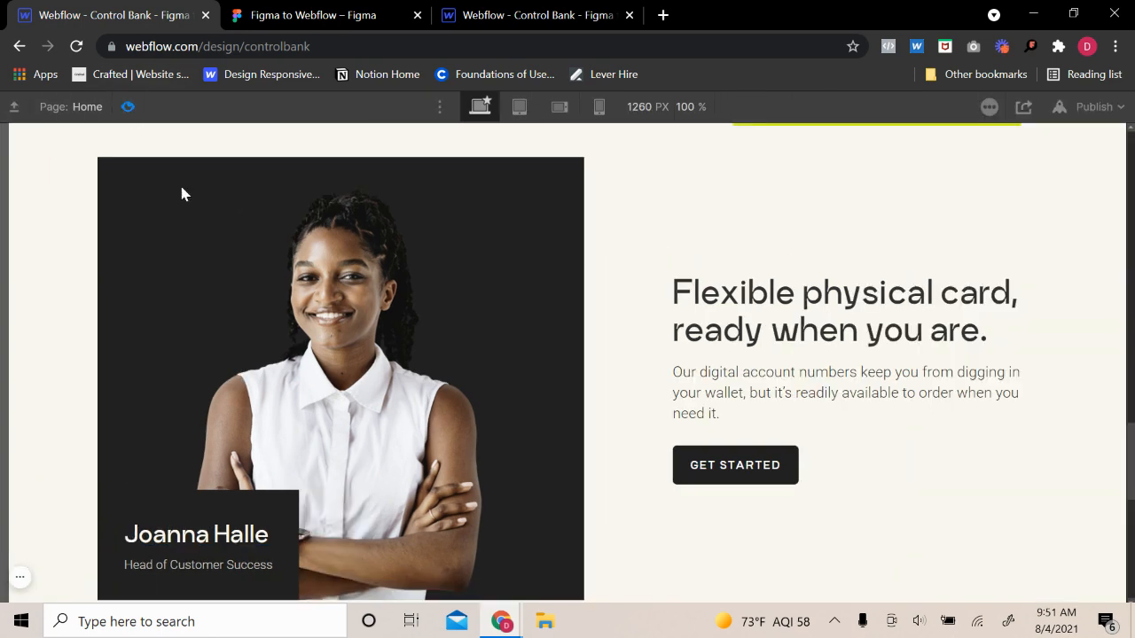
scroll(298, 287, "down", 2)
scroll(292, 279, "up", 2)
left_click(126, 106)
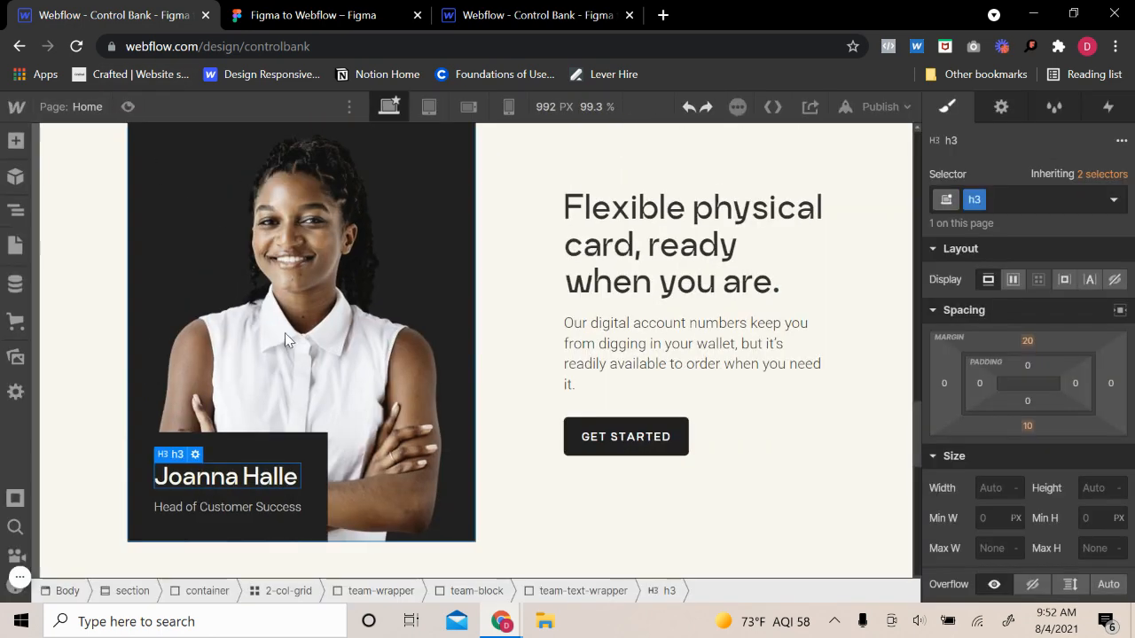
- Switch to the Figma design and examine the yellow squiggle line on the team member photo
left_click(364, 14)
scroll(452, 266, "up", 1)
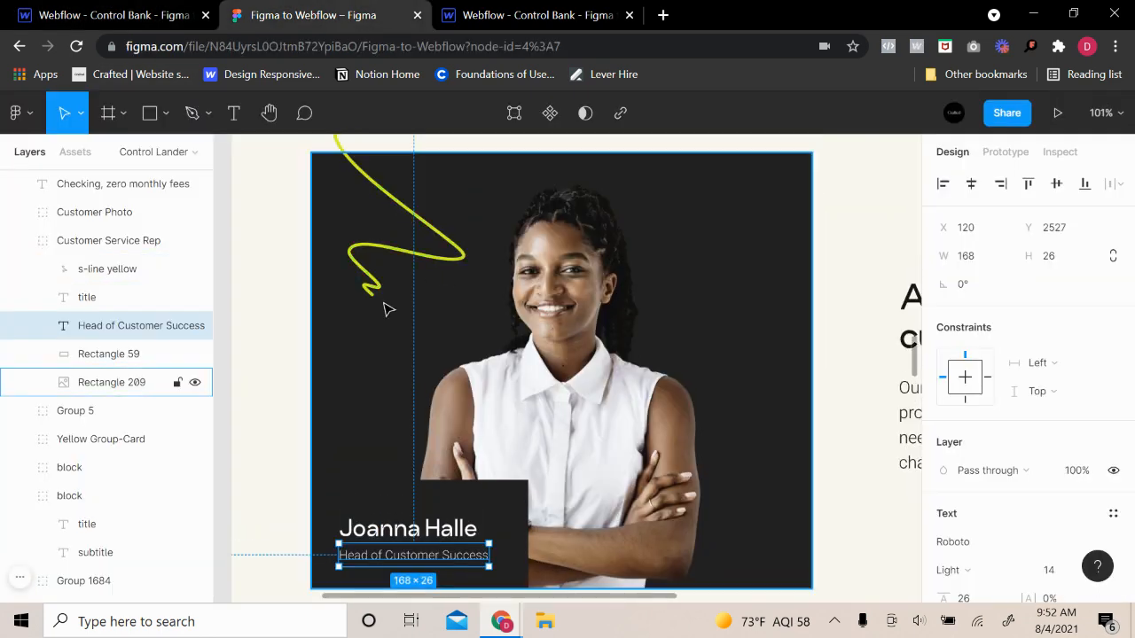
left_click(396, 263)
left_click(396, 255)
- Return to Webflow and add a div block inside team-block
left_click(151, 8)
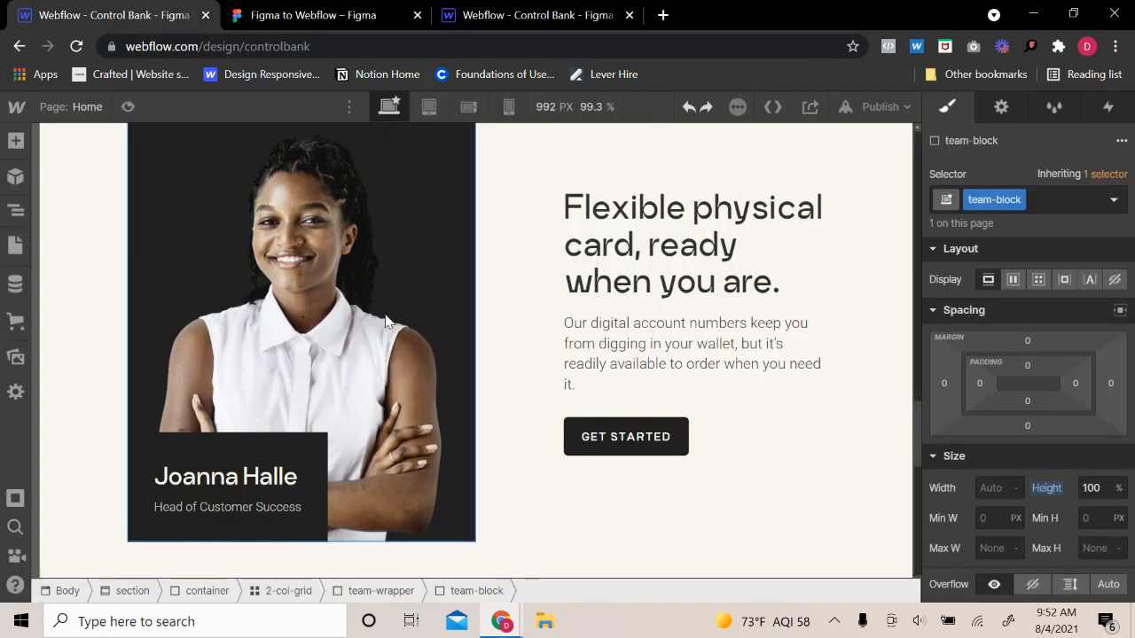
scroll(1104, 427, "down", 3)
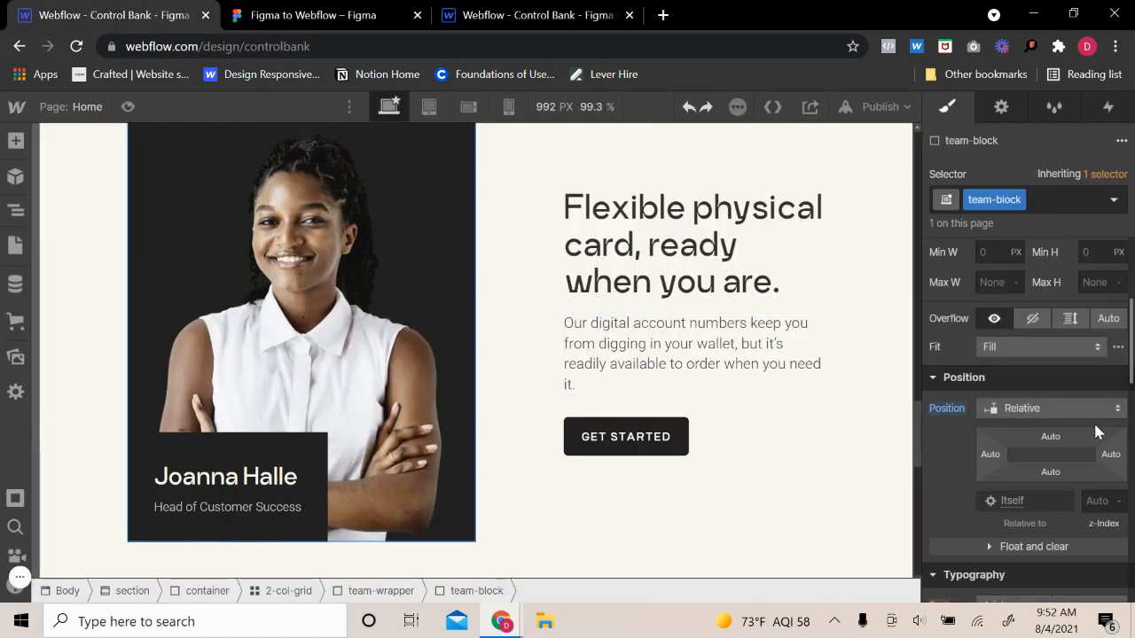
scroll(1033, 364, "up", 2)
left_click(15, 140)
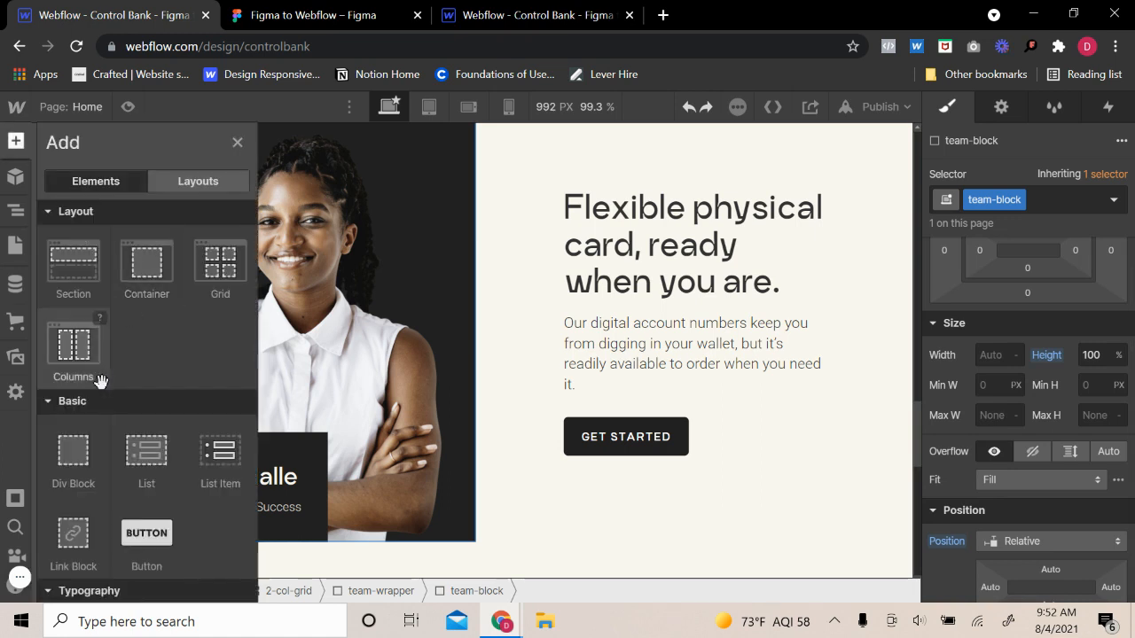
left_click(73, 450)
- Give the new div block the class vector-block
left_click(983, 207)
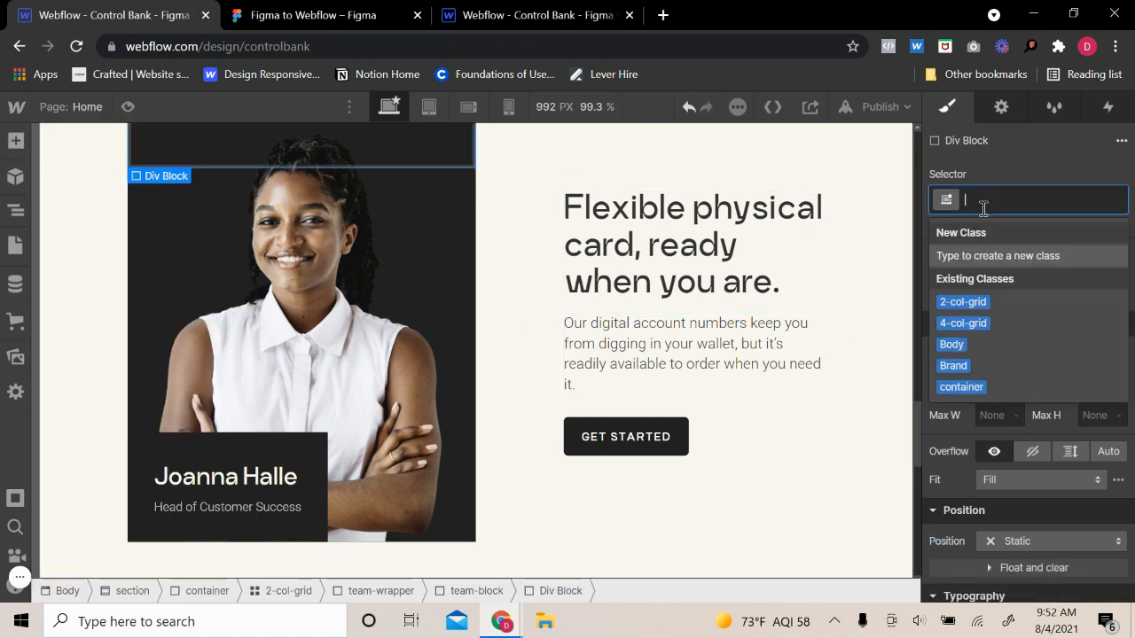
type("vector-block")
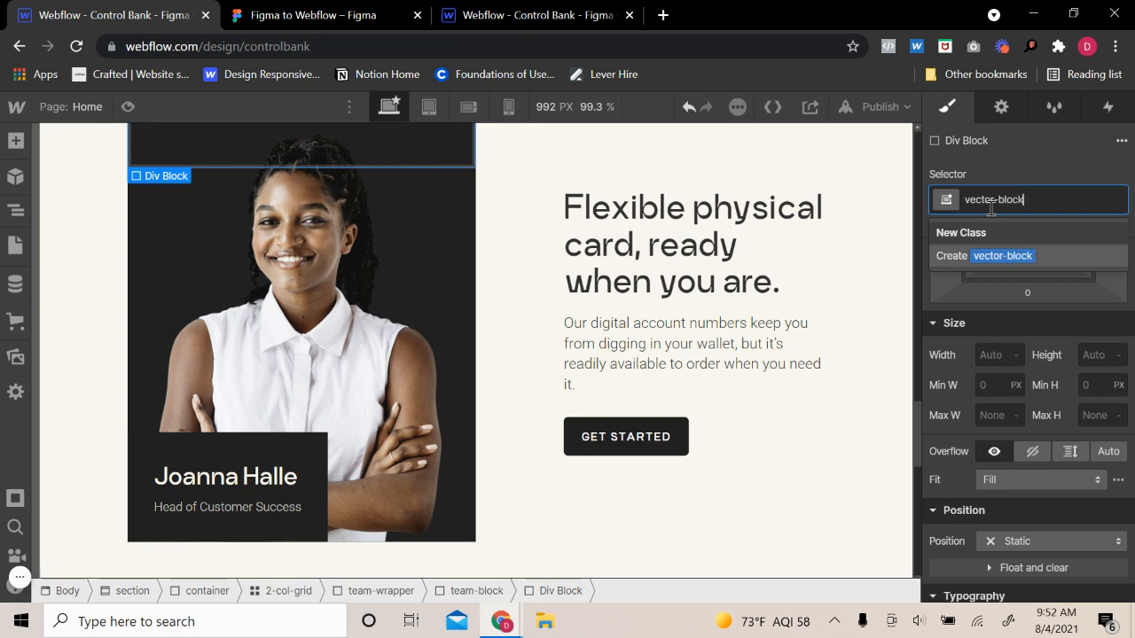
key("Return")
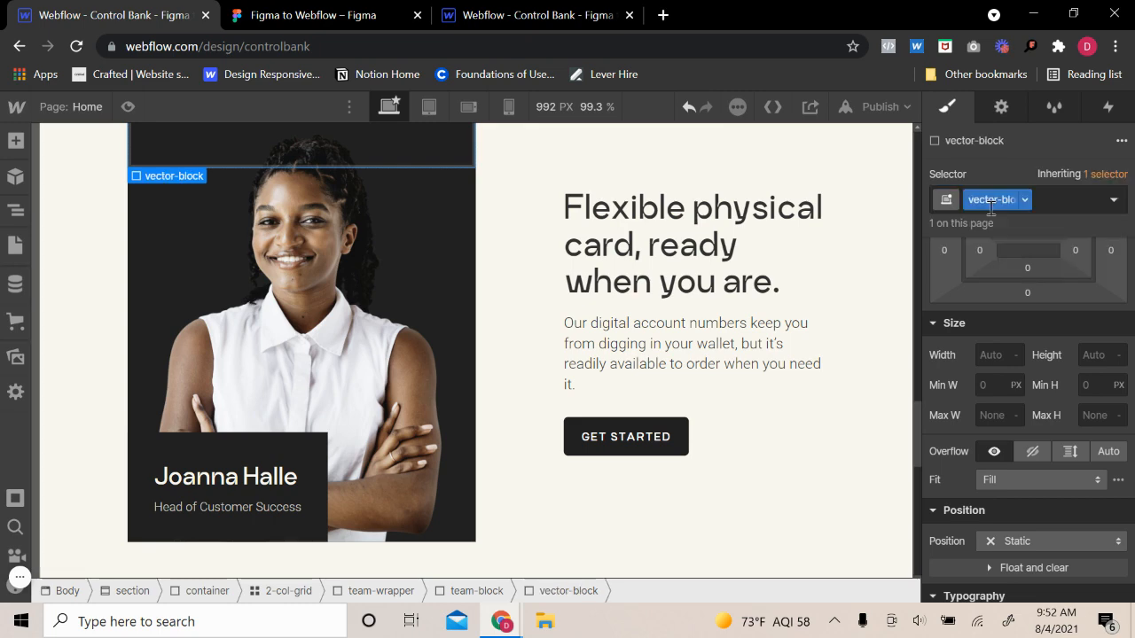
- Set vector-block's position to absolute, anchored to the top-left corner of team-block
scroll(1039, 427, "up", 2)
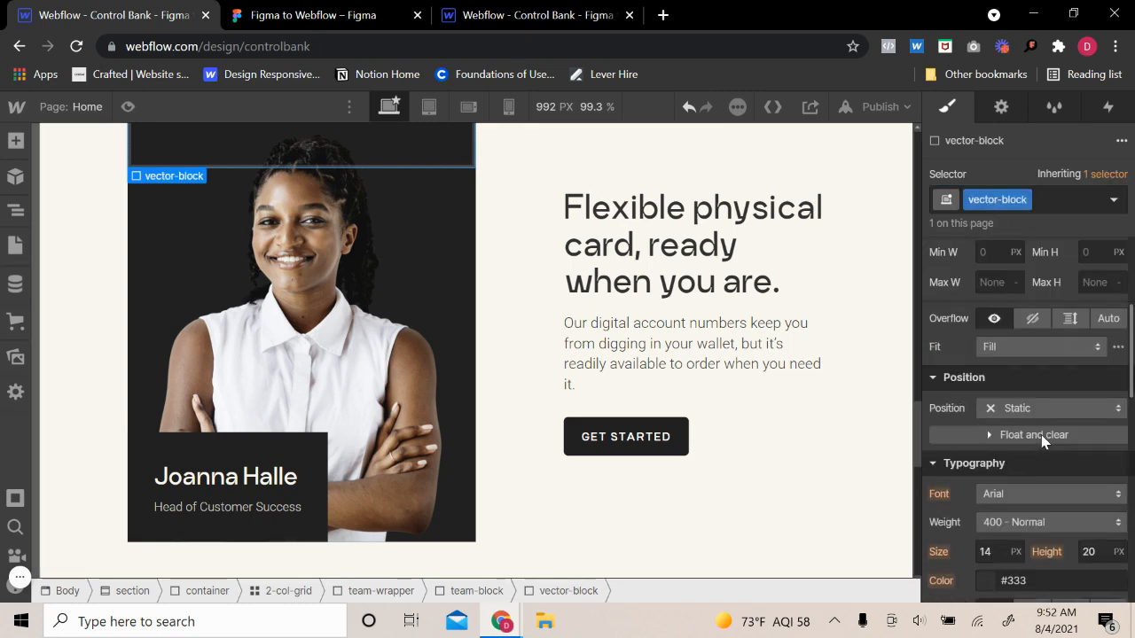
scroll(1041, 434, "down", 2)
scroll(1041, 434, "up", 3)
scroll(1041, 434, "down", 3)
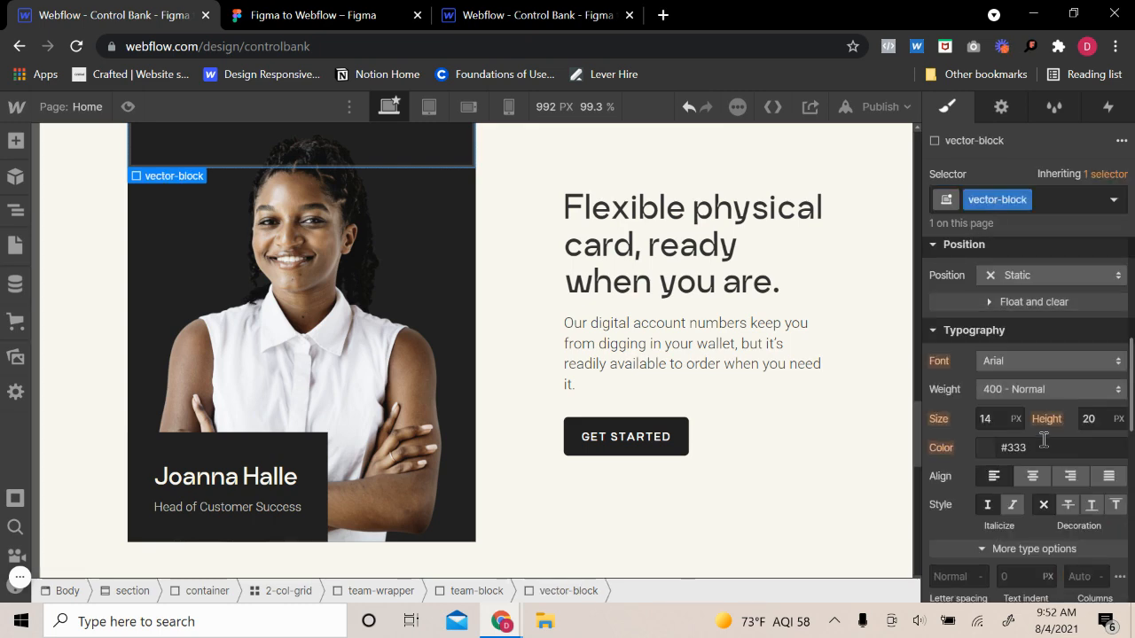
scroll(1041, 439, "up", 3)
left_click(1026, 409)
left_click(1014, 452)
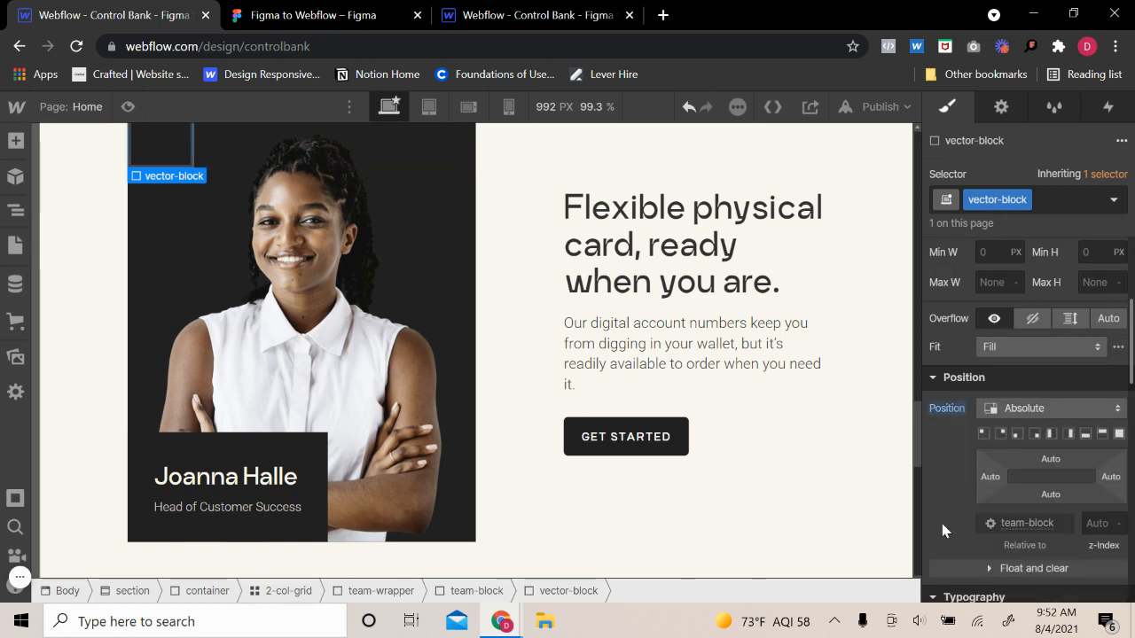
left_click(983, 433)
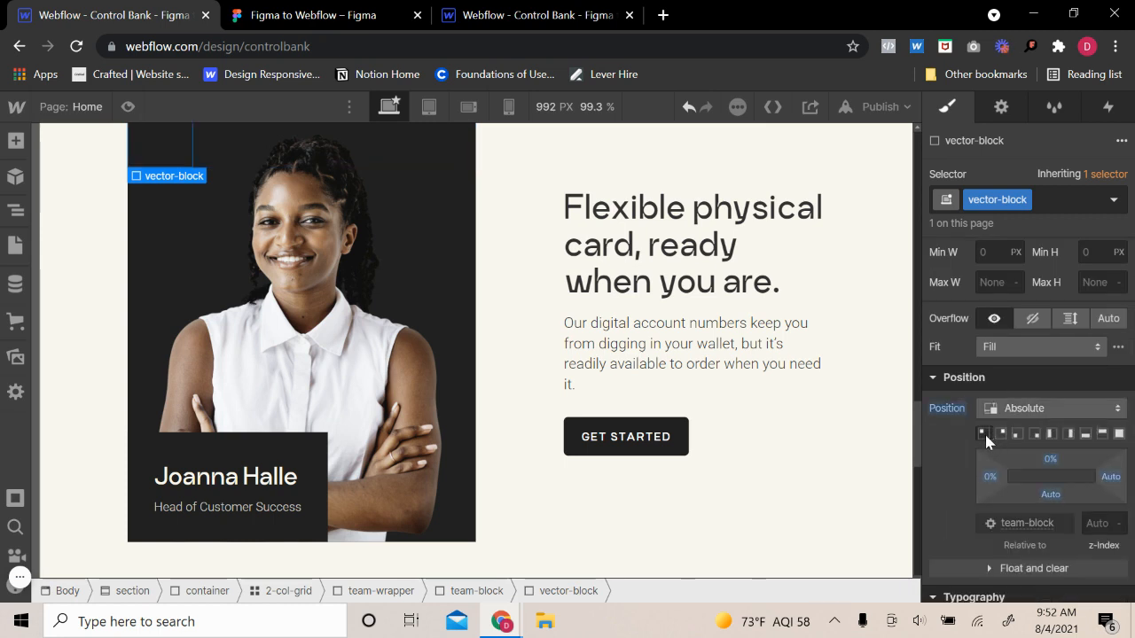
- Offset vector-block by -18% from the top and -10% from the left
left_click(1050, 460)
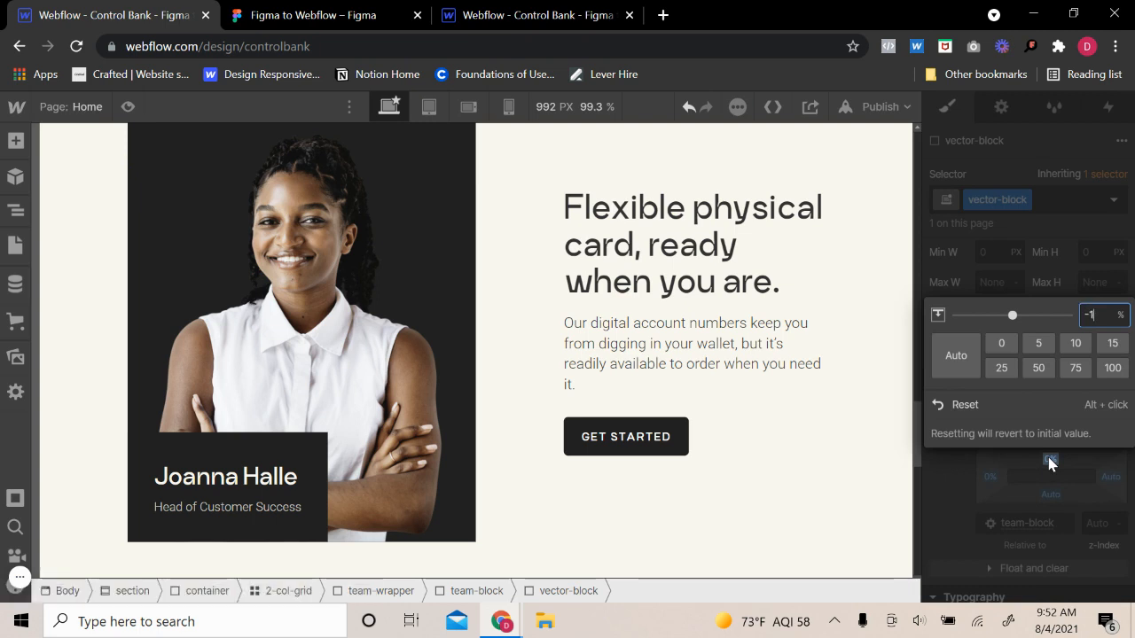
key("Return")
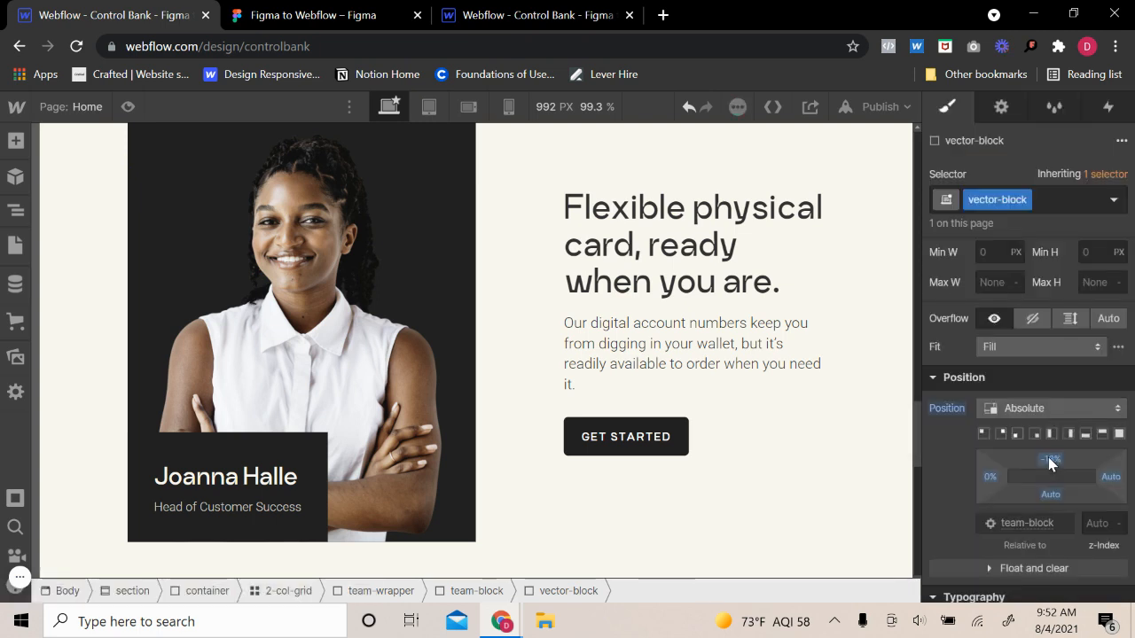
left_click(988, 476)
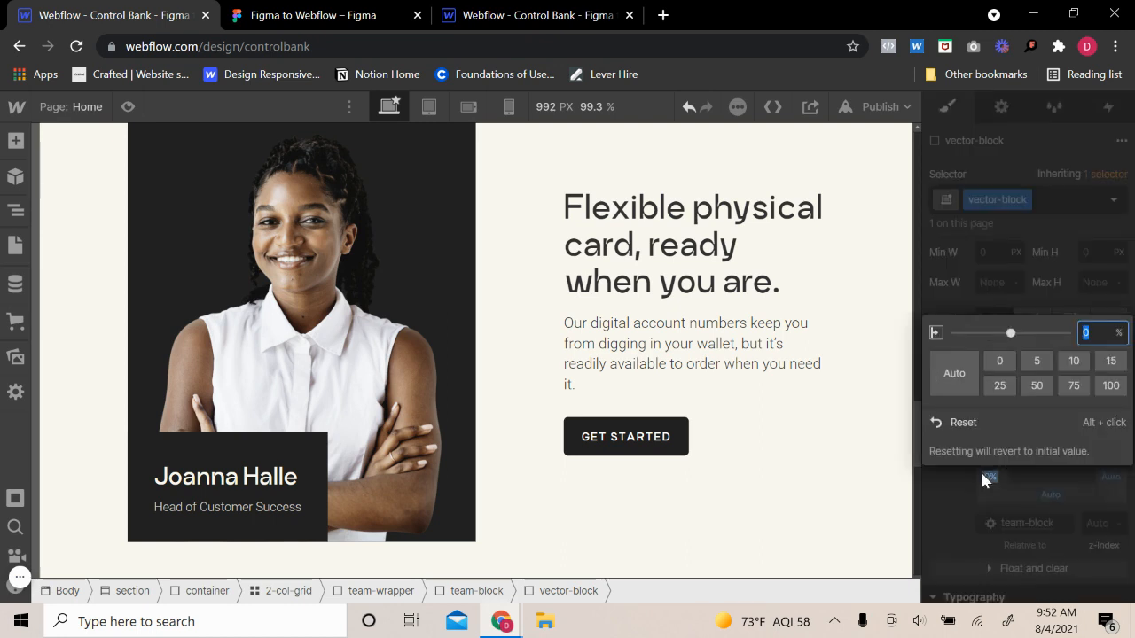
type("10")
key("Return")
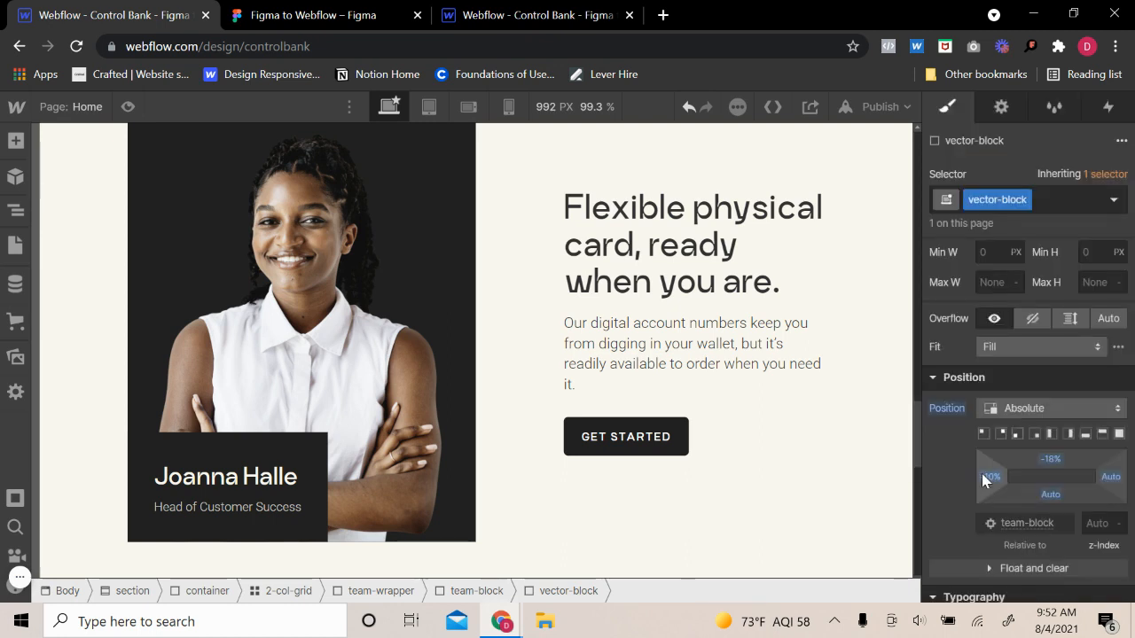
- Add an image element inside vector-block and move its settings window clear of the image
scroll(111, 236, "up", 2)
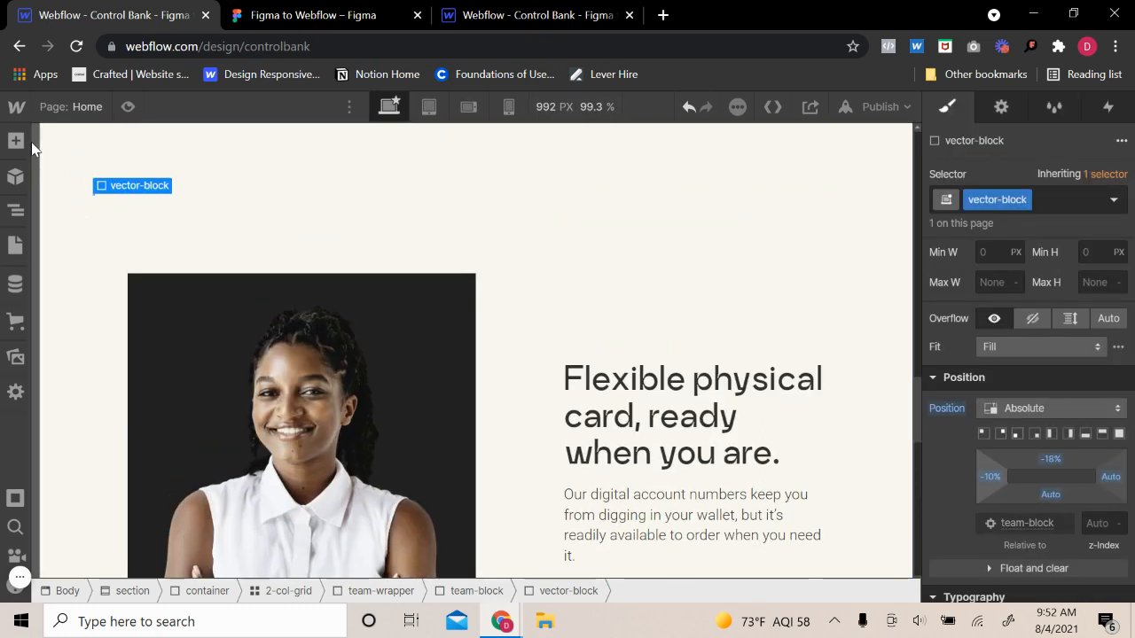
left_click(15, 140)
scroll(92, 381, "down", 3)
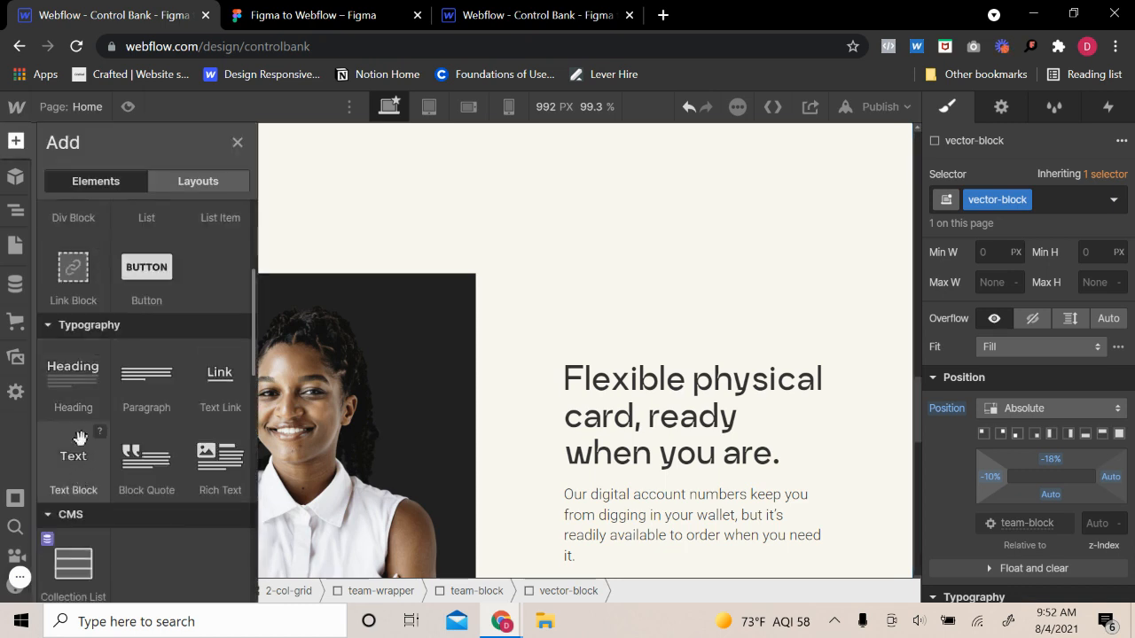
scroll(80, 438, "down", 2)
left_click(76, 534)
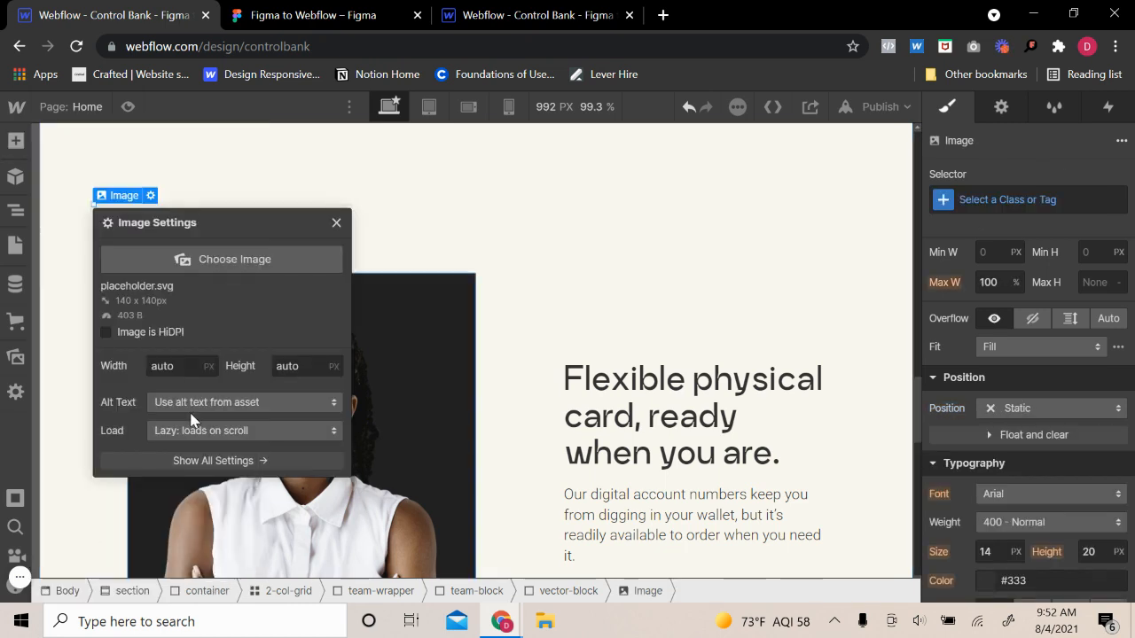
left_click_drag(337, 223, 745, 184)
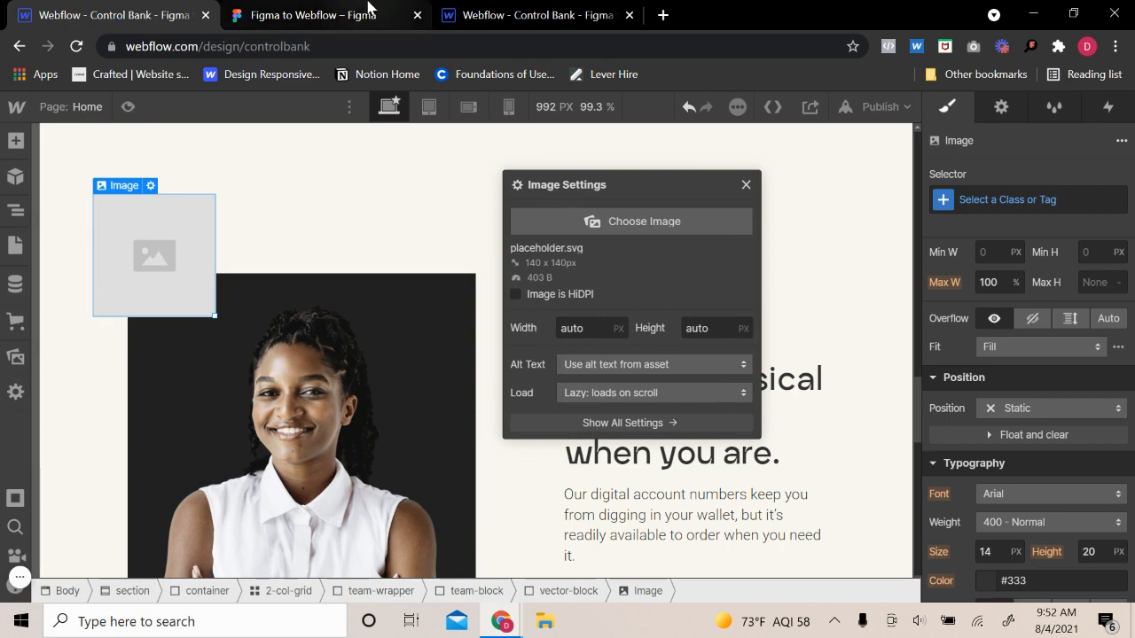
- Check the squiggle in the Figma design, return to Webflow and use s-line yellow.svg as the image
left_click(372, 10)
scroll(488, 263, "up", 2)
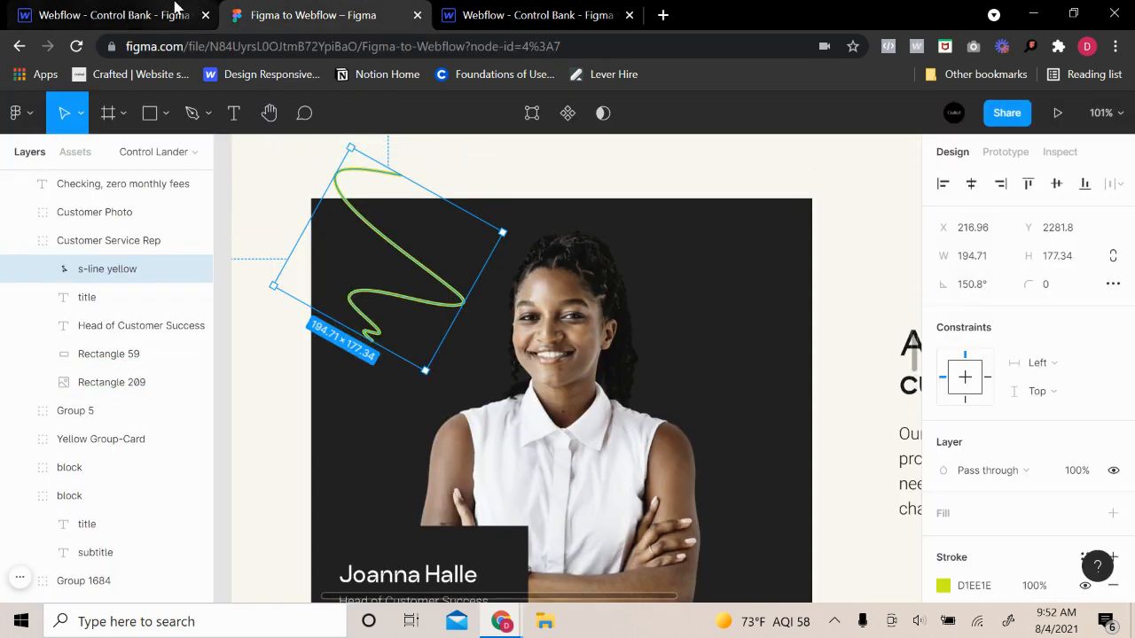
left_click(106, 15)
left_click(588, 221)
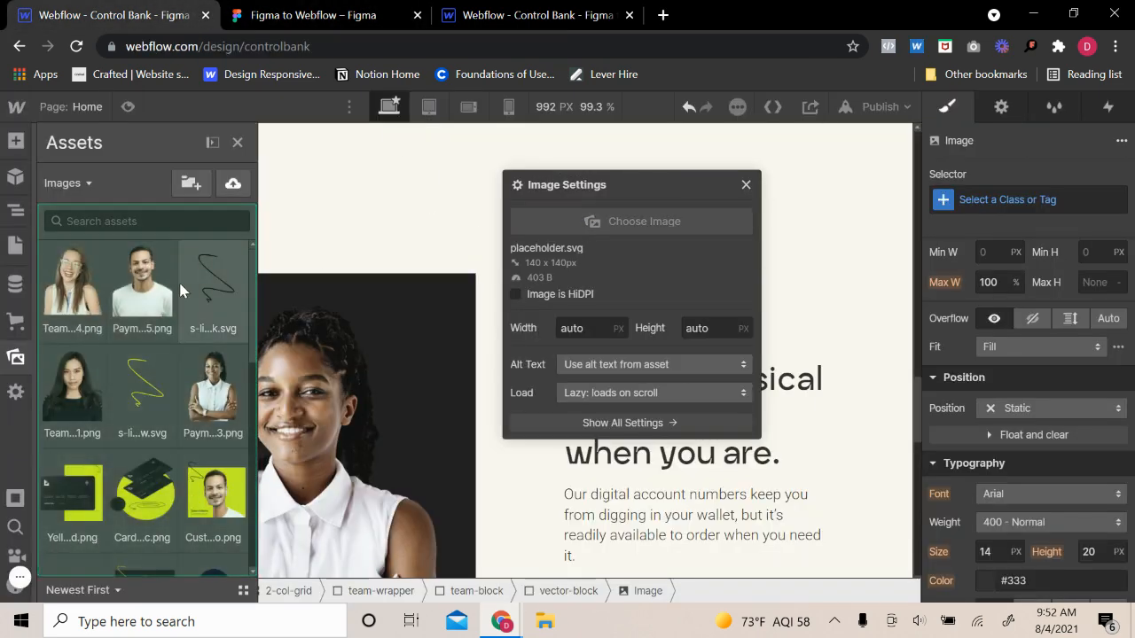
left_click(159, 381)
- Preview the page and compare the squiggle's placement on the team photo with the Figma design
left_click(129, 107)
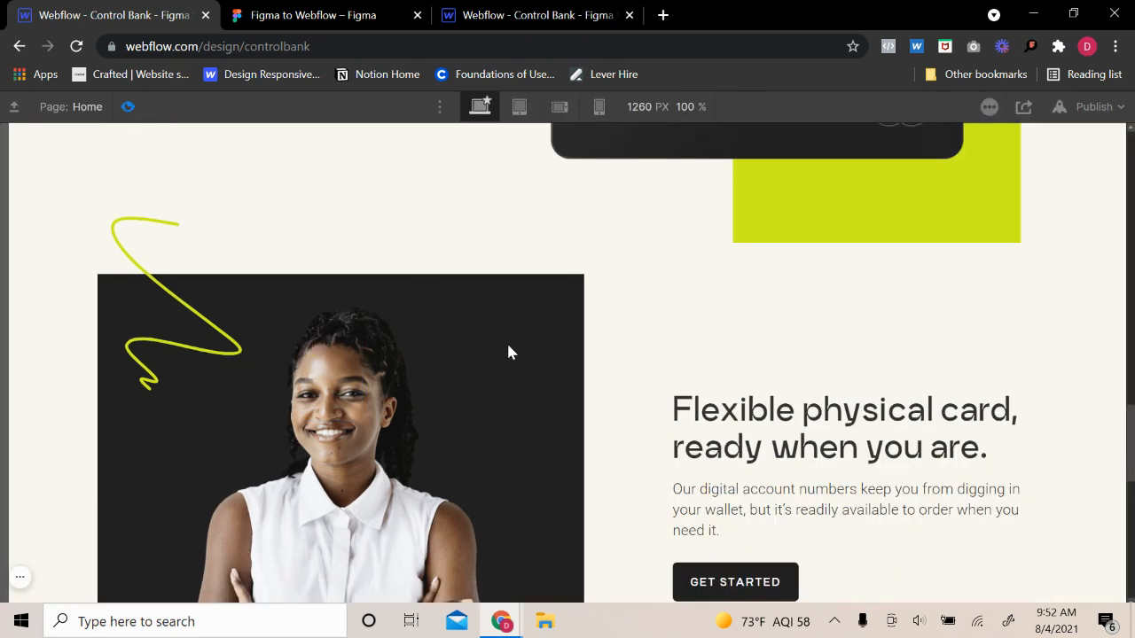
left_click(347, 13)
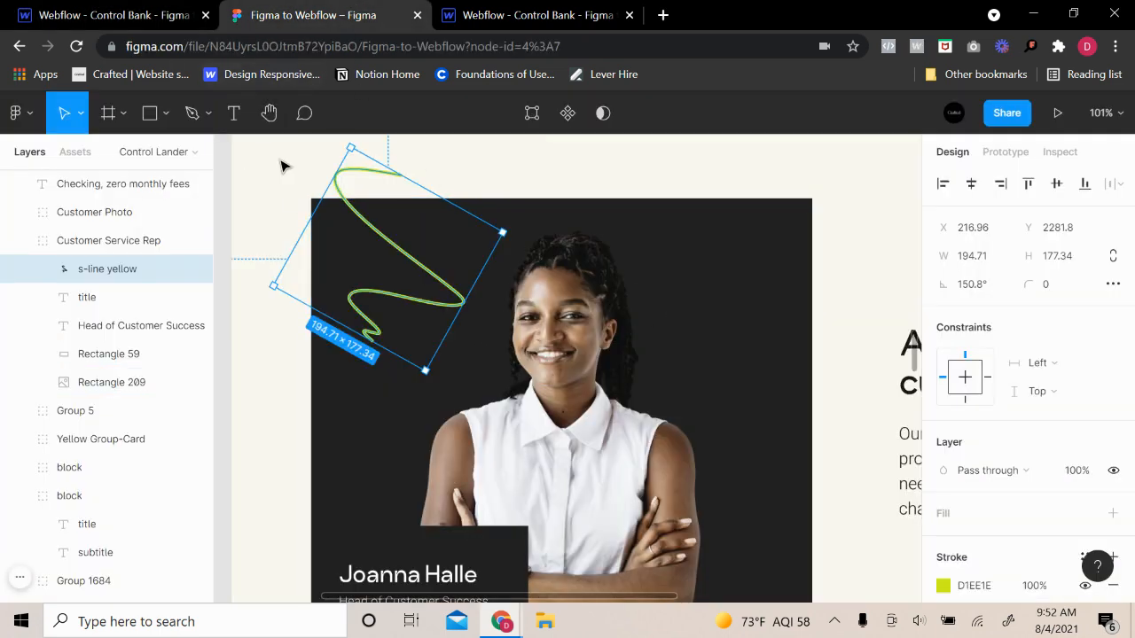
left_click(251, 142)
left_click(127, 12)
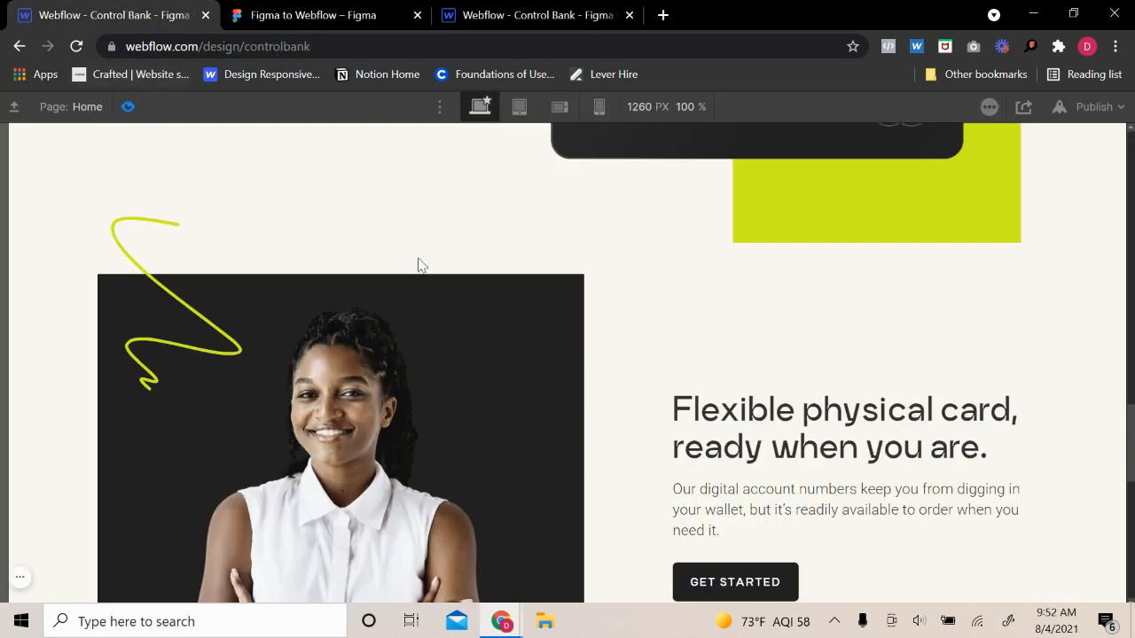
scroll(489, 332, "down", 3)
scroll(500, 340, "up", 2)
scroll(519, 349, "down", 2)
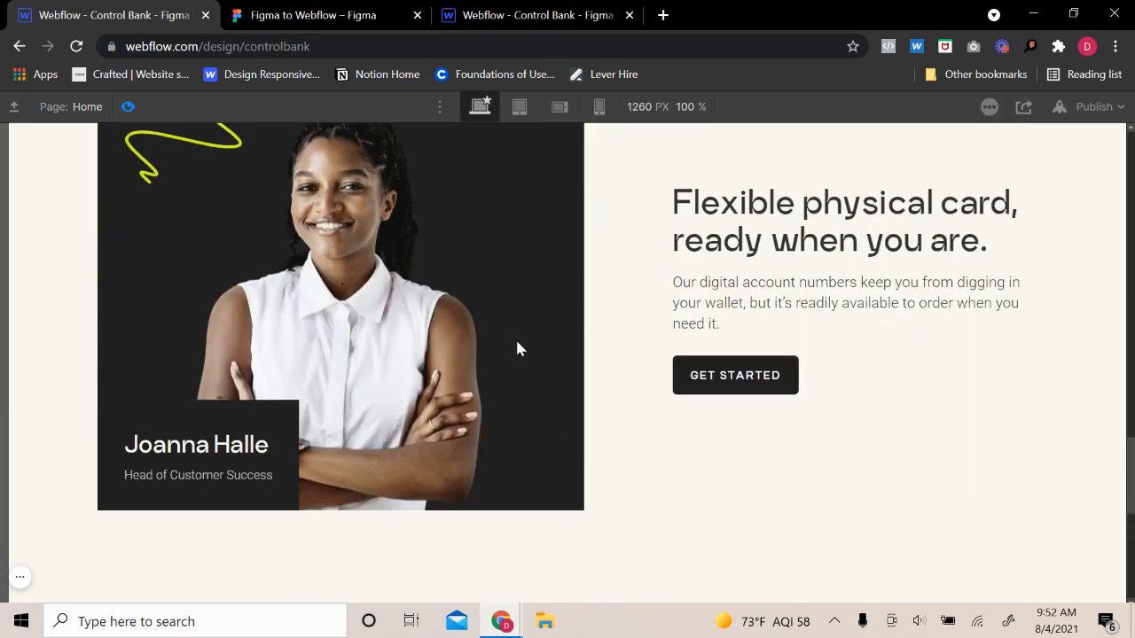
scroll(523, 348, "up", 2)
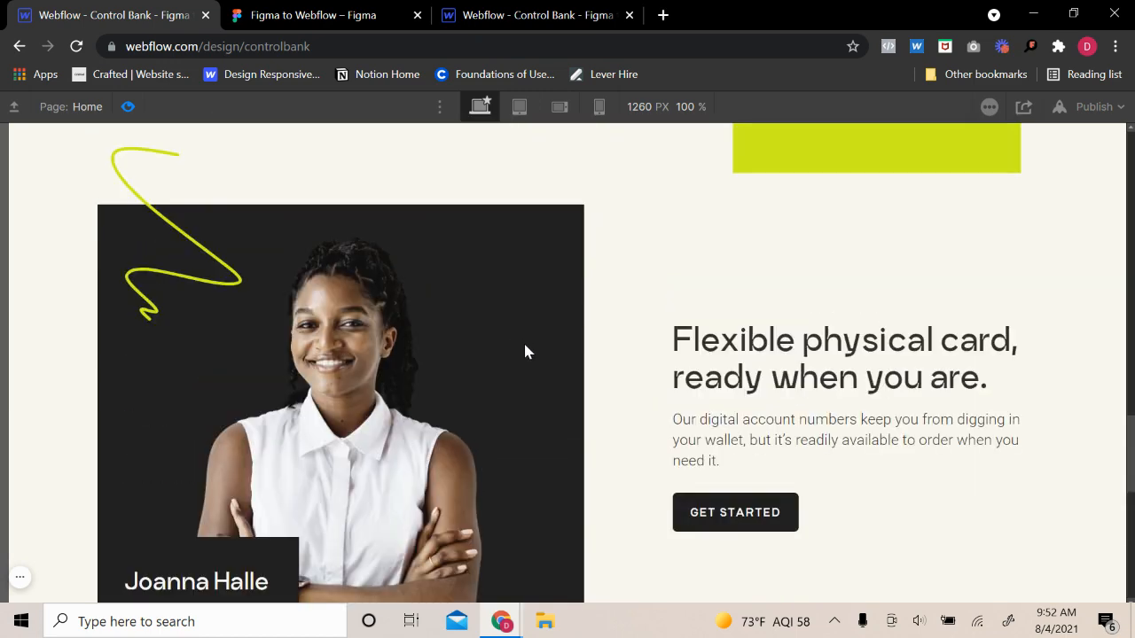
scroll(582, 375, "down", 3)
scroll(584, 374, "up", 3)
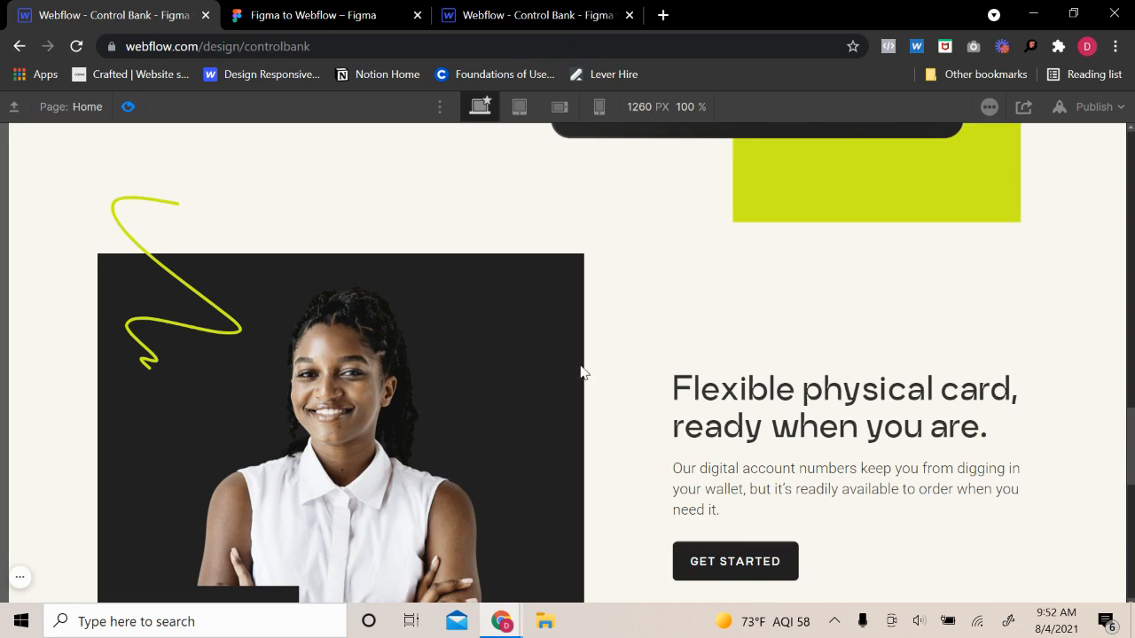
- Leave the preview and delete the CTA-wrapper with its Get Started button beside the team photo
left_click(128, 106)
scroll(772, 431, "down", 3)
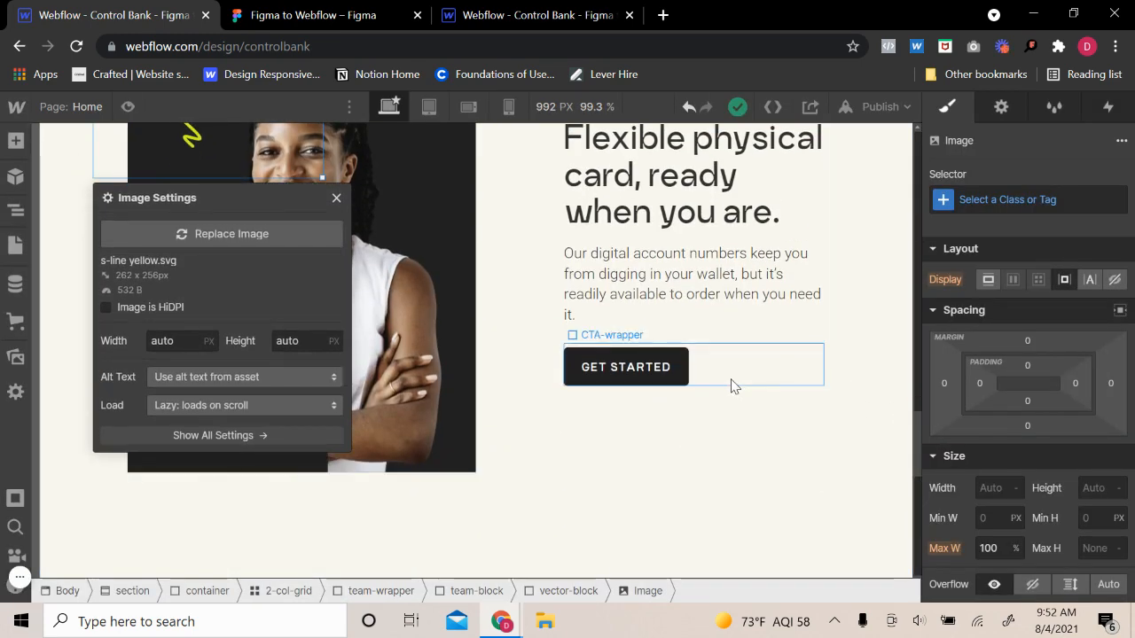
left_click(732, 386)
key("Delete")
- Inspect the text-wrapper beside the team photo and preview the page down to the team section
scroll(700, 337, "up", 3)
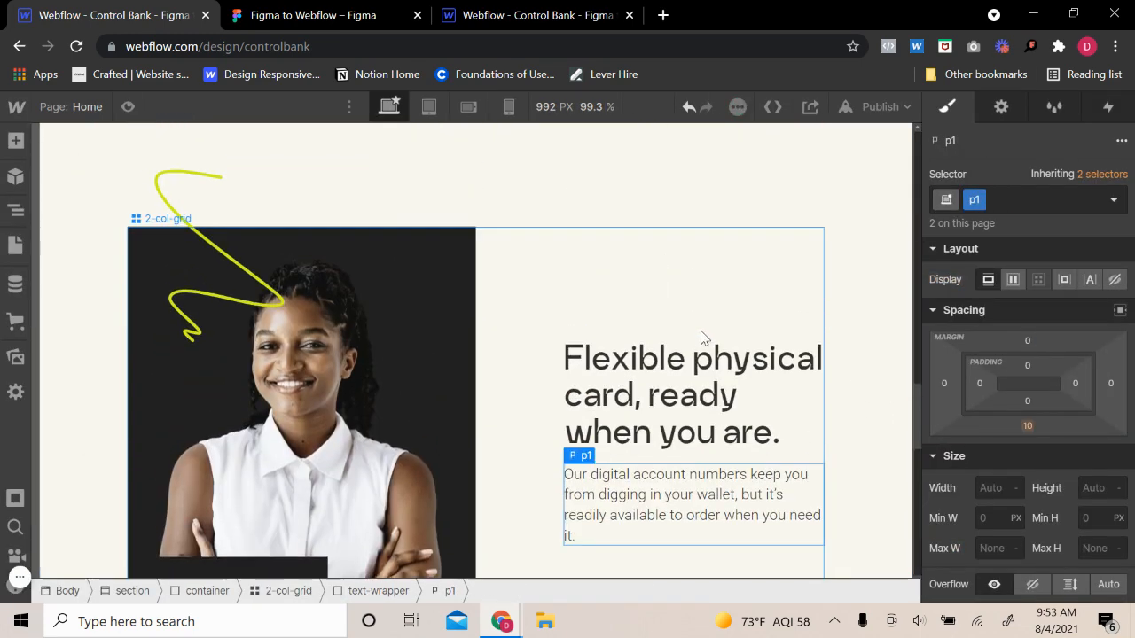
left_click(758, 459)
left_click(594, 426)
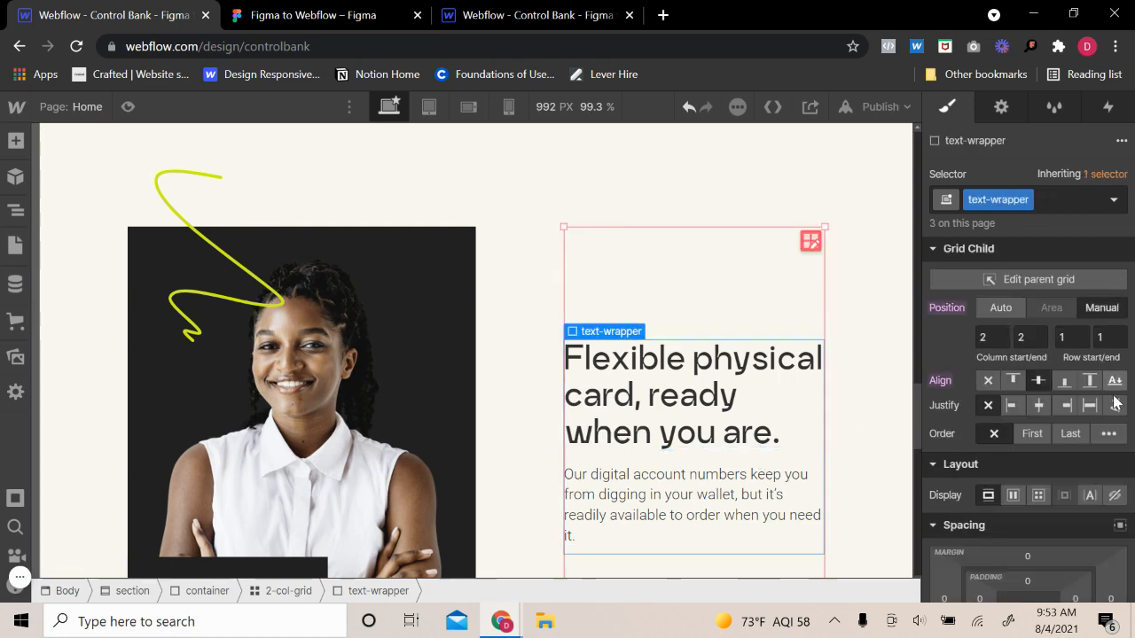
scroll(849, 342, "up", 10)
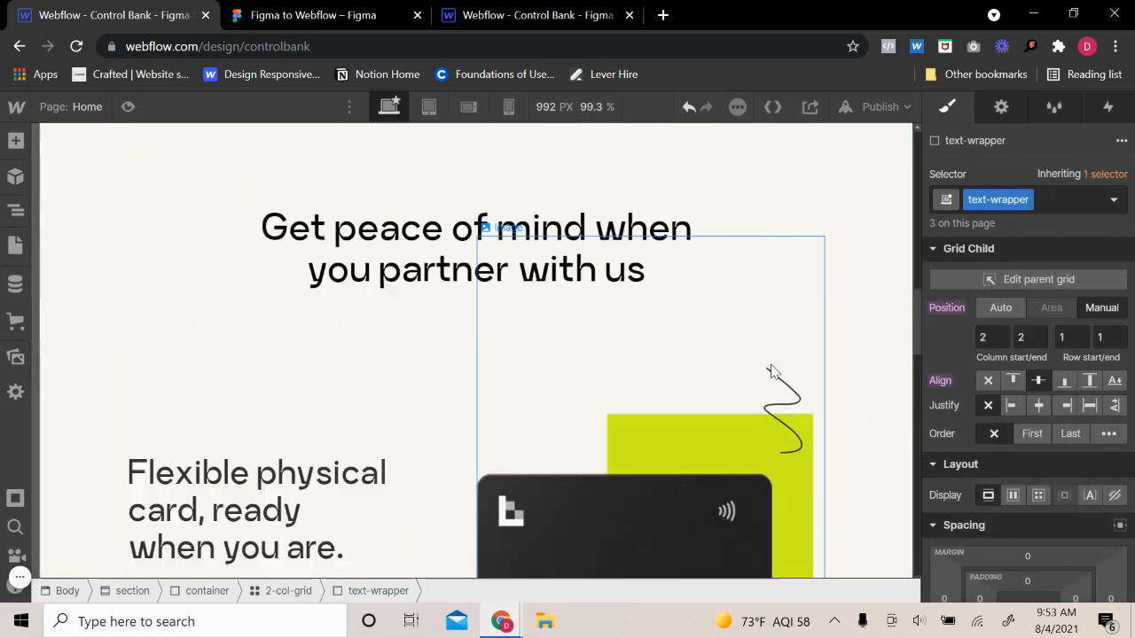
left_click(134, 110)
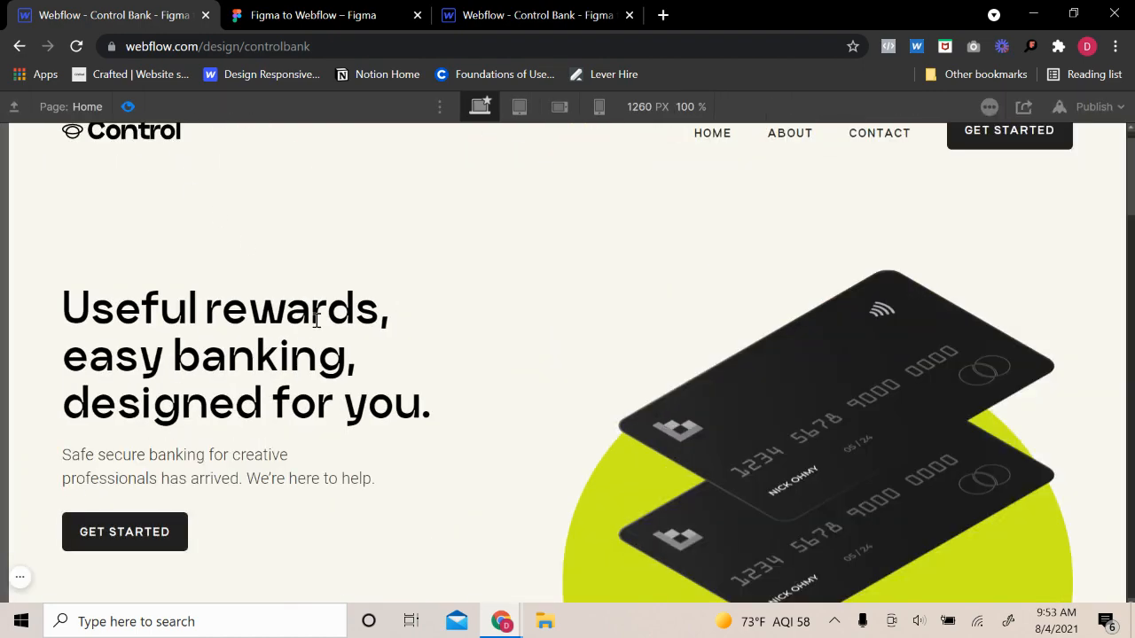
scroll(317, 325, "down", 15)
scroll(321, 333, "up", 3)
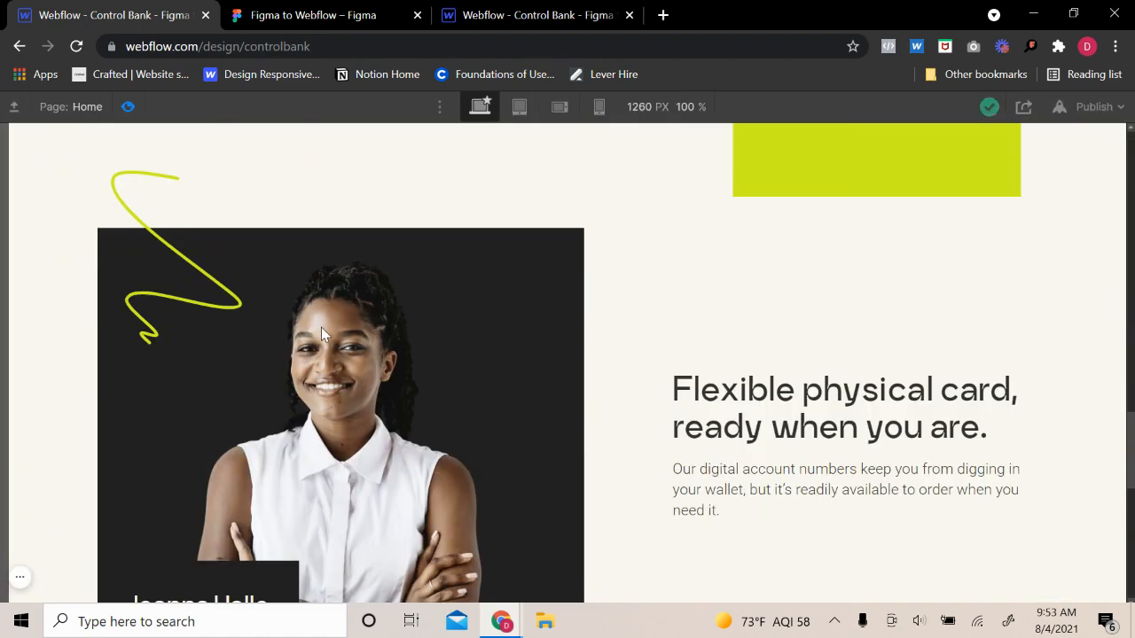
- Switch to the Figma design and copy the heading text "Award winning customer support." beside the team photo
left_click(284, 11)
scroll(816, 420, "down", 1)
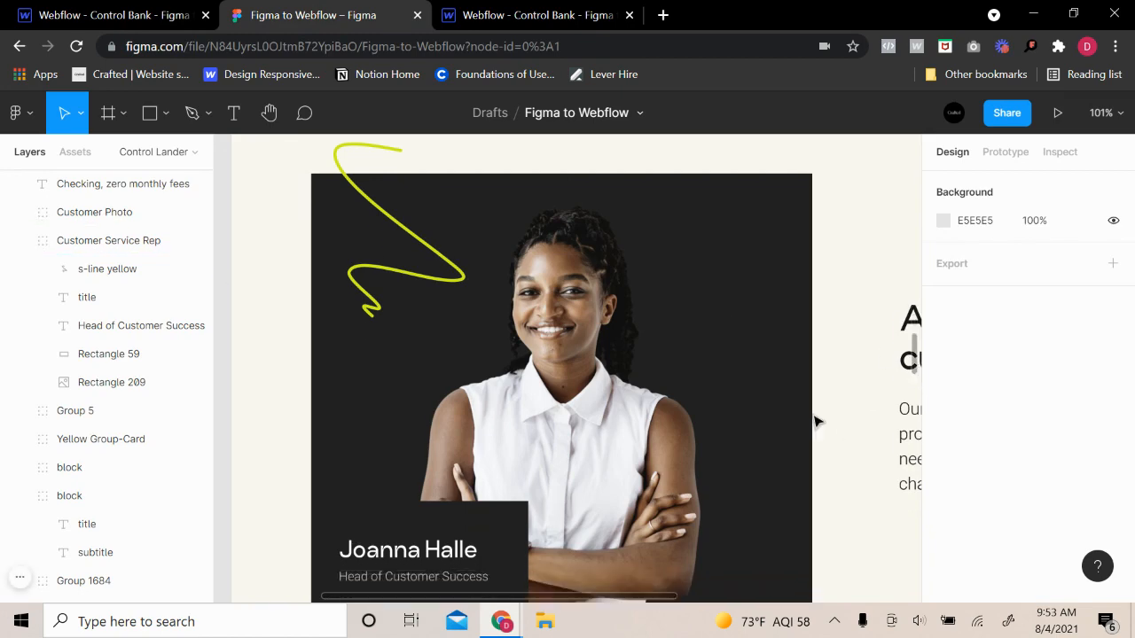
scroll(798, 419, "down", 5)
left_click_drag(796, 418, 356, 349)
left_click(550, 232)
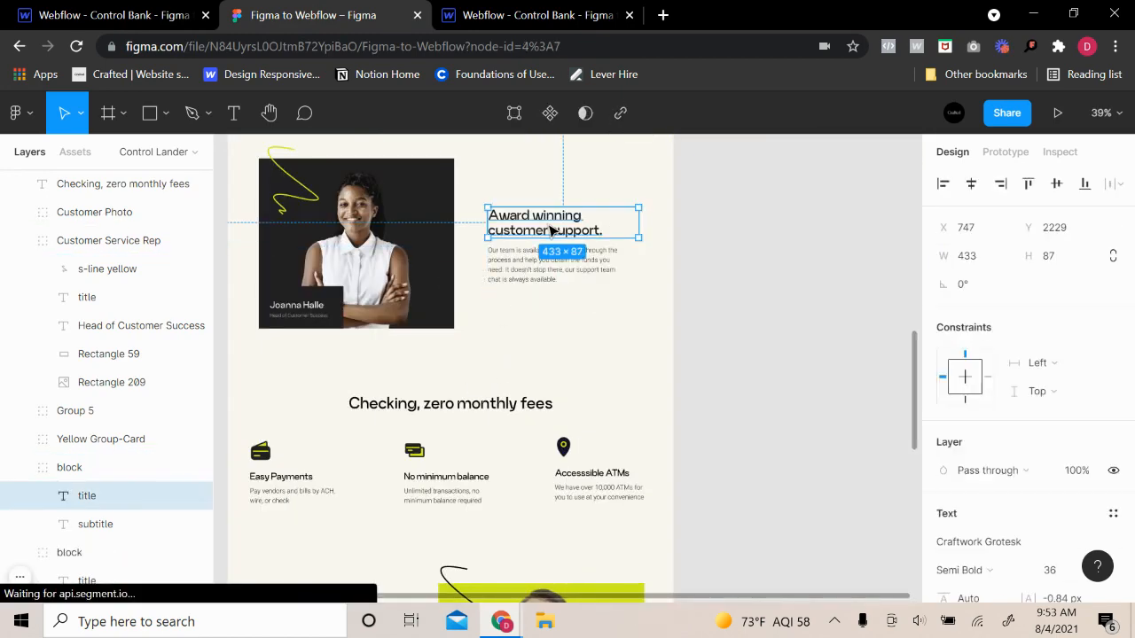
double_click(548, 228)
key("ctrl+c")
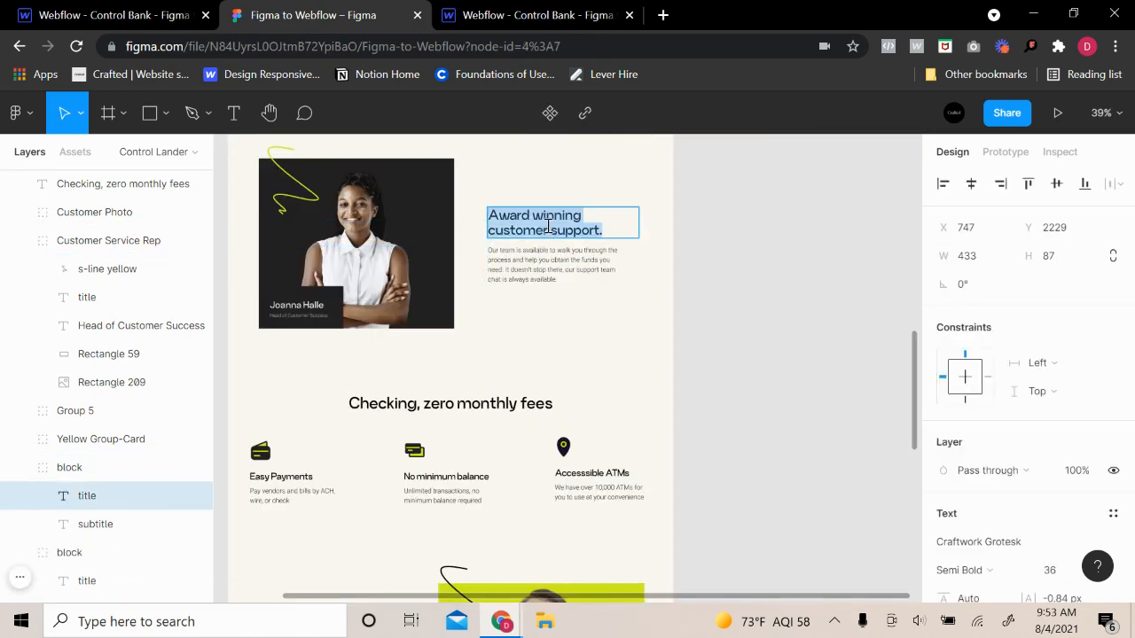
- Return to Webflow, replace the team section's heading with "Award winning customer support." and preview it
left_click(203, 10)
left_click(692, 399)
double_click(690, 383)
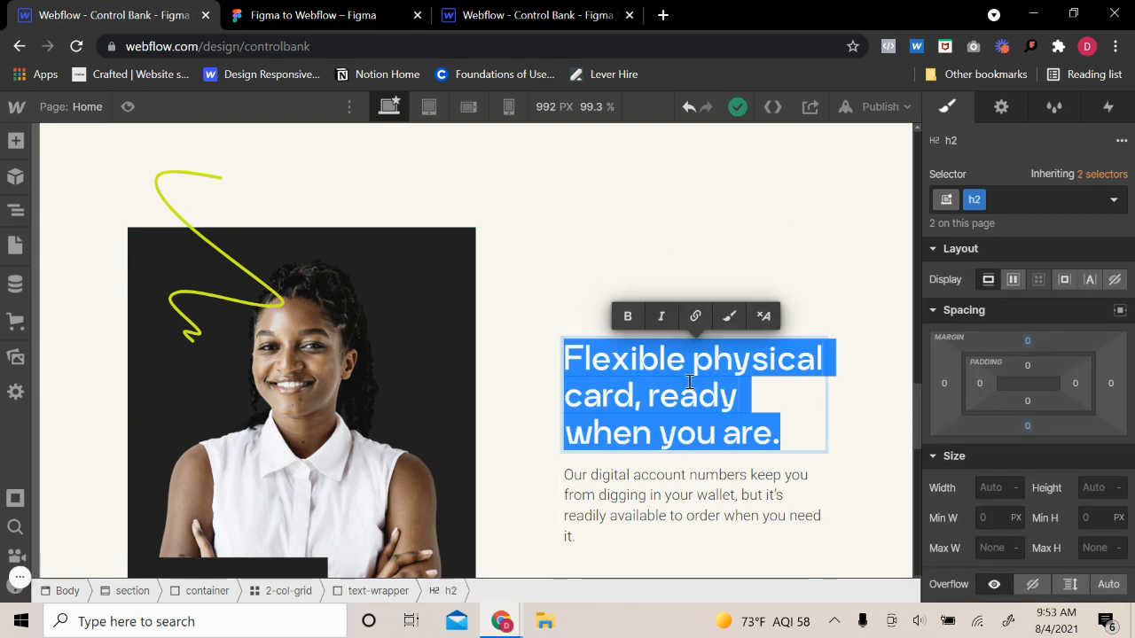
key("ctrl+v")
left_click(126, 106)
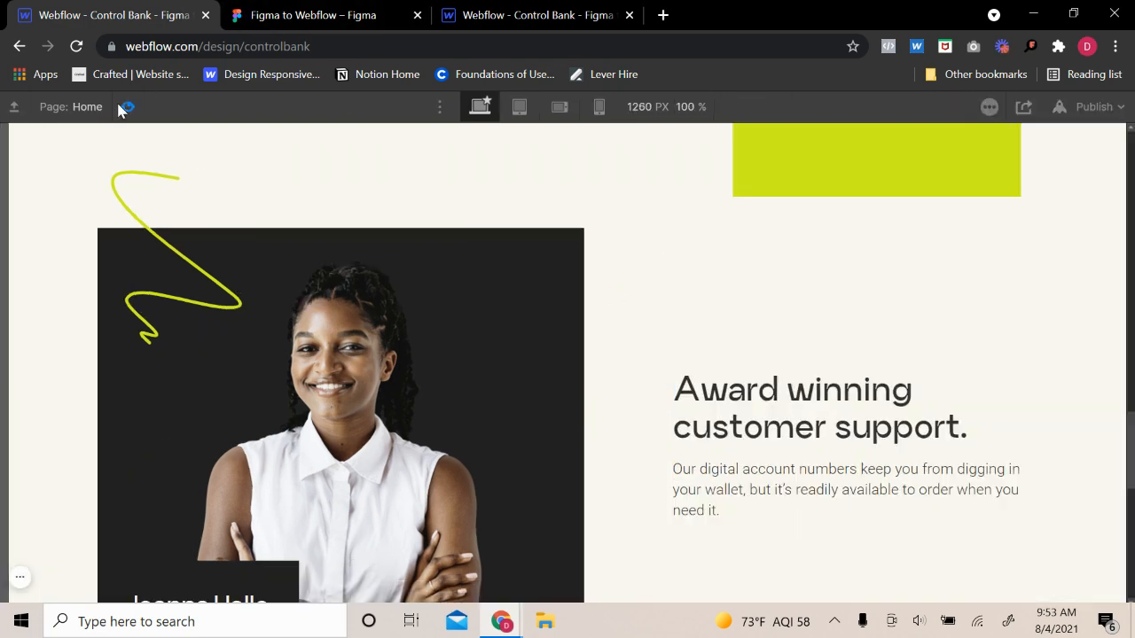
left_click(128, 107)
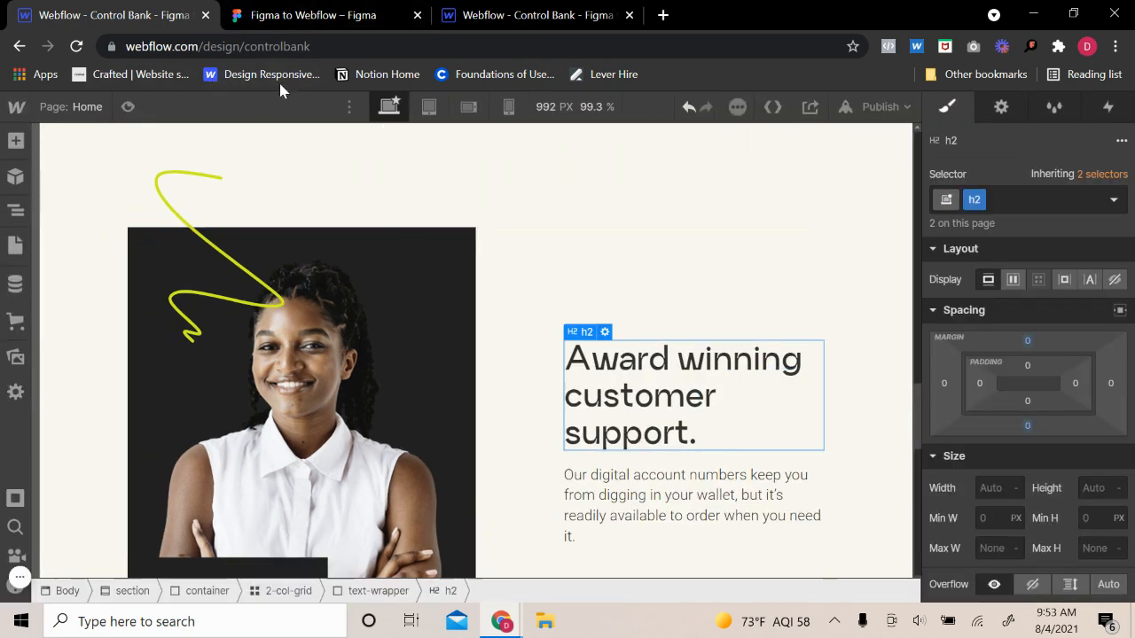
- Copy the support paragraph from the Figma design, replace the team section's paragraph in Webflow with it, and preview the page
left_click(337, 15)
left_click(538, 268)
double_click(538, 269)
key("ctrl+c")
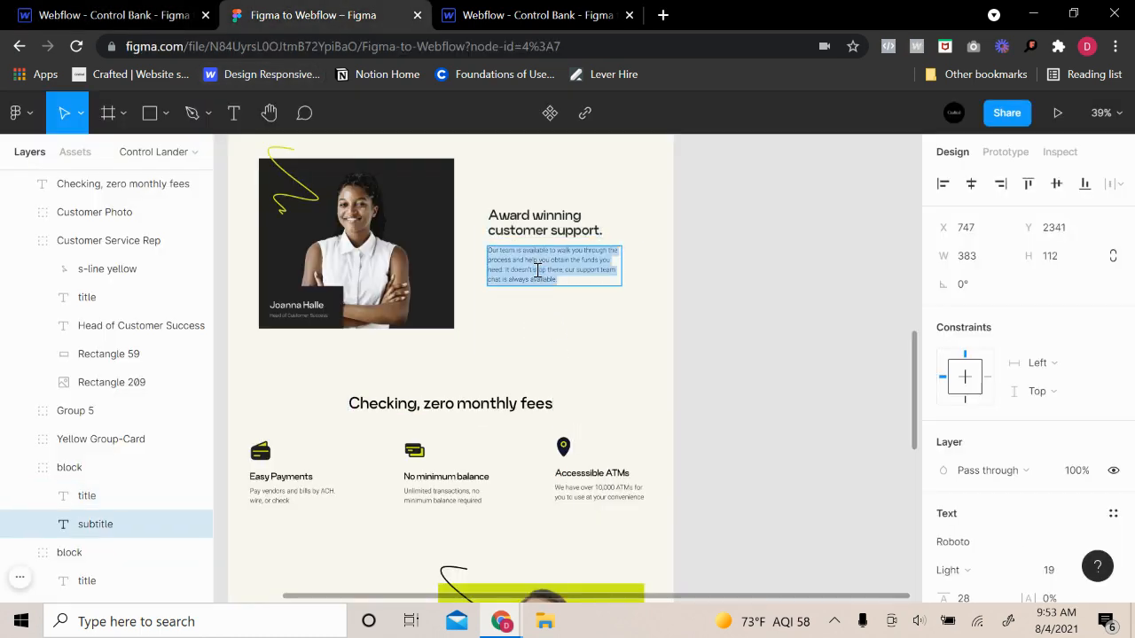
left_click(169, 24)
left_click(637, 503)
double_click(637, 503)
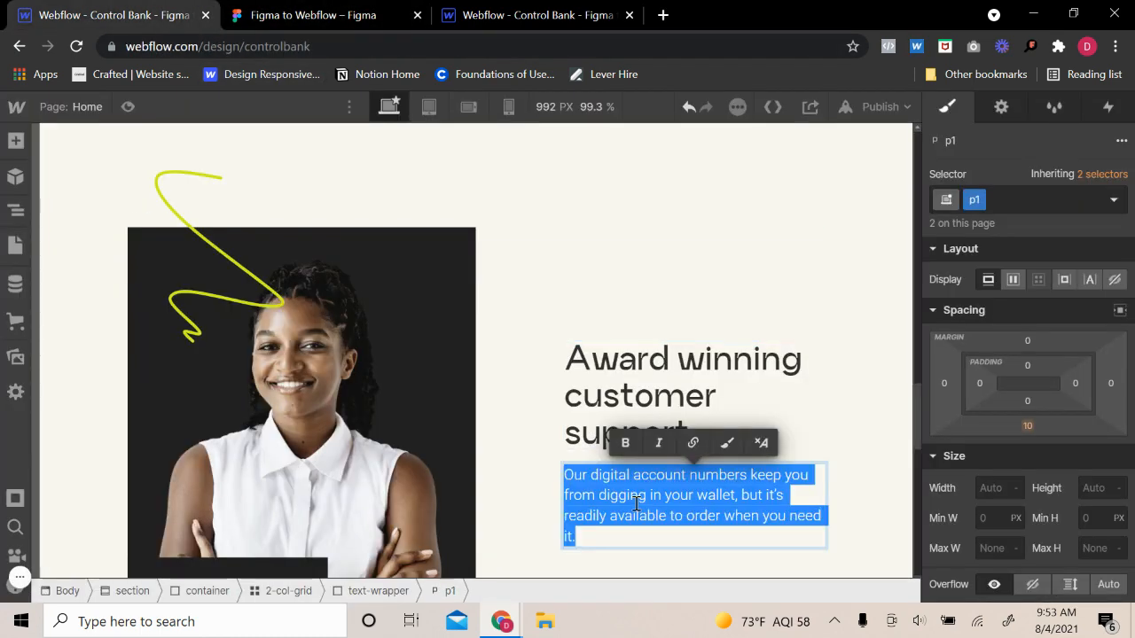
key("ctrl+v")
key("ctrl+shift+p")
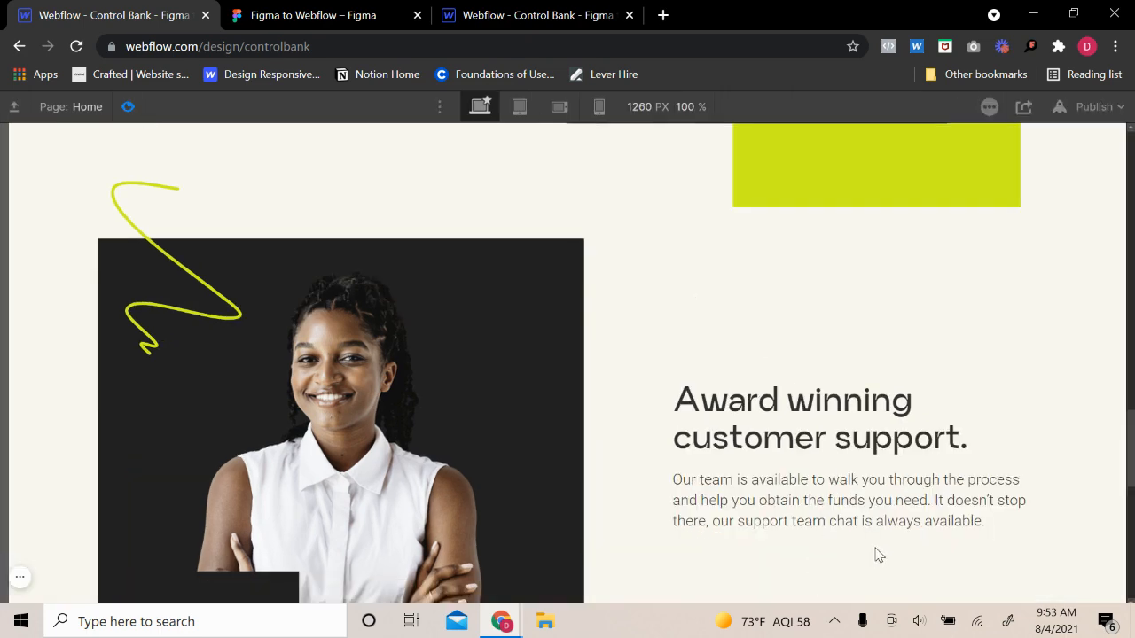
- Review the previewed customer support section and examine the "Checking, zero monthly fees" section in the Figma design
scroll(875, 555, "down", 3)
scroll(876, 545, "up", 9)
scroll(876, 514, "down", 7)
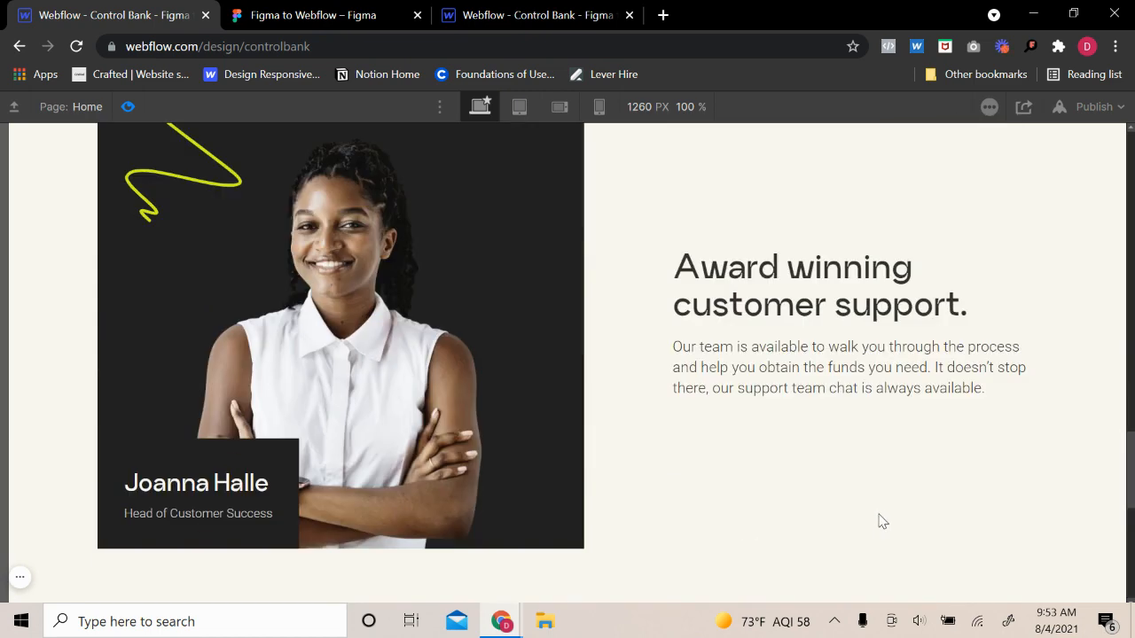
scroll(882, 521, "down", 2)
left_click(137, 105)
left_click(313, 15)
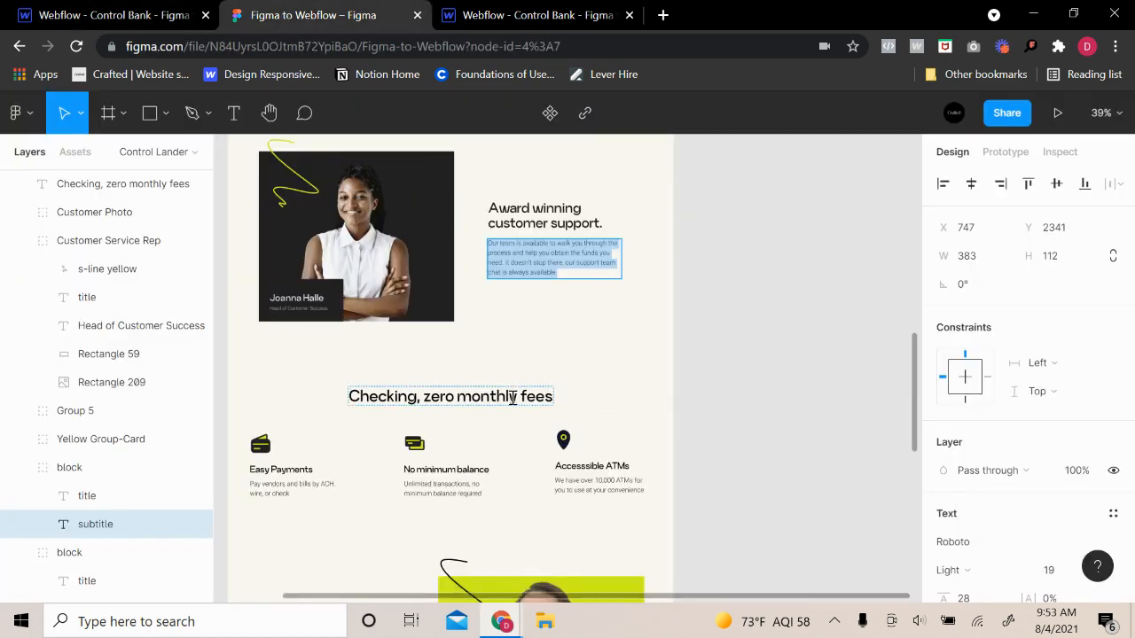
scroll(465, 494, "down", 1)
left_click(461, 494)
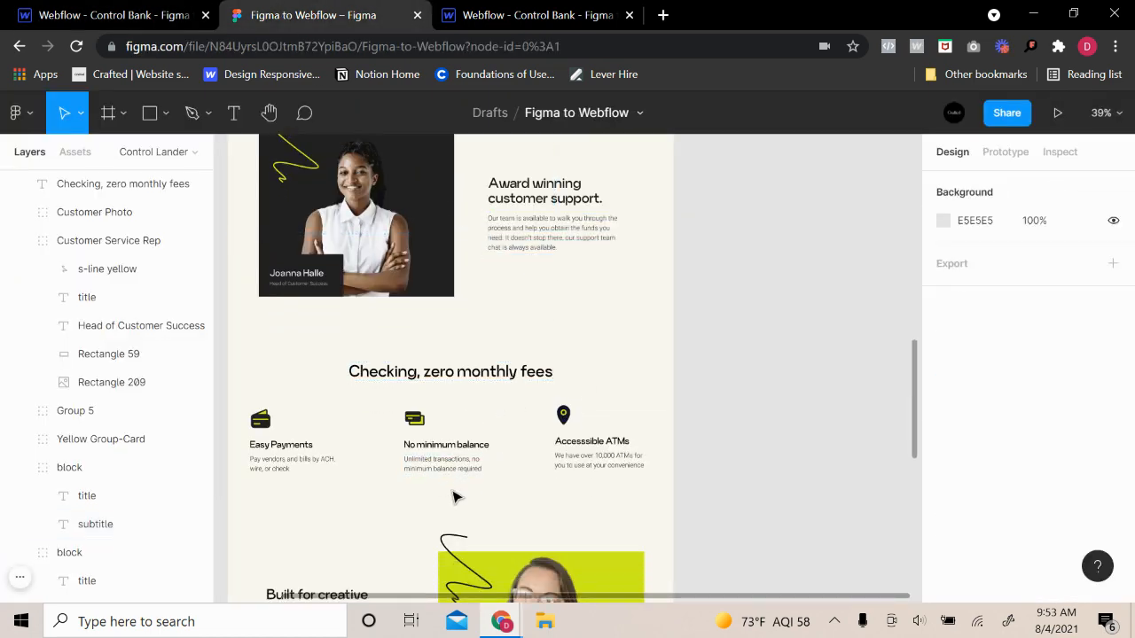
scroll(456, 496, "right", 2)
left_click(115, 15)
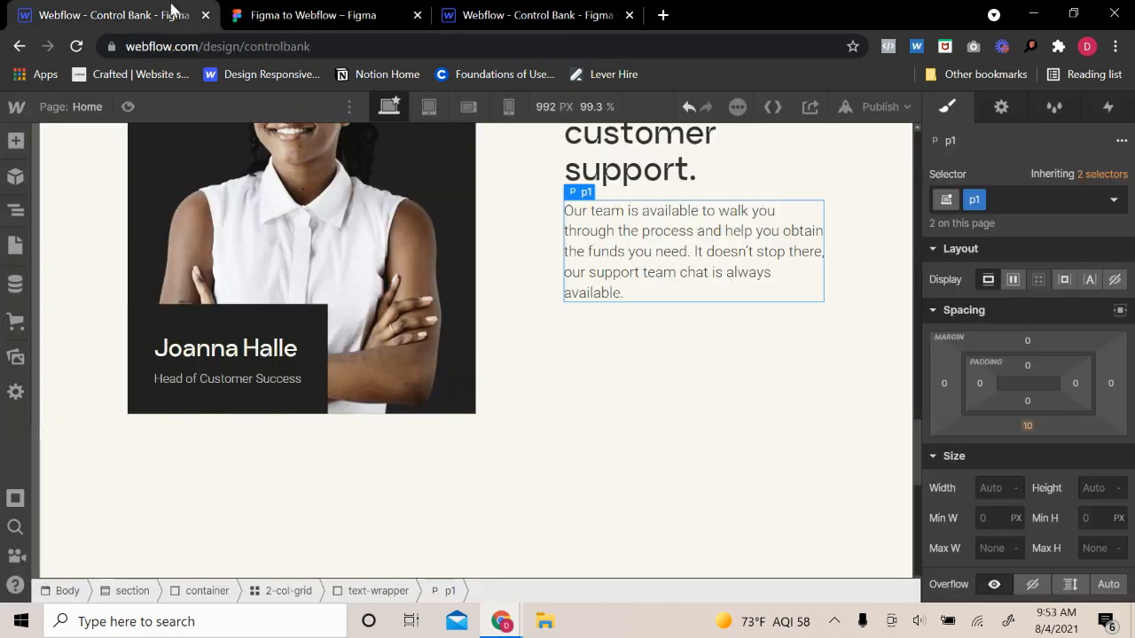
- Add an H1 heading inside the empty container of the section below the team block in Webflow
left_click(527, 464)
scroll(535, 465, "up", 3)
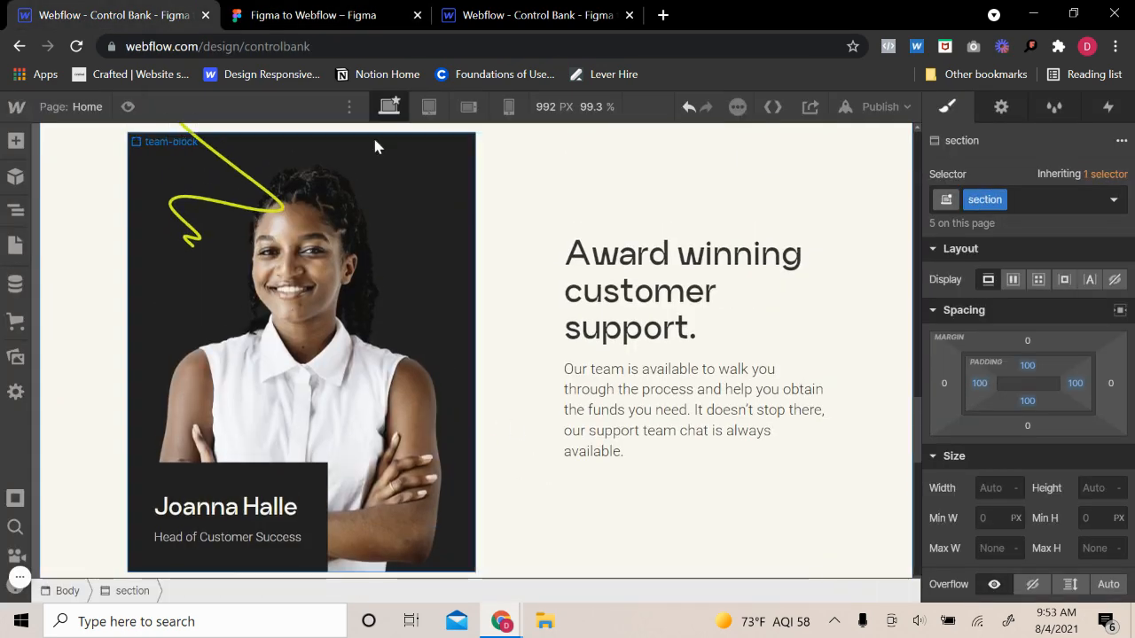
scroll(609, 405, "down", 3)
scroll(612, 409, "up", 15)
scroll(618, 413, "down", 15)
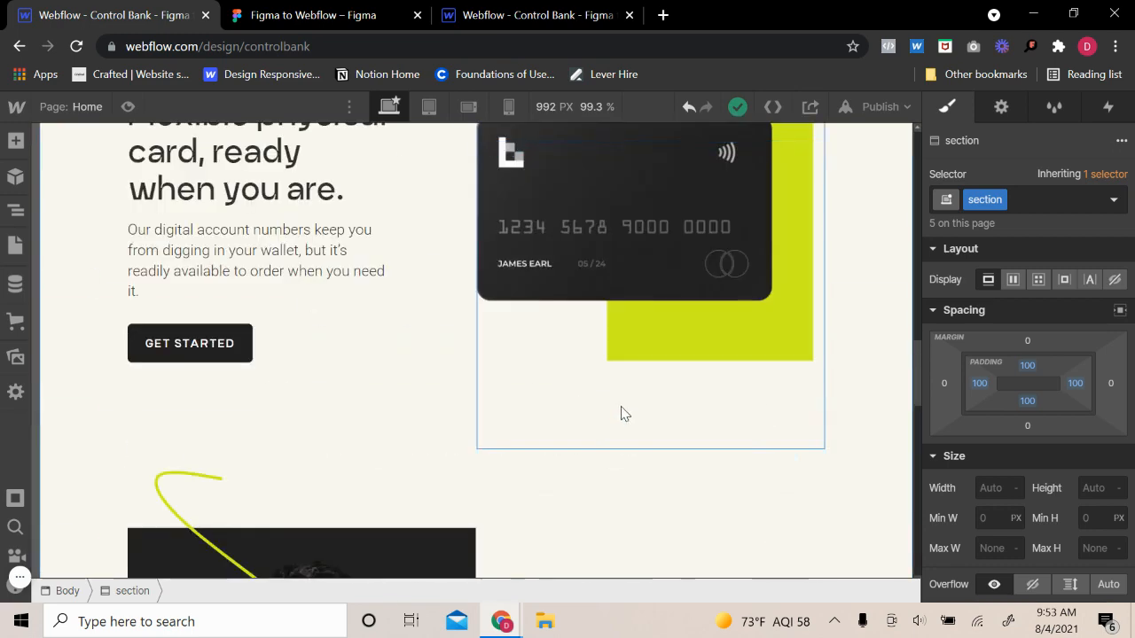
scroll(249, 415, "up", 2)
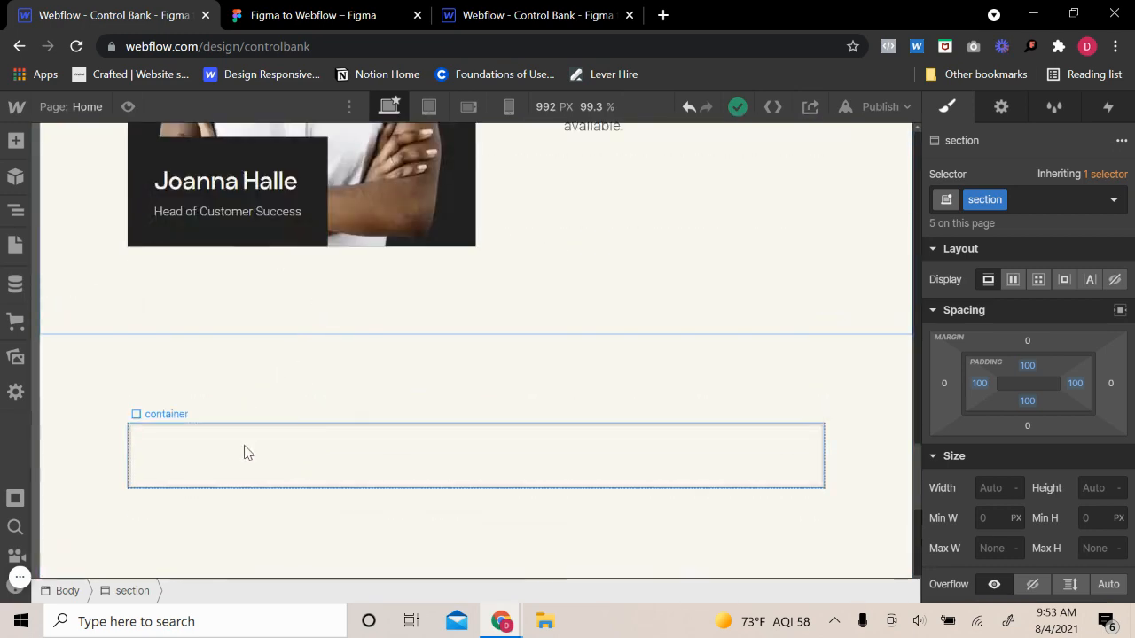
left_click(246, 450)
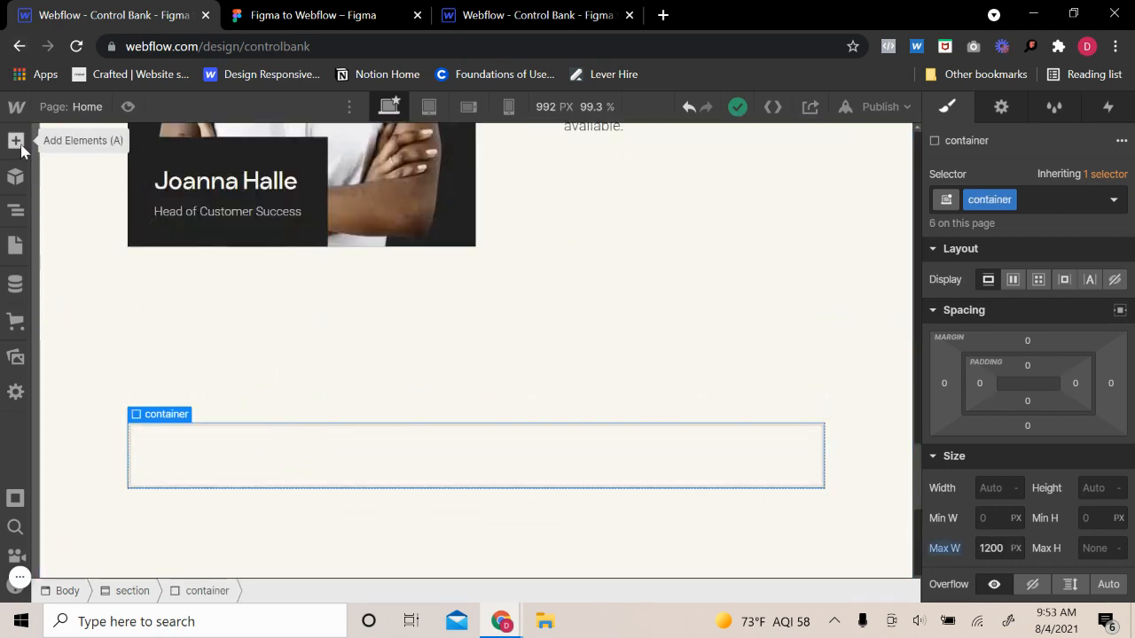
left_click(288, 12)
left_click(37, 16)
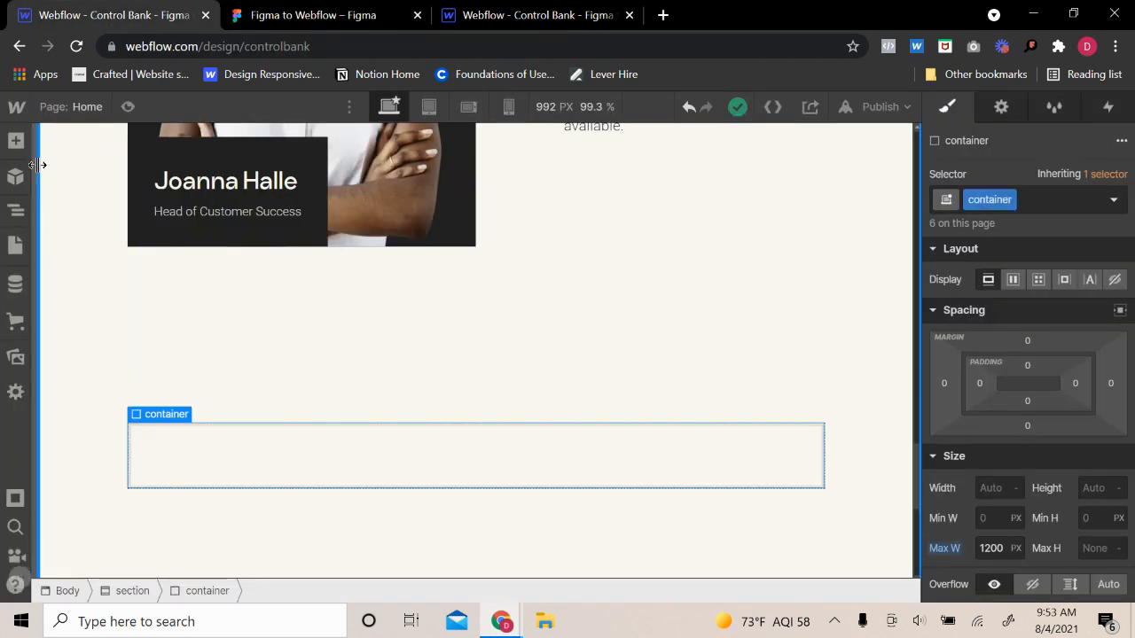
left_click(15, 140)
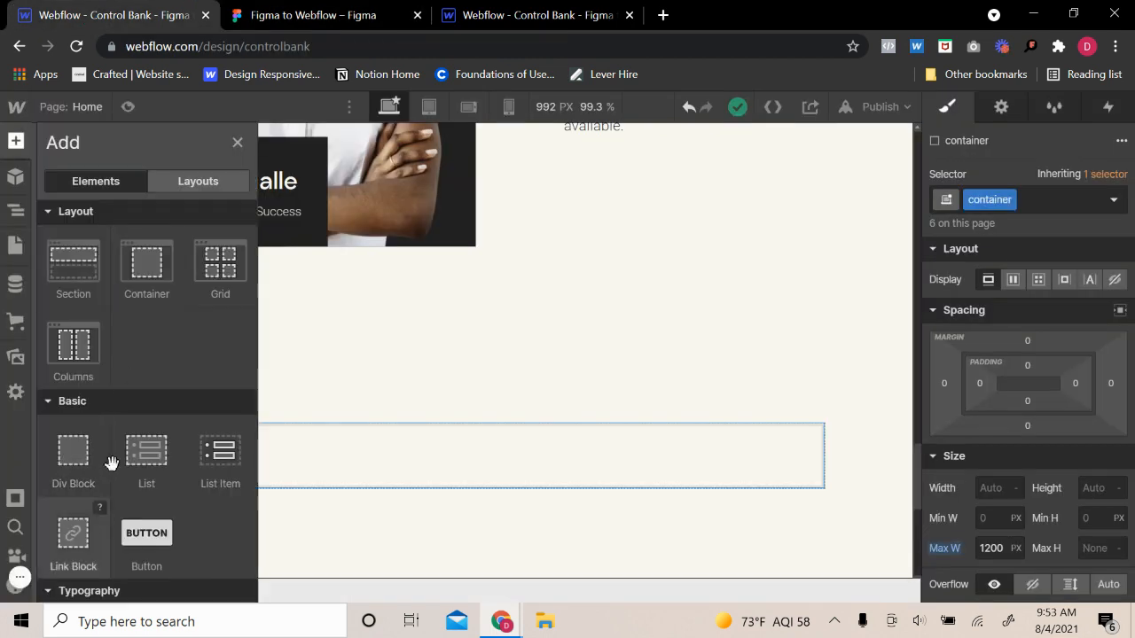
scroll(109, 461, "down", 3)
left_click(73, 507)
left_click(1011, 200)
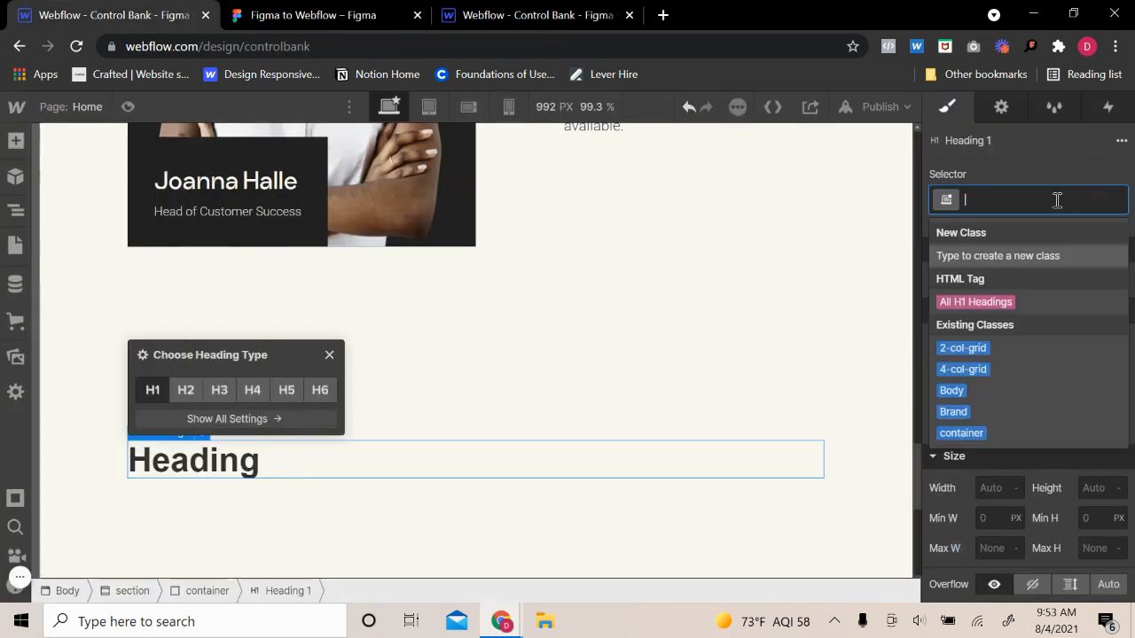
type("h1")
key("Return")
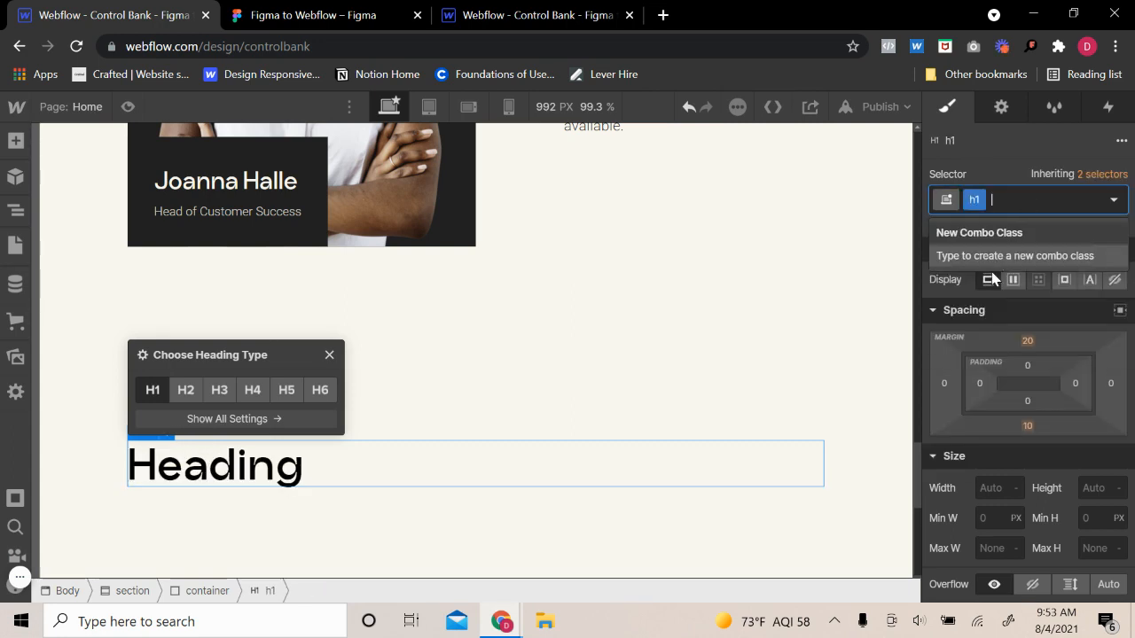
type("cen")
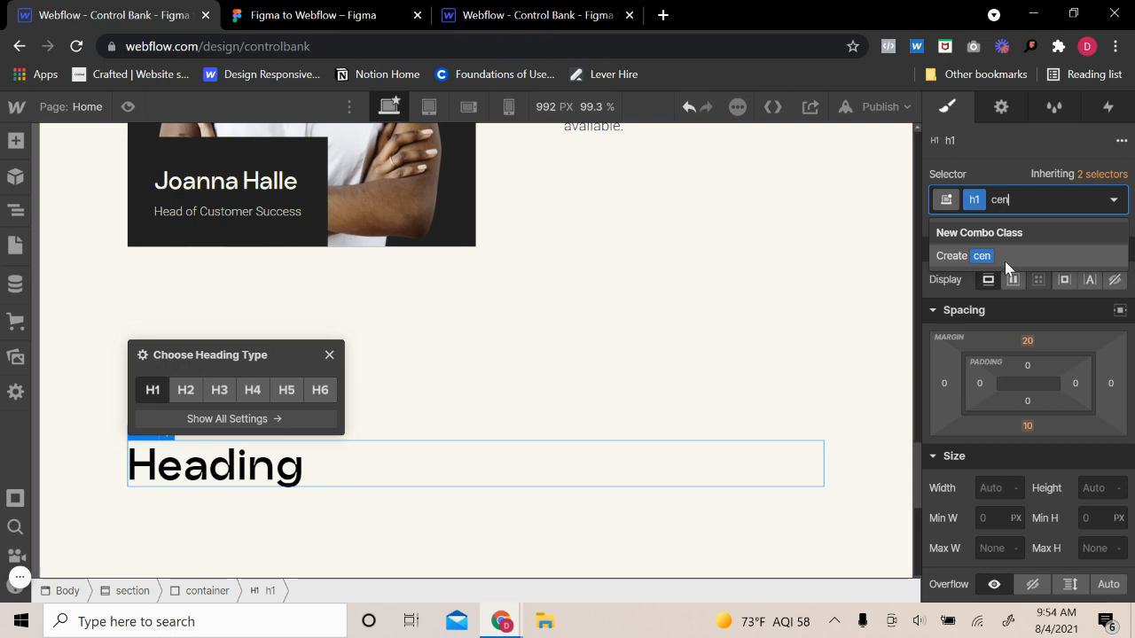
key("BackSpace")
key("BackSpace")
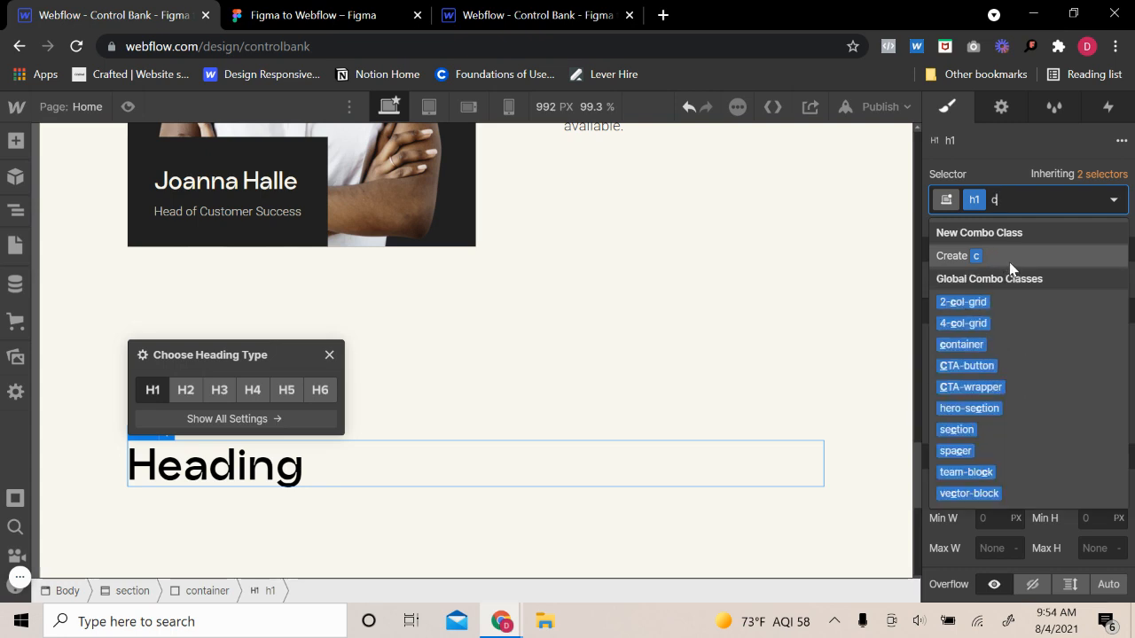
key("BackSpace")
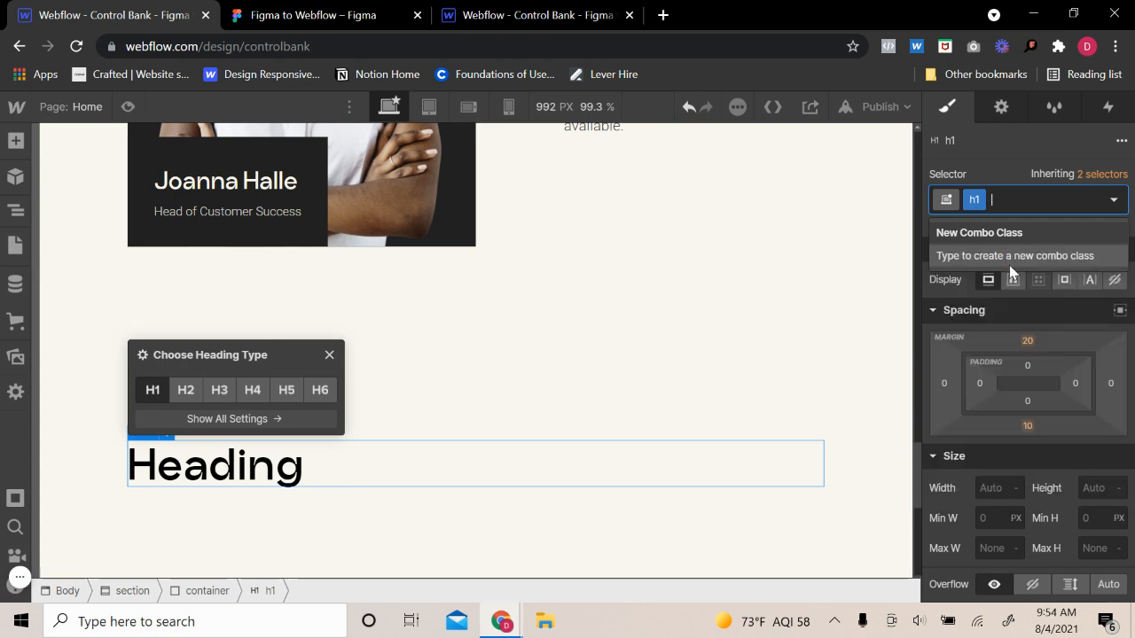
type("center")
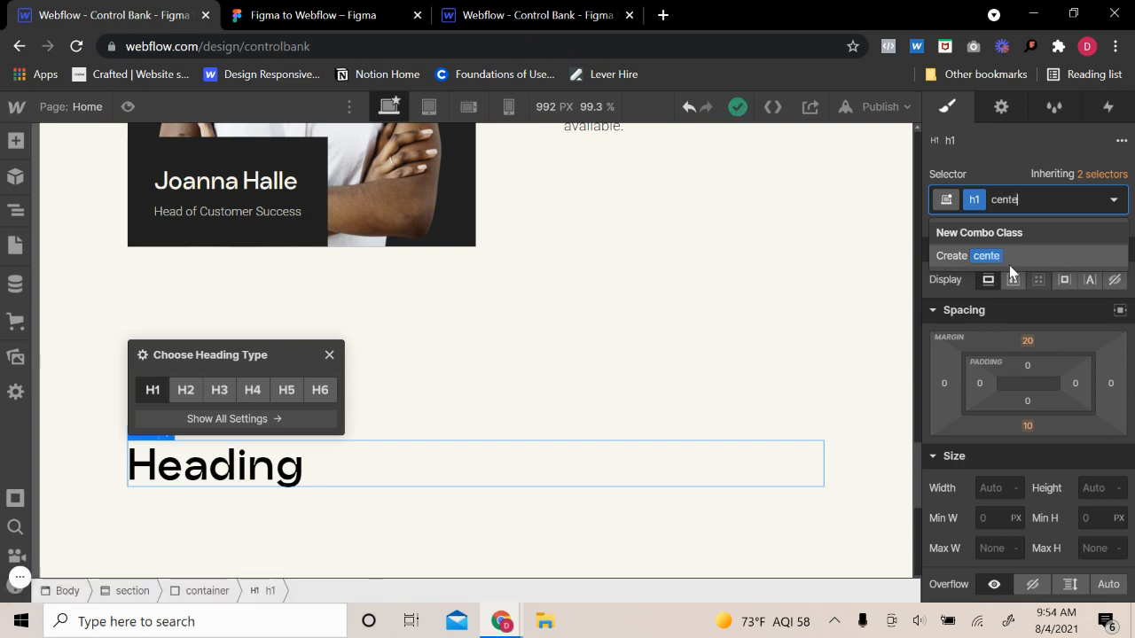
key("BackSpace")
key("BackSpace")
key("BackSpace")
key("BackSpace")
key("BackSpace")
key("BackSpace")
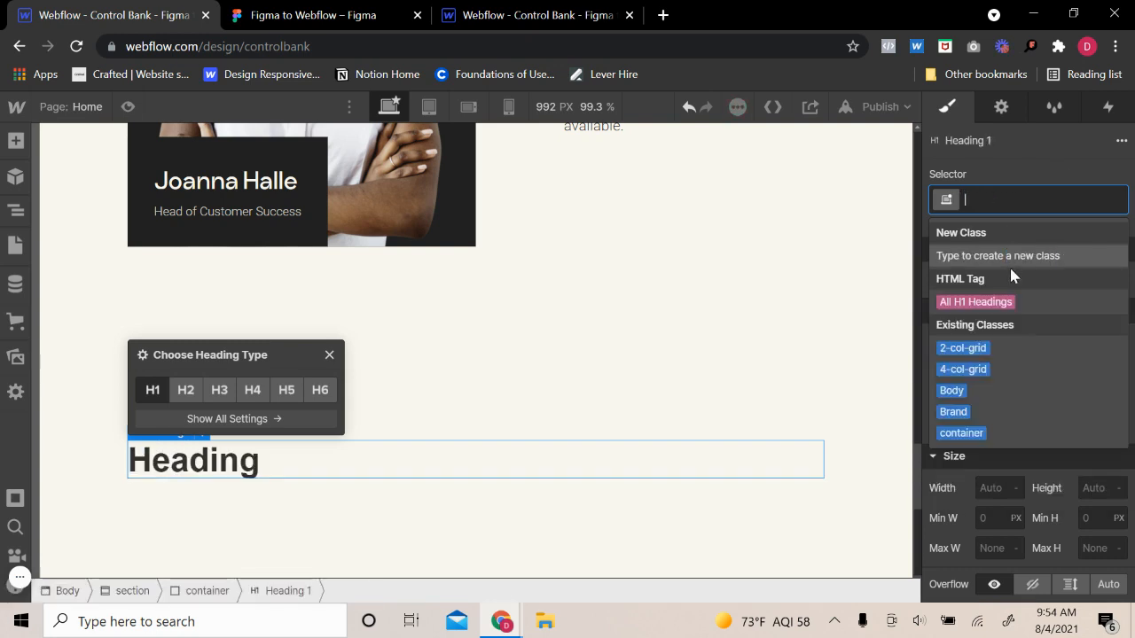
- Apply the existing h1 class and the center combo class to the new heading
type("h")
left_click(953, 346)
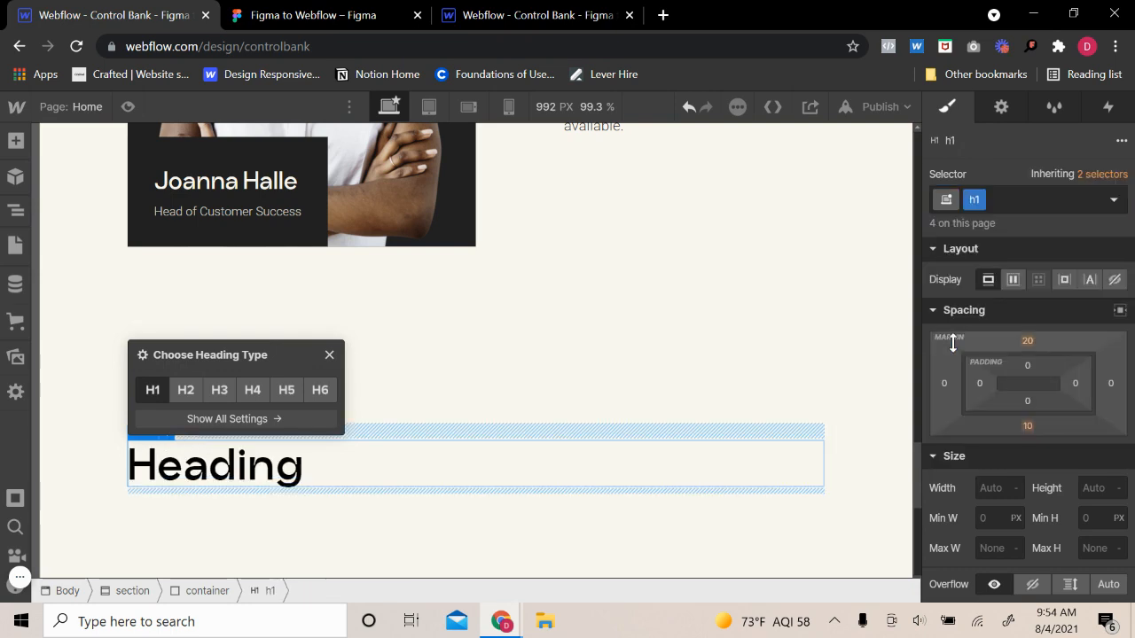
left_click(1018, 197)
left_click(964, 306)
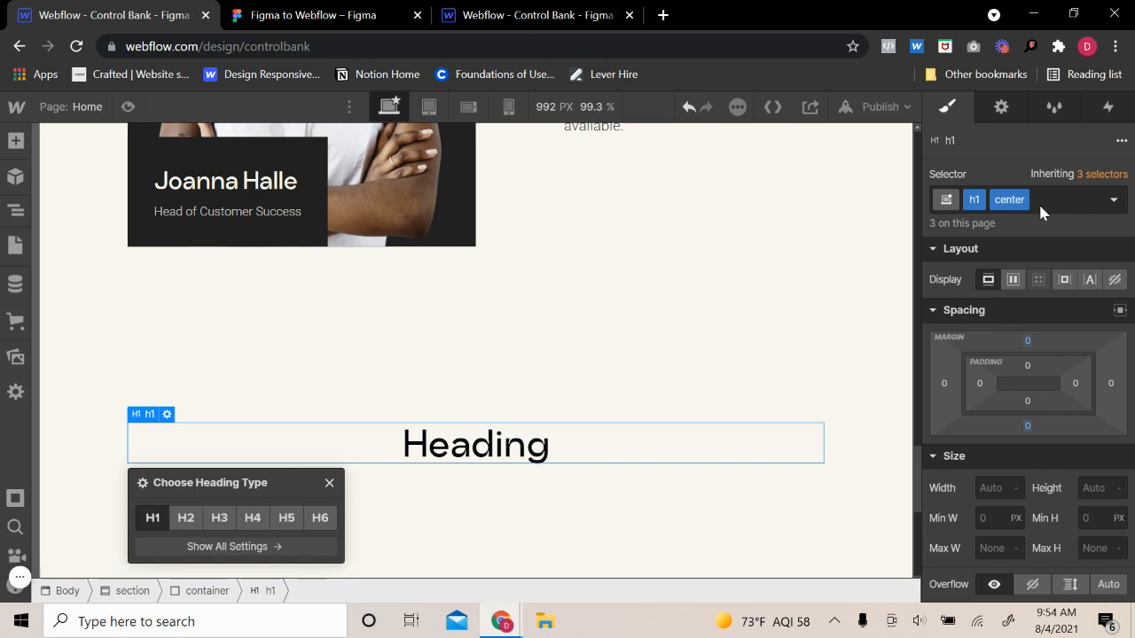
left_click(329, 483)
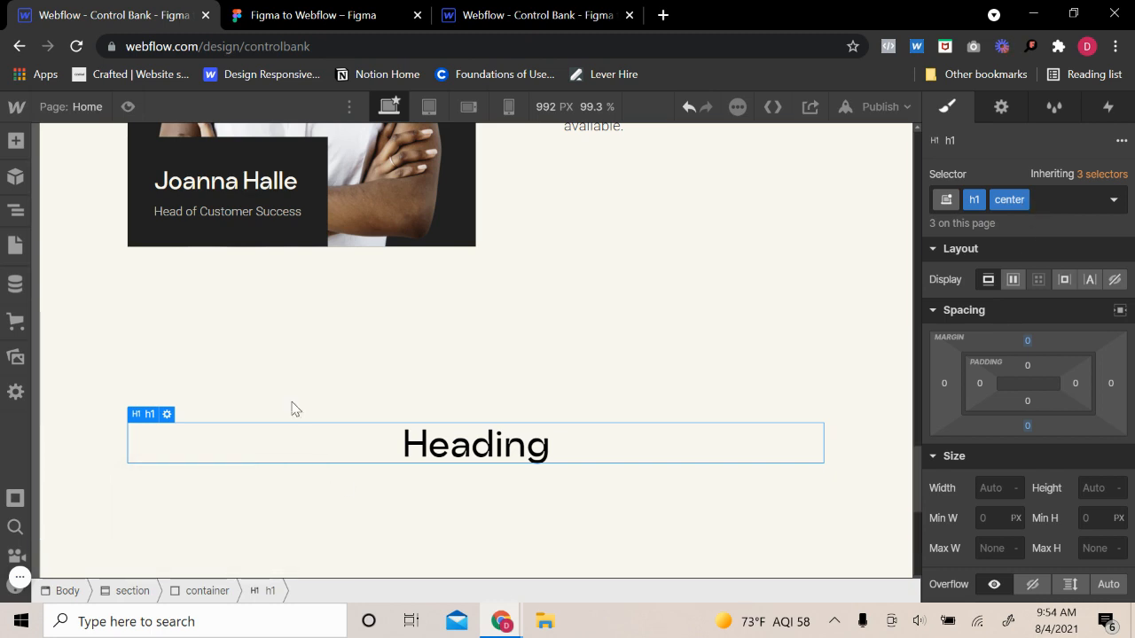
- Replace the new heading's text with "Checking, zero monthly fees" copied from the Figma design, and preview it in Webflow
key("ctrl+Tab")
double_click(506, 364)
key("ctrl+c")
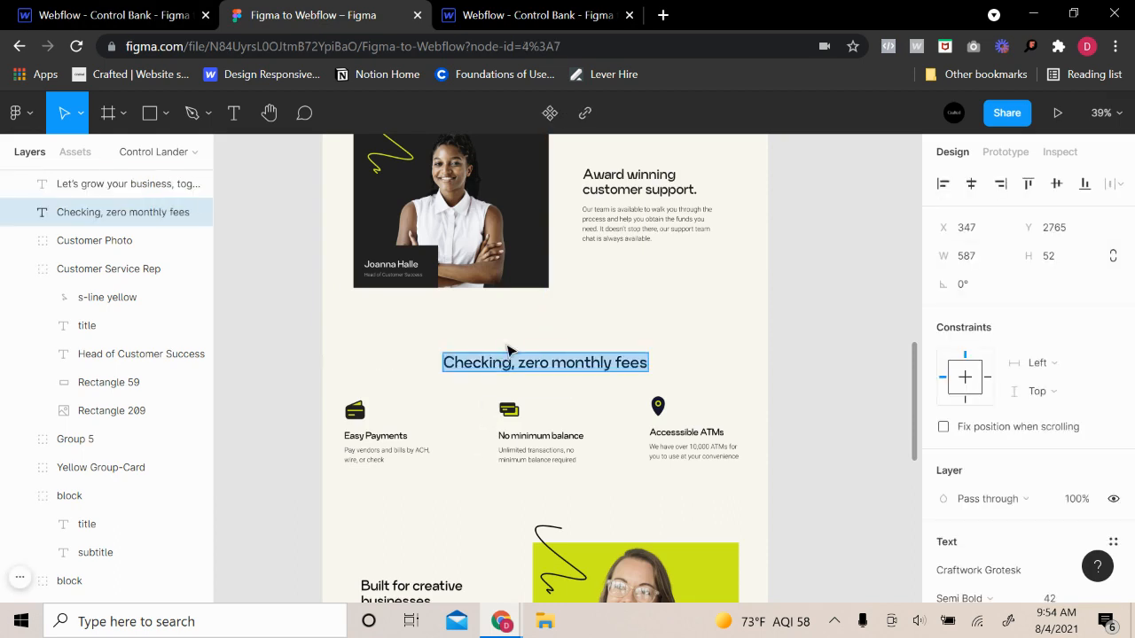
key("ctrl+shift+Tab")
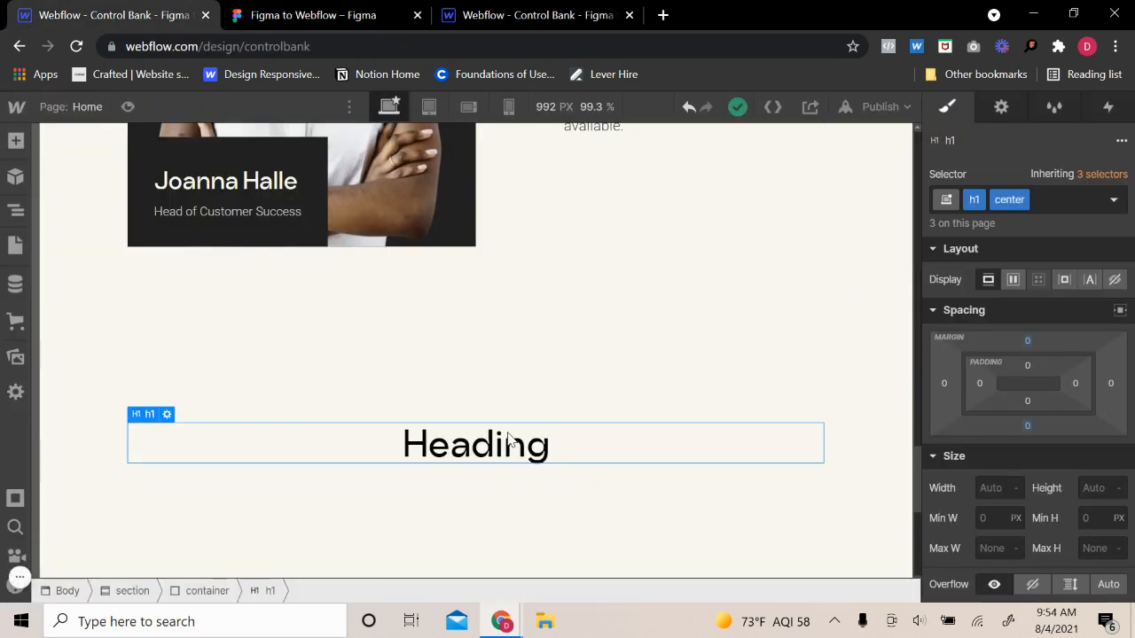
double_click(508, 438)
key("ctrl+v")
left_click(408, 354)
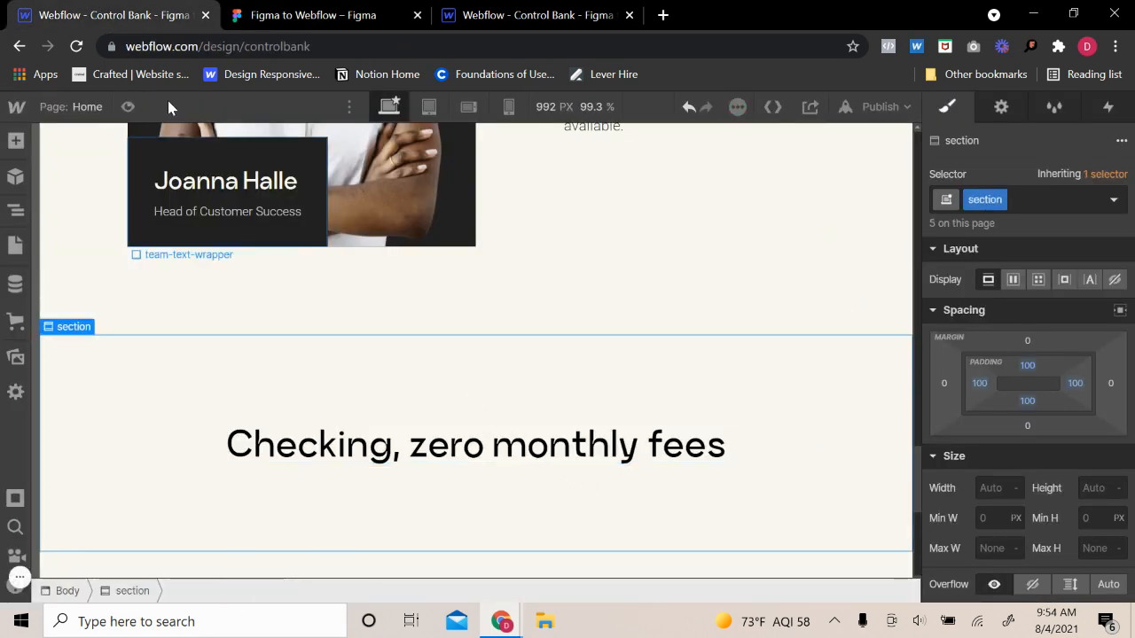
left_click(127, 107)
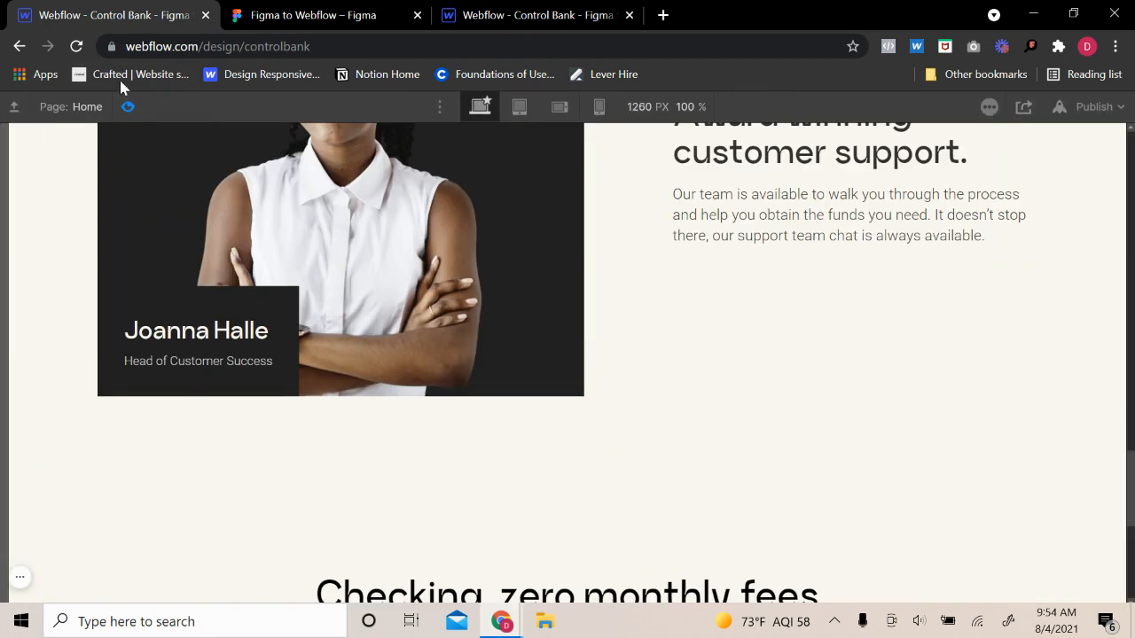
key("ctrl+shift+p")
left_click(287, 13)
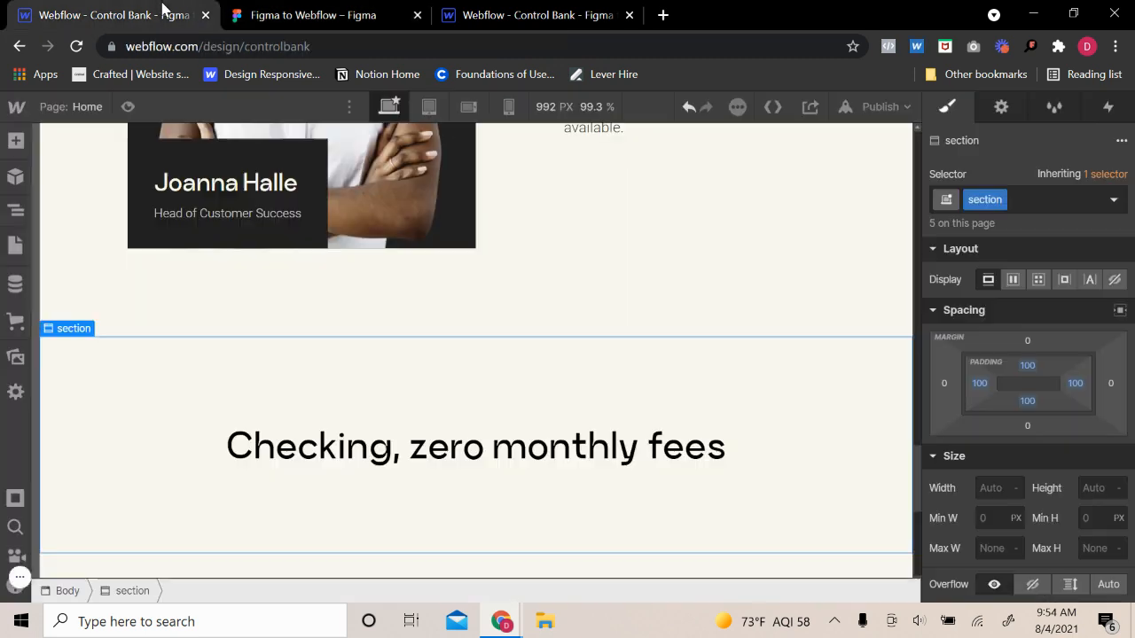
left_click(167, 12)
- Add a div block below the "Checking, zero monthly fees" heading in its container and give it the spacer class
left_click(370, 454)
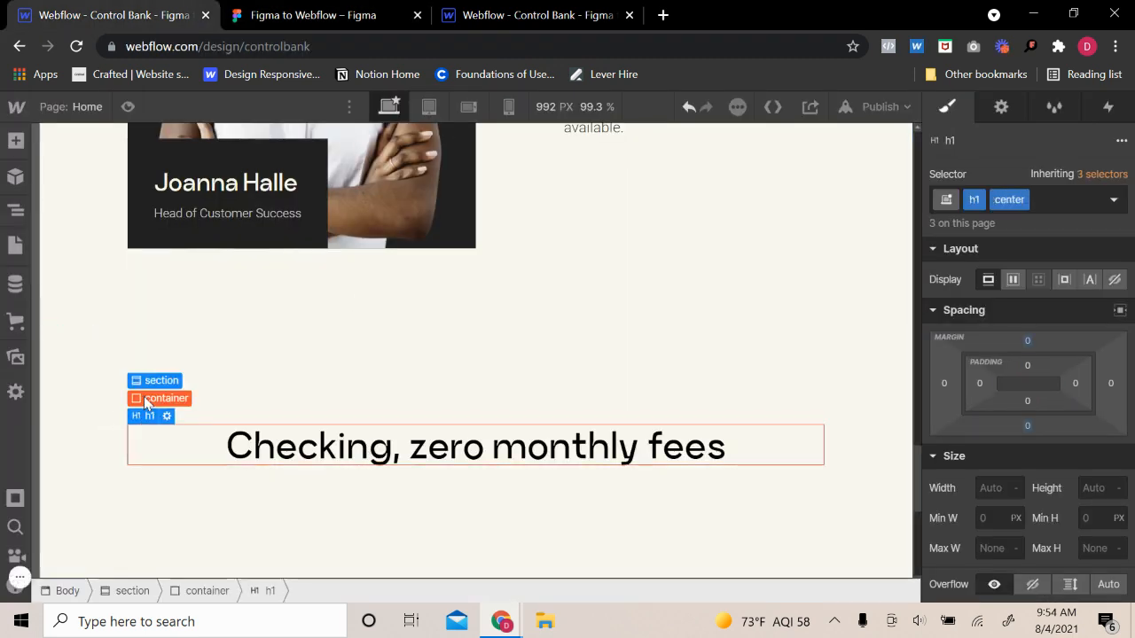
left_click(153, 397)
left_click(15, 140)
left_click(84, 465)
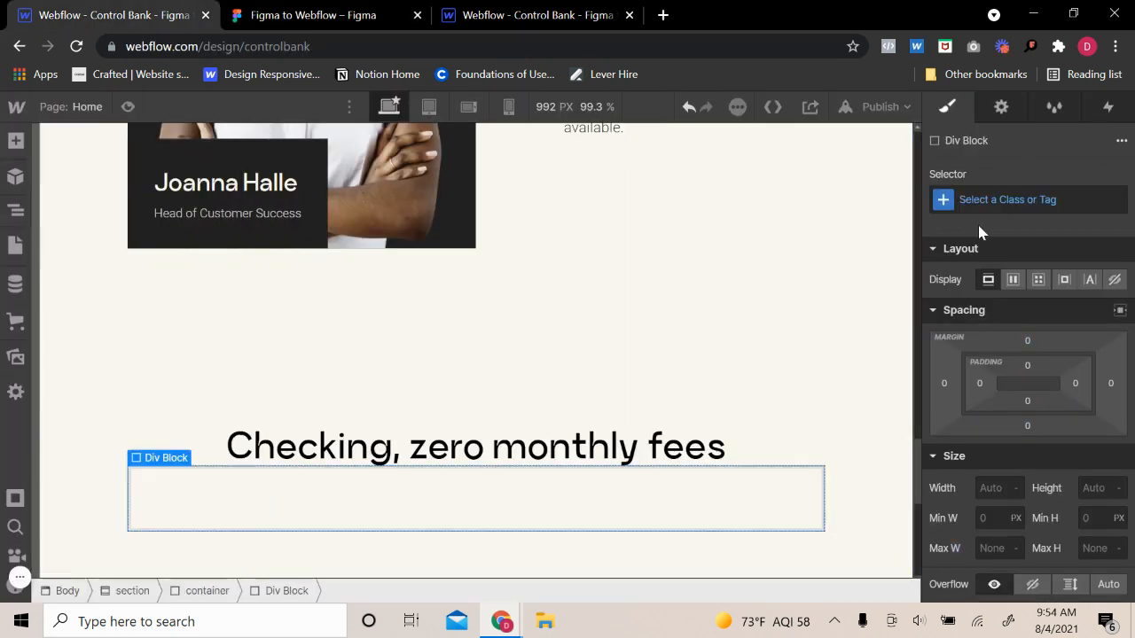
left_click(989, 199)
type("spacer")
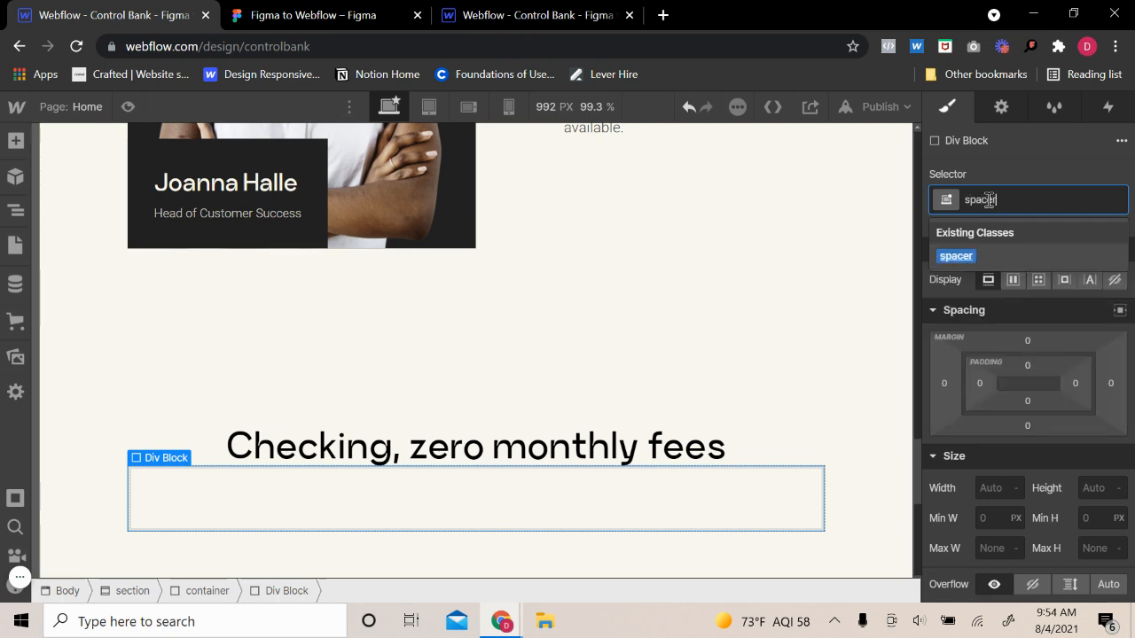
key("Return")
- Check the feature row under the heading in the Figma design and add a grid below the spacer in Webflow
left_click(369, 13)
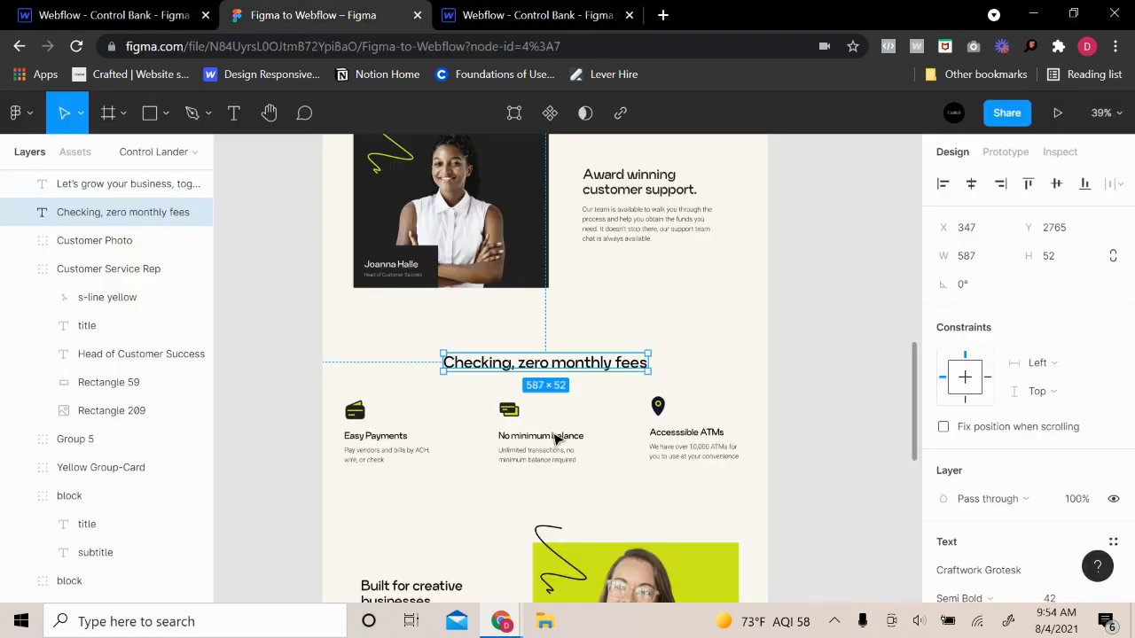
key("alt")
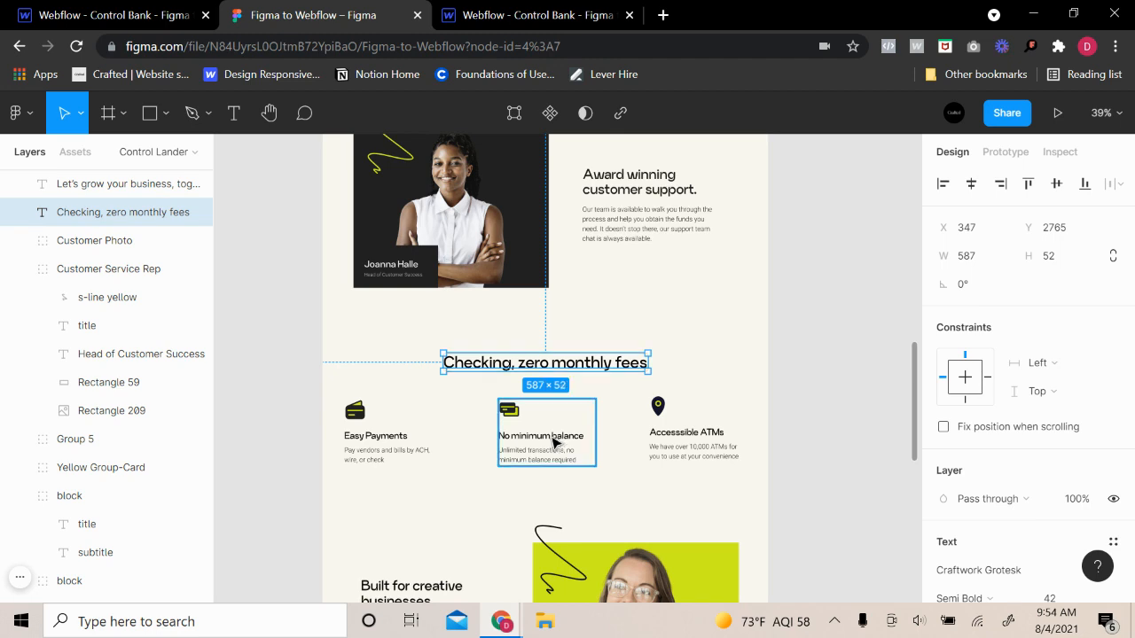
key("ctrl+shift+Tab")
scroll(696, 453, "down", 2)
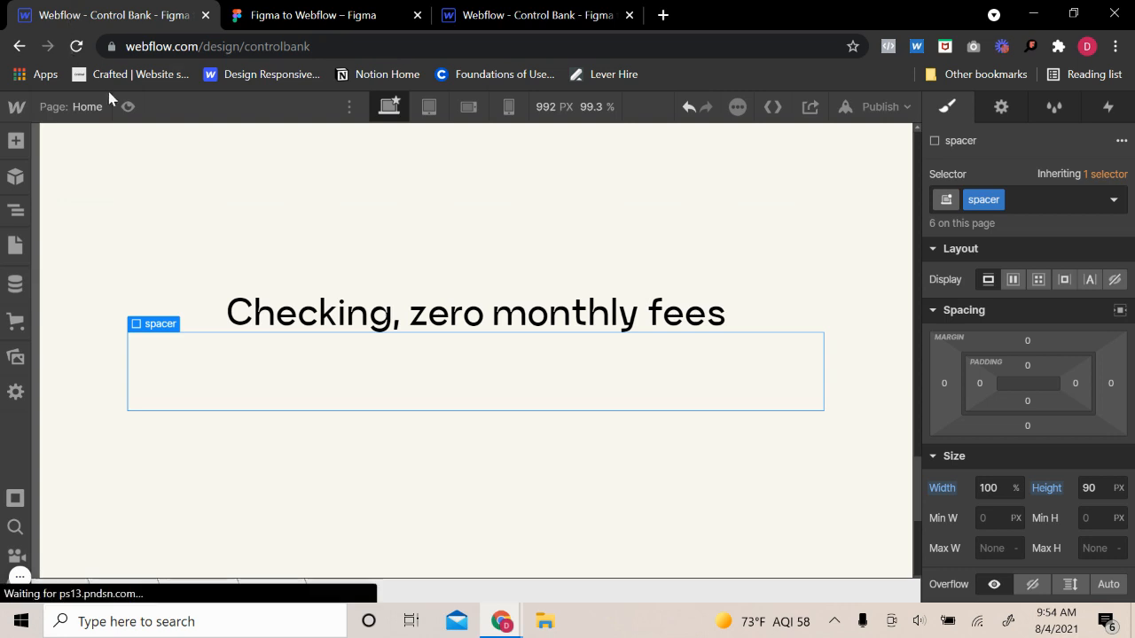
left_click(144, 314)
left_click(15, 140)
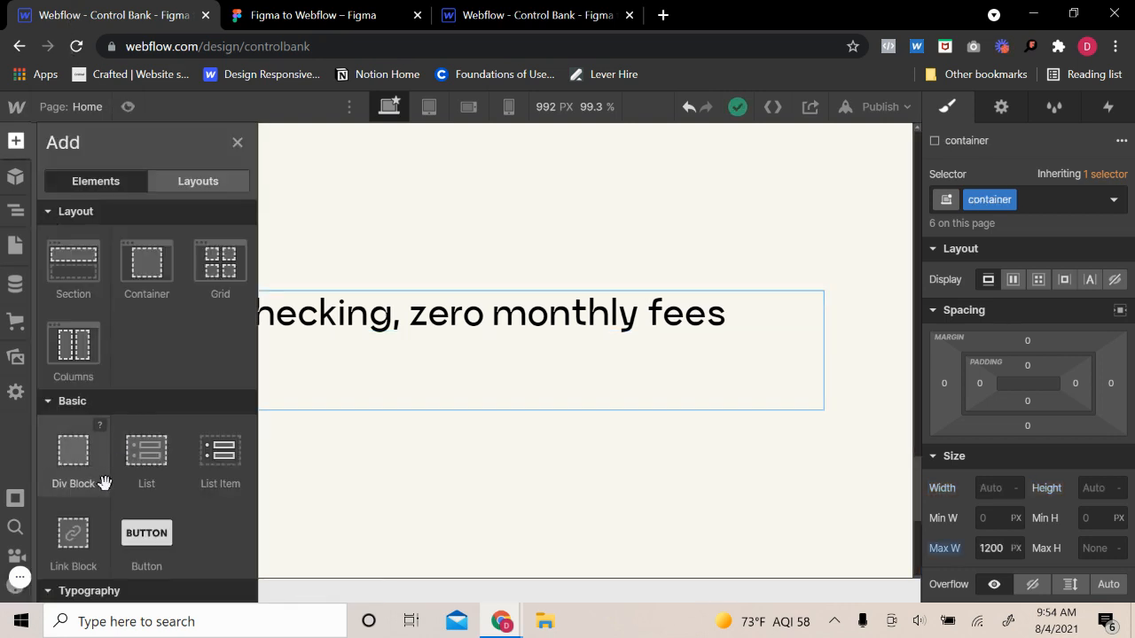
scroll(104, 483, "down", 3)
scroll(61, 497, "up", 3)
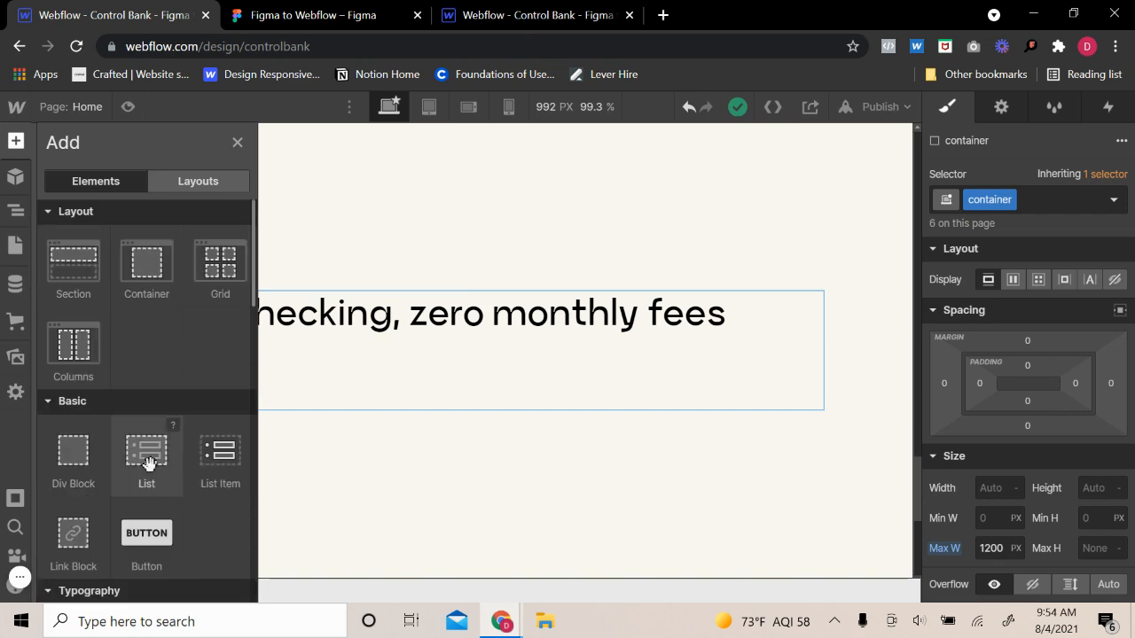
left_click(219, 261)
left_click(392, 11)
left_click(178, 15)
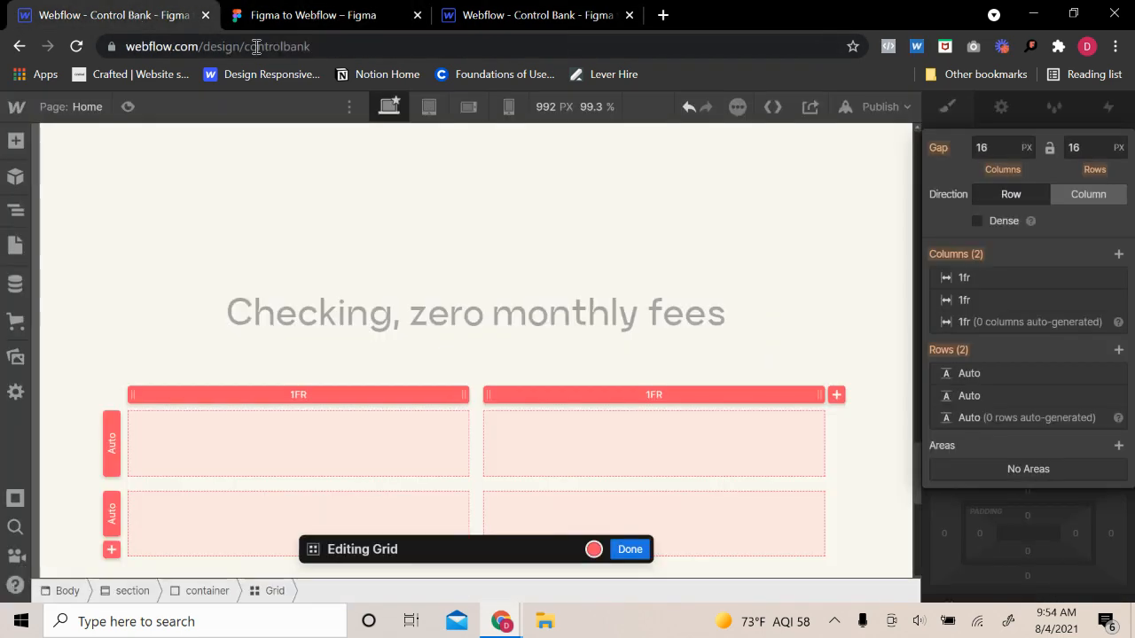
- Give the new grid the class 3-col-grid and reduce it to one row with three 1fr columns
left_click(1048, 534)
left_click(1032, 197)
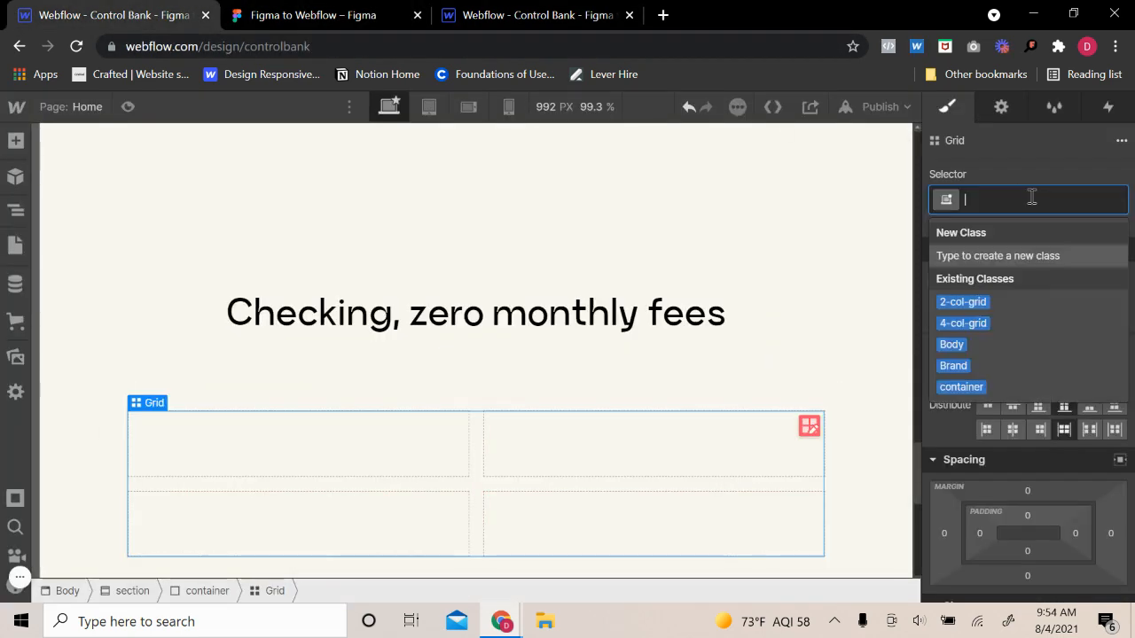
type("3-col-grid")
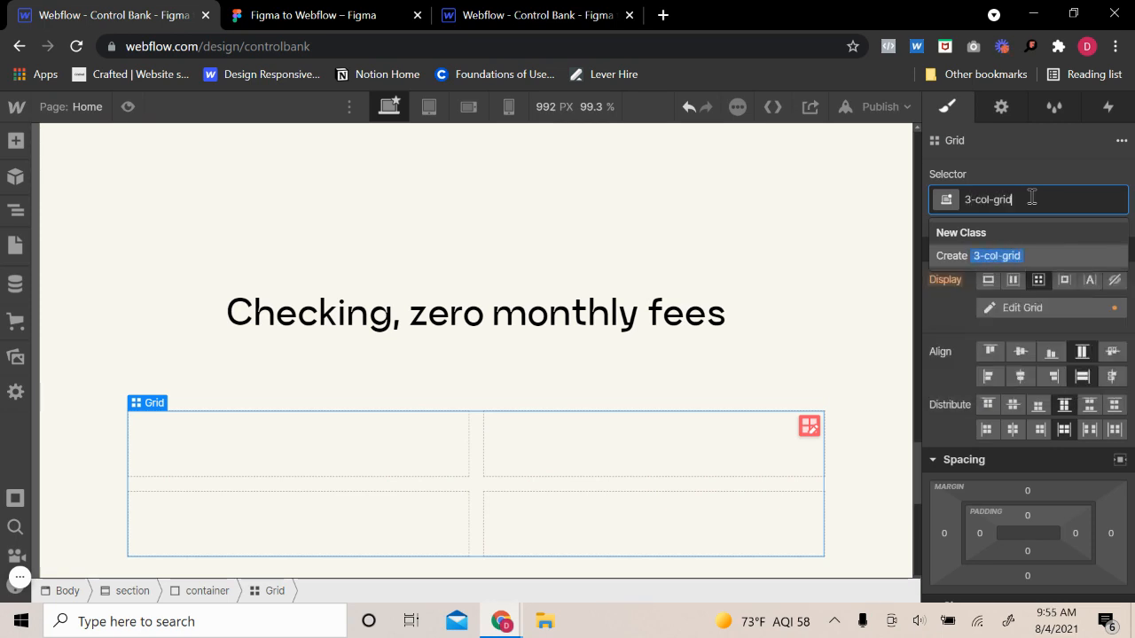
key("Return")
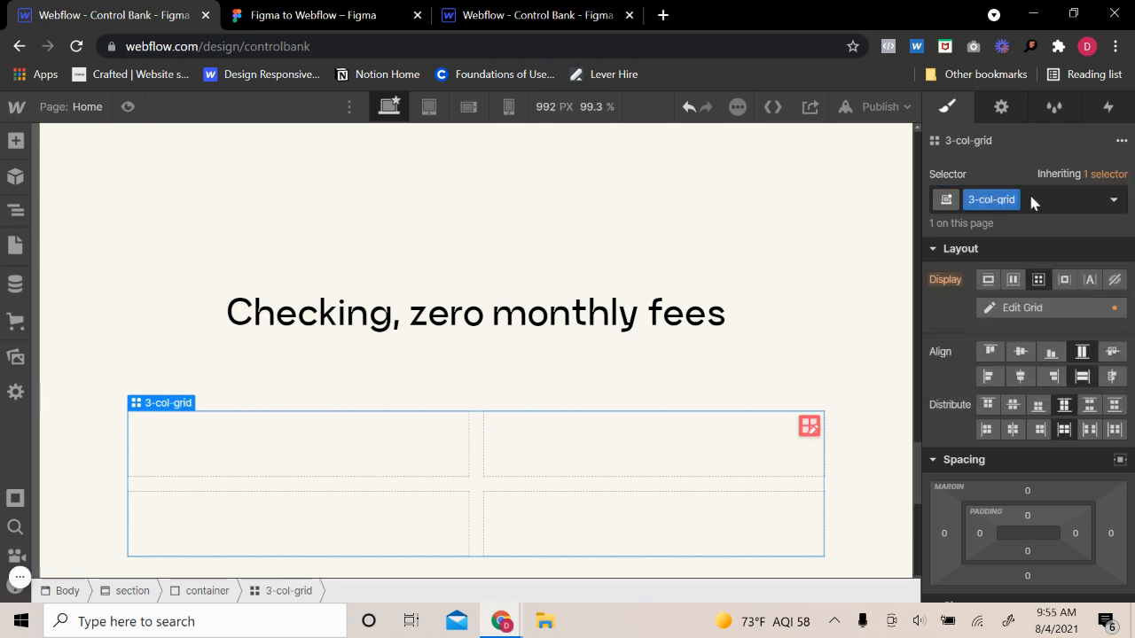
left_click(808, 426)
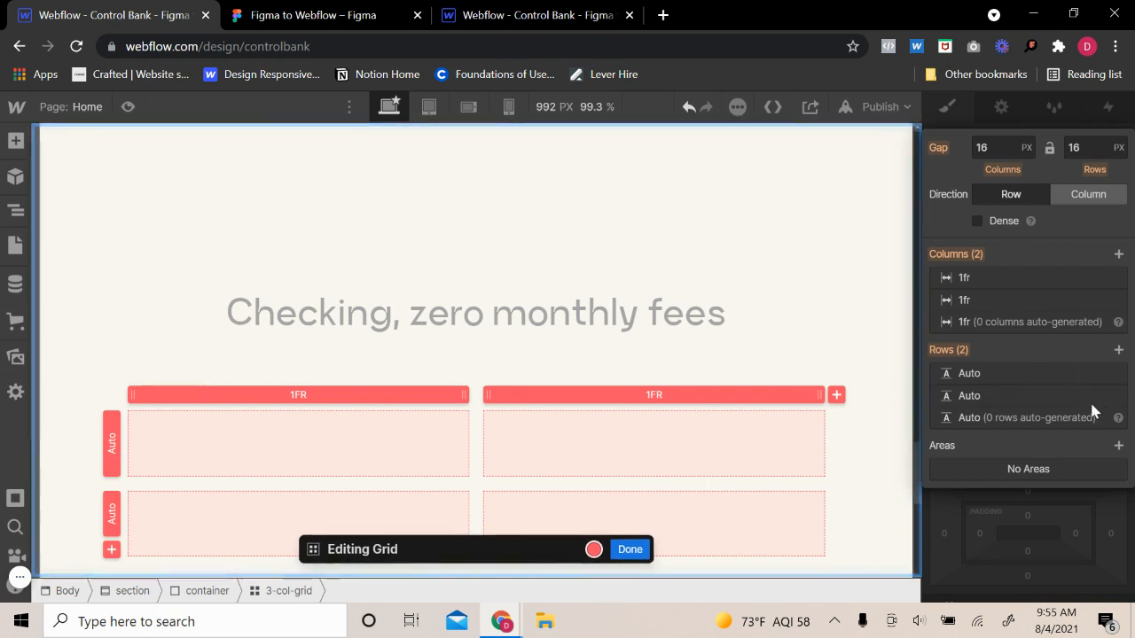
left_click(1117, 396)
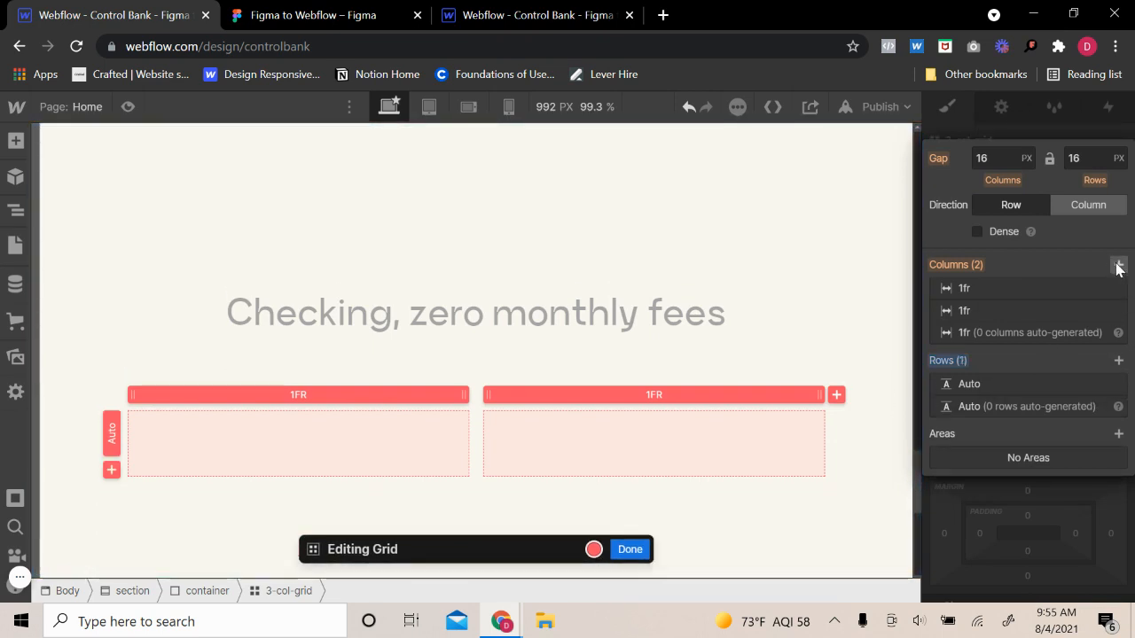
left_click(1118, 265)
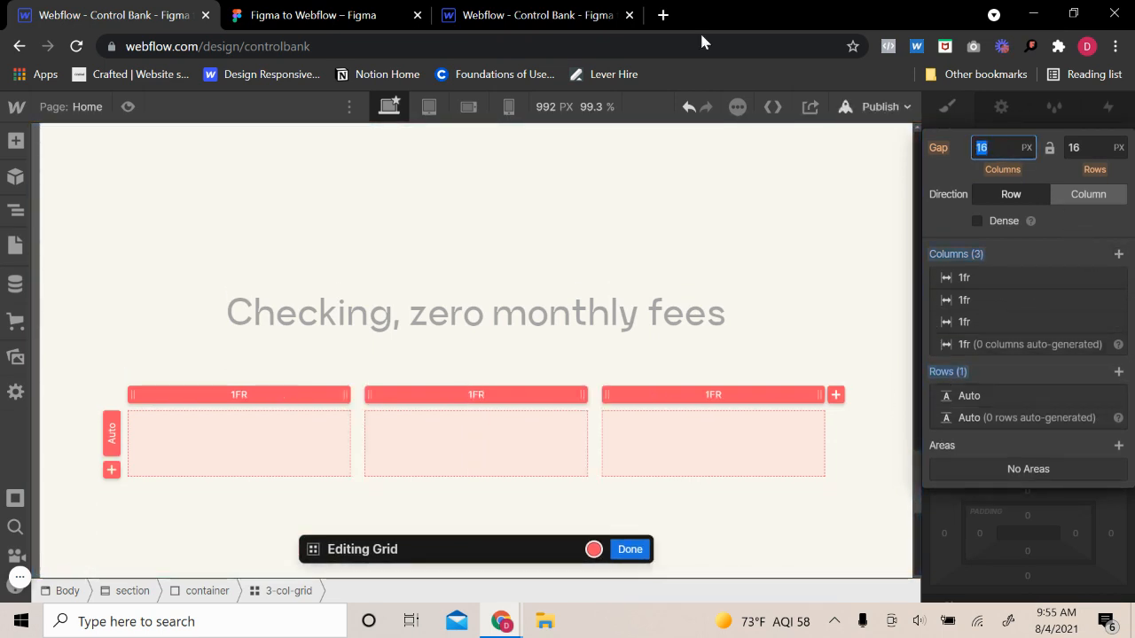
- Check the spacing between the first two benefits in Figma and set the Webflow grid's column gap to 80 px
left_click(353, 19)
left_click(393, 436)
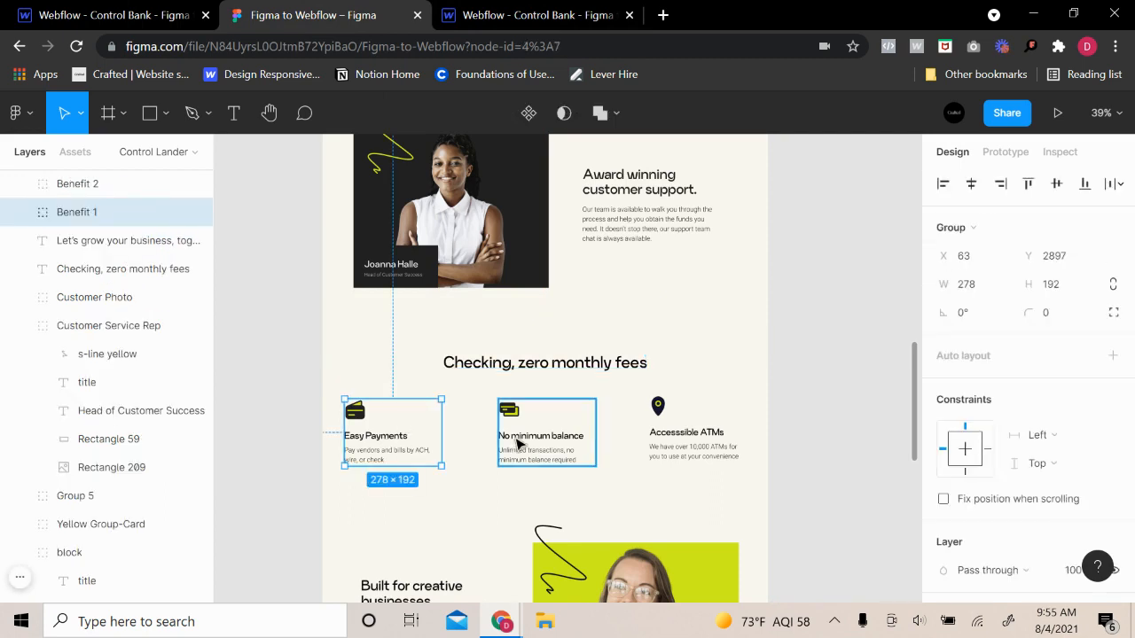
key("alt")
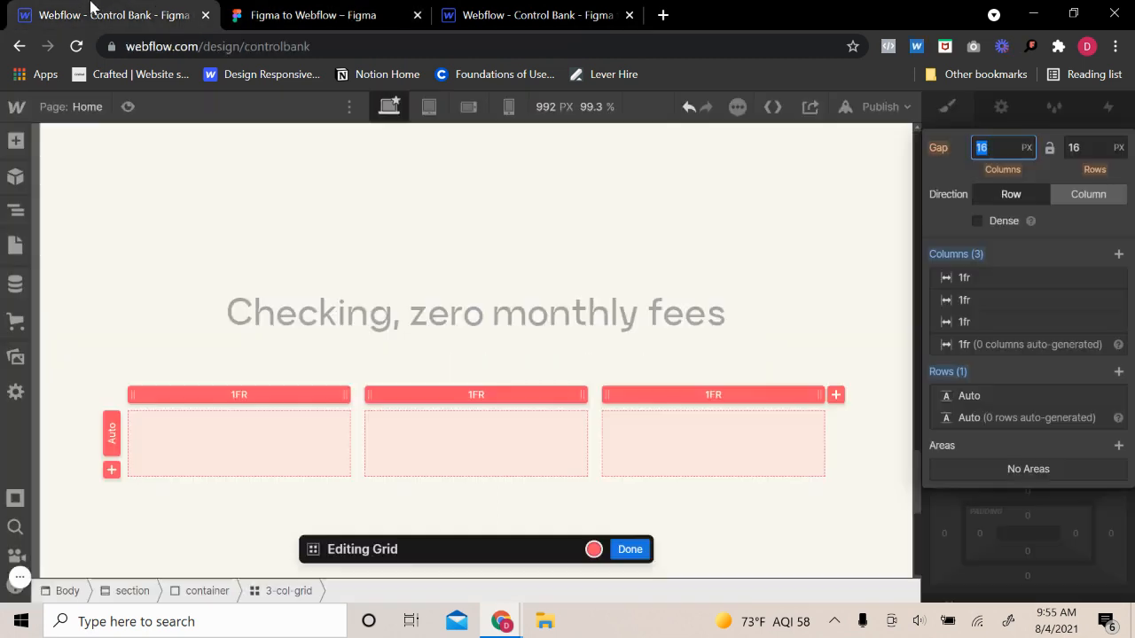
left_click(104, 15)
key("Return")
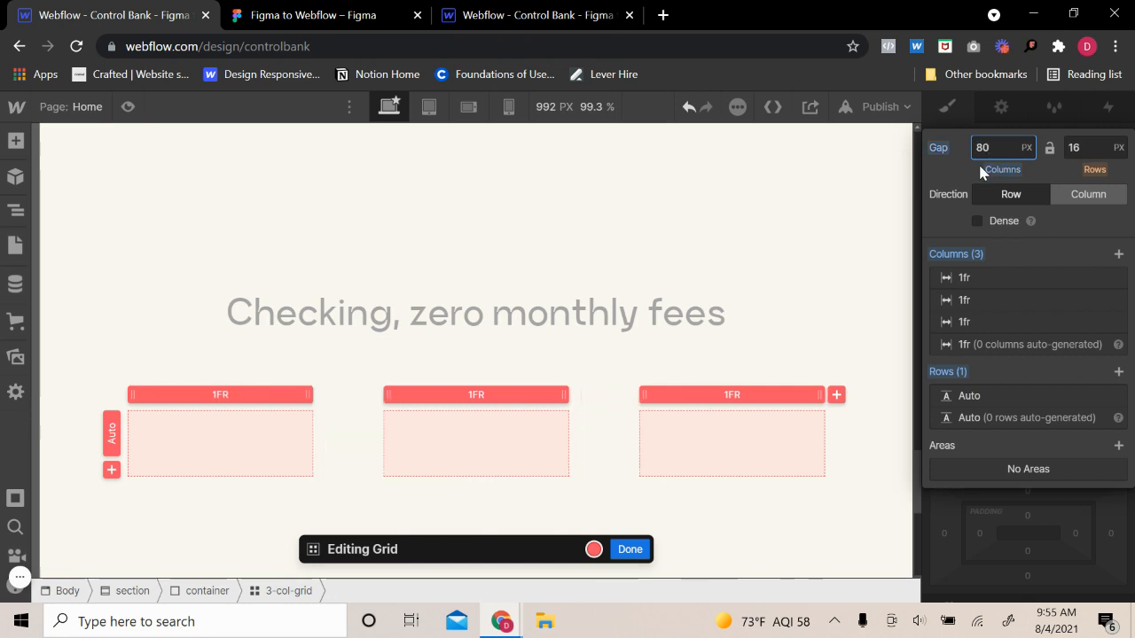
- Recheck the benefit row in Figma, set the grid's column gap to 150 px in Webflow and finish editing the grid
left_click(319, 15)
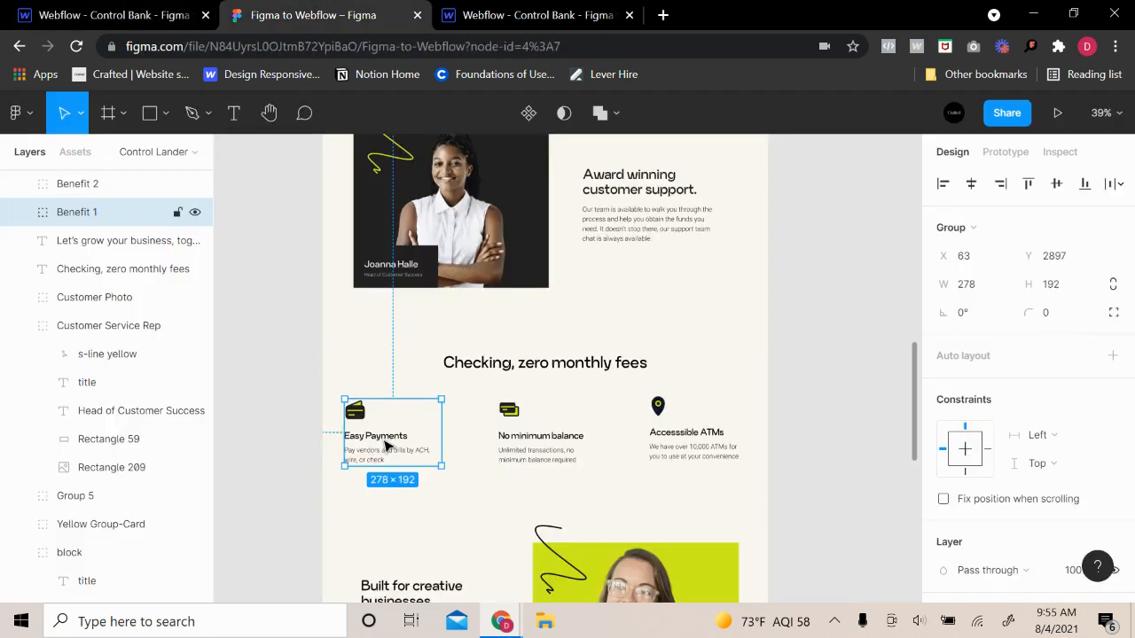
left_click(115, 15)
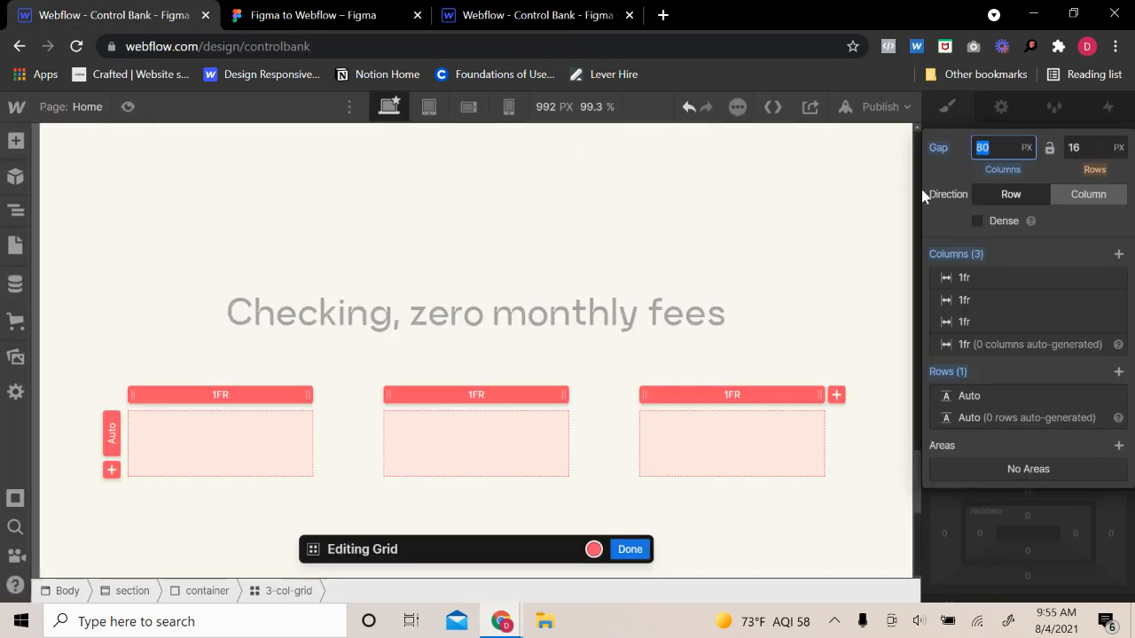
type("150")
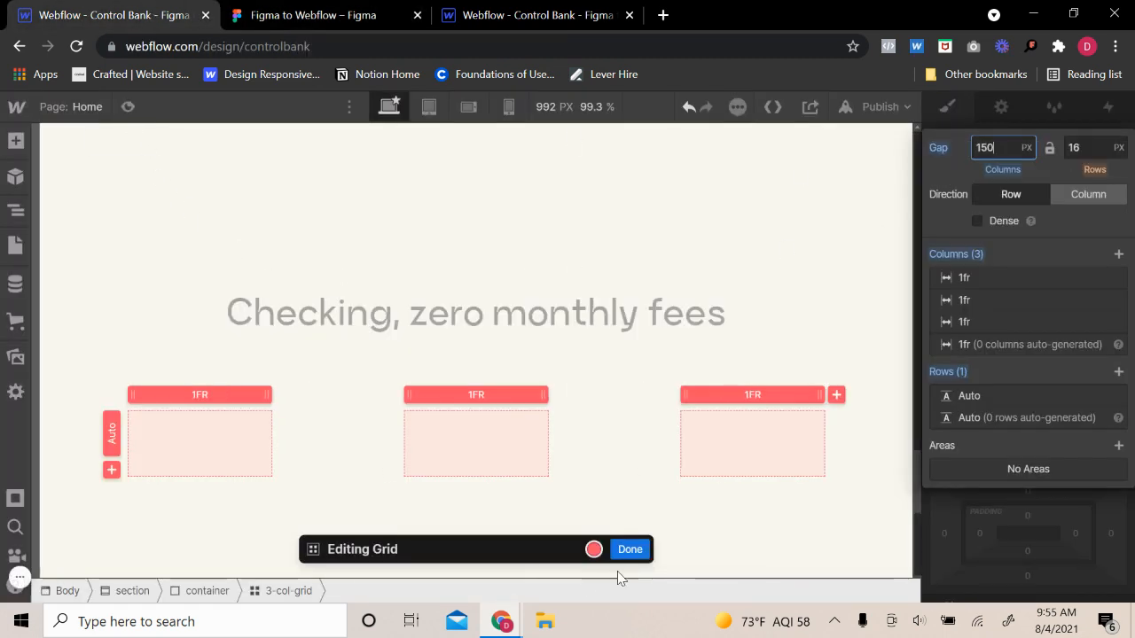
left_click(626, 551)
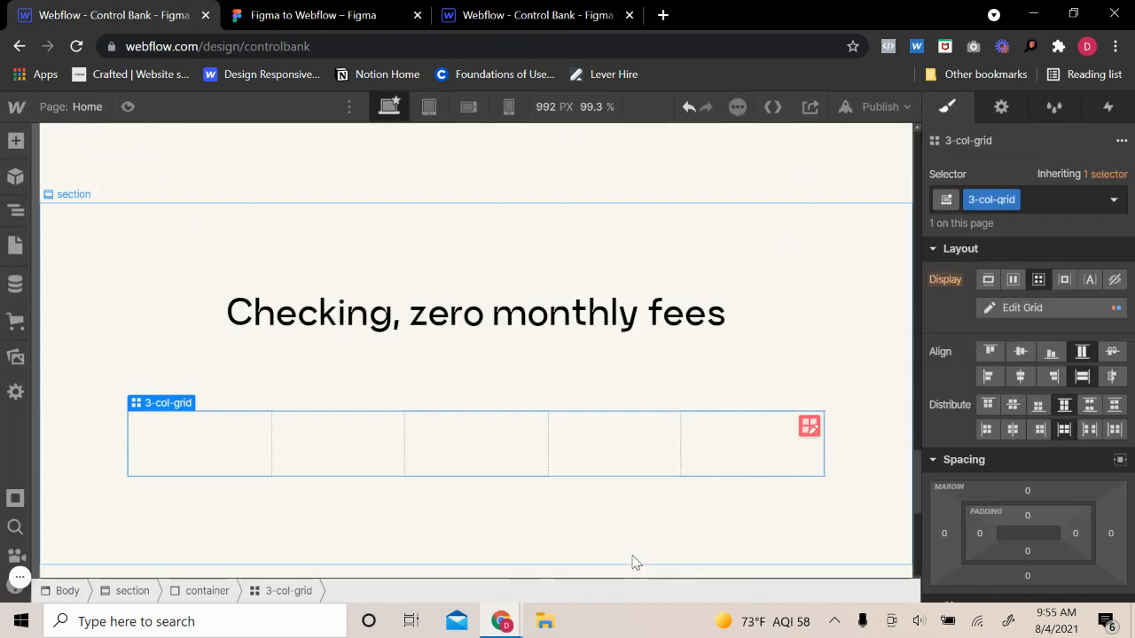
- Add a div block with the new class benefit-wrapper to the grid's first cell and copy it into the other two cells
left_click(15, 142)
left_click(71, 452)
left_click(1063, 199)
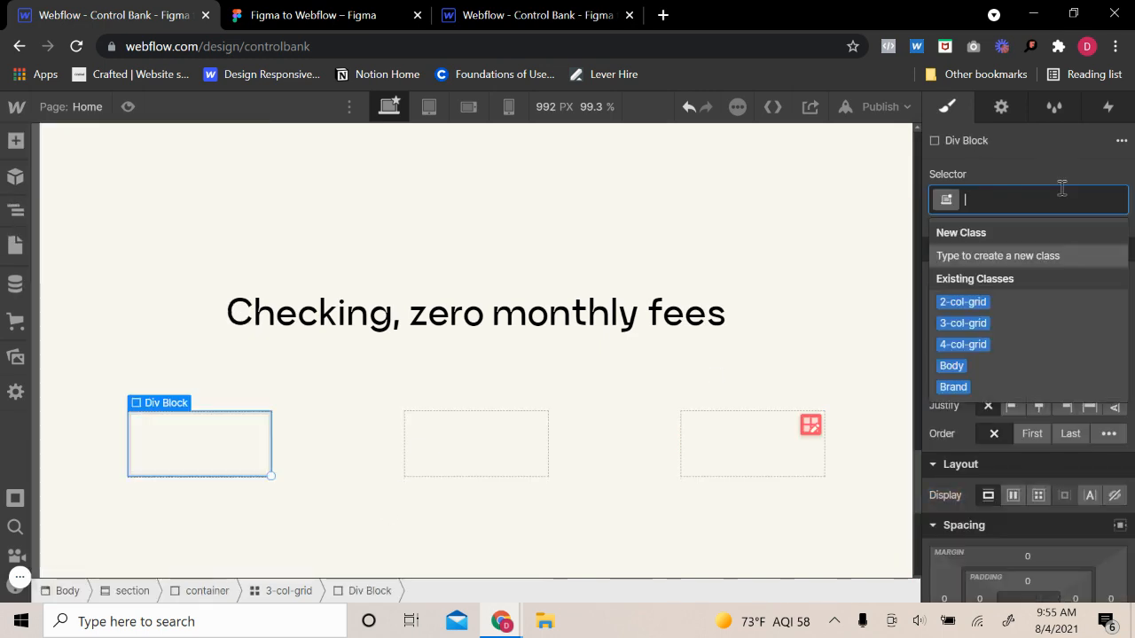
type("w")
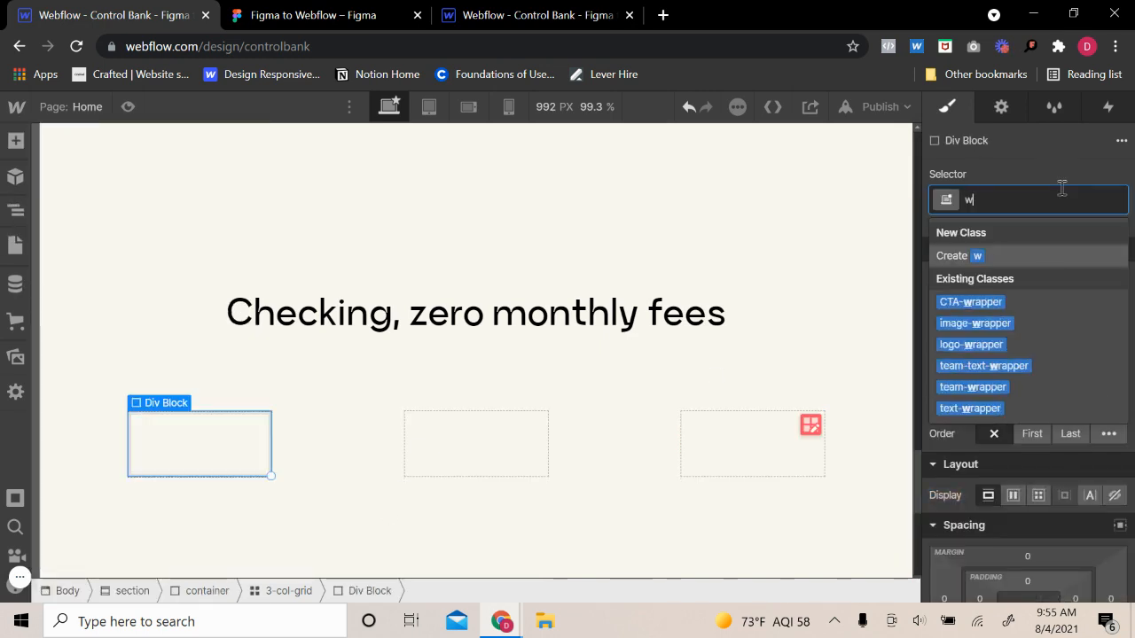
key("BackSpace")
type("benefit-wrapper")
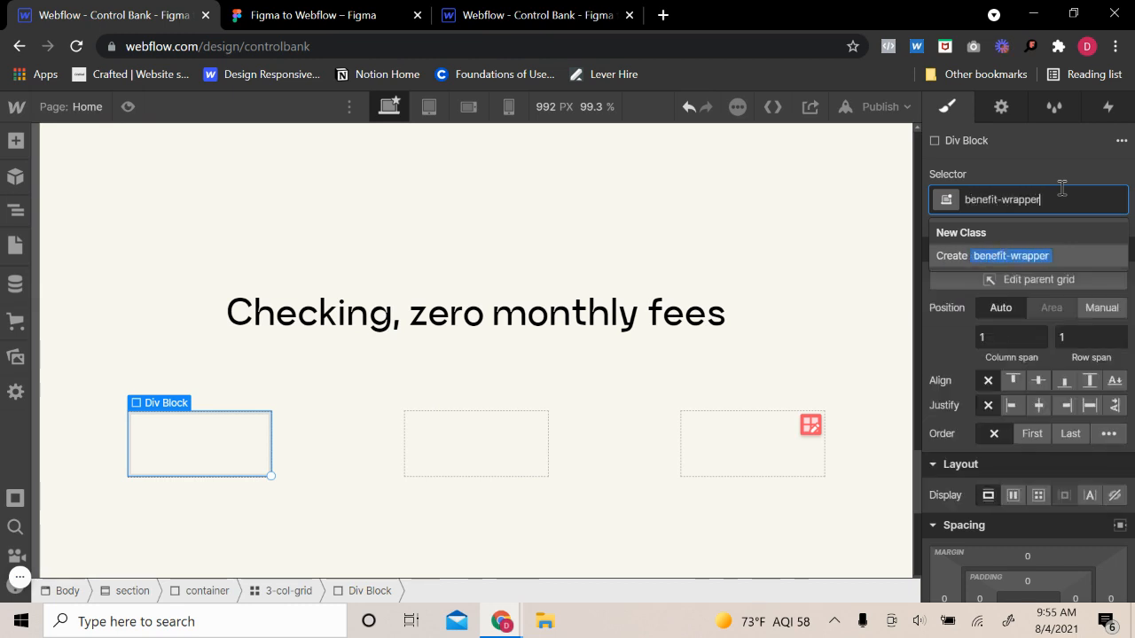
key("Return")
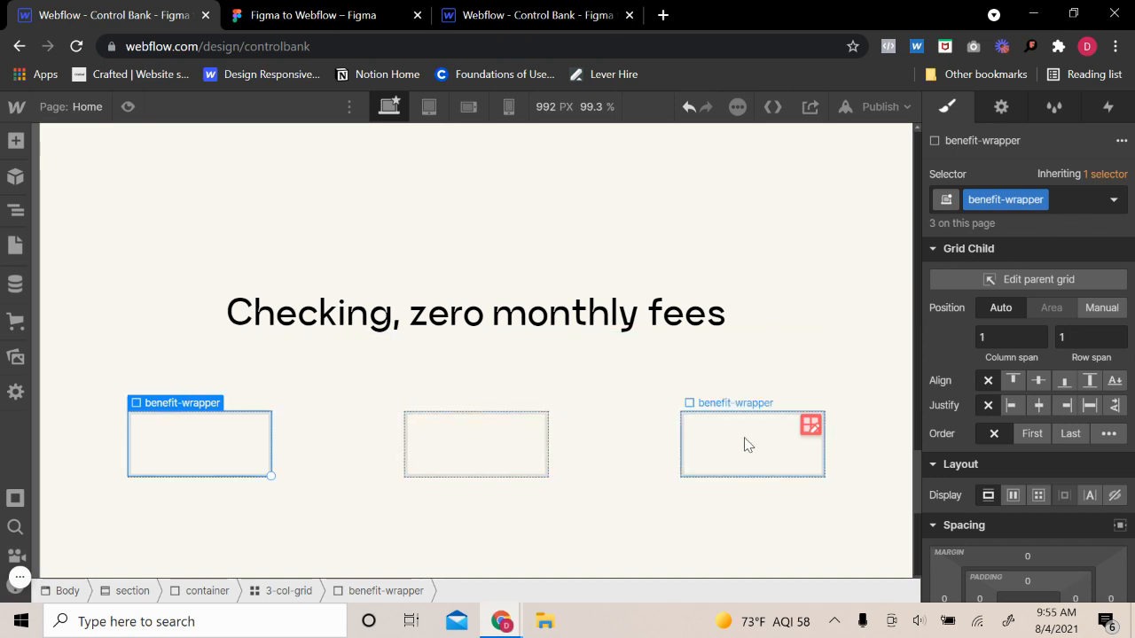
- Preview the grid, try the lime green swatch as the benefit-wrapper background and preview the page again
left_click(128, 107)
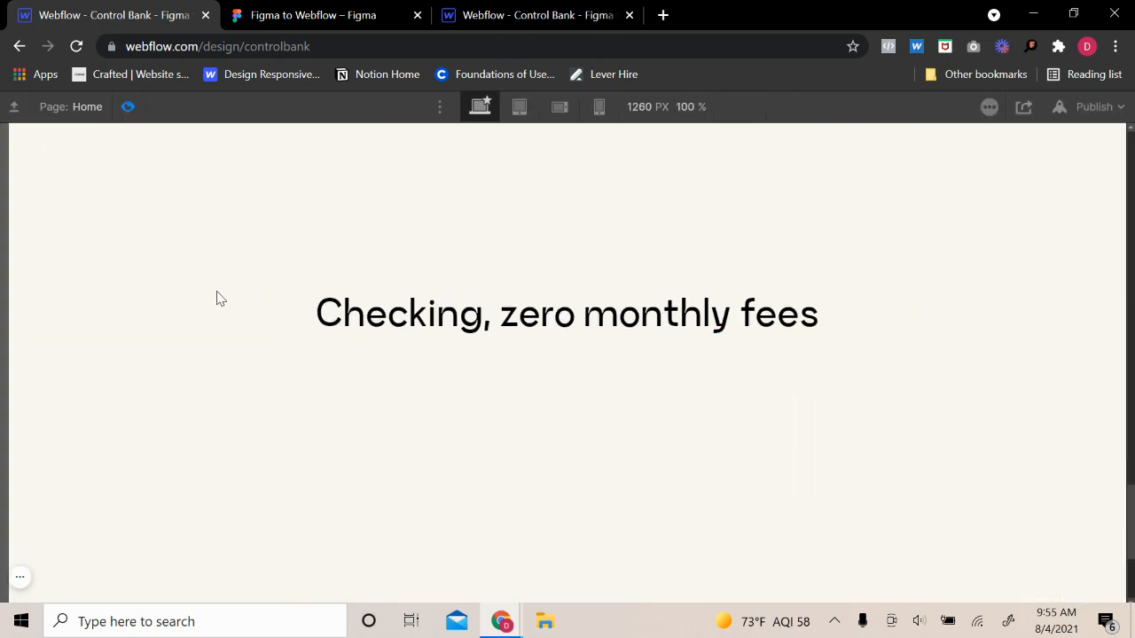
left_click(123, 102)
scroll(1006, 489, "down", 8)
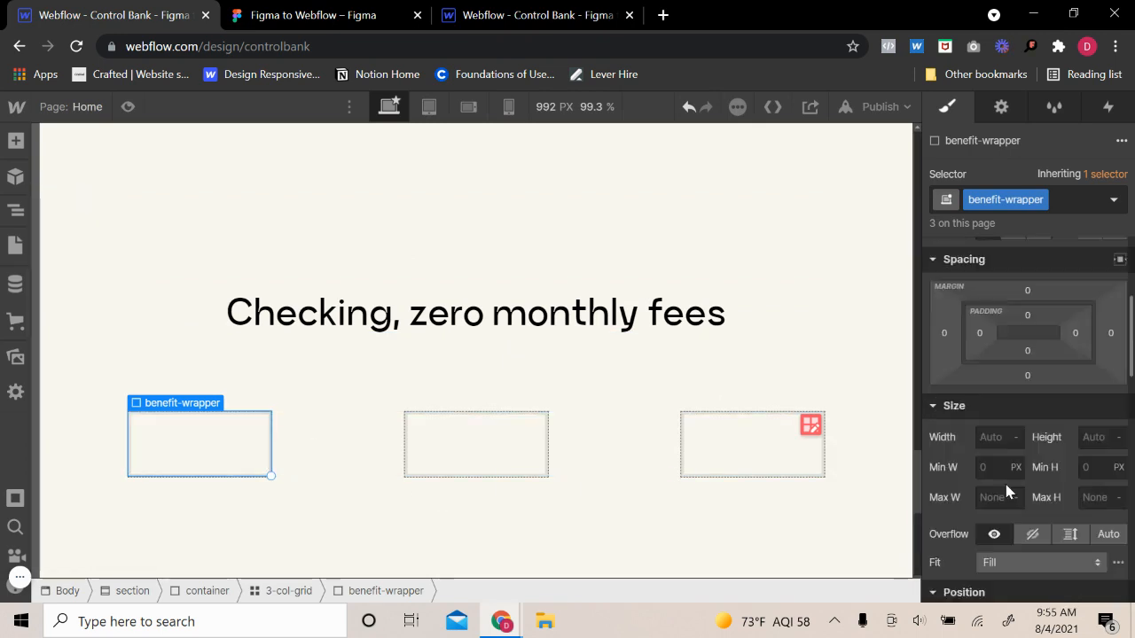
scroll(1003, 499, "down", 3)
left_click(987, 480)
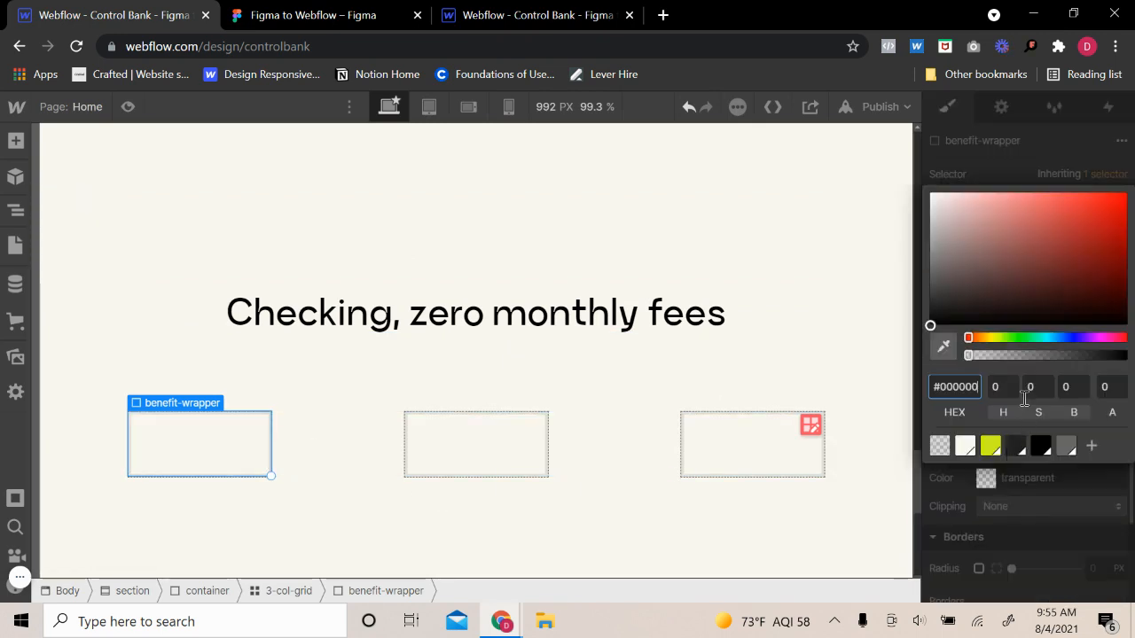
left_click(992, 446)
left_click(133, 108)
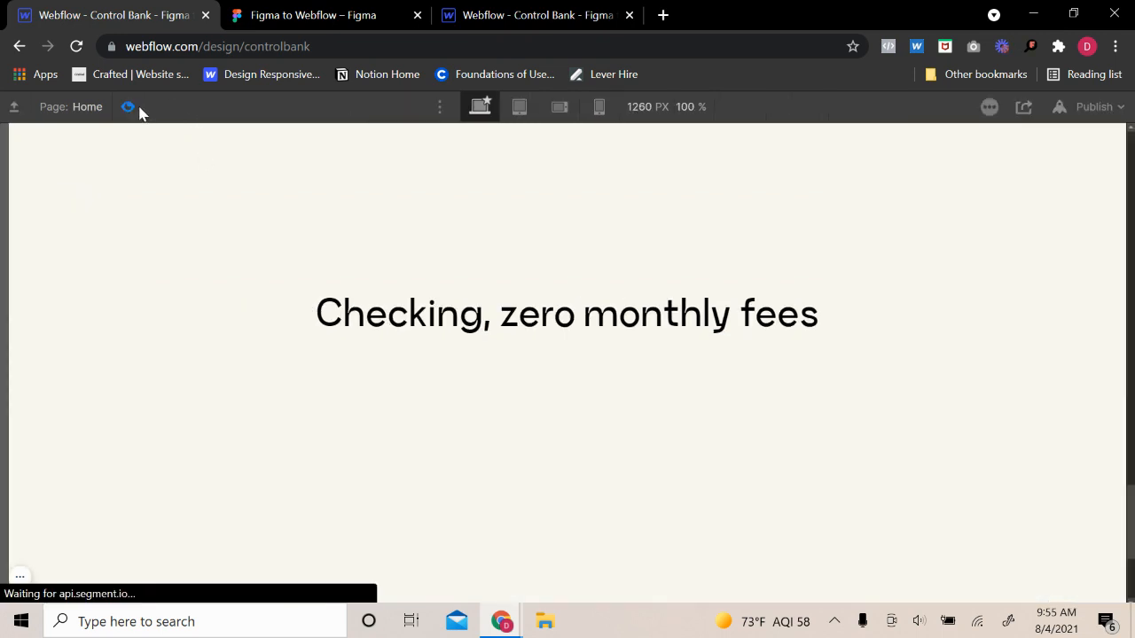
left_click(129, 107)
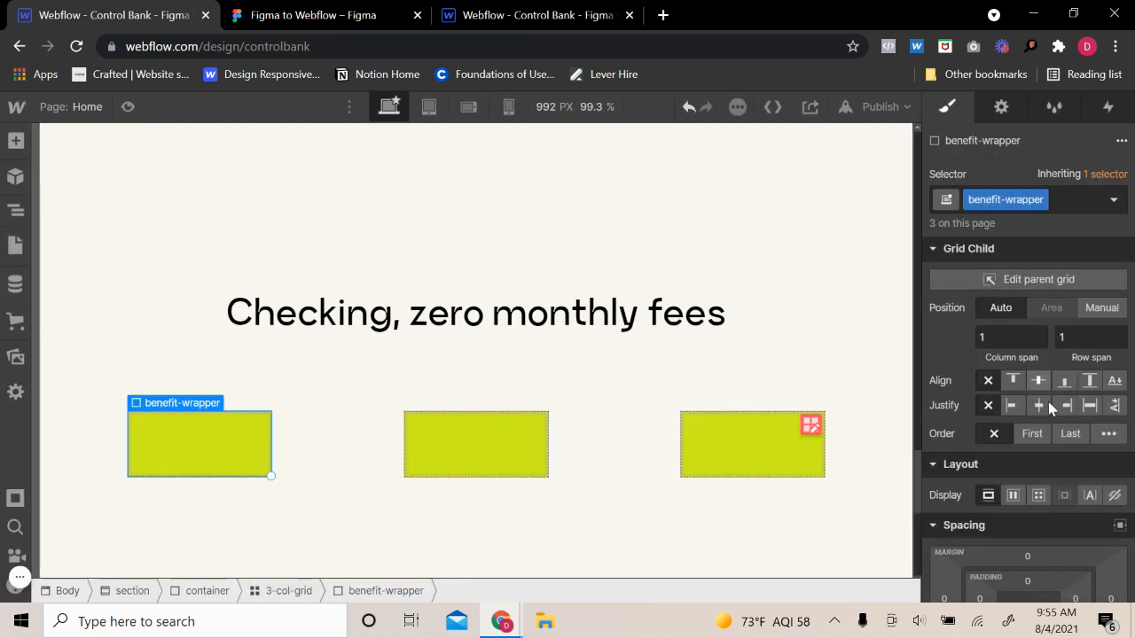
- Try a height of 10vh on the benefit-wrapper blocks, preview them, and undo the height and background changes
scroll(1060, 425, "down", 3)
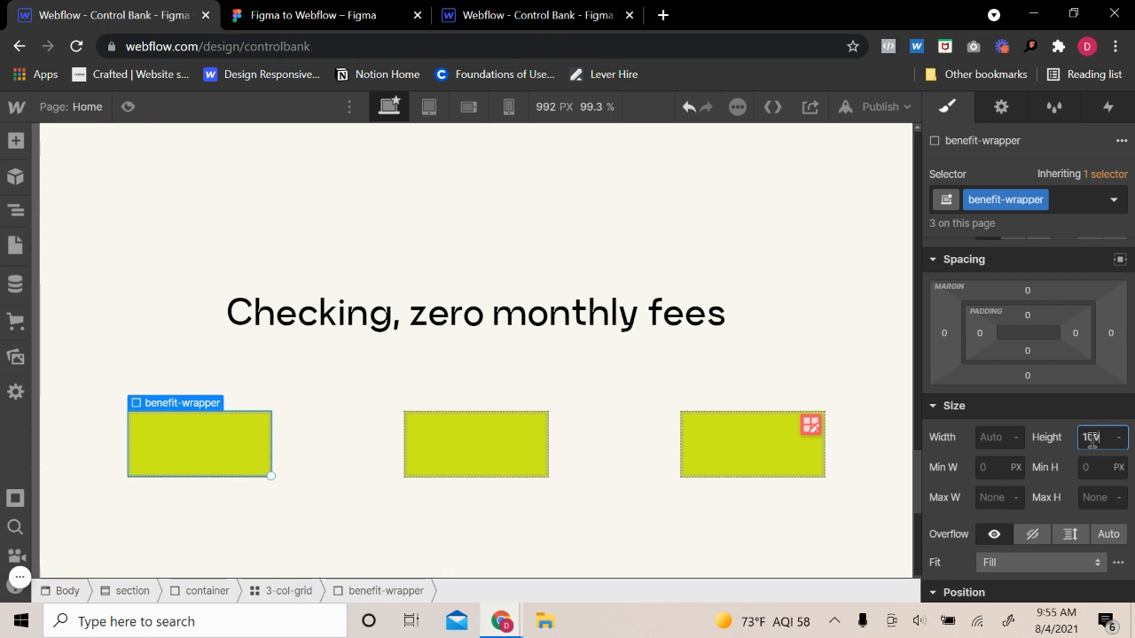
key("Return")
left_click(129, 107)
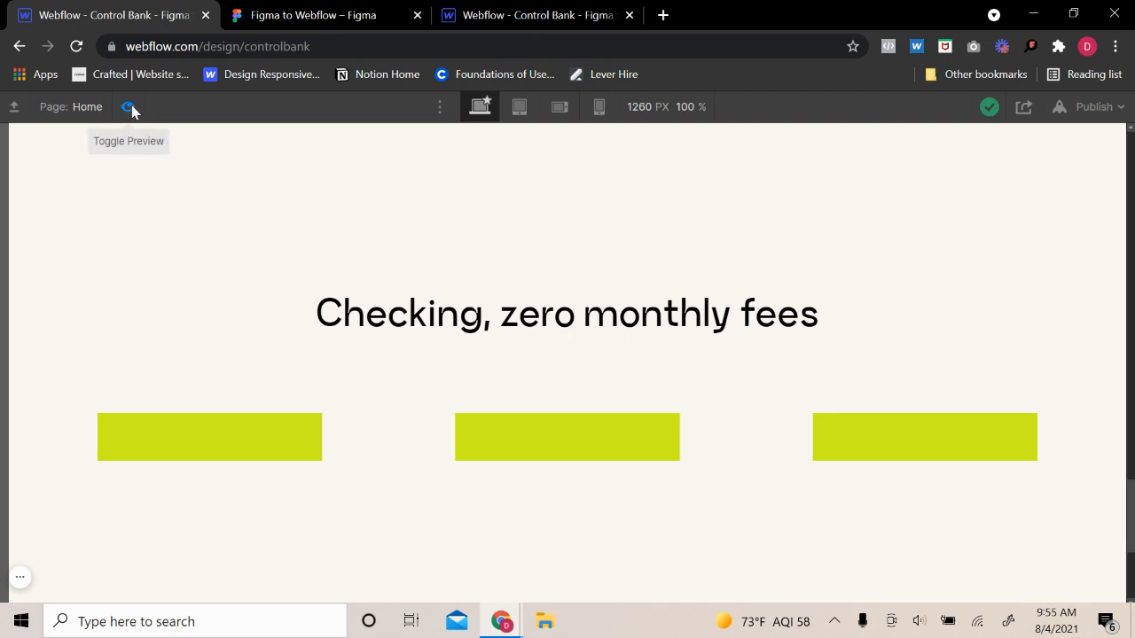
left_click(129, 107)
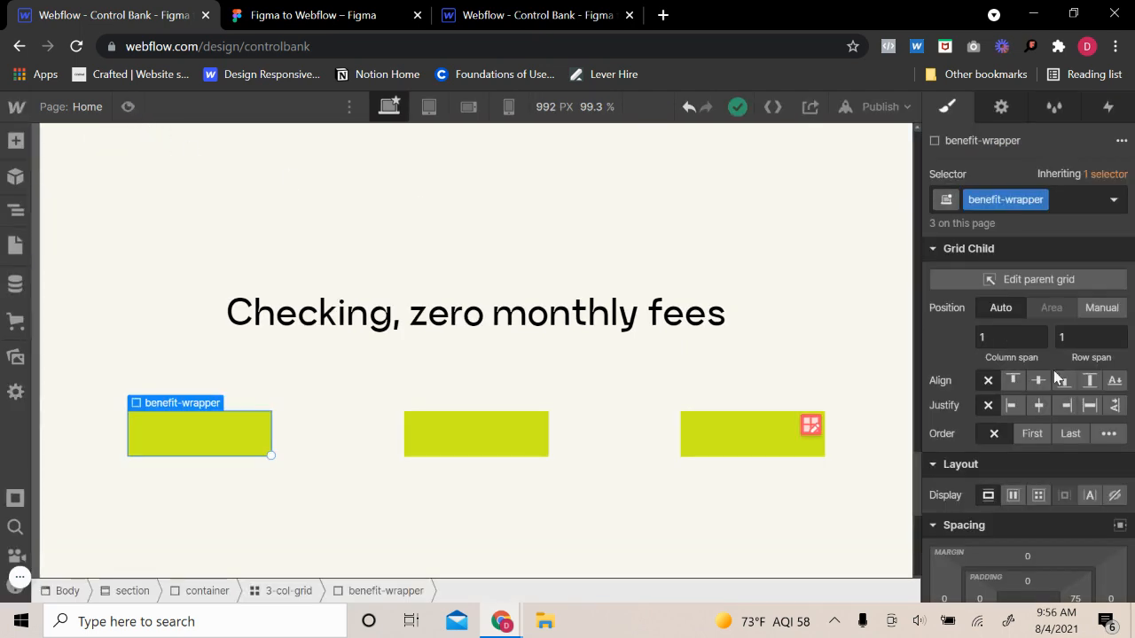
scroll(1095, 434, "down", 3)
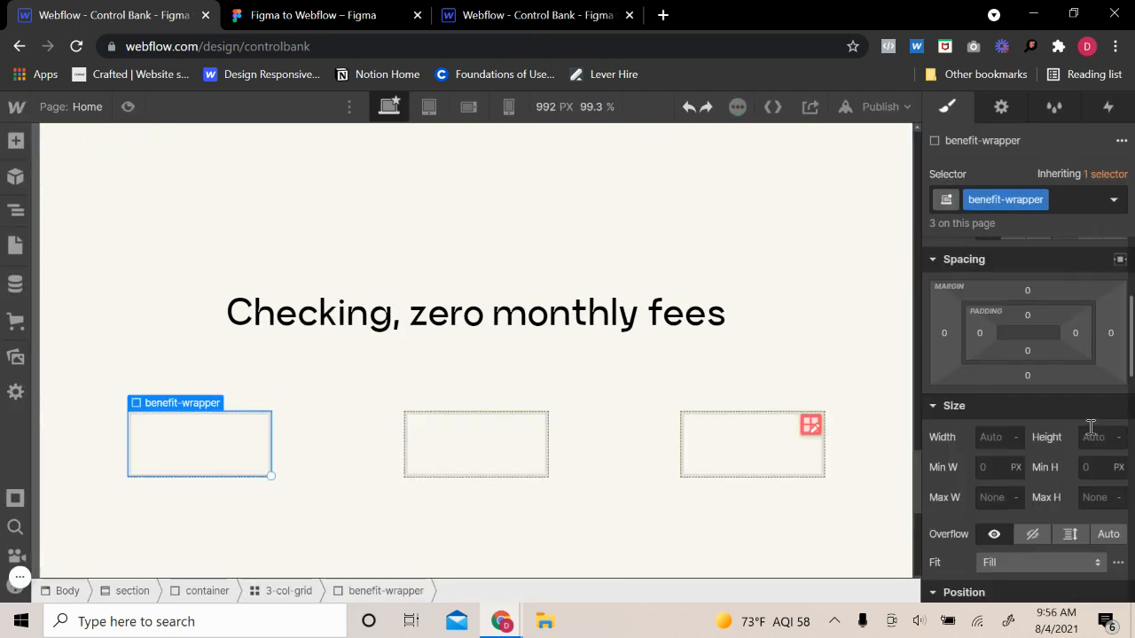
scroll(1054, 326, "down", 2)
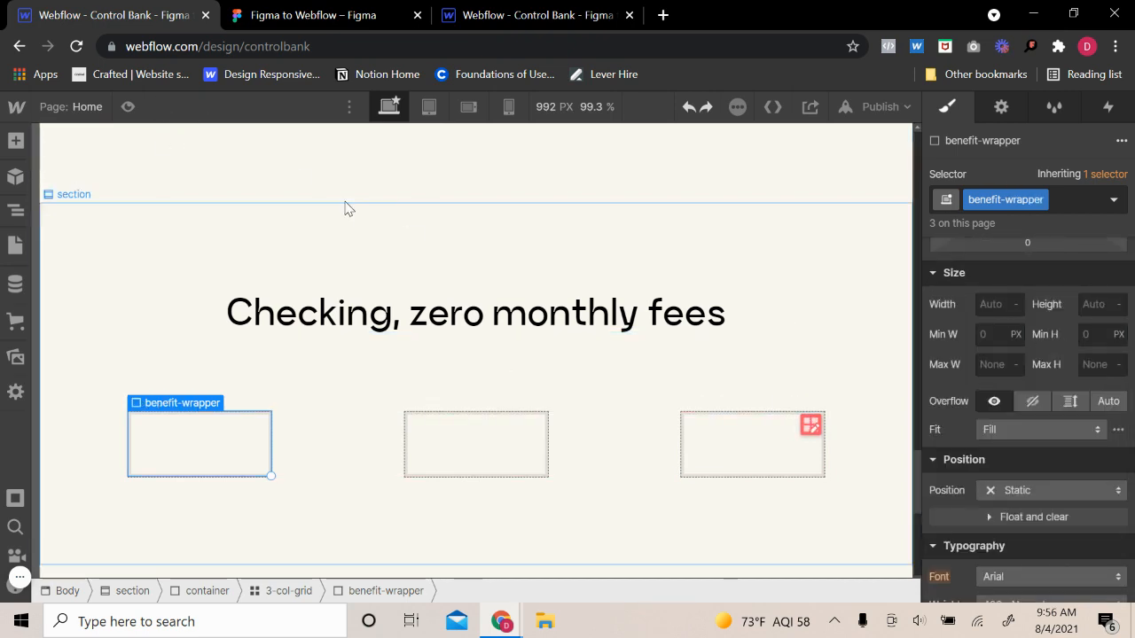
- Check the first benefit in the Figma design and add an image element inside the first benefit-wrapper in Webflow
left_click(279, 10)
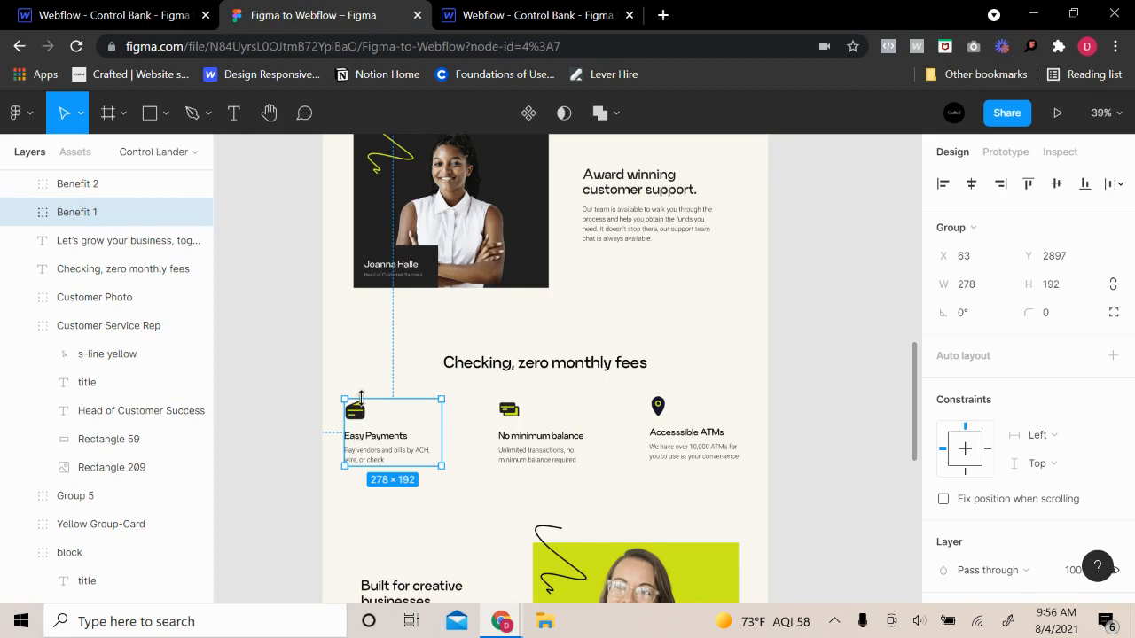
left_click(106, 15)
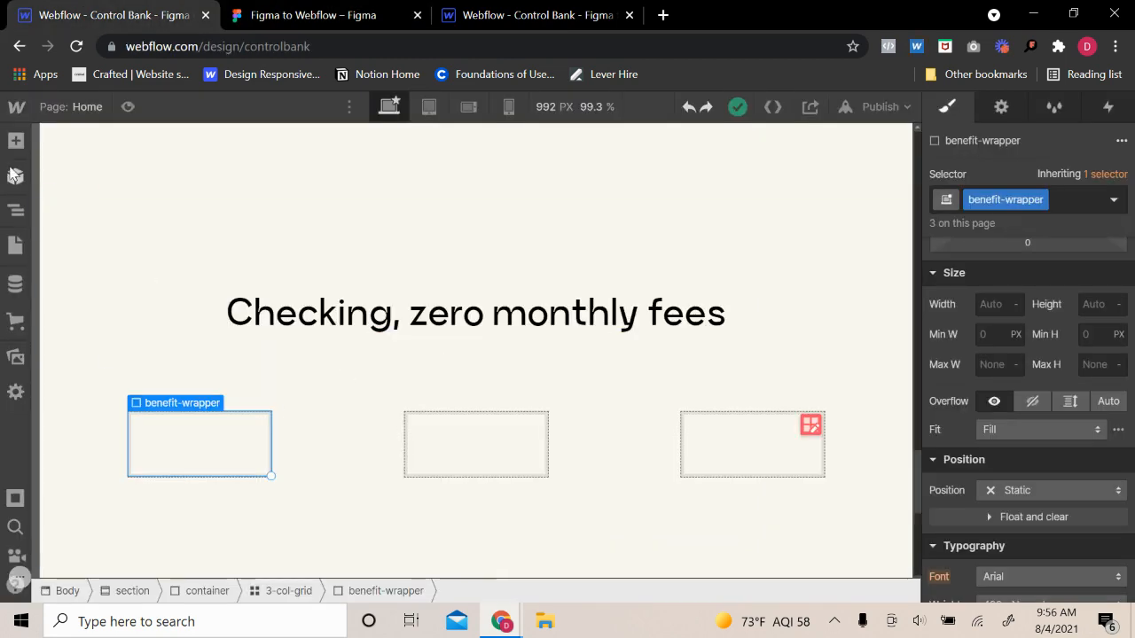
left_click(15, 141)
scroll(188, 466, "down", 3)
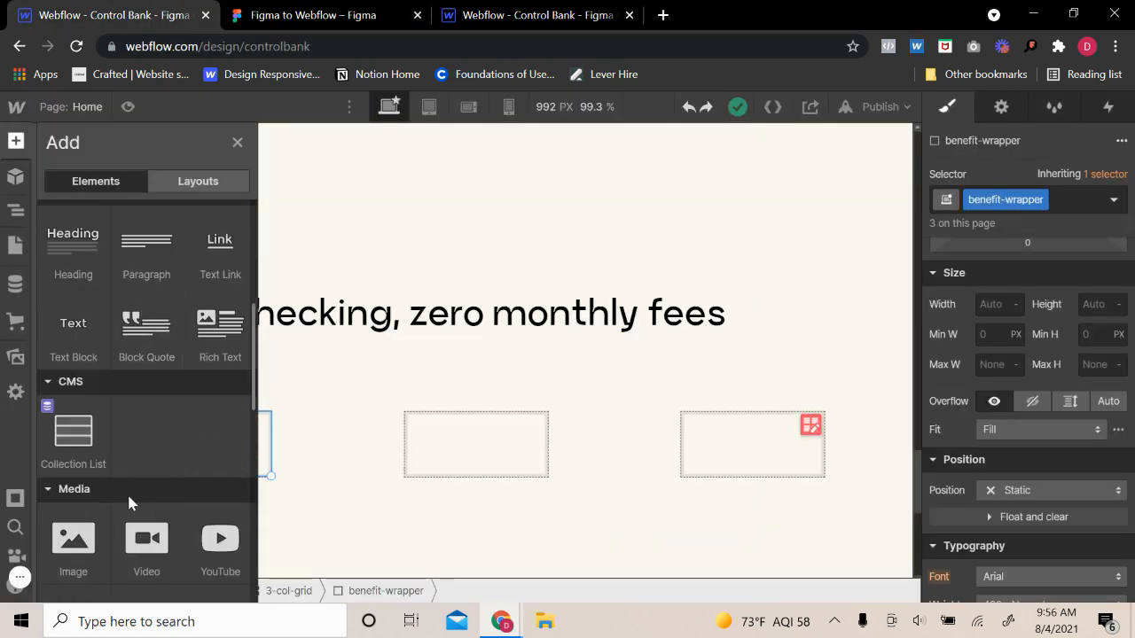
left_click(74, 538)
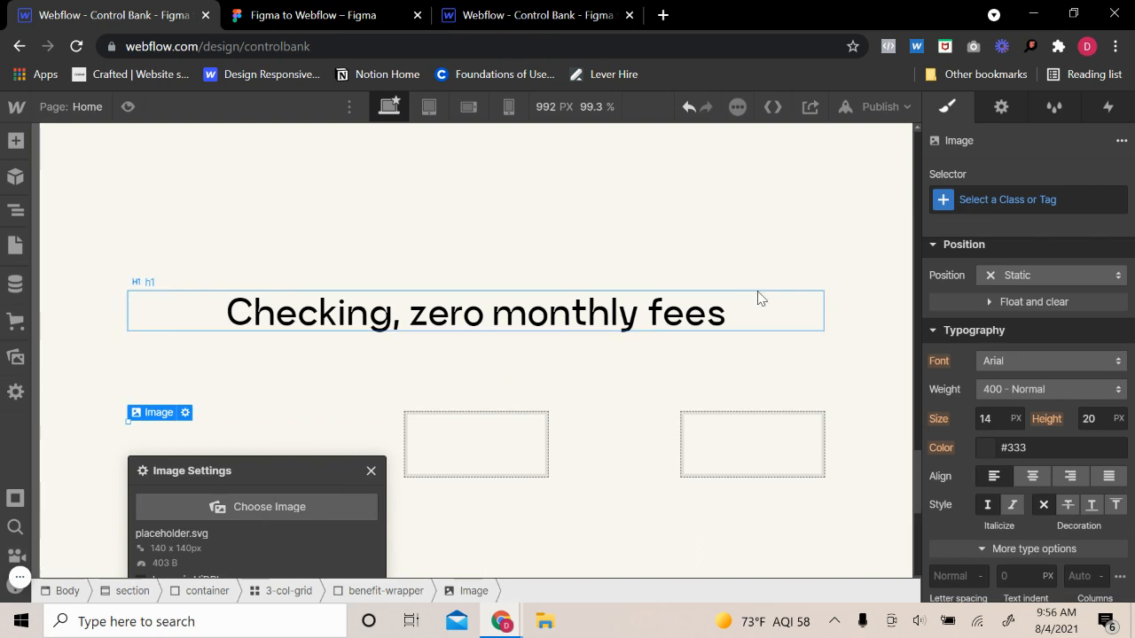
- Choose Card Double 2.svg from the assets as the picture for the new image and close its settings
left_click(253, 506)
scroll(27, 514, "down", 3)
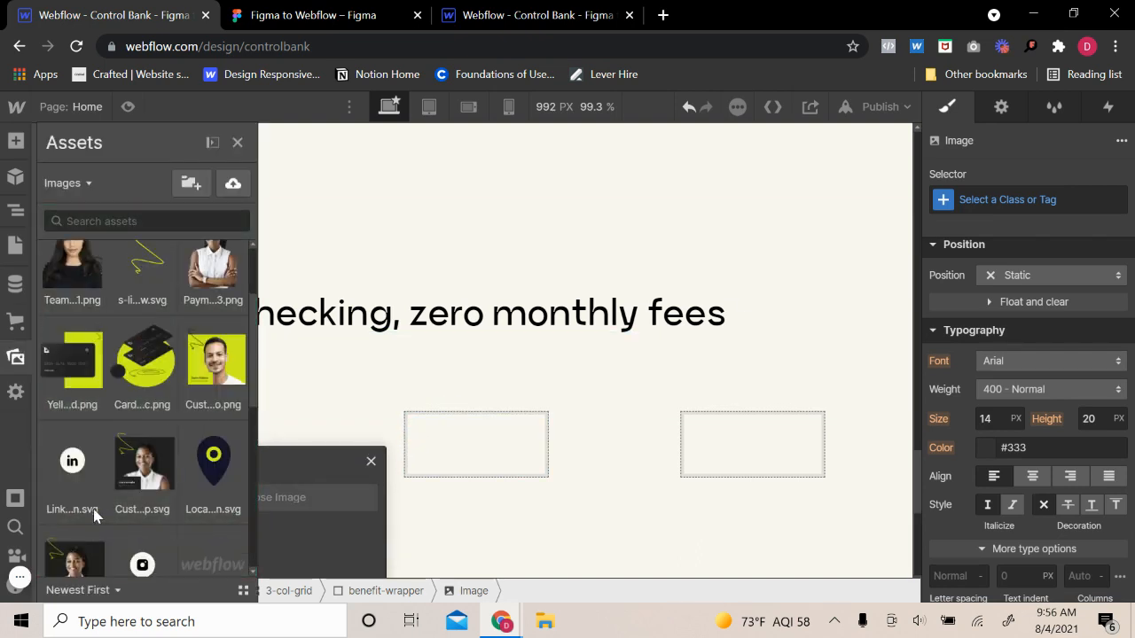
scroll(76, 470, "up", 3)
scroll(78, 470, "down", 5)
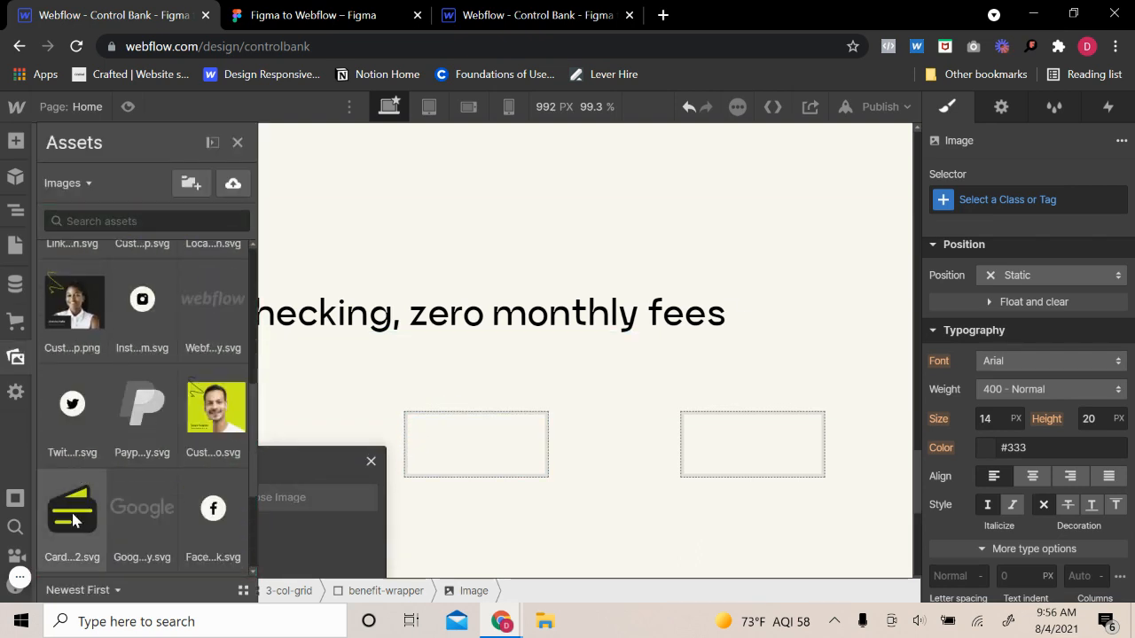
left_click(74, 514)
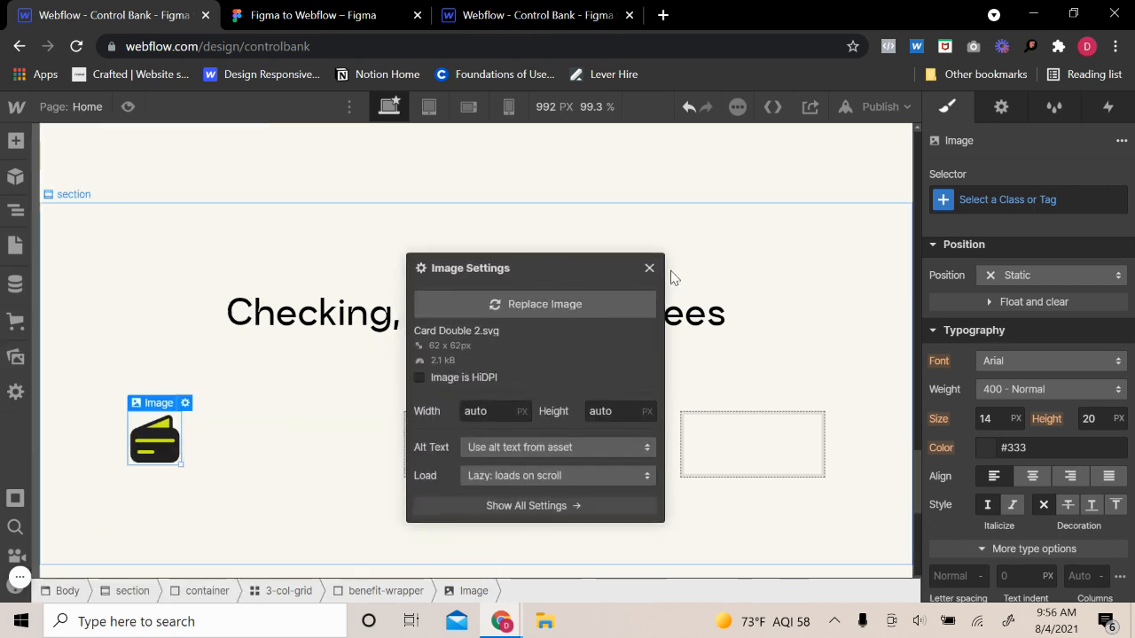
left_click(650, 269)
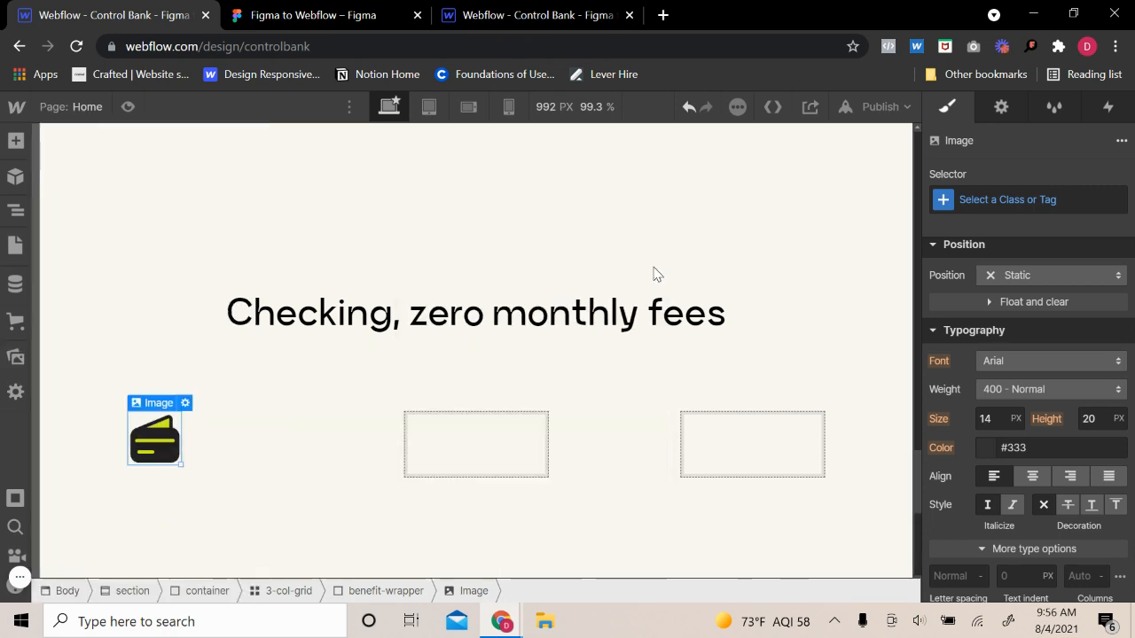
- Add a div block below the card icon in the first benefit-wrapper and give it the spacer and 5vh classes
left_click(158, 388)
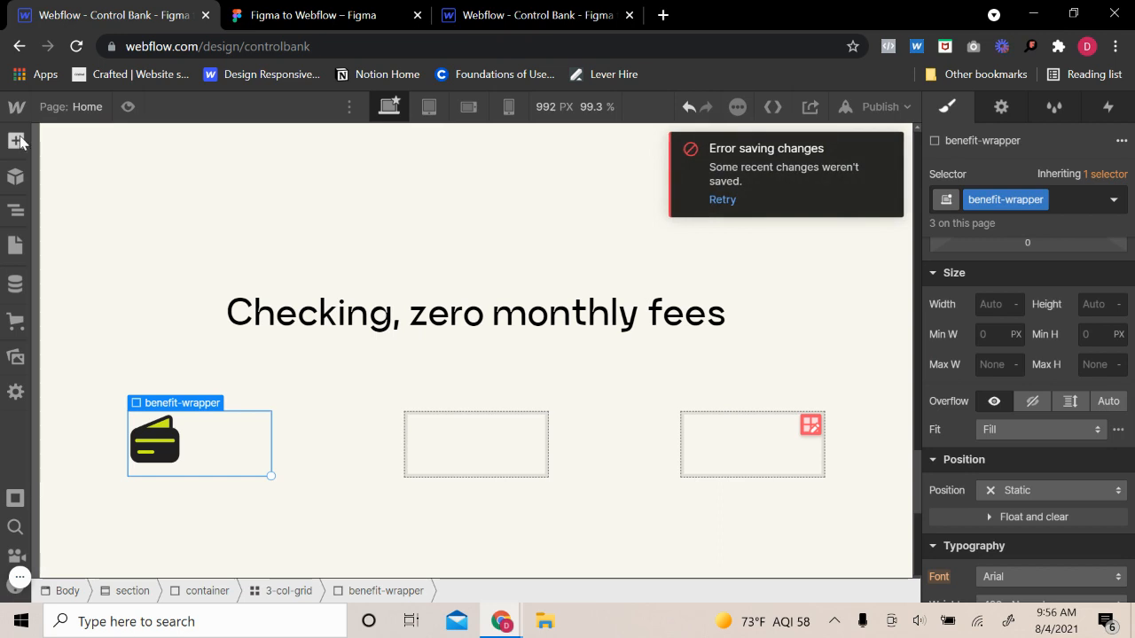
left_click(15, 141)
left_click(73, 451)
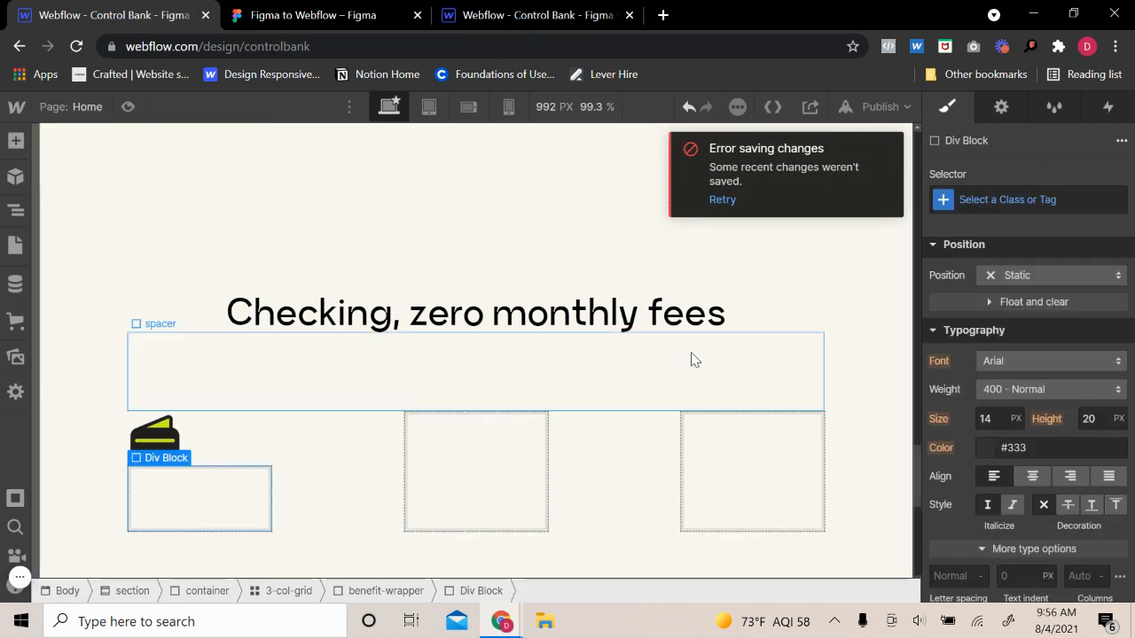
left_click(981, 203)
type("spacer")
key("Return")
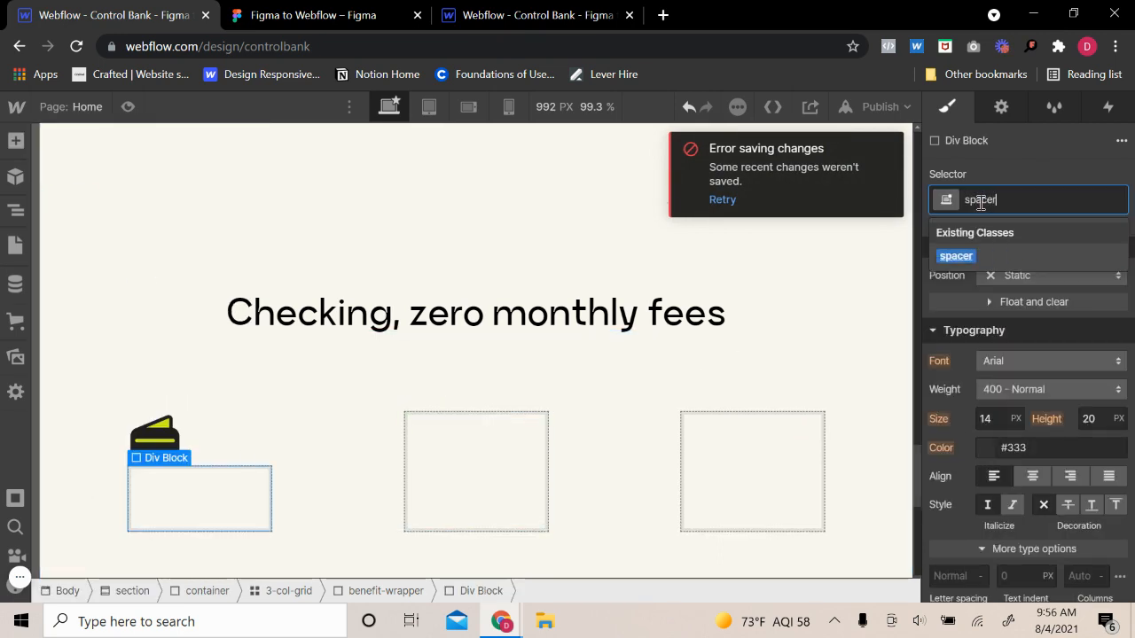
left_click(1077, 201)
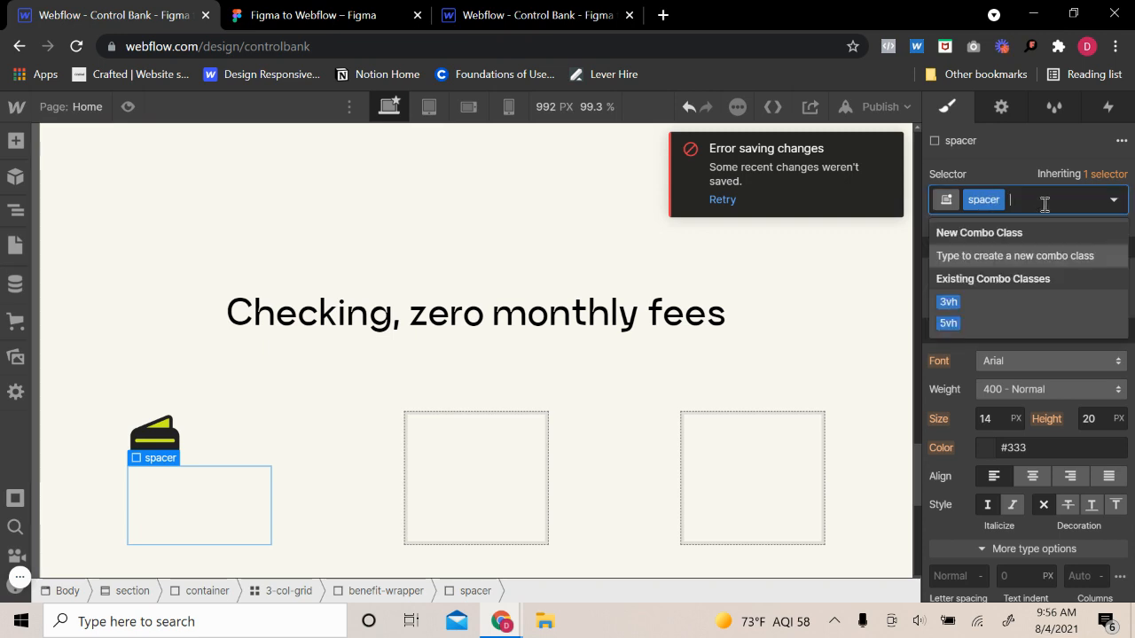
left_click(958, 322)
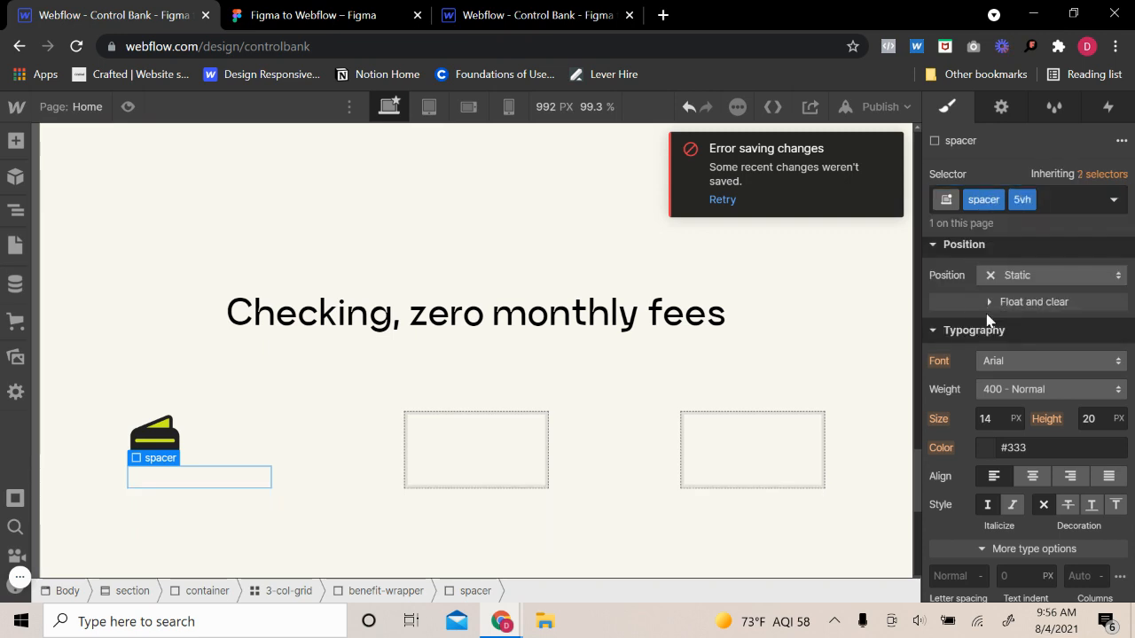
- Add a heading below the spacer in the first benefit-wrapper, make it H3 and apply the existing h3 class
left_click(198, 456)
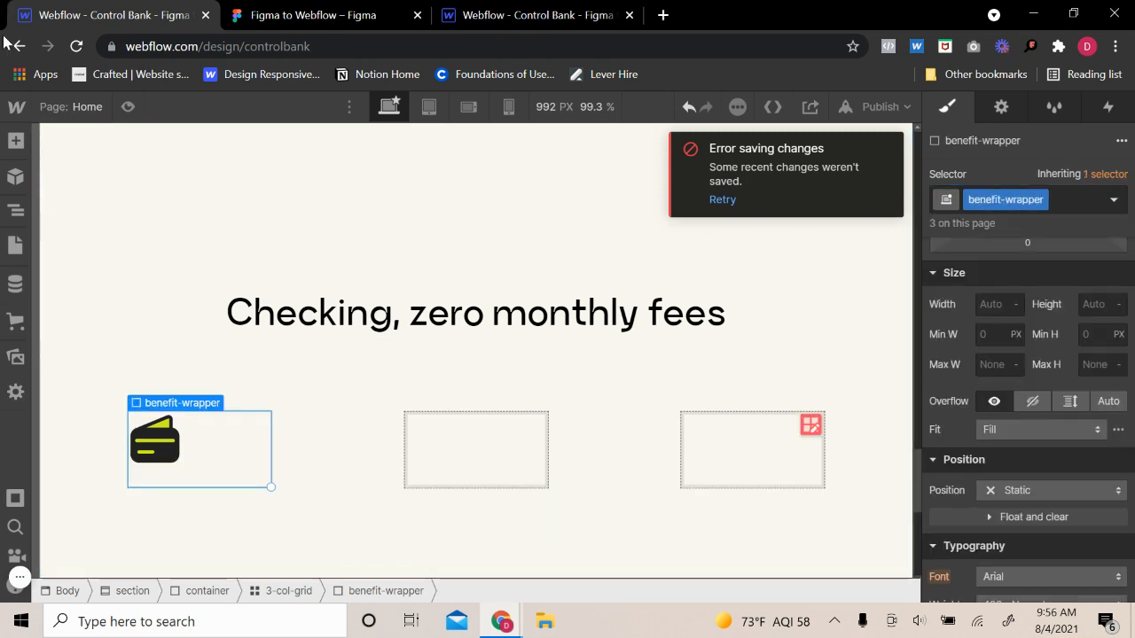
left_click(18, 147)
scroll(71, 435, "down", 3)
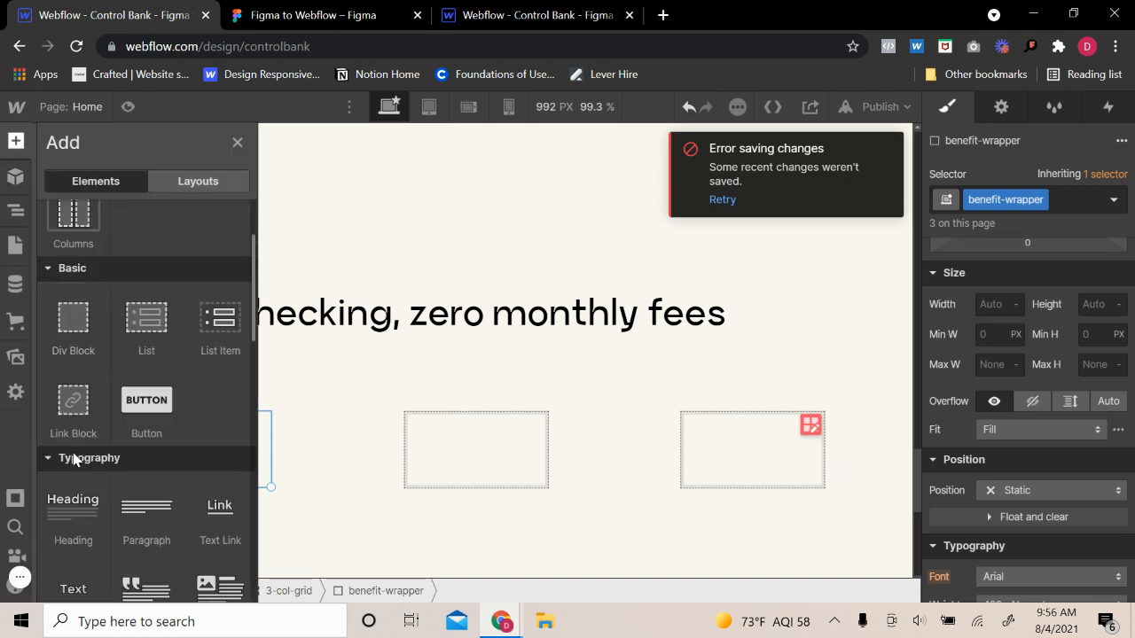
left_click_drag(67, 499, 195, 497)
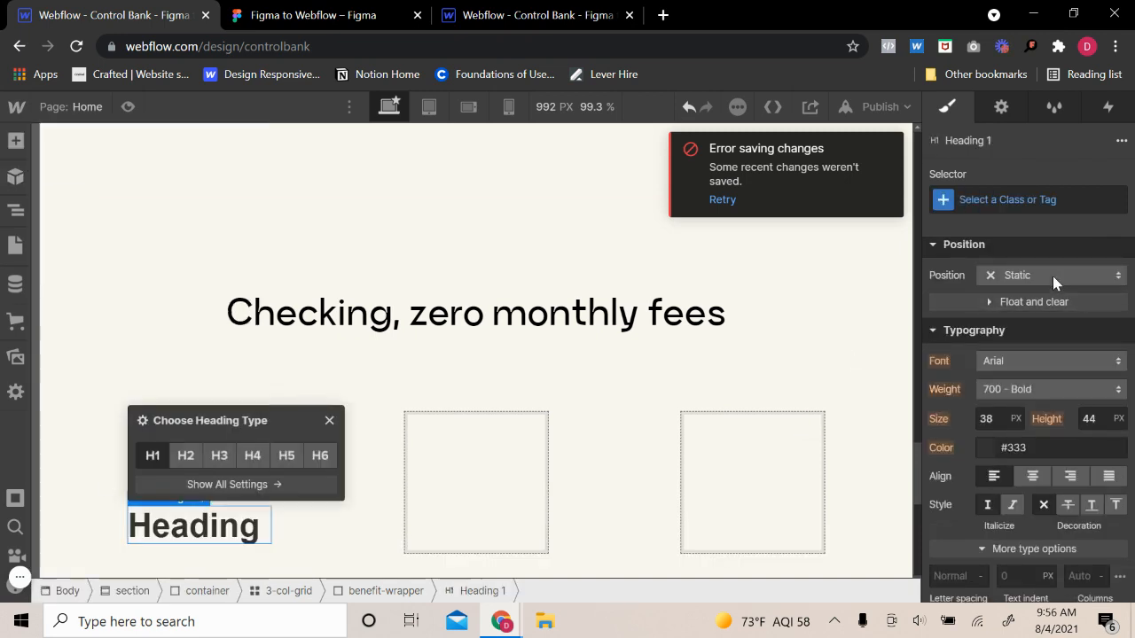
left_click(220, 457)
left_click(1041, 202)
type("h3")
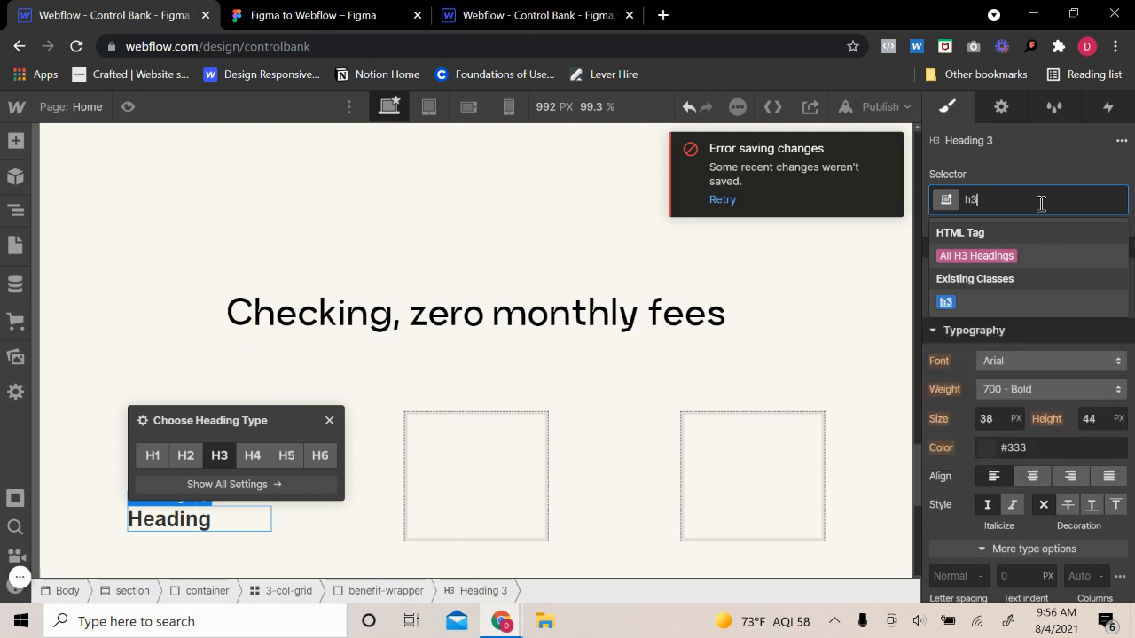
key("Down")
key("Return")
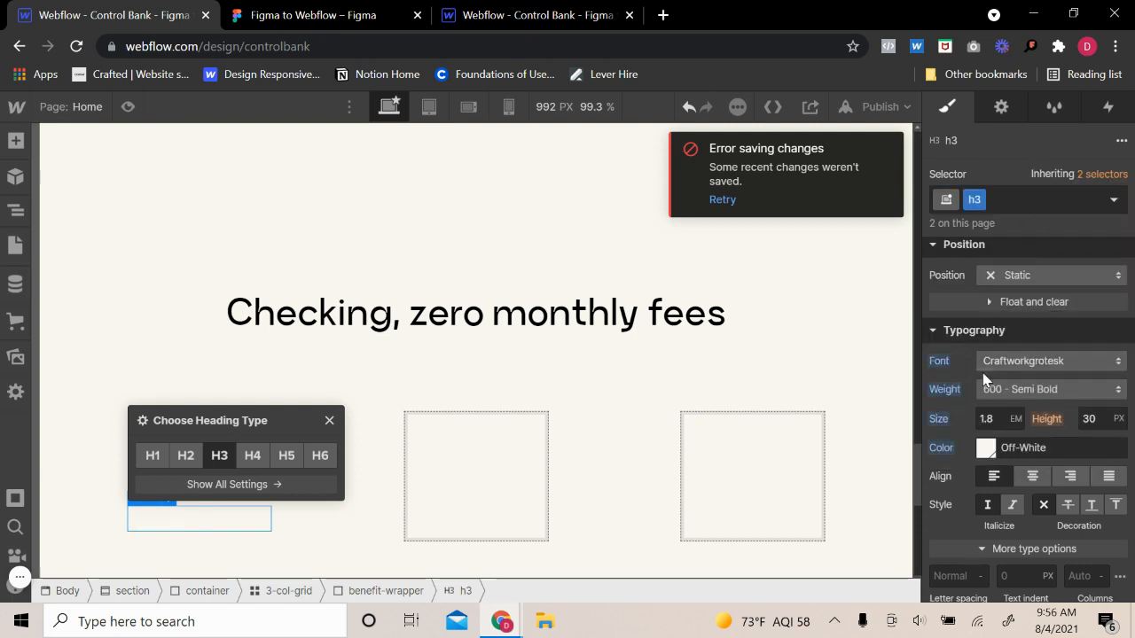
- Create the combo class black on the heading, set its text color to the Charcoal swatch and close the heading settings
left_click(1020, 199)
type("black")
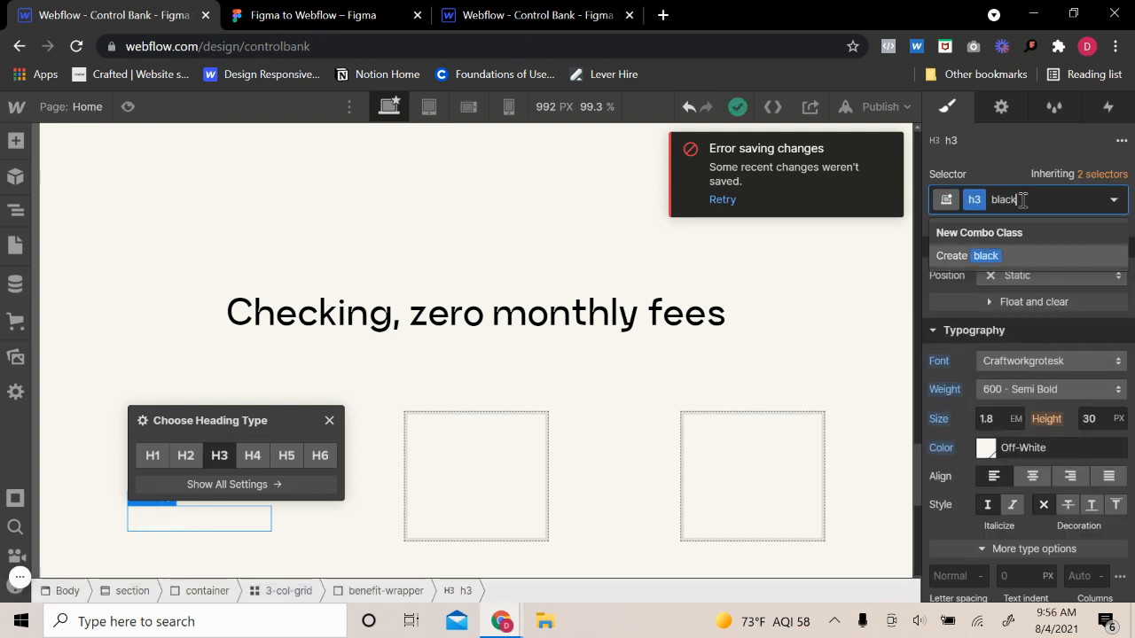
key("Return")
left_click(986, 448)
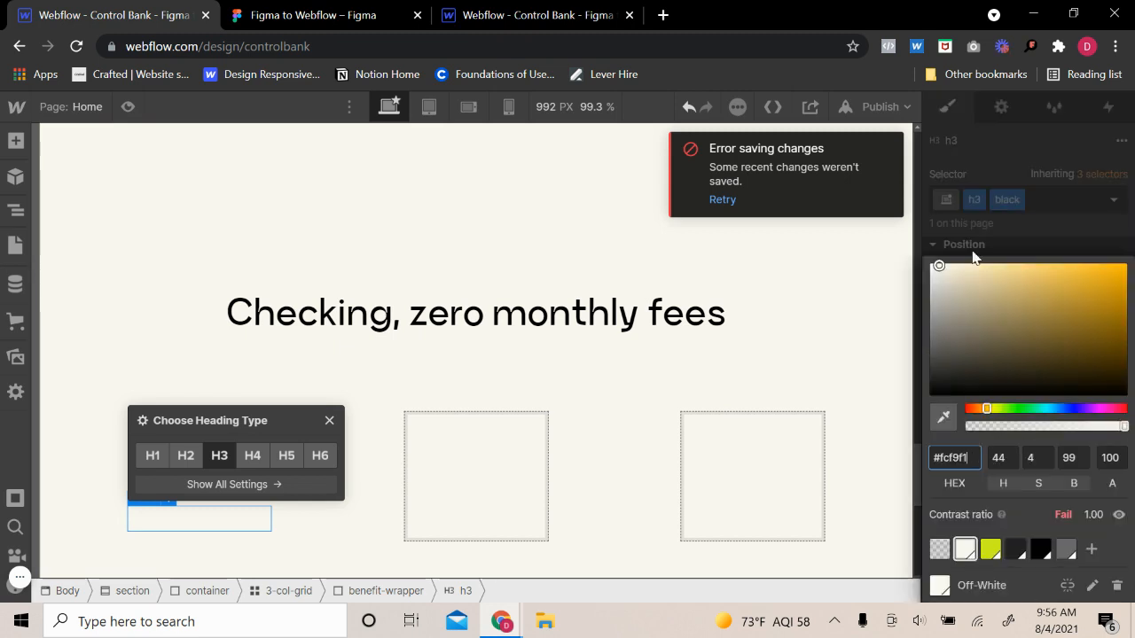
left_click(1017, 550)
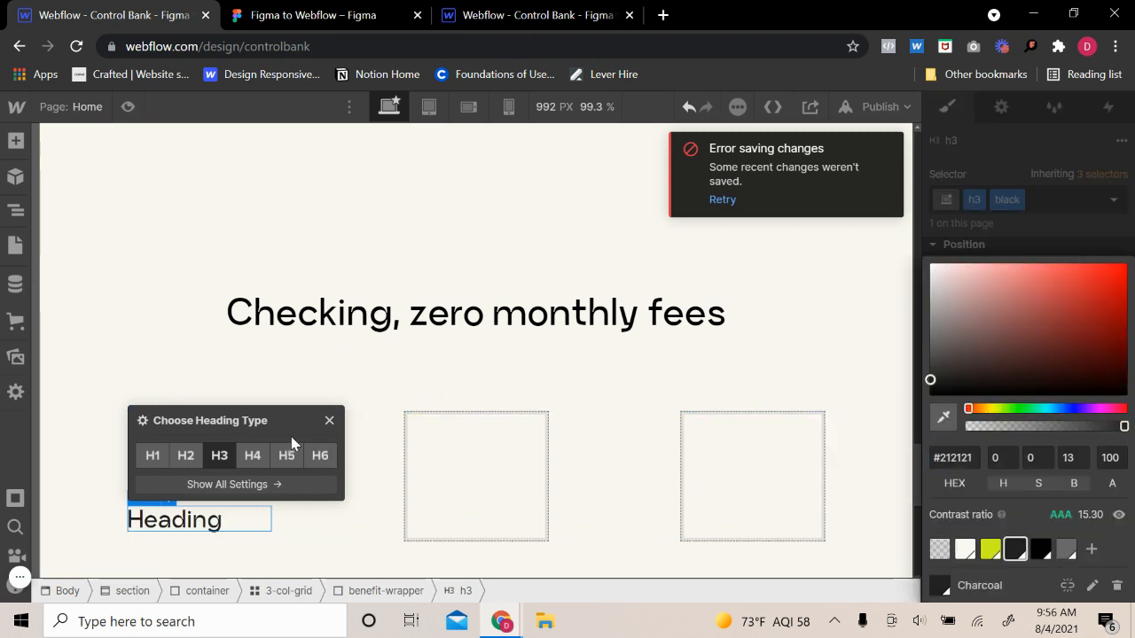
left_click(329, 422)
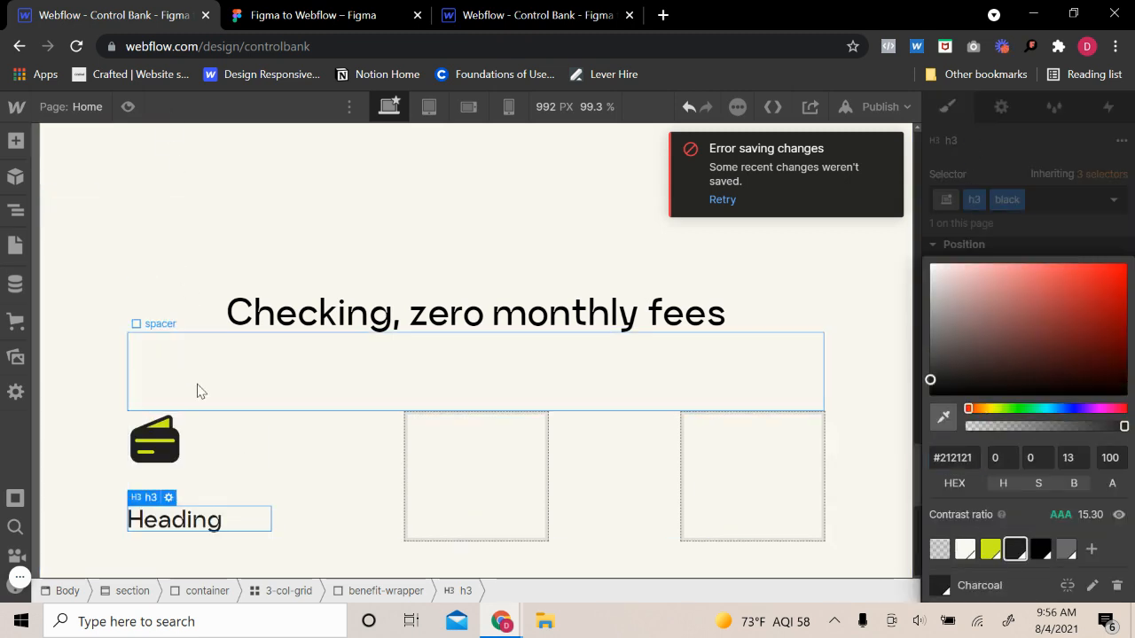
- Select the Easy Payments subtitle in Figma for reference and add a paragraph below the heading in Webflow's first benefit-wrapper
left_click(232, 502)
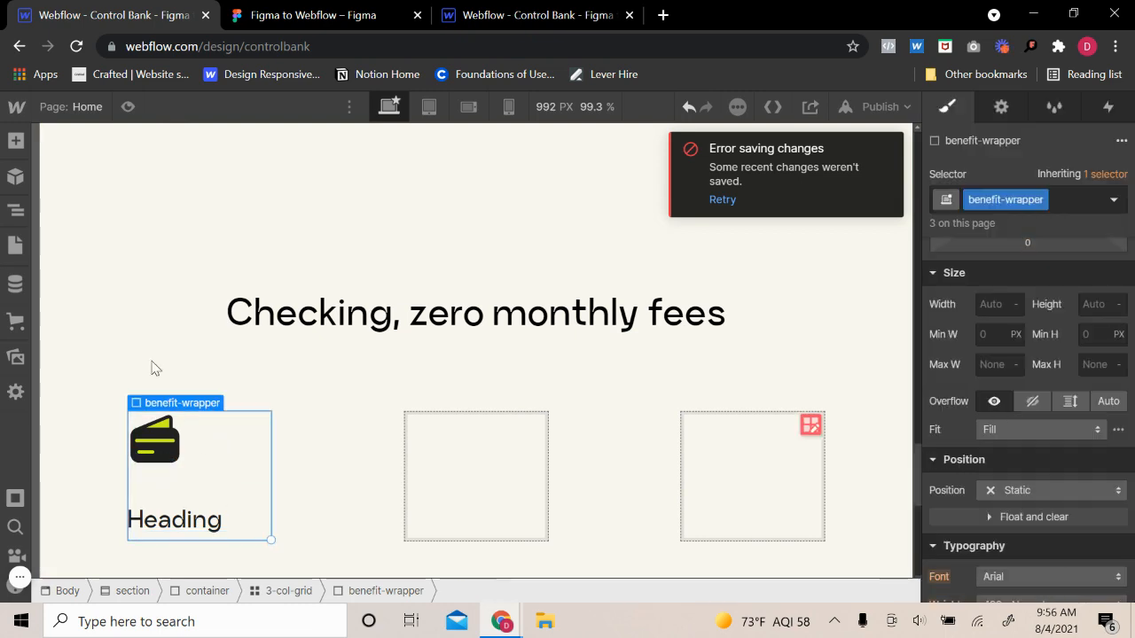
left_click(256, 9)
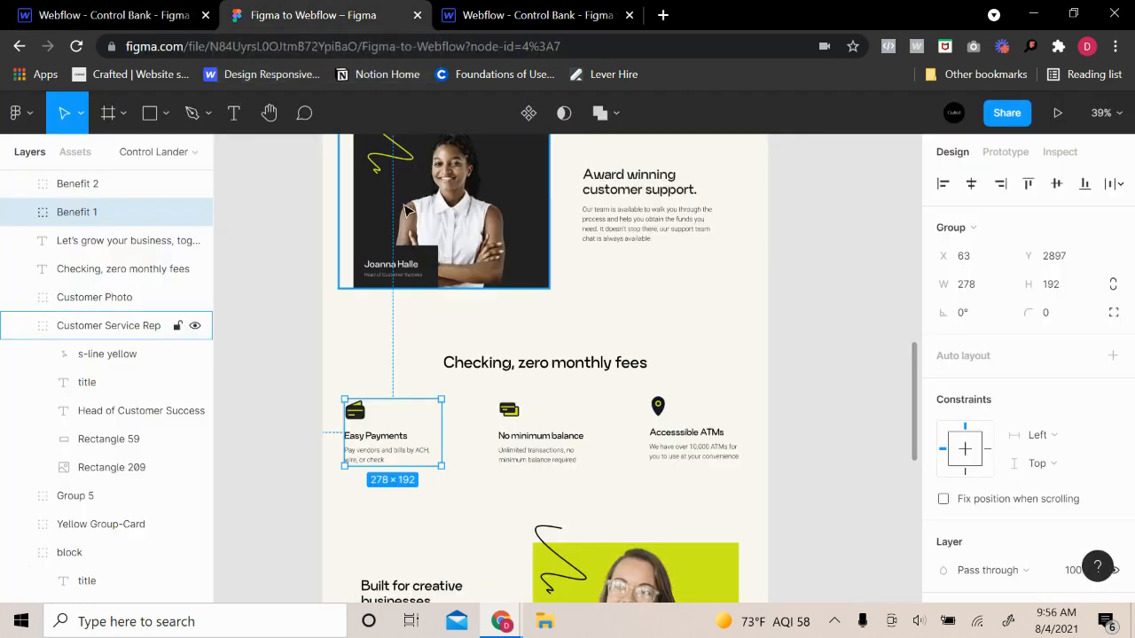
double_click(374, 457)
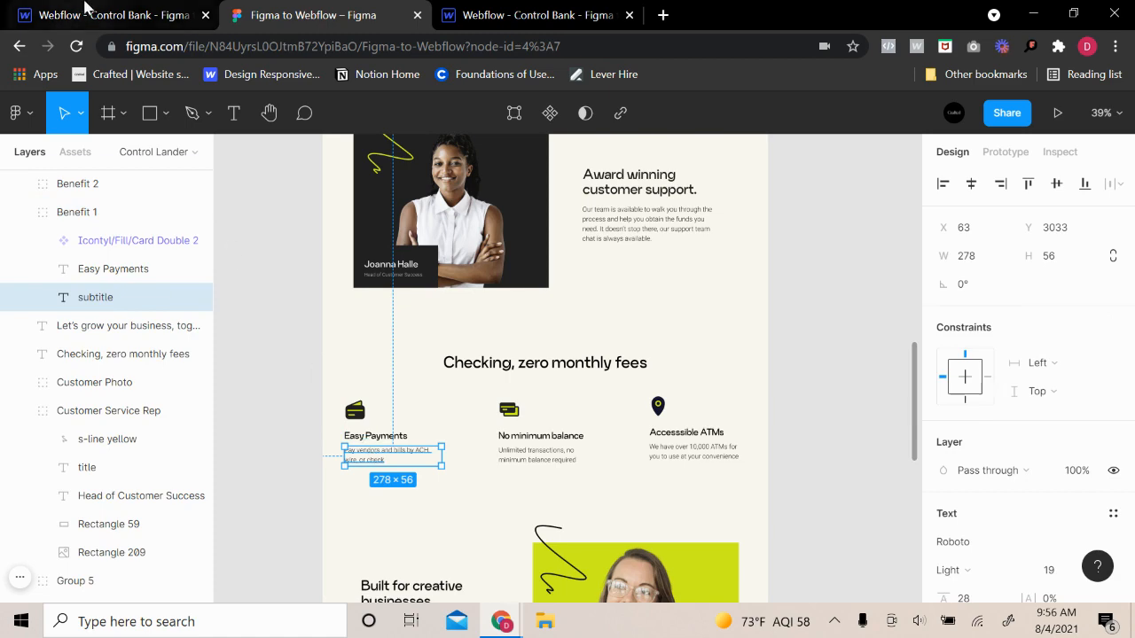
left_click(87, 9)
left_click(16, 140)
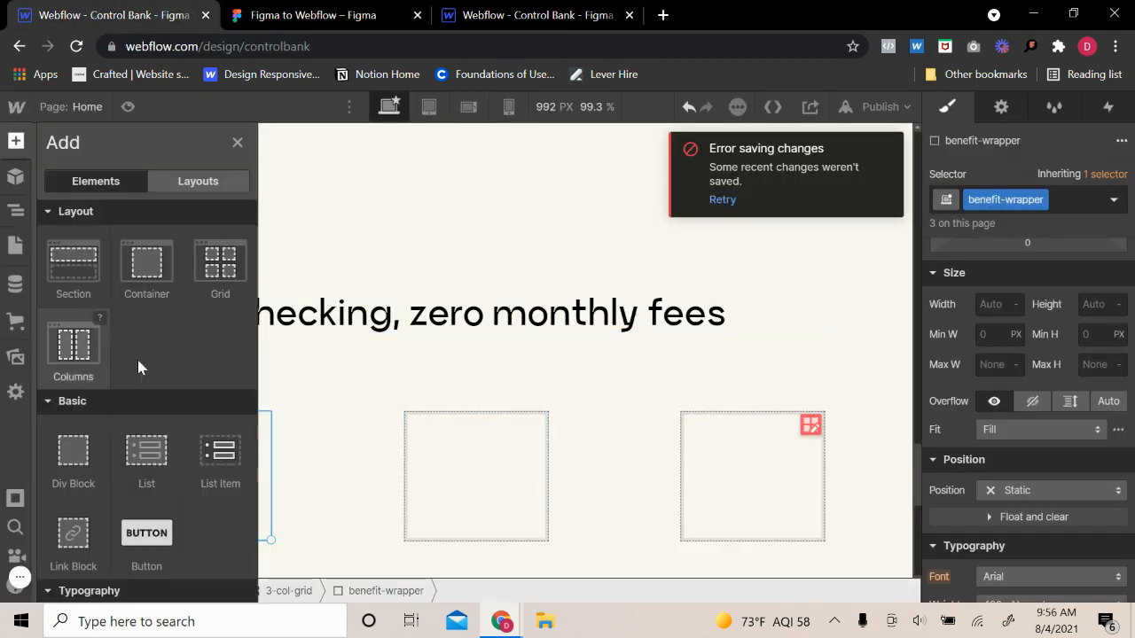
scroll(137, 356, "down", 3)
left_click(146, 510)
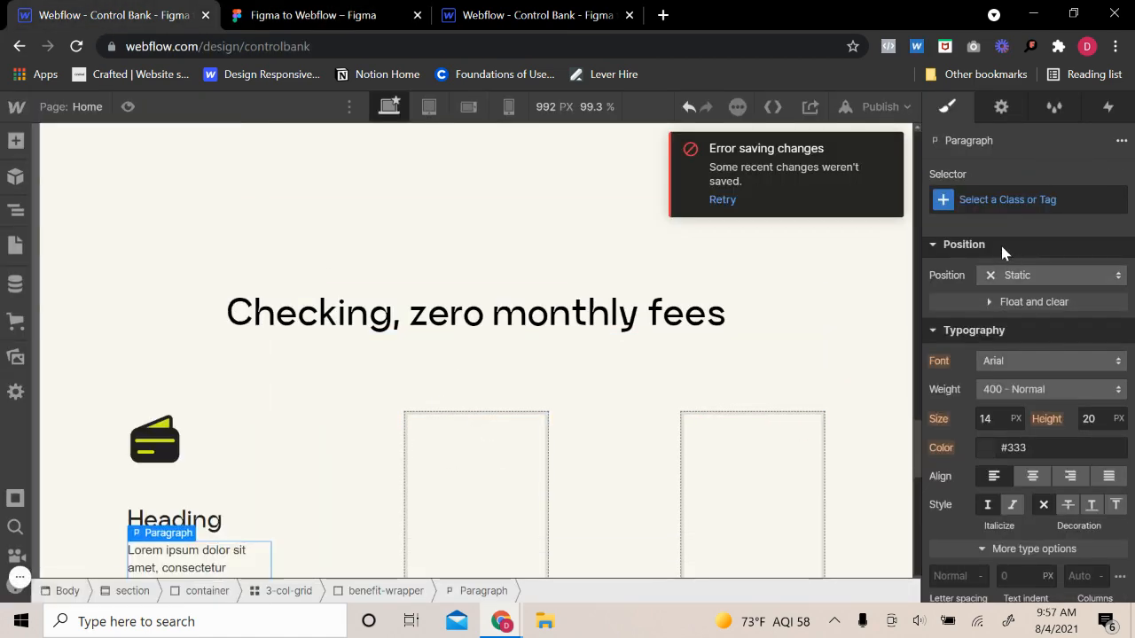
- Assign a new class named p2 to the paragraph
left_click(998, 201)
type("p")
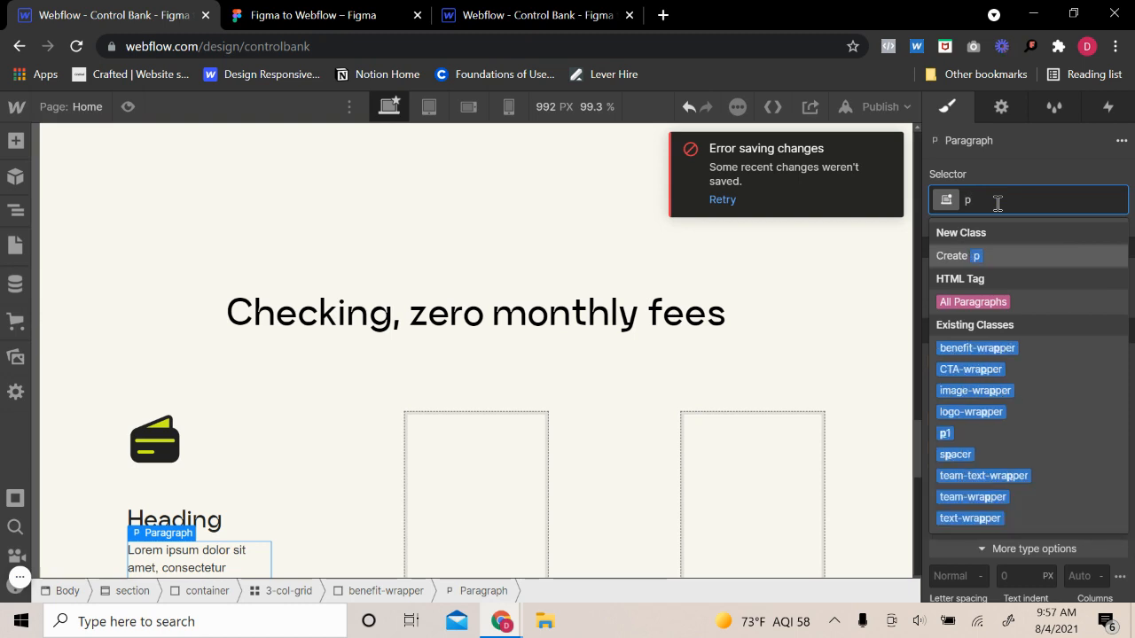
type("2")
key("Return")
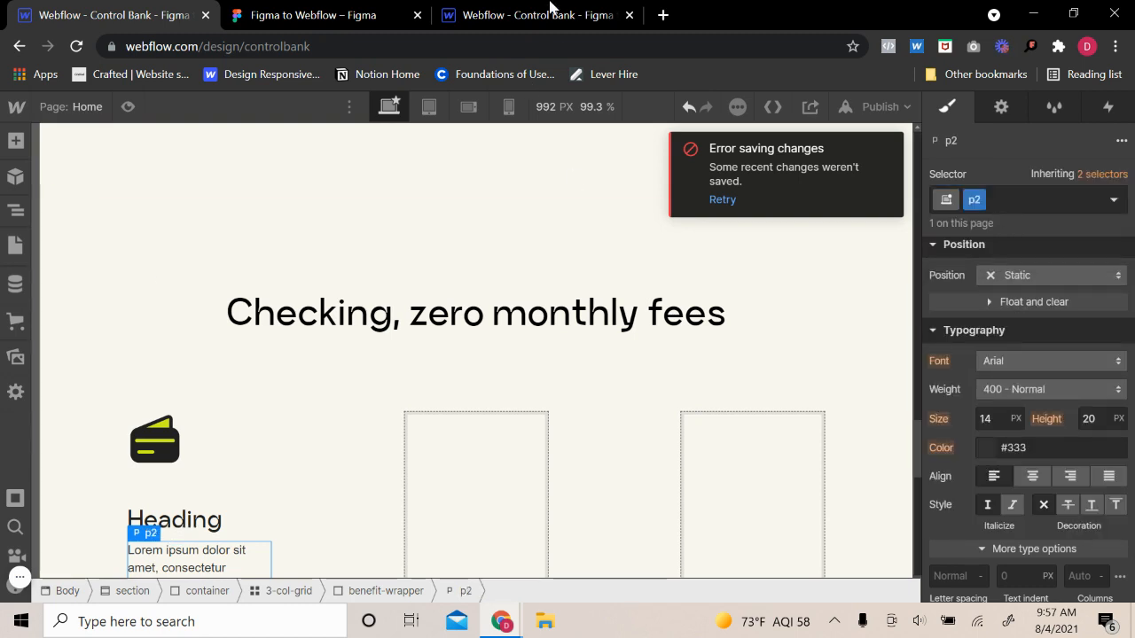
- Check the subtitle's text settings in Figma and try a 17 px size with 400 - Normal weight on p2 in Webflow
left_click(310, 15)
scroll(1038, 496, "down", 1)
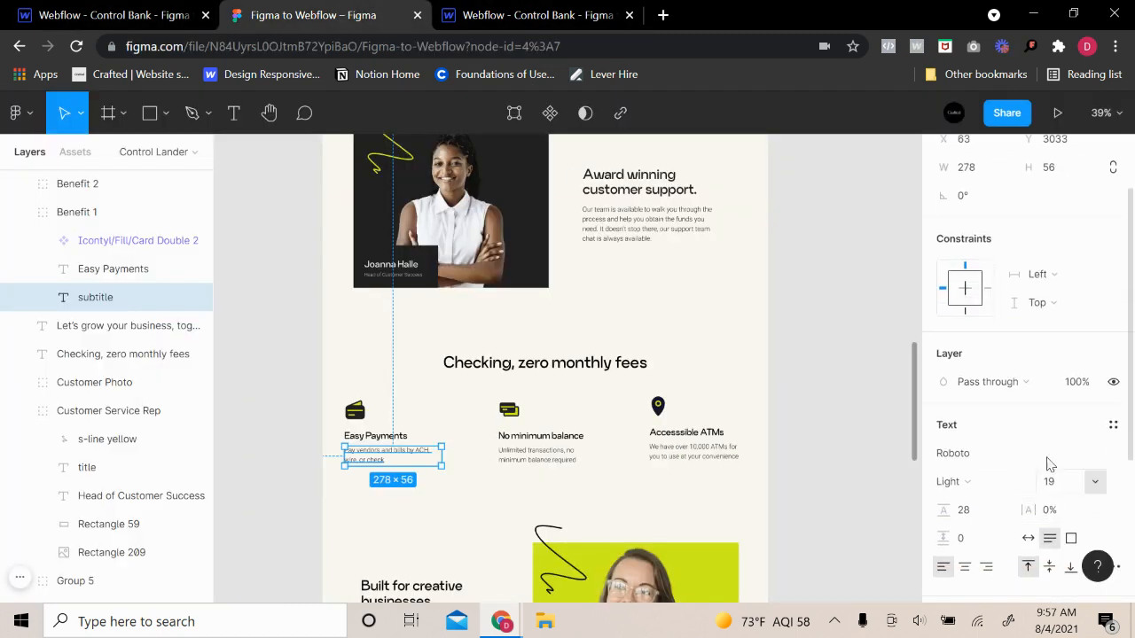
left_click(177, 13)
scroll(913, 423, "down", 3)
left_click(987, 416)
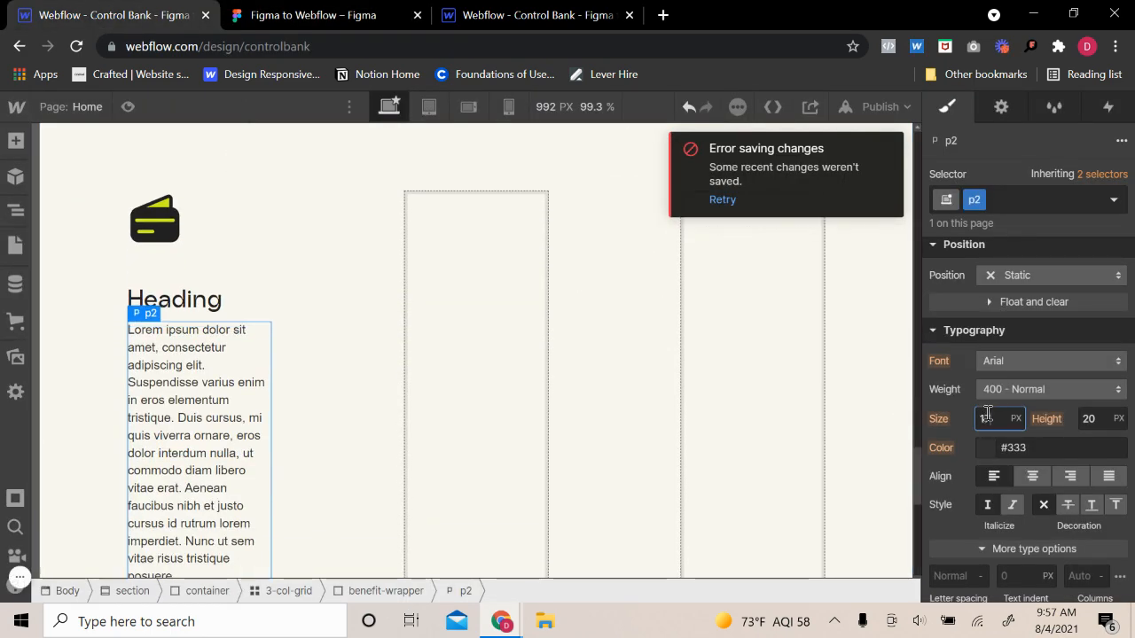
type("17")
left_click(991, 394)
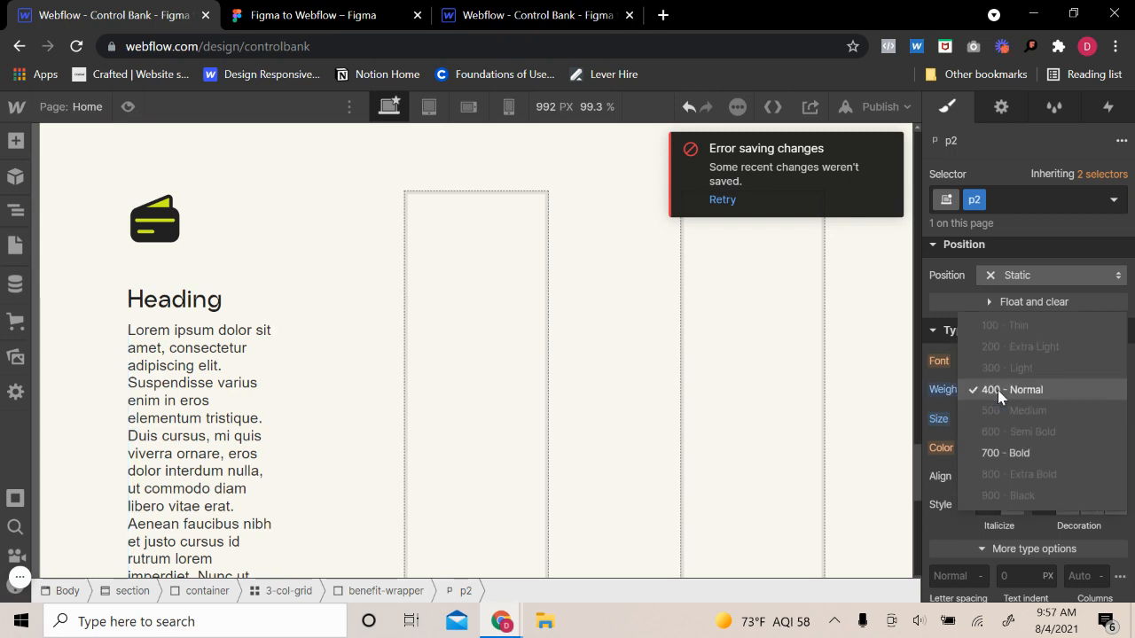
left_click(1000, 395)
mouse_move(20, 574)
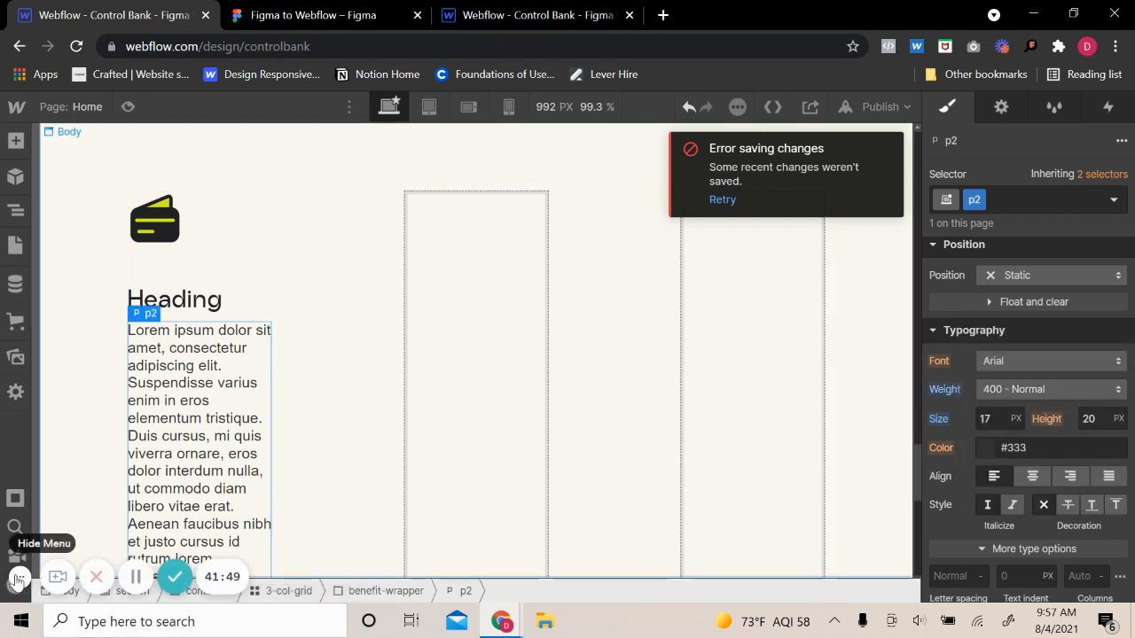
left_click(134, 581)
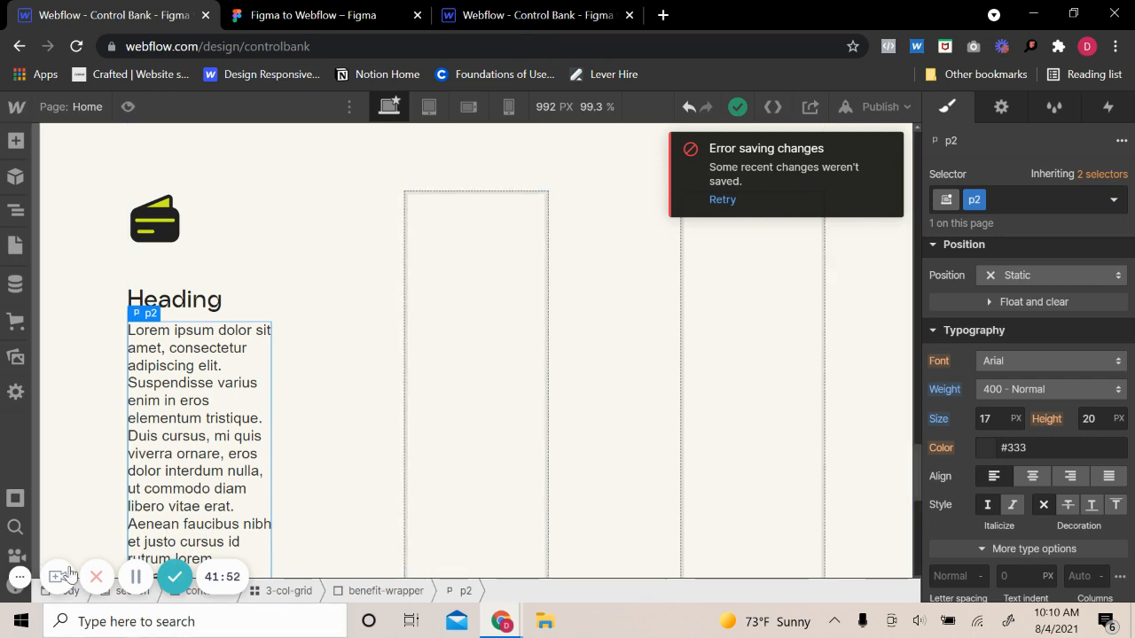
left_click(22, 580)
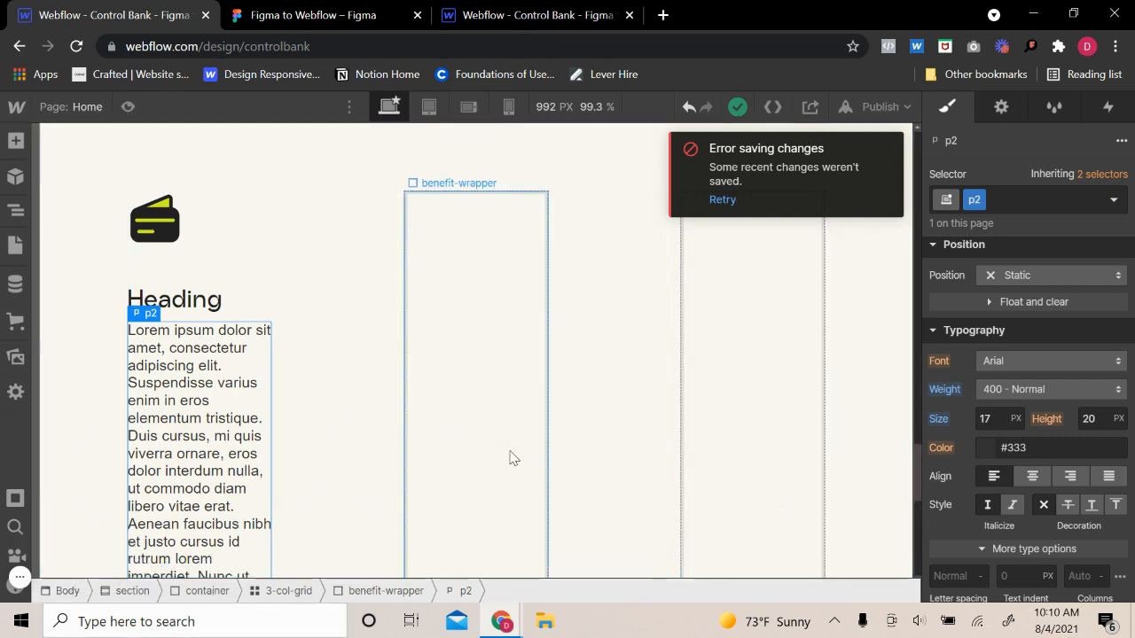
- Set the p2 paragraph's font to Roboto with 300 - Light weight
left_click(998, 359)
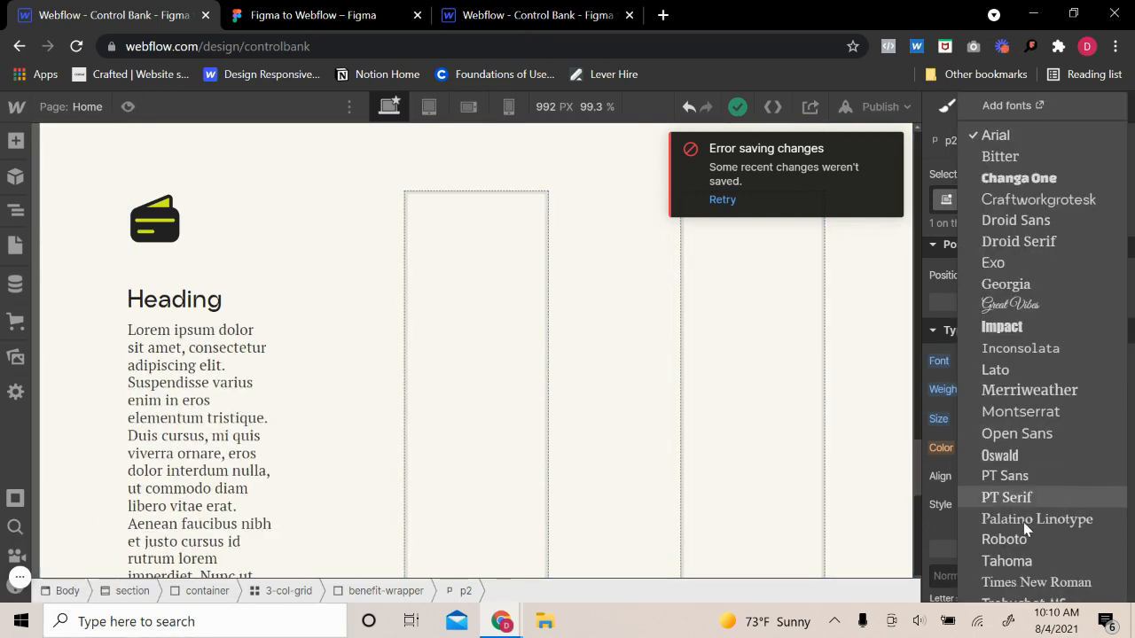
left_click(1005, 540)
left_click(1028, 390)
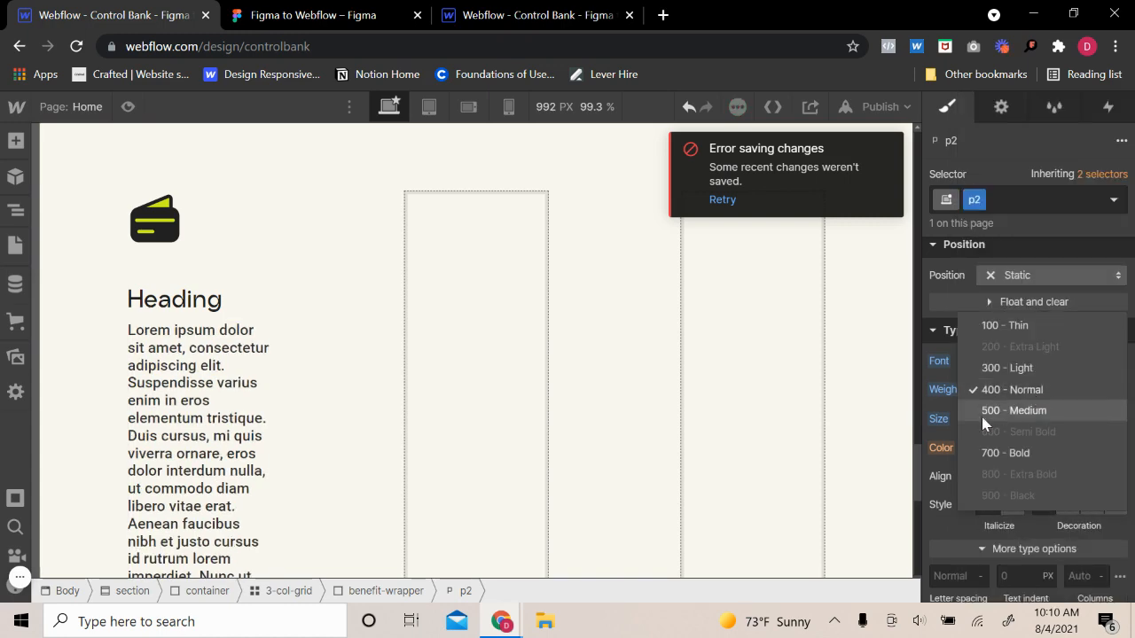
left_click(1011, 368)
- Compare with the subtitle in Figma and set the p2 text size to 1.2 em and line height to 1.4 em in Webflow
left_click(280, 17)
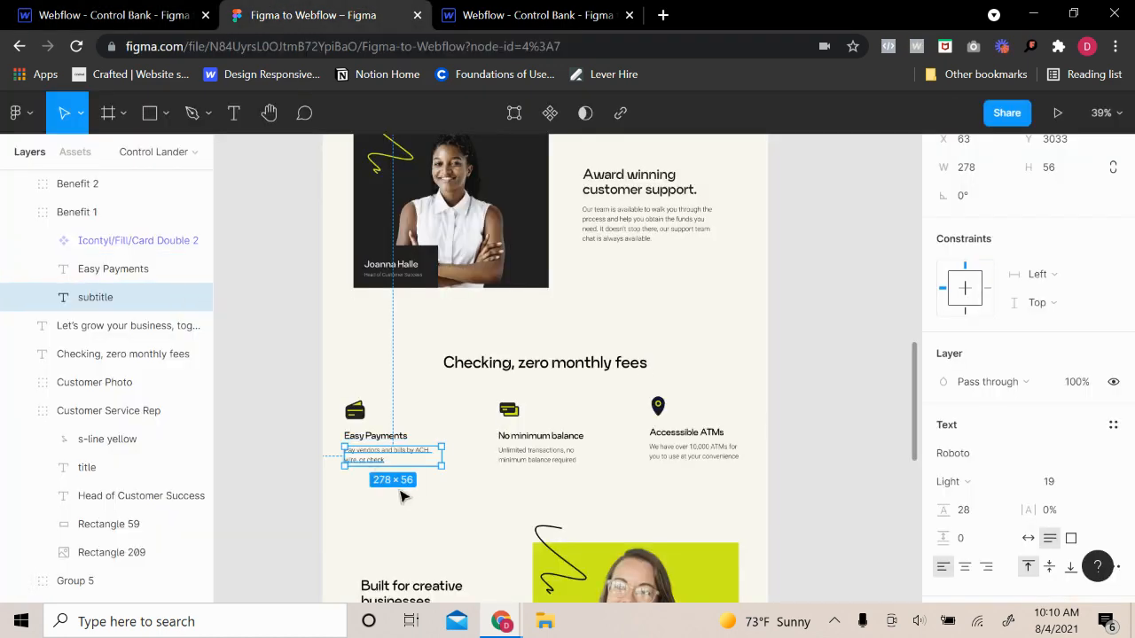
left_click(168, 16)
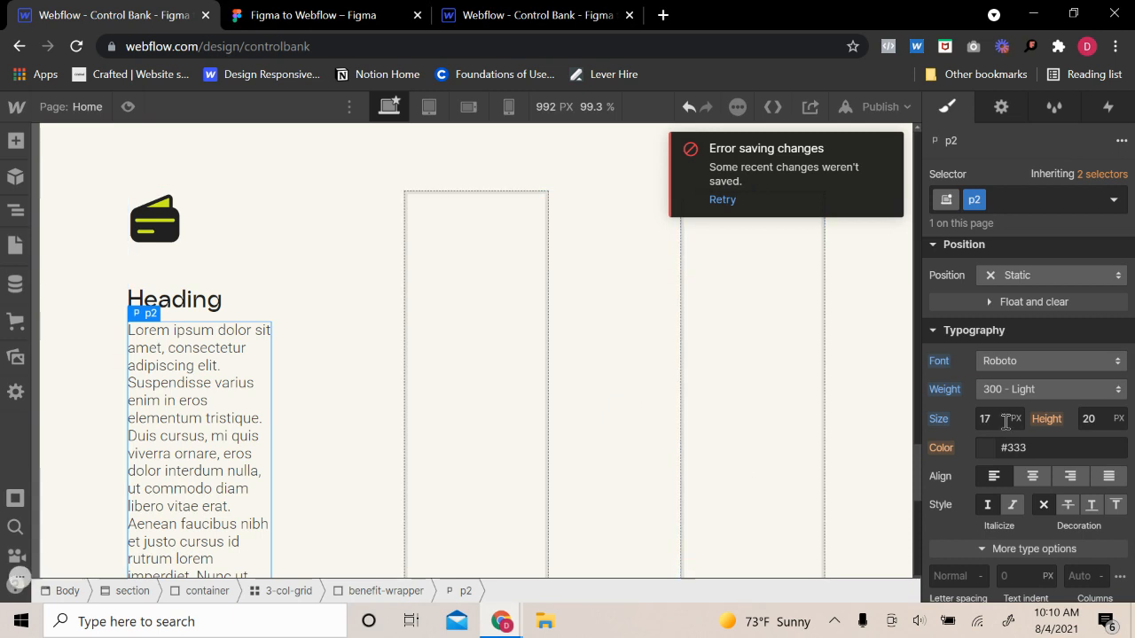
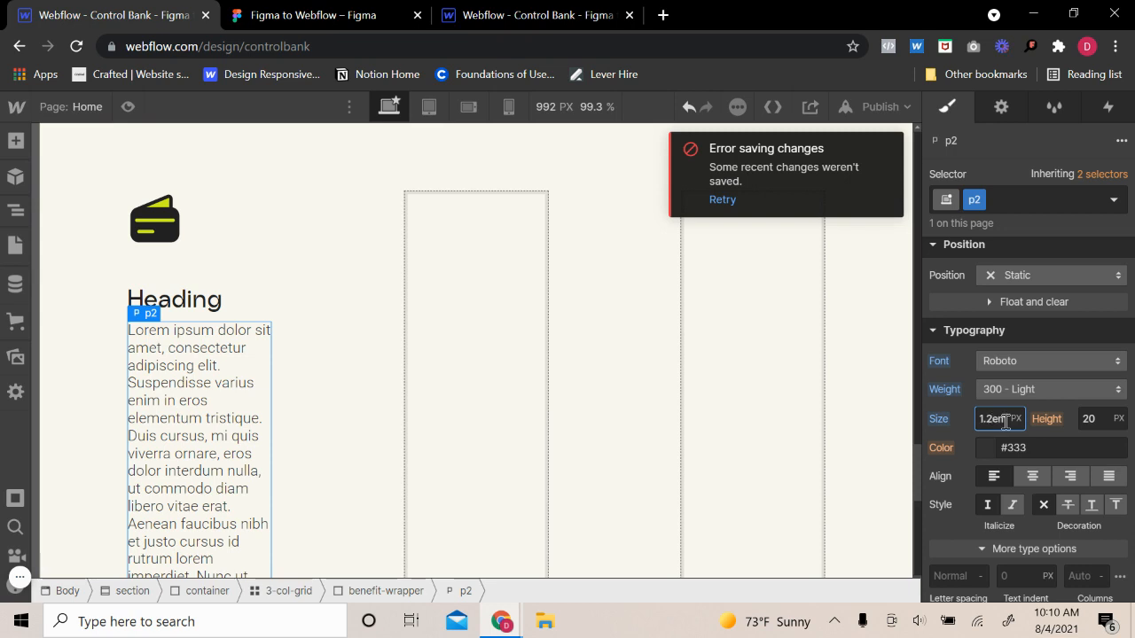
key("Return")
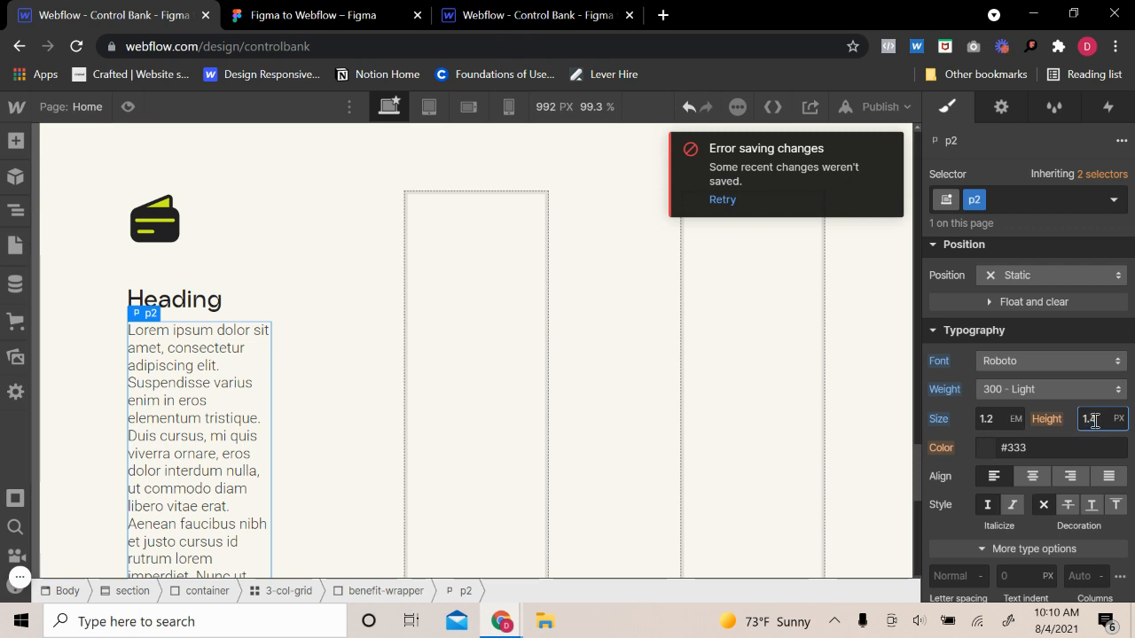
key("Return")
- Copy the Easy Payments subtitle from Figma and replace the p2 placeholder in Webflow with "Pay vendors and bills by ACH, wire, or check"
key("ctrl+Tab")
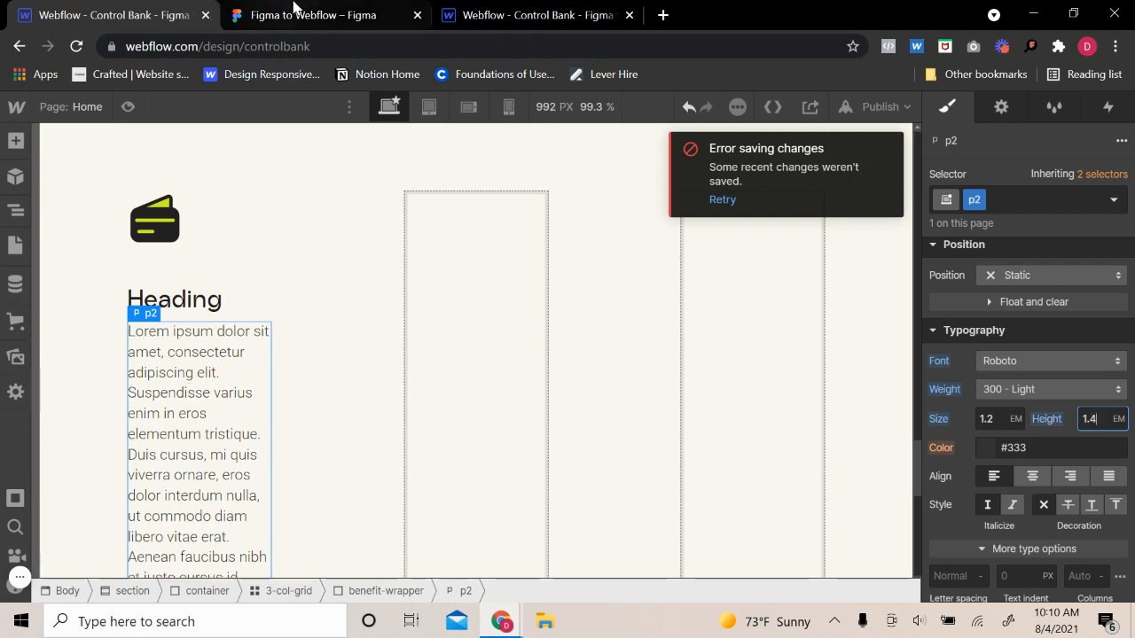
double_click(377, 457)
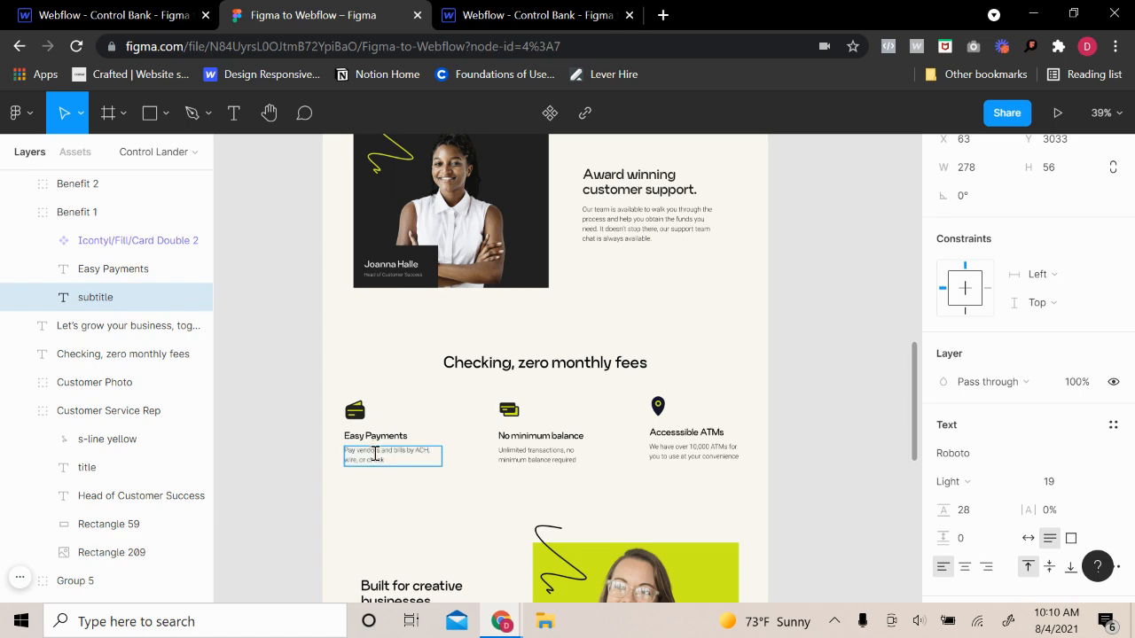
key("ctrl+a")
key("ctrl+c")
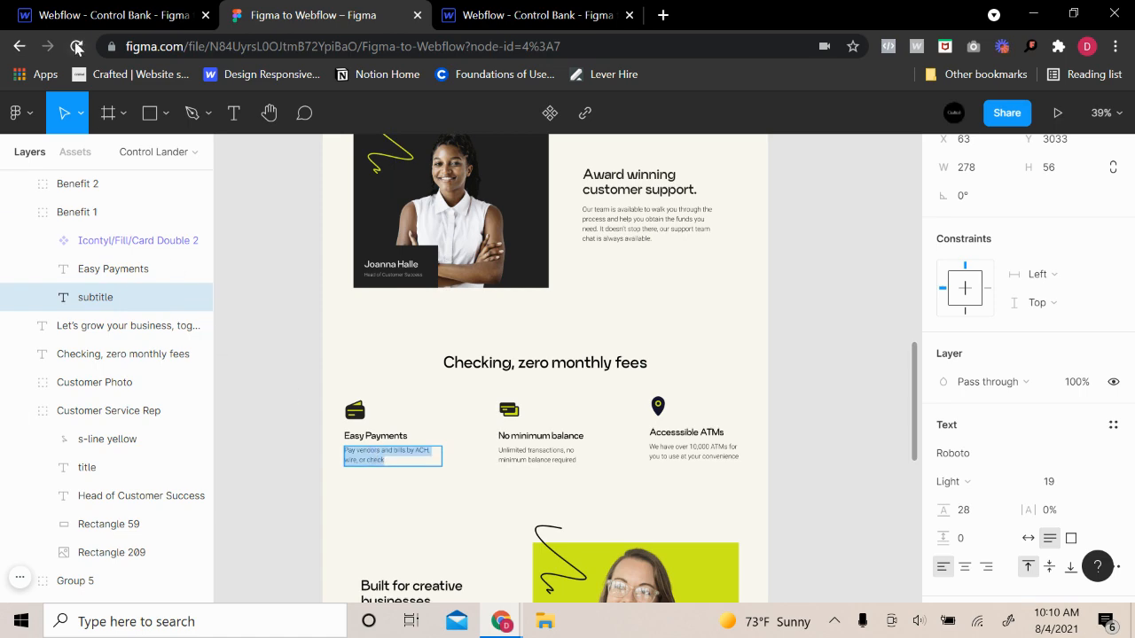
left_click(87, 16)
double_click(189, 413)
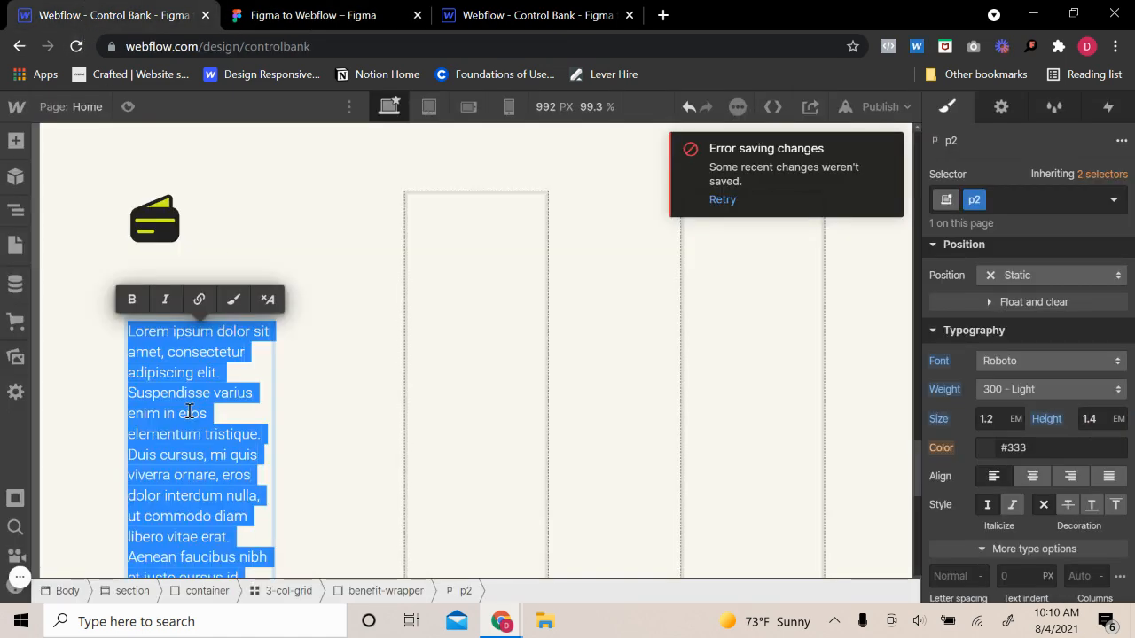
key("ctrl+v")
- Copy the first benefit's title from Figma and replace the h3 placeholder in Webflow with "Easy Payments"
left_click(187, 302)
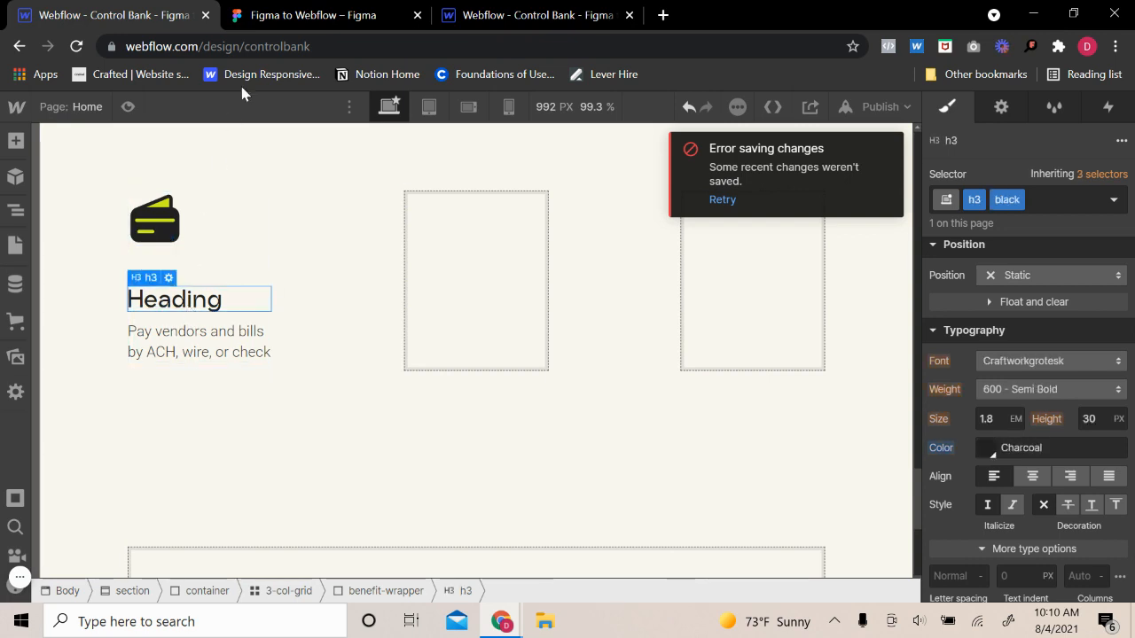
key("ctrl+Tab")
left_click(379, 436)
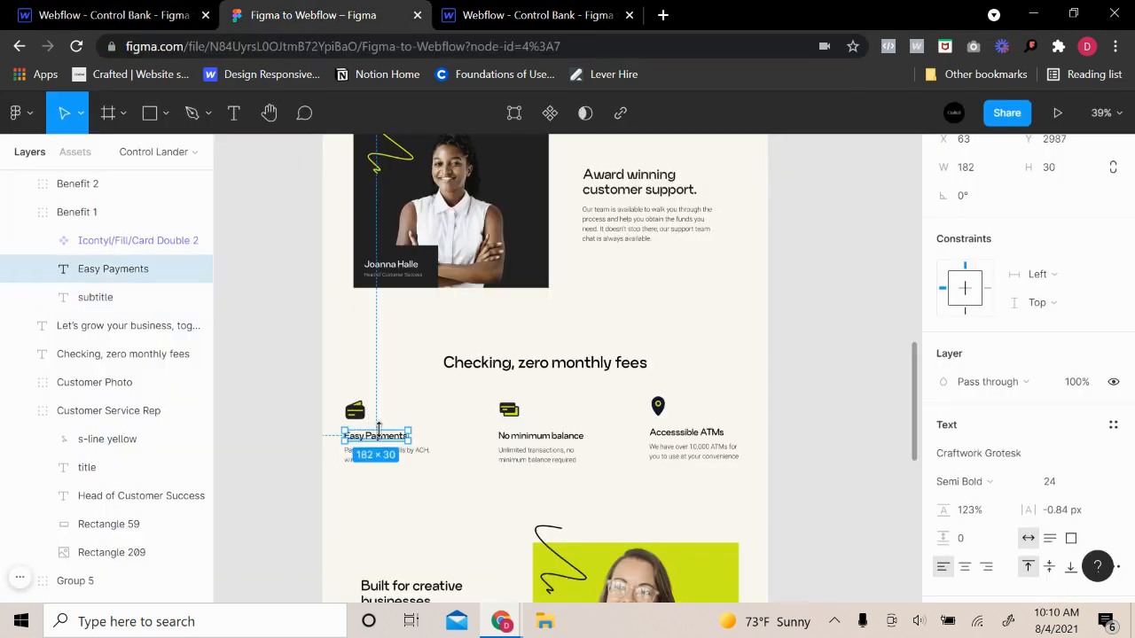
double_click(381, 436)
key("BackSpace")
key("ctrl+z")
key("ctrl+c")
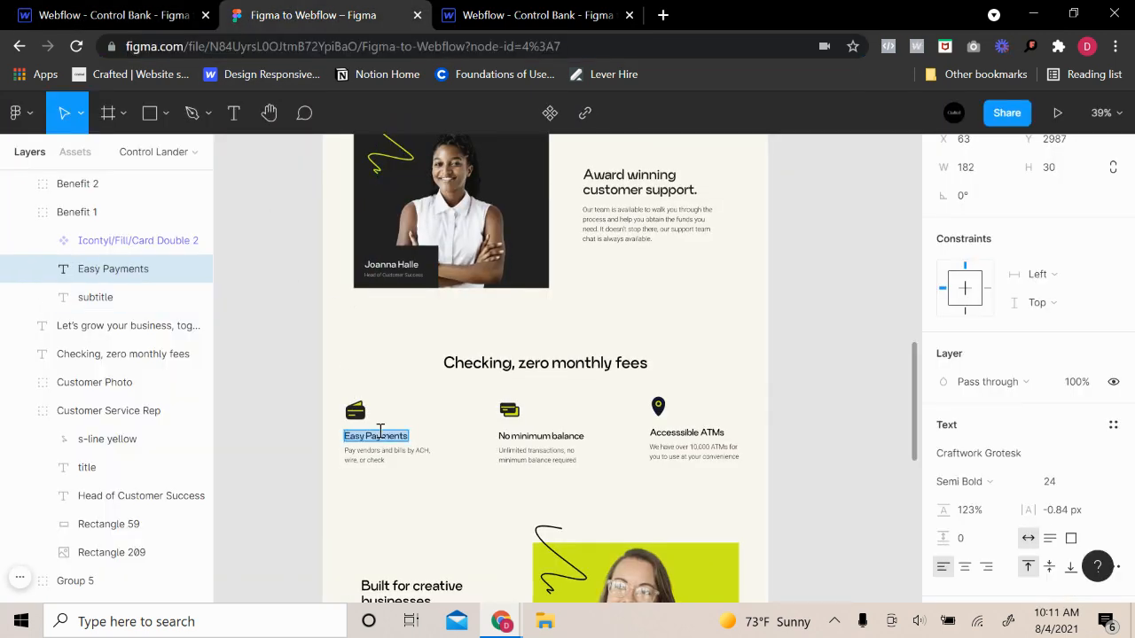
left_click(96, 7)
double_click(180, 300)
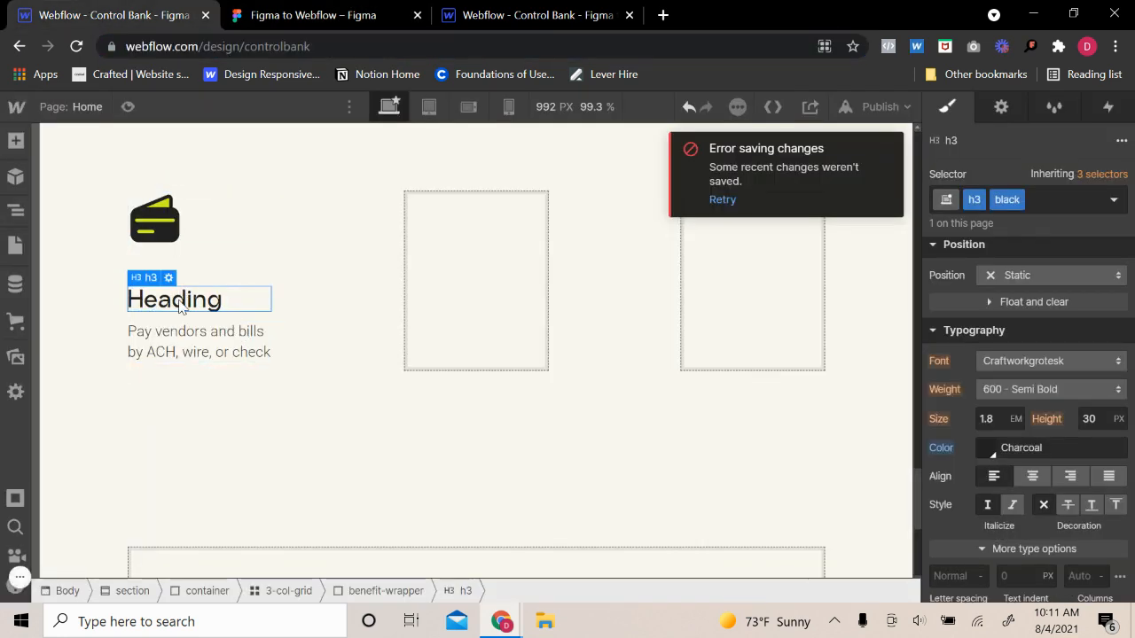
double_click(180, 301)
key("ctrl+v")
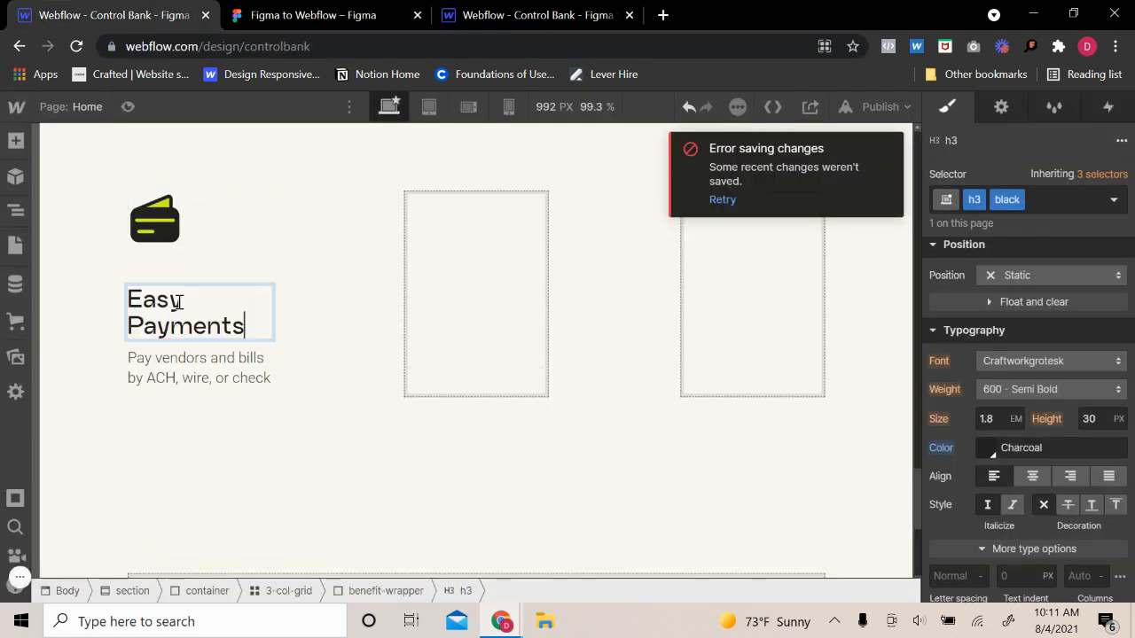
key("Escape")
- Preview the first benefit block, then set the Easy Payments heading's top margin to 0
left_click(127, 107)
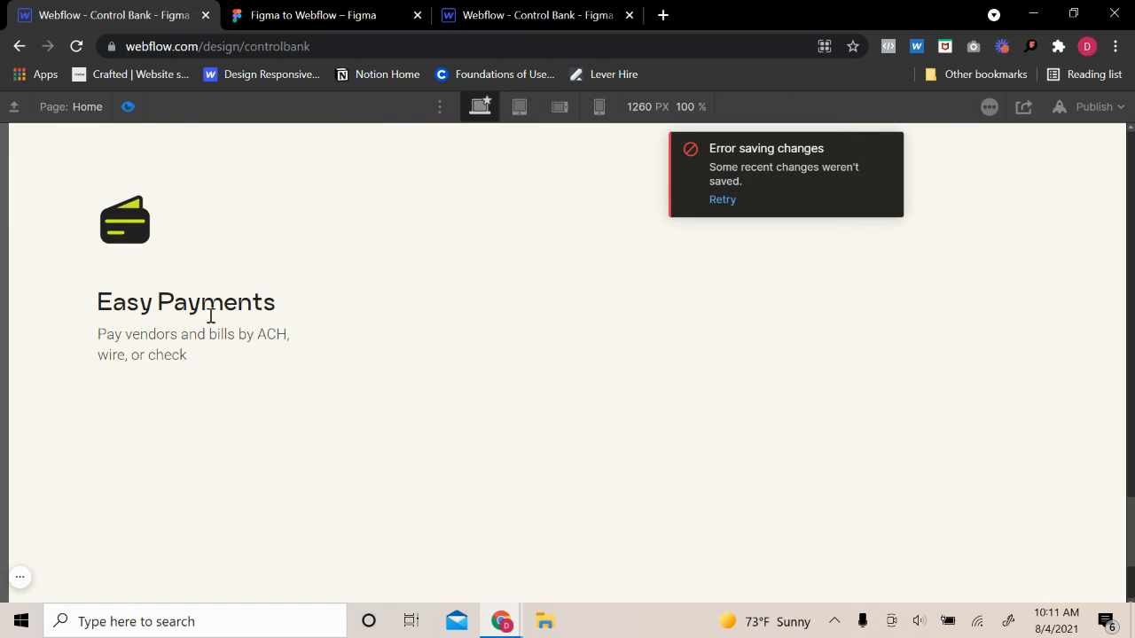
left_click(128, 107)
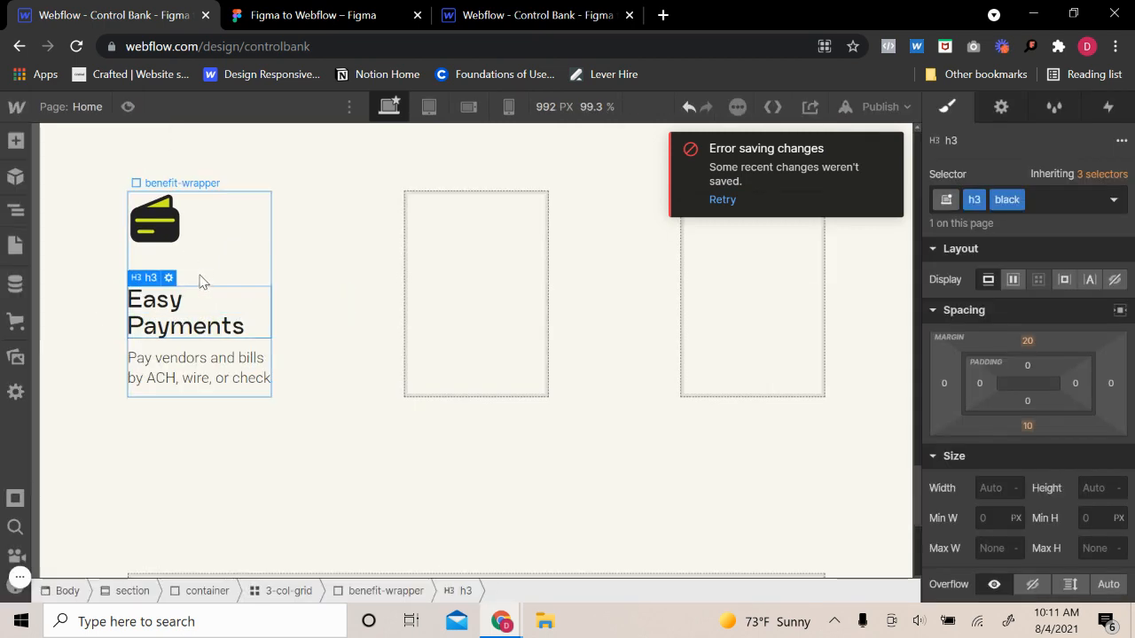
left_click(199, 264)
left_click(200, 299)
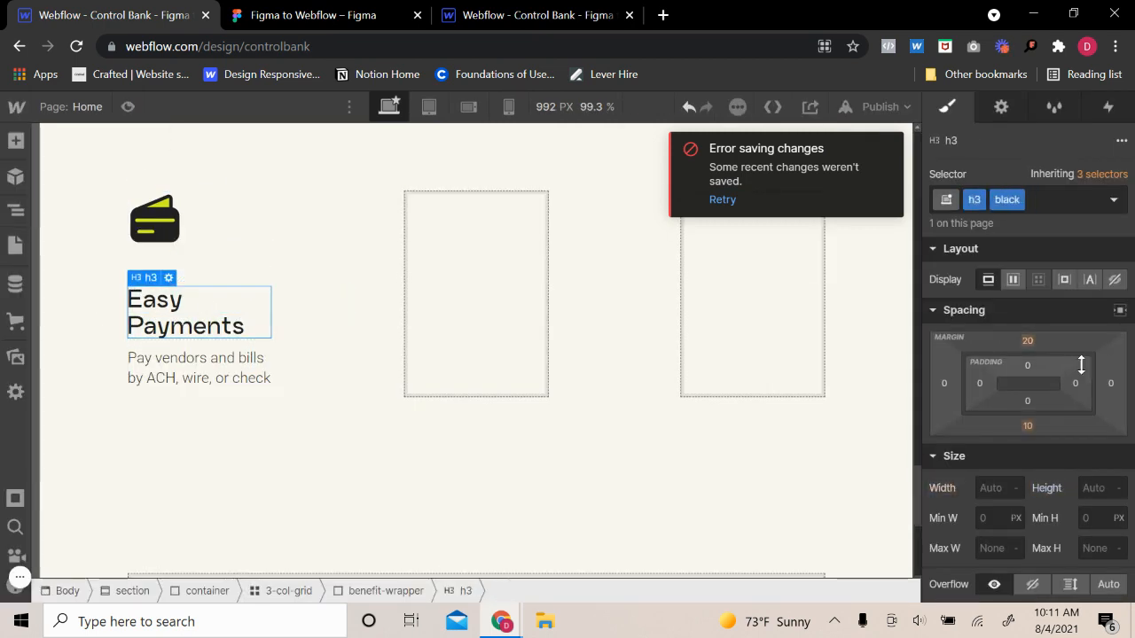
left_click(1027, 340)
left_click(1002, 401)
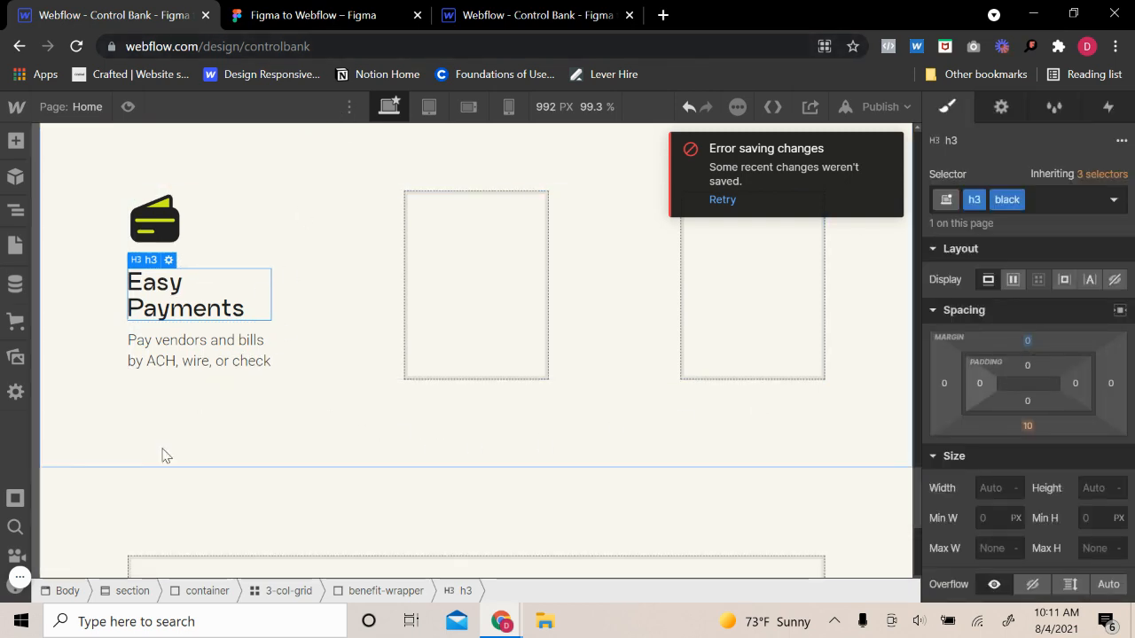
- Preview the first benefit block to check the spacing between icon, heading and paragraph
mouse_move(20, 578)
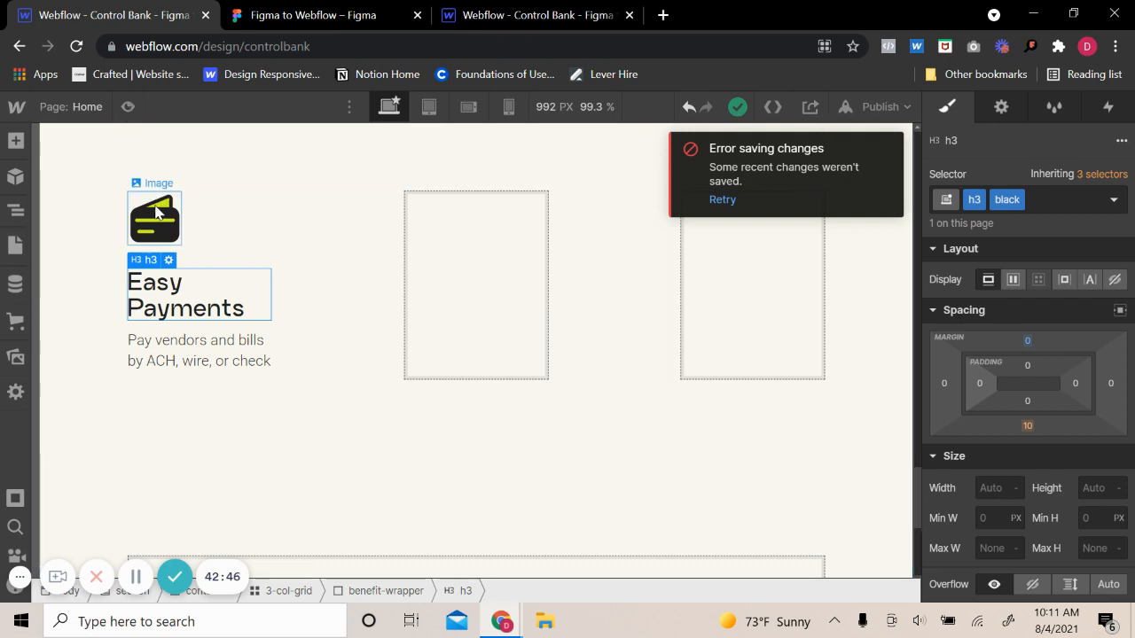
left_click(208, 363)
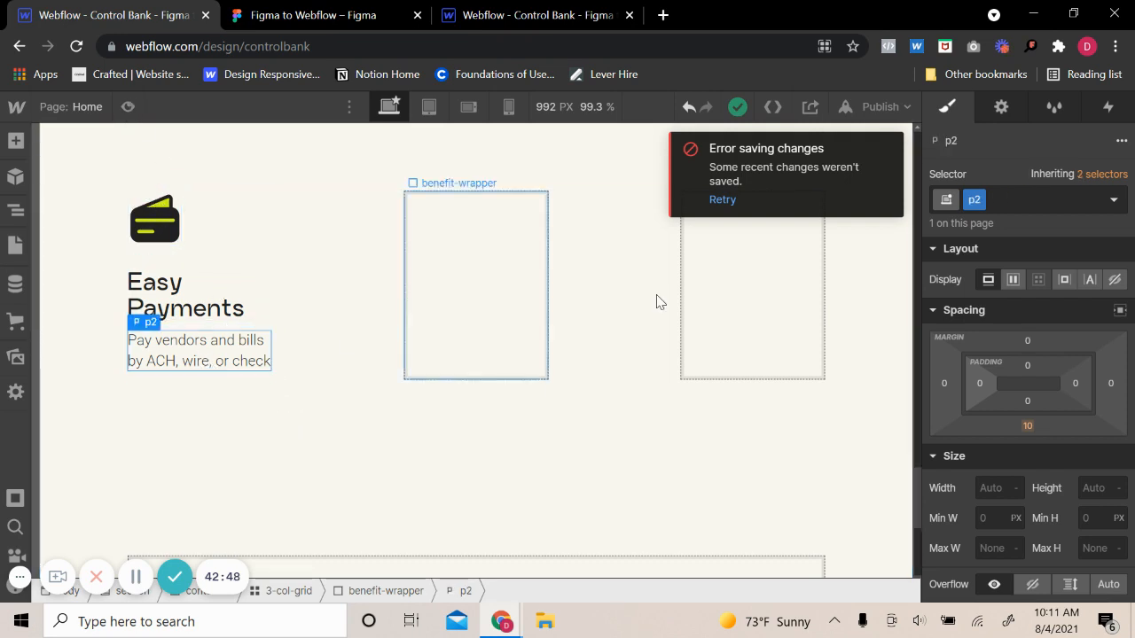
left_click(132, 107)
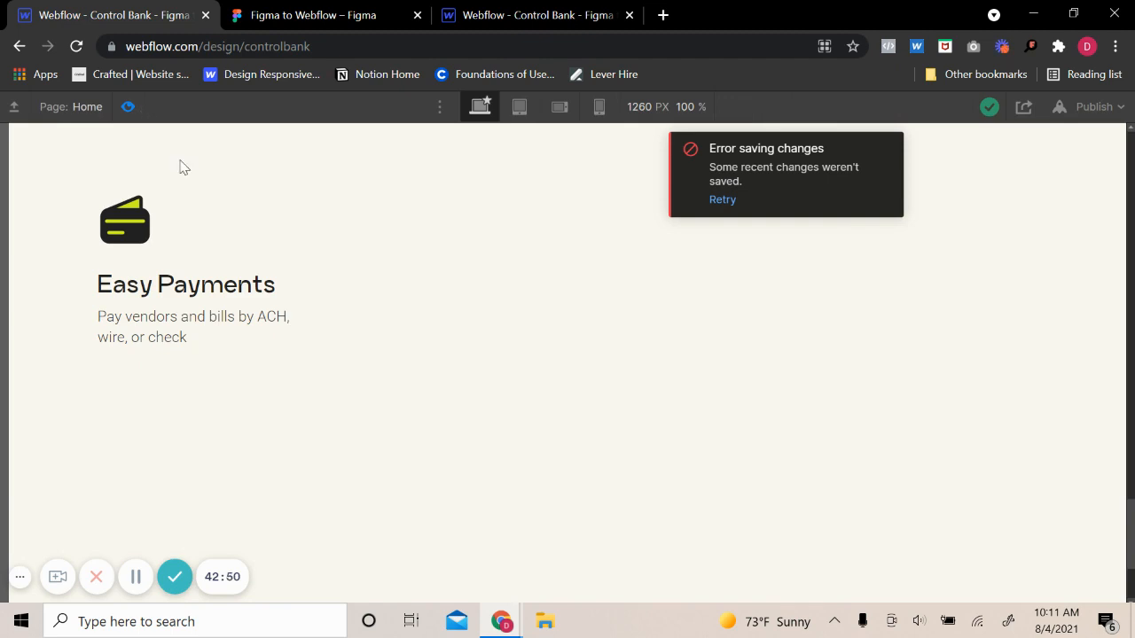
left_click(129, 107)
left_click(235, 308)
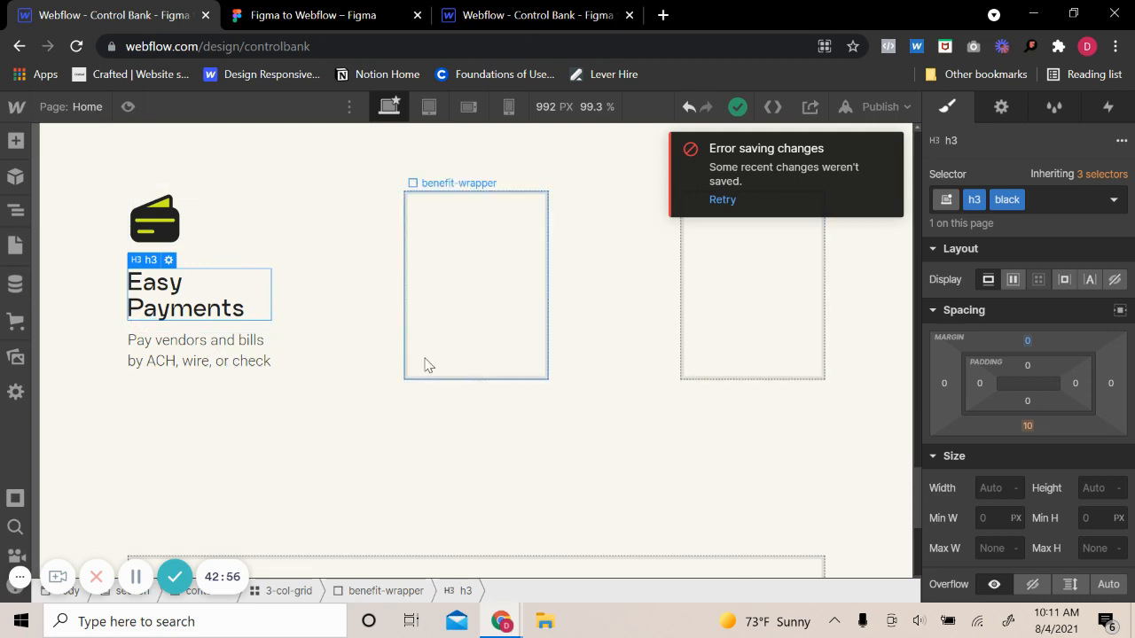
- Duplicate the finished benefit-wrapper twice to fill the three-column grid and delete the two empty benefit-wrapper blocks
left_click(258, 240)
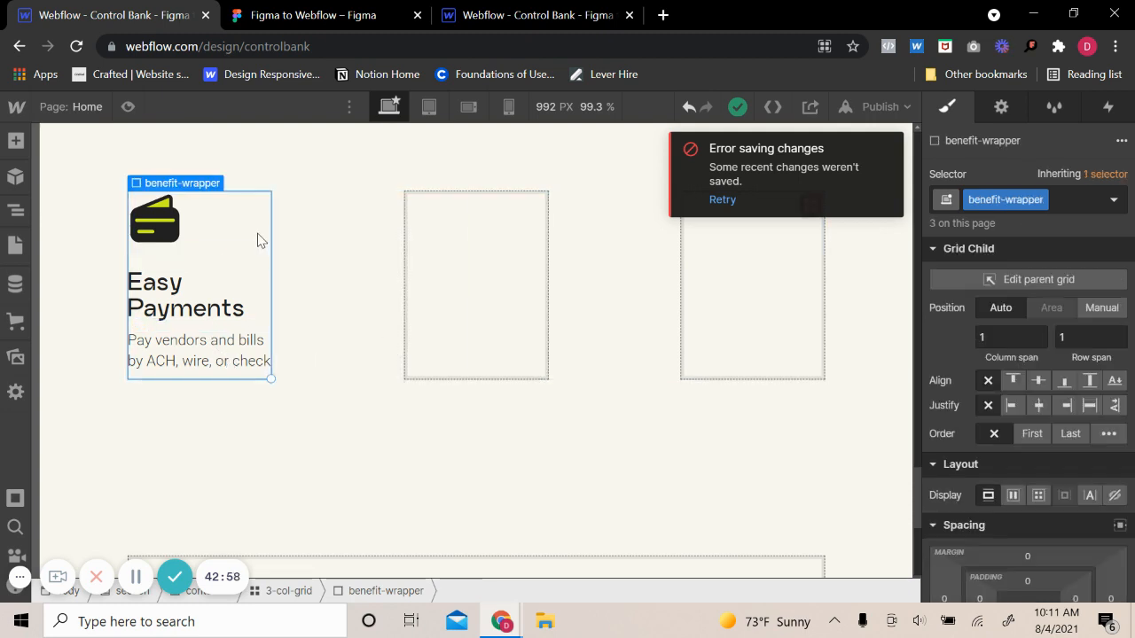
key("ctrl+d")
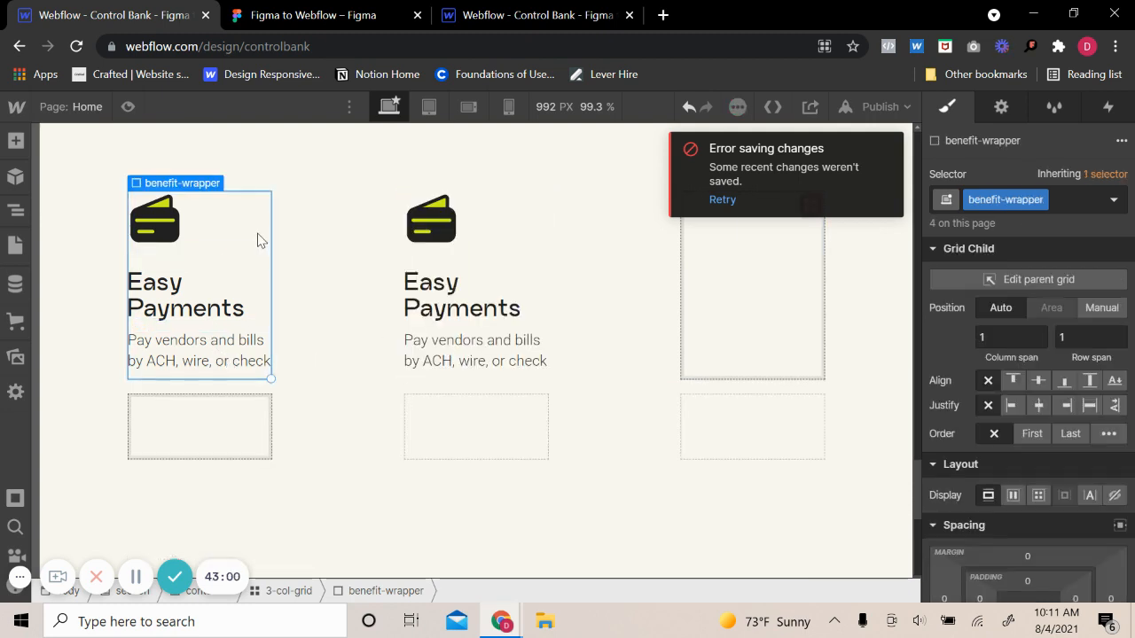
left_click(521, 429)
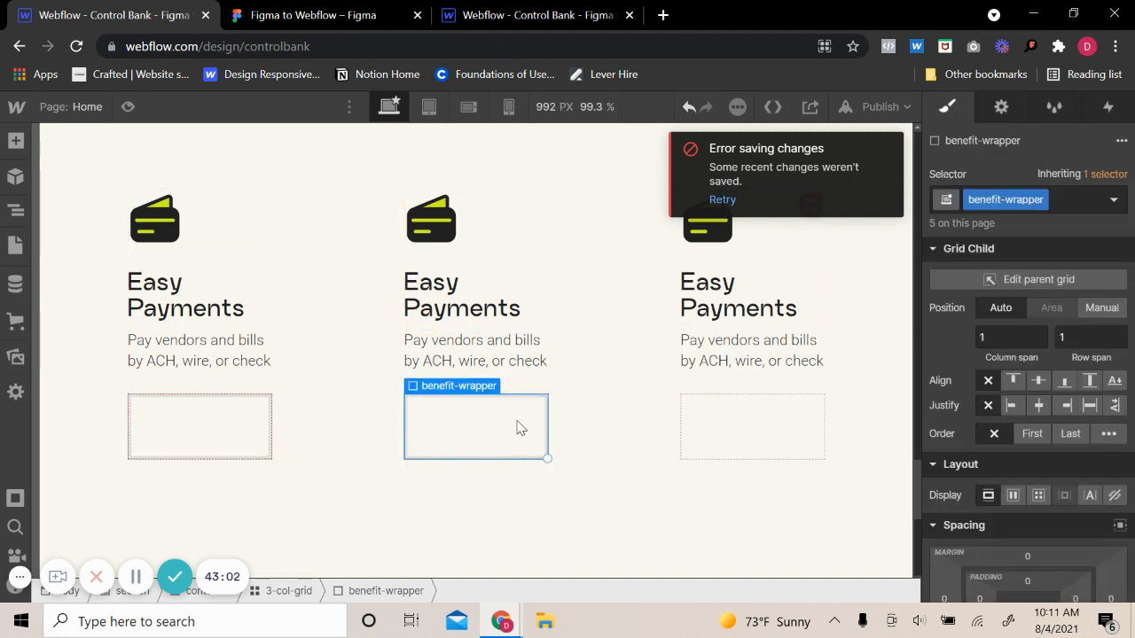
key("Delete")
key("Delete")
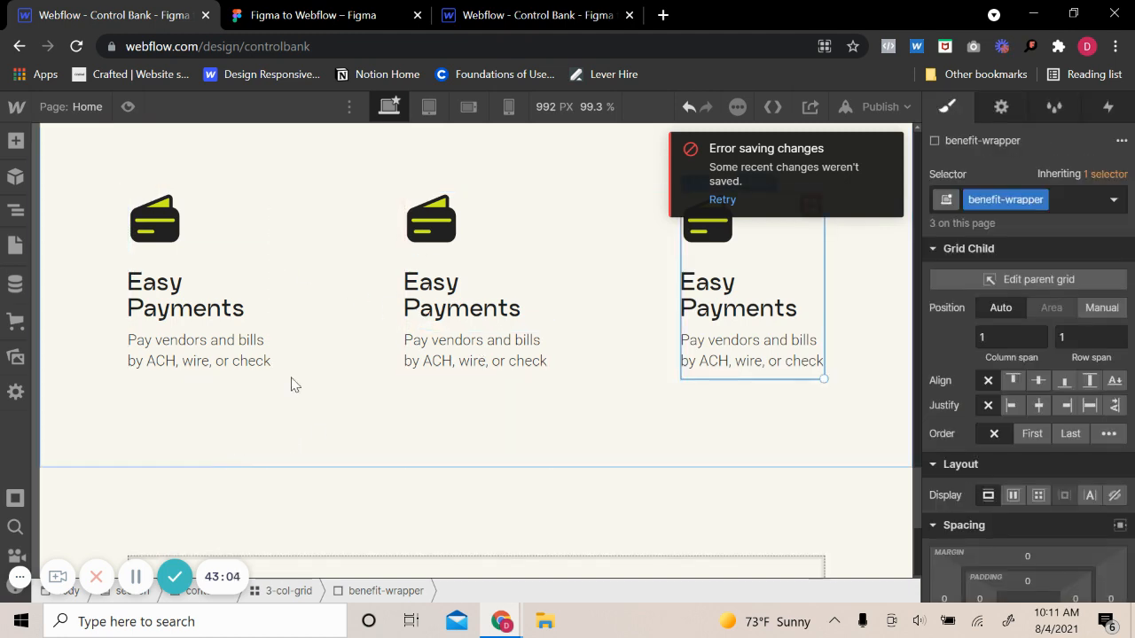
- Preview the "Checking, zero monthly fees" section with its three benefit blocks and retry saving the recent changes
left_click(128, 107)
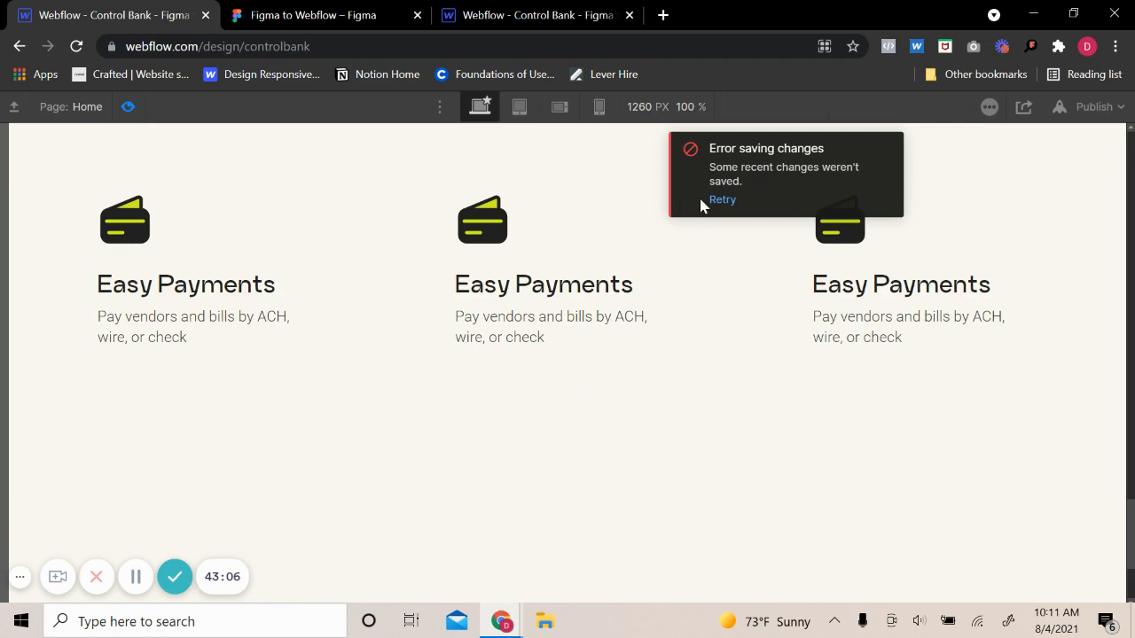
left_click(722, 203)
scroll(456, 259, "up", 3)
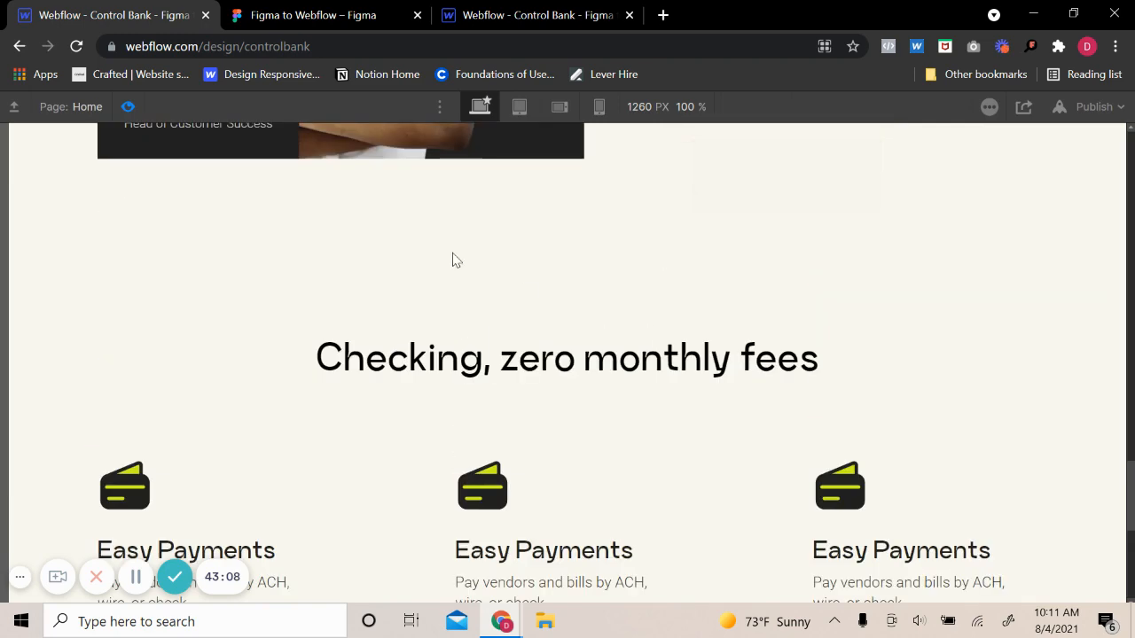
scroll(368, 282, "down", 2)
left_click(128, 107)
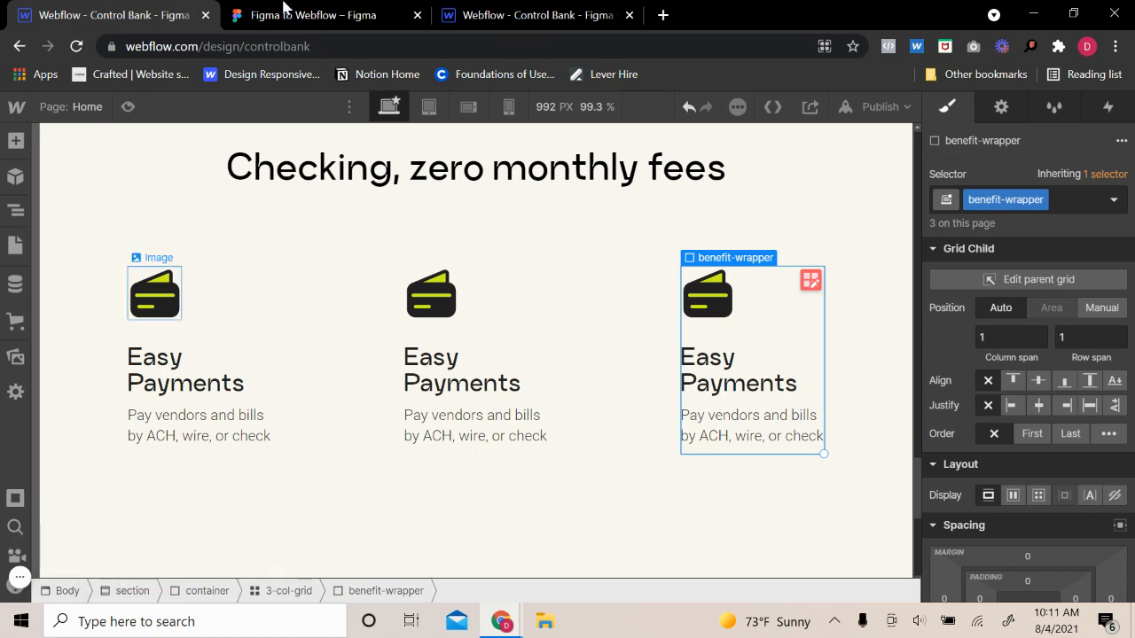
- Copy the second benefit's title from Figma and replace the middle block's heading in Webflow with "No minimum balance"
left_click(355, 13)
left_click(527, 435)
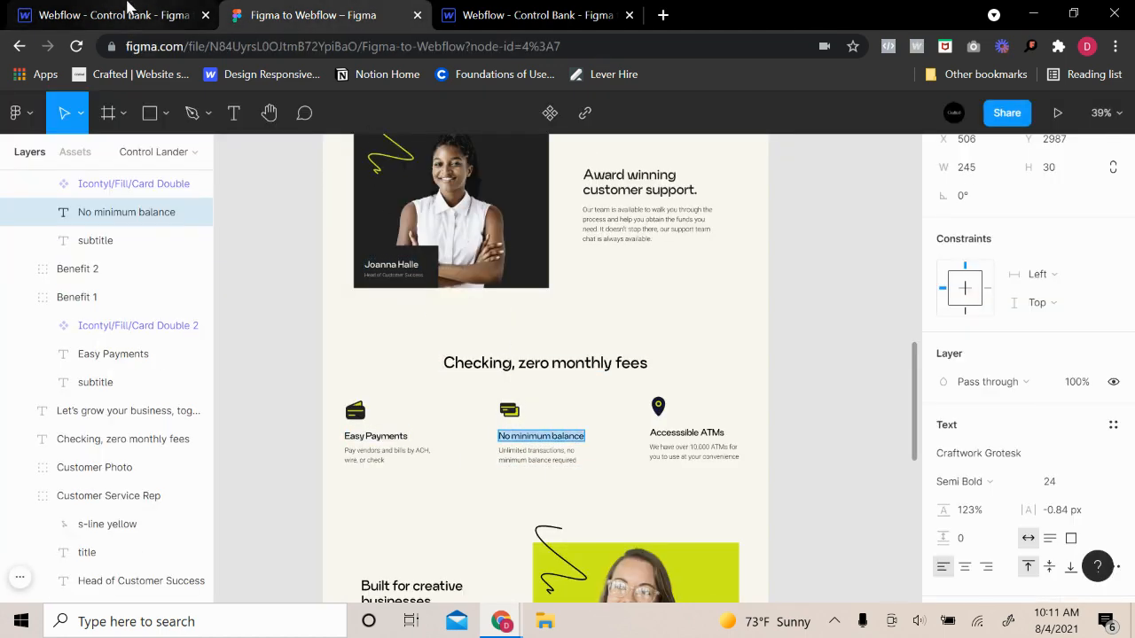
left_click(129, 11)
double_click(477, 361)
triple_click(479, 362)
type("No minimum balance")
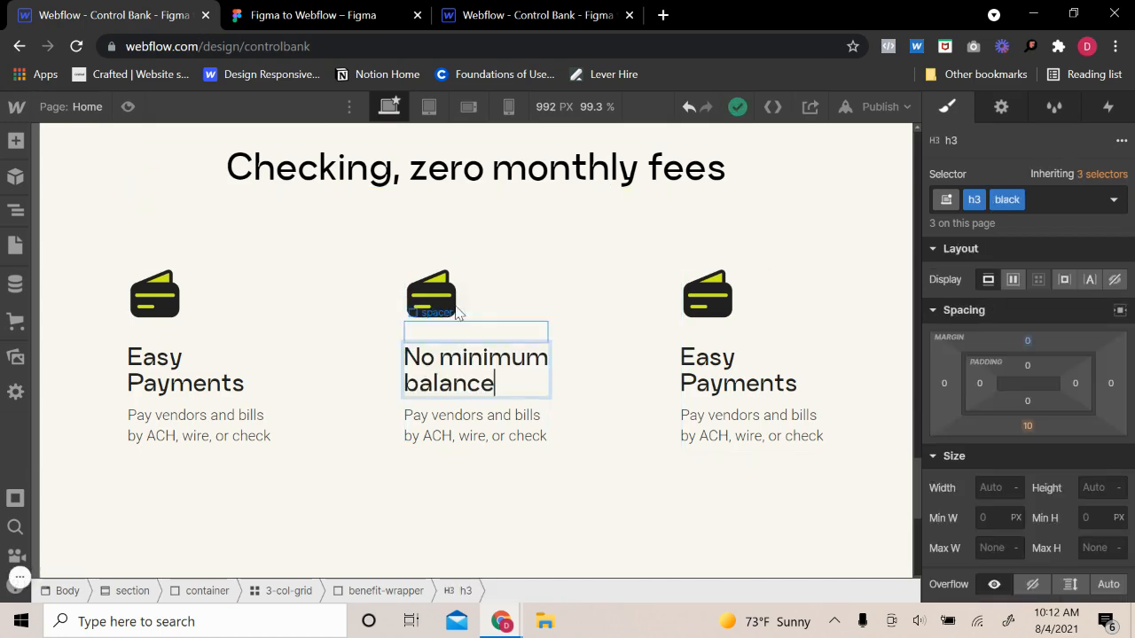
- Copy the second subtitle from Figma and replace the middle block's paragraph in Webflow with "Unlimited transactions, no minimum balance required"
left_click(282, 12)
left_click(540, 460)
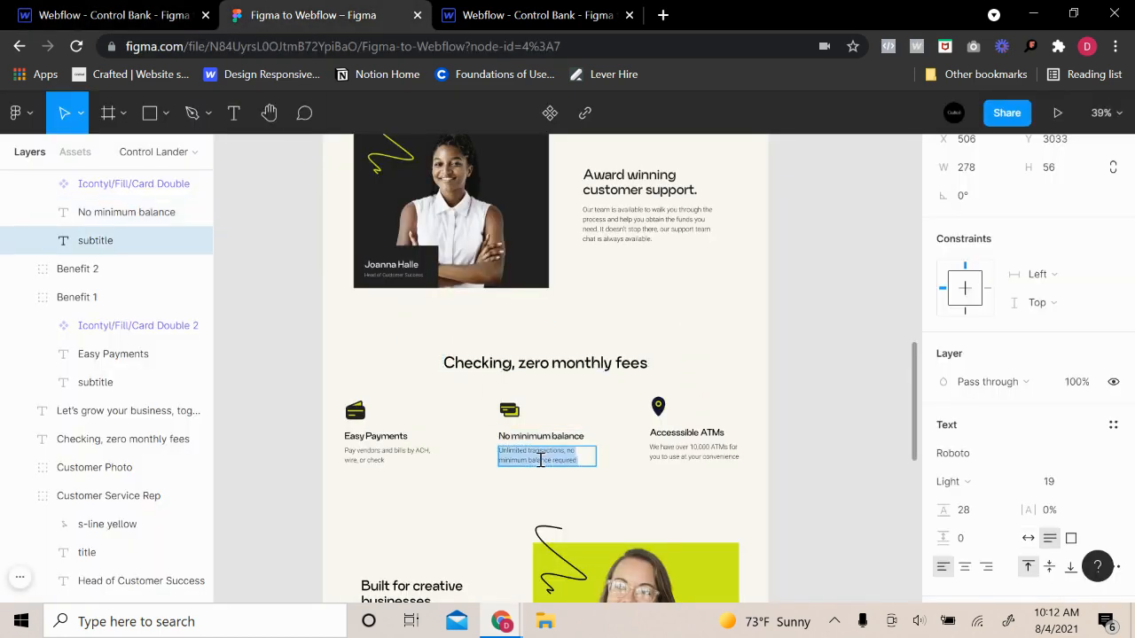
left_click(128, 15)
left_click(491, 435)
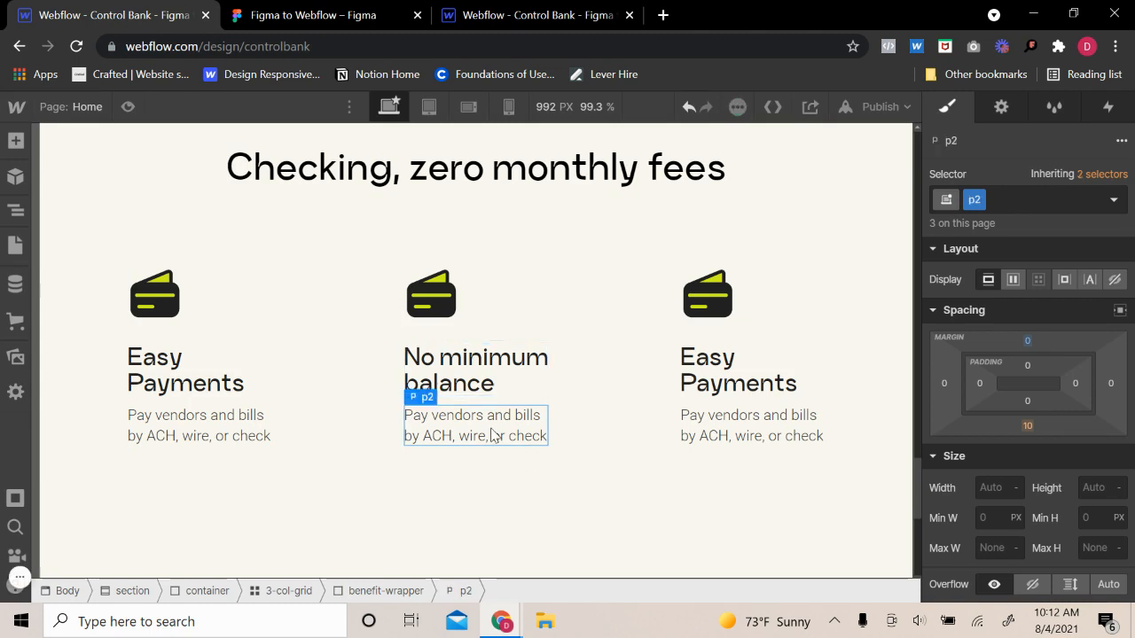
triple_click(492, 429)
type("Unlimited transactions, no minimum balance required")
- Replace the middle benefit block's icon with the Card Double.svg asset and close its image settings
left_click(441, 282)
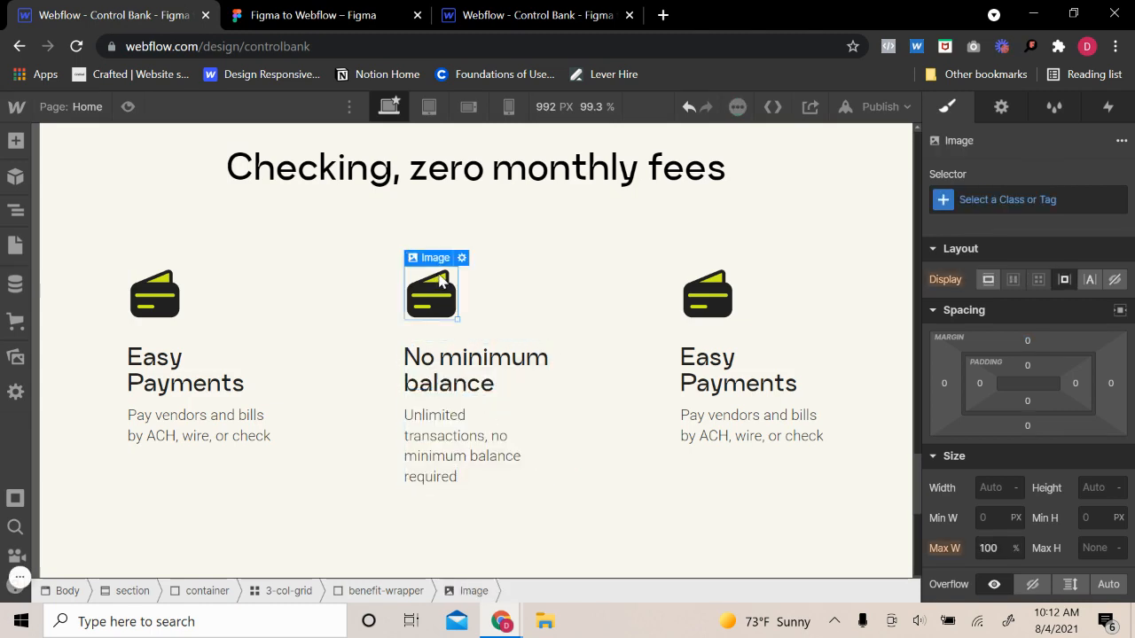
left_click(461, 258)
left_click(531, 354)
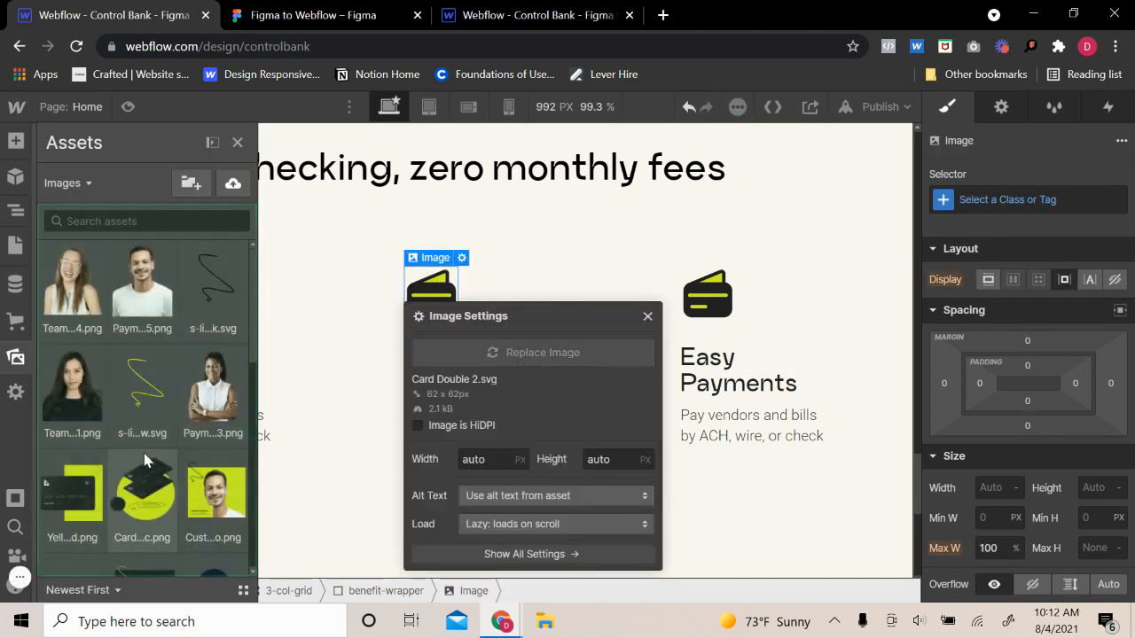
scroll(153, 475, "down", 3)
scroll(155, 469, "up", 4)
scroll(165, 474, "down", 5)
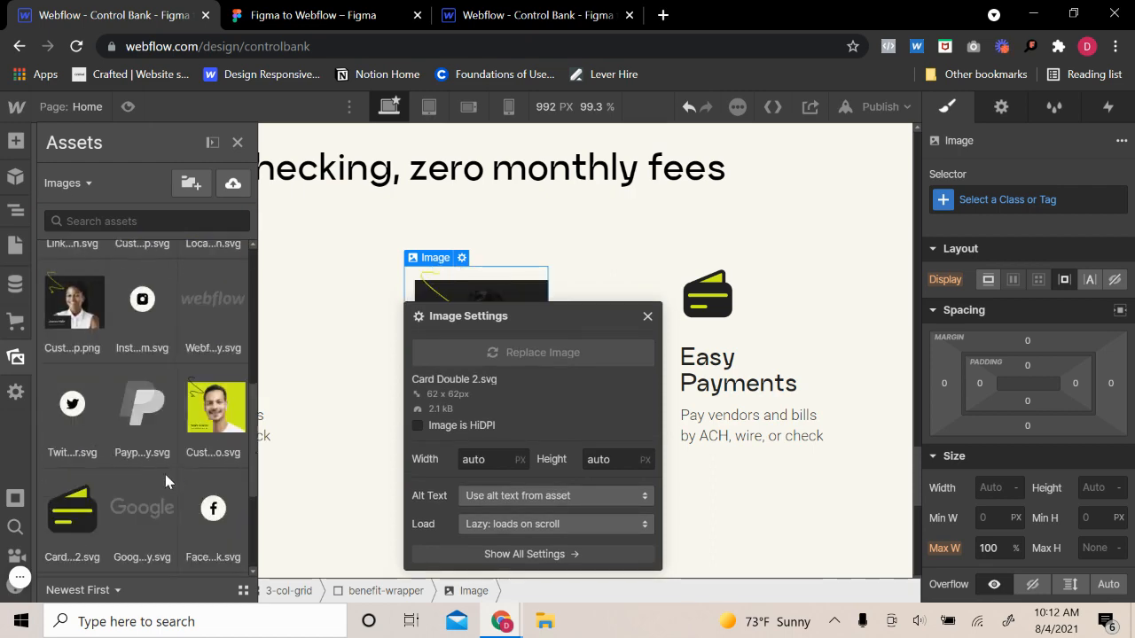
scroll(172, 479, "up", 2)
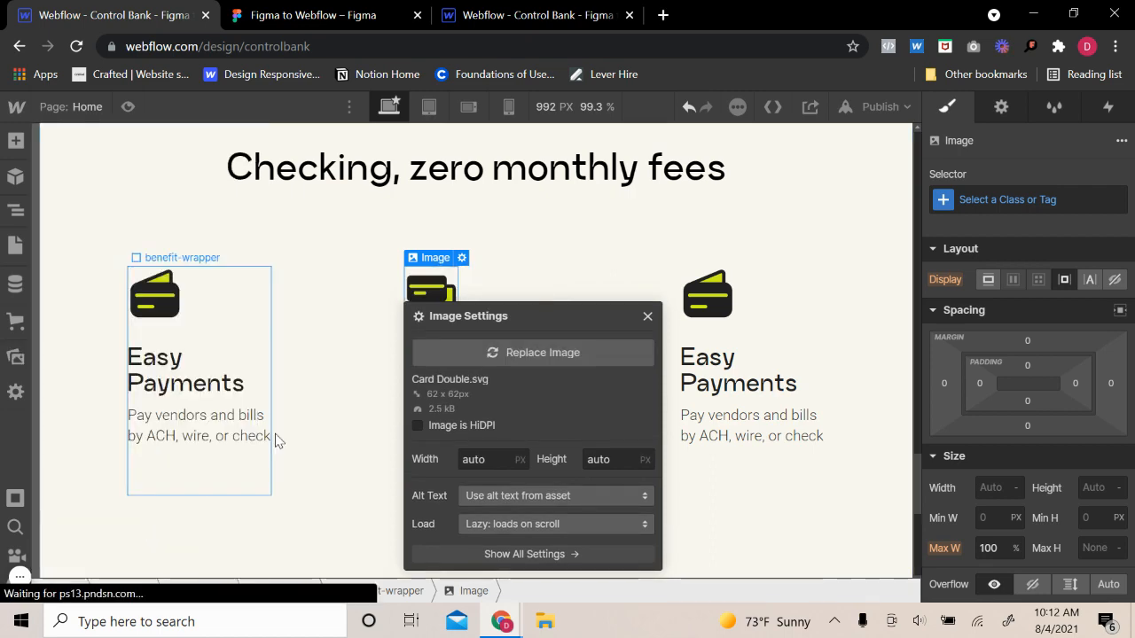
left_click(647, 316)
- Replace the third benefit block's icon with the Location.svg asset and move the image settings away from it
left_click(707, 281)
left_click(737, 258)
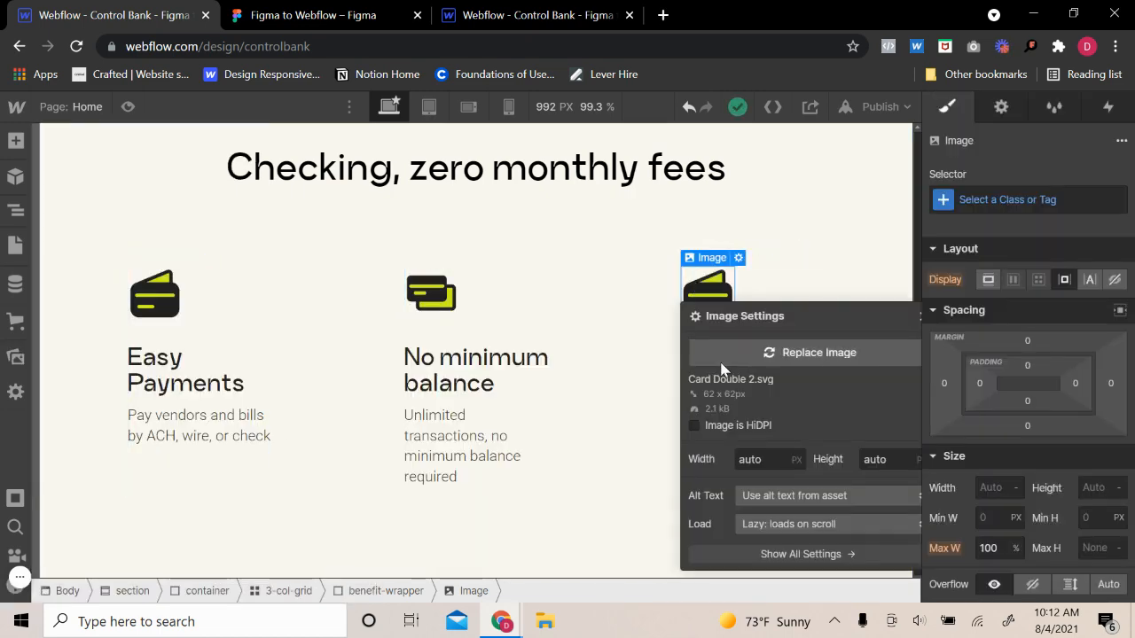
left_click(727, 355)
scroll(195, 429, "down", 10)
scroll(195, 428, "up", 3)
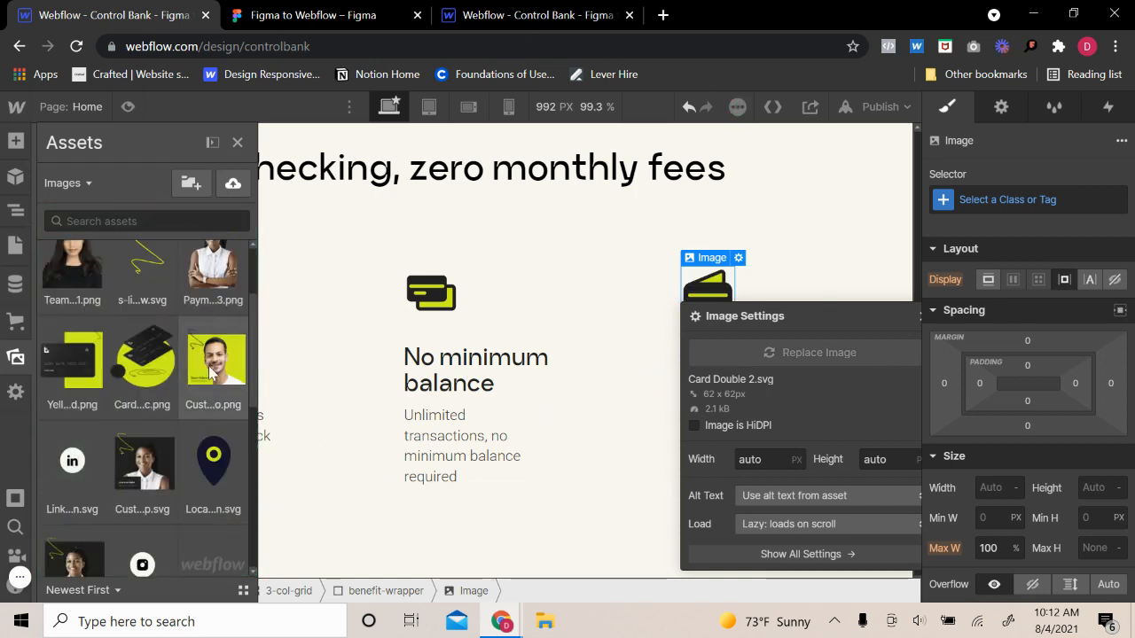
left_click(217, 452)
left_click_drag(800, 318, 406, 322)
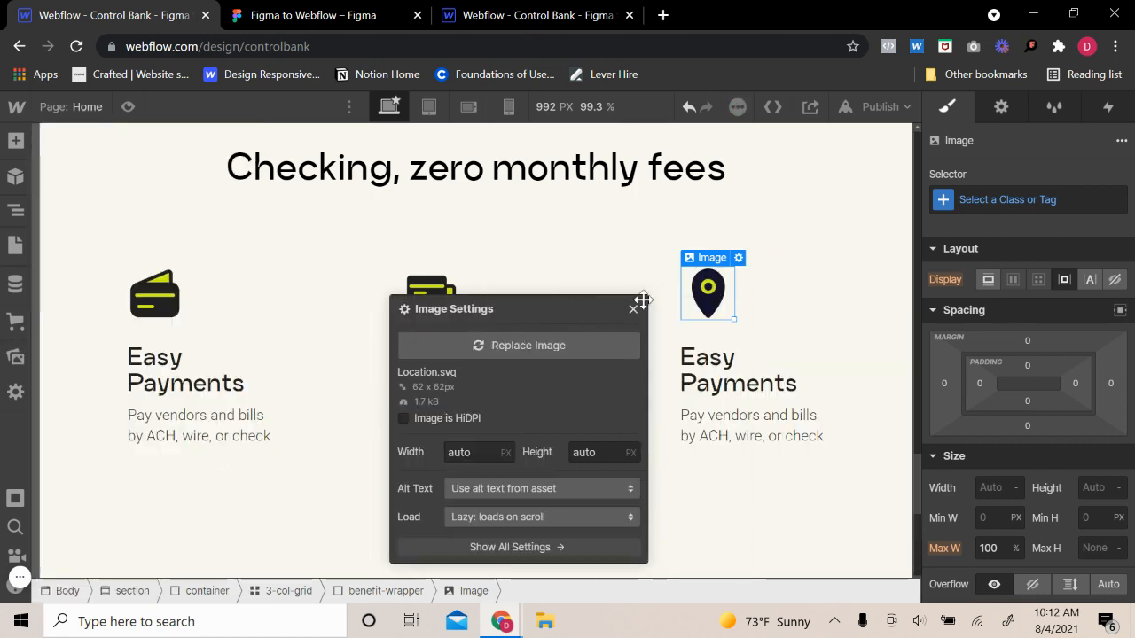
- Close the image settings and preview the three benefit blocks at full desktop width
left_click(634, 310)
left_click(127, 108)
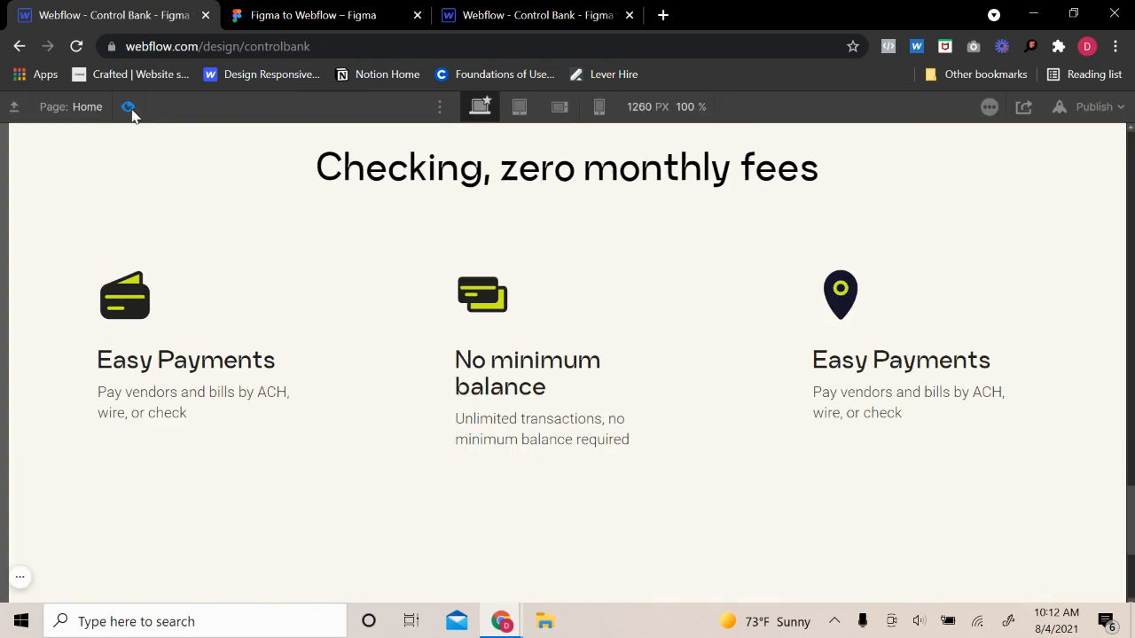
left_click(128, 108)
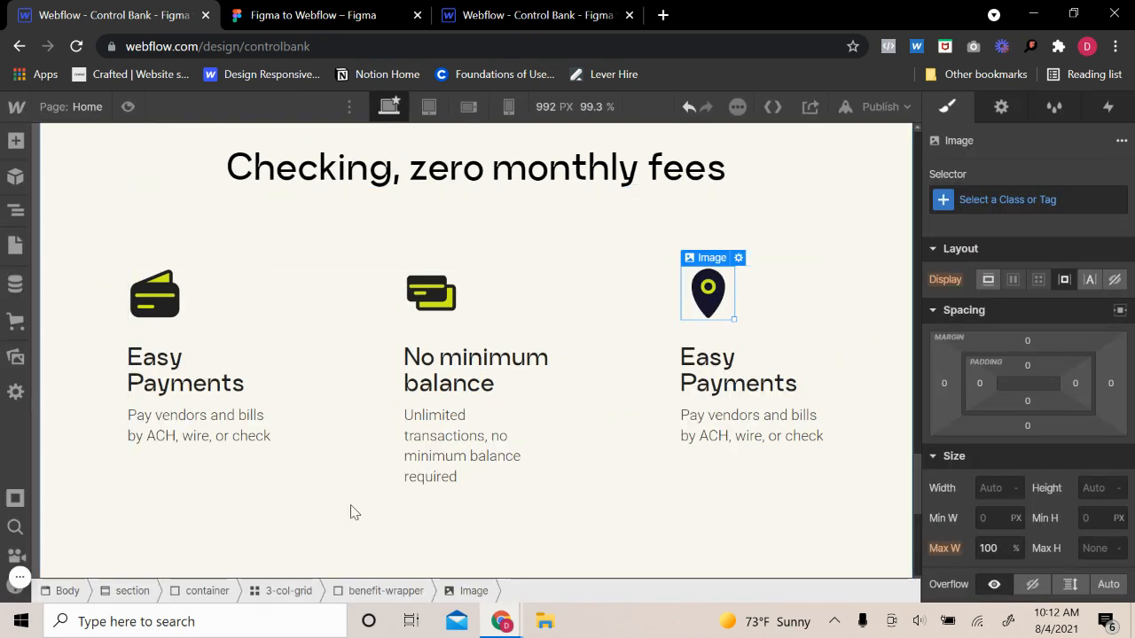
left_click(127, 107)
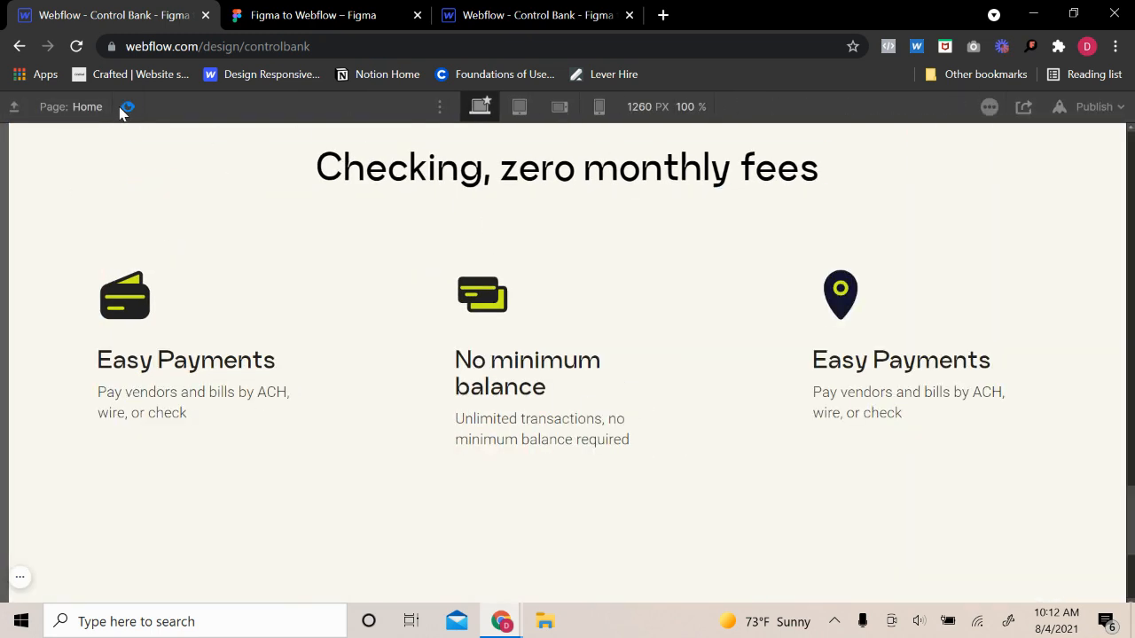
left_click(124, 107)
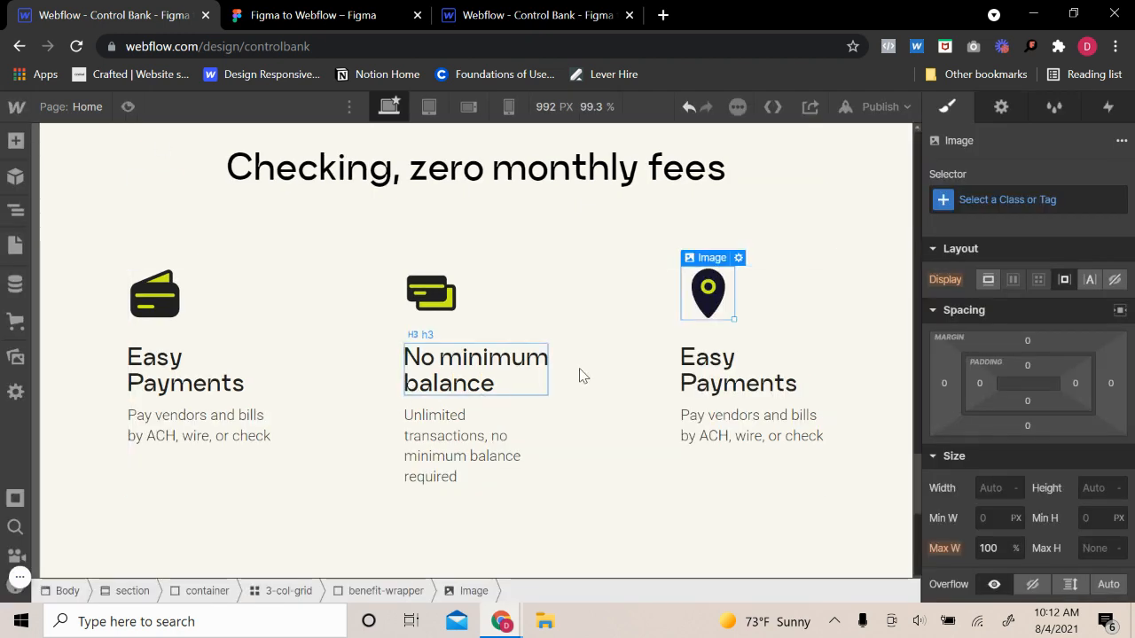
- Set the 3-col-grid's column gap to 140 px and preview the benefits layout
left_click(745, 300)
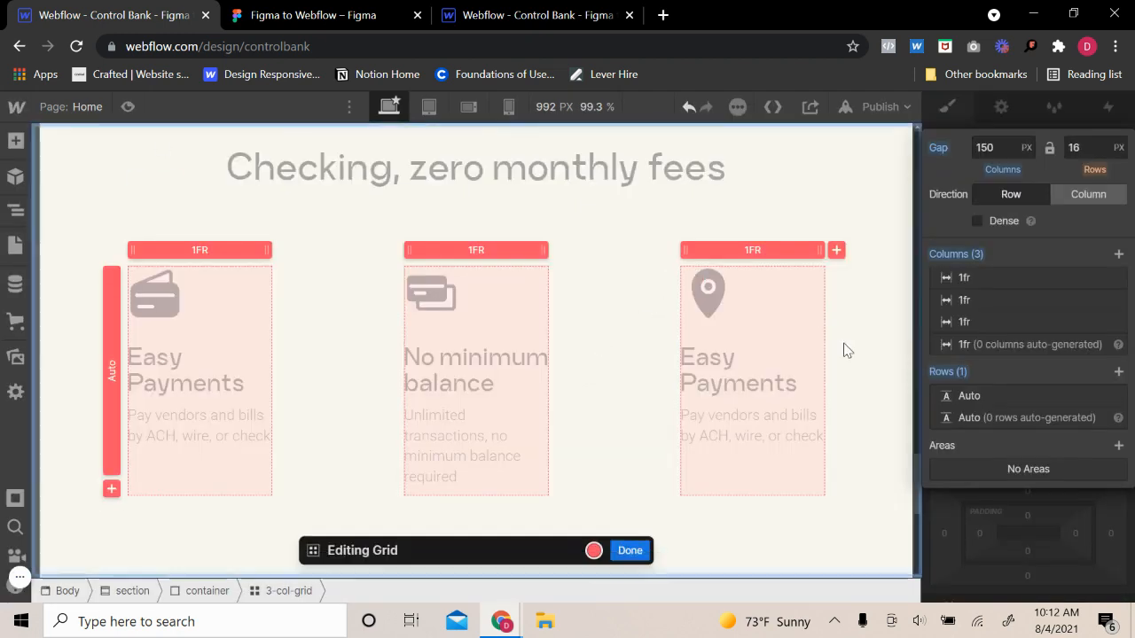
left_click(809, 281)
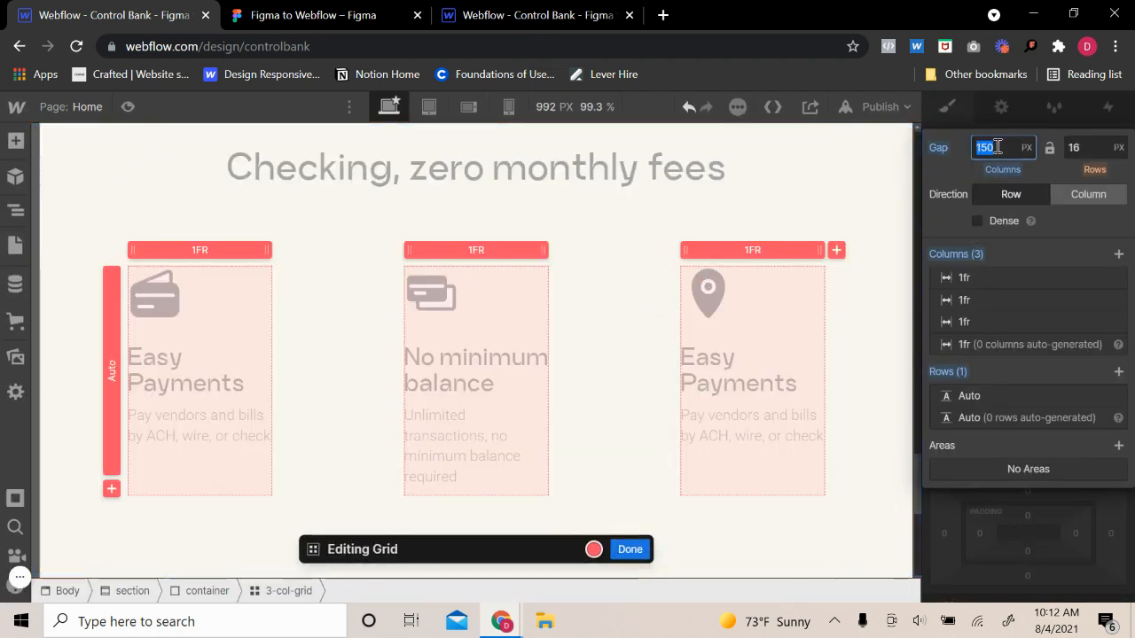
left_click_drag(1003, 169, 1020, 174)
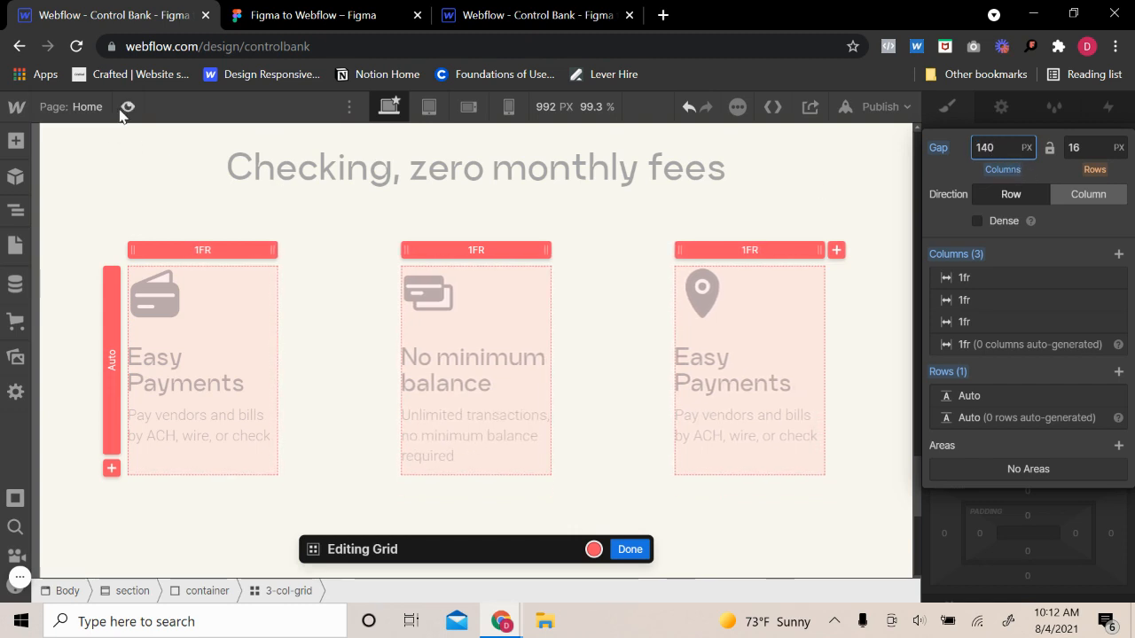
left_click(125, 109)
left_click(125, 110)
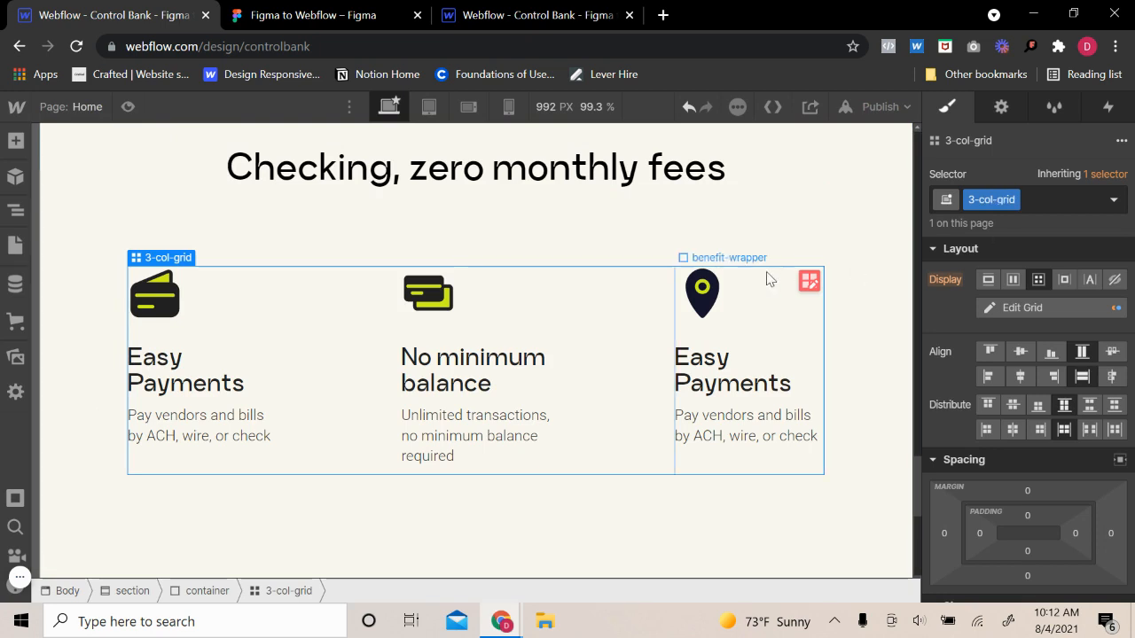
- Tighten the 3-col-grid's column gap to 130 px and check the benefit blocks in preview
left_click(812, 282)
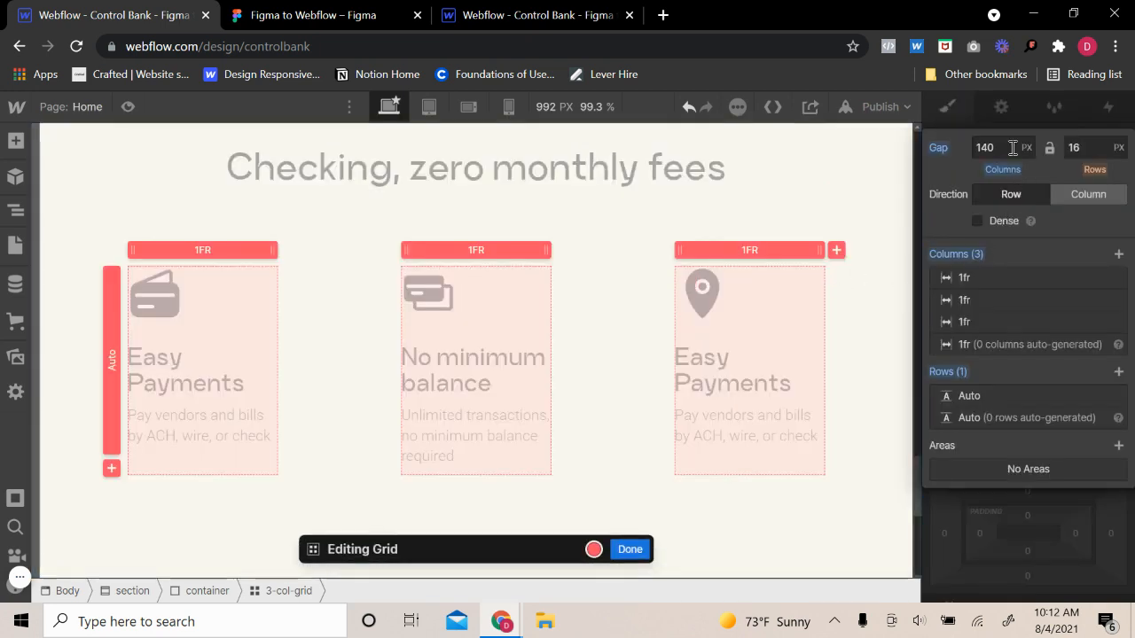
left_click_drag(1013, 149, 1024, 170)
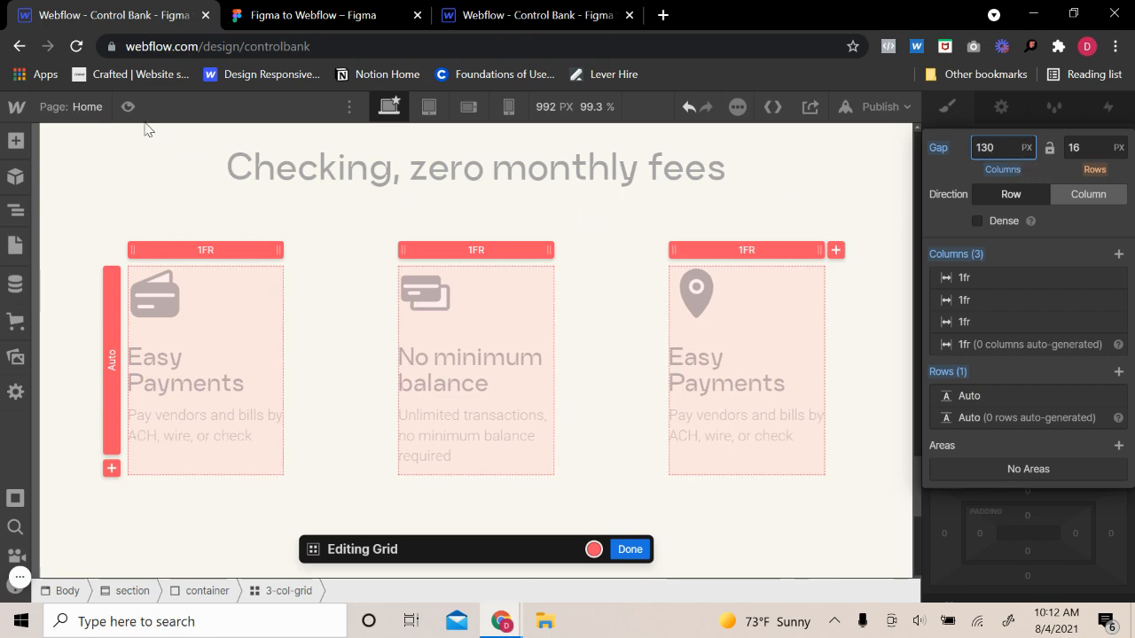
left_click(129, 107)
left_click(128, 107)
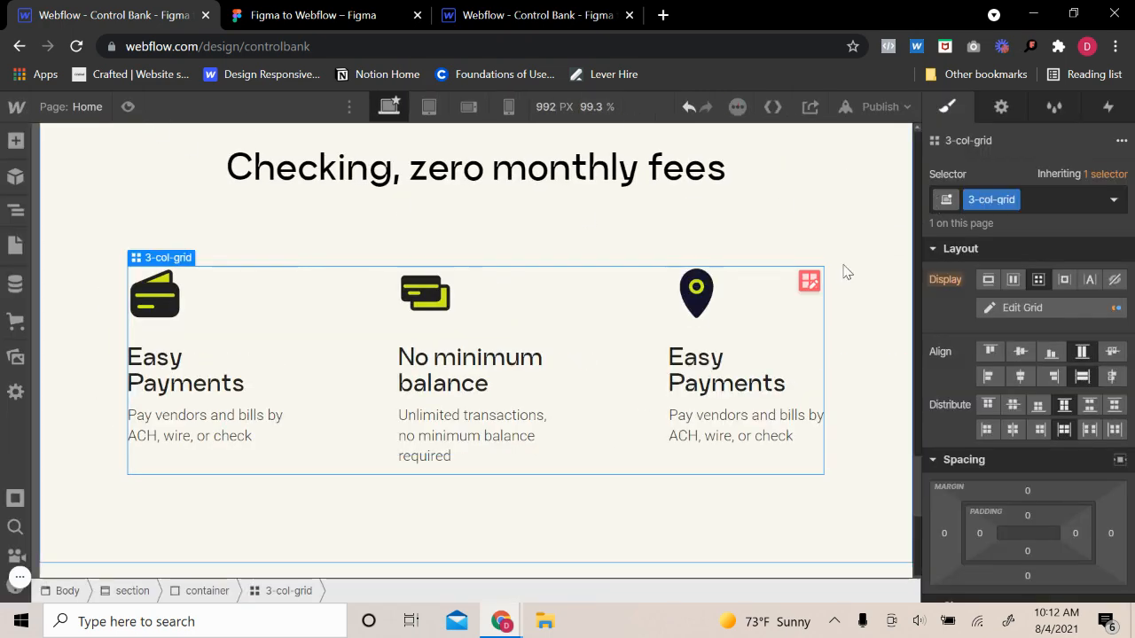
- Reduce the 3-col-grid's column gap to 120 px and preview how the benefit headings wrap
left_click(810, 280)
left_click(997, 151)
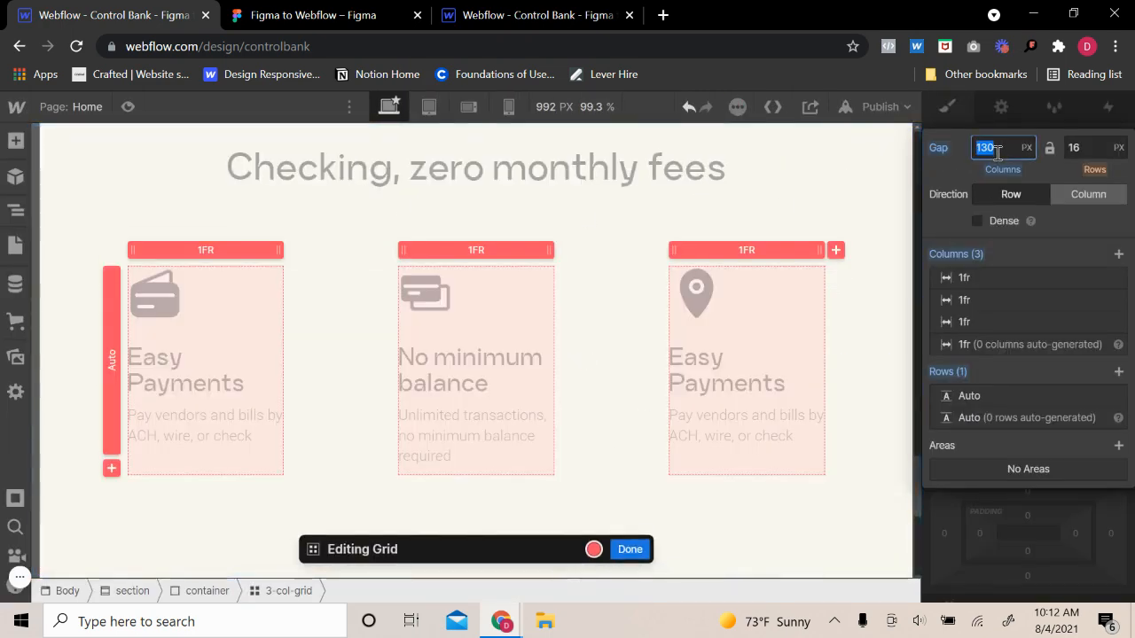
type("120")
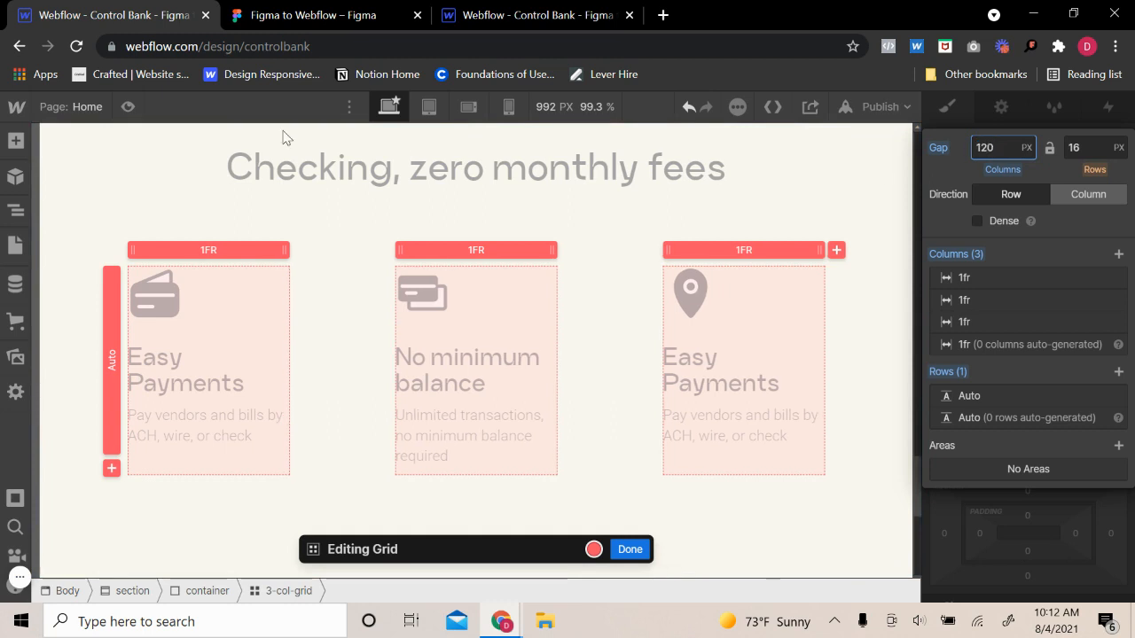
left_click(128, 108)
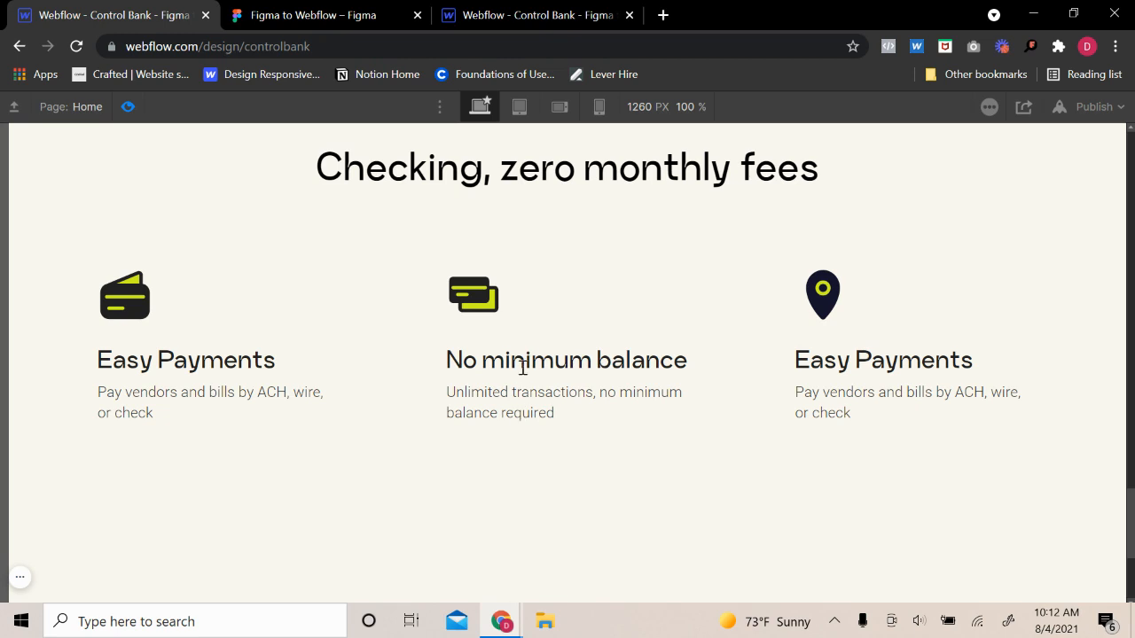
left_click(128, 107)
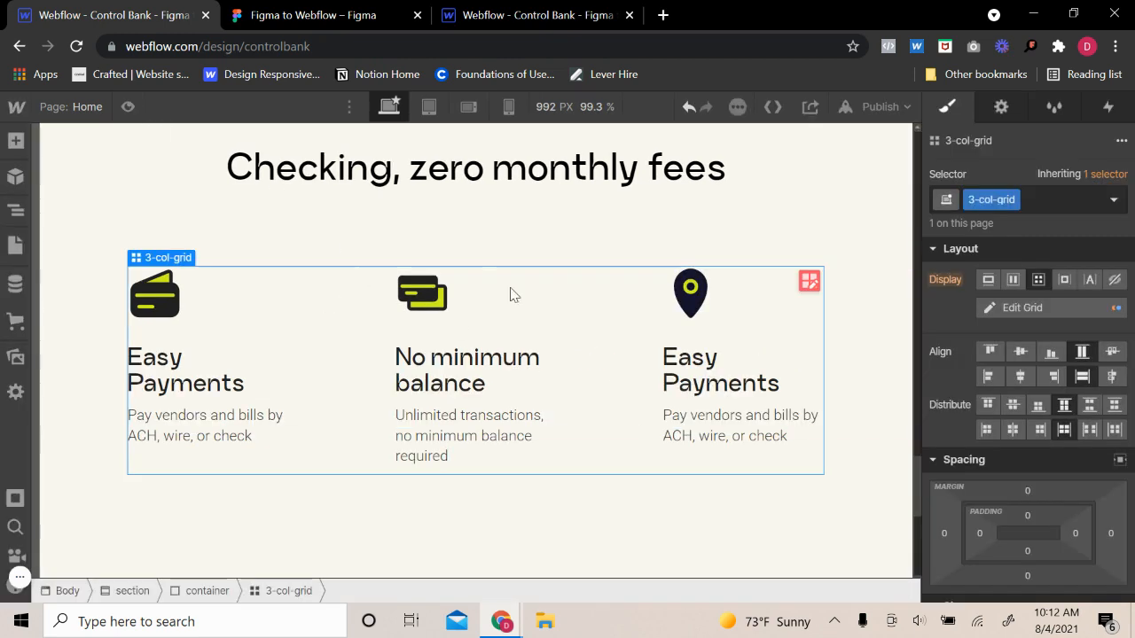
- Check the benefit grid's settings and the middle heading's style, comparing the layout in preview
left_click(812, 279)
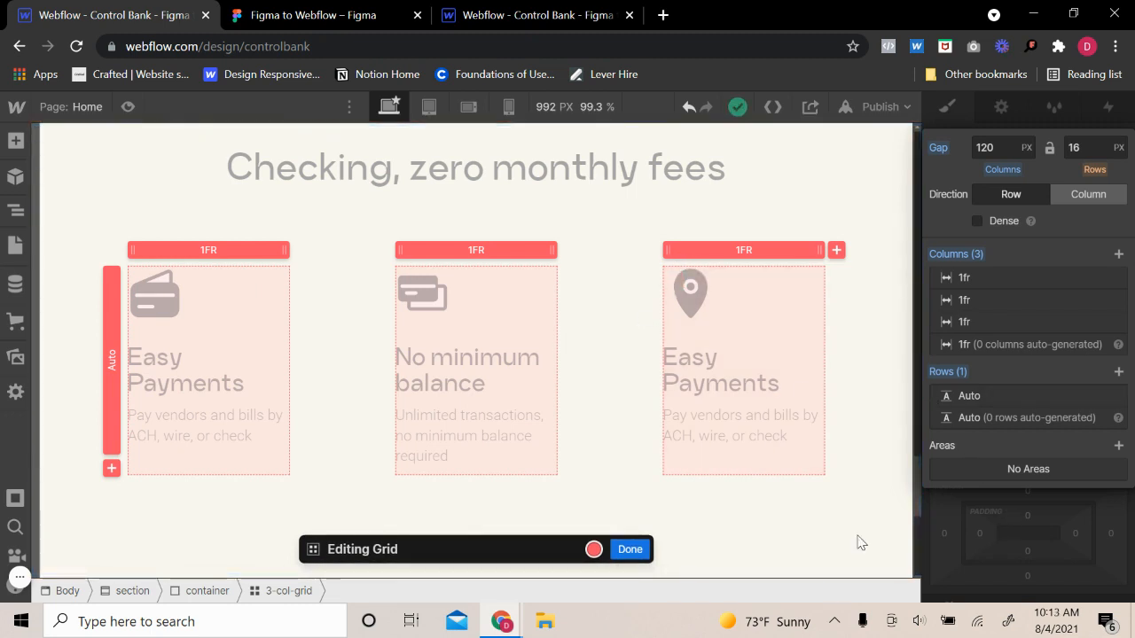
left_click(630, 549)
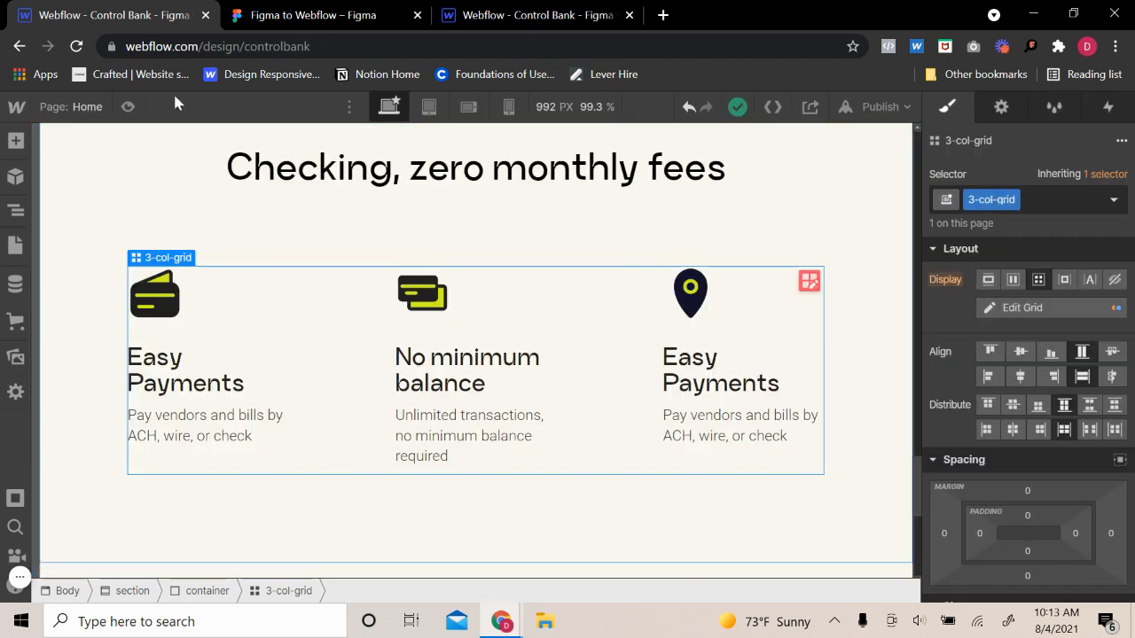
left_click(128, 108)
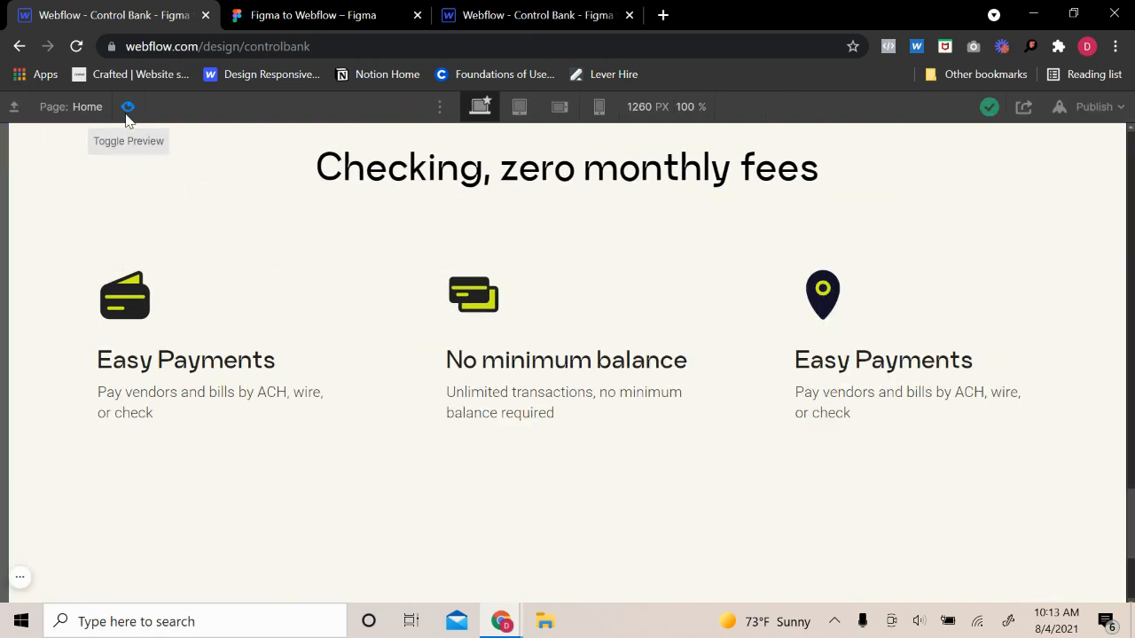
left_click(128, 107)
left_click(477, 379)
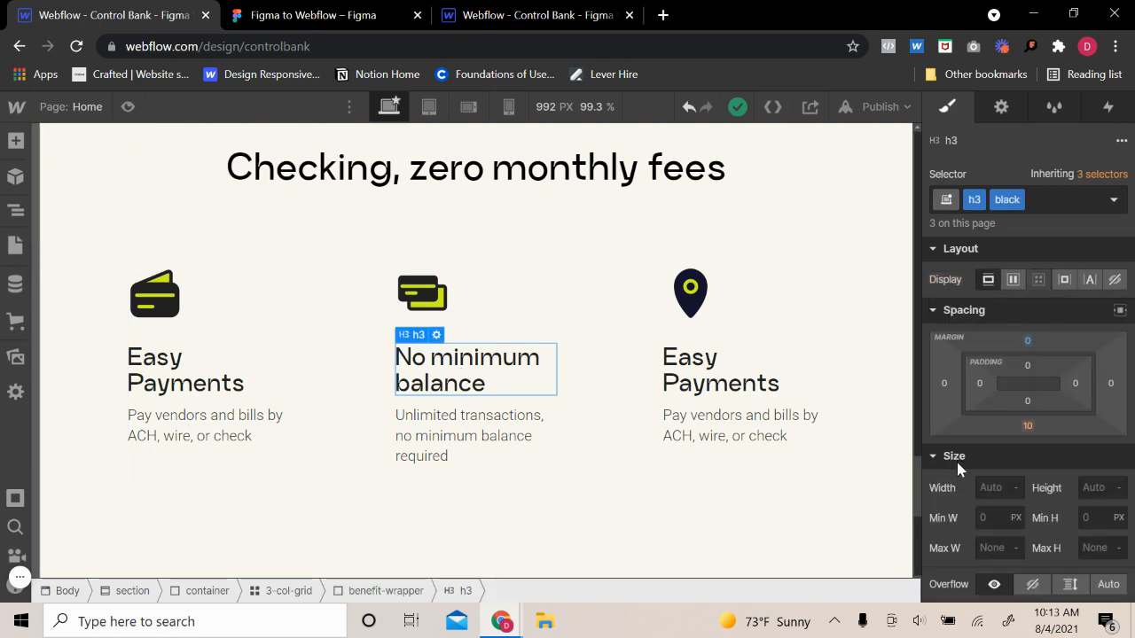
left_click(128, 107)
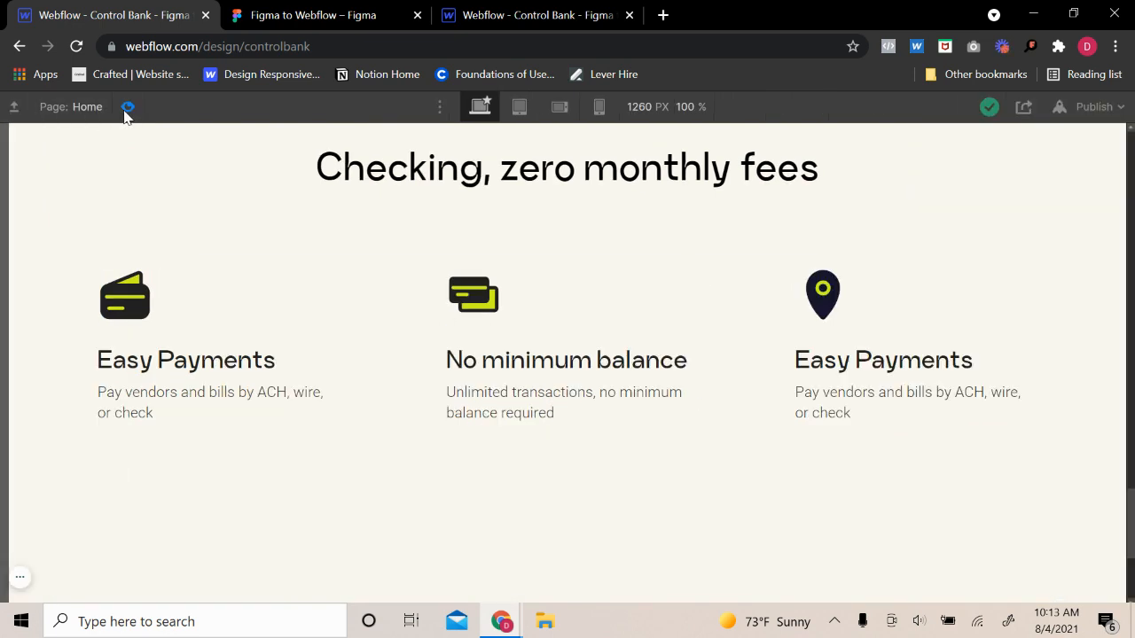
left_click(128, 108)
- Copy the third benefit's title from Figma and replace the third block's heading in Webflow with "Accesssible ATMs"
left_click(361, 18)
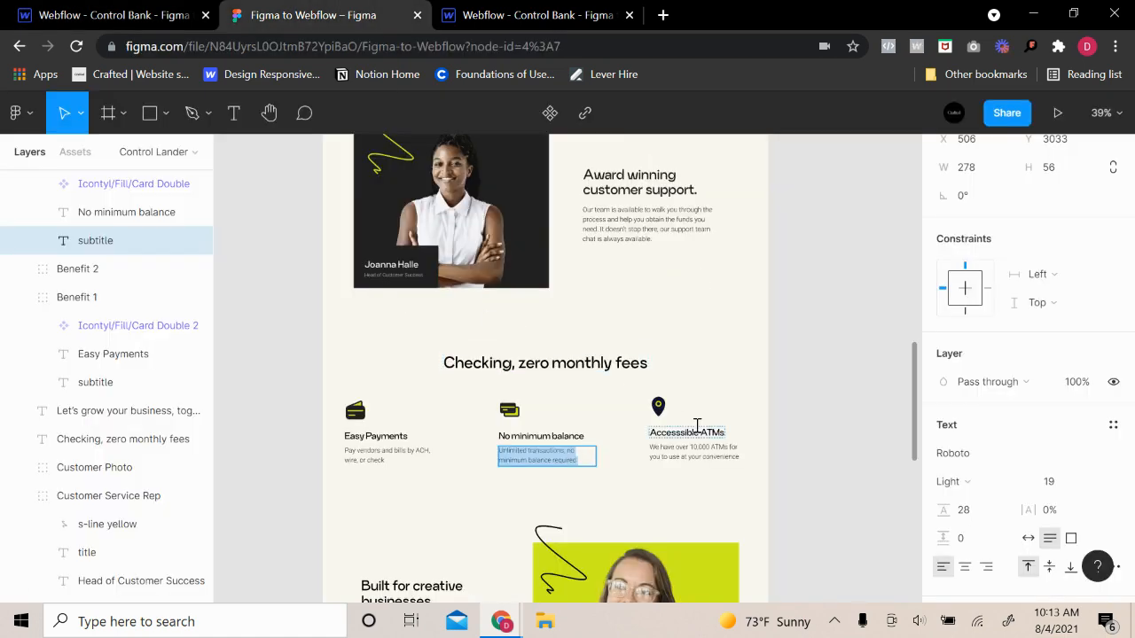
left_click(697, 429)
double_click(697, 432)
key("ctrl+c")
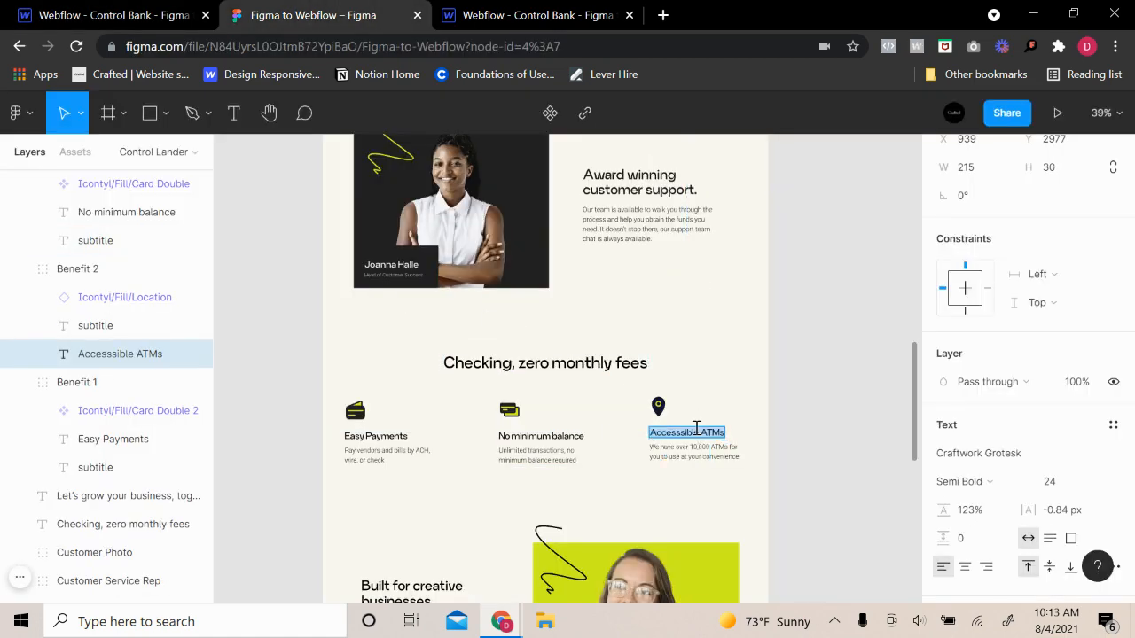
left_click(102, 15)
double_click(724, 373)
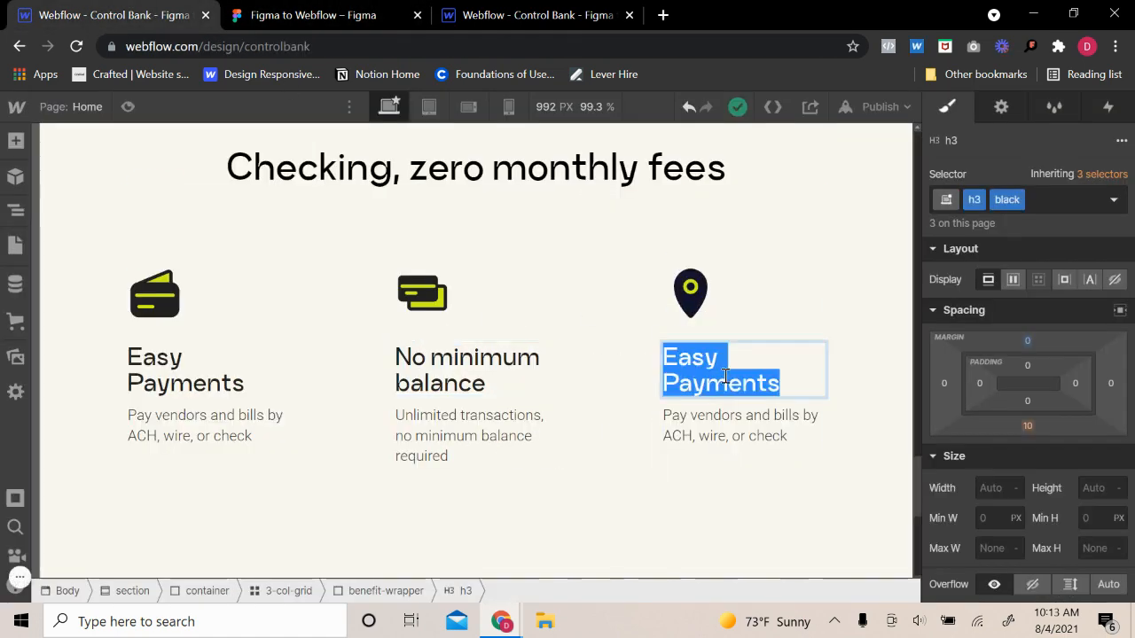
key("ctrl+v")
- Replace the third block's paragraph with Figma's "We have over 10,000 ATMs for you to use at your convenience" and preview the section
key("ctrl+Tab")
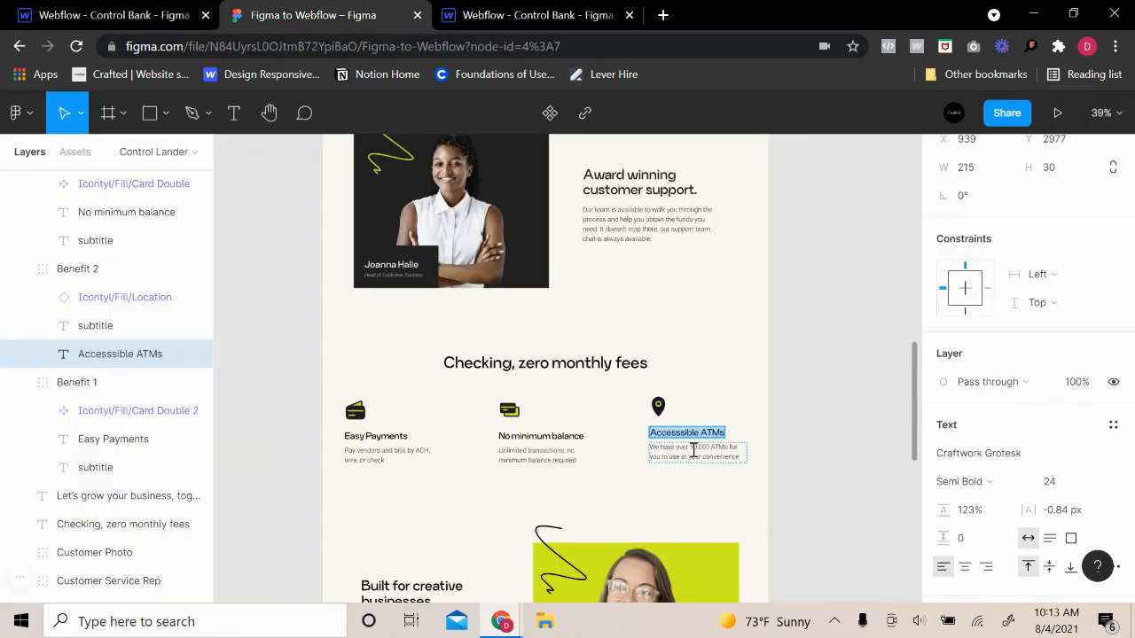
double_click(694, 449)
left_click(102, 15)
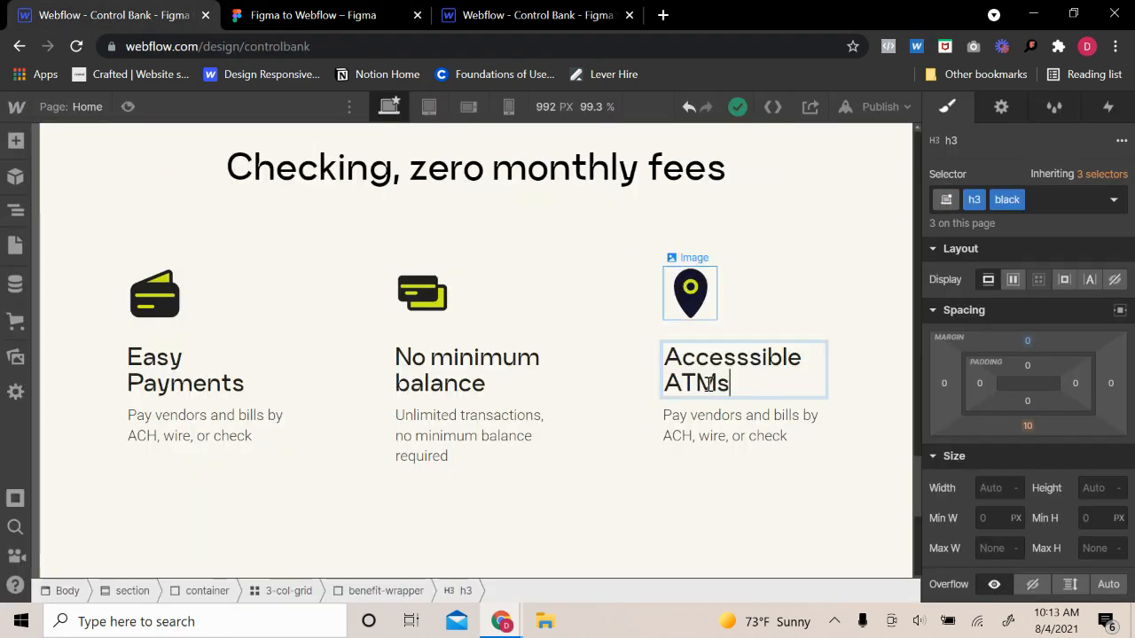
left_click(747, 440)
double_click(748, 441)
type("We have over 10,000 ATMs for you to use at your convenience")
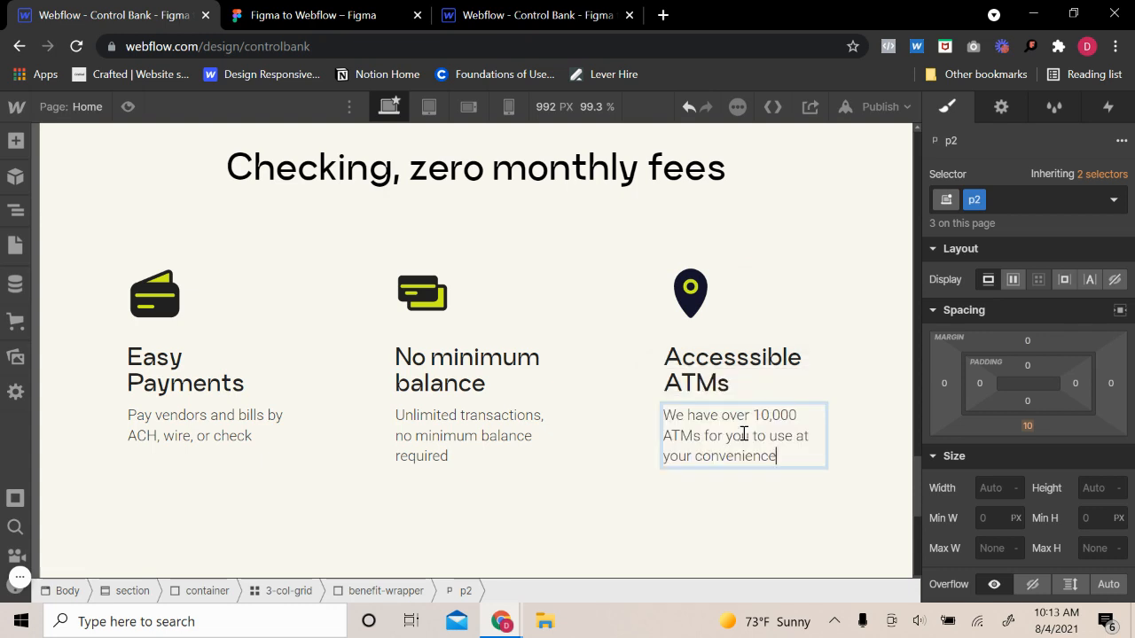
left_click(128, 107)
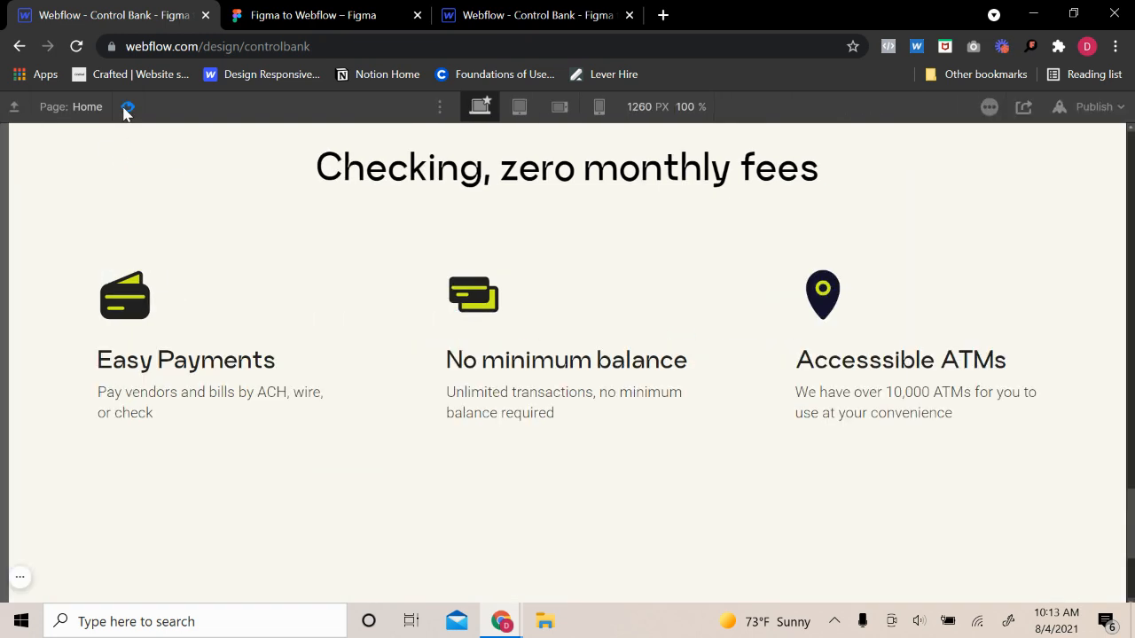
key("ctrl+shift+p")
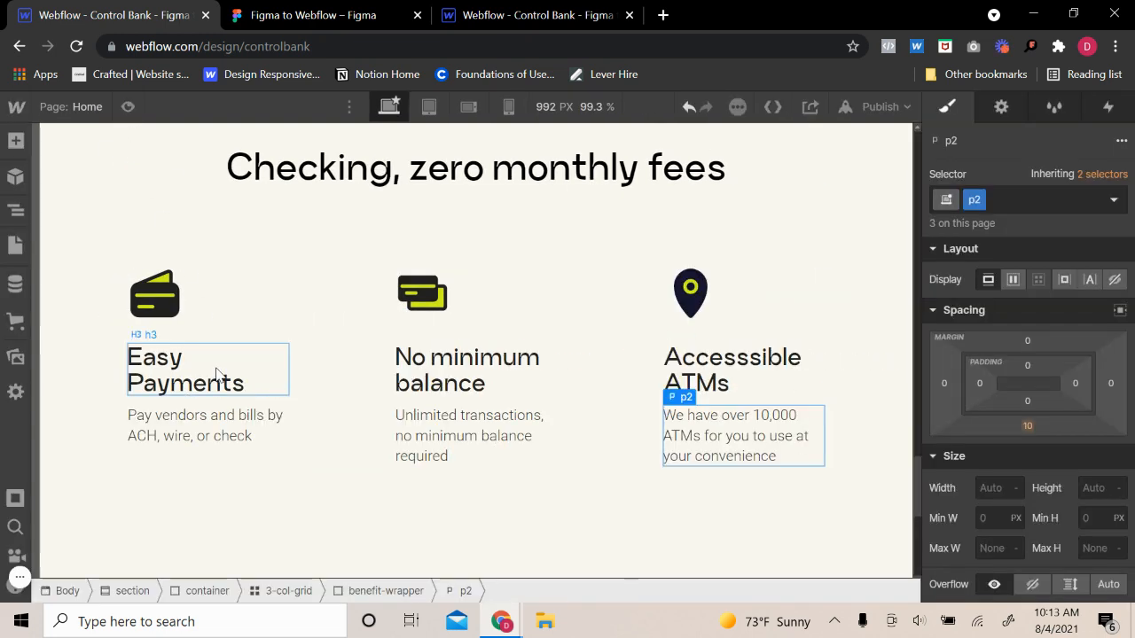
- Set the font size of the benefit headings' h3 black style to 1.6 em and preview the result
left_click(221, 375)
scroll(1006, 540, "down", 6)
left_click(988, 551)
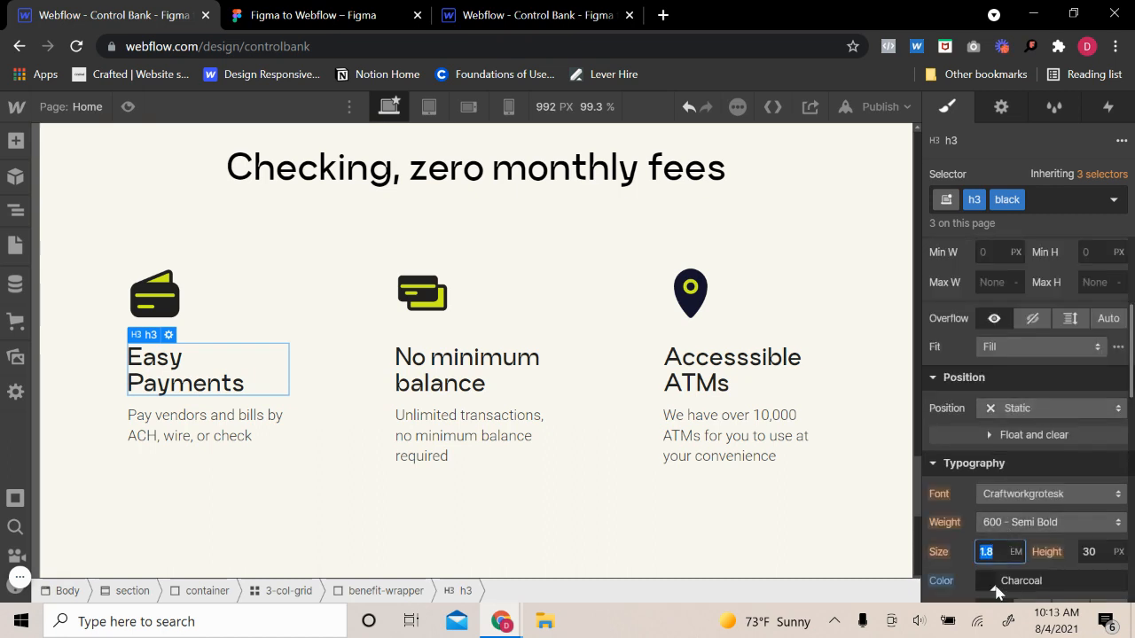
type("1.6")
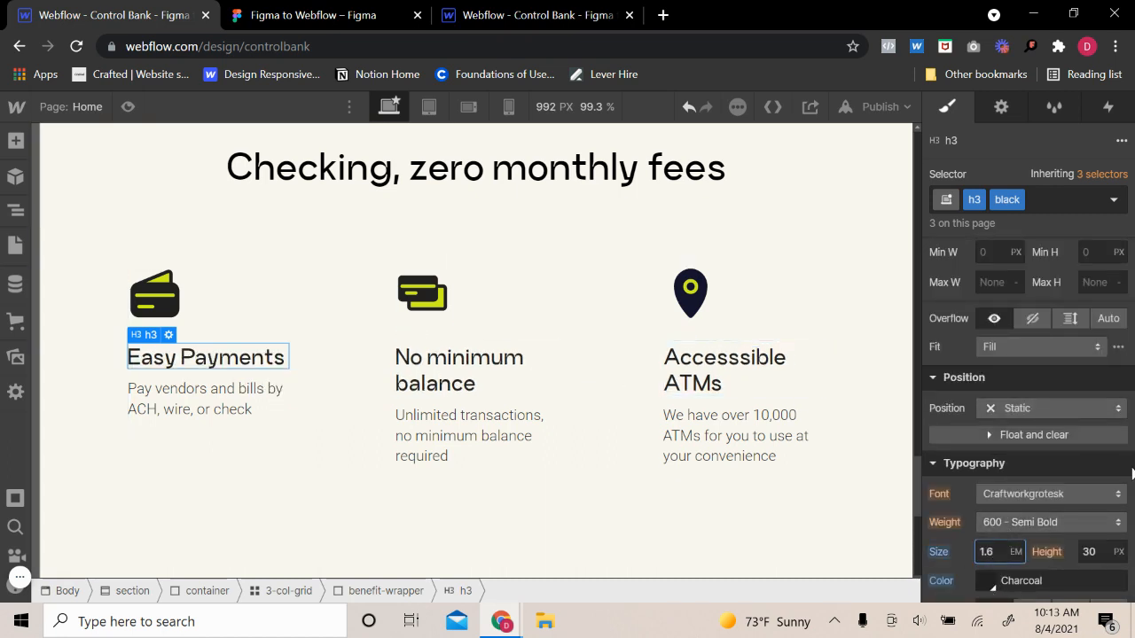
left_click(126, 108)
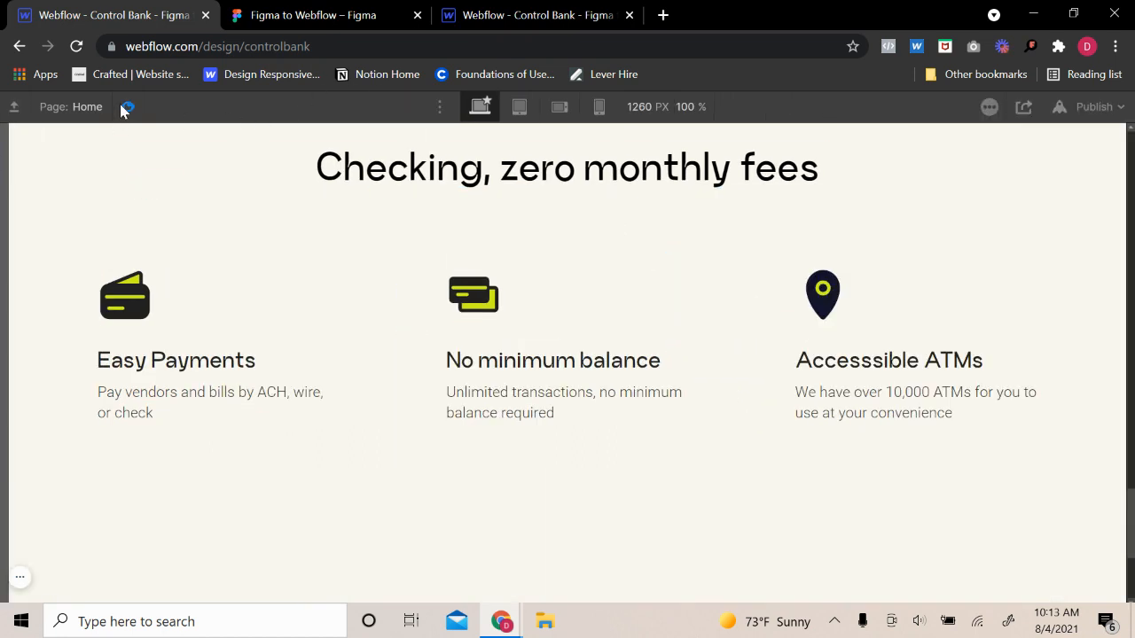
left_click(126, 107)
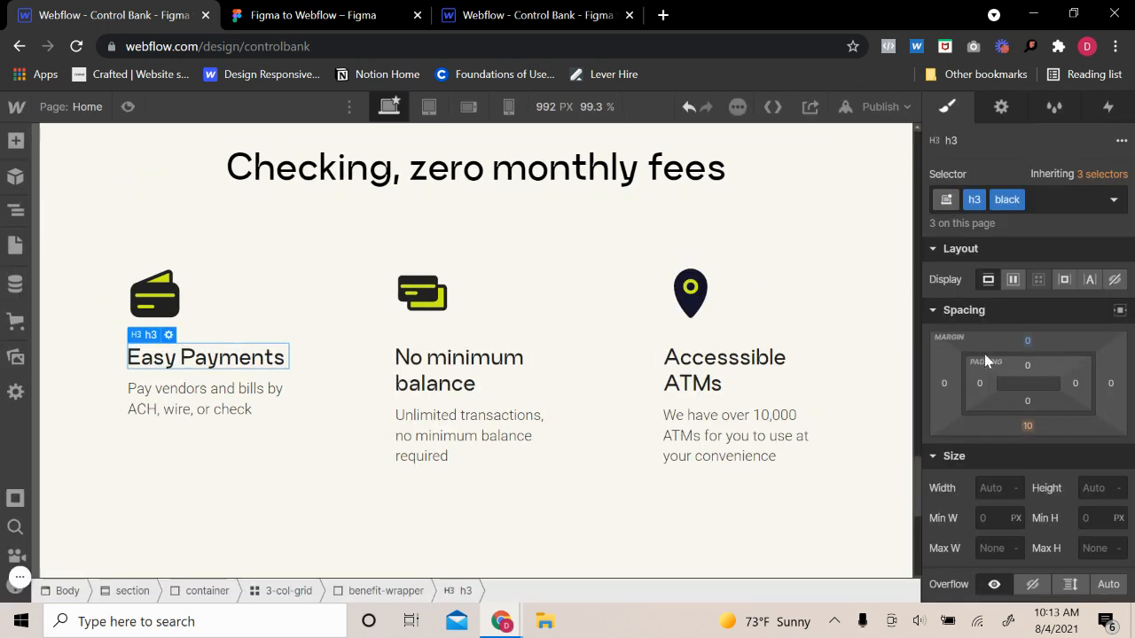
- Set the 3-col-grid's column gap to 130 px and preview the benefits section with the smaller headings
left_click(624, 340)
left_click(810, 283)
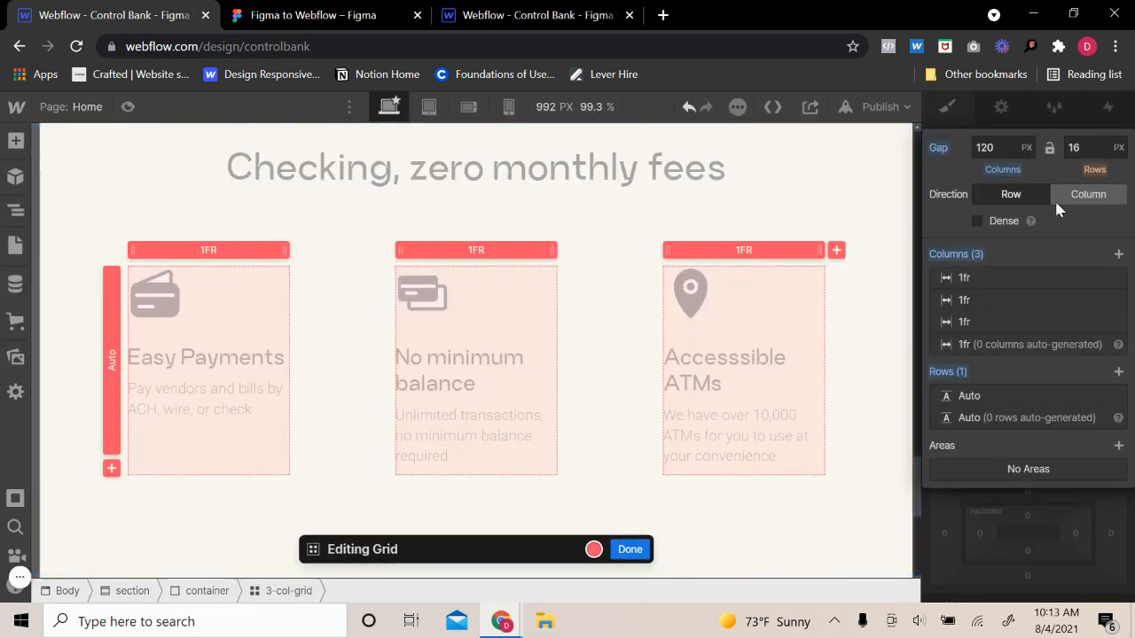
left_click(1000, 148)
type("1")
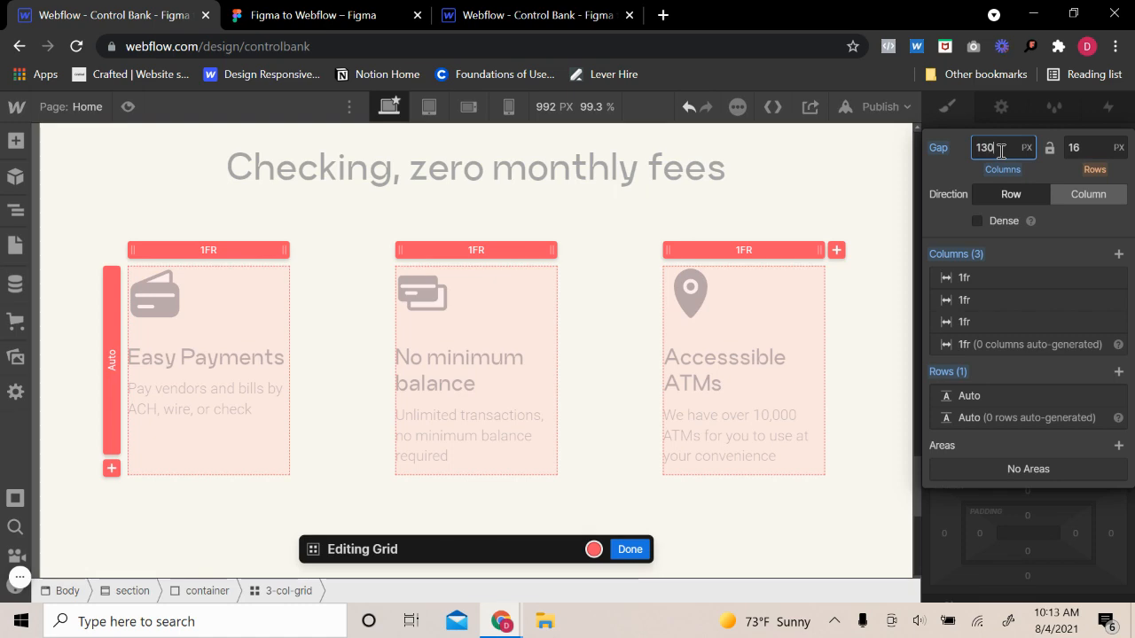
type("30")
left_click(129, 107)
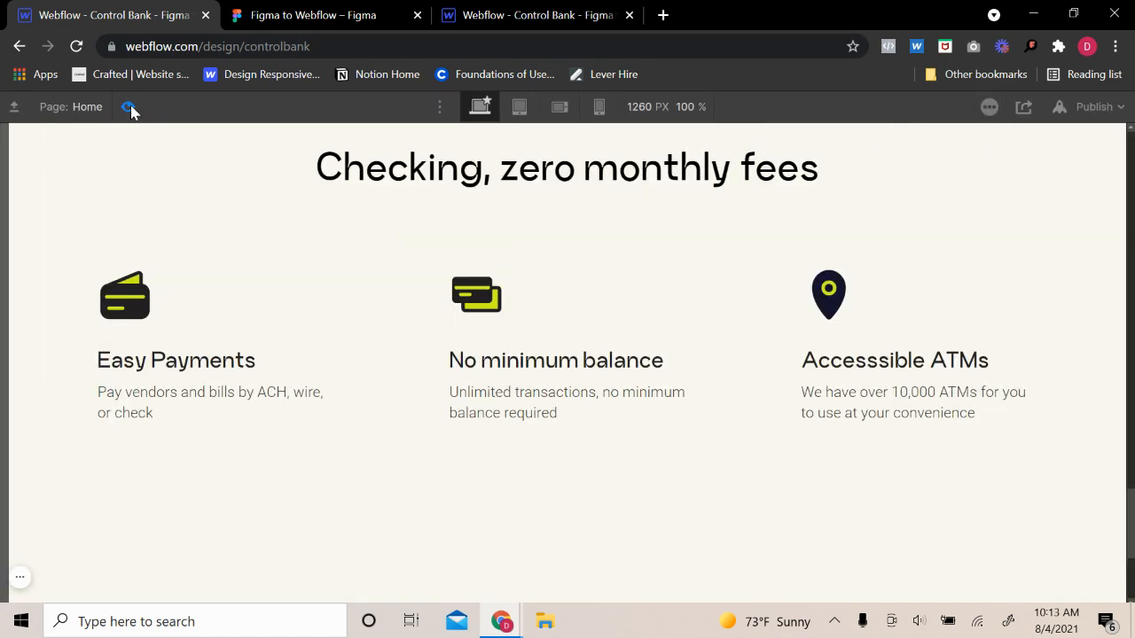
- Set the 3-col-grid's column gap to 140 px and preview the benefits section
left_click(130, 107)
left_click(808, 281)
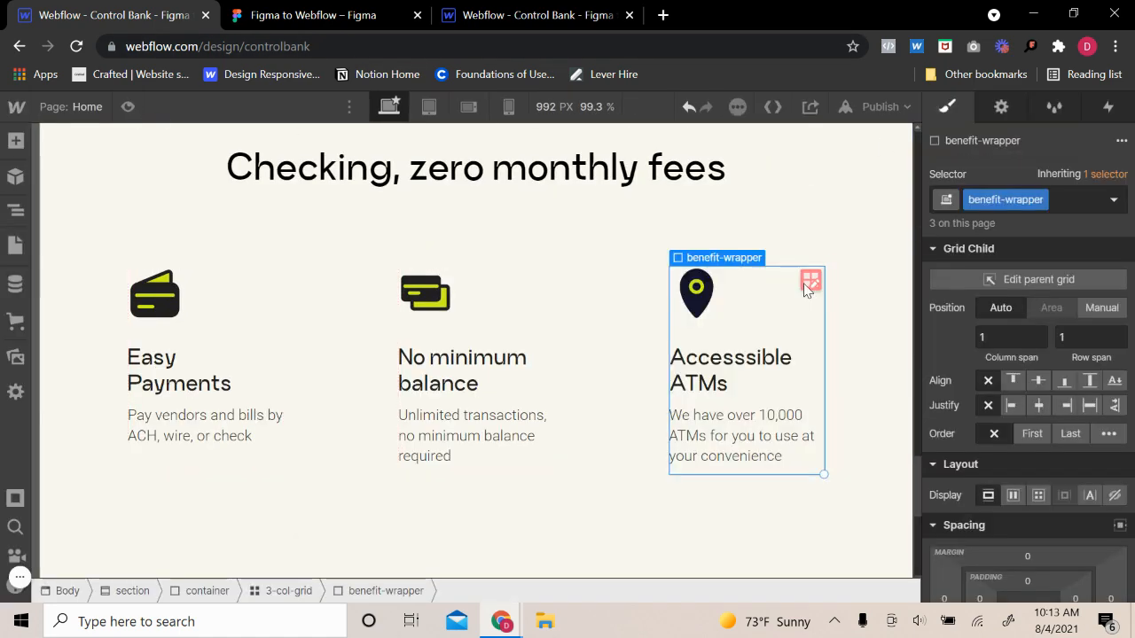
left_click(809, 281)
left_click(1009, 145)
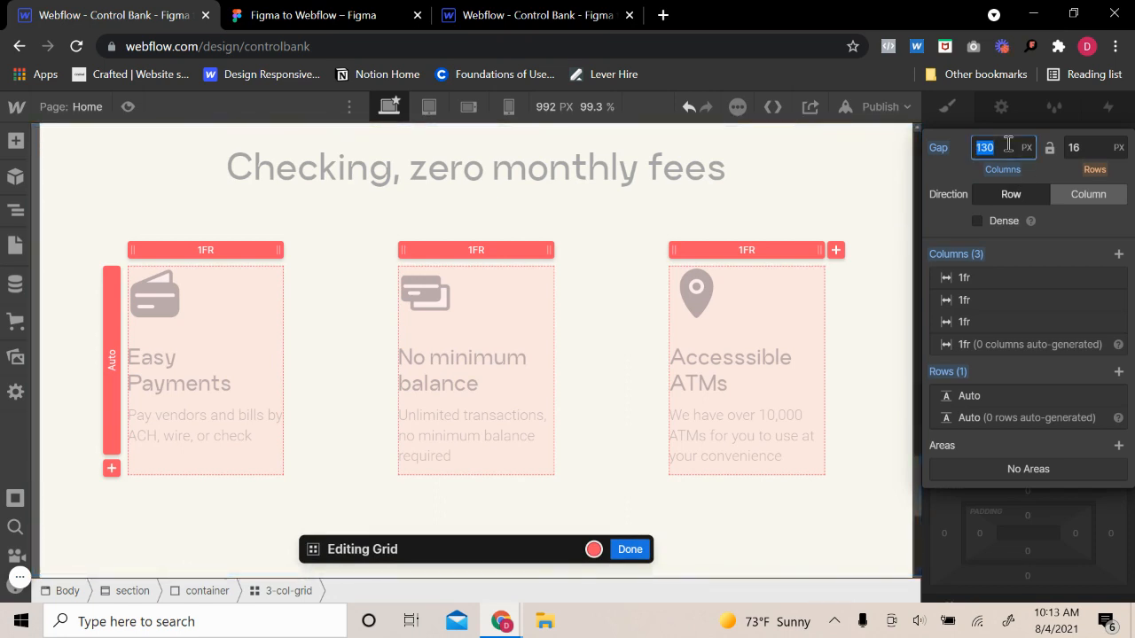
left_click(127, 107)
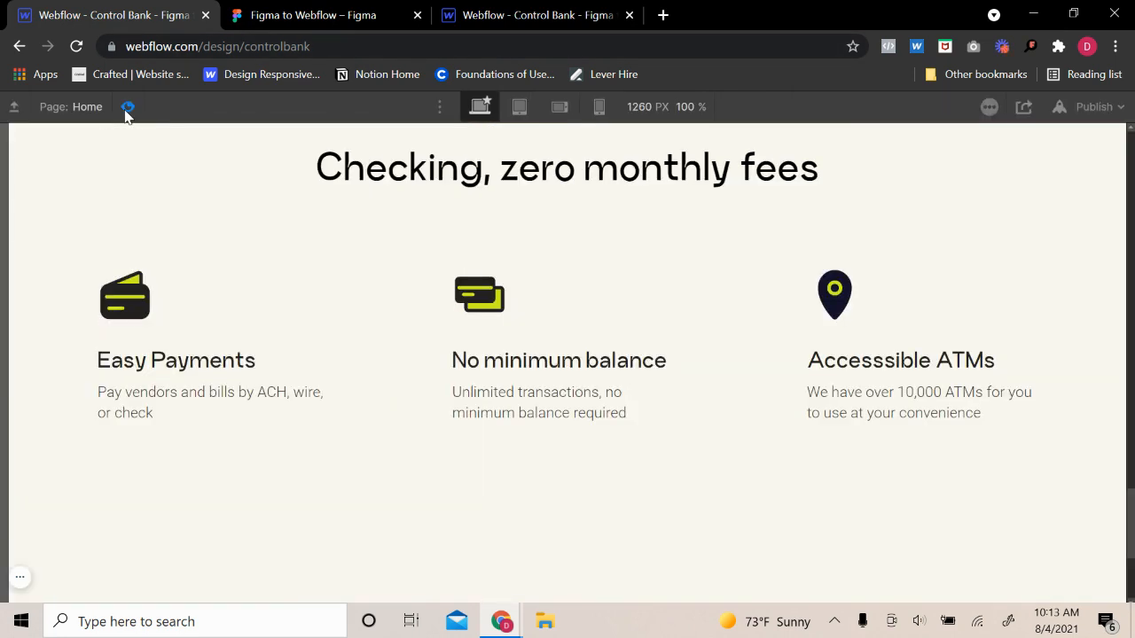
- Set the 3-col-grid's column gap to 150 px and preview the benefits section with the wider spacing
left_click(127, 107)
left_click(809, 280)
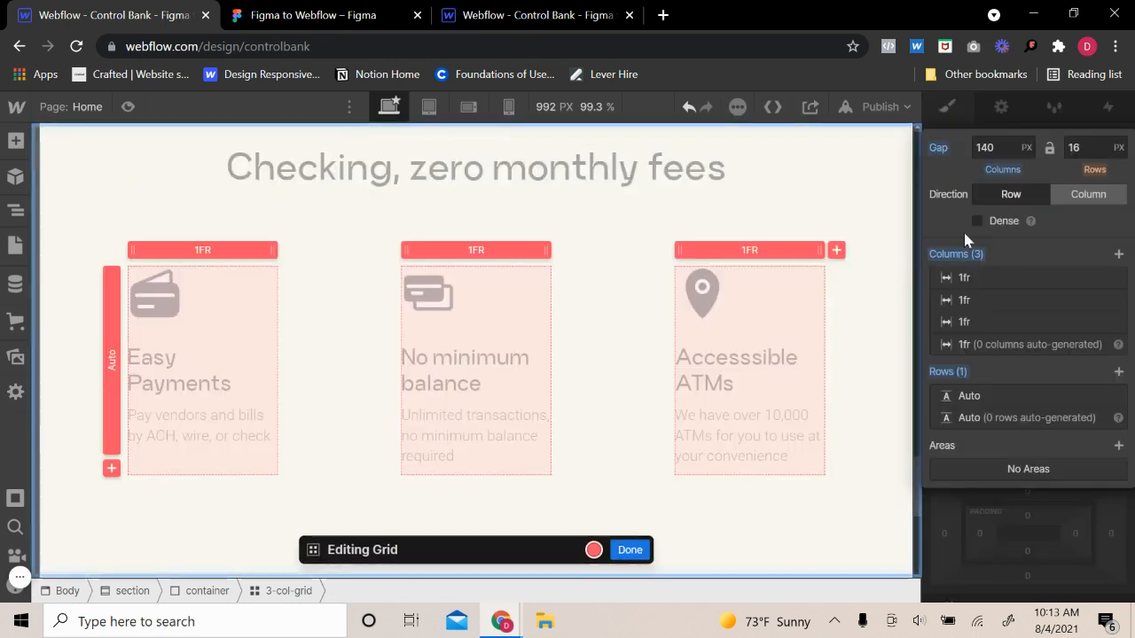
left_click(987, 153)
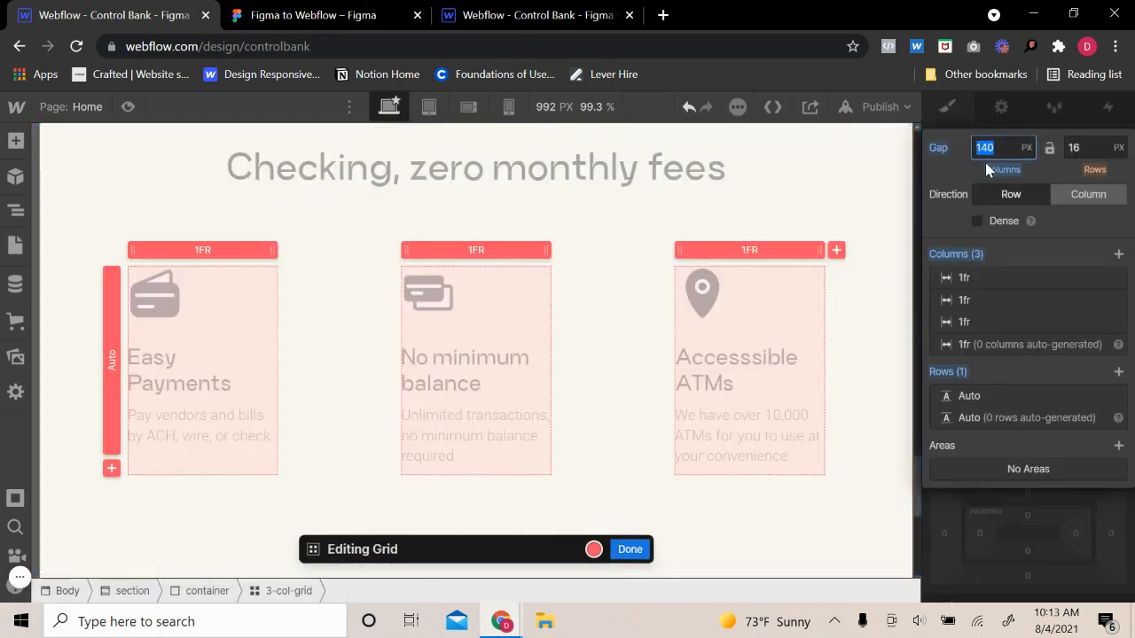
type("150")
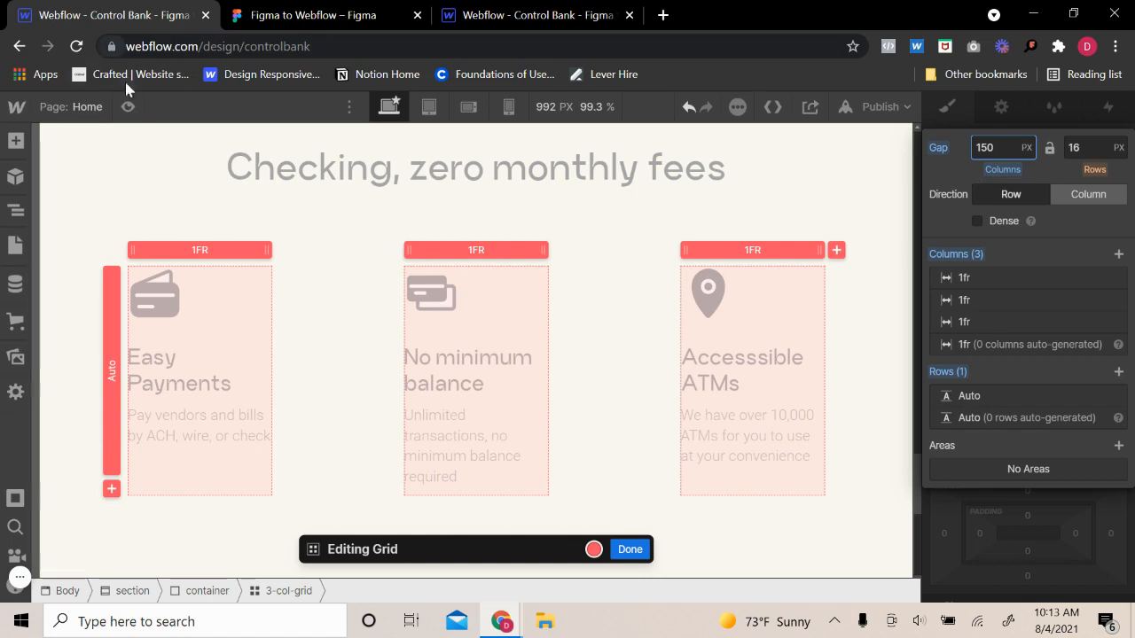
left_click(125, 102)
left_click(127, 104)
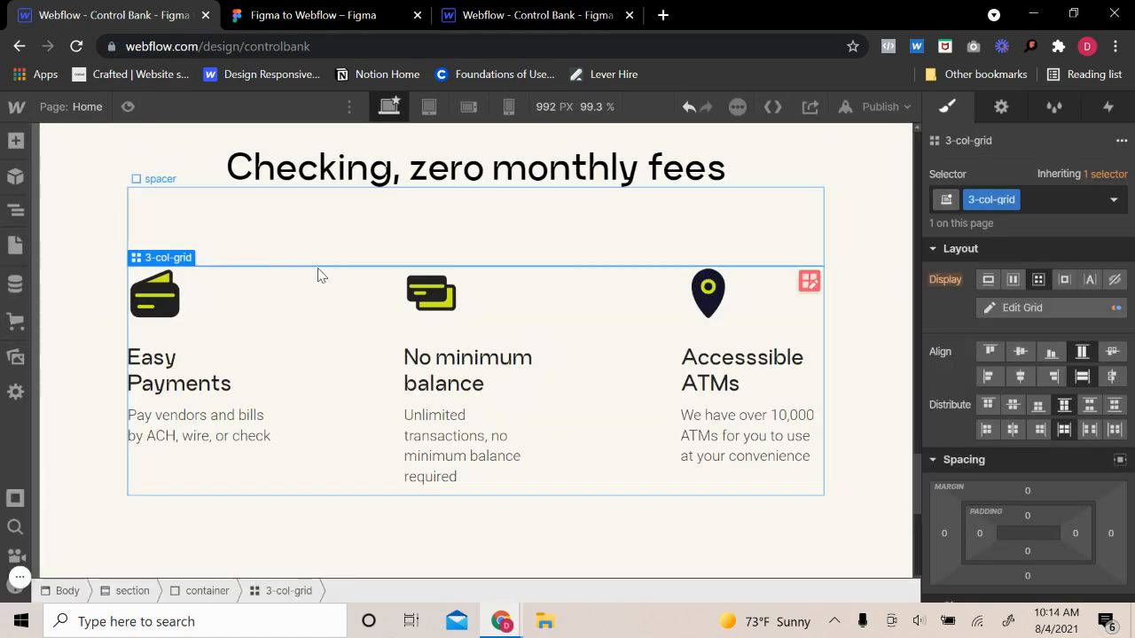
left_click(128, 106)
scroll(236, 430, "down", 3)
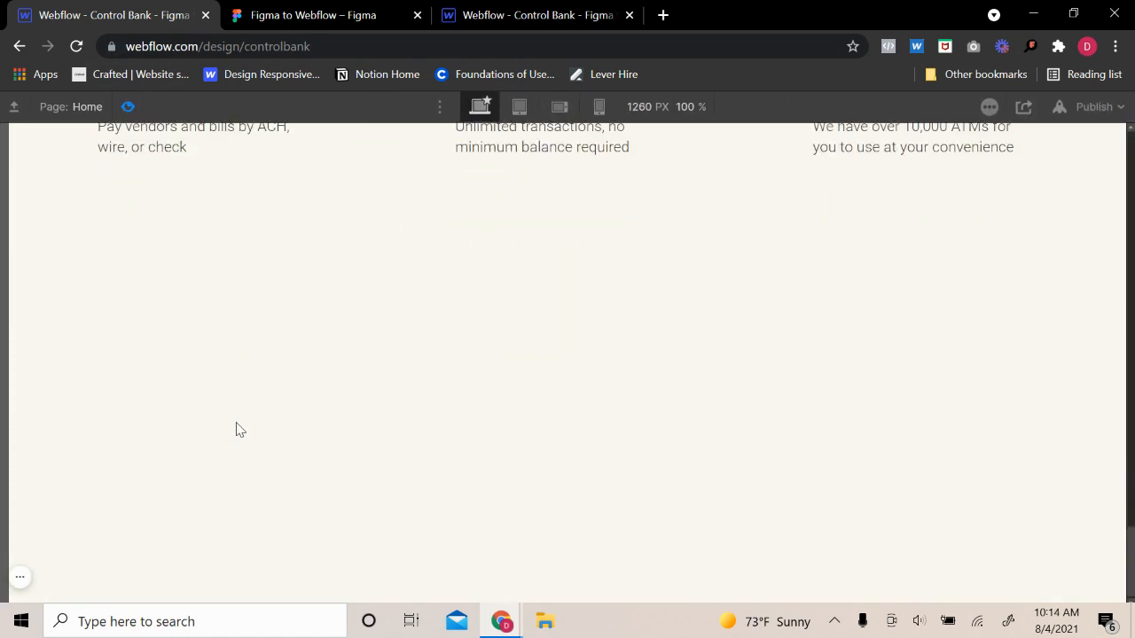
scroll(245, 425, "up", 4)
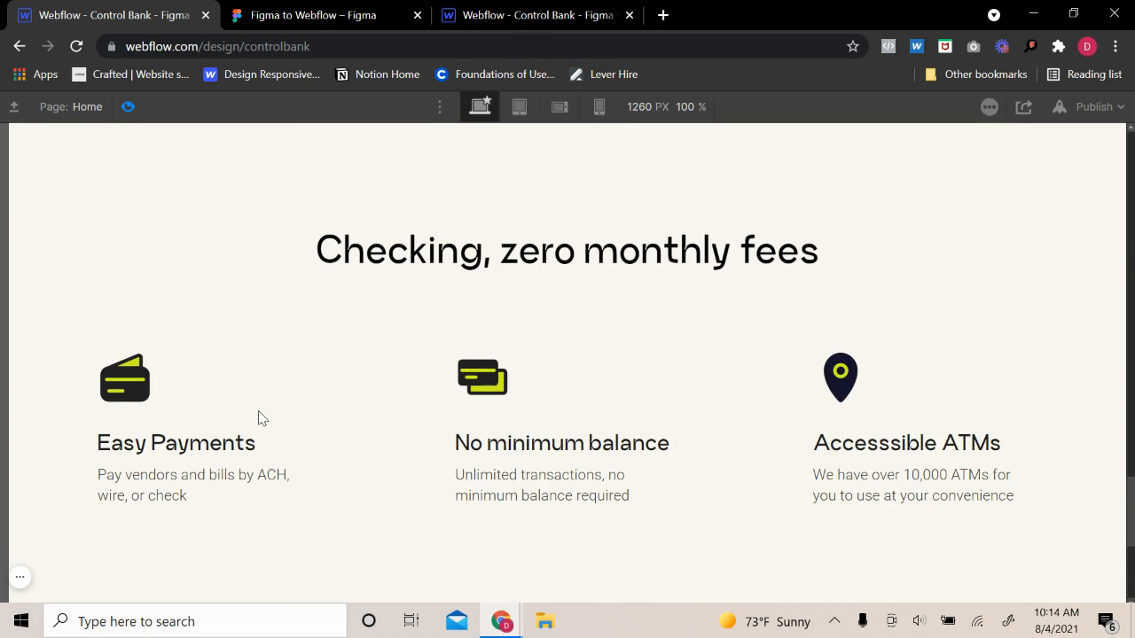
left_click(128, 106)
- Examine the "Built for creative businesses" section in Figma and compare it with the sections built so far in Webflow
left_click(244, 15)
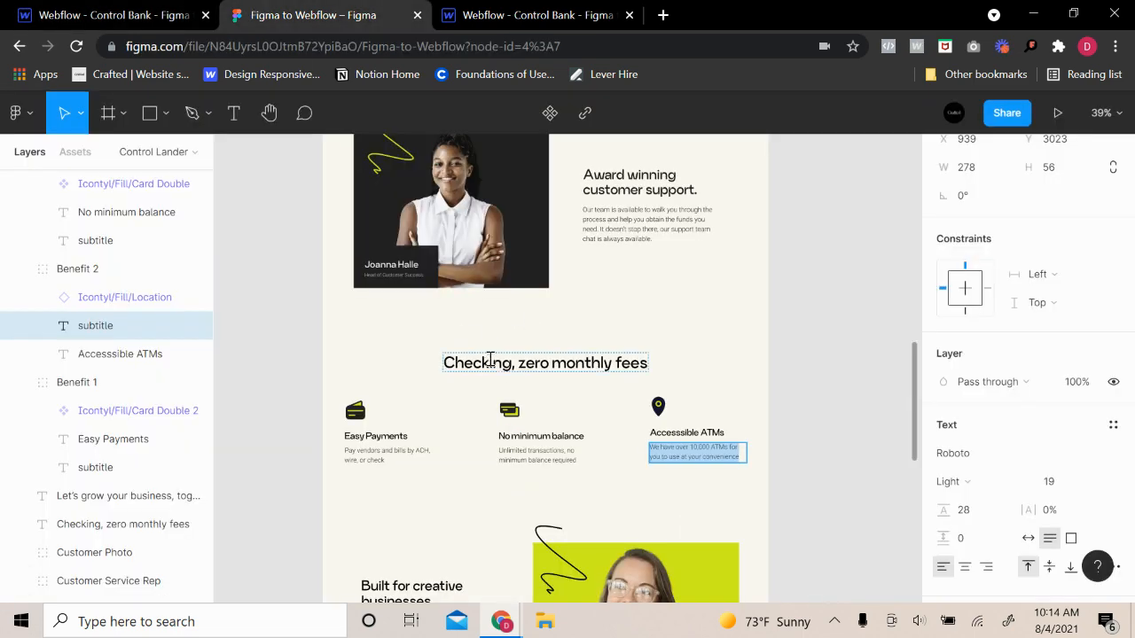
scroll(491, 469, "down", 3)
left_click(468, 451)
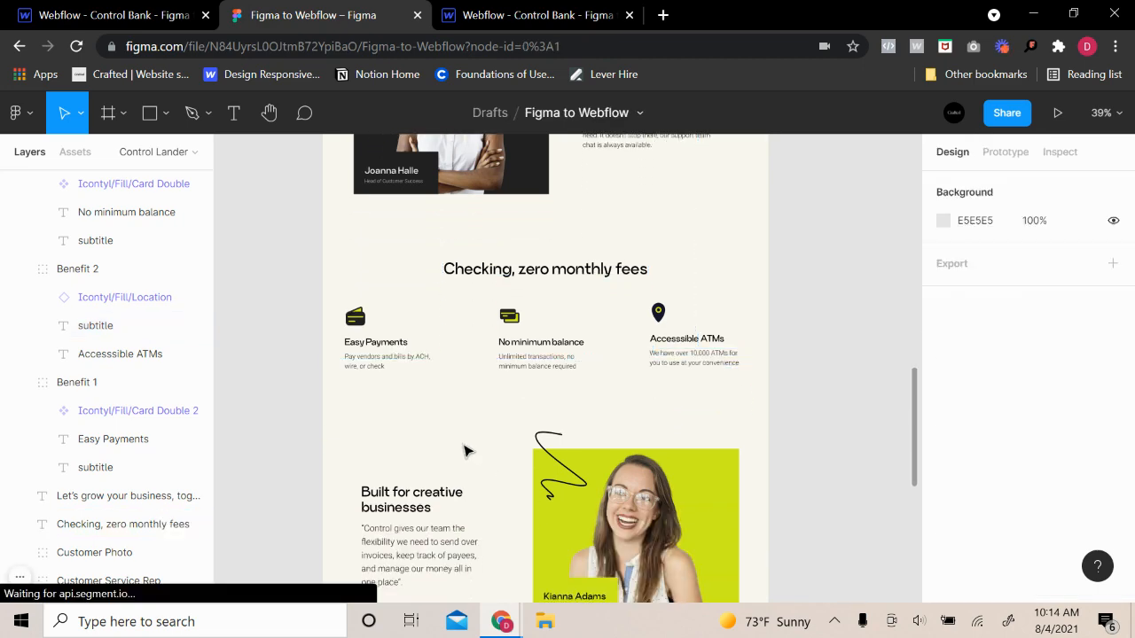
scroll(468, 451, "down", 2)
left_click(113, 15)
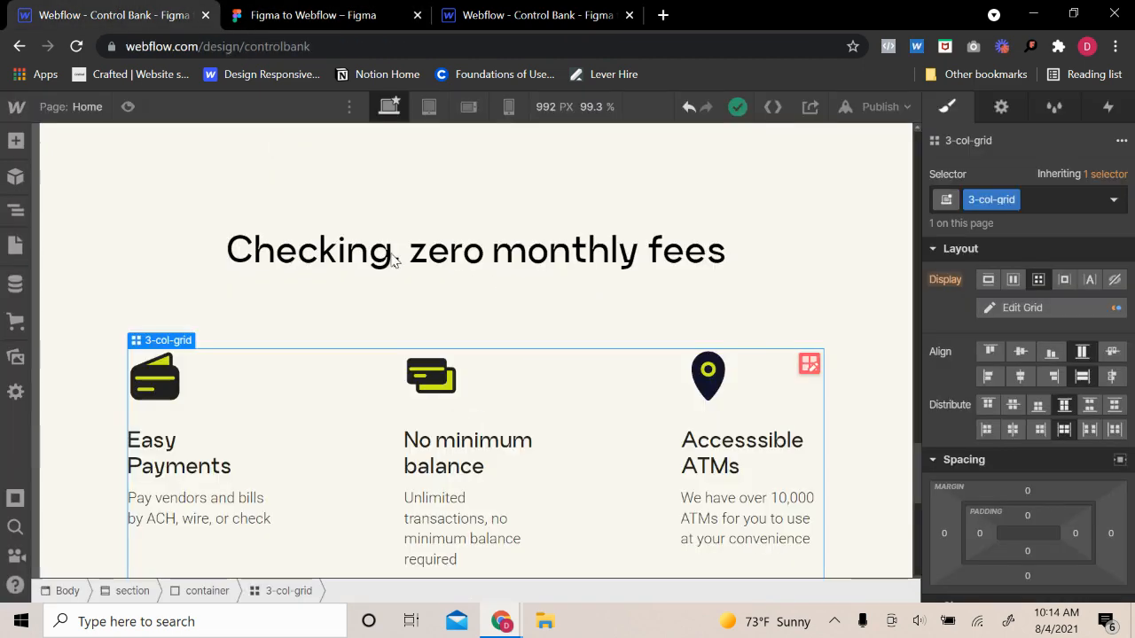
left_click(248, 177)
scroll(409, 332, "down", 5)
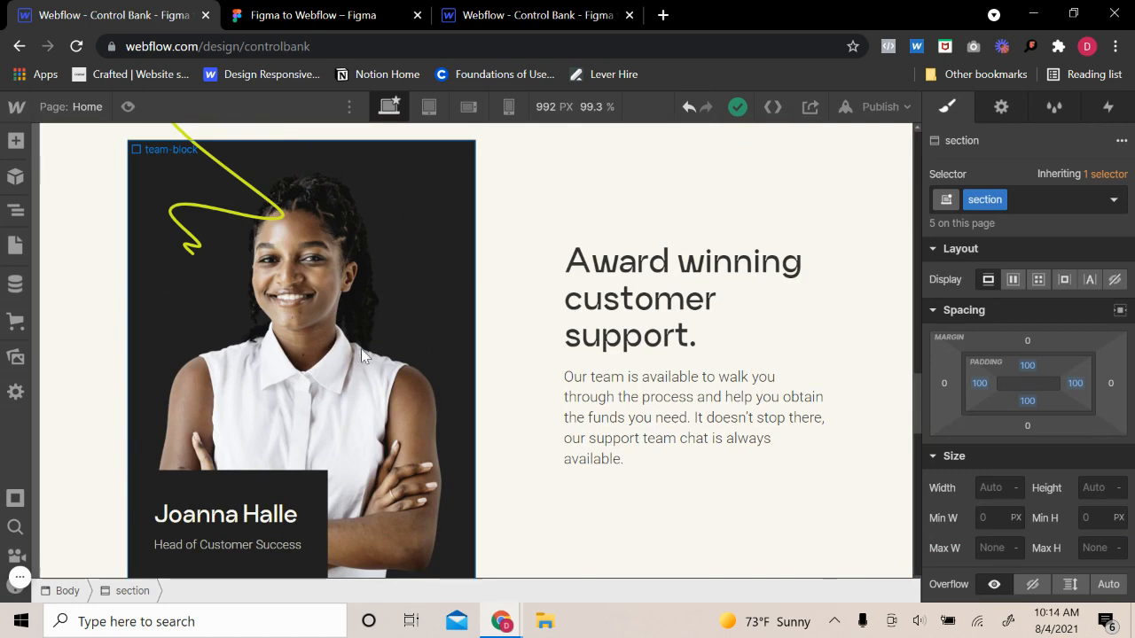
scroll(373, 382, "down", 10)
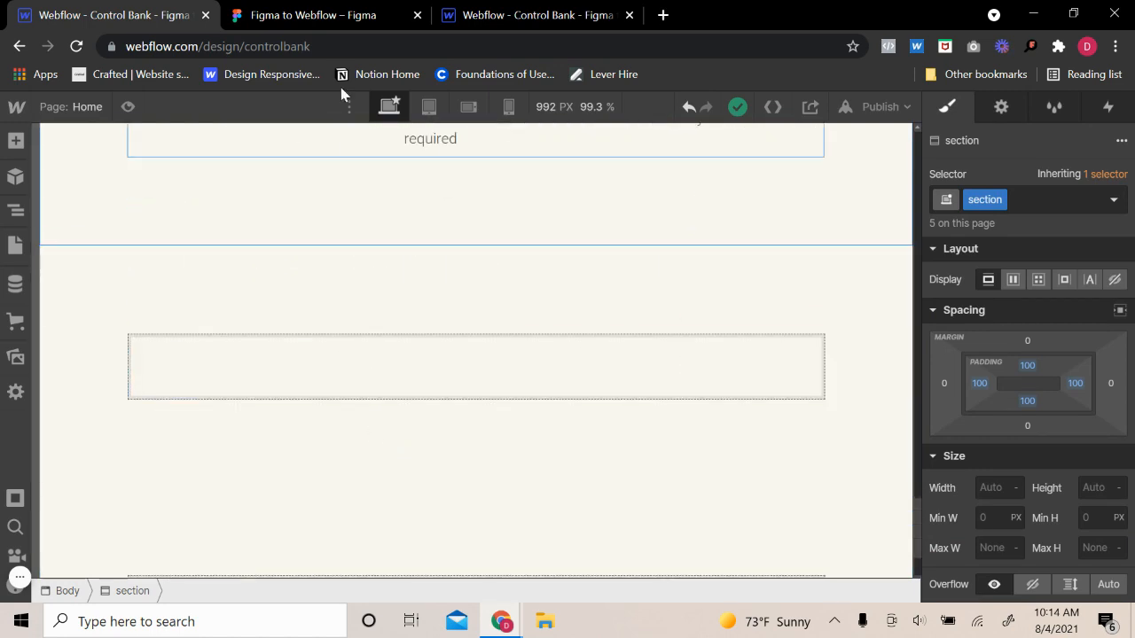
left_click(323, 12)
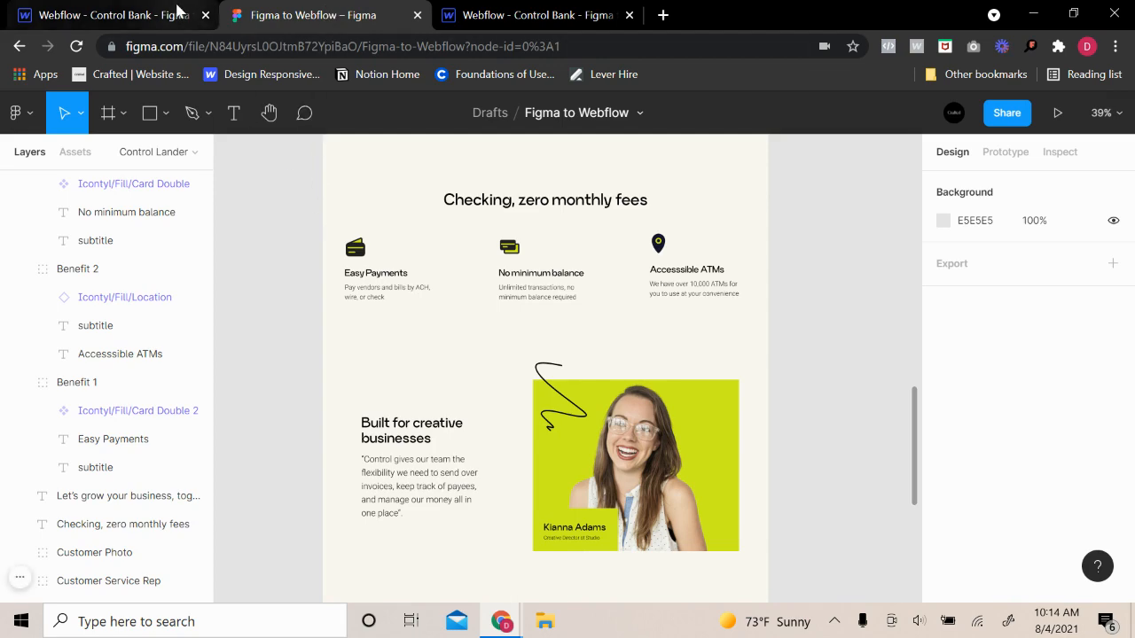
left_click(178, 11)
- Add a grid to the empty container below the benefits section and assign it the existing 2-col-grid class
left_click(354, 375)
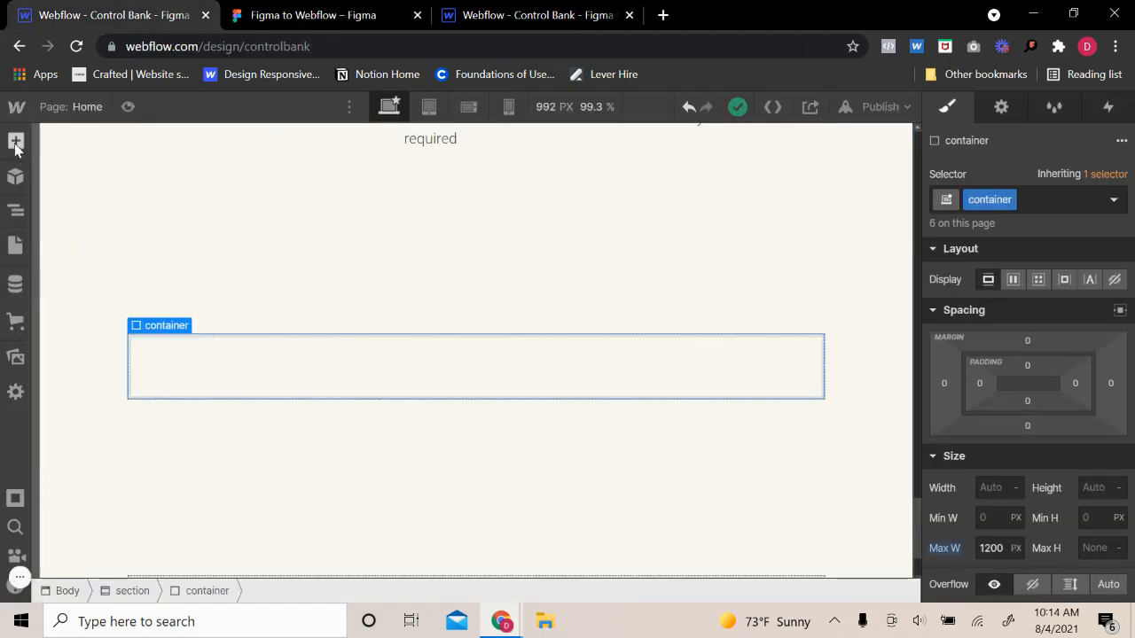
left_click(263, 17)
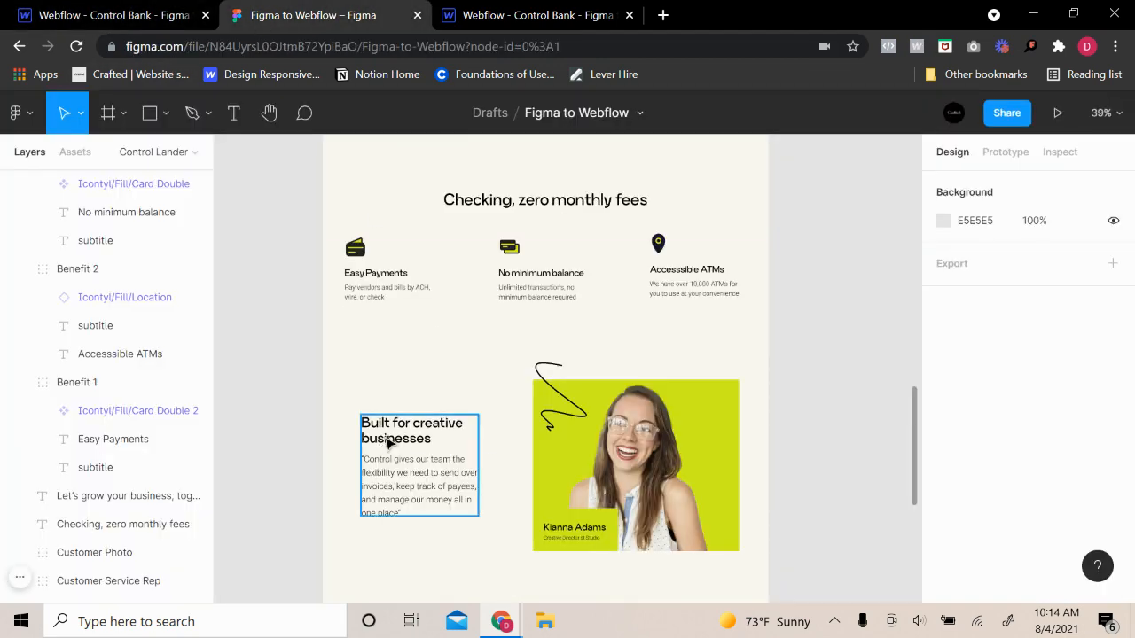
left_click(60, 12)
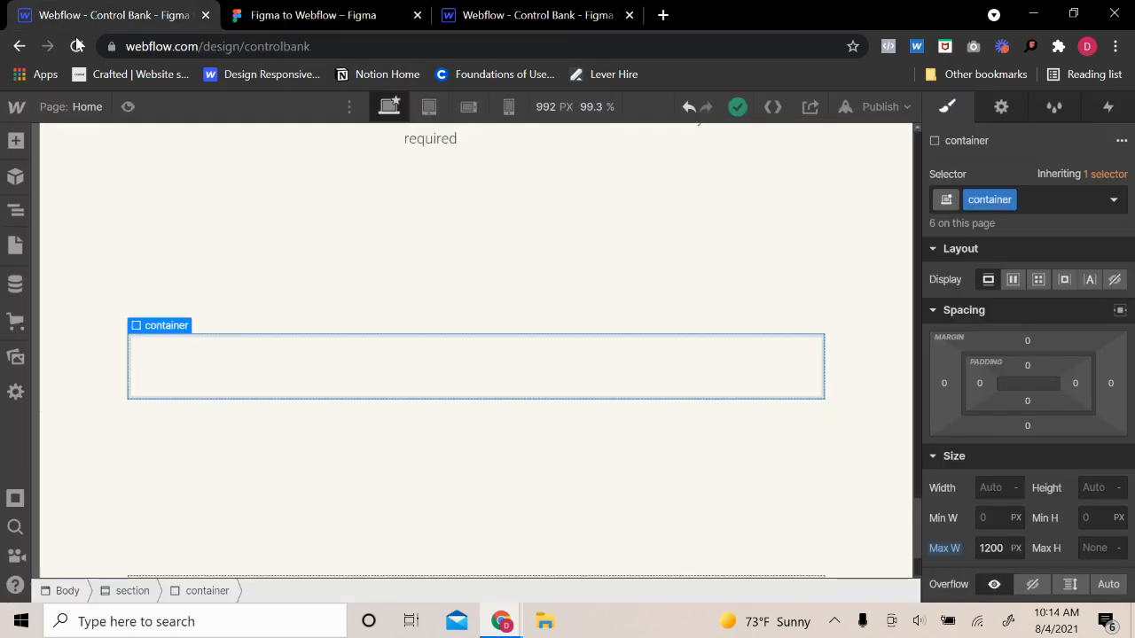
left_click(15, 140)
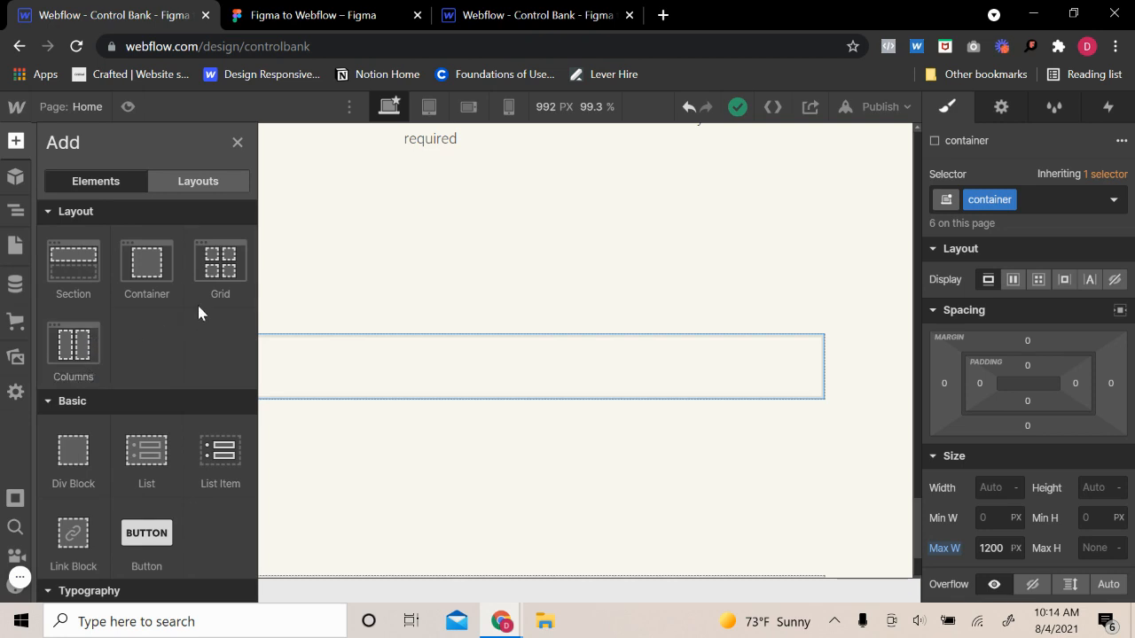
left_click(242, 294)
key("Escape")
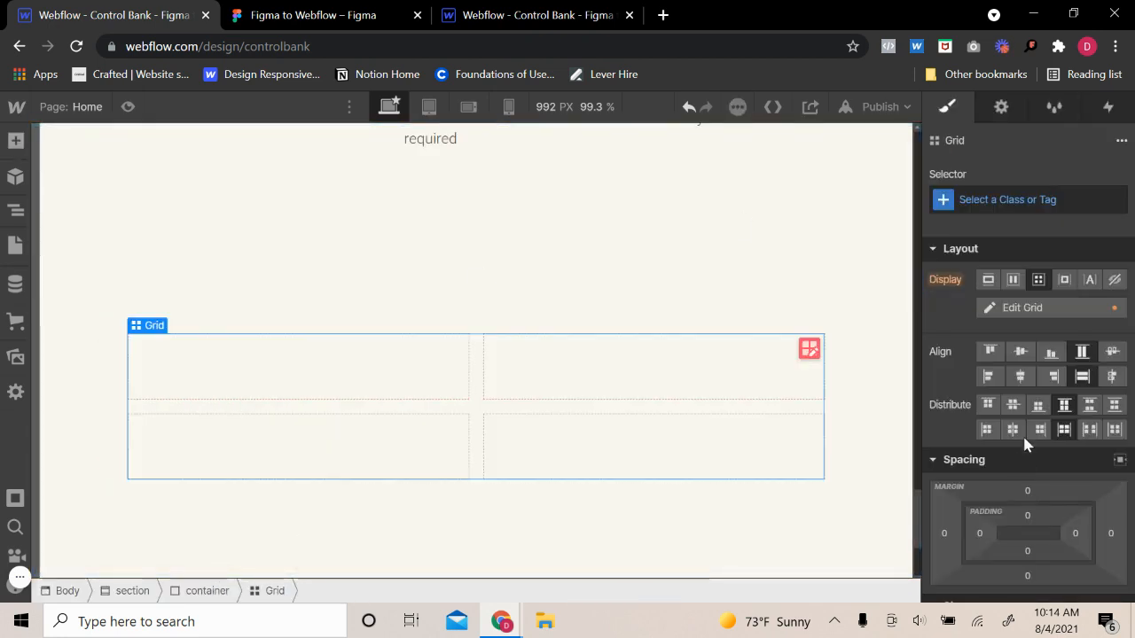
left_click(1026, 190)
type("2-")
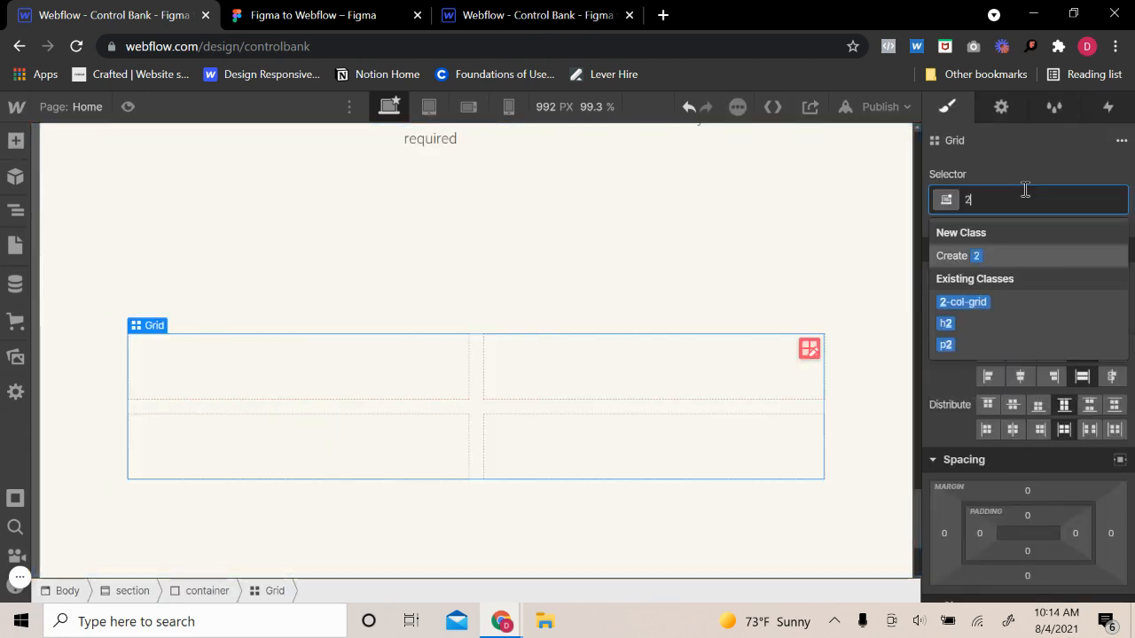
left_click(976, 302)
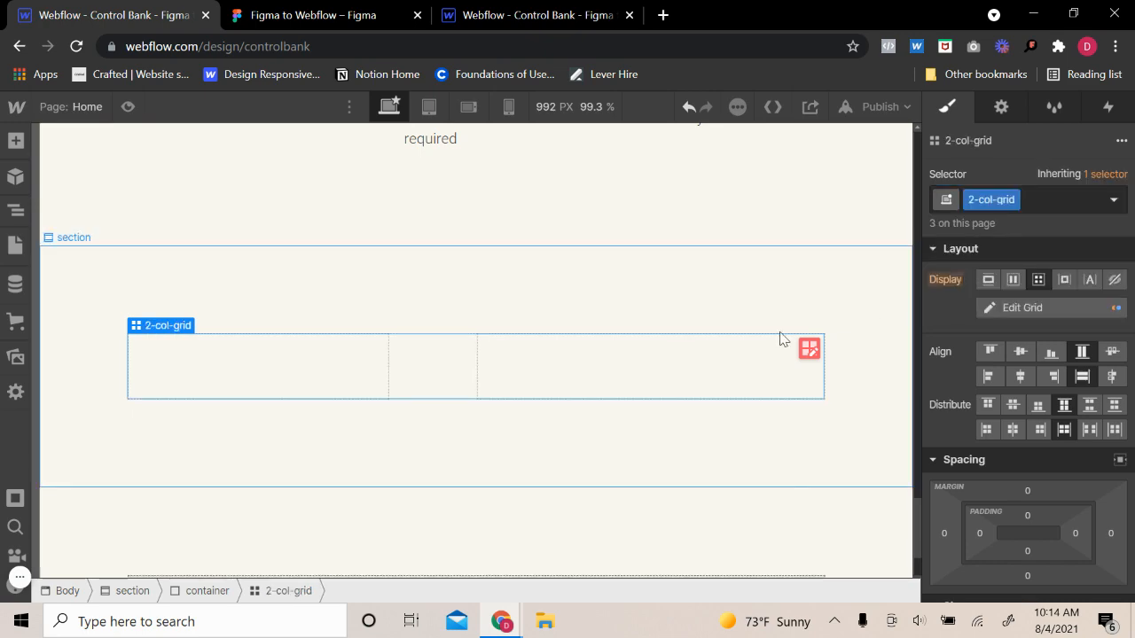
- Add a div block in the first column of the new 2-col-grid and assign it the existing text-wrapper class
scroll(771, 346, "down", 12)
scroll(655, 393, "down", 15)
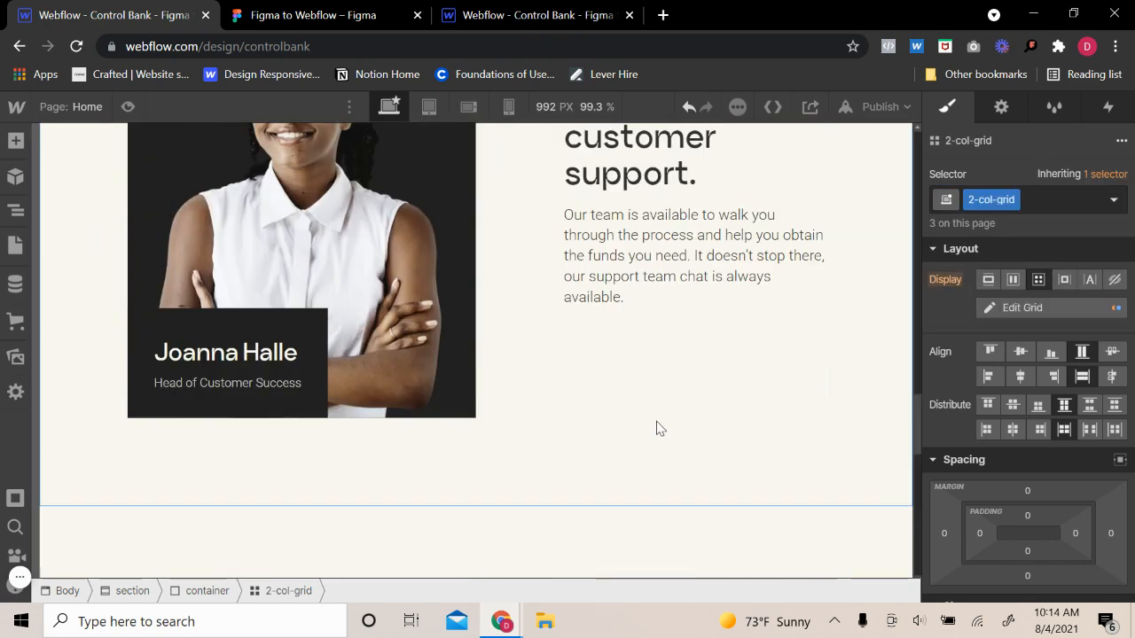
left_click(15, 140)
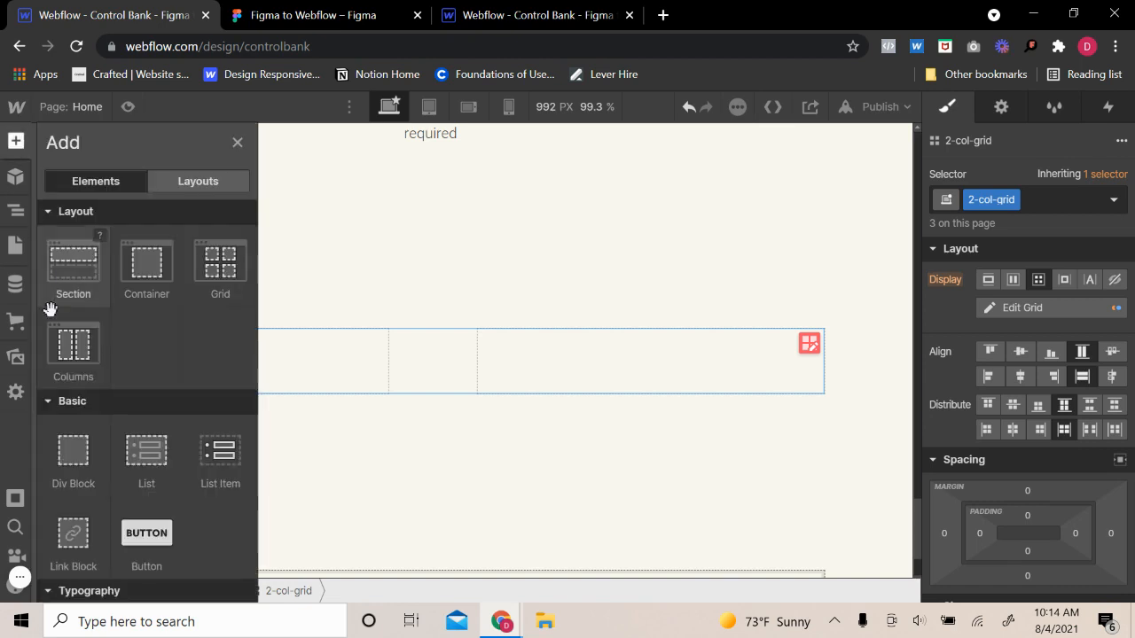
left_click(78, 454)
left_click(1048, 198)
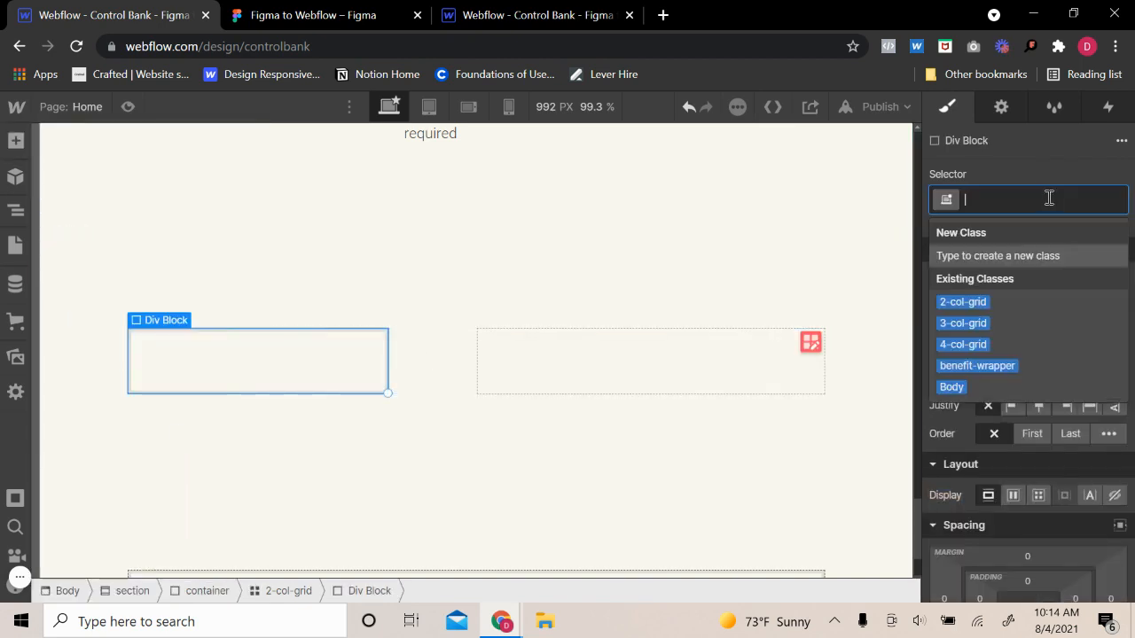
type("tex")
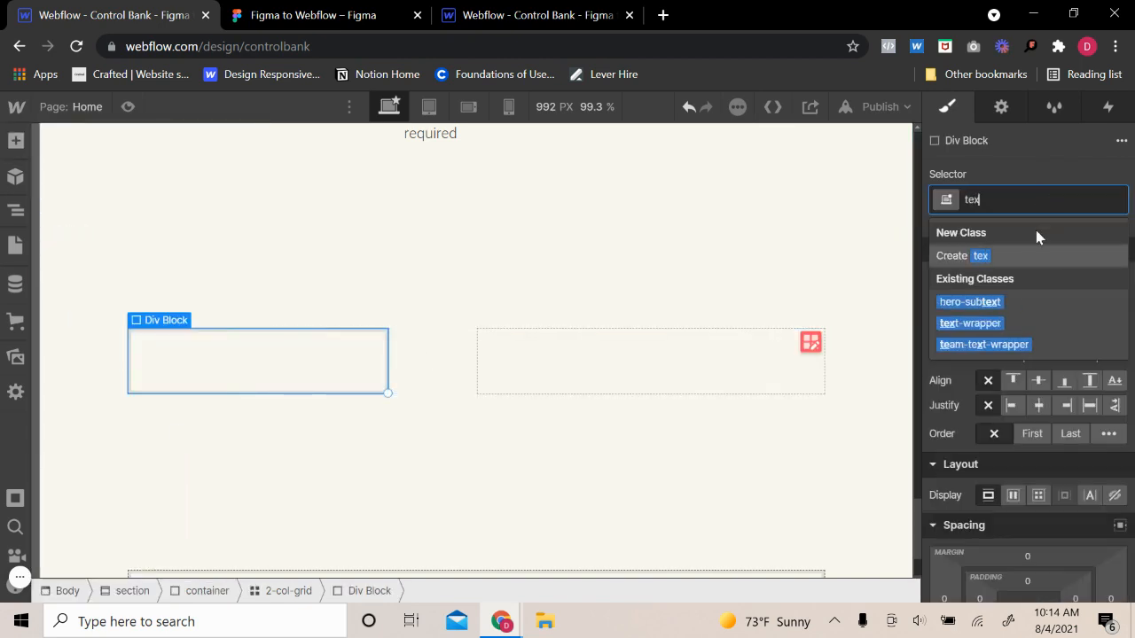
left_click(992, 323)
- Add a div block in the second column of the new 2-col-grid and assign it the existing image-wrapper class
left_click(569, 344)
left_click(15, 140)
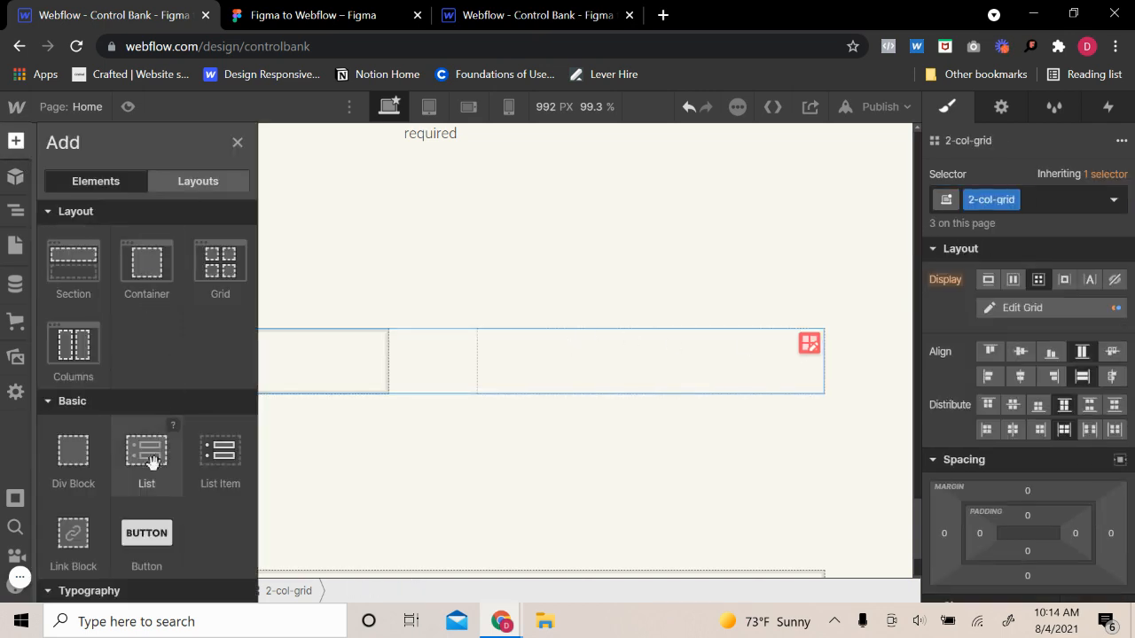
left_click(74, 444)
left_click(1015, 200)
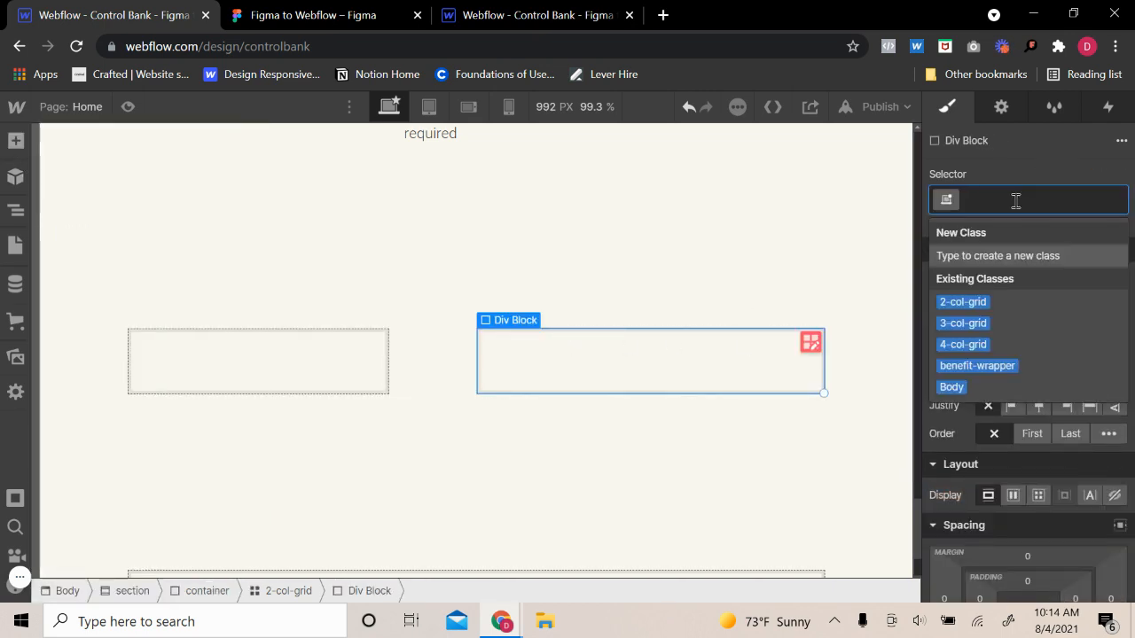
type("im")
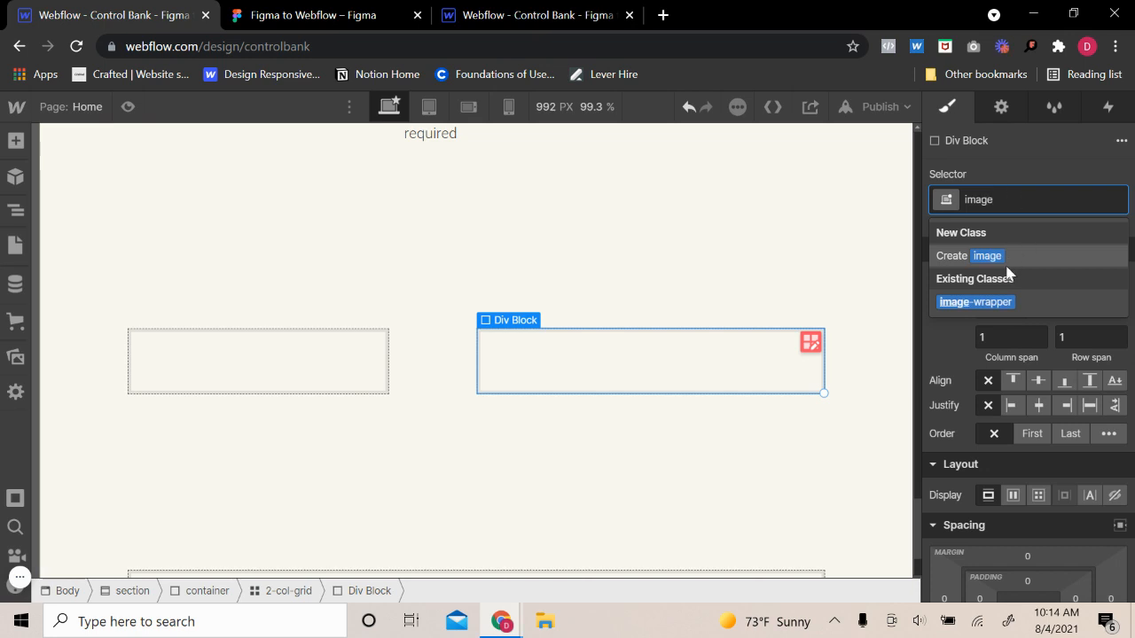
type("age")
left_click(1008, 304)
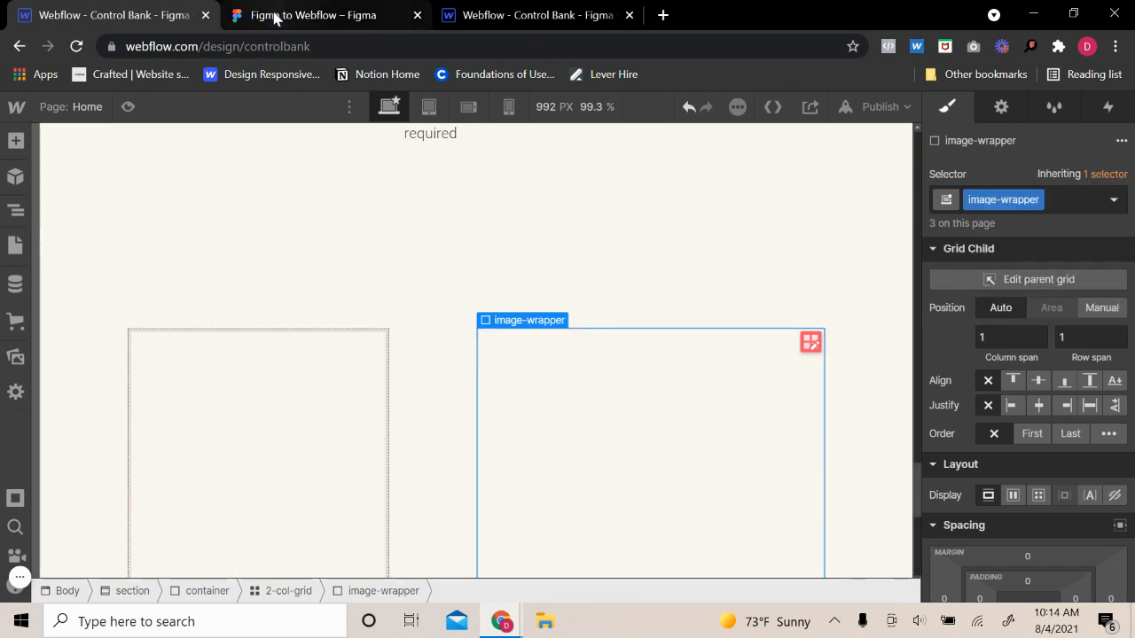
- Replace the second column's image-wrapper class with the existing team-wrapper class
scroll(1021, 488, "down", 2)
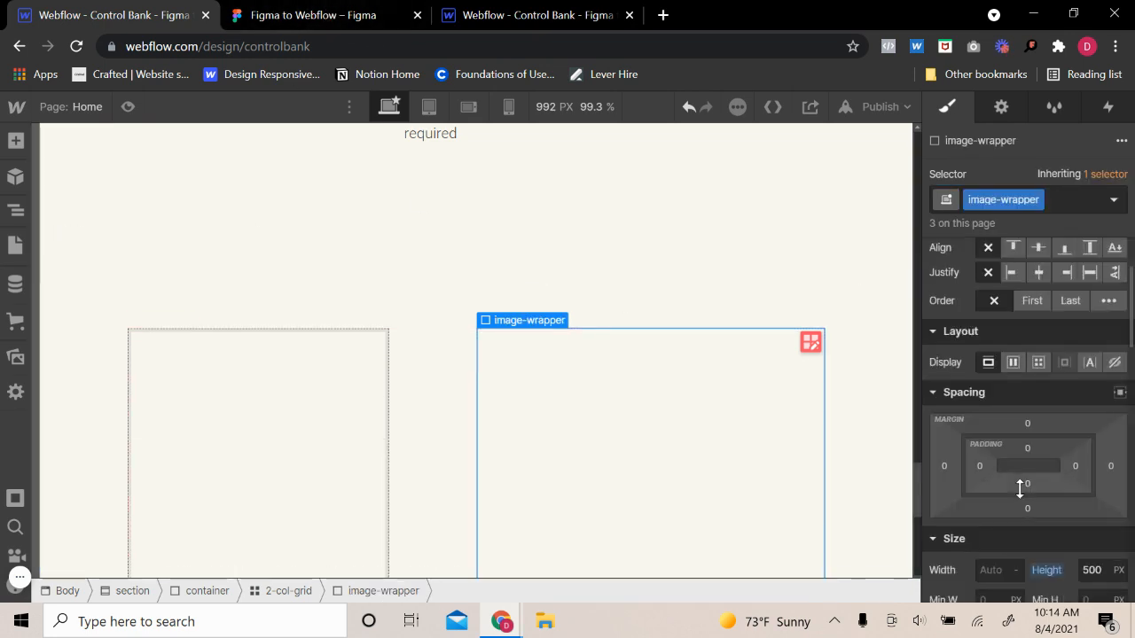
left_click(1063, 201)
key("BackSpace")
type("team")
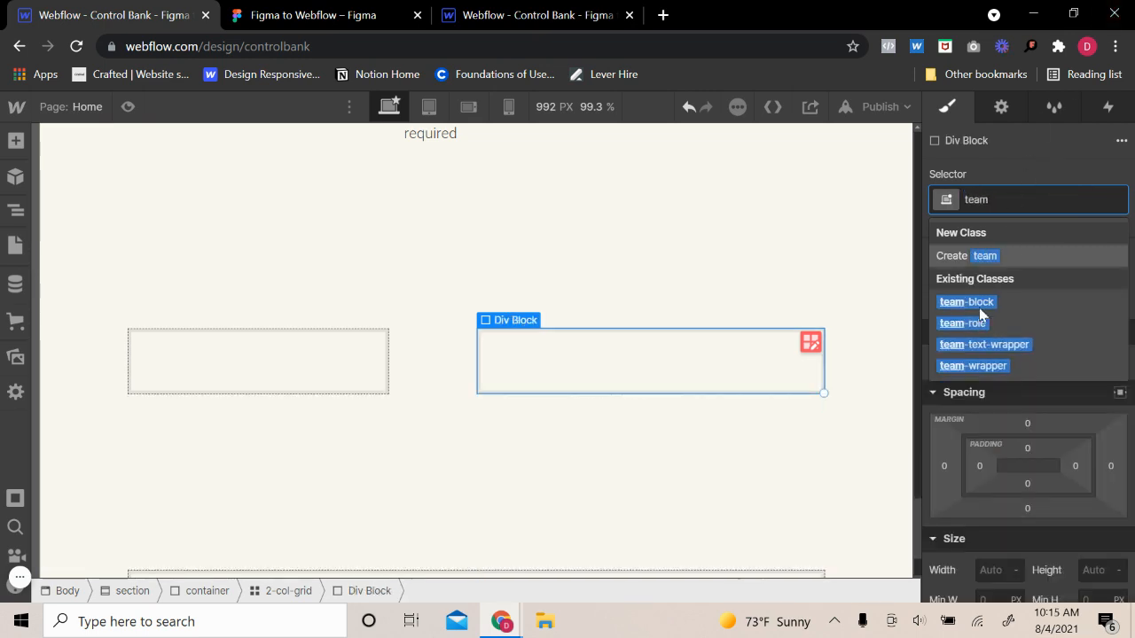
left_click(985, 363)
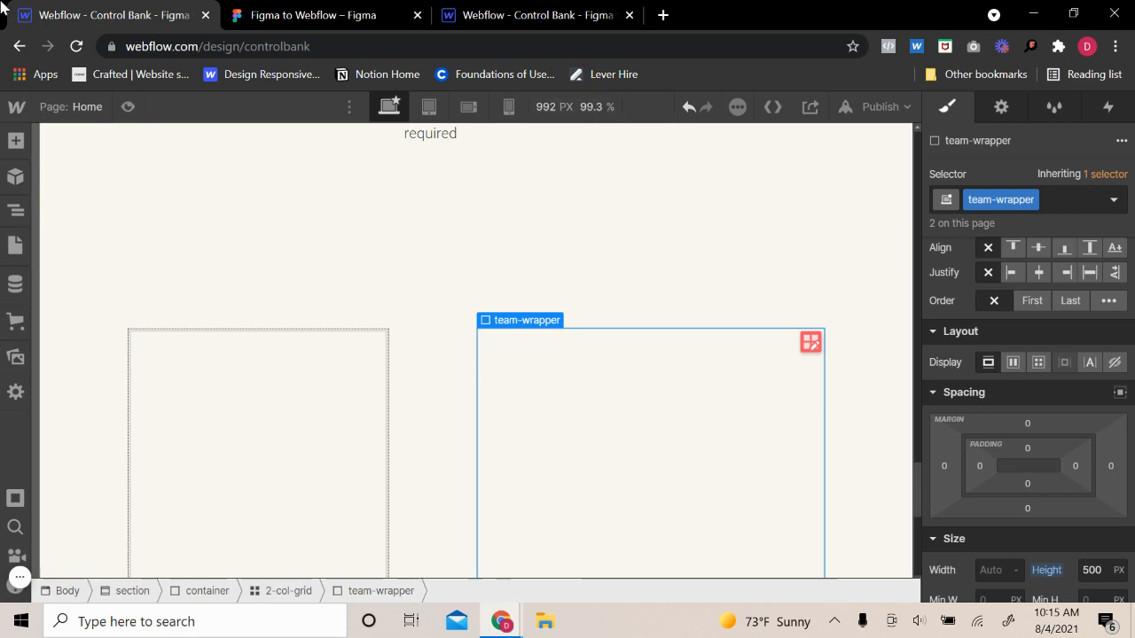
- Review the benefits section and preview the "Award winning customer support" section above it
left_click(128, 109)
left_click(128, 110)
scroll(503, 341, "up", 3)
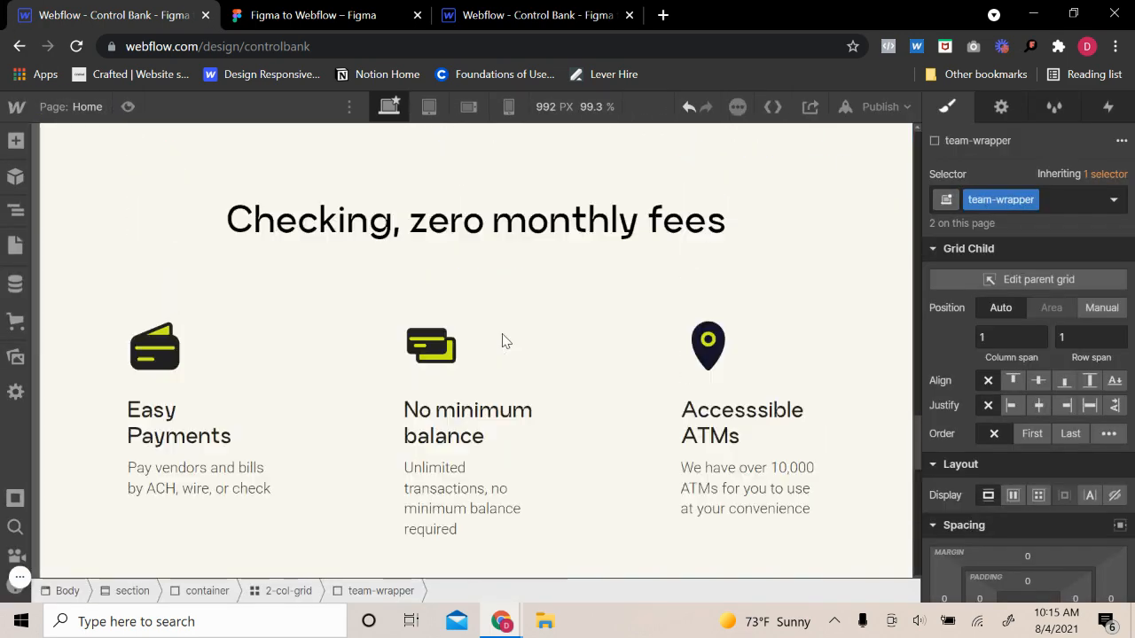
scroll(505, 342, "down", 2)
scroll(504, 340, "up", 4)
left_click(127, 106)
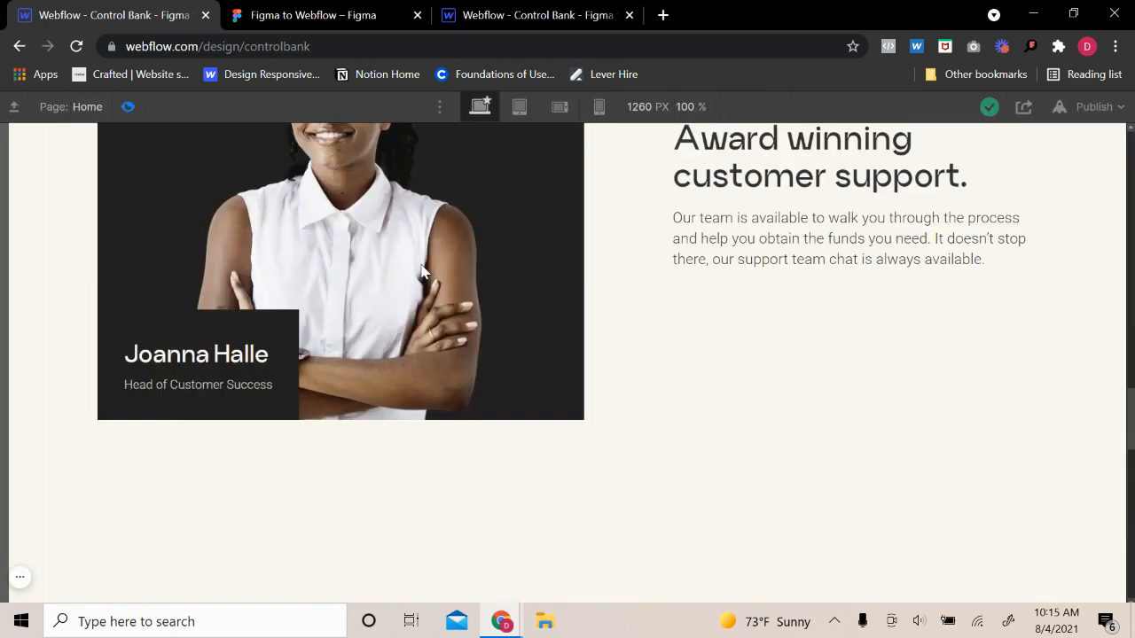
- Check which class styles the photo block in the "Award winning customer support" section
scroll(445, 276, "down", 5)
scroll(443, 212, "up", 3)
scroll(443, 292, "down", 10)
left_click(130, 107)
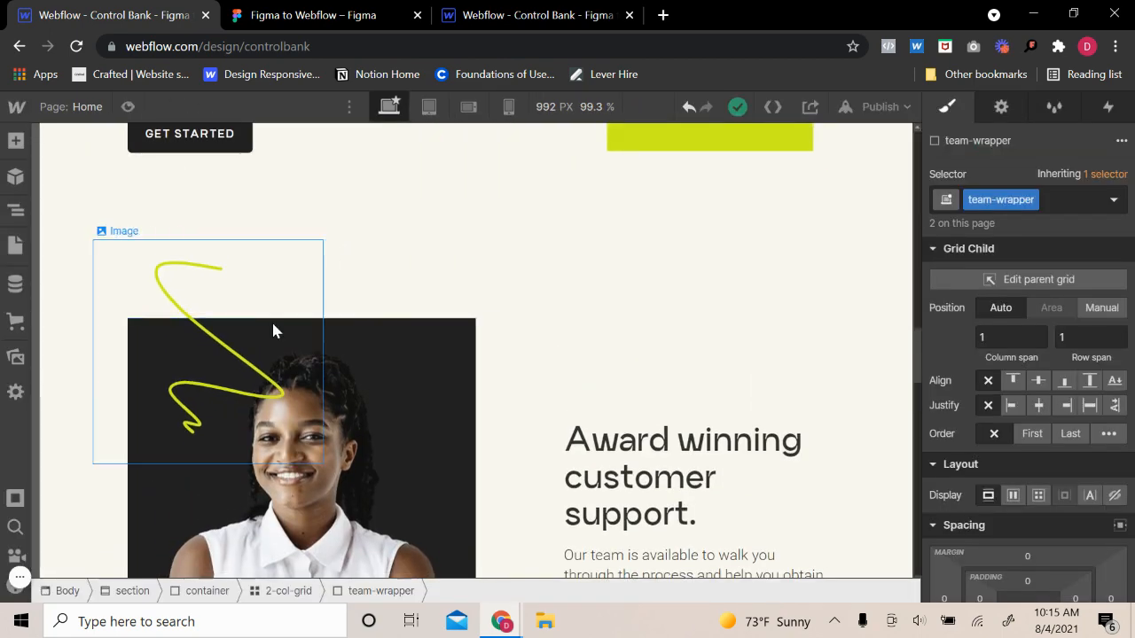
left_click(301, 337)
left_click(165, 311)
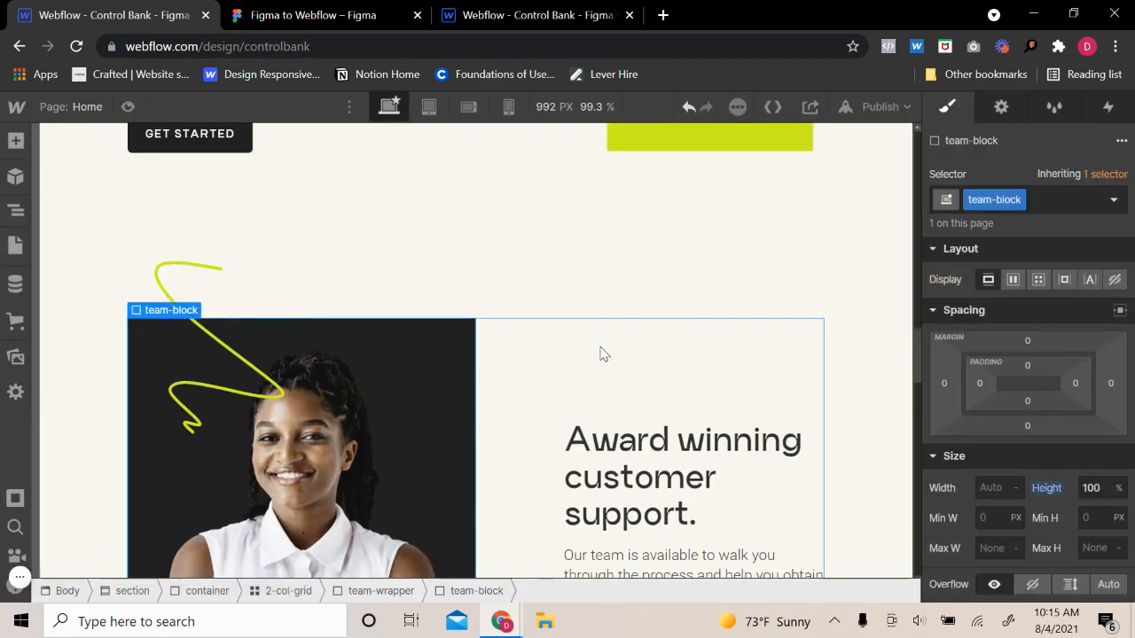
- Add a div block inside the empty second-column team-wrapper and assign it the existing team-block class
left_click(595, 395)
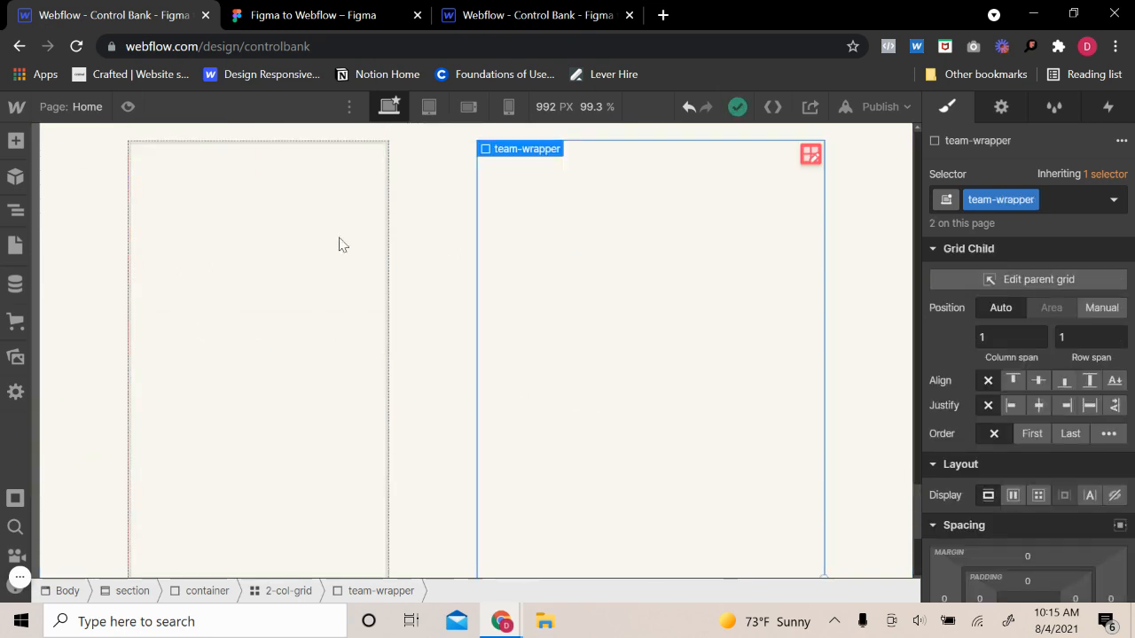
left_click(15, 140)
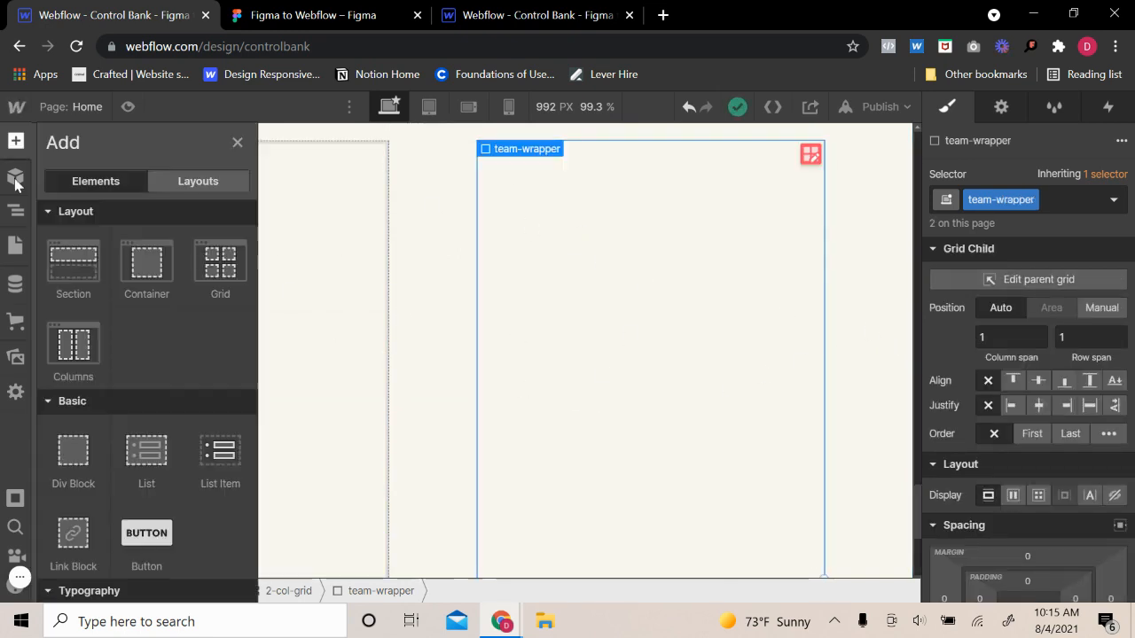
left_click(89, 423)
left_click(1011, 195)
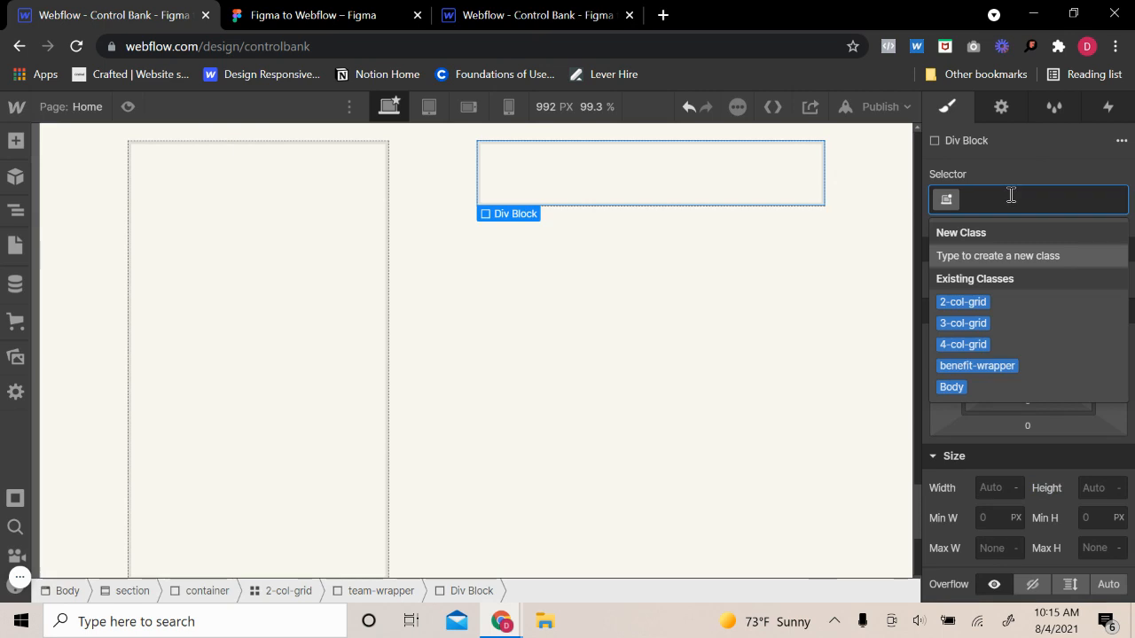
type("team")
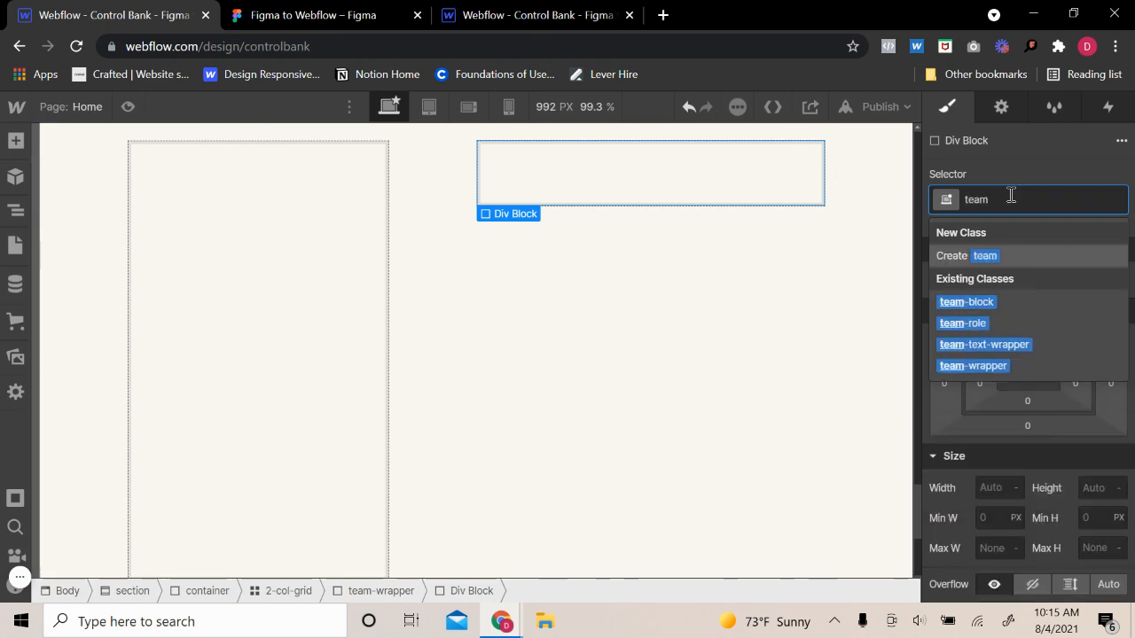
left_click(996, 299)
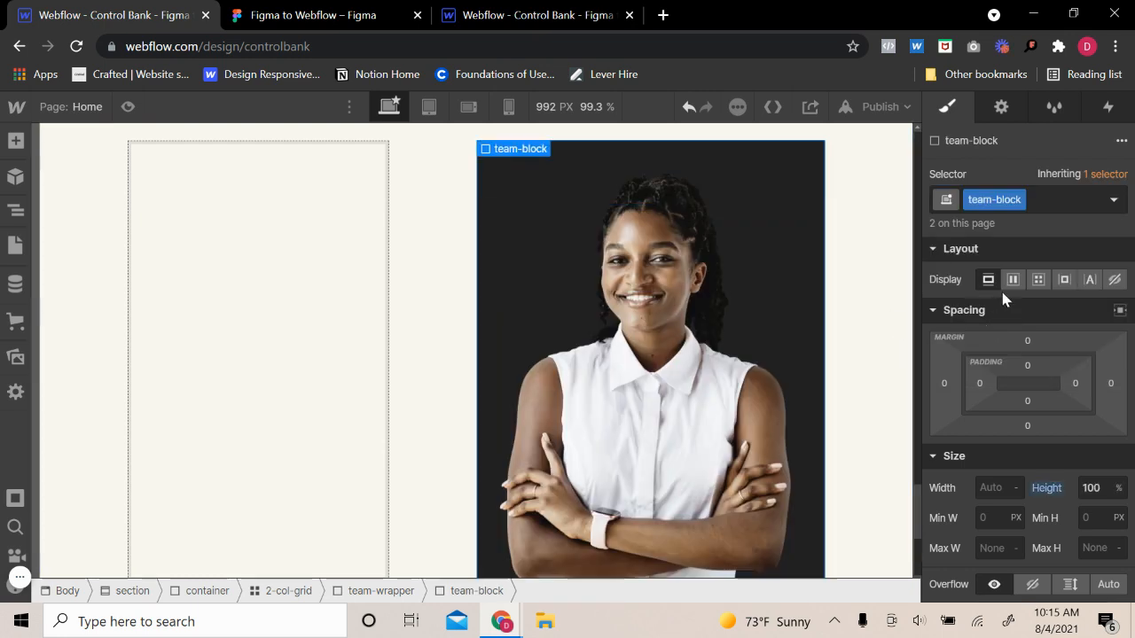
- Add the combo class yellow to the new team-block and set its background color to Dew Yellow
left_click(1048, 204)
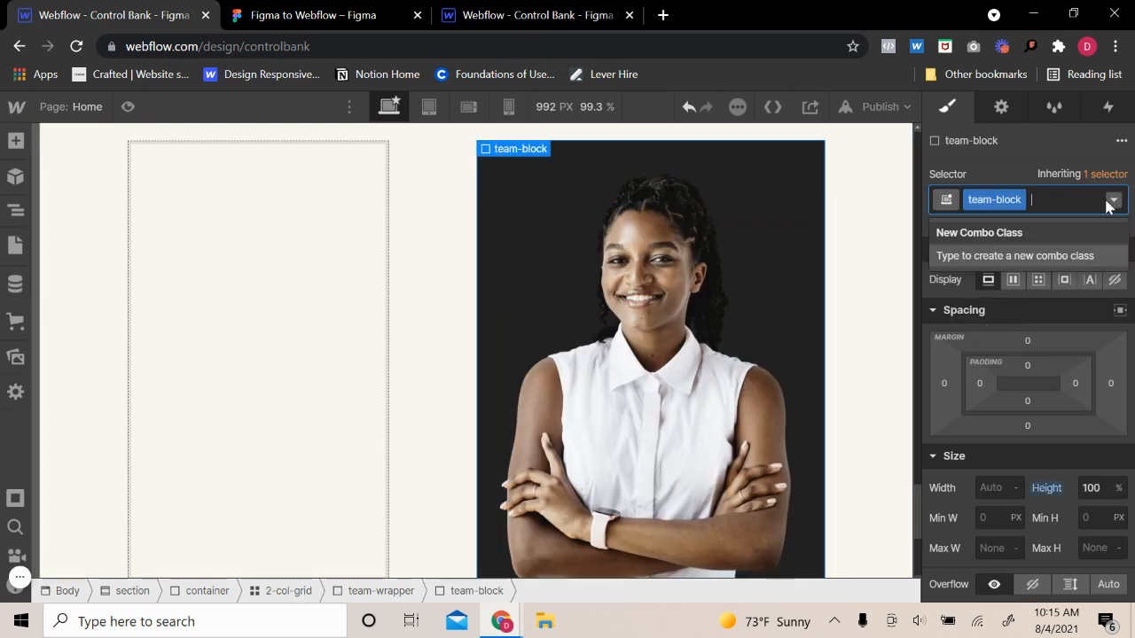
type("yellow")
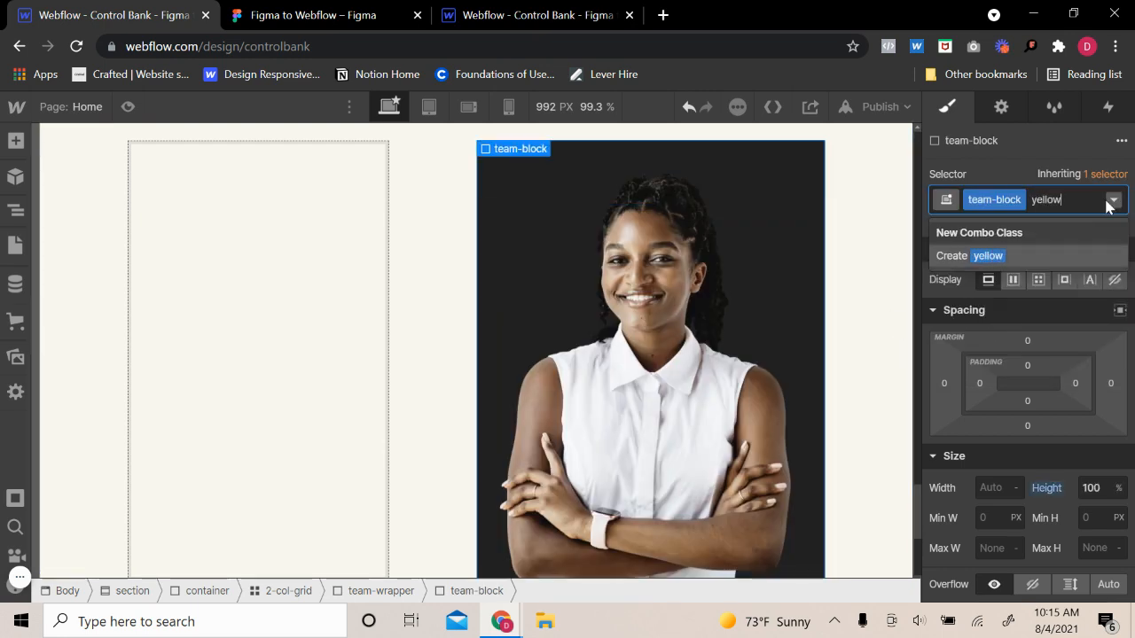
key("Return")
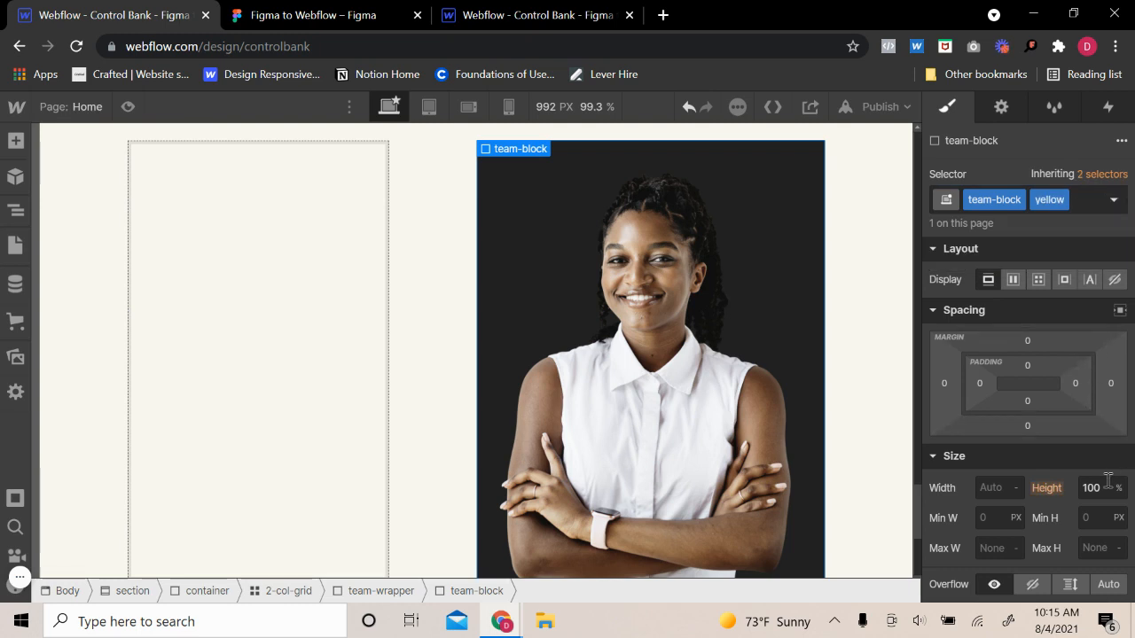
scroll(1099, 488, "down", 5)
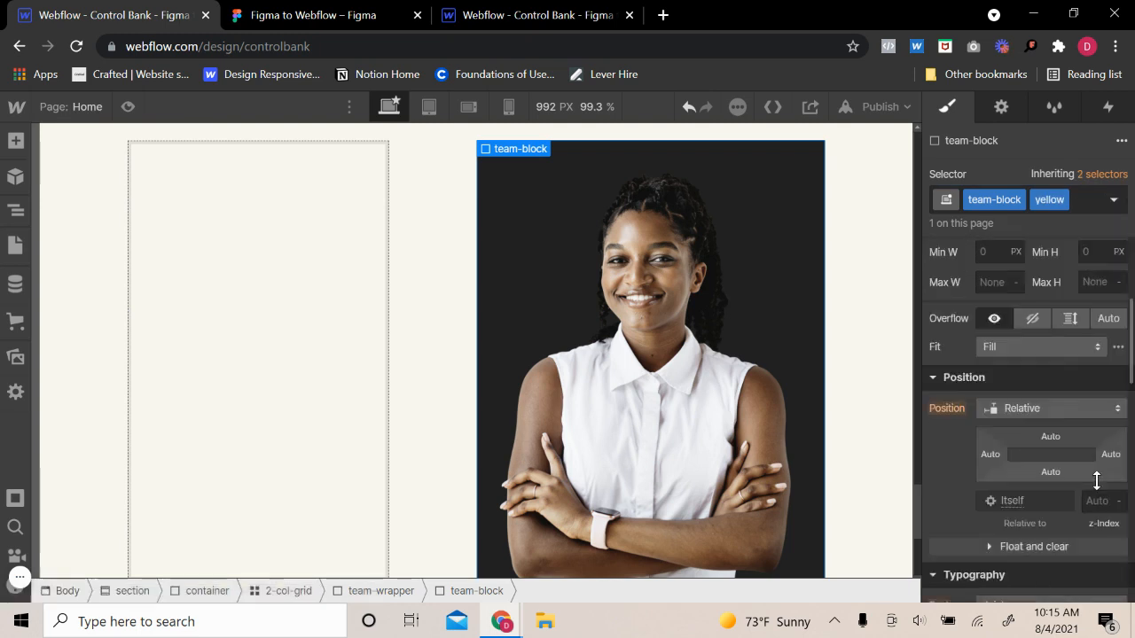
scroll(1089, 495, "down", 2)
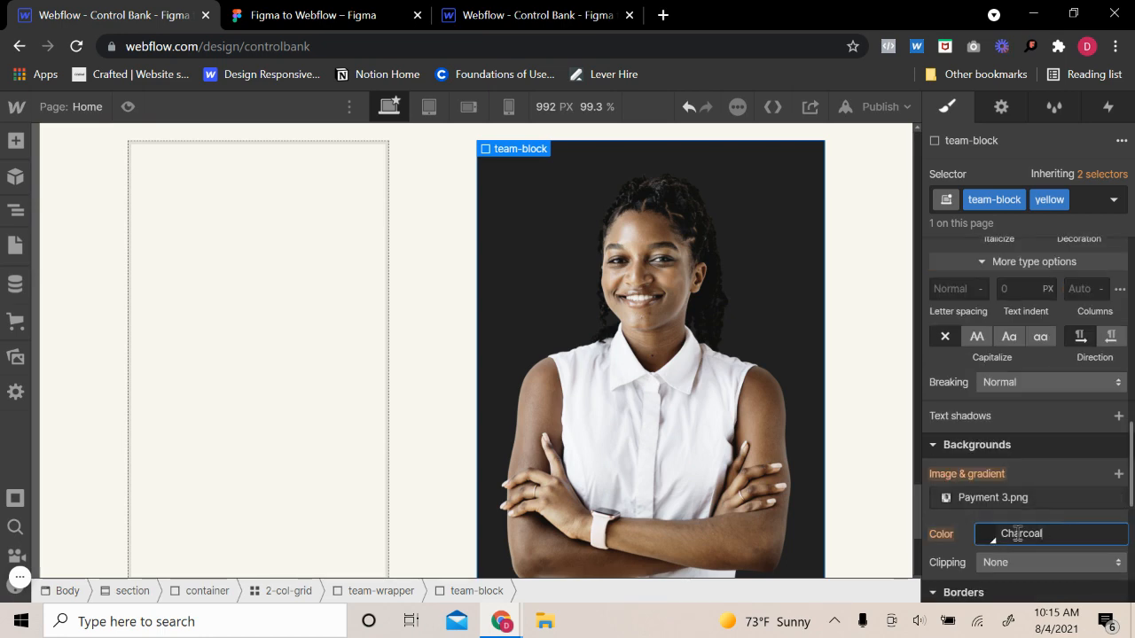
left_click(986, 532)
left_click(991, 467)
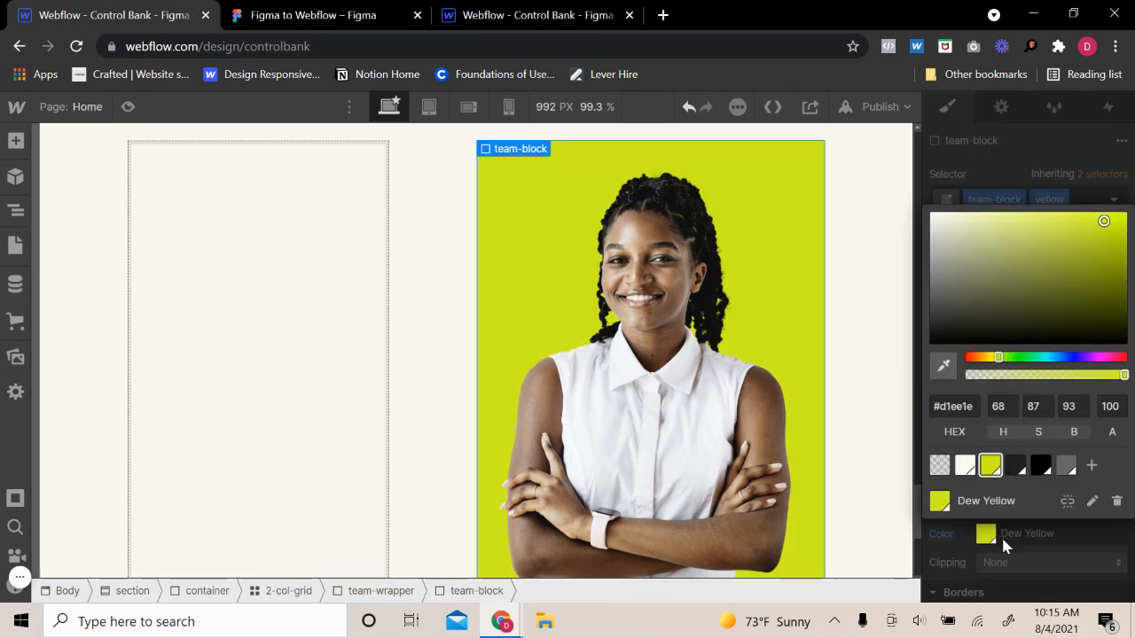
left_click(1002, 535)
- Replace the yellow team-block's background image with Team 2 4.png, anchor it bottom center, and preview the result
left_click(1013, 501)
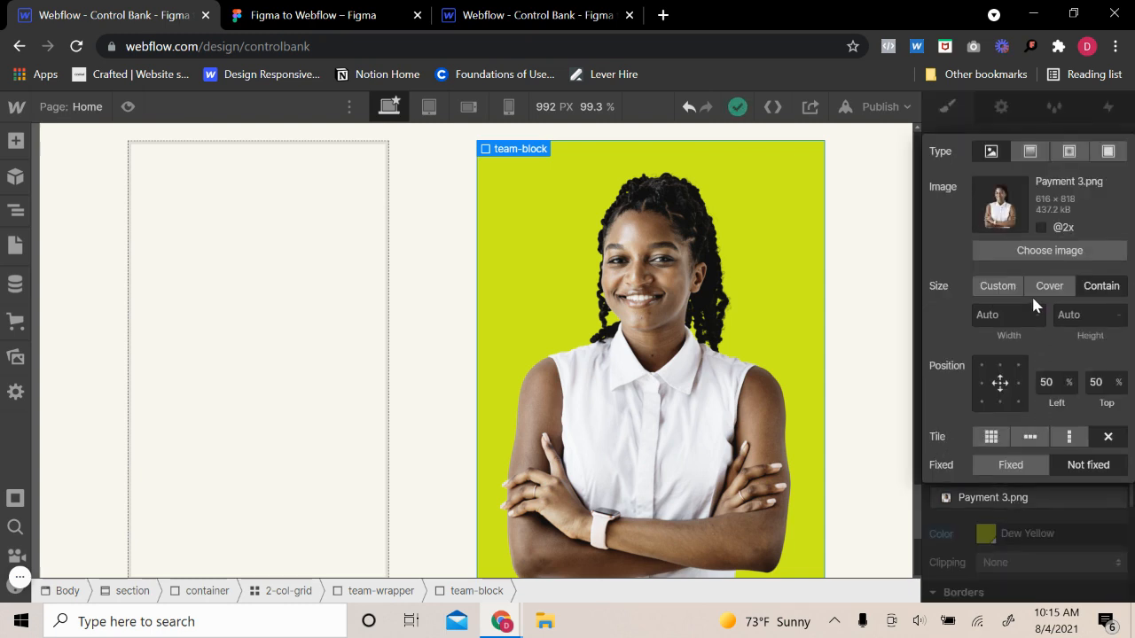
left_click(1044, 246)
left_click(72, 282)
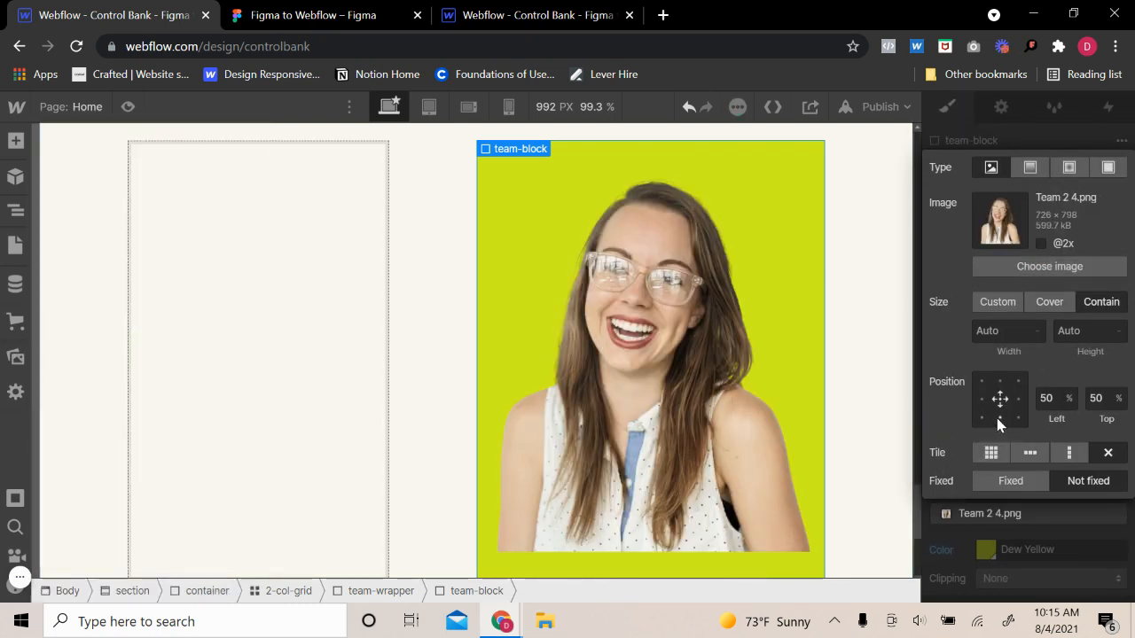
left_click(999, 417)
scroll(809, 471, "down", 3)
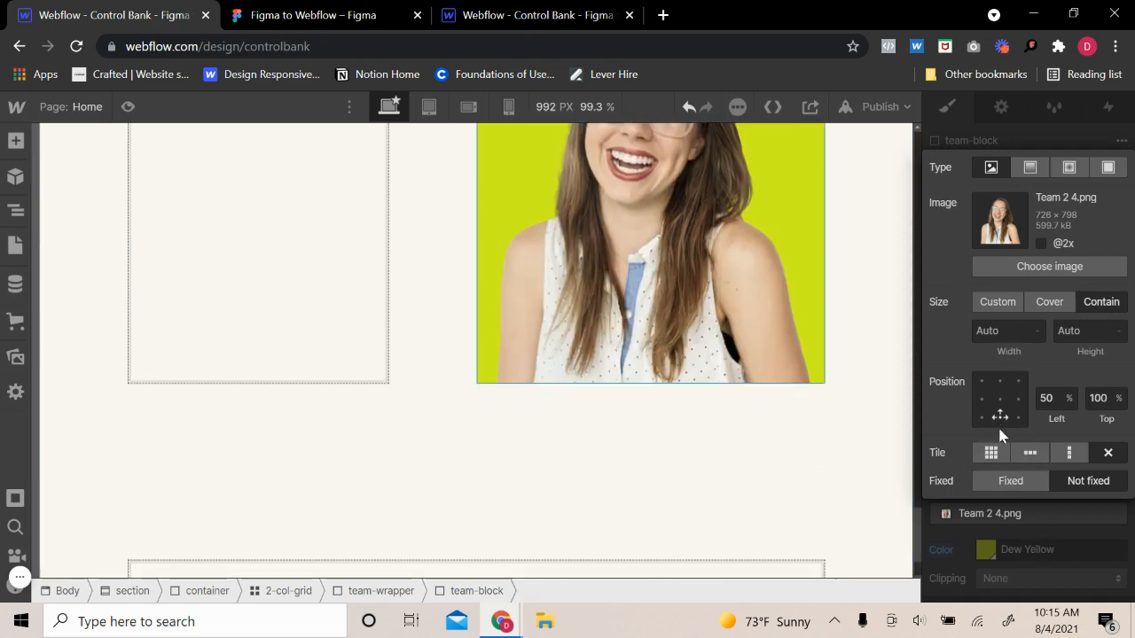
left_click(1021, 535)
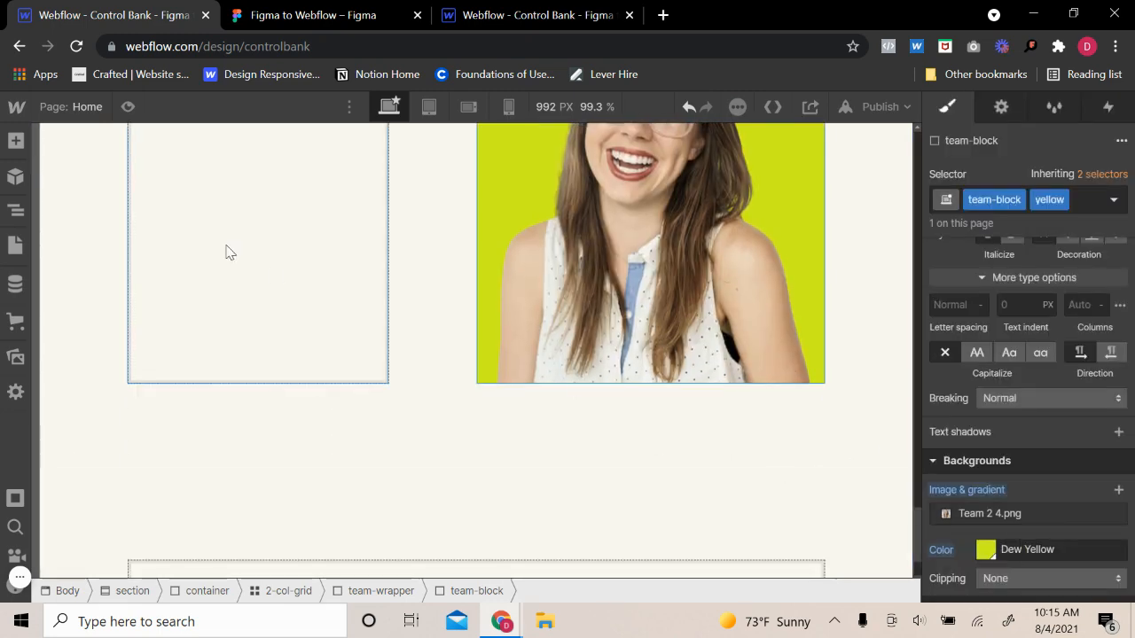
left_click(127, 106)
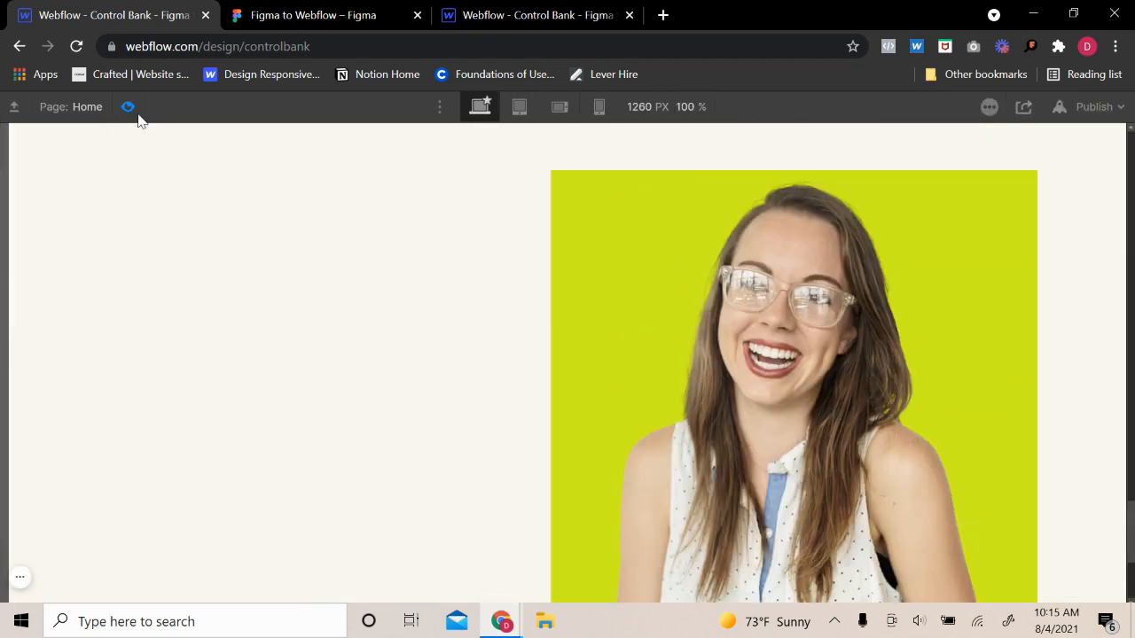
left_click(131, 108)
- Copy the text-wrapper holding the "Flexible physical card" text and paste it into the first column beside the yellow team-block
scroll(487, 393, "up", 15)
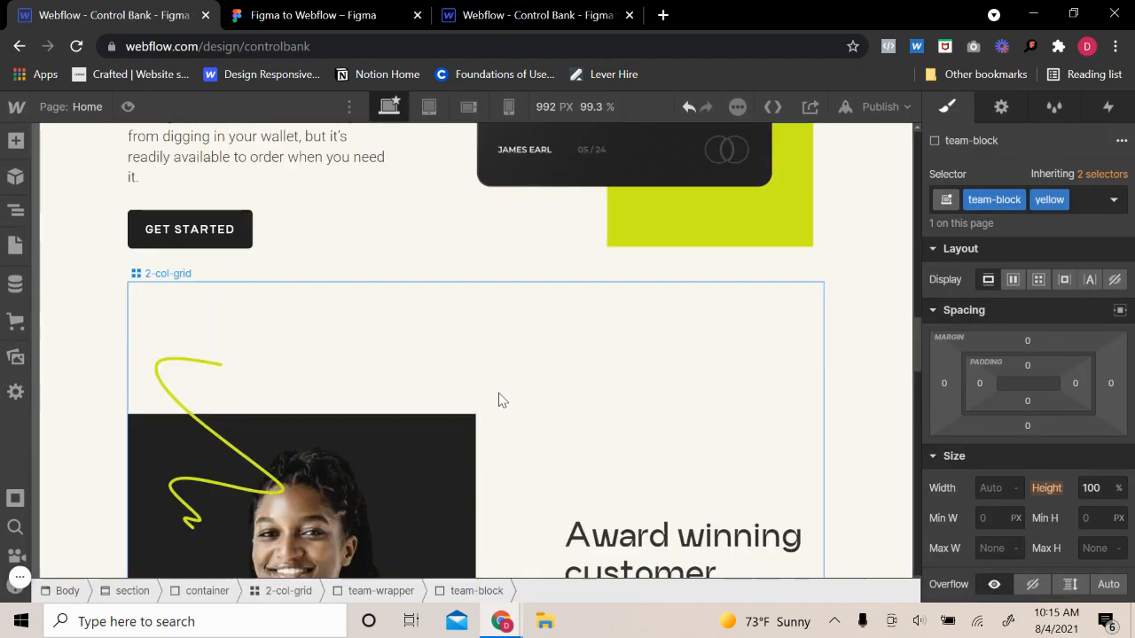
scroll(502, 400, "up", 5)
scroll(304, 416, "down", 3)
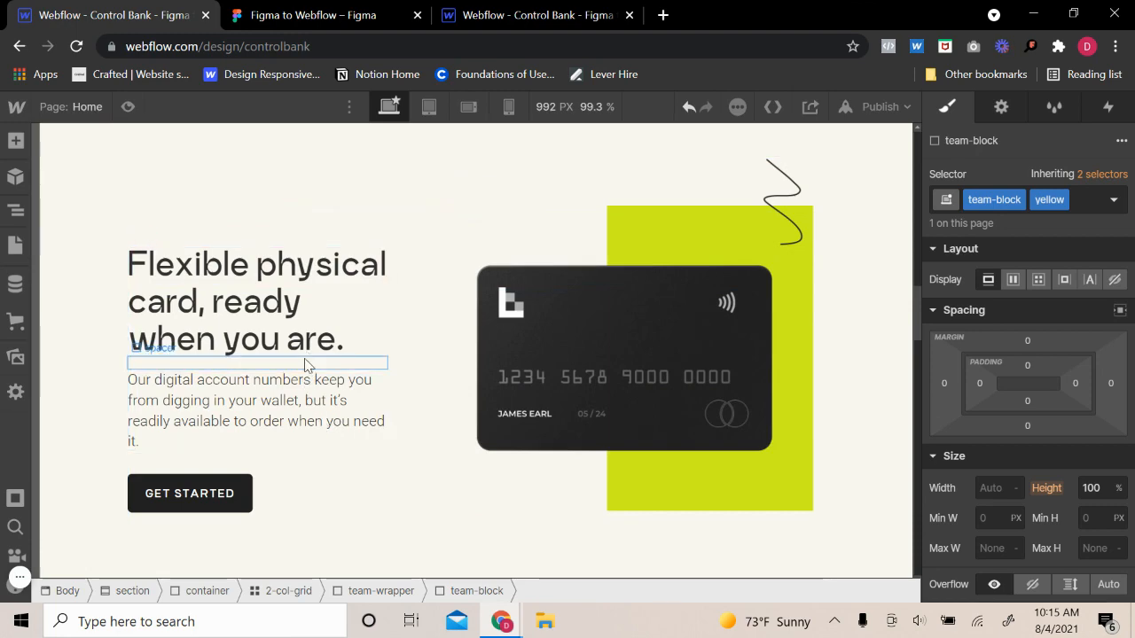
left_click(158, 343)
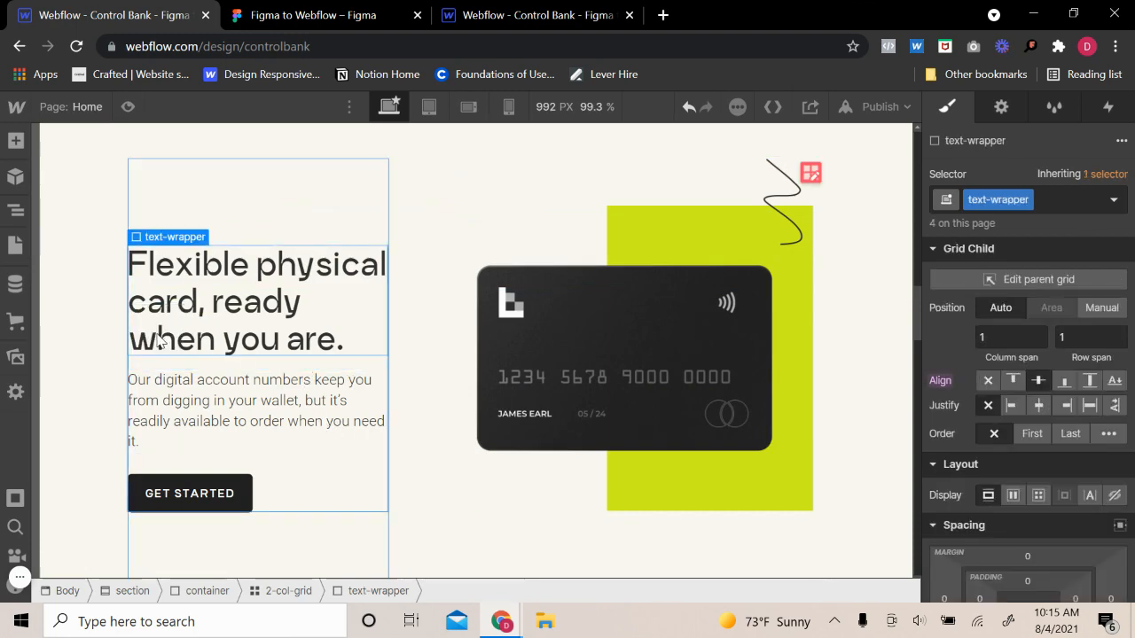
scroll(158, 343, "down", 15)
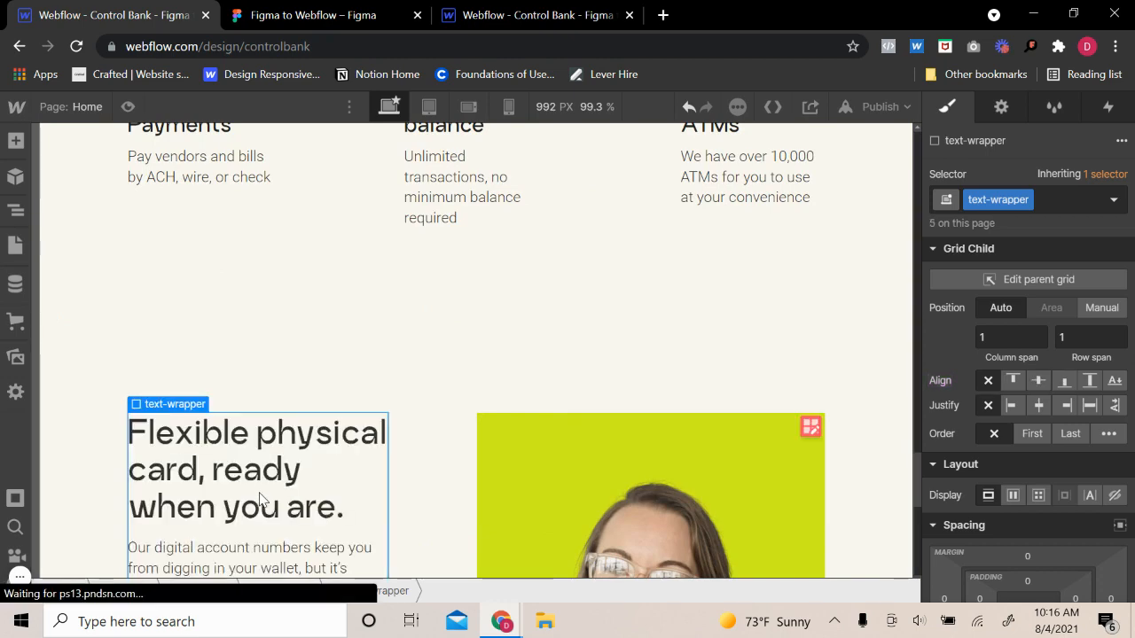
scroll(261, 497, "down", 3)
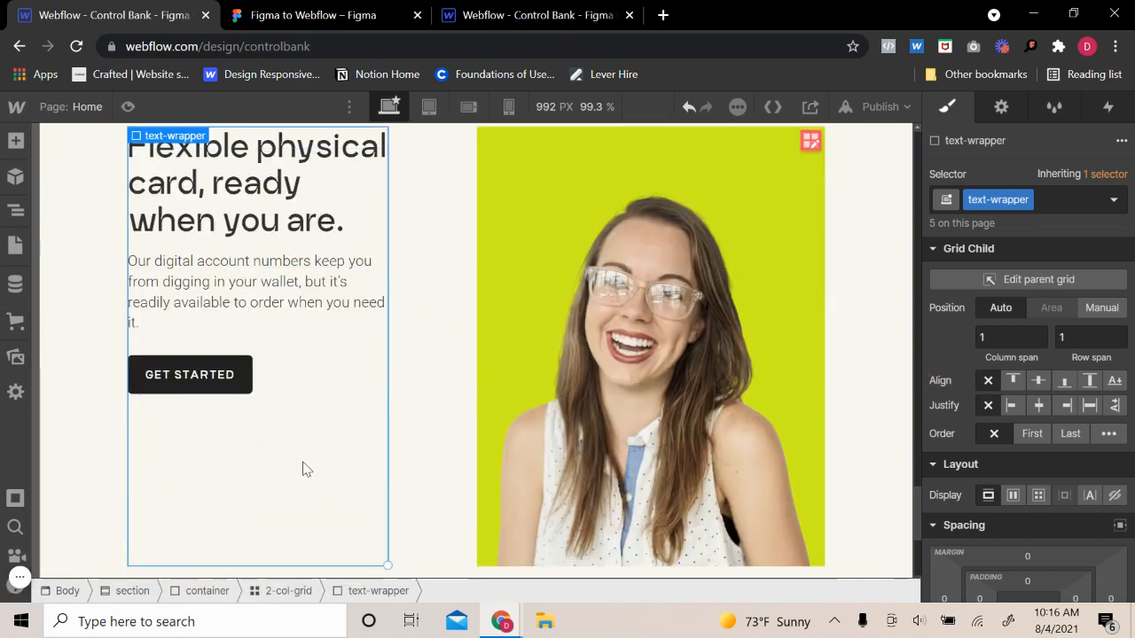
- Delete the Get Started button and the body paragraph from the pasted text, keeping the heading
left_click(311, 397)
key("Delete")
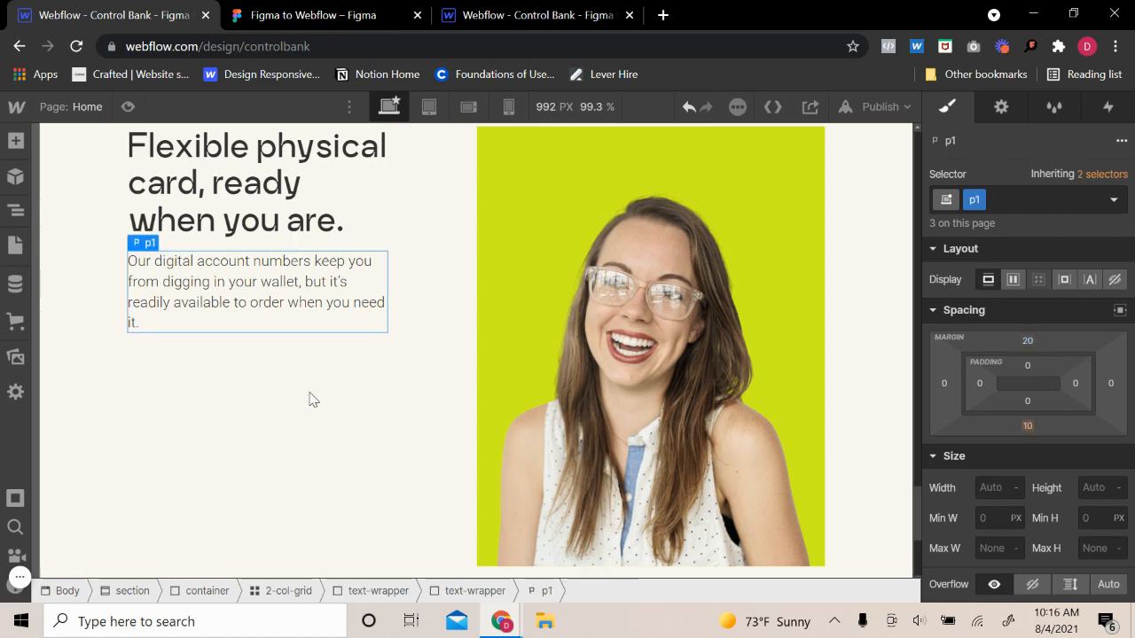
key("Delete")
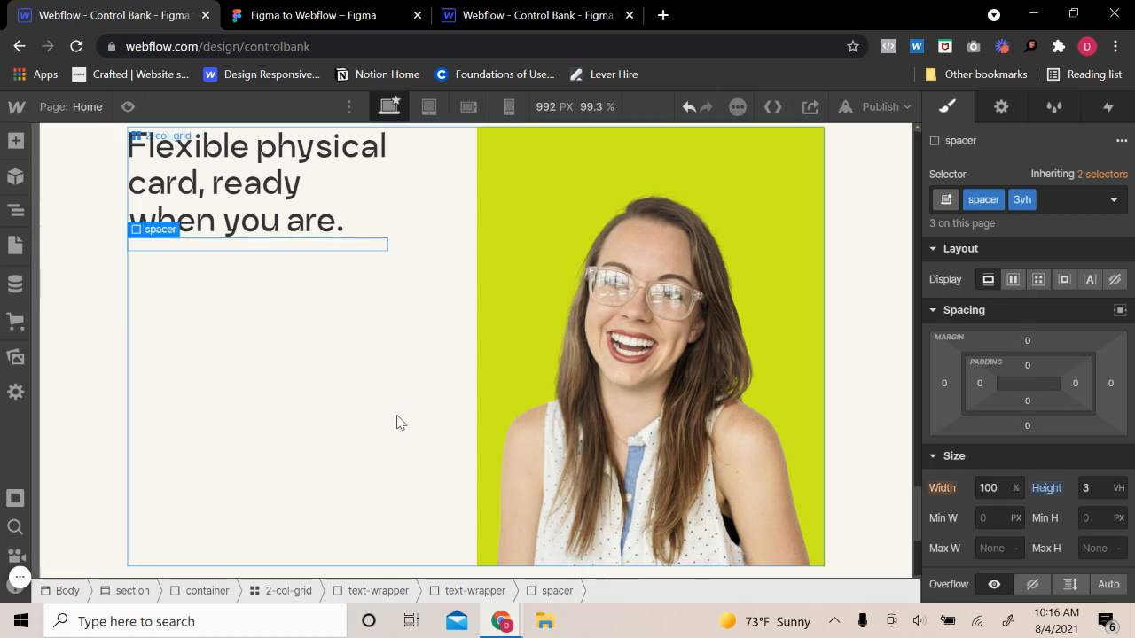
left_click(310, 346)
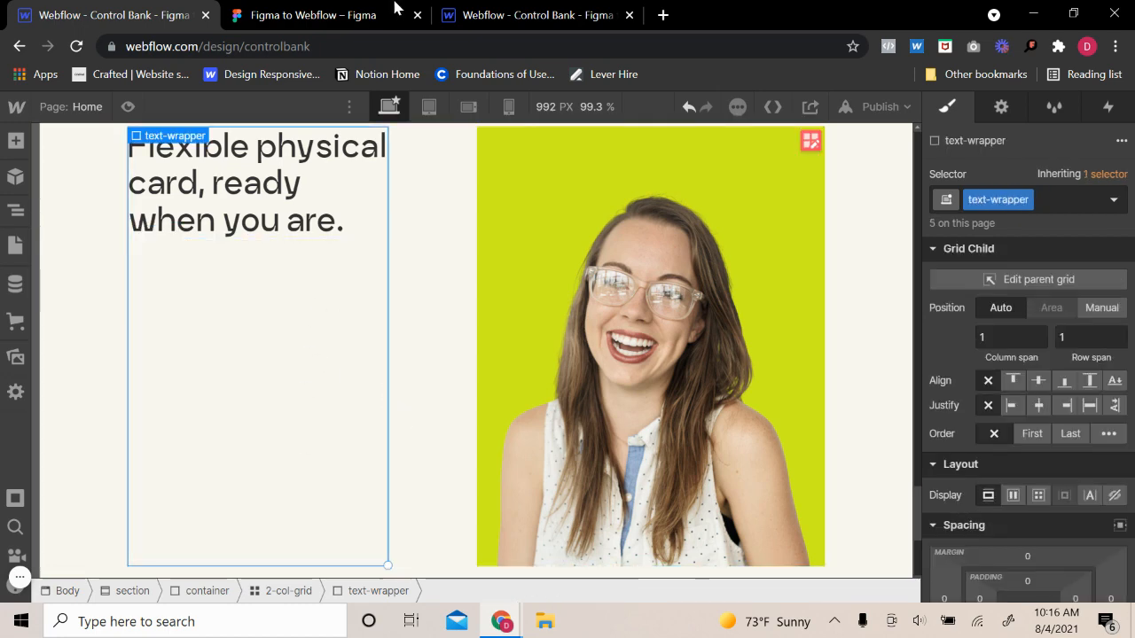
- Switch to the Figma design and inspect the text style of the subtitle under "Built for creative businesses"
left_click(534, 11)
scroll(333, 408, "down", 5)
left_click(274, 7)
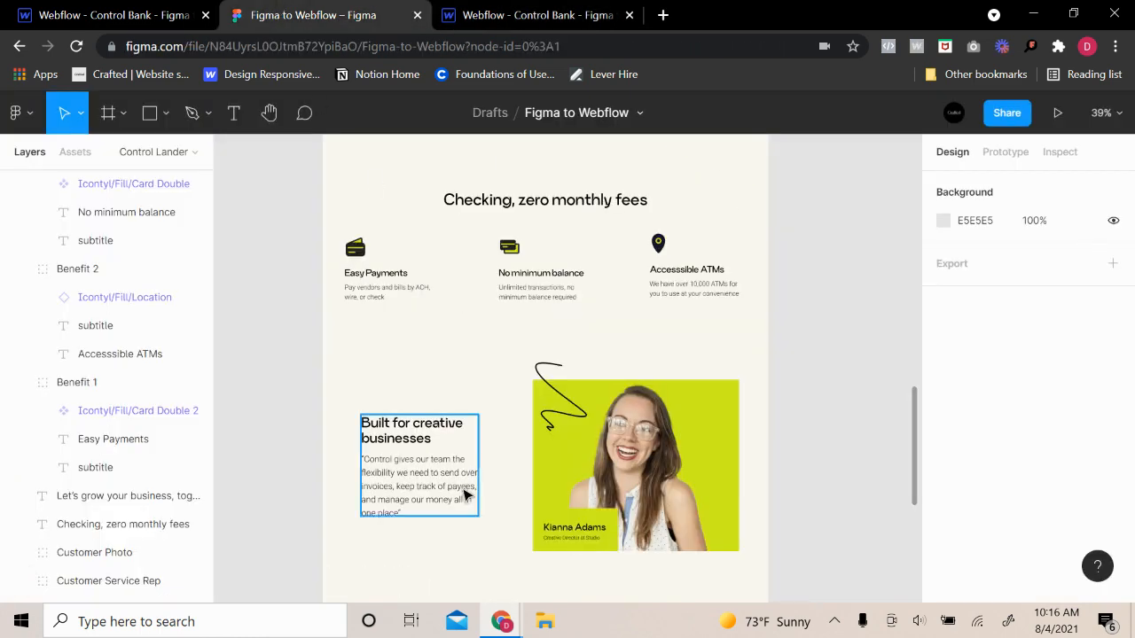
scroll(466, 494, "down", 1)
double_click(388, 464)
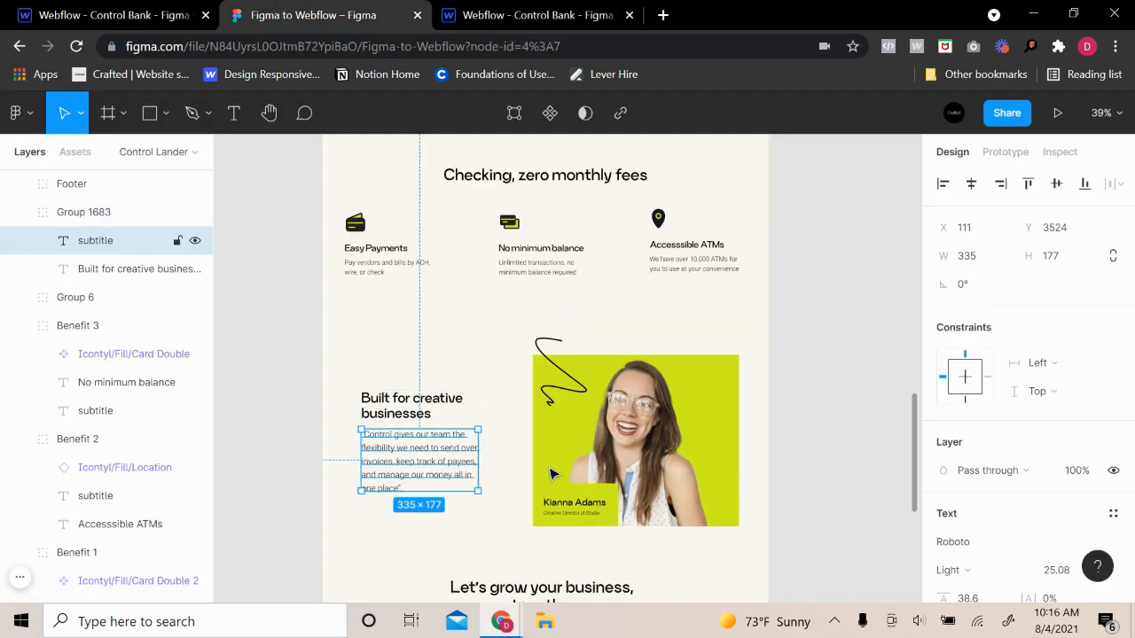
- Back in Webflow, add a paragraph below the heading in the first column and give it the new class p4
left_click(177, 9)
left_click(16, 140)
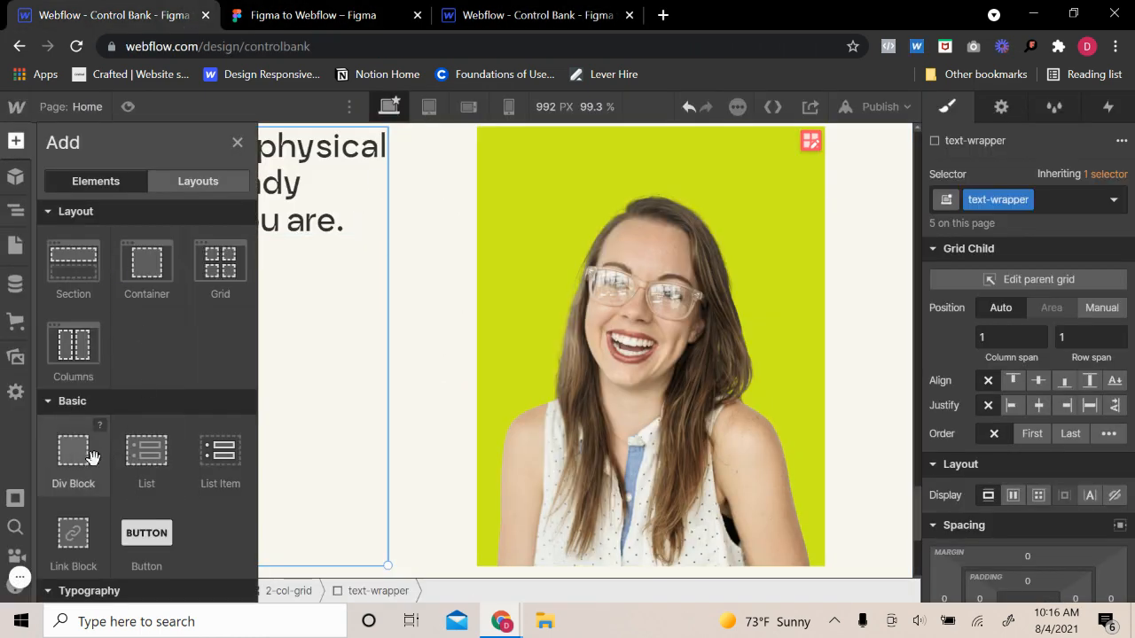
scroll(121, 390, "down", 3)
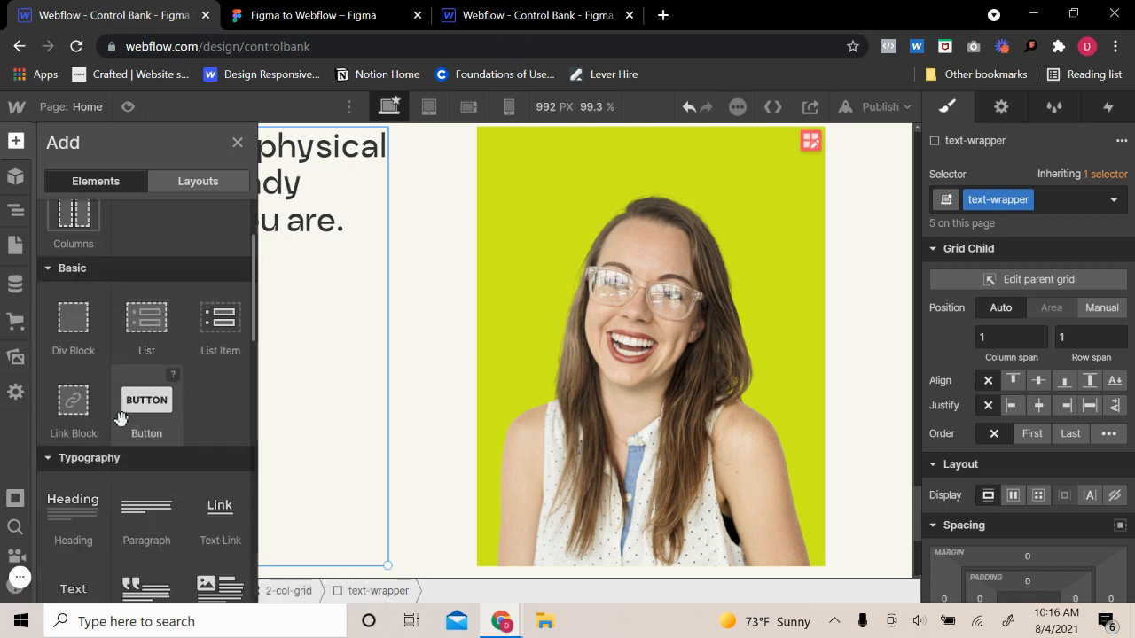
left_click(124, 518)
left_click(1090, 196)
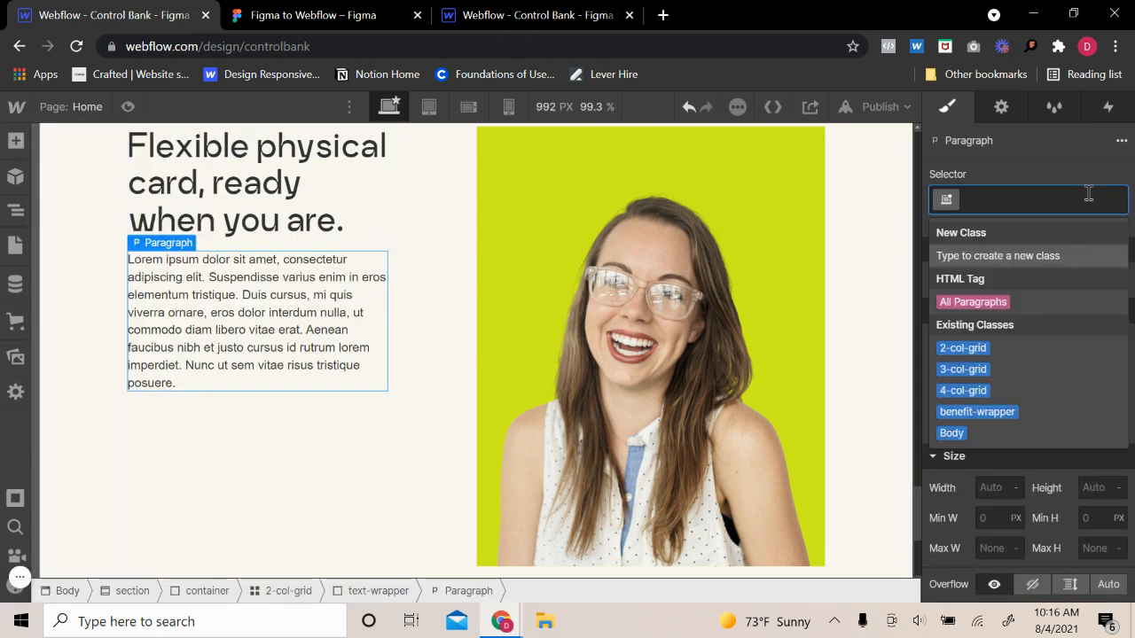
type("p4")
key("Return")
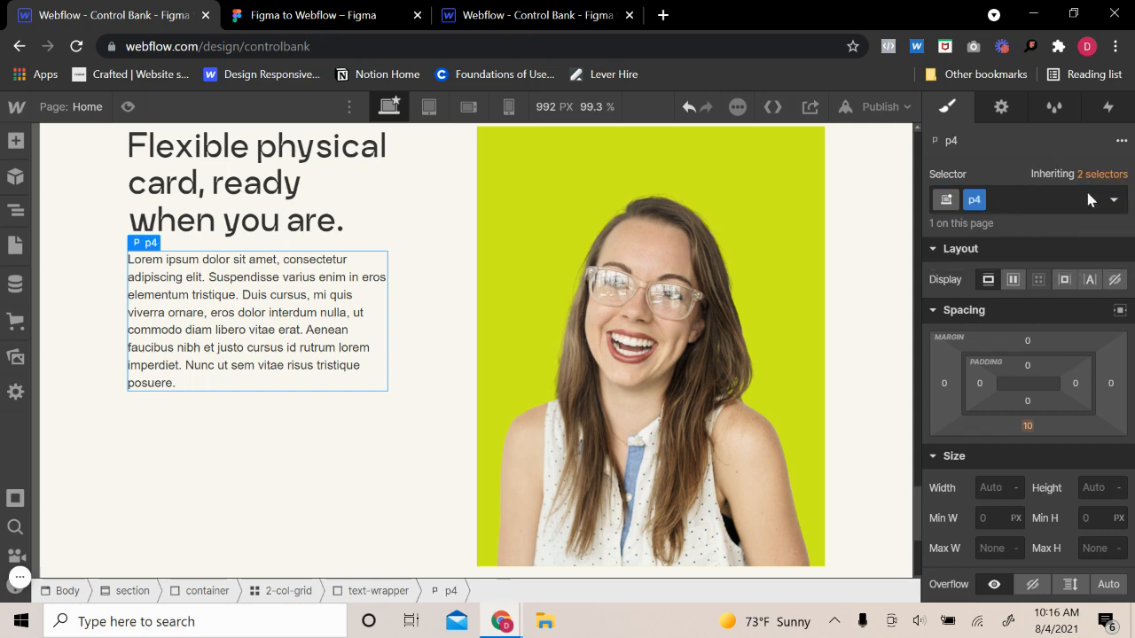
- Set the p4 paragraph's font to Roboto with weight 300 - Light
scroll(1013, 484, "down", 3)
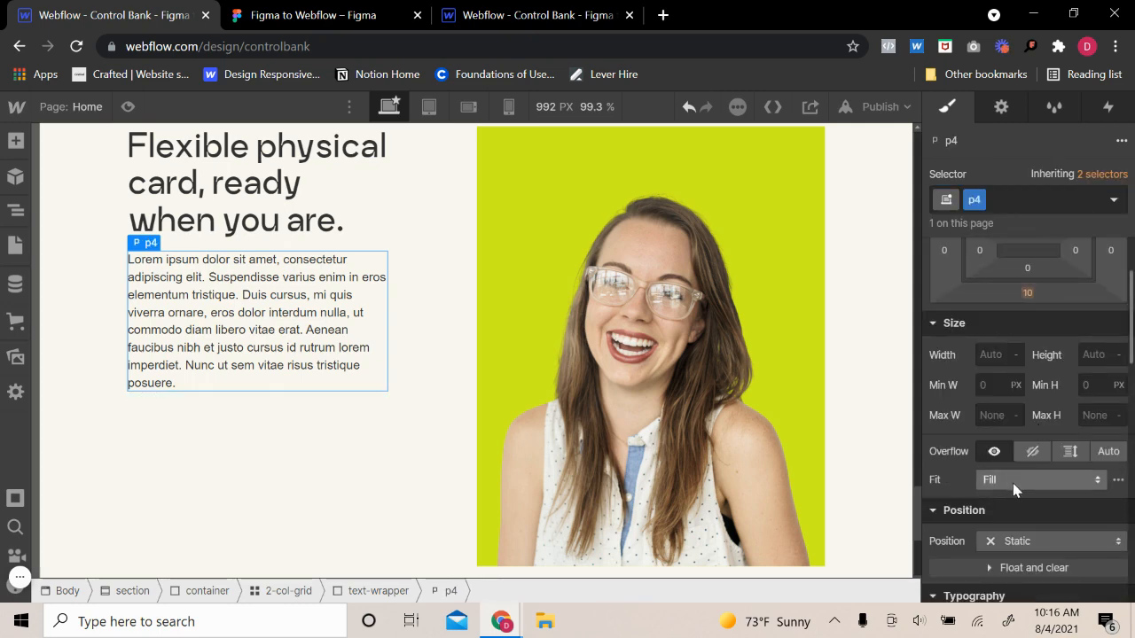
scroll(1002, 501, "down", 3)
left_click(1011, 494)
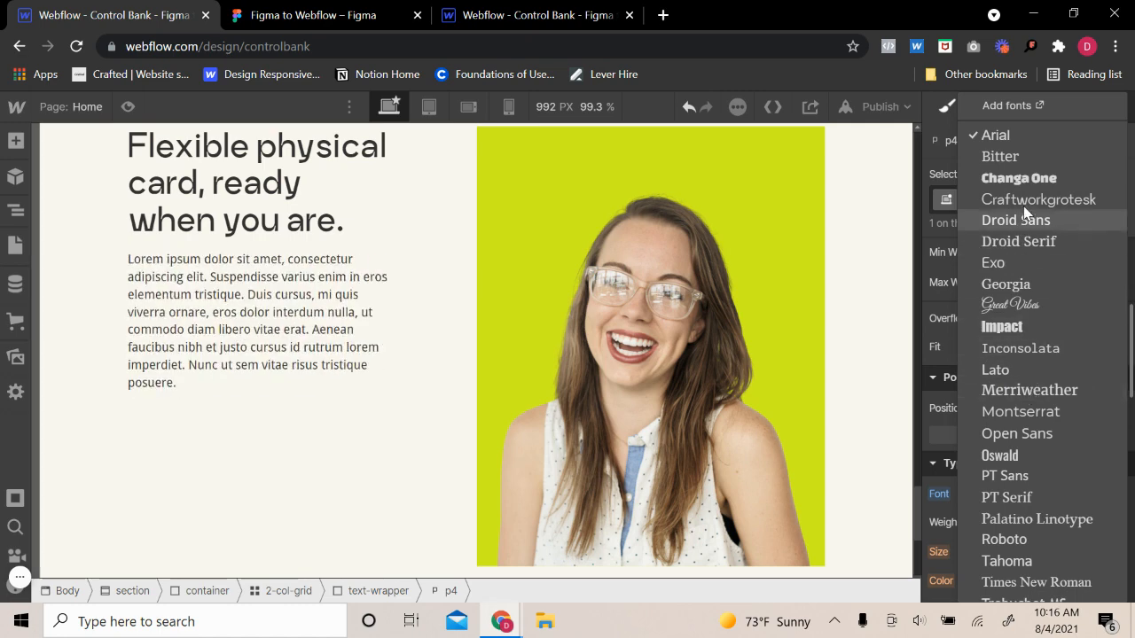
left_click(1007, 539)
left_click(1011, 530)
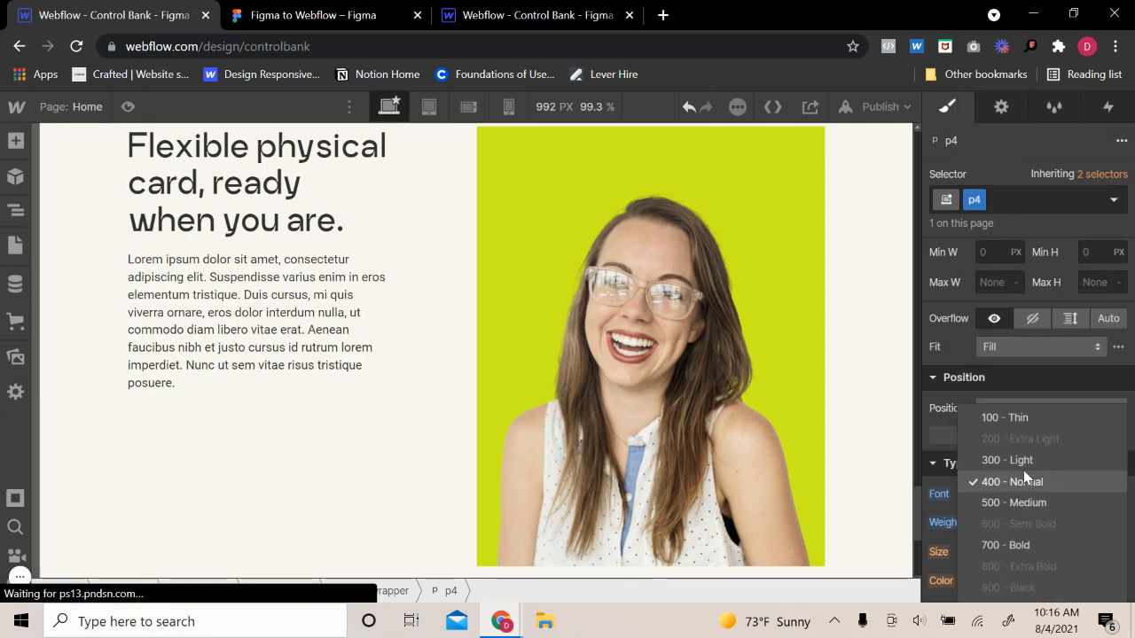
left_click(1023, 468)
- Set the p4 paragraph's font size to 1.7 em and its line height to 1.3 em
left_click(993, 553)
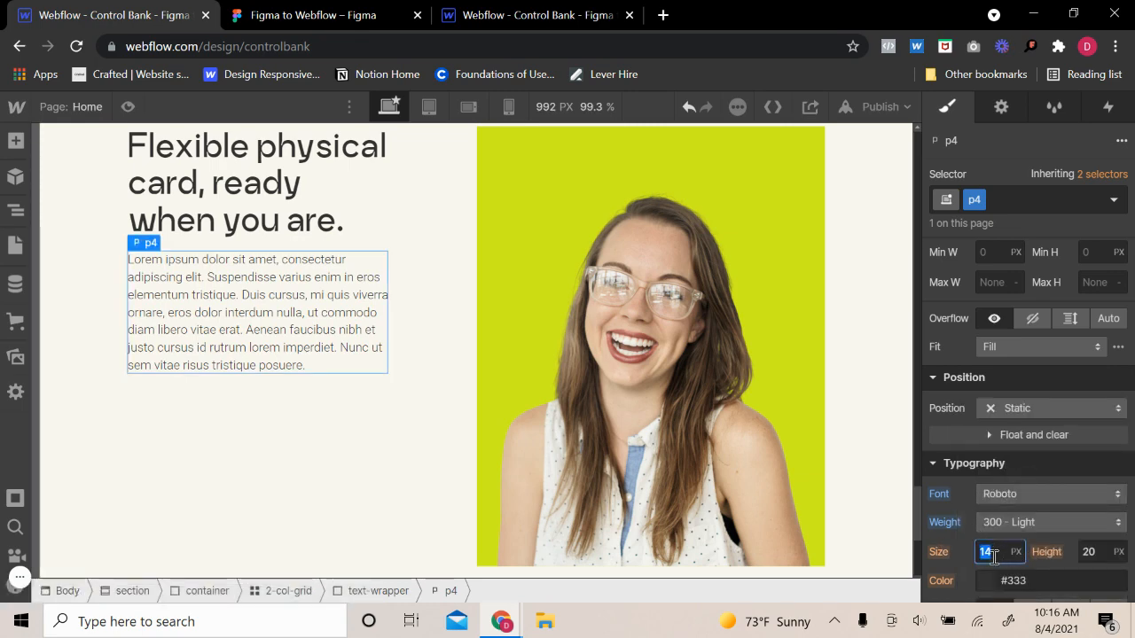
type("1")
type("2em")
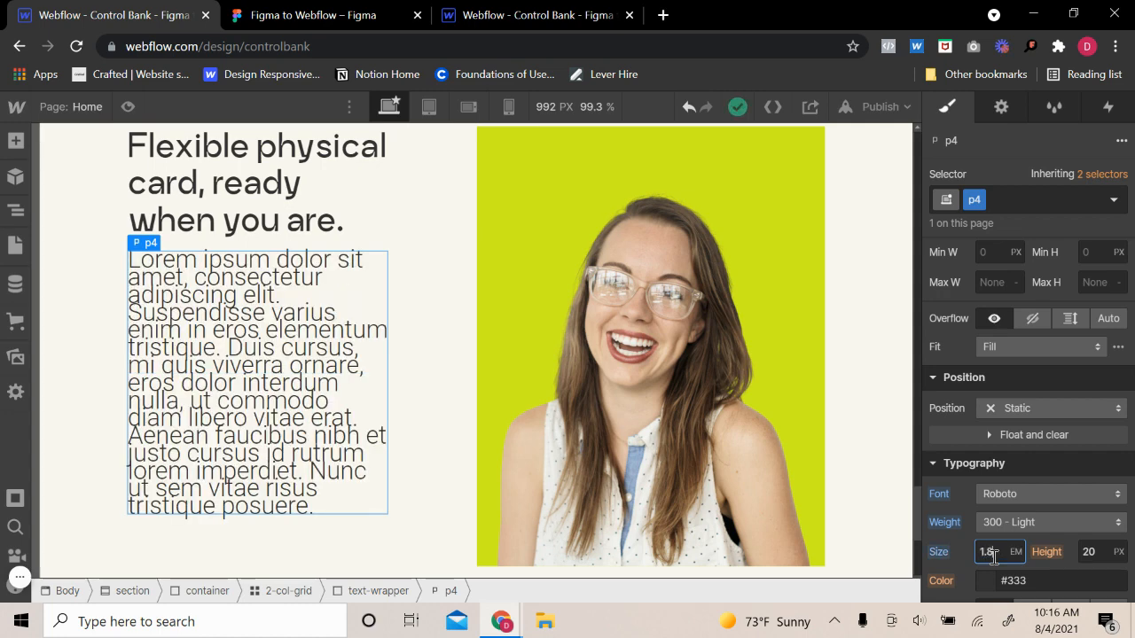
key("Return")
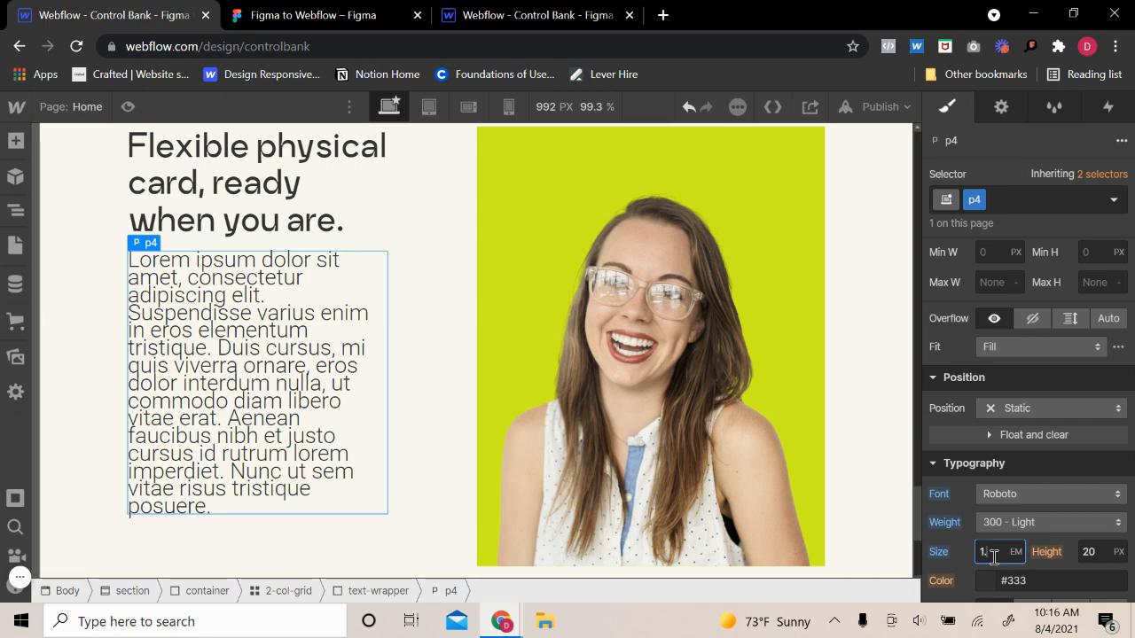
type("7")
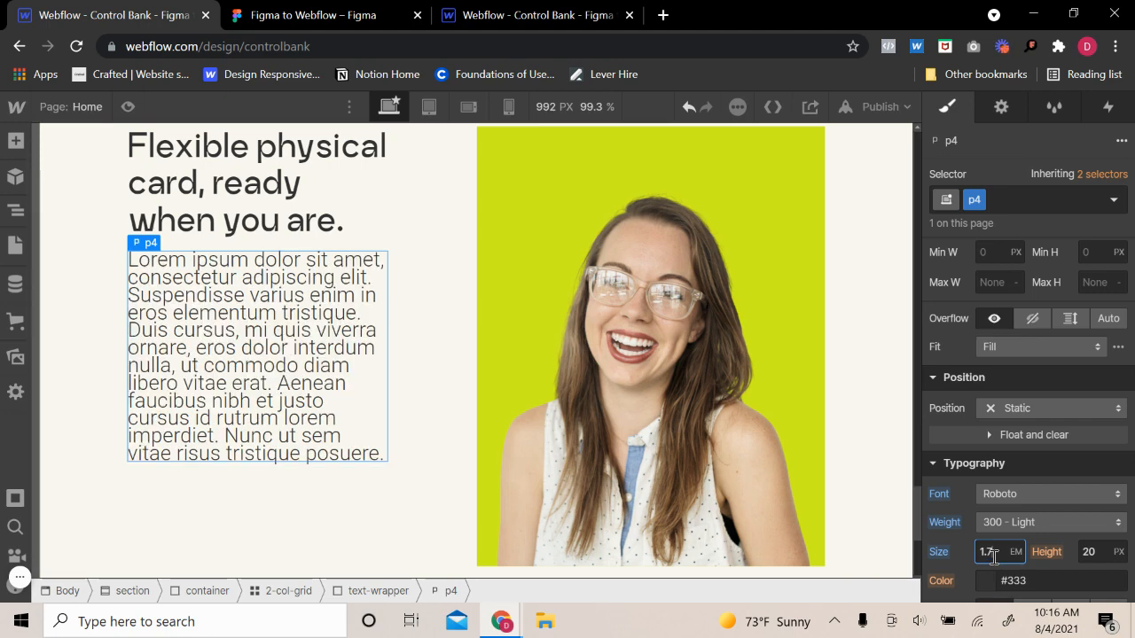
left_click(1100, 559)
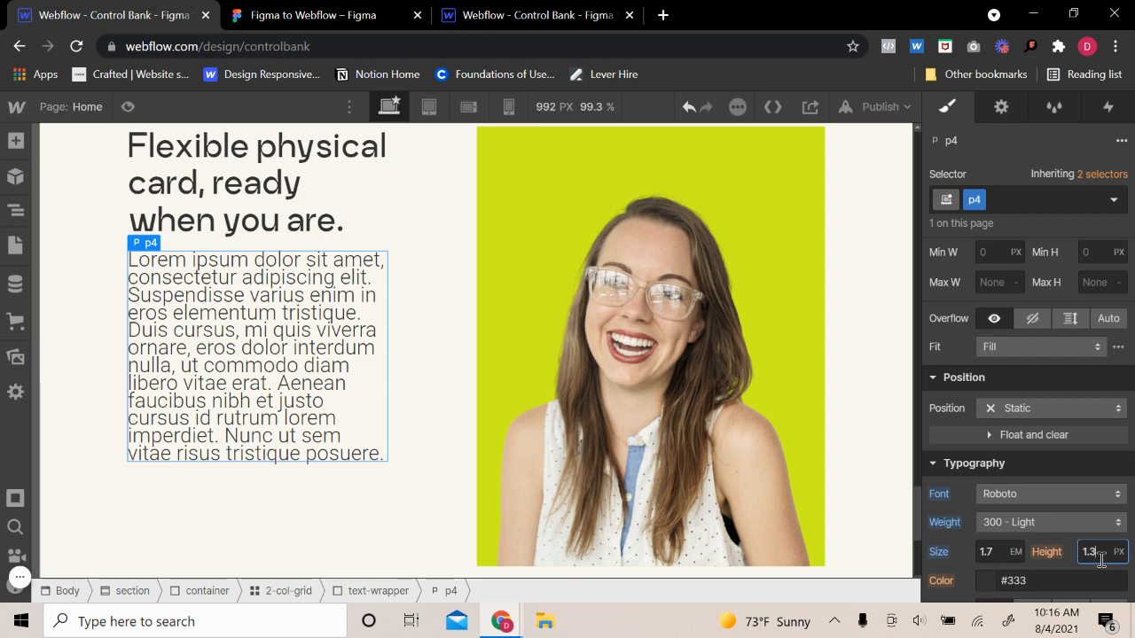
type("1.3")
key("Return")
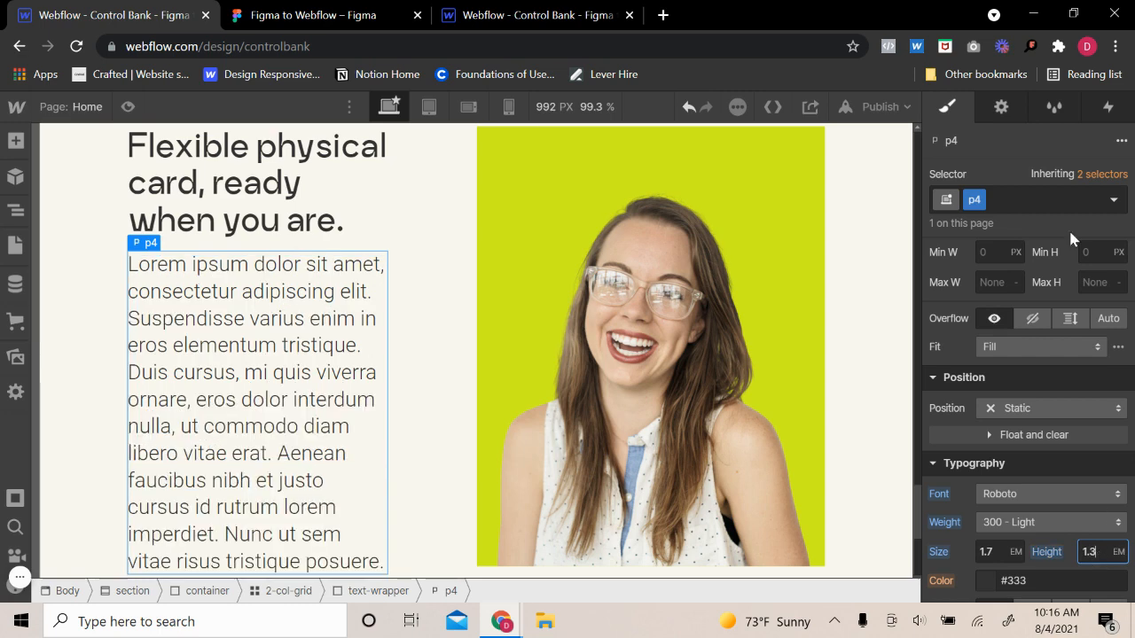
- Copy the "Control gives our team the flexibility" quote from the Figma subtitle and replace the p4 placeholder text in Webflow with it
left_click(376, 20)
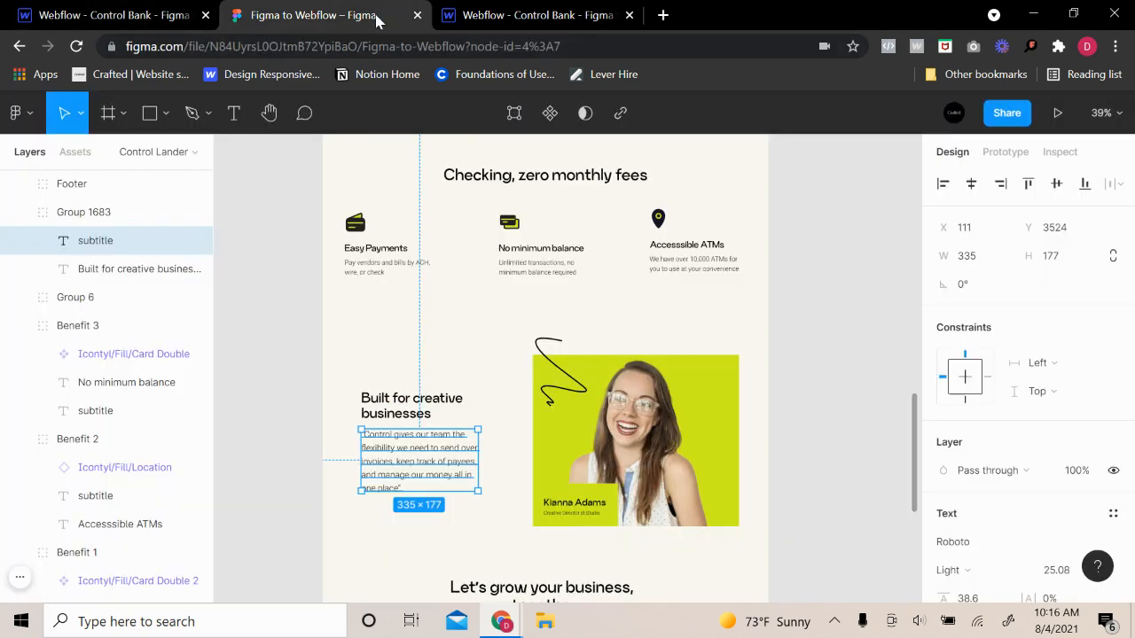
double_click(395, 442)
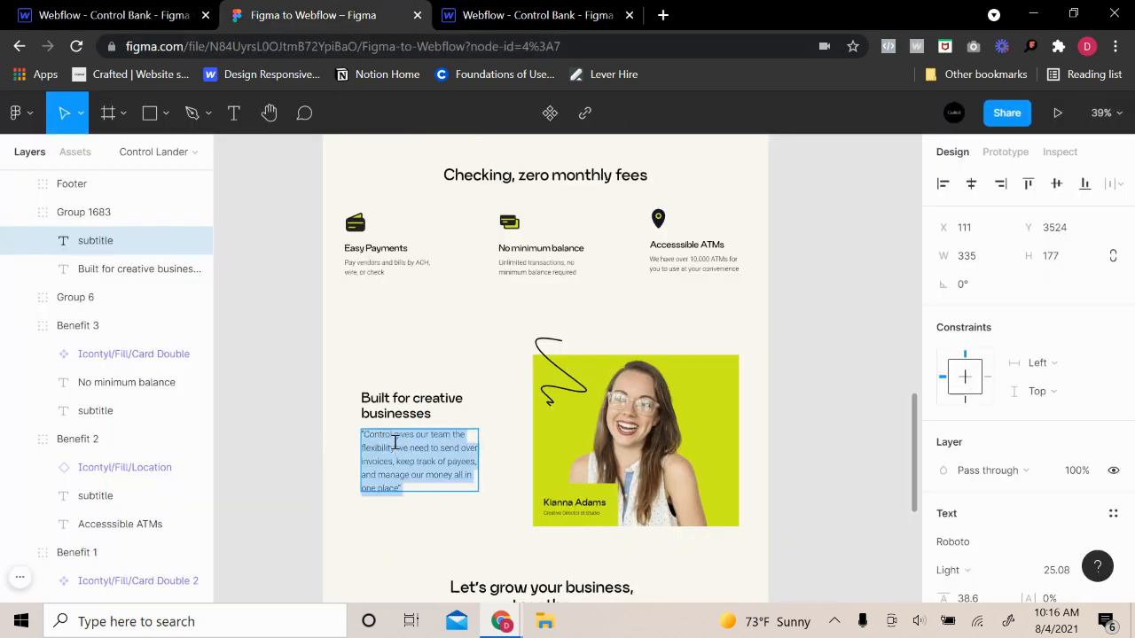
key("ctrl+shift+Tab")
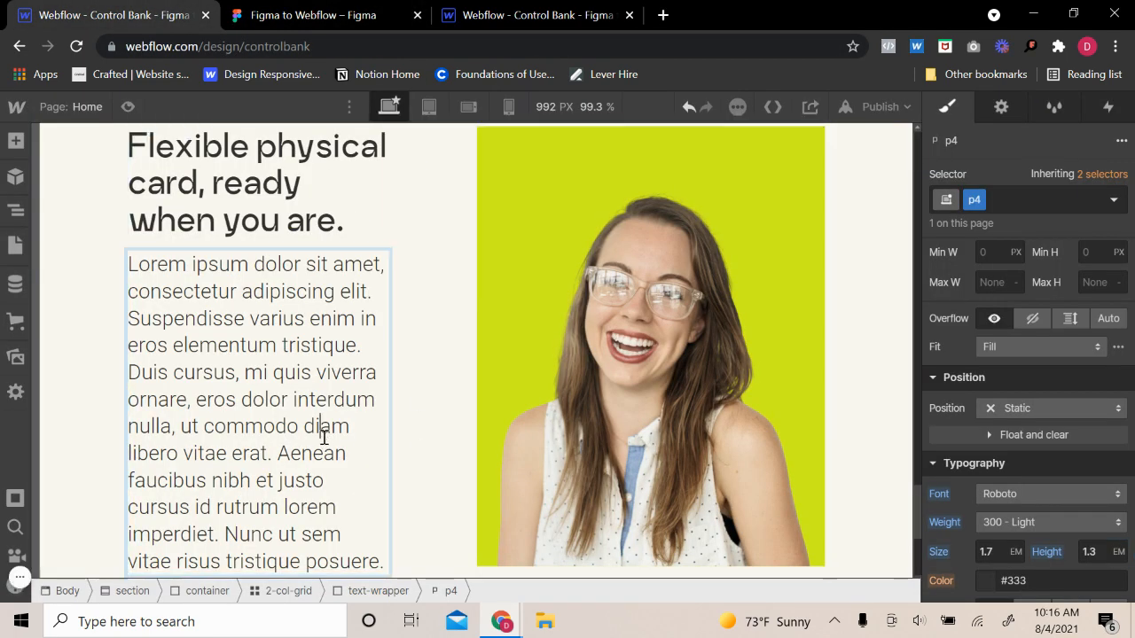
double_click(323, 448)
key("ctrl+a")
type("\"Control gives our team the flexibility we need to send over invoices, keep track of payees, and manage our money all in one place\".")
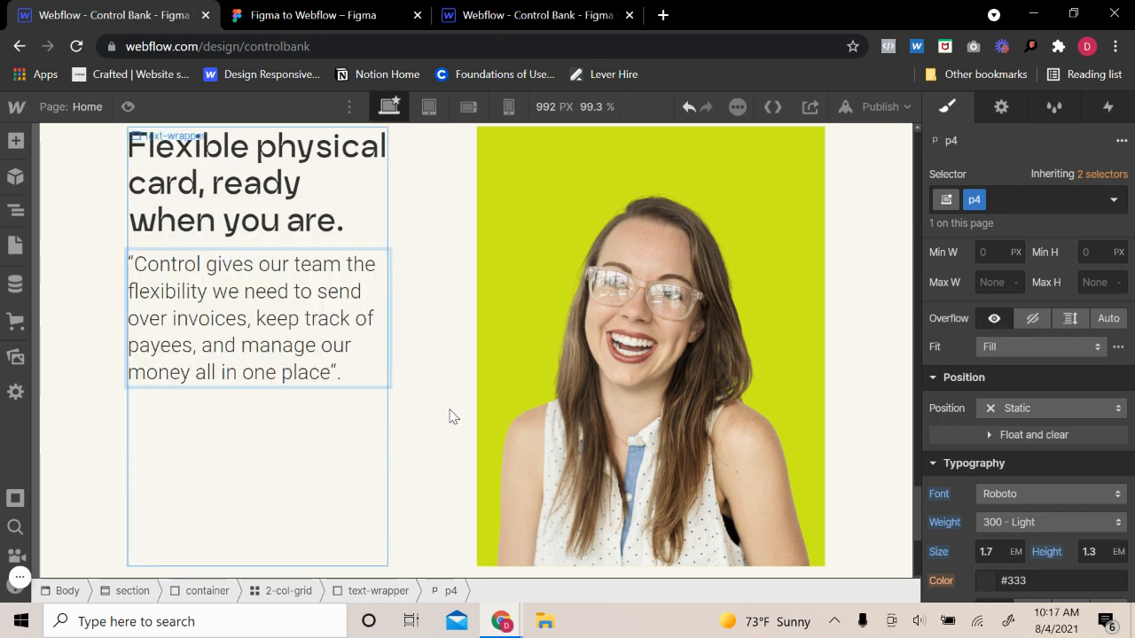
left_click(347, 418)
- Center the text-wrapper vertically in its grid cell beside the photo and preview the section
left_click(340, 241)
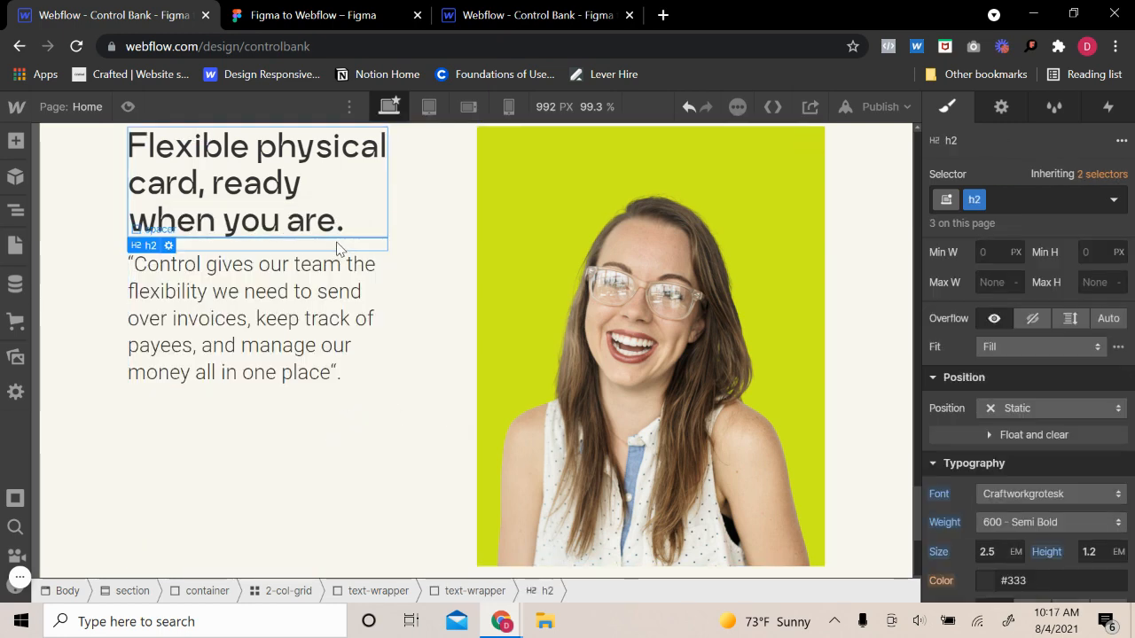
left_click(337, 248)
left_click(129, 106)
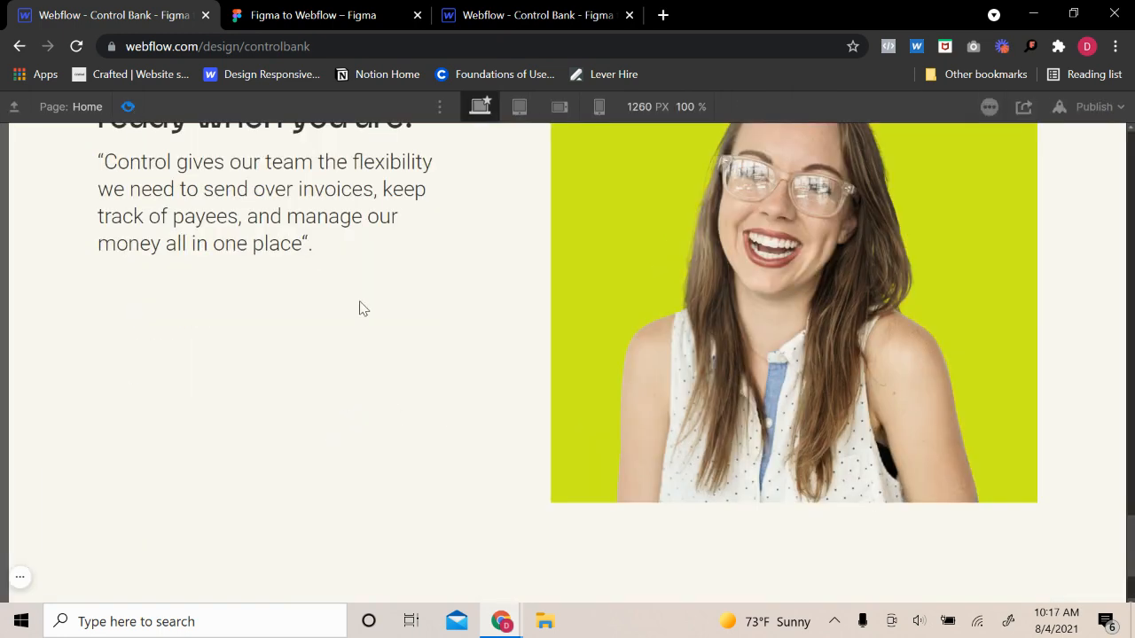
scroll(359, 308, "up", 3)
left_click(128, 106)
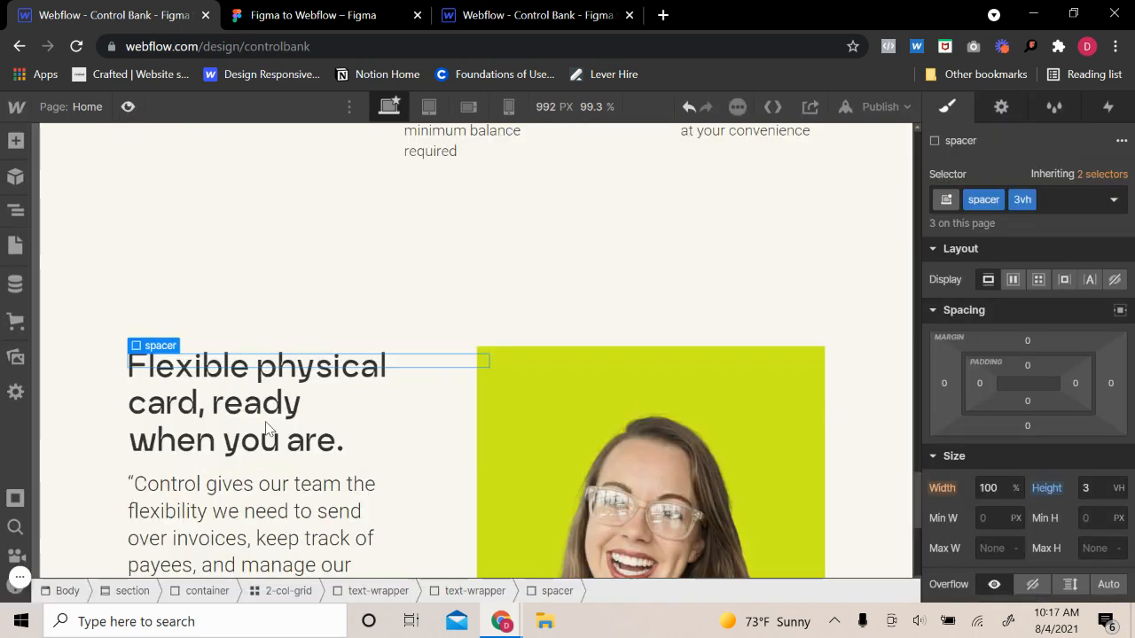
left_click(268, 498)
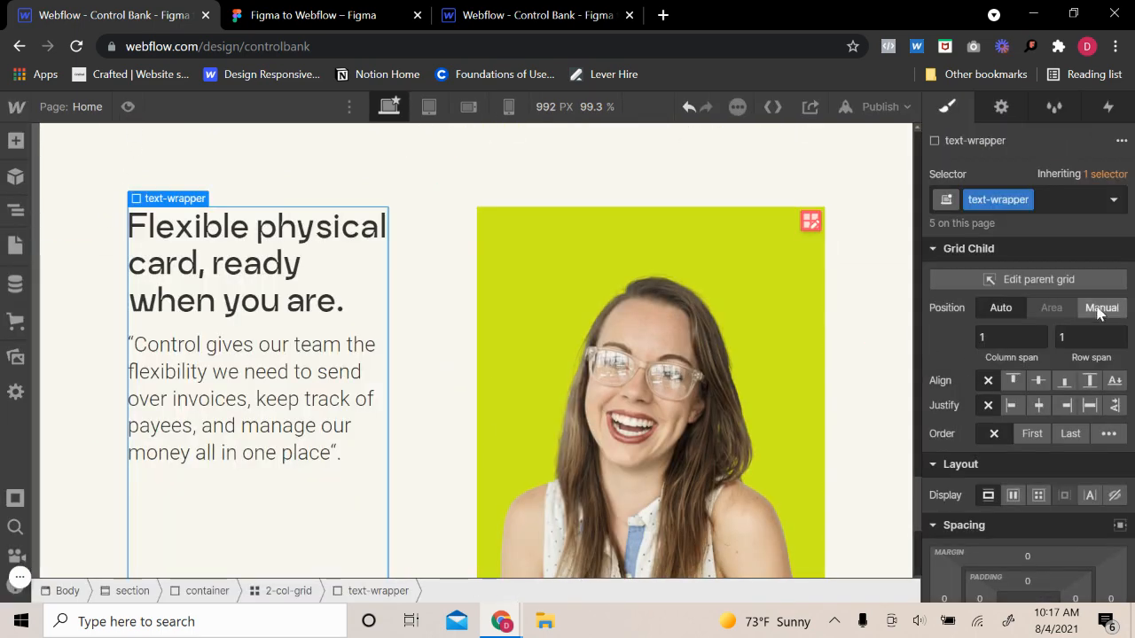
left_click(1041, 380)
left_click(129, 108)
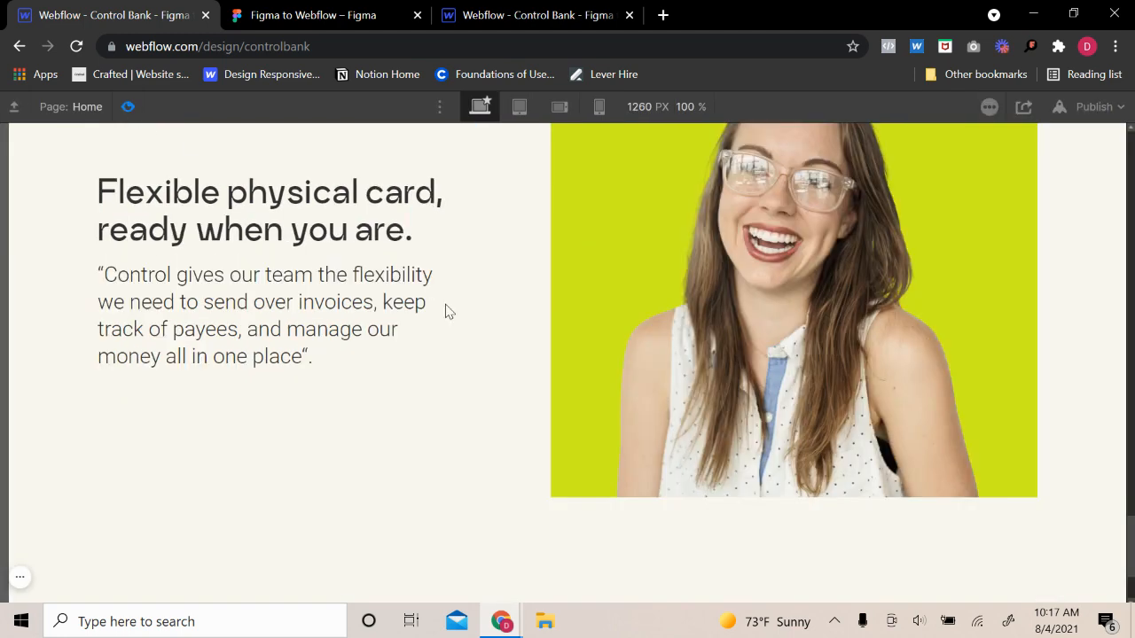
left_click(129, 107)
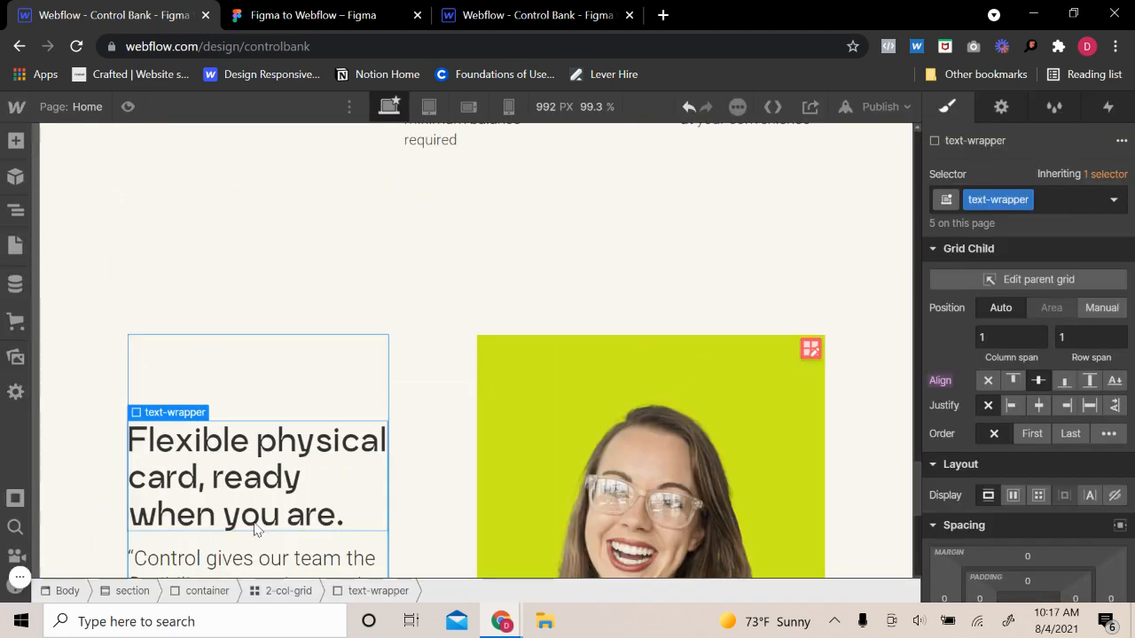
- Increase the quote paragraph's font size to 1.8 em
scroll(261, 528, "down", 2)
left_click(267, 424)
scroll(1017, 493, "down", 3)
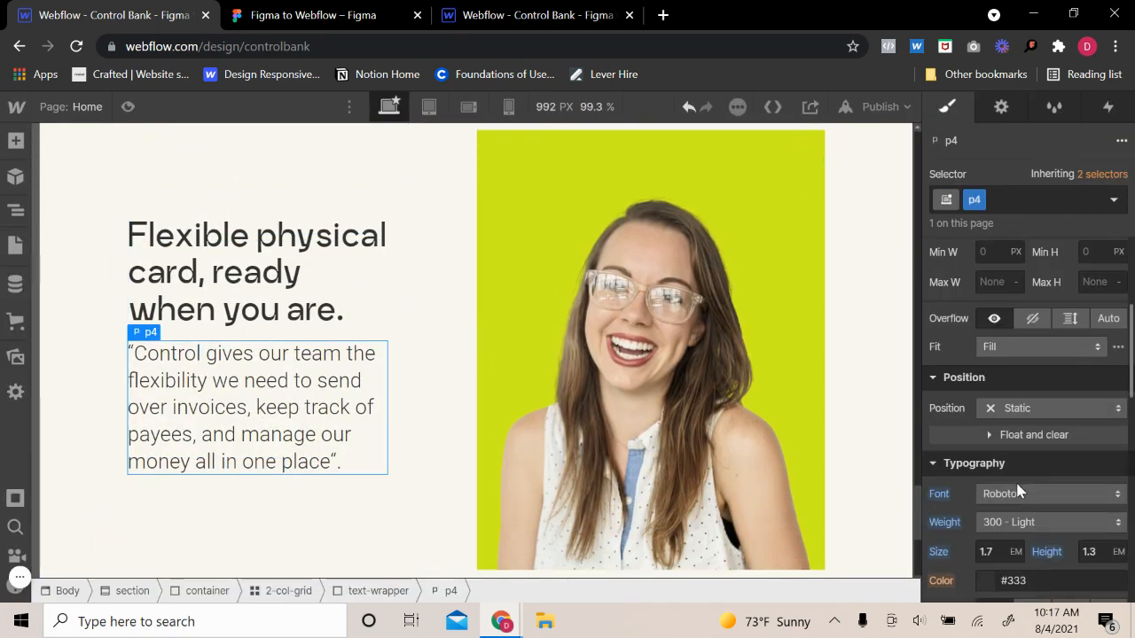
left_click(378, 590)
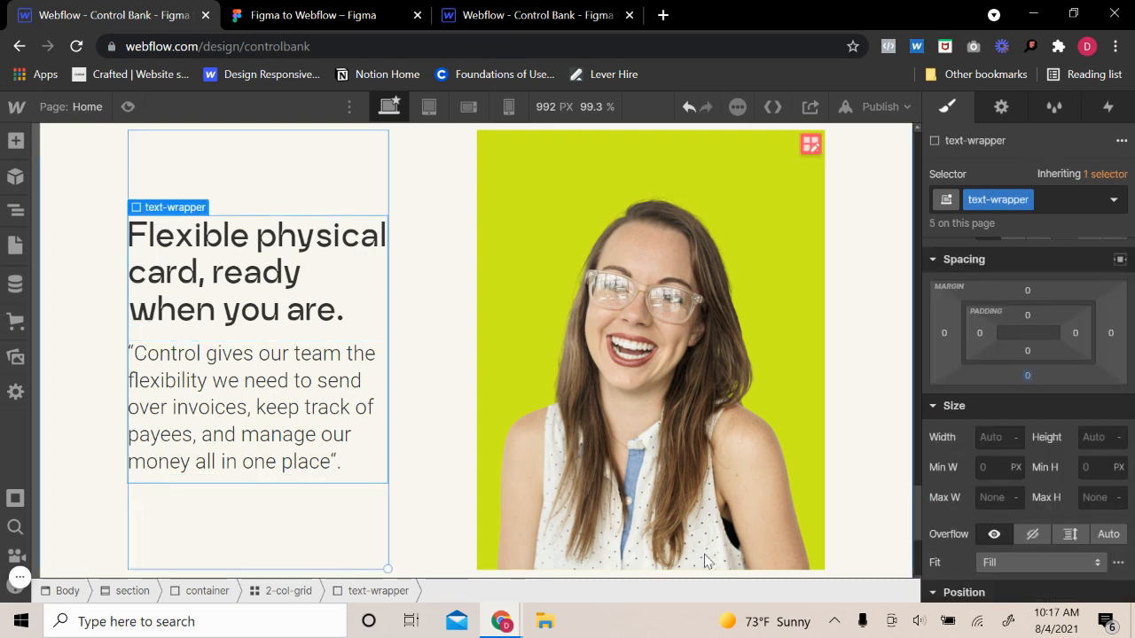
left_click(265, 375)
left_click(992, 548)
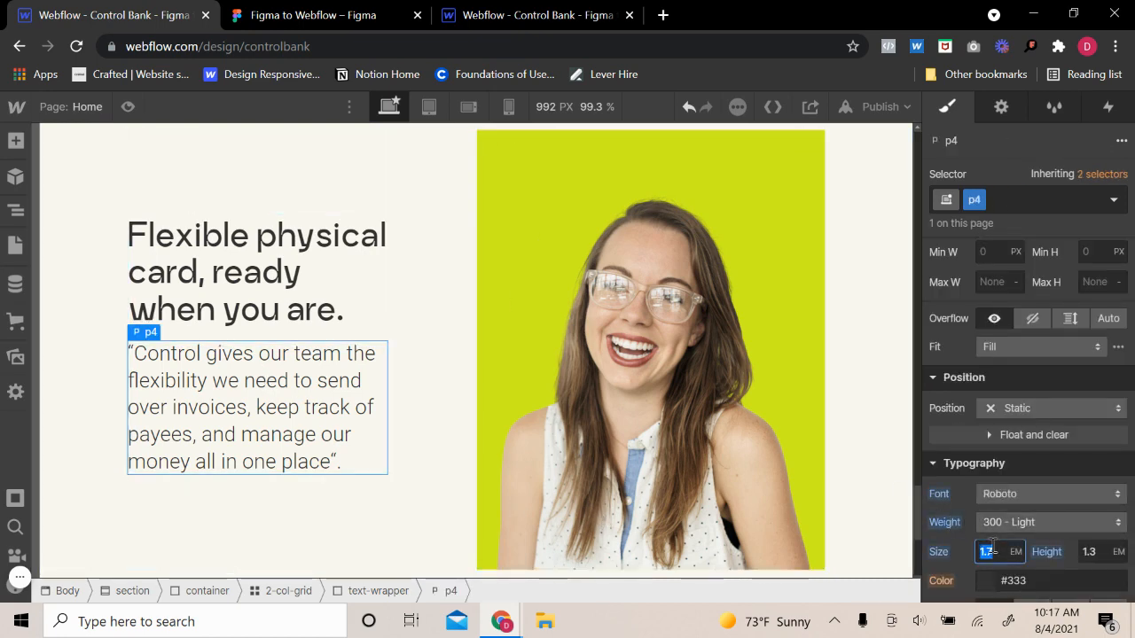
key("Up")
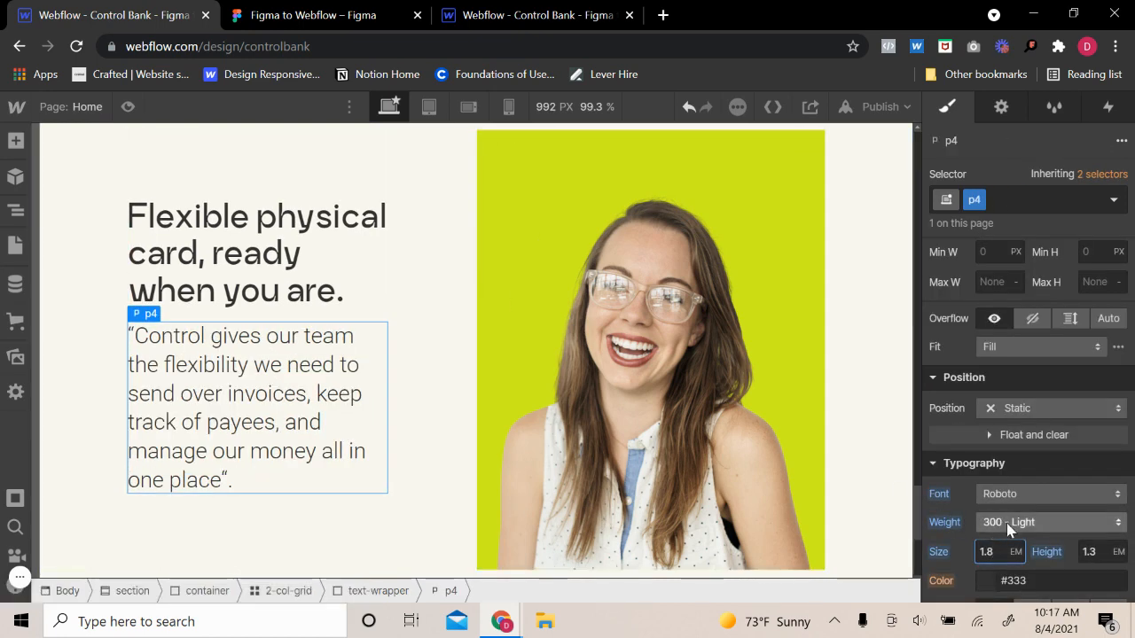
- Try the Craftworkgrotesk font on the quote paragraph
left_click(342, 284)
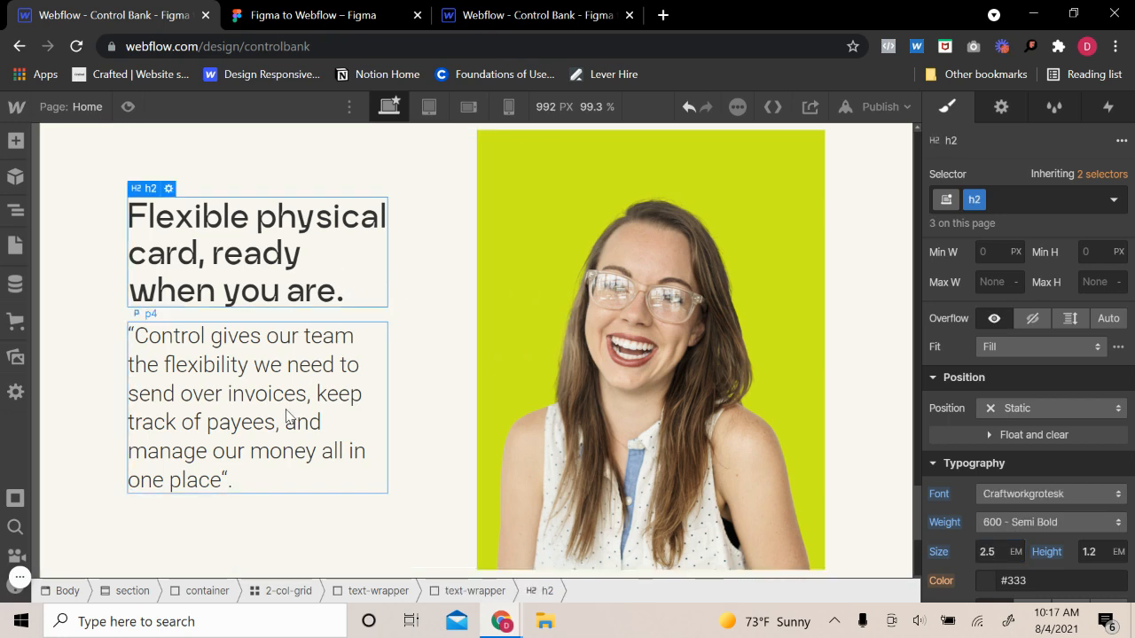
left_click(287, 417)
left_click(1023, 504)
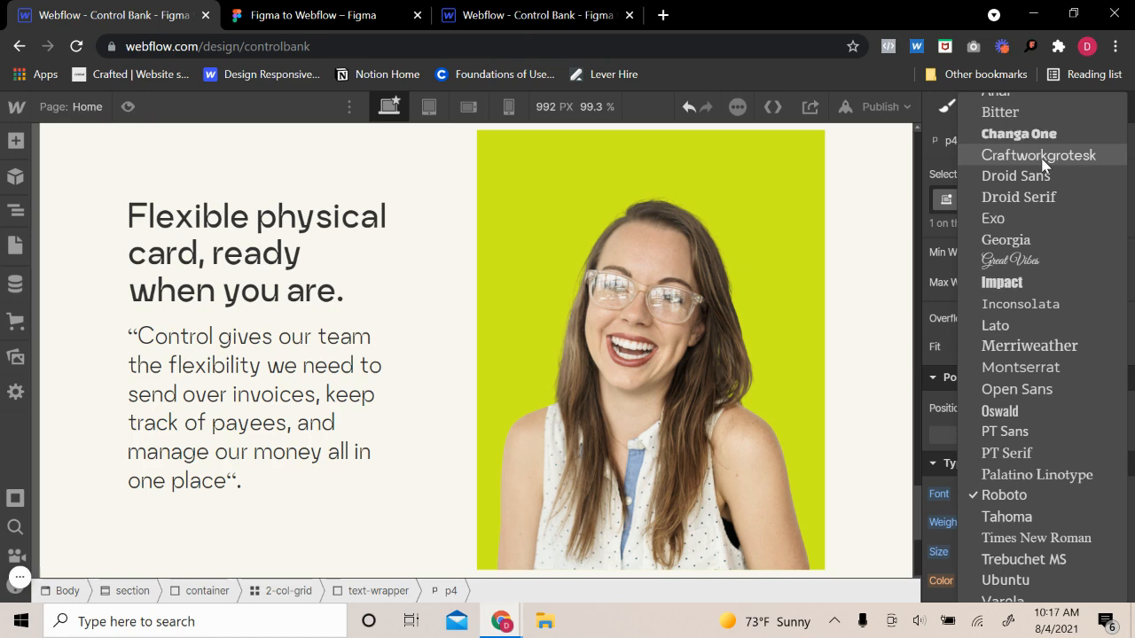
left_click(1033, 497)
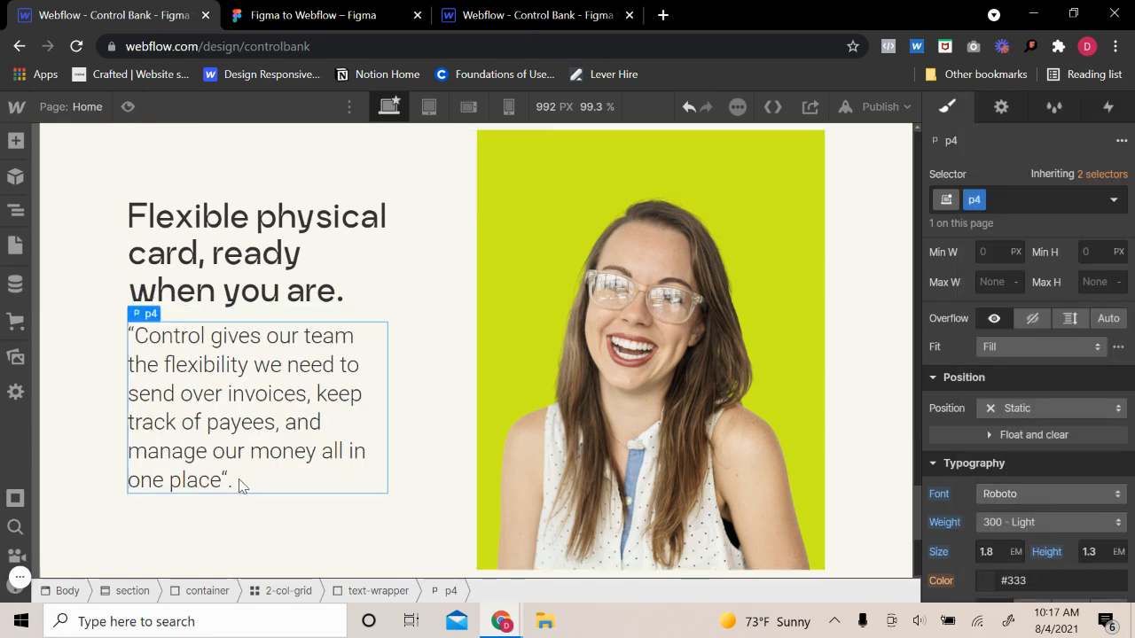
- Switch to the finished Control Bank preview and examine how the "Built for creative businesses" quote and its quotation marks are styled
key("ctrl+3")
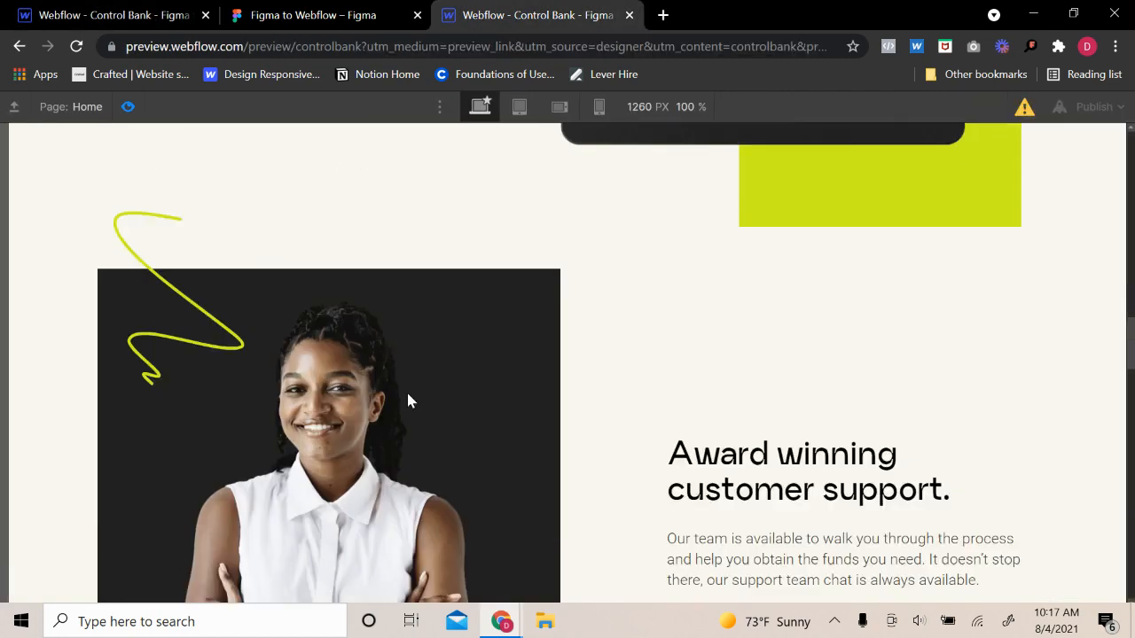
scroll(408, 402, "down", 5)
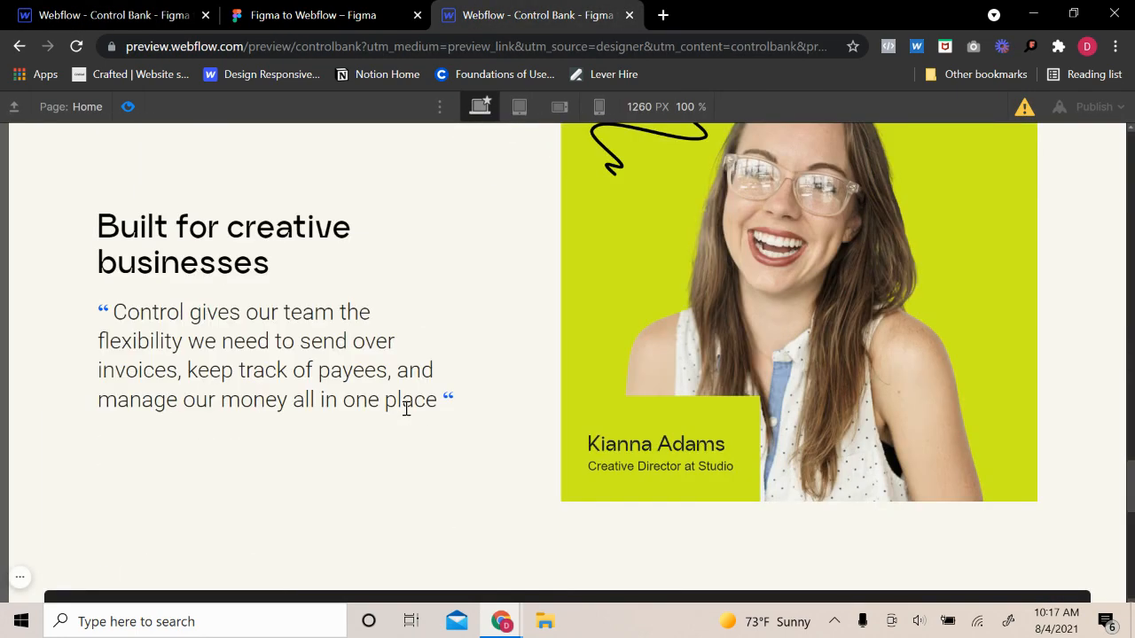
scroll(413, 412, "down", 2)
scroll(419, 421, "up", 2)
scroll(422, 427, "up", 2)
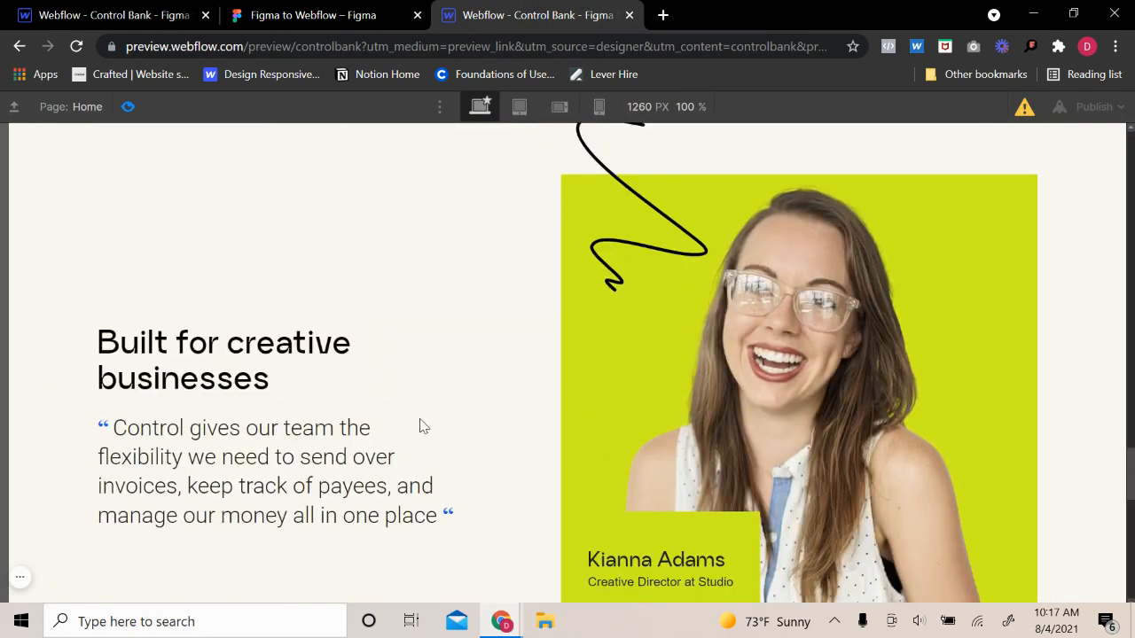
scroll(422, 425, "up", 4)
scroll(422, 439, "down", 10)
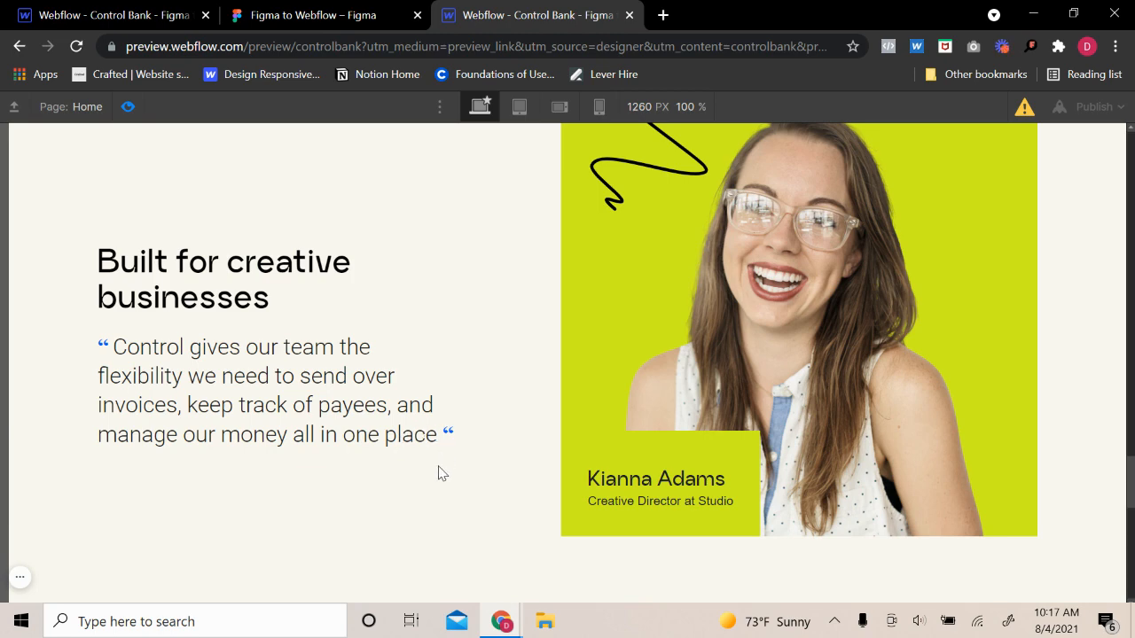
- Back in the Webflow designer, wrap the paragraph's closing quotation mark in a text span and give it the new class quote
left_click(155, 14)
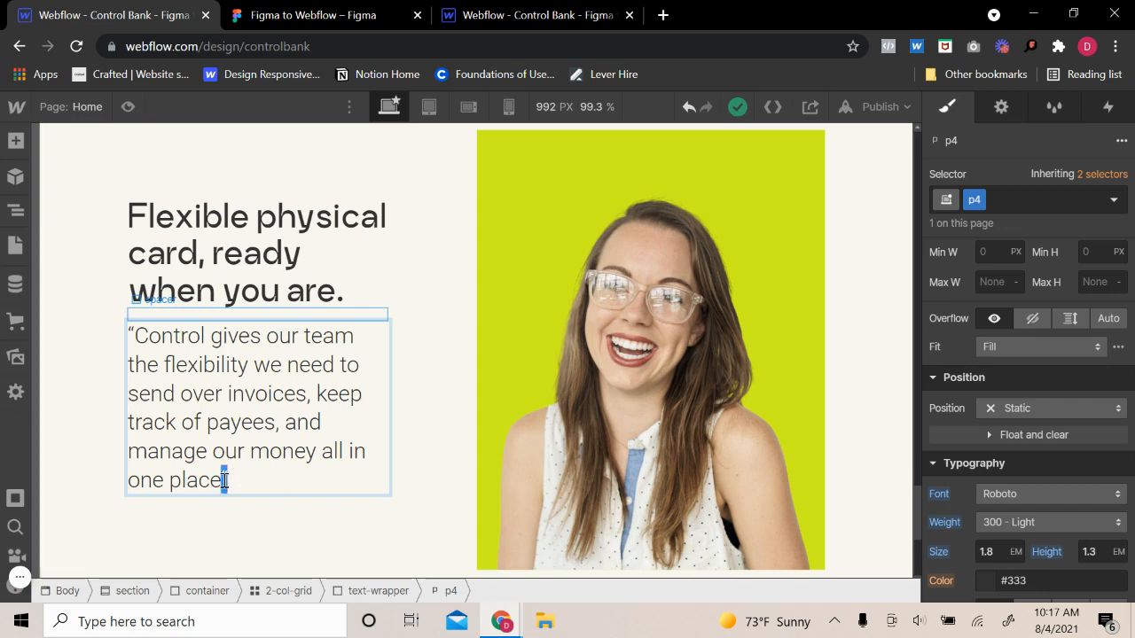
left_click(222, 444)
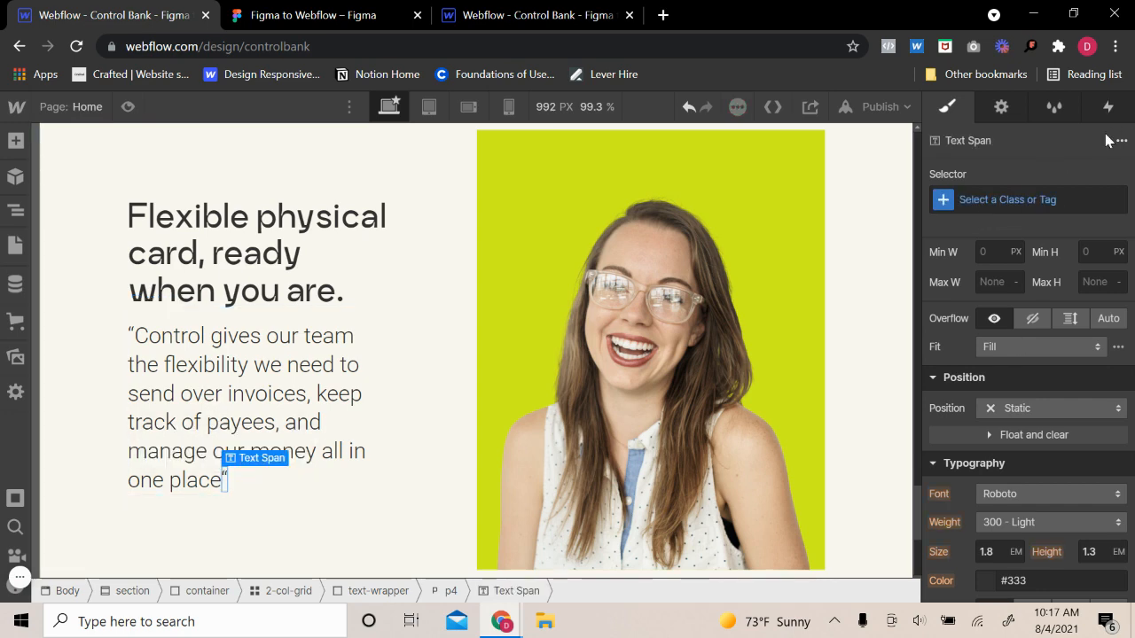
left_click(1016, 200)
type("quote")
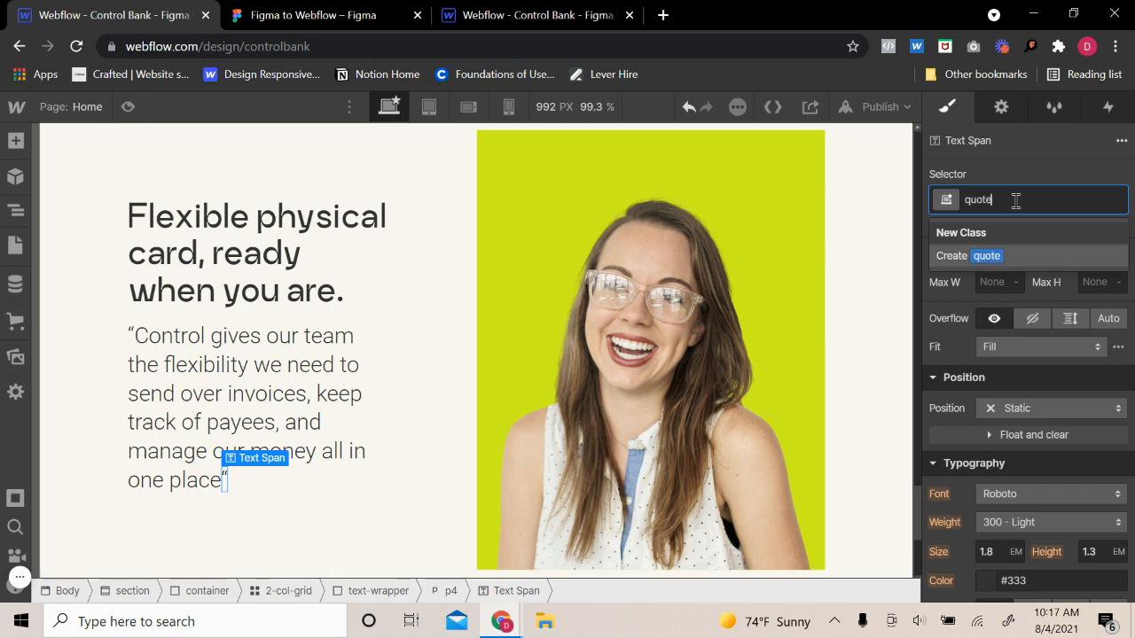
key("Return")
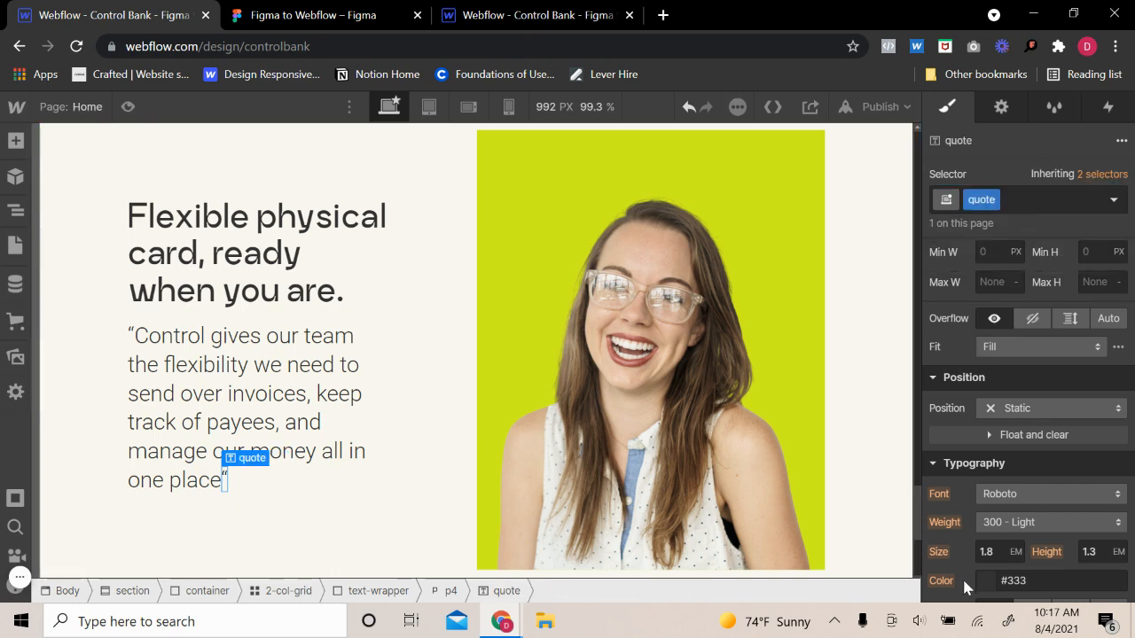
- Set the closing quotation mark's font to Craftworkgrotesk and its weight to 900 - Black
left_click(1026, 496)
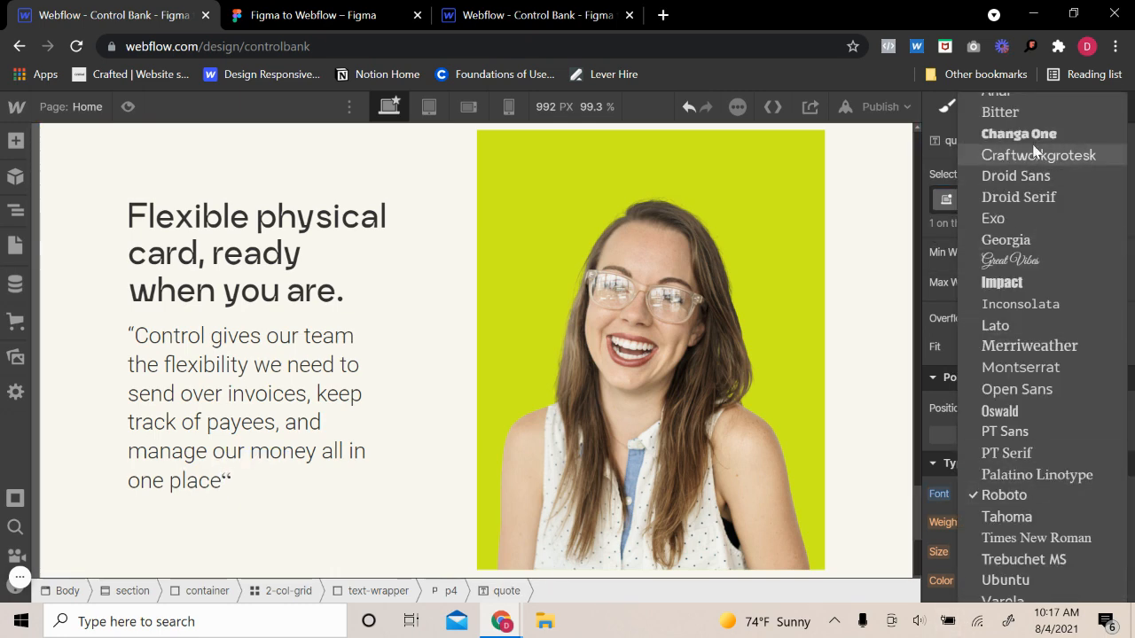
scroll(1040, 160, "up", 1)
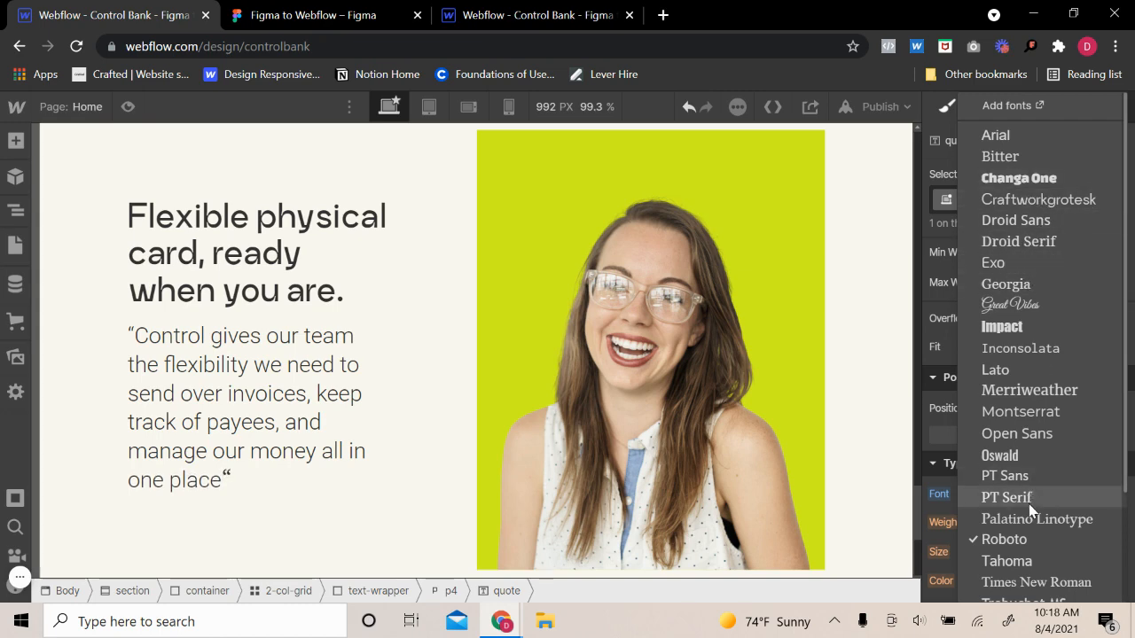
scroll(1030, 381, "down", 3)
scroll(1032, 390, "down", 1)
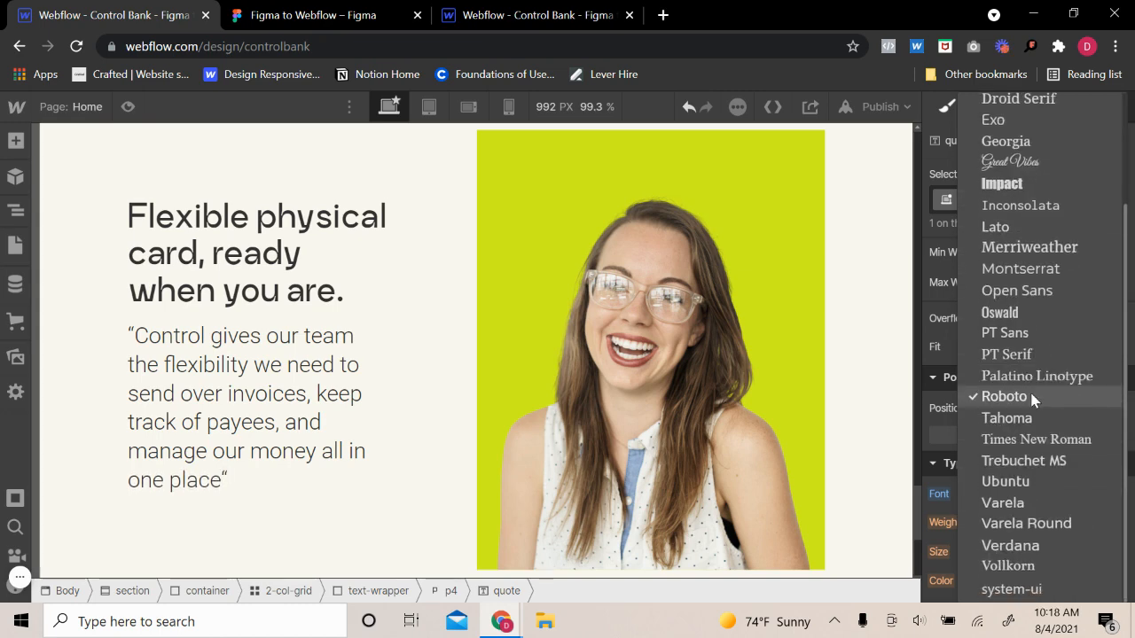
scroll(1034, 397, "up", 3)
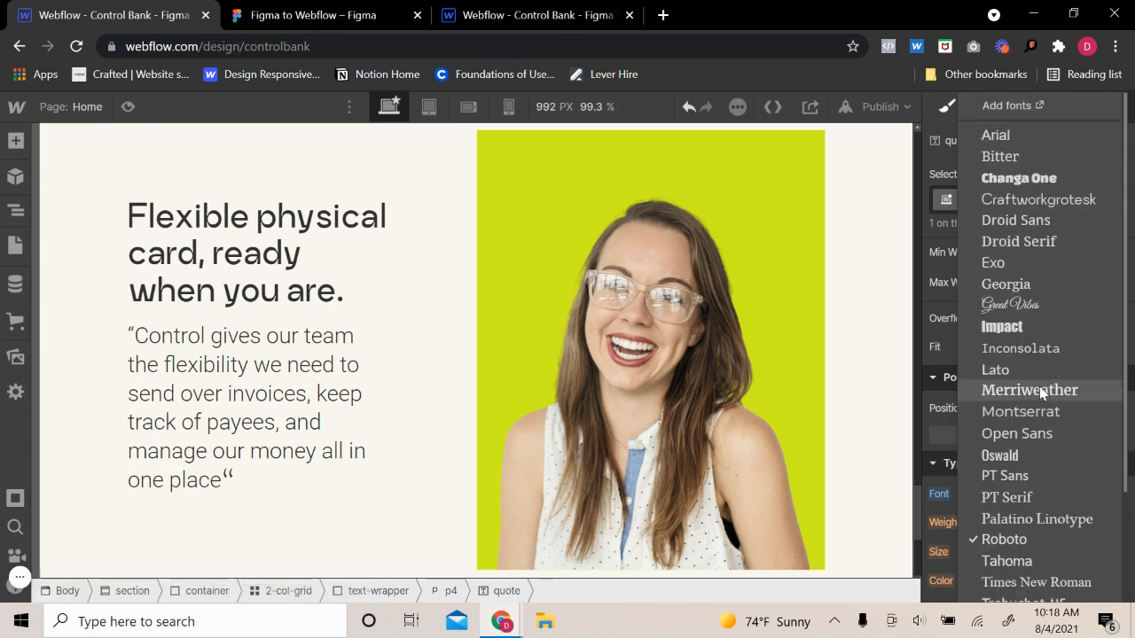
left_click(1057, 202)
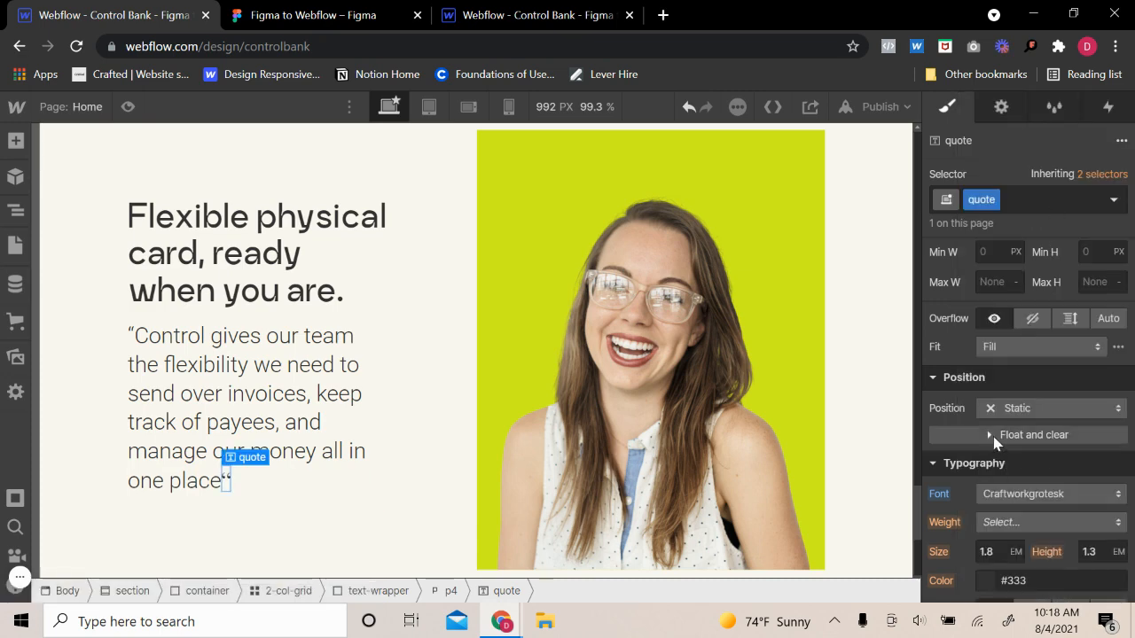
left_click(998, 522)
left_click(997, 587)
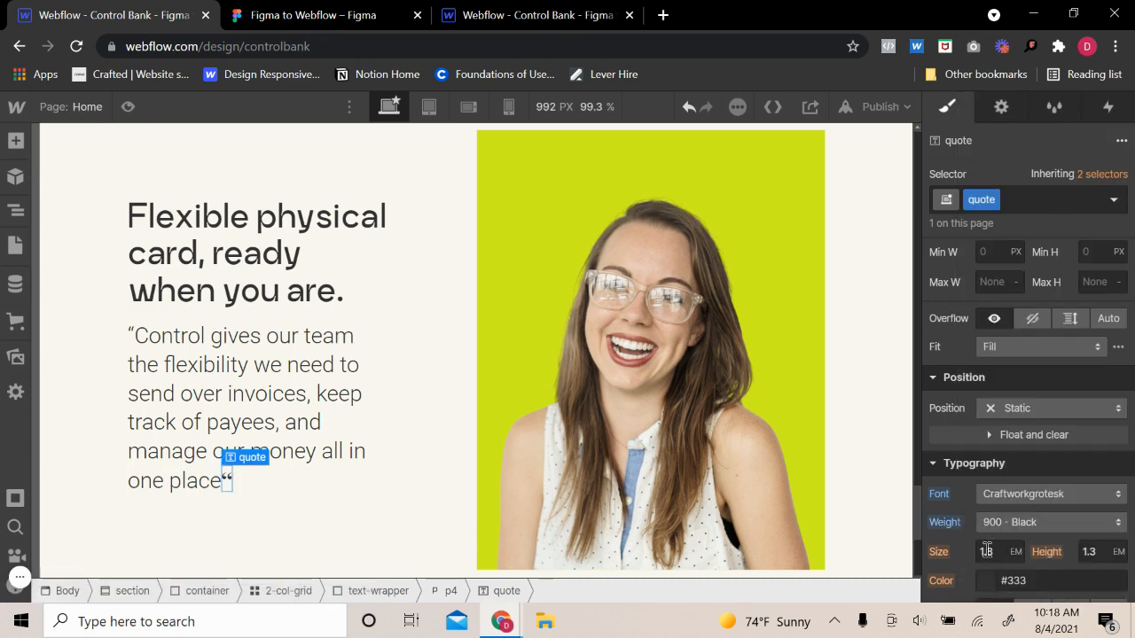
- Change the closing quotation mark's text color to bright blue, #07f
scroll(1002, 514, "down", 2)
left_click(993, 449)
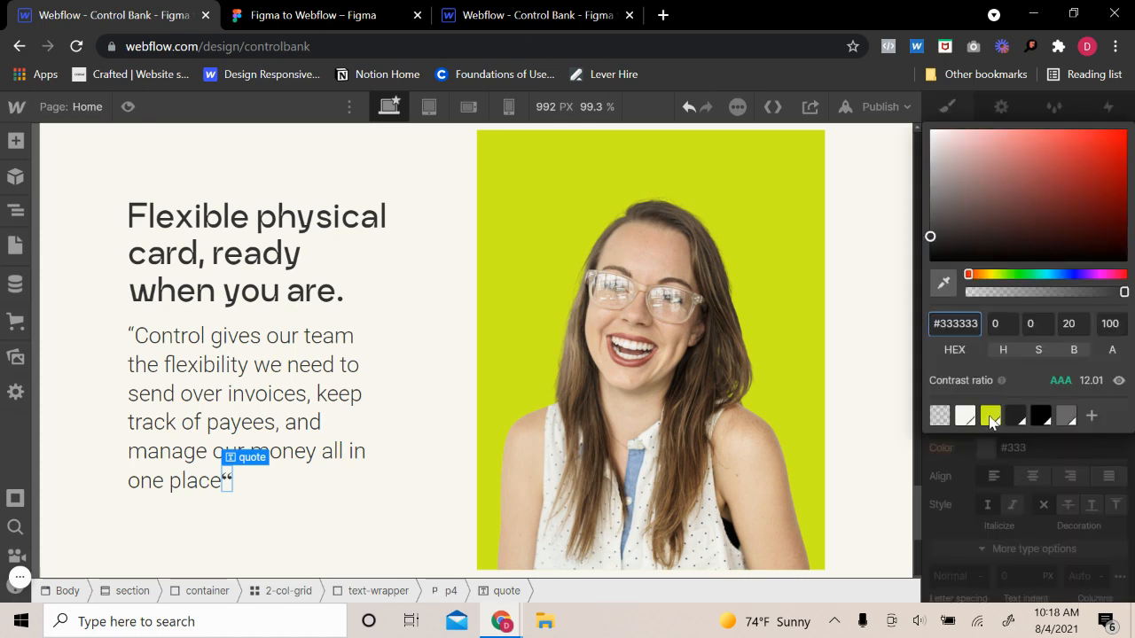
mouse_move(1038, 278)
left_mouse_down()
mouse_move(1079, 275)
mouse_move(1060, 275)
left_mouse_up()
left_click_drag(1094, 174, 1133, 5)
left_click(1009, 466)
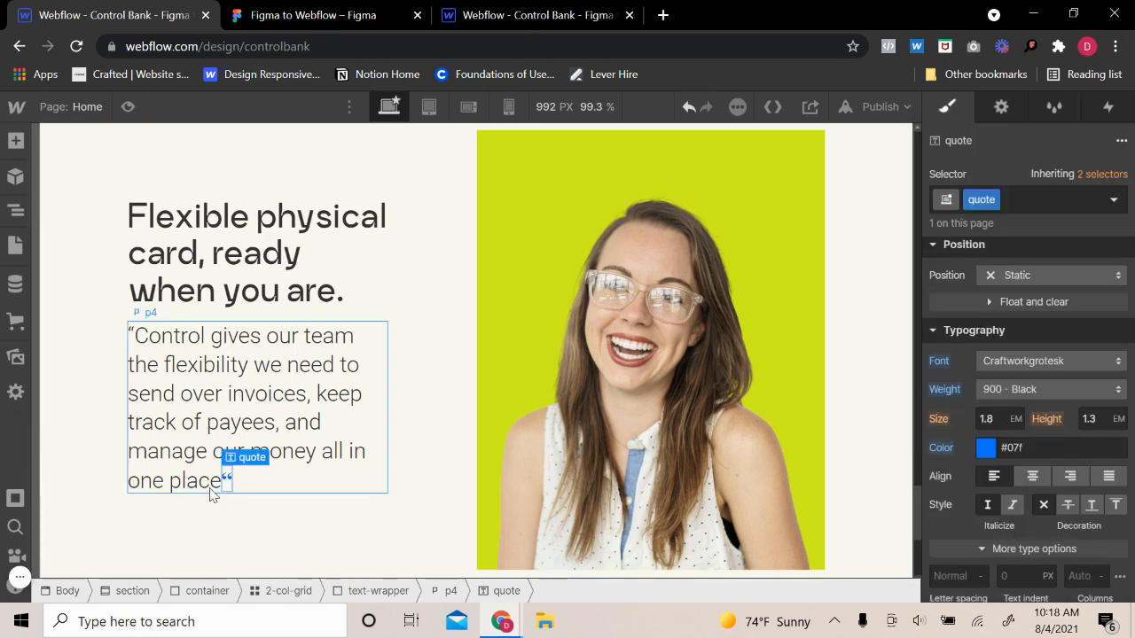
- Open the quote paragraph for text editing and select its opening quotation mark
left_click(133, 325)
double_click(133, 328)
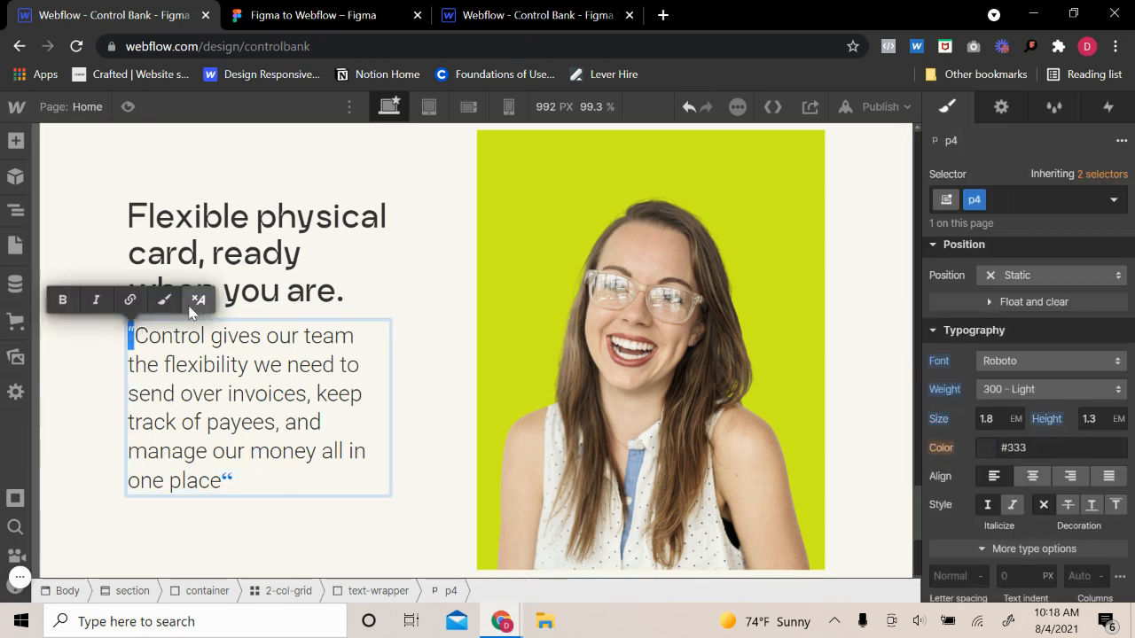
- Wrap the testimonial's opening quotation mark in a text span and apply the existing quote class
left_click(165, 301)
left_click(970, 196)
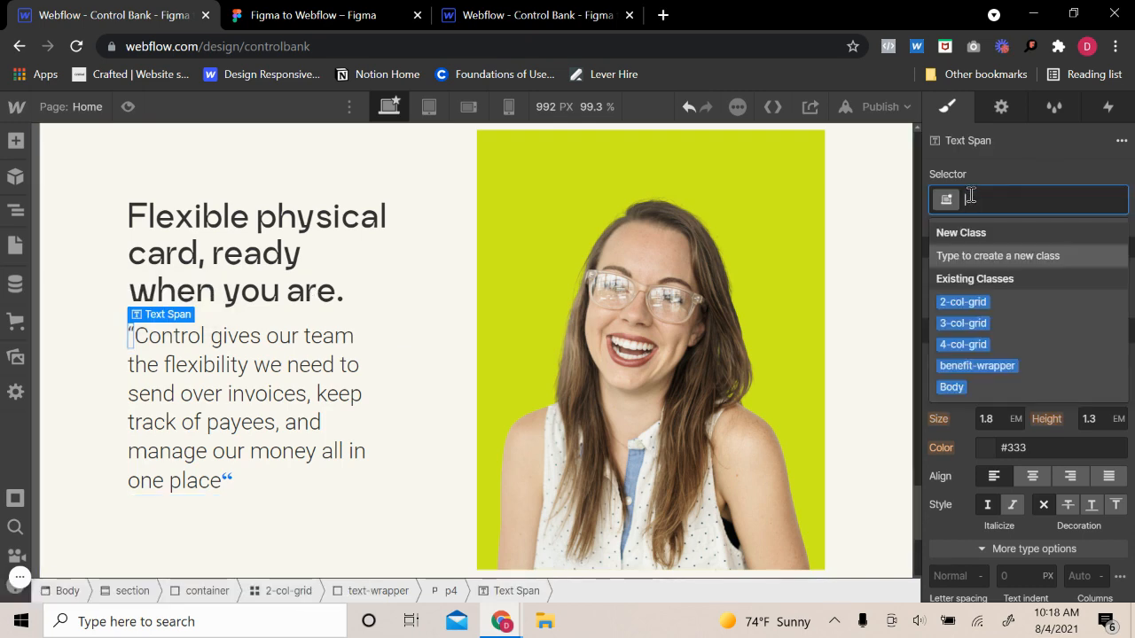
type("qu")
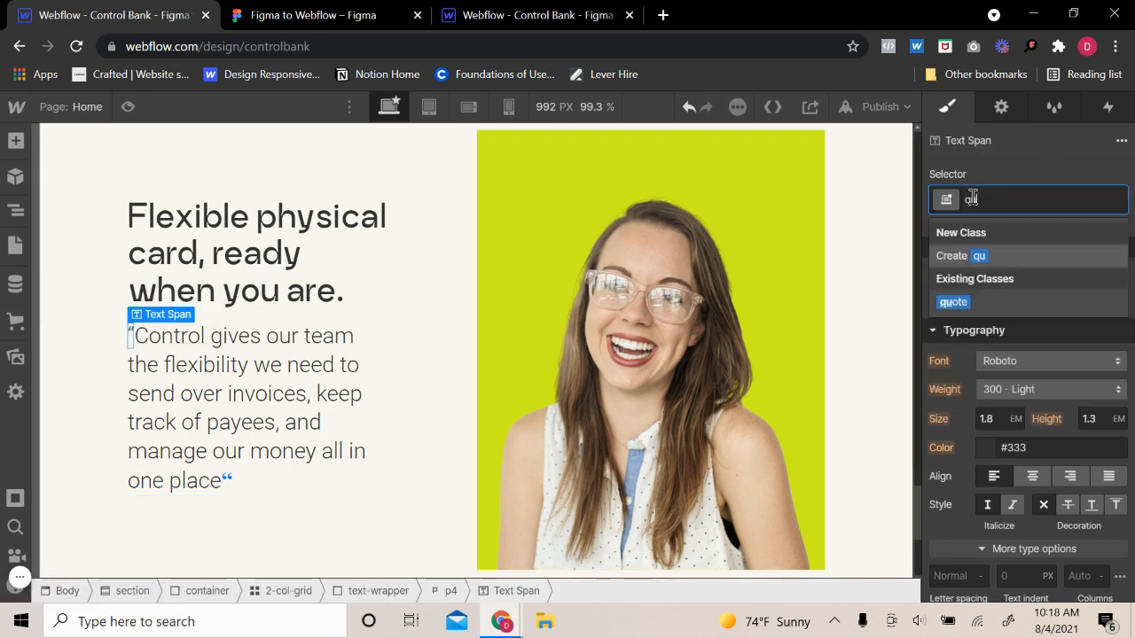
left_click(950, 303)
- Insert a space before the closing quotation mark and another after the opening one in the testimonial paragraph
double_click(213, 480)
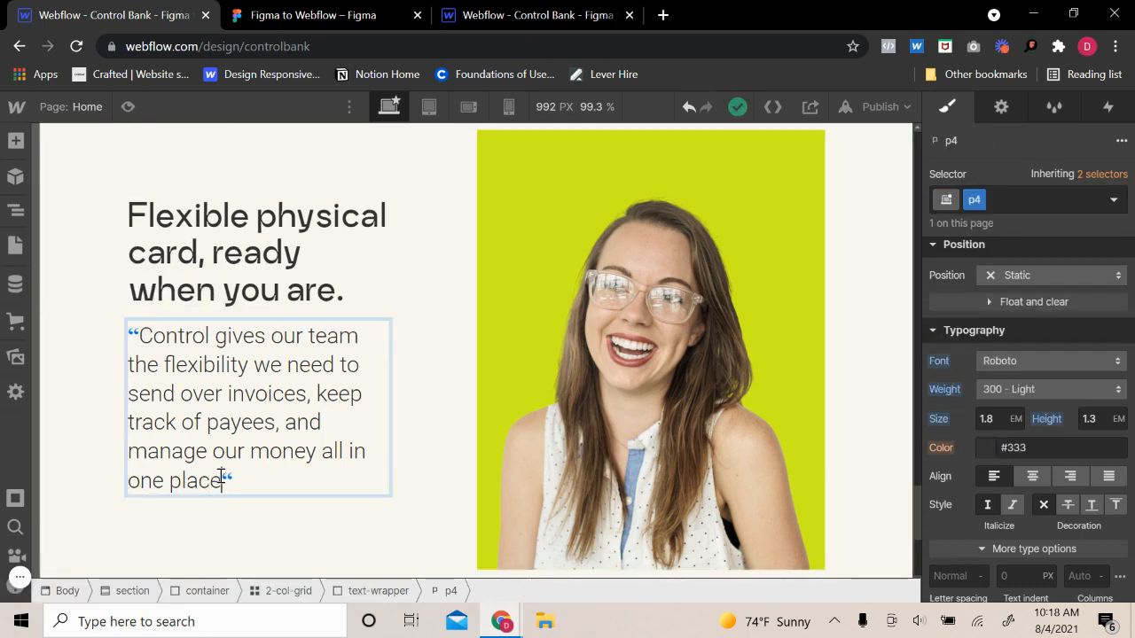
left_click(222, 480)
left_click(141, 335)
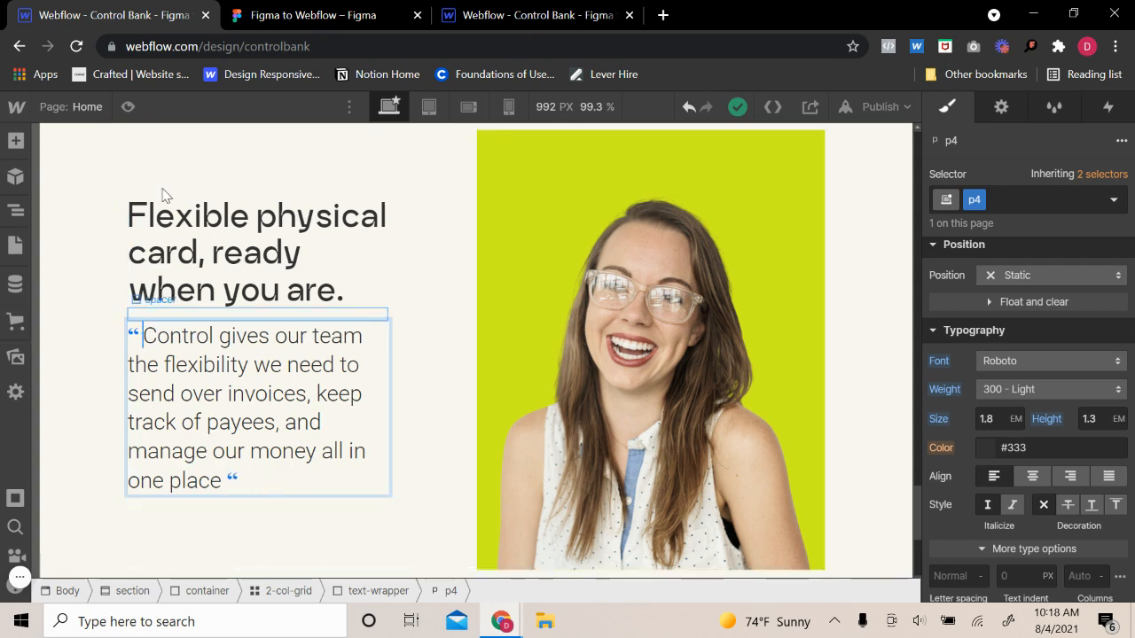
- Preview the testimonial section to review the styled quotation marks beside the yellow image block, and return to editing
key("ctrl+shift+p")
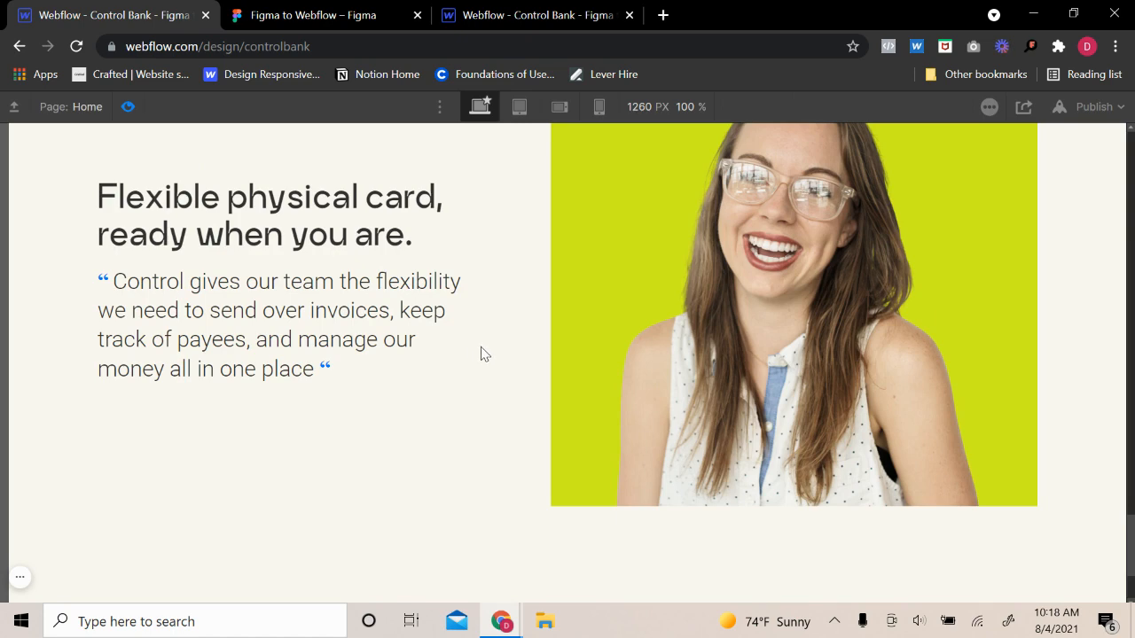
scroll(484, 358, "up", 3)
scroll(483, 358, "down", 3)
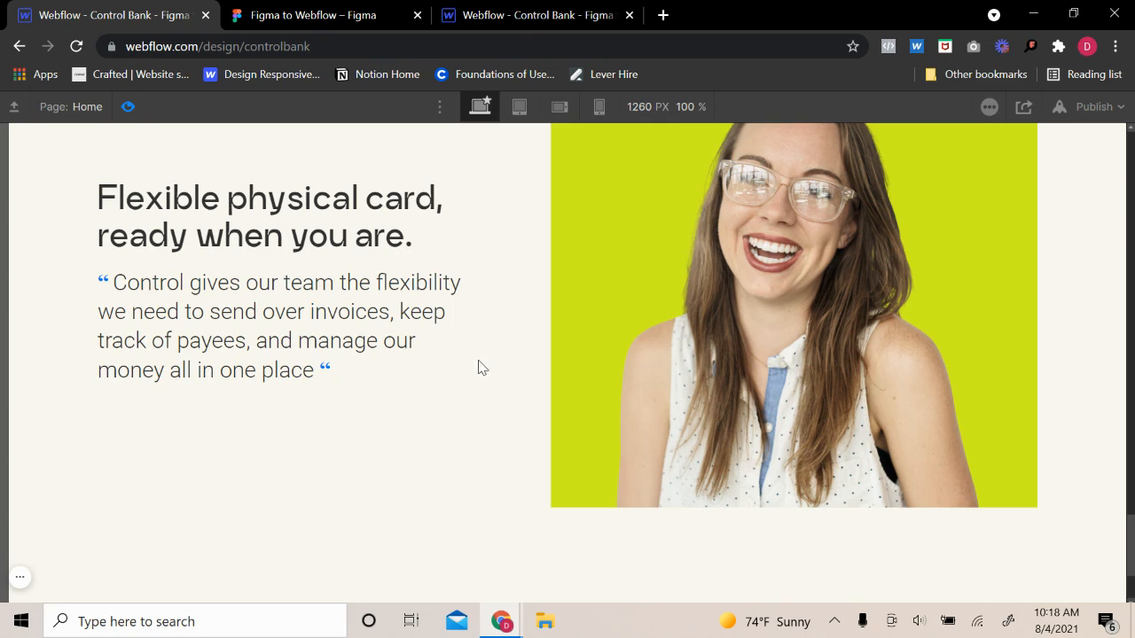
scroll(532, 367, "up", 3)
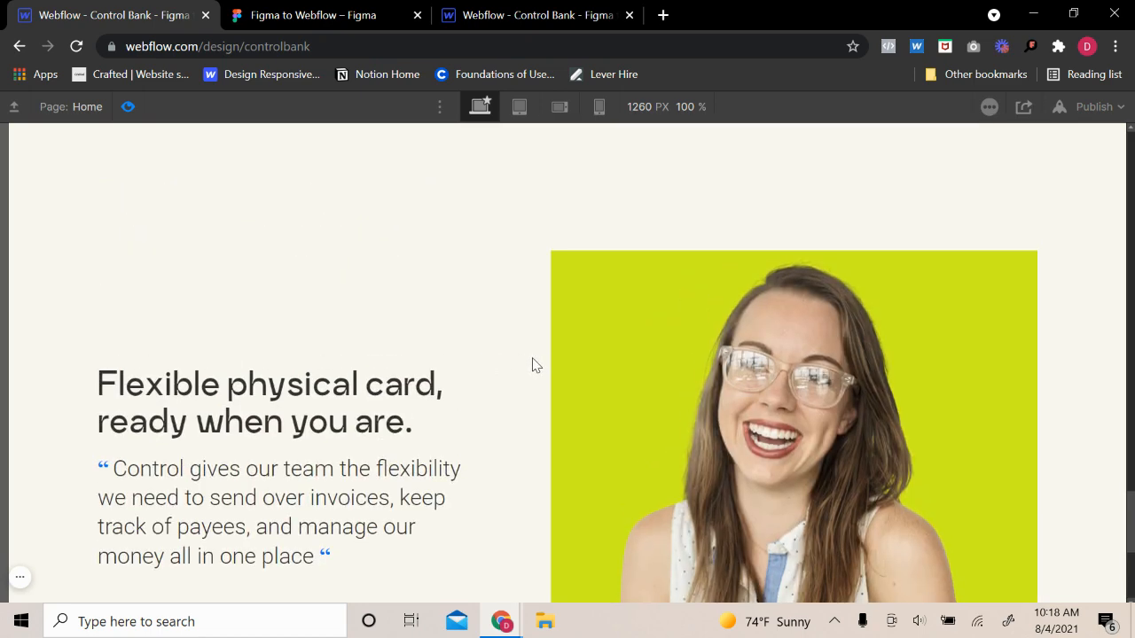
scroll(532, 361, "down", 3)
left_click(128, 107)
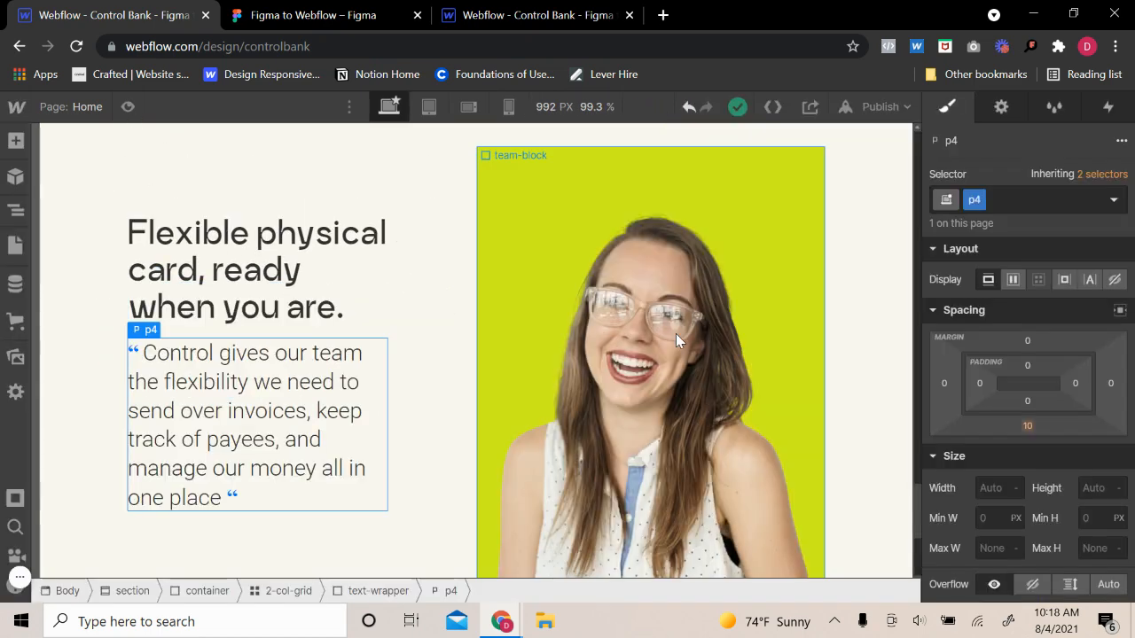
- Preview the whole page from the hero to the testimonial, and check the yellow testimonial card in the Figma design
left_click(676, 334)
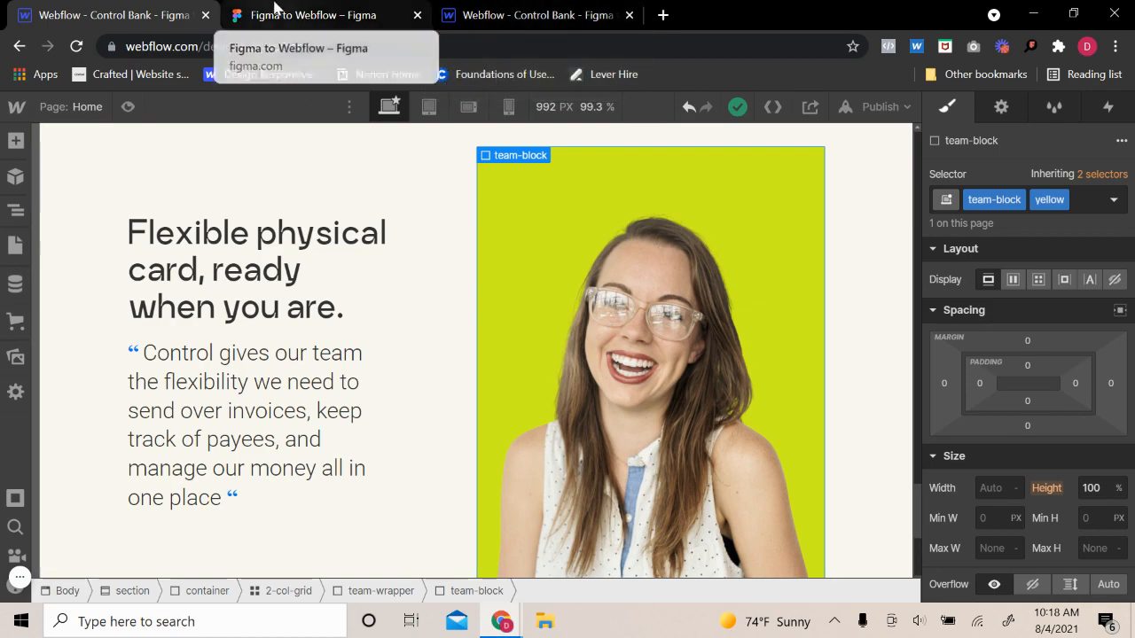
left_click(128, 107)
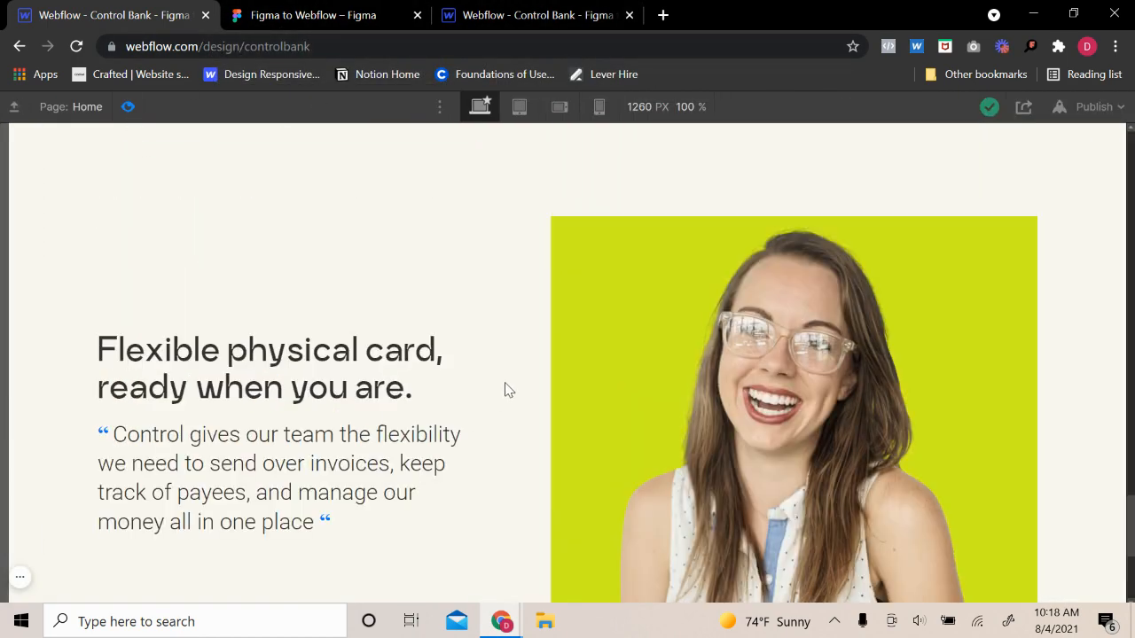
scroll(502, 290, "down", 20)
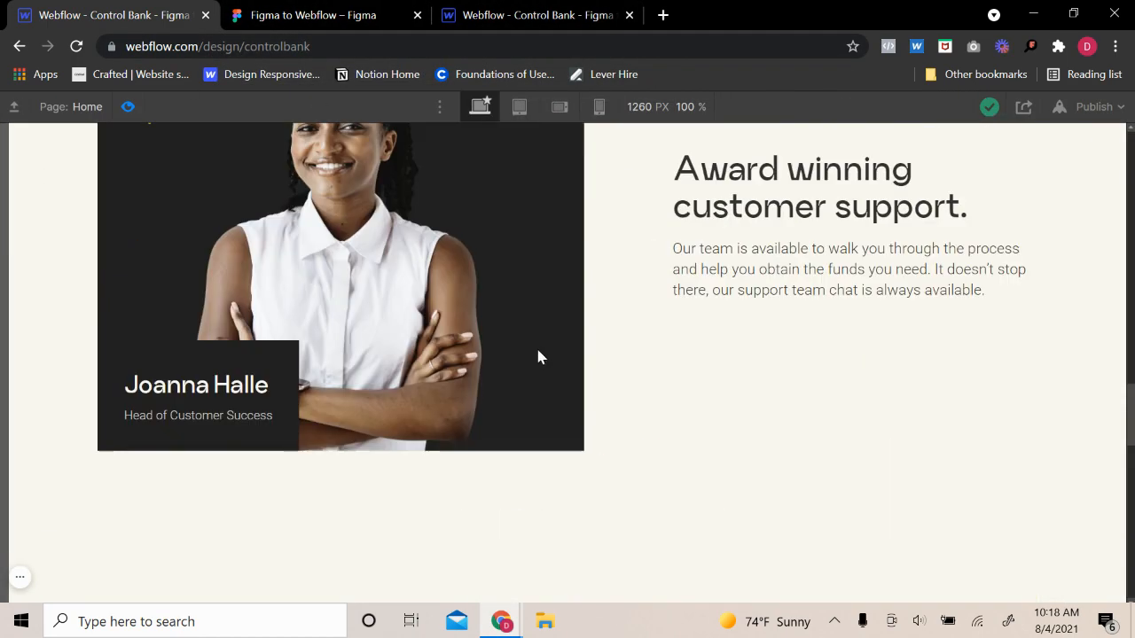
scroll(557, 426, "up", 15)
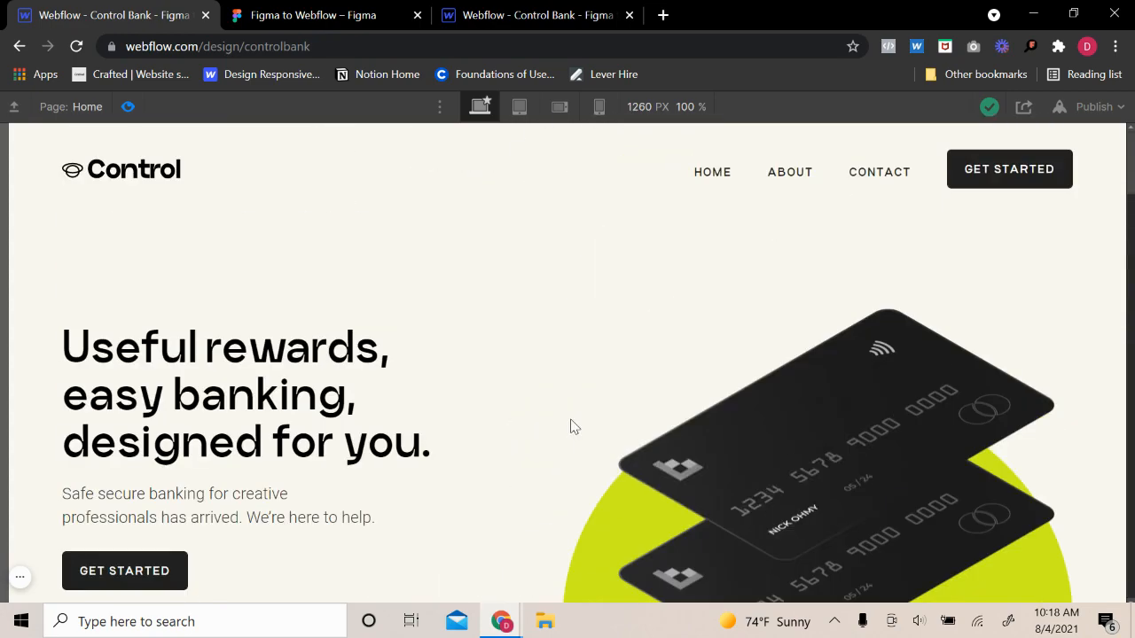
scroll(586, 435, "down", 12)
scroll(621, 449, "down", 6)
scroll(621, 450, "down", 3)
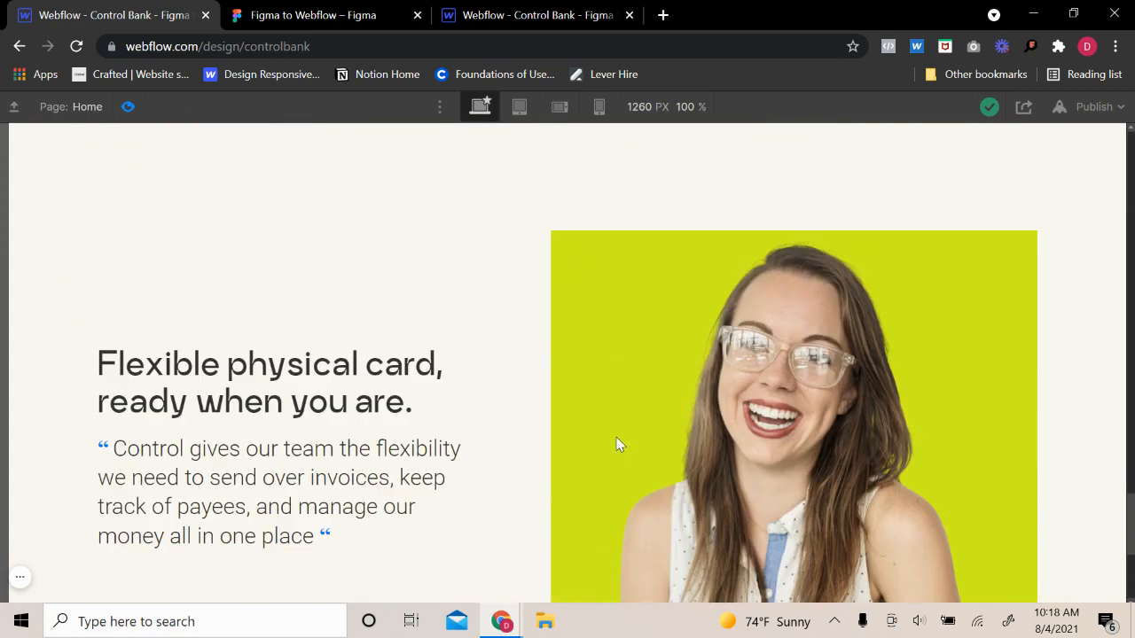
scroll(618, 444, "down", 2)
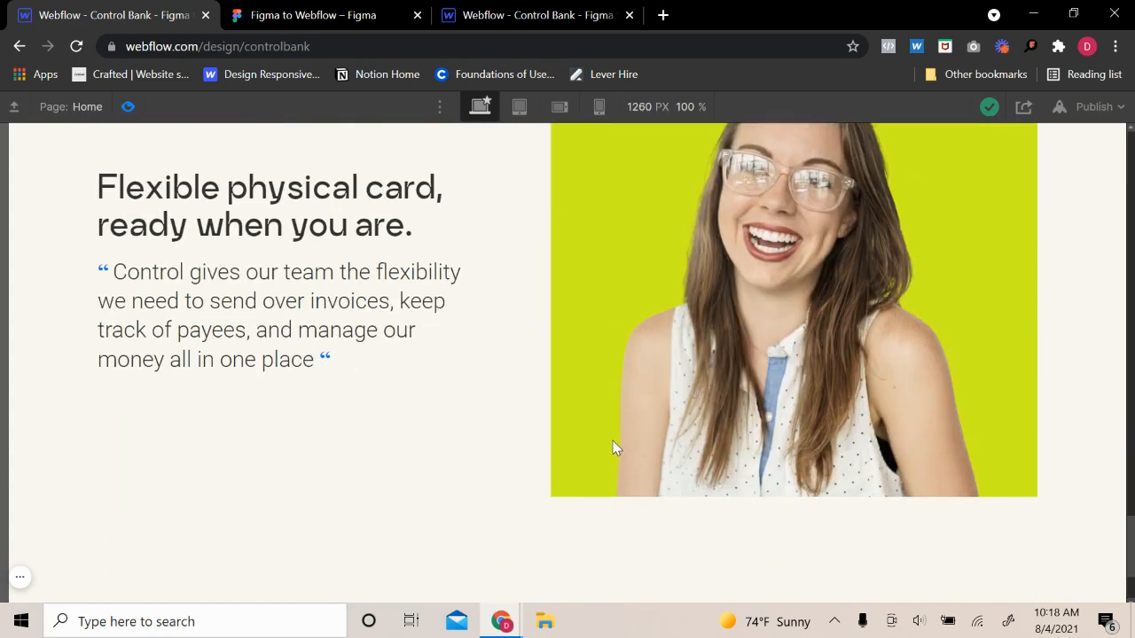
left_click(127, 107)
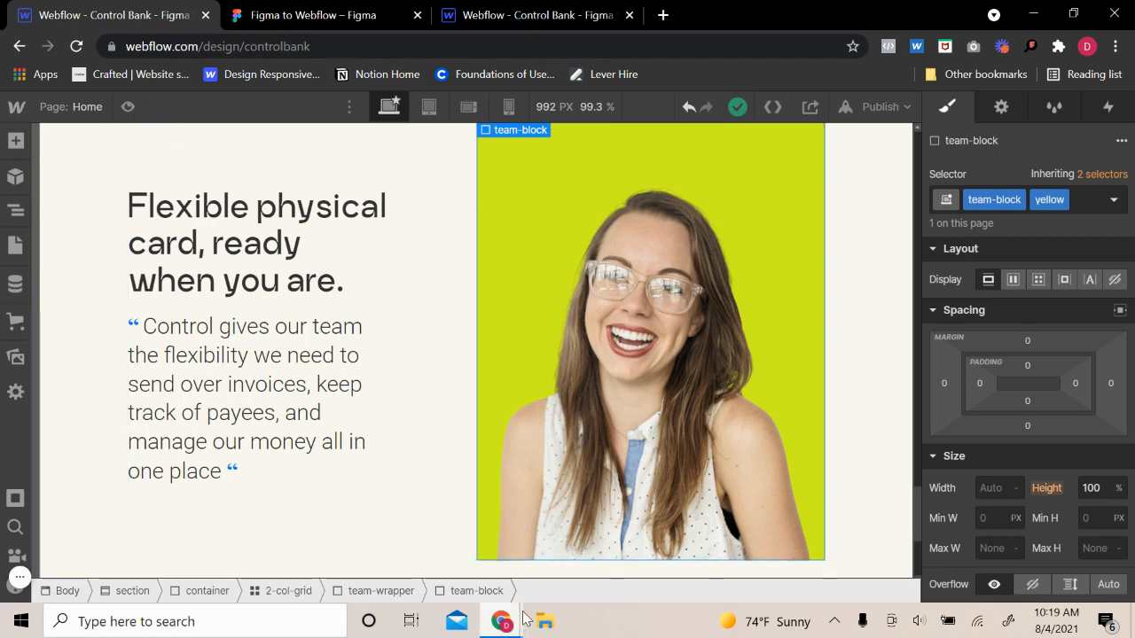
left_click(310, 15)
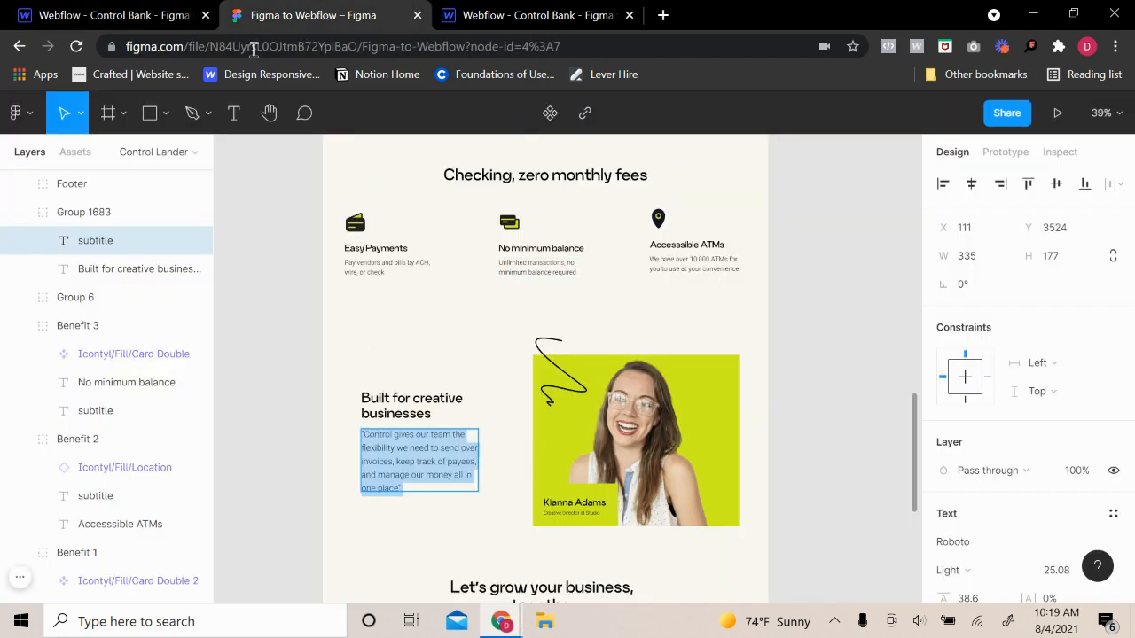
left_click(133, 15)
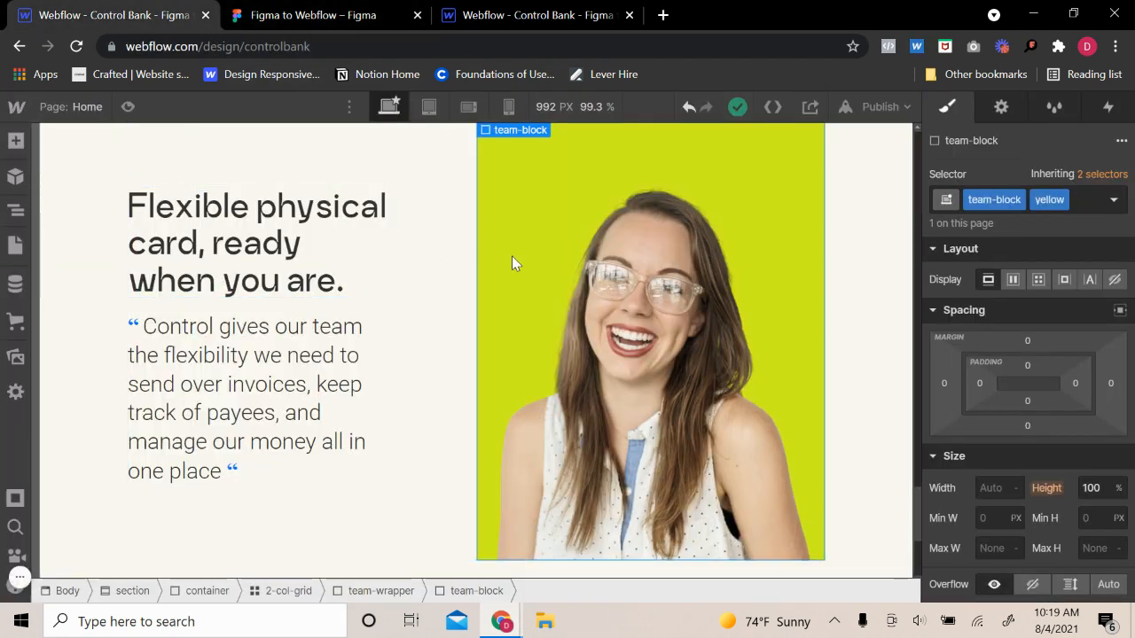
- Add a div block inside the yellow team-block and give it the team-text-wrapper class with a yellow combo class
left_click(16, 141)
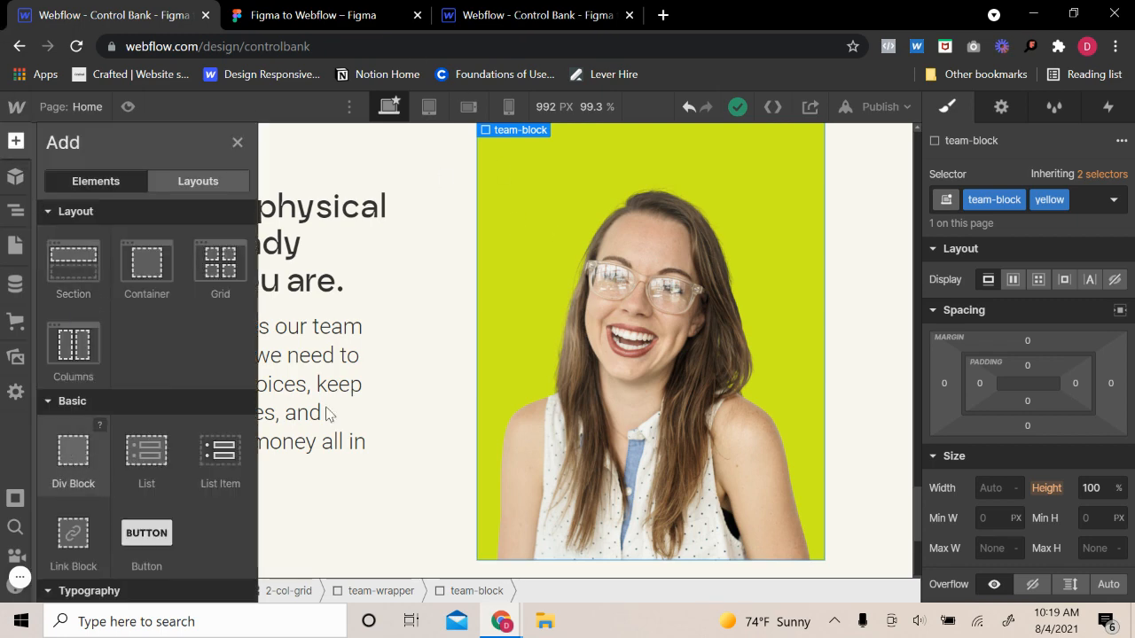
left_click(72, 452)
left_click(1067, 205)
type("team")
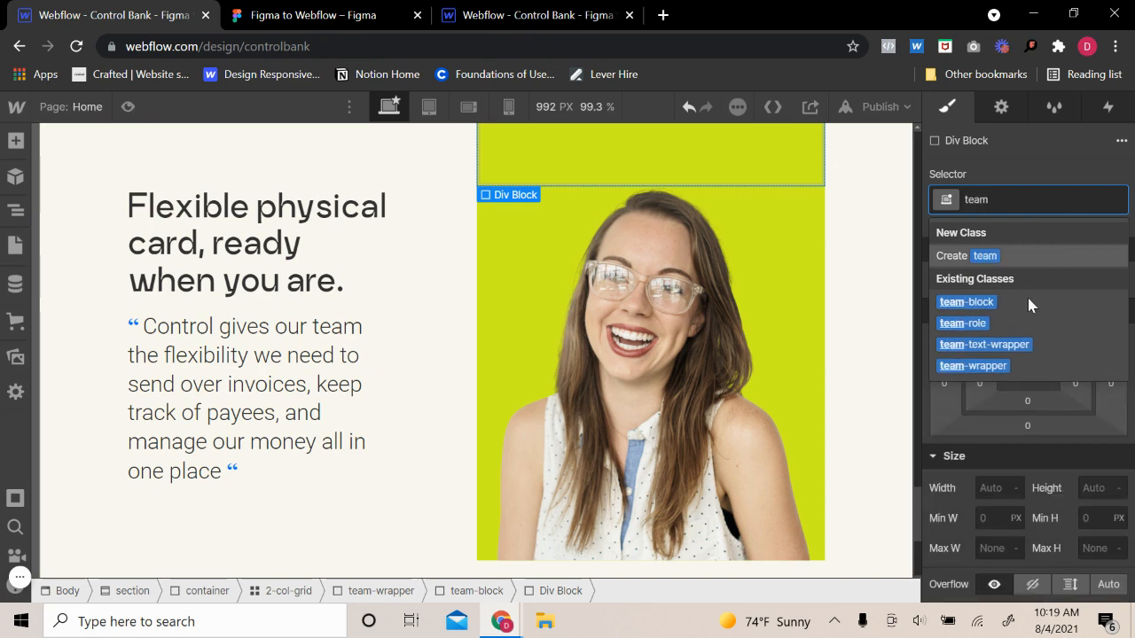
left_click(1006, 344)
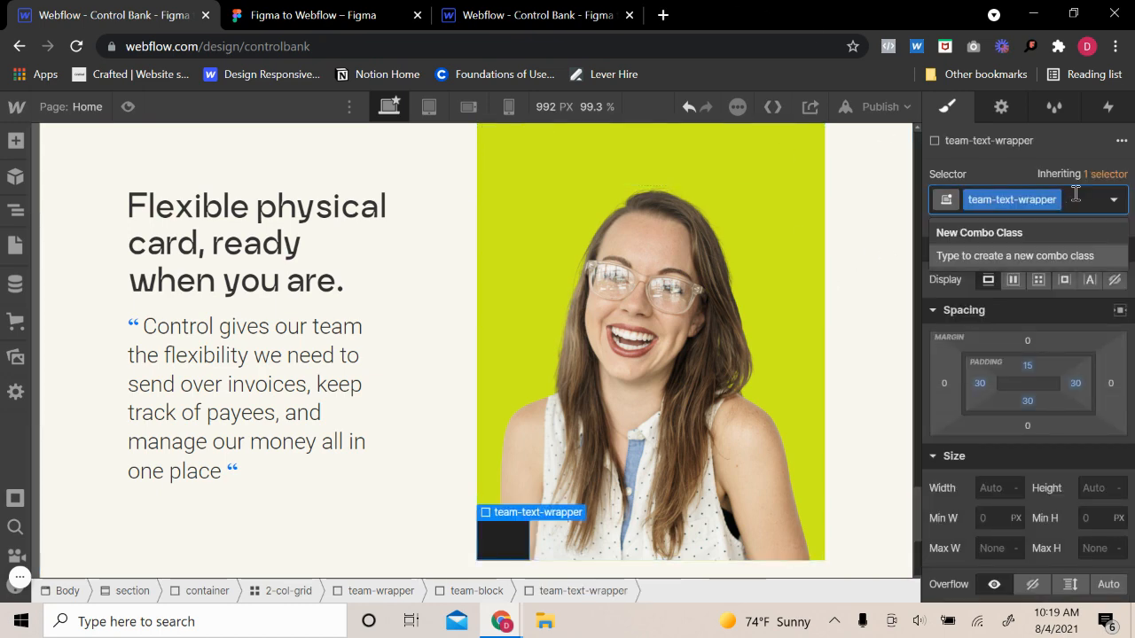
type("yellow")
key("Return")
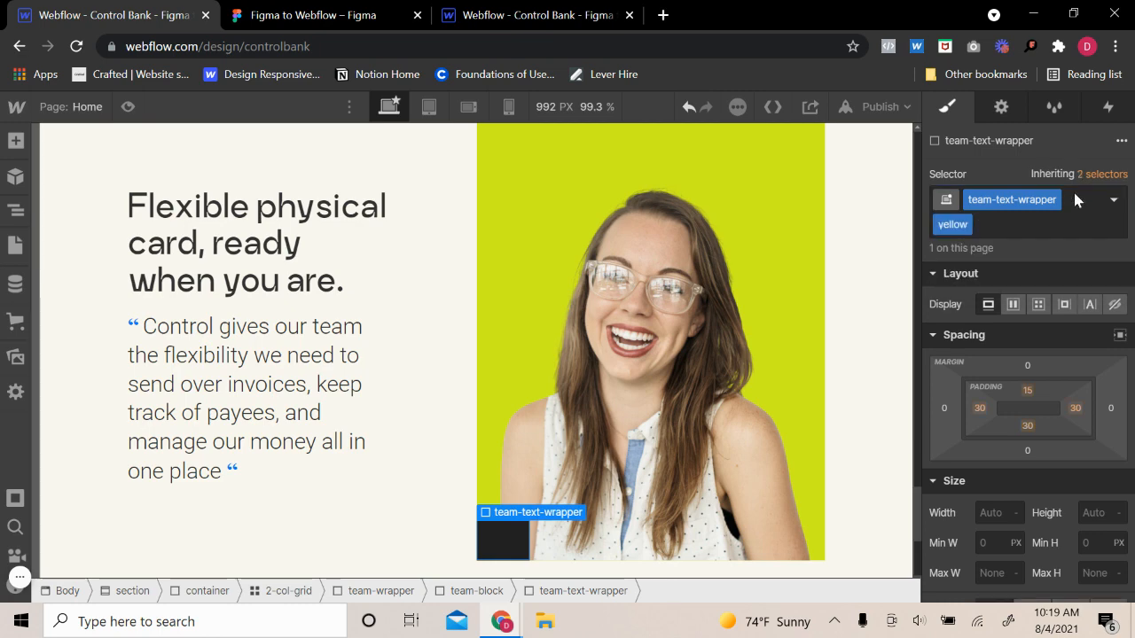
- Set the yellow team-text-wrapper's background color to the Dew Yellow swatch
scroll(1036, 497, "down", 10)
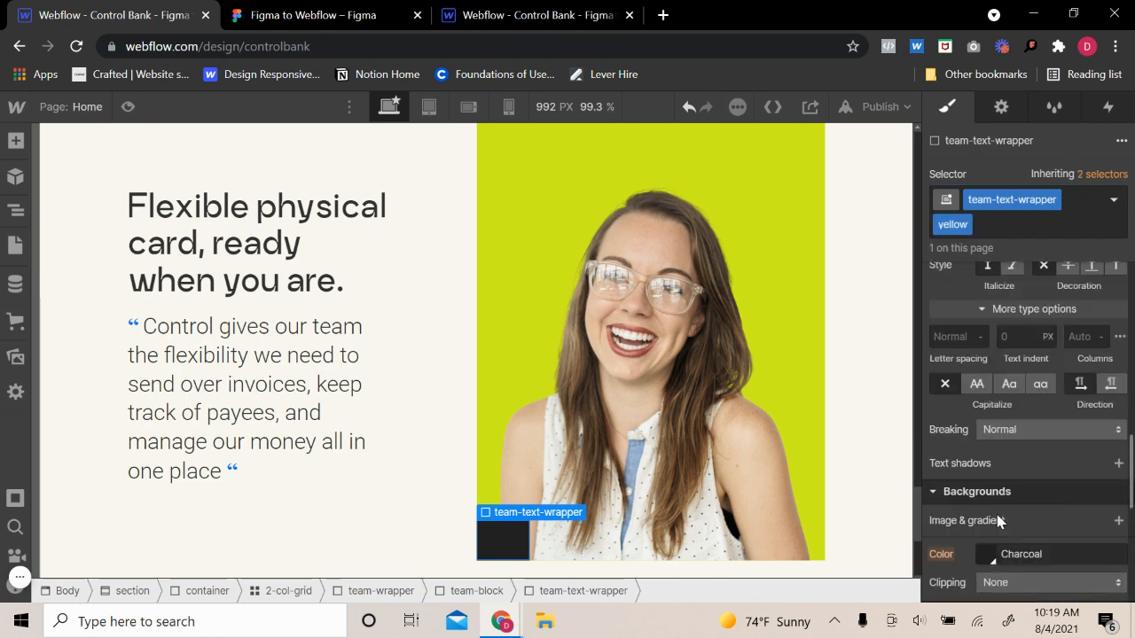
left_click(990, 554)
left_click(990, 485)
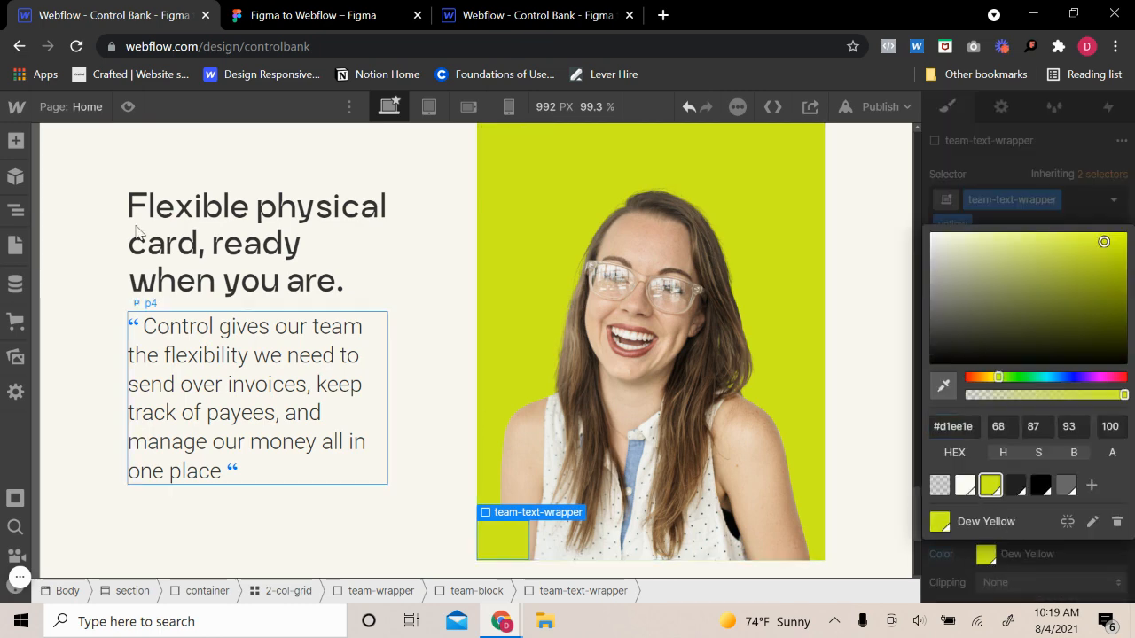
- Add a heading inside the yellow team-text-wrapper and set its type to H3
left_click(16, 140)
scroll(69, 503, "down", 3)
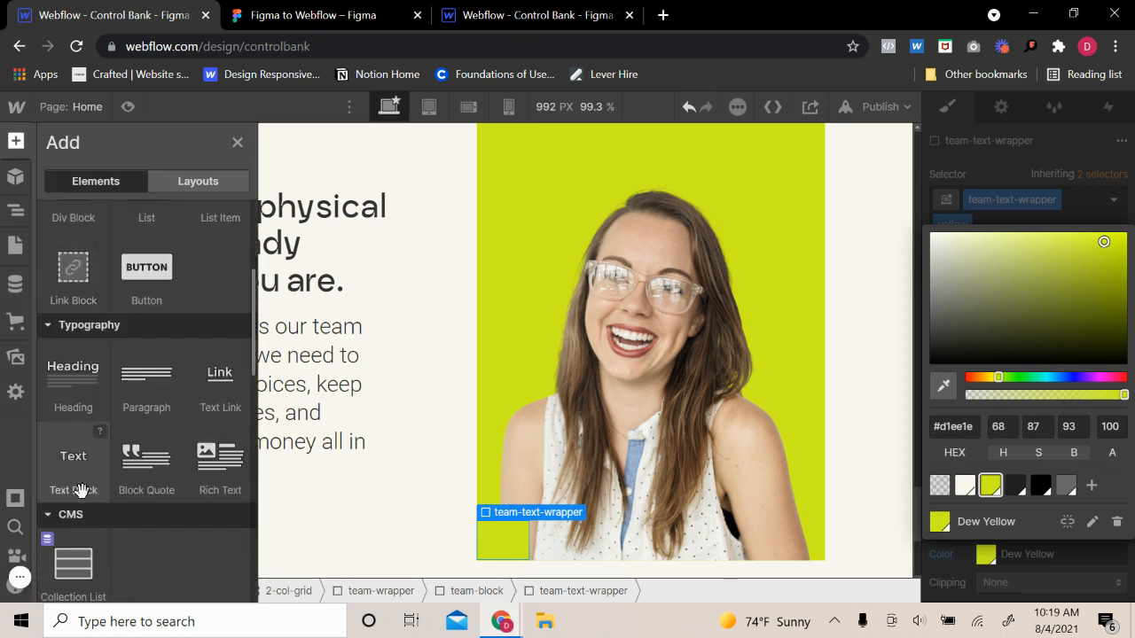
left_click(68, 381)
left_click(595, 436)
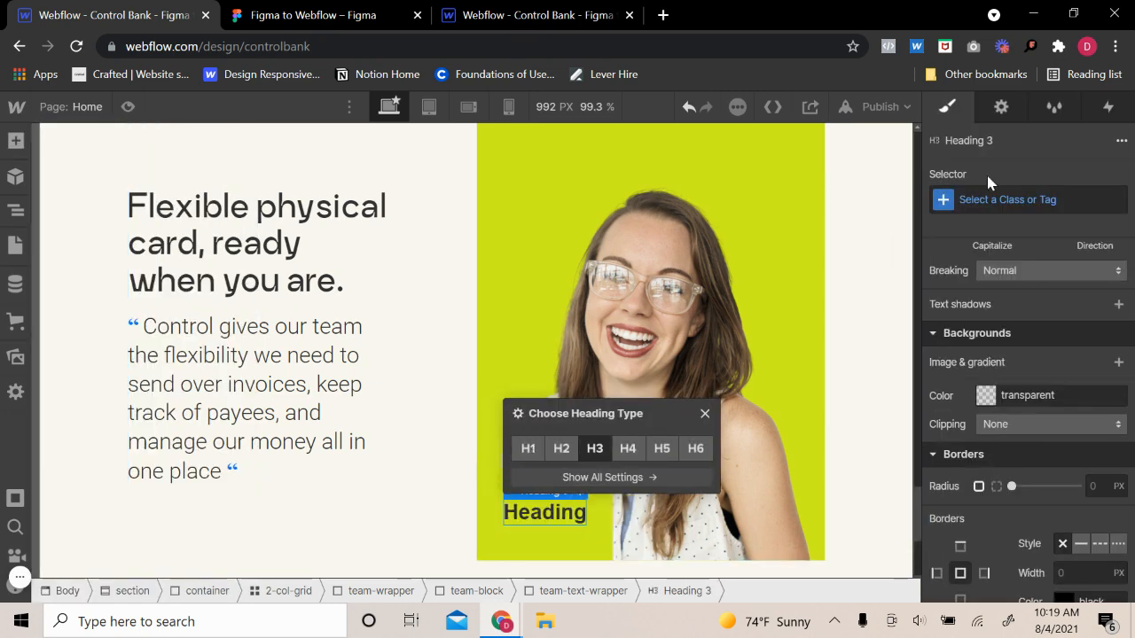
- Apply the existing h3 class and its black combo class to the new heading
left_click(1042, 197)
type("h3")
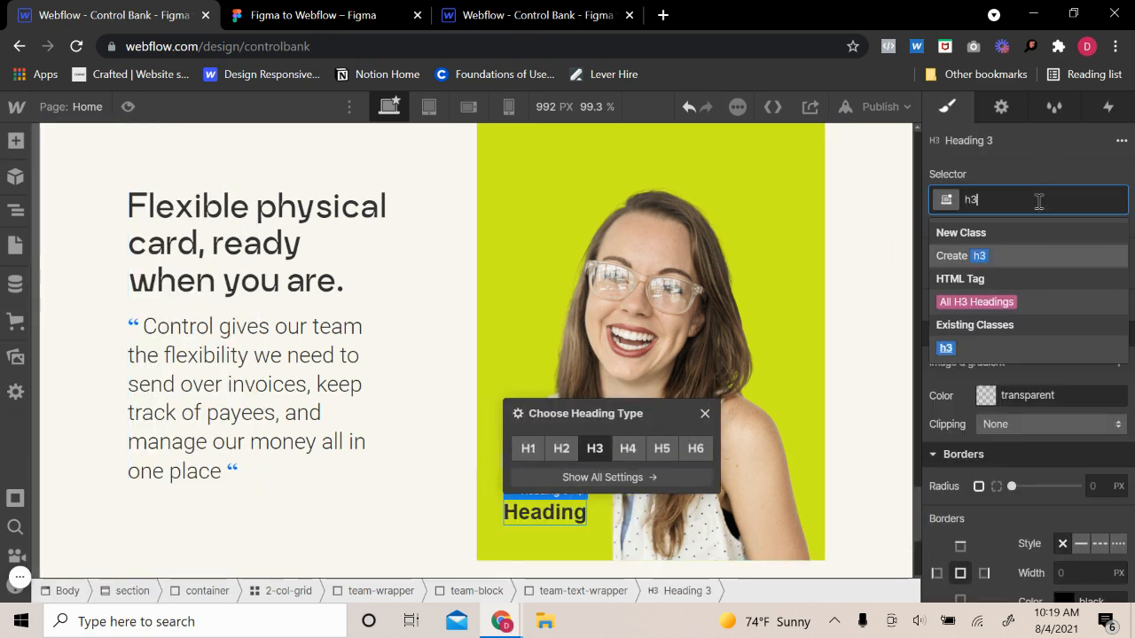
left_click(949, 349)
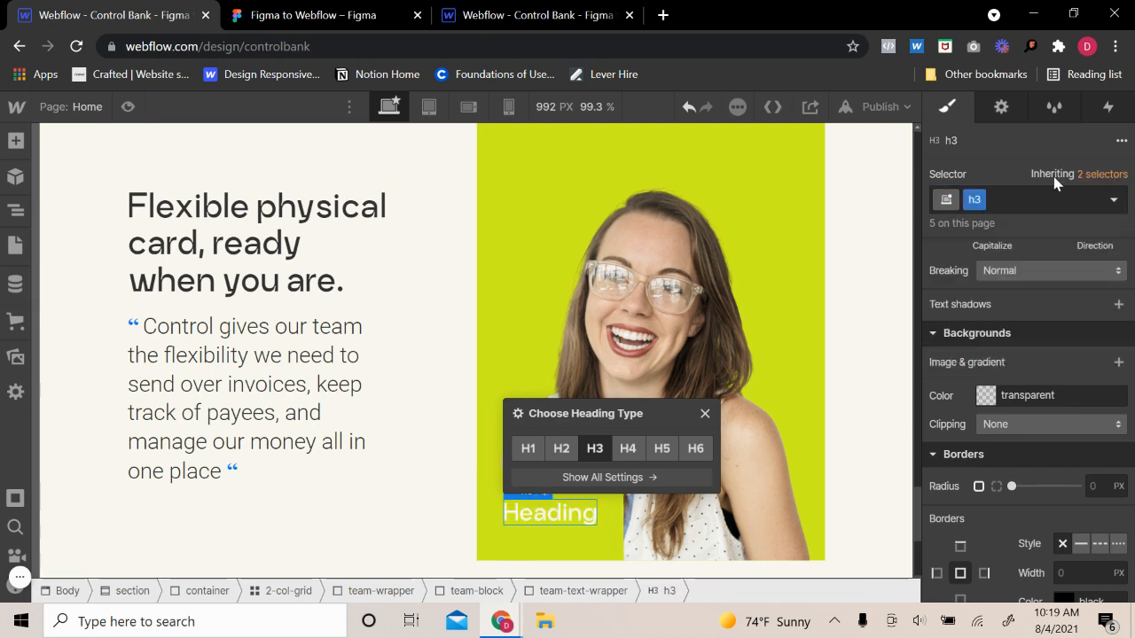
left_click(1053, 199)
left_click(960, 303)
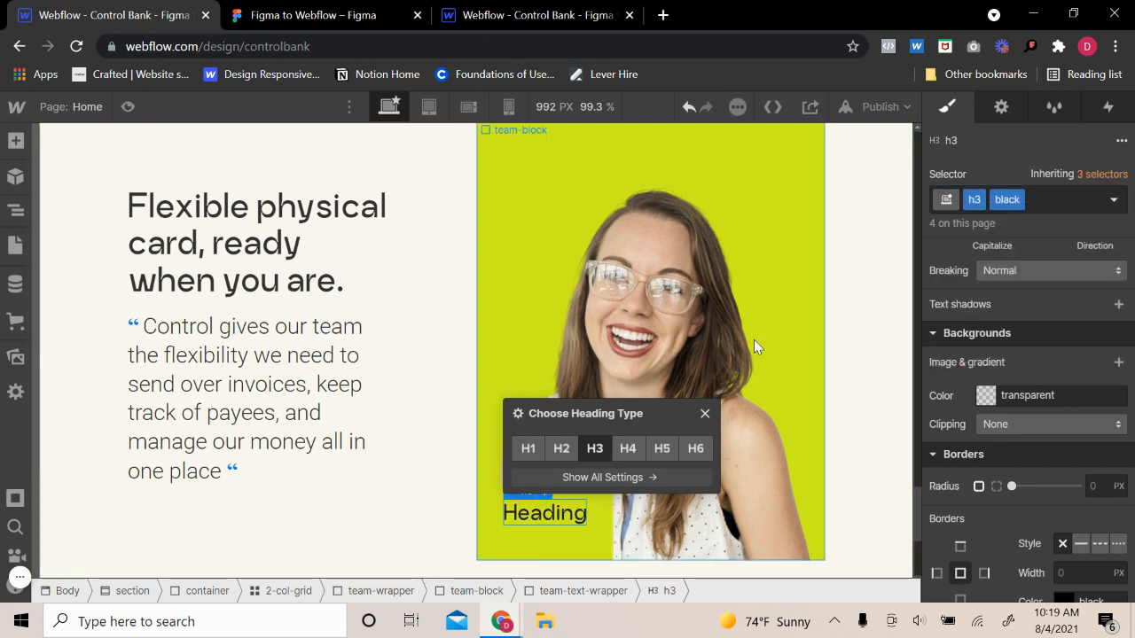
left_click(706, 414)
- Check the styling of the name heading on the dark support card and set the new black h3 heading's size to 1.8 EM
scroll(292, 418, "up", 10)
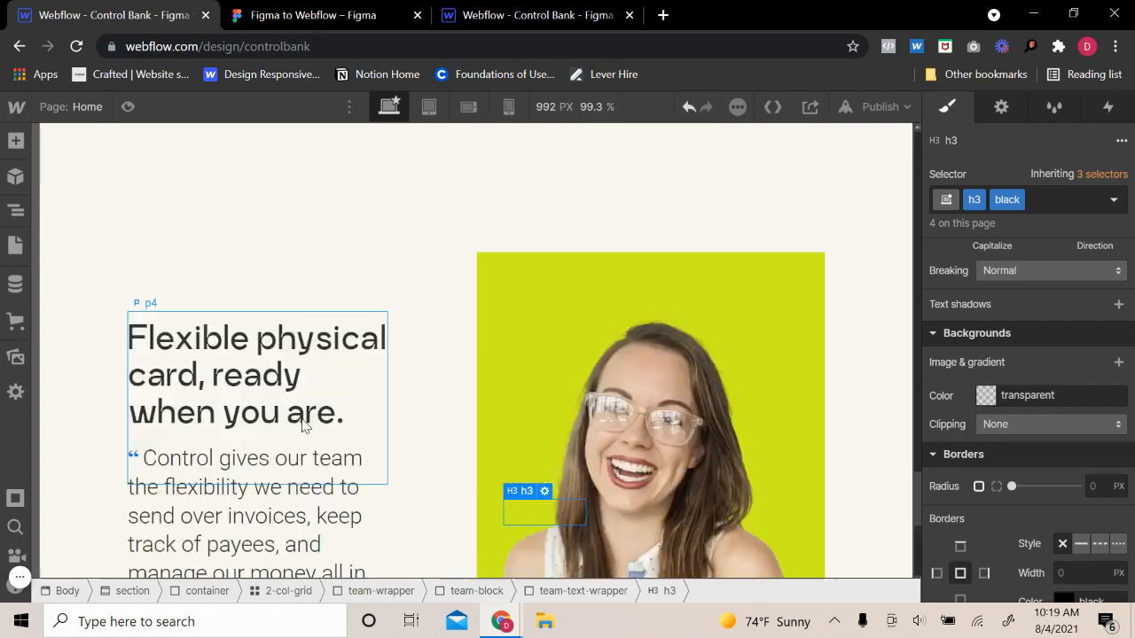
left_click(168, 410)
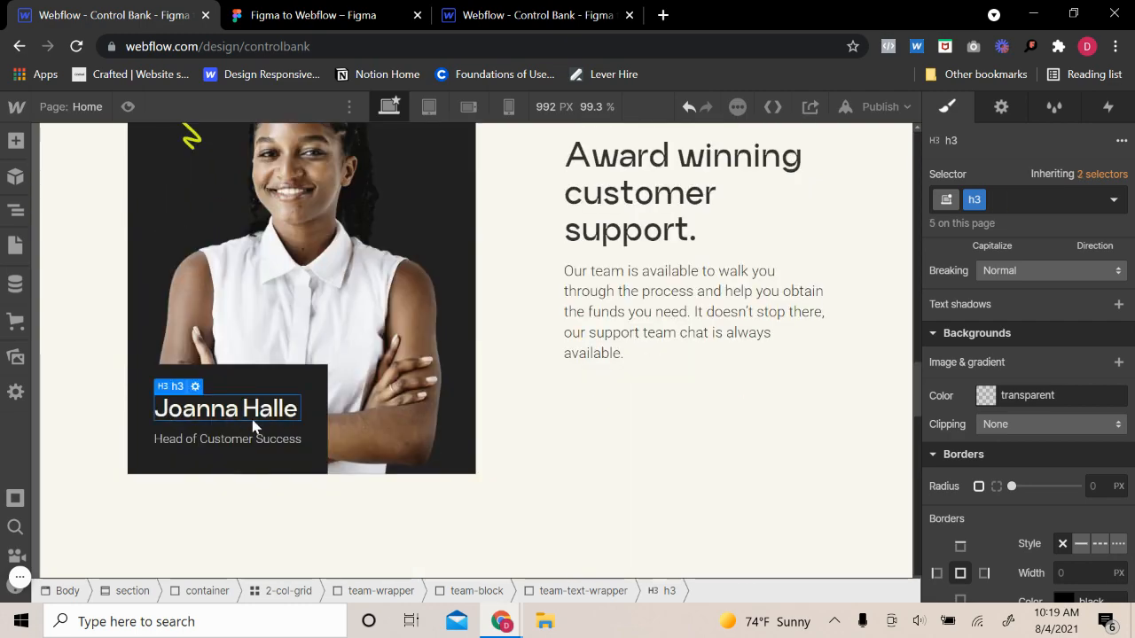
scroll(750, 316, "down", 10)
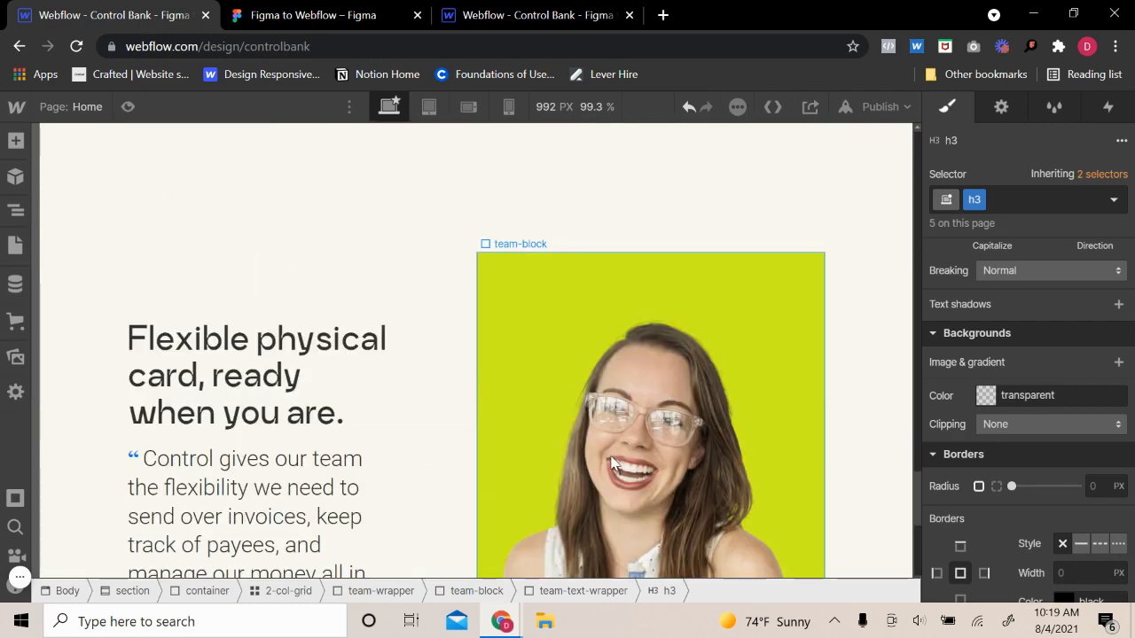
scroll(1093, 376, "up", 3)
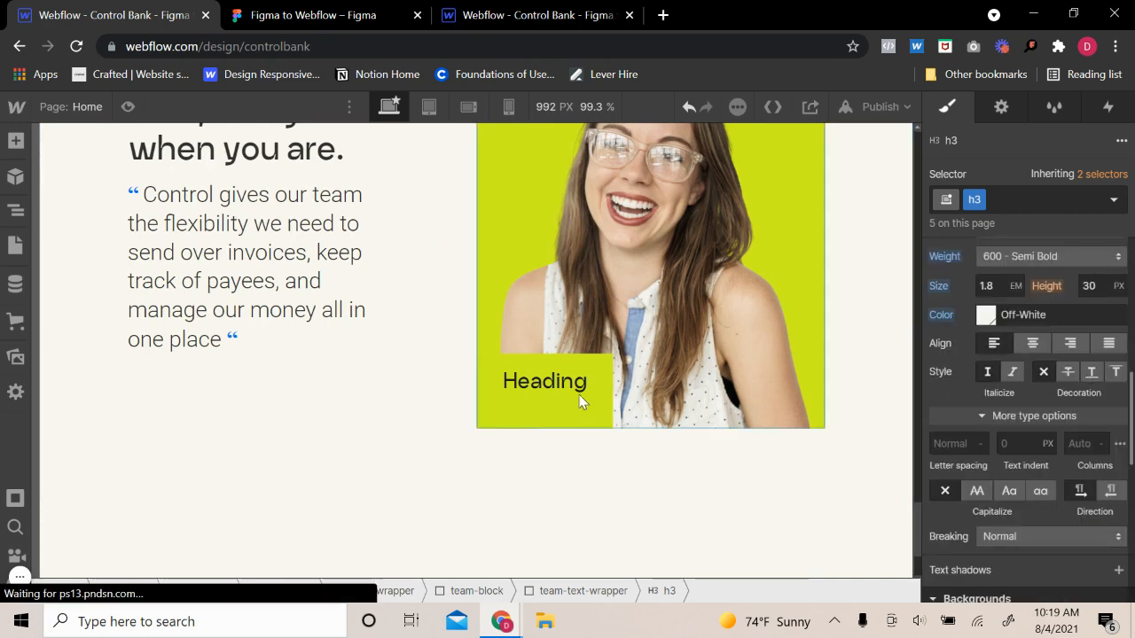
left_click(552, 377)
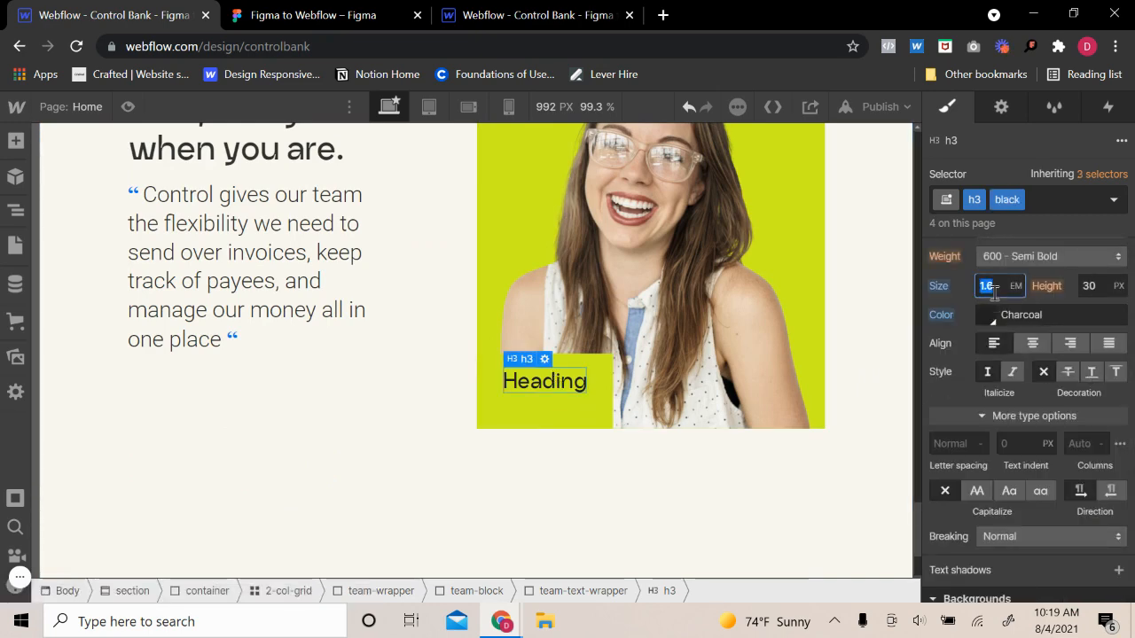
type("1.8")
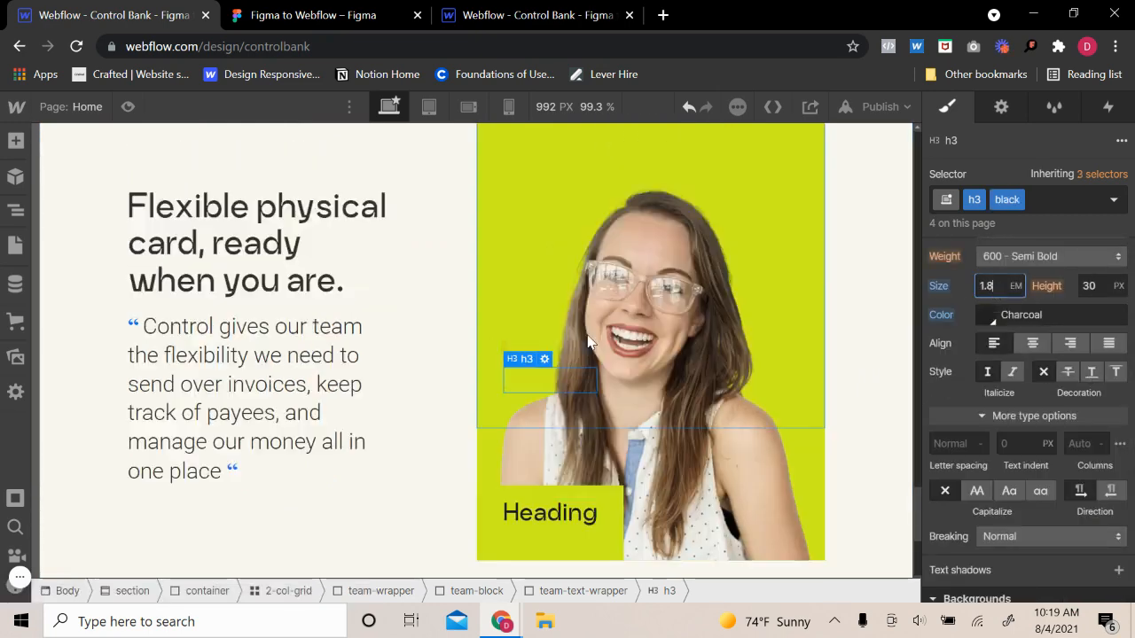
- Preview the benefits section under Checking, zero monthly fees and check the styling of the "No minimum balance" heading
scroll(585, 342, "up", 15)
scroll(586, 351, "up", 10)
scroll(591, 357, "down", 3)
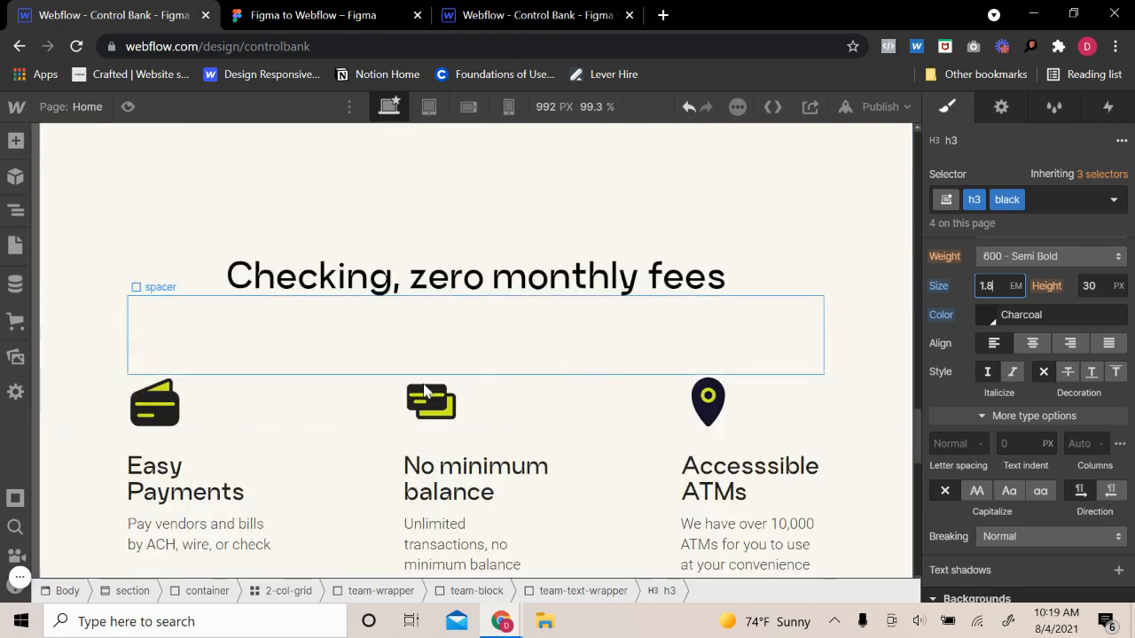
left_click(128, 106)
left_click(128, 106)
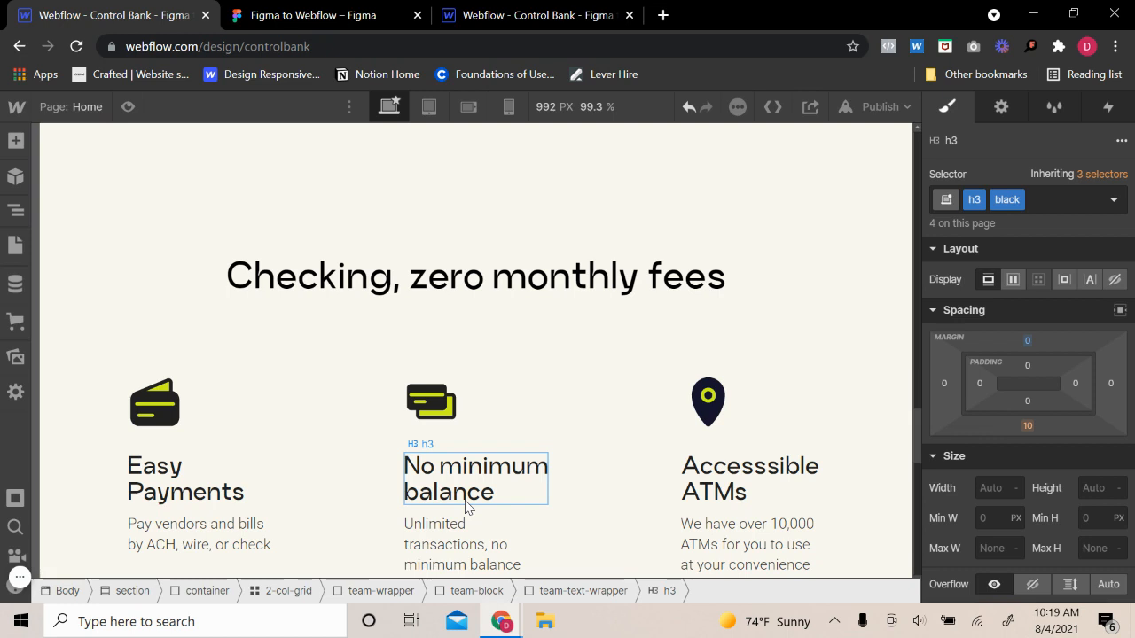
left_click(467, 507)
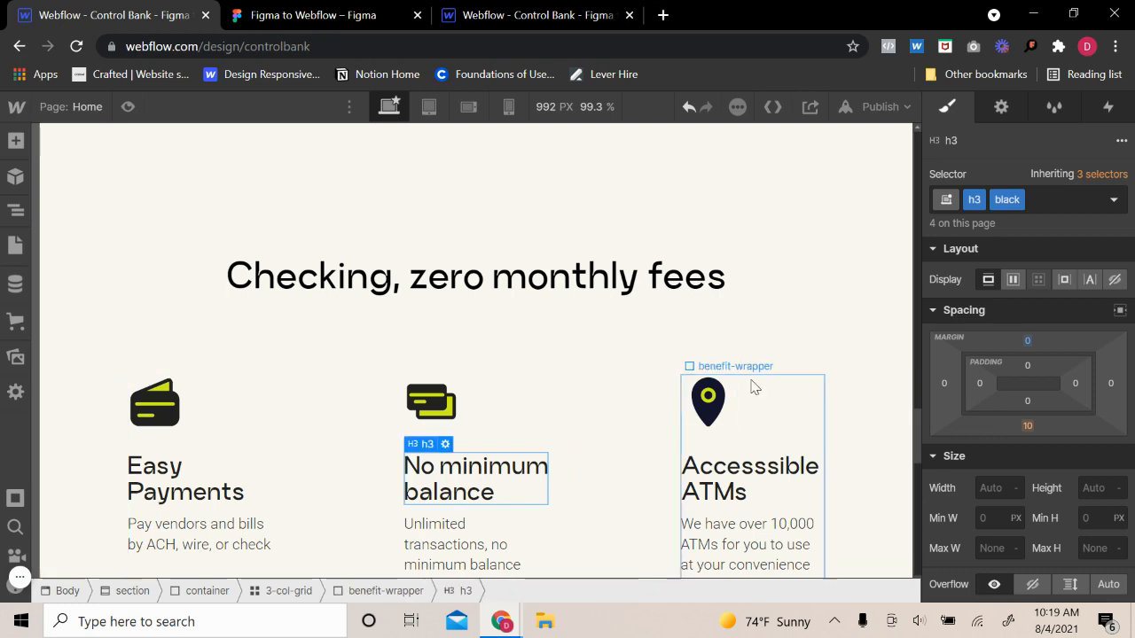
scroll(1009, 480, "down", 5)
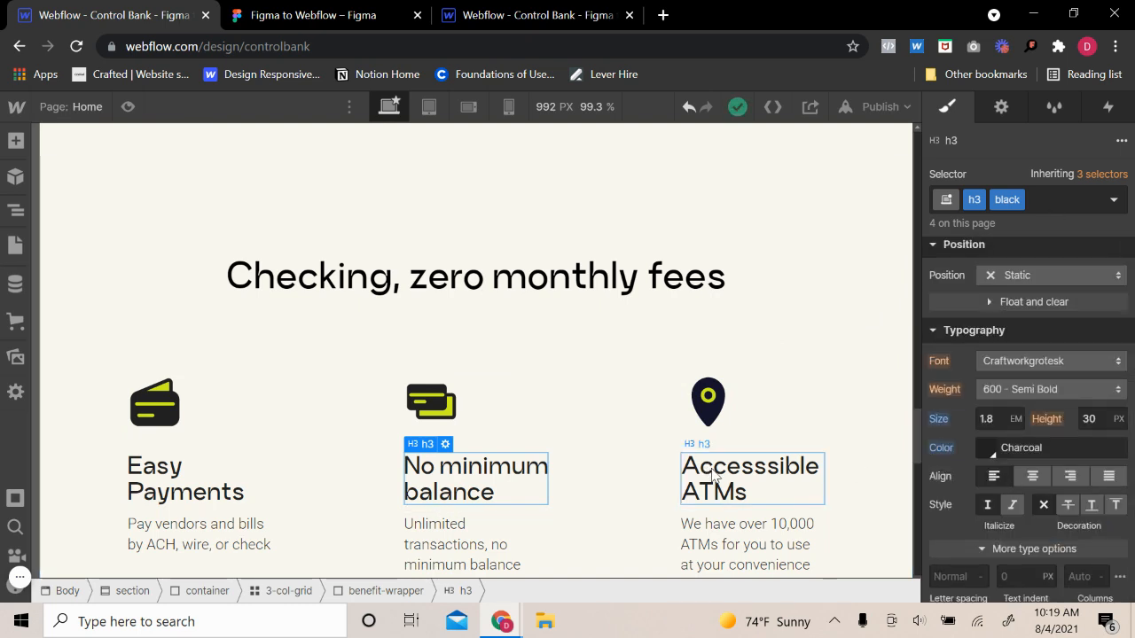
- Set the benefits 3-col-grid's column gap to 130 px and preview the page
left_click(638, 471)
left_click(808, 388)
left_click(999, 78)
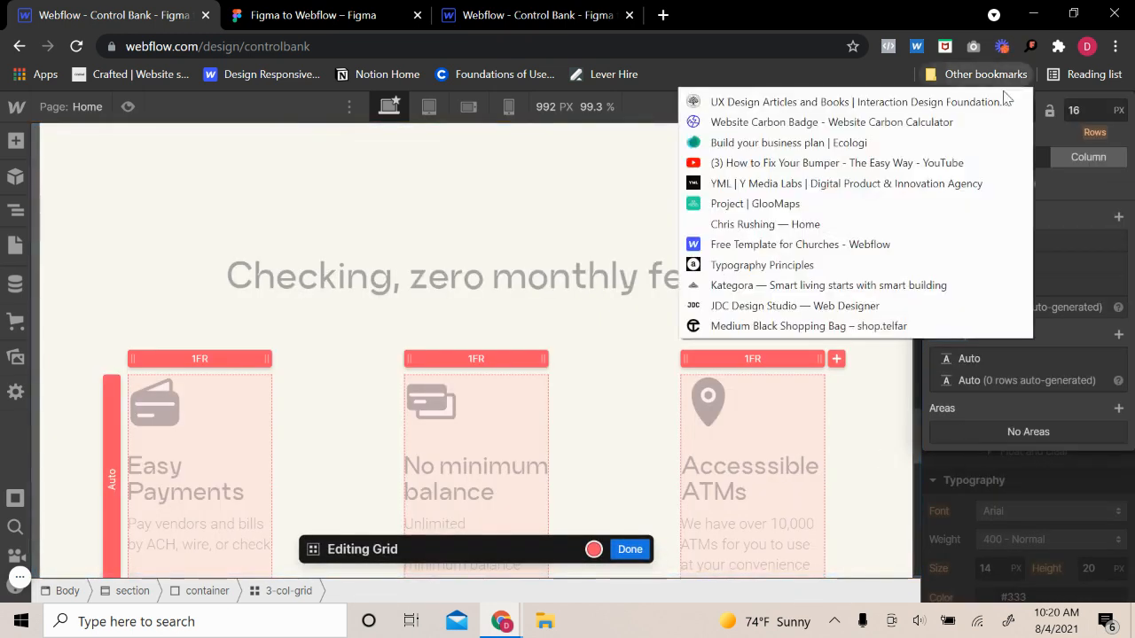
left_click(1090, 194)
scroll(994, 139, "up", 2)
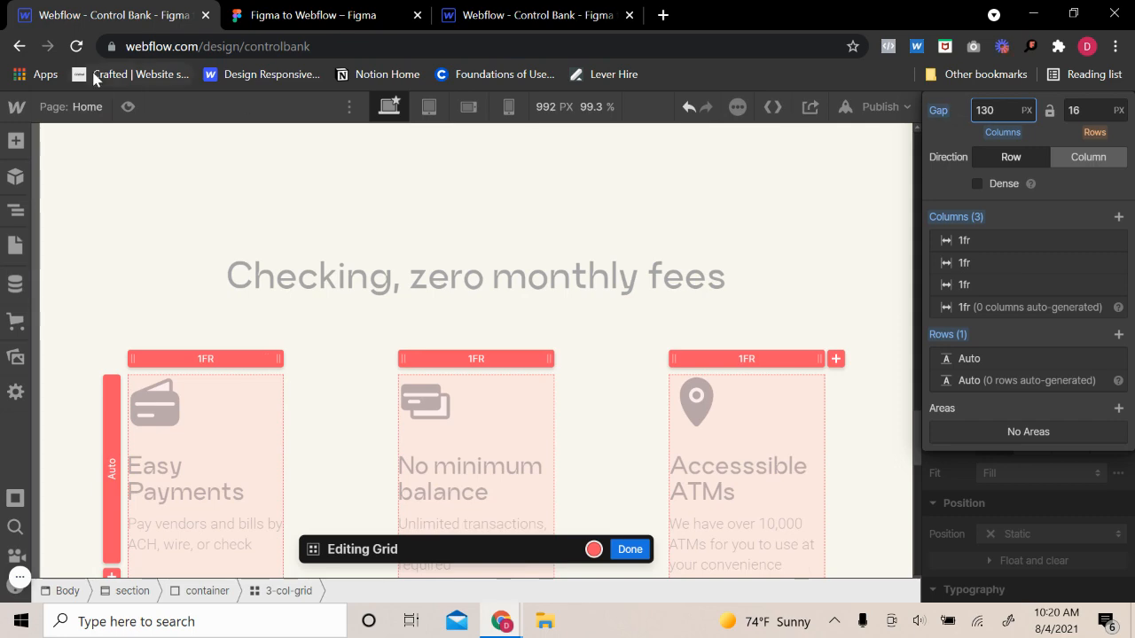
left_click(128, 106)
left_click(127, 106)
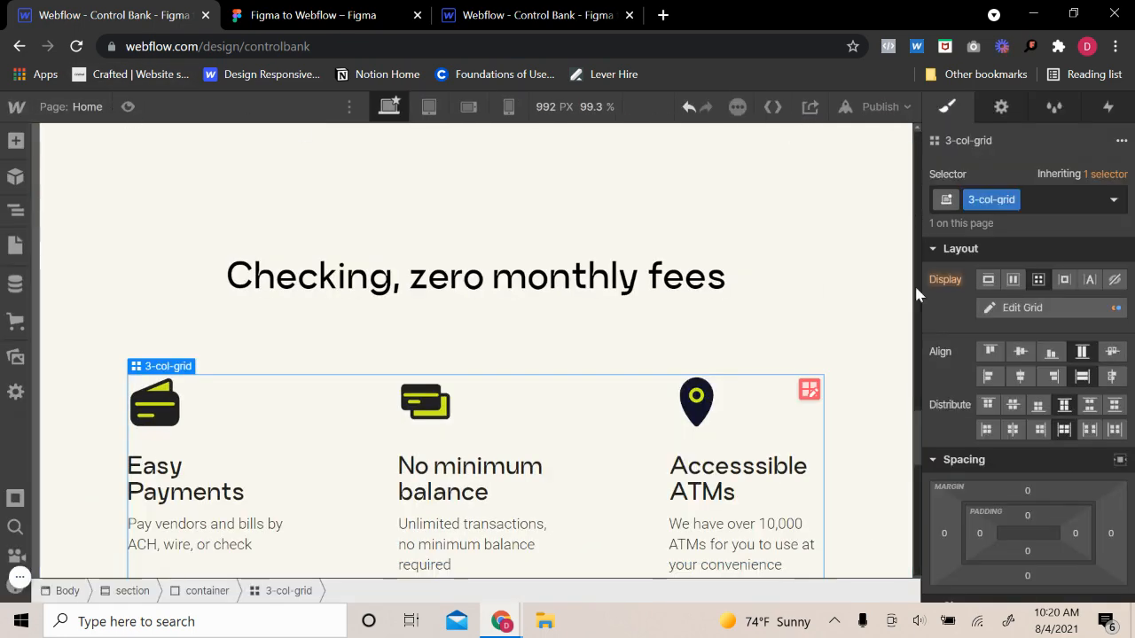
- Set the benefits 3-col-grid's column gap to 110 px and check it in preview
left_click(808, 390)
left_click(1012, 148)
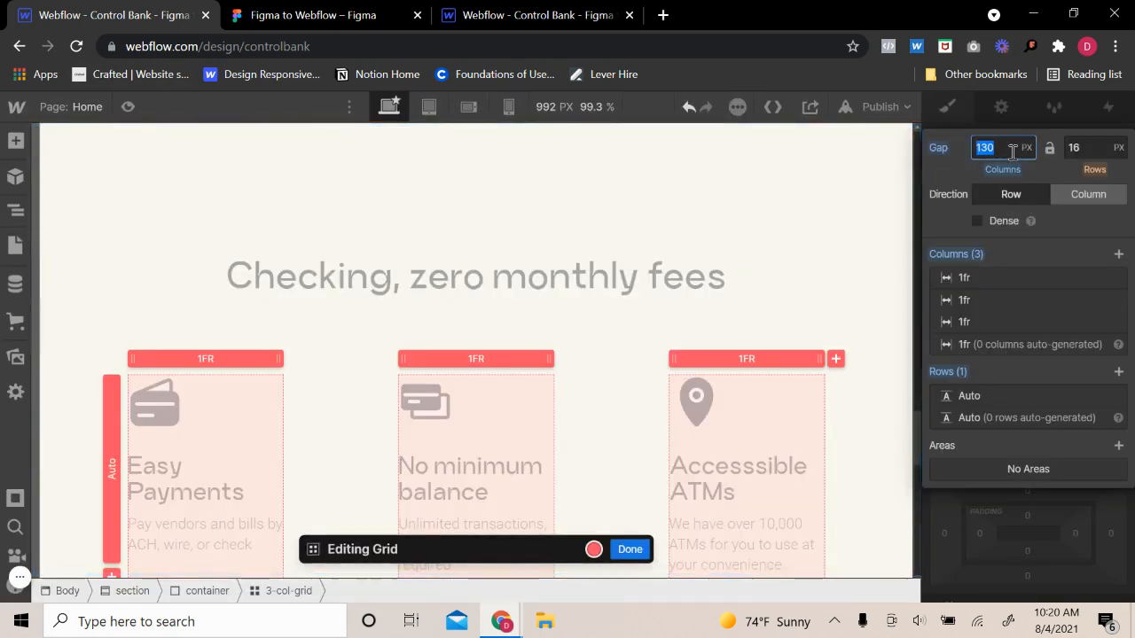
type("110")
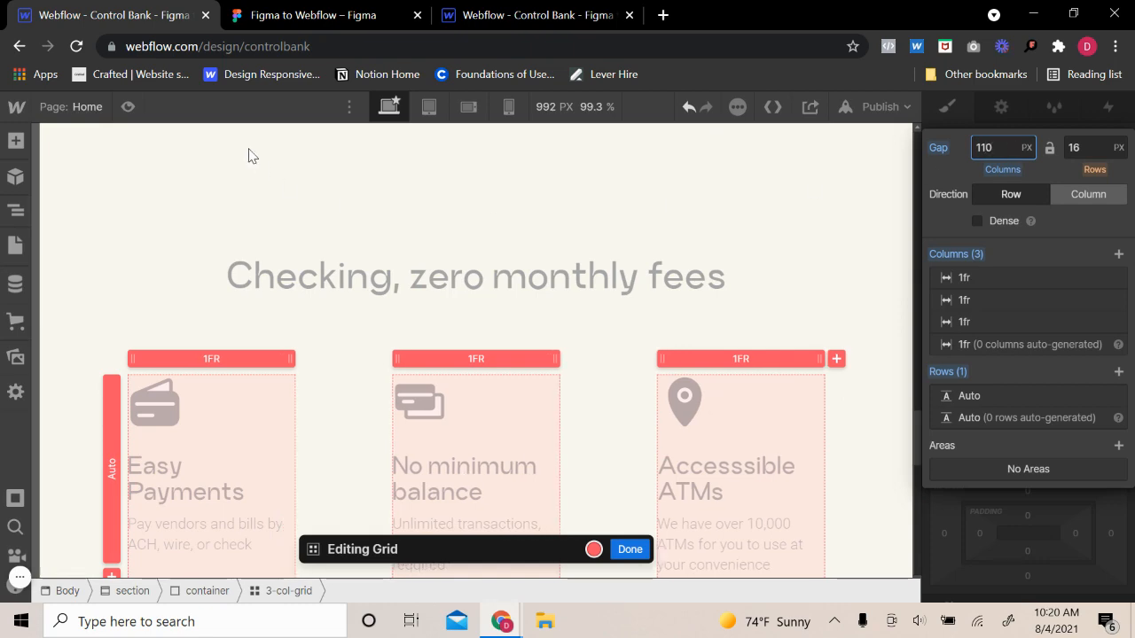
left_click(130, 107)
left_click(130, 107)
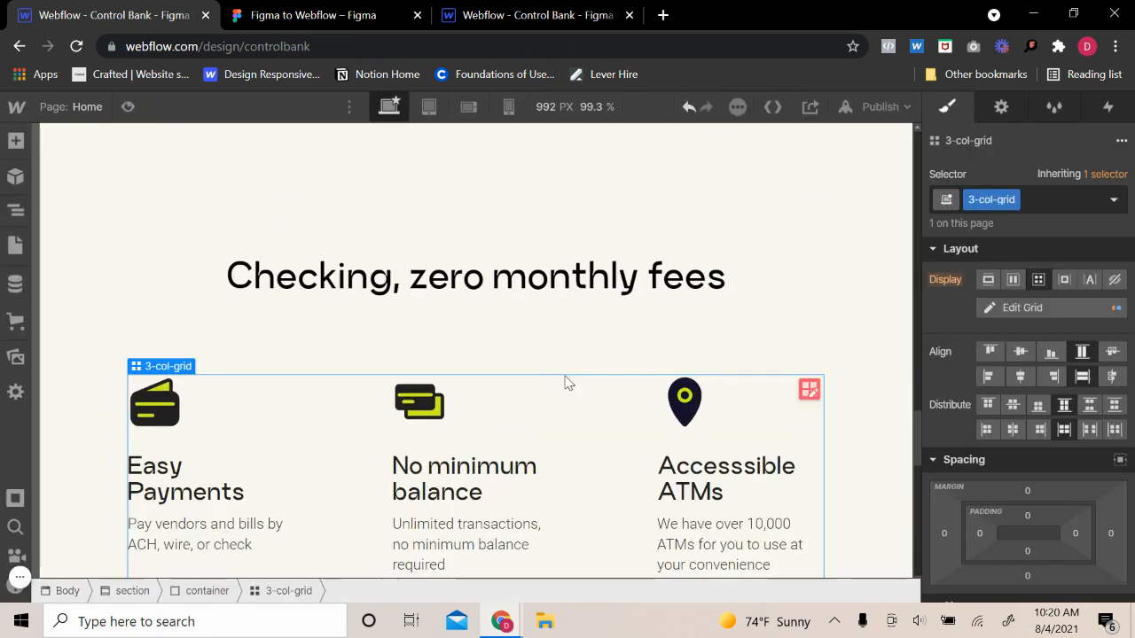
- Add a text block below the heading inside the testimonial's yellow team-text-wrapper
scroll(379, 370, "down", 10)
scroll(387, 459, "up", 3)
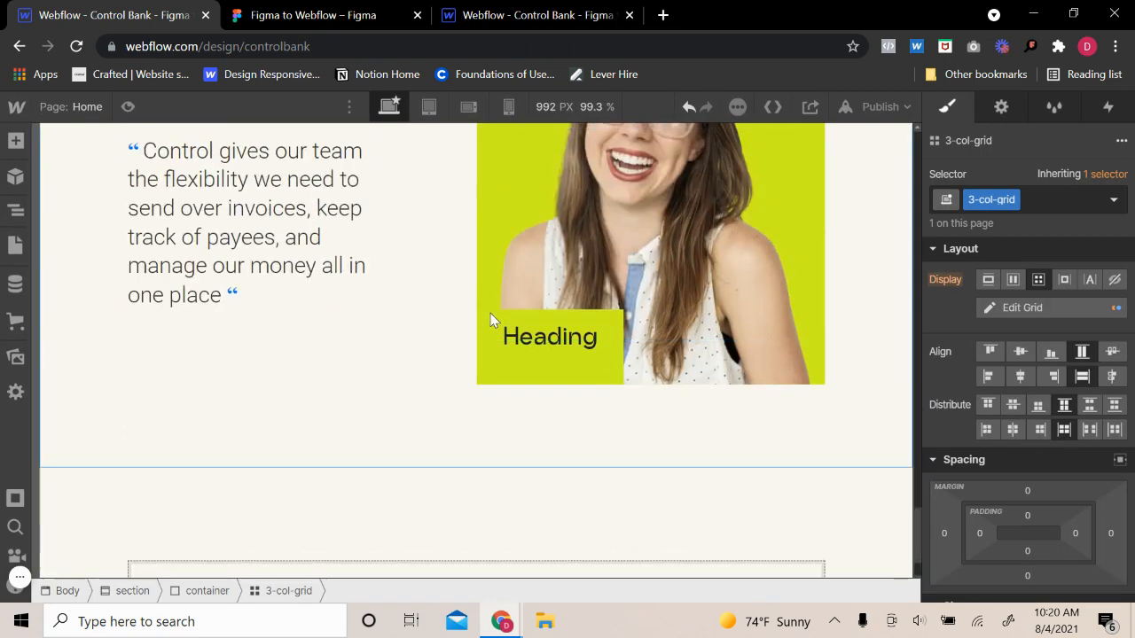
left_click(550, 479)
left_click(541, 522)
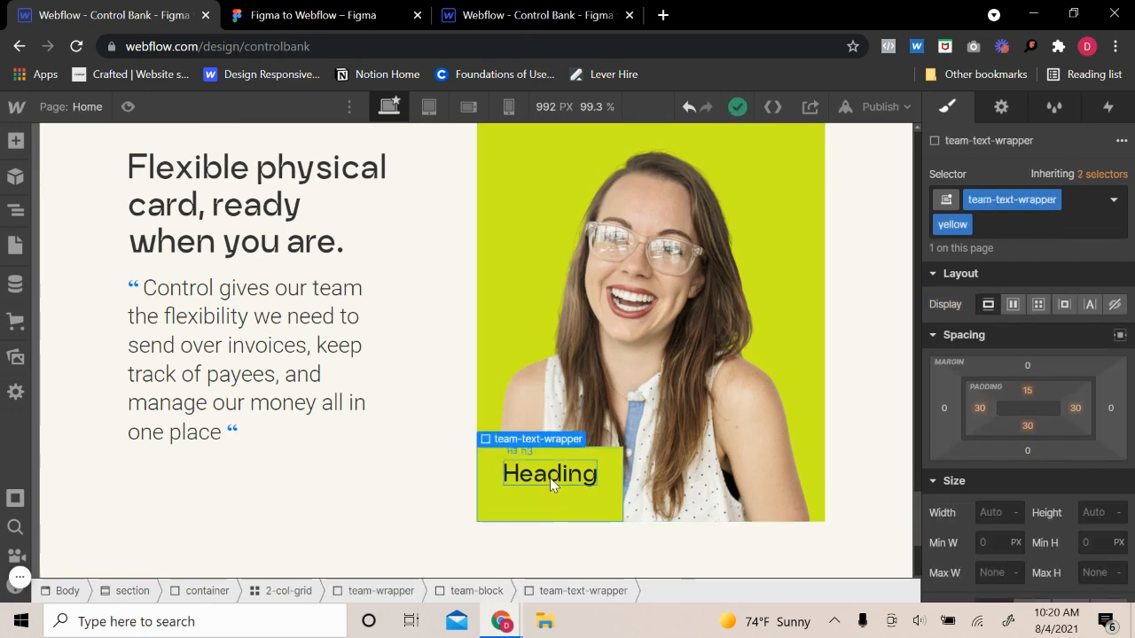
left_click(15, 140)
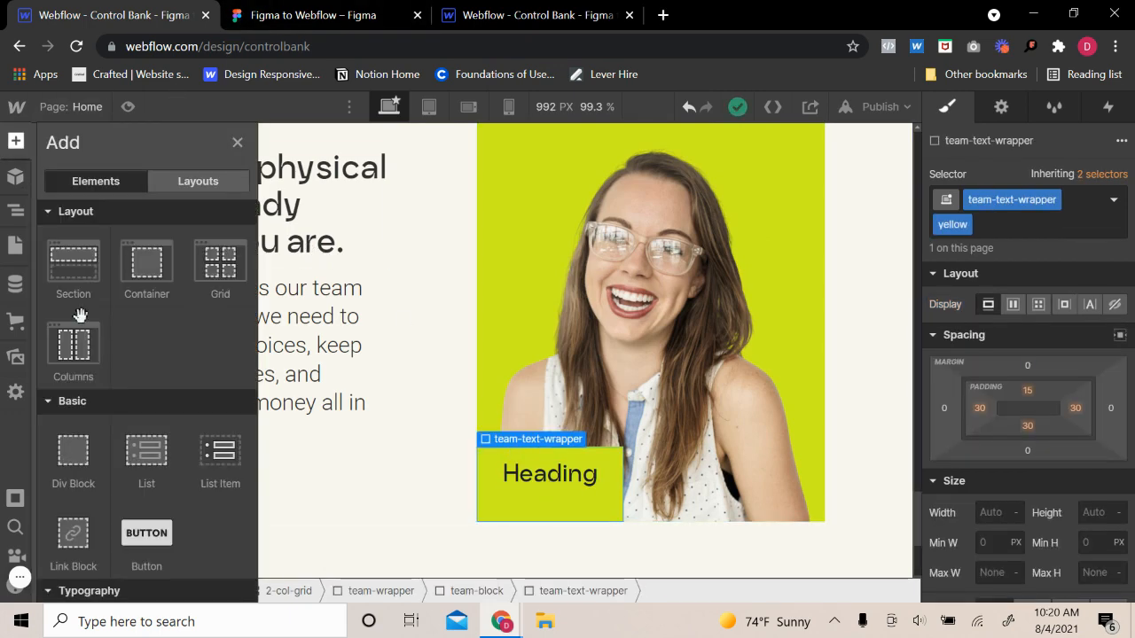
scroll(94, 447, "down", 3)
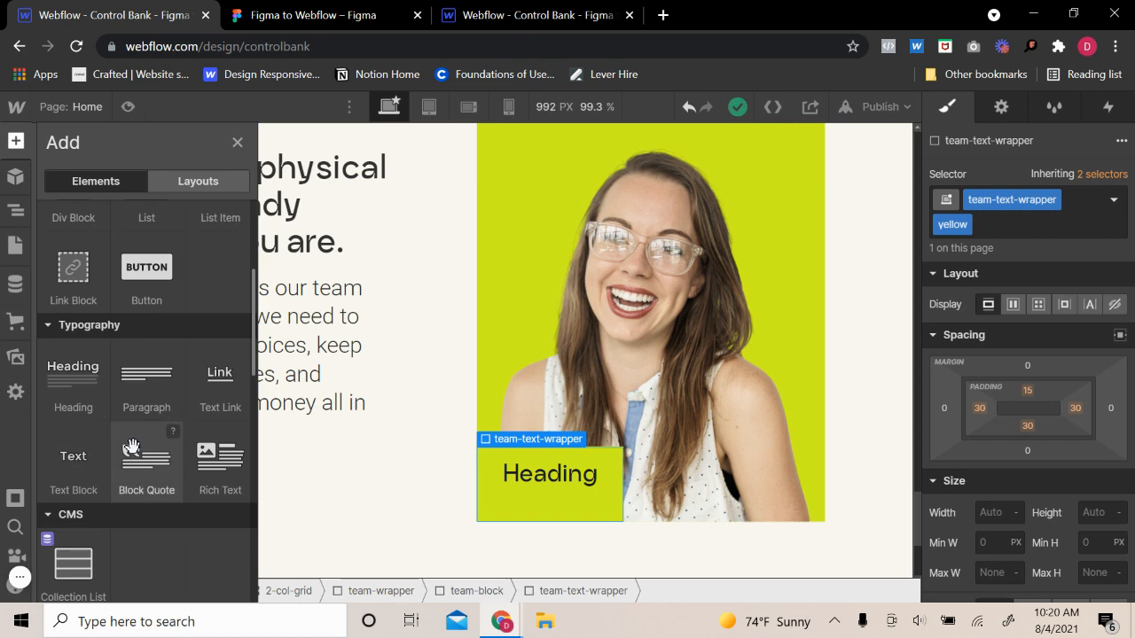
left_click(74, 456)
- Apply the existing team-role class to the new text block
left_click(976, 203)
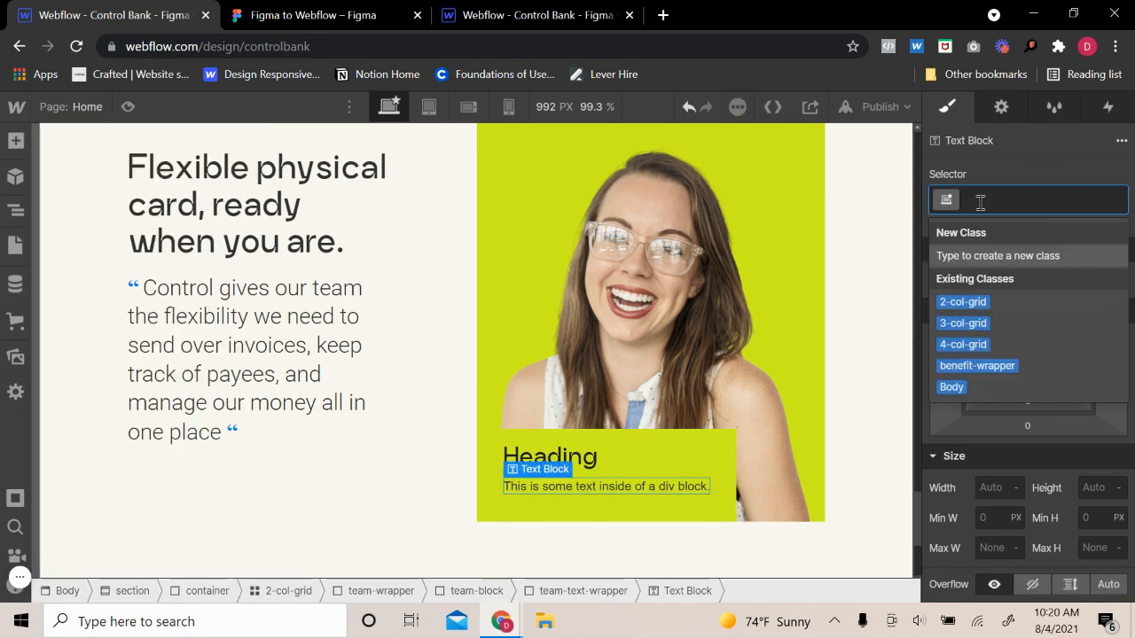
type("role")
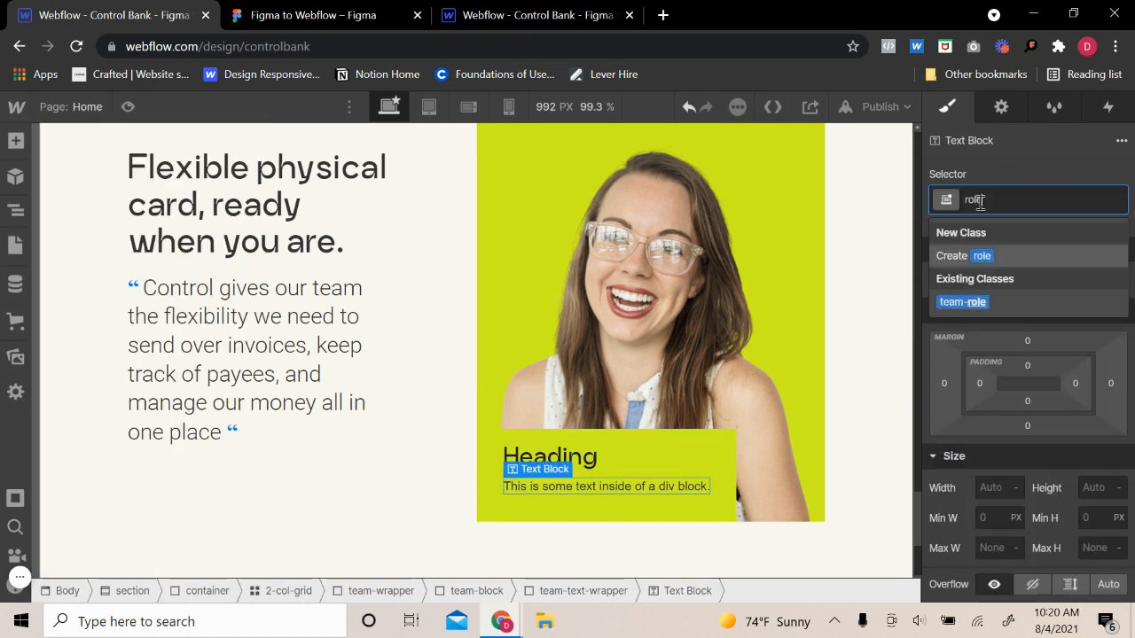
left_click(967, 301)
- Check the role text in the finished reference preview and add a black combo class to the team-role text block
left_click(541, 15)
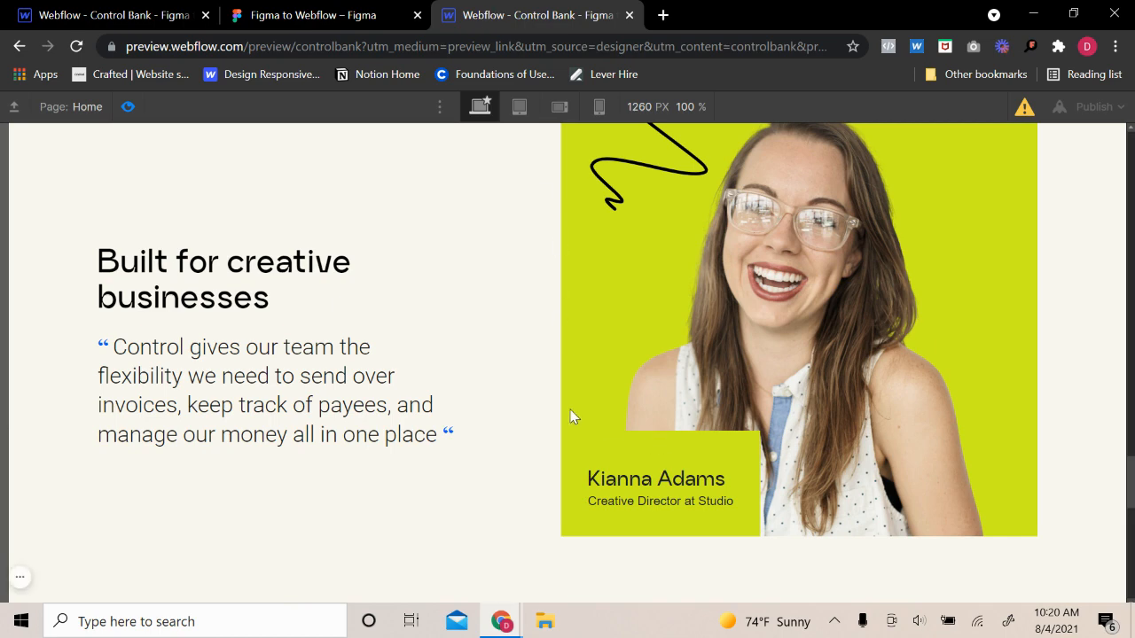
scroll(525, 405, "up", 5)
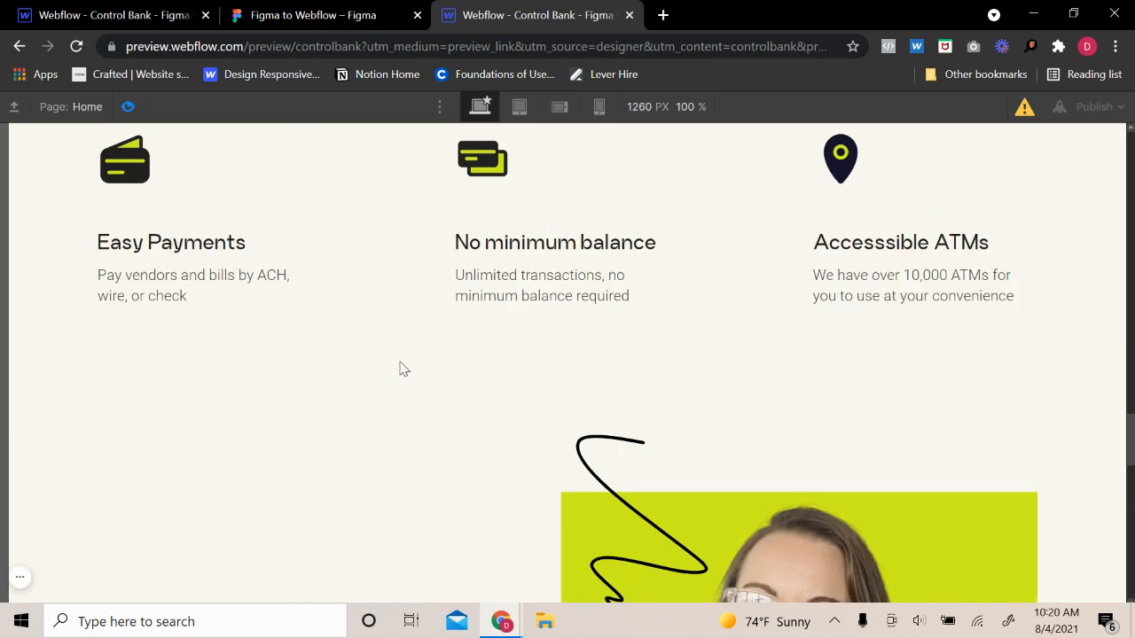
scroll(406, 364, "up", 8)
scroll(416, 345, "down", 10)
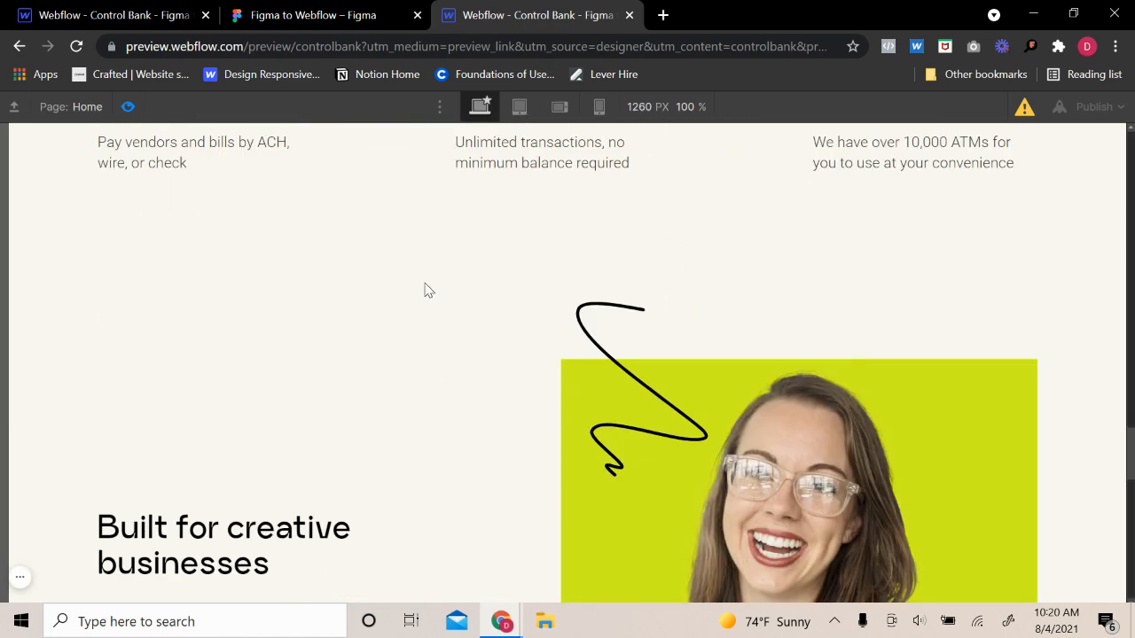
left_click(85, 13)
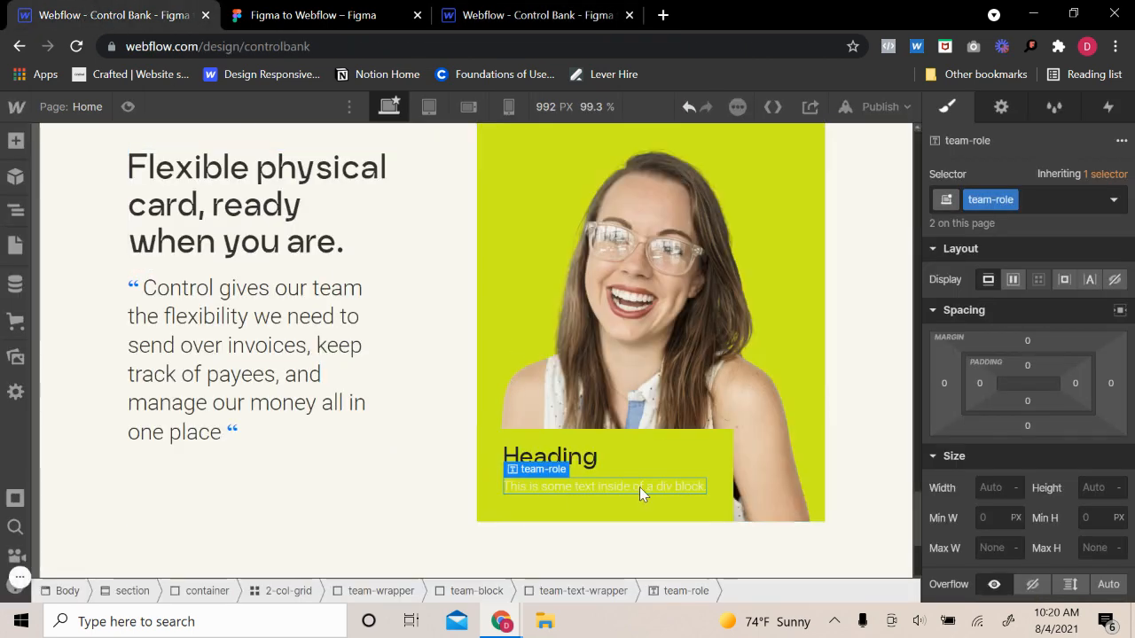
scroll(1024, 444, "down", 5)
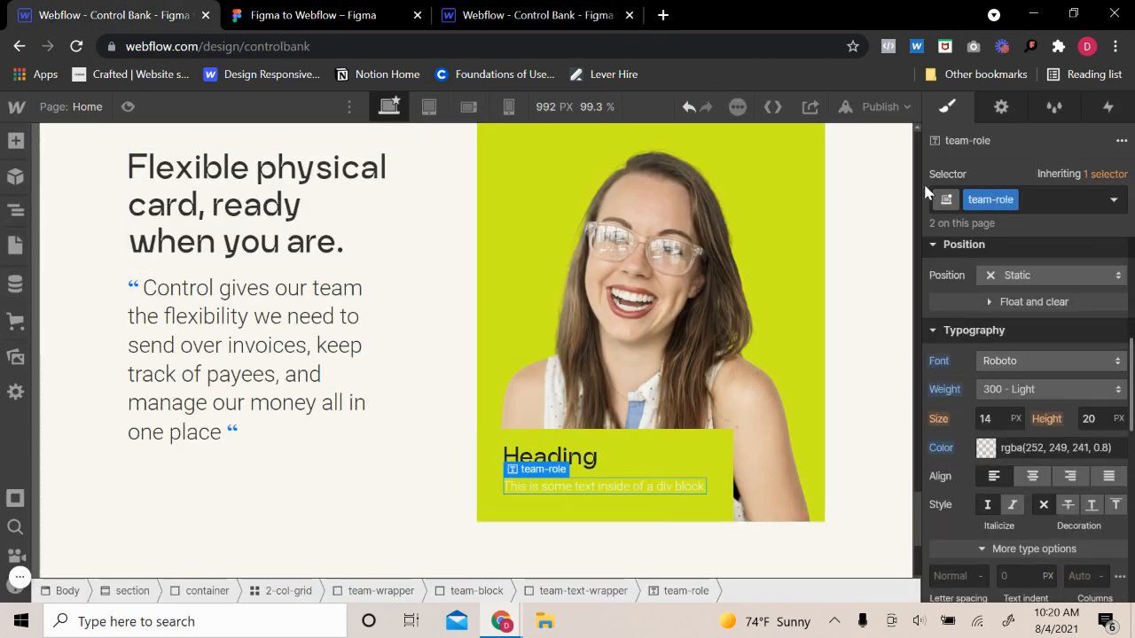
left_click(1035, 203)
type("black")
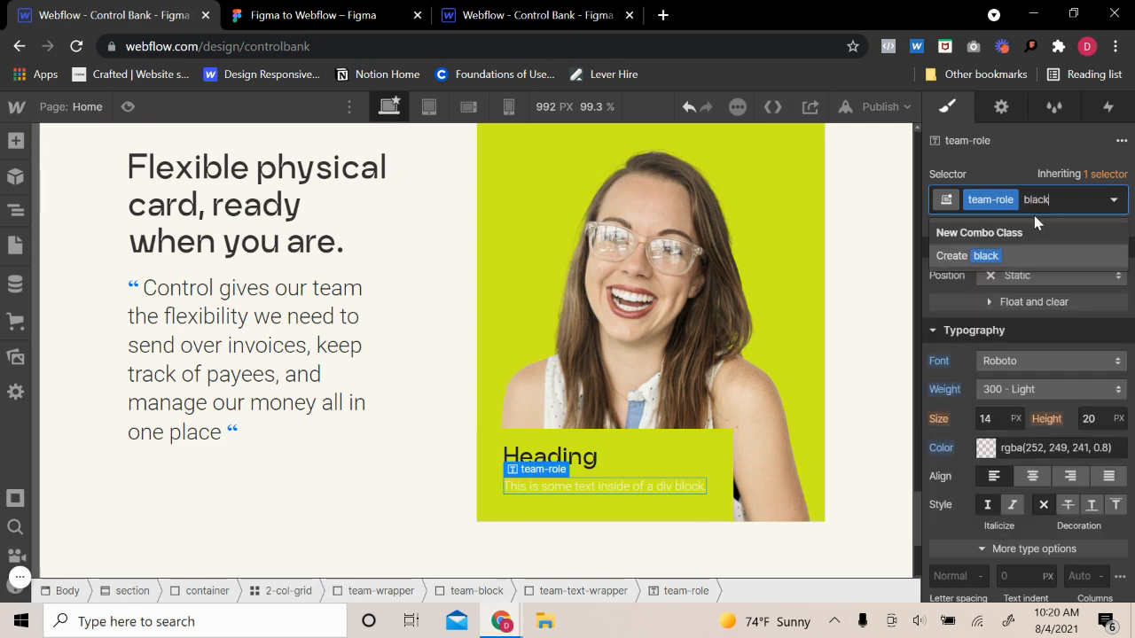
key("Return")
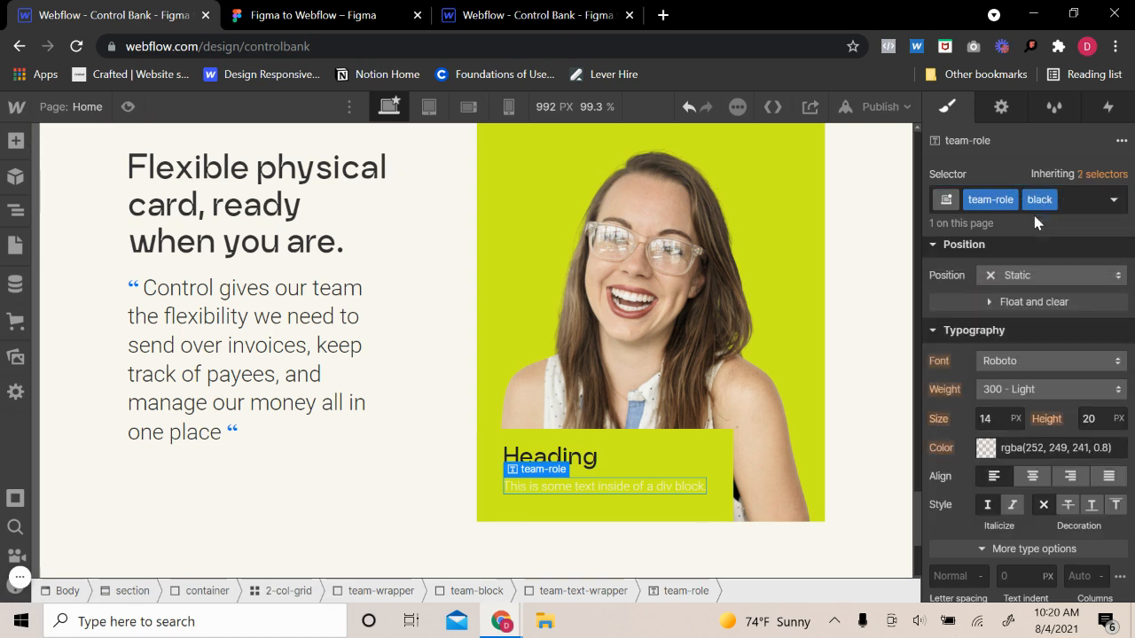
- Set the black team-role text color to #000000 at 90% opacity
left_click(988, 446)
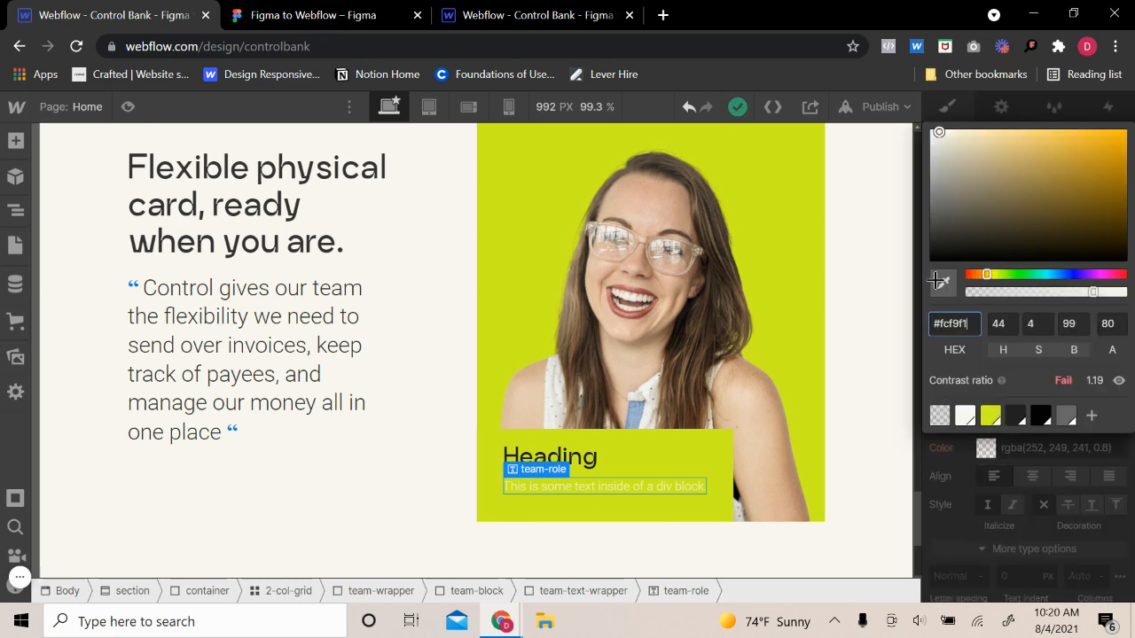
left_click_drag(936, 259, 933, 493)
left_click(991, 482)
left_click(992, 448)
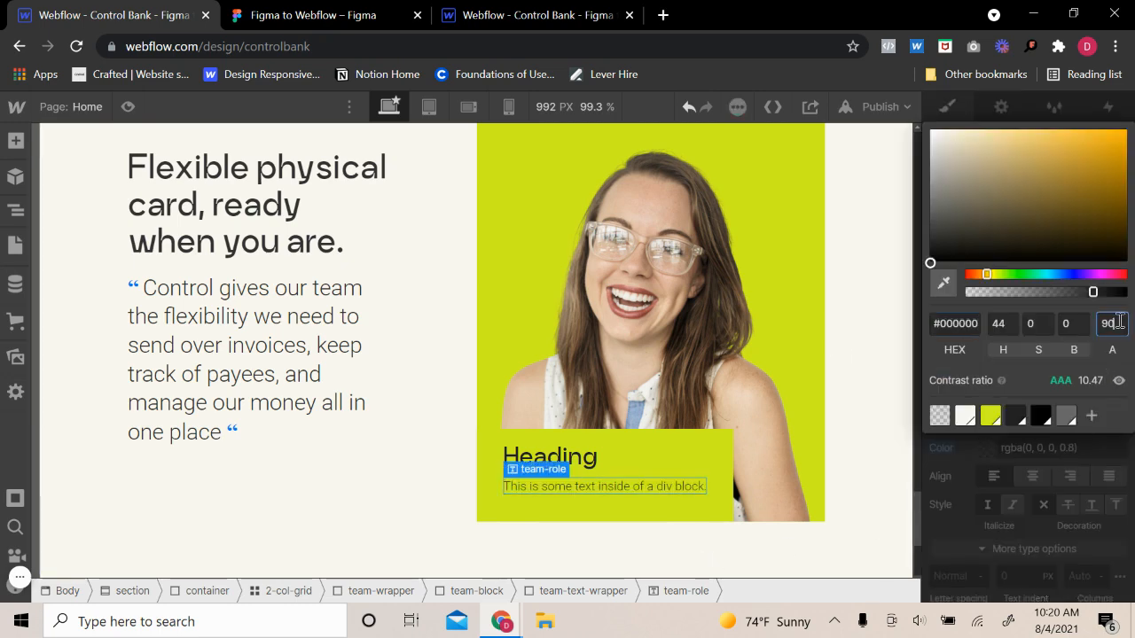
left_click(990, 481)
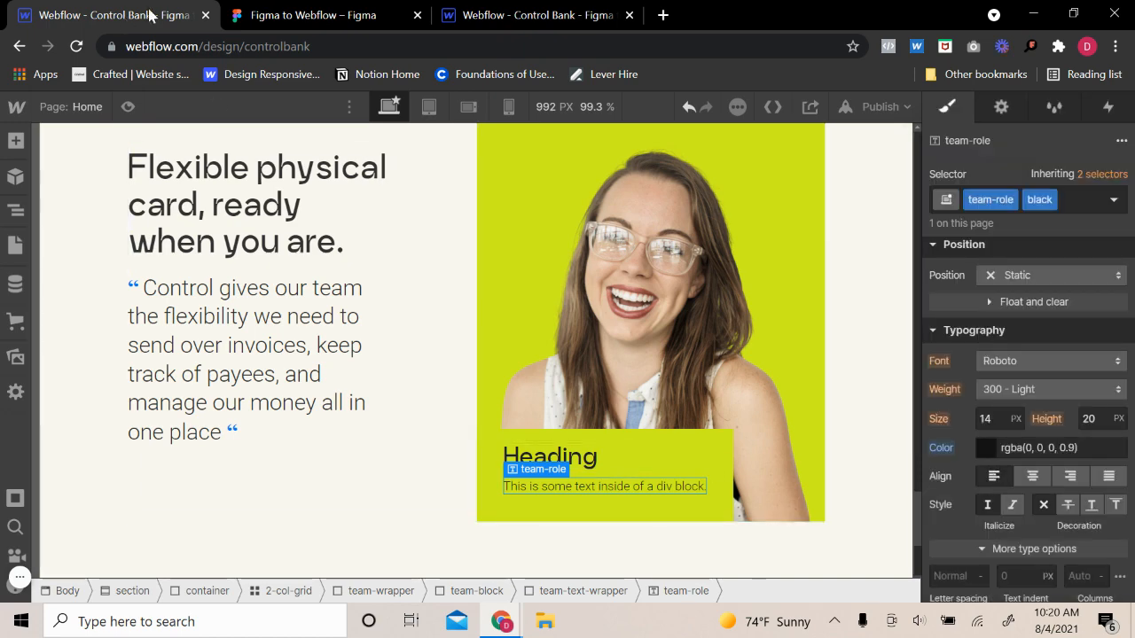
- Copy the customer's name from the Figma testimonial design and replace the yellow label's placeholder heading in Webflow with it
left_click(310, 15)
left_click(563, 502)
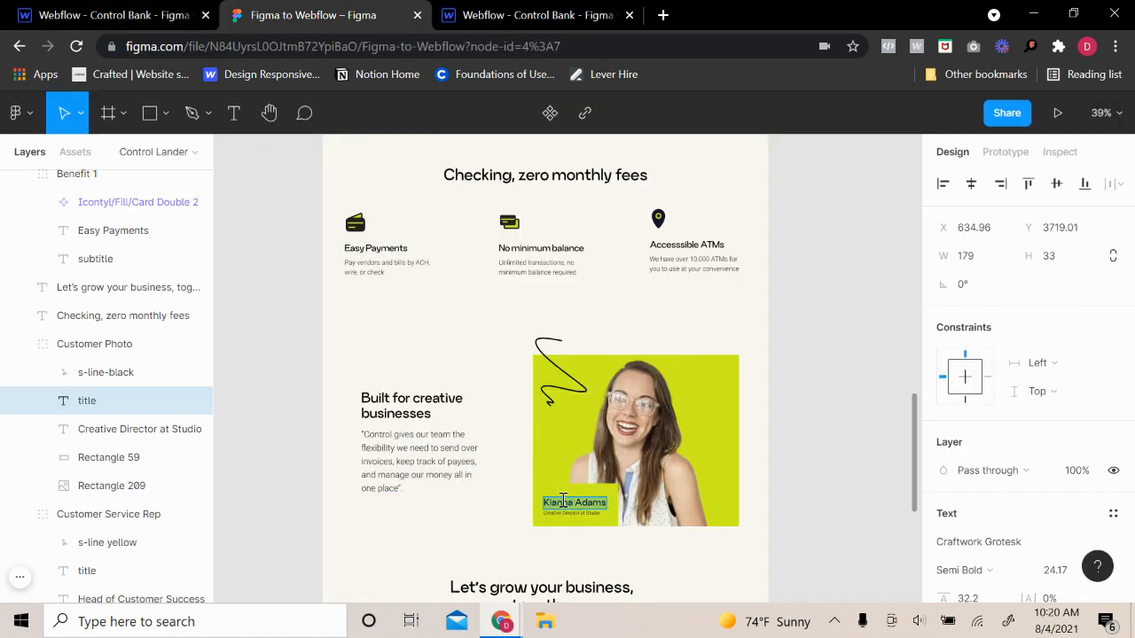
left_click(165, 15)
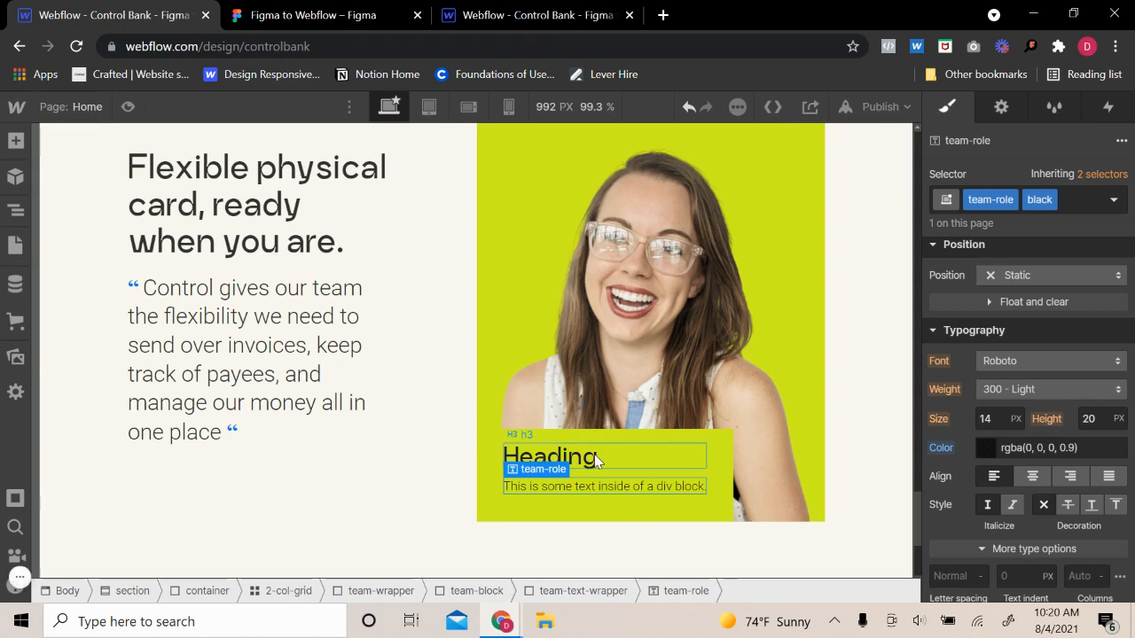
double_click(595, 456)
type("Kianna Adams")
- Copy the role line from the Figma design and replace the label's placeholder text in Webflow with "Creative Director at Studio"
left_click(608, 489)
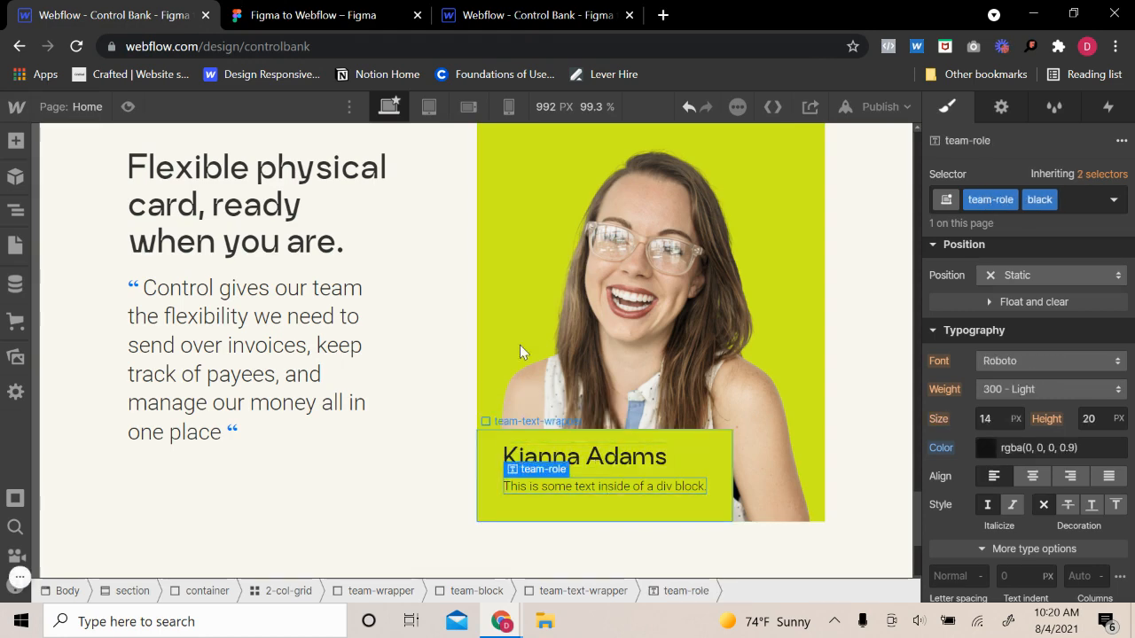
left_click(352, 10)
left_click(572, 513)
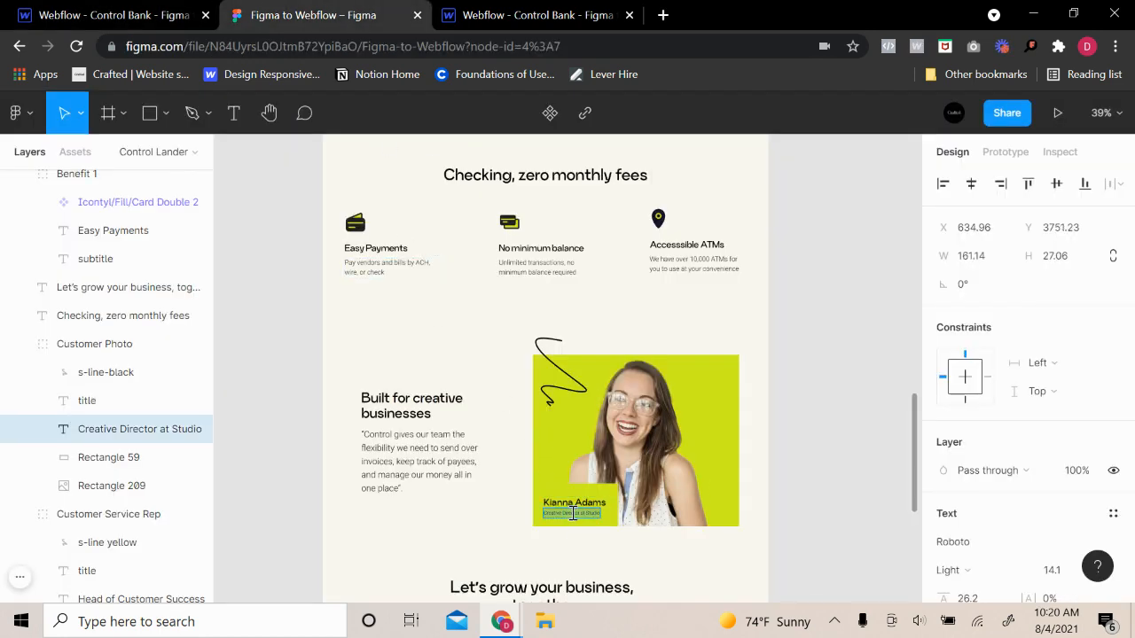
left_click(102, 15)
double_click(616, 488)
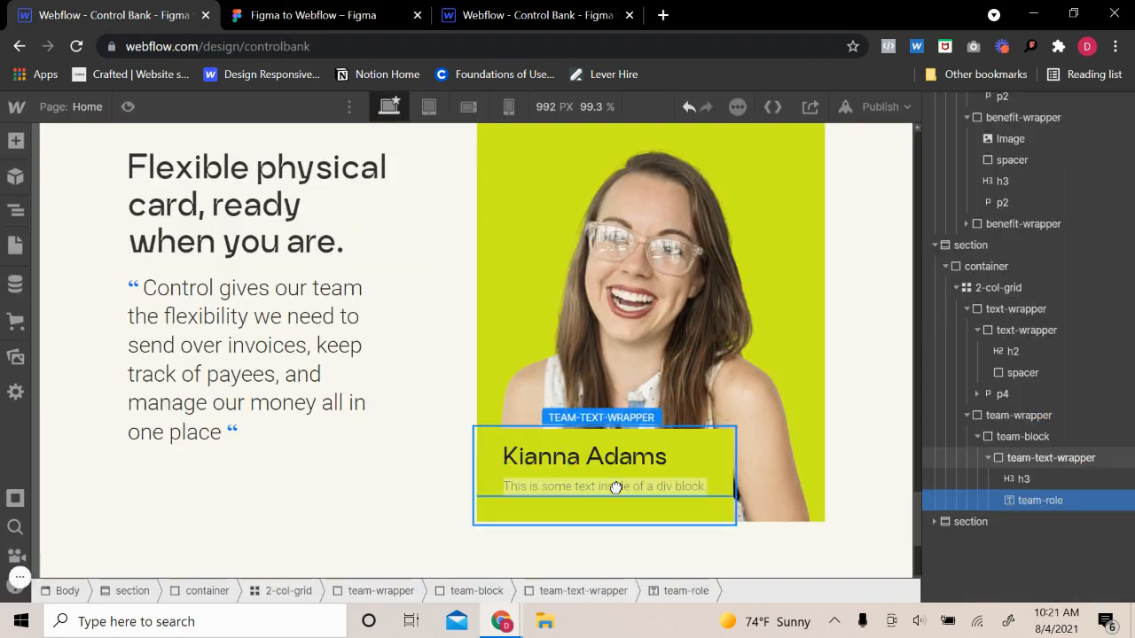
type("Creative Director at Studio")
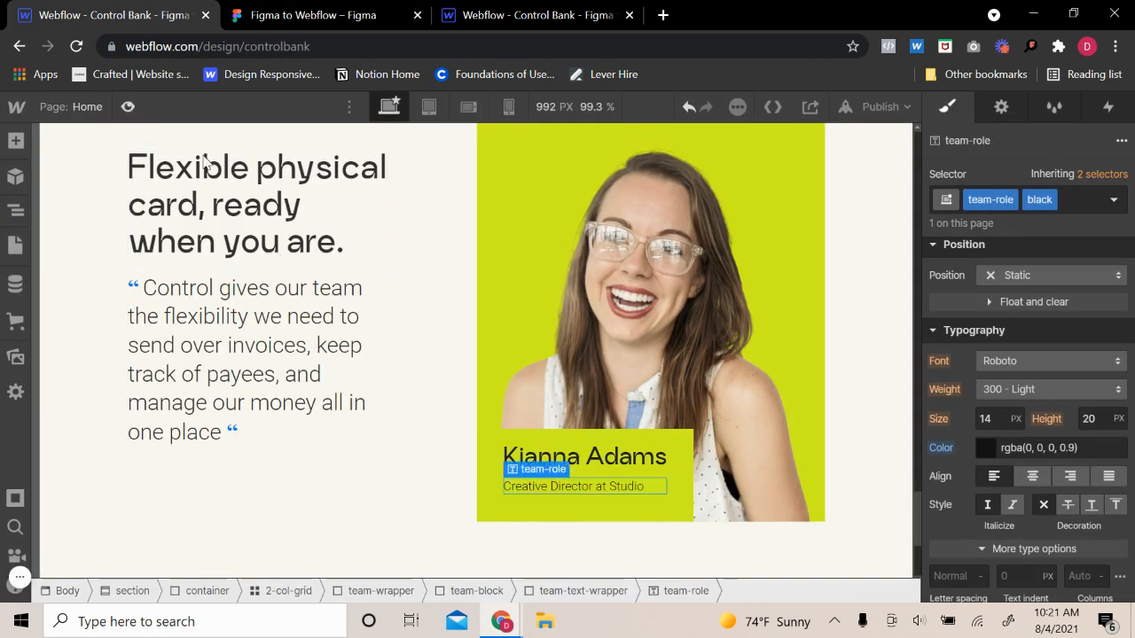
- Preview the testimonial section at full width, then return to the designer
key("ctrl+shift+p")
scroll(447, 418, "up", 3)
scroll(427, 423, "down", 2)
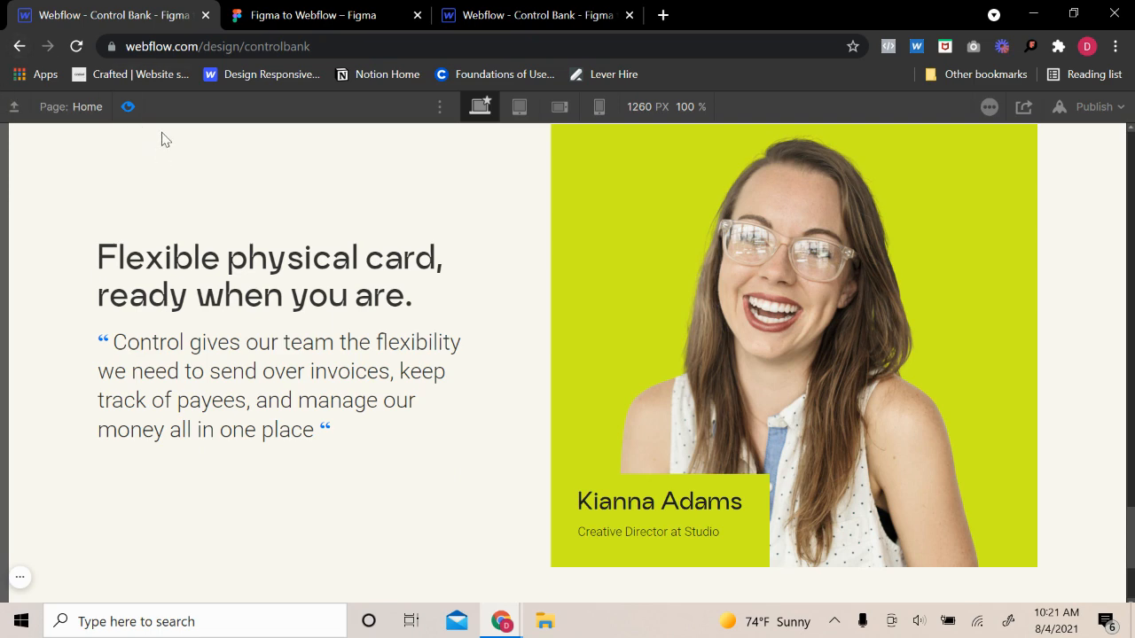
key("ctrl+shift+p")
- Set the top padding of the yellow label's text wrapper to 30 px and check it briefly in preview
left_click(604, 521)
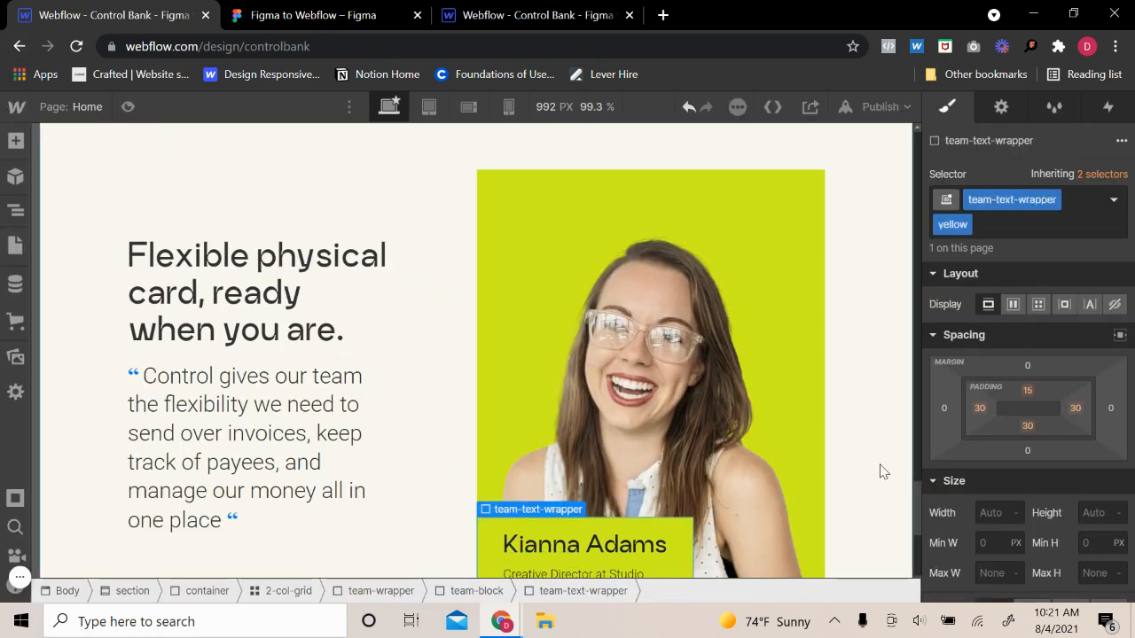
scroll(782, 445, "down", 3)
left_click(610, 326)
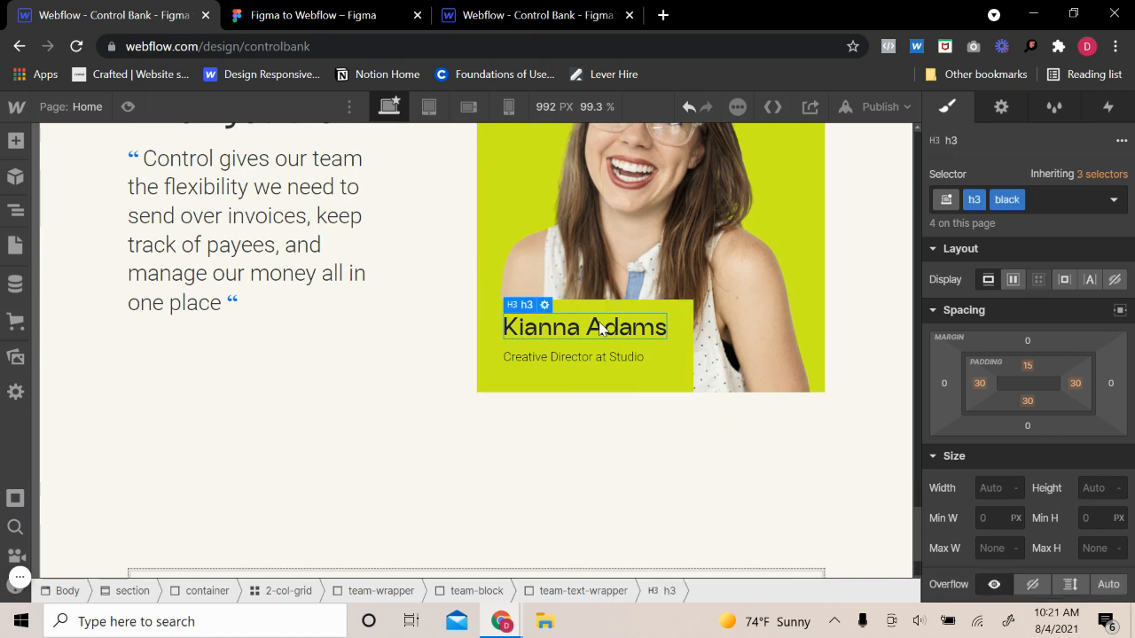
left_click(625, 304)
left_click(1025, 389)
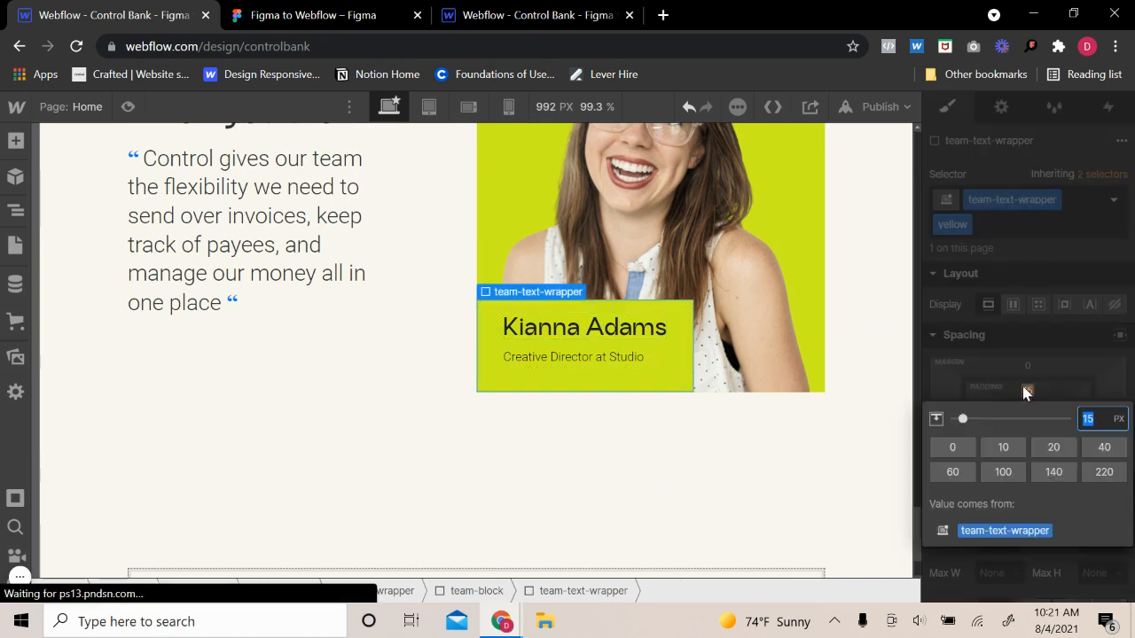
type("30")
key("Return")
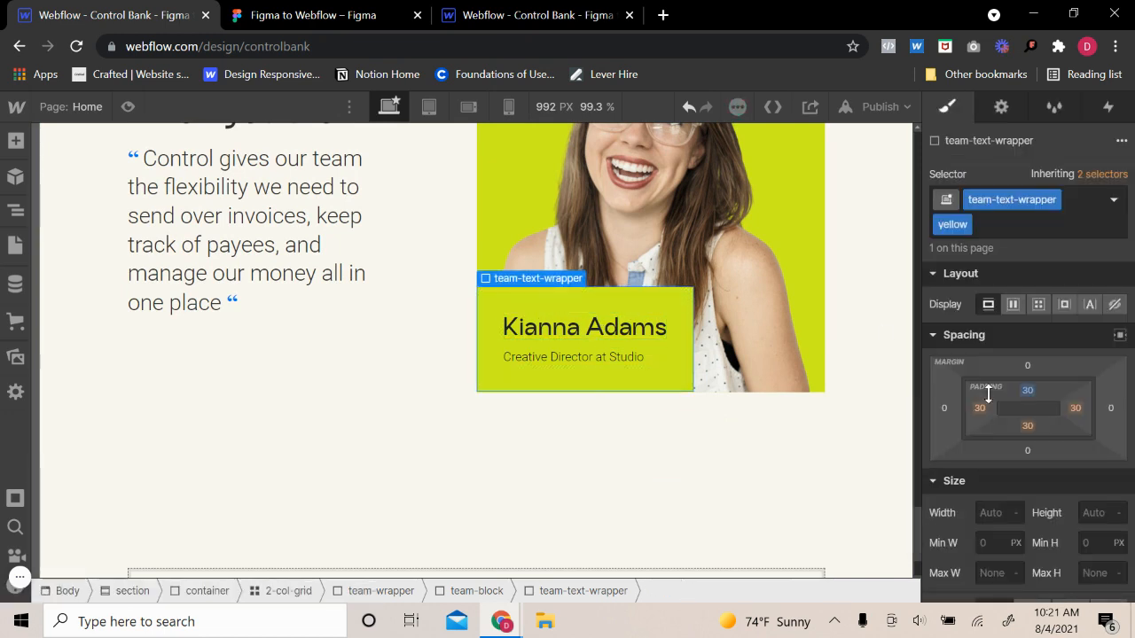
left_click(128, 107)
left_click(128, 108)
- Add a div block inside the yellow team block and assign it the existing vector-block class
scroll(657, 408, "up", 3)
scroll(473, 434, "up", 12)
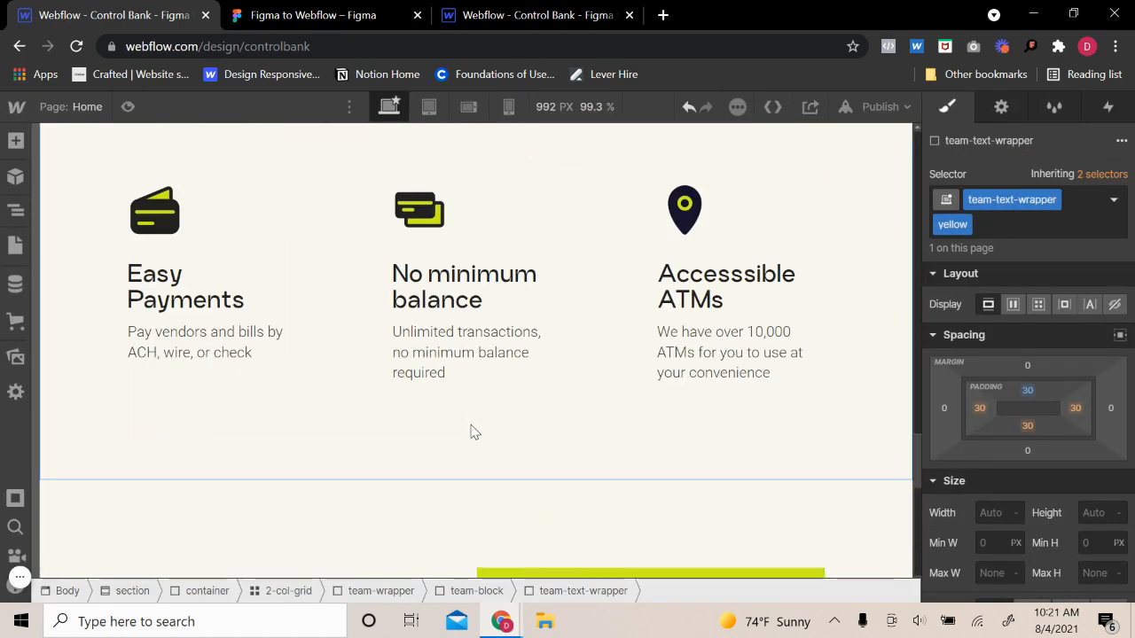
scroll(473, 435, "down", 12)
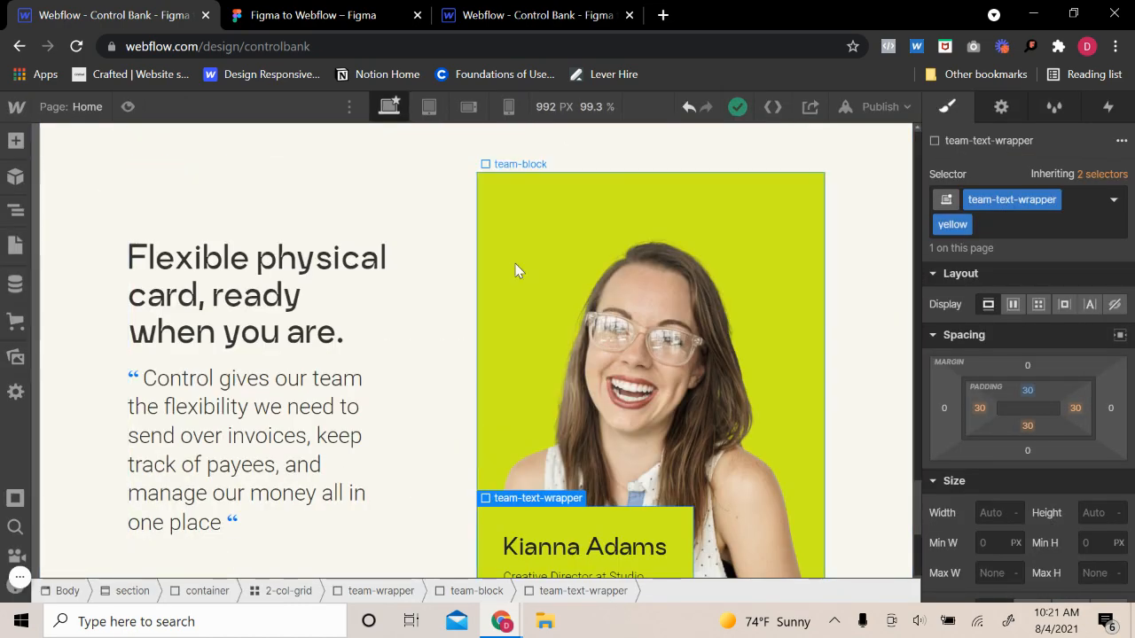
left_click(494, 246)
scroll(400, 317, "up", 10)
scroll(396, 343, "up", 2)
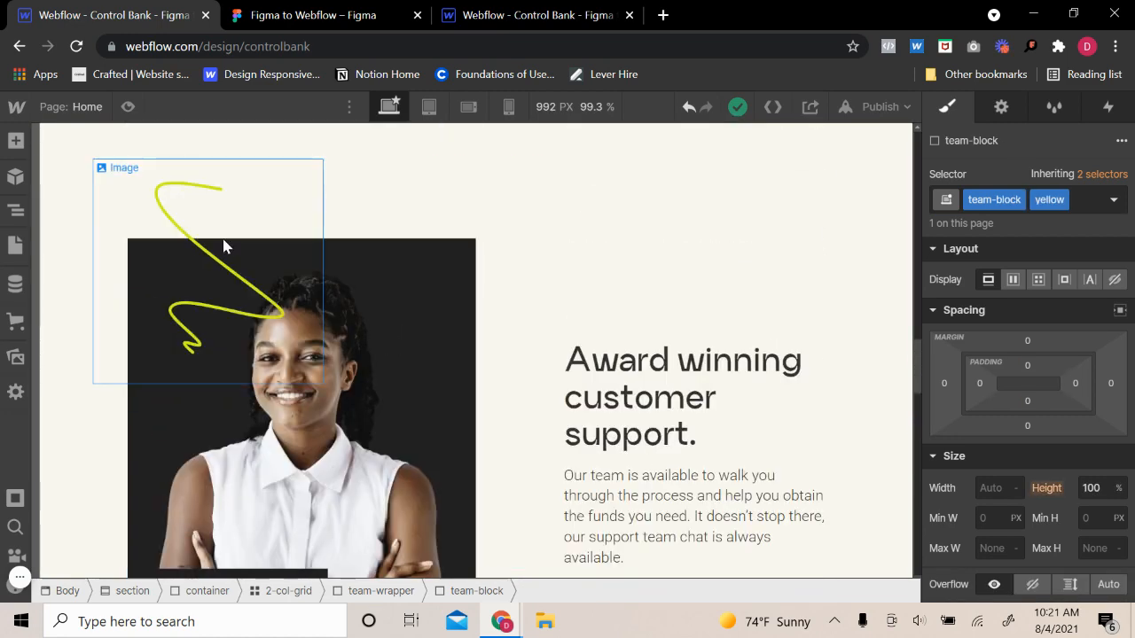
scroll(753, 367, "down", 12)
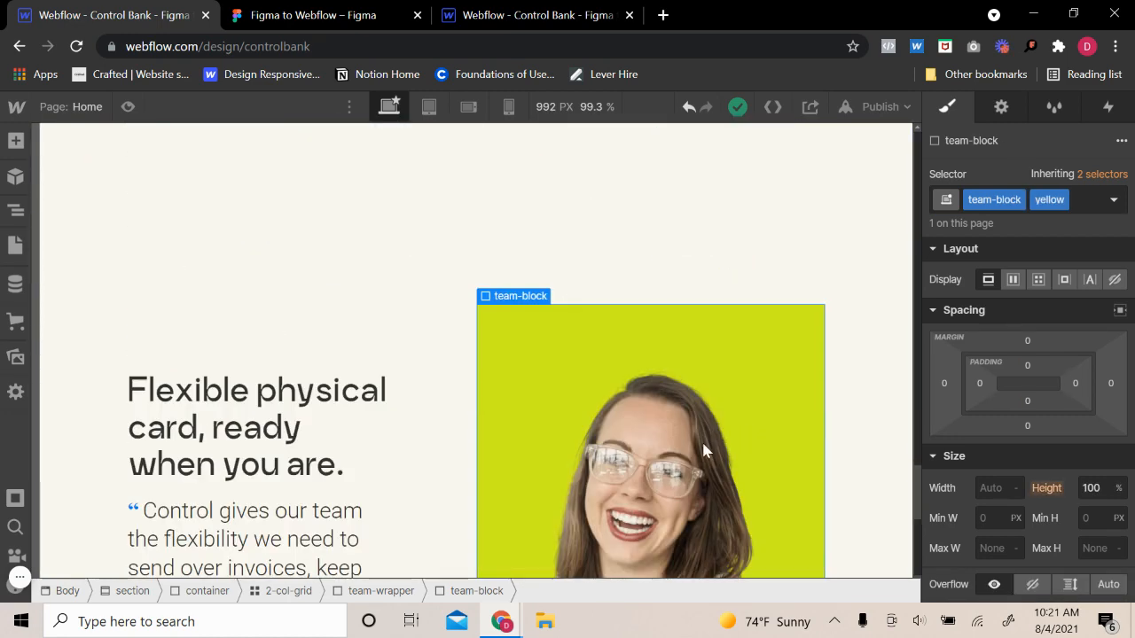
left_click(15, 140)
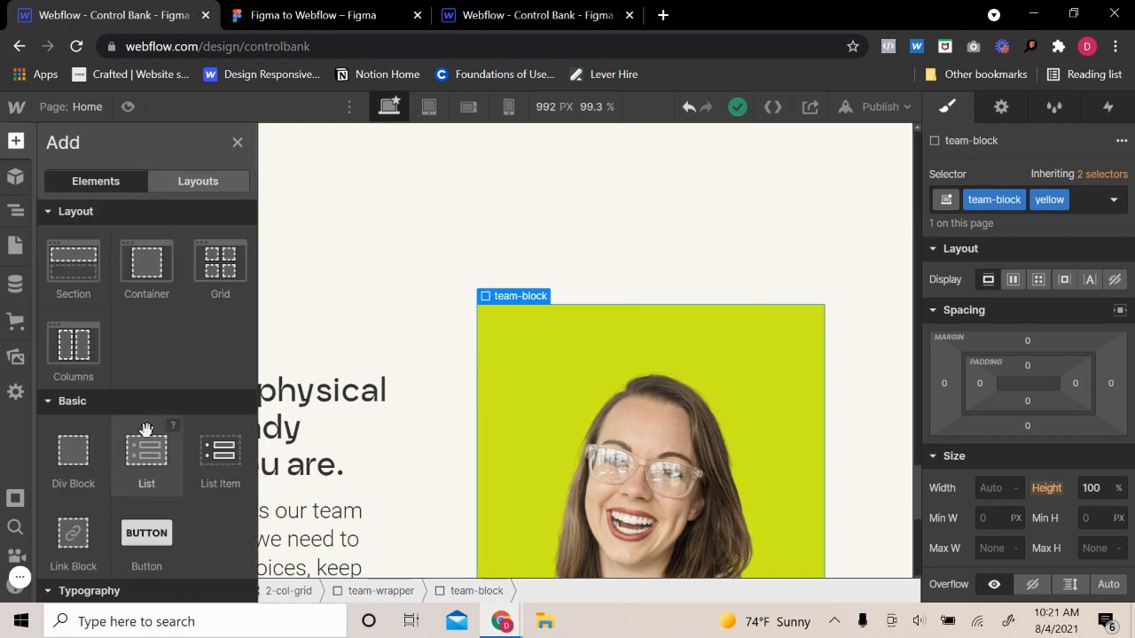
left_click_drag(83, 446, 788, 343)
left_click(1006, 197)
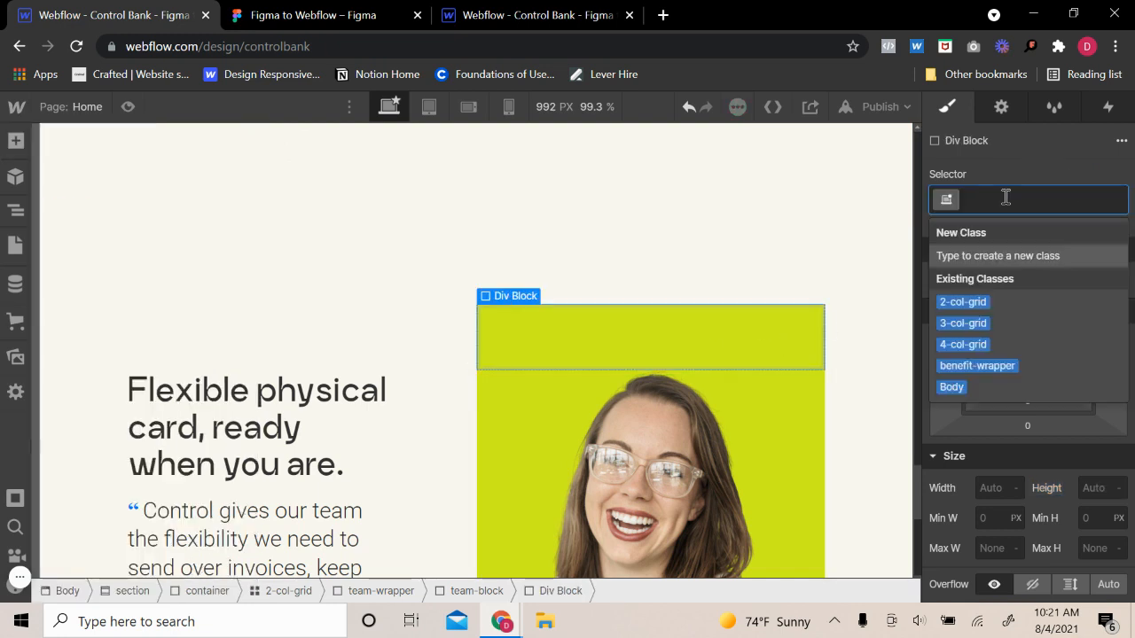
type("vec")
left_click(993, 302)
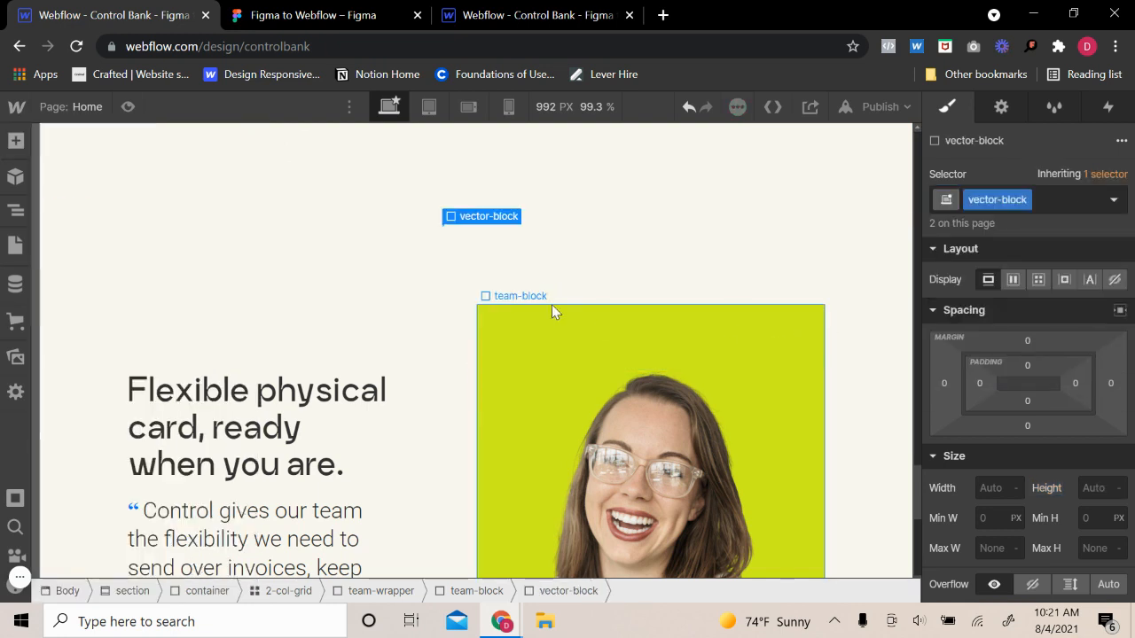
- Insert an image into the yellow block's vector-block and use s-line-black.svg as its source
left_click(15, 141)
scroll(197, 396, "down", 5)
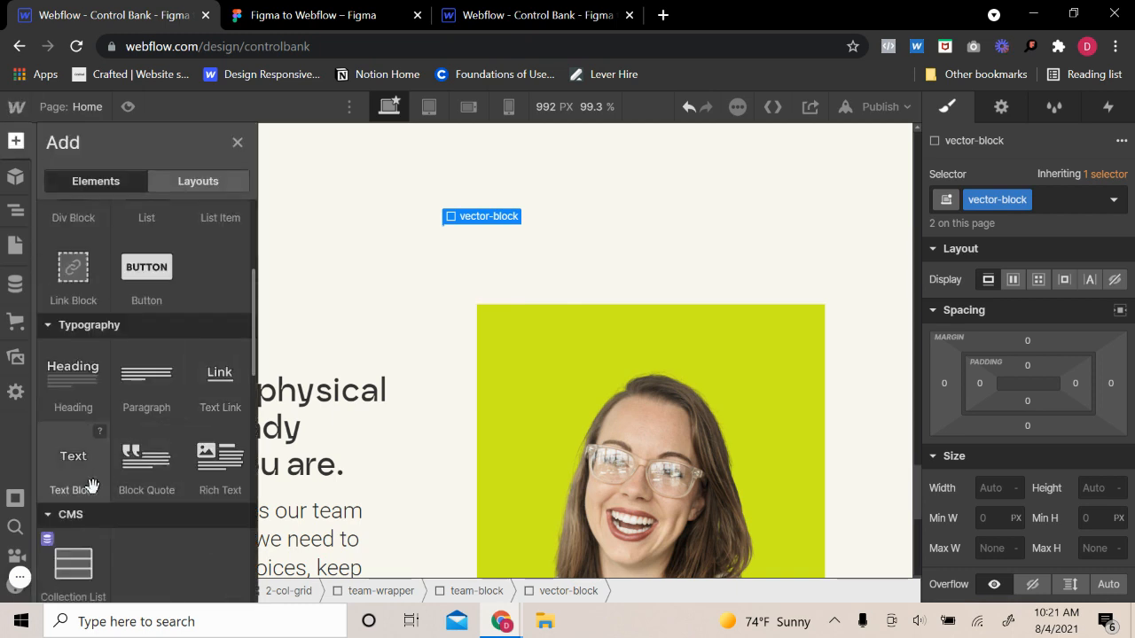
left_click(73, 538)
left_click(483, 292)
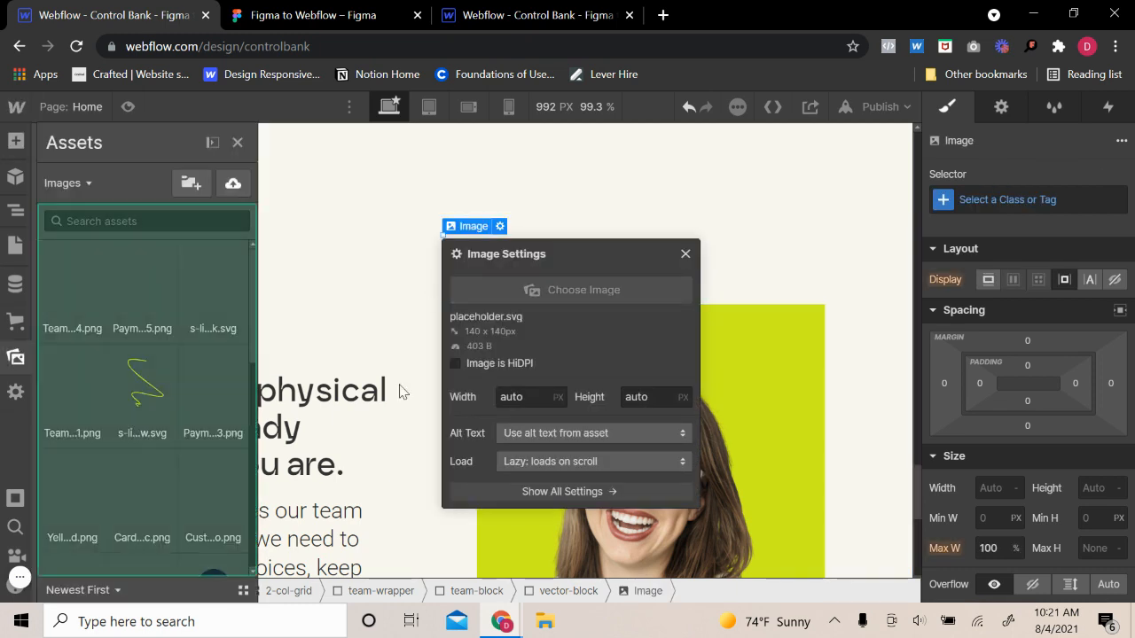
left_click(221, 286)
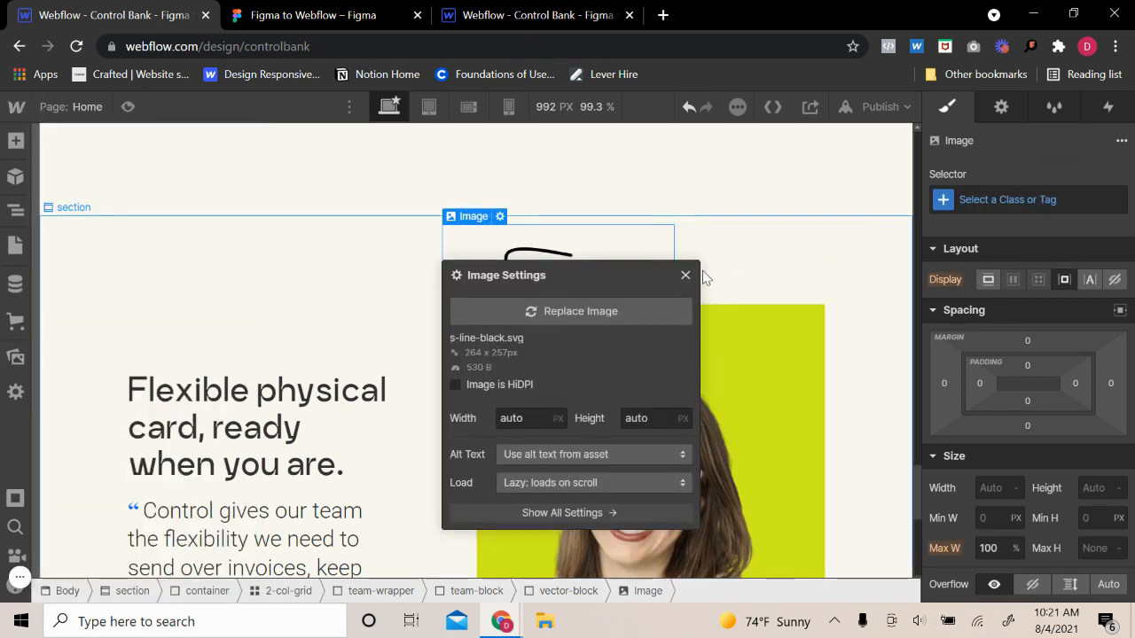
left_click(685, 275)
- Preview the testimonial section with its black squiggle, return to the designer and retry saving the changes
left_click(128, 106)
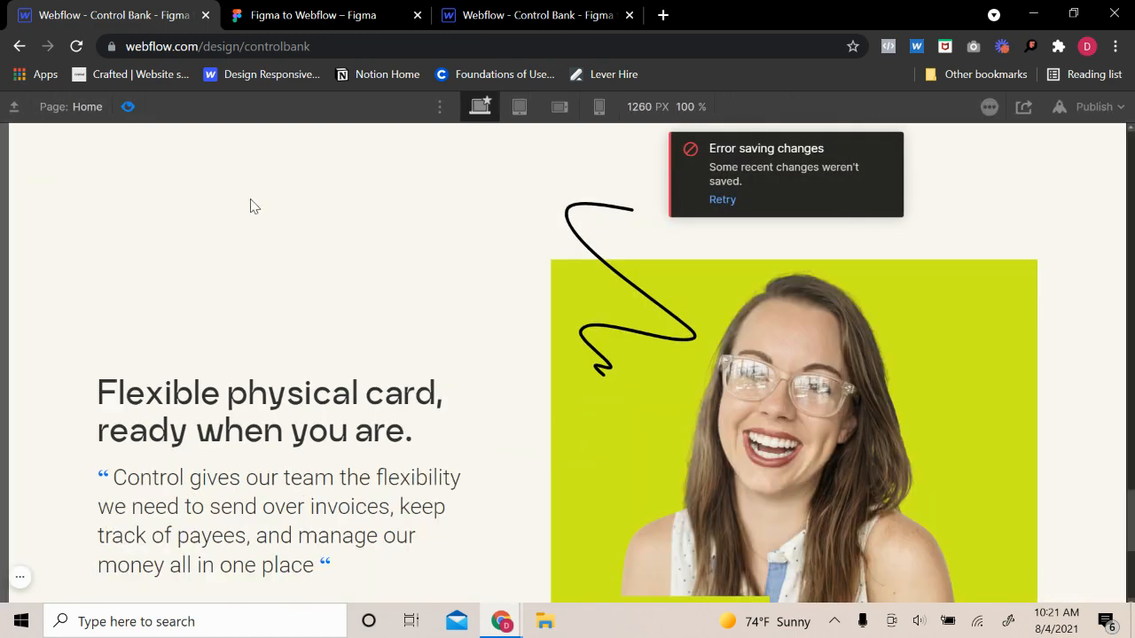
scroll(253, 206, "down", 3)
scroll(258, 209, "up", 3)
left_click(128, 107)
scroll(511, 385, "down", 5)
scroll(519, 415, "down", 1)
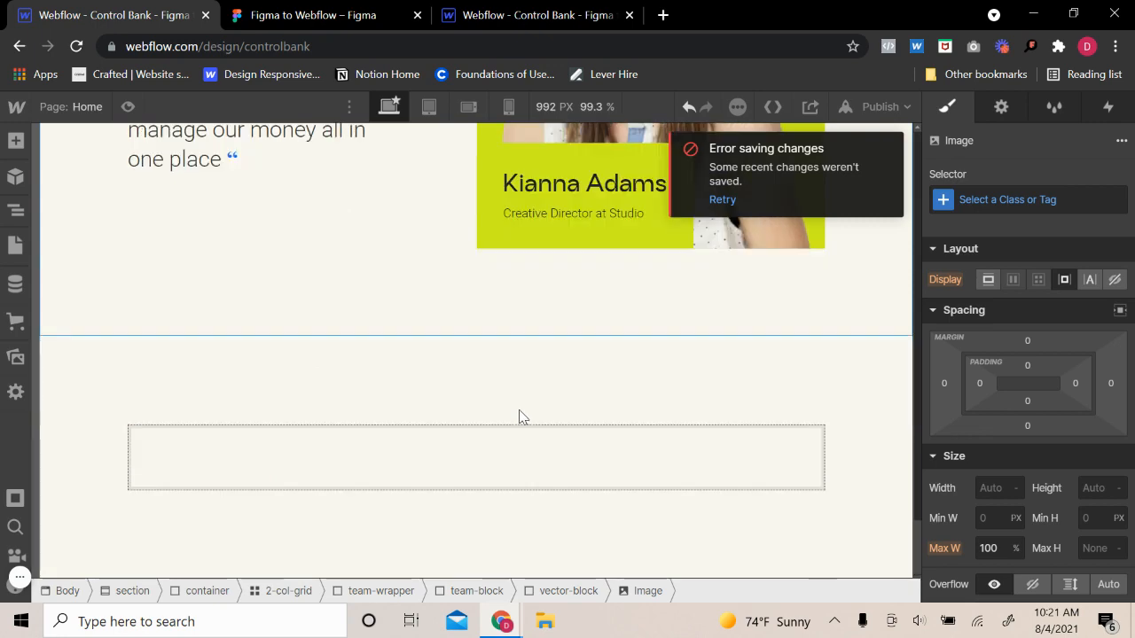
scroll(522, 417, "up", 3)
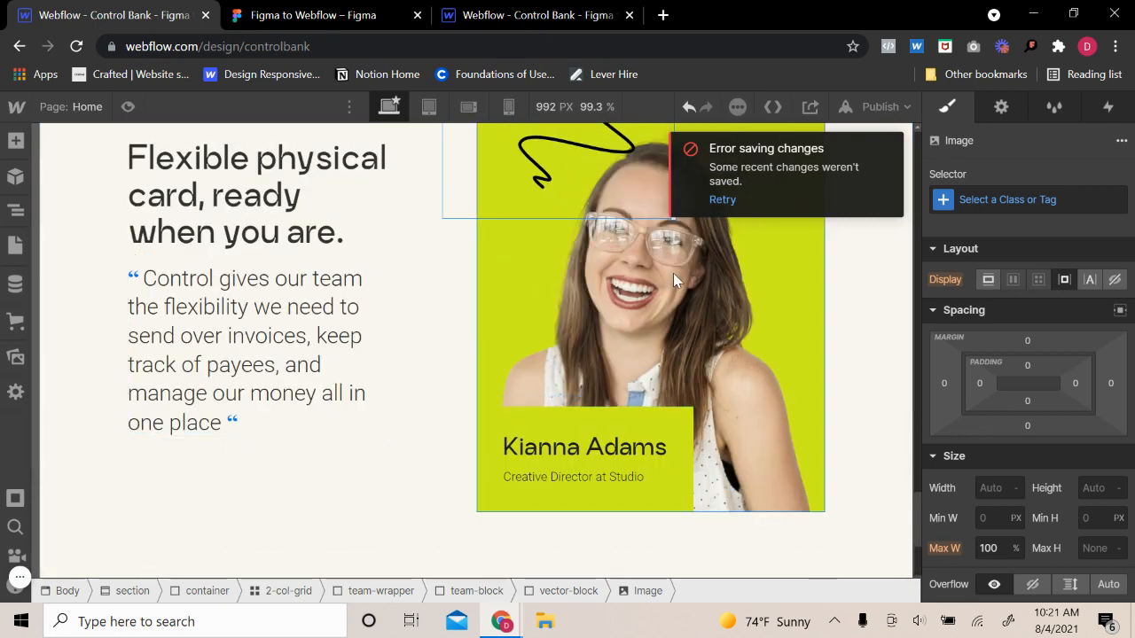
left_click(719, 201)
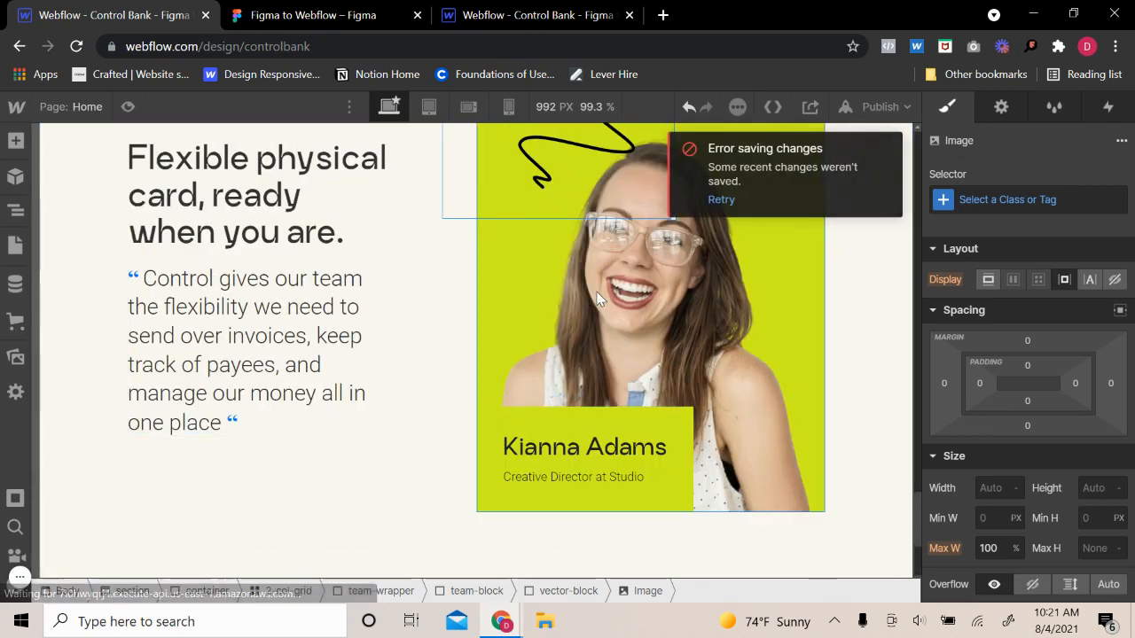
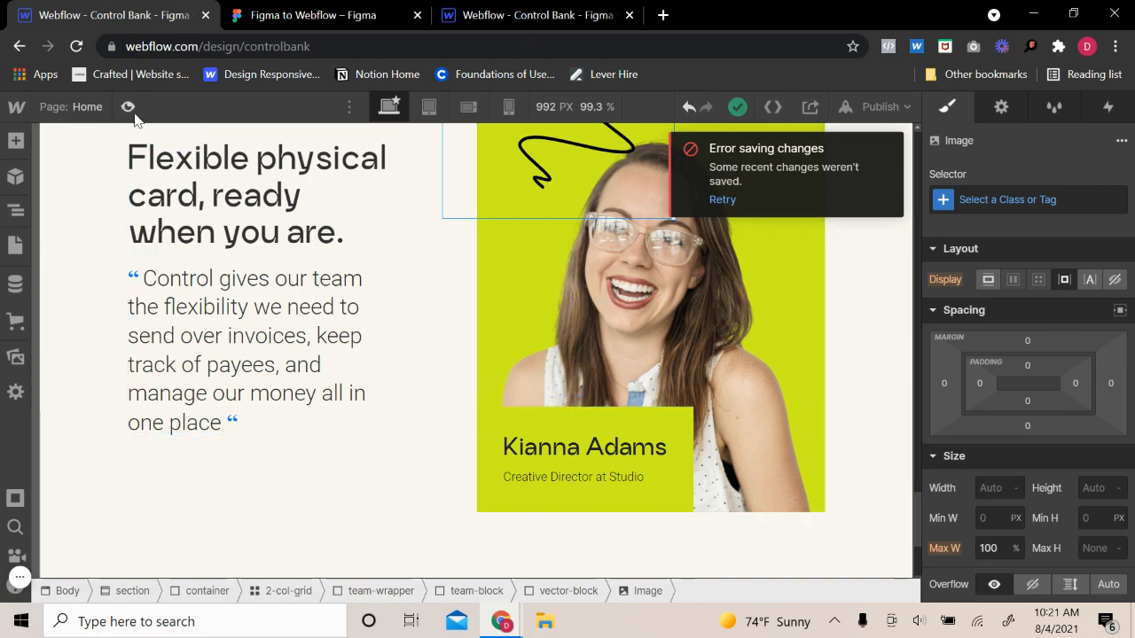
- Compare the testimonial, benefits and customer support sections with the finished reference site in the other Webflow tab
left_click(520, 11)
scroll(578, 470, "down", 3)
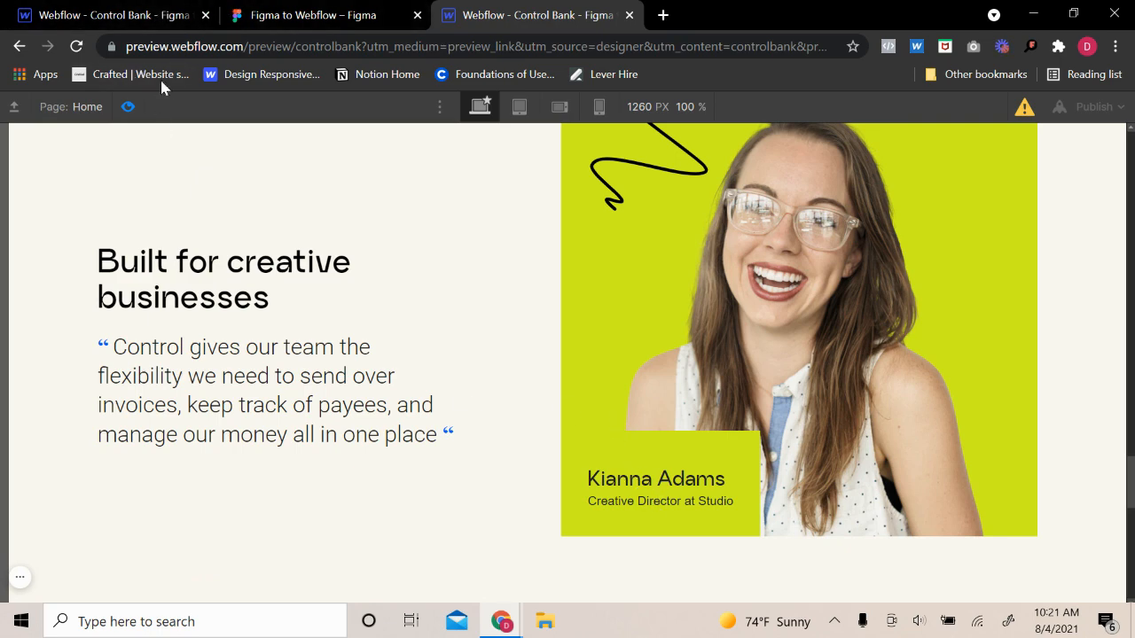
left_click(146, 10)
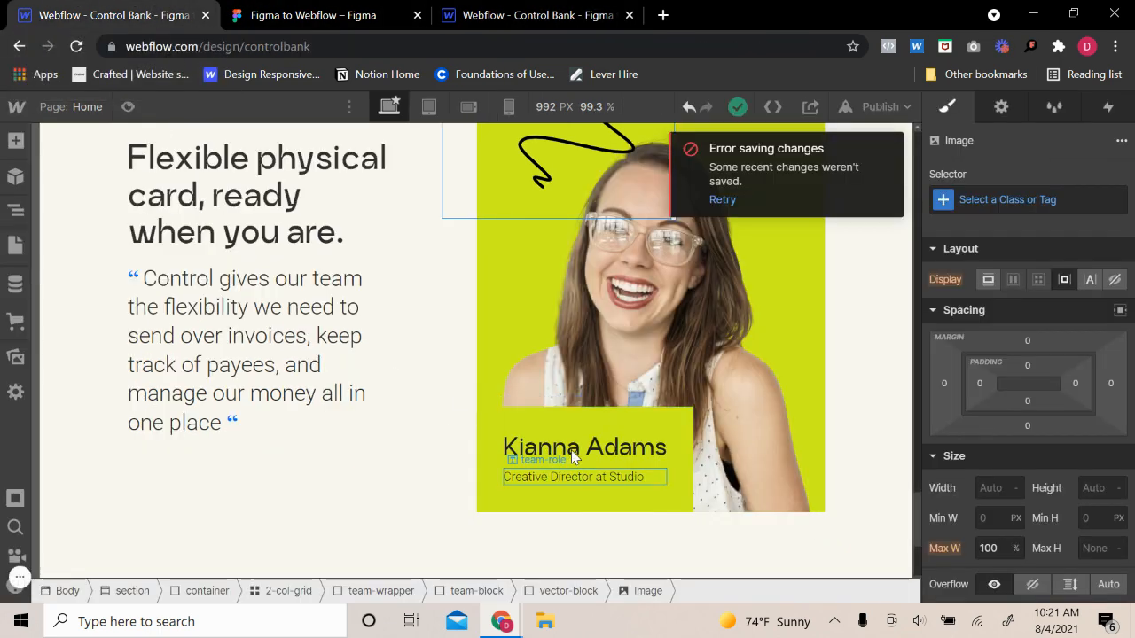
left_click(550, 12)
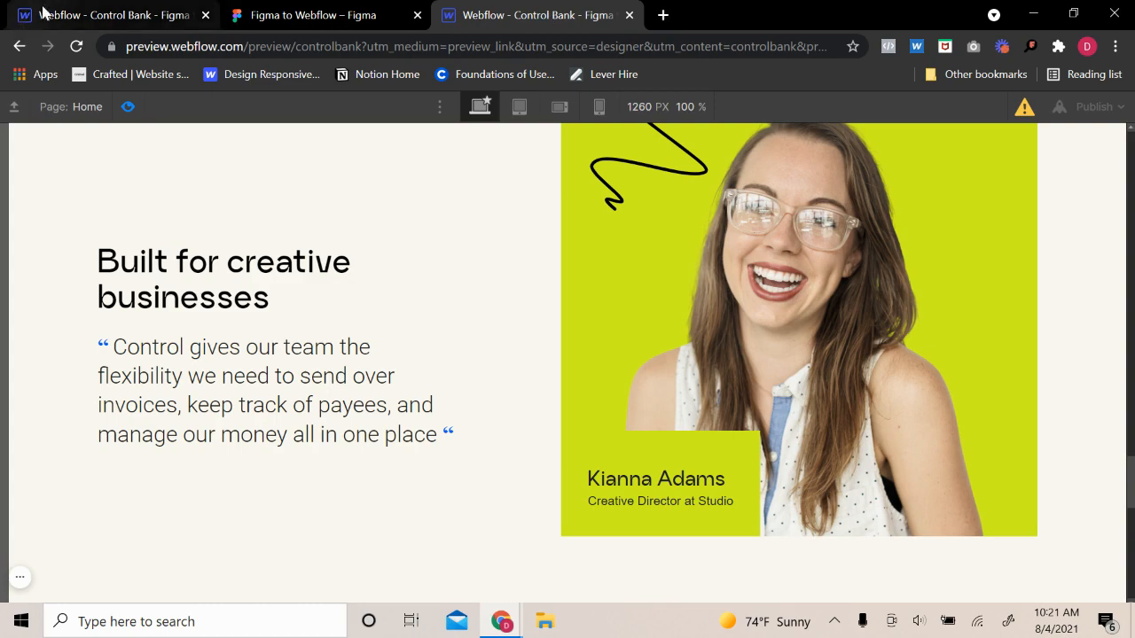
scroll(367, 395, "down", 5)
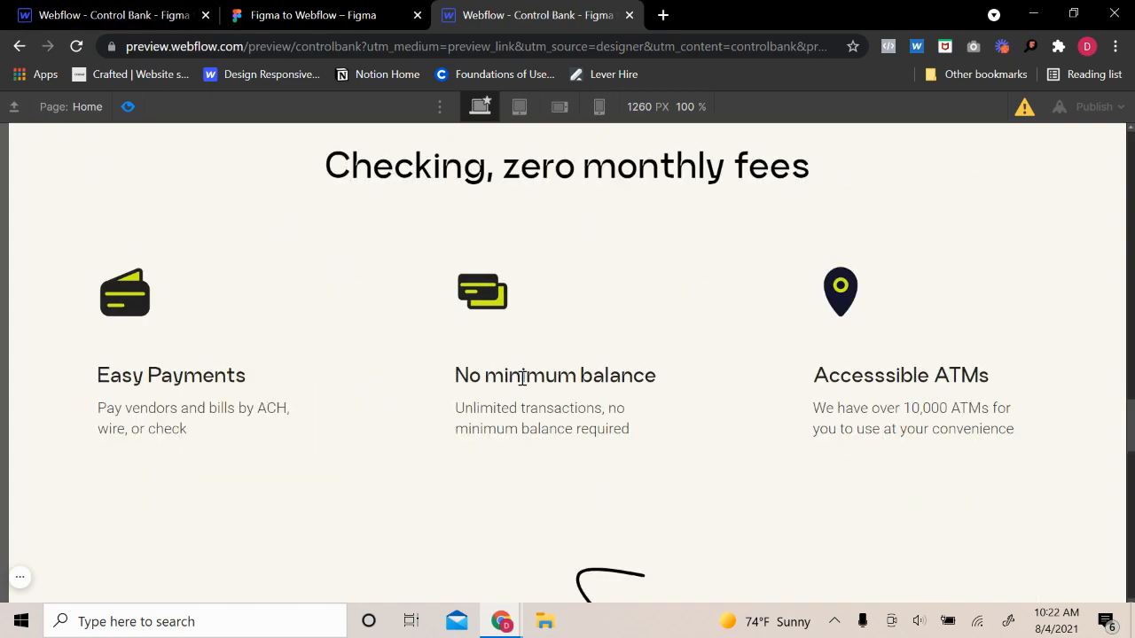
scroll(522, 376, "up", 5)
scroll(339, 337, "down", 10)
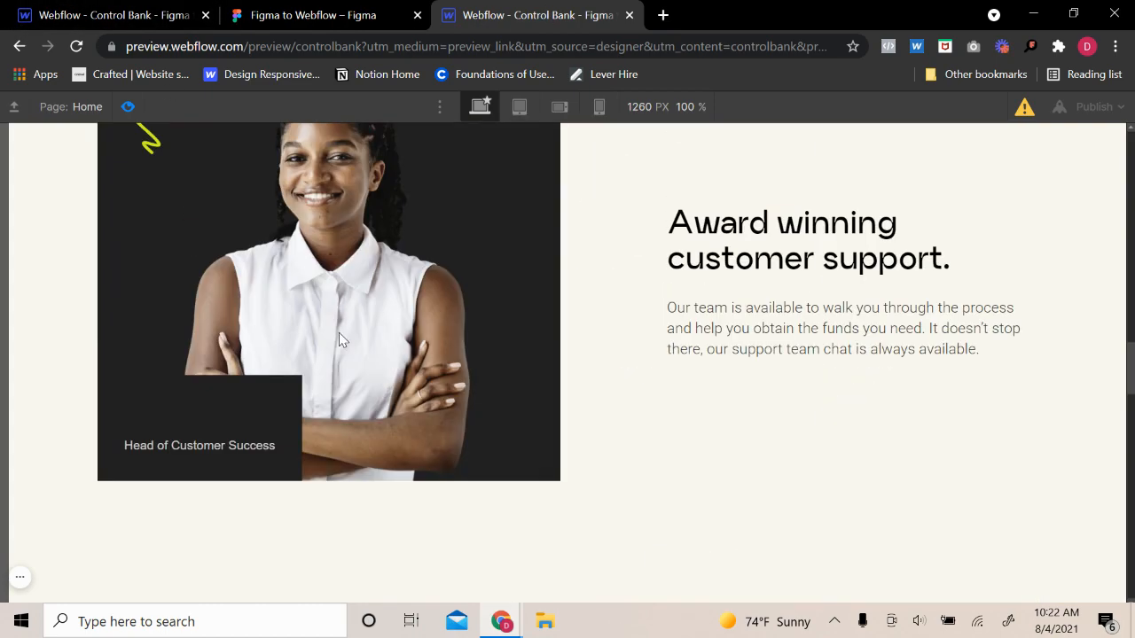
scroll(538, 423, "up", 10)
scroll(540, 423, "down", 10)
scroll(443, 355, "up", 2)
- In the reference site, add a "white" combo class to the black label's h3 name heading and set its text color to Off-White
key("ctrl+shift+p")
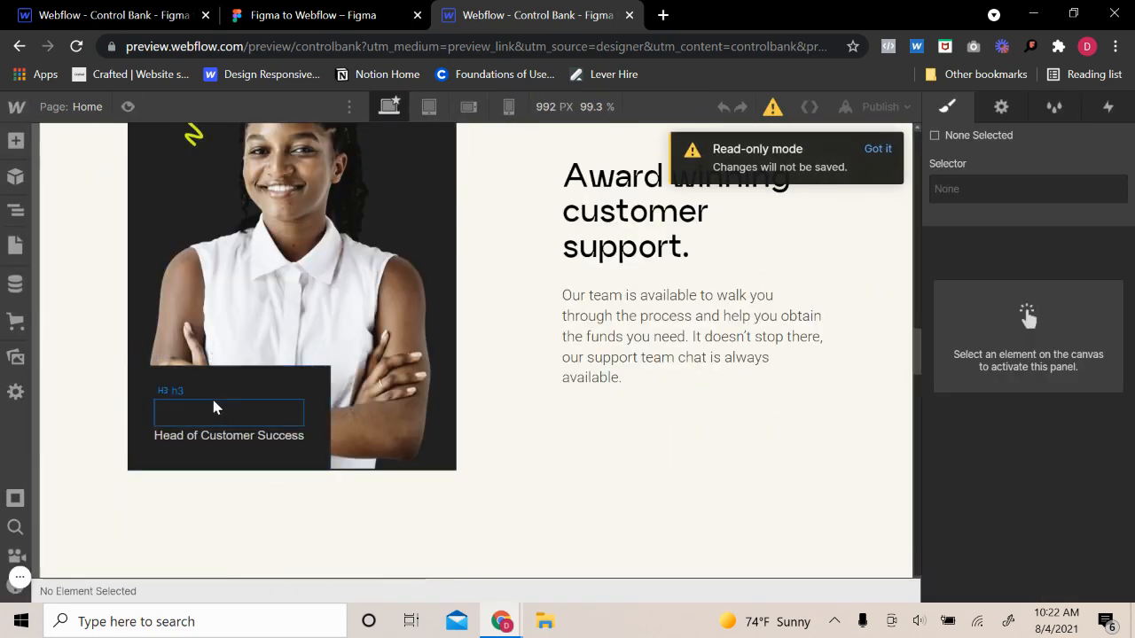
left_click(213, 407)
left_click(999, 191)
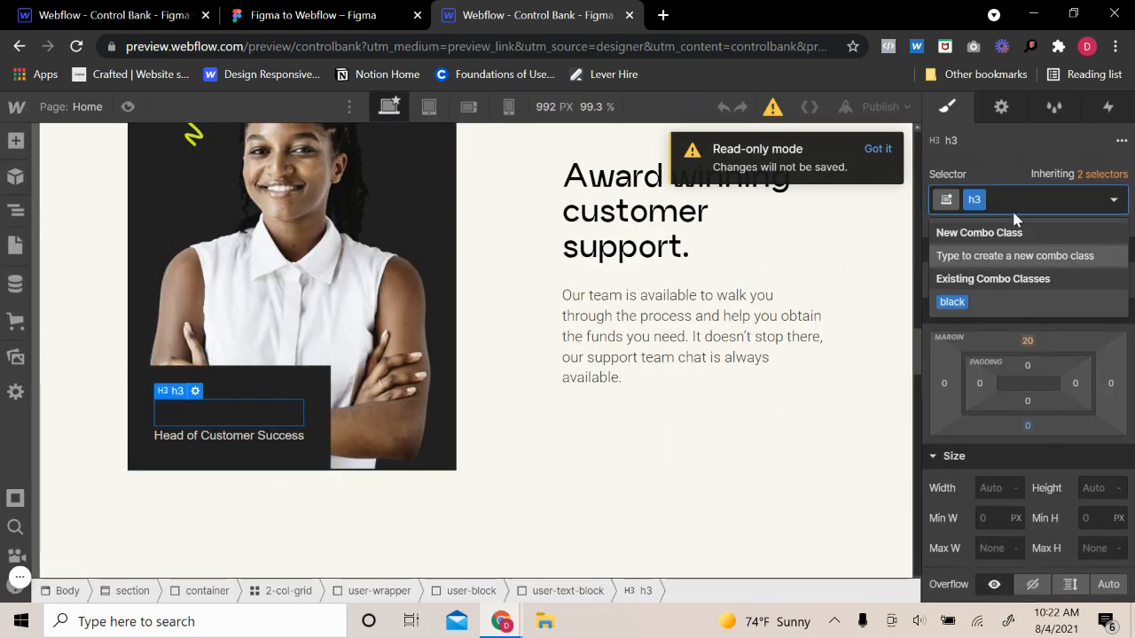
type("white")
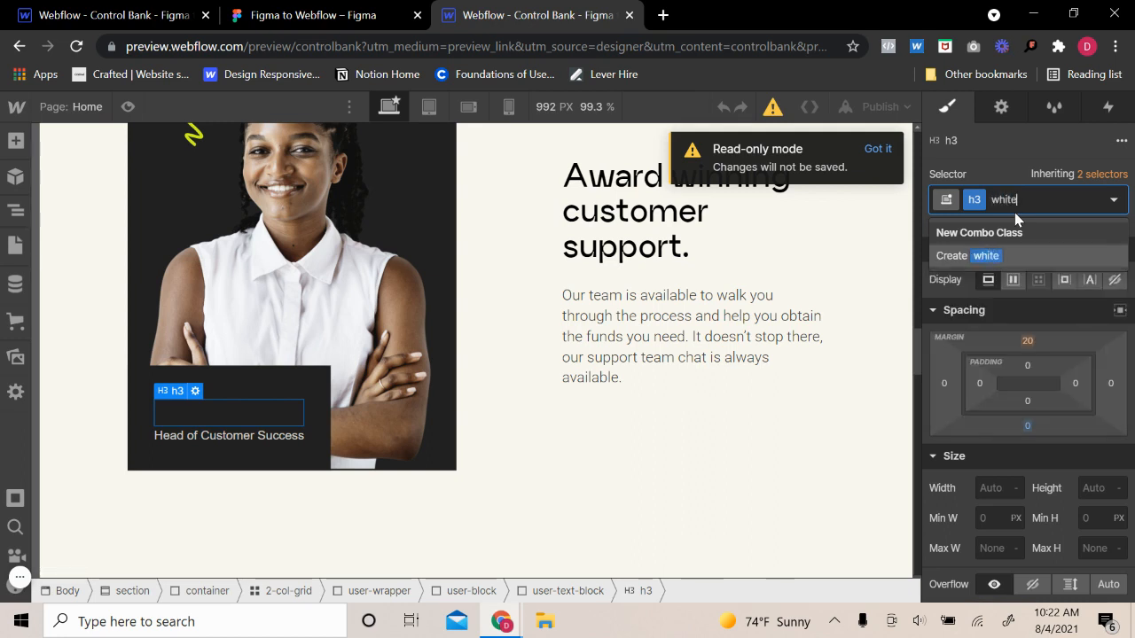
key("Return")
scroll(1059, 387, "down", 3)
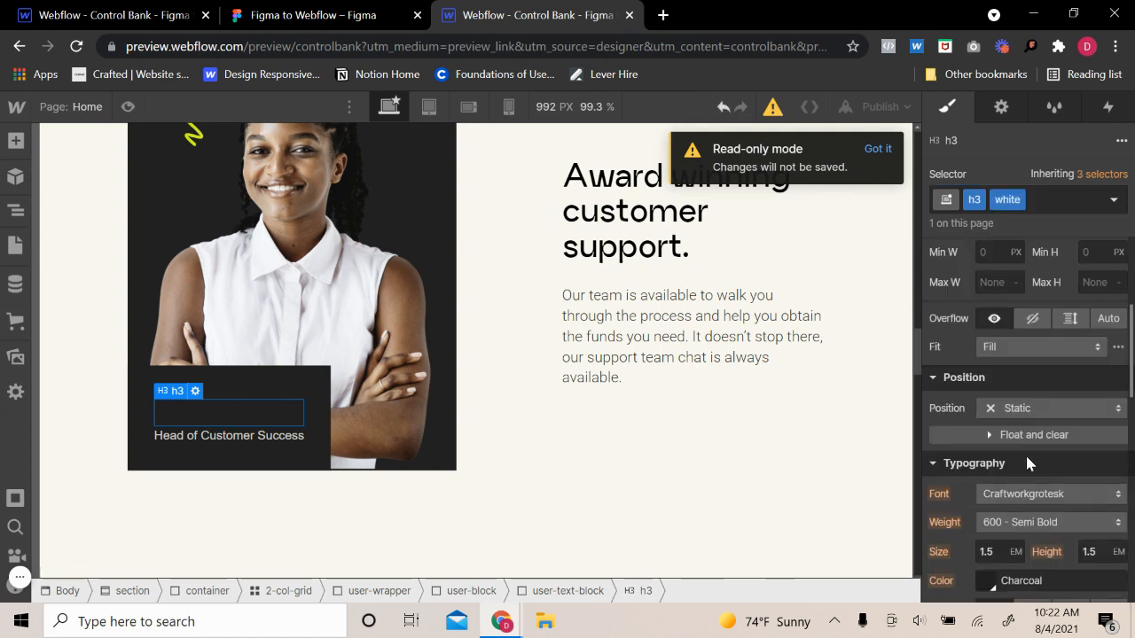
left_click(989, 583)
left_click(966, 513)
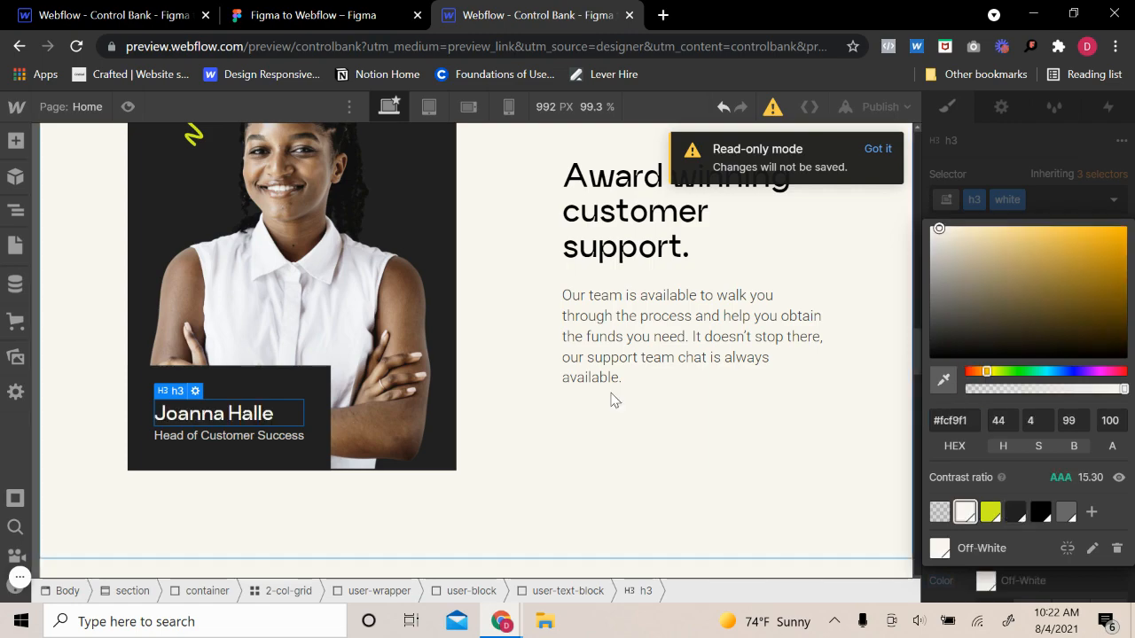
- Compare the yellow name label in the reference site and the build, and inspect the reference name heading's spacing
left_click(128, 107)
scroll(471, 315, "up", 5)
scroll(470, 316, "down", 12)
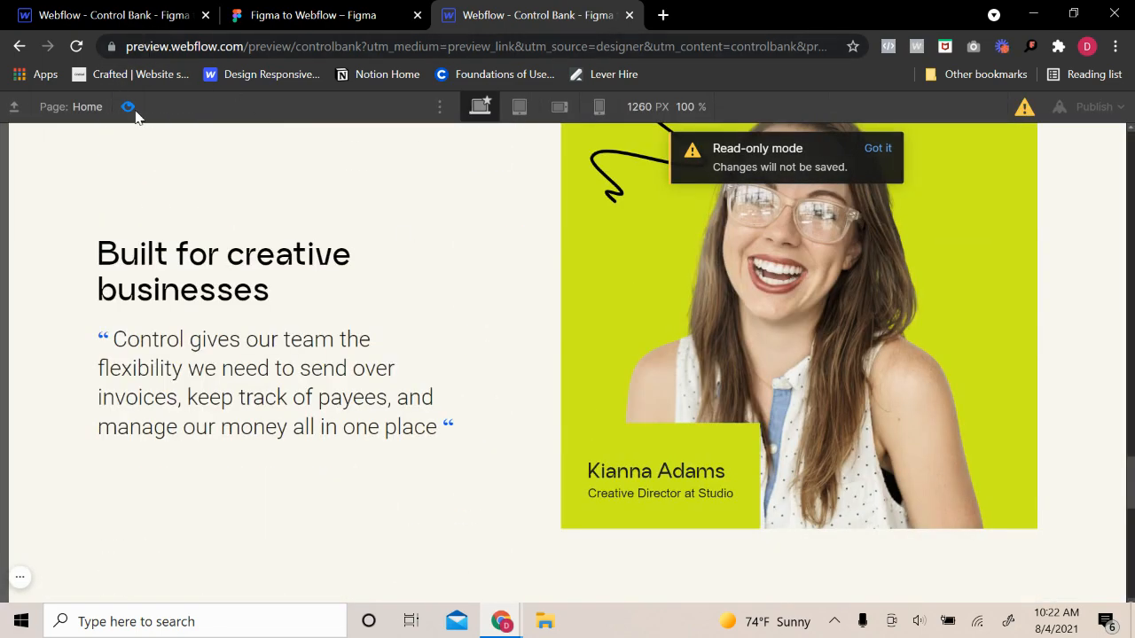
left_click(116, 15)
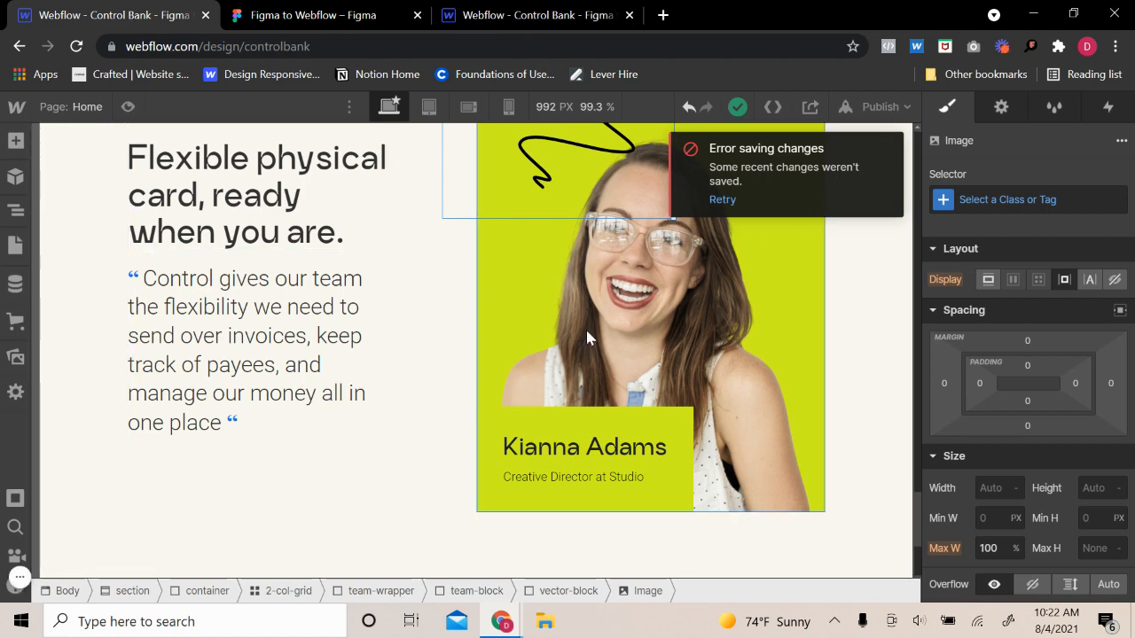
left_click(506, 15)
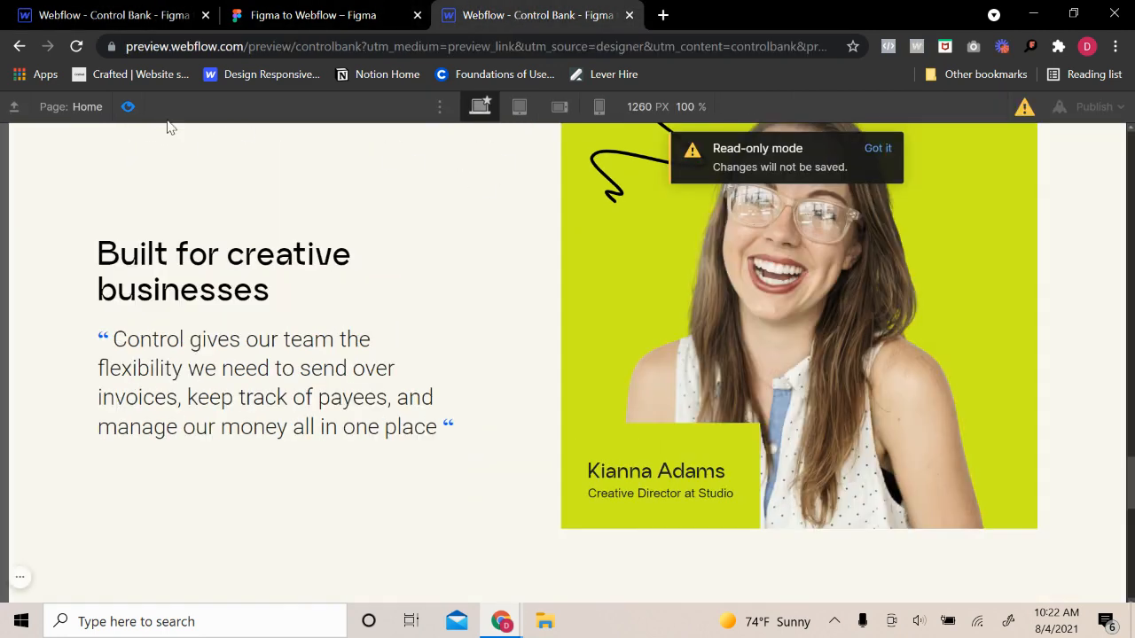
left_click(128, 106)
left_click(589, 538)
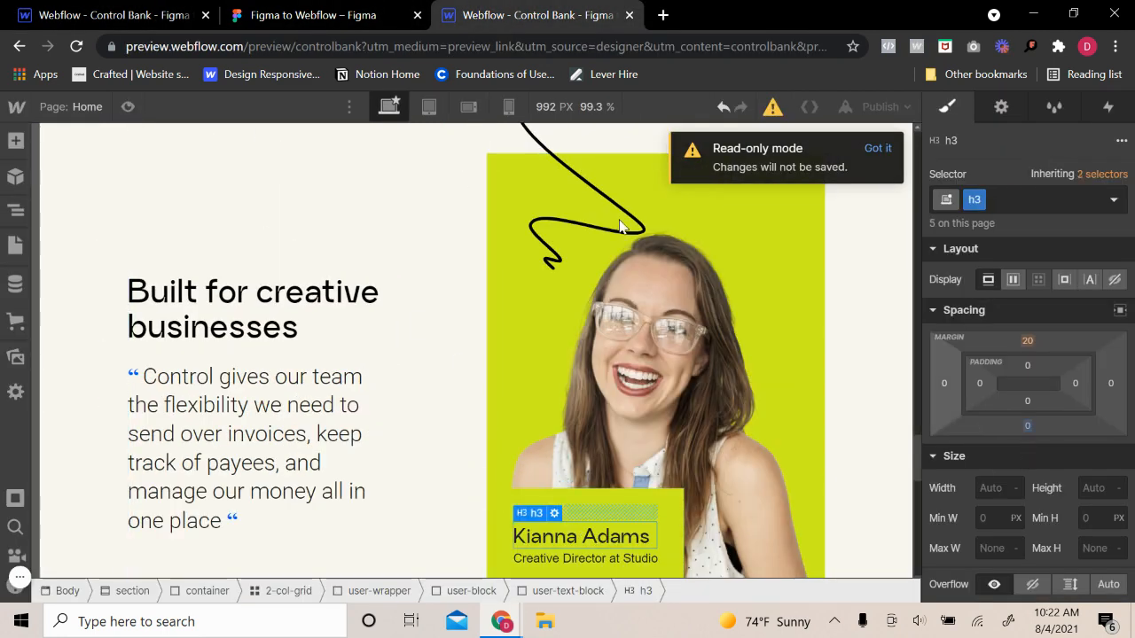
- In the build's Webflow tab, set the bottom margin of the name heading in the yellow testimonial label to 0
left_click(147, 11)
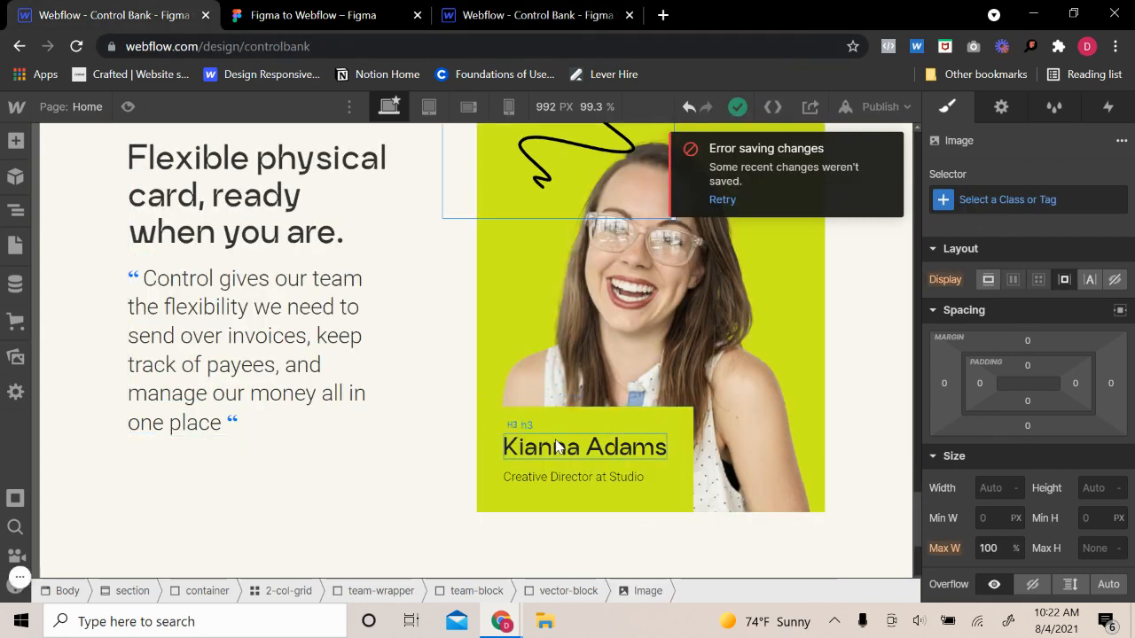
left_click(556, 448)
left_click_drag(1028, 426, 1029, 432)
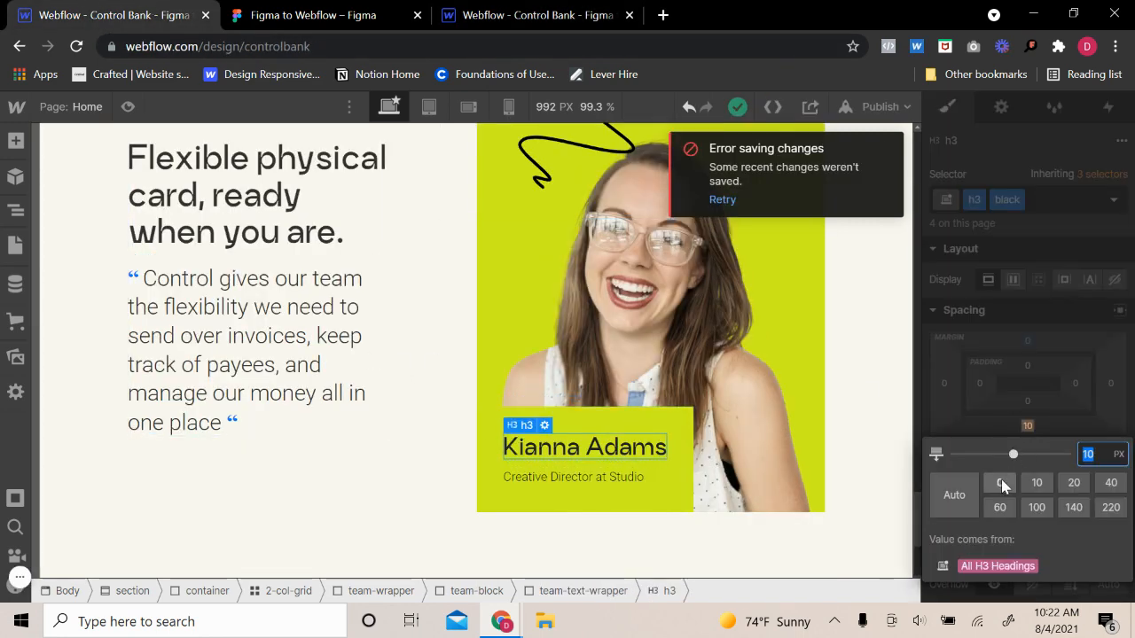
left_click(1002, 483)
left_click(1032, 375)
- Set the top margin of the team-role text in the yellow testimonial label to 5 px
left_click(691, 471)
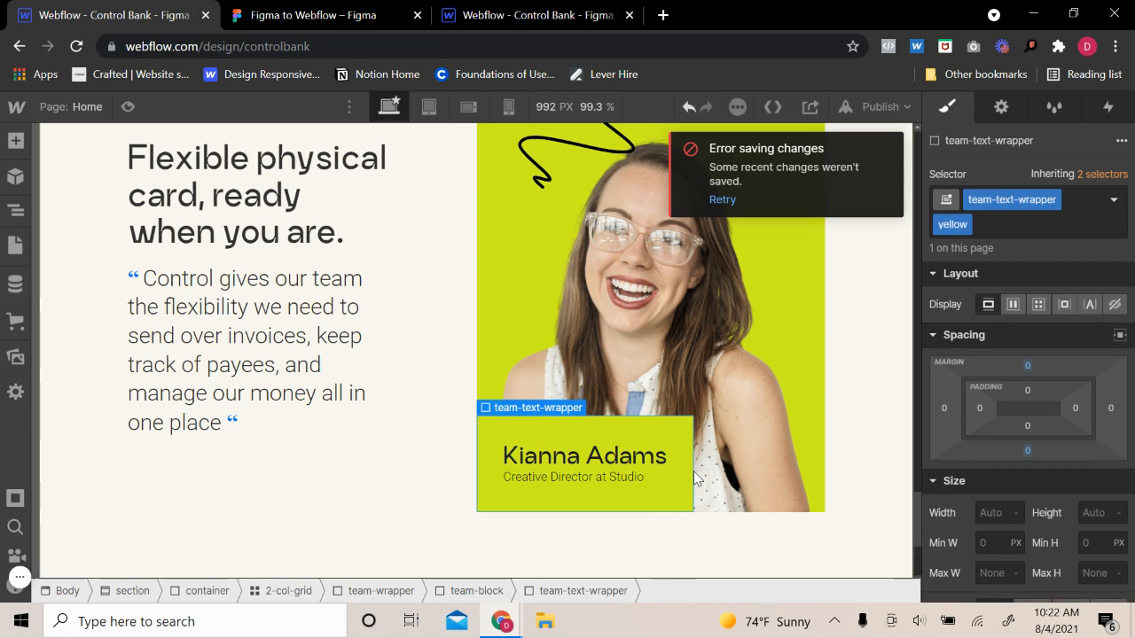
left_click(615, 483)
left_click(1028, 342)
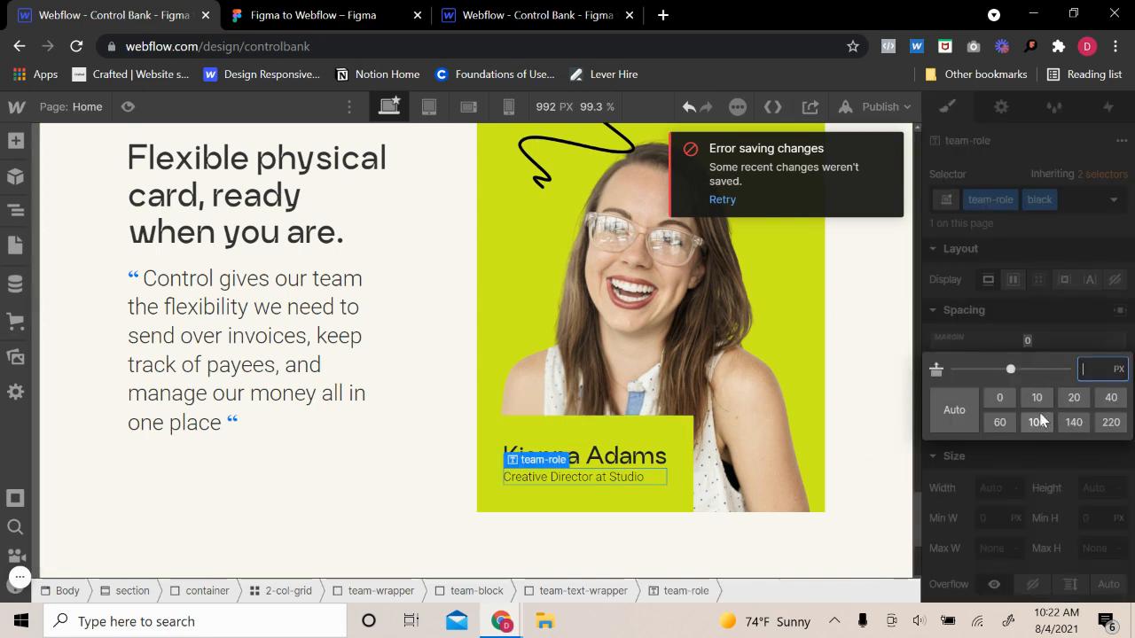
type("5")
key("Return")
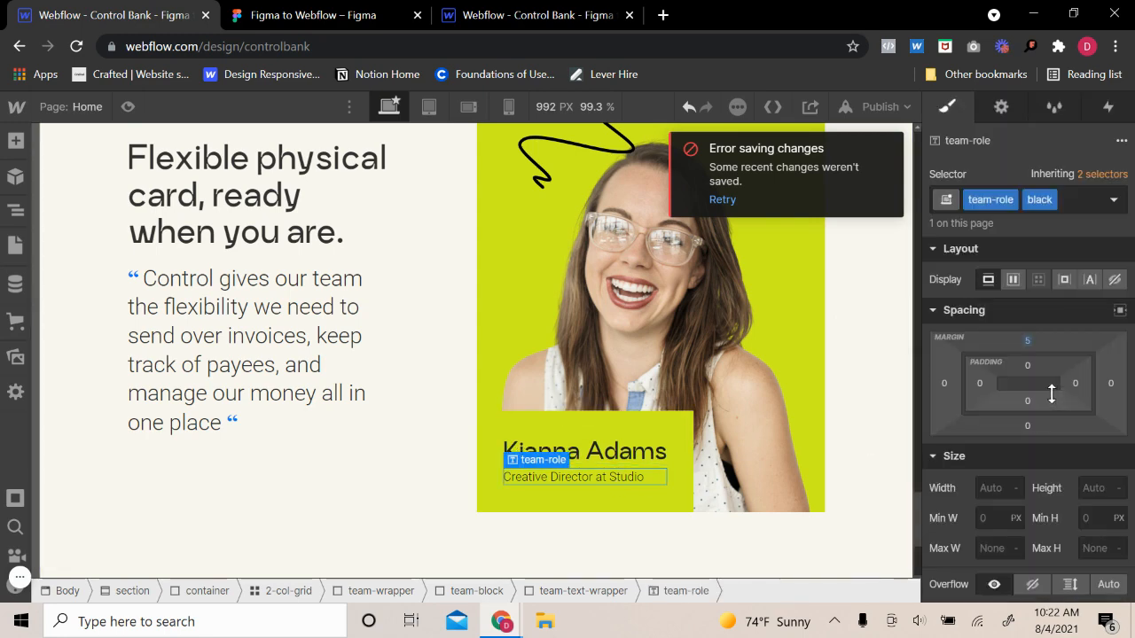
- Set the top margin of the p2 paragraphs in the "Checking, zero monthly fees" benefits section to 10 px
scroll(292, 266, "down", 5)
scroll(291, 269, "down", 5)
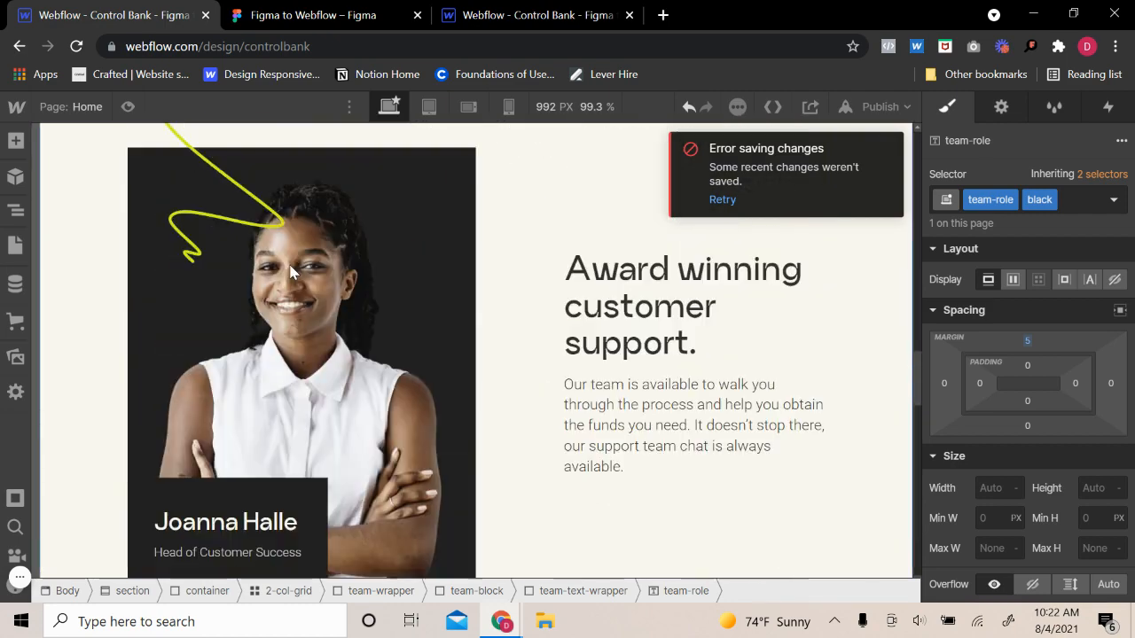
scroll(292, 273, "up", 10)
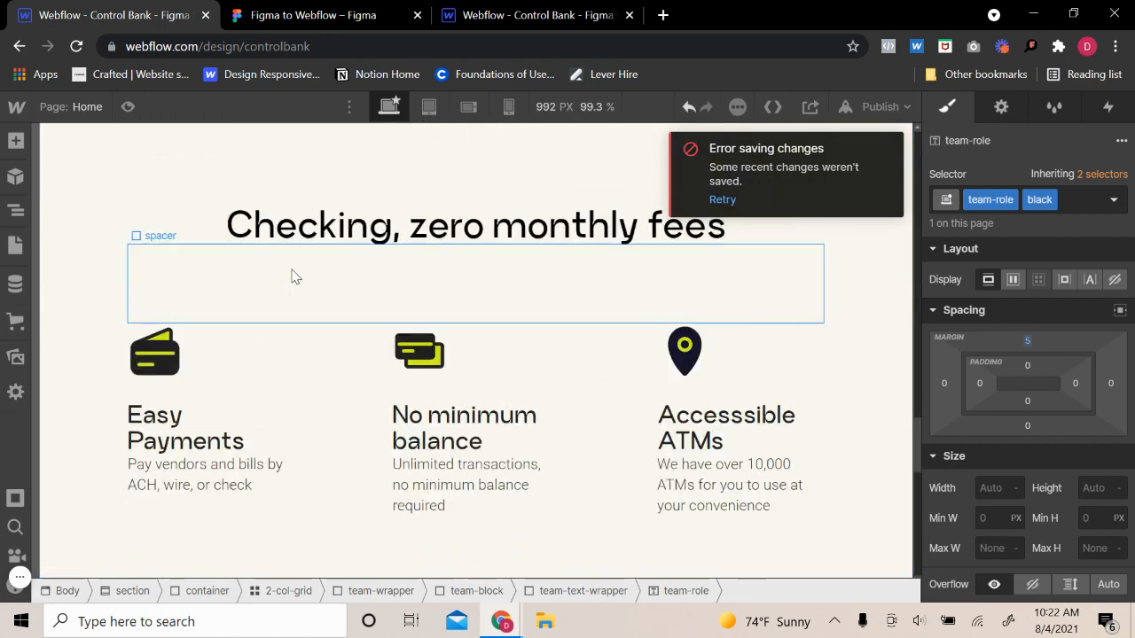
left_click(190, 476)
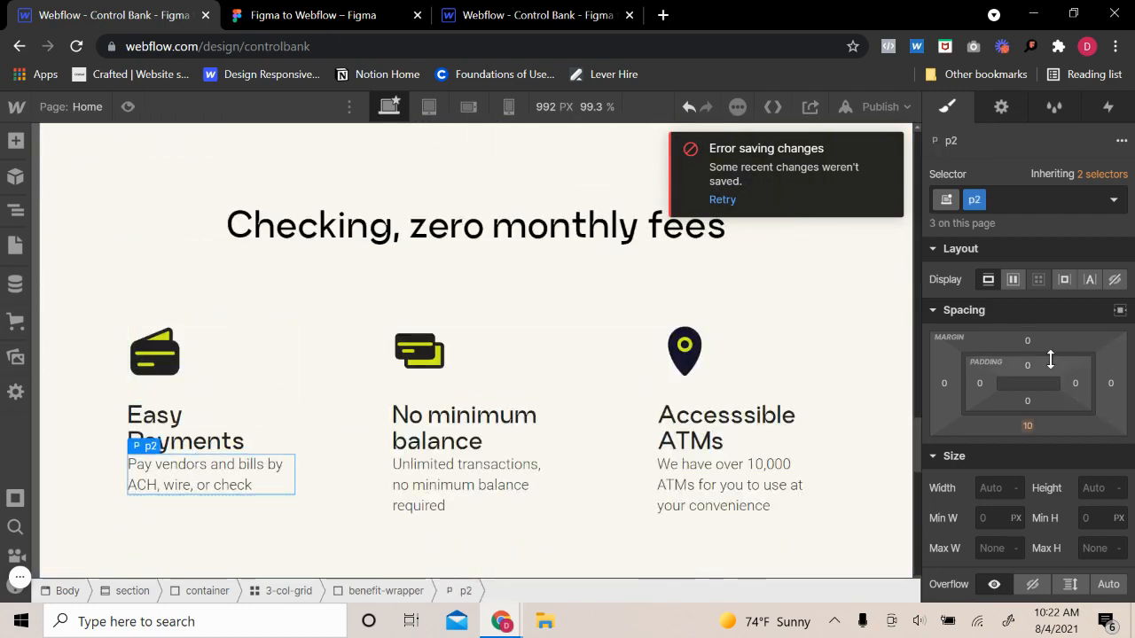
left_click(1028, 341)
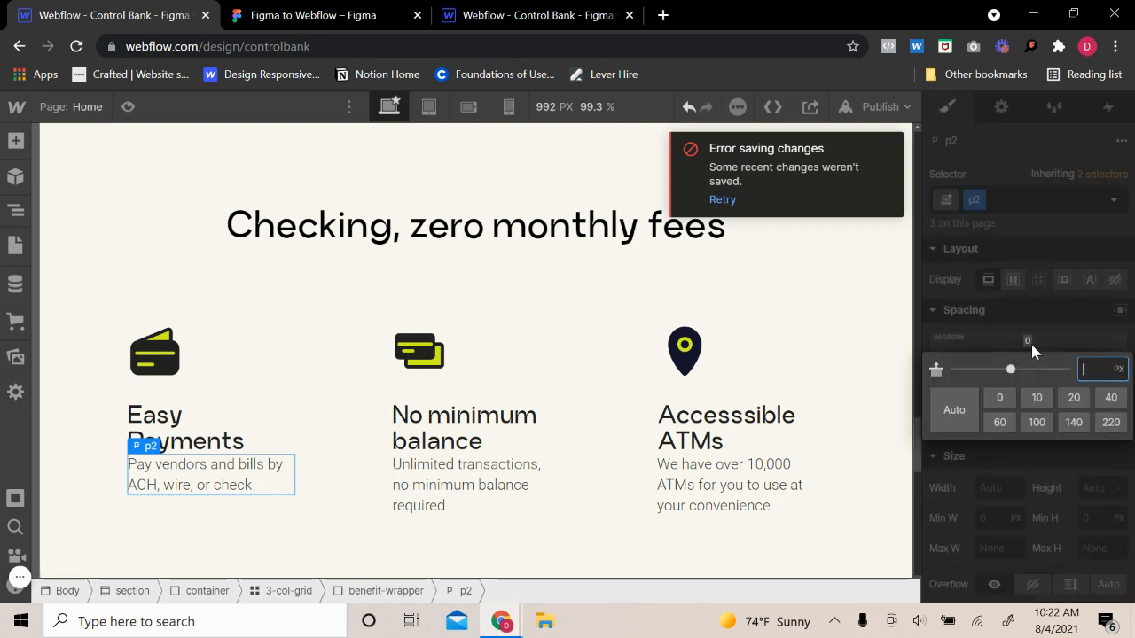
type("10")
key("Return")
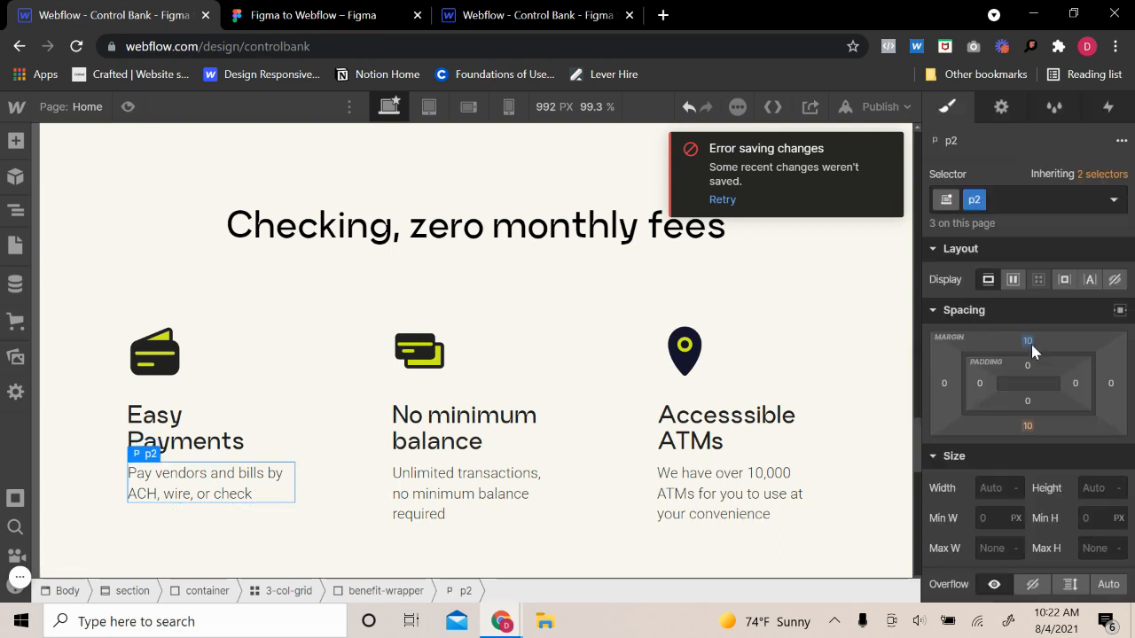
- Preview the spacing in the benefits and testimonial sections, and return to the designer
left_click(128, 106)
scroll(346, 460, "up", 5)
scroll(371, 452, "down", 8)
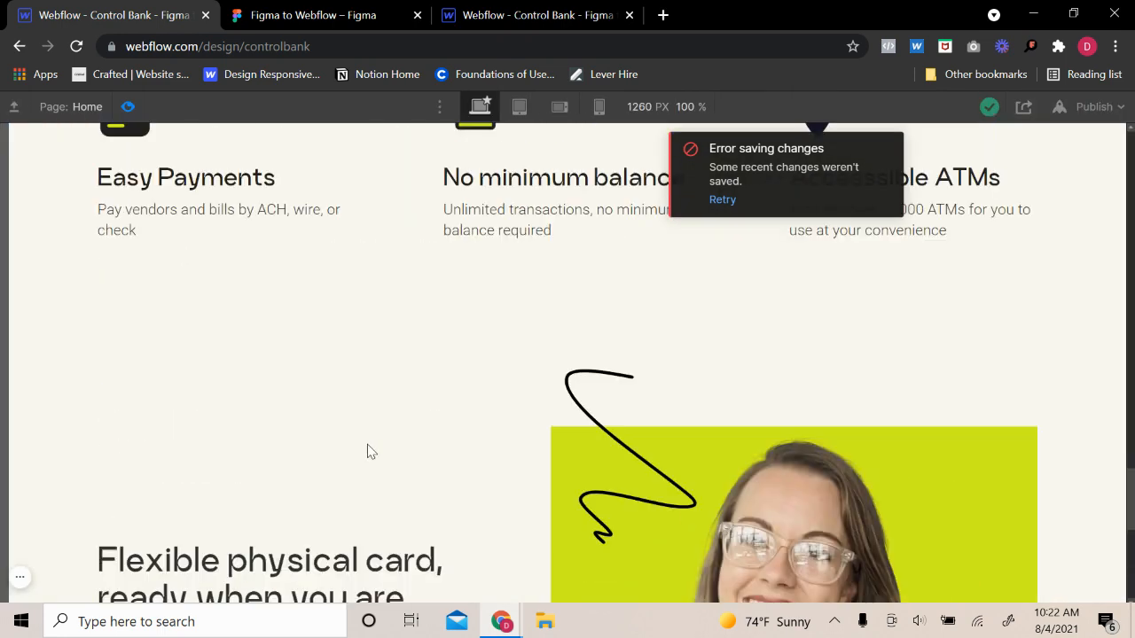
scroll(371, 448, "up", 2)
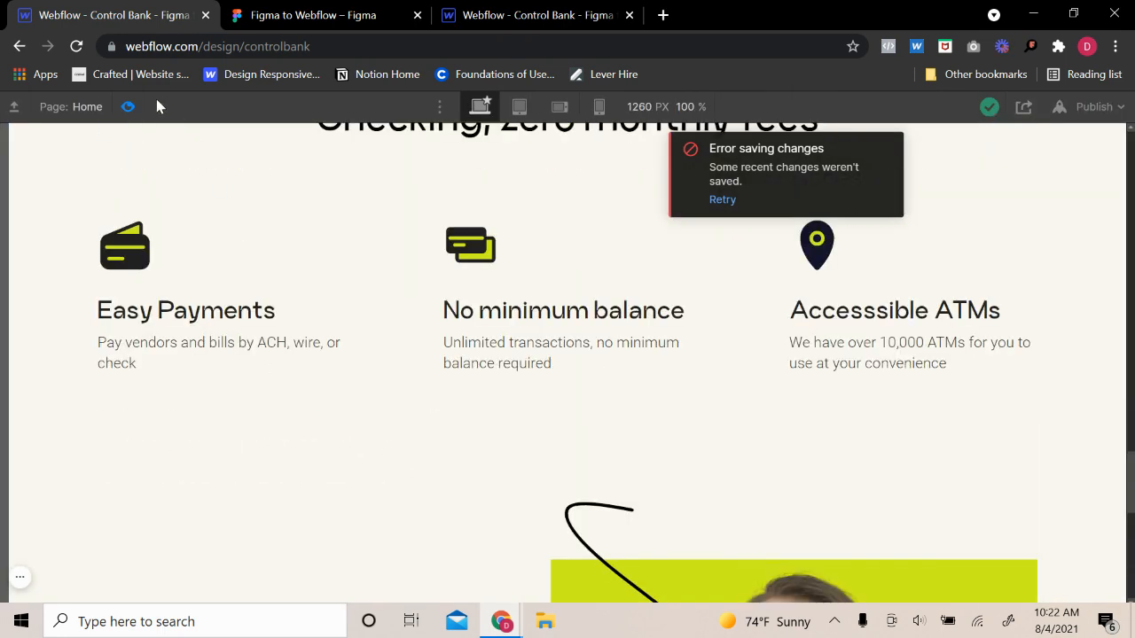
left_click(130, 110)
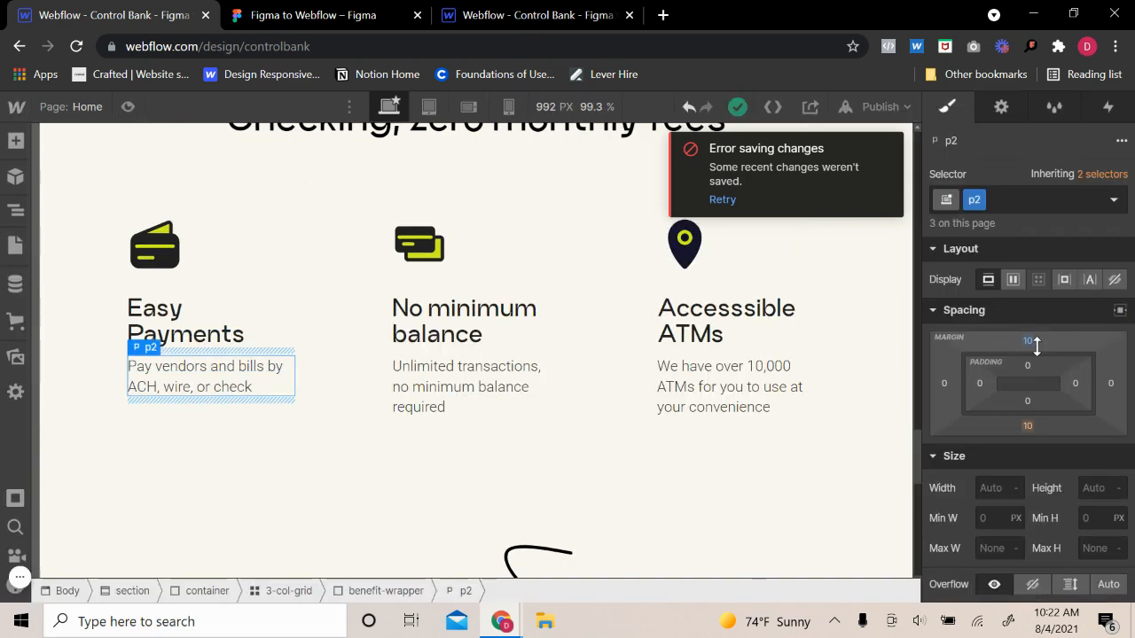
- Try a 20 px top margin on the benefit p2 paragraphs and preview it
left_click(1031, 343)
type("260")
key("Return")
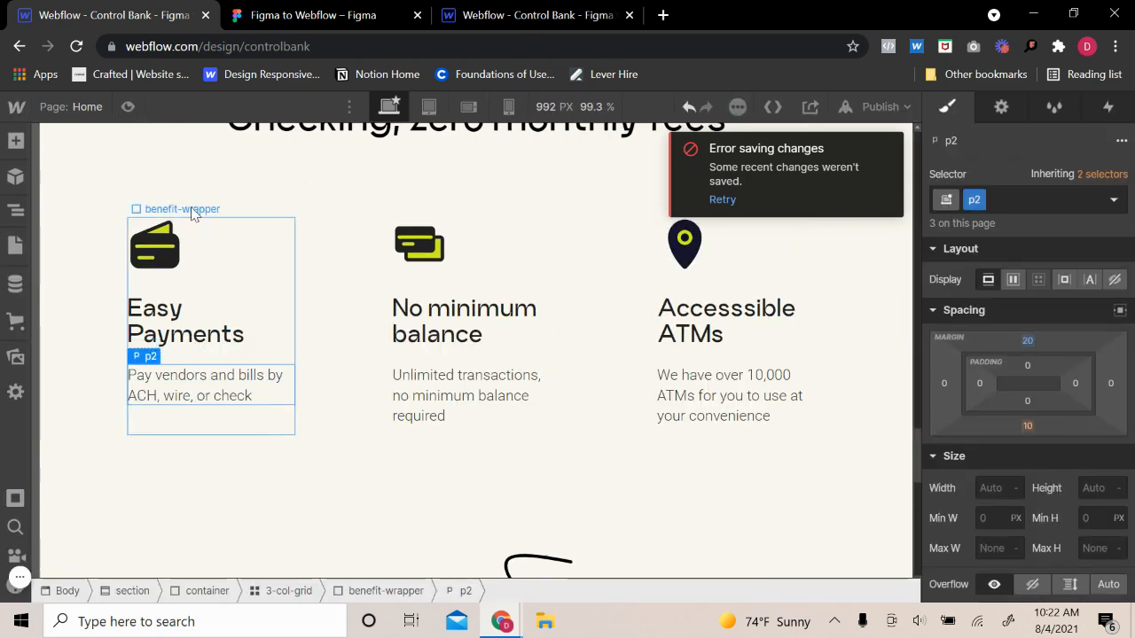
left_click(130, 107)
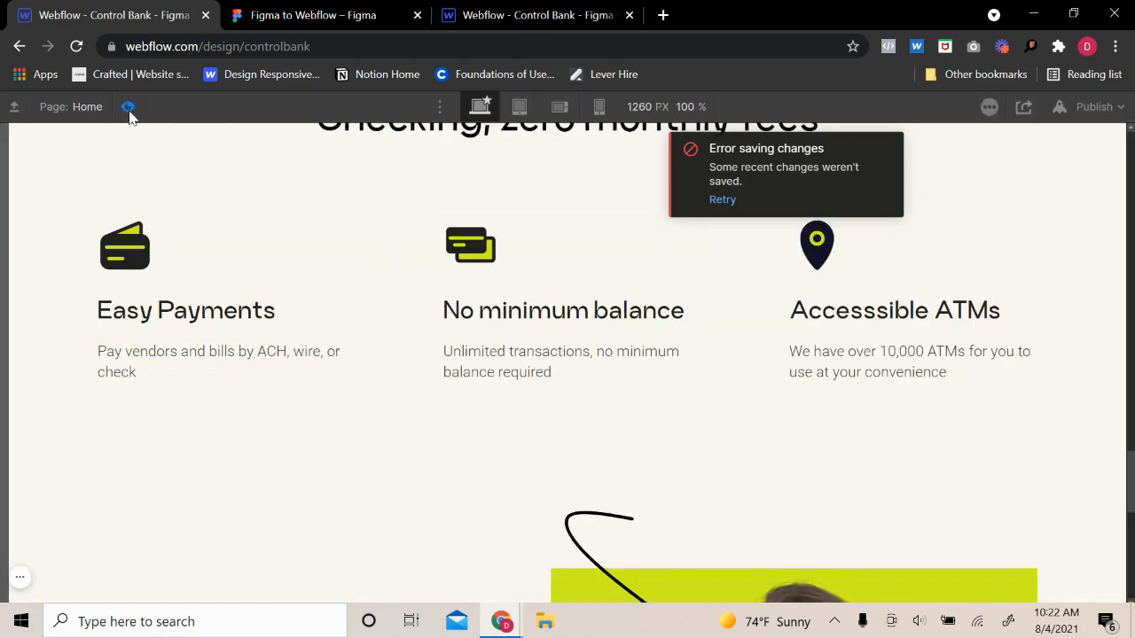
left_click(130, 110)
- Retry saving the changes and review the testimonial section's layout down to the empty section below it
scroll(562, 365, "down", 5)
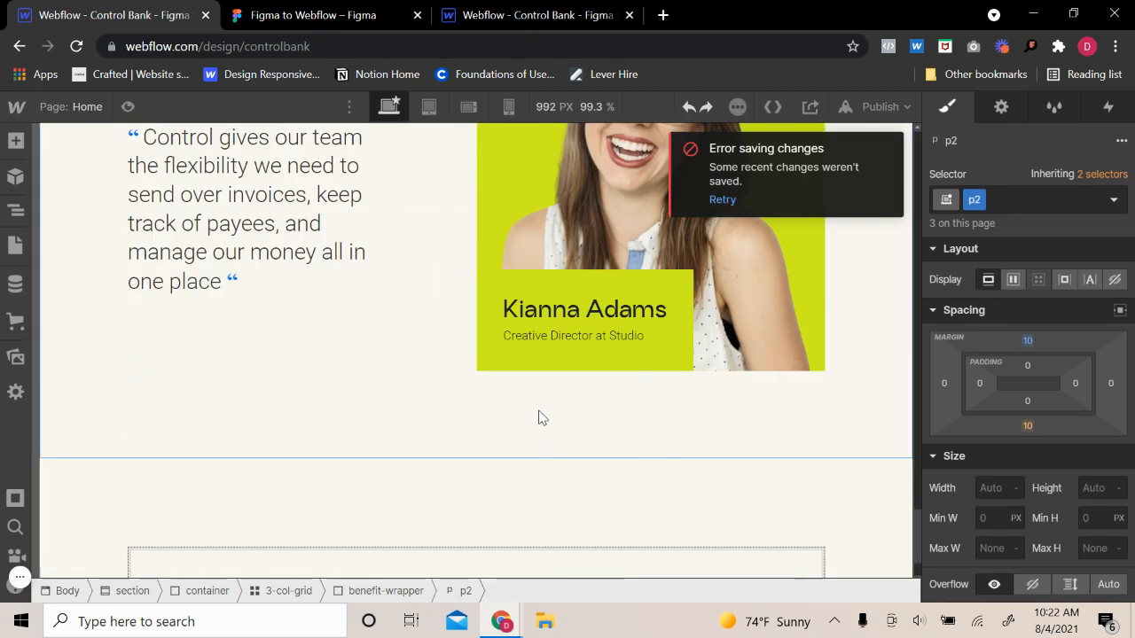
scroll(545, 410, "down", 2)
left_click(721, 200)
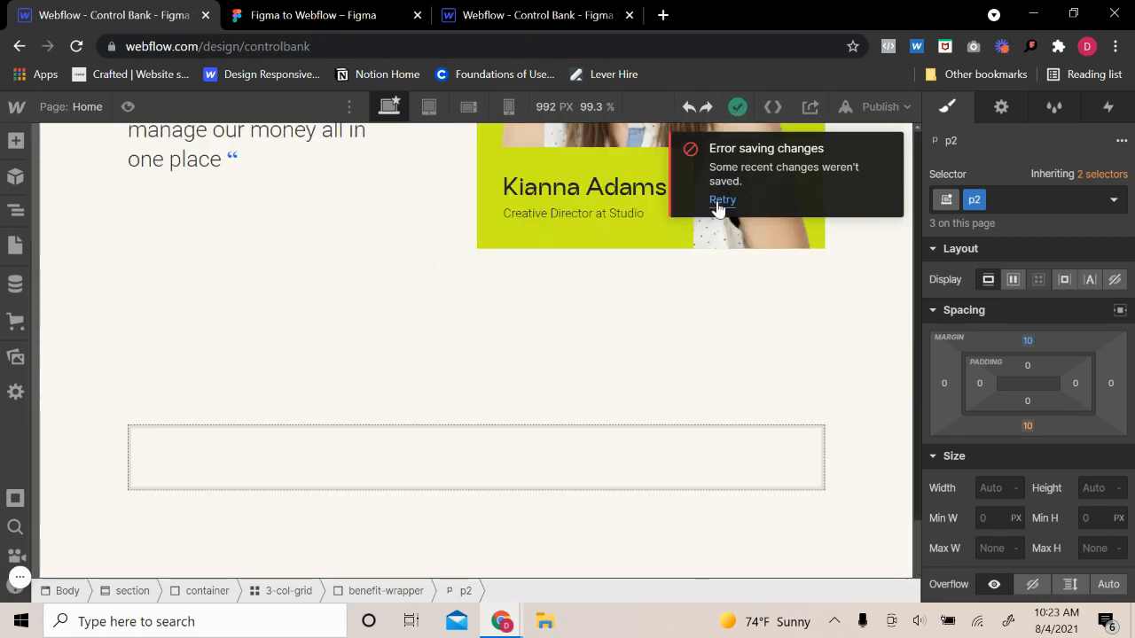
scroll(499, 354, "up", 8)
scroll(496, 348, "down", 5)
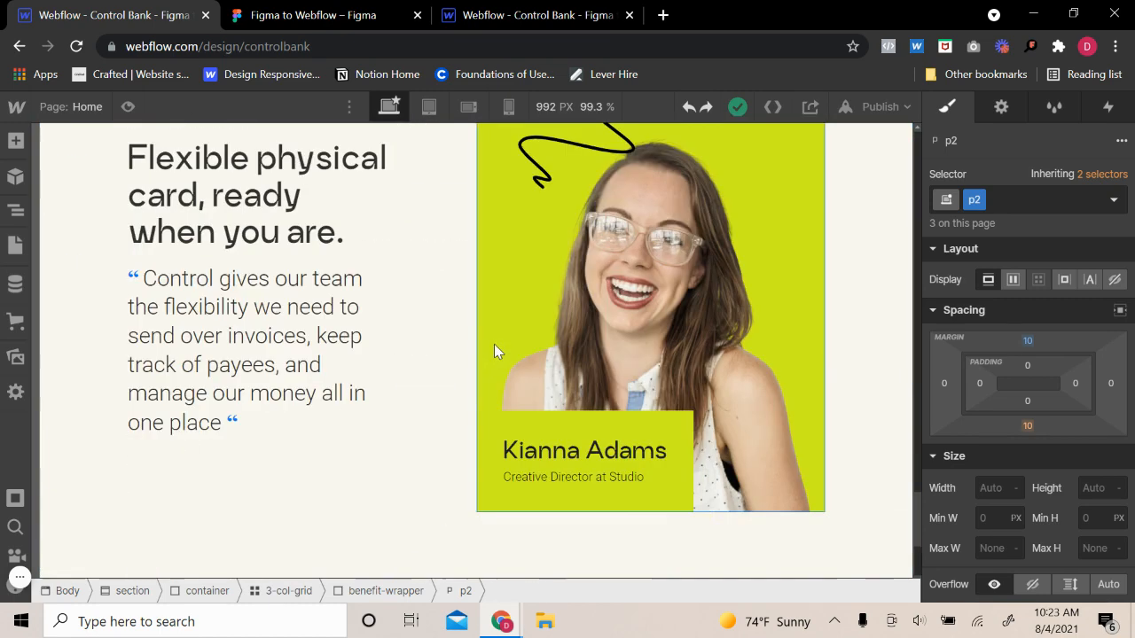
- Check the closing "Let's grow your business, together." section in the Figma design, and return to the empty section in Webflow
left_click(359, 11)
scroll(578, 494, "down", 4)
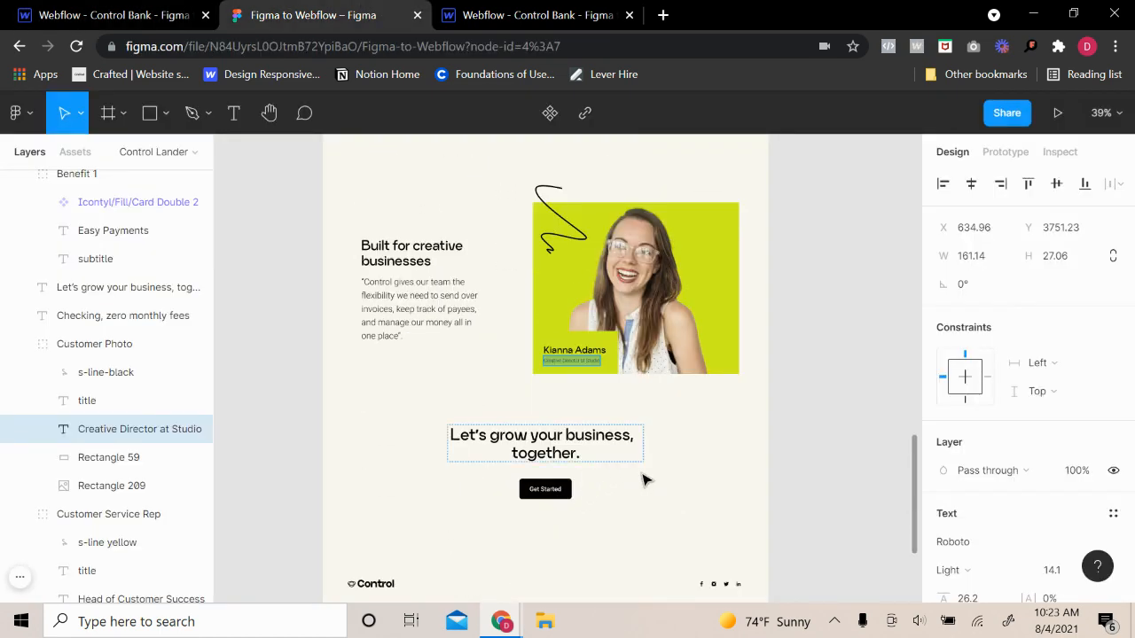
left_click(401, 422)
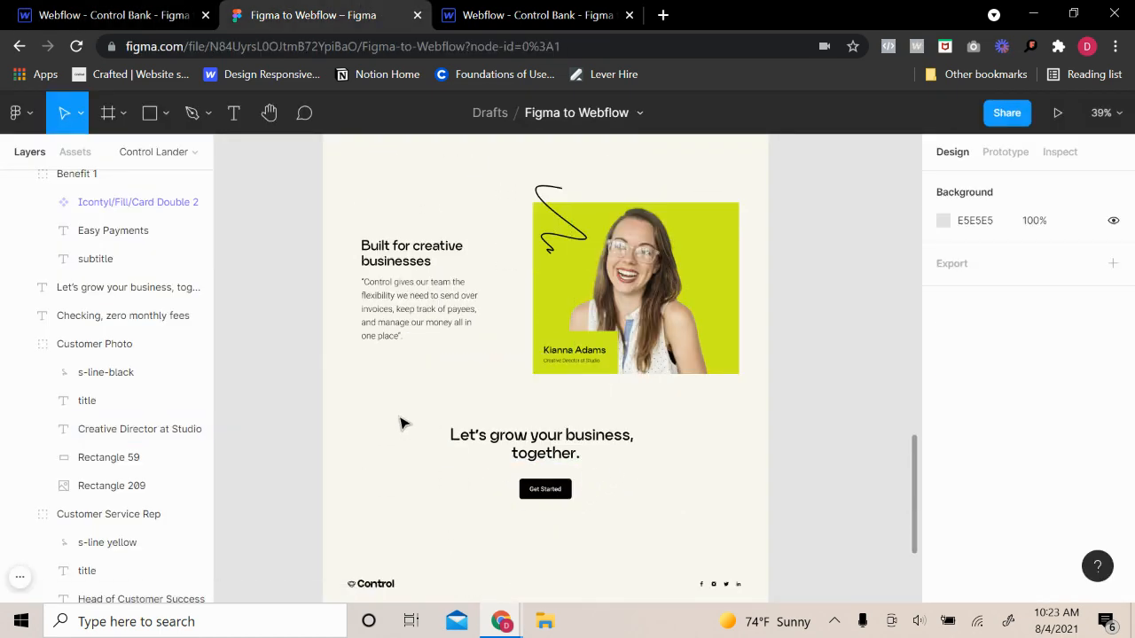
left_click(113, 11)
scroll(453, 491, "down", 3)
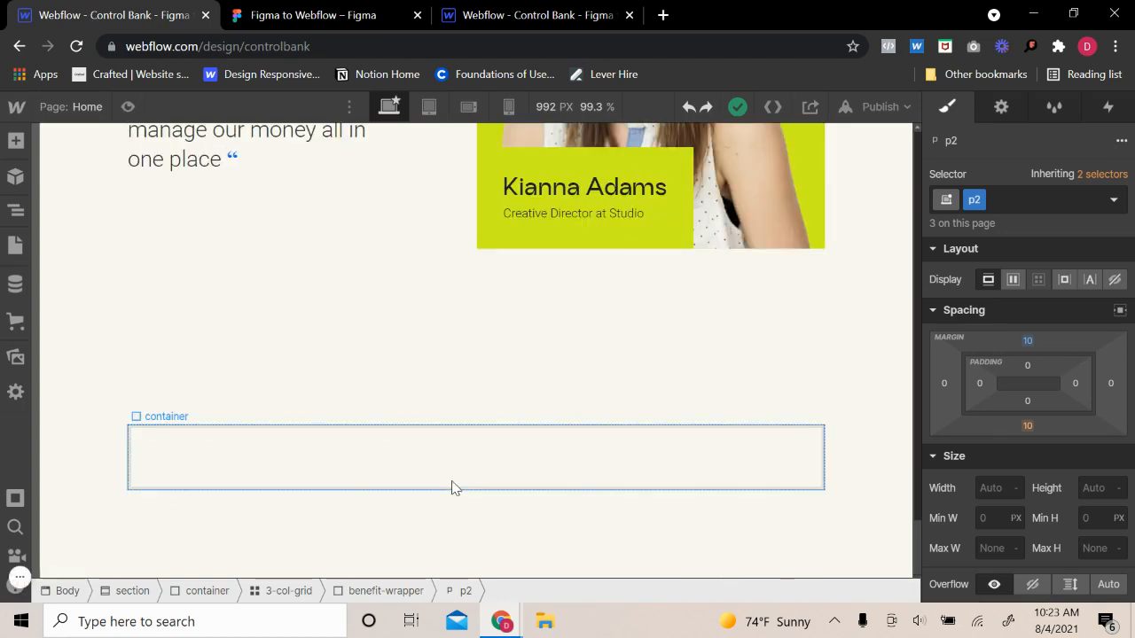
- Add an "is--color" combo class to the empty section below the testimonial
left_click(474, 466)
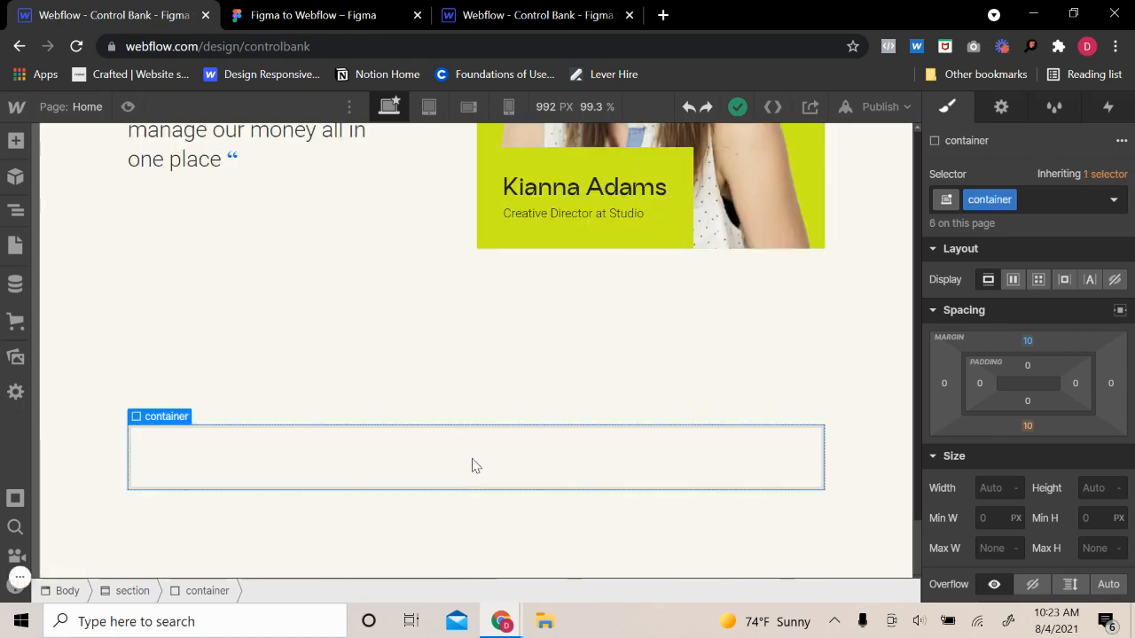
left_click(500, 410)
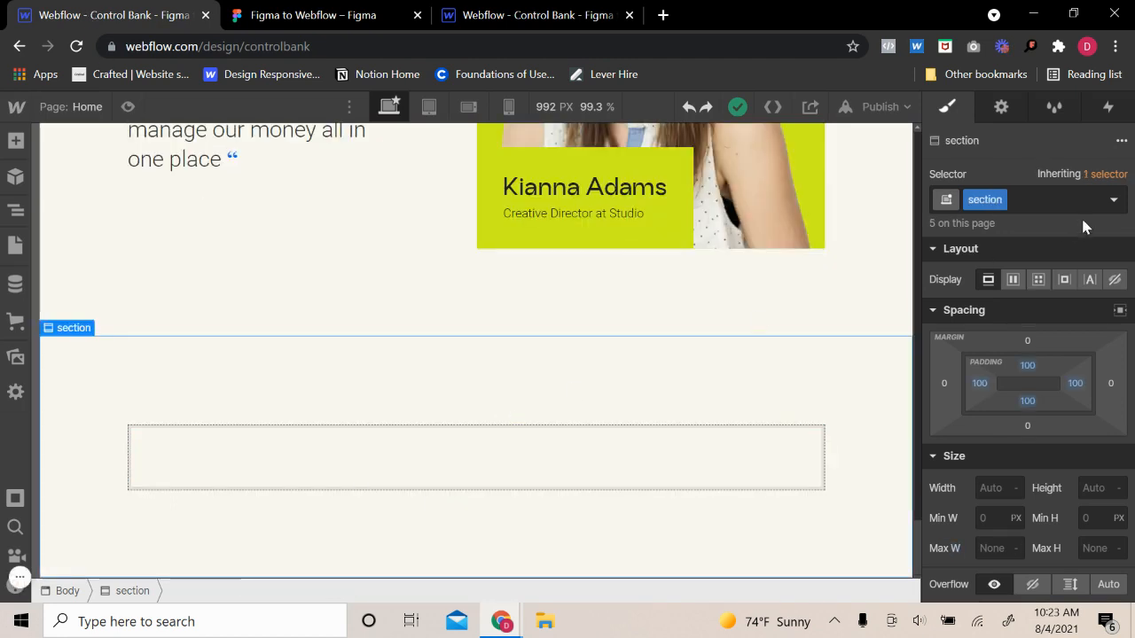
left_click(1055, 203)
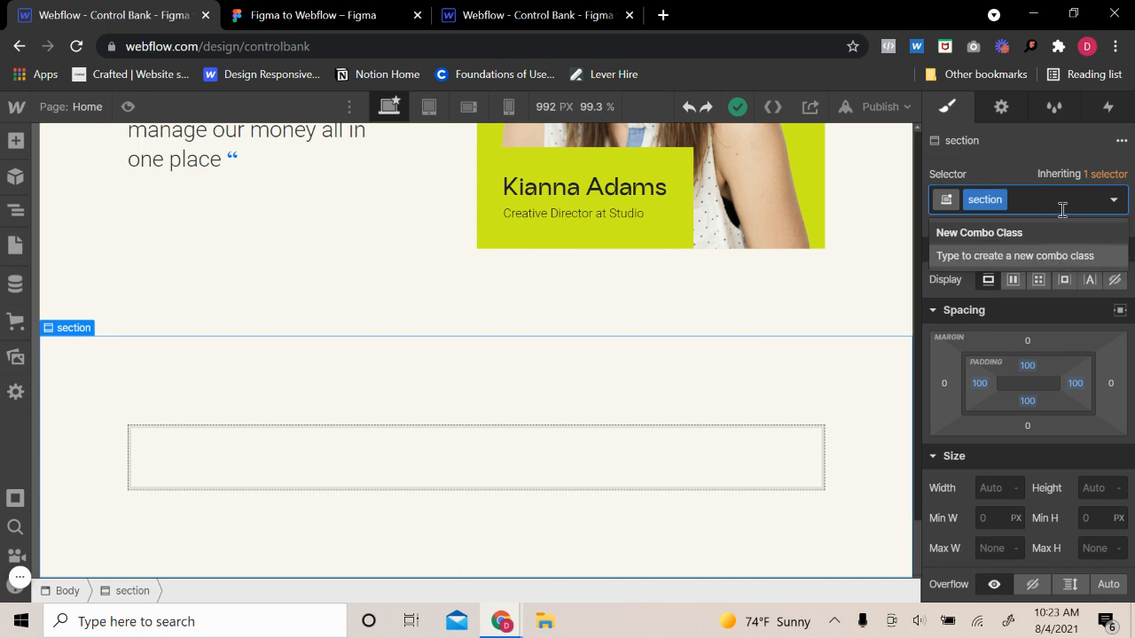
type("c")
key("BackSpace")
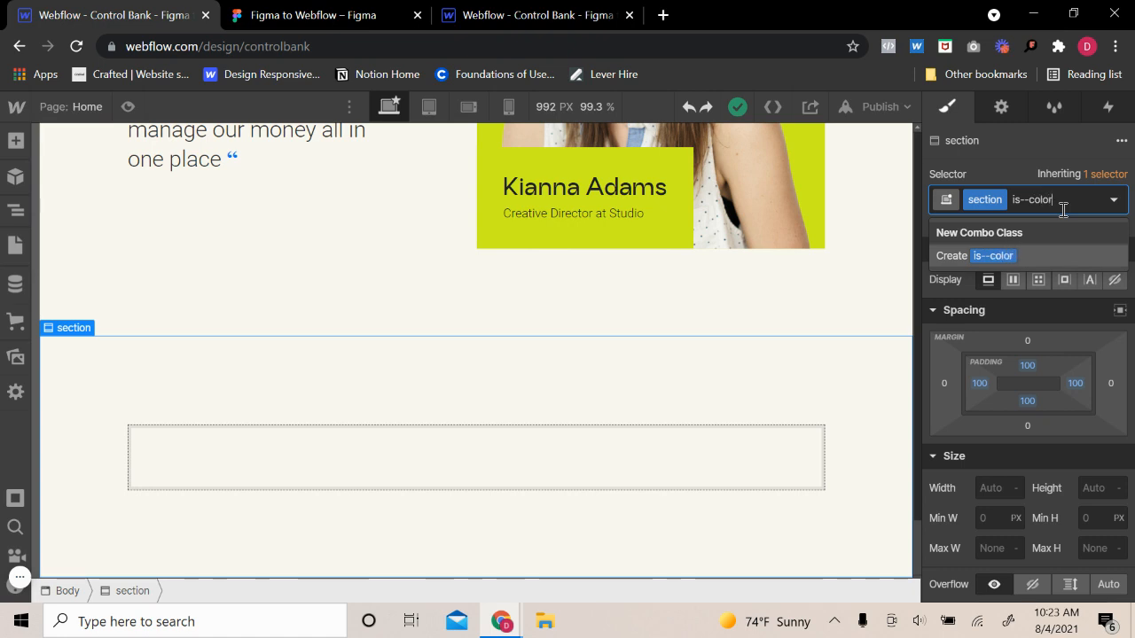
key("Return")
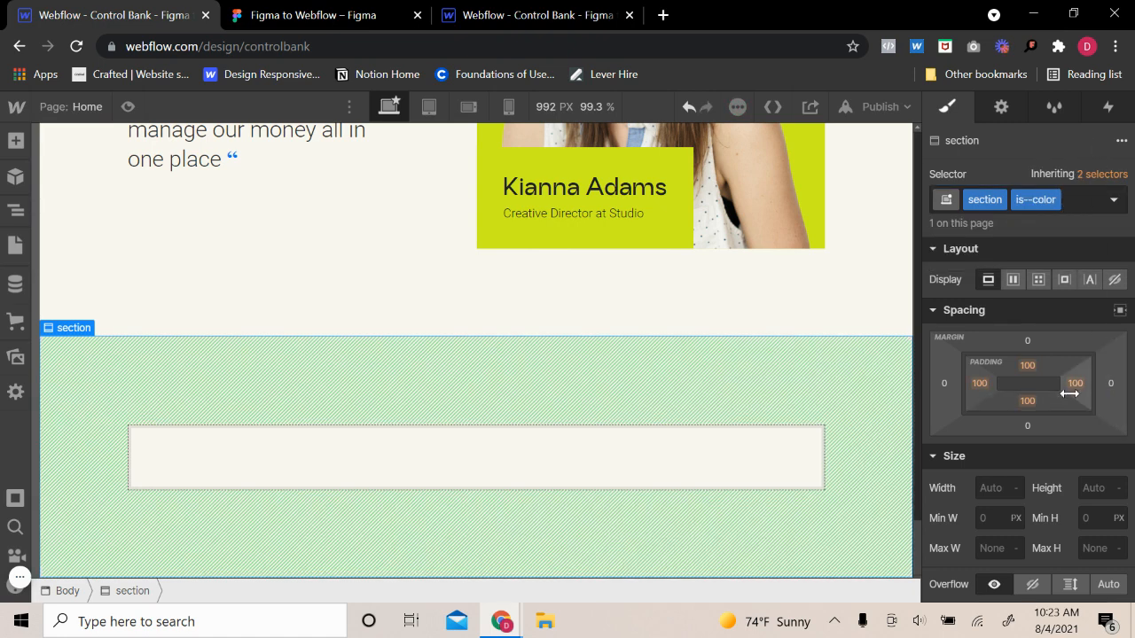
- Set the left and right margins of the is--color section to 40 px
left_click(1111, 388)
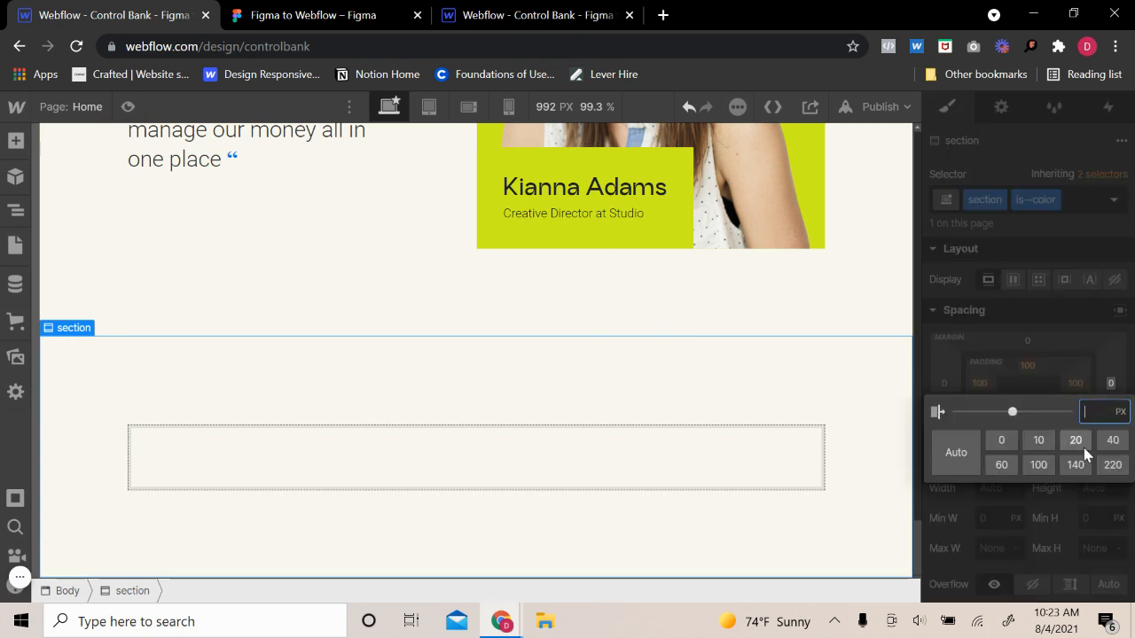
left_click(1110, 446)
left_click(945, 384)
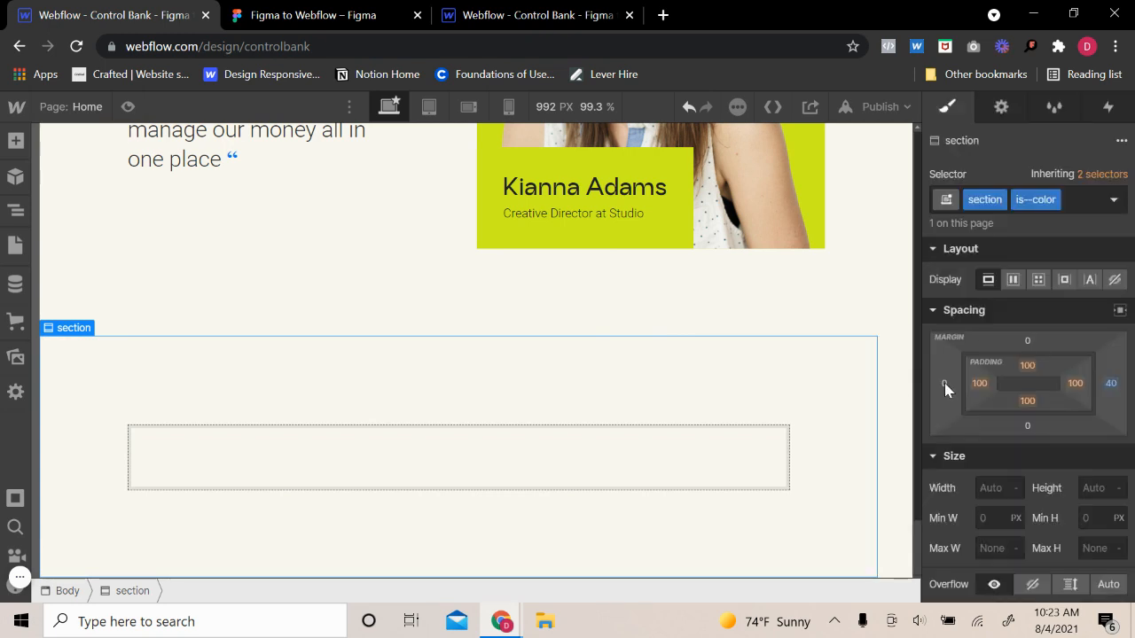
left_click(1111, 442)
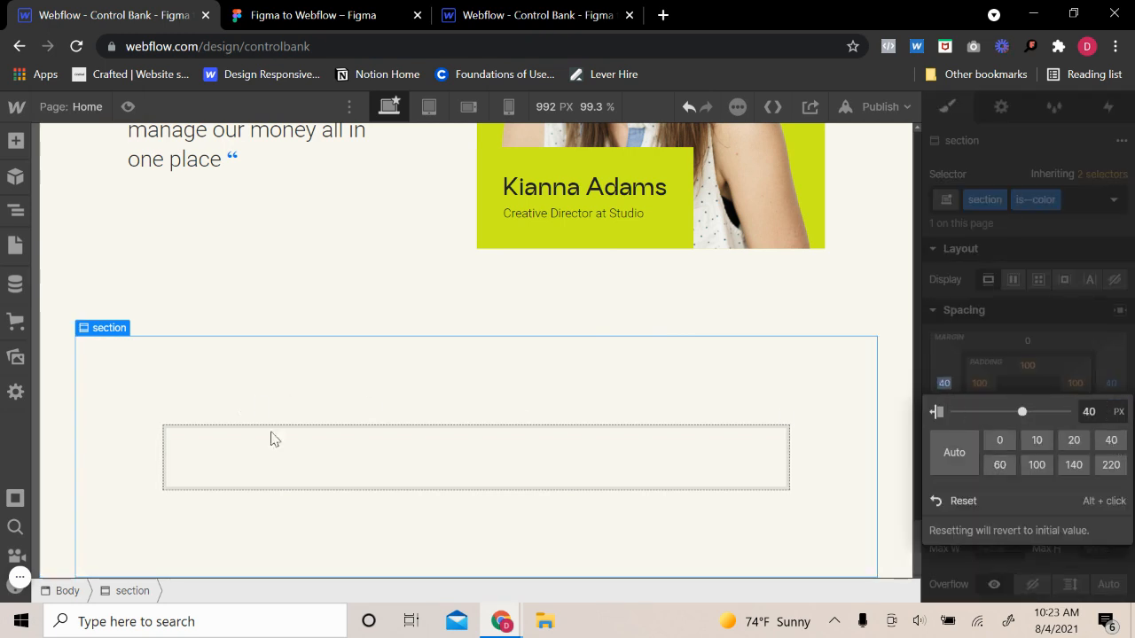
- Set the background color of the is--color section to the Charcoal swatch
scroll(1029, 408, "down", 3)
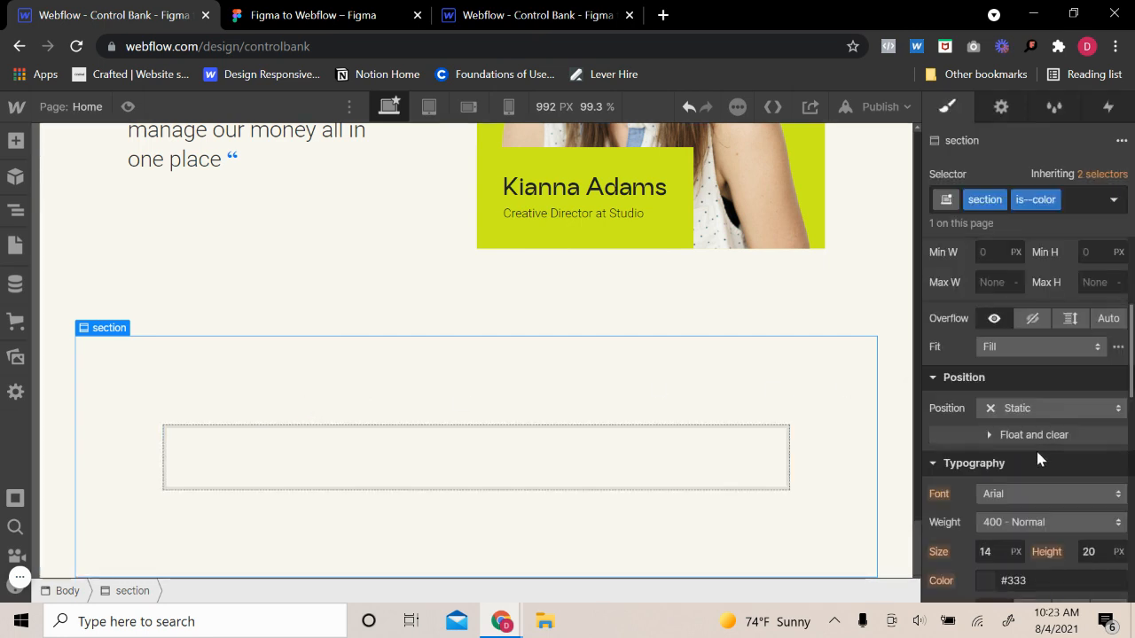
scroll(1028, 461, "down", 5)
left_click(986, 528)
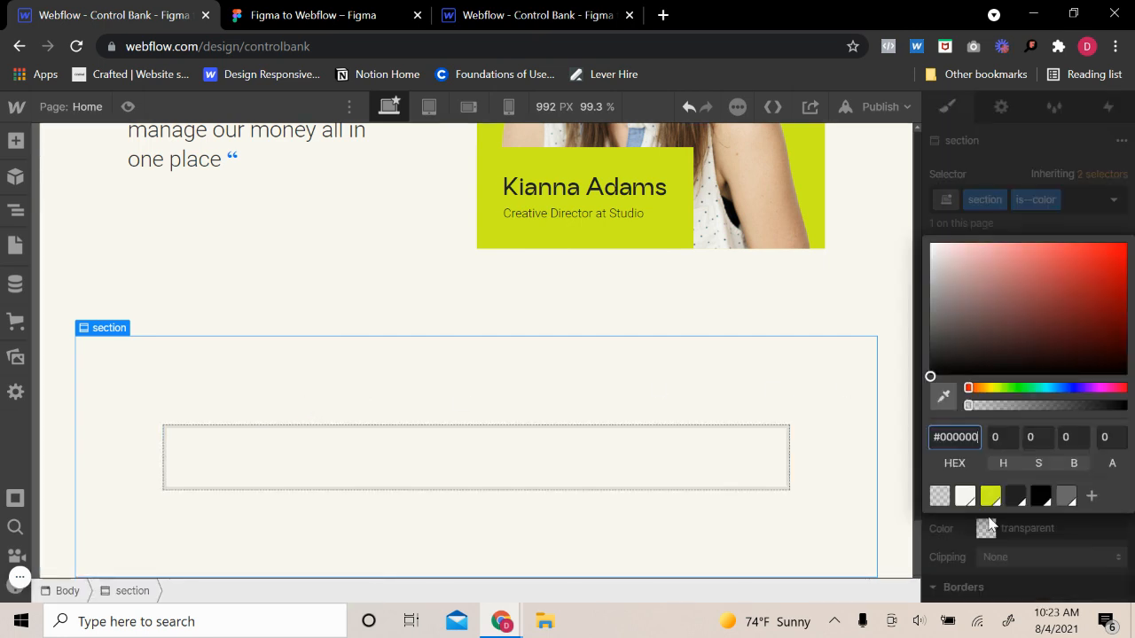
left_click(1016, 497)
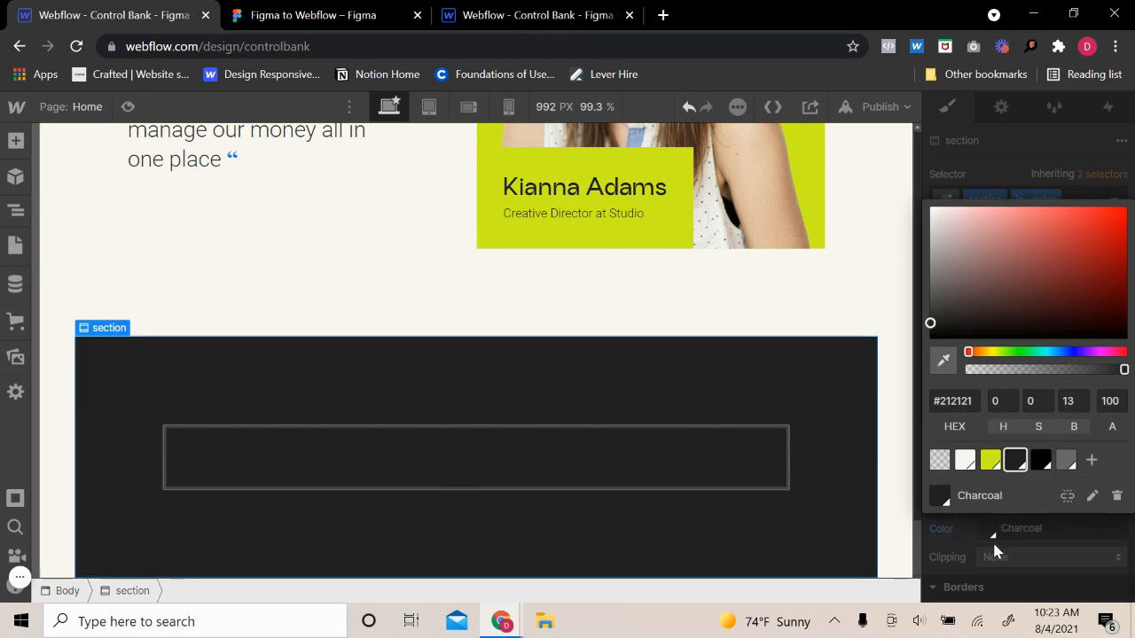
left_click(999, 550)
- Preview the dark section below the testimonial, return to the designer and select its empty container
left_click(128, 107)
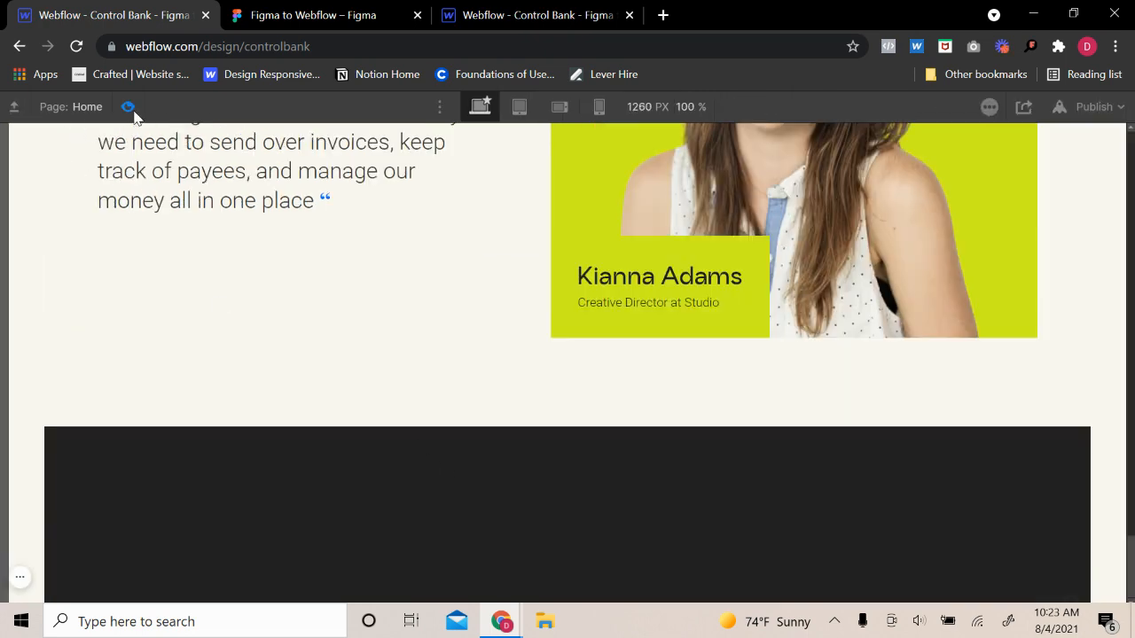
left_click(128, 106)
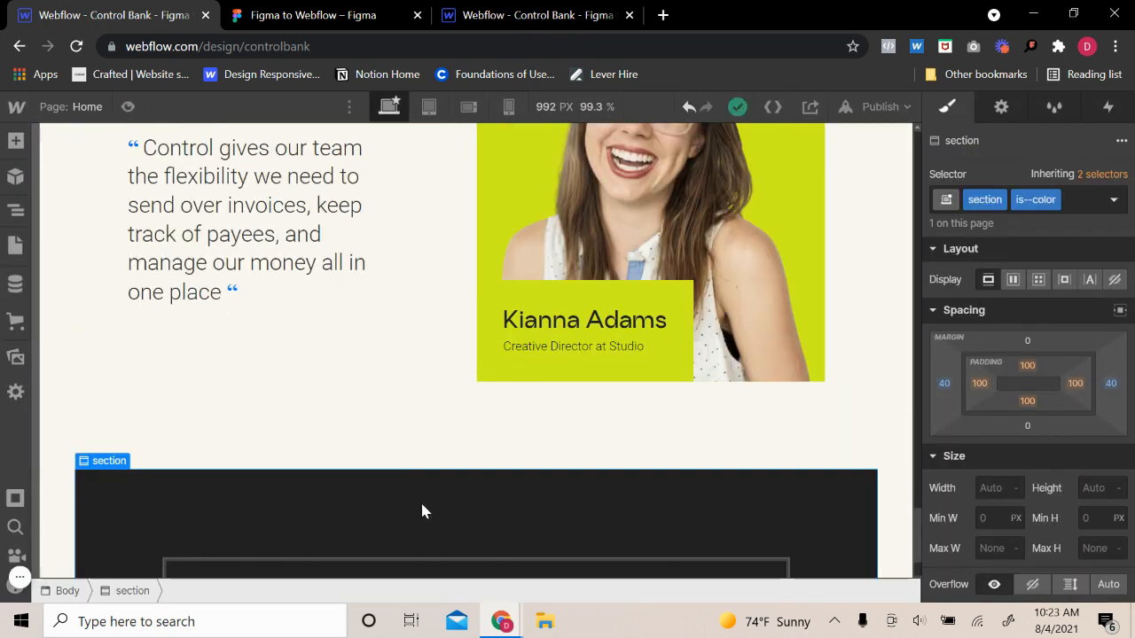
scroll(408, 492, "down", 2)
left_click(403, 478)
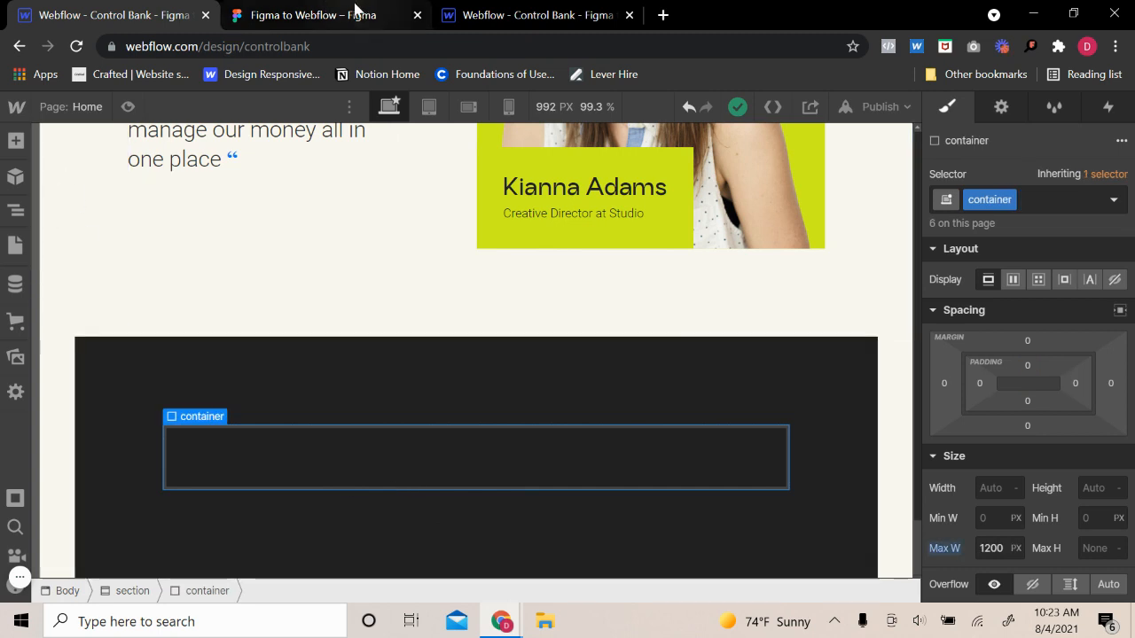
- Add a Heading element to the empty container in the dark section below the testimonial
left_click(15, 140)
scroll(75, 444, "down", 8)
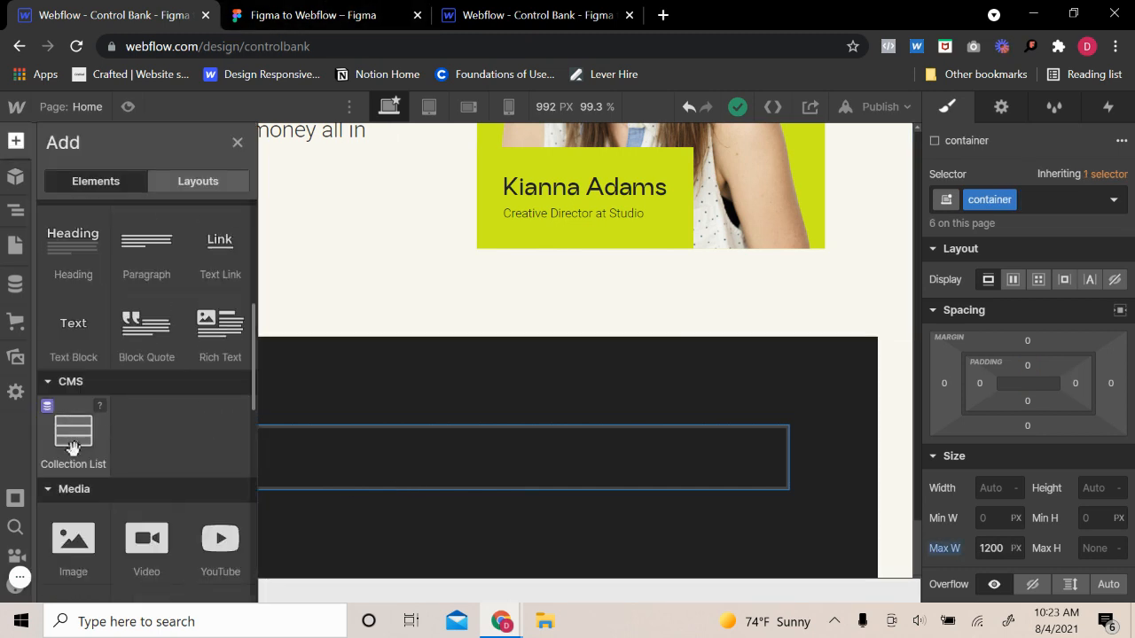
scroll(98, 461, "up", 6)
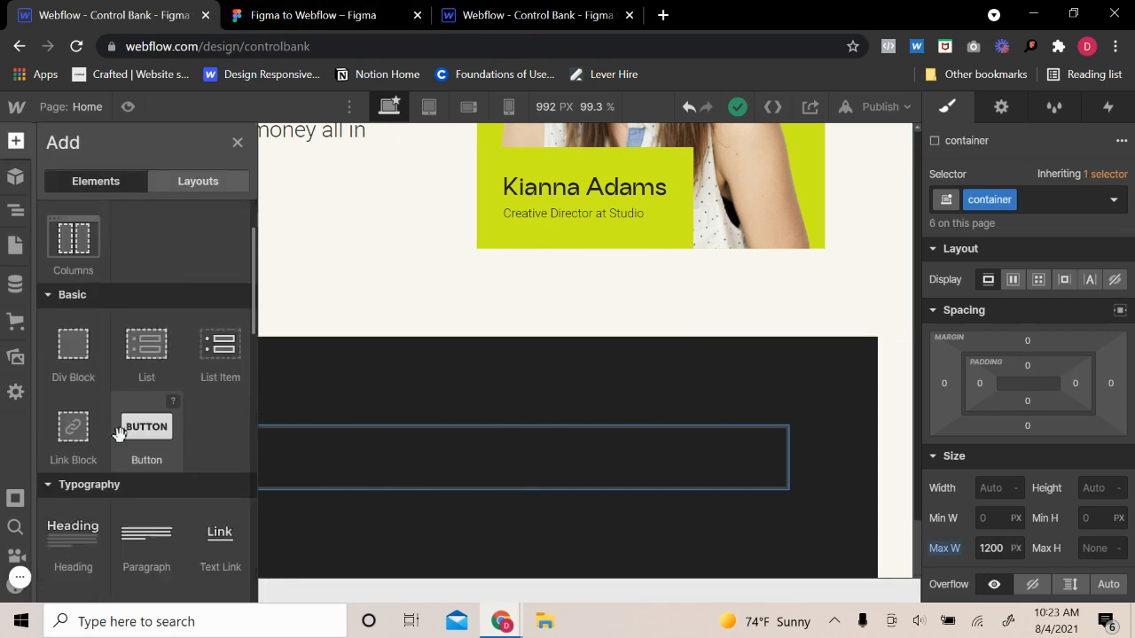
scroll(111, 368, "up", 2)
scroll(115, 408, "down", 5)
scroll(116, 430, "down", 7)
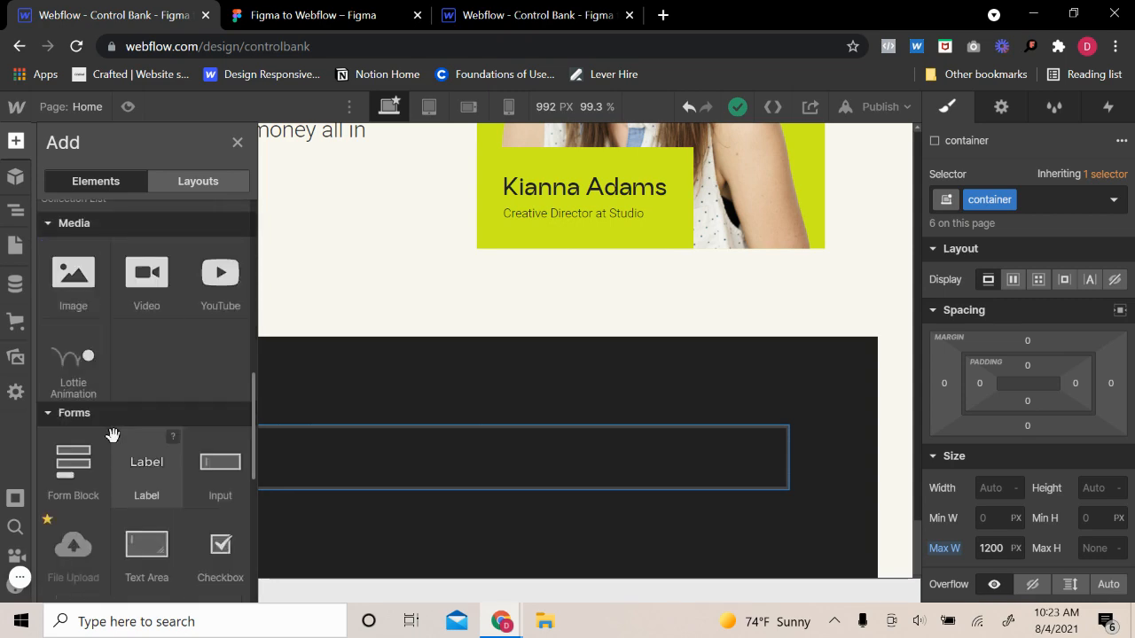
scroll(115, 435, "up", 7)
scroll(116, 435, "up", 3)
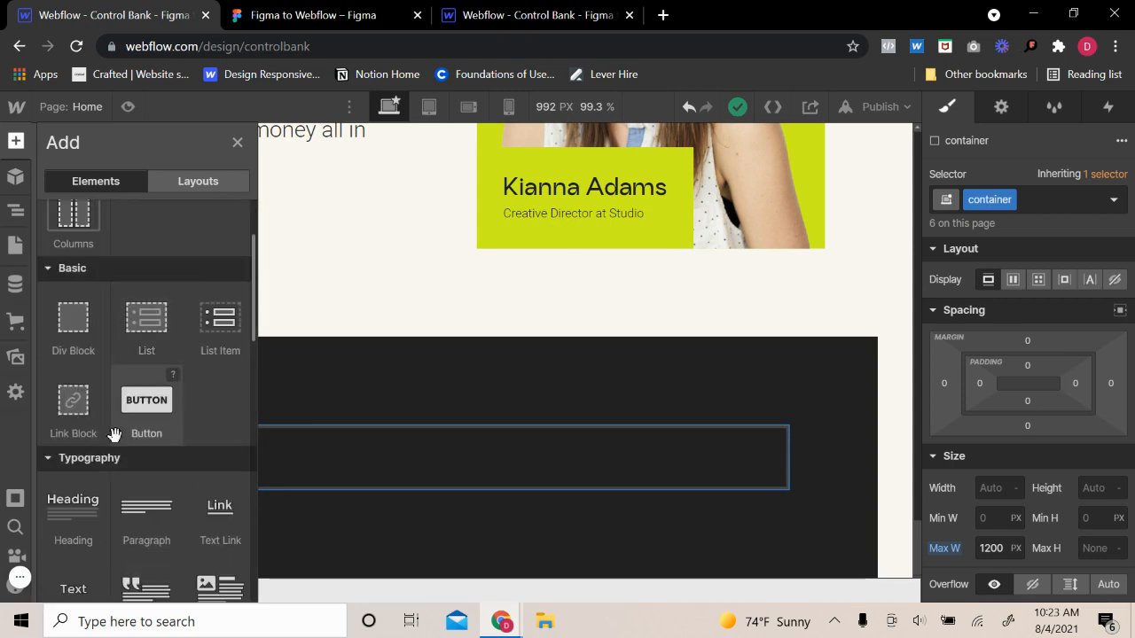
left_click_drag(78, 500, 479, 457)
- Apply the existing h1 class and center combo class to the new heading
left_click(1011, 198)
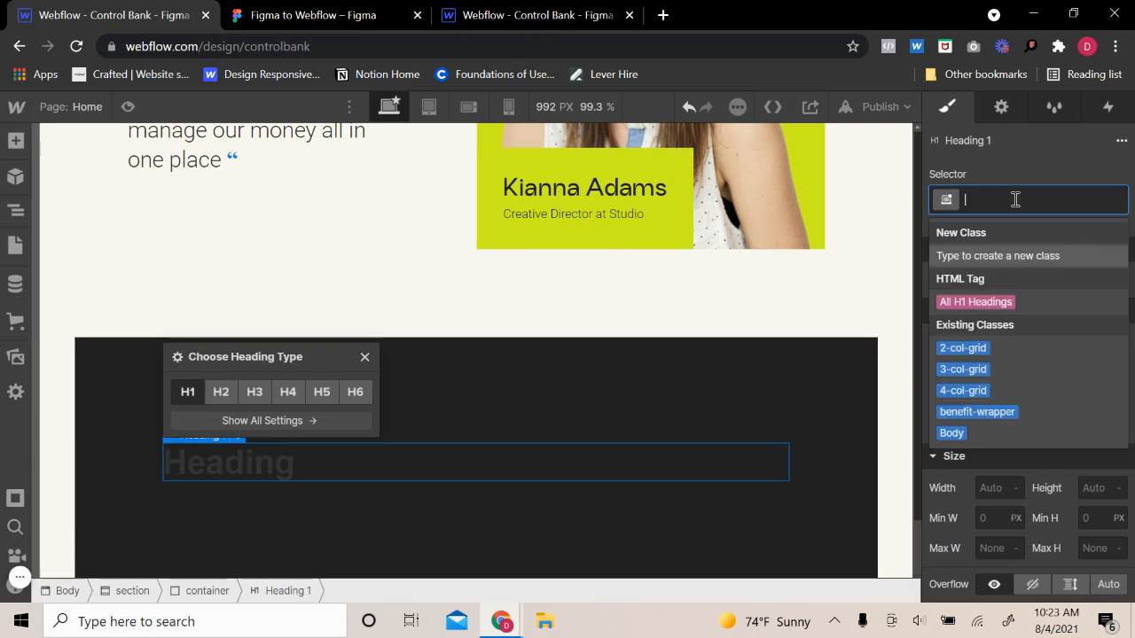
type("h1")
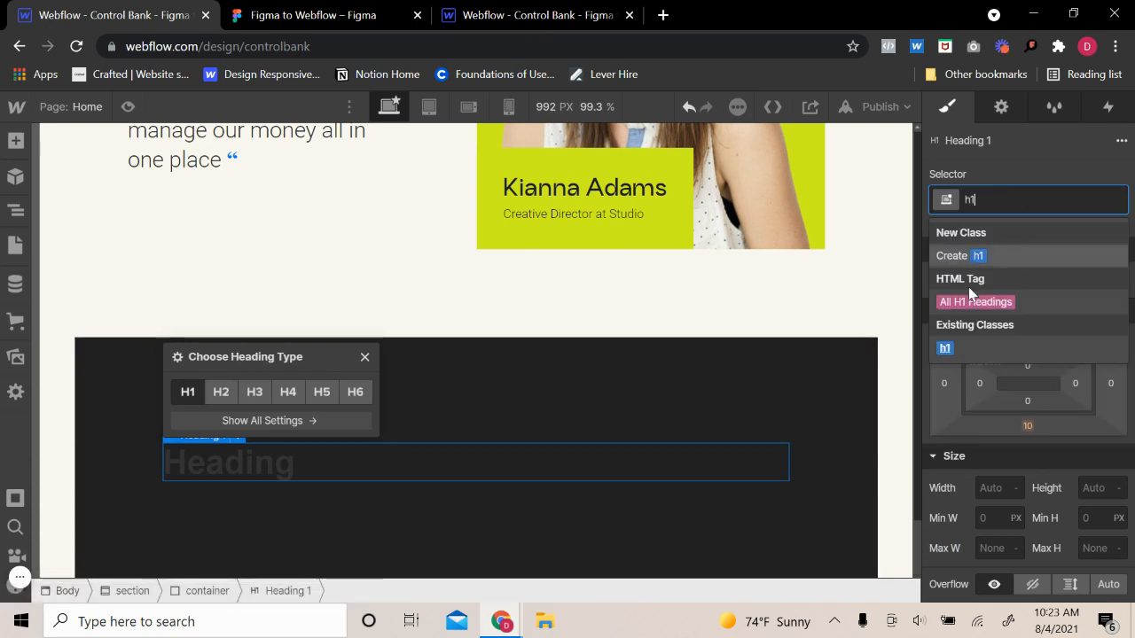
left_click(946, 347)
left_click(1021, 199)
left_click(952, 303)
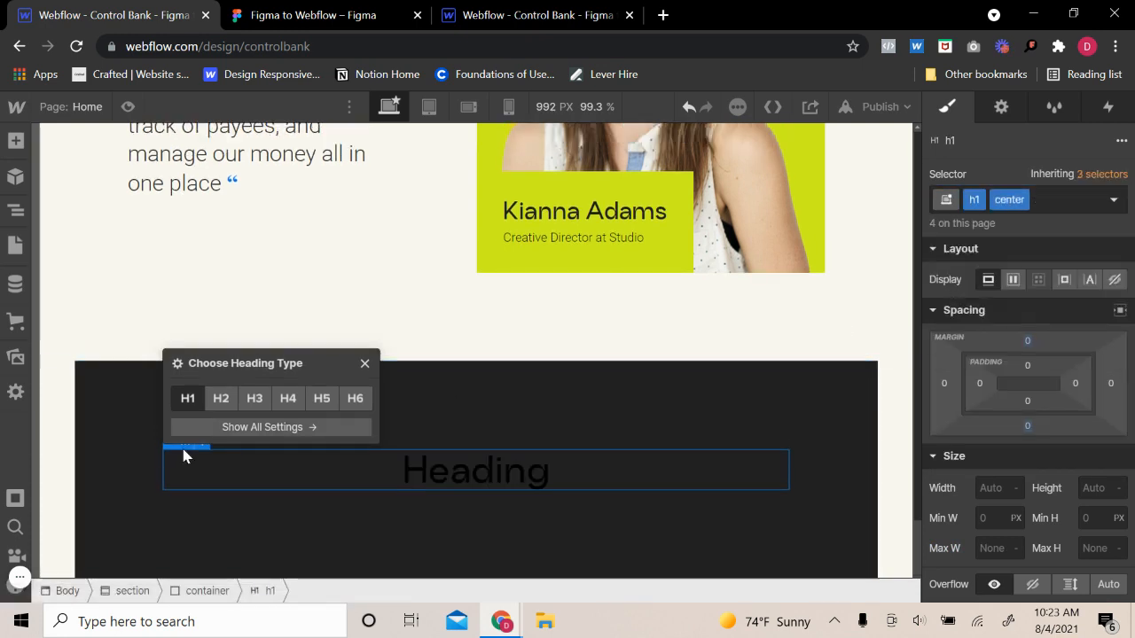
- Copy the "Let's grow your business, together." text from the Figma design and return to the Webflow designer
left_click(311, 15)
double_click(542, 434)
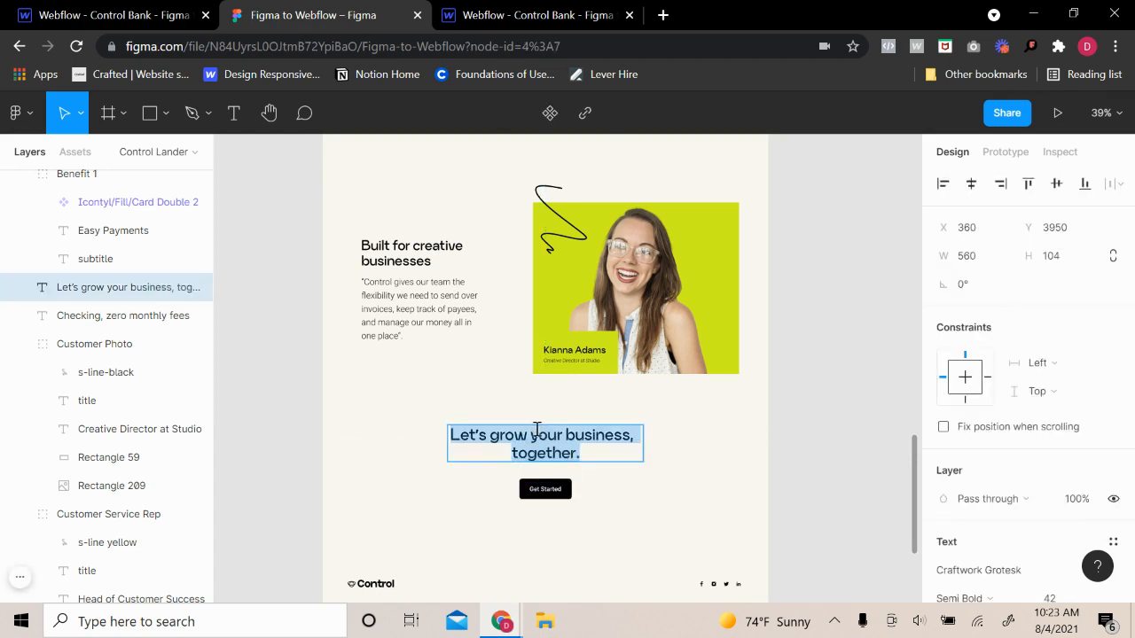
key("BackSpace")
key("ctrl+z")
key("ctrl+c")
key("ctrl+1")
double_click(437, 475)
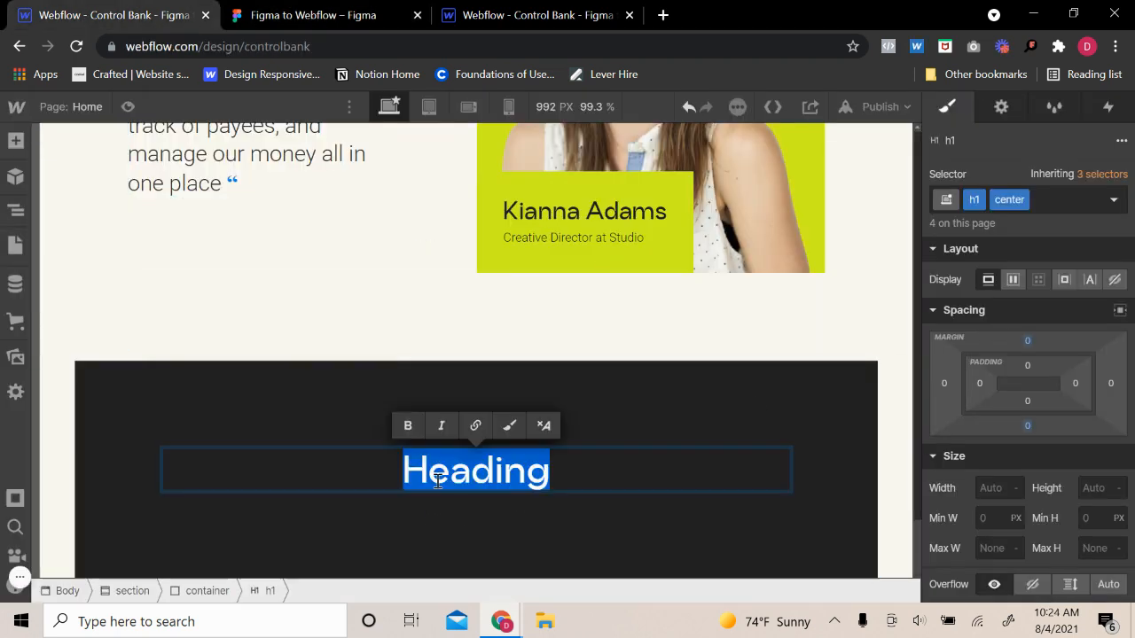
key("ctrl+v")
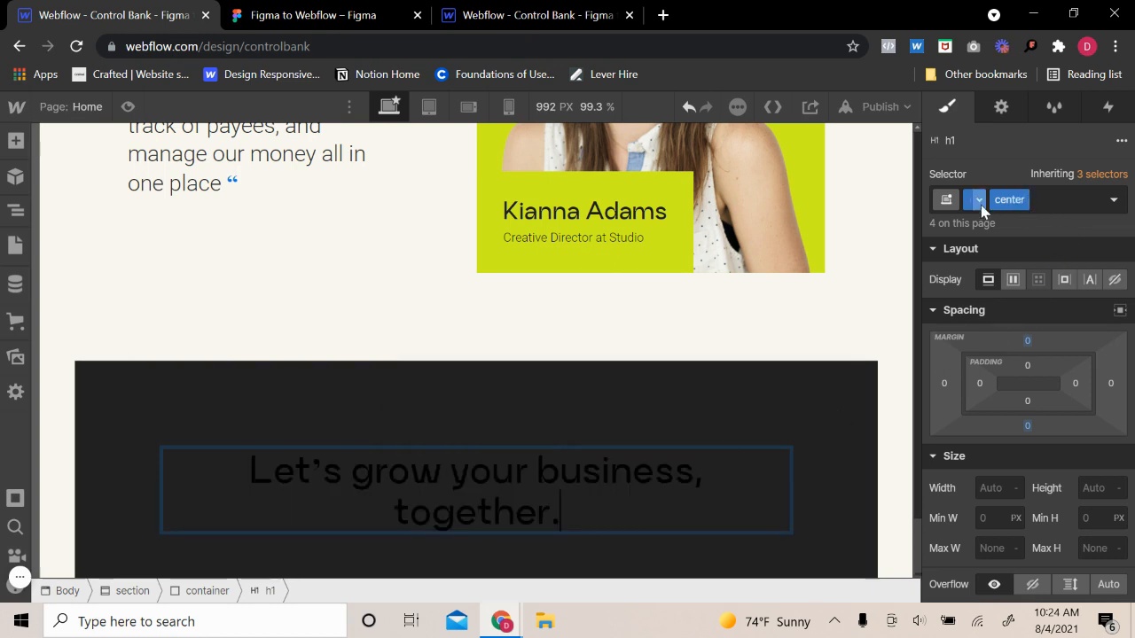
key("ctrl+z")
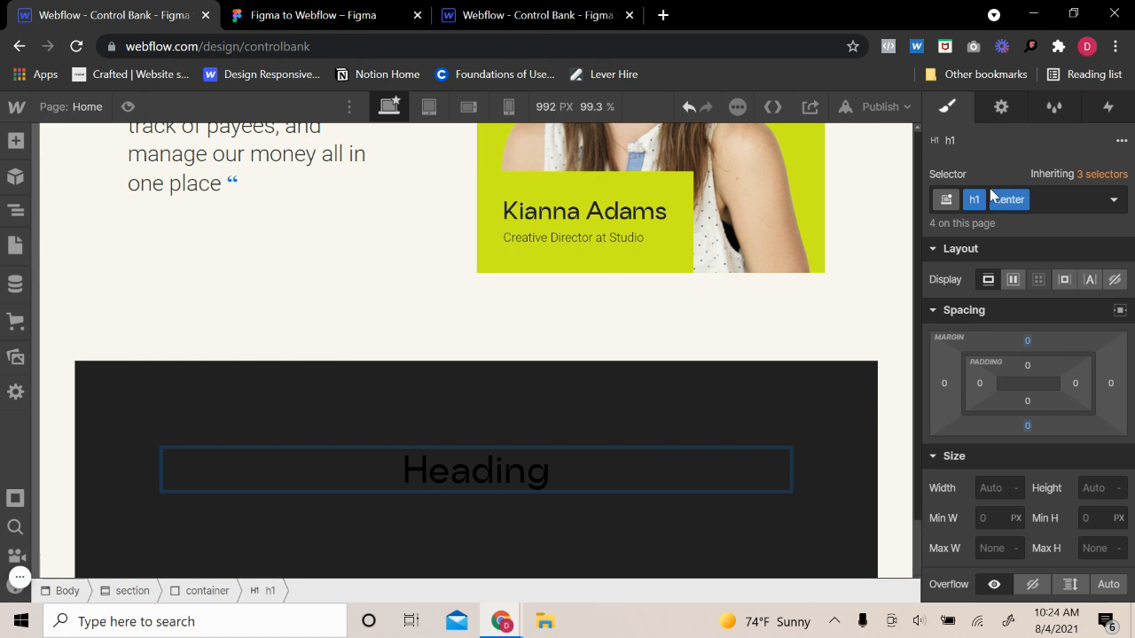
- Duplicate the h1 class on the dark section's heading and name the copy h1-color
left_click(980, 201)
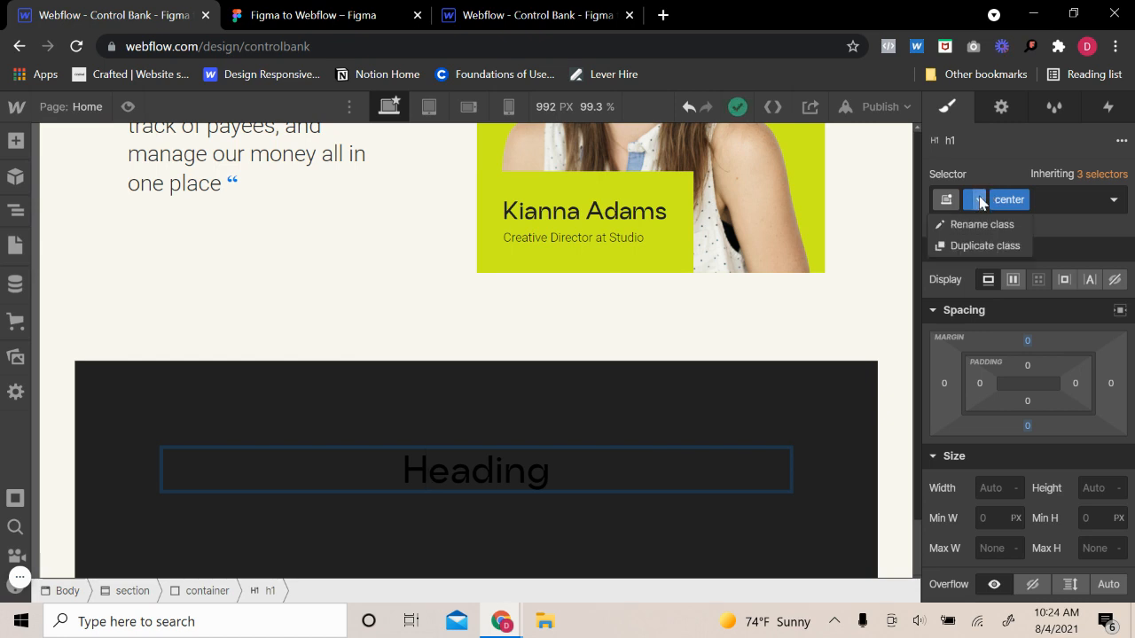
left_click(975, 244)
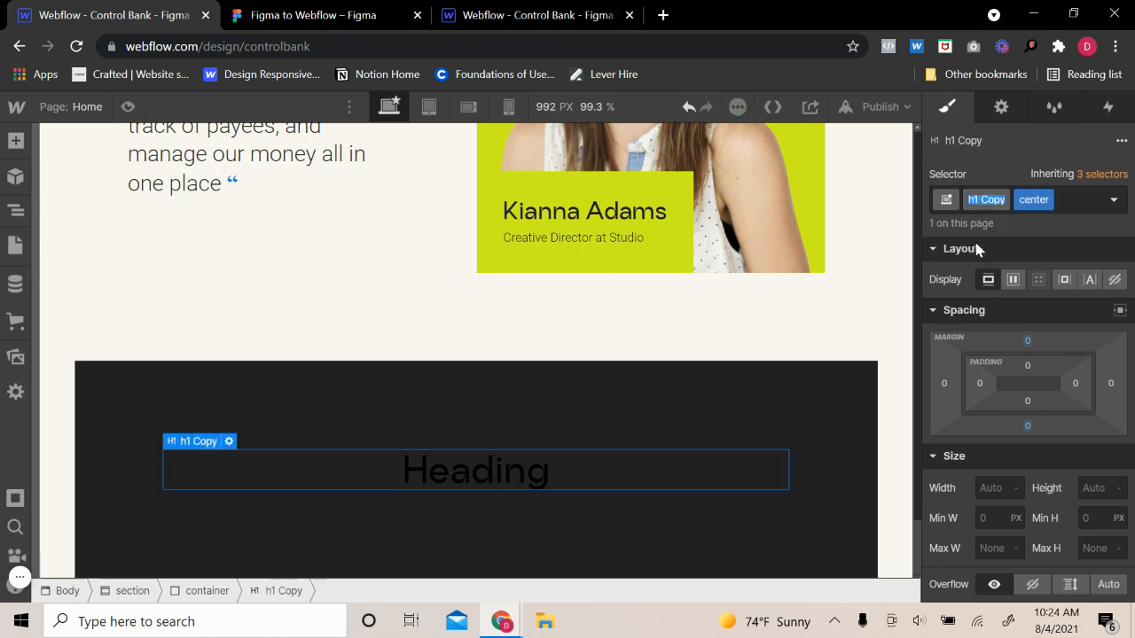
key("BackSpace")
key("BackSpace")
key("BackSpace")
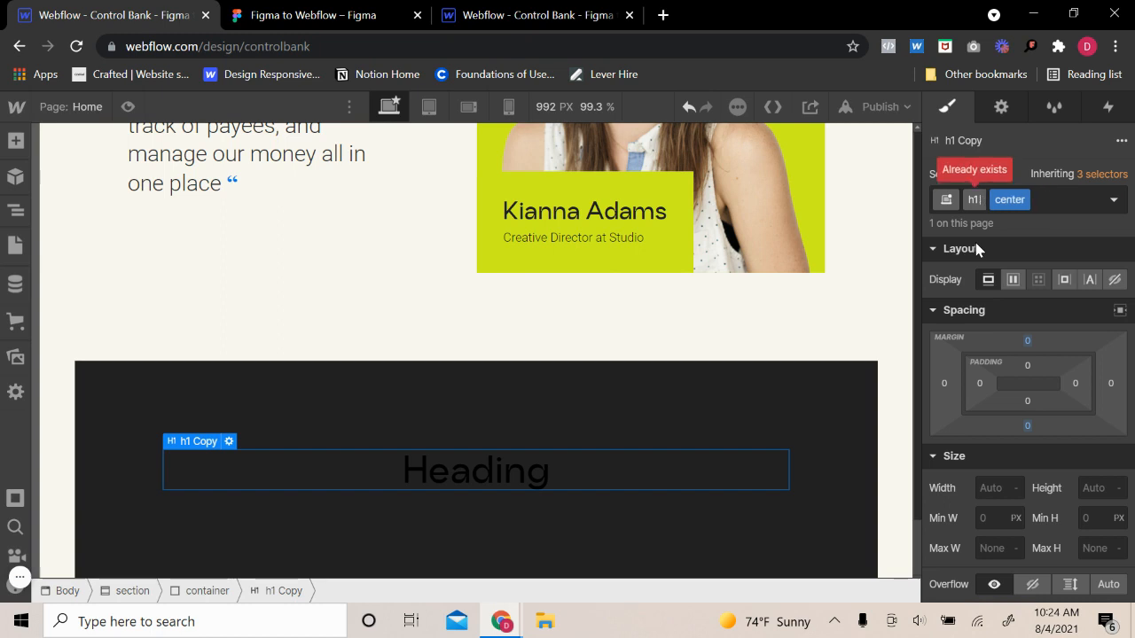
type("color")
key("Return")
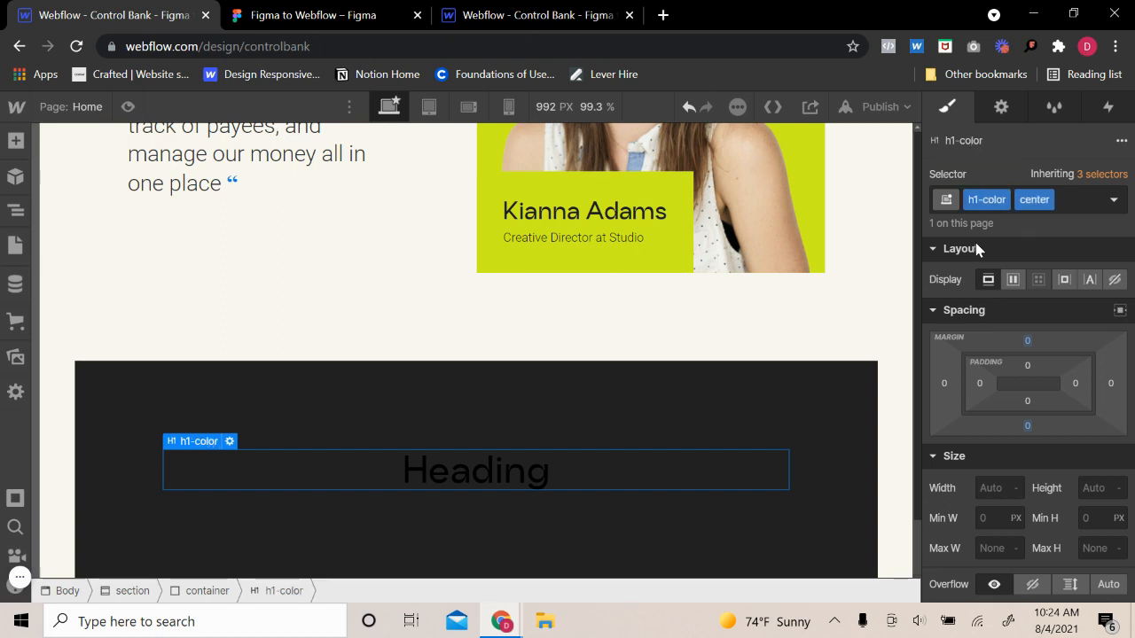
- Set the h1-color heading's text color to the Dew Yellow swatch
scroll(1020, 426, "down", 8)
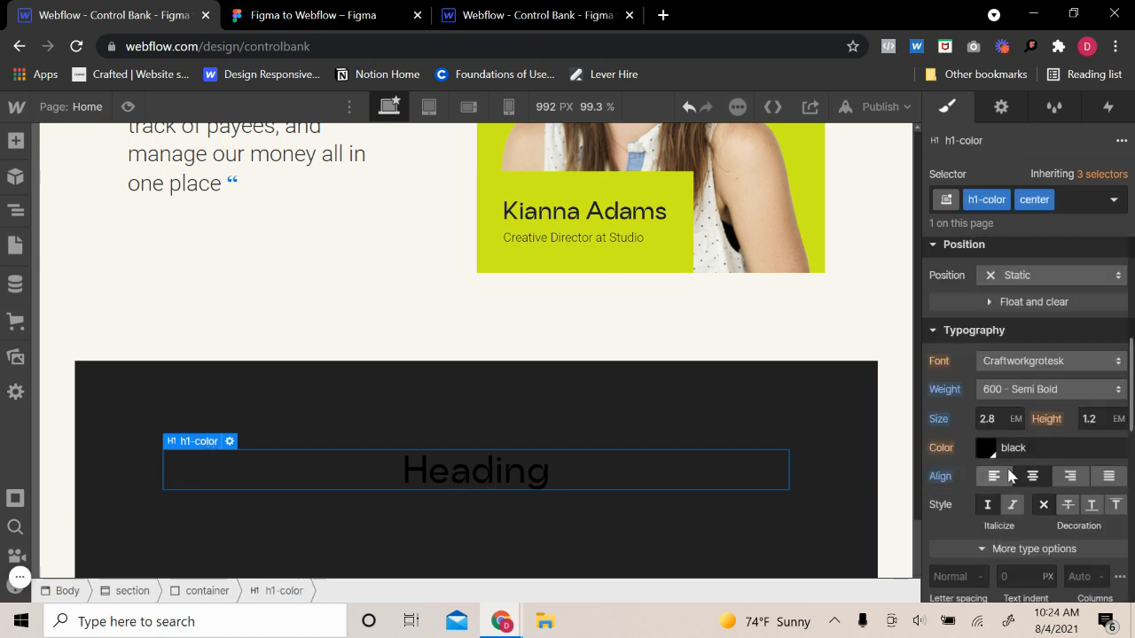
scroll(995, 495, "up", 4)
left_click(986, 447)
left_click(990, 550)
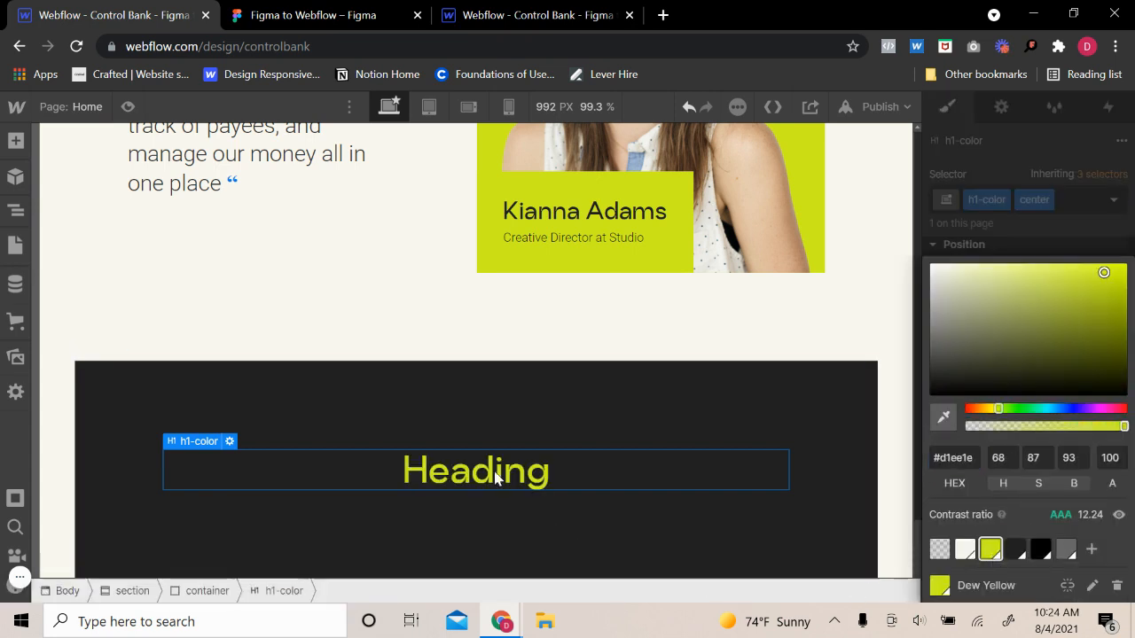
- Replace the heading text with "Let's grow your business, together." and set its color to the Off-White swatch
double_click(471, 473)
key("ctrl+v")
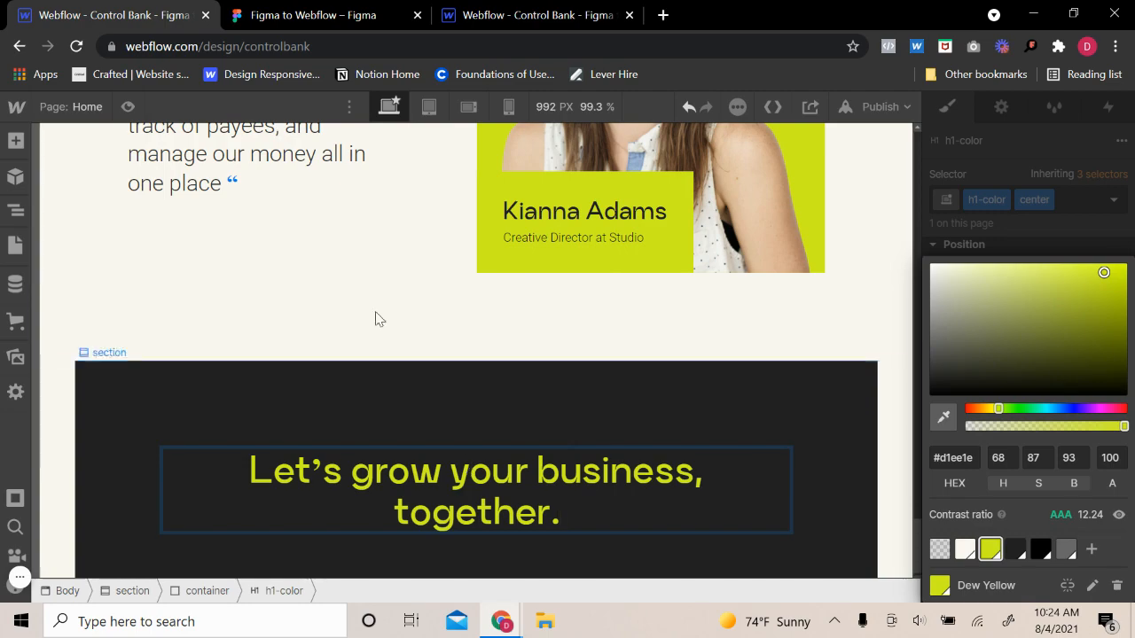
left_click(965, 550)
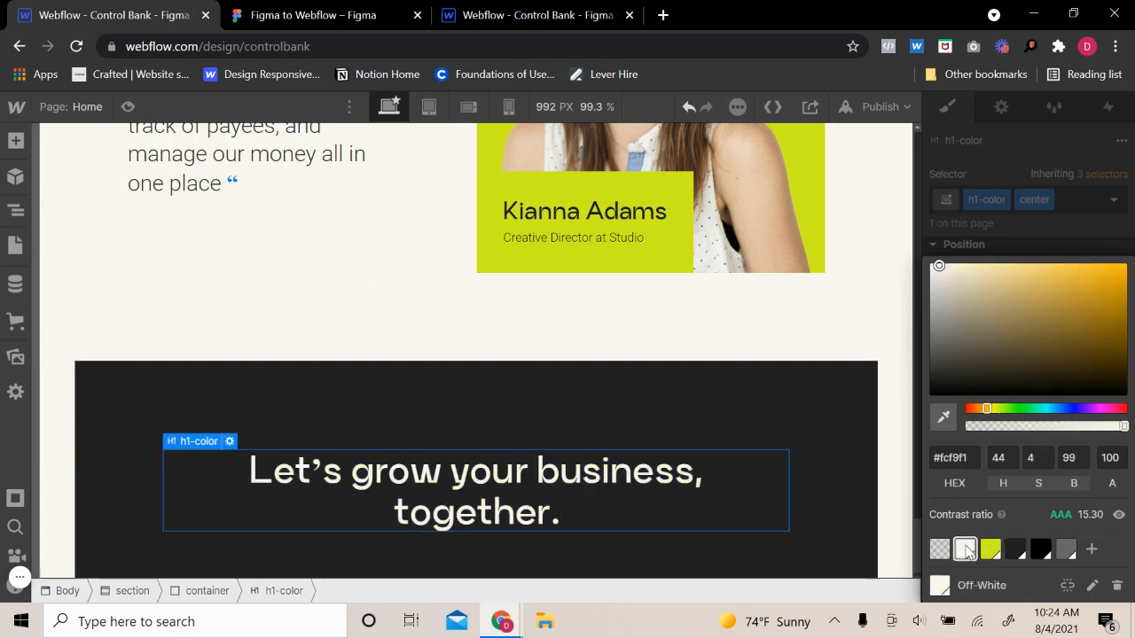
- Preview the page and review the spacing around the upper section headings, then return to the designer
left_click(127, 106)
scroll(355, 255, "up", 20)
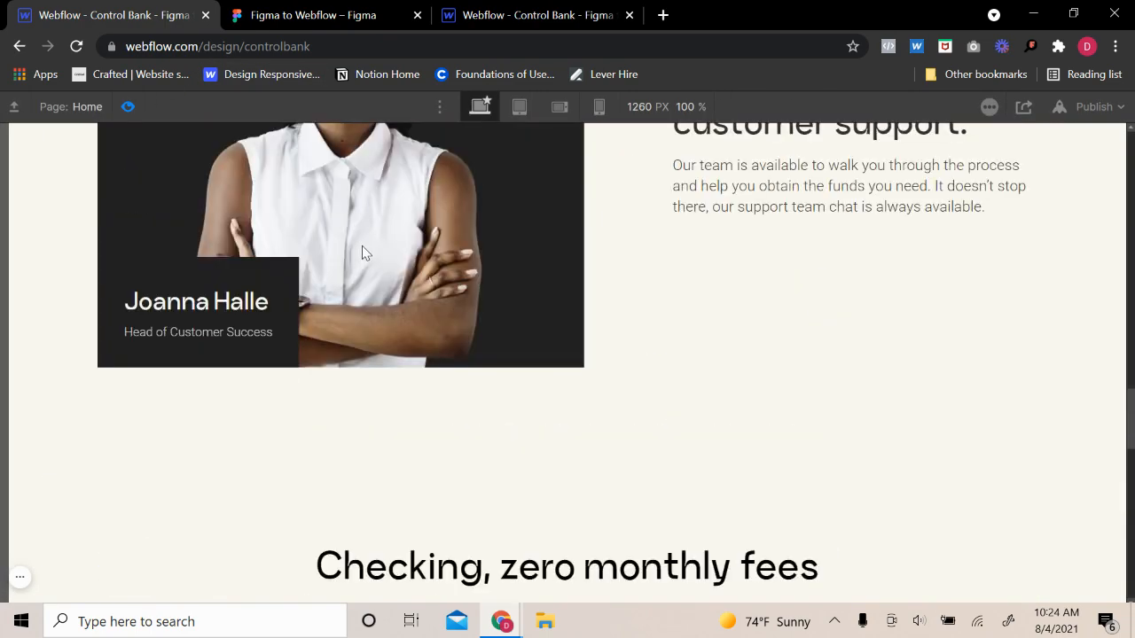
scroll(373, 245, "up", 8)
scroll(377, 244, "down", 15)
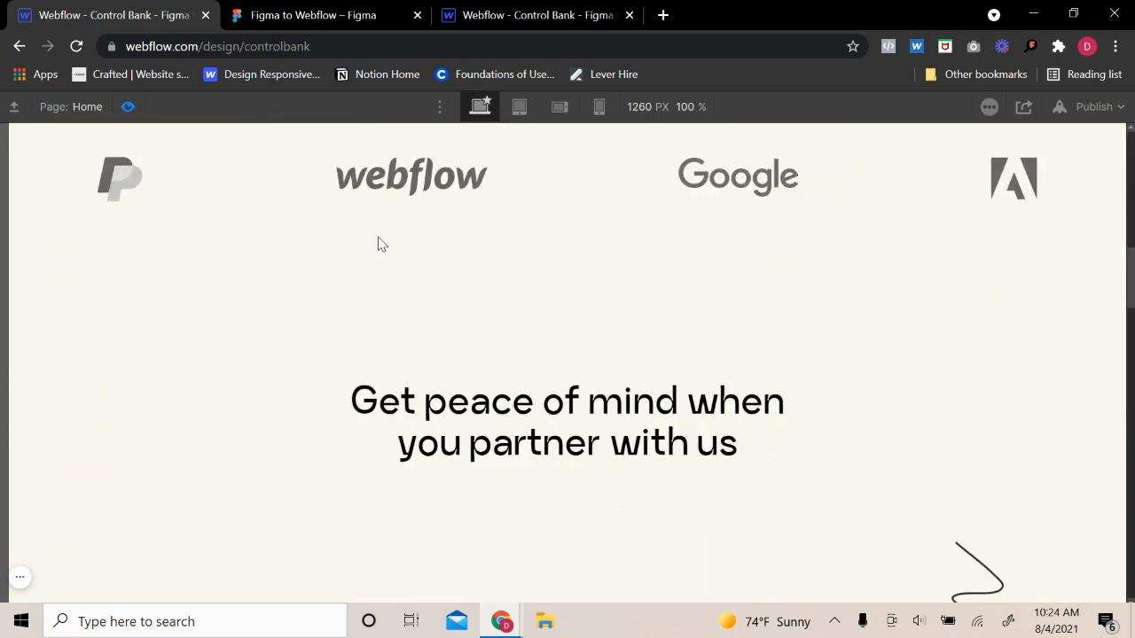
scroll(382, 241, "up", 10)
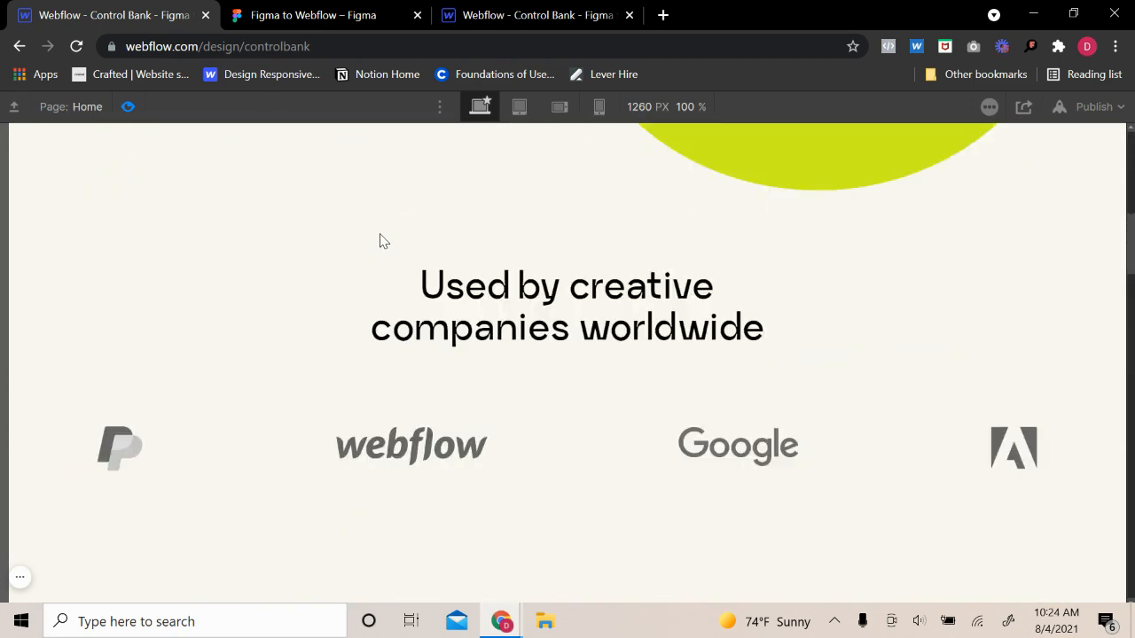
scroll(381, 241, "down", 6)
scroll(380, 242, "up", 3)
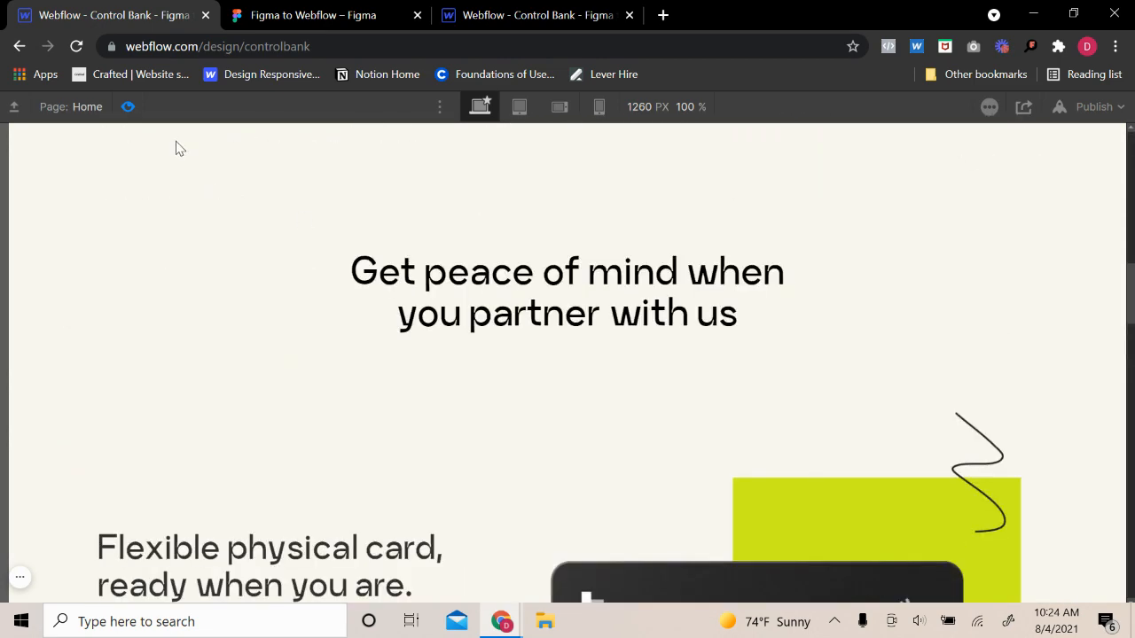
key("ctrl+shift+p")
- Add a "60" combo class to the spacer below "Get peace of mind when you partner with us" and set its height to 60 px
left_click(523, 403)
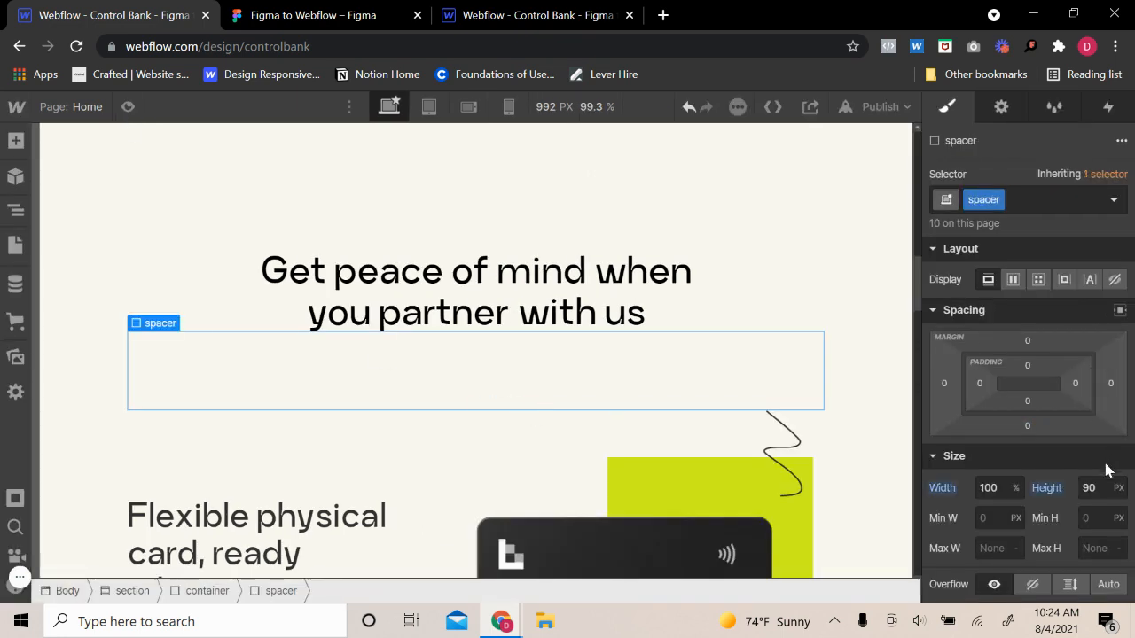
left_click(1065, 201)
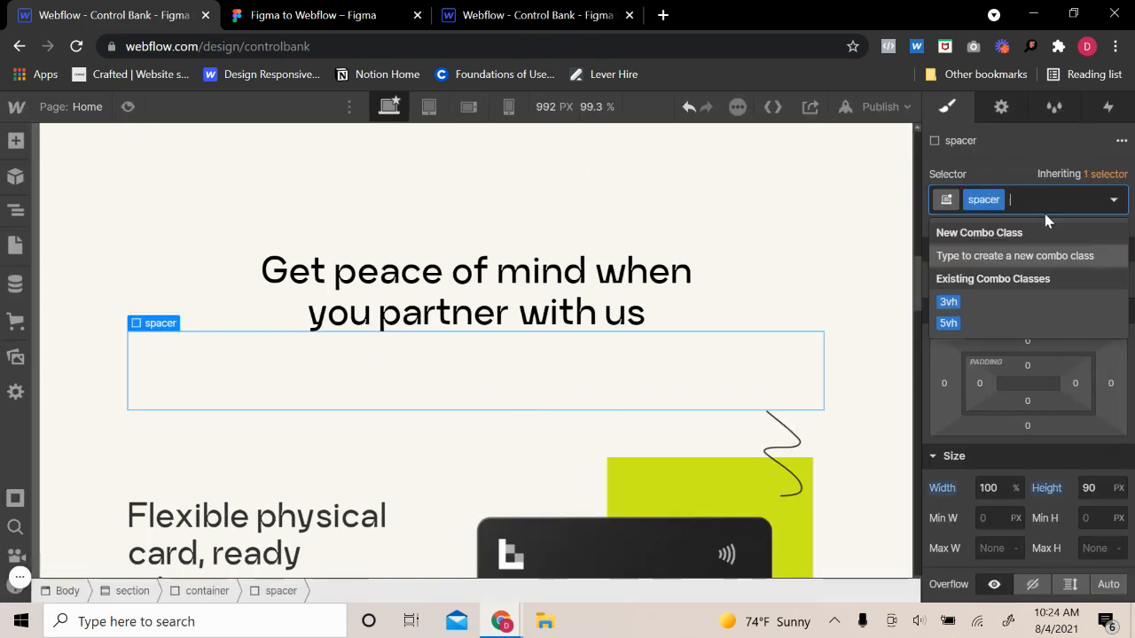
type("60")
key("Return")
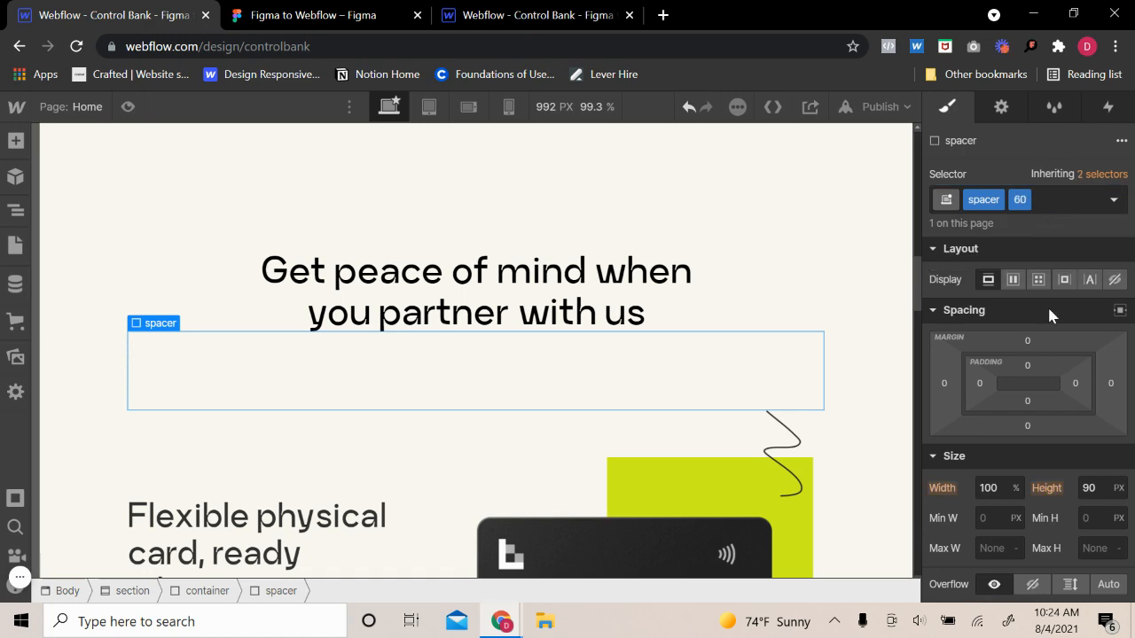
left_click(1092, 494)
type("60")
key("Return")
- Preview the page from the adjusted spacer down to the dark call-to-action section and return to the designer
left_click(131, 107)
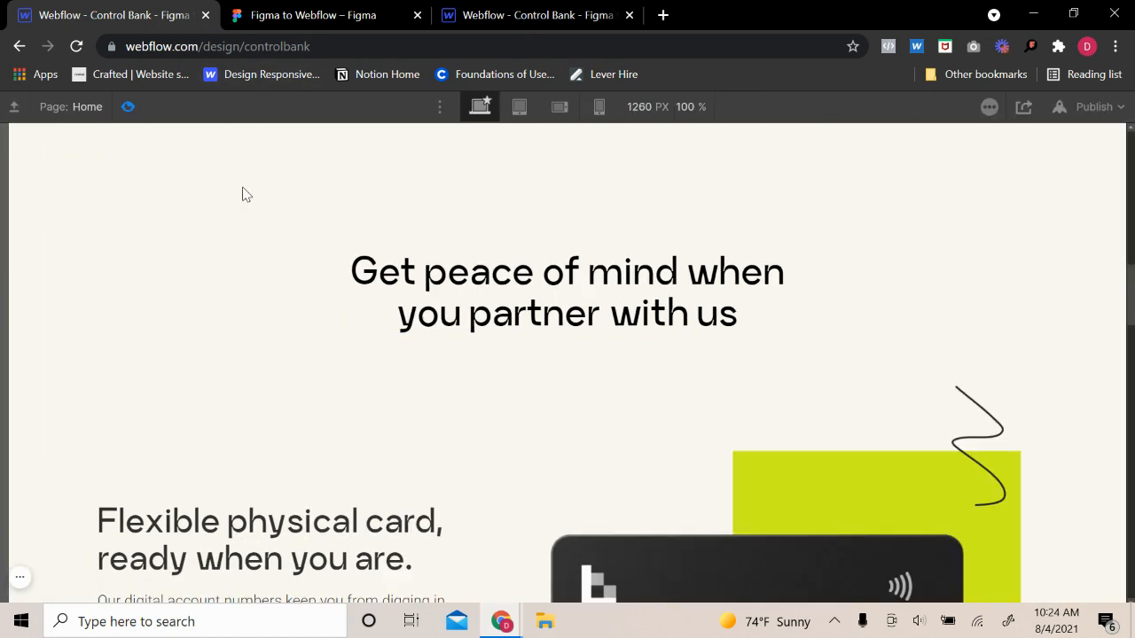
scroll(283, 214, "down", 10)
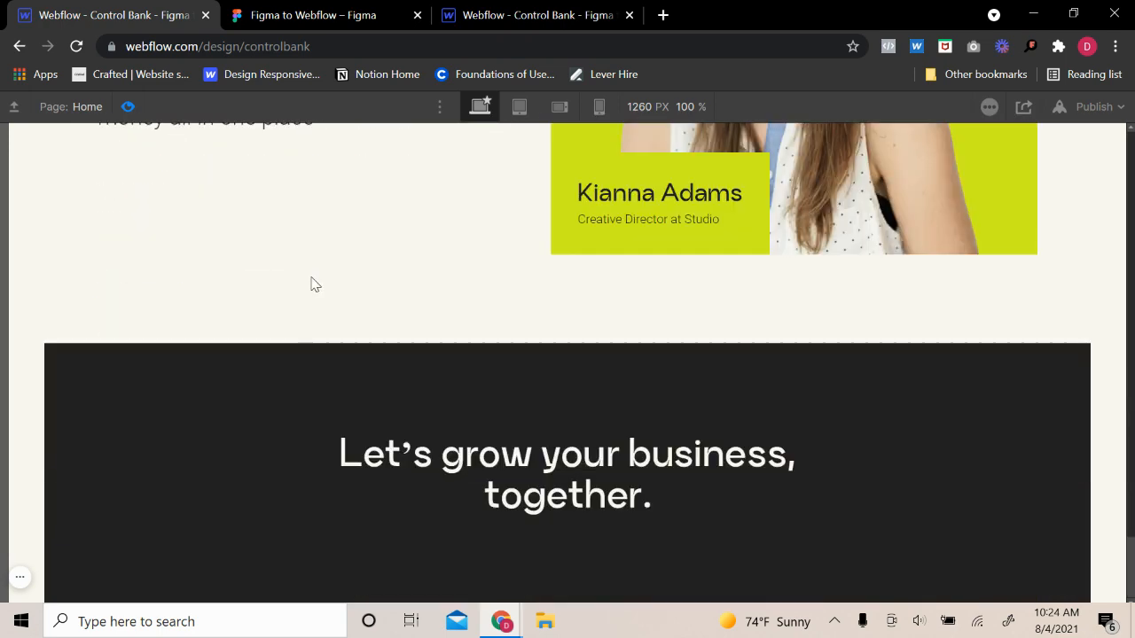
key("ctrl+shift+p")
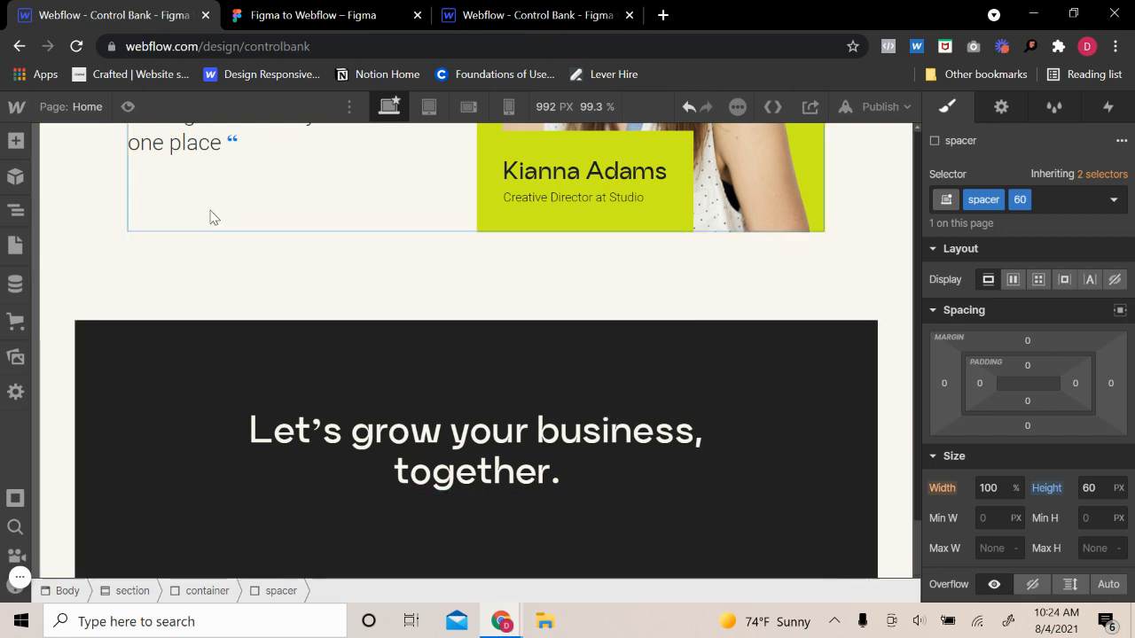
- Add a div block below the heading inside the dark section's container
left_click(293, 350)
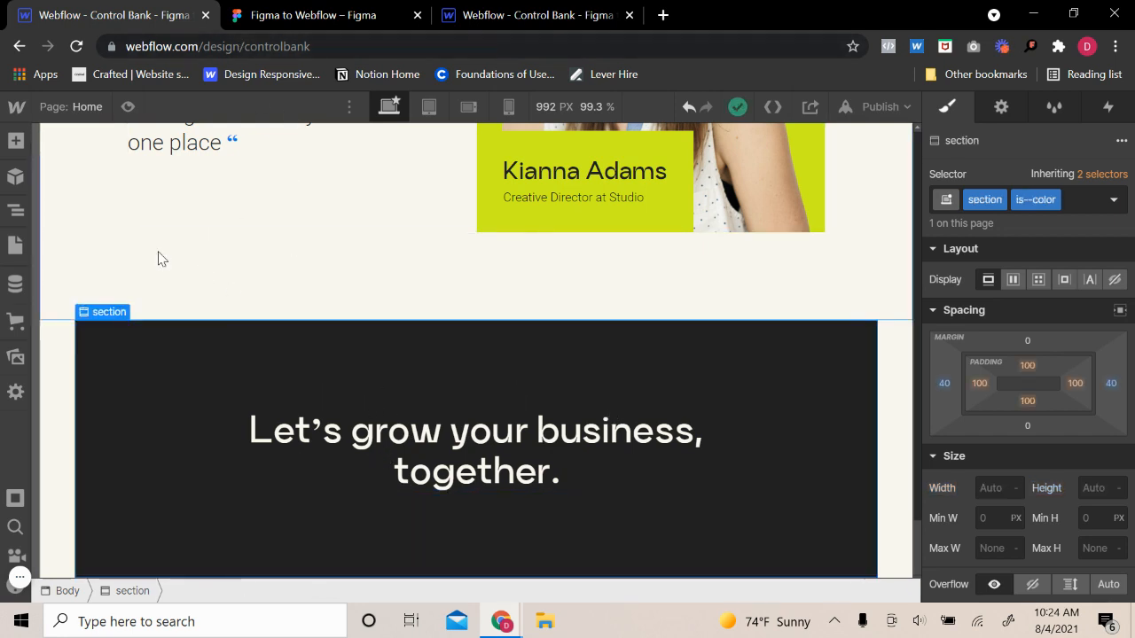
left_click(234, 451)
mouse_move(197, 399)
left_click(191, 379)
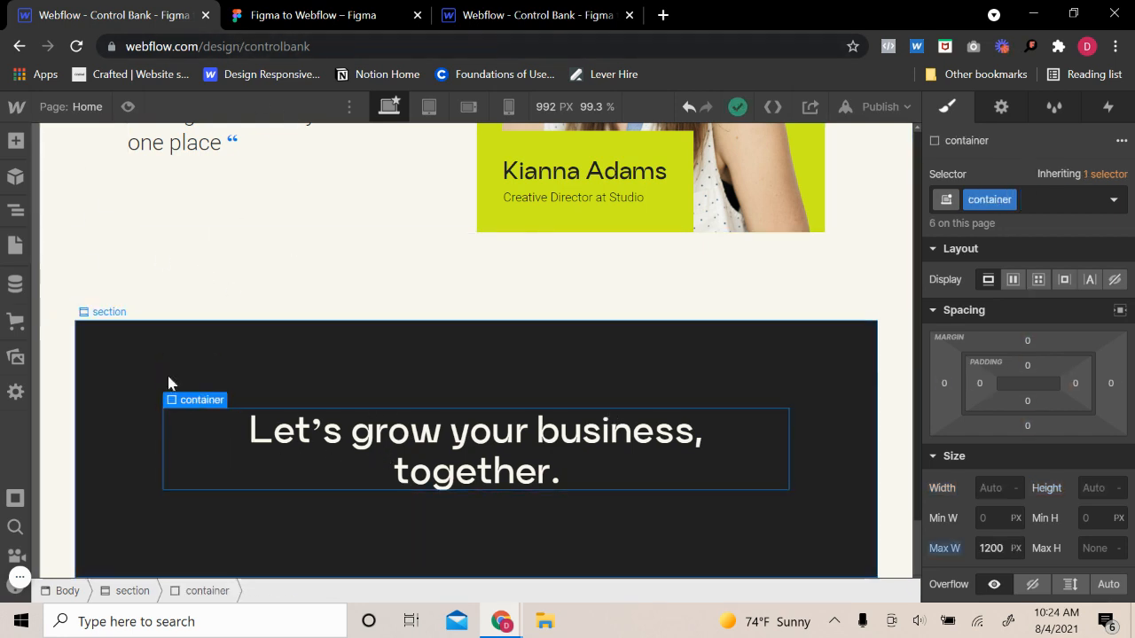
key("a")
left_click(57, 454)
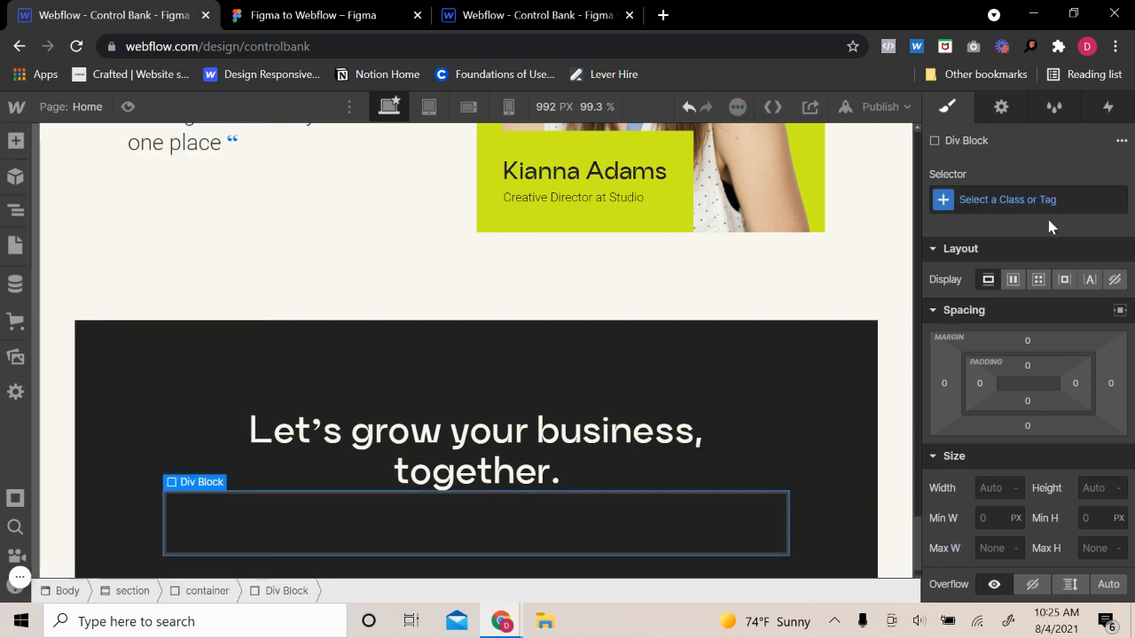
- Apply the spacer class and the existing 60 combo class to the new div block
left_click(1044, 200)
type("spac")
left_click(956, 298)
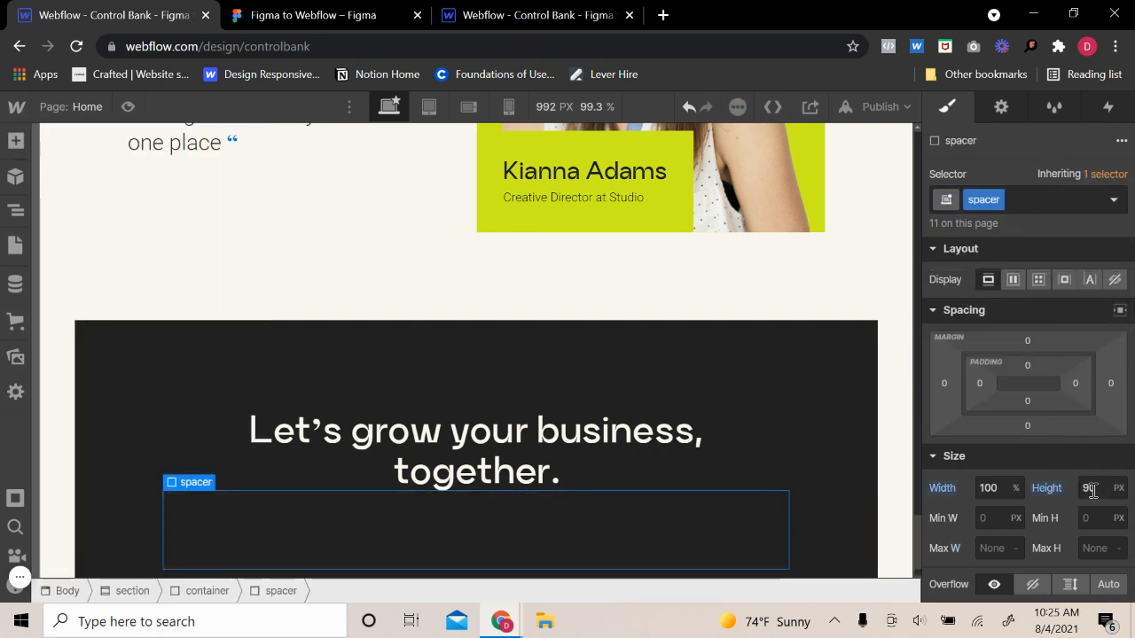
left_click(1034, 203)
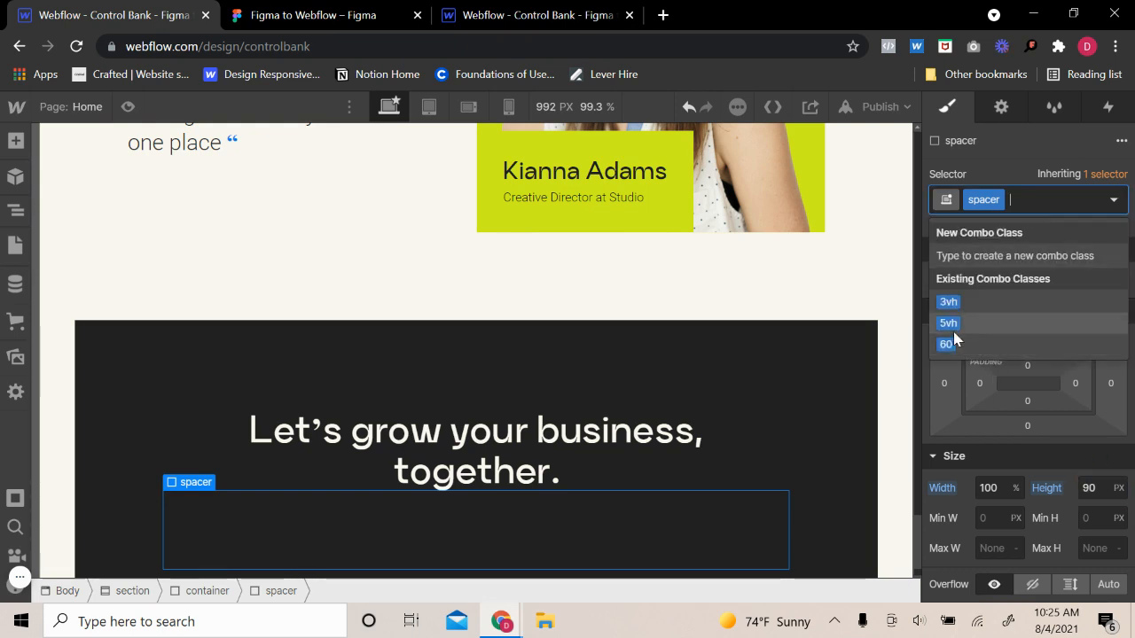
left_click(949, 340)
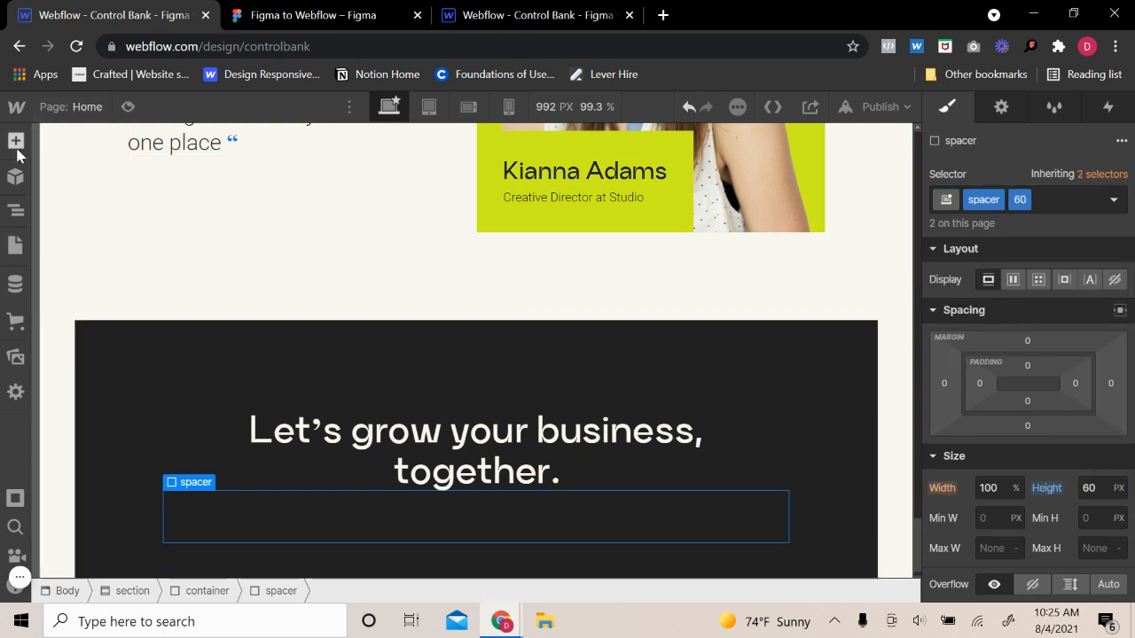
left_click(230, 472)
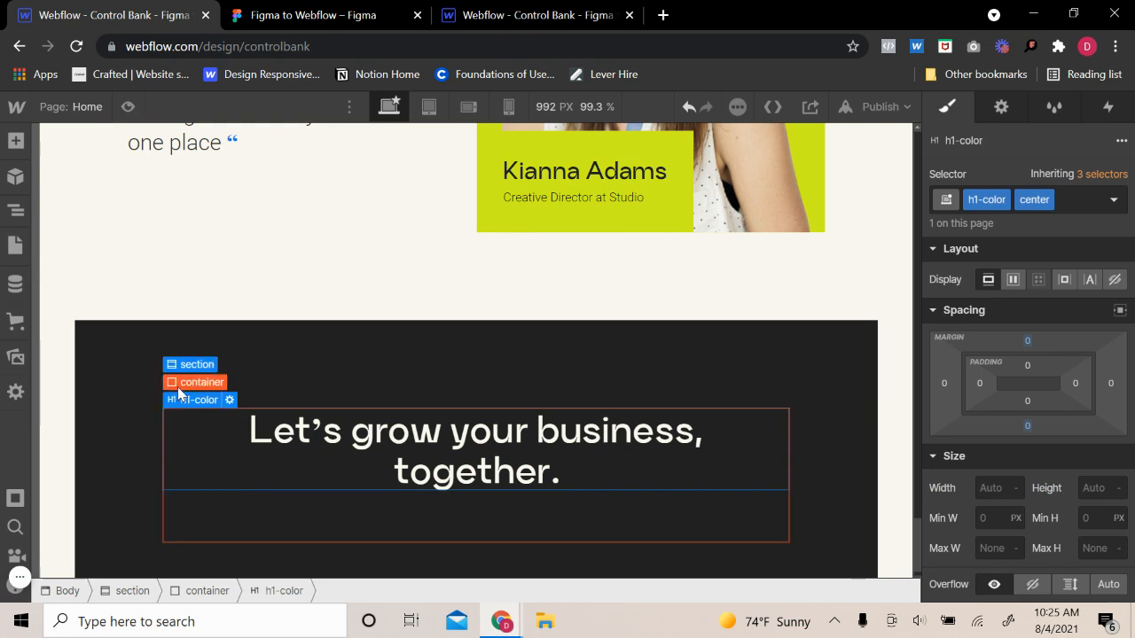
left_click(190, 380)
left_click(16, 141)
scroll(97, 474, "down", 3)
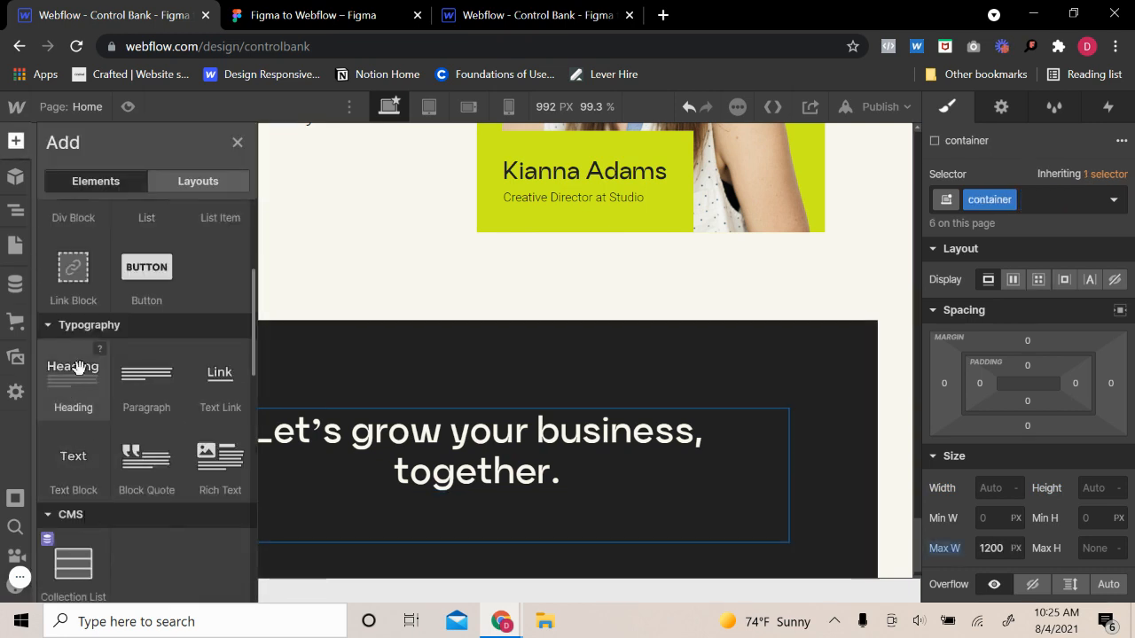
scroll(93, 381, "up", 3)
scroll(97, 402, "down", 2)
left_click_drag(145, 403, 707, 529)
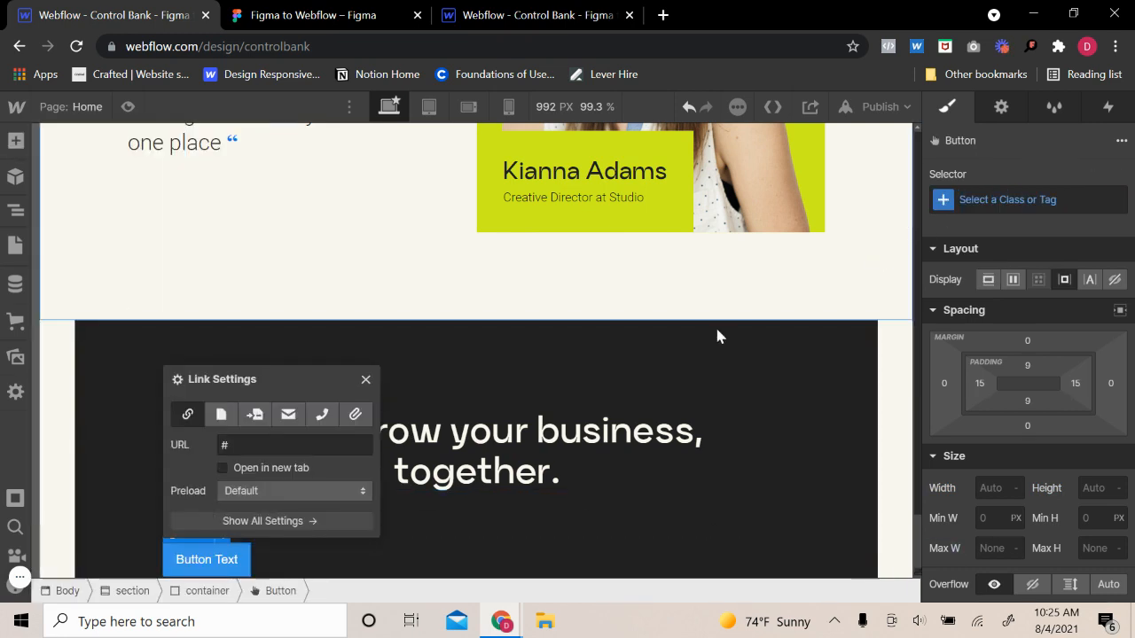
left_click(1018, 205)
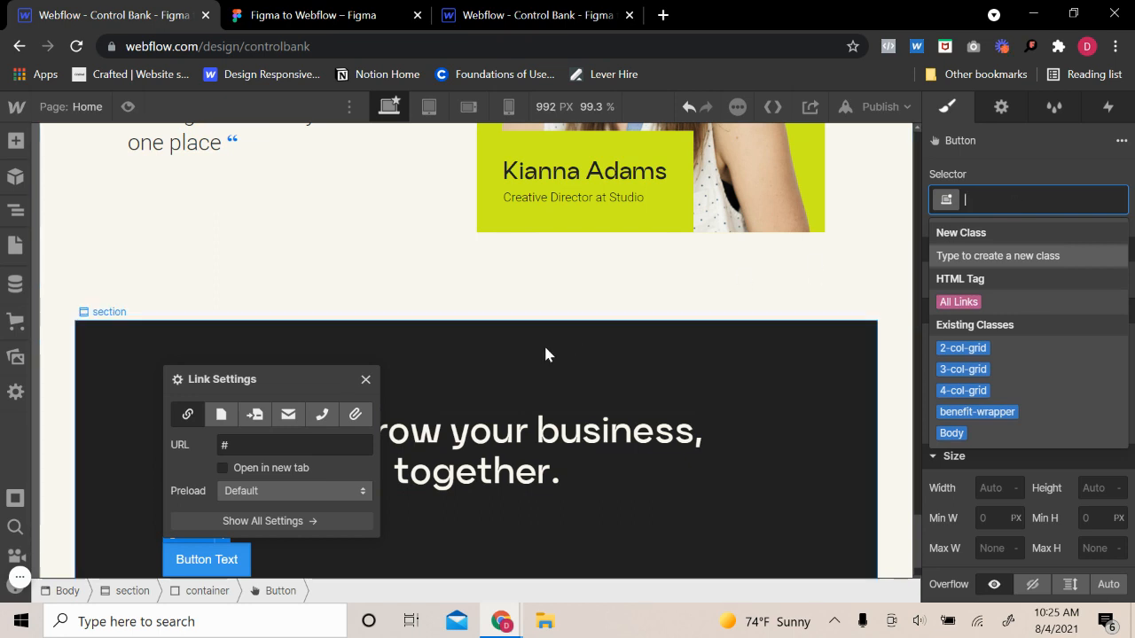
left_click(365, 380)
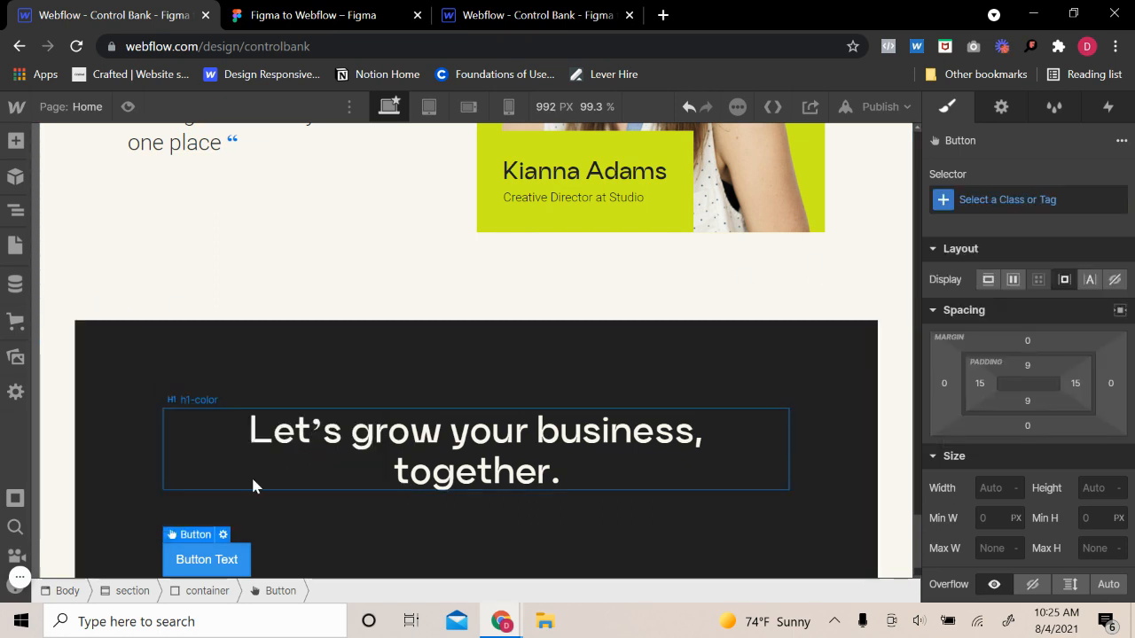
key("Escape")
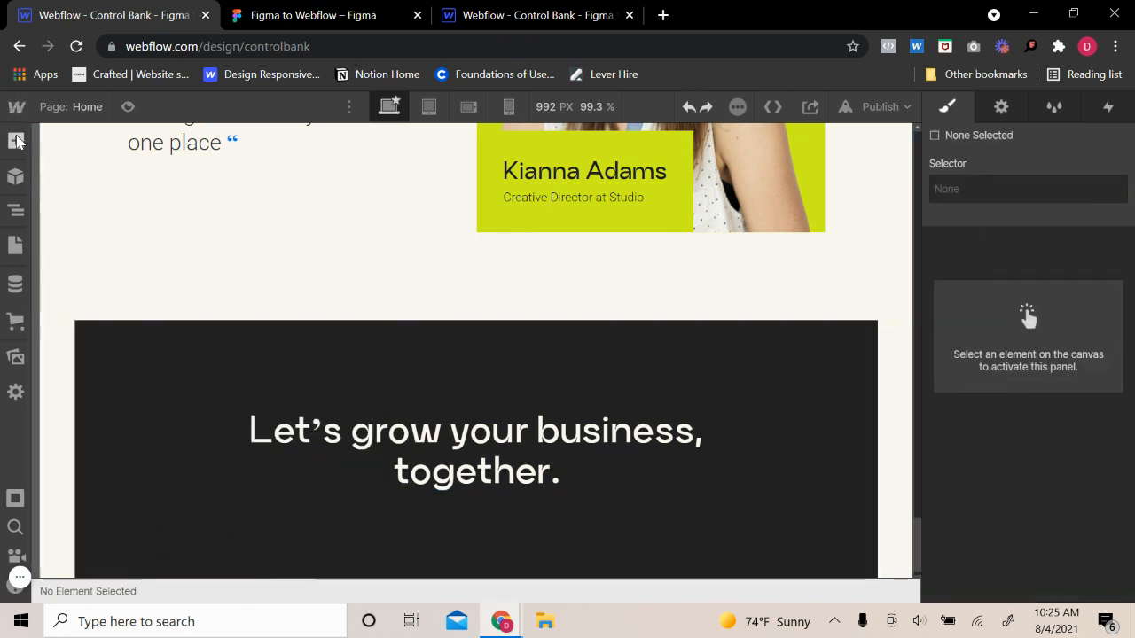
- Insert the CTA button symbol and nest it below the spacer inside the dark section's container
left_click(16, 140)
left_click(15, 175)
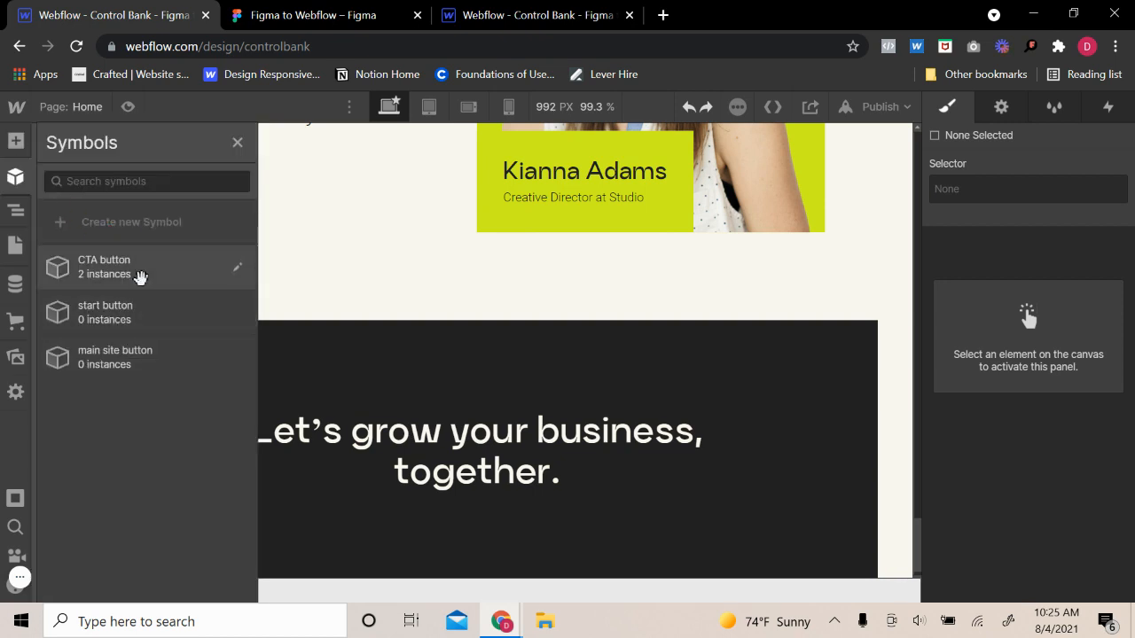
left_click_drag(139, 277, 535, 540)
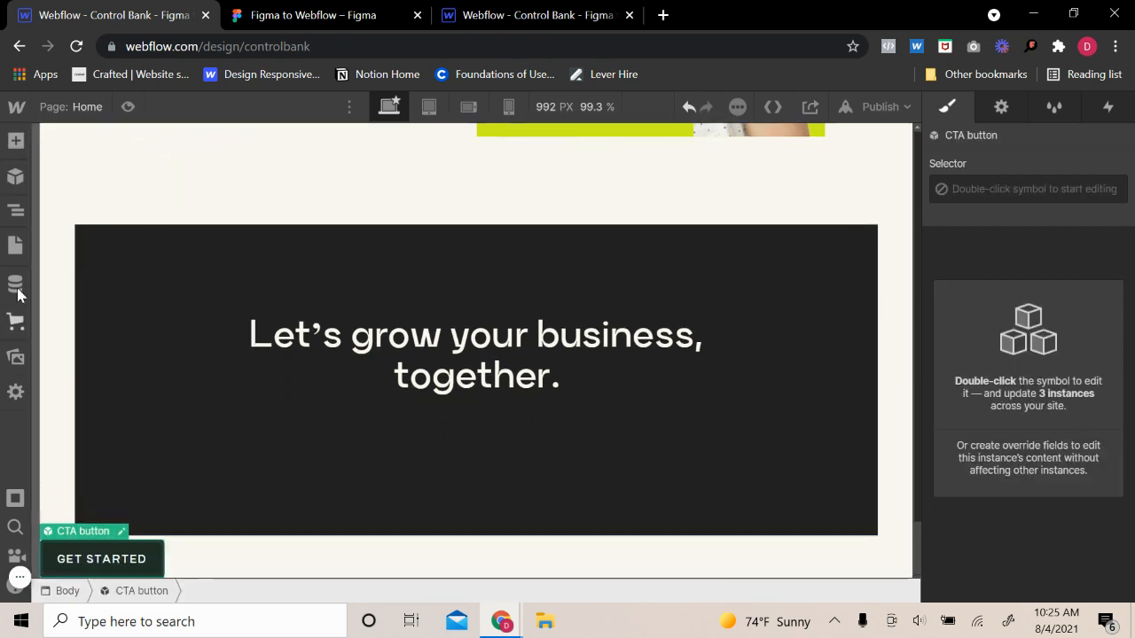
left_click(19, 213)
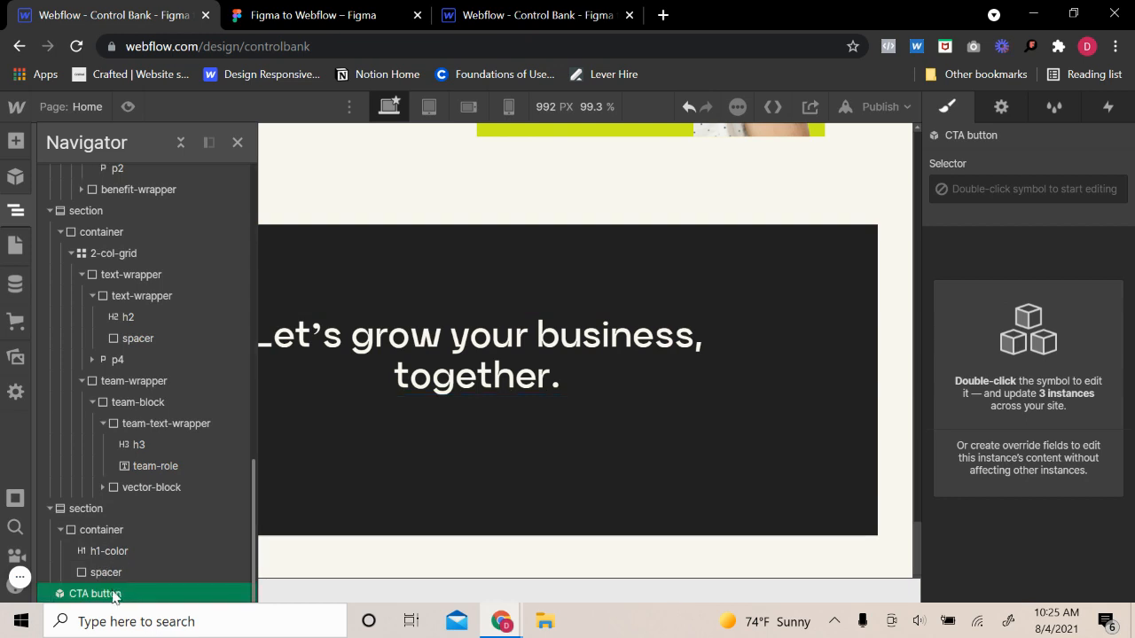
mouse_move(118, 586)
left_mouse_down()
mouse_move(150, 565)
mouse_move(125, 581)
left_mouse_up()
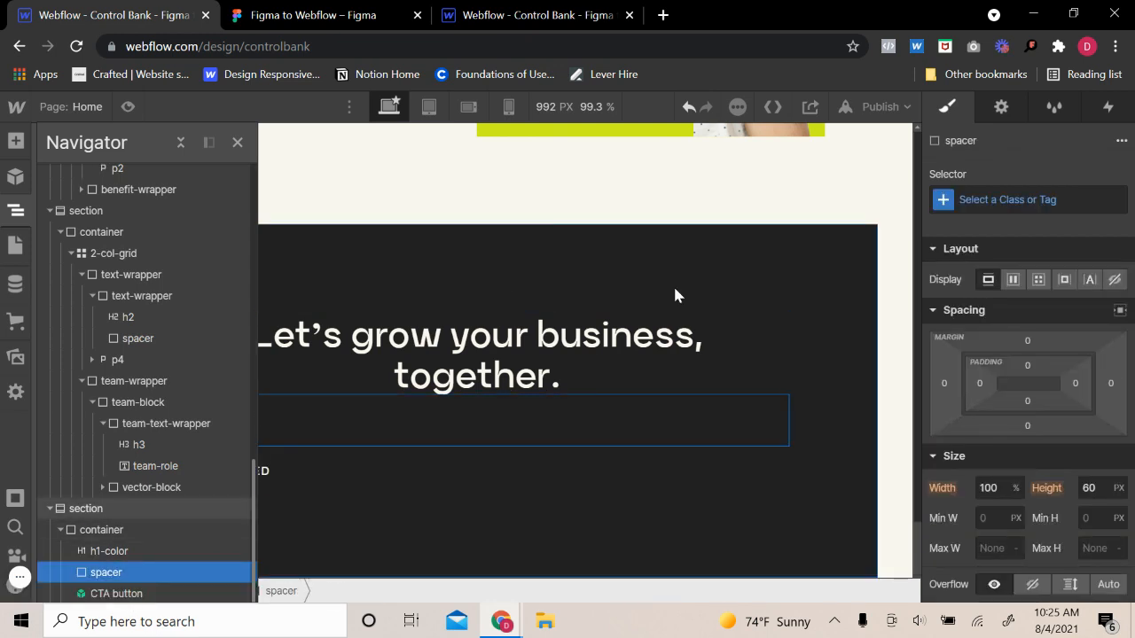
left_click(236, 143)
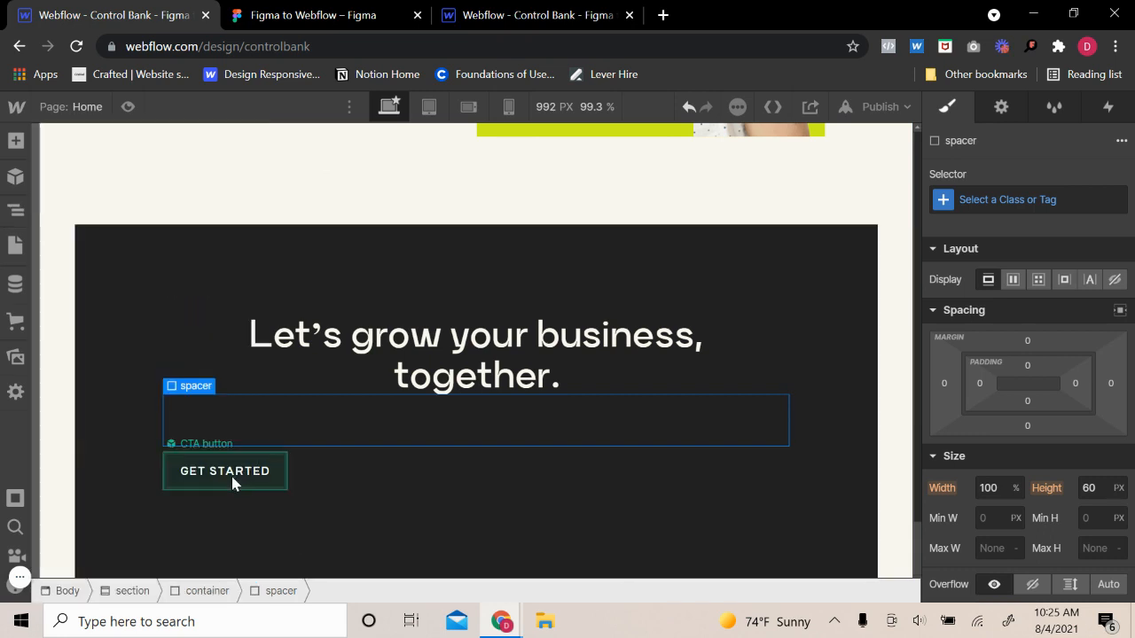
- Open the CTA button symbol below the dark section's heading for editing and add a "color" combo class to it
left_click(233, 482)
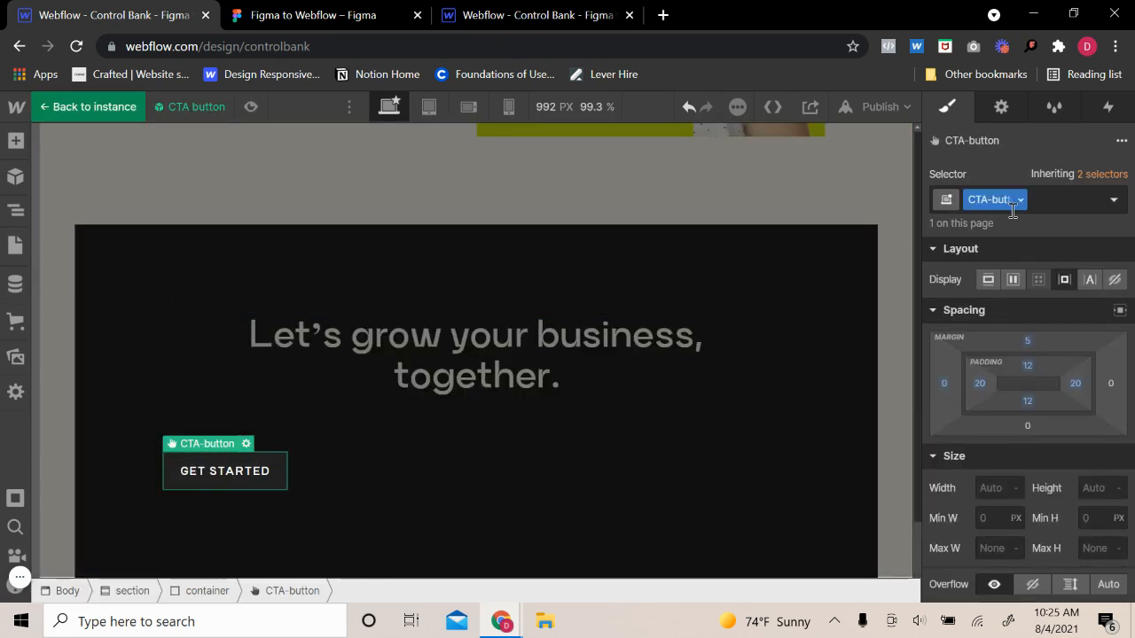
left_click(1043, 199)
type("yello")
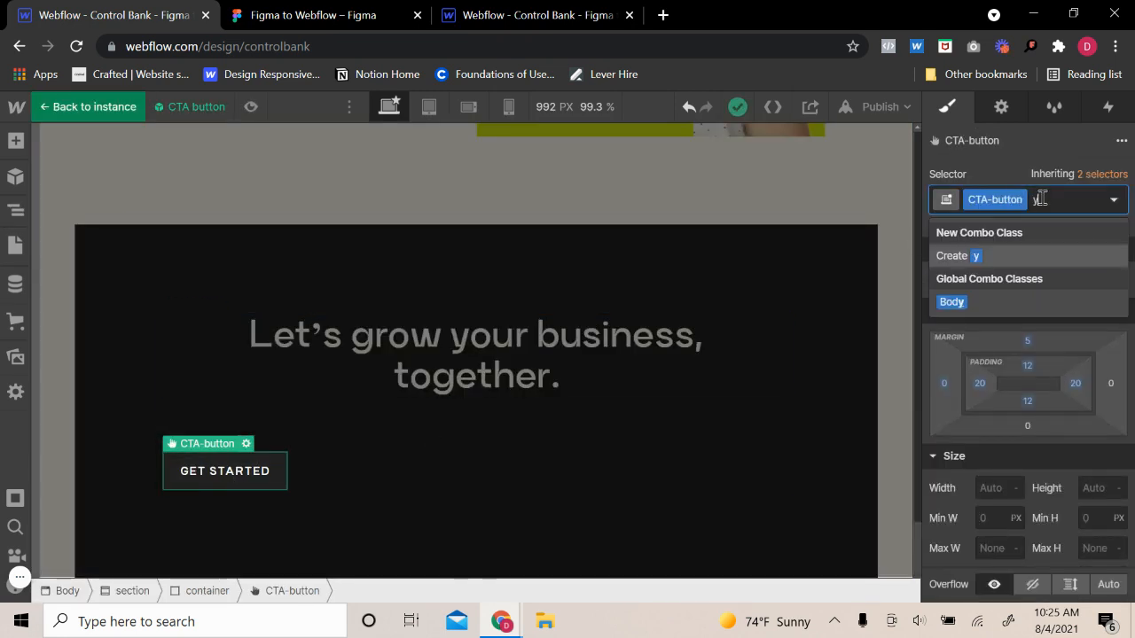
key("BackSpace")
key("BackSpace")
type("color")
key("Return")
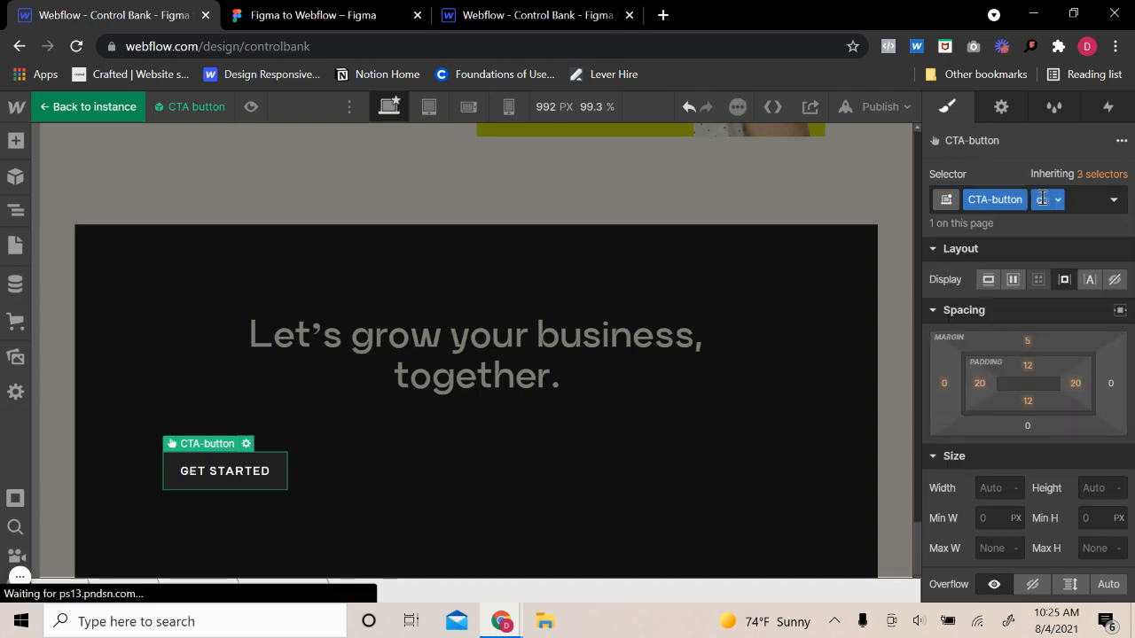
scroll(1047, 443, "down", 3)
scroll(1048, 443, "down", 2)
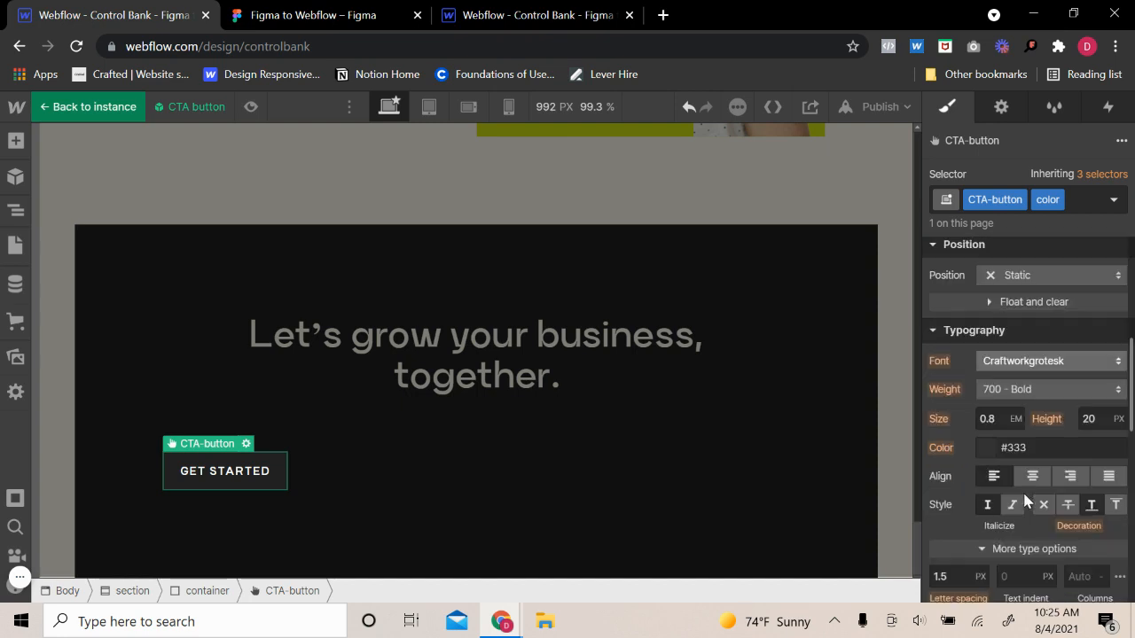
- Make the dark section's container a vertical flex layout with centered align and justify, then check the other containers on the page
left_click(613, 467)
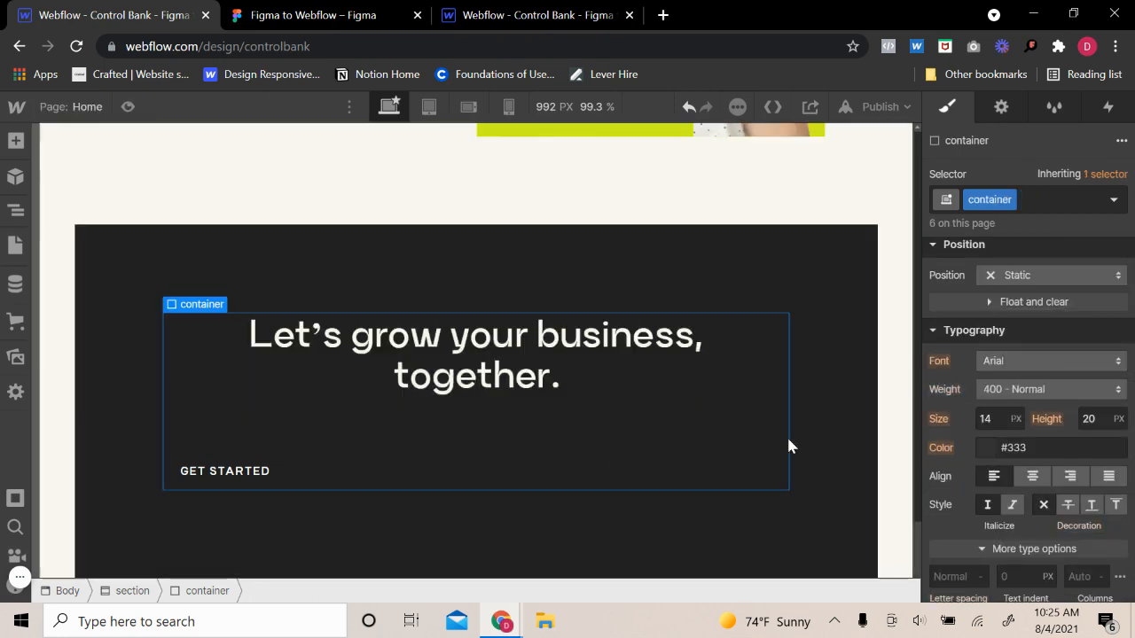
scroll(999, 398, "up", 5)
left_click(1013, 279)
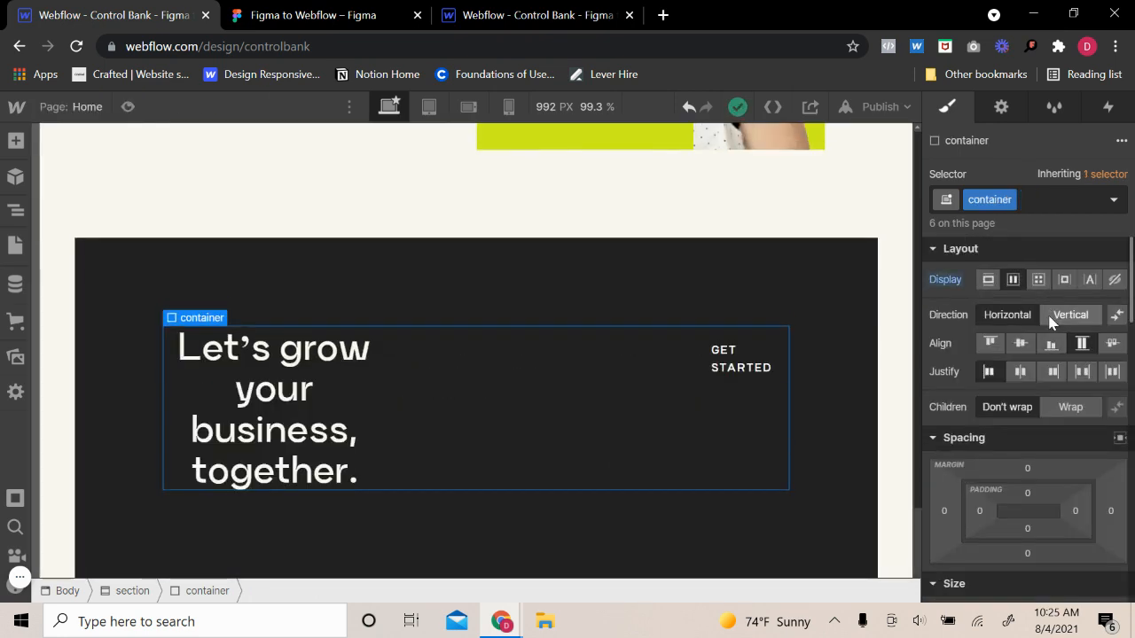
left_click(1071, 315)
left_click(1021, 343)
scroll(629, 370, "up", 20)
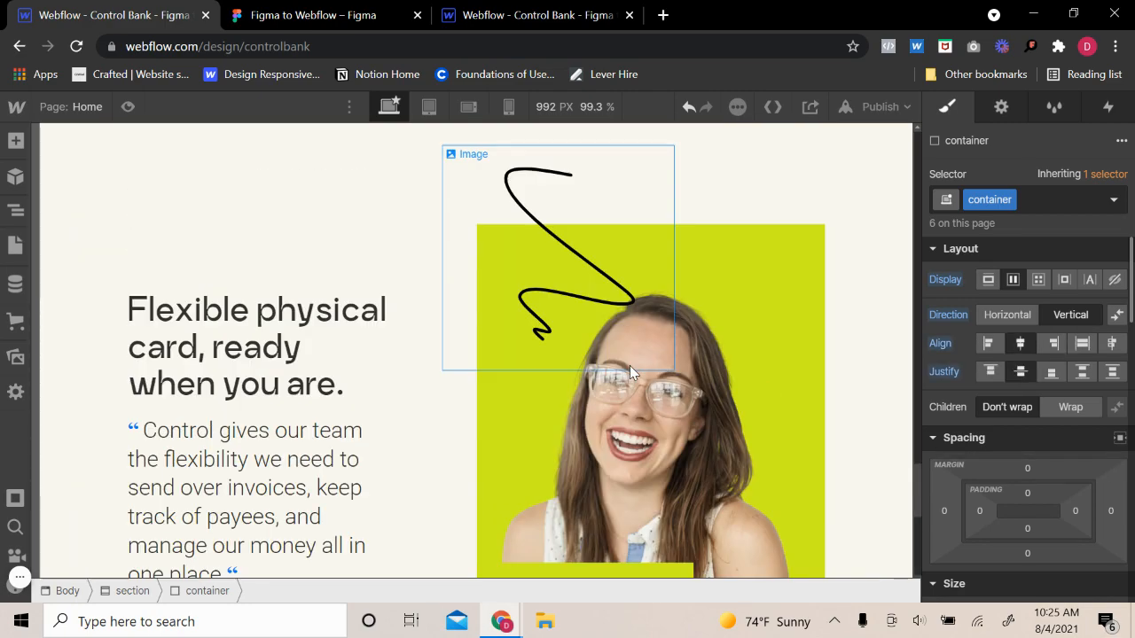
scroll(627, 373, "up", 4)
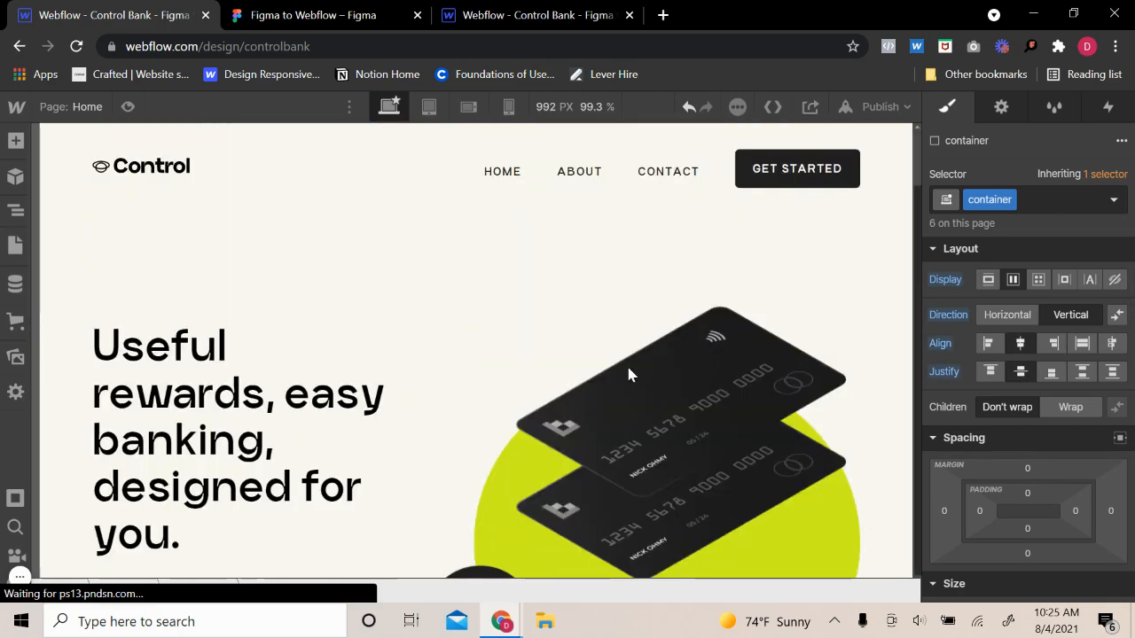
scroll(629, 373, "down", 15)
scroll(634, 368, "down", 15)
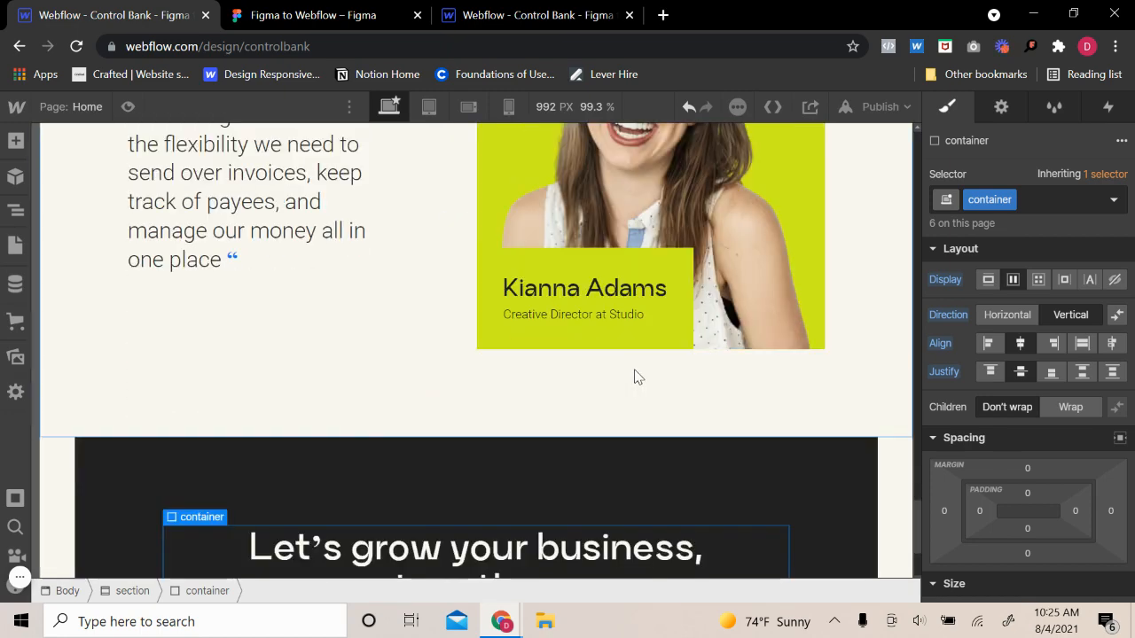
scroll(635, 379, "down", 3)
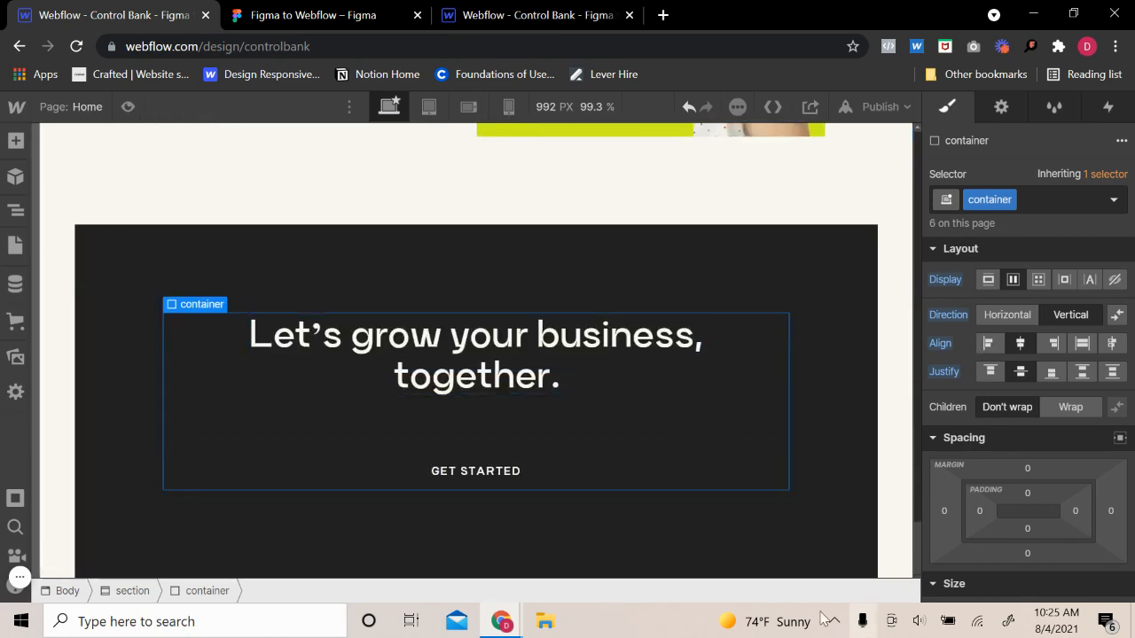
- Set the background color of the dark section's CTA button to the lime green swatch
left_click(530, 474)
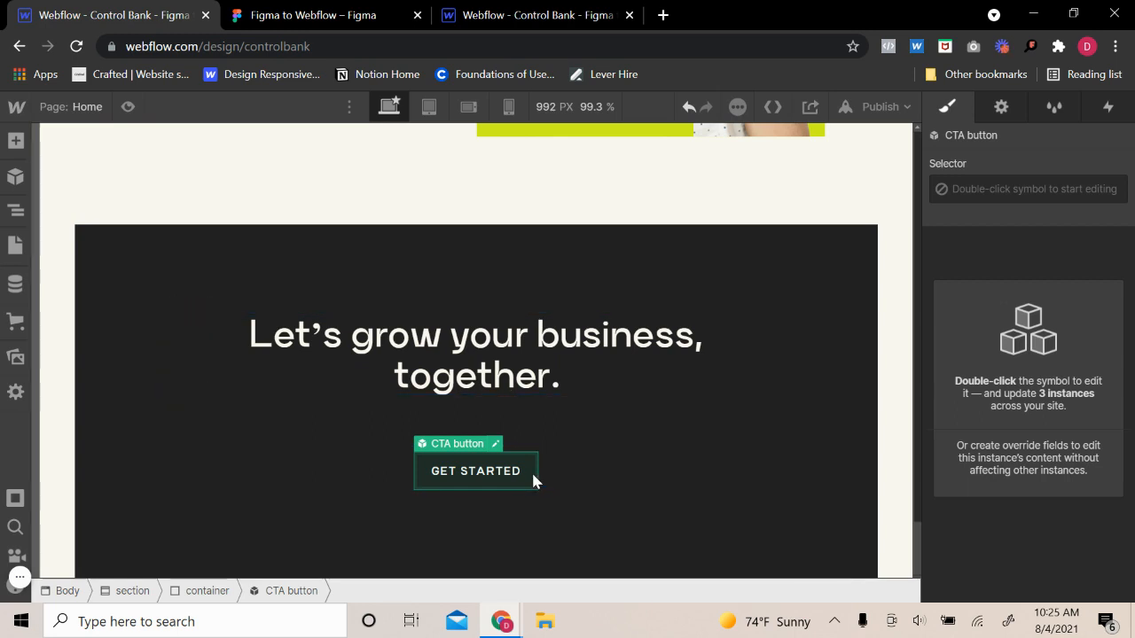
left_click_drag(531, 470, 576, 479)
scroll(1007, 448, "down", 9)
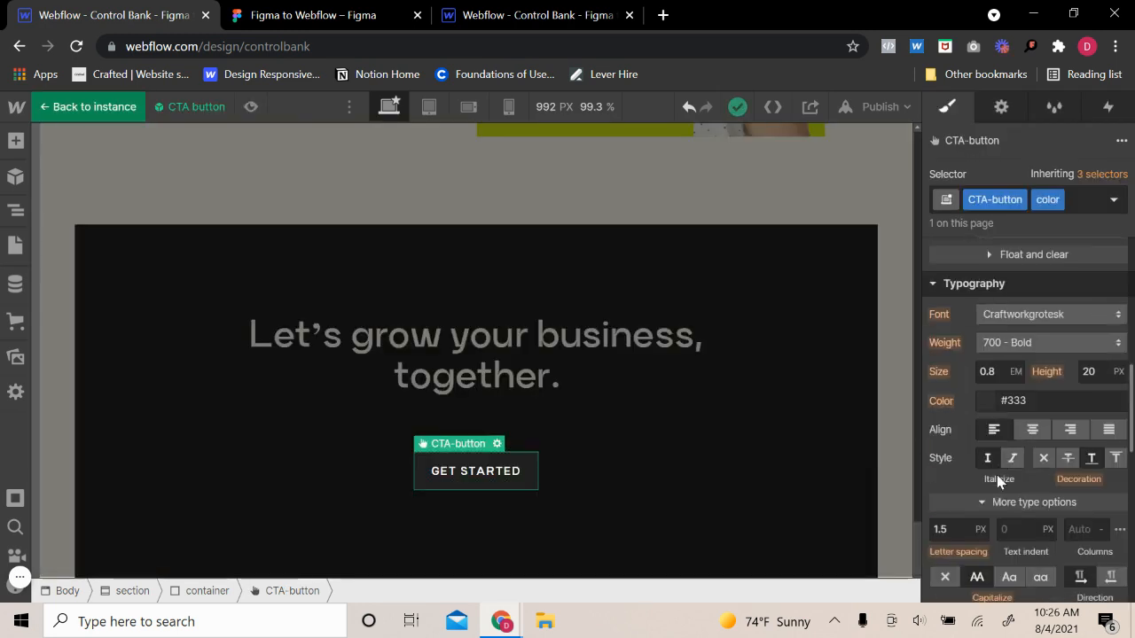
left_click(989, 481)
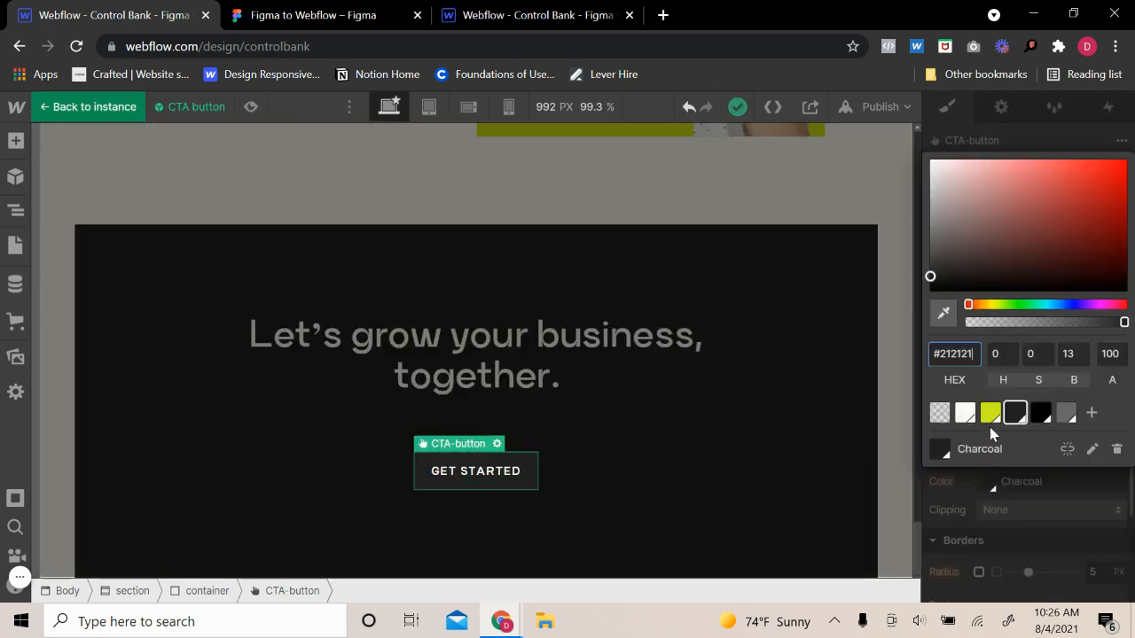
left_click(991, 412)
scroll(971, 492, "up", 6)
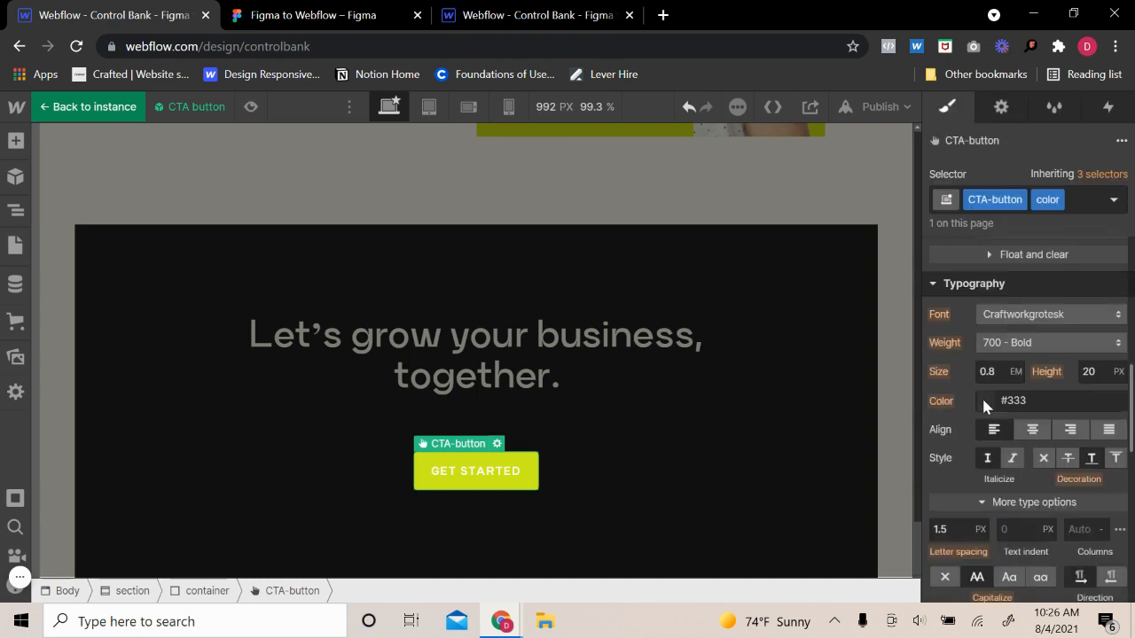
- Set the CTA button's text color to the black swatch and its font weight to 900 - Black
left_click(981, 396)
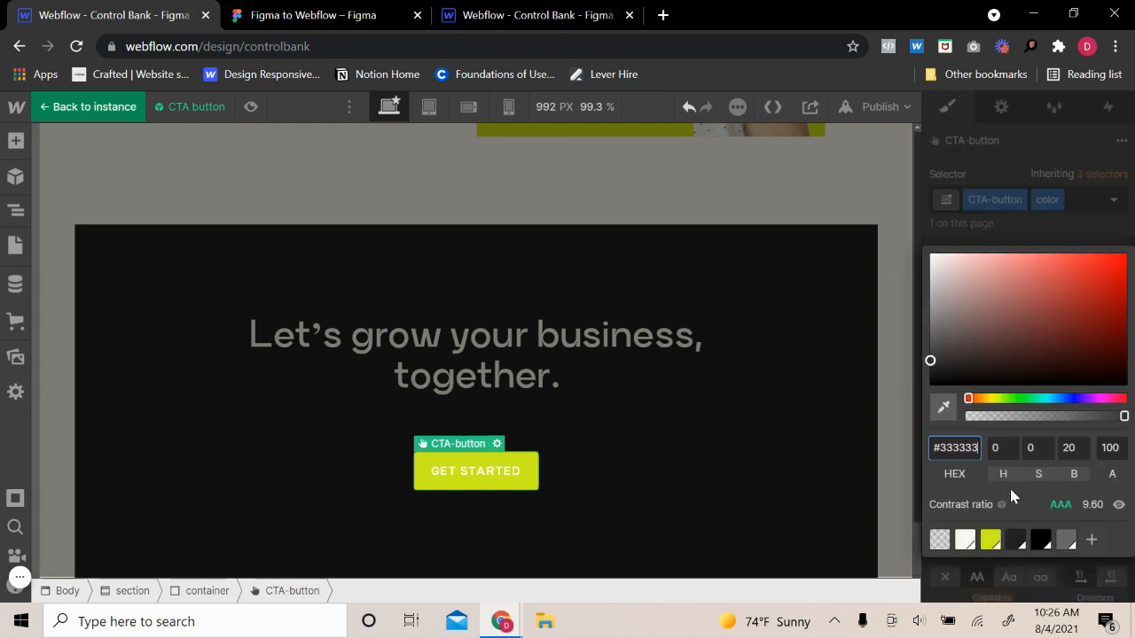
left_click(1044, 543)
left_click(1003, 243)
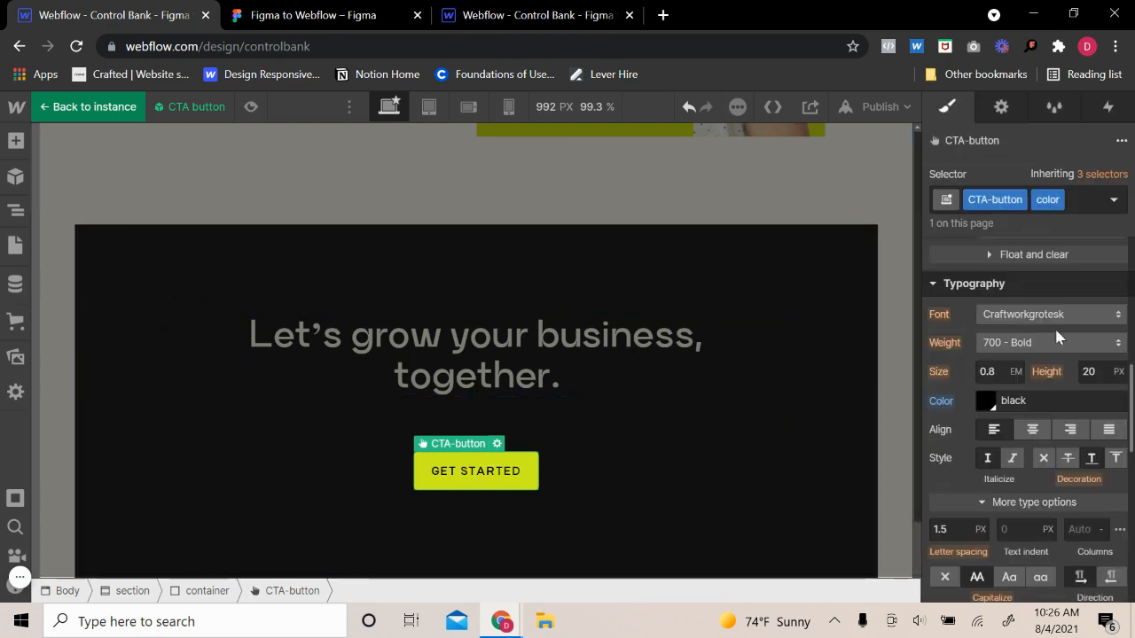
left_click(1034, 349)
left_click(1020, 385)
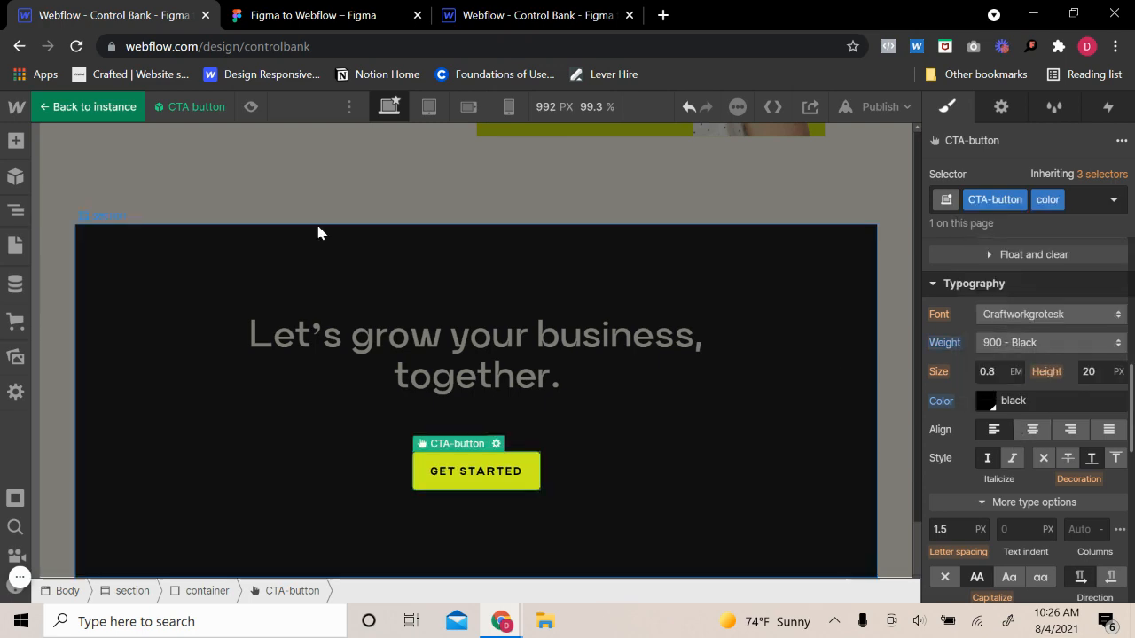
- Preview the page to compare the Get Started buttons in its sections and return to the designer
left_click(251, 106)
scroll(399, 241, "up", 10)
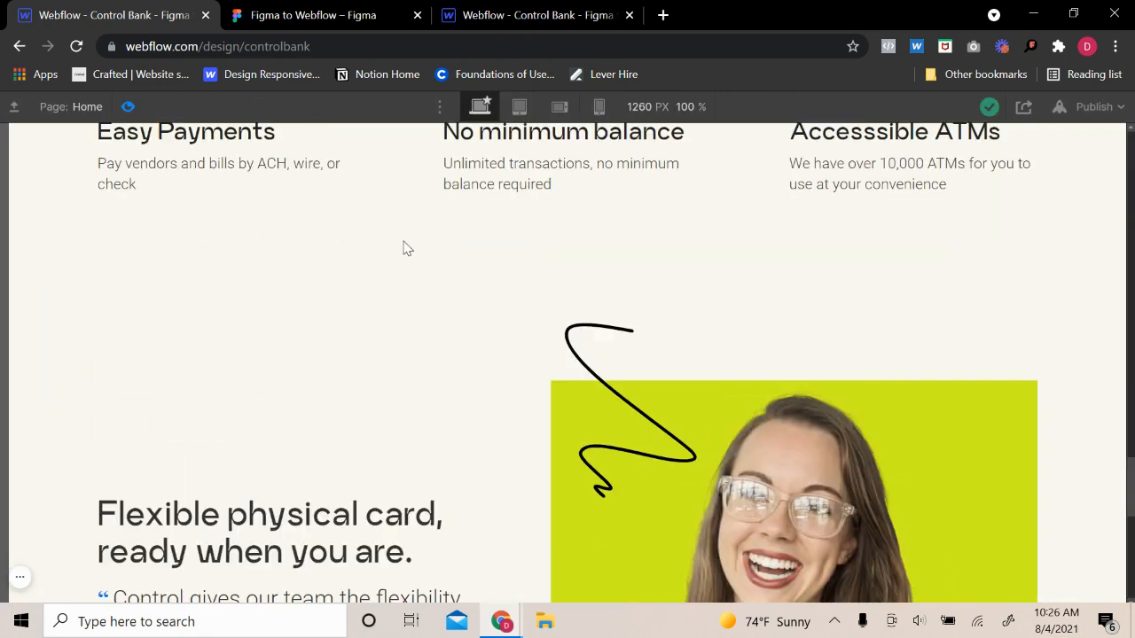
scroll(404, 245, "down", 5)
scroll(407, 247, "up", 6)
scroll(406, 247, "down", 2)
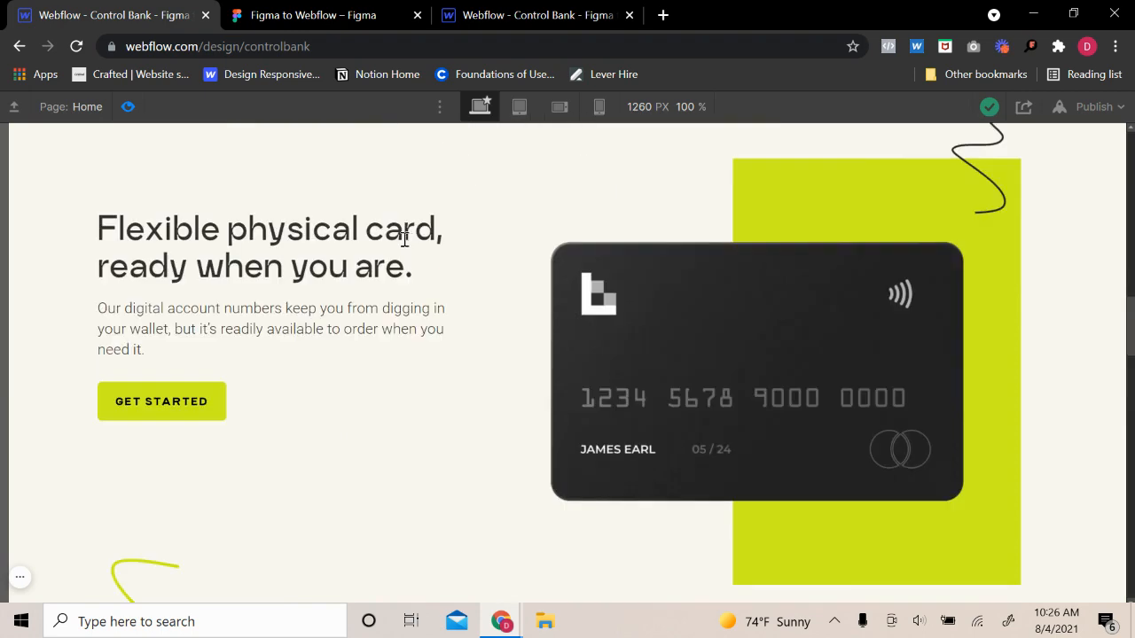
left_click(130, 108)
- Inspect the CTA button instances from the hero to the dark section and undo the last font weight change
left_click(211, 415)
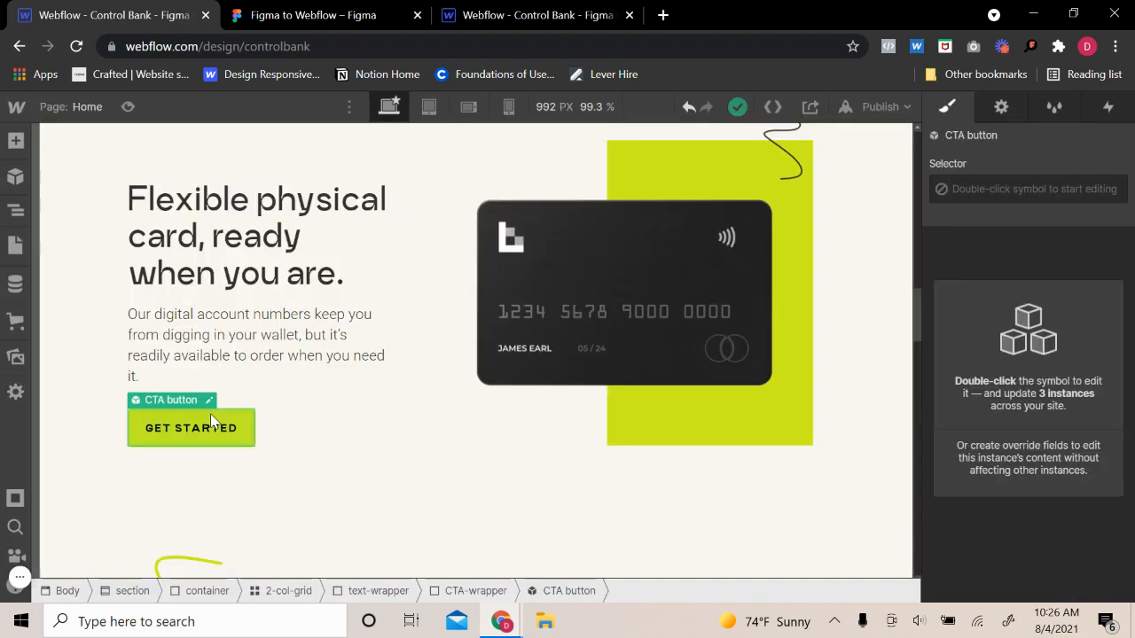
scroll(648, 334, "down", 10)
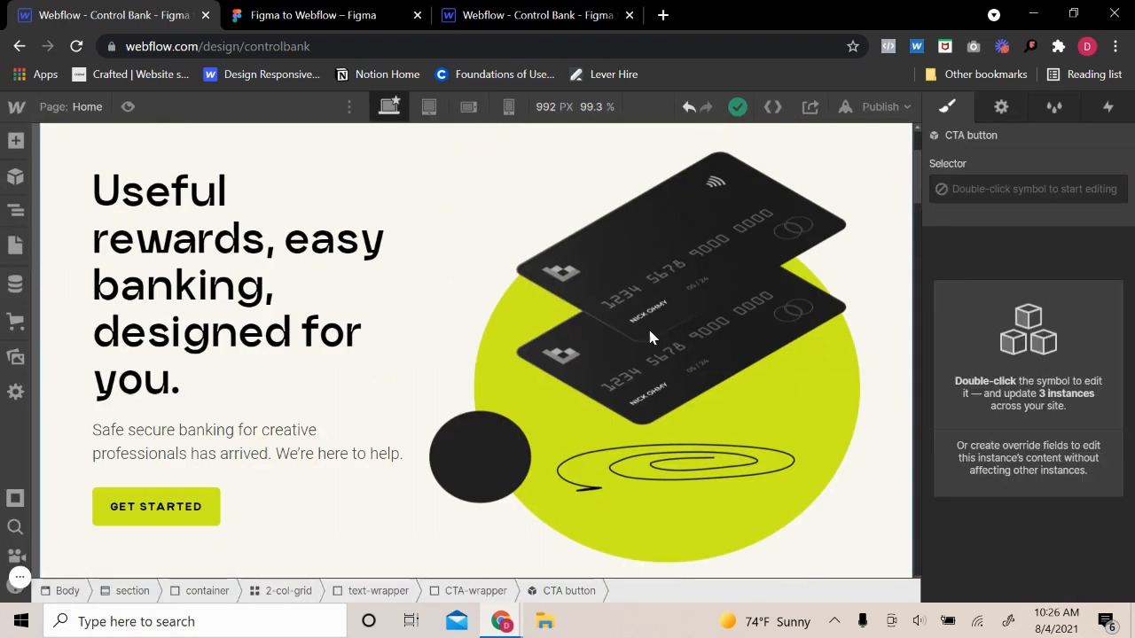
scroll(650, 337, "down", 15)
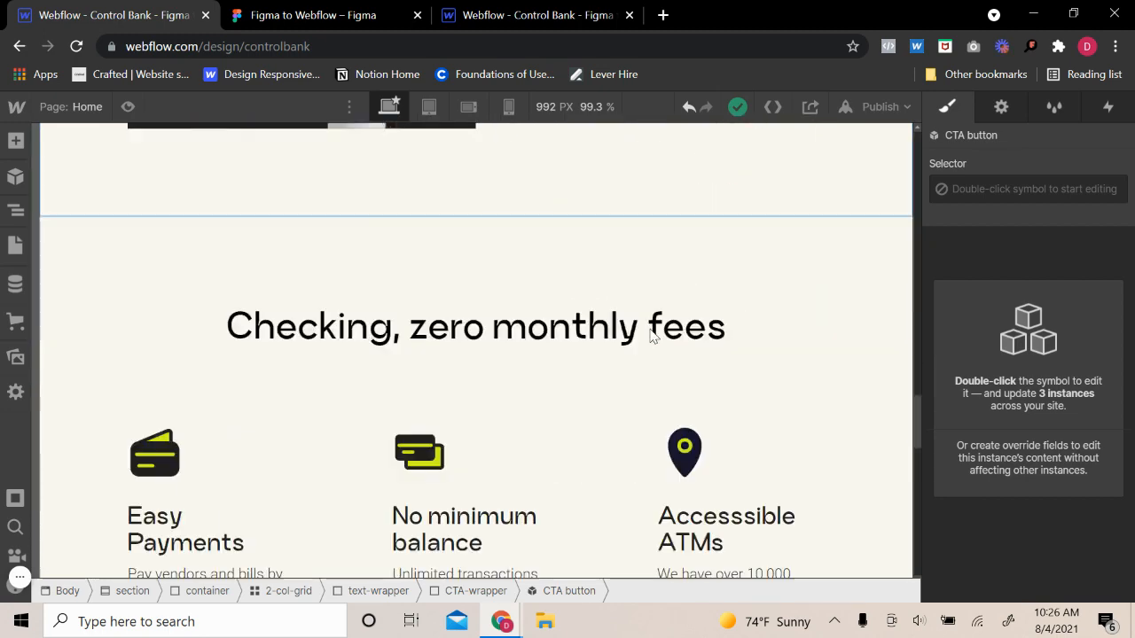
scroll(655, 335, "down", 6)
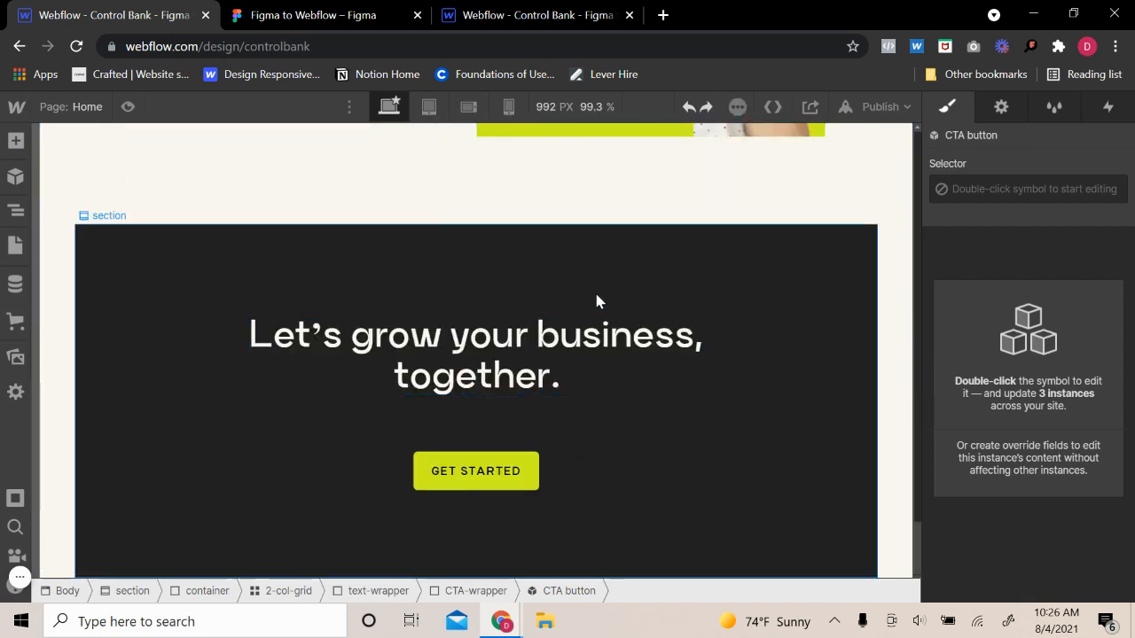
left_click(486, 466)
scroll(438, 235, "up", 10)
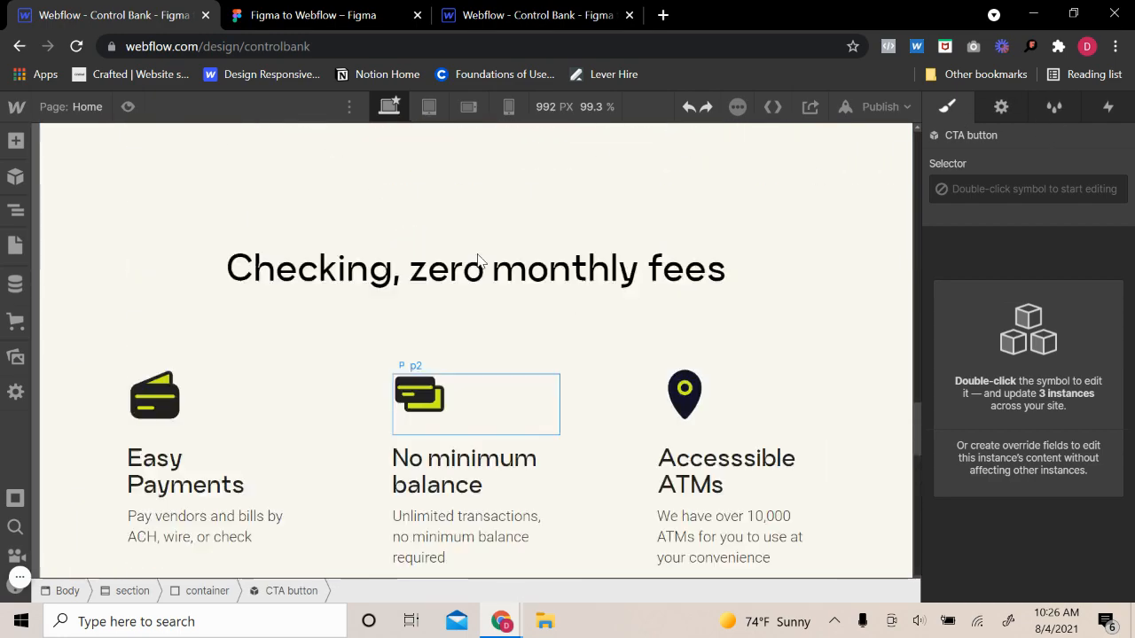
- Replace the CTA button symbol in the dark section with a new Button element
scroll(477, 261, "down", 10)
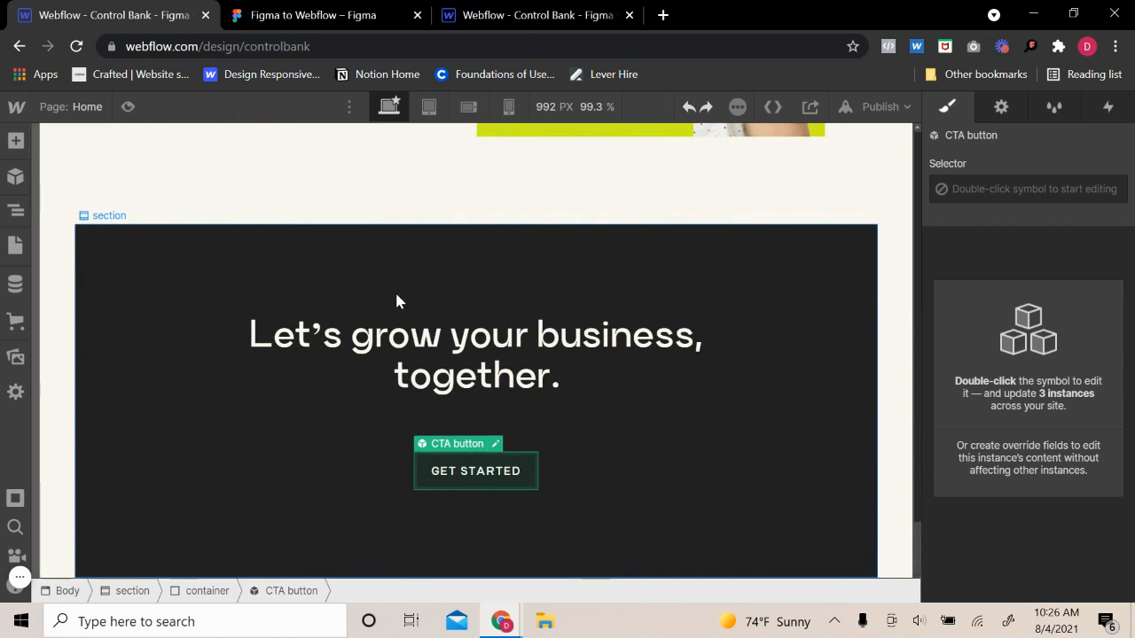
key("Delete")
left_click(362, 510)
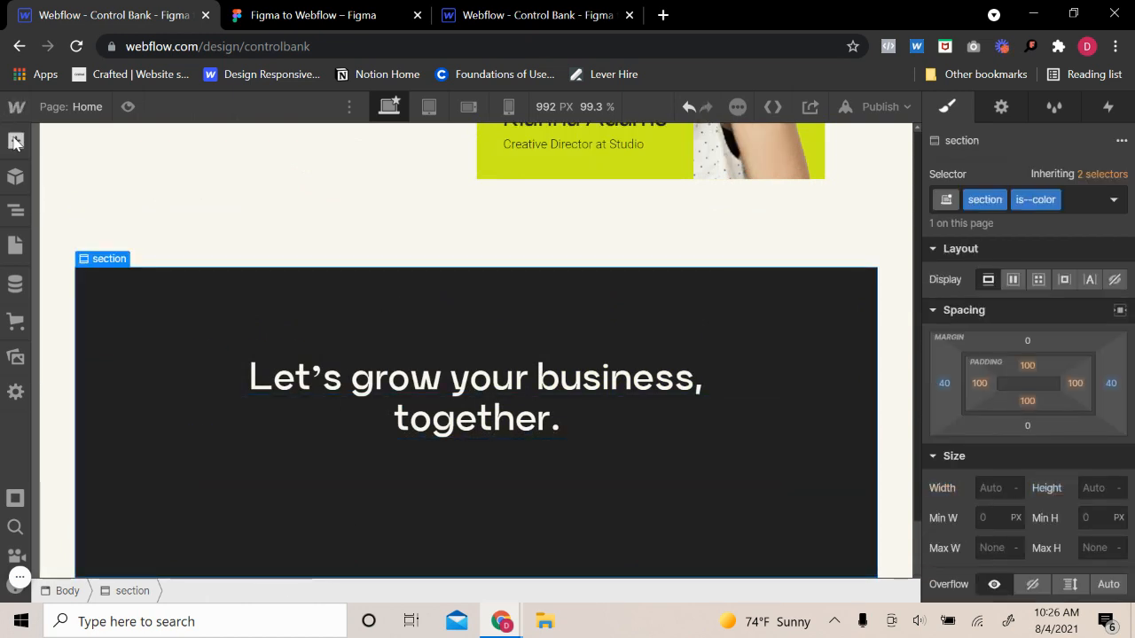
left_click(15, 141)
scroll(159, 464, "down", 5)
scroll(163, 443, "up", 4)
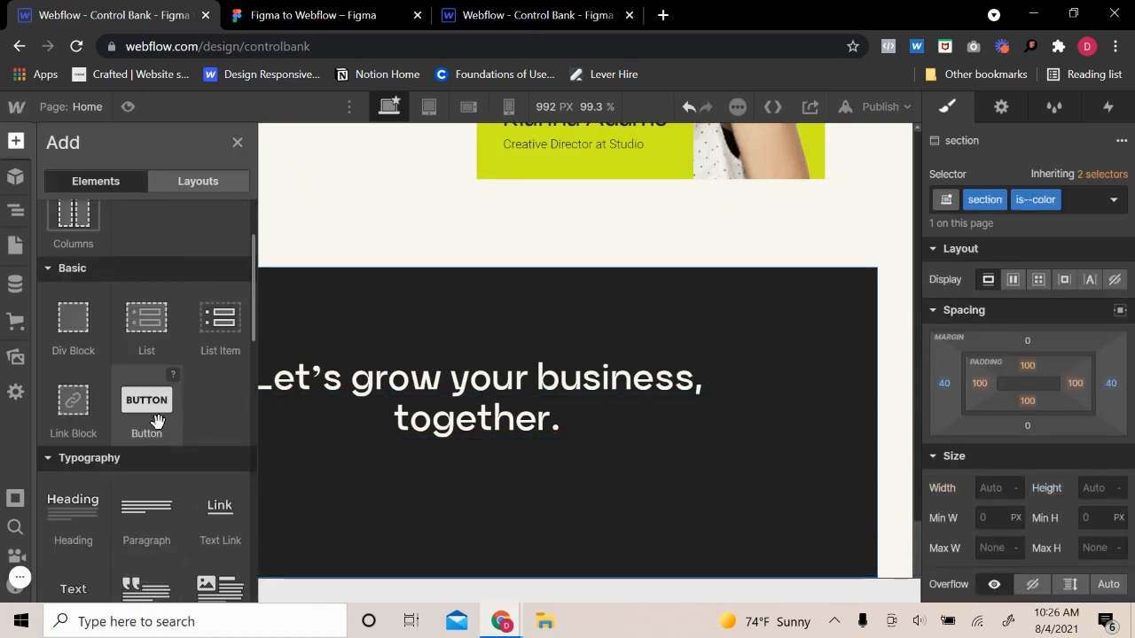
left_click(170, 423)
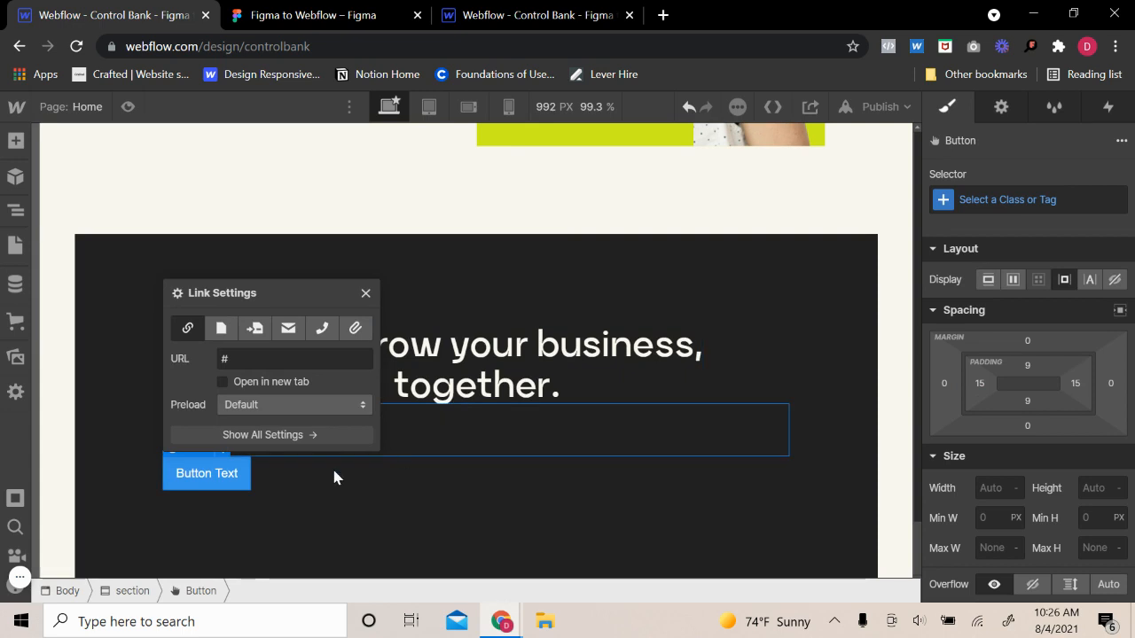
- Justify the contents of the dark section's container to the center
left_click(15, 208)
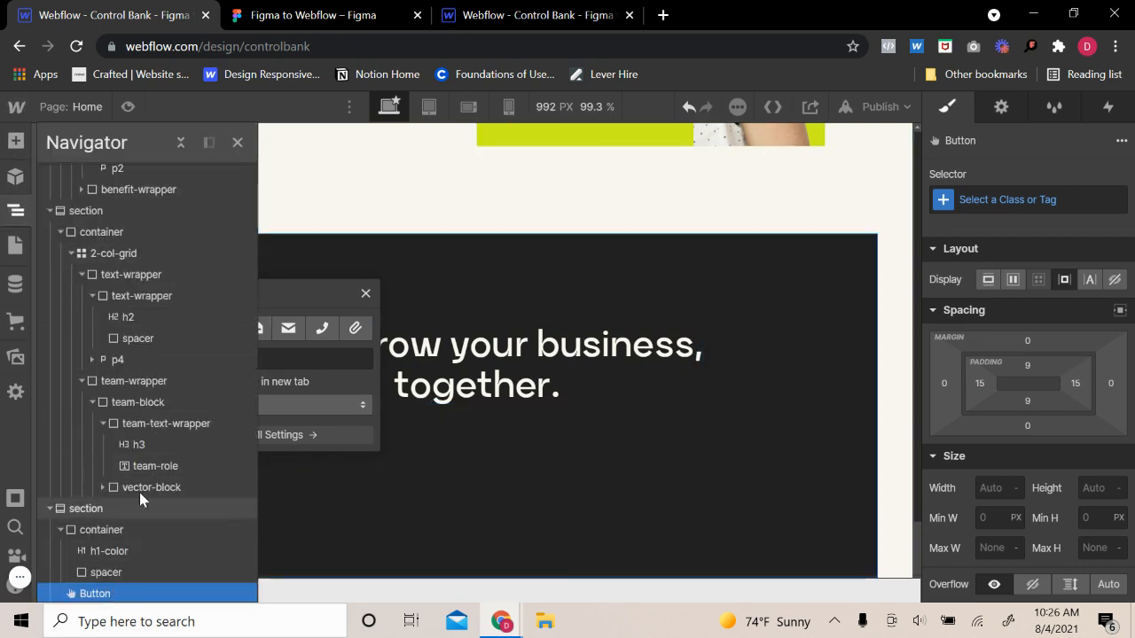
left_click(121, 594)
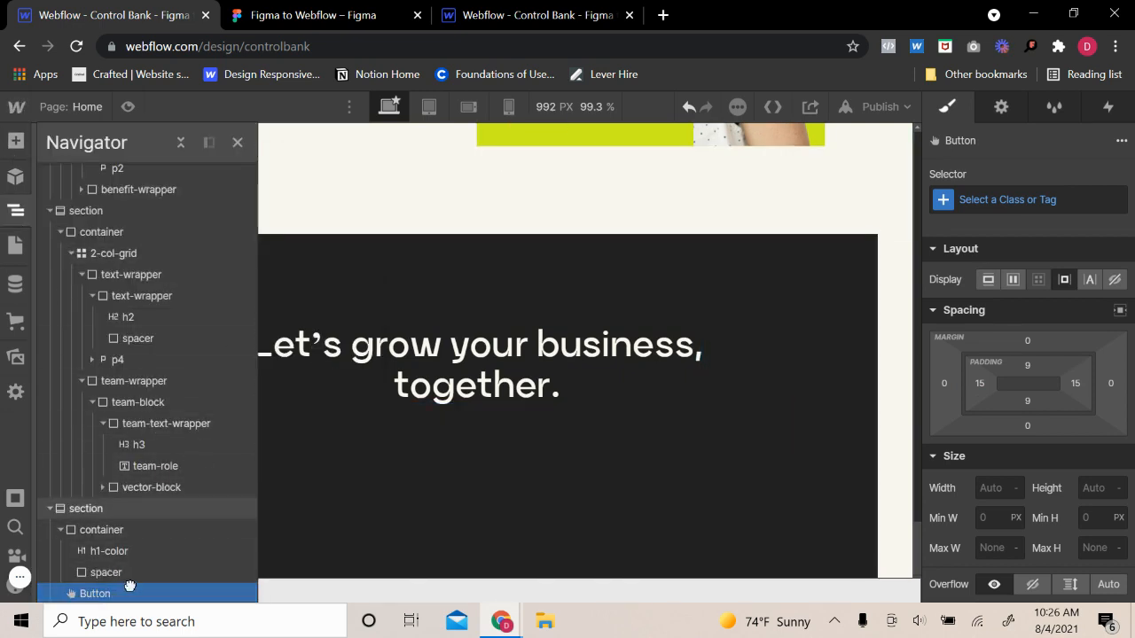
left_click(237, 142)
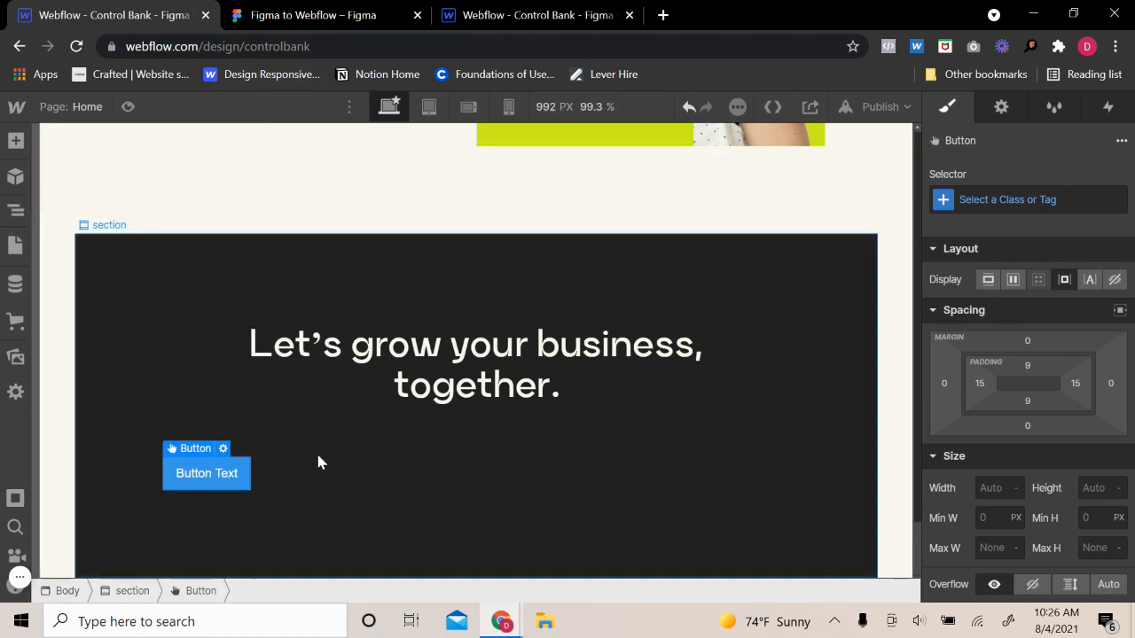
left_click(293, 415)
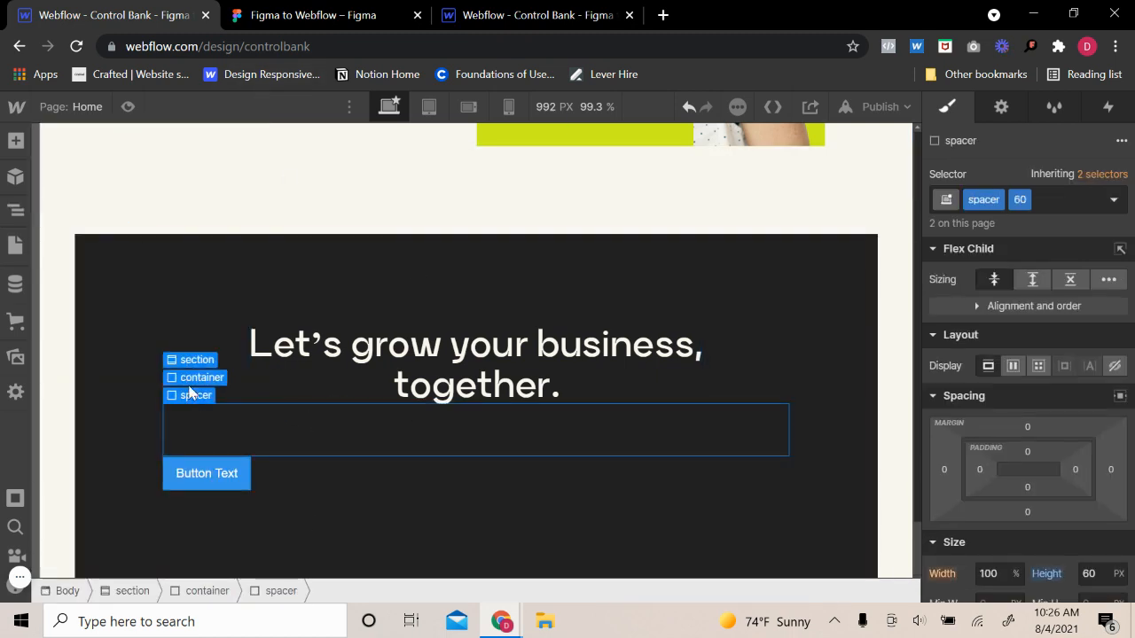
left_click(203, 378)
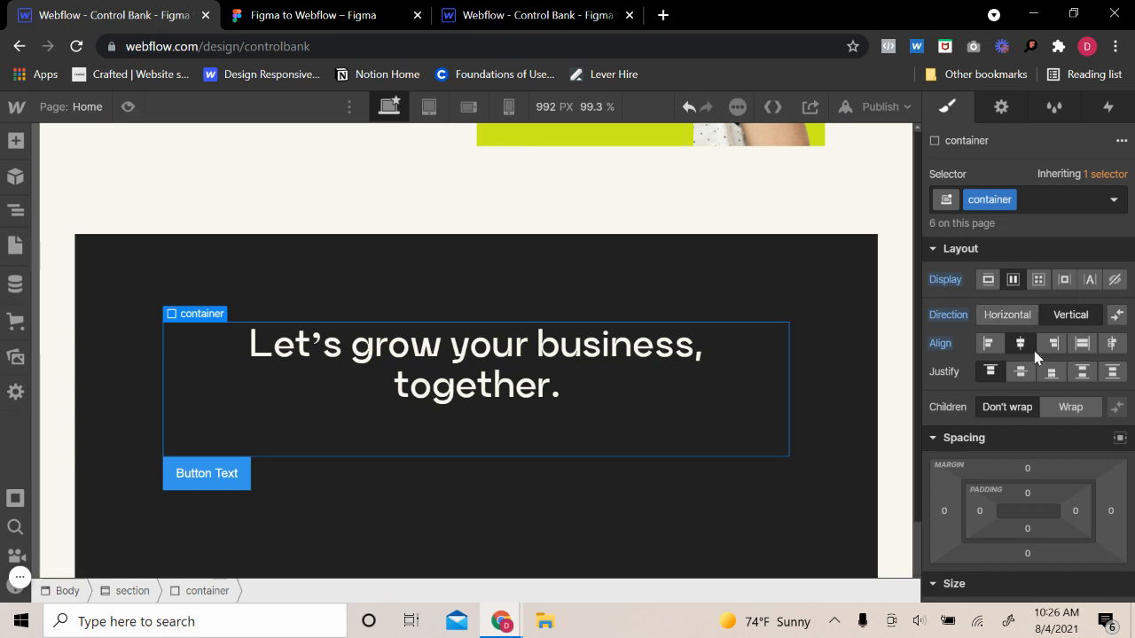
left_click(1019, 374)
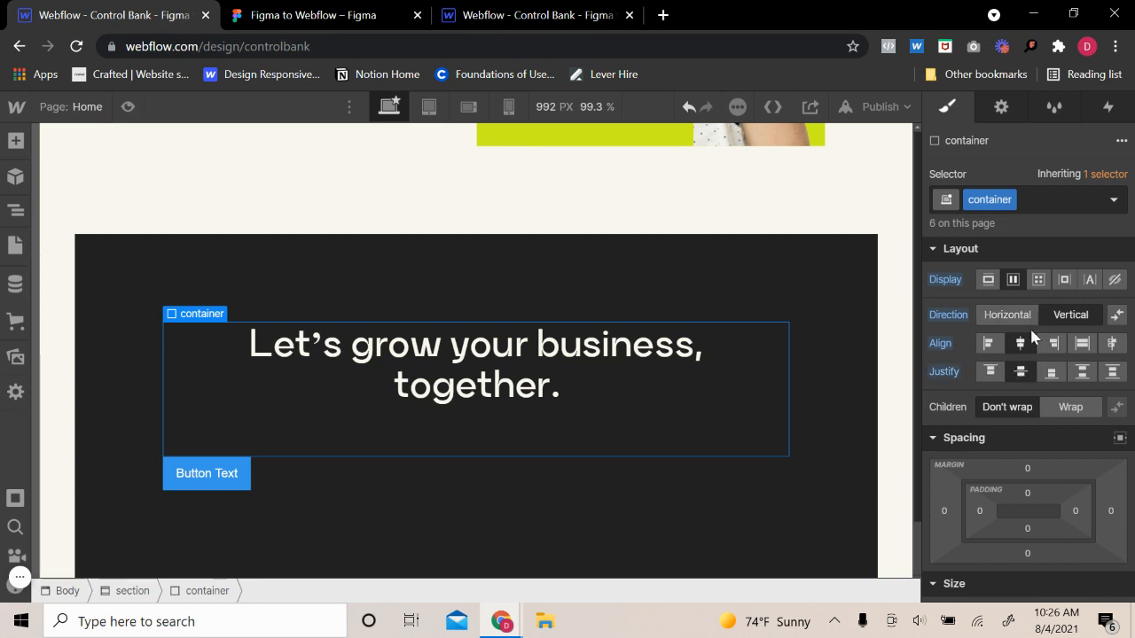
- Move the new button inside the dark section's container, below the spacer
left_click(211, 479)
left_click(15, 210)
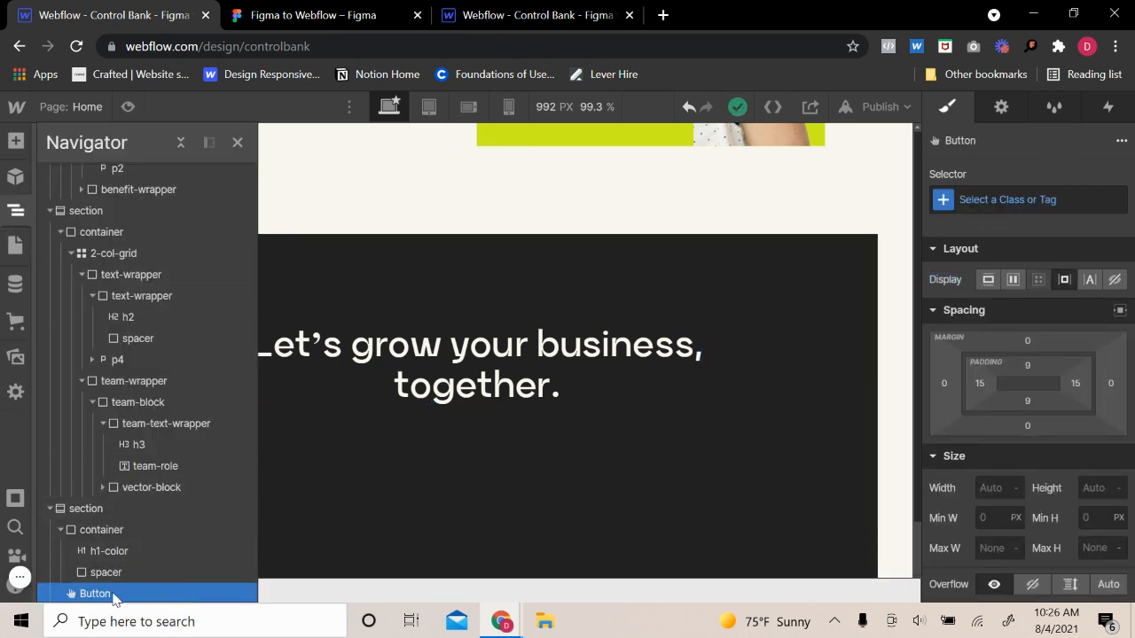
left_click_drag(130, 581, 177, 594)
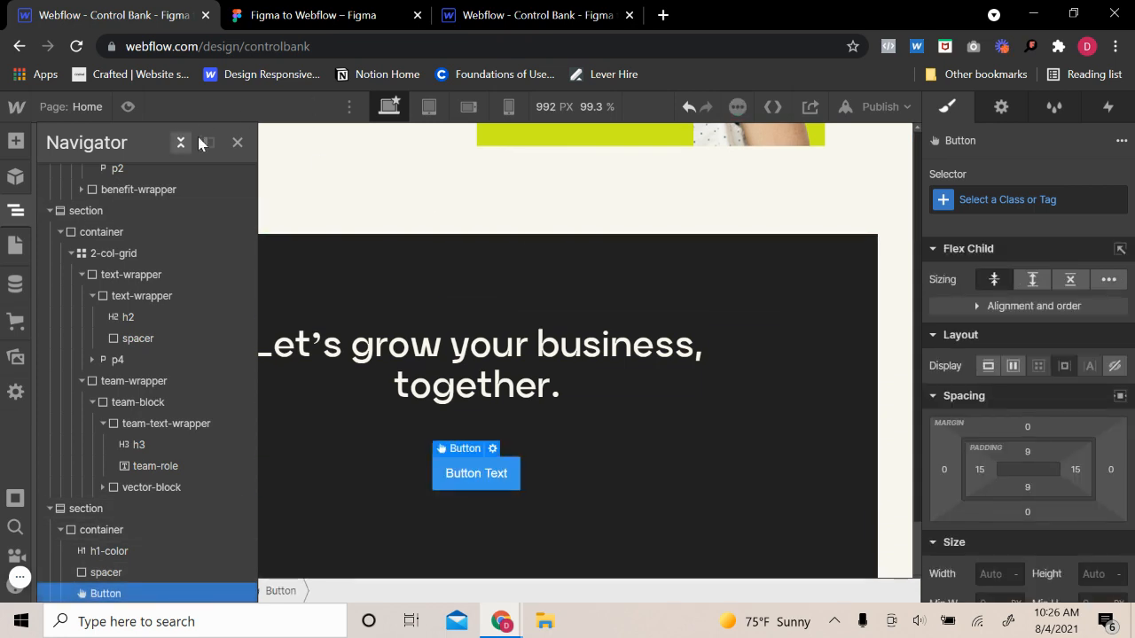
left_click(237, 143)
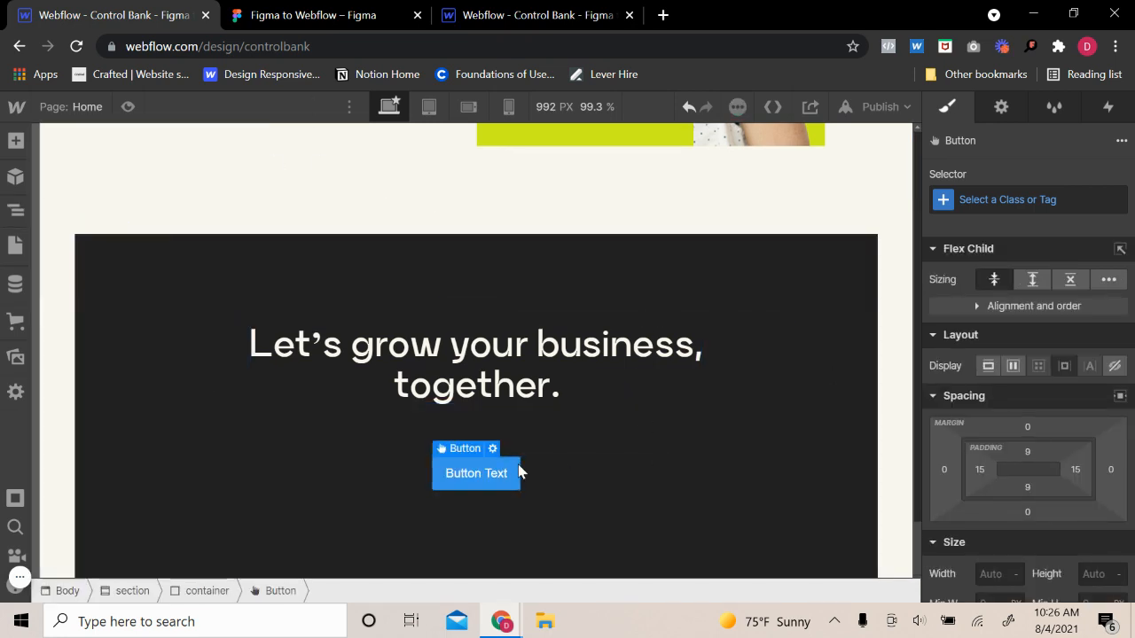
- Create the class CTA-button-color on the new button in the dark section
left_click(1057, 200)
type("C")
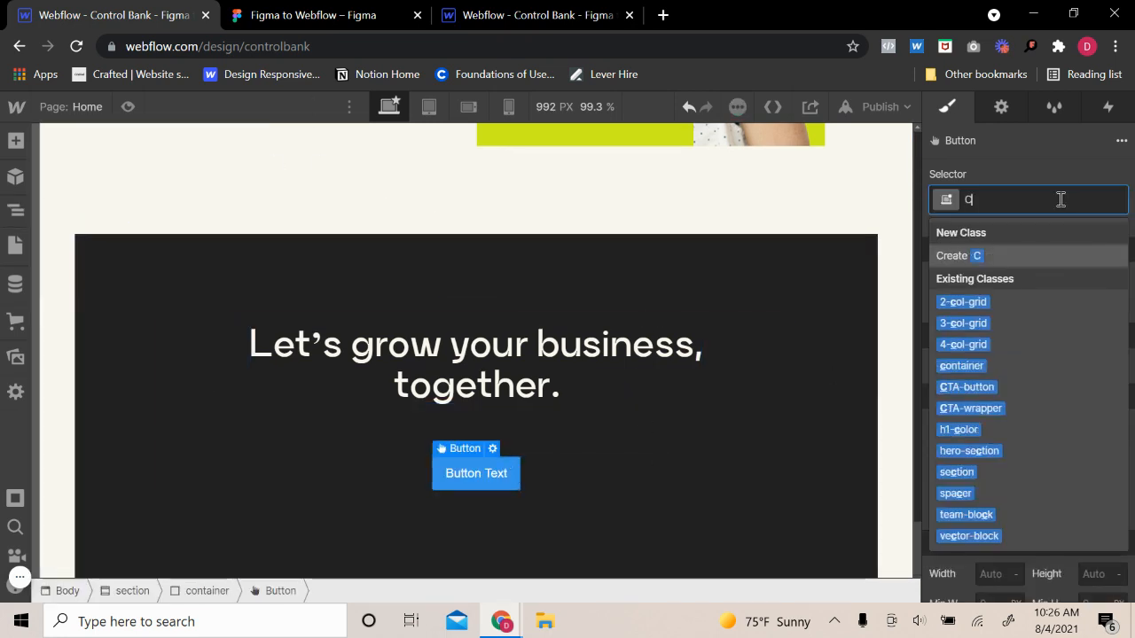
type("TA-")
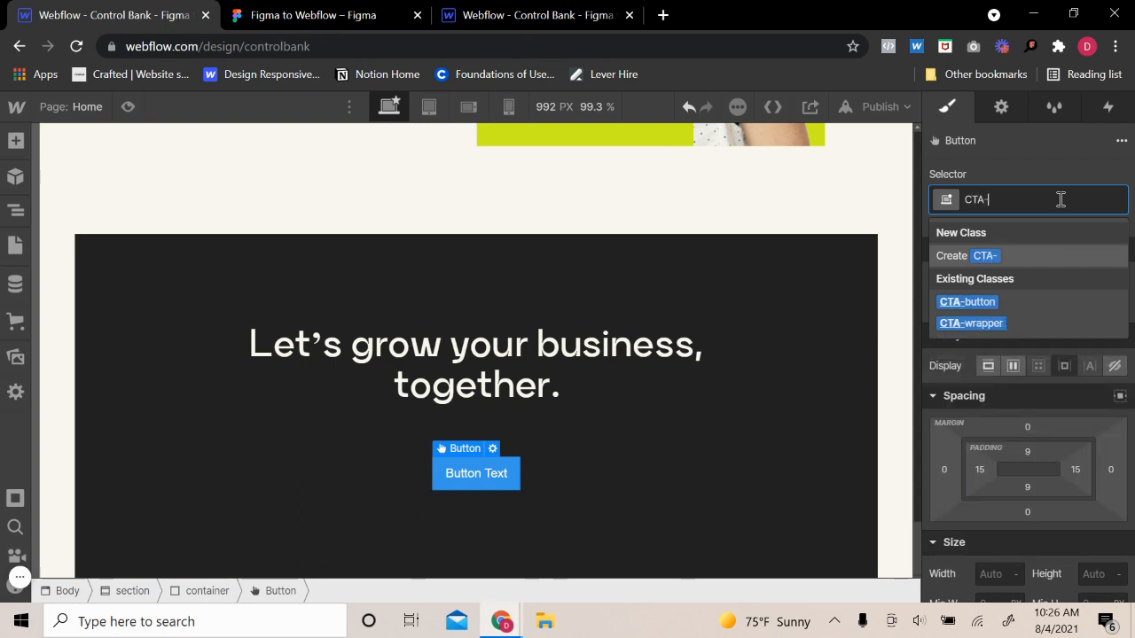
type("button-color")
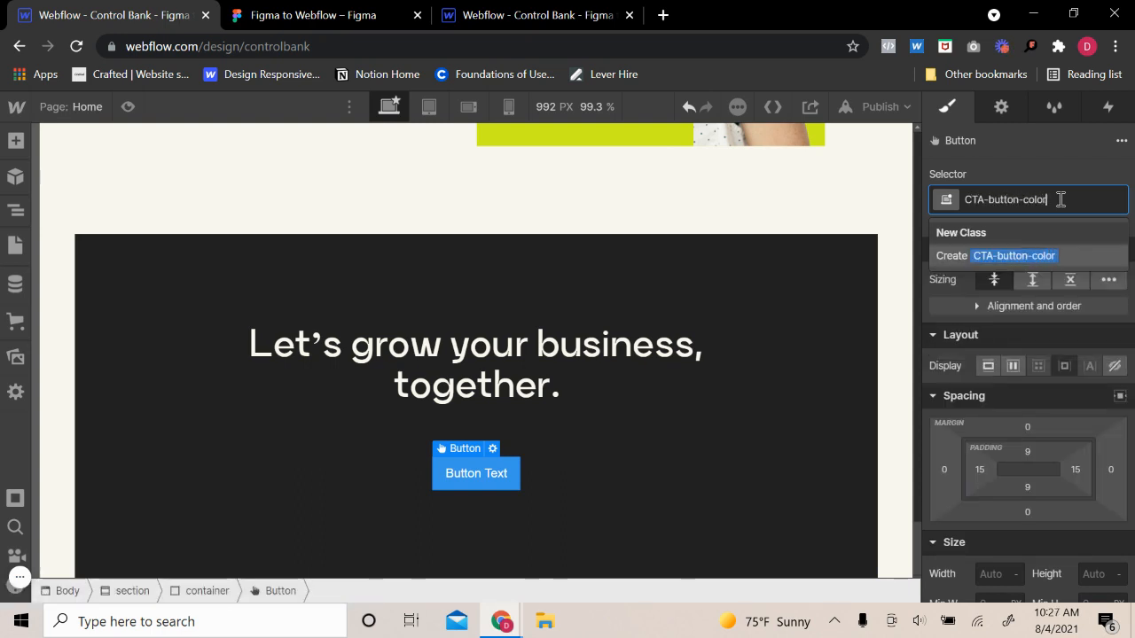
key("Return")
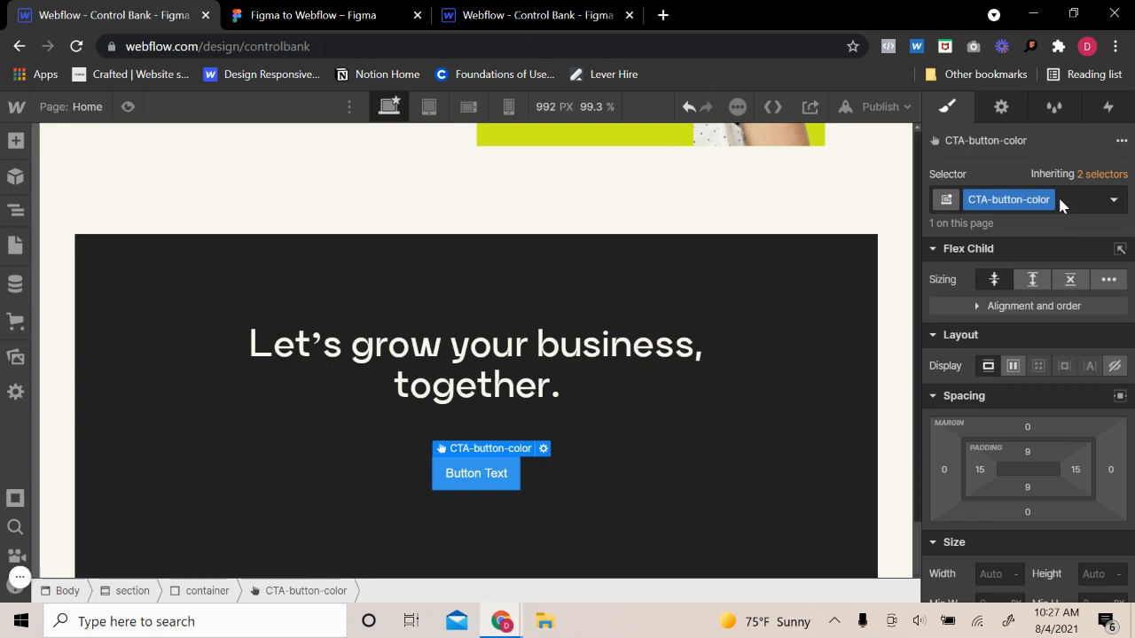
- Set the new button's background color to Dew Yellow and its text color to the black swatch
scroll(985, 417, "down", 8)
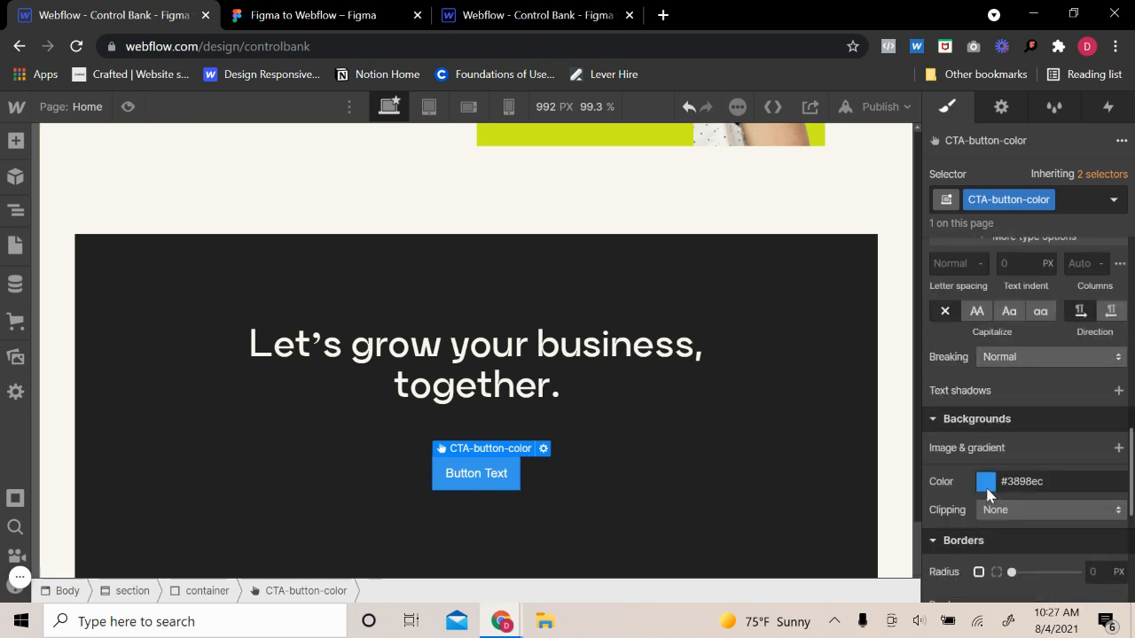
left_click(986, 483)
left_click(992, 452)
left_click(1030, 521)
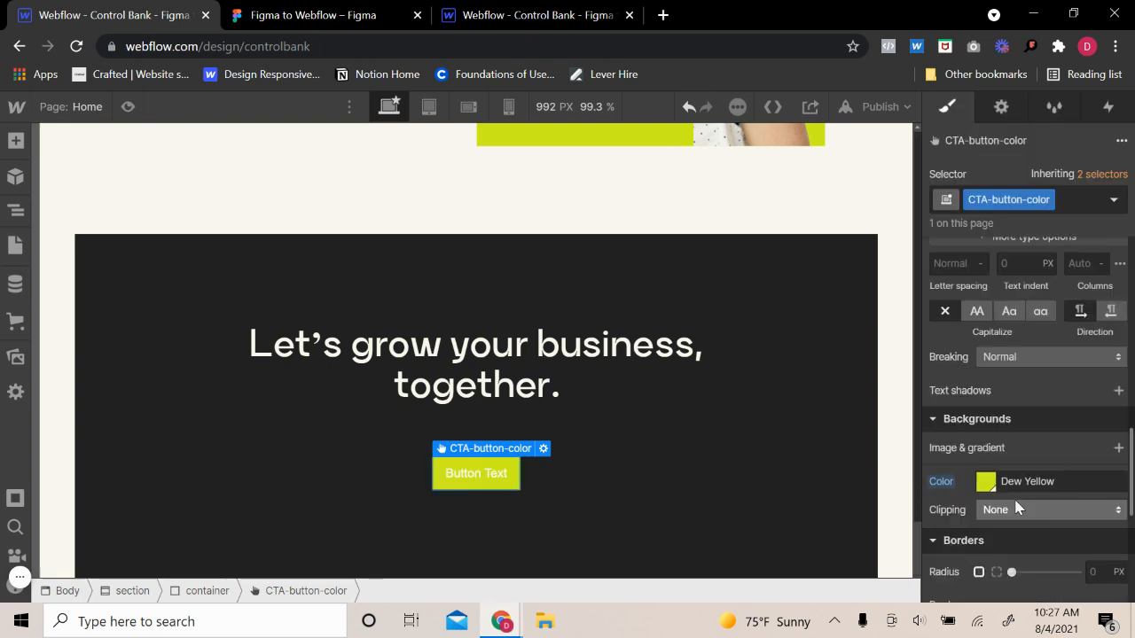
scroll(1003, 401, "up", 4)
left_click(1003, 401)
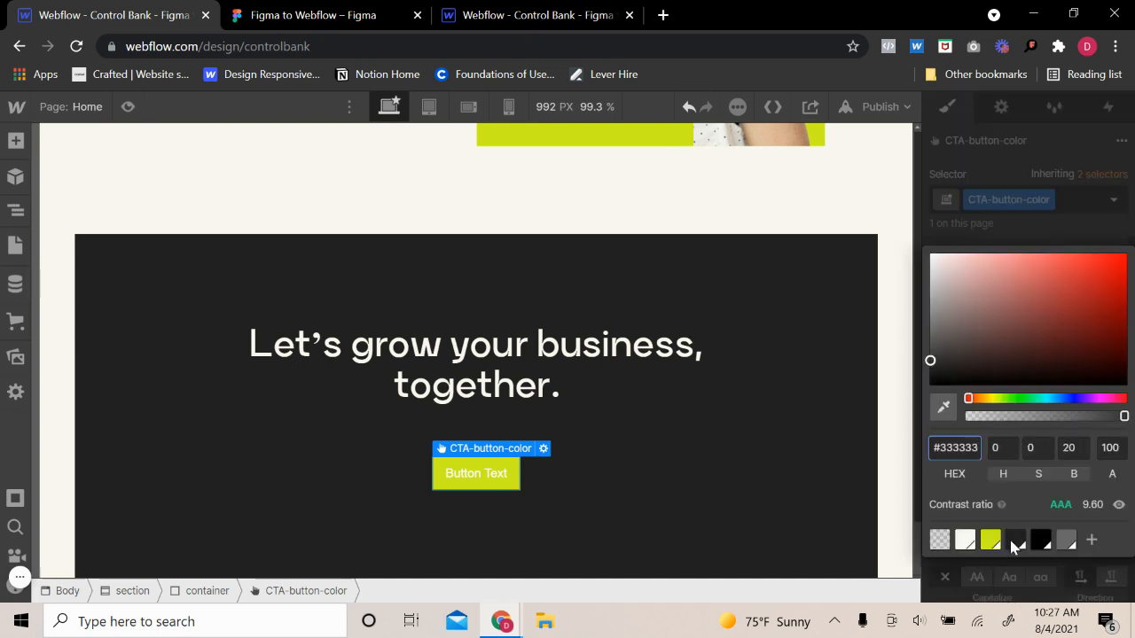
left_click(1042, 540)
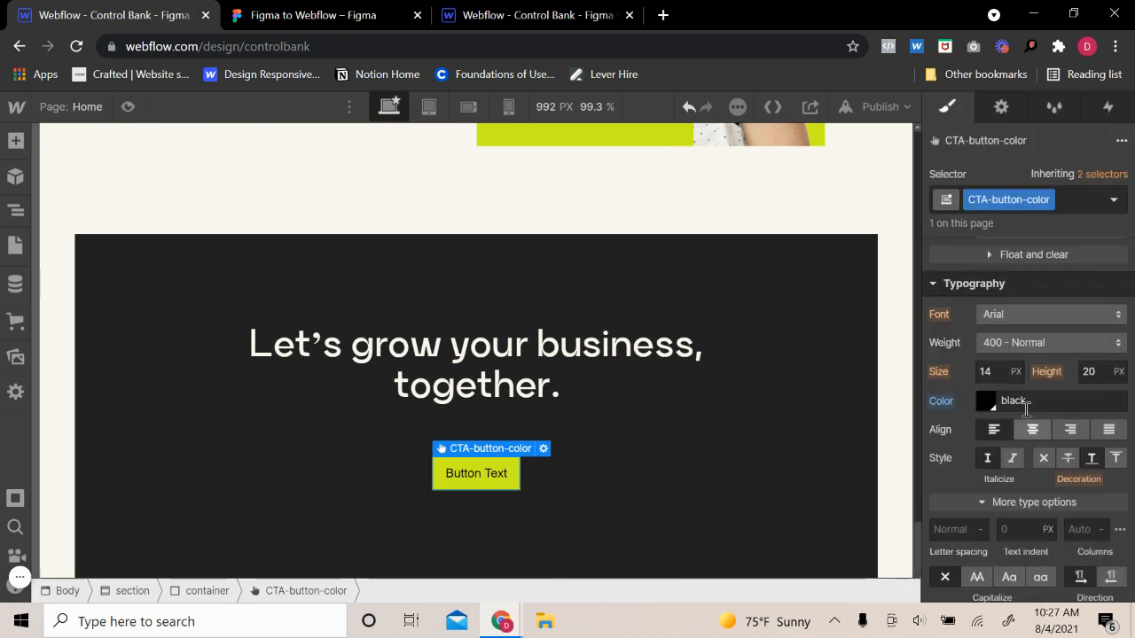
- Set the button's font to Craftworkgrotesk with a weight of 900 - Black
left_click(1018, 315)
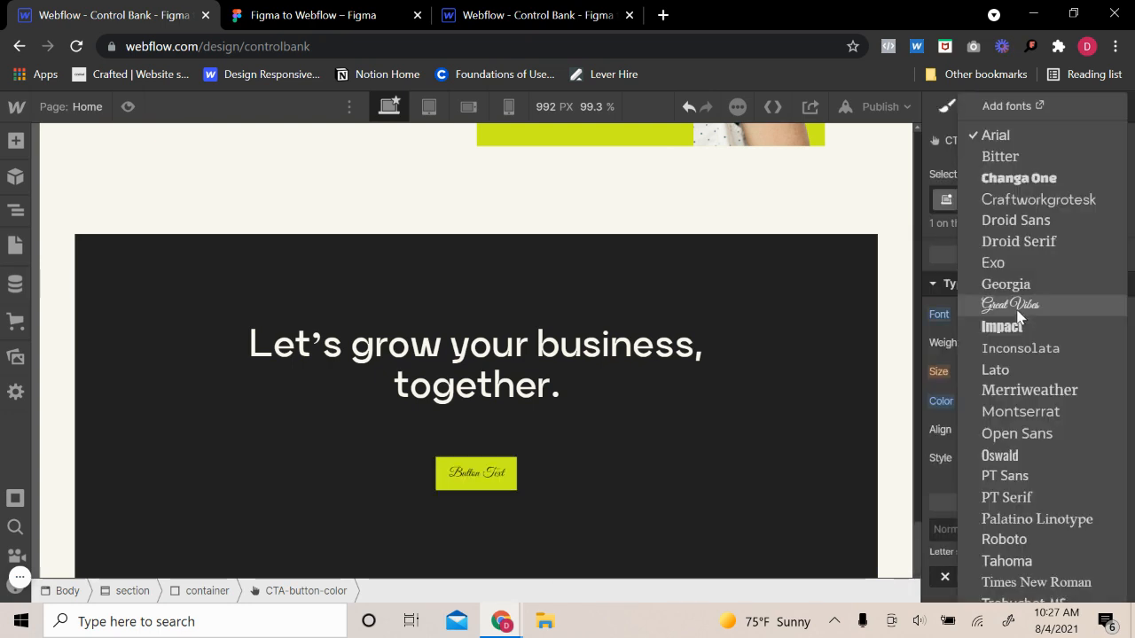
left_click(1045, 204)
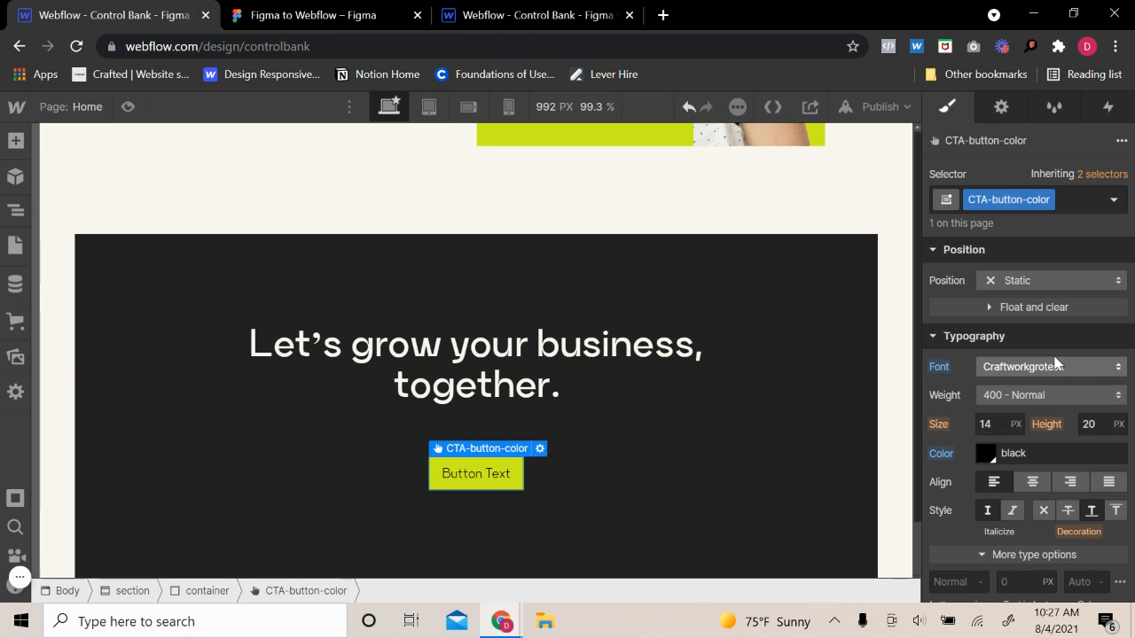
left_click(1014, 399)
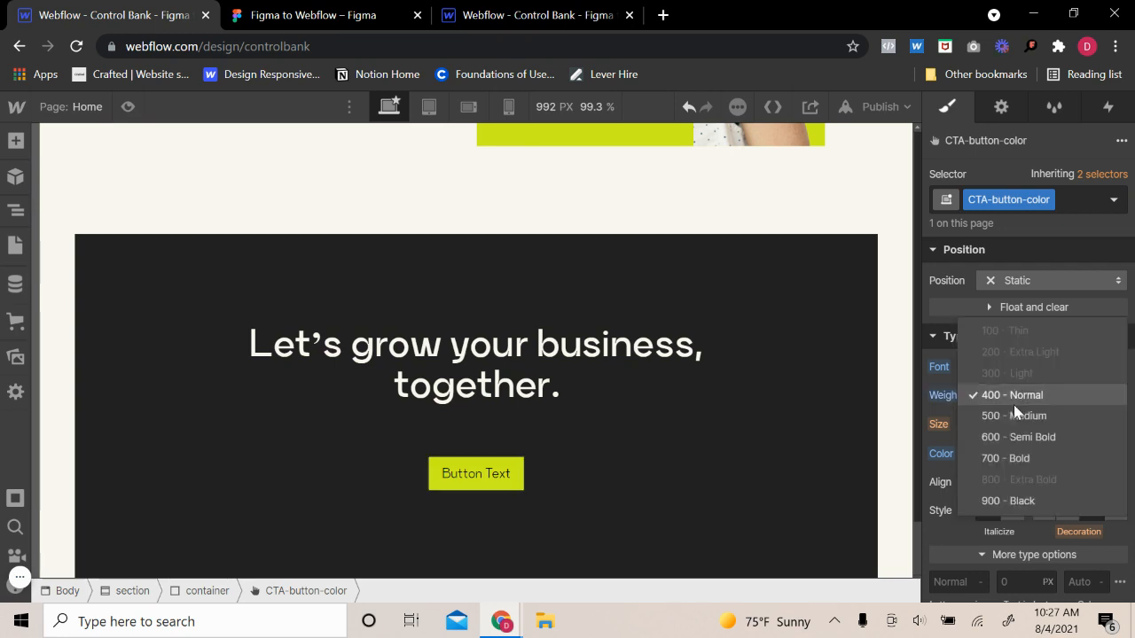
left_click(1020, 500)
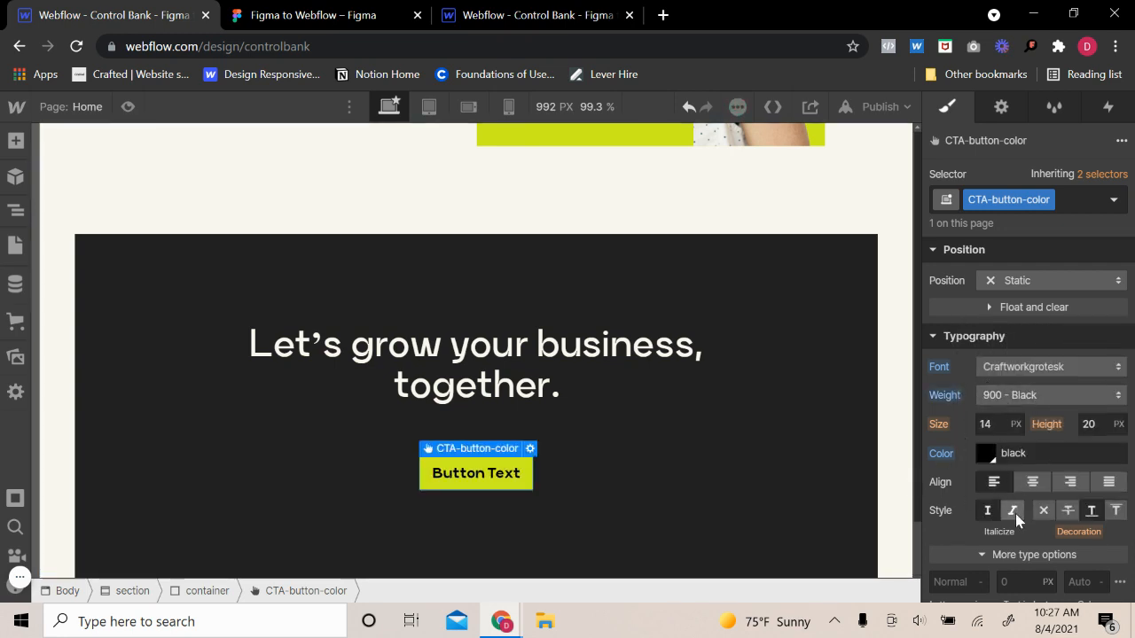
- Capitalize all of the button's text and set its letter spacing to 1.5 px
scroll(1018, 532, "down", 3)
left_click(976, 496)
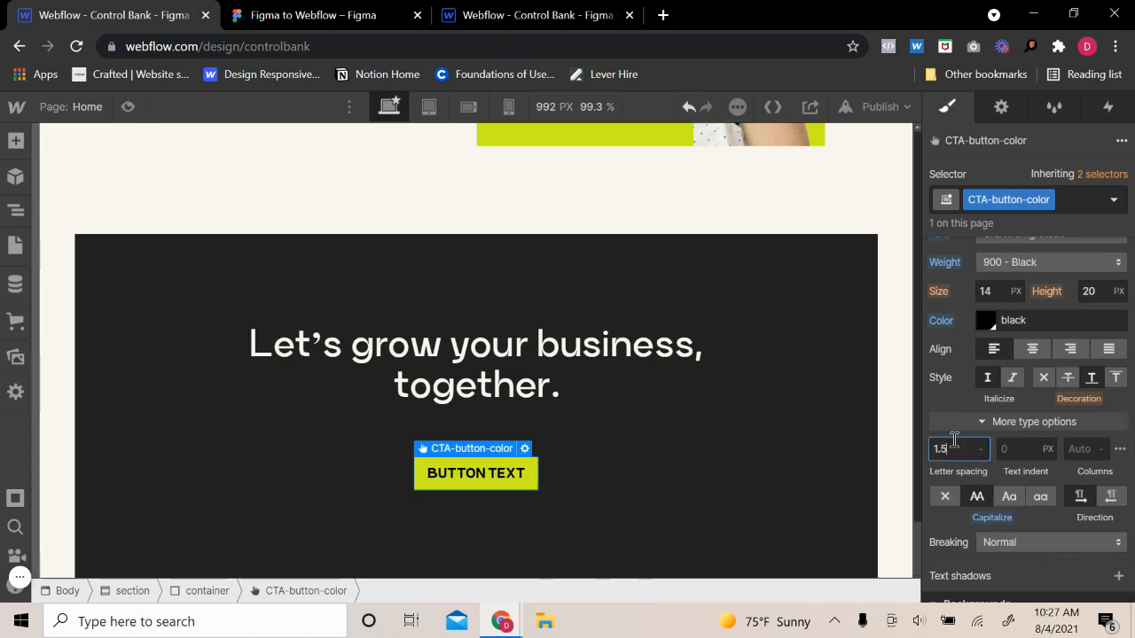
key("Return")
- Set the button's font weight to 700 - Bold
scroll(1033, 355, "up", 3)
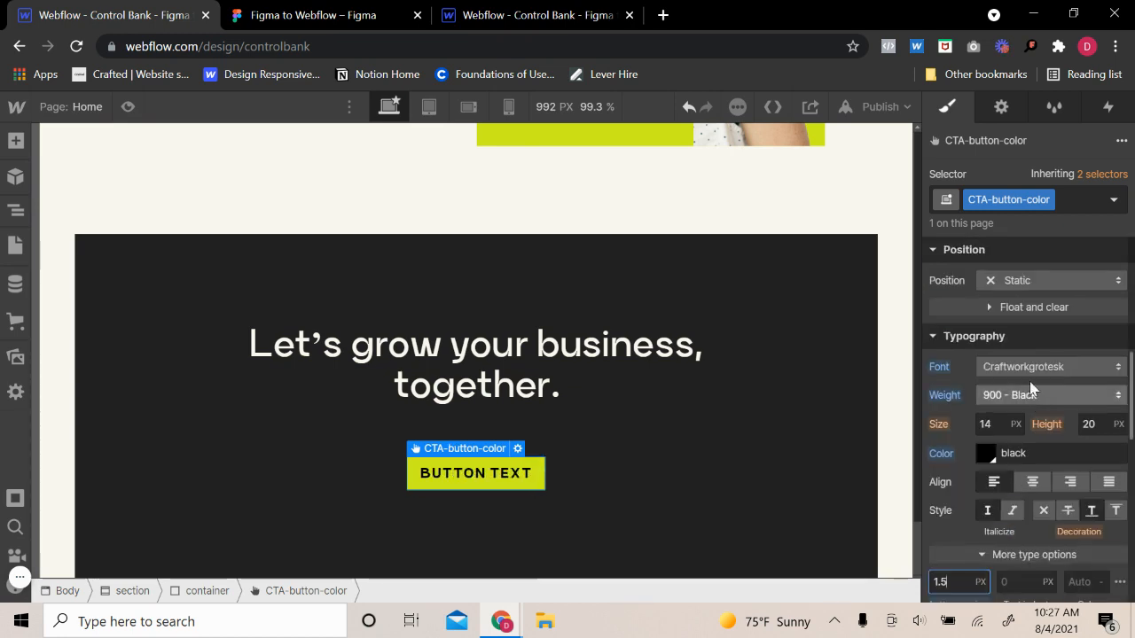
left_click(1021, 390)
left_click(1026, 353)
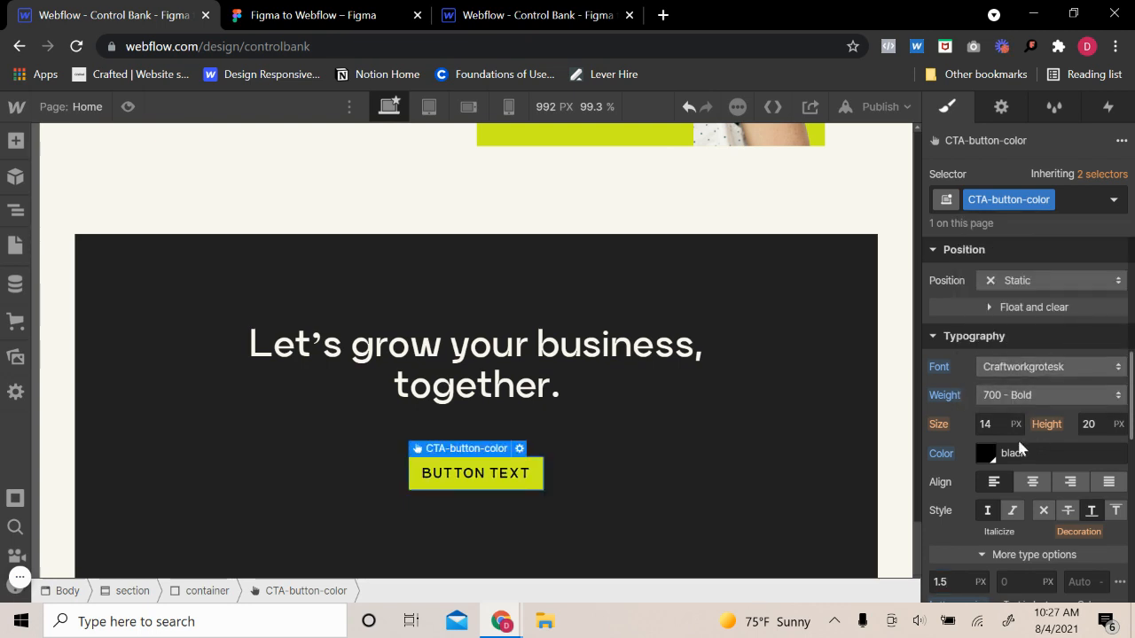
- Set the button's top and bottom padding to 12 px
scroll(1027, 382, "up", 5)
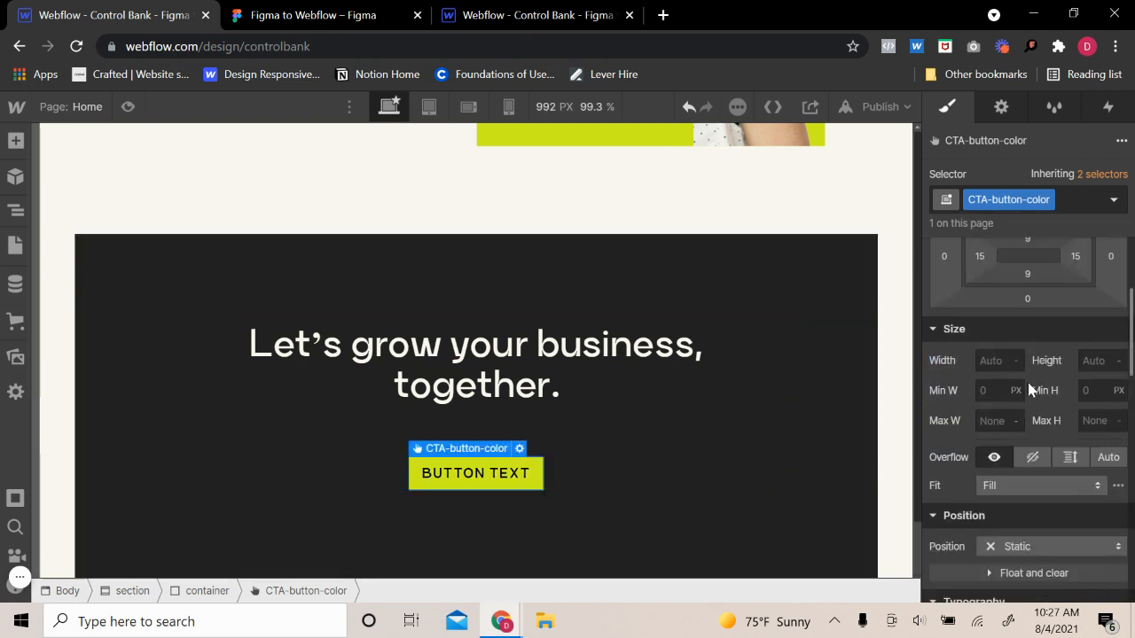
left_click(1027, 447)
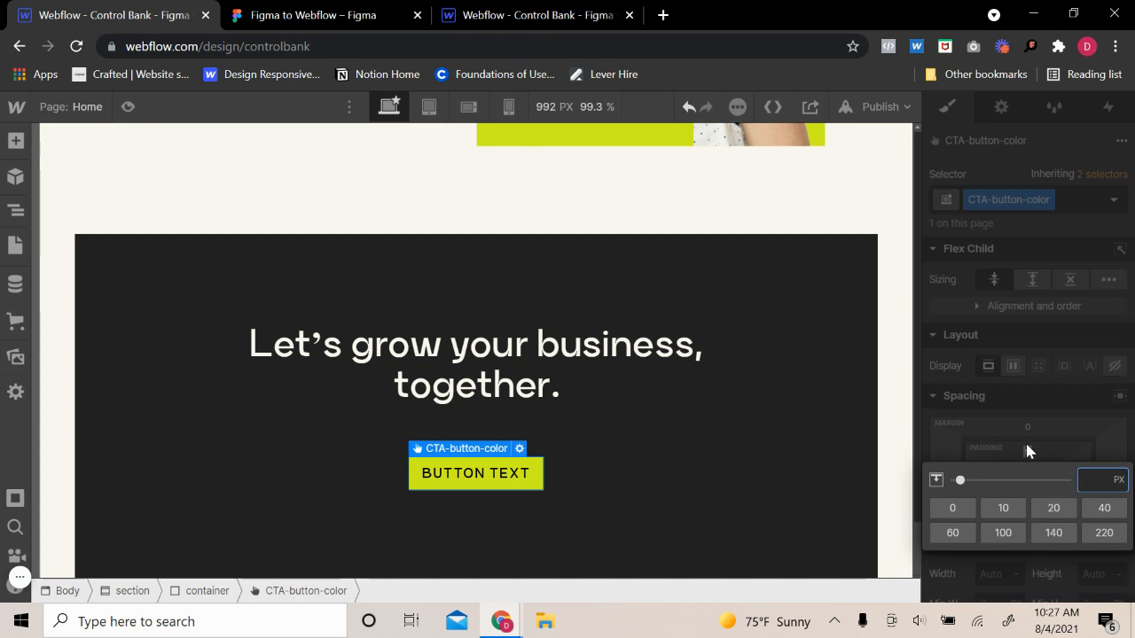
type("12")
key("Return")
left_click(1023, 485)
type("1")
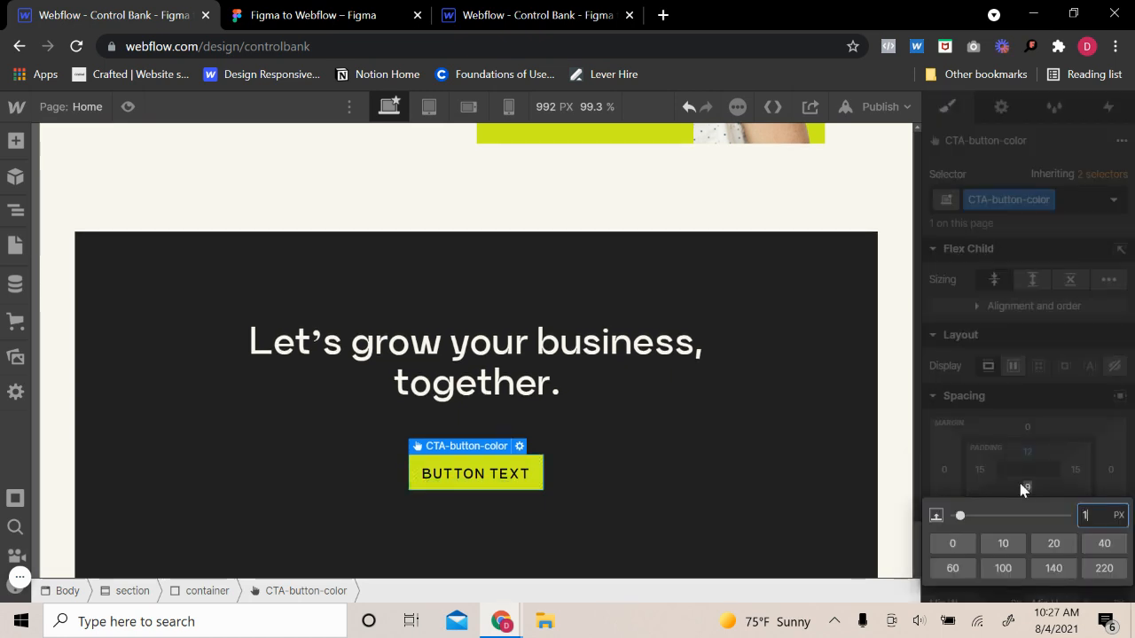
key("Return")
- Set the button's left and right padding to 20 px
left_click(981, 470)
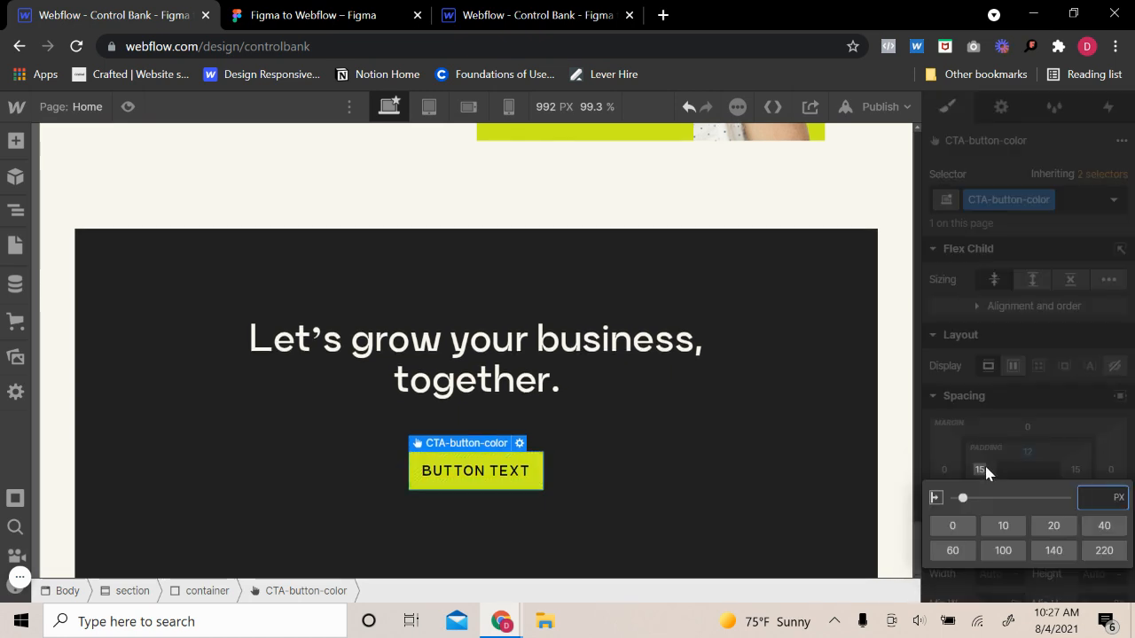
type("20")
key("Return")
left_click(1074, 470)
type("2")
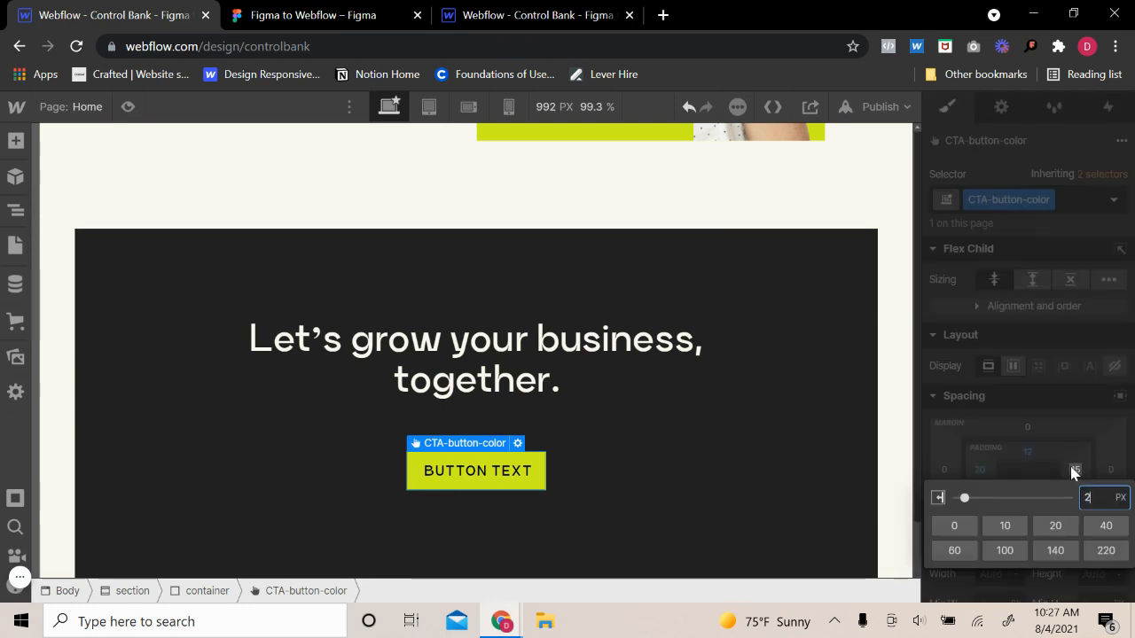
type("0")
key("Return")
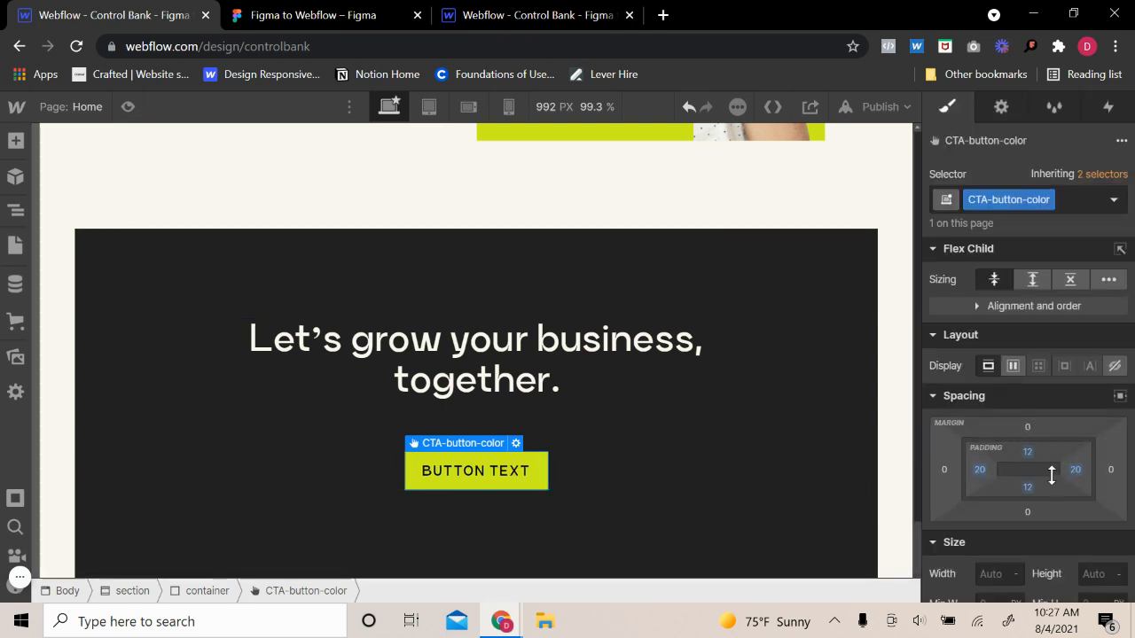
- Check the button label in the Figma design and change the Webflow button's text to GET STARTED
scroll(1052, 476, "down", 3)
left_click(262, 15)
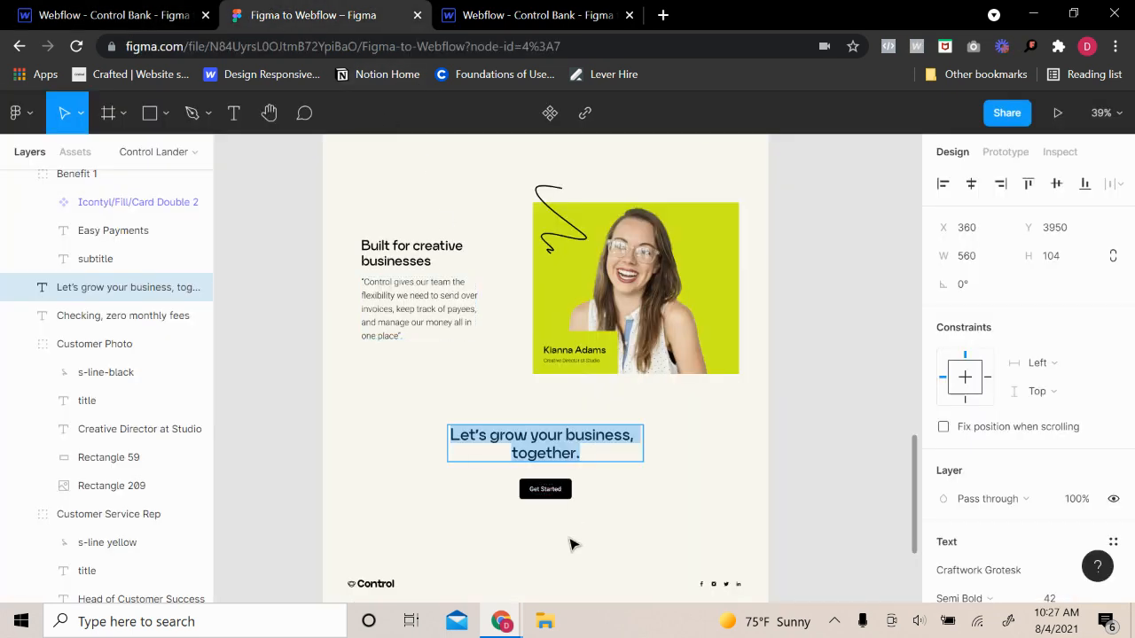
double_click(558, 491)
key("Escape")
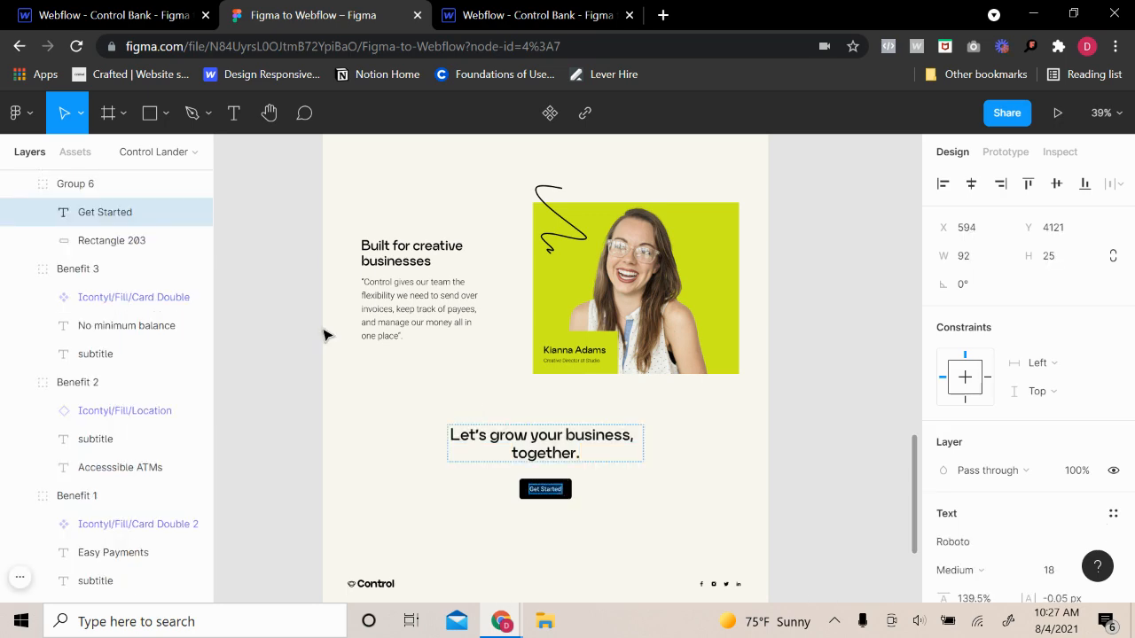
left_click(107, 15)
double_click(461, 472)
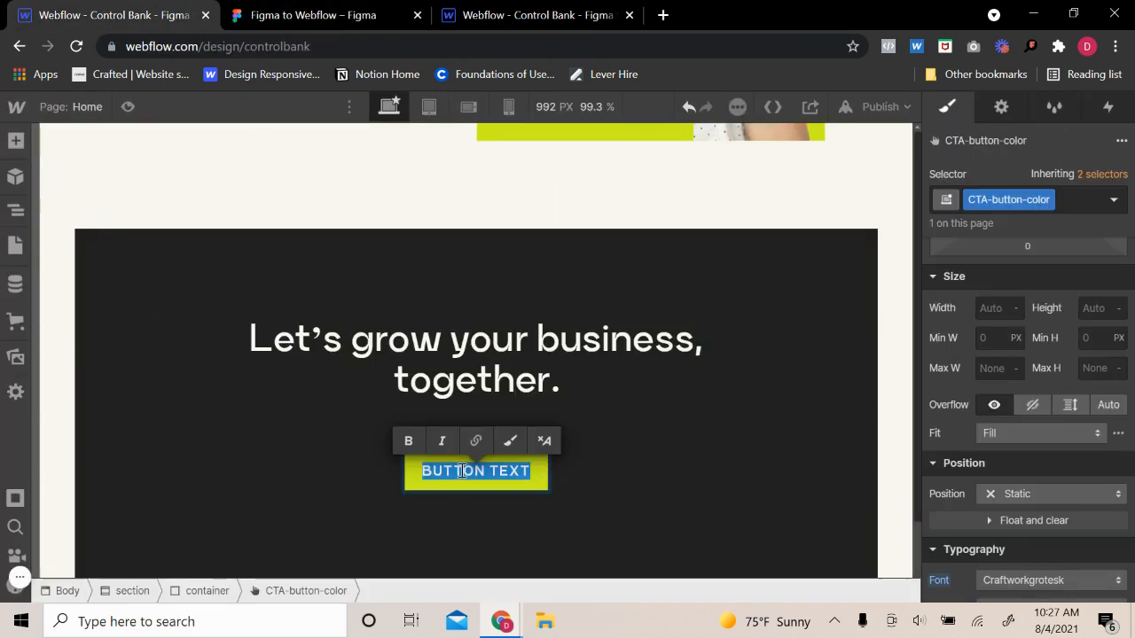
type("GET STARTED")
key("Escape")
- Set the font weight of the lime green button to 900 - Black
scroll(962, 483, "down", 3)
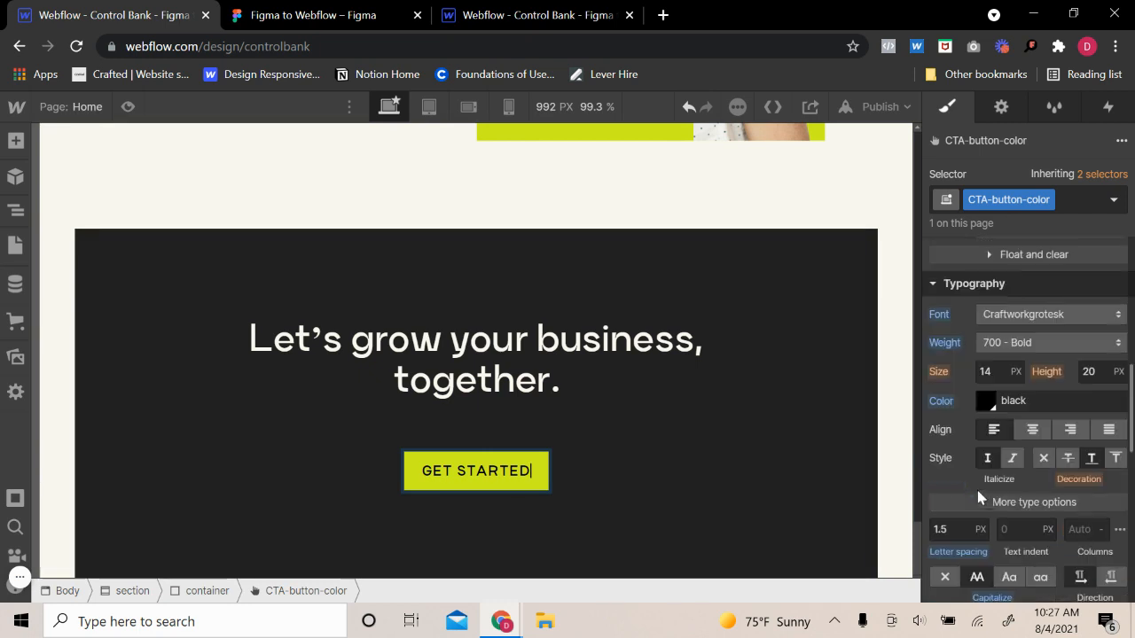
left_click(1011, 343)
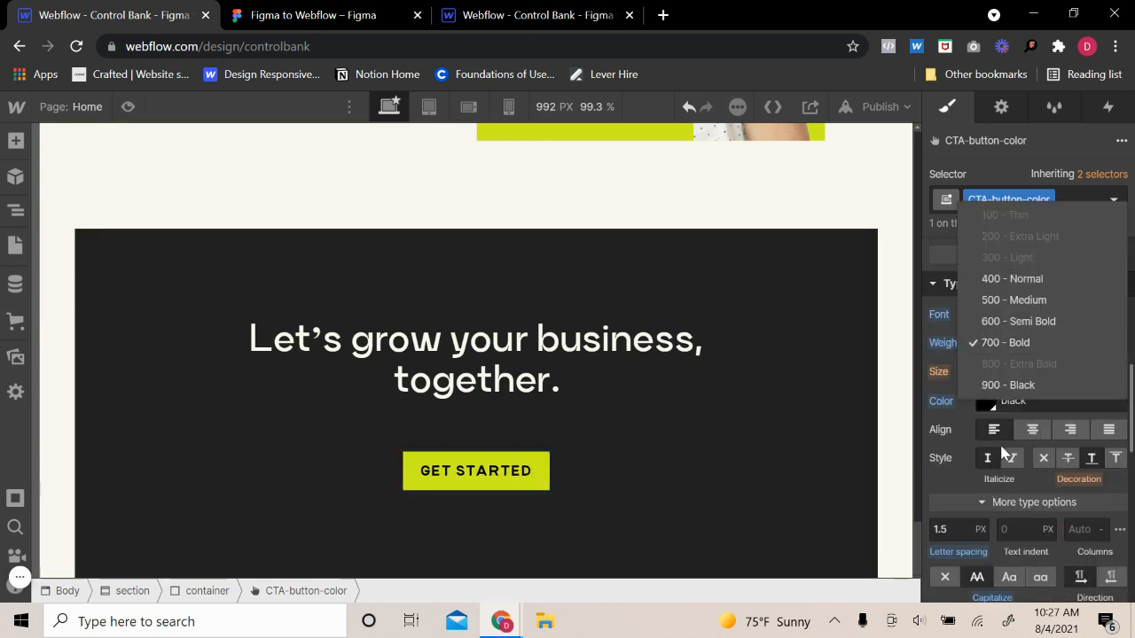
left_click(1009, 382)
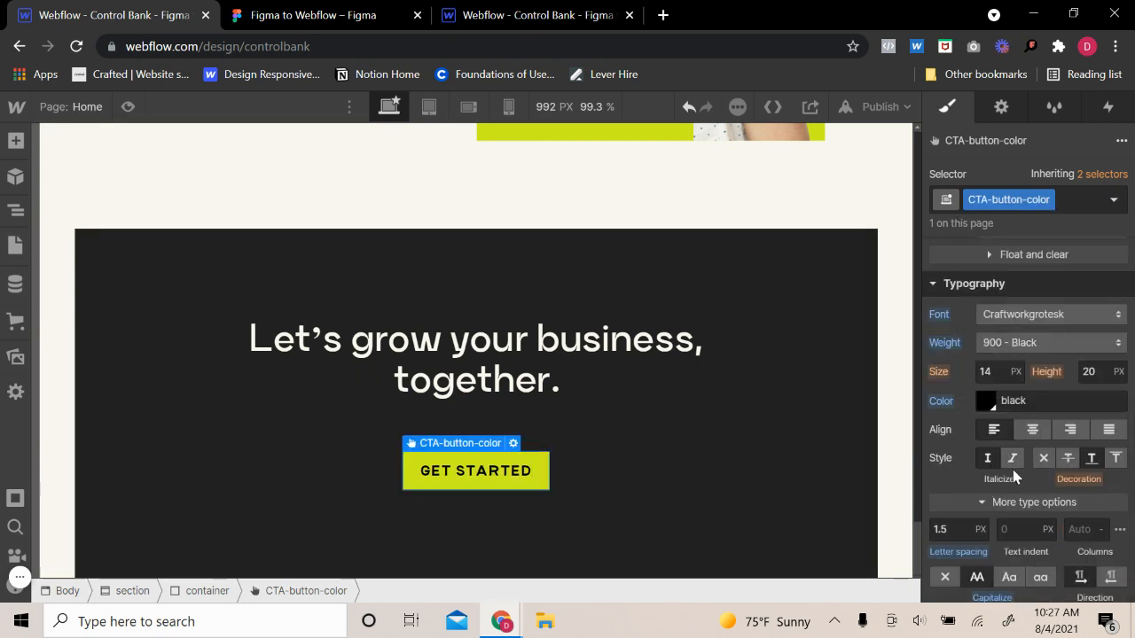
- Change the button's text color to the Charcoal swatch
left_click(990, 400)
left_click(1016, 520)
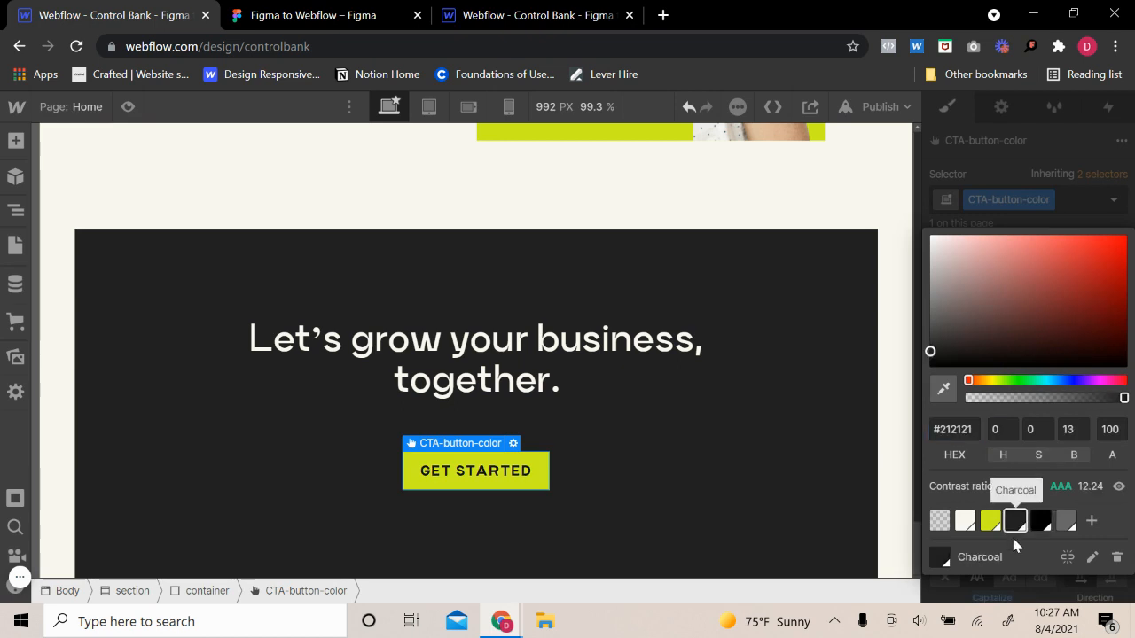
left_click(1022, 591)
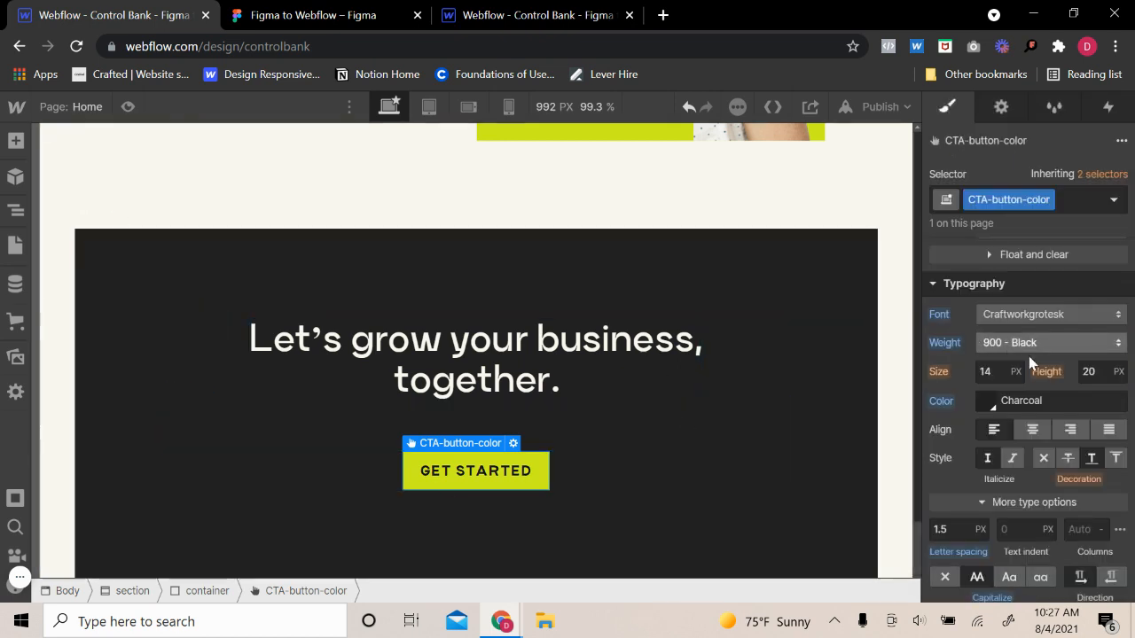
- Give the button a border radius of 5 px
scroll(1036, 368, "up", 5)
scroll(1039, 370, "down", 10)
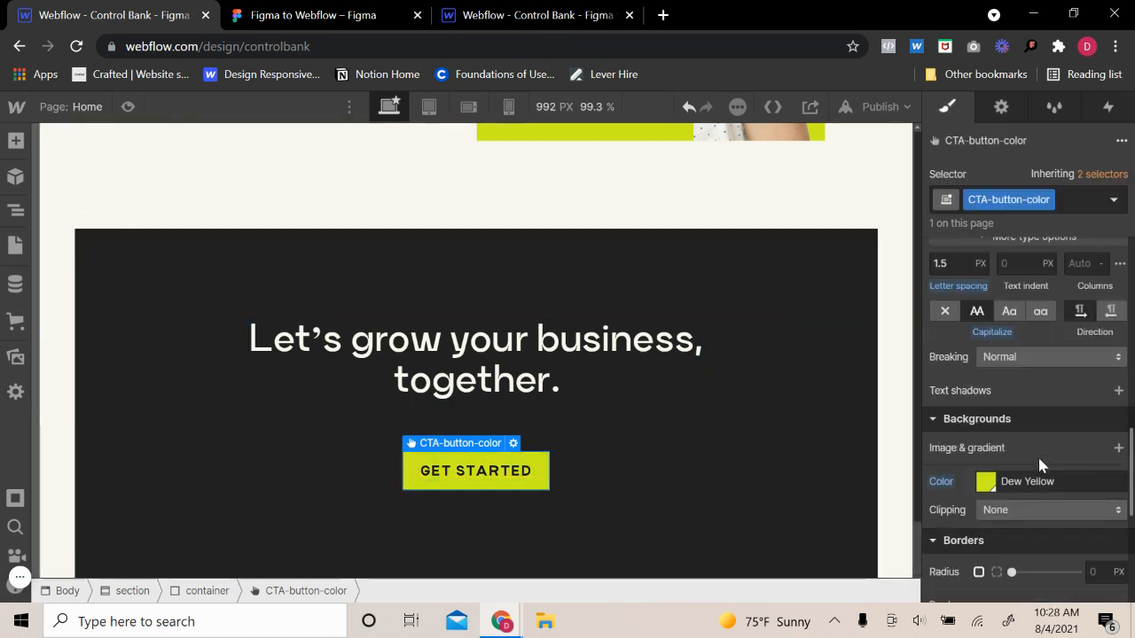
scroll(1049, 461, "down", 2)
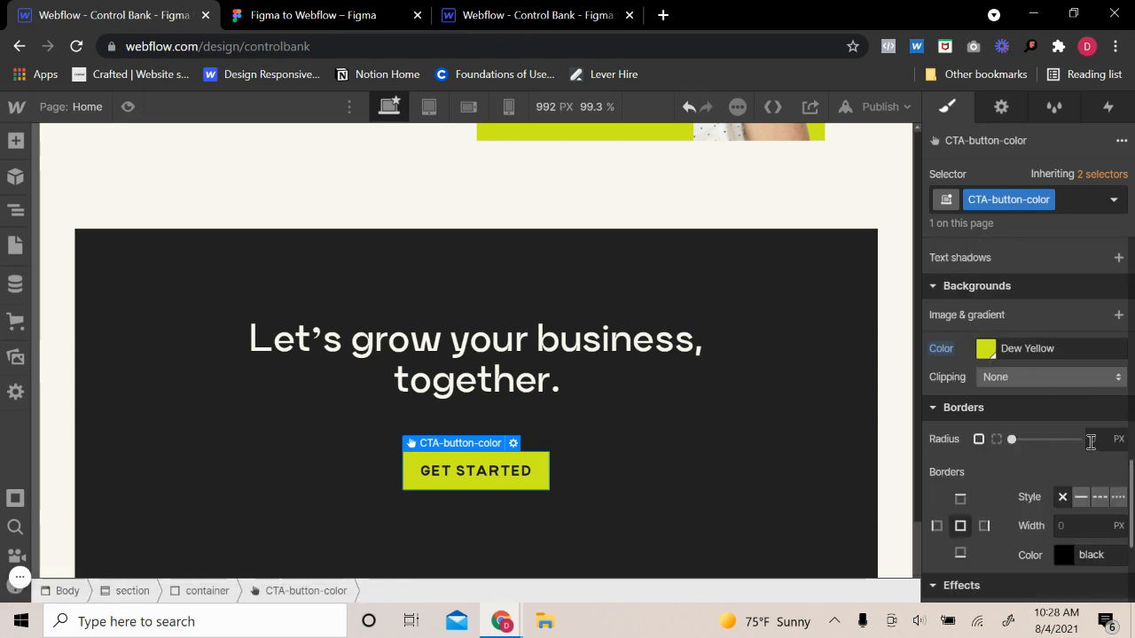
type("5")
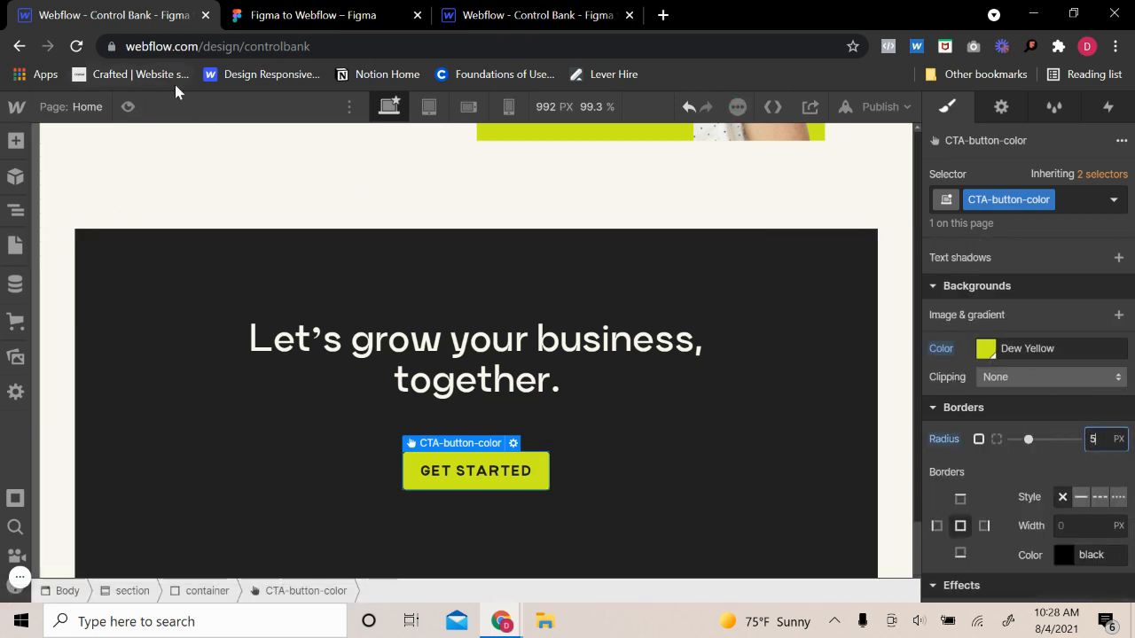
- Preview the home page from the header through to the dark call-to-action section, and return to editing
left_click(127, 107)
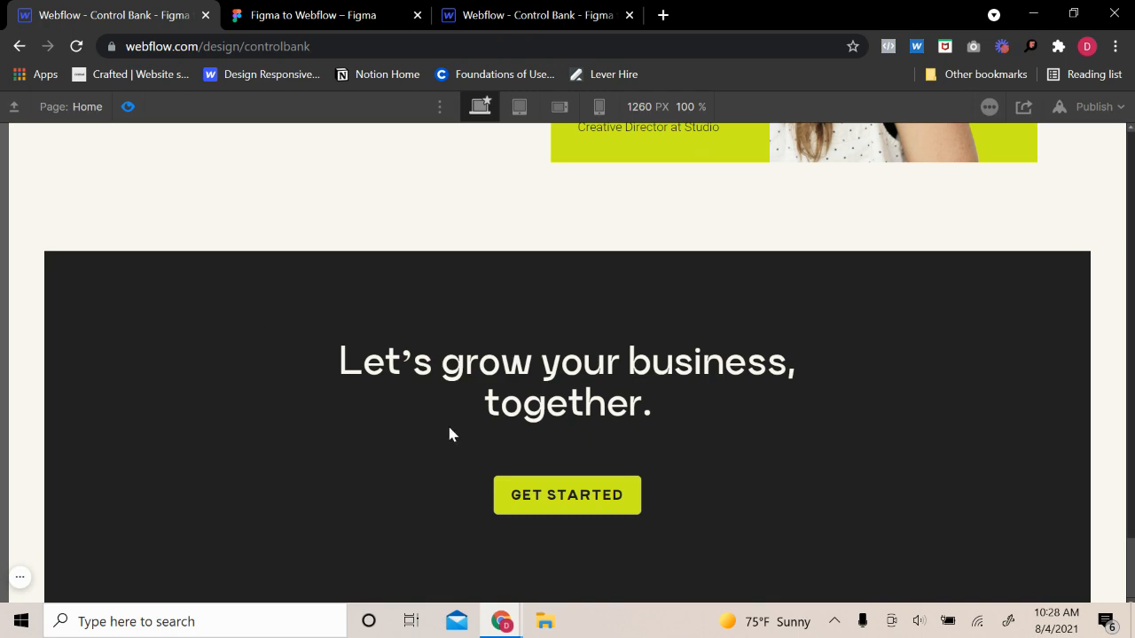
left_click(544, 497)
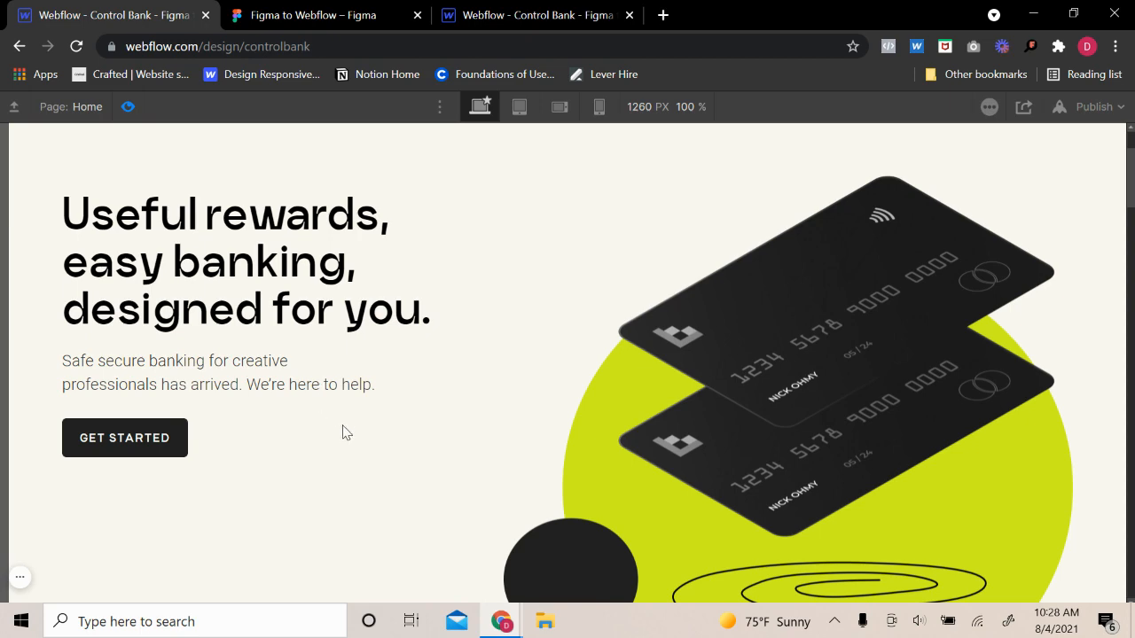
scroll(353, 411, "up", 3)
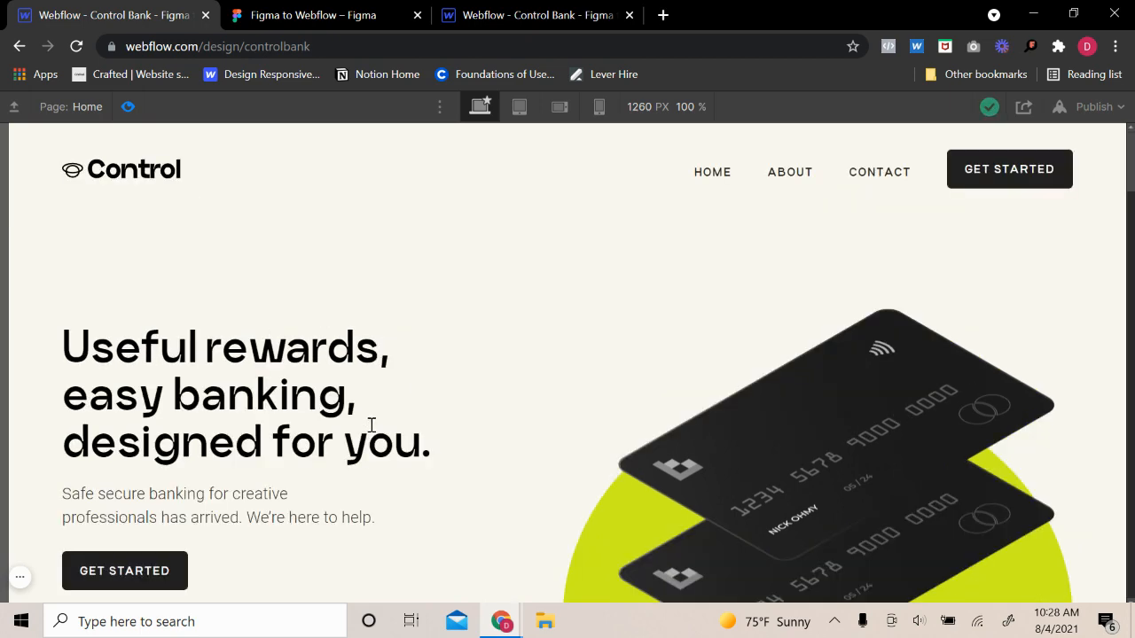
scroll(372, 439, "down", 15)
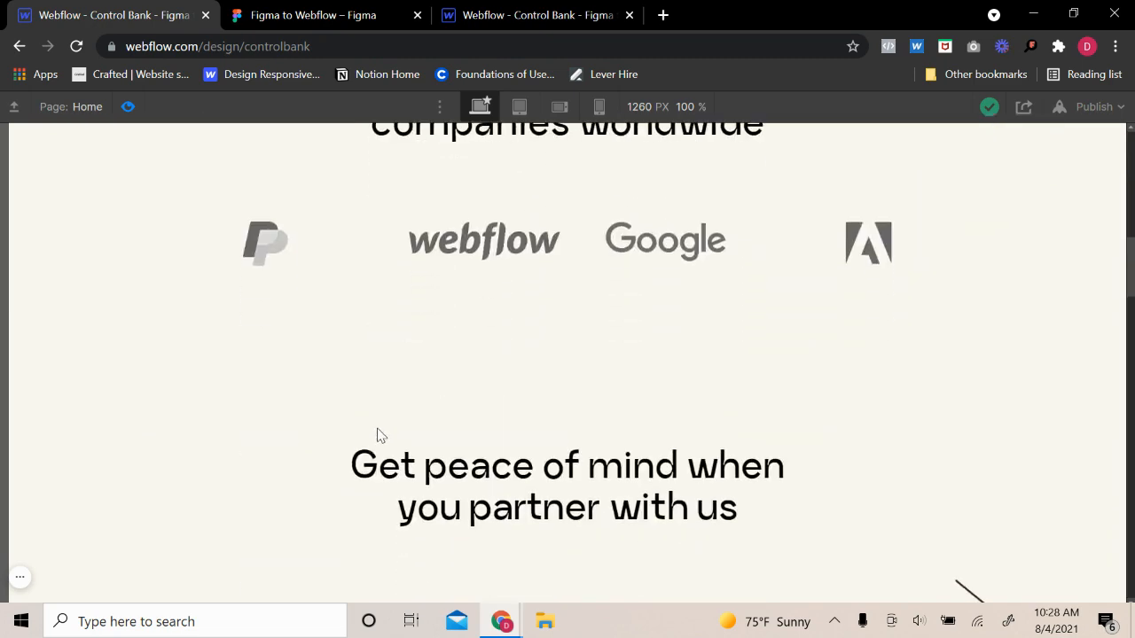
scroll(379, 450, "down", 15)
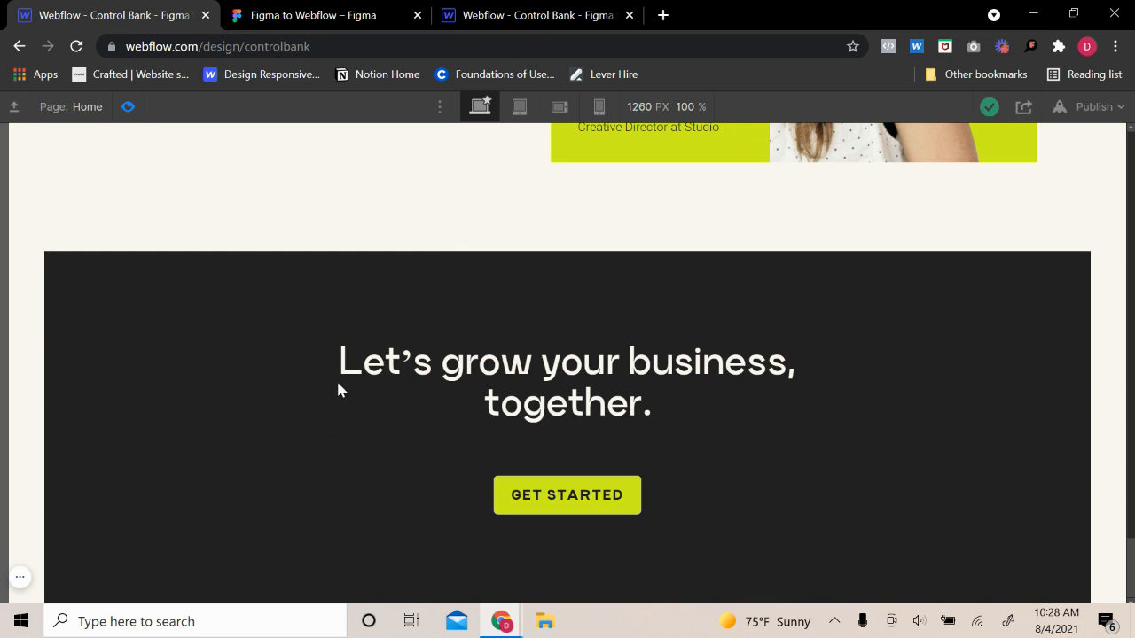
left_click(128, 106)
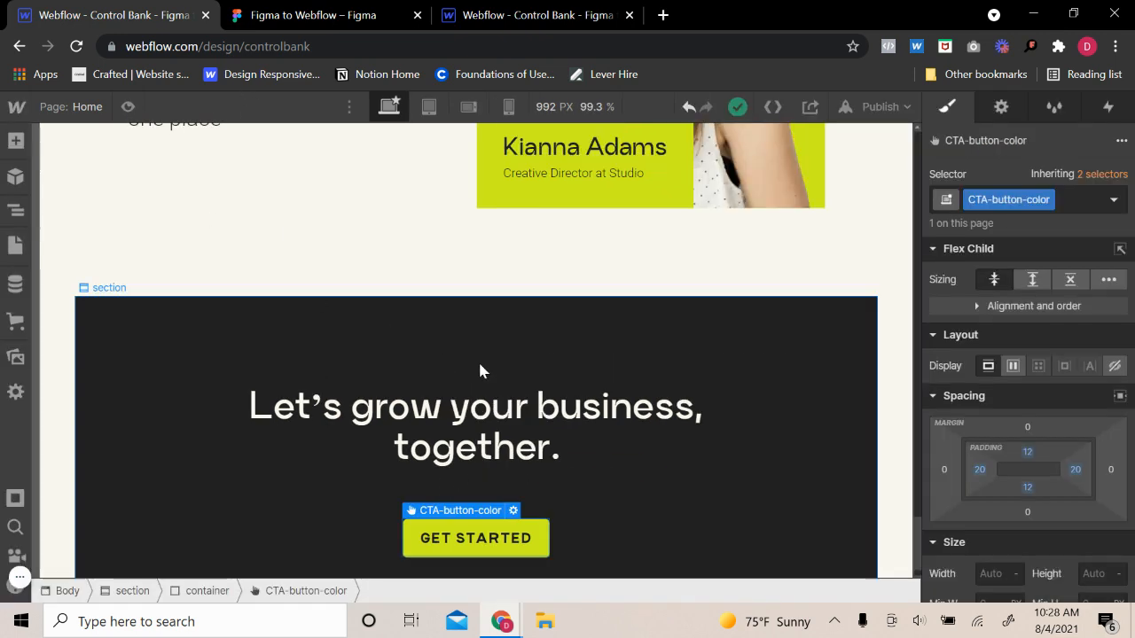
scroll(478, 373, "down", 1)
left_click(190, 410)
left_click(200, 335)
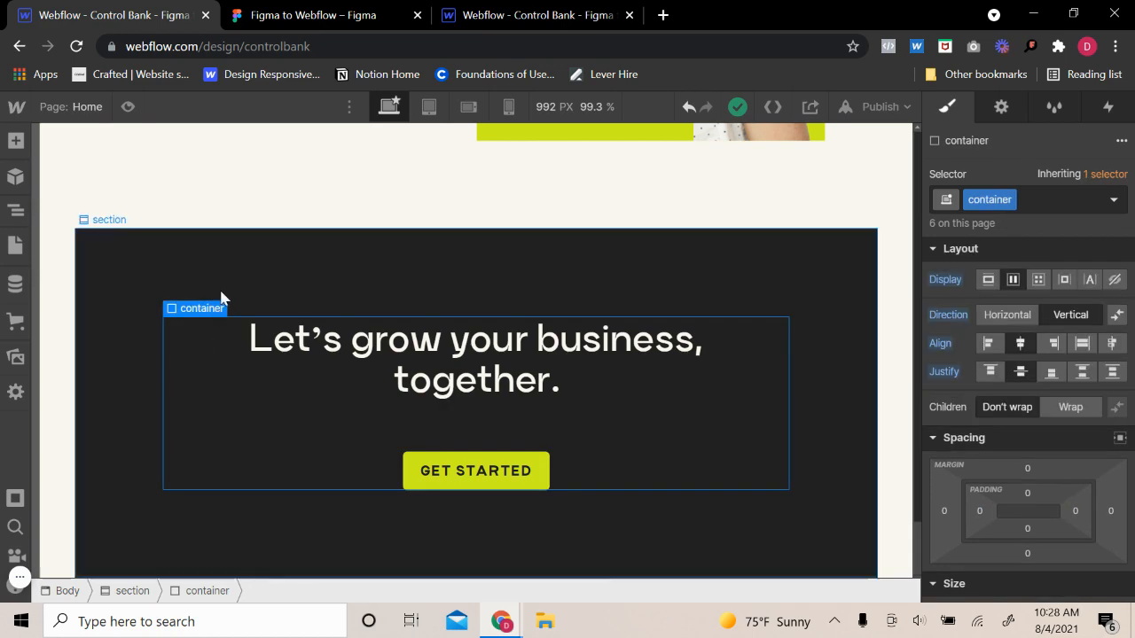
left_click(221, 296)
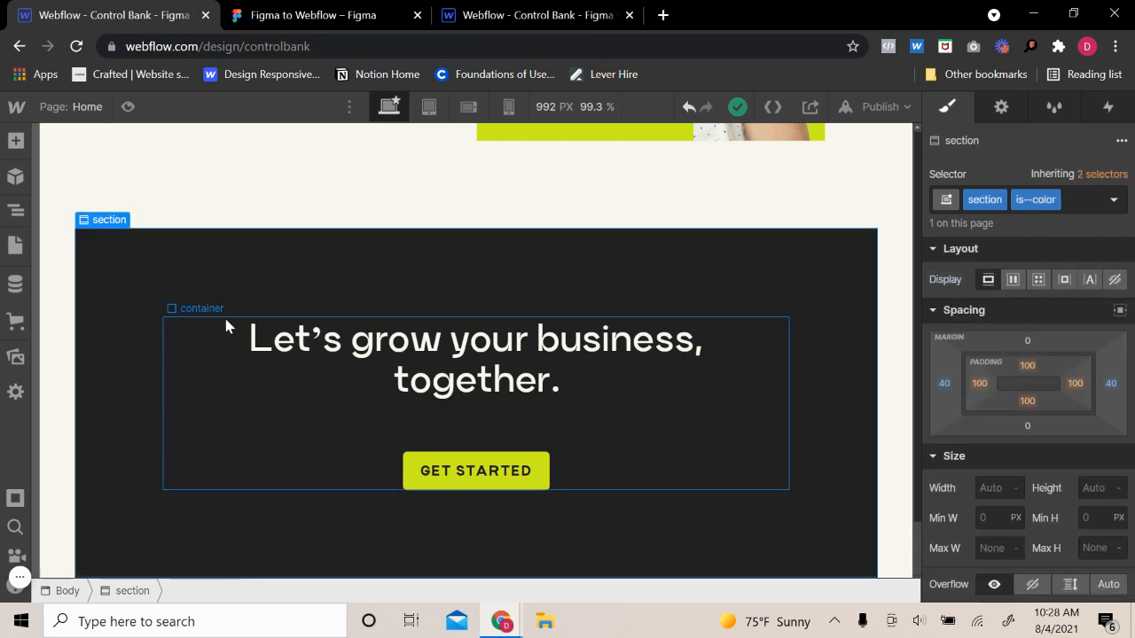
- Set the font weight of the GET STARTED button in the dark section to 700 - Bold
left_click(479, 470)
scroll(1093, 415, "down", 3)
left_click(1048, 348)
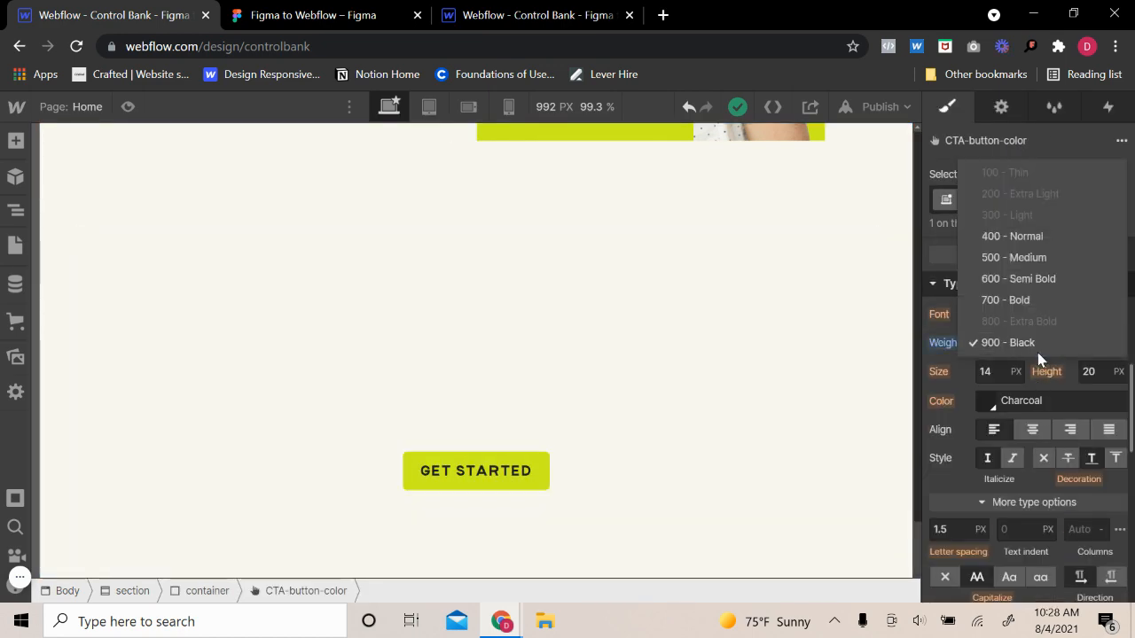
left_click(1018, 344)
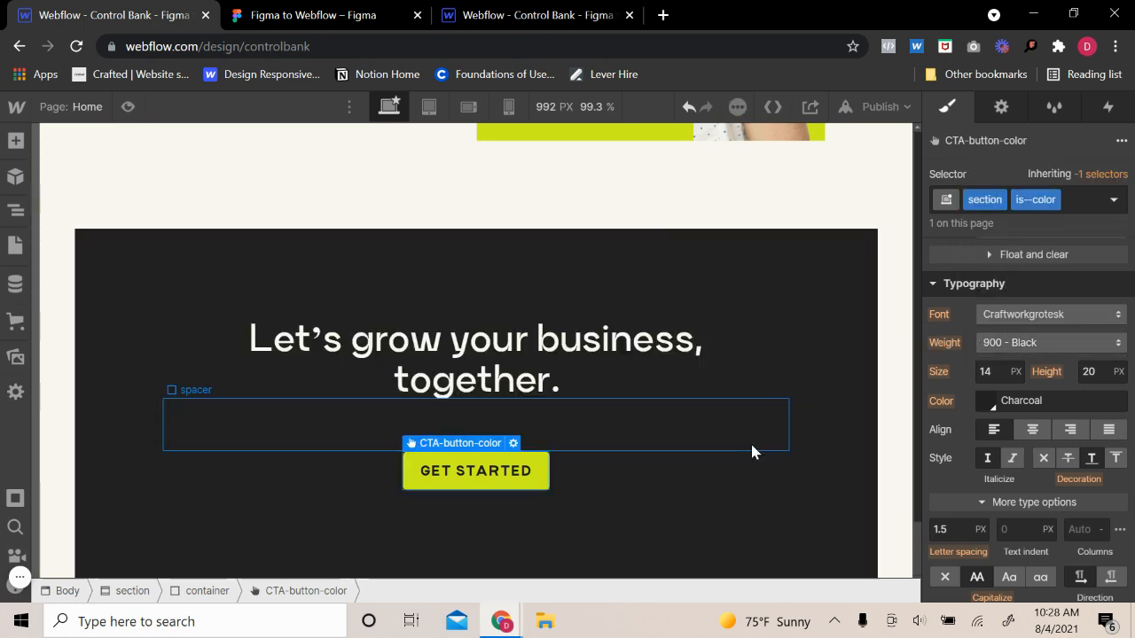
left_click(1019, 344)
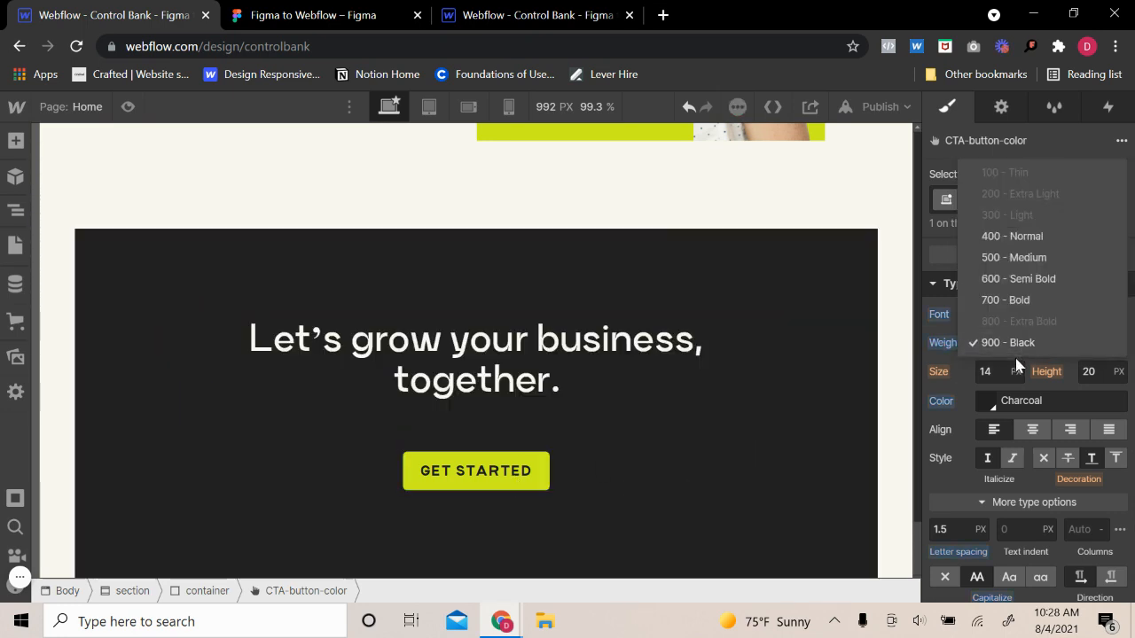
left_click(1011, 300)
- Preview the dark call-to-action section with its button and compare it with the end of the page in the Figma design
left_click(127, 78)
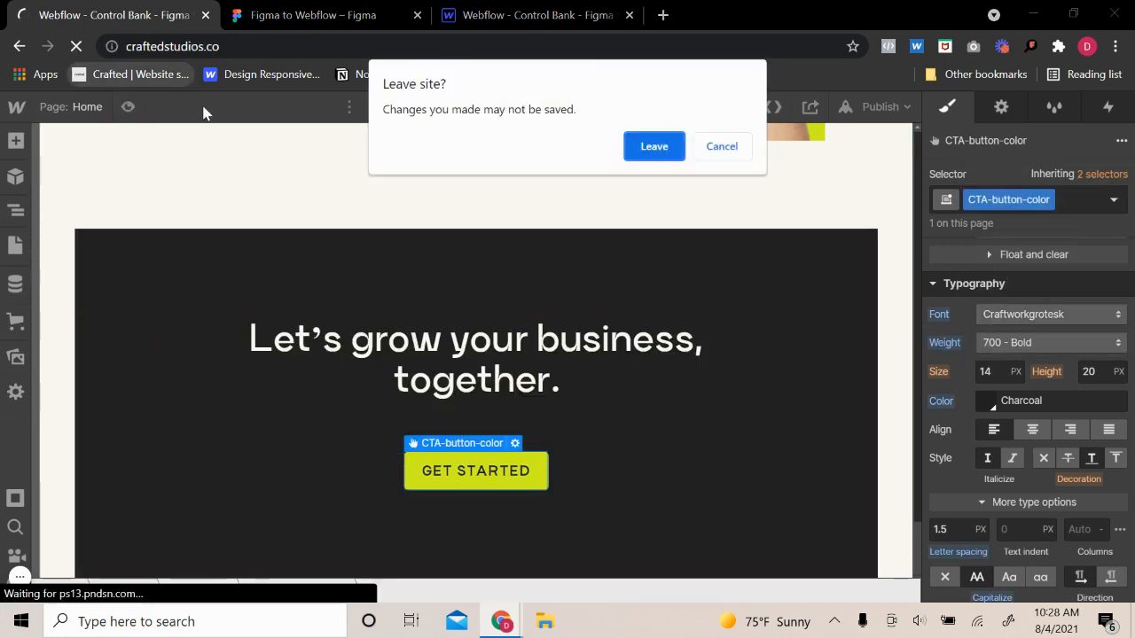
left_click(721, 147)
left_click(130, 108)
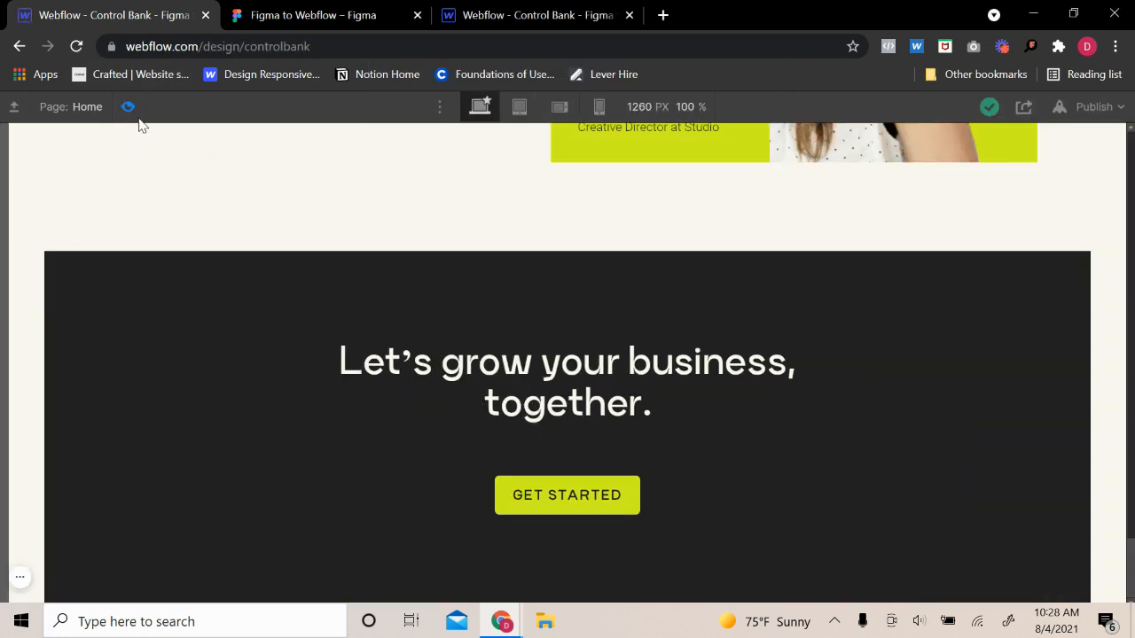
key("ctrl+shift+p")
left_click(308, 13)
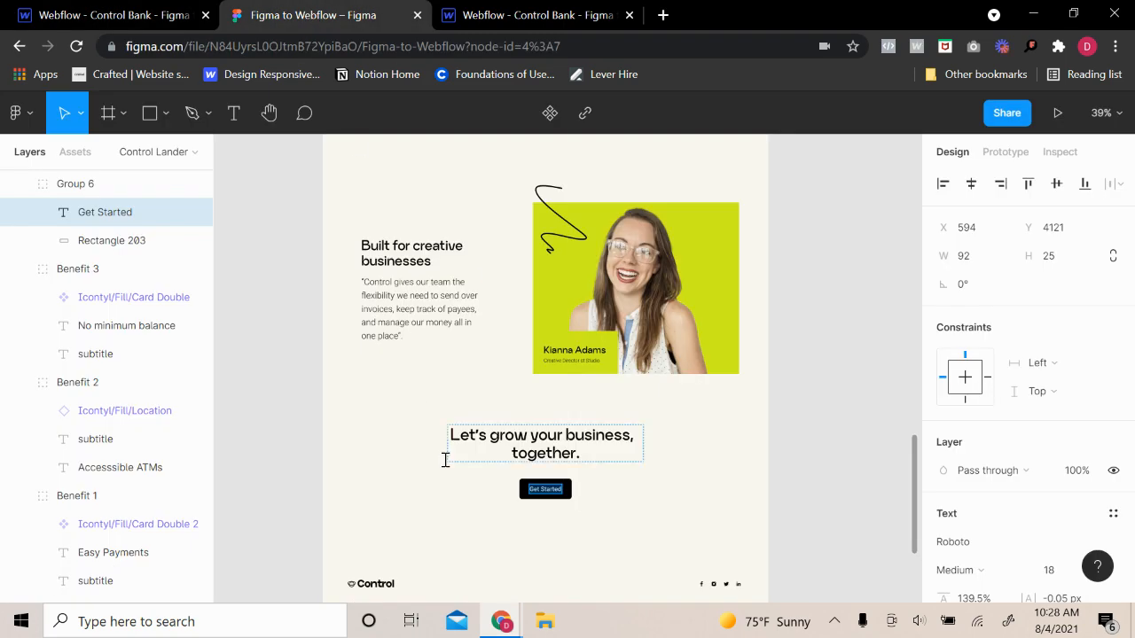
scroll(448, 488, "down", 3)
left_click(154, 11)
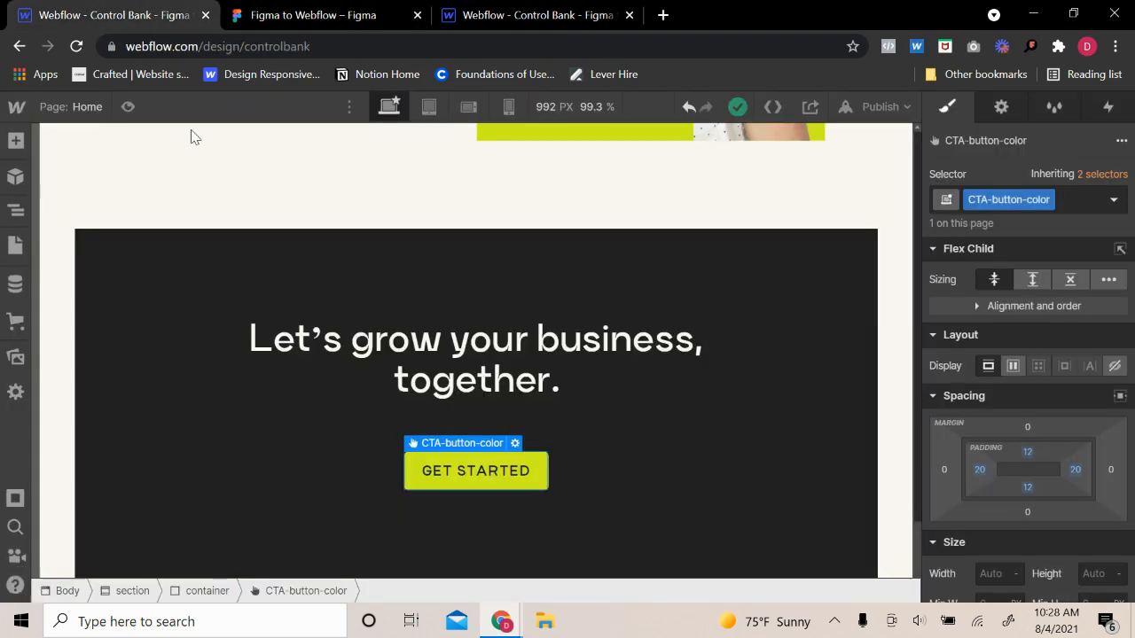
left_click(235, 210)
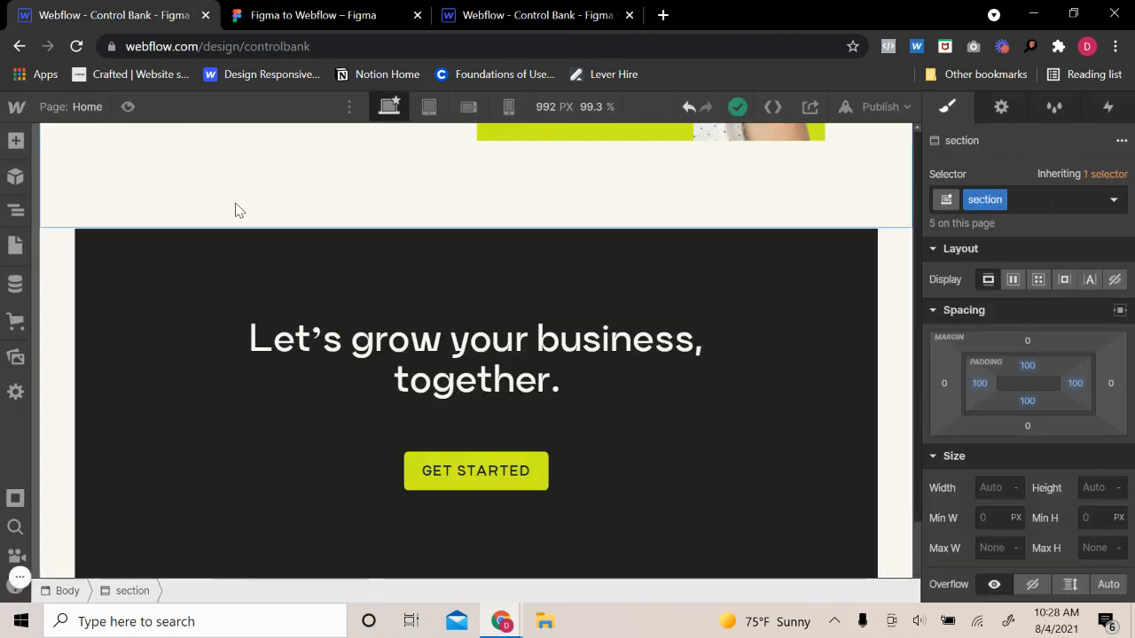
left_click(128, 108)
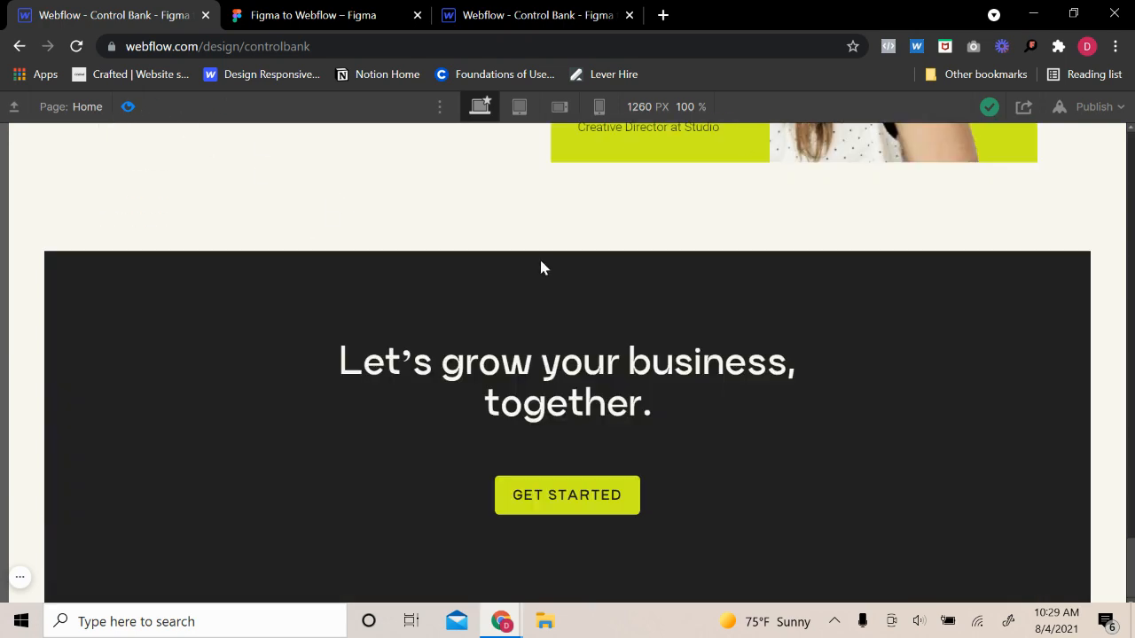
left_click(128, 107)
- Round the corners of the dark call-to-action section by giving it a border radius
left_click(88, 307)
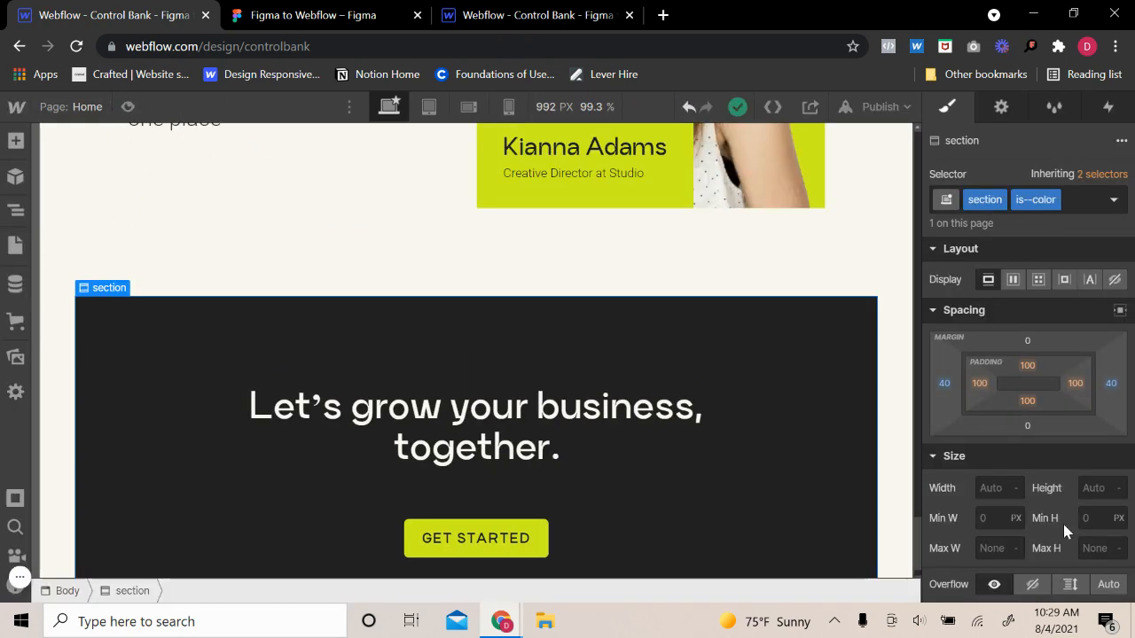
scroll(1051, 461, "down", 10)
scroll(1053, 437, "up", 10)
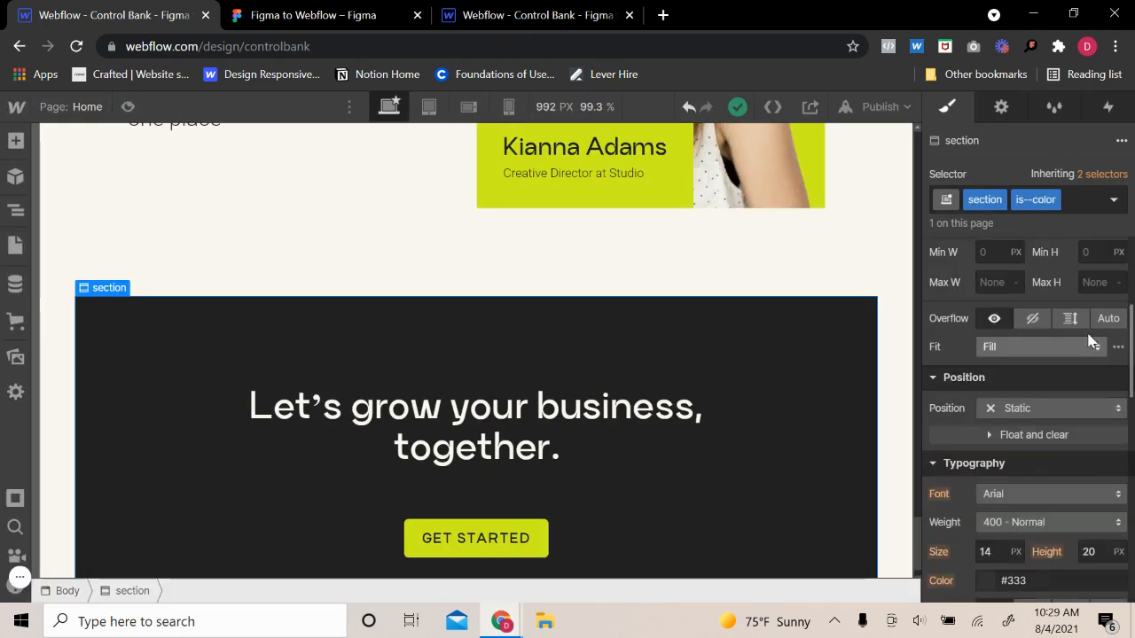
scroll(1086, 461, "down", 6)
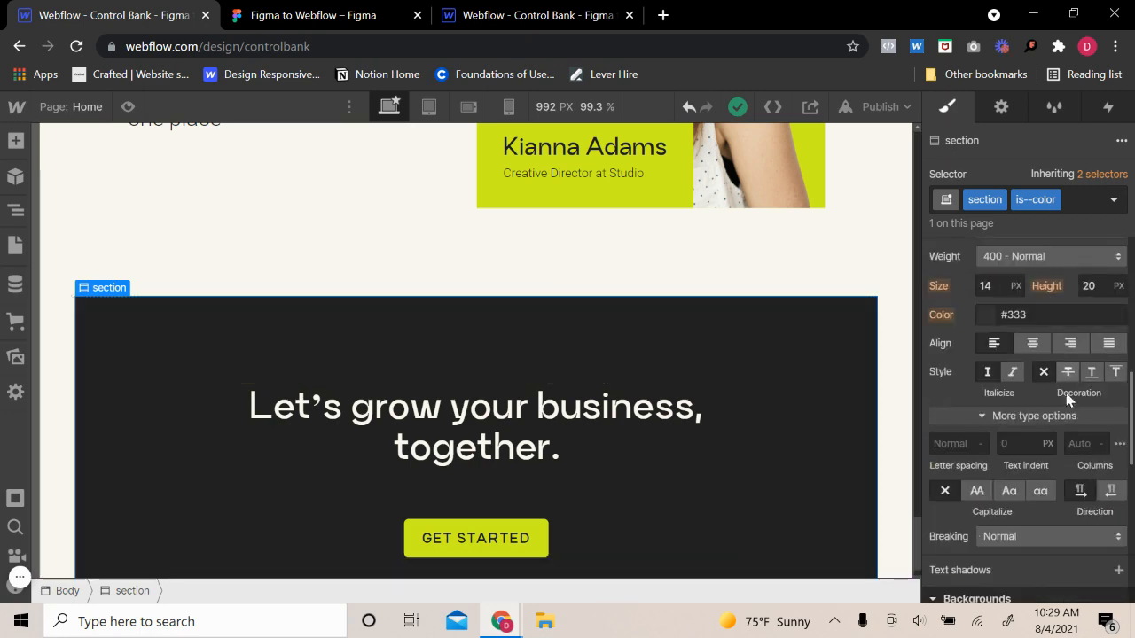
scroll(1044, 454, "down", 5)
left_click(1109, 340)
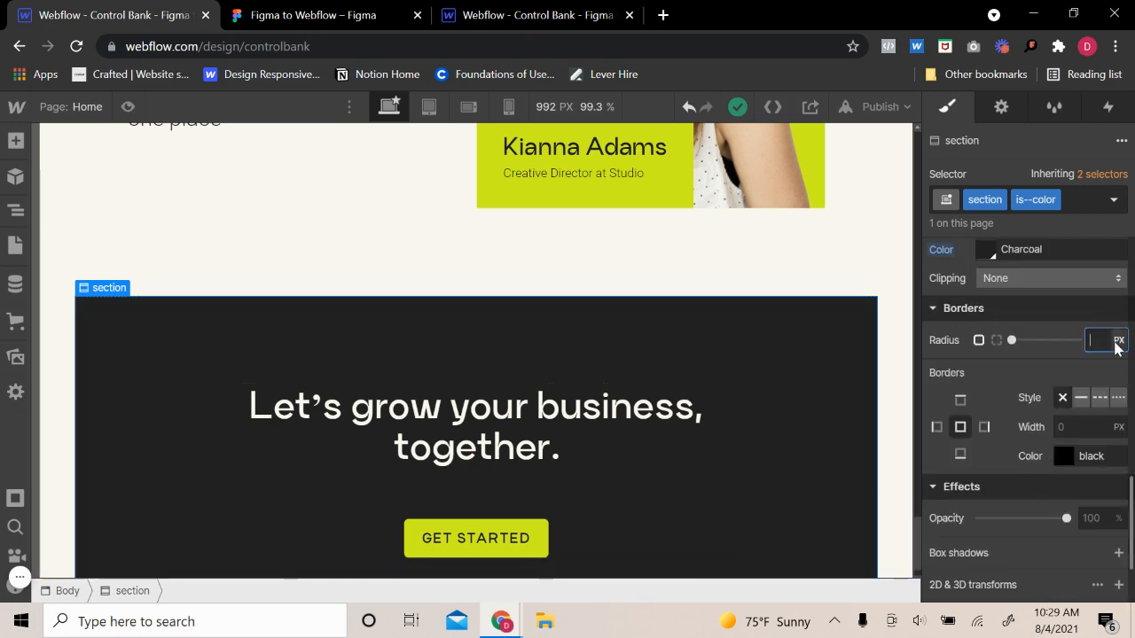
key("BackSpace")
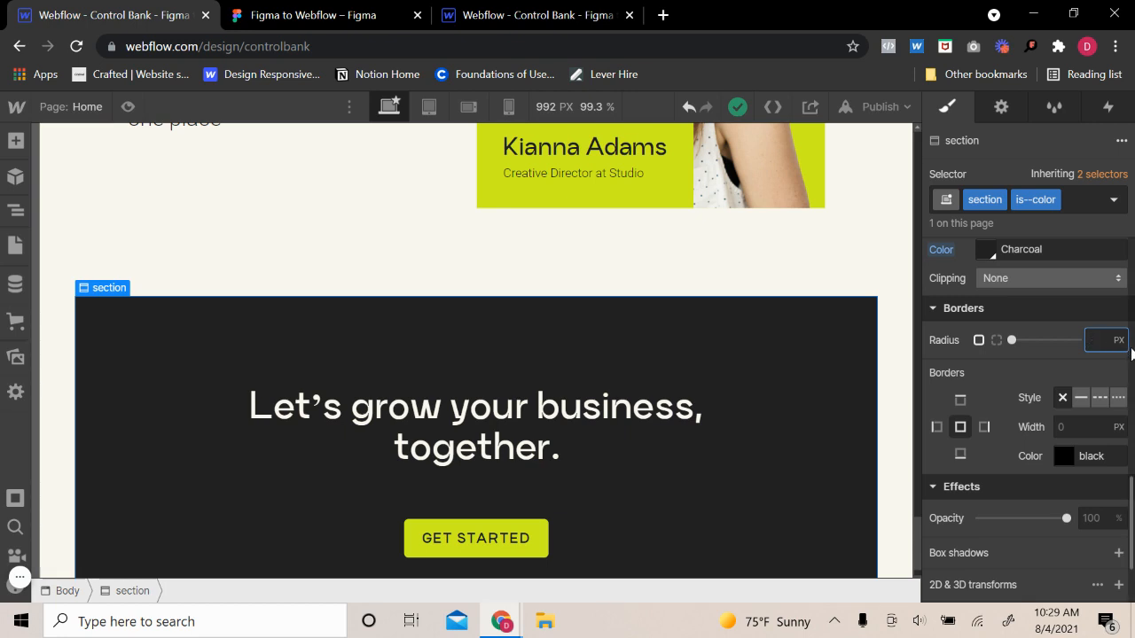
- Preview the dark section's rounded corners and return to its style settings
left_click(127, 107)
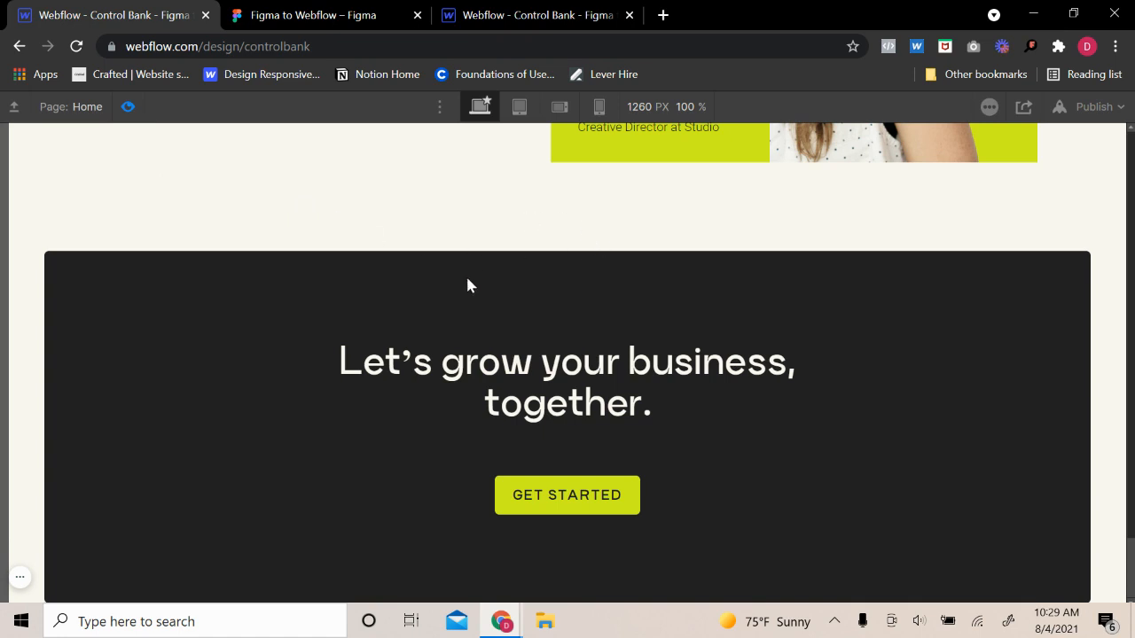
left_click(127, 107)
scroll(1104, 479, "down", 10)
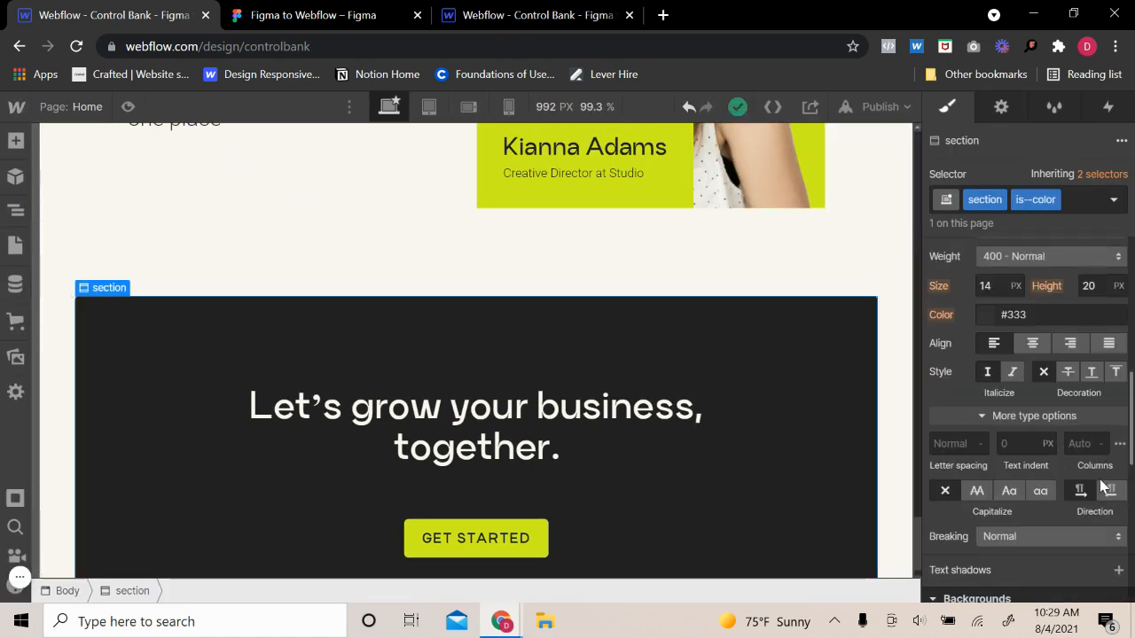
- Set the border radius of the dark call-to-action section to 7 px
scroll(1099, 486, "down", 5)
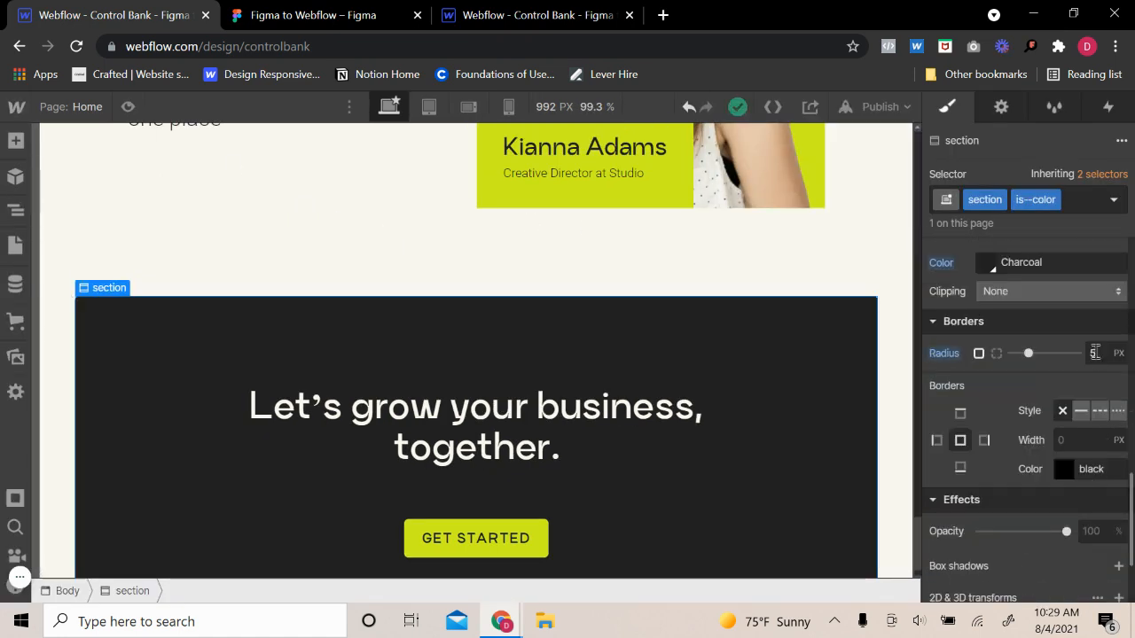
left_click(1095, 353)
type("7")
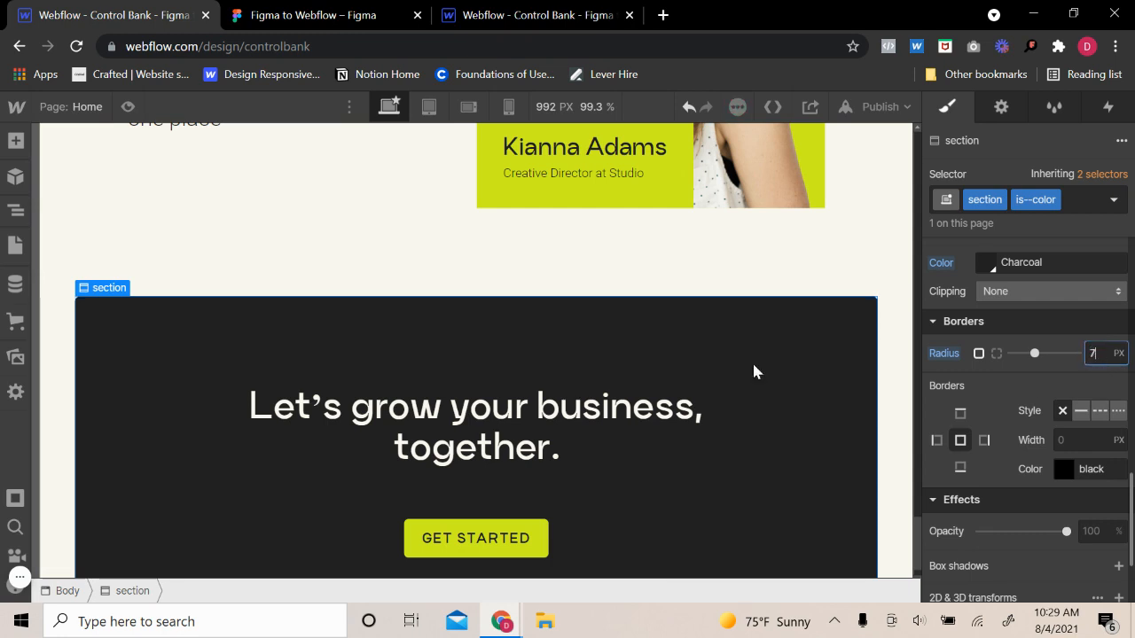
- Preview the dark section's rounded corners in the page, then inspect the spacing of it and the section above
left_click(128, 110)
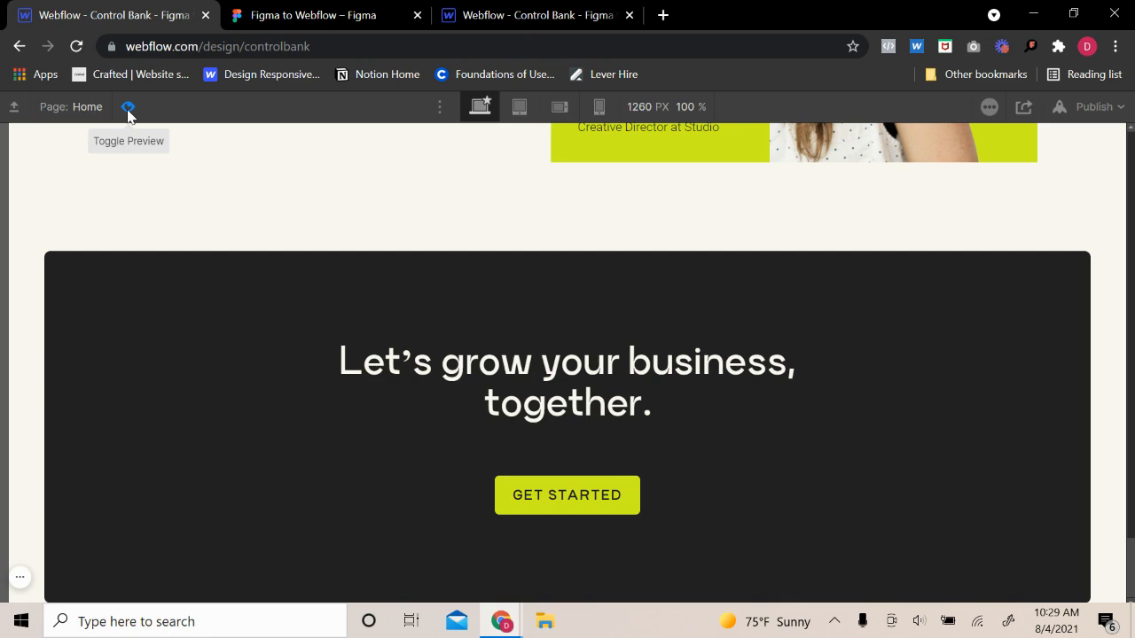
scroll(464, 234, "up", 20)
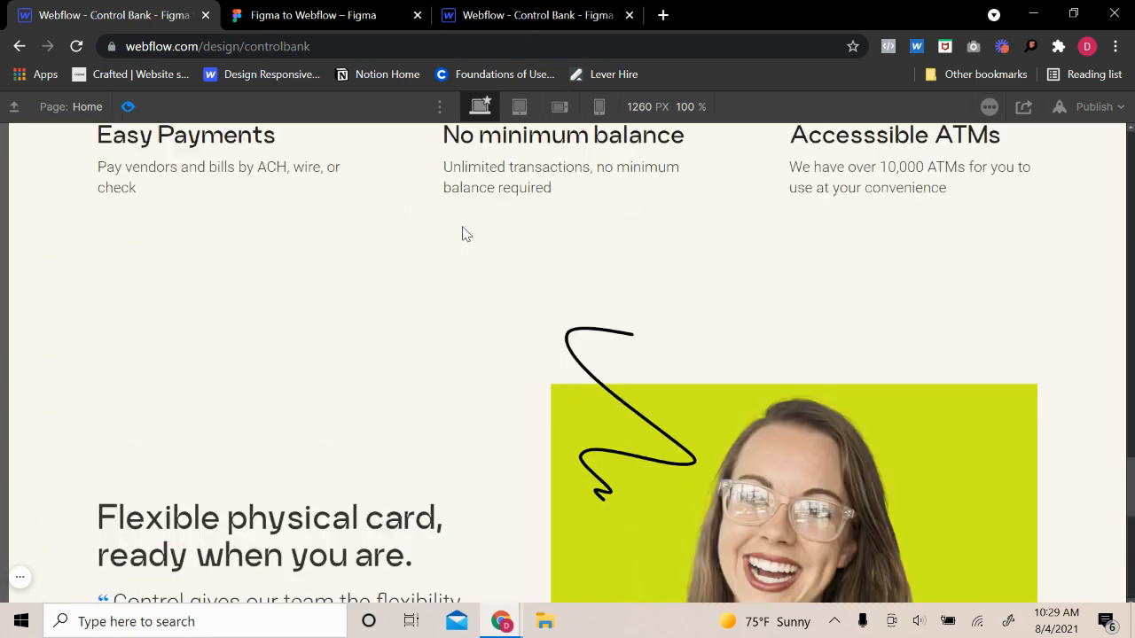
scroll(498, 238, "down", 20)
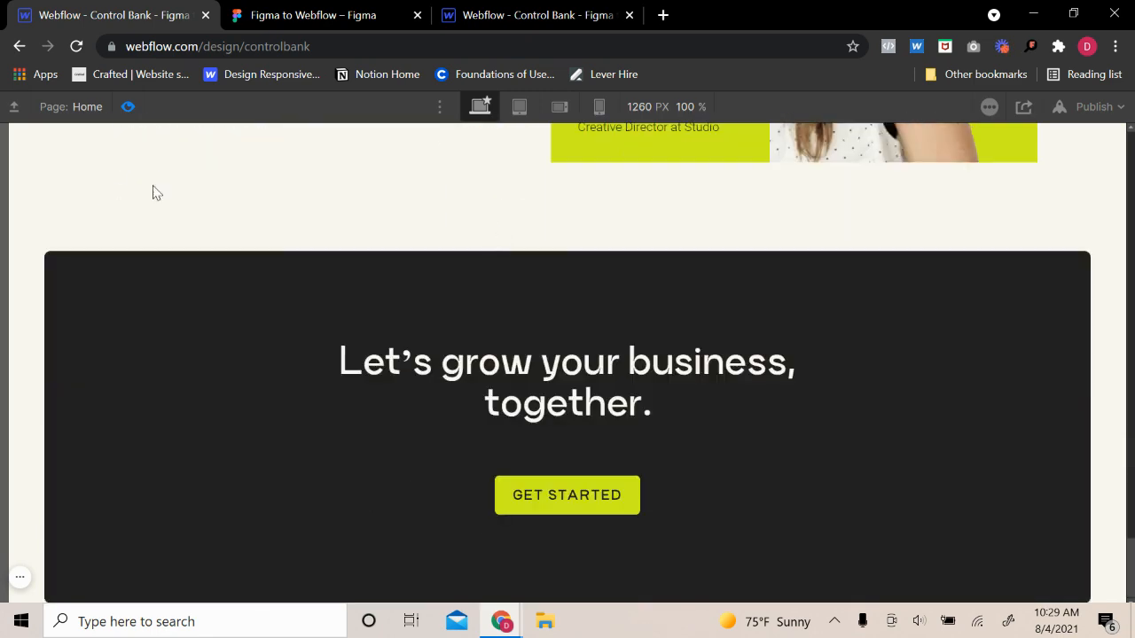
left_click(128, 108)
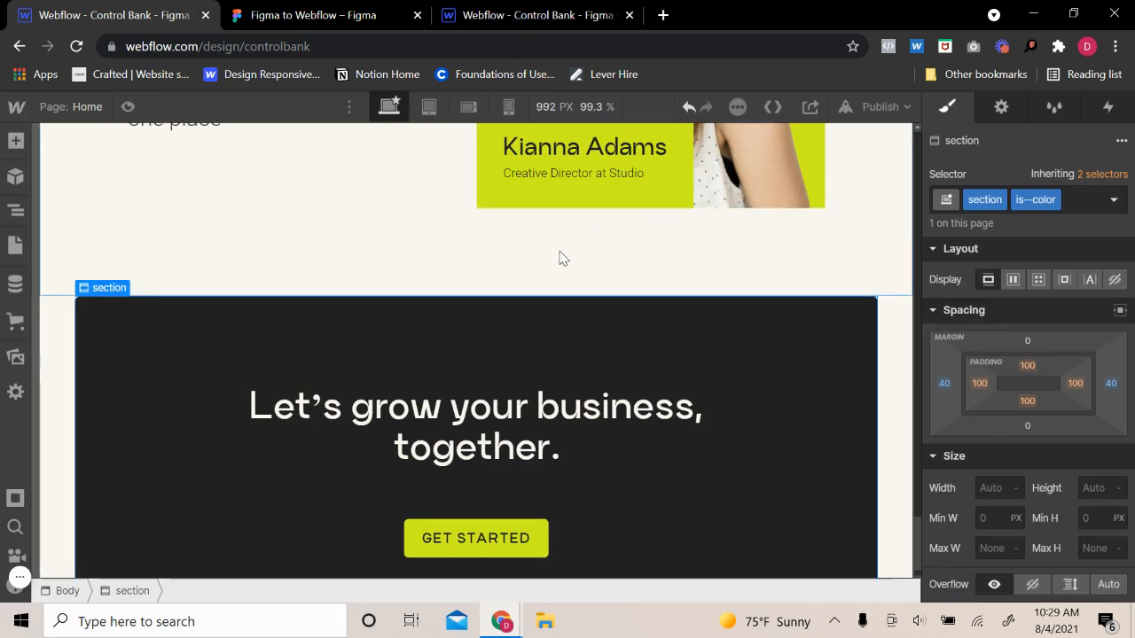
left_click(248, 265)
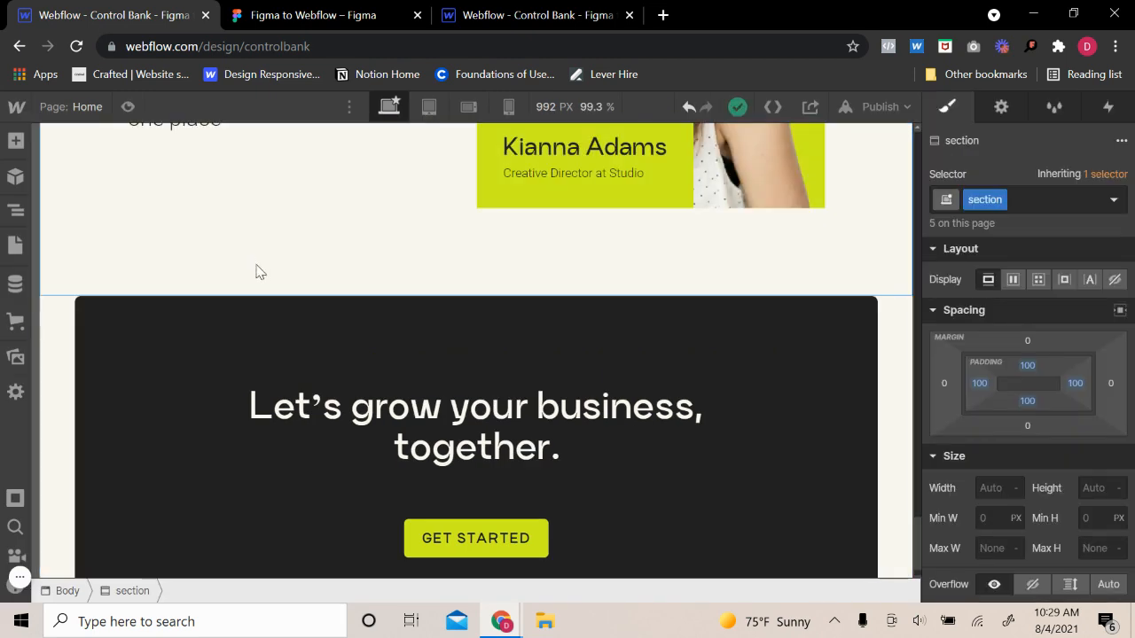
left_click(331, 349)
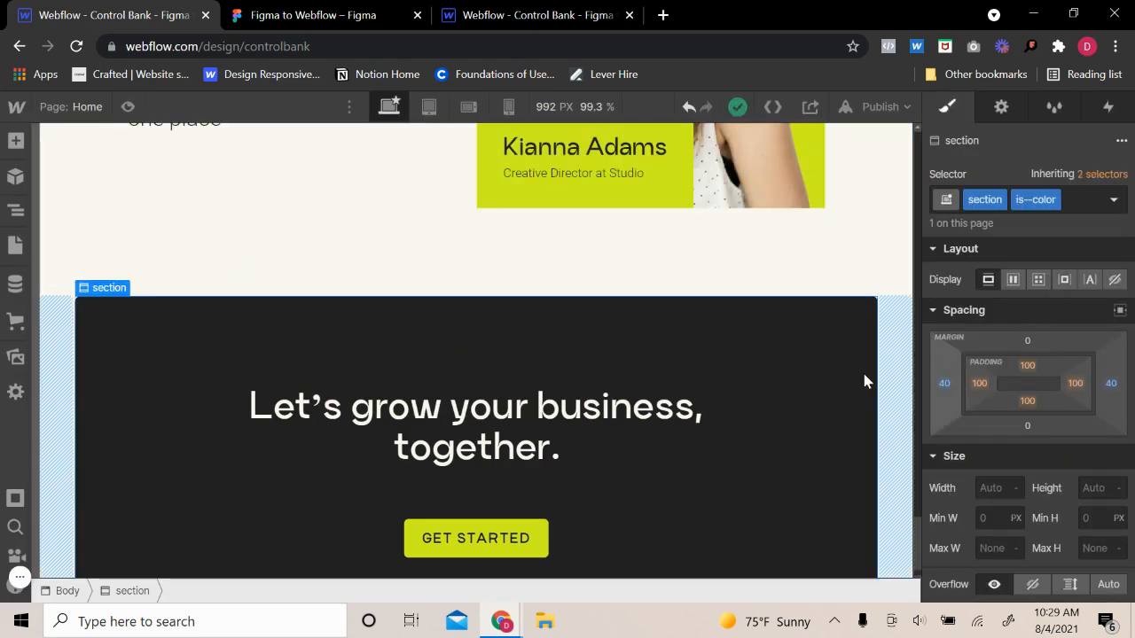
scroll(798, 390, "down", 1)
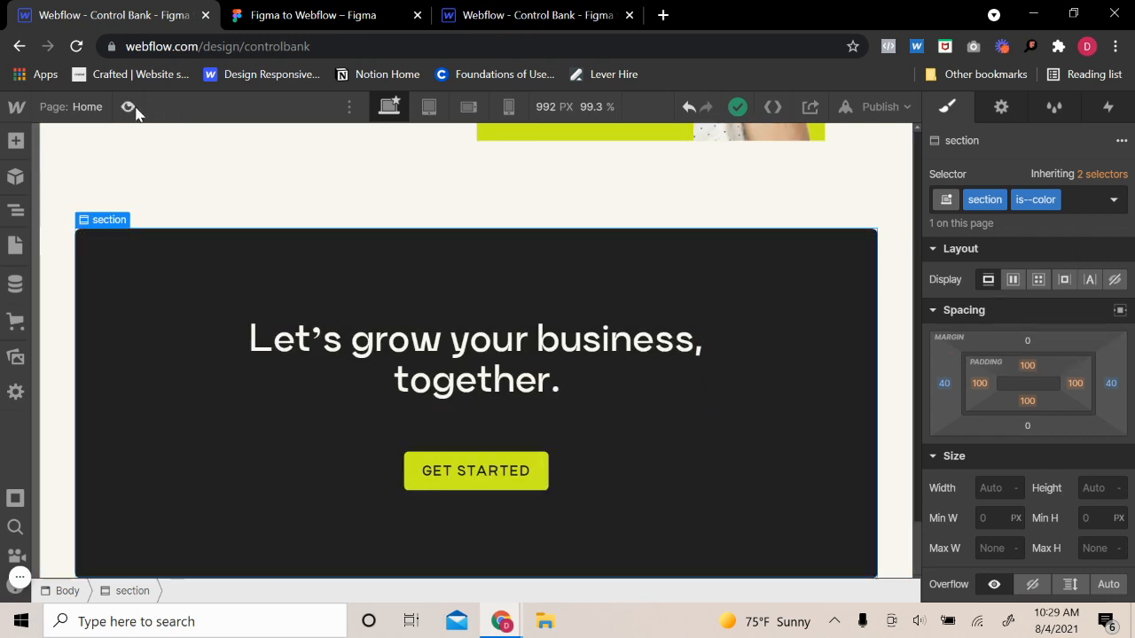
- Add a new section directly inside the Body, below the dark call-to-action section
left_click(14, 215)
left_click(180, 143)
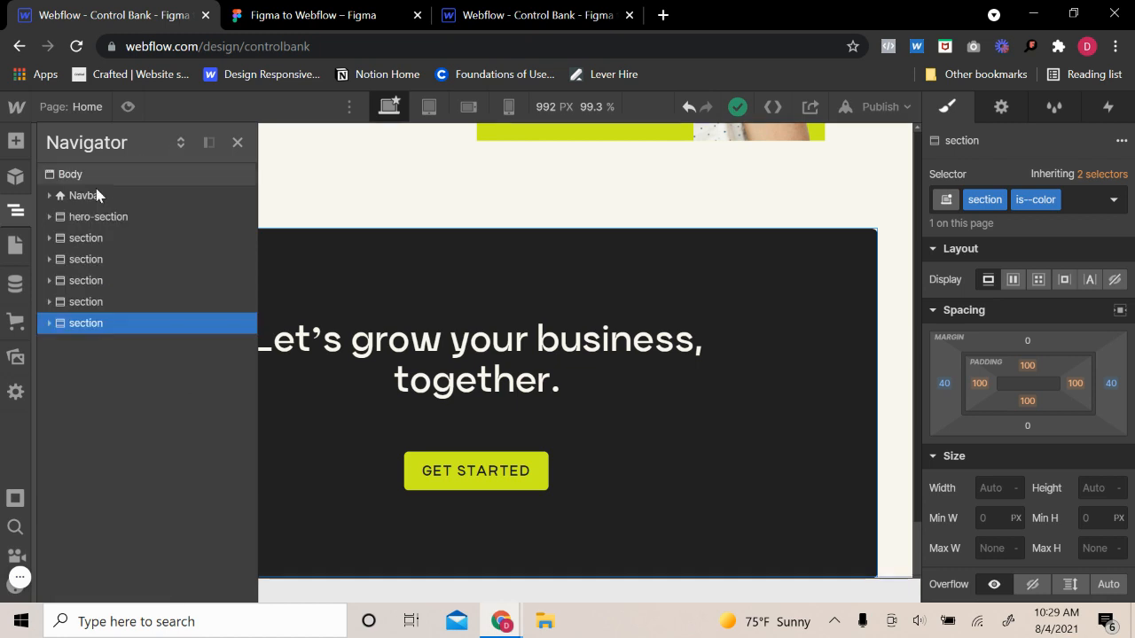
left_click(76, 177)
left_click(15, 141)
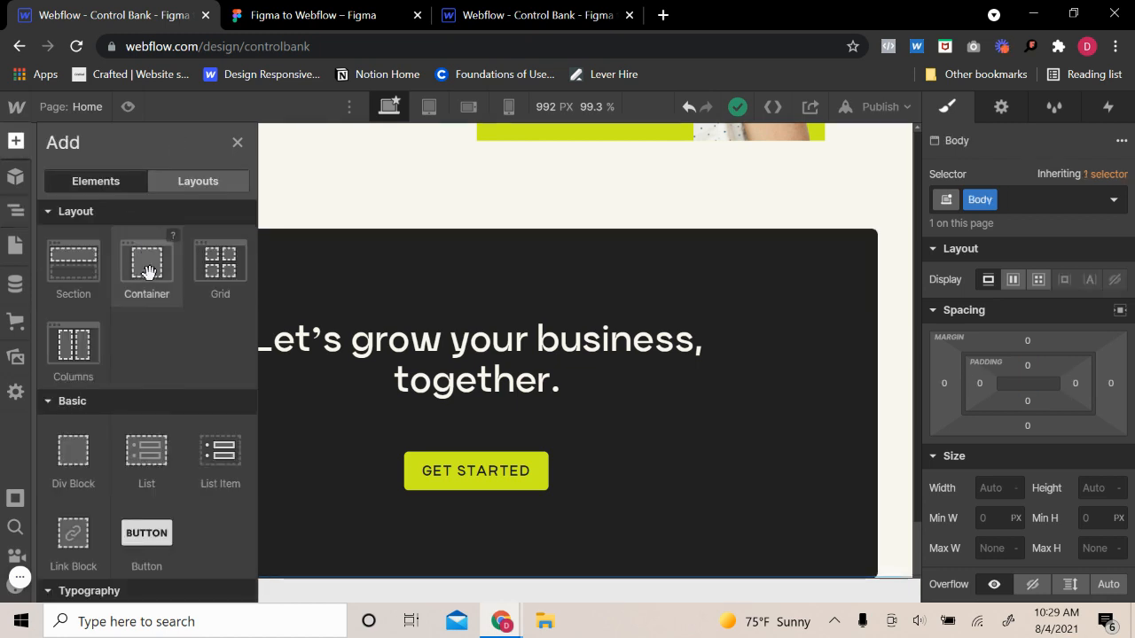
left_click(69, 296)
- Give the new section at the end of the page the class section-footer
left_click(1076, 190)
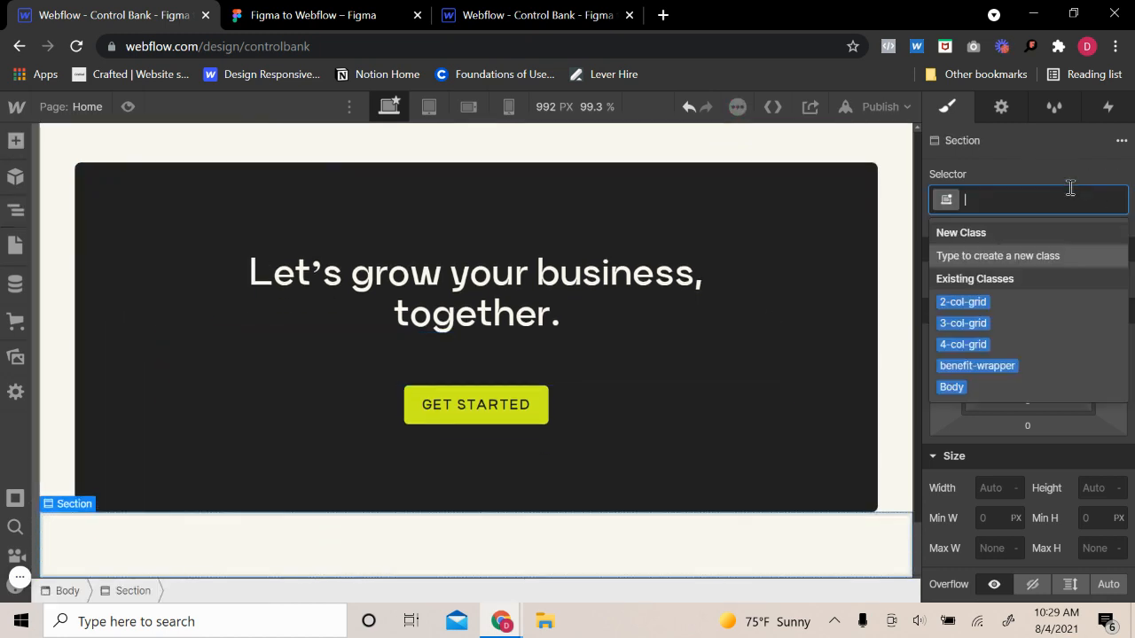
type("section-ffo")
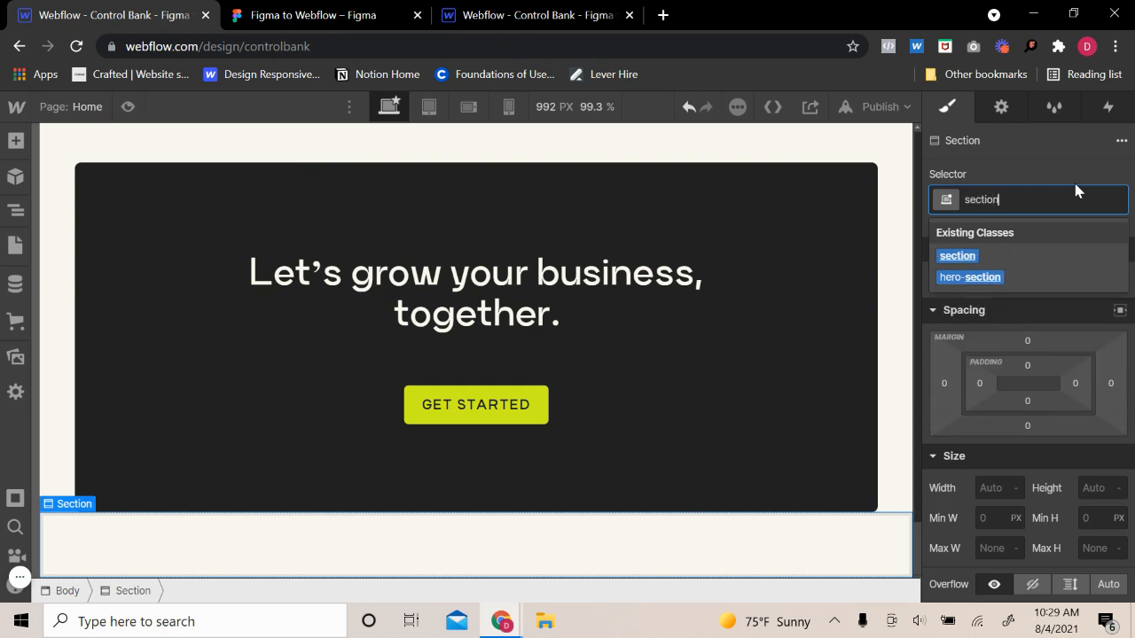
key("BackSpace")
key("BackSpace")
key("BackSpace")
type("footer")
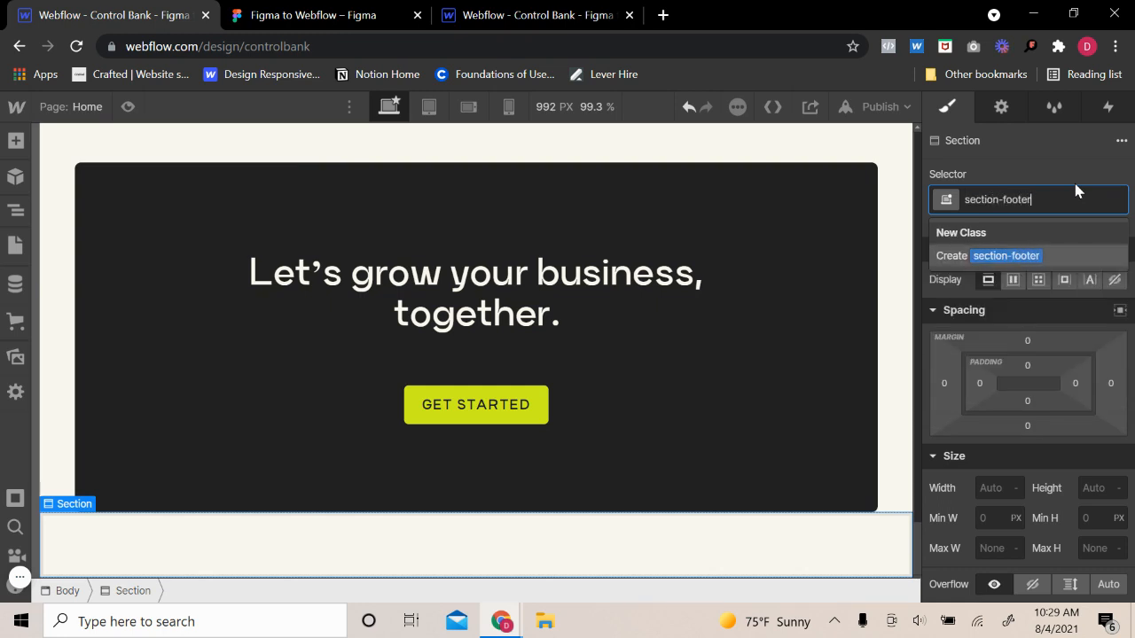
key("Return")
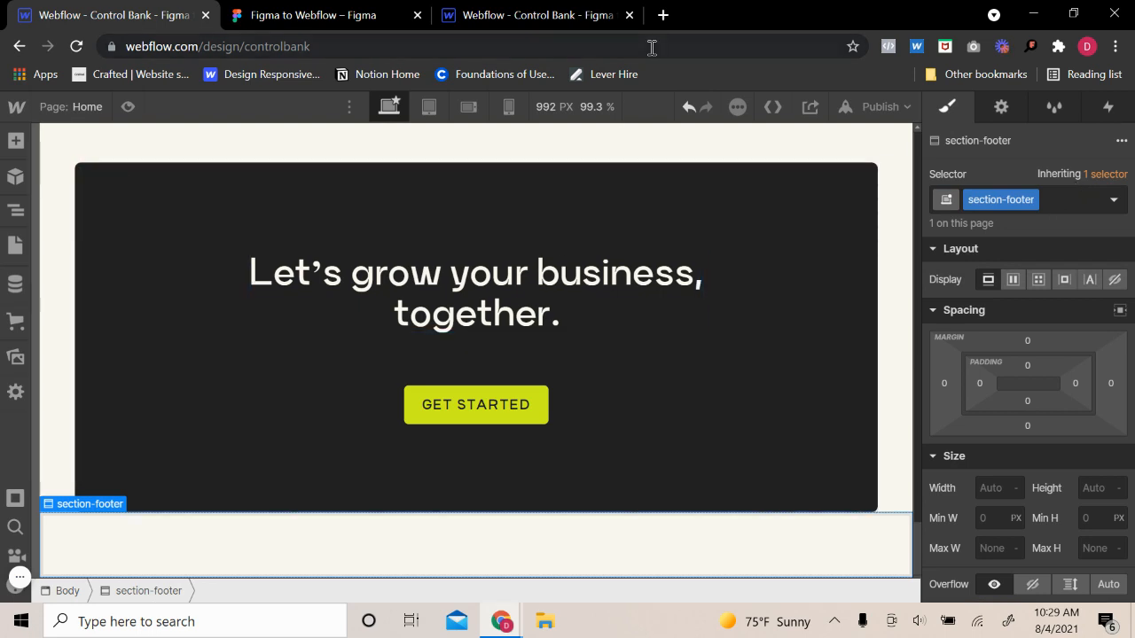
left_click(12, 215)
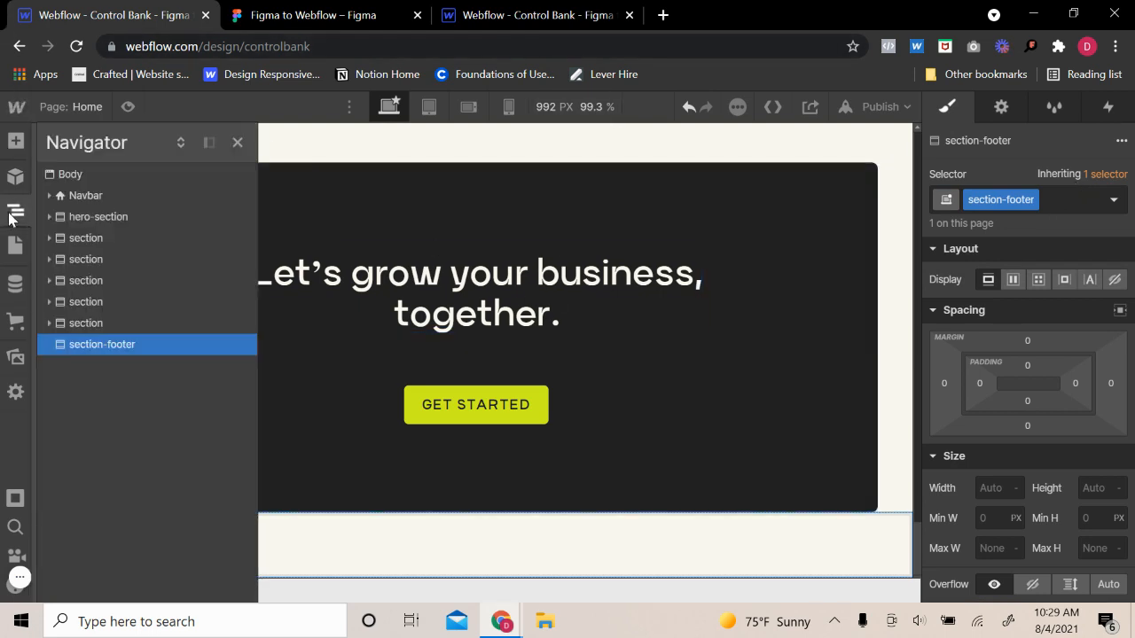
left_click(13, 216)
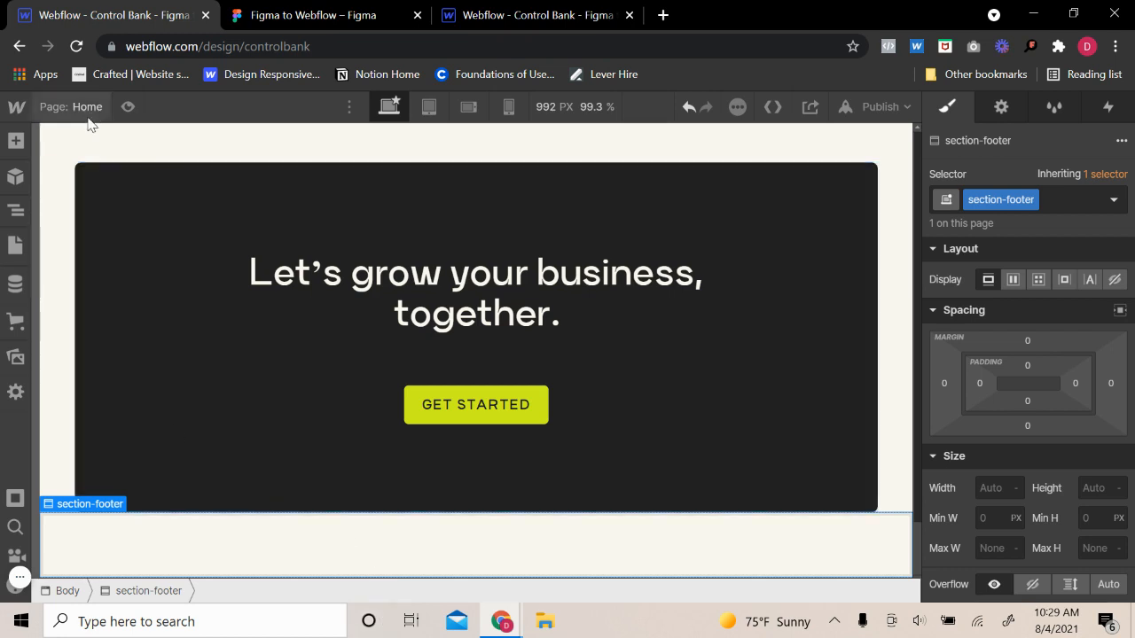
left_click(15, 140)
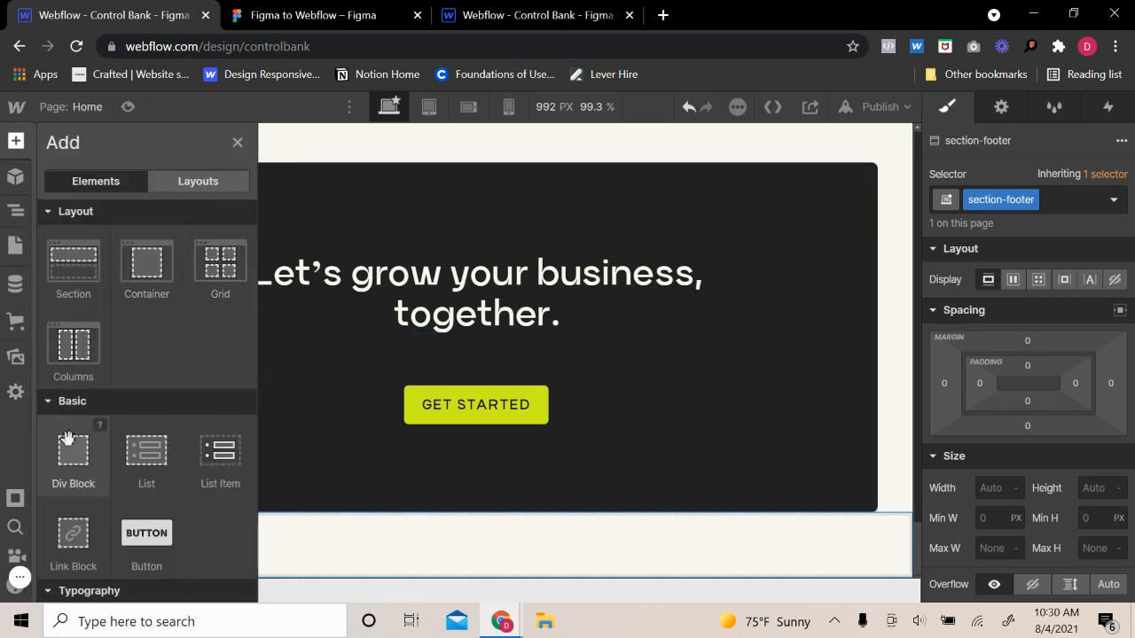
left_click_drag(147, 435, 774, 341)
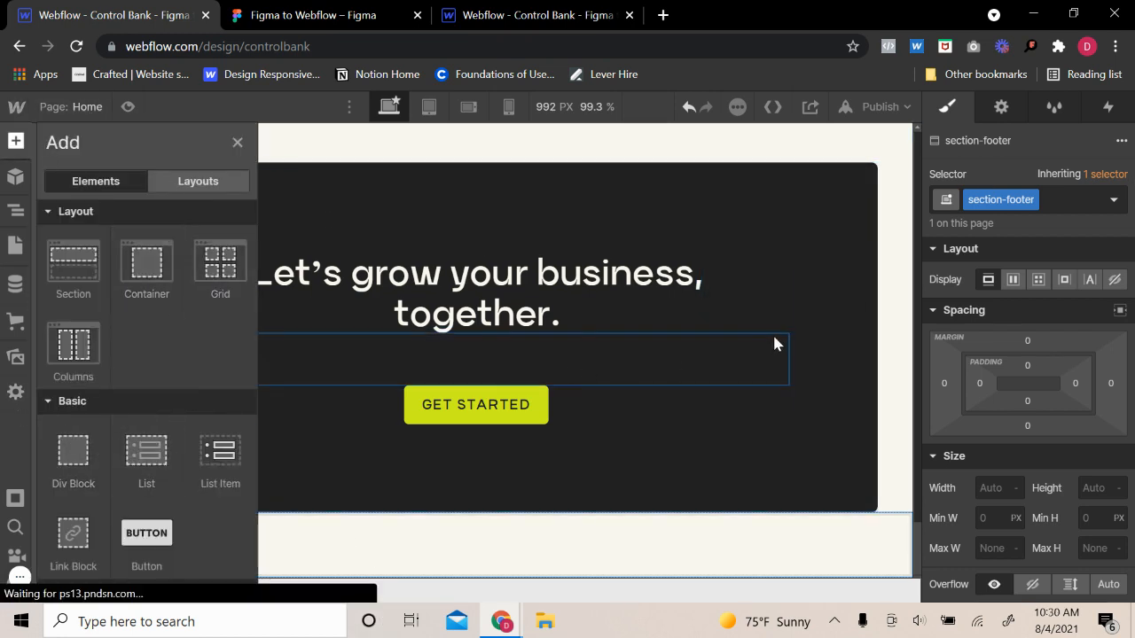
- Examine the footer layout at the end of the page in the Figma design and return to the Webflow page
left_click(390, 15)
scroll(488, 390, "down", 1)
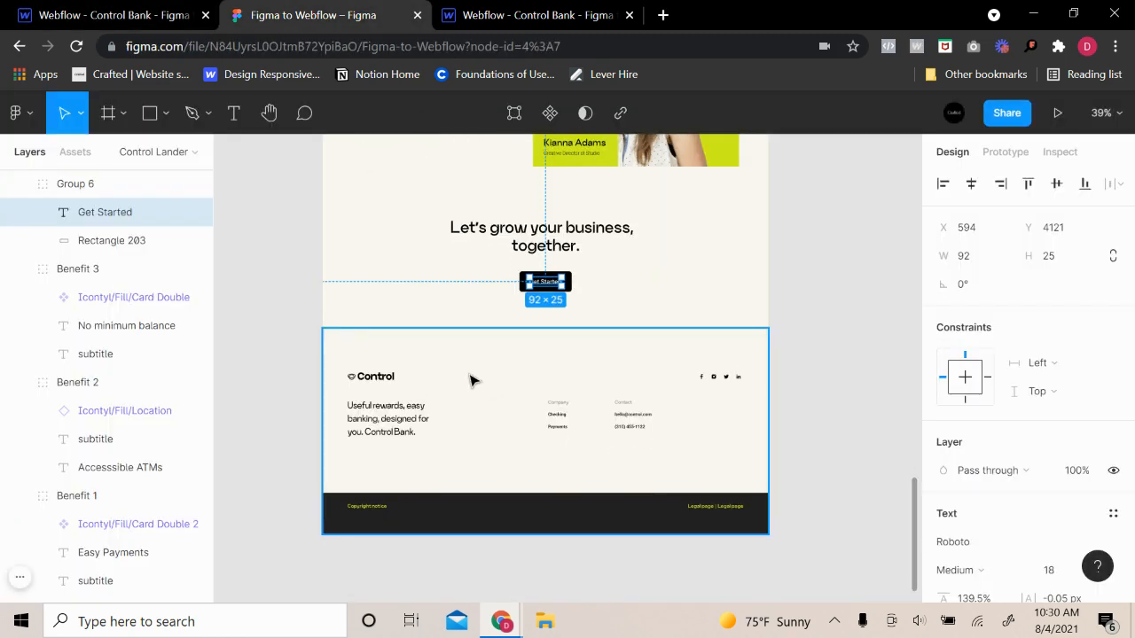
scroll(474, 377, "up", 5)
scroll(414, 428, "down", 3)
left_click(495, 427)
left_click(156, 13)
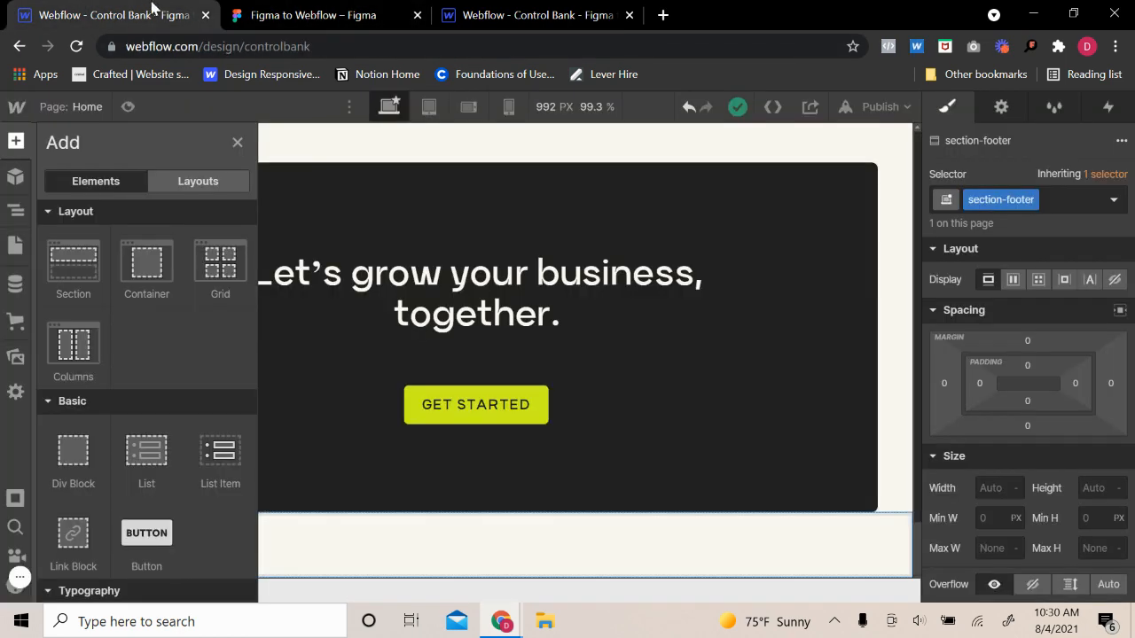
- Check the padding values of the hero section and return to the end of the page
scroll(732, 346, "up", 15)
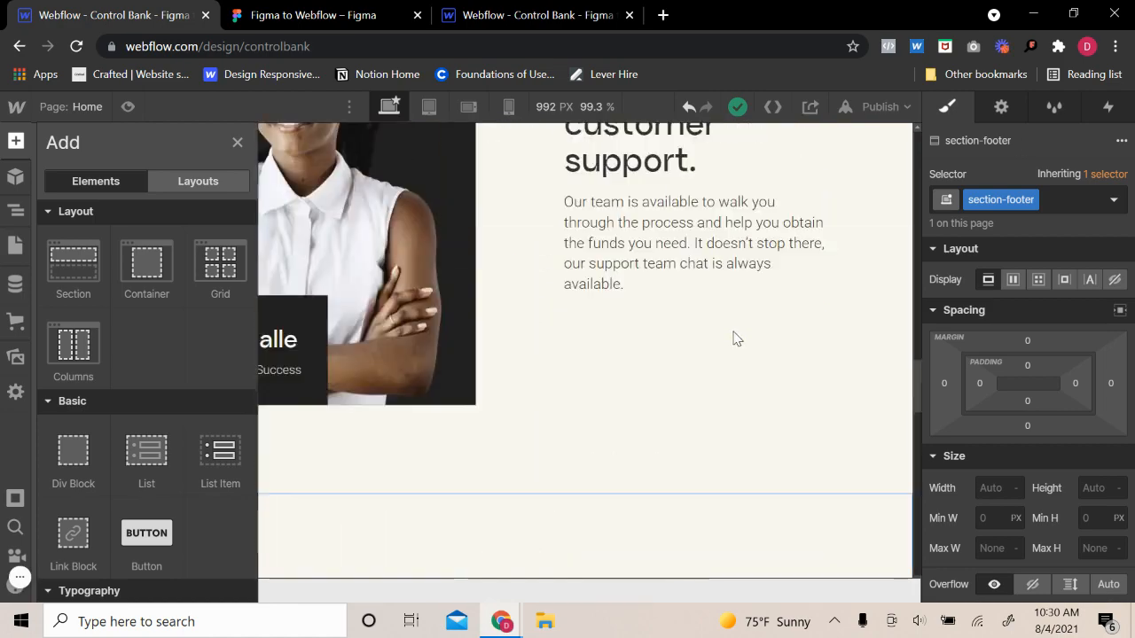
scroll(732, 333, "up", 5)
left_click(875, 355)
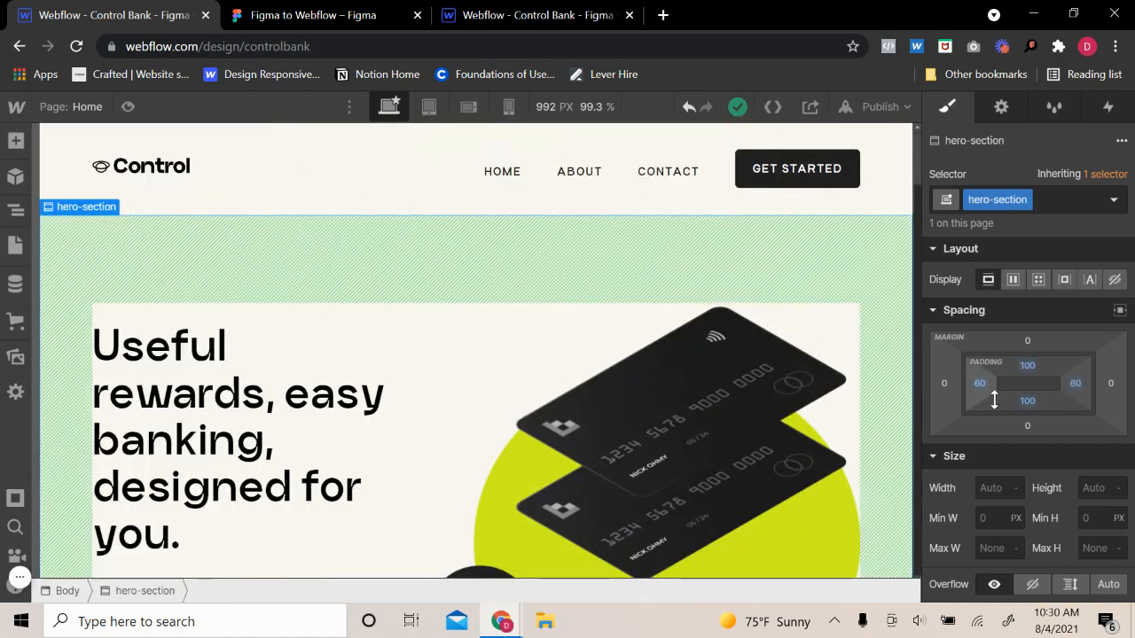
scroll(976, 377, "down", 2)
scroll(804, 408, "down", 20)
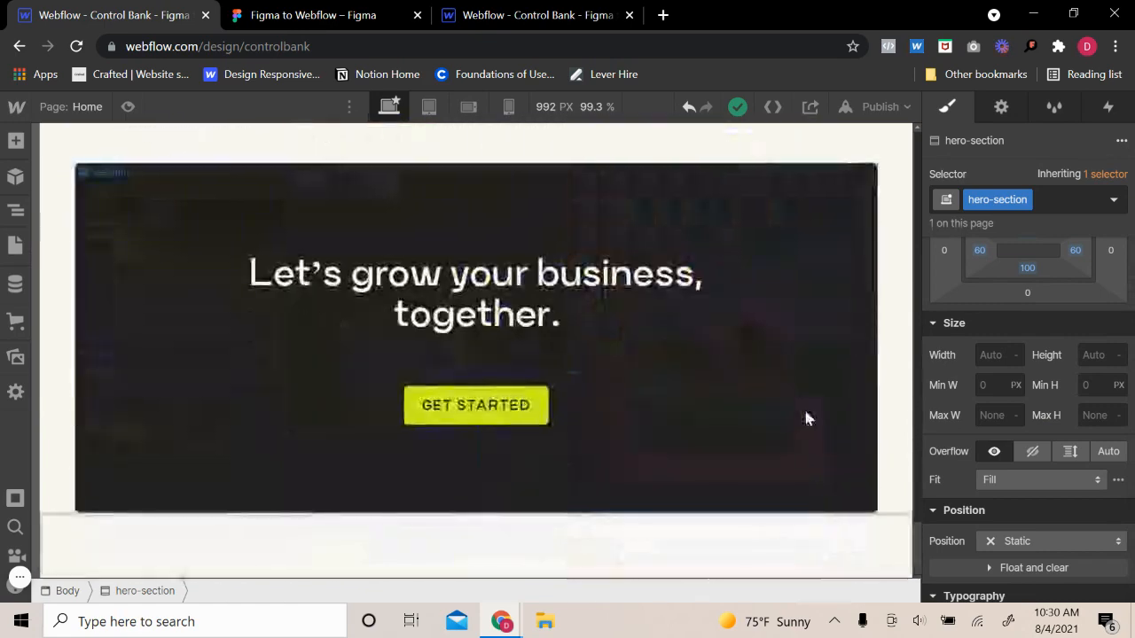
- Set the left and right padding of the section-footer section to 60 px
left_click(884, 517)
scroll(884, 513, "up", 2)
scroll(873, 509, "down", 3)
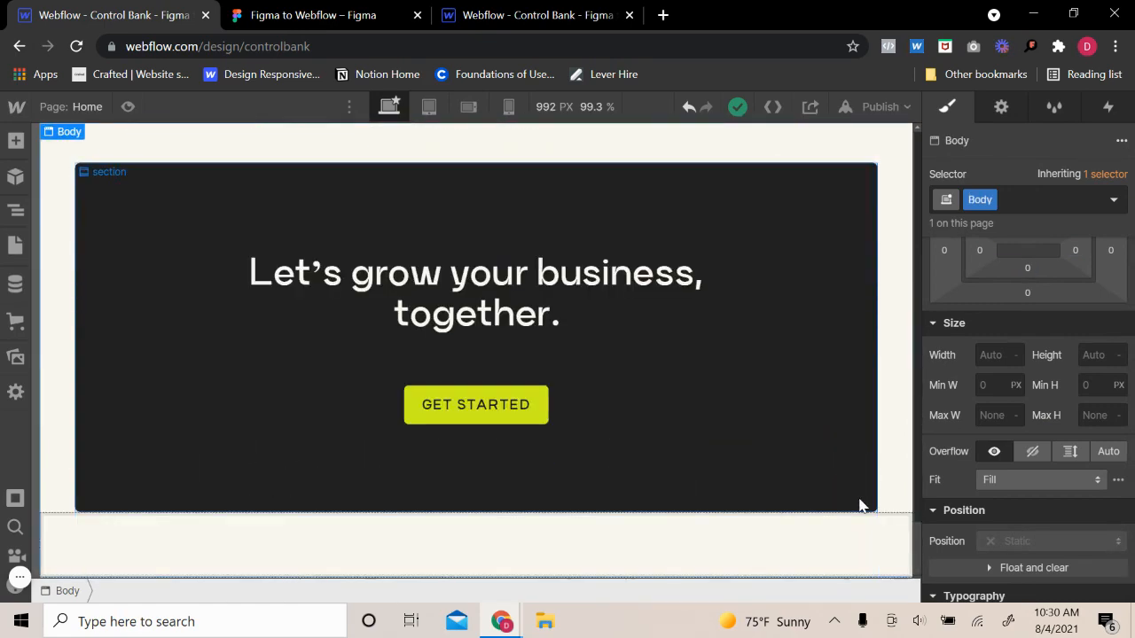
left_click(876, 525)
scroll(985, 451, "up", 2)
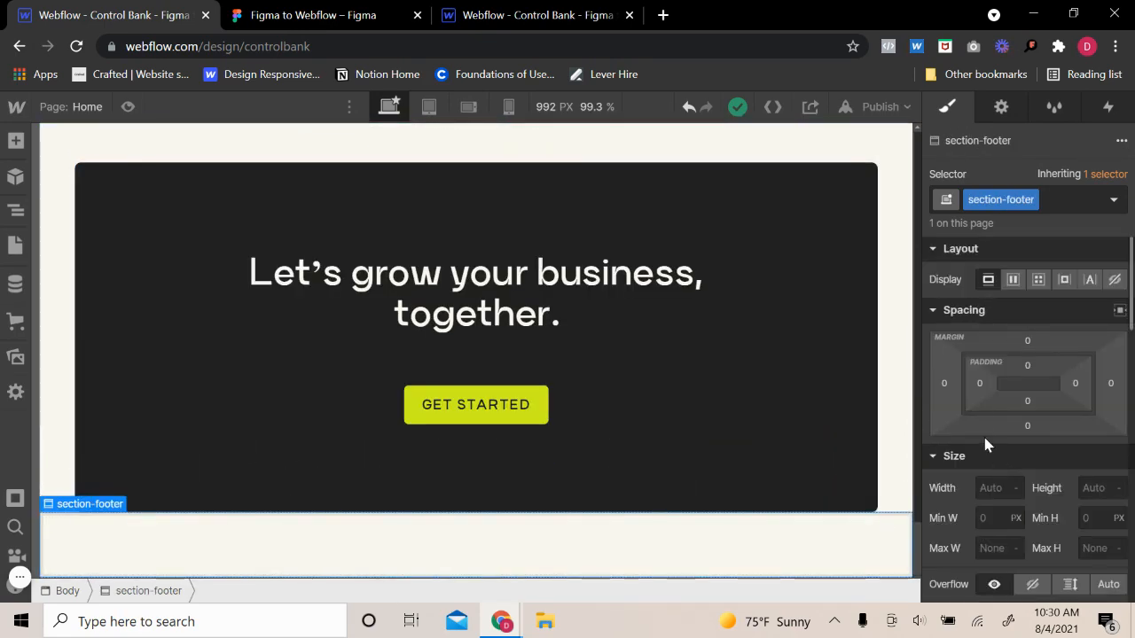
left_click(979, 384)
type("6")
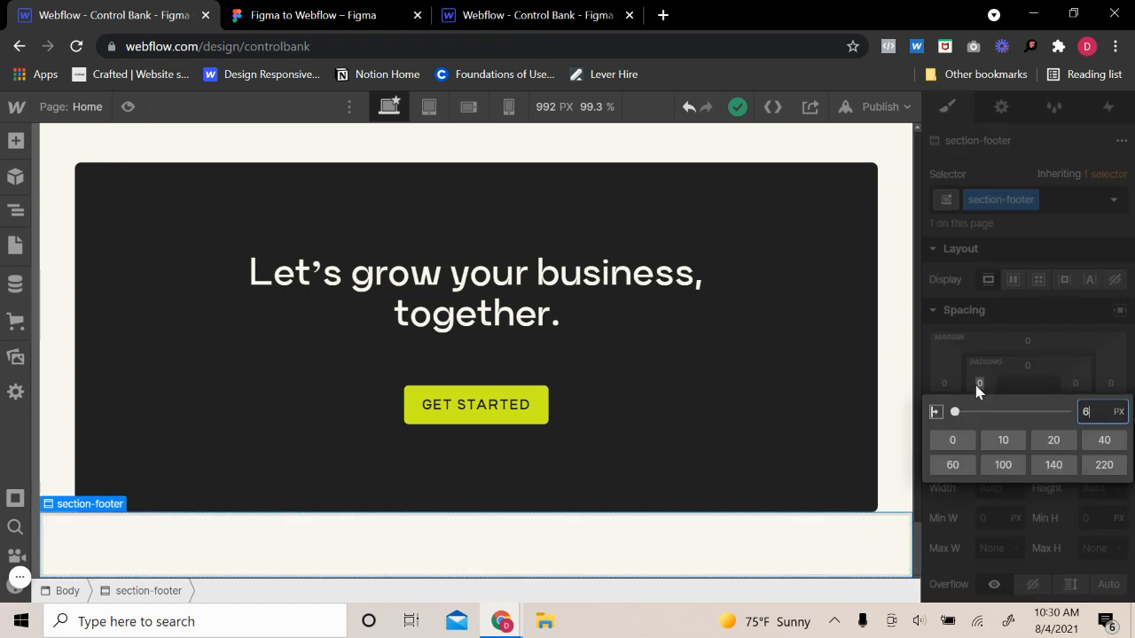
type("0")
key("Return")
left_click(1073, 383)
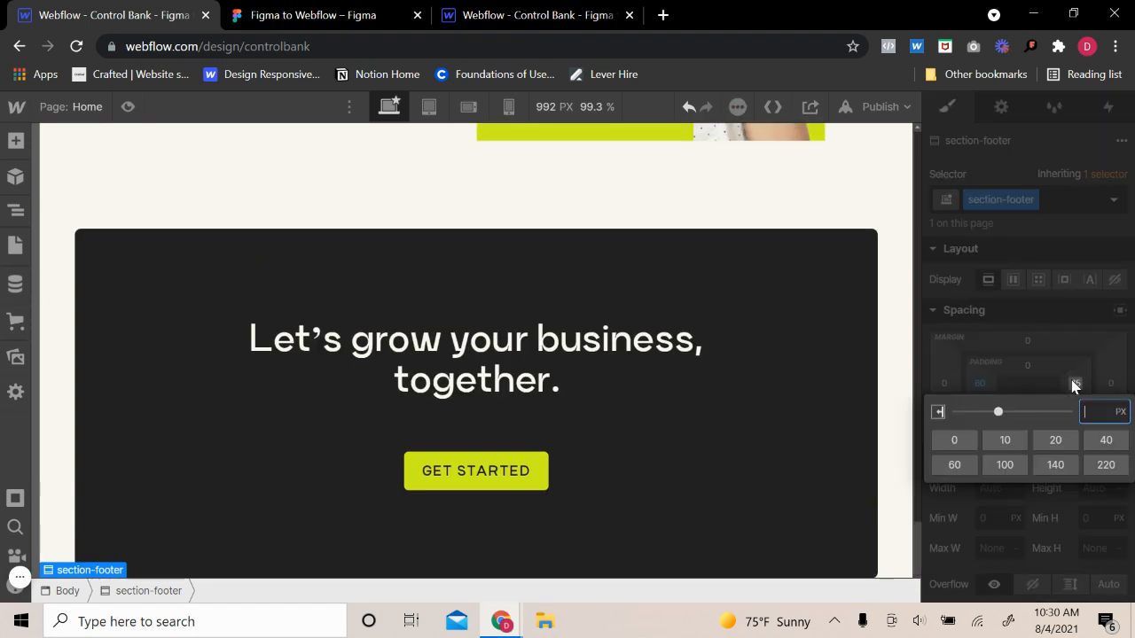
type("60")
key("Return")
- Set the bottom and top padding of the section-footer section to 100 px
left_click(1027, 402)
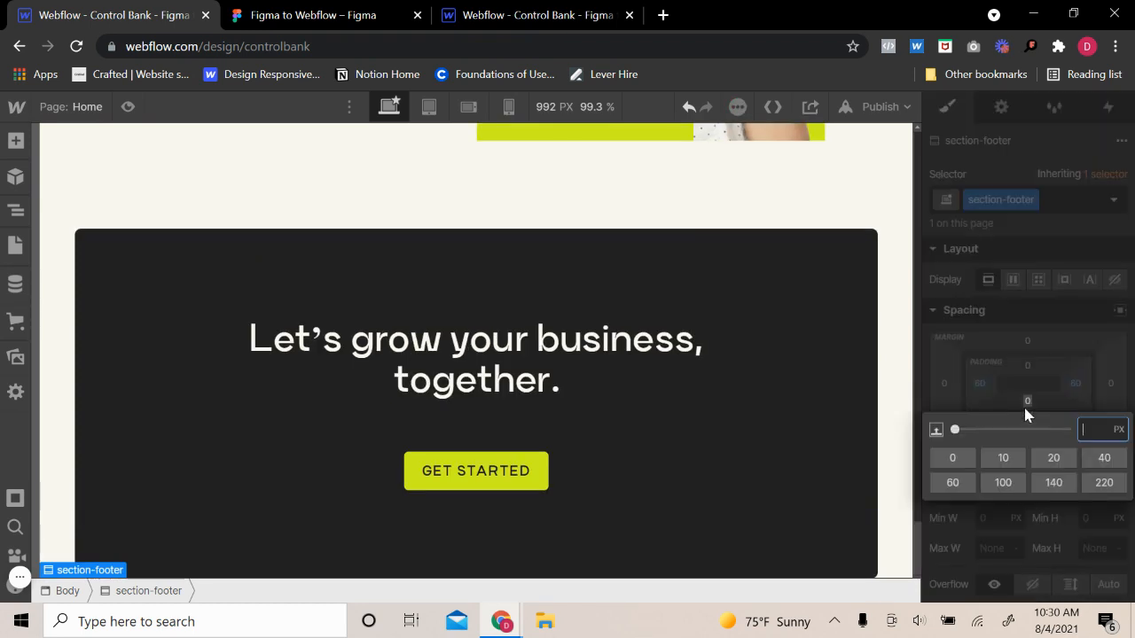
left_click(1022, 480)
left_click(1028, 363)
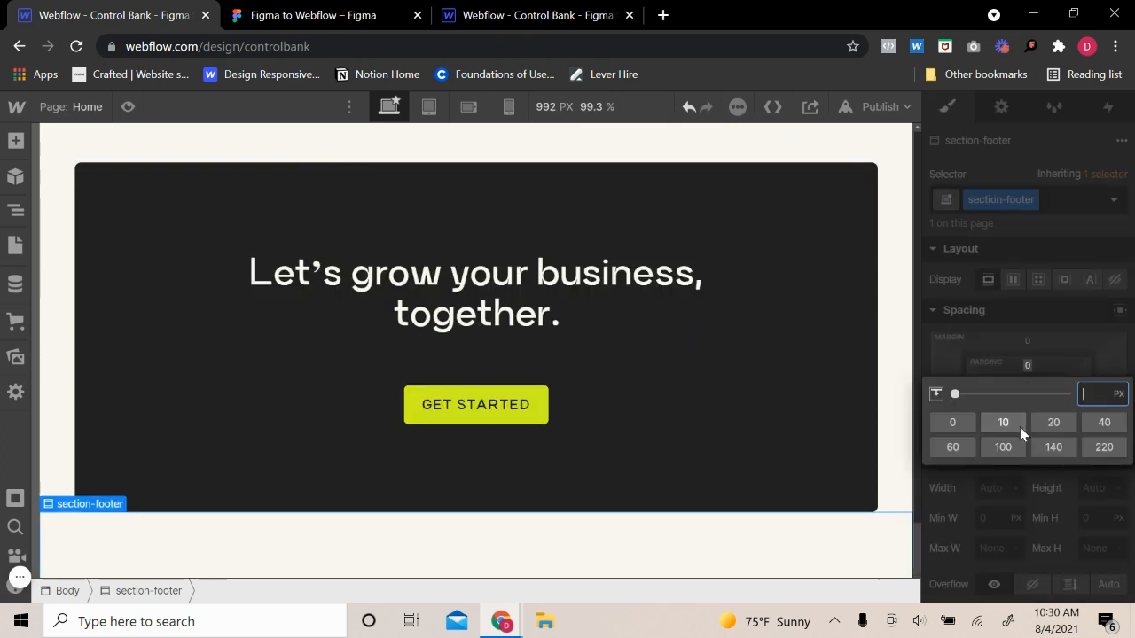
left_click(1003, 447)
scroll(193, 248, "down", 1)
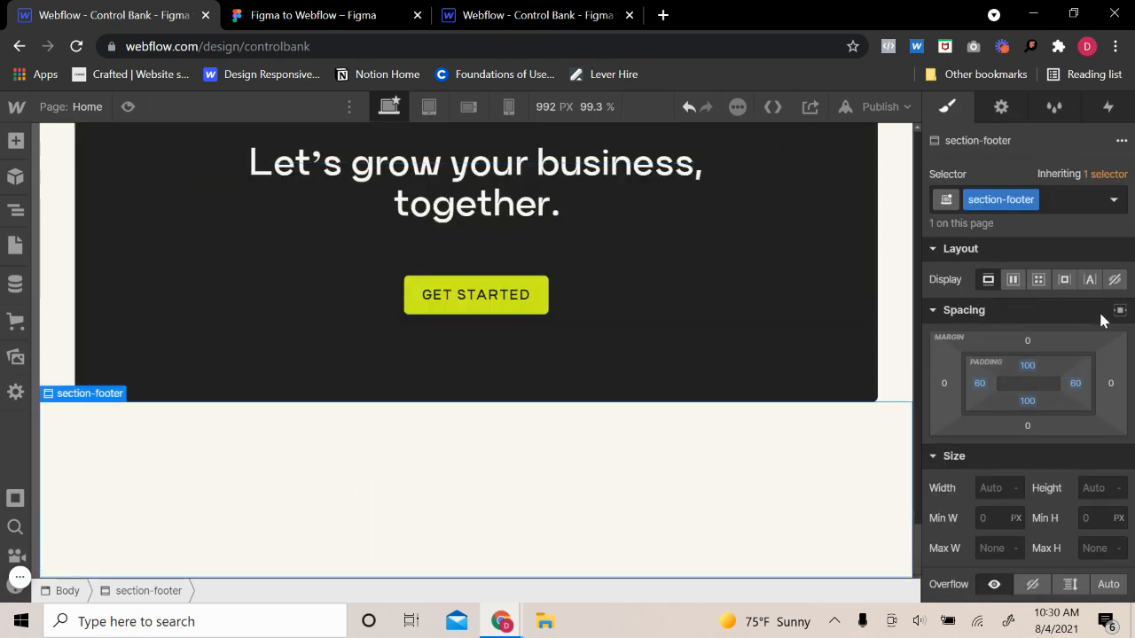
- Add a Div Block inside the section-footer section and check its nesting in the page structure
left_click(15, 140)
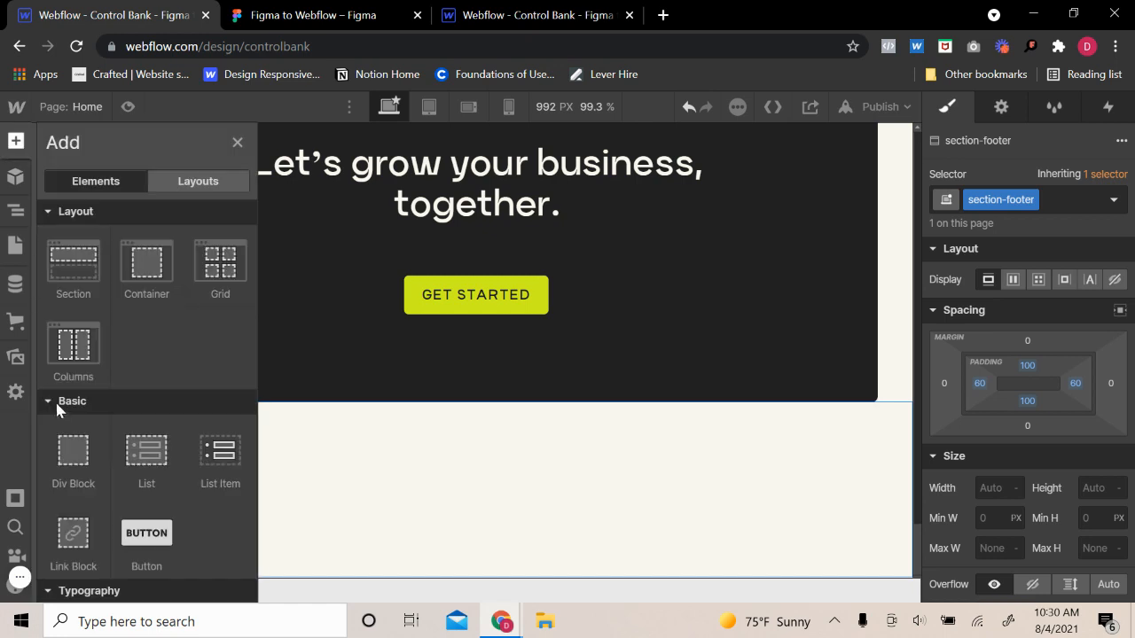
left_click_drag(57, 464, 525, 458)
left_click(12, 217)
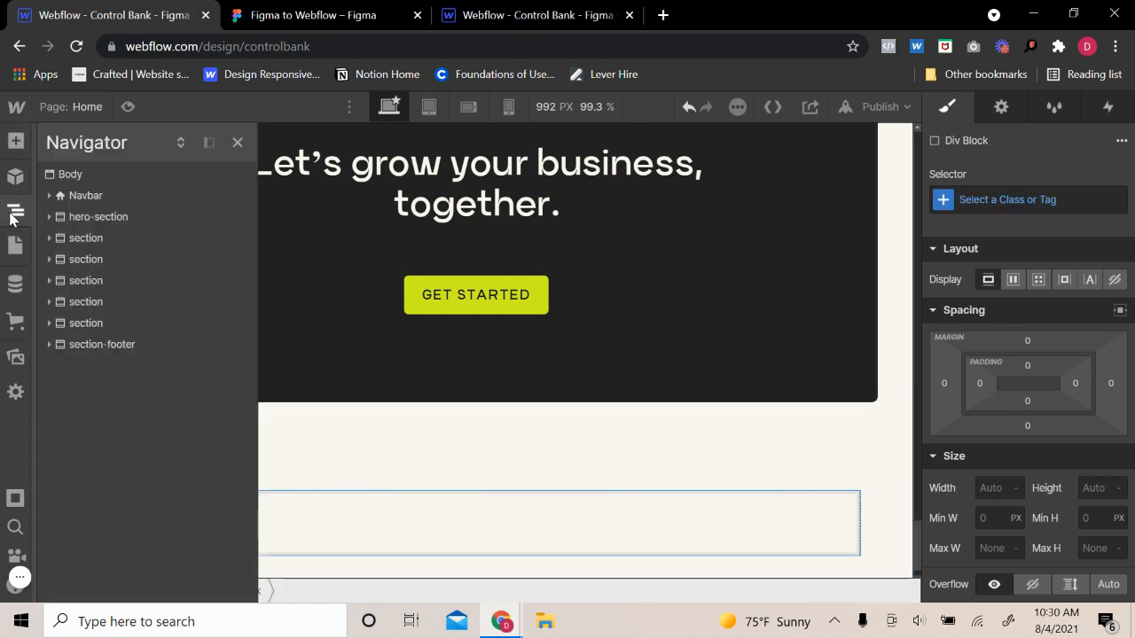
left_click(49, 344)
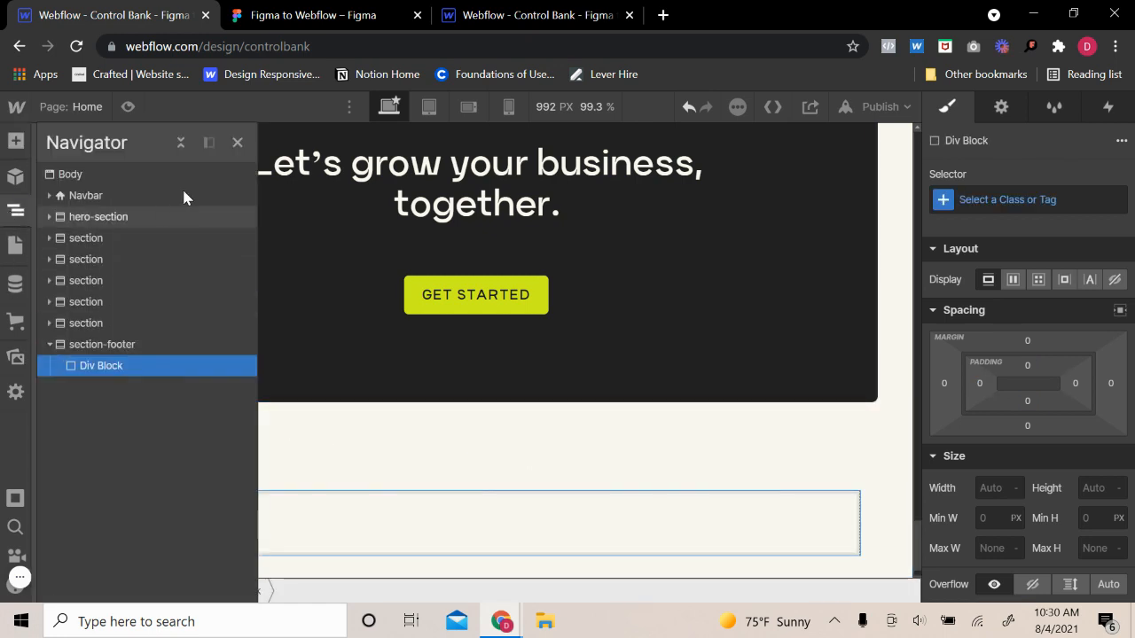
left_click(237, 142)
- Apply the container class to the Div Block inside section-footer and add a Grid inside it
left_click(1040, 188)
type("contai")
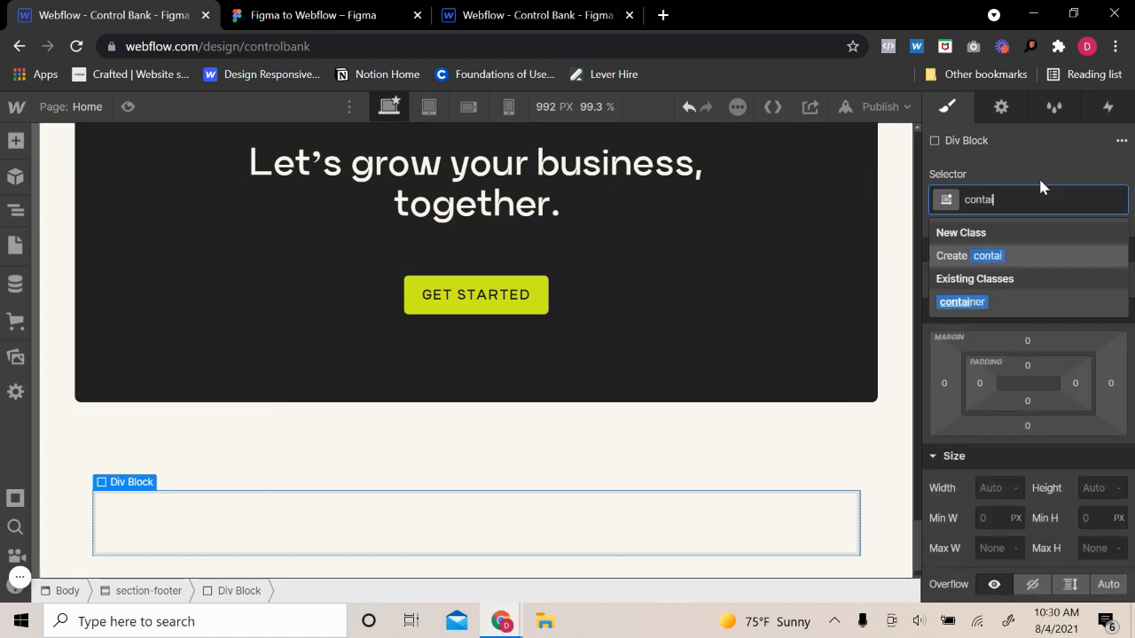
key("Return")
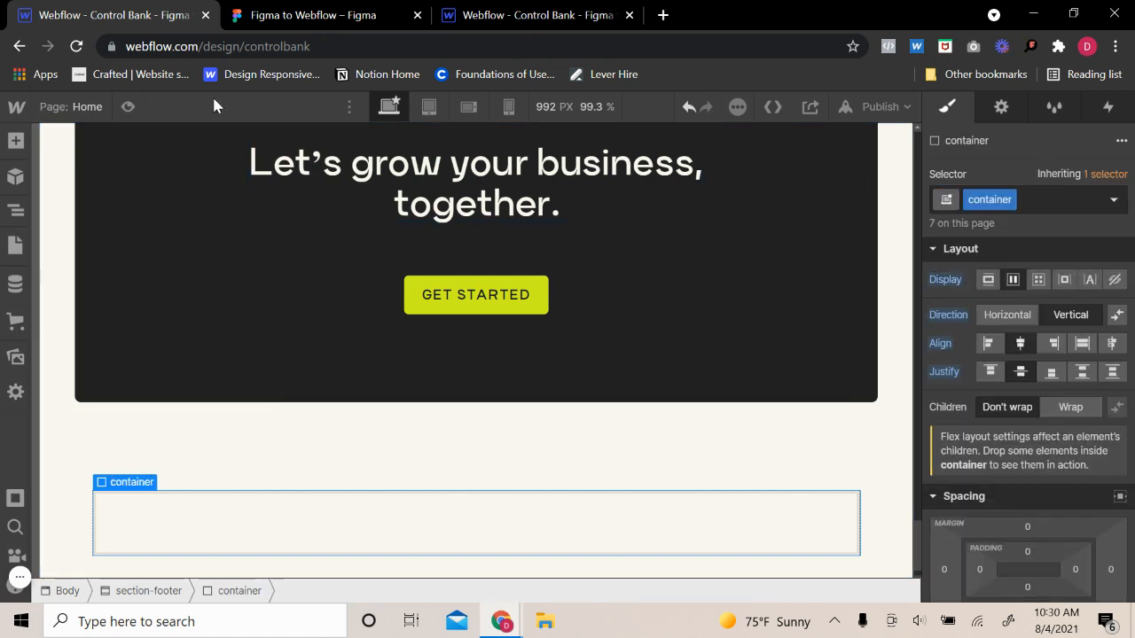
left_click(15, 141)
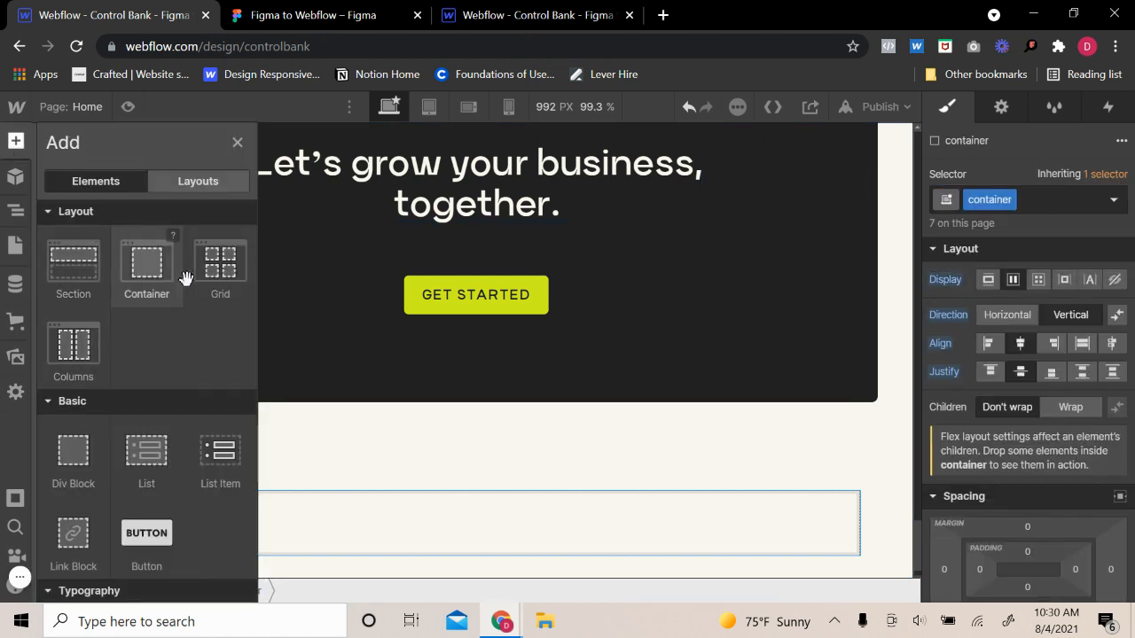
left_click_drag(220, 262, 306, 286)
- Check the footer layout in the Figma design and set the new Webflow grid to one row and five columns
left_click(375, 14)
scroll(393, 418, "up", 3)
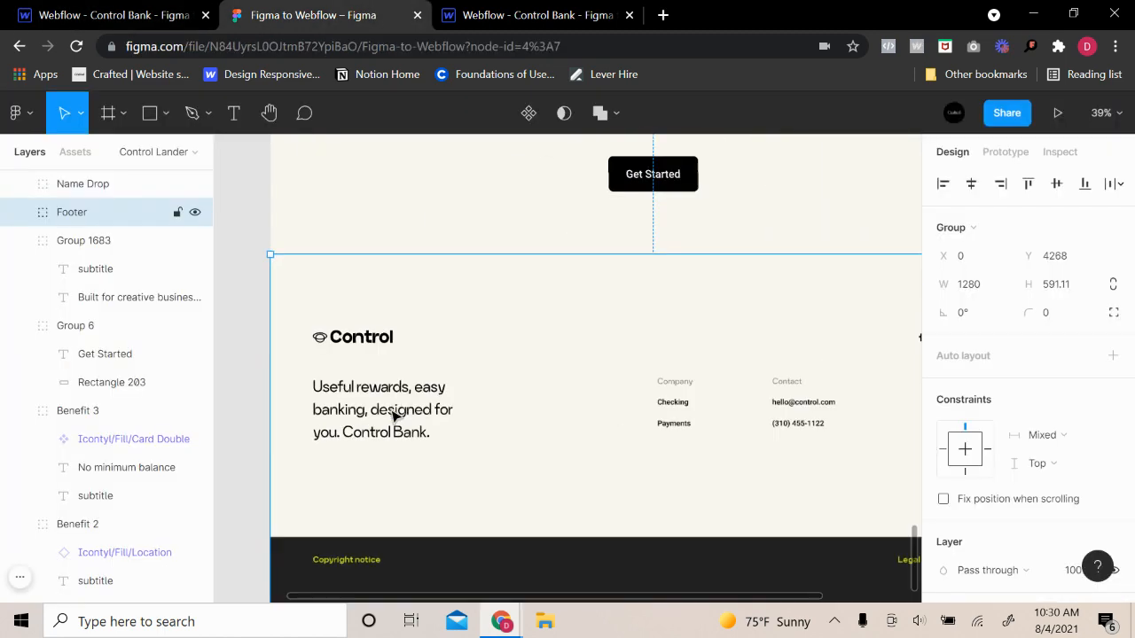
scroll(581, 402, "right", 5)
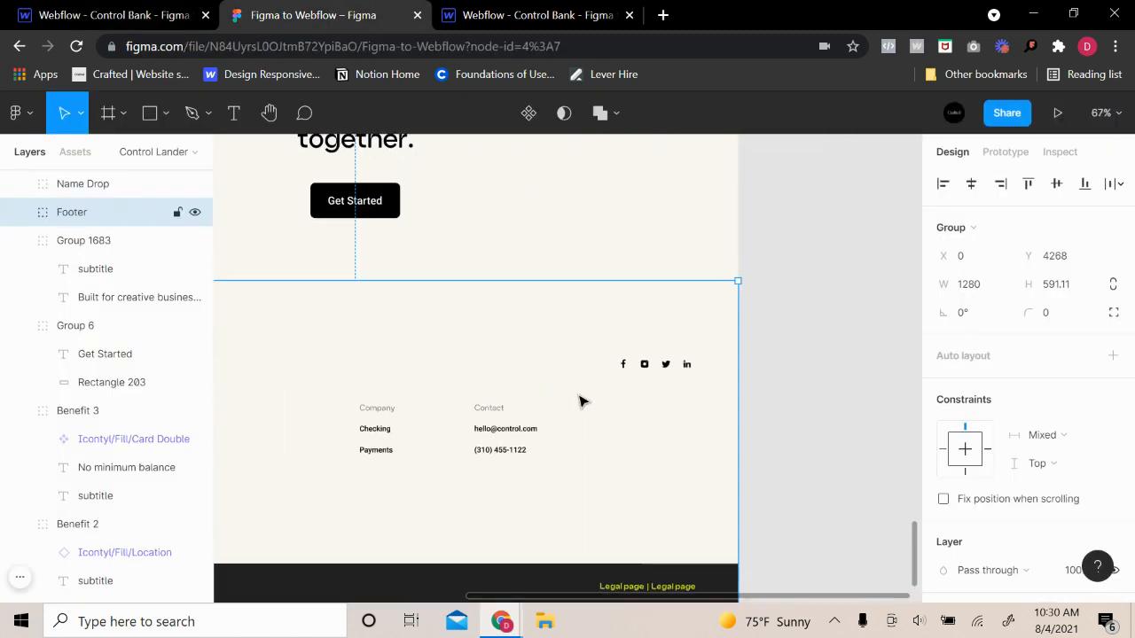
scroll(796, 396, "left", 5)
scroll(795, 396, "down", 1)
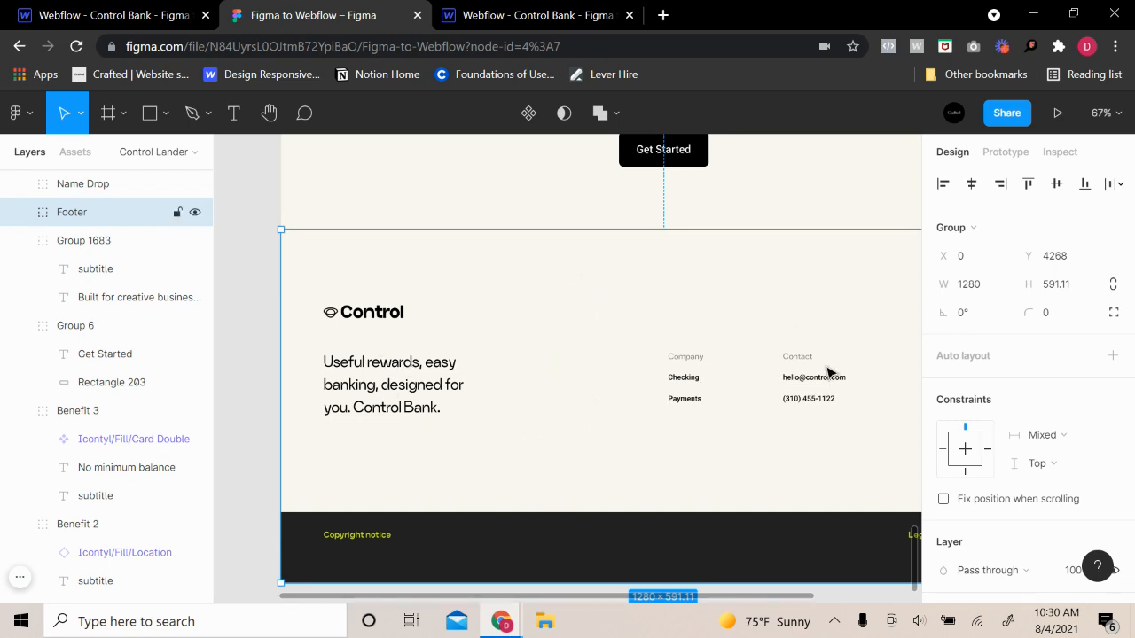
scroll(829, 371, "right", 4)
left_click(115, 15)
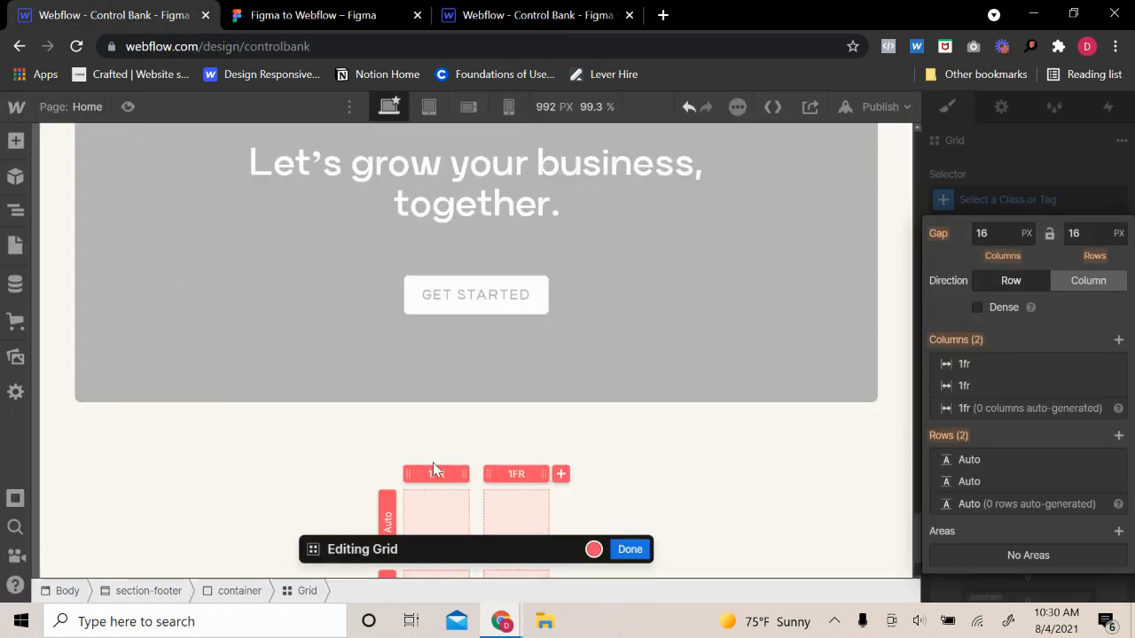
left_click(1114, 482)
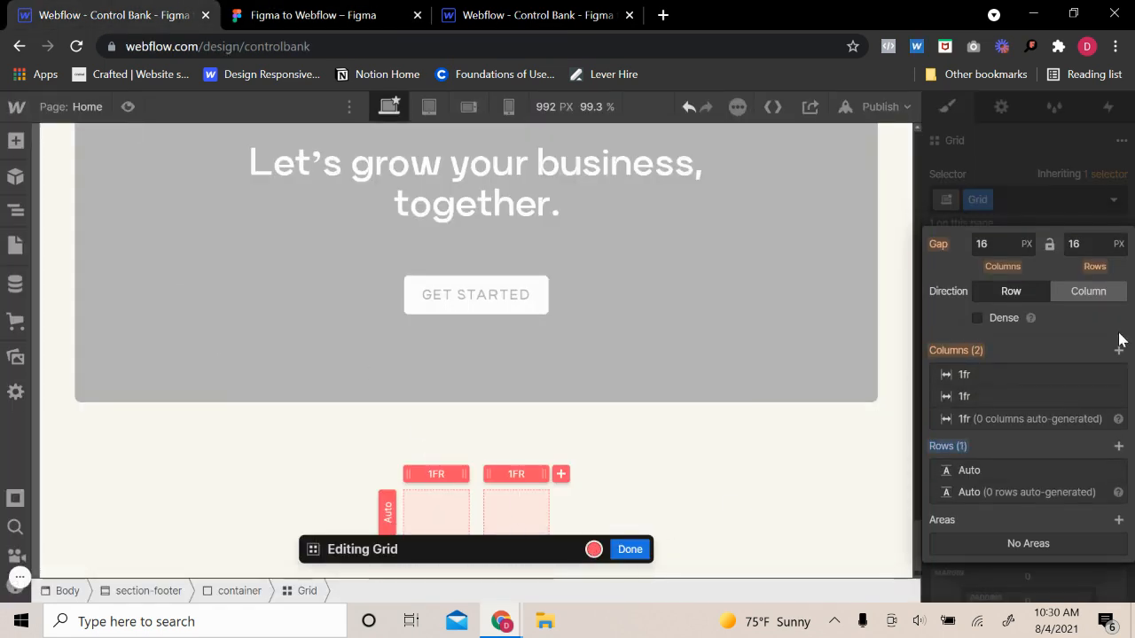
left_click(1118, 350)
left_click(1118, 339)
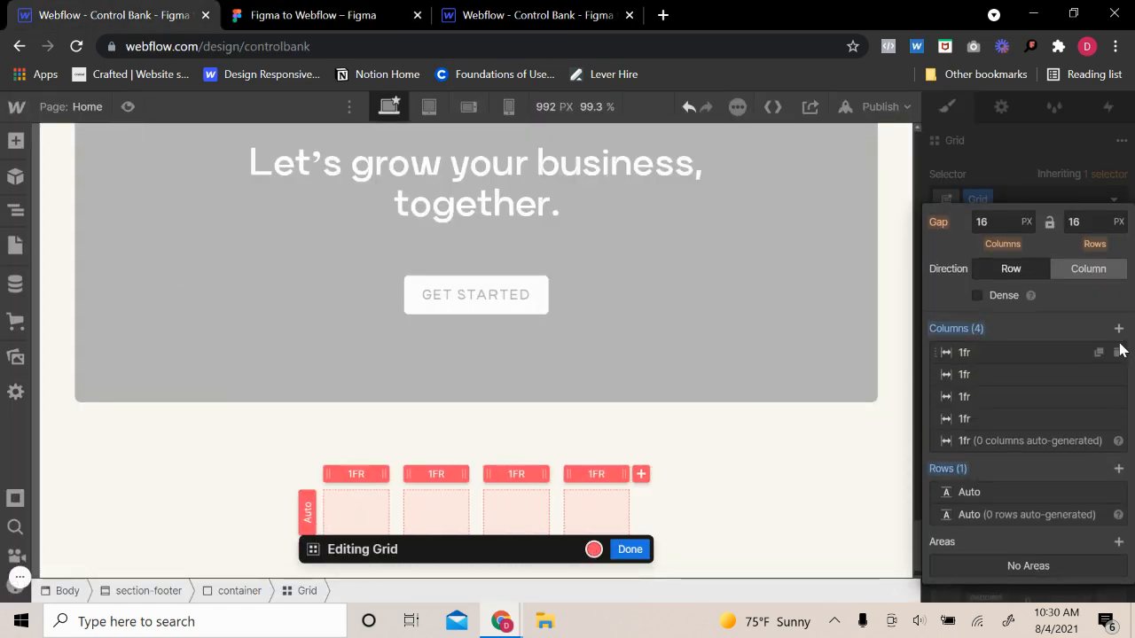
left_click(1118, 328)
left_click(969, 178)
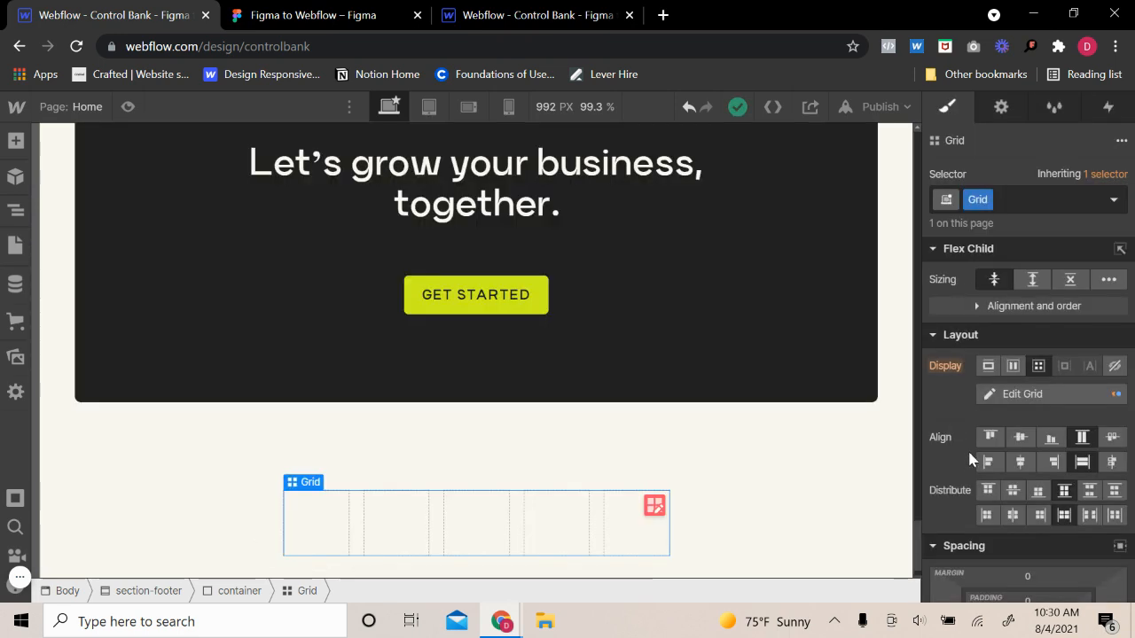
- Rename the grid's class to footer-grid
scroll(970, 505, "down", 2)
double_click(975, 203)
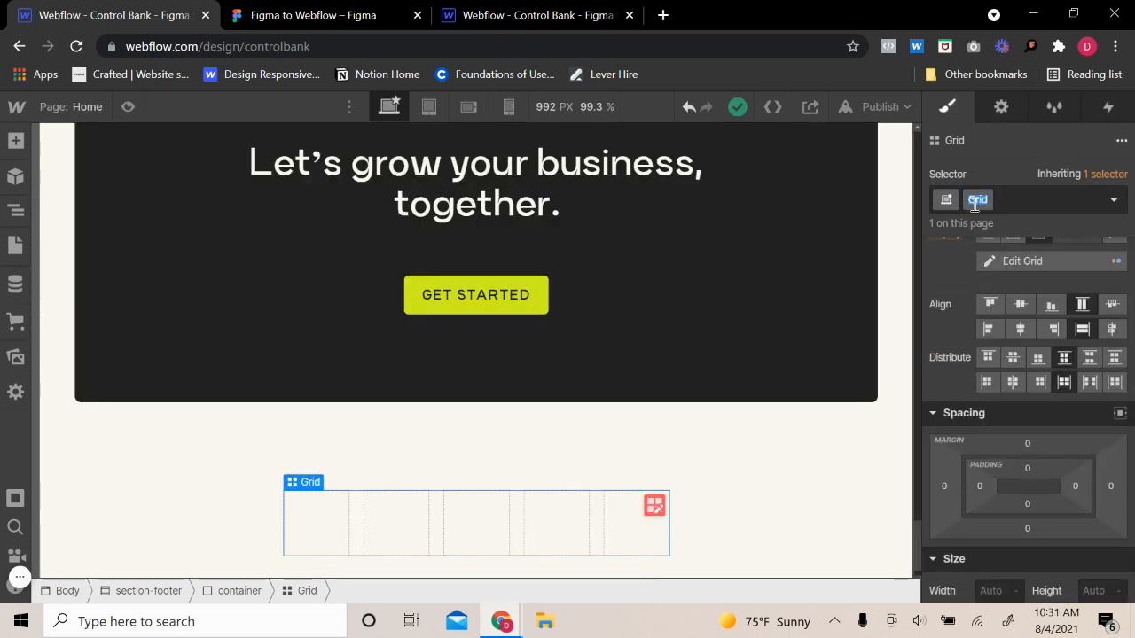
type("footer-")
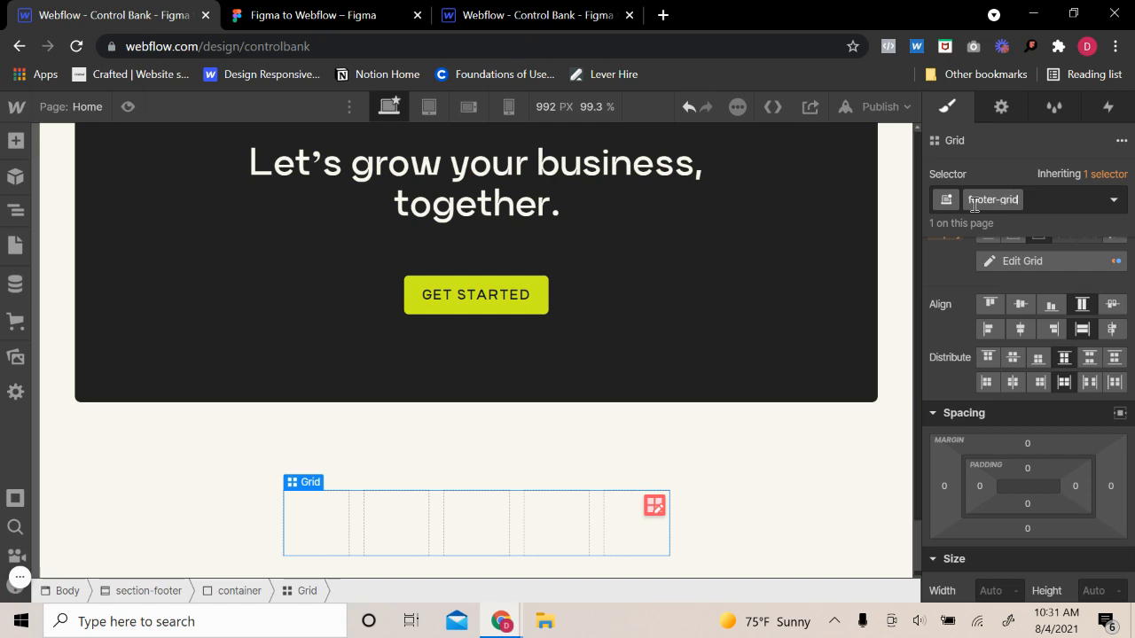
type("grid")
key("Return")
- Set the width of footer-grid to 100%
scroll(1001, 461, "down", 2)
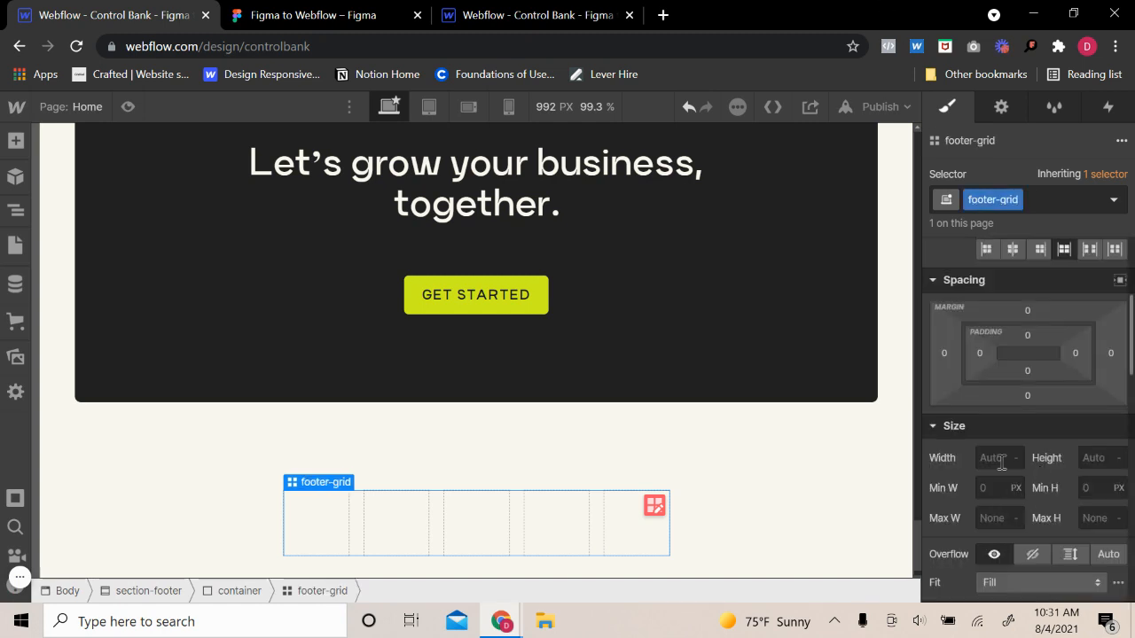
left_click(1001, 461)
type("100")
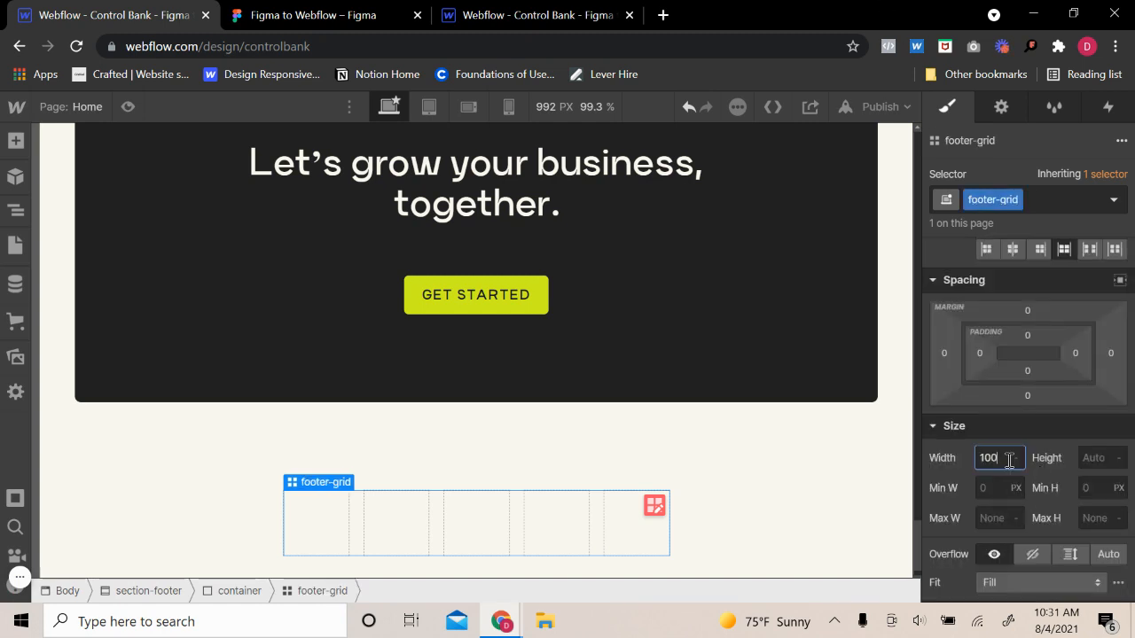
type("%")
key("Return")
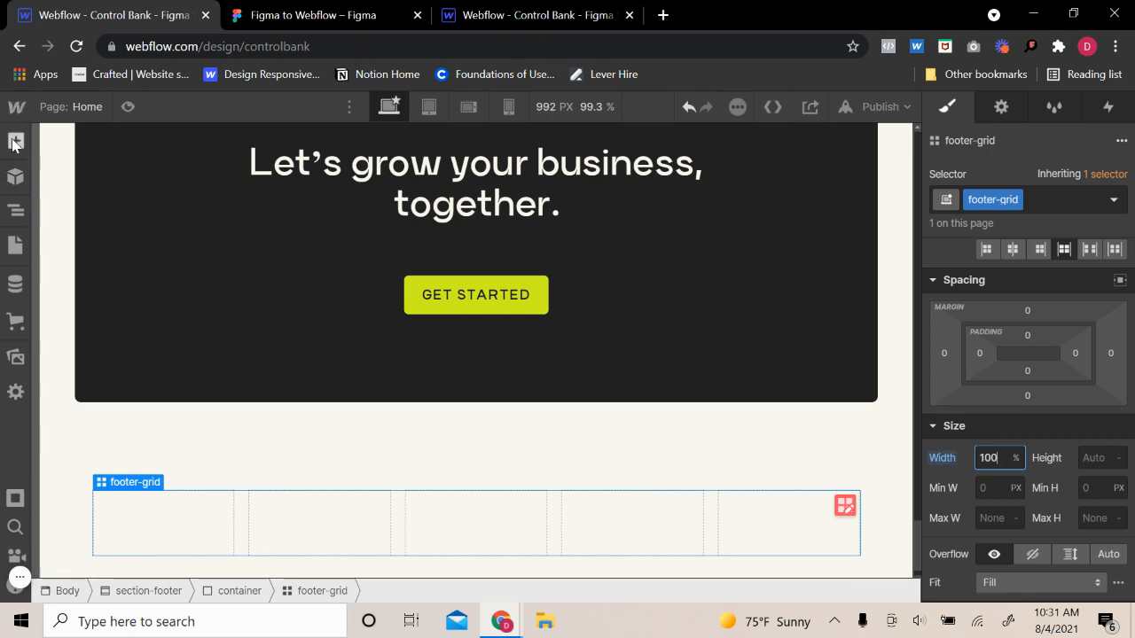
scroll(224, 357, "down", 1)
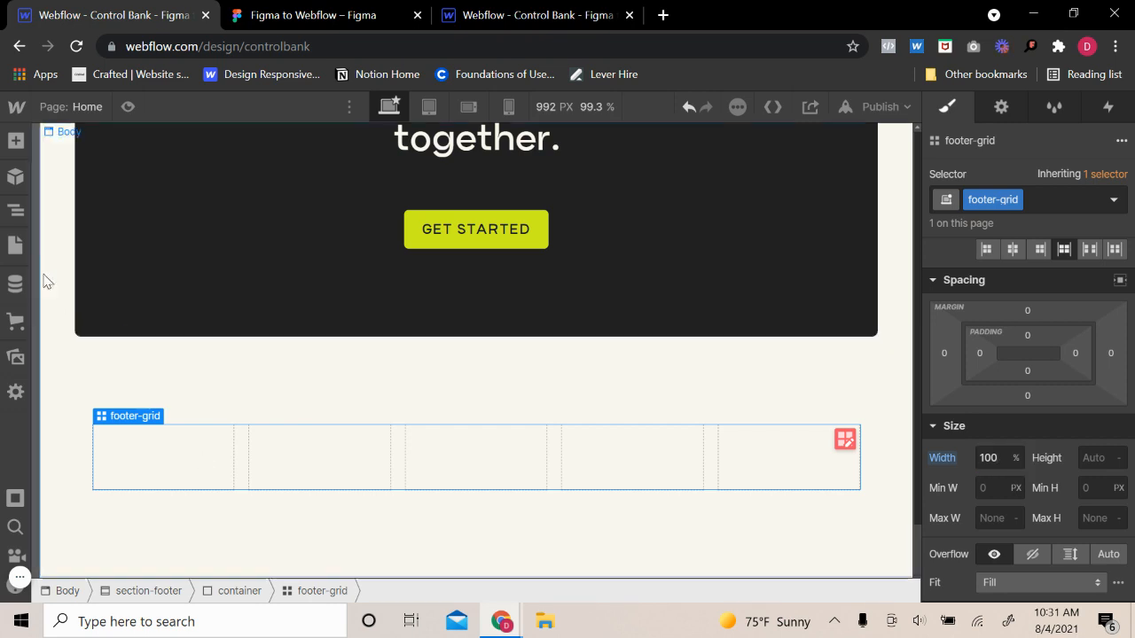
- Add a Div Block in the first cell of footer-grid and give it the new class footer-first-col
left_click(15, 140)
left_click(71, 451)
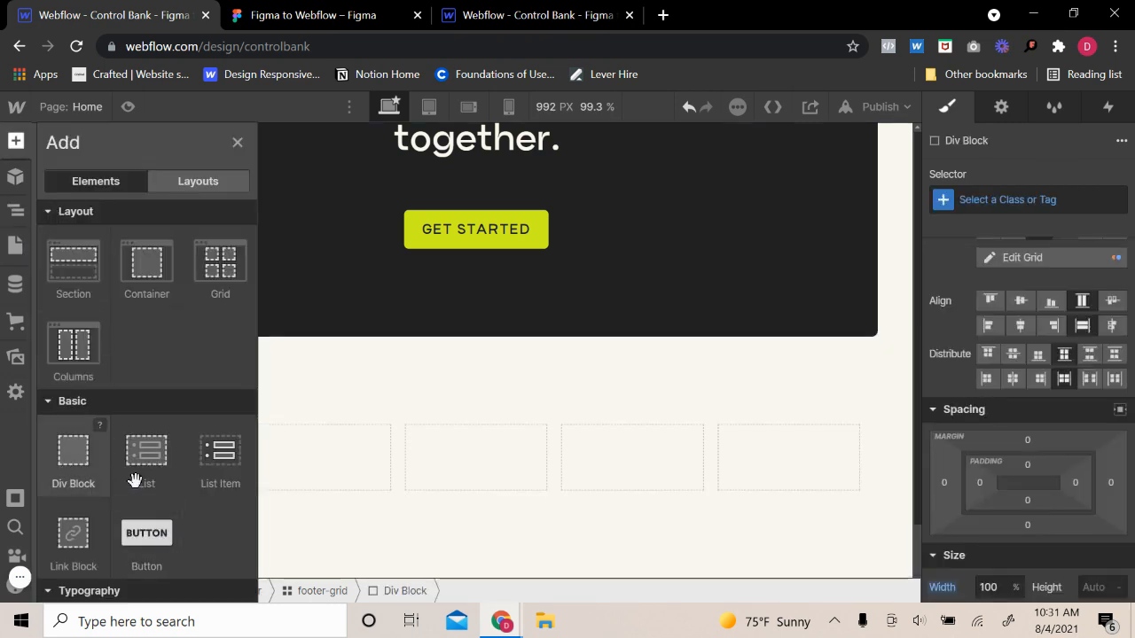
left_click(1003, 198)
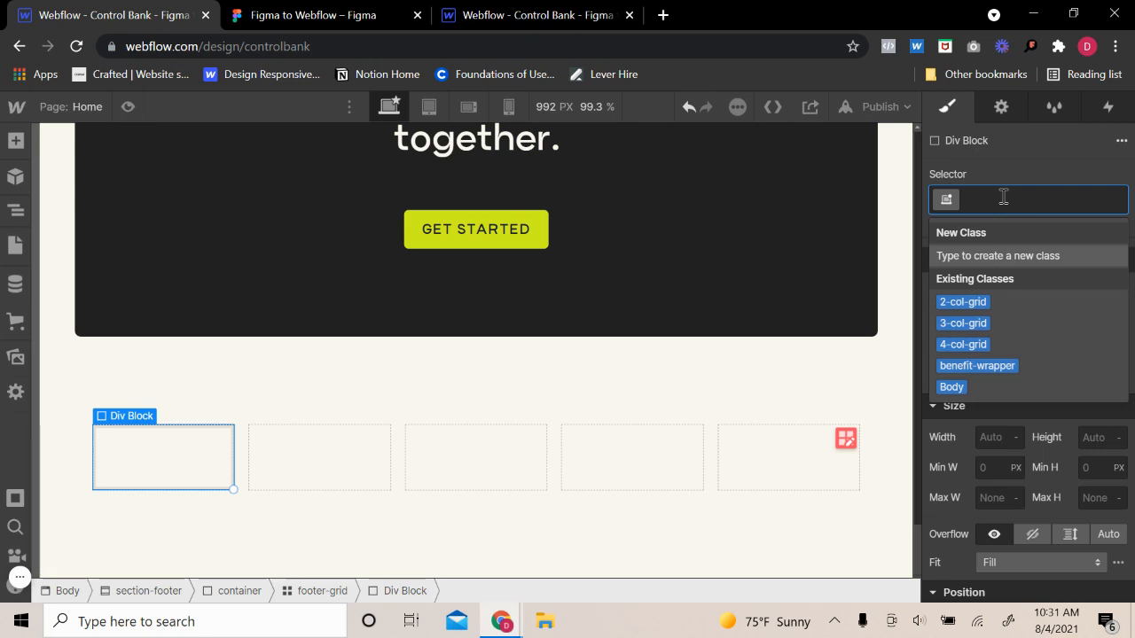
type("footer-")
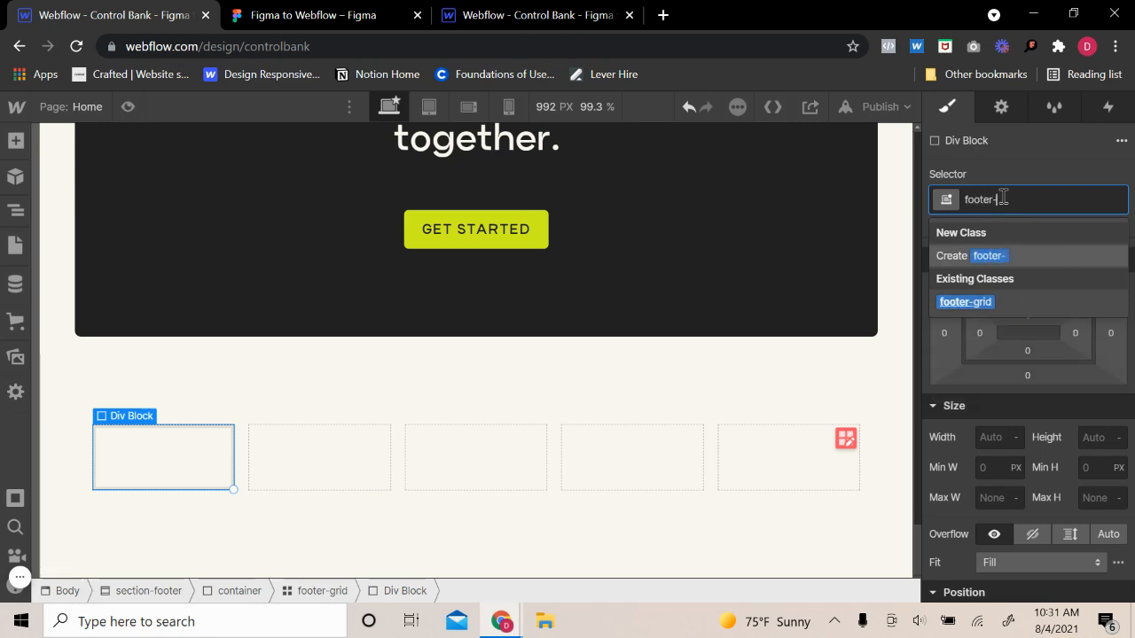
type("text")
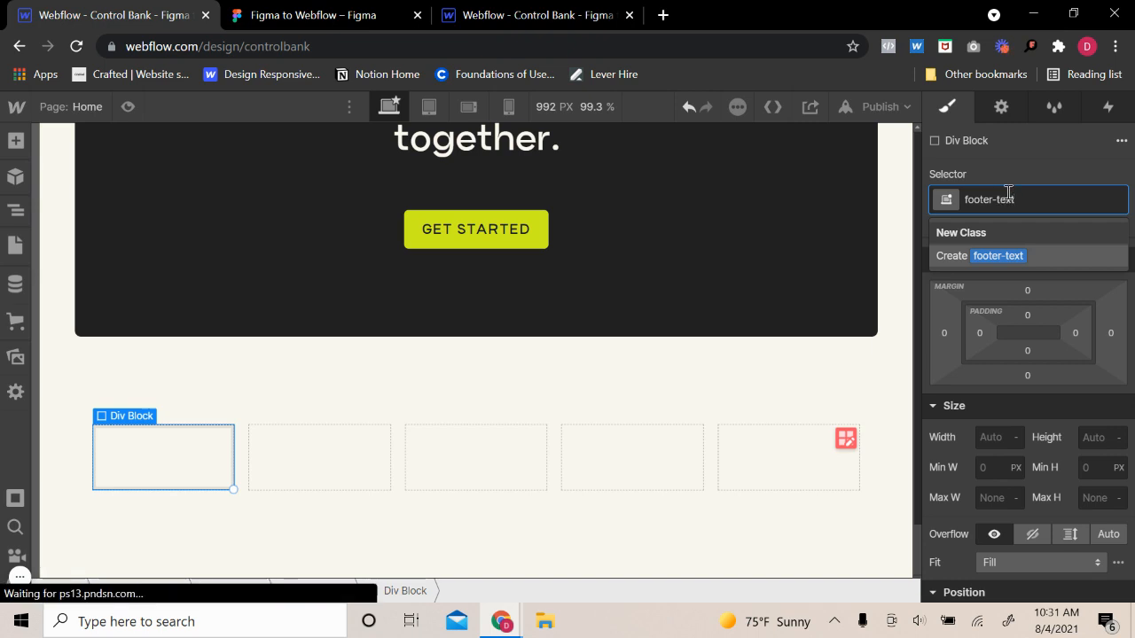
key("BackSpace")
key("BackSpace")
key("BackSpace")
key("BackSpace")
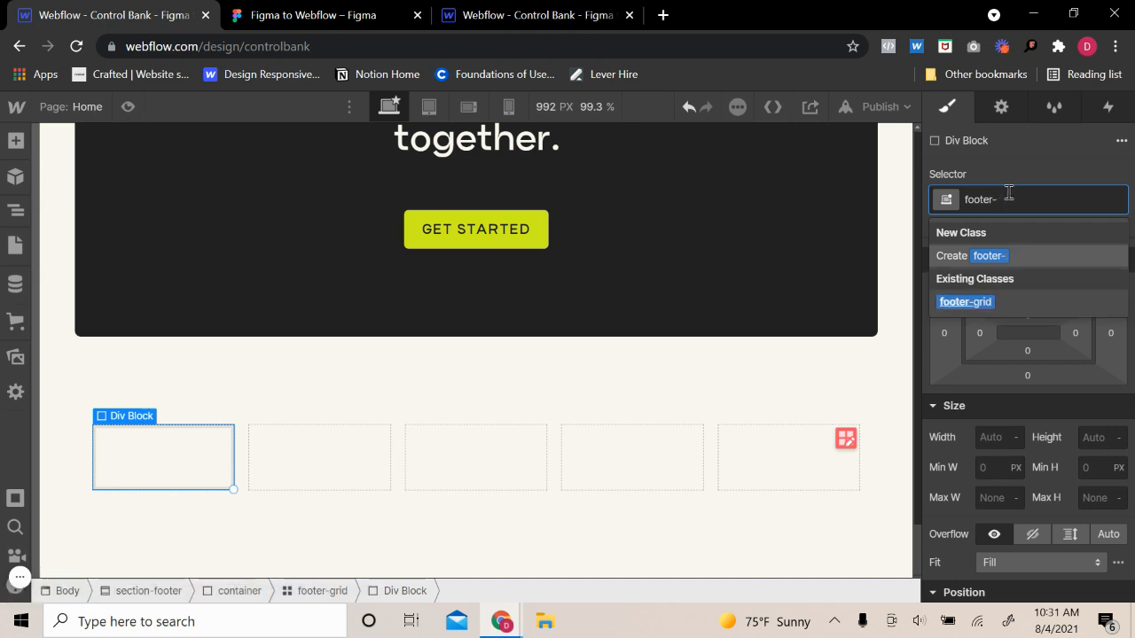
type("for")
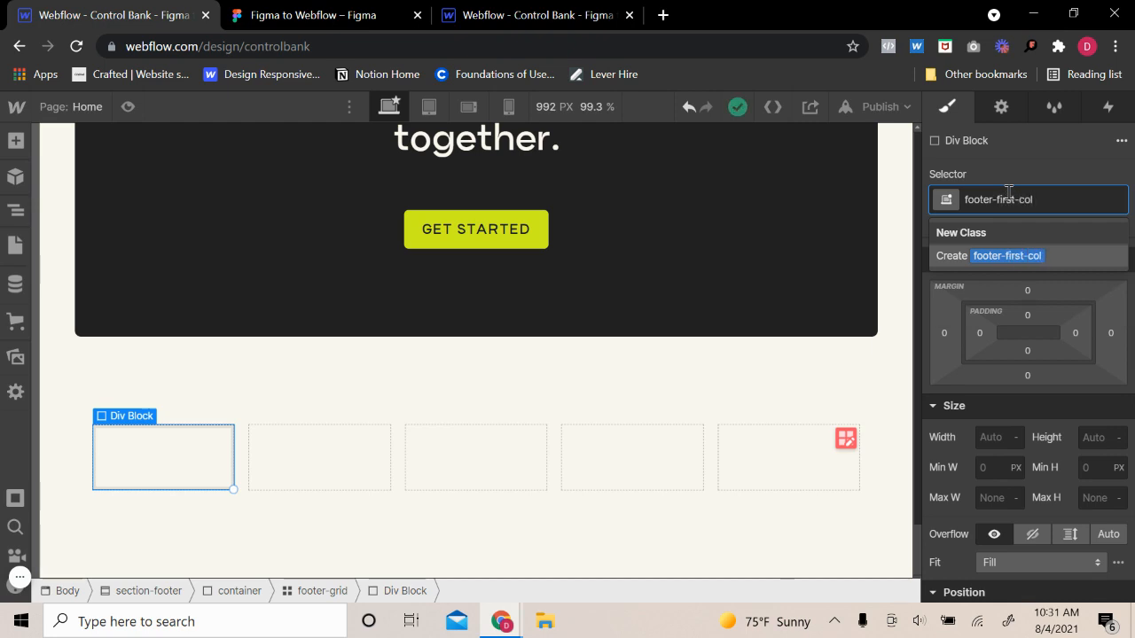
key("Return")
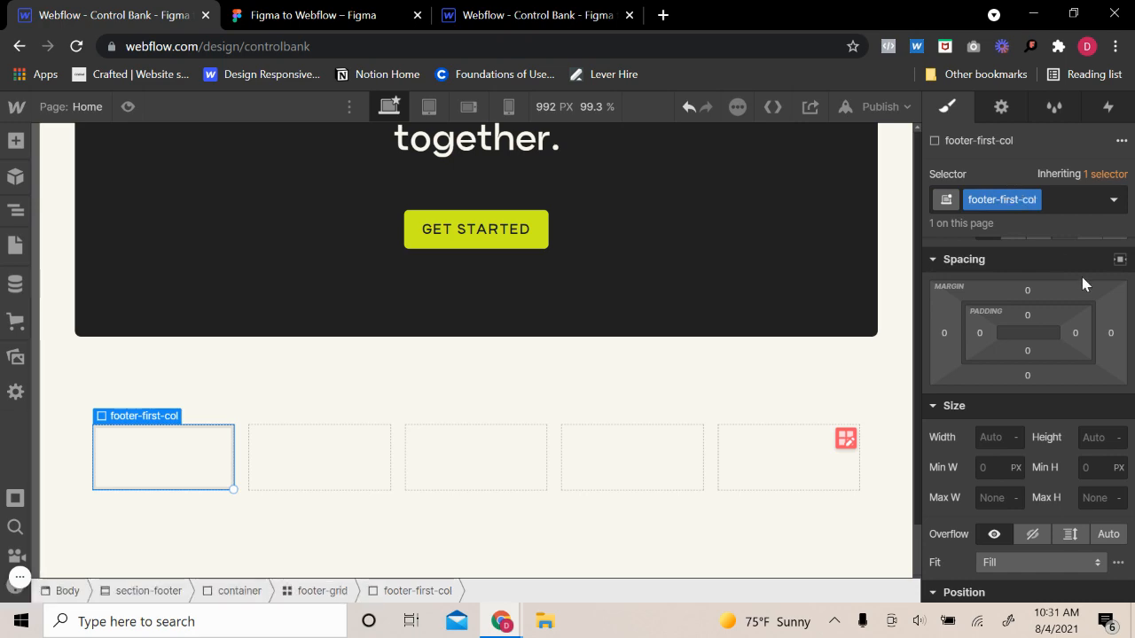
- Check the footer columns in Figma, then fill the second and third cells of footer-grid with Div Blocks of the class footer-col
left_click(308, 22)
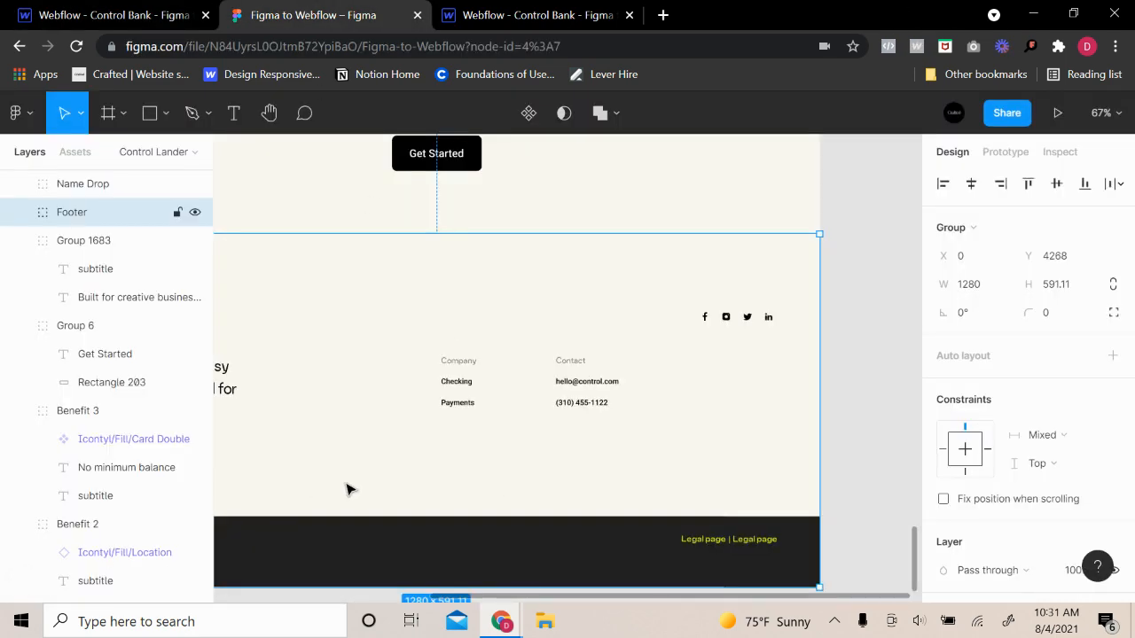
left_click_drag(351, 488, 612, 482)
left_click(120, 16)
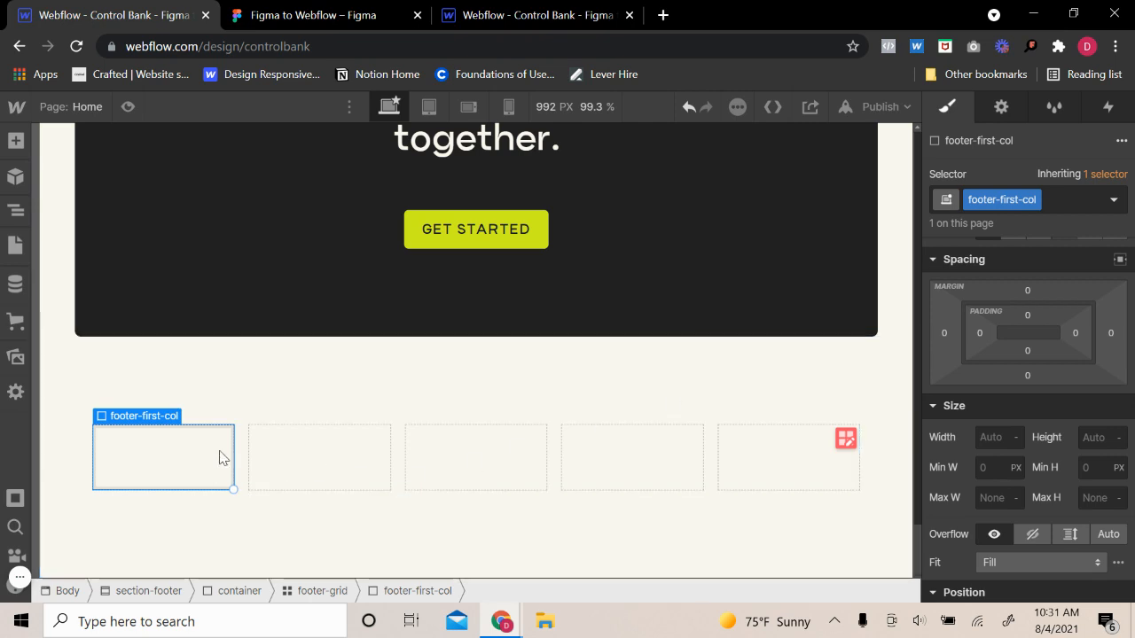
left_click(295, 455)
left_click(15, 140)
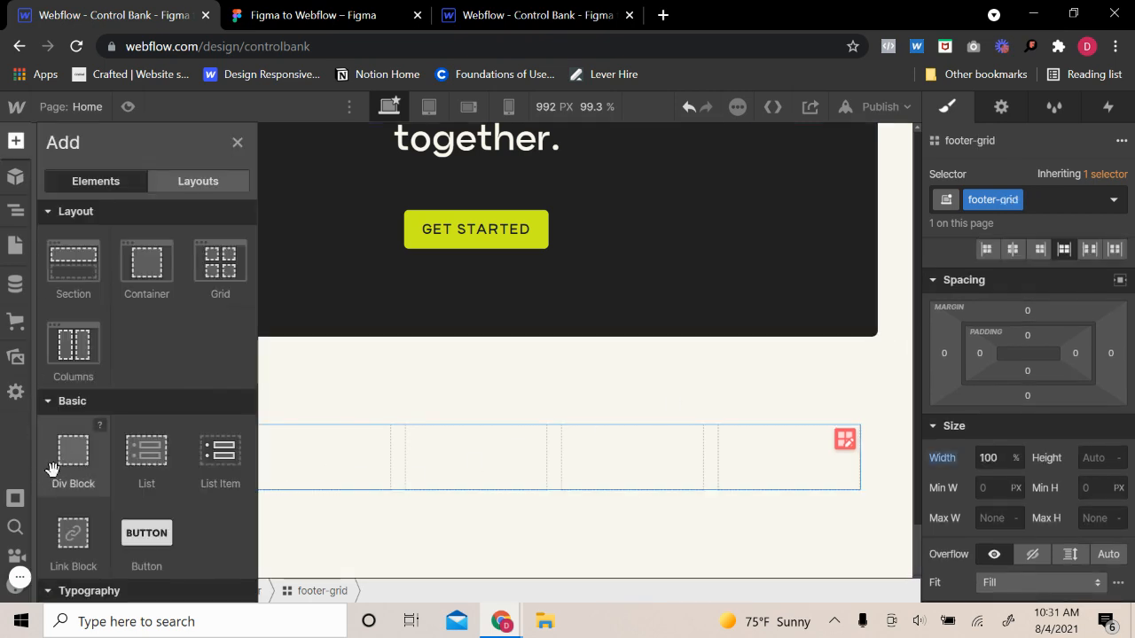
left_click_drag(71, 452, 322, 466)
left_click(1089, 201)
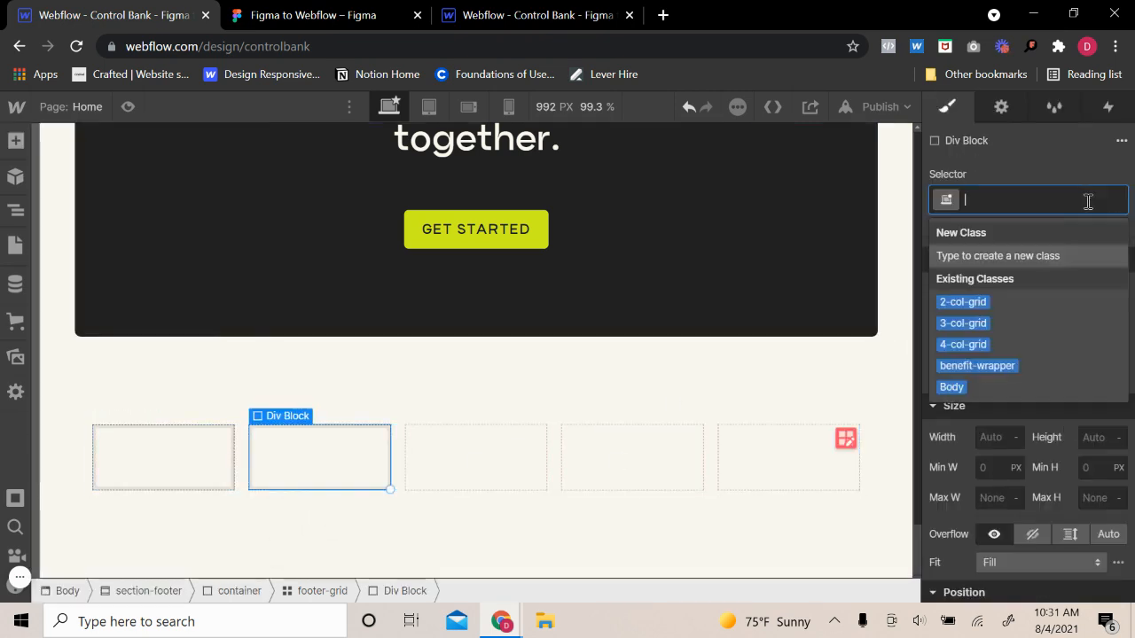
type("footer-c")
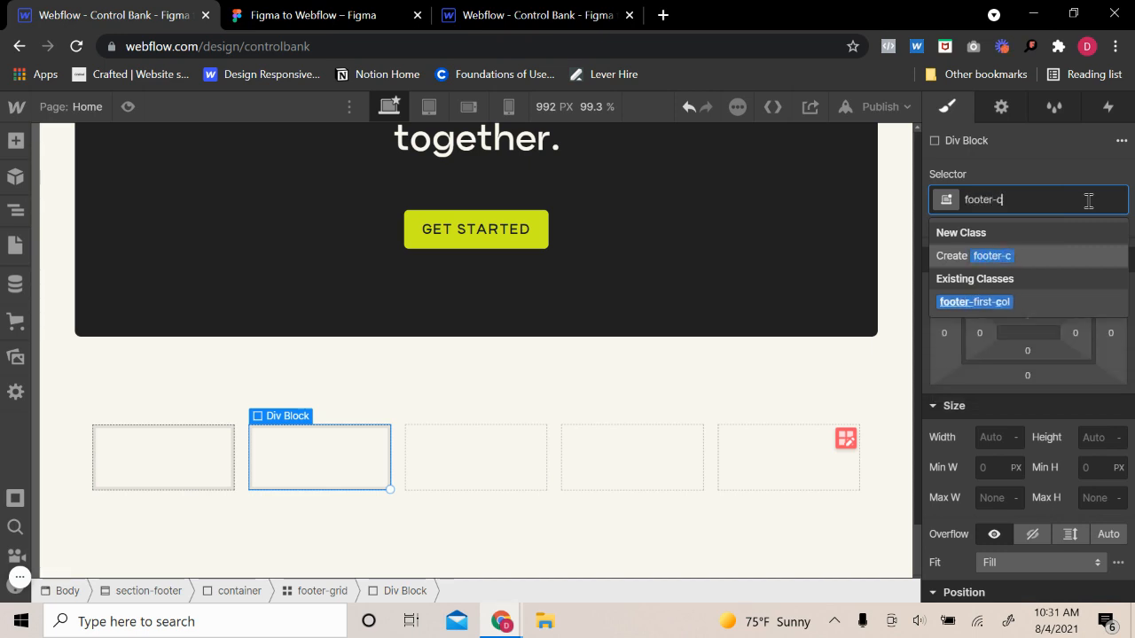
type("ol")
key("Return")
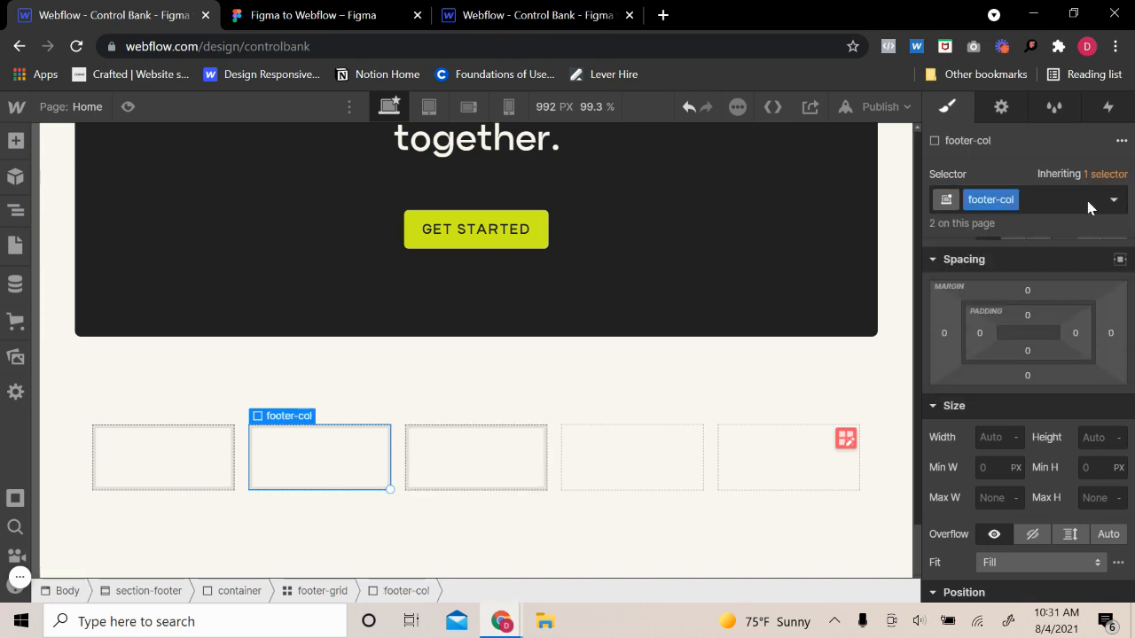
- Check the footer layout in Figma, then set the second column of footer-grid to 0.75fr
left_click(169, 474)
left_click(846, 438)
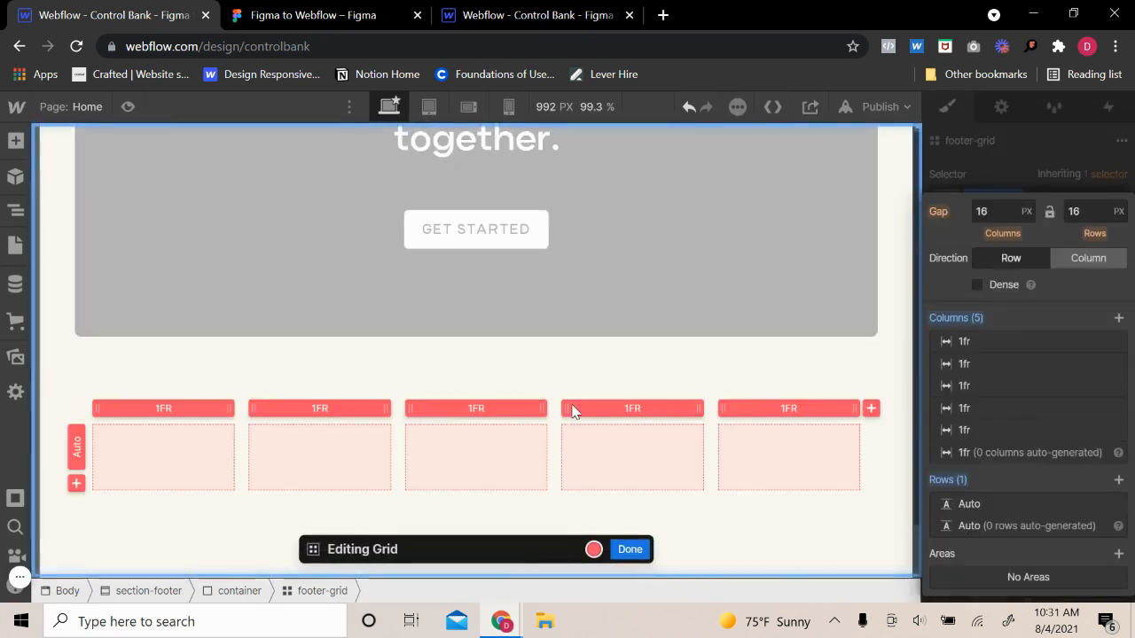
left_click(263, 10)
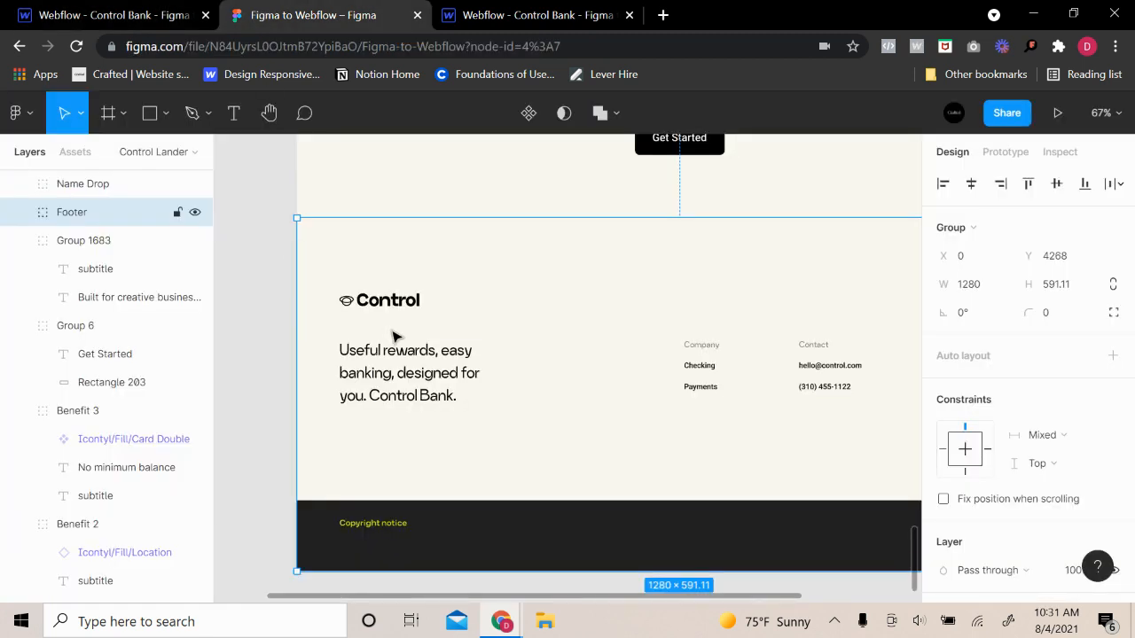
left_click(168, 25)
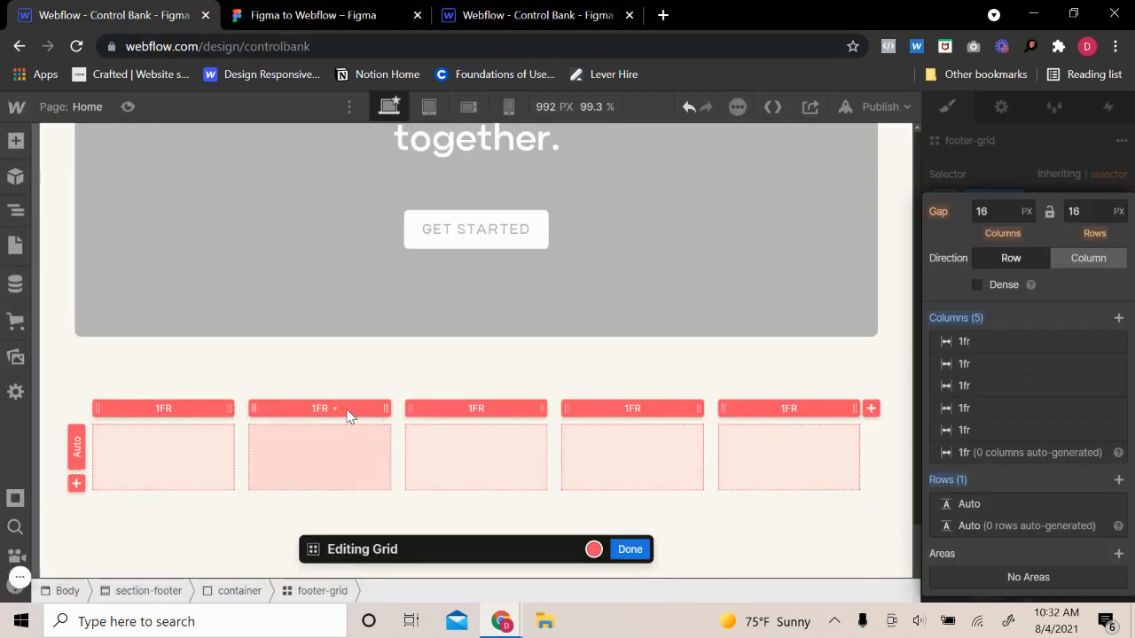
left_click(318, 410)
type("0")
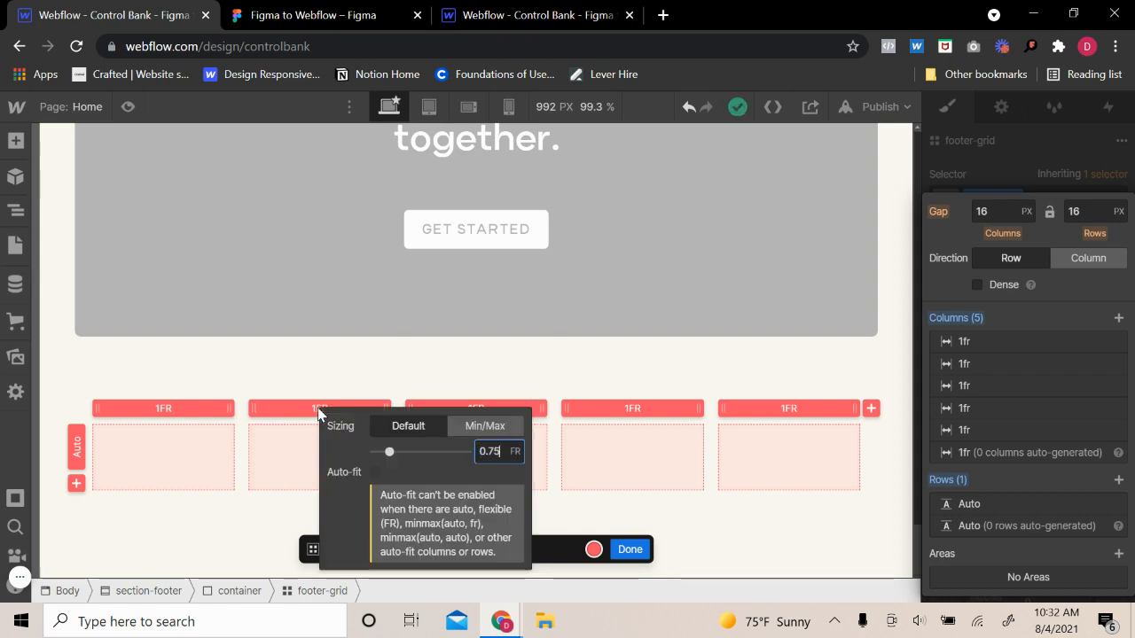
type(".75")
- Set the third and fourth columns of footer-grid to 0.75fr
left_click(459, 407)
left_click(461, 408)
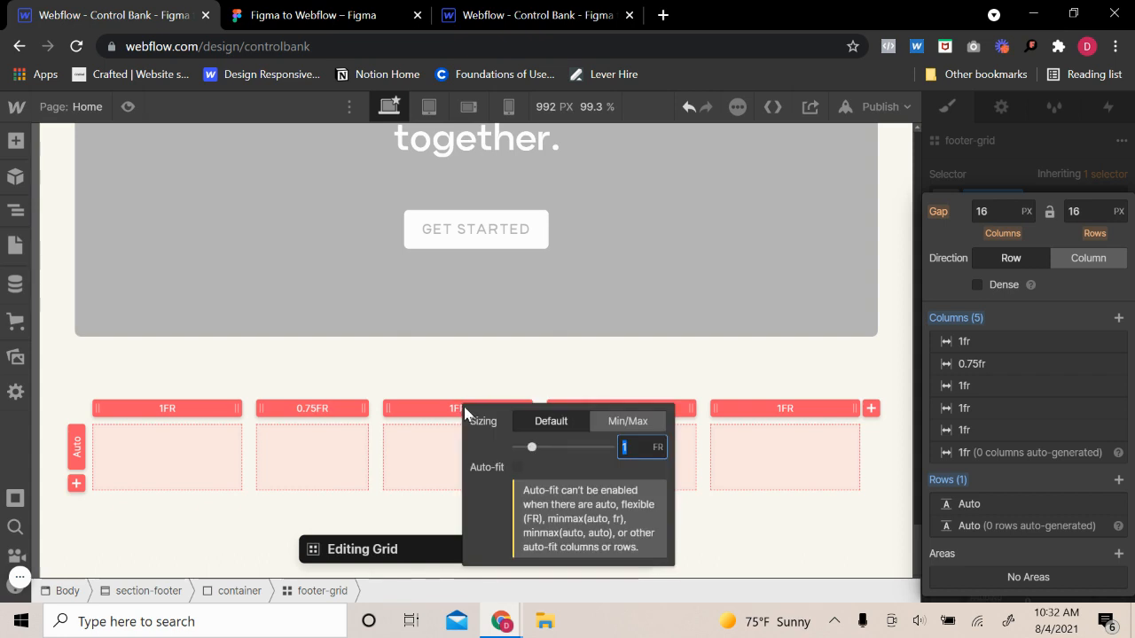
type("0.75")
left_click(579, 396)
left_click(587, 405)
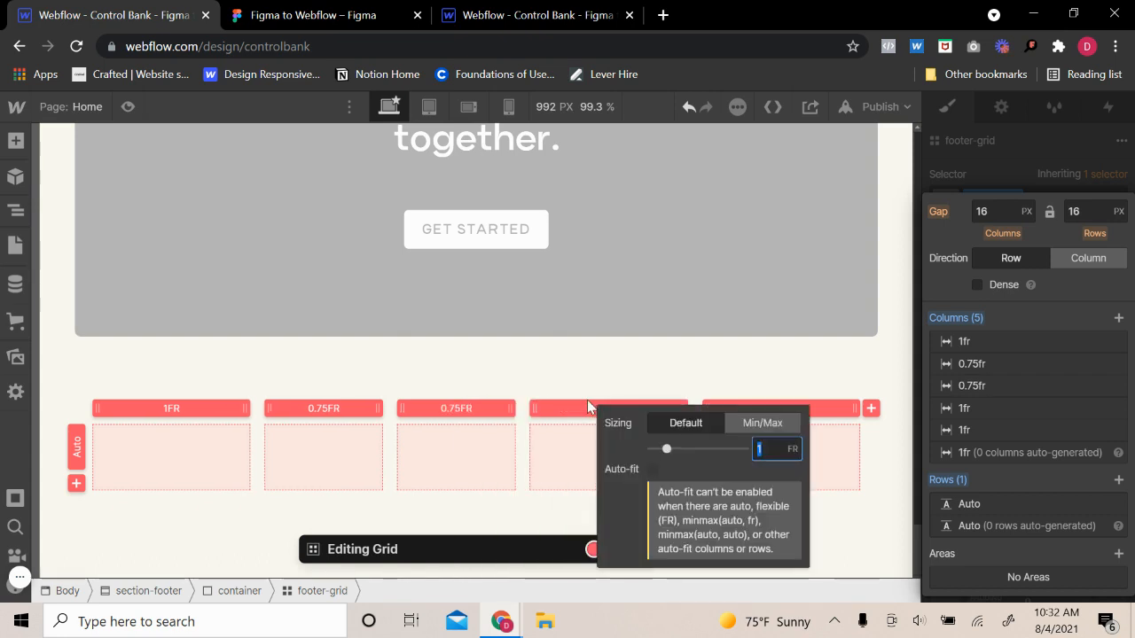
type("0.75")
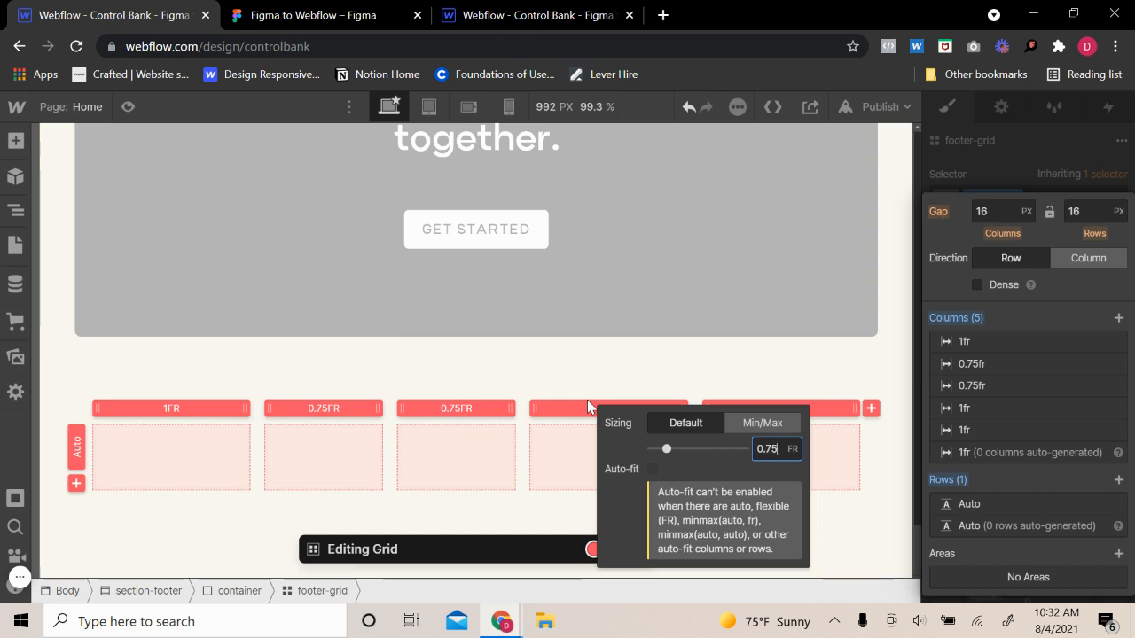
left_click(832, 416)
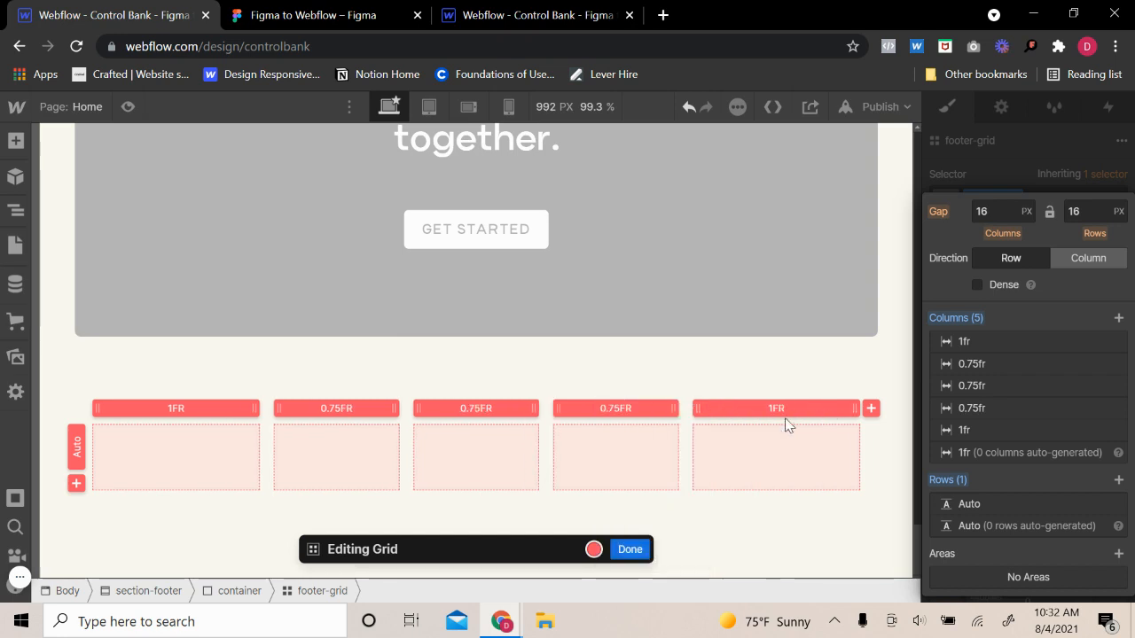
- Set the fifth and first columns of footer-grid to 1.25fr and finish editing the grid
left_click(827, 449)
type("1.25")
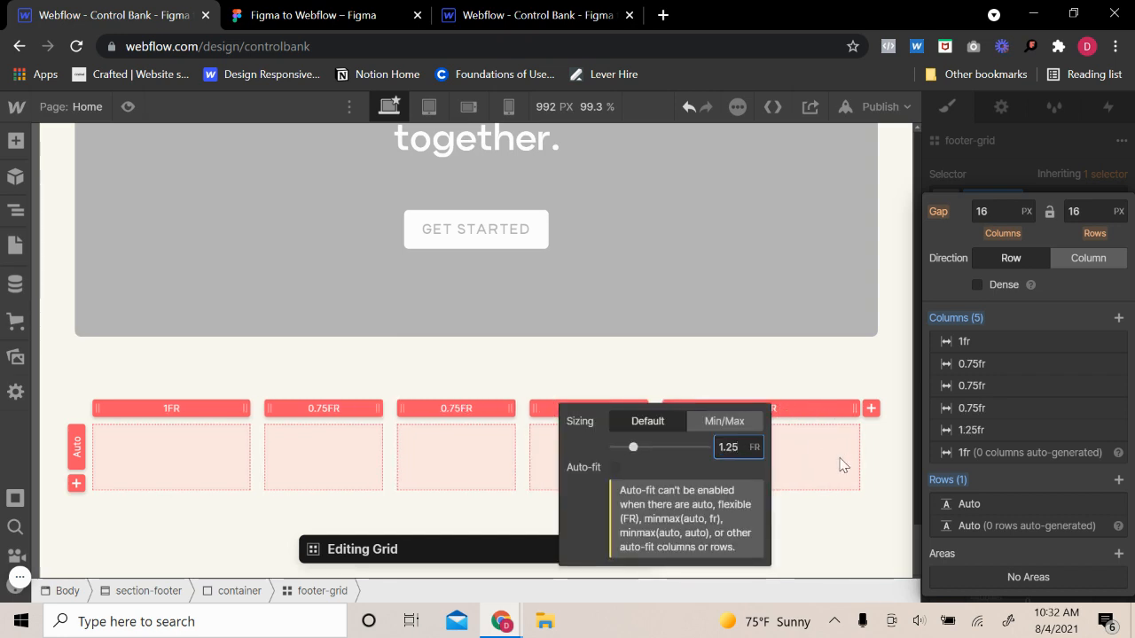
left_click(848, 439)
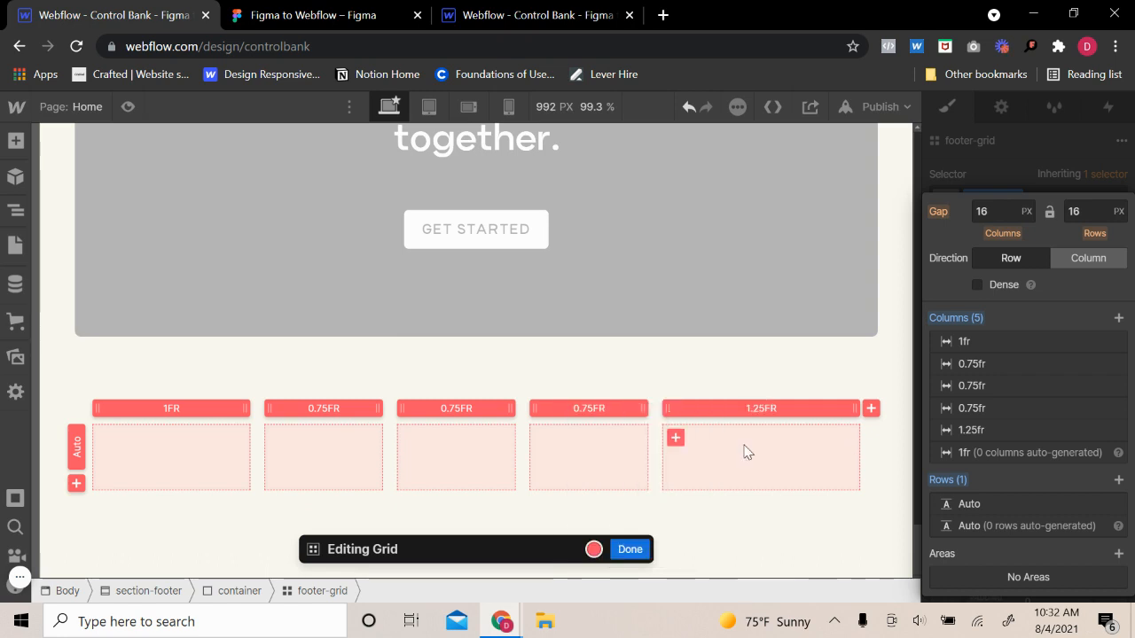
left_click(169, 422)
type("1.25")
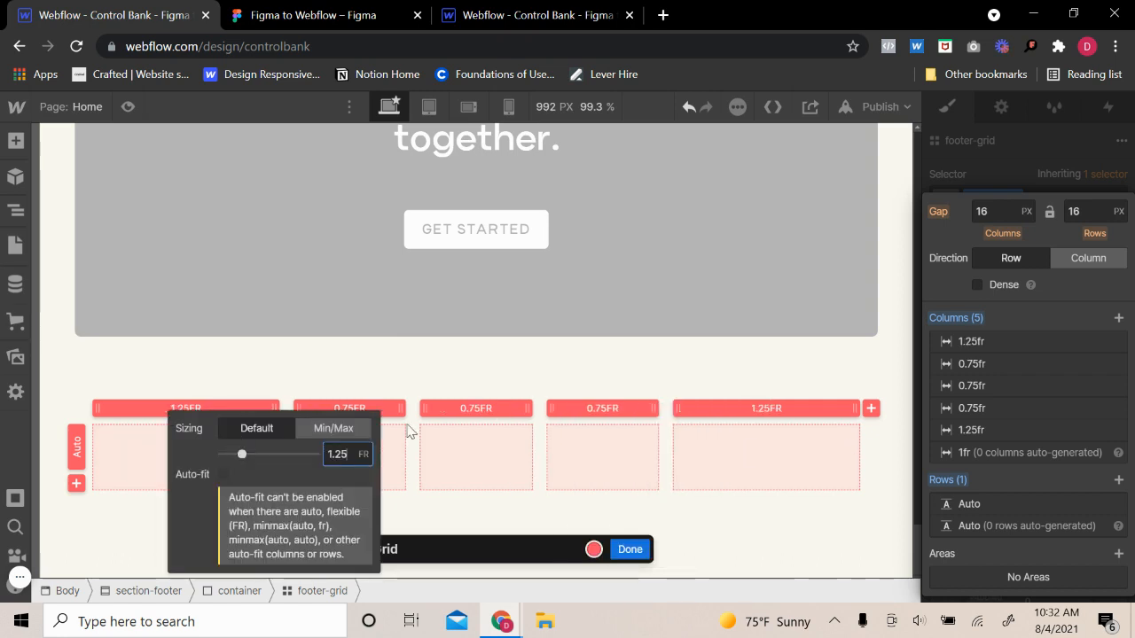
left_click(481, 432)
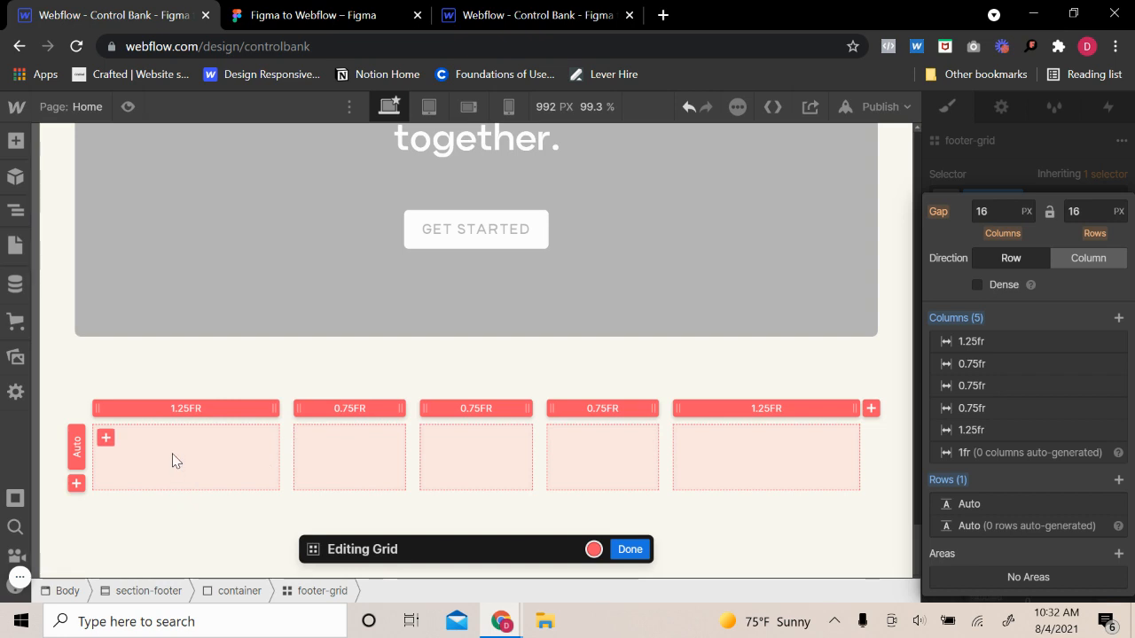
left_click(629, 549)
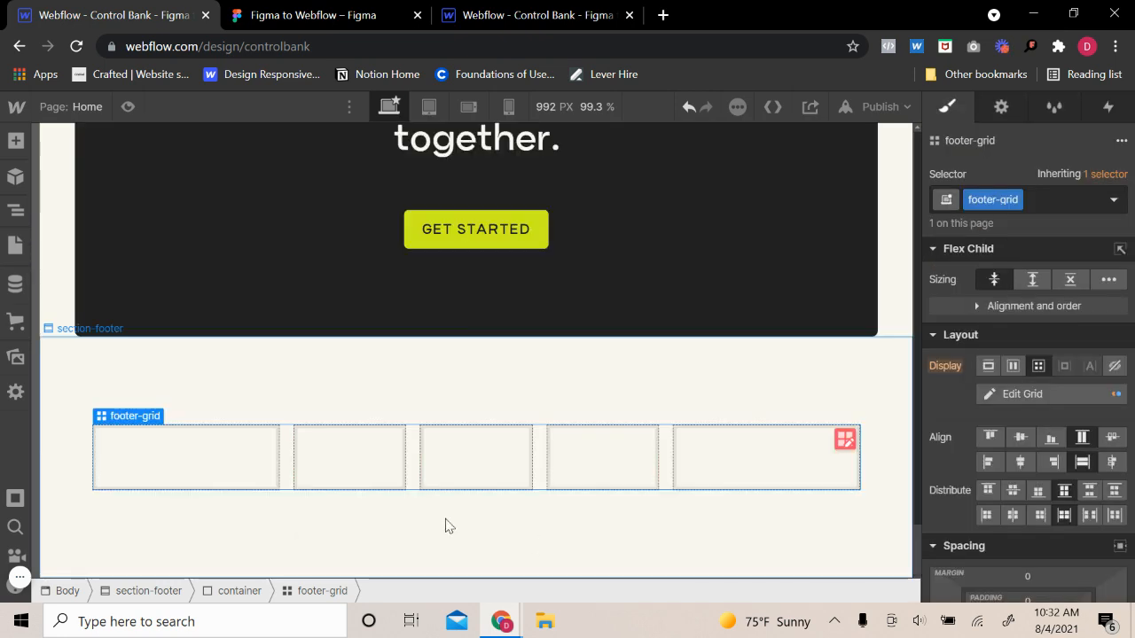
- Add a Link Block inside footer-first-col and give it the existing class Brand
left_click(184, 453)
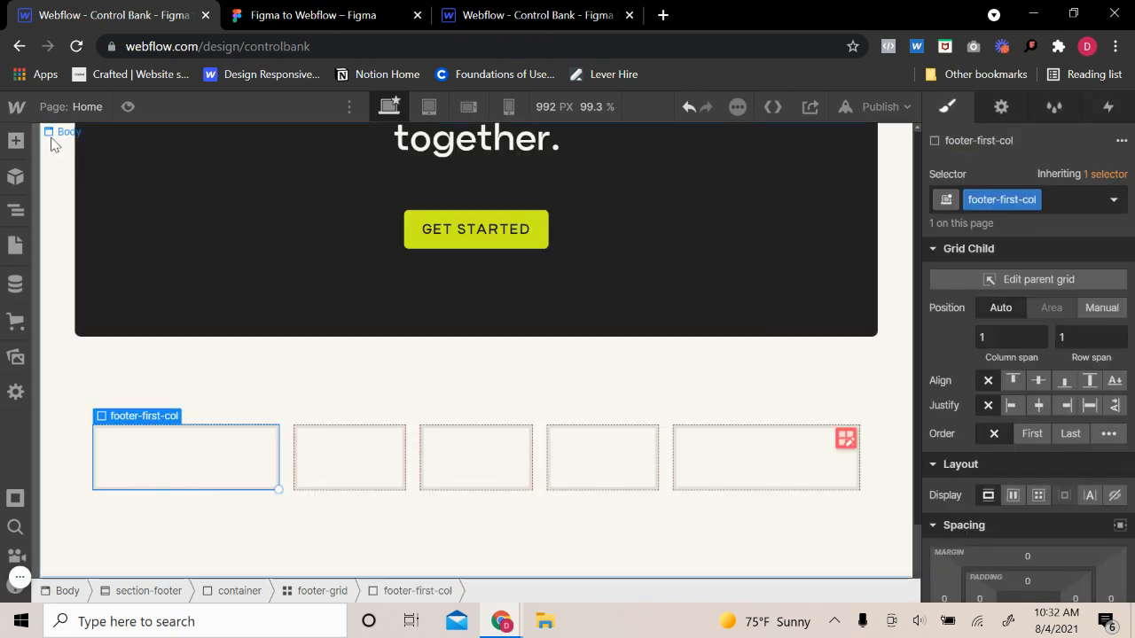
left_click(15, 140)
scroll(71, 425, "down", 2)
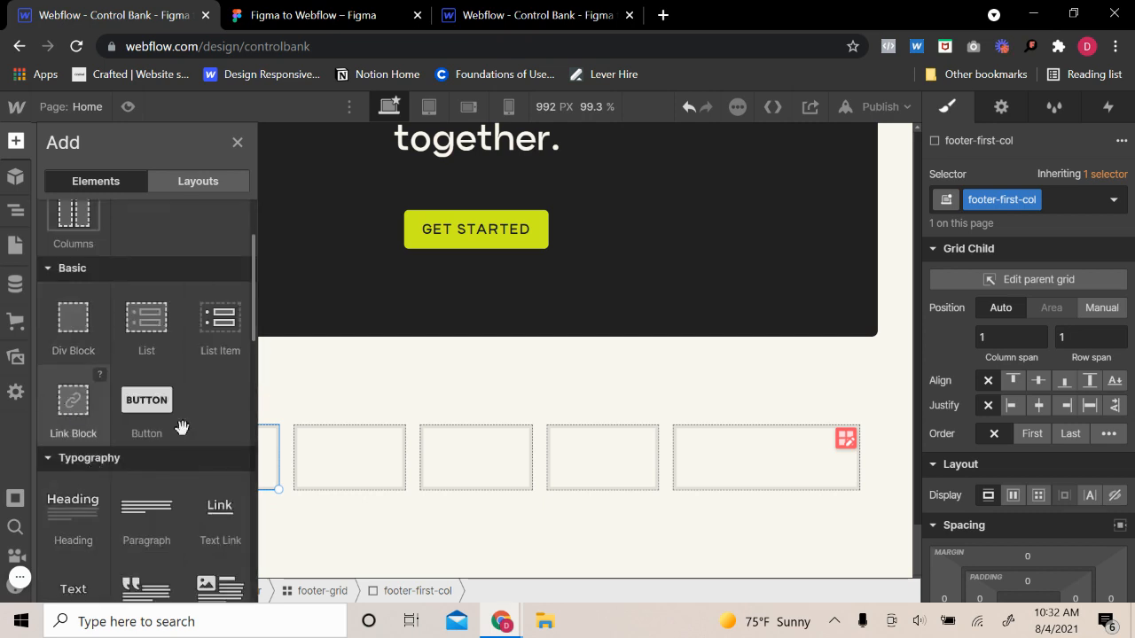
left_click(62, 400)
left_click(1016, 196)
type("bran")
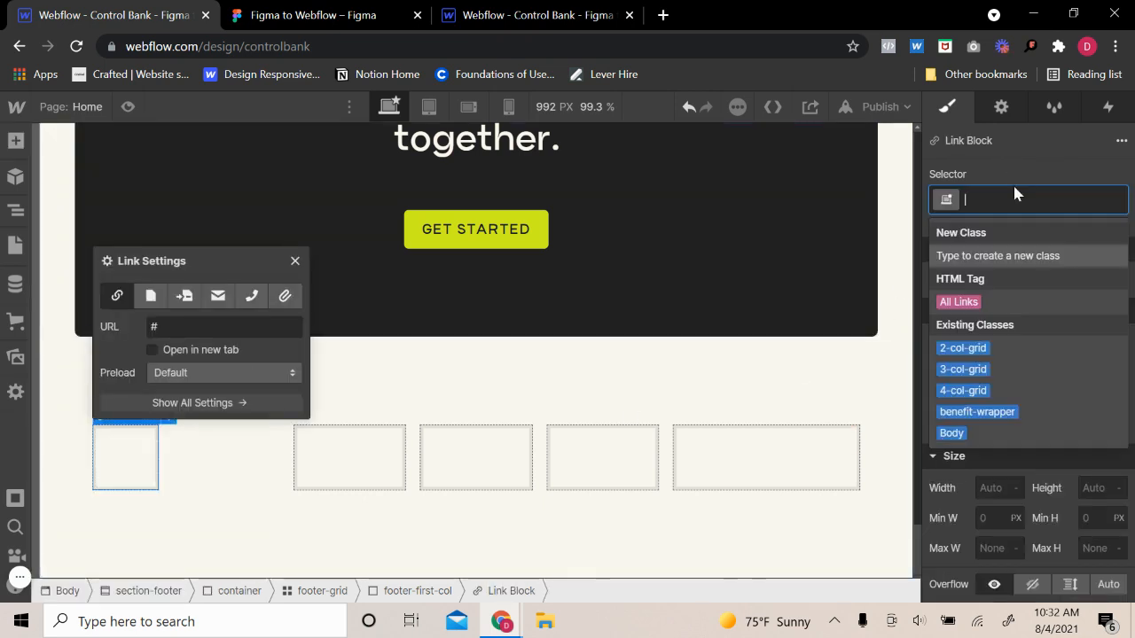
type("d")
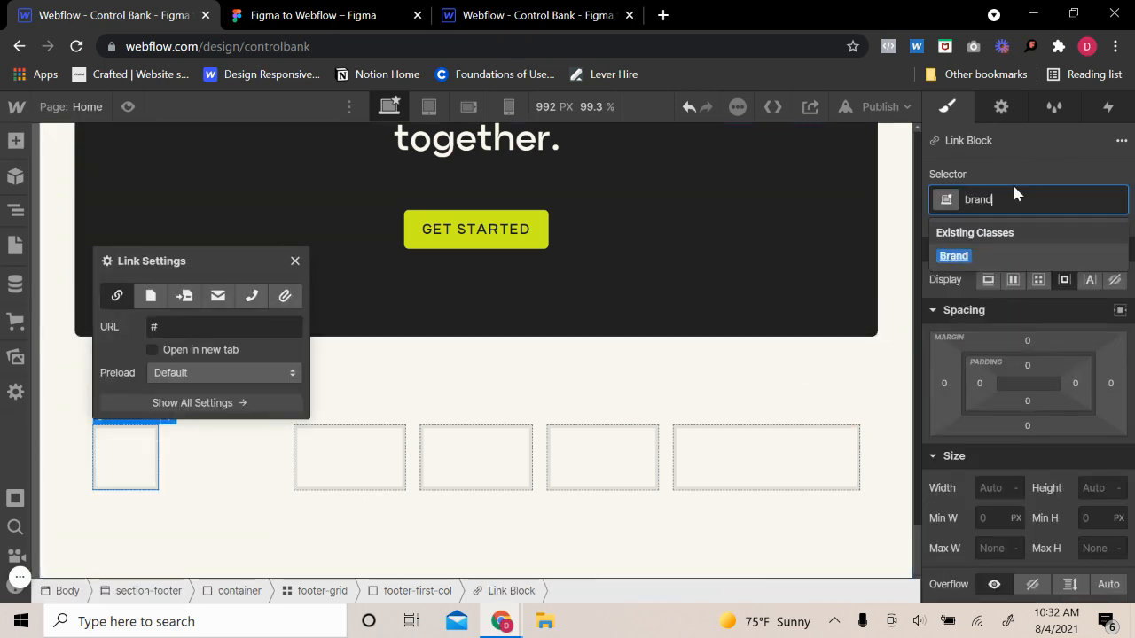
key("Return")
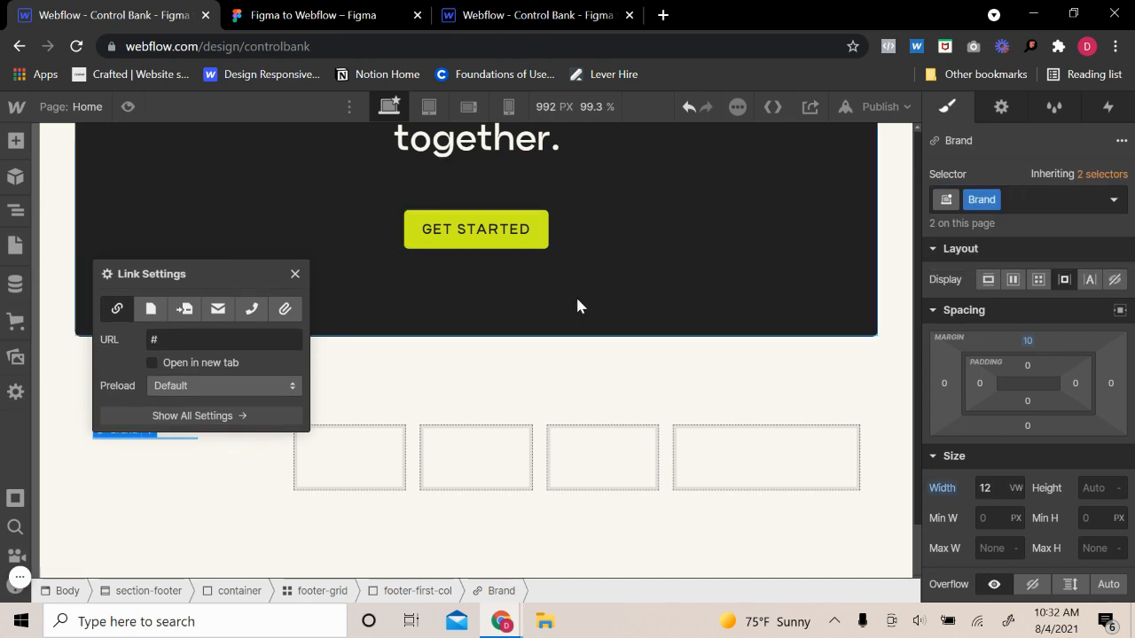
left_click(295, 276)
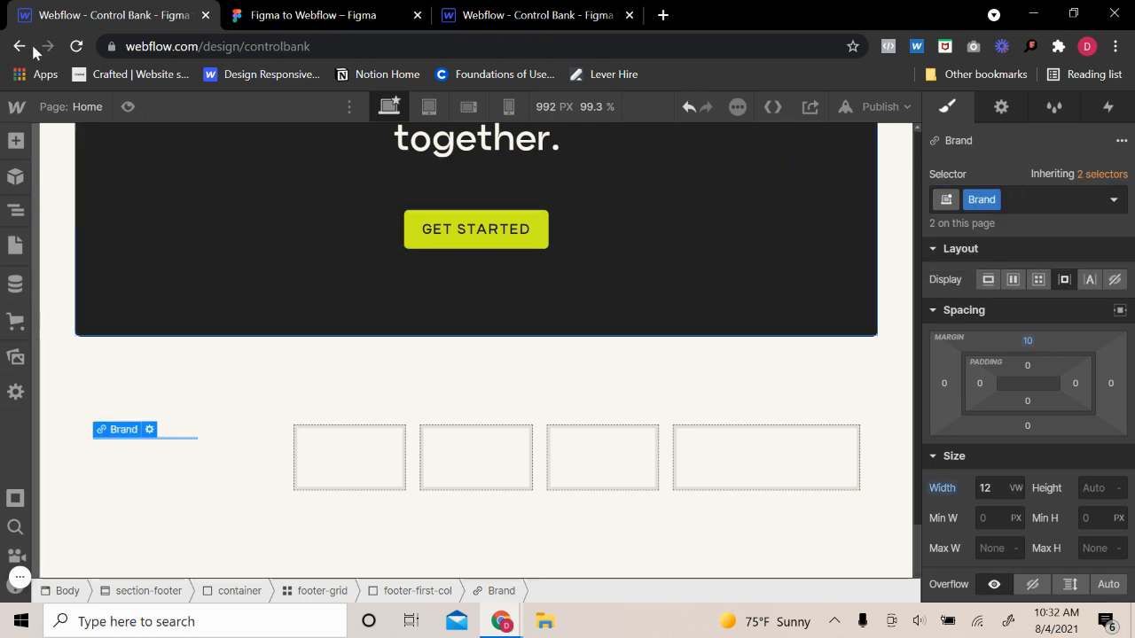
- Add an Image inside the footer's Brand link and use the black Control logo SVG from the assets
left_click(15, 140)
scroll(96, 531, "down", 3)
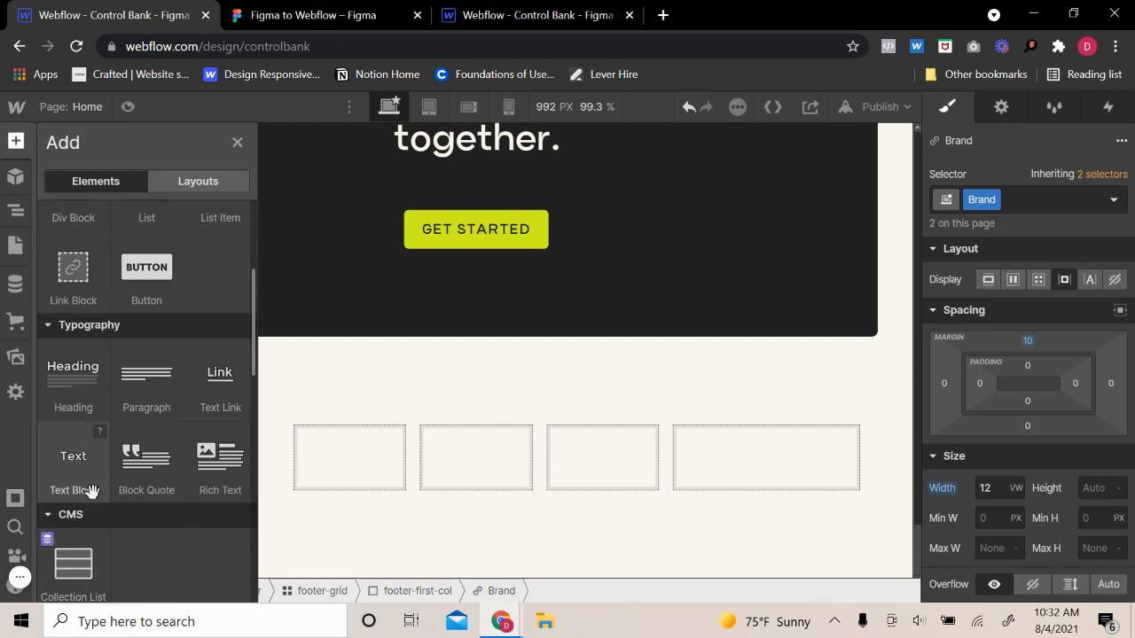
scroll(86, 510, "down", 2)
left_click_drag(77, 556, 263, 436)
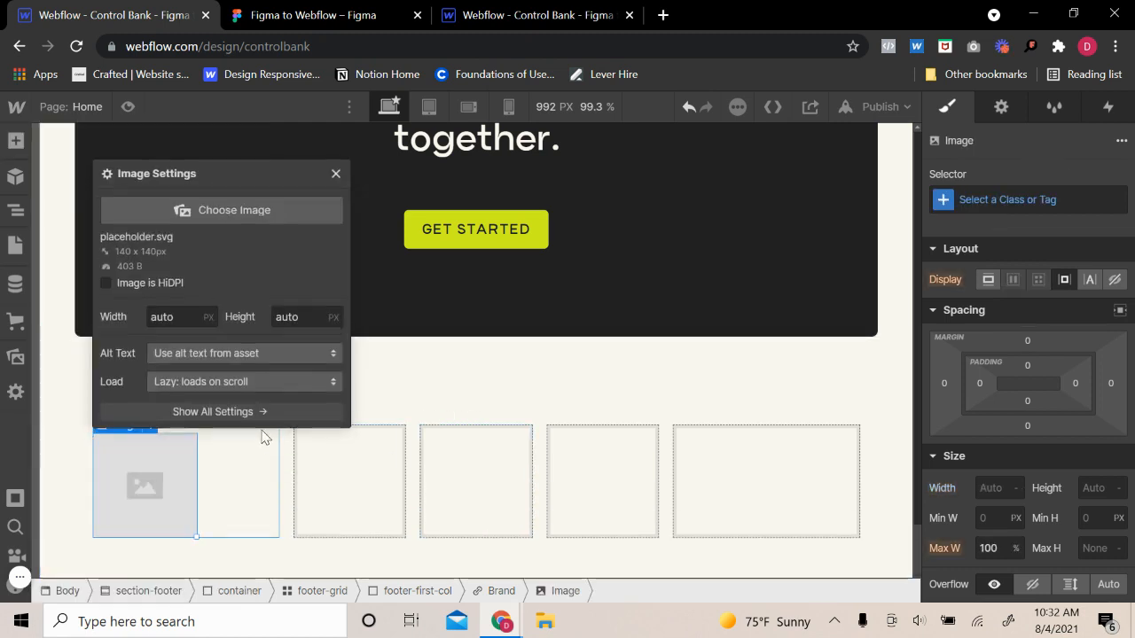
left_click(241, 223)
scroll(118, 435, "down", 5)
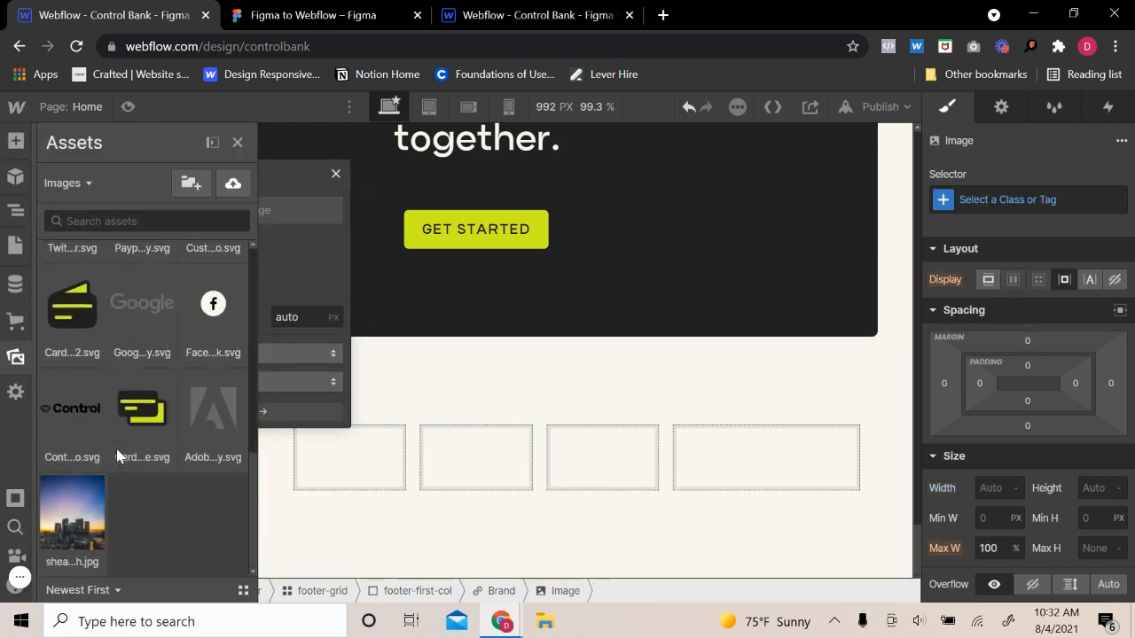
left_click(157, 396)
left_click(335, 174)
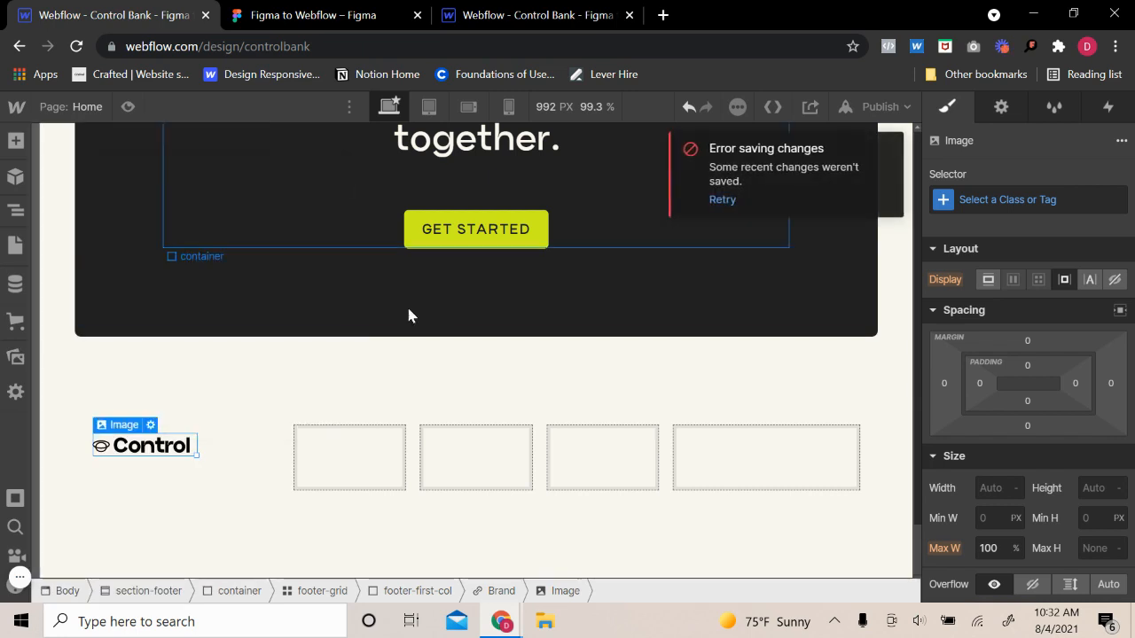
- Add a Text Block under the logo in footer-first-col and give it the new class footer-text
left_click(252, 460)
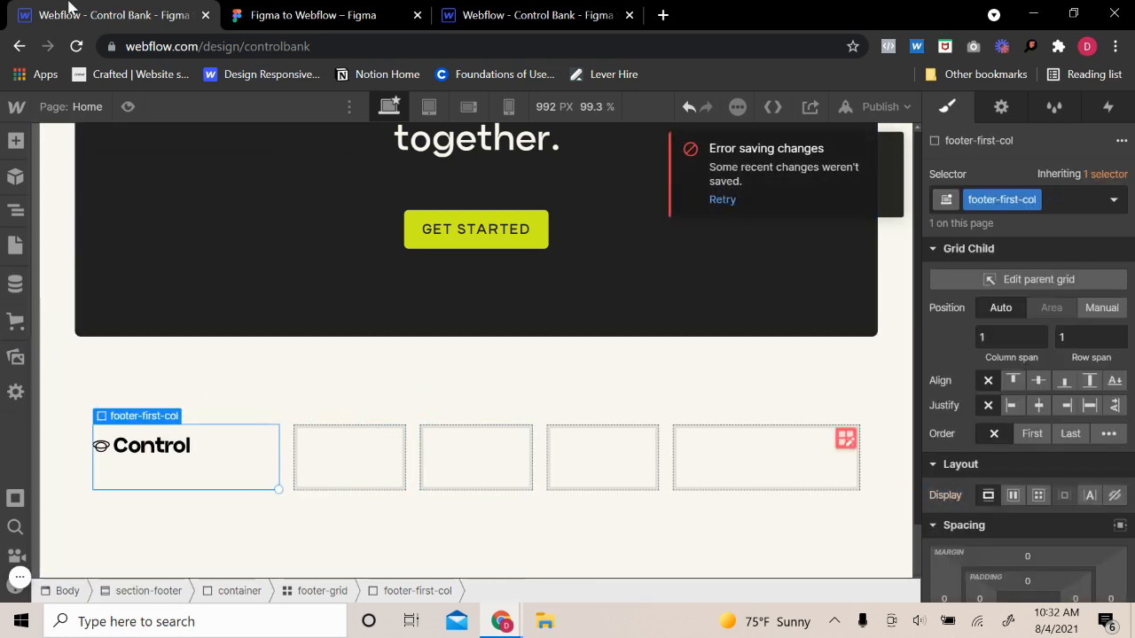
left_click(15, 141)
scroll(133, 444, "down", 3)
scroll(127, 480, "down", 3)
scroll(127, 480, "up", 3)
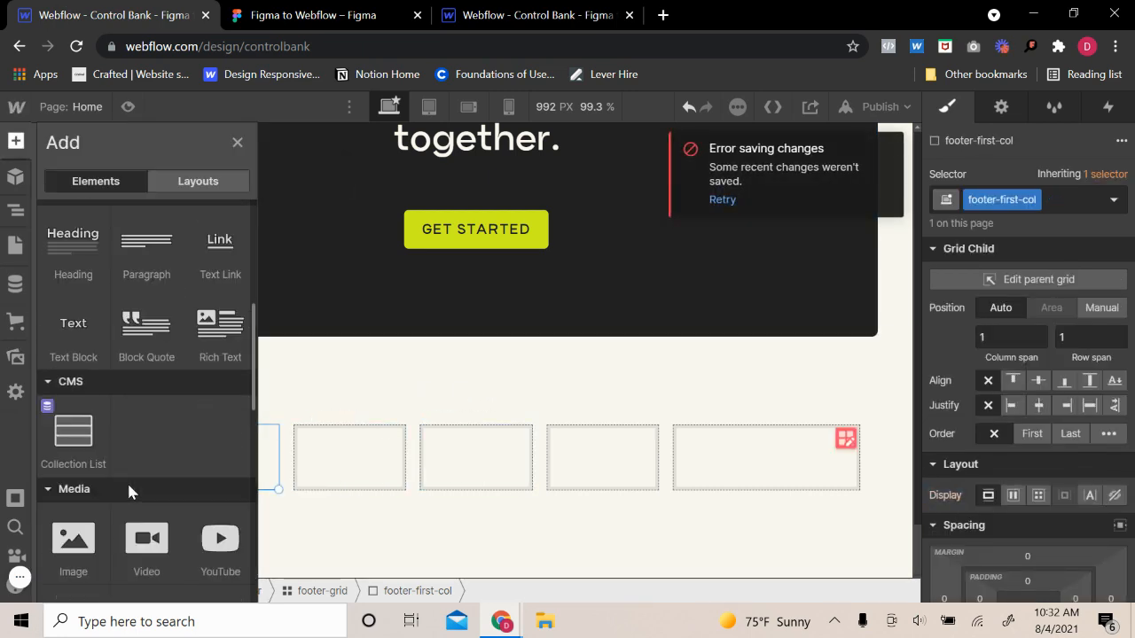
left_click(71, 470)
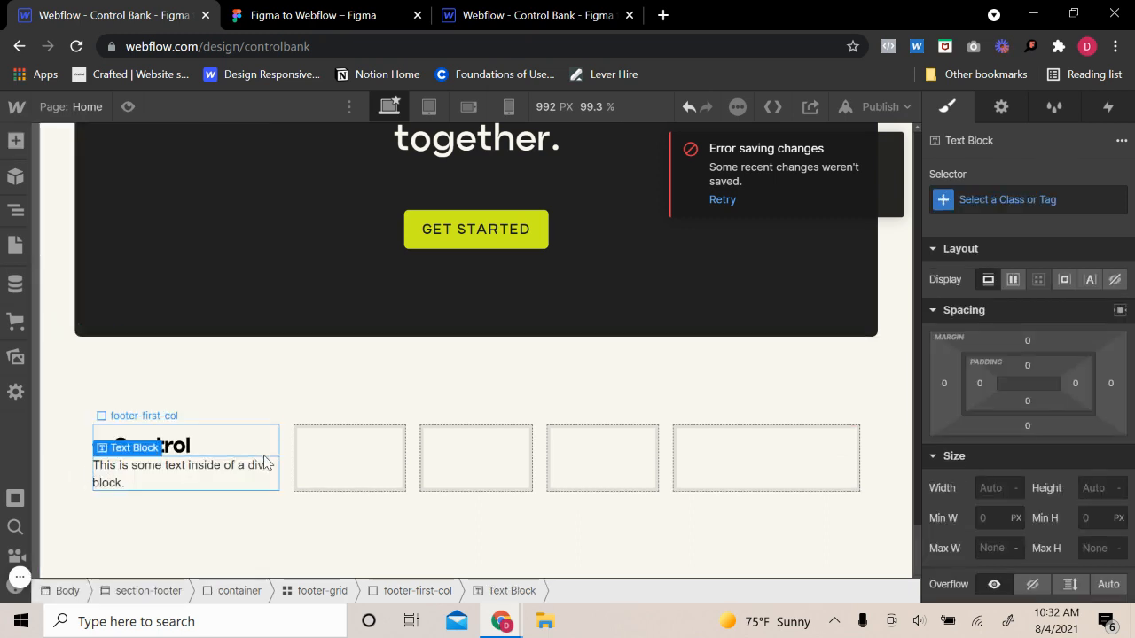
left_click(1005, 201)
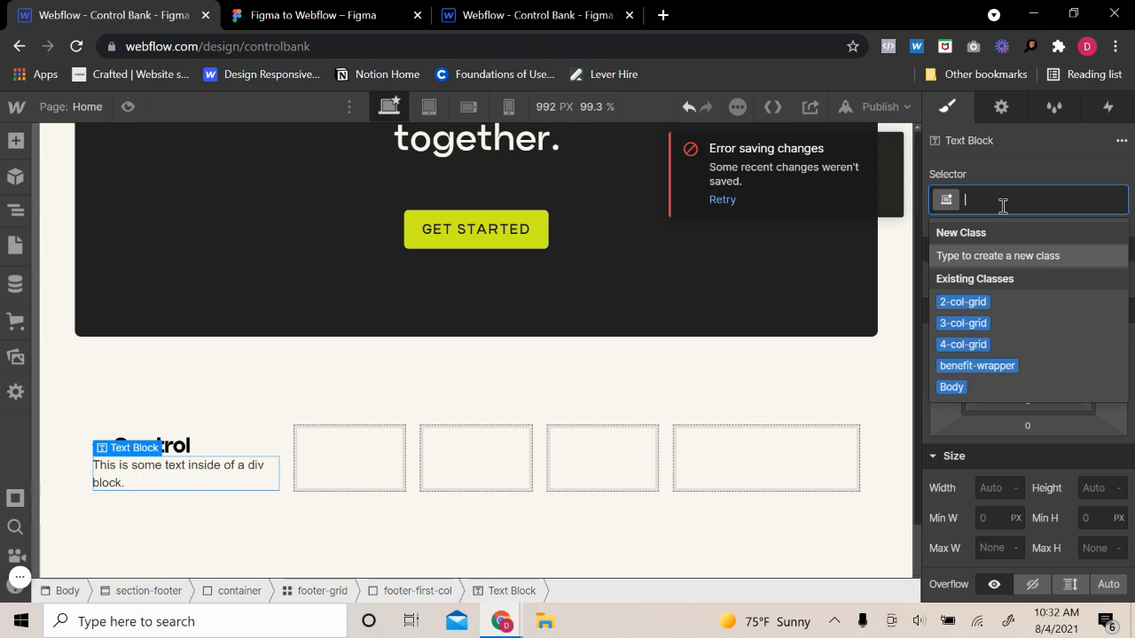
type("footer")
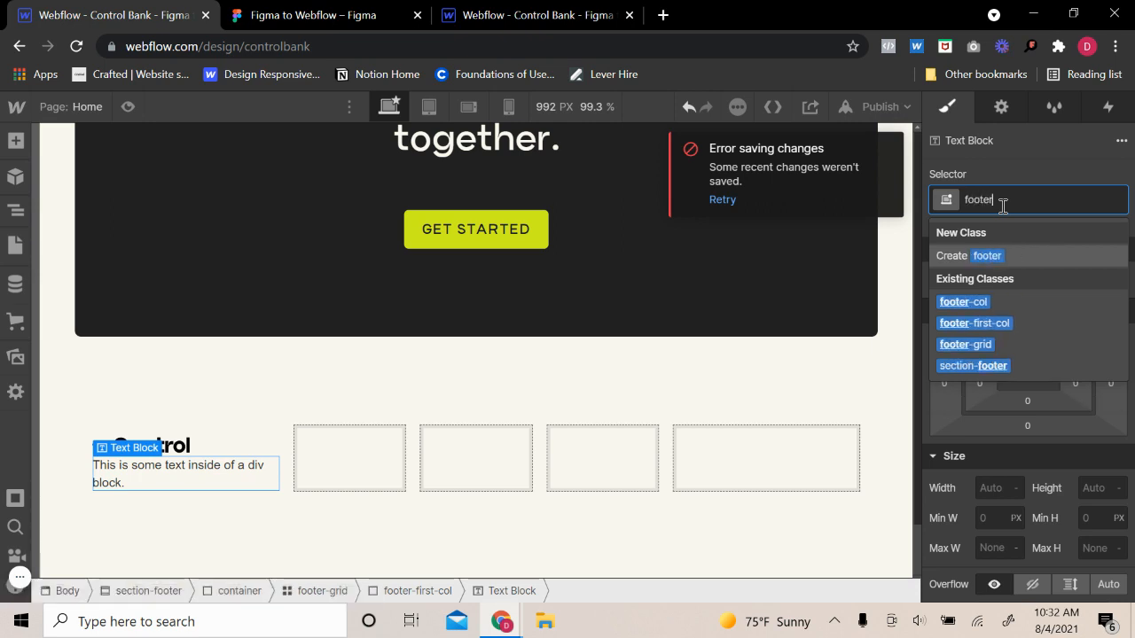
type("-text")
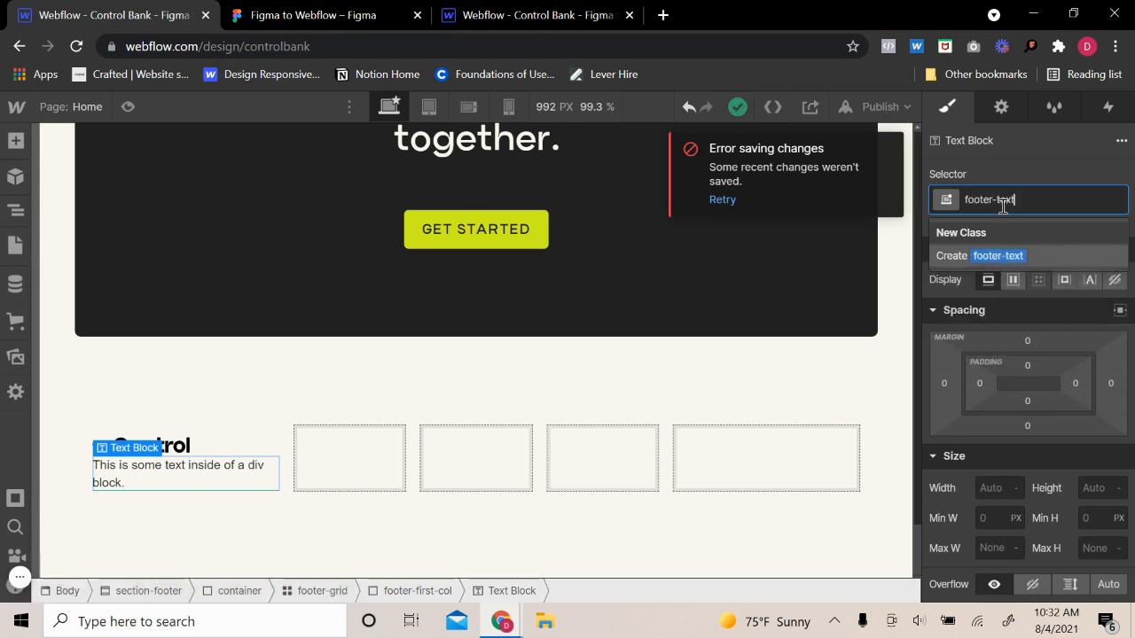
key("Return")
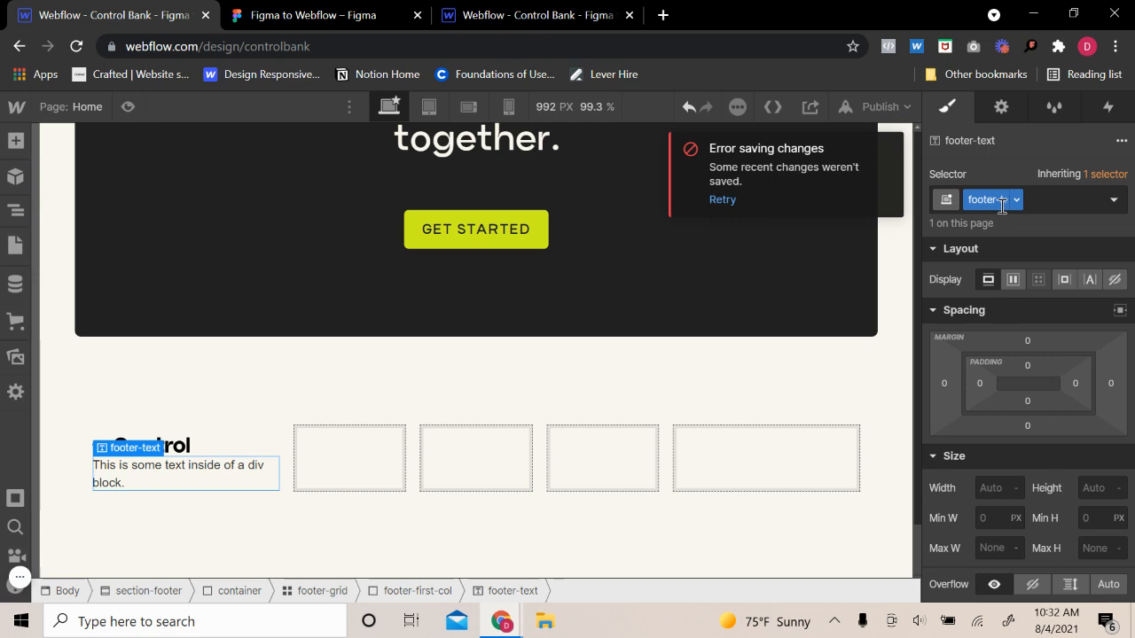
- Set the top margin of footer-text to 60 px
left_click(1028, 341)
left_click(999, 422)
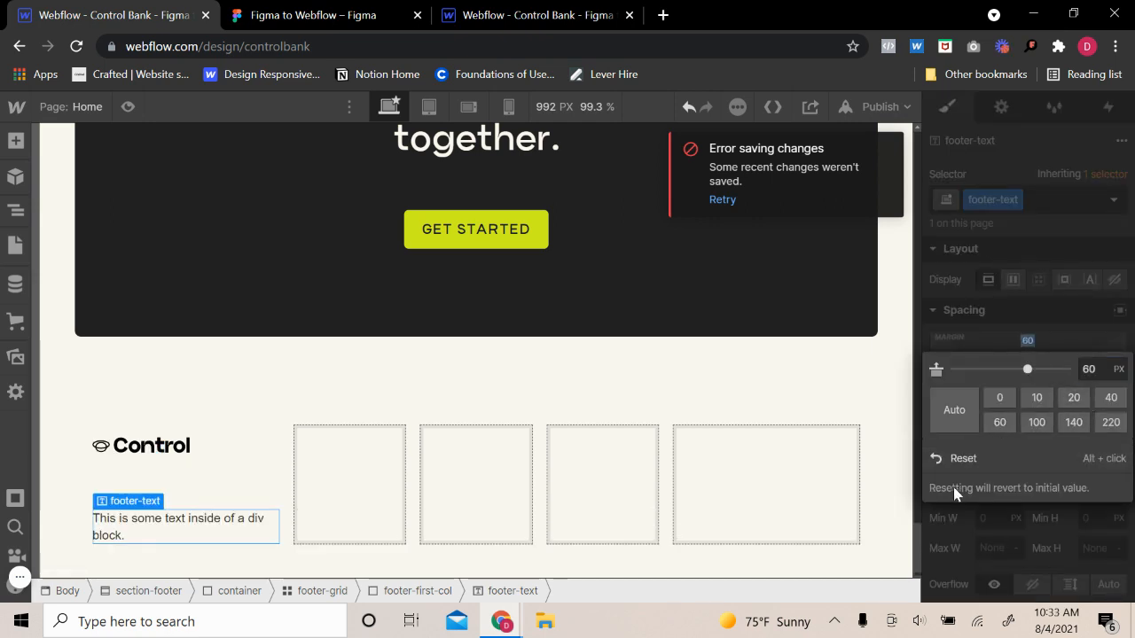
left_click(1059, 331)
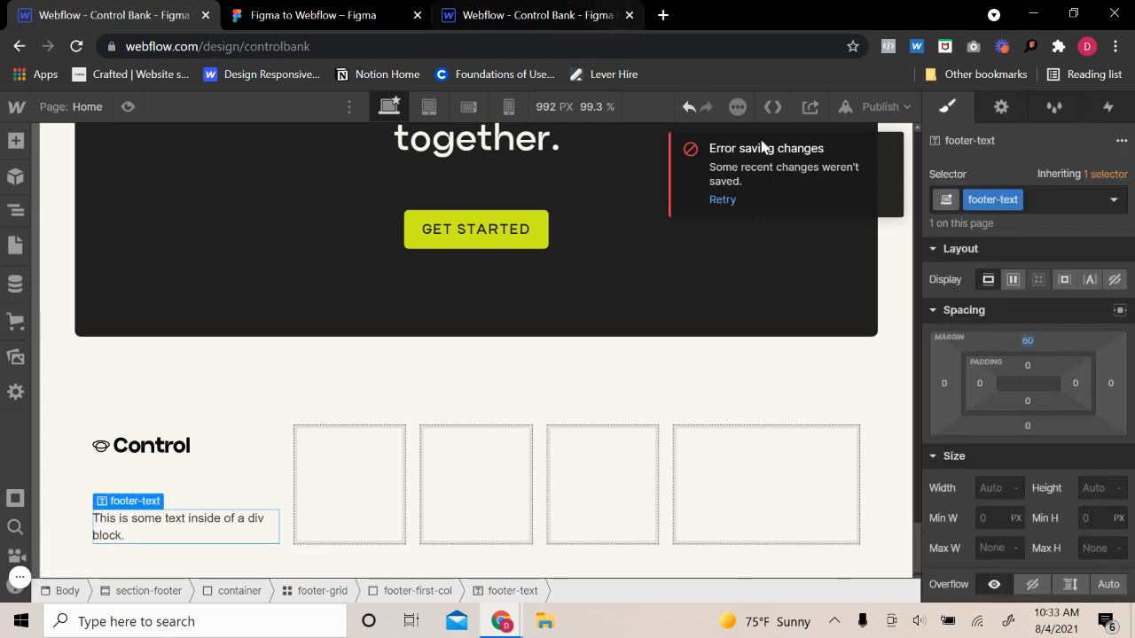
- Check the testimonial quote's typography and set footer-text to a font size of 1.8 em and a line height of 1.3 em
scroll(1017, 481, "down", 3)
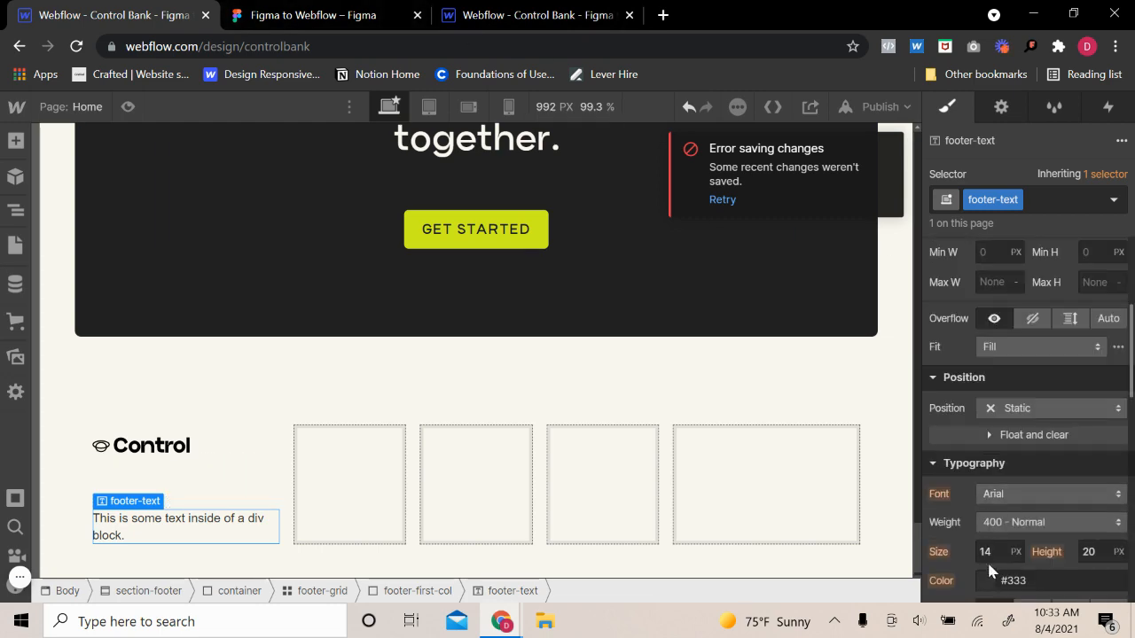
scroll(471, 393, "up", 10)
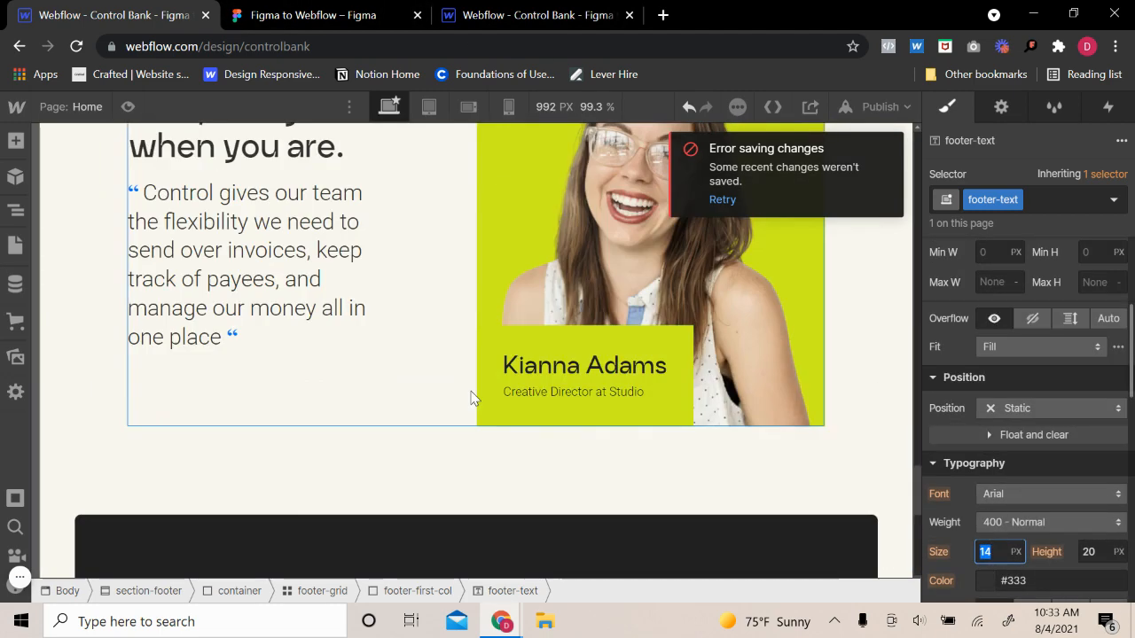
left_click(260, 476)
scroll(262, 480, "down", 10)
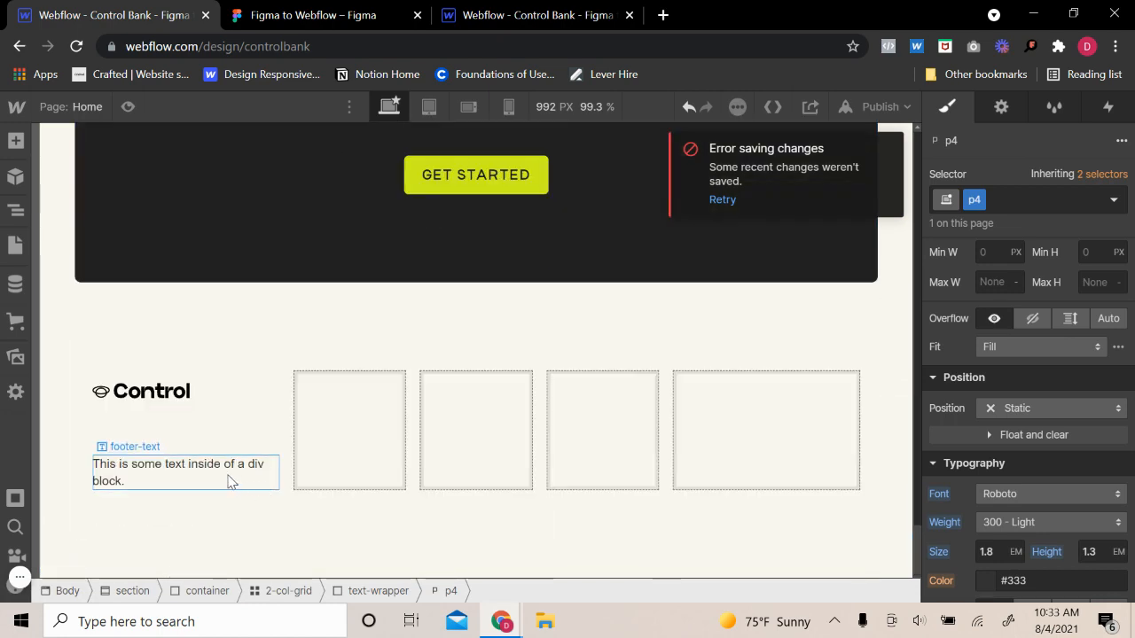
left_click(228, 481)
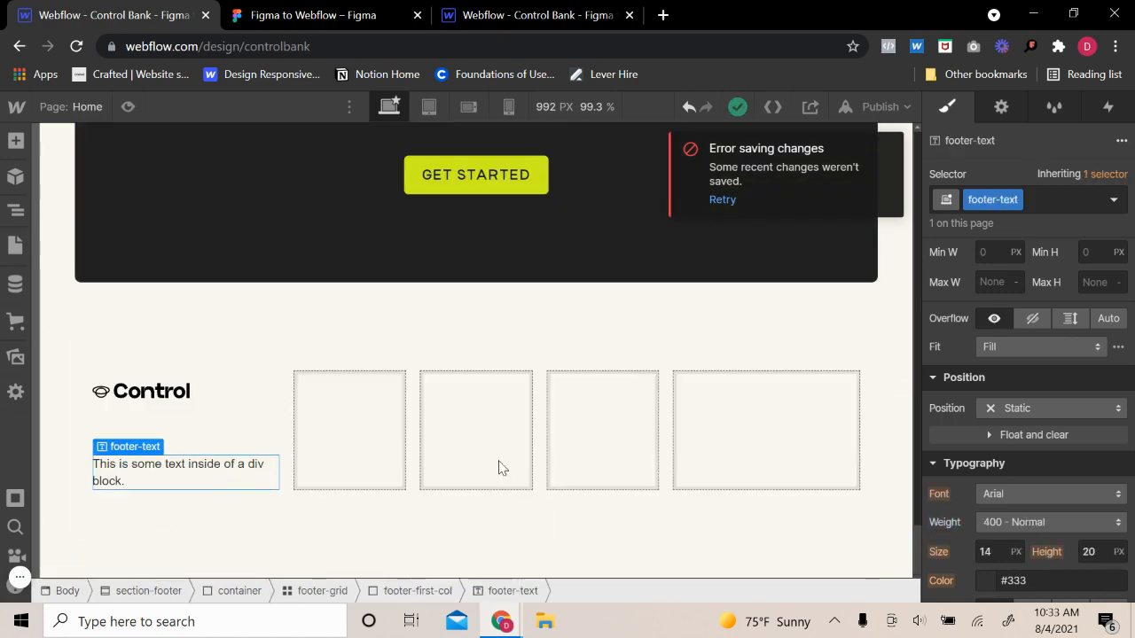
scroll(1002, 268, "up", 2)
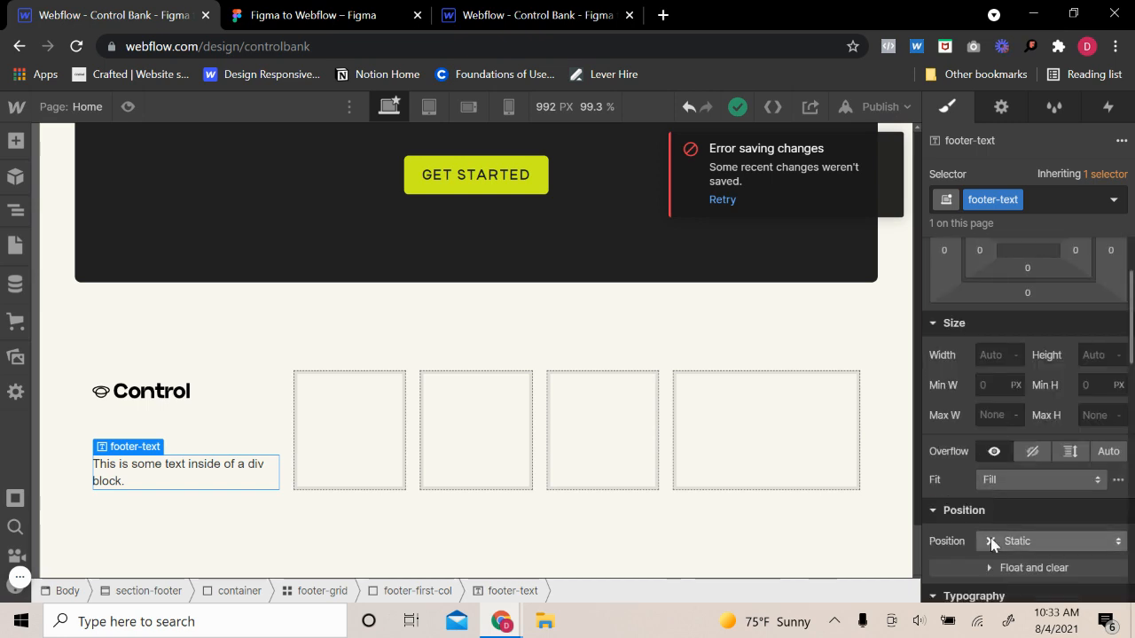
scroll(1002, 267, "down", 2)
left_click(1002, 551)
type("1")
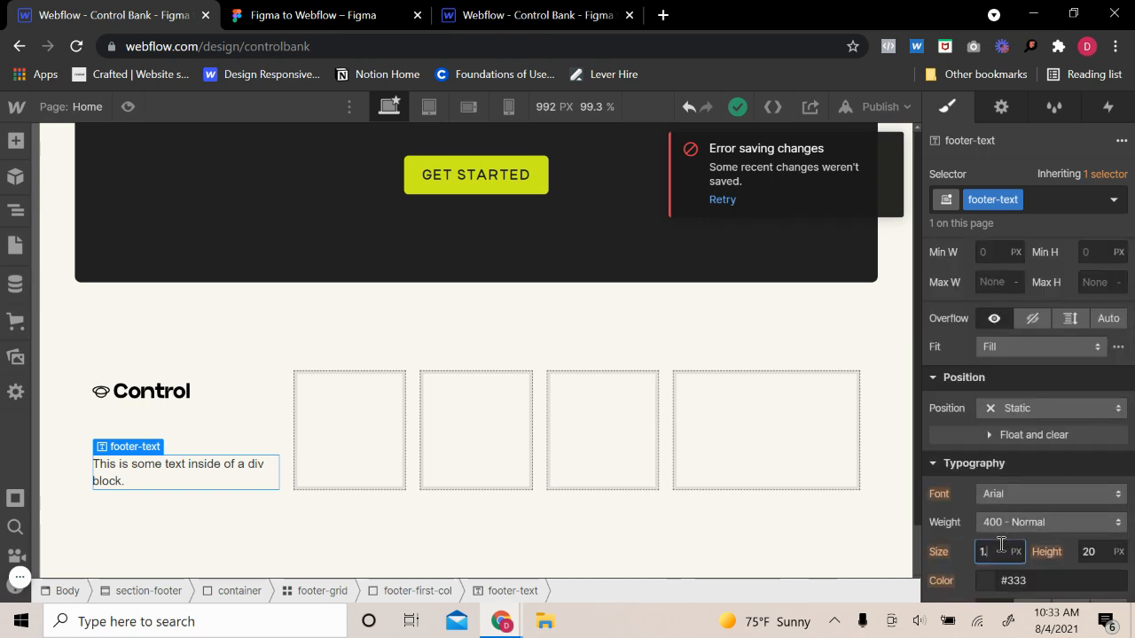
type(".8em")
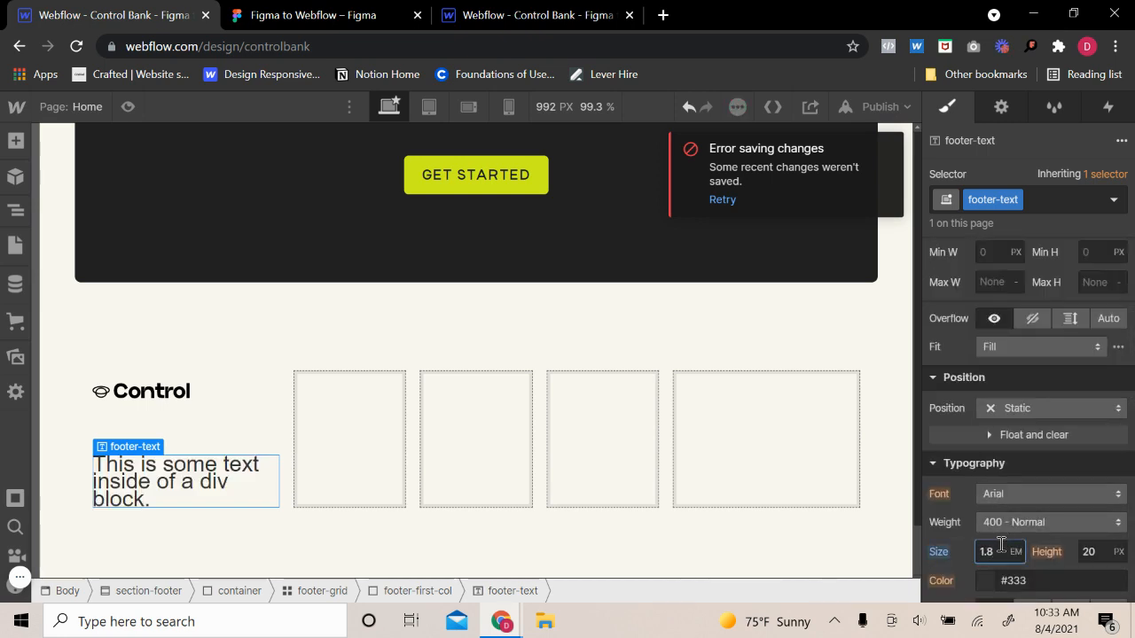
left_click(1089, 552)
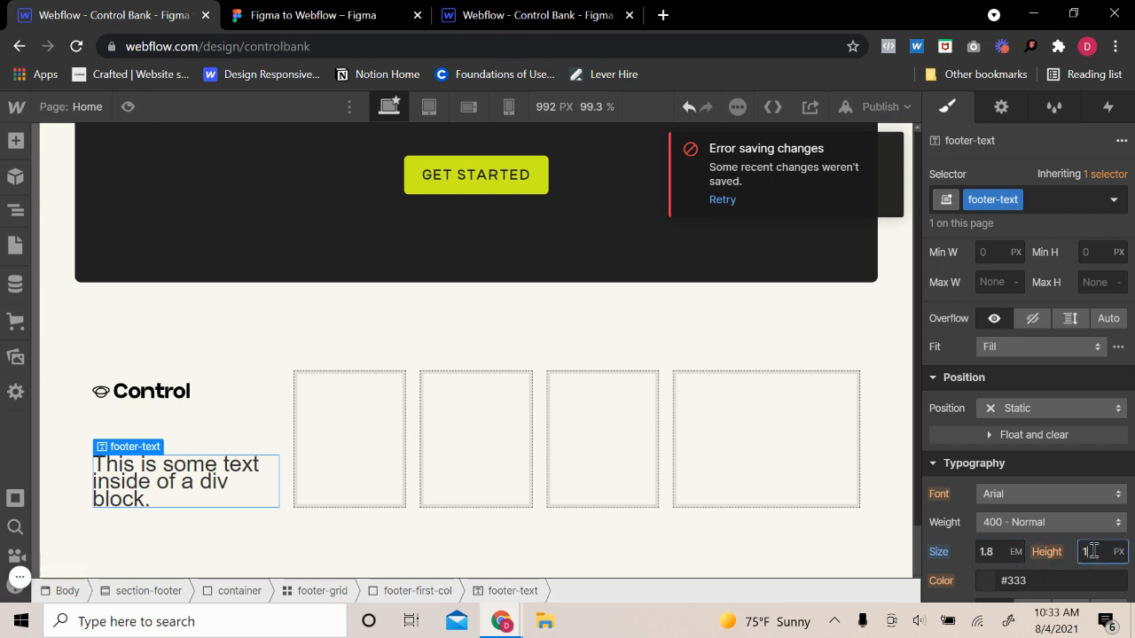
type("1.4")
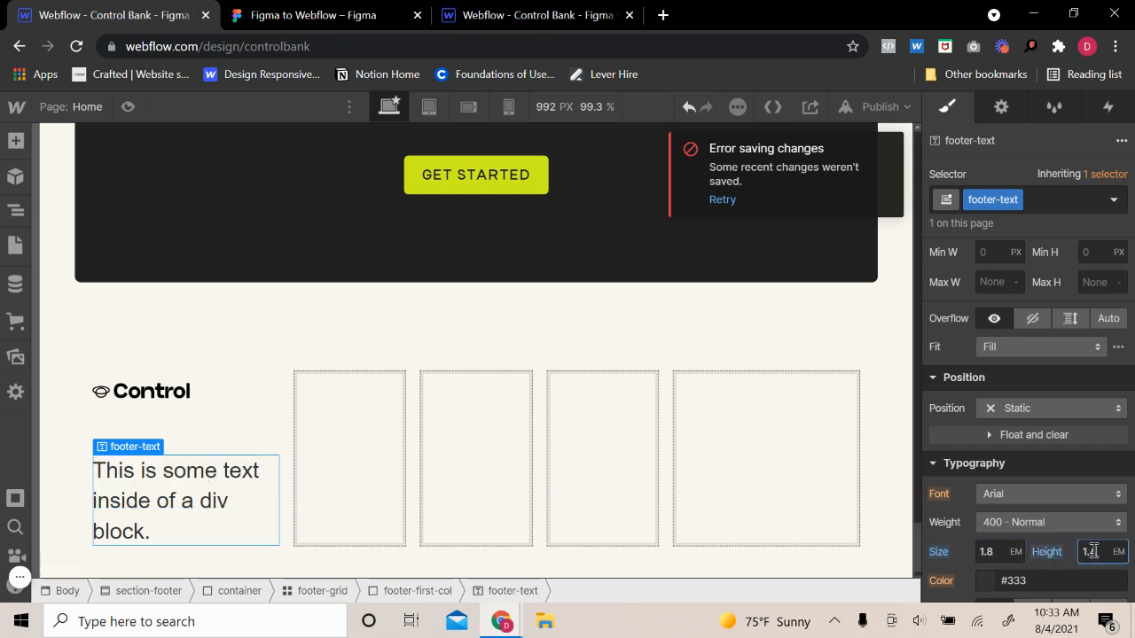
type("em3")
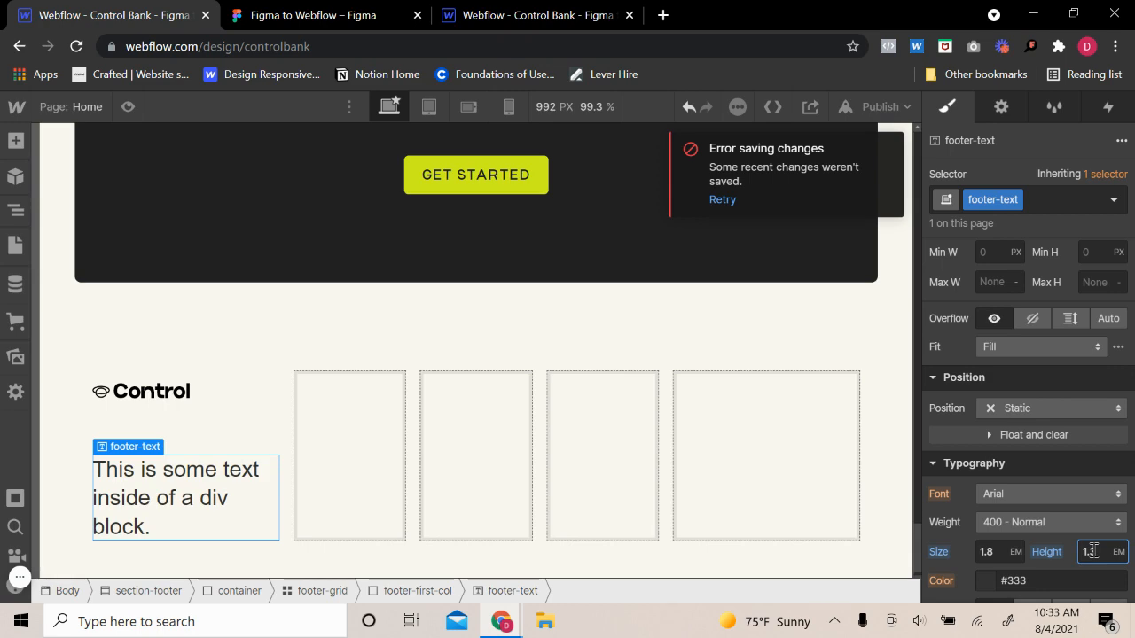
- Copy the footer tagline "Useful rewards, easy banking, designed for you. Control Bank." from the Figma design and return to the Webflow page
left_click(355, 15)
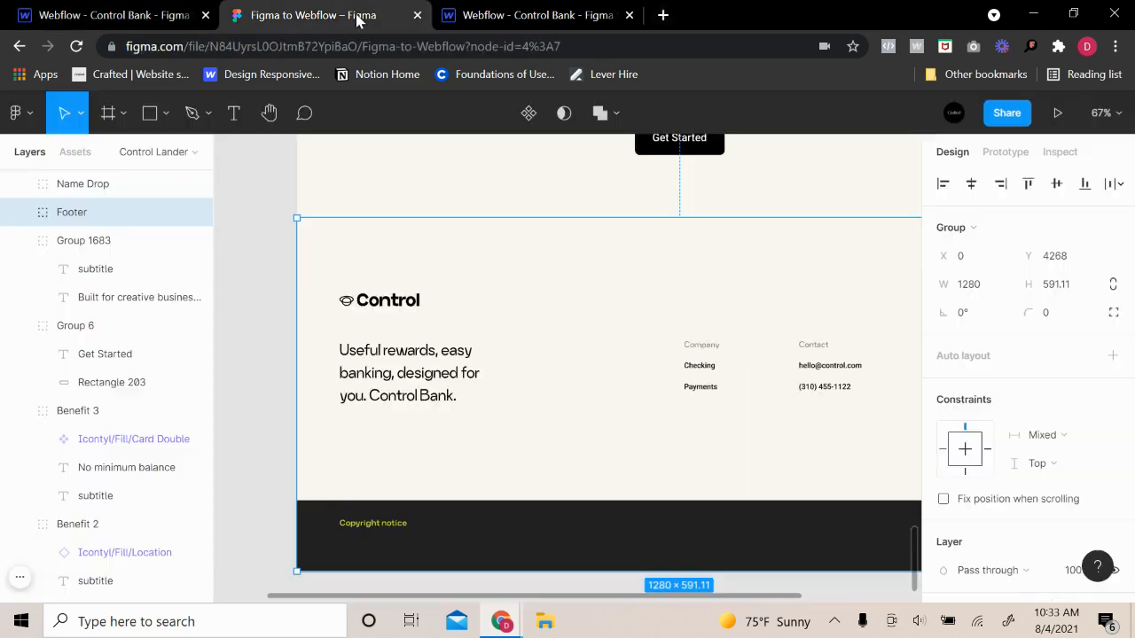
left_click(409, 379)
double_click(408, 377)
key("ctrl+c")
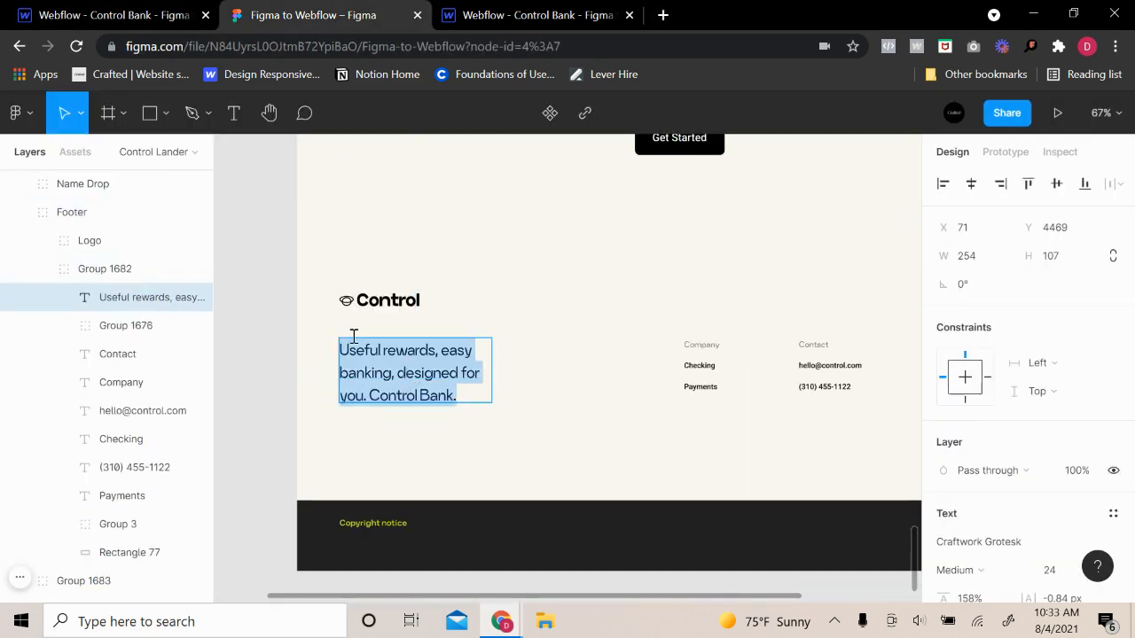
left_click(157, 24)
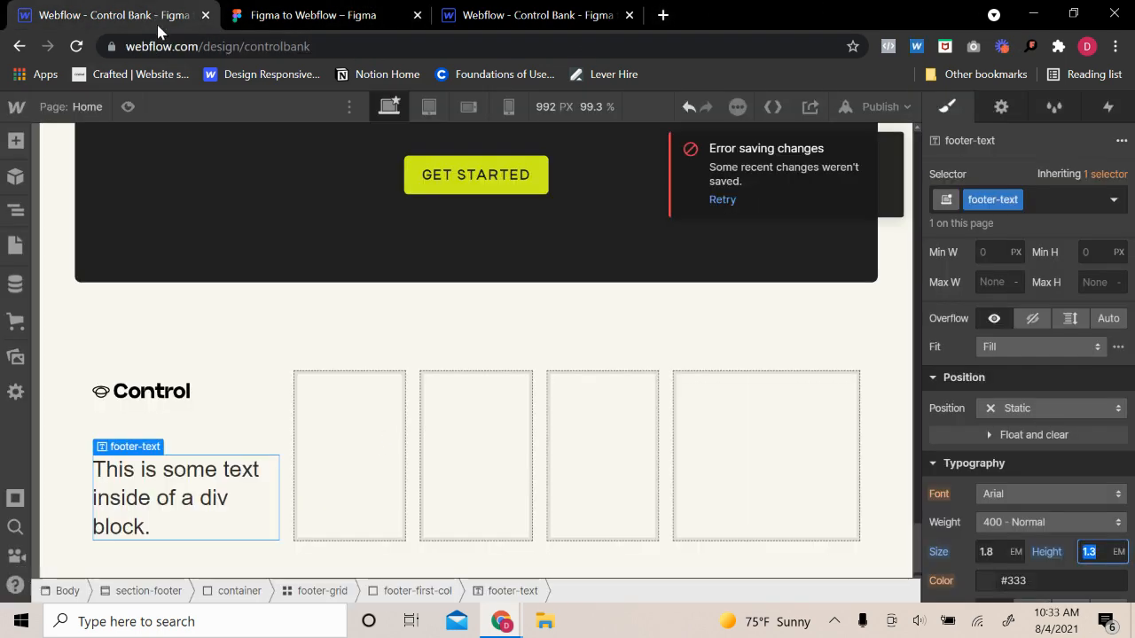
- Replace the footer-text placeholder with "Useful rewards, easy banking, designed for you. Control Bank." and set it in Craftworkgrotesk, weight 400 - Normal
triple_click(200, 464)
key("ctrl+v")
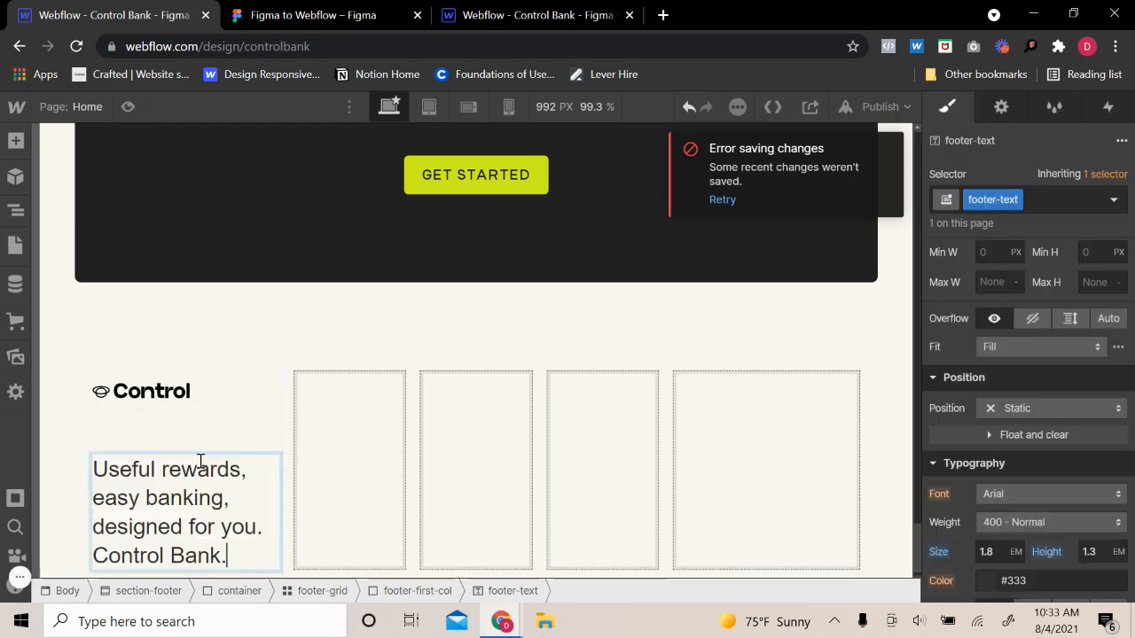
left_click(1052, 490)
left_click(1028, 198)
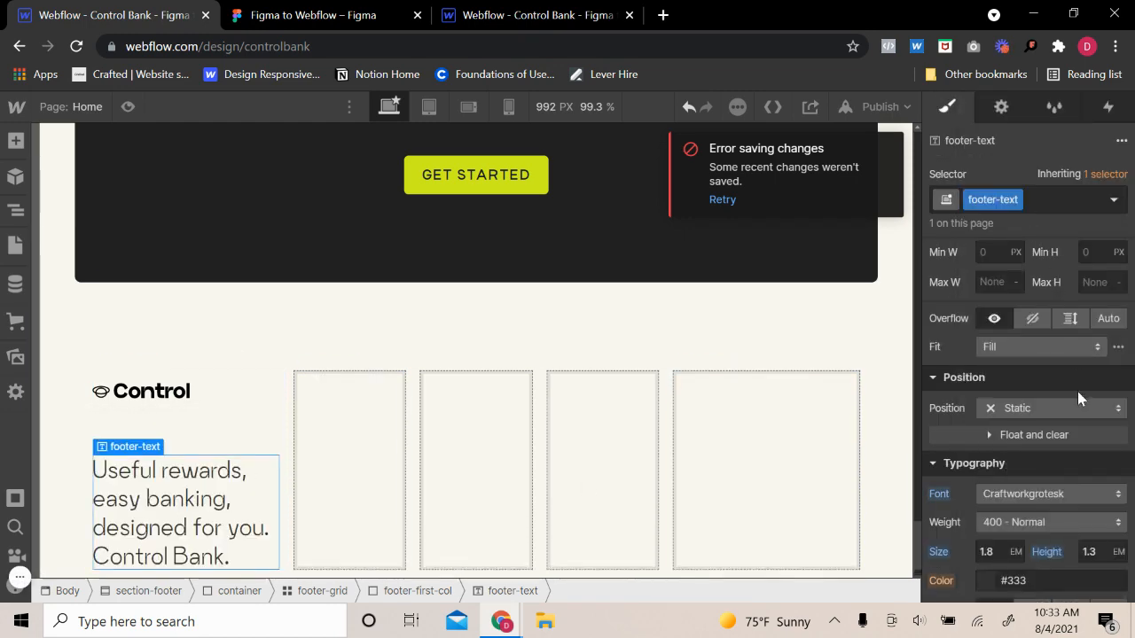
left_click(1058, 520)
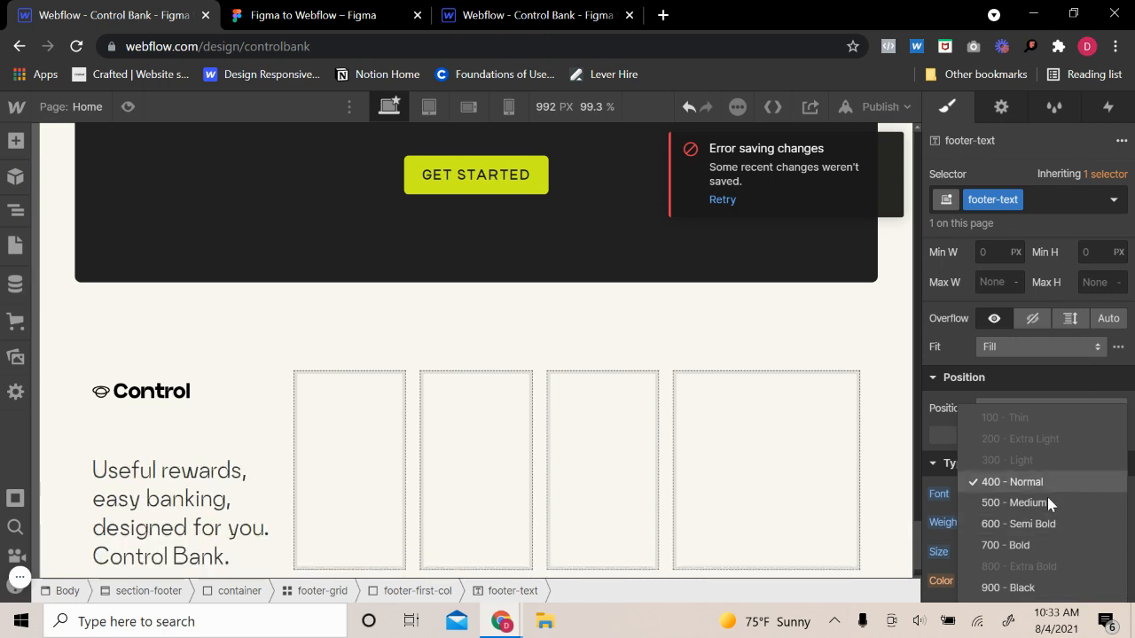
left_click(1049, 480)
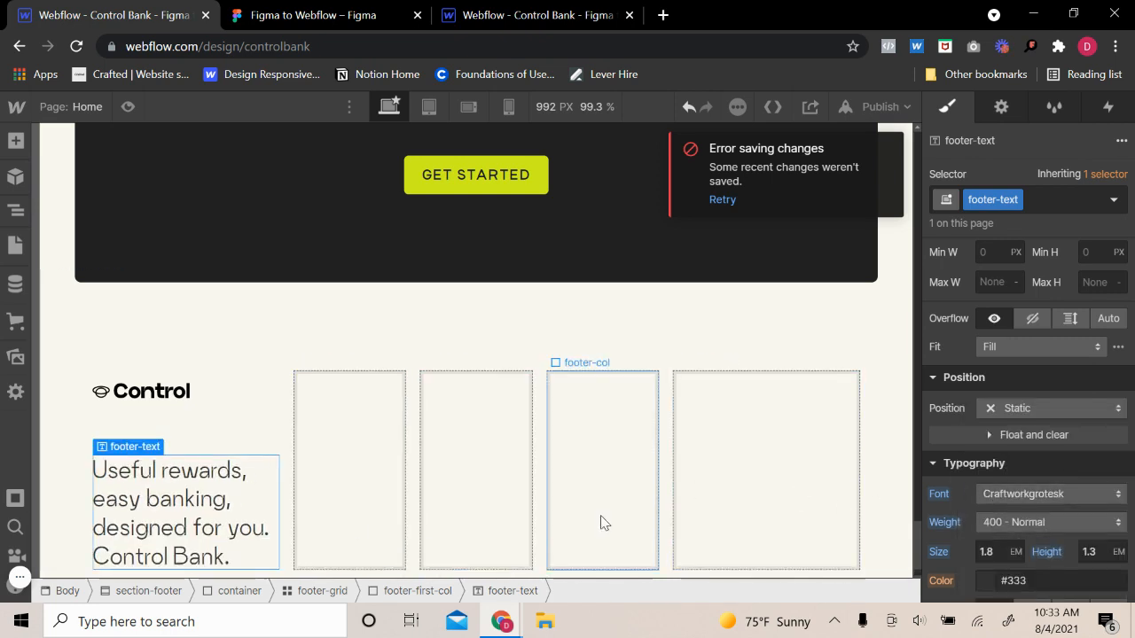
- Colour the footer tagline with the saved near-black swatch and preview the page briefly
scroll(603, 519, "down", 1)
left_click(991, 581)
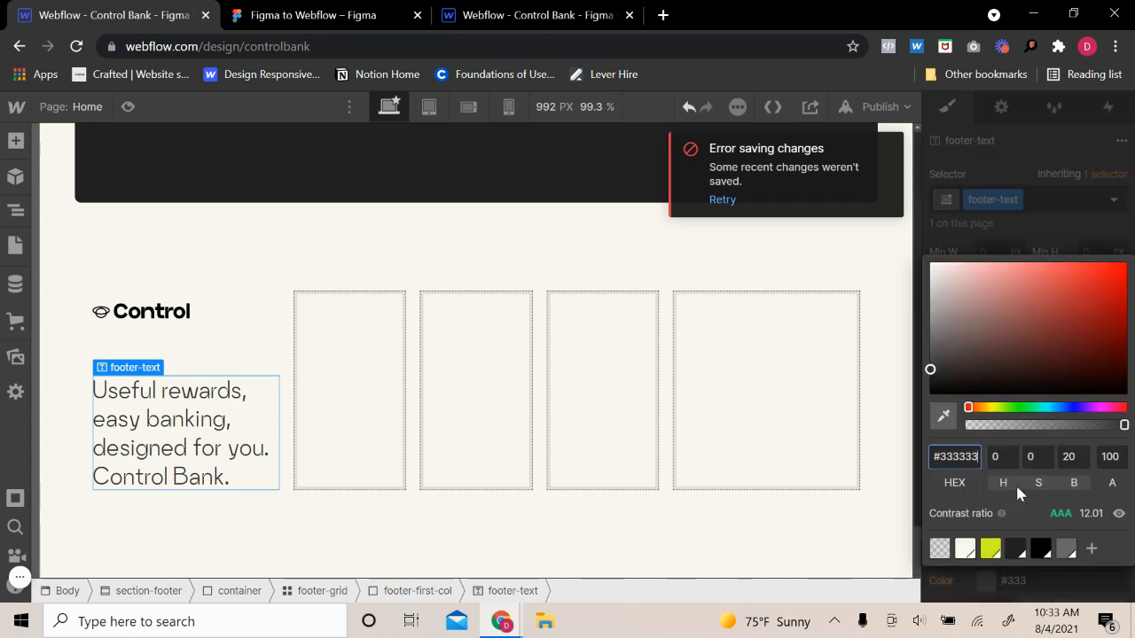
left_click(1064, 551)
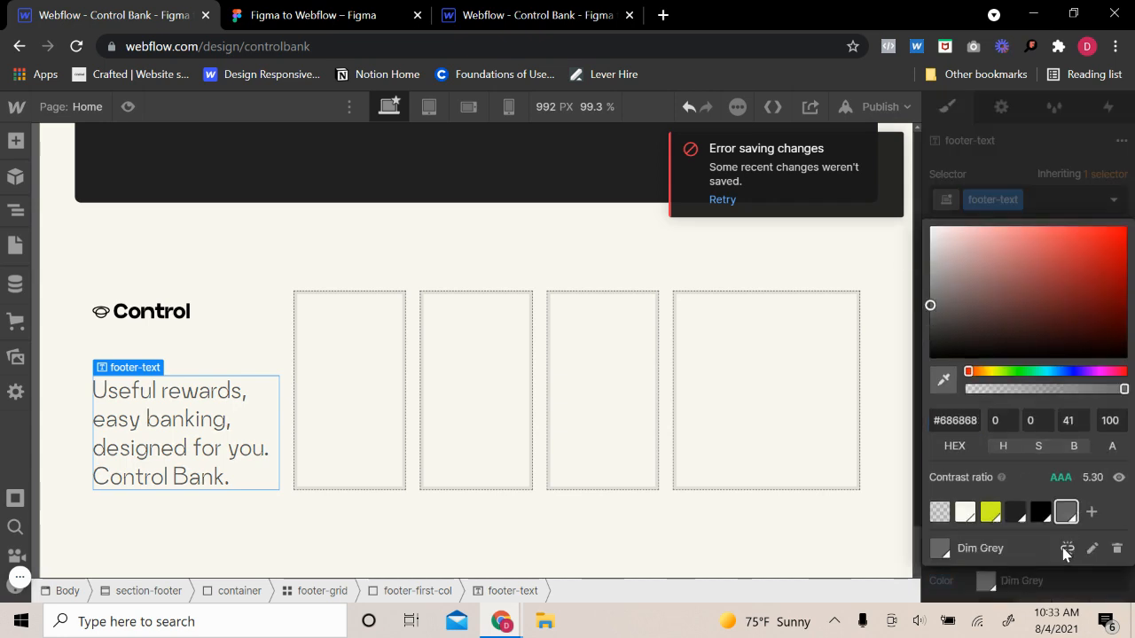
left_click(1012, 514)
left_click(127, 107)
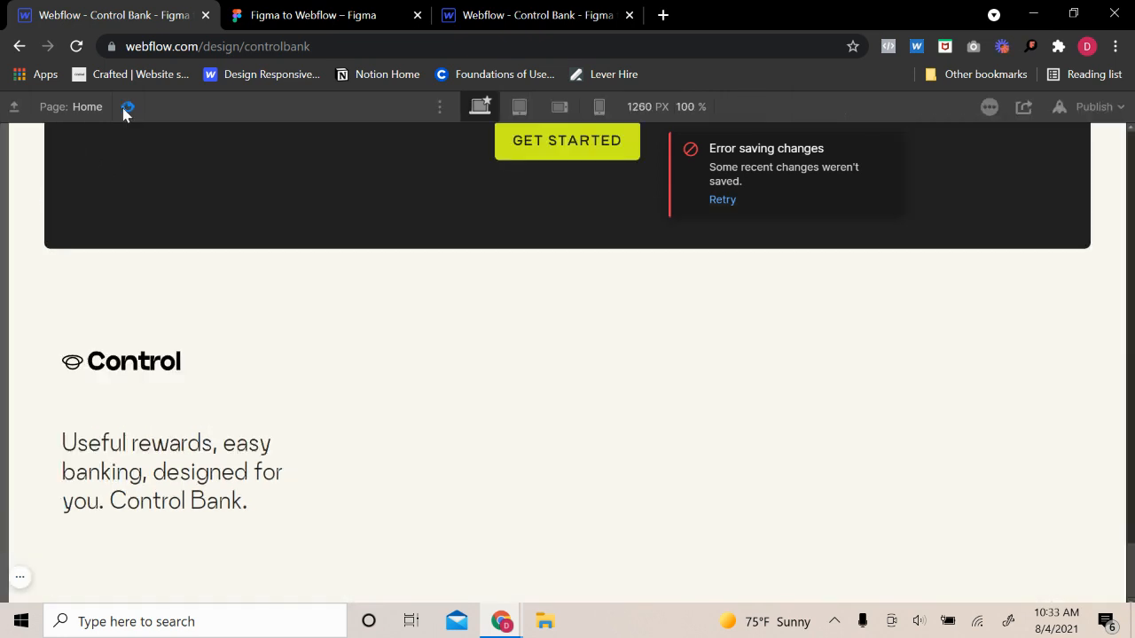
left_click(127, 107)
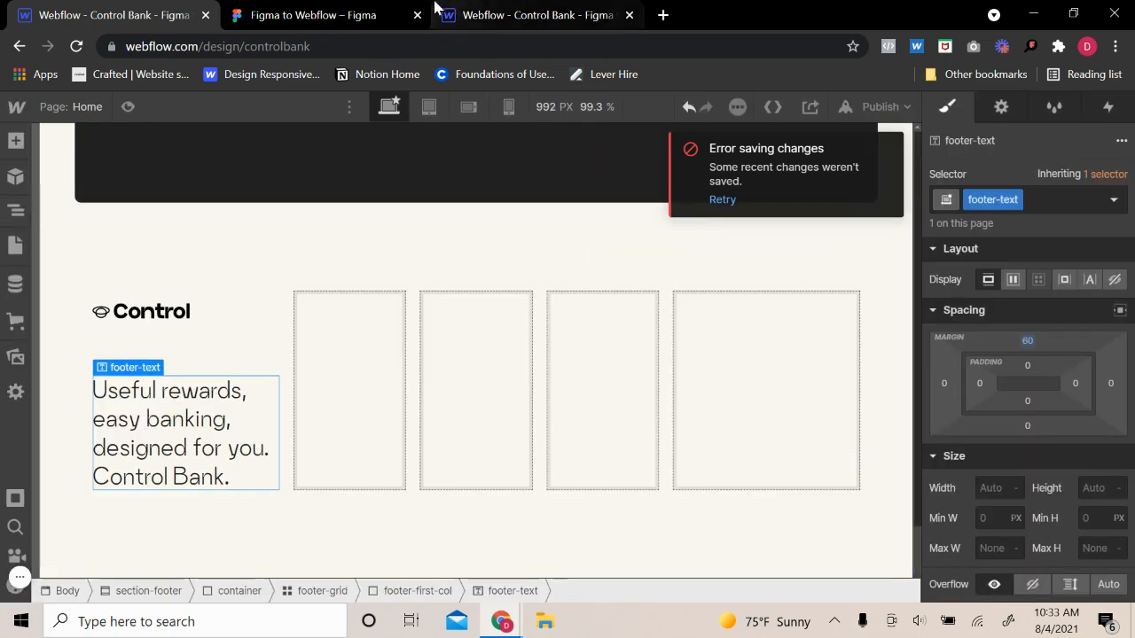
- Check the footer columns in the Figma design and add a div block to the second empty footer-col in Webflow
left_click(383, 14)
left_click(721, 437)
left_click_drag(757, 461, 576, 437)
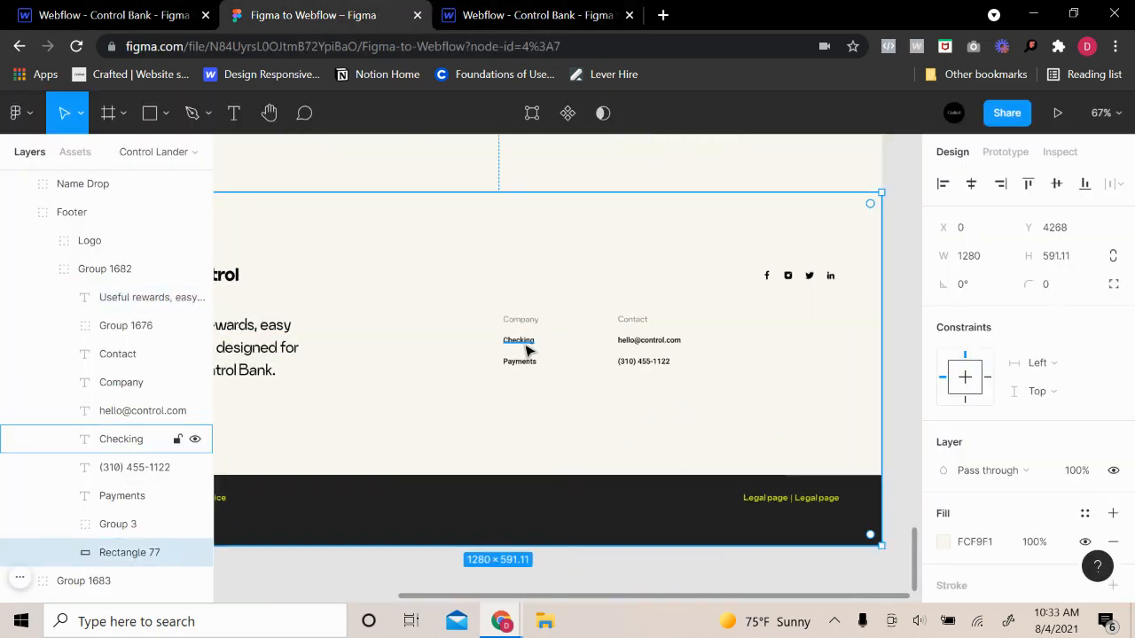
left_click(160, 15)
left_click(385, 387)
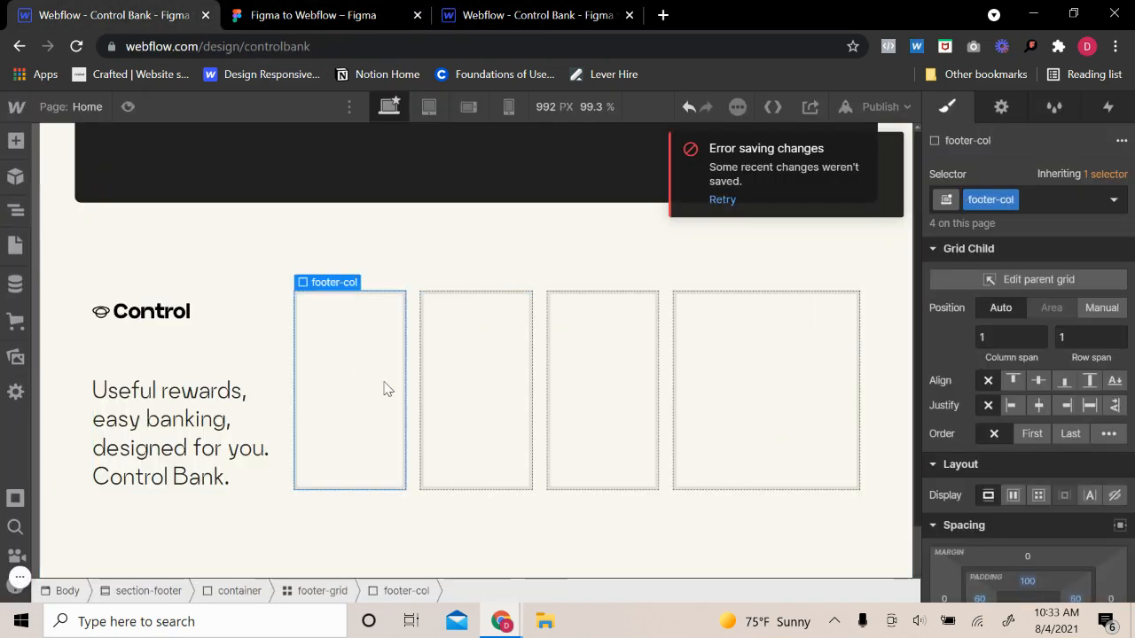
left_click(469, 328)
left_click(403, 15)
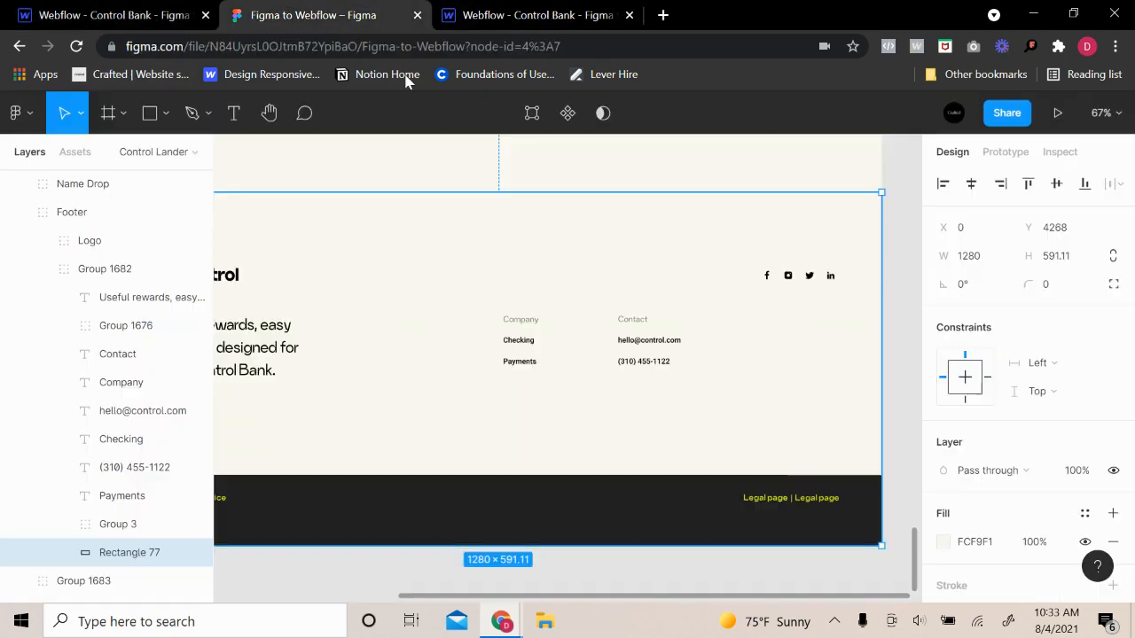
left_click(197, 11)
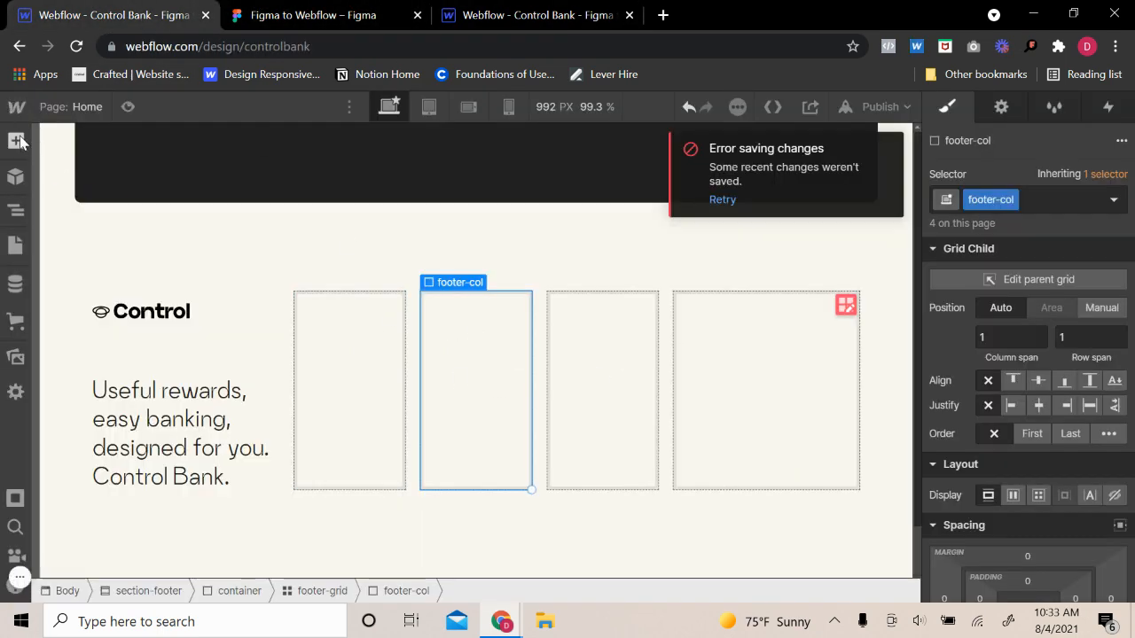
left_click(15, 140)
left_click(62, 474)
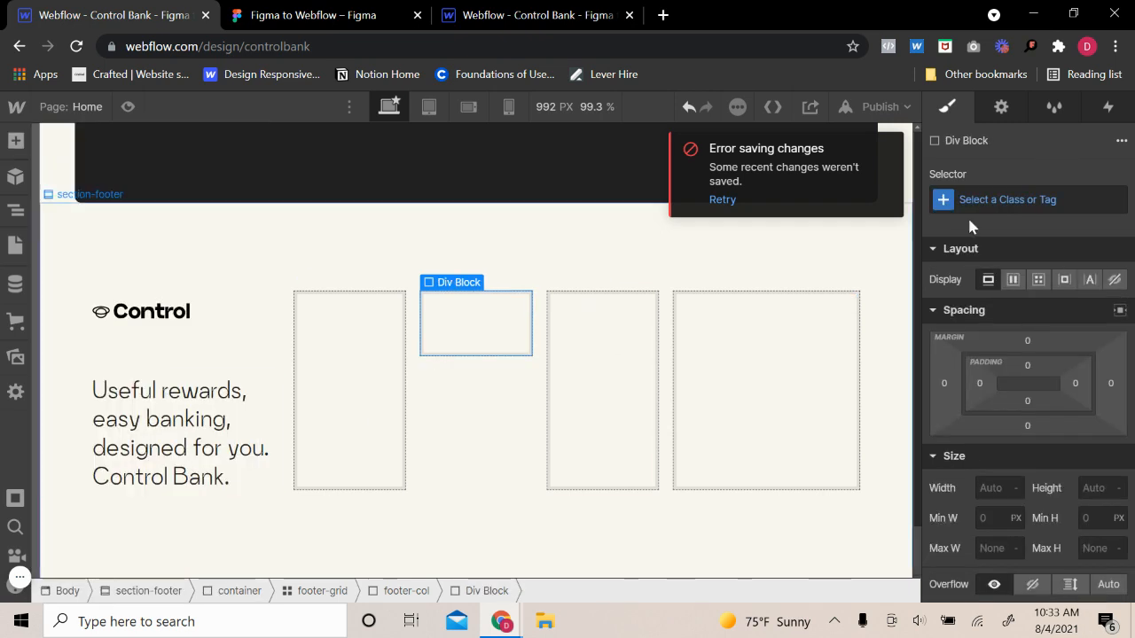
- Give the new div block a new class named footer-title
left_click(1071, 195)
type("fo")
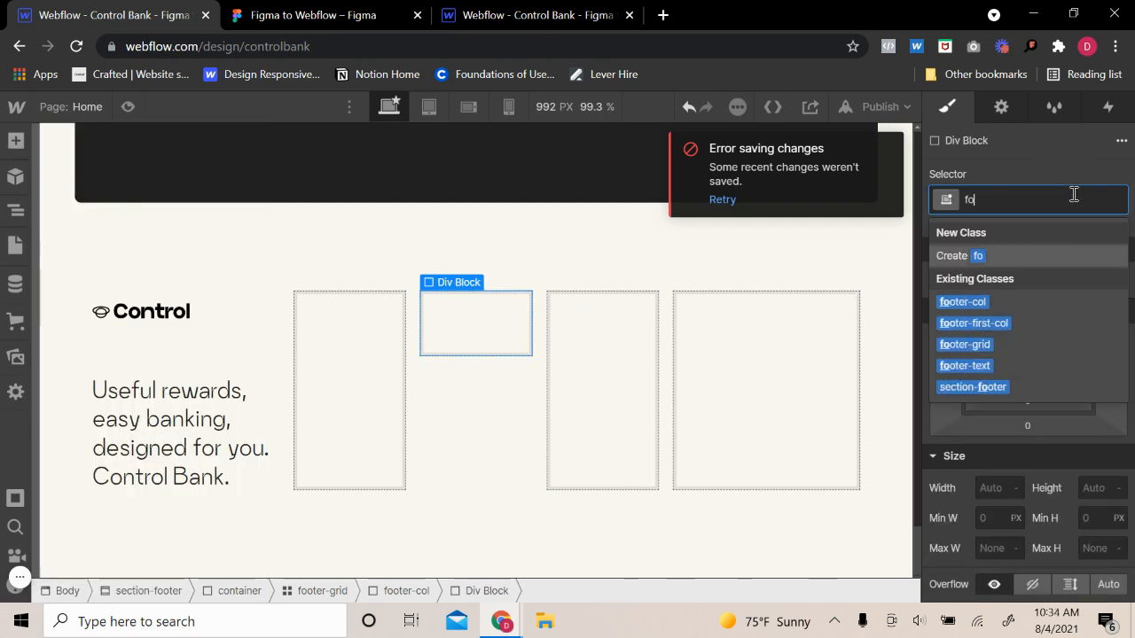
type("oter-title")
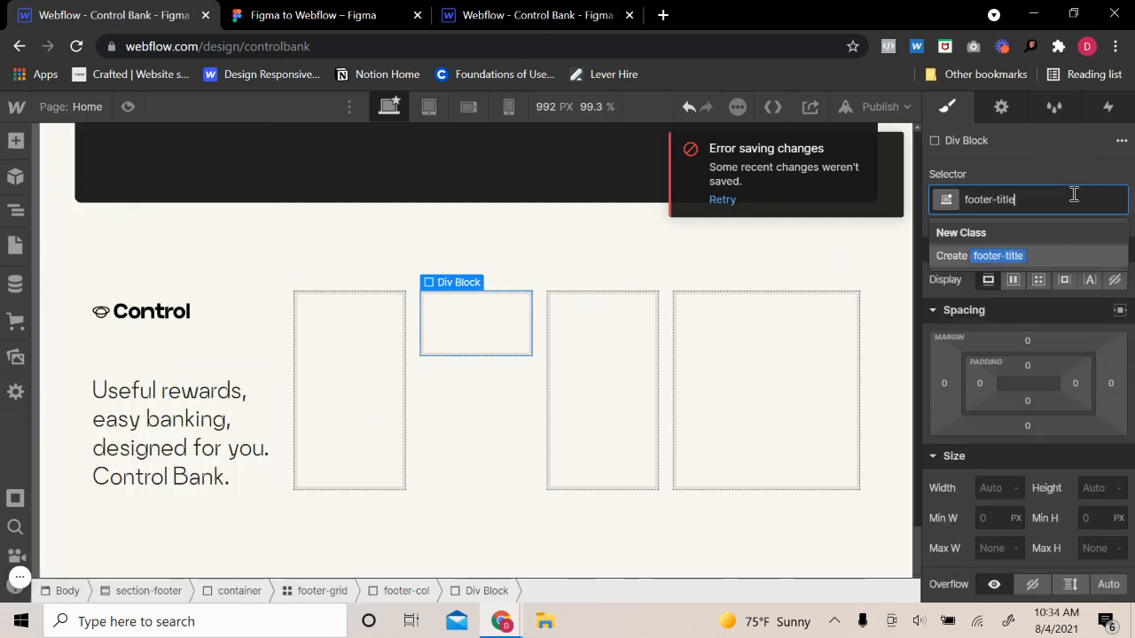
key("Return")
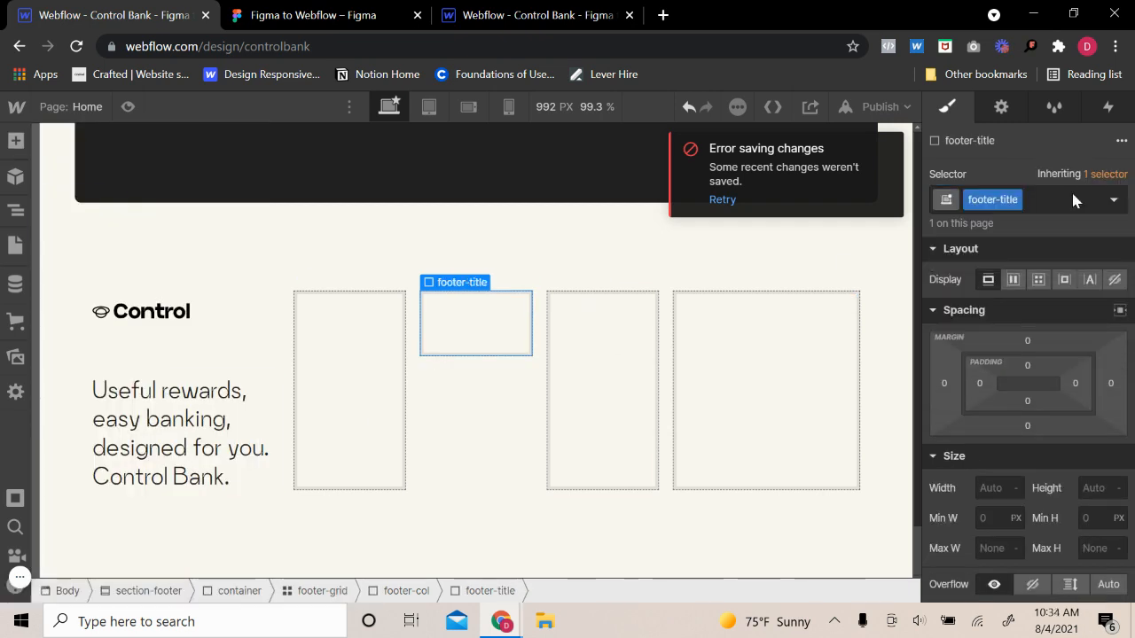
- Add a text block inside the footer-title div and give it the new class footer-title-text
left_click(16, 140)
scroll(79, 443, "down", 3)
scroll(88, 510, "down", 2)
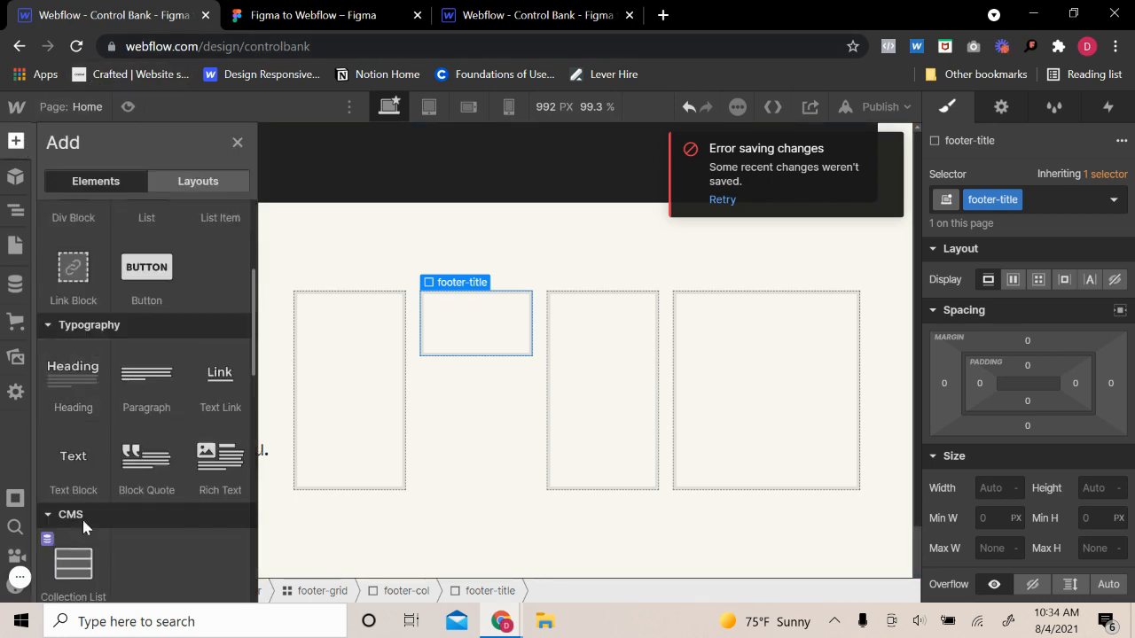
left_click(75, 454)
left_click(1039, 202)
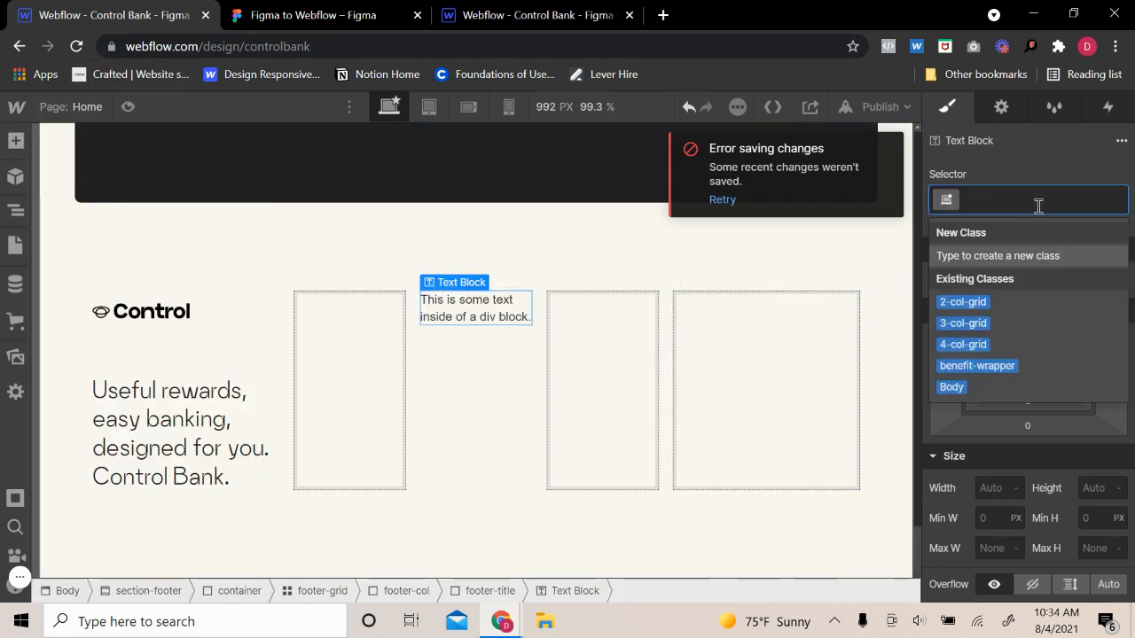
type("footer-ti")
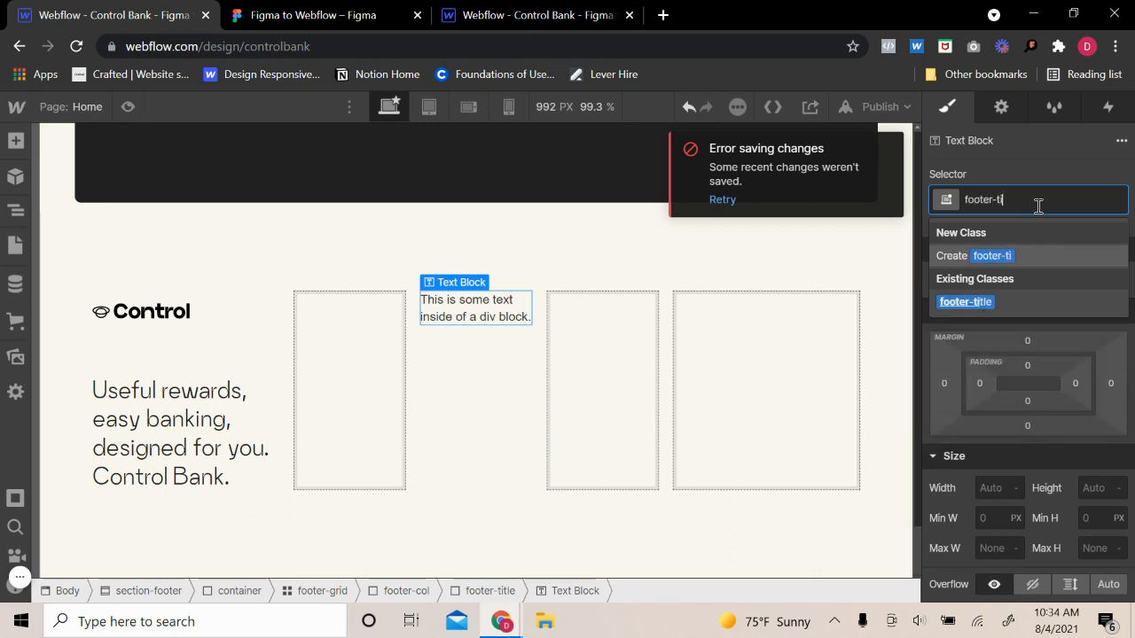
type("tle-")
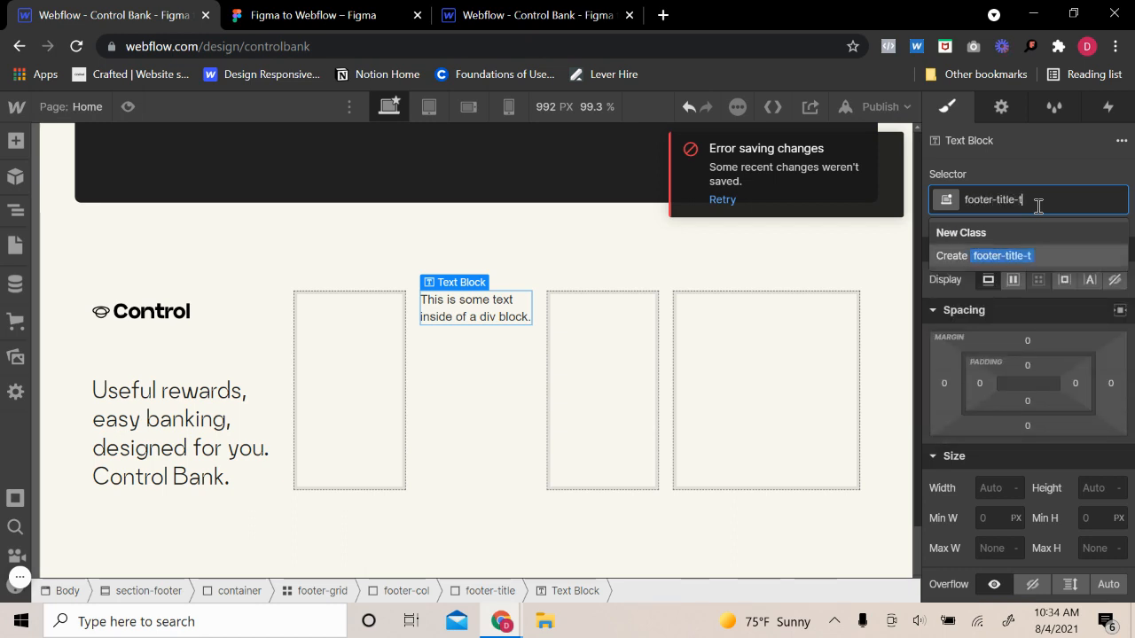
type("text")
key("Return")
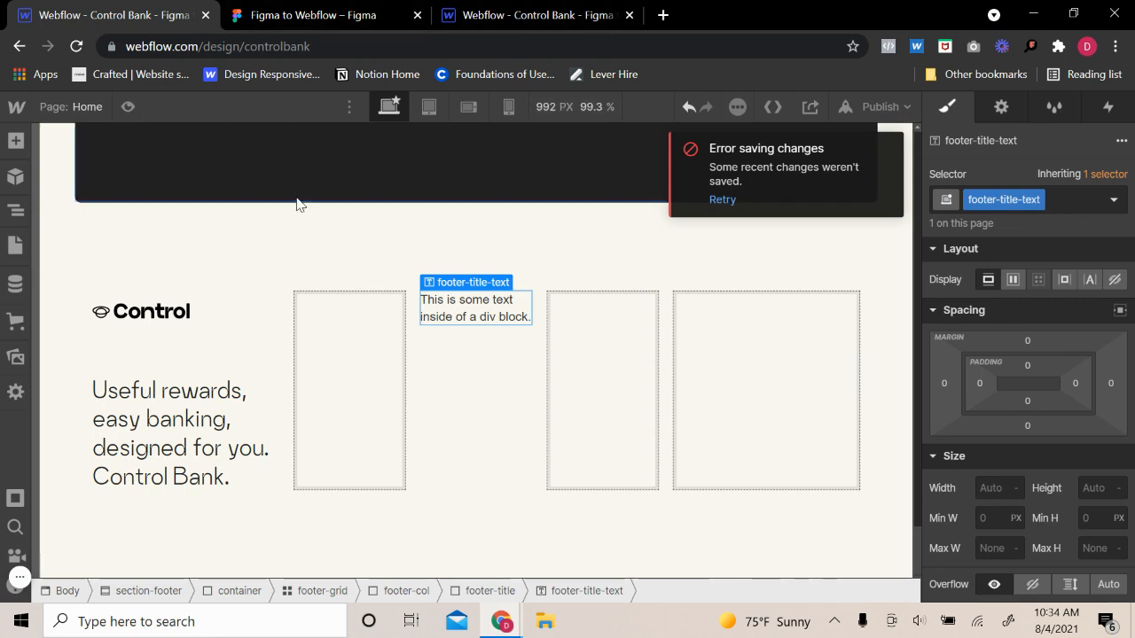
- Check the Company label in the Figma design and colour the footer-title-text block in Webflow with the Dim Grey swatch
left_click(288, 7)
left_click(521, 321)
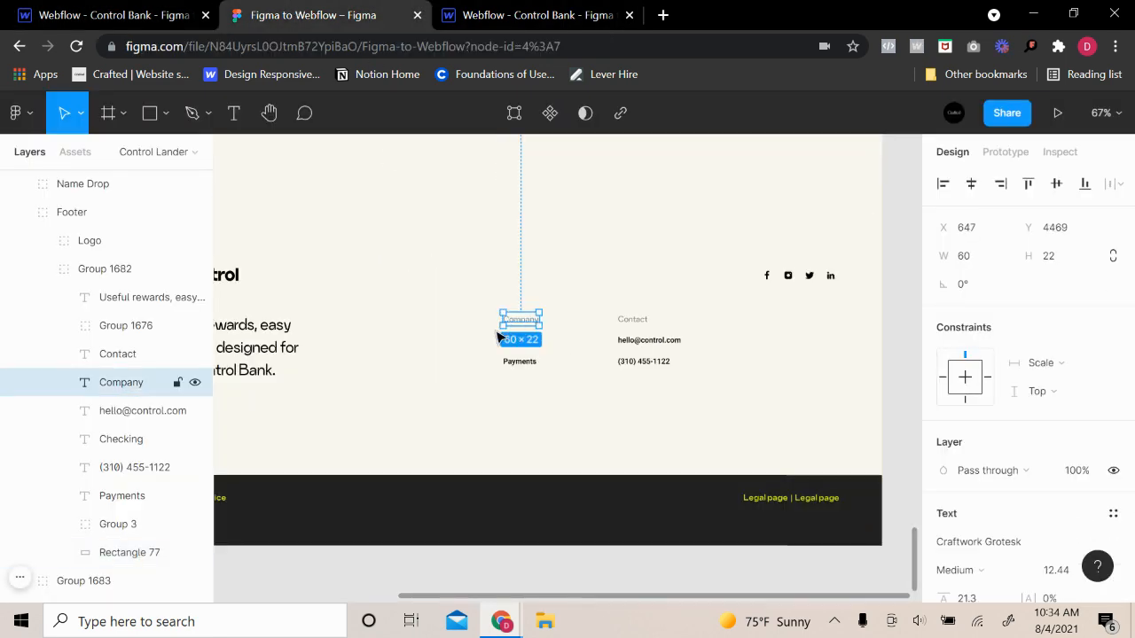
left_click(169, 15)
scroll(1050, 433, "down", 5)
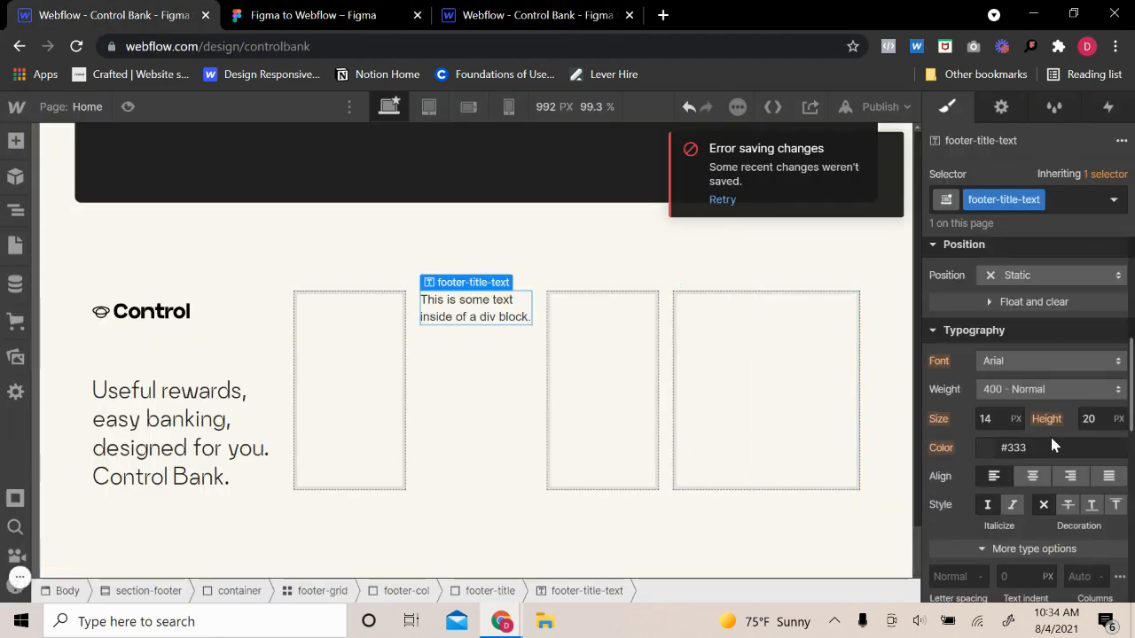
left_click(986, 320)
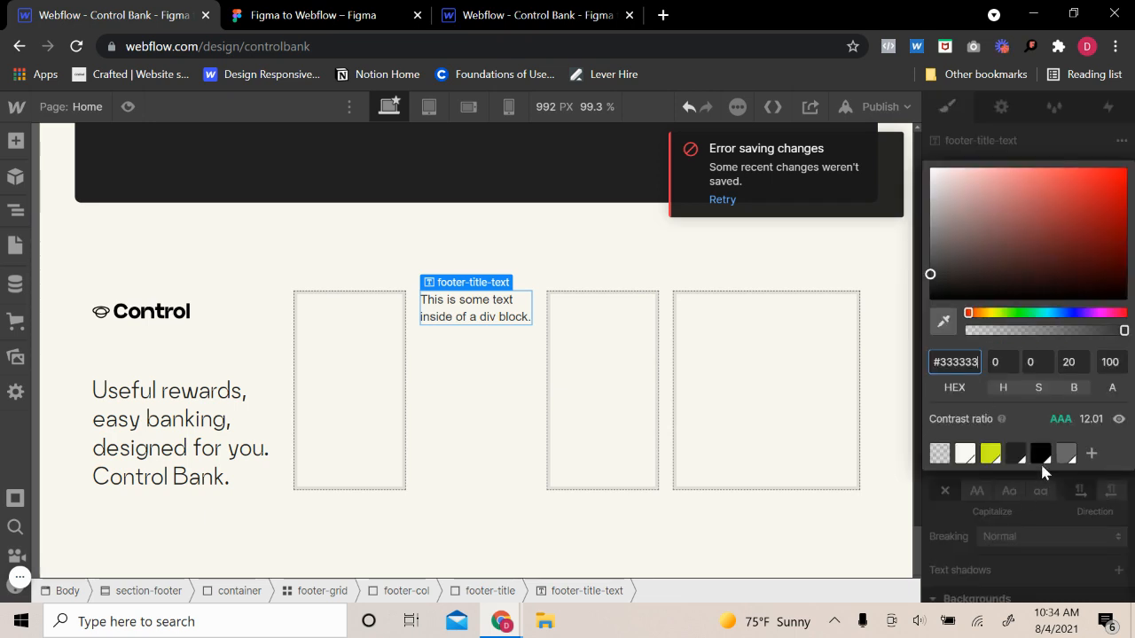
left_click(1067, 435)
- Try lighter greys such as #707070 and #838383 for the footer title text and return to the Dim Grey swatch
mouse_move(968, 241)
left_mouse_down()
mouse_move(942, 254)
mouse_move(912, 207)
mouse_move(907, 222)
left_mouse_up()
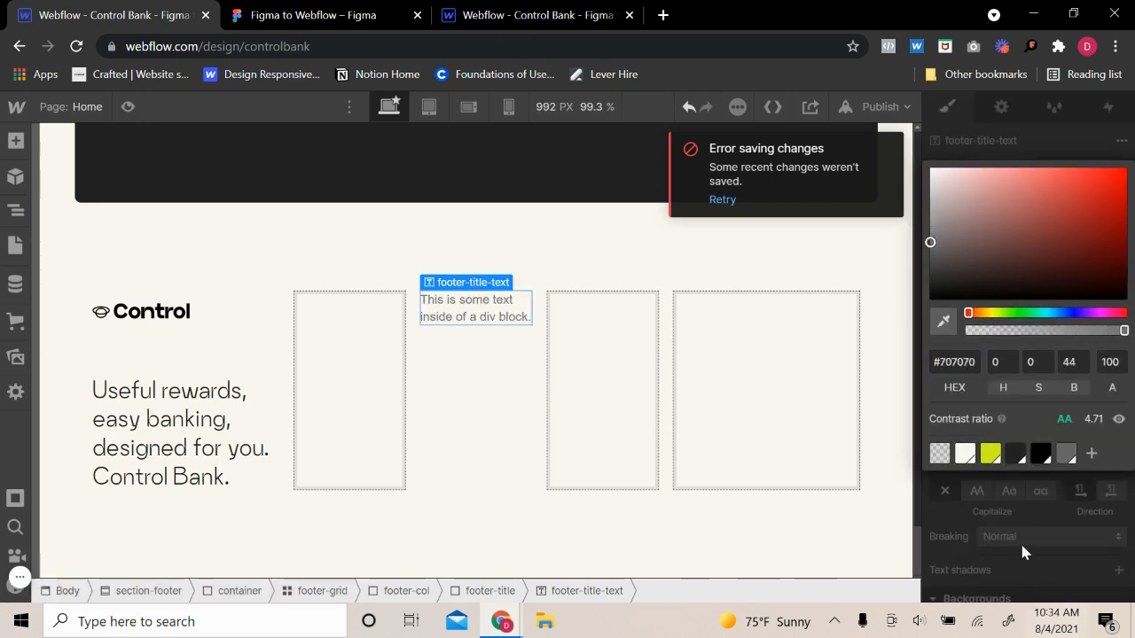
left_click(1020, 541)
left_click(1002, 319)
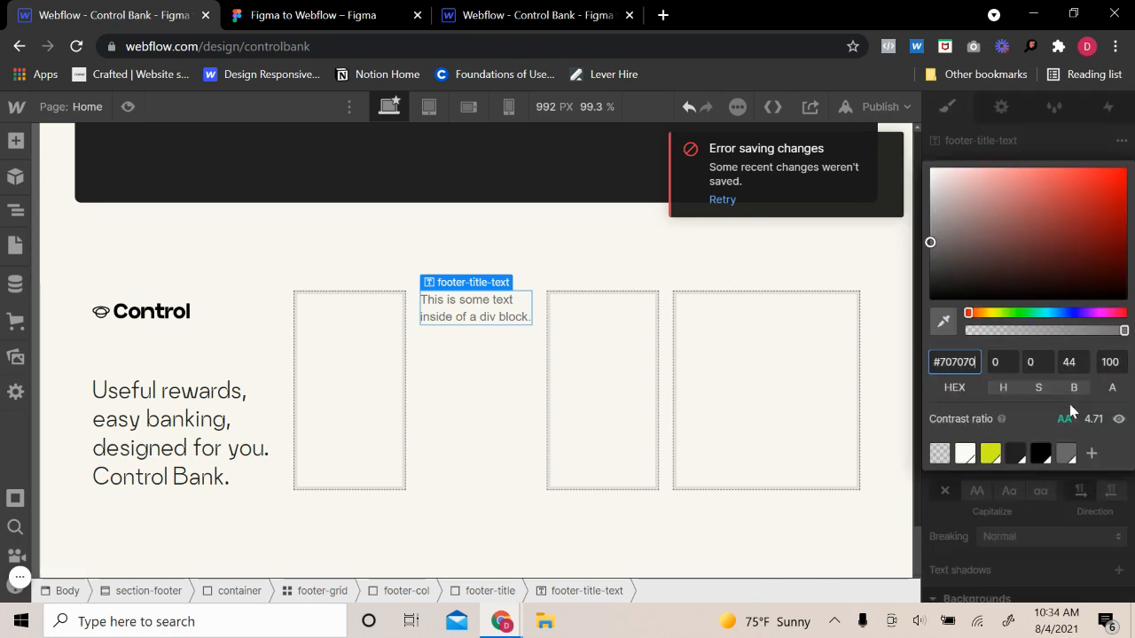
left_click(1090, 452)
left_click(1061, 498)
left_click_drag(931, 240, 930, 232)
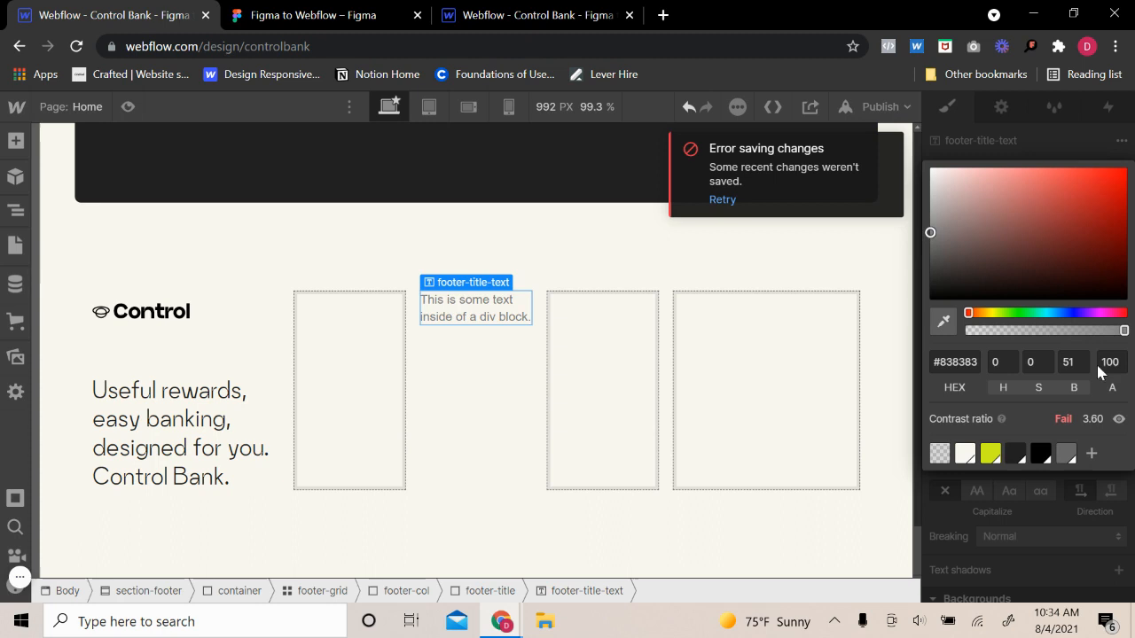
left_click(1090, 454)
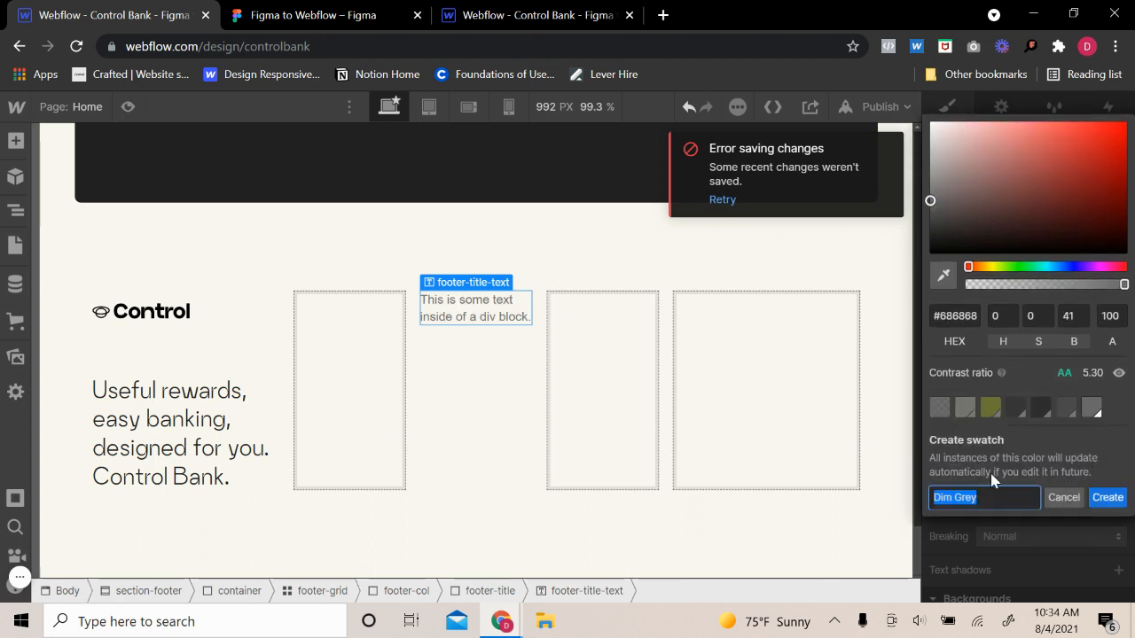
left_click_drag(933, 217, 922, 193)
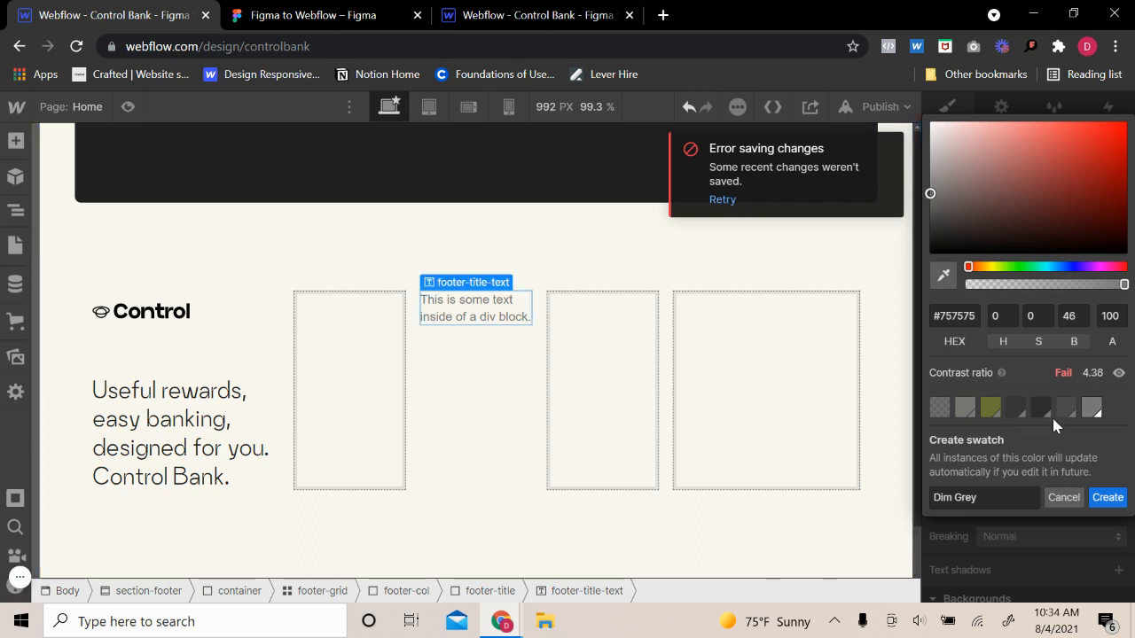
left_click(1064, 497)
left_click(1065, 458)
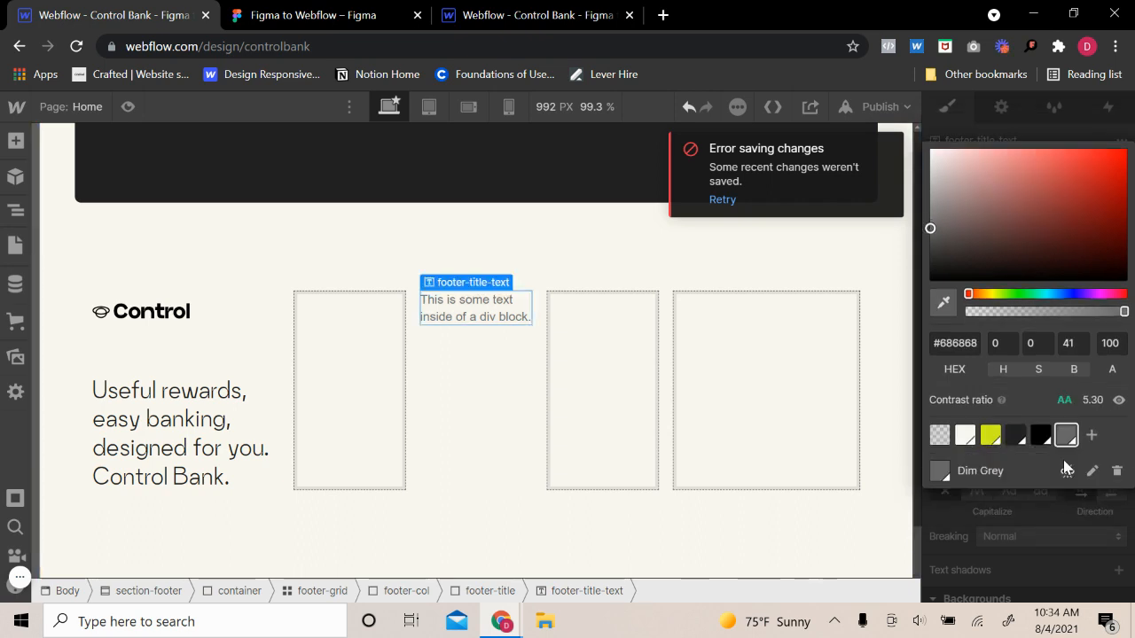
left_click(956, 506)
- Copy the Company label from the Figma footer and replace the footer-title-text placeholder in Webflow with it
left_click(310, 15)
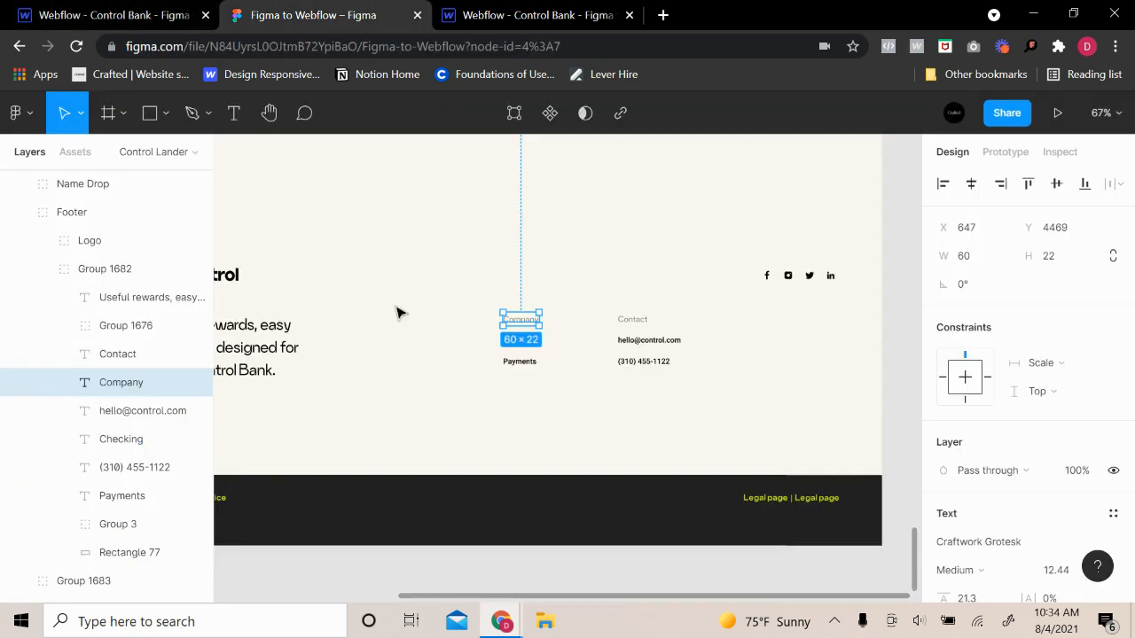
mouse_move(509, 314)
left_mouse_down()
mouse_move(511, 365)
mouse_move(518, 323)
left_mouse_up()
double_click(517, 321)
key("ctrl+c")
left_click(104, 15)
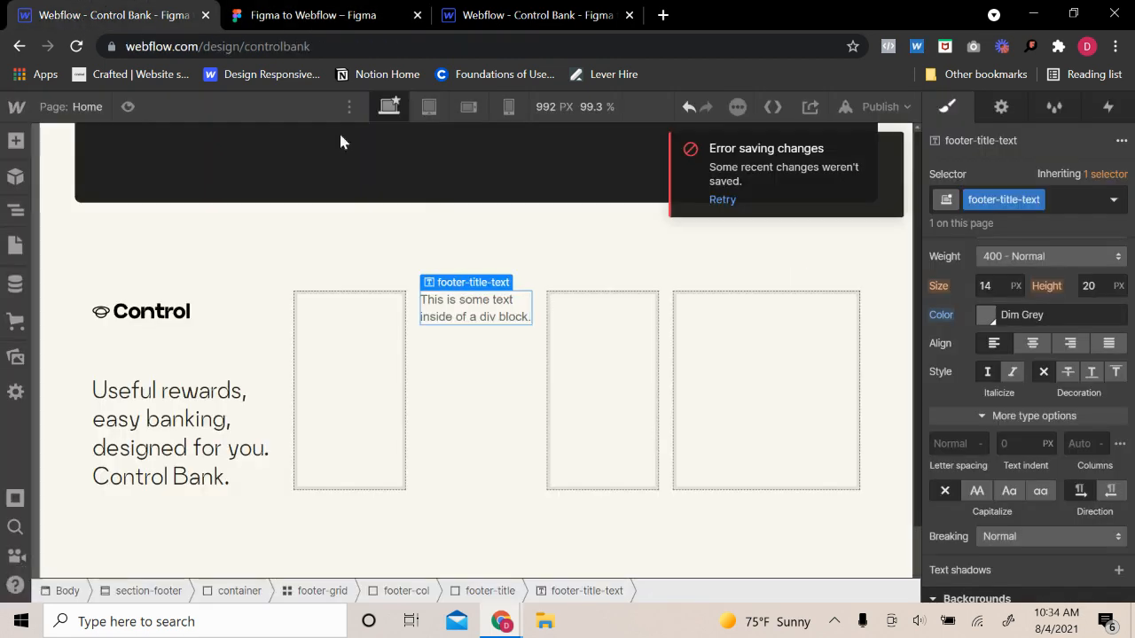
double_click(471, 319)
key("ctrl+v")
left_click(515, 342)
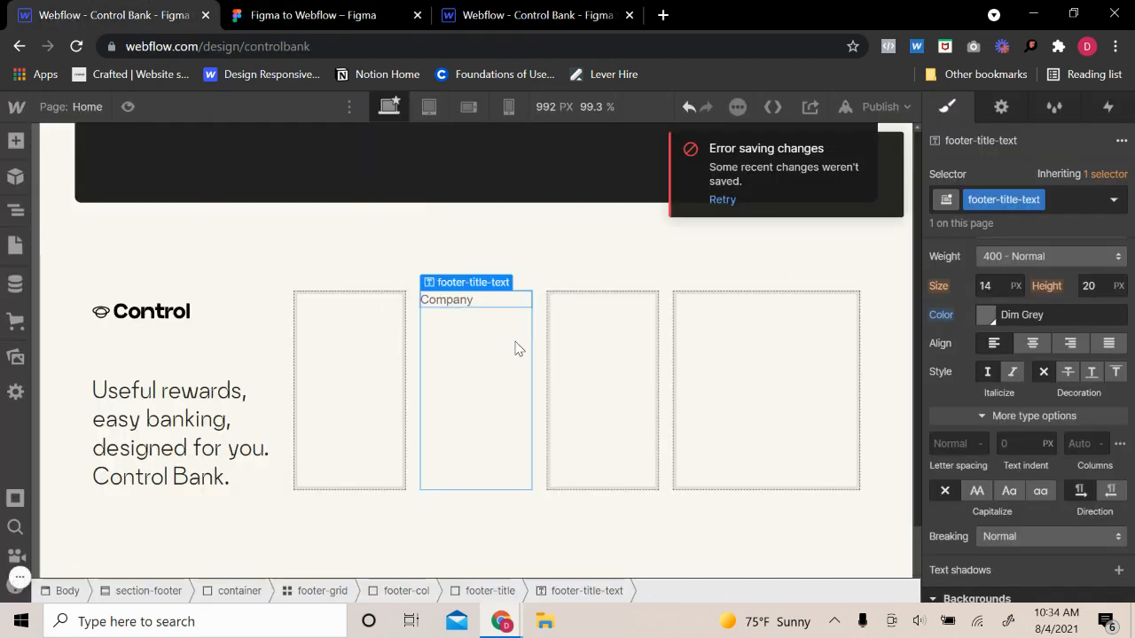
- Set the footer-title-text font to Craftworkgrotesk and its size to 1.1 em
left_click(516, 342)
left_click(486, 300)
scroll(1060, 445, "up", 3)
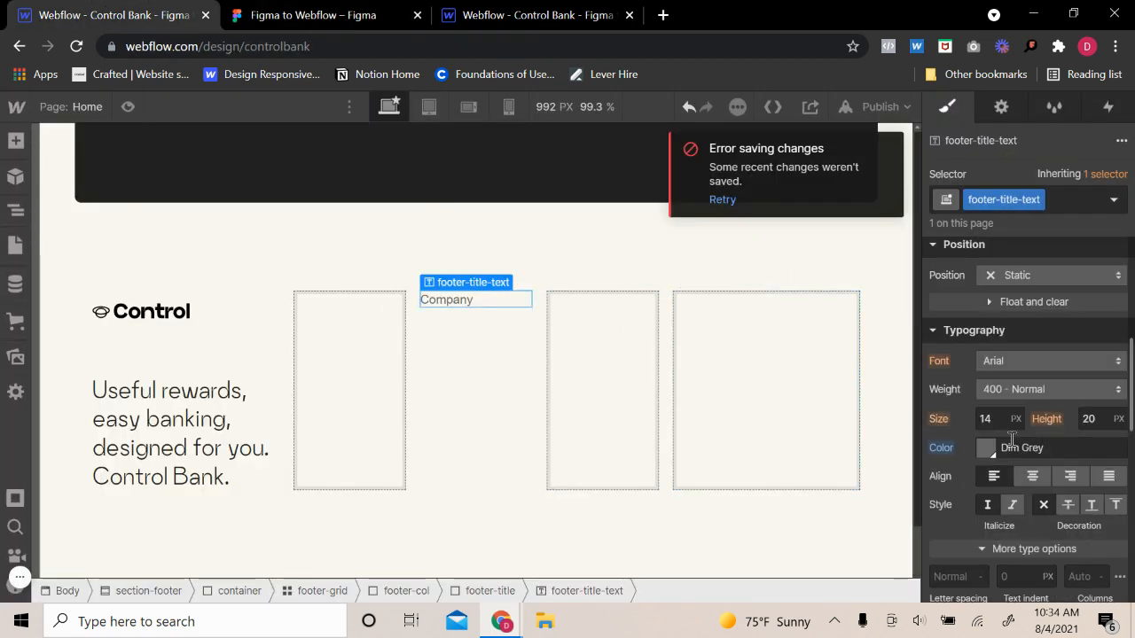
left_click(1016, 361)
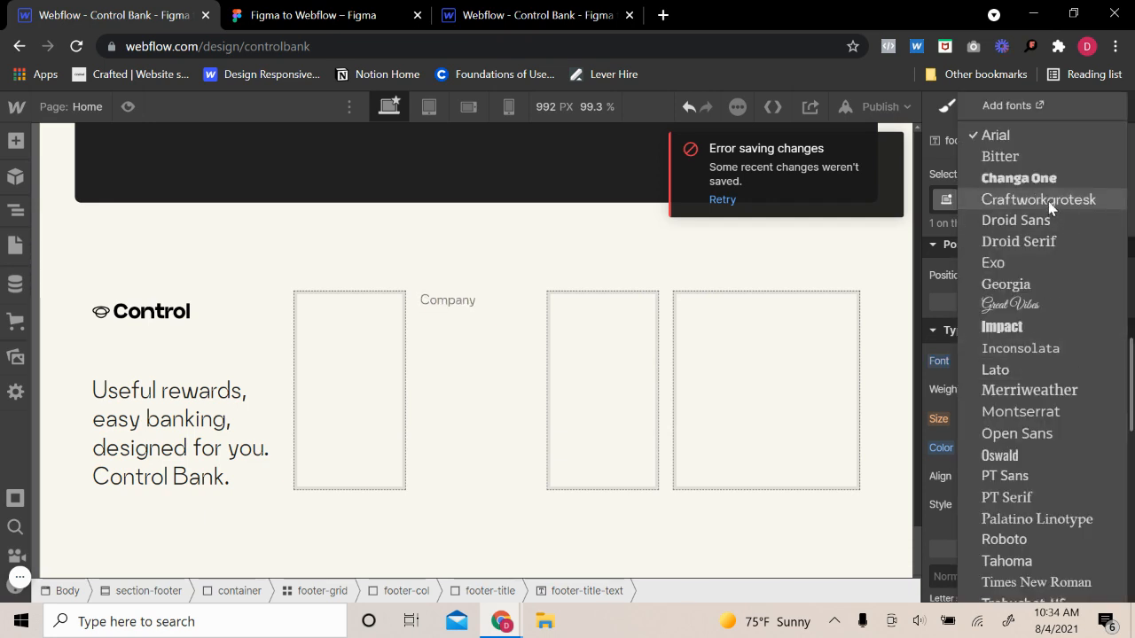
left_click(1048, 199)
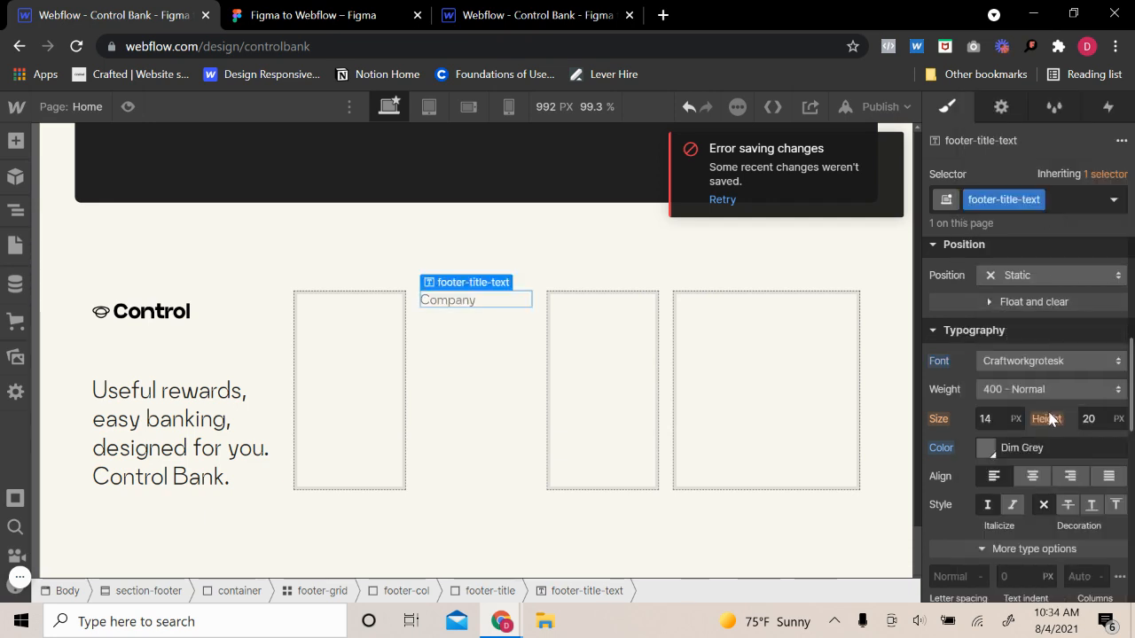
left_click(997, 419)
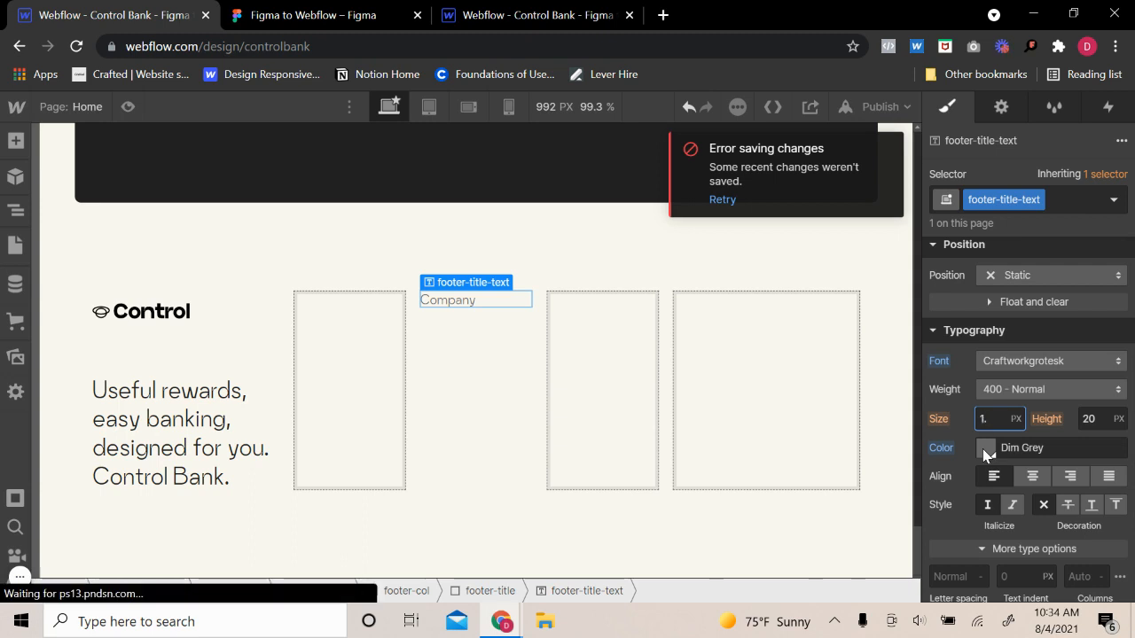
type("1.1")
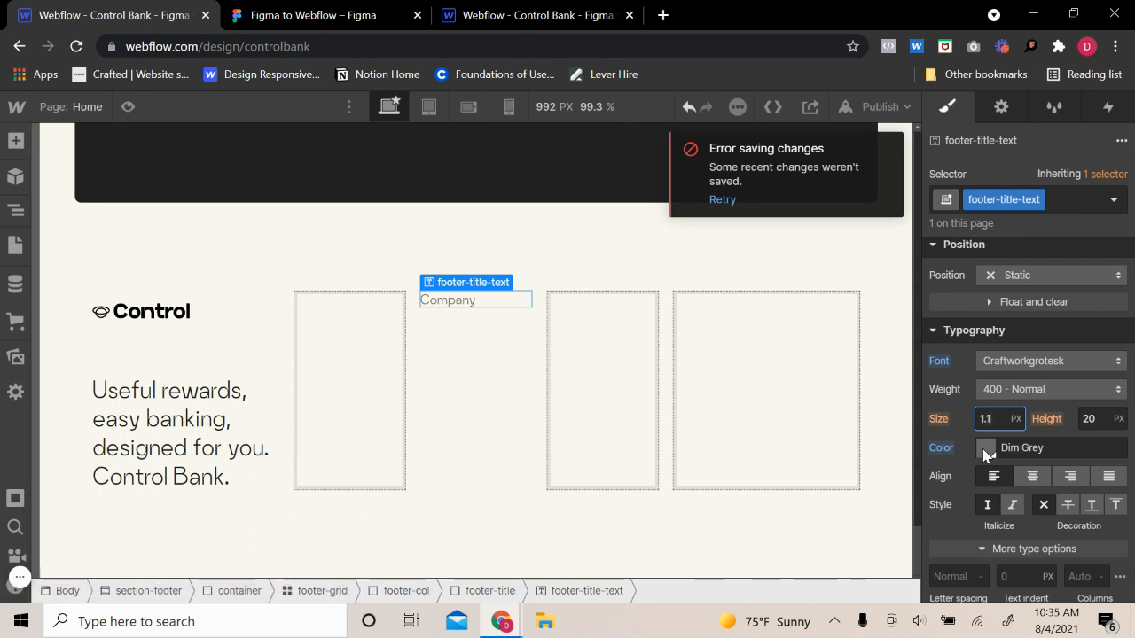
type("em")
- Give the footer-title div around the Company label 8 px of bottom padding
mouse_move(462, 285)
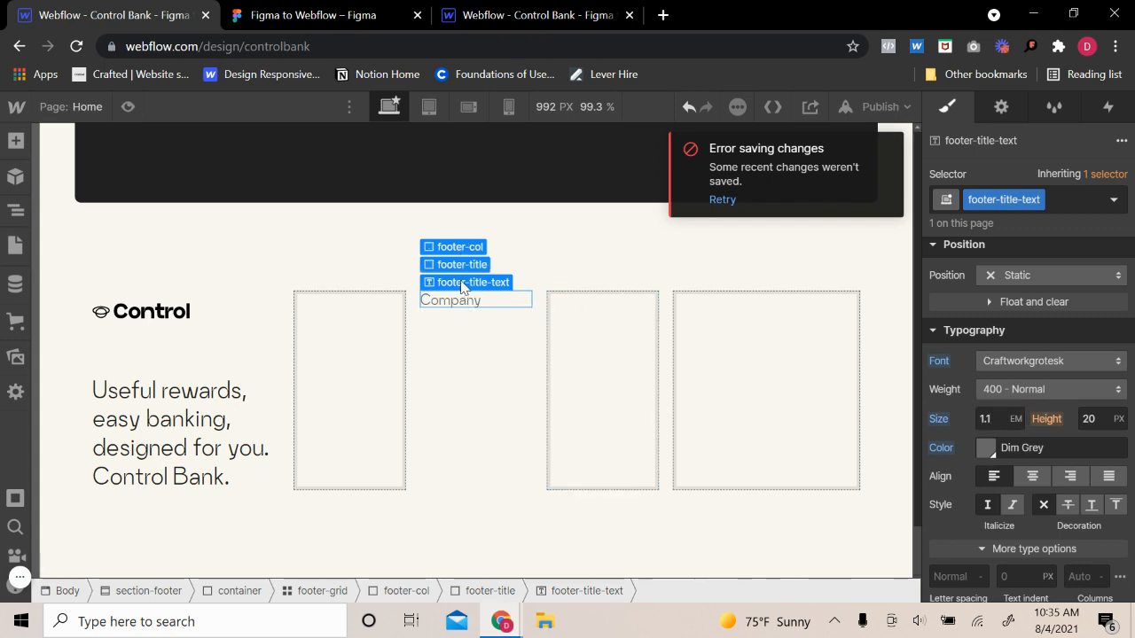
left_click(462, 265)
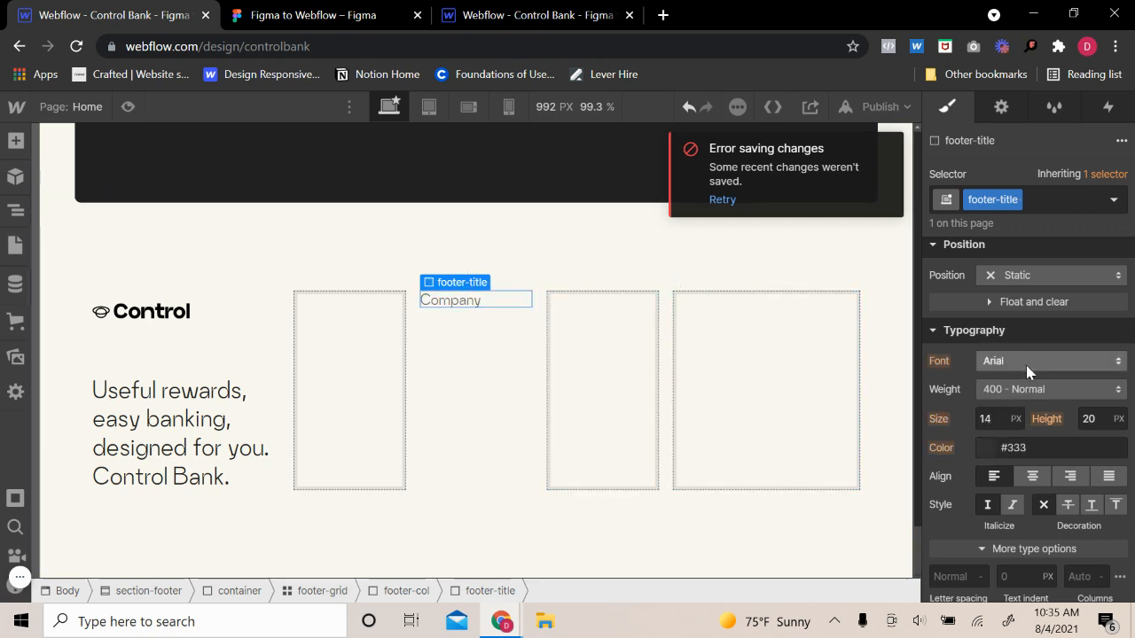
scroll(1035, 381, "up", 2)
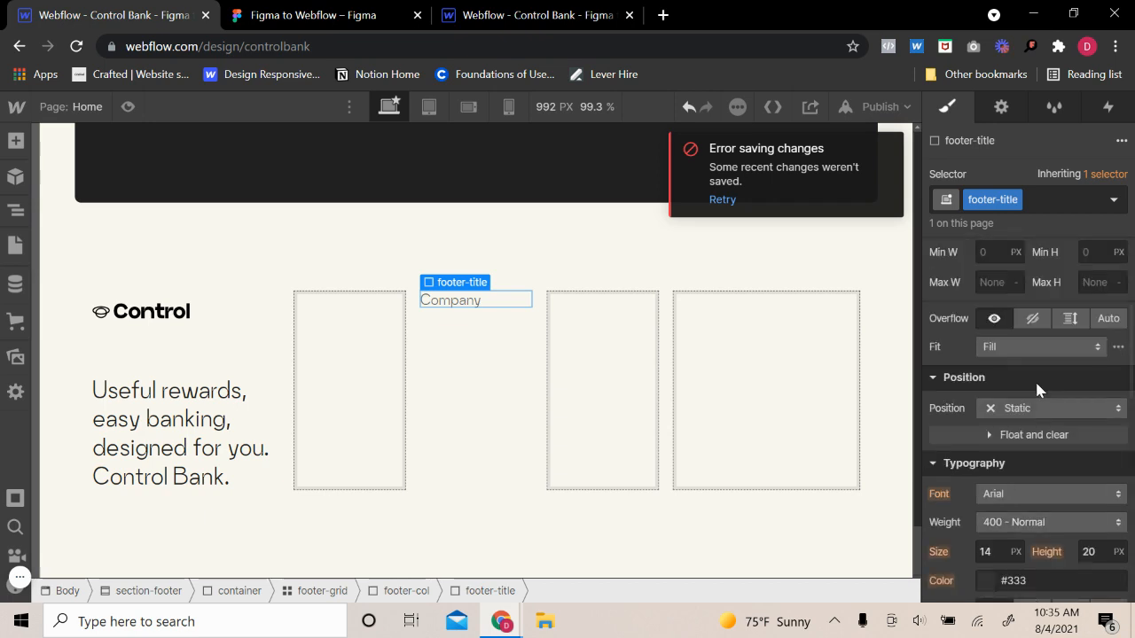
scroll(1007, 319, "up", 2)
left_click(1027, 269)
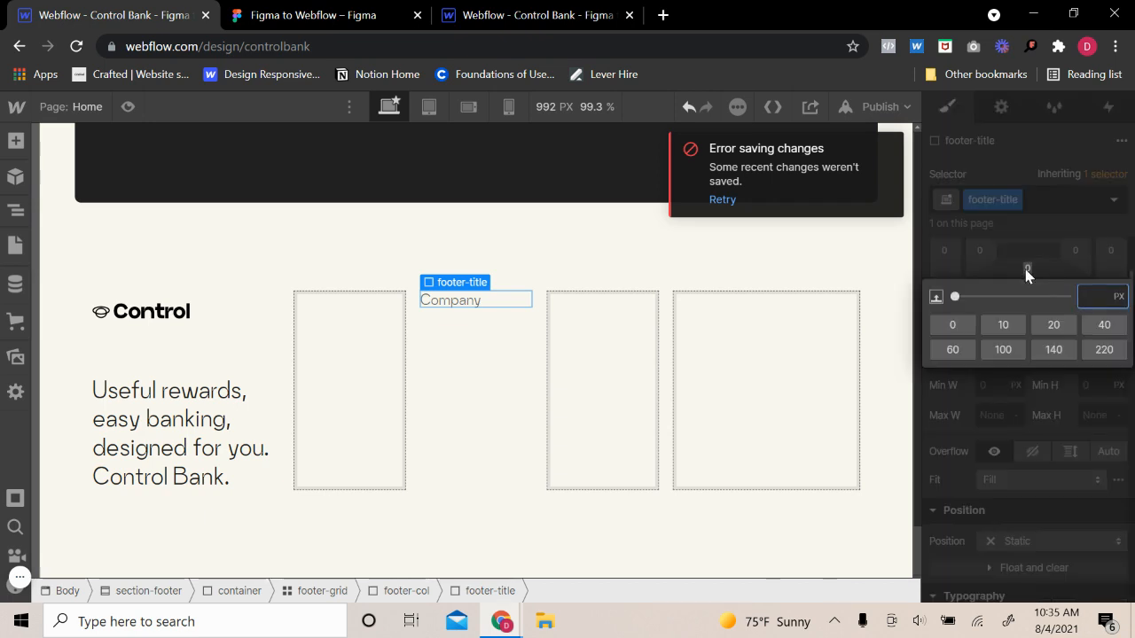
key("Return")
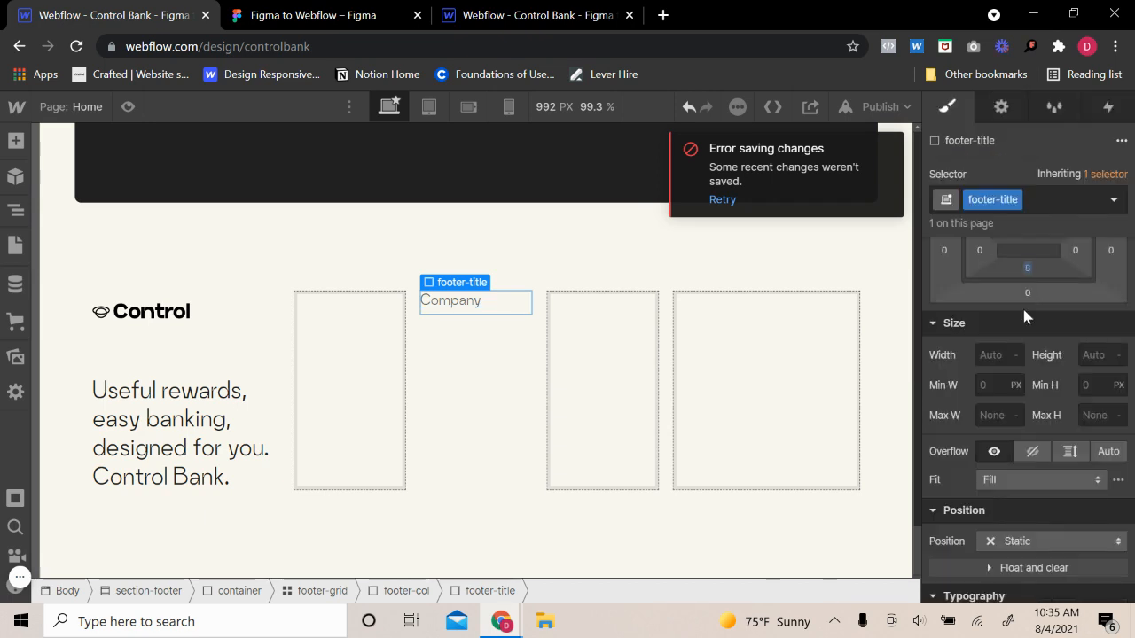
- Add a solid bottom border in the Dim Grey swatch to the footer-title div and check it in the page preview
scroll(1017, 393, "down", 2)
scroll(1019, 393, "down", 2)
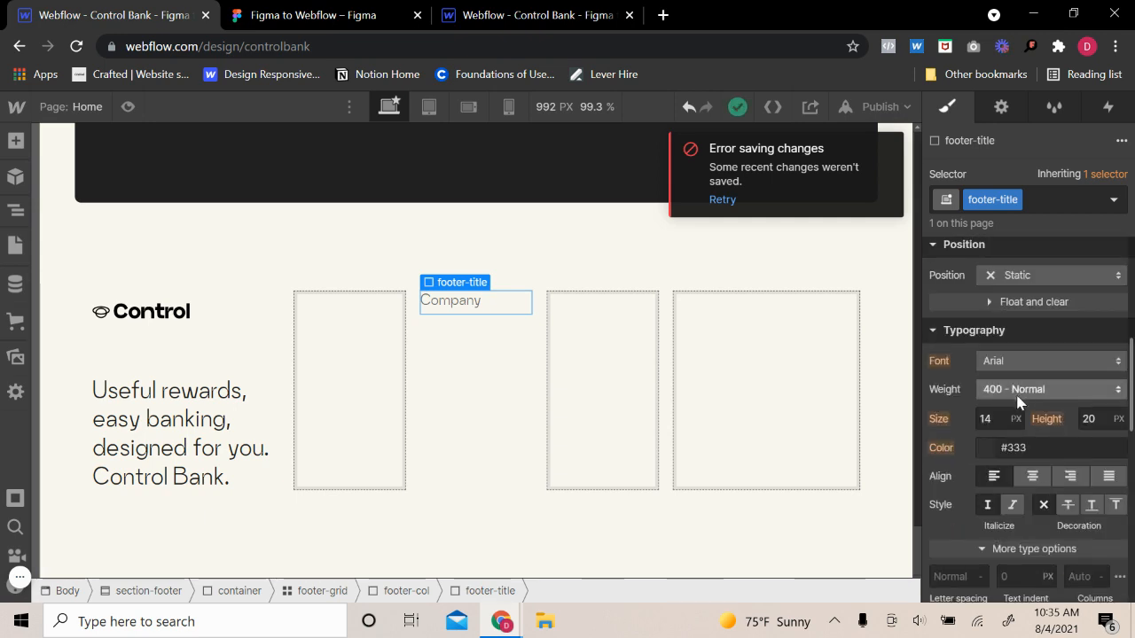
left_click(476, 284)
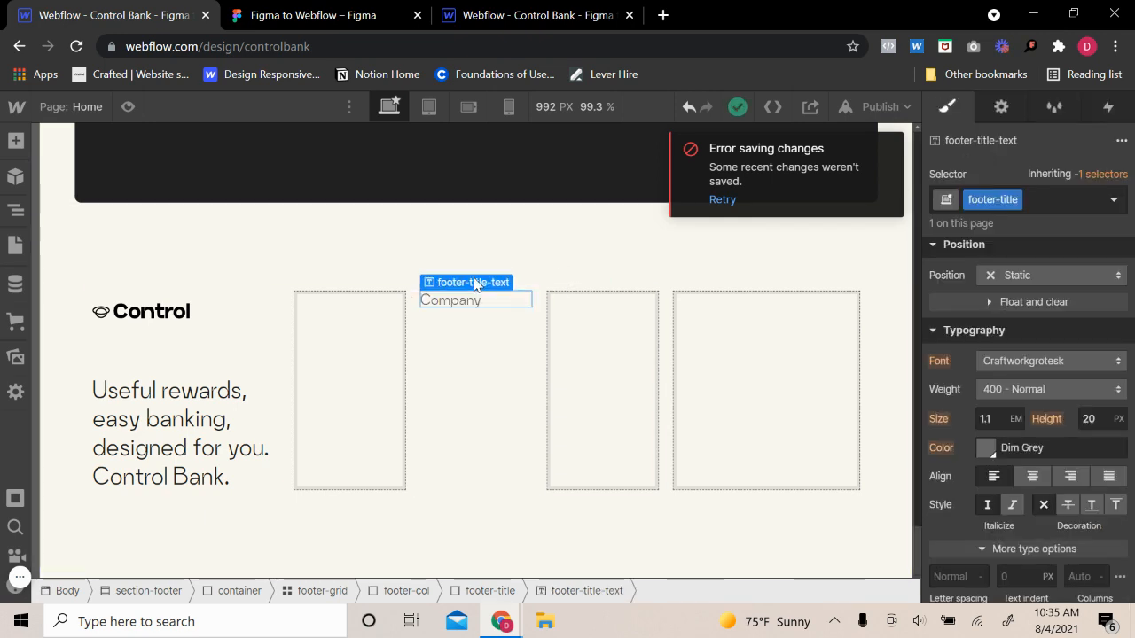
left_click(468, 261)
scroll(1064, 426, "down", 4)
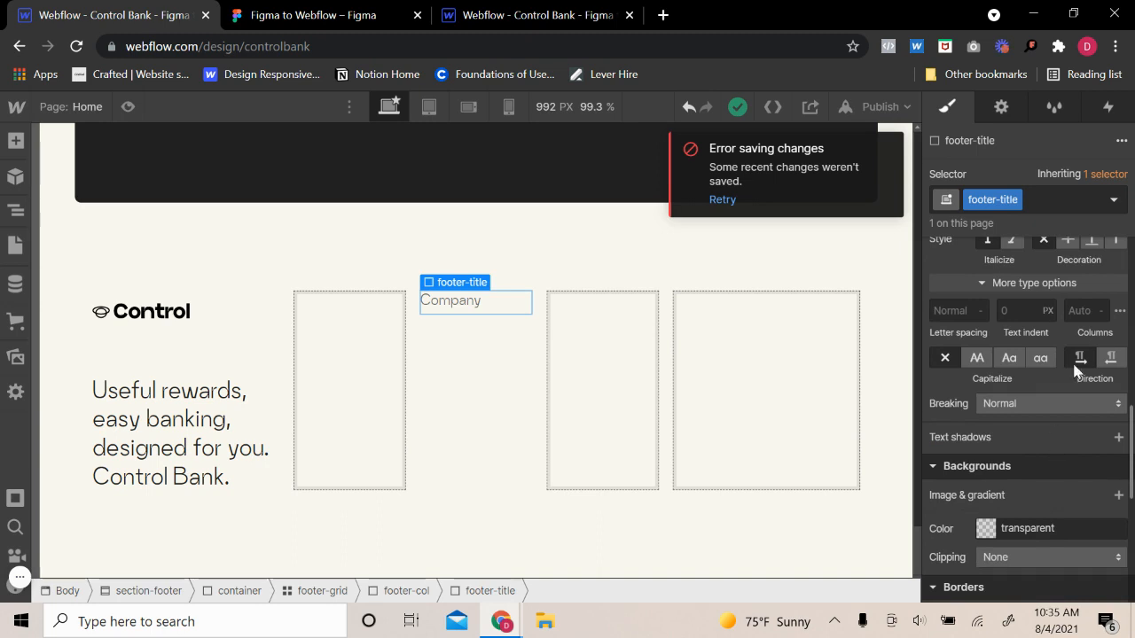
scroll(1047, 446, "down", 3)
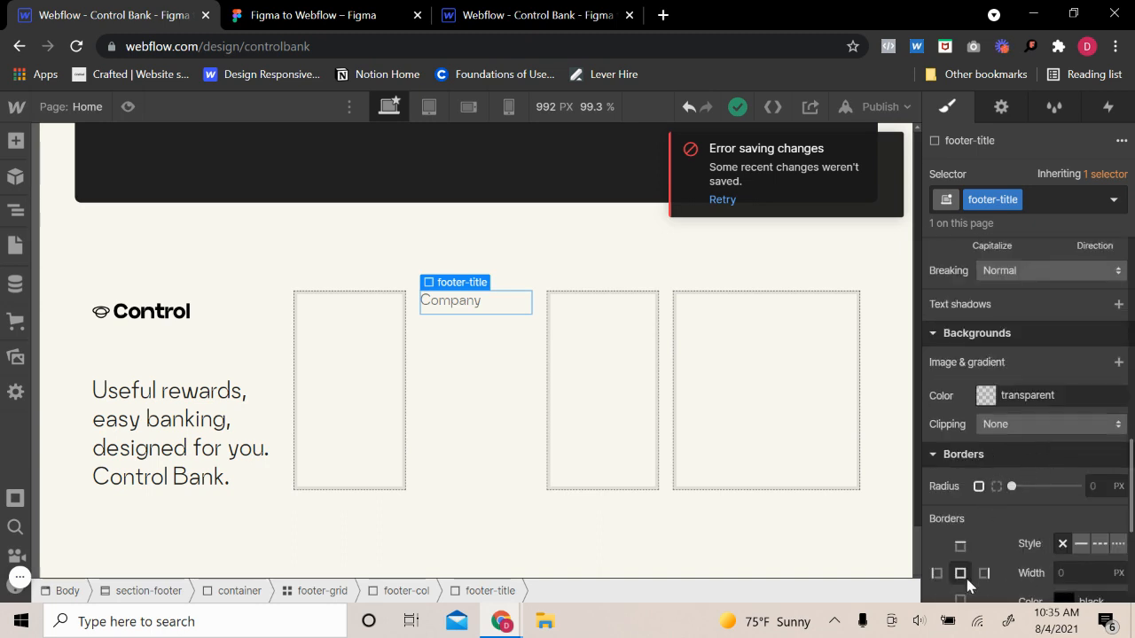
scroll(968, 565, "down", 2)
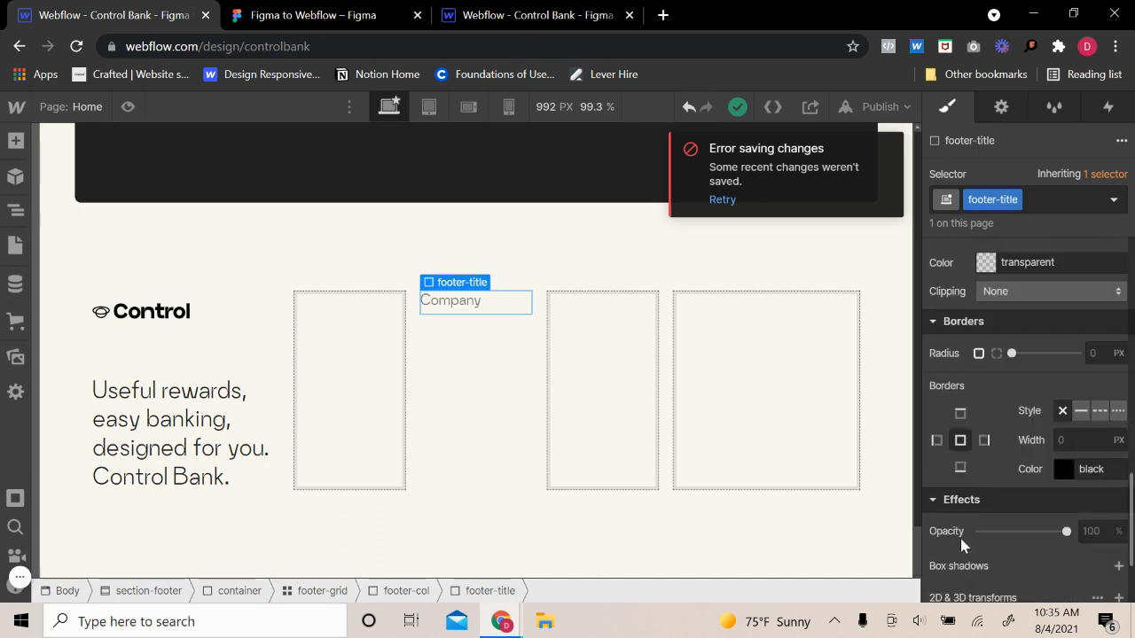
left_click(1082, 412)
left_click(1062, 468)
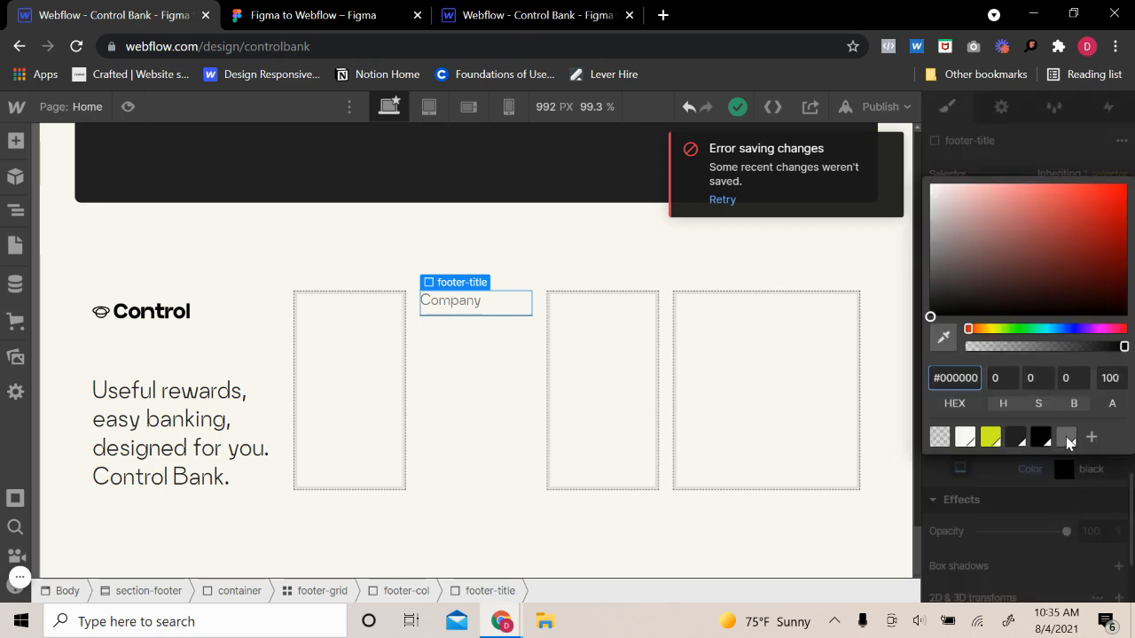
left_click(1066, 437)
left_click(127, 106)
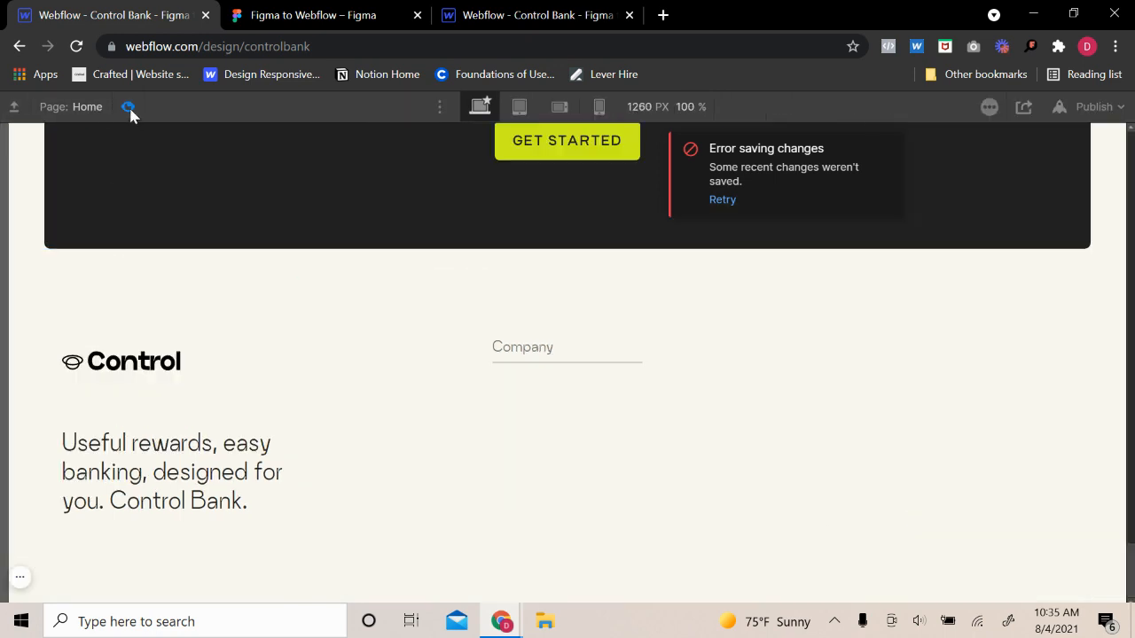
left_click(127, 107)
- Add a link block to the Company footer-col and give it the new class footer-link
left_click(492, 359)
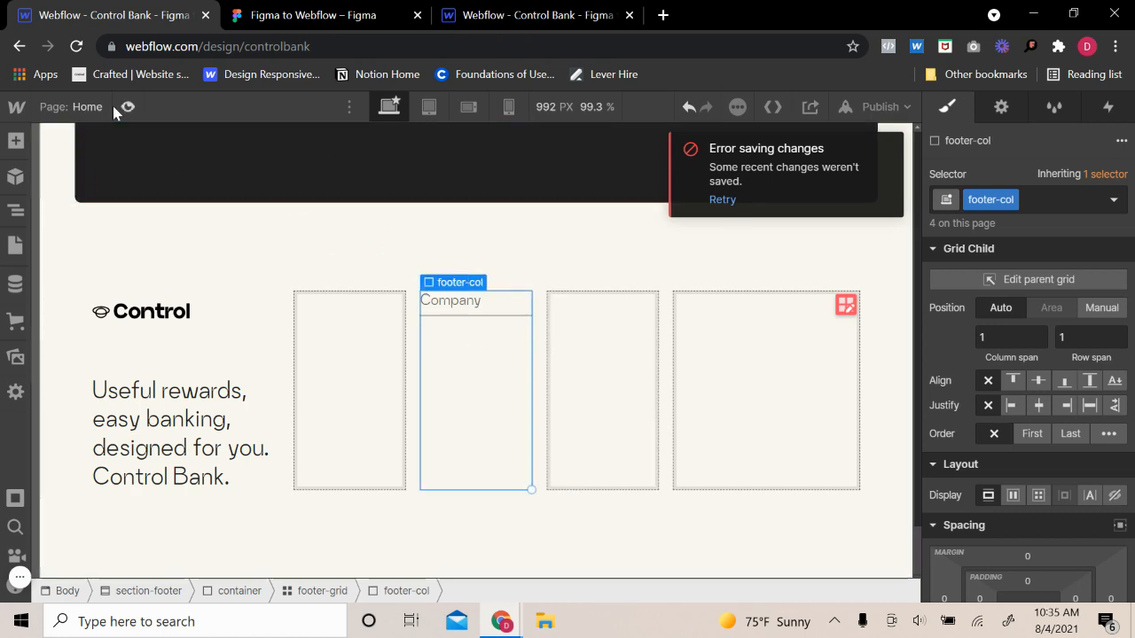
left_click(15, 142)
scroll(79, 532, "down", 2)
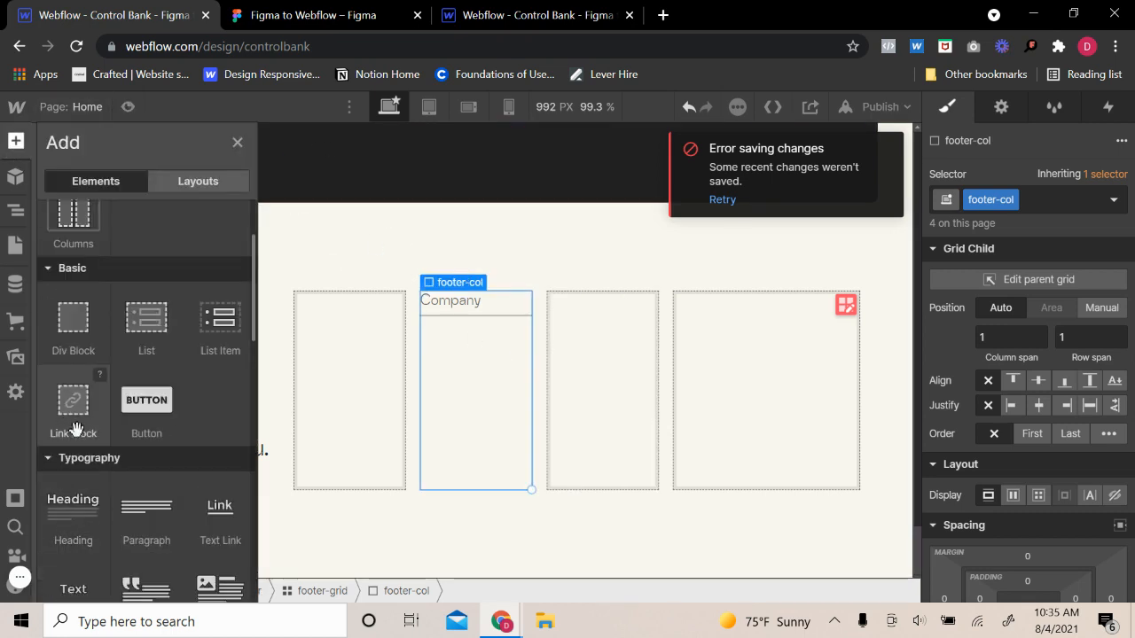
left_click(74, 412)
left_click(1011, 197)
type("f")
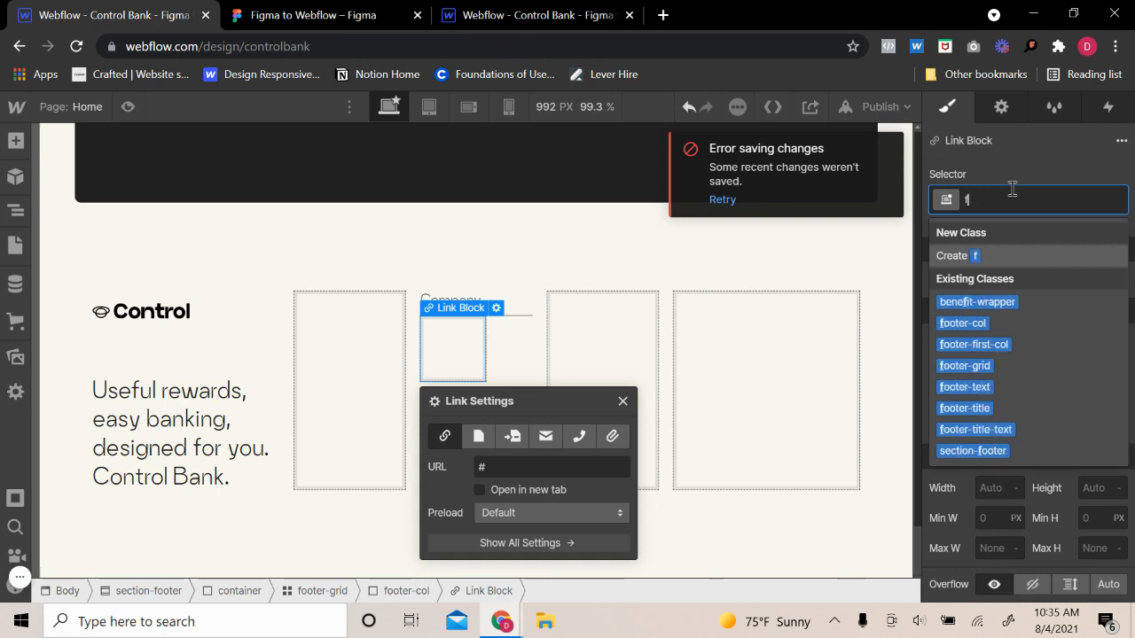
type("ooter-lin")
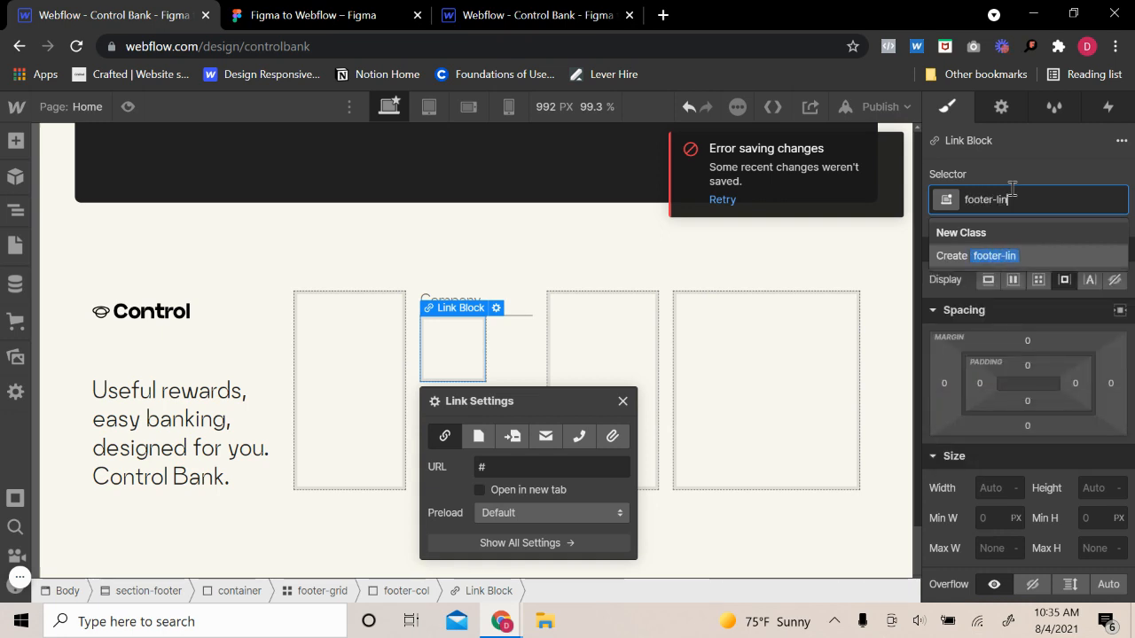
type("k")
key("Return")
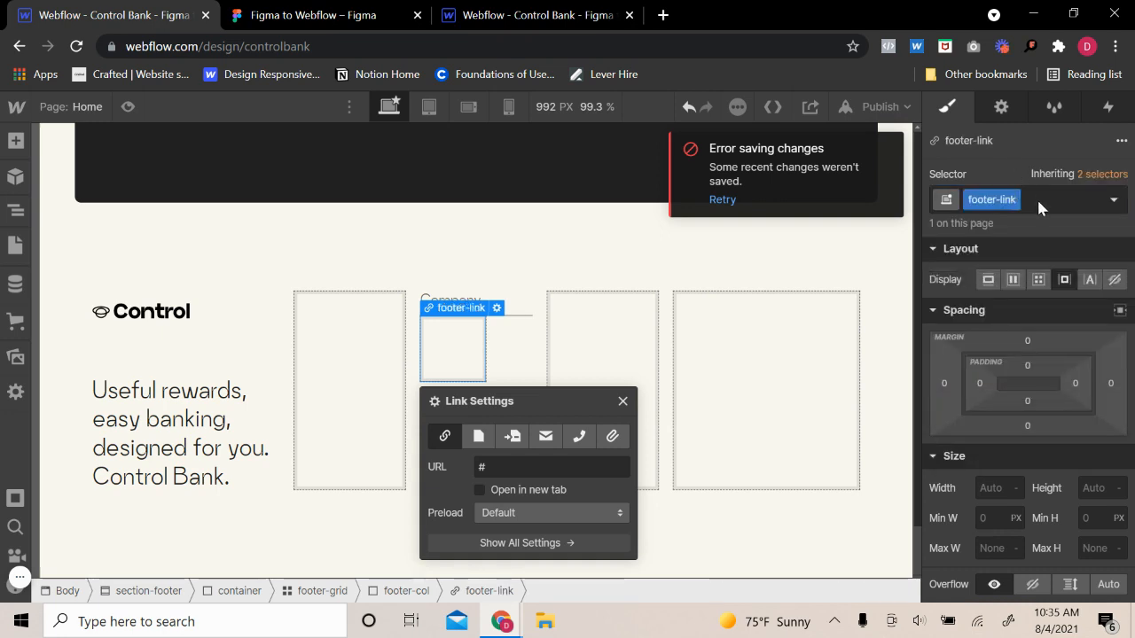
- Place a text block inside the footer-link block and give it the new class footer-link-text
left_click(15, 140)
scroll(64, 521, "down", 2)
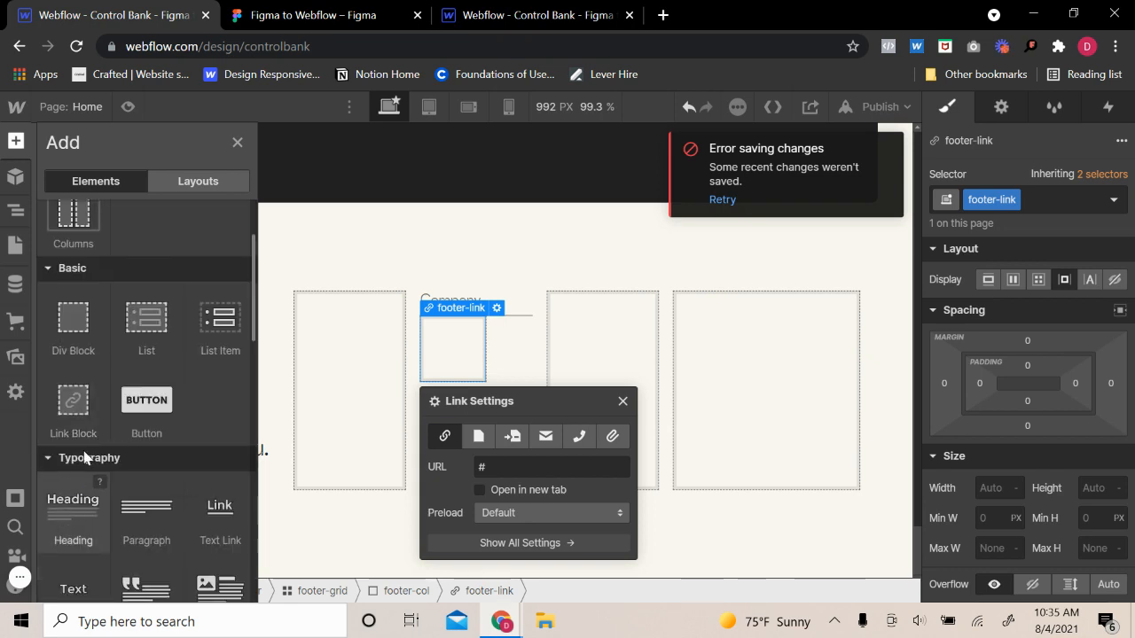
scroll(197, 524, "up", 2)
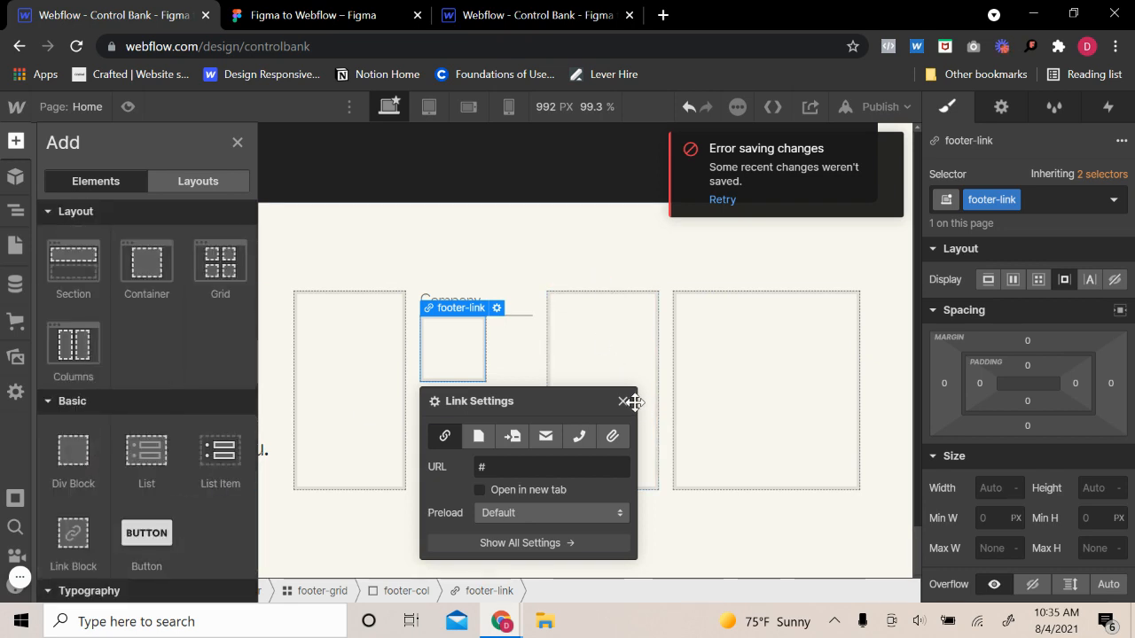
left_click_drag(624, 404, 717, 385)
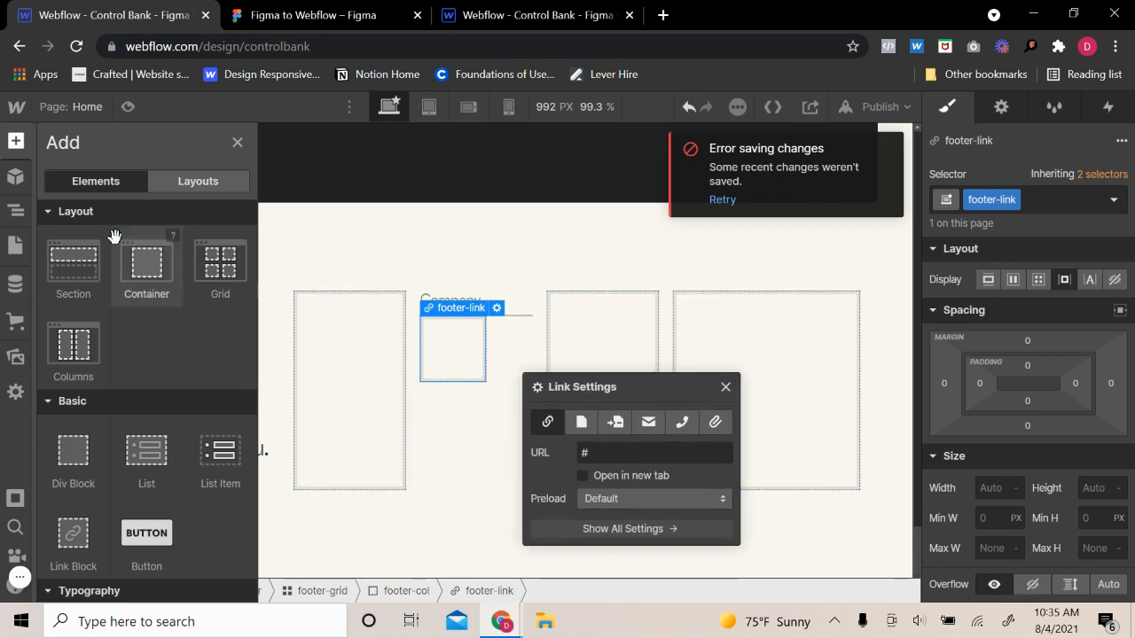
scroll(88, 479, "down", 2)
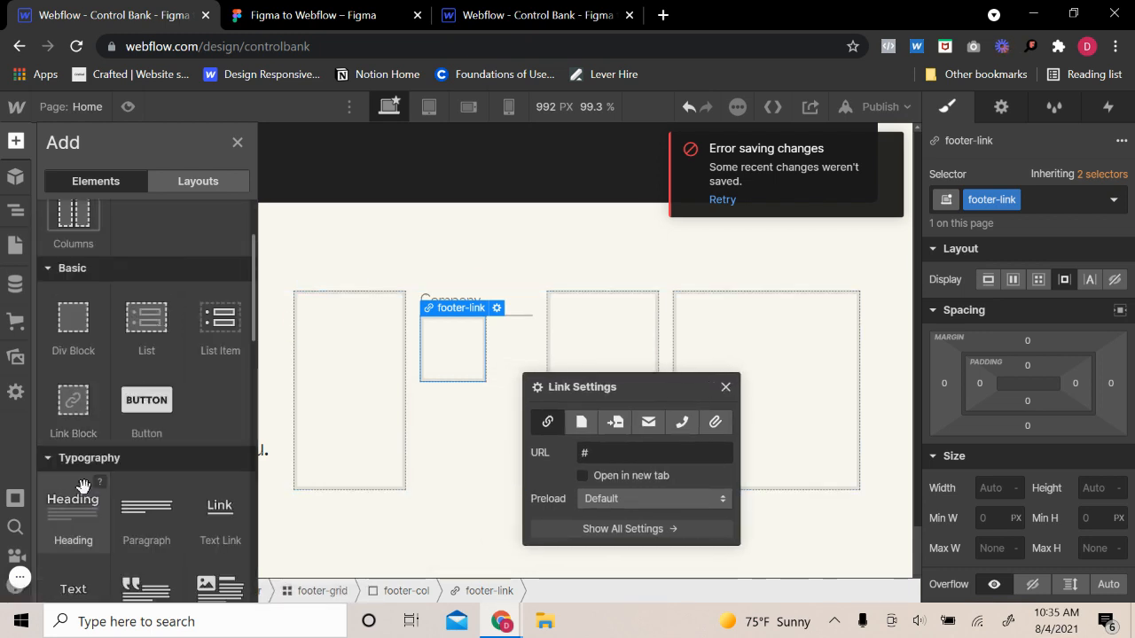
scroll(105, 531, "down", 2)
left_click_drag(73, 454, 461, 346)
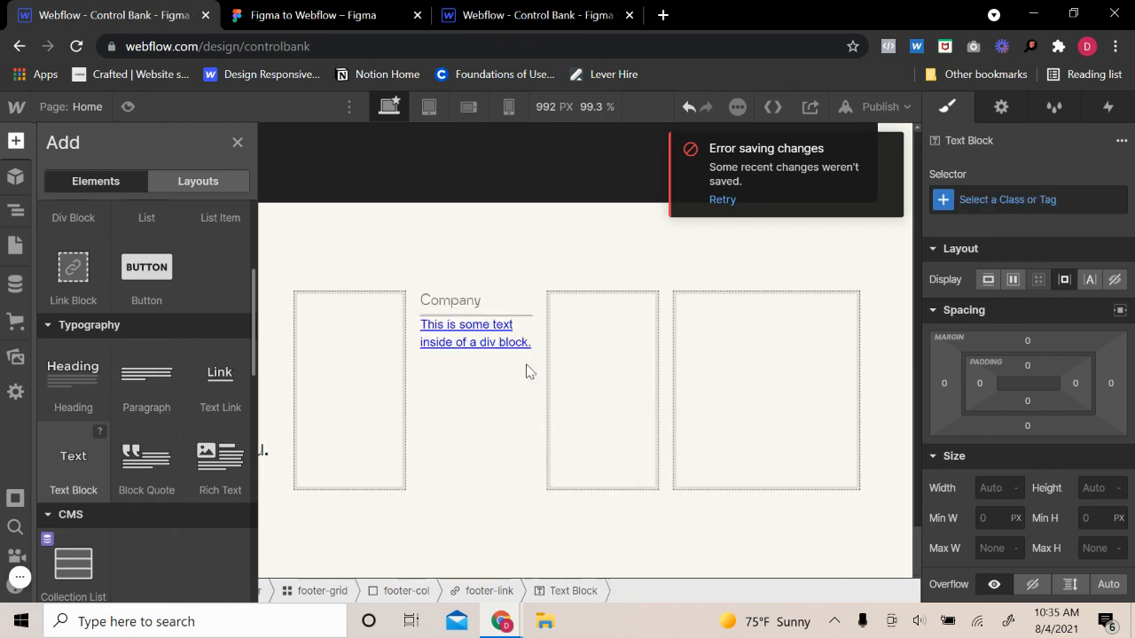
left_click(998, 197)
type("fo")
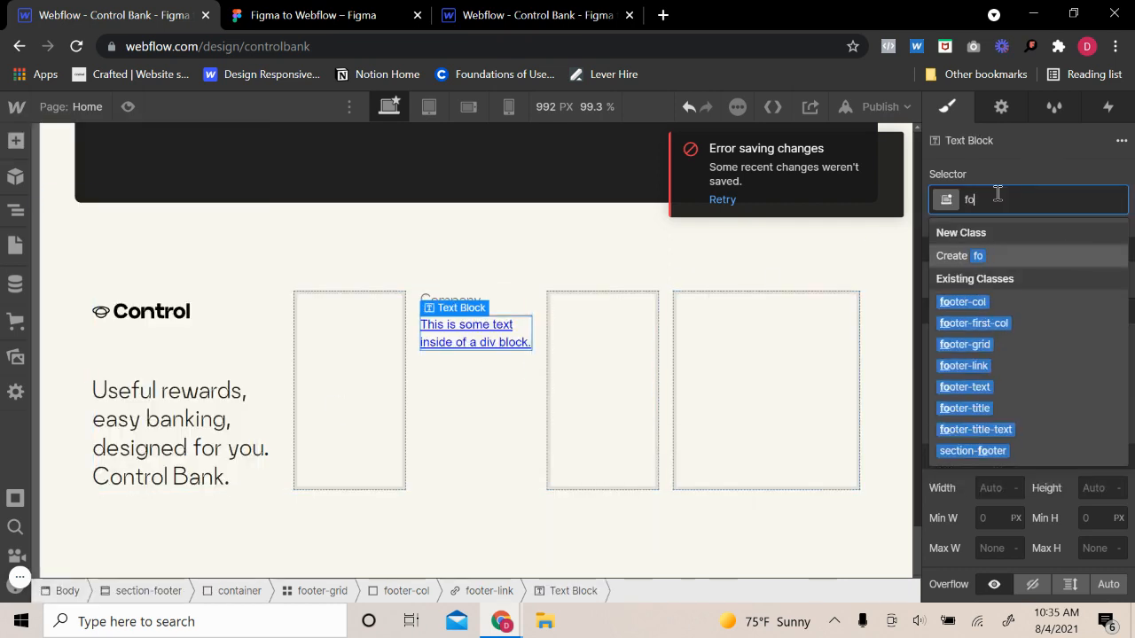
type("oter-link-text")
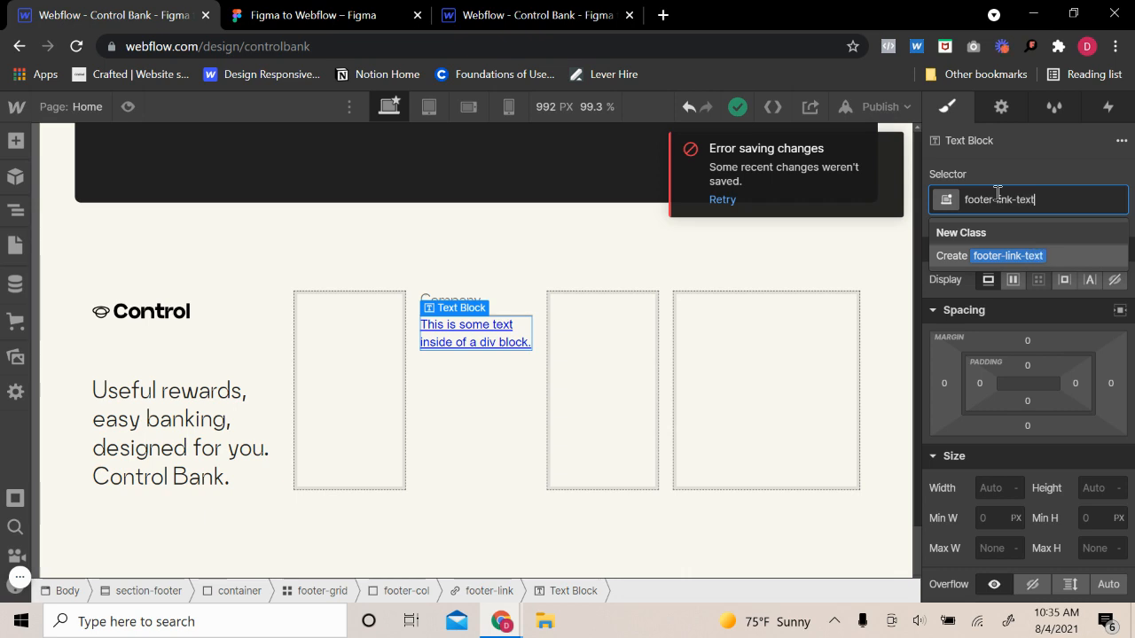
key("Return")
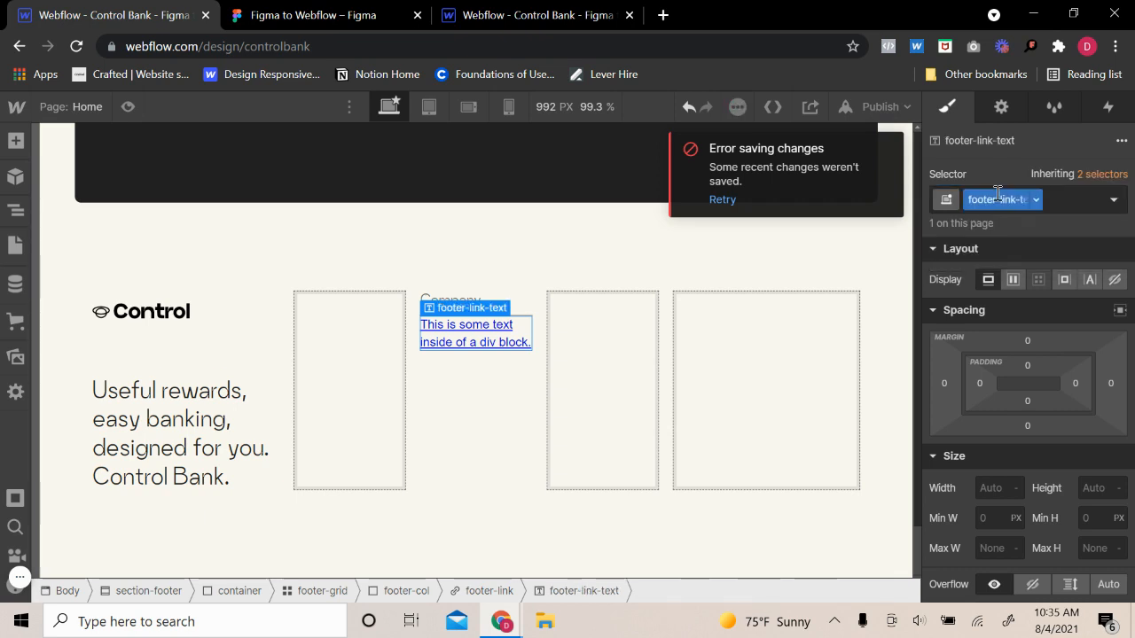
- Remove the underline from the footer-link block and set its text colour to black
left_click(459, 290)
scroll(985, 399, "down", 5)
scroll(1014, 345, "up", 2)
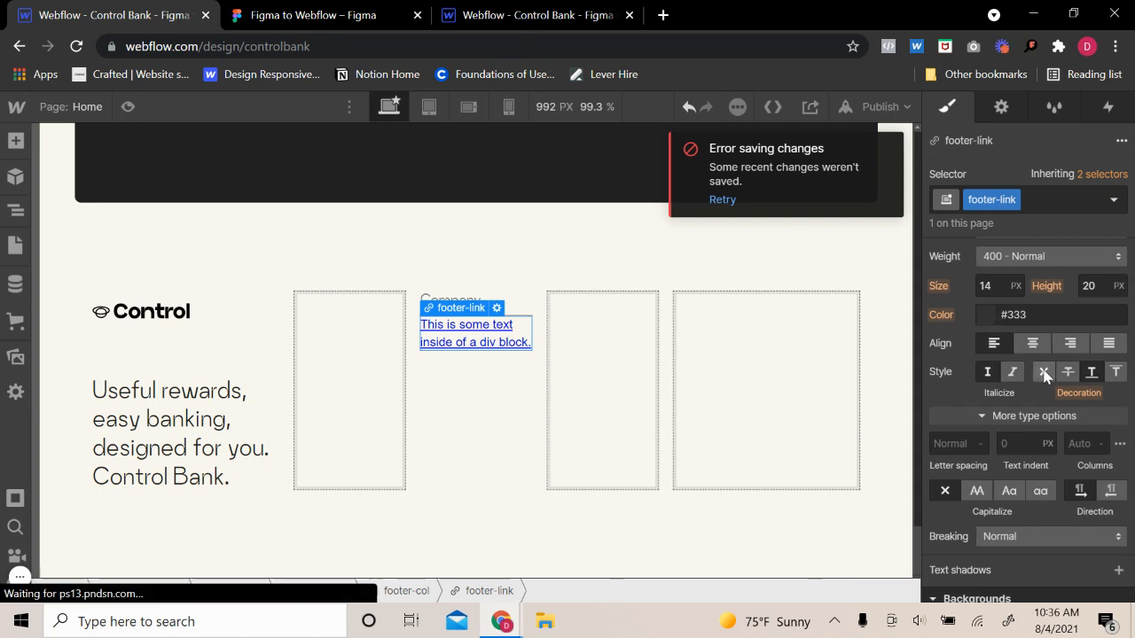
left_click(1043, 372)
left_click(988, 314)
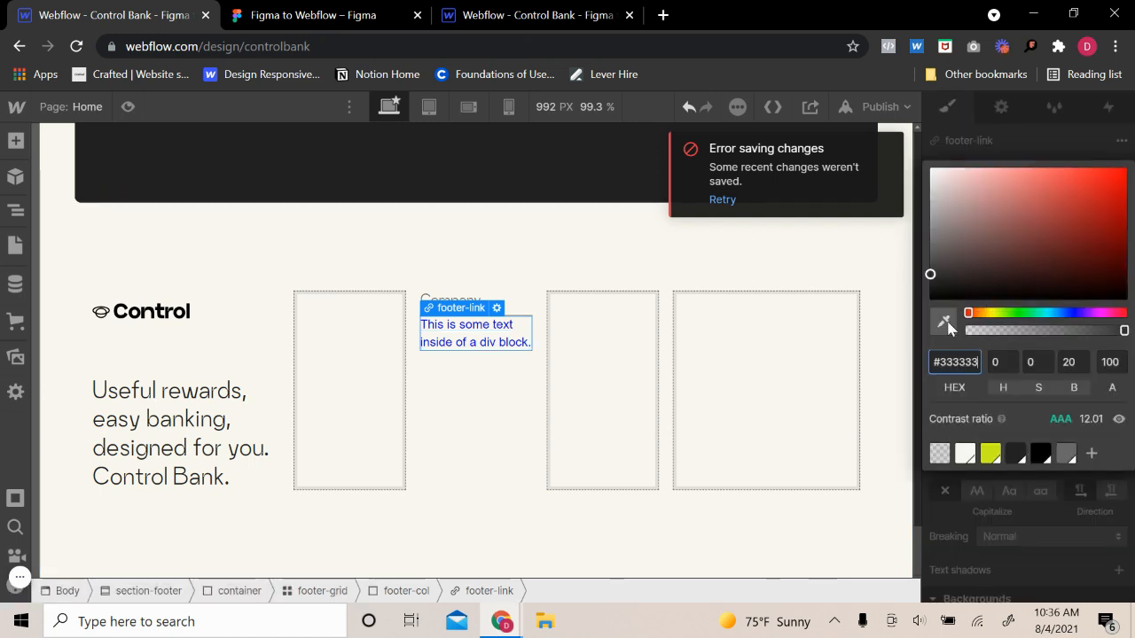
left_click(970, 298)
left_click(1000, 502)
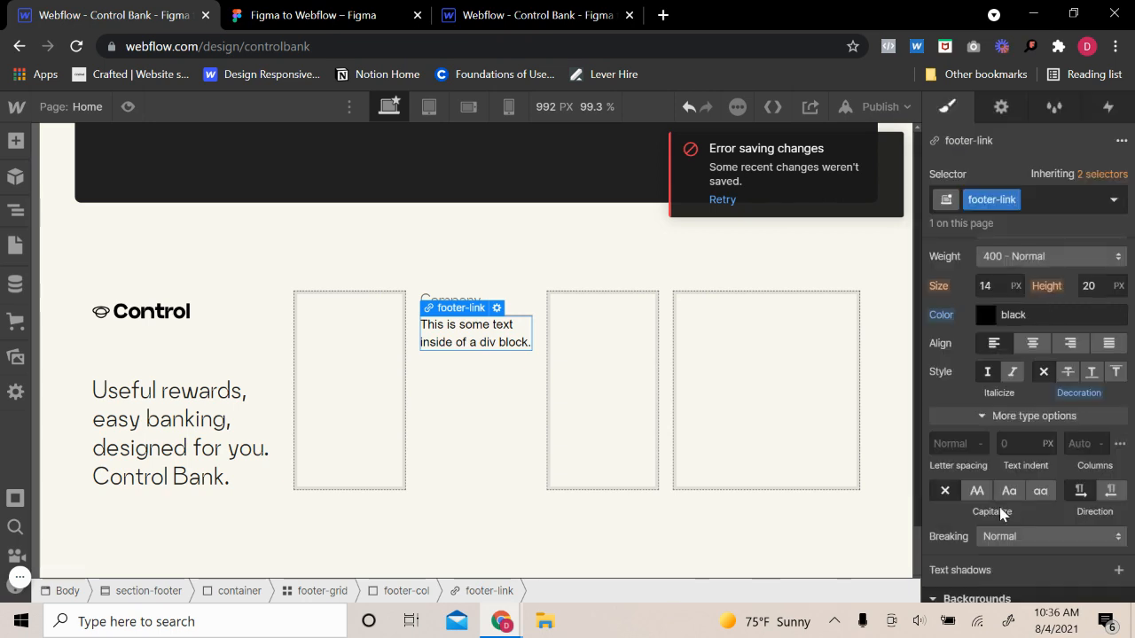
- Set the footer-link block's font to Roboto
scroll(1064, 363, "up", 3)
left_click(1026, 361)
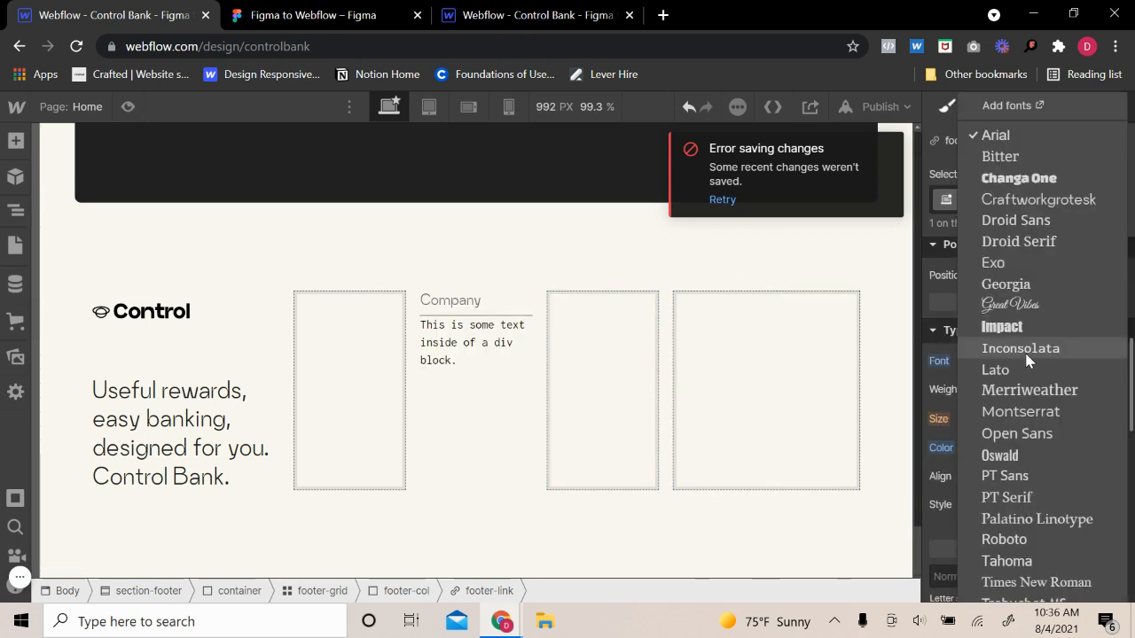
left_click(1019, 538)
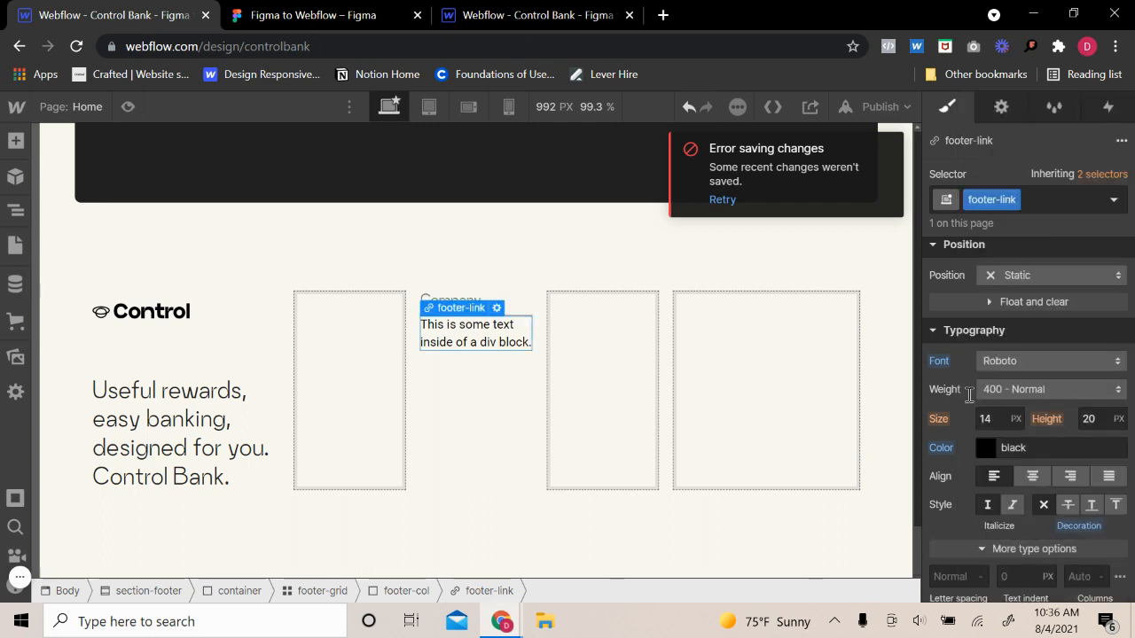
- Set the footer-link block's font size to 1 em and its line height to 1.2 em
left_click(1014, 427)
type("1em")
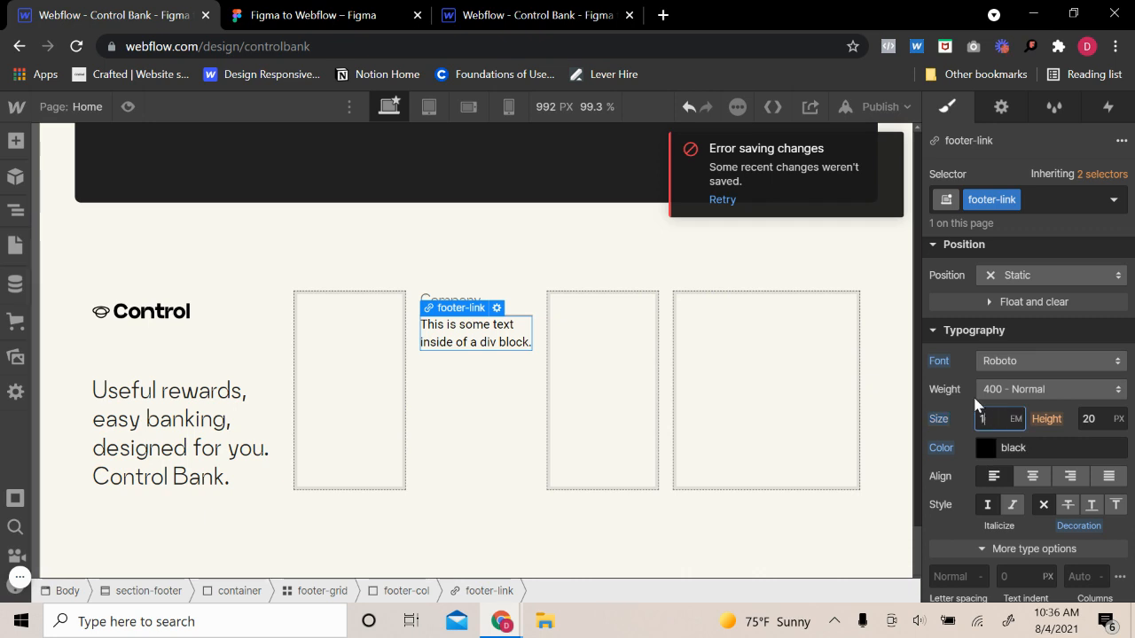
left_click(1100, 423)
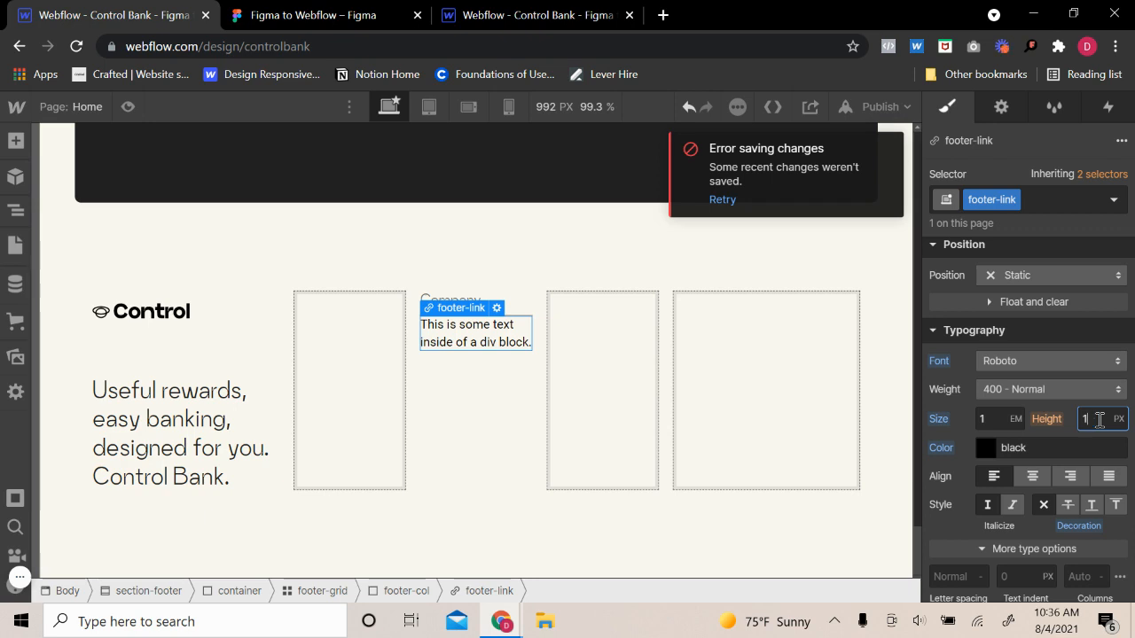
key("Return")
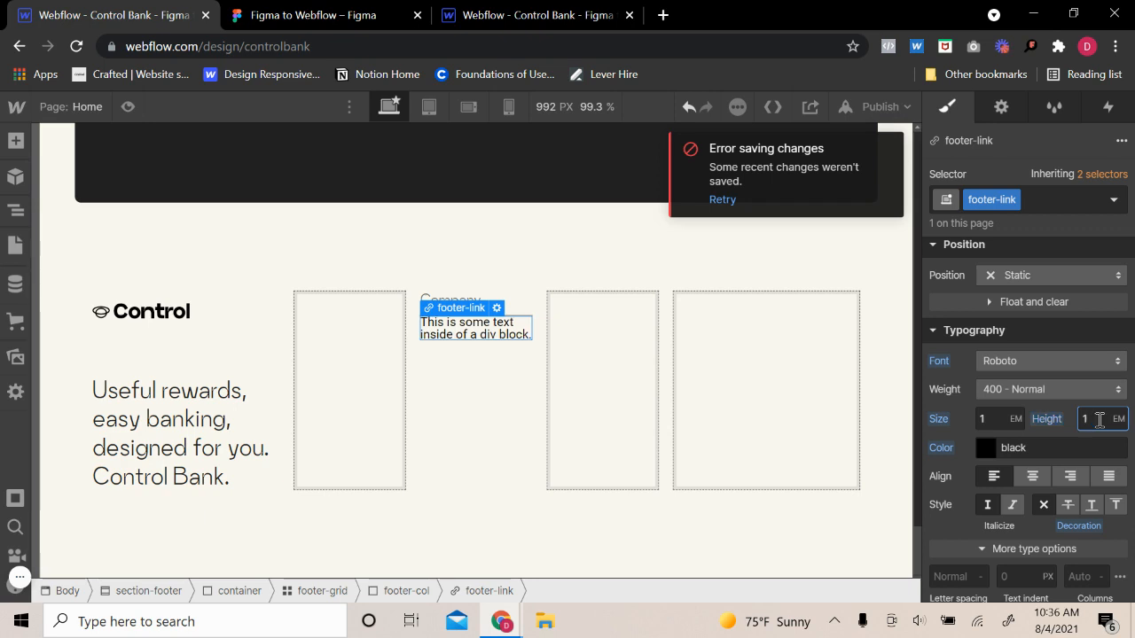
type(".1")
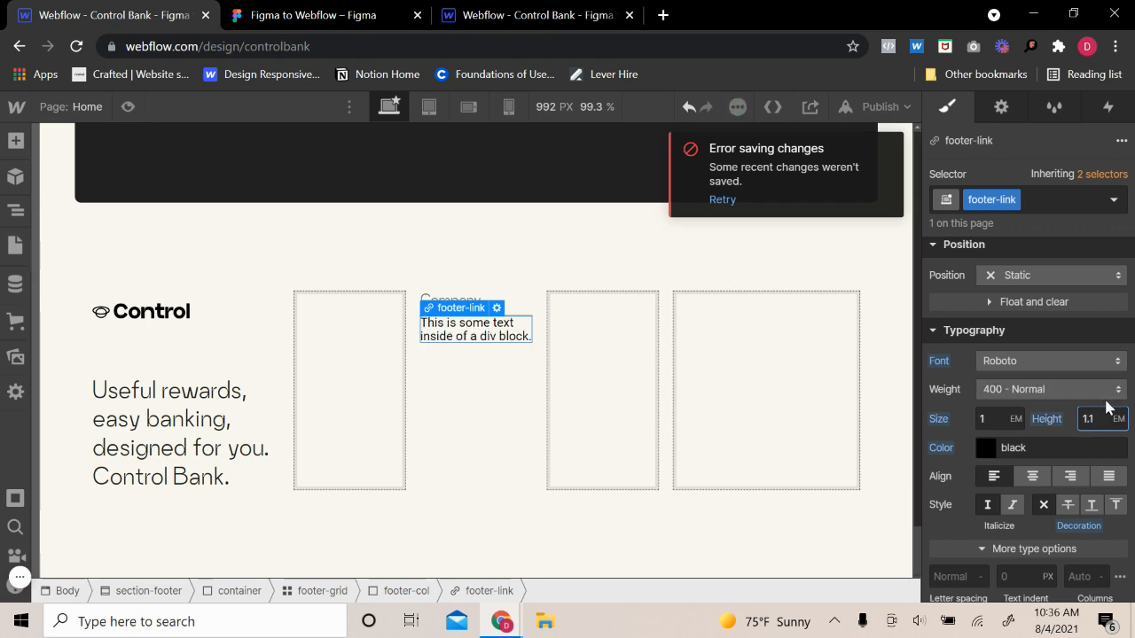
key("Up")
key("Up")
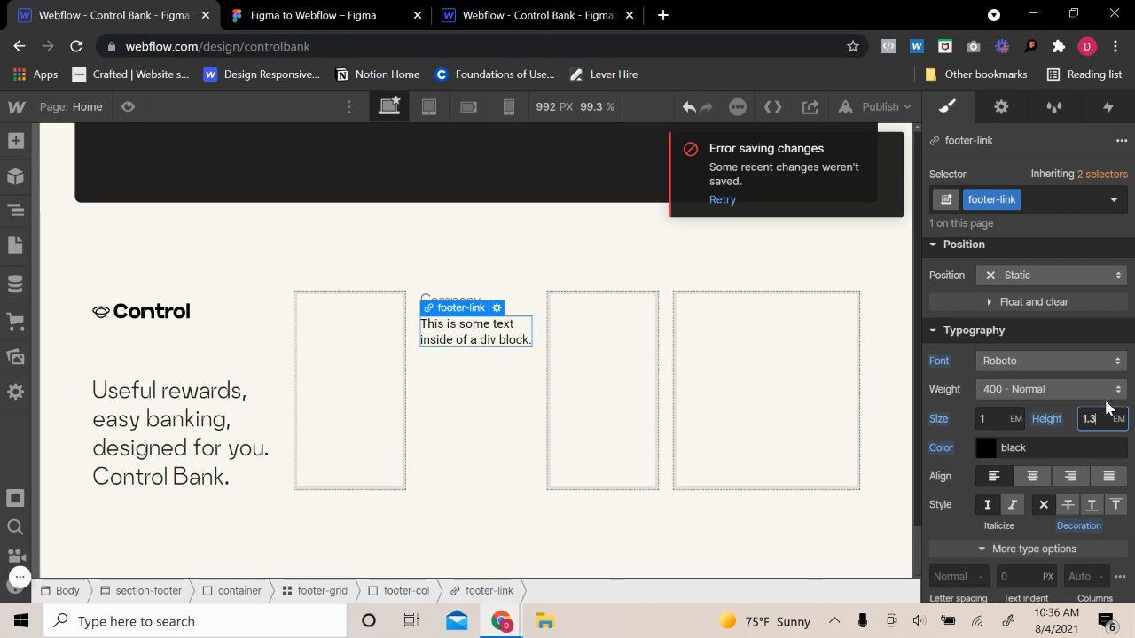
key("Down")
- Copy the Checking label from the Figma footer and replace the placeholder text in the Webflow footer-link-text block with it
left_click(337, 15)
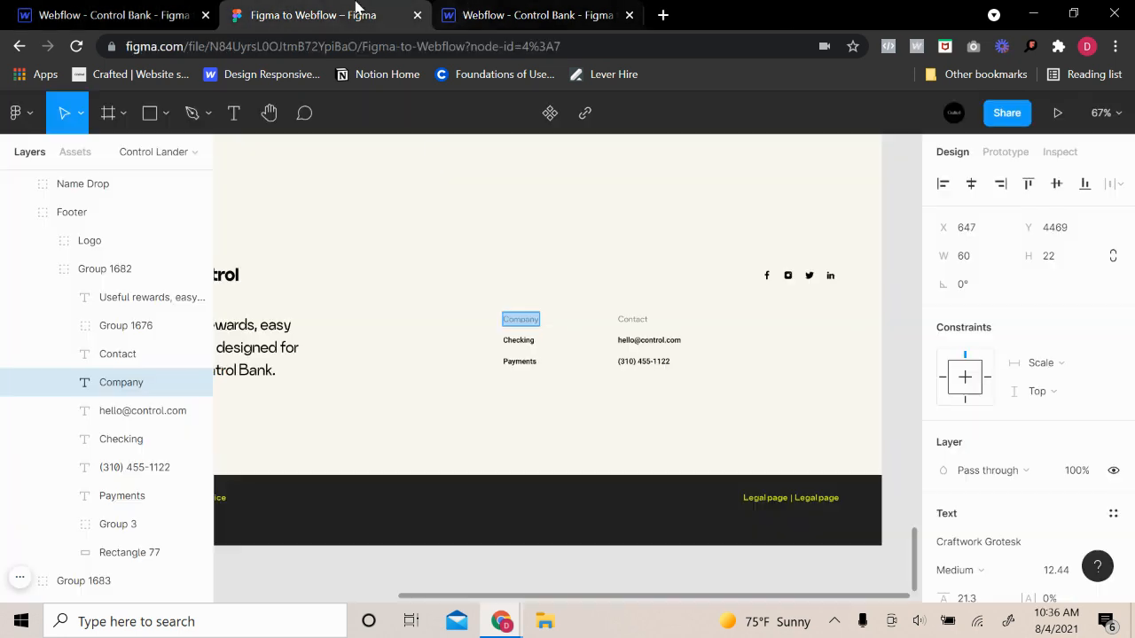
left_click(519, 341)
left_click(523, 361)
double_click(524, 340)
key("ctrl+c")
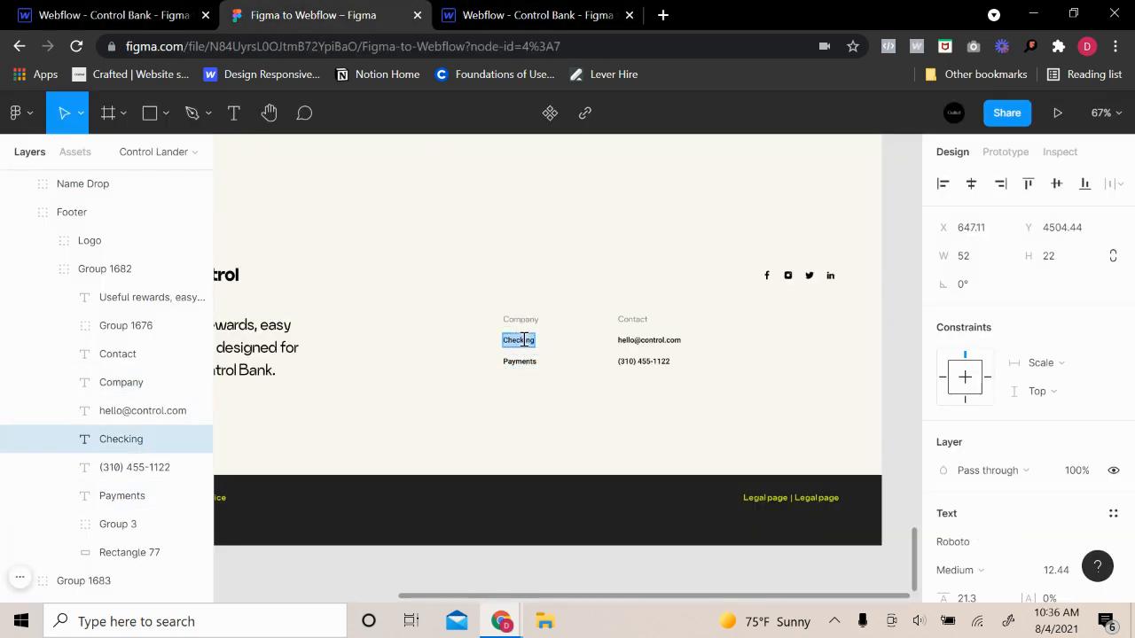
left_click(172, 13)
left_click(487, 348)
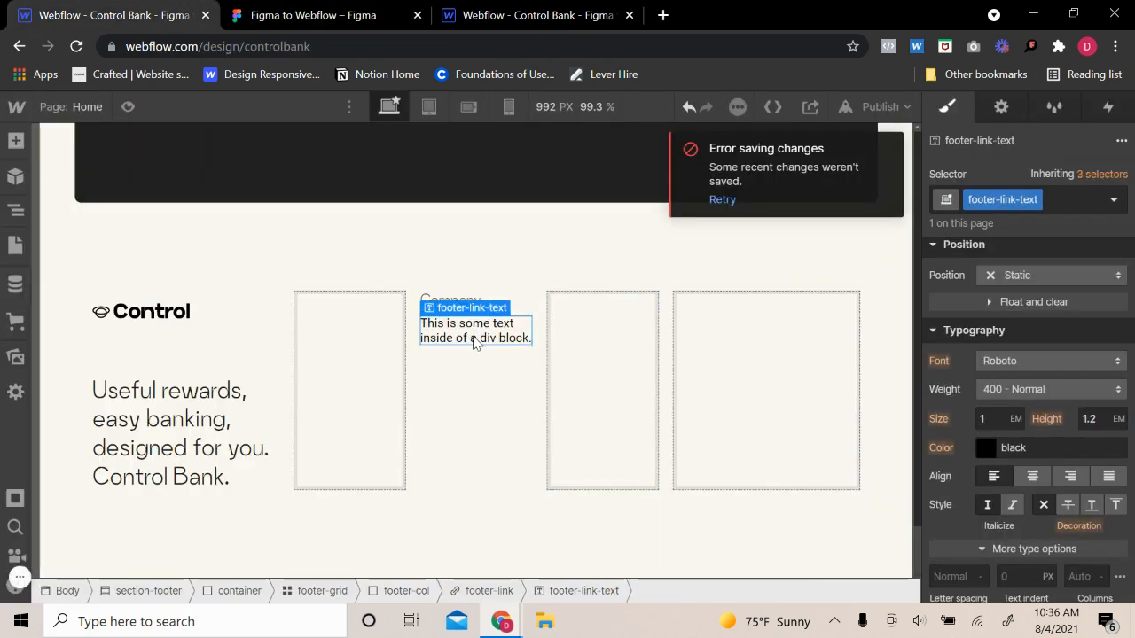
double_click(474, 335)
key("ctrl+v")
key("Escape")
left_click(474, 370)
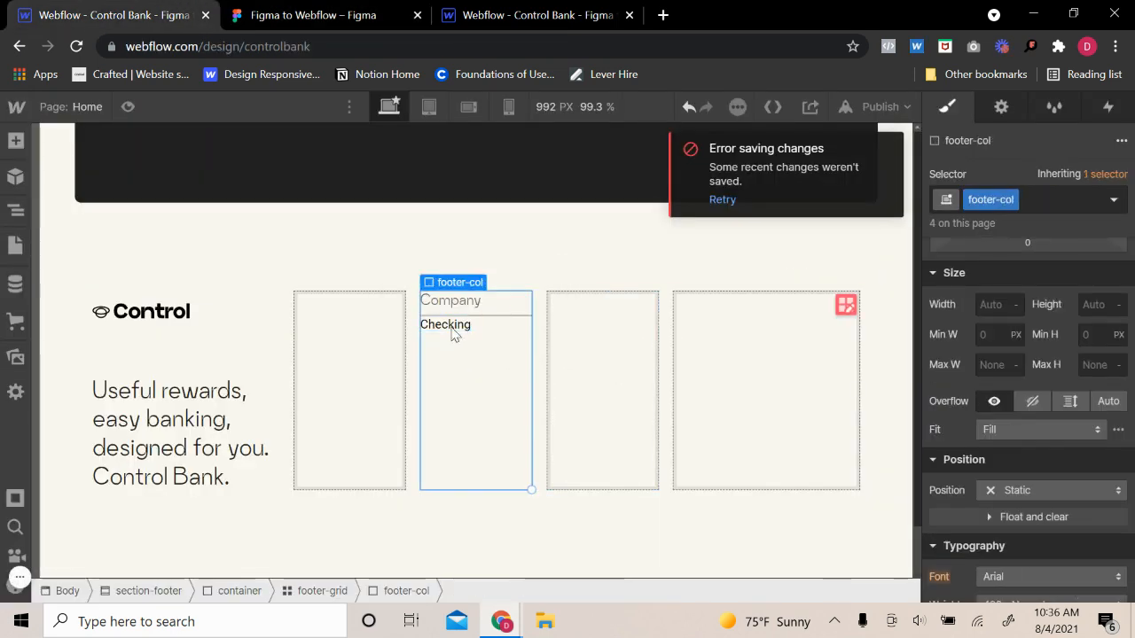
- Give the footer-link block top and bottom margins of 10 px
left_click(456, 321)
left_click(457, 290)
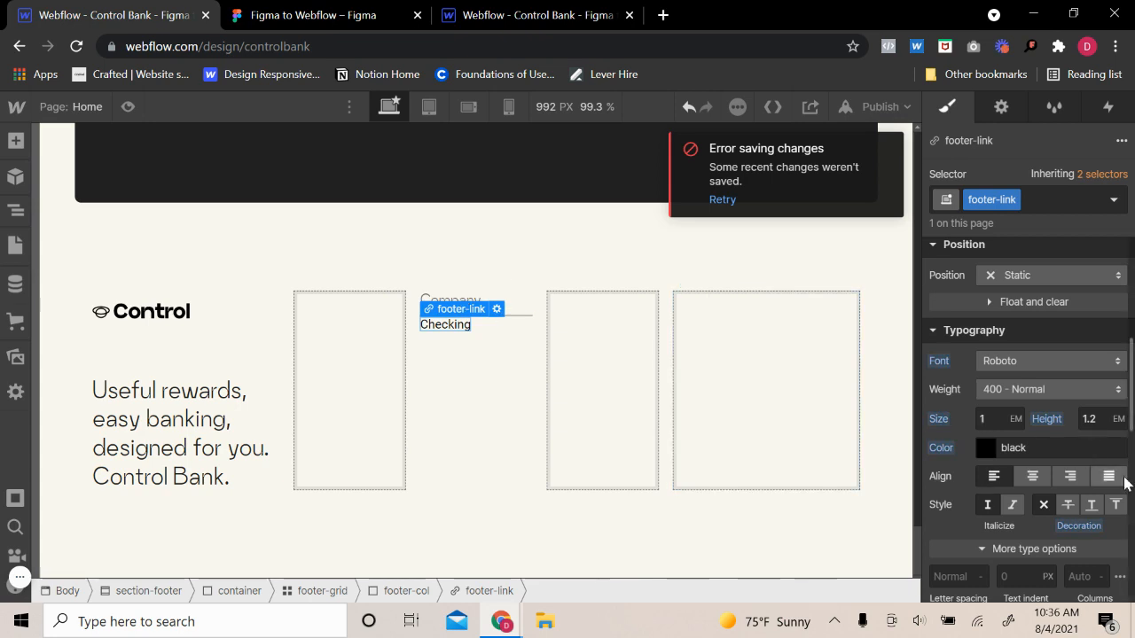
left_click(1028, 354)
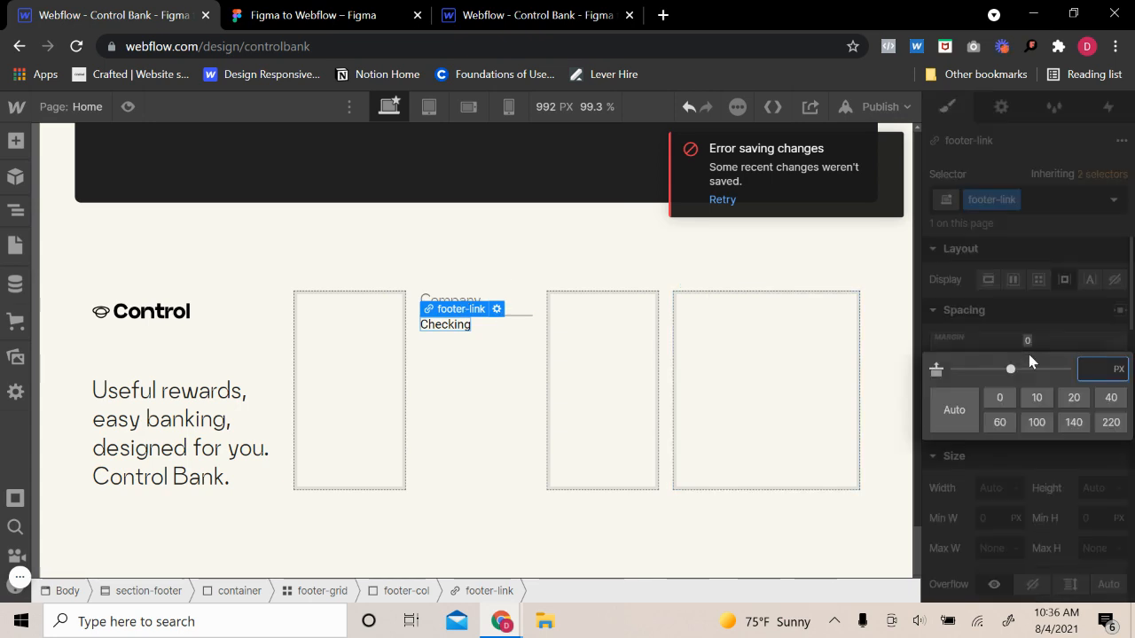
type("1")
key("BackSpace")
type("10")
key("Return")
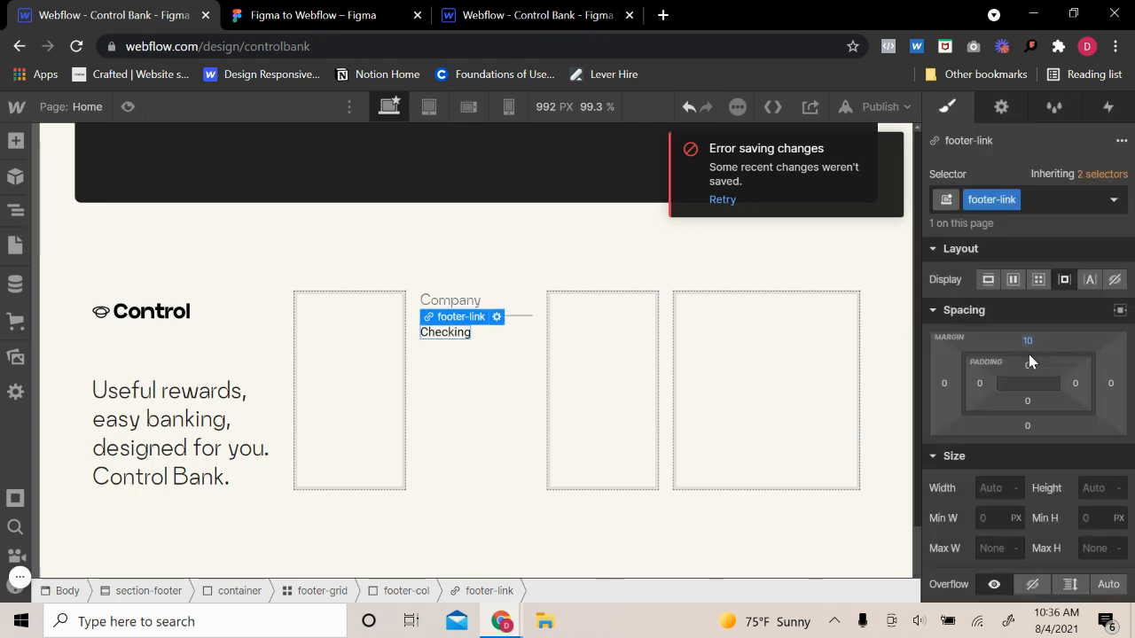
left_click(1028, 430)
type("1")
key("Return")
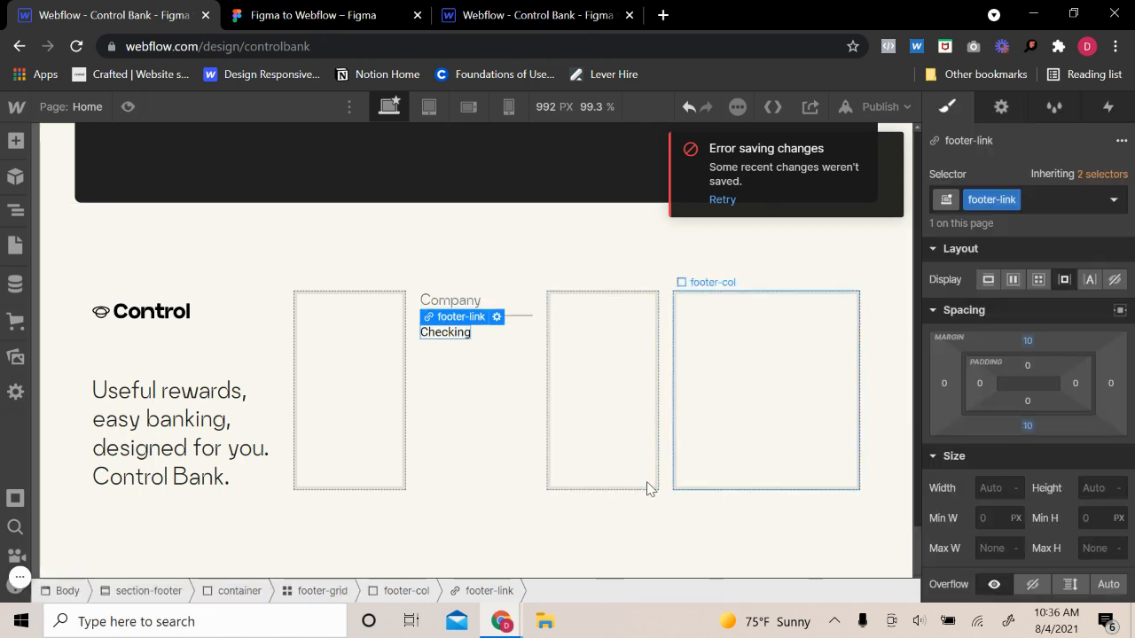
- Duplicate the Checking footer-link block inside the Company column
left_click(473, 436)
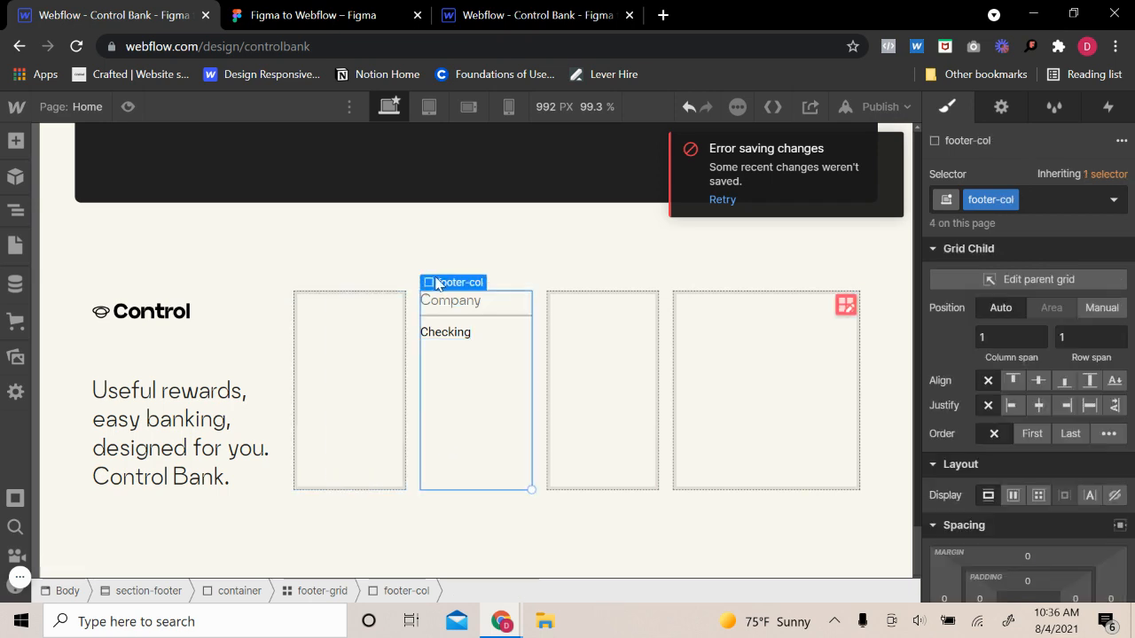
left_click(464, 327)
left_click(459, 300)
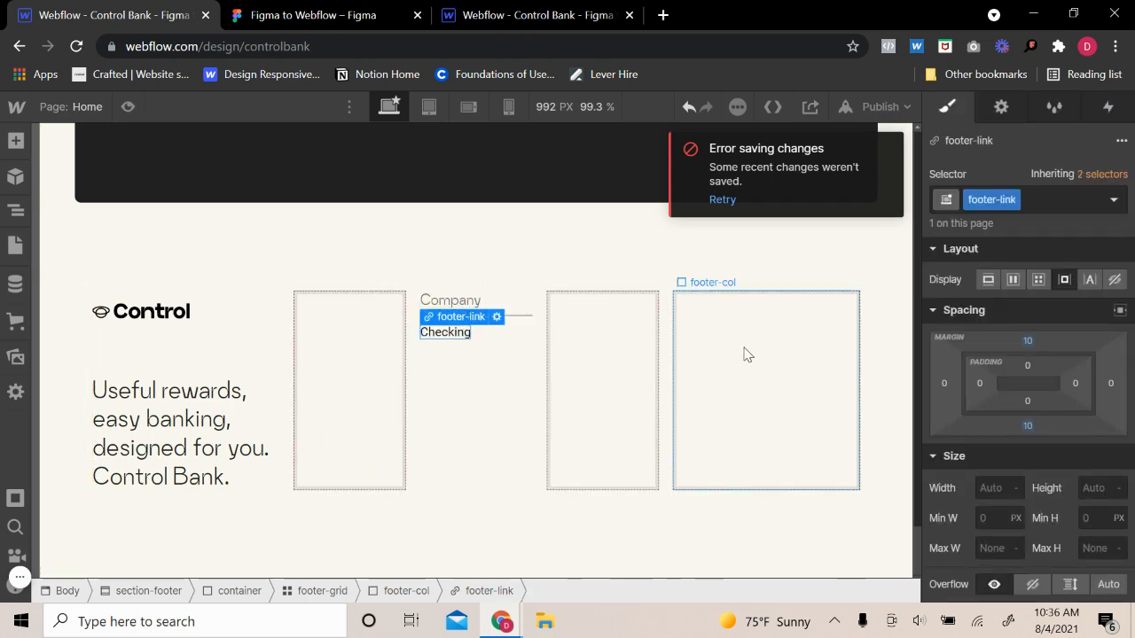
key("ctrl+d")
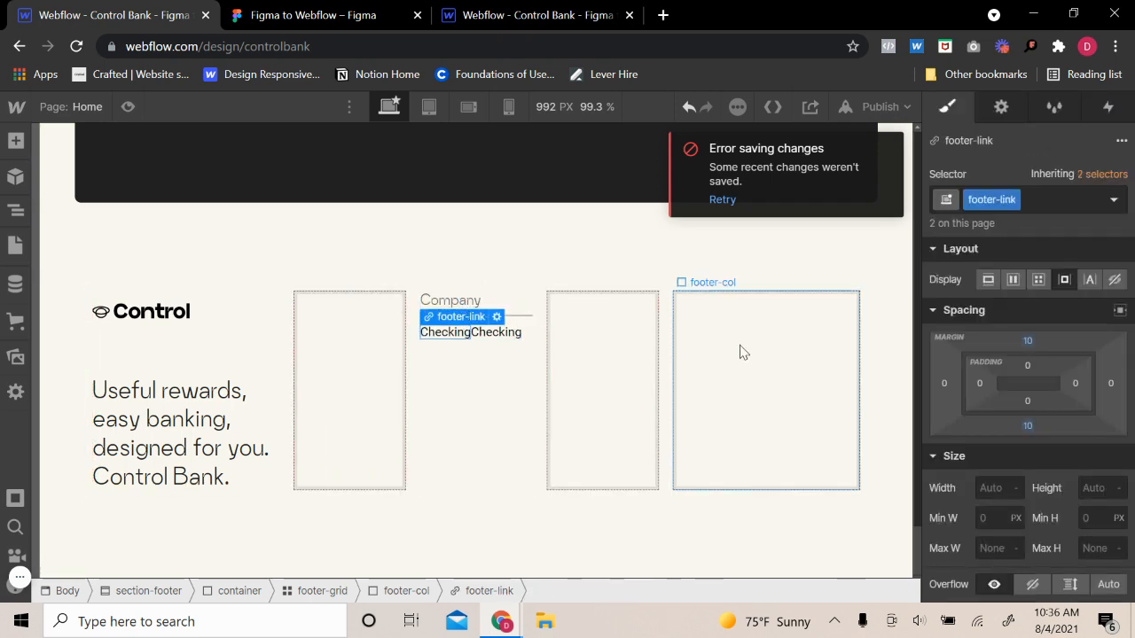
- Make the footer-col a vertical flex layout with its children stretched, and check the footer in preview mode
left_click(458, 303)
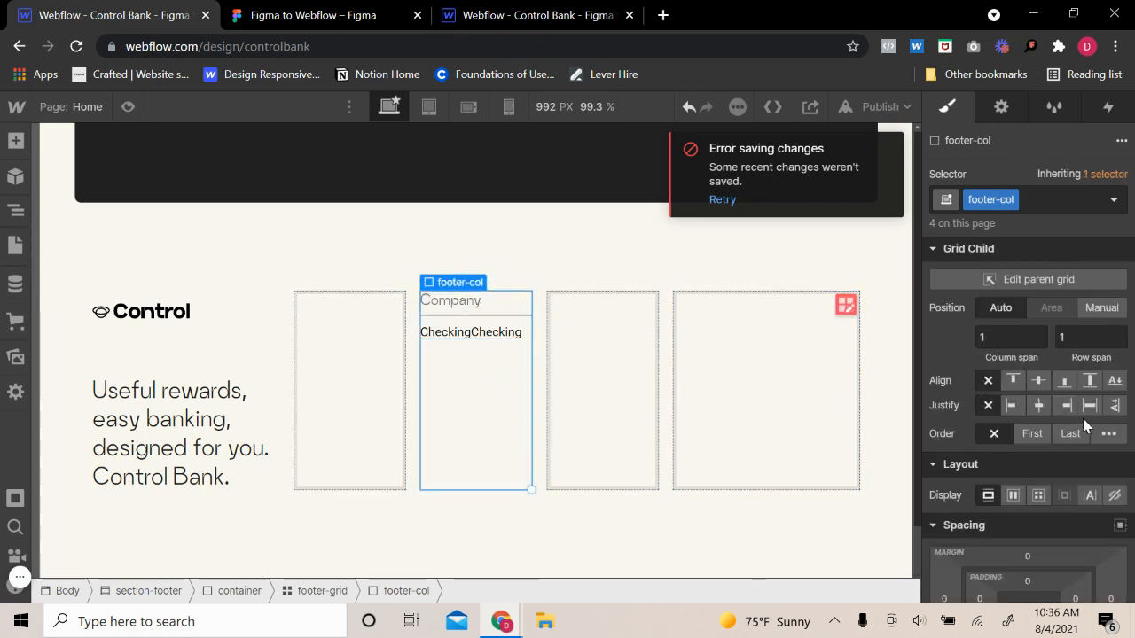
left_click(1014, 496)
left_click(1071, 531)
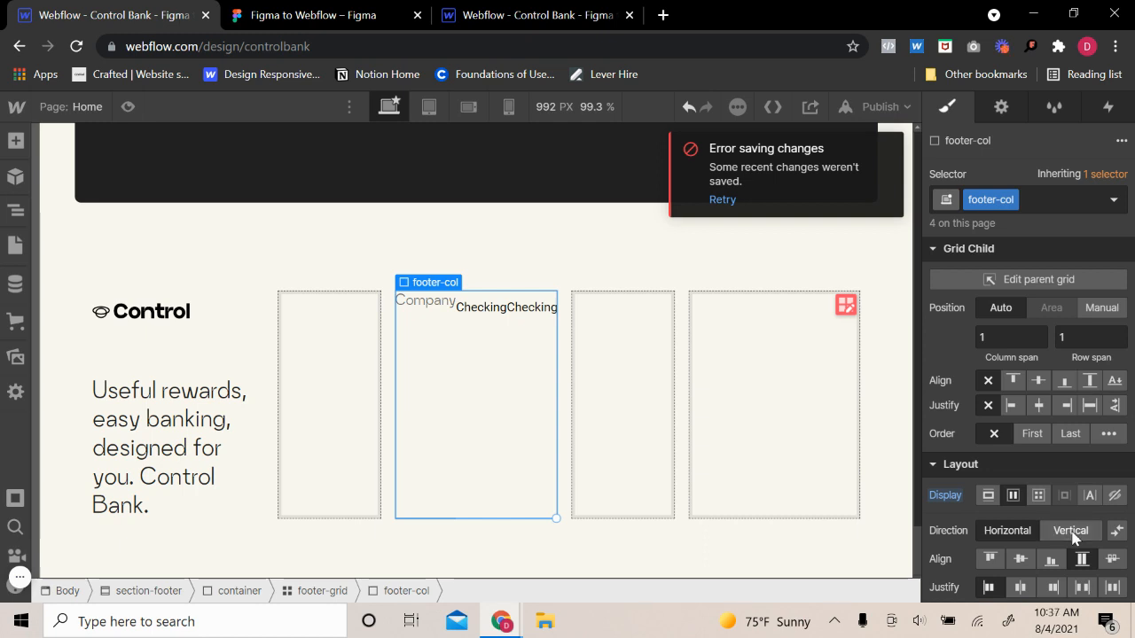
left_click(989, 558)
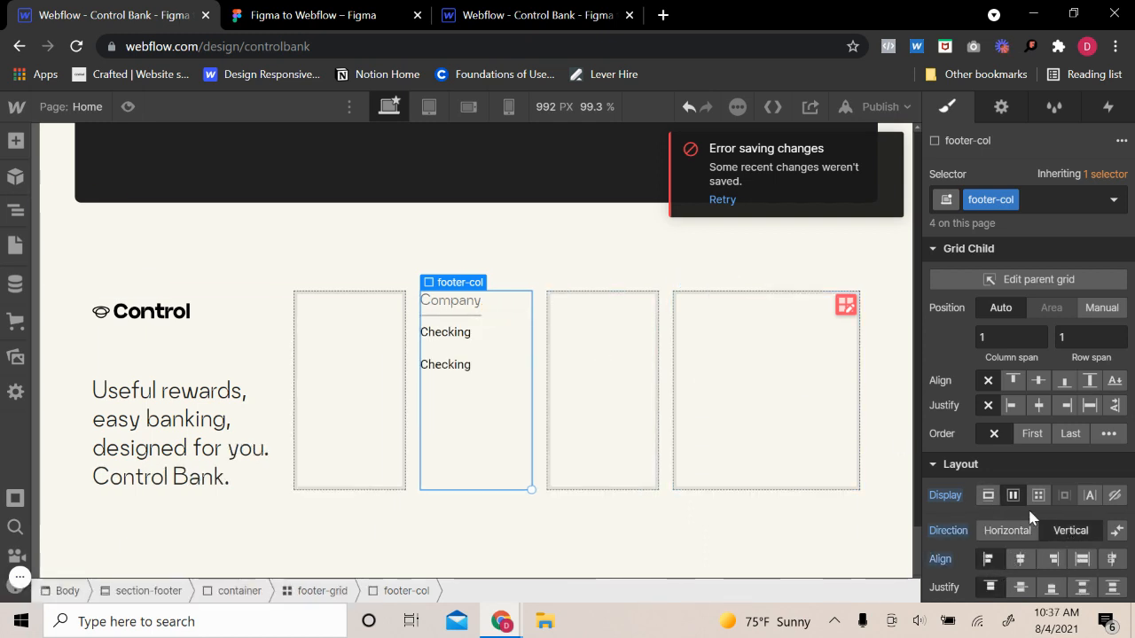
left_click(1084, 559)
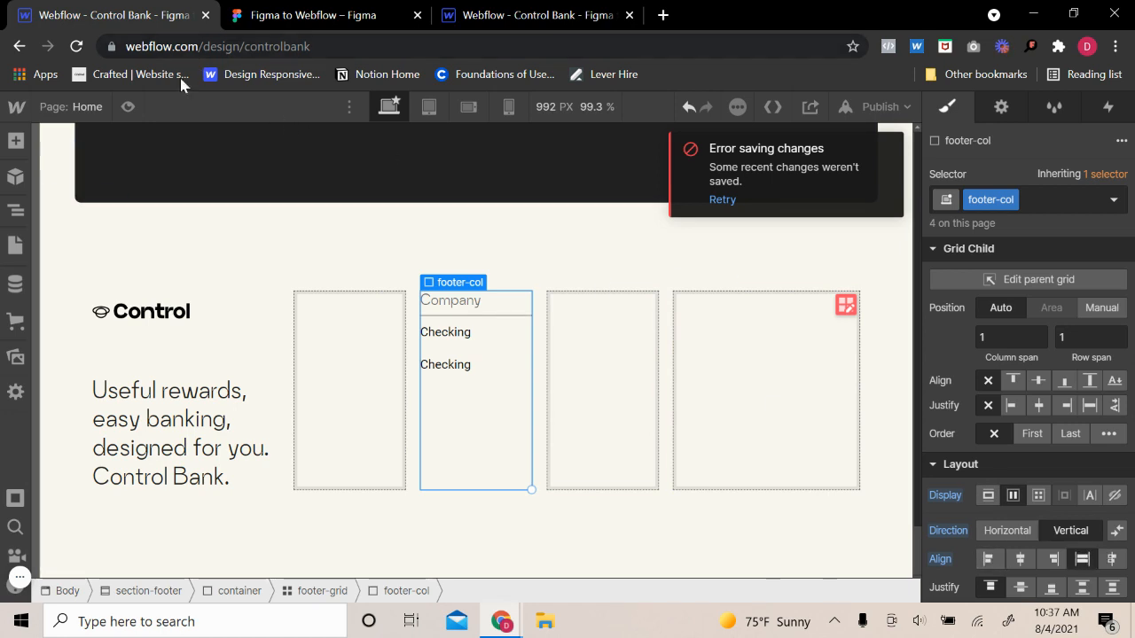
left_click(129, 107)
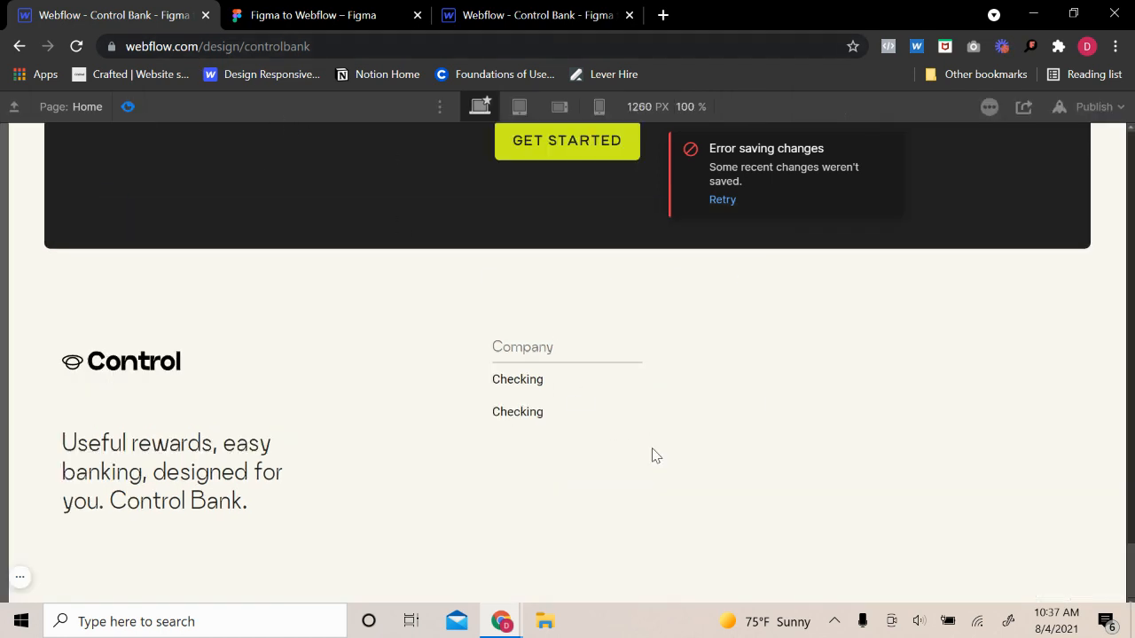
left_click(130, 108)
- Set the footer-link block's top margin to 0 and its bottom margin to 20 px
left_click(448, 334)
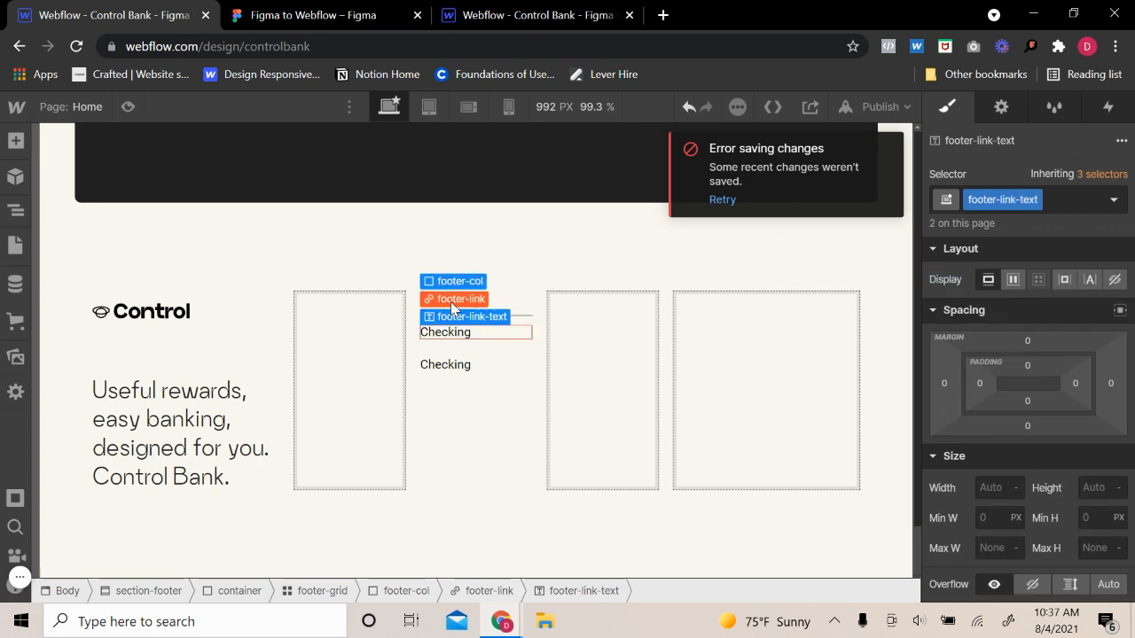
left_click(465, 297)
left_click(1029, 429)
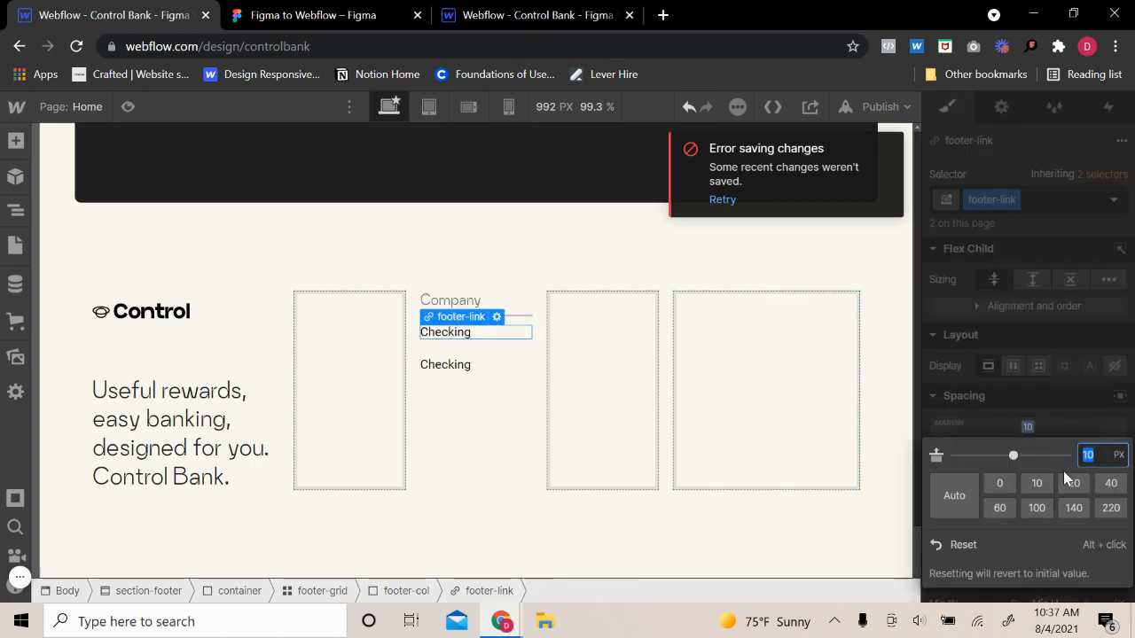
left_click(1011, 483)
left_click(1036, 427)
left_click(1031, 513)
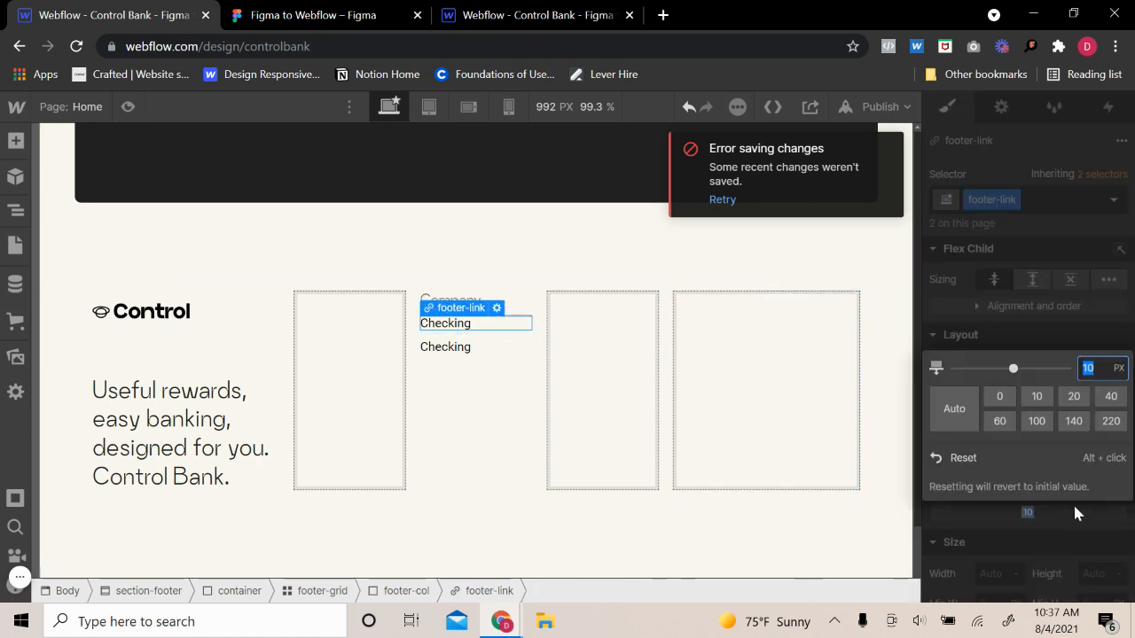
left_click(1073, 396)
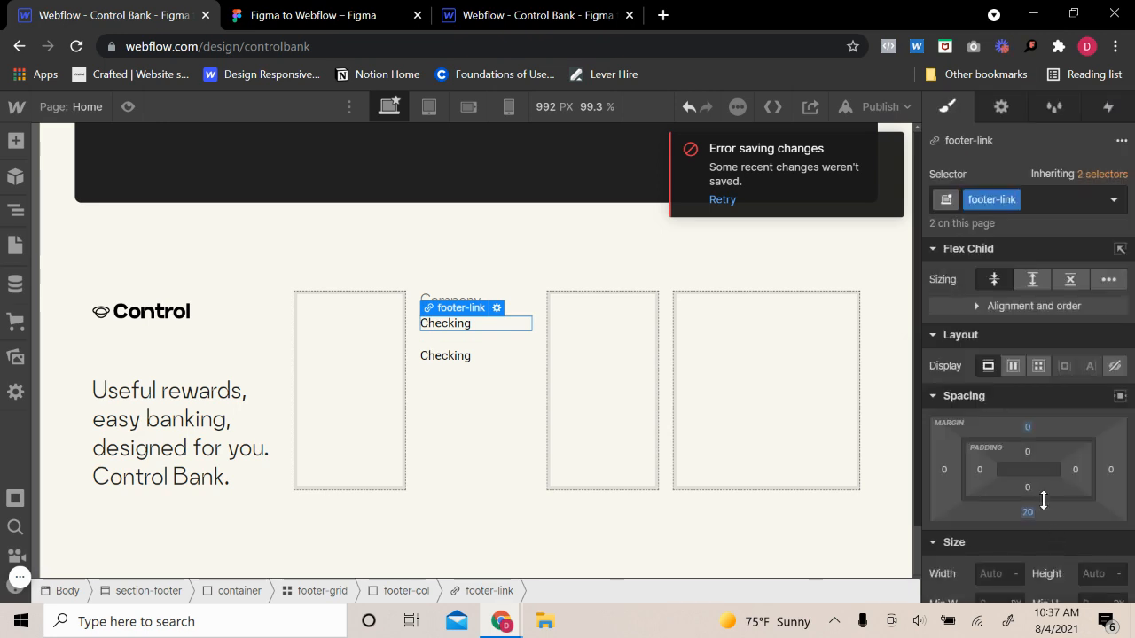
- Set the footer-link block's top margin to 20 px and its bottom margin to 0
left_click(1029, 430)
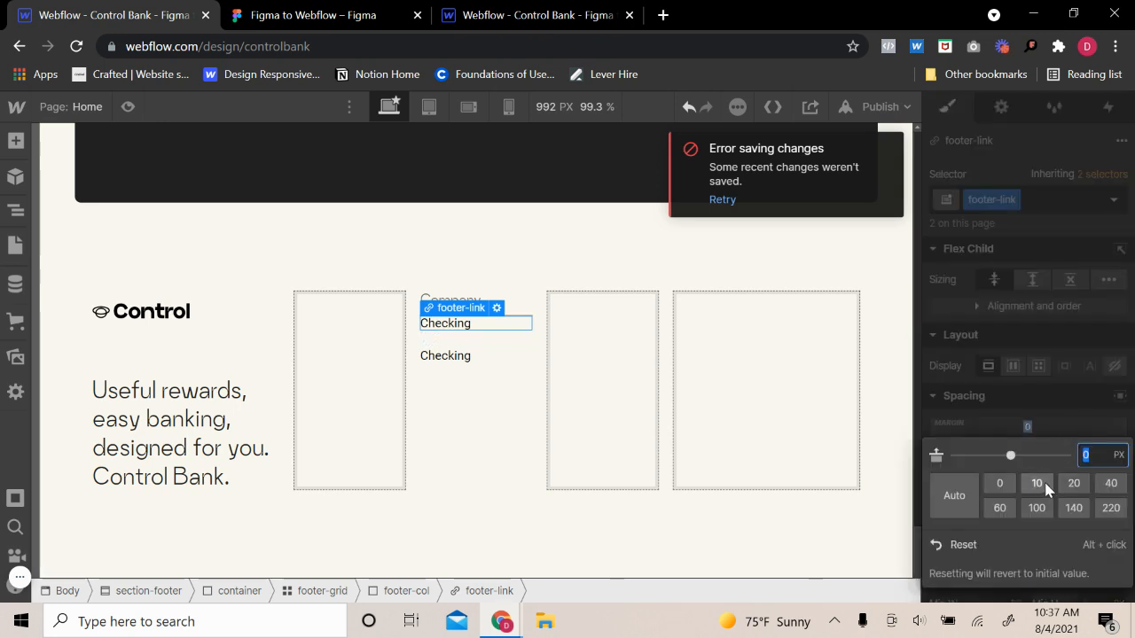
left_click(1071, 483)
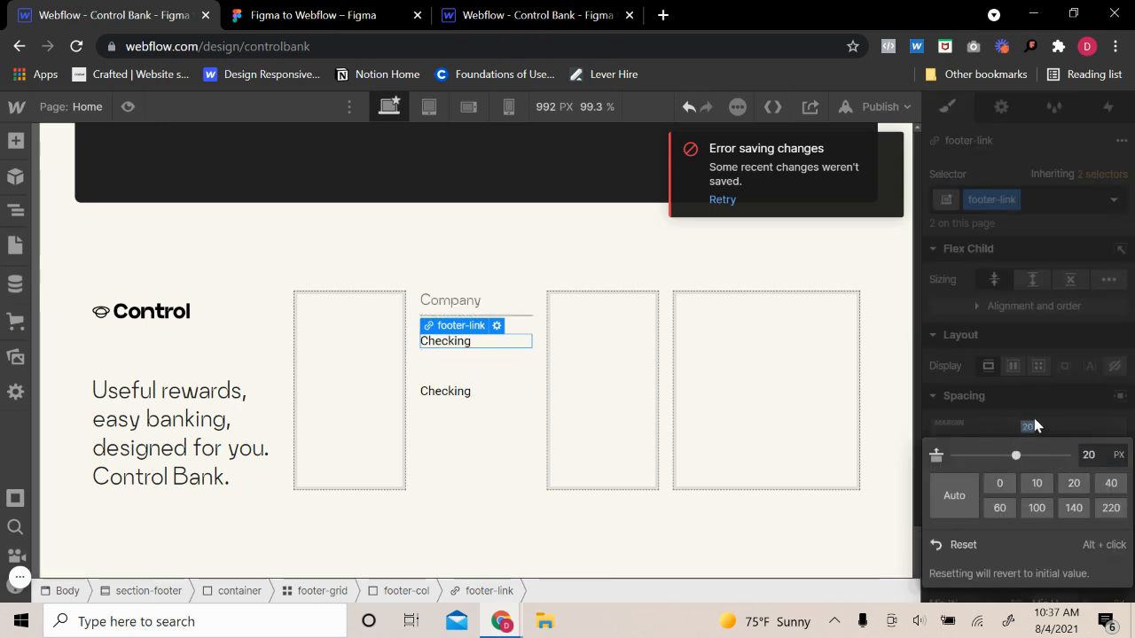
left_click(1037, 518)
left_click(1022, 397)
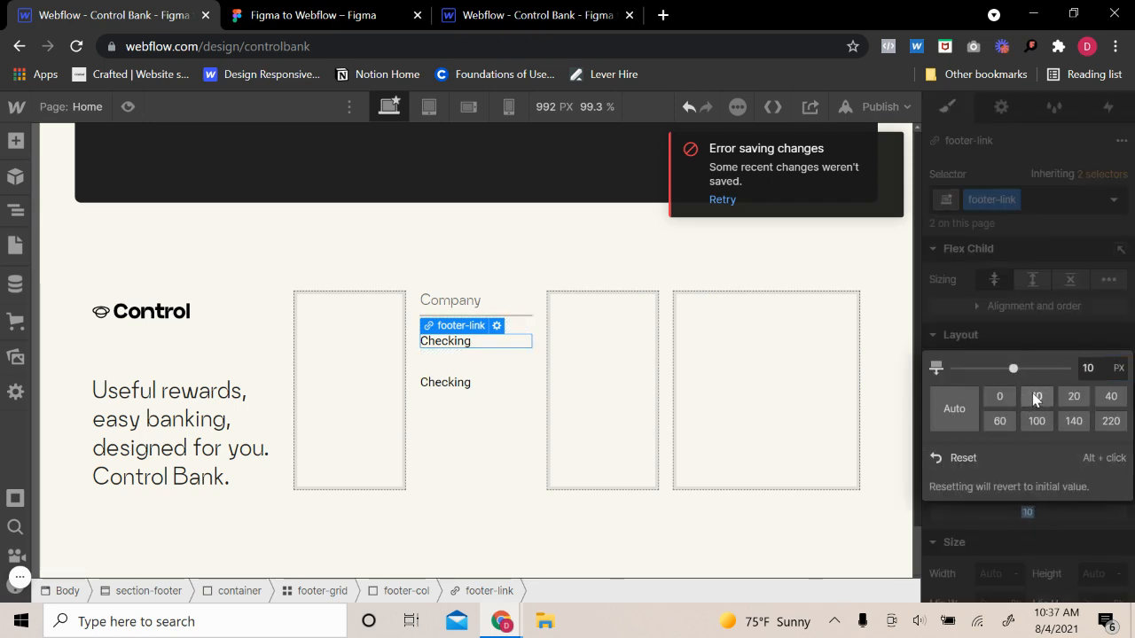
left_click(1000, 396)
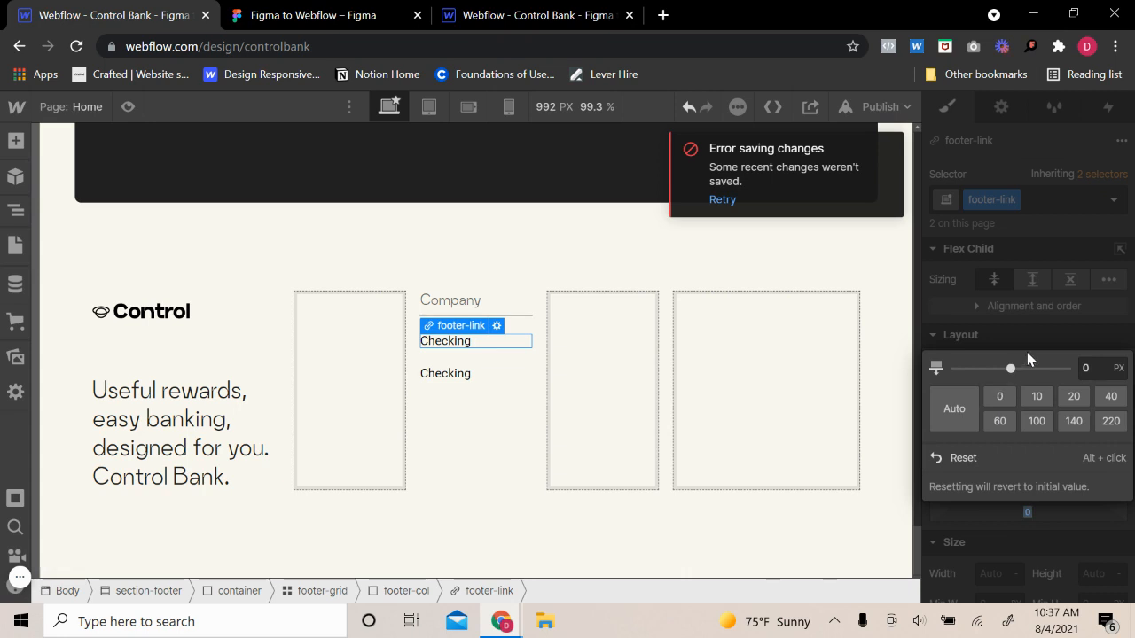
left_click(549, 411)
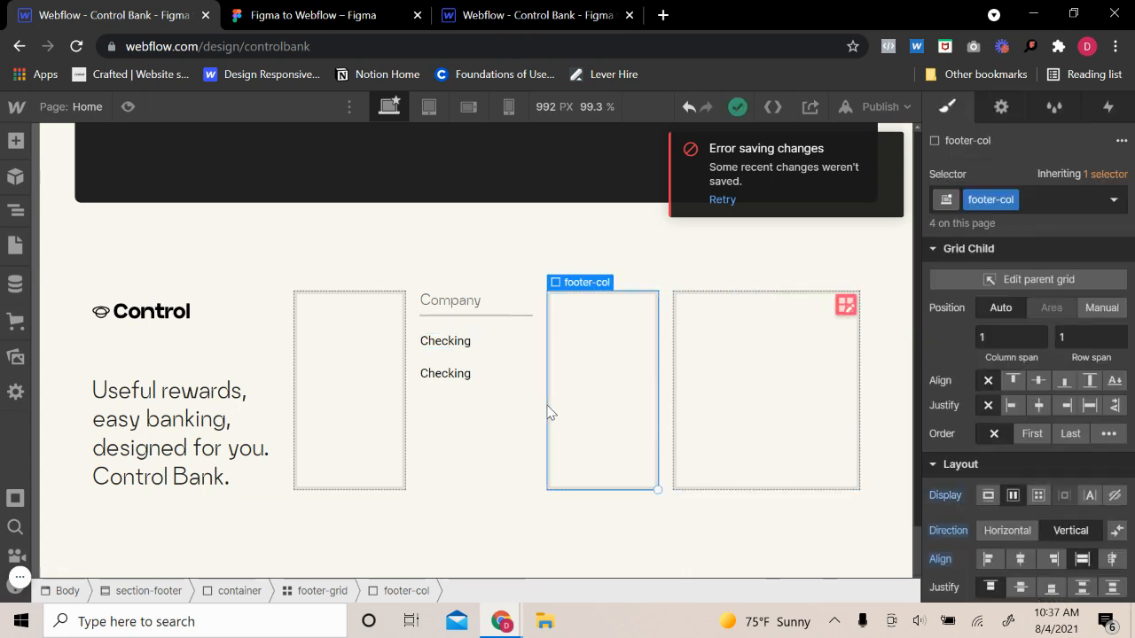
- Look up the second Company link in the Figma footer and change the lower Checking link's text in Webflow to Payments
left_click(452, 377)
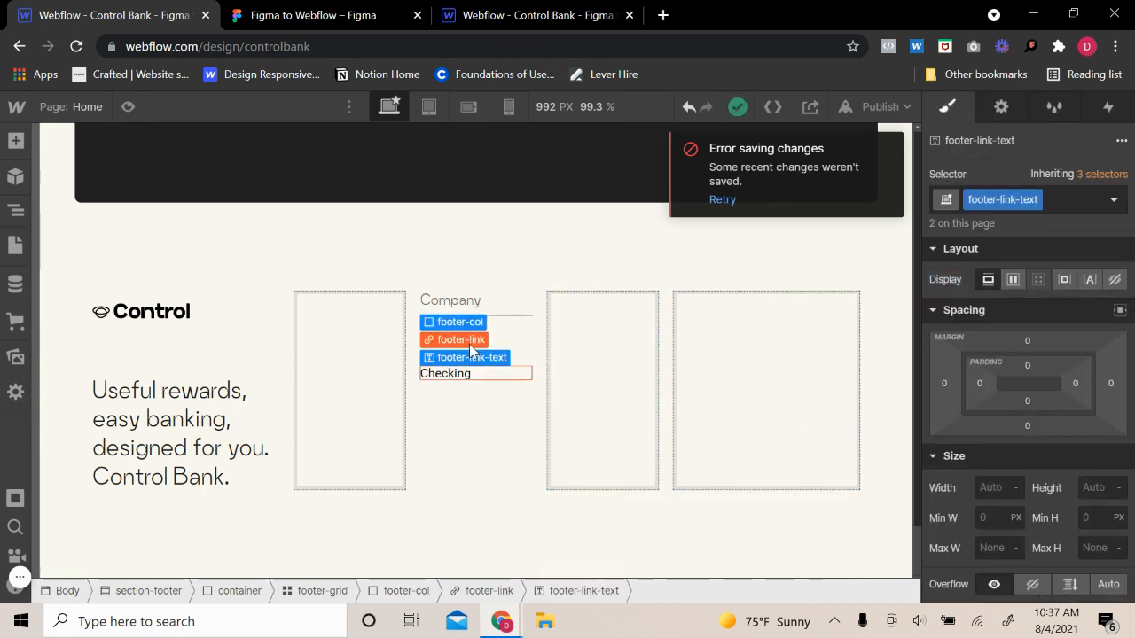
left_click(472, 341)
left_click(463, 380)
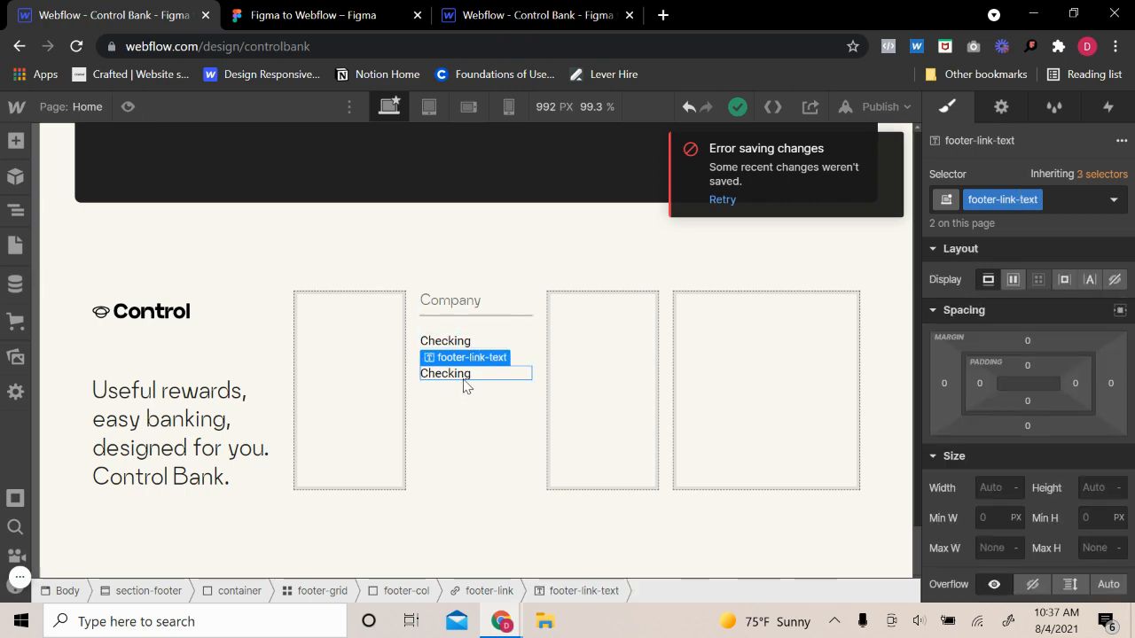
left_click(351, 15)
left_click(521, 361)
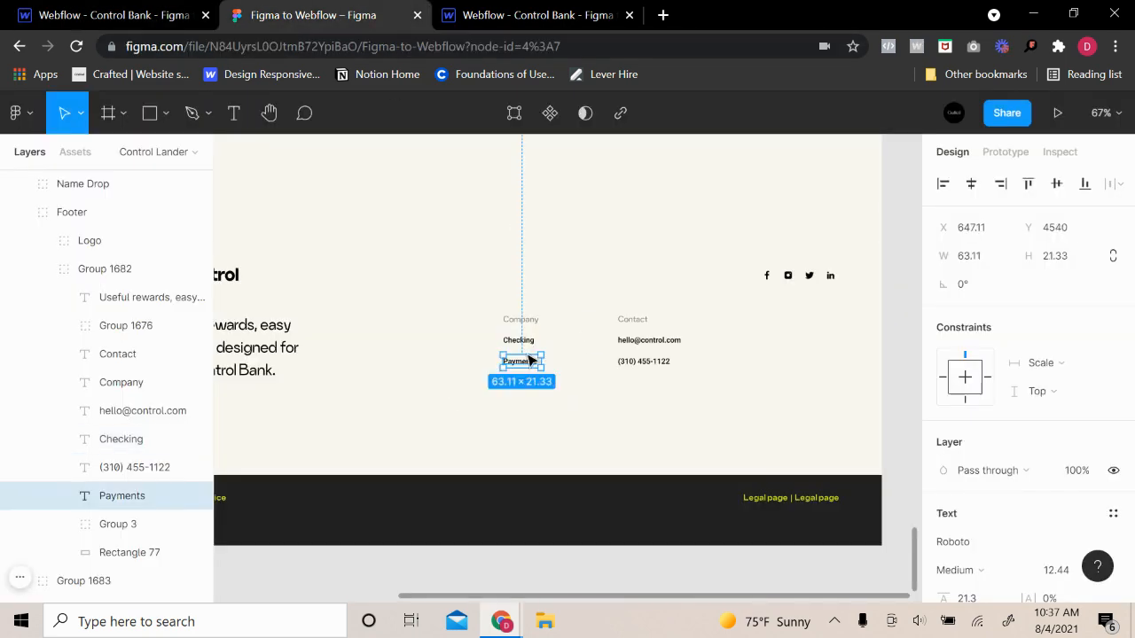
left_click(114, 15)
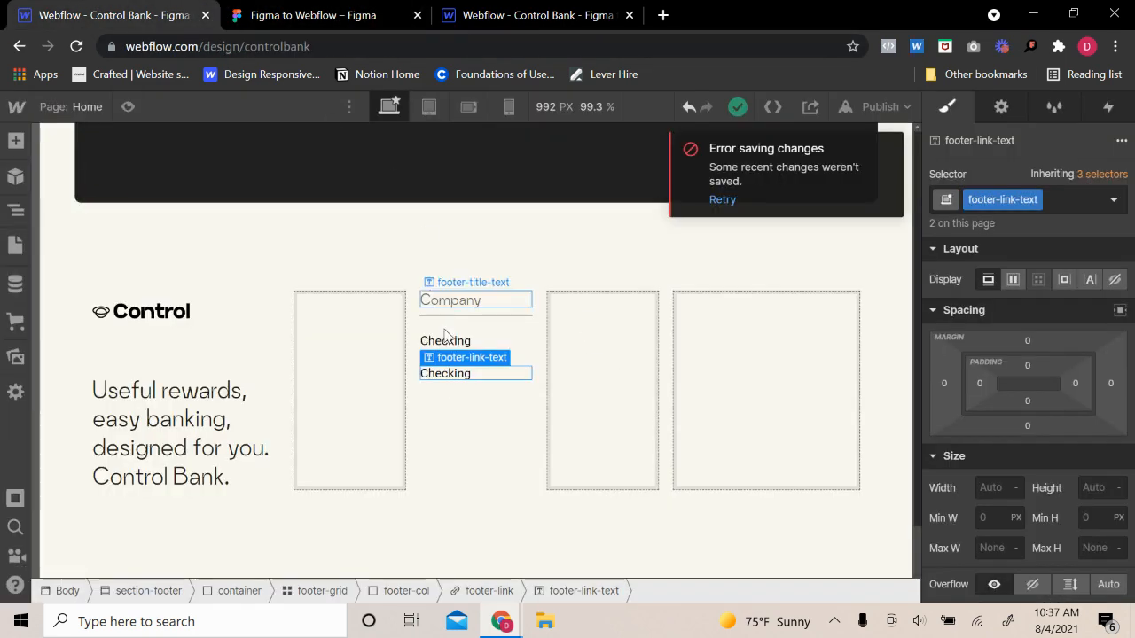
double_click(465, 373)
double_click(465, 373)
type("Payments")
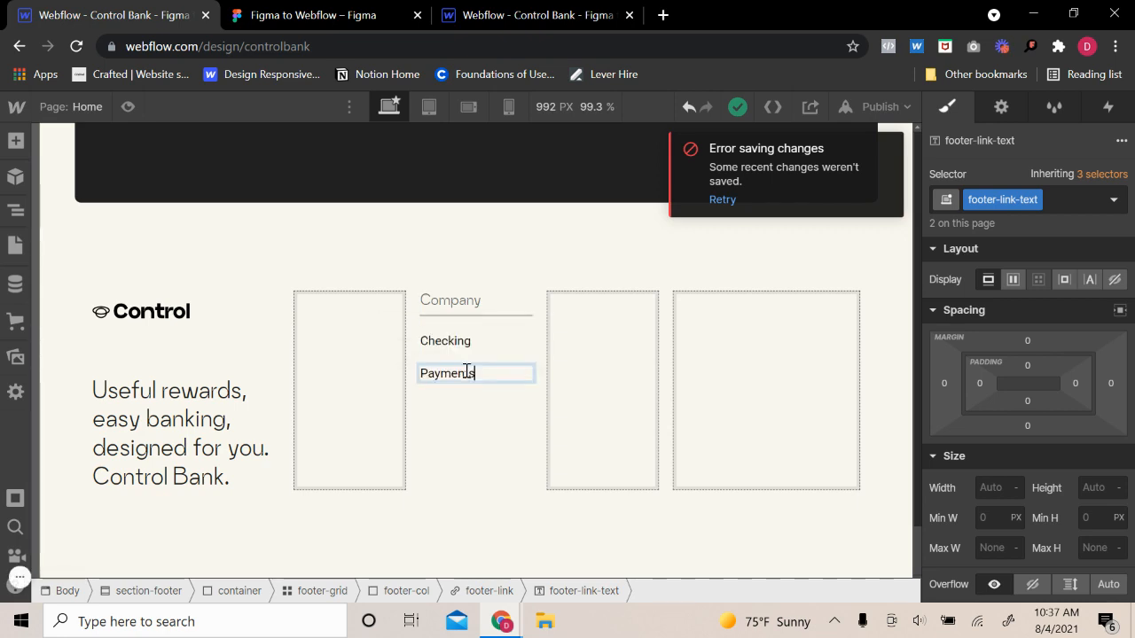
- Finish editing the Payments link text and check the footer in preview mode
left_click(482, 413)
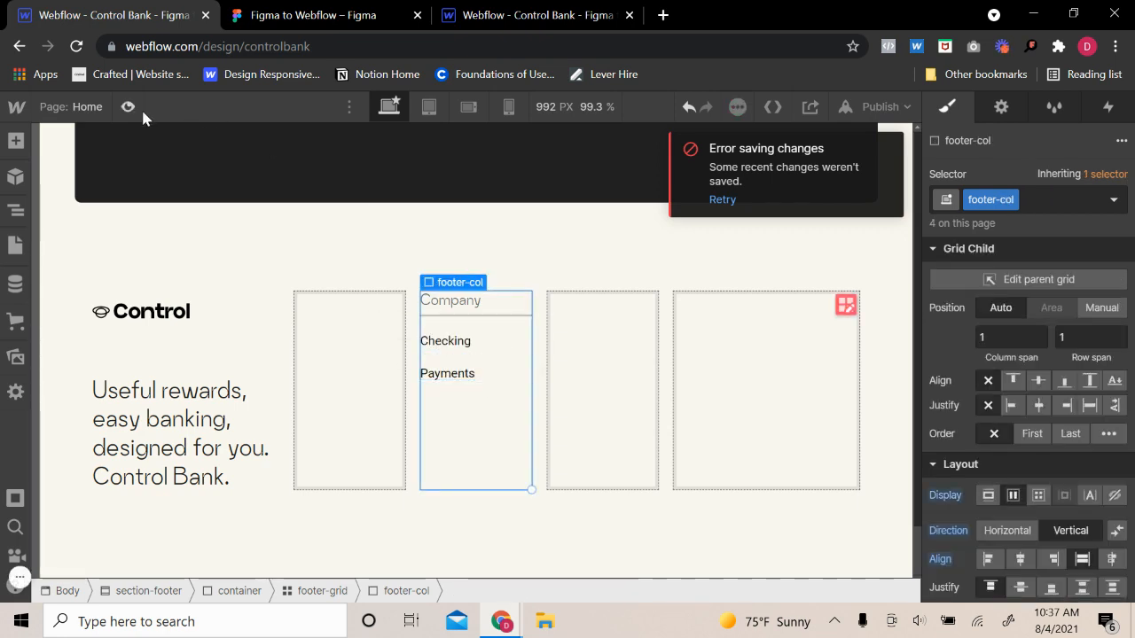
left_click(140, 109)
left_click(141, 108)
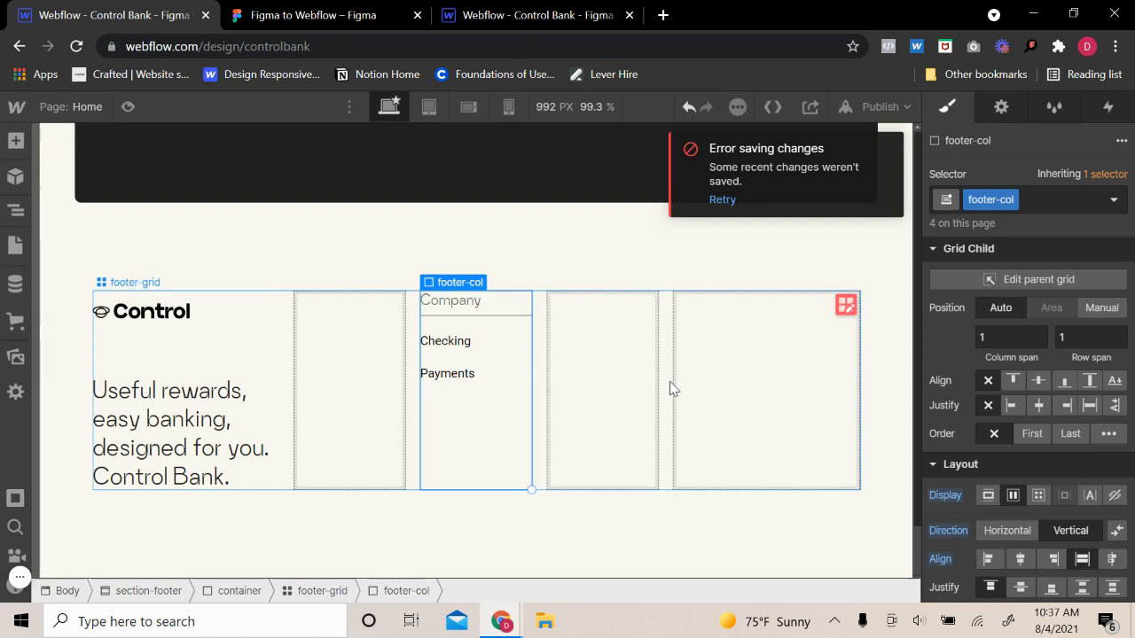
left_click(476, 339)
scroll(1080, 456, "down", 2)
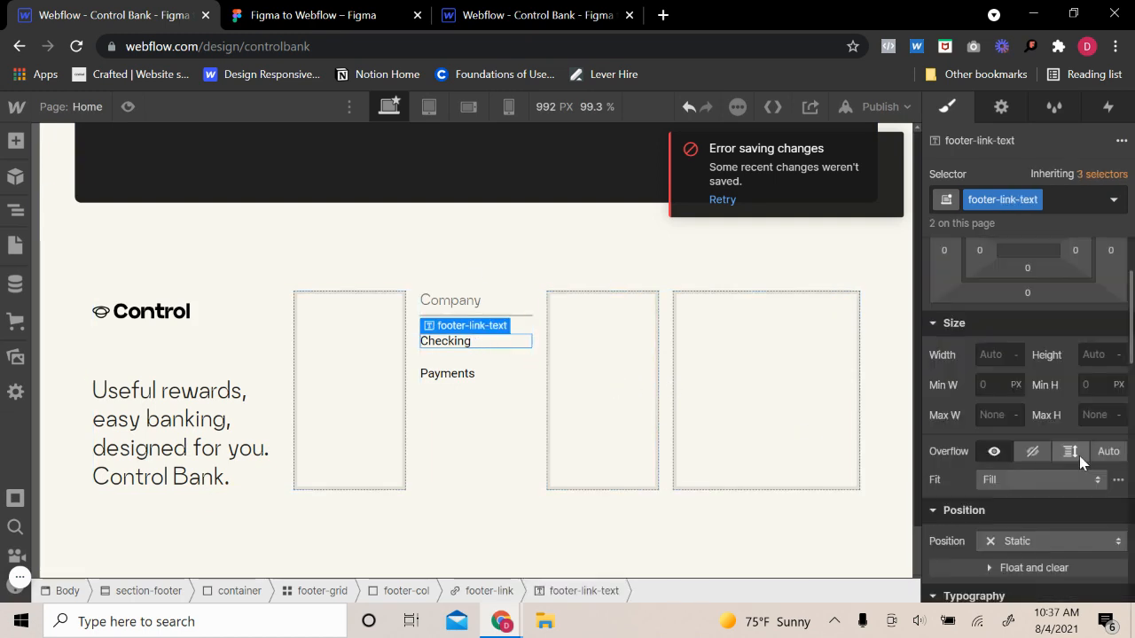
scroll(1030, 521, "down", 2)
left_click(1020, 492)
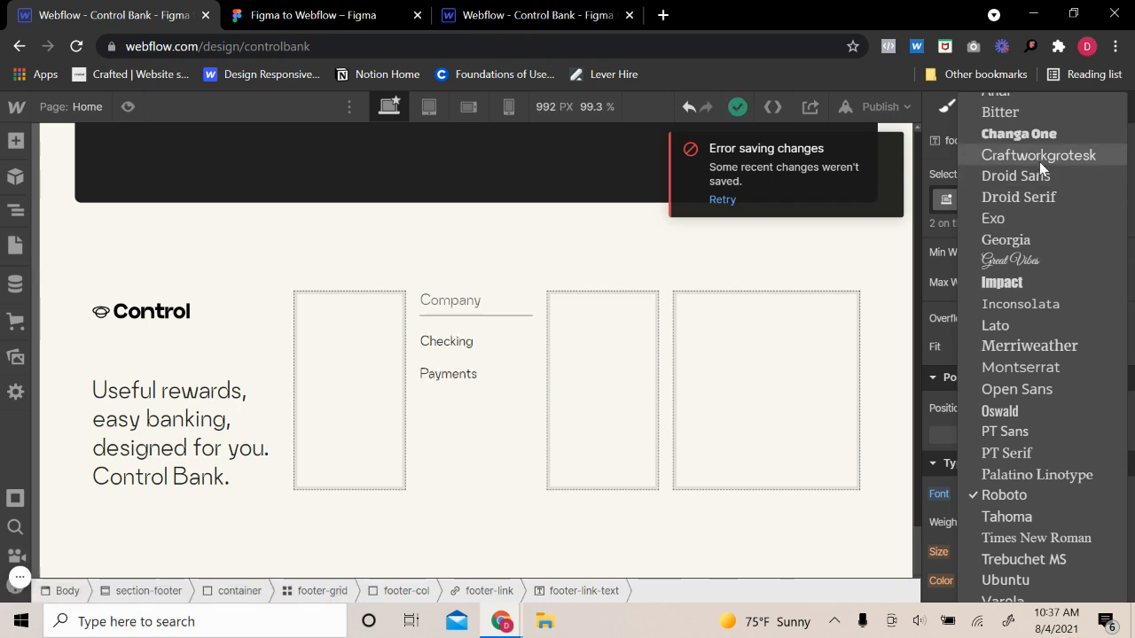
- Set the Company footer-title-text to all caps with a letter spacing of 1.5 px
left_click(450, 309)
scroll(1029, 484, "down", 3)
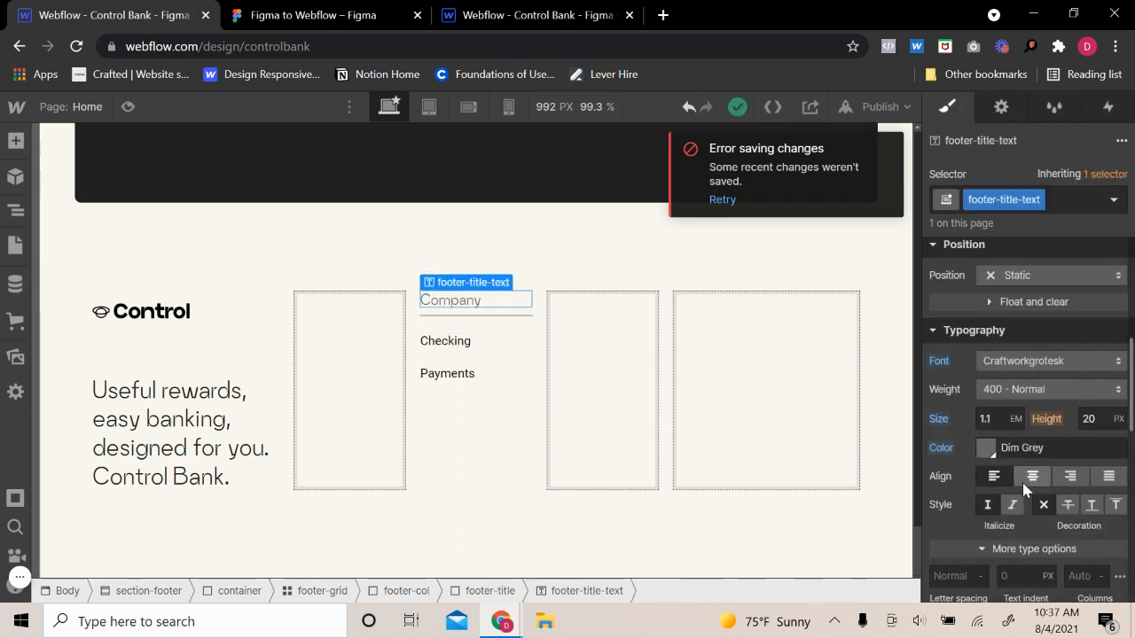
left_click(977, 490)
left_click(969, 446)
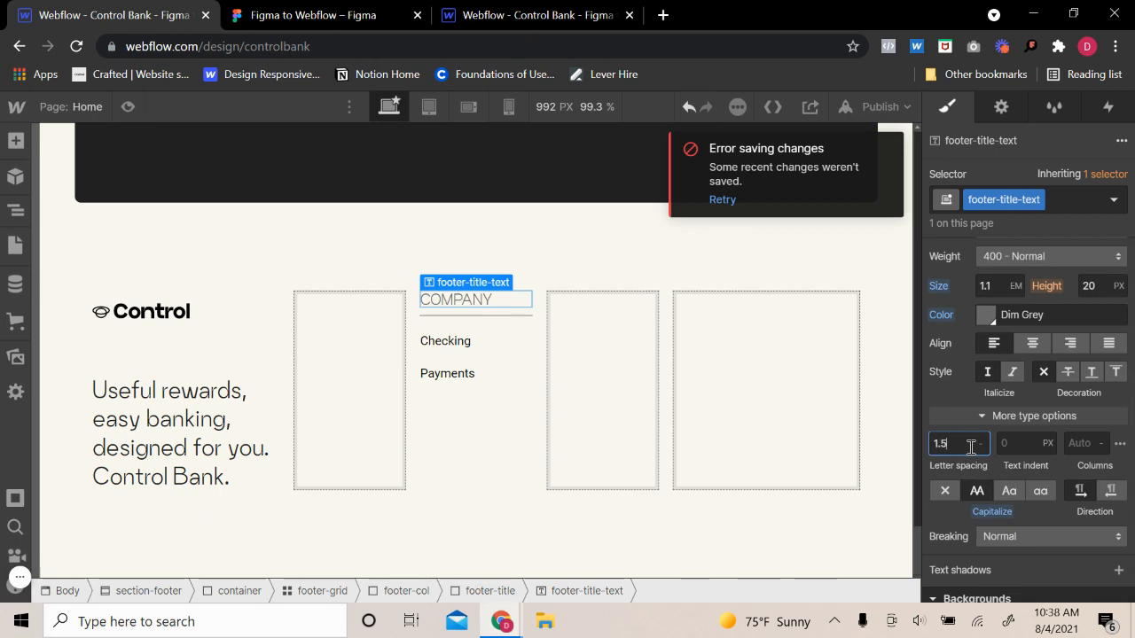
type("1.5")
key("Return")
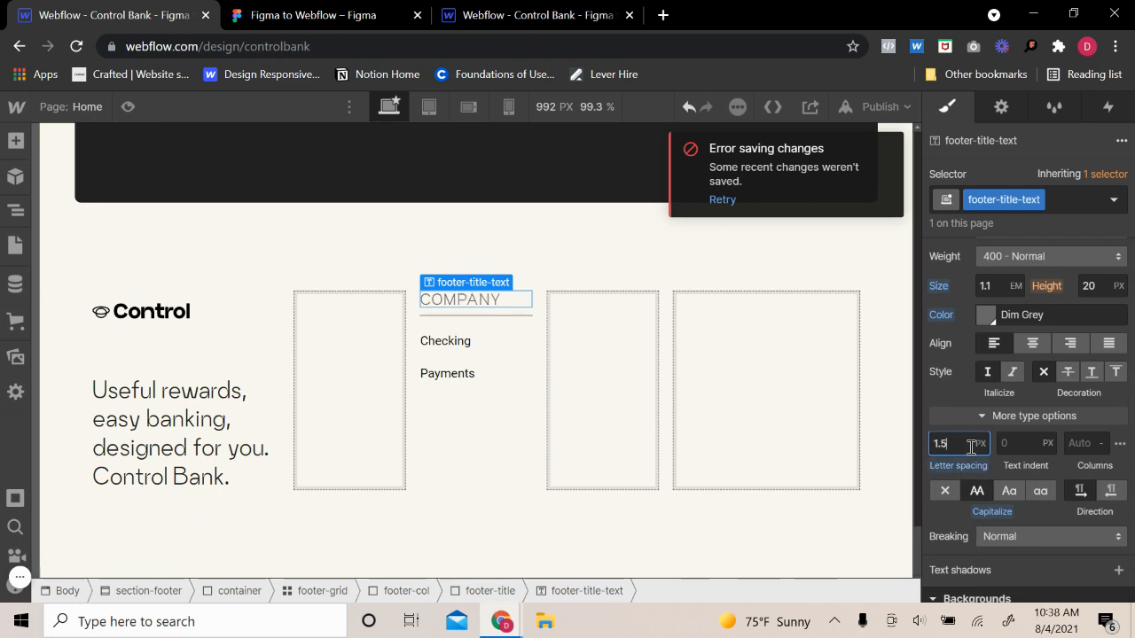
- Set the Company title's font size to 0.8 em and check the footer in preview mode
left_click(1004, 288)
type("0.8")
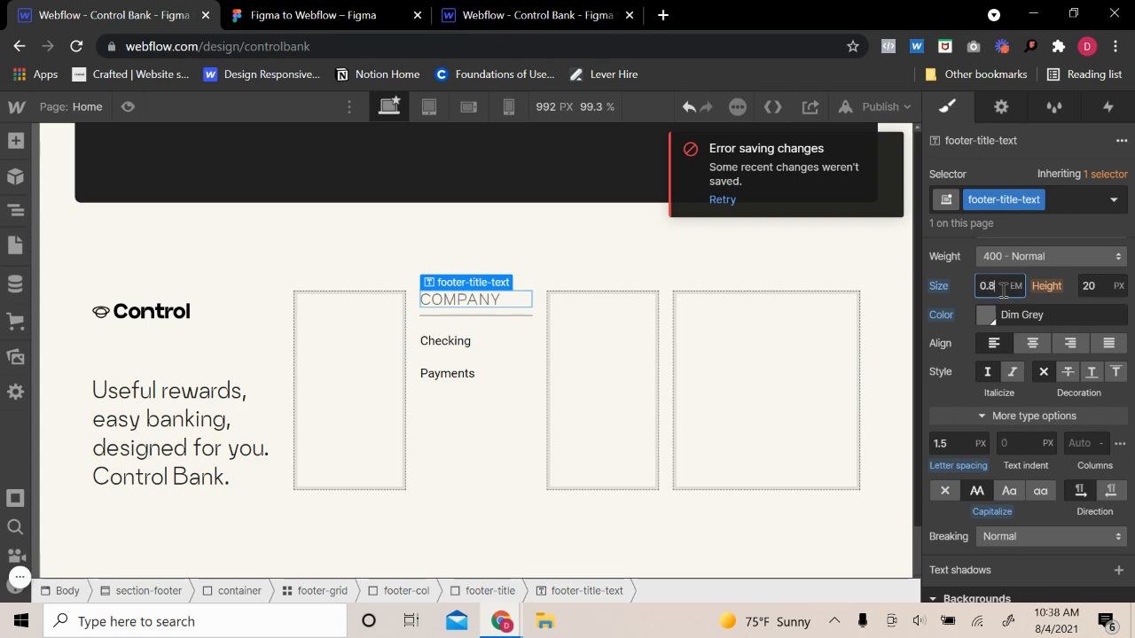
key("Return")
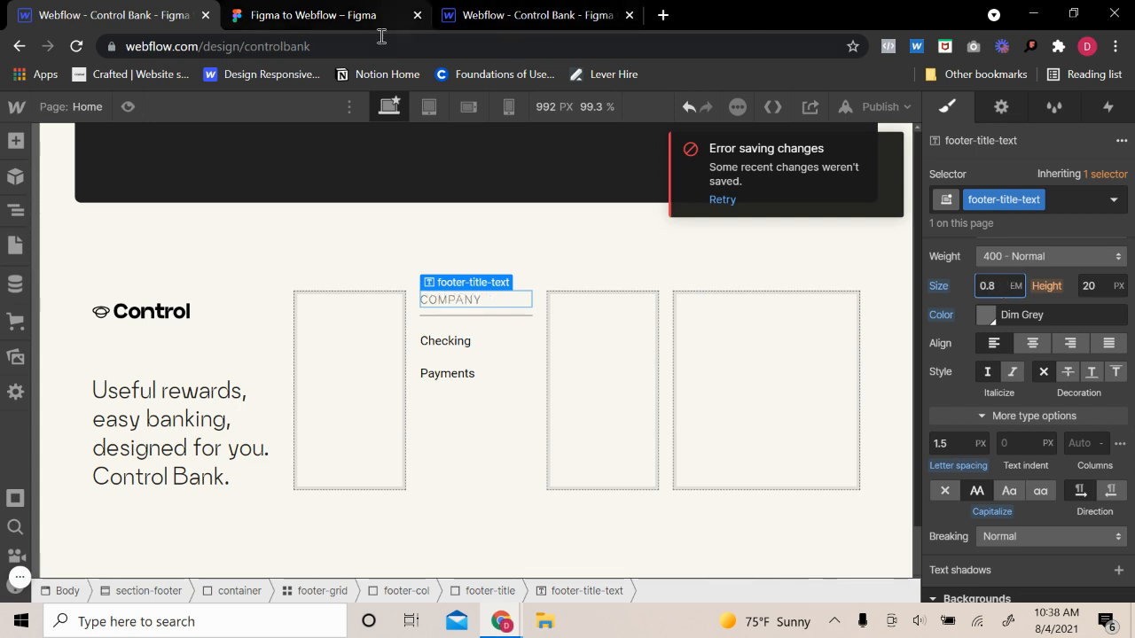
left_click(131, 106)
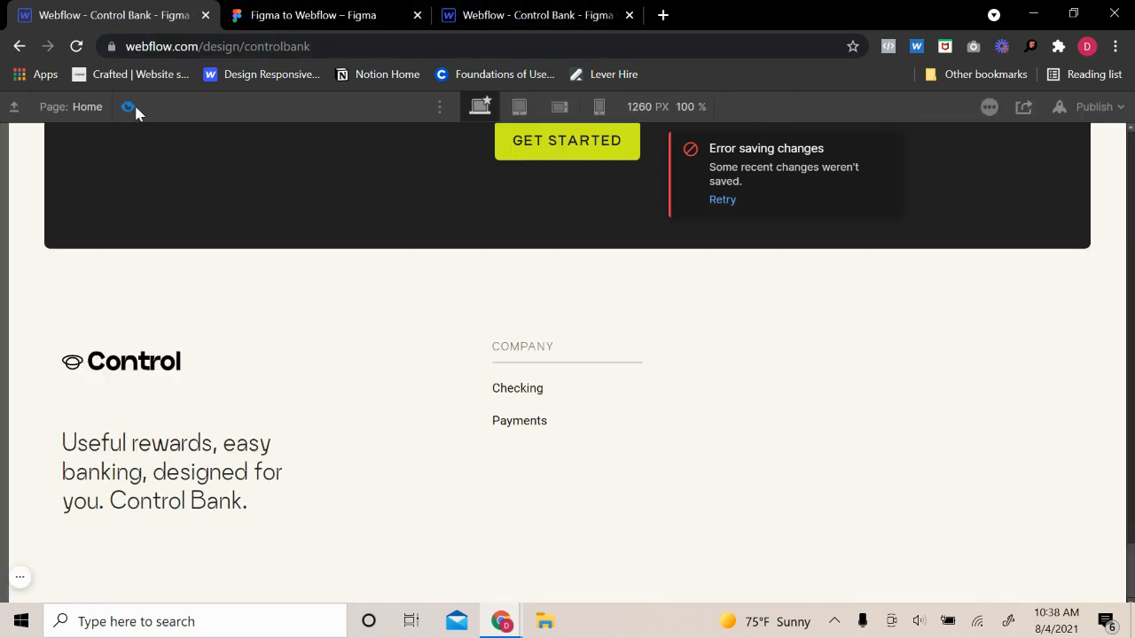
left_click(131, 106)
- Delete the empty footer column directly to the right of the Company column
left_click(448, 402)
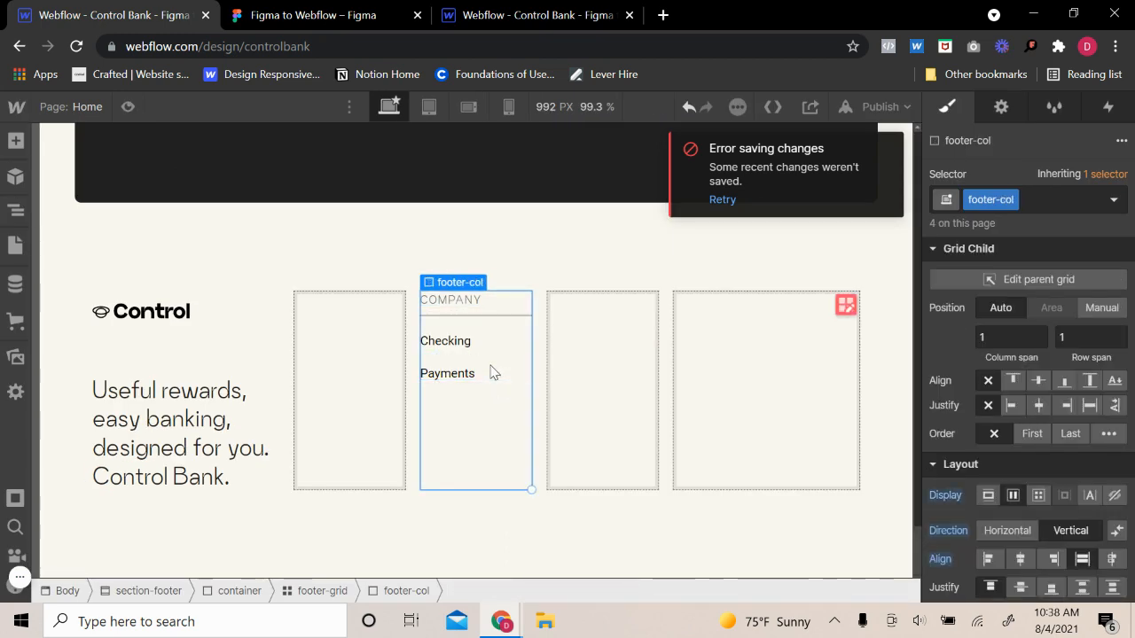
left_click(568, 387)
key("Delete")
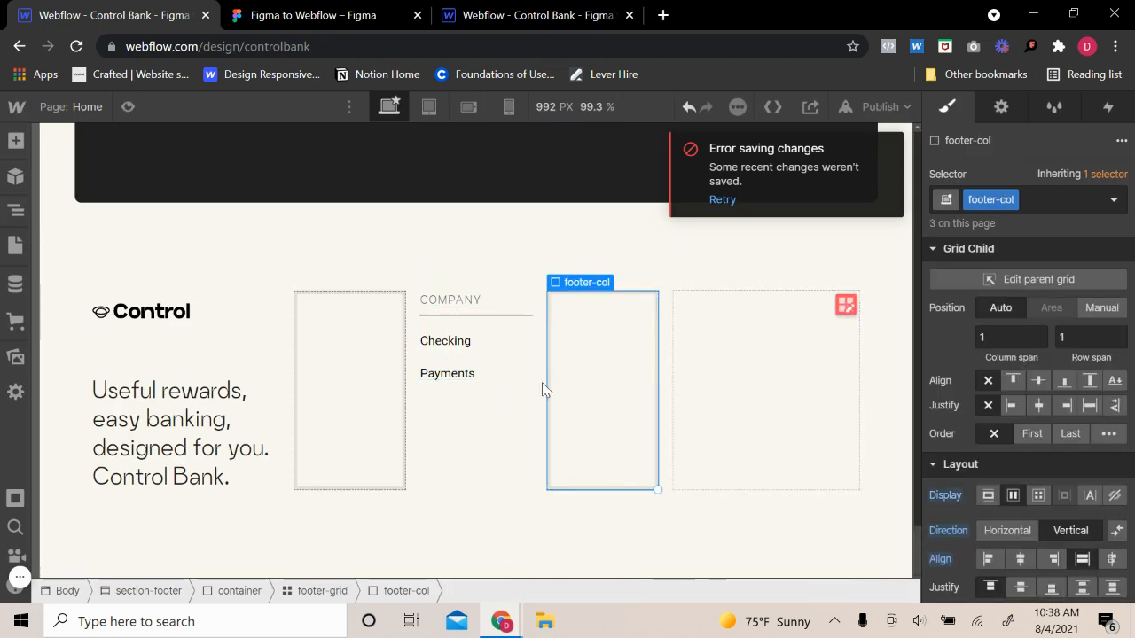
- Position the remaining empty footer-col manually so it occupies only the last grid column, freeing the cell beside the Company column
left_click(479, 417)
left_click(584, 397)
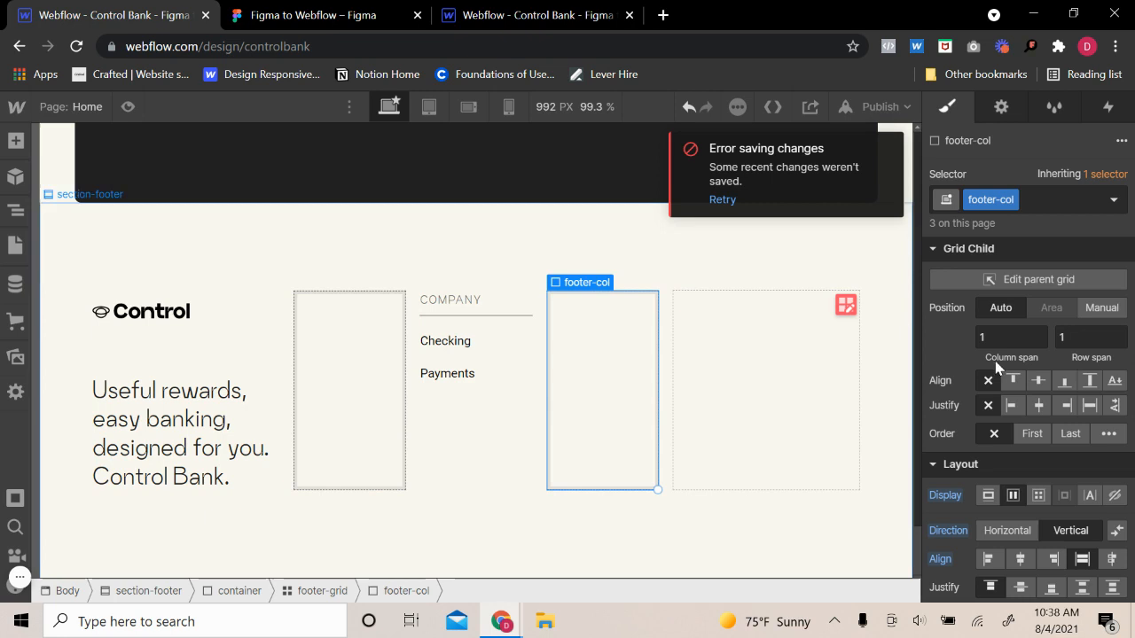
left_click(1104, 307)
left_click_drag(660, 384, 701, 372)
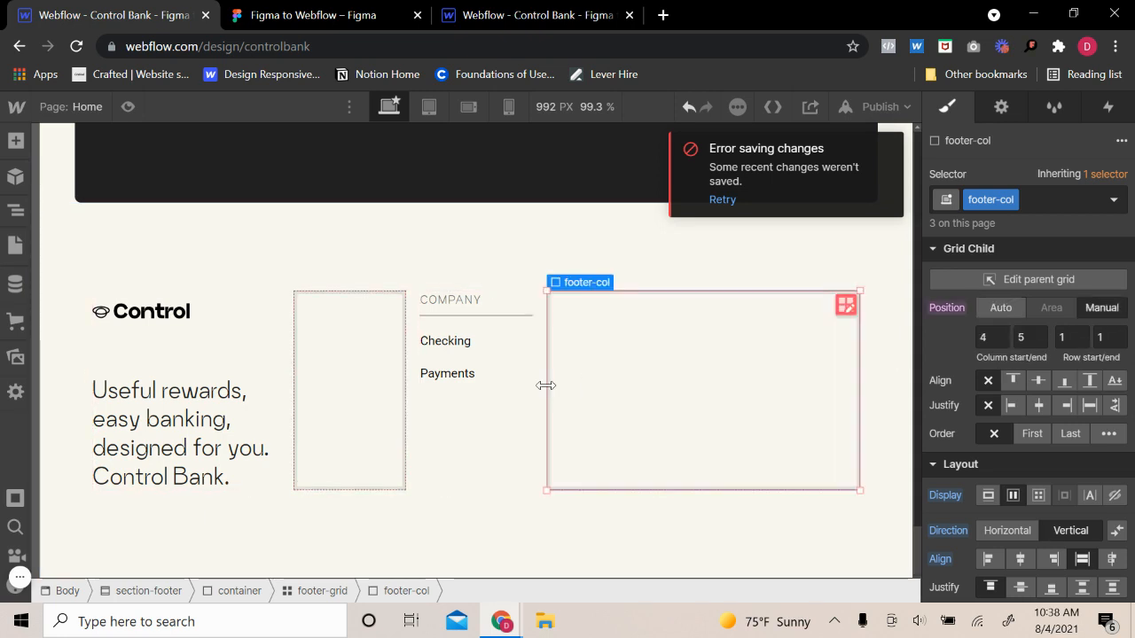
left_click_drag(544, 387, 698, 371)
- Duplicate the Company footer column into the free grid cell to its right
left_click(499, 410)
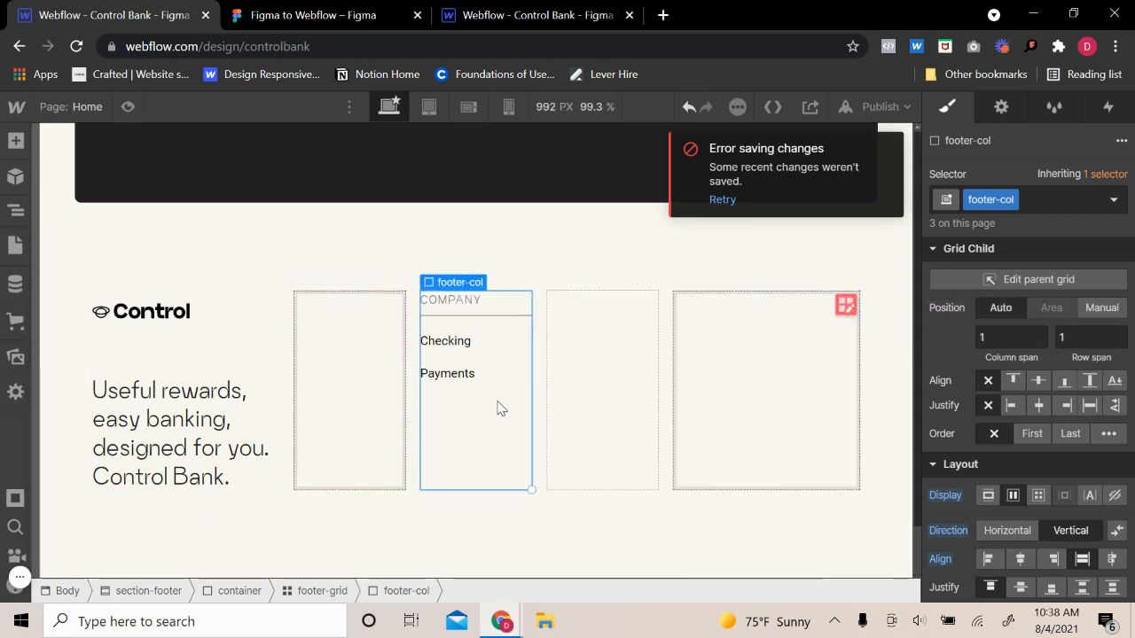
key("ctrl+v")
left_click(588, 408)
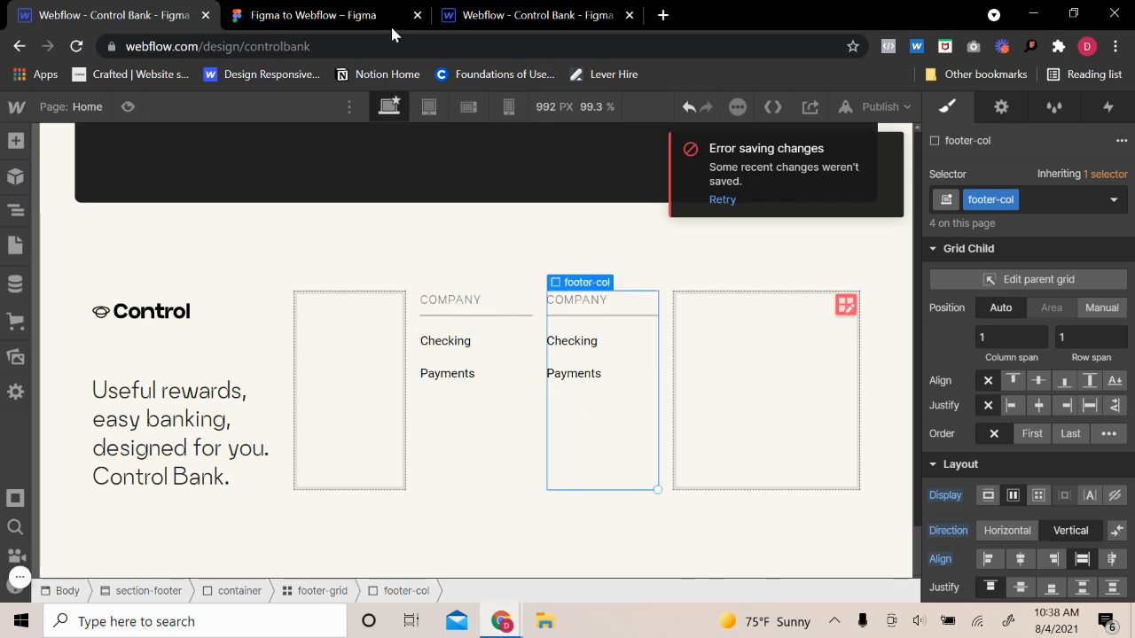
- Look up the second column title in the Figma footer and change the duplicated column's title in Webflow to Contact
left_click(390, 22)
left_click(630, 320)
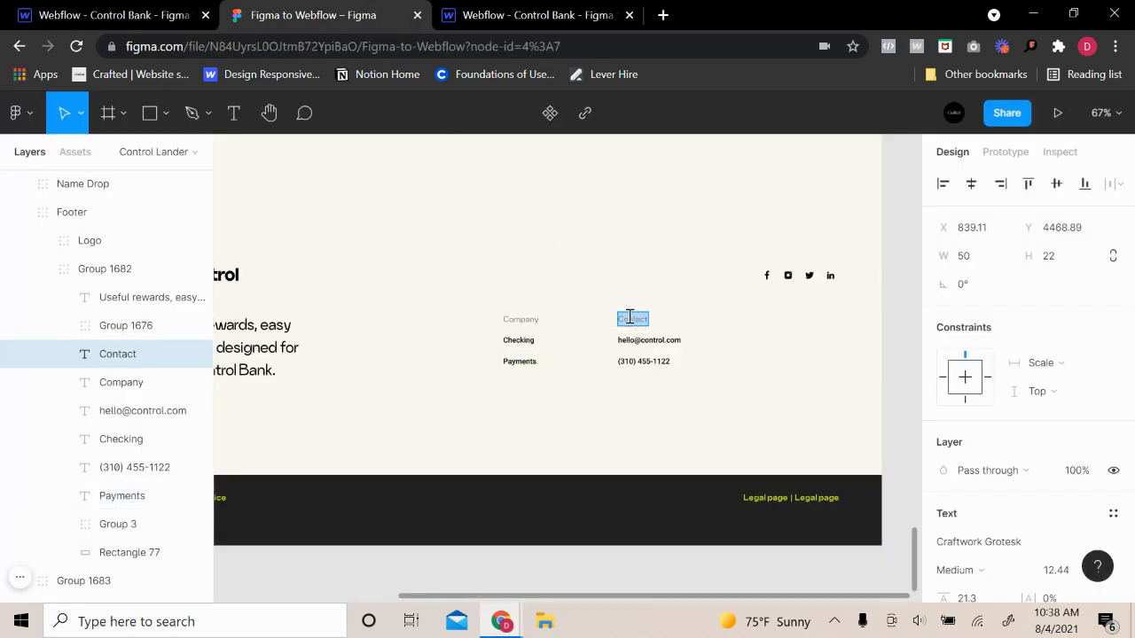
left_click(189, 7)
double_click(584, 299)
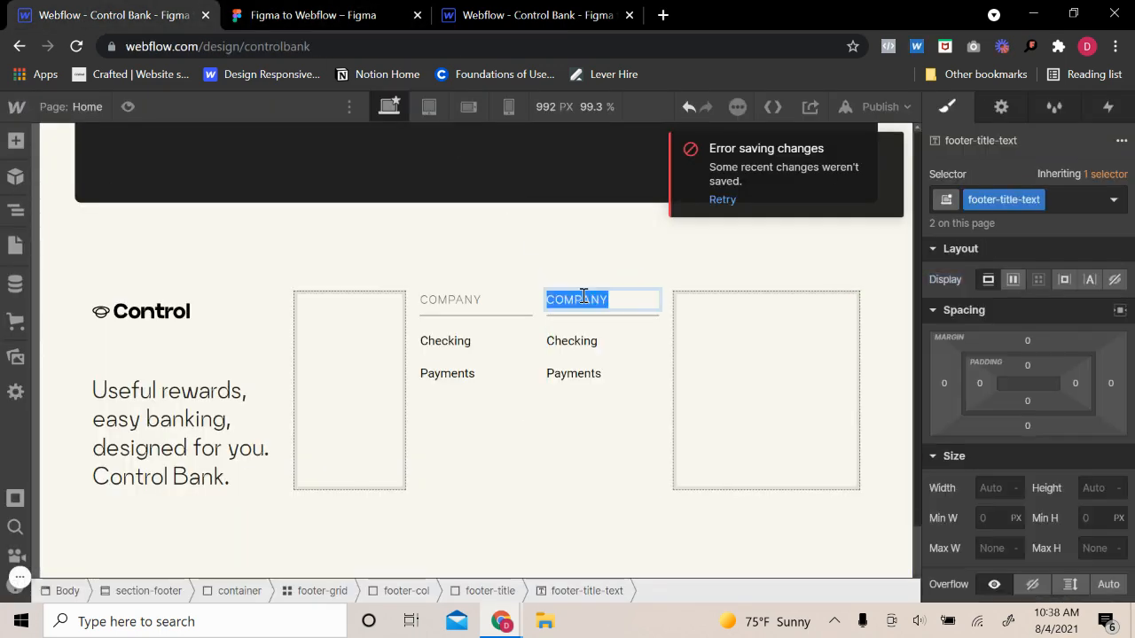
type("CONTACT")
left_click(600, 328)
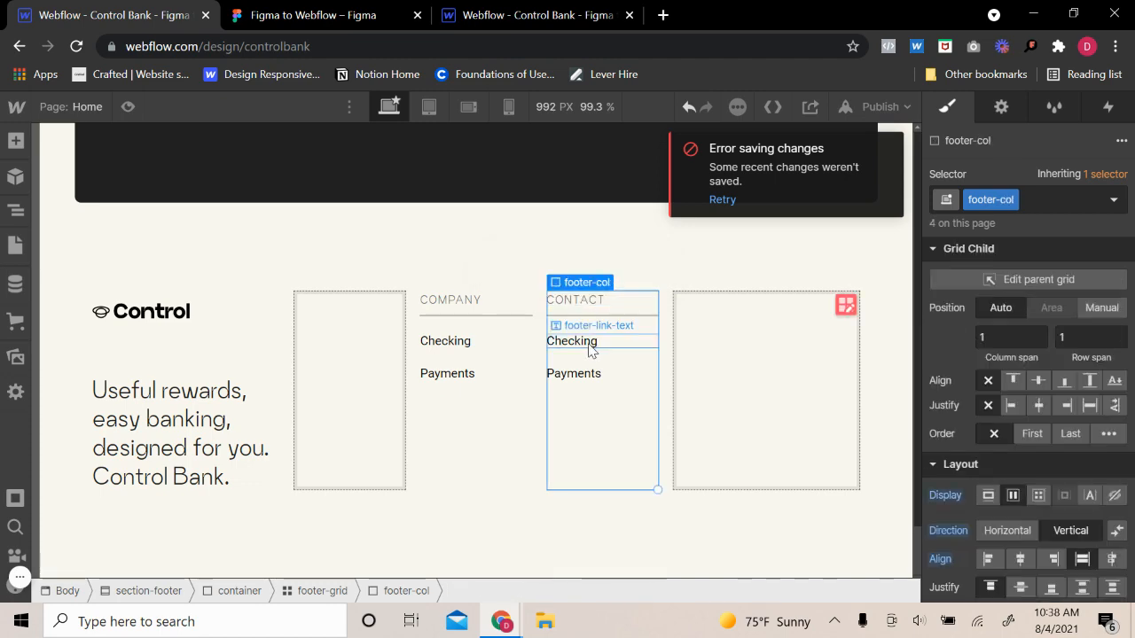
- Copy the contact e-mail address from the Figma footer and replace the Contact column's Checking link text with it in Webflow
left_click(590, 342)
left_click(320, 15)
double_click(650, 341)
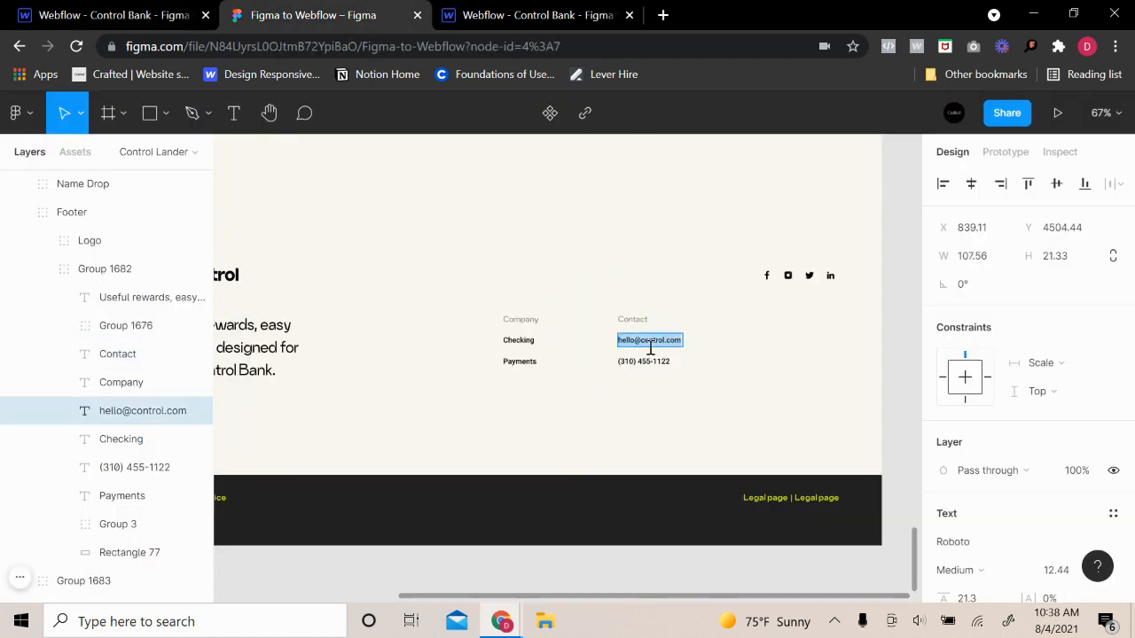
key("ctrl+c")
left_click(144, 13)
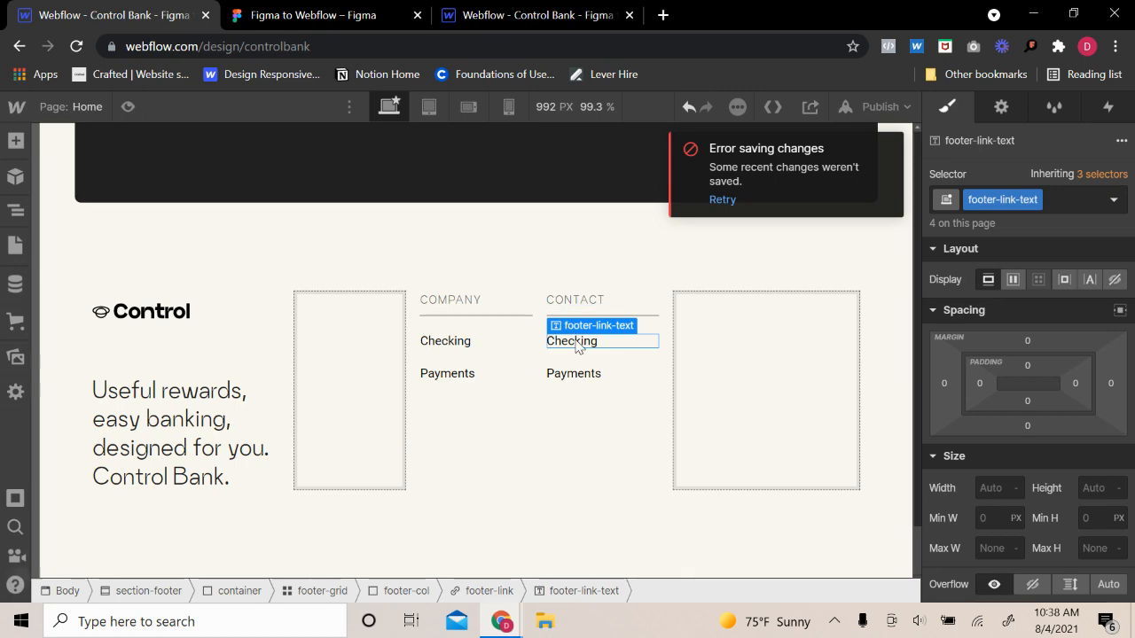
double_click(577, 340)
double_click(576, 340)
key("ctrl+v")
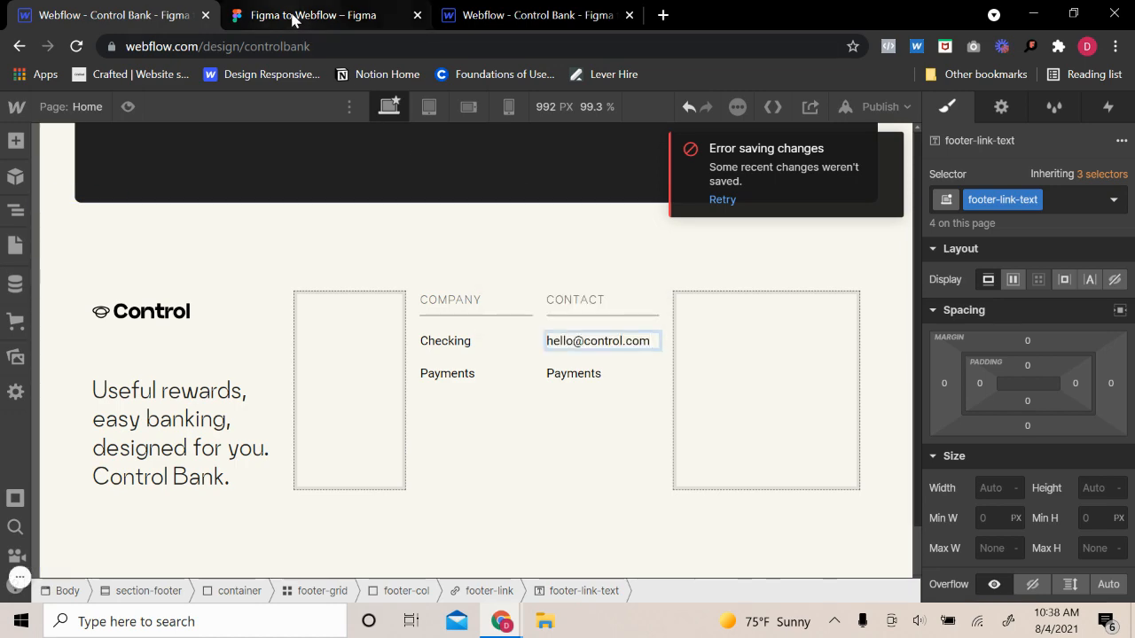
- Copy the phone number from the Figma footer, replace the Contact column's Payments link text with it in Webflow, and check the preview
left_click(315, 15)
double_click(641, 360)
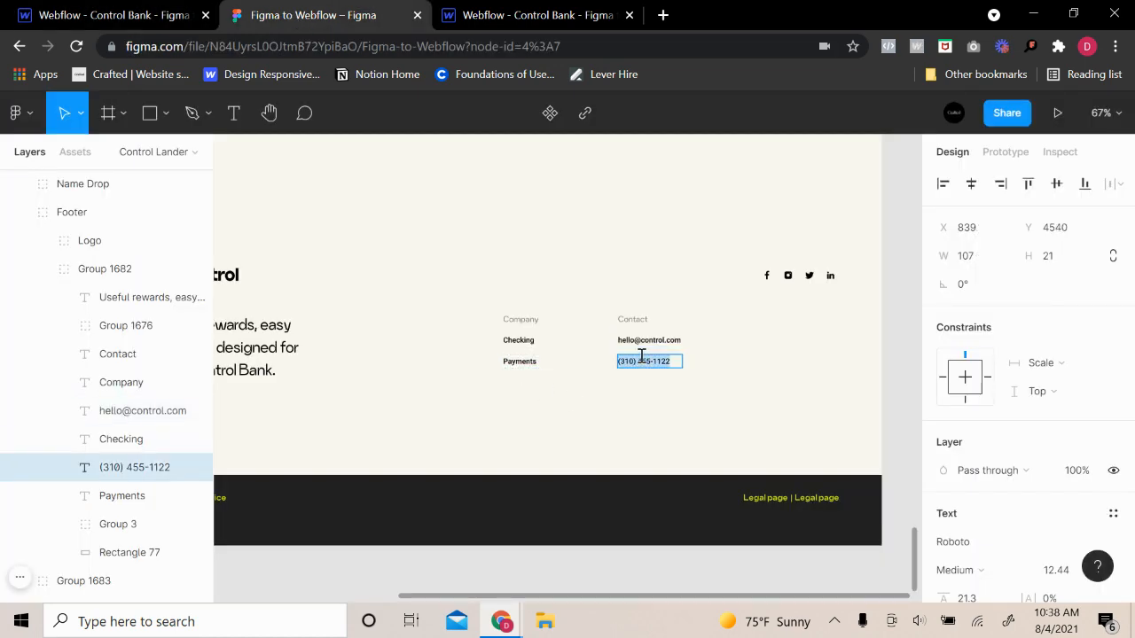
key("ctrl+c")
left_click(144, 13)
left_click(557, 374)
double_click(557, 373)
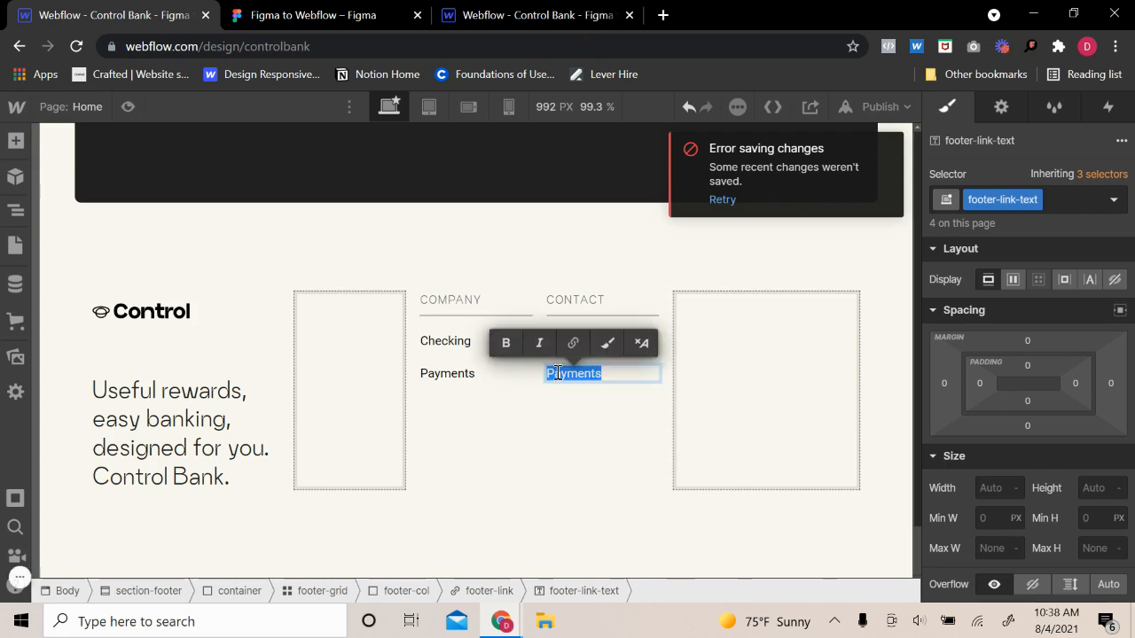
key("ctrl+v")
left_click(127, 106)
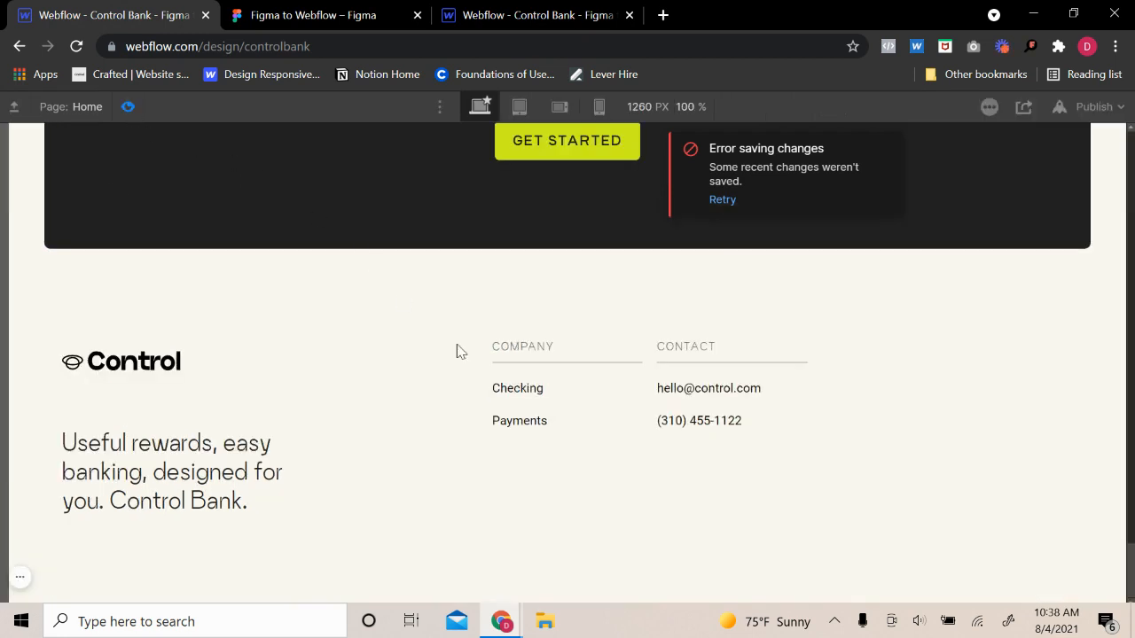
left_click(128, 107)
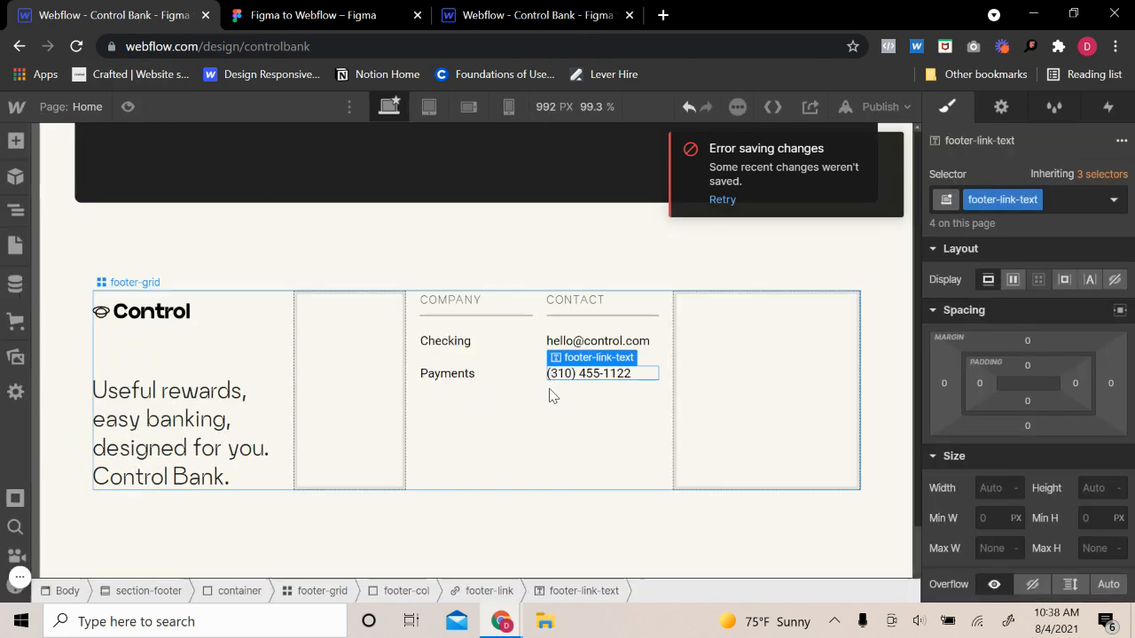
- Set the footer-link-text font to Craftworkgrotesk with weight 500 - Medium
left_click(454, 345)
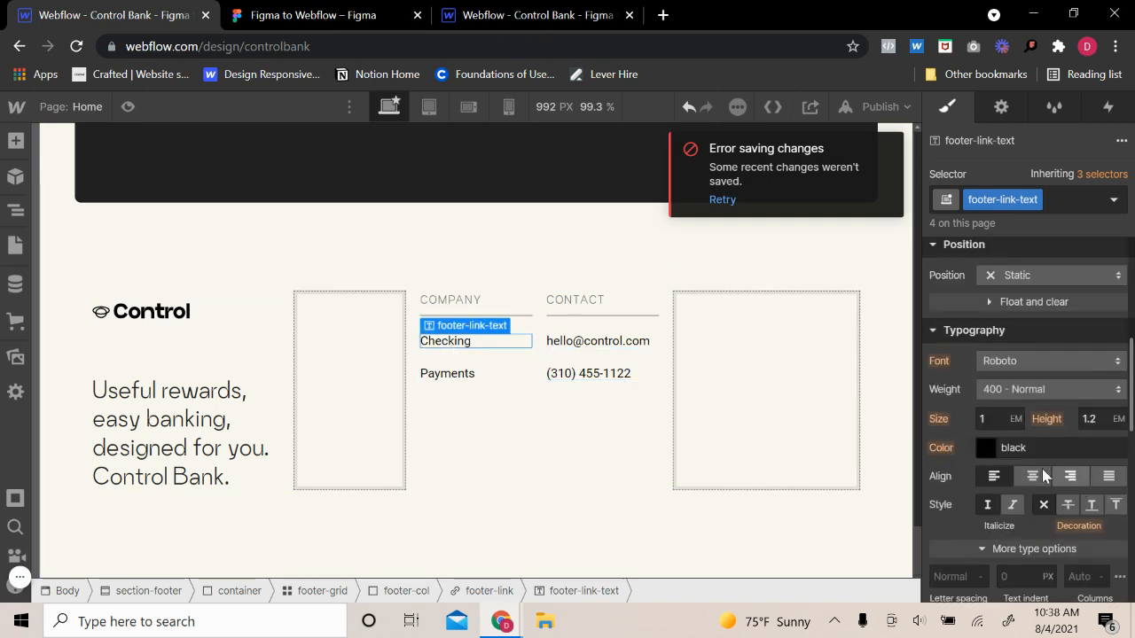
left_click(1011, 361)
scroll(1043, 213, "up", 2)
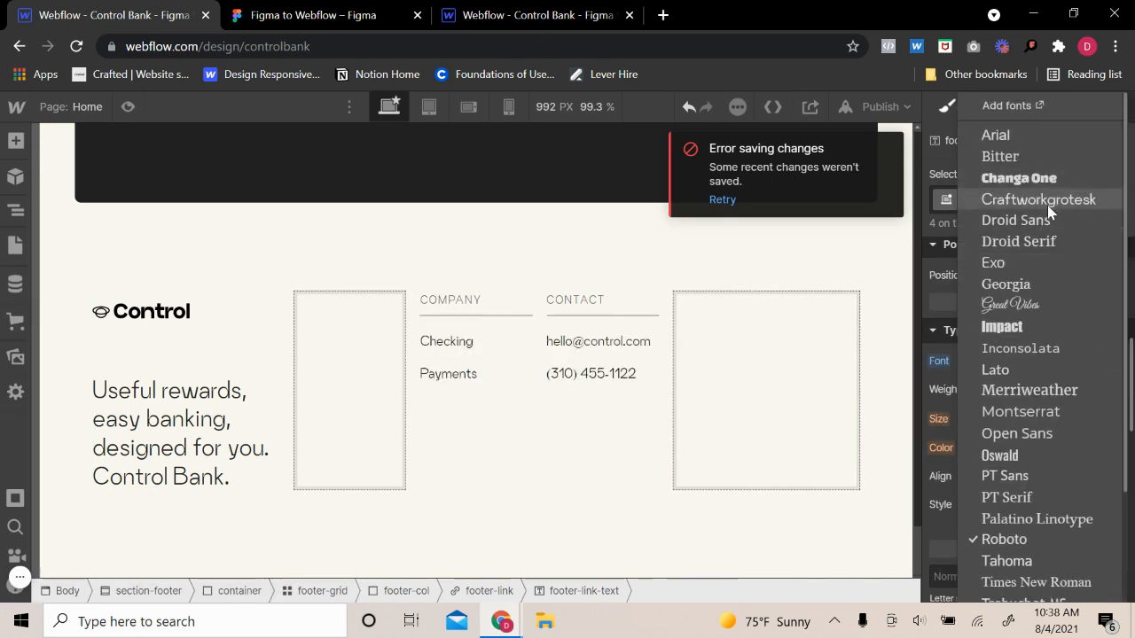
left_click(1048, 202)
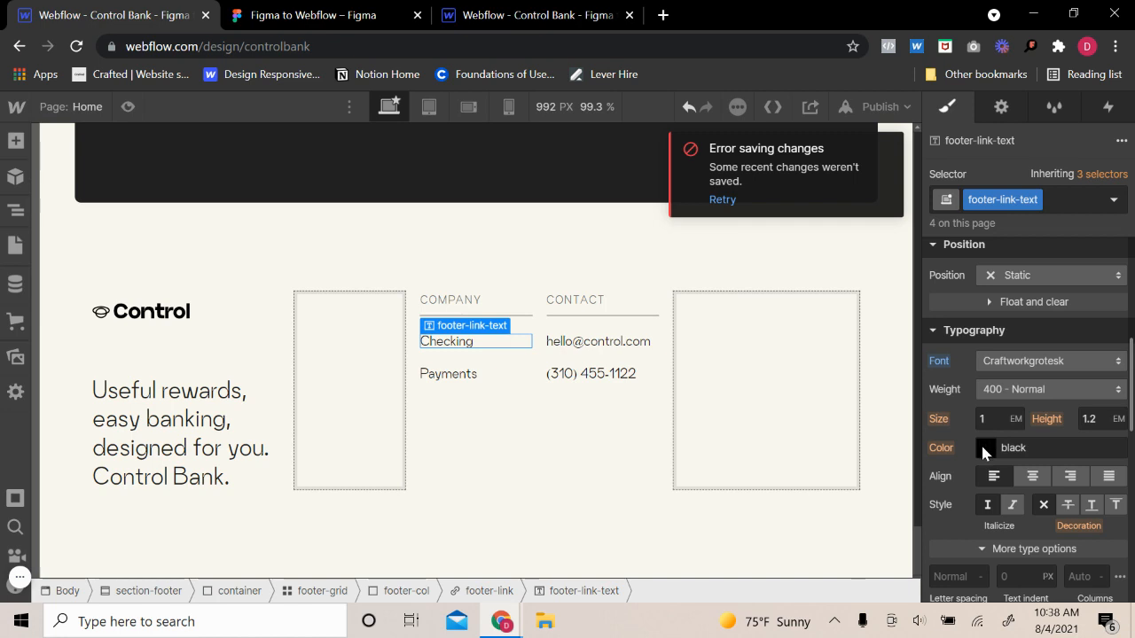
left_click(1007, 391)
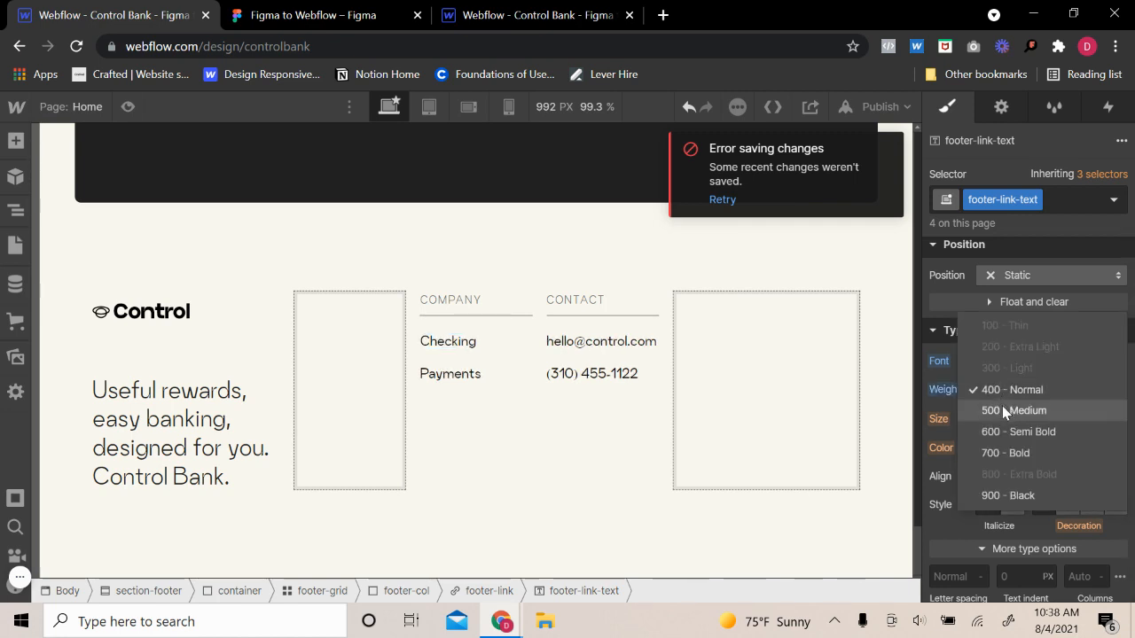
left_click(1006, 410)
- Check the restyled footer links in preview mode and retry saving the unsaved changes
left_click(127, 106)
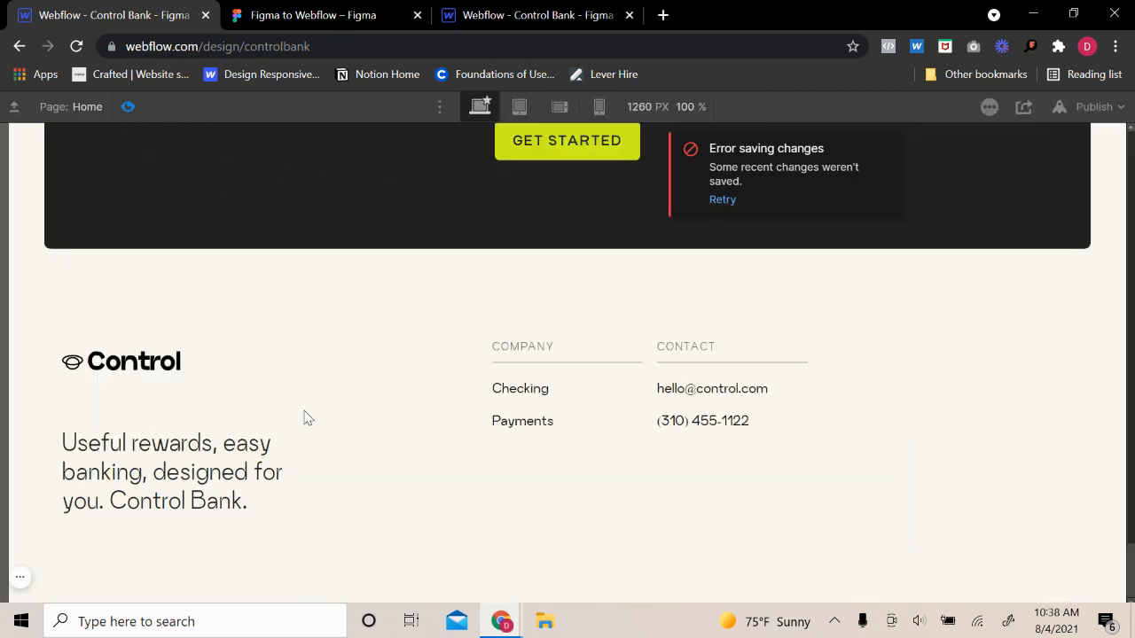
left_click(723, 200)
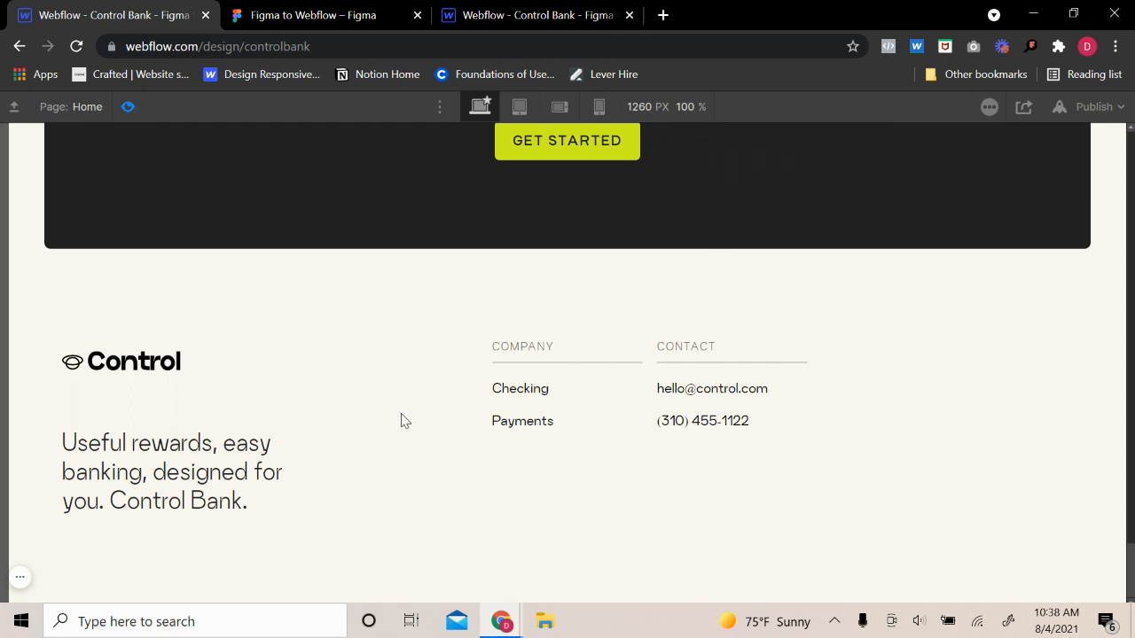
key("ctrl+shift+p")
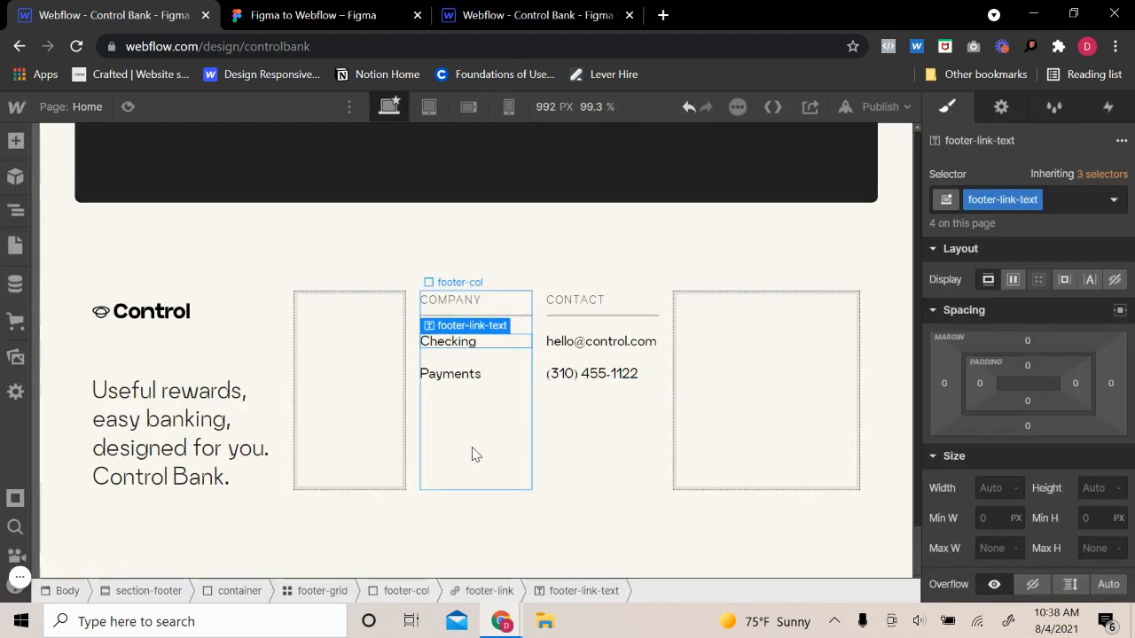
- Try a 10 px top margin on the footer-col class and check it in preview mode
left_click(473, 453)
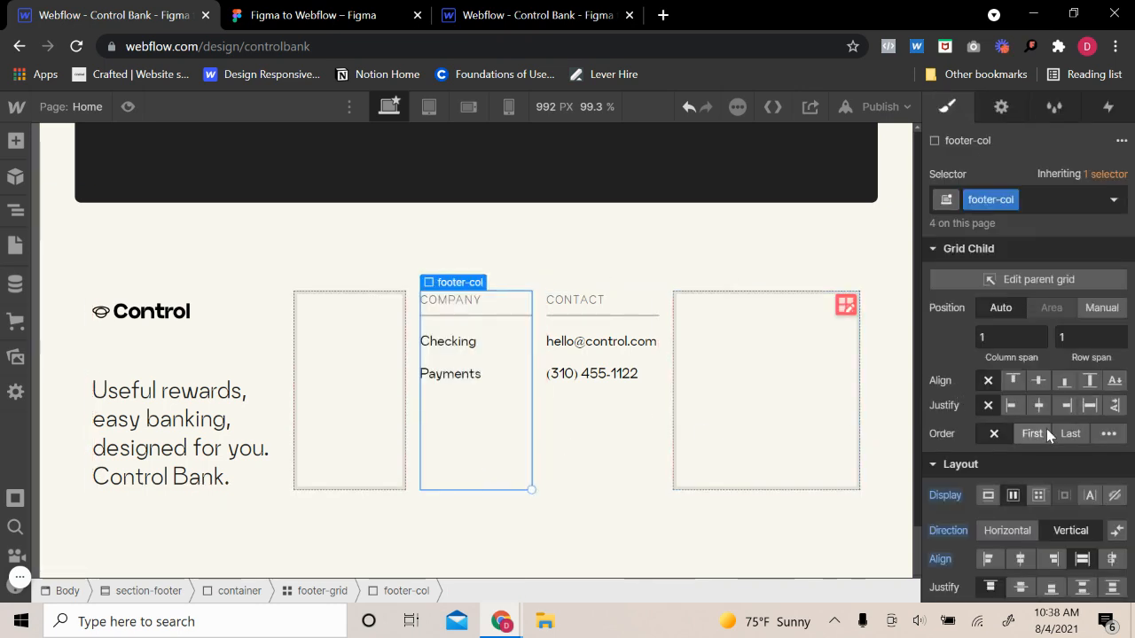
scroll(1049, 444, "down", 2)
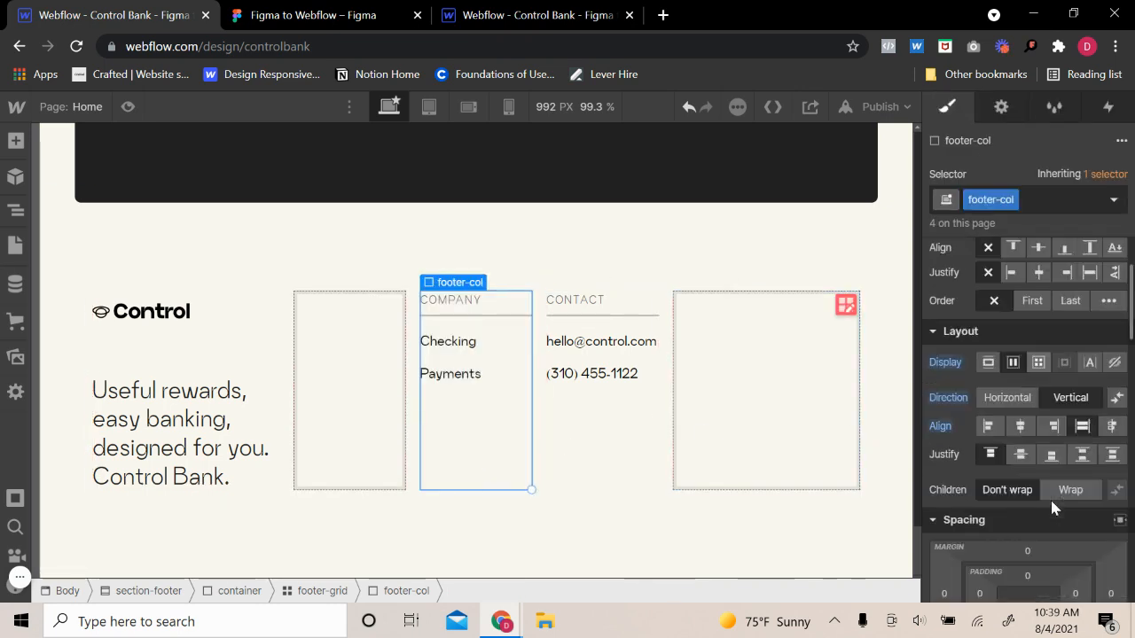
scroll(1050, 498, "down", 2)
left_click(1028, 418)
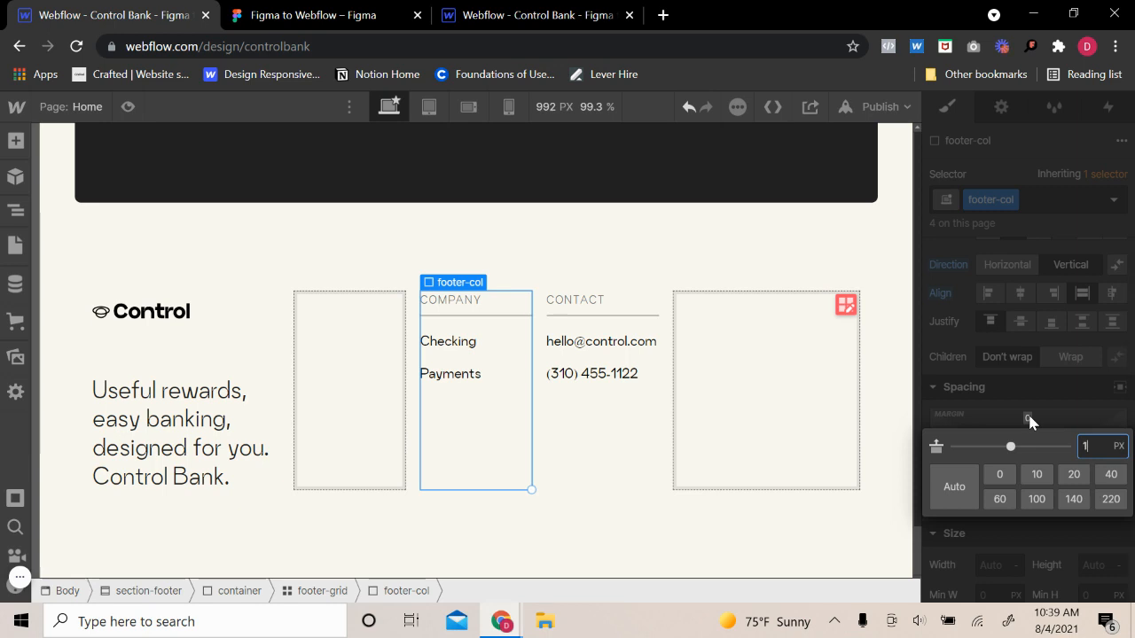
key("Return")
left_click(128, 106)
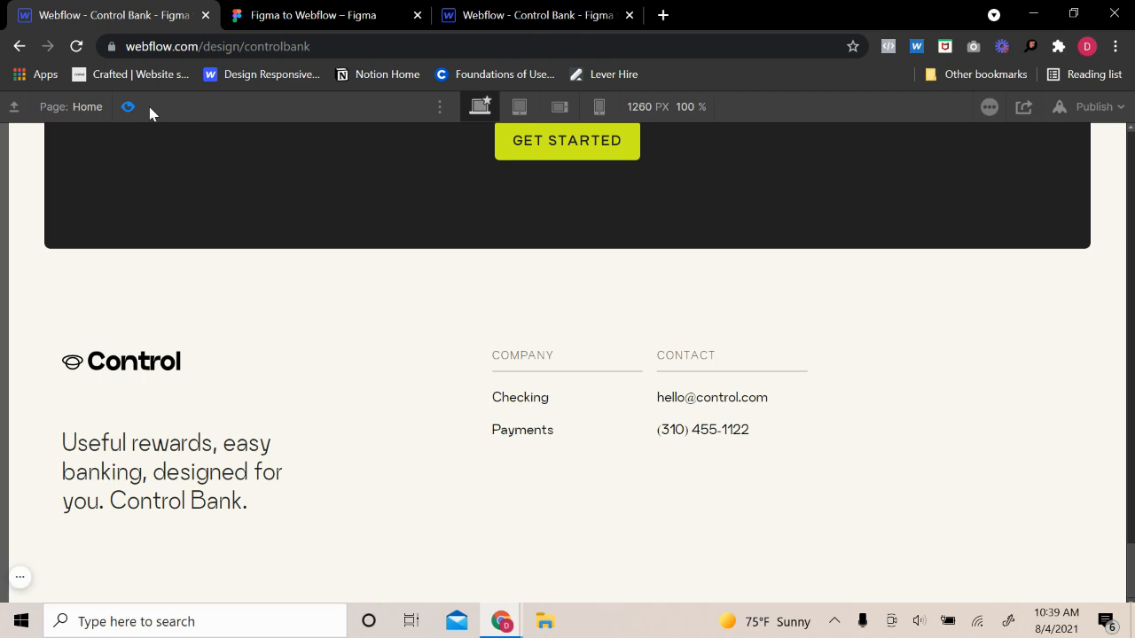
left_click(137, 106)
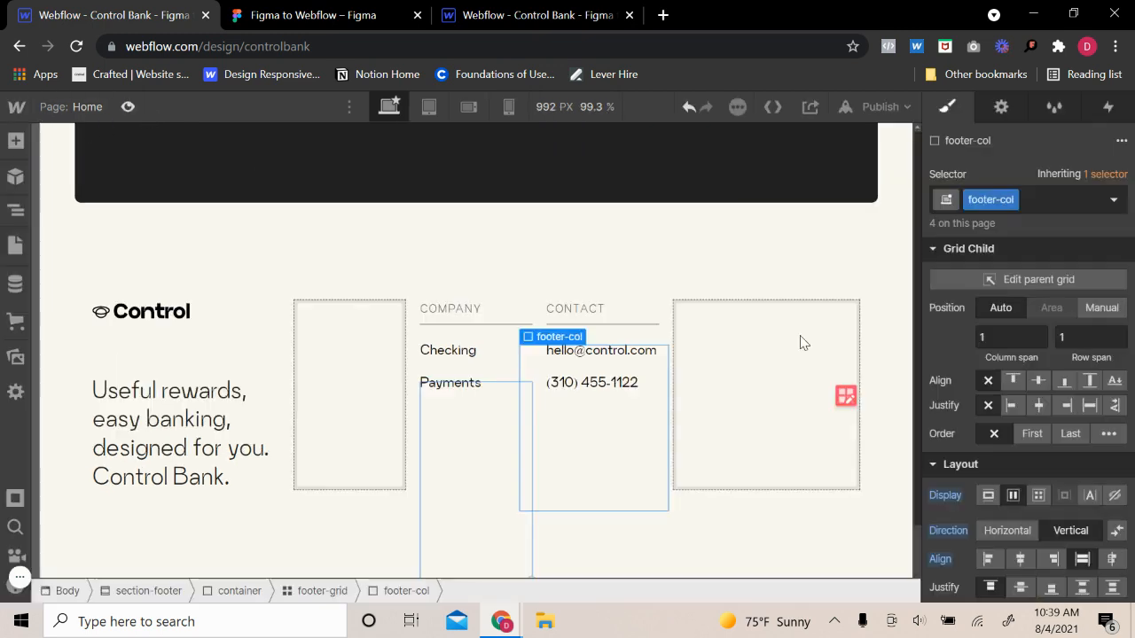
- Reset the top margin of the footer-col class
scroll(1037, 452, "down", 3)
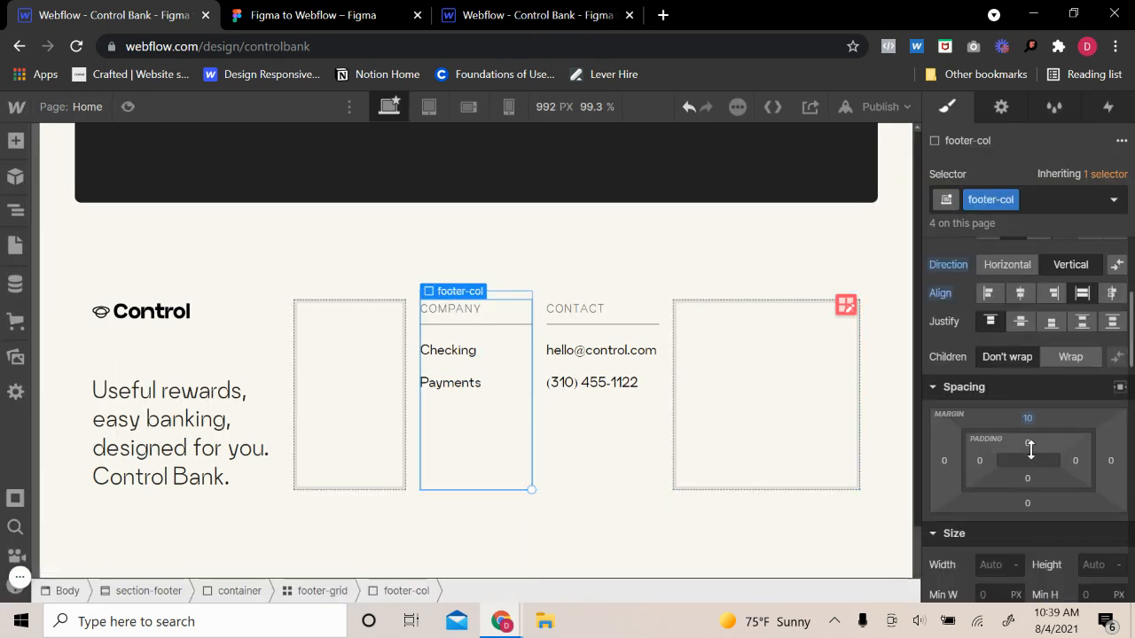
left_click(1026, 423)
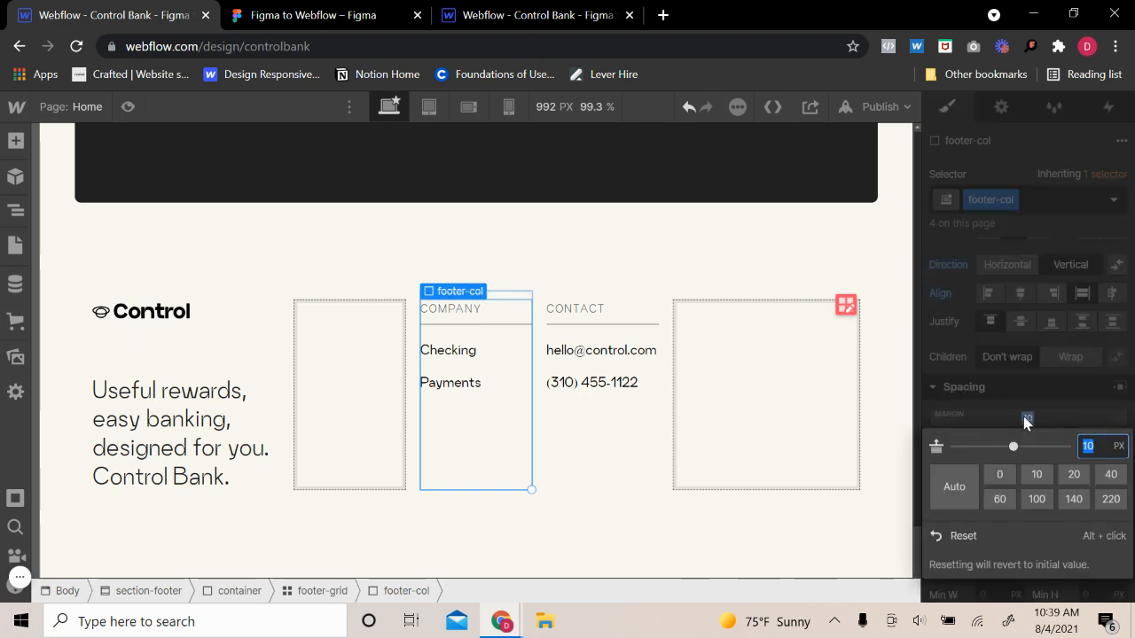
left_click(982, 531)
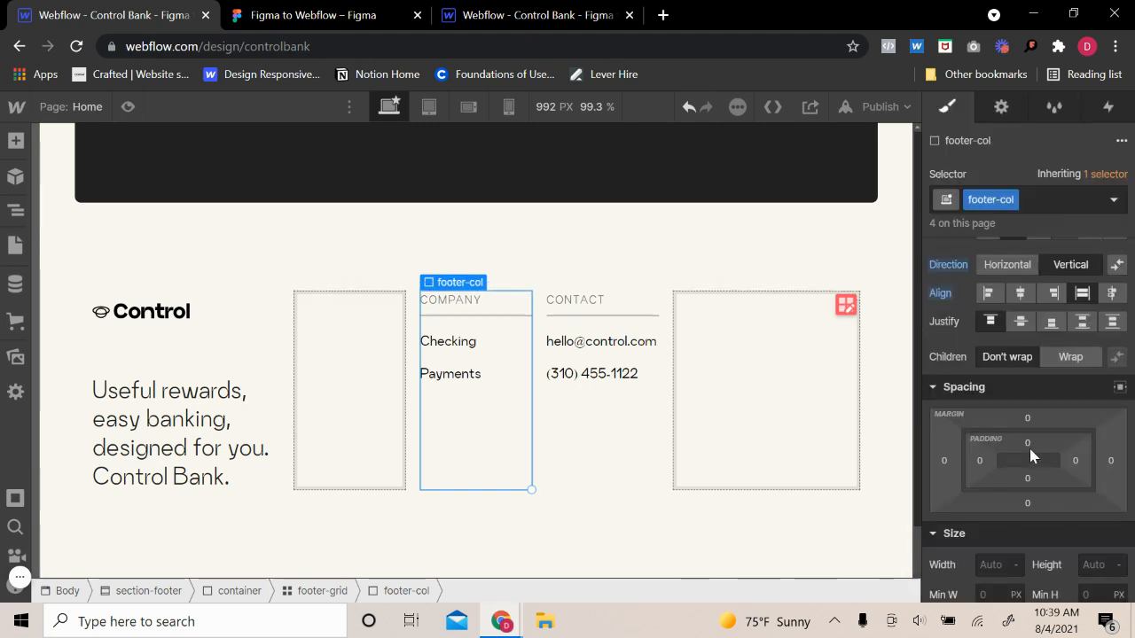
- Add 10 px of padding on all four sides of the footer-col class and check the footer in preview mode
left_click_drag(1030, 448, 1029, 459)
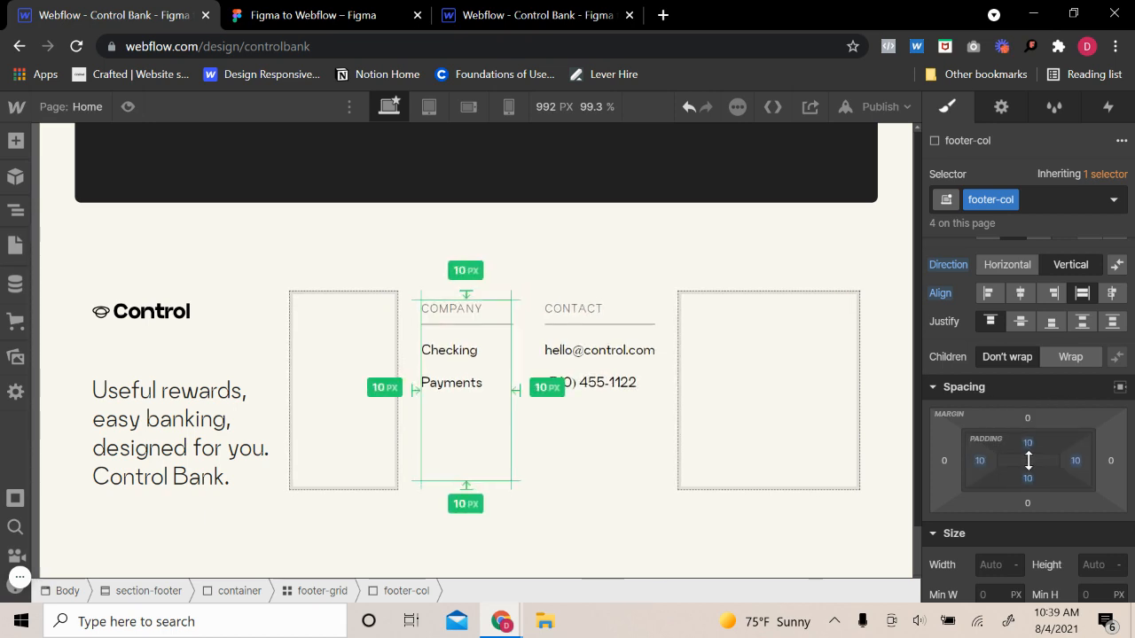
left_click(127, 107)
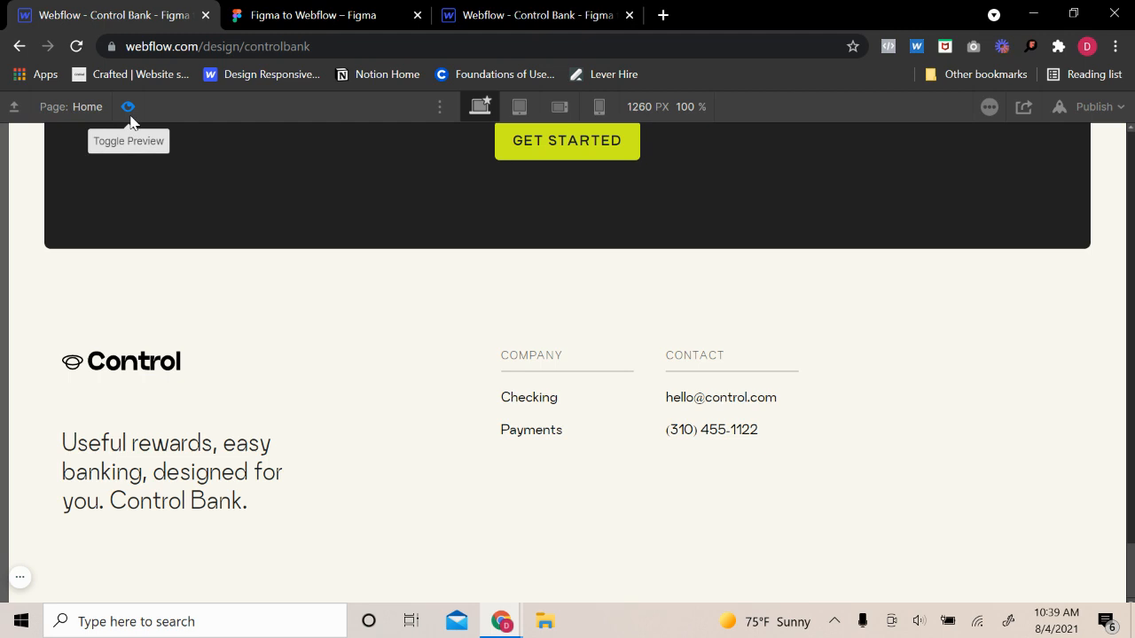
left_click(129, 115)
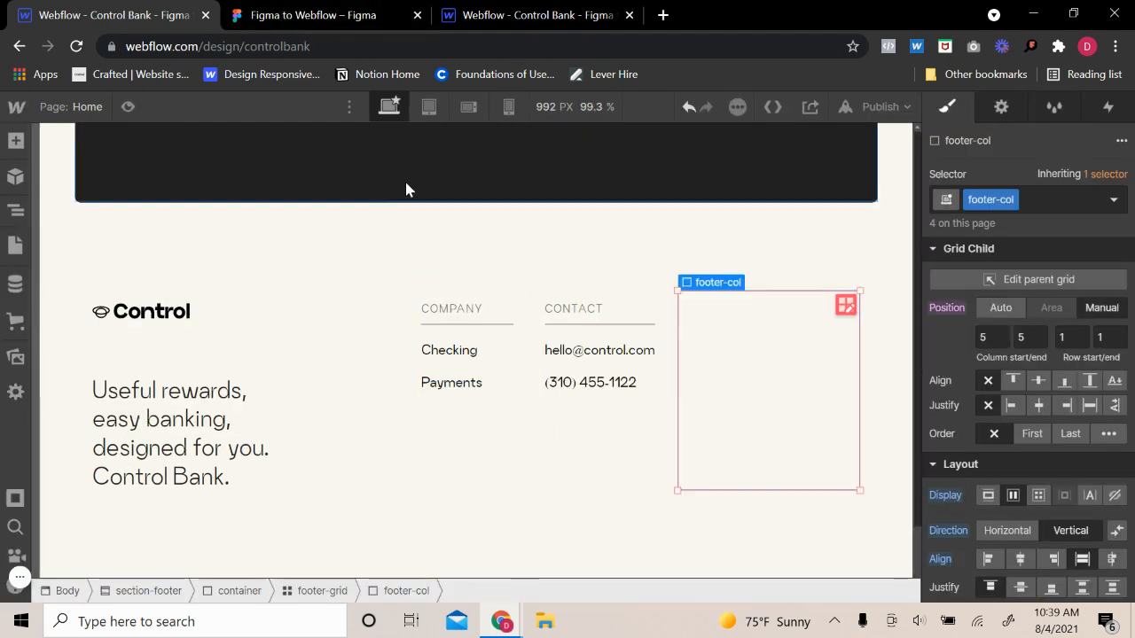
- Compare the footer's social icons in the read-only Webflow reference with the Figma design, and return to the working Webflow project
left_click(537, 13)
scroll(646, 354, "down", 10)
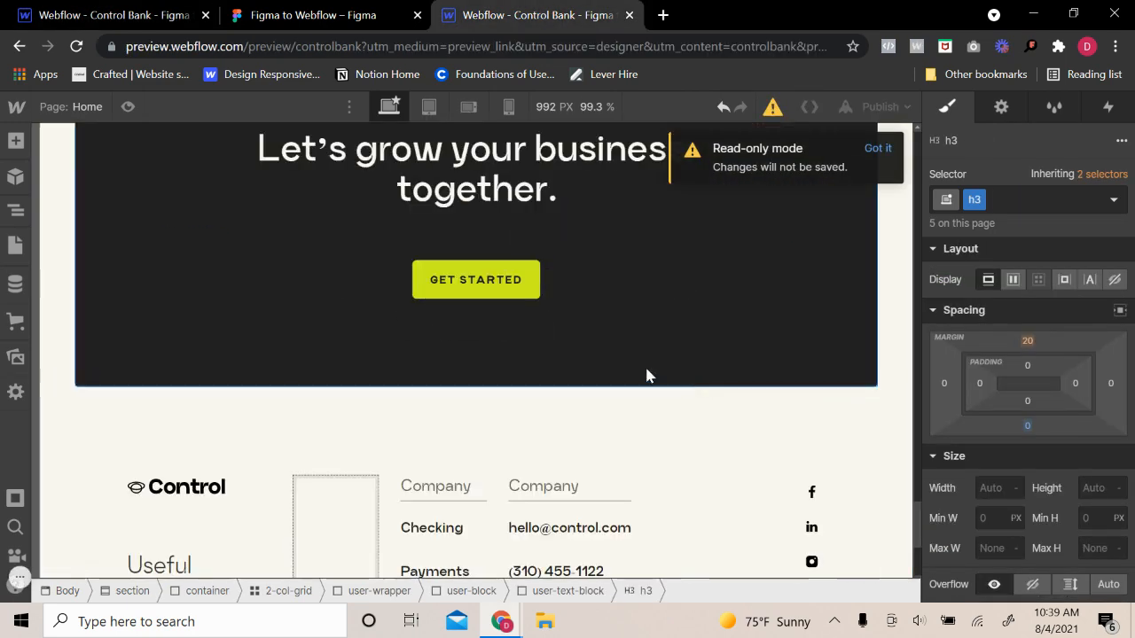
left_click(304, 9)
scroll(507, 363, "down", 2)
scroll(611, 408, "up", 4)
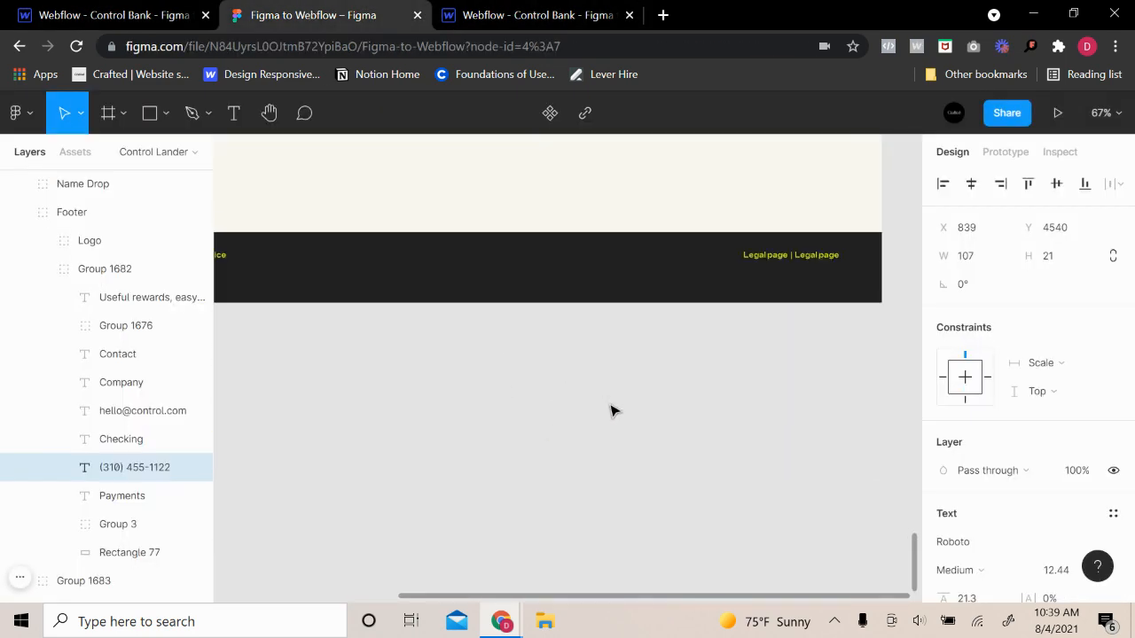
scroll(853, 286, "up", 4)
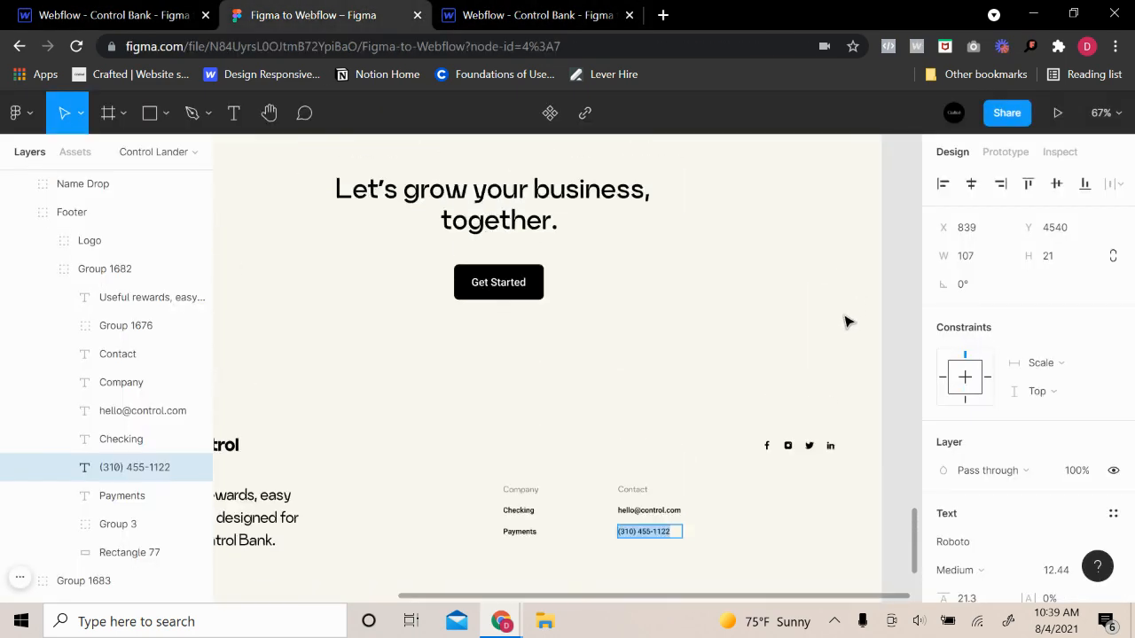
left_click(857, 517)
scroll(798, 487, "right", 2)
left_click(565, 11)
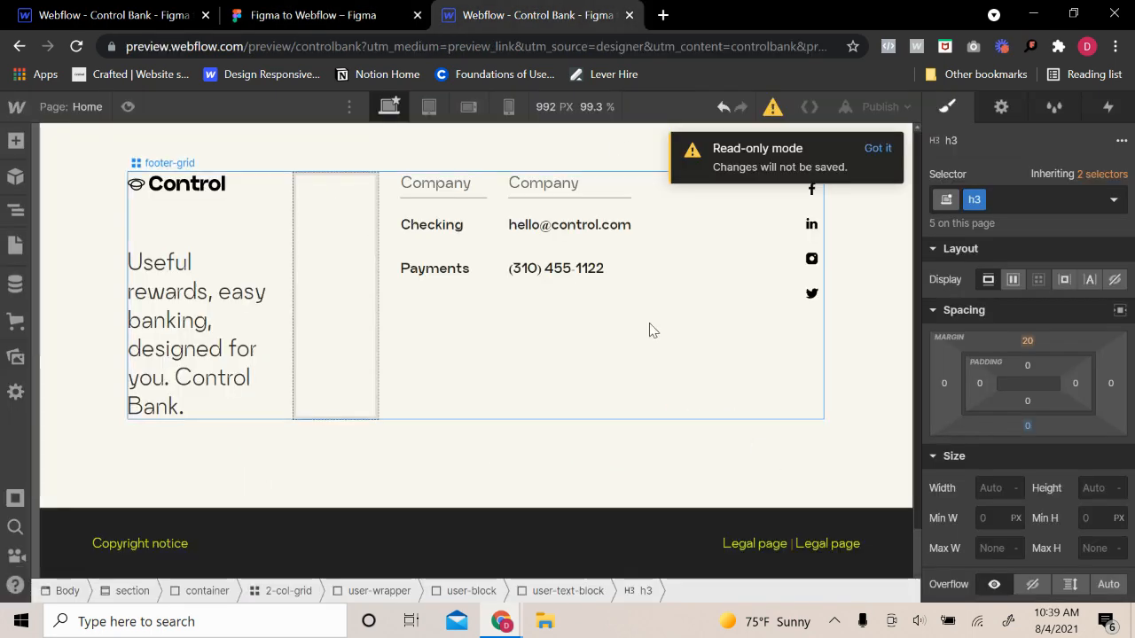
left_click(878, 148)
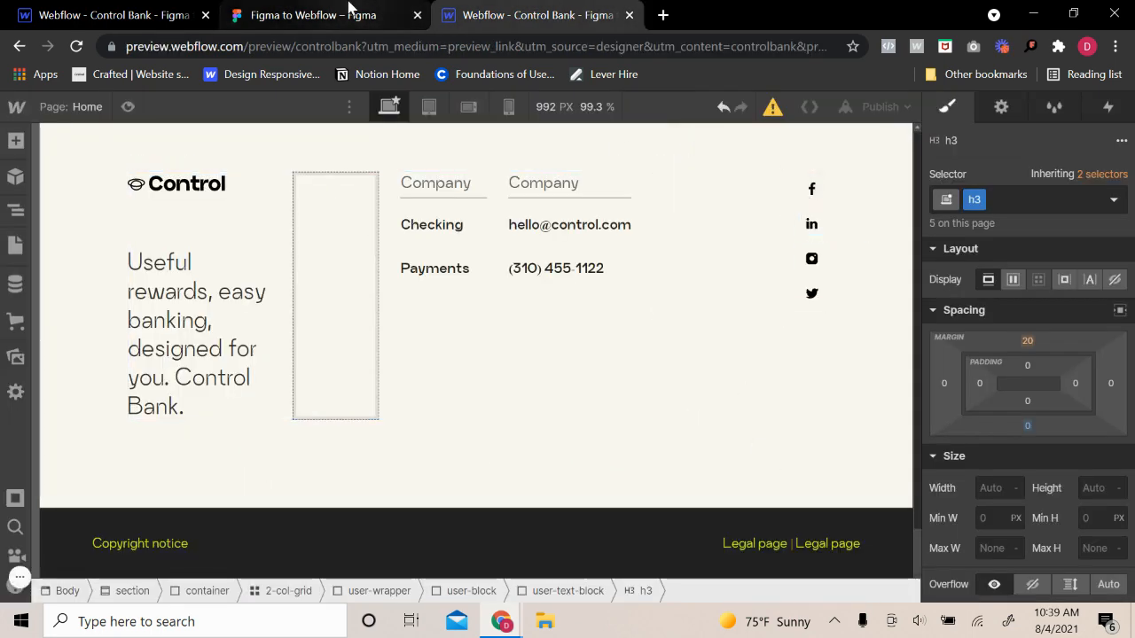
left_click(351, 11)
left_click(111, 15)
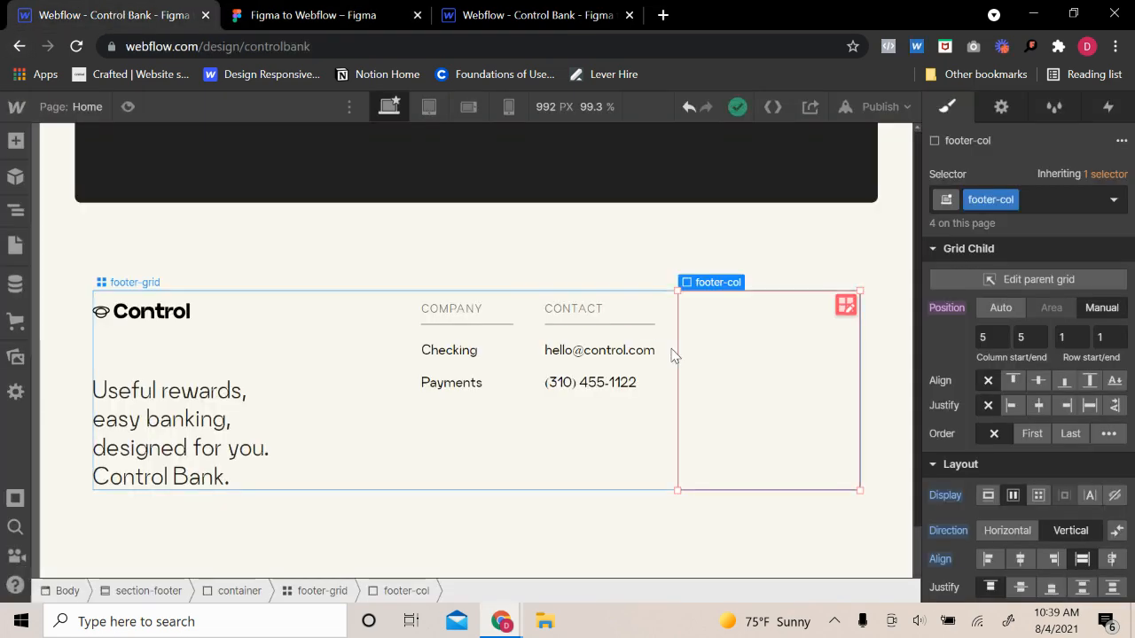
left_click(15, 142)
scroll(133, 479, "down", 3)
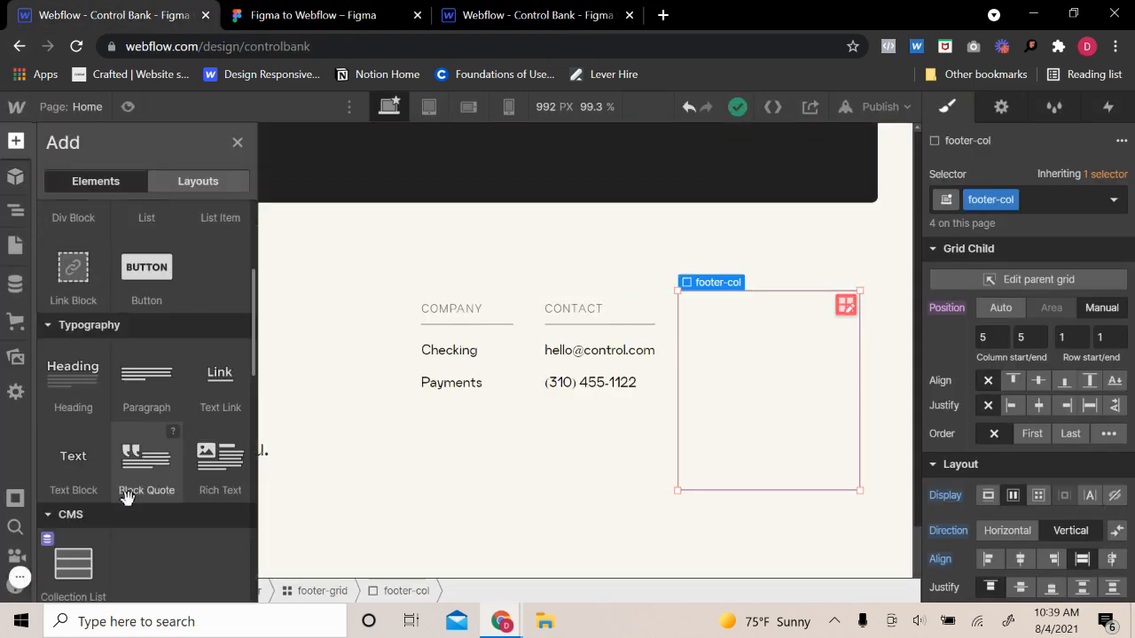
left_click(73, 281)
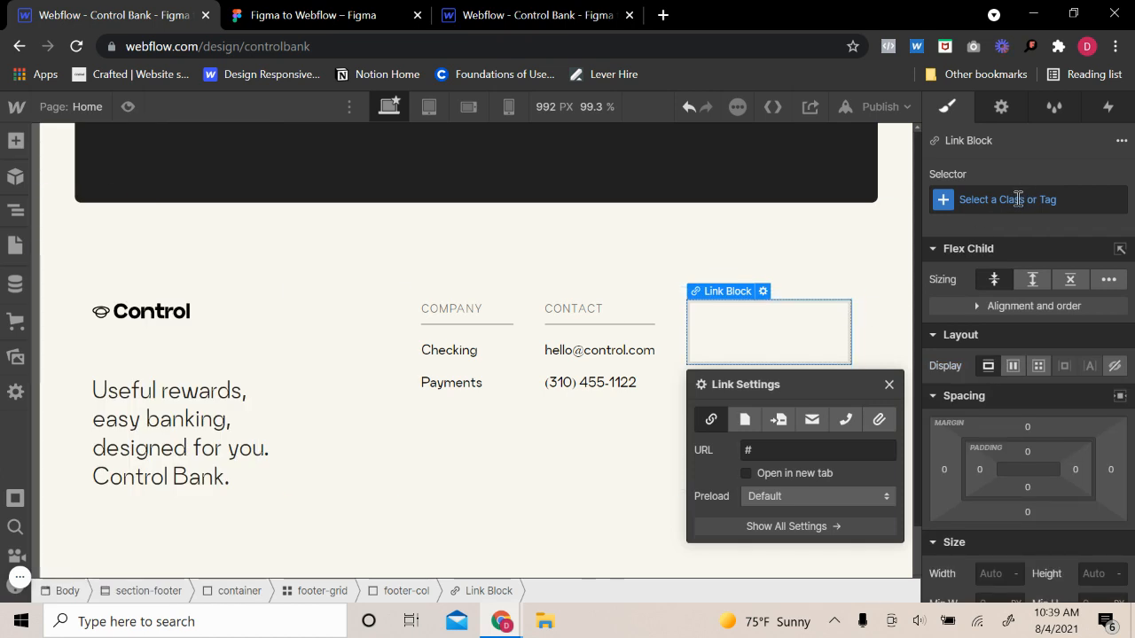
key("ctrl+z")
- Add a div block to the empty last footer column and give it the class social-links
left_click(16, 141)
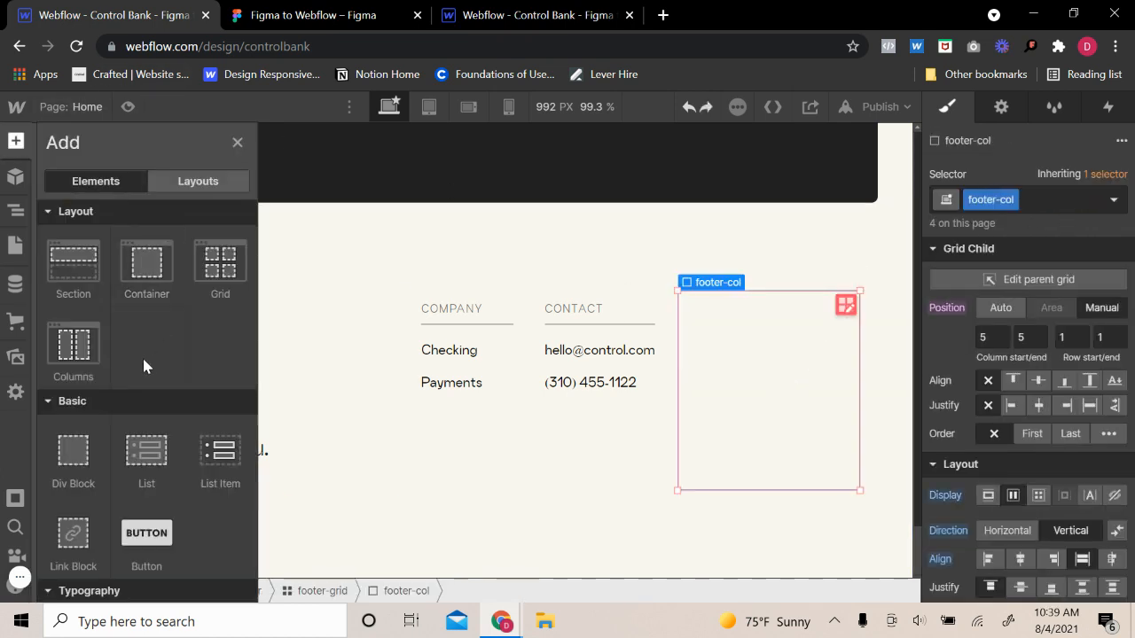
left_click_drag(72, 451, 777, 375)
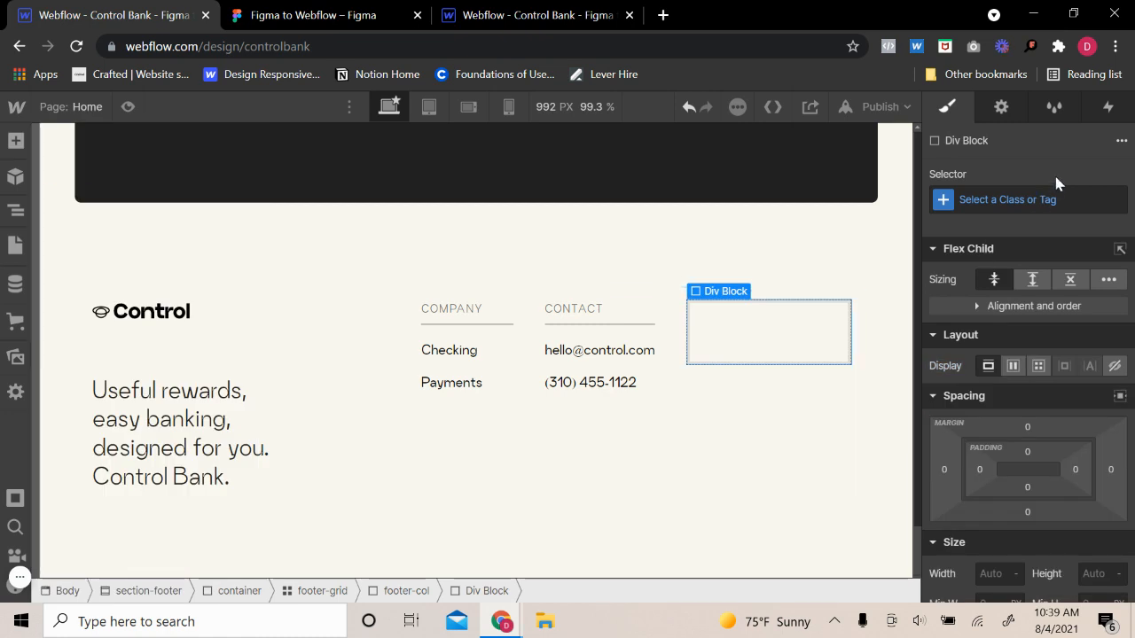
left_click(1049, 189)
type("social-links")
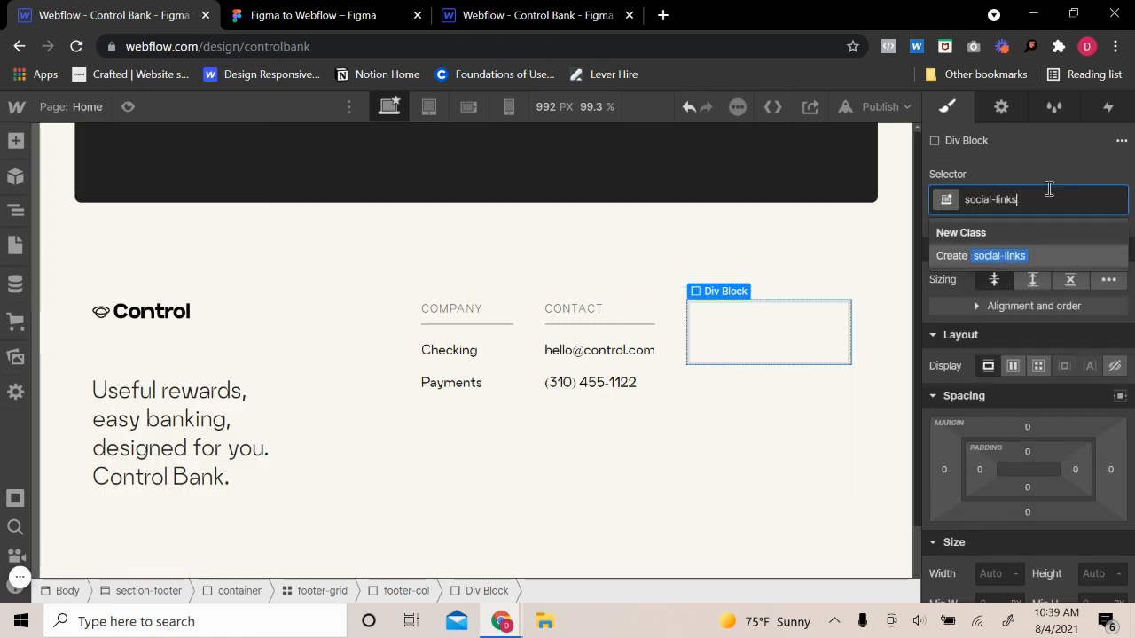
key("Return")
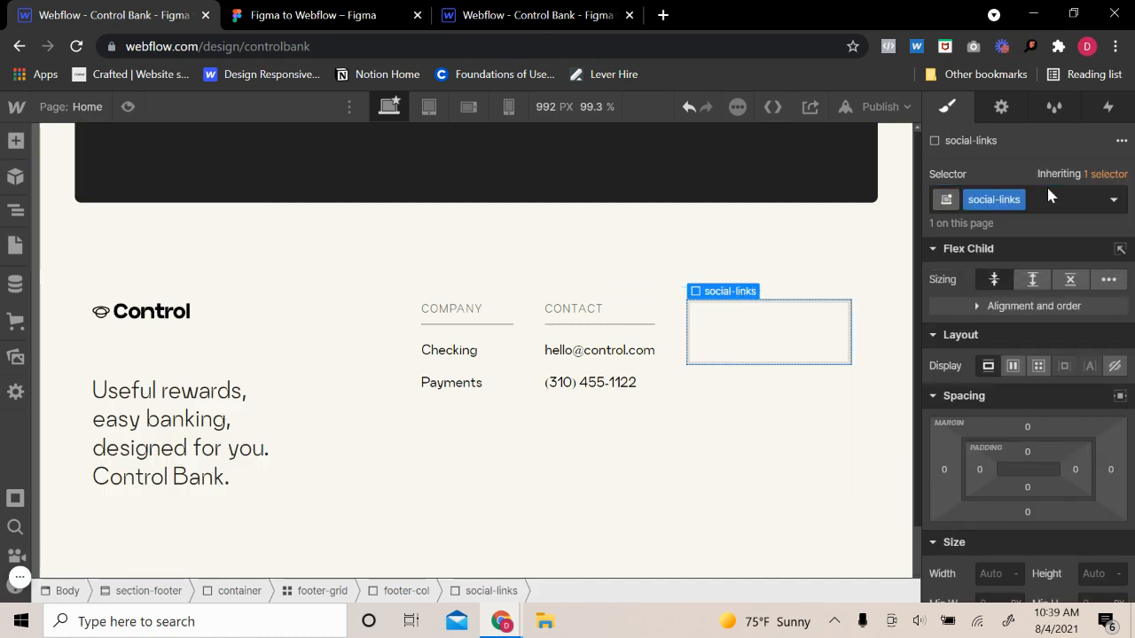
- Insert a link block inside the social-links div, give it the class social-link, and dismiss its link settings
left_click(17, 139)
left_click(60, 532)
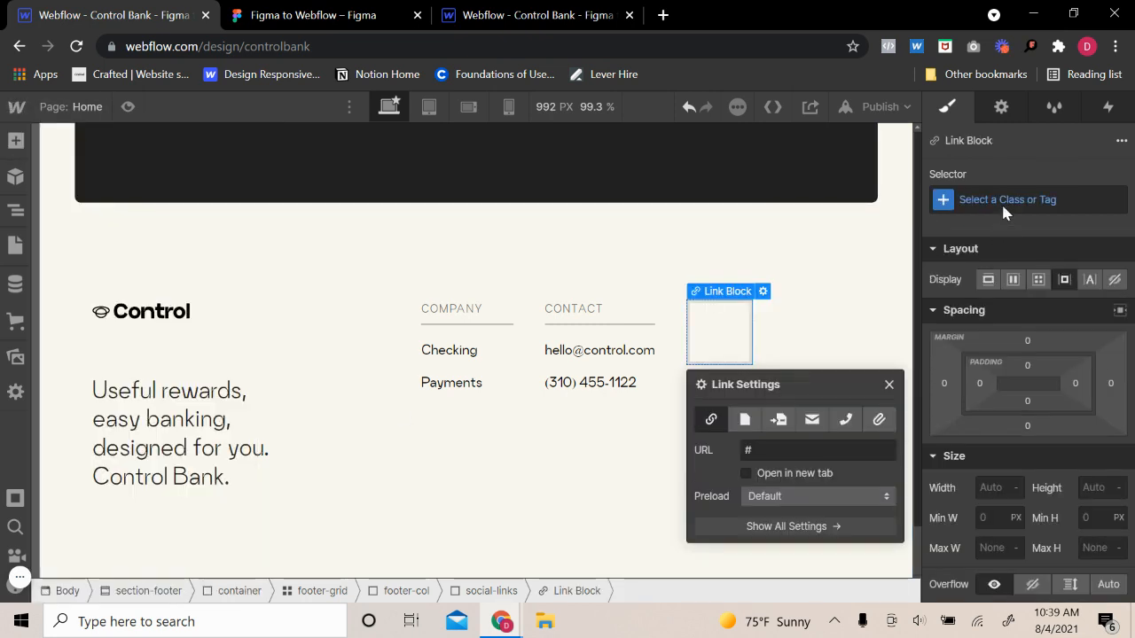
left_click(1003, 201)
type("social")
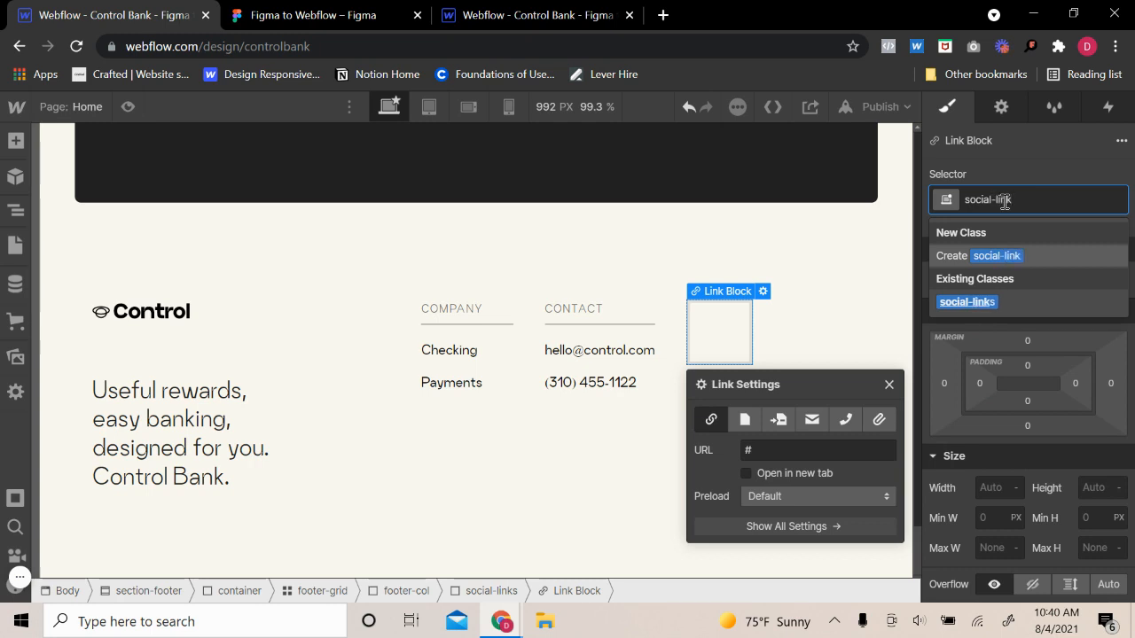
type("-link")
key("Return")
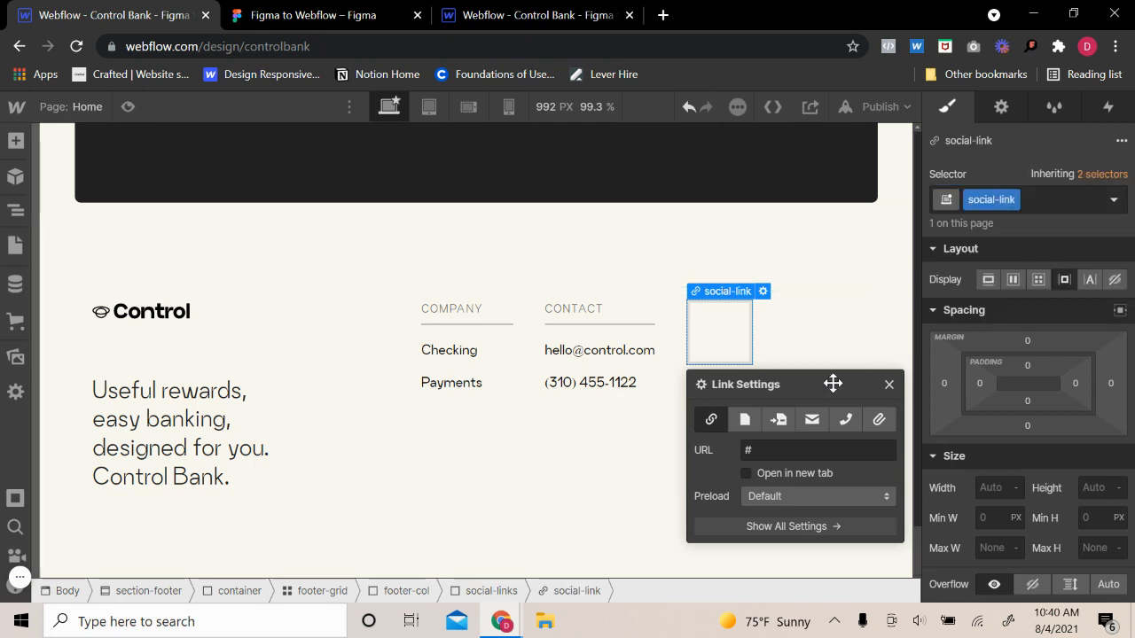
left_click_drag(831, 382, 824, 400)
left_click(810, 345)
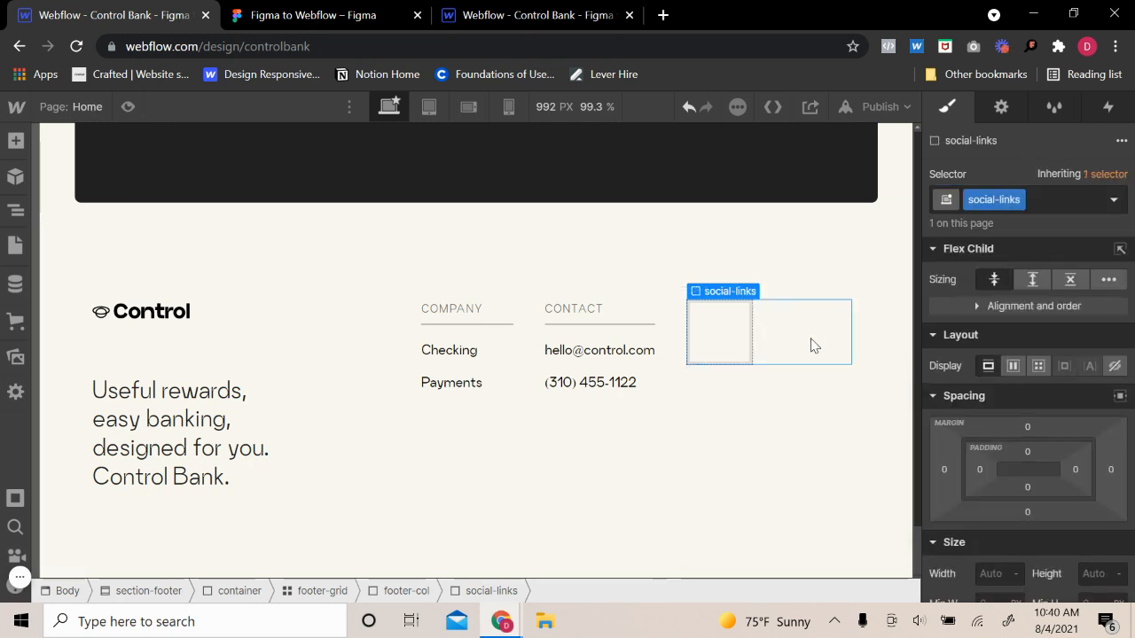
- Insert an image inside the social-link block, give it the class social-icon, and dismiss its image settings
left_click(721, 349)
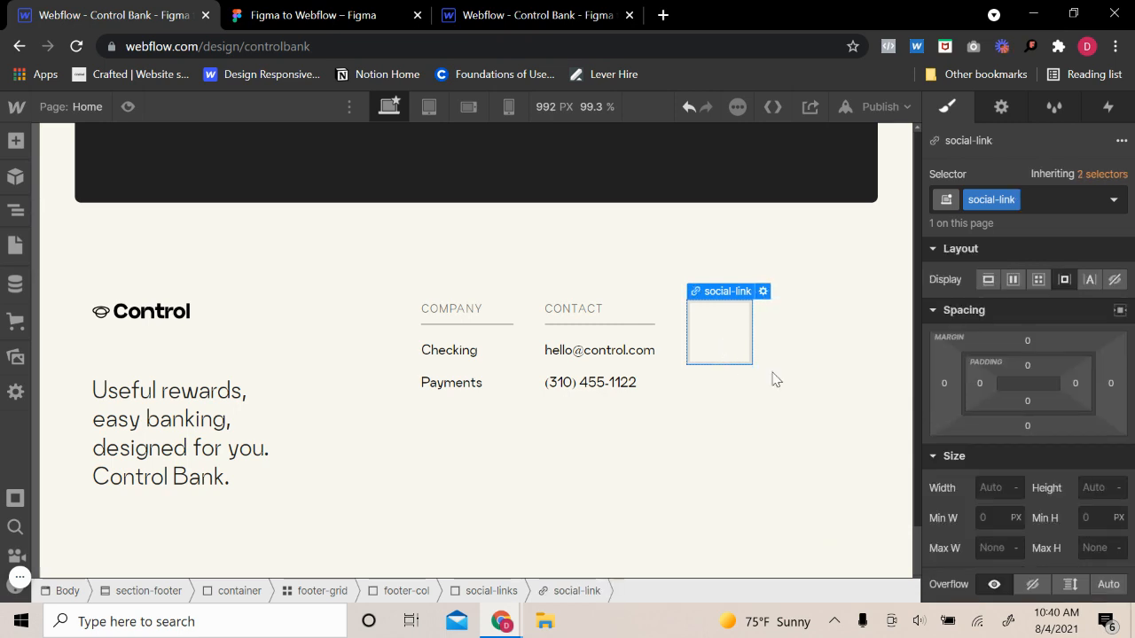
left_click(17, 143)
scroll(80, 461, "down", 5)
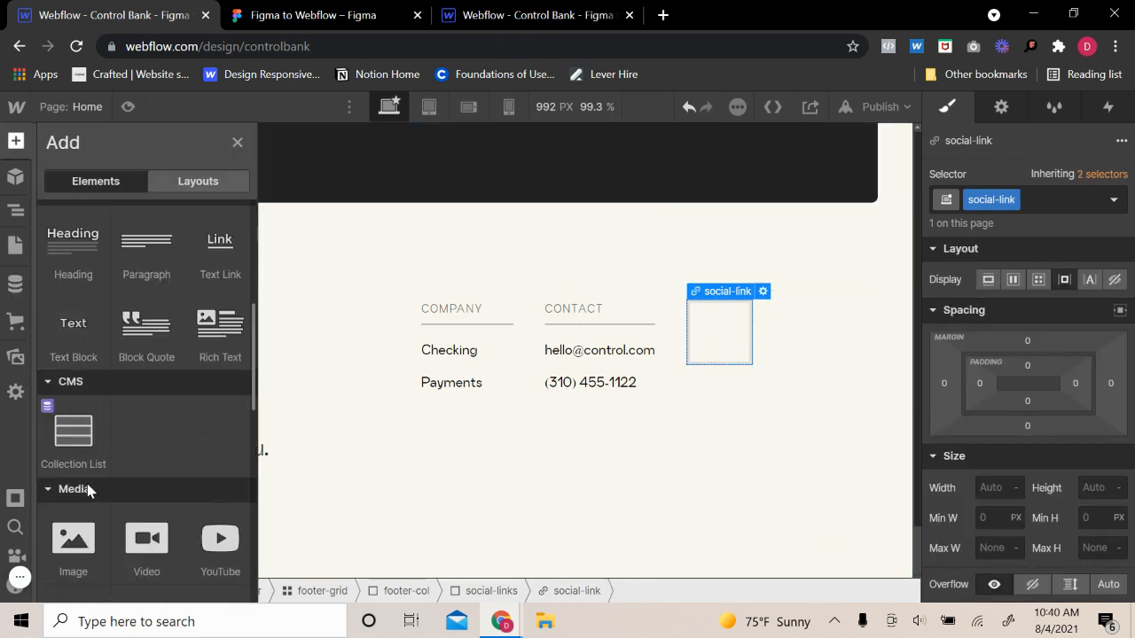
scroll(89, 491, "down", 2)
left_click(66, 417)
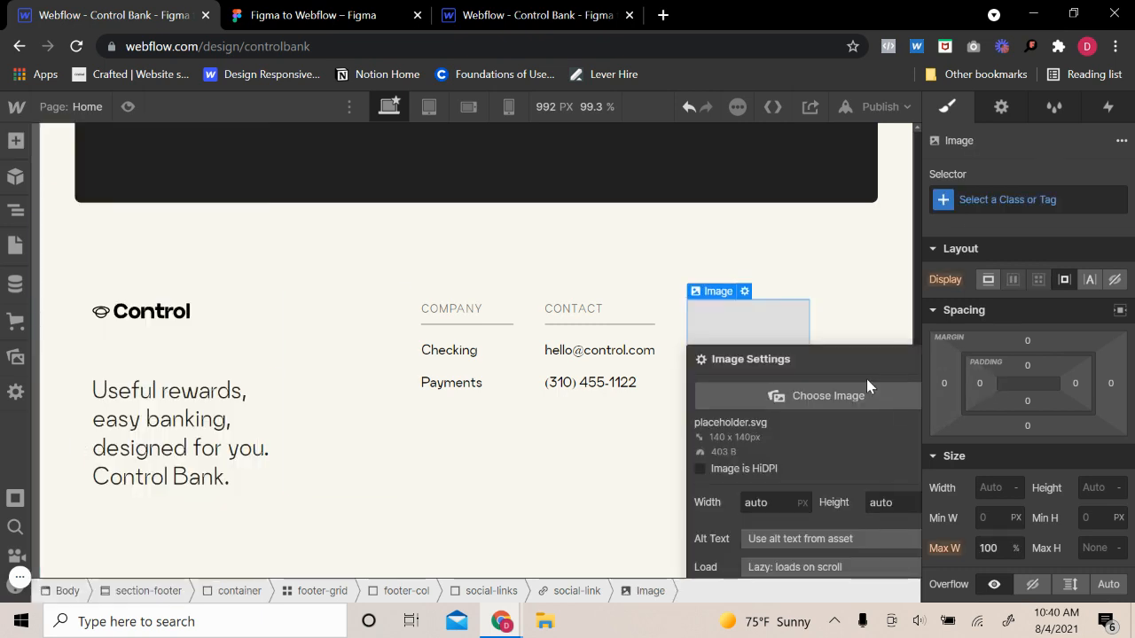
left_click(1005, 201)
type("socia")
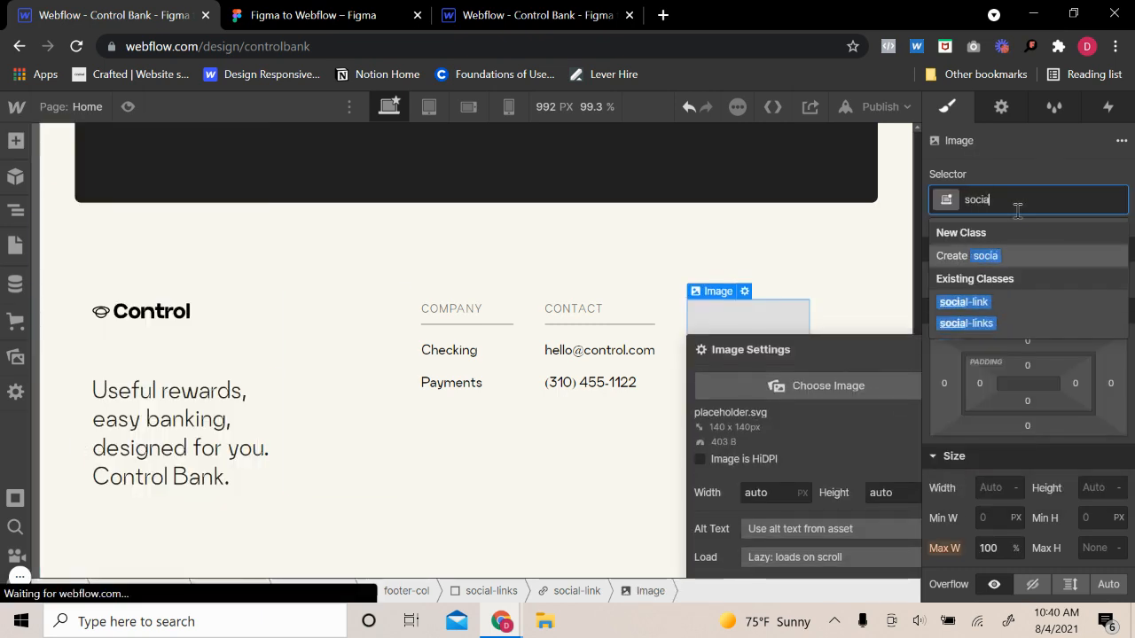
type("l-icon")
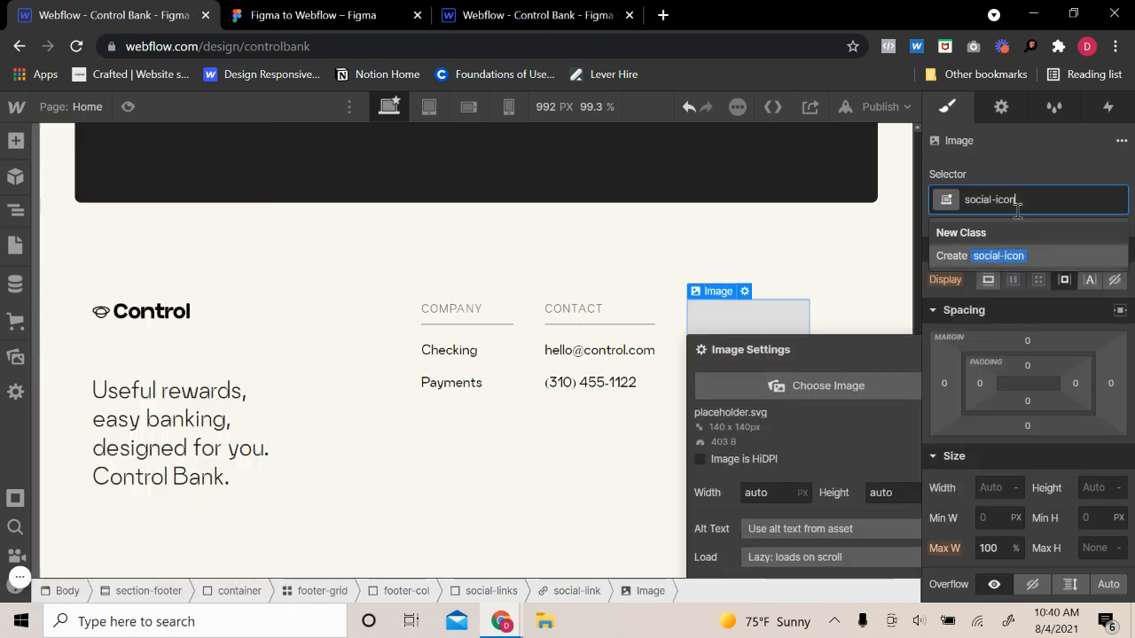
key("Return")
left_click_drag(859, 355, 739, 333)
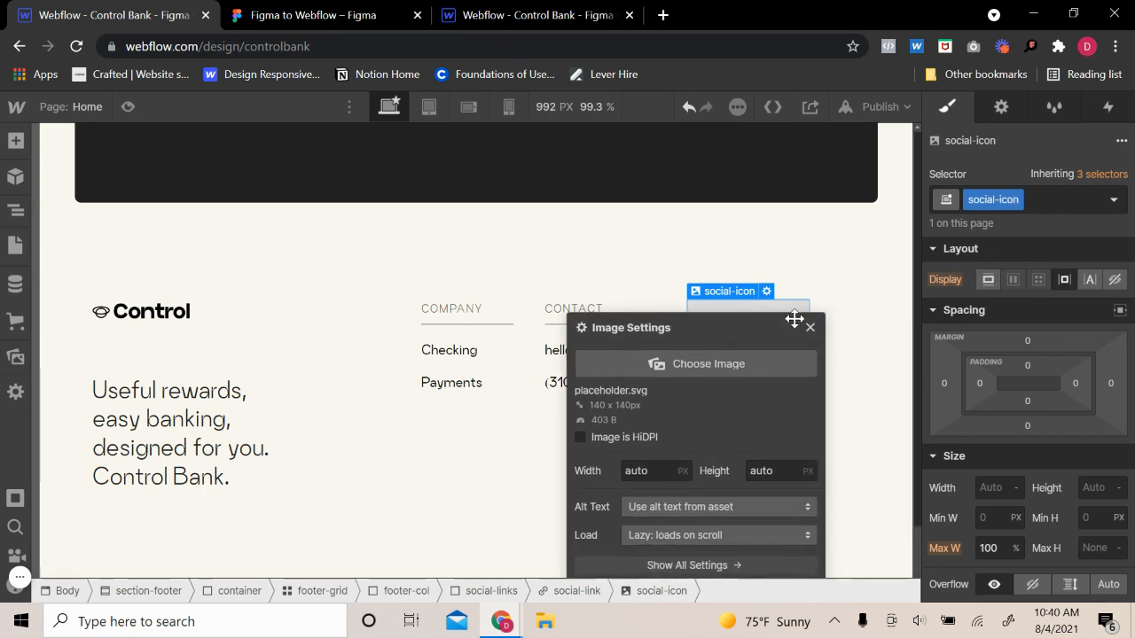
left_click(810, 327)
- Set the social-icon image's width to 3 vw
type("3")
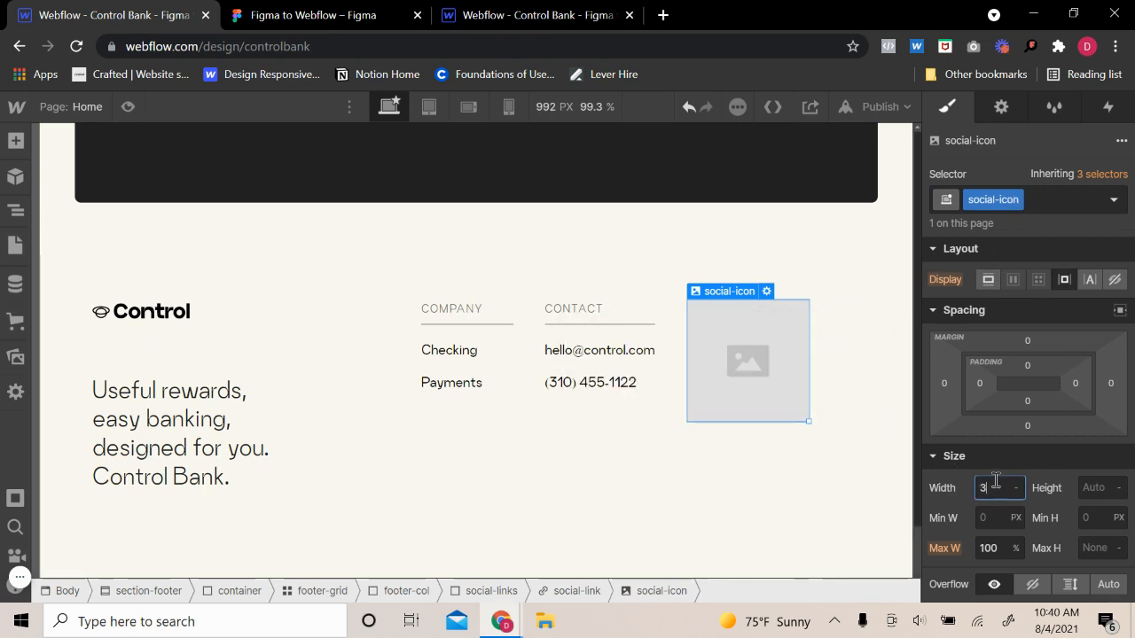
type("vw")
key("Return")
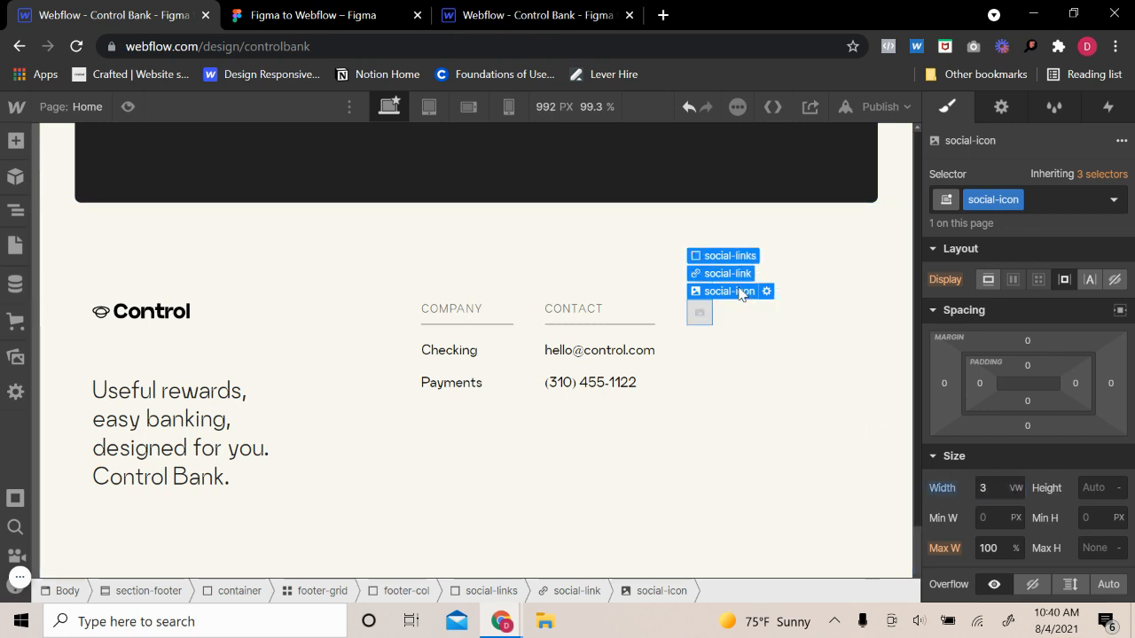
- Duplicate the social-link block three times so the social-links div holds four icon links
left_click(736, 275)
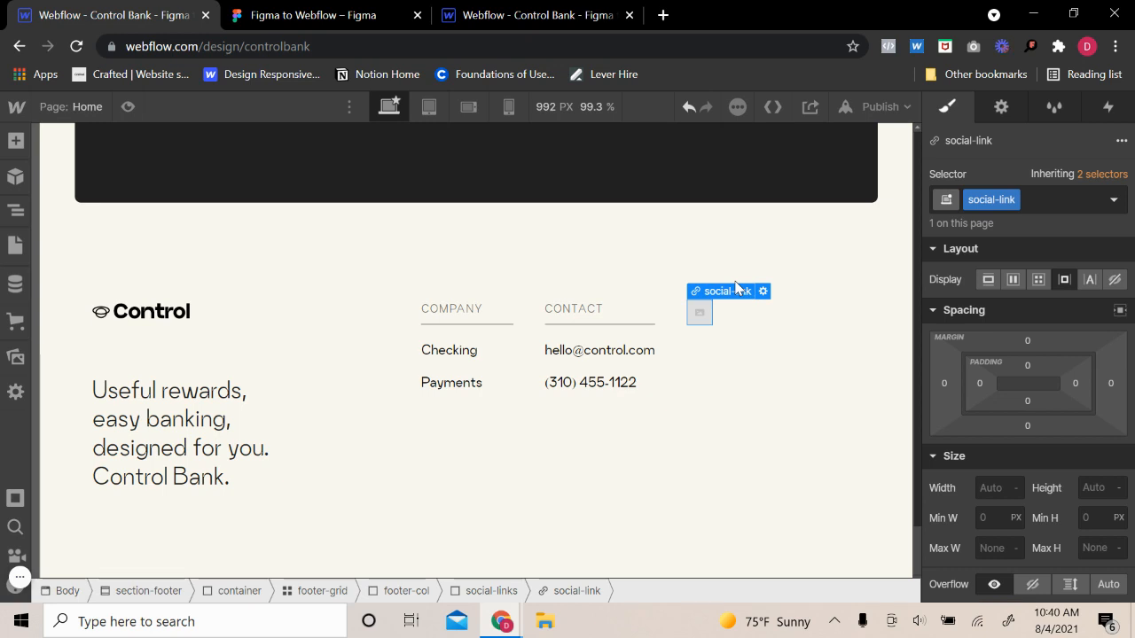
key("ctrl+c")
key("ctrl+v")
key("ctrl+v")
key("ctrl+v")
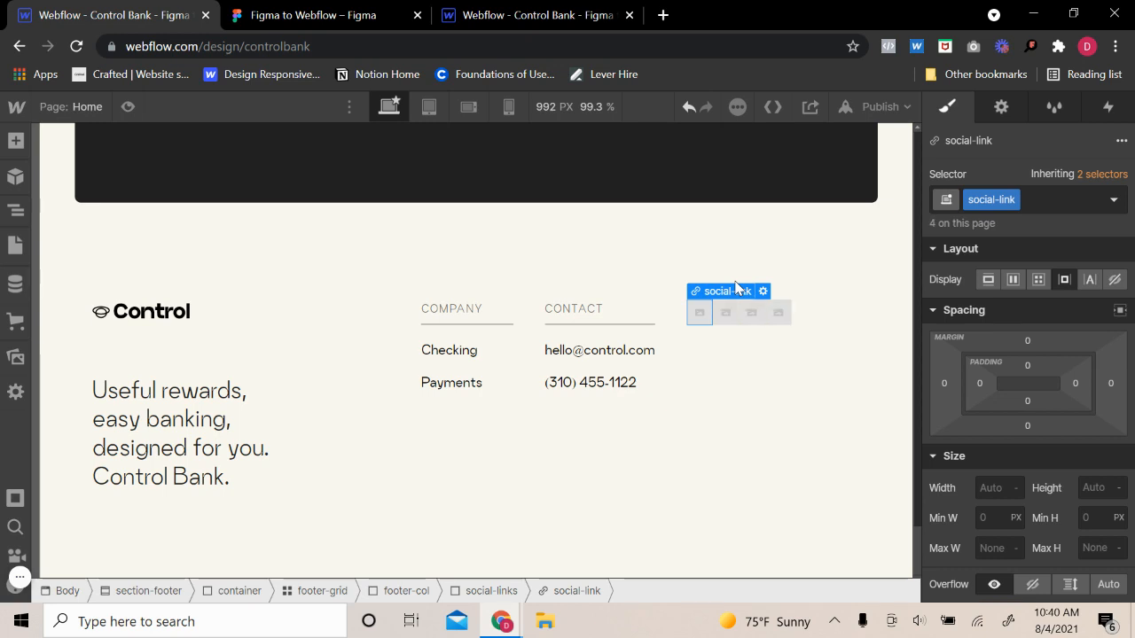
- Lay out the social-links div as a vertical flexbox with its children aligned to the end, and compare with the reference footer
left_click(732, 275)
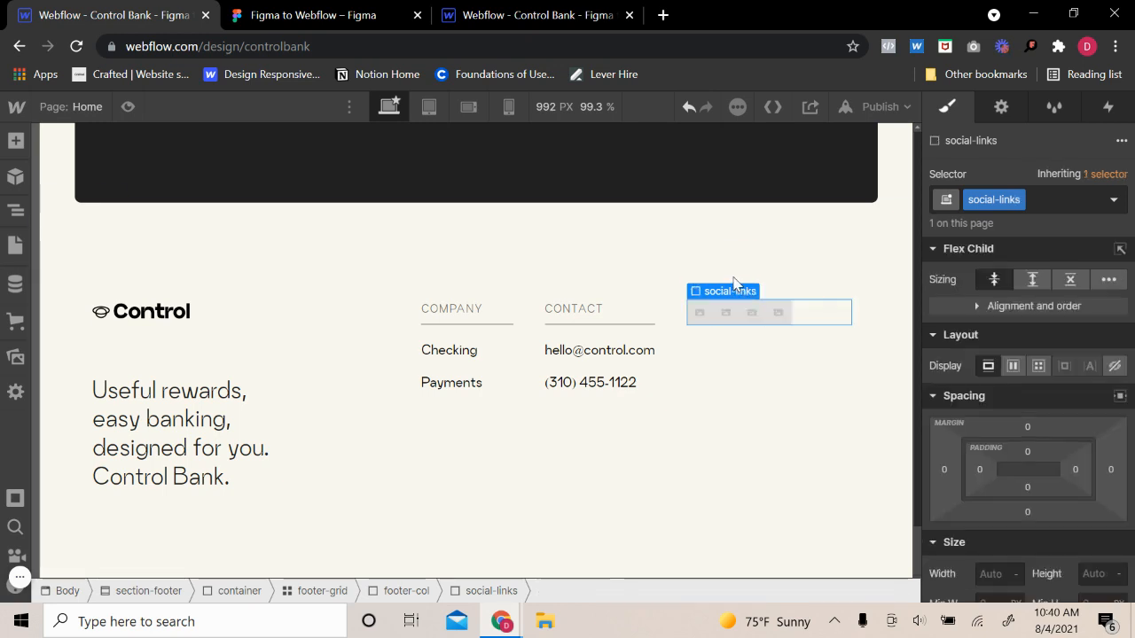
left_click(1012, 366)
left_click(1054, 403)
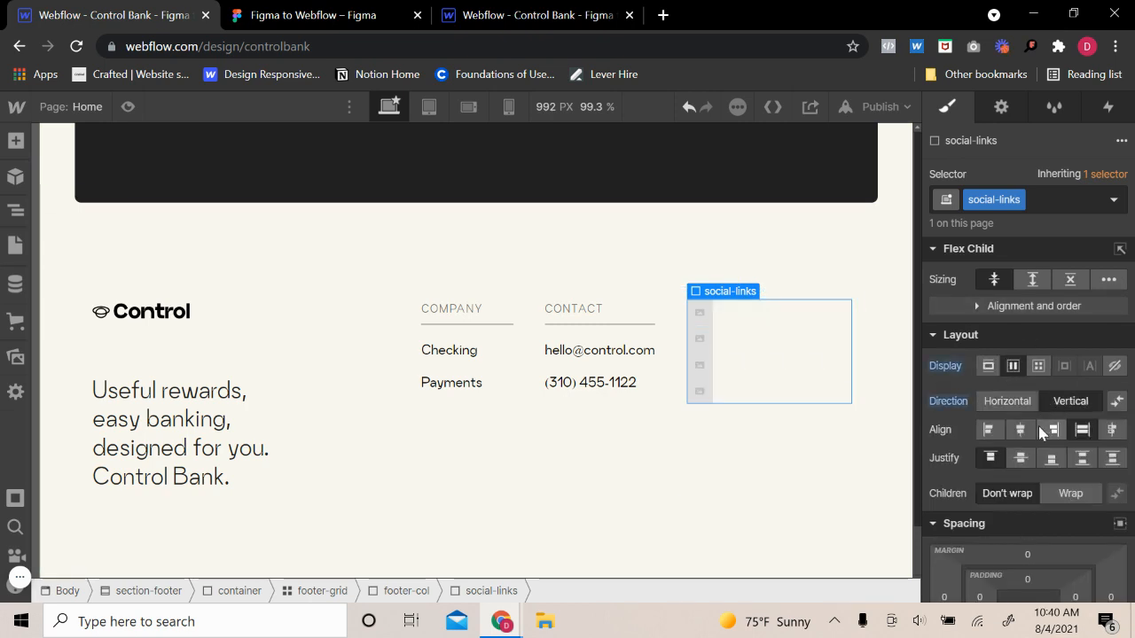
left_click(1055, 433)
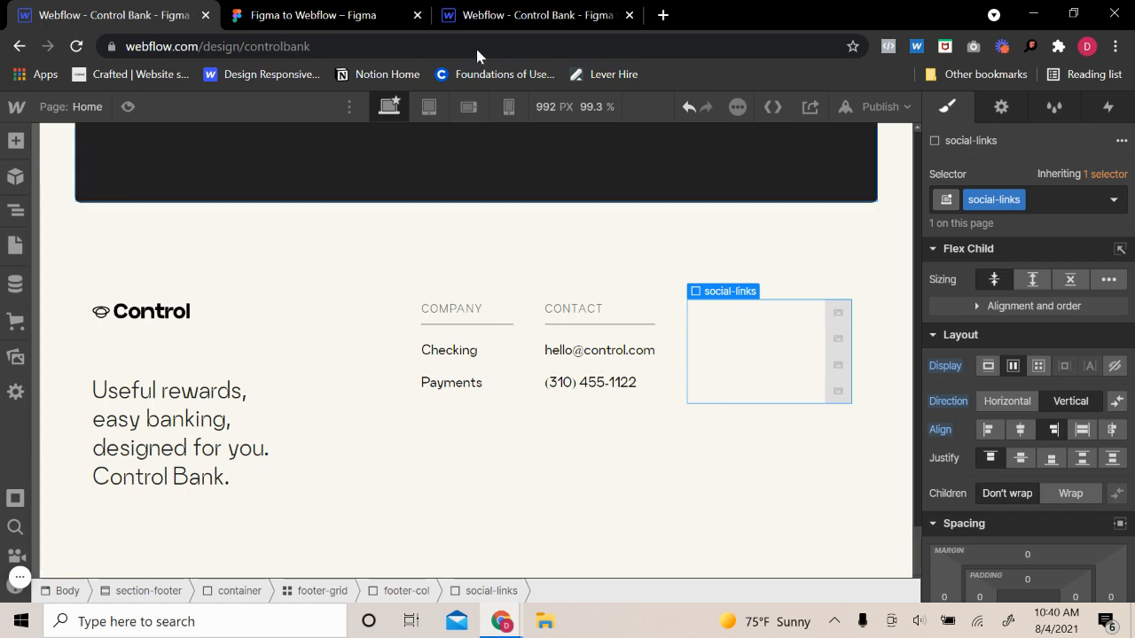
left_click(448, 14)
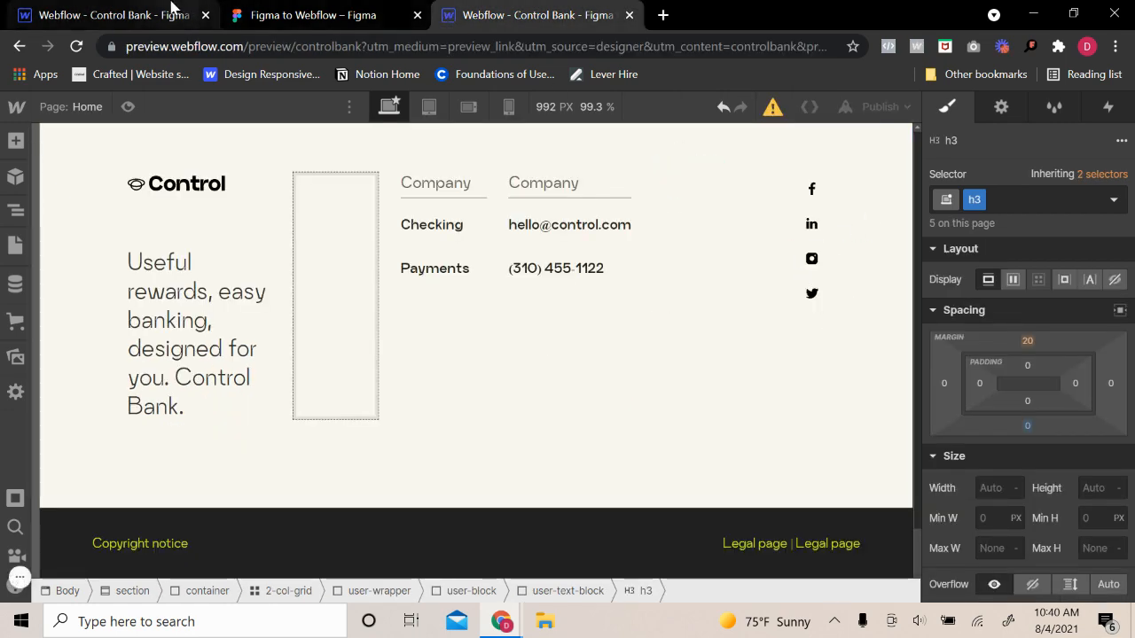
left_click(174, 12)
- Replace the placeholder of the first social-icon image with the Facebook.svg asset
left_click(838, 319)
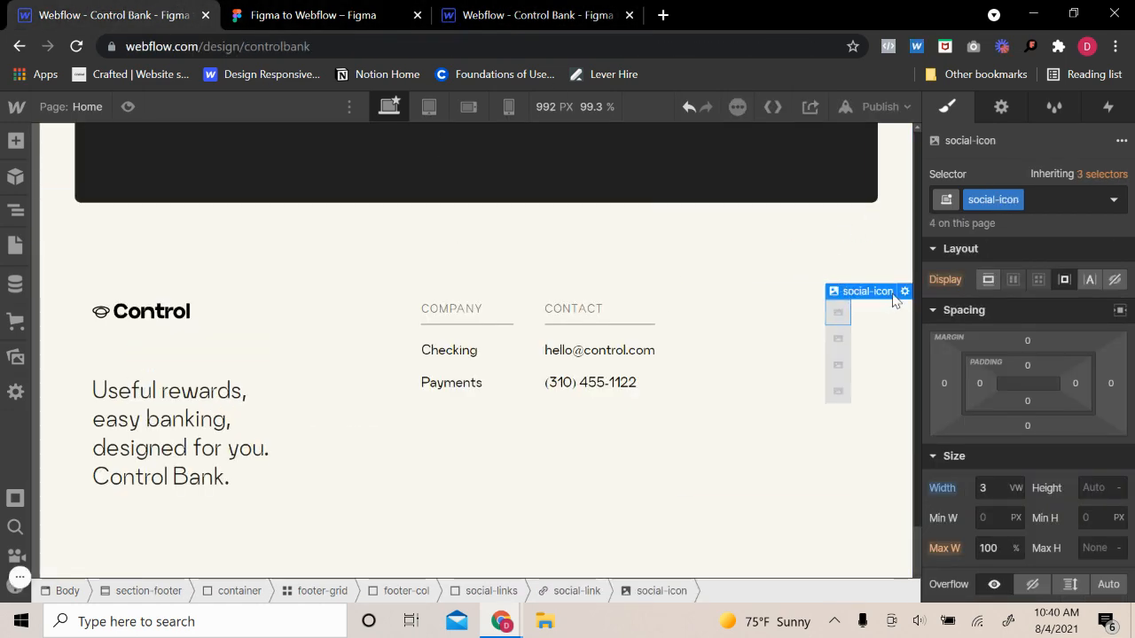
left_click(999, 107)
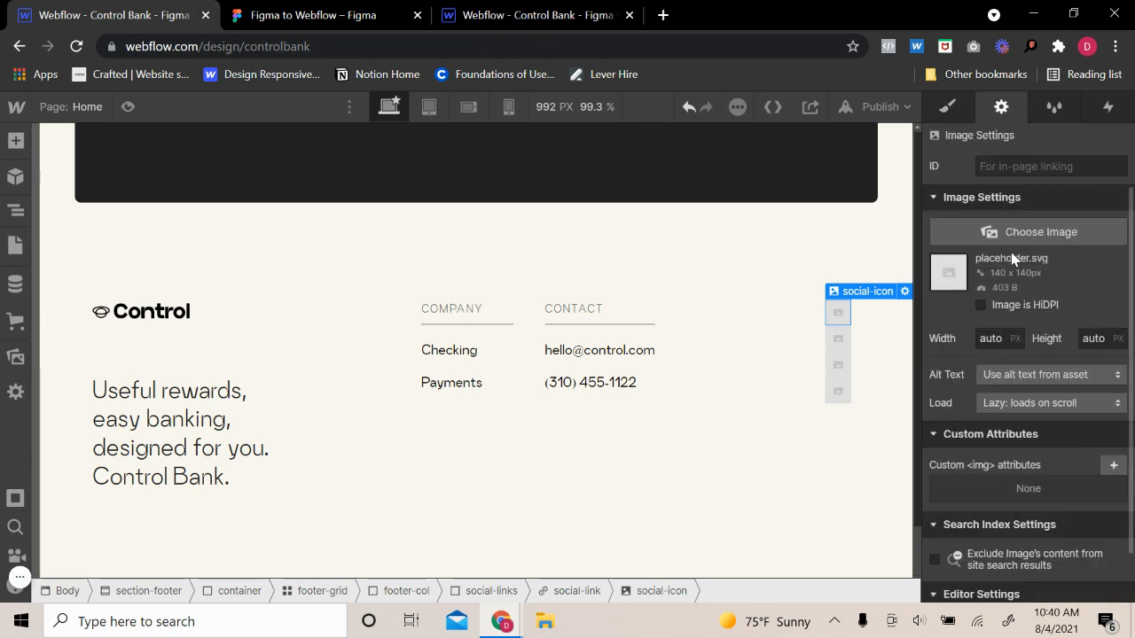
left_click(1010, 238)
scroll(191, 355, "down", 5)
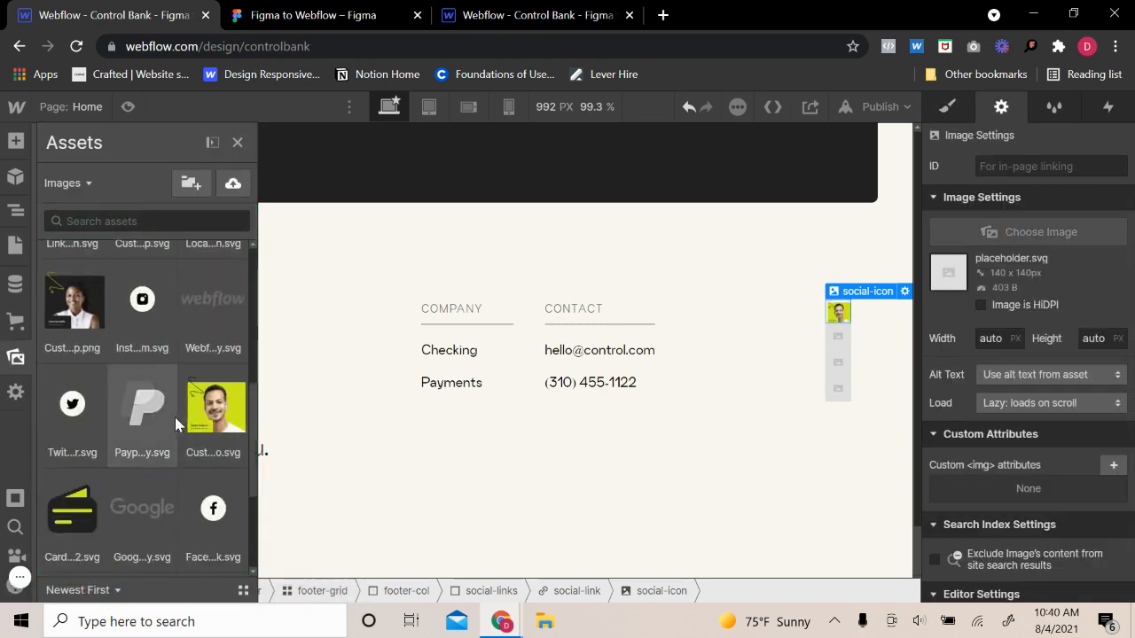
left_click(194, 514)
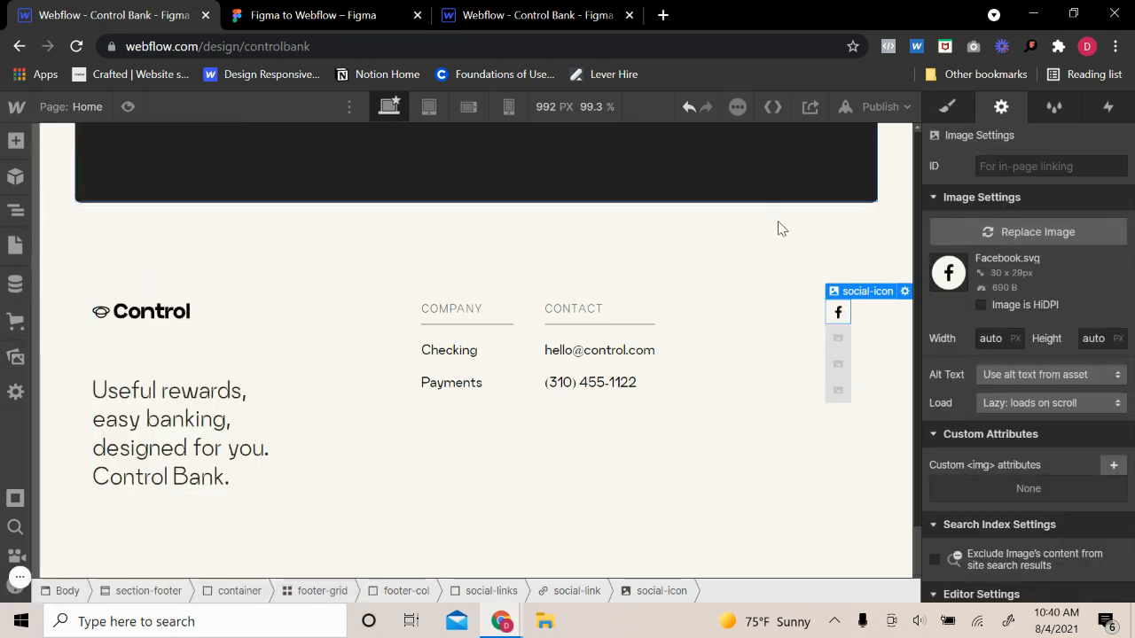
- Replace the placeholder of the second social-icon image with the Instagram.svg asset
left_click(838, 338)
left_click(1029, 232)
scroll(182, 434, "down", 3)
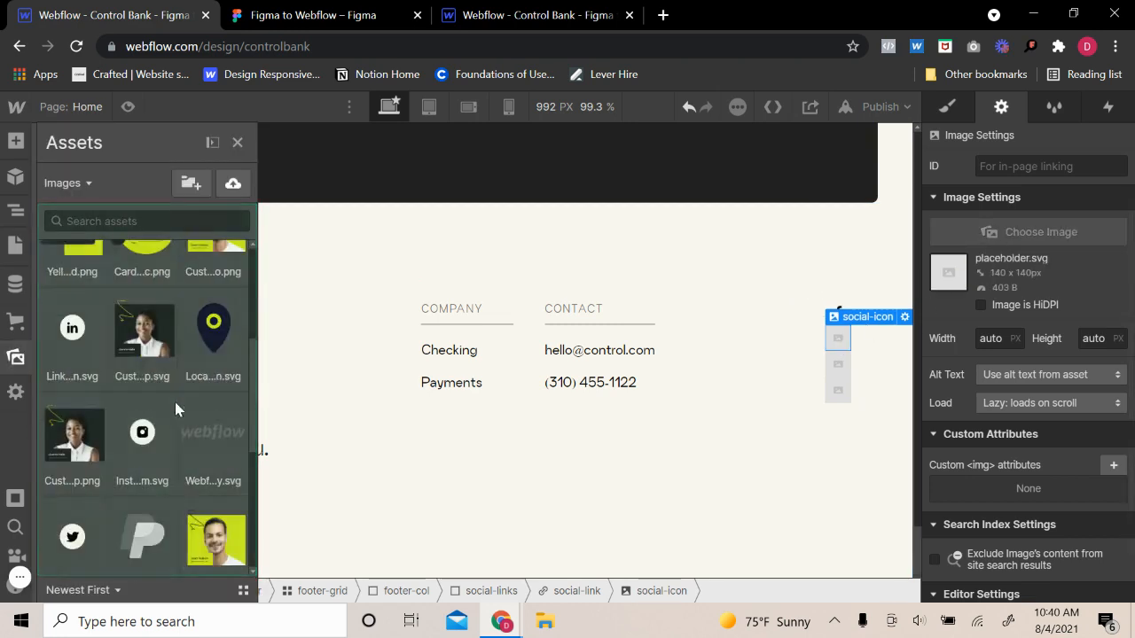
left_click(142, 434)
left_click(966, 240)
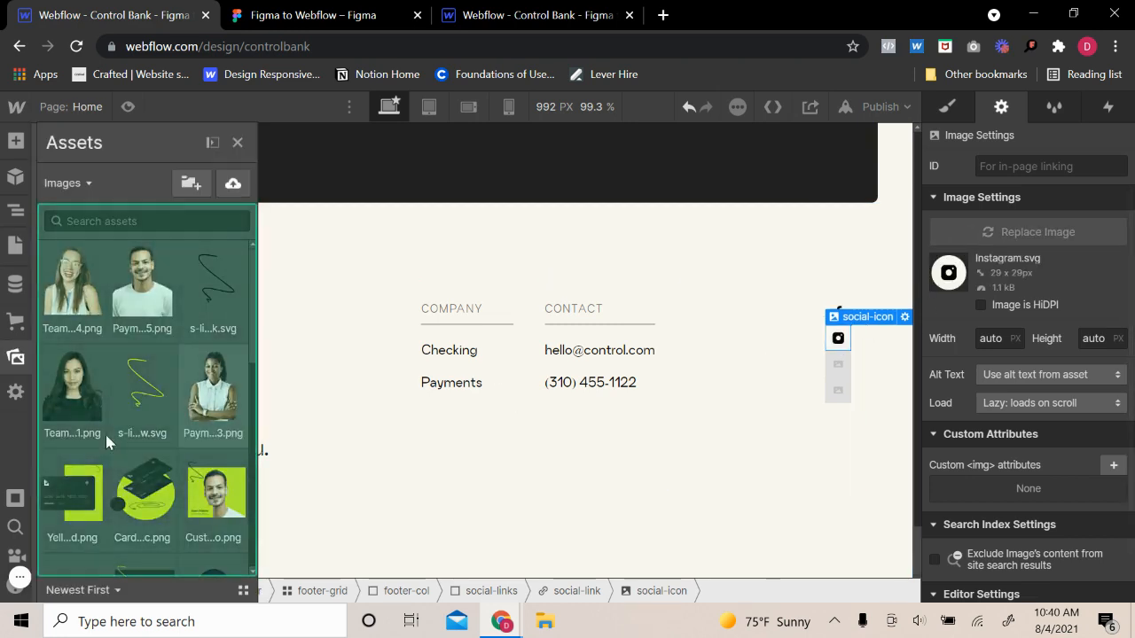
- Replace the placeholder of the third social-icon image with the Linkedin.svg asset
left_click(838, 364)
left_click(1037, 231)
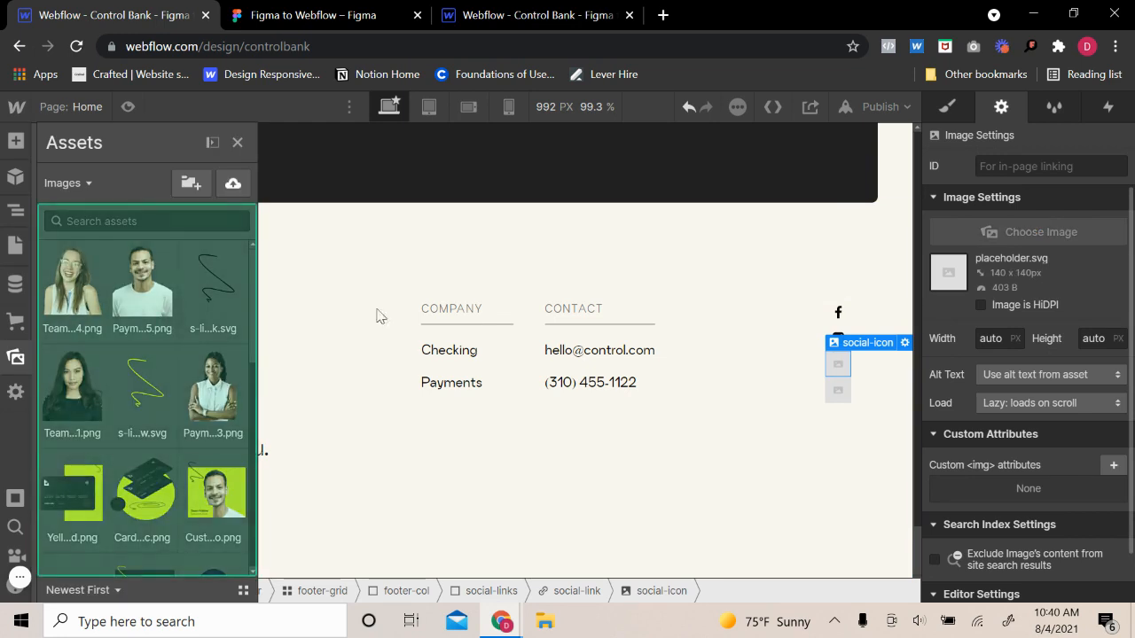
scroll(106, 394, "down", 5)
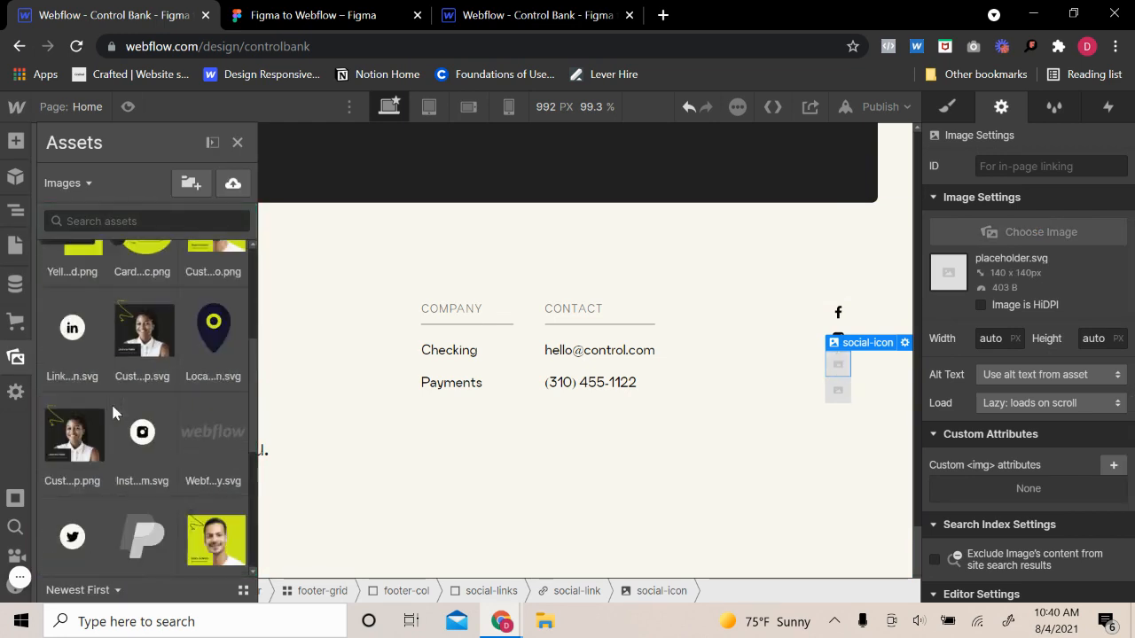
left_click(73, 348)
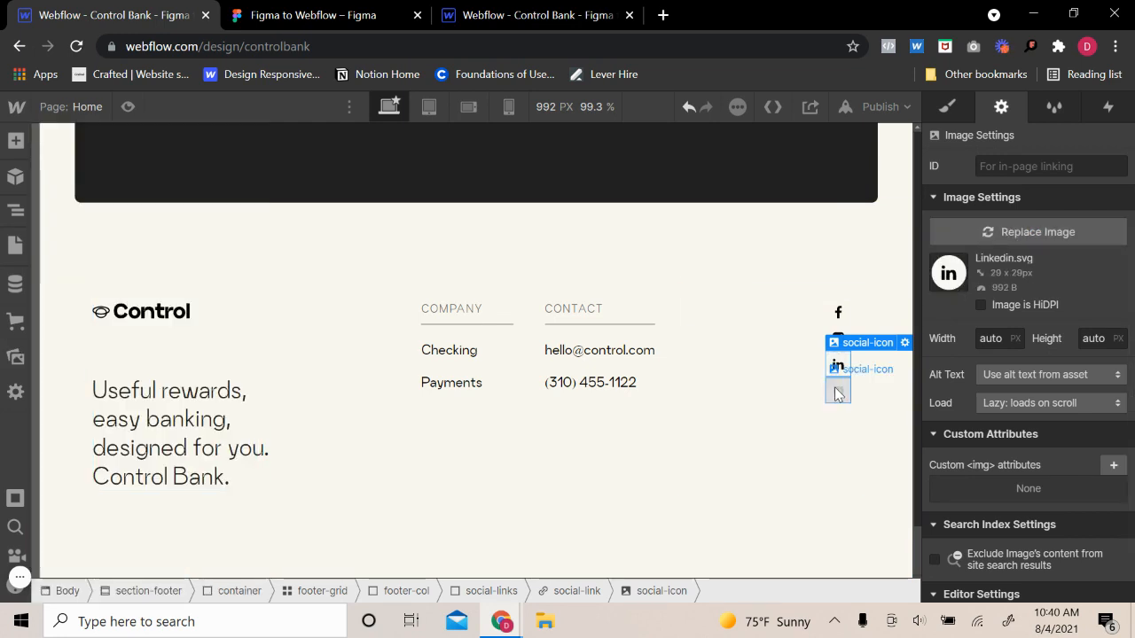
- Replace the placeholder of the fourth social-icon image with the Twitter.svg asset
left_click(838, 393)
left_click(1028, 232)
scroll(212, 470, "down", 5)
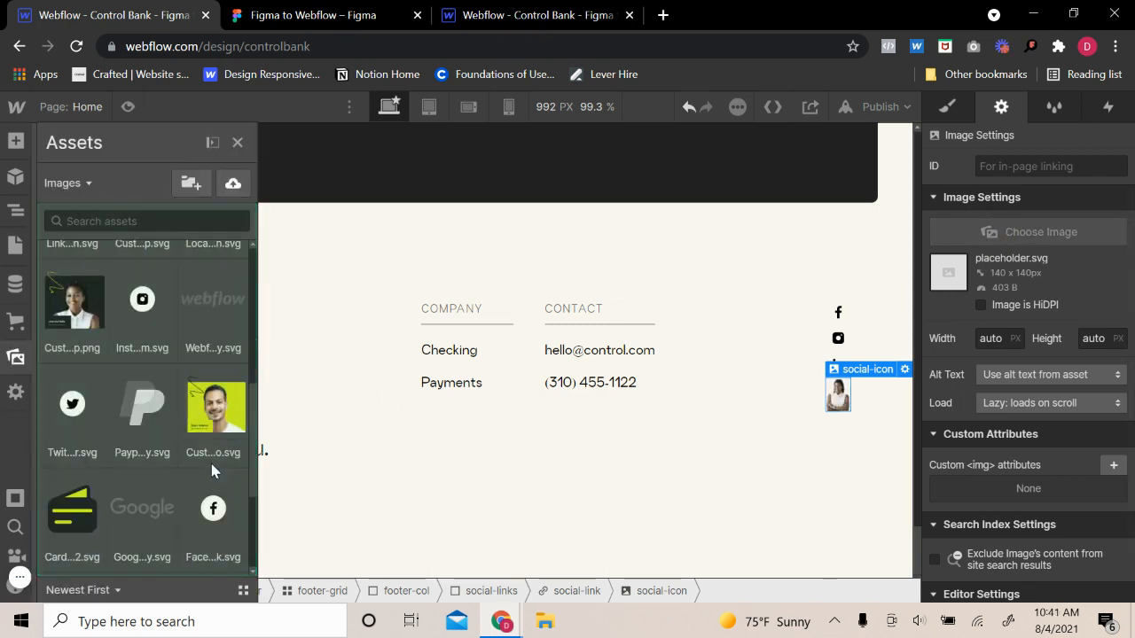
scroll(211, 465, "down", 2)
left_click(97, 282)
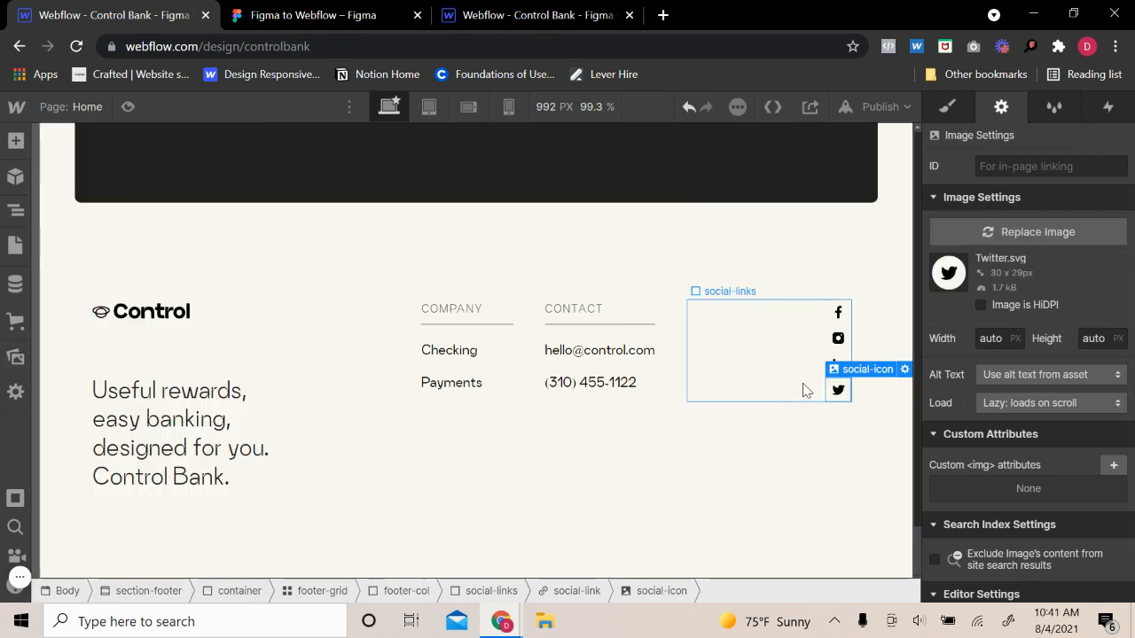
- Set the social-link class's top margin to 5 px and preview the spacing of the icons
left_click(861, 351)
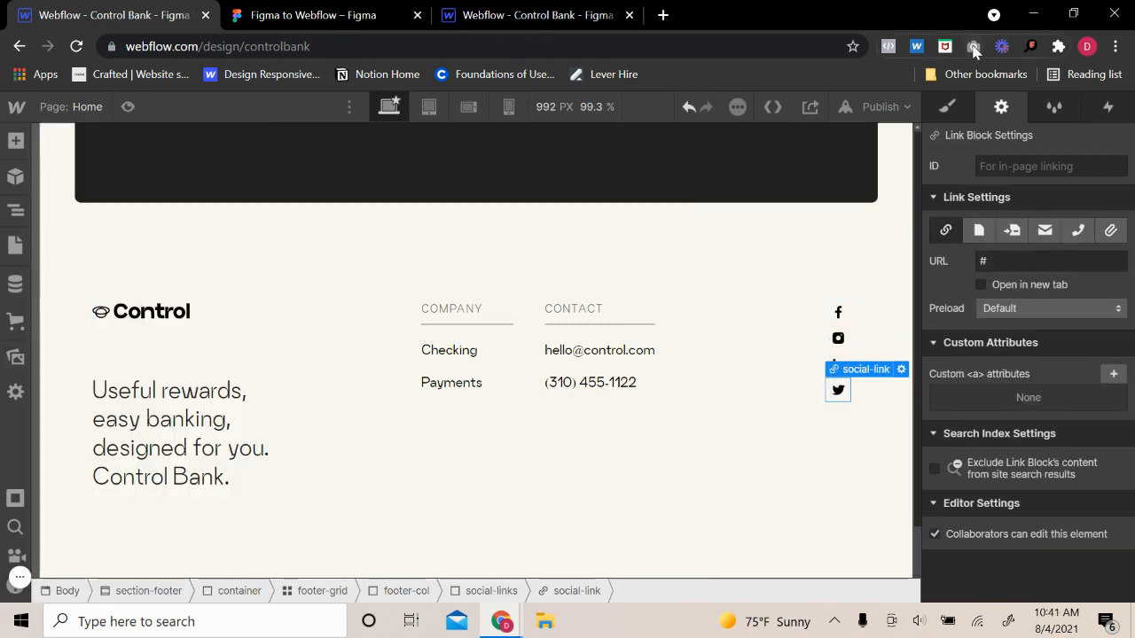
left_click(948, 107)
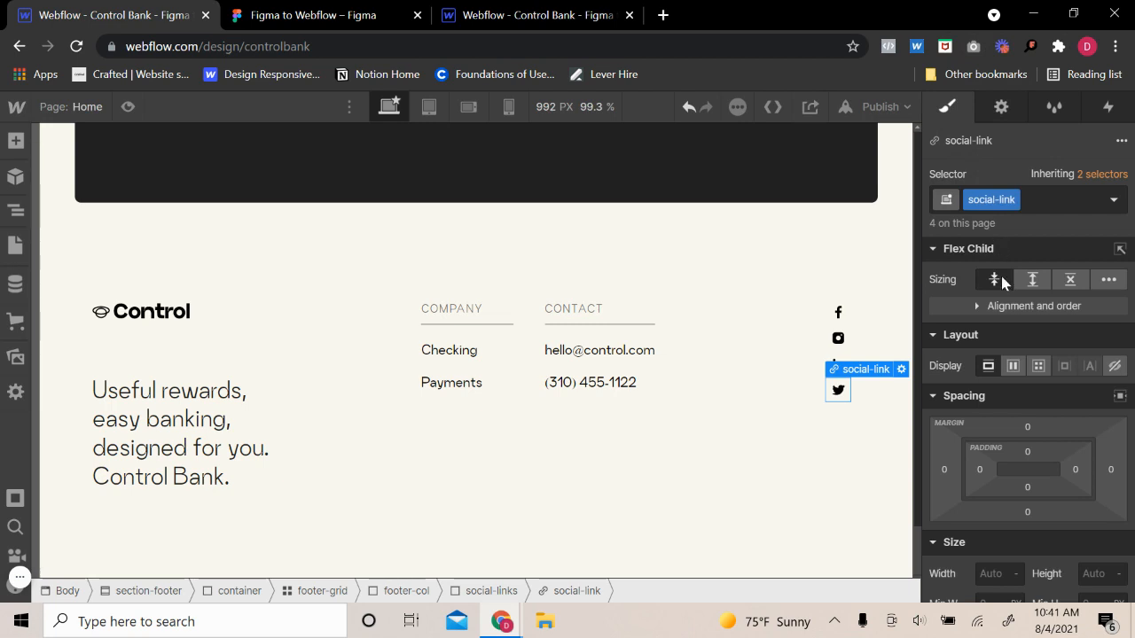
left_click(1027, 425)
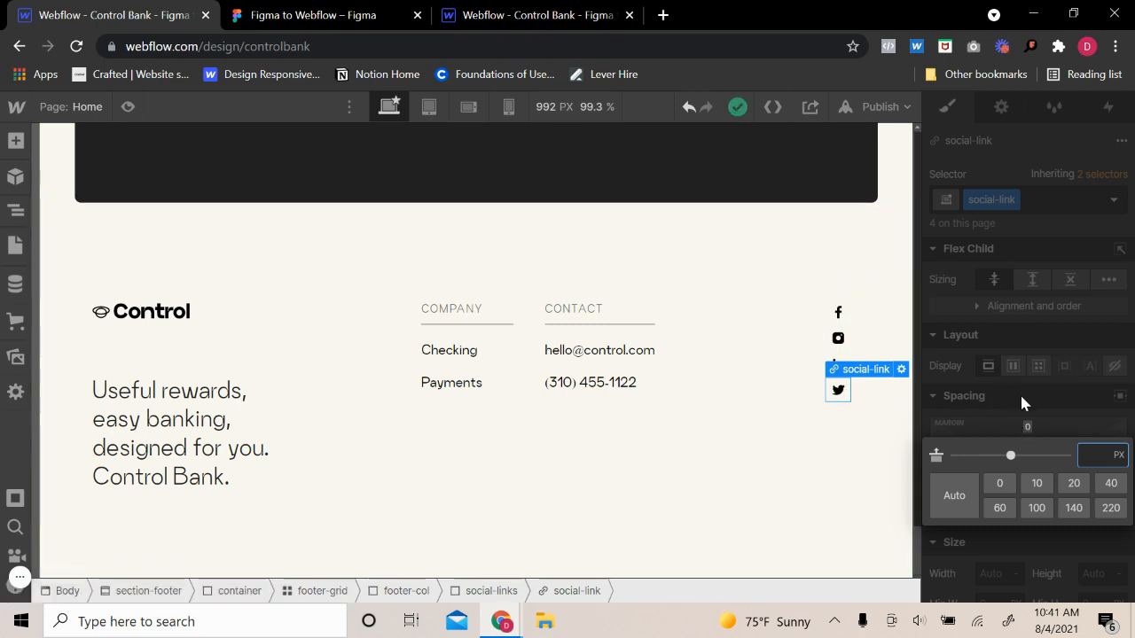
type("5")
key("Return")
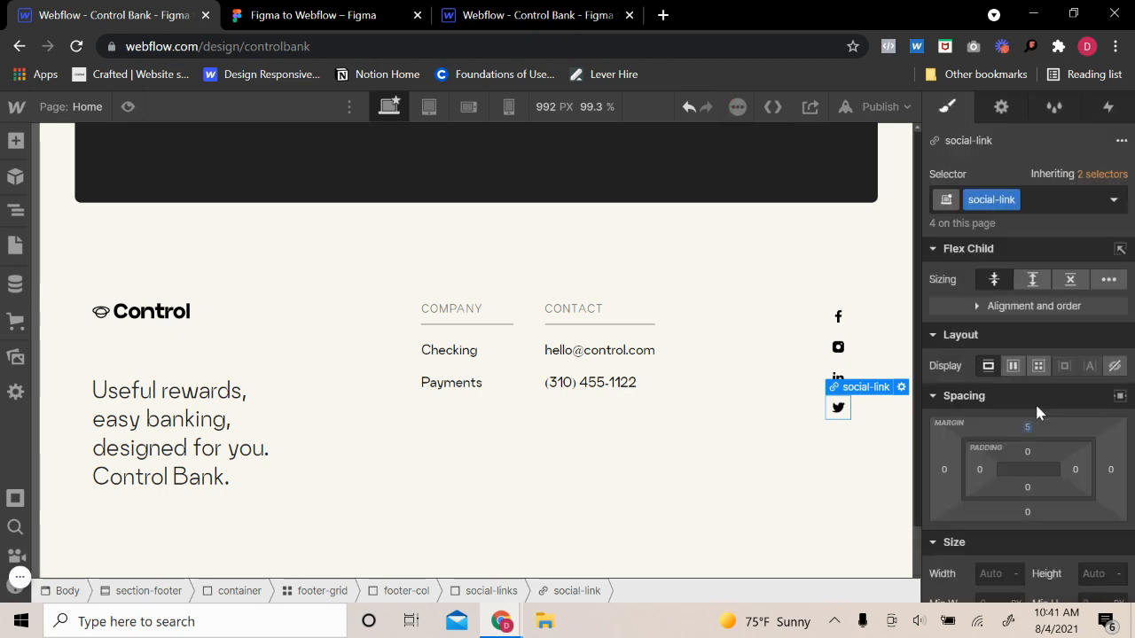
left_click(129, 107)
left_click(128, 106)
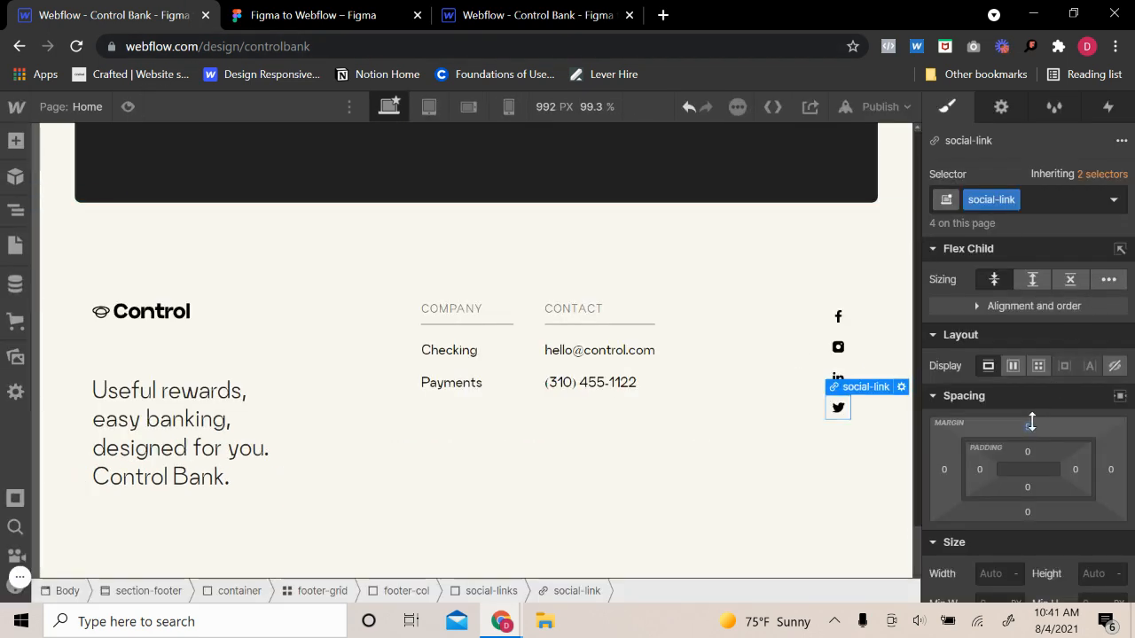
- Increase the social-link class's top margin to 8 px and check the footer in preview mode
left_click(1029, 428)
key("Up")
key("Up")
key("Up")
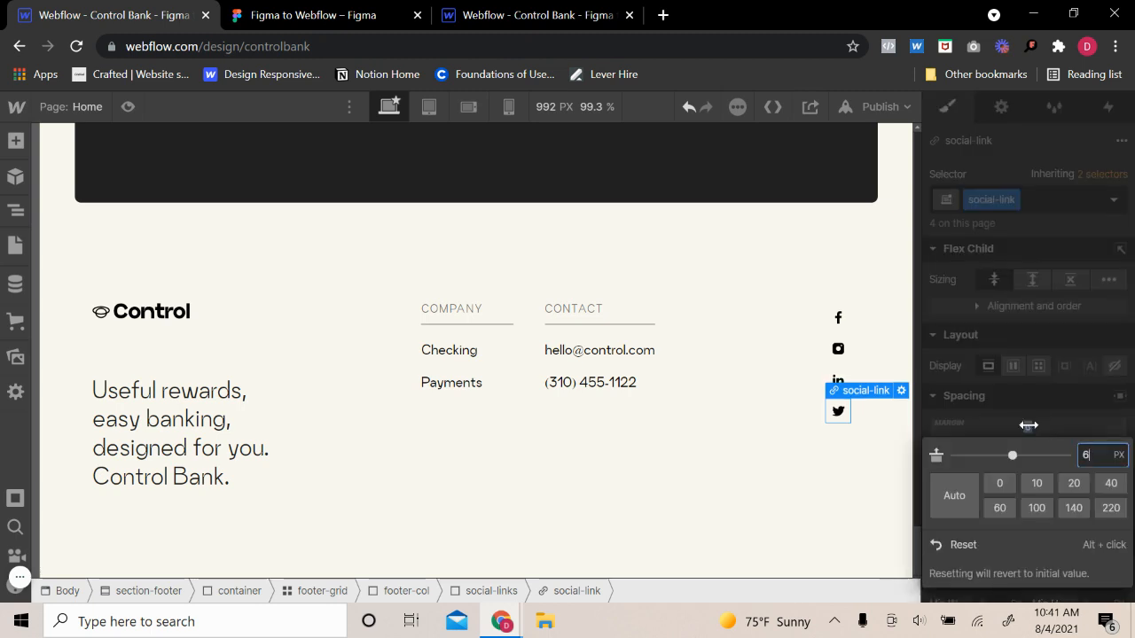
left_click(128, 106)
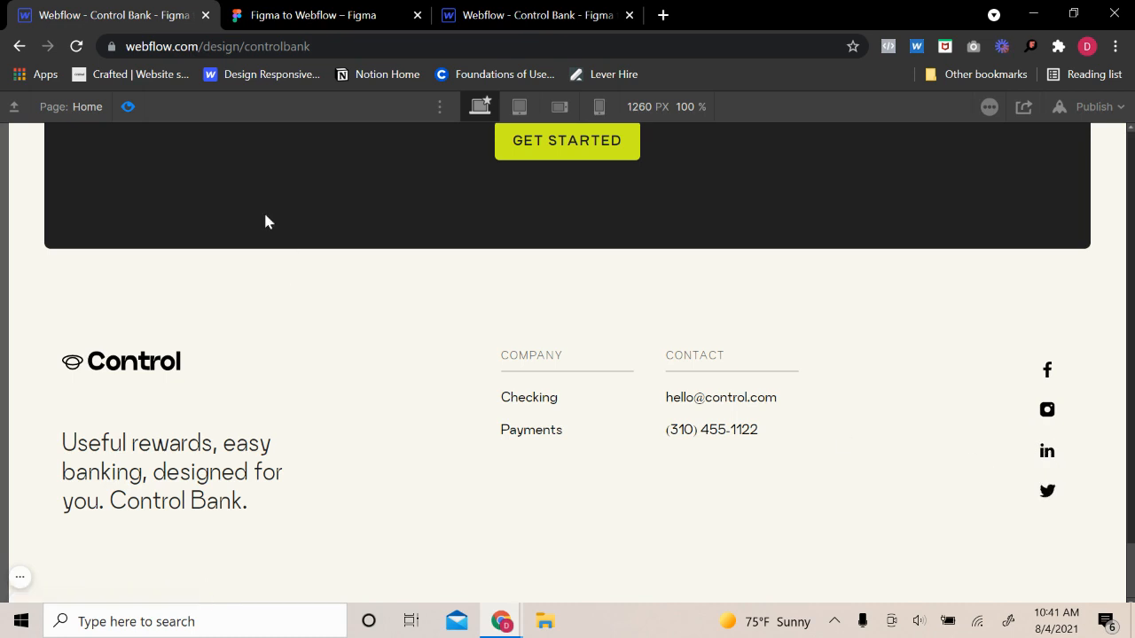
left_click(127, 106)
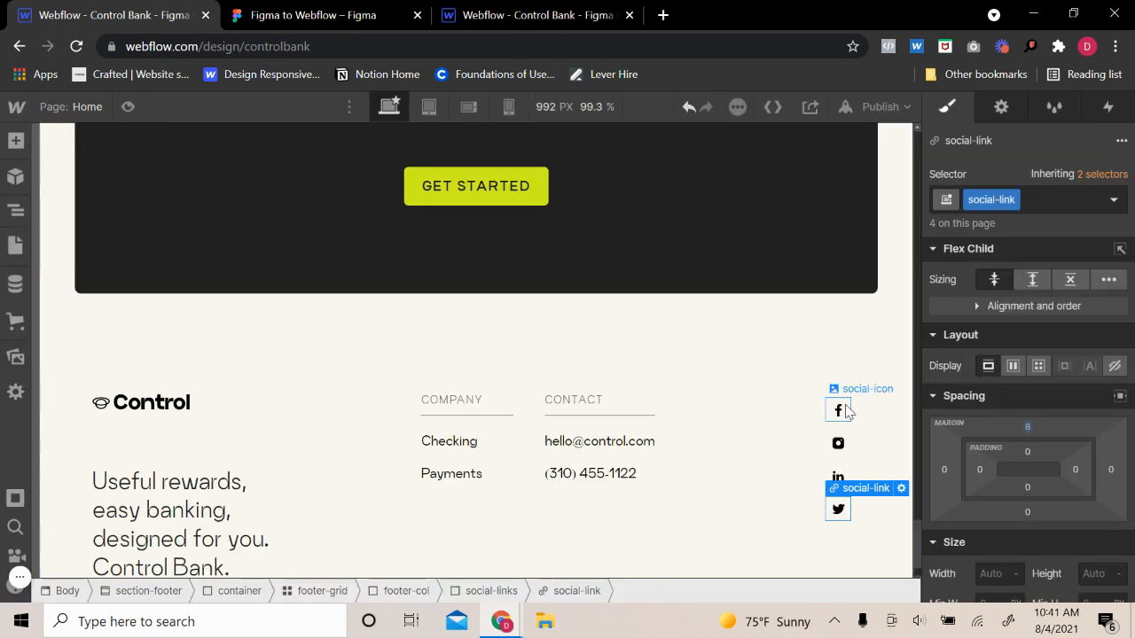
left_click(909, 423)
scroll(309, 387, "down", 1)
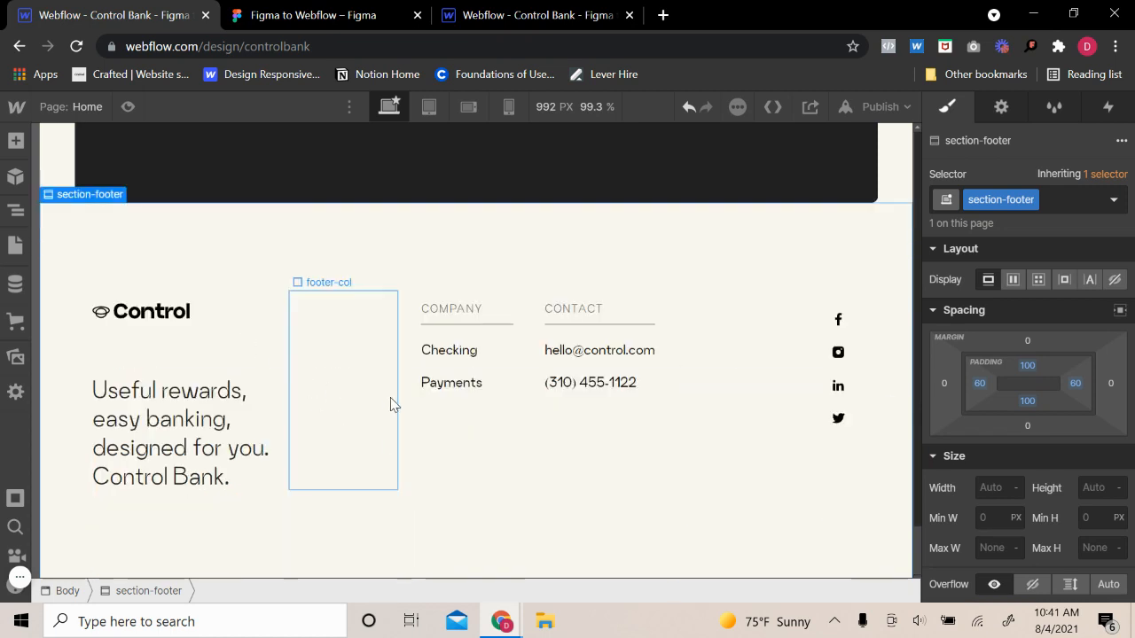
left_click(128, 106)
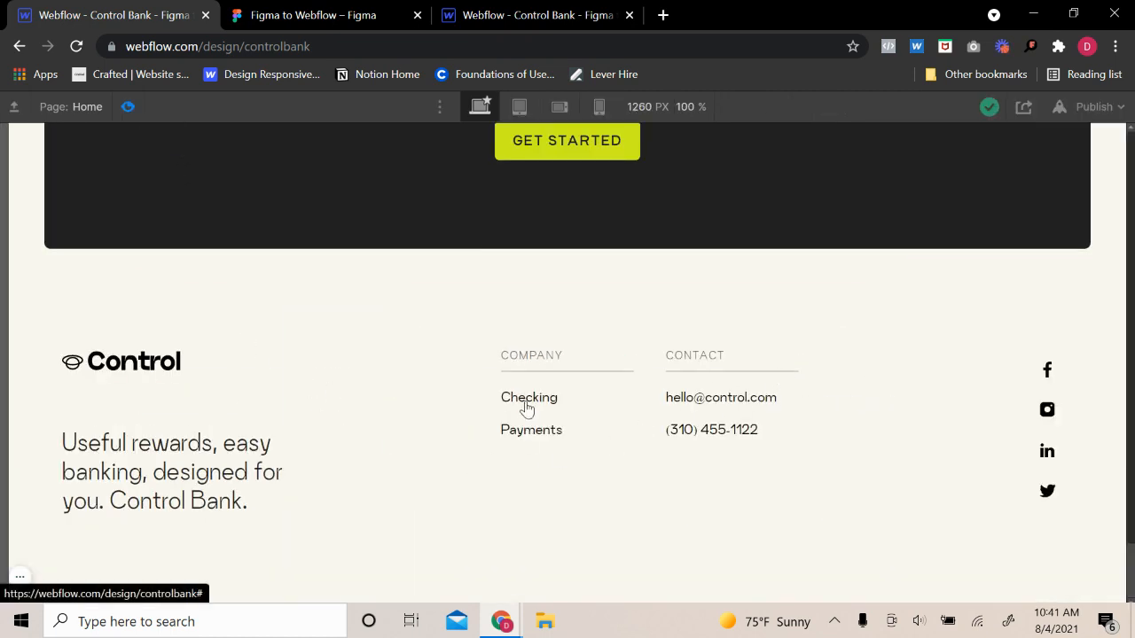
left_click(128, 106)
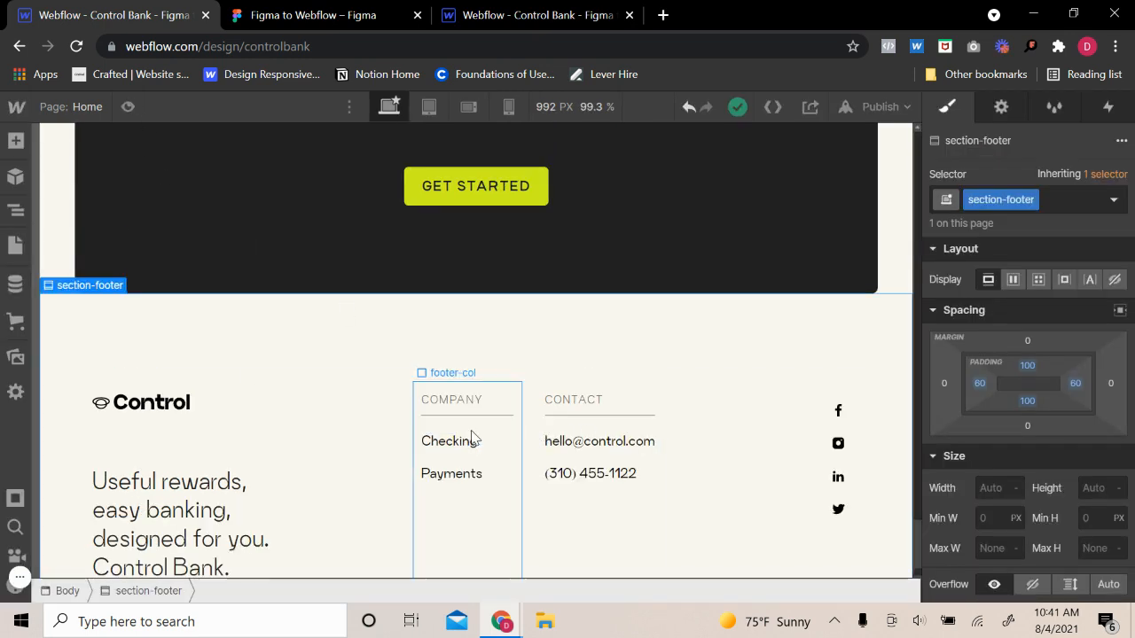
- Examine the dark copyright and legal bar beneath the footer in the reference site and the Figma design
left_click(473, 14)
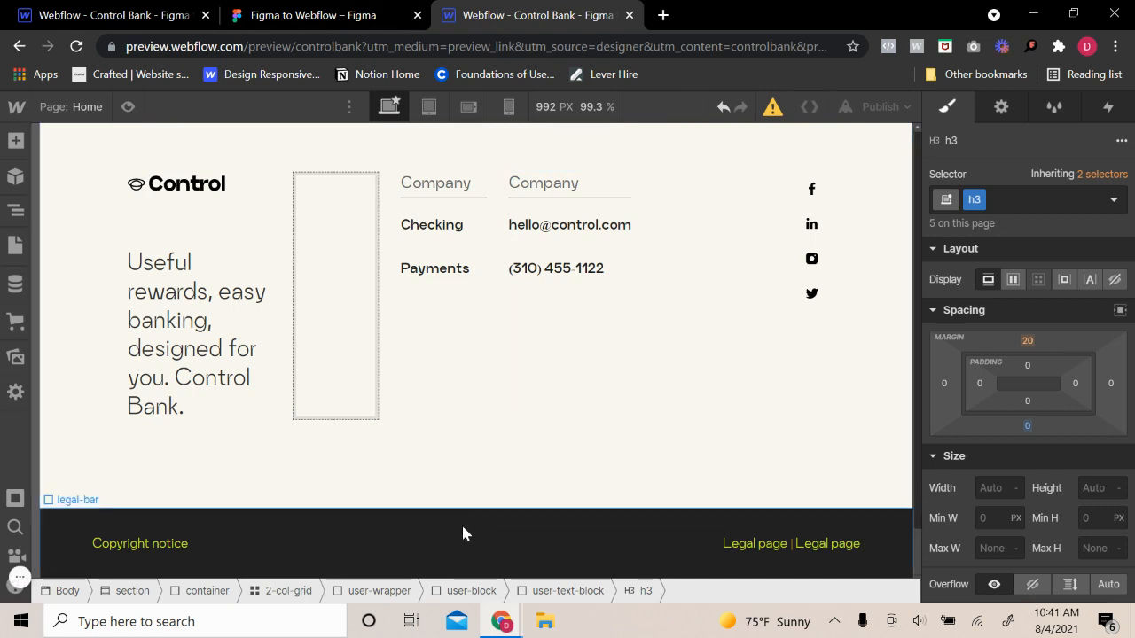
left_click(461, 522)
left_click(115, 15)
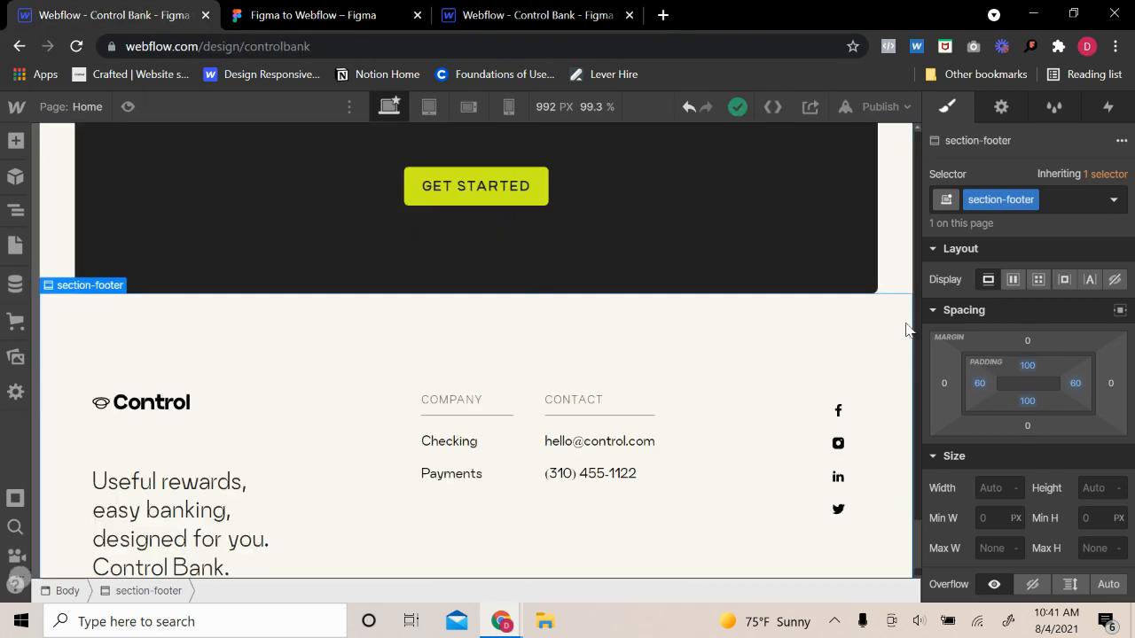
left_click(362, 13)
scroll(522, 365, "down", 5)
scroll(526, 300, "up", 4)
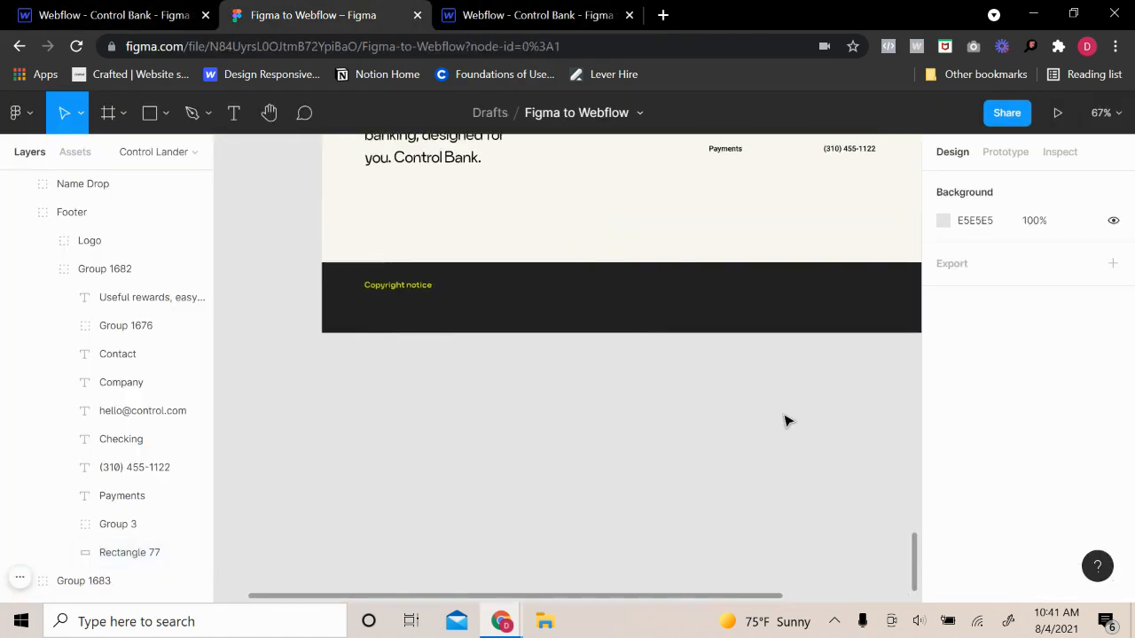
left_click(653, 337)
left_click(115, 16)
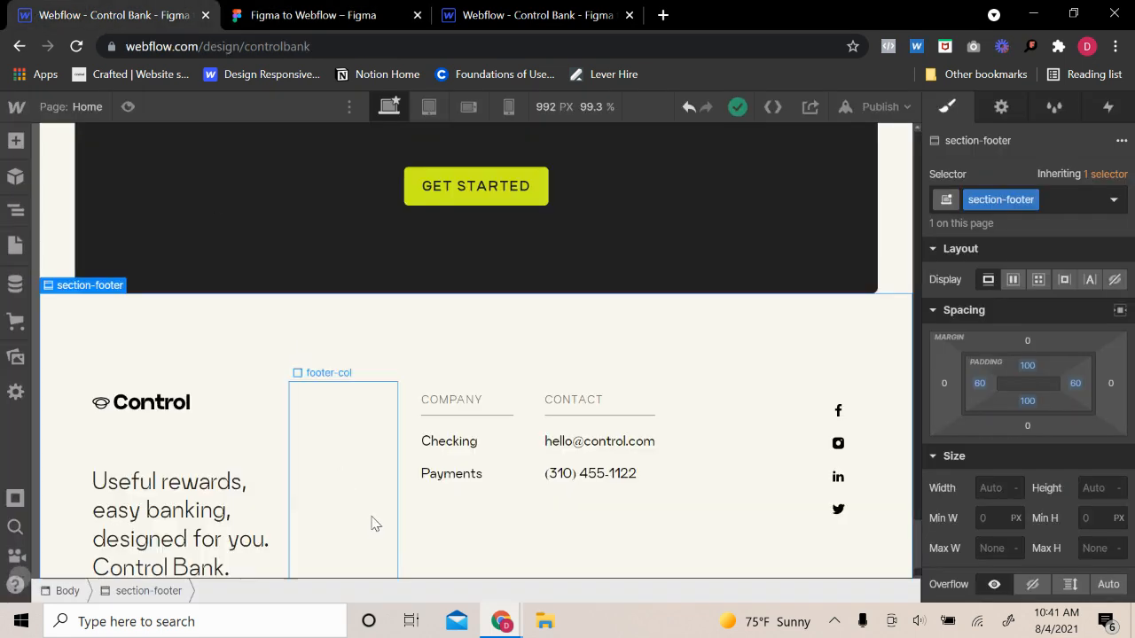
scroll(364, 515, "down", 1)
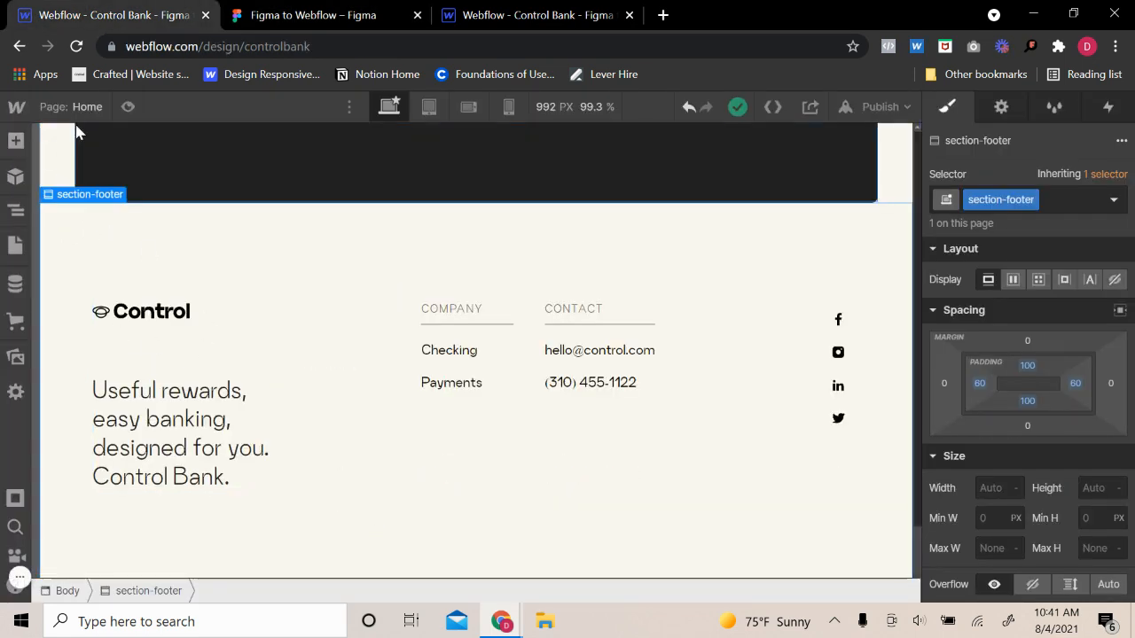
- Add a div block directly to the page body, beneath the footer section
left_click(16, 210)
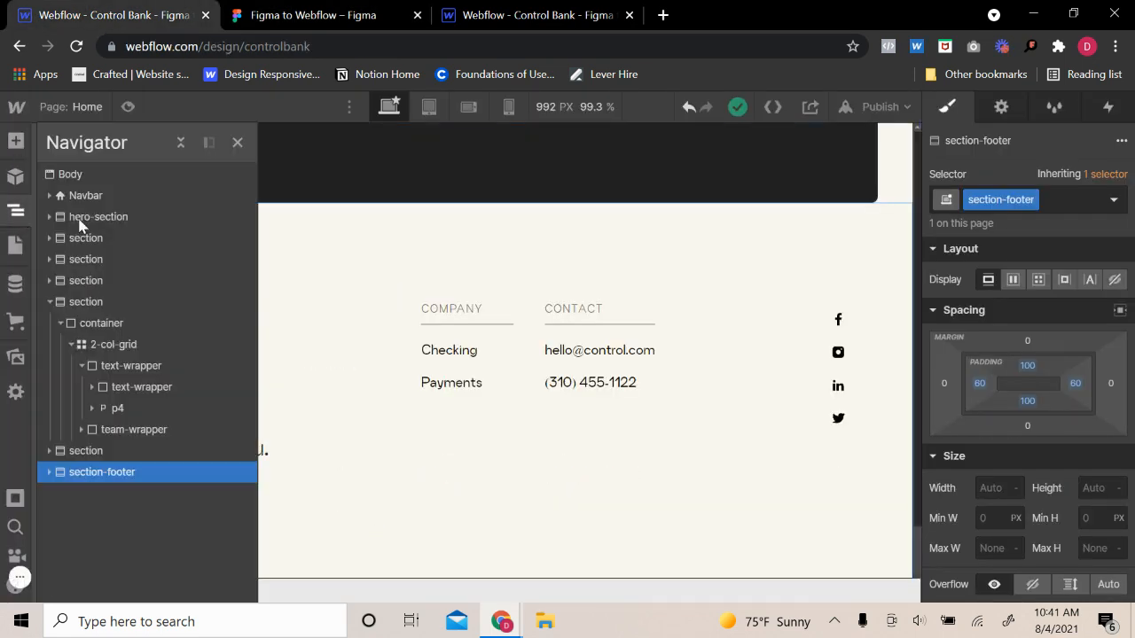
left_click(180, 142)
left_click(64, 174)
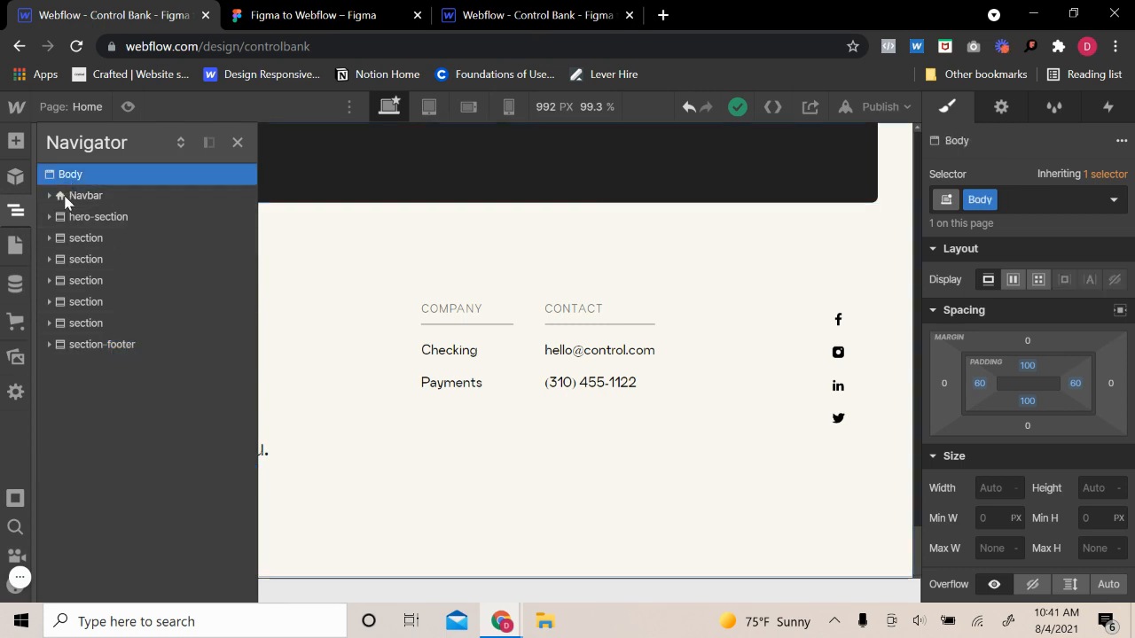
left_click(15, 140)
left_click(73, 466)
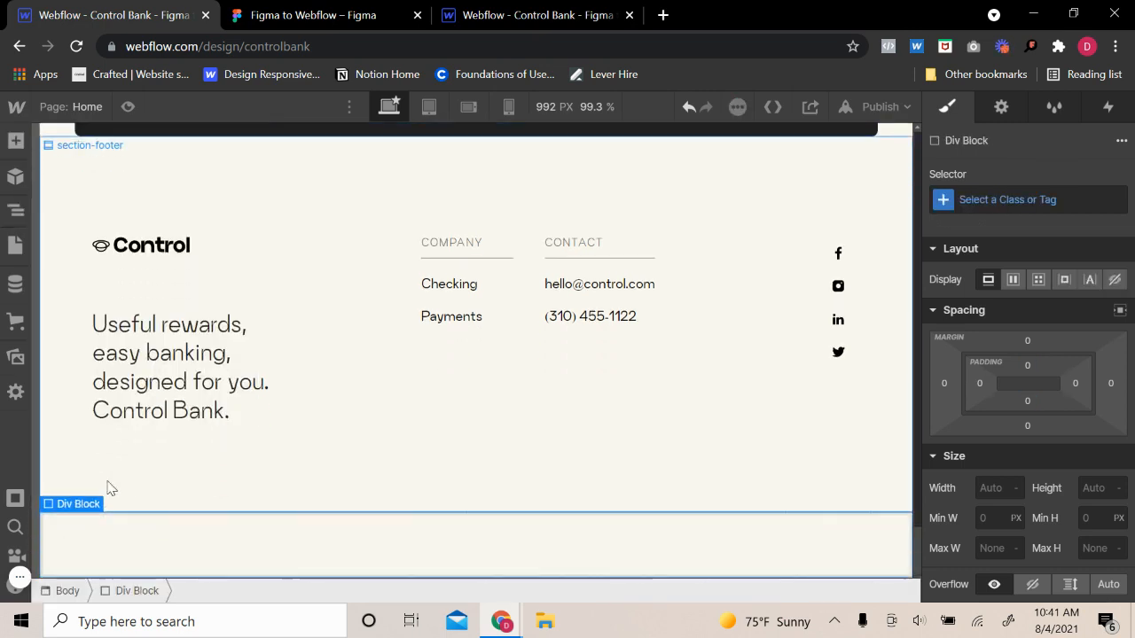
- Give the new div block beneath the footer the class legal-bar
left_click(1013, 196)
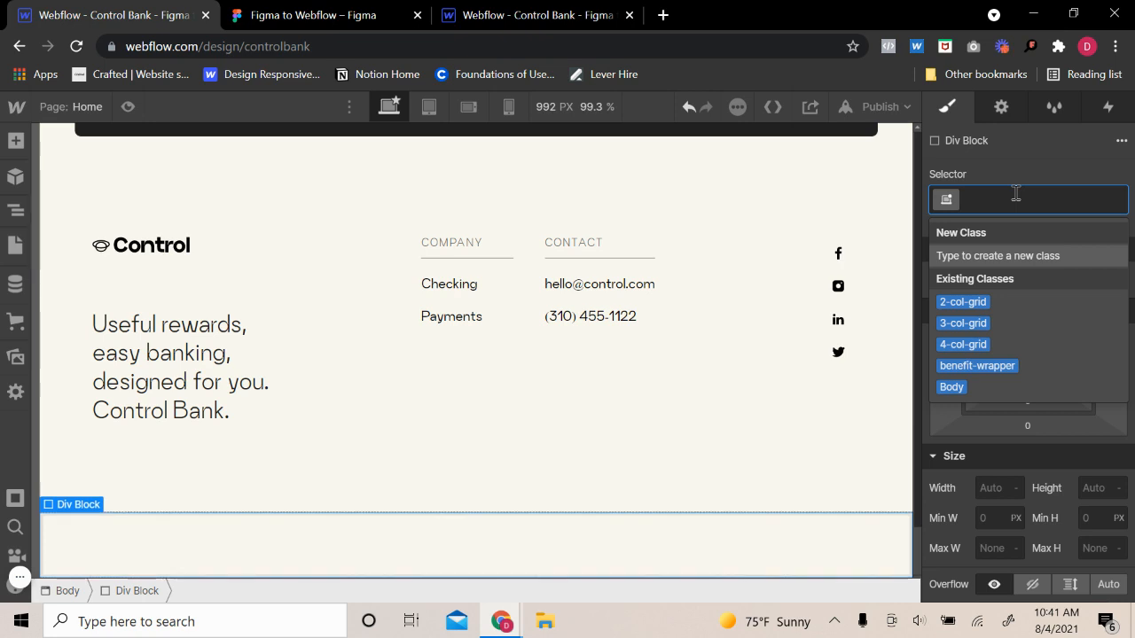
type("flt")
key("BackSpace")
key("BackSpace")
key("BackSpace")
type("l")
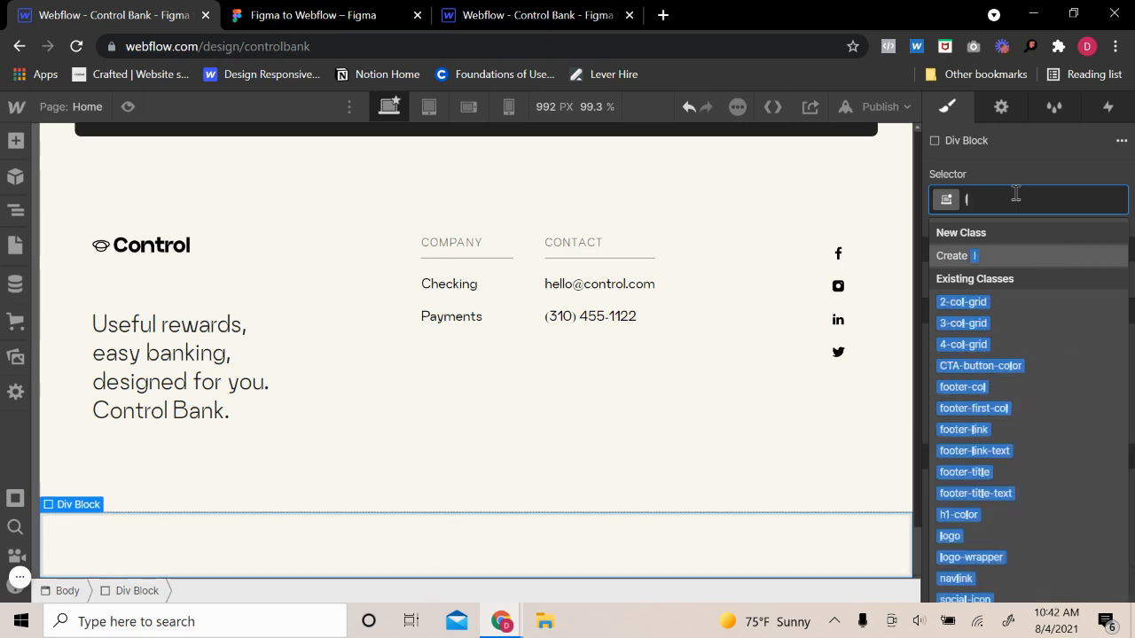
type("age")
key("BackSpace")
key("BackSpace")
type("g")
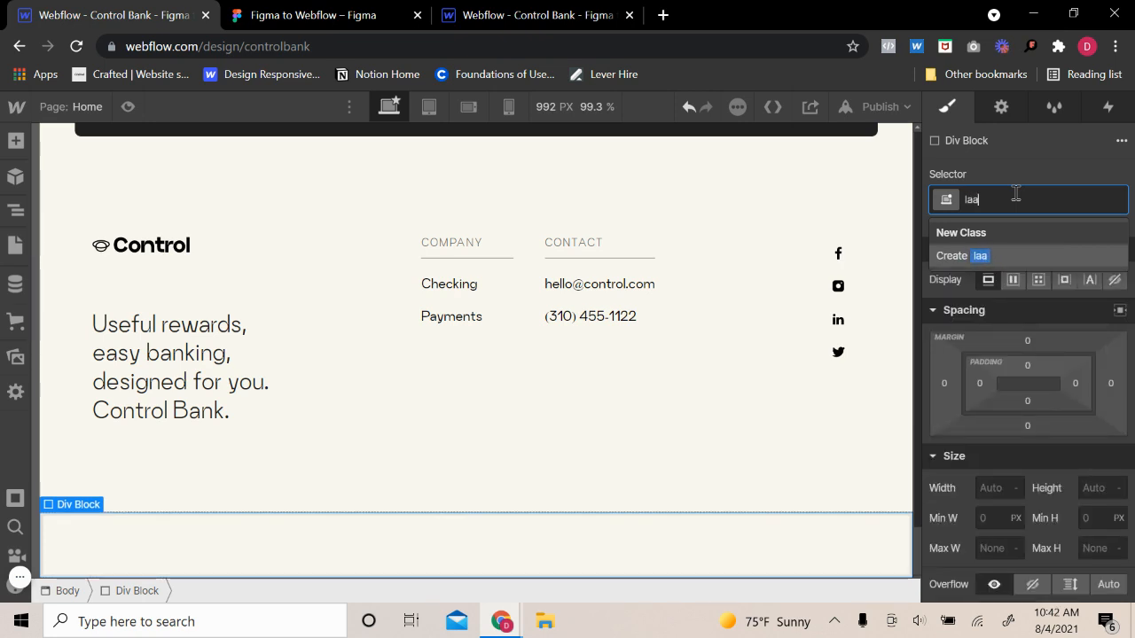
key("BackSpace")
type("gel")
key("BackSpace")
key("BackSpace")
key("BackSpace")
key("BackSpace")
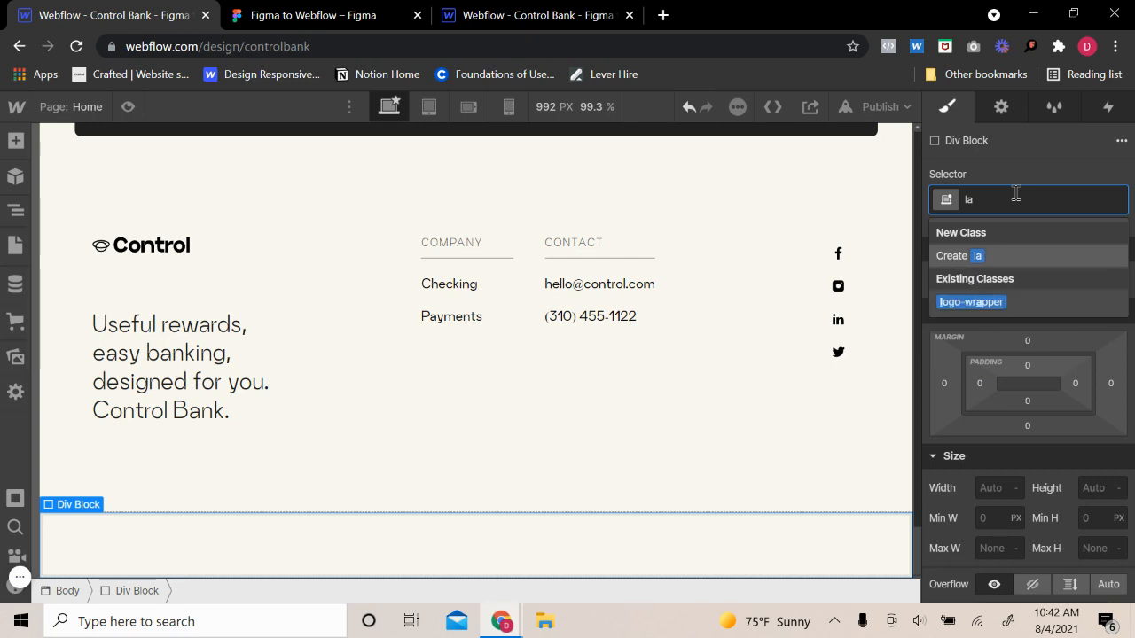
type("egal-bar")
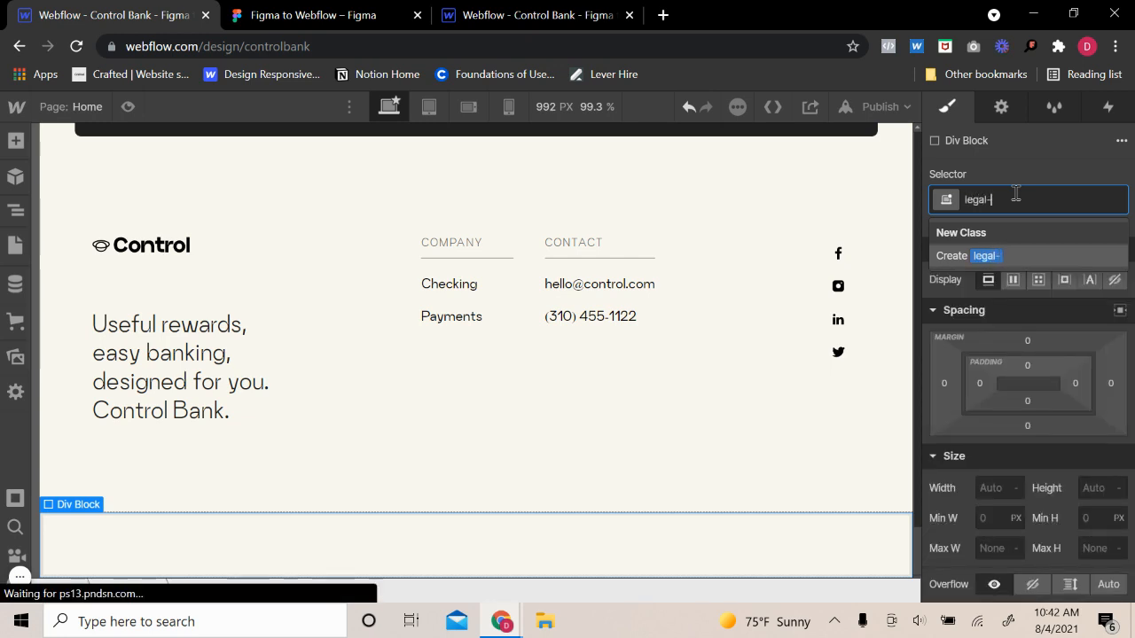
key("Return")
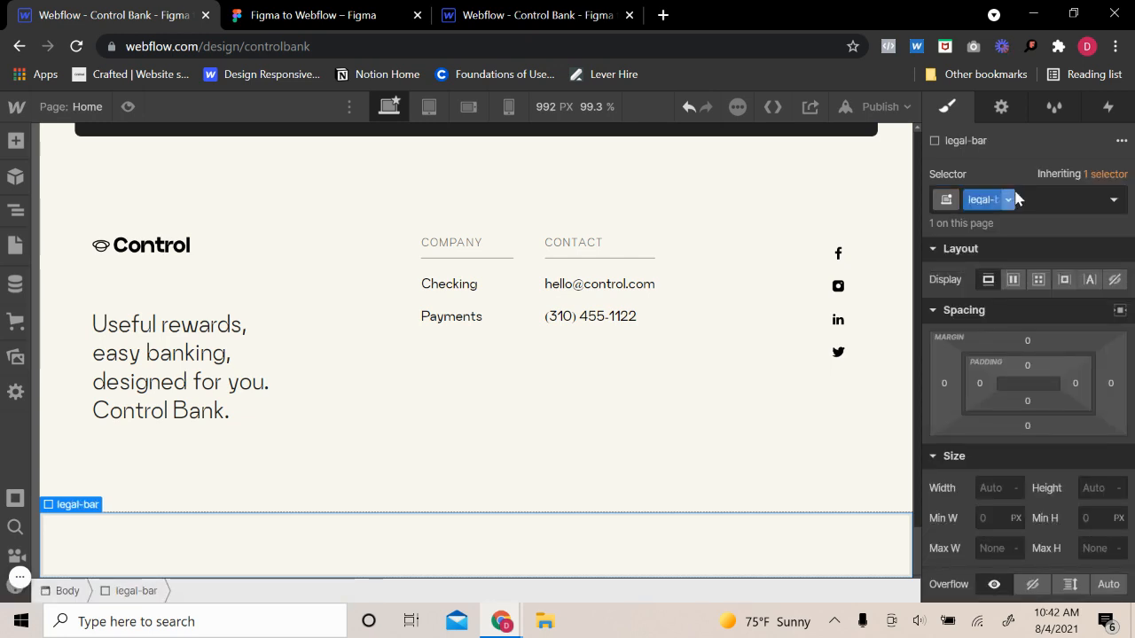
- Set the legal-bar class's background color to the Charcoal swatch
scroll(1020, 386, "down", 10)
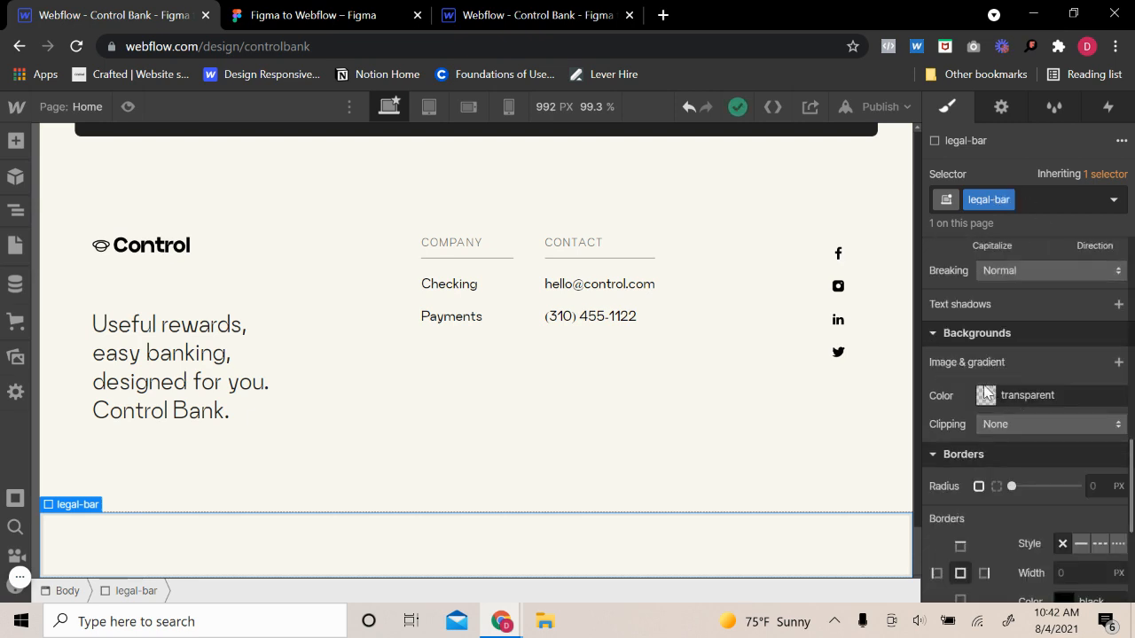
left_click(986, 394)
left_click(1015, 364)
left_click(1016, 418)
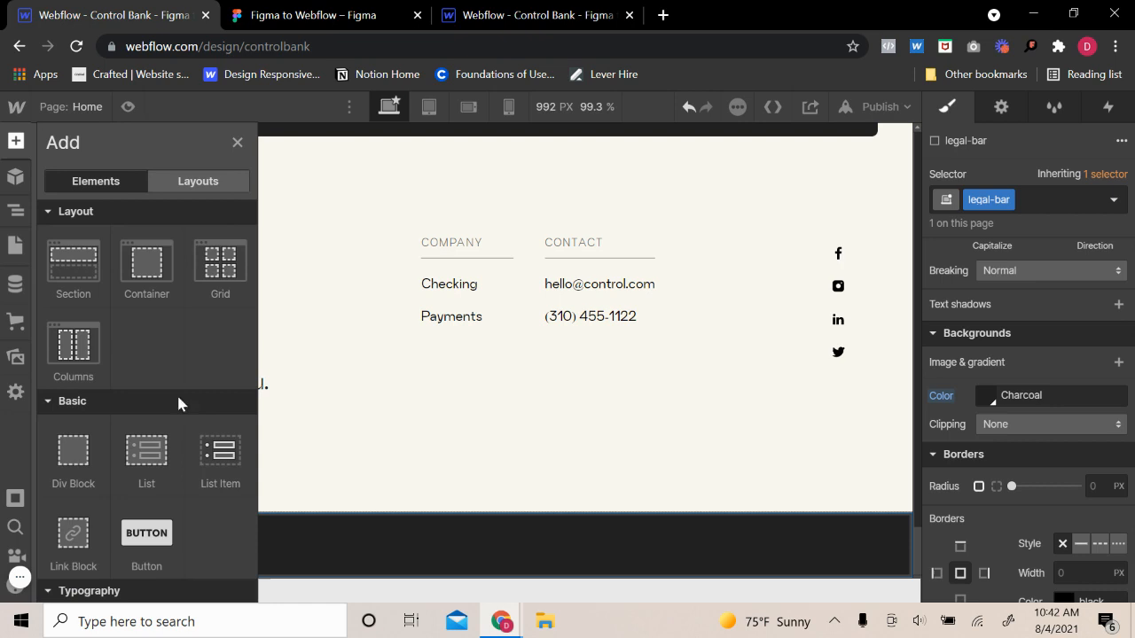
- Add a div block with the class flex inside legal-bar and make it a horizontal flexbox justified with space between
left_click(73, 450)
left_click(1003, 189)
type("flex")
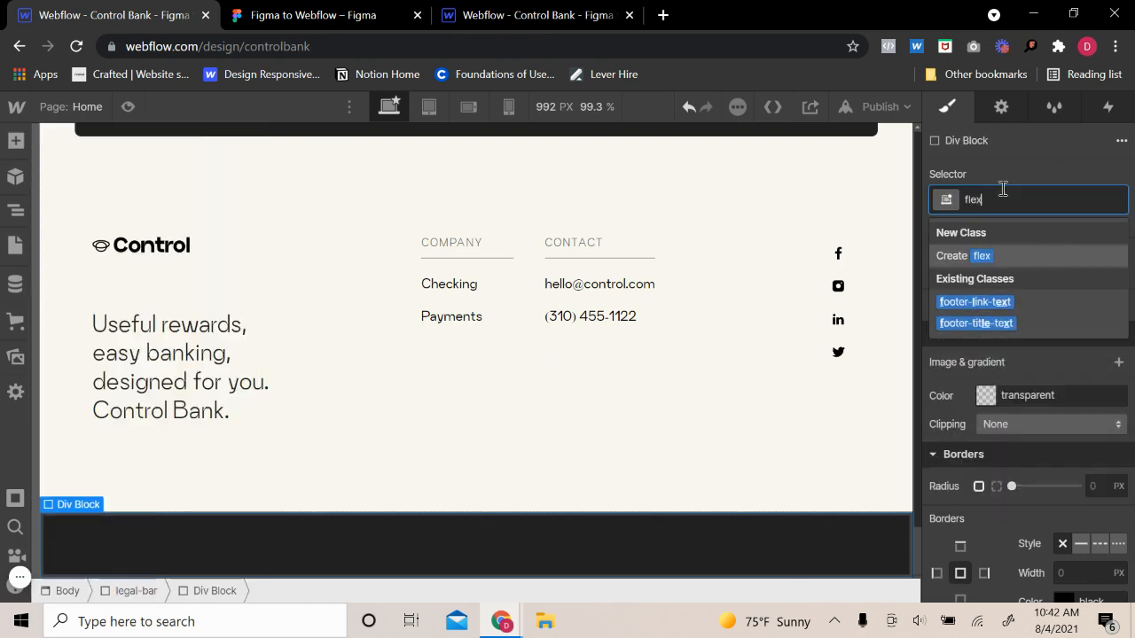
key("Return")
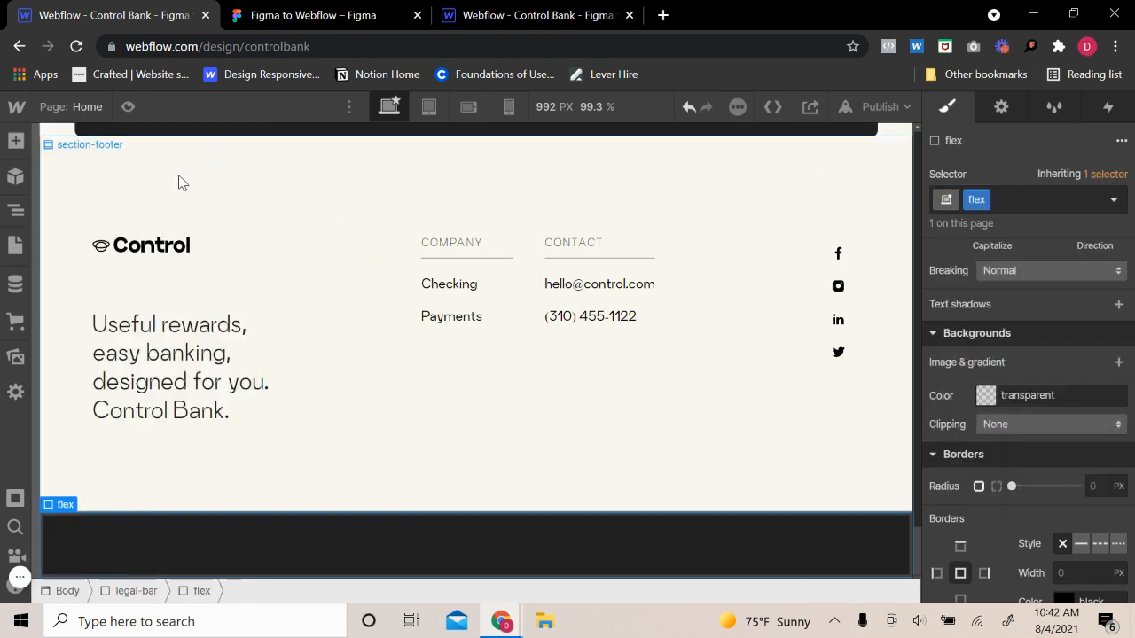
scroll(1029, 301, "up", 6)
left_click(1012, 280)
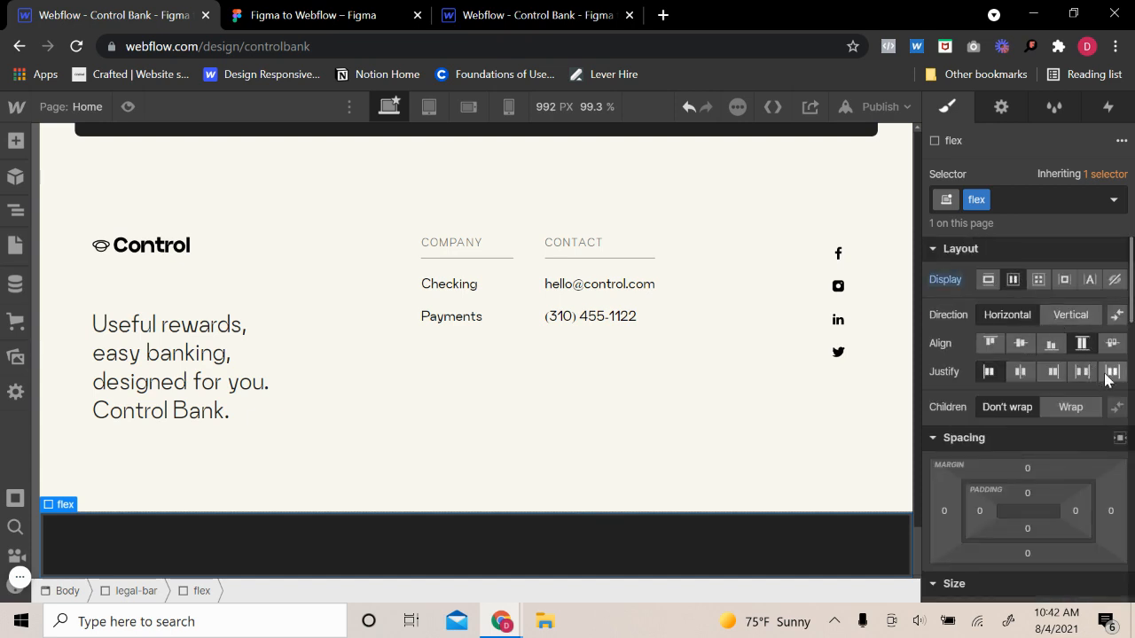
left_click(1084, 377)
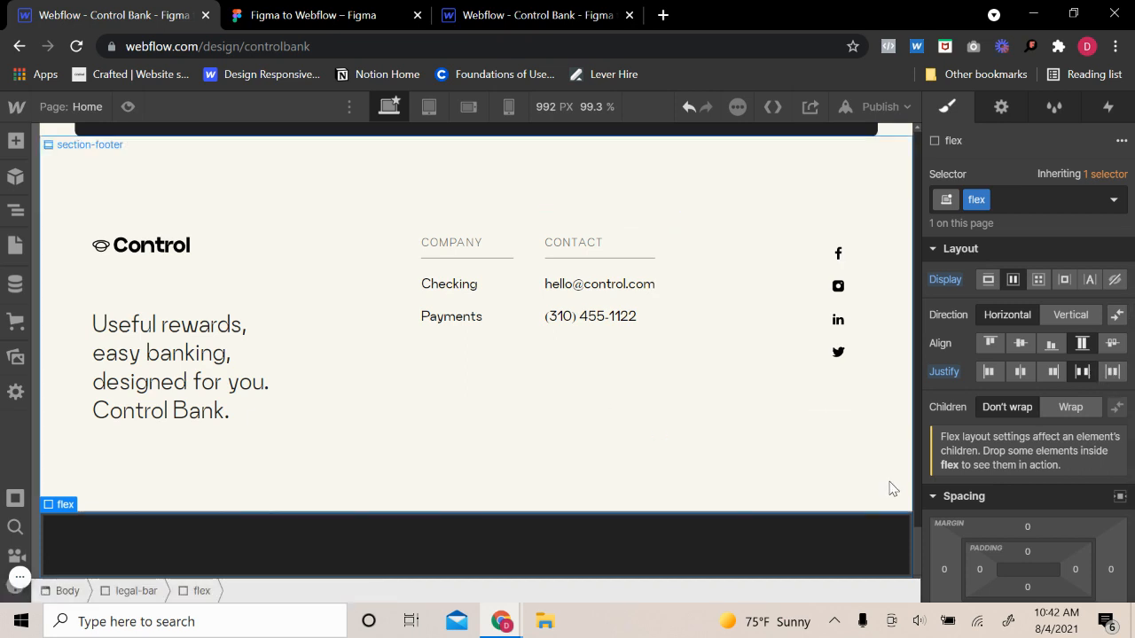
- Set the left and right padding of the legal-bar class to 60 px
scroll(945, 567, "down", 2)
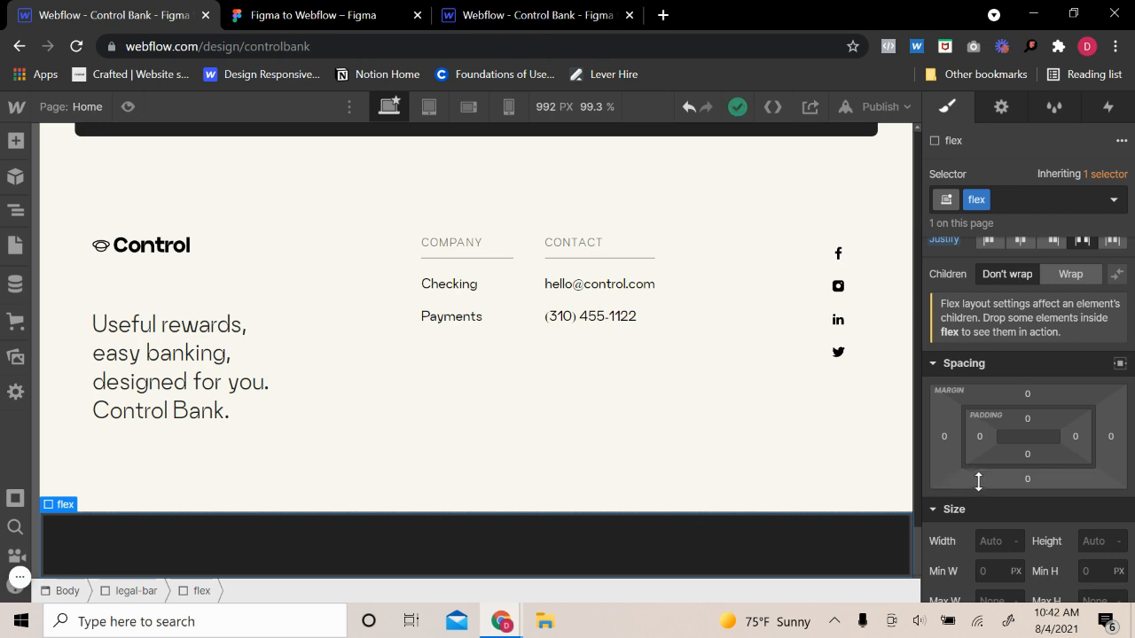
left_click(69, 484)
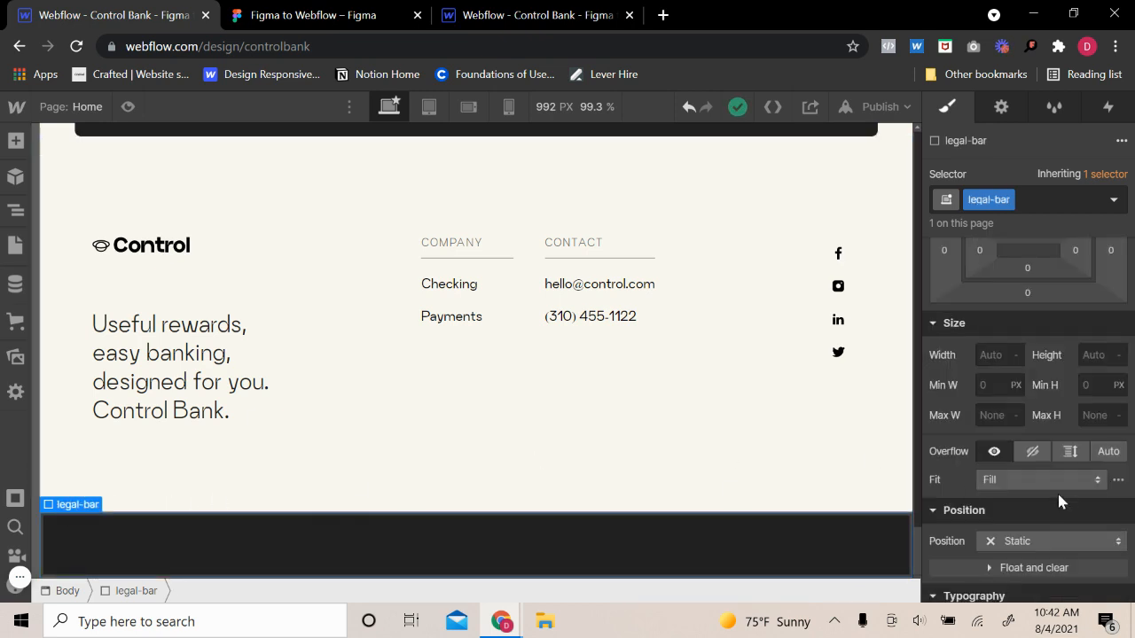
scroll(1057, 491, "up", 3)
left_click(980, 383)
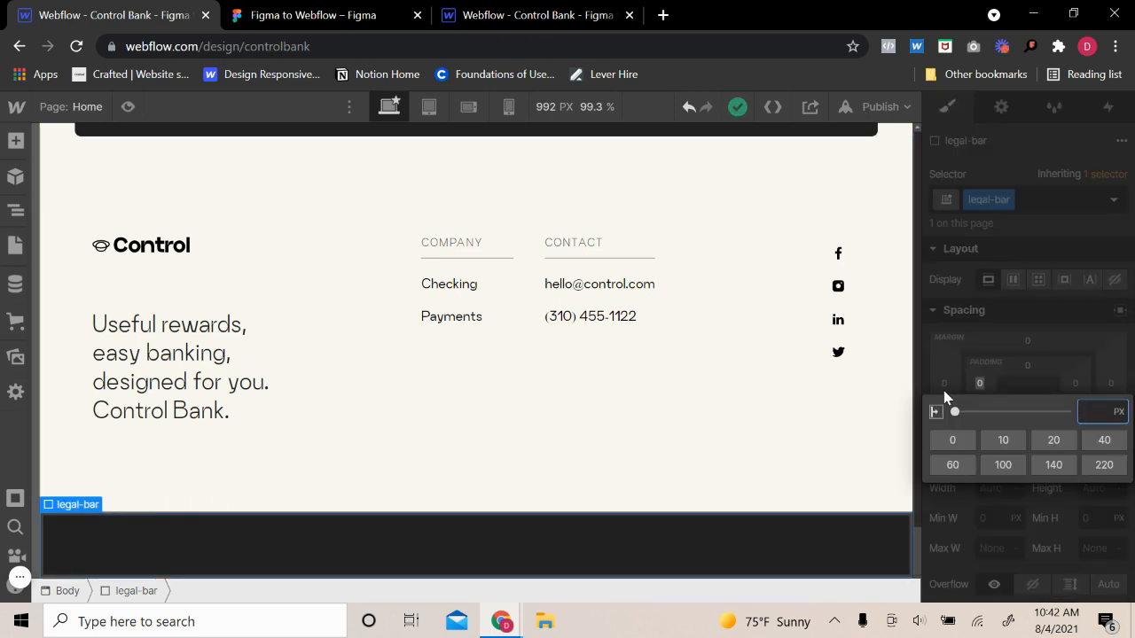
type("60")
key("Return")
left_click(1076, 383)
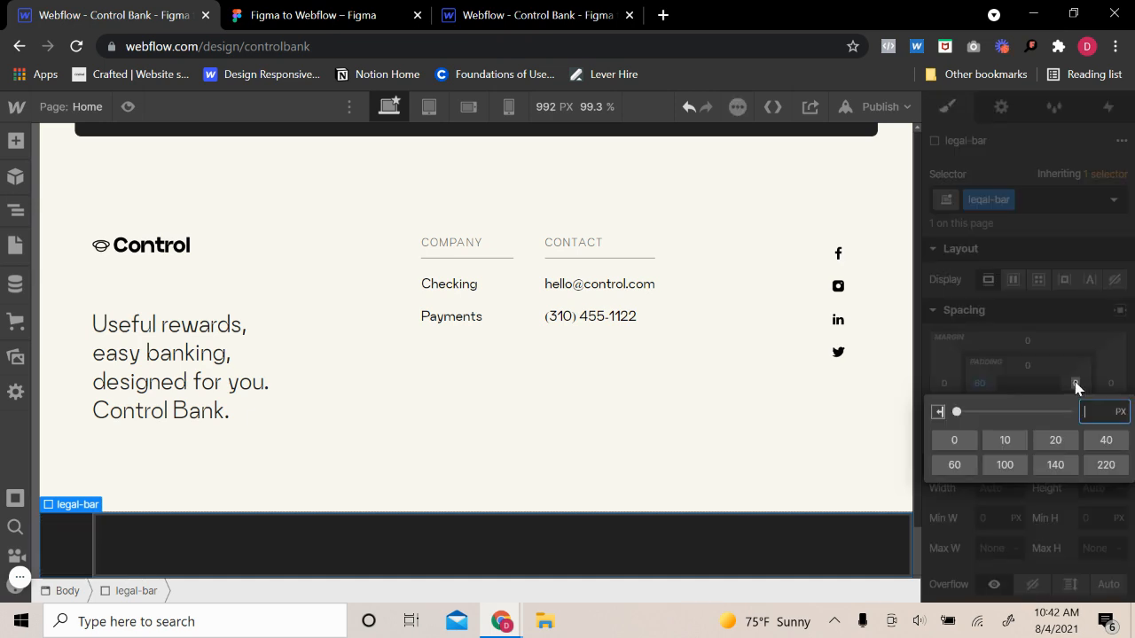
key("Return")
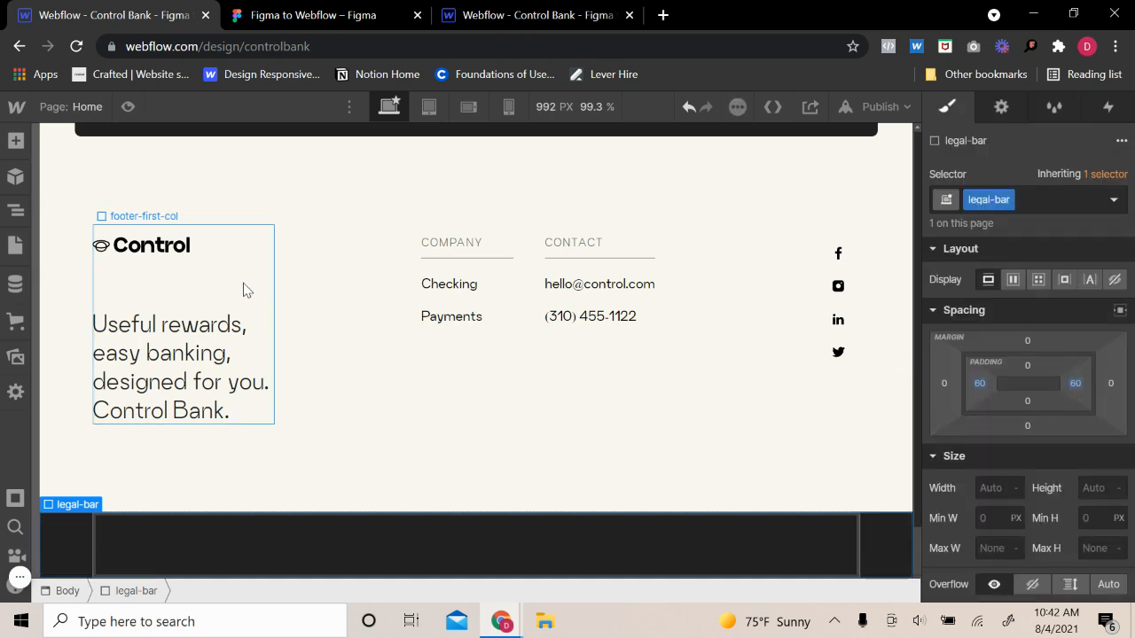
- Add two div blocks inside the flex div of the legal bar
left_click(127, 542)
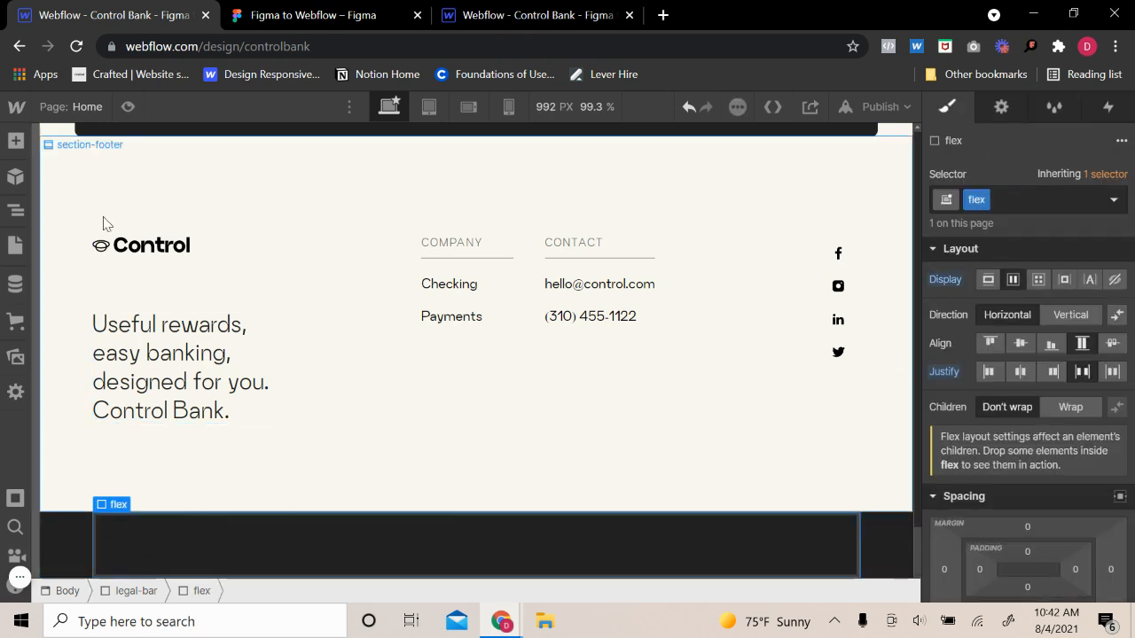
left_click(15, 140)
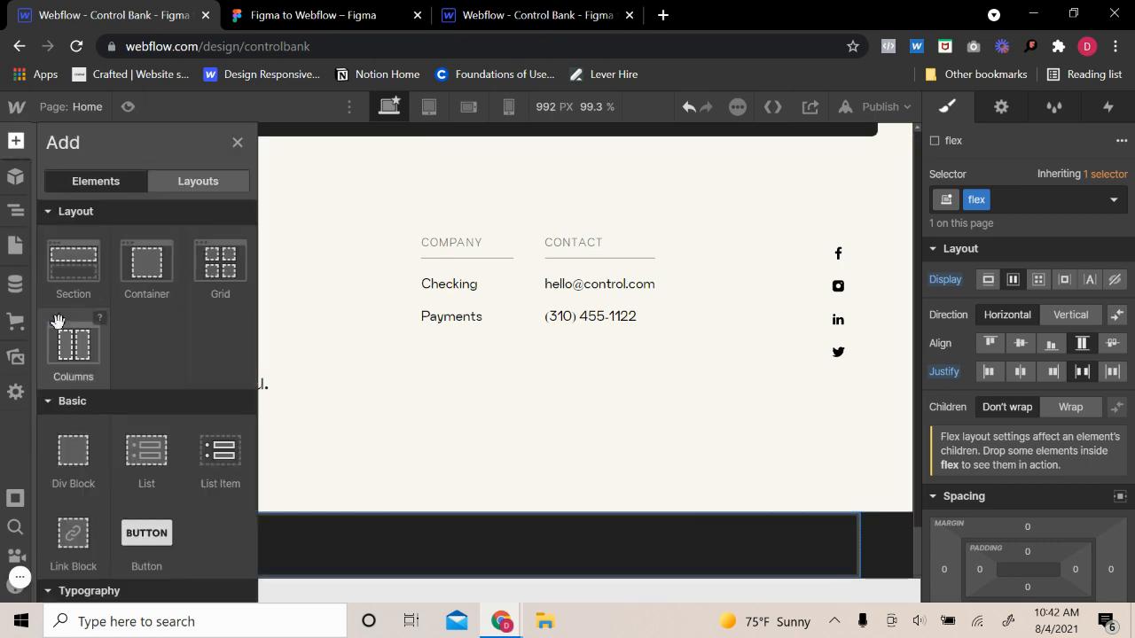
left_click(68, 452)
mouse_move(138, 510)
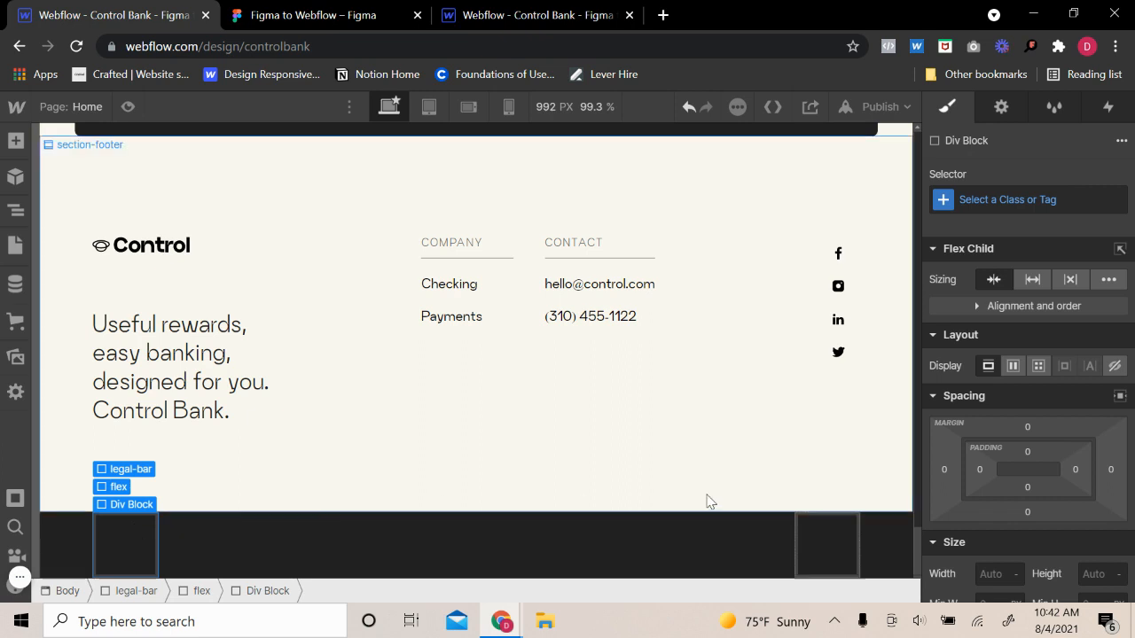
- Create the class copywright on the first div block in the flex div and apply it to the second one too
left_click(1020, 200)
type("copy")
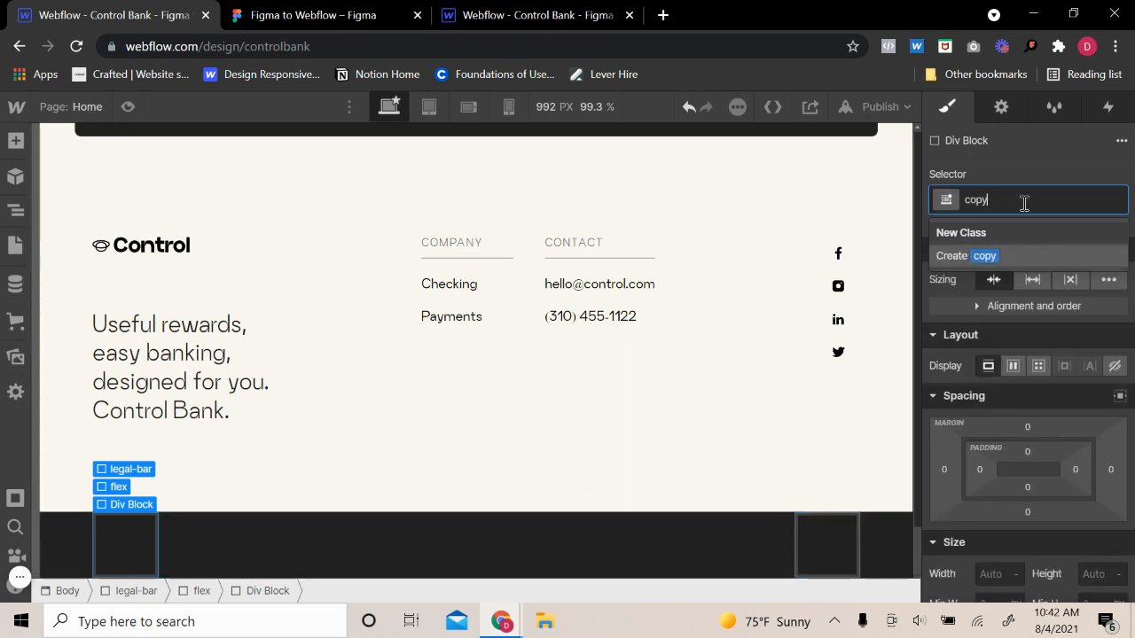
type("wright")
key("Return")
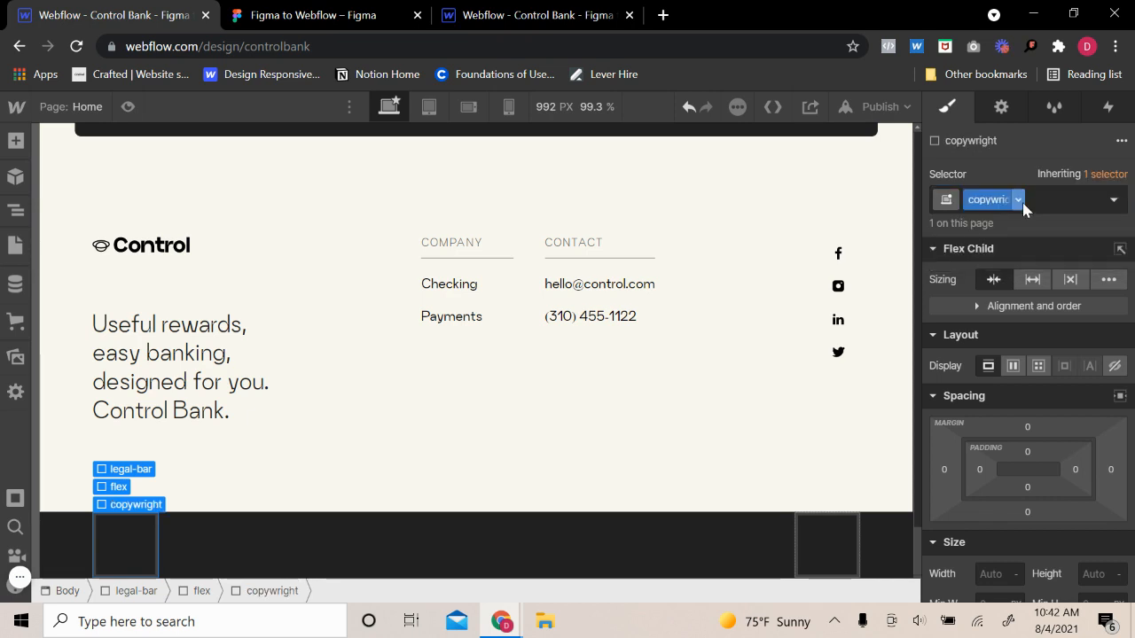
left_click(820, 536)
left_click(1041, 200)
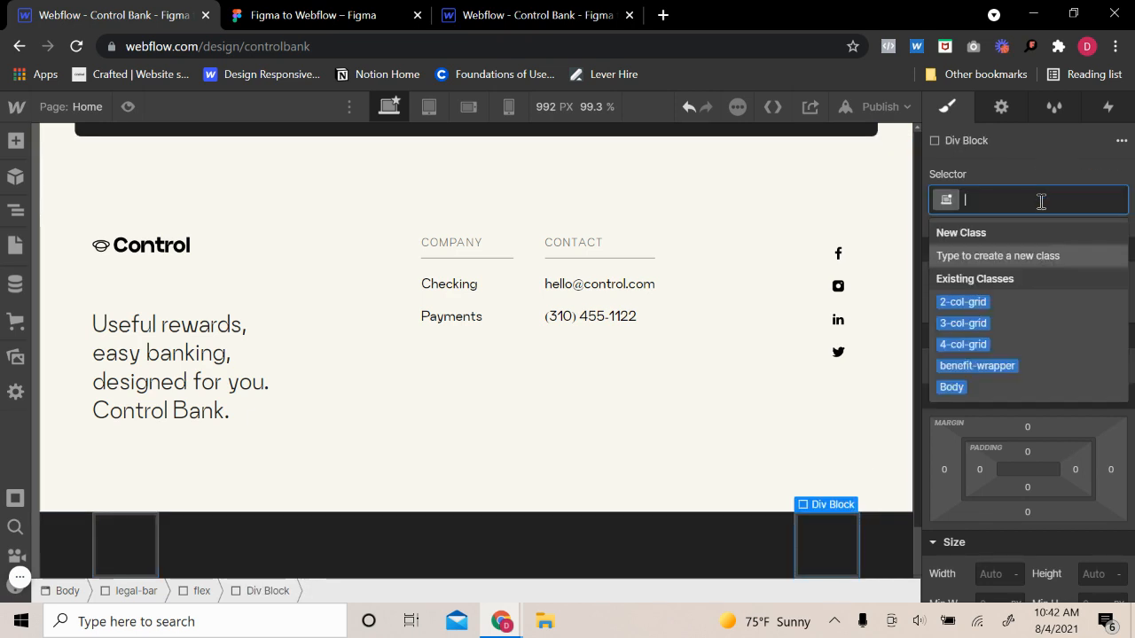
type("cop")
left_click(994, 301)
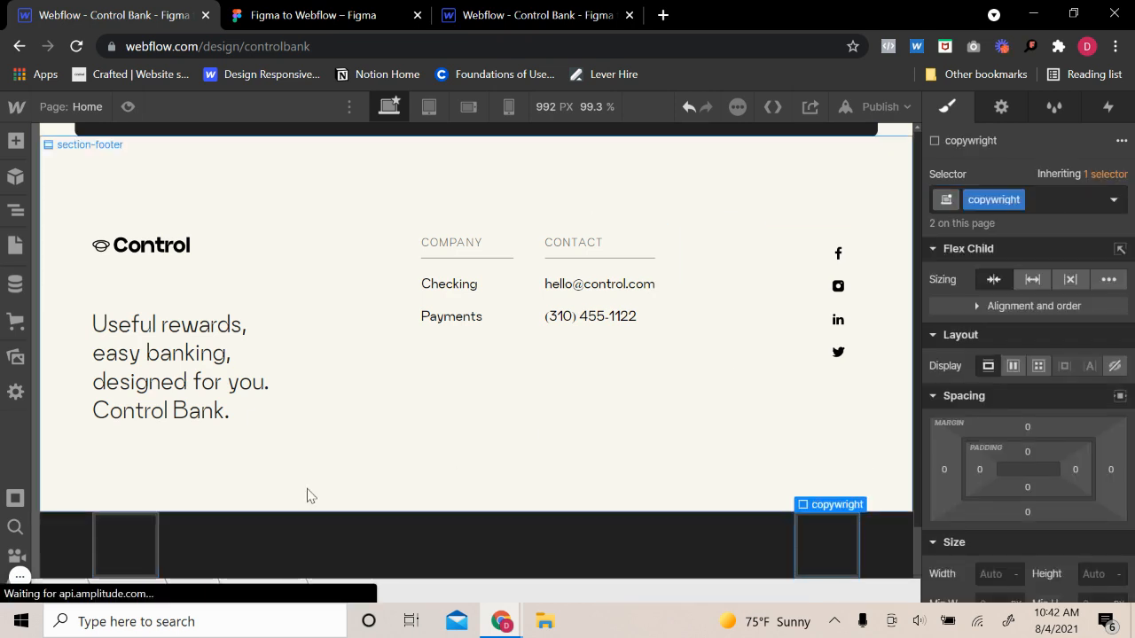
- Insert a text block into the first copywright div of the legal bar
left_click(101, 532)
left_click(15, 140)
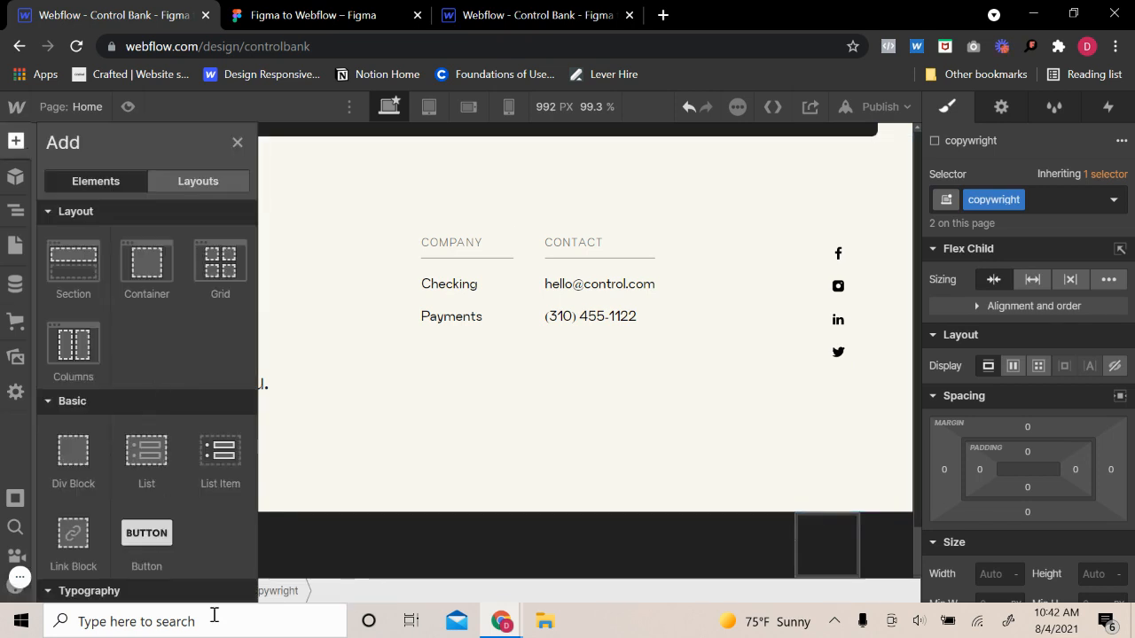
scroll(184, 516, "down", 3)
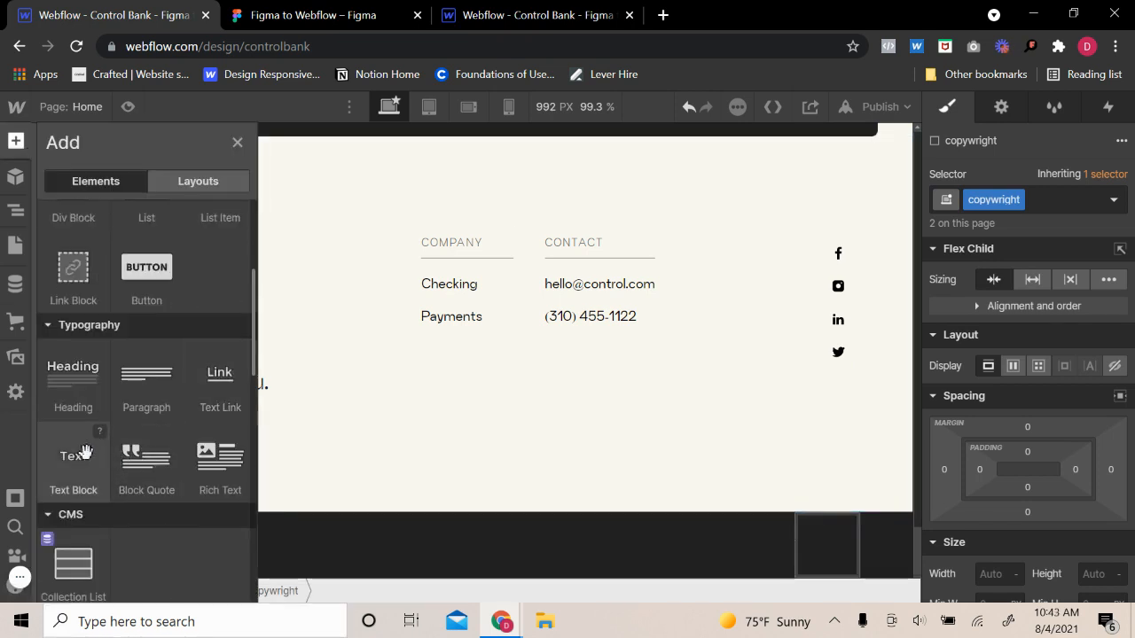
left_click_drag(84, 454, 84, 474)
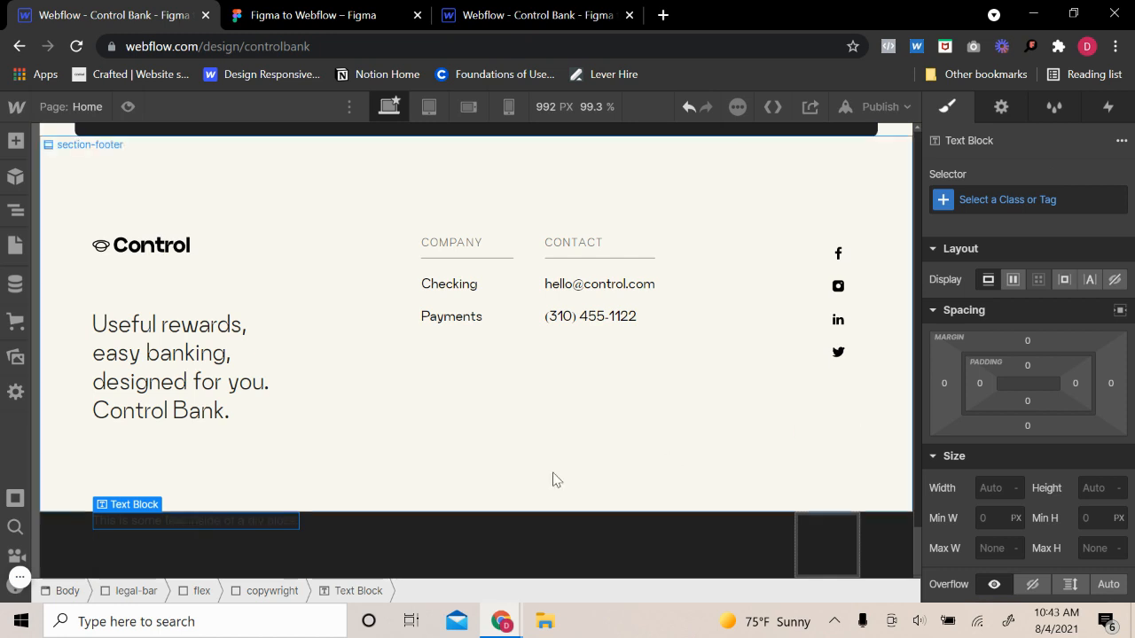
- Make the copywright class a horizontal flexbox with its children aligned to the center
left_click(248, 562)
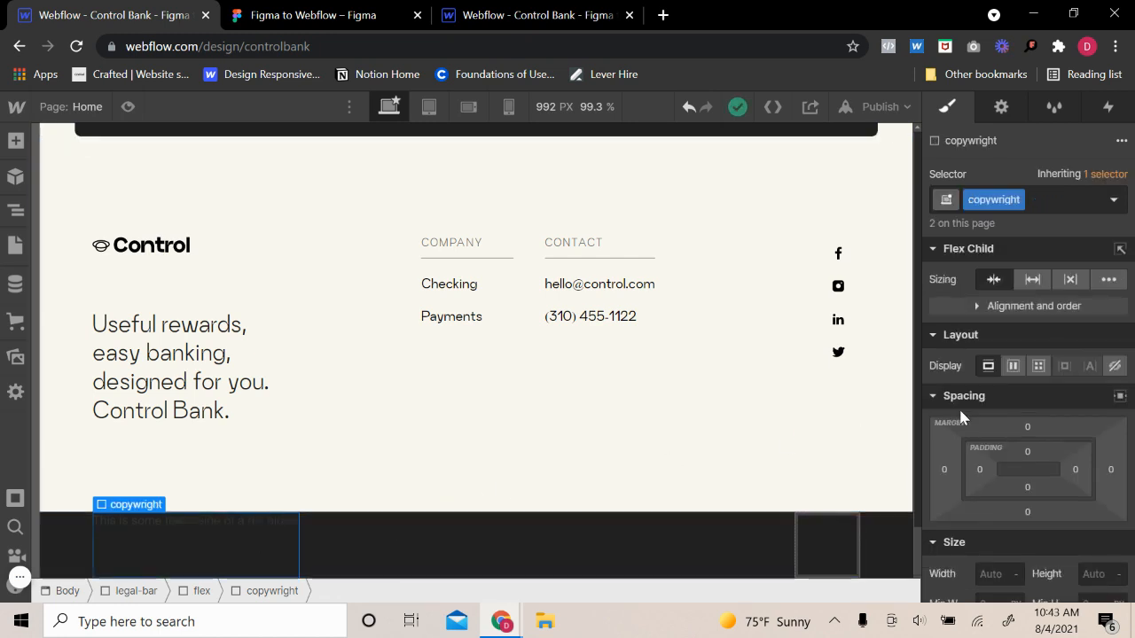
left_click(1013, 366)
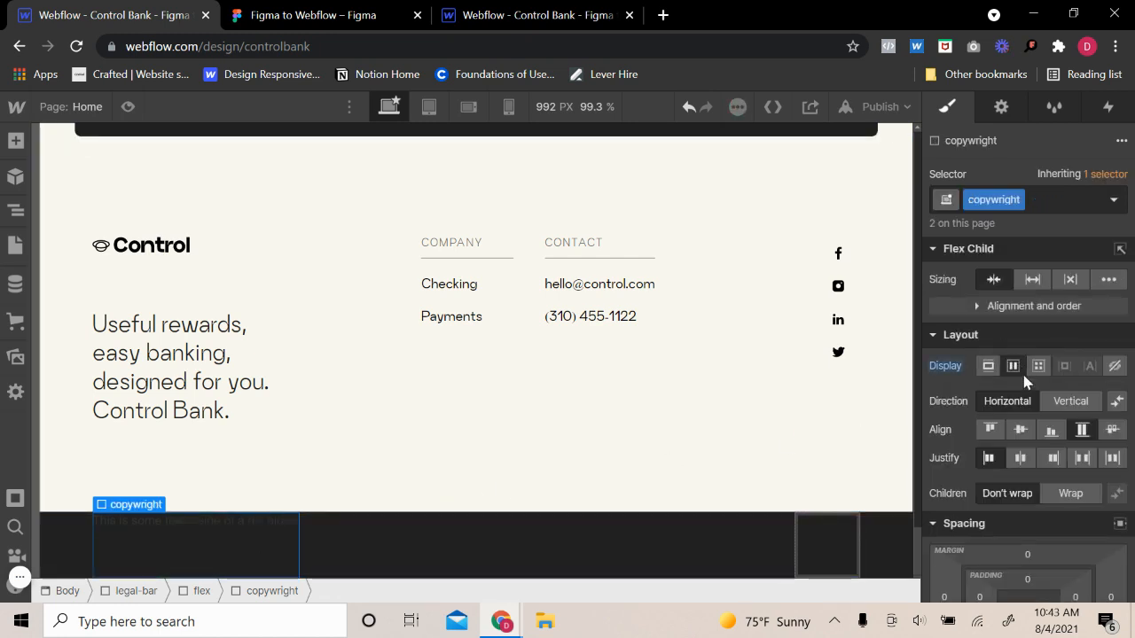
left_click(1021, 430)
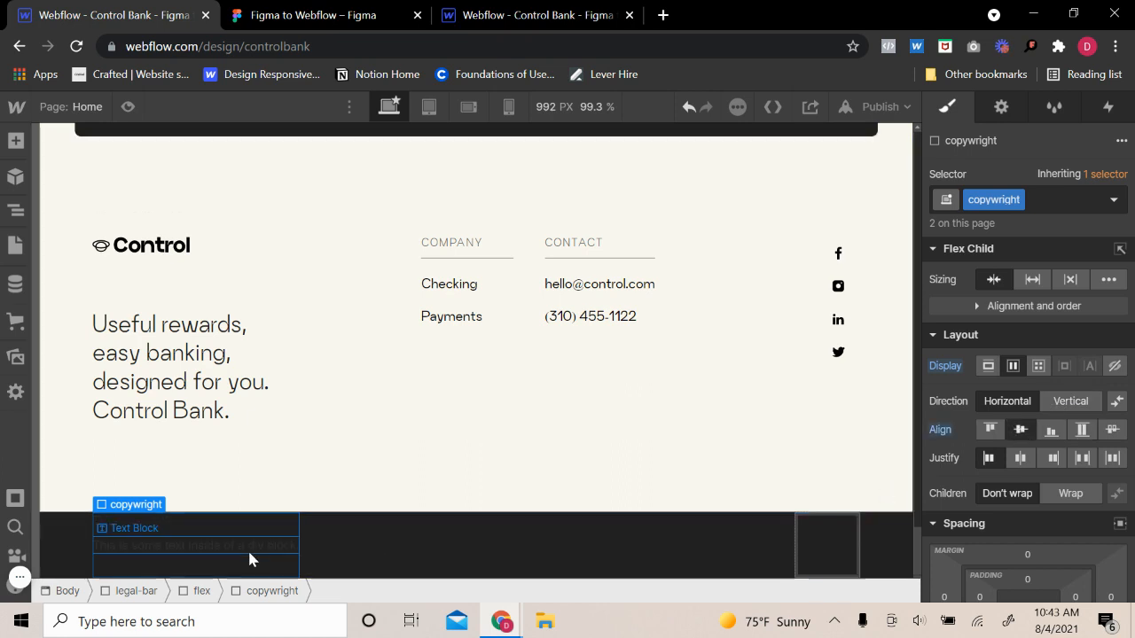
left_click(1073, 401)
left_click(1008, 401)
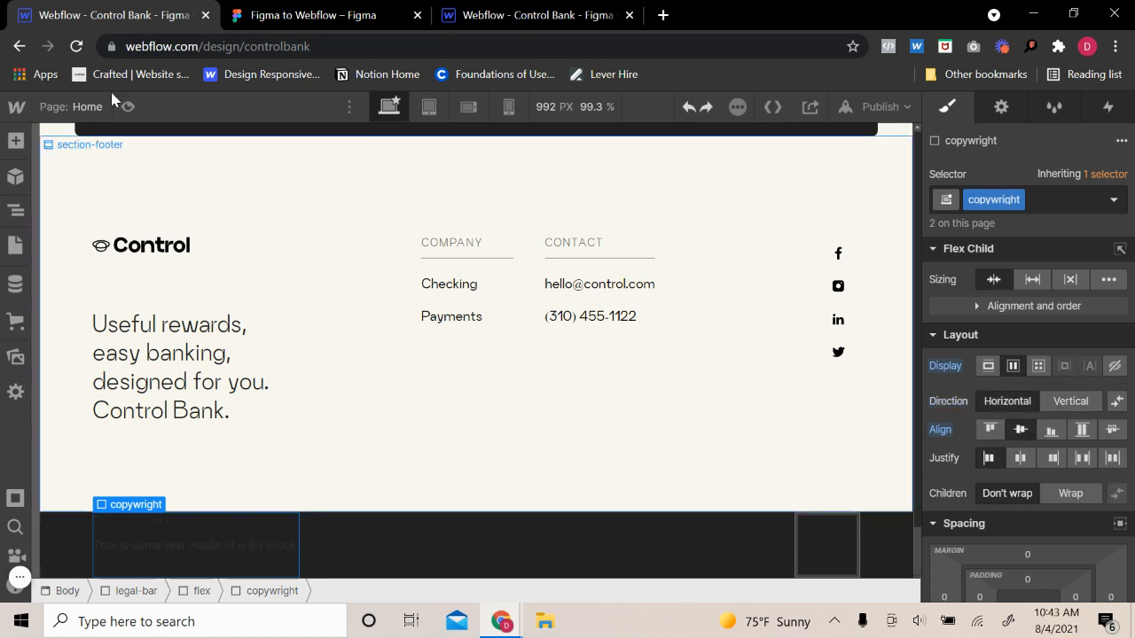
- Set the font color of the text block in the first copywright div to the Dew Yellow swatch
left_click(237, 545)
scroll(1021, 478, "down", 5)
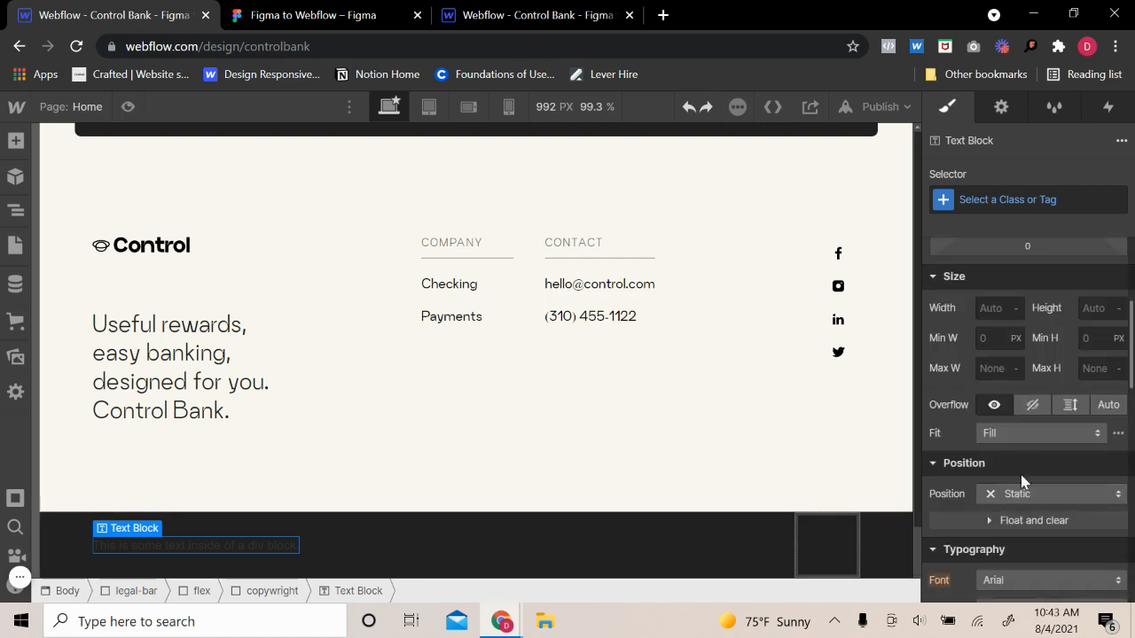
left_click(984, 533)
left_click(993, 504)
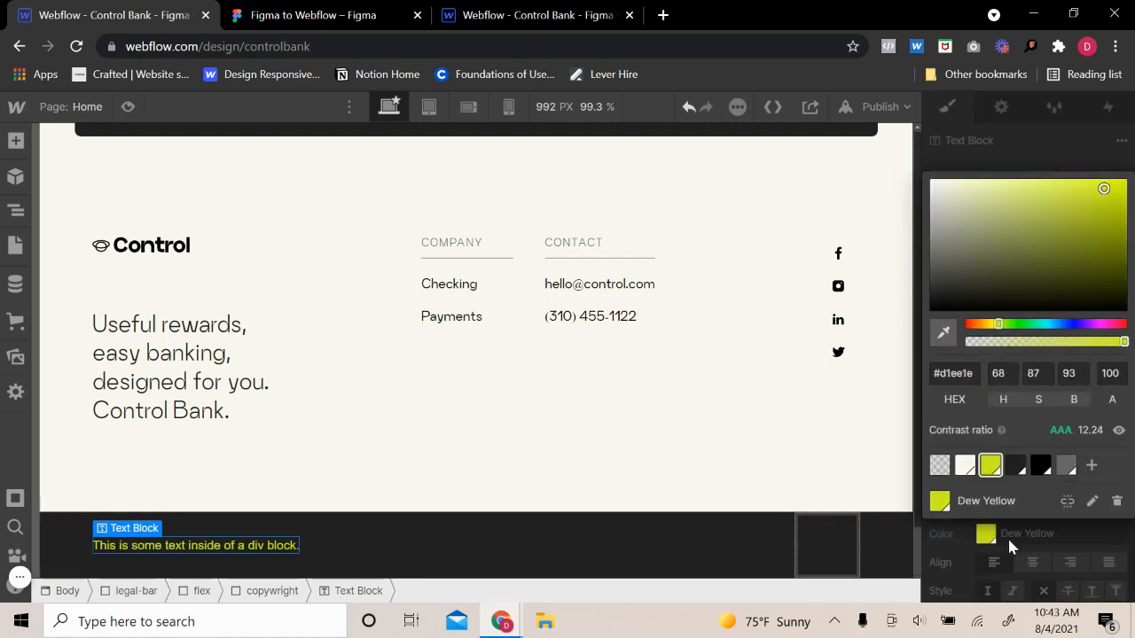
left_click(1027, 544)
- Replace the empty second copywright div with a duplicate of the one that contains the yellow text block
left_click(198, 531)
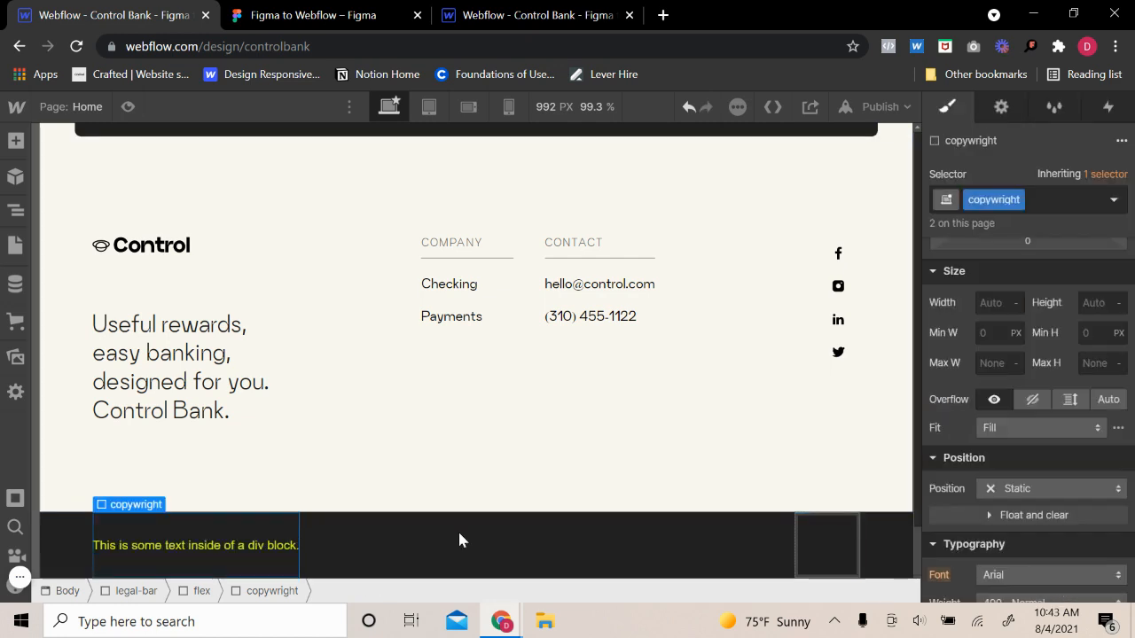
left_click(823, 532)
key("Delete")
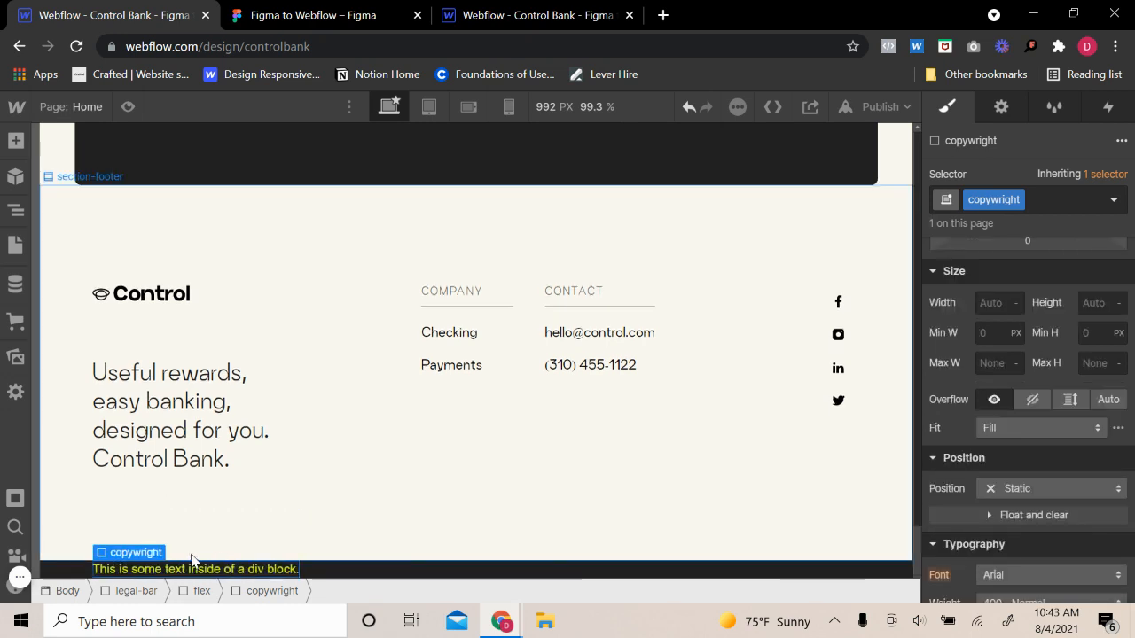
left_click(127, 556)
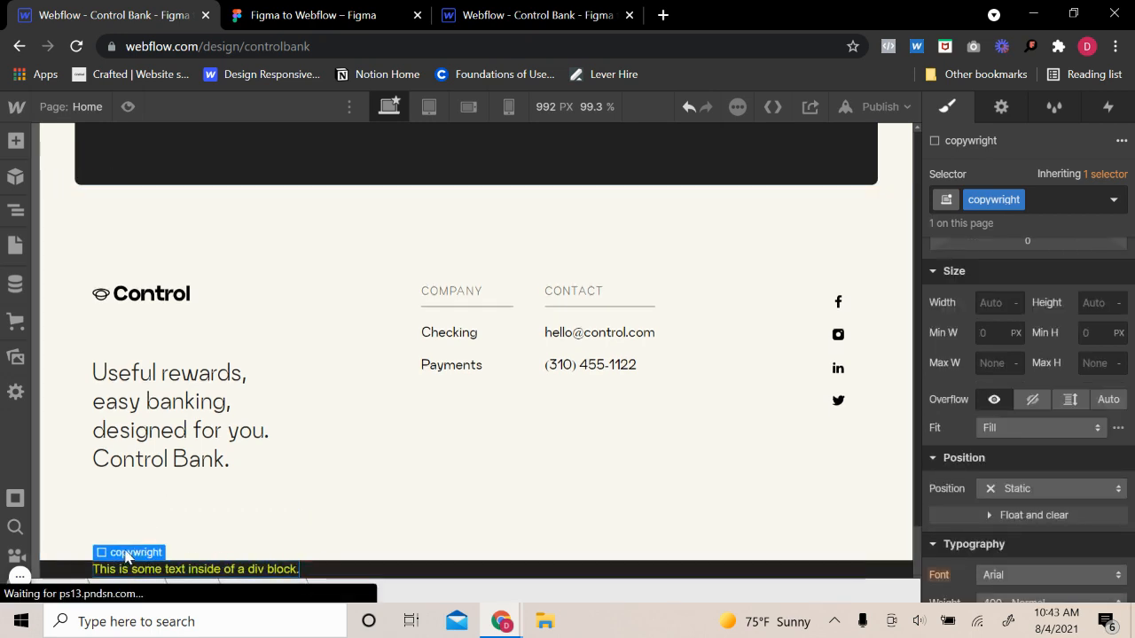
key("ctrl+c")
key("ctrl+v")
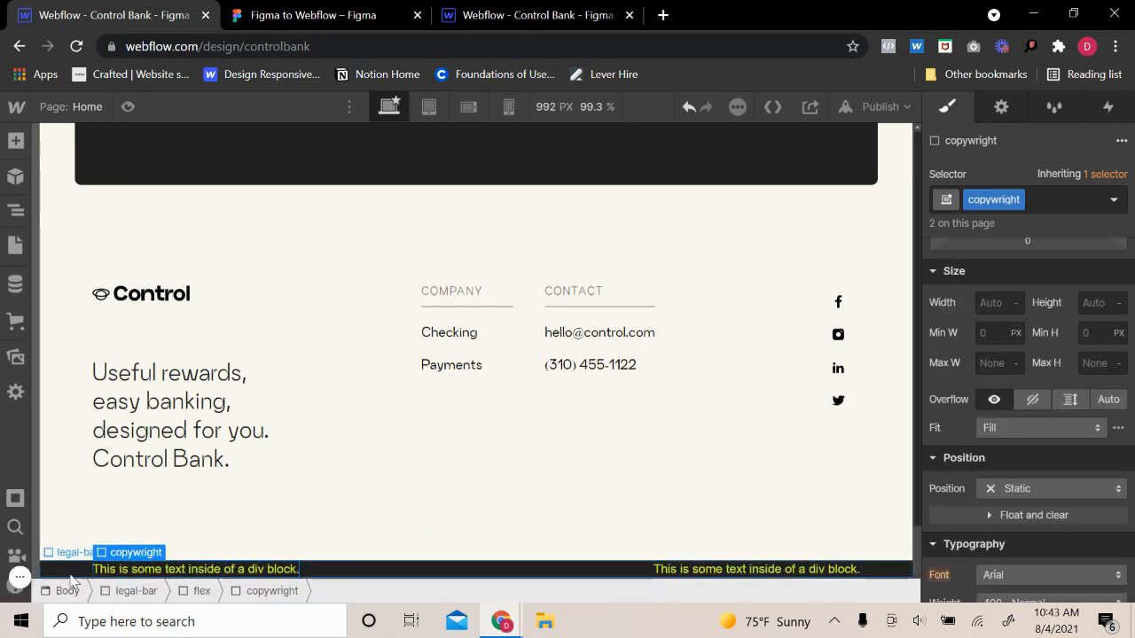
- Set the top and bottom padding of the legal-bar div to 30 px each
left_click(136, 591)
scroll(1042, 382, "up", 3)
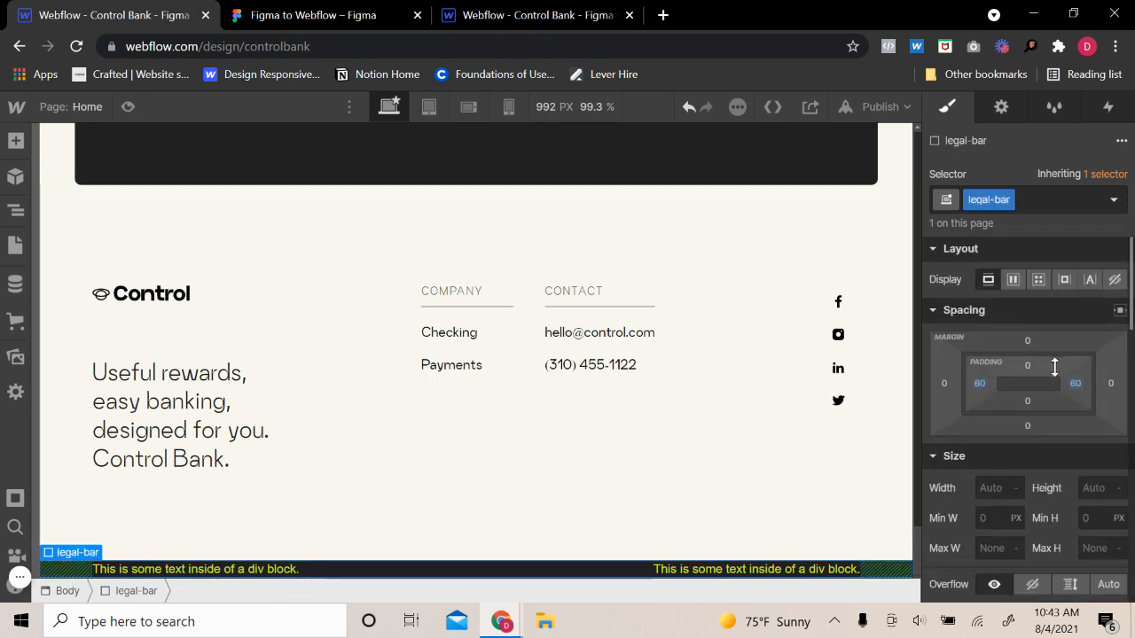
left_click(1102, 488)
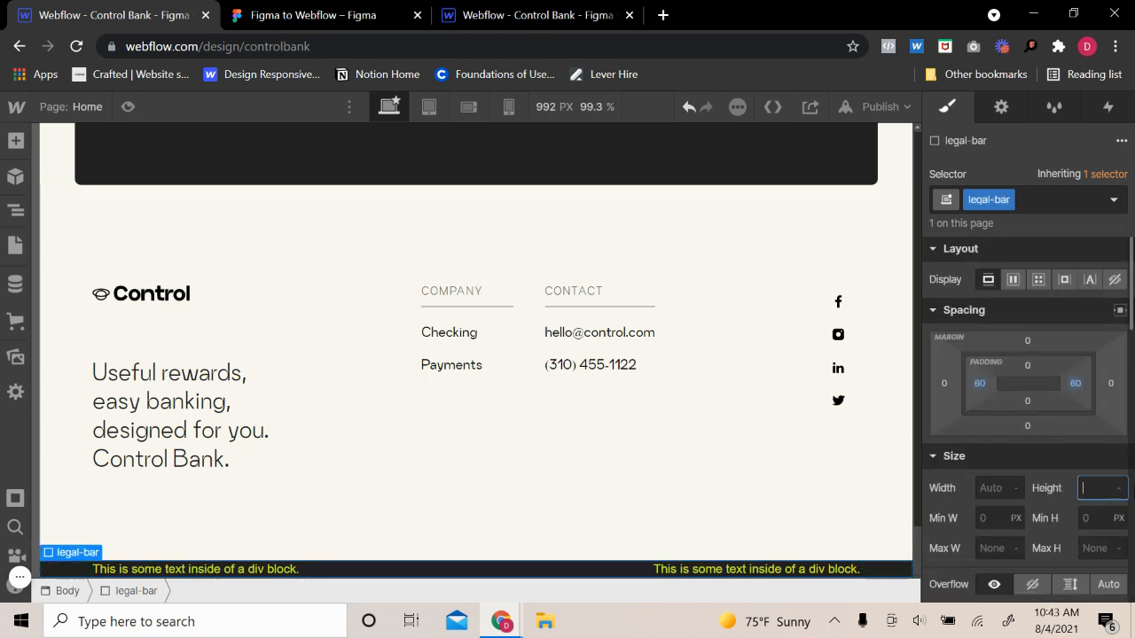
left_click(1027, 369)
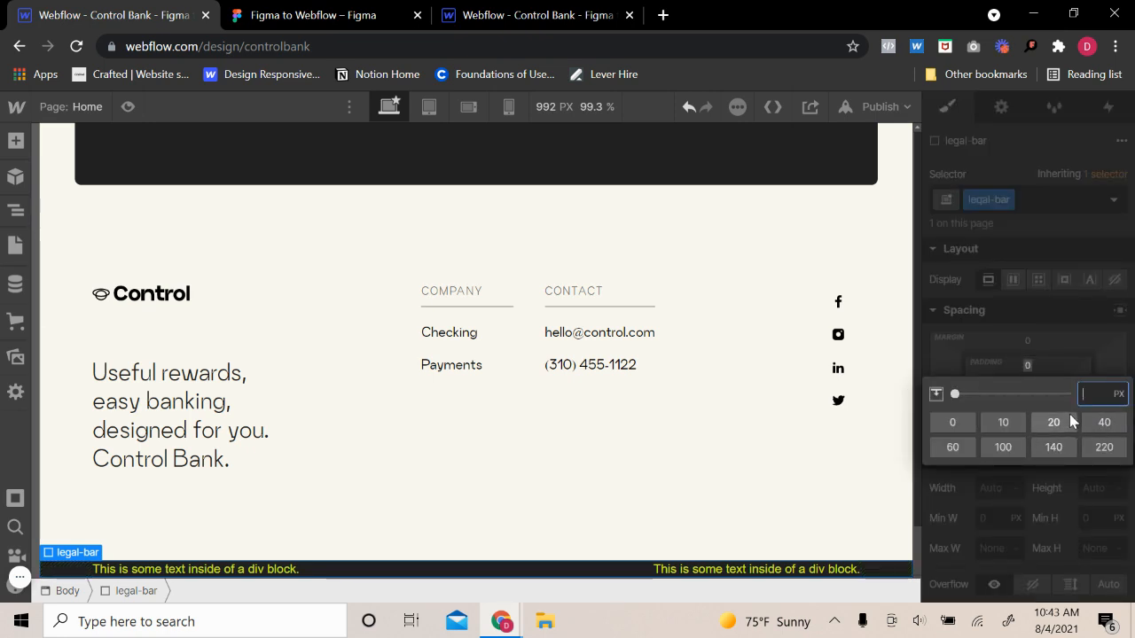
type("30")
key("Return")
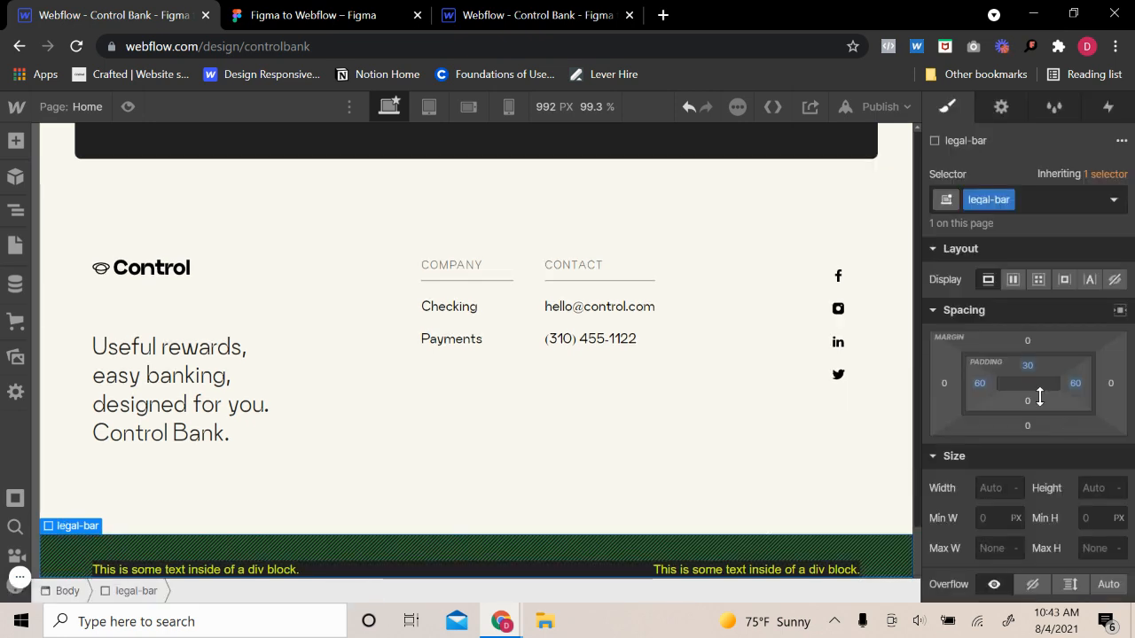
left_click(1028, 402)
type("31")
type("0")
key("Return")
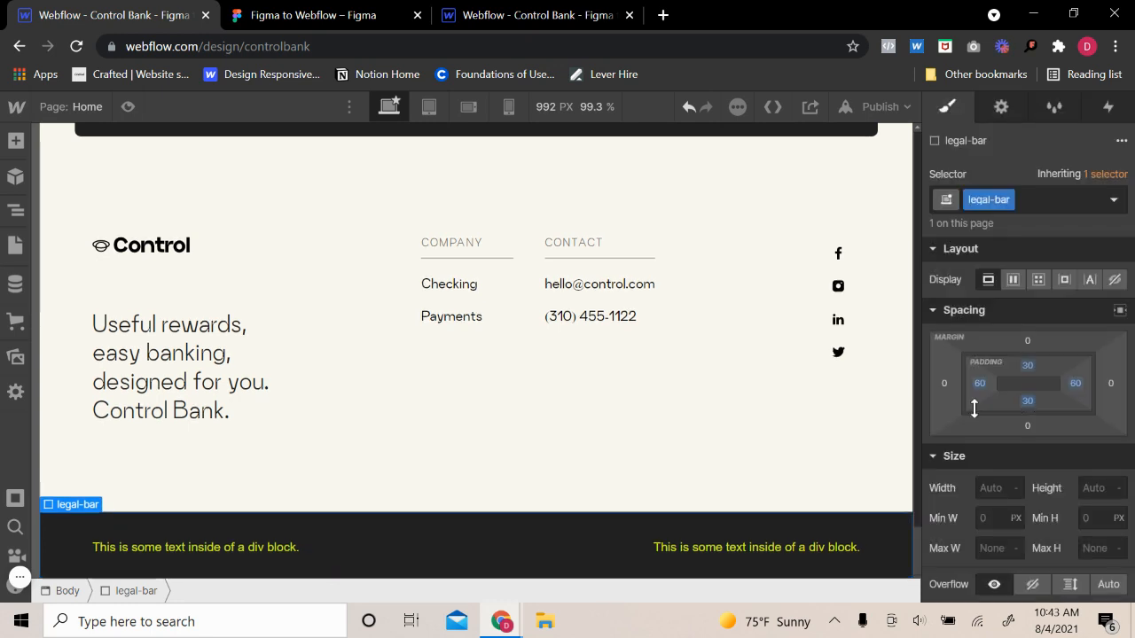
- Replace the first placeholder text in the legal bar with "Copyright notice", copied from the footer in the Figma design
left_click(258, 540)
left_click(313, 15)
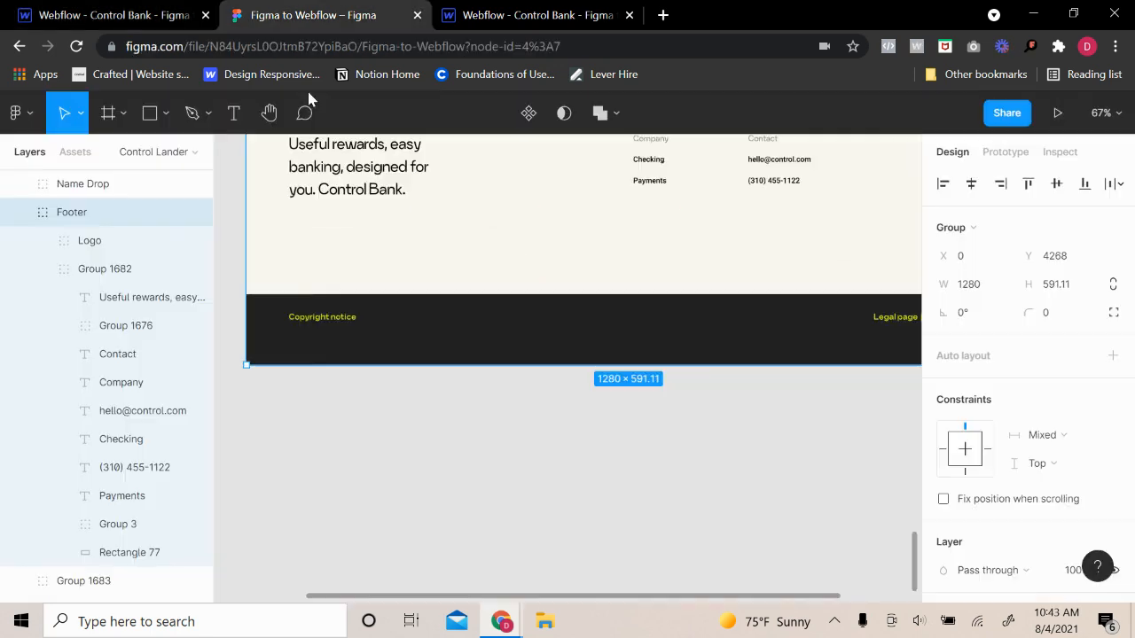
double_click(345, 322)
double_click(344, 323)
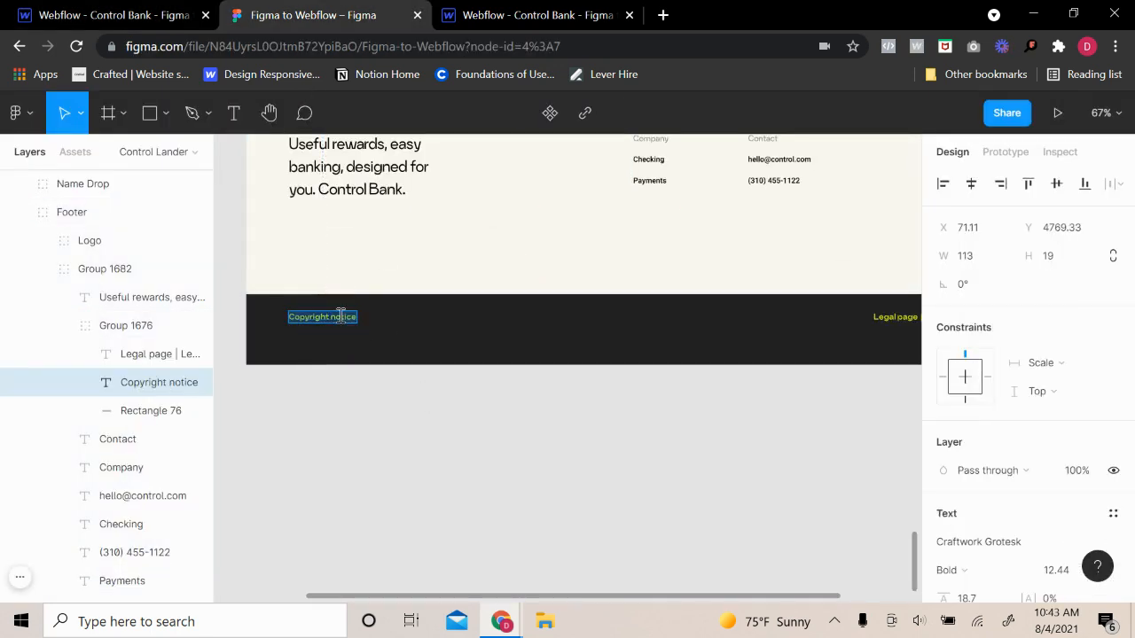
left_click(115, 15)
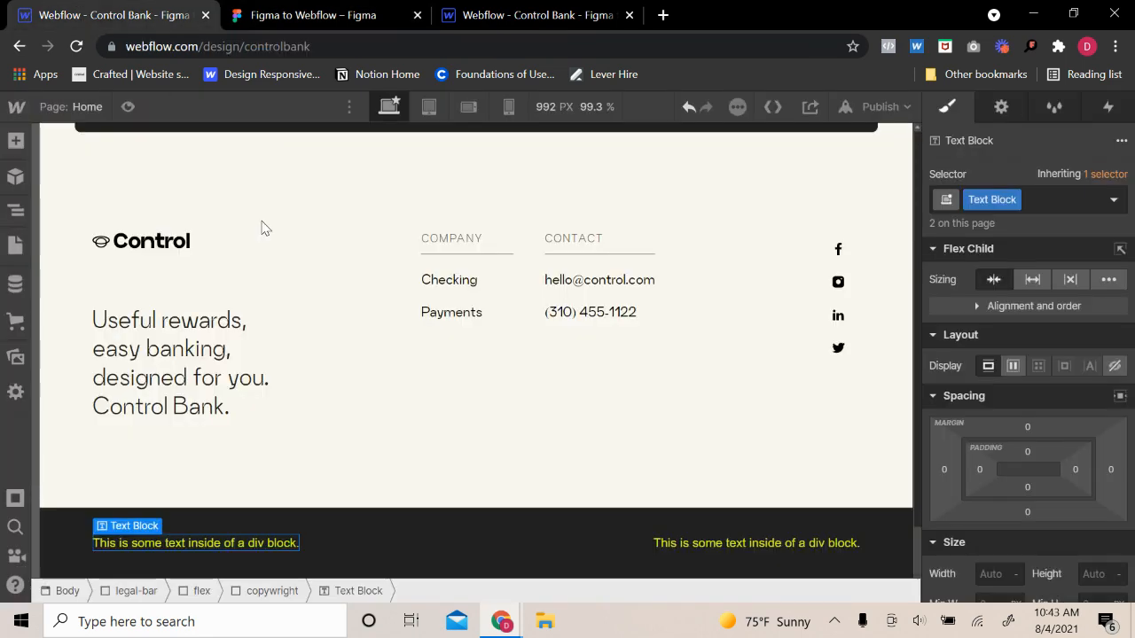
double_click(206, 545)
key("ctrl+v")
- Replace the second placeholder text with "Legal page | Legal page", copied from the Figma footer, and preview the legal bar
left_click(753, 546)
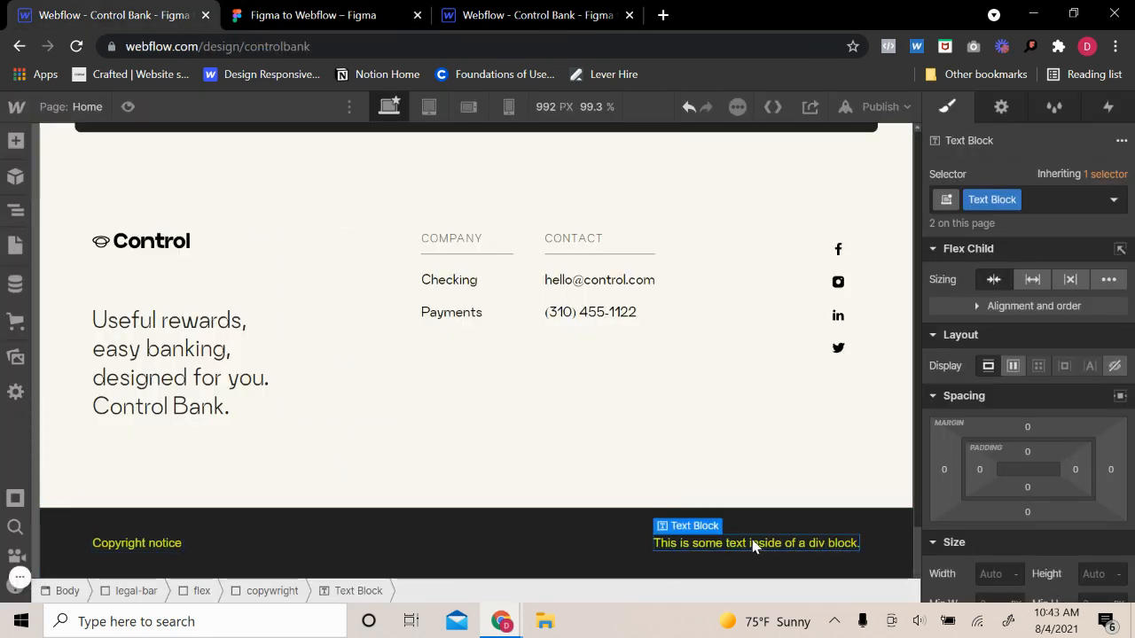
left_click(315, 12)
left_click(900, 316)
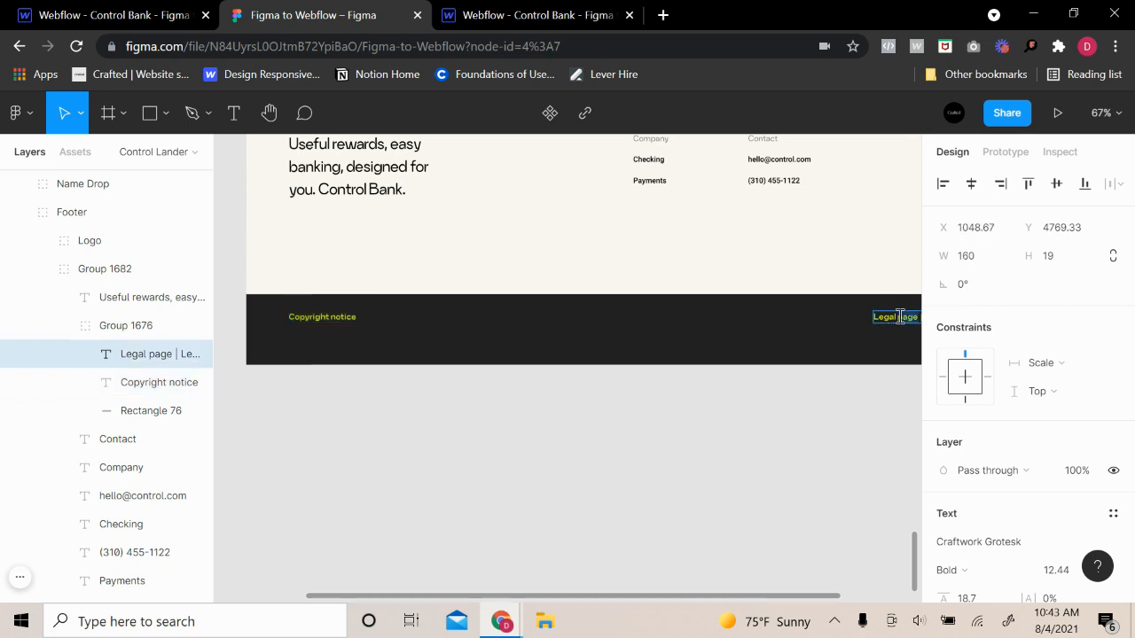
left_click(133, 15)
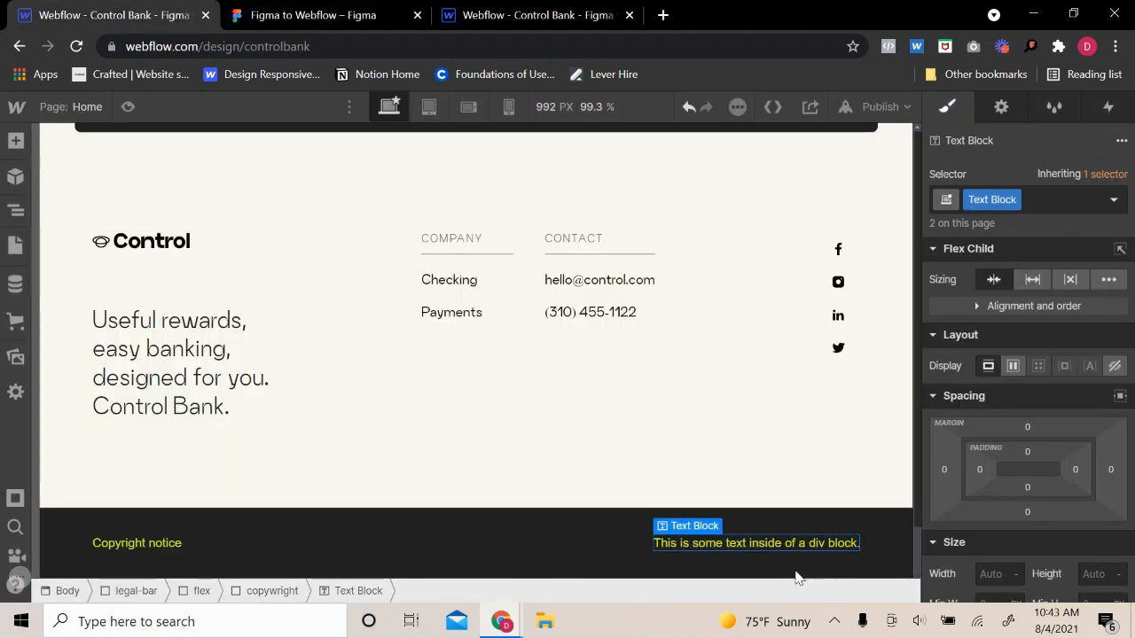
double_click(784, 543)
key("ctrl+v")
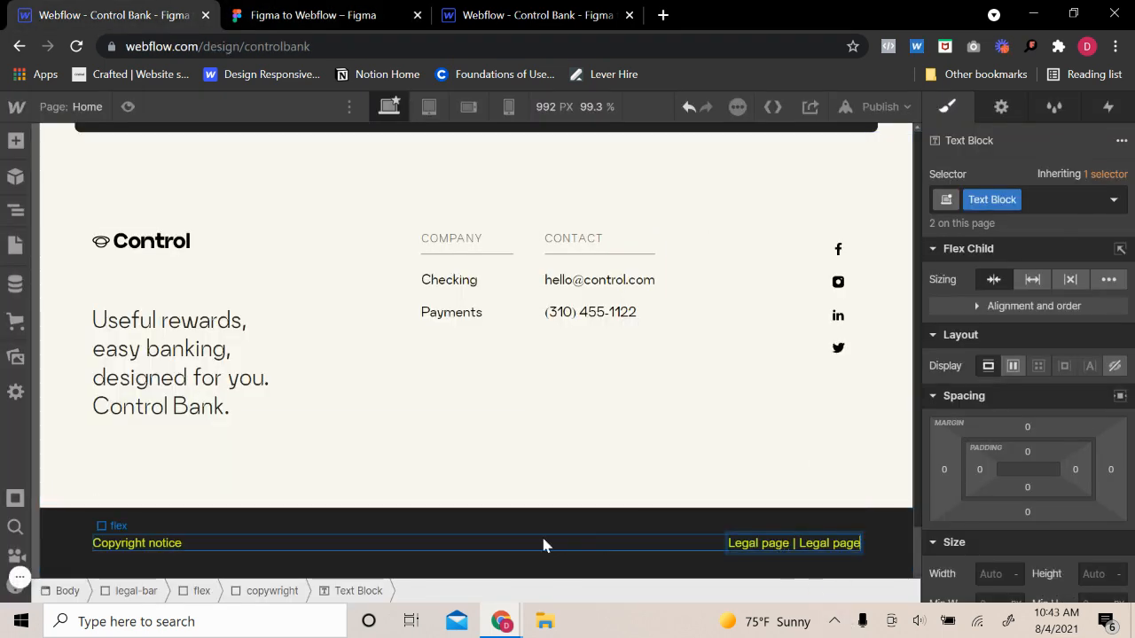
key("ctrl+shift+p")
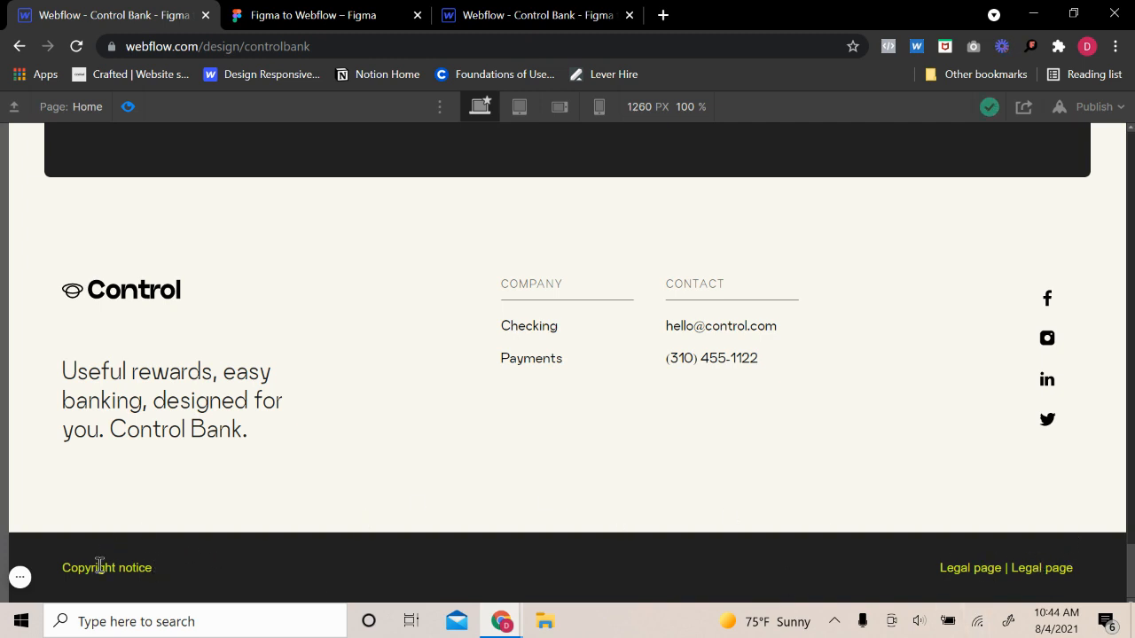
left_click(131, 108)
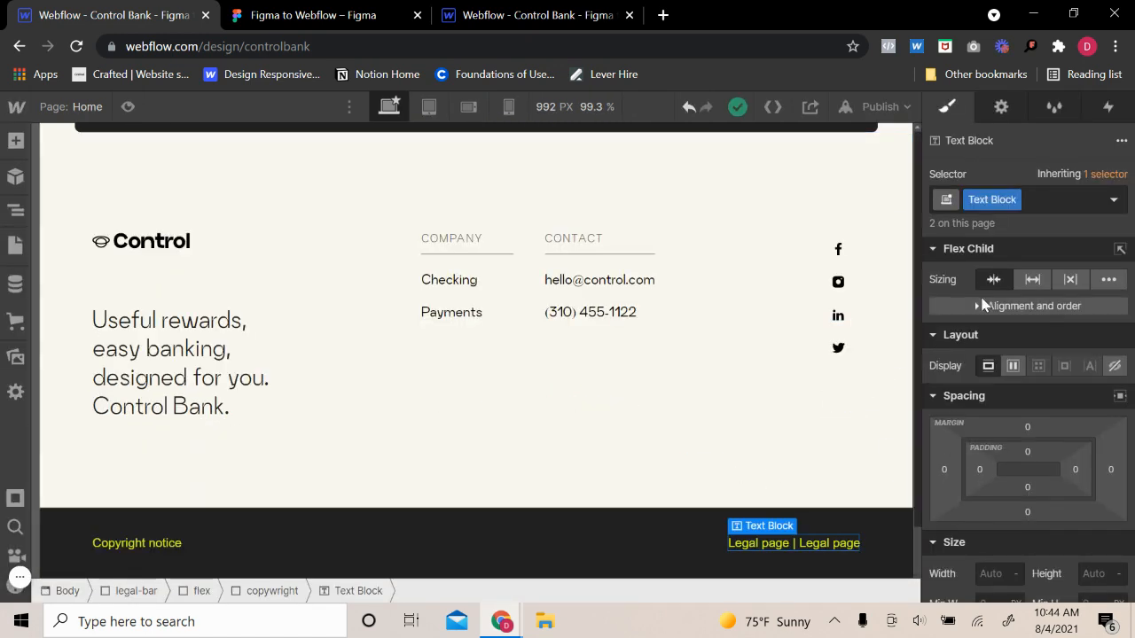
- Rename the Text Block class of the legal bar texts to legal-docs
left_click(992, 200)
key("BackSpace")
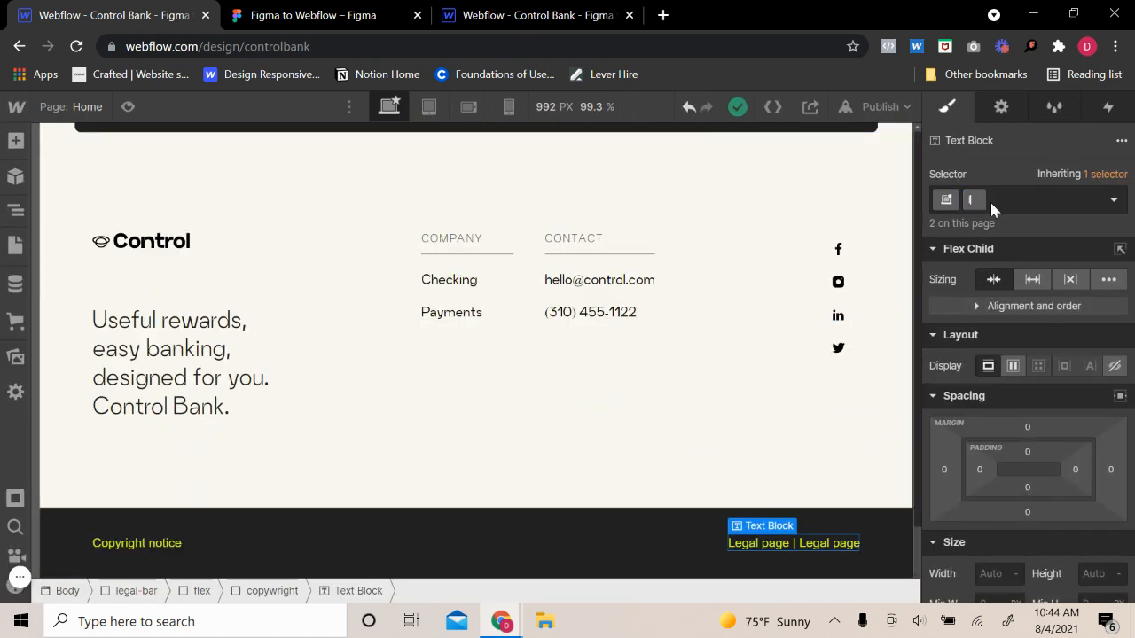
type("legal")
type("-te")
type("xt")
key("BackSpace")
key("BackSpace")
key("BackSpace")
key("BackSpace")
key("BackSpace")
type("-cd")
type("s")
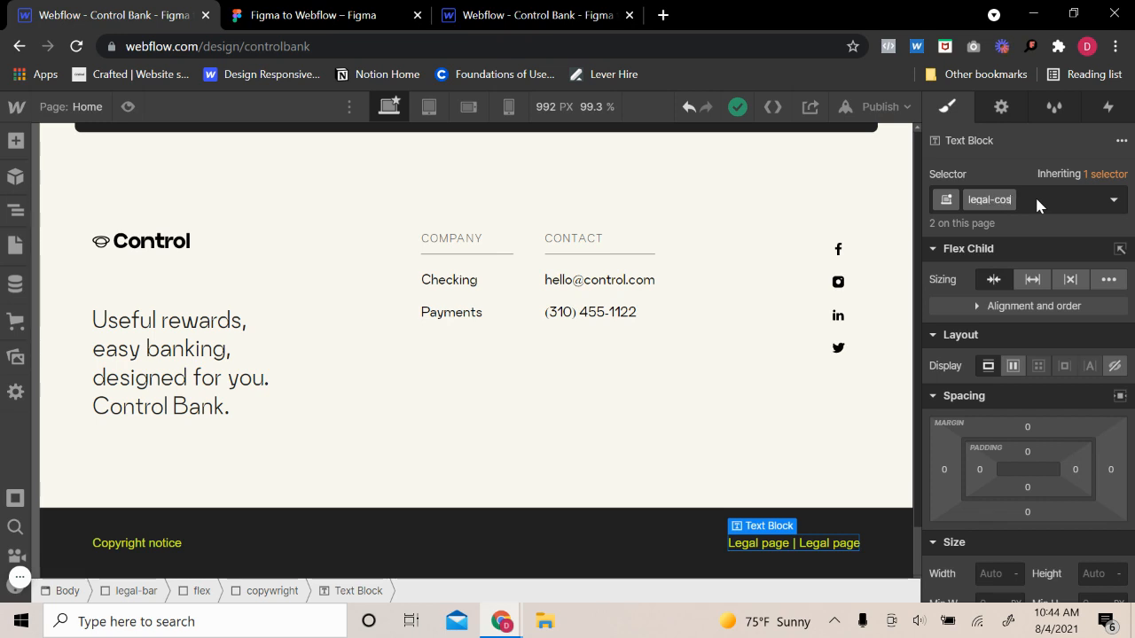
key("BackSpace")
key("BackSpace")
key("BackSpace")
type("docs")
key("Return")
- Set the font of the legal-docs class to Craftworkgrotesk and preview the footer
left_click(143, 546)
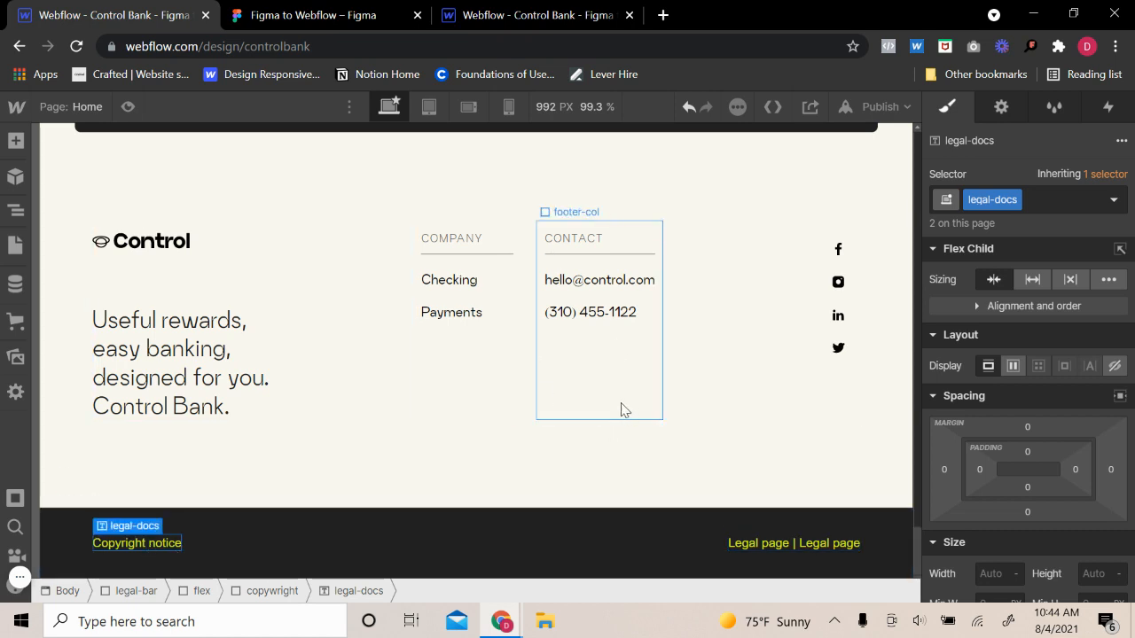
scroll(1055, 439, "down", 5)
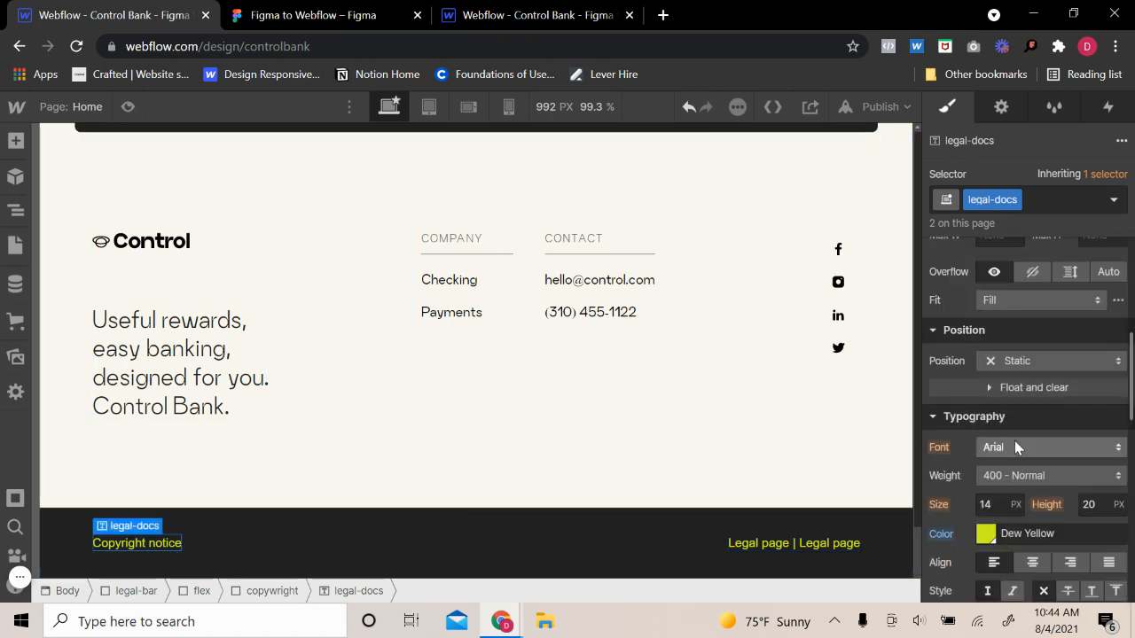
left_click(1015, 446)
left_click(1005, 197)
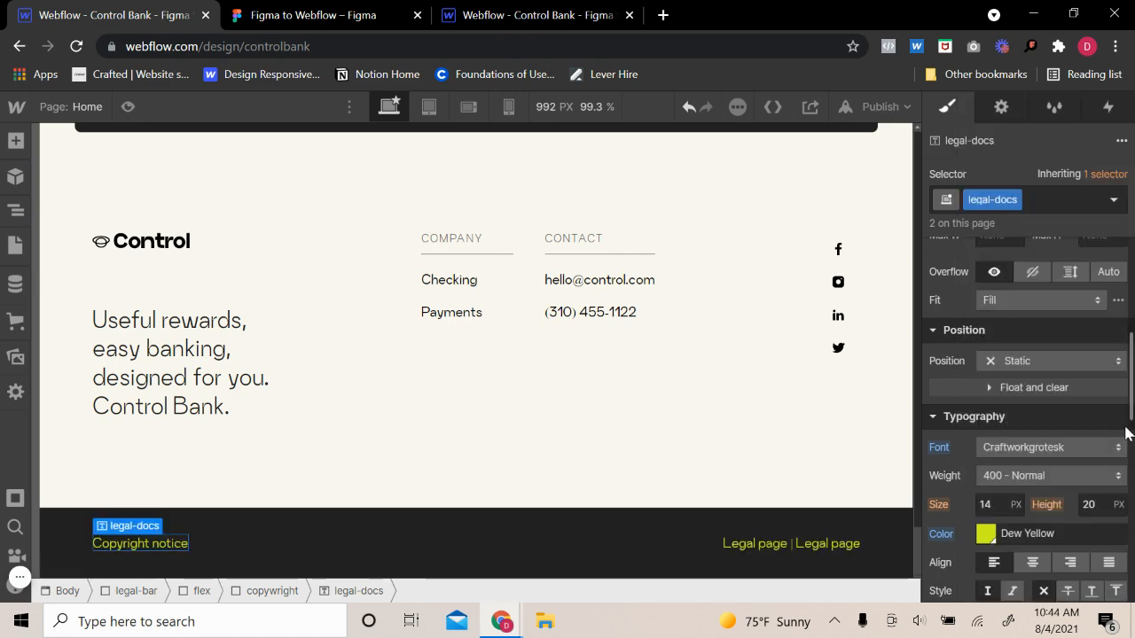
left_click(128, 108)
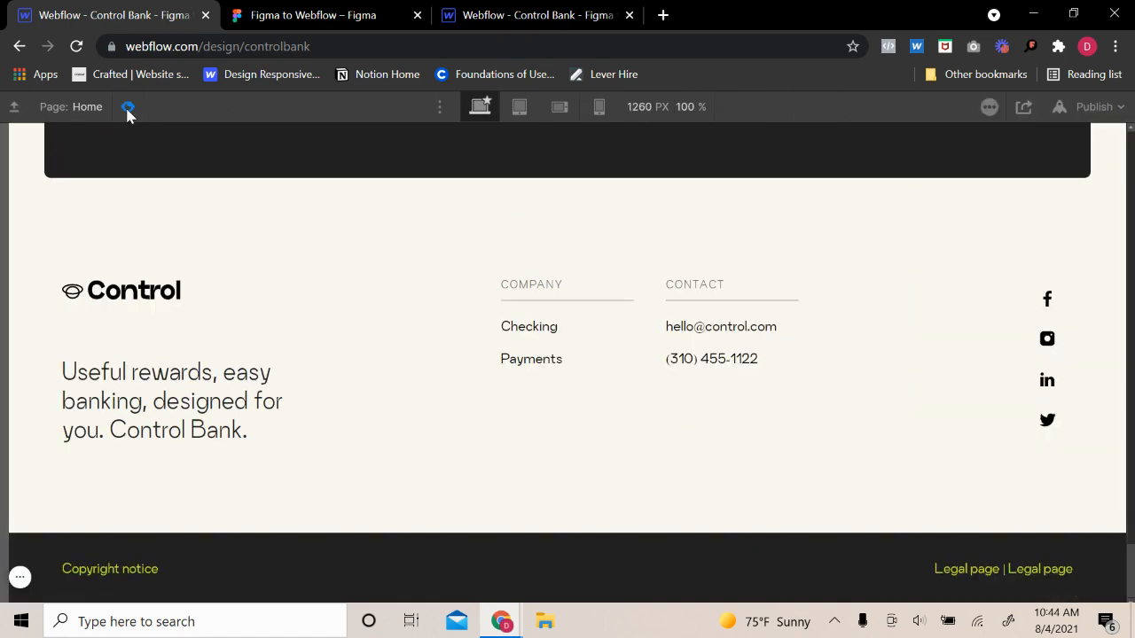
- Compare the legal text with the Figma footer, try the 500 - Medium weight on the legal-docs class and preview it
left_click(310, 15)
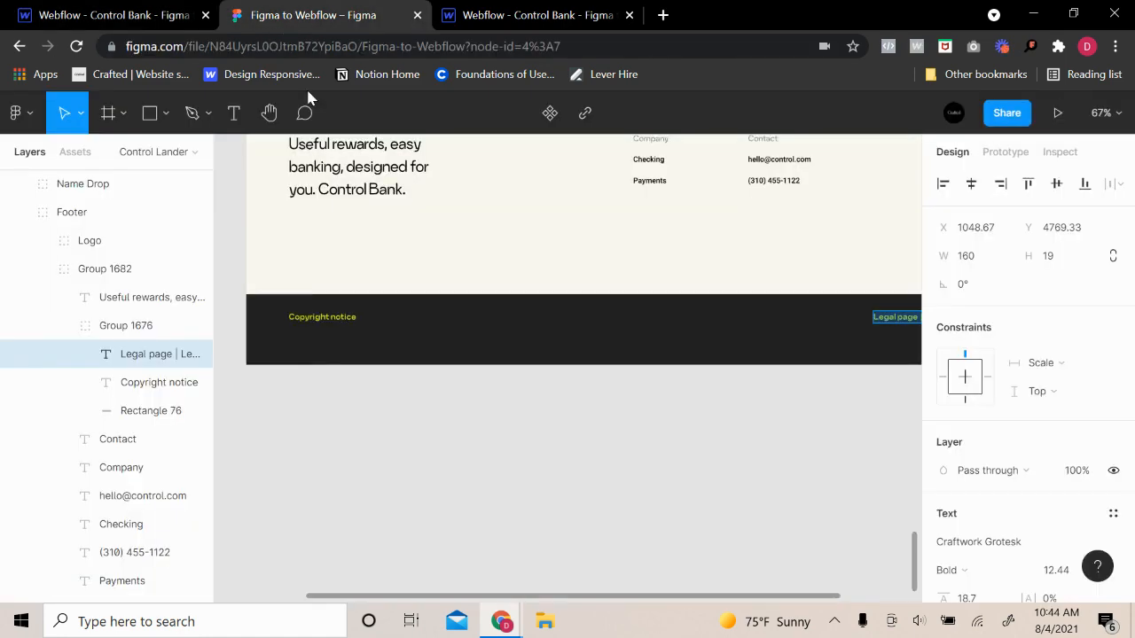
scroll(398, 398, "down", 1)
left_click(32, 13)
scroll(364, 398, "down", 1)
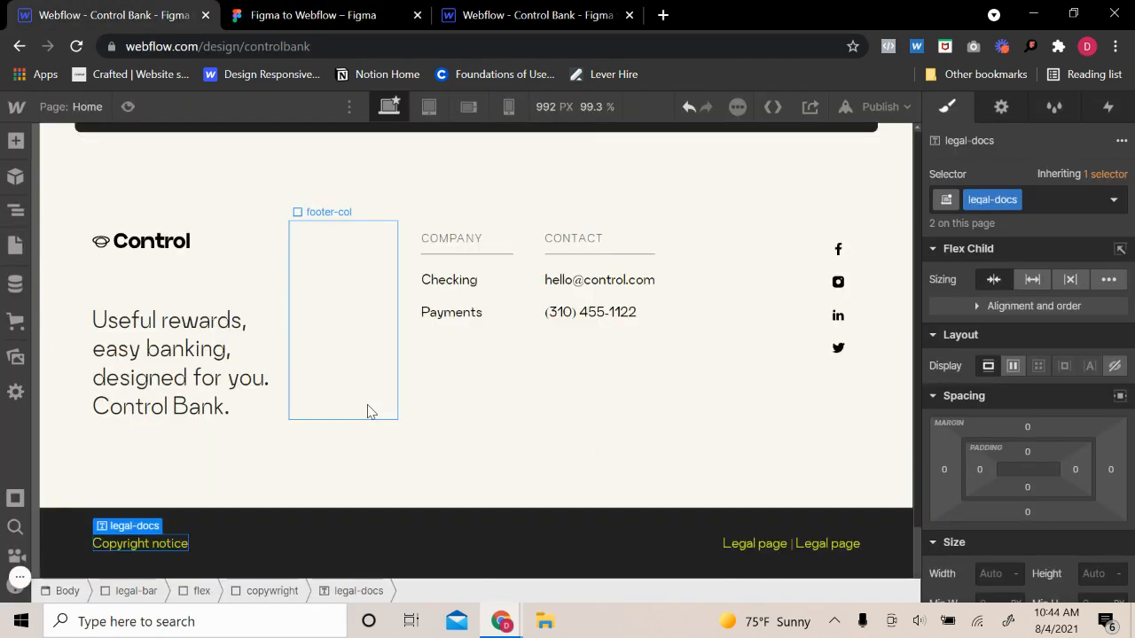
scroll(1075, 527, "down", 5)
left_click(1050, 478)
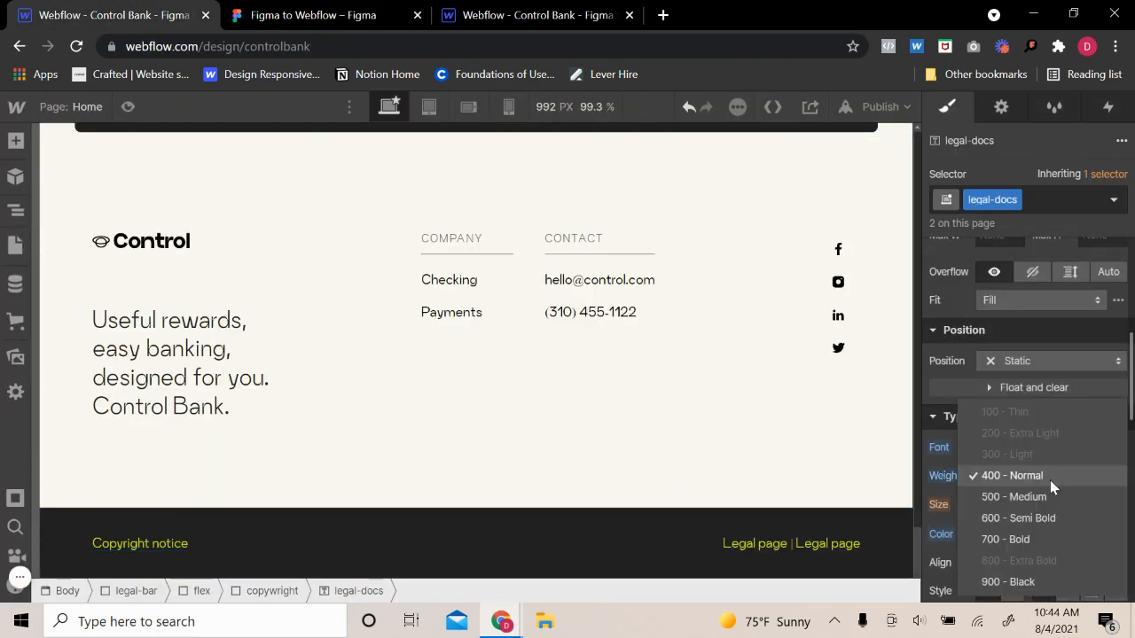
left_click(1048, 496)
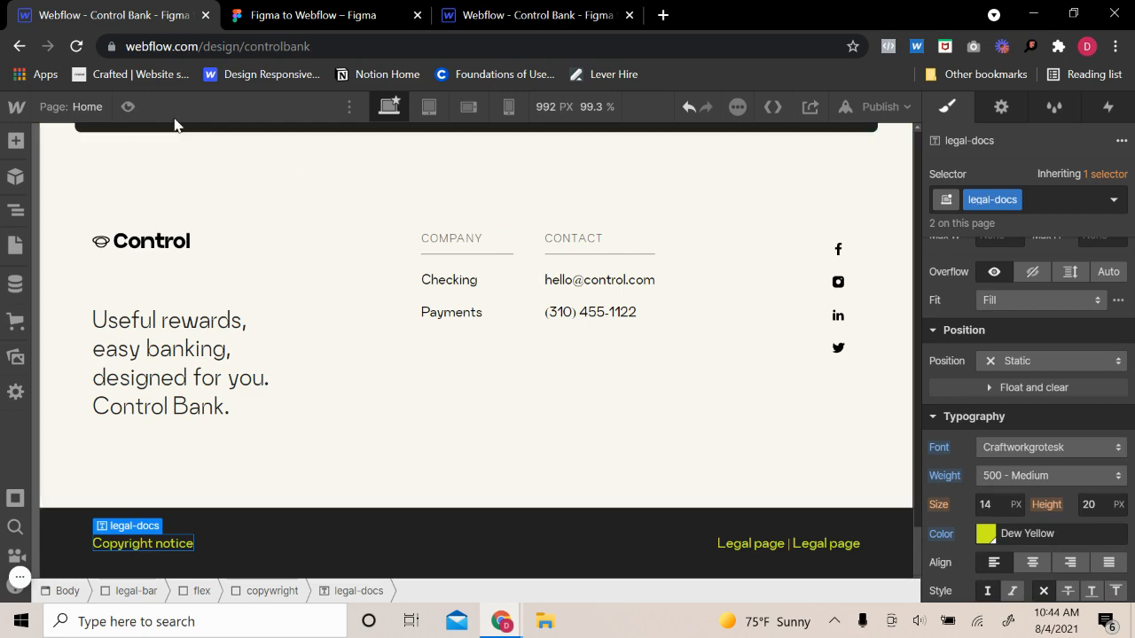
left_click(131, 108)
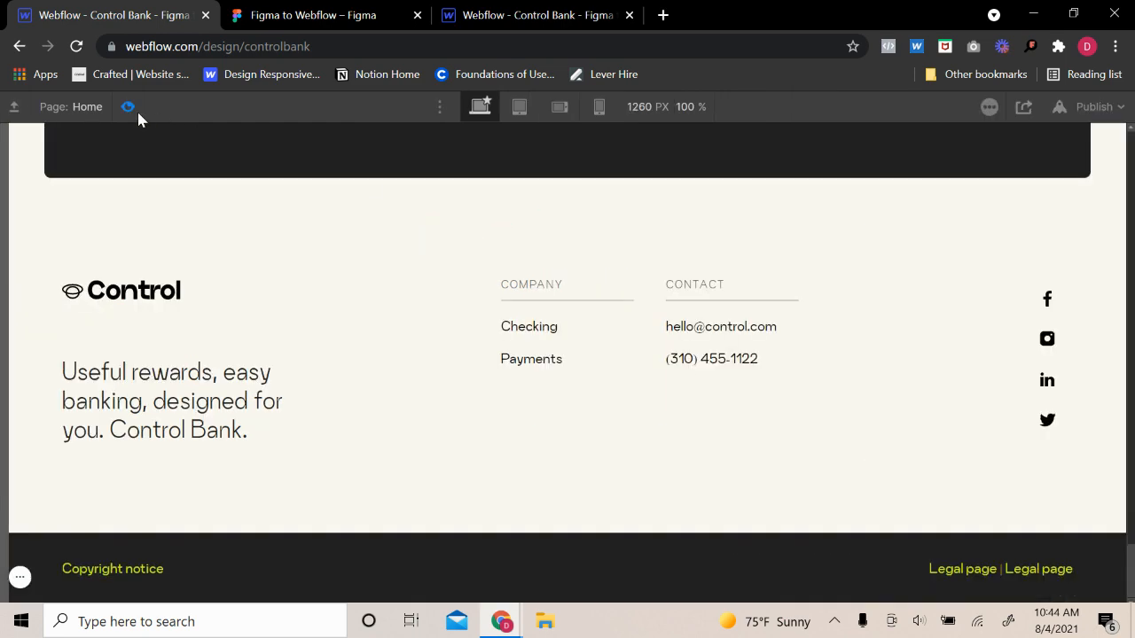
left_click(137, 109)
- Set the font weight of the legal-docs class to 400 - Normal
scroll(996, 482, "down", 5)
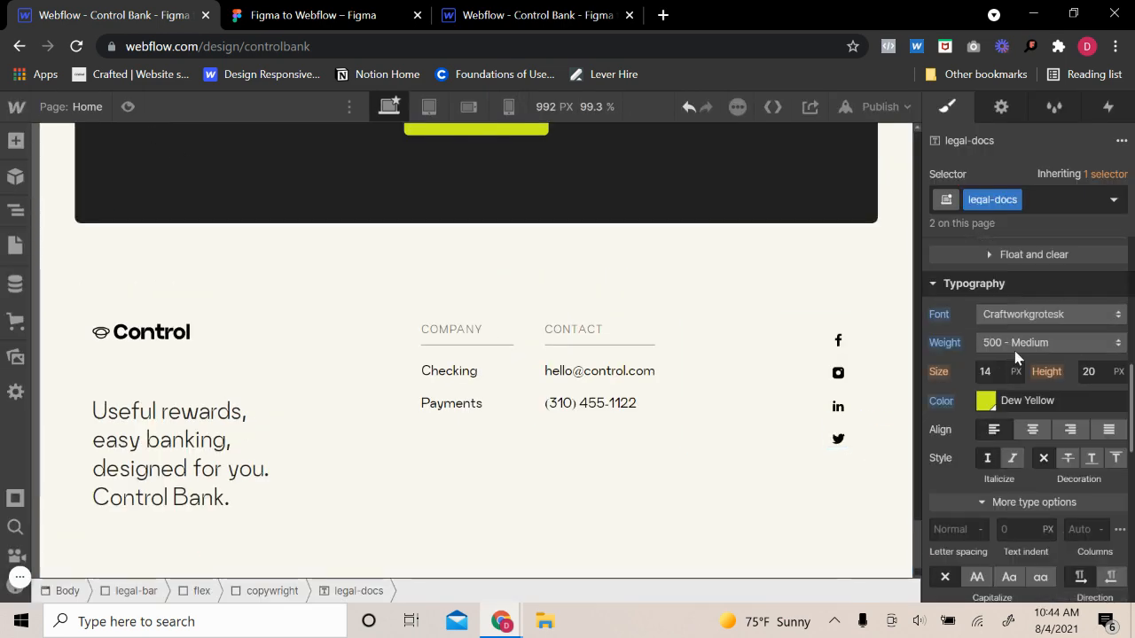
left_click(1016, 344)
left_click(1016, 322)
scroll(644, 381, "down", 1)
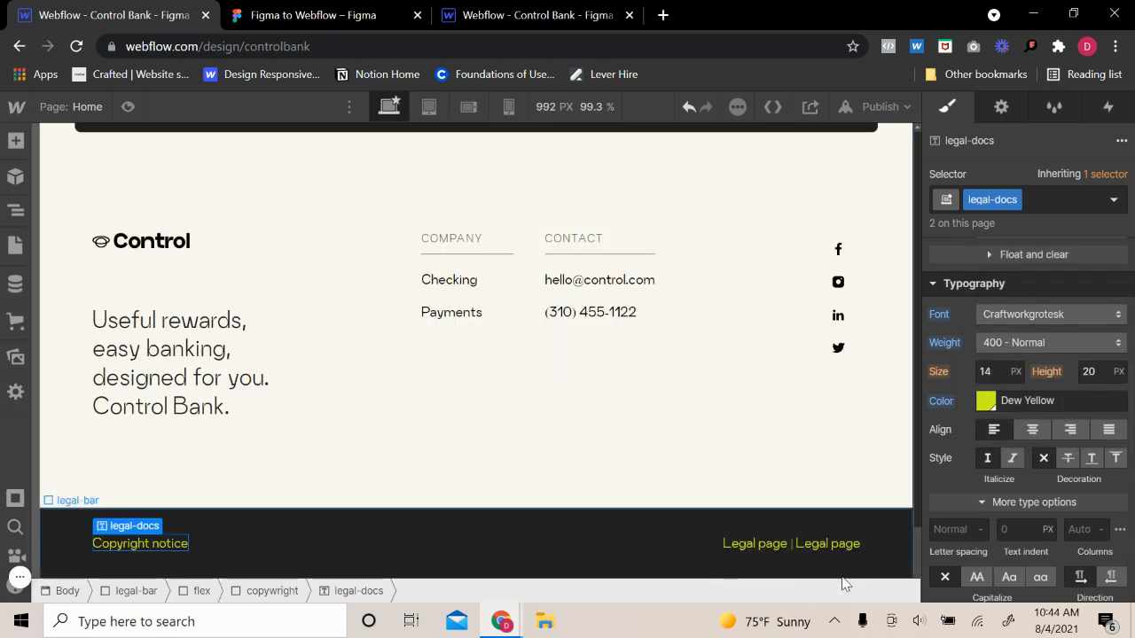
- Set the font size of the legal-docs class to 0.8 em and preview the call-to-action section and footer
double_click(995, 373)
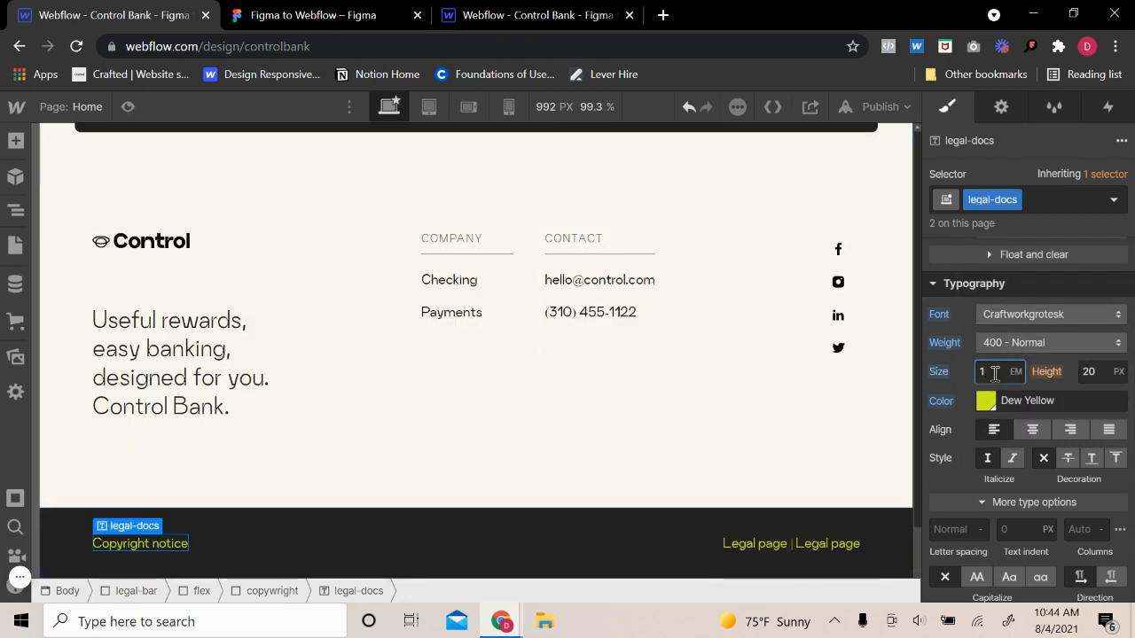
key("BackSpace")
type("0.")
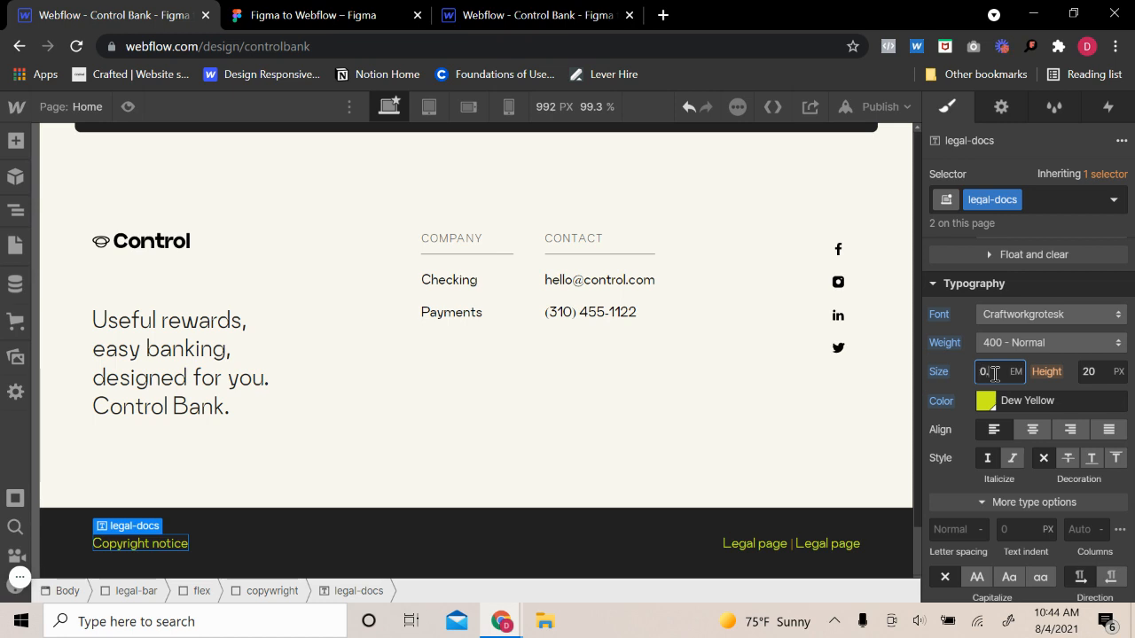
type("56")
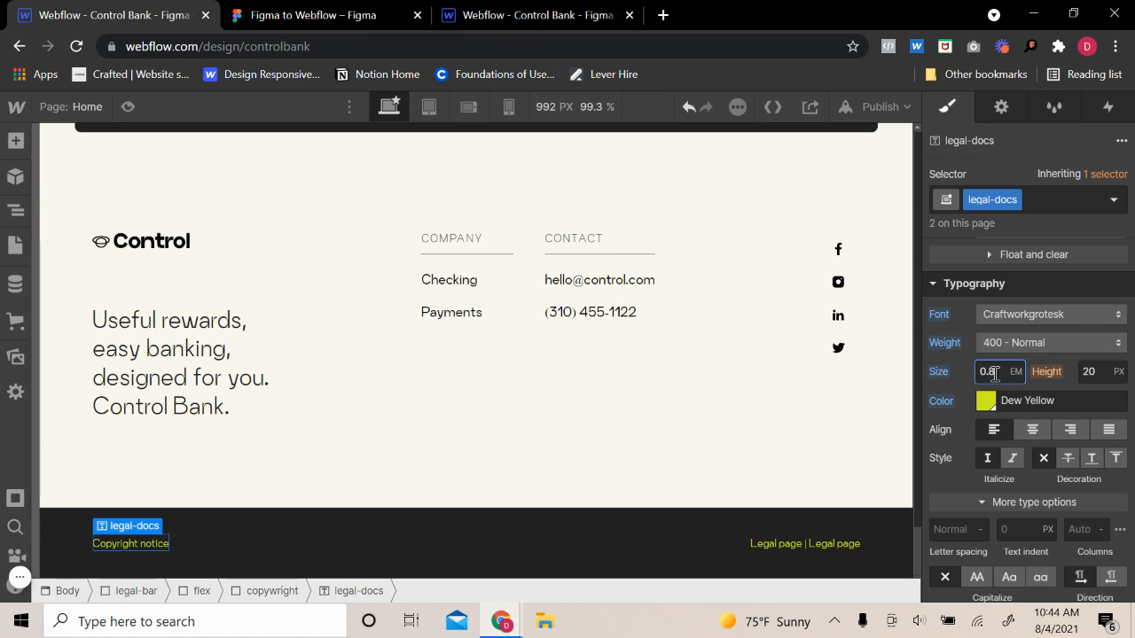
left_click(128, 106)
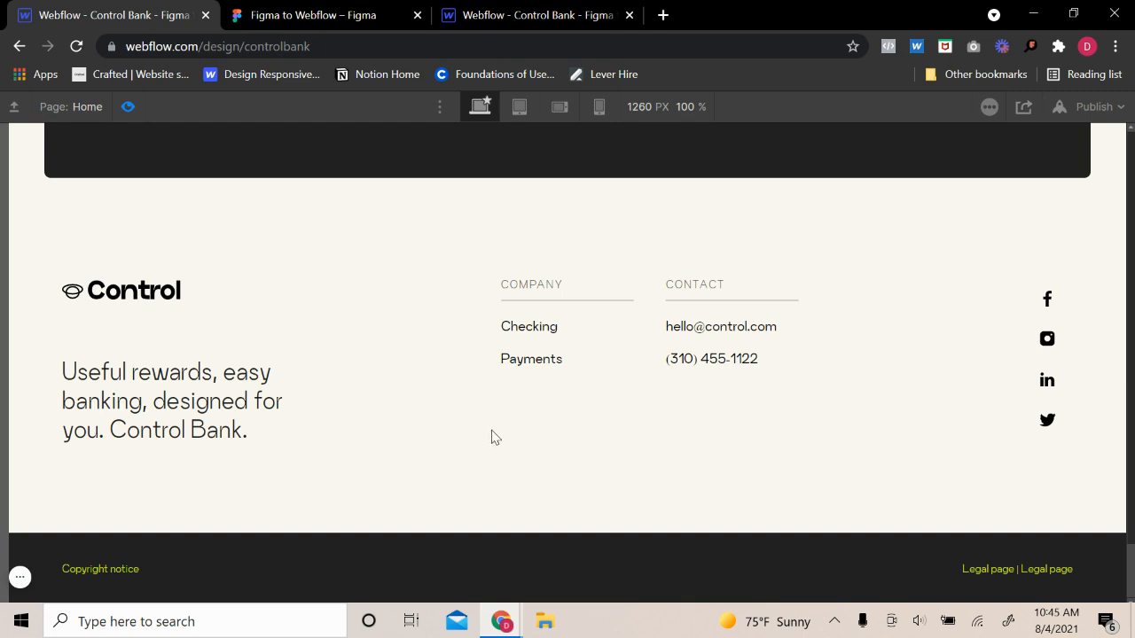
scroll(494, 437, "up", 5)
scroll(493, 435, "down", 2)
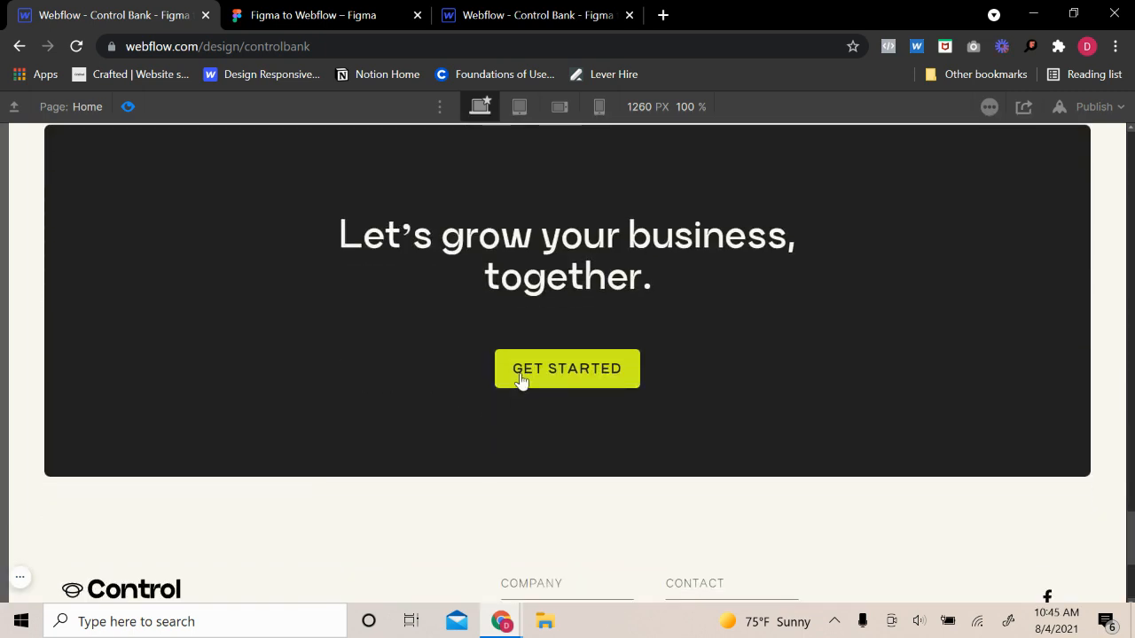
scroll(514, 494, "down", 3)
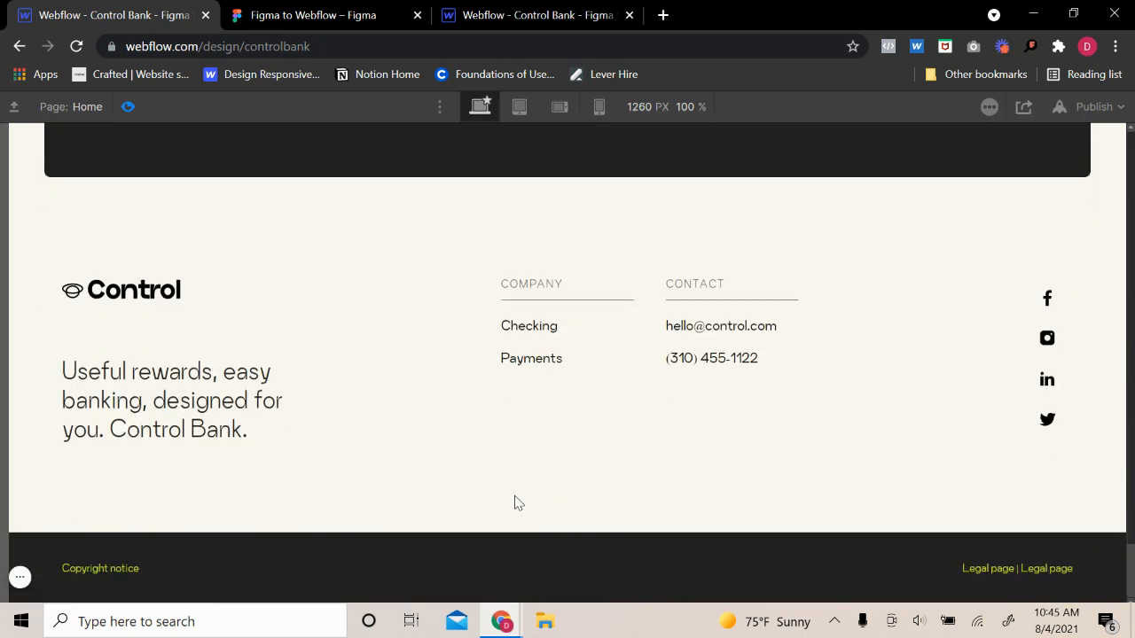
left_click(130, 107)
- Open the Hover state of the CTA-button-color class on the GET STARTED button for styling
scroll(500, 398, "up", 5)
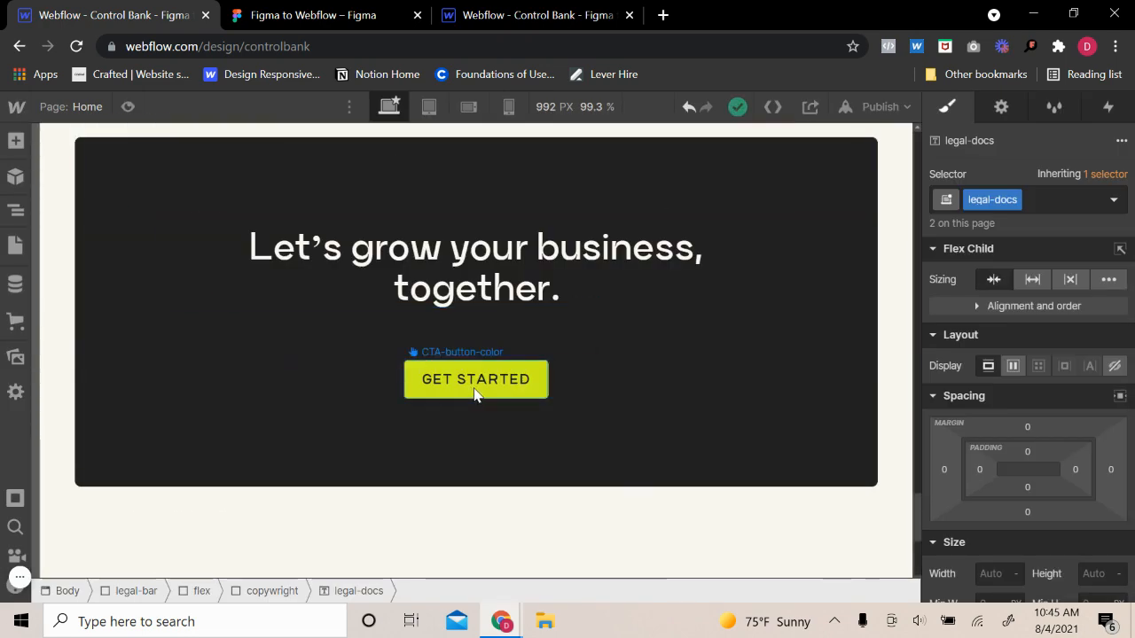
left_click(475, 394)
left_click(1114, 200)
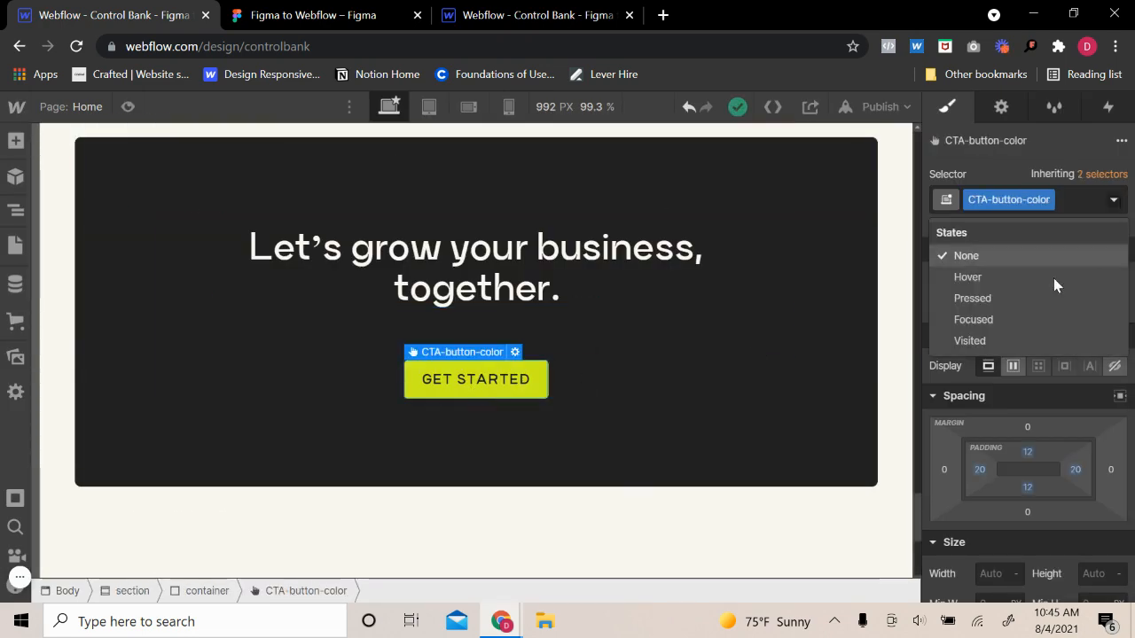
left_click(1006, 273)
scroll(1053, 472, "down", 5)
scroll(1053, 473, "up", 2)
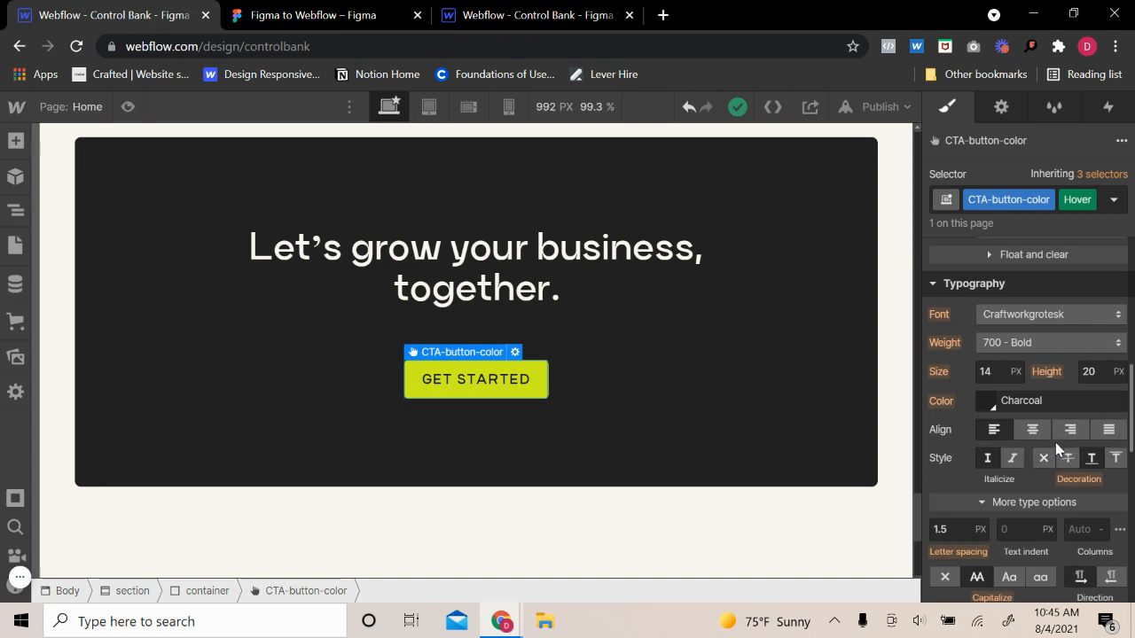
scroll(1055, 442, "up", 2)
scroll(1057, 452, "down", 2)
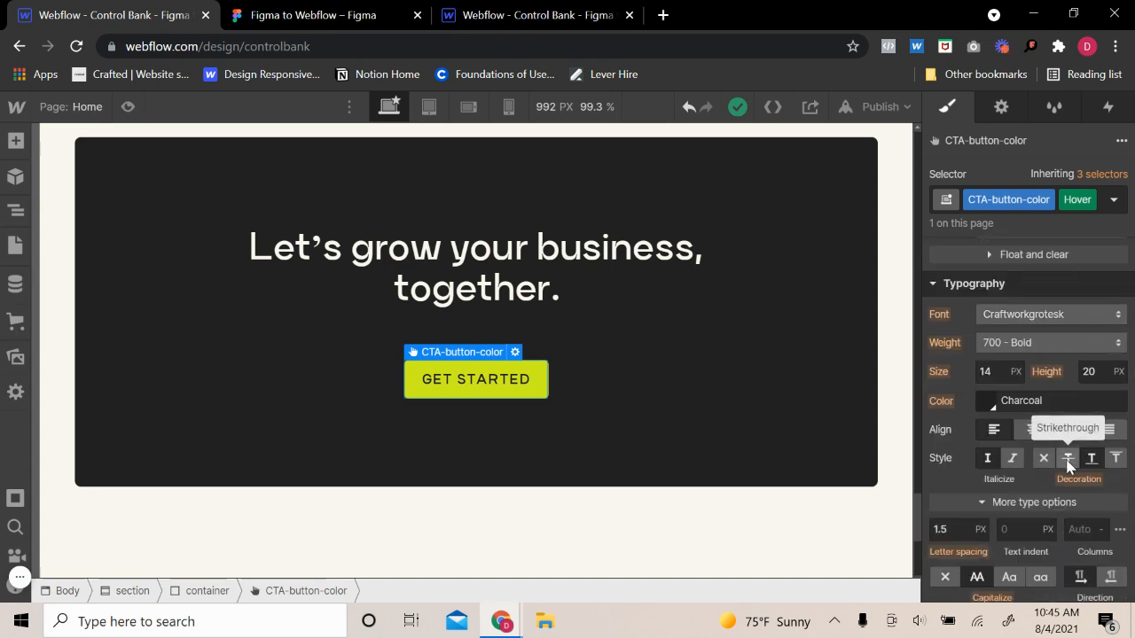
scroll(1070, 465, "down", 4)
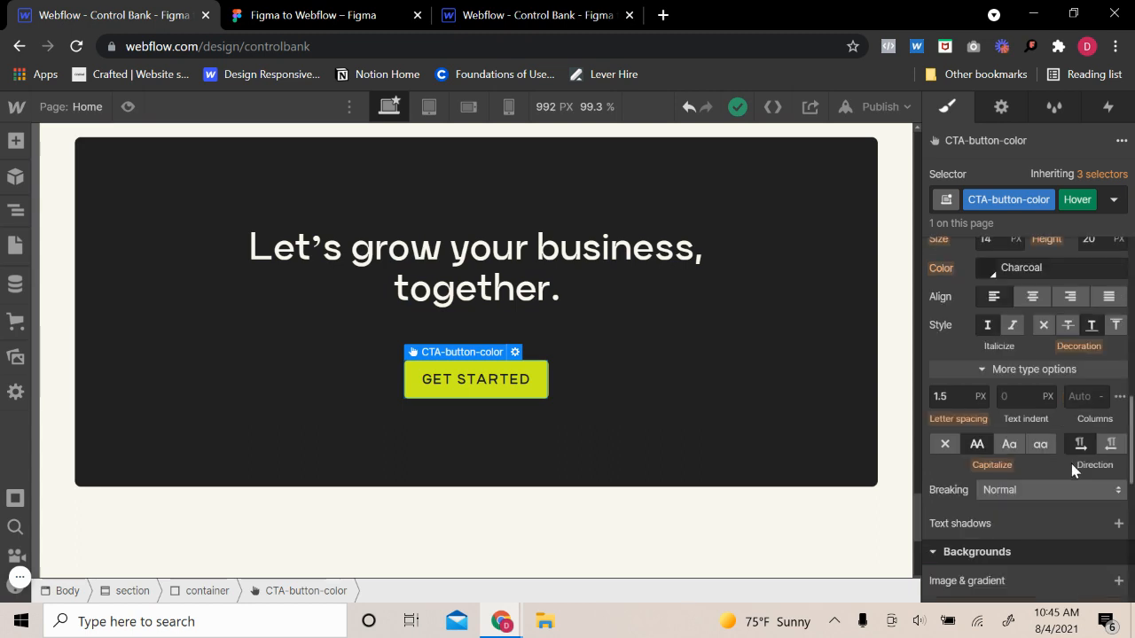
- Try an alpha of 80 on the button's Dew Yellow hover background color and undo it
left_click(987, 483)
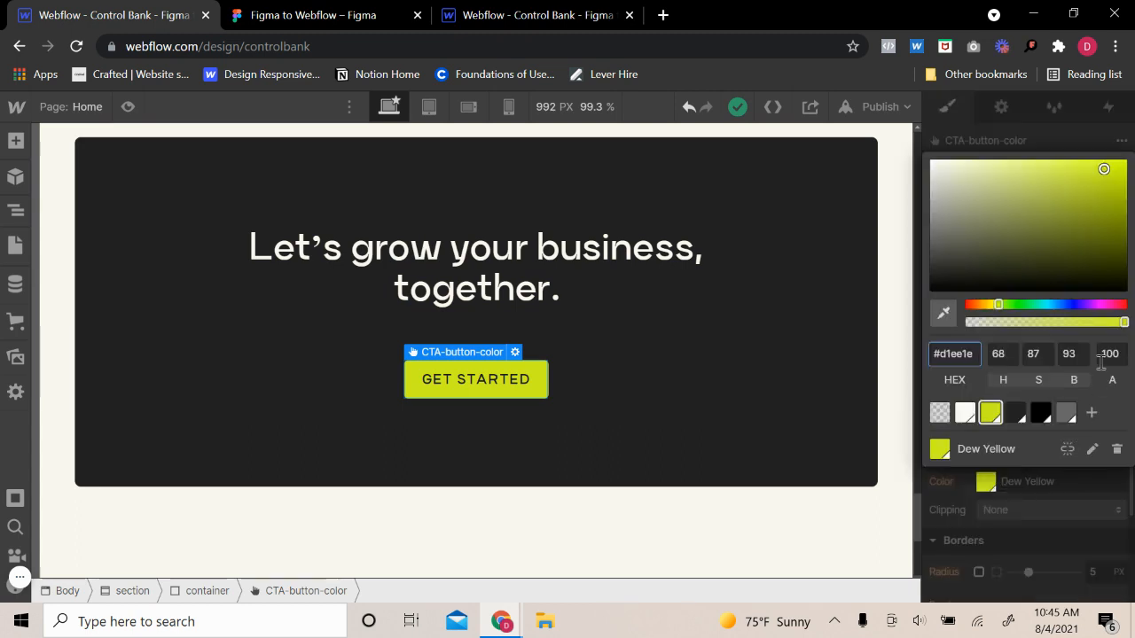
left_click(1103, 354)
type("80")
key("Return")
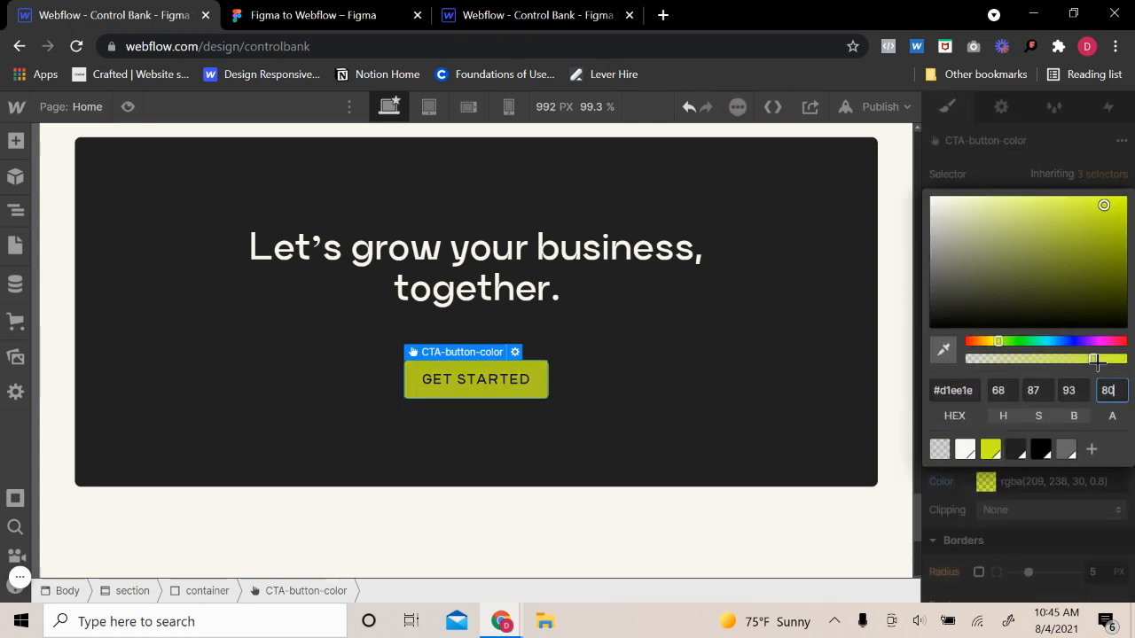
key("ctrl+z")
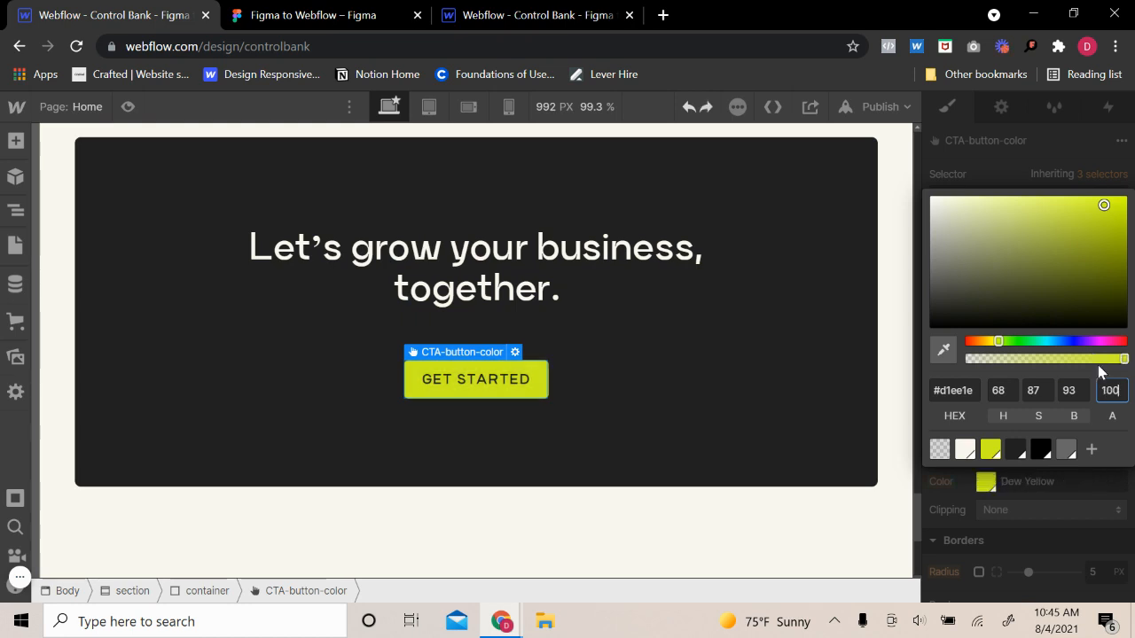
left_click(1047, 490)
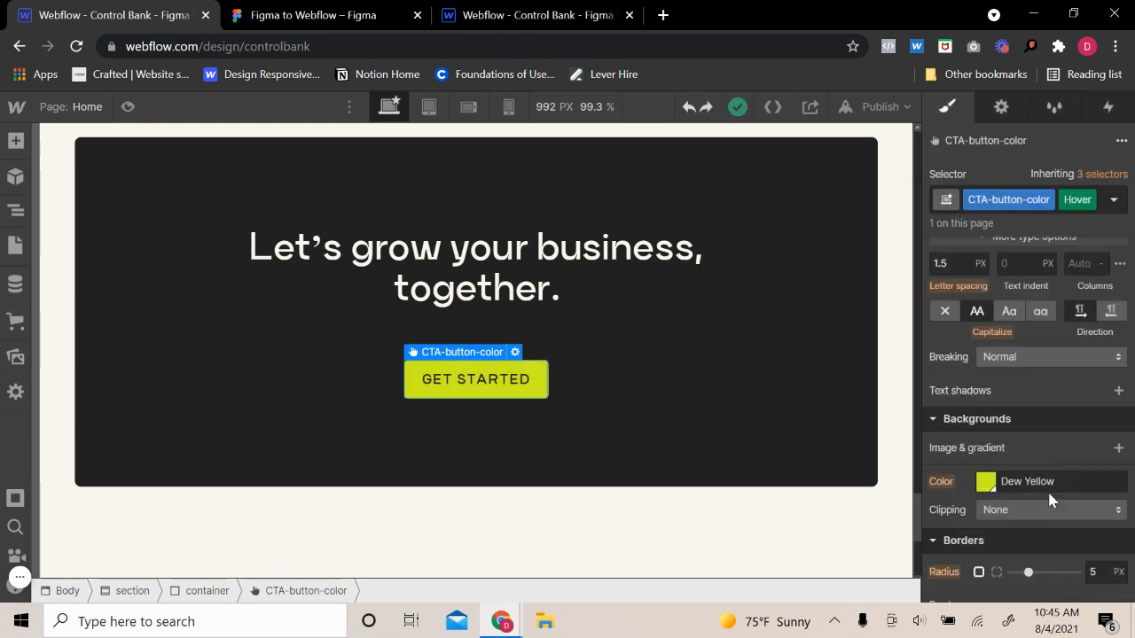
- Make the background color of the GET STARTED button transparent in its Hover state
left_click(986, 484)
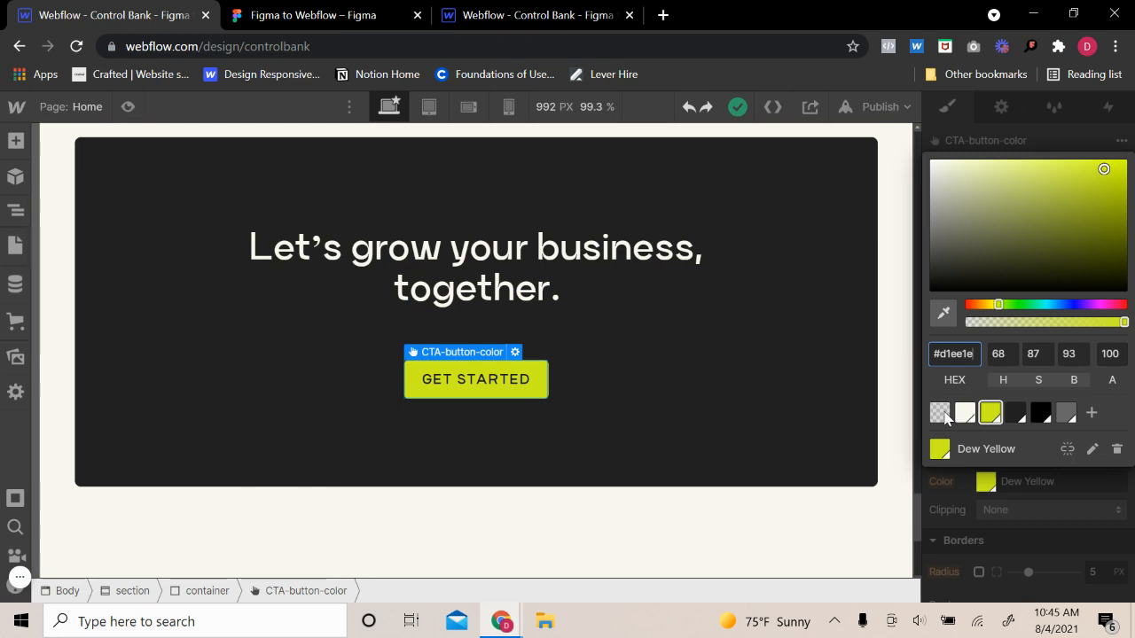
left_click(939, 450)
left_click(984, 486)
- Give the button's Hover state a solid 1 px border in Dew Yellow
scroll(1046, 533, "down", 3)
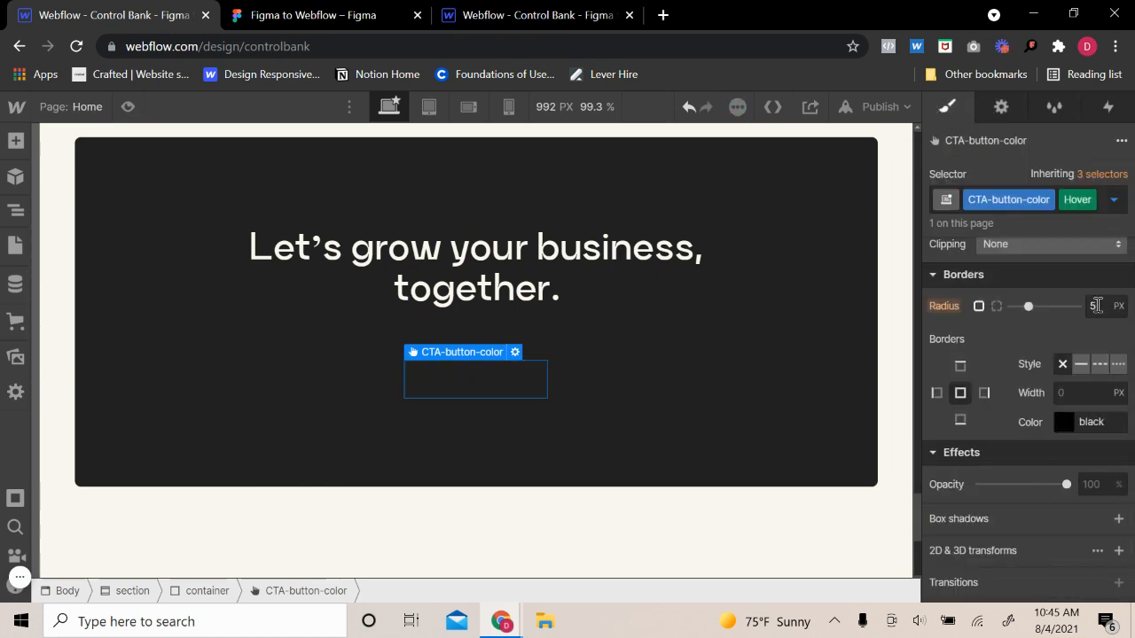
left_click(1084, 364)
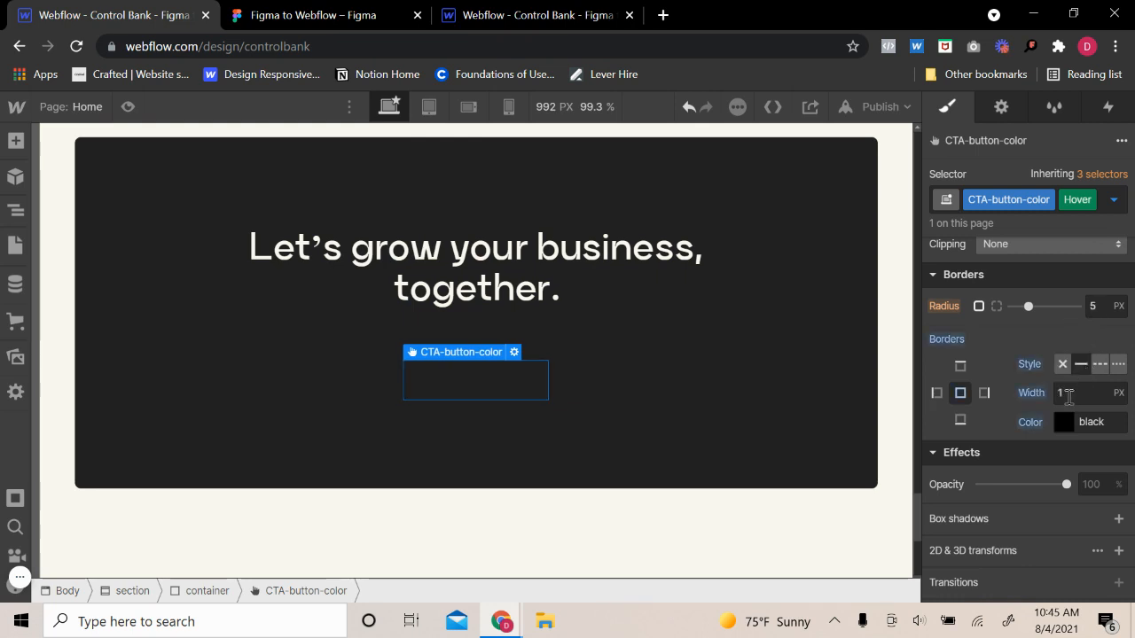
left_click(1064, 423)
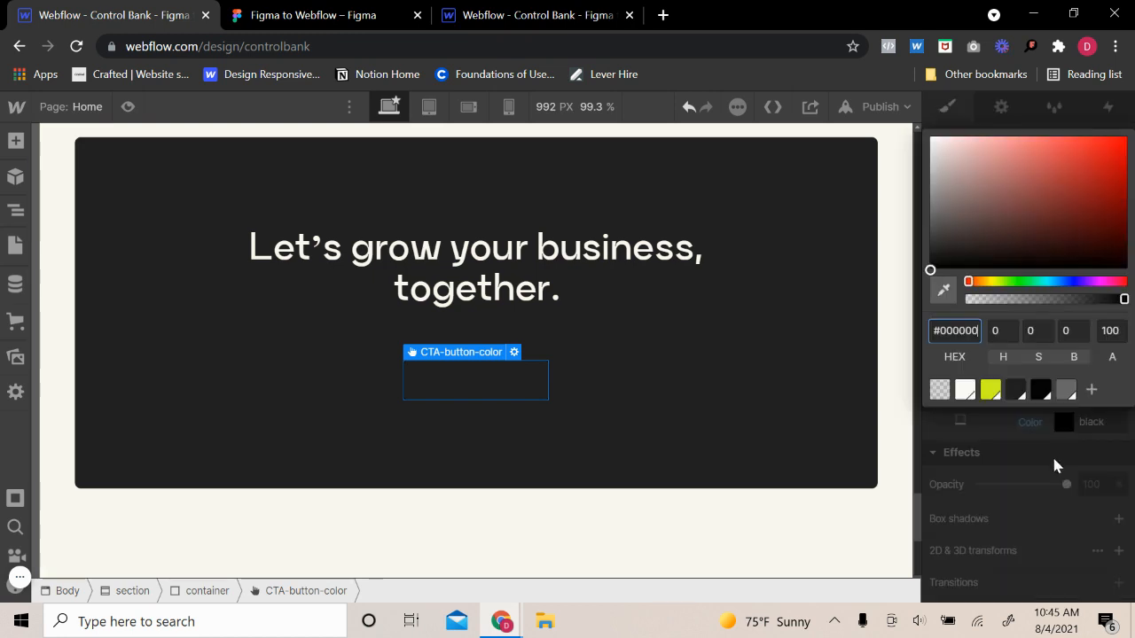
left_click(1001, 393)
left_click(1106, 436)
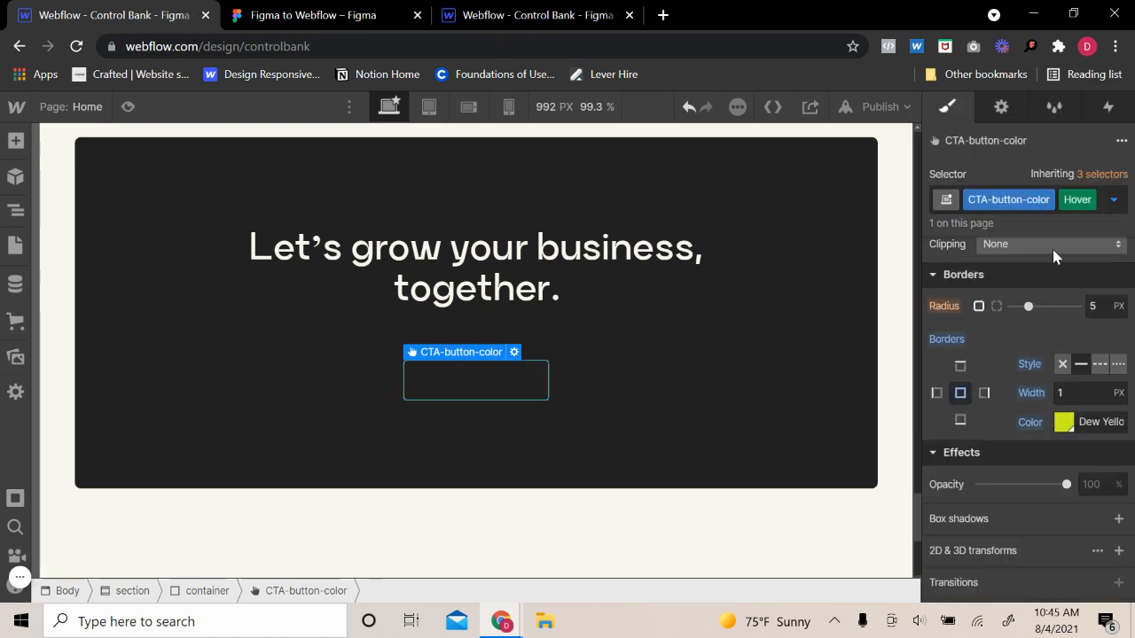
- Switch the button to its None state and add a solid 1 px transparent border
left_click(1113, 201)
left_click(997, 254)
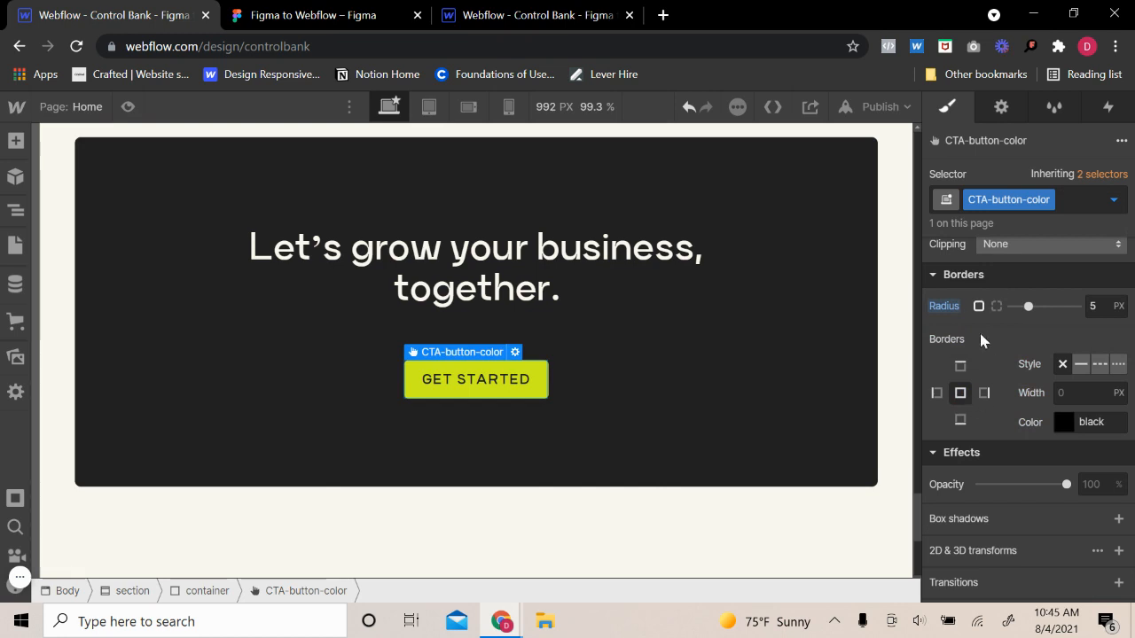
left_click(1080, 367)
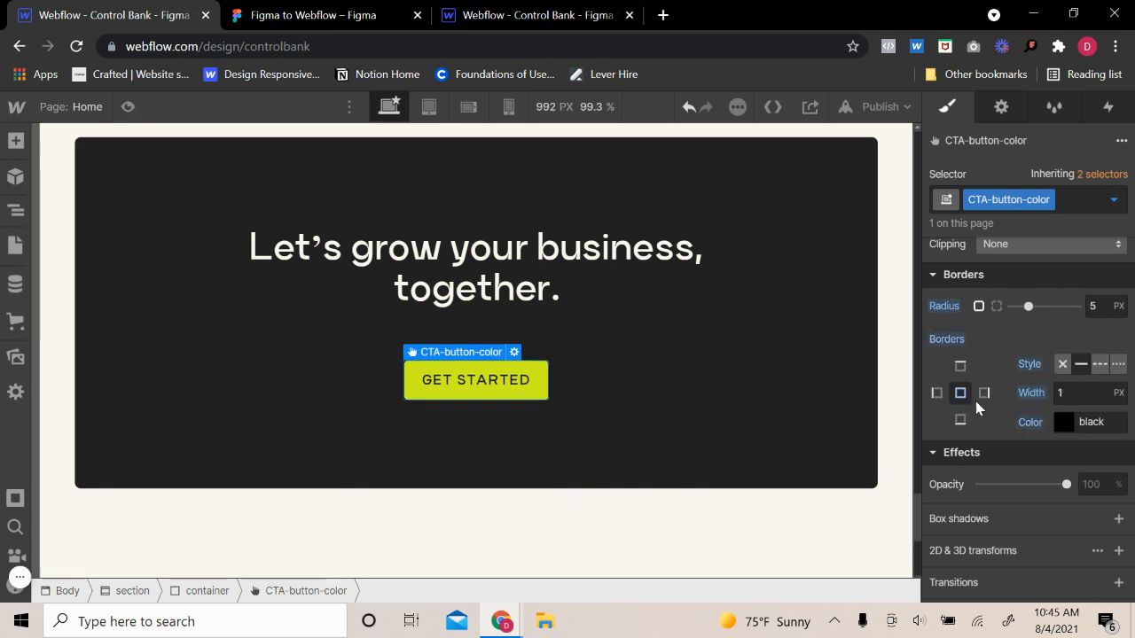
left_click(1061, 423)
left_click(939, 395)
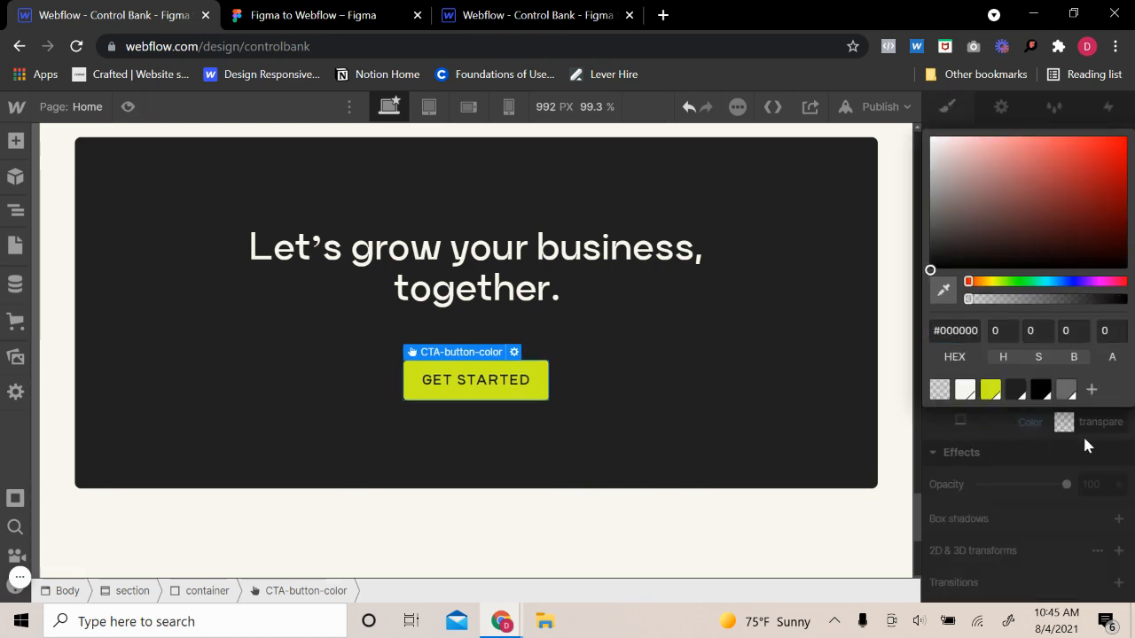
left_click(1072, 432)
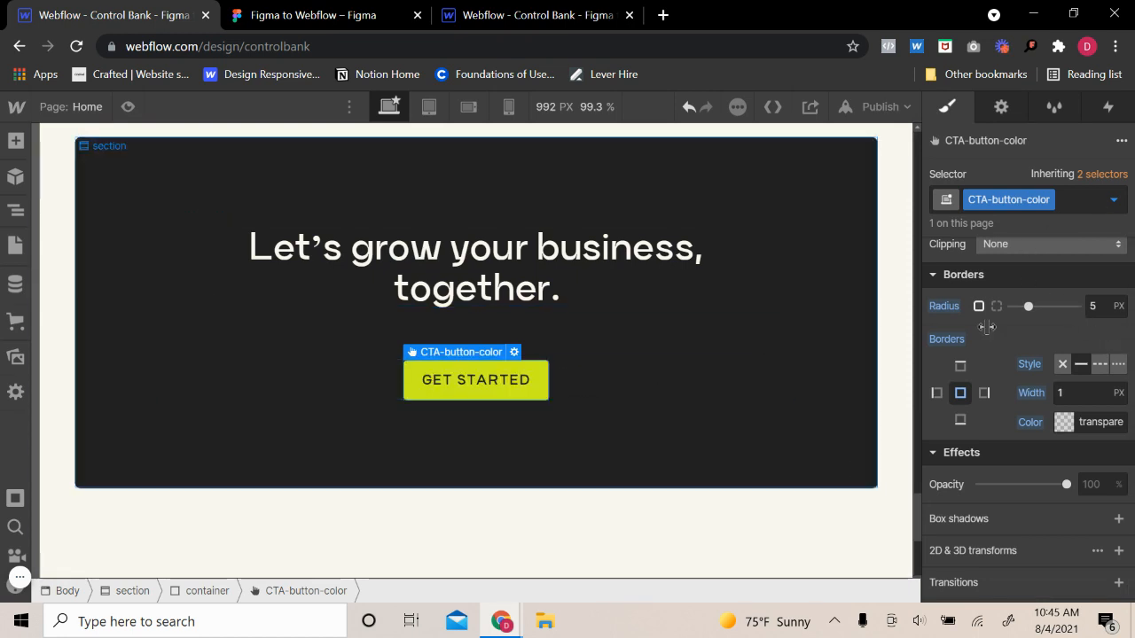
- Set the text color of the GET STARTED button to Dew Yellow in its Hover state
scroll(1028, 361, "up", 8)
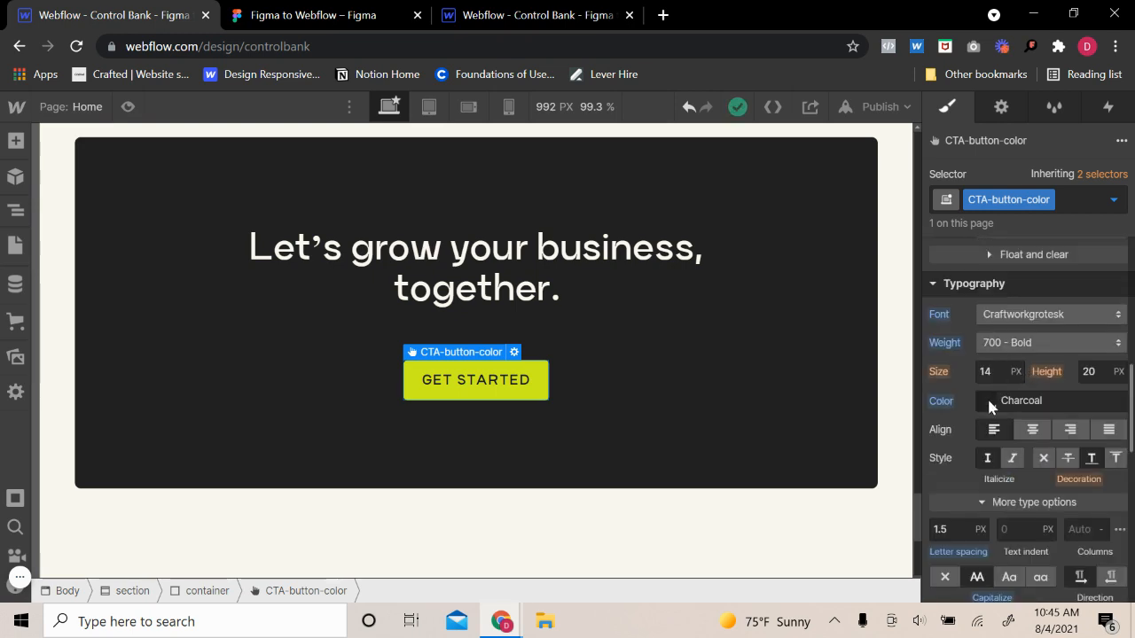
left_click(989, 402)
left_click(1112, 196)
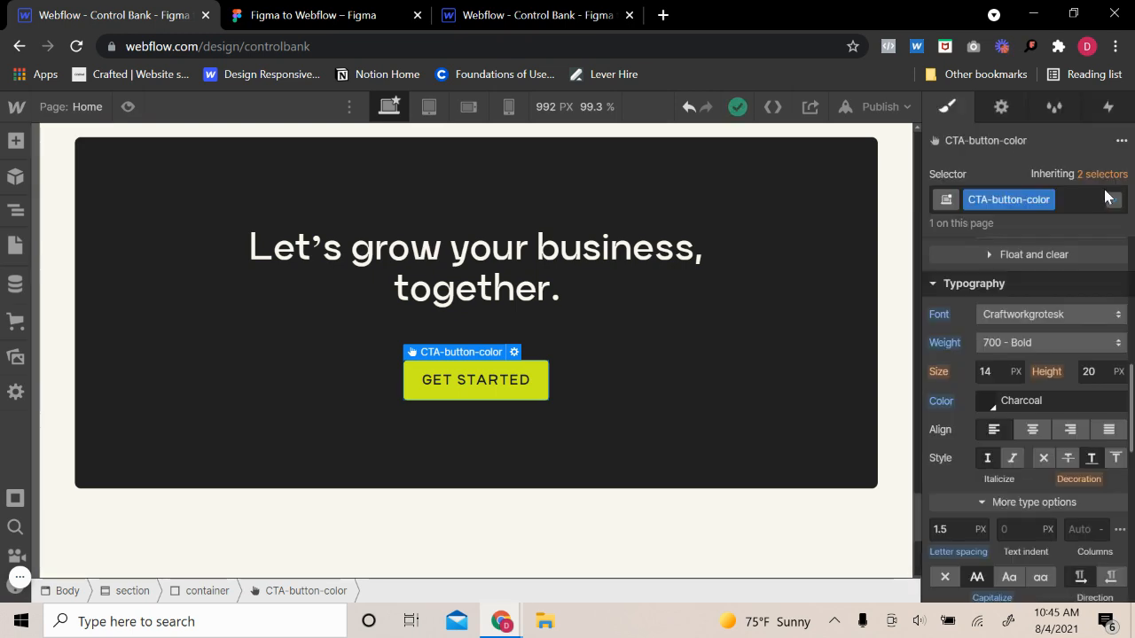
left_click(1114, 199)
left_click(1024, 277)
left_click(988, 403)
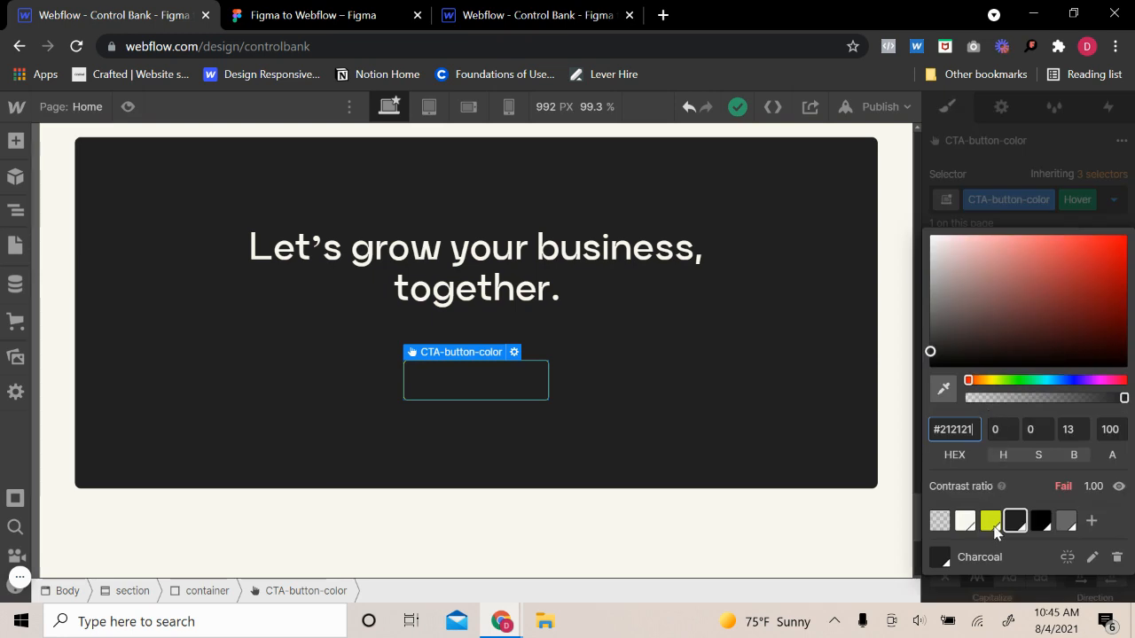
left_click(991, 522)
left_click(1012, 204)
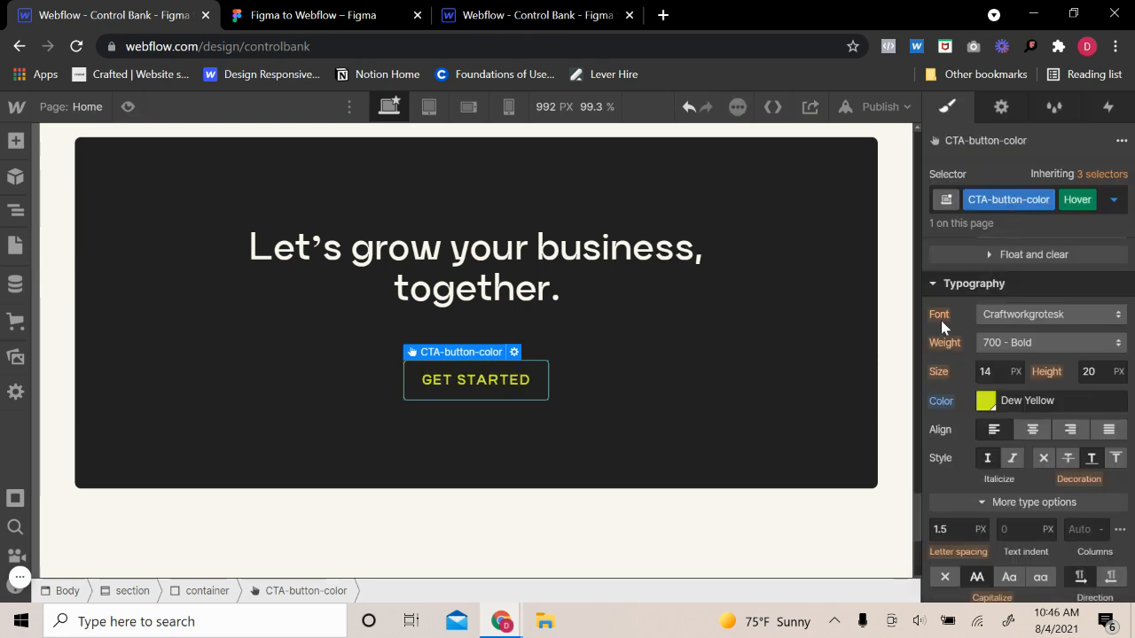
- Add an All Properties transition of 300 ms to the button's None state and preview the hover effect
left_click(1114, 200)
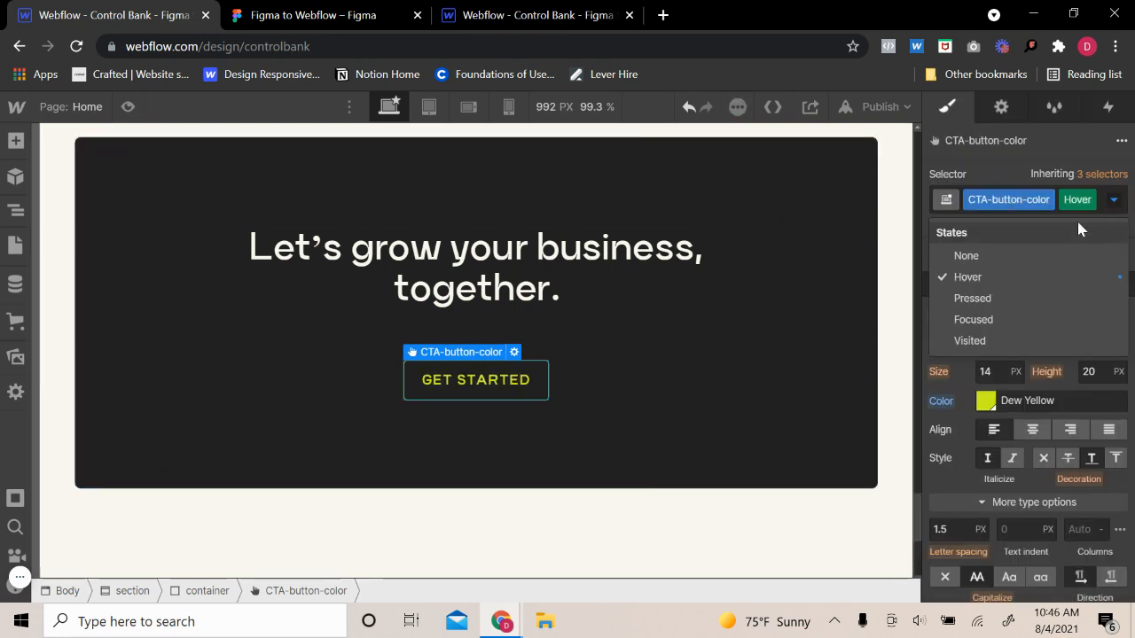
left_click(1008, 253)
scroll(1037, 453, "down", 3)
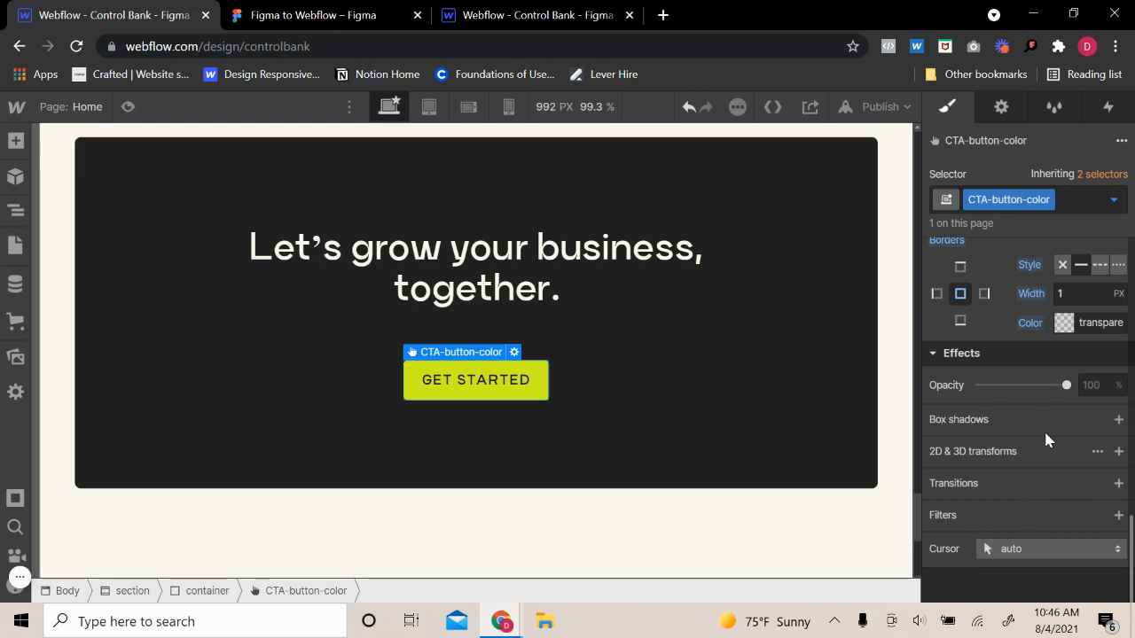
left_click(1117, 484)
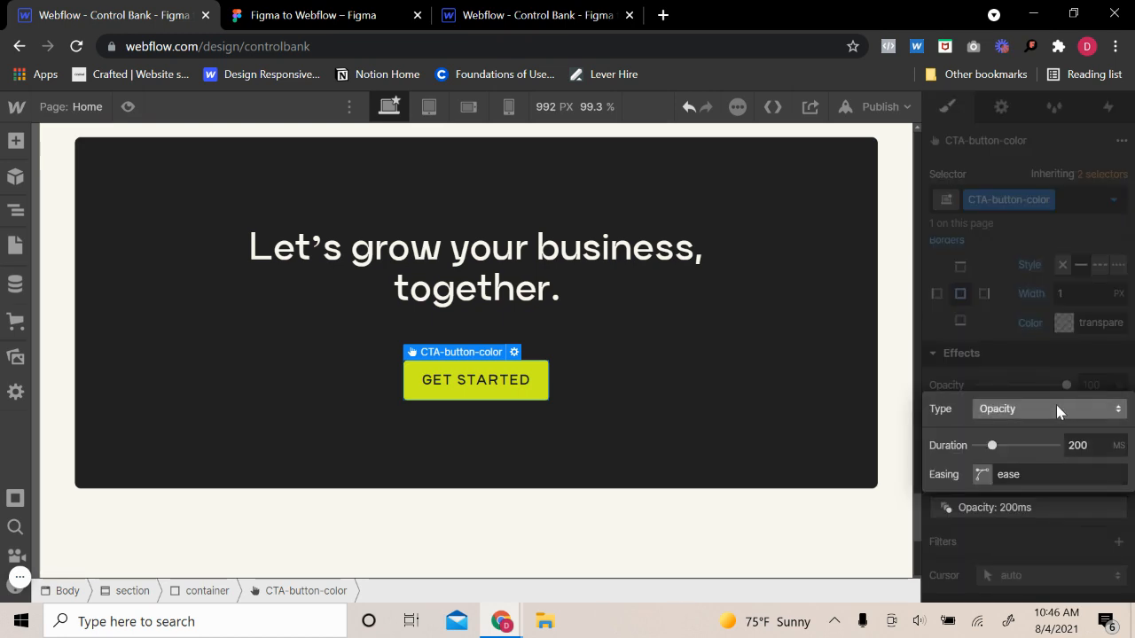
left_click(1056, 409)
scroll(1016, 564, "down", 5)
left_click(1019, 589)
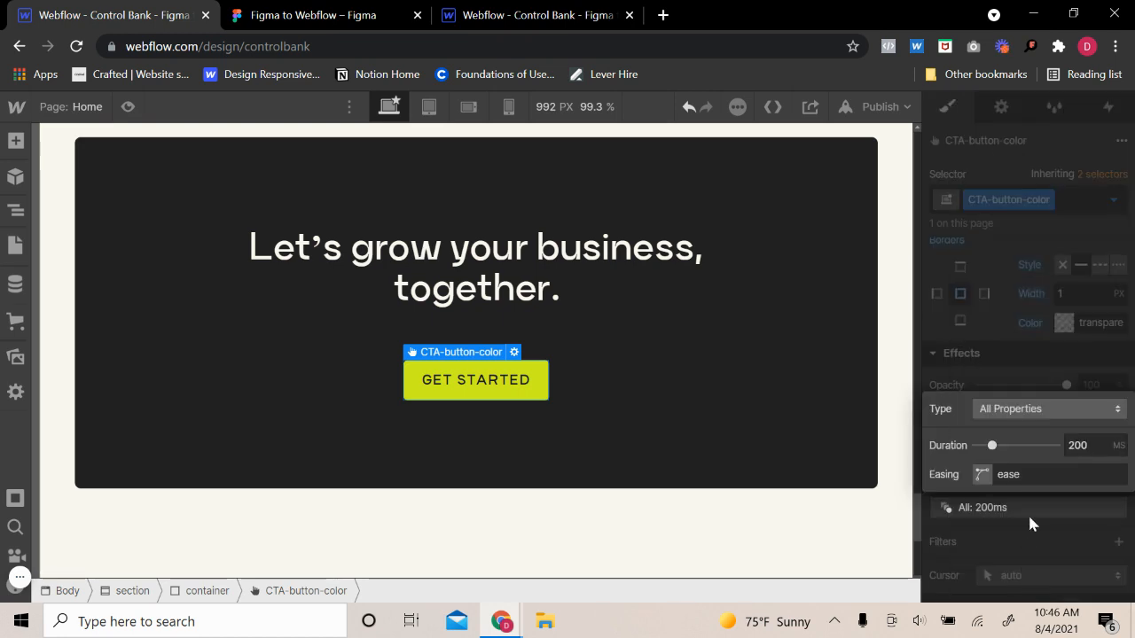
left_click(1070, 444)
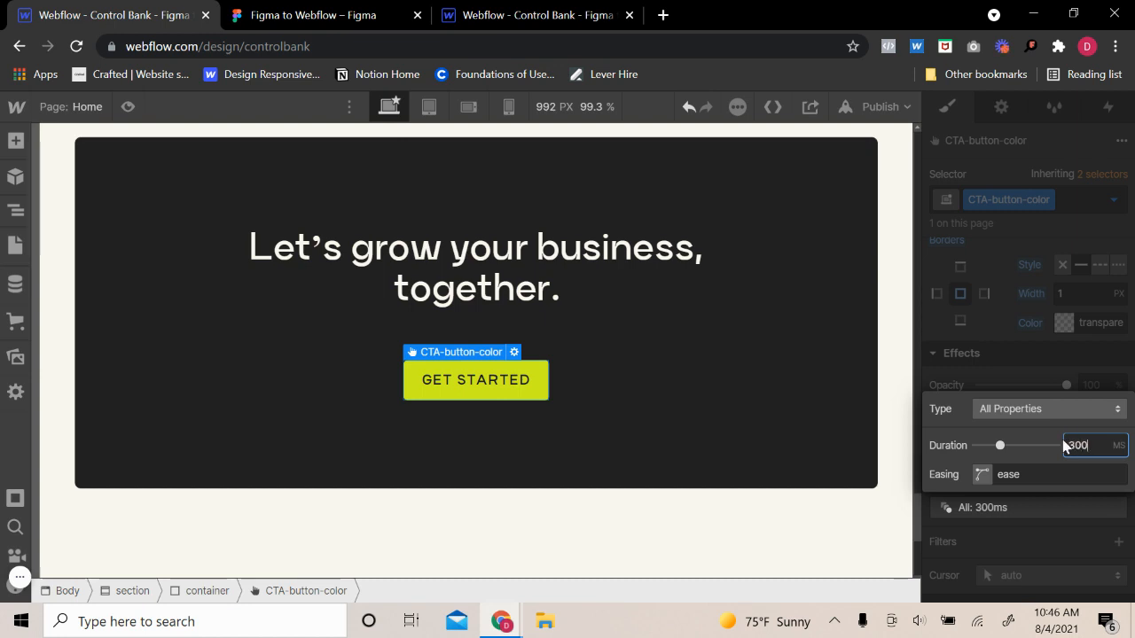
key("Escape")
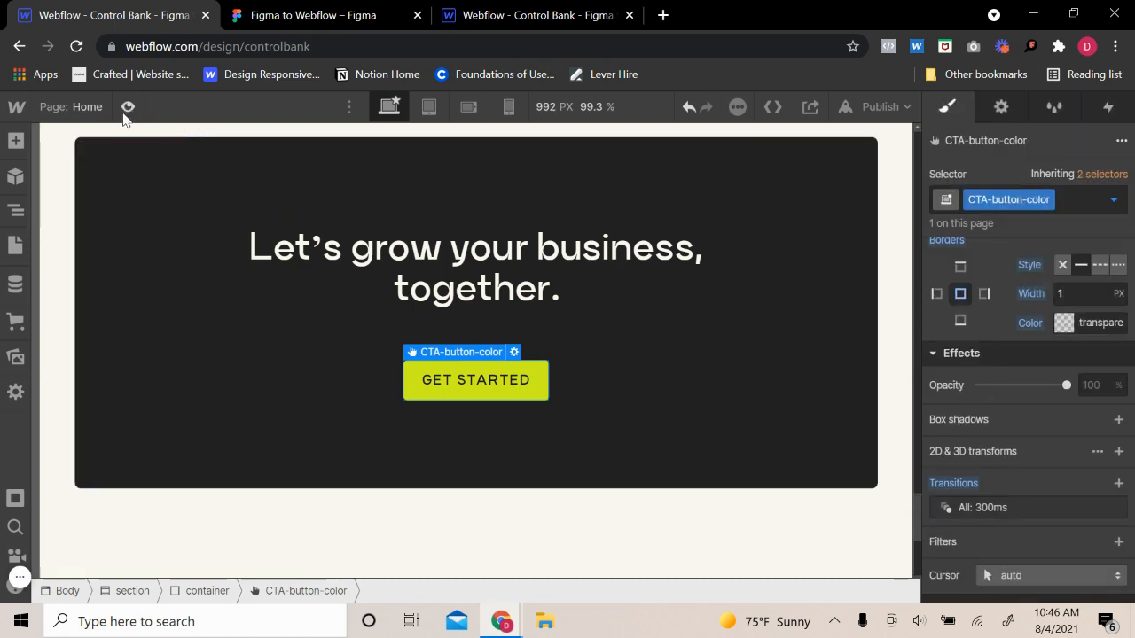
left_click(128, 106)
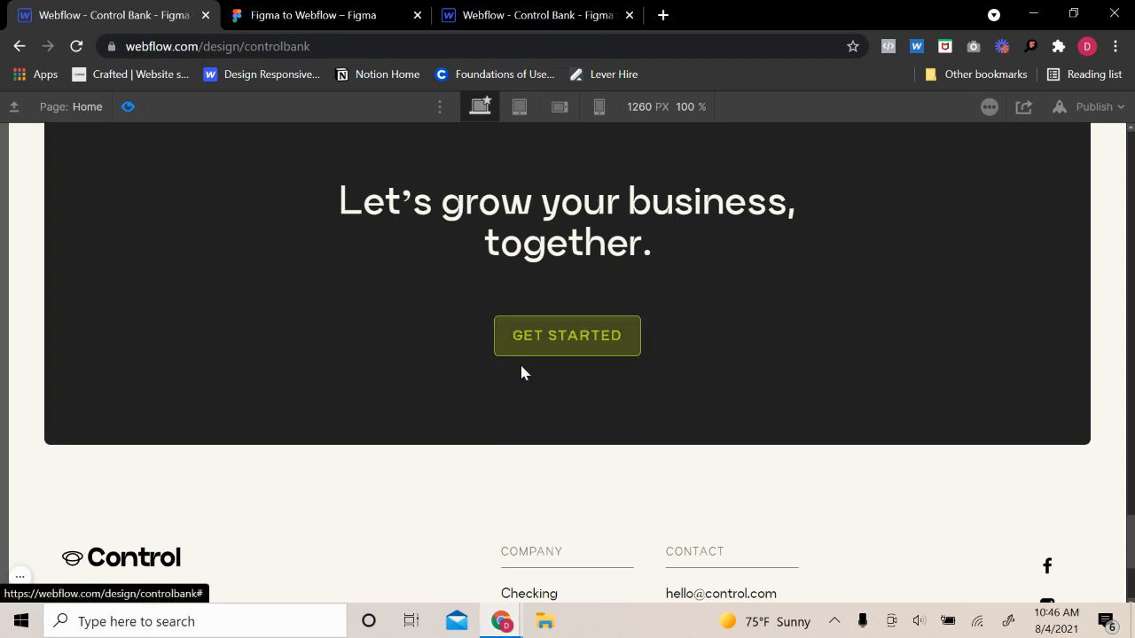
- Preview the GET STARTED button's hover effect again and look over the footer in the page preview
left_click(128, 107)
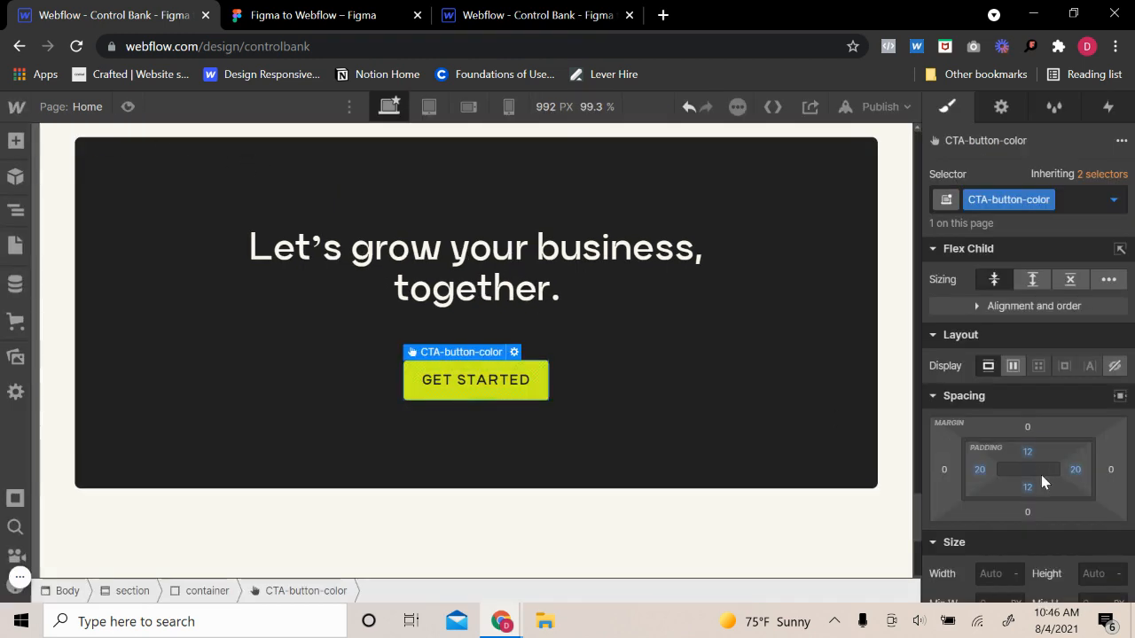
scroll(1042, 496, "down", 6)
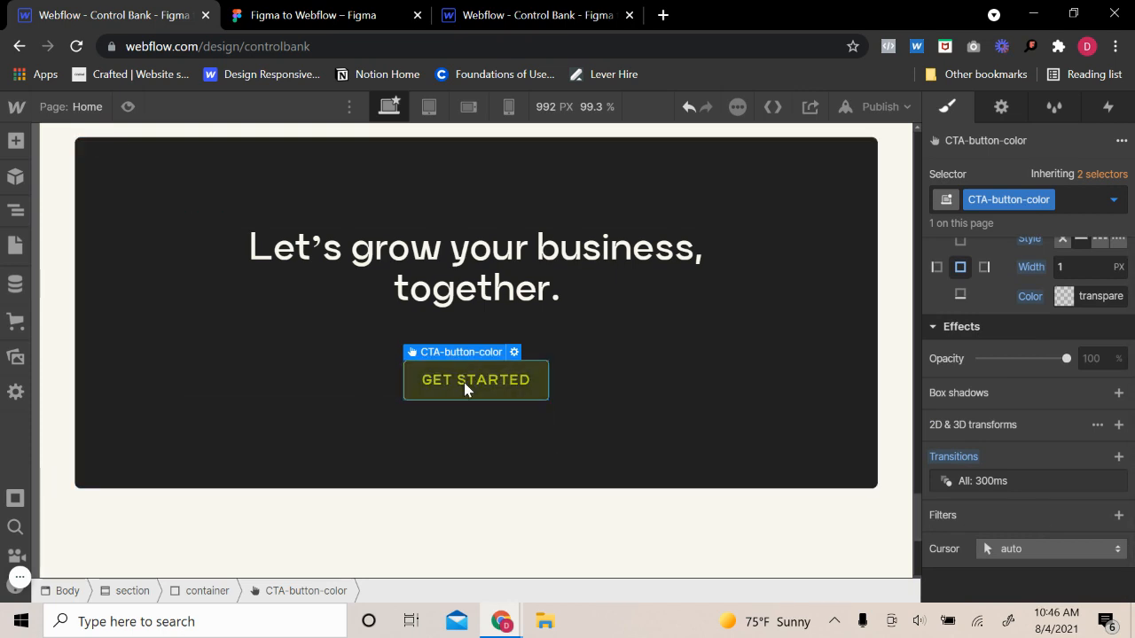
left_click(128, 107)
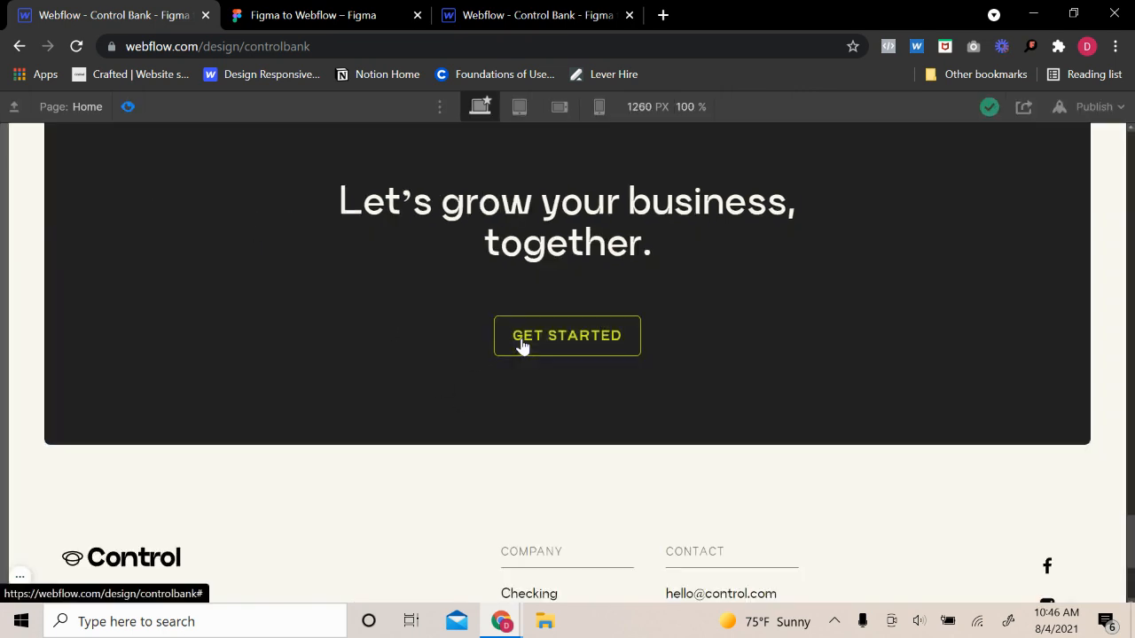
scroll(594, 334, "down", 3)
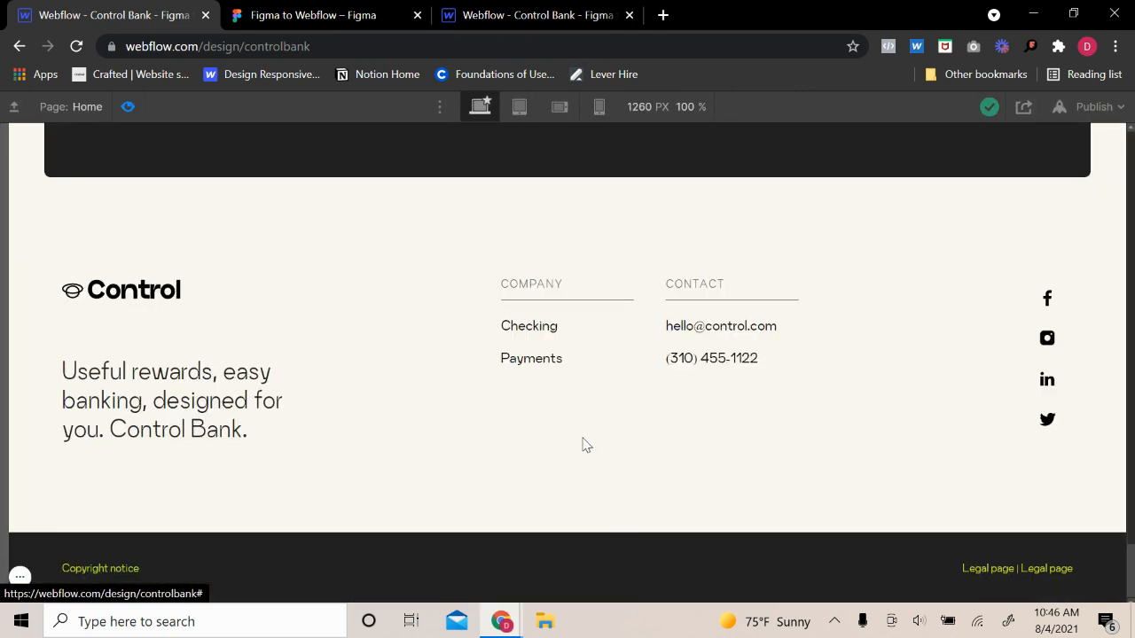
left_click(127, 108)
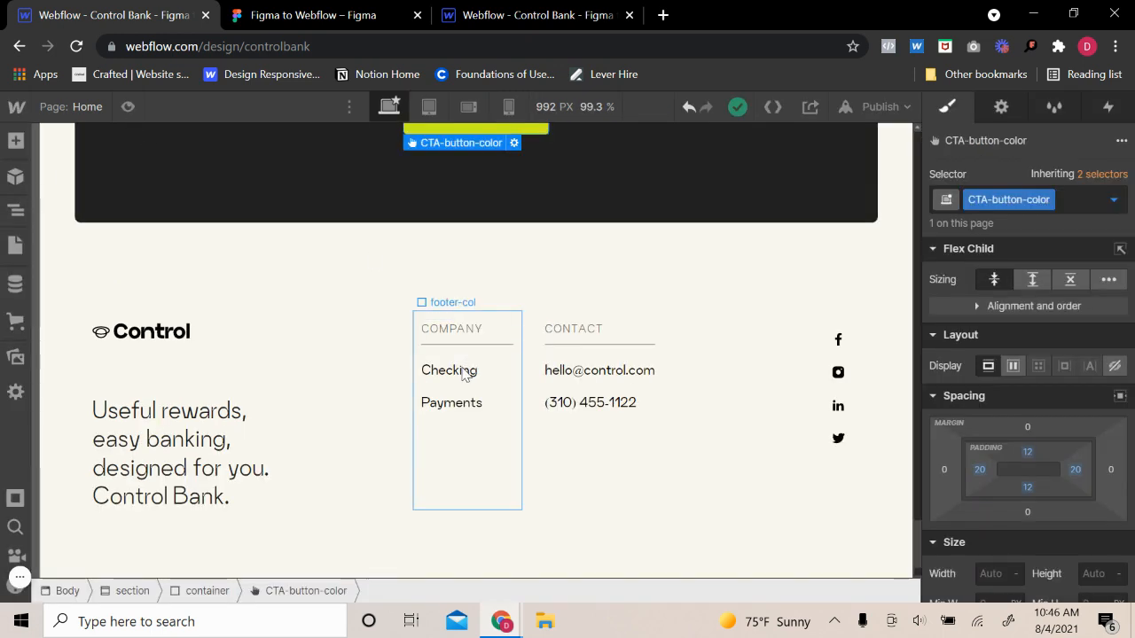
- Set the text color of the footer-link class to Dim Grey in its Hover state
left_click(462, 372)
left_click(463, 335)
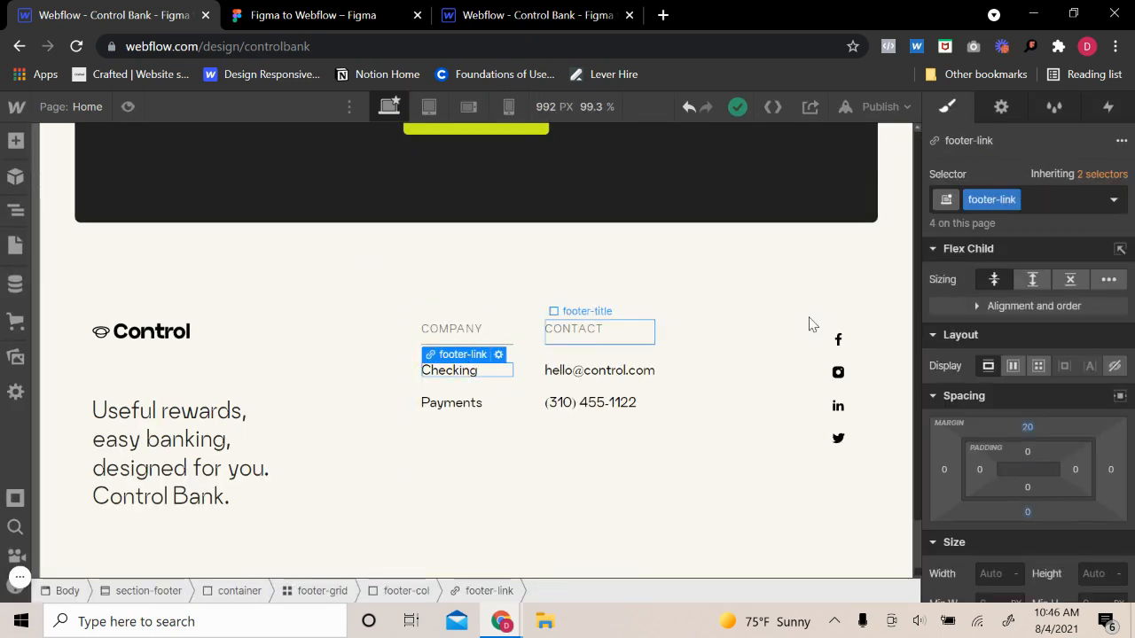
left_click(1113, 199)
left_click(994, 274)
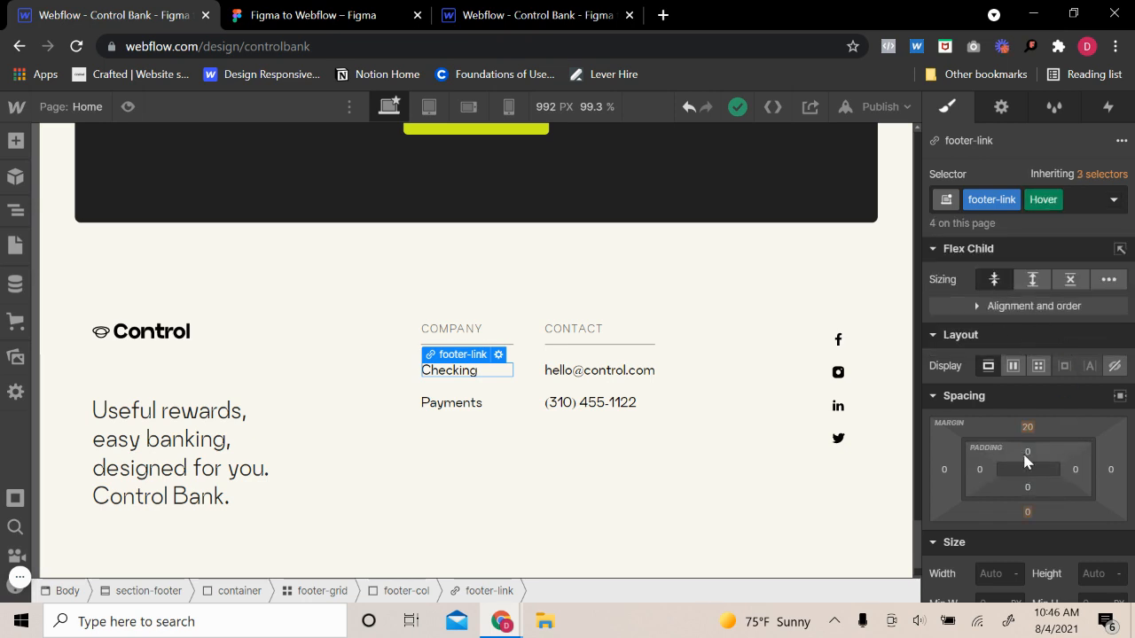
scroll(1047, 482, "down", 10)
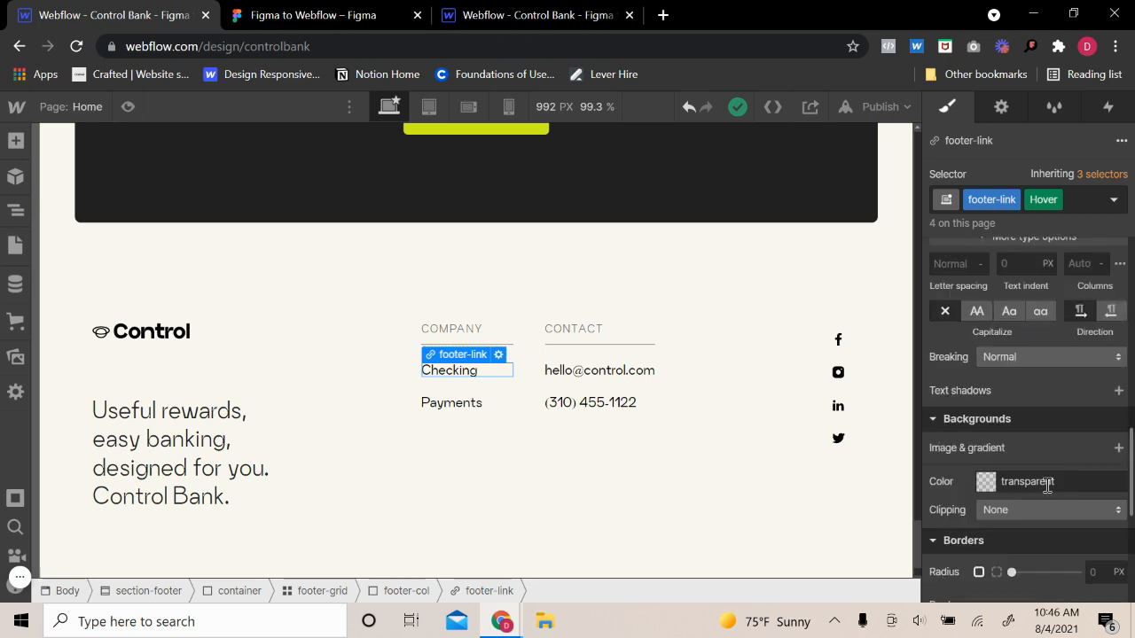
scroll(1046, 483, "up", 3)
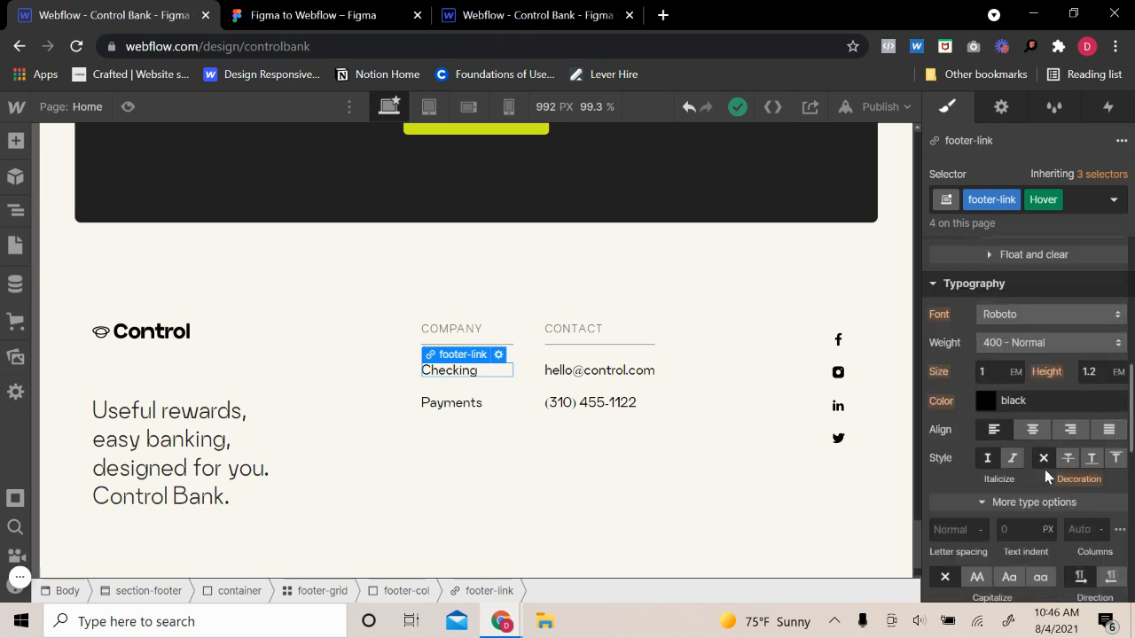
left_click(983, 401)
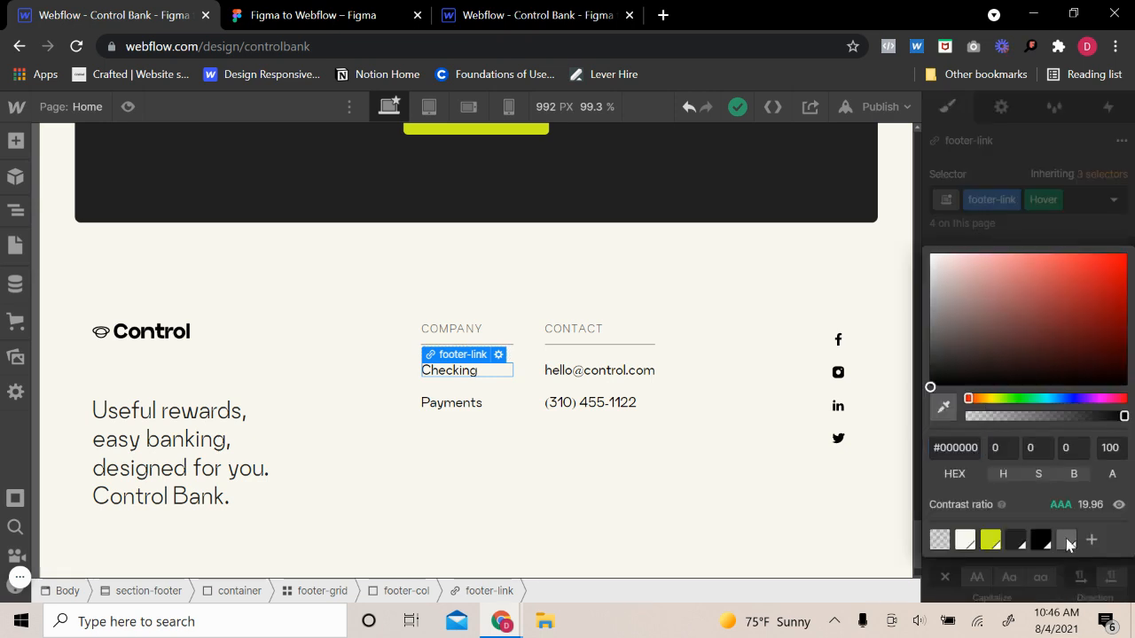
left_click(1066, 540)
left_click(1062, 229)
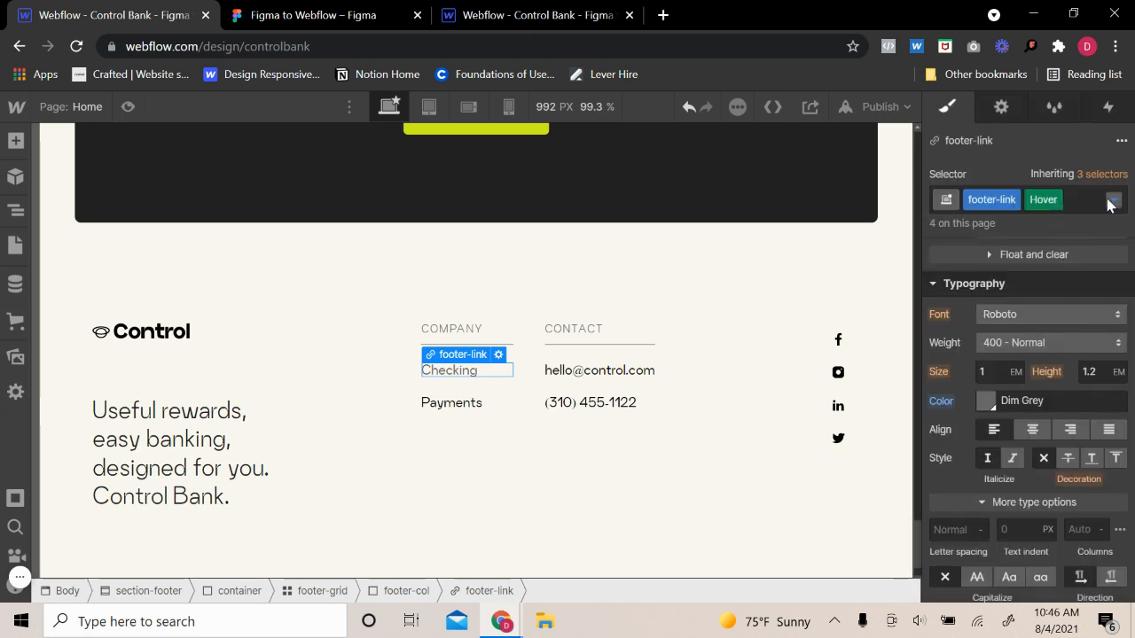
- Add a 300 ms Font Color transition to the None state of footer-link and preview the footer
left_click(1113, 201)
left_click(966, 255)
scroll(1046, 495, "down", 6)
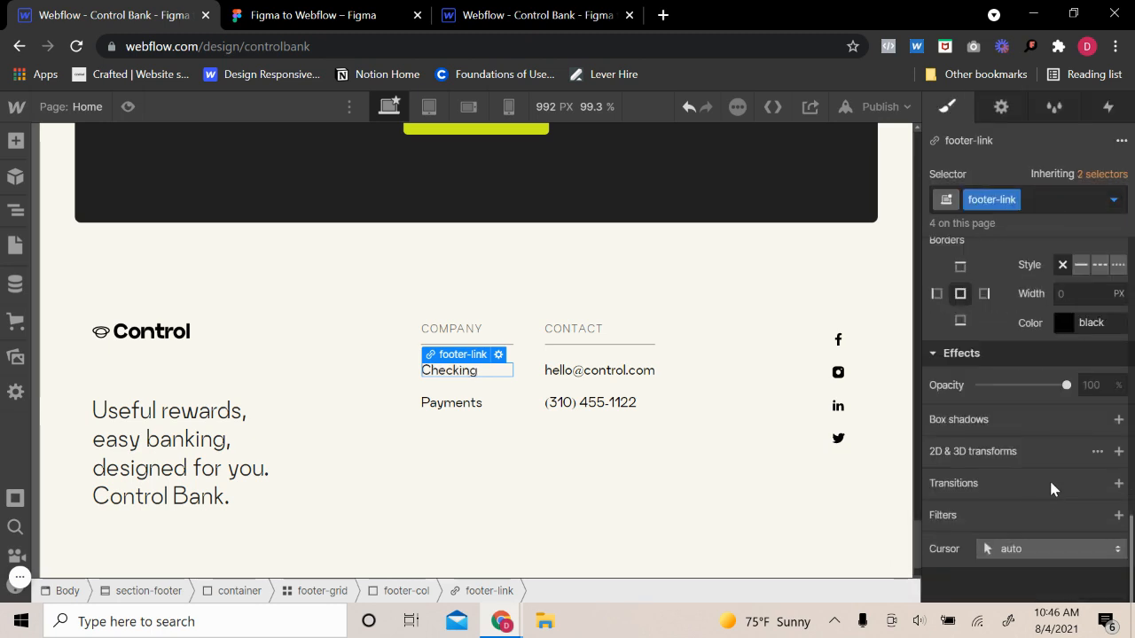
left_click(1119, 484)
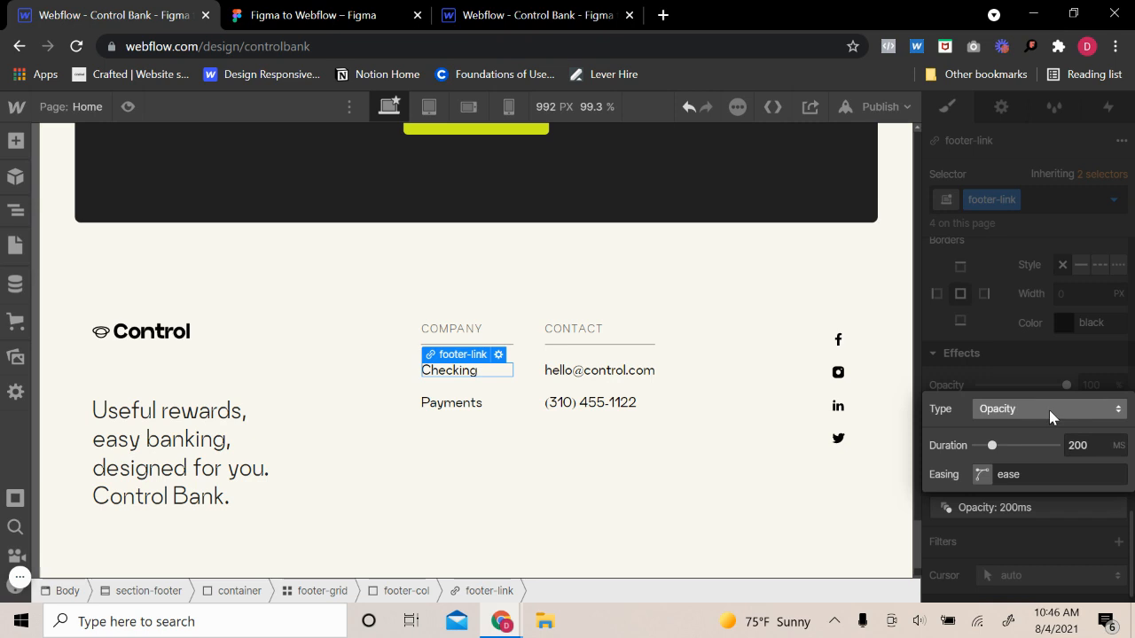
left_click(1049, 410)
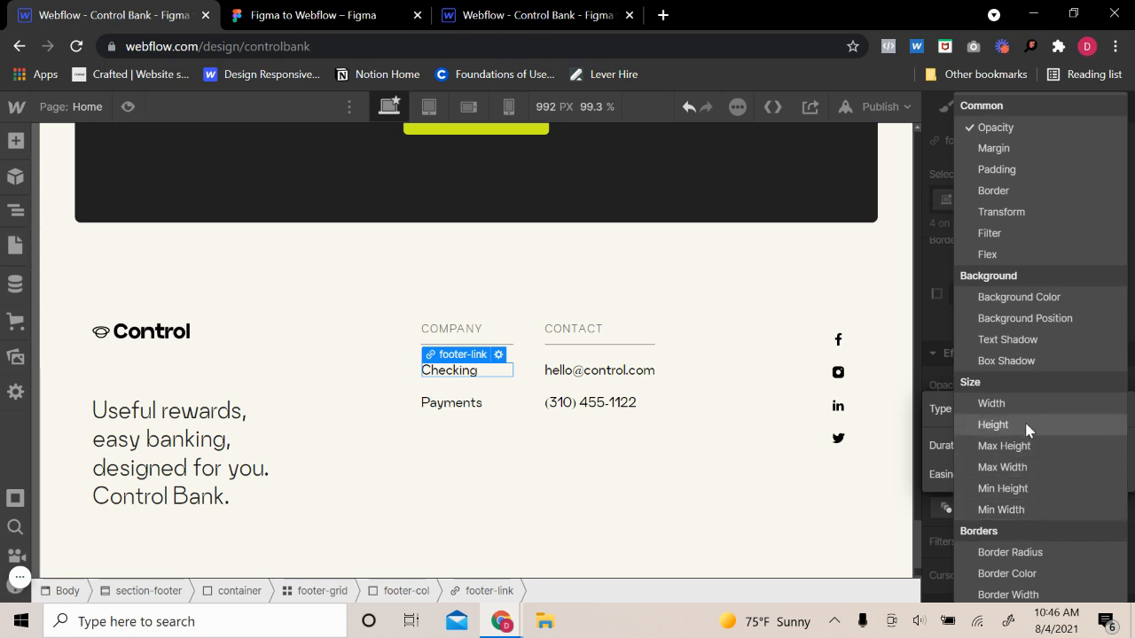
scroll(1026, 426, "down", 3)
left_click(1004, 372)
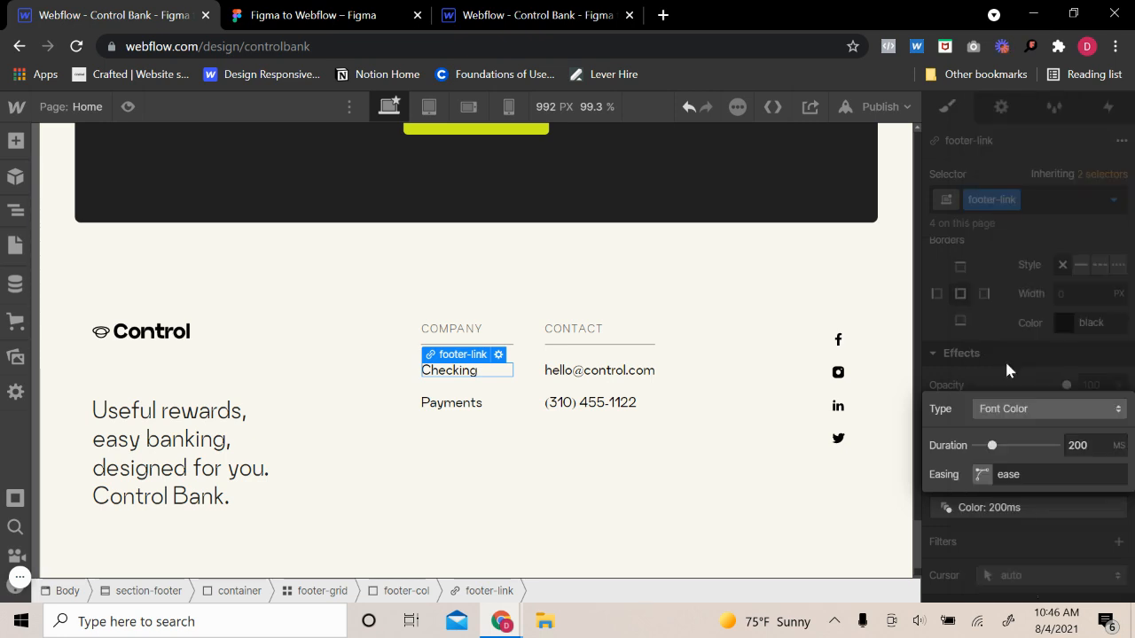
left_click(1087, 448)
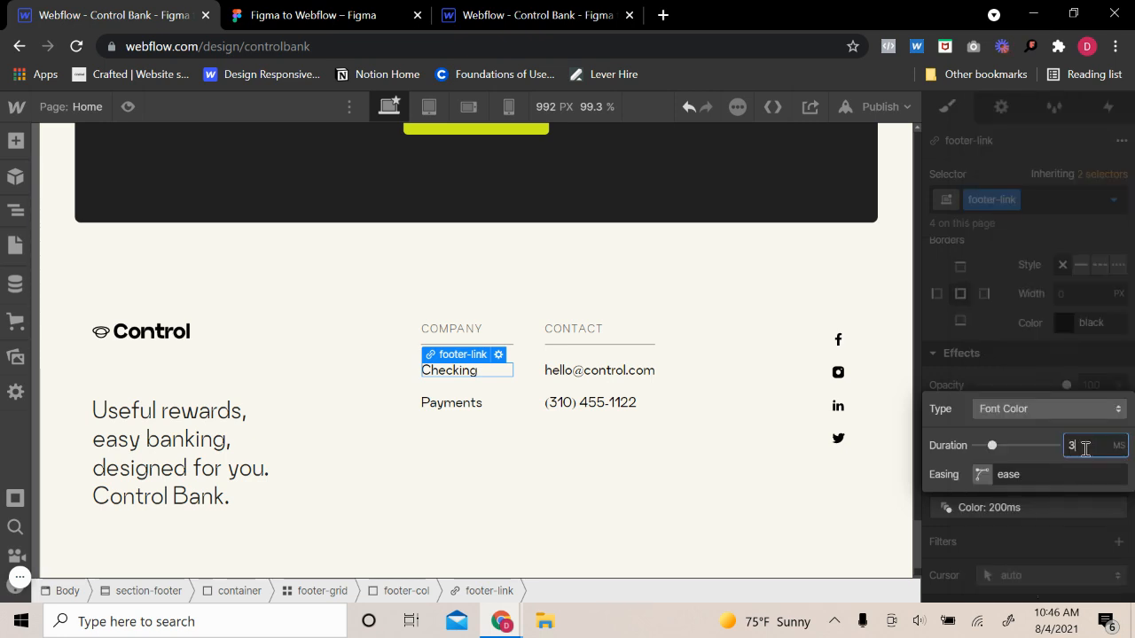
left_click(1071, 353)
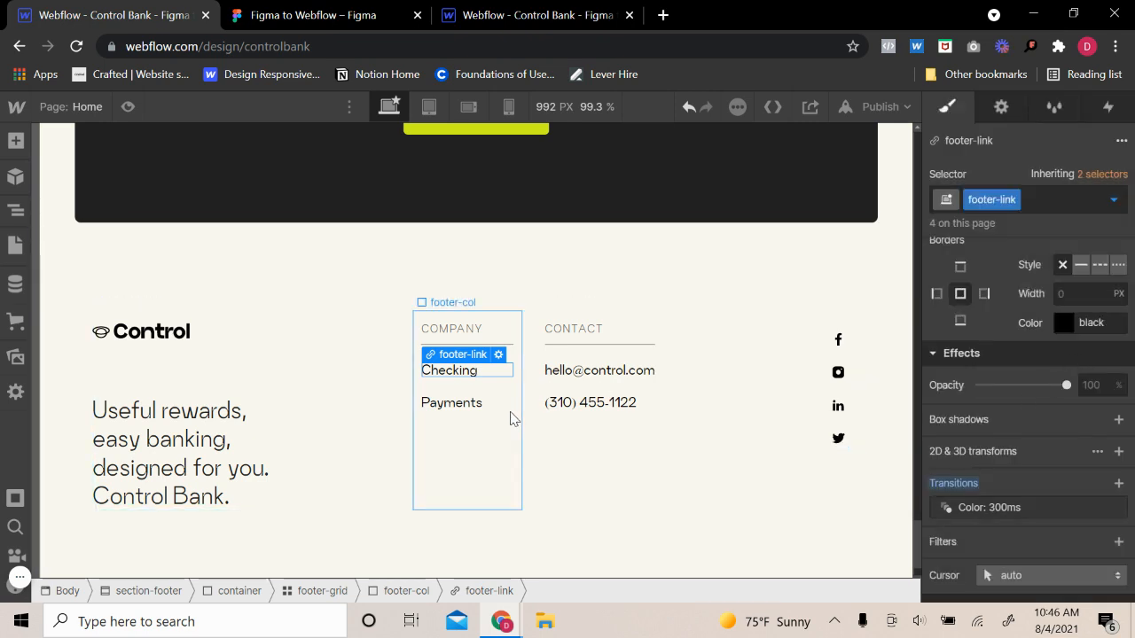
left_click(128, 107)
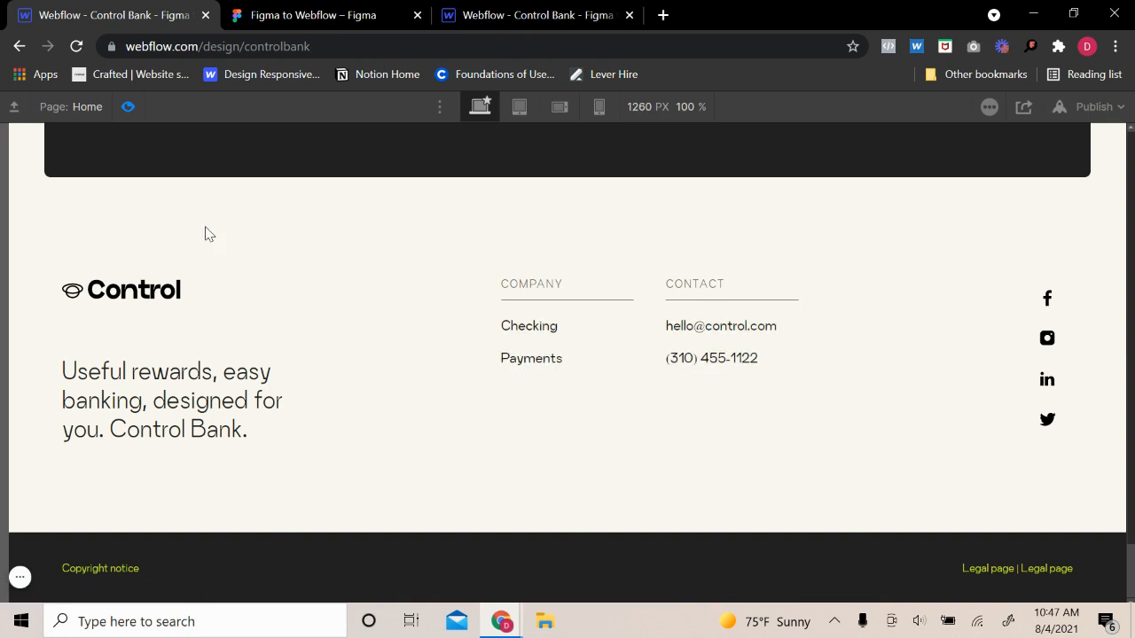
left_click(128, 107)
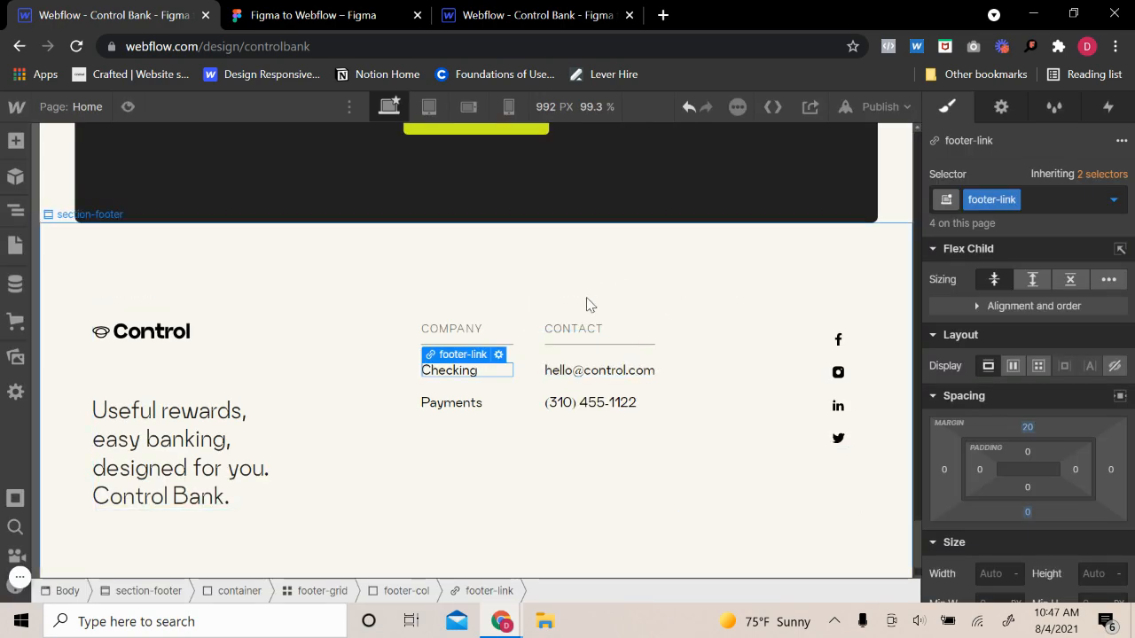
- Try a #212121 background at 90% opacity on the Hover state of the navbar's GET STARTED button
scroll(589, 306, "up", 5)
scroll(595, 306, "up", 15)
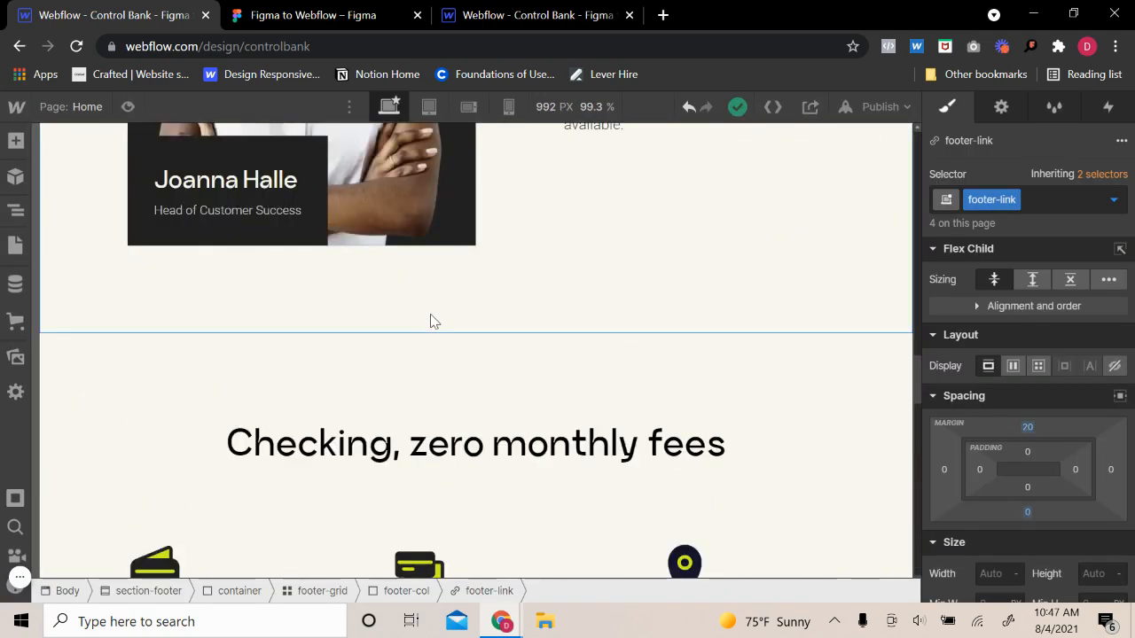
scroll(446, 311, "up", 10)
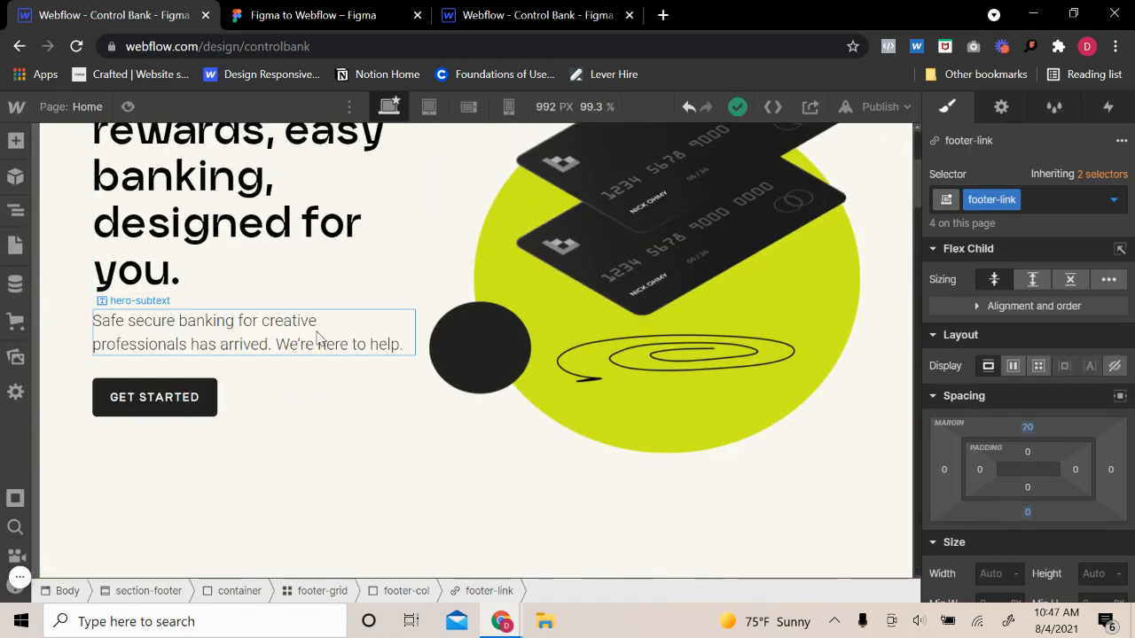
left_click(800, 182)
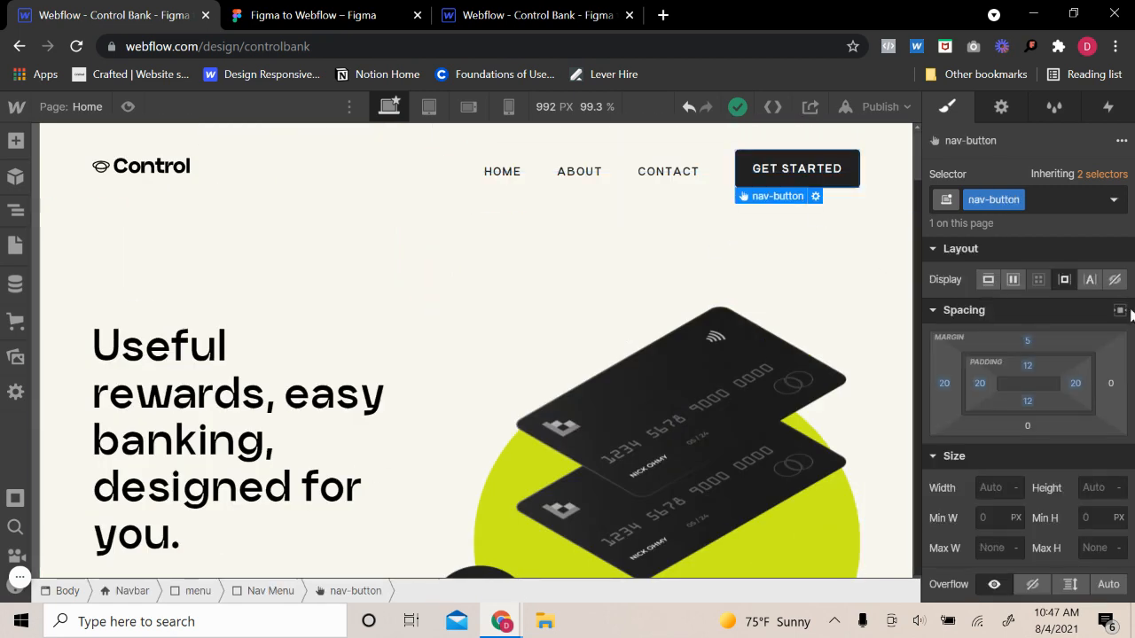
left_click(1116, 202)
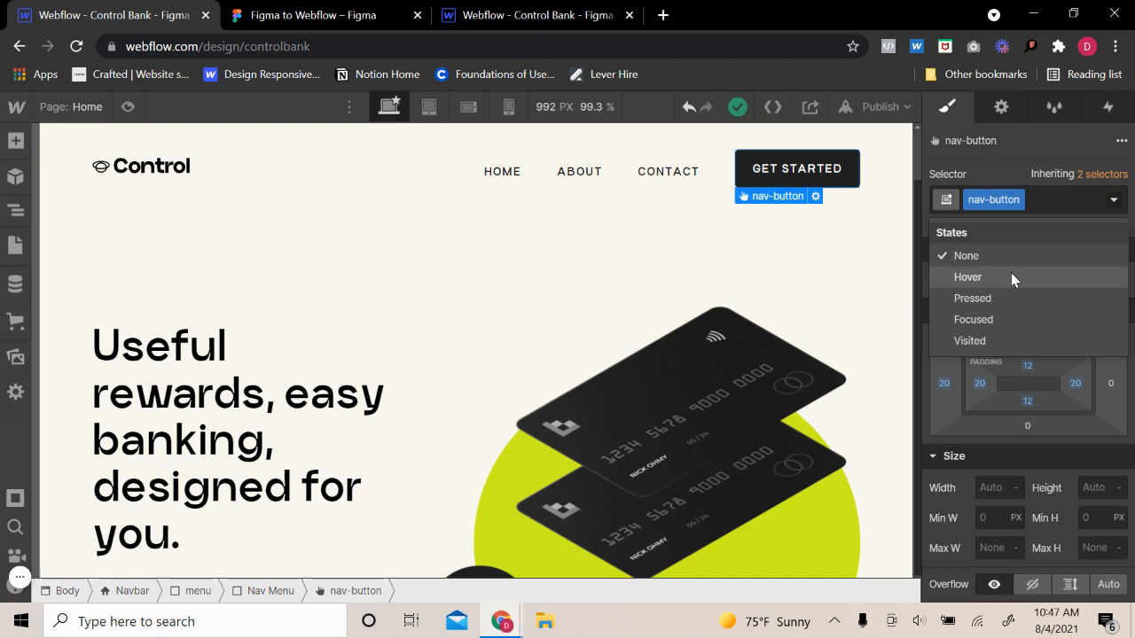
left_click(1011, 276)
scroll(1020, 399, "down", 10)
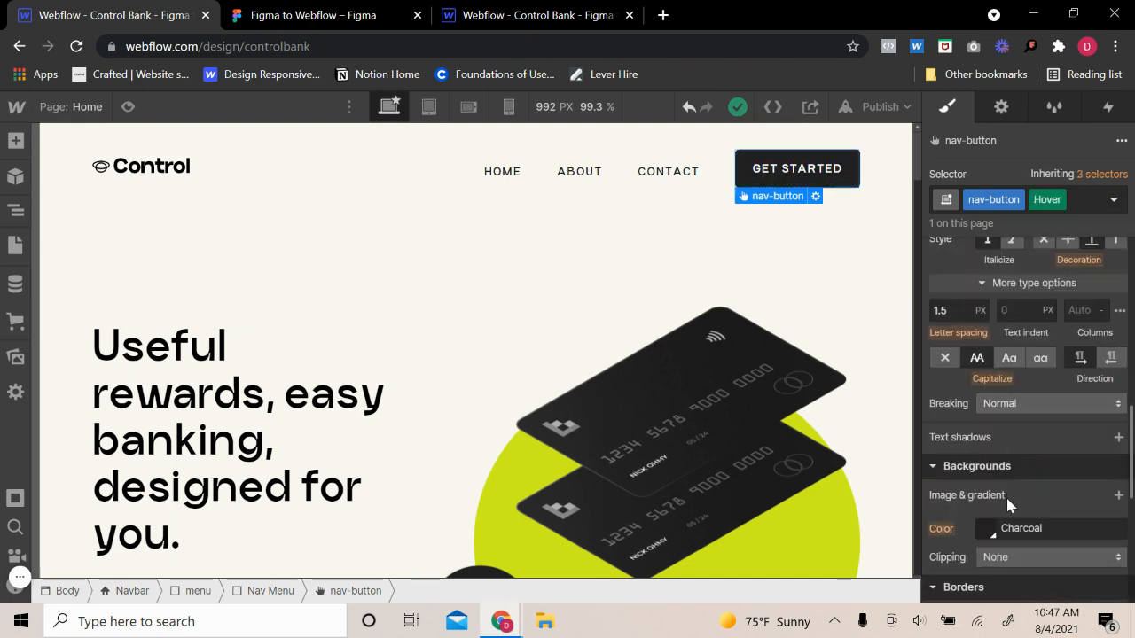
left_click(992, 530)
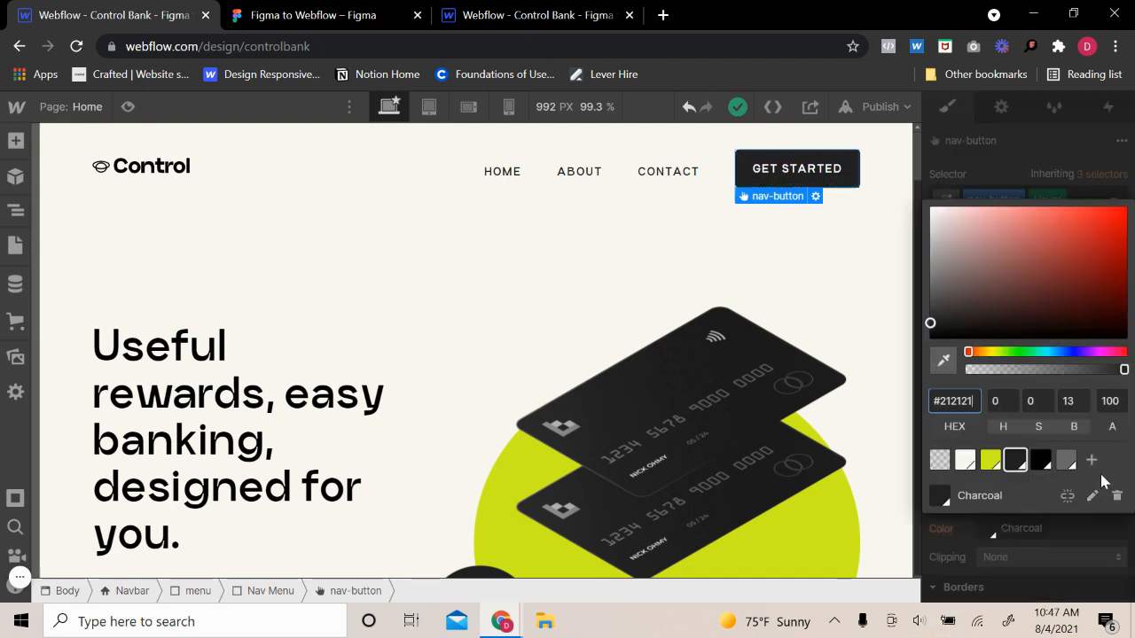
left_click(1104, 400)
type("80")
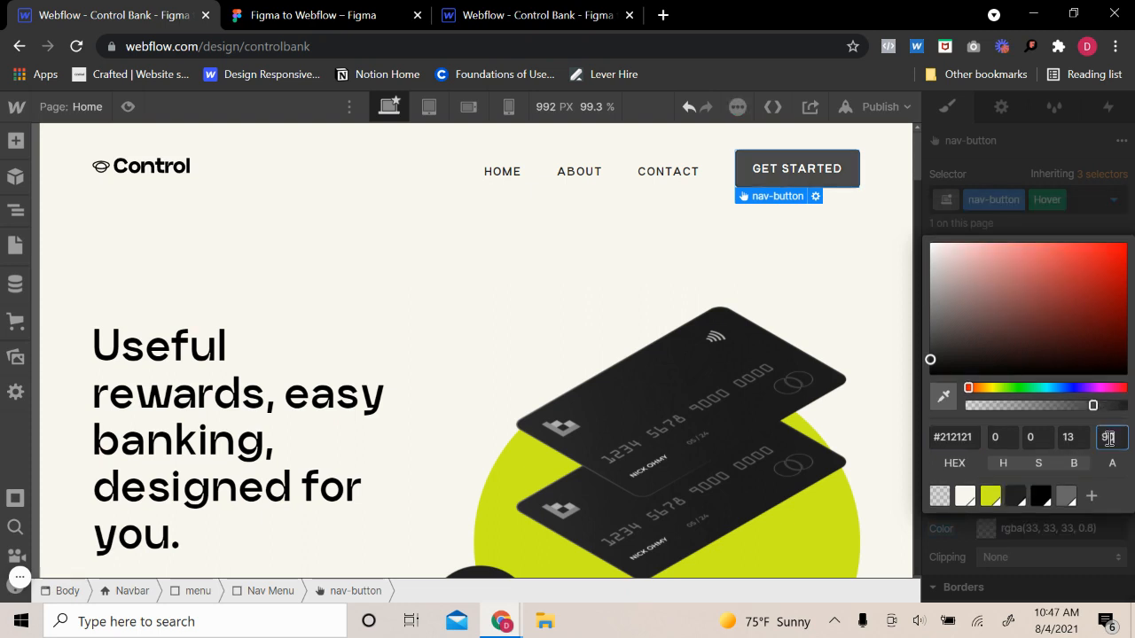
key("Return")
left_click(1119, 217)
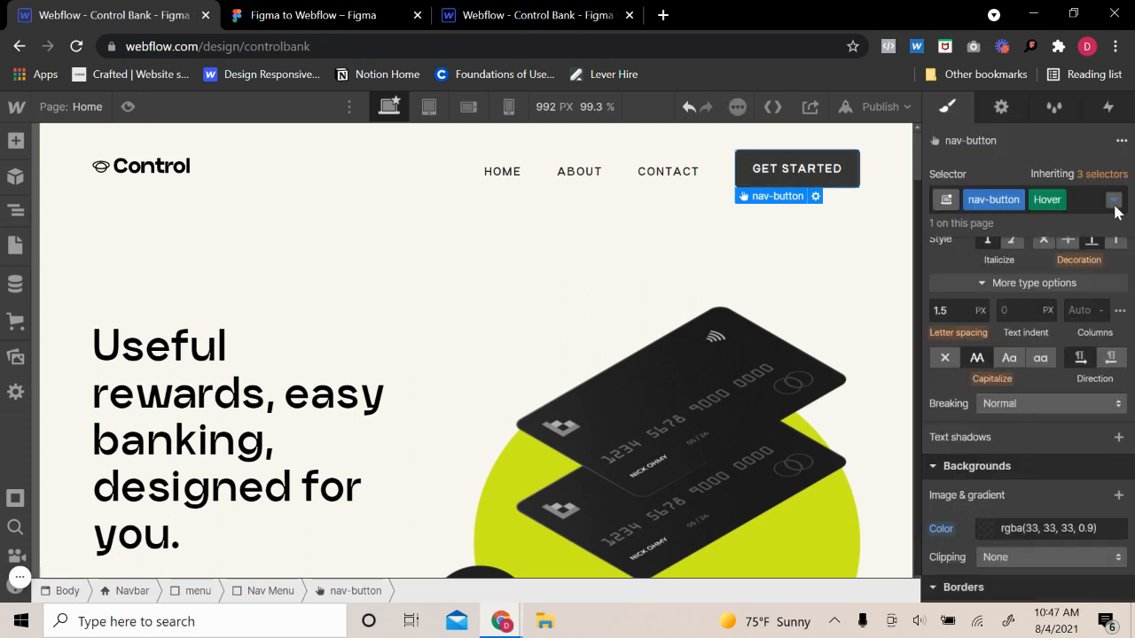
- Return the nav-button to its None state and preview its hover effect on the page
left_click(1114, 200)
left_click(944, 252)
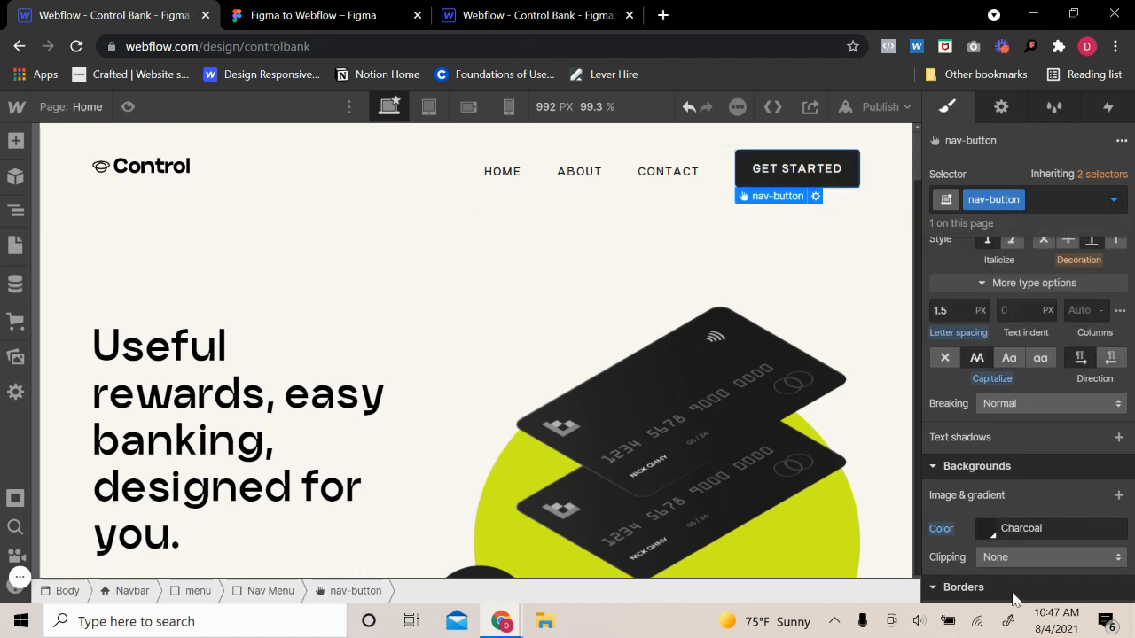
scroll(1055, 439, "down", 5)
scroll(1056, 439, "up", 5)
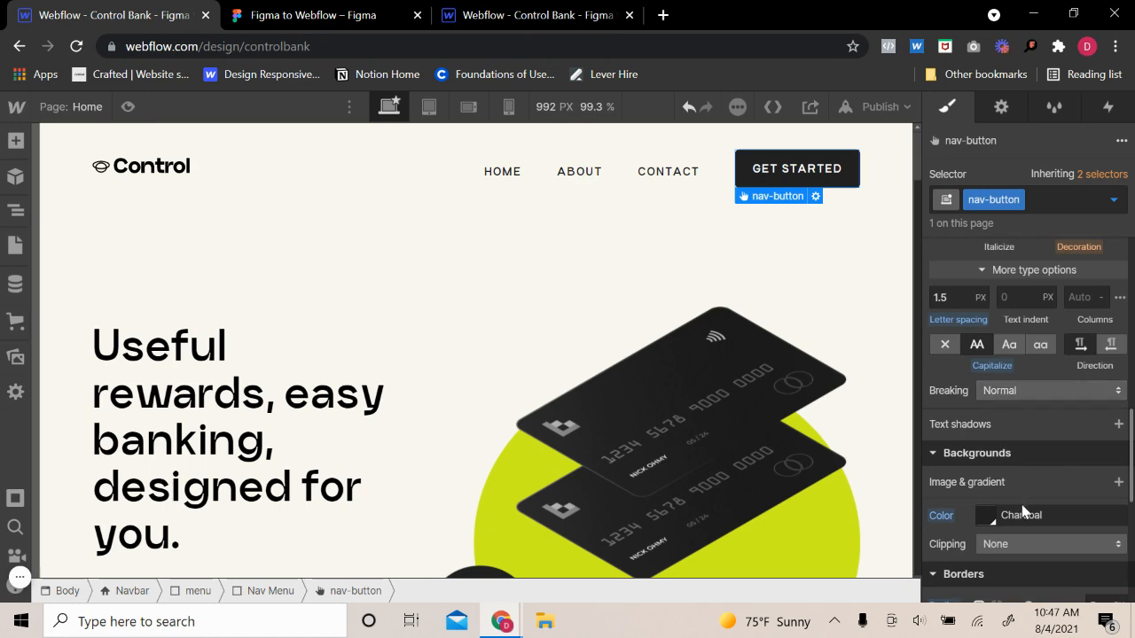
left_click(129, 107)
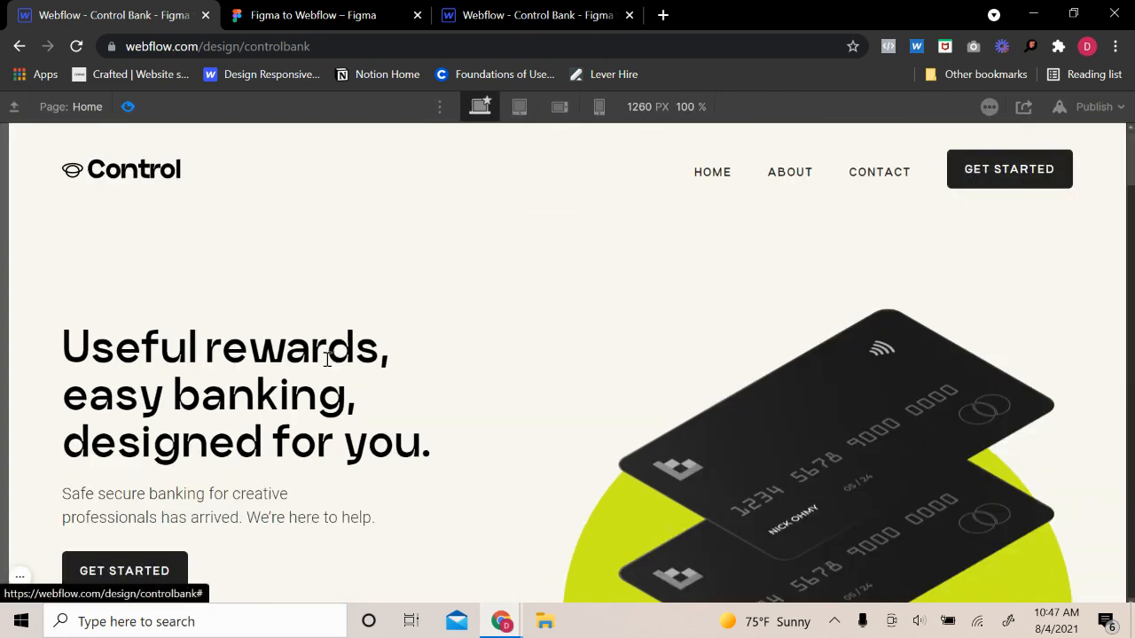
scroll(111, 306, "down", 3)
scroll(621, 373, "up", 3)
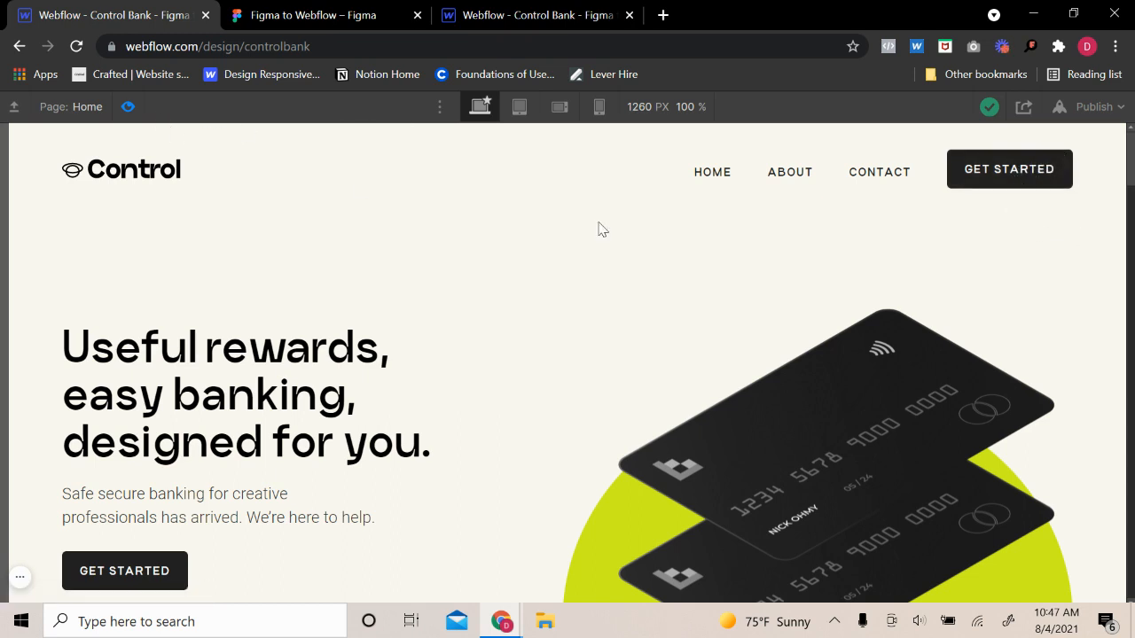
- Reset the background color of the nav-button's Hover state
key("ctrl+shift+p")
left_click(1113, 200)
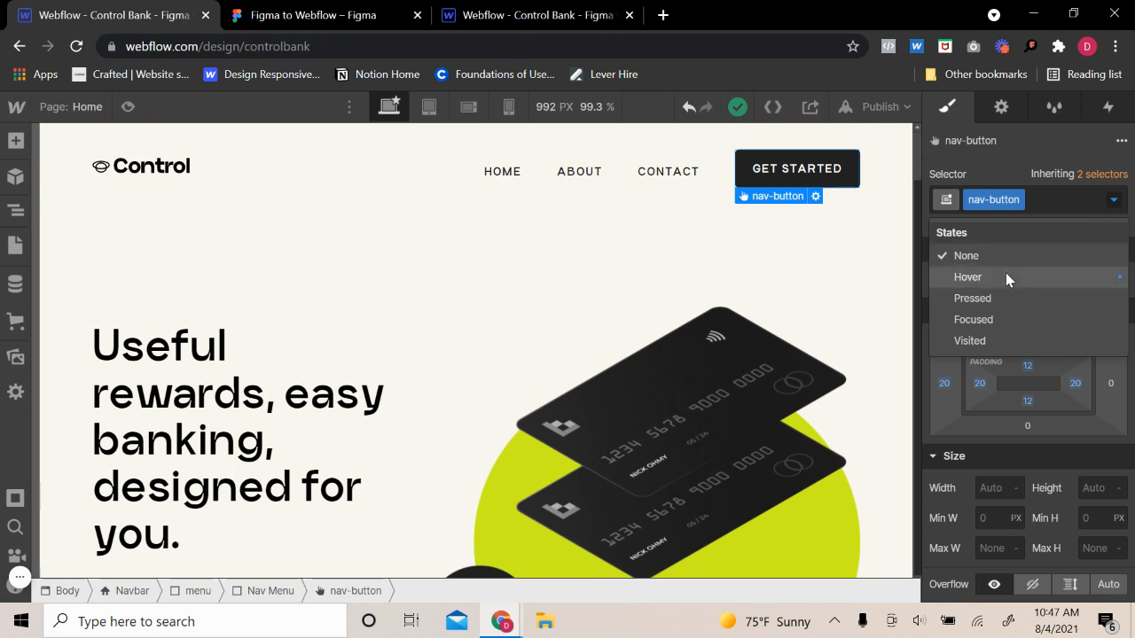
left_click(967, 277)
scroll(1029, 527, "down", 10)
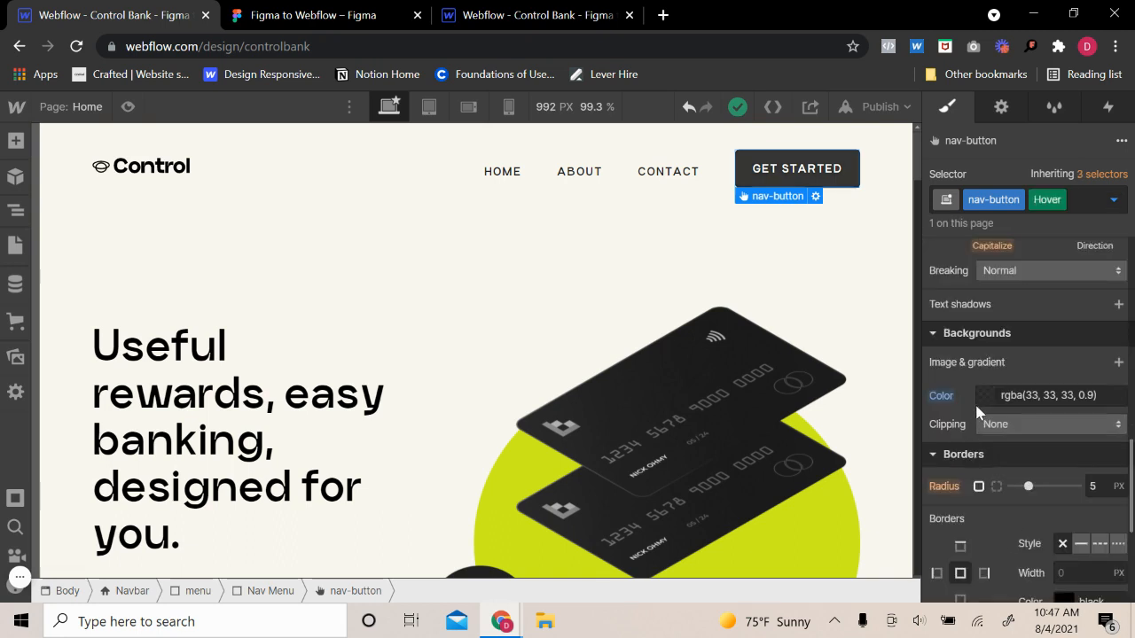
left_click(981, 399)
left_click(999, 440)
left_click(983, 395)
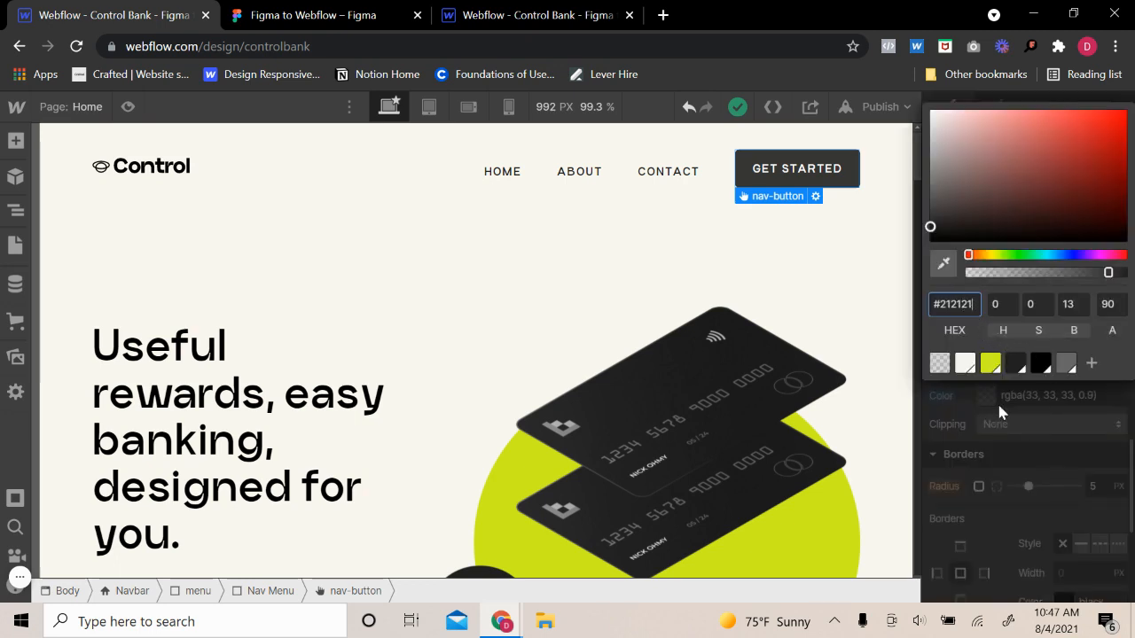
left_click(949, 402)
left_click(947, 405)
left_click(945, 415)
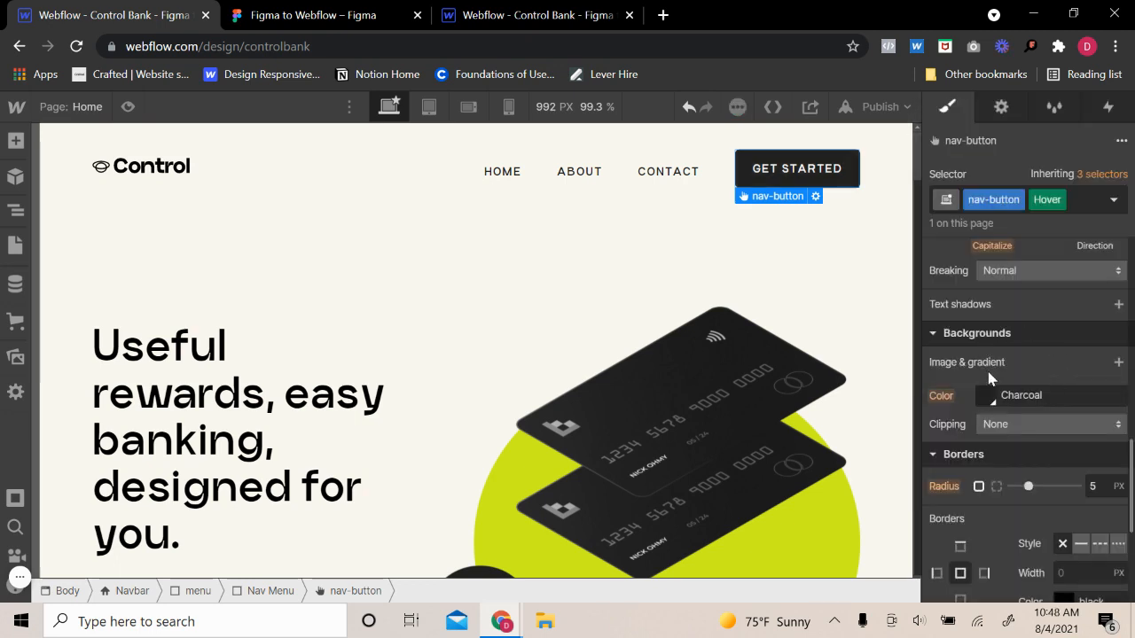
- Give the nav-button a solid 1 px border, black on its Hover state and transparent on its None state
scroll(1060, 532, "down", 2)
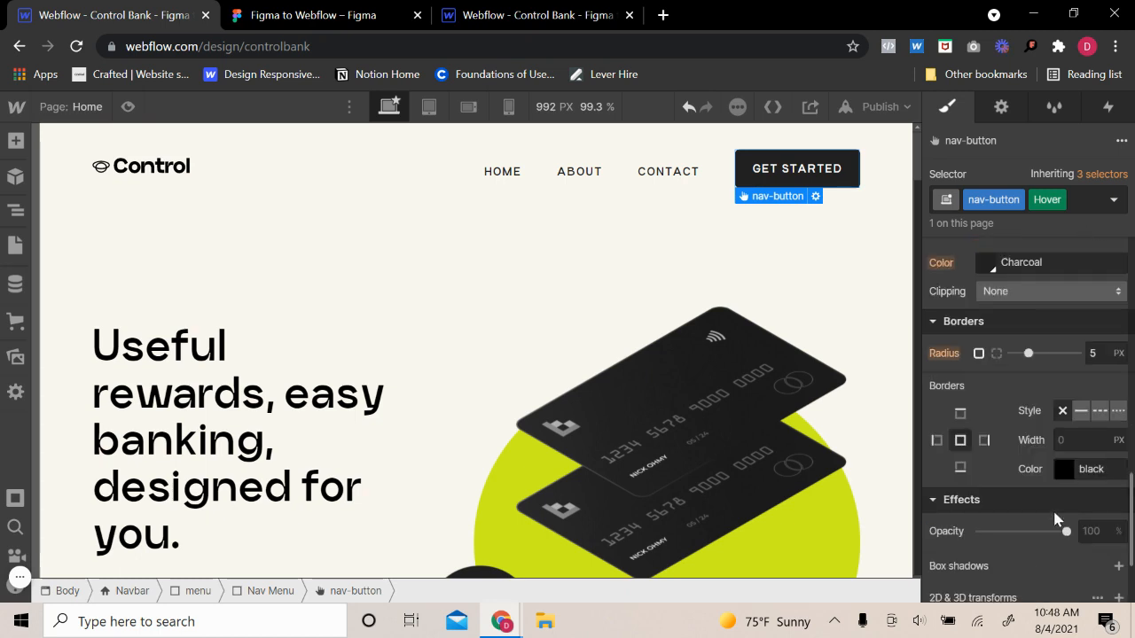
left_click(1080, 411)
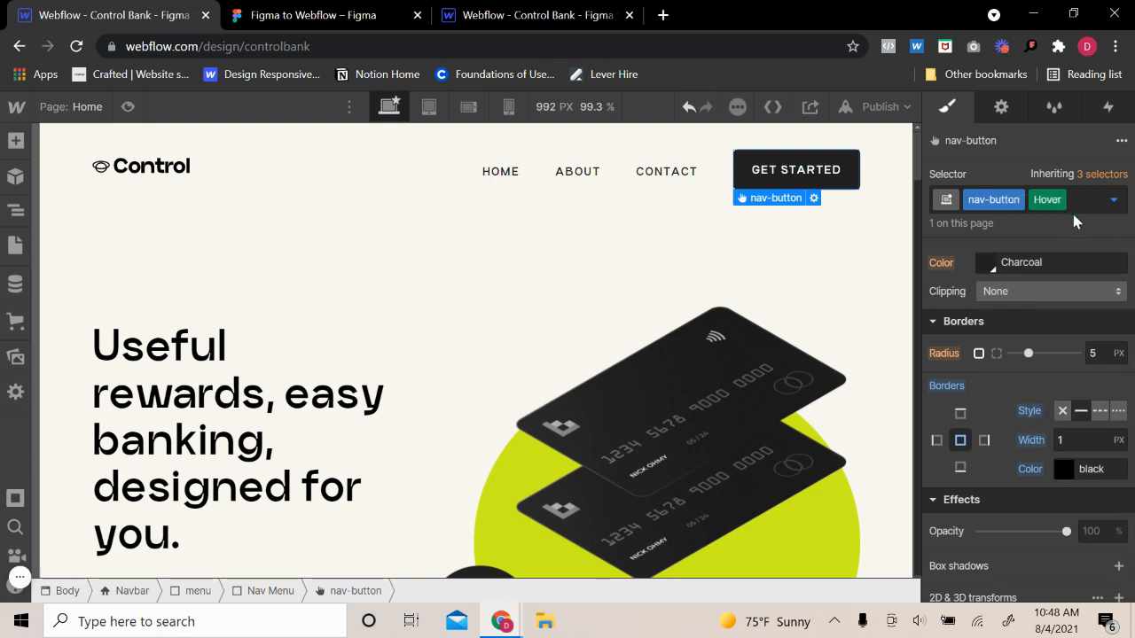
left_click(1113, 199)
left_click(989, 257)
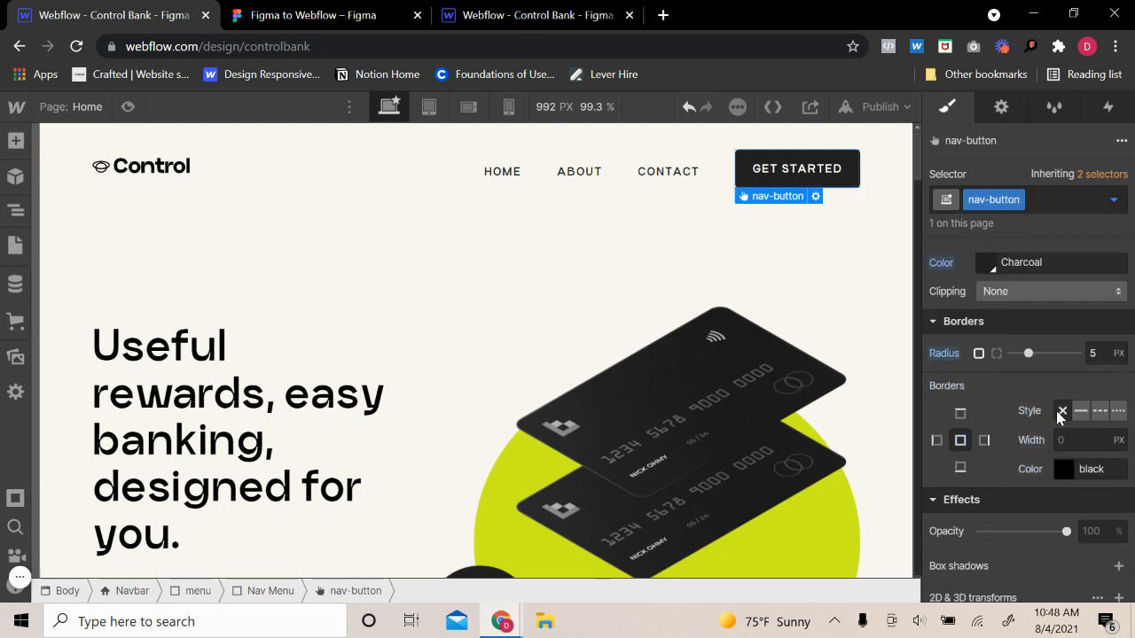
left_click(1082, 412)
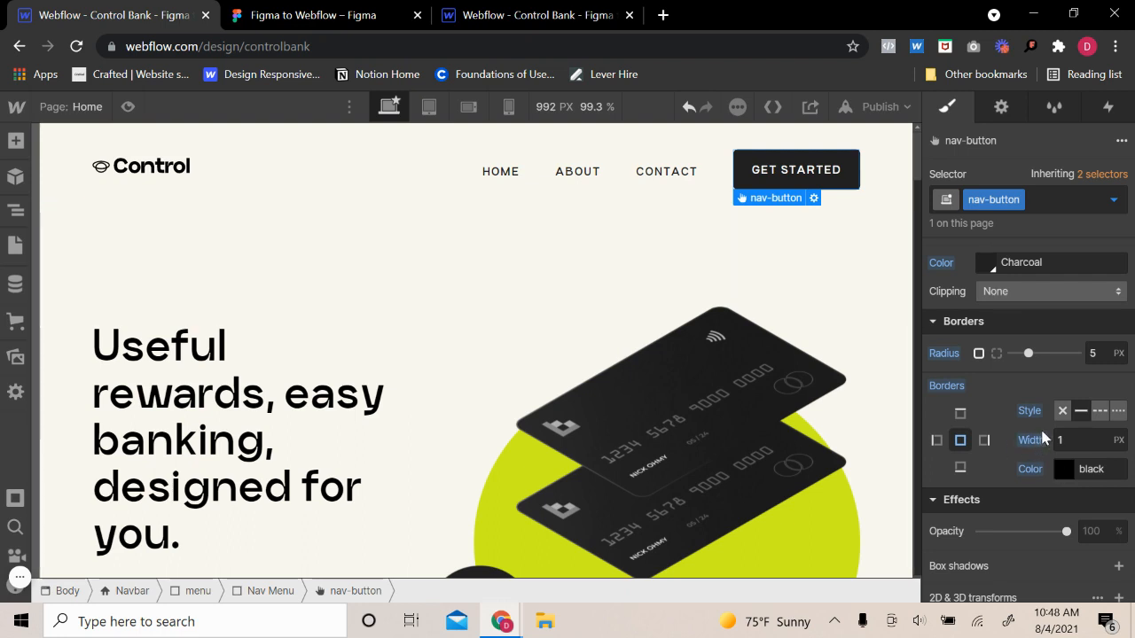
left_click(1062, 411)
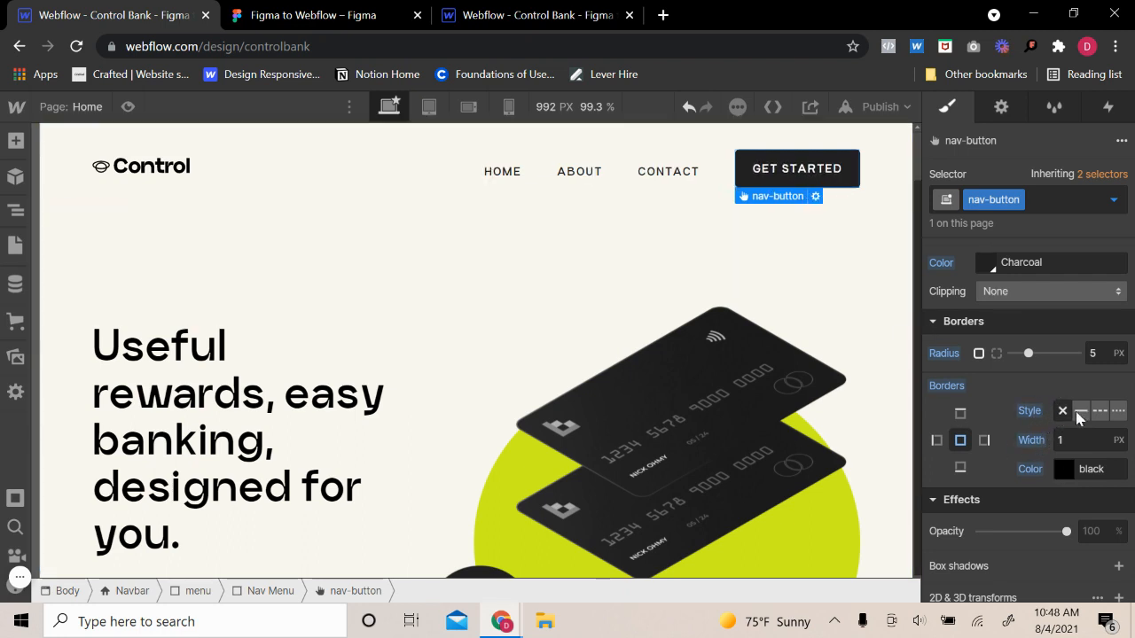
left_click(1081, 411)
left_click(1063, 470)
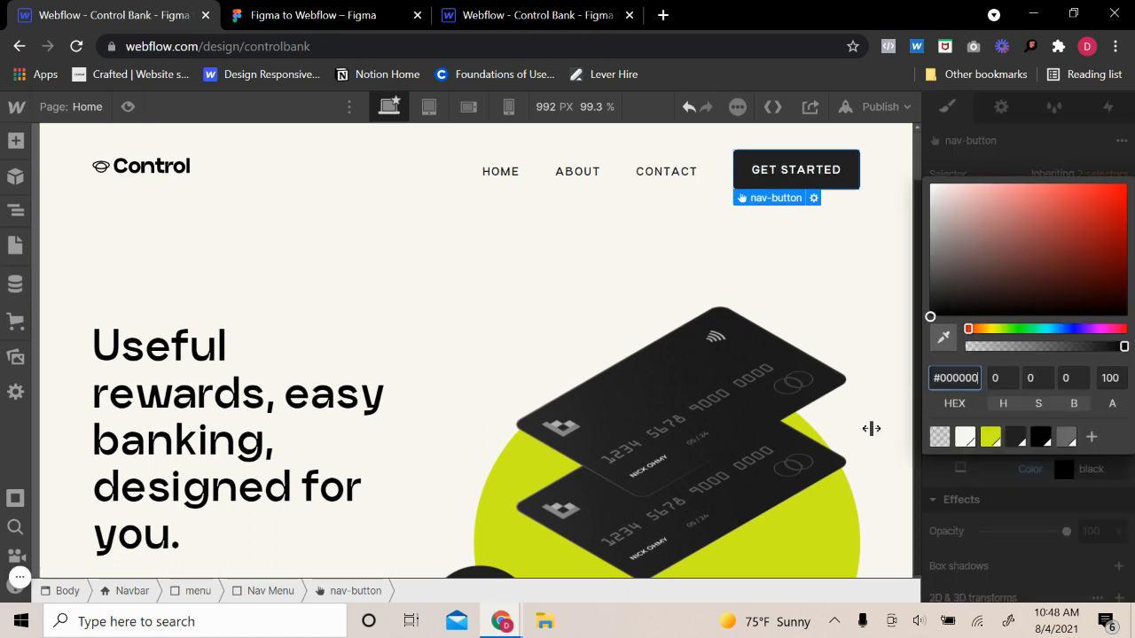
left_click(939, 437)
left_click(1018, 487)
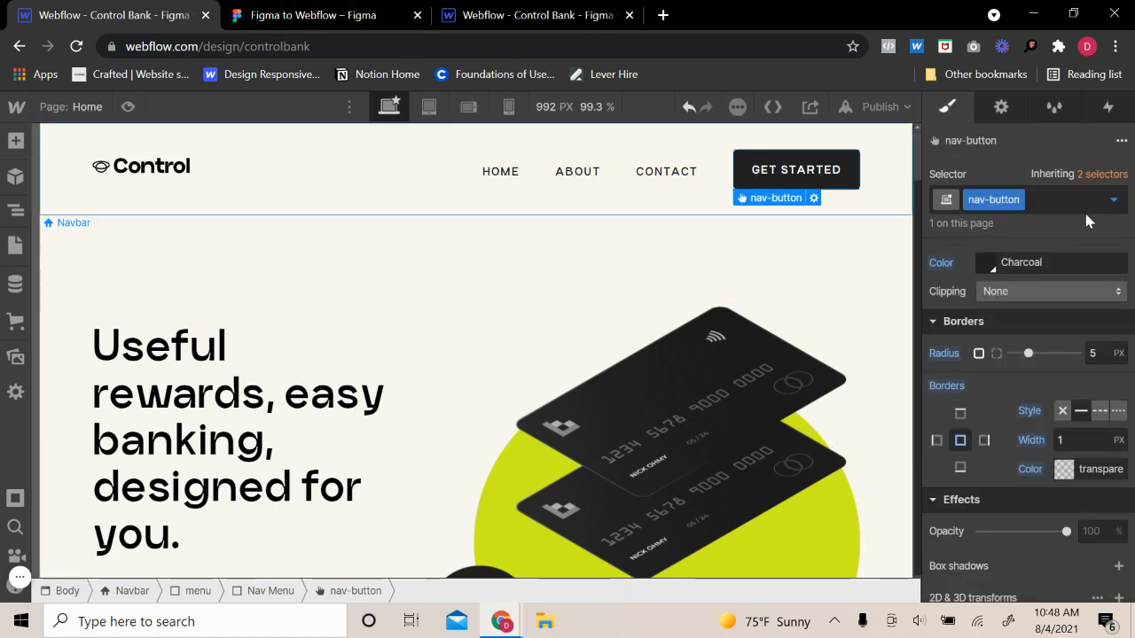
- Set the nav-button's Hover state to a transparent background with Charcoal text
left_click(1114, 200)
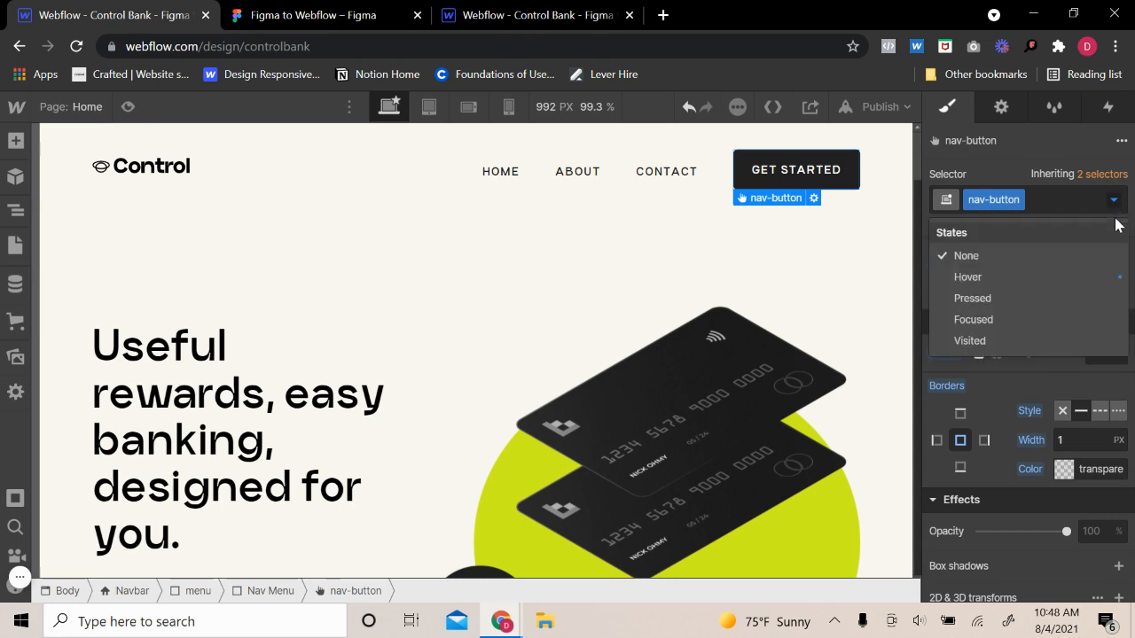
left_click(1004, 280)
scroll(1059, 469, "up", 3)
scroll(1059, 470, "down", 2)
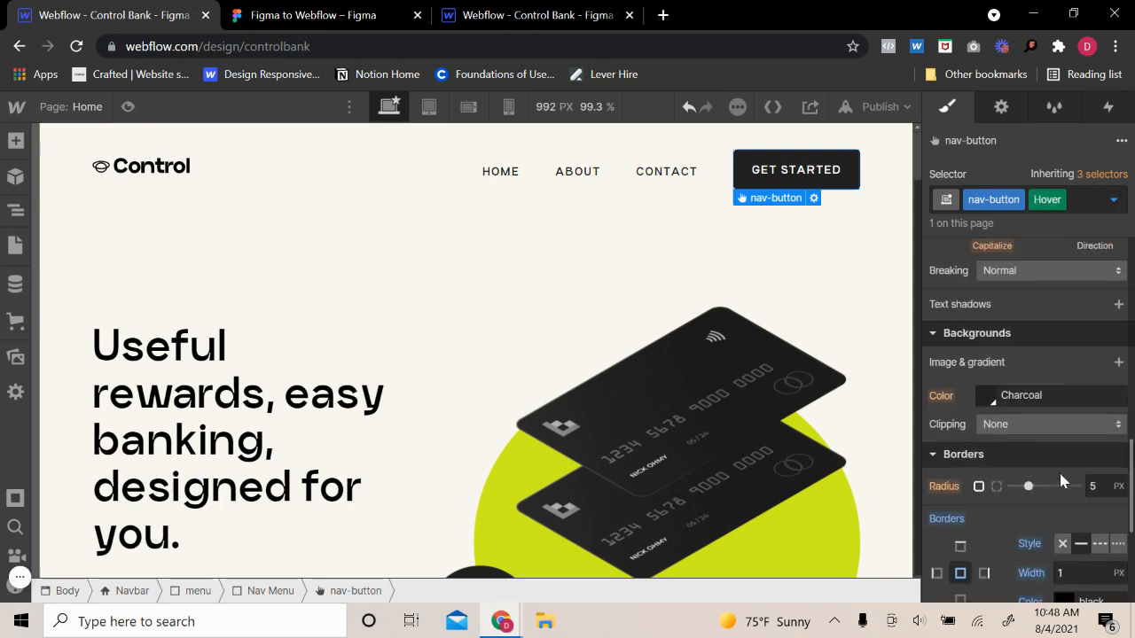
left_click(987, 399)
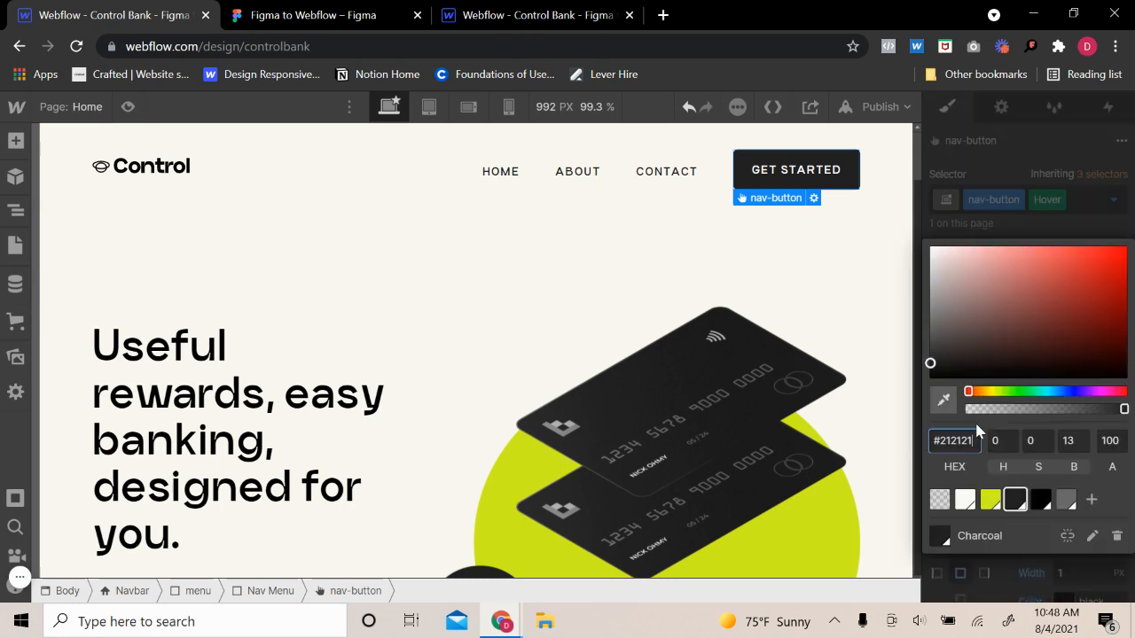
left_click(936, 502)
left_click(1044, 233)
scroll(1056, 301, "up", 4)
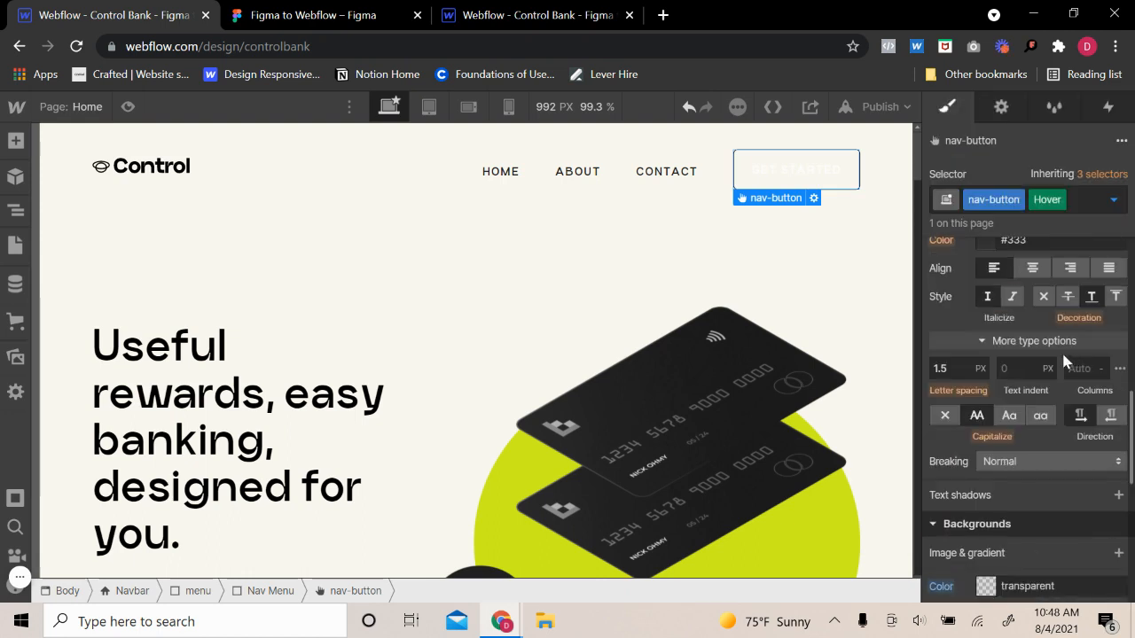
left_click(985, 373)
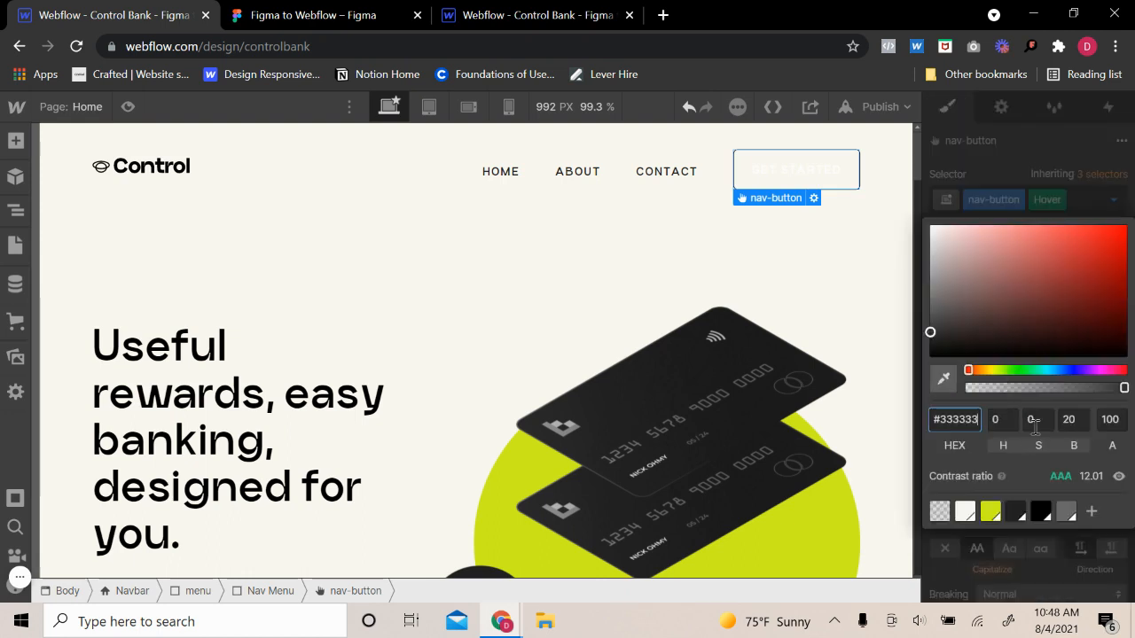
left_click(1016, 511)
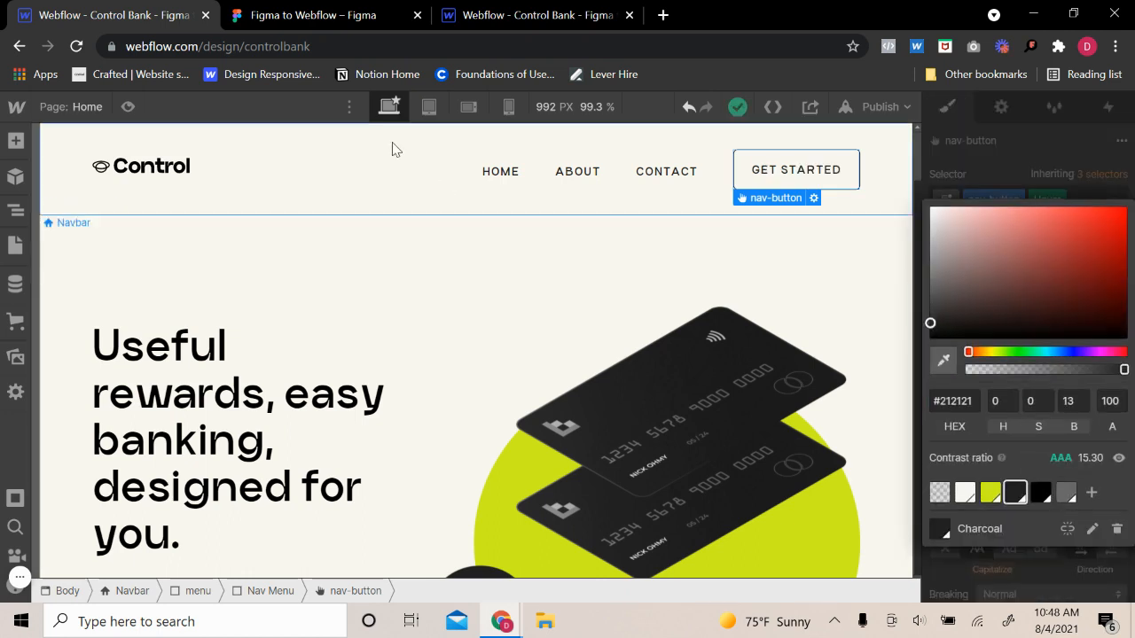
left_click(130, 108)
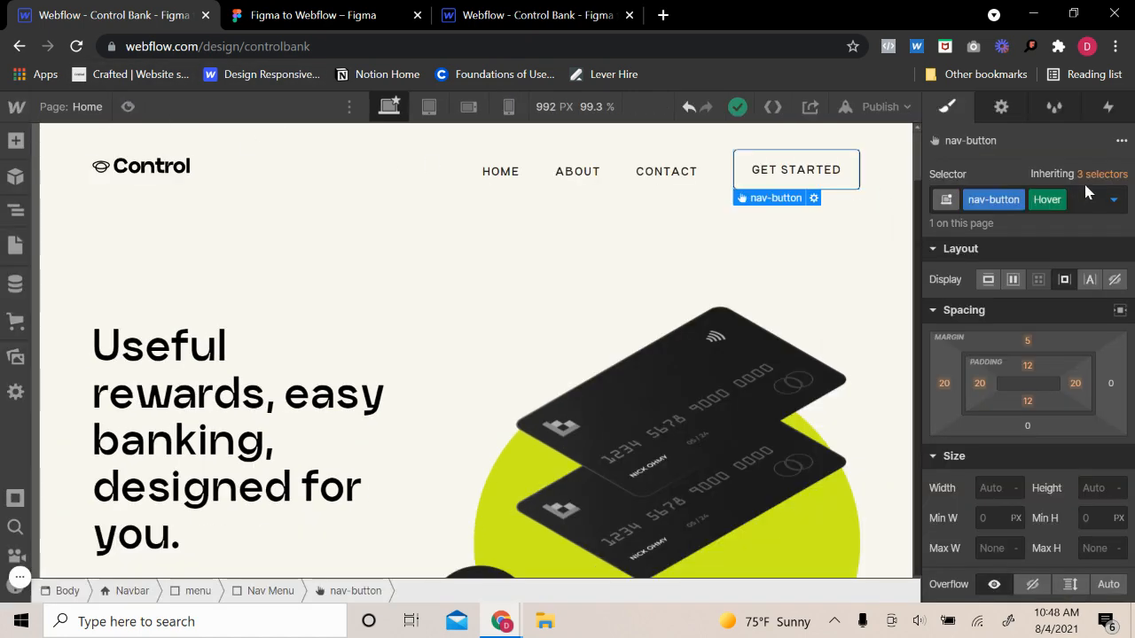
- Add a 300 ms All Properties transition to the nav-button's None state and preview its hover effect
left_click(1114, 200)
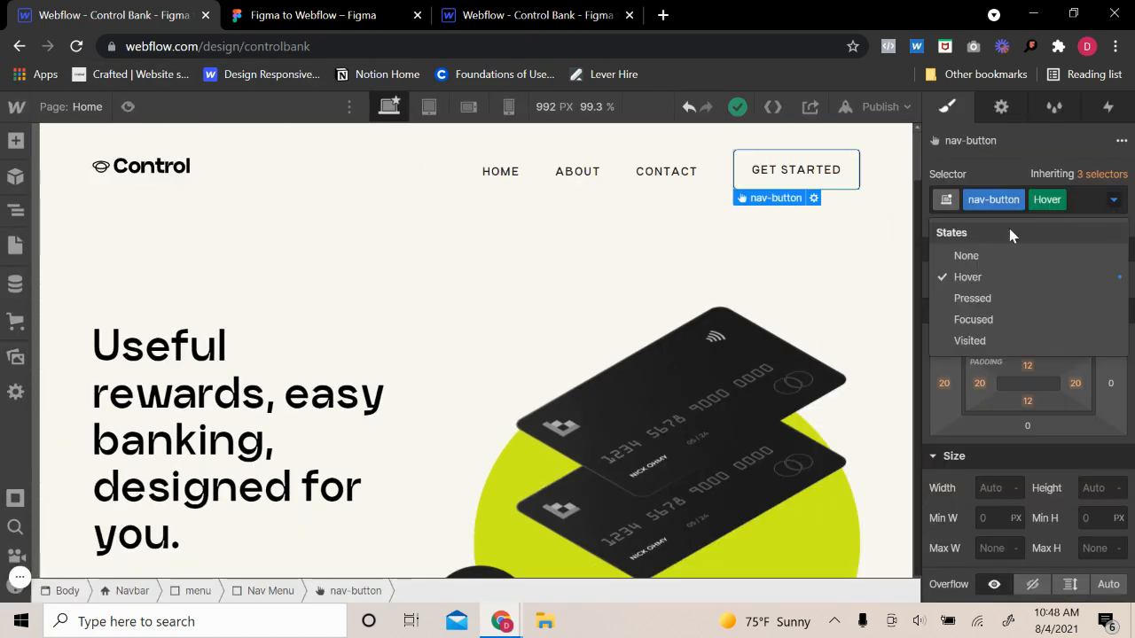
left_click(977, 253)
scroll(1012, 375, "down", 10)
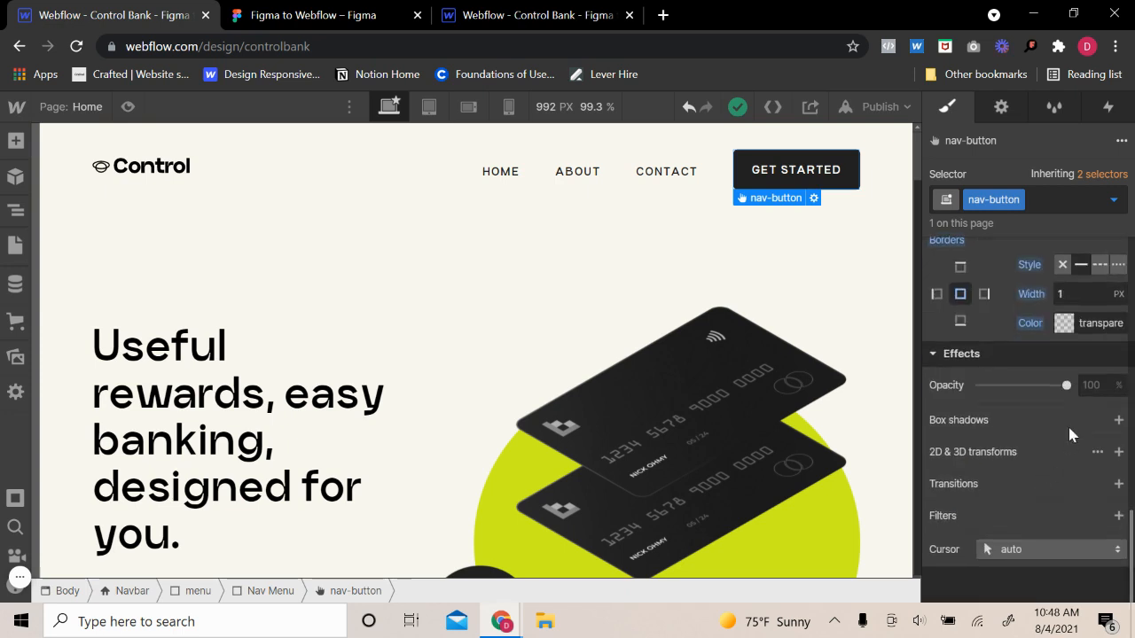
left_click(1120, 485)
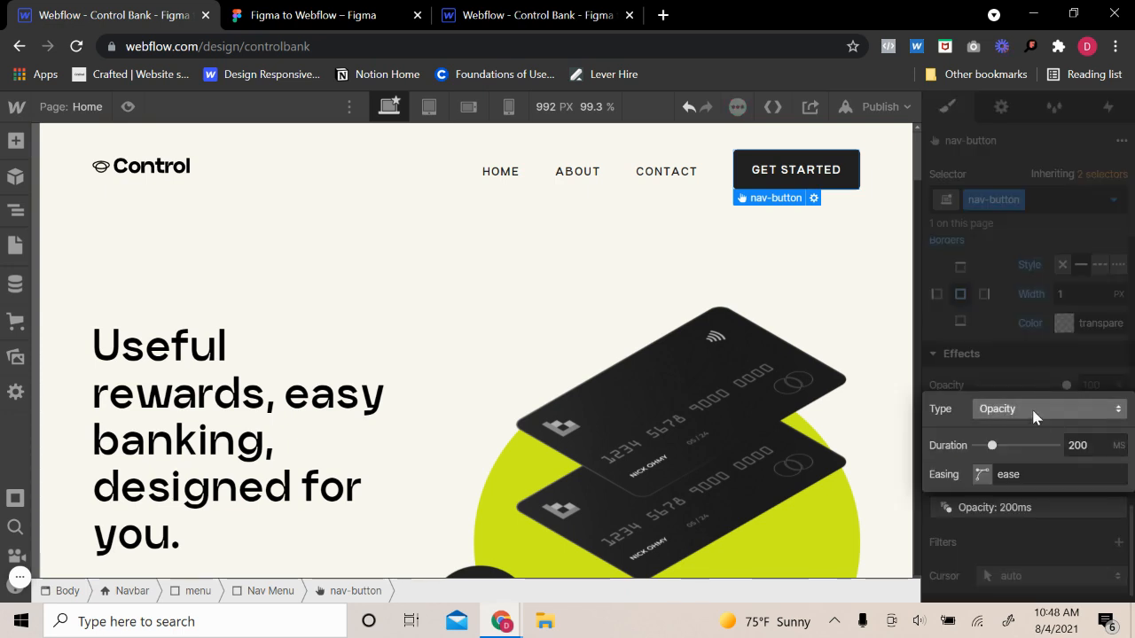
left_click(1034, 408)
left_click(1013, 586)
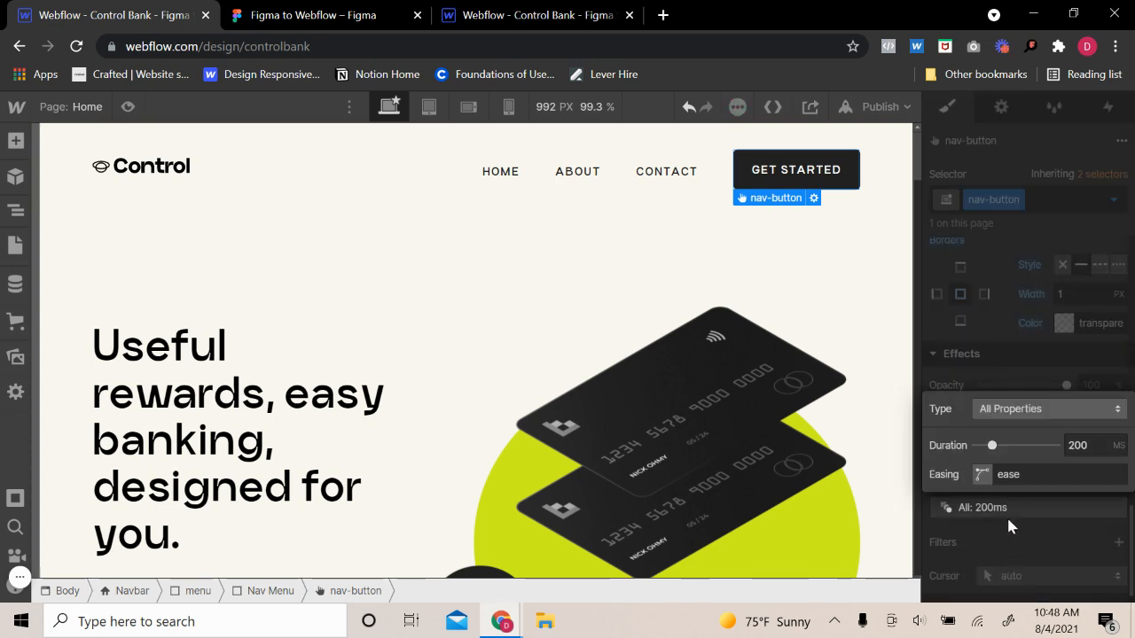
left_click(1099, 445)
type("300")
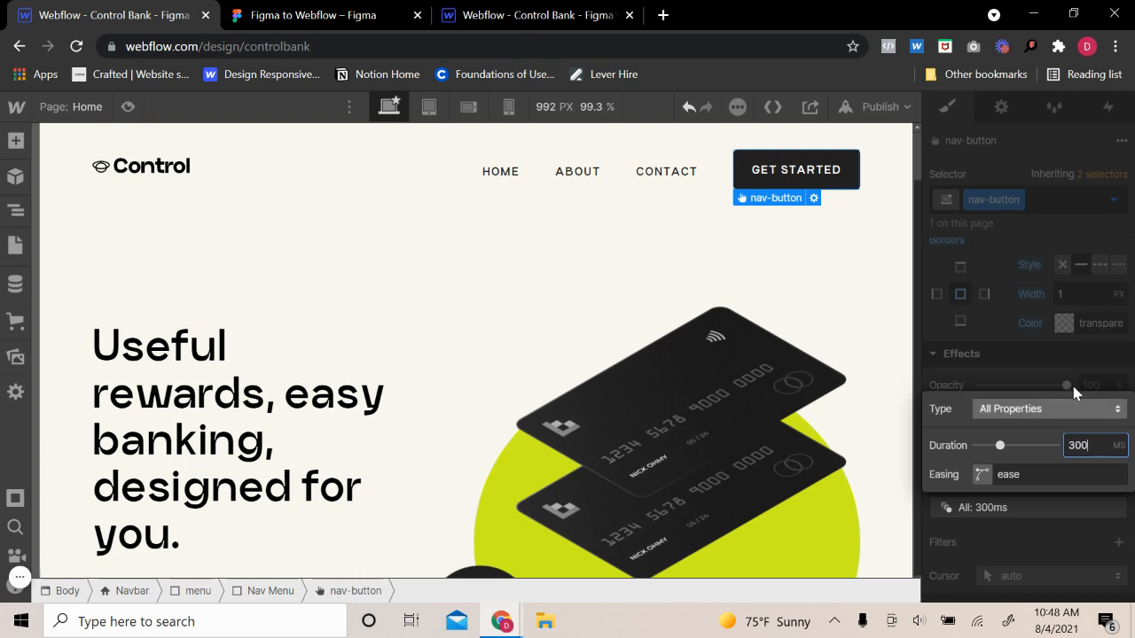
left_click(918, 335)
left_click(128, 106)
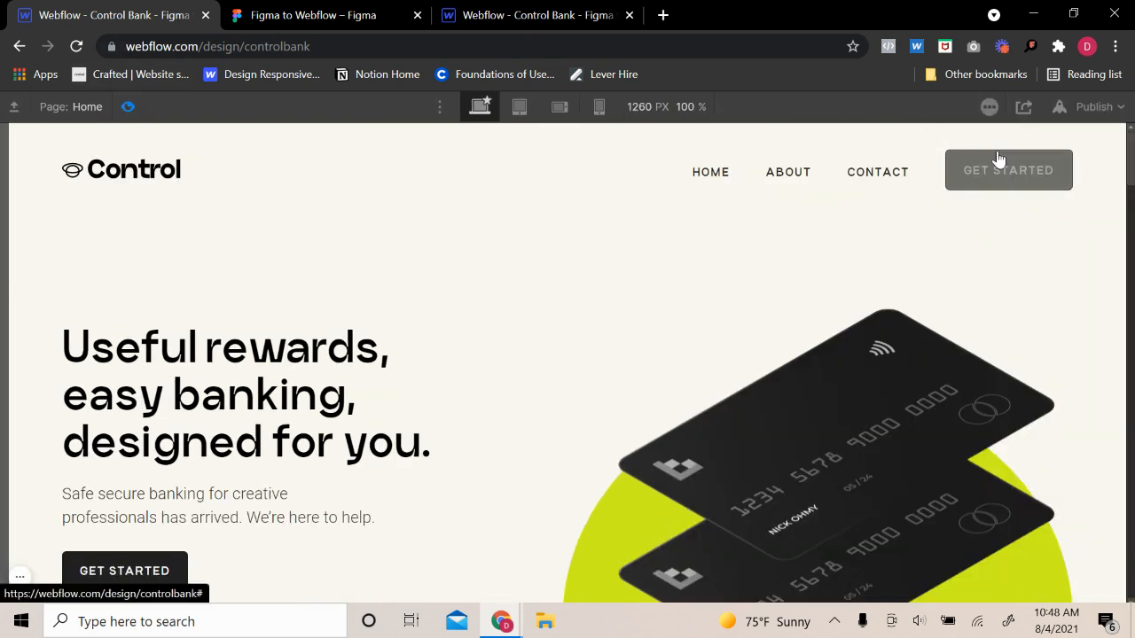
left_click(128, 106)
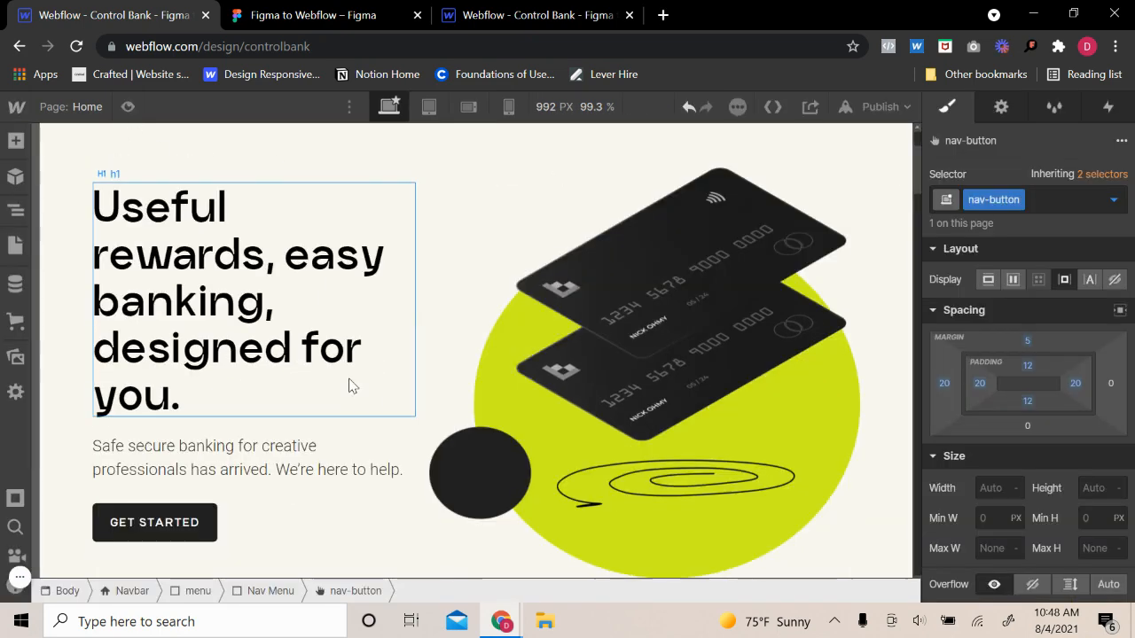
- Open the hero's CTA button symbol for editing and add a solid 1 px black border to the button's Hover state
left_click(188, 523)
scroll(714, 326, "down", 3)
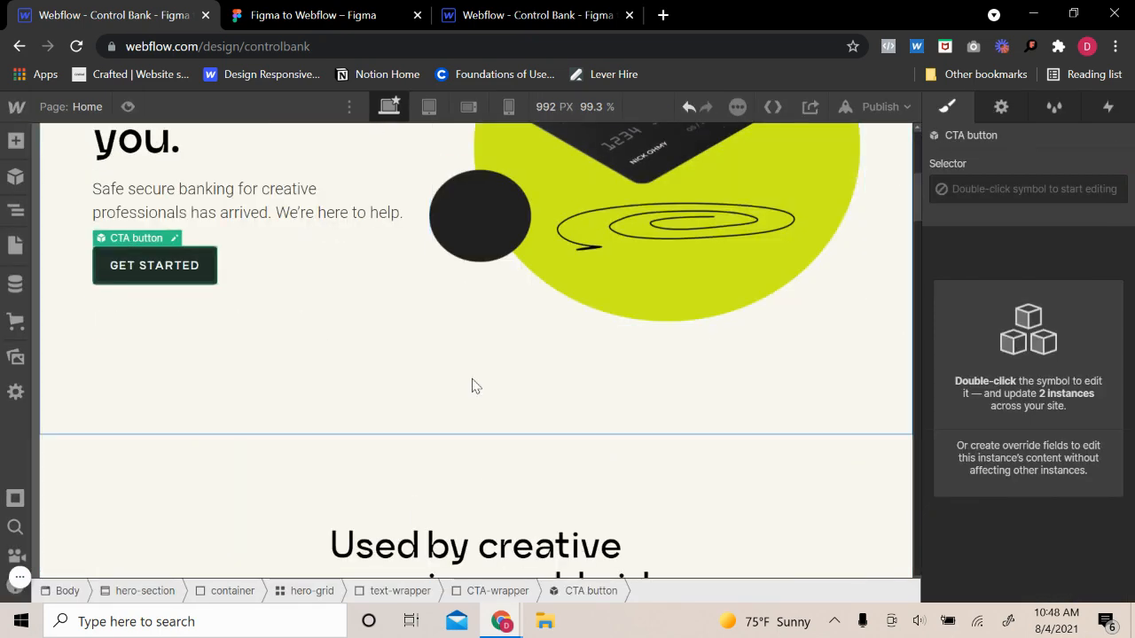
double_click(201, 282)
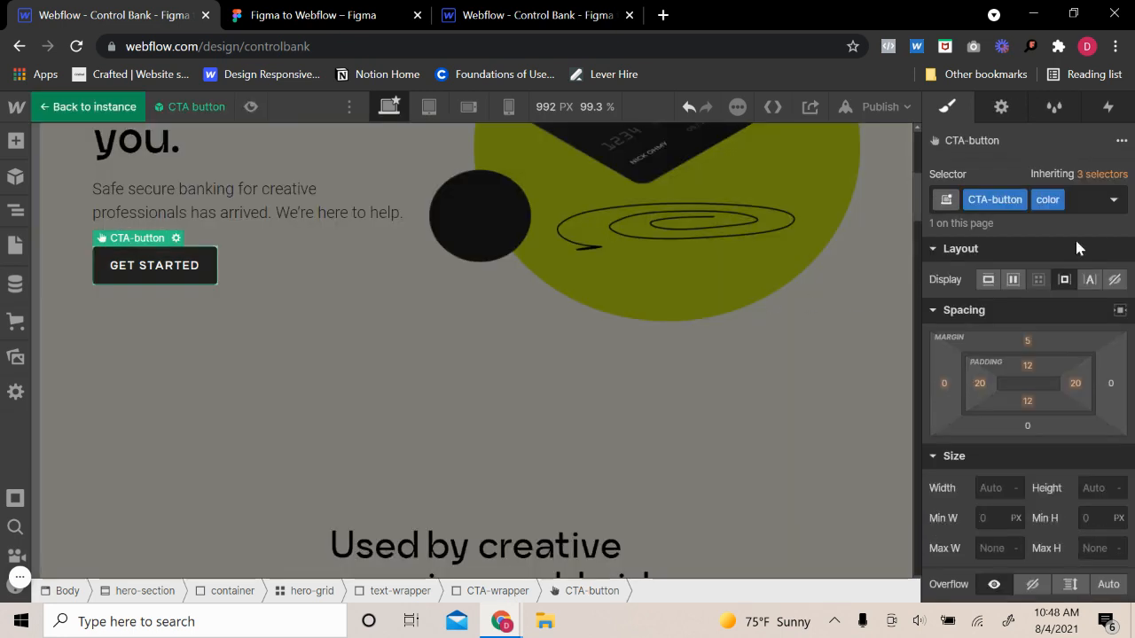
left_click(1116, 200)
left_click(1017, 277)
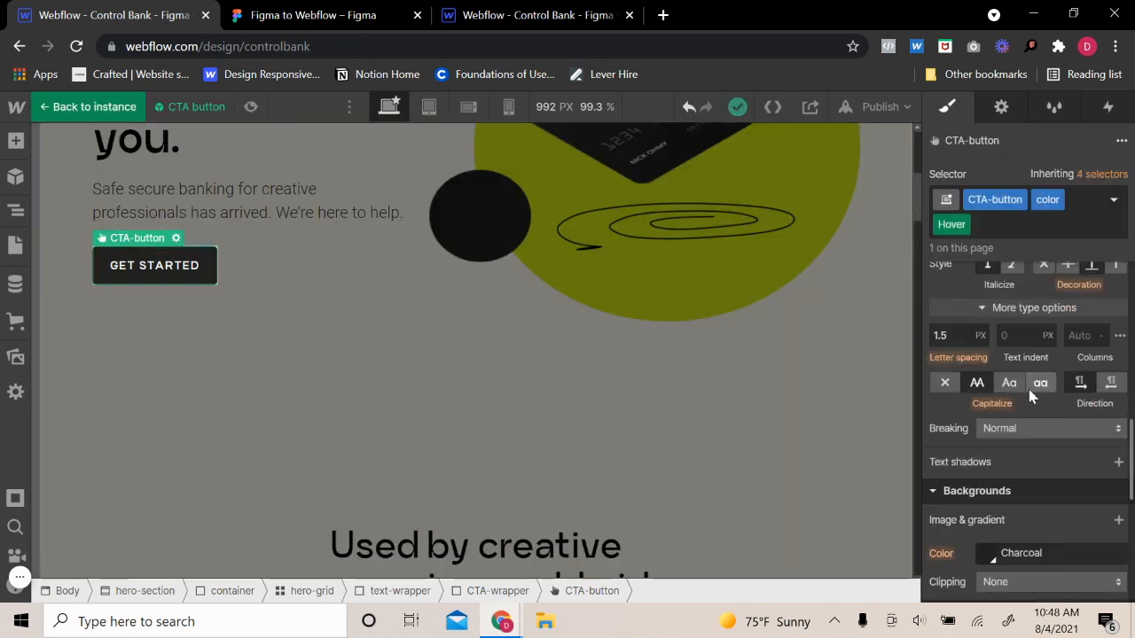
scroll(1028, 390, "down", 5)
left_click(1081, 303)
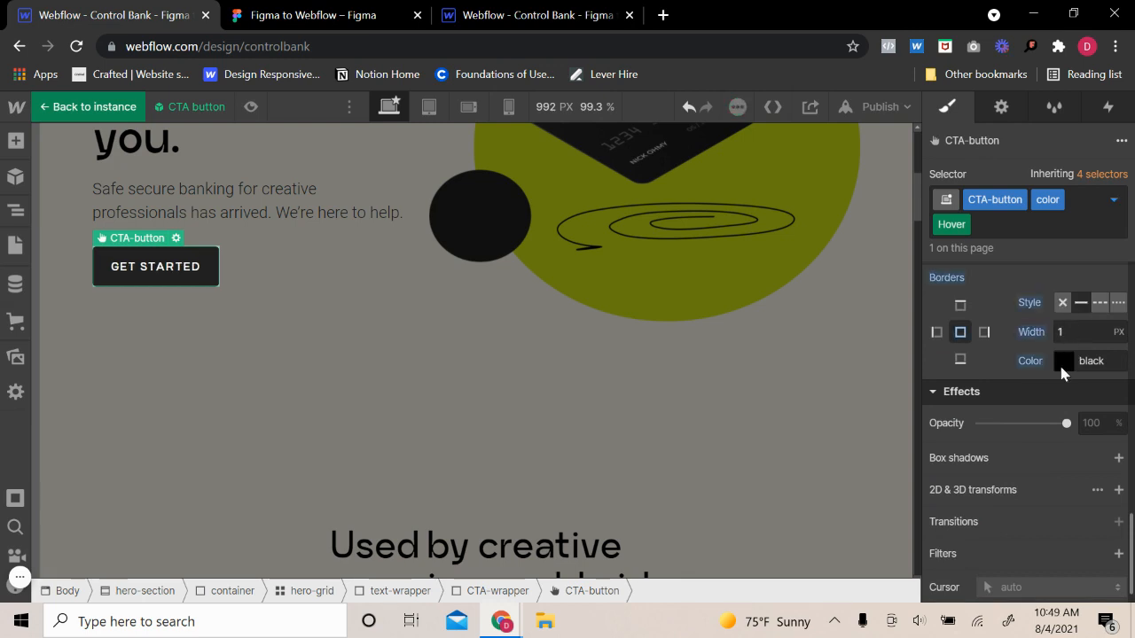
- Set the CTA-button's Hover state to a transparent background with Charcoal text
scroll(1020, 478, "up", 3)
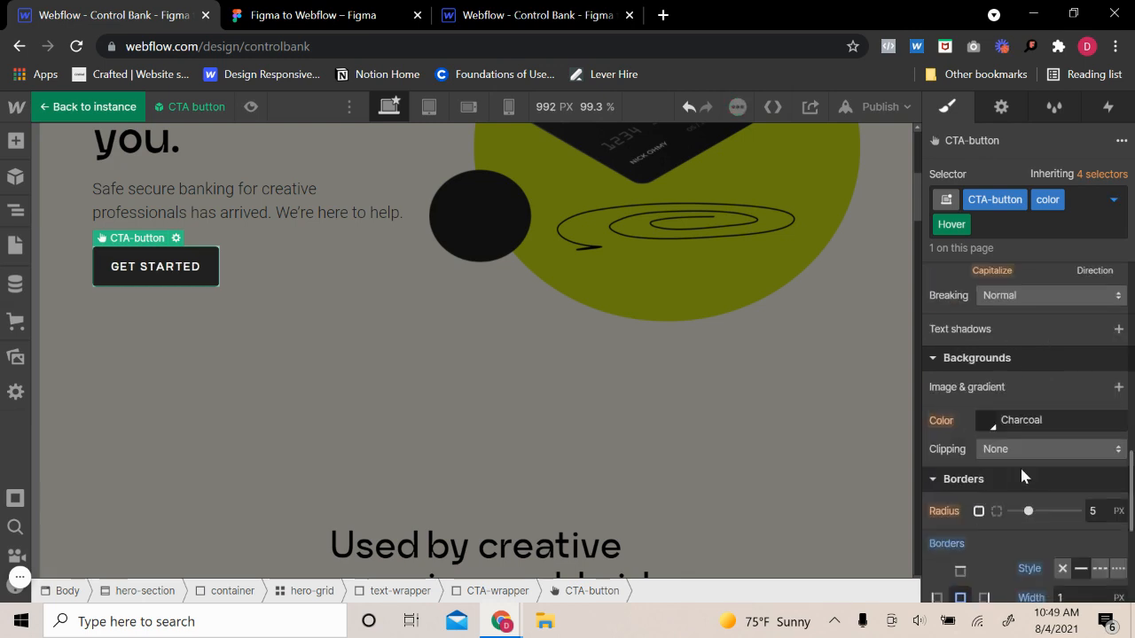
left_click(992, 423)
left_click(943, 525)
left_click(1034, 259)
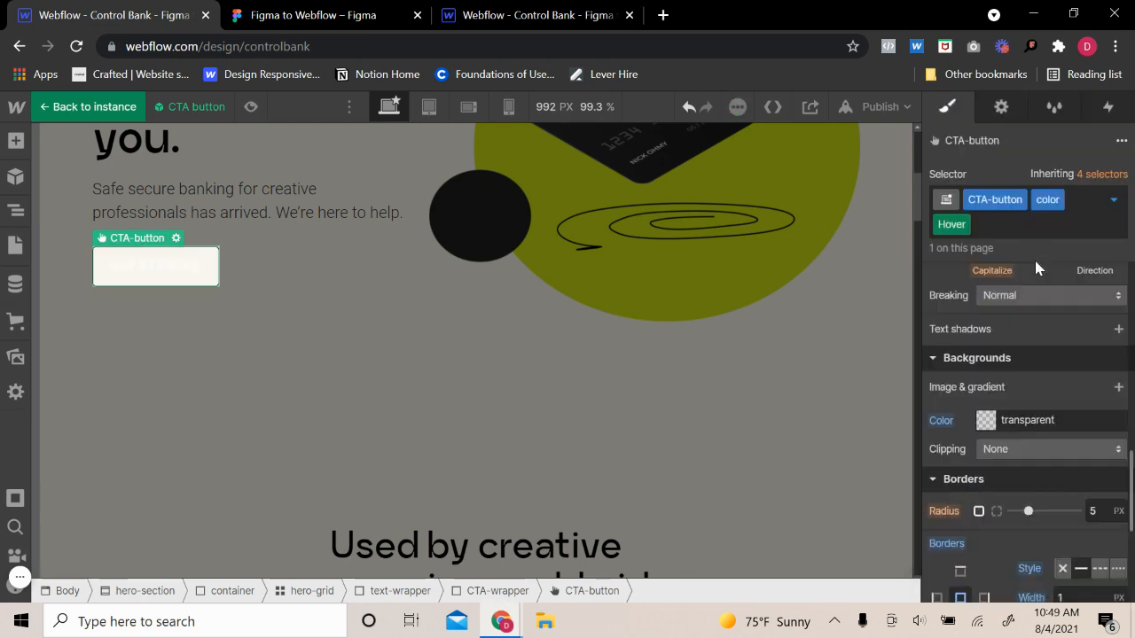
scroll(1035, 320, "up", 3)
left_click(987, 344)
left_click(1021, 479)
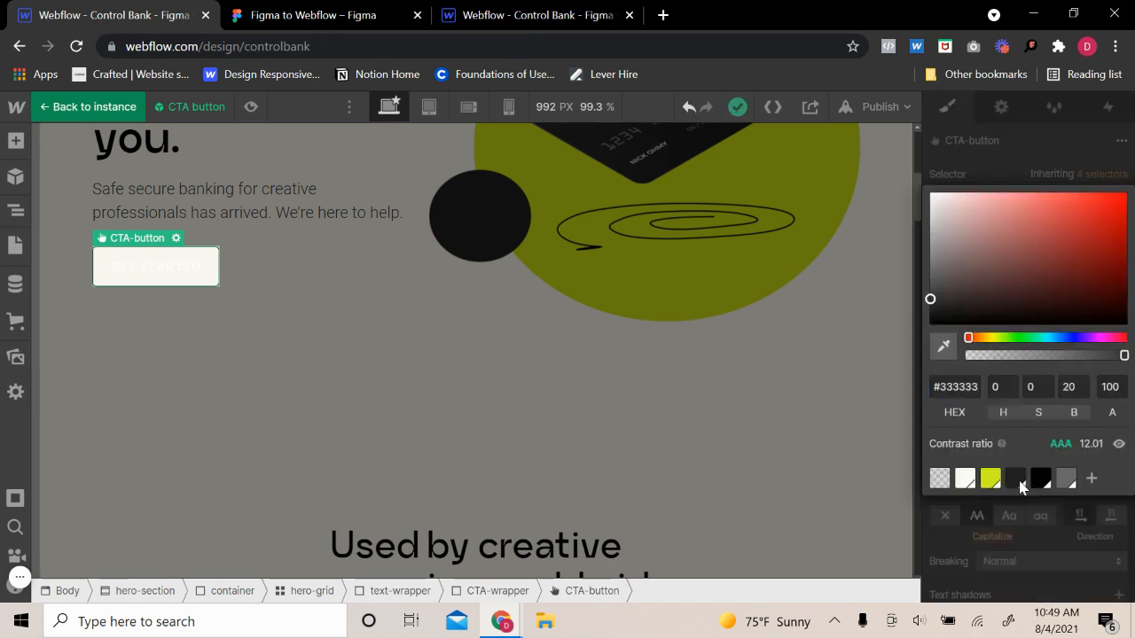
left_click(1033, 523)
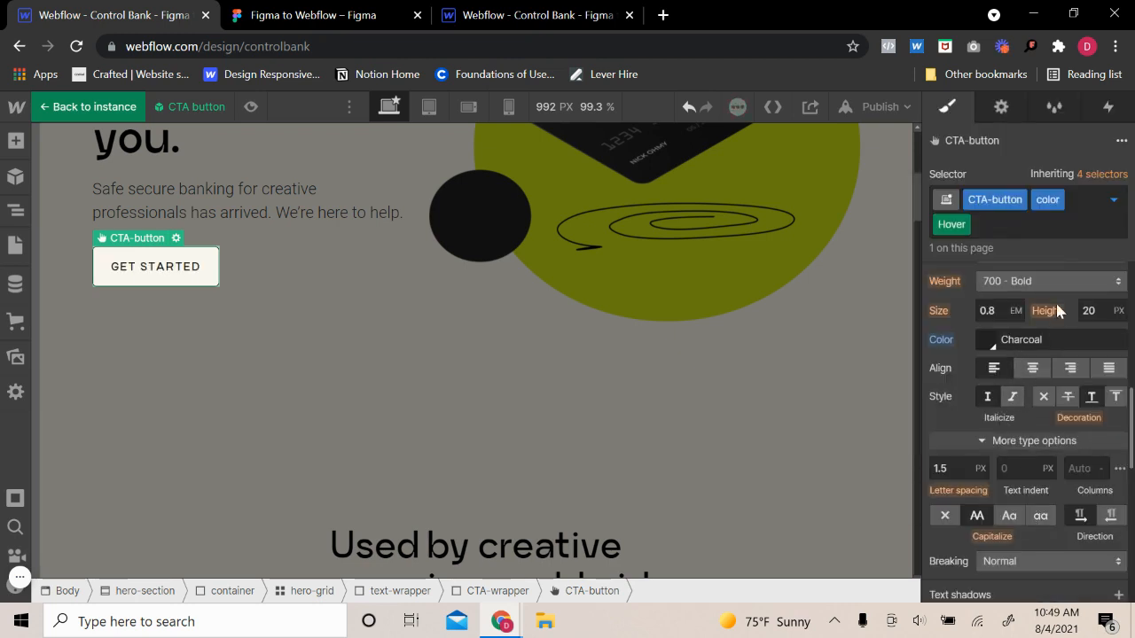
- Give the CTA-button's None state a solid 1 px transparent border
left_click(1114, 199)
left_click(1011, 279)
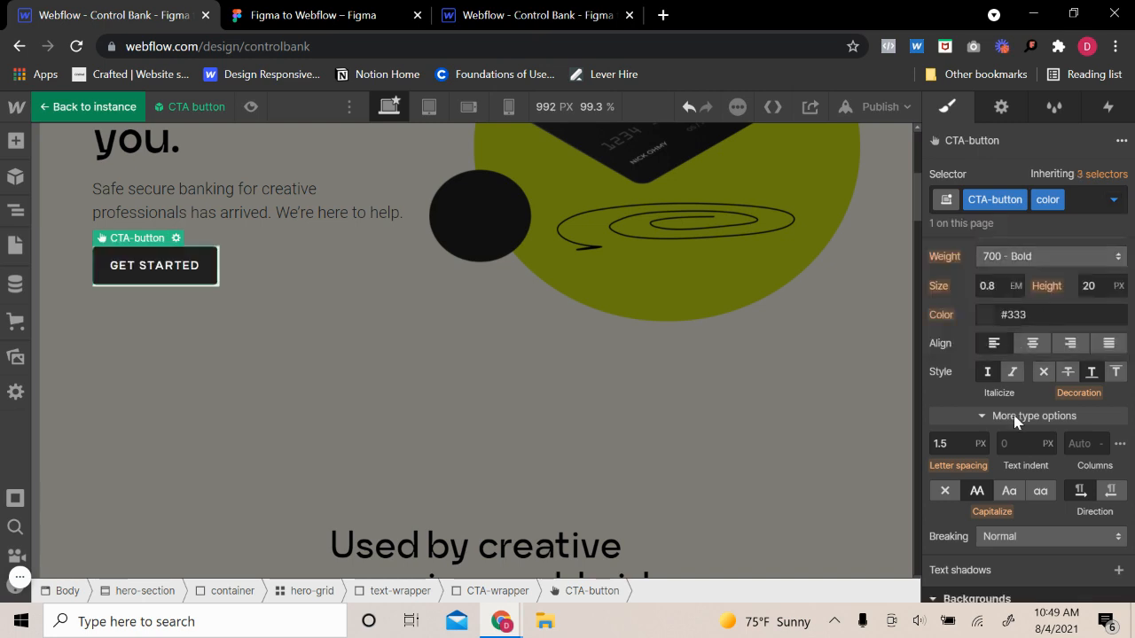
scroll(1022, 443, "down", 5)
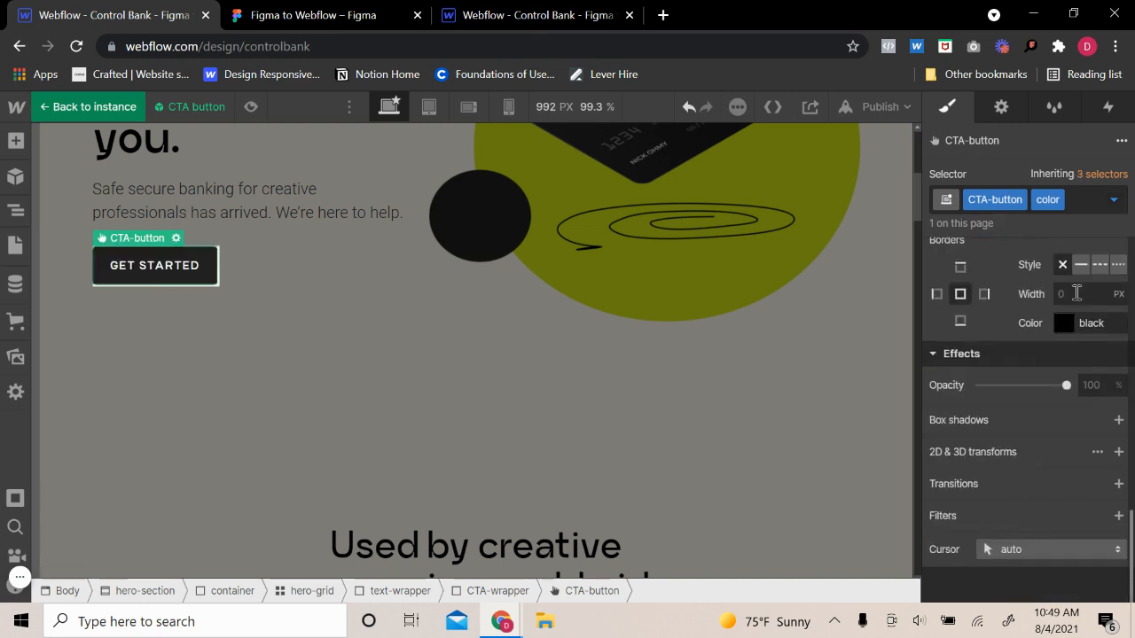
left_click(1081, 266)
left_click(1064, 323)
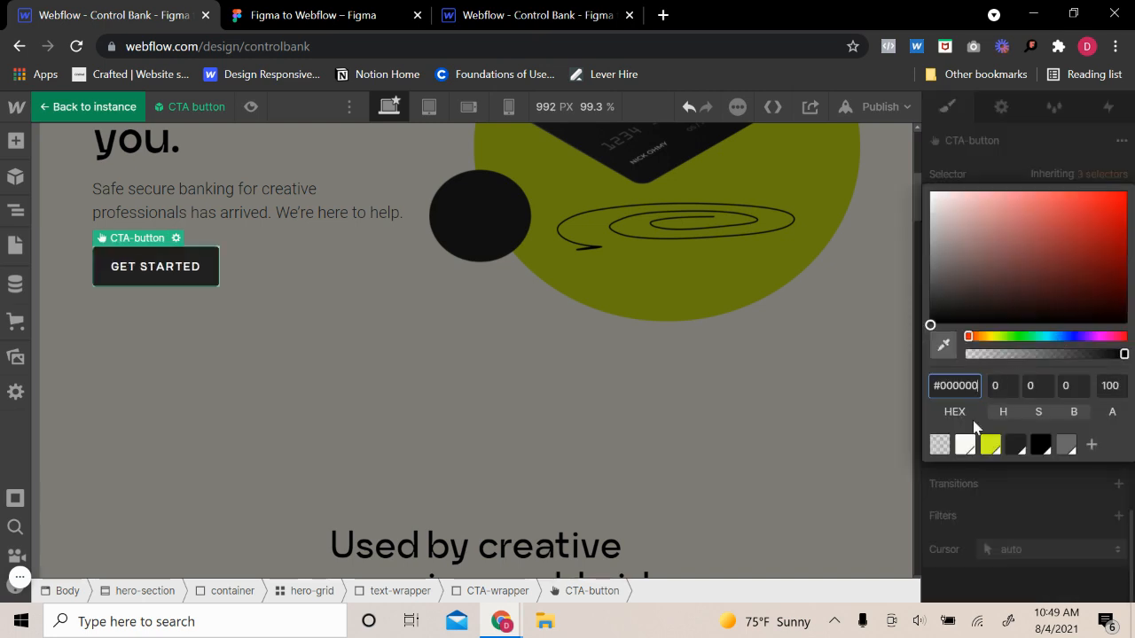
left_click(943, 445)
left_click(1007, 494)
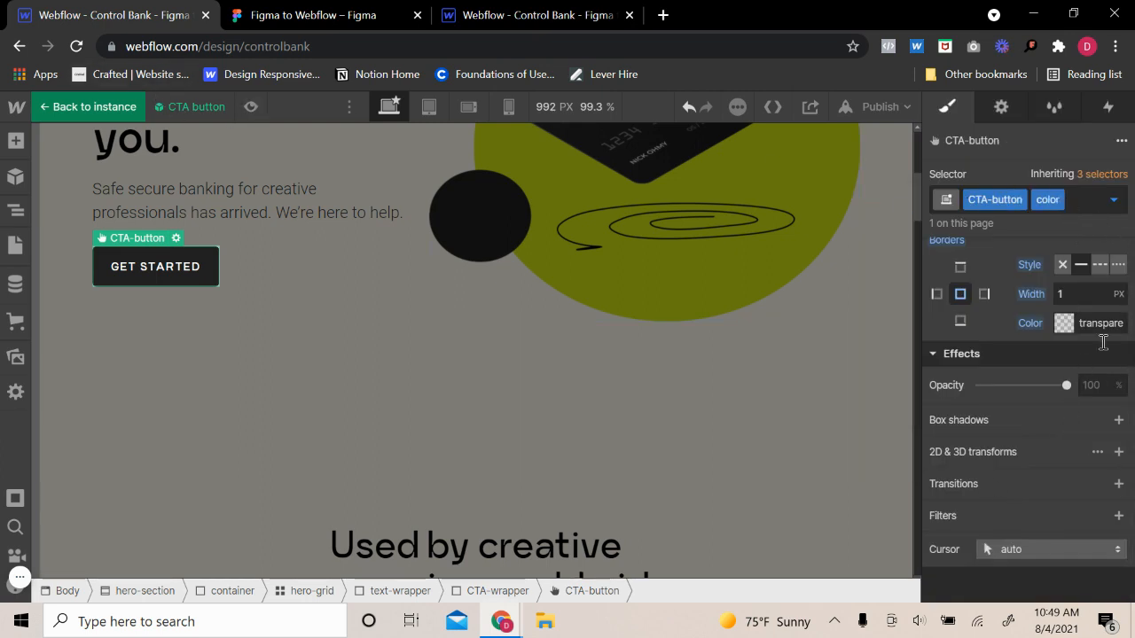
- Add an All Properties transition with a 300 ms duration to the CTA-button's None state
left_click(1119, 483)
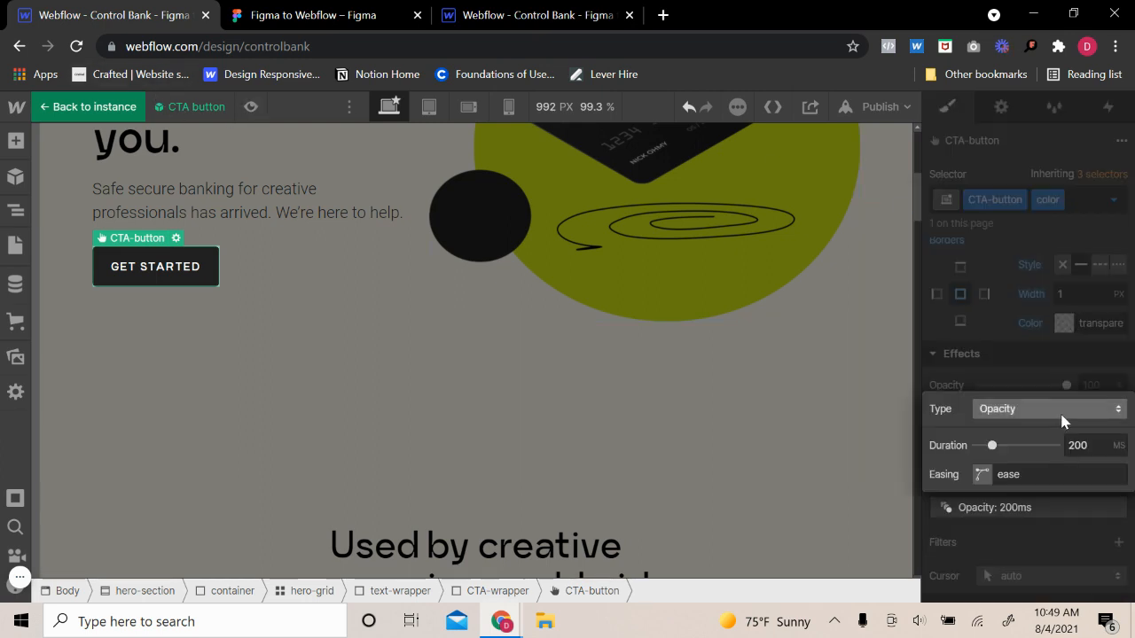
left_click(1039, 413)
left_click(1017, 585)
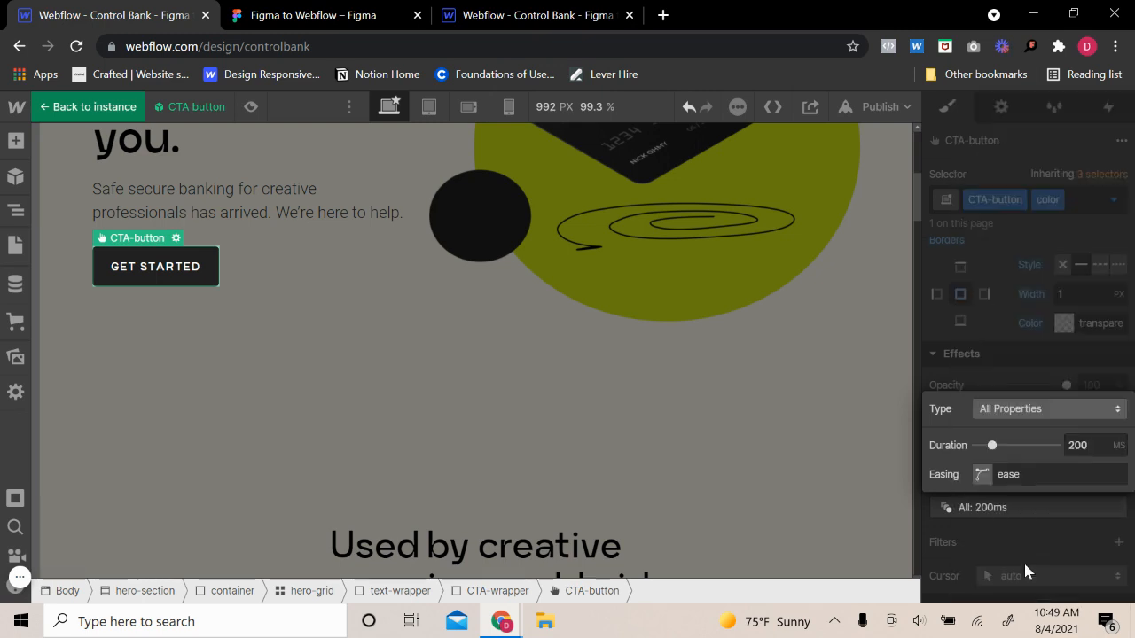
left_click(1089, 440)
type("300")
- Preview the whole page from hero to footer, checking the hover effects on the Get Started buttons and footer links
left_click(254, 108)
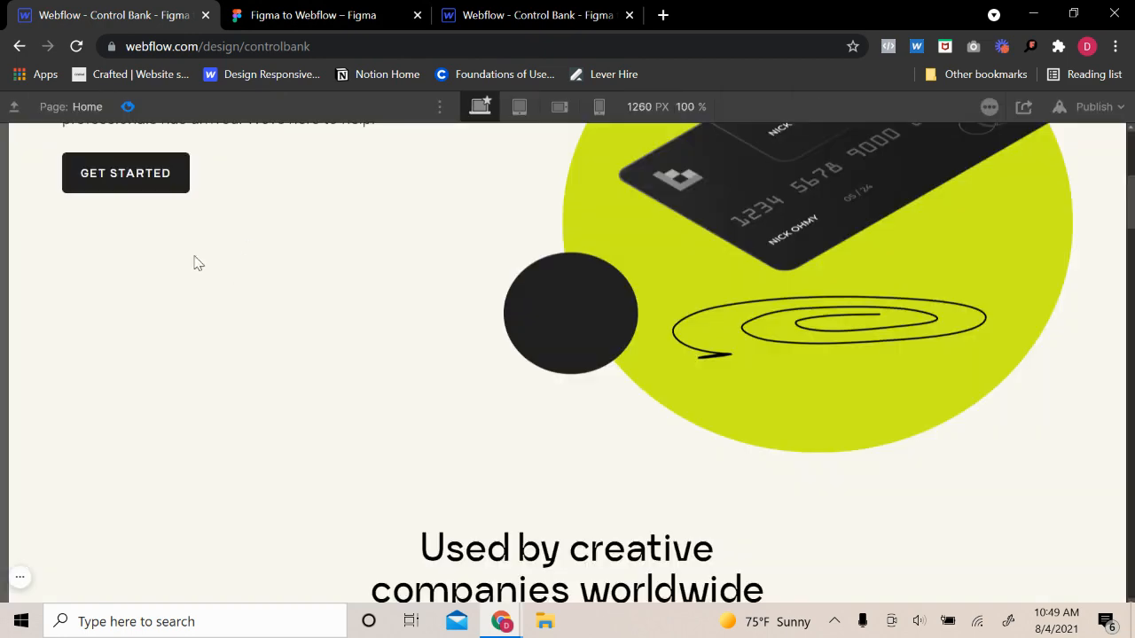
scroll(390, 310, "up", 5)
scroll(431, 332, "down", 15)
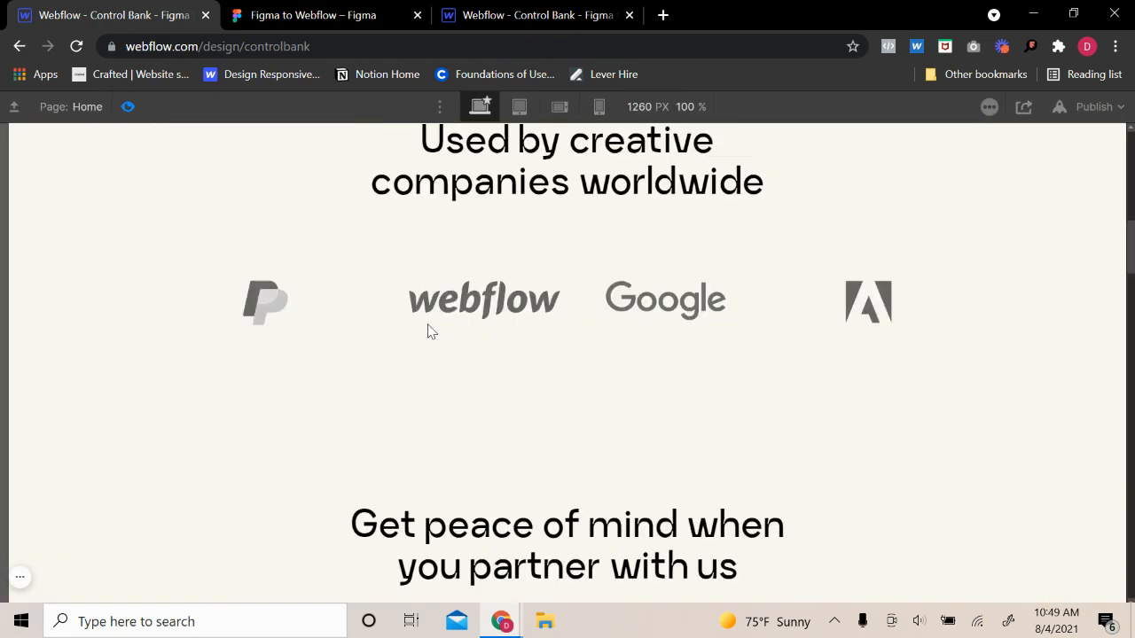
scroll(246, 260, "up", 3)
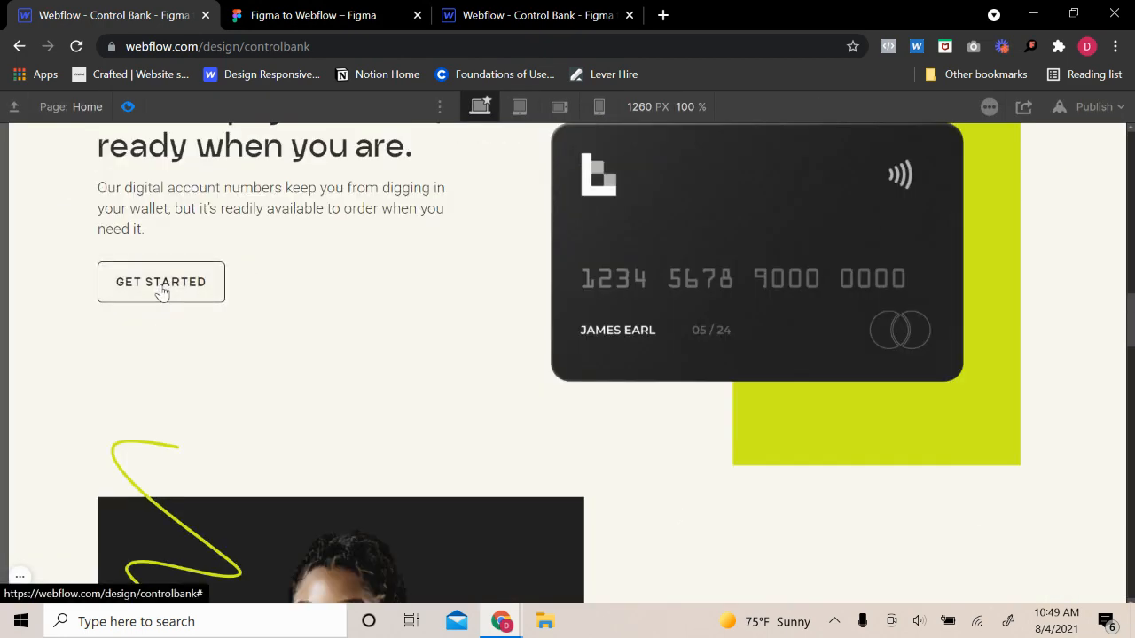
scroll(588, 357, "down", 15)
scroll(564, 383, "down", 8)
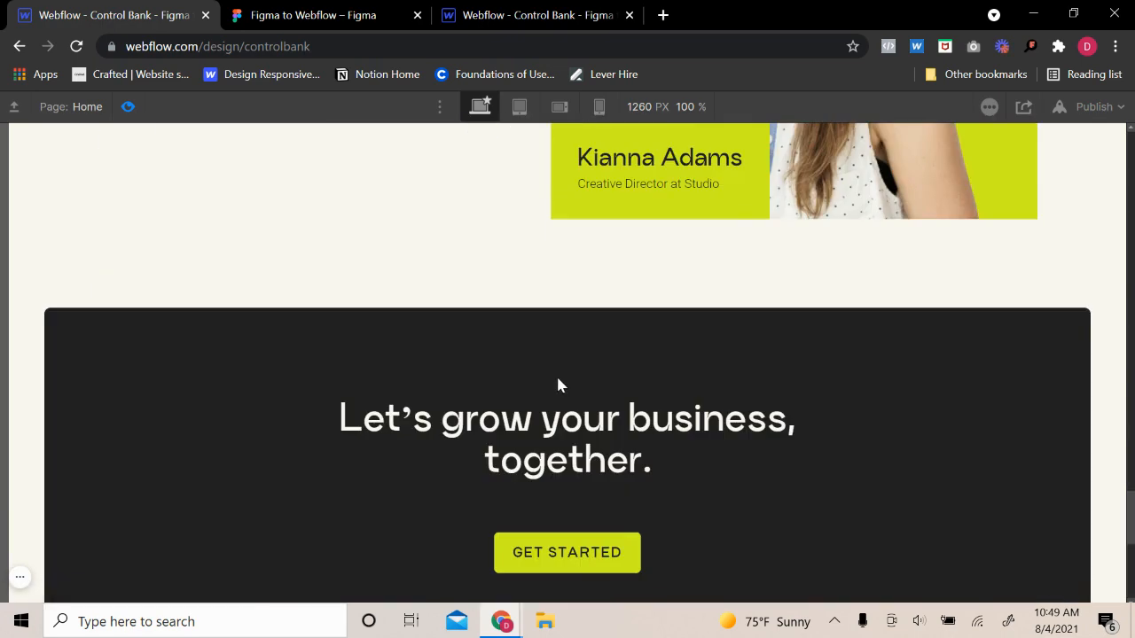
scroll(473, 358, "down", 3)
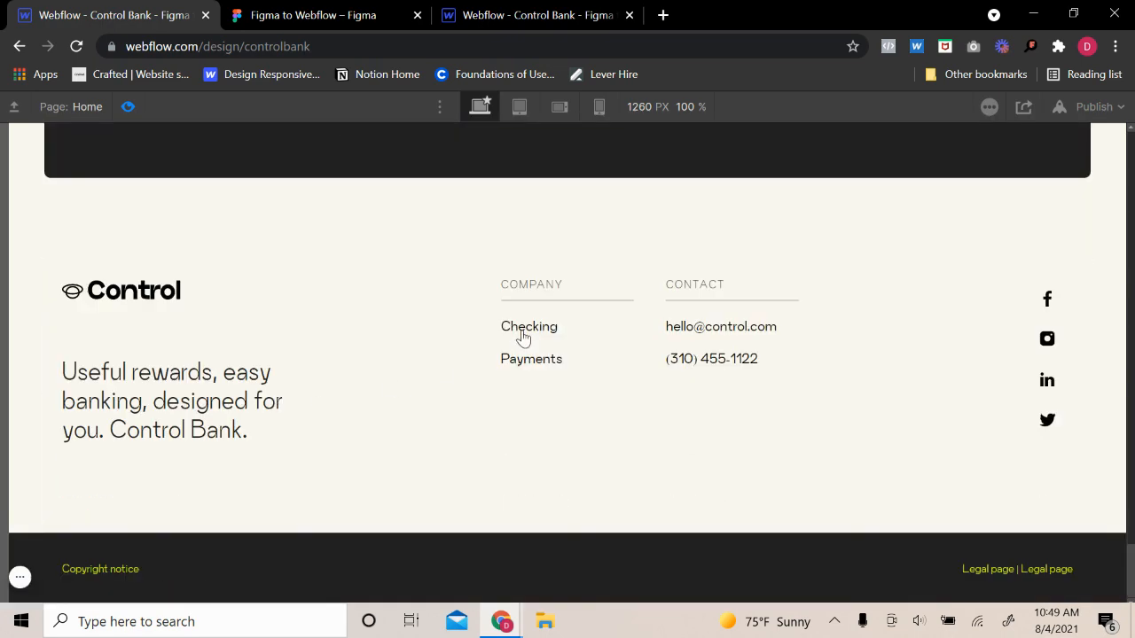
scroll(499, 304, "up", 20)
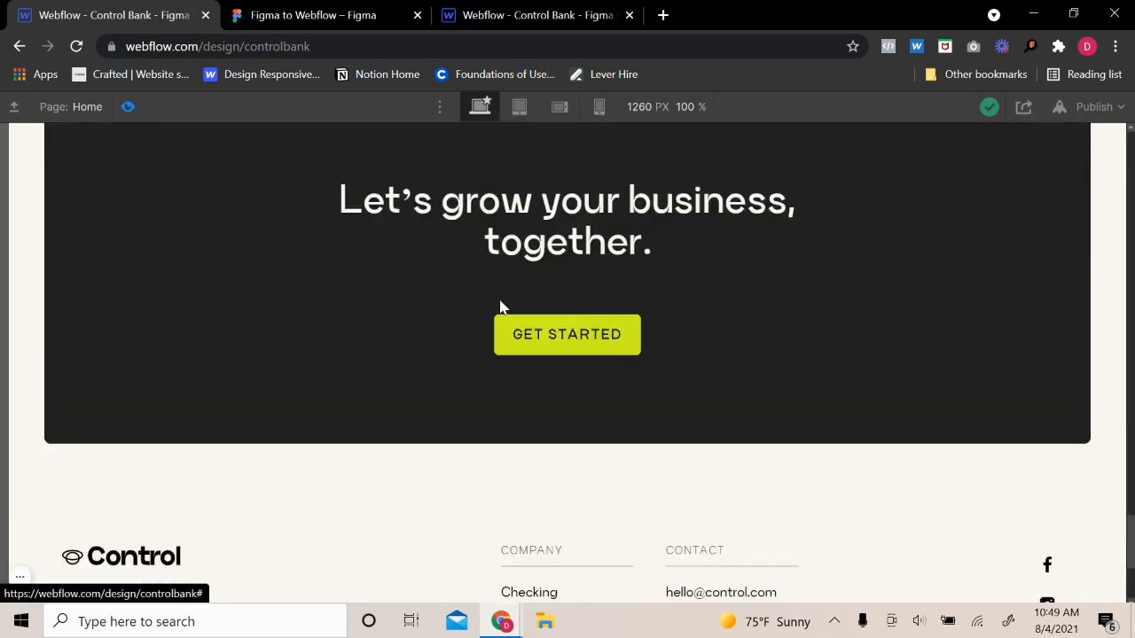
scroll(502, 260, "up", 10)
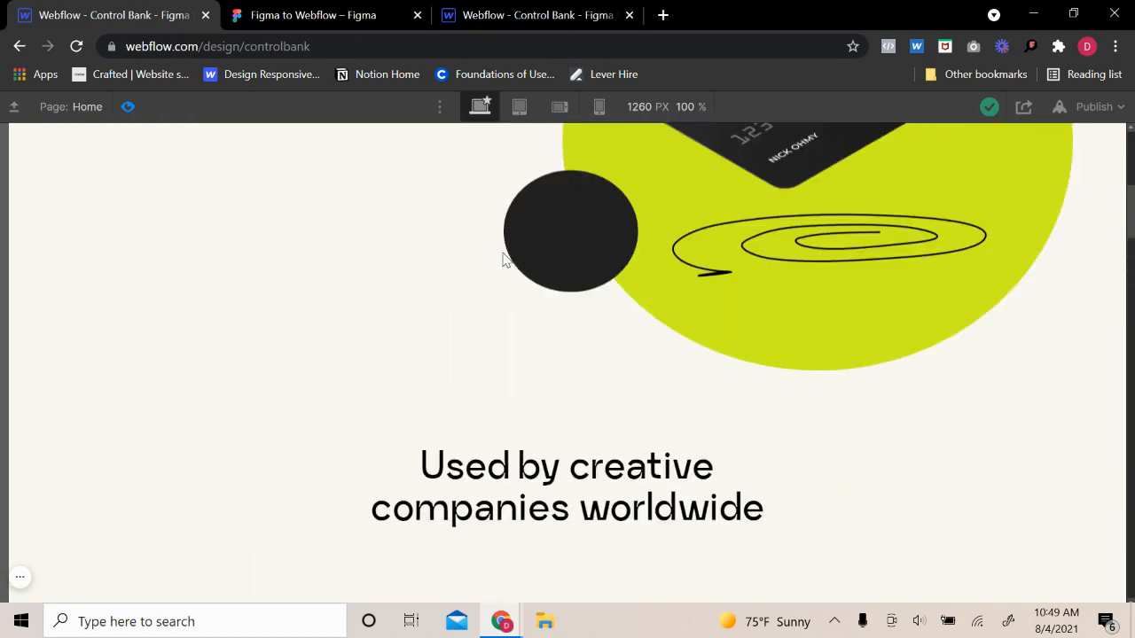